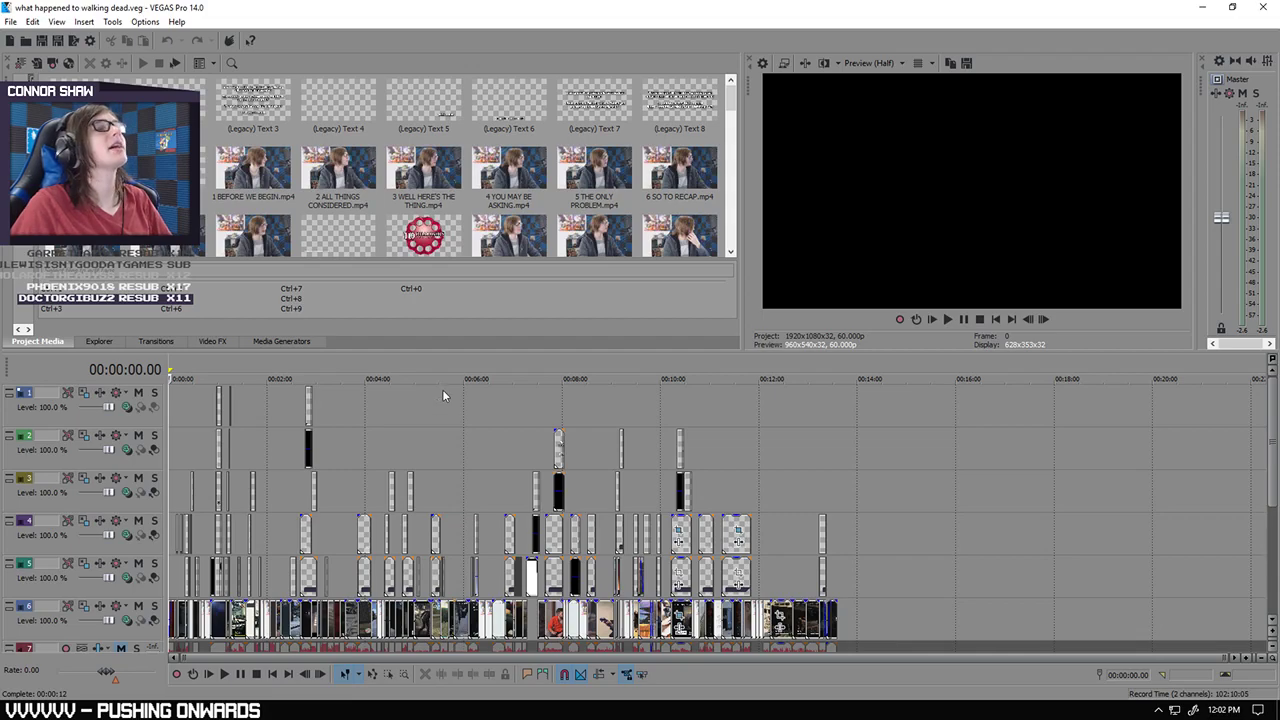
Step: Examine the timeline's opening minutes, previewing frames around 00:00:17 and 00:00:07, and return to the full-project view at 00:03:10.49
scroll(442, 405, up, 3)
click(211, 425)
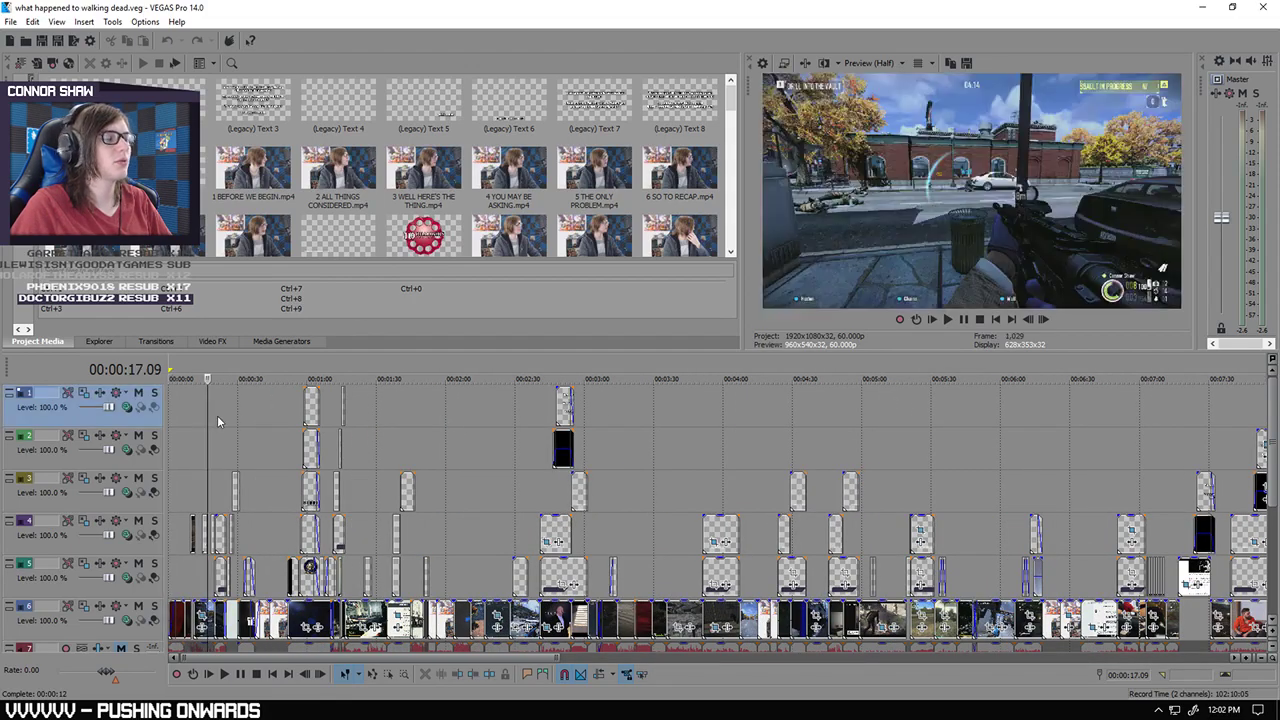
scroll(358, 418, up, 4)
click(309, 432)
scroll(330, 422, down, 3)
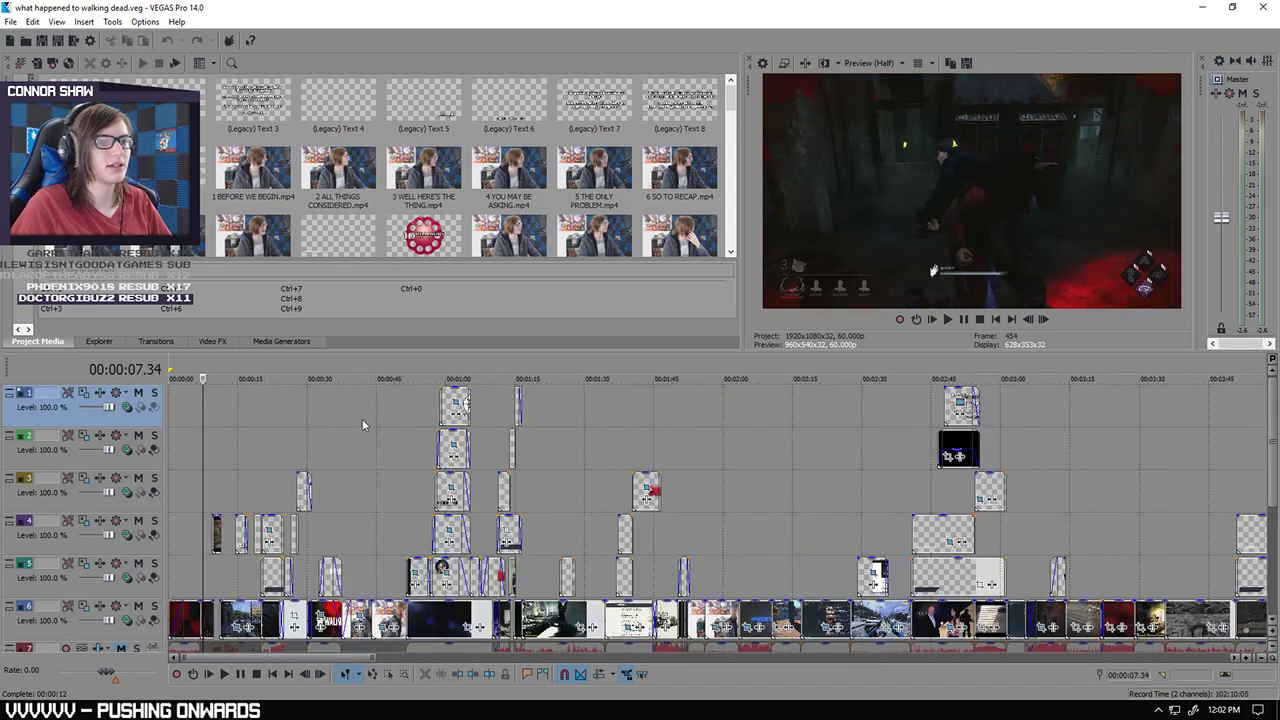
click(1050, 422)
scroll(1006, 424, down, 2)
scroll(915, 420, down, 2)
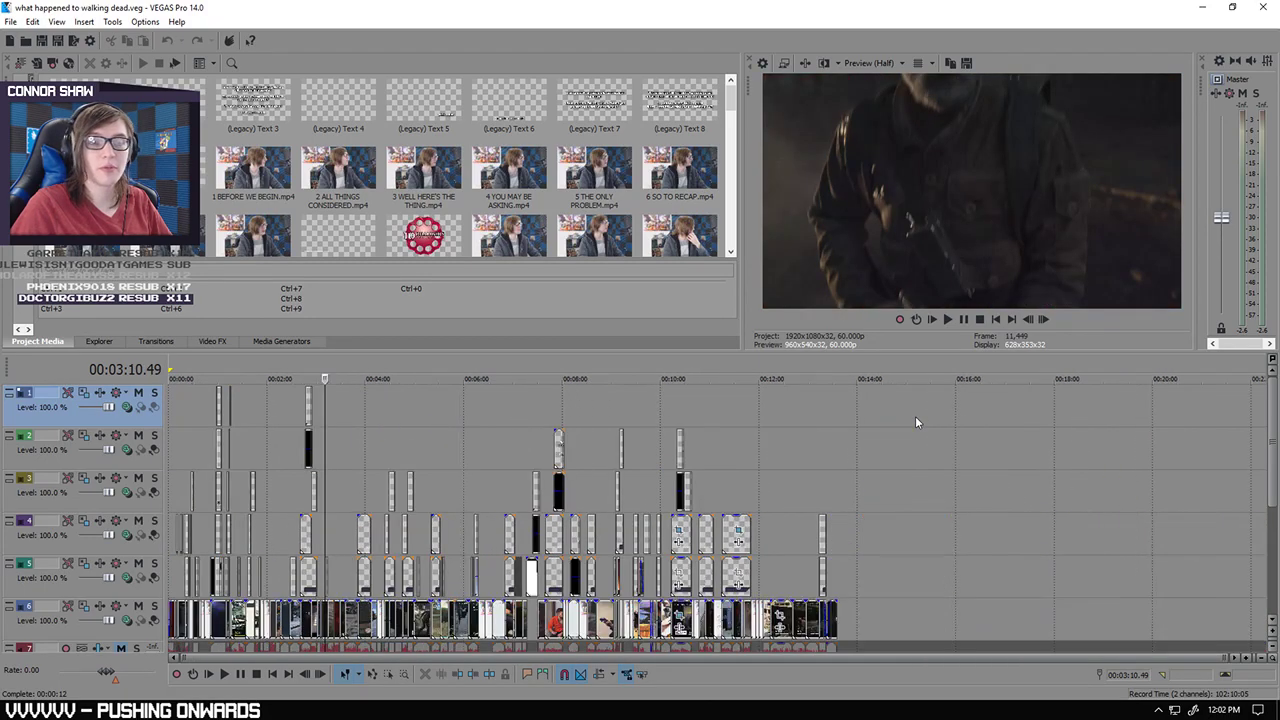
Step: Place the playhead at the end of the last video clip, 00:13:35.07, and view the audio tracks beneath it
click(798, 414)
click(818, 423)
click(828, 424)
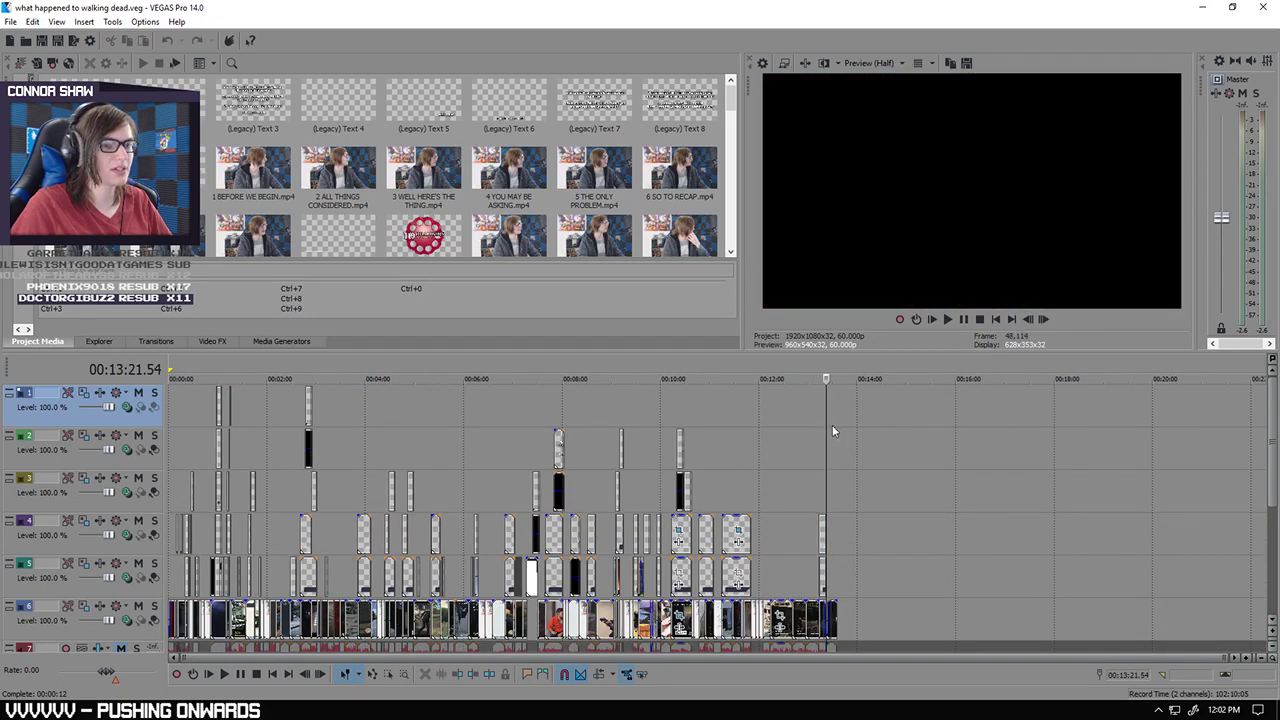
click(841, 428)
scroll(852, 428, up, 5)
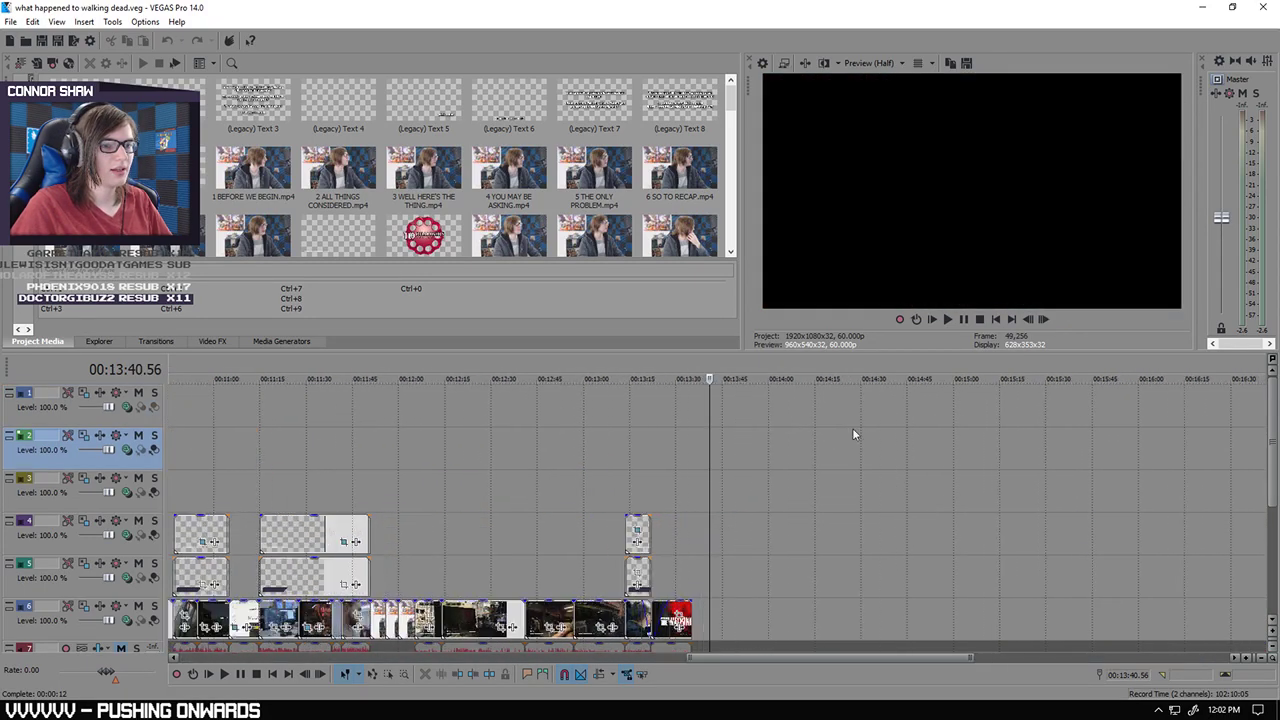
click(643, 455)
click(655, 452)
mouse_move(1272, 494)
mouse_down()
mouse_move(1267, 574)
mouse_move(1262, 505)
mouse_up()
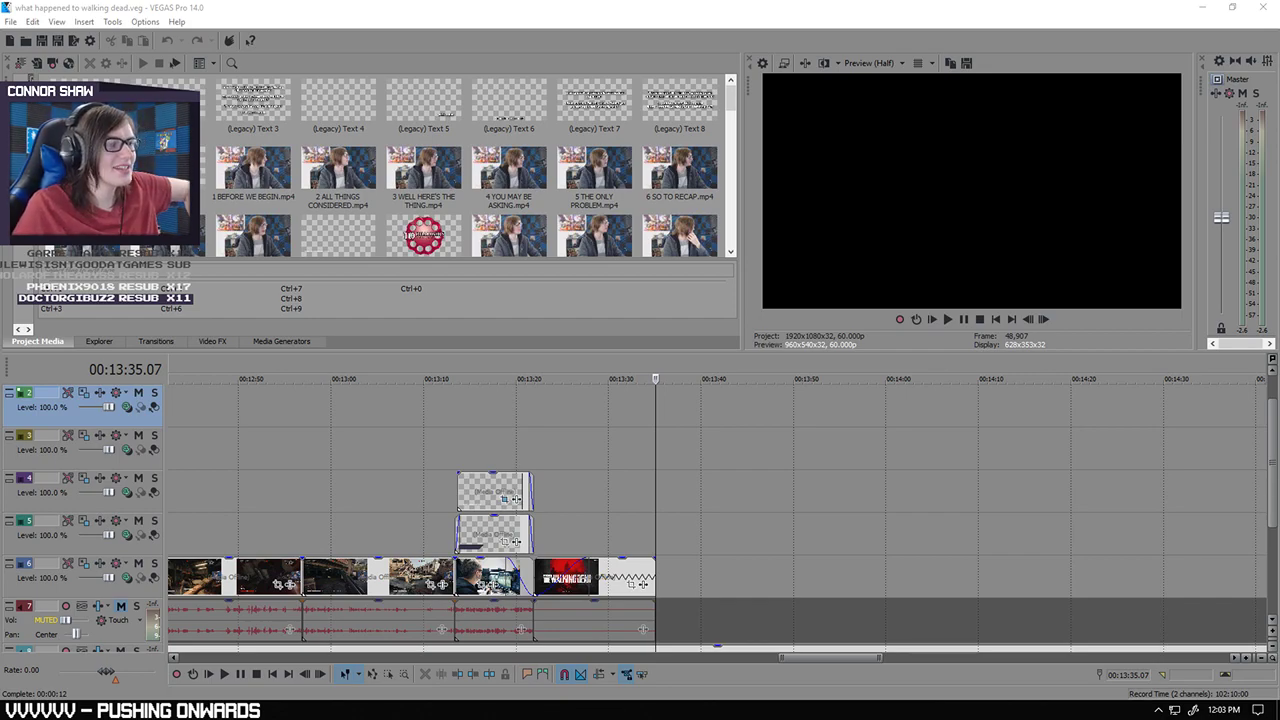
scroll(1273, 491, down, 3)
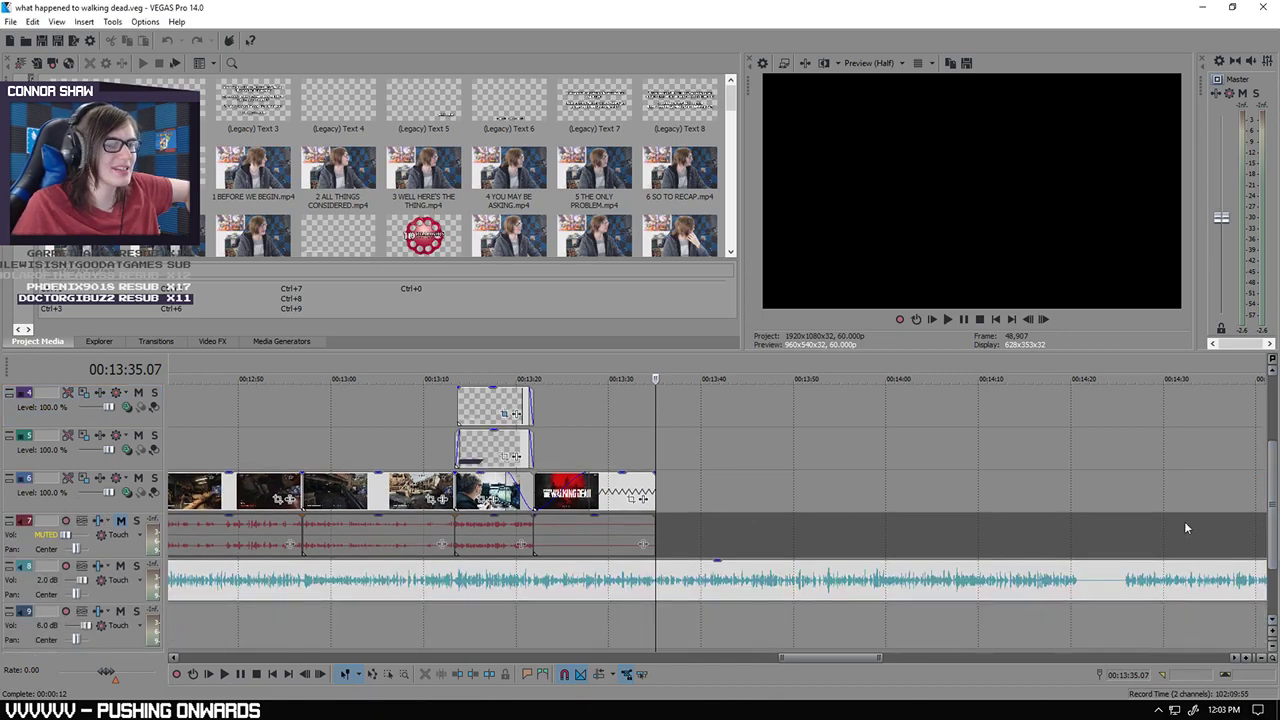
scroll(1044, 516, down, 3)
scroll(1036, 522, down, 2)
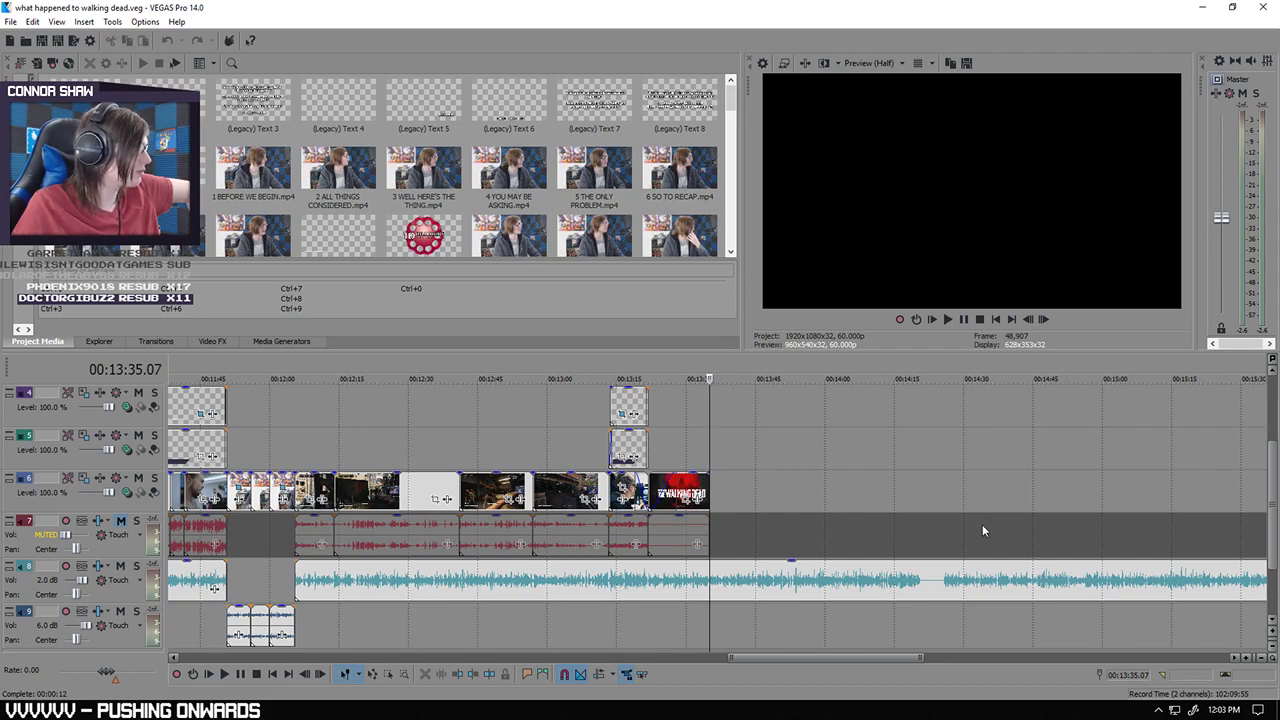
scroll(975, 518, up, 1)
scroll(972, 520, up, 1)
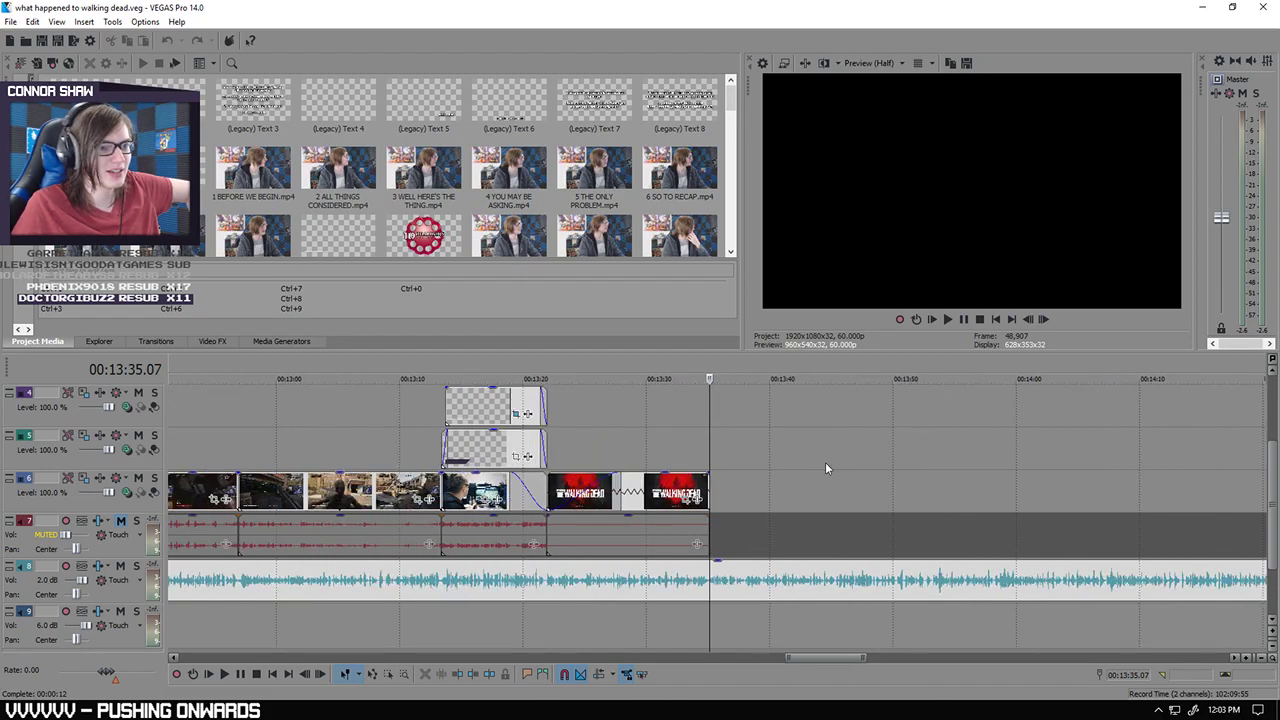
Step: Switch to foobar2000, lower the music volume to about -30.87 dB, and return to the video project
click(492, 710)
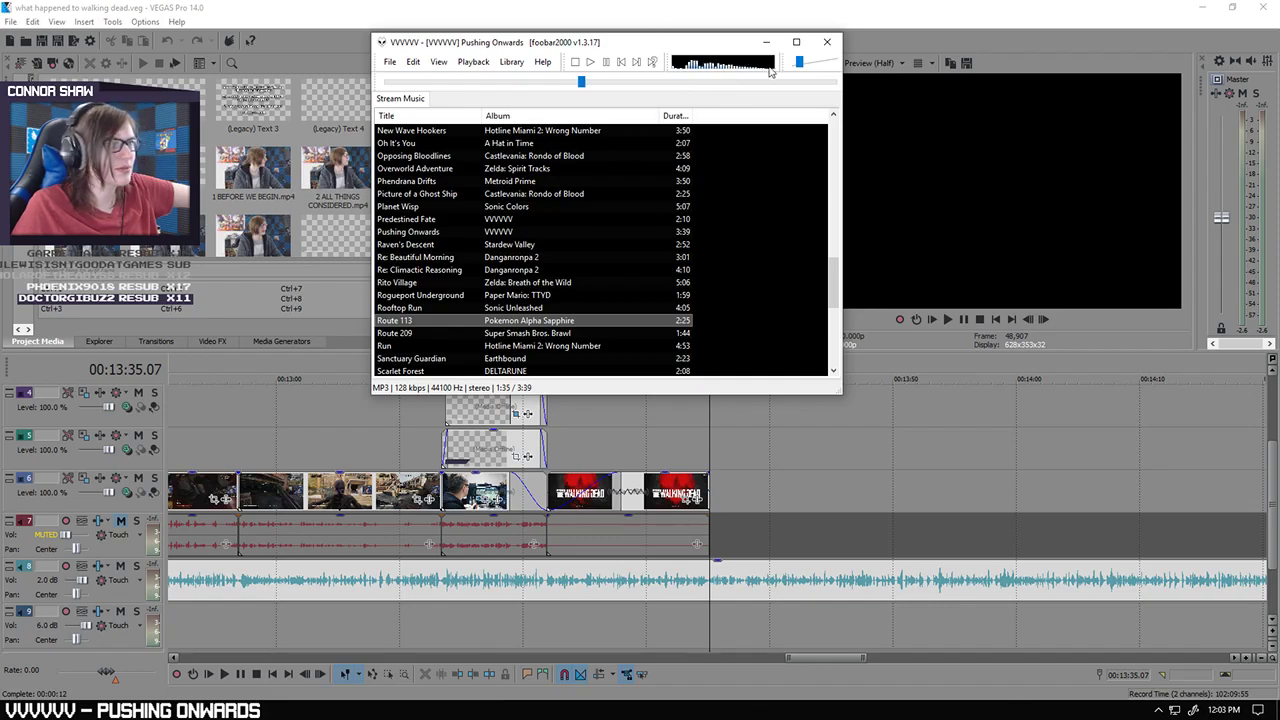
drag(801, 63, 799, 82)
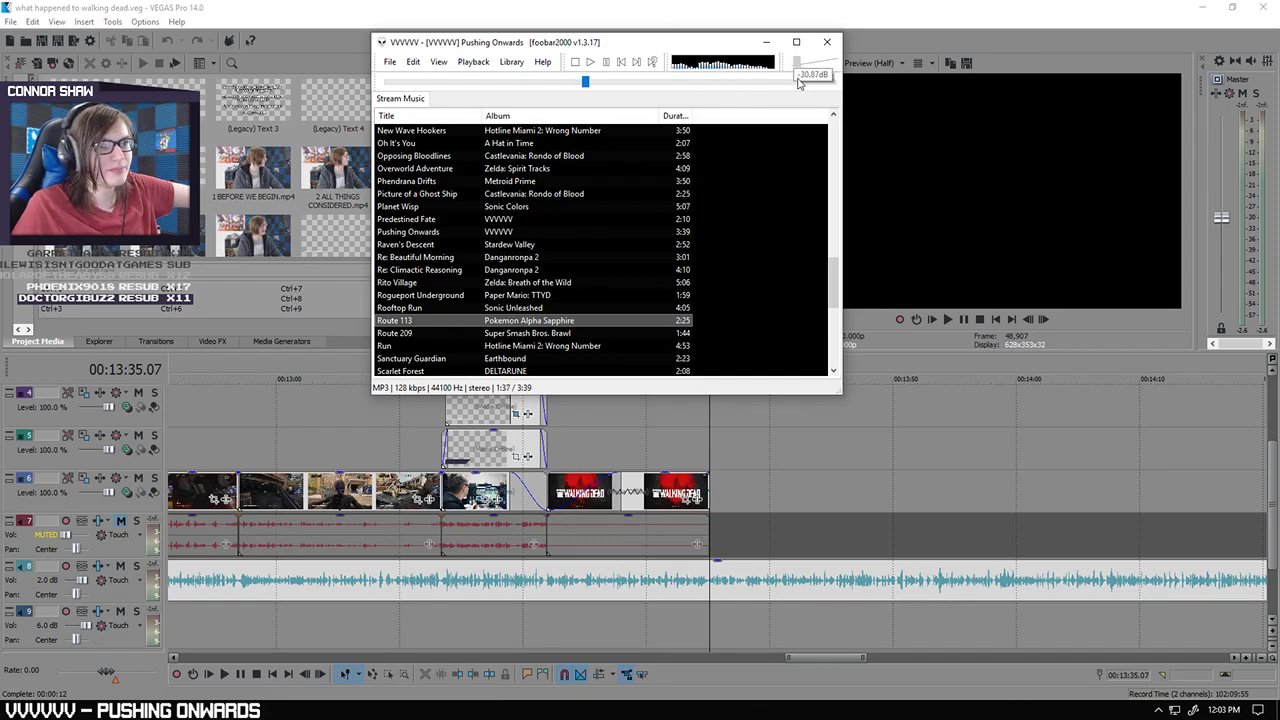
click(766, 42)
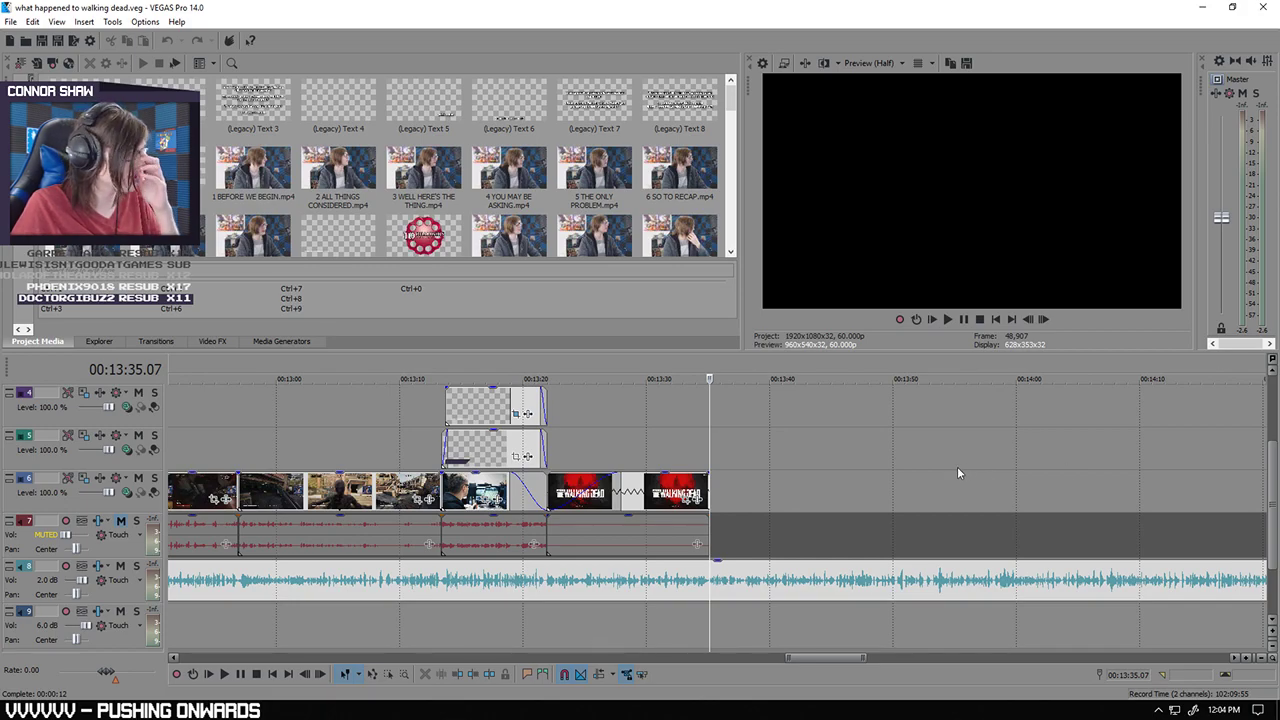
Step: Look back through the project's closing section to the keyboard typing clip at 00:10:08.42
scroll(953, 469, down, 1)
scroll(850, 467, up, 1)
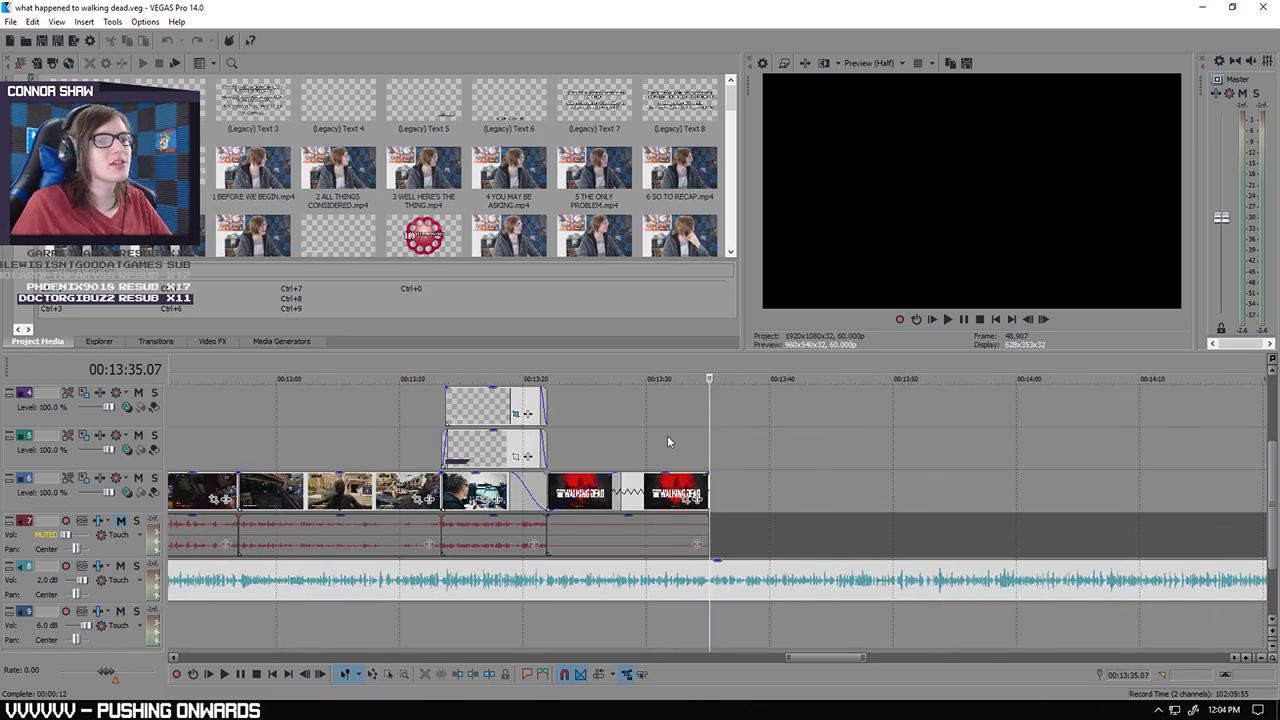
click(252, 431)
scroll(477, 417, down, 4)
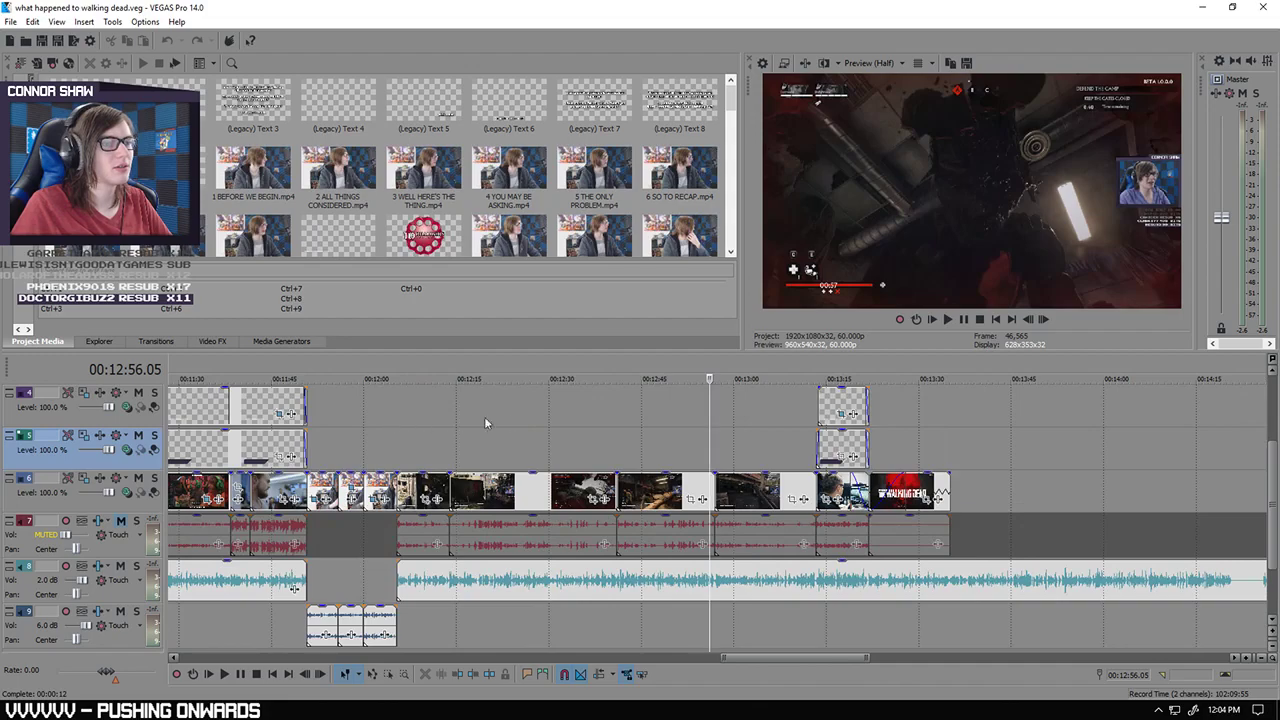
scroll(597, 417, down, 1)
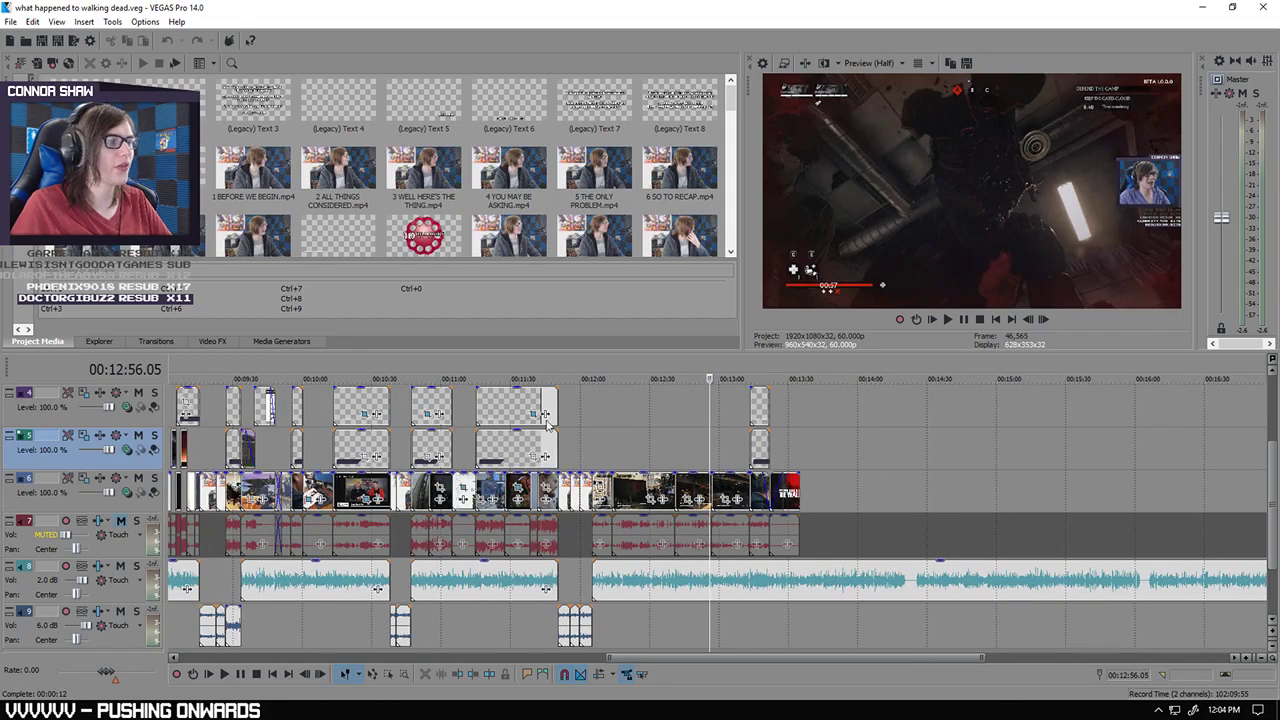
click(316, 422)
scroll(422, 431, down, 2)
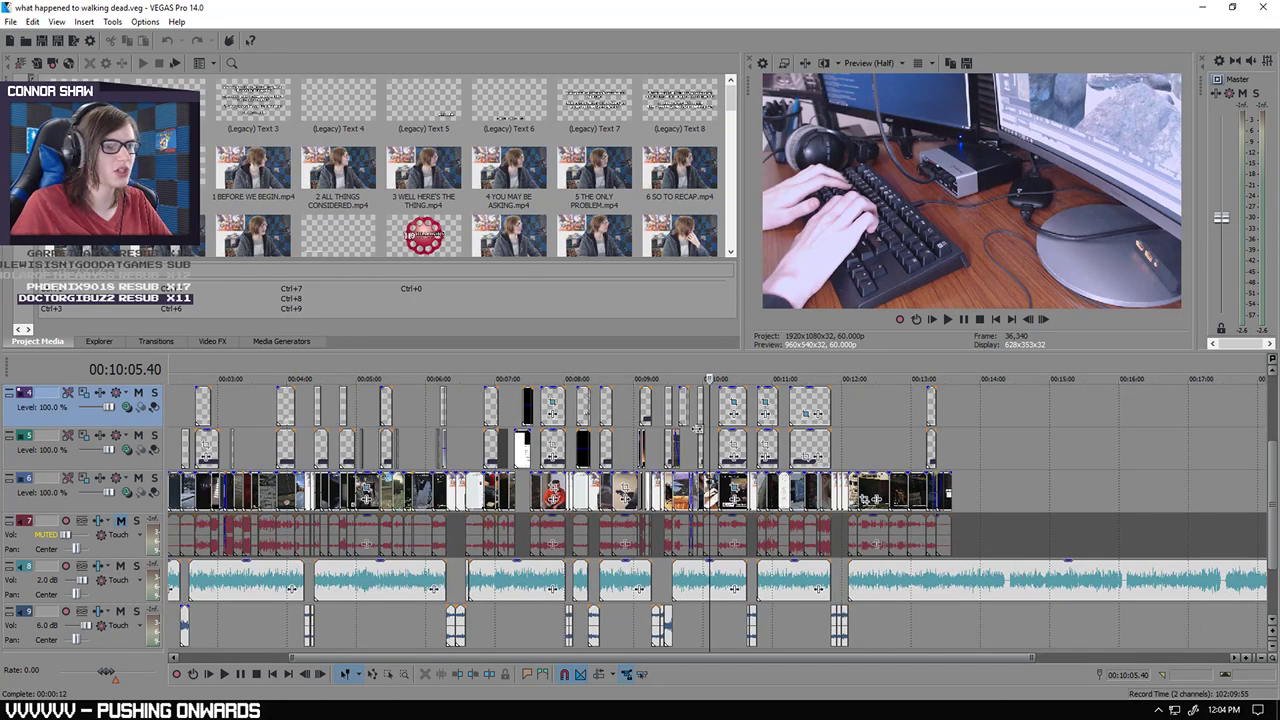
scroll(716, 445, up, 5)
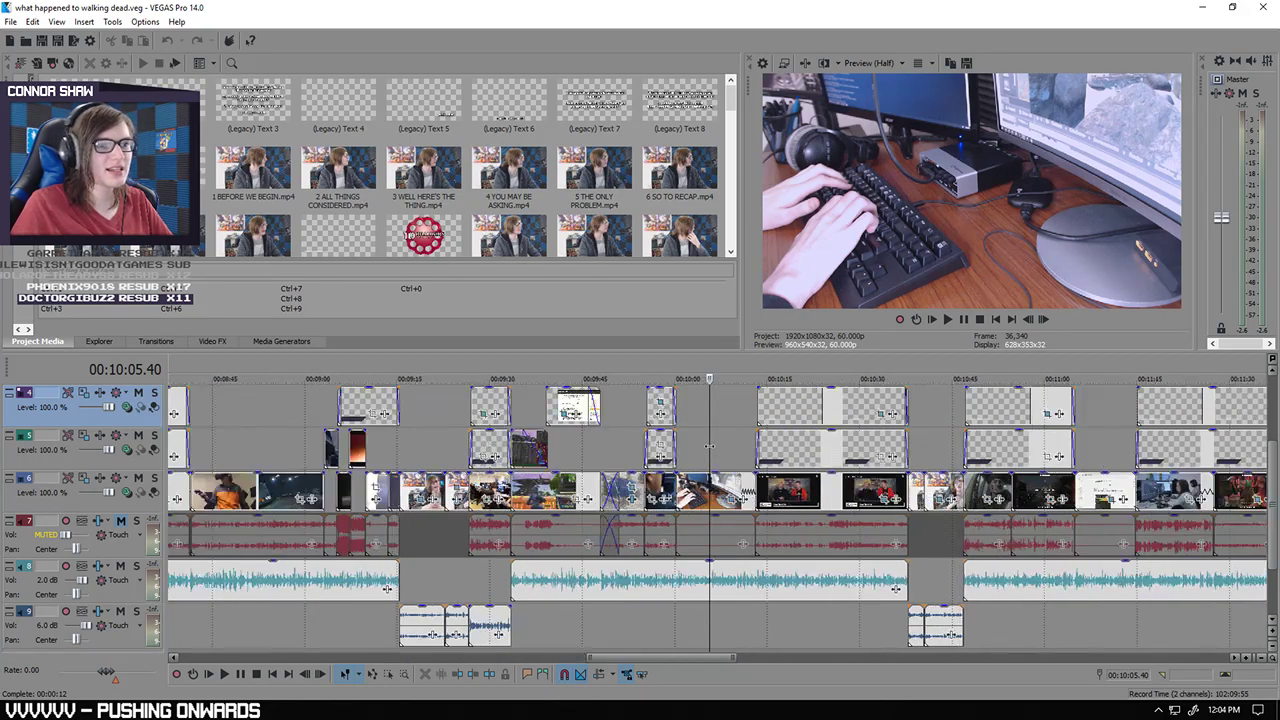
click(630, 452)
click(640, 445)
click(728, 443)
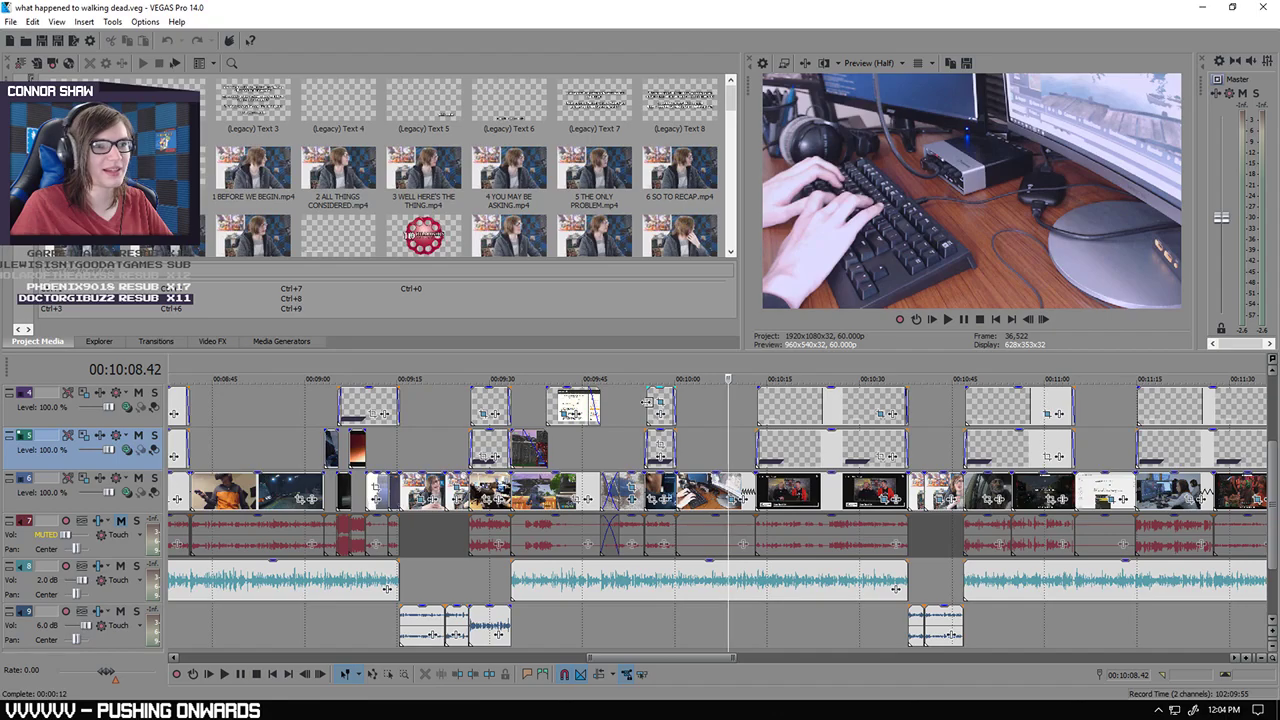
Step: Play the edit from 00:09:55.07, at the start of the clip with the source caption
click(657, 405)
scroll(657, 410, up, 5)
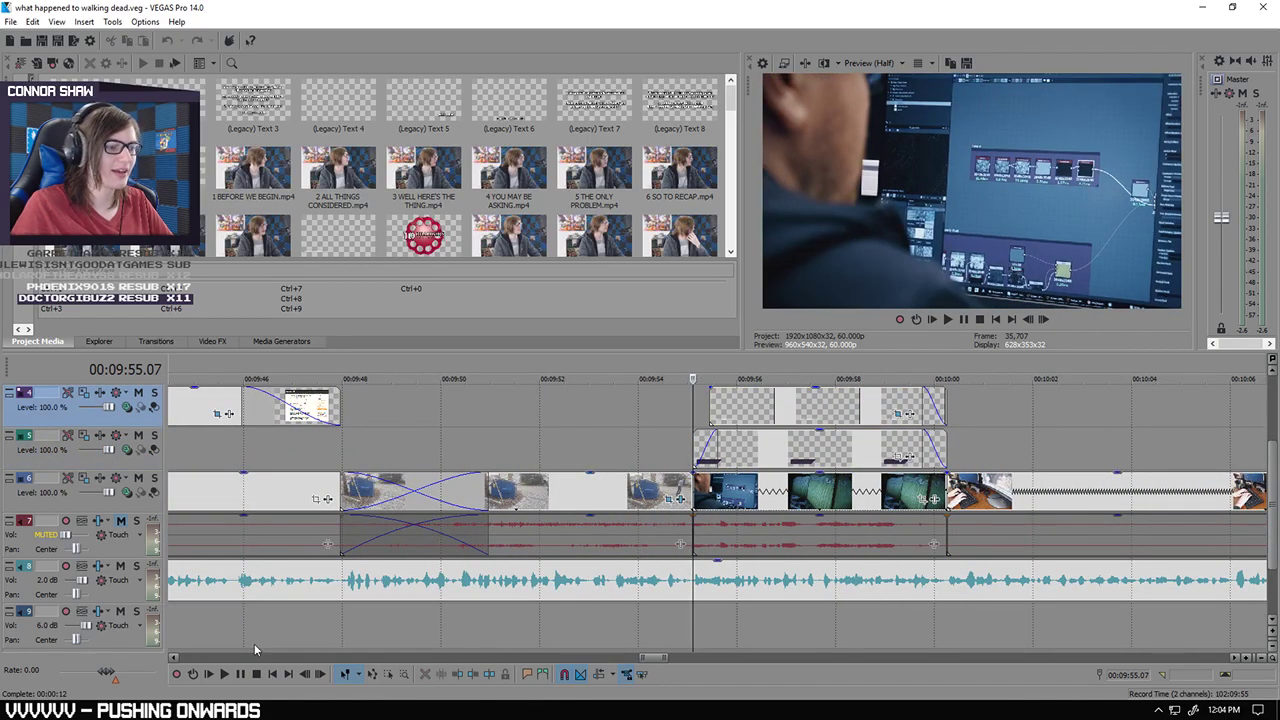
click(224, 674)
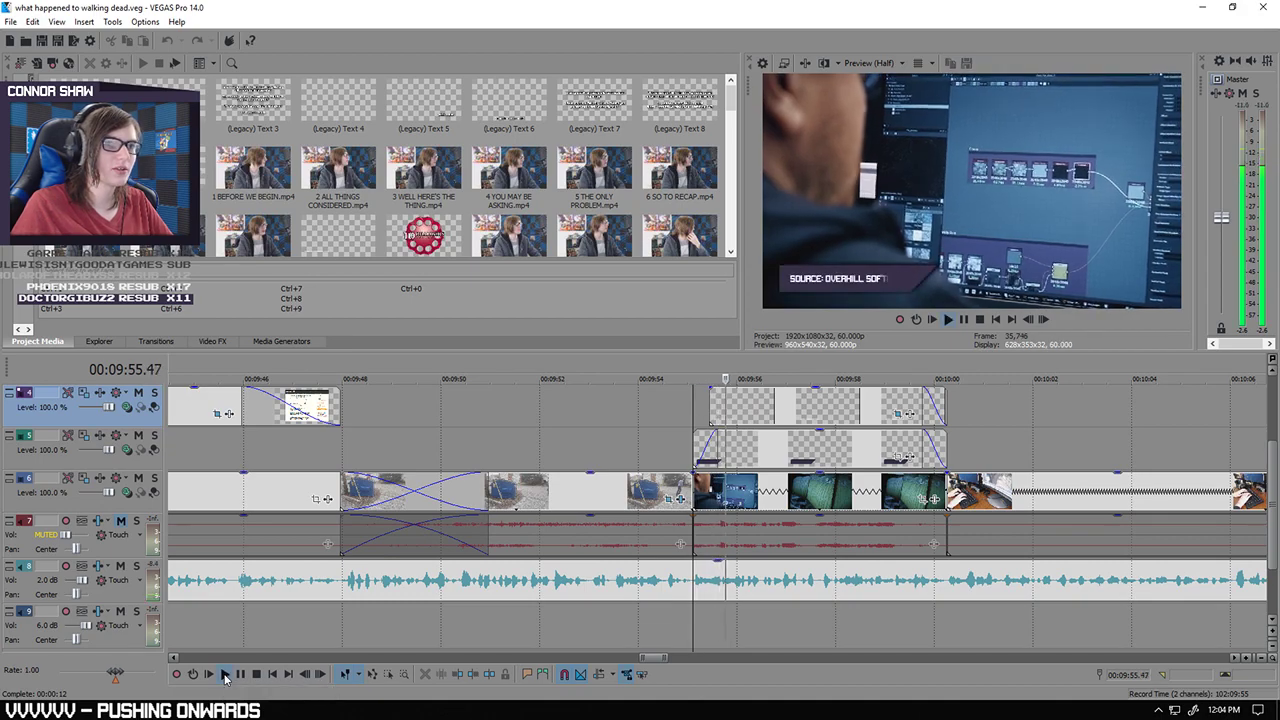
scroll(753, 650, down, 1)
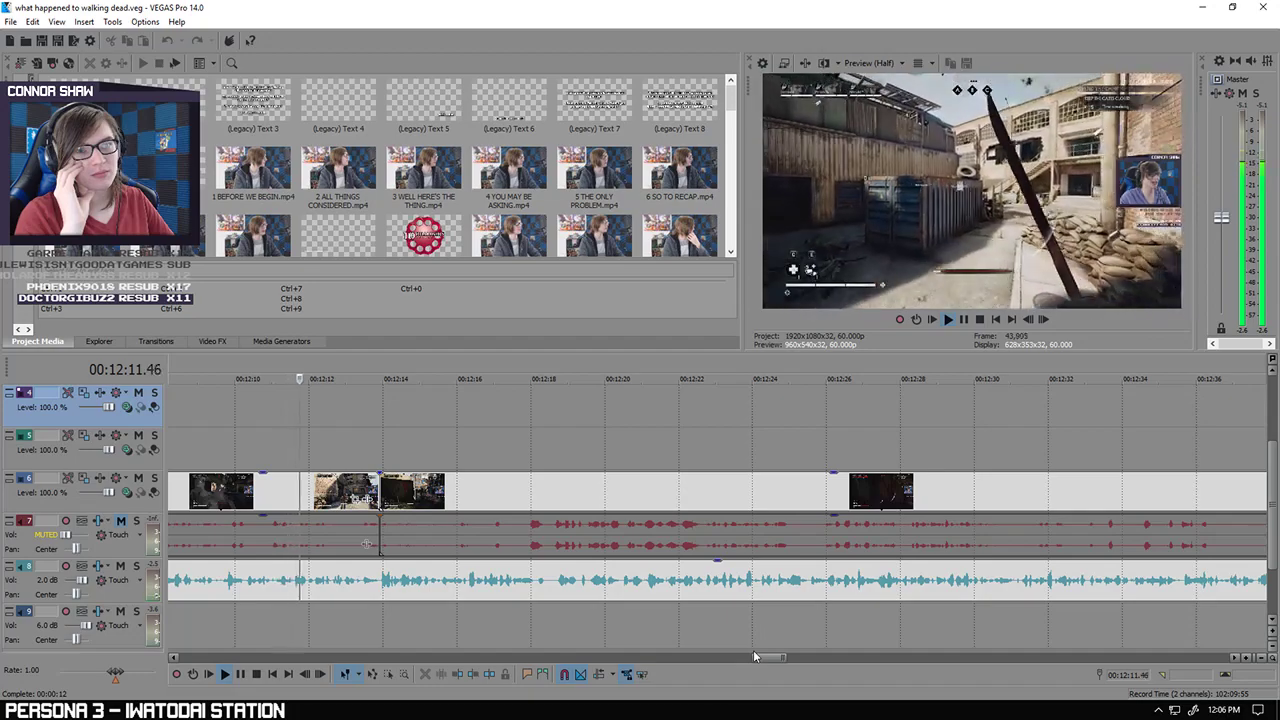
Step: Pause playback and preview the gameplay clip following the three webcam shots from 00:12:06.40
click(240, 675)
scroll(390, 637, down, 3)
click(611, 627)
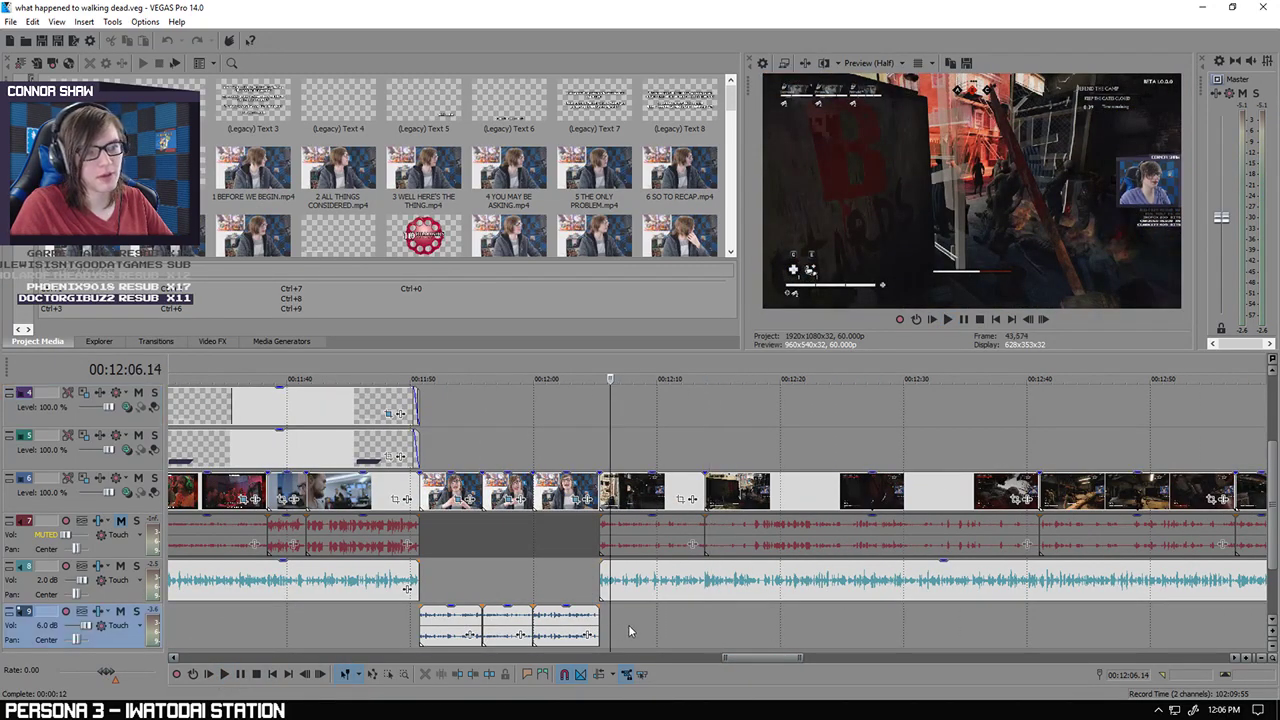
scroll(622, 627, up, 5)
click(713, 621)
click(731, 624)
click(752, 624)
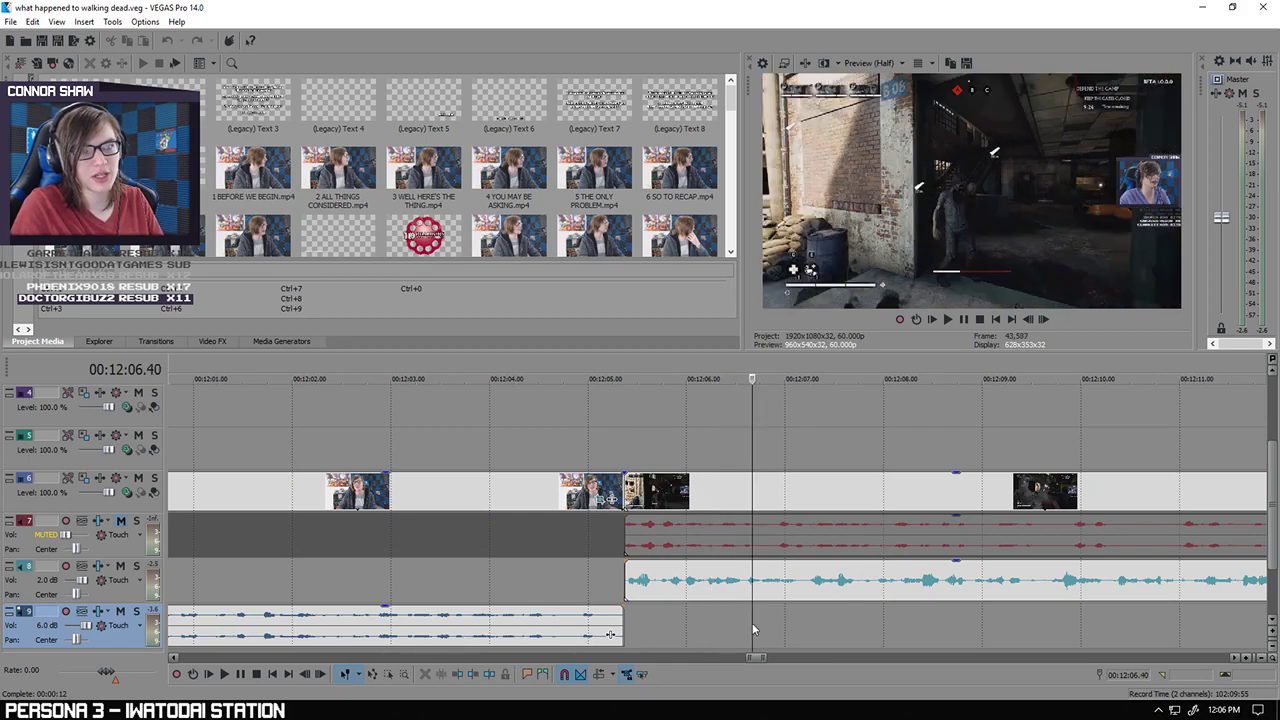
key(space)
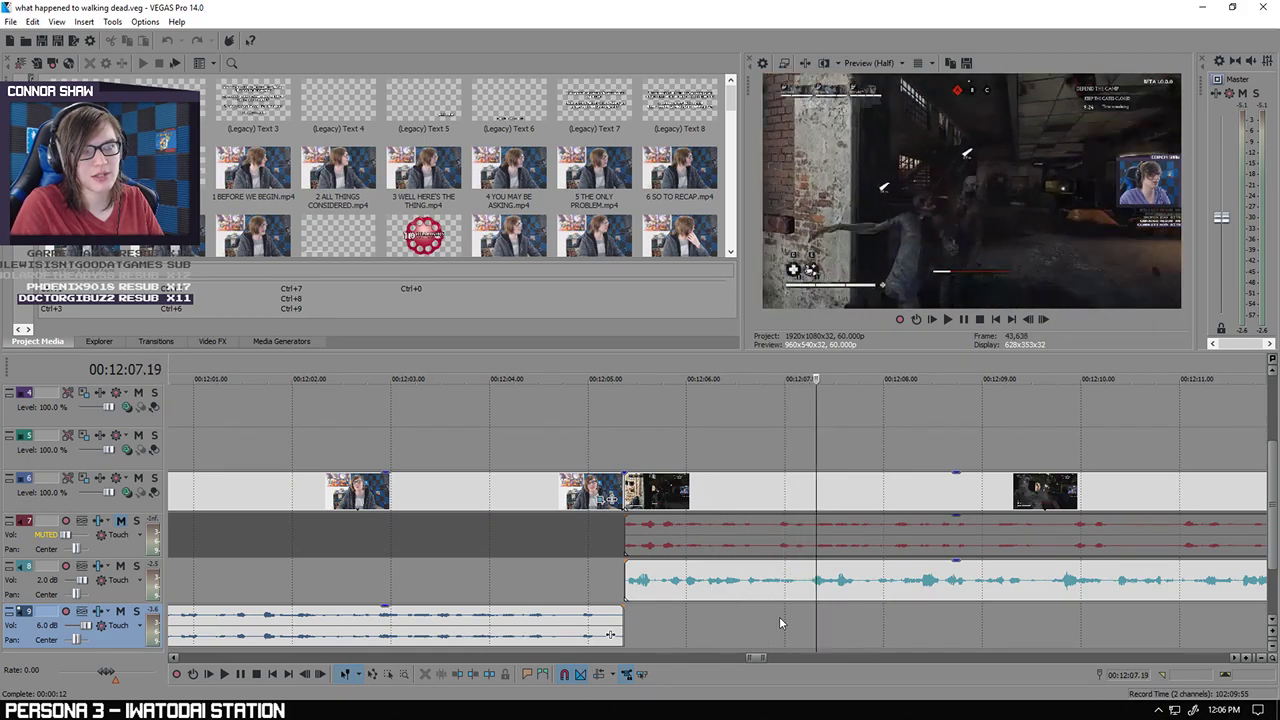
Step: Step frame by frame back and forth through the gameplay clip around 00:12:08 to inspect the footage, ending at 00:12:09.02
key(Right)
key(Right)
key(Right)
key(Right)
key(Right)
key(Right)
key(Right)
key(Right)
key(Right)
key(Right)
key(Right)
key(Right)
key(Right)
scroll(780, 623, down, 1)
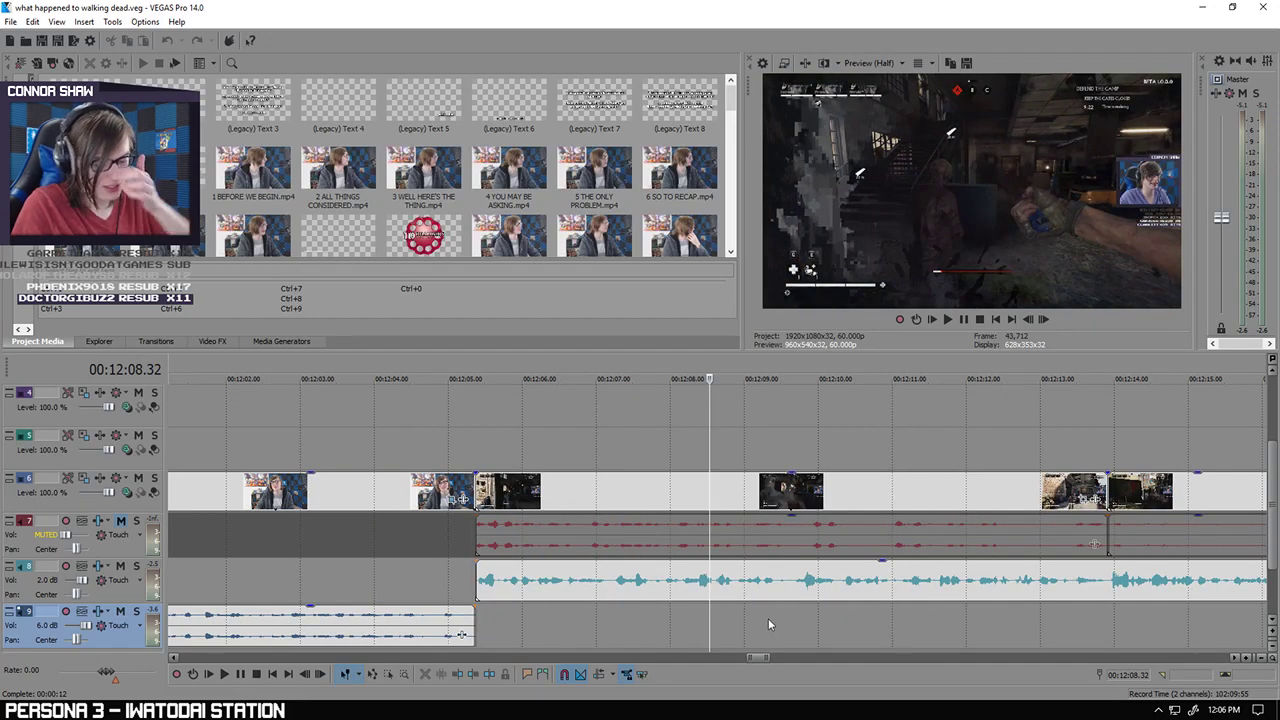
key(Left)
key(Left)
key(Left)
key(Left)
key(Left)
key(Left)
key(Left)
key(Left)
key(Left)
key(Left)
key(Left)
key(Left)
key(Left)
key(Left)
key(Left)
key(Left)
key(Left)
key(Left)
key(Left)
key(Left)
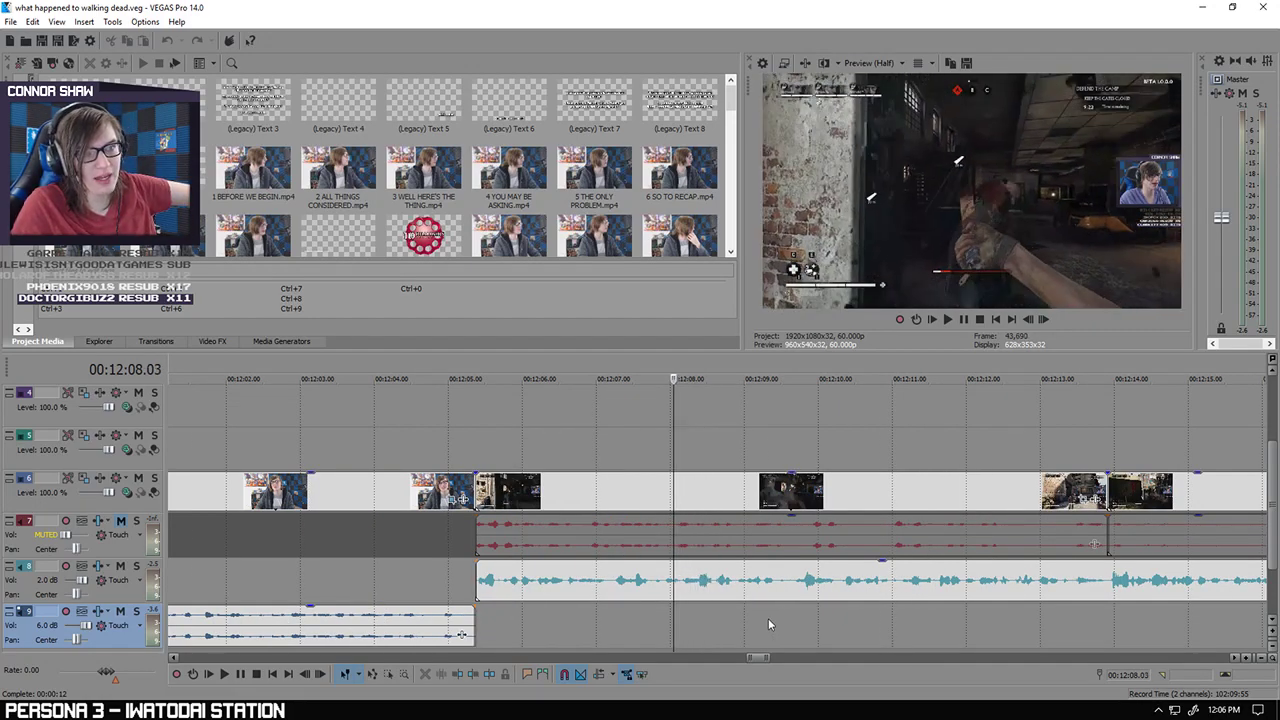
key(Left)
key(Left)
key(Left)
key(Left)
key(Left)
key(Left)
key(Left)
key(Right)
key(Right)
key(Right)
key(Right)
key(Right)
key(Right)
key(Right)
key(Right)
key(Right)
key(Right)
key(Right)
key(Right)
key(Right)
key(Right)
key(Right)
key(Right)
key(Right)
key(Right)
key(Right)
key(Right)
key(Right)
key(Left)
key(Left)
key(Left)
key(Left)
key(Right)
key(Right)
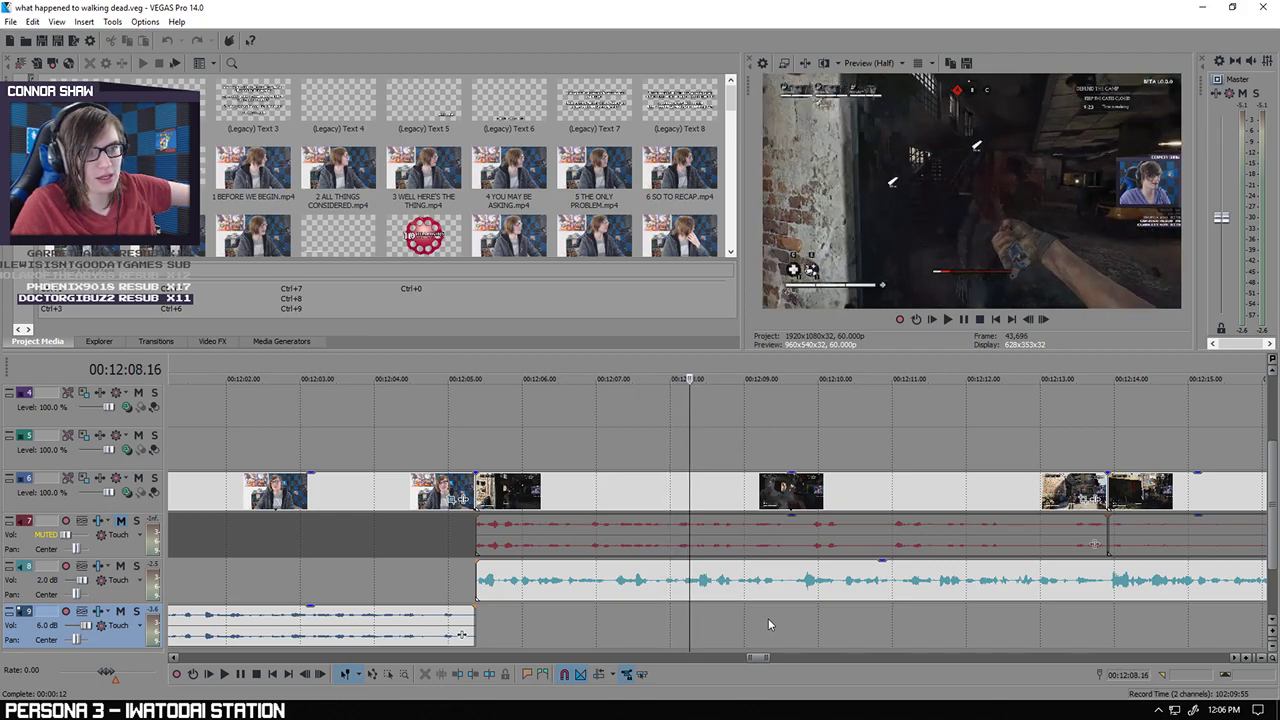
key(Right)
key(Right)
key(Right)
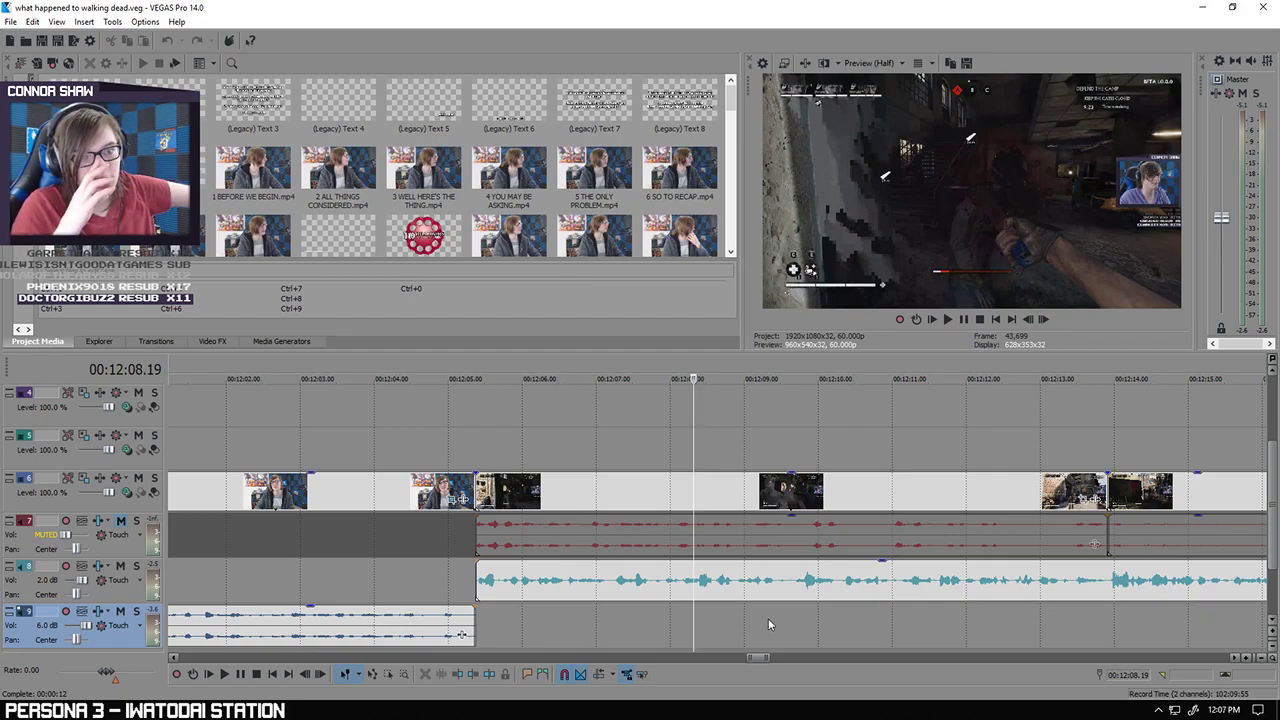
key(Right)
key(Right)
key(Right)
key(Right)
key(Right)
key(Right)
key(Right)
key(Right)
key(Right)
key(Right)
key(Right)
key(Right)
key(Right)
key(Right)
key(Right)
key(Right)
key(Right)
key(Right)
key(Right)
key(Right)
key(Right)
key(Right)
key(Right)
key(Right)
key(Right)
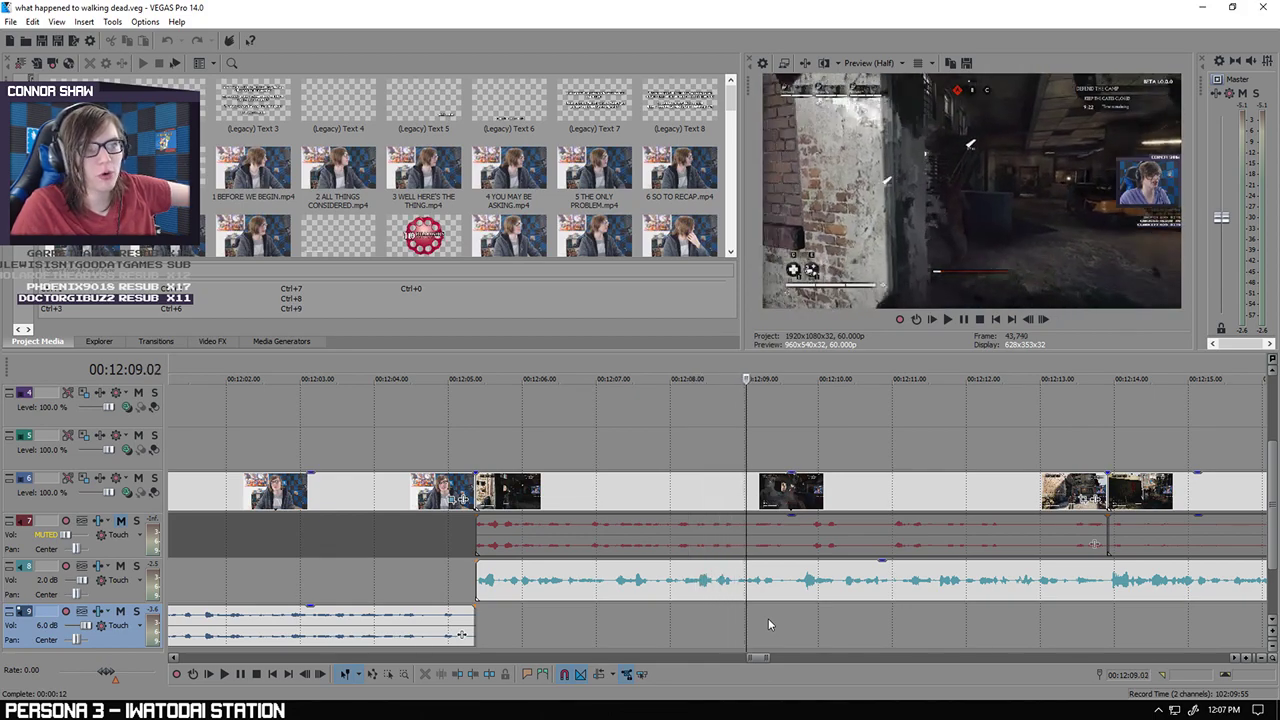
Step: Find the cut point in the gameplay clip at 00:12:09.40, split the clip there and delete the part before the cut
key(Right)
key(Right)
key(Right)
key(Right)
key(Right)
key(Right)
key(Right)
key(Right)
key(Right)
key(Right)
key(Right)
key(Right)
key(Right)
key(Right)
key(Right)
key(Right)
key(Right)
key(Right)
key(Right)
key(Right)
key(Right)
key(Right)
key(Right)
key(Right)
key(Right)
key(Right)
key(Right)
key(Right)
key(Right)
key(Right)
key(Right)
key(Right)
key(Right)
key(Right)
key(Right)
key(Right)
key(Right)
key(Right)
key(Left)
key(Left)
key(Left)
key(Left)
key(Left)
key(Left)
key(Left)
key(Left)
key(Left)
key(Left)
key(Left)
key(Left)
key(Left)
key(Left)
key(Left)
key(Left)
key(Left)
key(Left)
key(Left)
key(Left)
key(Right)
key(Right)
key(Right)
key(Right)
key(Right)
key(Right)
key(Right)
key(Right)
key(Right)
key(Right)
key(Right)
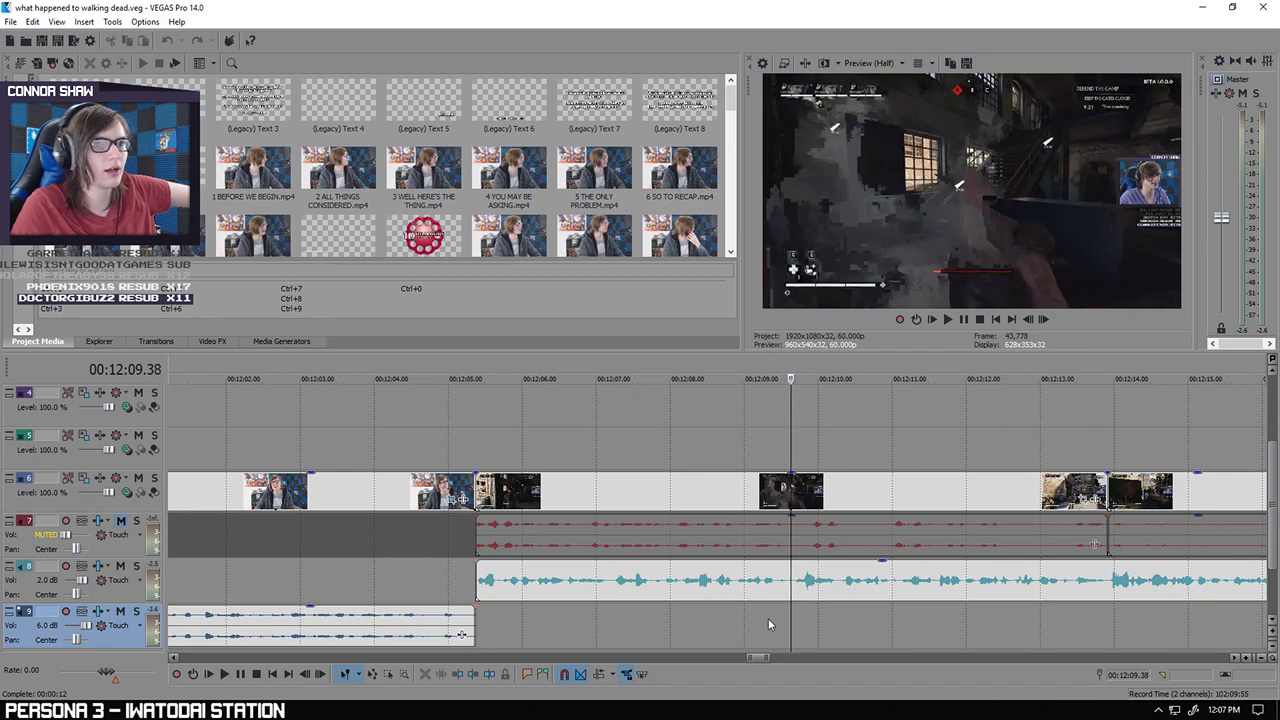
key(Right)
key(Right)
key(Right)
key(Left)
key(Left)
key(Right)
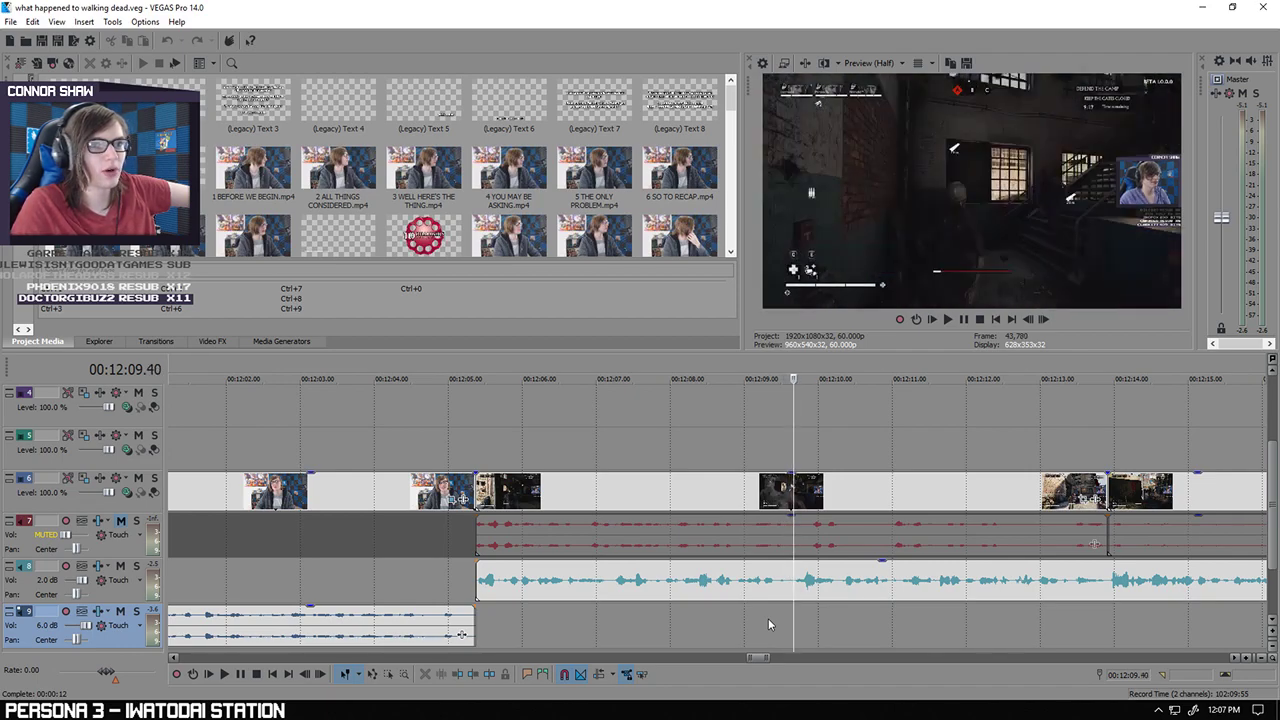
click(793, 536)
key(s)
click(746, 502)
key(Delete)
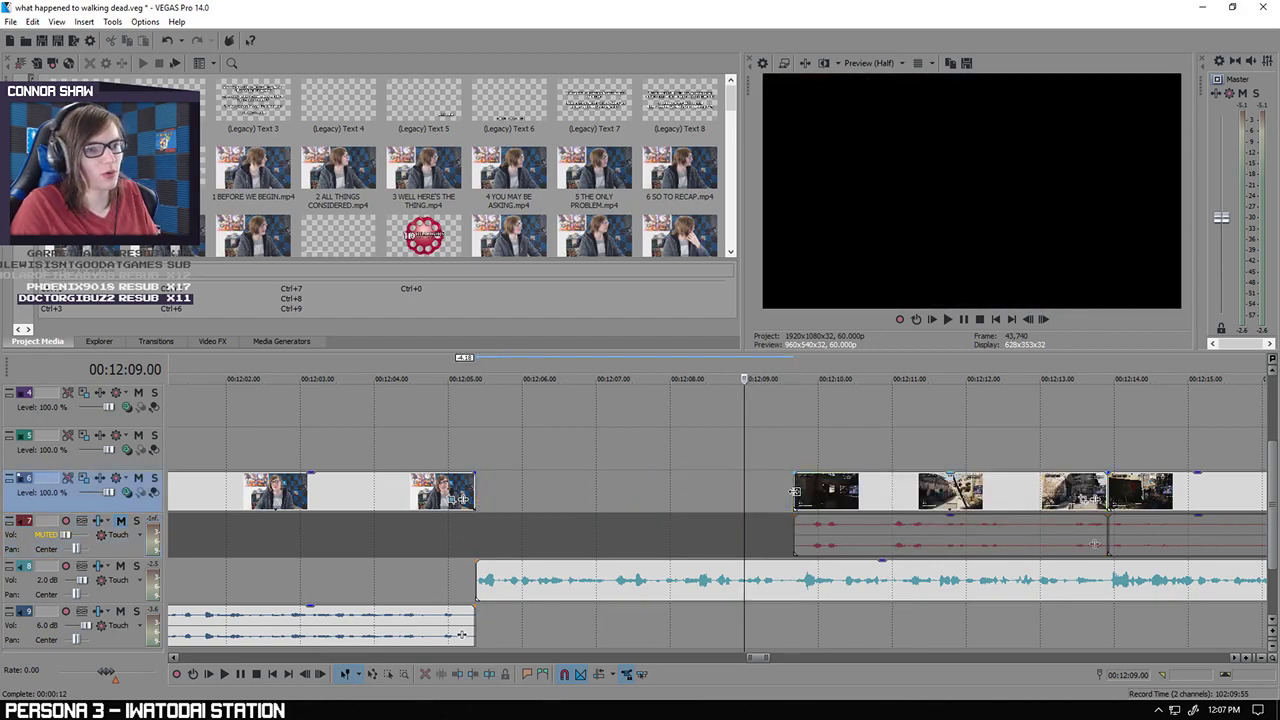
Step: Move the remaining gameplay clip back against the last webcam shot and extend its end to meet the next gameplay clip
drag(798, 491, 495, 503)
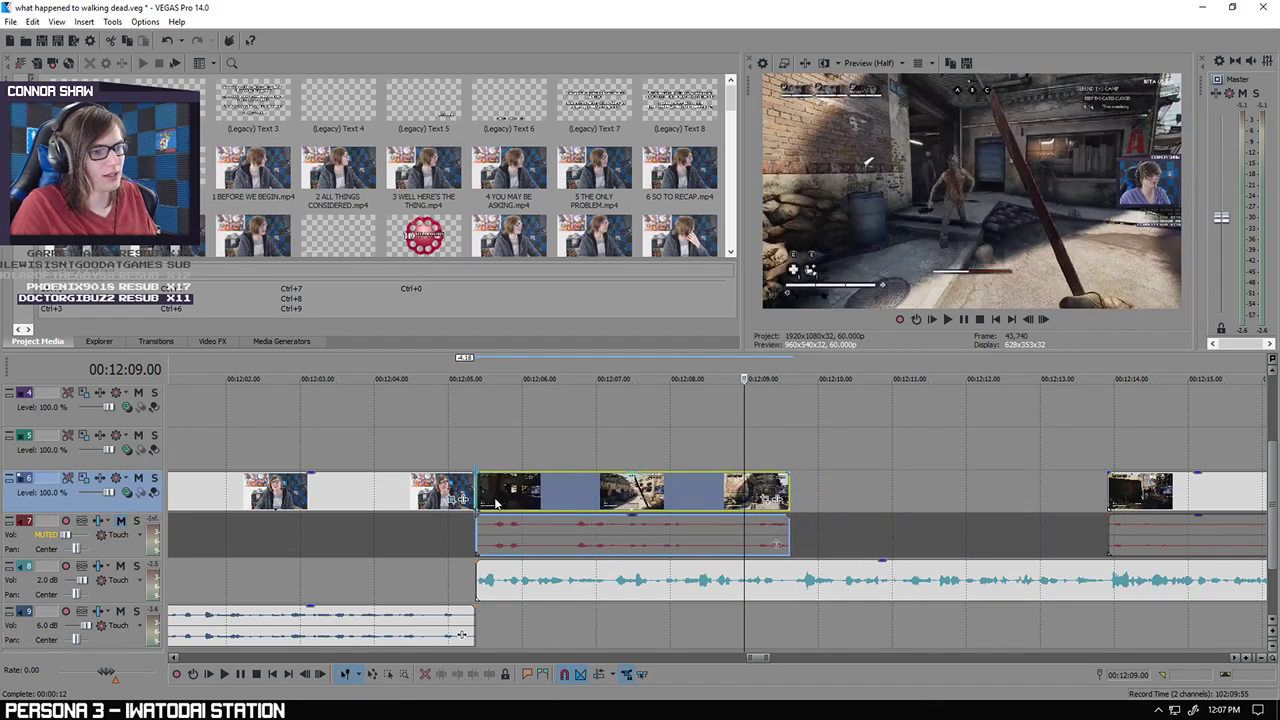
drag(789, 495, 1103, 498)
Step: Play the edit from the start of the extended gameplay clip at 00:12:05.22 and pause near 00:12:56
click(1100, 461)
key(space)
click(478, 449)
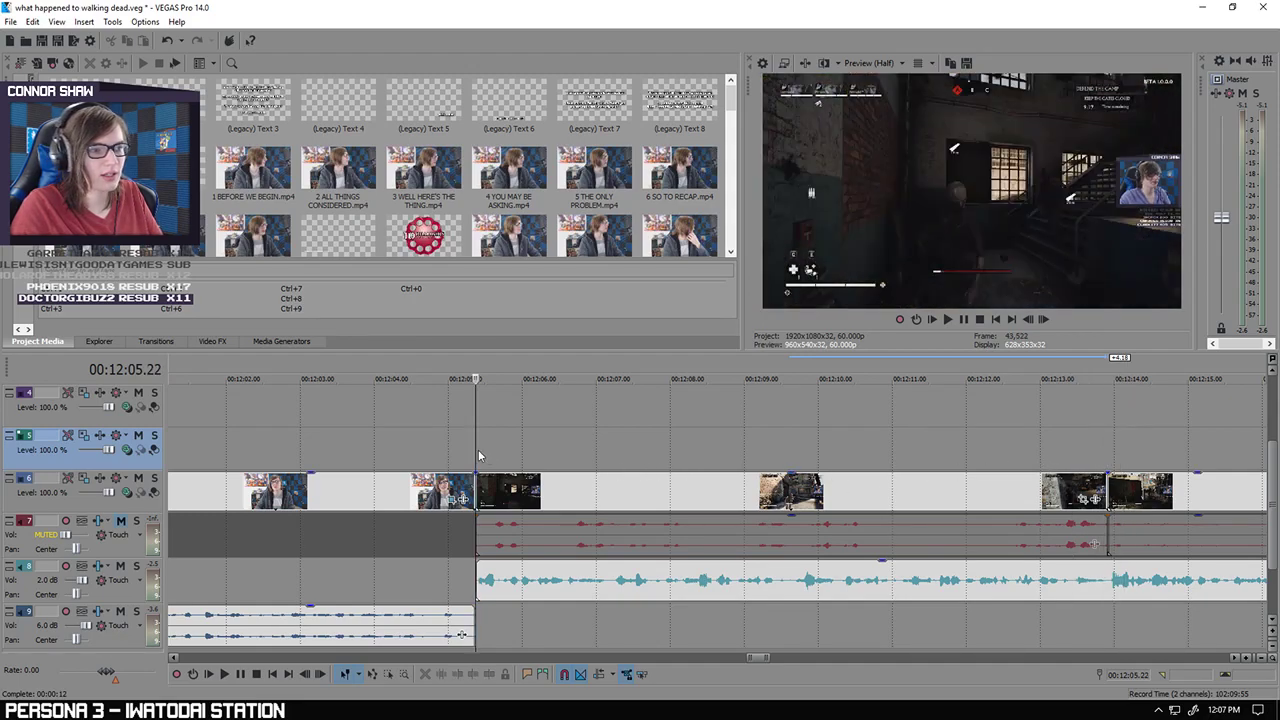
click(224, 675)
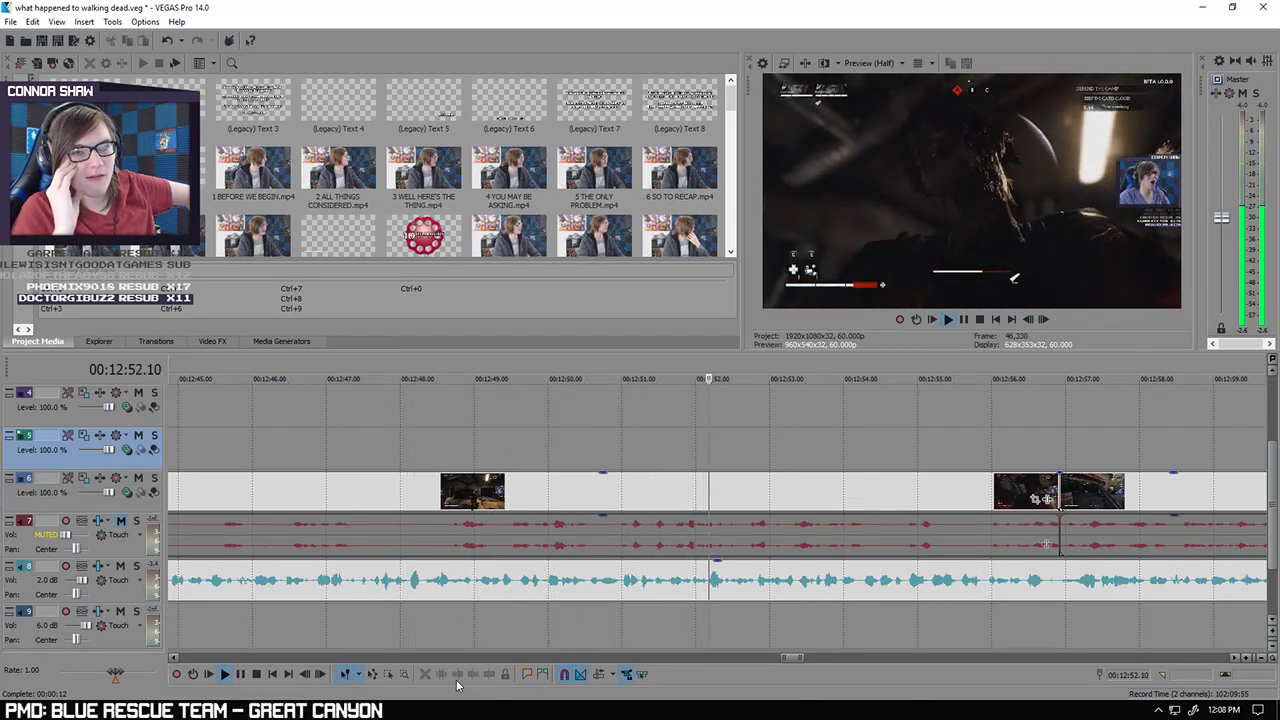
click(241, 675)
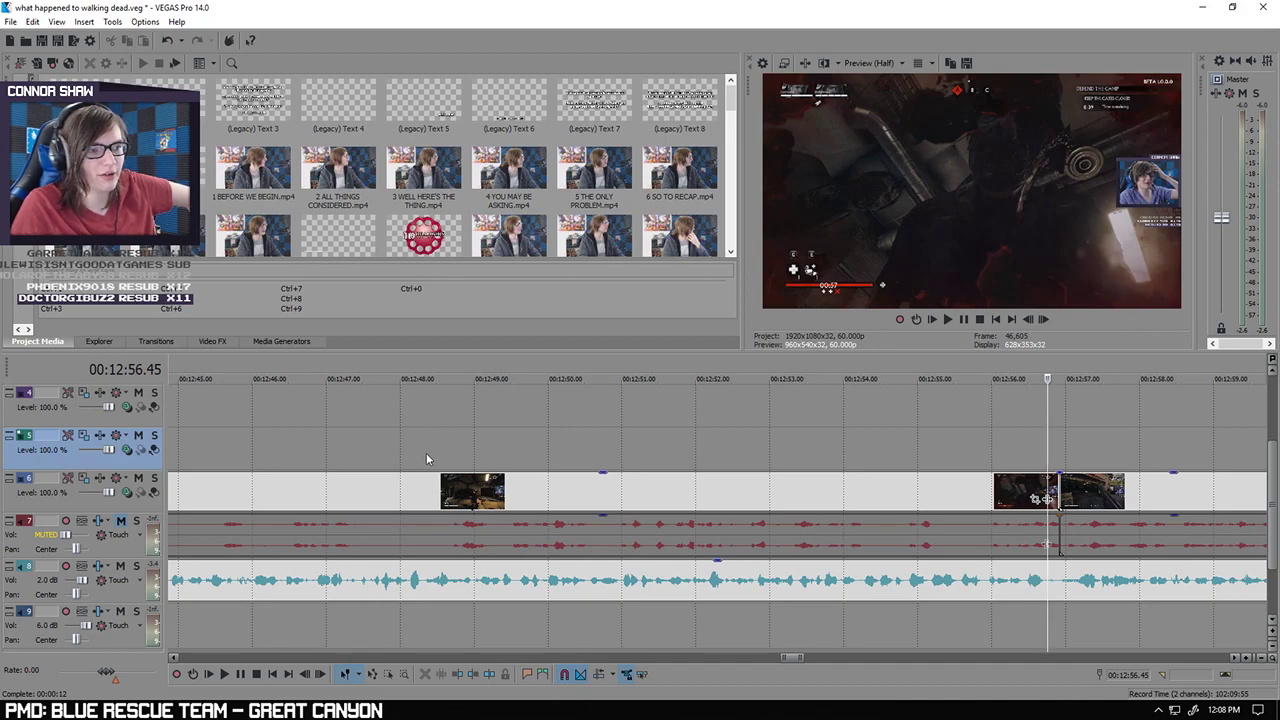
Step: Replay the gameplay section from 00:12:48.19 and pause just before the following cut
click(426, 453)
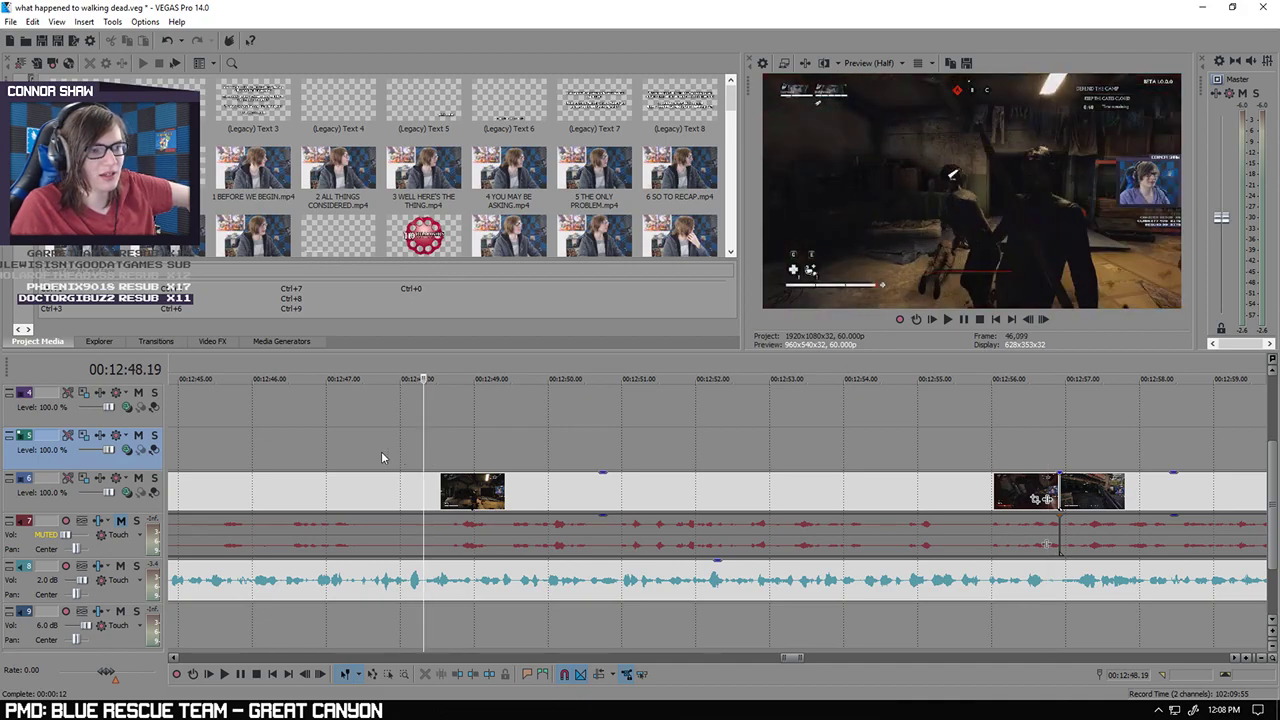
click(225, 676)
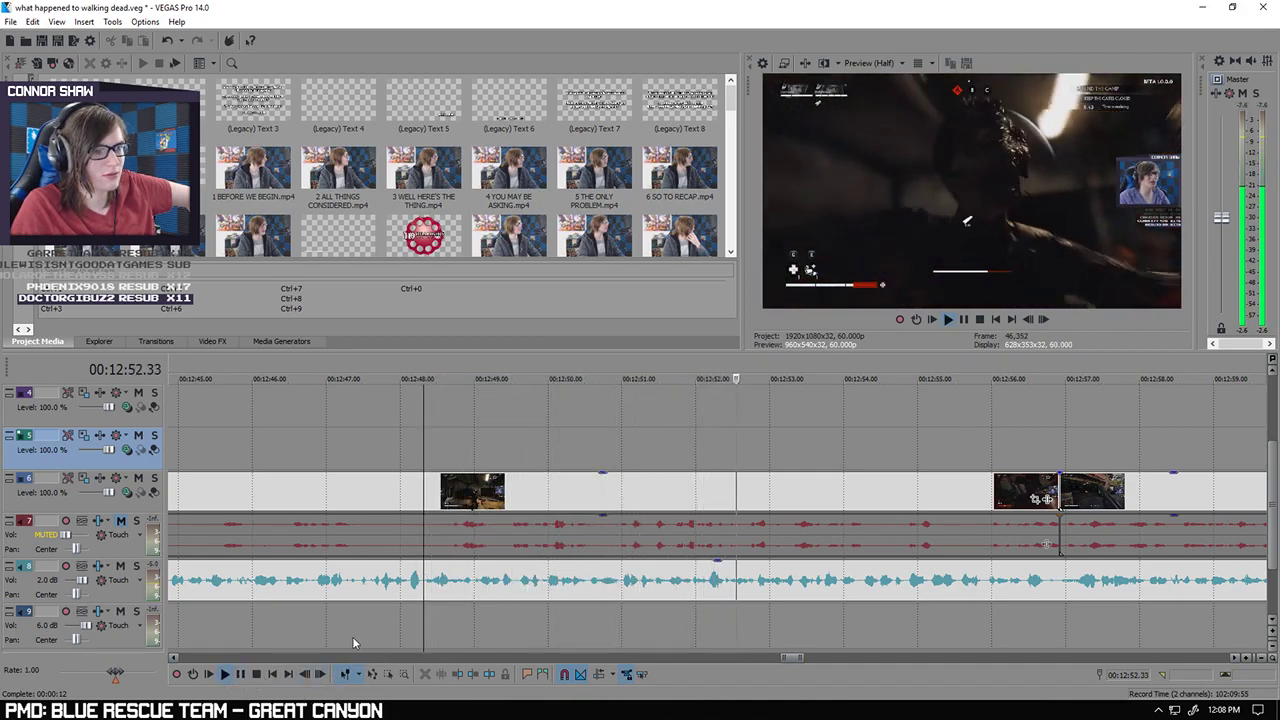
click(241, 674)
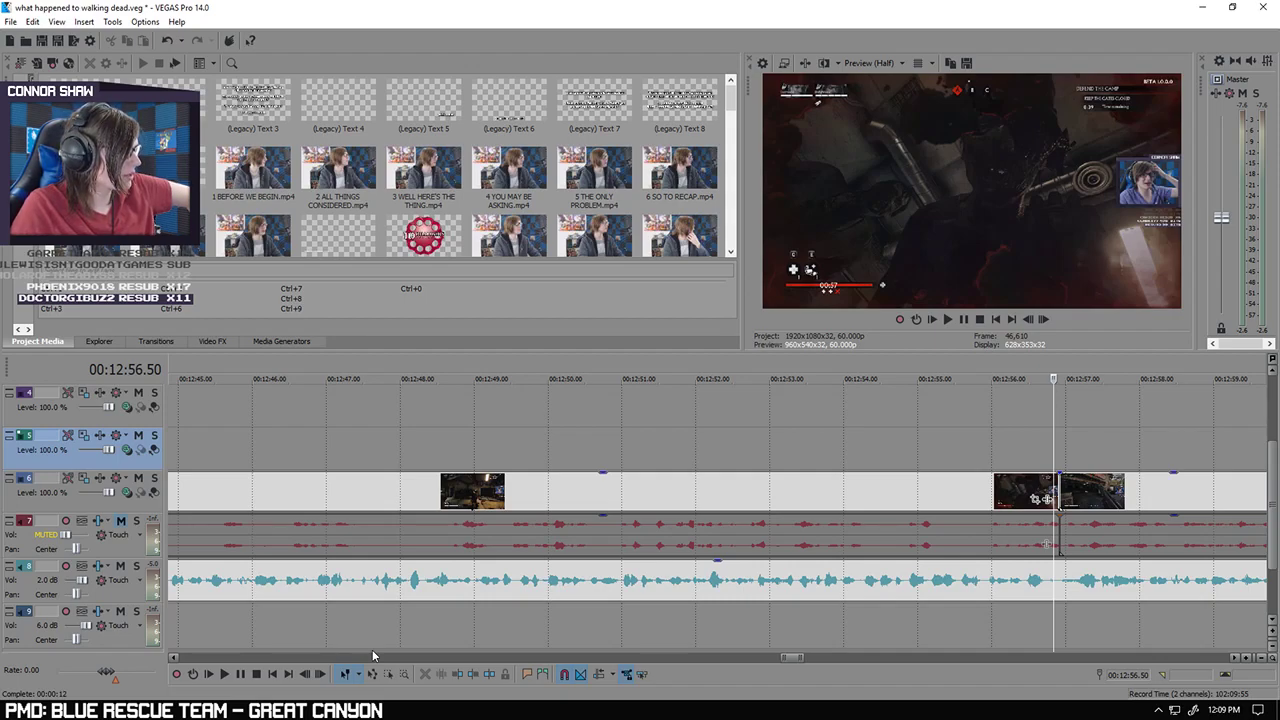
Step: Inspect the cut at 00:12:56.55, then play from there through to the Walking Dead title screen clip
click(1068, 449)
scroll(752, 436, up, 5)
click(676, 429)
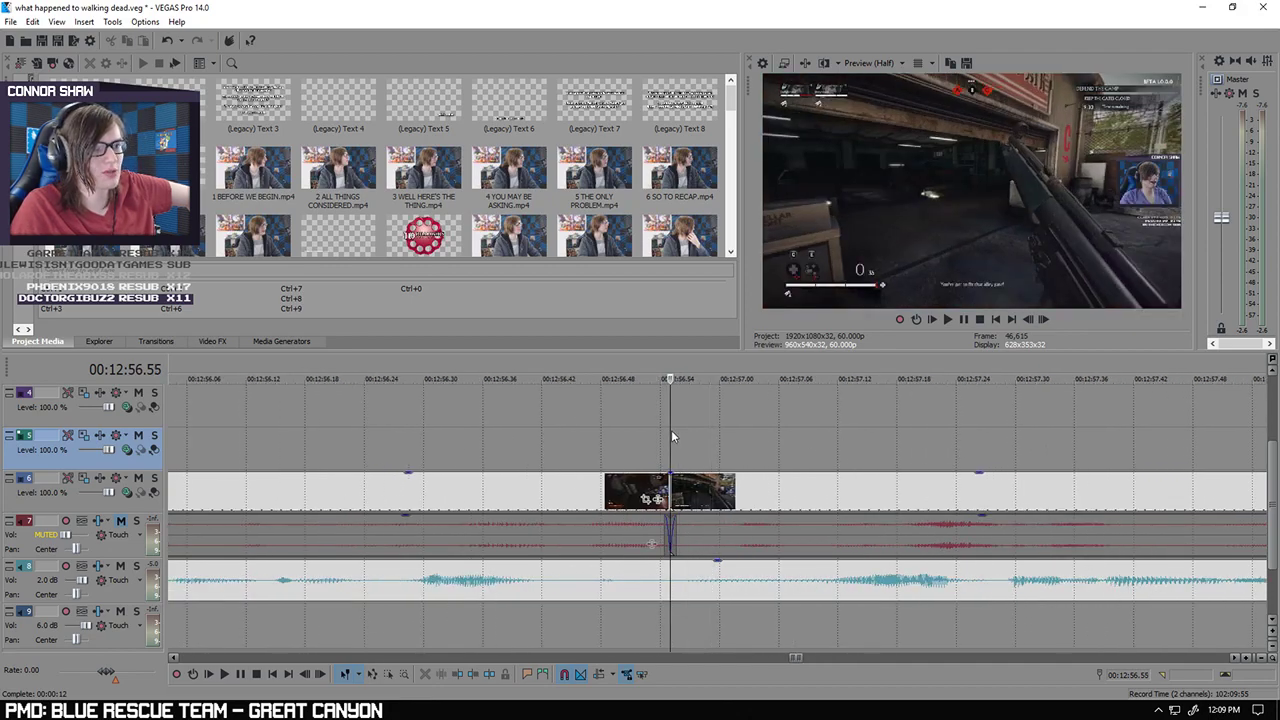
scroll(671, 430, down, 5)
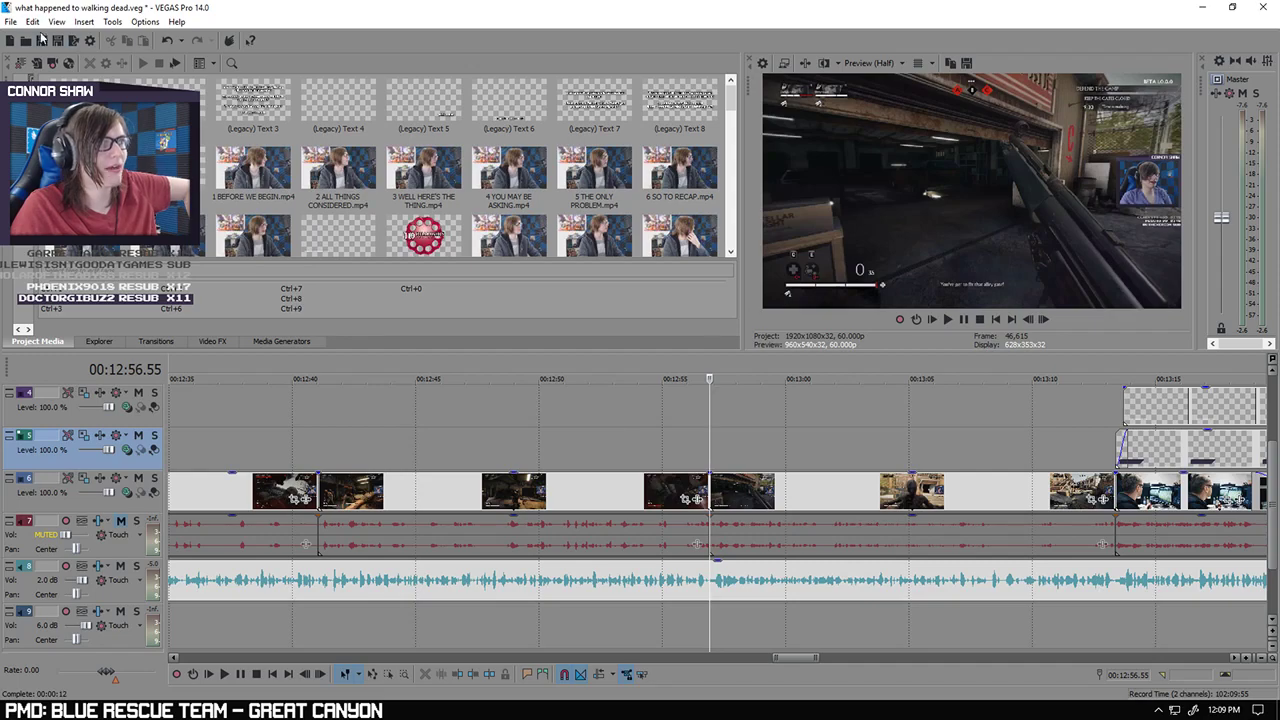
scroll(818, 398, down, 3)
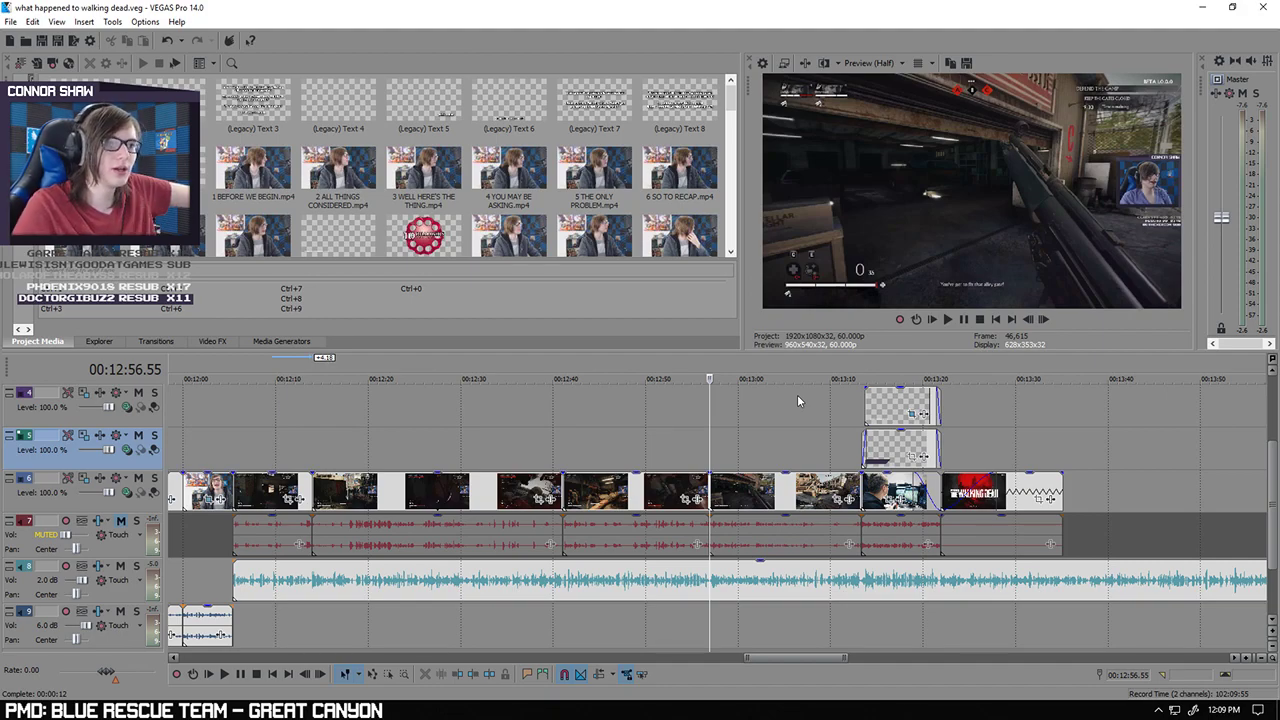
click(225, 675)
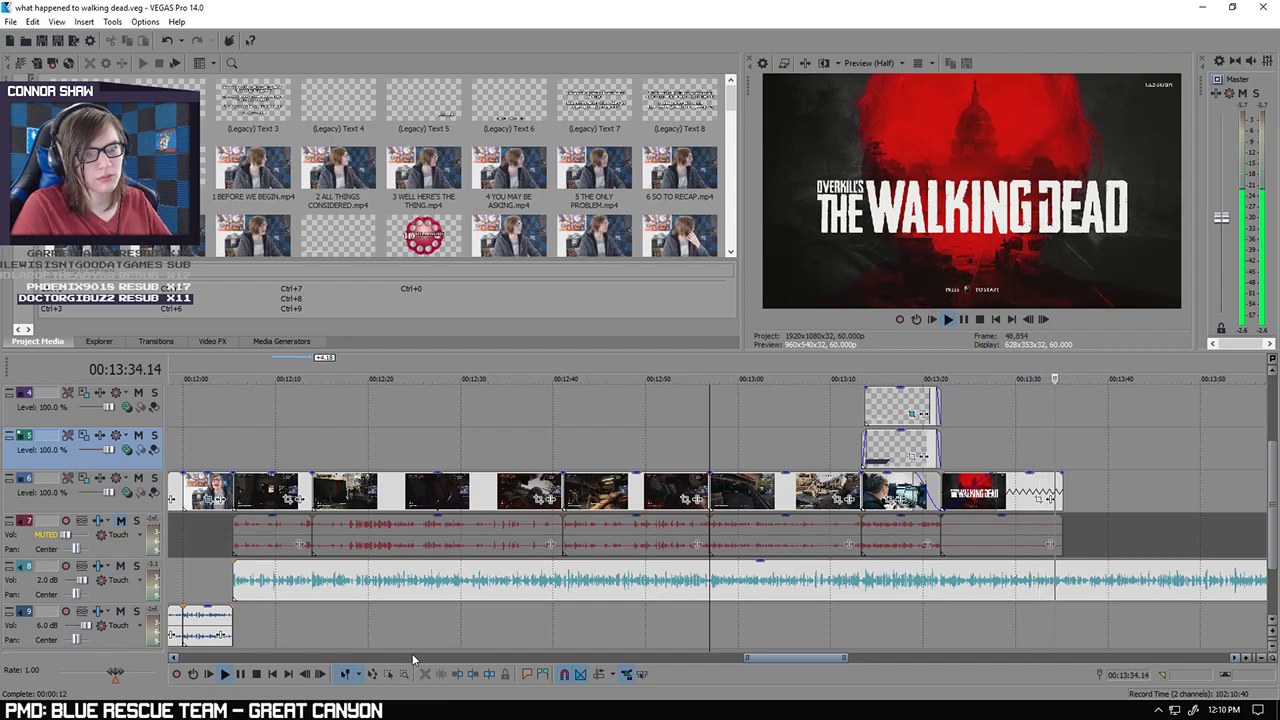
click(241, 675)
Step: Examine the narration without footage from the end of the last video clip at 00:13:35.07 to the narration's end at 00:21:41.05
click(1069, 601)
click(1065, 612)
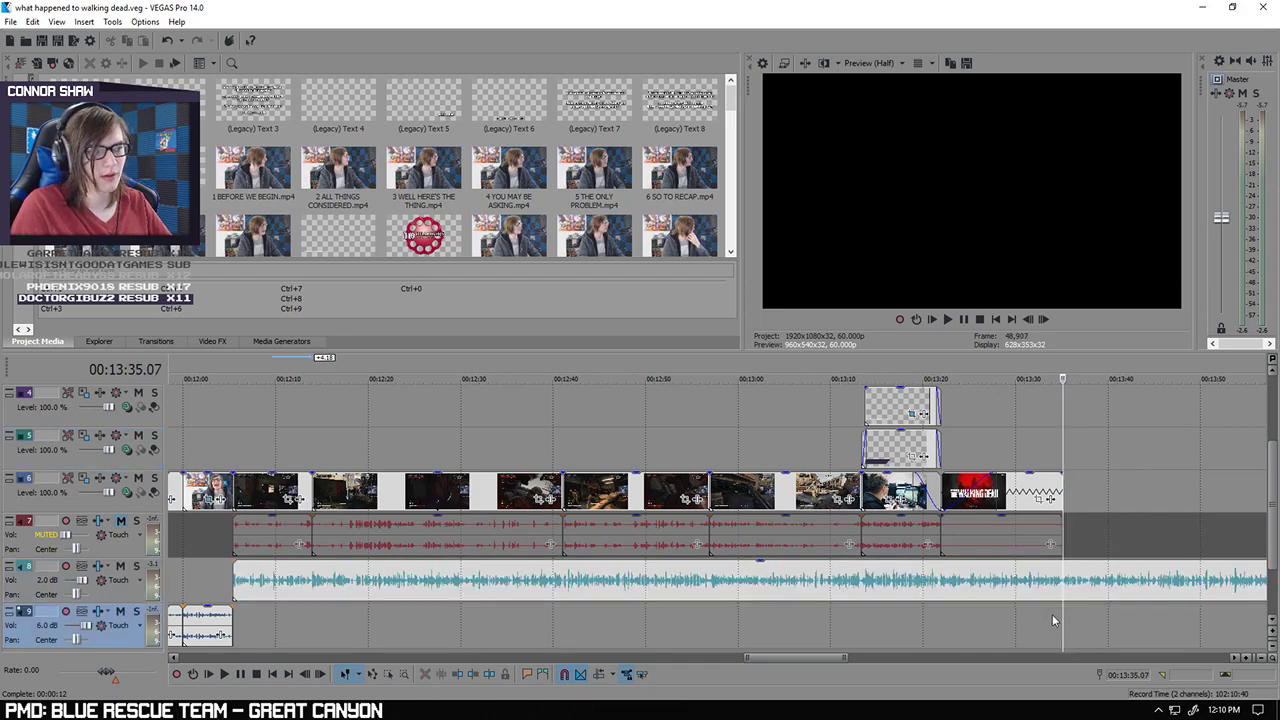
scroll(976, 612, down, 4)
scroll(970, 612, up, 4)
scroll(957, 613, down, 5)
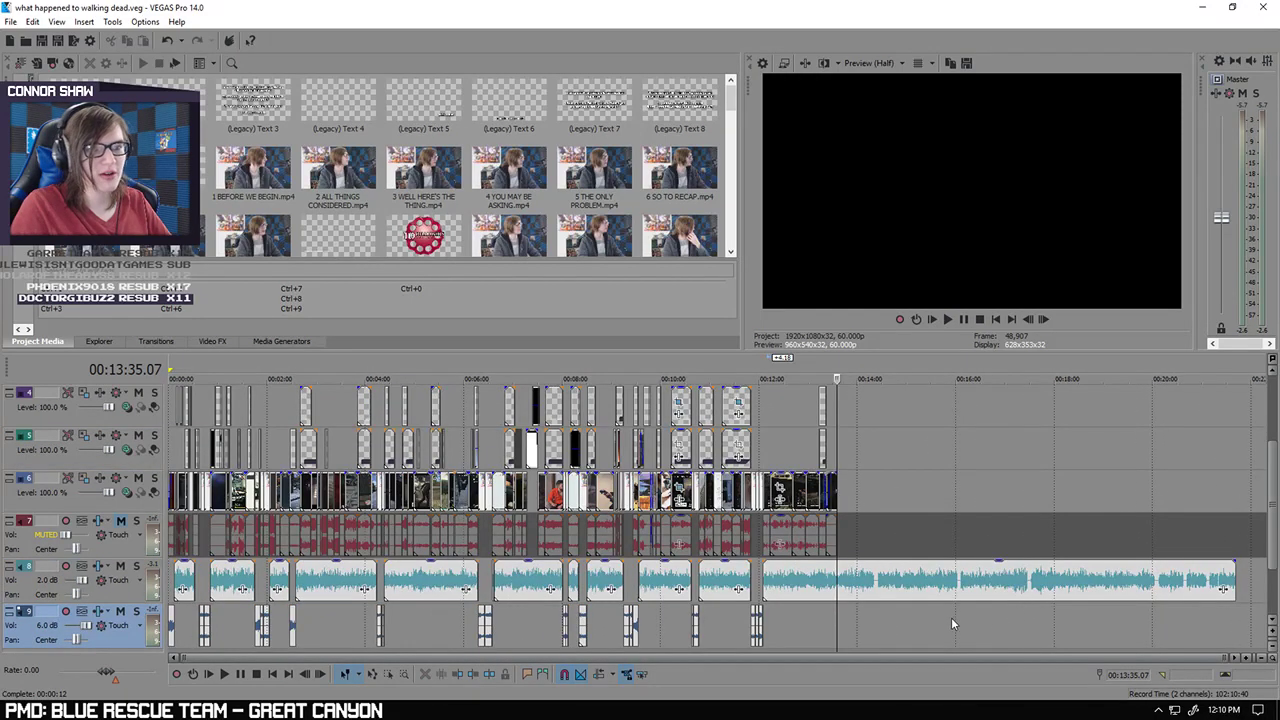
click(1236, 614)
scroll(1214, 614, up, 6)
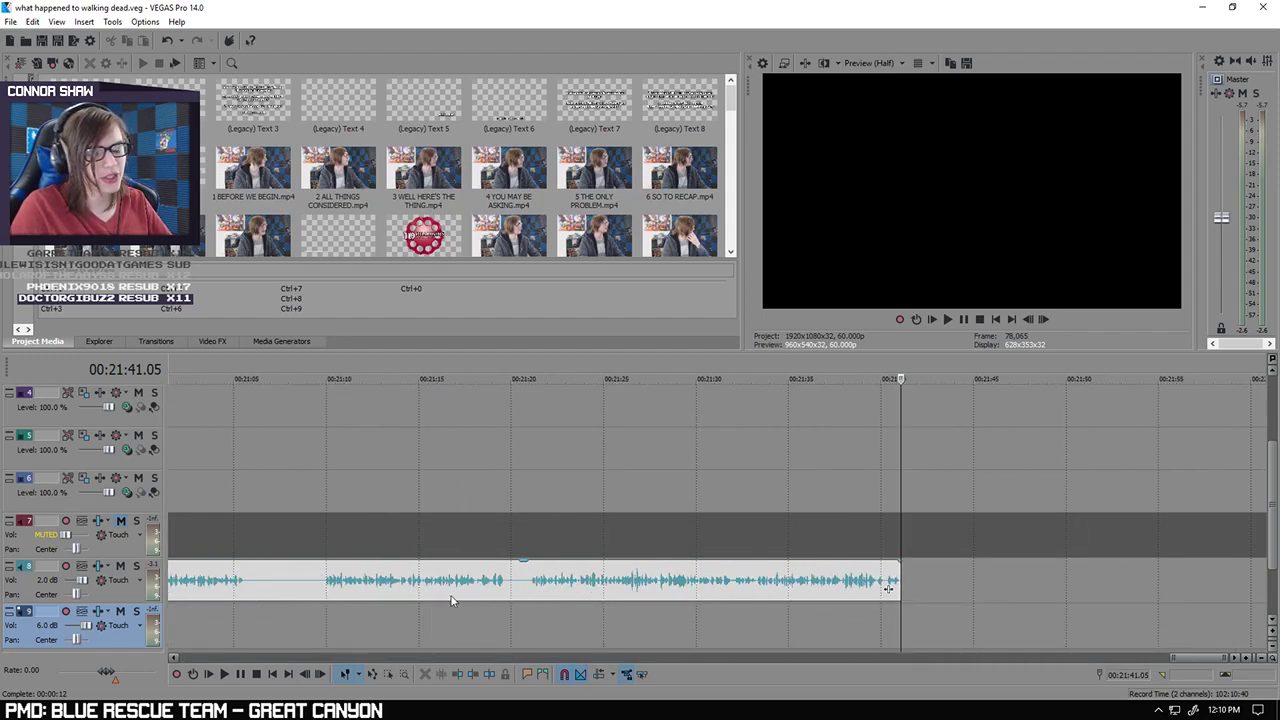
scroll(613, 611, down, 3)
mouse_move(745, 635)
mouse_down()
mouse_move(765, 625)
mouse_move(747, 630)
mouse_up()
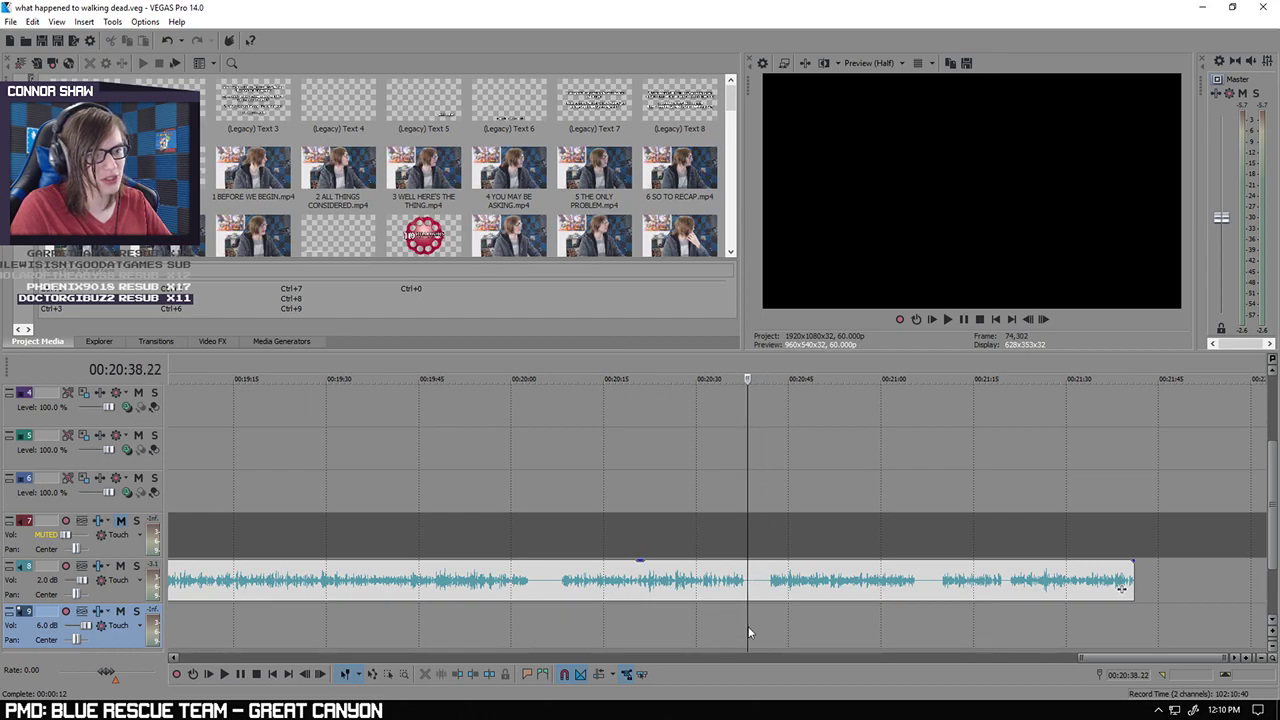
scroll(747, 626, down, 4)
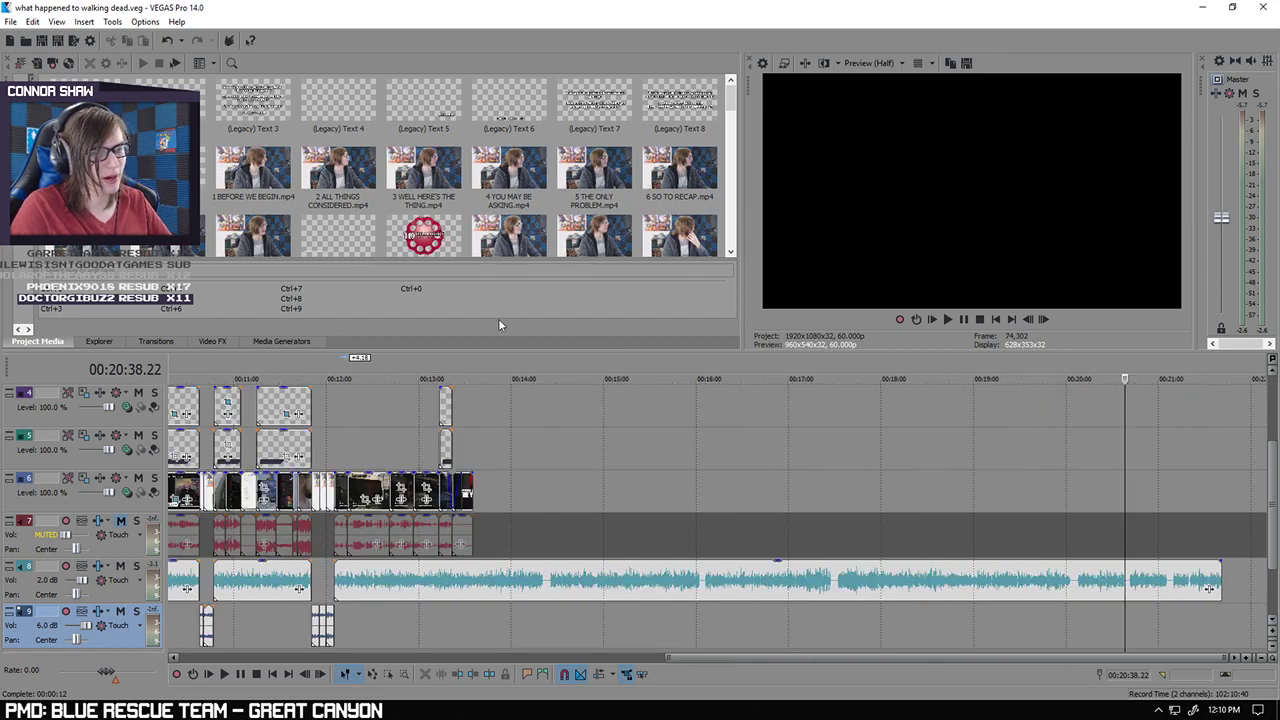
click(478, 642)
click(472, 642)
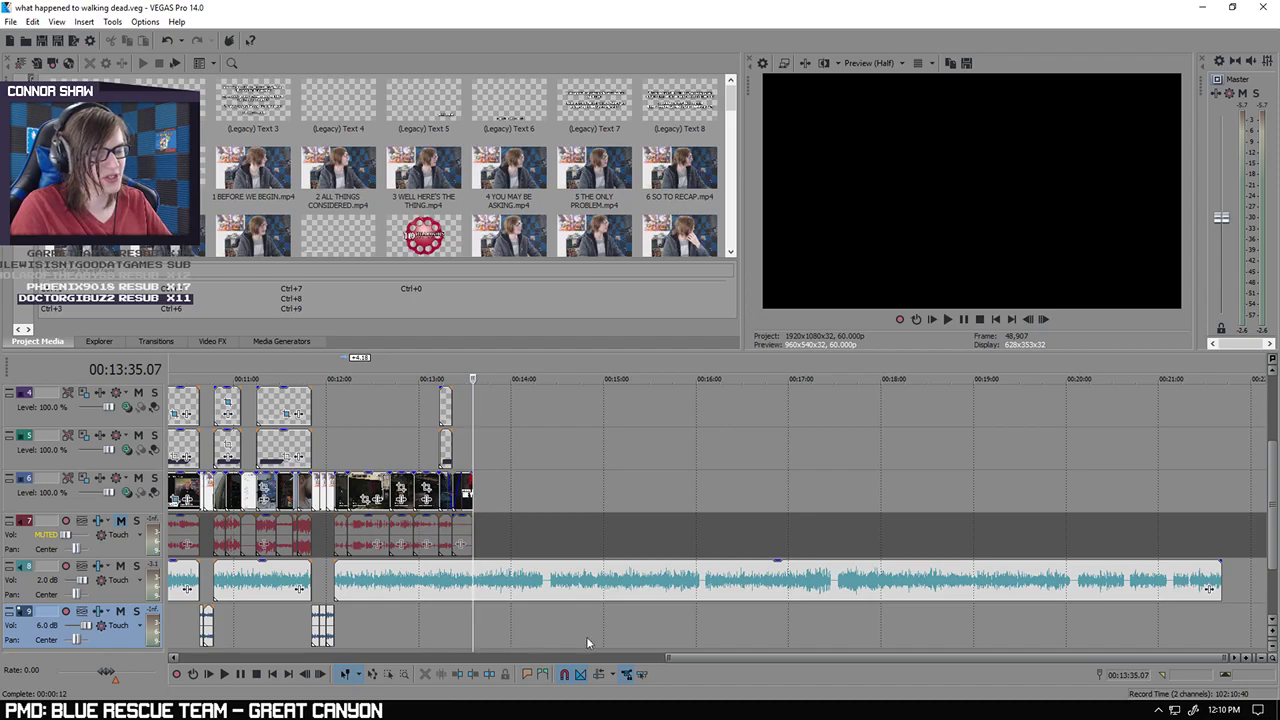
scroll(574, 636, up, 6)
scroll(917, 657, up, 2)
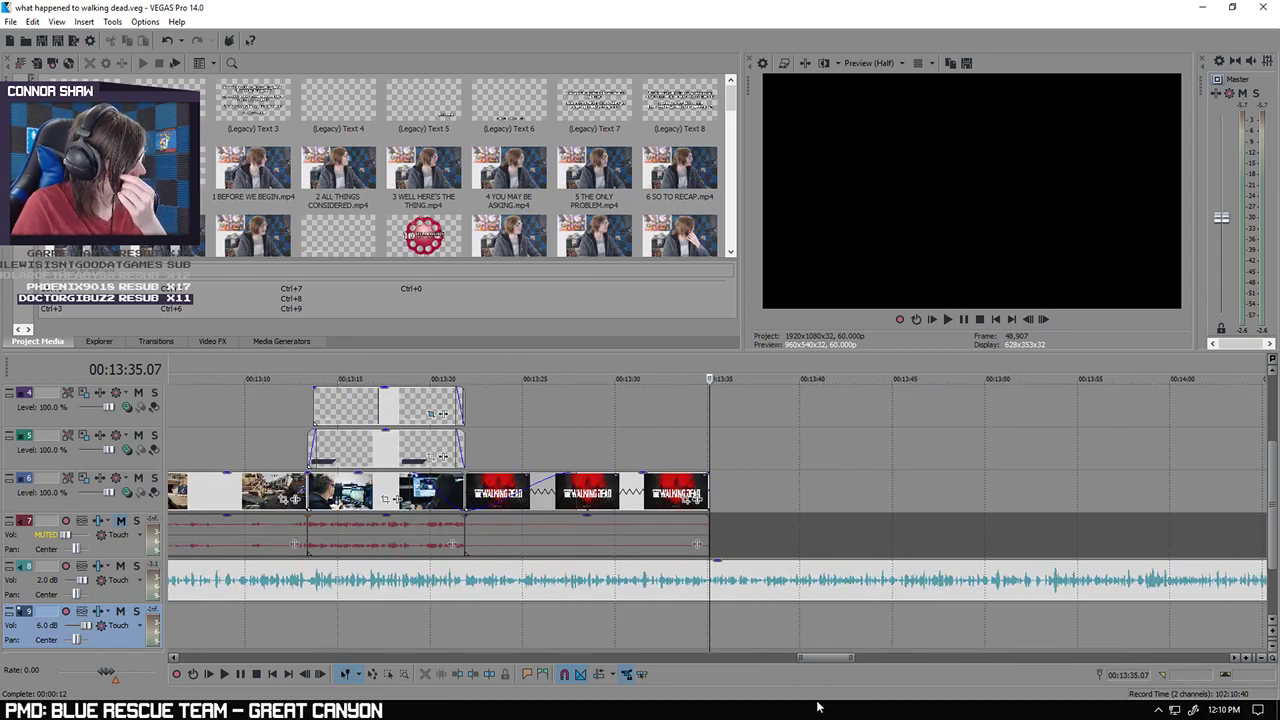
Step: Review the overlay tracks across the whole project, previewing the edit at 00:05:31.14, 00:01:56.00 and 00:00:37.33
scroll(606, 620, down, 10)
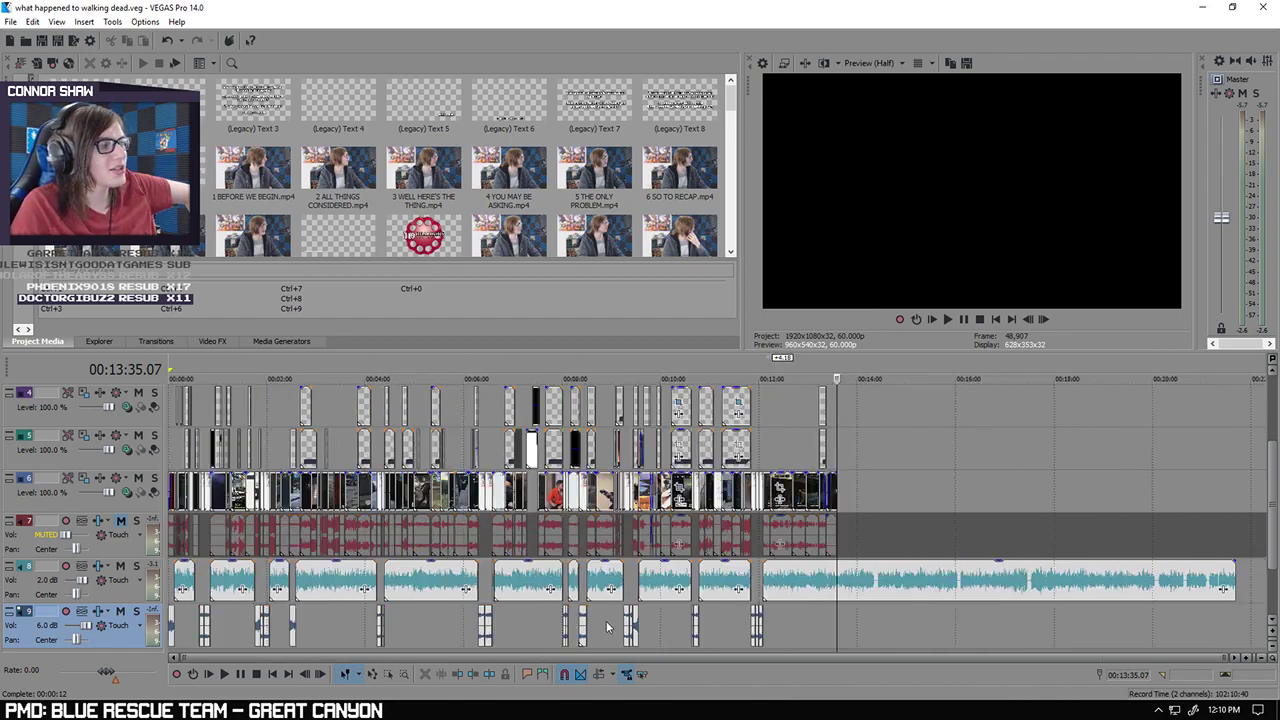
drag(1273, 474, 1273, 432)
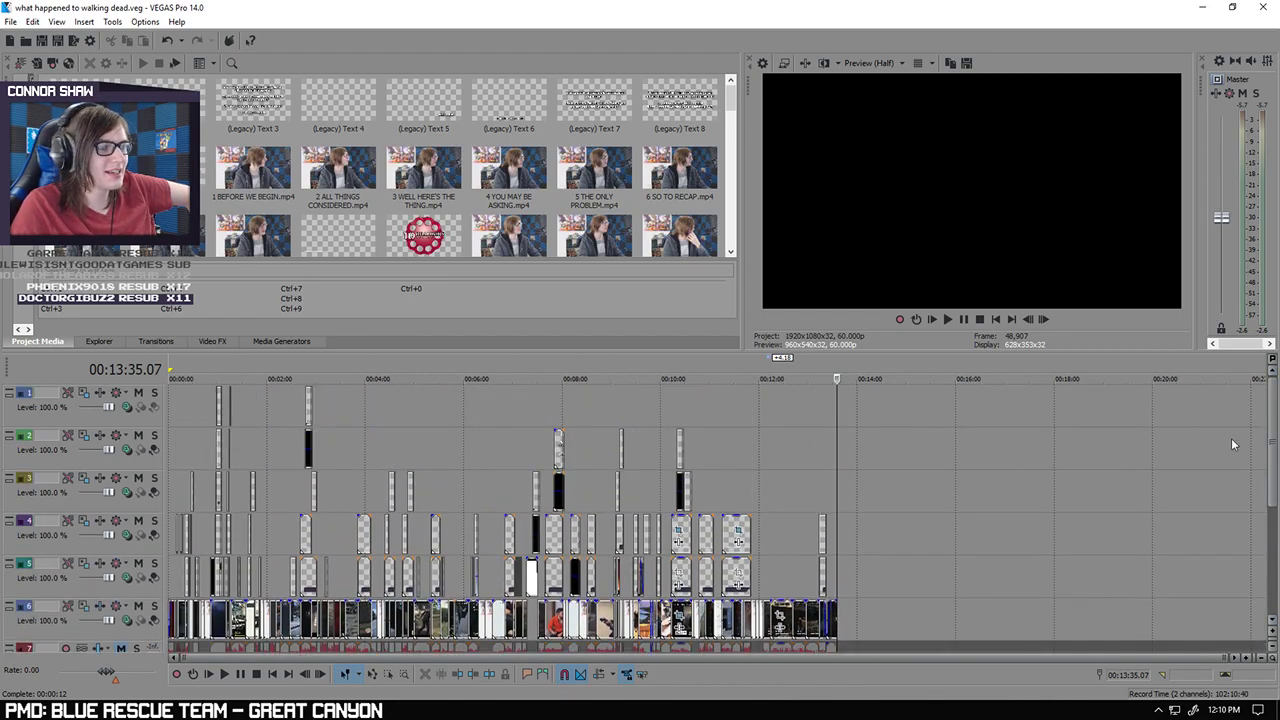
click(463, 430)
scroll(656, 430, up, 8)
scroll(656, 435, down, 8)
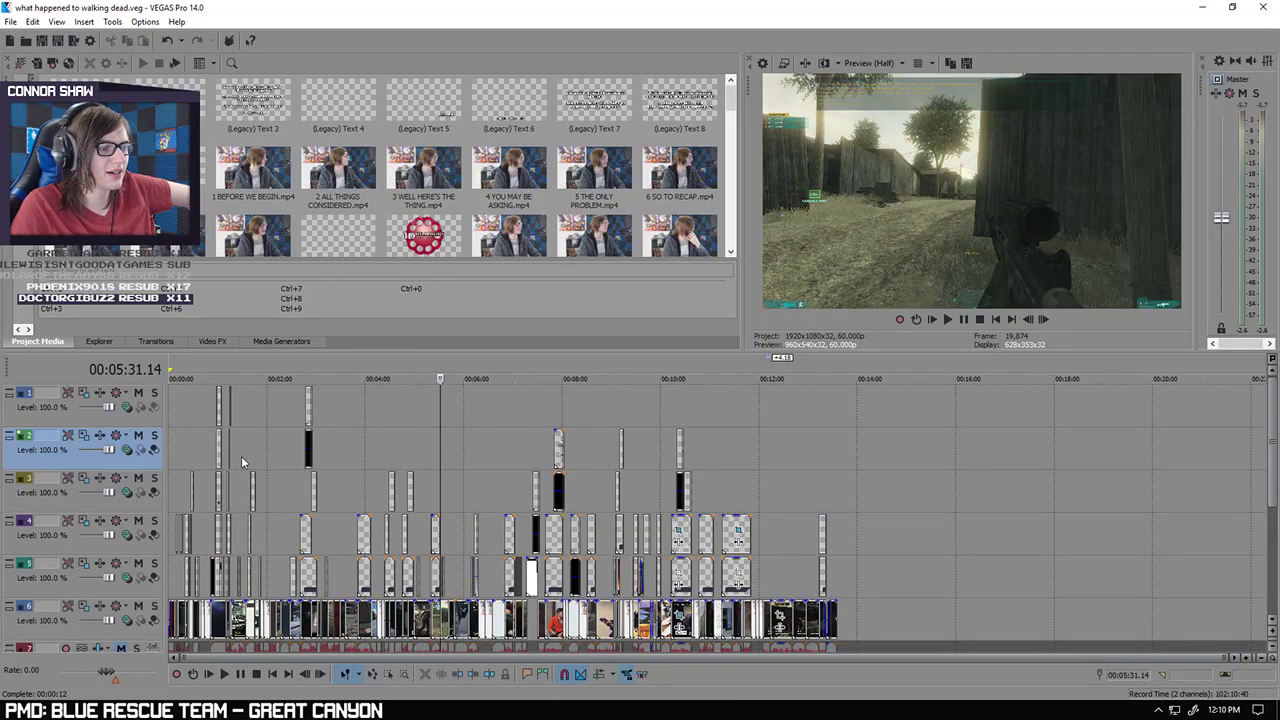
click(266, 430)
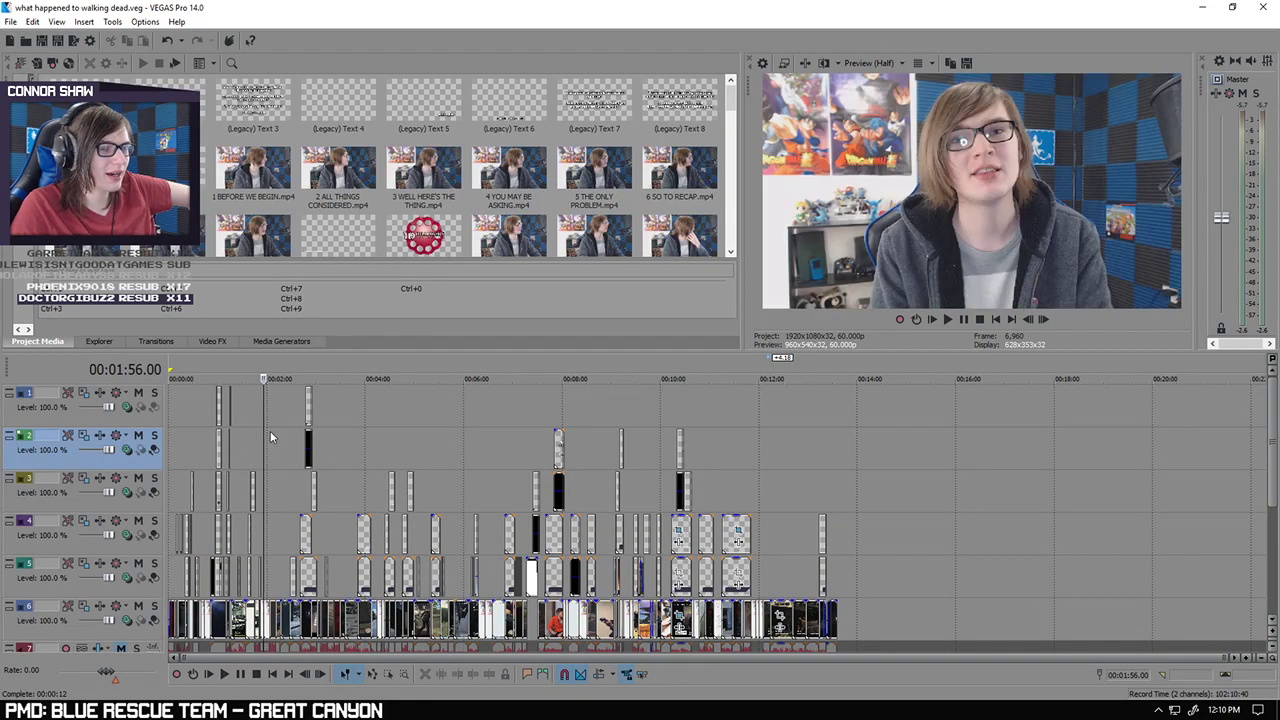
click(198, 432)
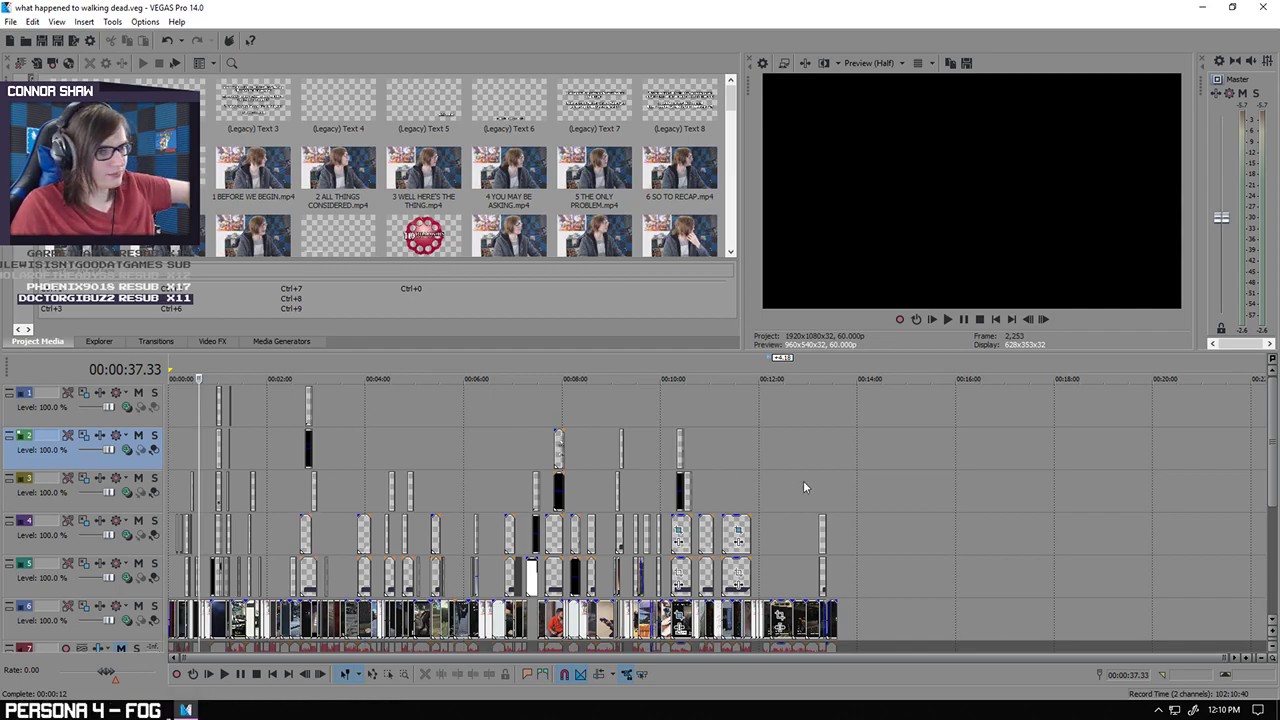
Step: Return to the end of the title screen clip at 00:13:35.07 and listen to the narration that follows it
click(852, 482)
click(842, 482)
click(837, 488)
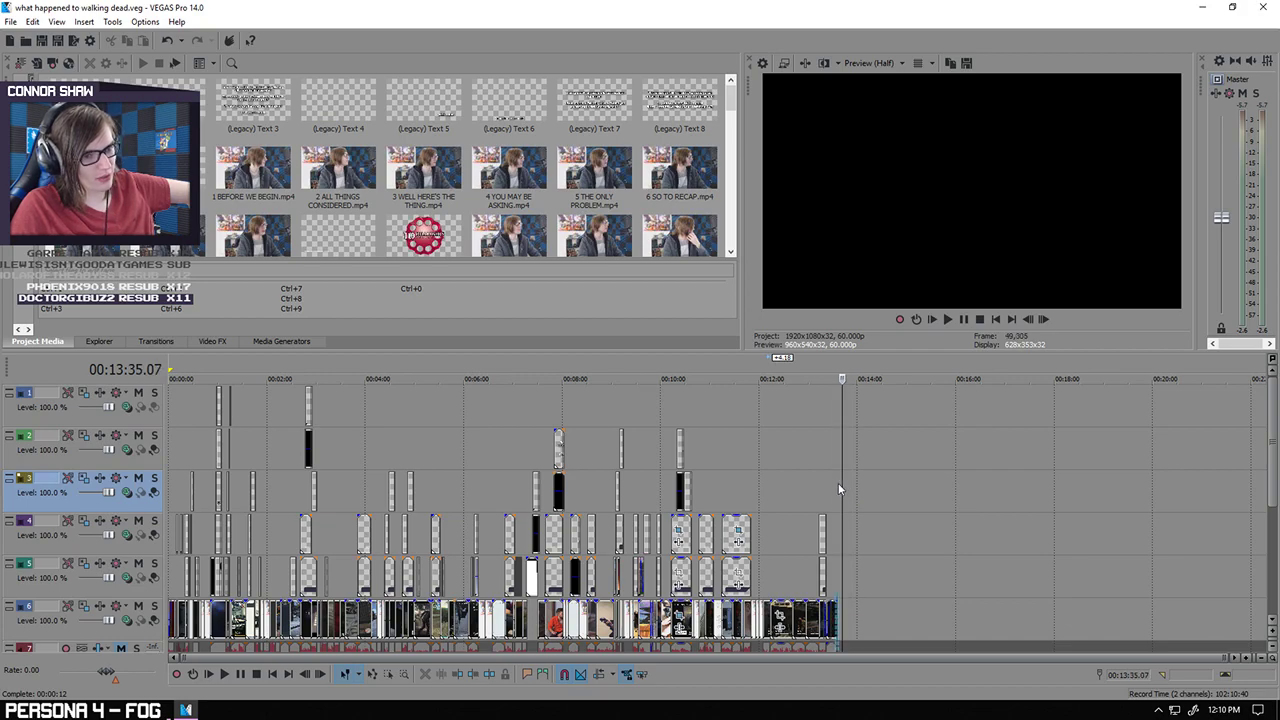
scroll(916, 492, up, 5)
drag(731, 95, 737, 246)
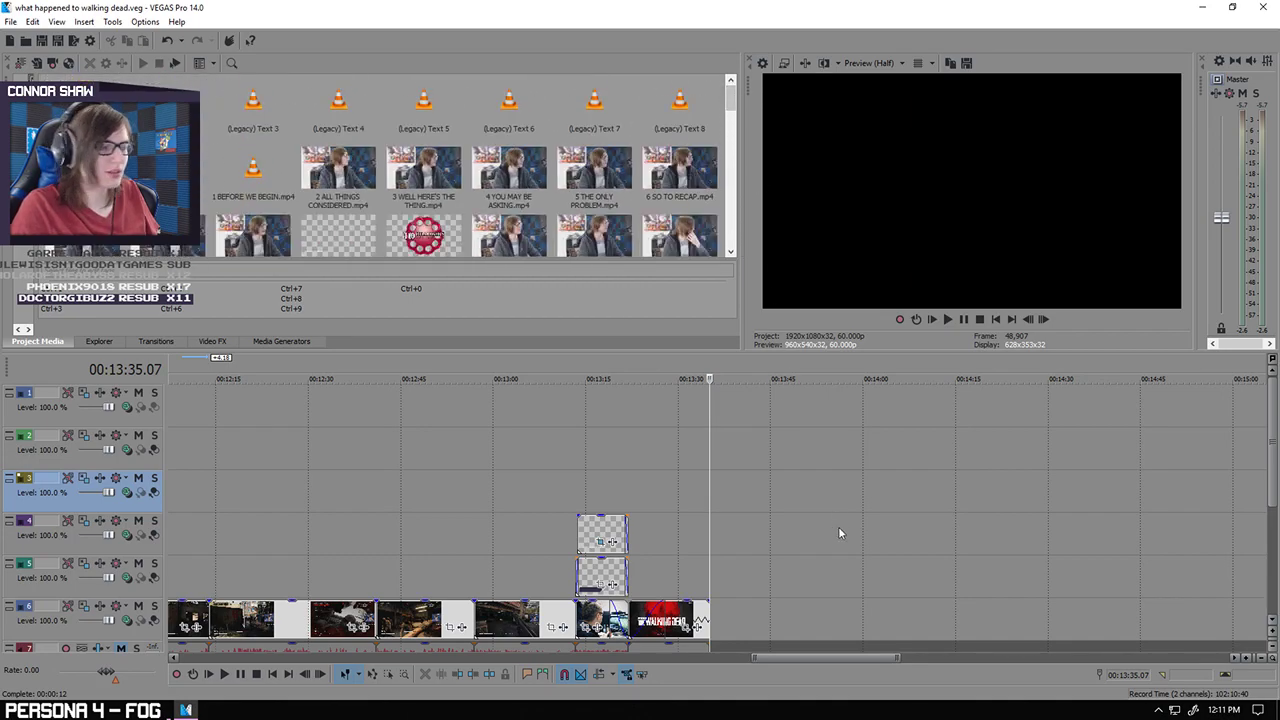
scroll(838, 534, up, 3)
scroll(840, 533, down, 5)
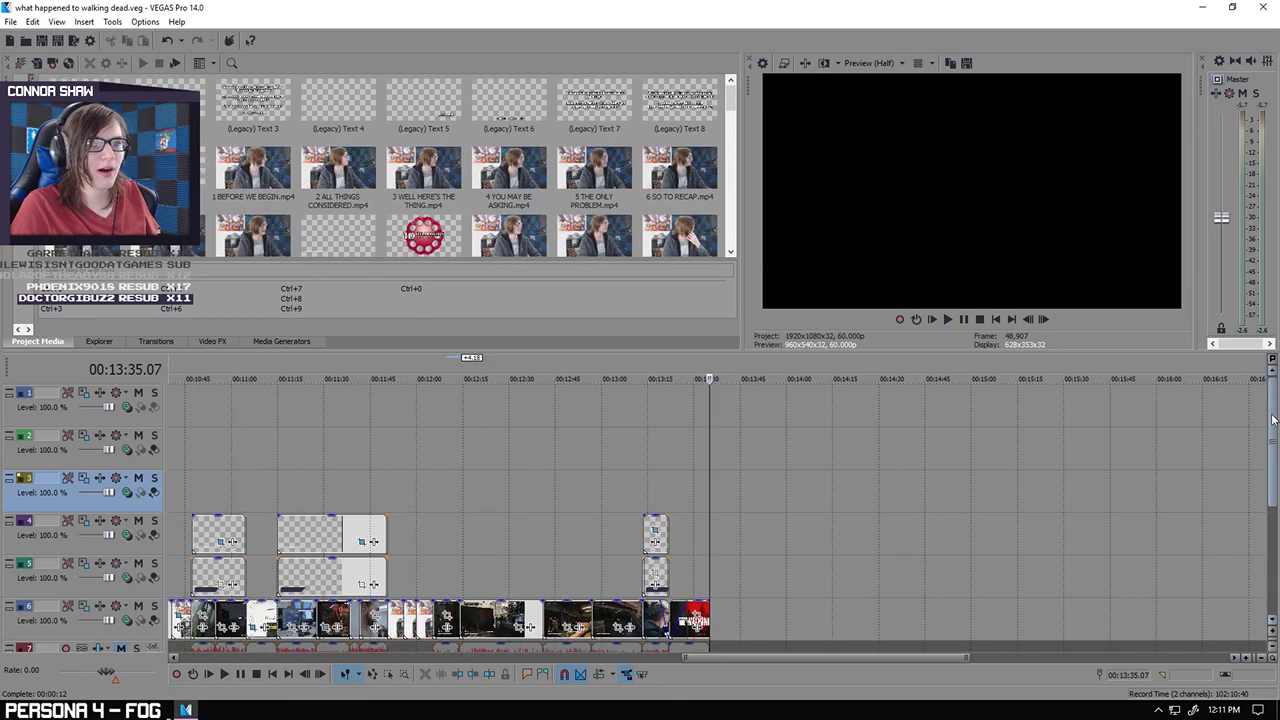
scroll(1273, 418, down, 4)
scroll(1076, 475, up, 3)
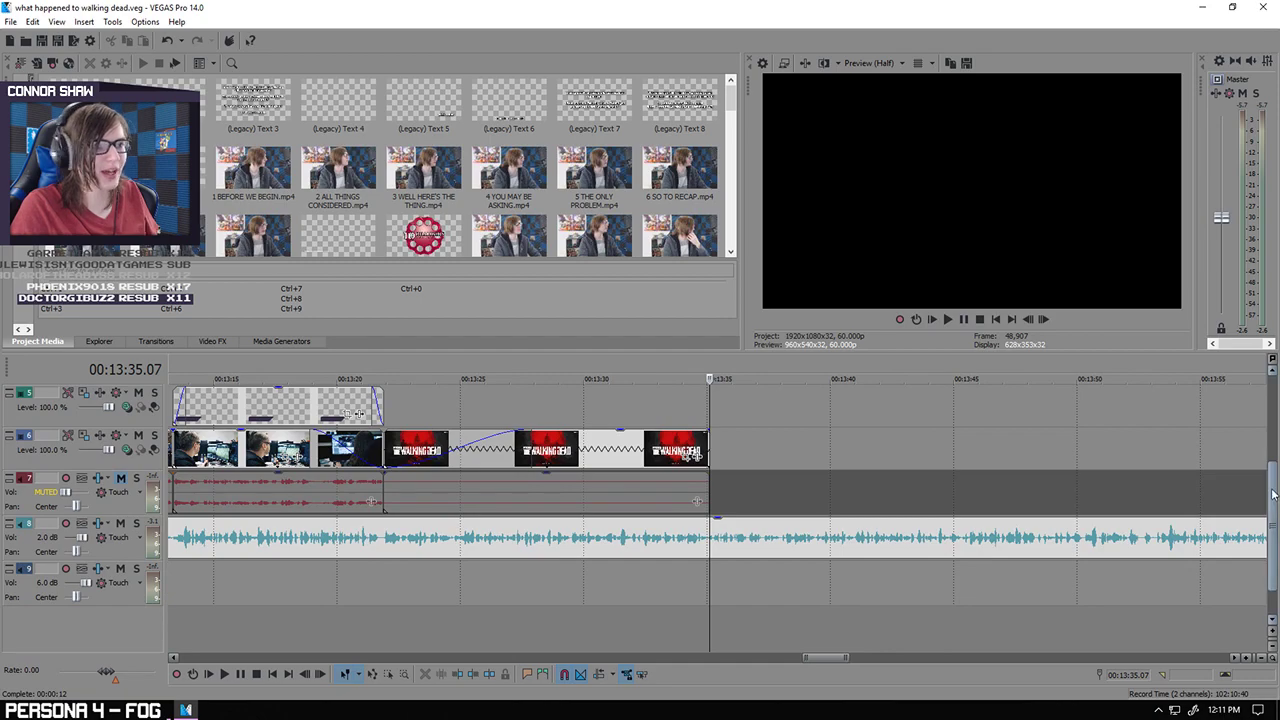
drag(1273, 494, 1273, 479)
scroll(1088, 462, up, 2)
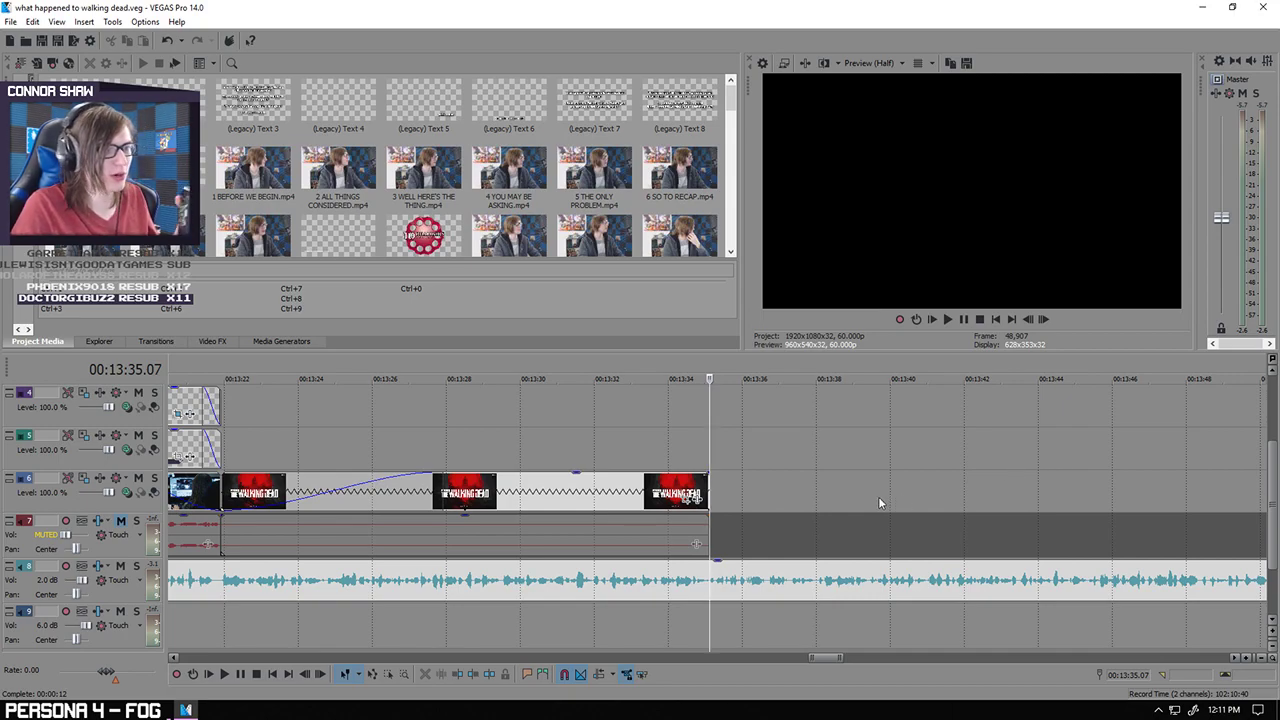
scroll(870, 494, up, 2)
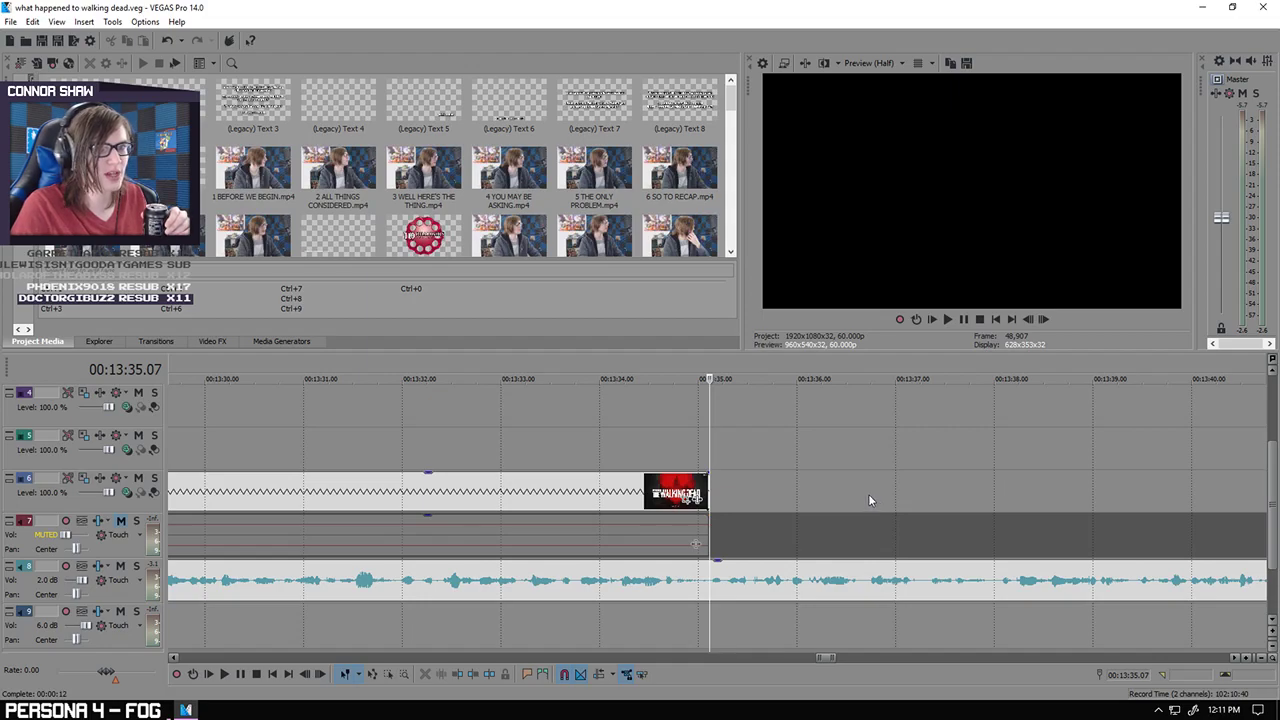
click(225, 673)
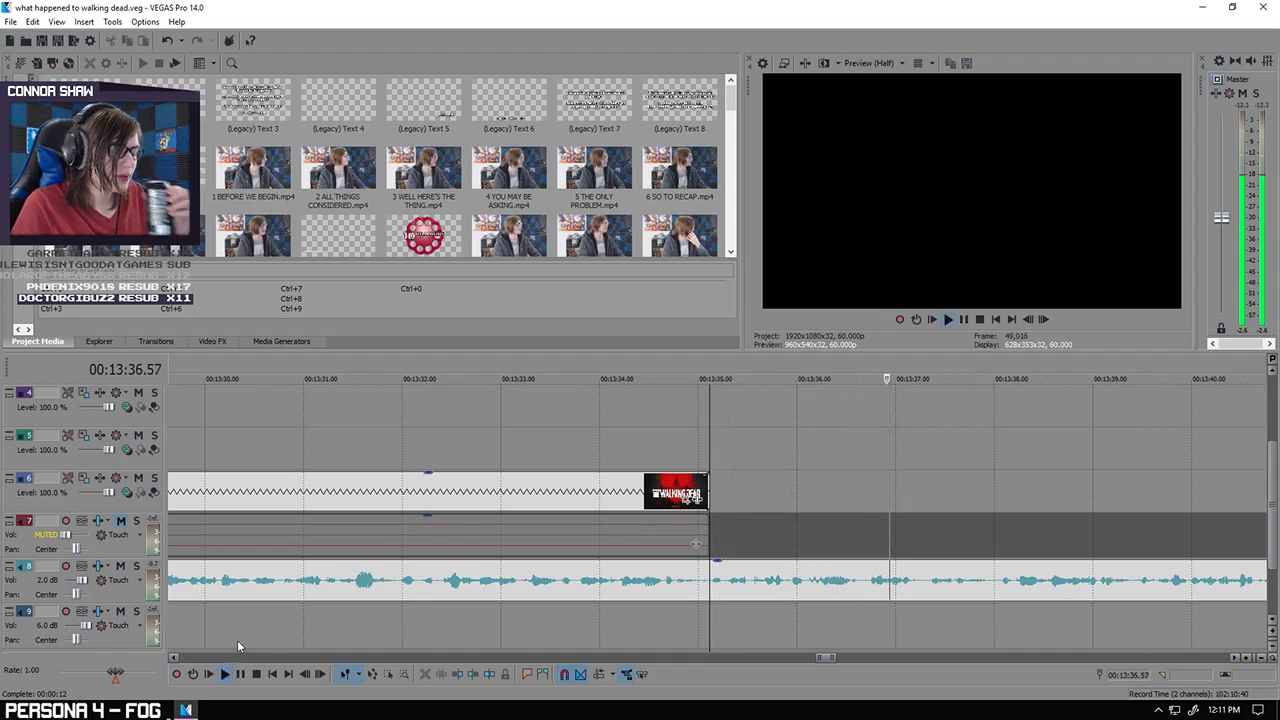
click(256, 674)
Step: Add OTWD GAMEPLAY.mp4 after the title screen clip and delete its extra audio stream from the narration track
scroll(696, 628, down, 2)
drag(731, 105, 718, 190)
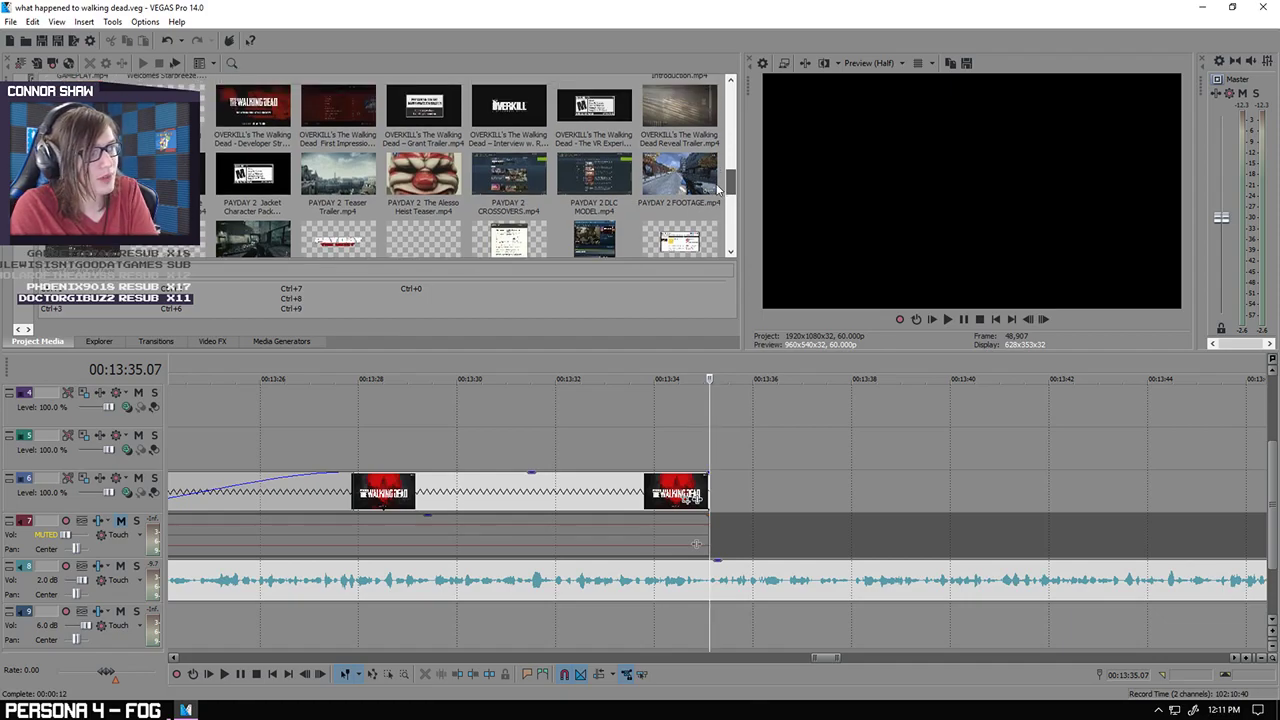
drag(718, 188, 712, 171)
drag(607, 146, 748, 493)
click(809, 582)
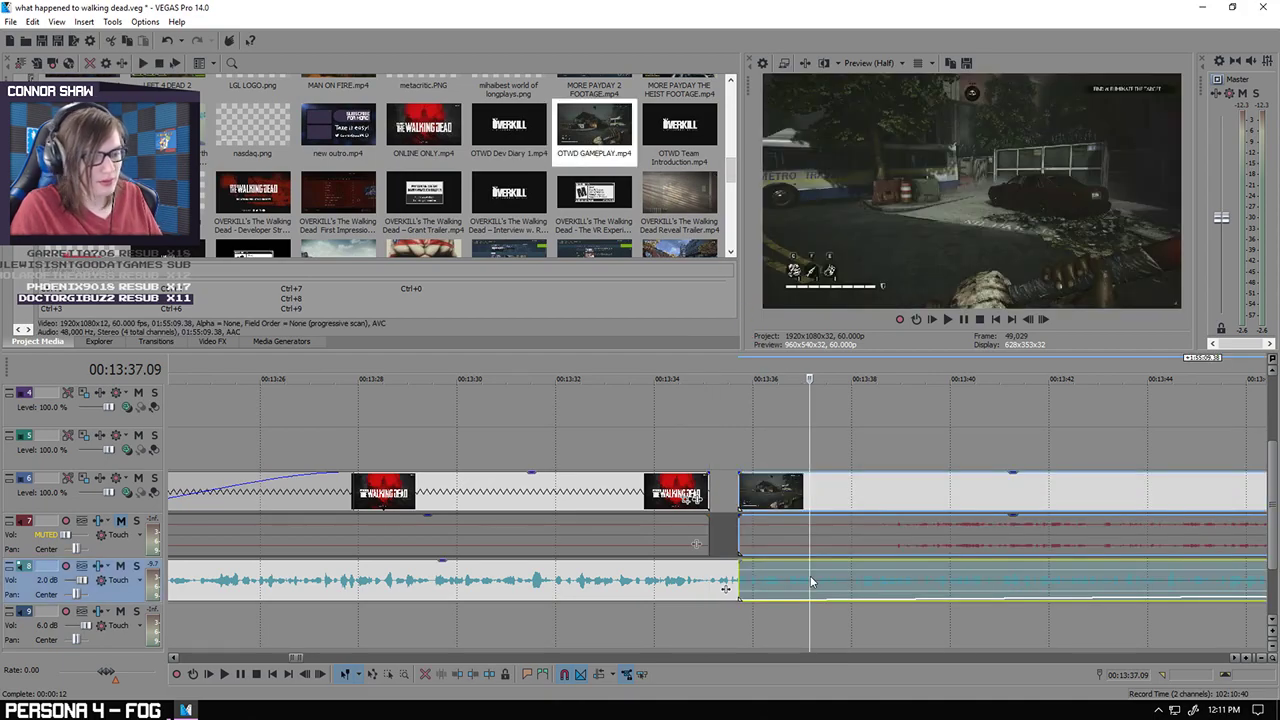
key(Delete)
Step: Preview several points in the newly added gameplay clip to look for a suitable starting moment
click(885, 537)
scroll(884, 536, down, 2)
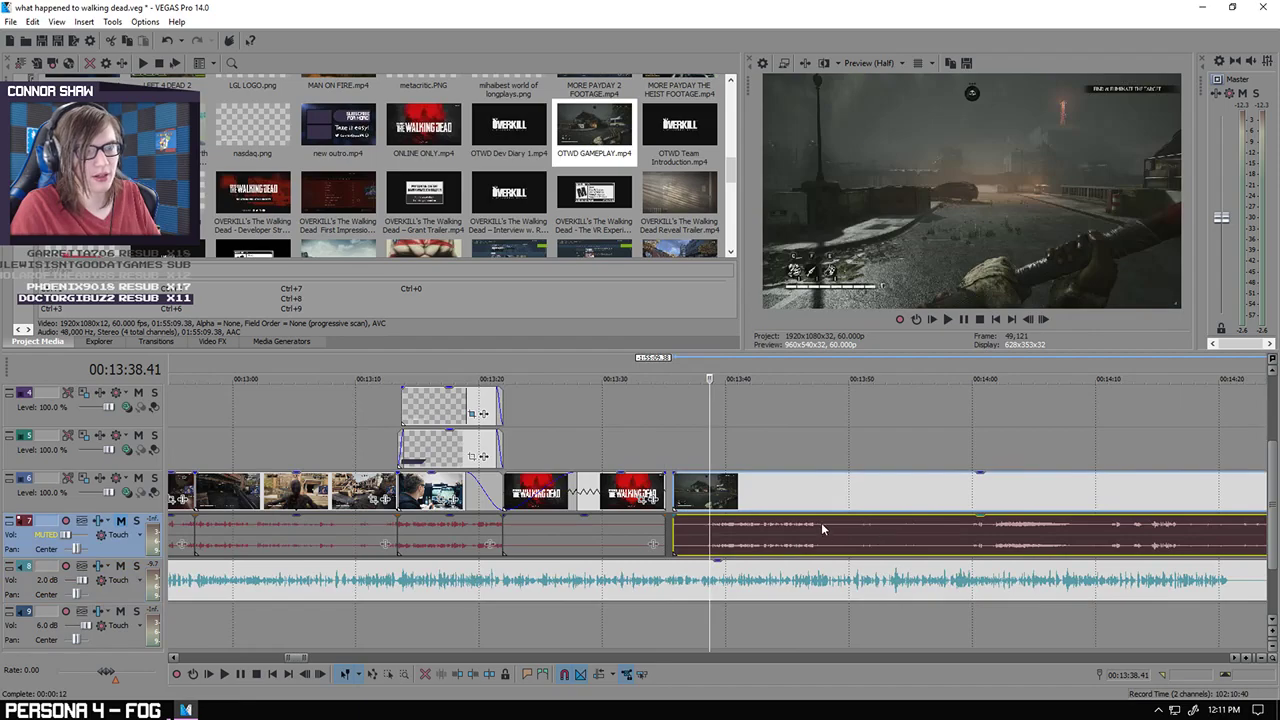
click(866, 531)
click(973, 533)
click(1060, 537)
scroll(866, 517, right, 3)
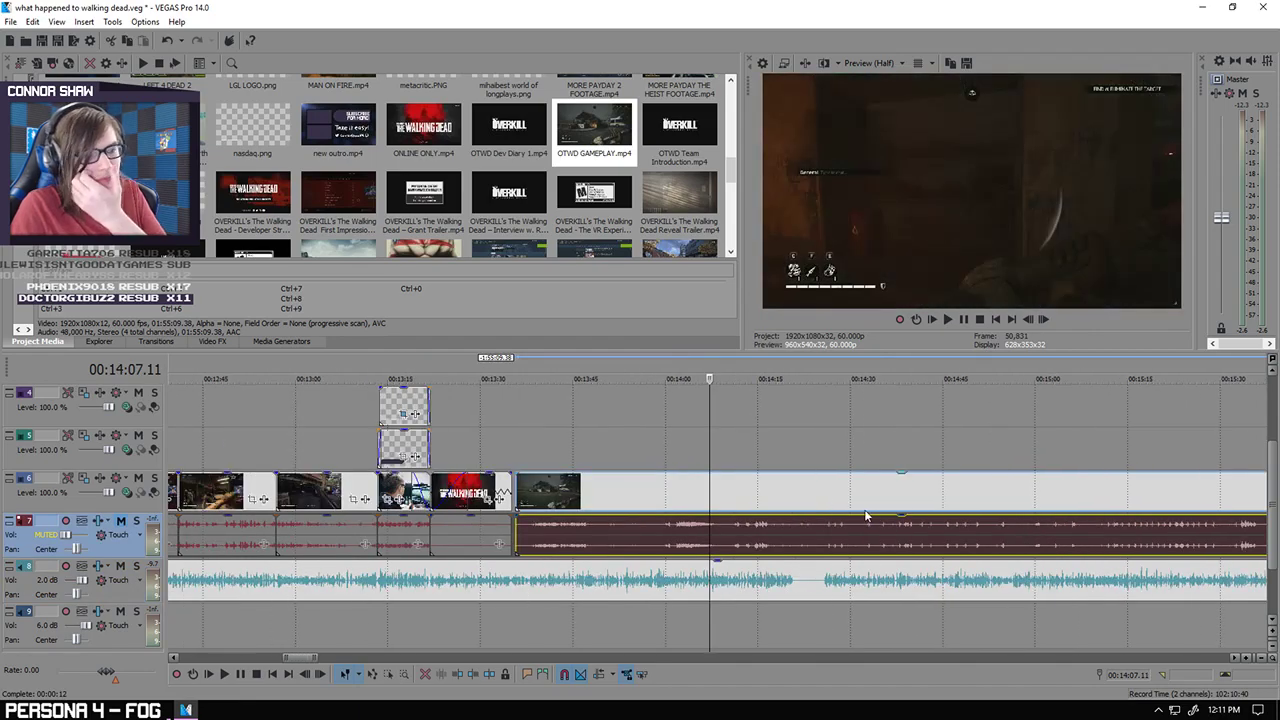
click(453, 535)
click(537, 544)
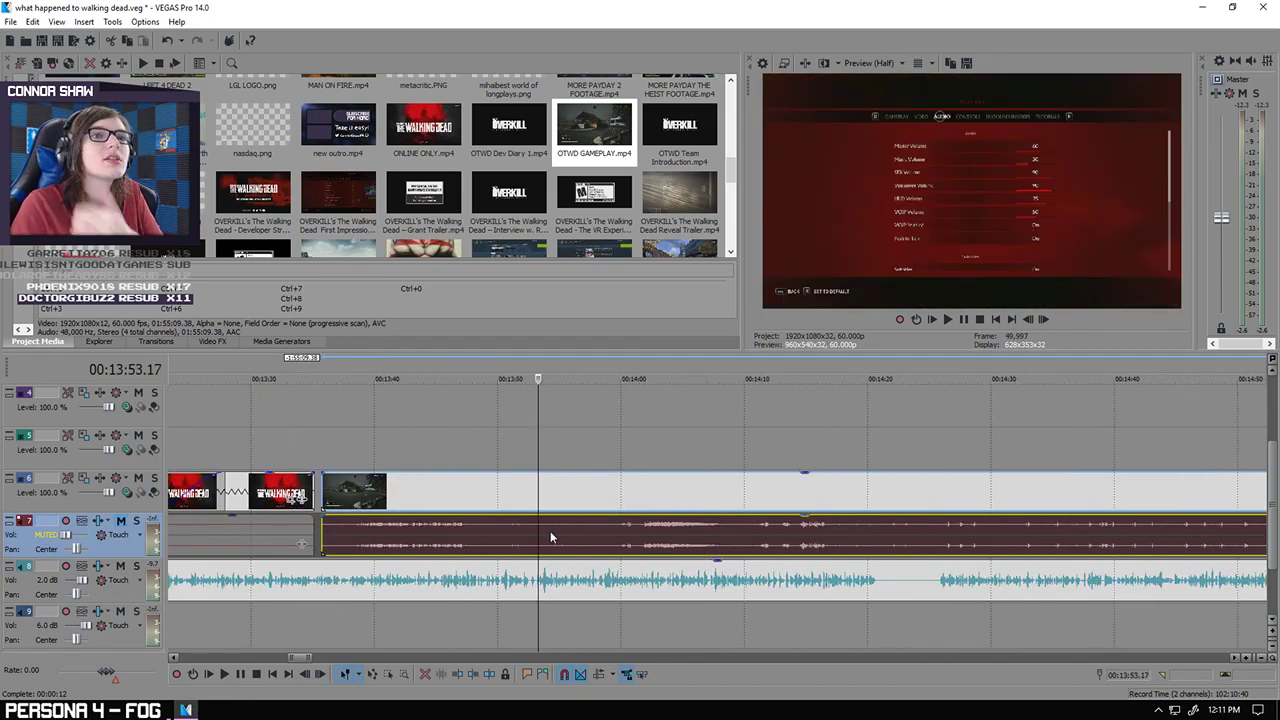
Step: Split the gameplay clip at 00:14:00.01, delete the part before the cut and move the remainder against the title screen clip
click(622, 545)
key(space)
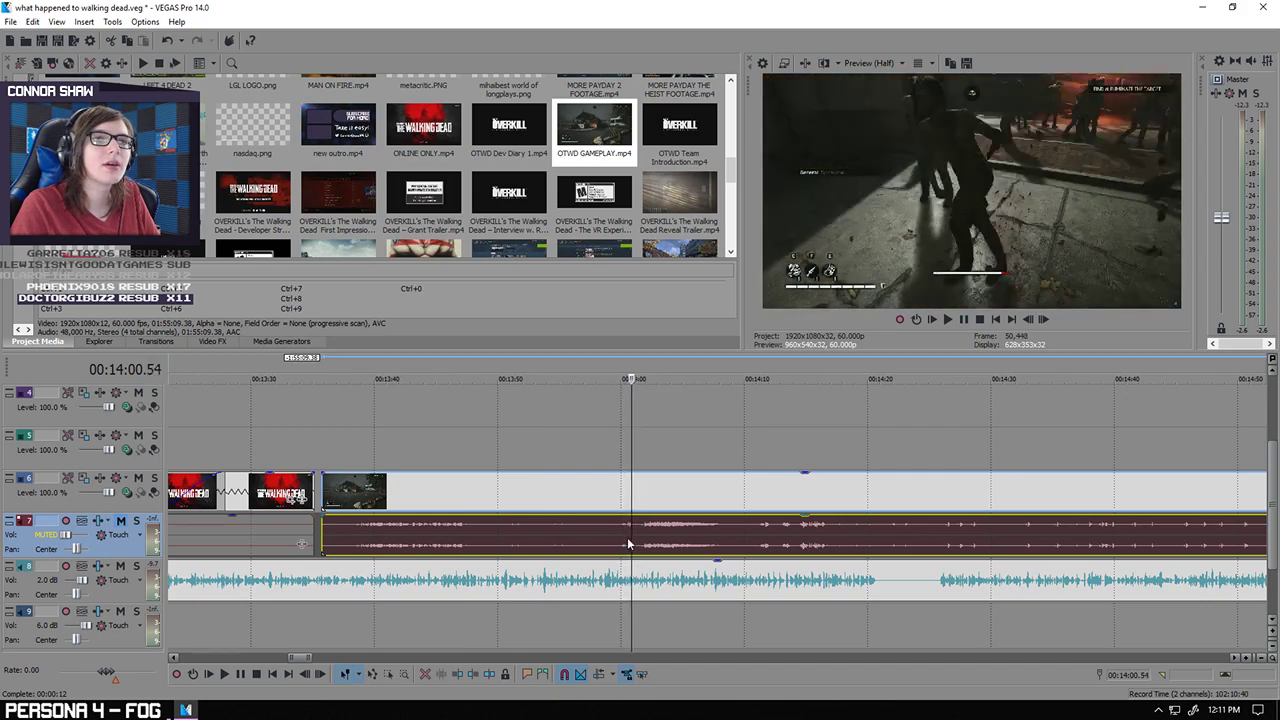
click(617, 528)
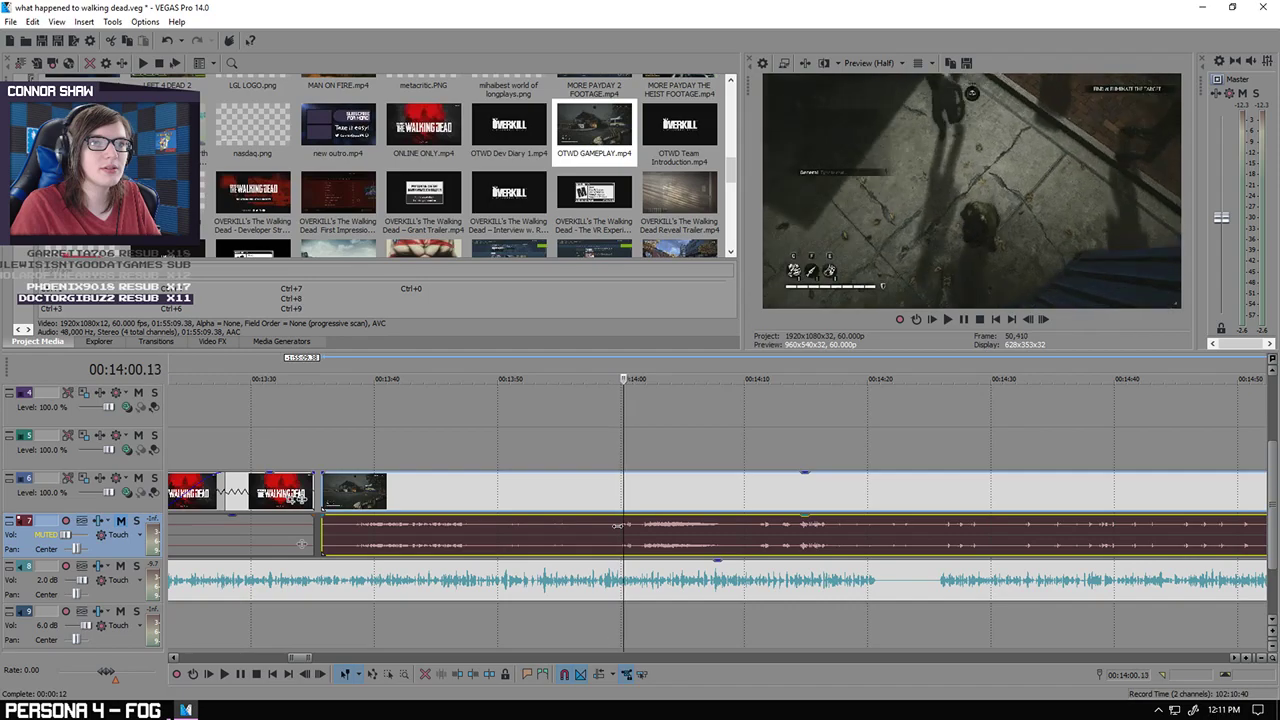
key(space)
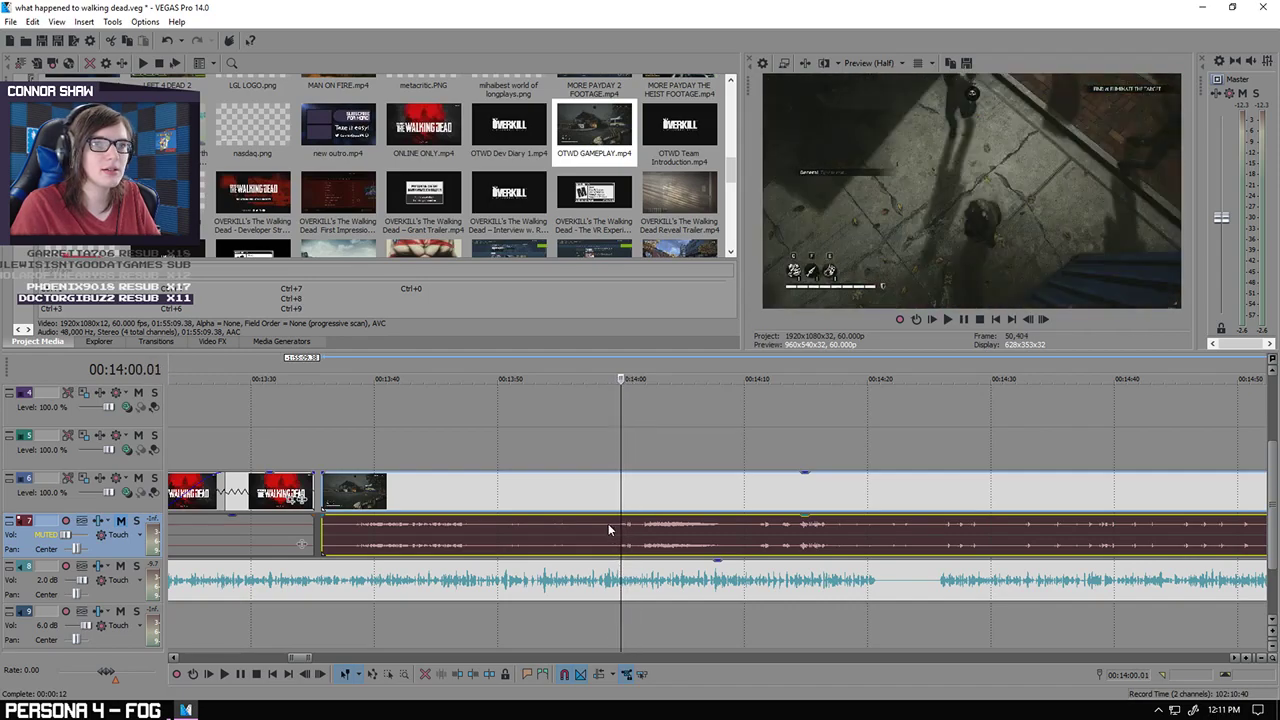
key(s)
click(539, 497)
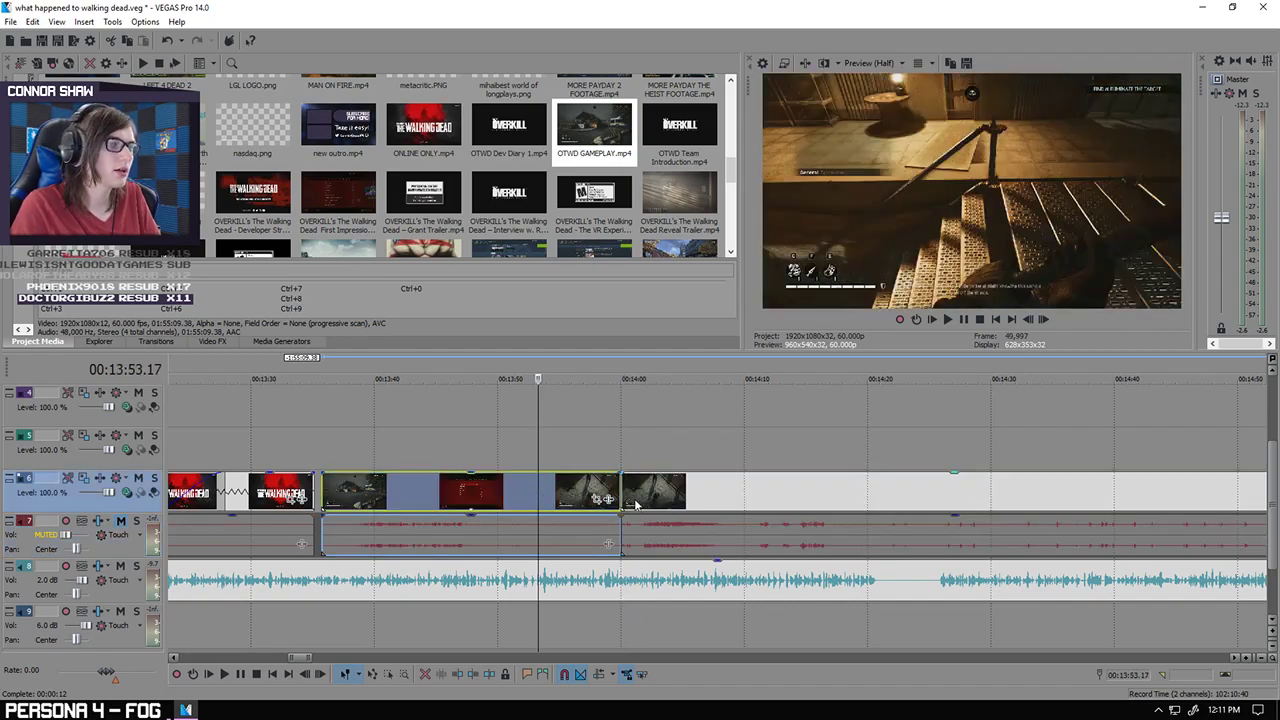
key(Delete)
drag(654, 497, 344, 489)
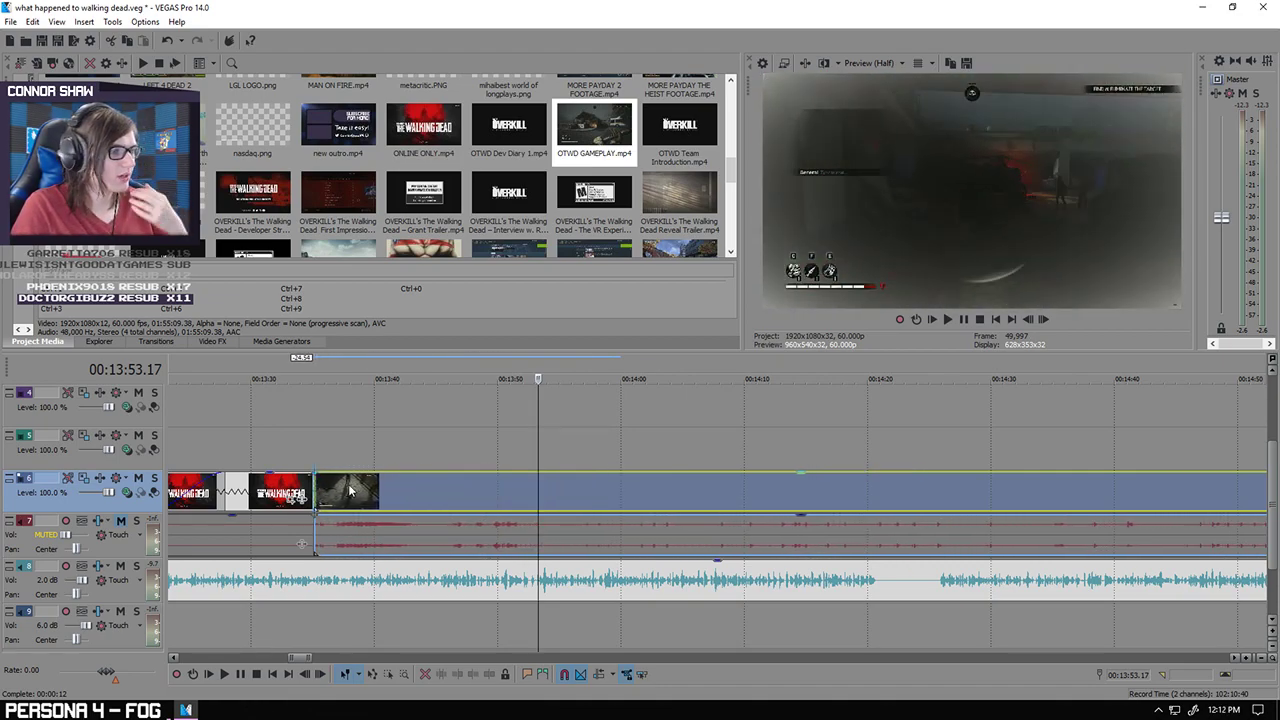
Step: Review the overlay tracks from the project's beginning and inspect the stacked game and studio logos from 00:00:58.08 to 00:01:00.47
scroll(400, 445, down, 8)
drag(1273, 480, 1273, 400)
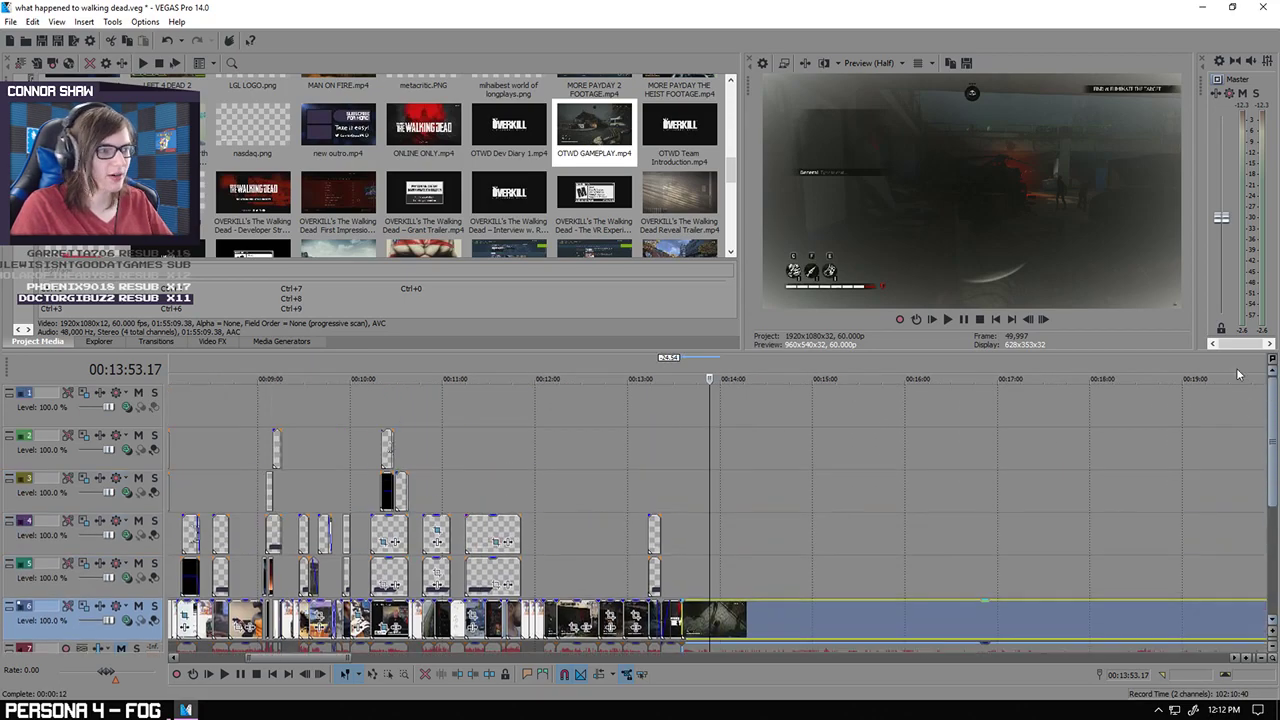
drag(296, 655, 220, 655)
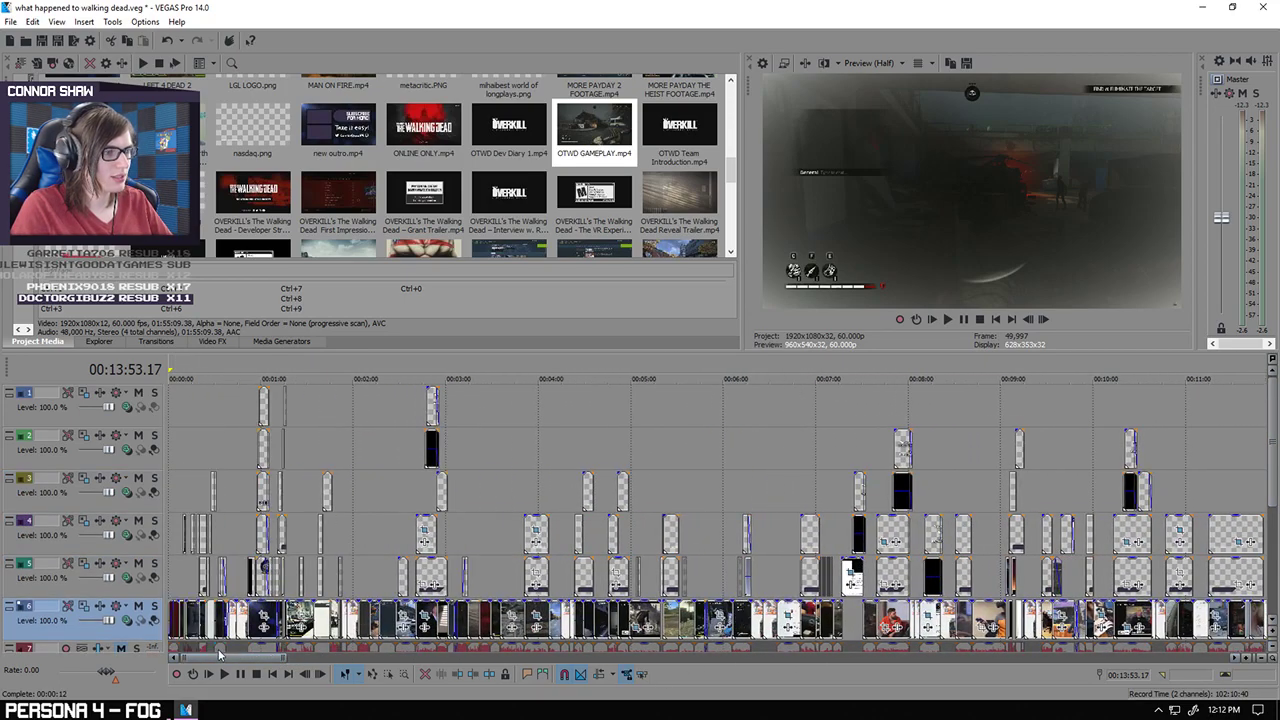
click(258, 397)
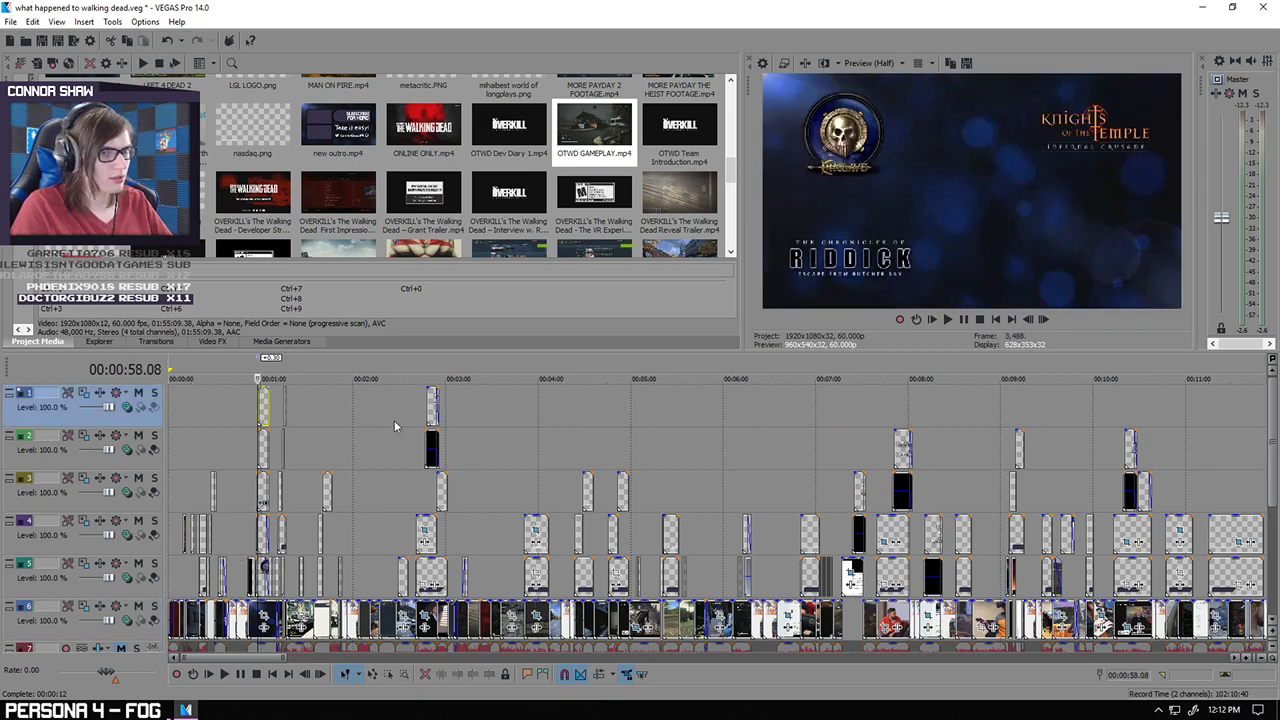
scroll(379, 418, up, 10)
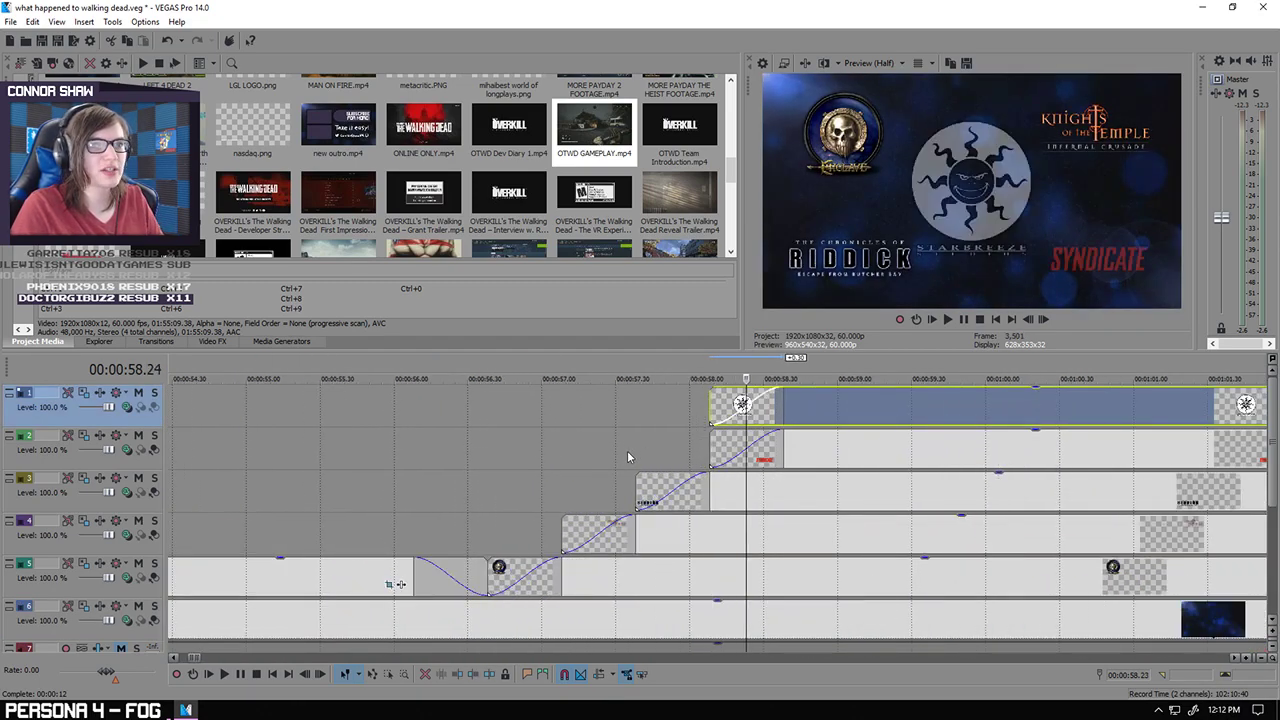
scroll(622, 452, down, 5)
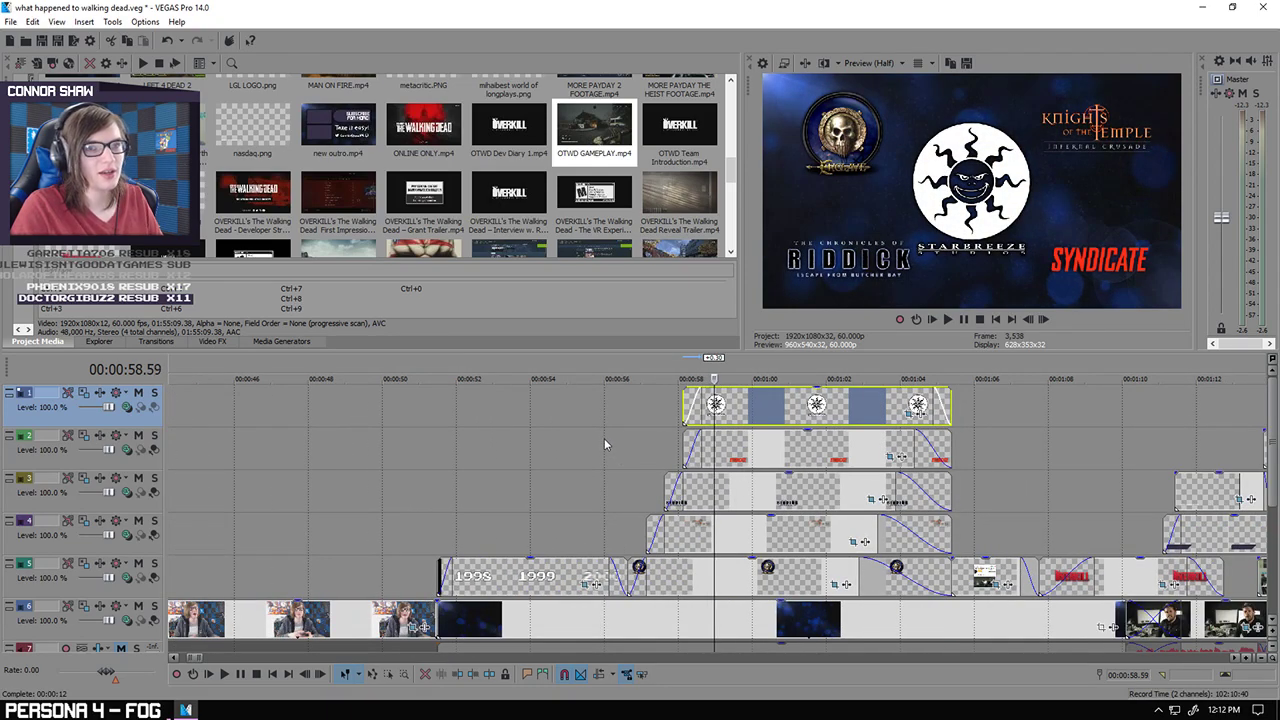
scroll(595, 438, down, 3)
scroll(591, 436, up, 3)
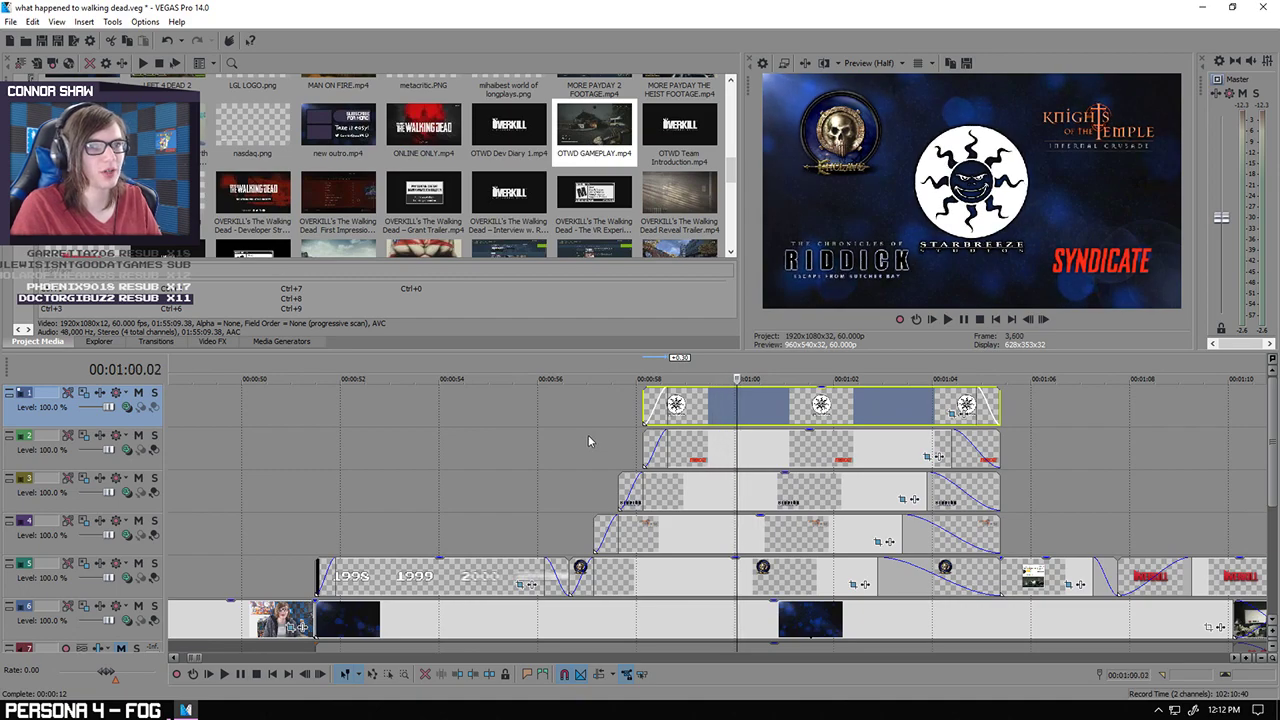
scroll(584, 436, down, 2)
scroll(590, 437, down, 4)
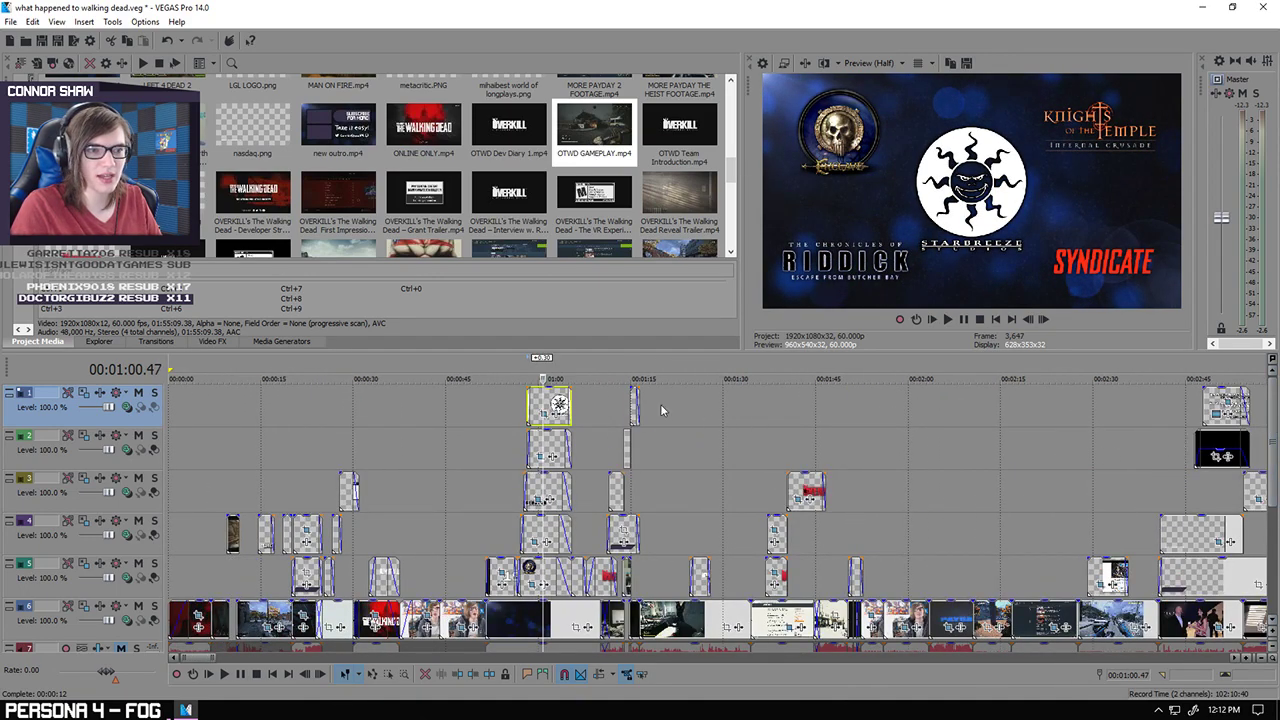
Step: Preview the source captions and overlays at 00:01:13.40, 00:02:47.54 and 00:02:43.45
click(622, 400)
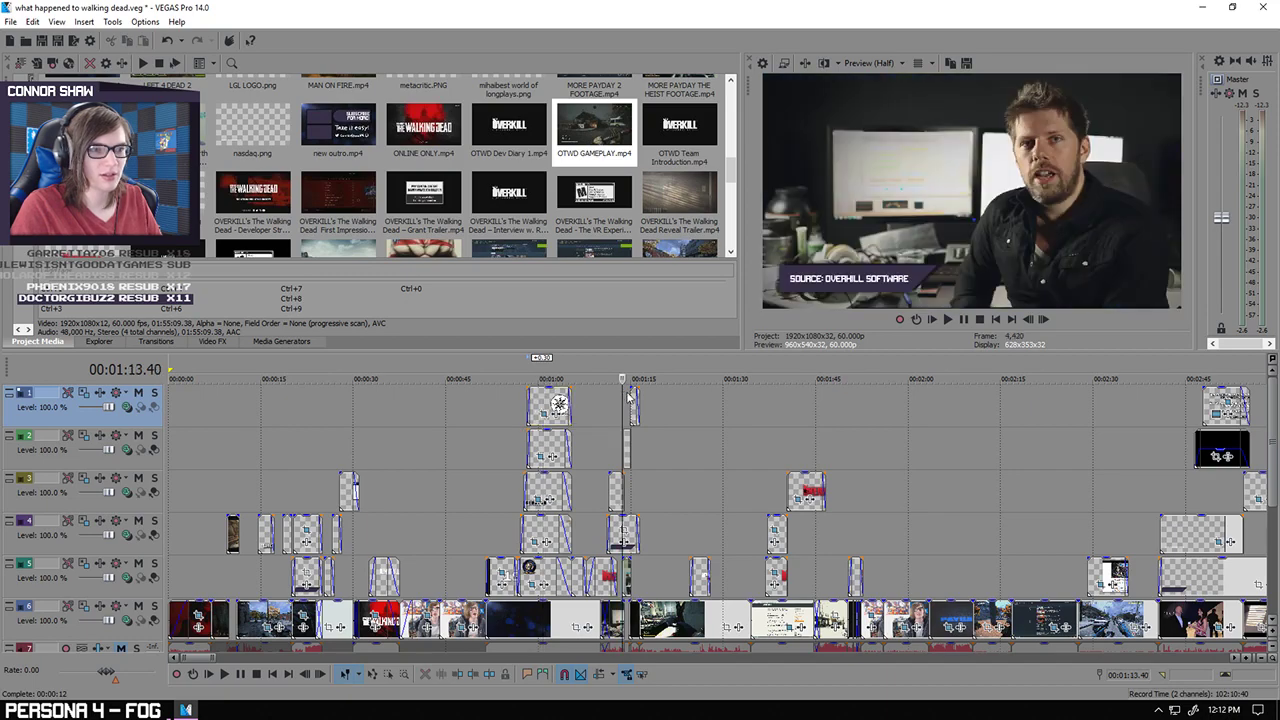
click(1173, 400)
scroll(861, 402, up, 6)
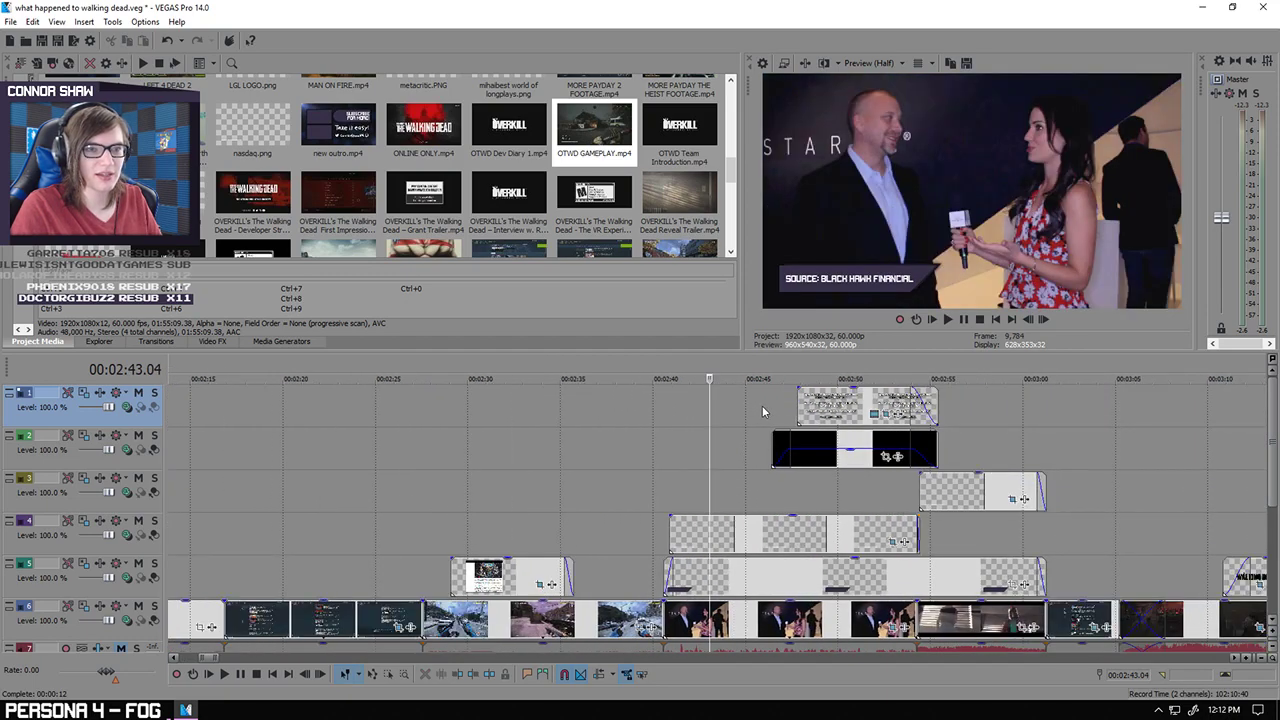
click(770, 515)
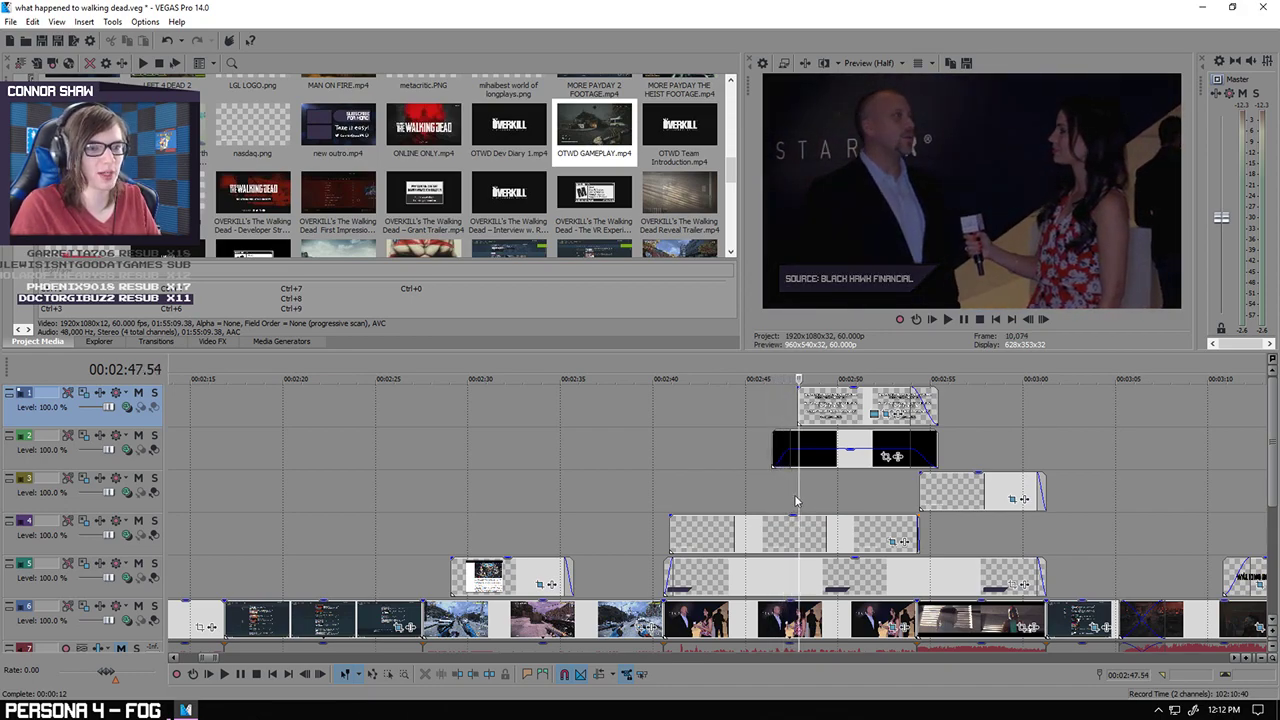
click(723, 480)
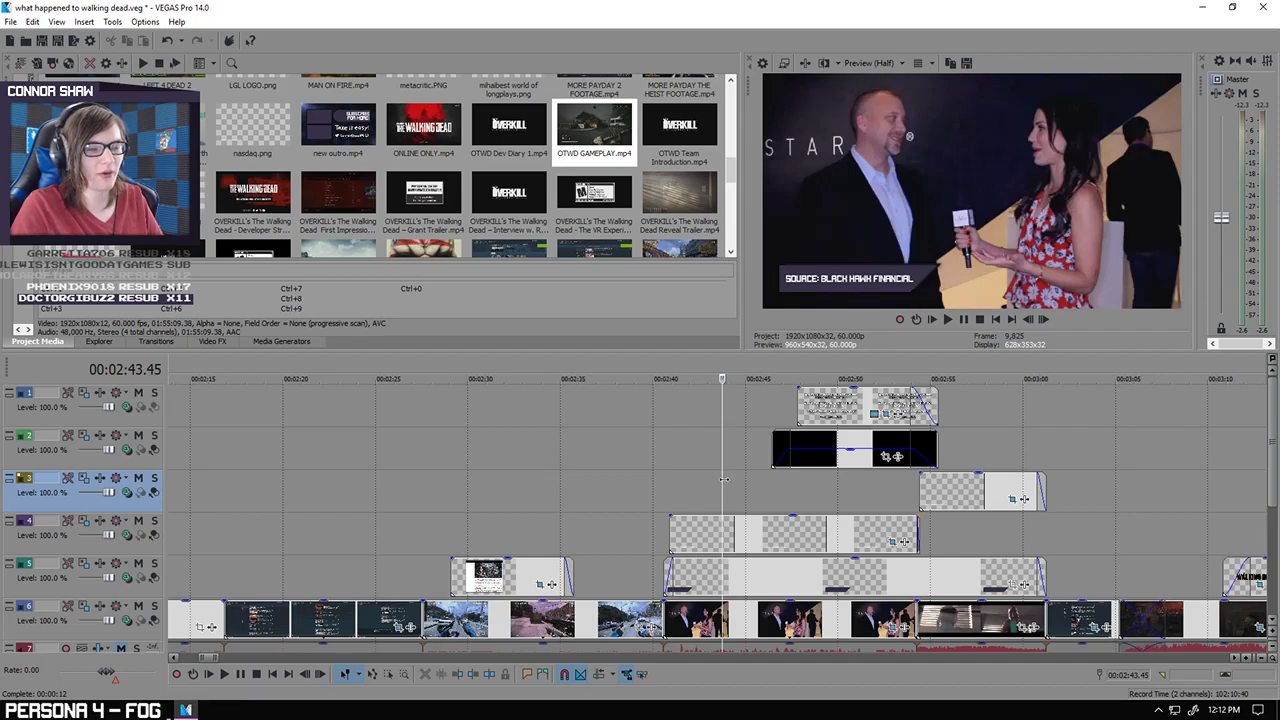
Step: Play the start of the interview clip near 00:02:40.35 to check how its Black Hawk Financial source caption appears
click(667, 498)
scroll(690, 496, up, 3)
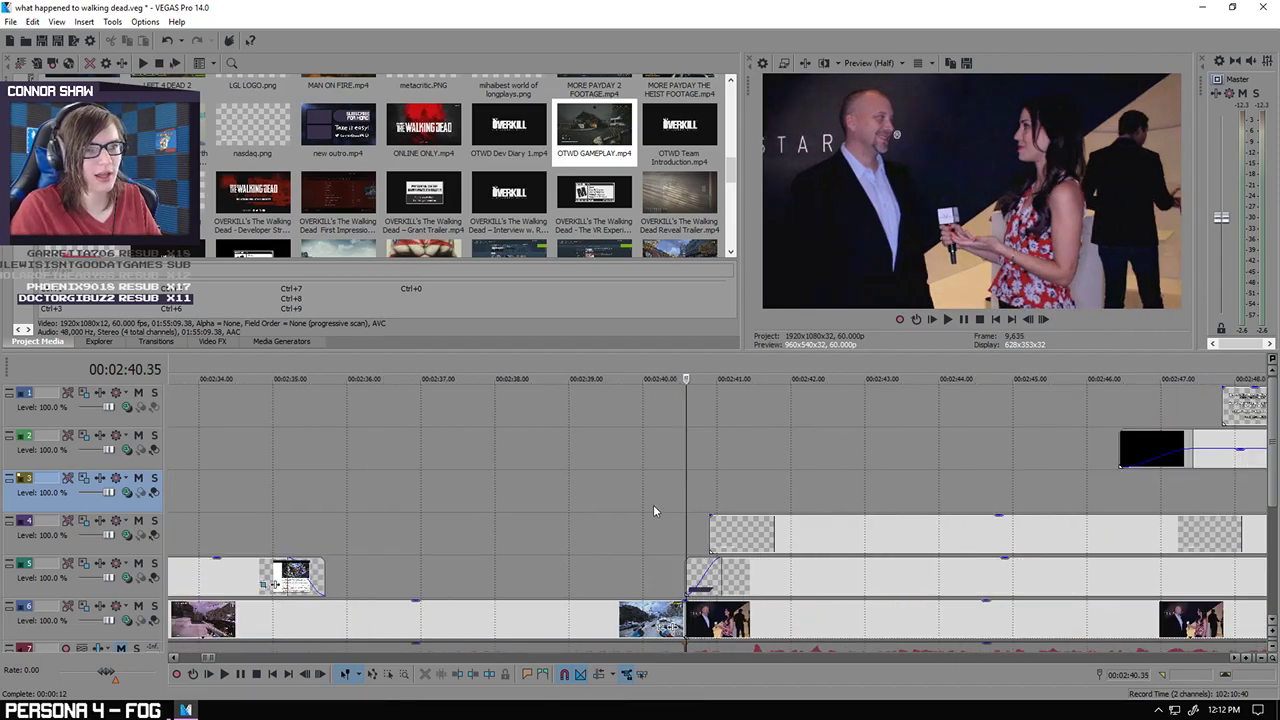
key(space)
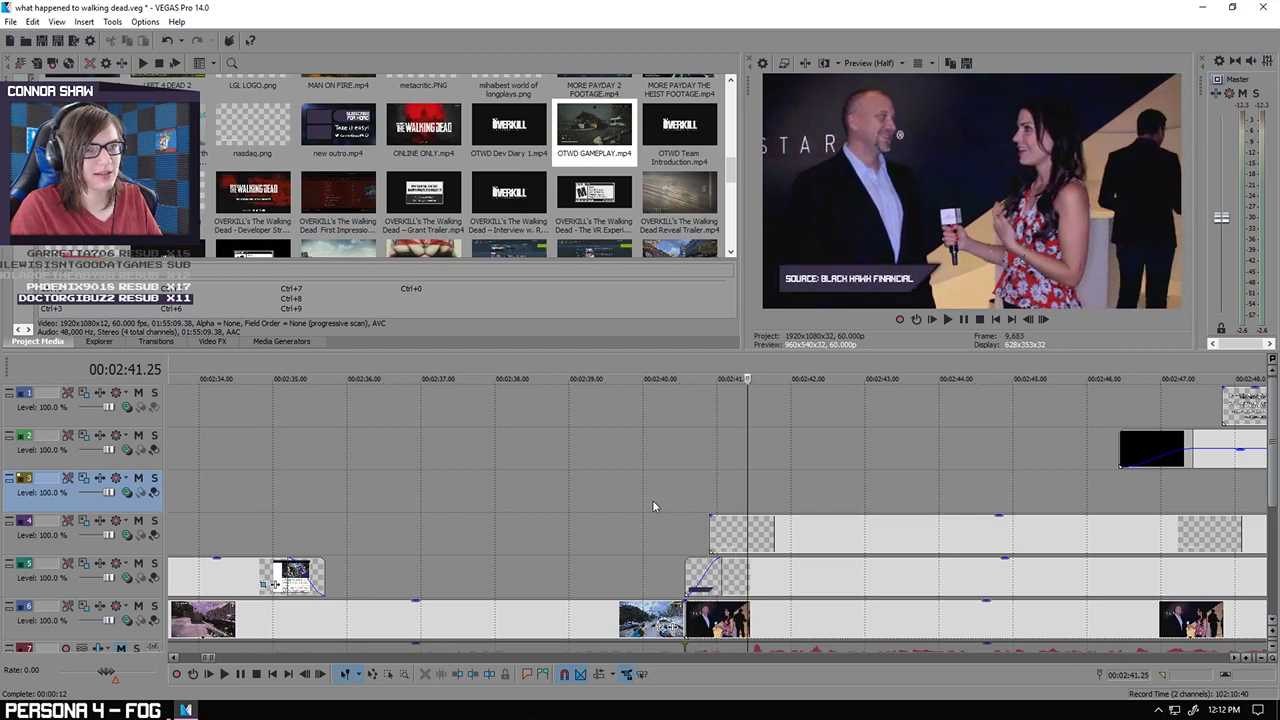
key(space)
key(space)
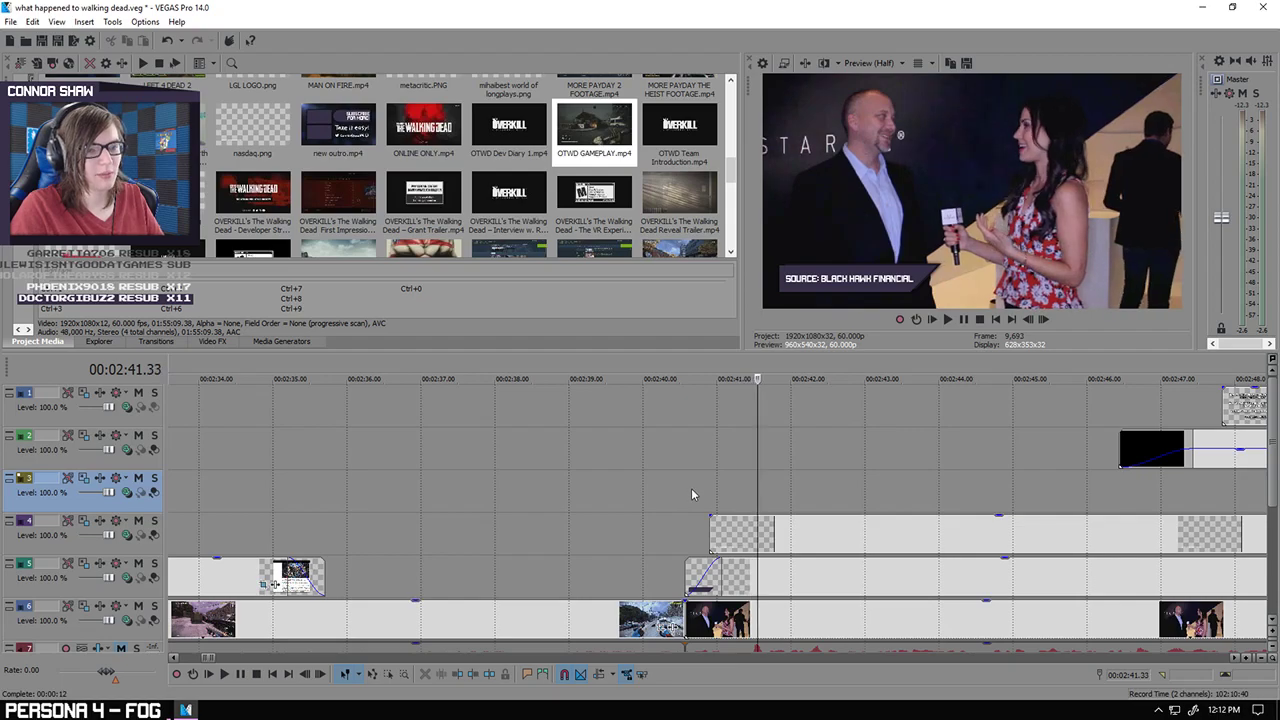
scroll(691, 488, down, 3)
key(space)
key(space)
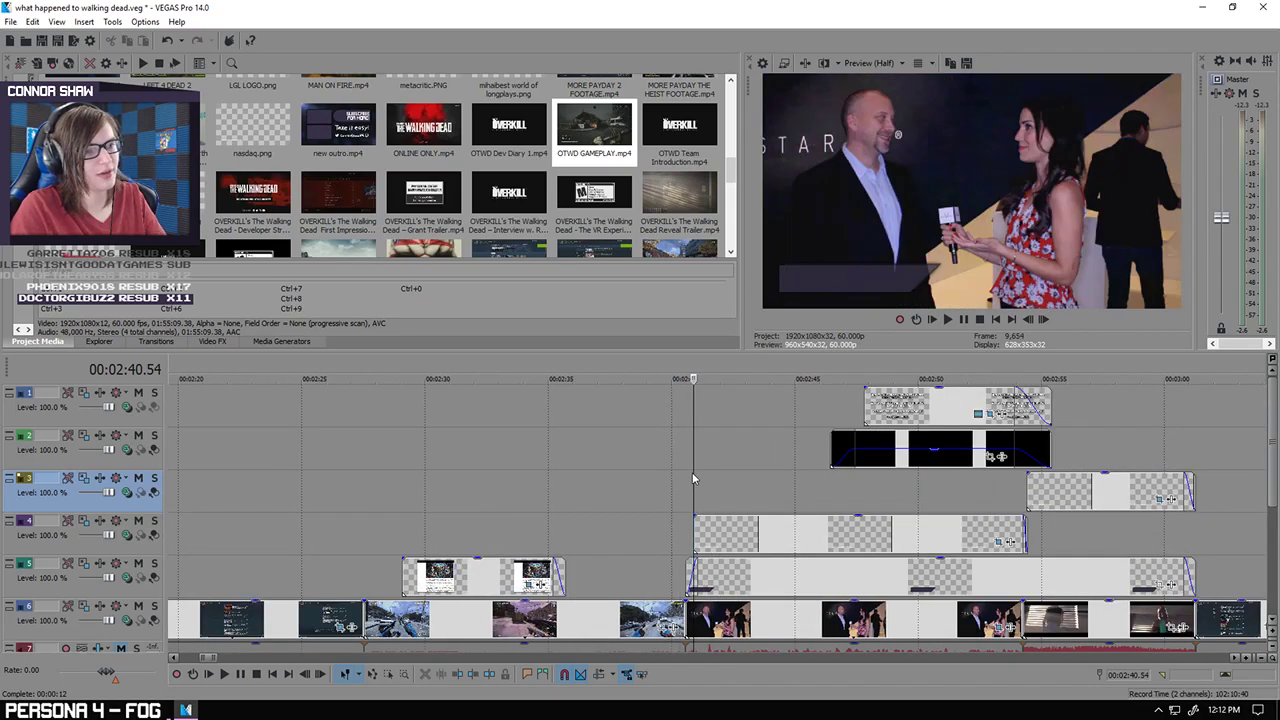
Step: Replay the transition from the PAYDAY gameplay into the interview and recheck the source caption's entrance up to 00:02:41.04
scroll(686, 470, up, 3)
click(660, 462)
key(space)
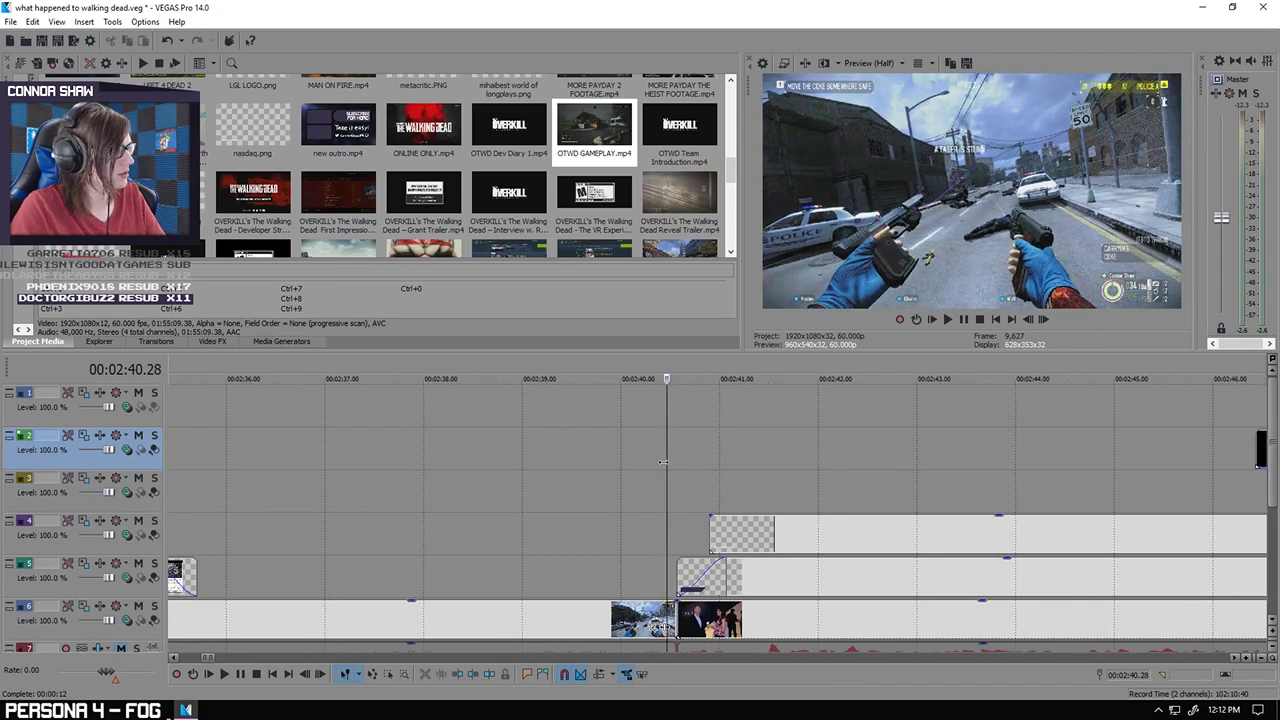
scroll(680, 464, down, 1)
scroll(680, 464, down, 1)
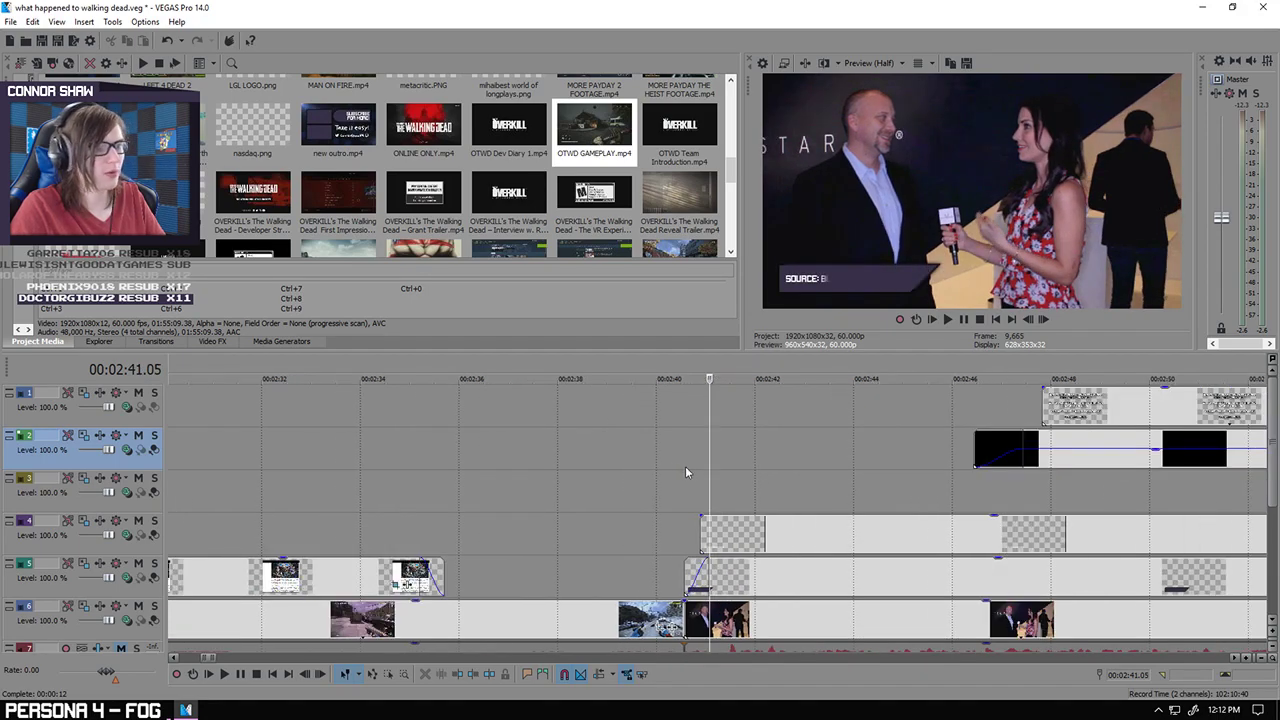
click(685, 465)
key(space)
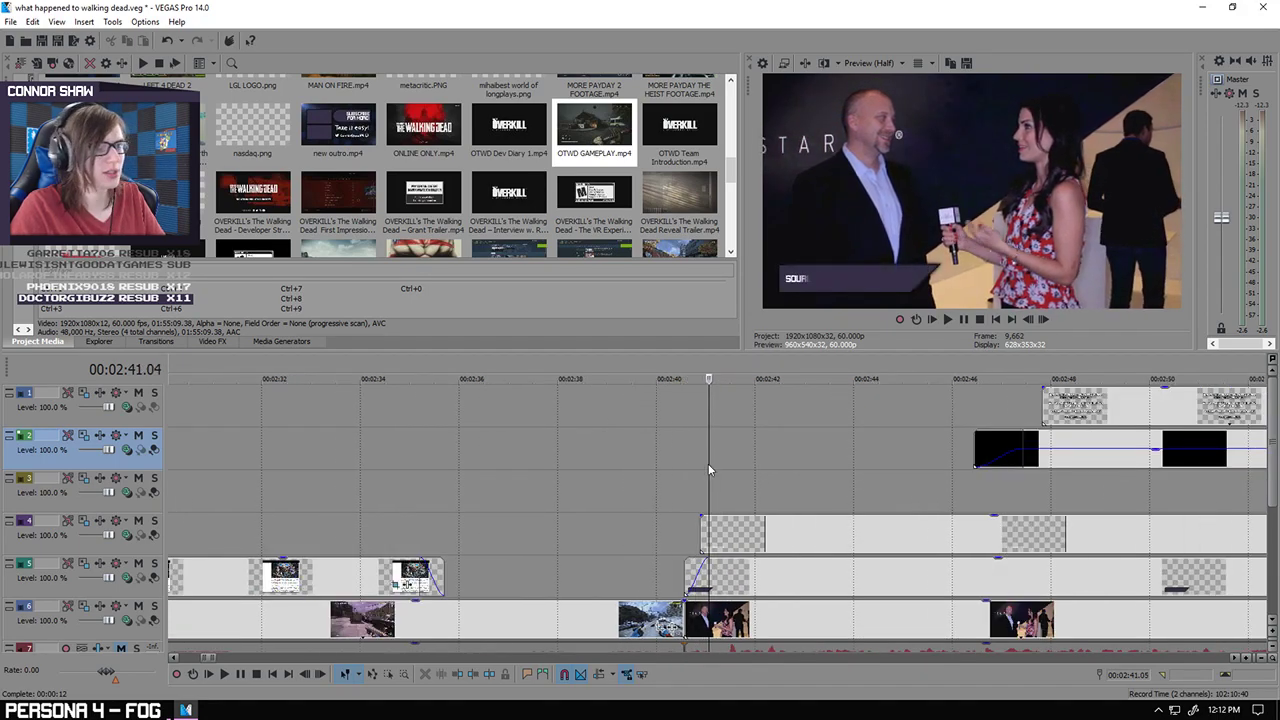
Step: Examine the LinkedIn quote overlay and the change of source caption between 00:02:53.42 and 00:02:55.00
scroll(690, 472, down, 5)
scroll(695, 481, up, 1)
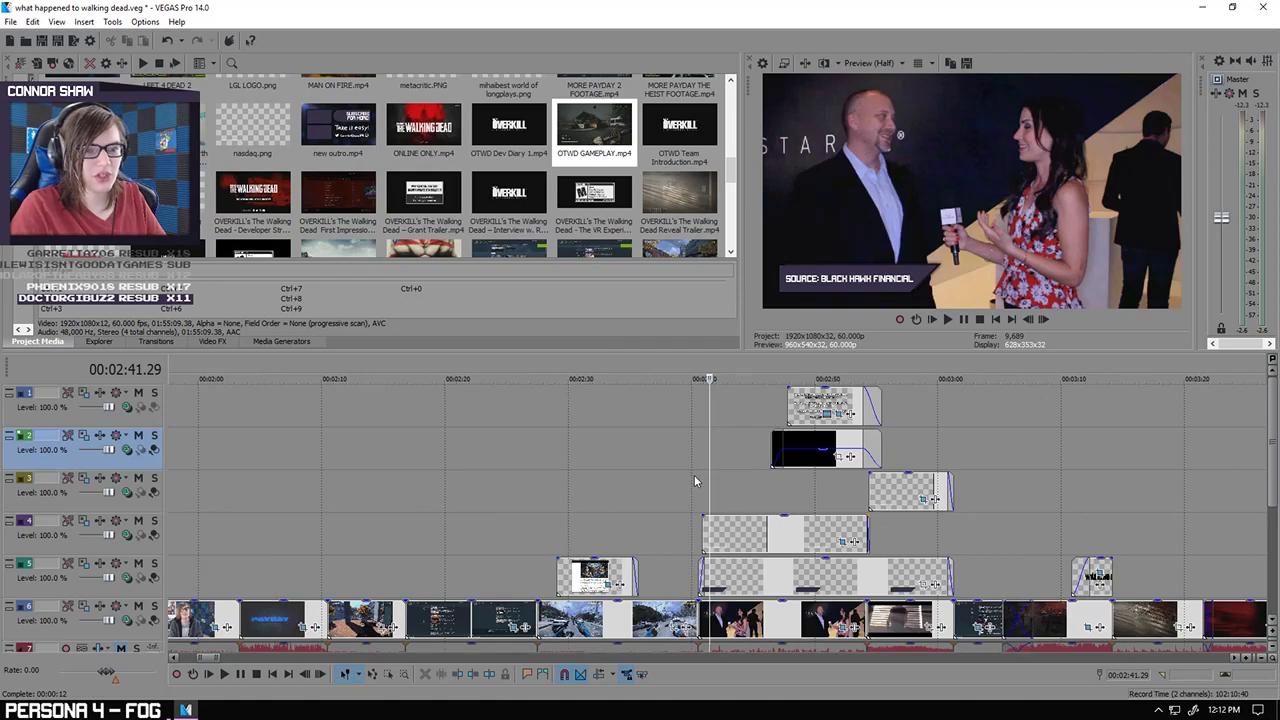
click(860, 498)
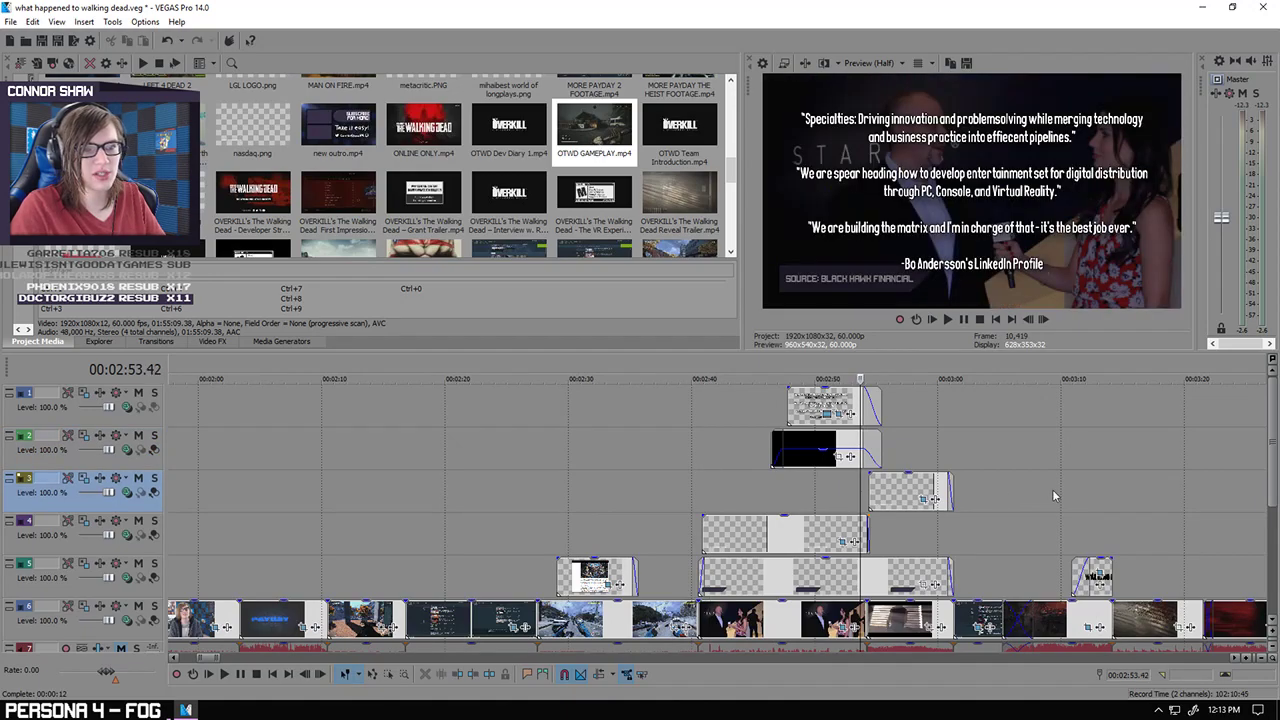
scroll(1043, 489, up, 4)
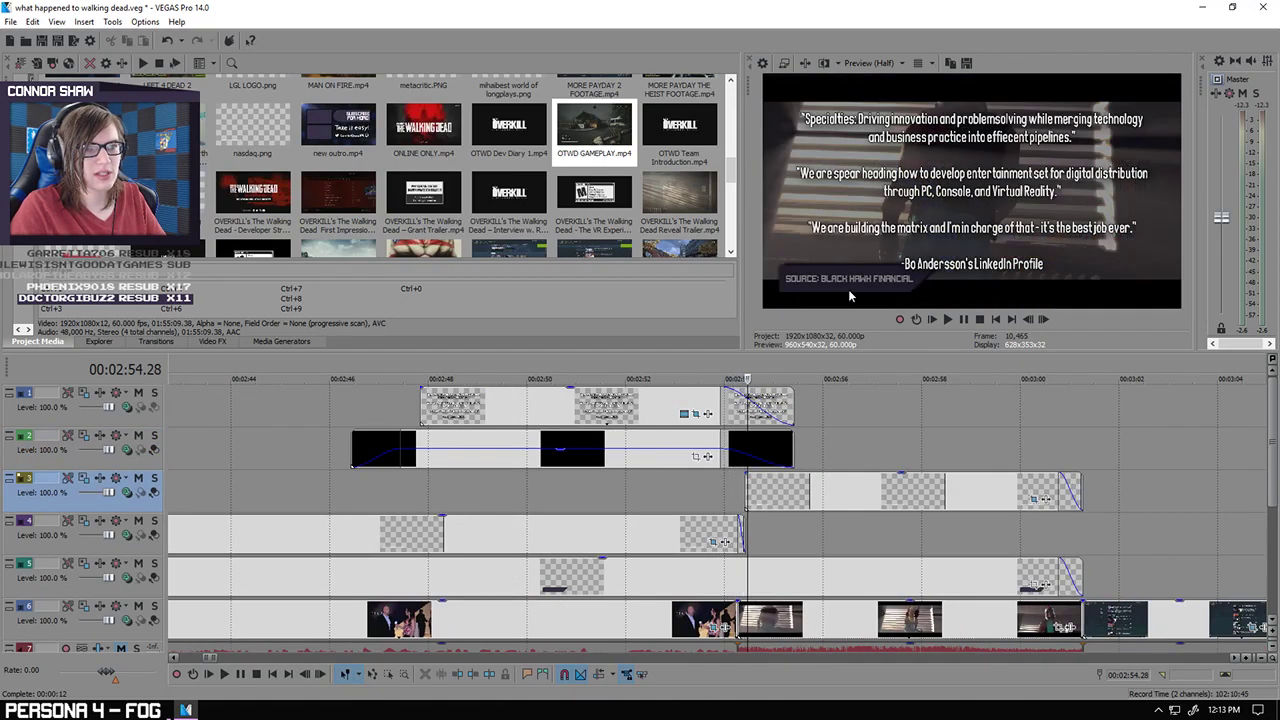
scroll(975, 407, down, 3)
scroll(990, 414, down, 6)
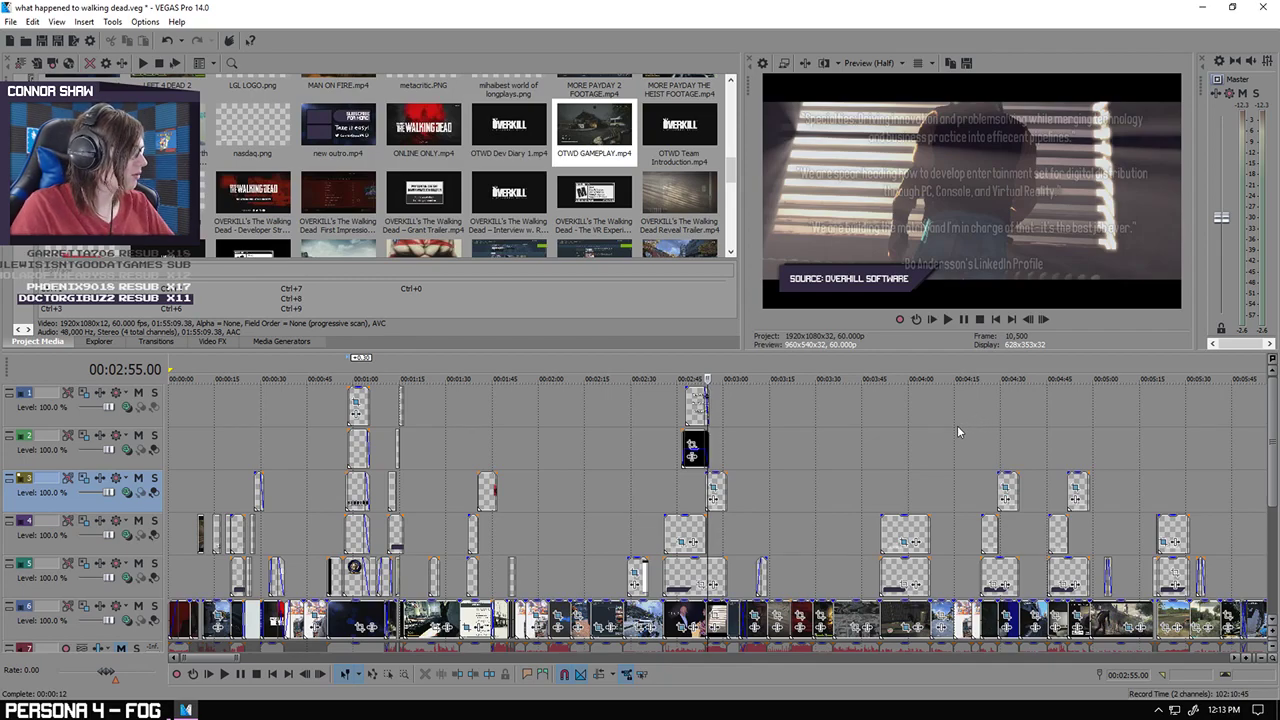
Step: Return to the start of the new gameplay clip at 00:13:35.07 and play it against the narration
scroll(957, 425, down, 4)
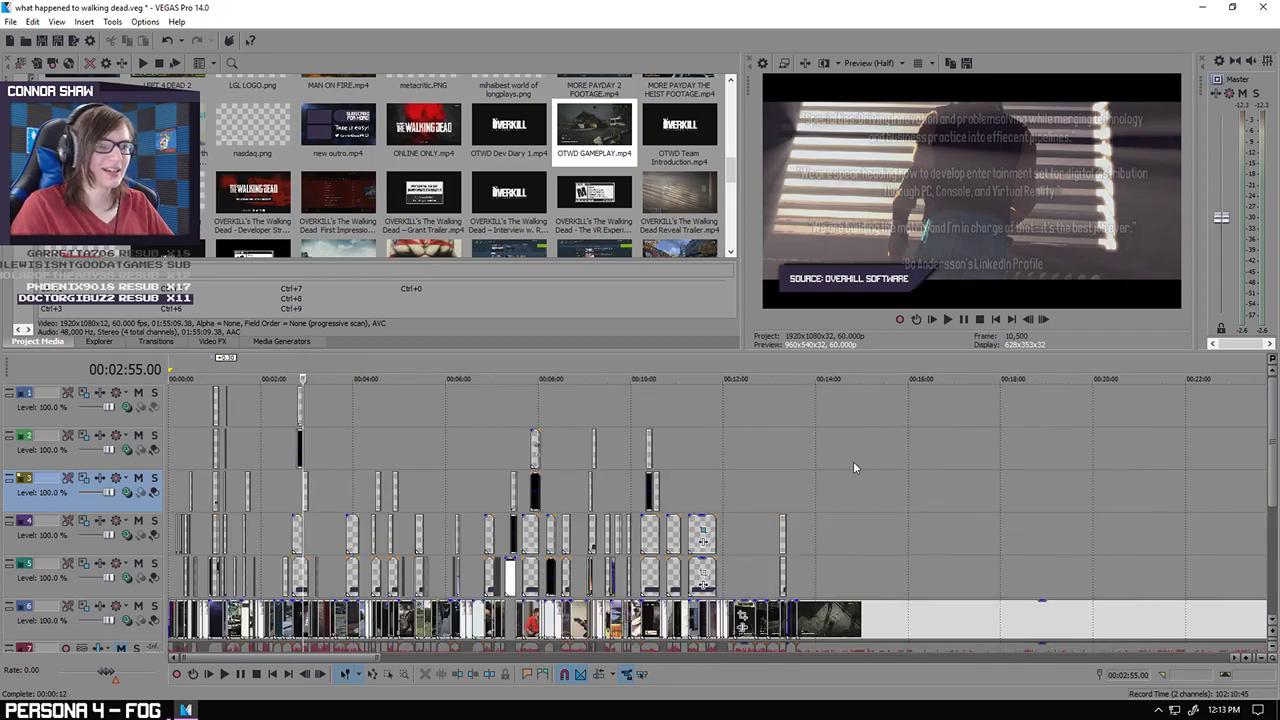
click(814, 465)
scroll(820, 469, up, 12)
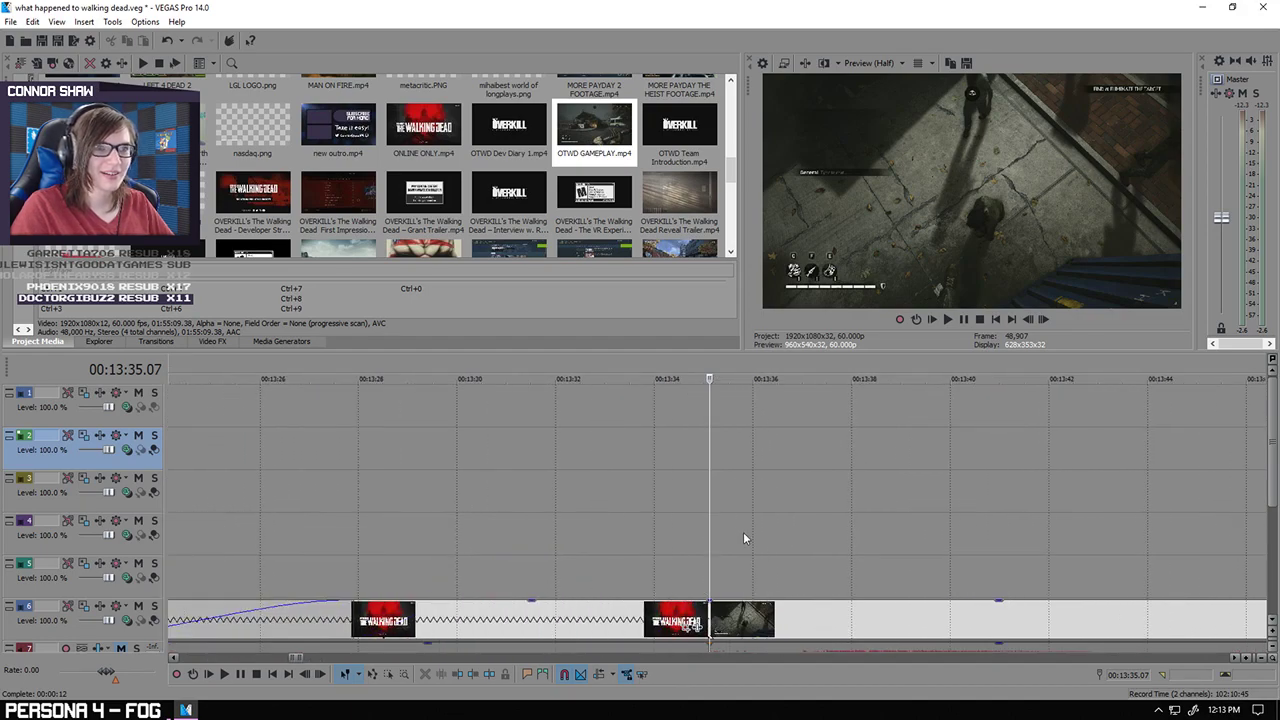
scroll(743, 538, down, 4)
click(228, 674)
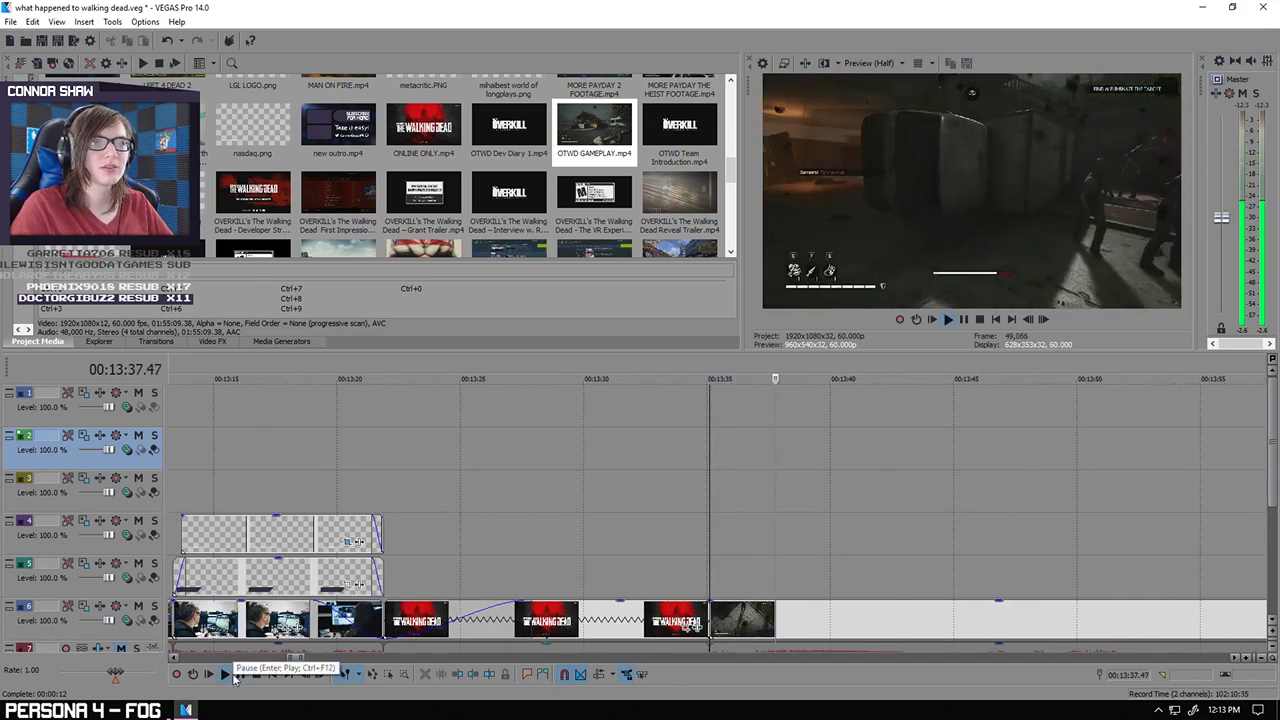
Step: Stop playback and examine the opening seconds of the new gameplay clip between about 00:13:37 and 00:13:46
click(237, 676)
scroll(760, 560, down, 2)
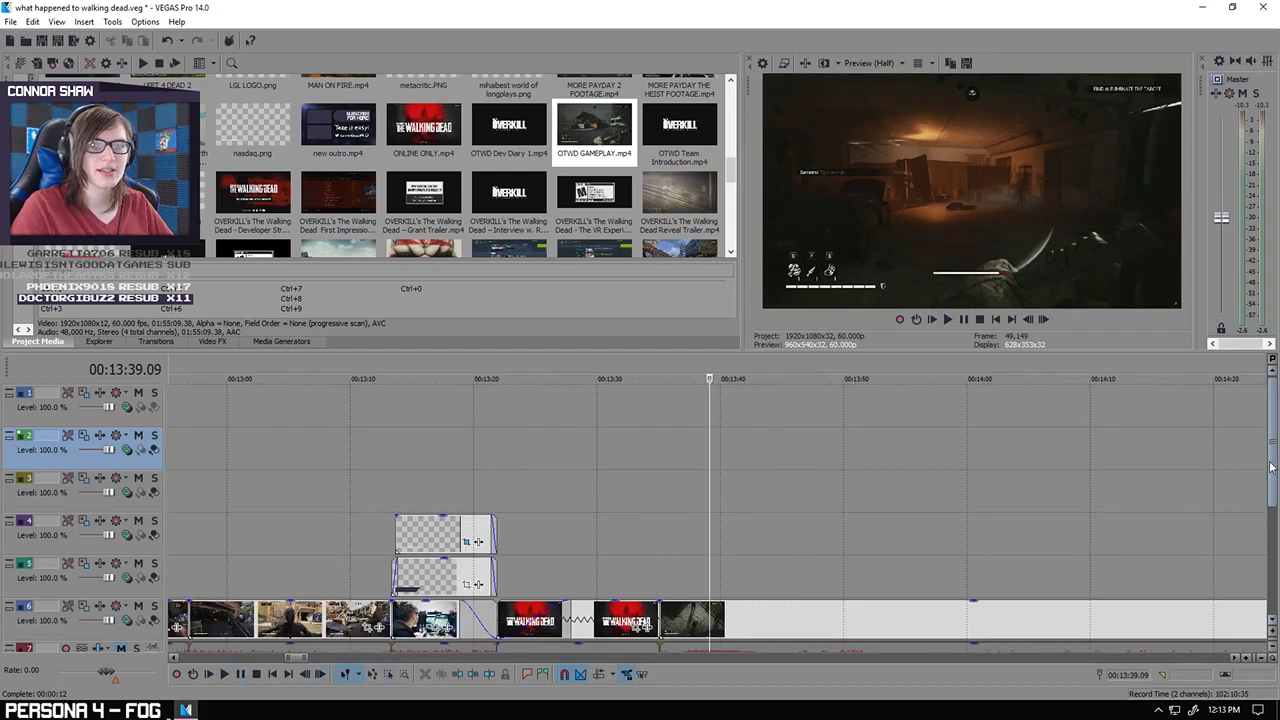
drag(1271, 467, 1271, 509)
scroll(810, 590, up, 3)
click(802, 591)
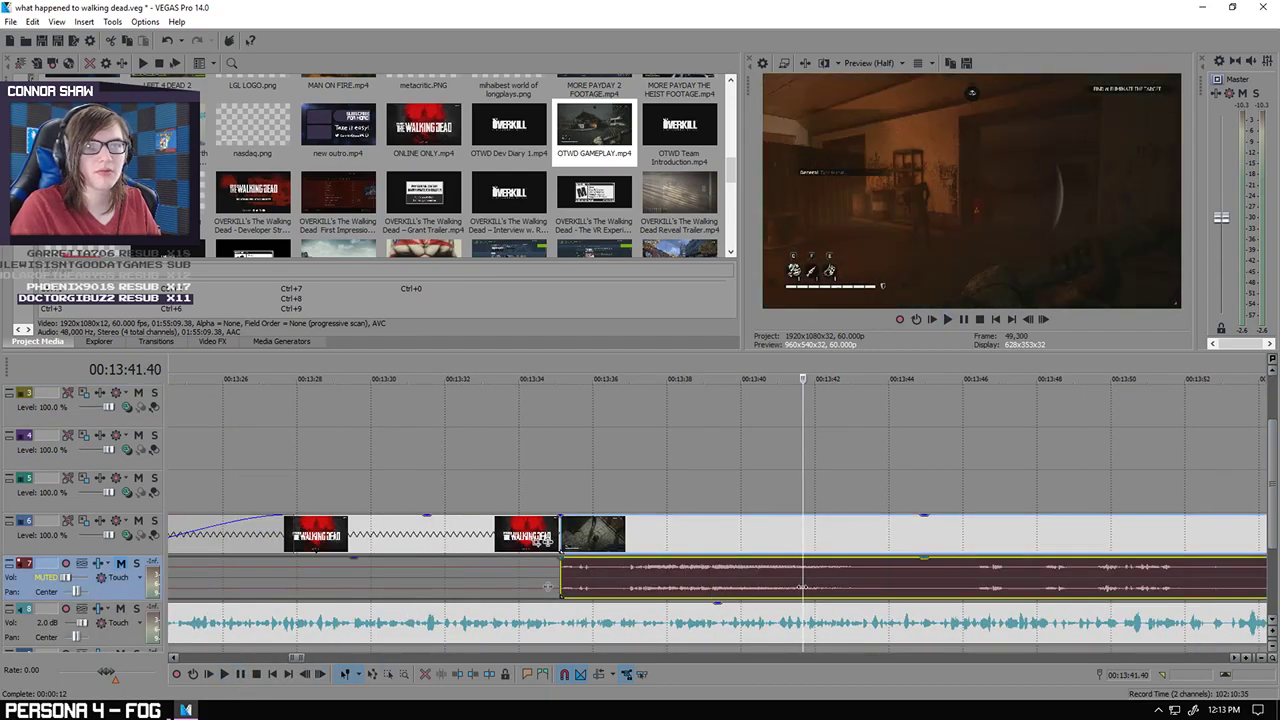
scroll(903, 485, down, 2)
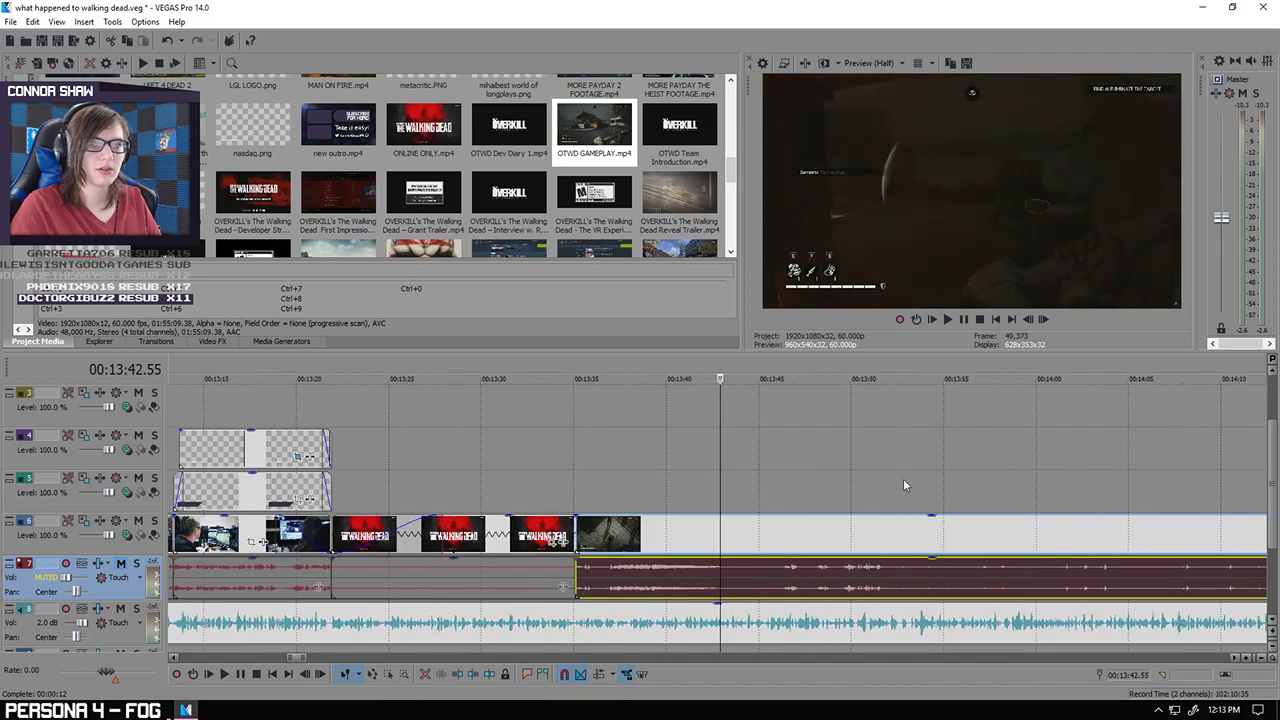
scroll(903, 485, down, 2)
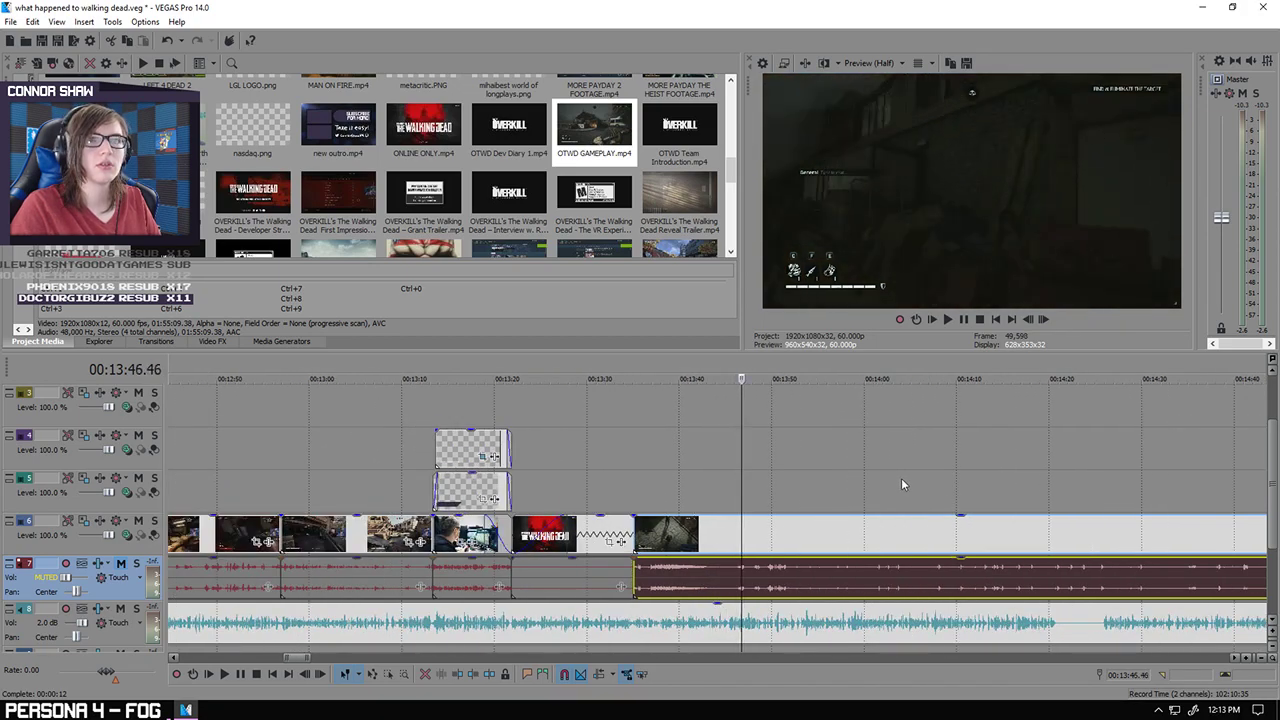
scroll(830, 575, down, 1)
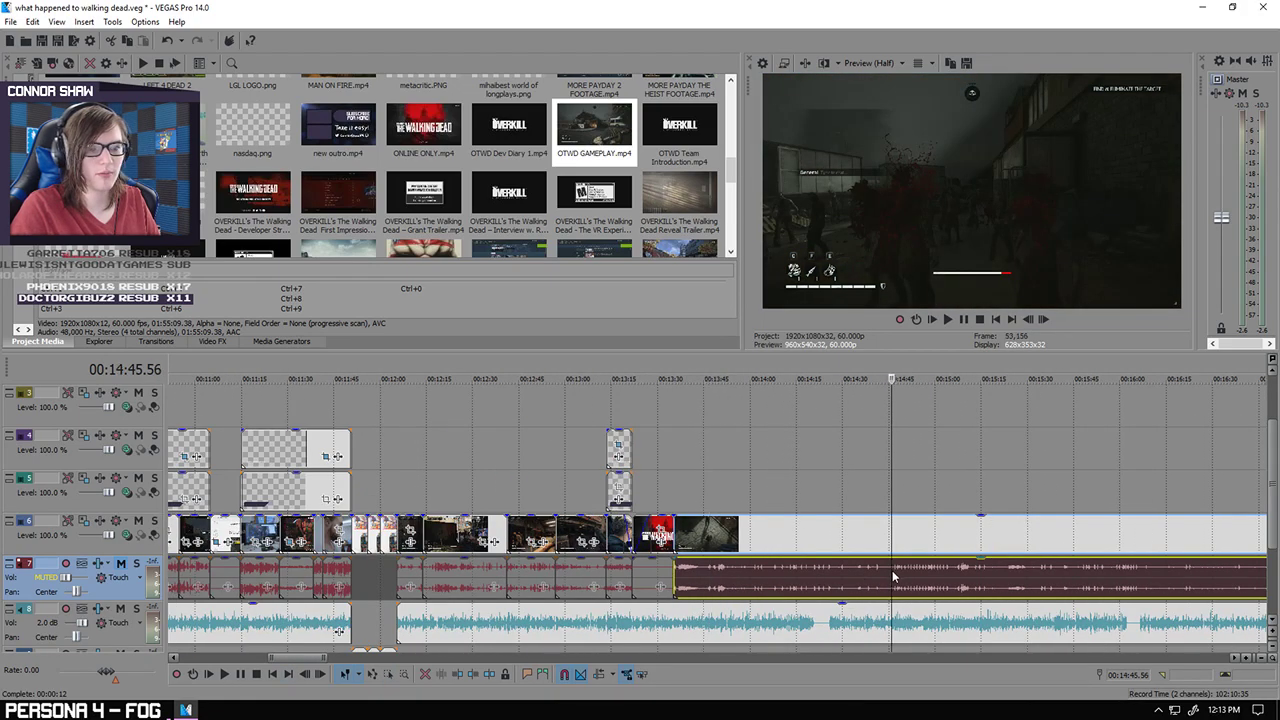
Step: Sample the long gameplay clip at widely spaced points from 00:14:45 to 01:04:52 to look for usable footage
scroll(890, 577, down, 4)
click(815, 589)
click(892, 580)
click(1005, 576)
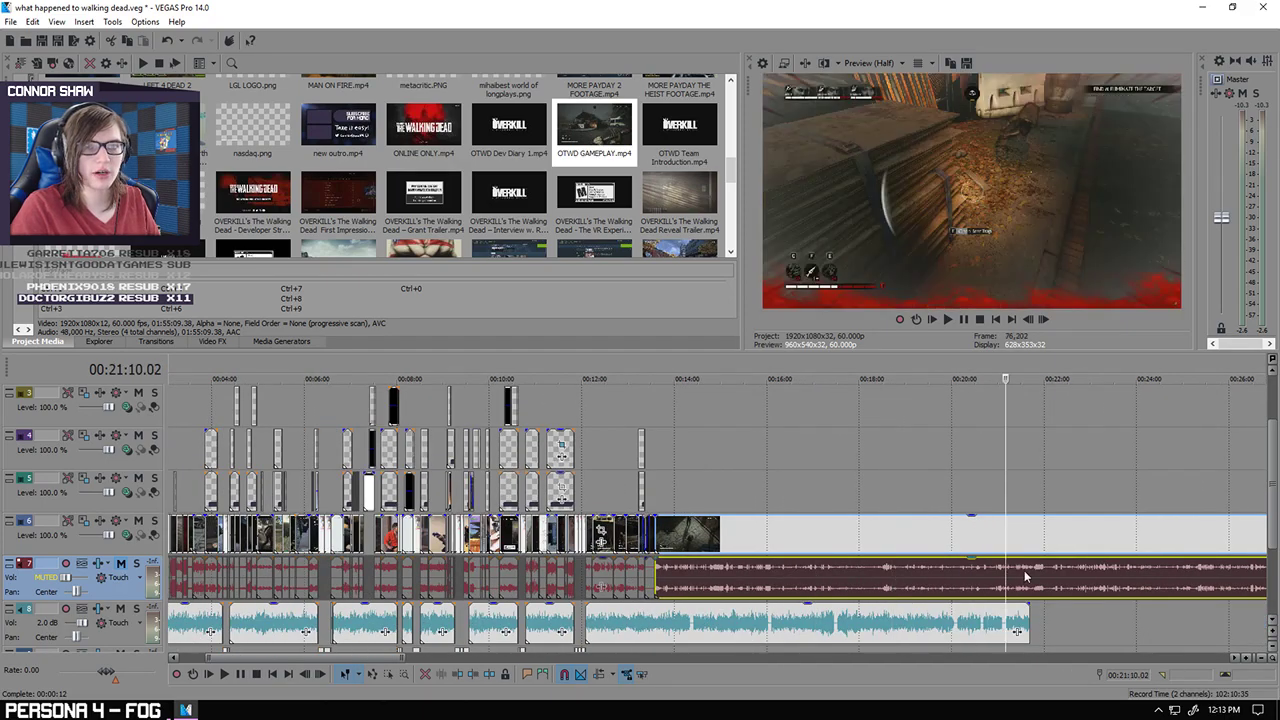
click(1071, 578)
scroll(817, 580, down, 2)
click(817, 580)
click(896, 575)
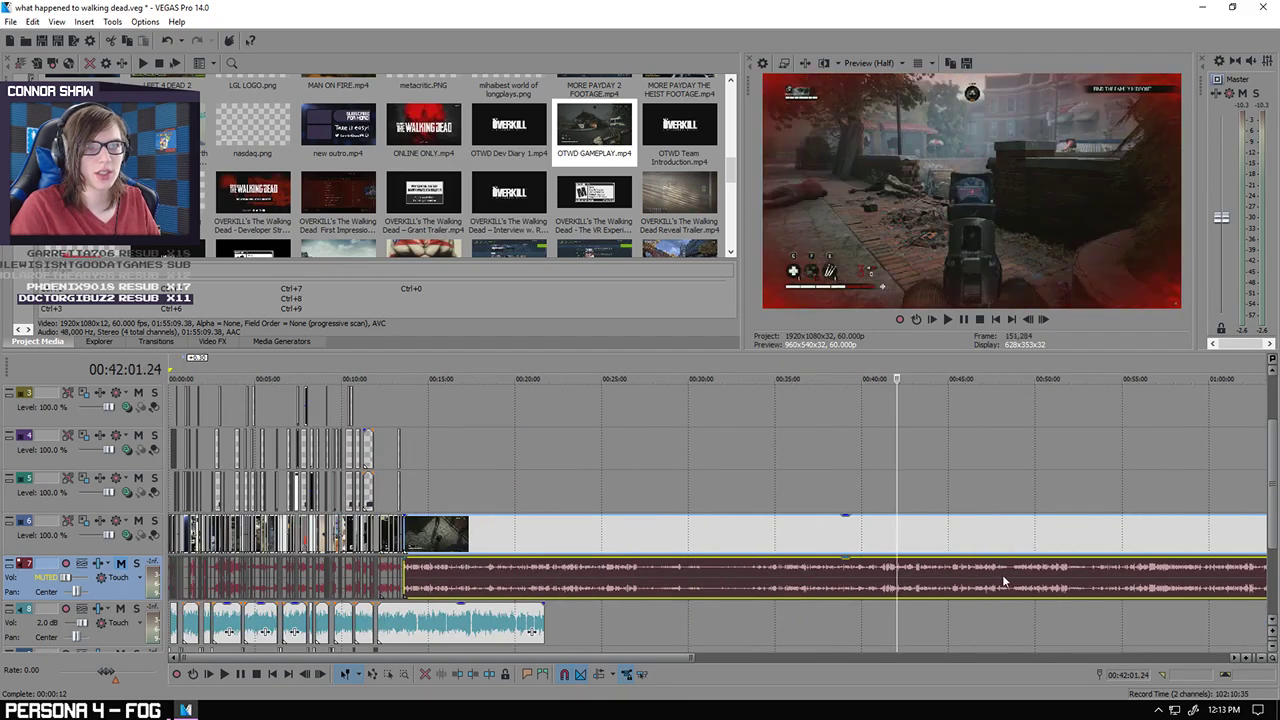
click(1004, 582)
scroll(1050, 585, down, 1)
click(870, 588)
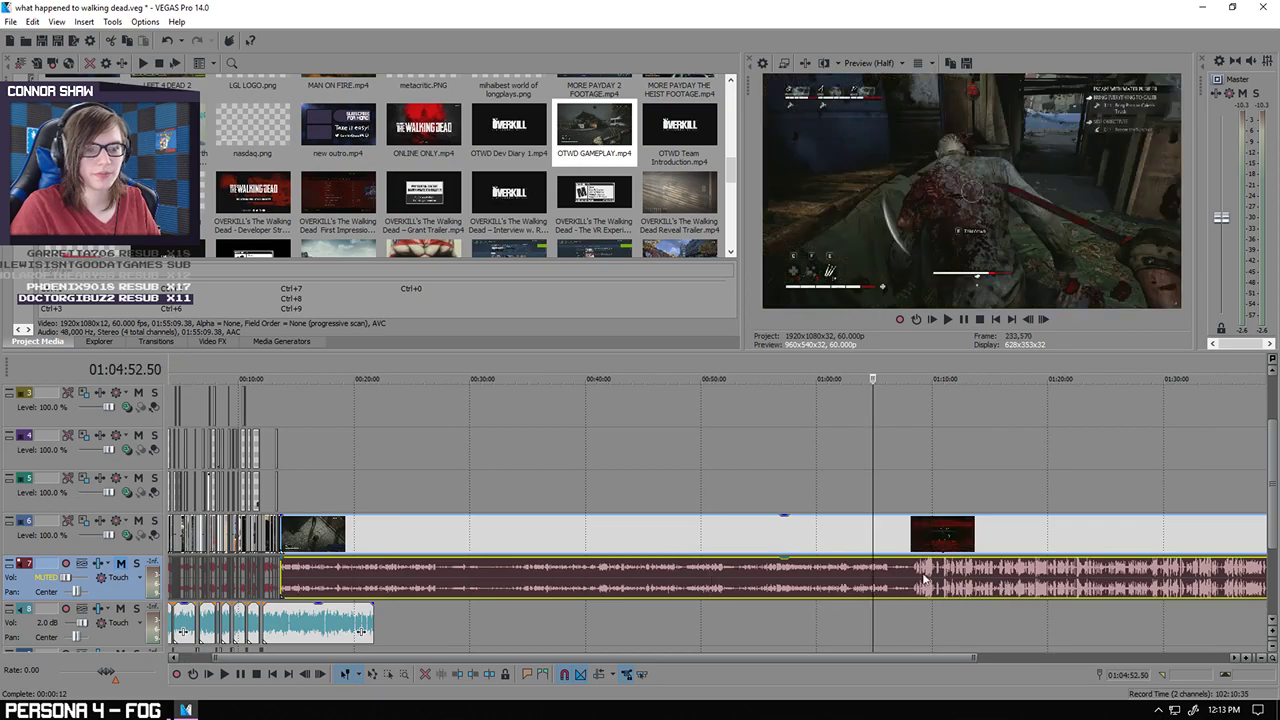
Step: Examine the gameplay where the clip's audio gets louder, stepping forward to about 01:09:46
click(914, 577)
key(Right)
key(Right)
key(Right)
key(Right)
key(Right)
key(Right)
key(Right)
key(Right)
key(Right)
key(Right)
key(Right)
key(Right)
key(Right)
key(Right)
key(Right)
key(Right)
key(Right)
key(Right)
key(Right)
key(Right)
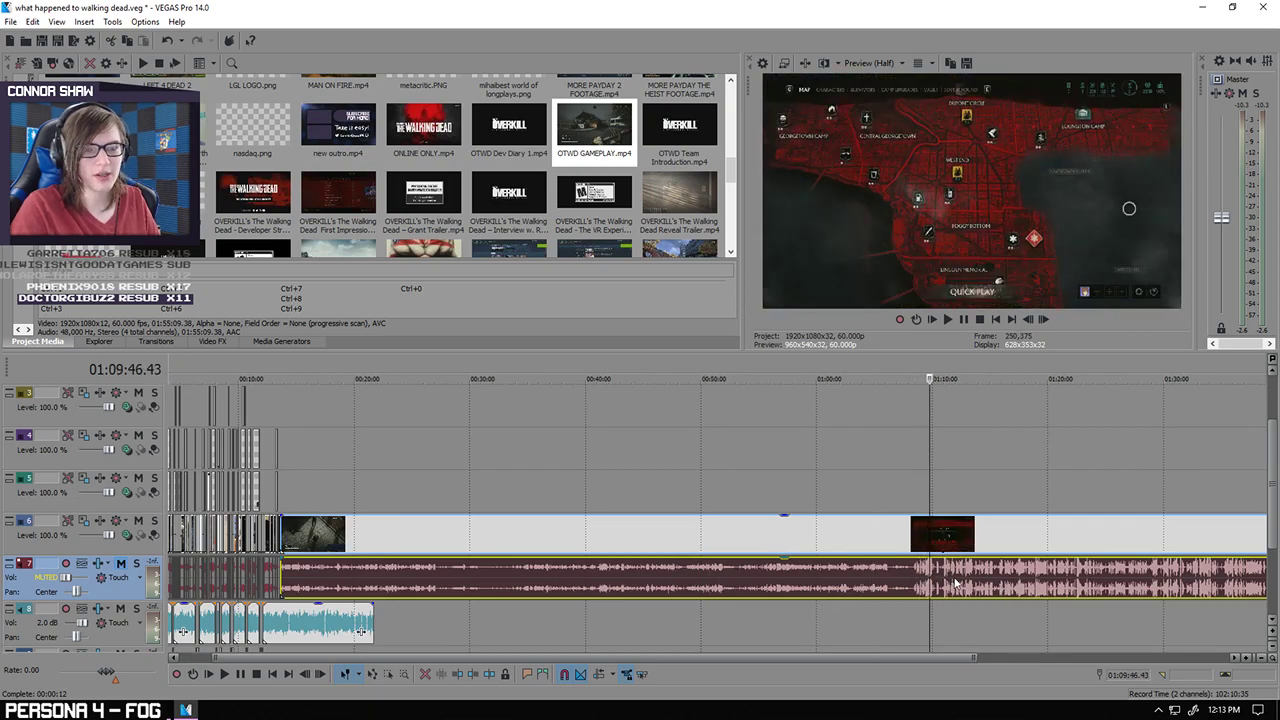
Step: Check the mission footage in the gameplay clip around 01:17:27 and step forward through it to about 01:19:57
click(955, 583)
click(1018, 585)
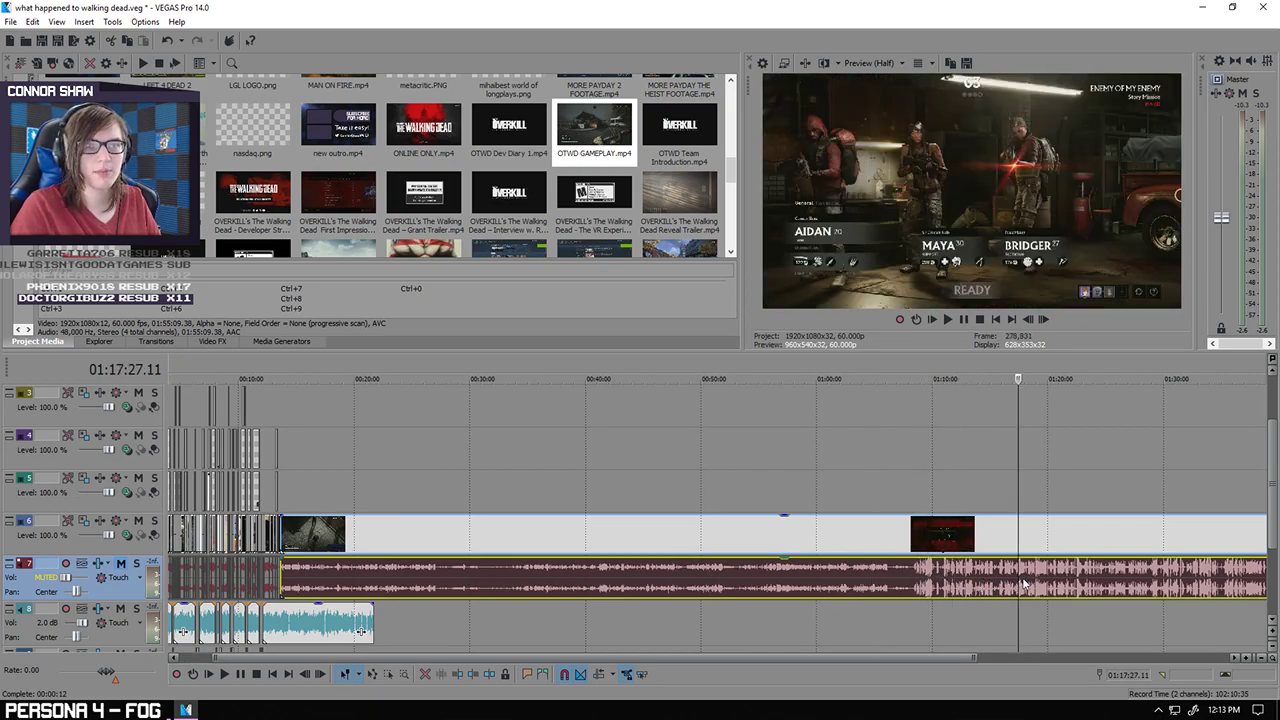
key(Right)
scroll(1066, 585, down, 1)
key(Right)
key(Right)
key(Right)
key(Right)
key(Right)
key(Right)
key(Right)
key(Right)
key(Right)
key(Right)
key(Right)
key(Right)
key(Right)
key(Right)
key(Right)
key(Right)
key(Right)
key(Right)
key(Right)
key(Right)
key(Right)
key(Right)
key(Right)
key(Right)
key(Right)
key(Right)
key(Right)
key(Right)
key(Right)
key(Right)
key(Right)
key(Right)
key(Right)
key(Right)
key(Right)
key(Right)
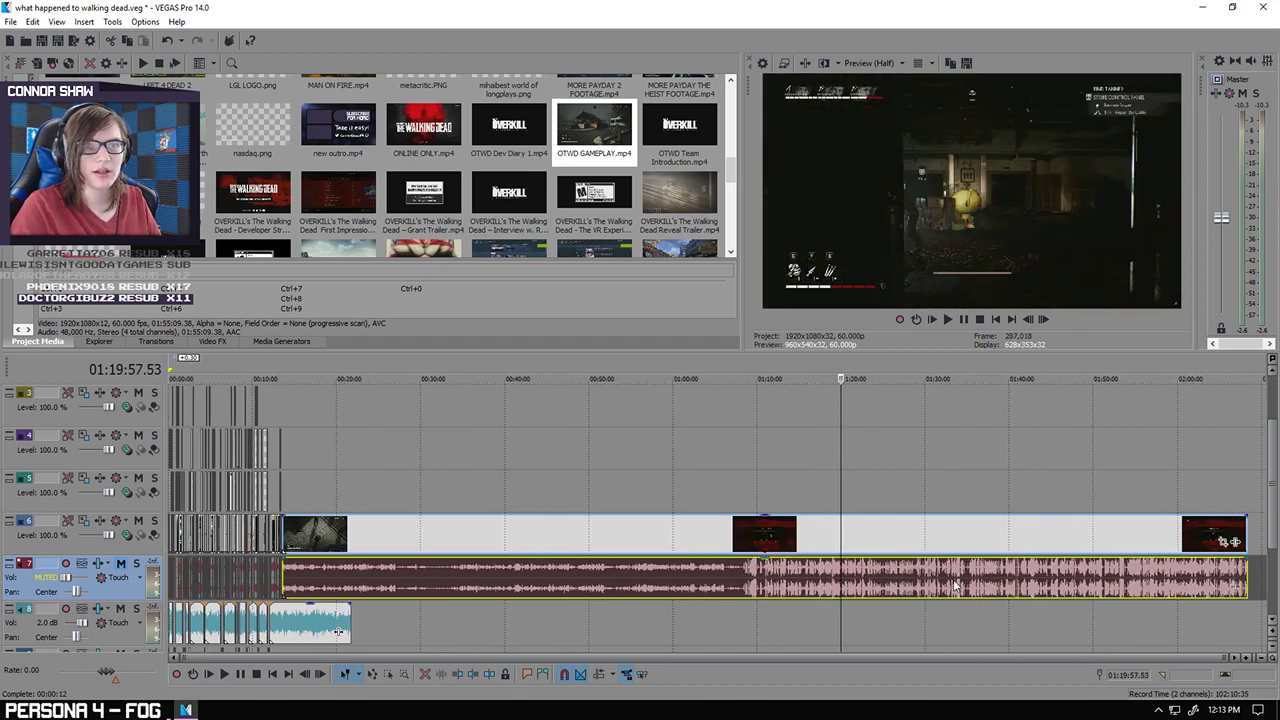
Step: Sample the last part of the gameplay clip past 01:46:33 and step through its footage to about 02:03:26
click(982, 585)
click(1022, 585)
click(1066, 585)
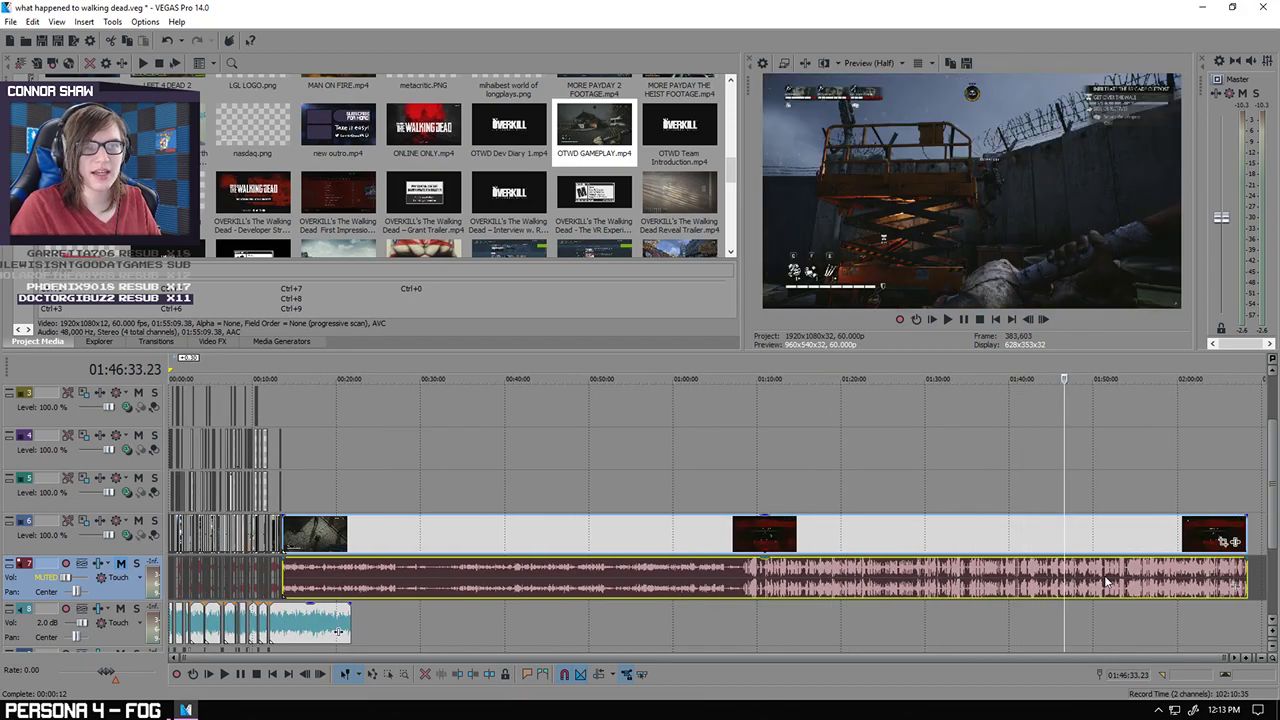
click(1105, 583)
click(1134, 582)
click(1164, 582)
click(1187, 583)
key(Right)
key(Right)
key(Right)
key(Right)
key(Right)
key(Right)
key(Right)
key(Right)
key(Right)
key(Right)
key(Right)
key(Right)
key(Right)
key(Right)
key(Right)
key(Right)
key(Right)
key(Right)
key(Right)
key(Right)
key(Right)
key(Right)
key(Right)
key(Right)
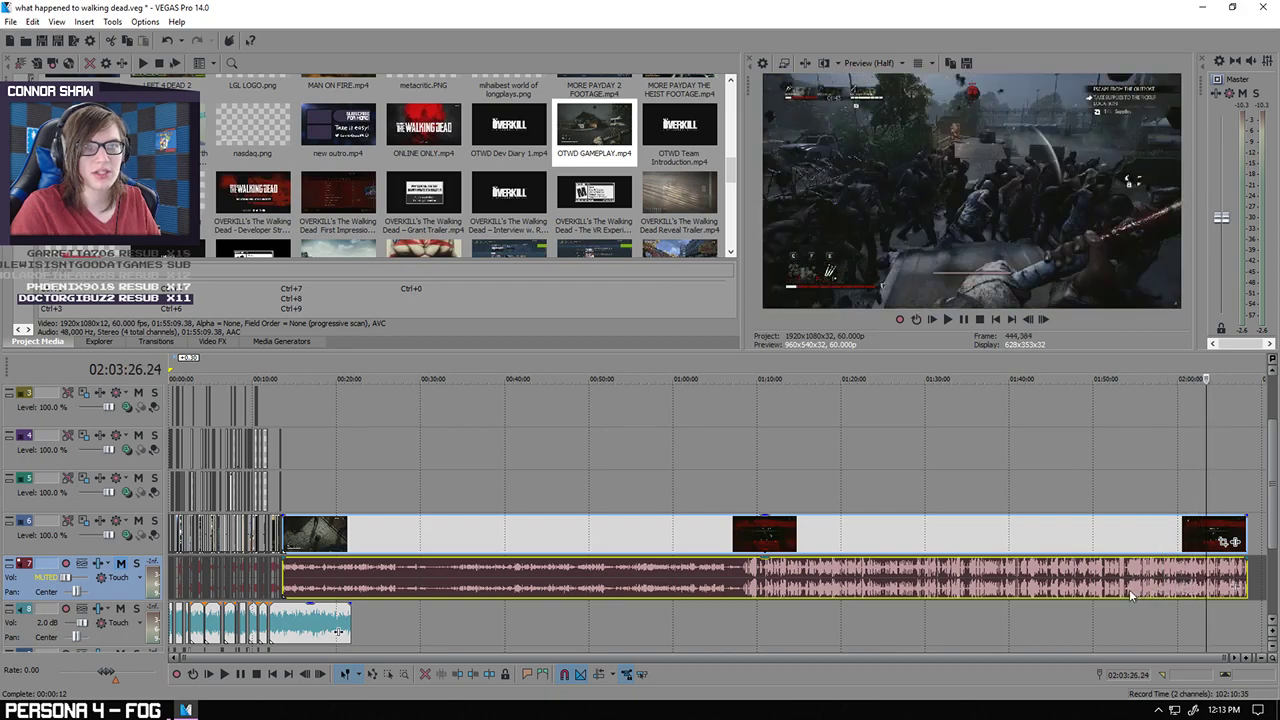
Step: Step back to about 02:01:01 in the gameplay clip and forward to 02:01:36 to find a usable moment
scroll(1117, 574, up, 1)
key(Left)
key(Left)
key(Left)
key(Left)
key(Left)
key(Left)
key(Left)
key(Left)
key(Left)
key(Left)
key(Left)
key(Left)
key(Left)
key(Left)
key(Left)
key(Left)
key(Left)
key(Left)
key(Left)
key(Left)
key(Left)
key(Left)
key(Left)
key(Left)
key(Left)
key(Left)
key(Left)
key(Left)
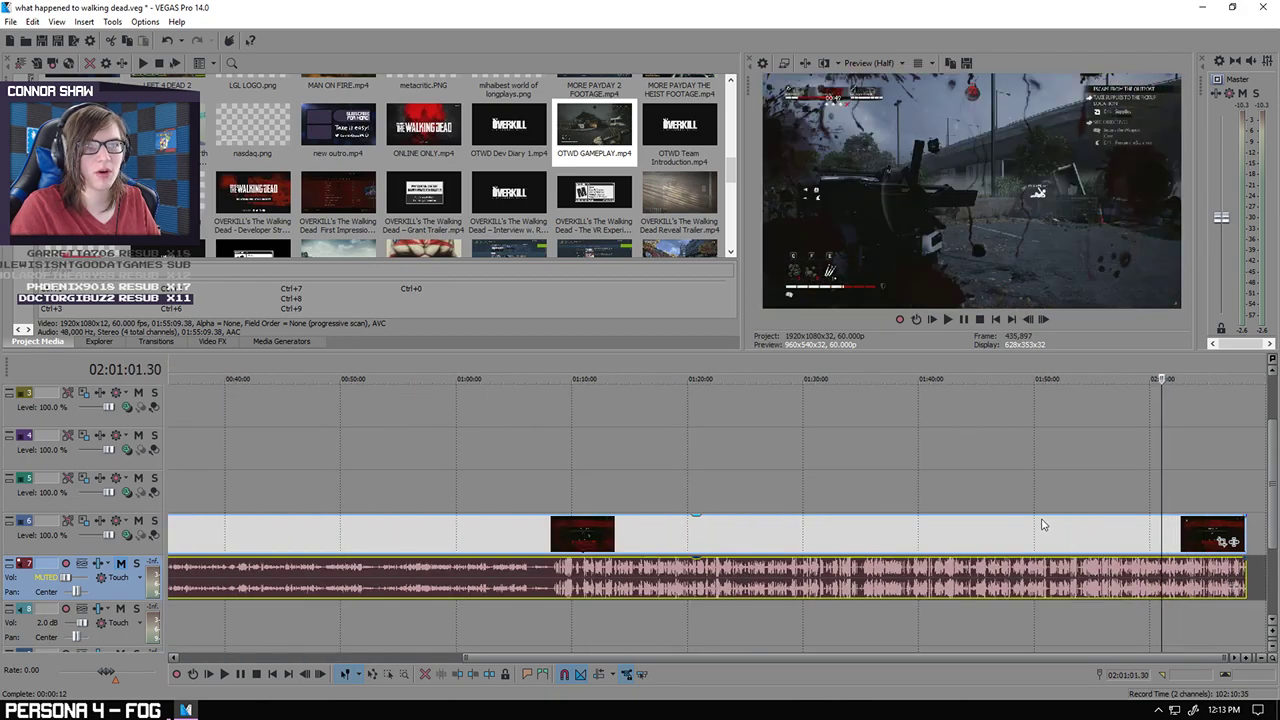
key(Right)
key(Right)
key(Right)
key(Right)
key(Right)
key(Right)
key(Right)
key(Right)
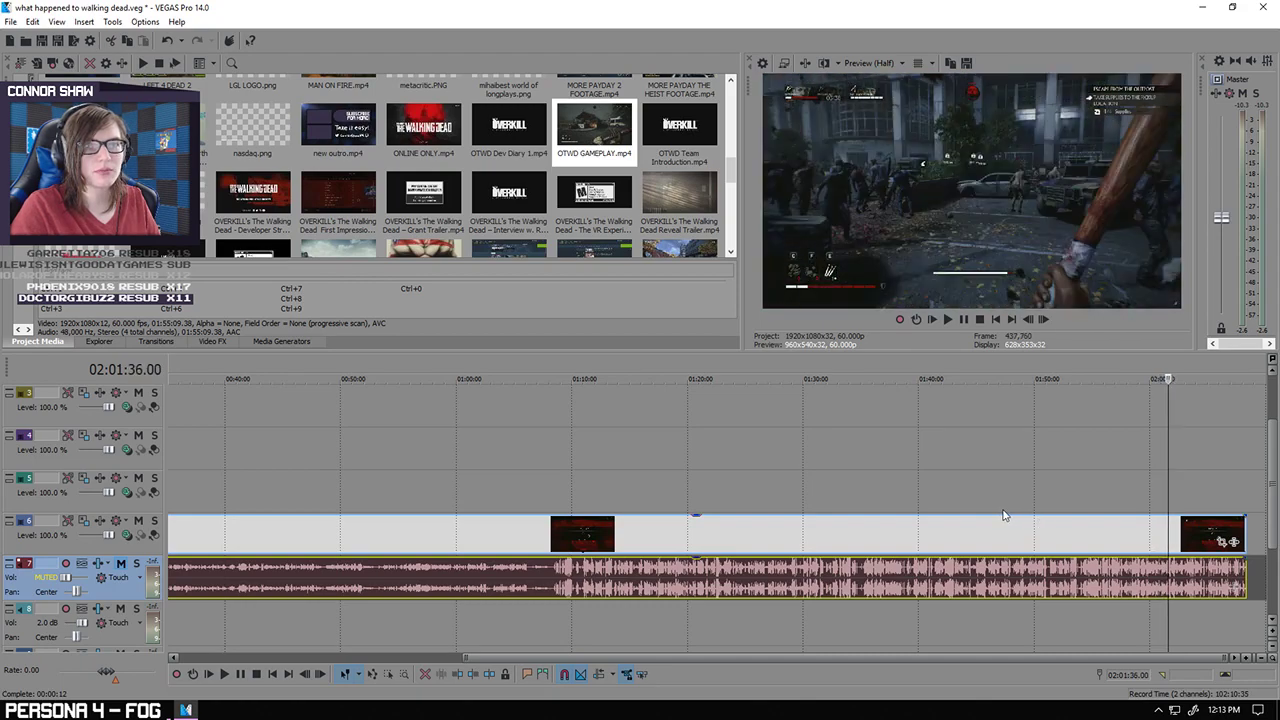
Step: Step through the zombie crowd footage in the gameplay clip from 02:01:36 to around 02:02:06 for a suitable starting frame
key(Right)
key(Right)
key(Right)
key(Right)
key(Right)
key(Right)
key(Right)
key(Right)
key(Right)
key(Right)
key(Right)
key(Right)
key(Left)
key(Left)
key(Right)
scroll(1001, 514, up, 5)
key(Right)
key(Right)
key(Right)
key(Right)
key(Right)
scroll(940, 511, down, 1)
key(Left)
key(Left)
key(Left)
key(Left)
key(Left)
key(Left)
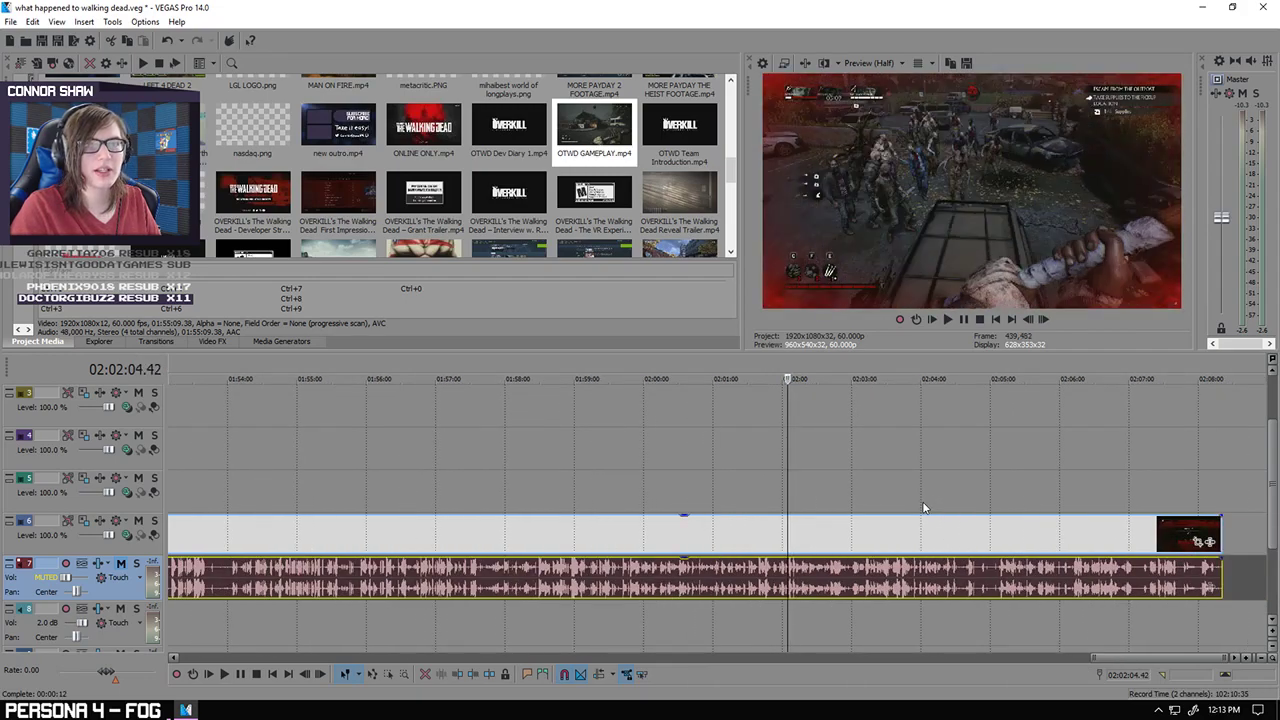
Step: Split the gameplay clip at 02:02:06.24 and delete the part before the split
scroll(872, 500, up, 3)
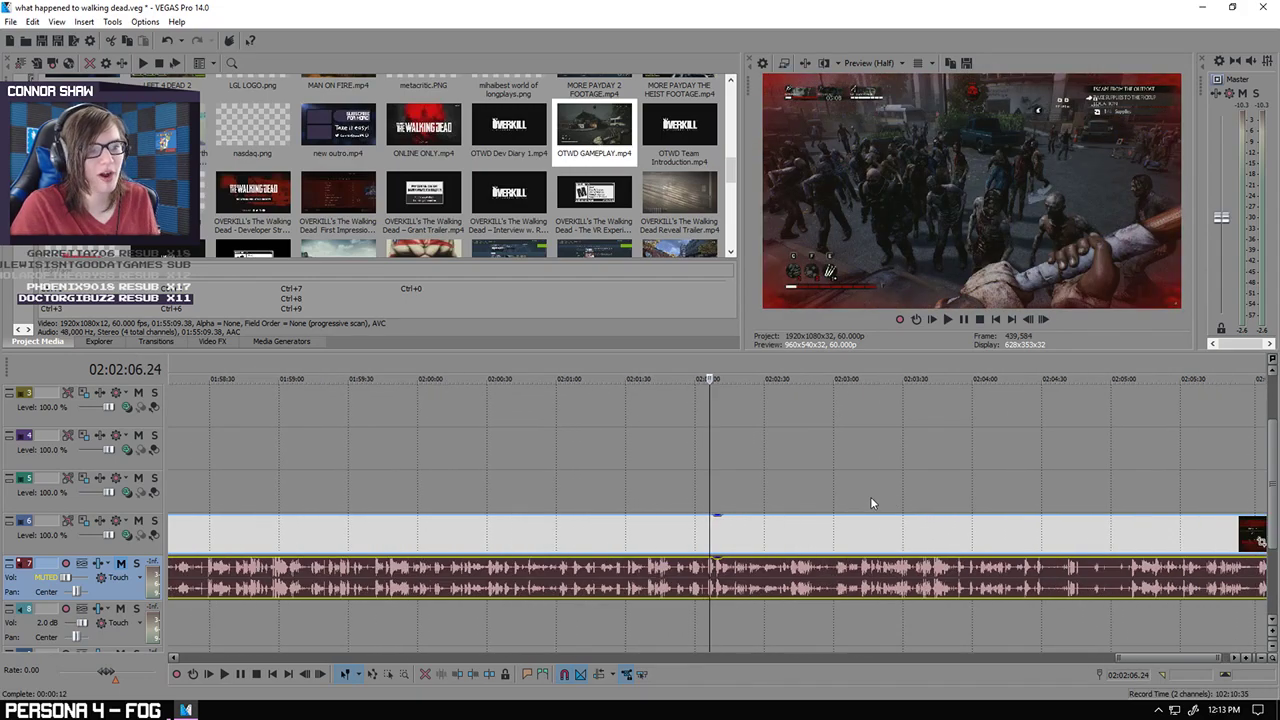
key(s)
click(512, 527)
scroll(533, 523, down, 5)
scroll(600, 525, down, 10)
key(Delete)
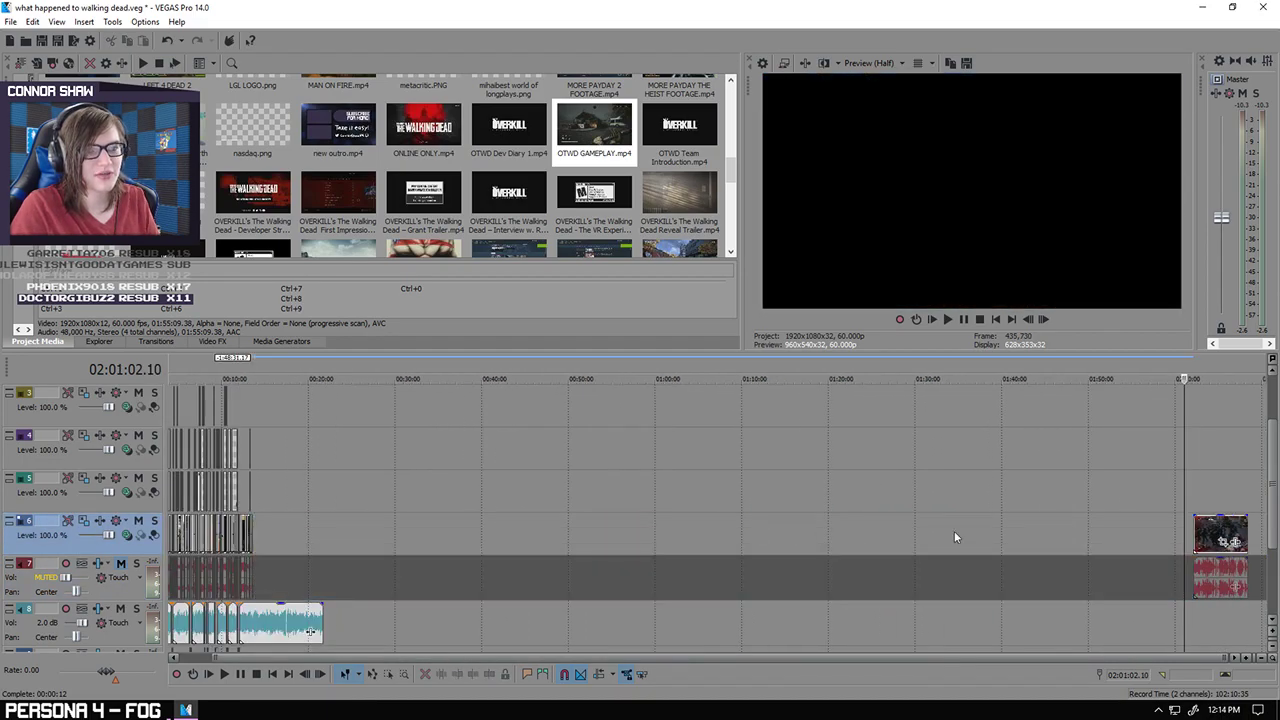
Step: Move the remaining gameplay clip to the end of the edited footage on track 6, starting at 00:13:35.07
drag(1186, 519, 286, 530)
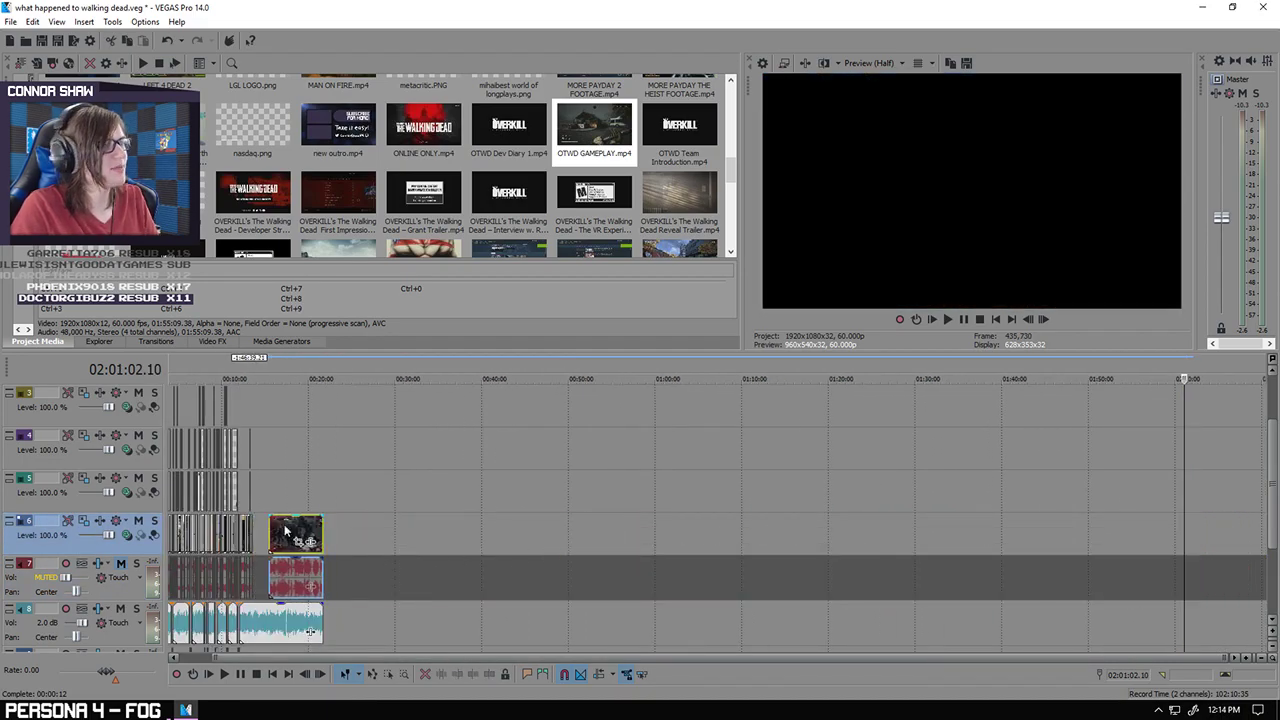
click(270, 498)
scroll(270, 498, up, 6)
drag(813, 539, 640, 553)
click(537, 495)
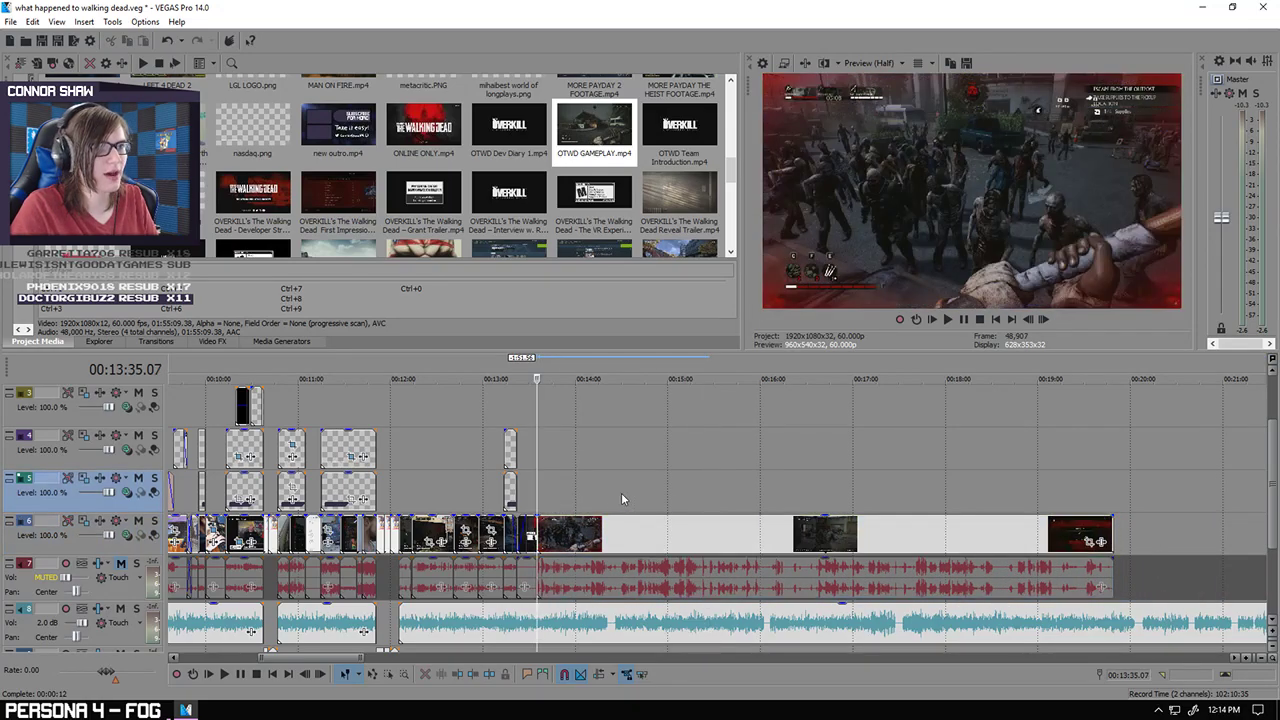
Step: Play the placed gameplay against the narration and split the clip at 00:13:50.54
scroll(620, 510, up, 4)
click(224, 674)
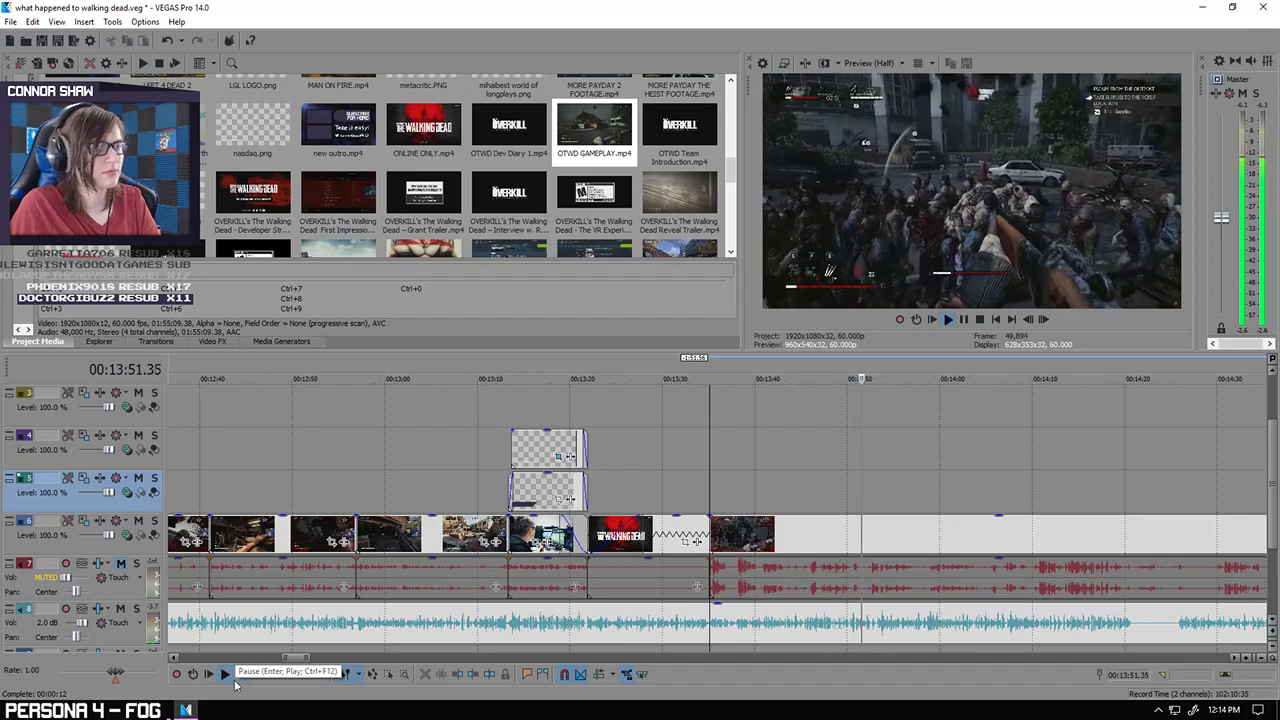
click(236, 682)
scroll(694, 620, up, 5)
click(594, 502)
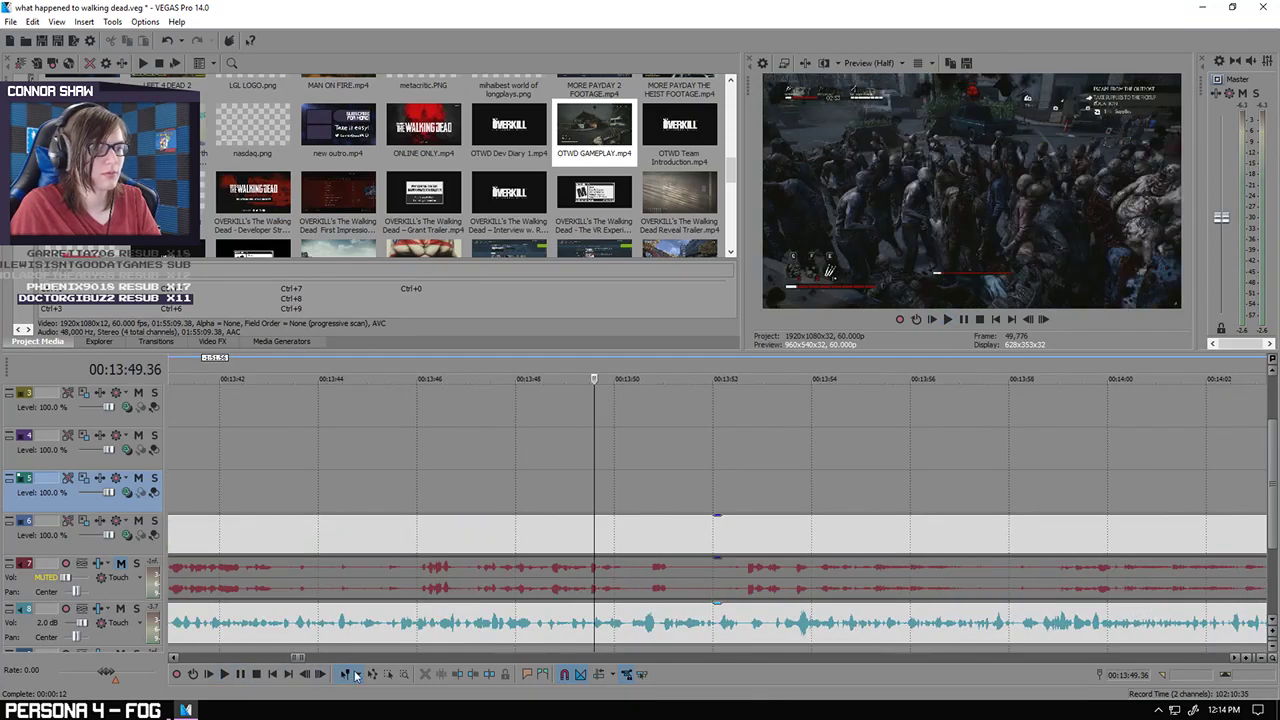
click(223, 678)
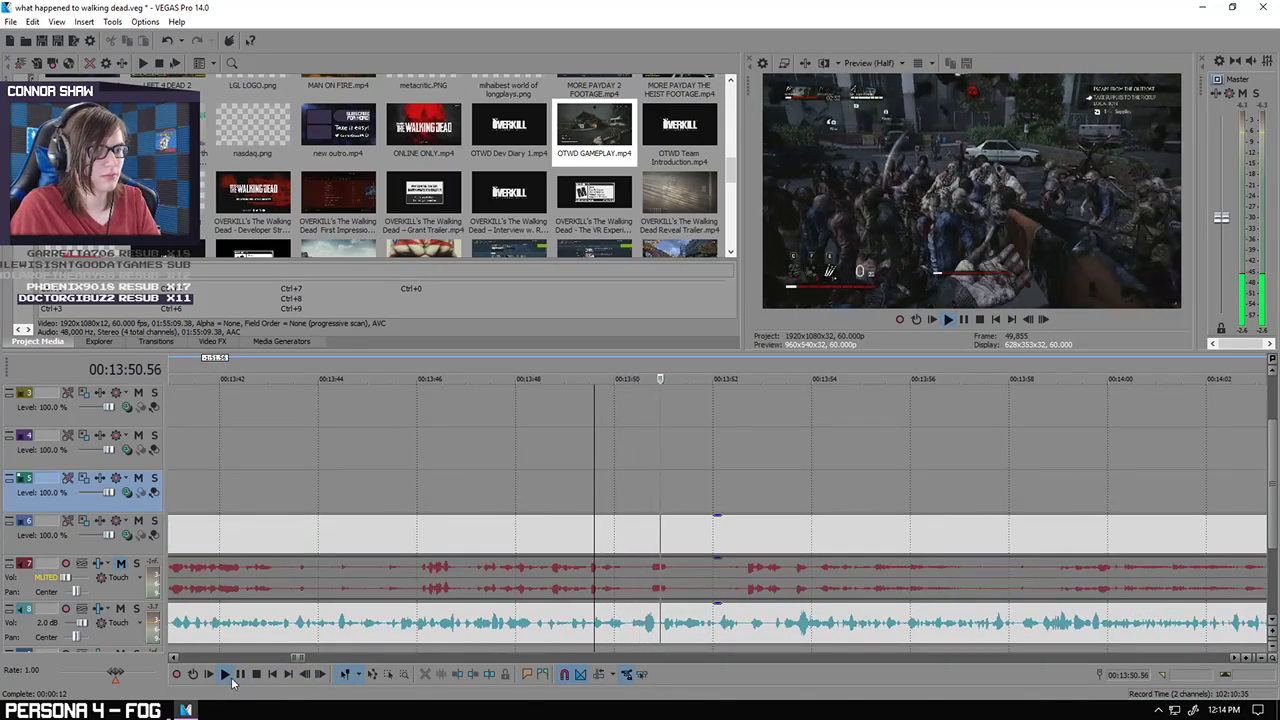
scroll(620, 604, up, 3)
click(940, 583)
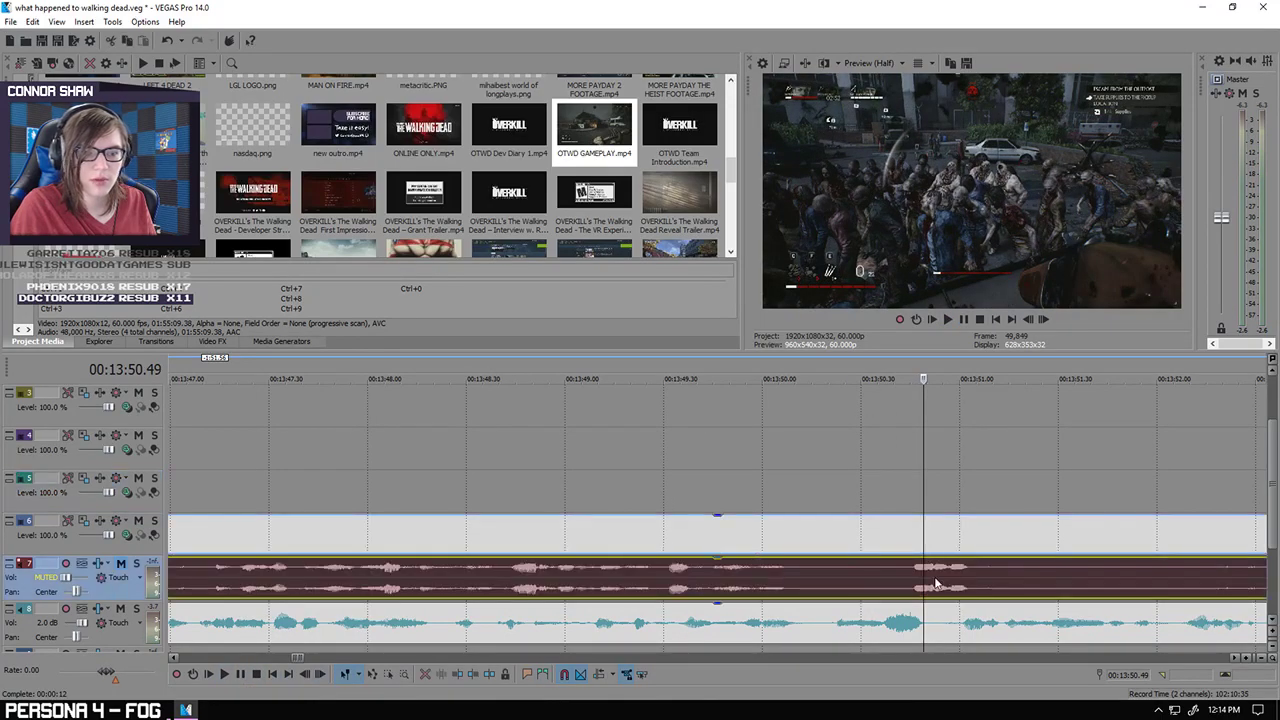
key(s)
scroll(900, 586, down, 6)
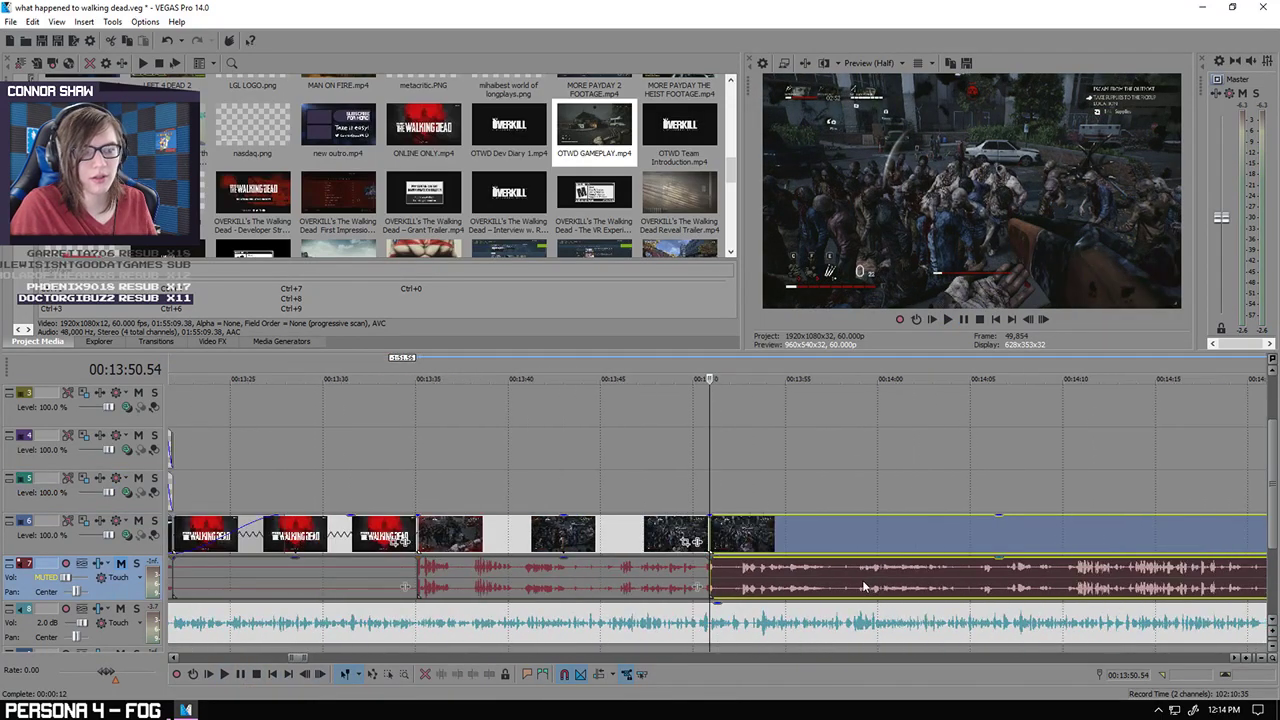
Step: Move the gameplay after the split about 5 seconds along the timeline and return the playhead to 00:13:35.07
click(806, 546)
drag(740, 542, 836, 542)
click(418, 476)
scroll(550, 485, down, 2)
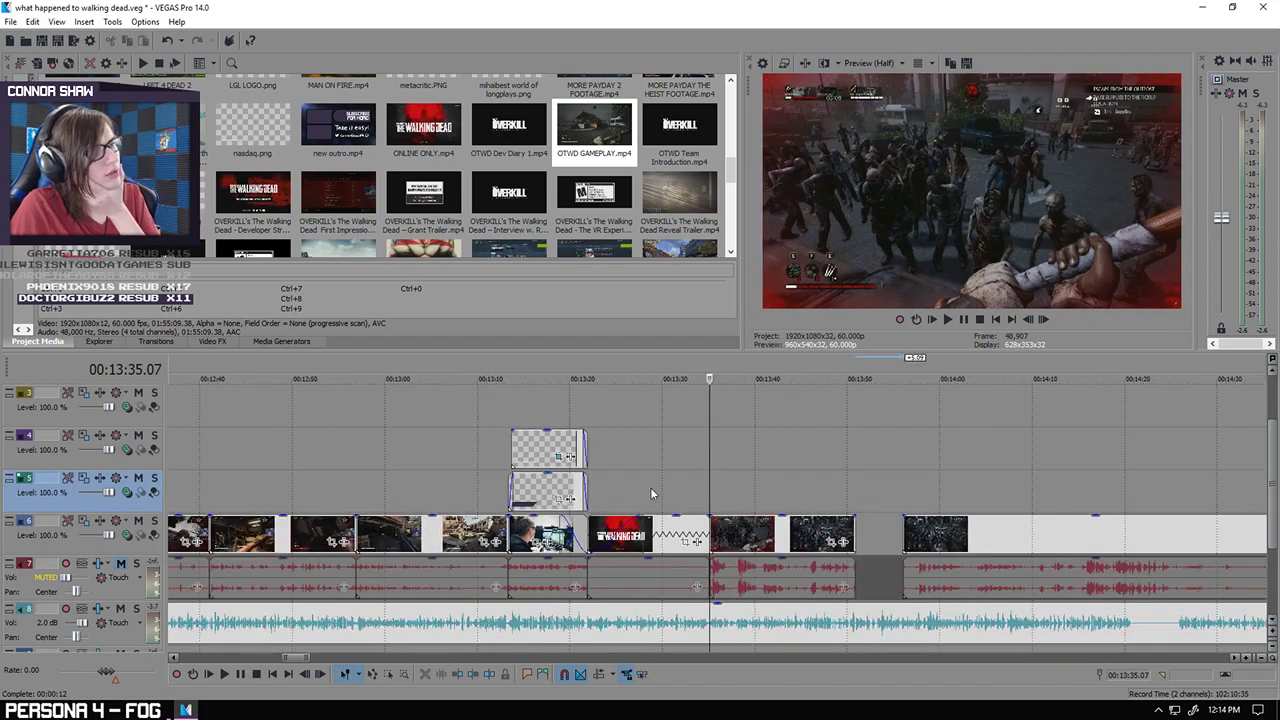
Step: Place metacritic.PNG on track 5 above the gameplay at about 00:13:38 and save the project
scroll(460, 165, up, 3)
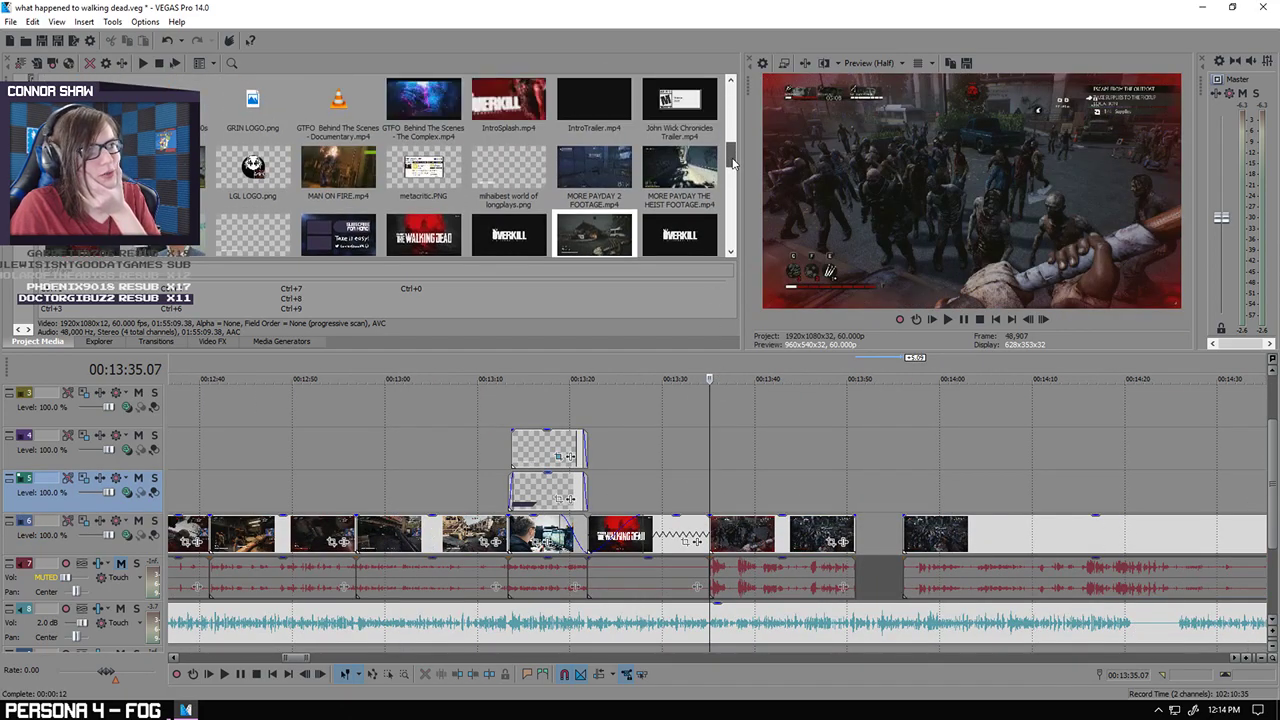
drag(421, 172, 736, 470)
scroll(740, 441, up, 4)
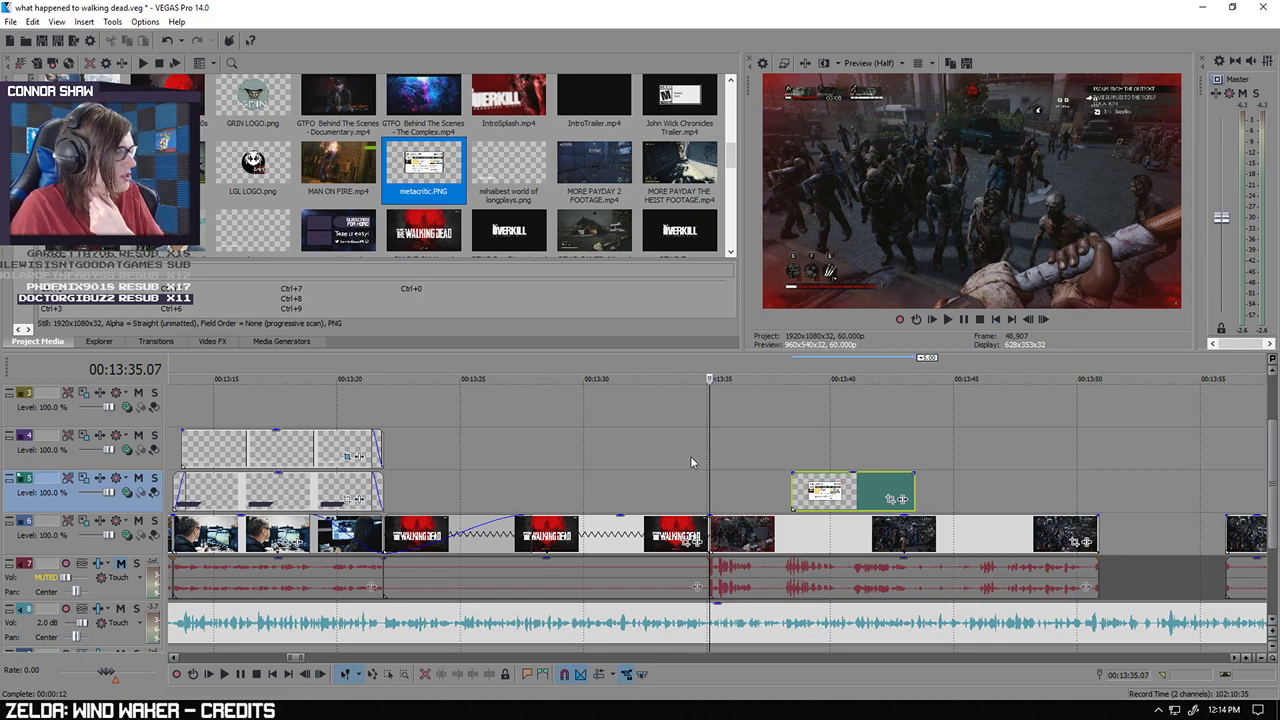
scroll(914, 434, up, 2)
scroll(768, 437, down, 2)
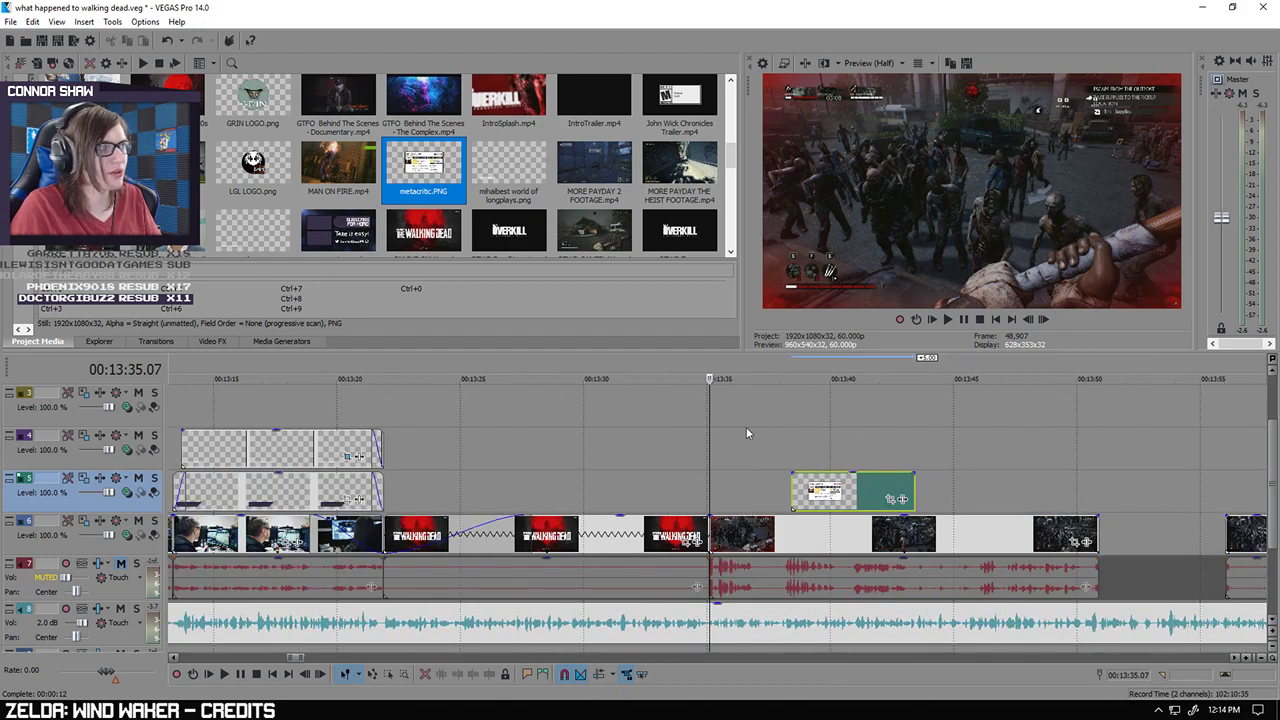
click(40, 42)
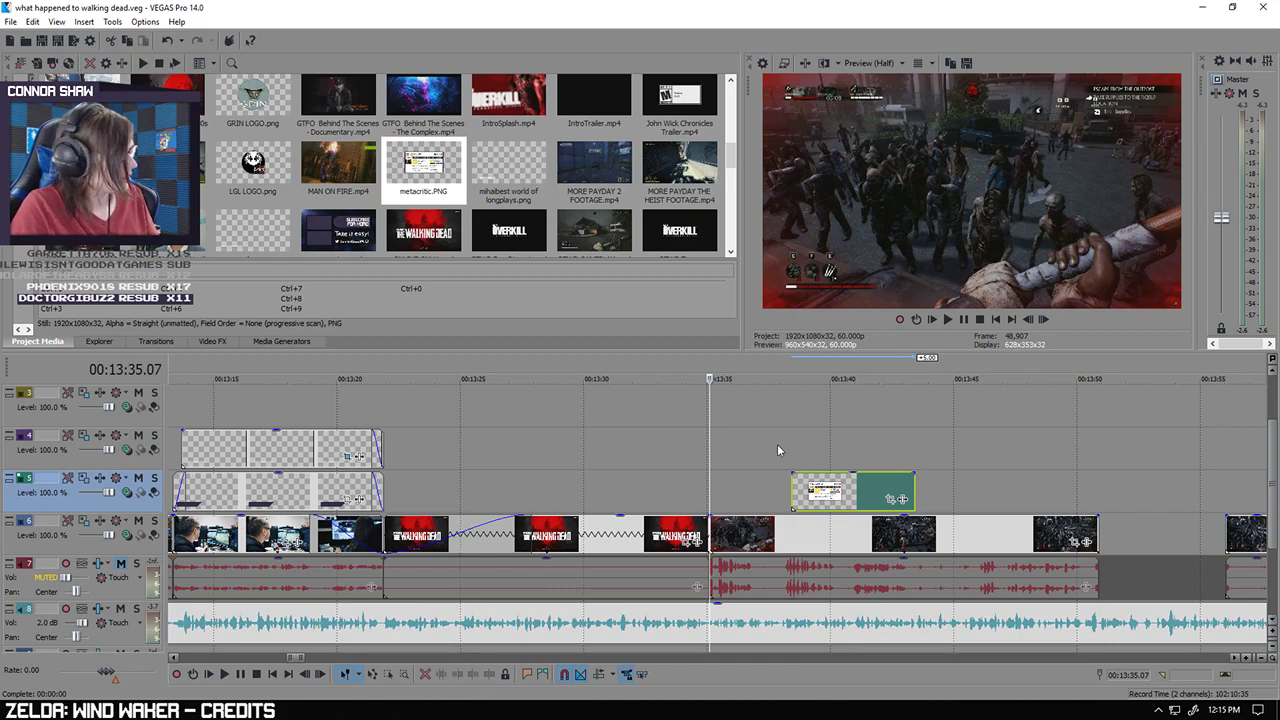
Step: Play the narration and shift the metacritic image on track 5 so that it starts at 00:13:38.08
scroll(777, 450, up, 2)
scroll(777, 450, down, 2)
click(224, 673)
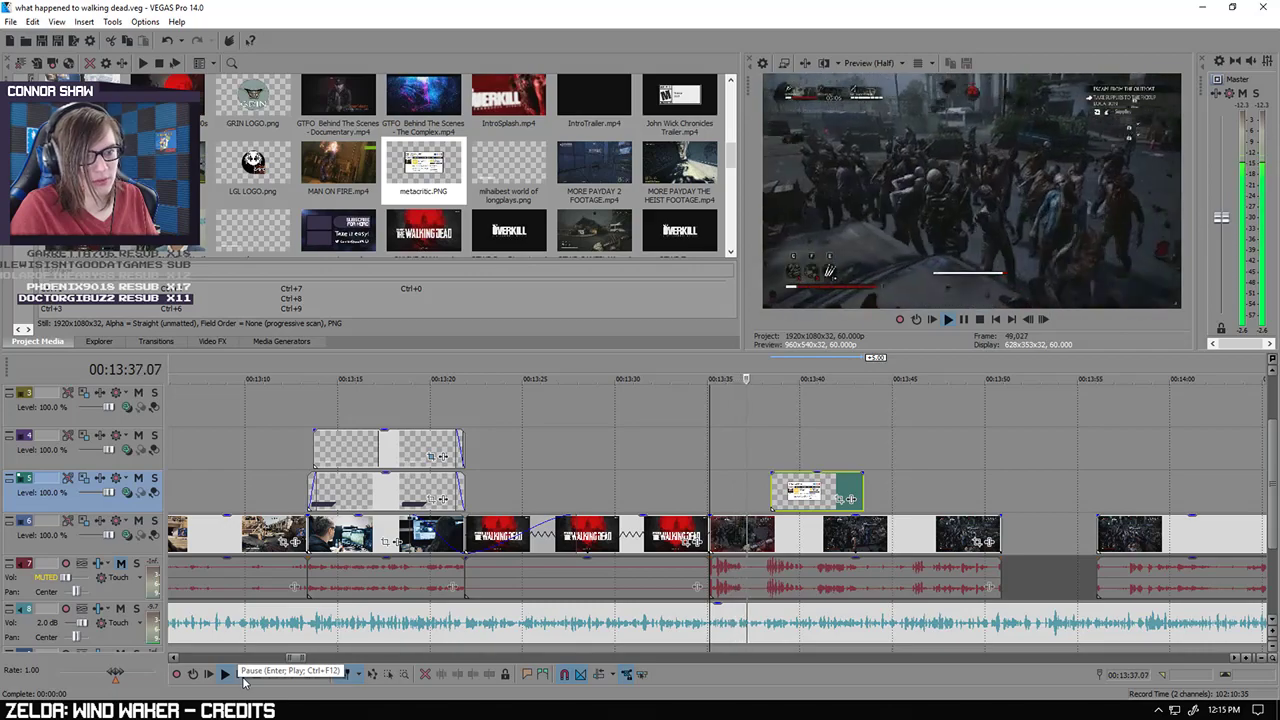
click(243, 676)
scroll(740, 538, up, 2)
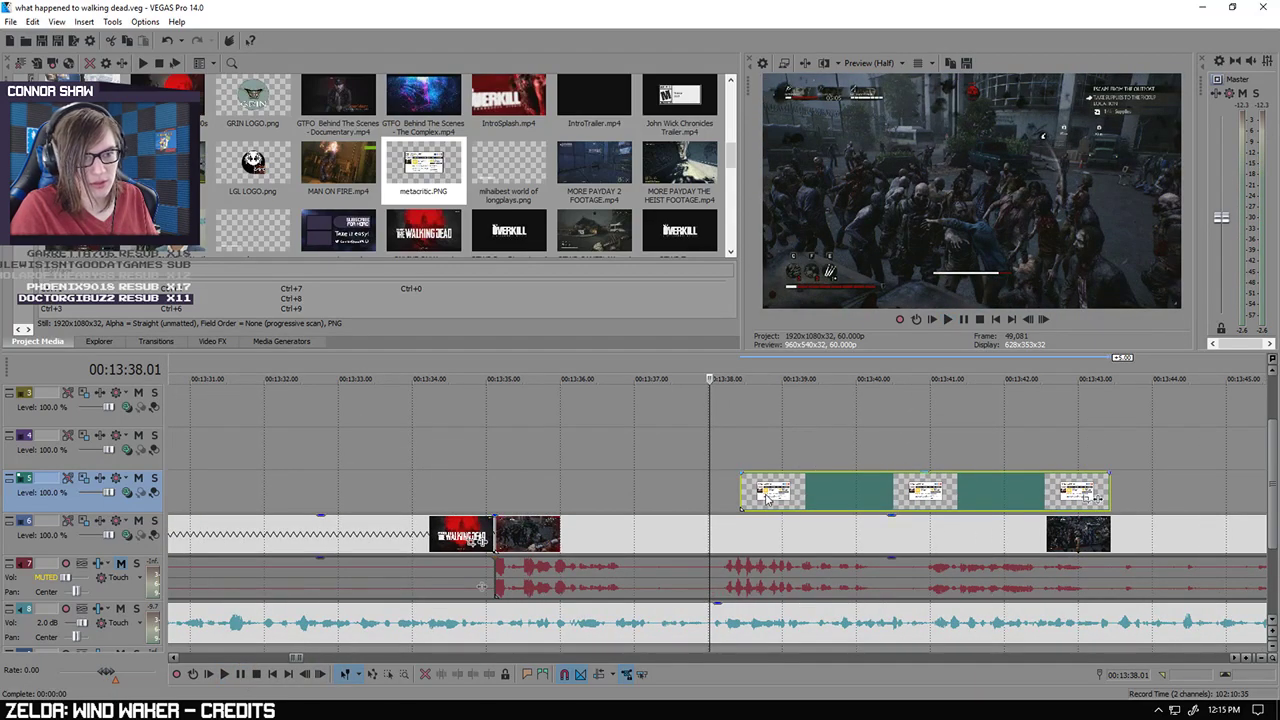
scroll(743, 500, up, 1)
drag(743, 497, 739, 497)
click(224, 673)
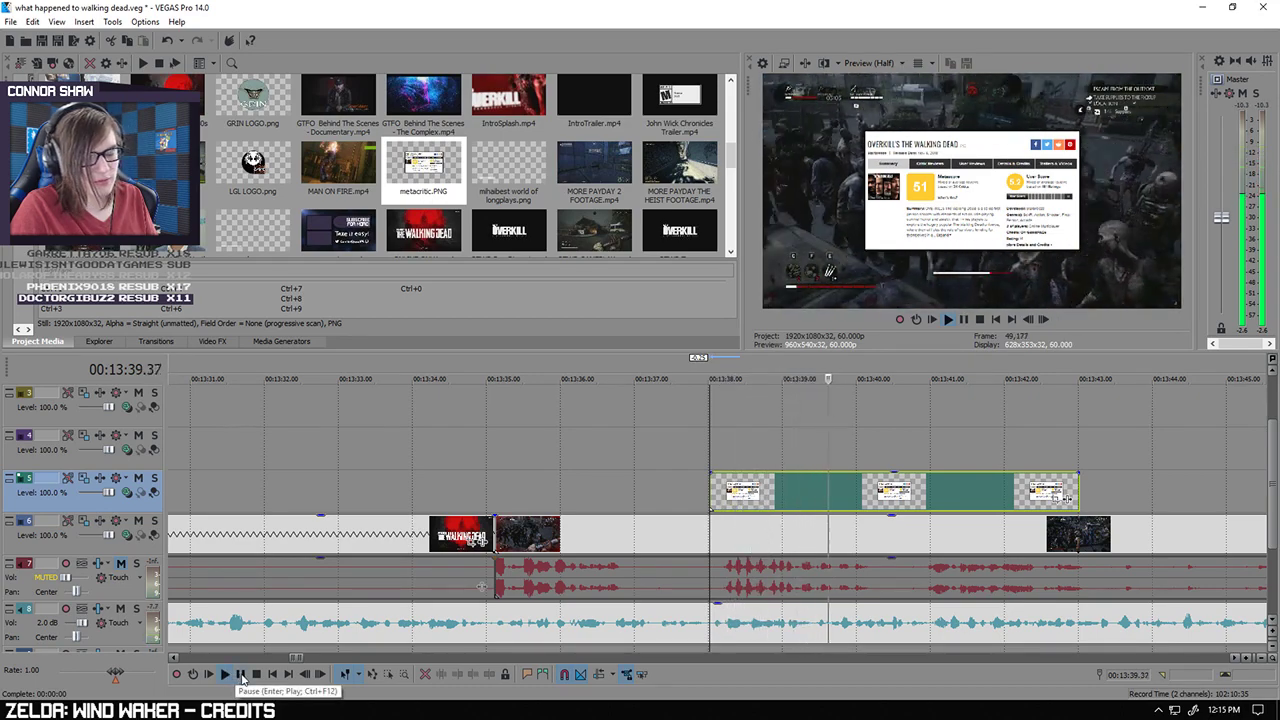
click(241, 676)
drag(722, 497, 731, 497)
click(716, 462)
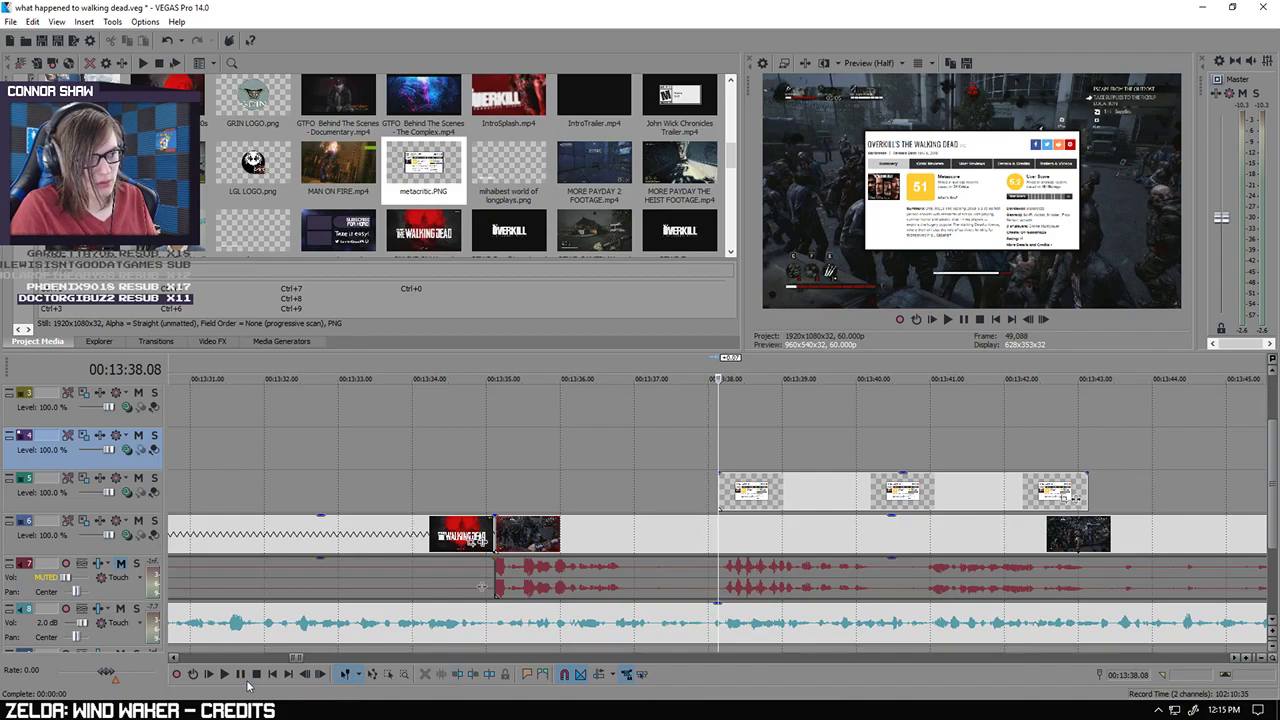
Step: Play the narration over the metacritic image and extend the image's end to 00:13:43.34
key(space)
scroll(870, 407, down, 2)
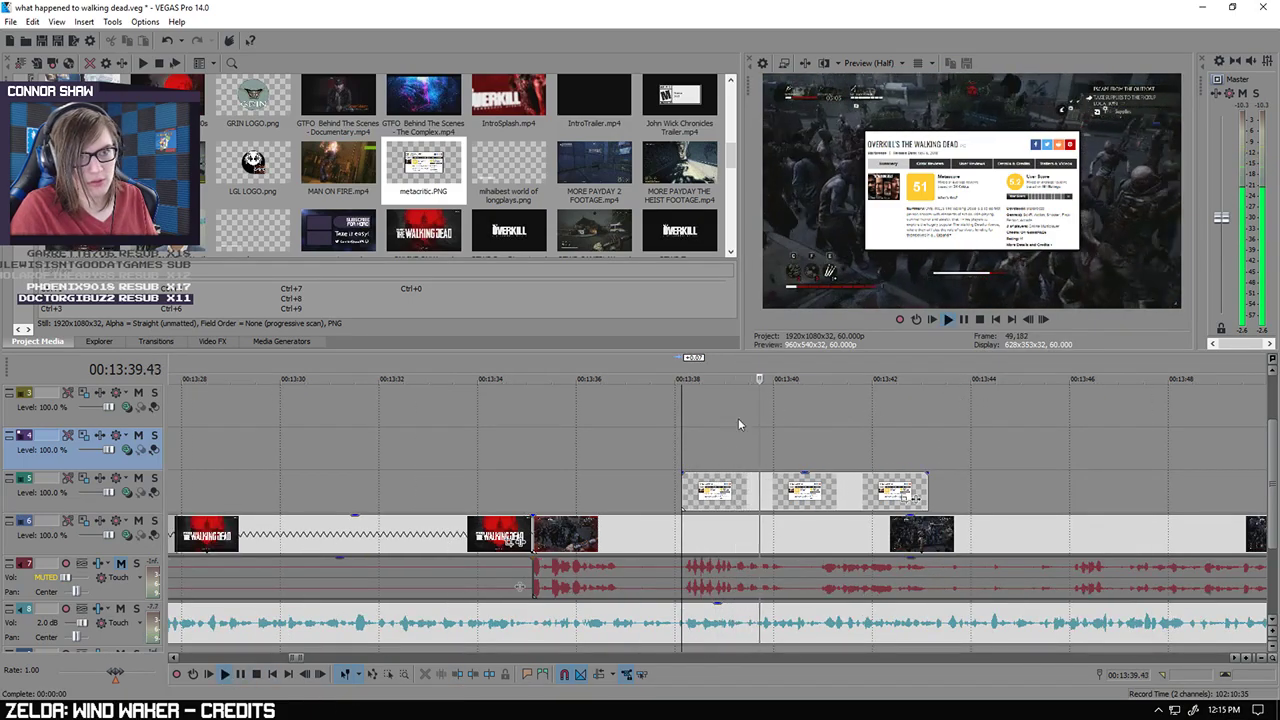
click(246, 679)
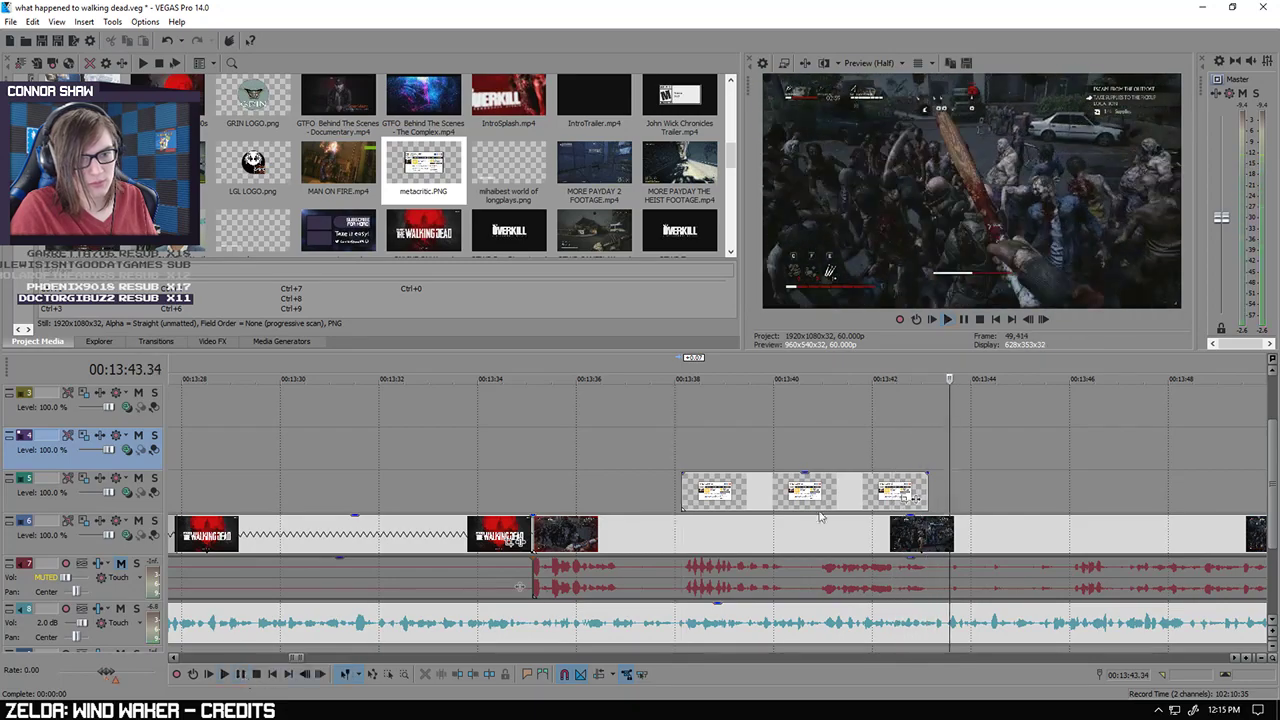
scroll(690, 488, up, 4)
click(690, 490)
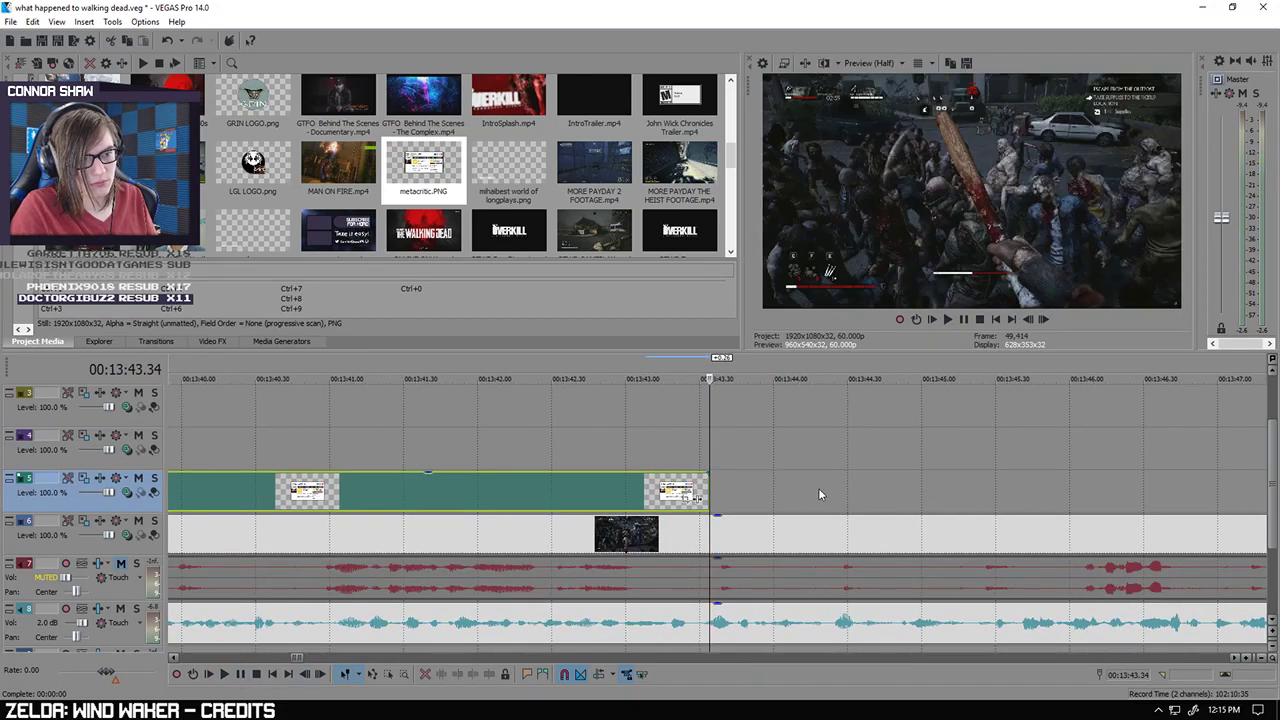
Step: Search earlier in the timeline for the previous use of the metacritic graphic, around 00:06:14
scroll(818, 488, down, 4)
click(507, 455)
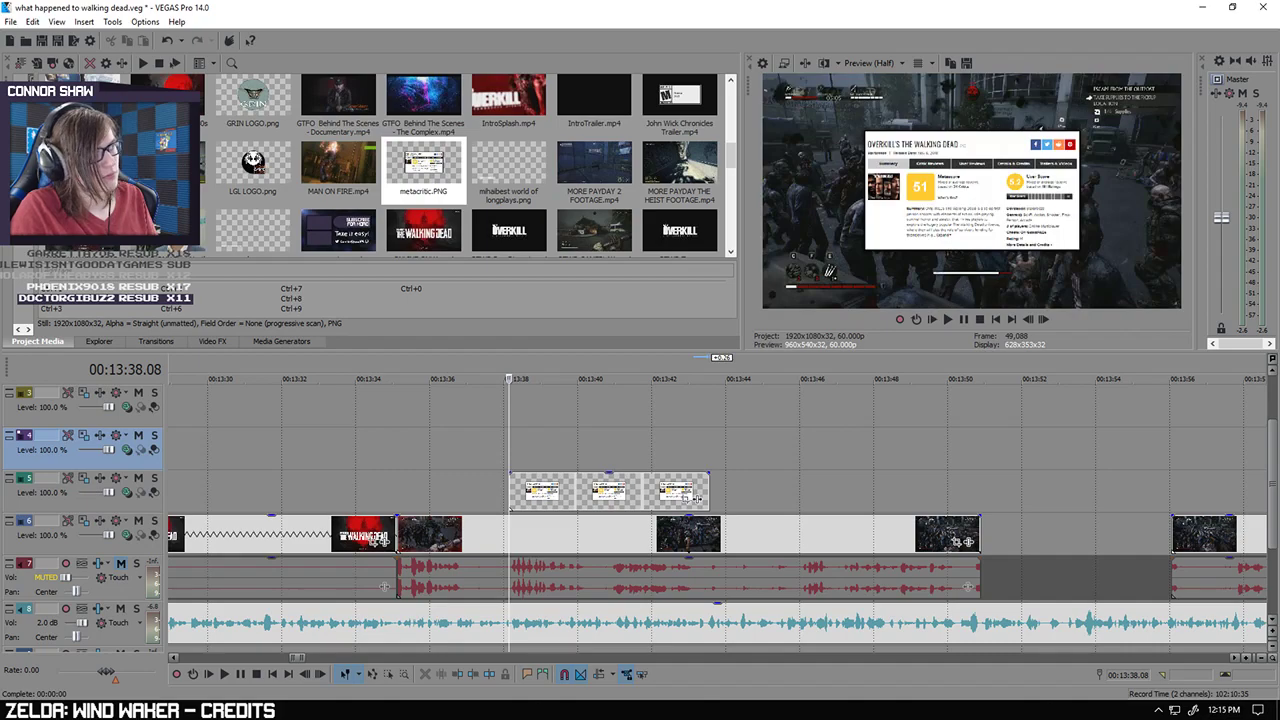
scroll(498, 440, down, 3)
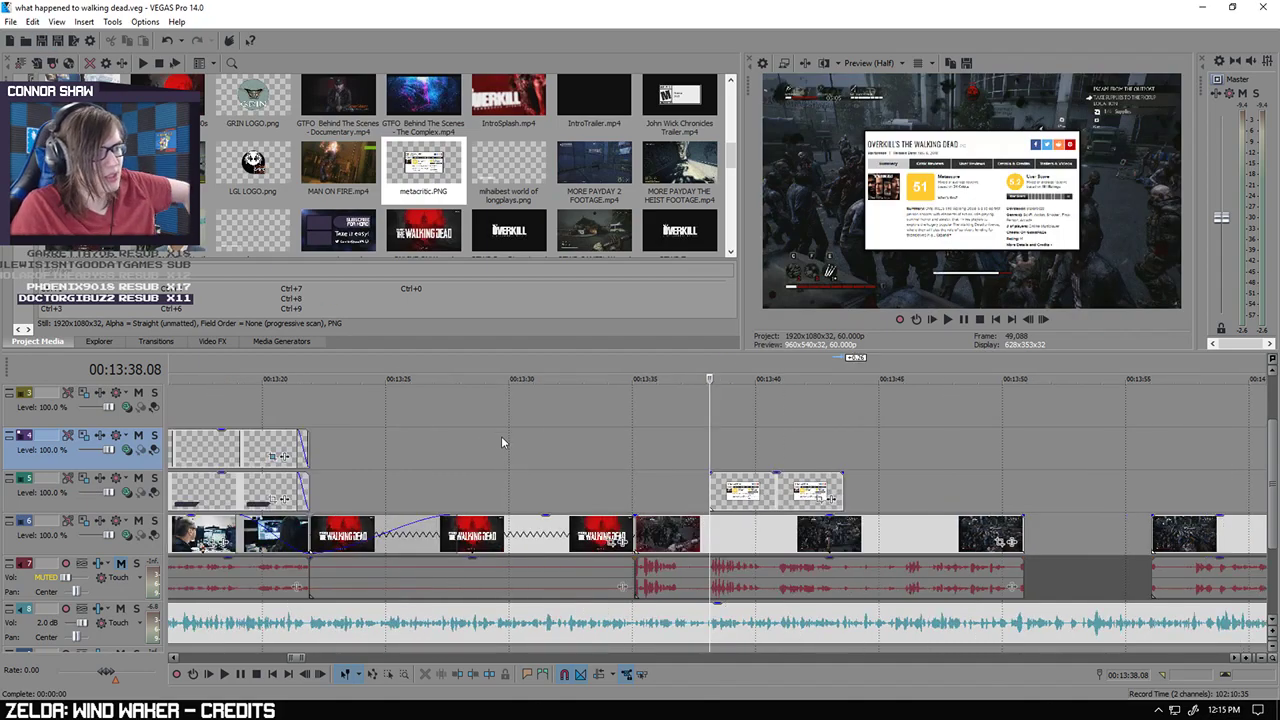
scroll(520, 443, down, 3)
scroll(525, 452, down, 3)
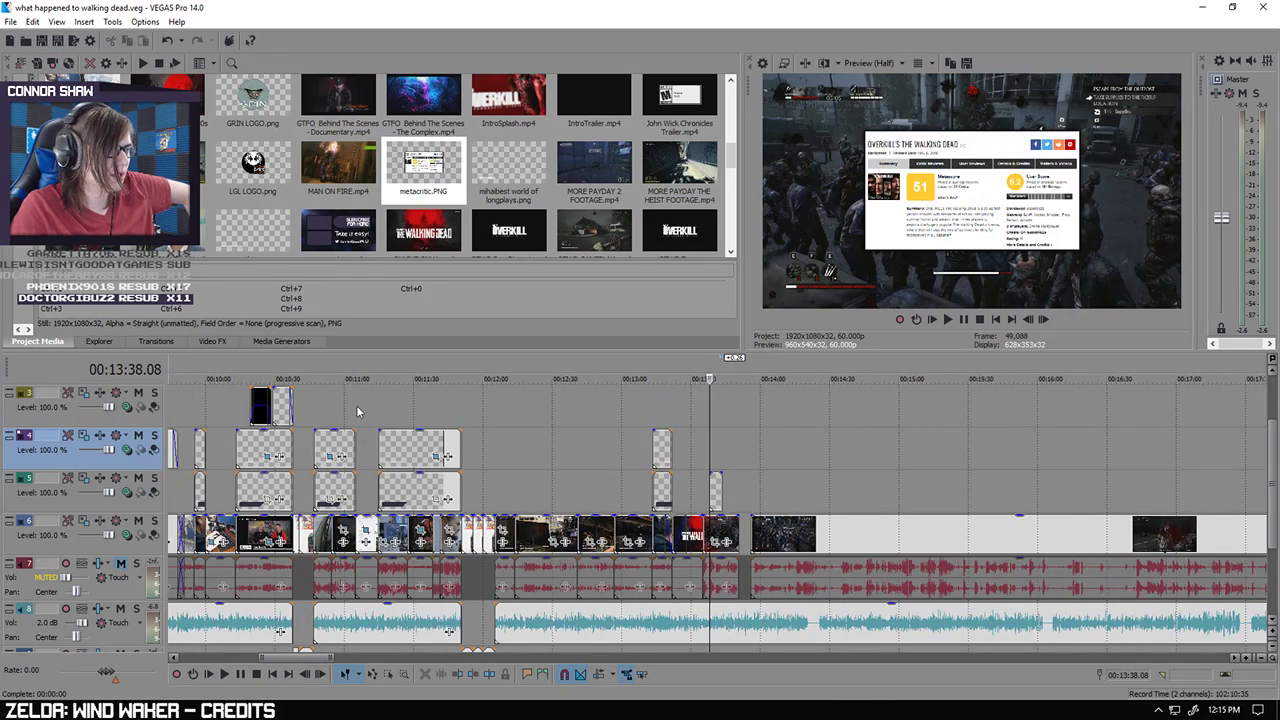
click(367, 408)
scroll(380, 413, down, 1)
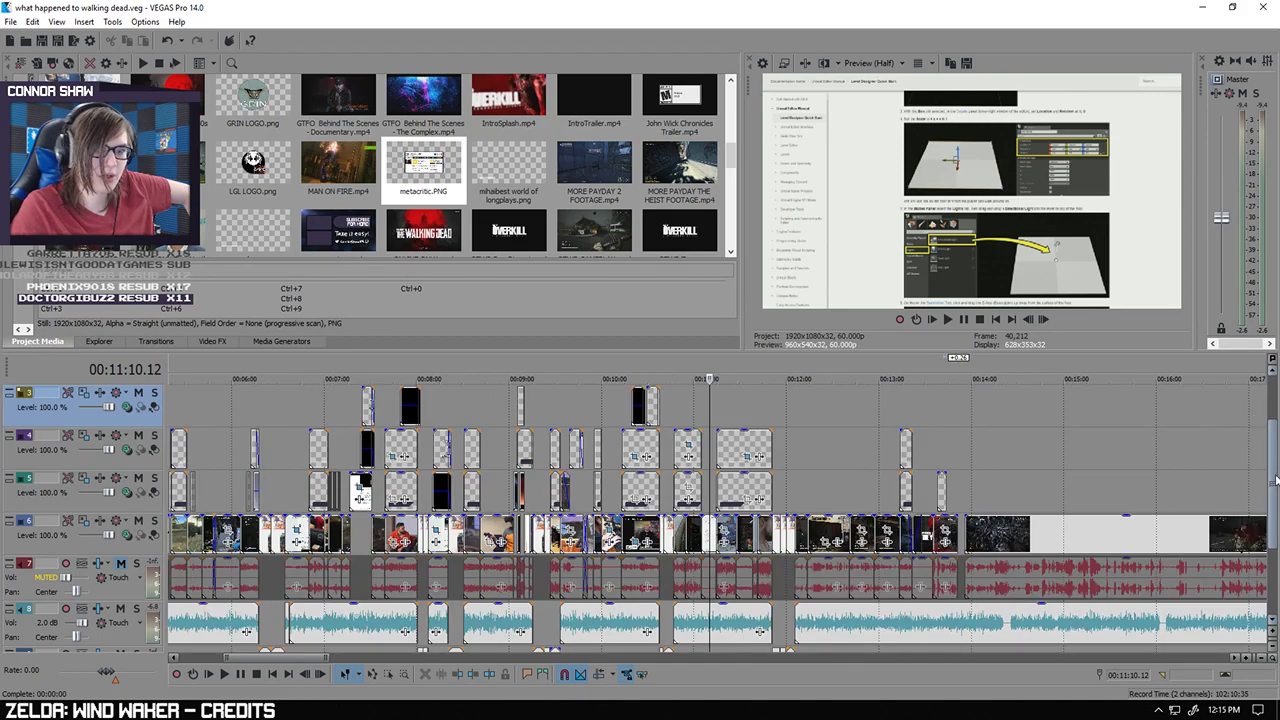
drag(1272, 479, 1271, 447)
click(327, 393)
scroll(541, 396, up, 3)
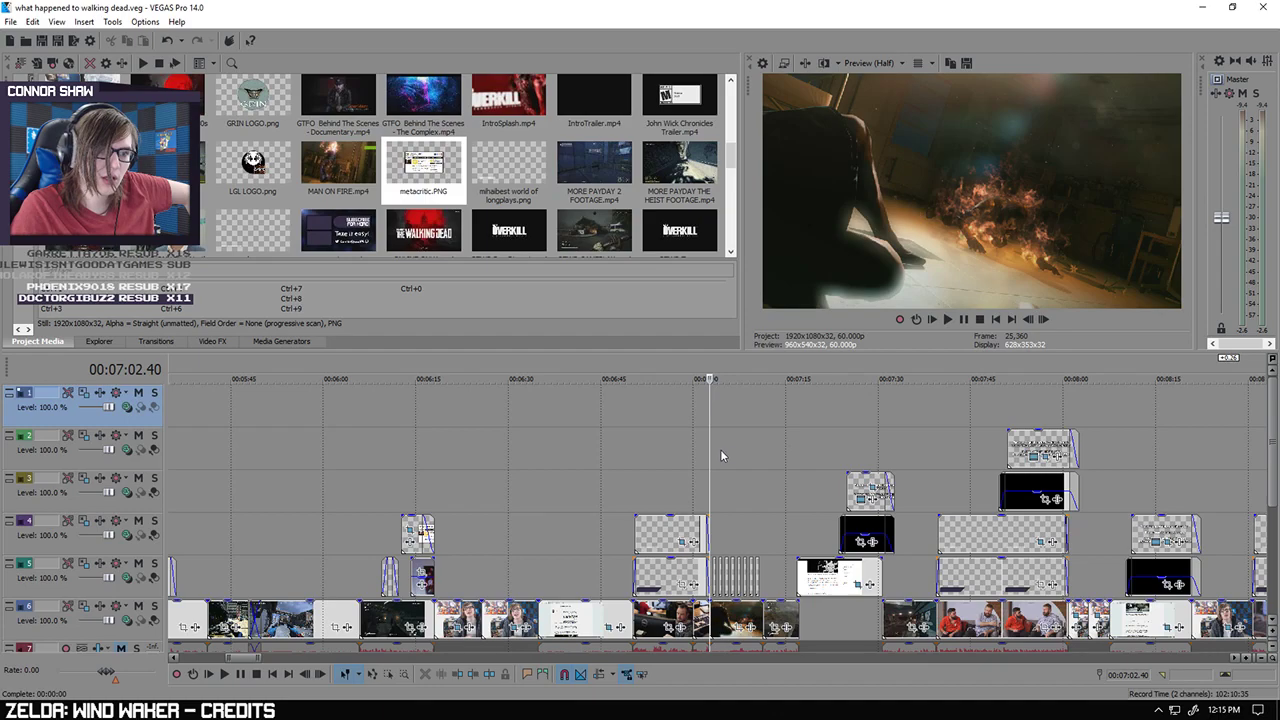
click(421, 457)
scroll(689, 455, up, 3)
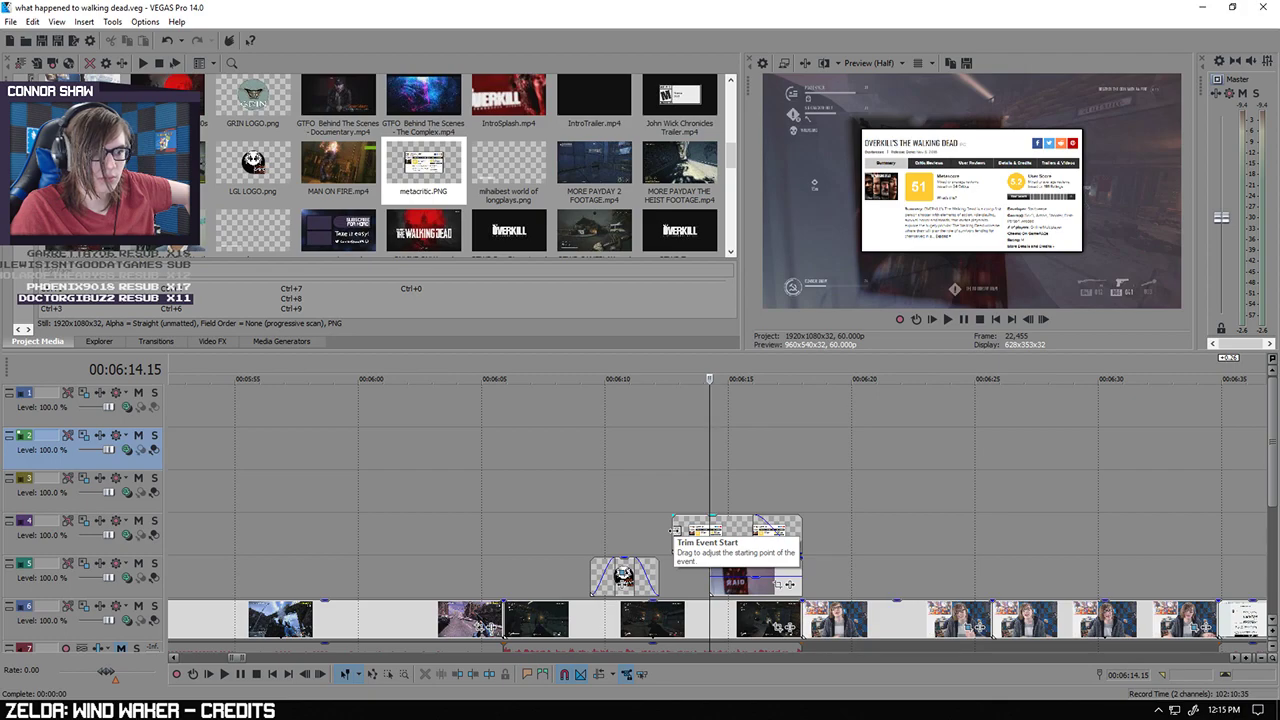
Step: Play the earlier metacritic graphic from 00:06:12.44 and inspect its position keyframes in Event Pan/Crop
click(673, 530)
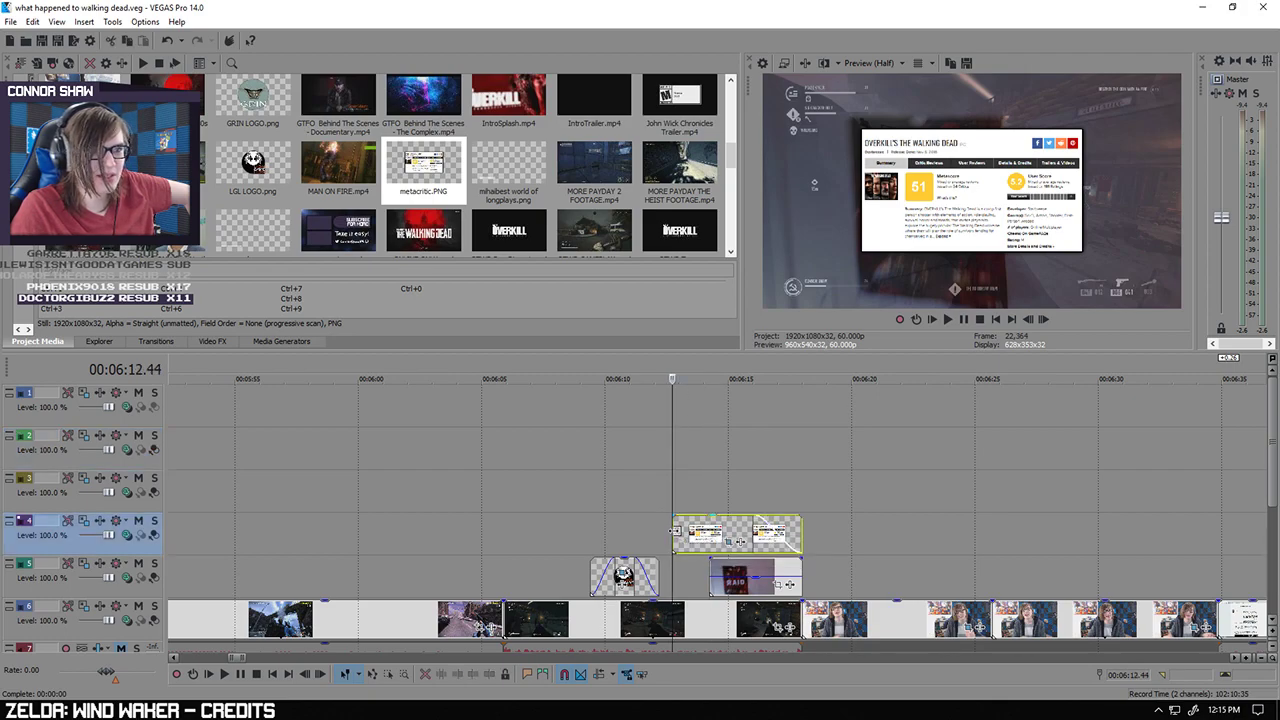
click(225, 674)
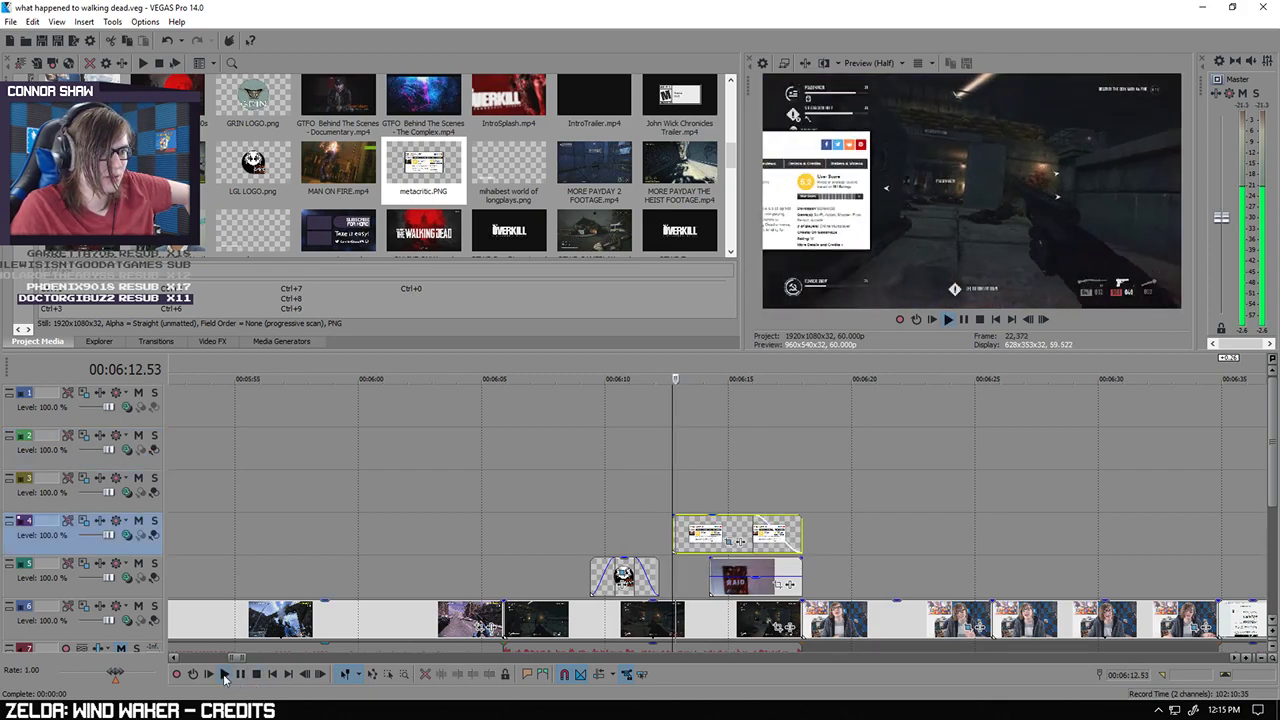
click(256, 676)
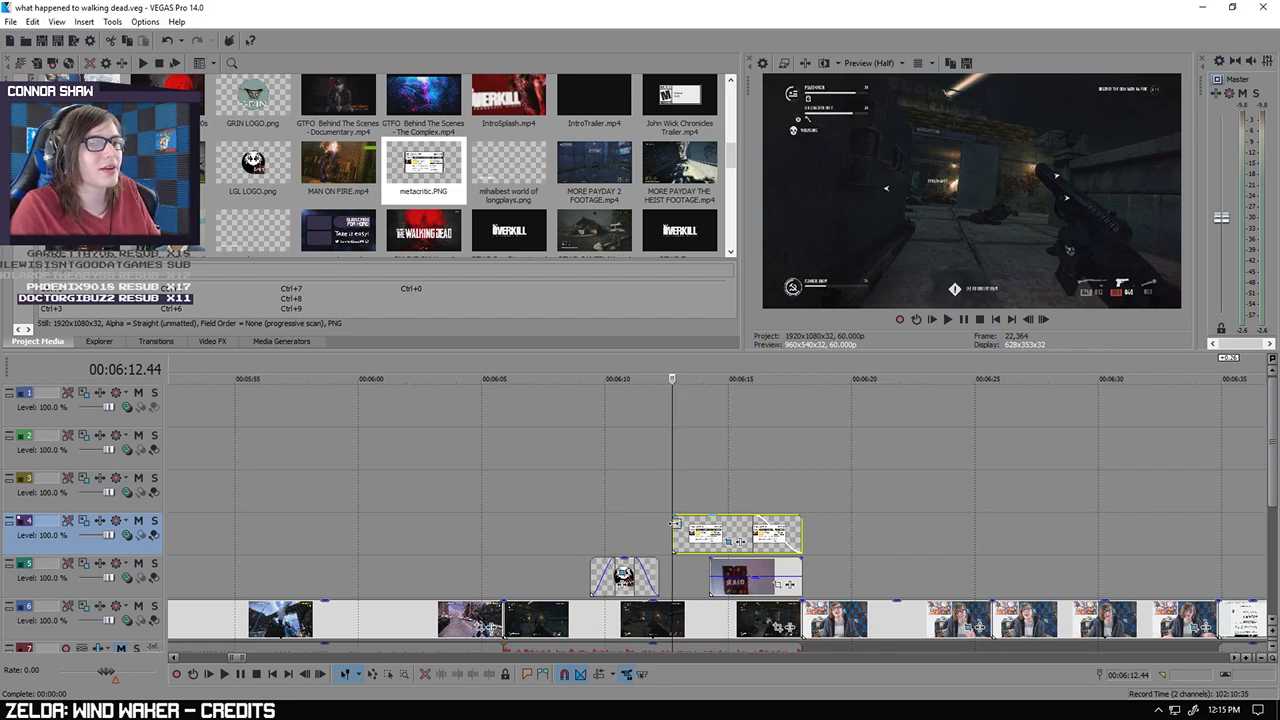
right_click(675, 524)
click(711, 133)
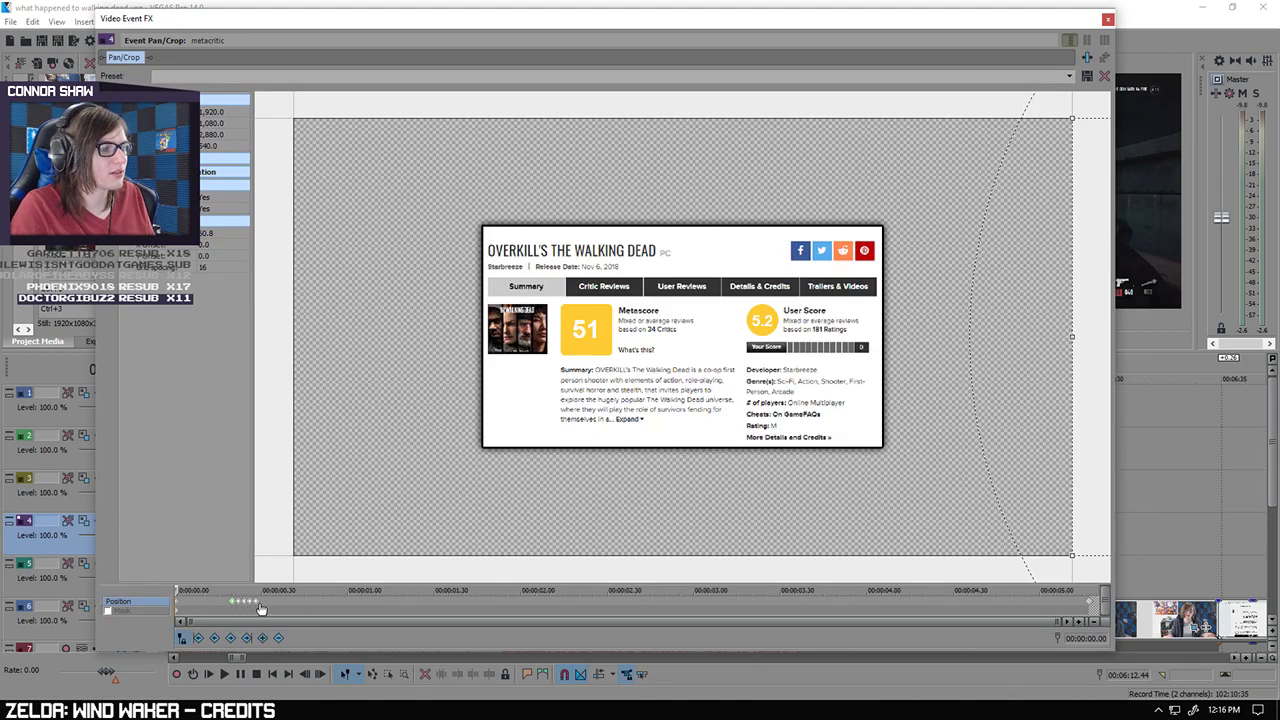
click(1105, 18)
Step: Place raid reviews.PNG on track 3 at 00:06:12.44, match its end to the metacritic event below, and add a fade-out
drag(735, 154, 730, 202)
drag(679, 160, 678, 494)
click(792, 484)
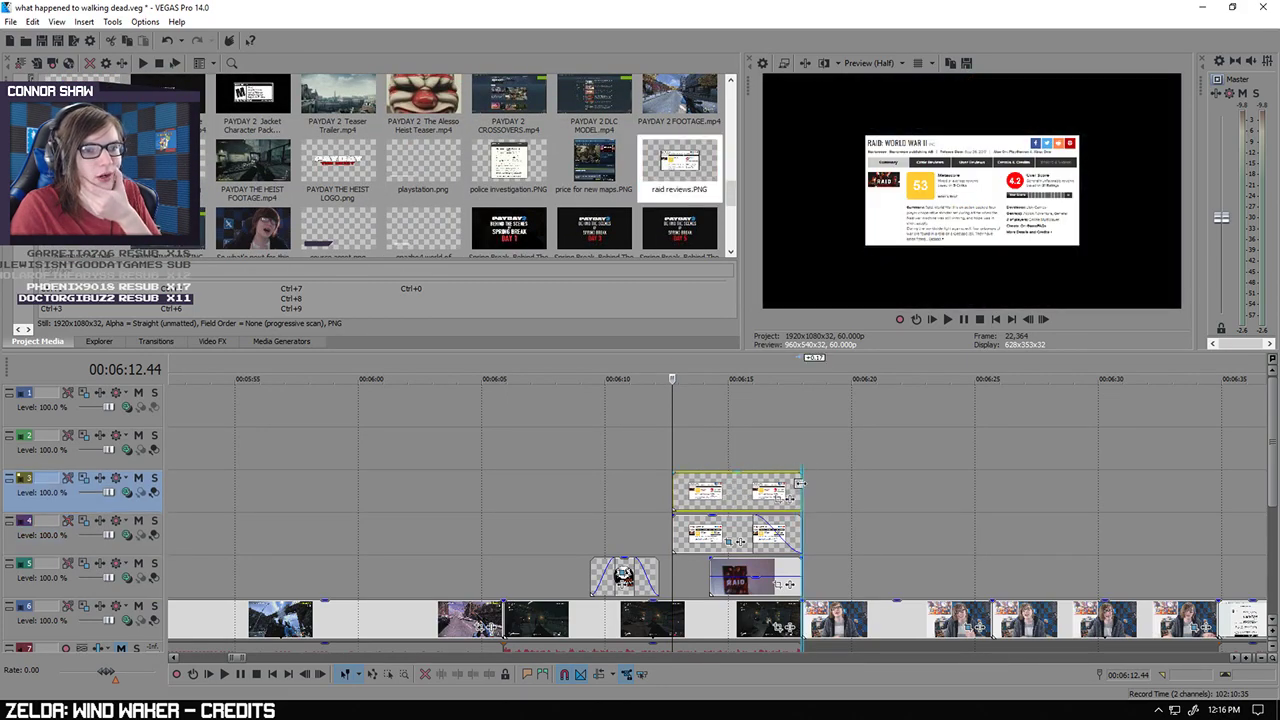
drag(805, 471, 755, 484)
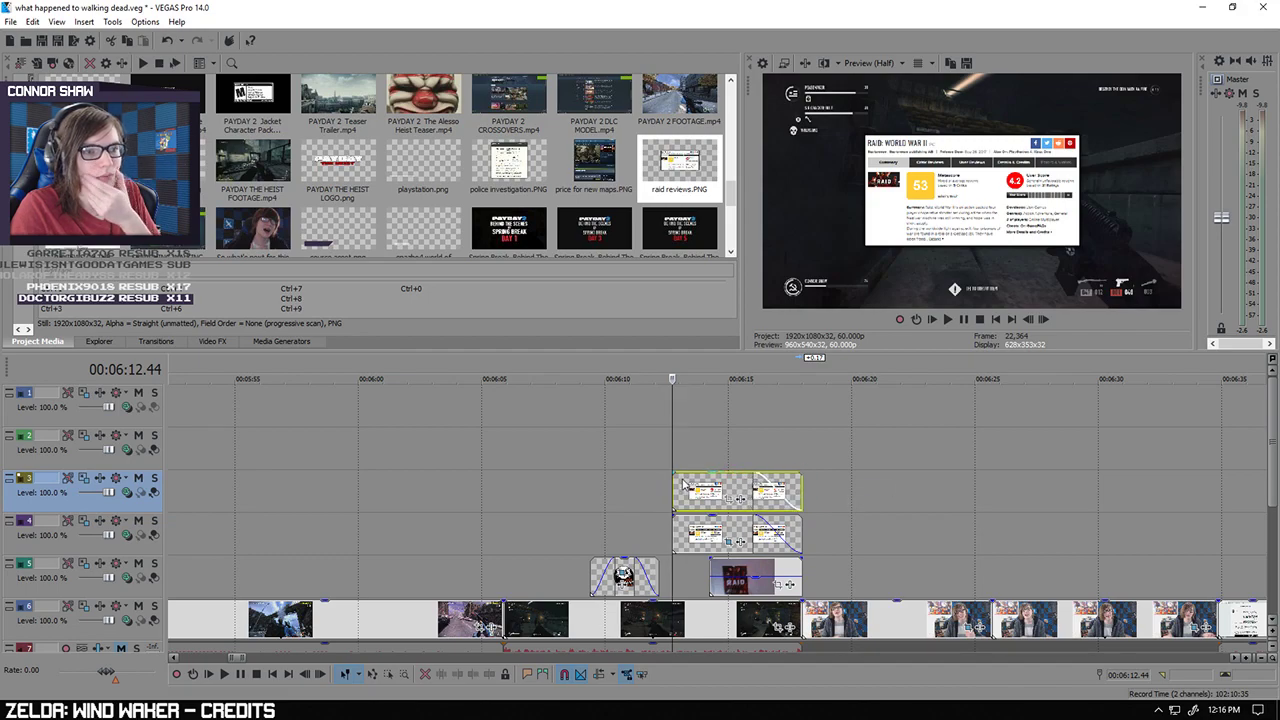
Step: Paste the copied slide-in position keyframes at the start of the raid reviews event in Event Pan/Crop
right_click(676, 490)
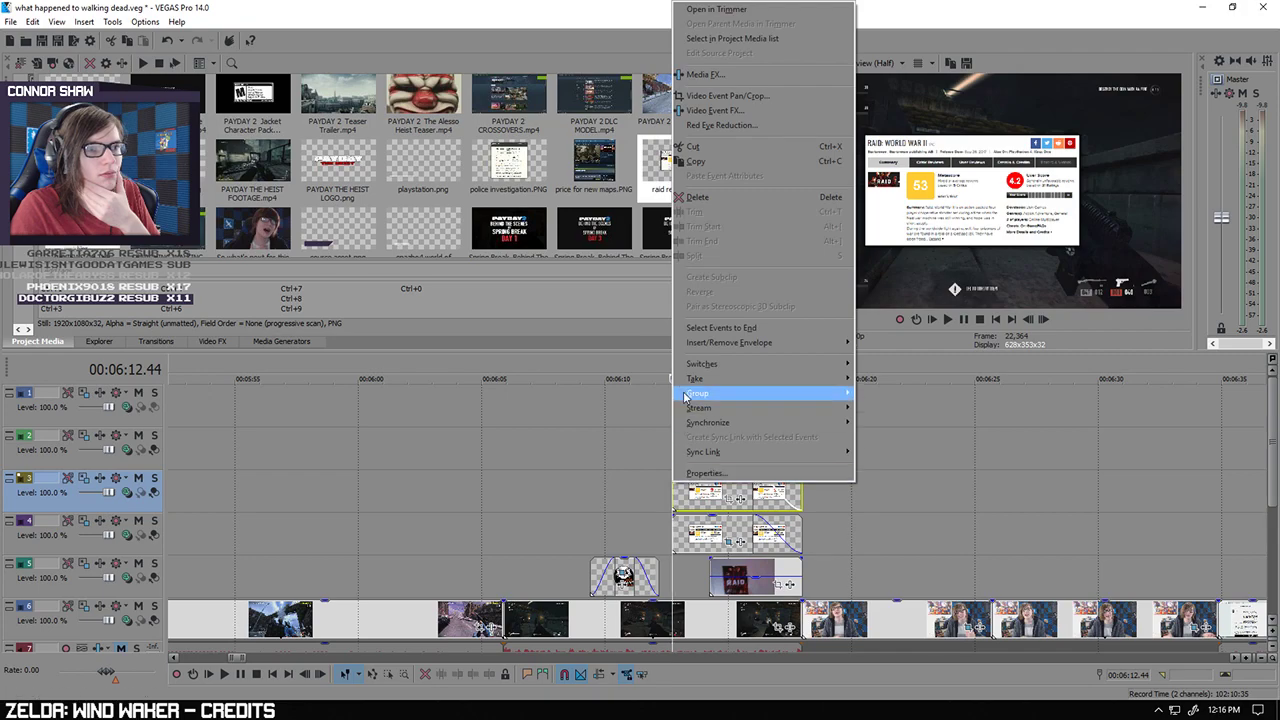
click(700, 110)
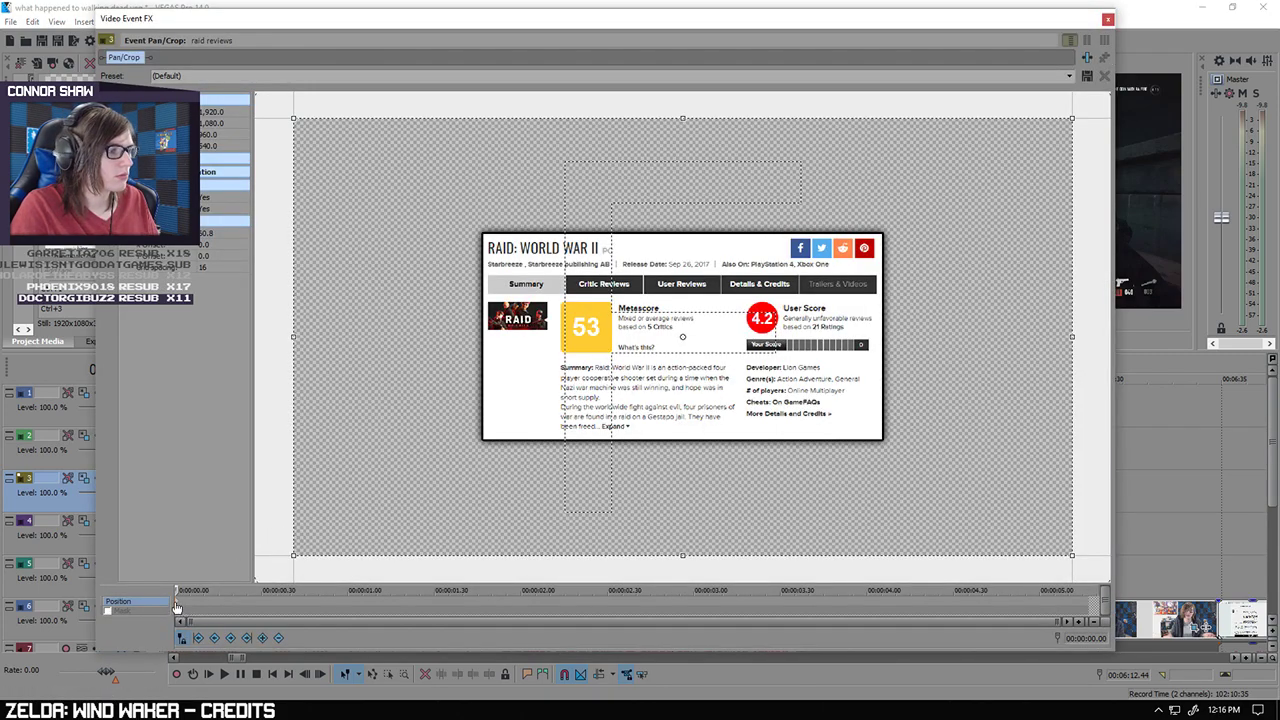
click(1108, 20)
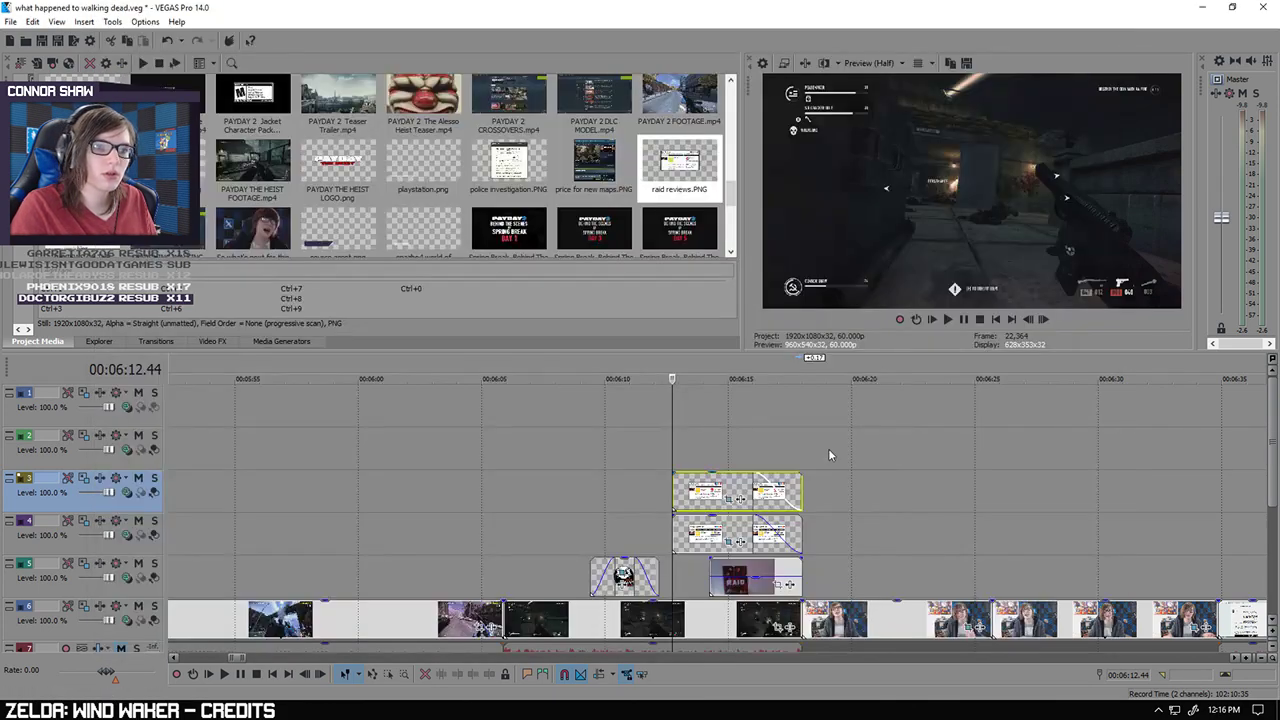
Step: Copy the metacritic event's final position keyframe on track 4 and paste it at 00:00:05.17 in the raid reviews event's Pan/Crop
click(798, 527)
right_click(798, 527)
click(830, 292)
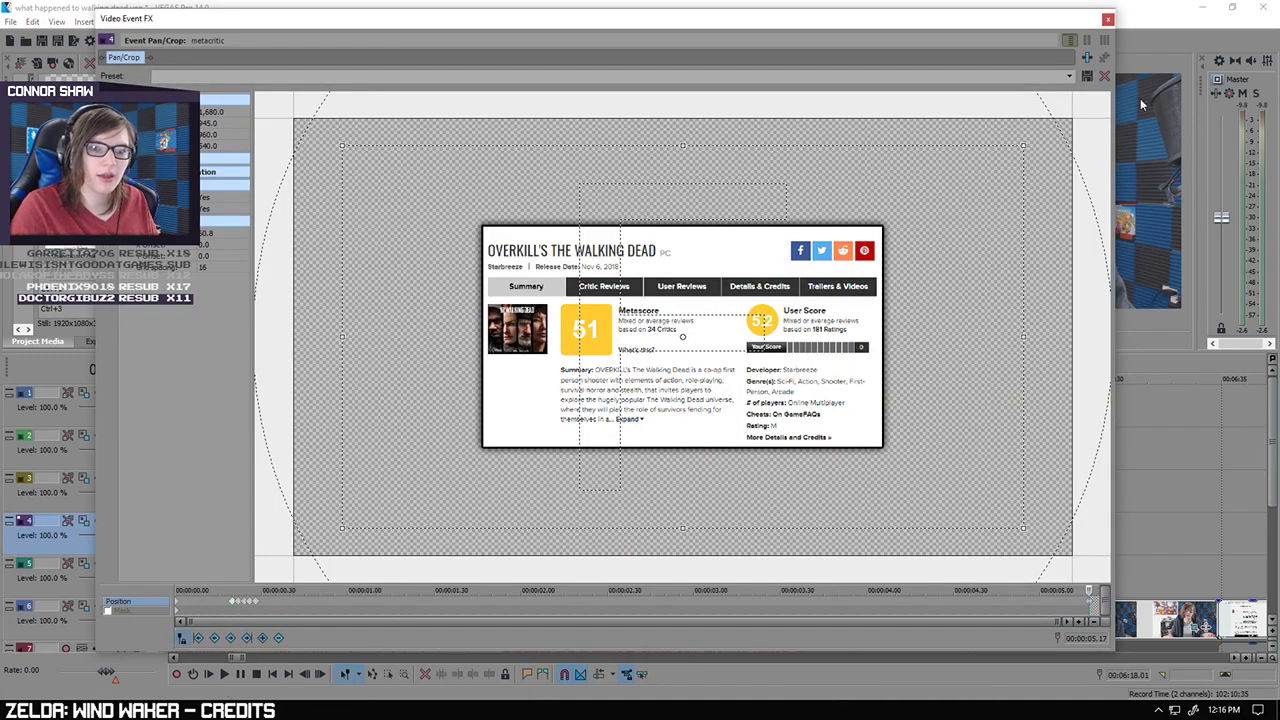
click(1107, 20)
right_click(798, 490)
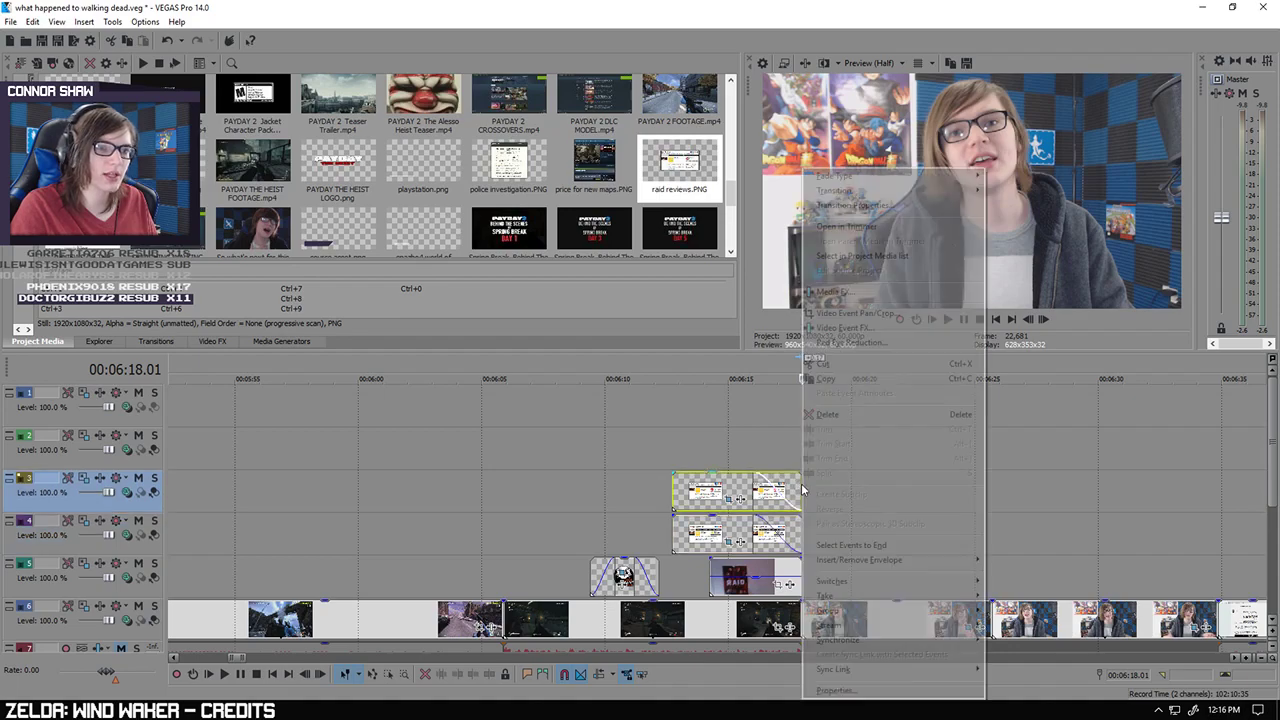
click(852, 316)
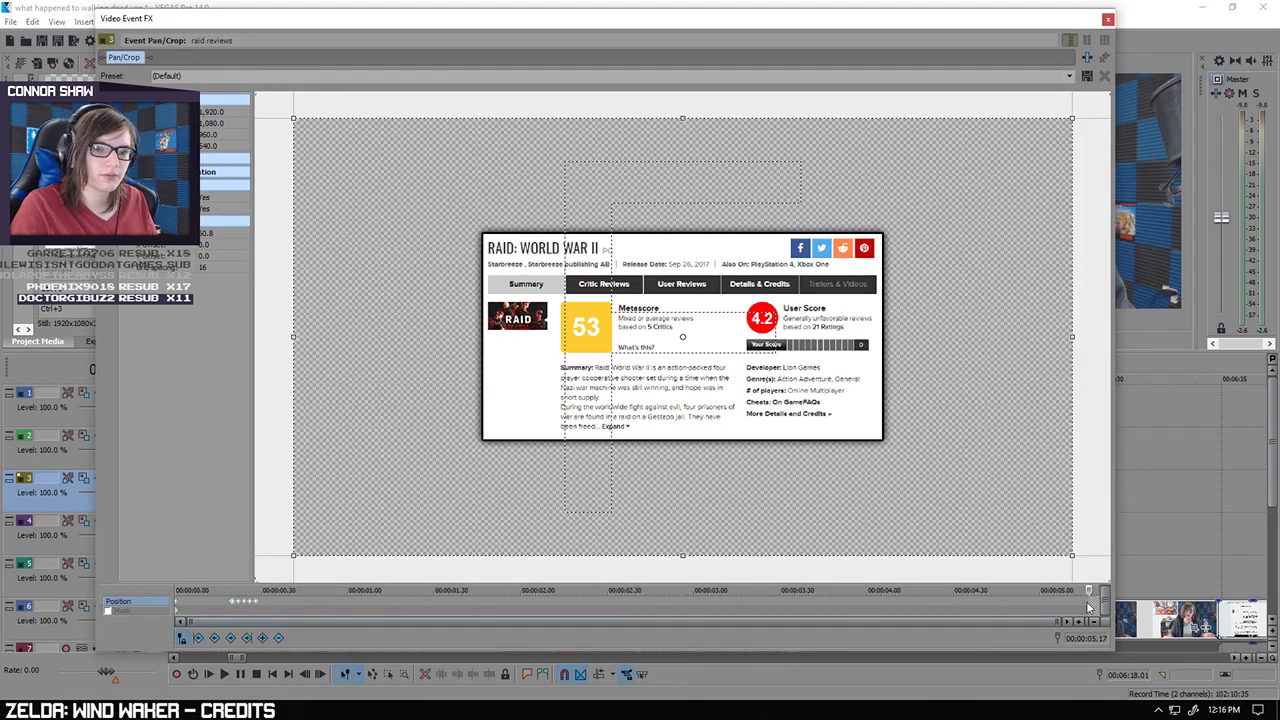
key(ctrl+v)
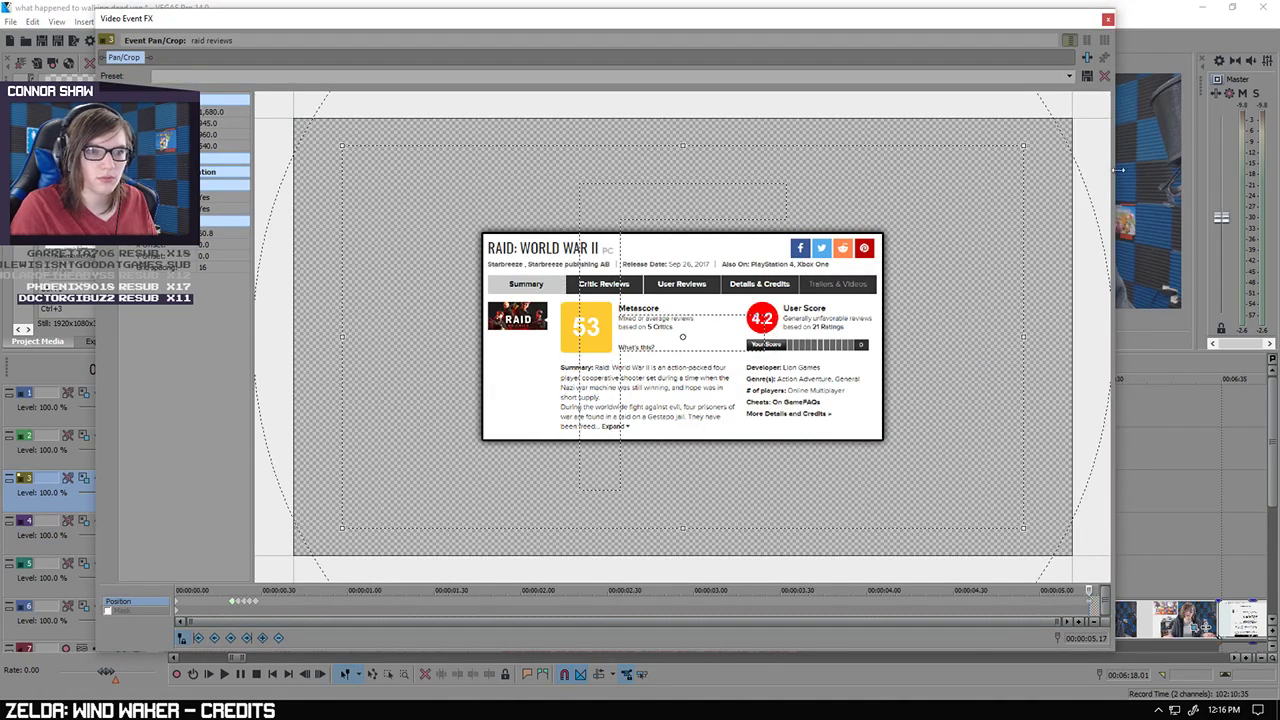
click(1105, 21)
Step: Replace the metacritic event on track 4 with the raid reviews event from track 3 and play back the animation
click(675, 528)
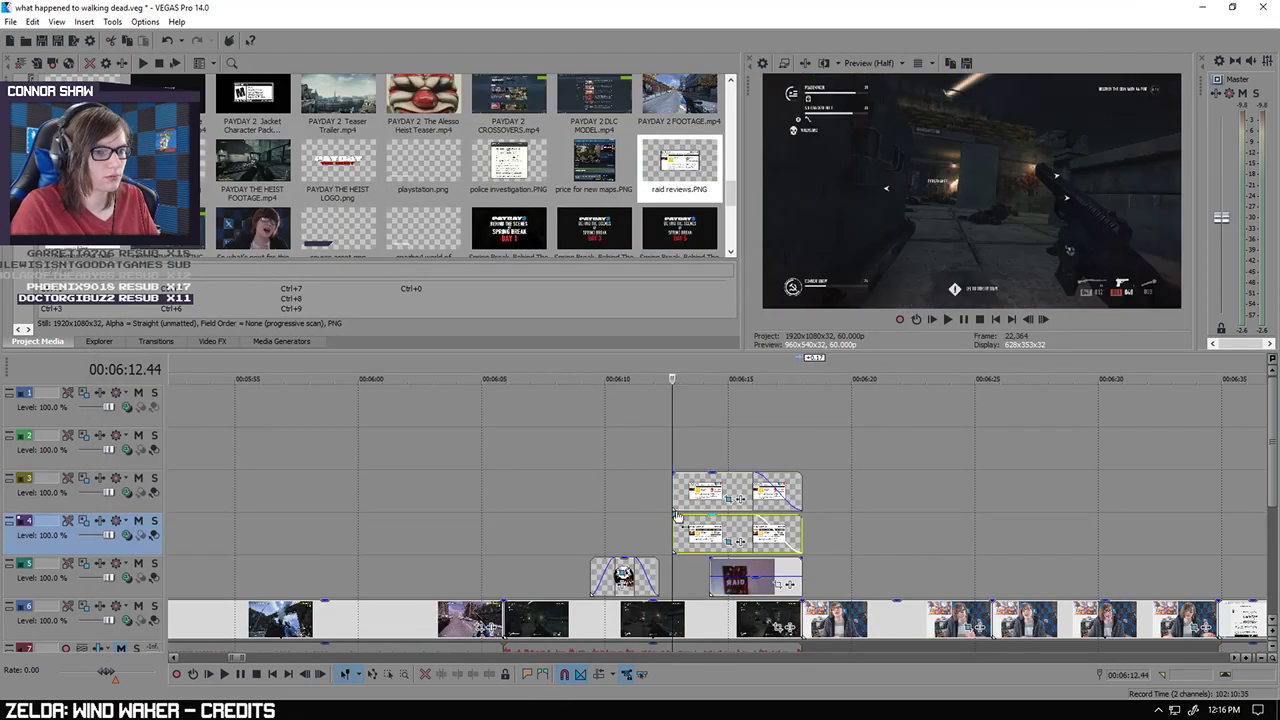
key(Delete)
drag(678, 503, 677, 538)
key(space)
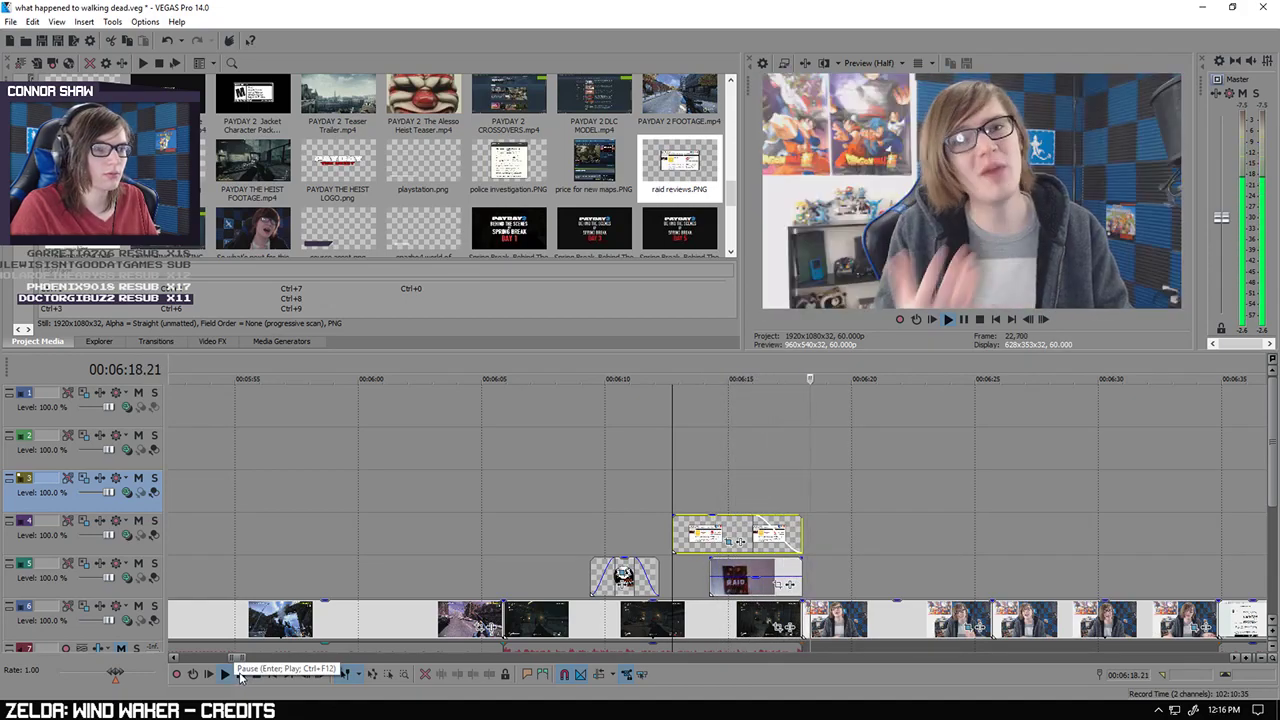
key(space)
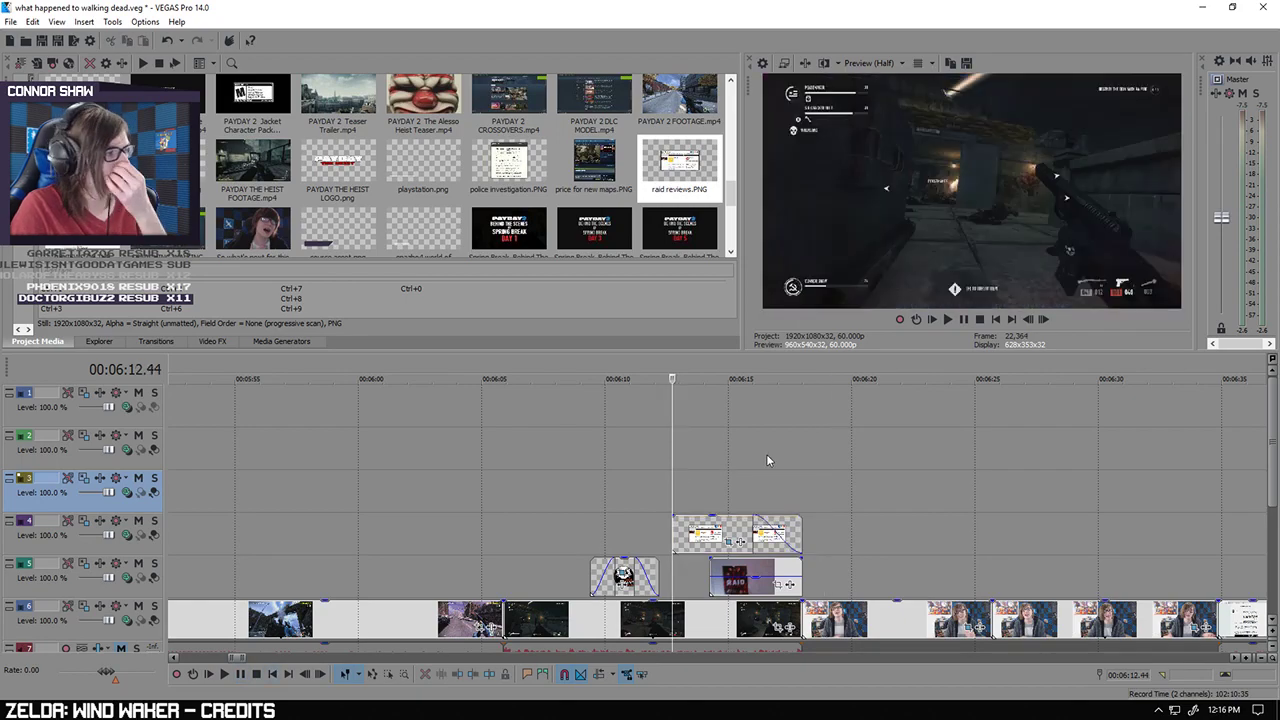
Step: Copy the opening position keyframes from Event Pan/Crop of the raid reviews event at 00:06:12.44
scroll(766, 456, down, 5)
scroll(752, 457, up, 7)
click(713, 530)
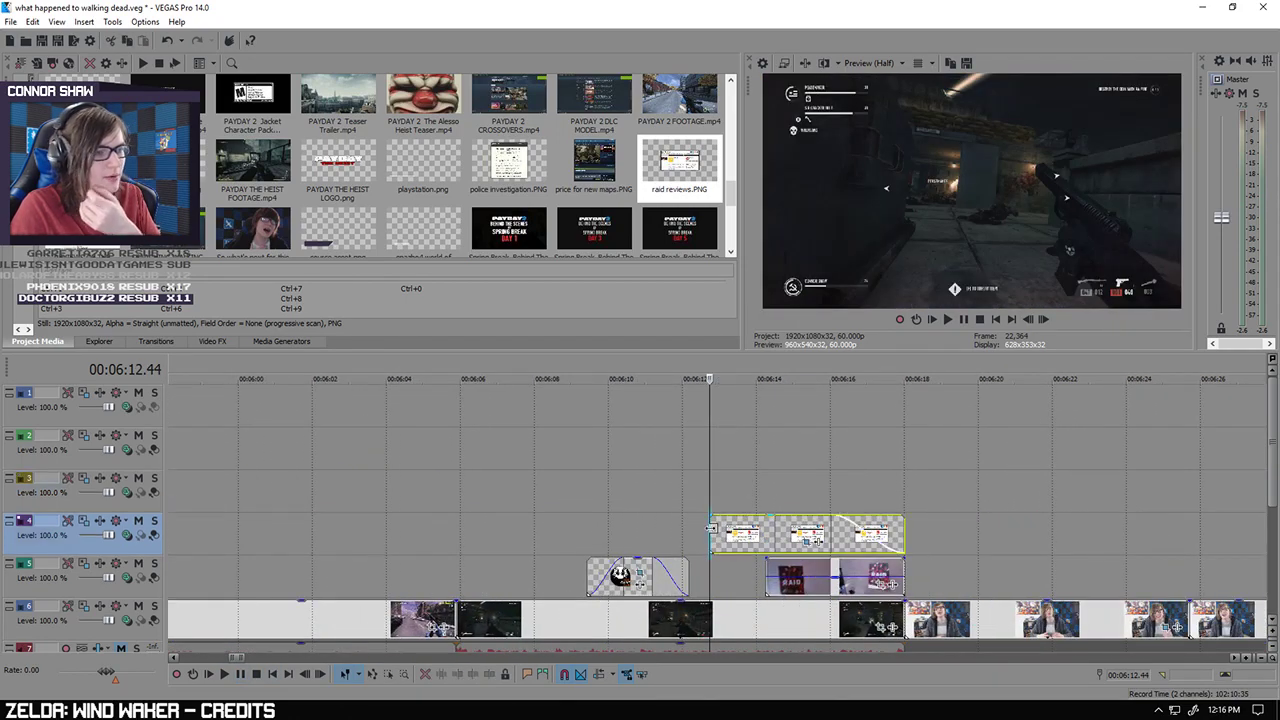
right_click(711, 530)
click(770, 142)
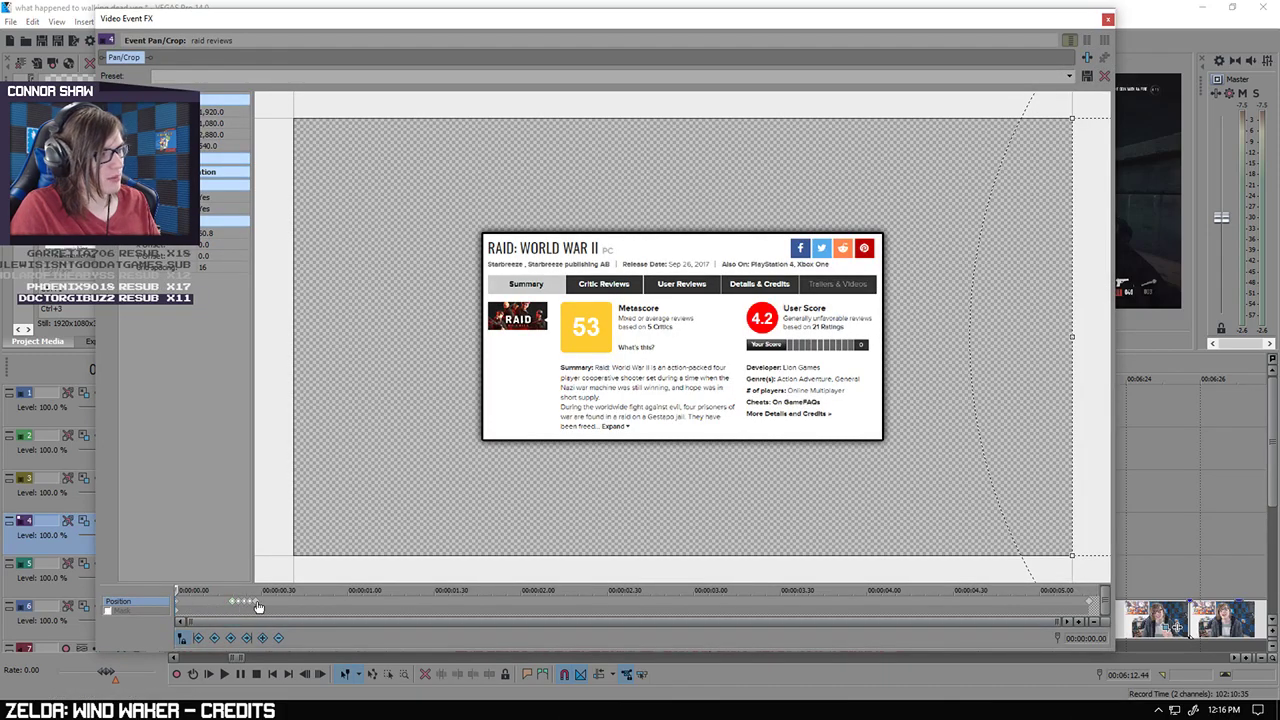
click(1107, 20)
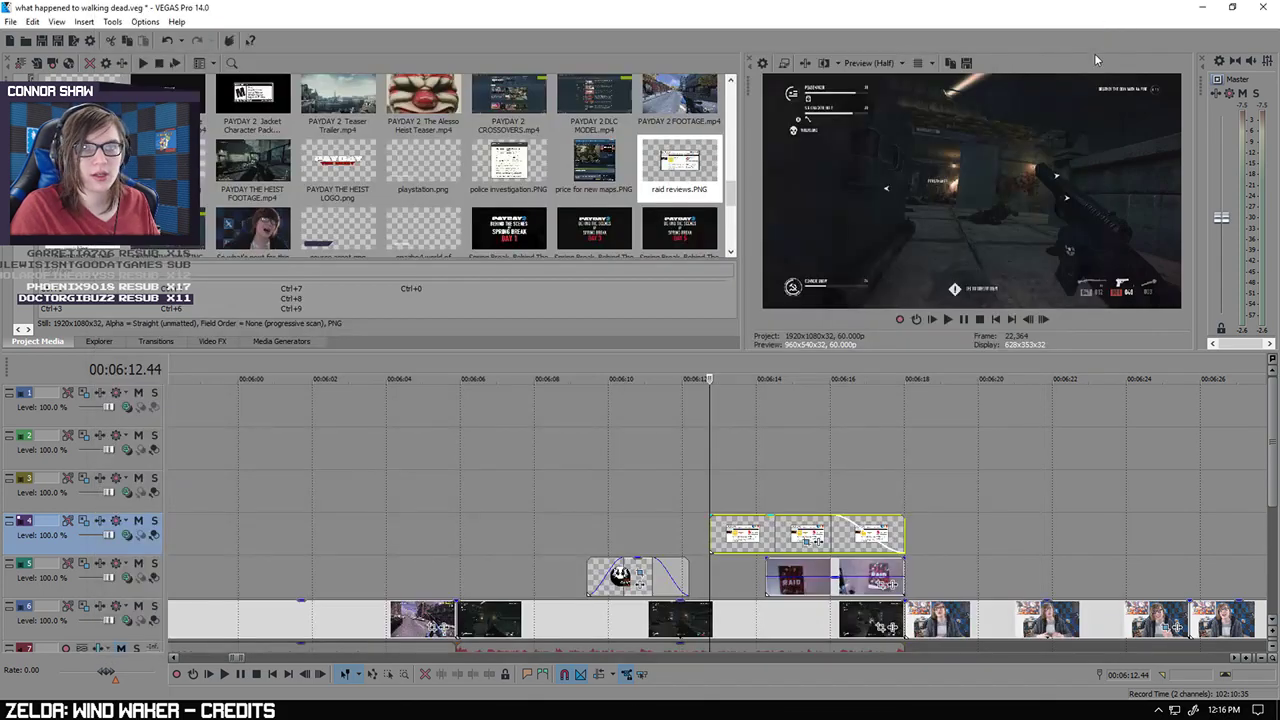
Step: Paste the copied position keyframes at the start of the metacritic event on track 5 at 00:13:38.08
scroll(915, 468, down, 8)
click(635, 485)
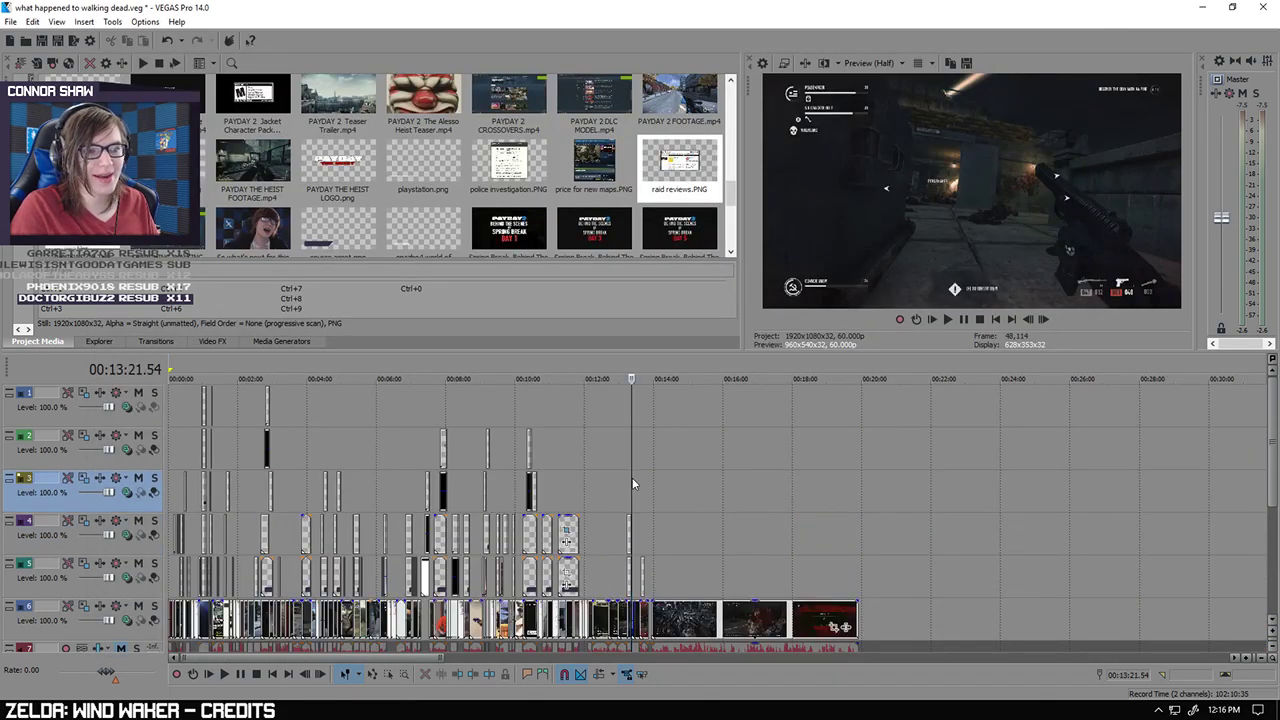
scroll(820, 468, up, 10)
right_click(912, 576)
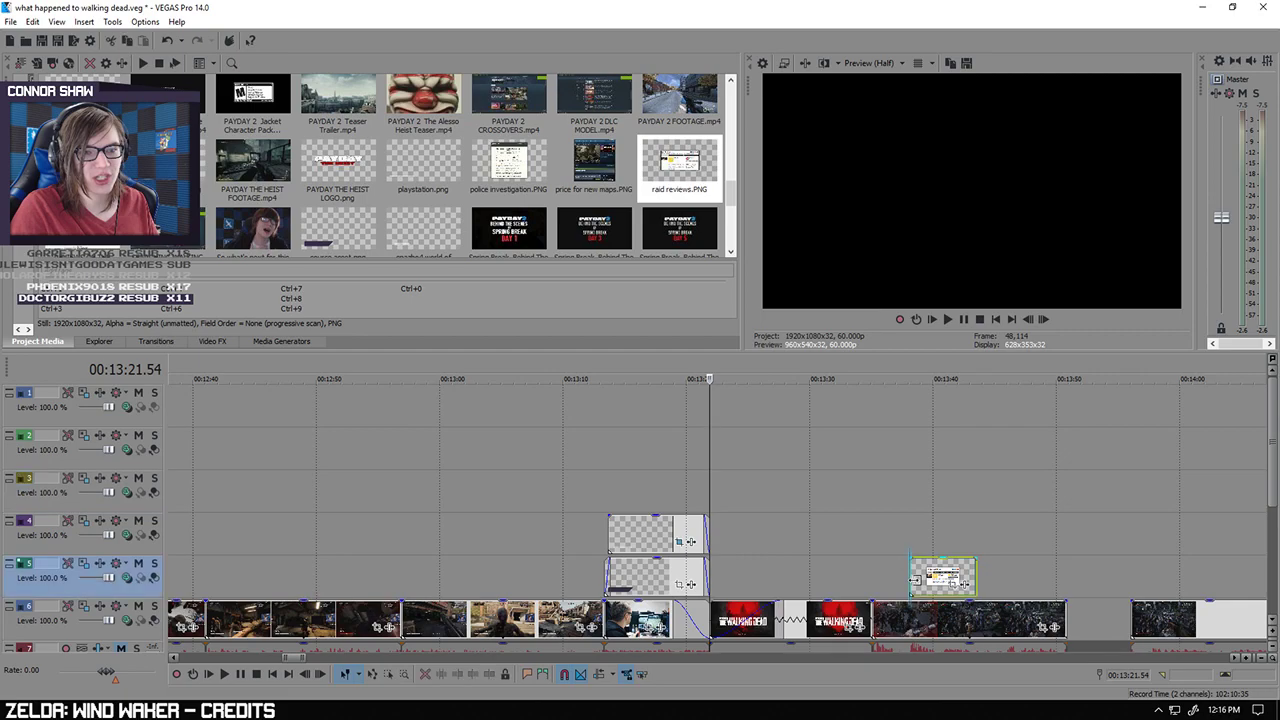
click(961, 192)
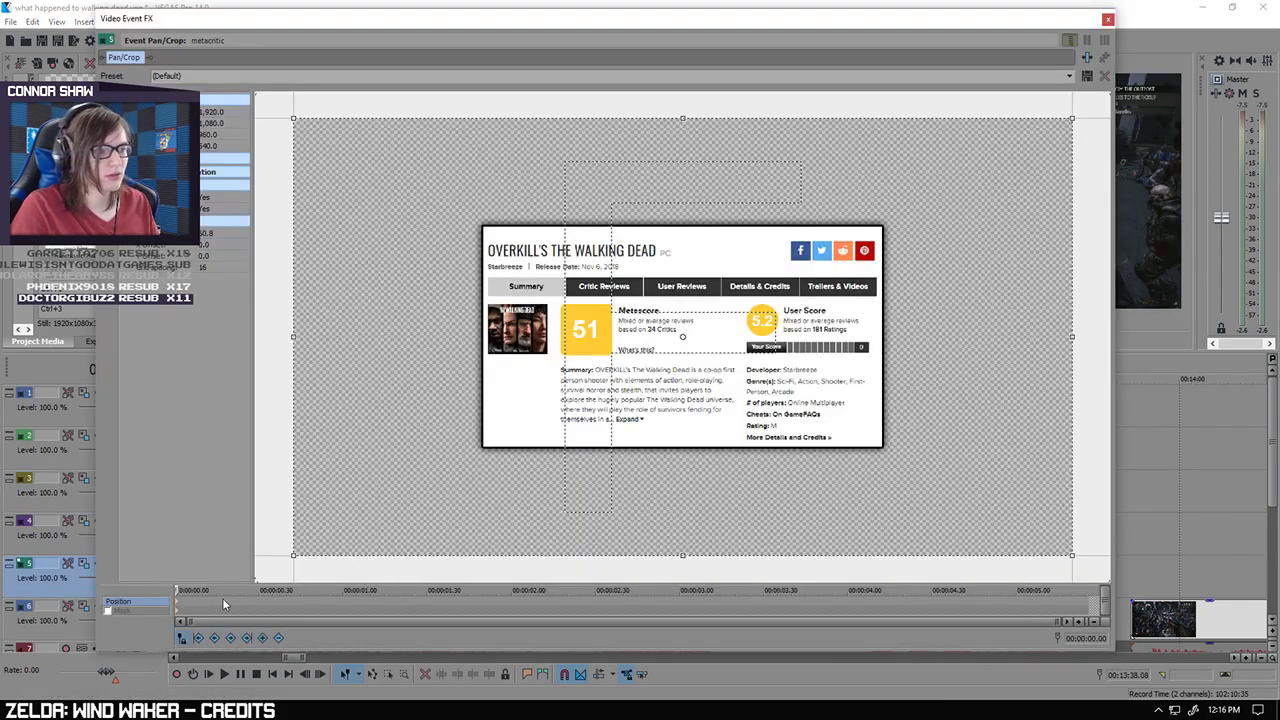
key(ctrl+v)
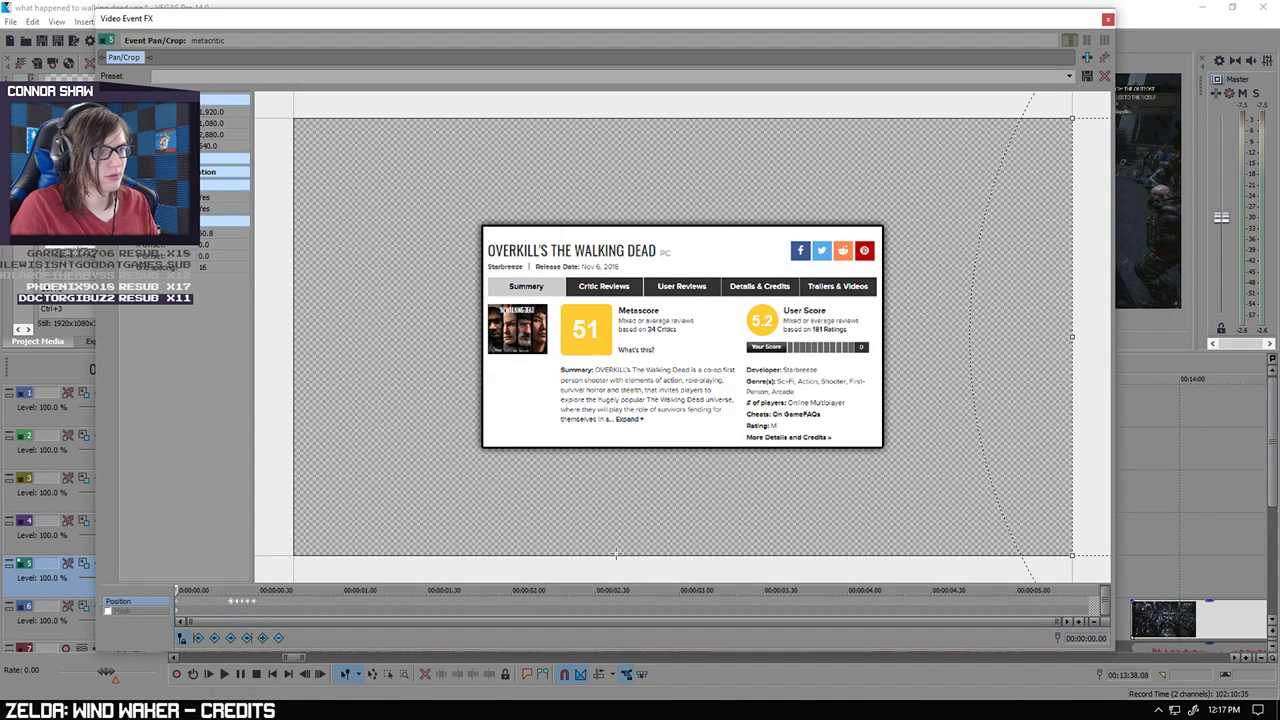
Step: Add a position keyframe at the metacritic event's end, shrinking the crop frame so the image ends slightly zoomed in
click(1088, 607)
drag(683, 118, 688, 150)
click(1107, 19)
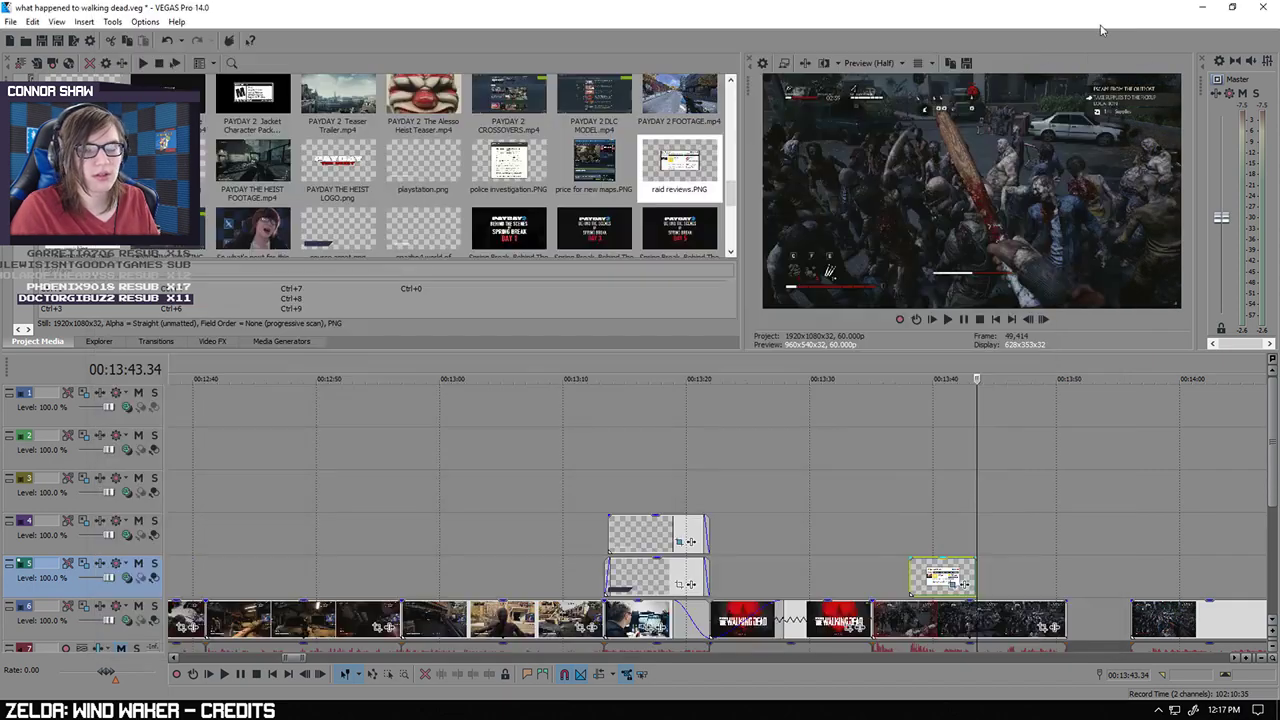
Step: Fade out the metacritic event over about its last second and play the section through to 00:13:52.07
scroll(878, 495, up, 3)
drag(708, 567, 661, 567)
click(437, 535)
click(225, 674)
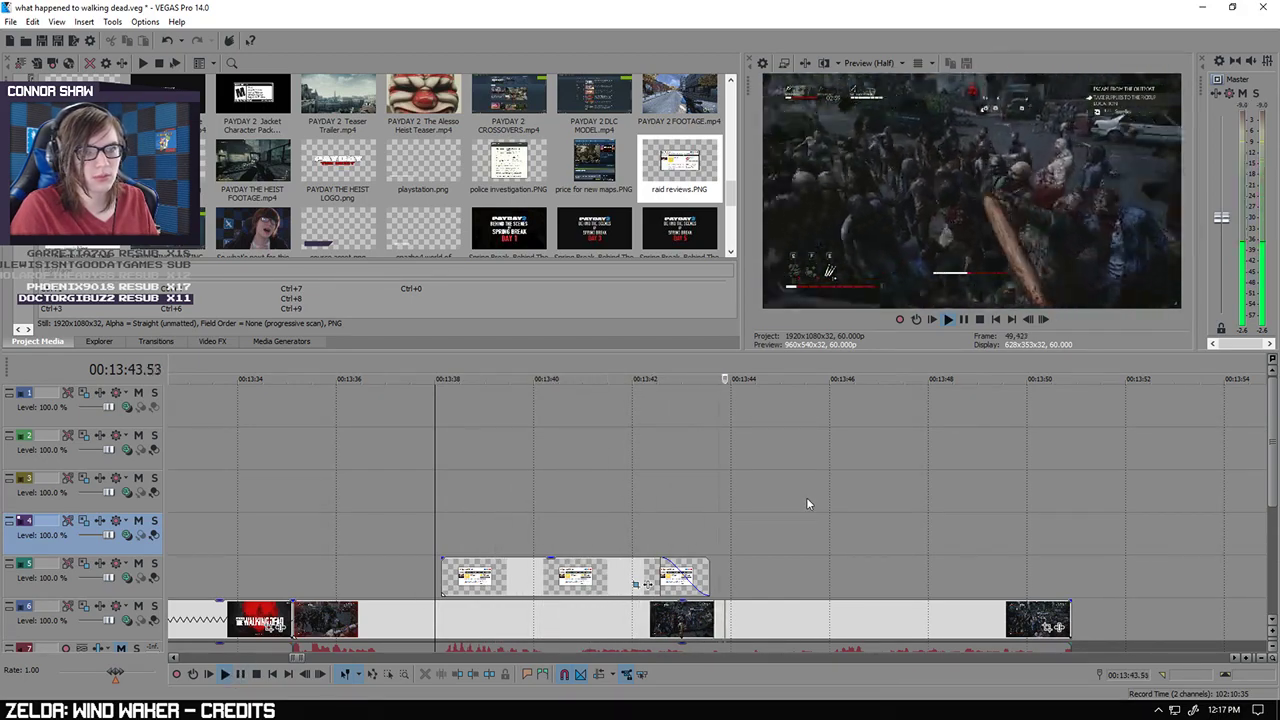
click(241, 674)
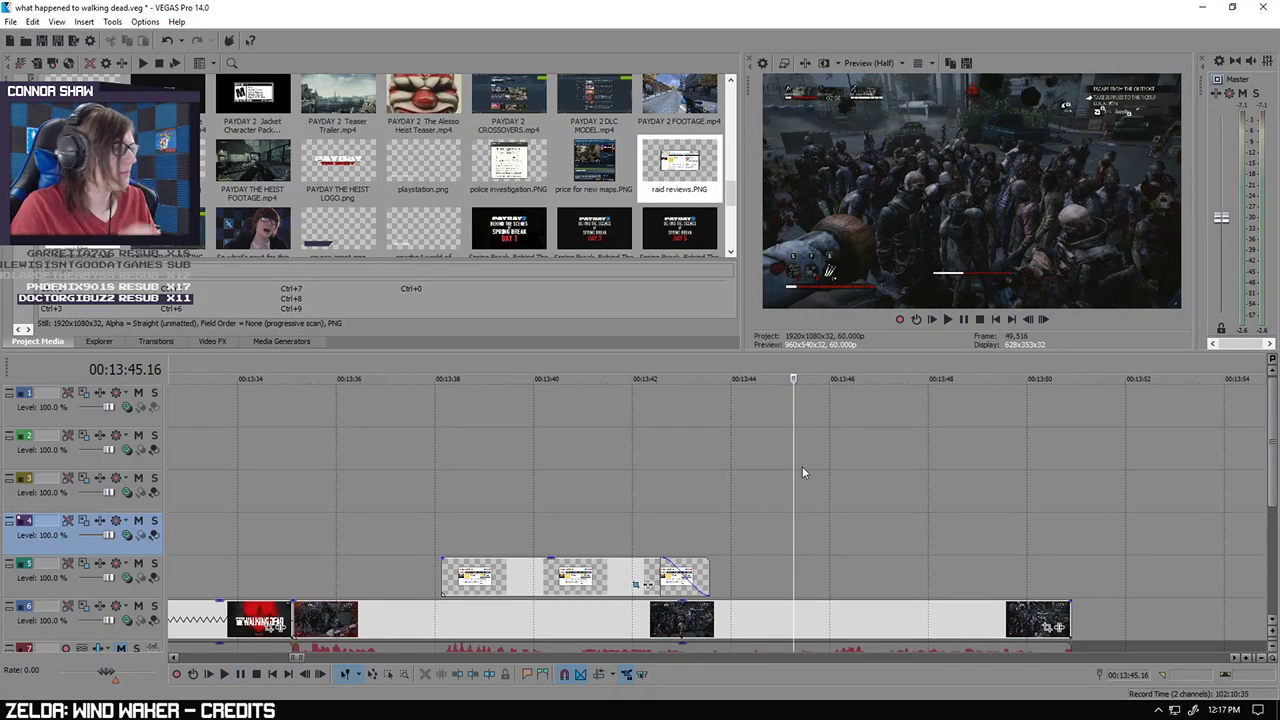
scroll(802, 466, down, 1)
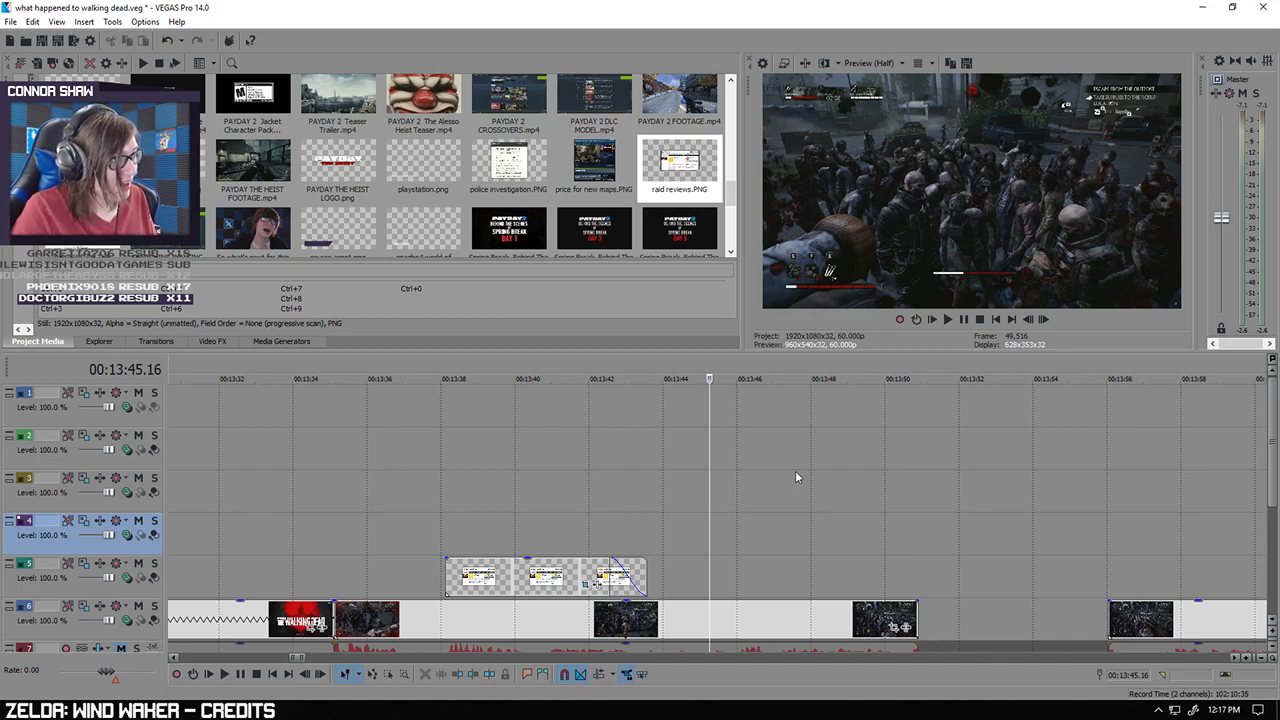
click(226, 675)
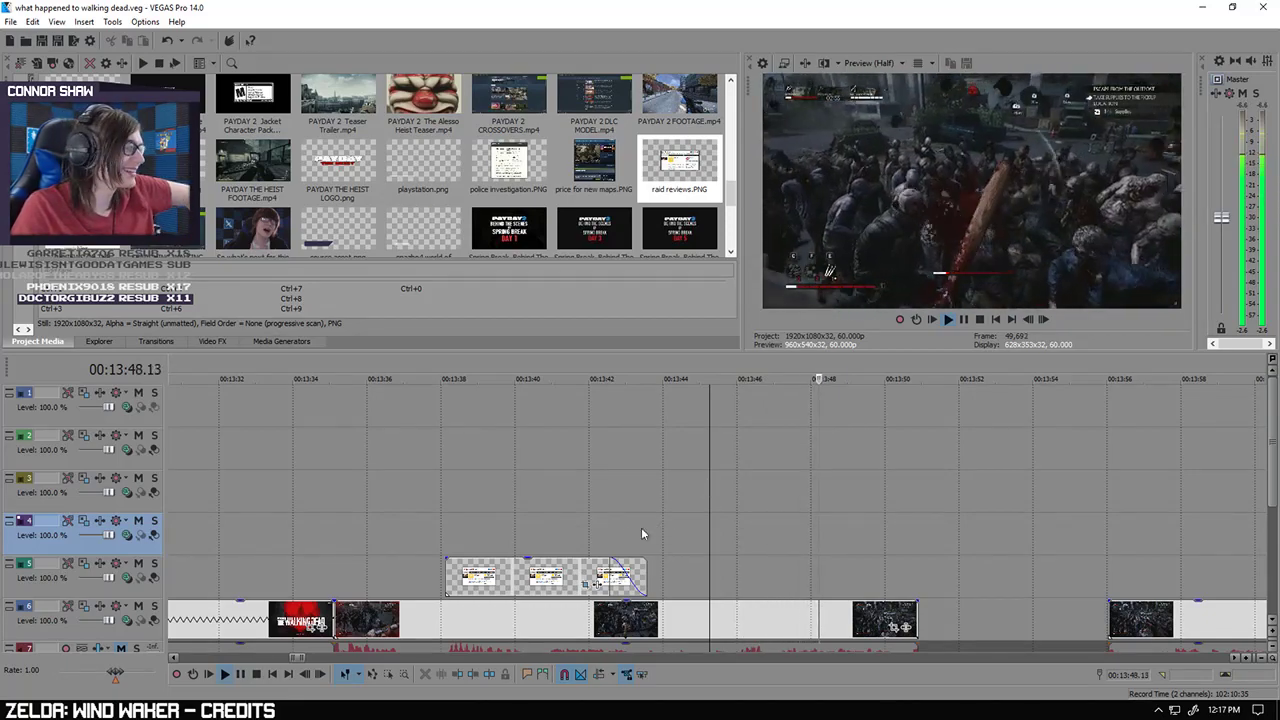
click(244, 678)
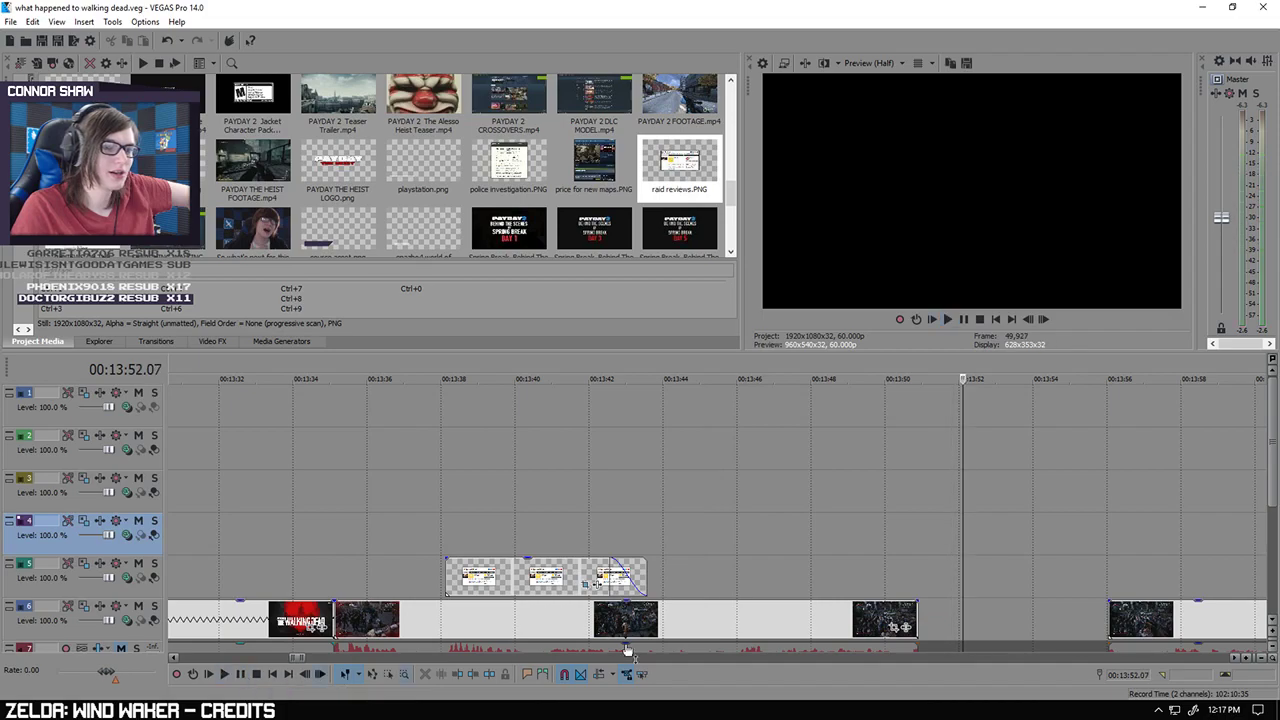
Step: Add a Legacy Text event with the Softcore preset on track 4 at 00:13:45.28
scroll(1047, 537, down, 3)
drag(1273, 479, 1273, 501)
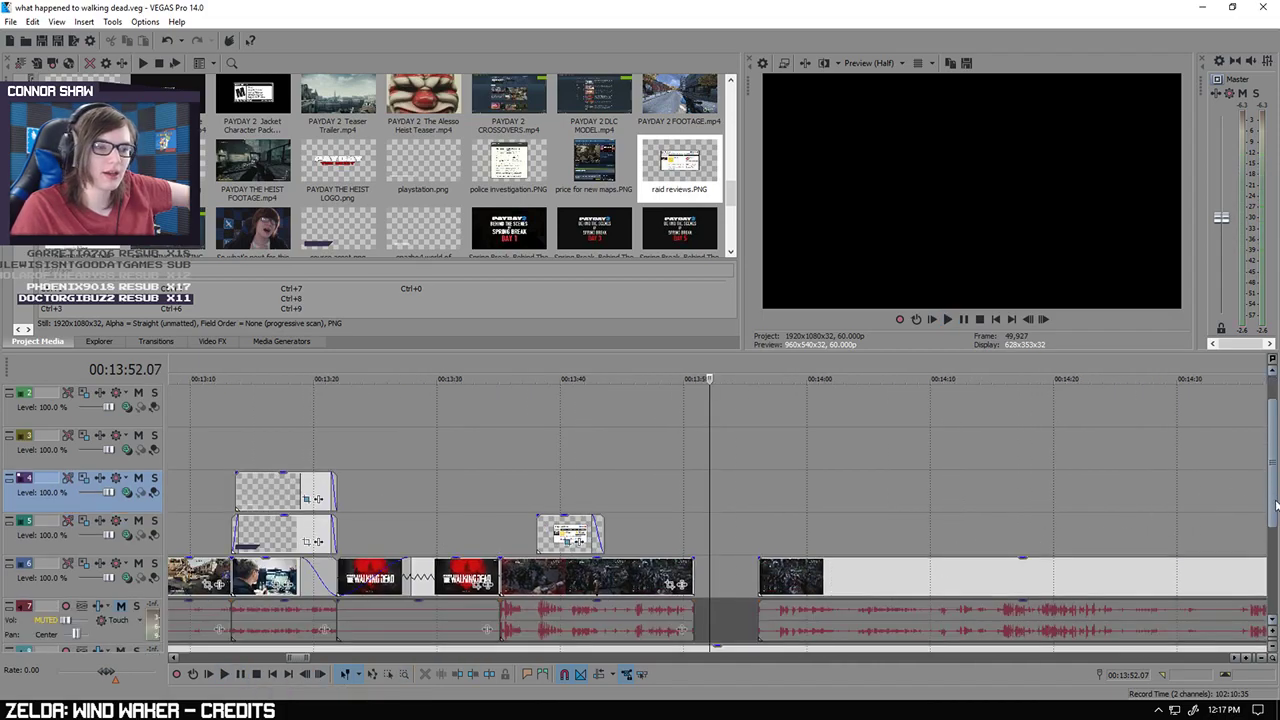
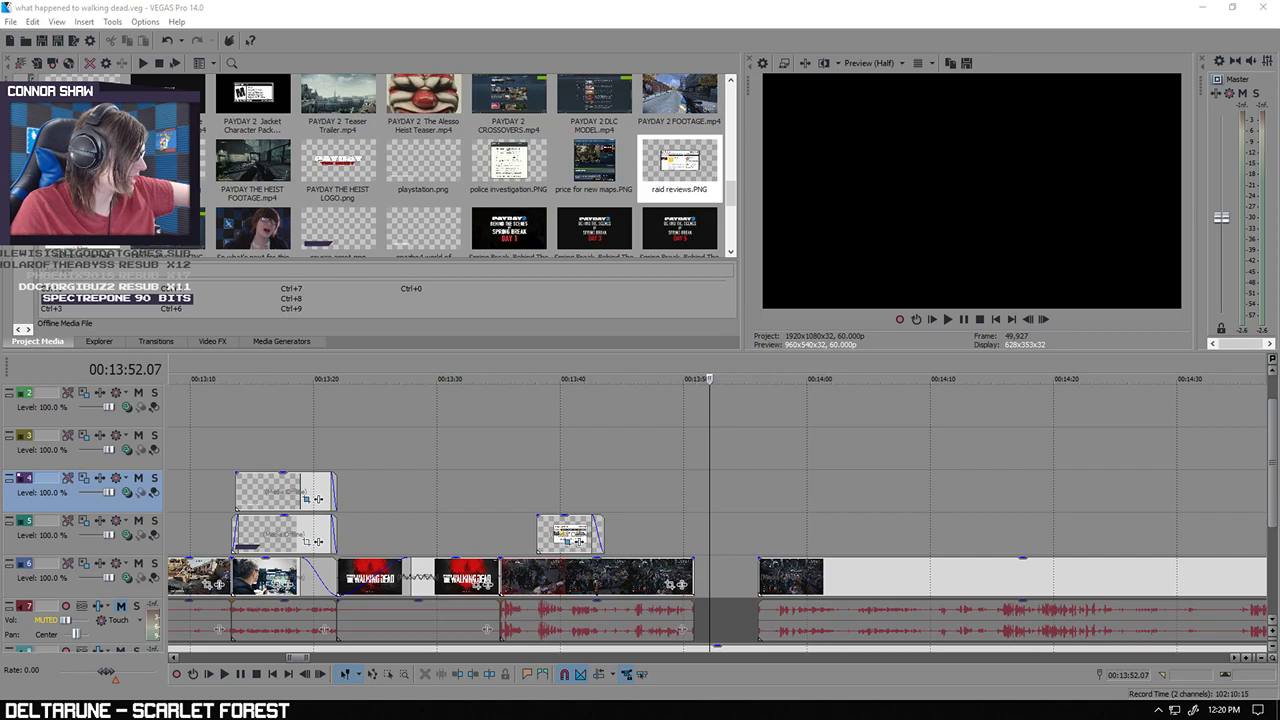
scroll(681, 488, up, 4)
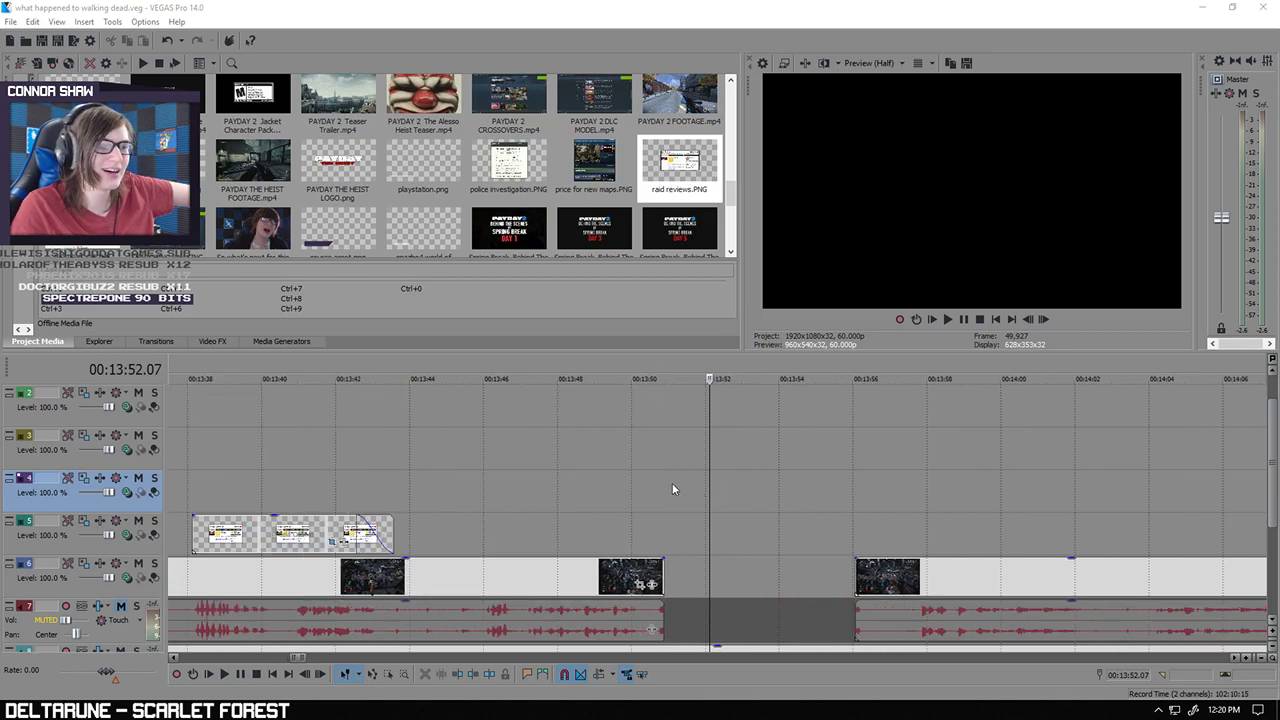
click(464, 478)
click(291, 342)
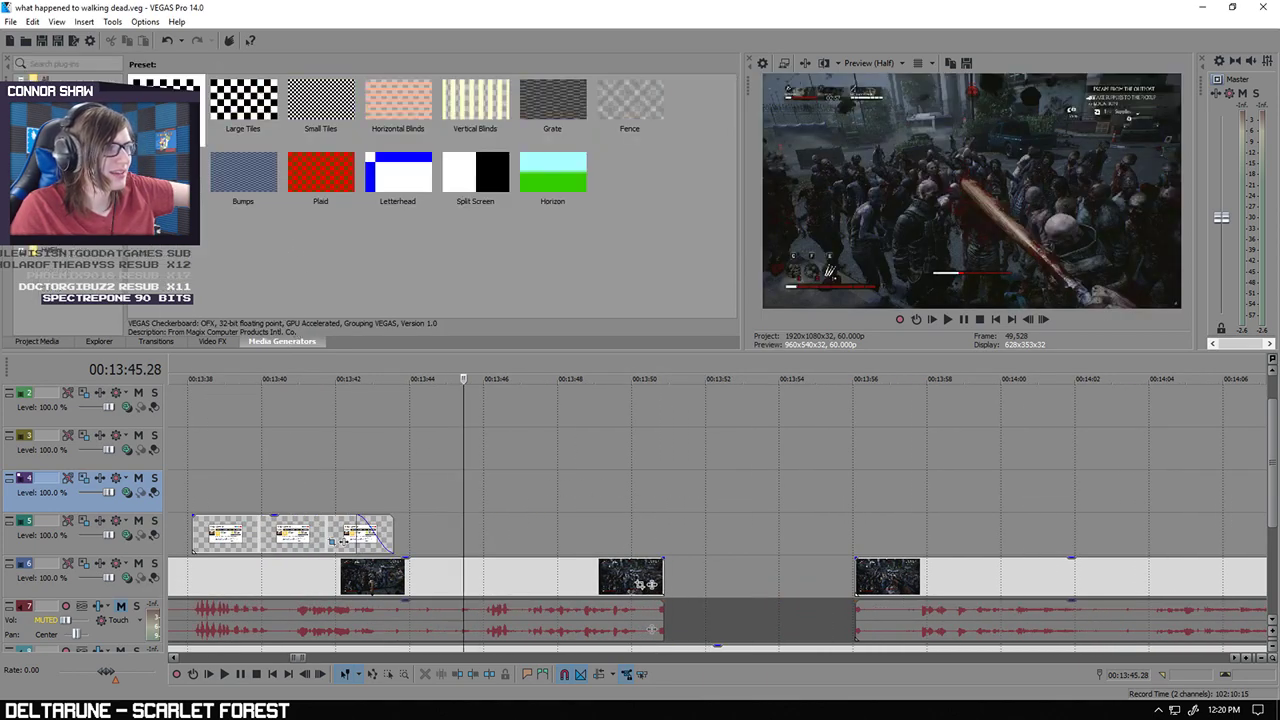
click(68, 91)
drag(552, 172, 474, 500)
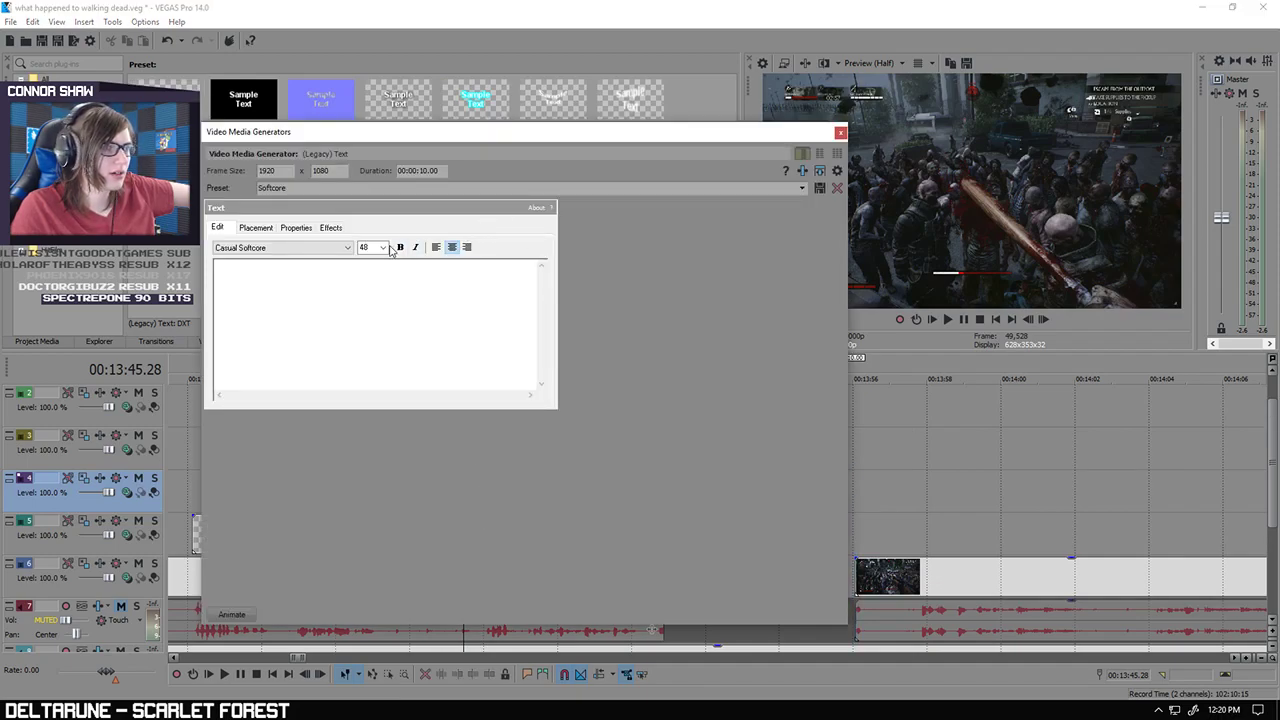
Step: Set the text size to 26, paste the RockPaperShotgun review quote, and preview it at 00:13:49.28
click(386, 248)
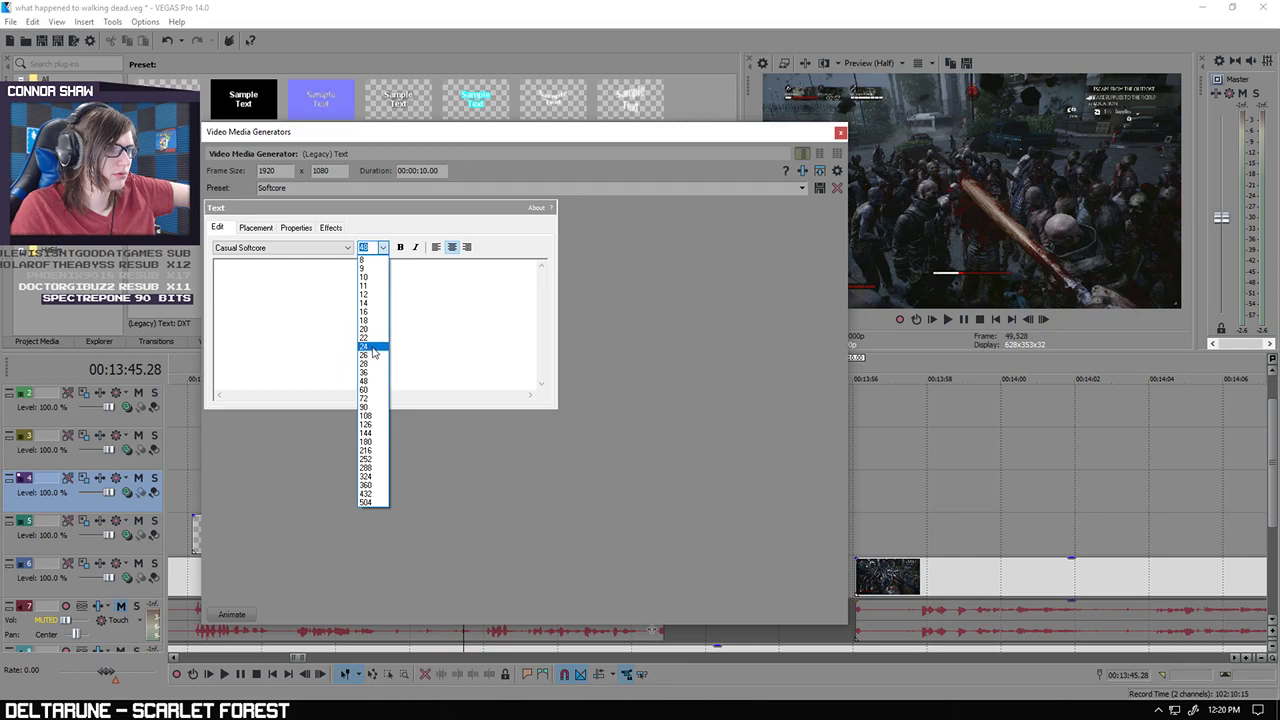
click(370, 364)
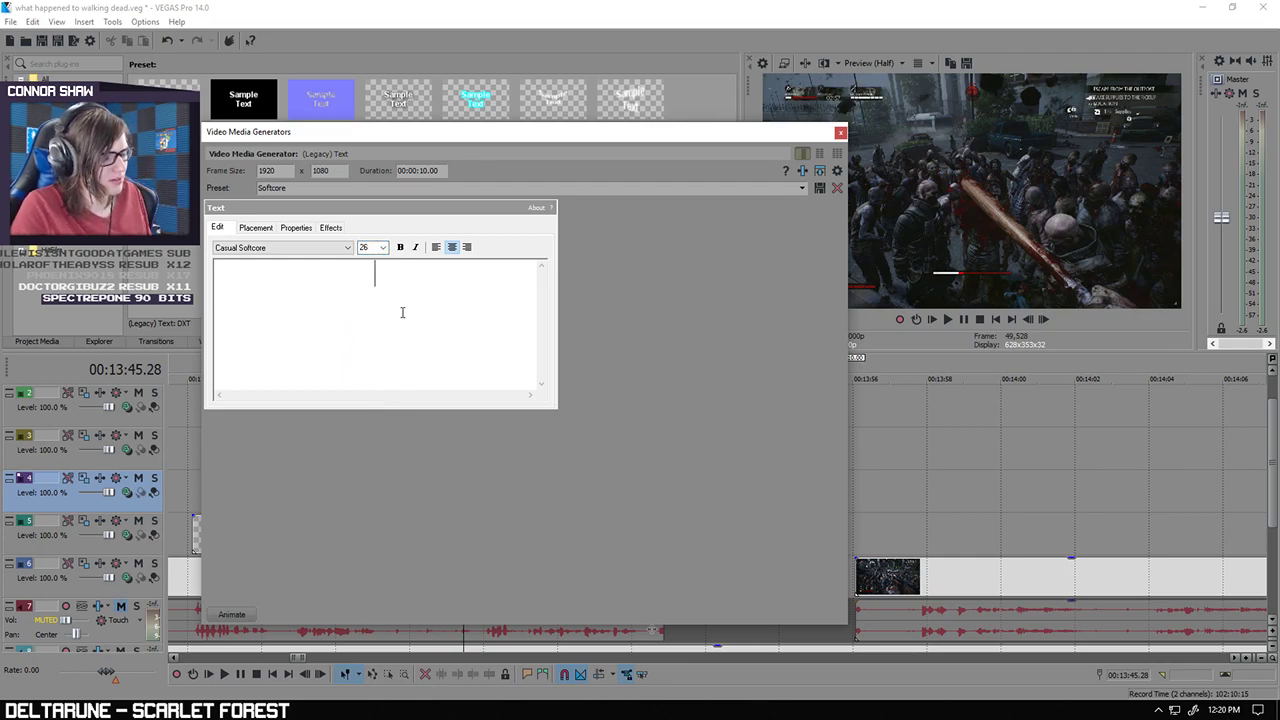
key(ctrl+v)
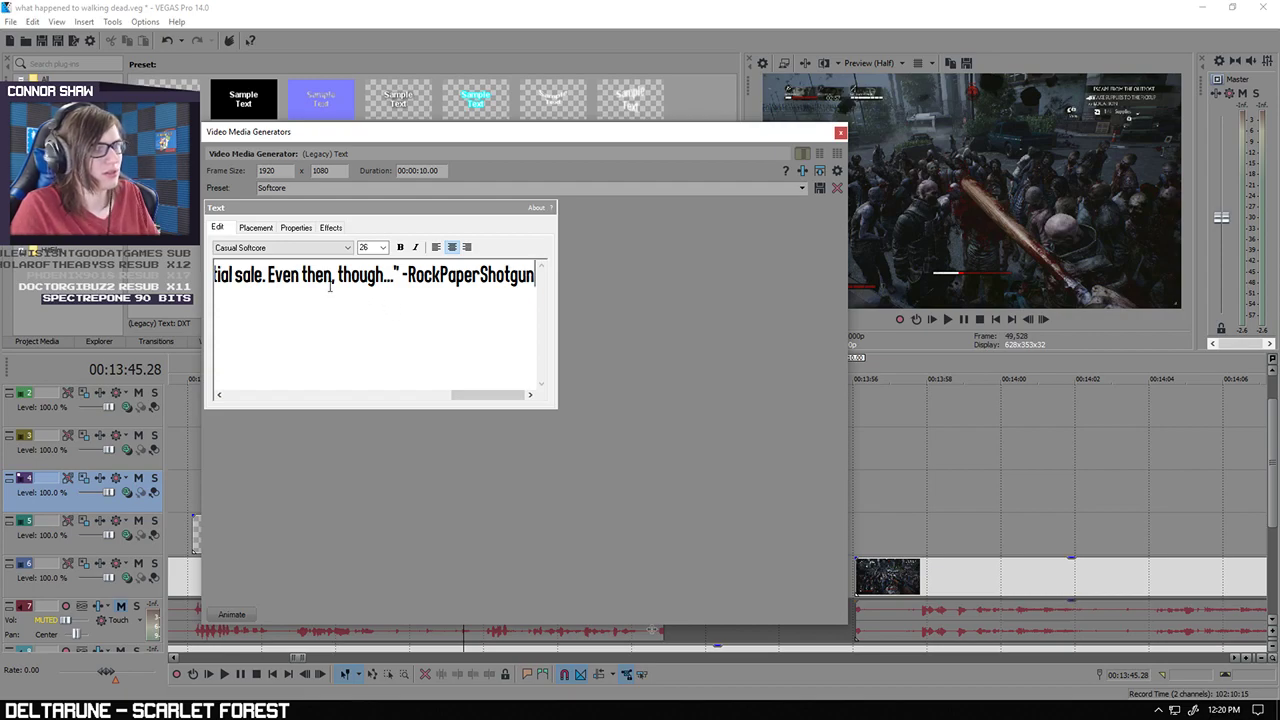
drag(436, 137, 121, 201)
click(612, 408)
drag(243, 204, 820, 236)
click(520, 376)
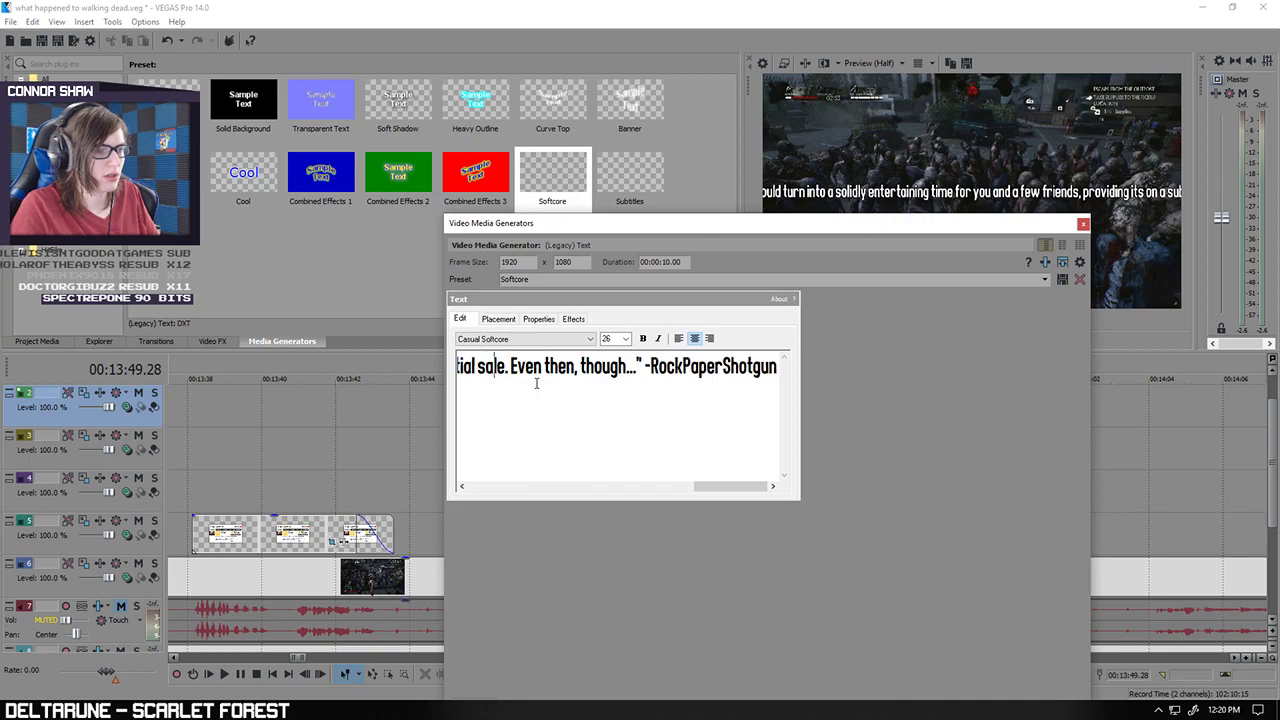
Step: Go back and forth through the pasted RockPaperShotgun quote to examine the odd symbol within "it's"
key(Left)
key(Left)
key(Left)
key(Left)
key(Left)
key(Left)
key(Left)
key(Left)
key(Left)
key(Left)
key(Left)
key(Left)
key(Left)
key(Left)
key(Left)
key(Left)
key(Left)
key(Left)
key(Left)
key(Left)
drag(565, 366, 591, 368)
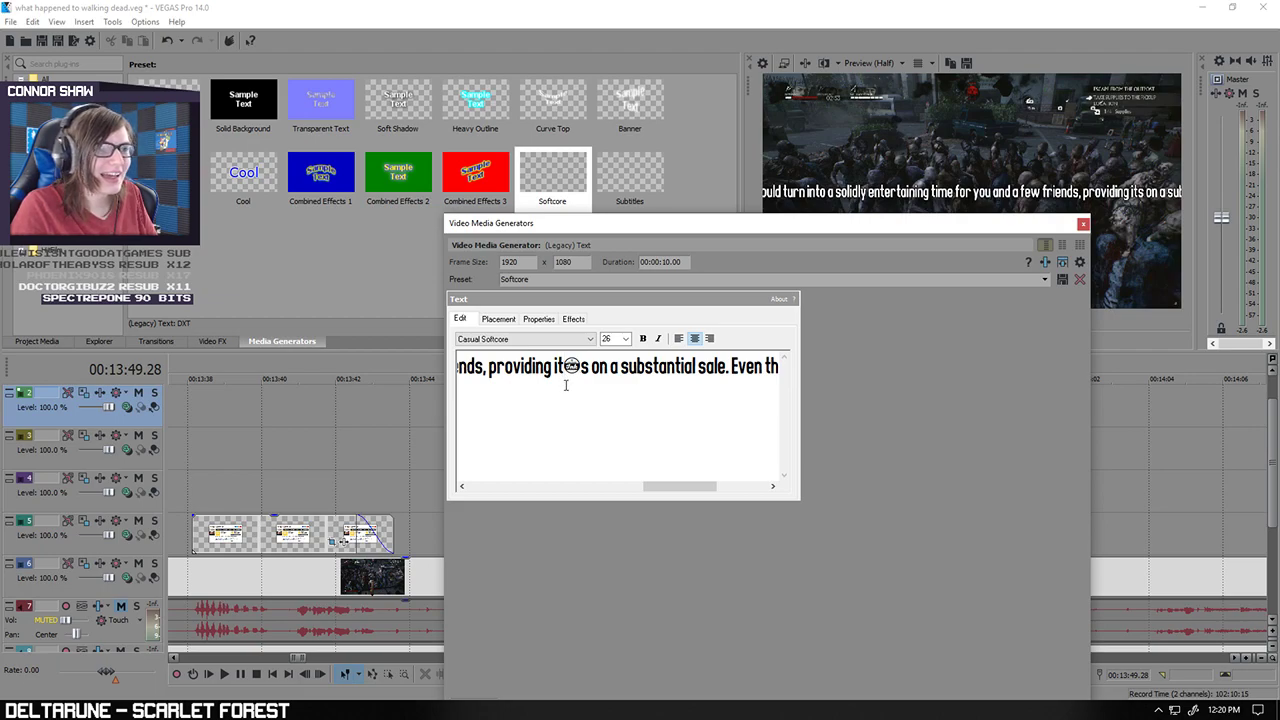
key(Left)
key(Left)
key(Left)
key(Left)
key(Left)
key(Left)
key(Left)
key(Left)
key(Left)
key(Left)
key(Left)
key(Left)
key(Left)
key(Left)
key(Left)
key(Left)
key(Left)
key(Left)
key(Left)
key(Left)
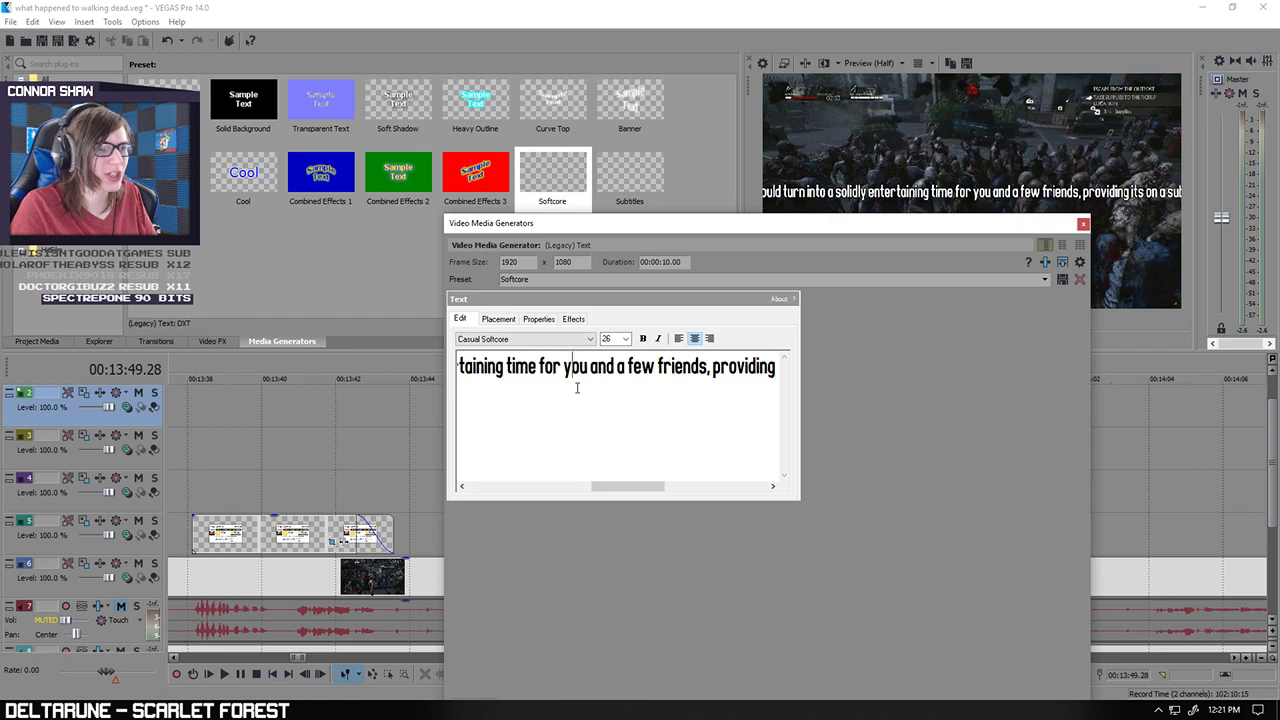
key(Right)
key(Right)
key(Right)
key(Right)
key(Right)
key(Right)
key(Right)
key(Right)
key(Right)
key(Right)
key(Right)
key(Right)
key(Right)
key(Right)
key(Right)
key(Right)
key(Right)
key(Right)
key(Right)
key(Right)
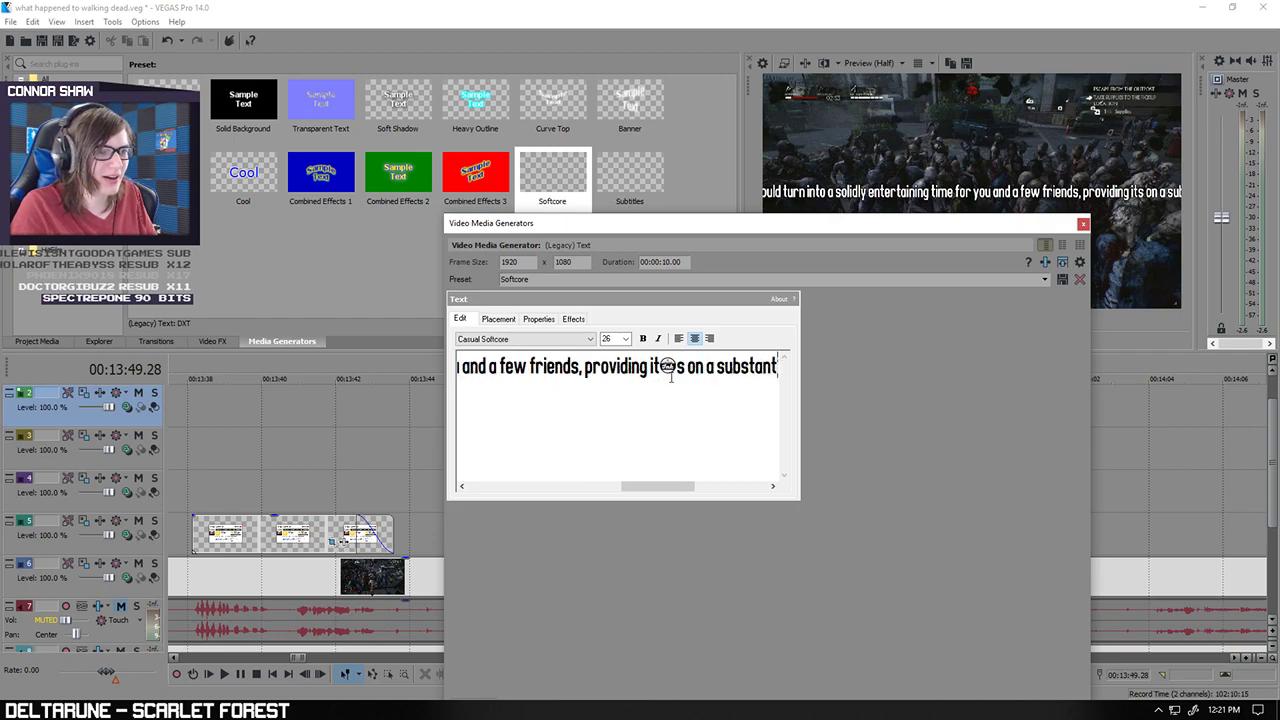
double_click(678, 366)
click(679, 372)
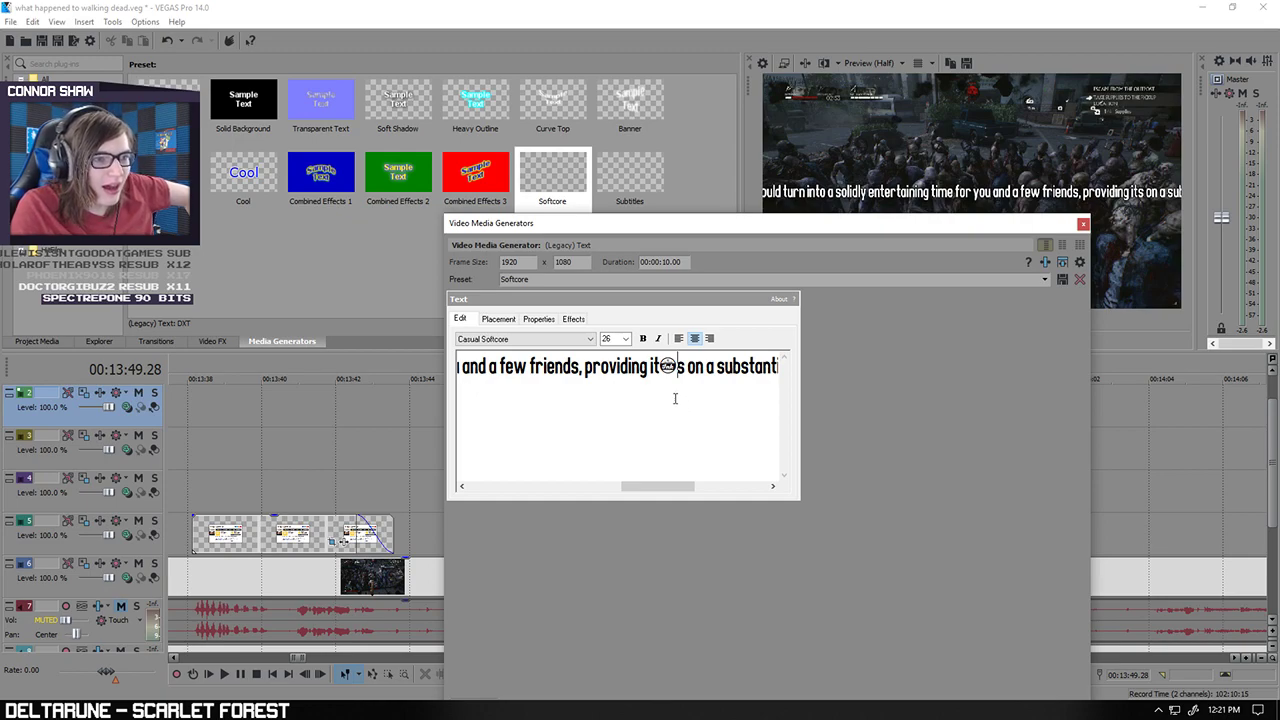
Step: Enlarge the symbol within "it's" to size 288 to inspect it
drag(661, 366, 674, 366)
click(625, 339)
click(612, 575)
drag(648, 487, 664, 488)
drag(783, 426, 785, 424)
click(538, 475)
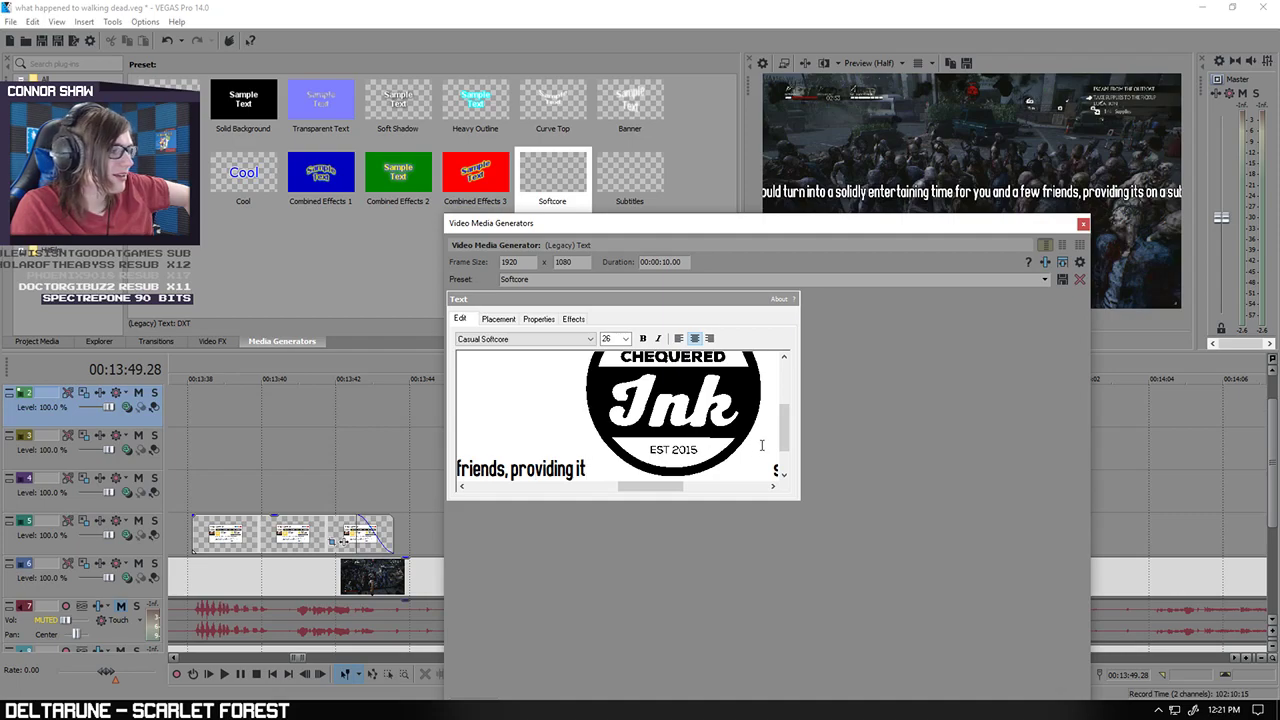
mouse_move(784, 428)
mouse_down()
mouse_move(784, 416)
mouse_move(786, 447)
mouse_up()
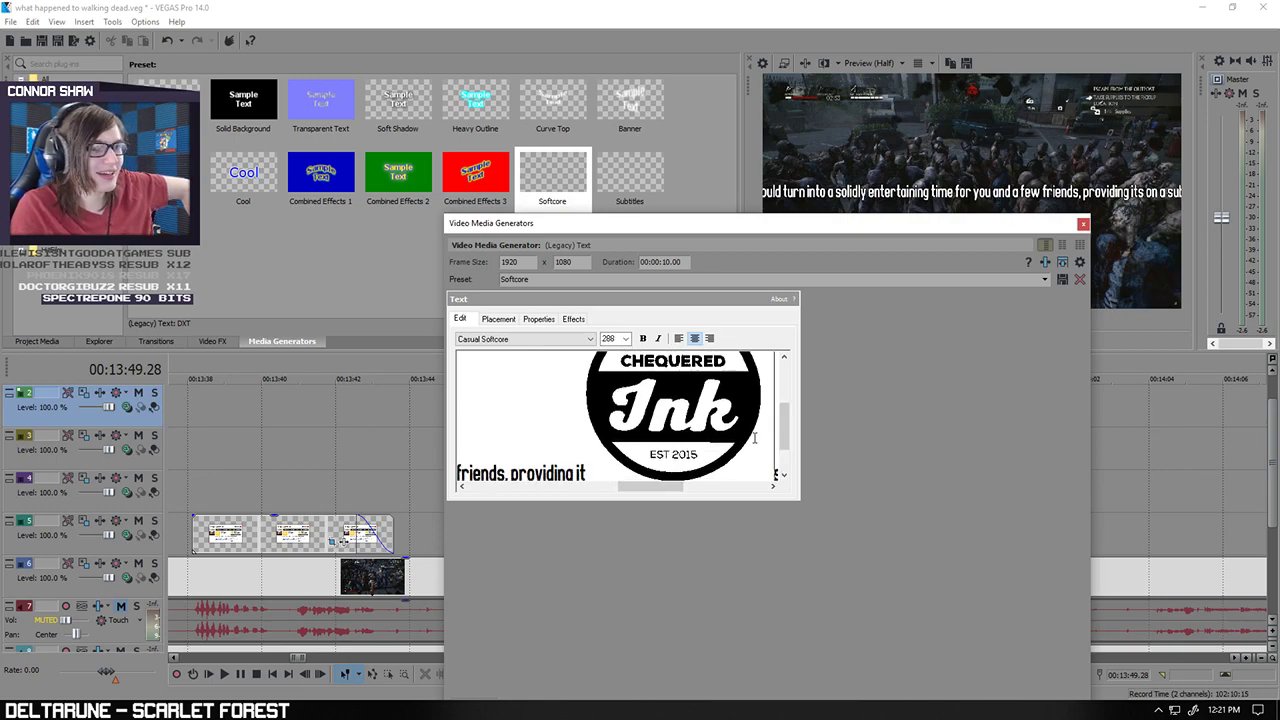
Step: Delete the enlarged symbol, restore the text size to 26, and insert a plain apostrophe in "it's"
double_click(663, 438)
key(Delete)
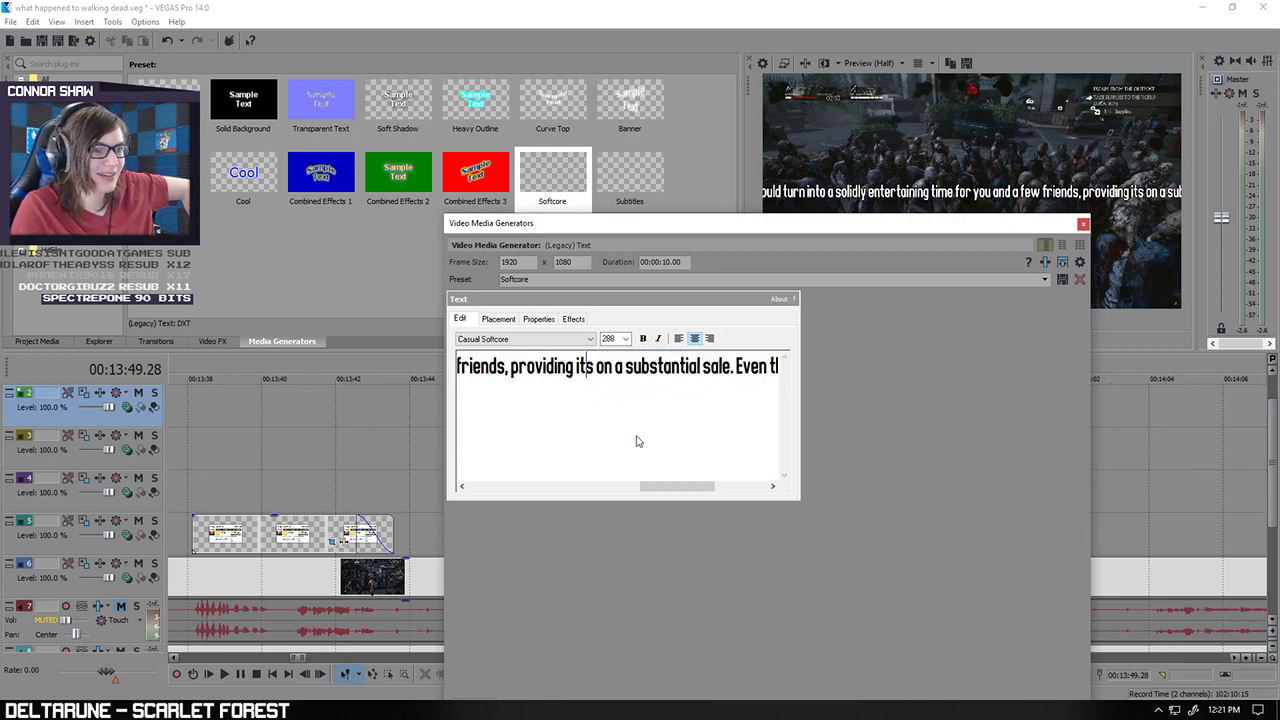
click(610, 339)
click(612, 452)
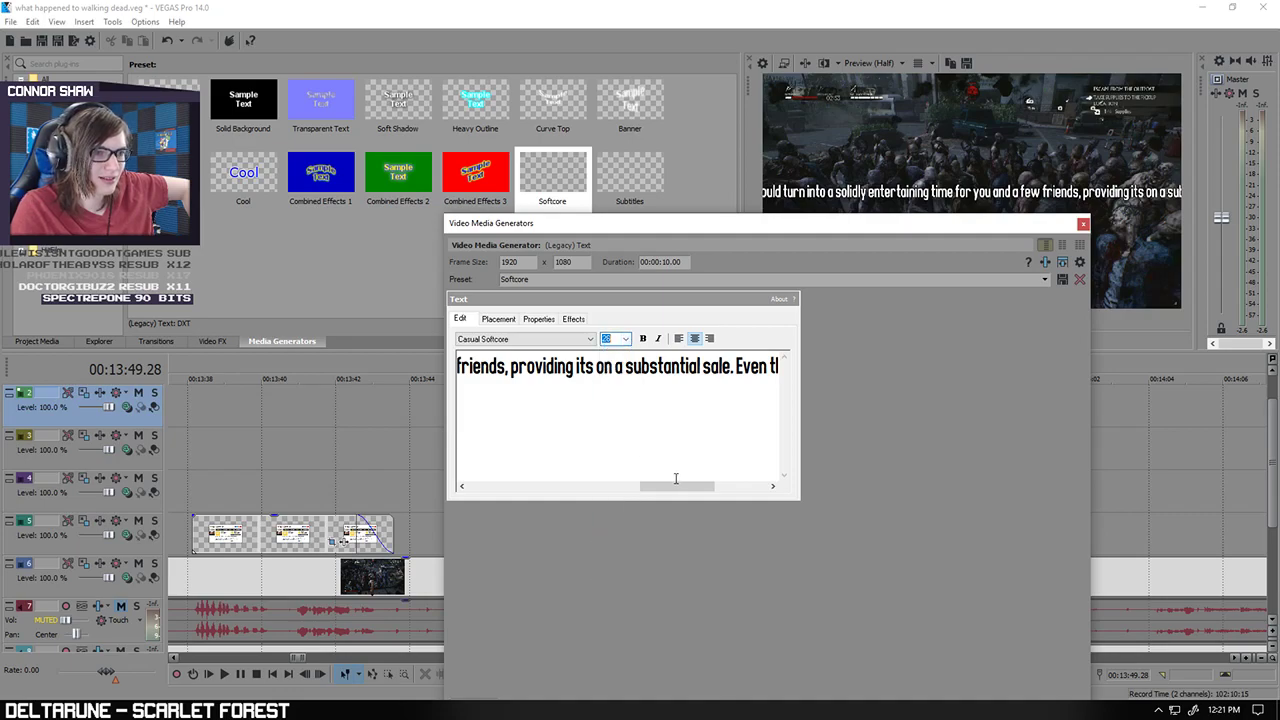
text(')
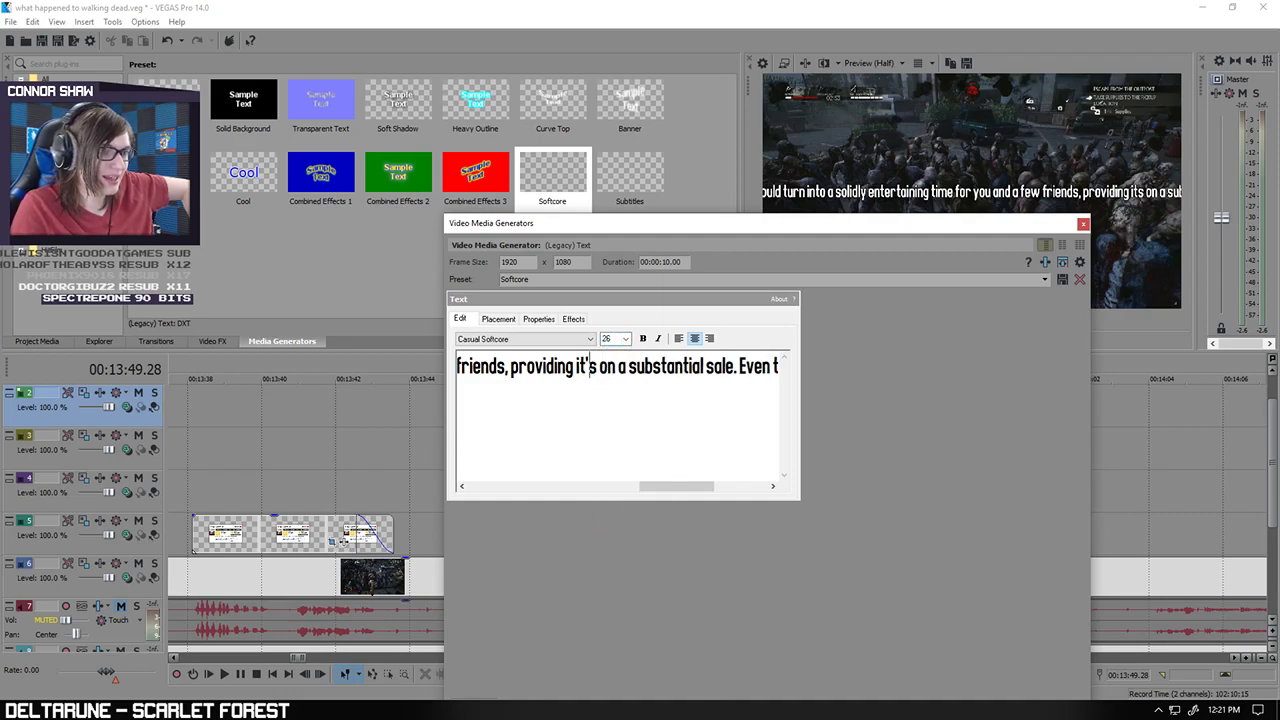
Step: Try a line break before "and a few friends" and undo the edits to the quote text
drag(688, 486, 632, 474)
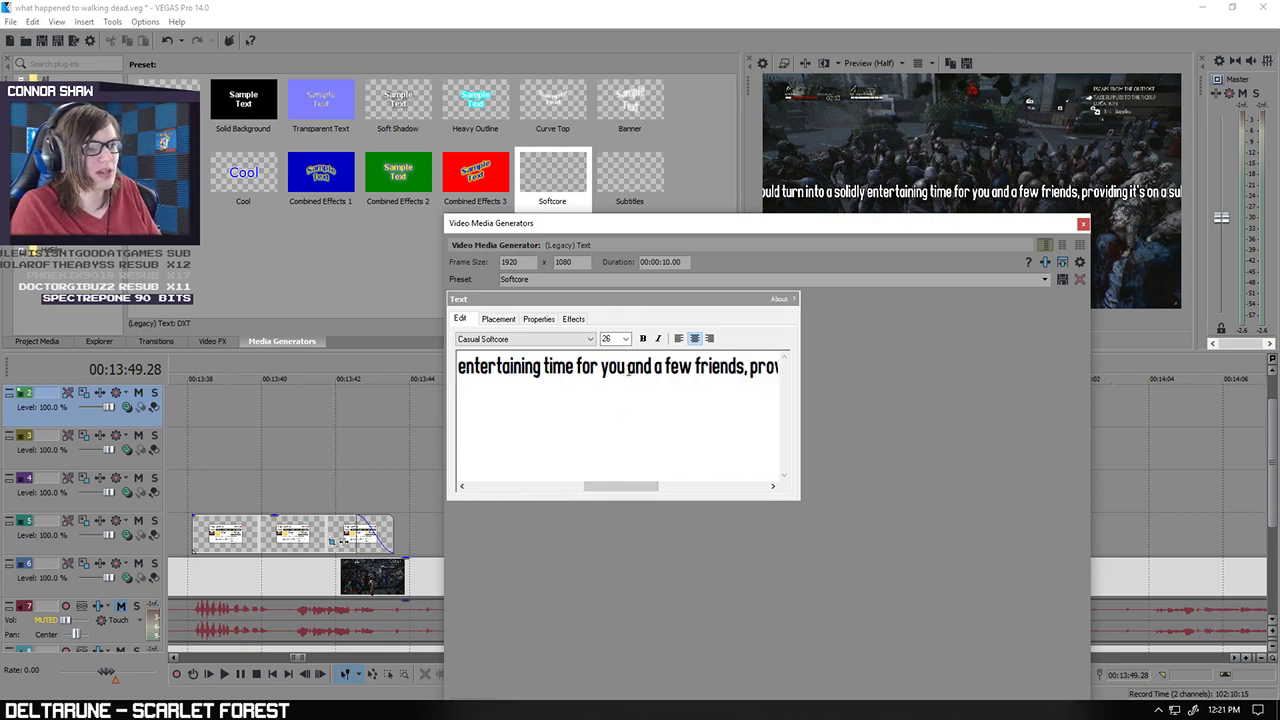
key(Return)
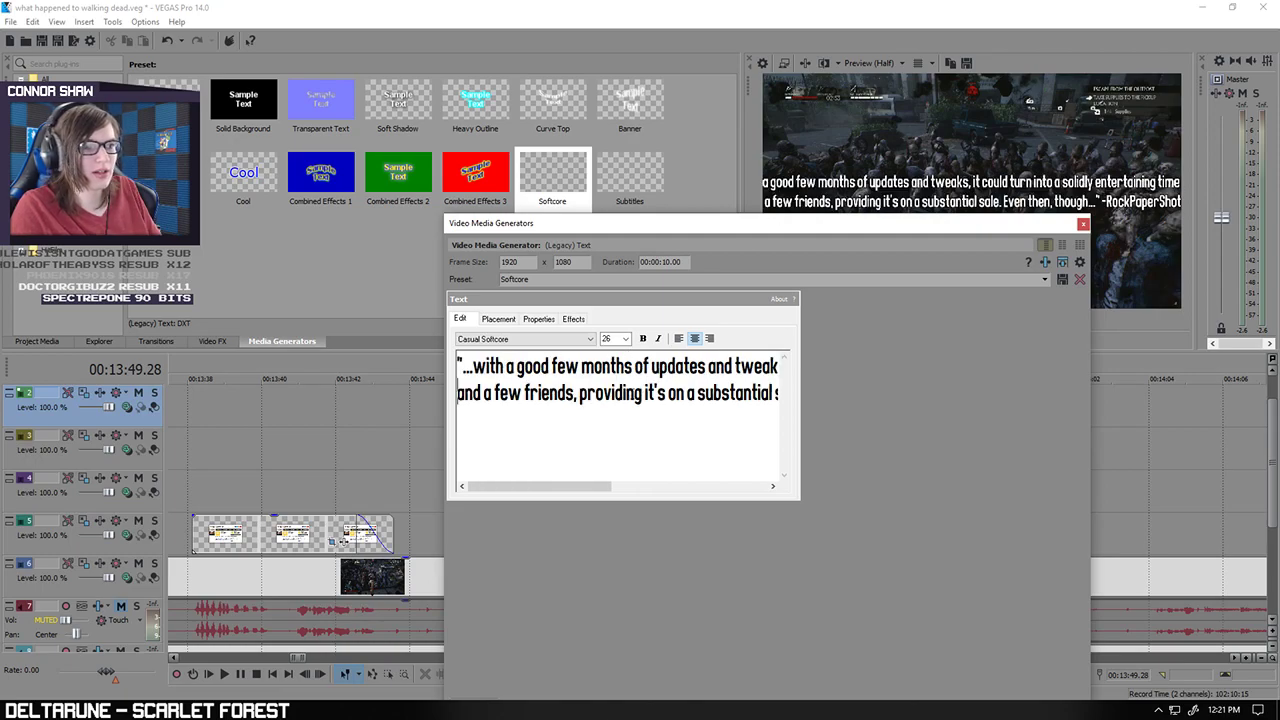
drag(759, 227, 791, 271)
key(ctrl+z)
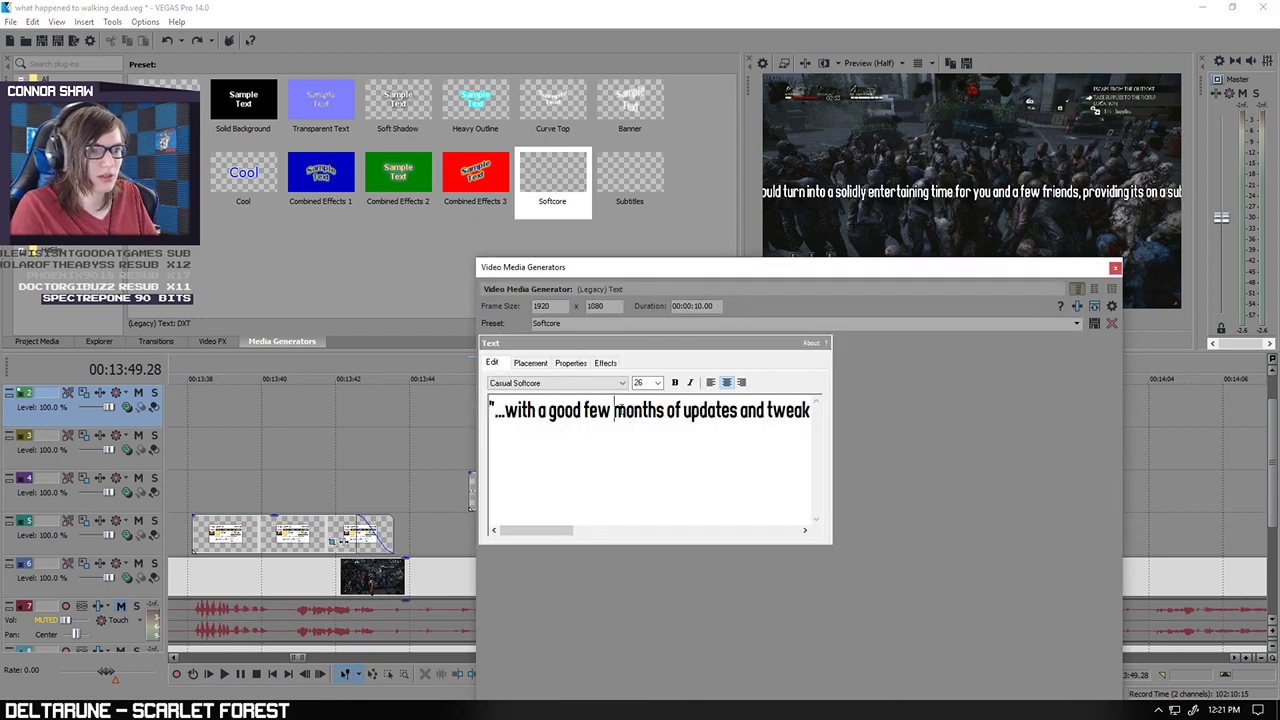
Step: Break the quote onto a second line before "solidly entertaining"
drag(560, 531, 620, 532)
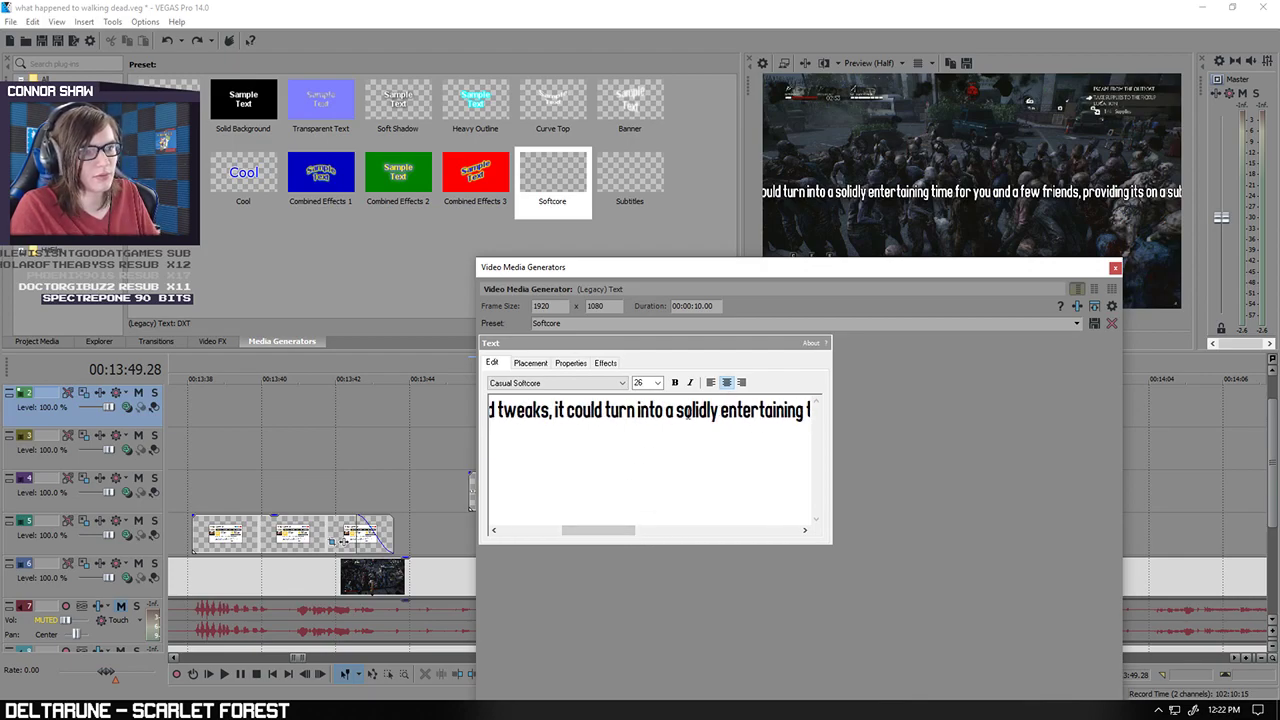
click(677, 410)
key(Return)
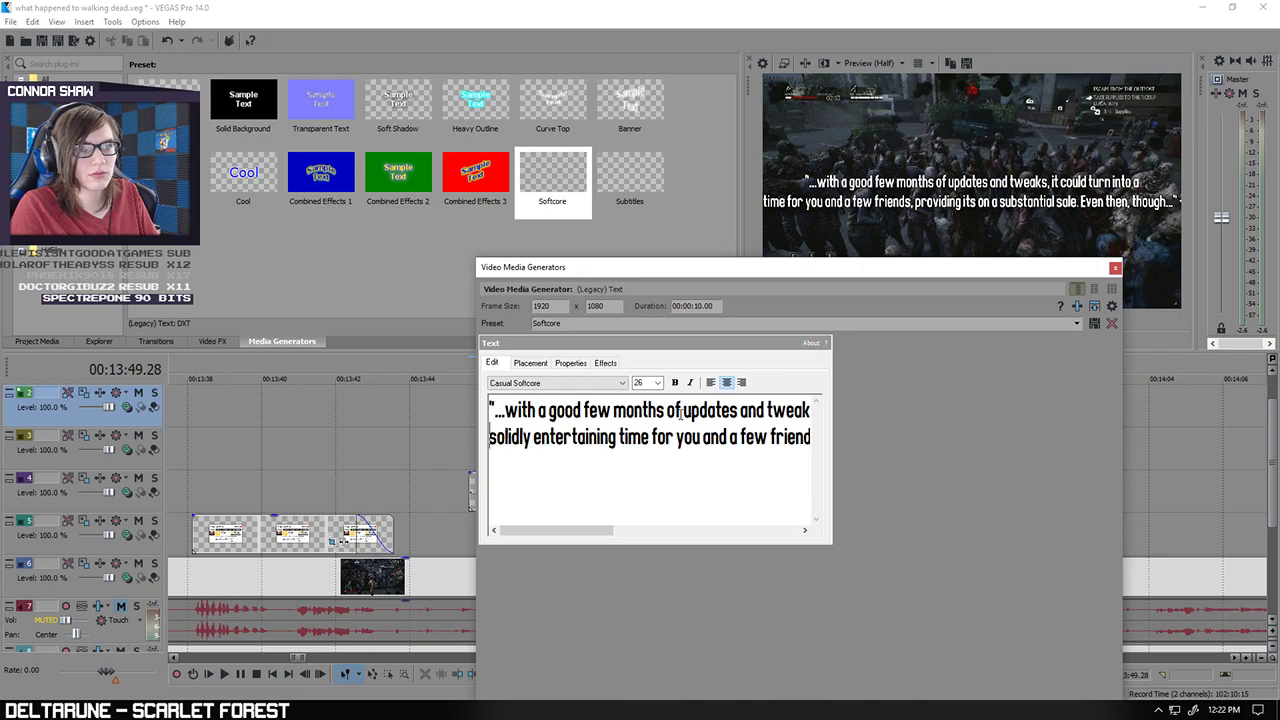
Step: Correct "its" to "it's" with a plain apostrophe, start a third line at "providing", and close the text generator
drag(595, 530, 657, 530)
drag(743, 437, 725, 437)
text('s on a substa)
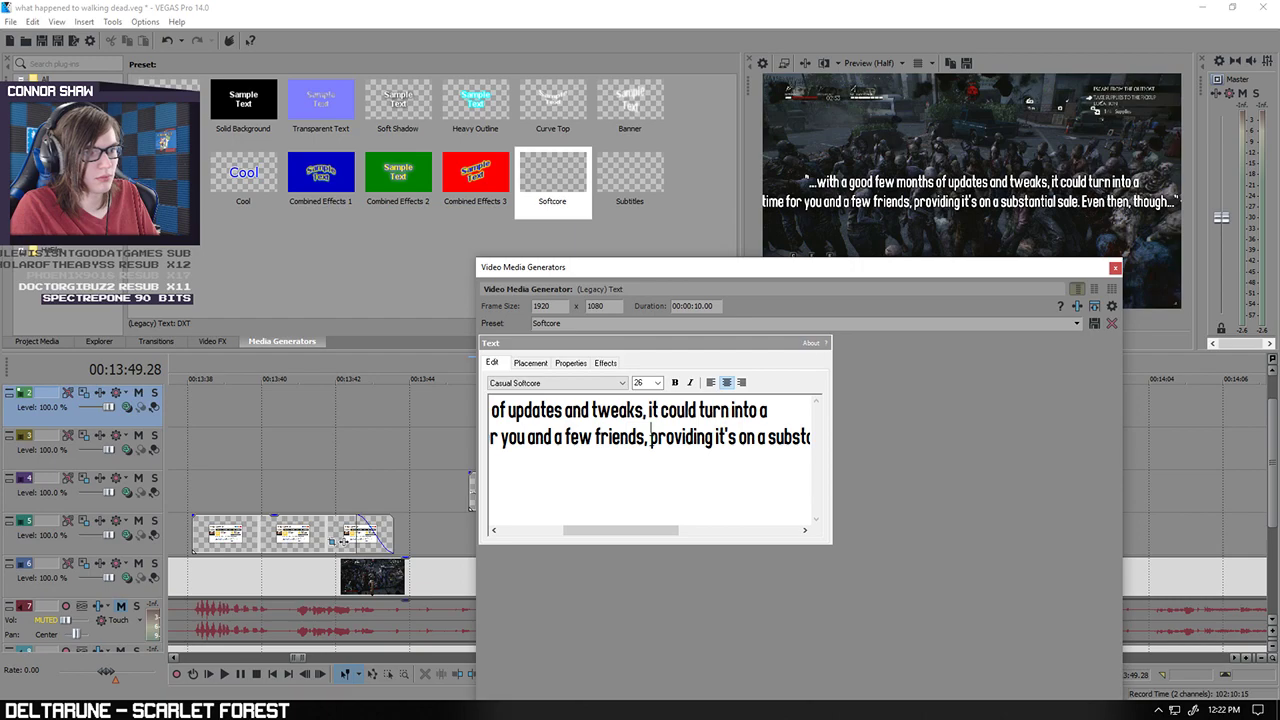
key(Return)
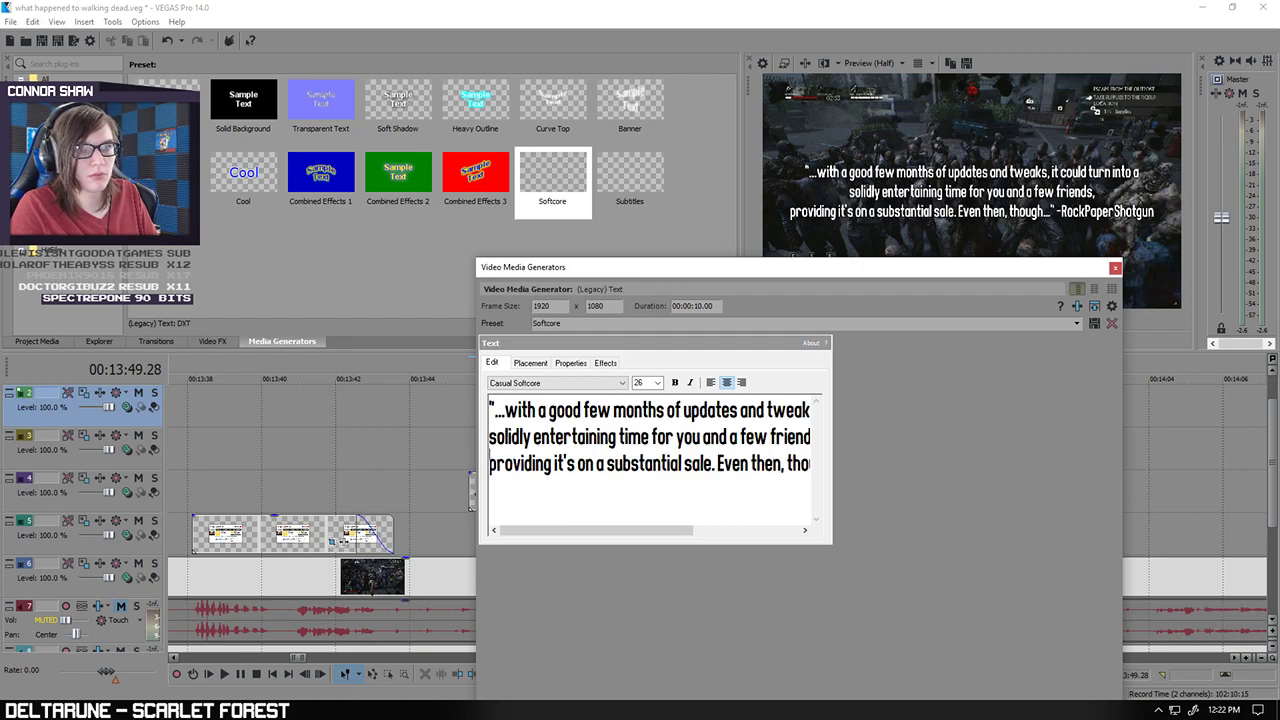
drag(813, 267, 569, 169)
click(872, 171)
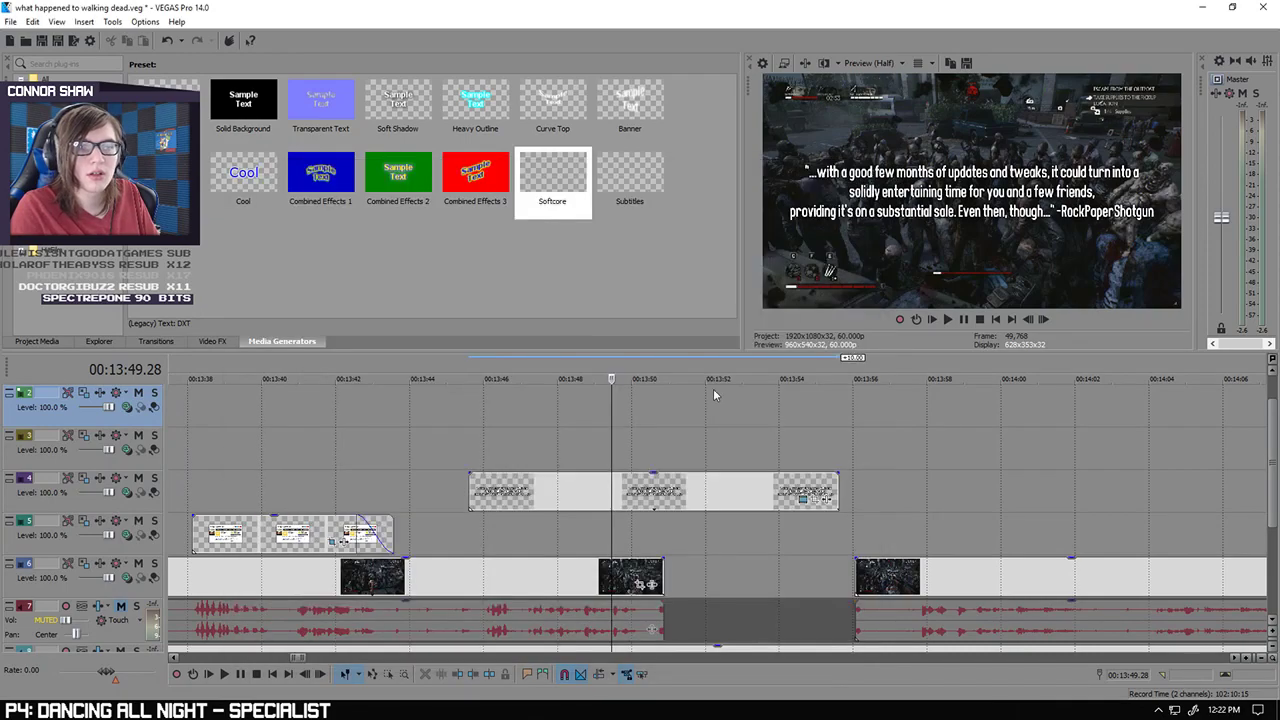
Step: Play the narration around the quote event and move the event on track 4 to start at about 00:13:48.20
click(470, 490)
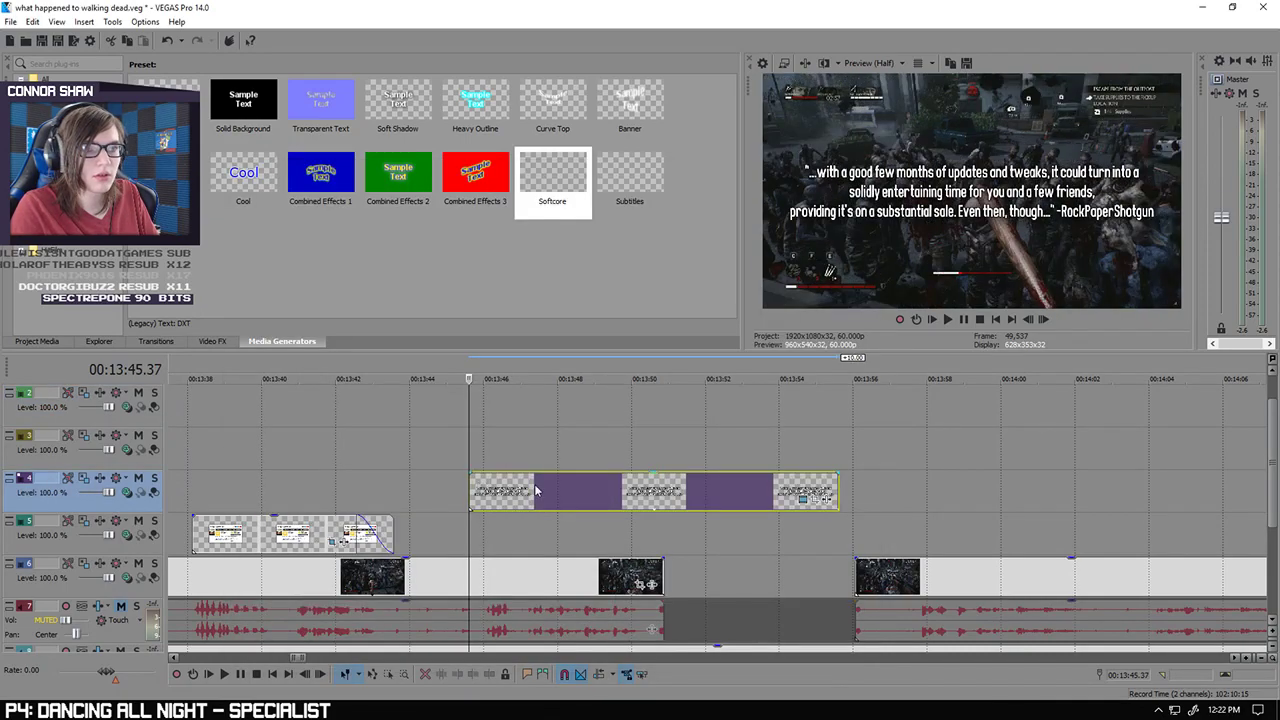
click(238, 675)
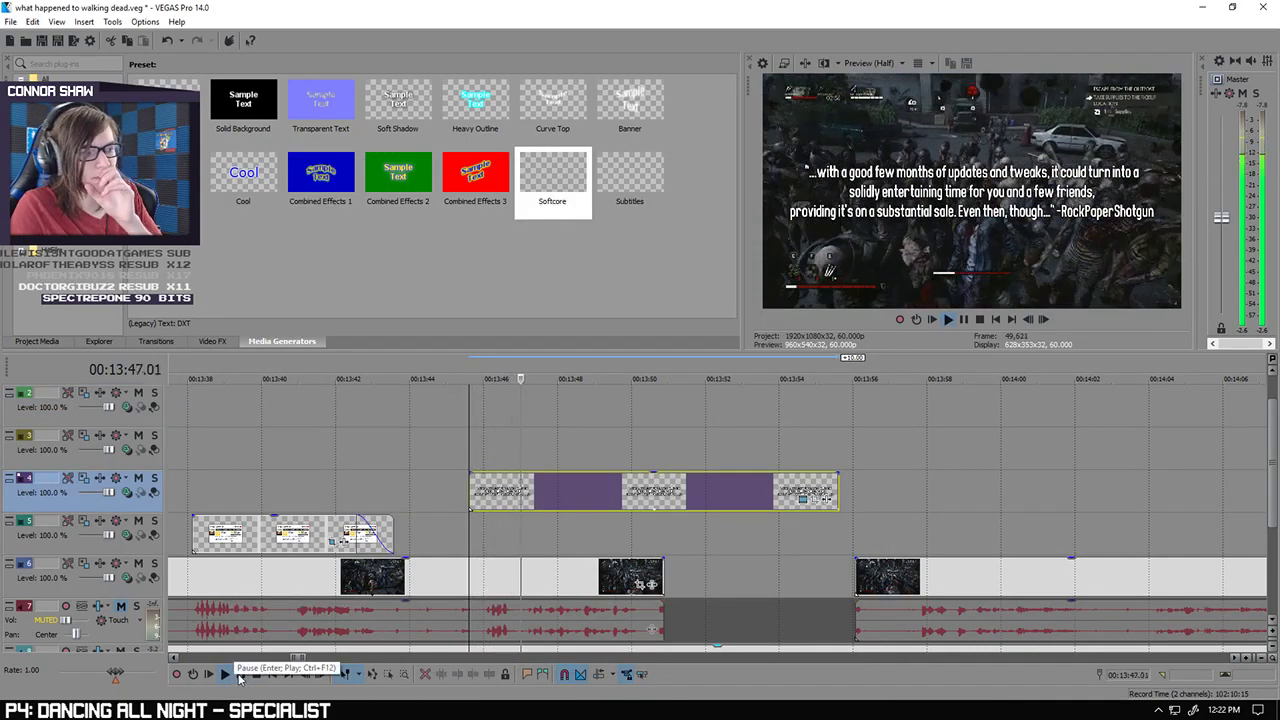
click(238, 677)
drag(511, 488, 602, 488)
click(235, 678)
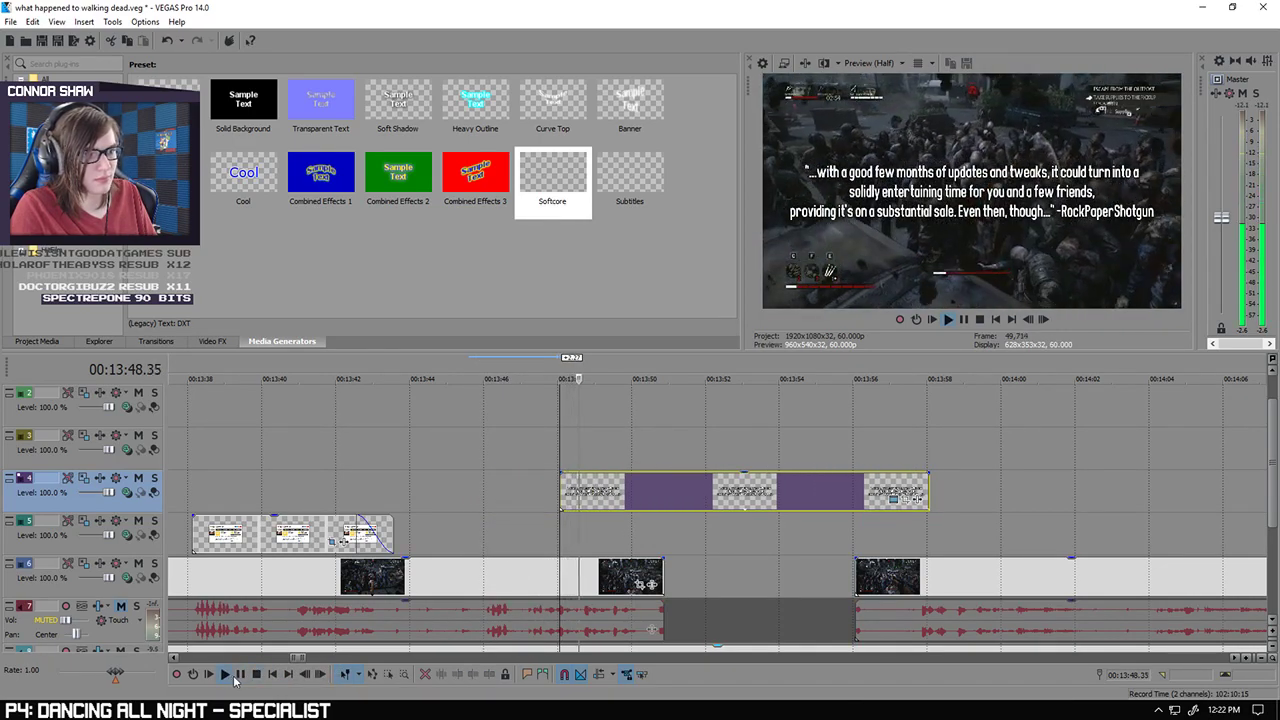
key(space)
drag(588, 497, 598, 497)
click(571, 537)
Step: Play from the quote event's start, split it at 00:13:52.26, and delete the remainder
click(235, 678)
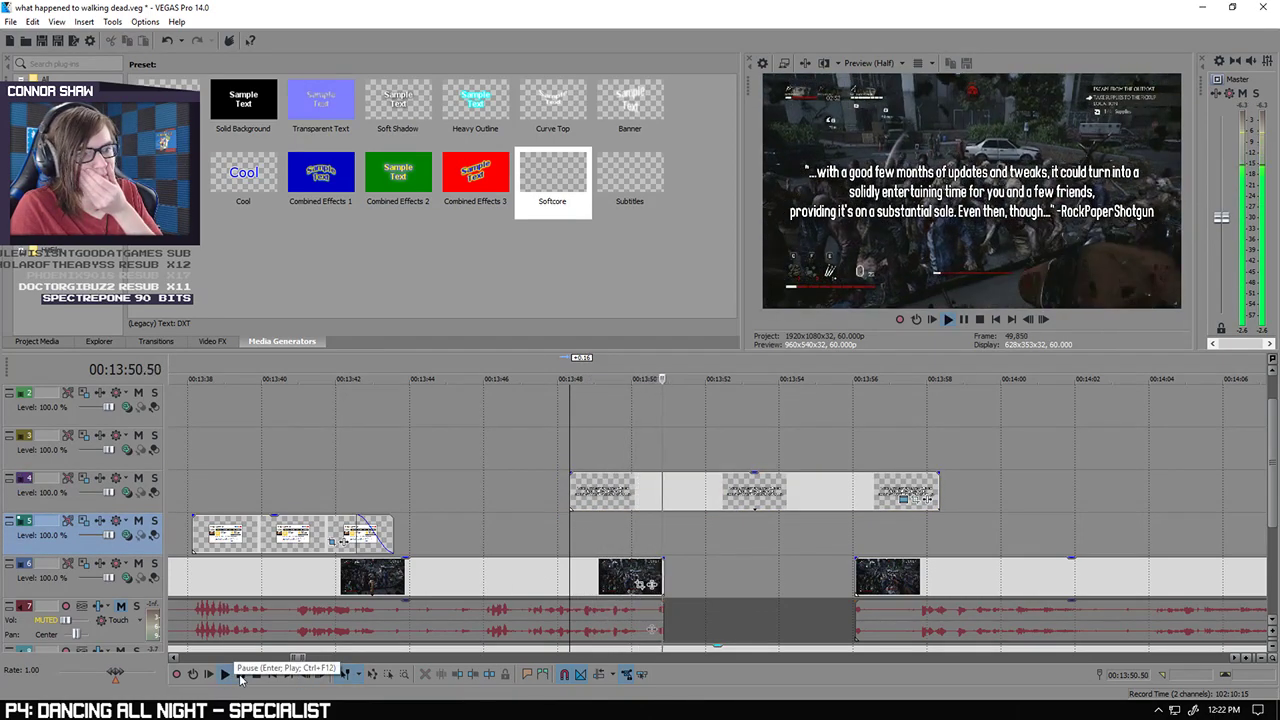
click(240, 675)
click(722, 497)
key(s)
key(Delete)
Step: Fade out the quote event from about 00:13:50.56 to its end
drag(718, 475, 670, 489)
scroll(553, 487, up, 3)
drag(573, 473, 569, 474)
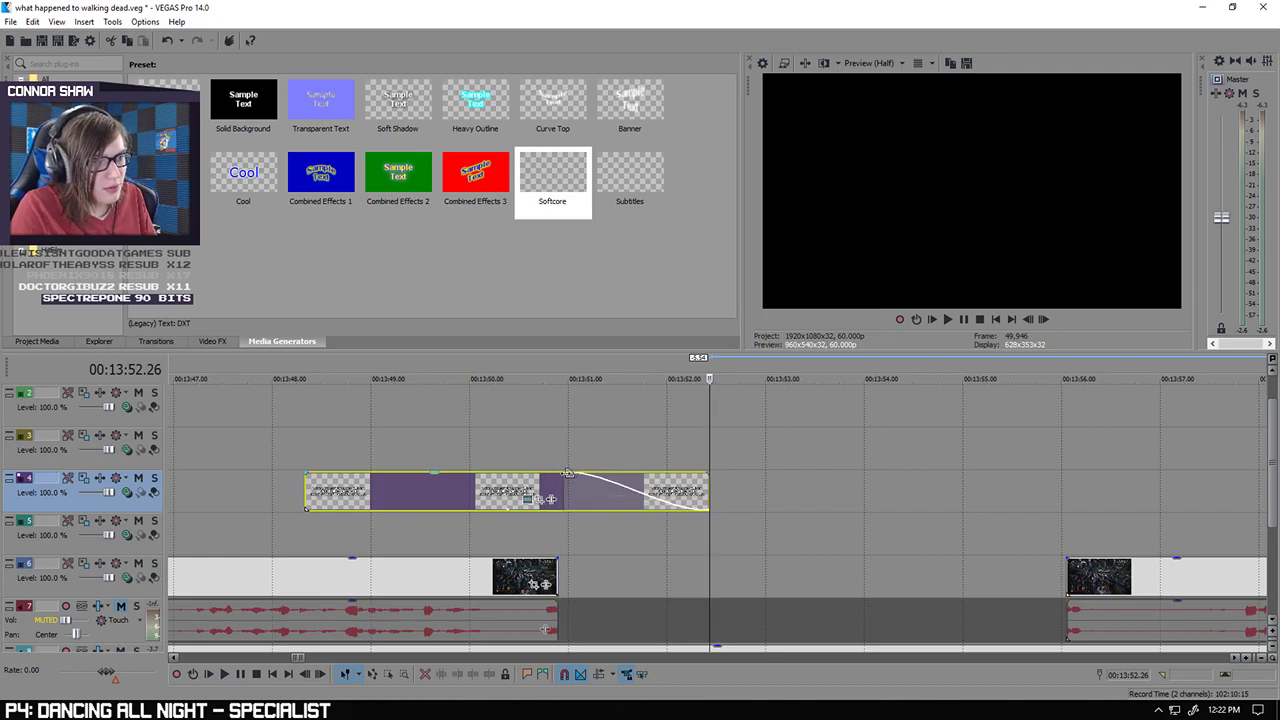
click(565, 460)
scroll(567, 462, up, 4)
drag(703, 471, 697, 471)
click(689, 457)
scroll(690, 457, down, 6)
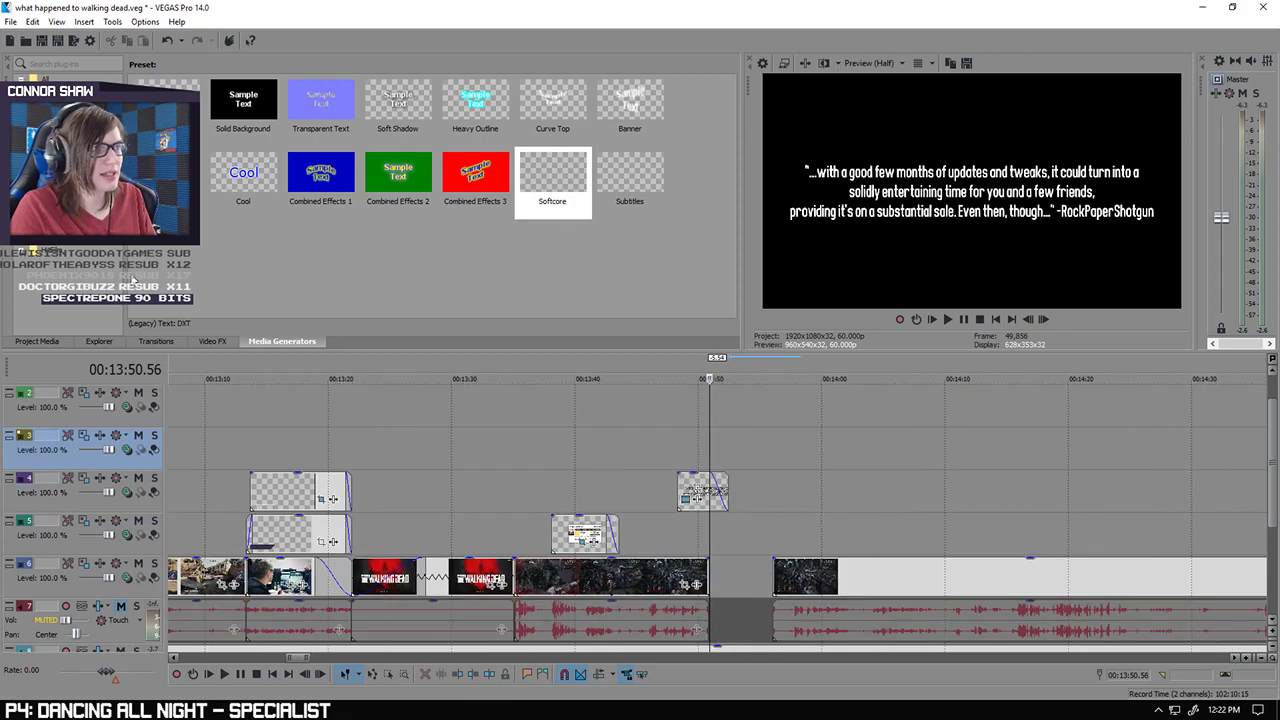
Step: Place blackscreen.png on track 5 beneath the quote, starting at about 00:13:47.24, with its end and fade-out matching the quote's
click(50, 342)
drag(729, 181, 724, 124)
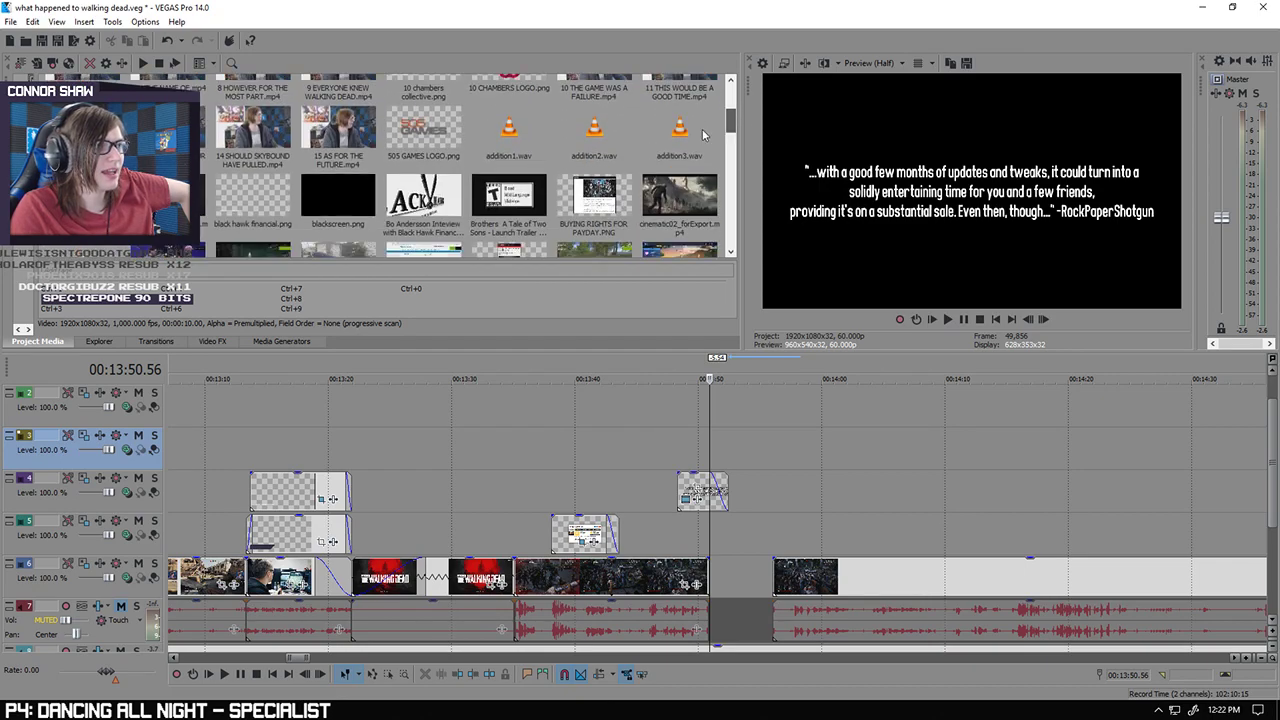
drag(316, 212, 495, 528)
scroll(733, 517, up, 5)
click(484, 451)
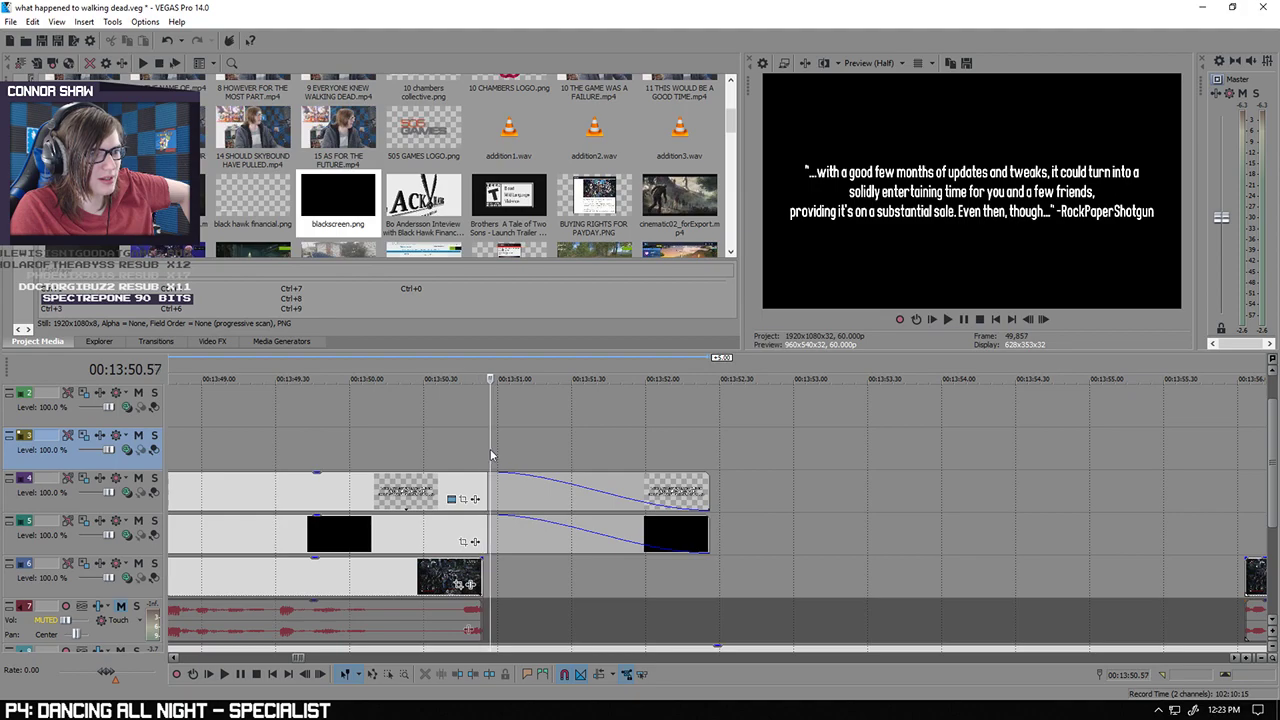
scroll(490, 457, up, 3)
click(700, 464)
scroll(700, 464, down, 4)
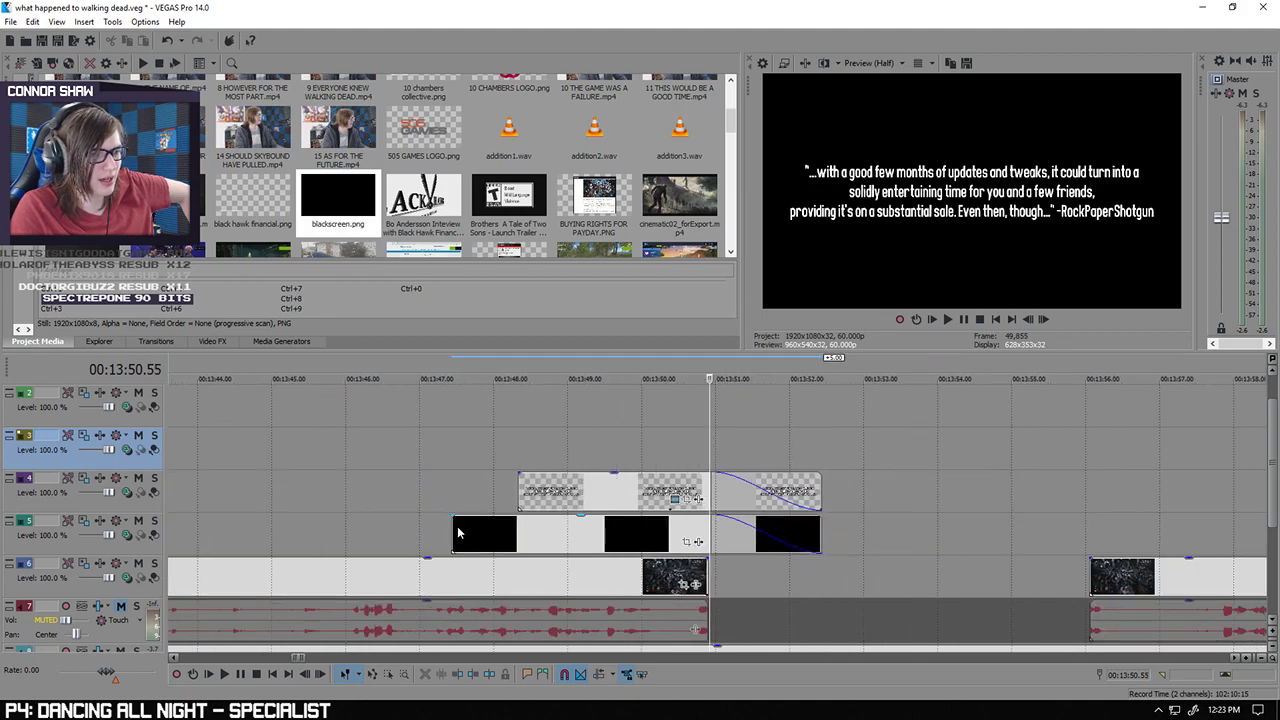
click(489, 528)
drag(489, 528, 451, 528)
click(456, 463)
Step: Examine the opacity and fades of the black overlay beneath the earlier Starbreeze quote near 00:10:20.30
scroll(467, 456, down, 5)
scroll(467, 462, down, 4)
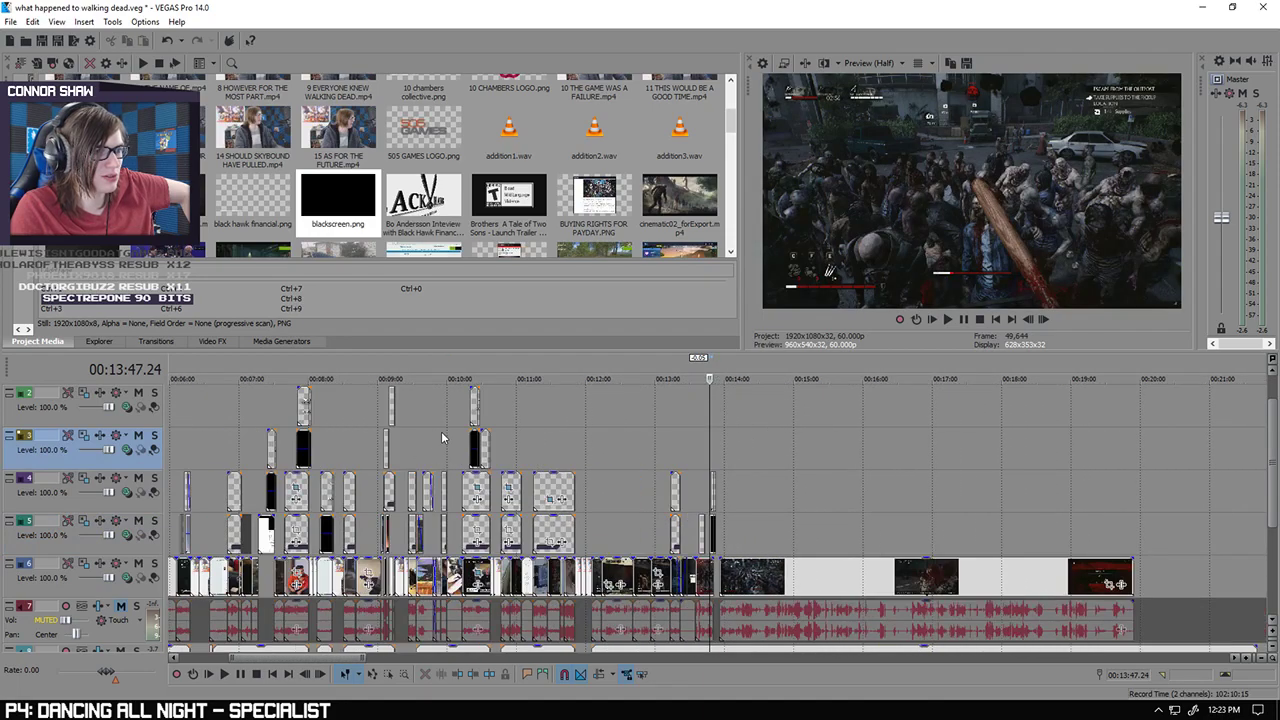
click(443, 437)
scroll(443, 437, up, 5)
click(1013, 455)
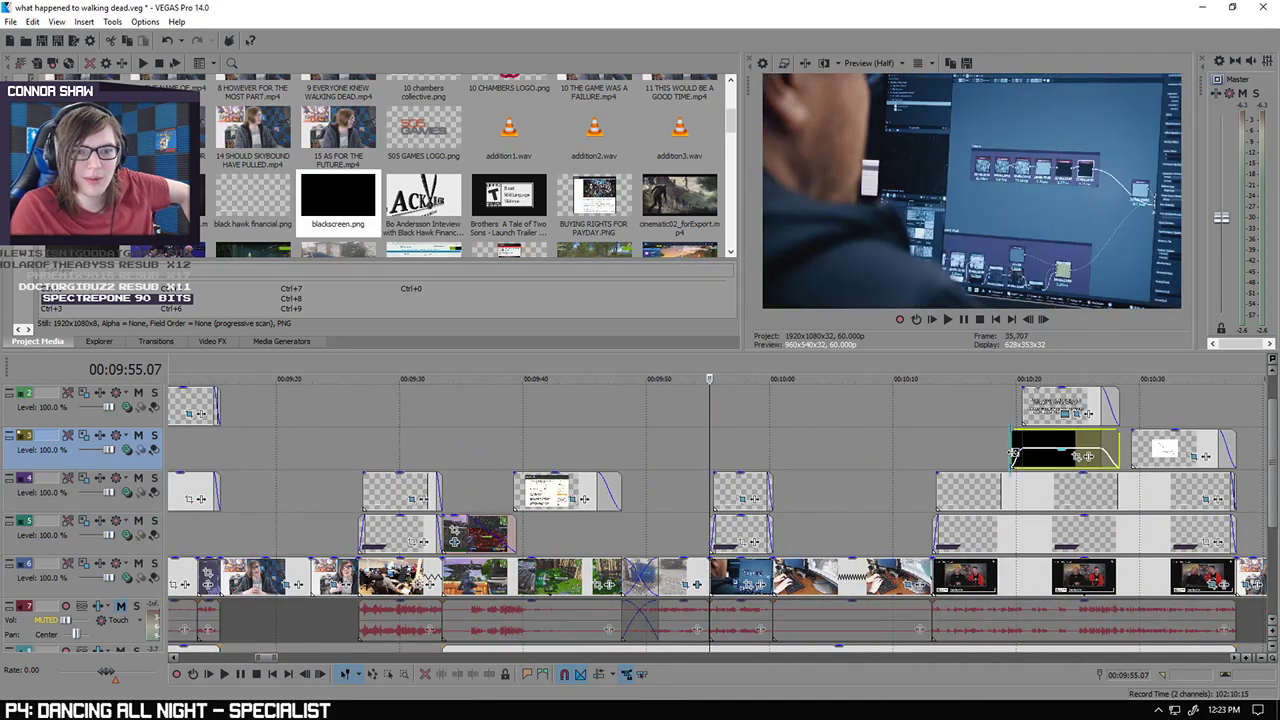
scroll(1013, 455, up, 4)
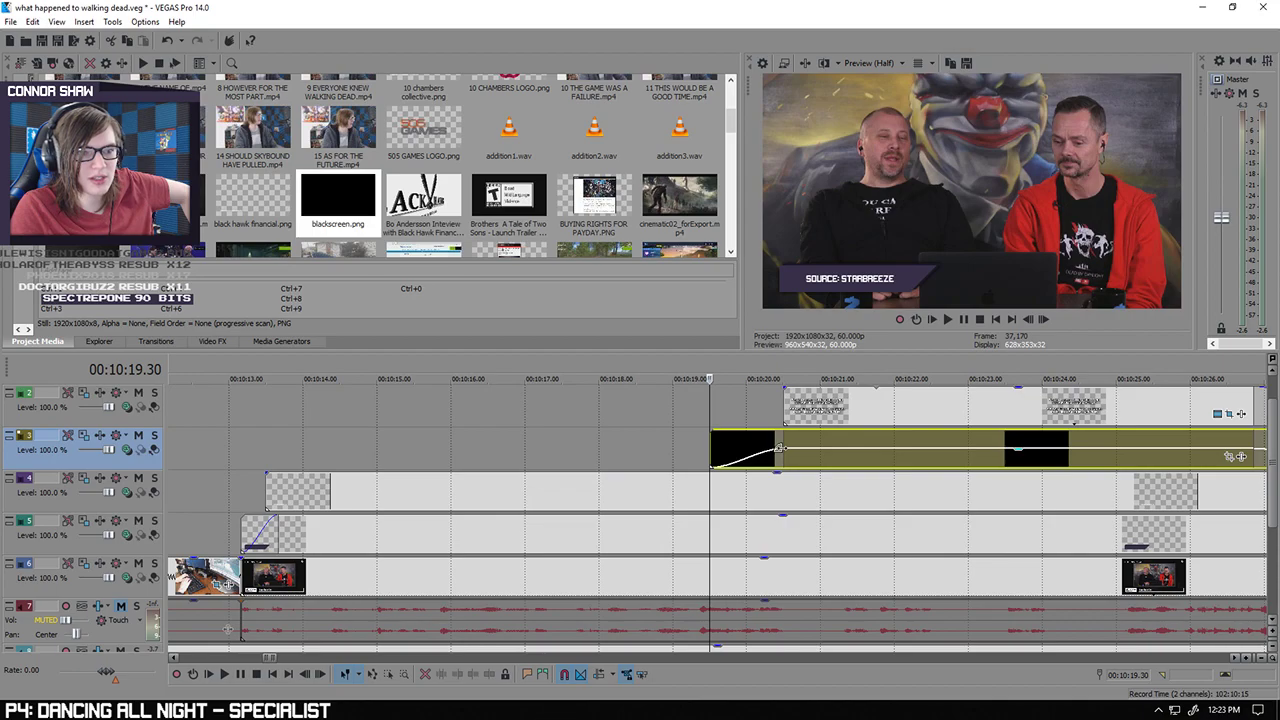
click(781, 449)
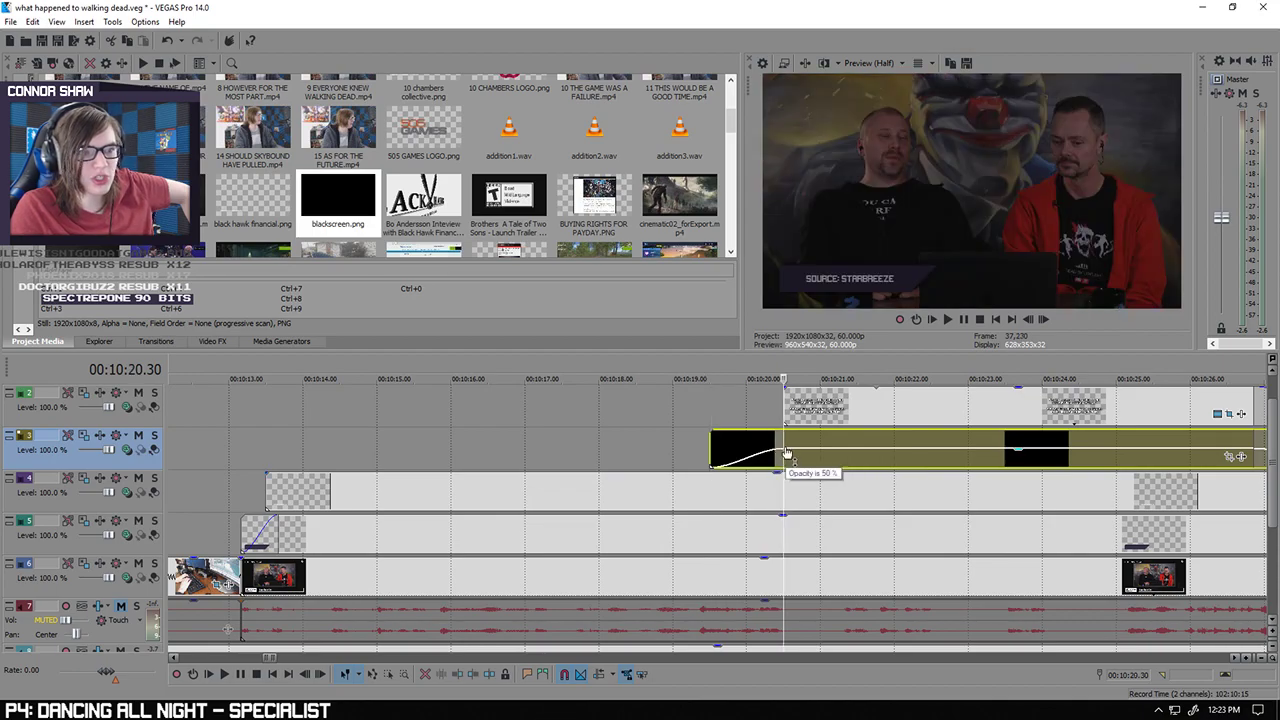
scroll(546, 432, down, 5)
scroll(693, 433, up, 5)
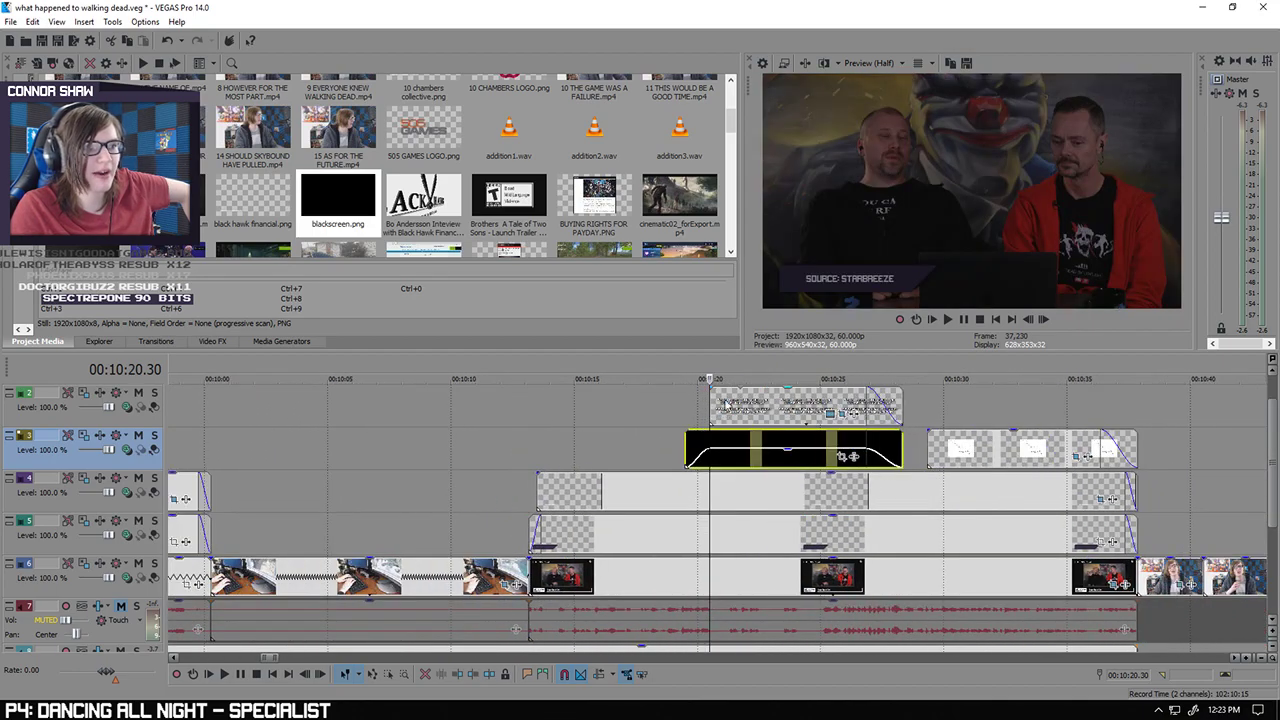
Step: Inspect the mask keyframes in the Starbreeze quote's Event Pan/Crop settings and close them
right_click(712, 410)
click(760, 358)
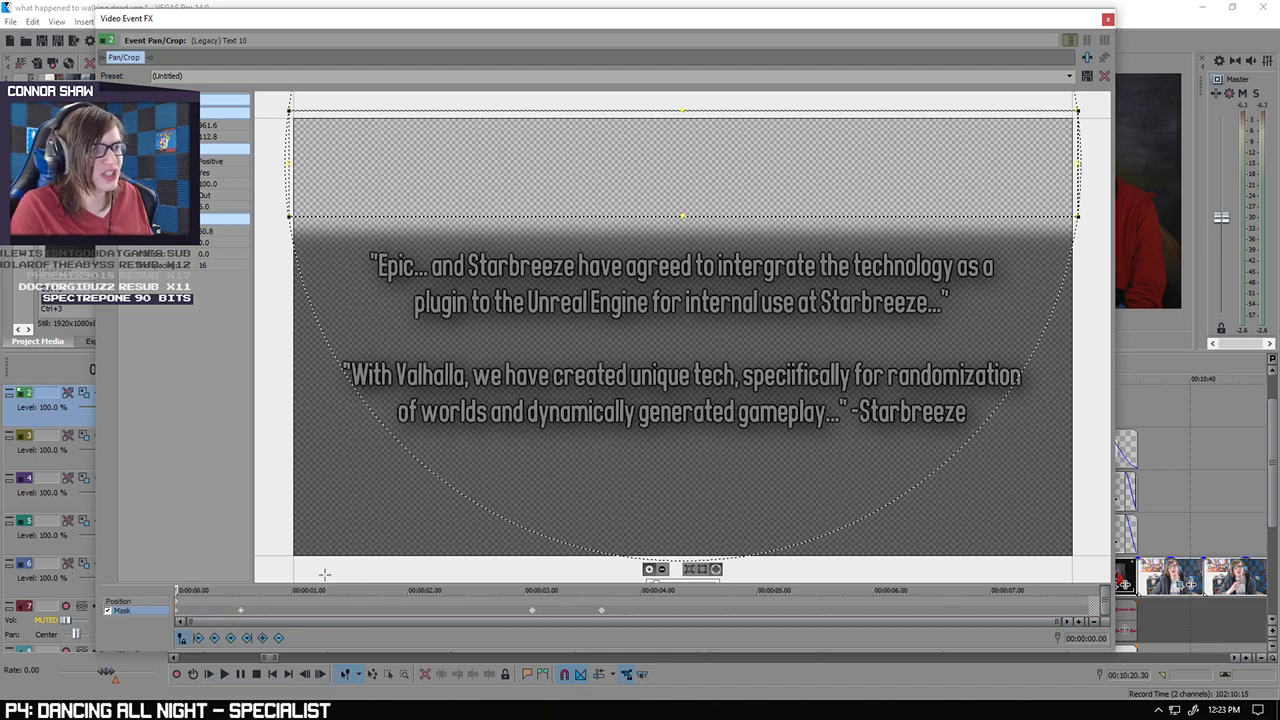
click(1108, 19)
Step: Fade in the black screen beneath the RockPaperShotgun quote, starting the event about one second before the quote, at about 00:13:47.20
scroll(1015, 415, down, 5)
click(948, 444)
scroll(835, 457, up, 5)
click(857, 466)
scroll(857, 466, up, 4)
drag(704, 527, 857, 527)
drag(712, 532, 696, 533)
click(834, 450)
scroll(834, 450, up, 2)
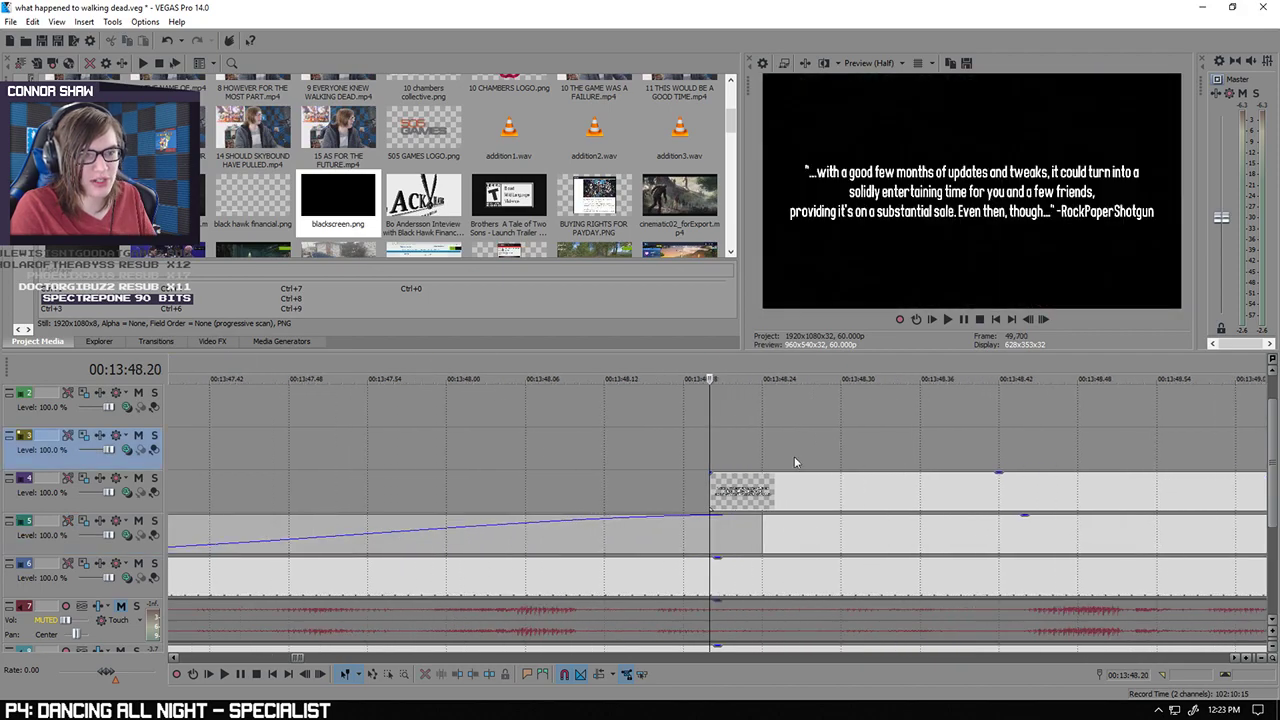
drag(436, 530, 416, 530)
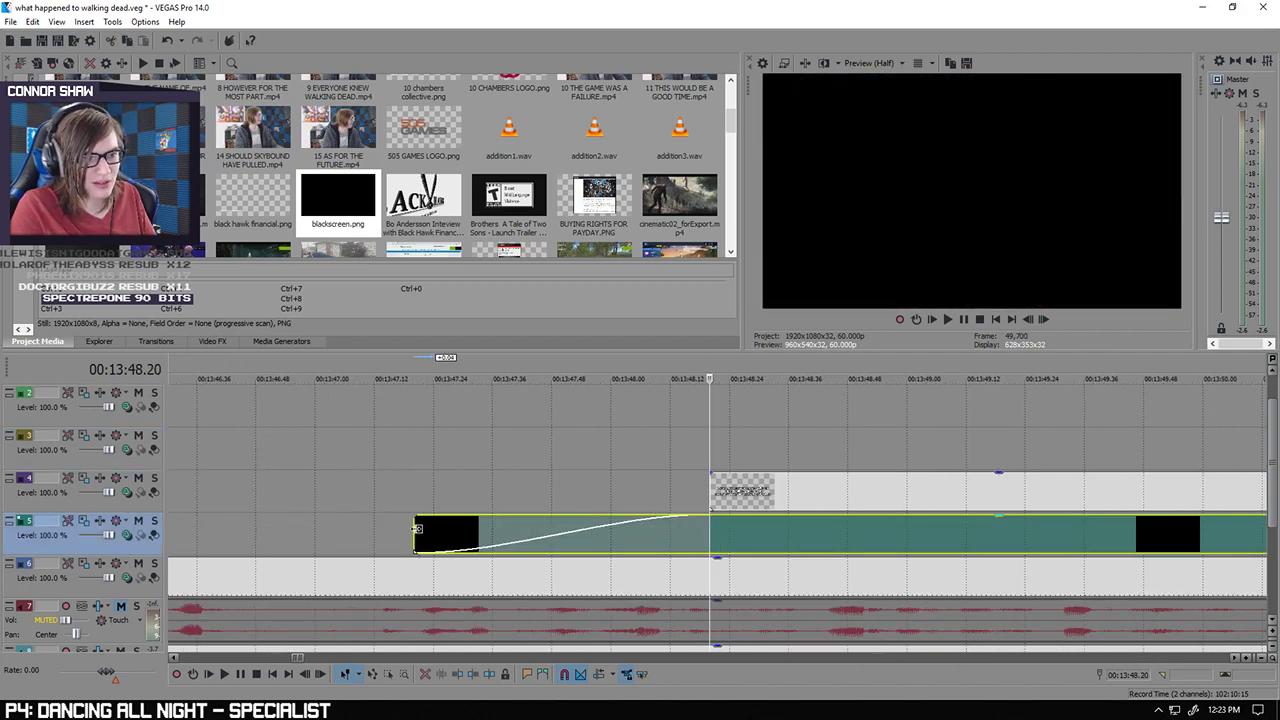
scroll(601, 449, down, 4)
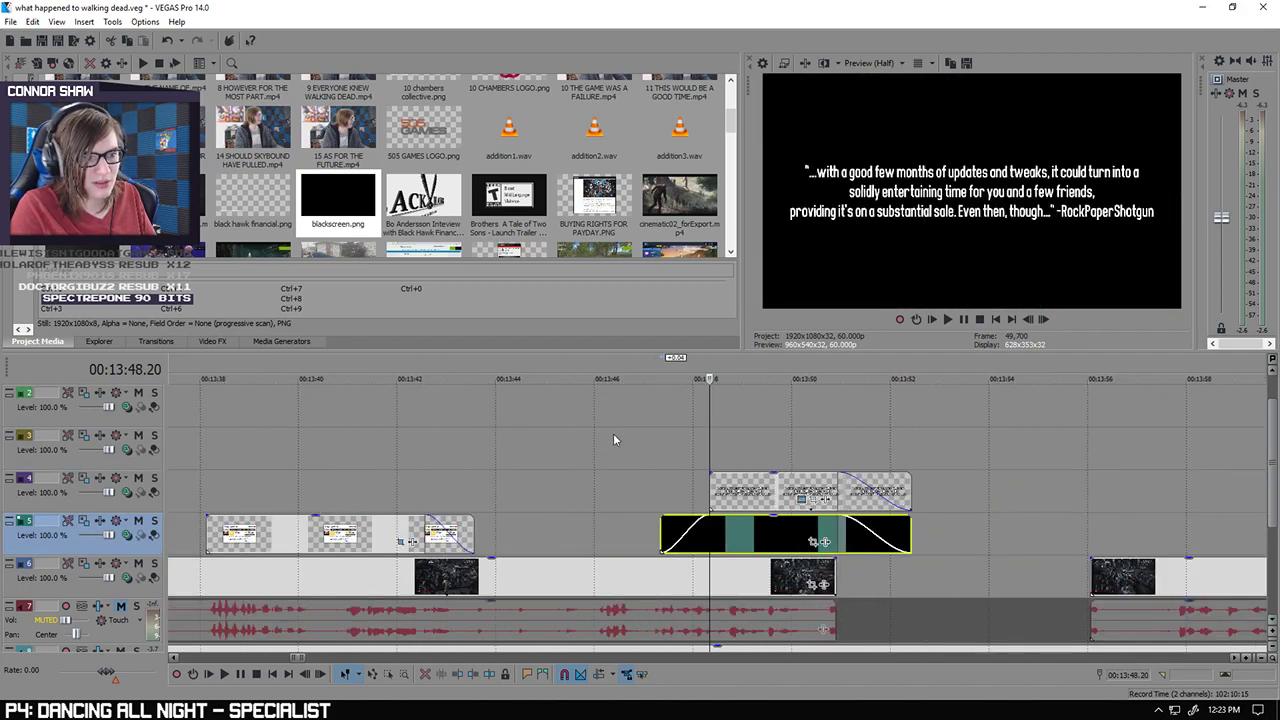
Step: Enable the mask in the RockPaperShotgun quote's Event Pan/Crop settings and paste the copied mask keyframes
click(712, 482)
right_click(712, 482)
click(780, 140)
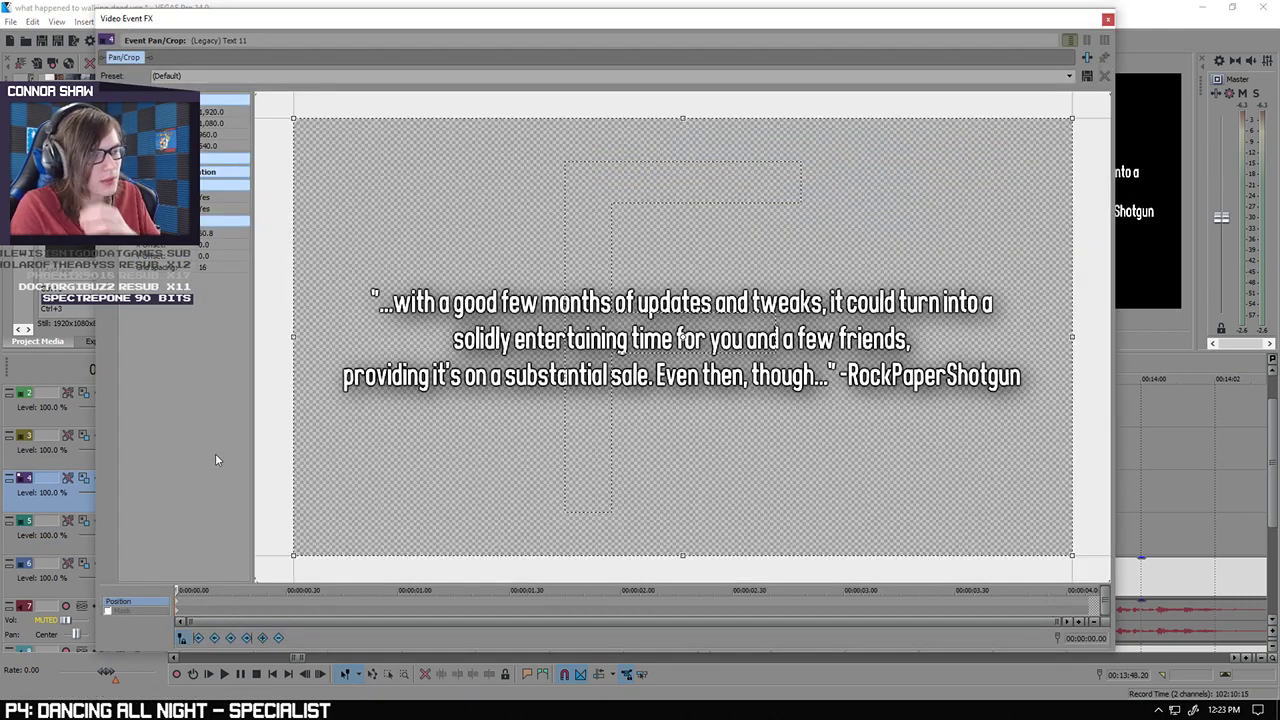
click(108, 611)
key(ctrl+v)
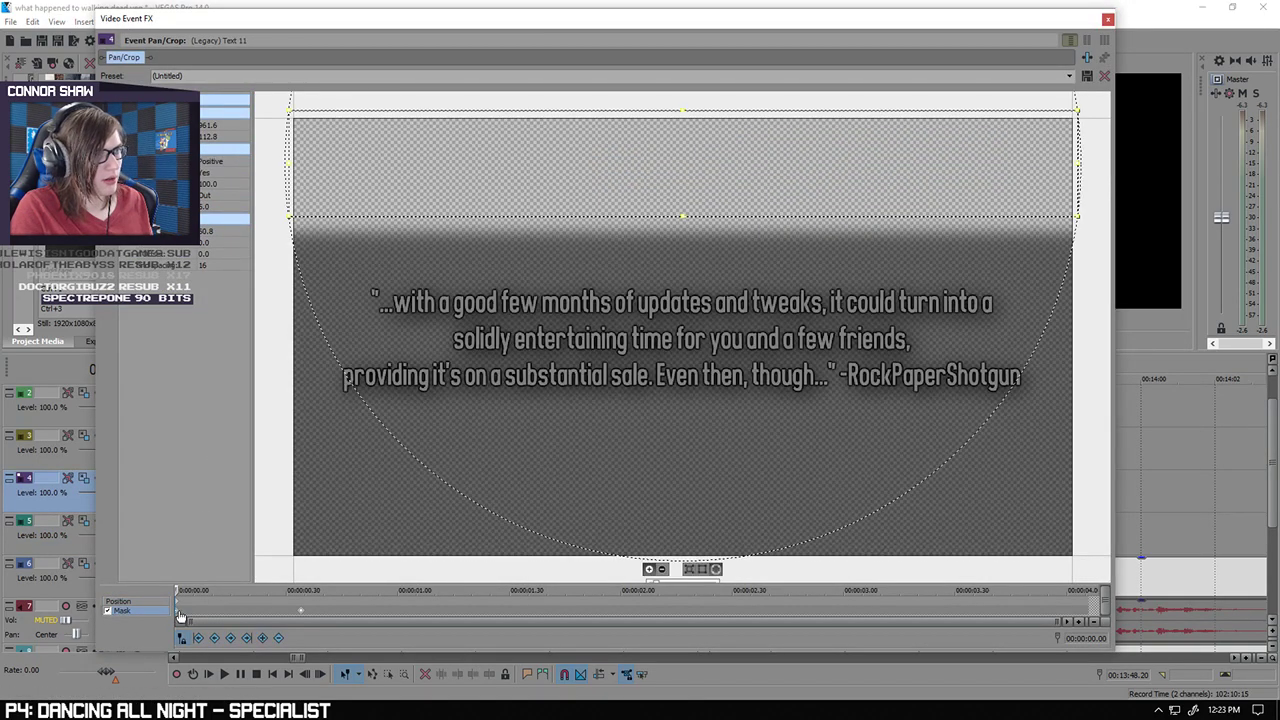
Step: Lower the mask's bottom edge to just above the text at the first keyframe and below the last line at the second, and close the settings
drag(681, 216, 673, 258)
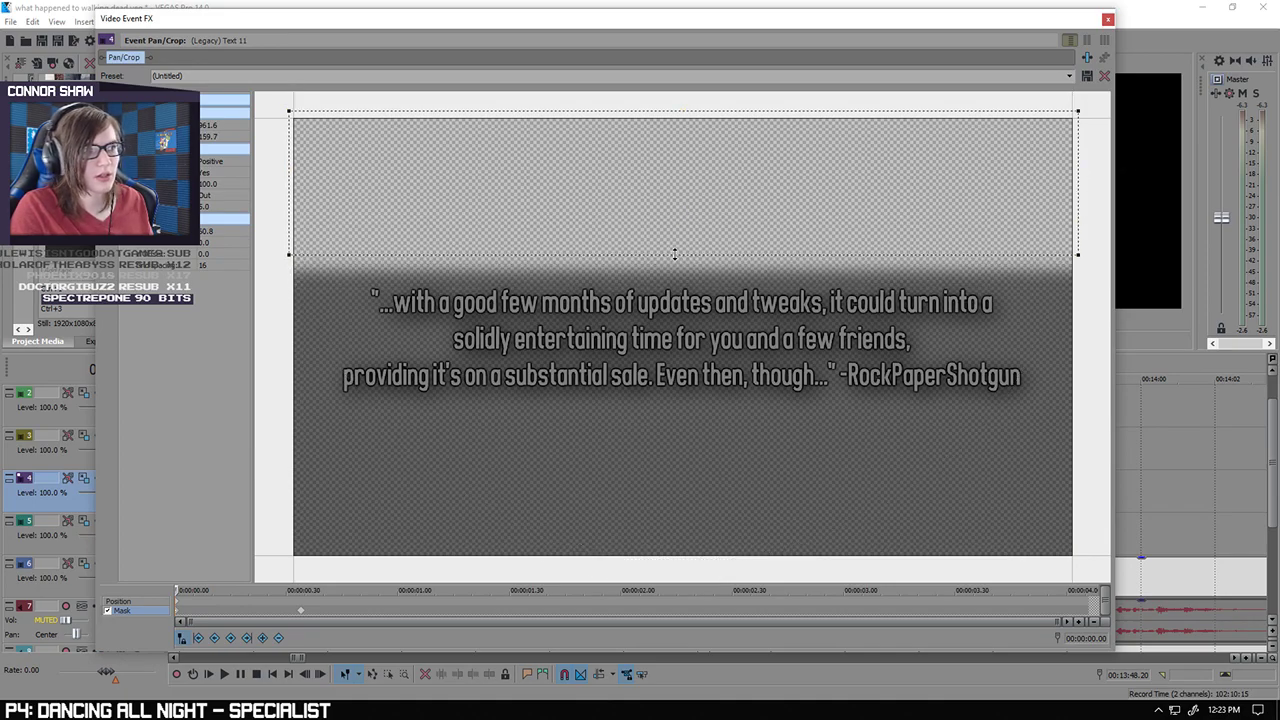
click(309, 607)
drag(681, 254, 685, 433)
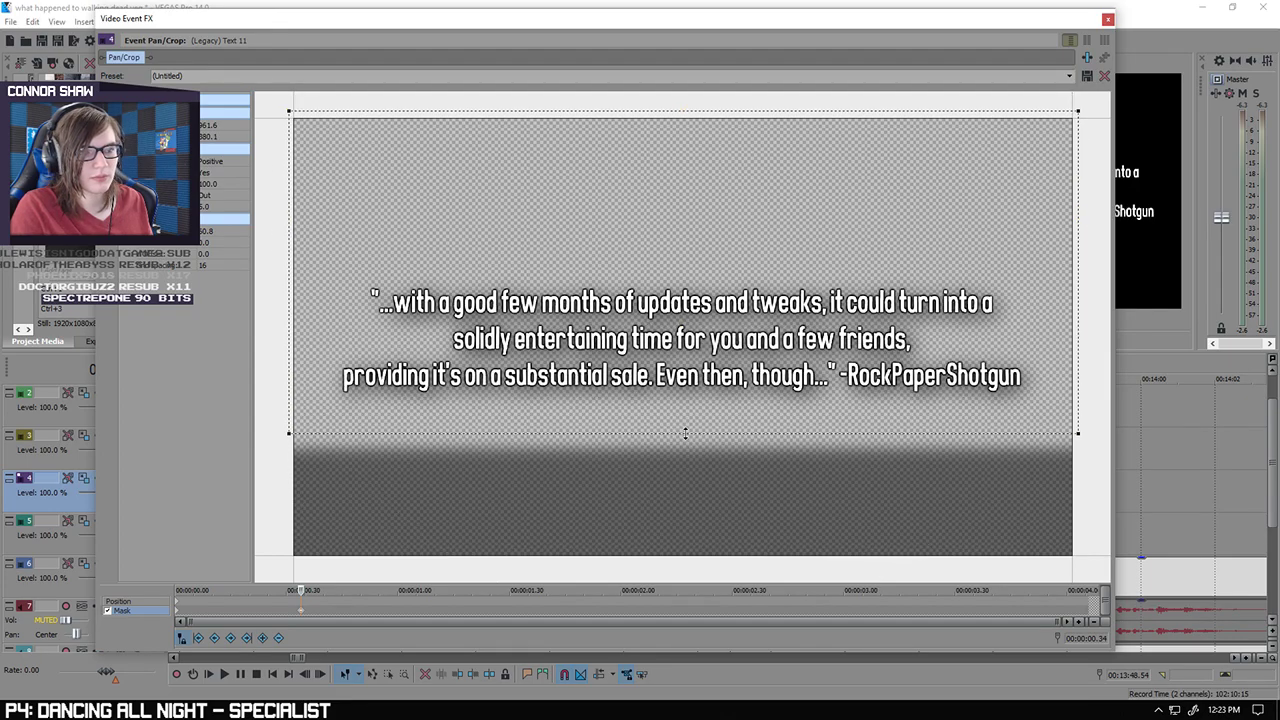
click(1107, 19)
Step: Lower the black overlay's opacity to roughly half beneath the RockPaperShotgun quote and play the section from about 00:13:46.57
click(712, 447)
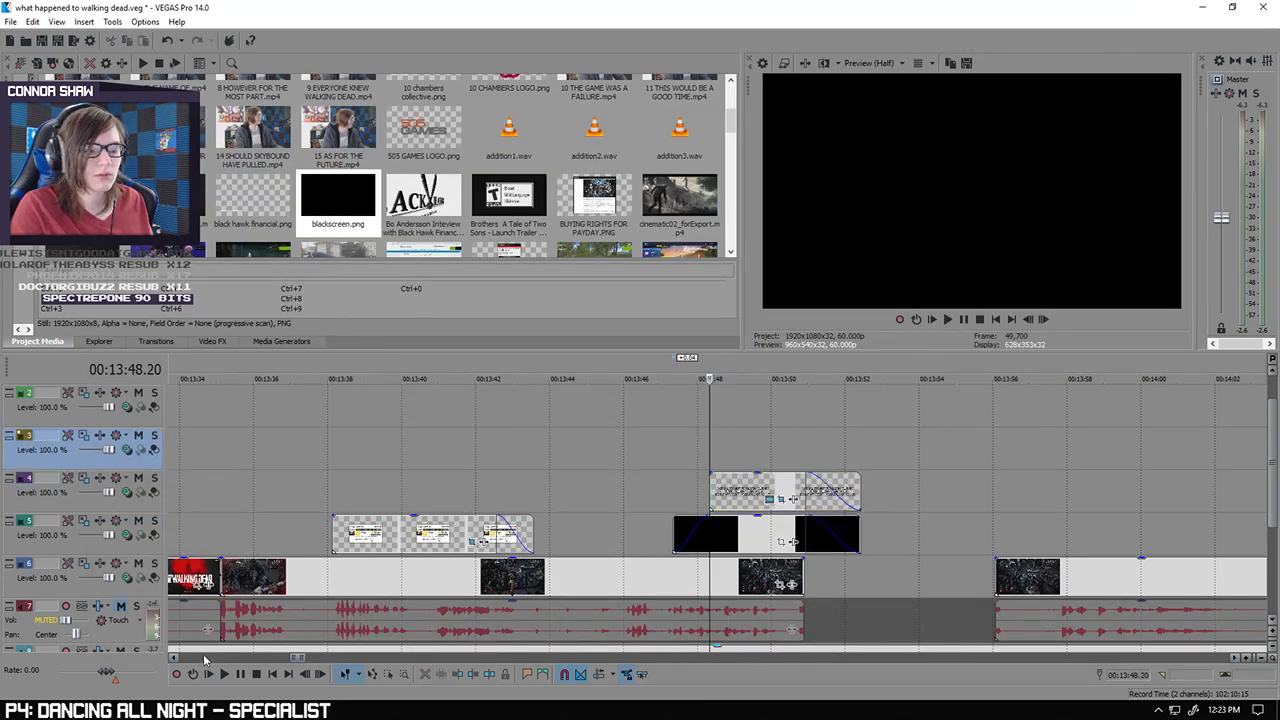
drag(758, 522, 758, 542)
click(659, 467)
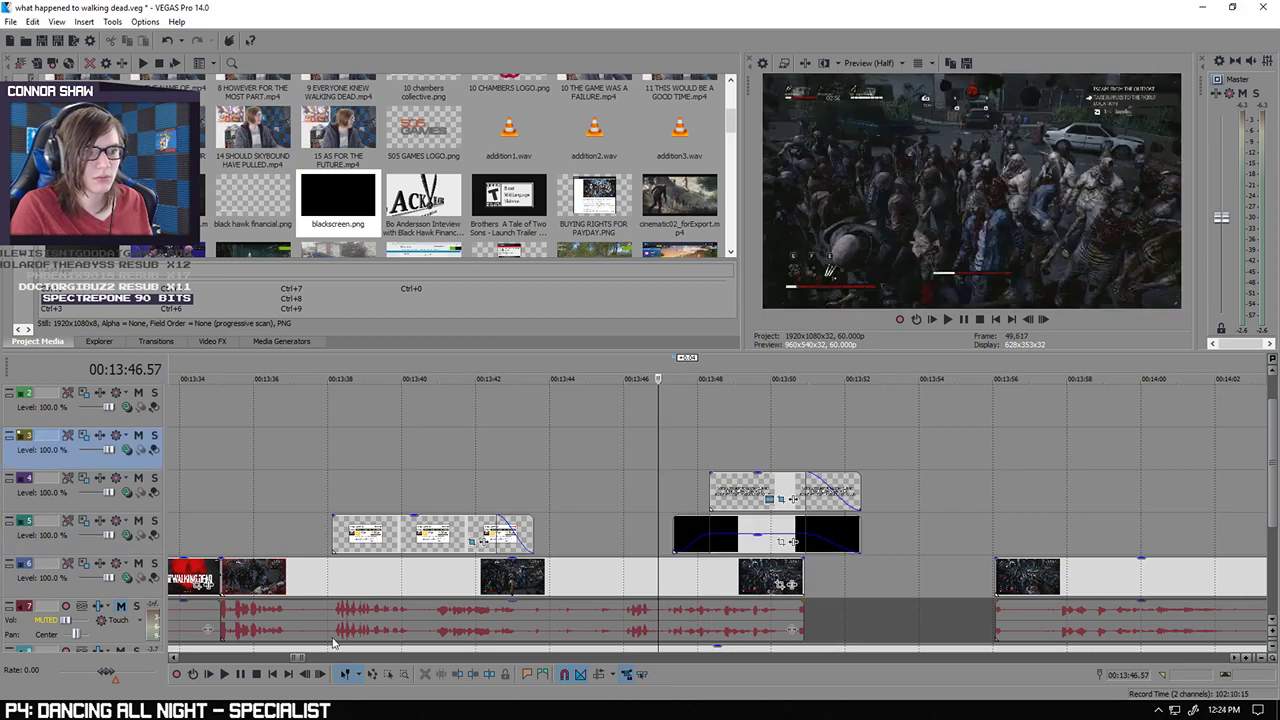
click(225, 675)
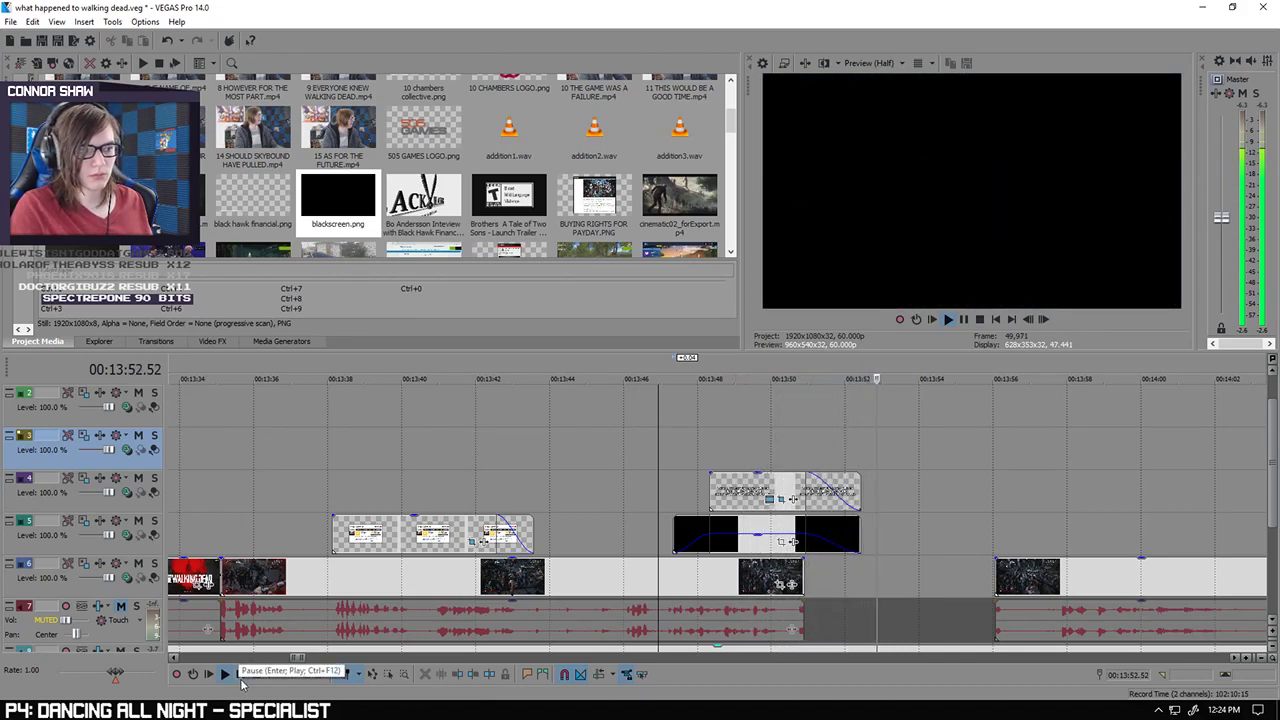
click(241, 676)
Step: Extend the gameplay clip on track 6 beneath the quote past its fade-out to end at about 00:13:53.13, checking playback
drag(806, 574, 872, 574)
click(788, 427)
click(224, 674)
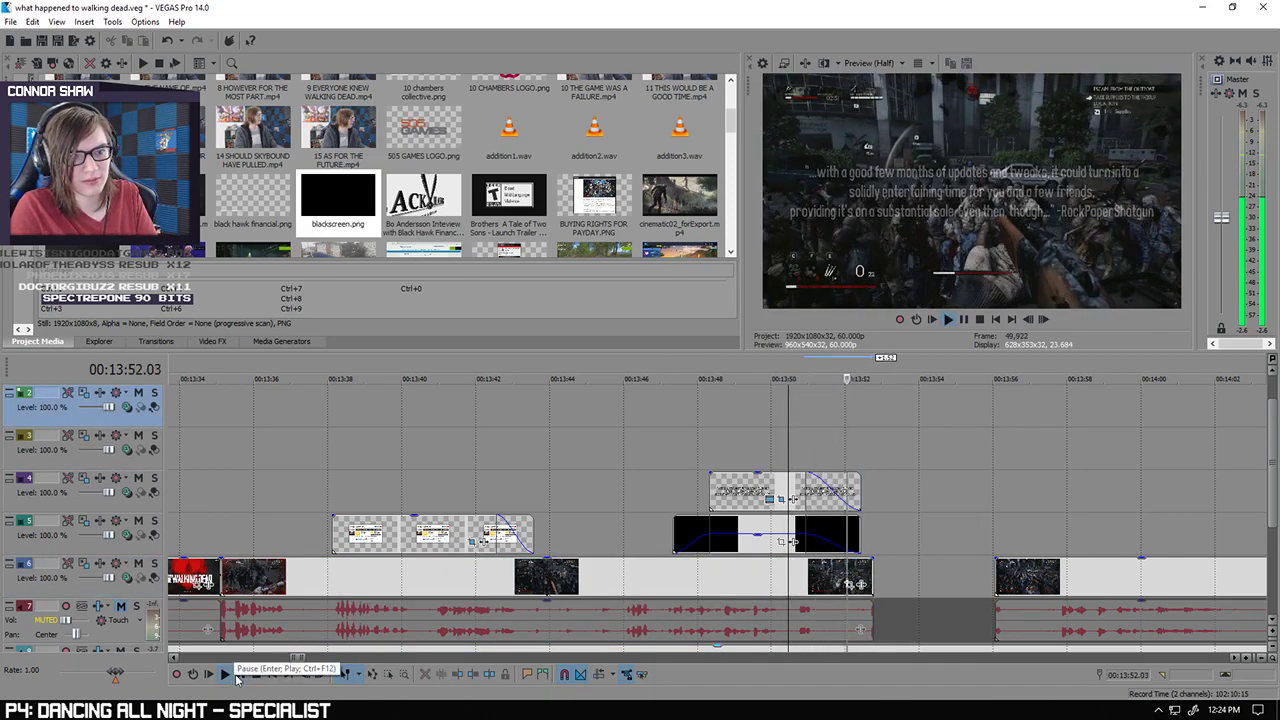
click(237, 678)
drag(1273, 475, 1273, 497)
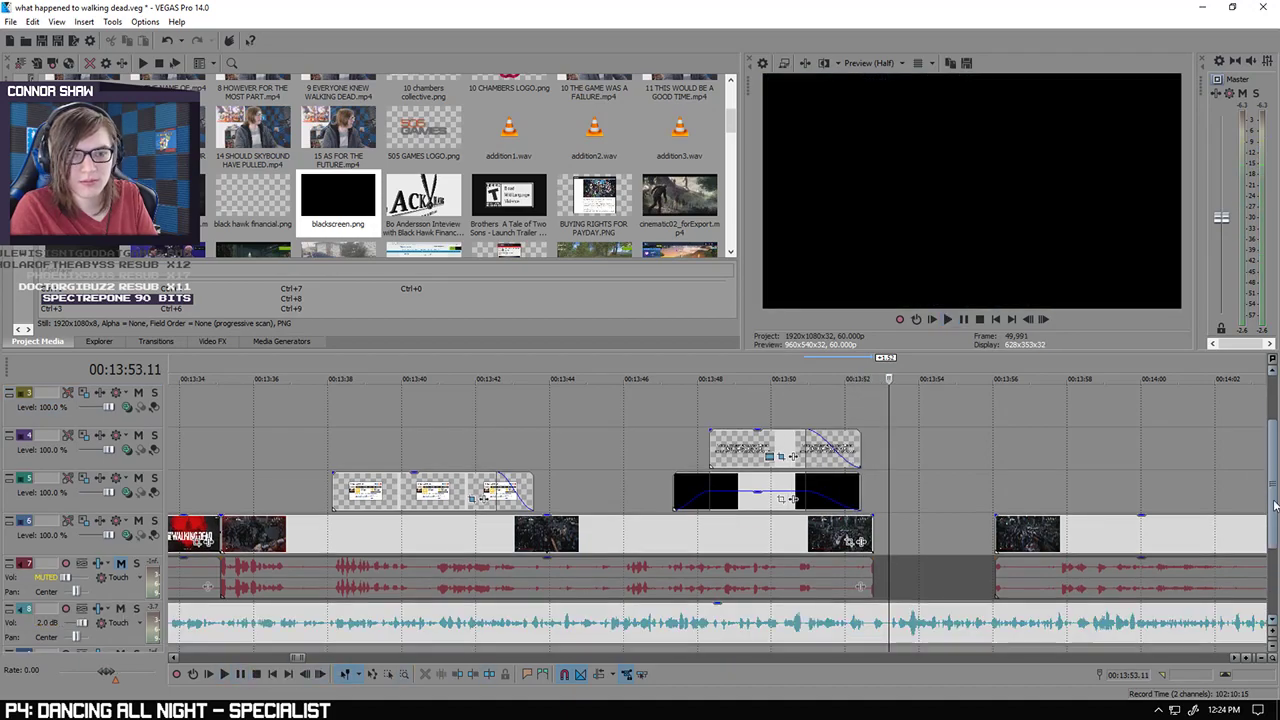
scroll(812, 530, up, 2)
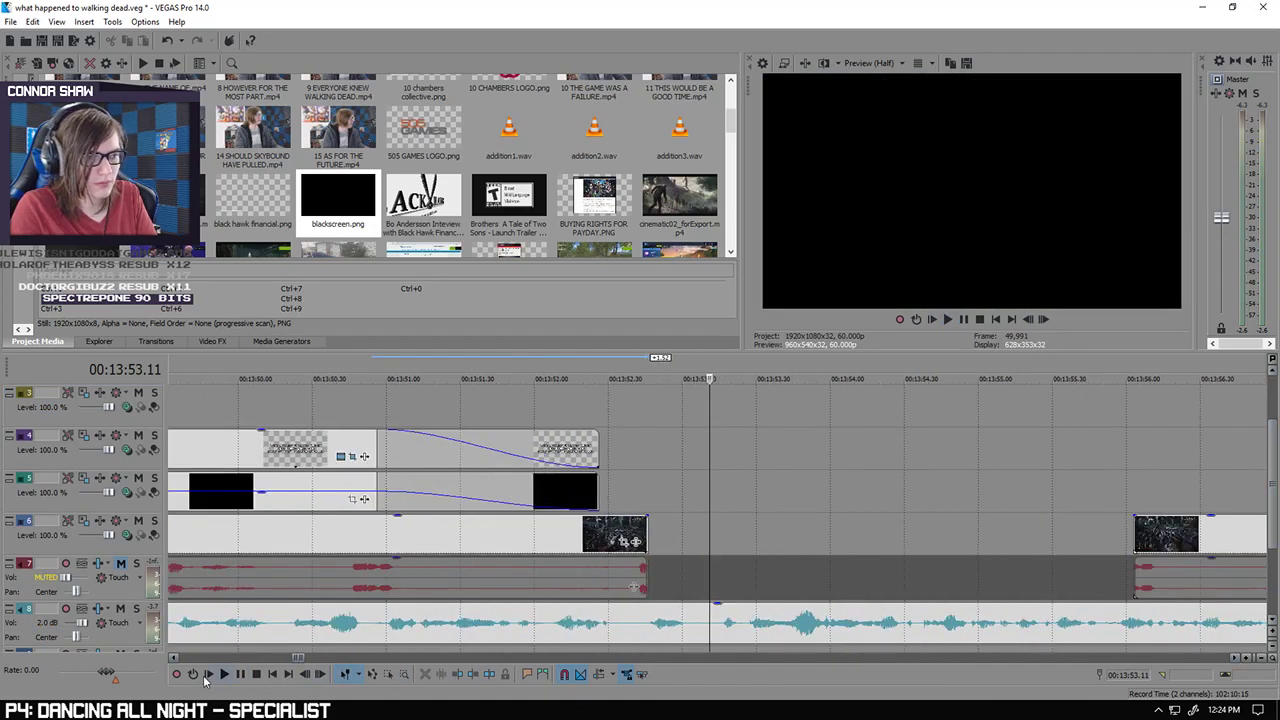
click(712, 552)
drag(645, 533, 713, 534)
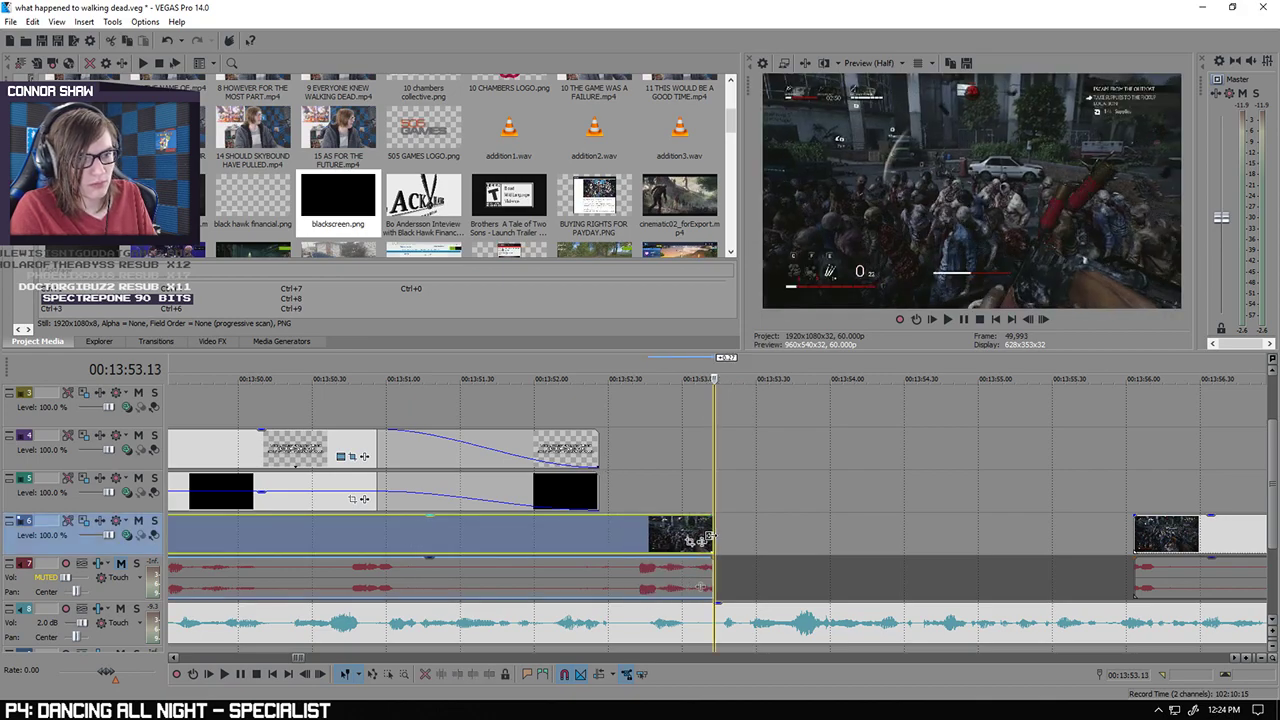
Step: Delete the long remaining gameplay clip and its audio after the quote section, starting at about 00:13:56
scroll(838, 550, down, 5)
click(955, 570)
scroll(955, 570, down, 4)
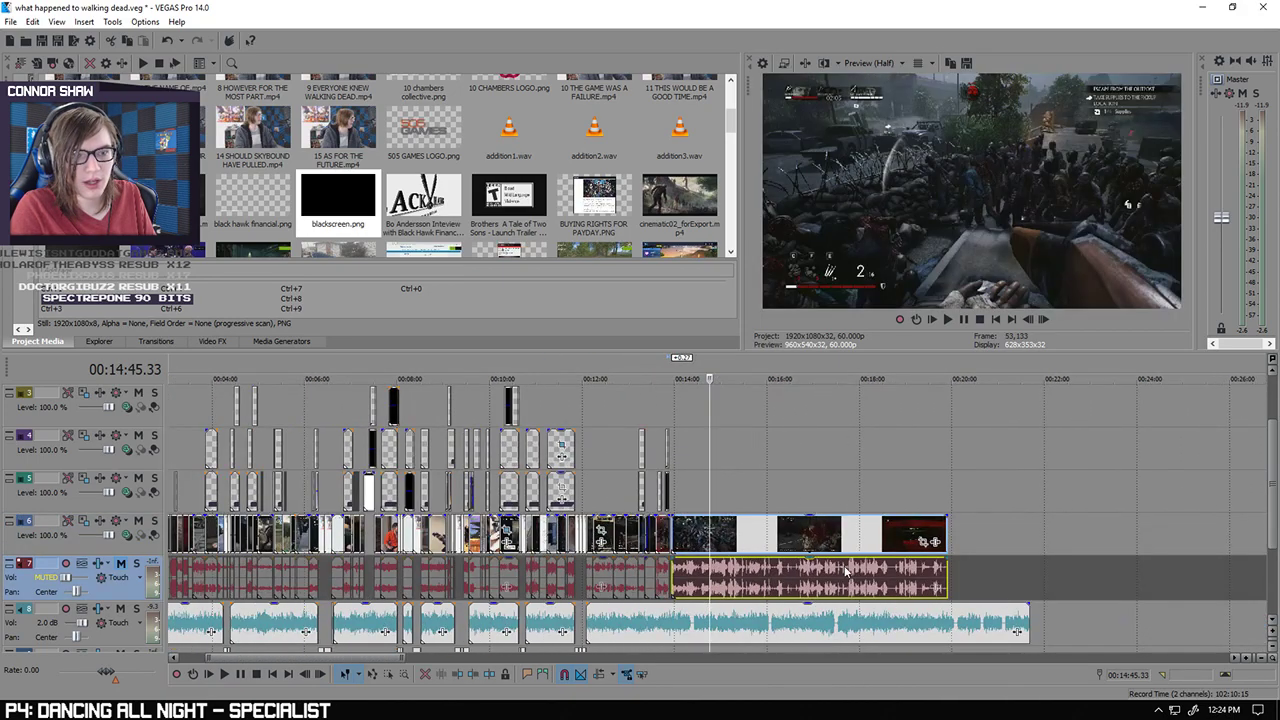
click(830, 570)
click(785, 545)
key(Delete)
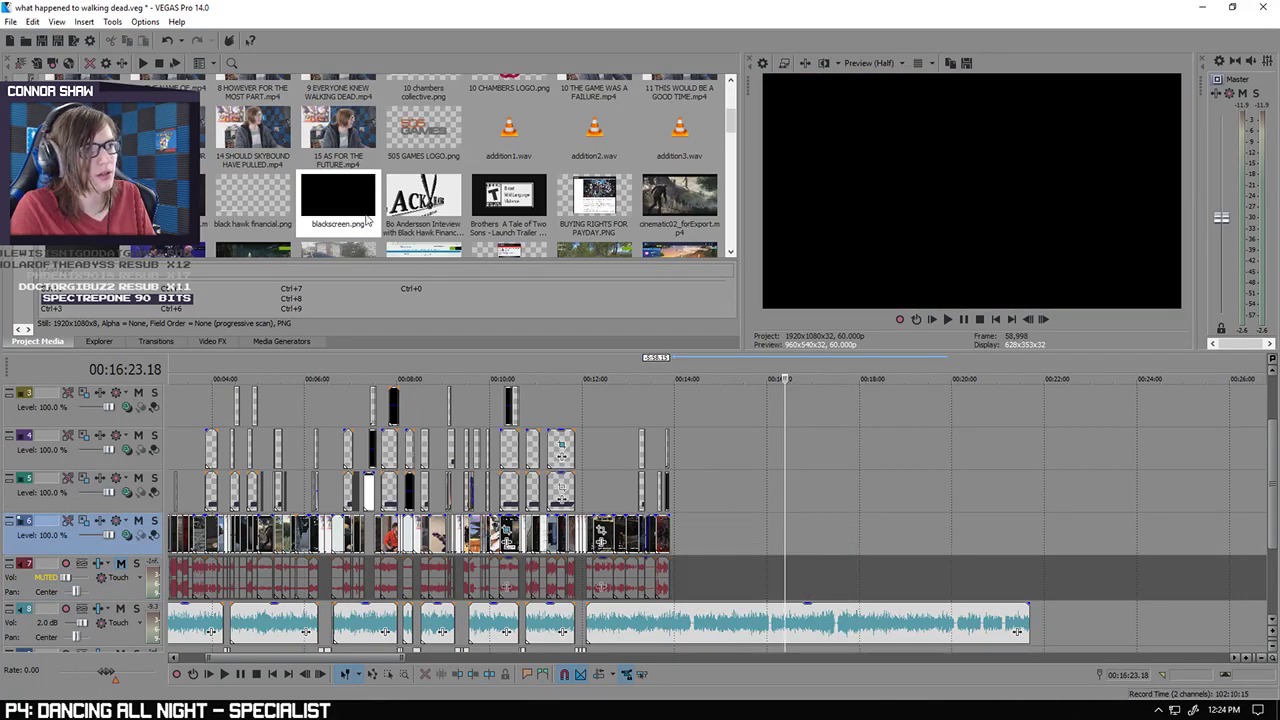
Step: Place the 10:41.09 gameplay clip on track 6 at about 00:14:53, then ungroup and delete its second audio stream on track 8
drag(733, 120, 730, 161)
drag(180, 178, 719, 530)
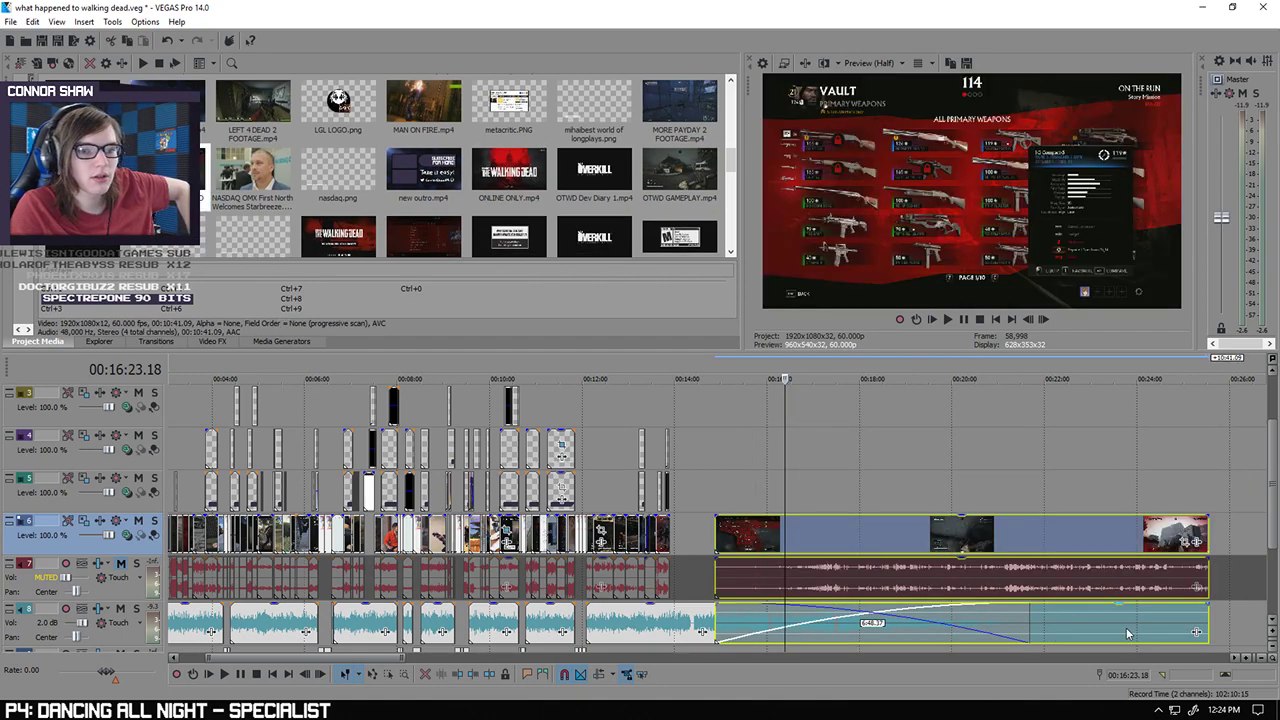
click(1127, 633)
key(u)
click(1108, 634)
key(Delete)
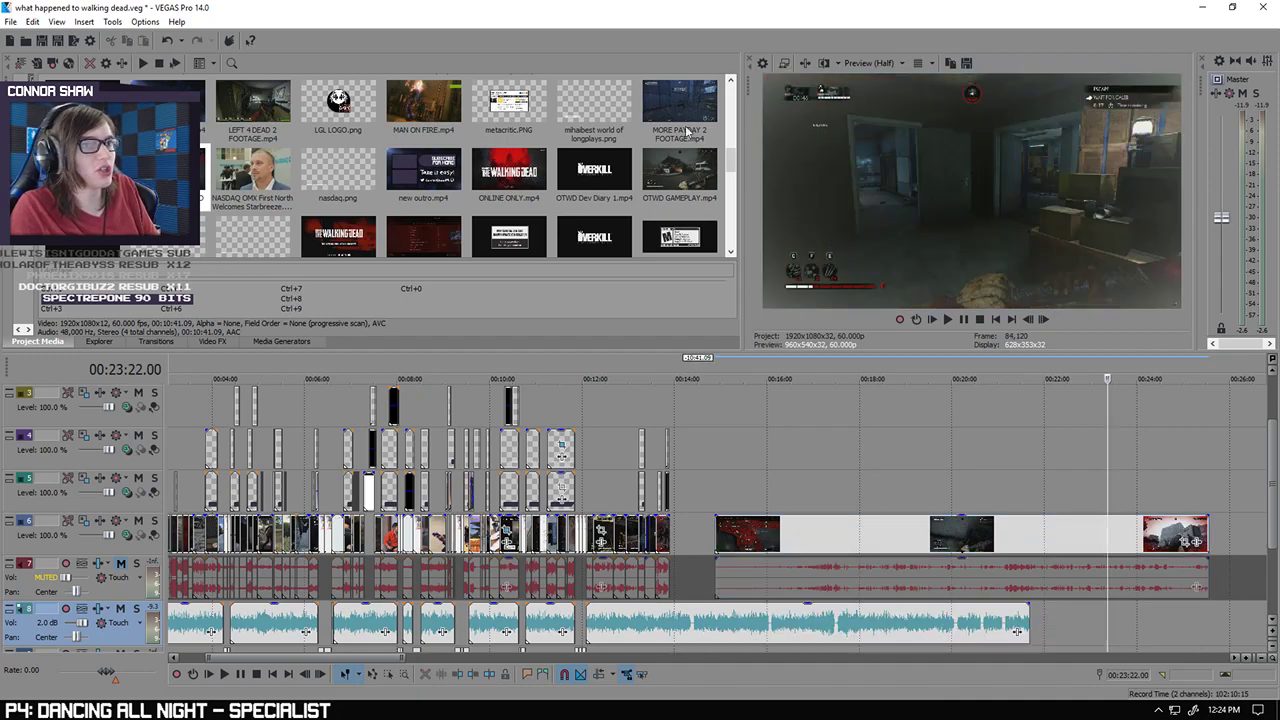
Step: Scrub through the placed gameplay clip between about 00:16:36 and 00:20:56 to look for usable footage
click(794, 489)
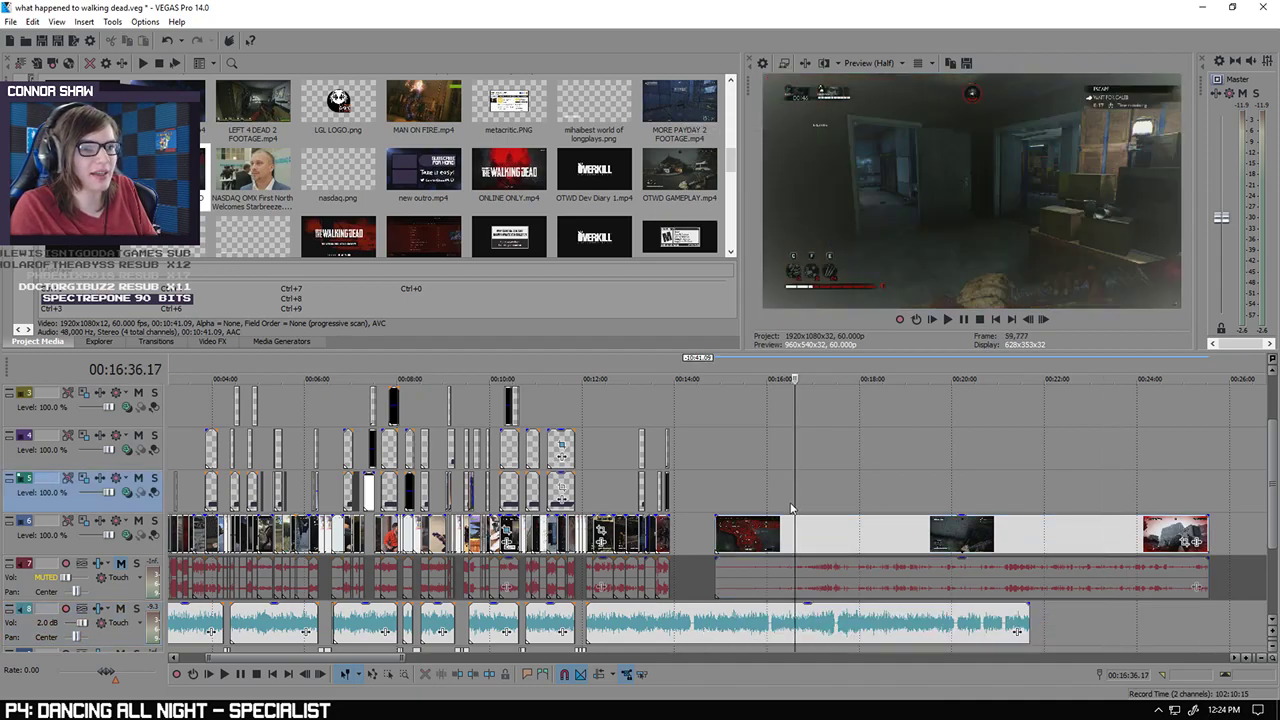
key(Right)
key(Right)
key(Right)
key(Right)
key(Right)
key(Right)
key(Right)
key(Right)
key(Right)
key(Right)
key(Right)
key(Right)
key(Right)
key(Right)
key(Right)
key(Right)
key(Right)
key(Right)
key(Right)
key(Right)
key(Right)
key(Right)
key(Right)
key(Right)
key(Right)
key(Right)
key(Right)
key(Right)
key(Right)
key(Right)
key(Right)
key(Right)
key(Right)
key(Right)
key(Right)
key(Right)
key(Right)
key(Right)
key(Right)
key(Right)
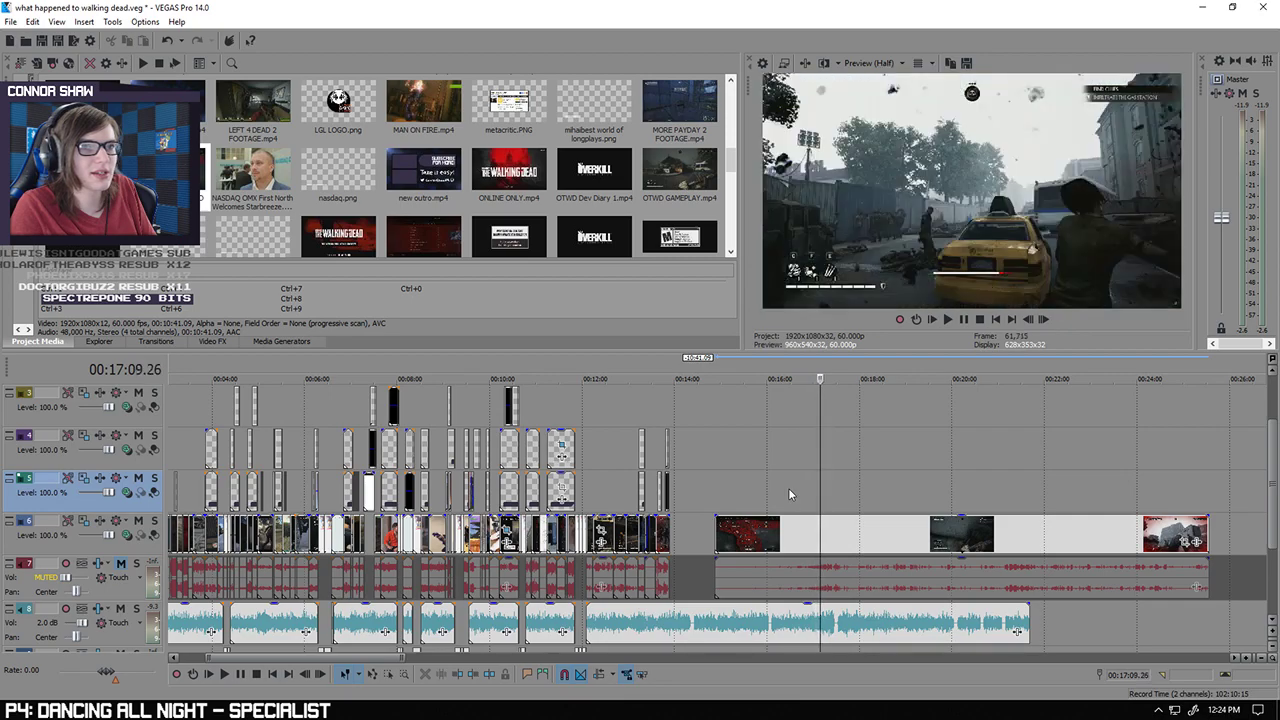
scroll(796, 490, up, 3)
key(Left)
key(Left)
key(Left)
key(Left)
key(Left)
key(Left)
key(Left)
key(Left)
key(Left)
key(Left)
key(Left)
key(Left)
key(Left)
key(Left)
key(Left)
key(Left)
key(Left)
key(Left)
key(Left)
key(Left)
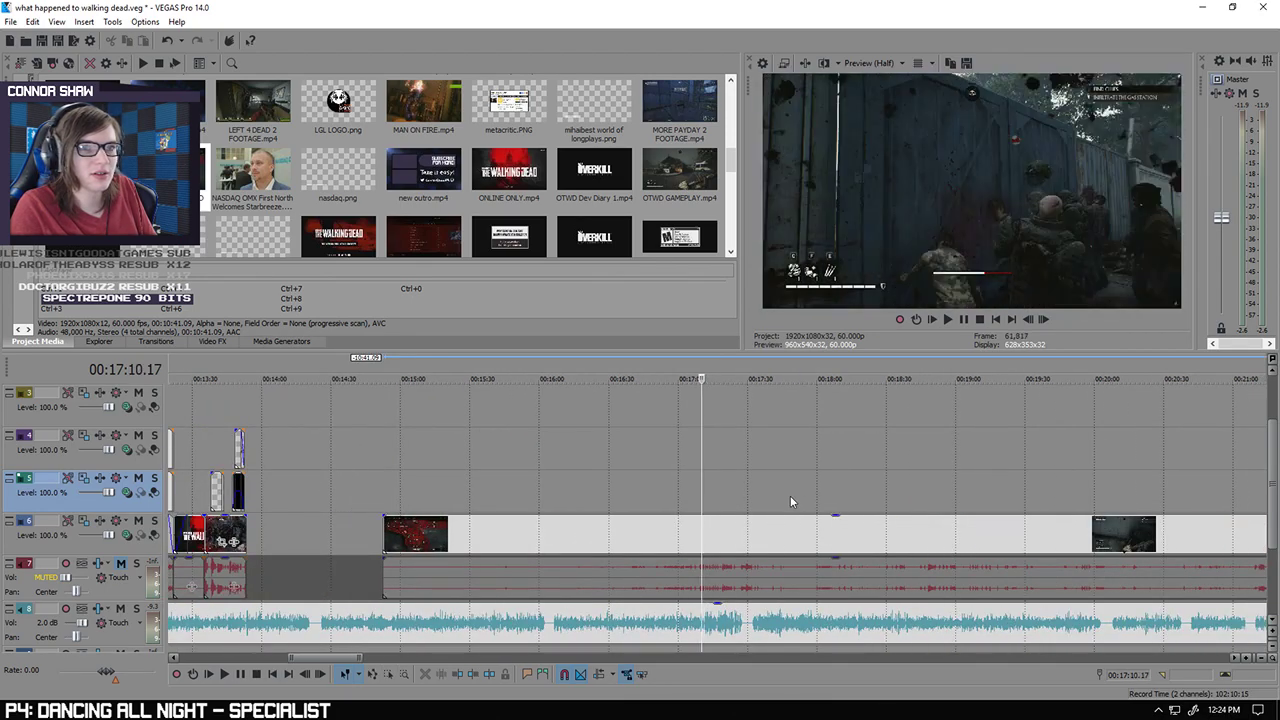
key(Left)
key(Left)
key(Left)
key(Left)
key(Left)
key(Left)
key(Left)
key(Left)
key(Left)
key(Left)
key(Left)
key(Left)
key(Left)
key(Left)
key(Left)
key(Left)
key(Left)
key(Left)
key(Left)
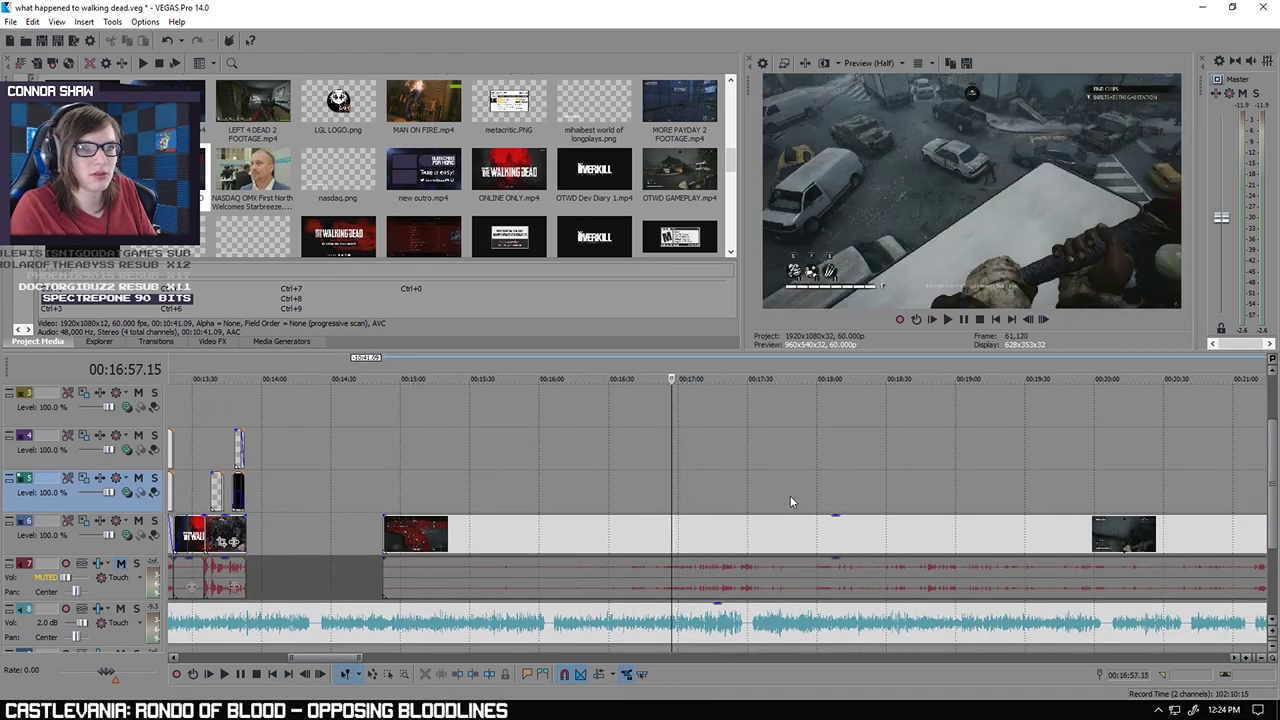
click(1051, 483)
scroll(928, 483, down, 2)
key(Right)
key(Right)
key(Right)
key(Right)
key(Right)
key(Right)
key(Right)
key(Right)
key(Right)
key(Right)
key(Right)
key(Right)
key(Right)
key(Right)
key(Right)
key(Right)
key(Right)
key(Right)
key(Right)
key(Right)
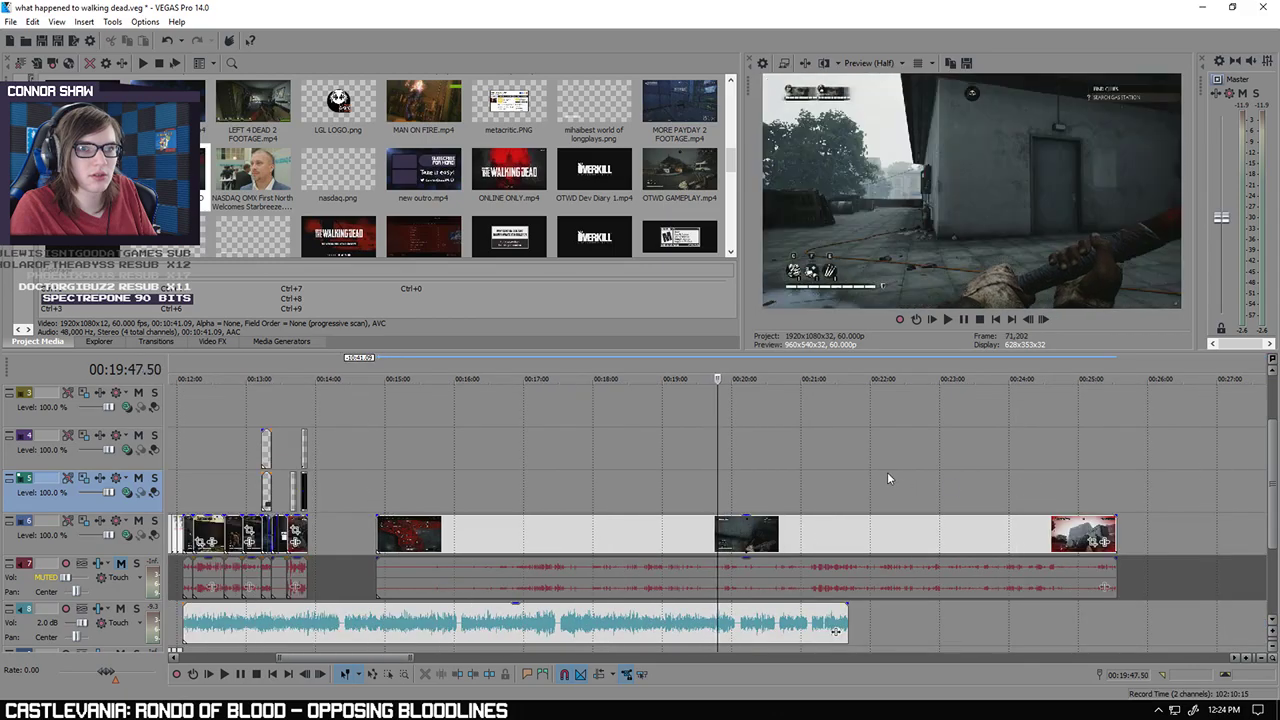
key(Right)
key(Right)
key(Right)
key(Right)
key(Right)
key(Right)
key(Right)
key(Right)
key(Right)
key(Right)
key(Right)
key(Right)
key(Right)
key(Right)
key(Right)
key(Right)
key(Right)
key(Right)
key(Right)
key(Right)
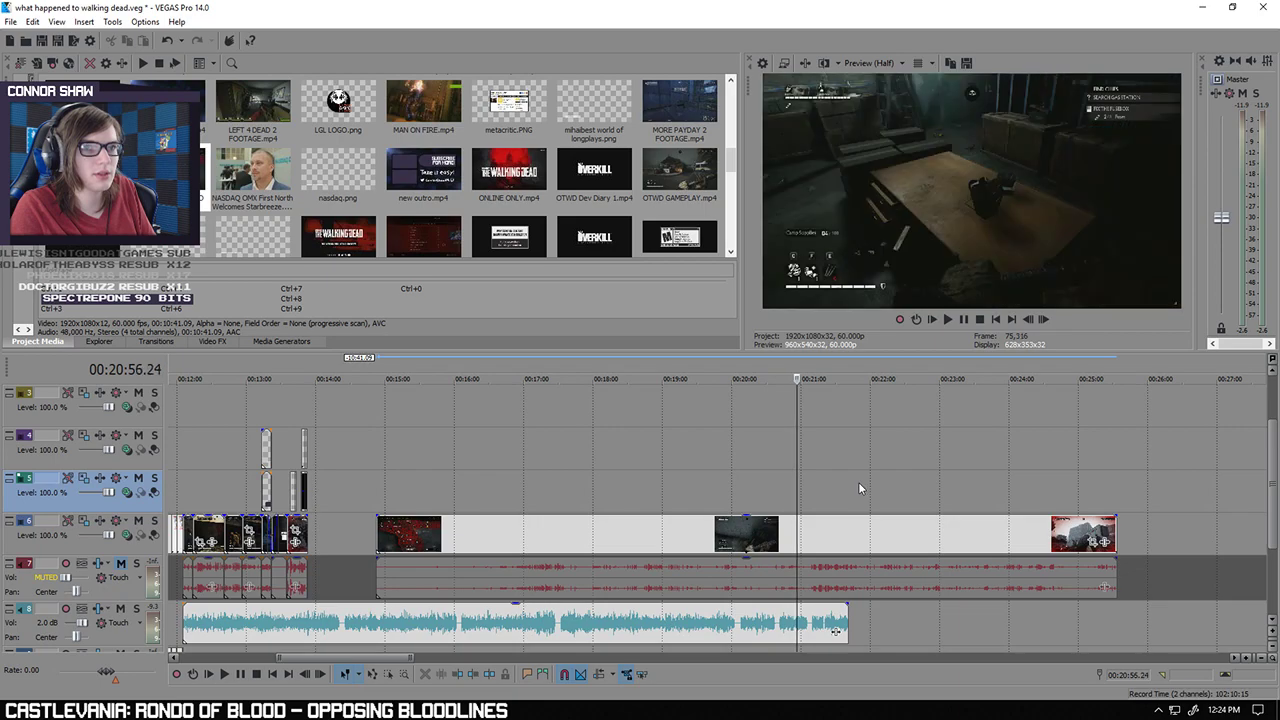
Step: Replace the gameplay clip on track 6 with OTWD GAMEPLAY.mp4 at about 00:15:49, deleting its extra audio stream on track 8
key(space)
key(Delete)
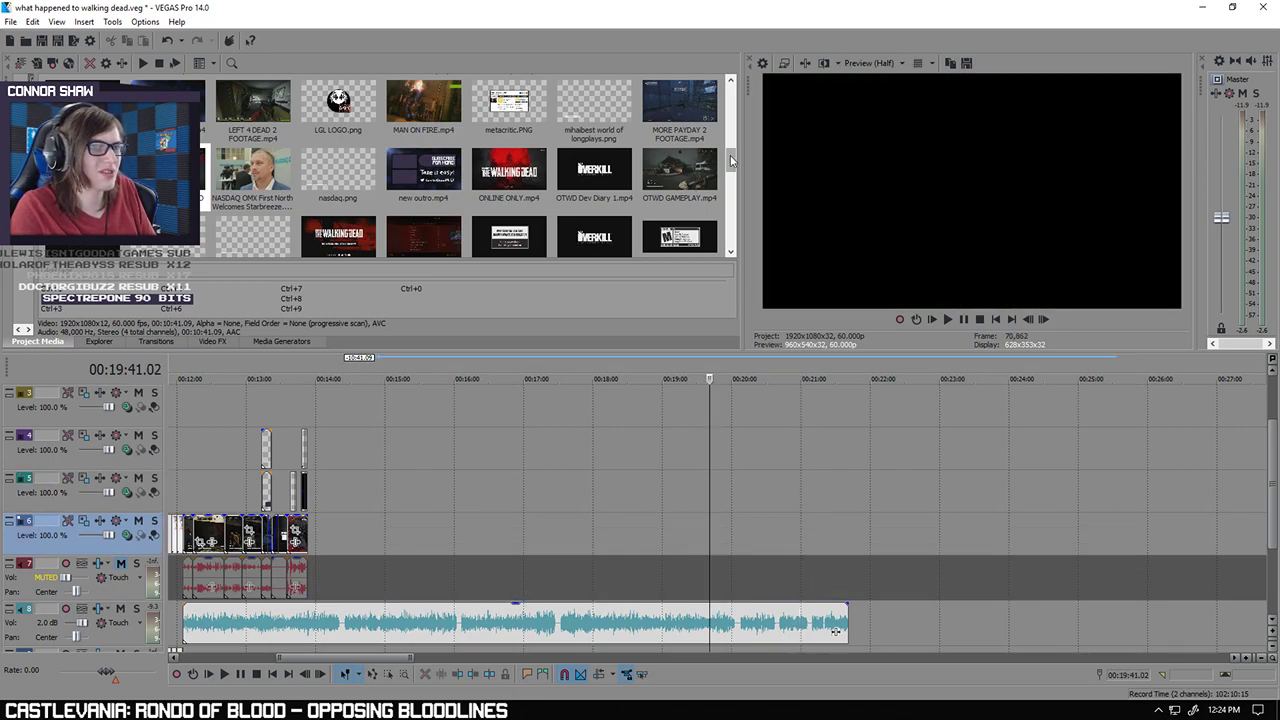
drag(680, 170, 447, 515)
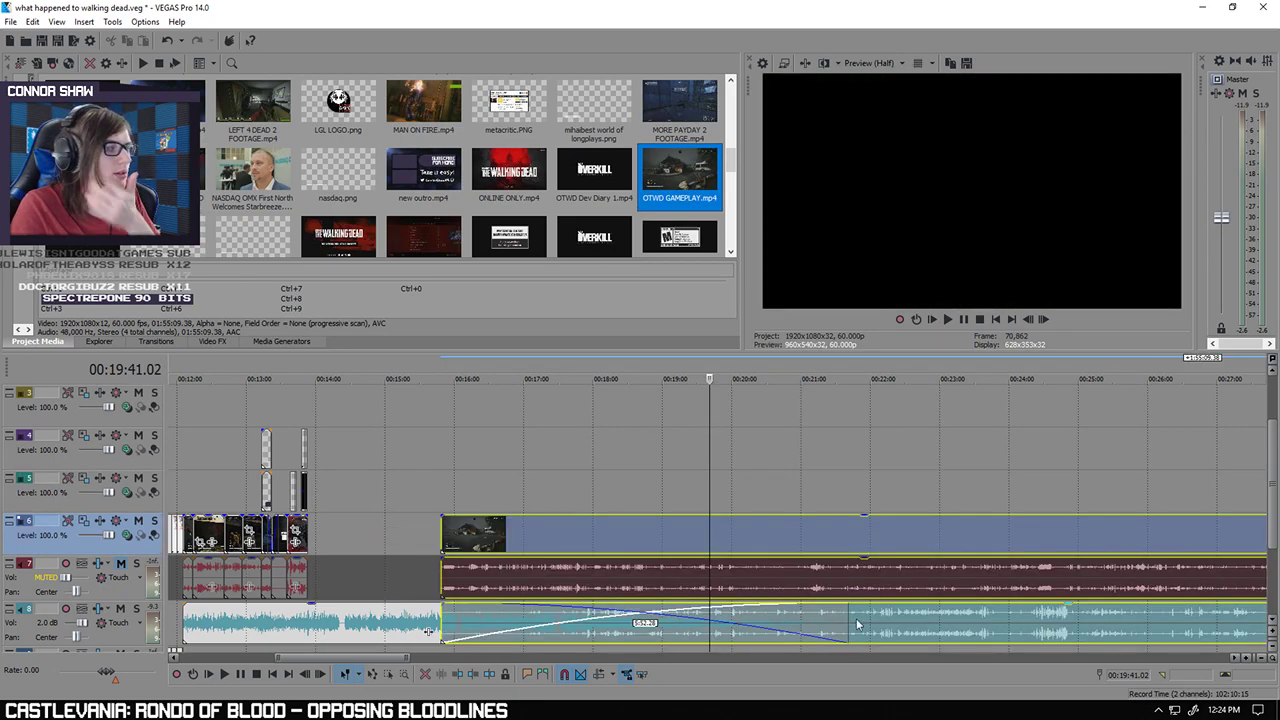
click(890, 621)
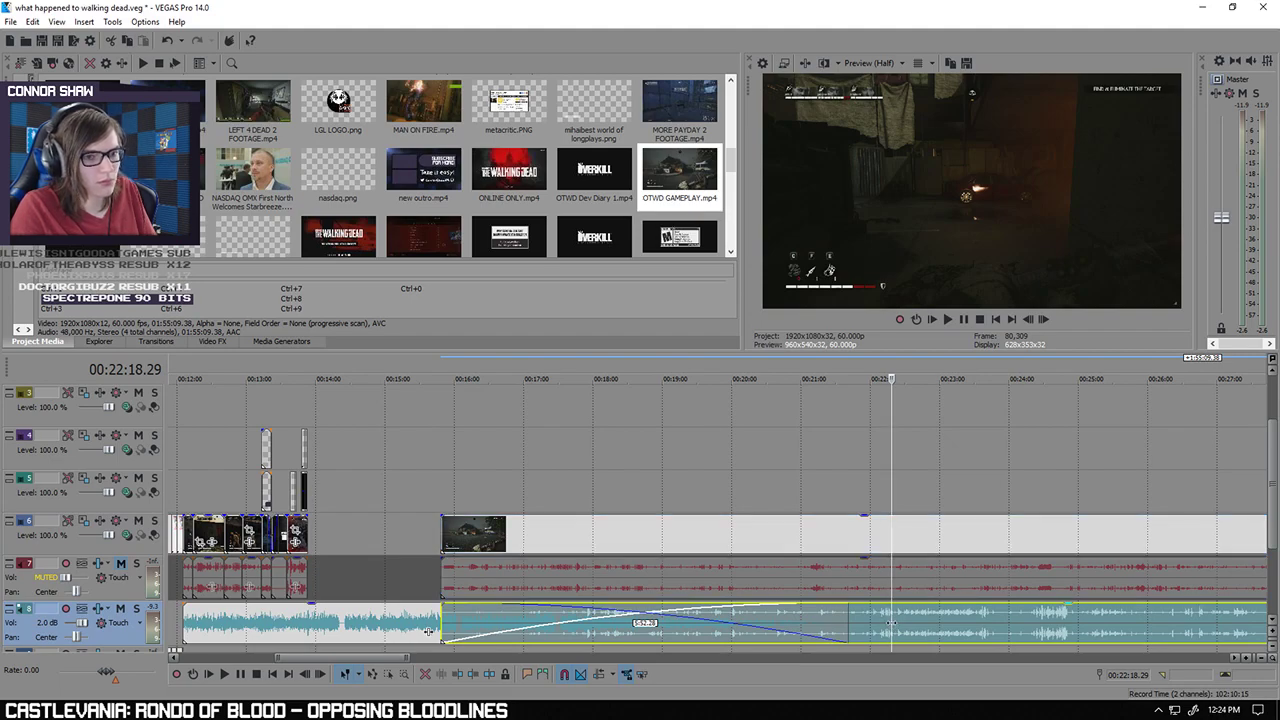
key(Delete)
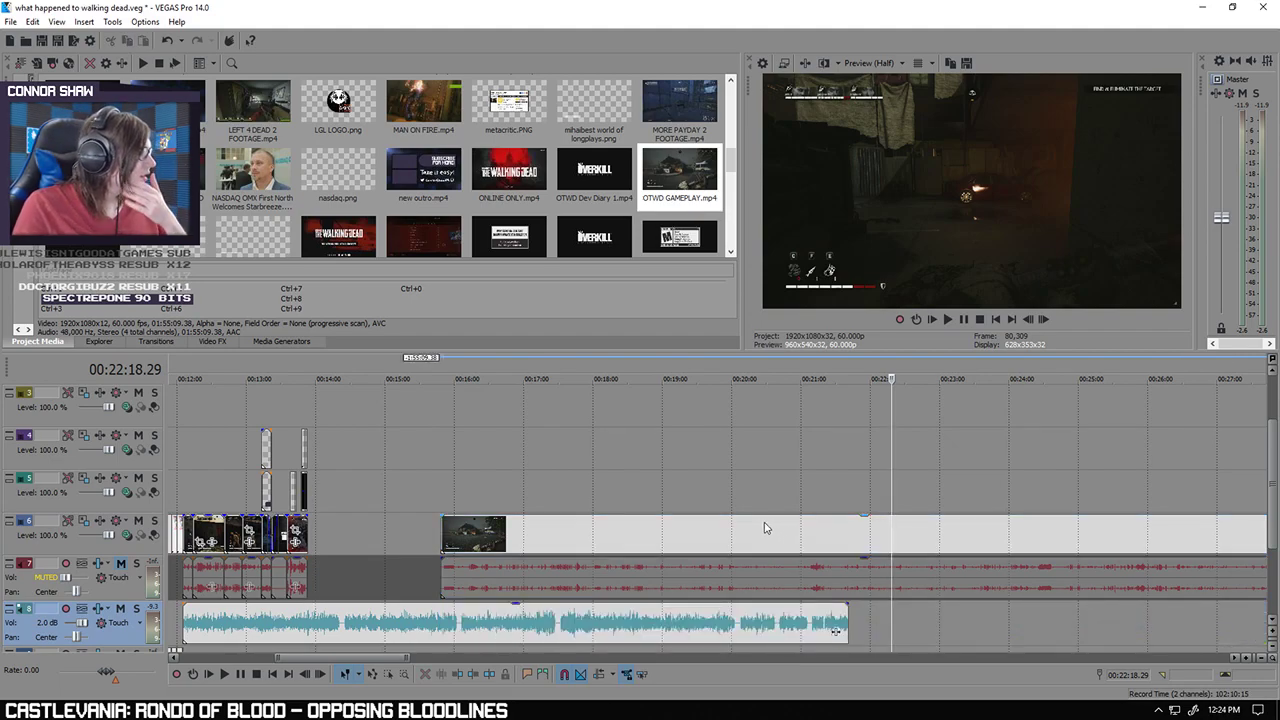
Step: Scan the placed OTWD gameplay clip between about 00:20:00 and 00:44:59 for usable footage
drag(731, 163, 731, 180)
scroll(612, 460, down, 4)
scroll(655, 468, up, 3)
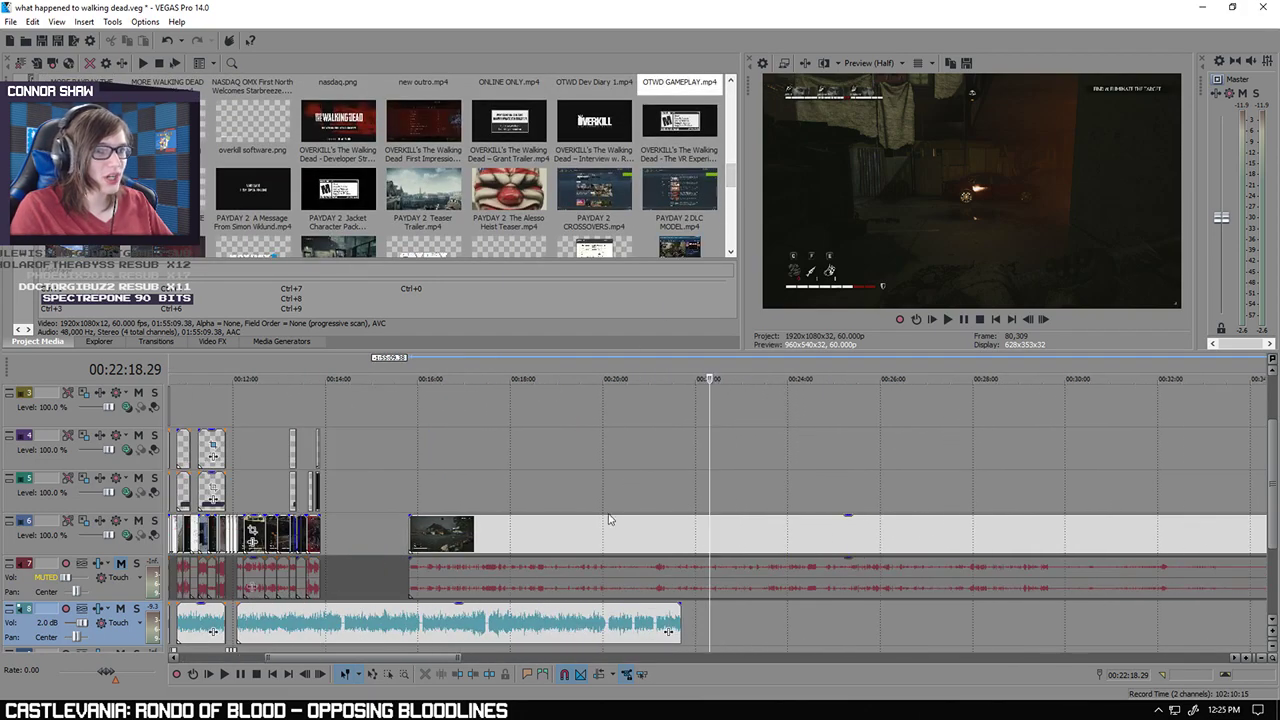
click(606, 510)
click(704, 510)
click(828, 510)
click(868, 510)
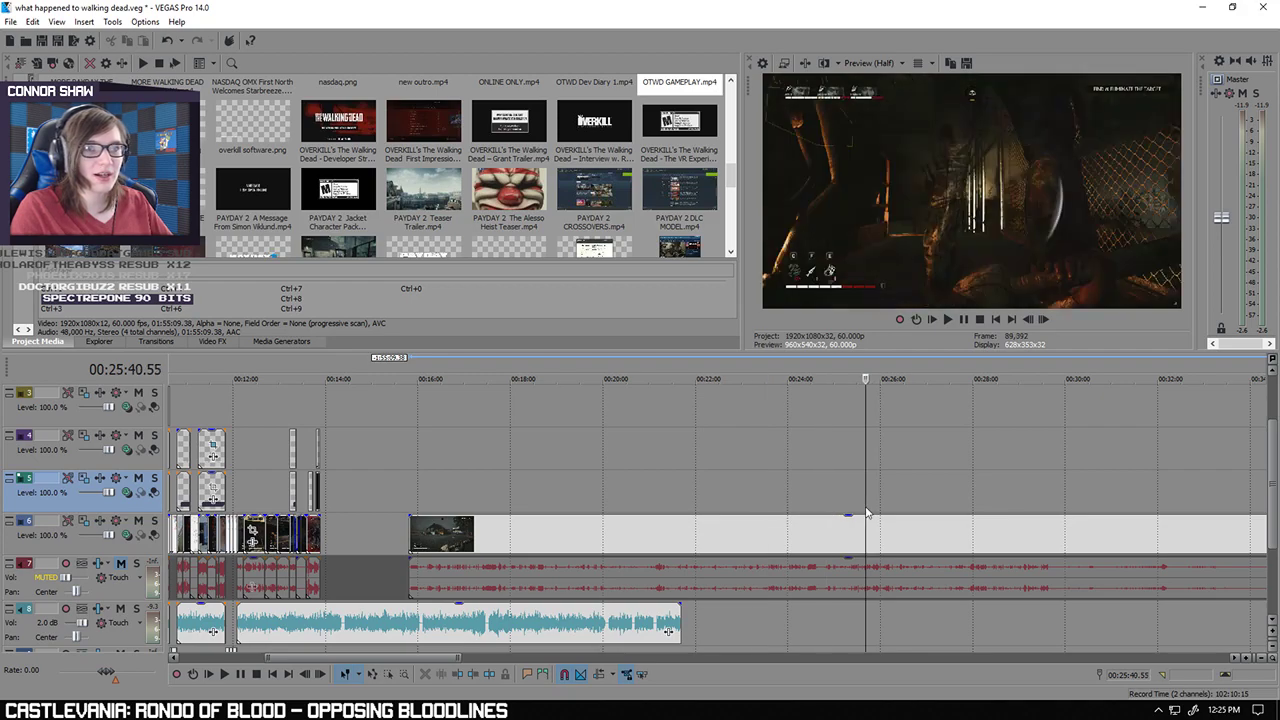
click(928, 510)
scroll(979, 510, down, 3)
click(752, 500)
click(808, 495)
click(840, 492)
click(883, 490)
click(902, 486)
click(936, 487)
click(947, 491)
Step: Step through the gameplay footage up to about 00:46:51 and back to 00:46:26 to look for a combat scene
key(Right)
key(Right)
key(Right)
key(Right)
key(Right)
key(Right)
key(Right)
key(Right)
key(Right)
key(Right)
key(Right)
key(Right)
key(Right)
key(Right)
key(Right)
key(Right)
key(Right)
key(Right)
key(Right)
key(Right)
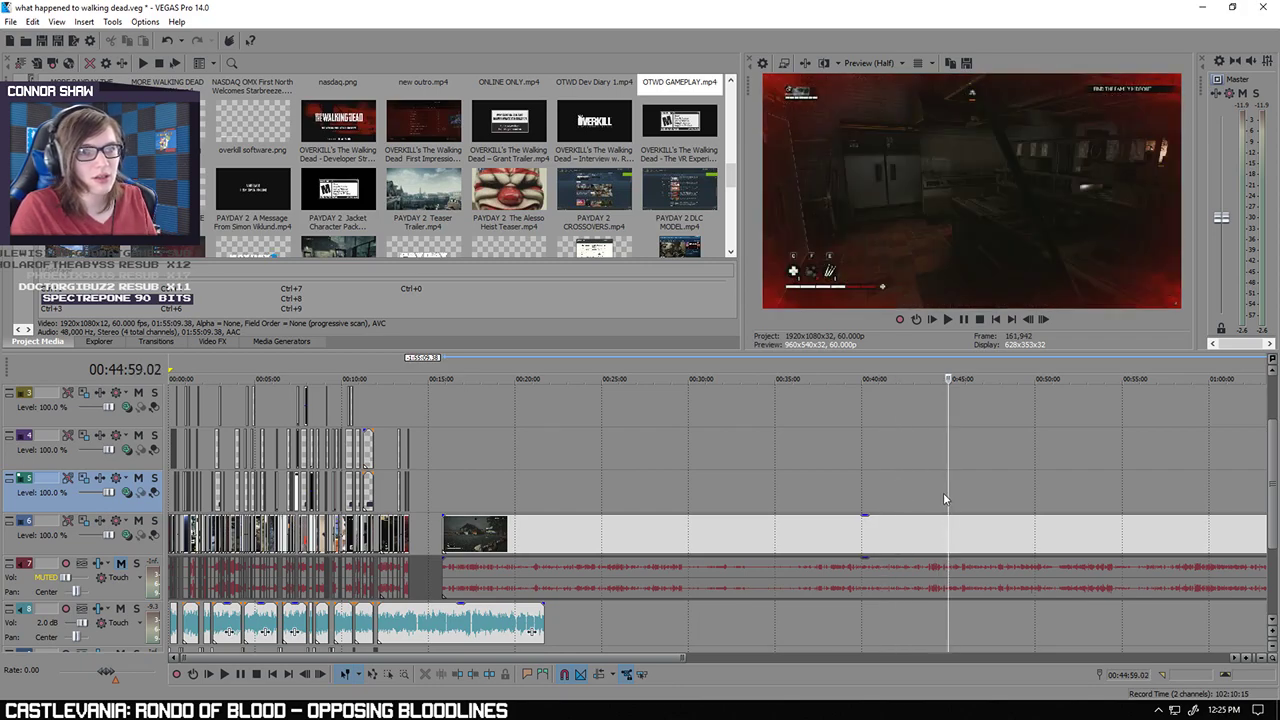
key(Right)
key(Right)
key(Right)
key(Right)
key(Right)
key(Right)
key(Right)
key(Right)
key(Right)
key(Right)
key(Right)
key(Right)
key(Right)
key(Right)
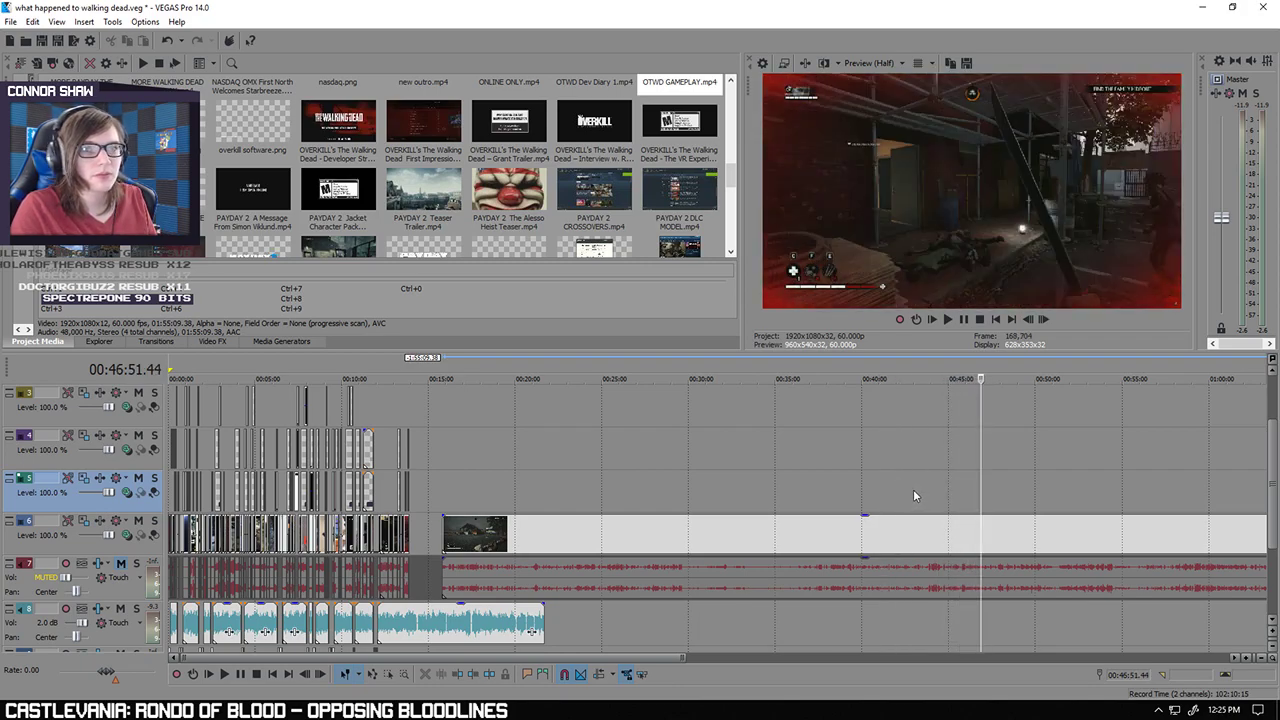
key(Left)
key(Left)
key(Left)
key(Right)
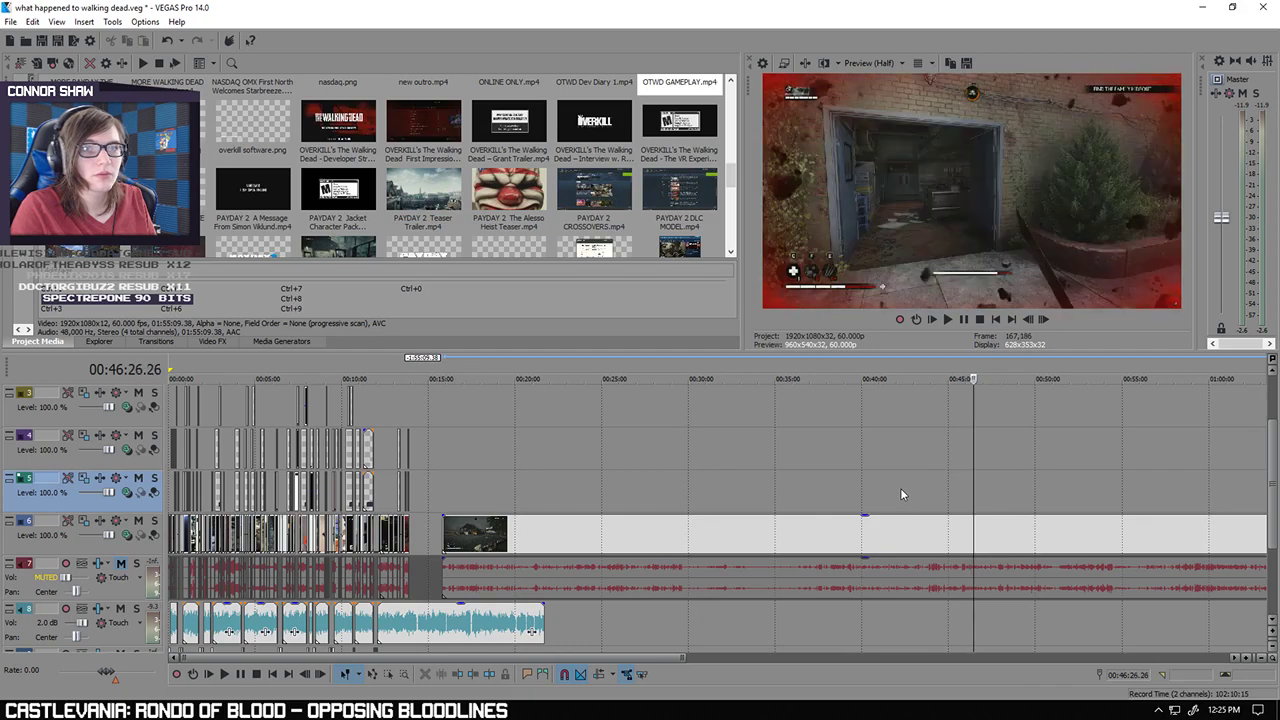
Step: Examine the gameplay closely between about 00:46:01 and 00:46:07 to look for a starting point
scroll(903, 494, up, 3)
key(Right)
scroll(856, 495, up, 5)
click(485, 491)
click(396, 490)
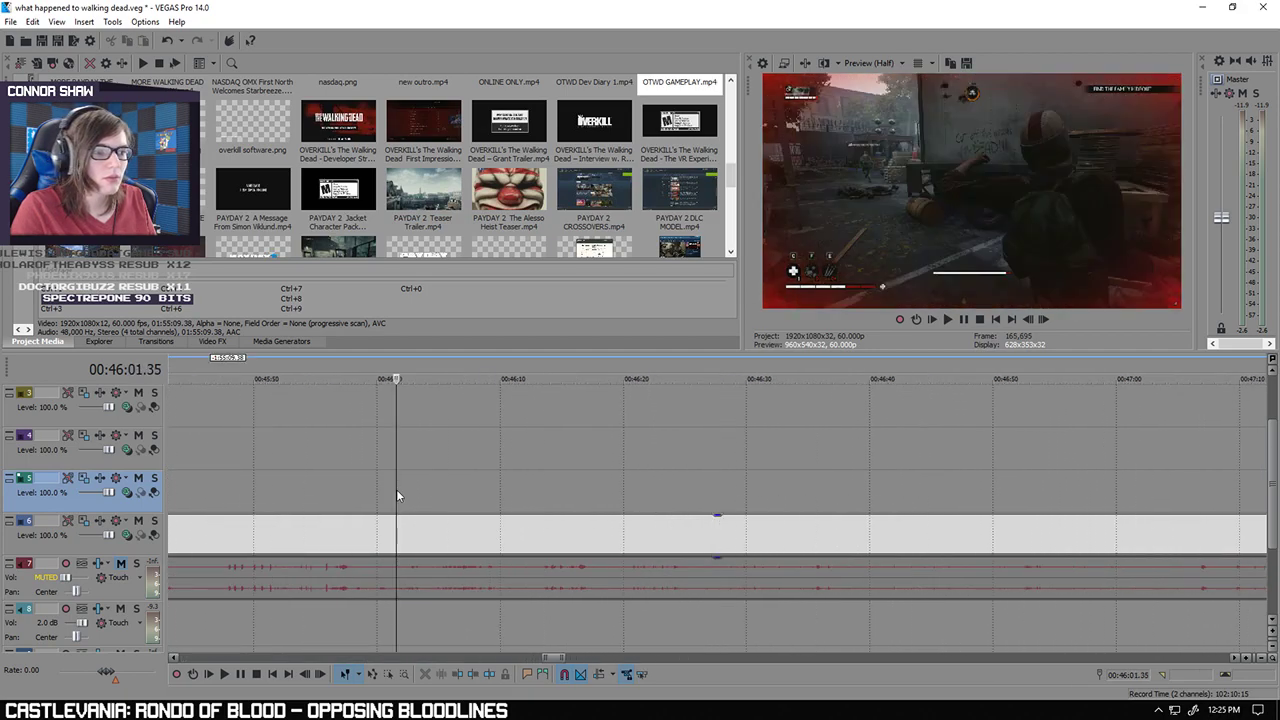
key(Right)
key(Right)
key(Right)
key(Right)
key(Right)
key(Right)
key(Right)
key(Right)
key(Right)
key(Right)
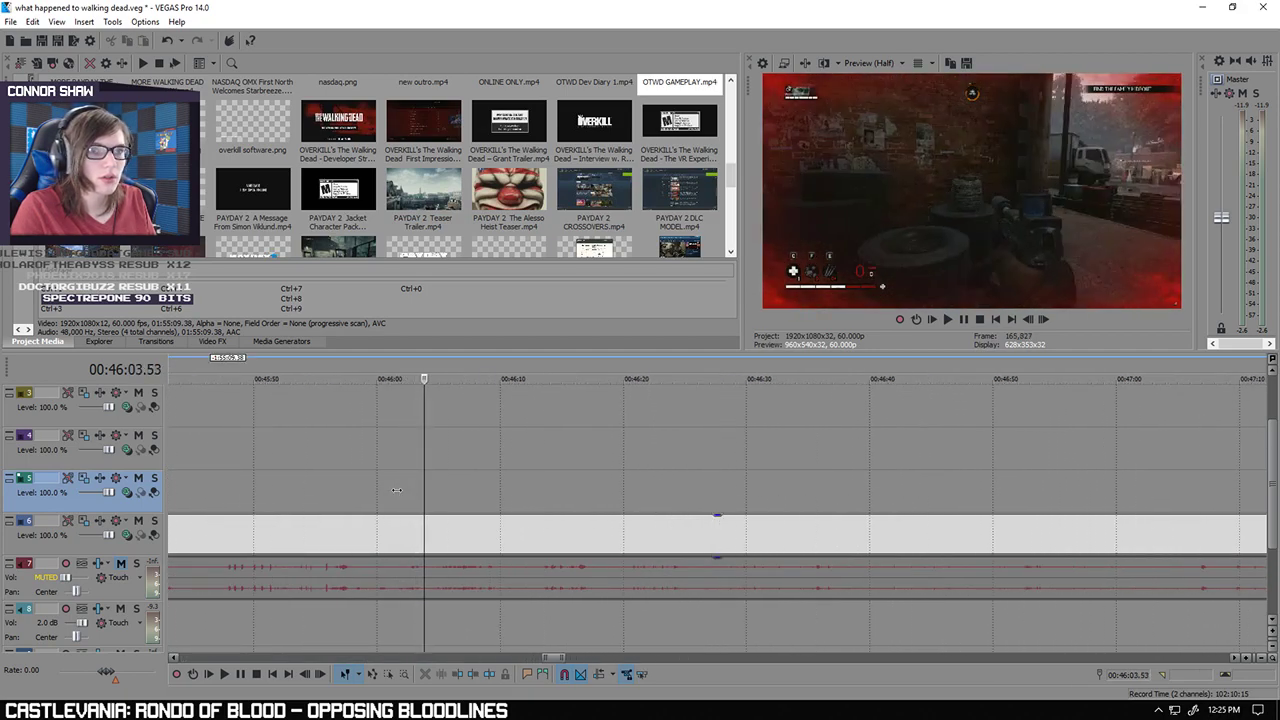
key(Right)
key(Right)
key(Right)
key(Right)
key(Right)
key(Right)
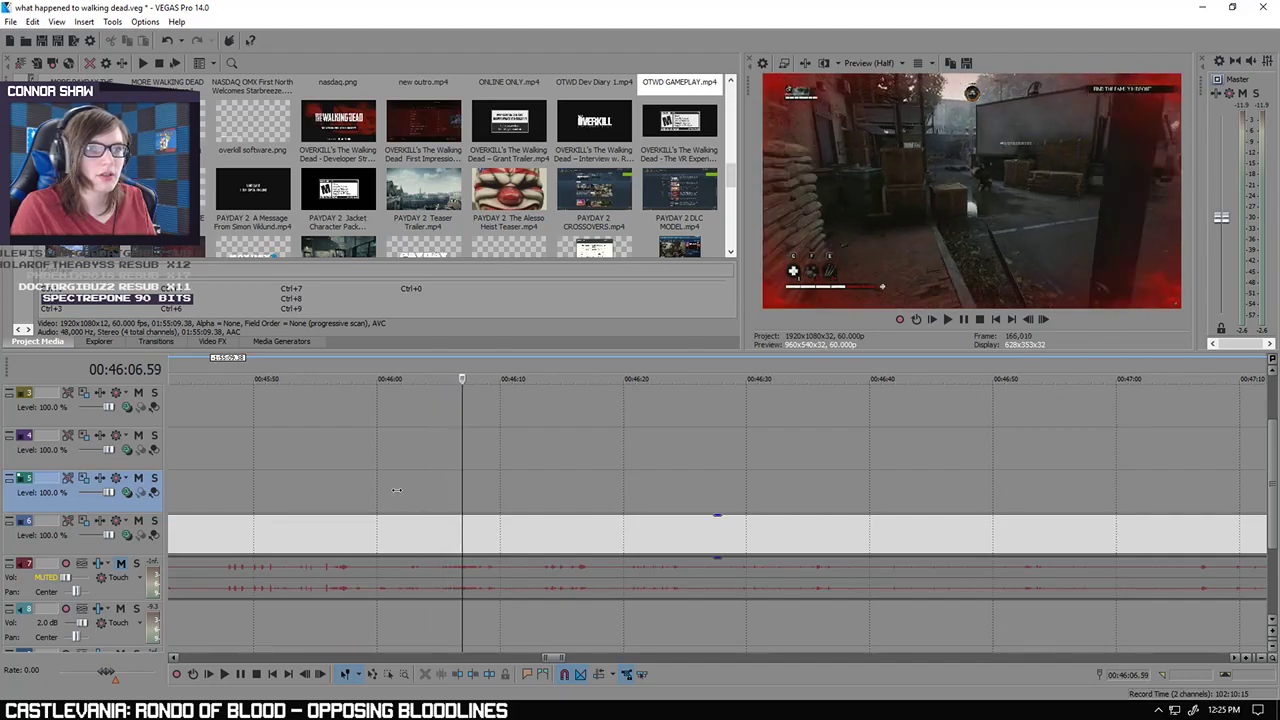
Step: Split the OTWD gameplay clip at 00:46:12.02 and delete the part before it
scroll(417, 481, down, 5)
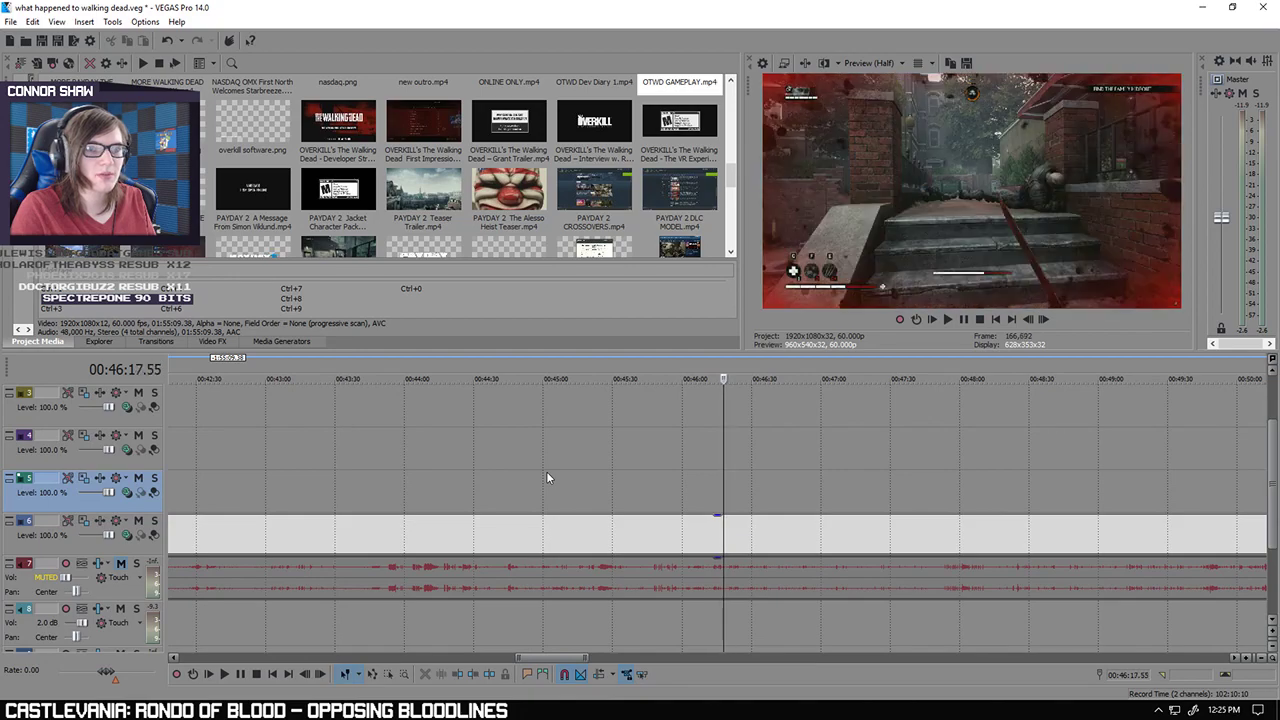
scroll(547, 477, up, 2)
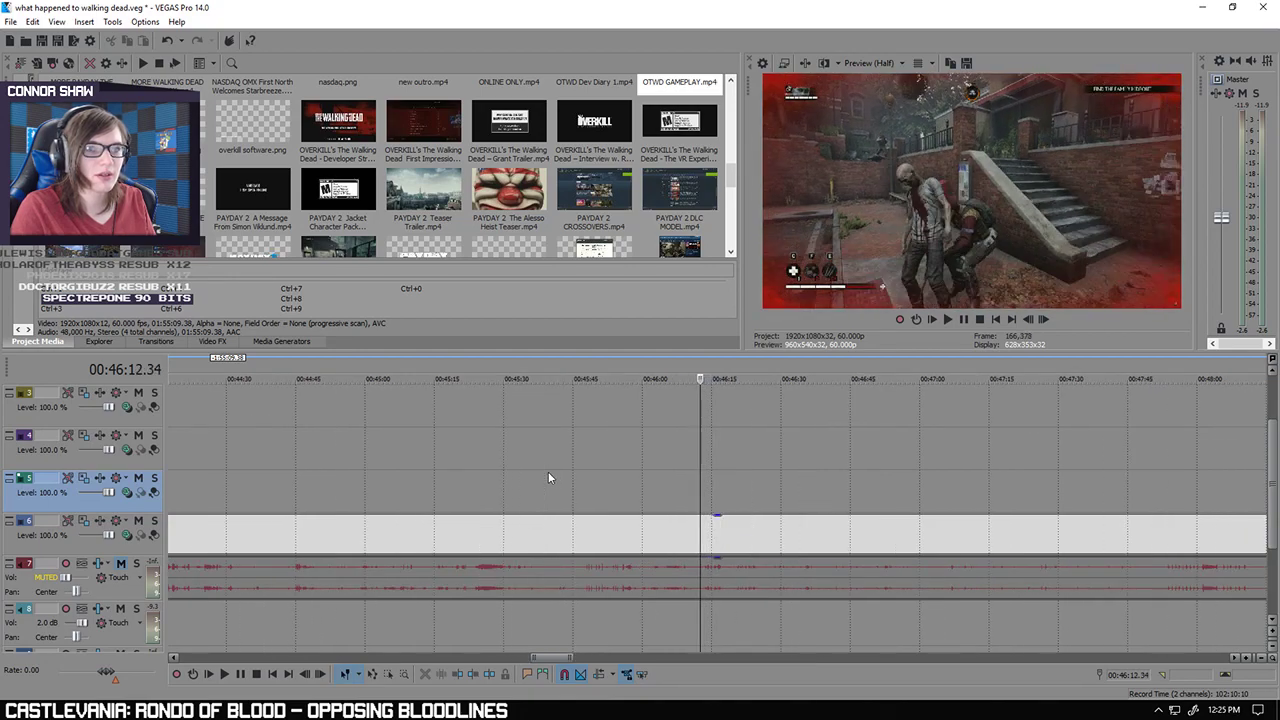
key(Left)
key(Left)
key(Left)
key(Left)
key(Left)
key(Right)
key(Right)
key(Right)
key(Left)
key(Left)
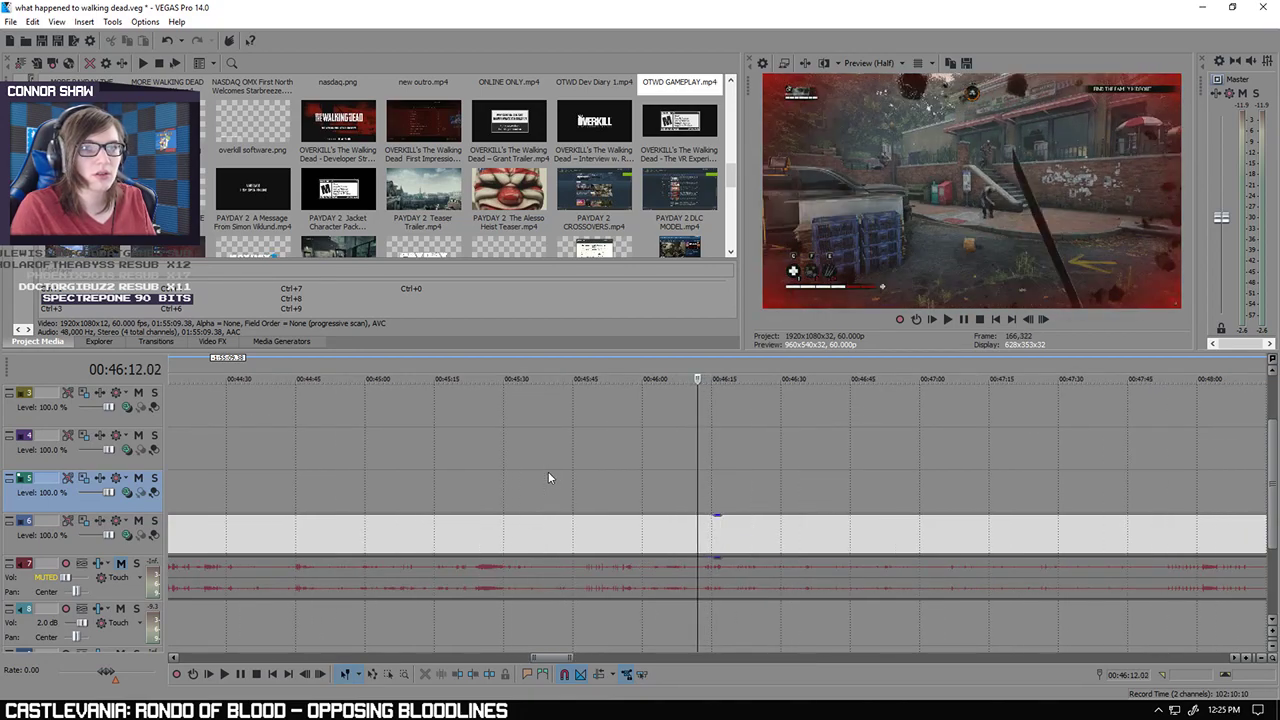
scroll(584, 480, down, 8)
click(557, 533)
key(Delete)
Step: Move the remaining gameplay clip back to 00:13:53.13 so it starts directly after the last clip on track 6
drag(722, 541, 404, 541)
click(390, 494)
scroll(643, 510, up, 4)
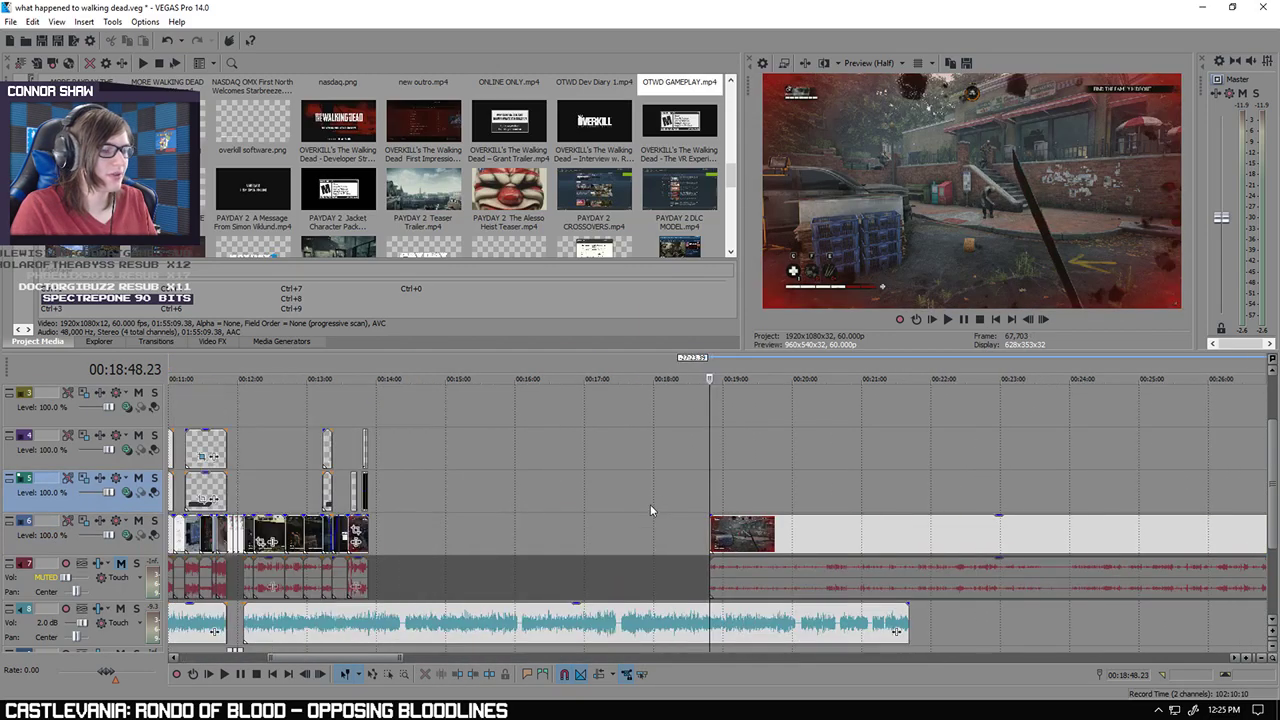
drag(729, 538, 379, 537)
click(371, 521)
scroll(720, 460, up, 10)
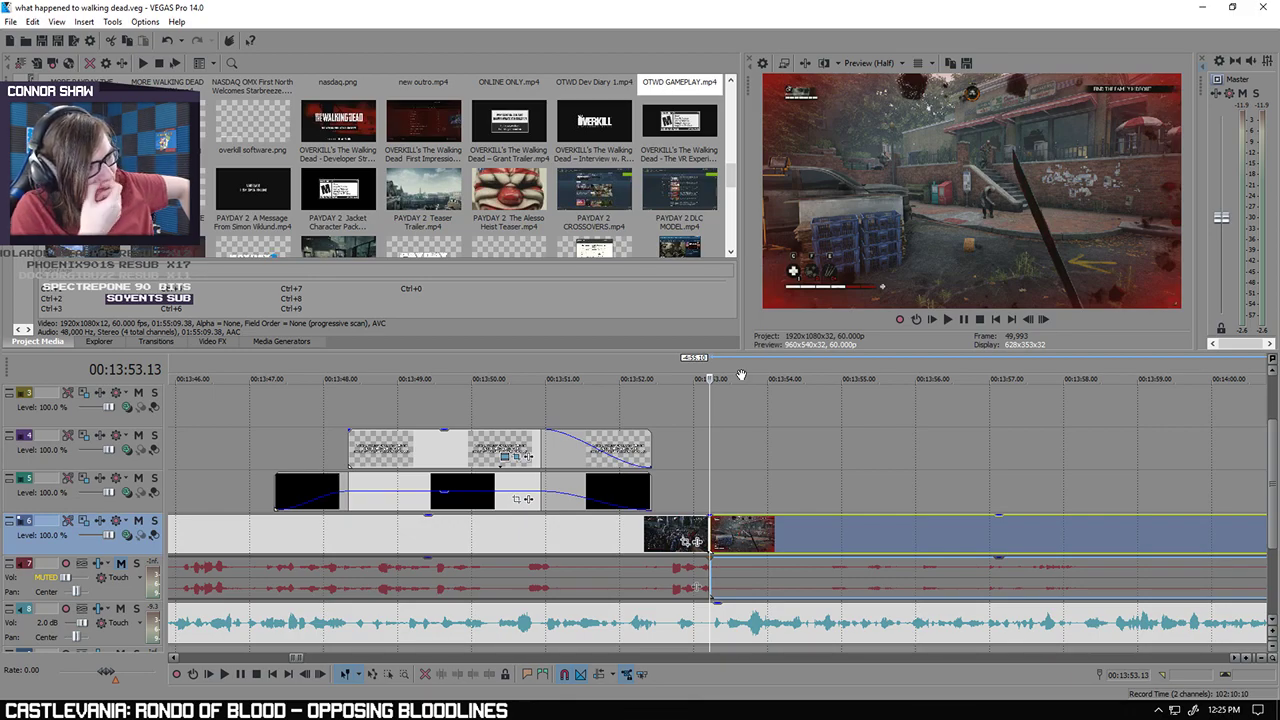
Step: Play the moved gameplay with the narration from 00:13:53.13 to about 00:14:04 to check the fit
scroll(787, 437, down, 4)
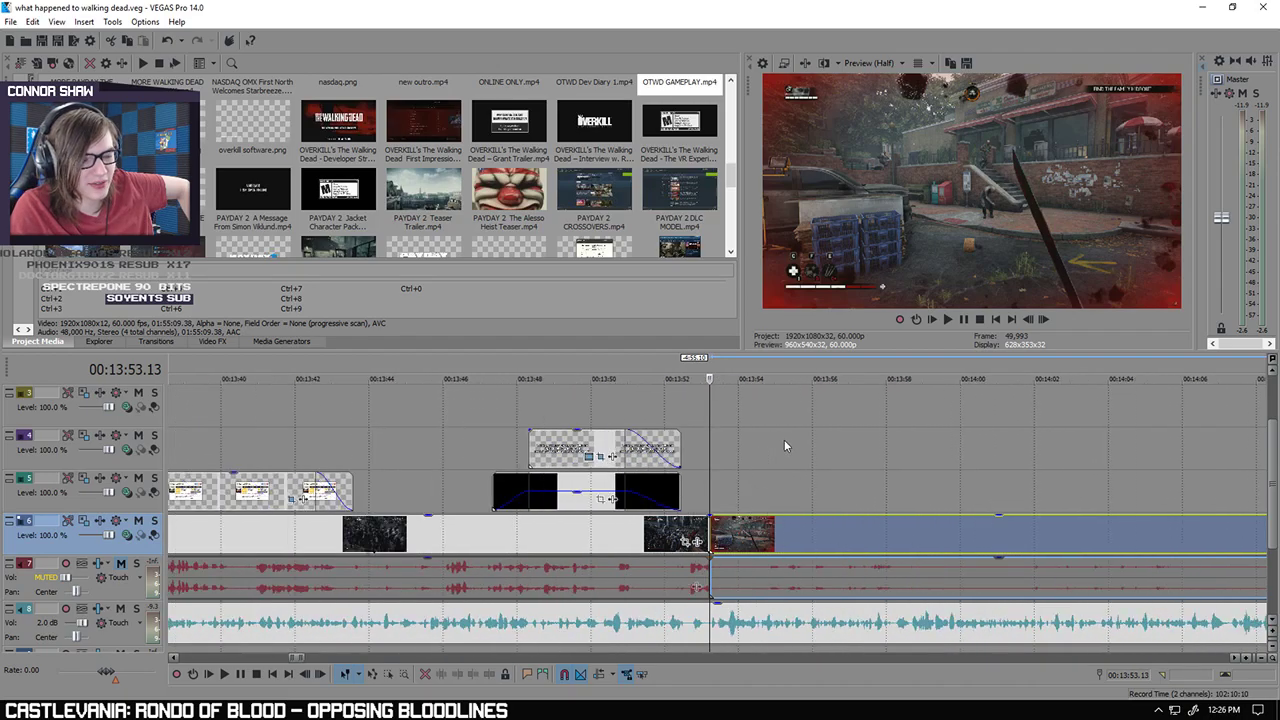
scroll(784, 439, up, 6)
key(space)
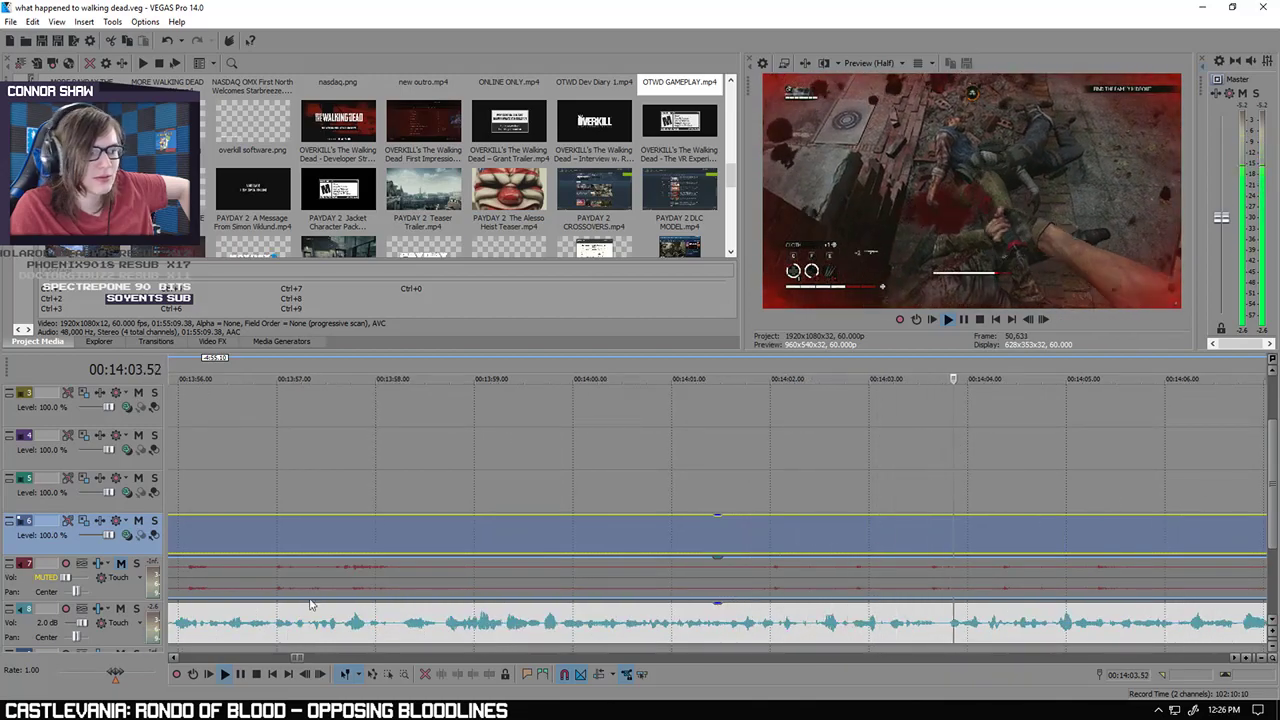
key(space)
scroll(678, 559, down, 3)
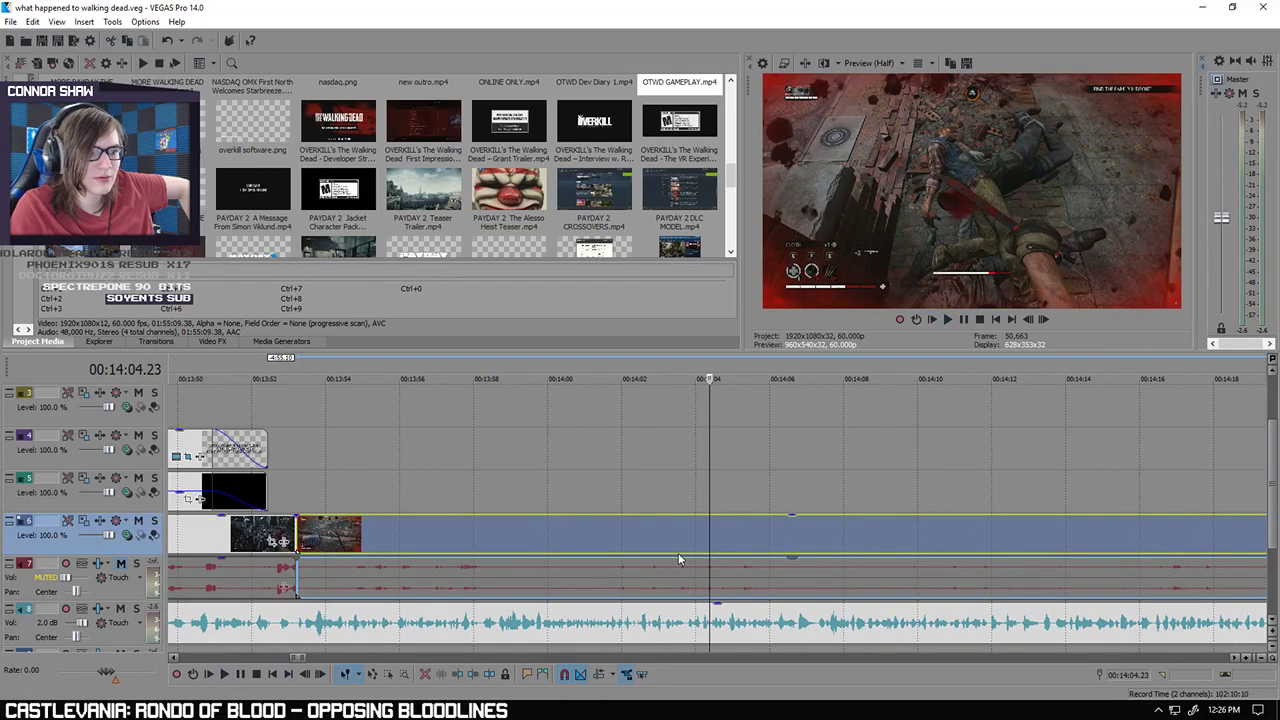
Step: Cut the gameplay clip off at 00:14:42.57 and park the kept segment past the narration at about 00:21:54
click(601, 543)
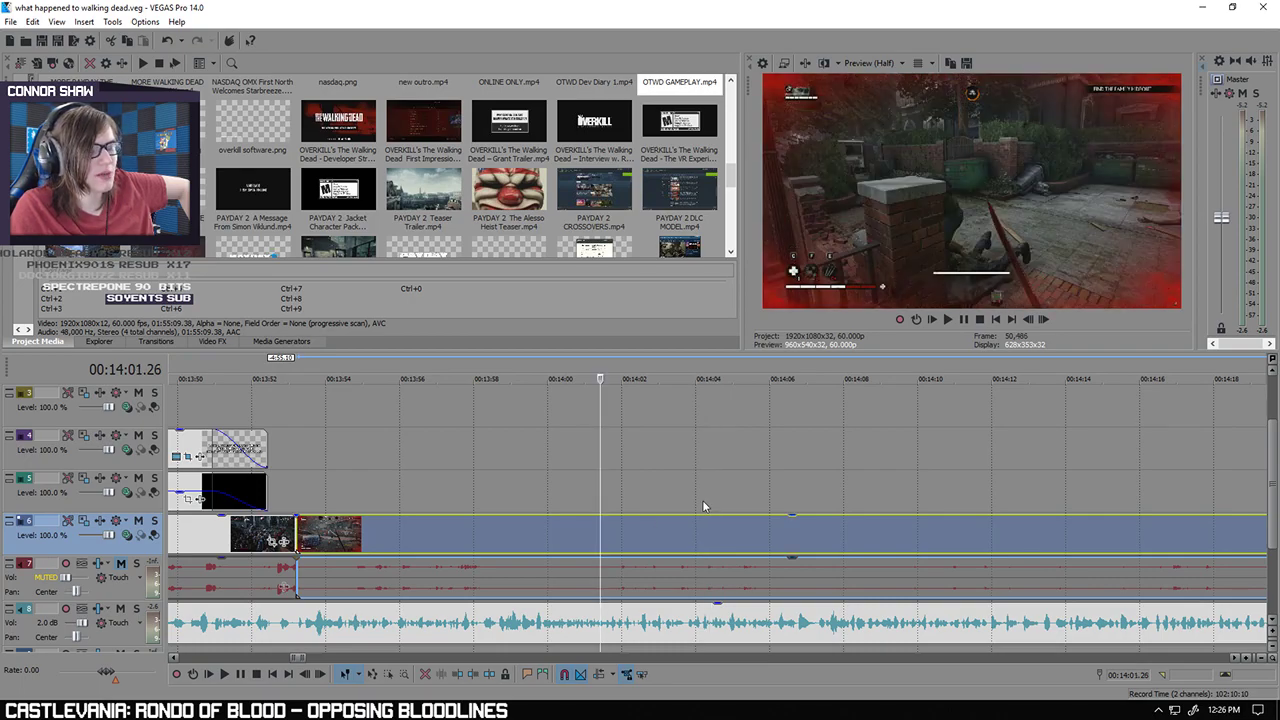
scroll(689, 512, down, 5)
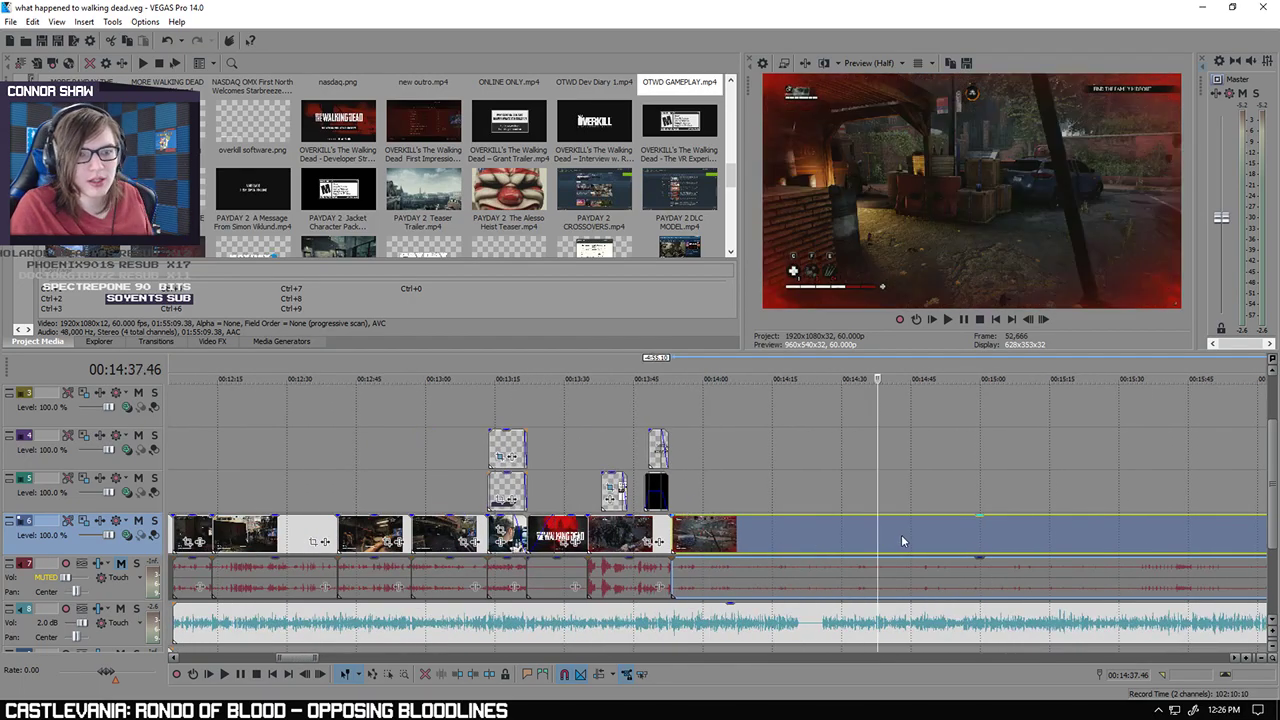
click(901, 540)
scroll(870, 545, down, 4)
drag(666, 538, 1211, 554)
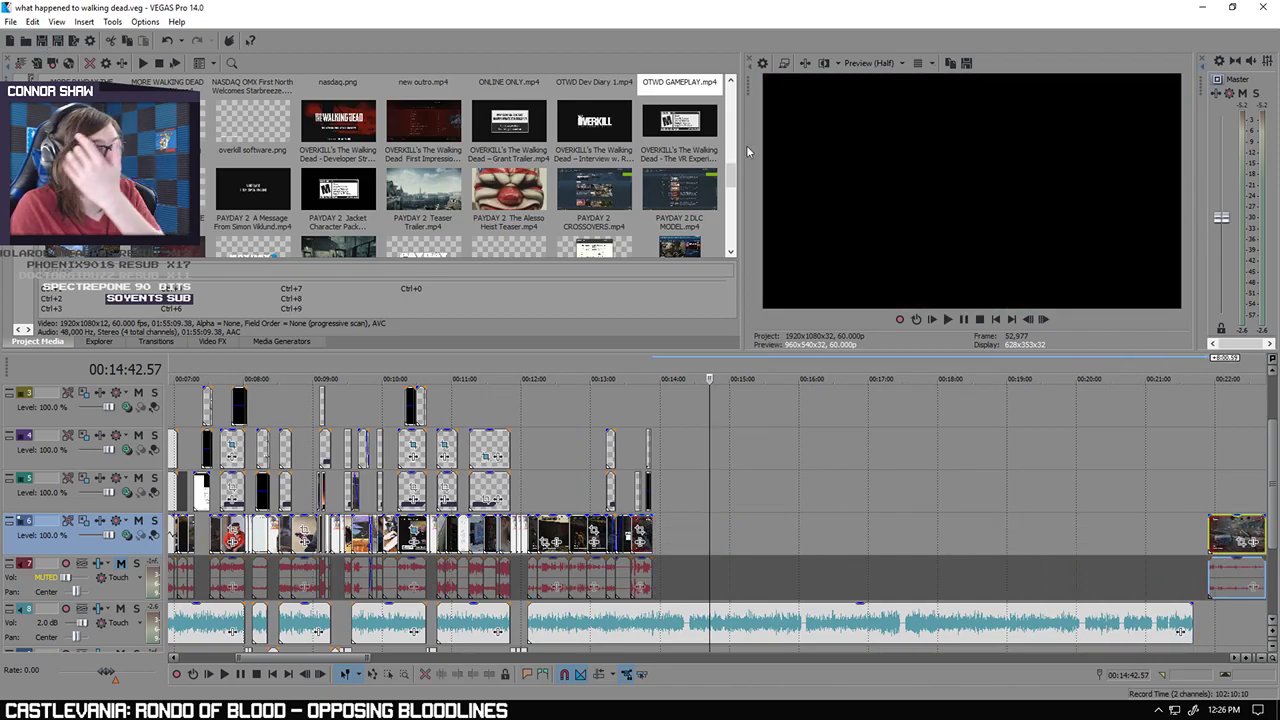
Step: Place OTWD GAMEPLAY.mp4 on track 6 from about 00:13:44, ungrouping and deleting its second audio stream on track 8
drag(683, 87, 780, 550)
click(820, 632)
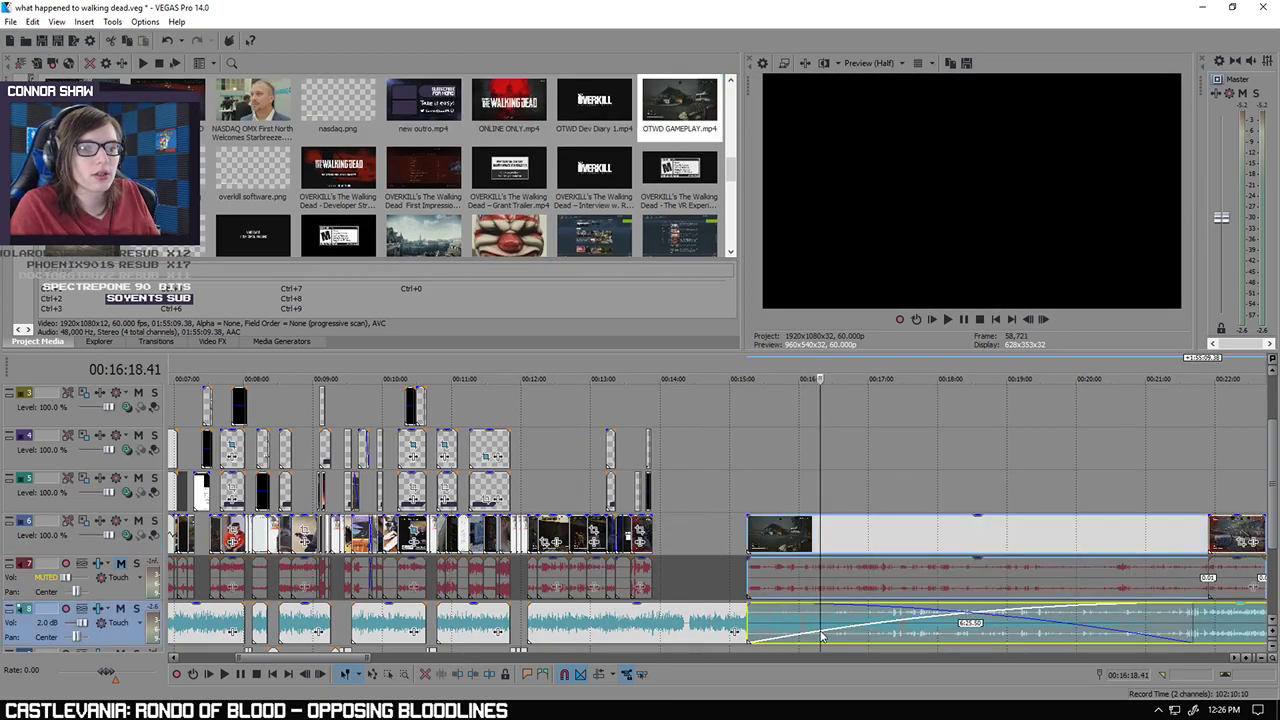
key(u)
click(818, 631)
key(Delete)
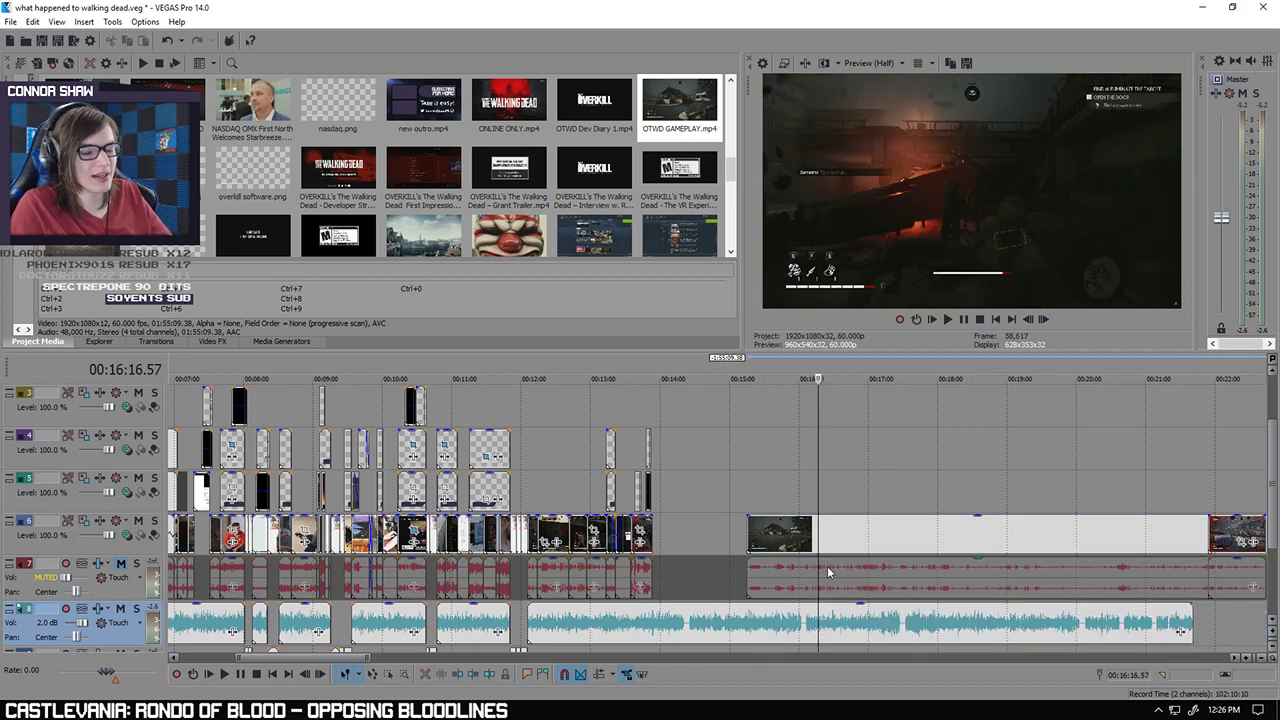
drag(869, 526, 773, 521)
Step: Scan the new gameplay clip between about 00:35:21 and 01:12:55 for suitable footage
scroll(776, 521, down, 5)
click(577, 583)
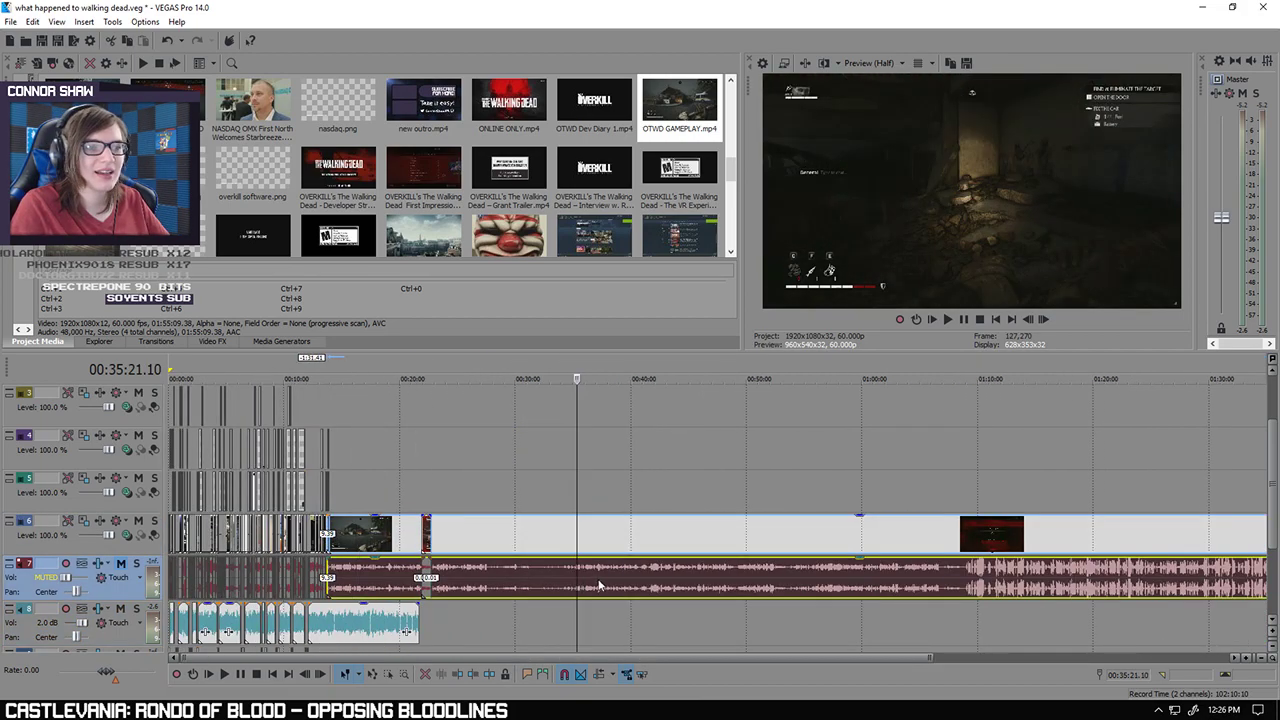
click(965, 585)
scroll(700, 576, up, 5)
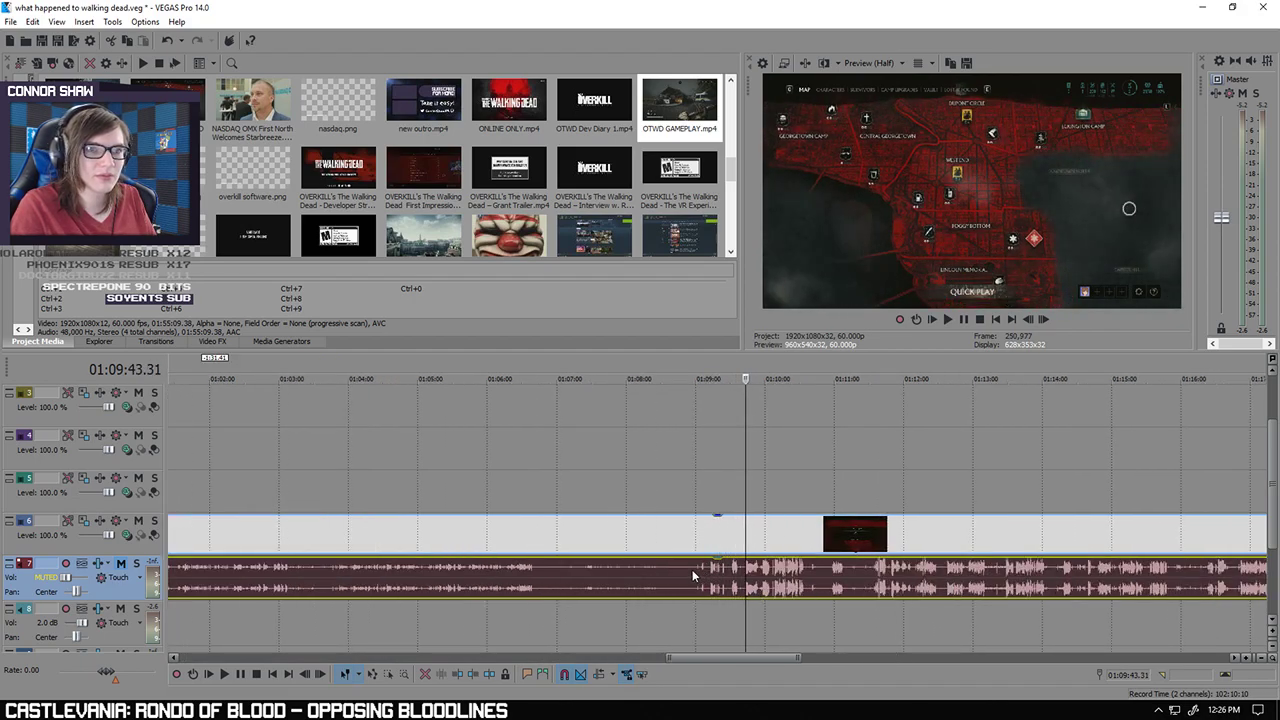
scroll(700, 576, down, 3)
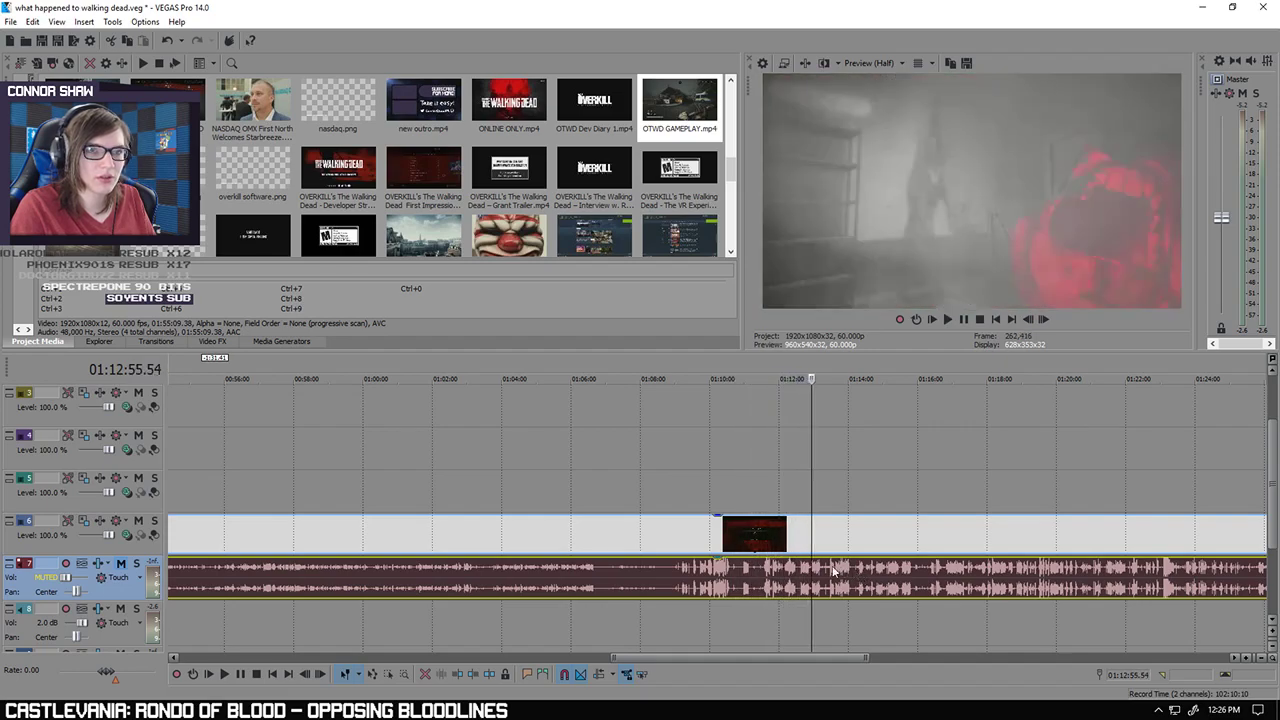
Step: Examine the gameplay between about 01:06:24 and 01:08:48, stepping back and forth through its character skills and map screens
click(610, 494)
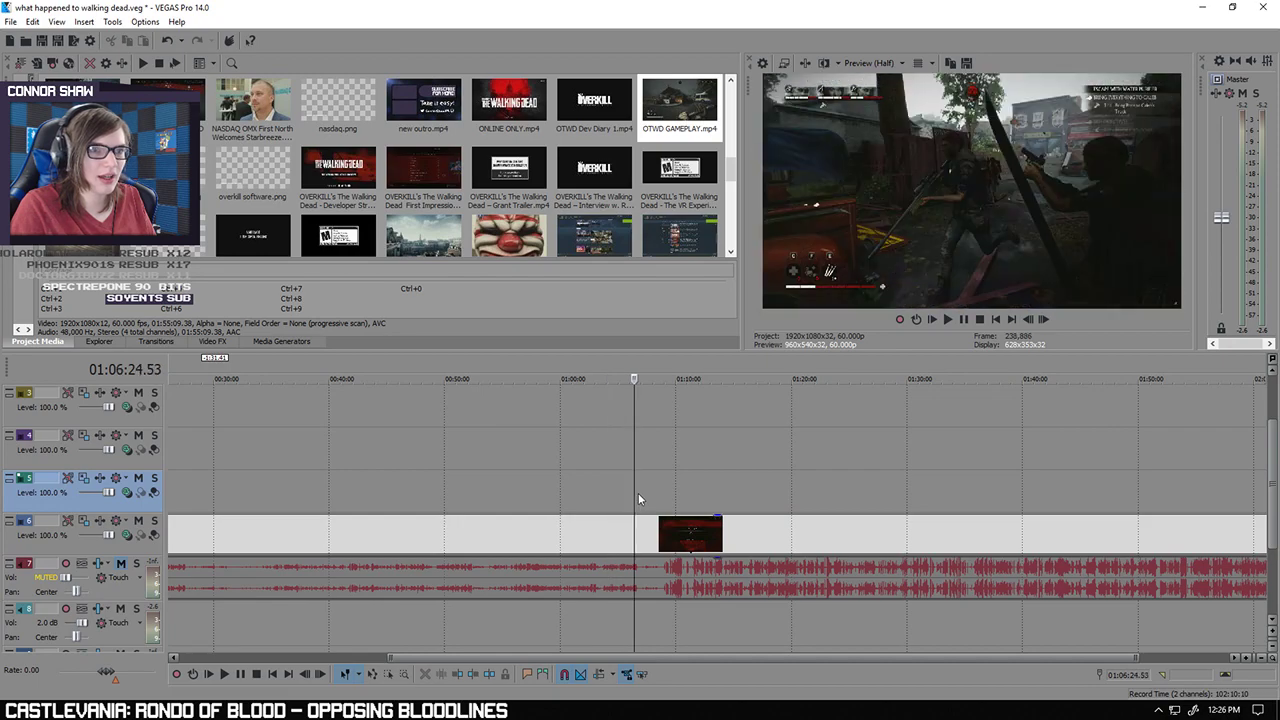
key(Right)
key(Right)
key(Right)
key(Right)
key(Right)
key(Right)
key(Left)
key(Left)
key(Left)
key(Left)
key(Left)
key(Left)
key(Left)
key(Left)
key(Left)
key(Left)
key(Left)
key(Left)
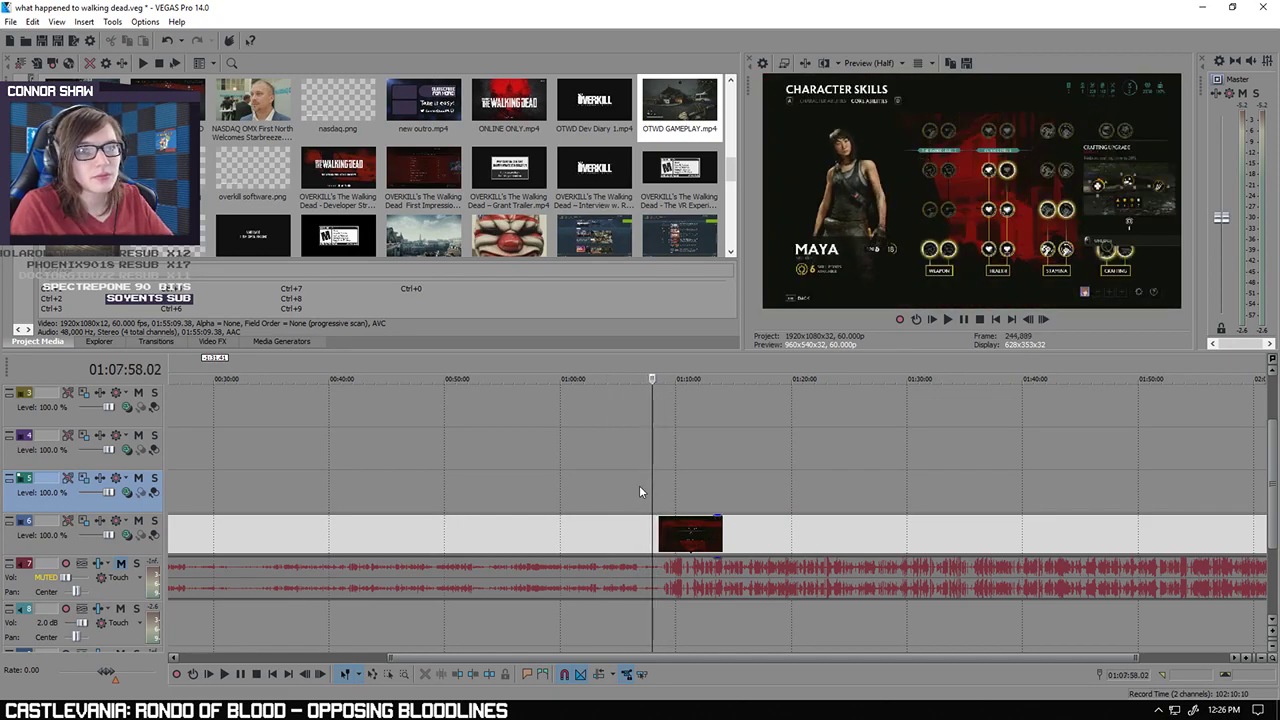
key(Right)
key(Right)
key(Right)
key(Right)
key(Right)
key(Right)
key(Right)
key(Right)
key(Right)
key(Right)
key(Right)
key(Right)
key(Right)
key(Right)
key(Right)
key(Right)
scroll(655, 488, up, 3)
key(Left)
key(Left)
key(Left)
key(Left)
key(Left)
key(Left)
key(Left)
key(Left)
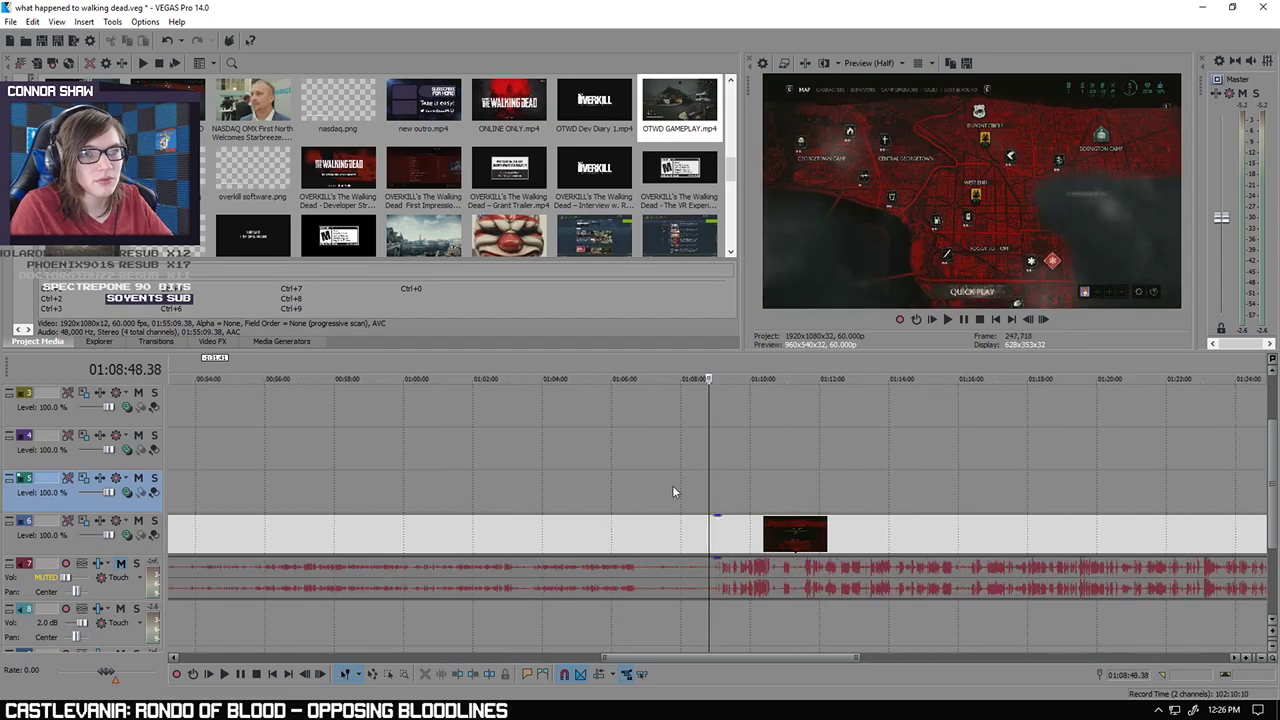
scroll(808, 480, up, 2)
key(Left)
key(Left)
key(Left)
key(Left)
key(Left)
key(Left)
key(Left)
key(Left)
key(Left)
key(Left)
scroll(808, 480, down, 1)
key(Left)
key(Left)
key(Left)
key(Left)
key(Left)
key(Left)
key(Left)
key(Left)
key(Left)
key(Left)
key(Left)
key(Left)
key(Left)
key(Left)
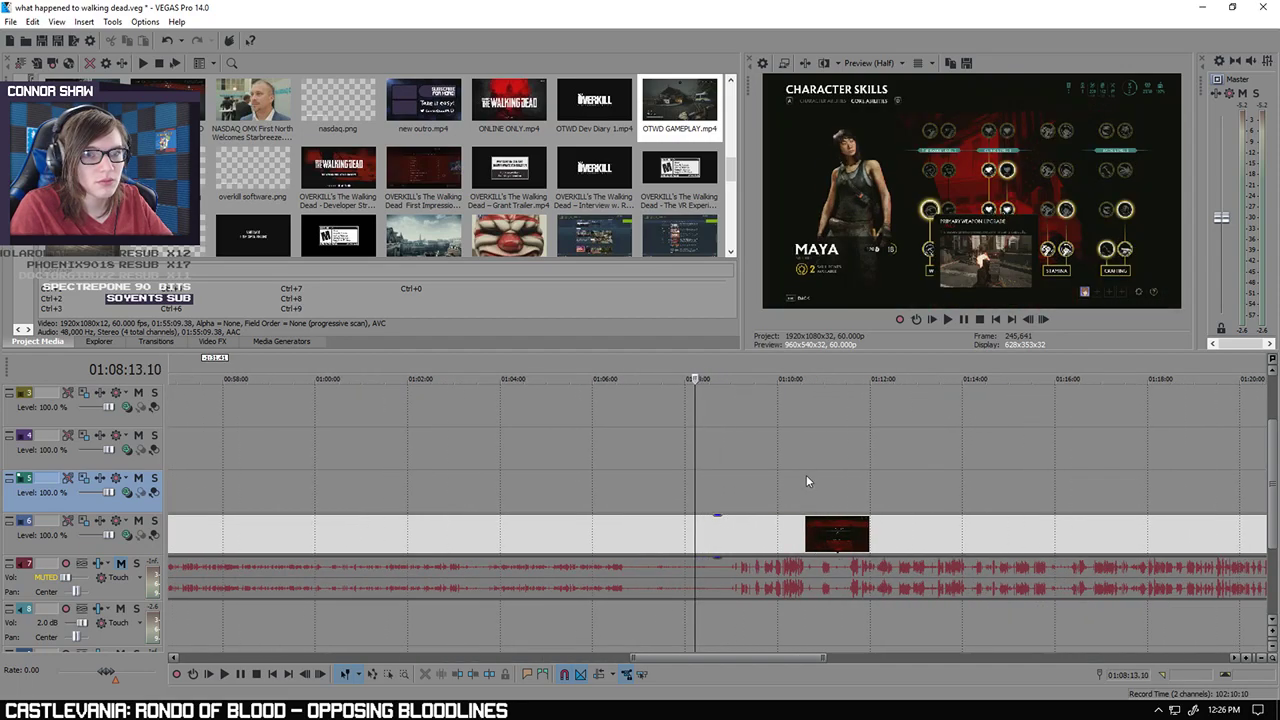
Step: Sample the remainder of the gameplay clip between about 01:27:03 and 01:43:03 for suitable footage
scroll(810, 481, down, 2)
click(872, 496)
click(929, 495)
click(1012, 498)
scroll(960, 512, down, 3)
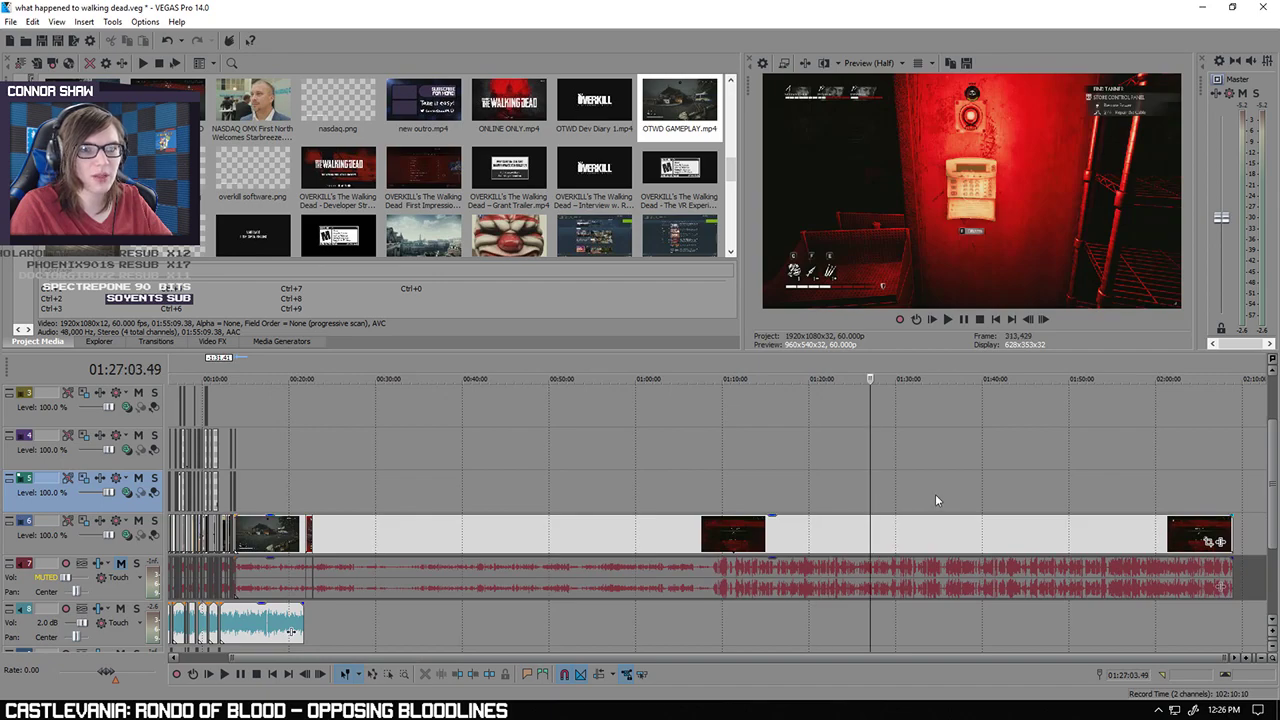
click(1043, 489)
click(1008, 492)
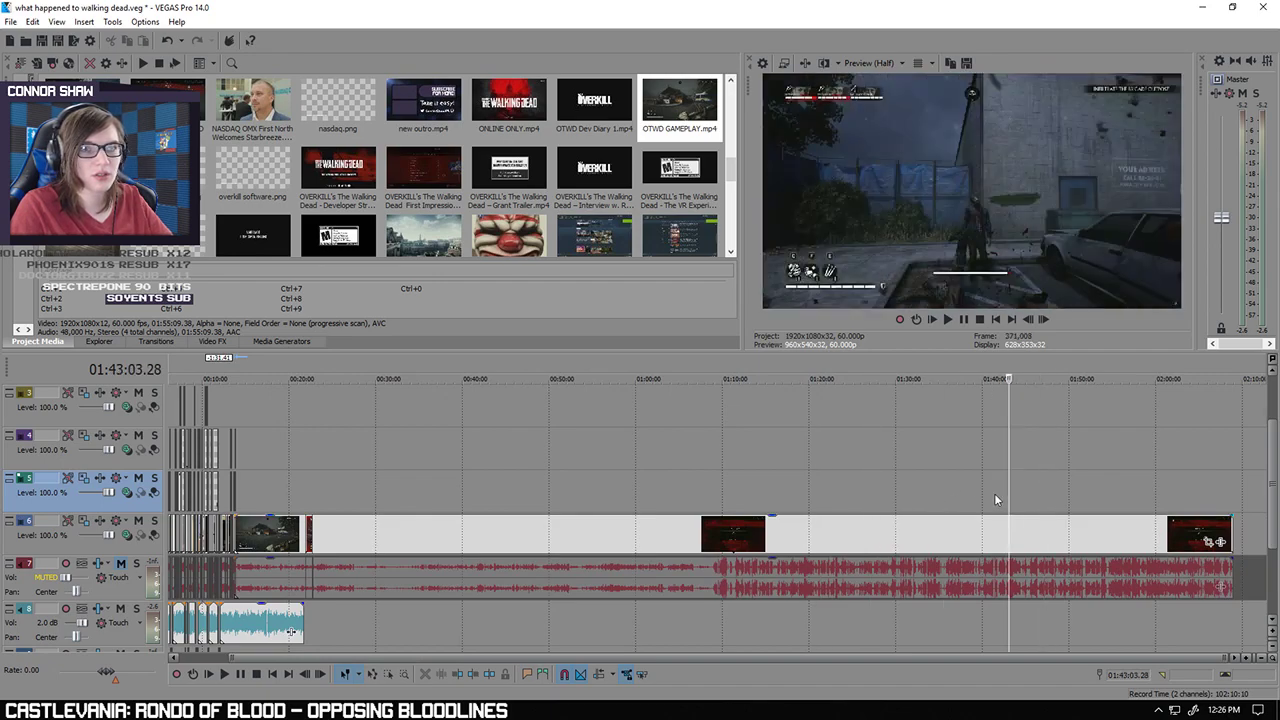
click(993, 497)
click(984, 498)
click(974, 501)
Step: Scan the gameplay backwards through 01:37:08 and 01:35:45 to about 01:32:21, examining its cutscenes for usable footage
key(Left)
scroll(973, 502, up, 1)
key(Left)
key(Left)
key(Left)
key(Left)
key(Left)
key(Left)
key(Left)
key(Left)
key(Left)
key(Left)
key(Left)
key(Left)
key(Left)
key(Left)
key(Left)
key(Left)
key(Left)
key(Left)
key(Left)
key(Left)
key(Left)
key(Left)
key(Left)
key(Left)
key(Left)
key(Left)
key(Left)
key(Left)
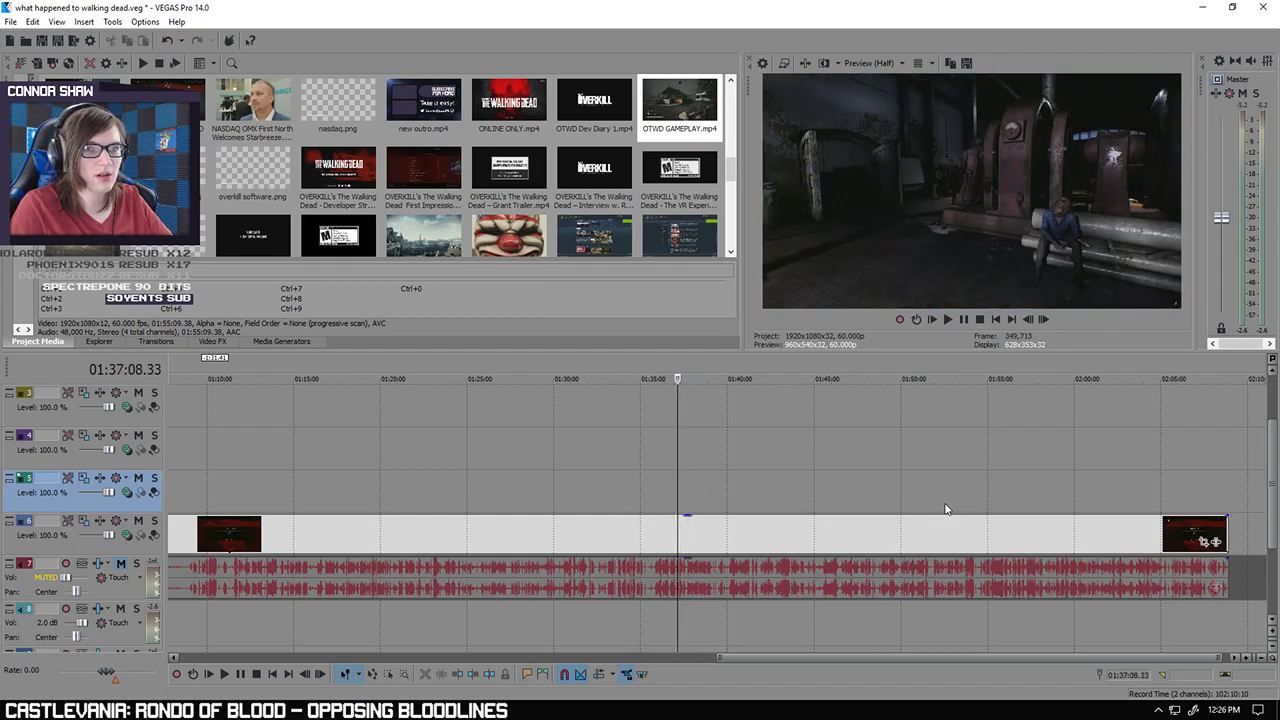
key(Left)
key(Left)
key(Left)
key(Left)
key(Left)
key(Left)
key(Left)
key(Left)
key(Left)
key(Left)
key(Left)
key(Left)
key(Left)
key(Left)
key(Left)
key(Left)
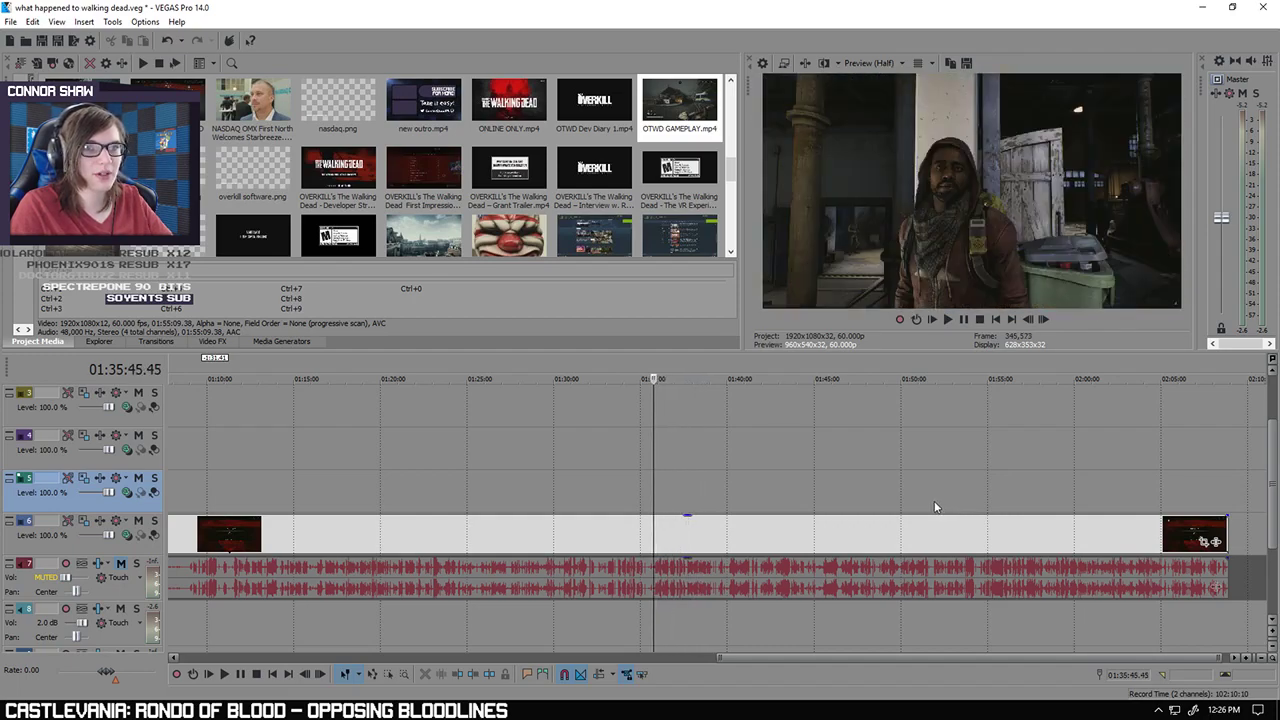
key(Left)
key(Left)
key(Left)
key(Left)
key(Left)
key(Left)
key(Left)
key(Left)
key(Left)
key(Left)
key(Left)
key(Left)
key(Left)
key(Left)
key(Left)
key(Left)
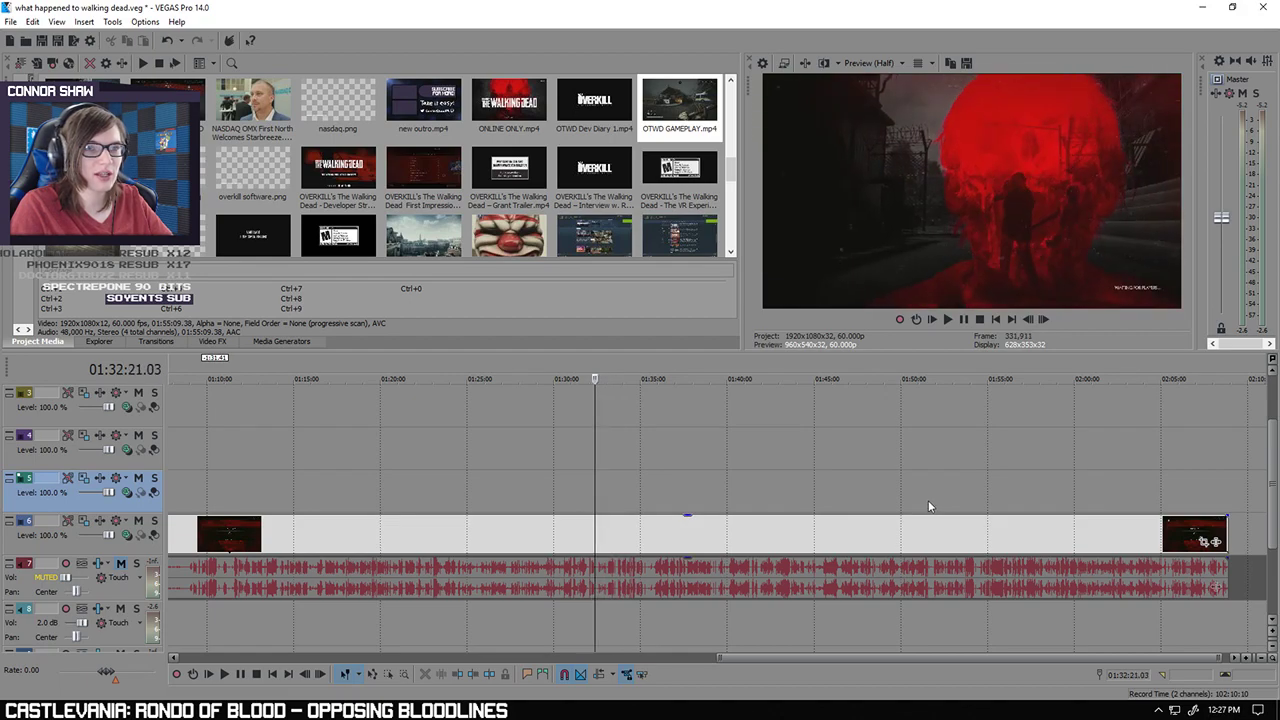
Step: Move the long OTWD gameplay clip on track 6 to start at about 00:41:00 and sample its footage up to about 01:03:33
scroll(928, 506, down, 3)
drag(420, 530, 645, 530)
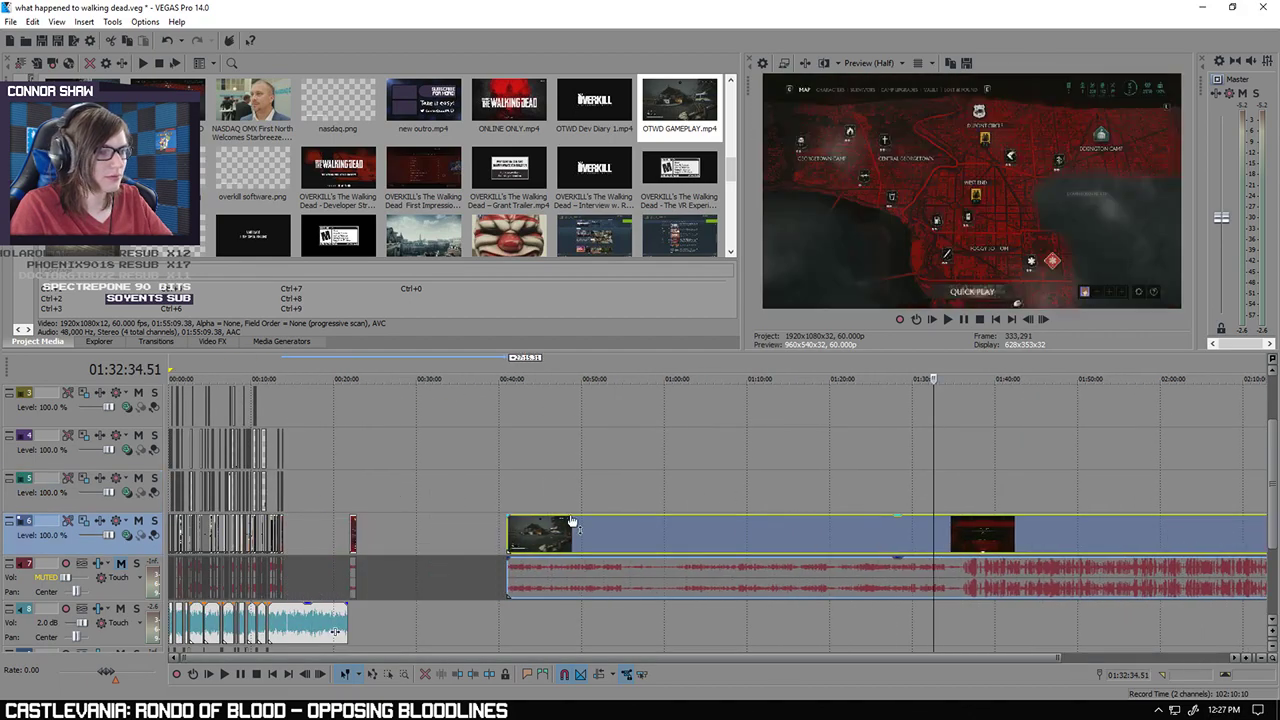
click(511, 487)
click(633, 510)
click(693, 500)
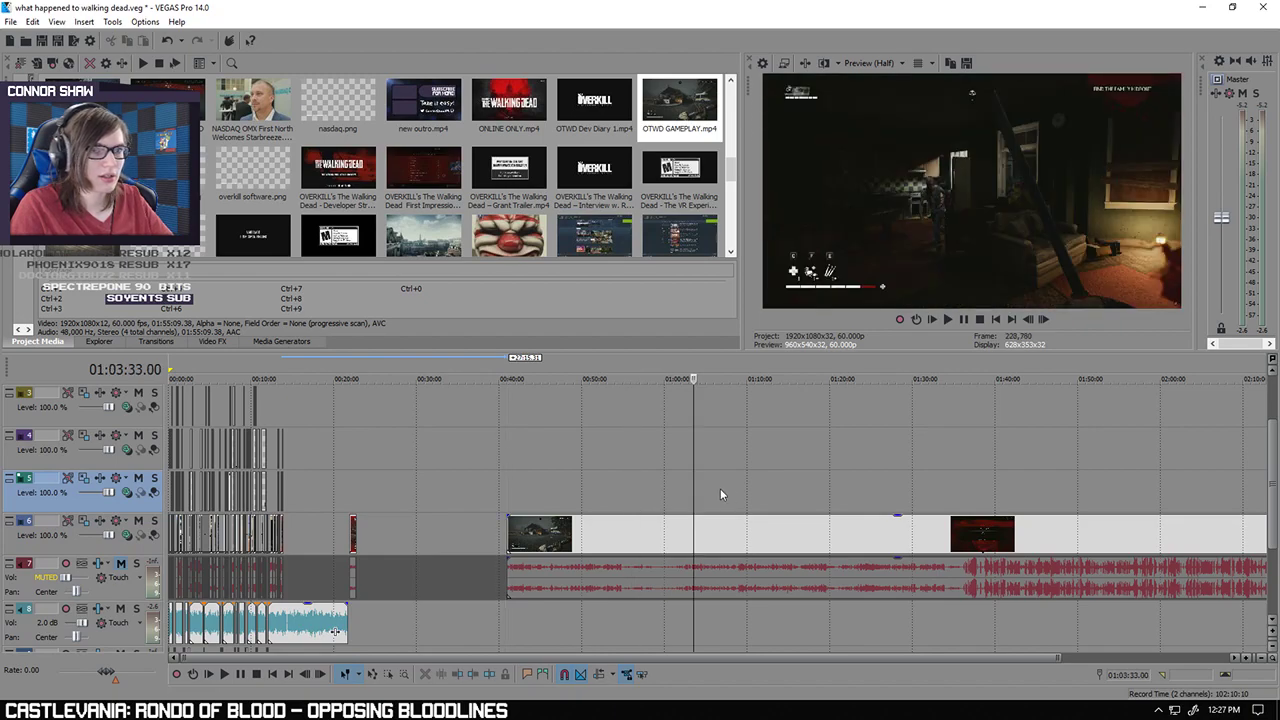
Step: Scan the long OTWD gameplay clip backwards through about 00:56:51 to 00:55:43 for usable mission-menu footage
click(647, 488)
key(Left)
key(Left)
key(Left)
key(Left)
key(Left)
key(Left)
key(Left)
key(Left)
key(Left)
key(Left)
key(Left)
key(Left)
key(Left)
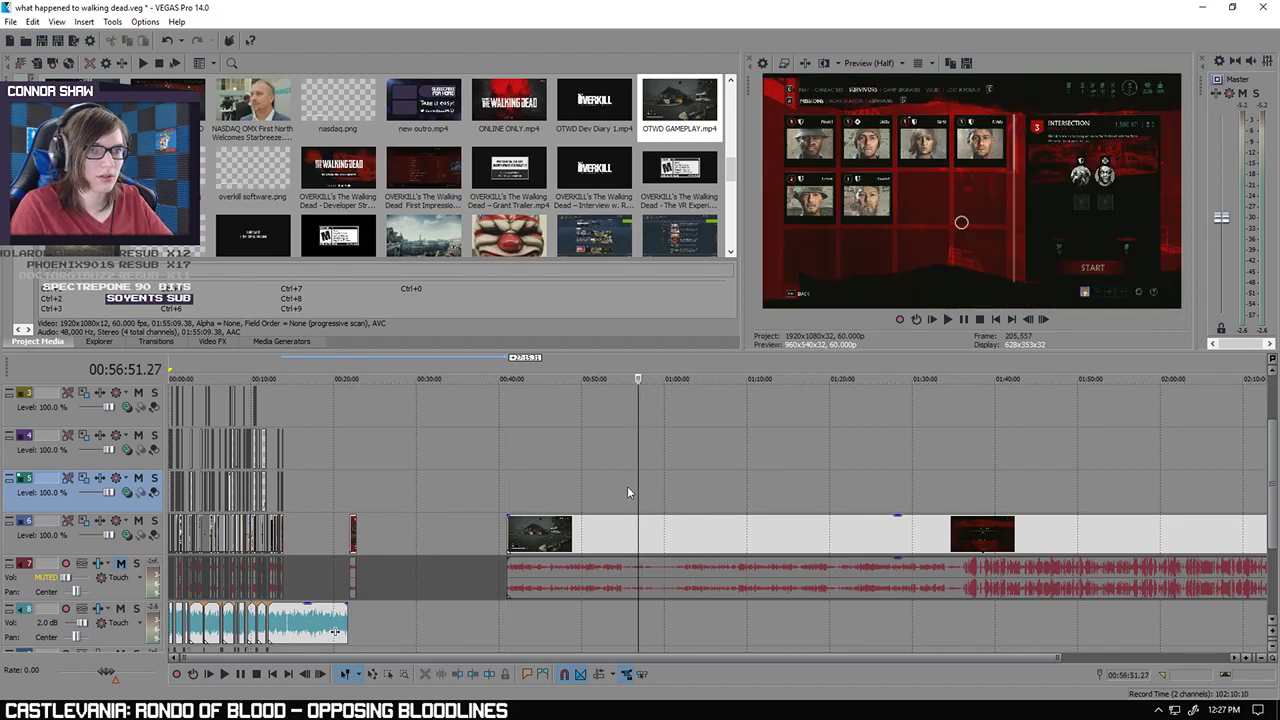
key(Left)
key(Left)
key(Left)
key(Left)
key(Left)
key(Left)
key(Left)
key(Left)
key(Left)
key(Left)
key(Left)
key(Left)
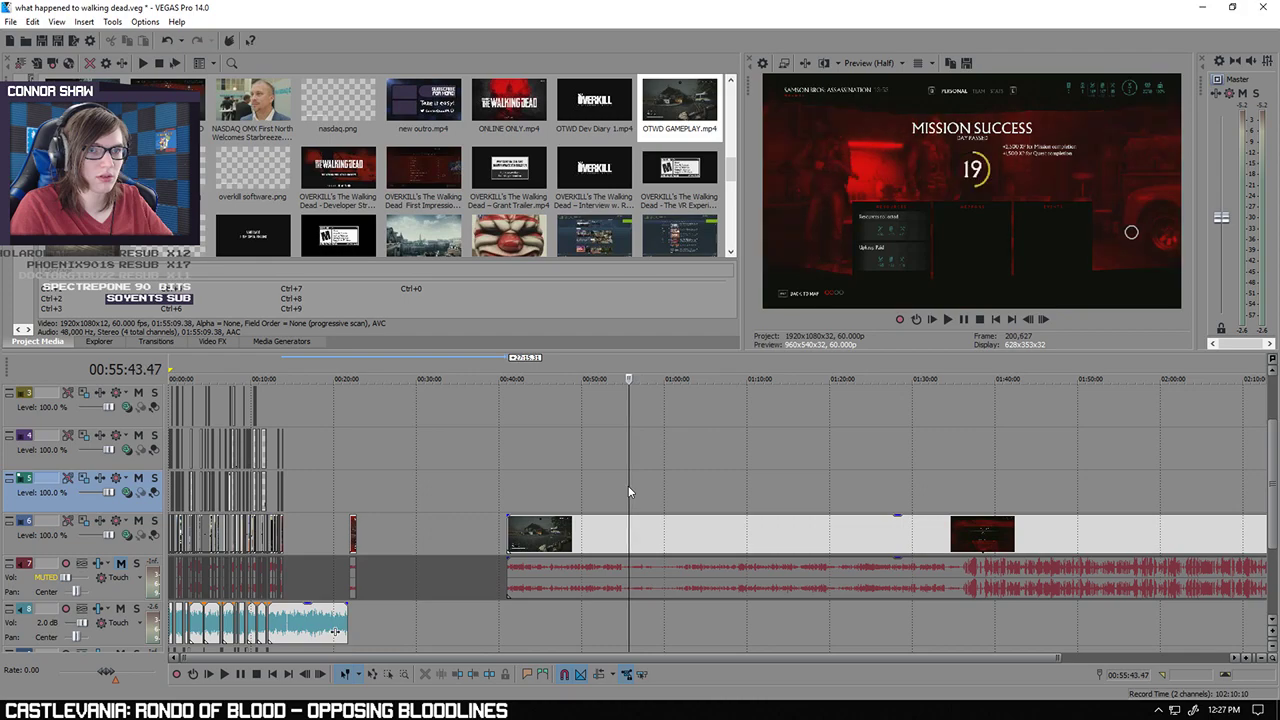
Step: Split the long gameplay clip at about 00:57:05, on the survivor mission screen, and delete the part before it
key(Right)
key(Right)
key(Right)
key(Right)
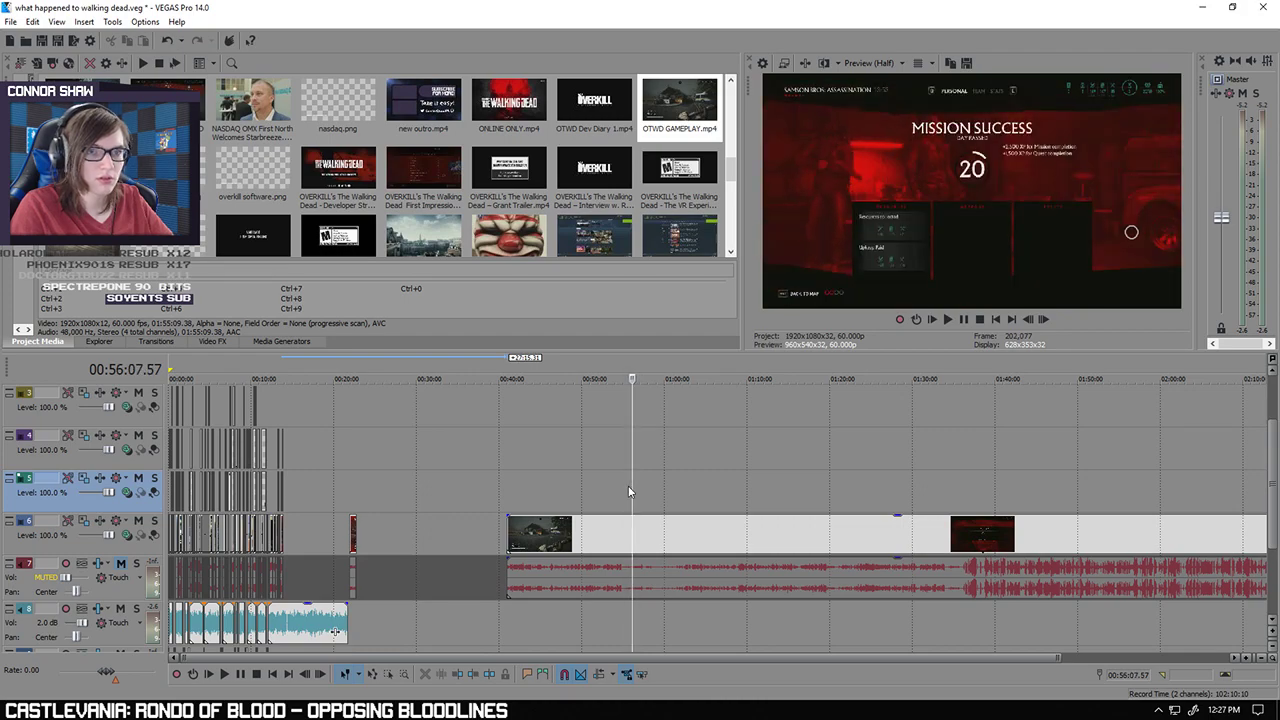
key(Right)
key(Right)
key(Right)
key(Right)
key(Right)
key(Right)
key(Right)
key(Right)
key(Right)
key(Right)
key(Right)
key(Right)
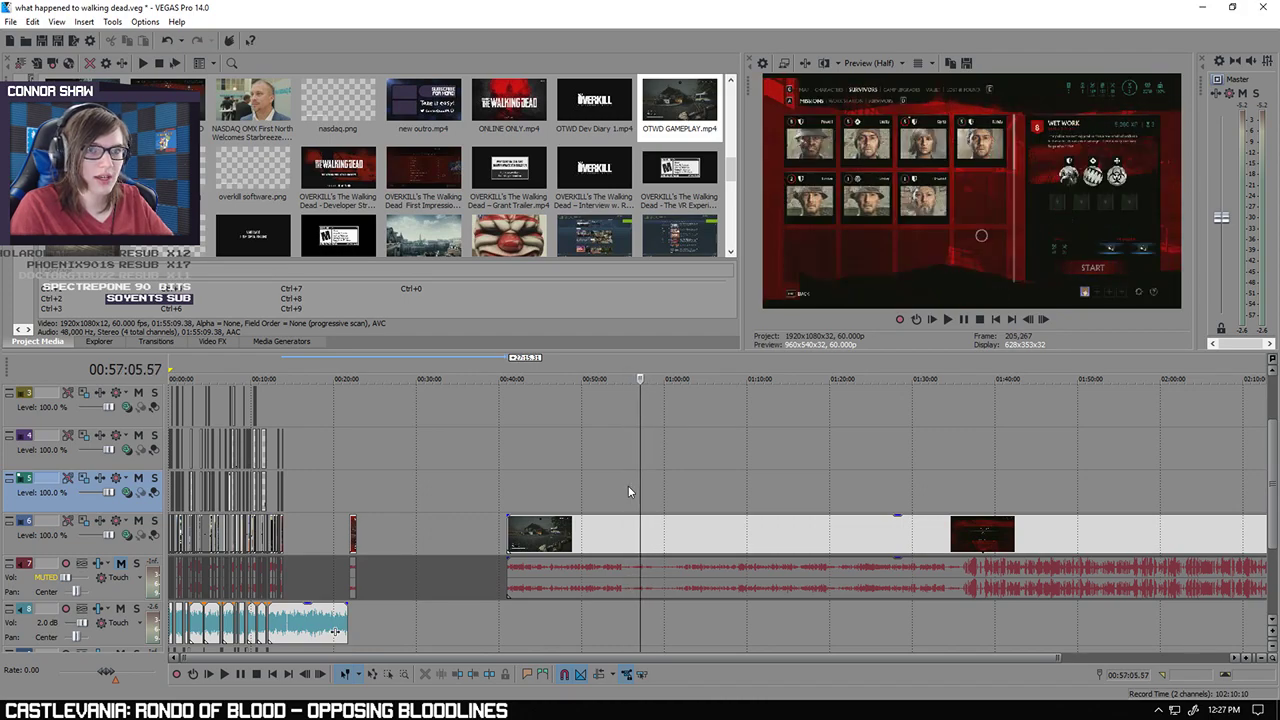
click(641, 534)
key(s)
click(601, 532)
key(Delete)
Step: Find the end of the usable menu footage and split the gameplay clip at about 00:58:36, on the vault's melee weapons screen
click(669, 532)
scroll(680, 533, up, 8)
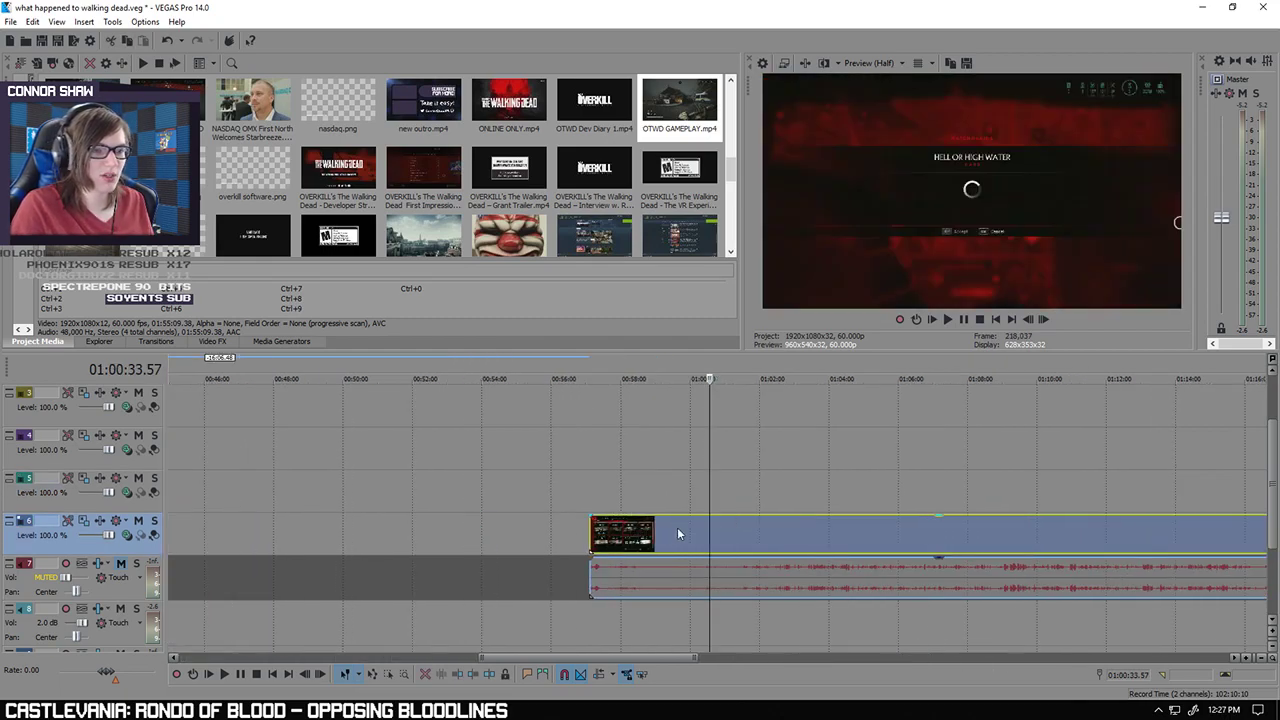
click(668, 532)
click(634, 531)
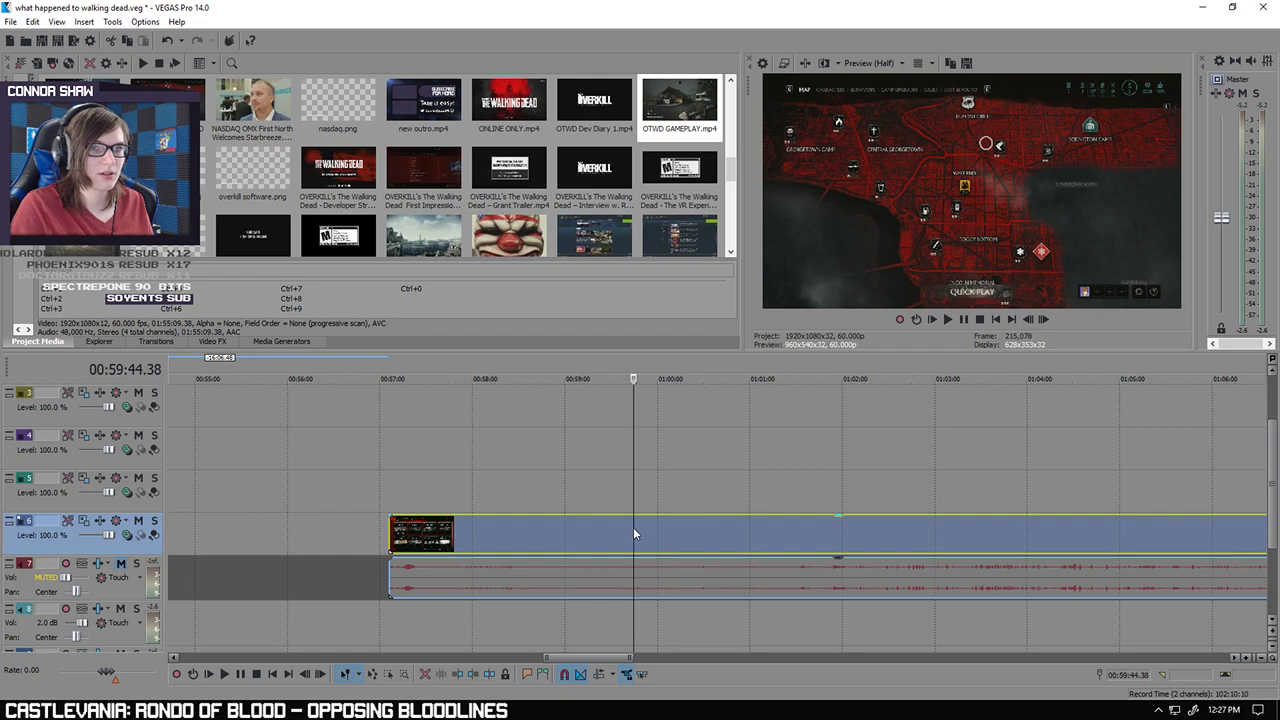
click(645, 531)
click(627, 531)
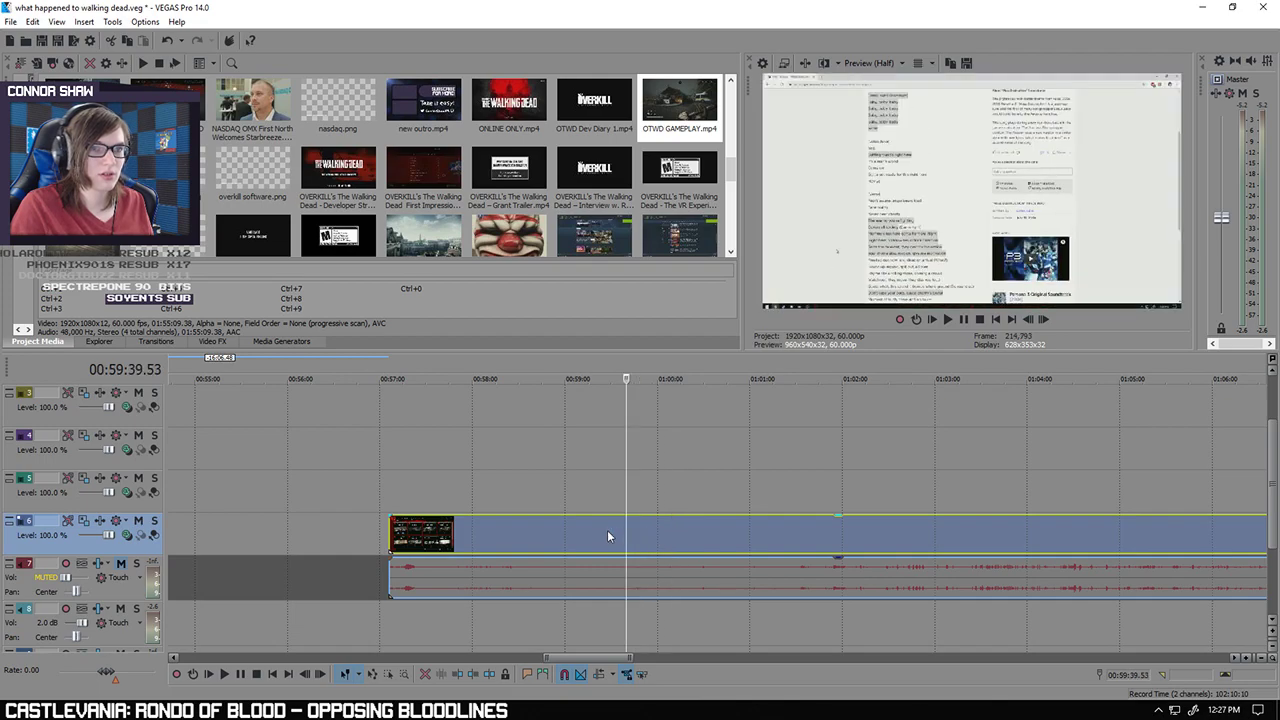
click(607, 535)
click(587, 531)
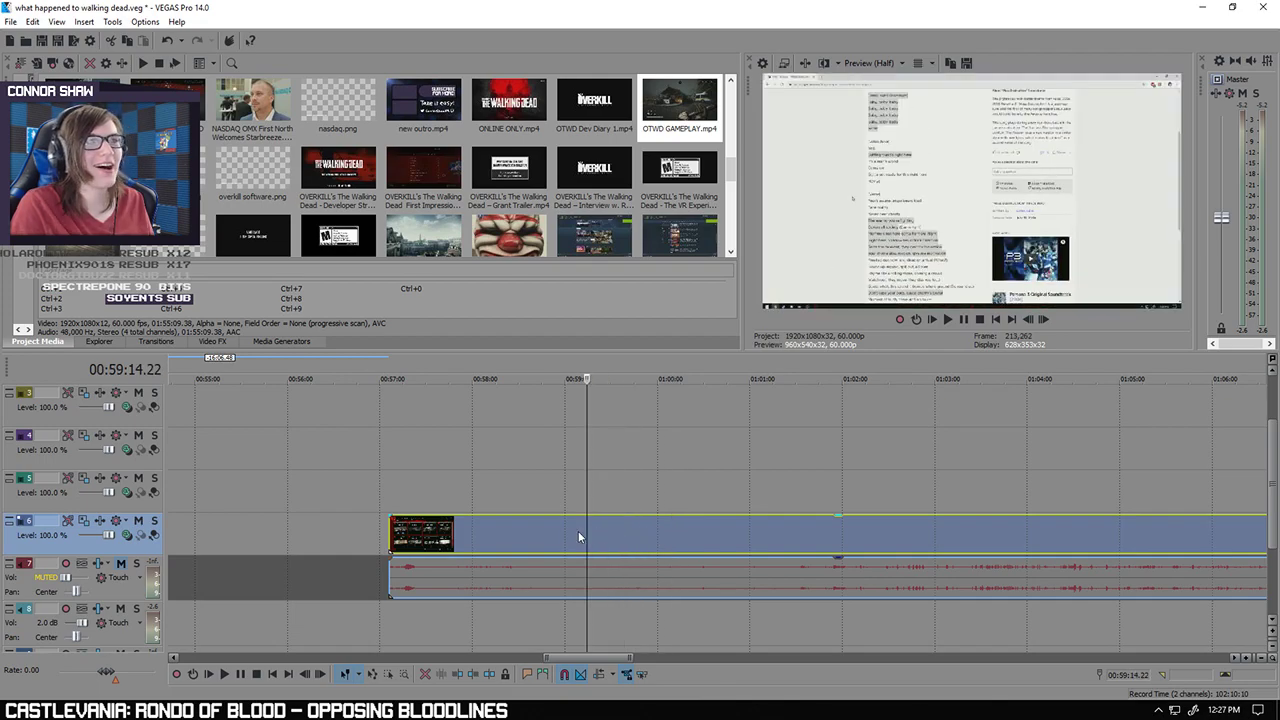
click(560, 534)
click(528, 533)
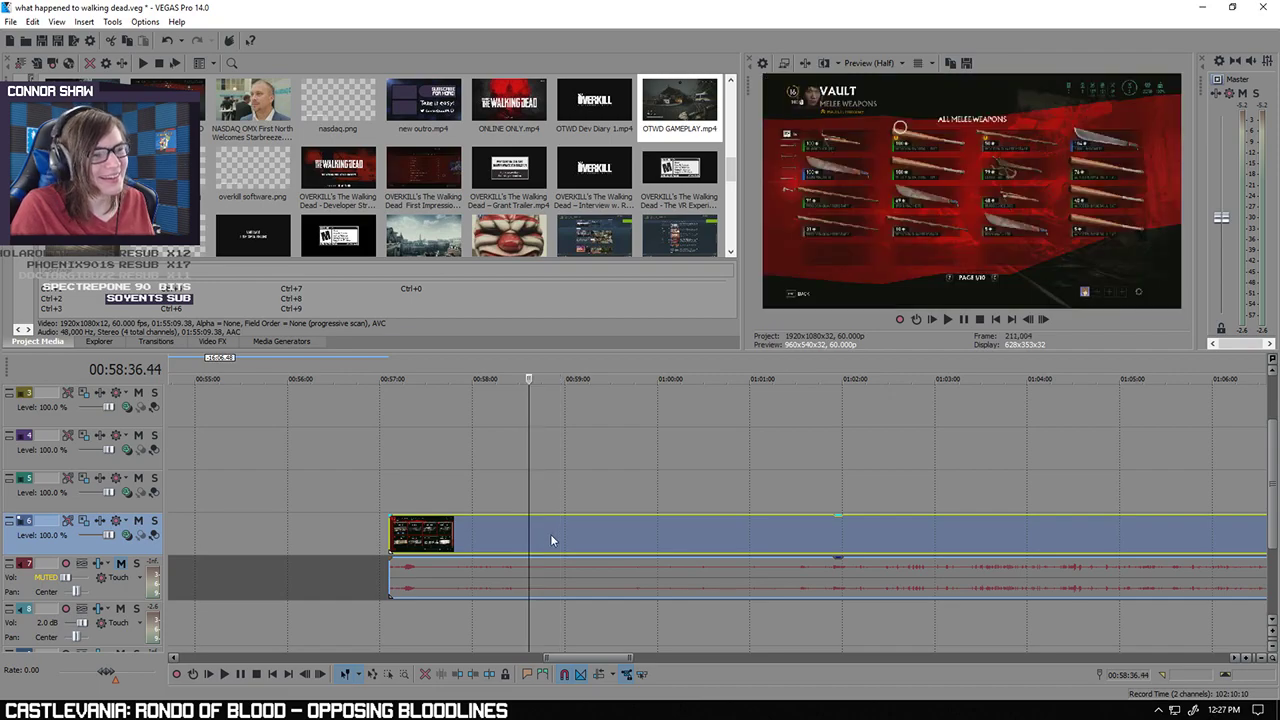
key(s)
Step: Move the cut menu segment on track 6 to start at about 00:13:53, directly after the edited footage
scroll(548, 535, down, 3)
drag(676, 534, 243, 530)
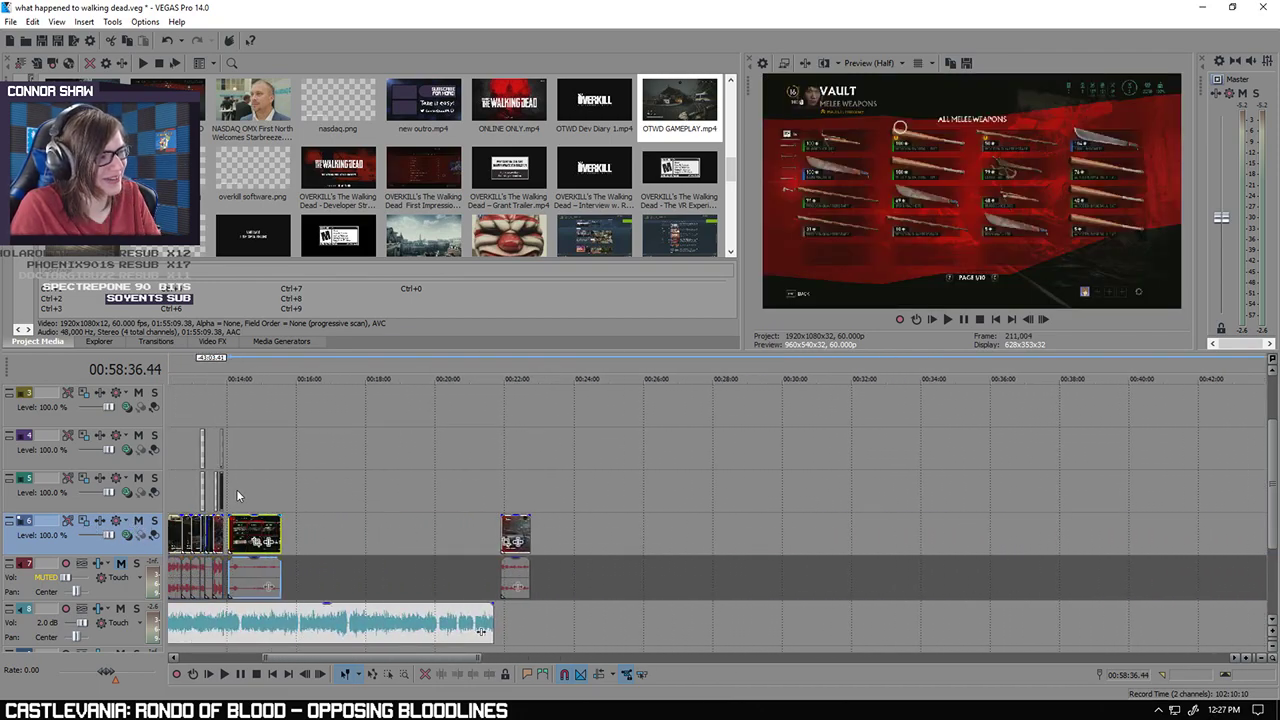
click(230, 489)
scroll(328, 495, up, 4)
drag(773, 532, 746, 541)
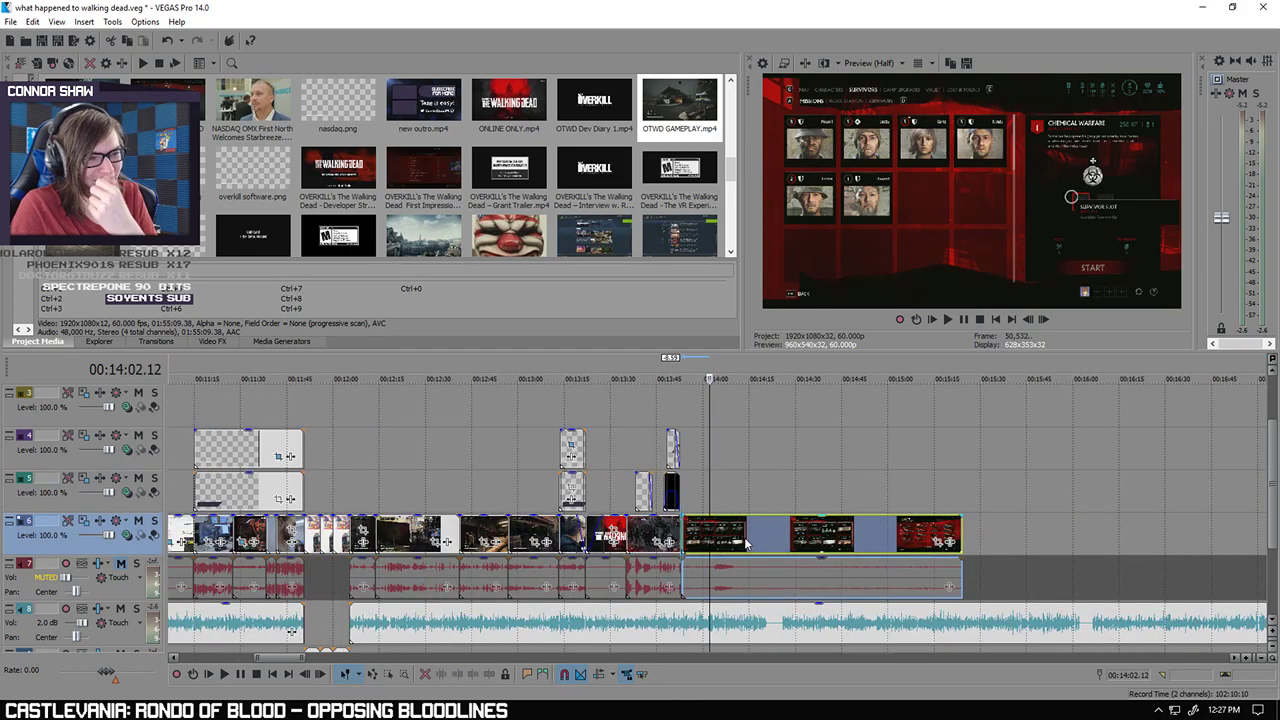
Step: Play the menu segment against the narration, cut it at about 00:14:03 and delete the remainder
click(684, 528)
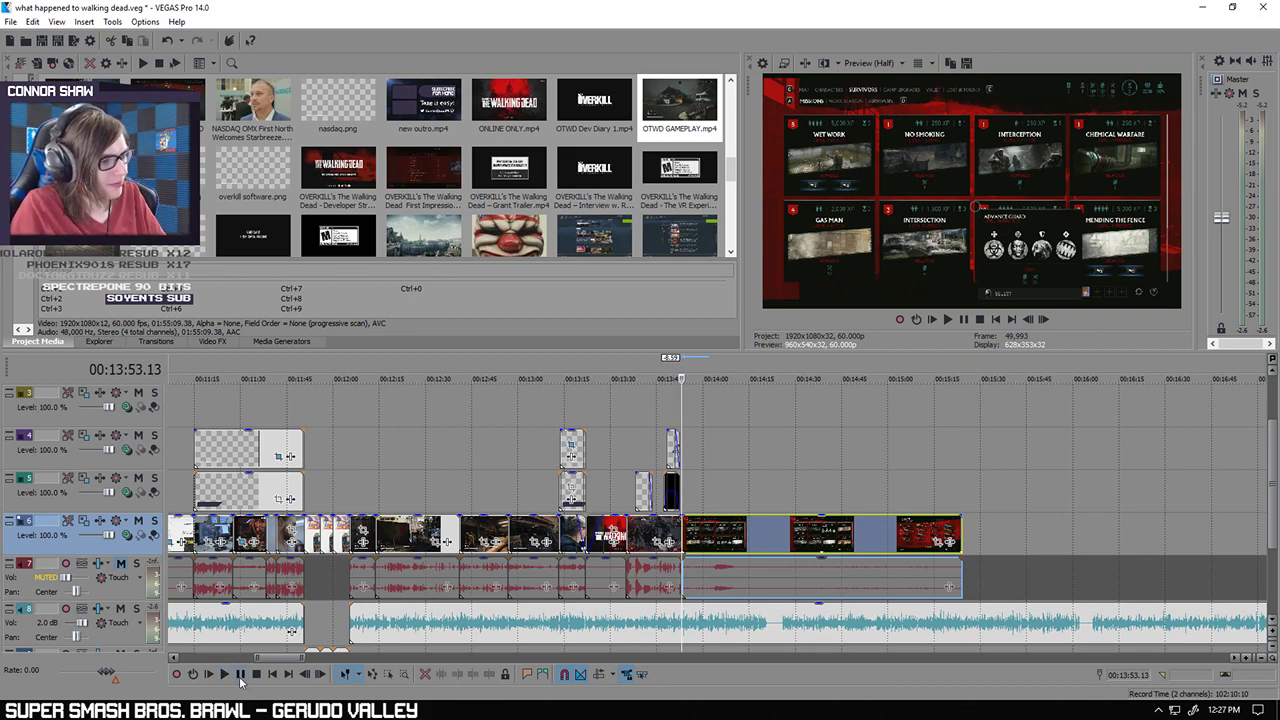
click(241, 681)
scroll(715, 472, up, 2)
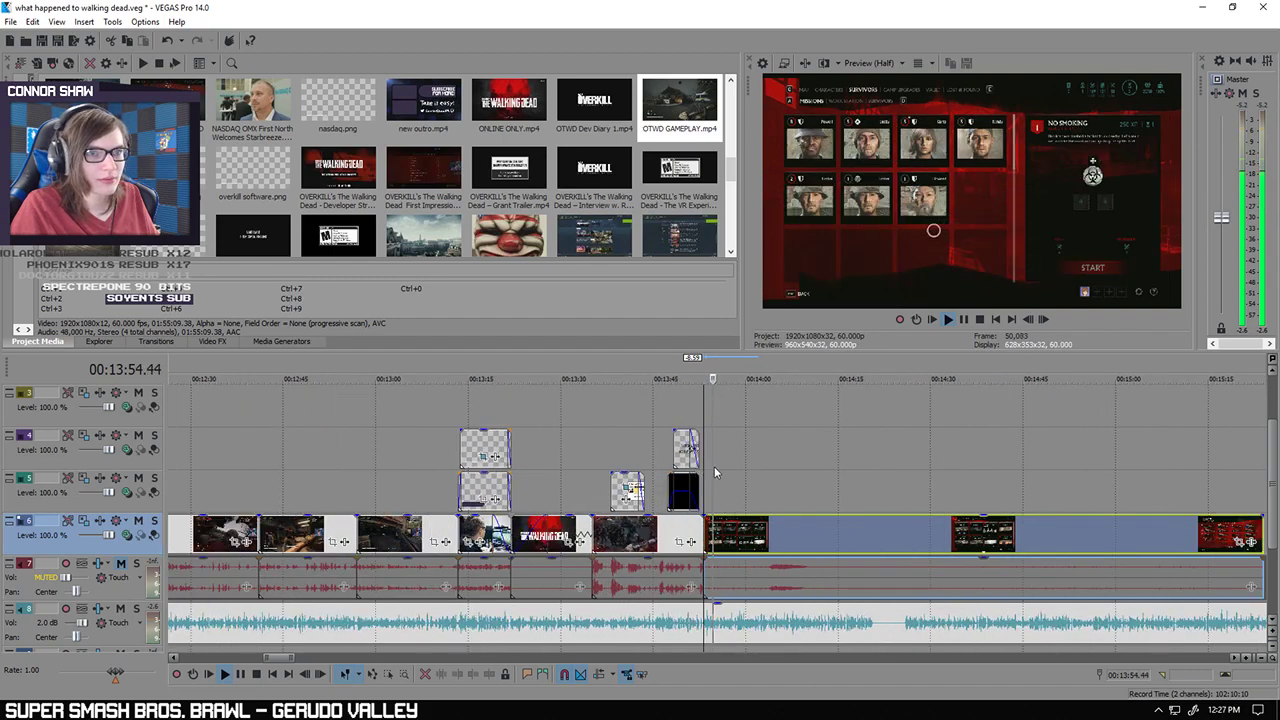
scroll(745, 463, up, 2)
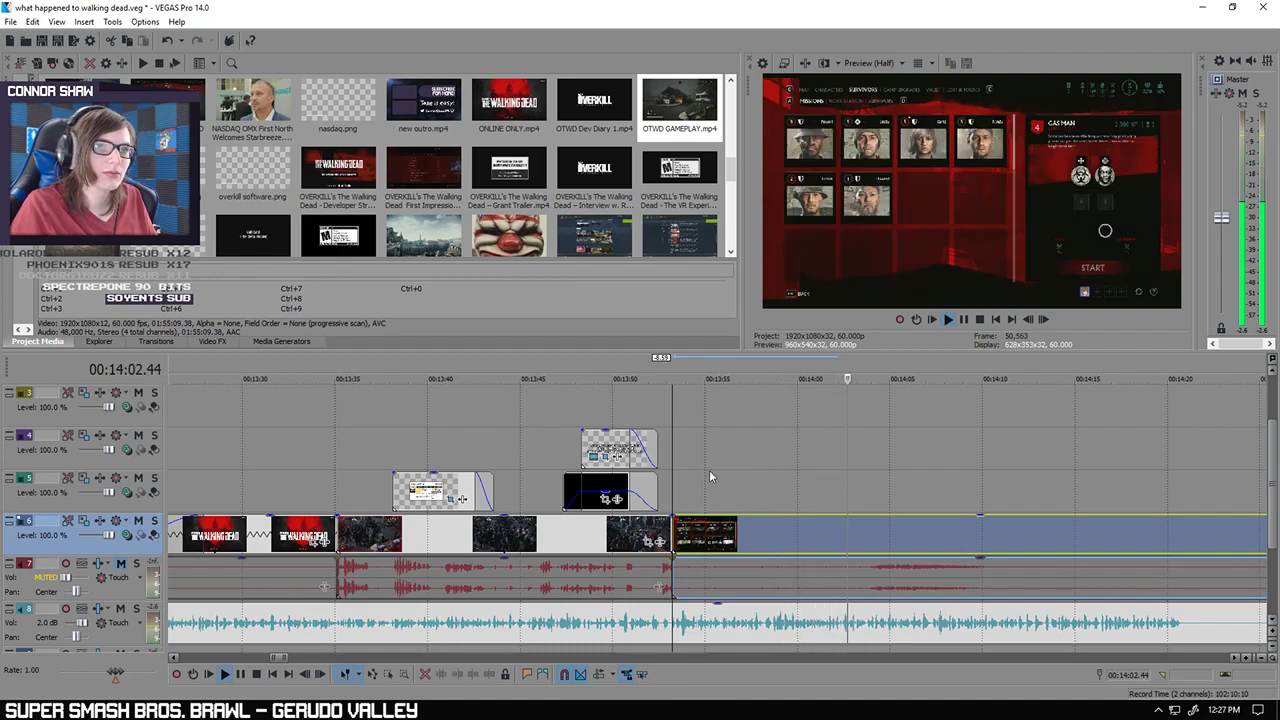
key(Return)
scroll(692, 548, up, 5)
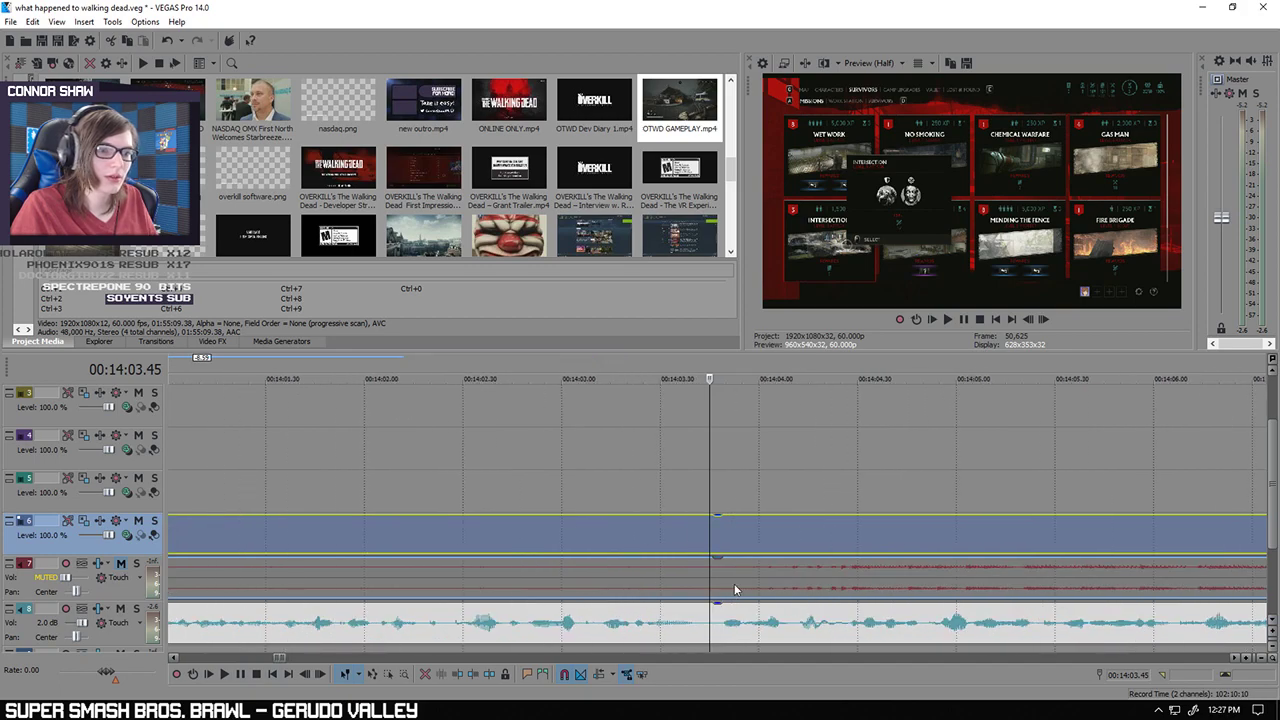
click(735, 590)
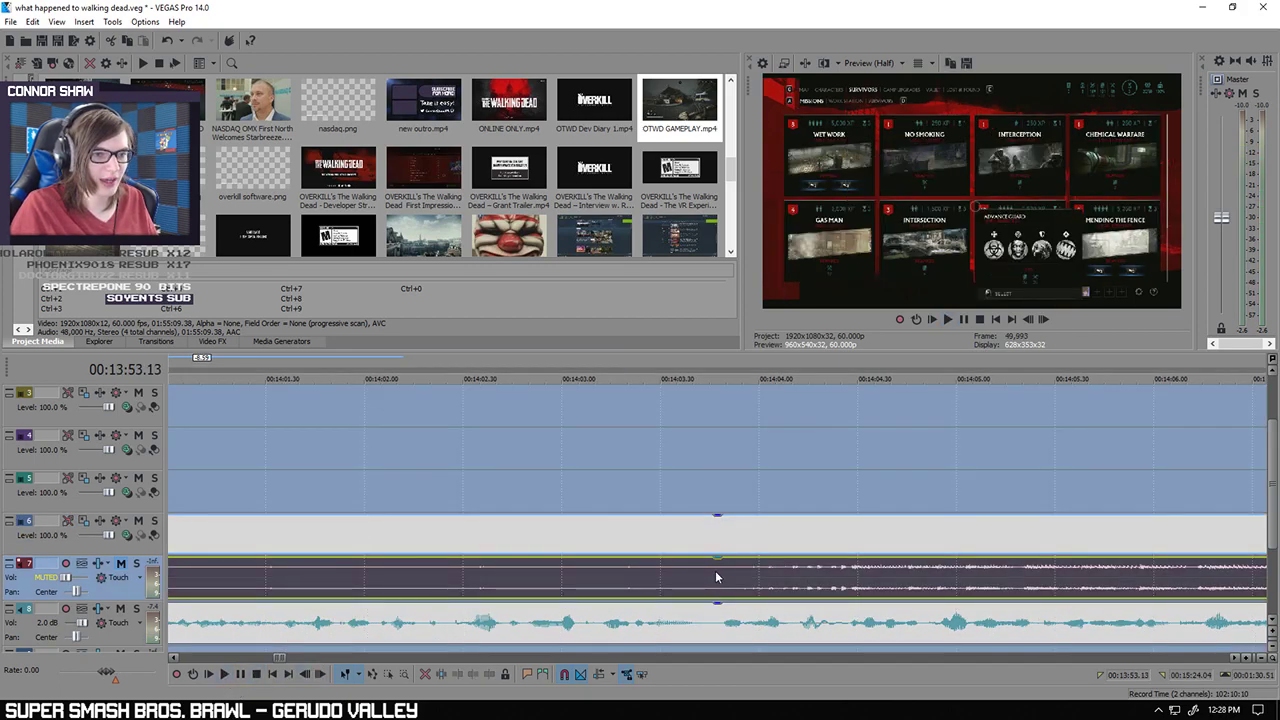
scroll(716, 577, down, 5)
scroll(720, 570, down, 3)
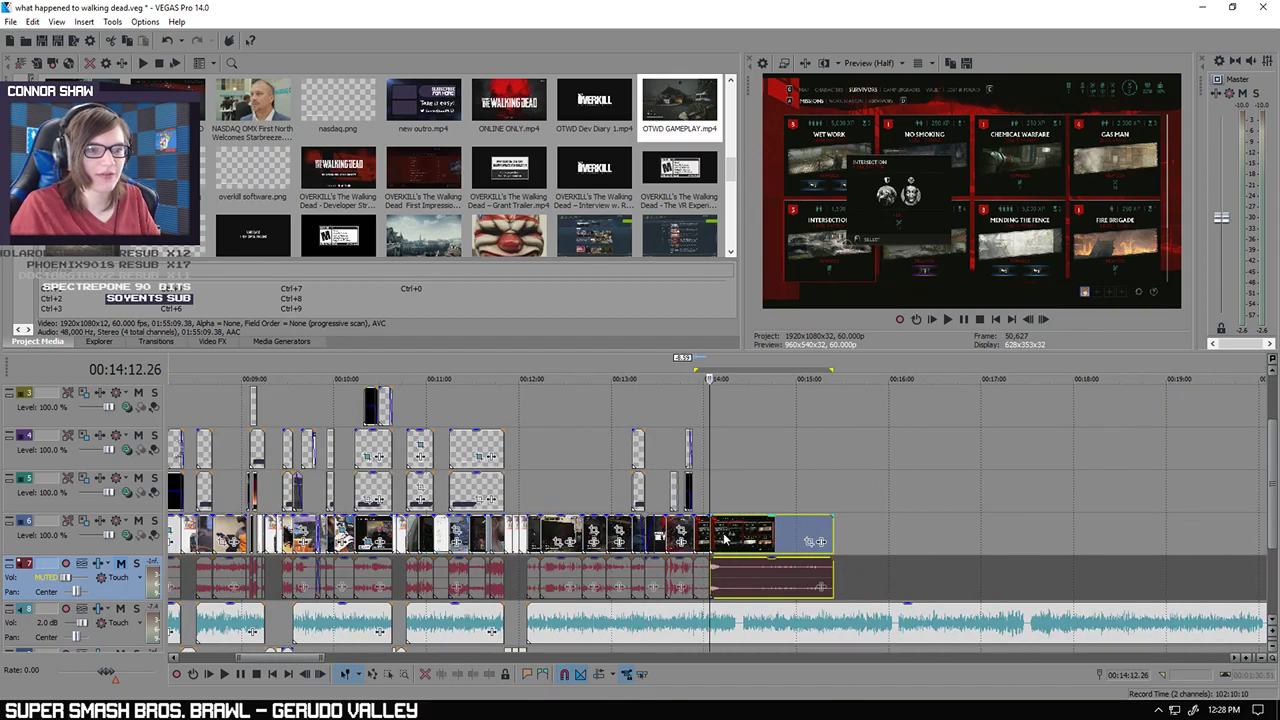
click(724, 540)
key(Delete)
Step: Move the spare OTWD gameplay clip from about 00:22:00 to start right after the menu segment at about 00:14:03
scroll(726, 539, down, 3)
drag(892, 528, 672, 527)
drag(427, 530, 347, 532)
click(342, 497)
scroll(342, 497, up, 4)
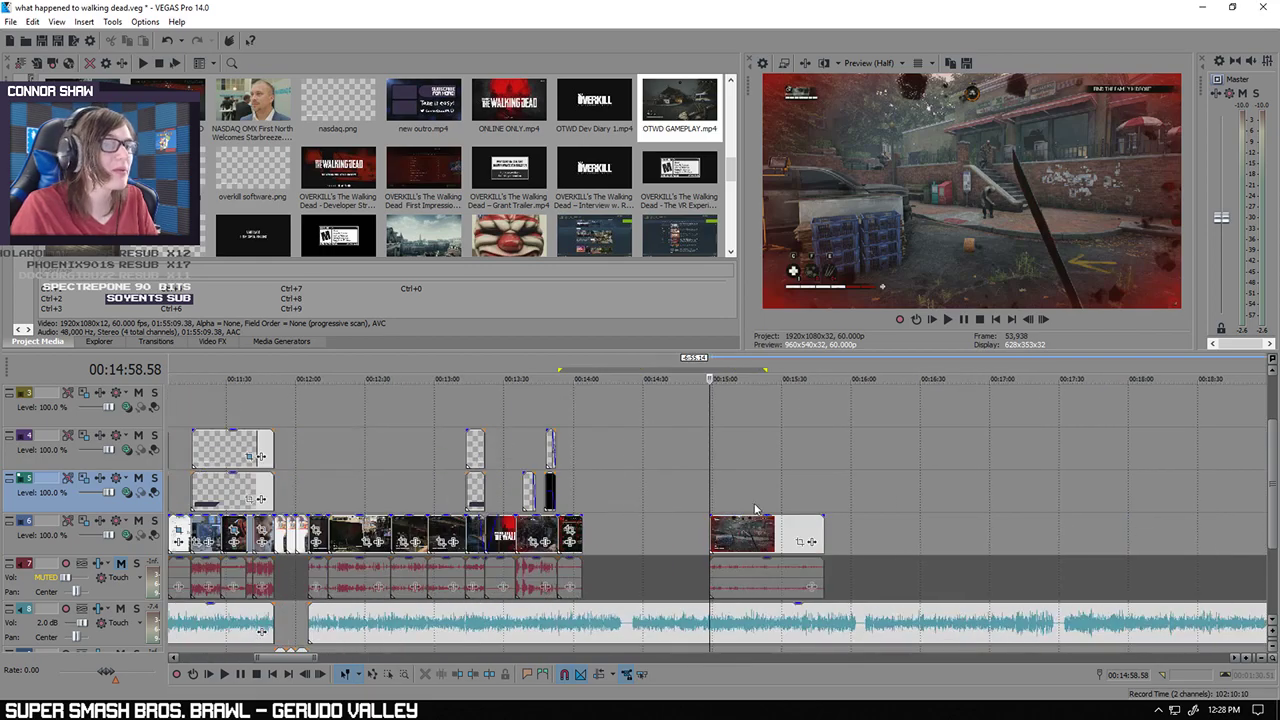
drag(733, 540, 598, 540)
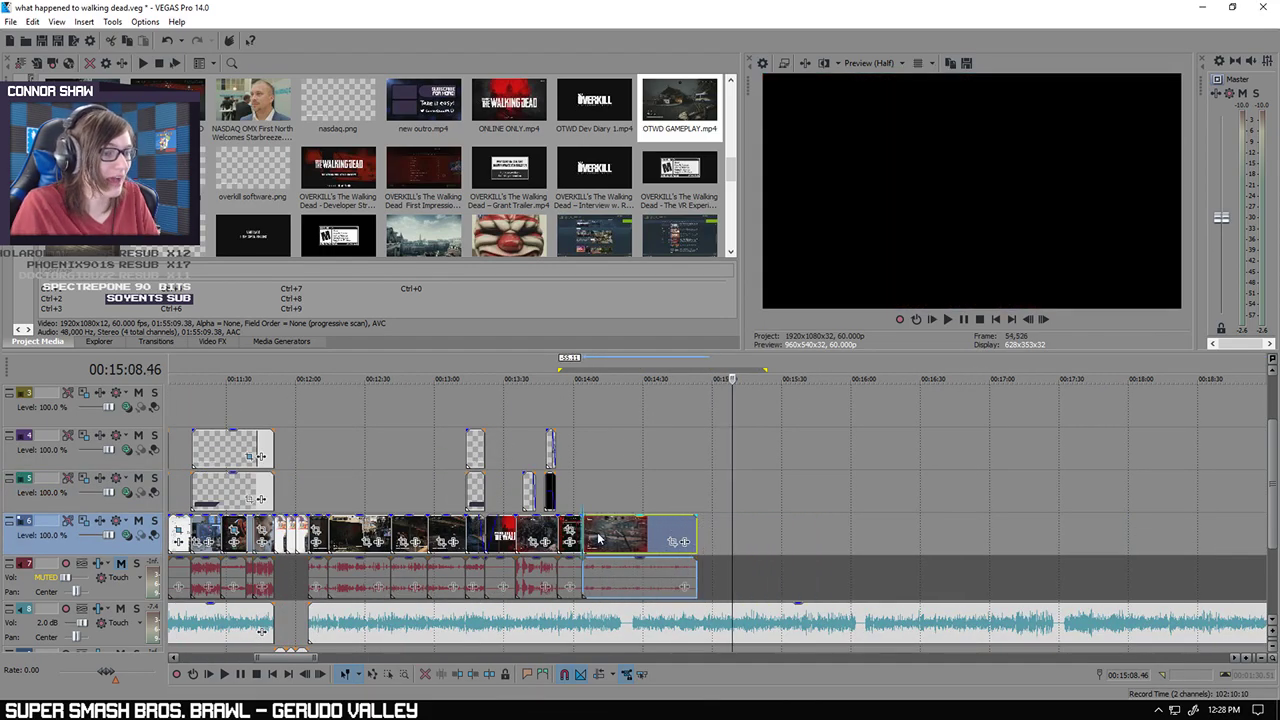
click(580, 508)
scroll(515, 580, up, 4)
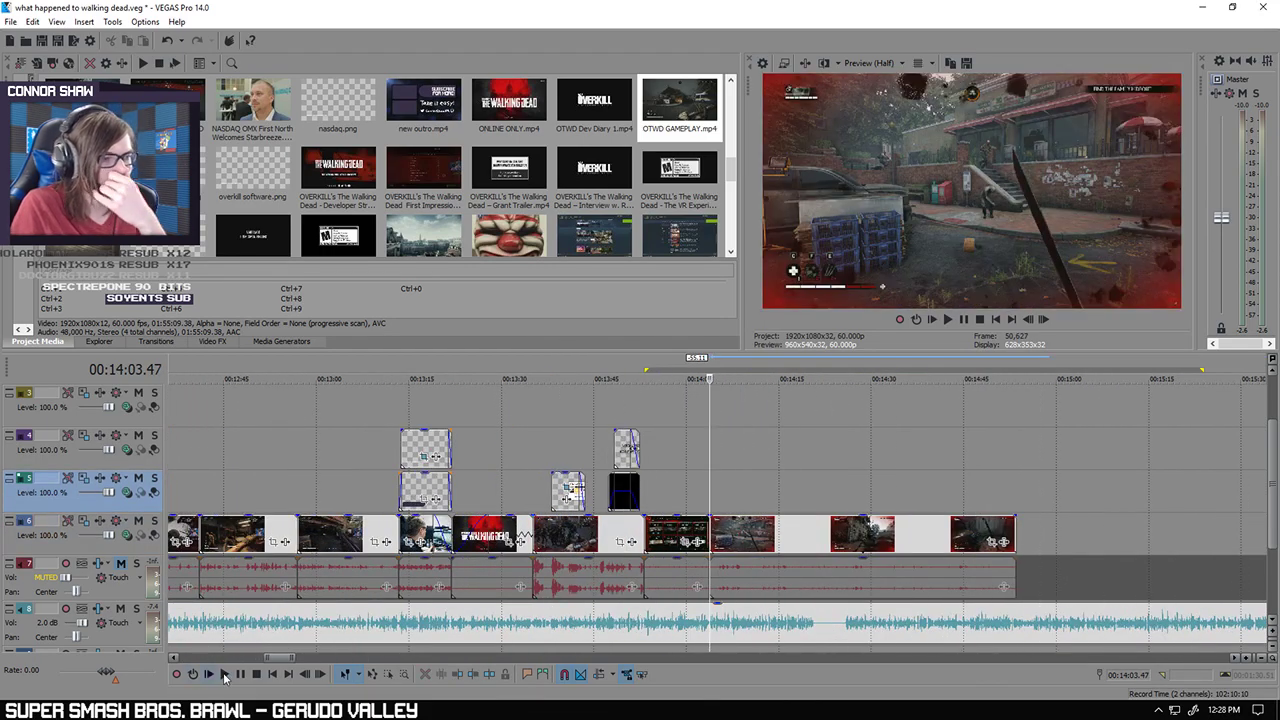
Step: Play the gameplay clip from about 00:14:03 to 00:14:16 to check it against the narration
click(224, 675)
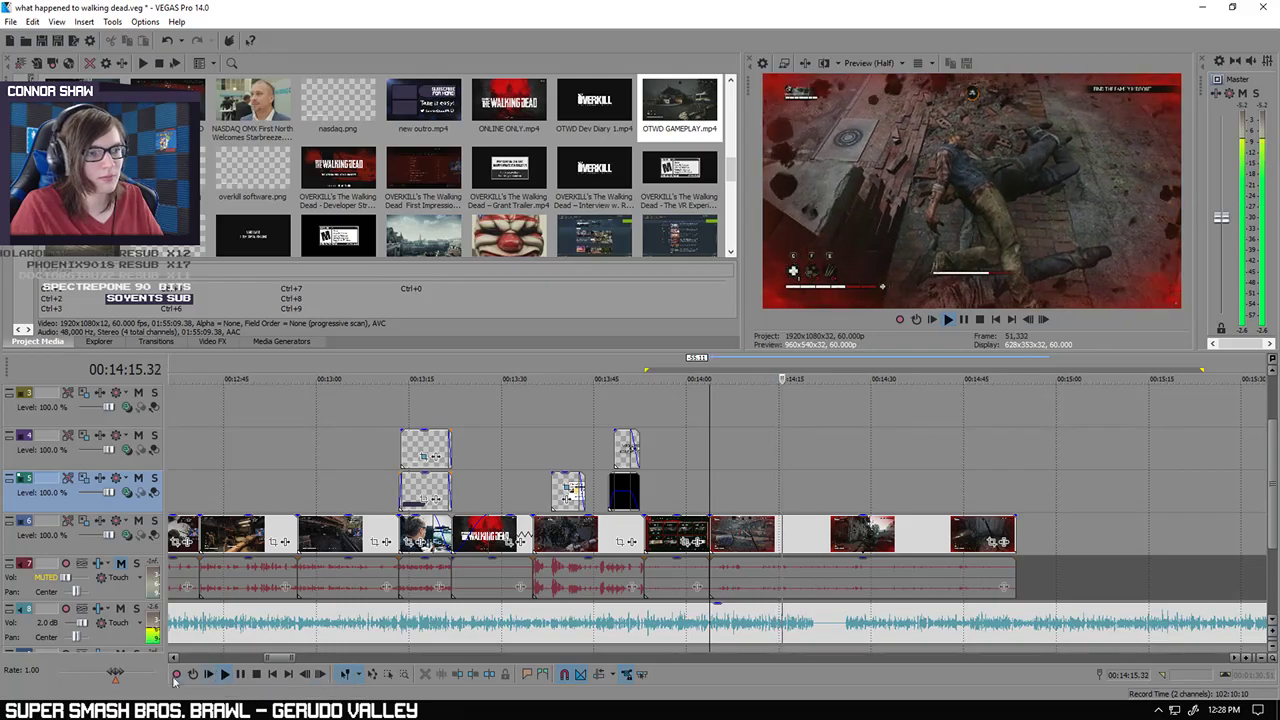
click(240, 675)
scroll(764, 546, up, 4)
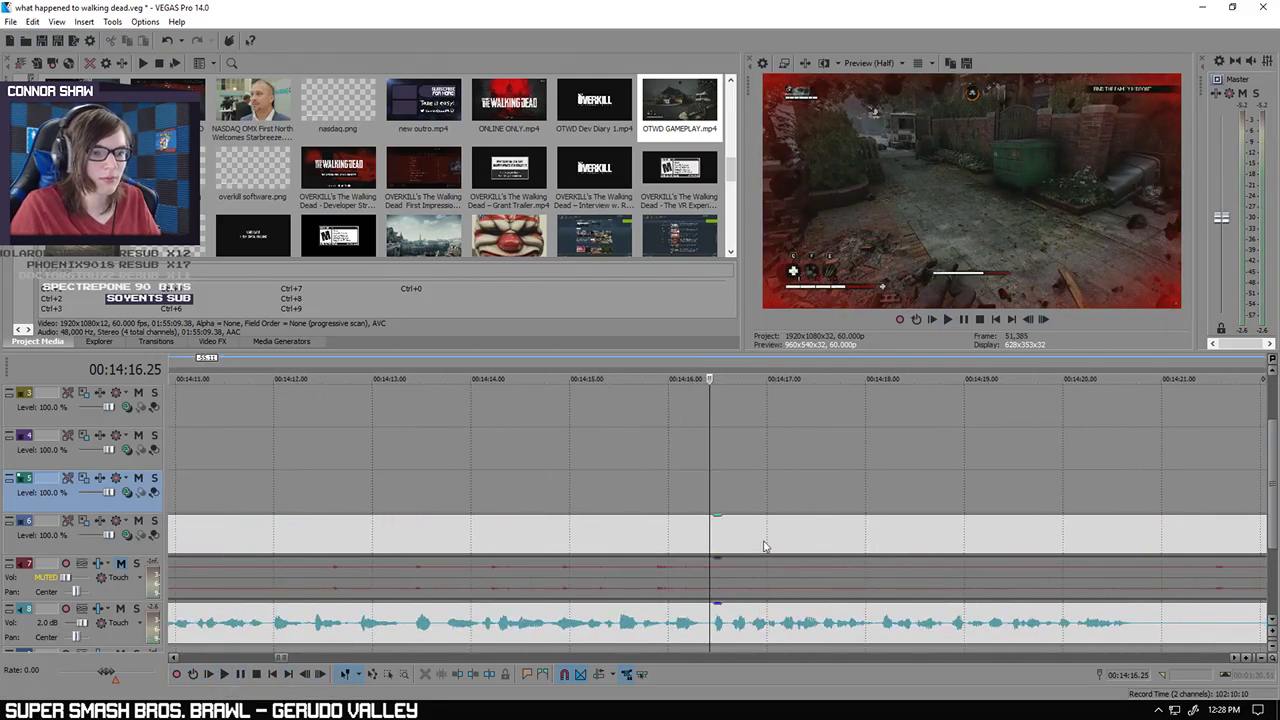
click(709, 569)
scroll(731, 584, down, 7)
click(789, 574)
Step: Extend the end of the gameplay clip on track 6 to about 00:17:48, sampling the added footage
scroll(797, 578, down, 2)
drag(840, 537, 1105, 538)
click(851, 577)
key(space)
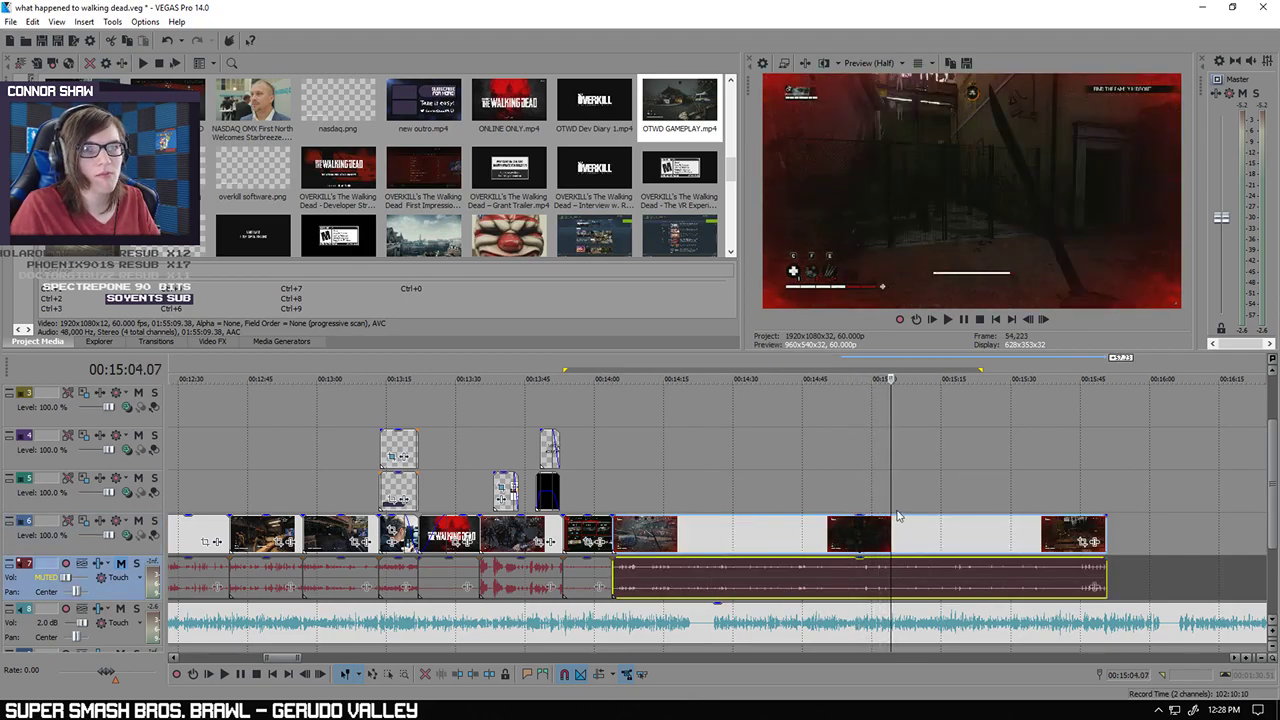
scroll(1066, 518, down, 3)
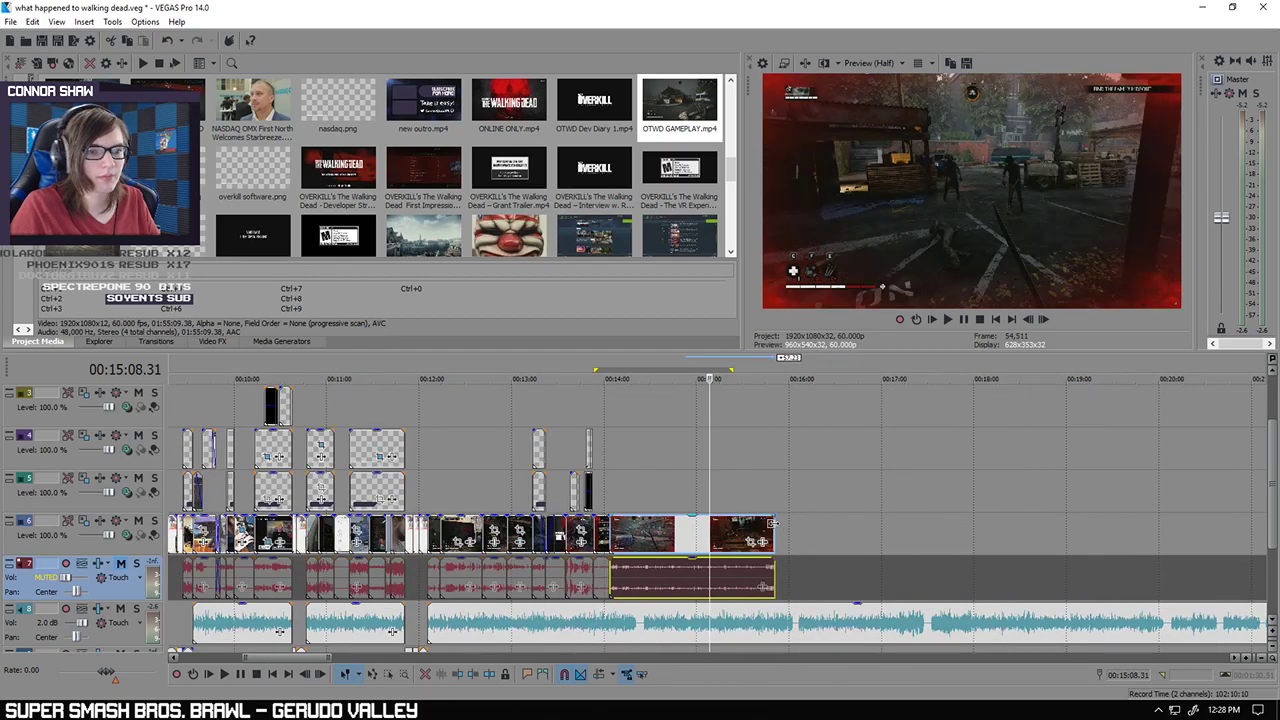
drag(773, 530, 955, 530)
click(765, 532)
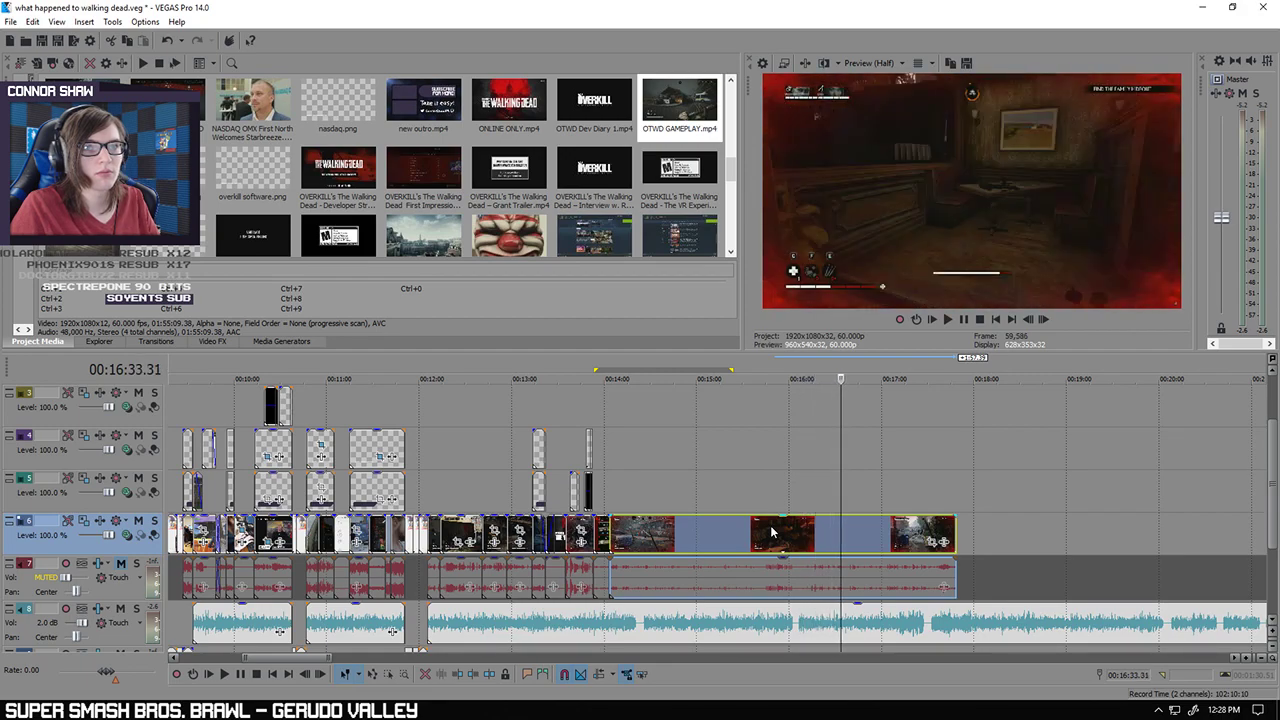
scroll(816, 515, down, 2)
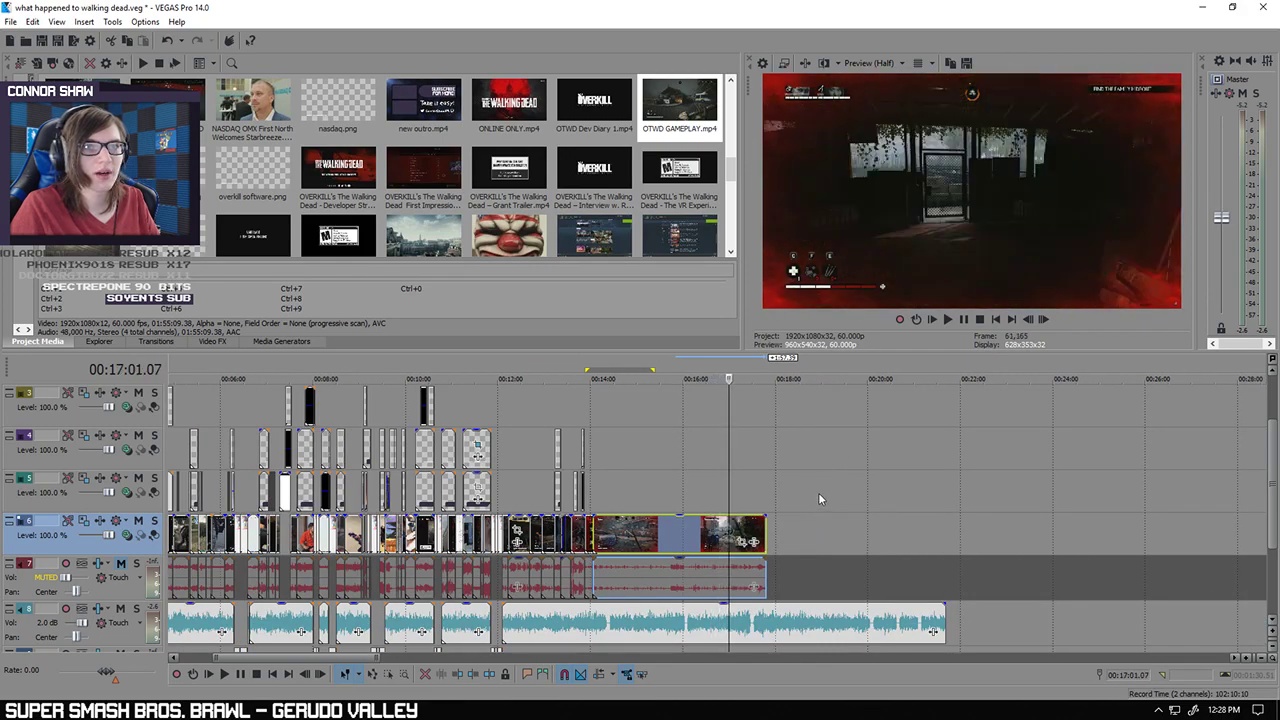
Step: Split the gameplay clip at about 00:17:25, delete the part before it and move the rest to start at about 00:14:03
scroll(818, 497, up, 5)
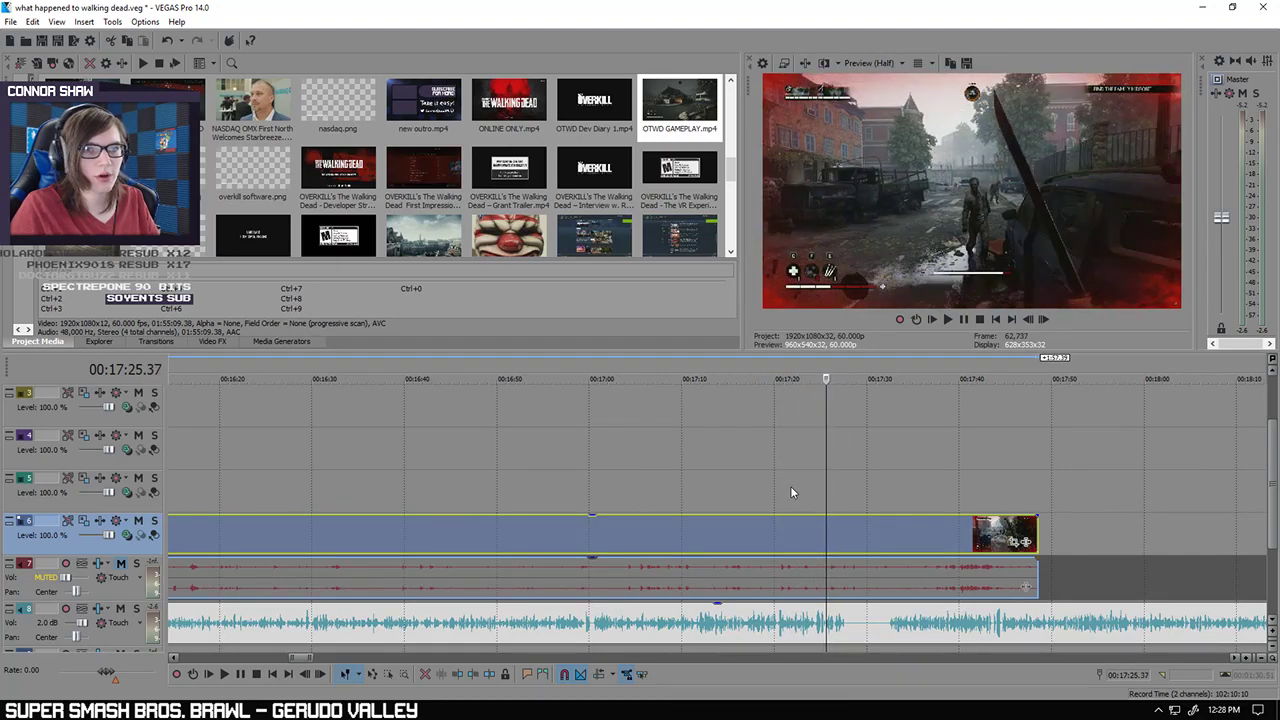
key(s)
click(761, 538)
scroll(766, 538, down, 3)
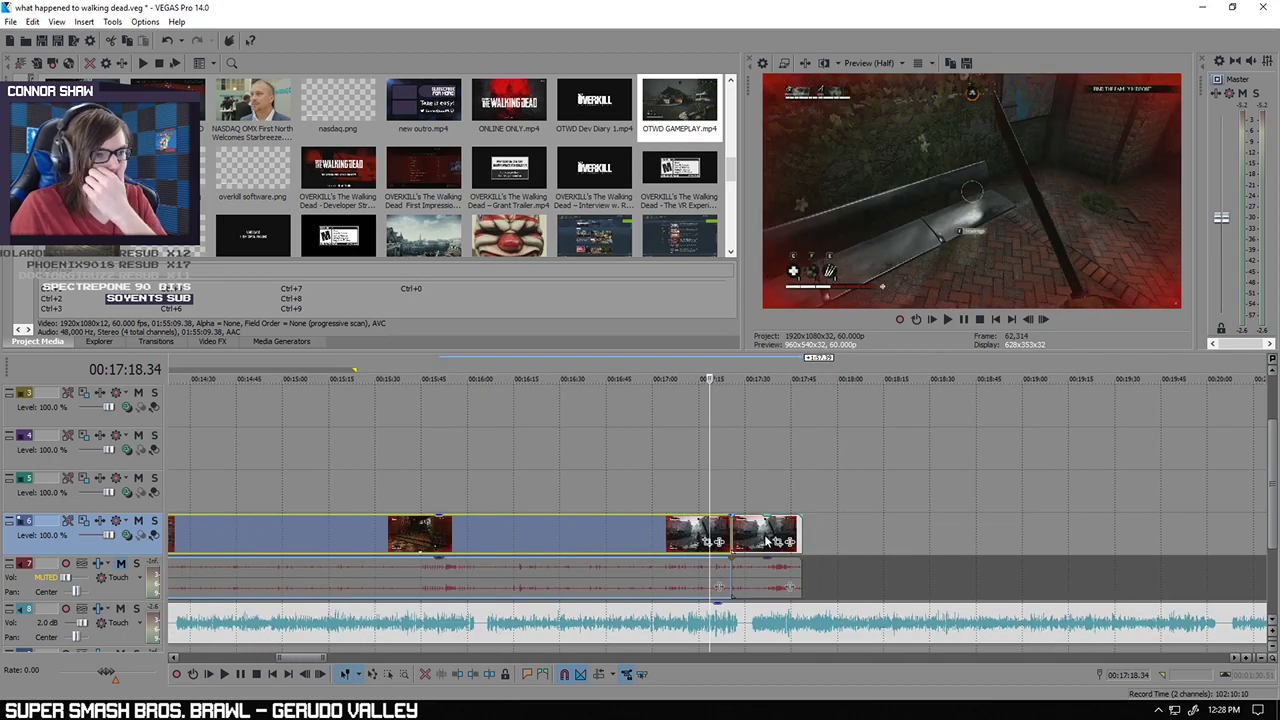
scroll(766, 539, down, 1)
key(Delete)
drag(746, 534, 278, 536)
click(261, 506)
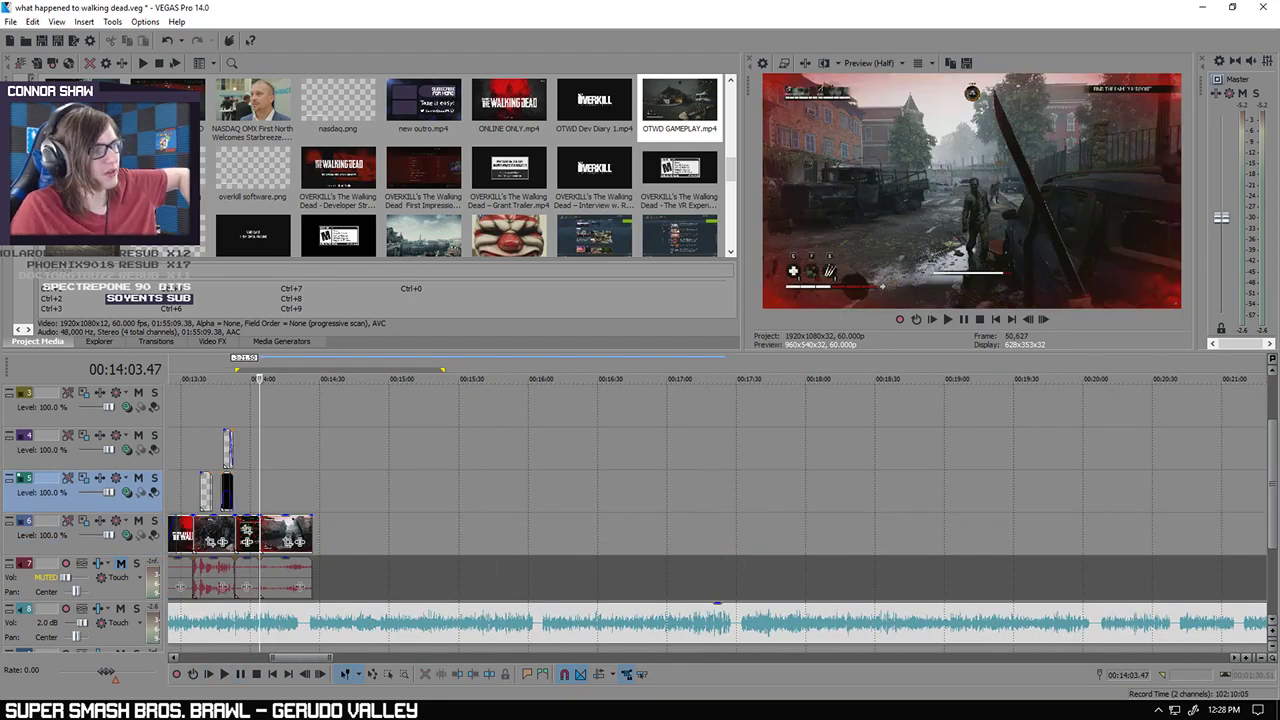
Step: Play the street gameplay from about 00:14:03 to 00:14:16 and compare it with the narration
scroll(785, 505, up, 5)
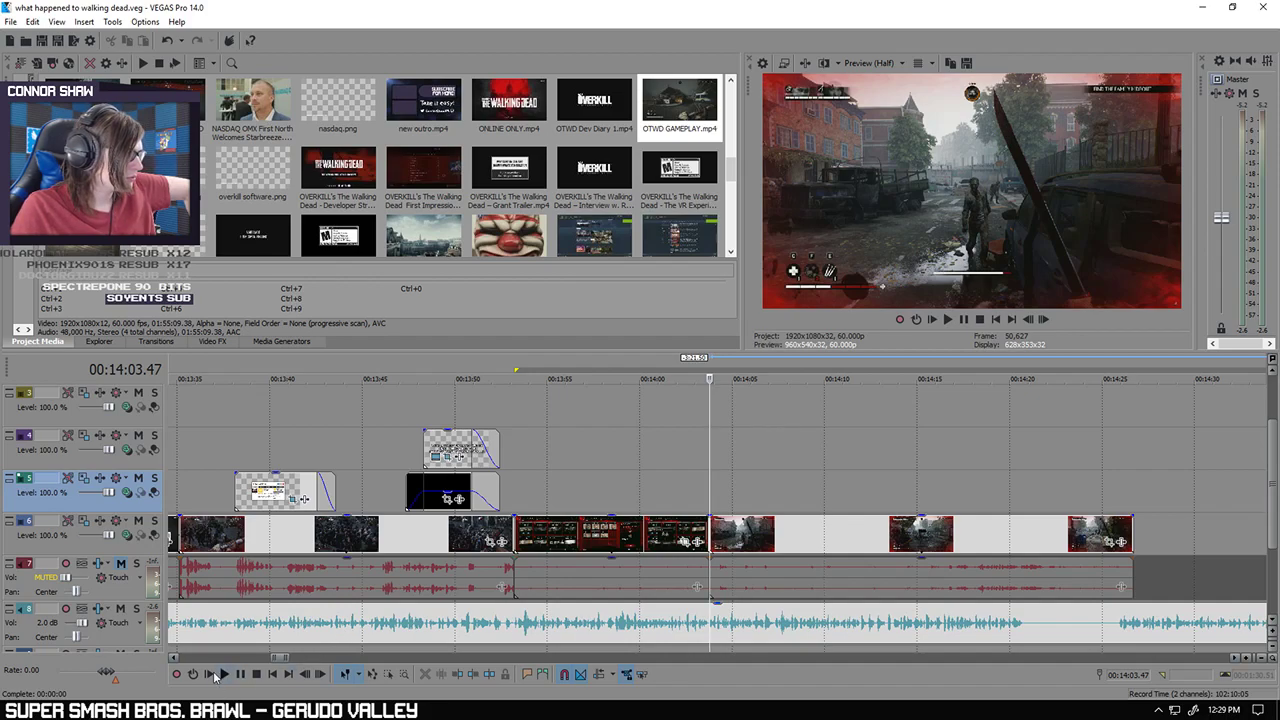
scroll(814, 498, up, 2)
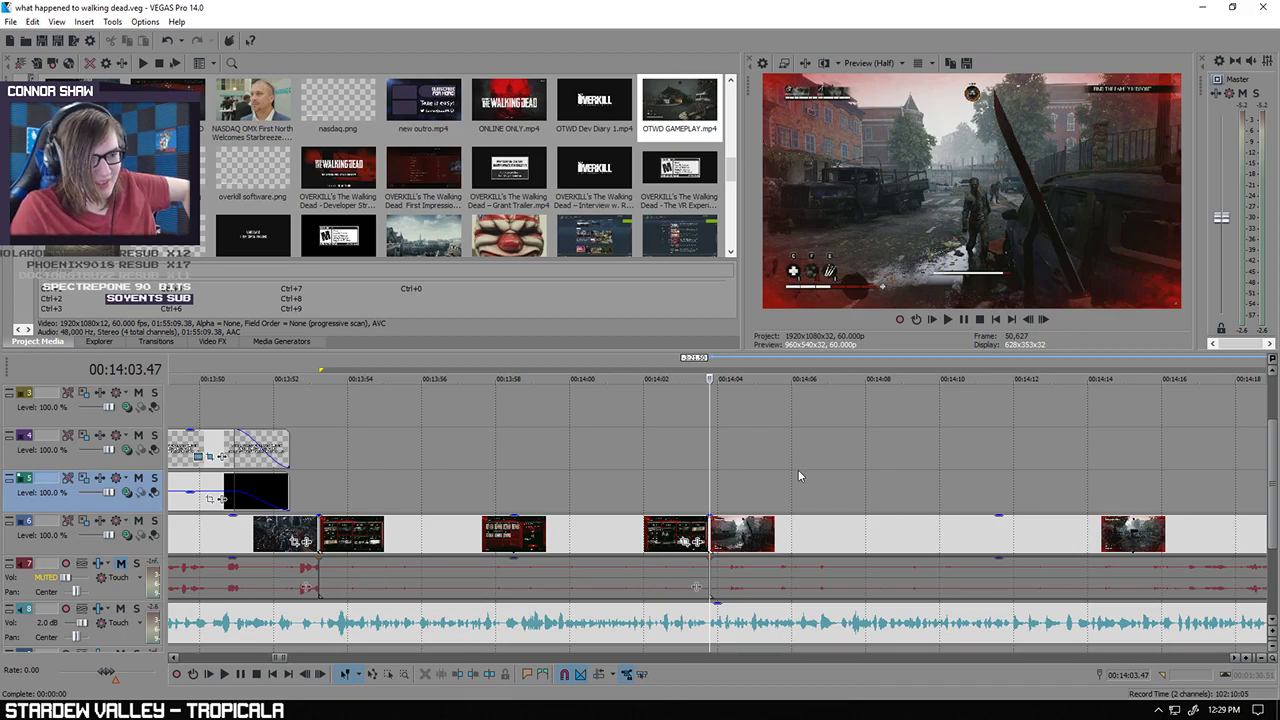
scroll(798, 469, up, 3)
key(space)
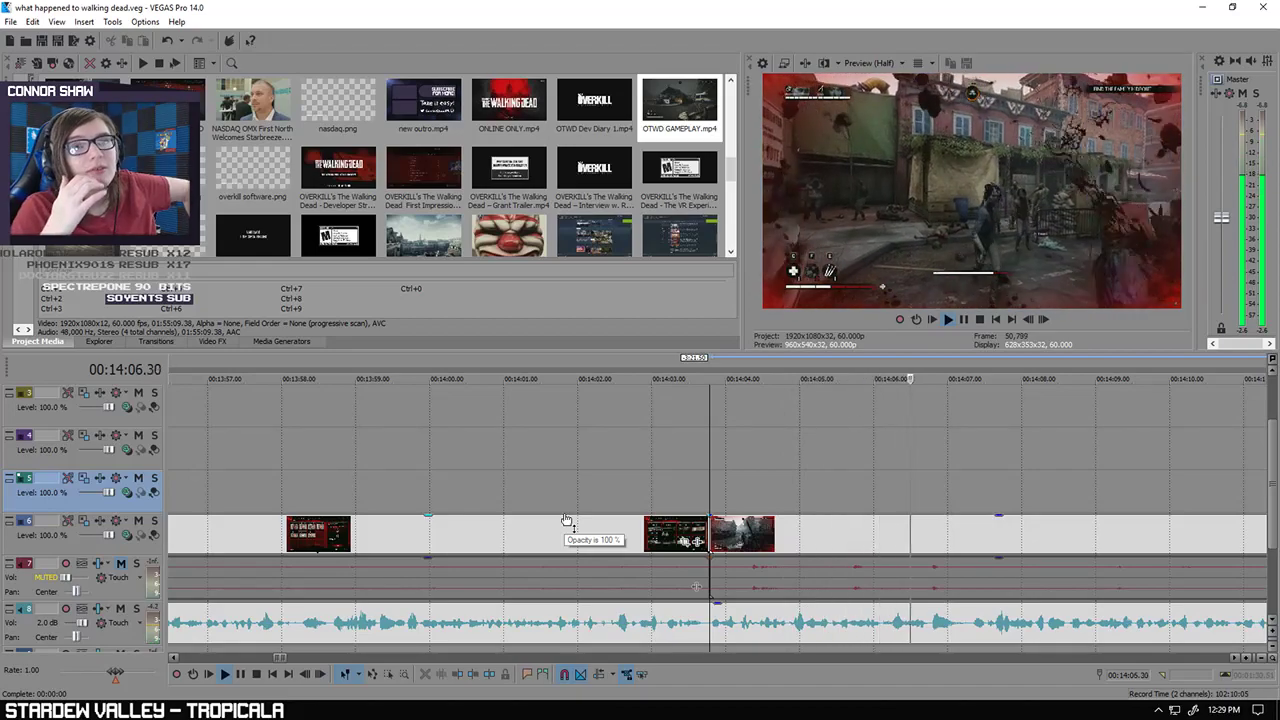
click(242, 678)
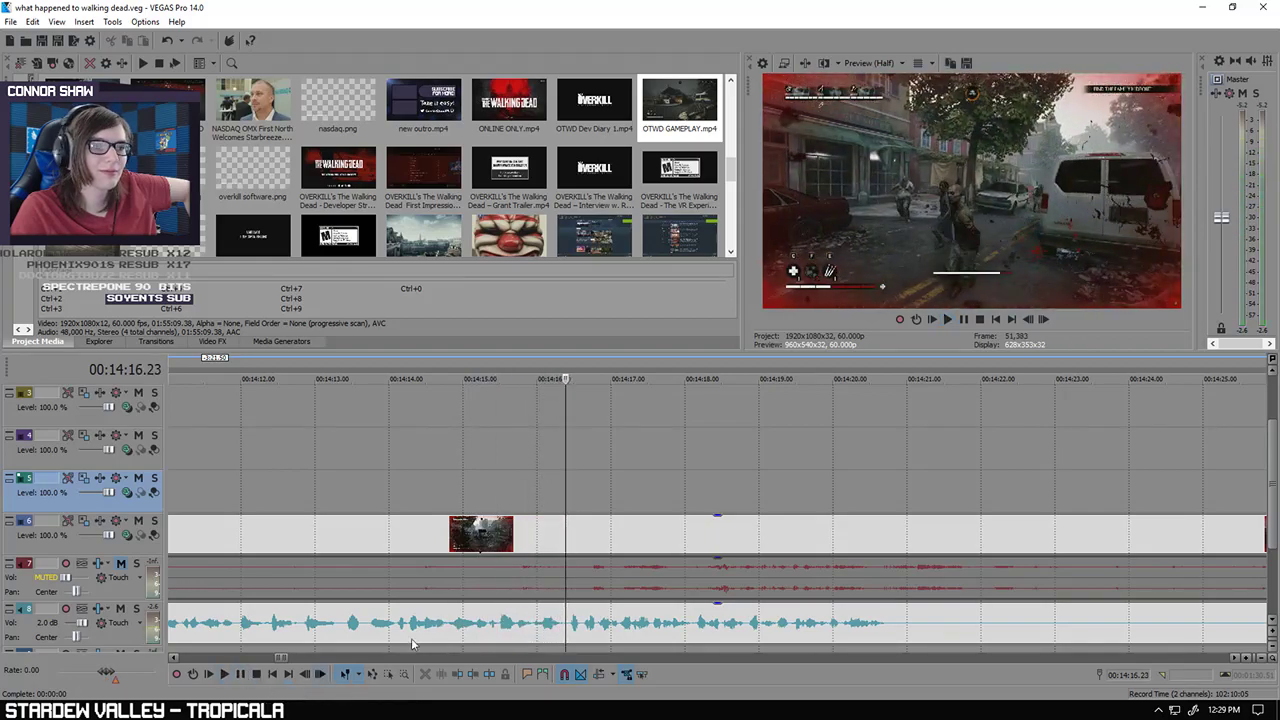
Step: Split the street gameplay at about 00:14:16 between narration phrases and move the later part about two seconds later on track 6
scroll(704, 561, up, 4)
click(724, 579)
click(716, 583)
click(721, 583)
scroll(722, 583, down, 3)
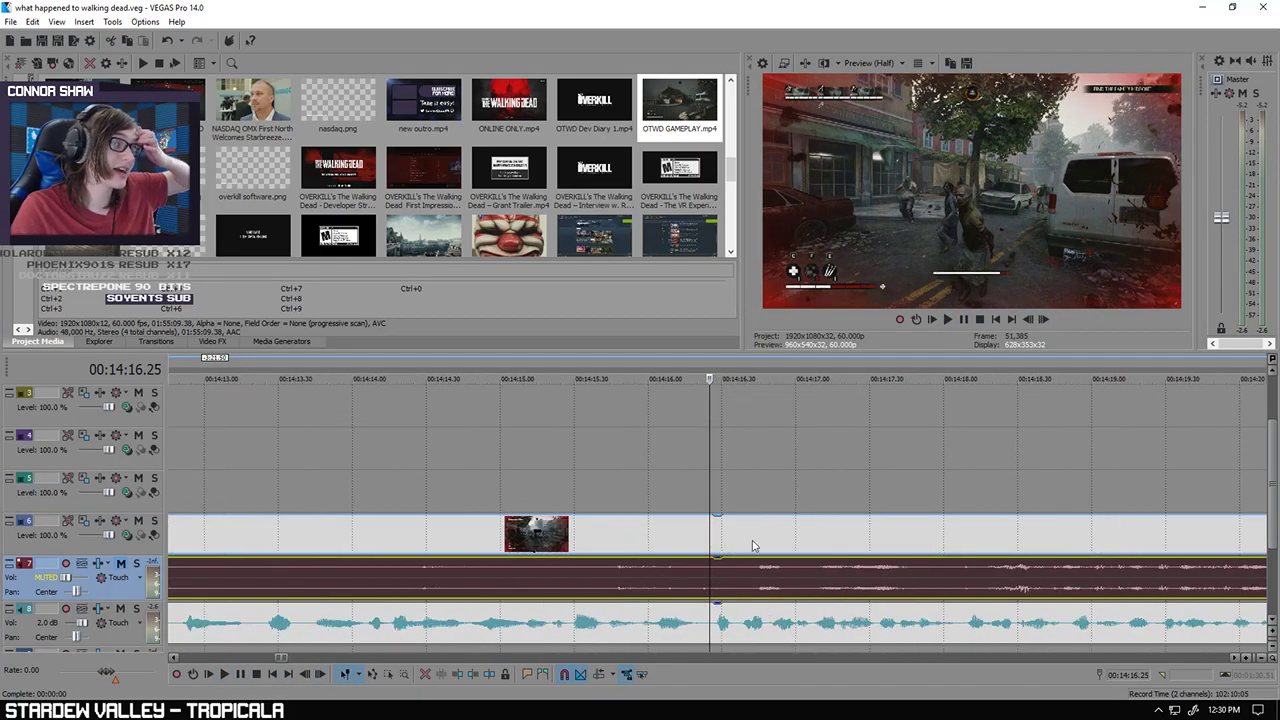
key(s)
drag(748, 543, 1065, 543)
click(224, 674)
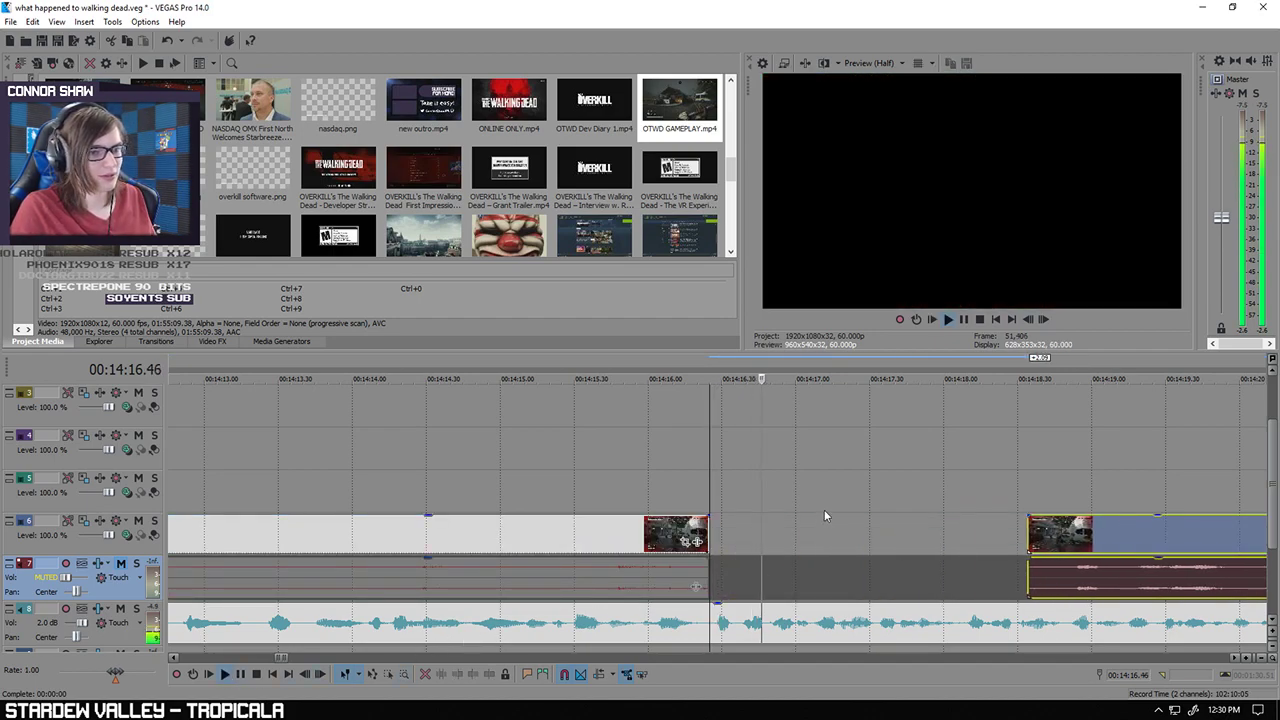
Step: Check playback across the gap at about 00:14:16, and undo the street gameplay's split and move
scroll(790, 520, down, 2)
click(241, 674)
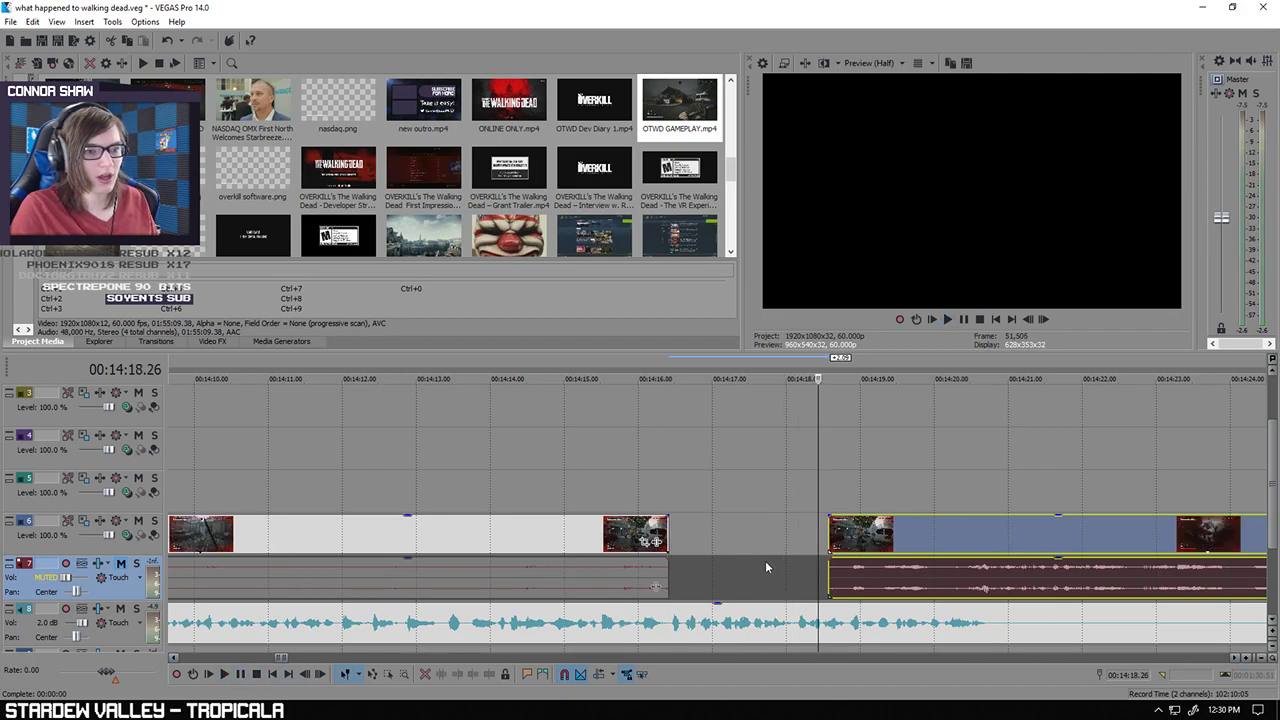
key(ctrl+z)
key(ctrl+z)
key(ctrl+z)
Step: Play the narration from about 00:14:16 and split both the gameplay and the narration where the phrase ends at about 00:14:20
click(670, 491)
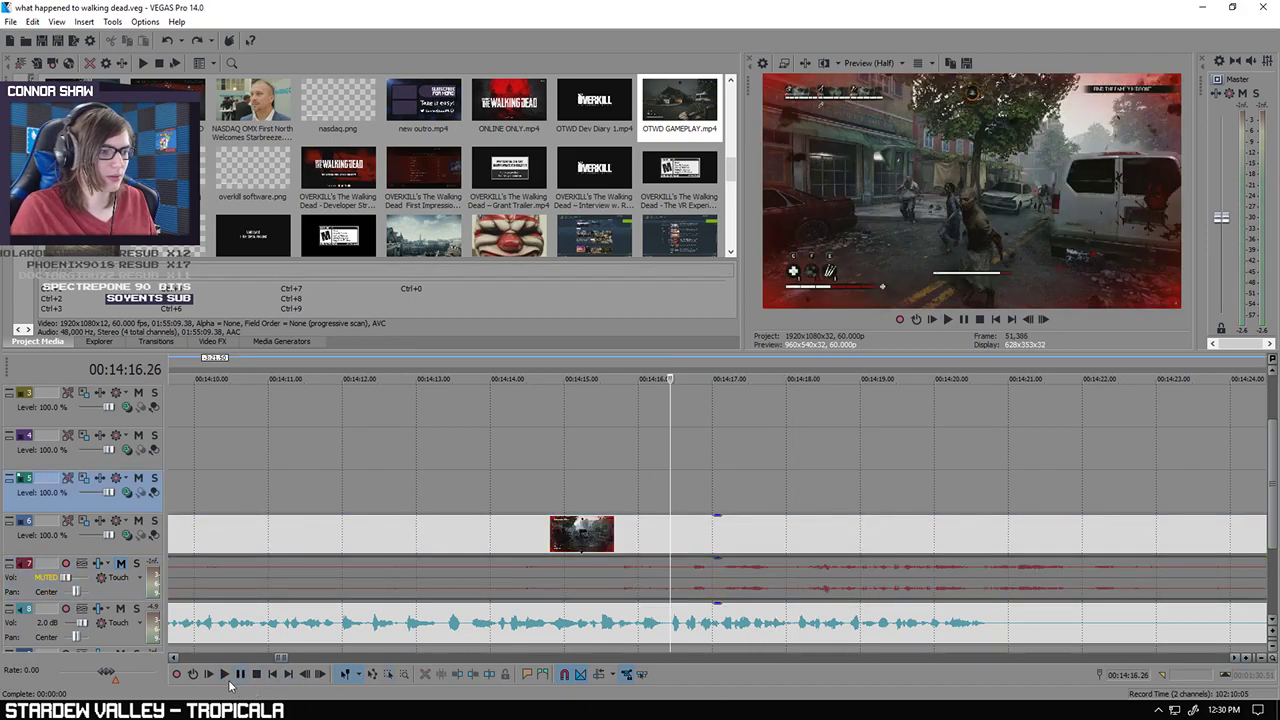
click(226, 675)
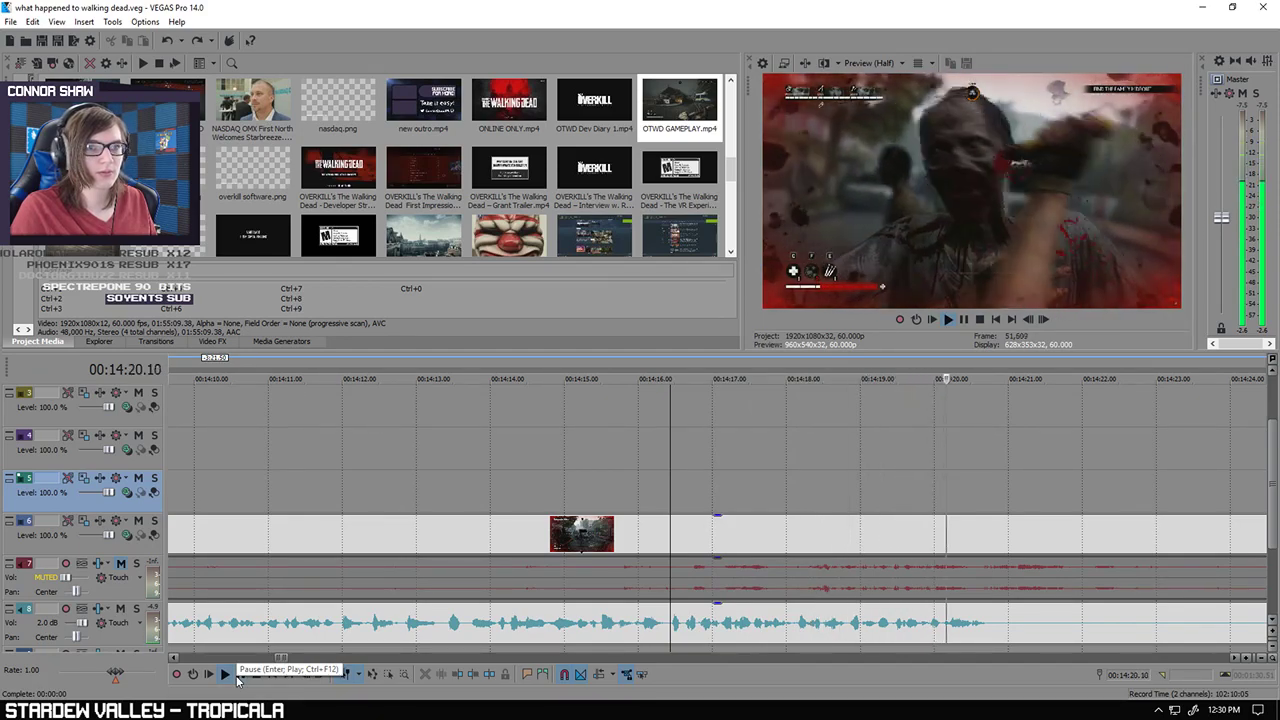
click(240, 675)
click(671, 577)
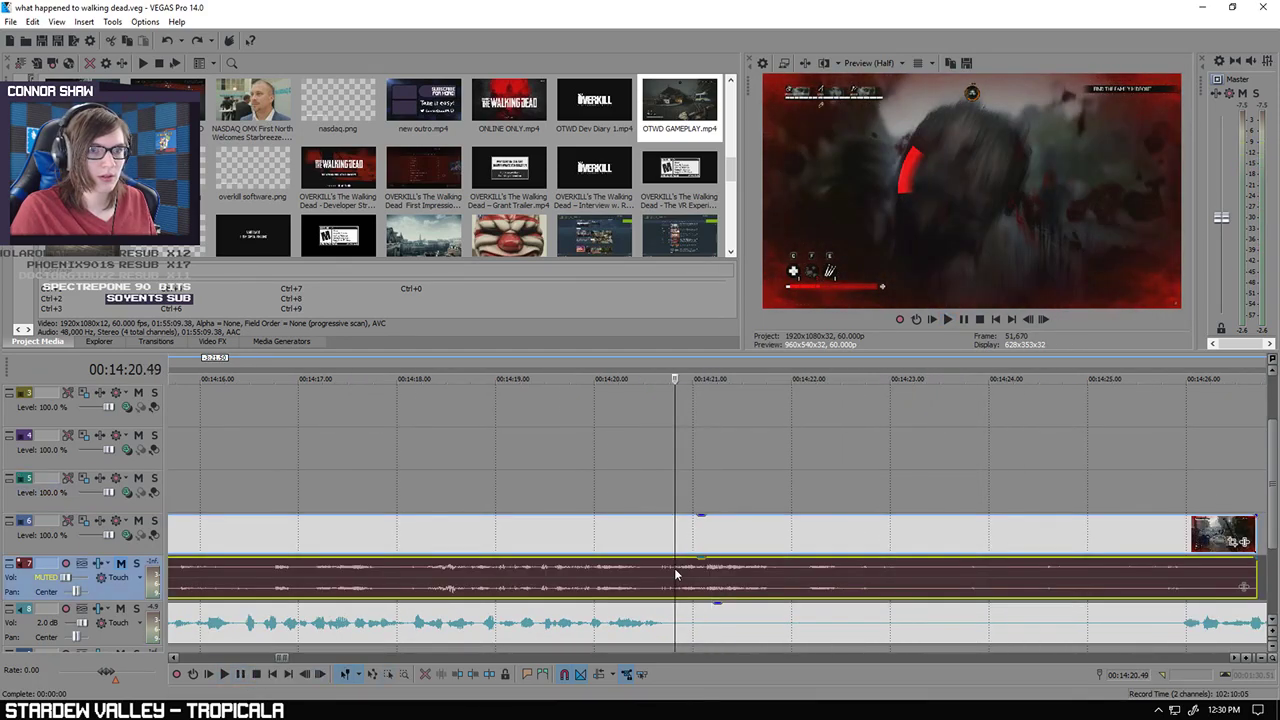
click(671, 577)
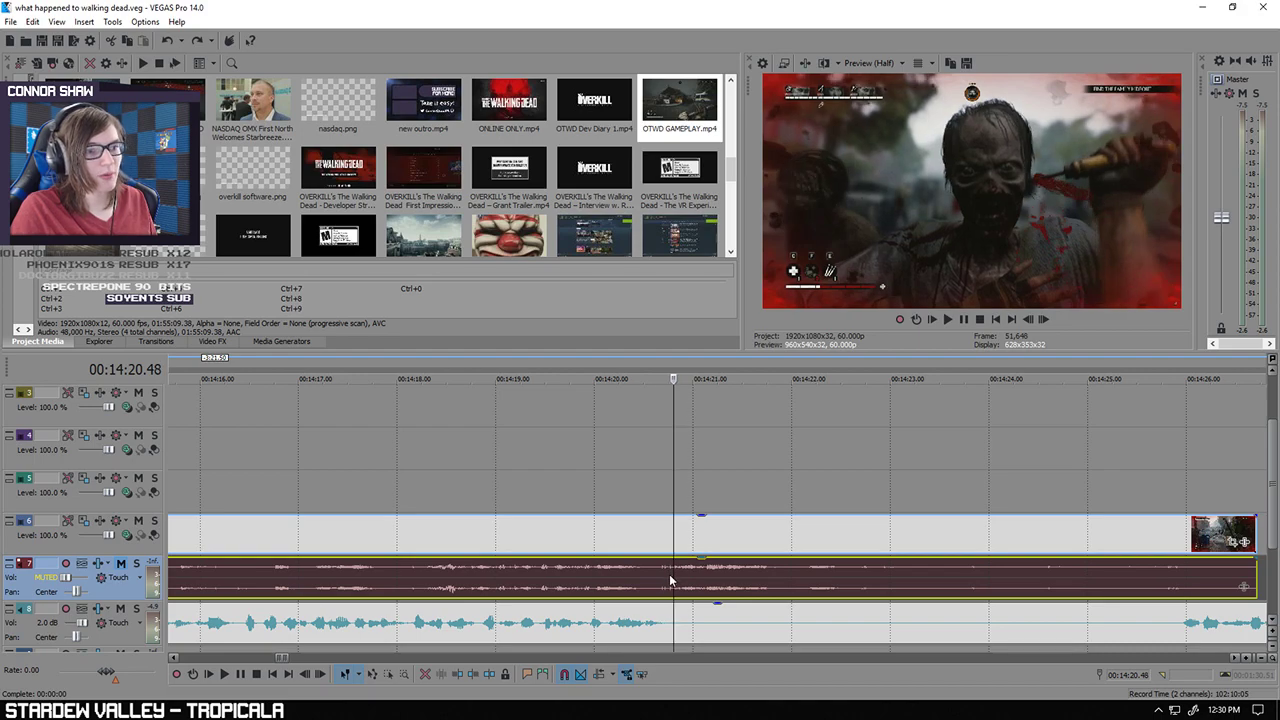
key(s)
click(669, 627)
key(s)
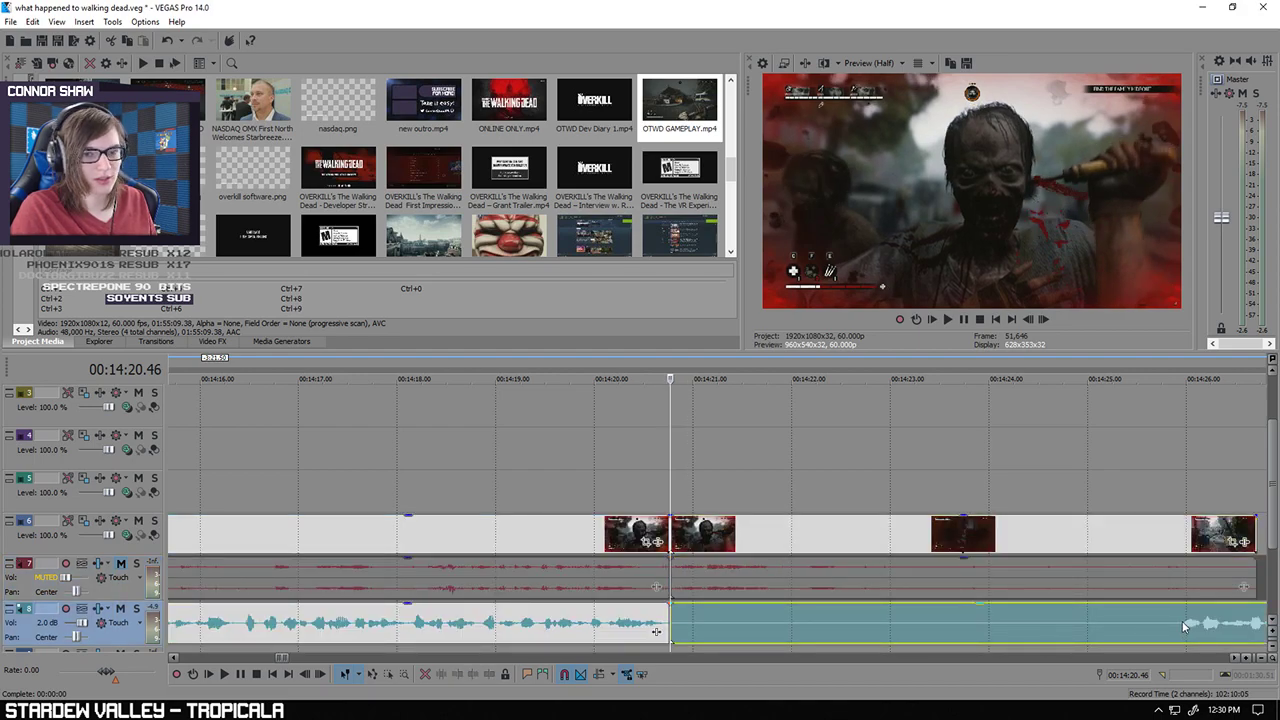
Step: Split the narration on track 8 where speech resumes at about 00:14:26 and delete the silent section before it
click(1181, 628)
key(s)
click(1092, 634)
scroll(1050, 634, down, 2)
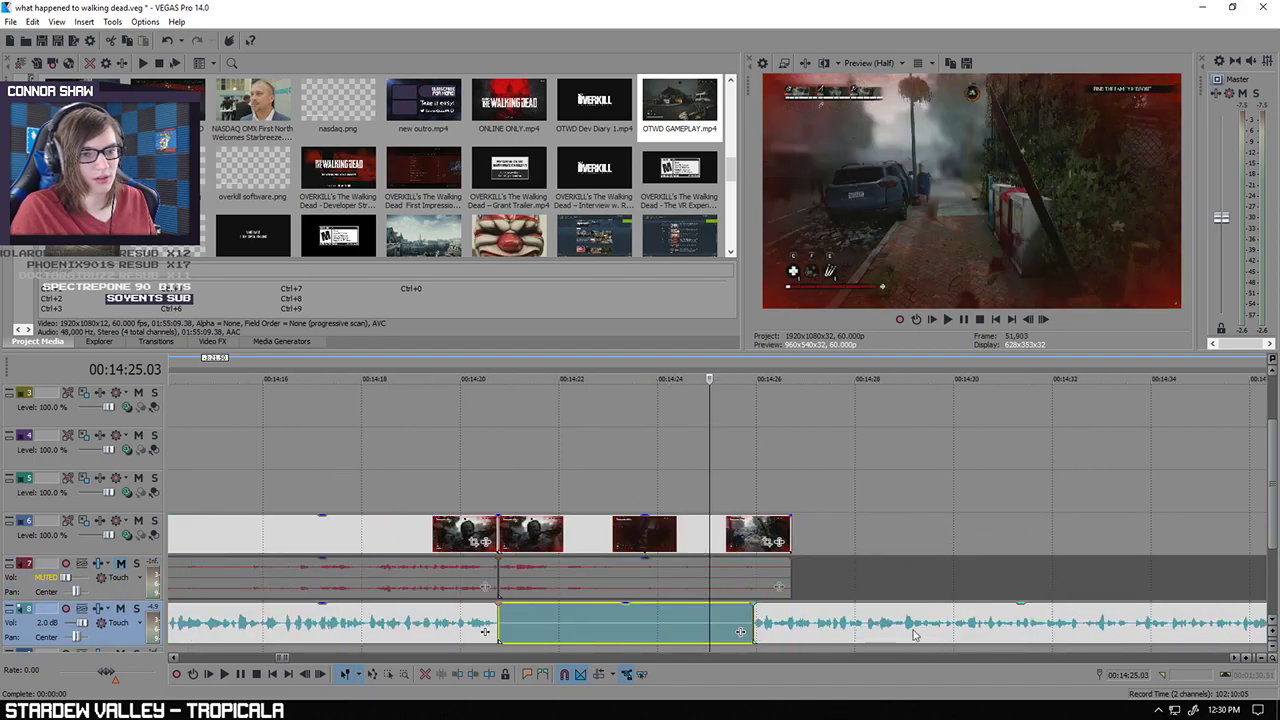
key(Delete)
Step: Delete the leftover gameplay after about 00:14:20 and move the remaining narration about five seconds later on track 8
click(667, 545)
key(Delete)
drag(826, 626, 1060, 624)
Step: Review the earlier webcam segment at about 00:11:51, the video's opening and the narration's end at about 00:14:20
scroll(627, 563, down, 8)
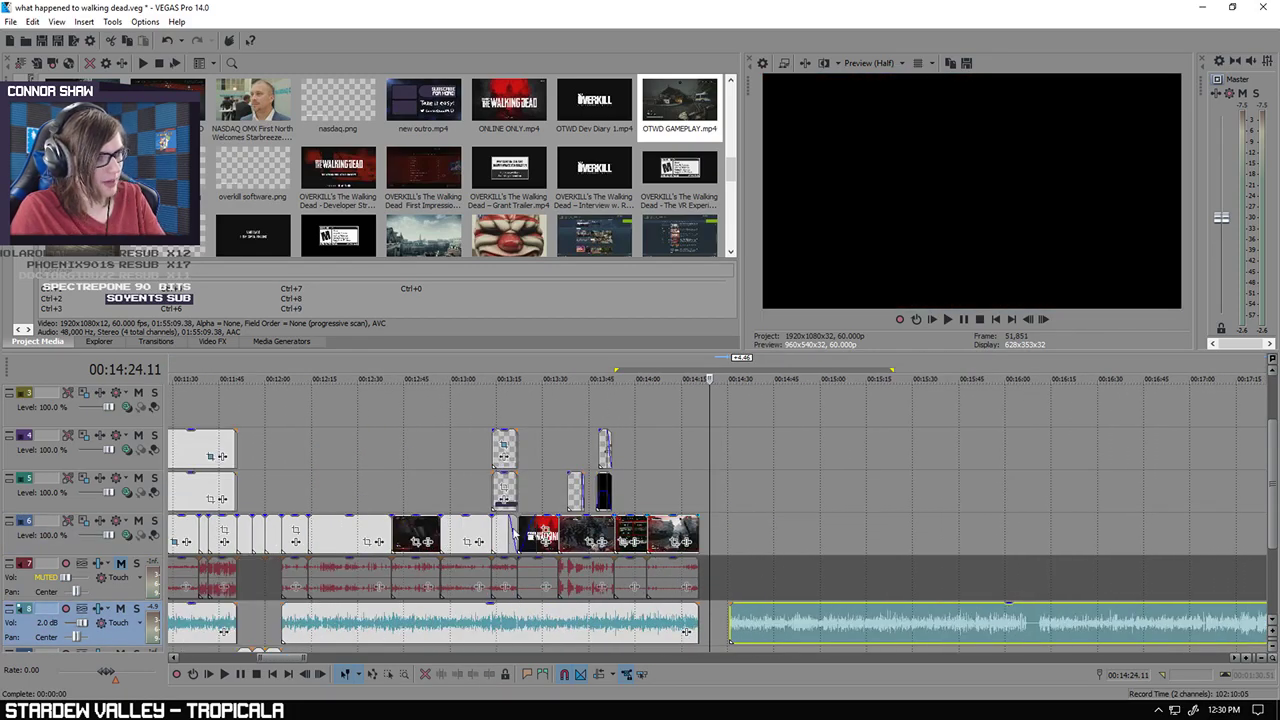
click(265, 480)
scroll(265, 480, up, 4)
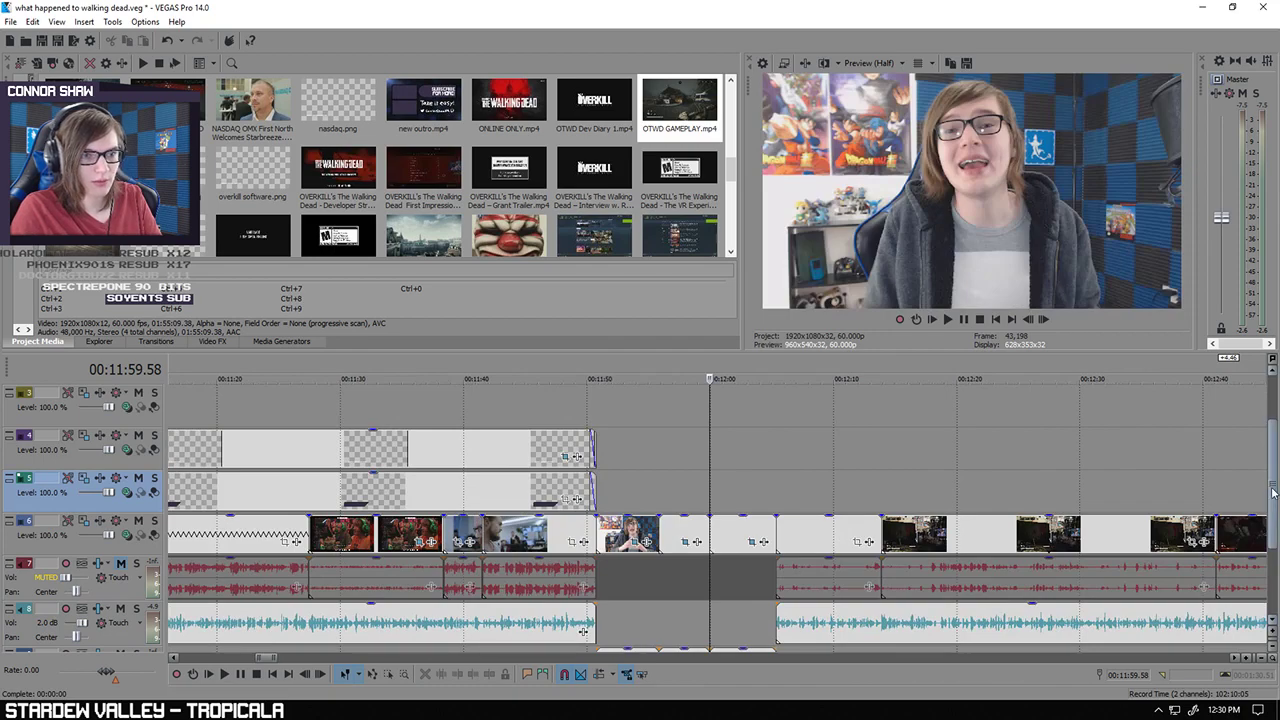
drag(1272, 483, 1272, 528)
click(224, 674)
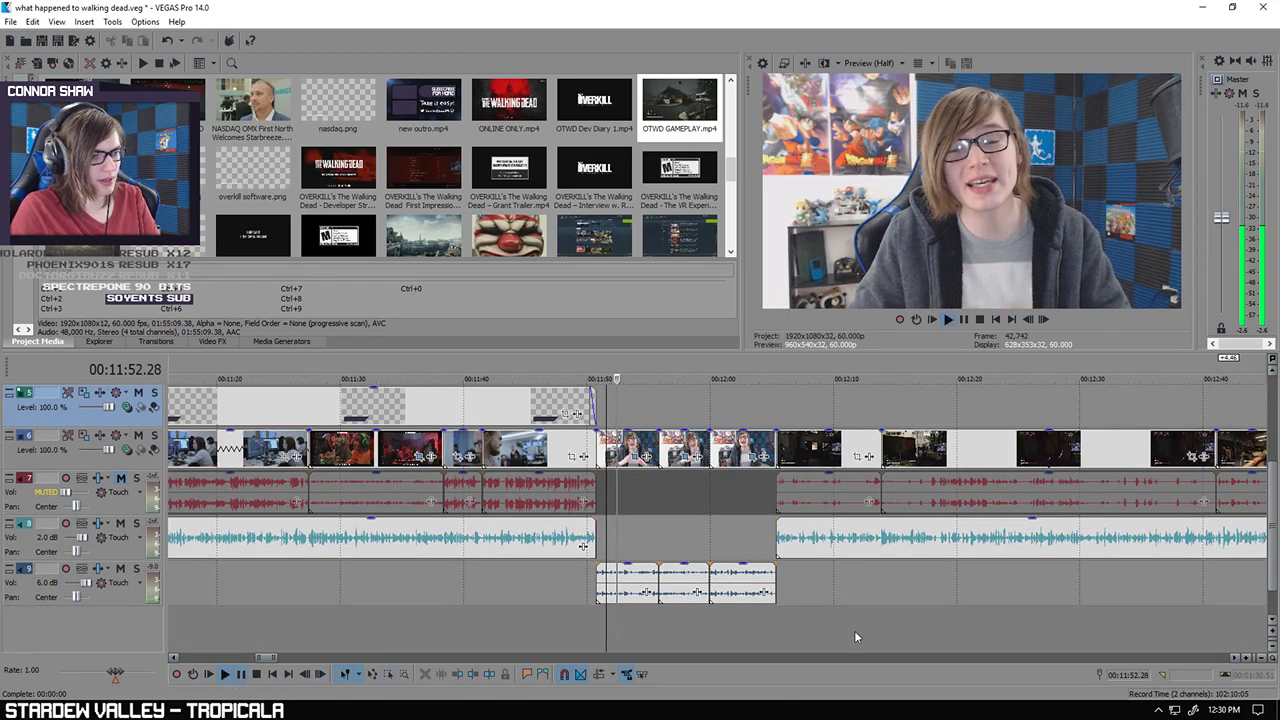
scroll(946, 620, down, 5)
click(940, 590)
scroll(976, 577, up, 8)
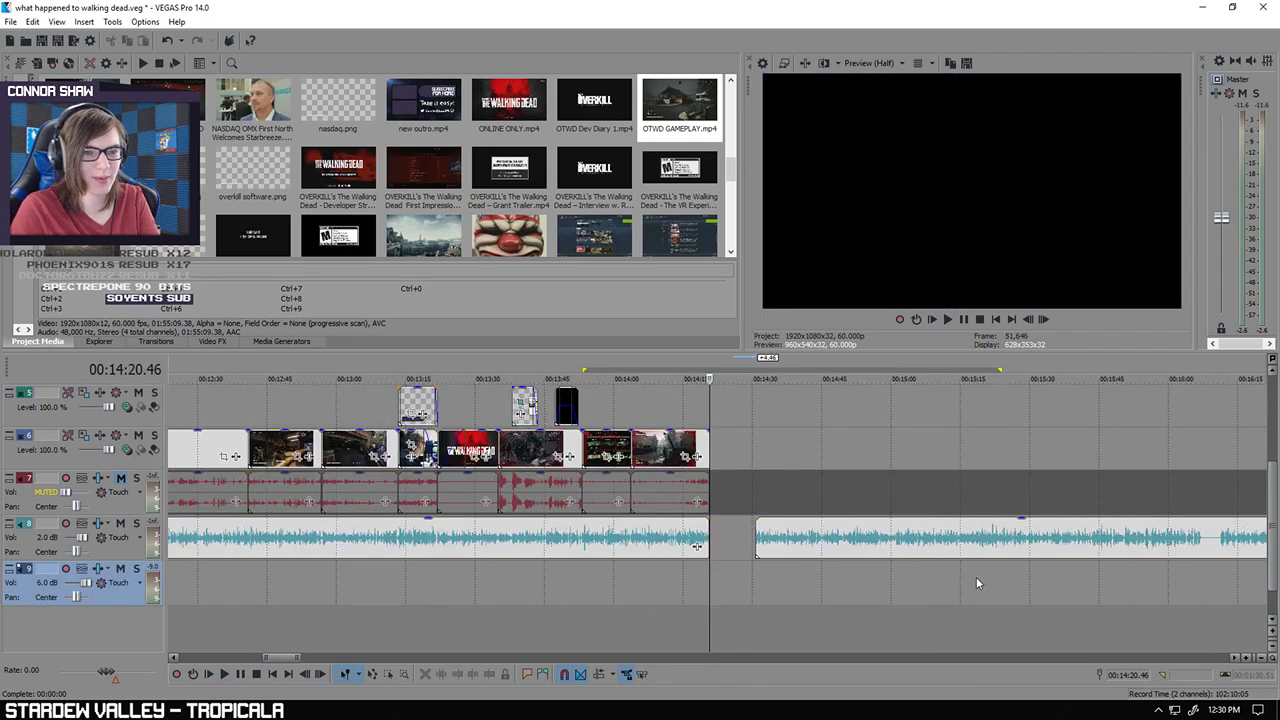
click(636, 584)
click(222, 676)
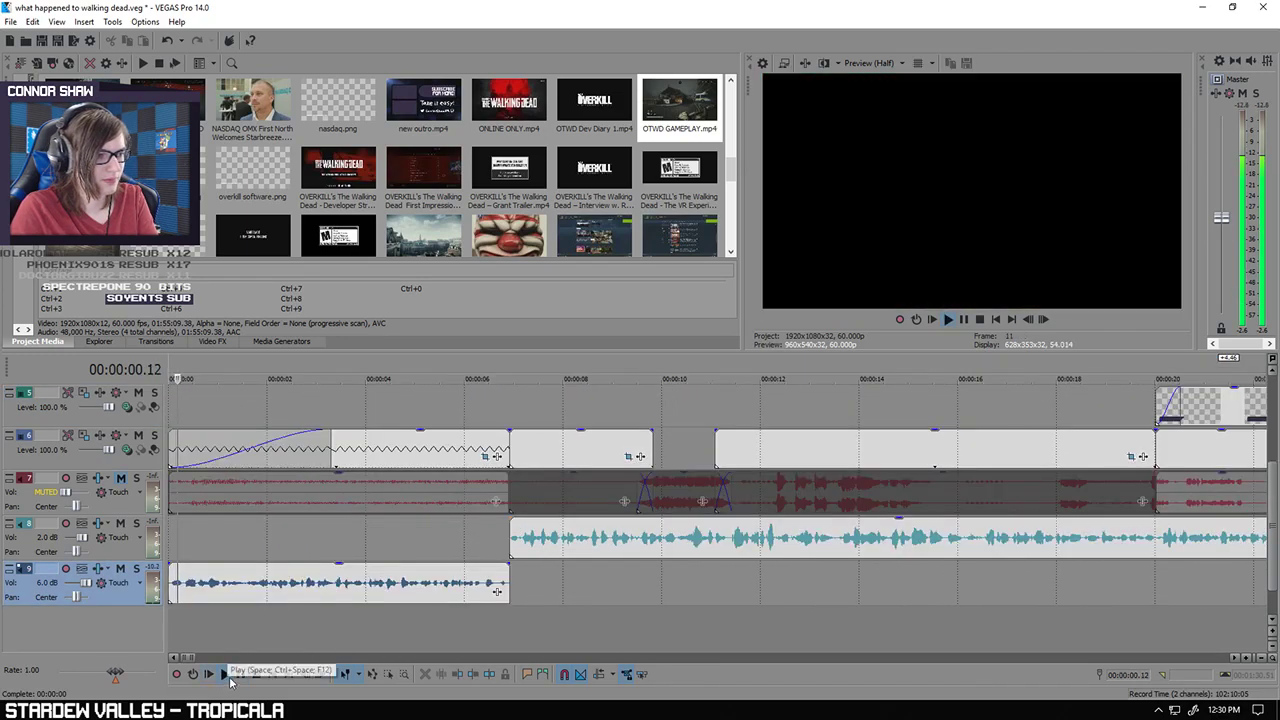
click(238, 675)
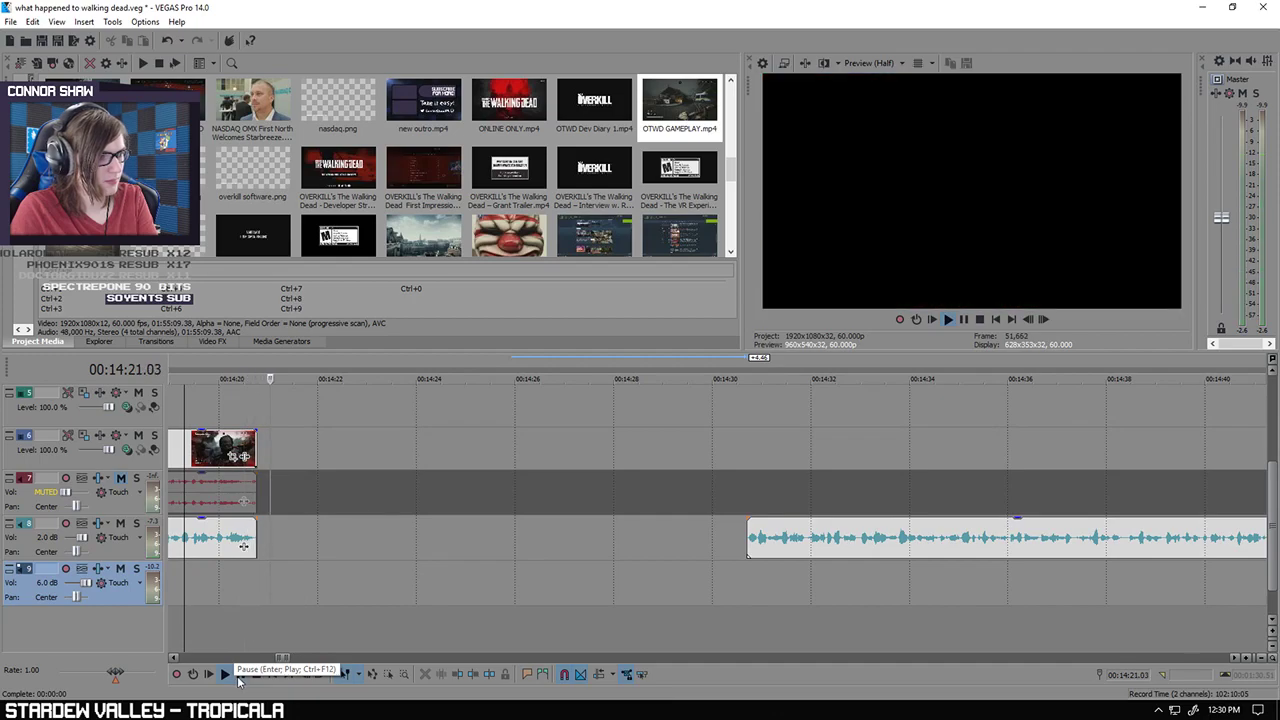
Step: Move the remaining narration to start at about 00:14:48 and add 10 THE GAME WAS A FAILURE.mp4 to the timeline after the gameplay
scroll(868, 585, down, 4)
scroll(868, 580, down, 1)
drag(845, 550, 1005, 547)
drag(730, 170, 730, 111)
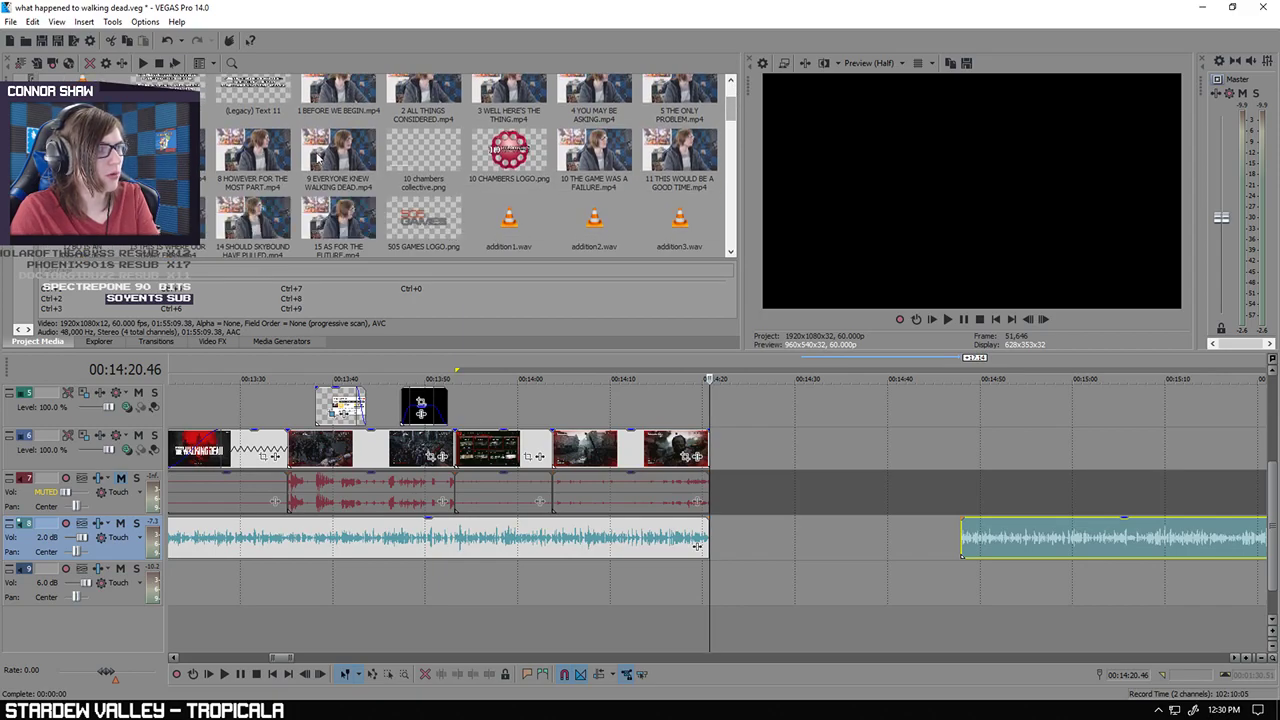
drag(595, 155, 797, 498)
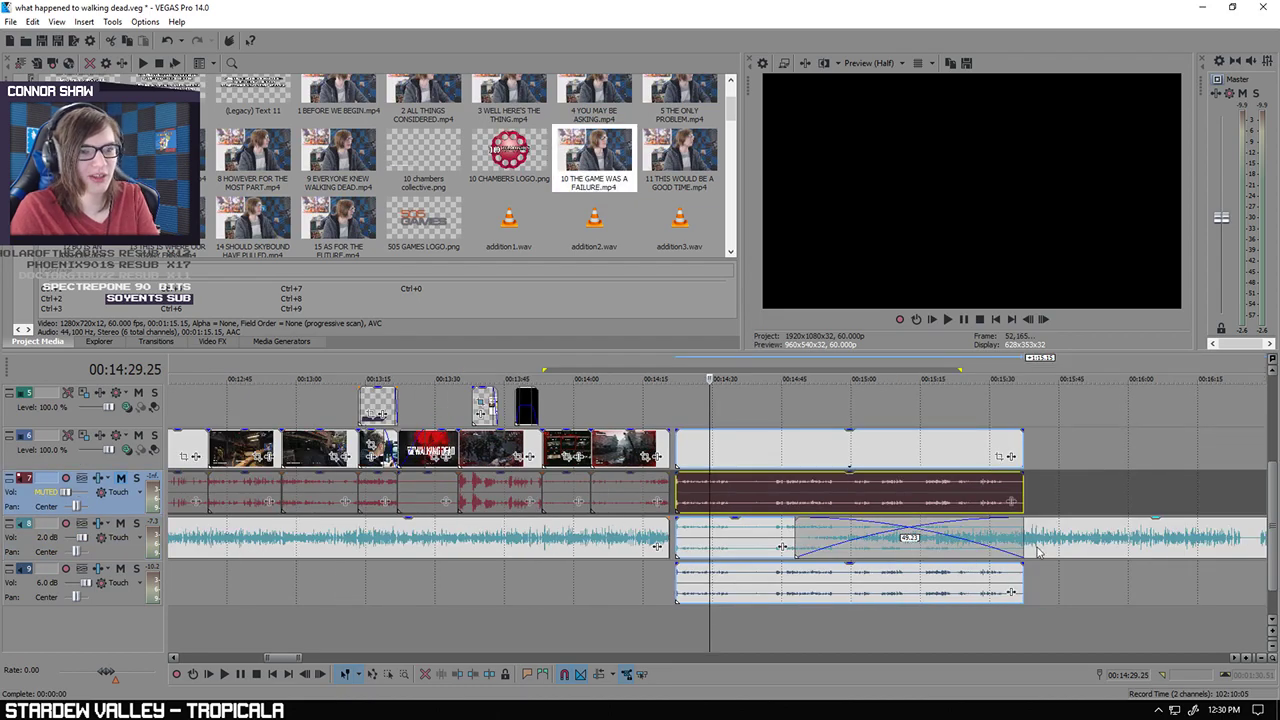
Step: Move the remaining narration to start at about 00:15:40 and butt the webcam clip against the gameplay's end at about 00:14:20
drag(1080, 547, 1205, 546)
drag(576, 442, 569, 442)
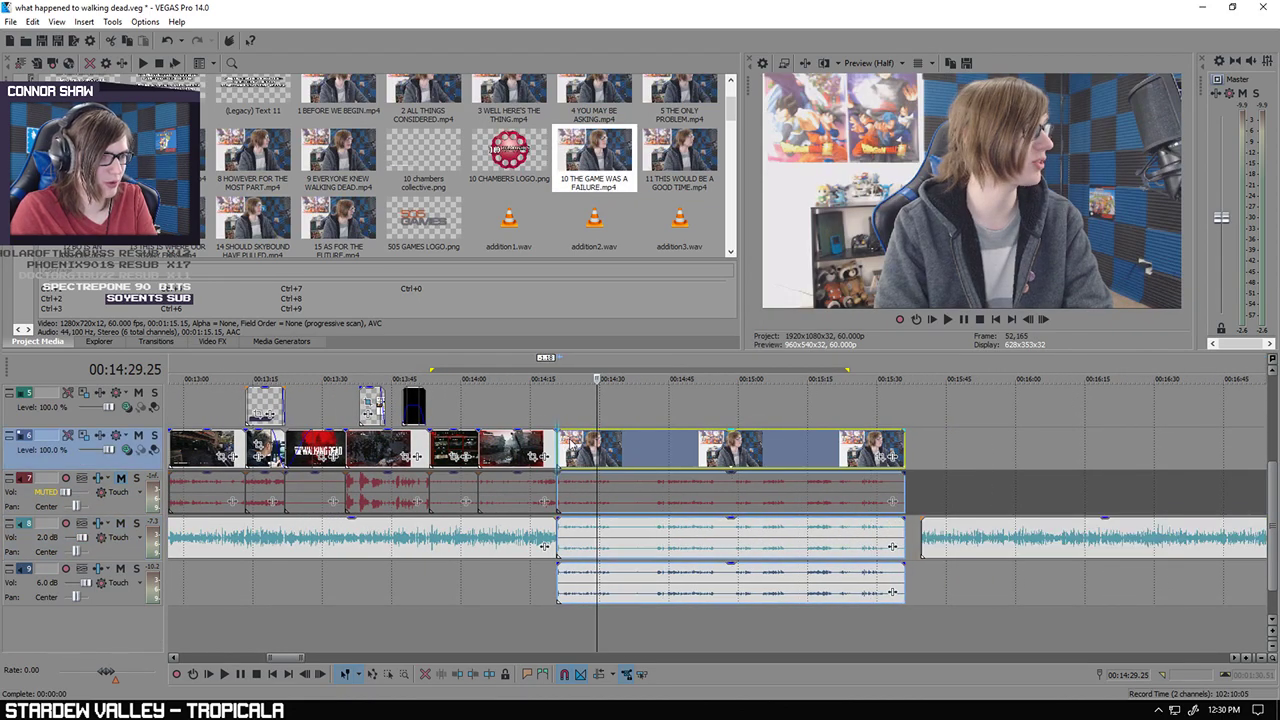
click(551, 409)
Step: Remove the webcam clip's extra audio streams from tracks 7 and 8, keeping only the audio on track 9
scroll(581, 414, up, 4)
scroll(721, 448, down, 2)
click(755, 485)
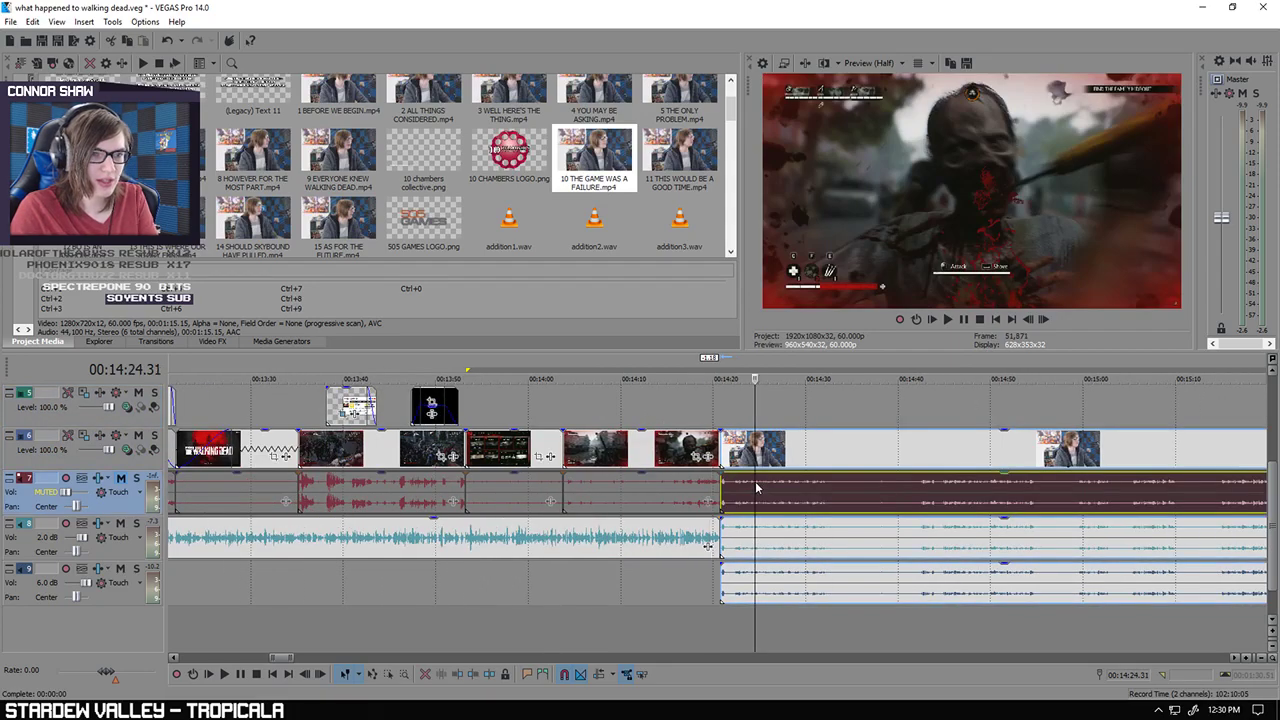
click(782, 541)
click(779, 585)
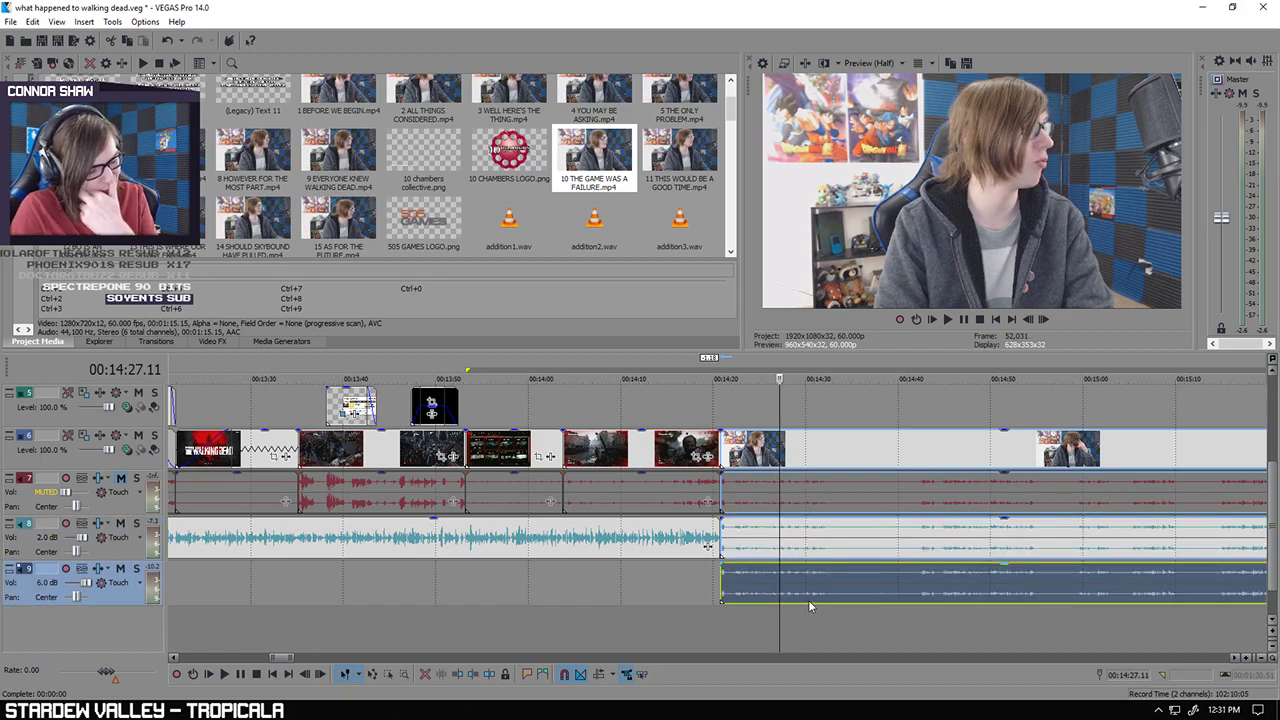
scroll(810, 606, up, 3)
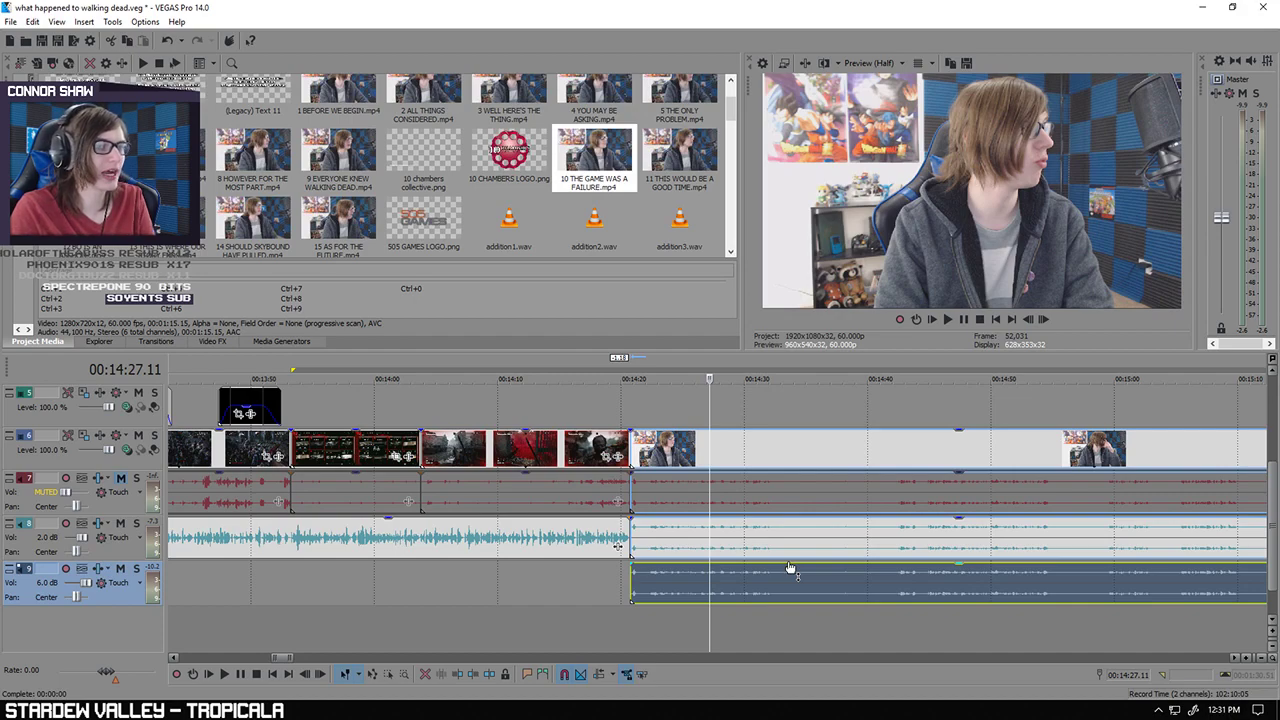
click(731, 586)
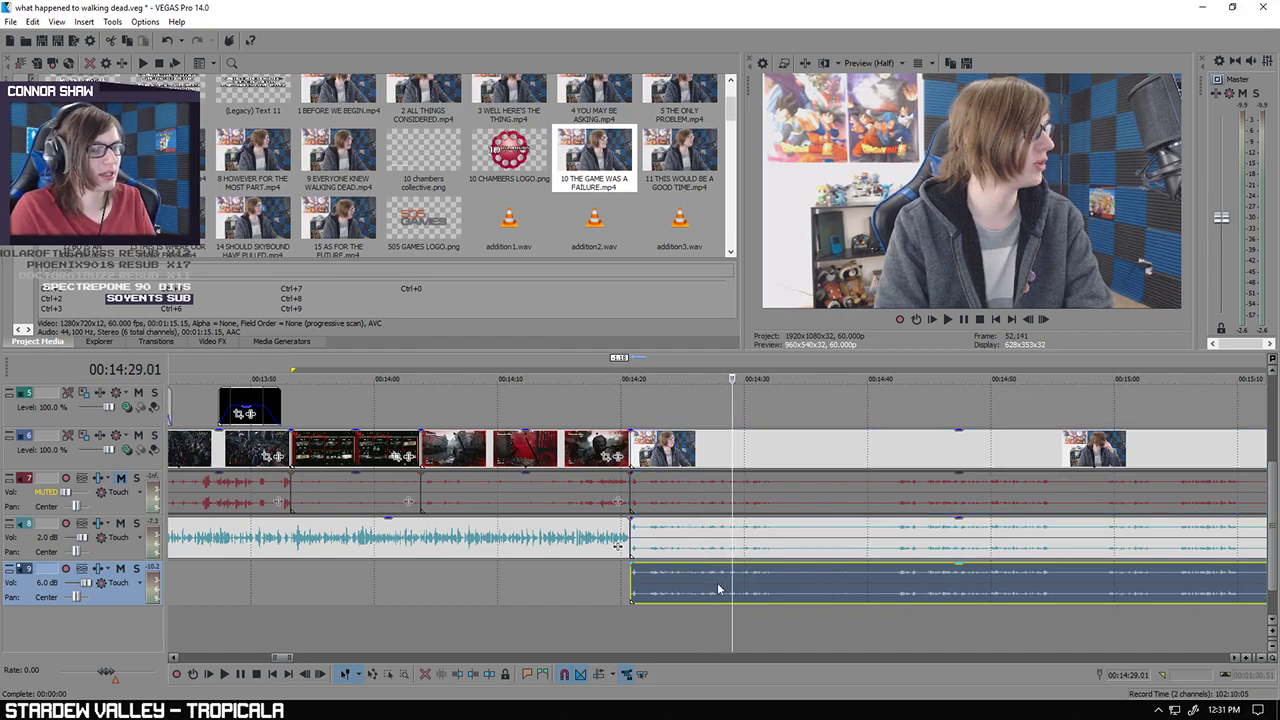
click(688, 515)
drag(688, 515, 680, 591)
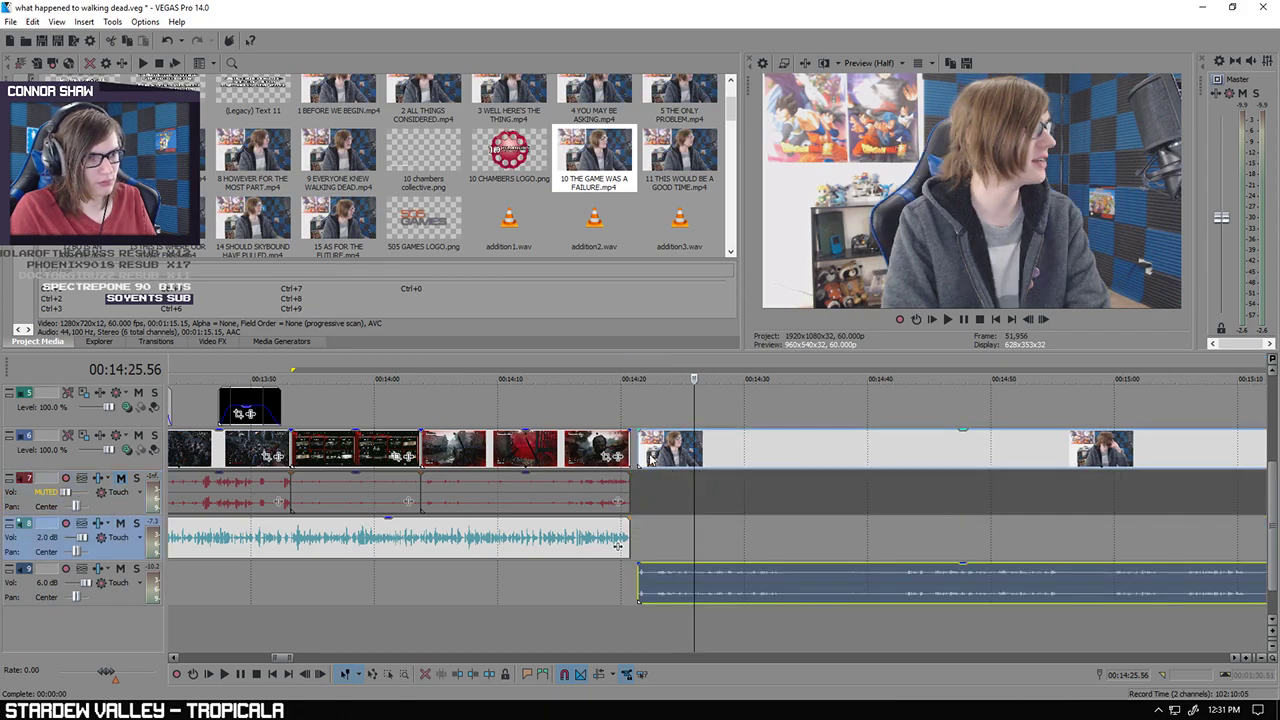
Step: Move the webcam clip back against the gameplay's end at about 00:14:20 and save the project
click(641, 447)
drag(690, 458, 682, 458)
click(631, 417)
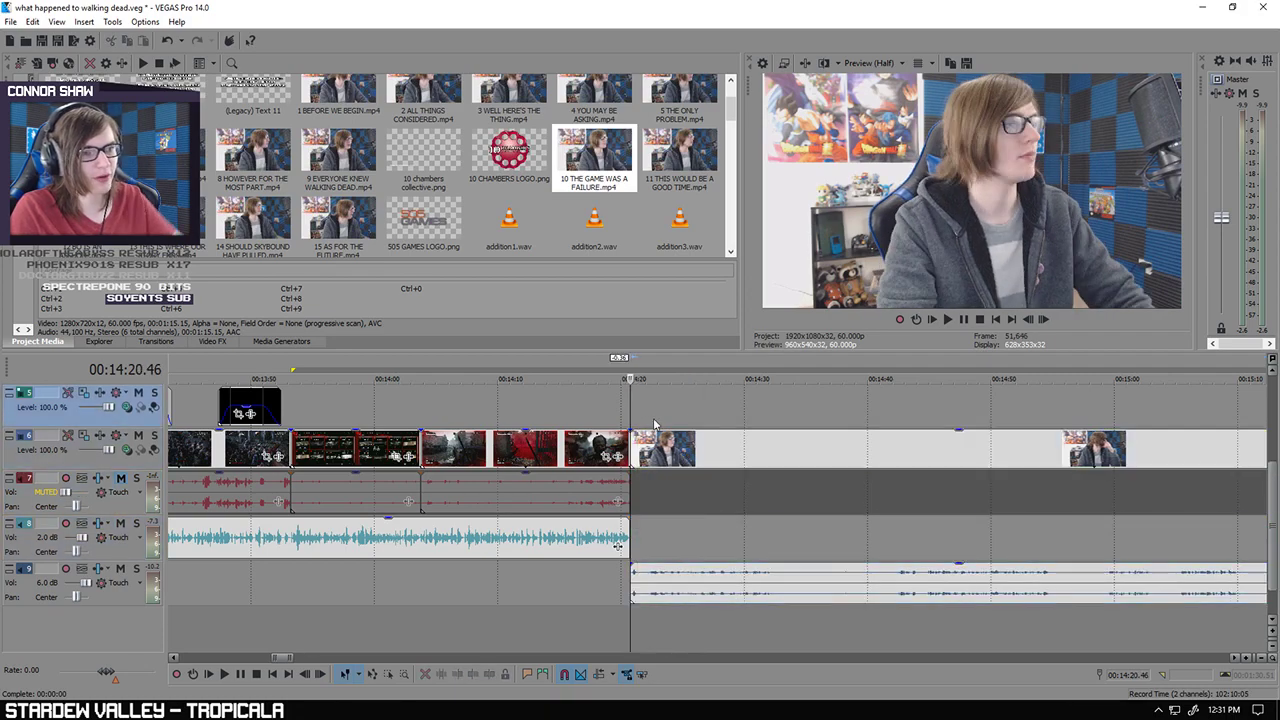
scroll(648, 424, down, 2)
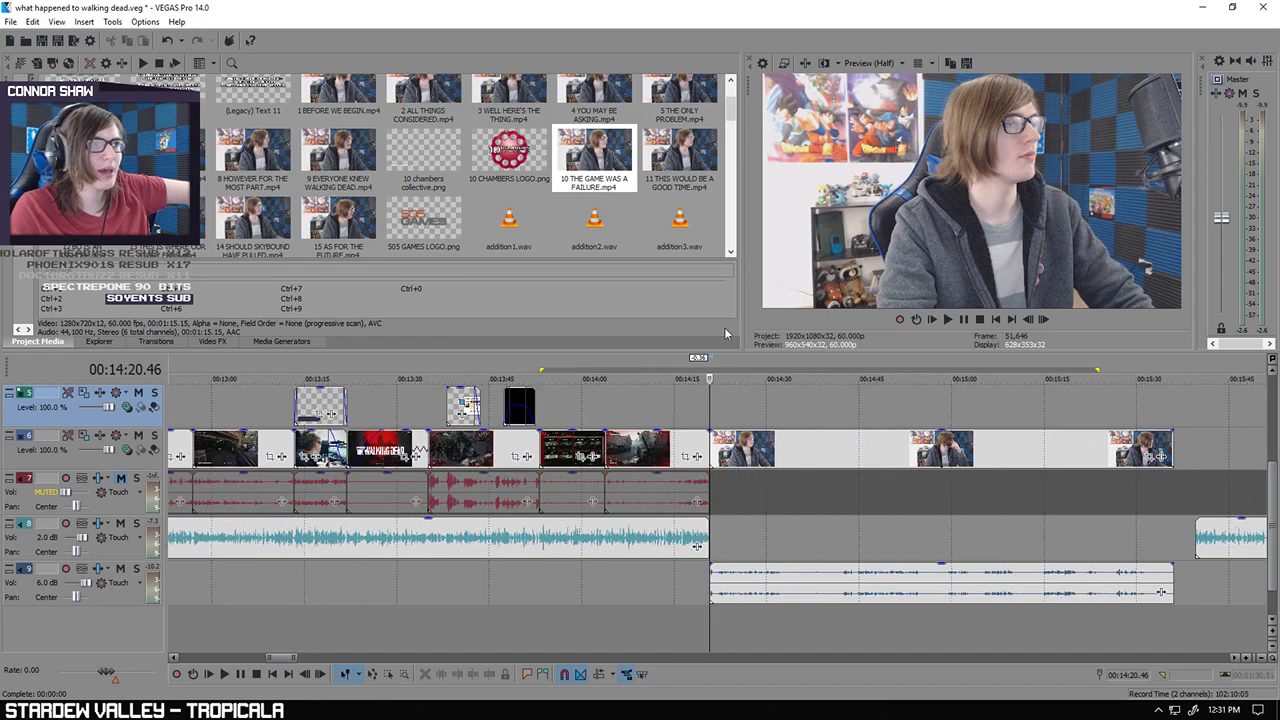
click(43, 42)
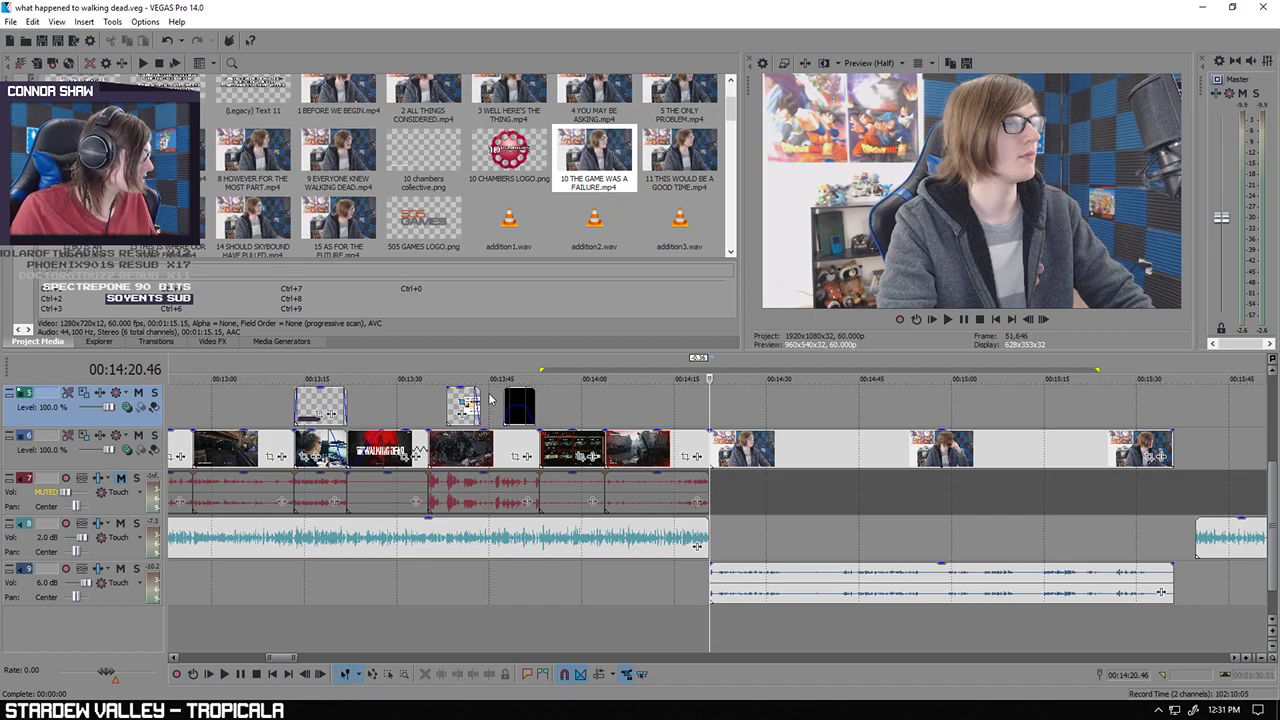
Step: Play through the facecam clip that starts at 00:14:20.46 to review its takes
click(223, 675)
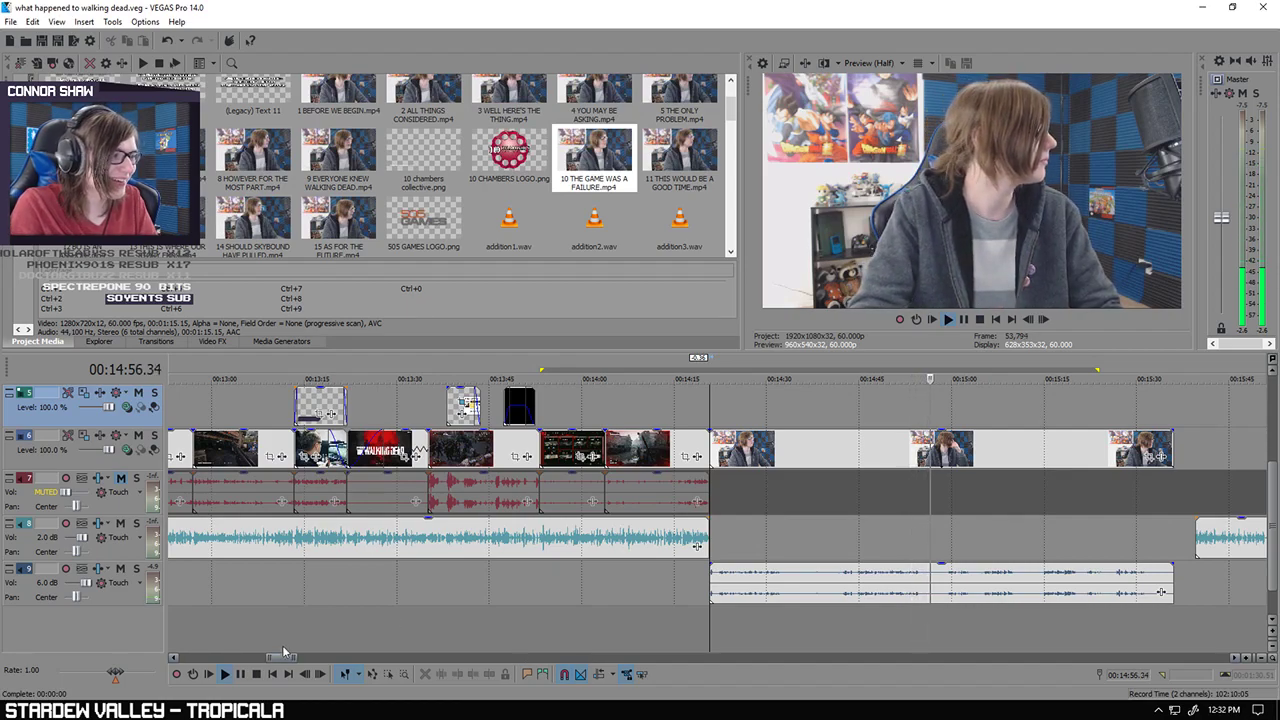
click(239, 675)
click(916, 617)
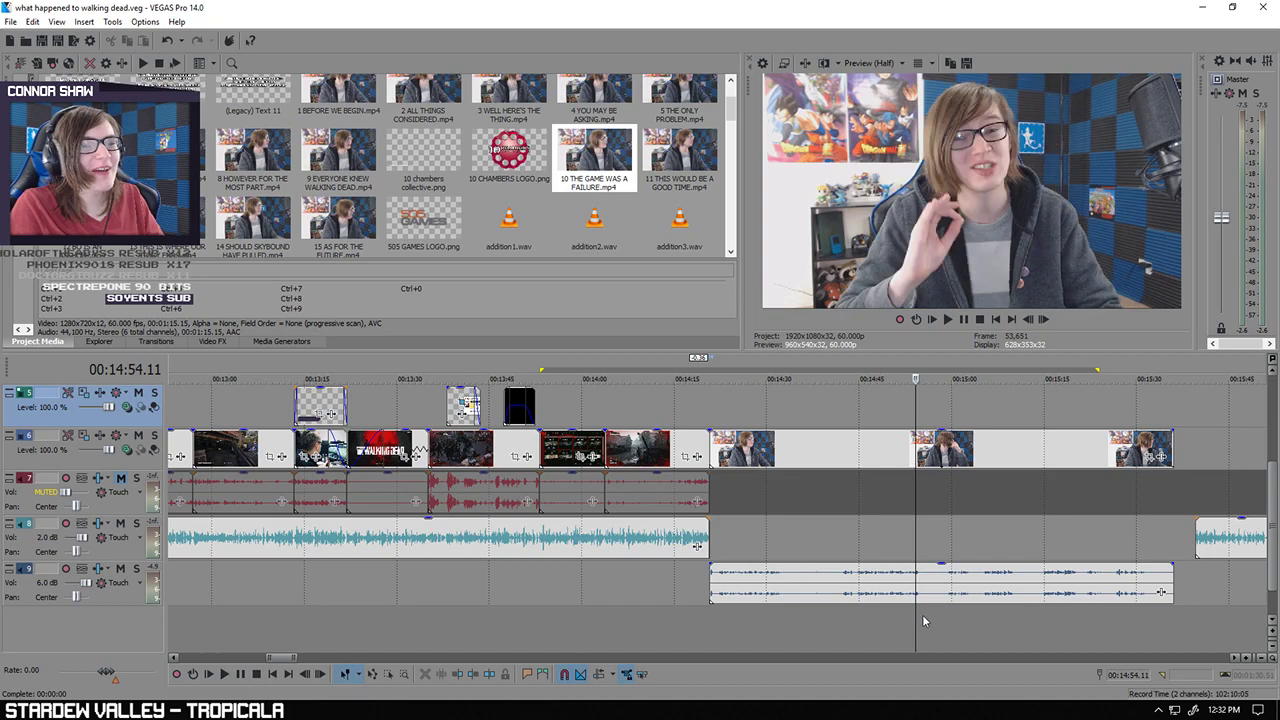
scroll(928, 608, up, 6)
scroll(925, 609, down, 2)
key(space)
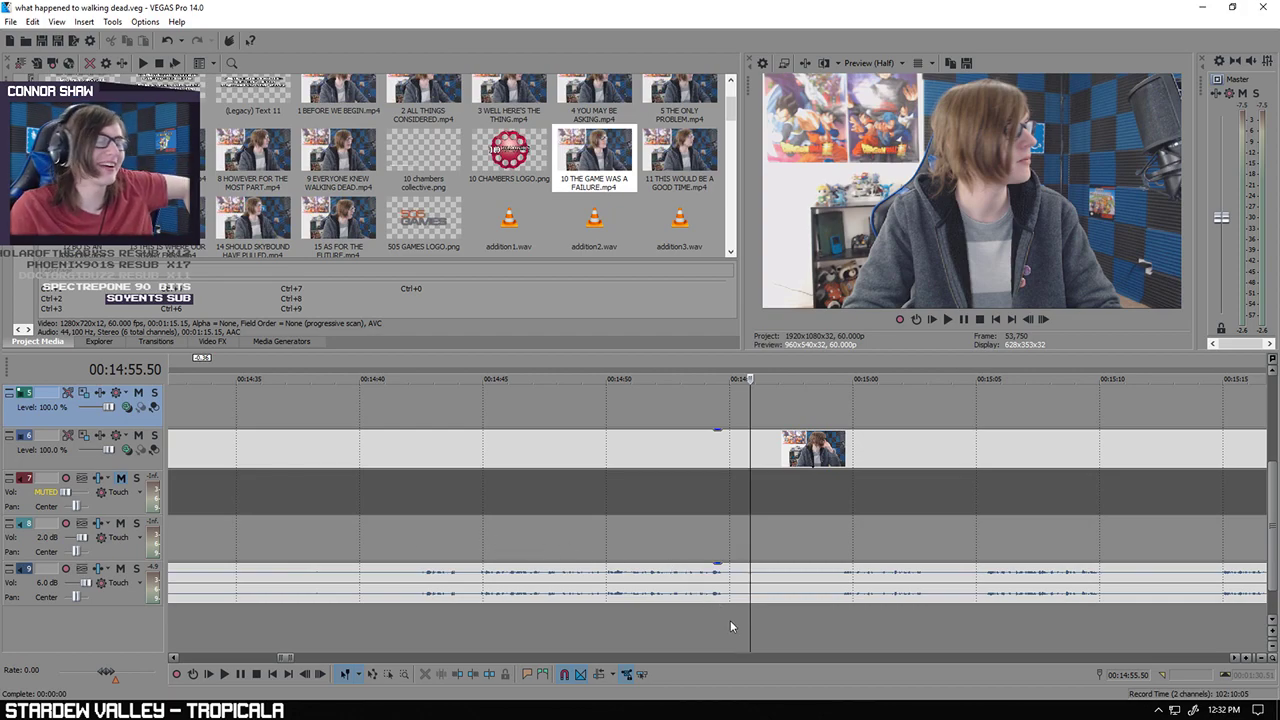
scroll(575, 643, down, 3)
click(224, 674)
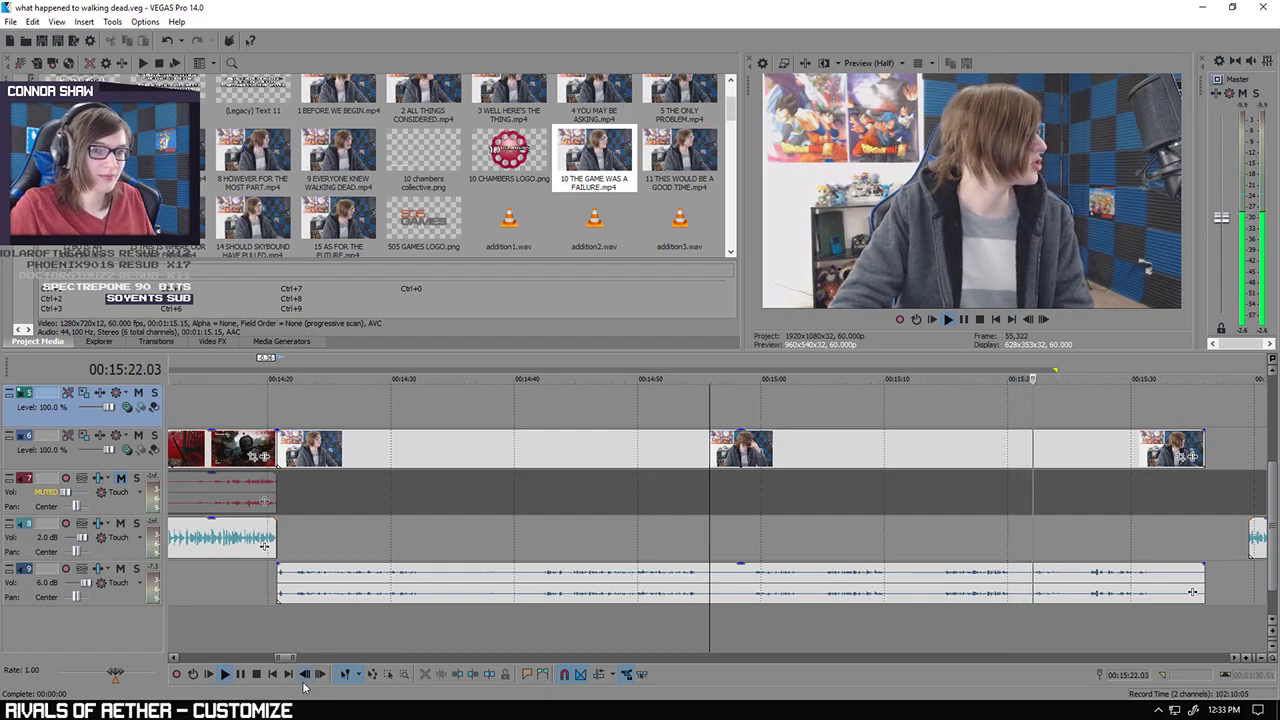
click(239, 677)
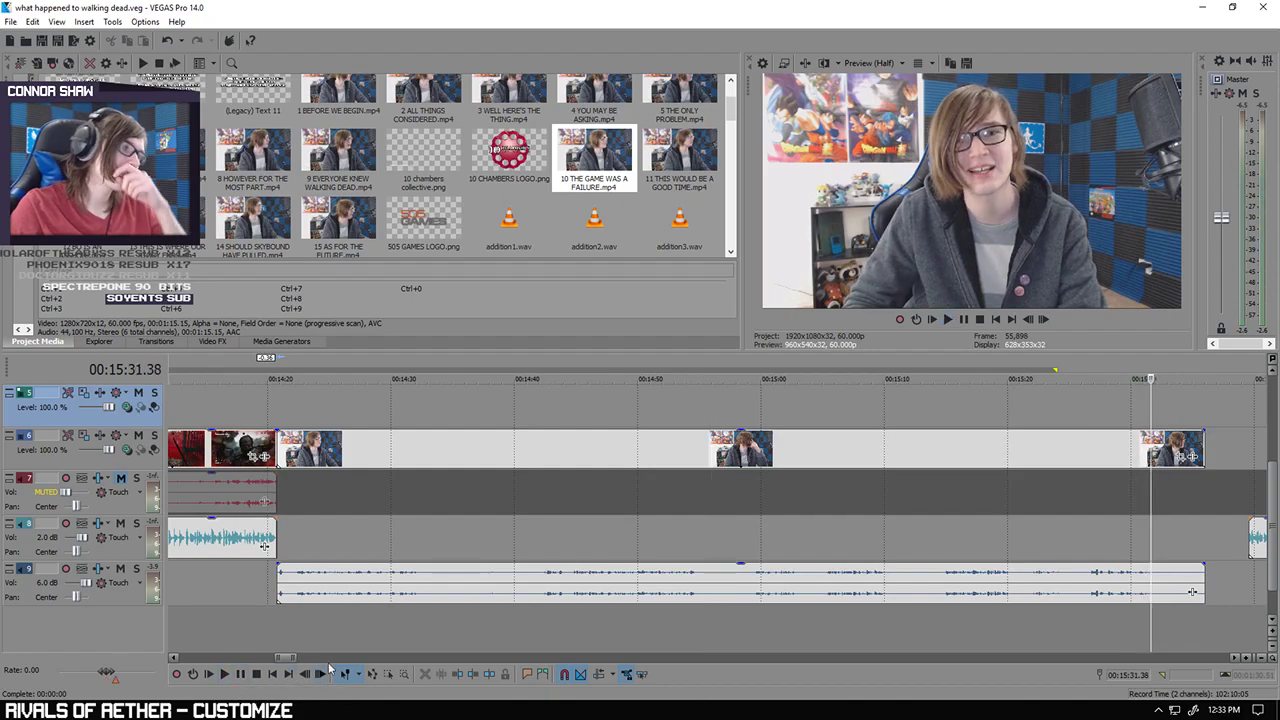
Step: Examine the opening seconds of the facecam clip and its audio waveform around 00:14:22
click(293, 625)
scroll(377, 632, up, 2)
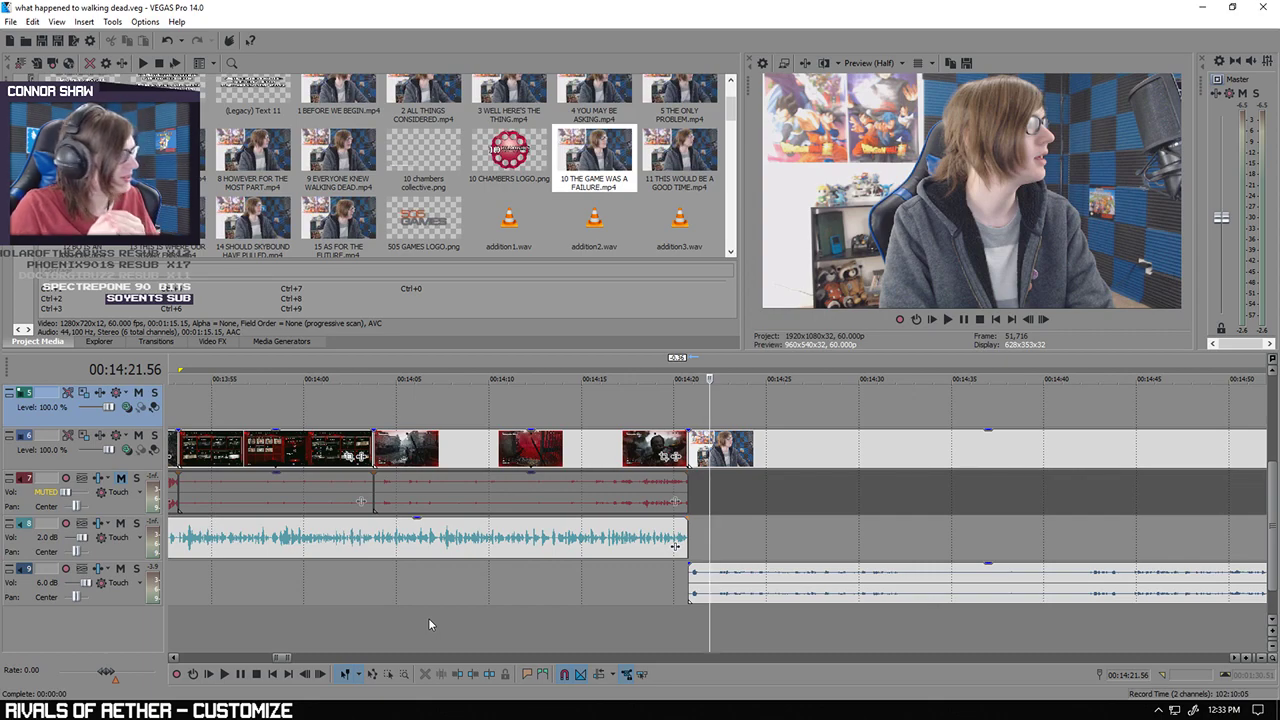
click(722, 584)
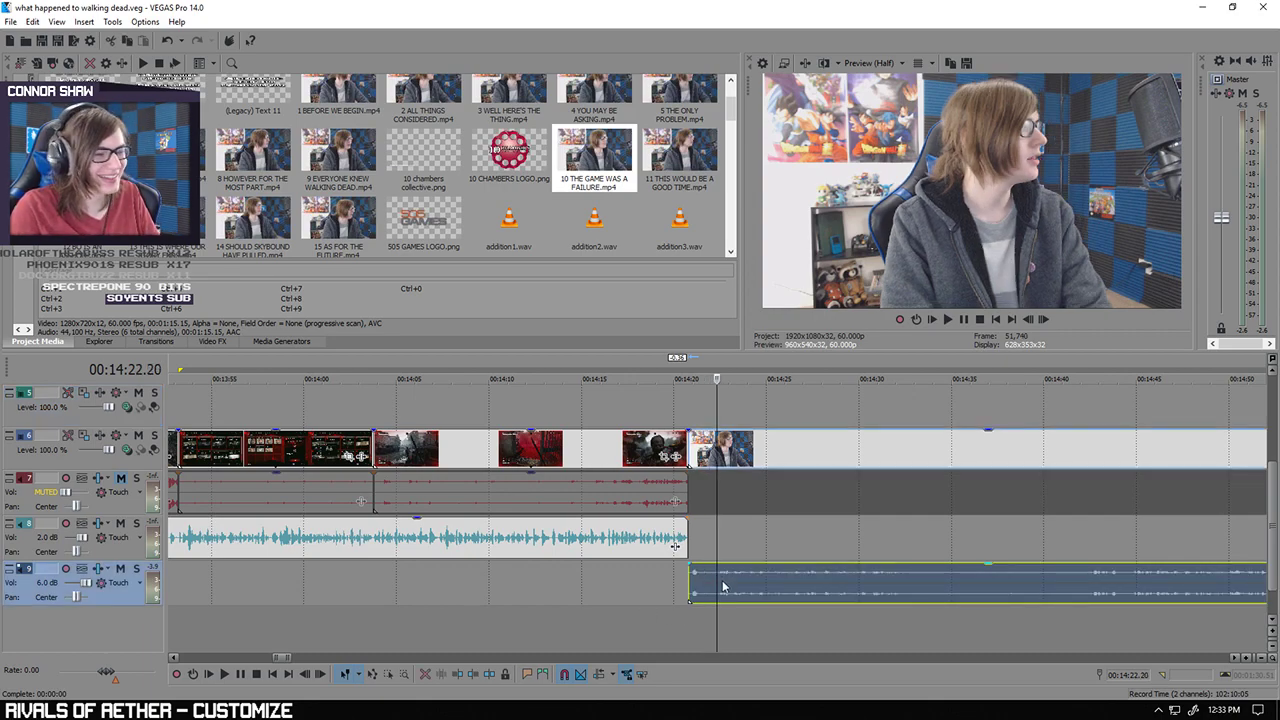
scroll(730, 594, up, 3)
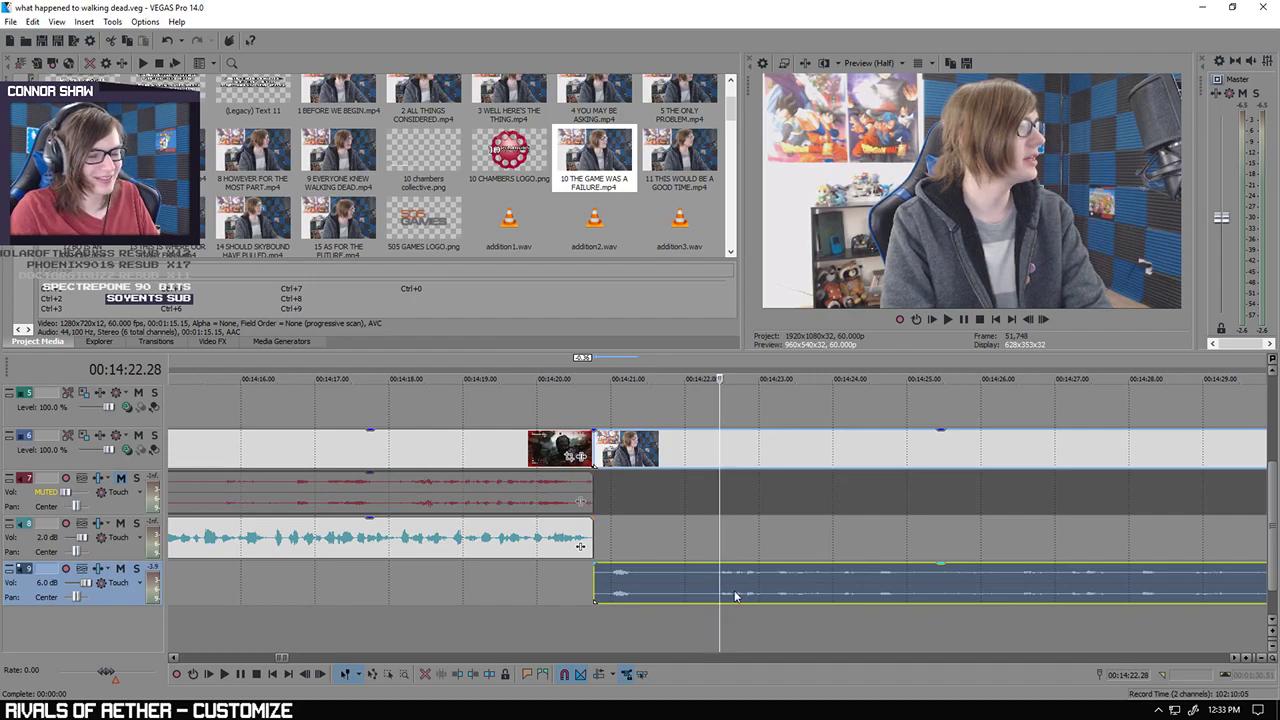
scroll(648, 624, down, 3)
scroll(583, 620, down, 4)
scroll(555, 627, up, 2)
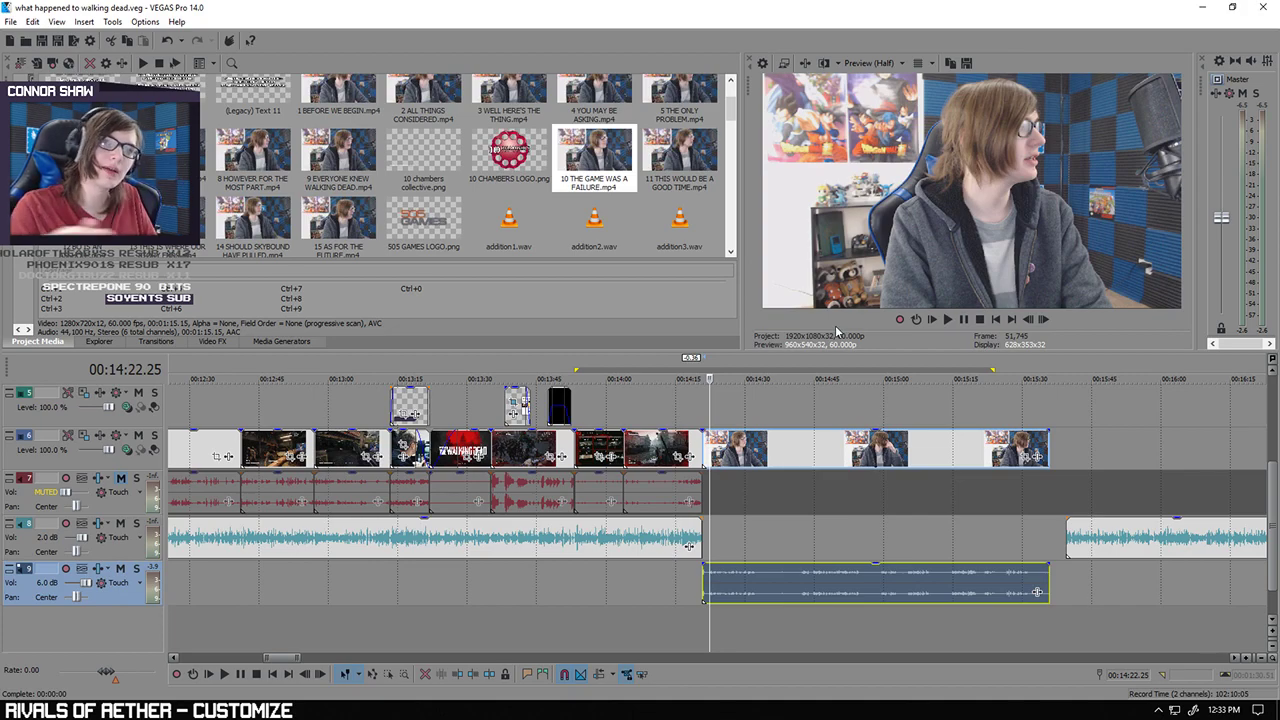
scroll(713, 403, down, 3)
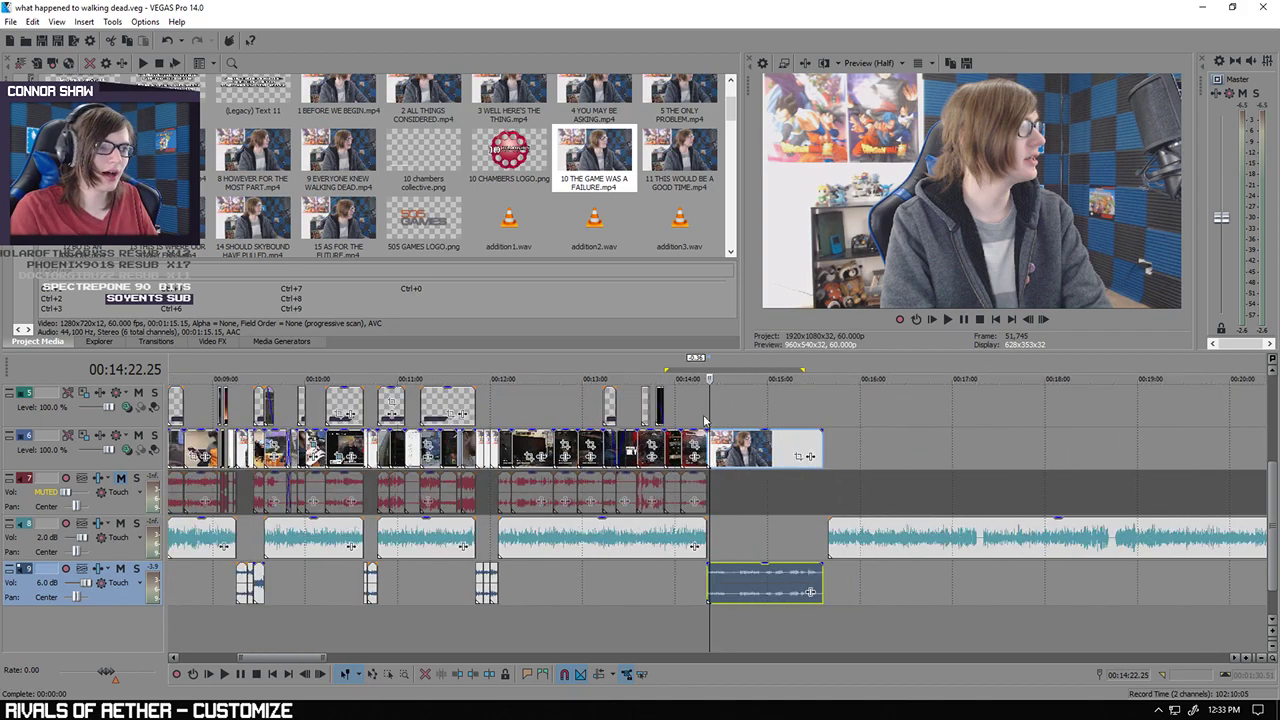
Step: Check the pan/crop framing of the earlier "9 EVERYONE KNEW WALKING DEAD" facecam clip at 00:11:55.52
click(336, 640)
click(479, 622)
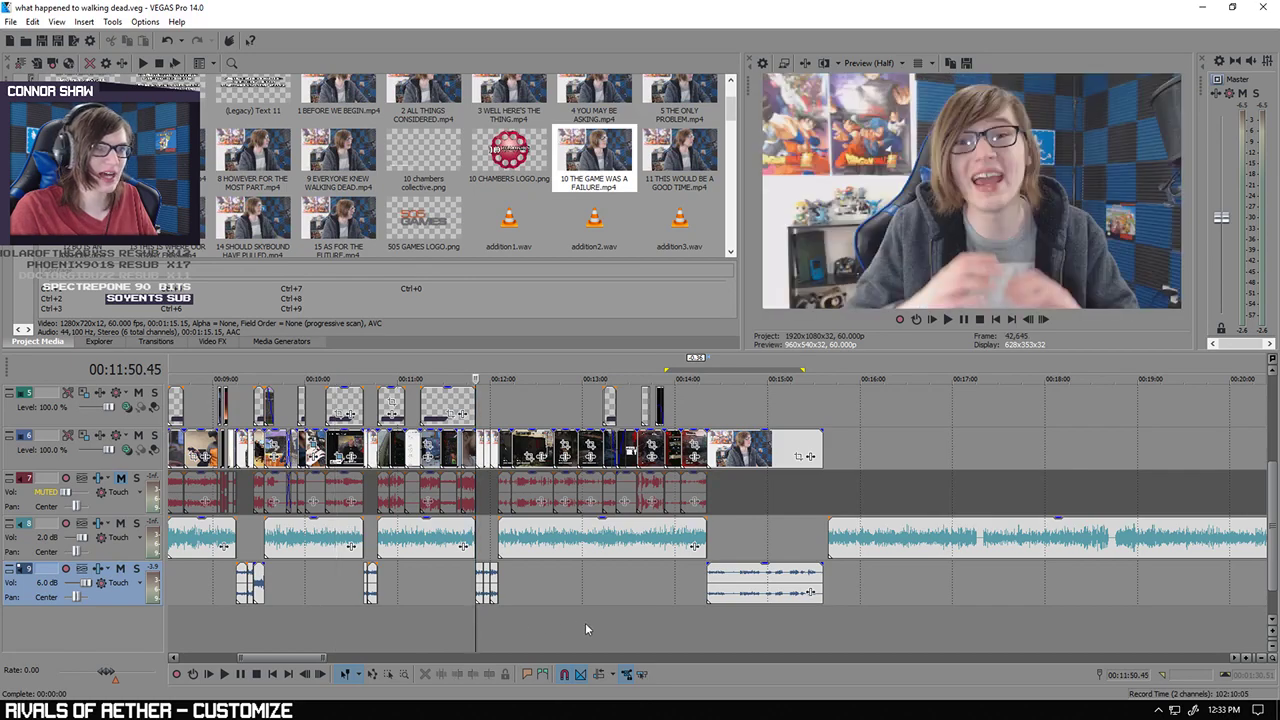
scroll(734, 607, up, 5)
click(774, 620)
scroll(776, 572, up, 4)
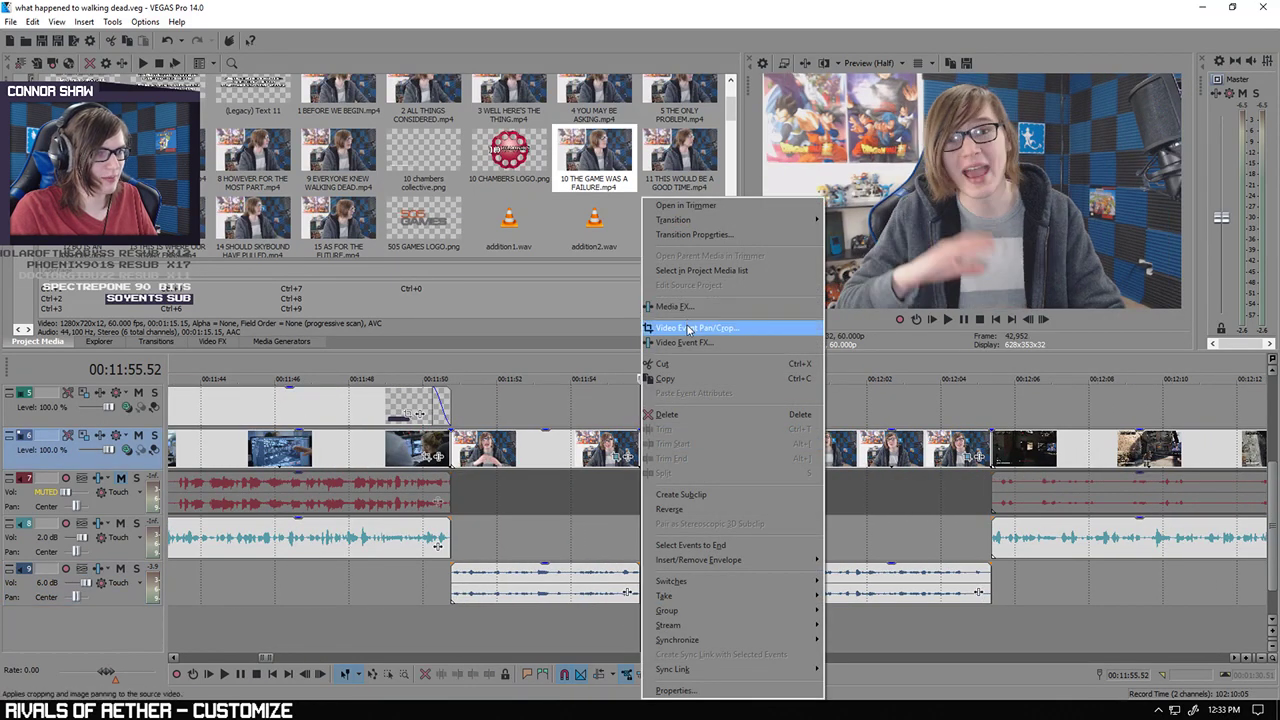
click(695, 328)
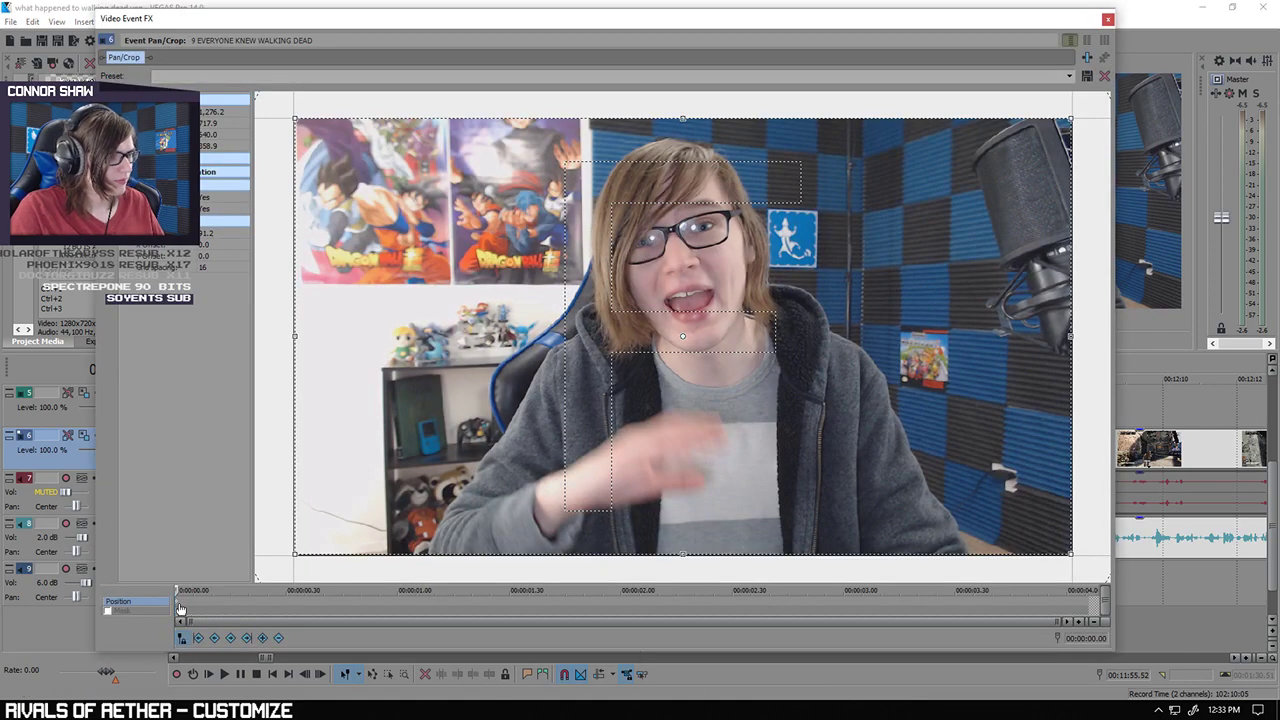
click(1108, 19)
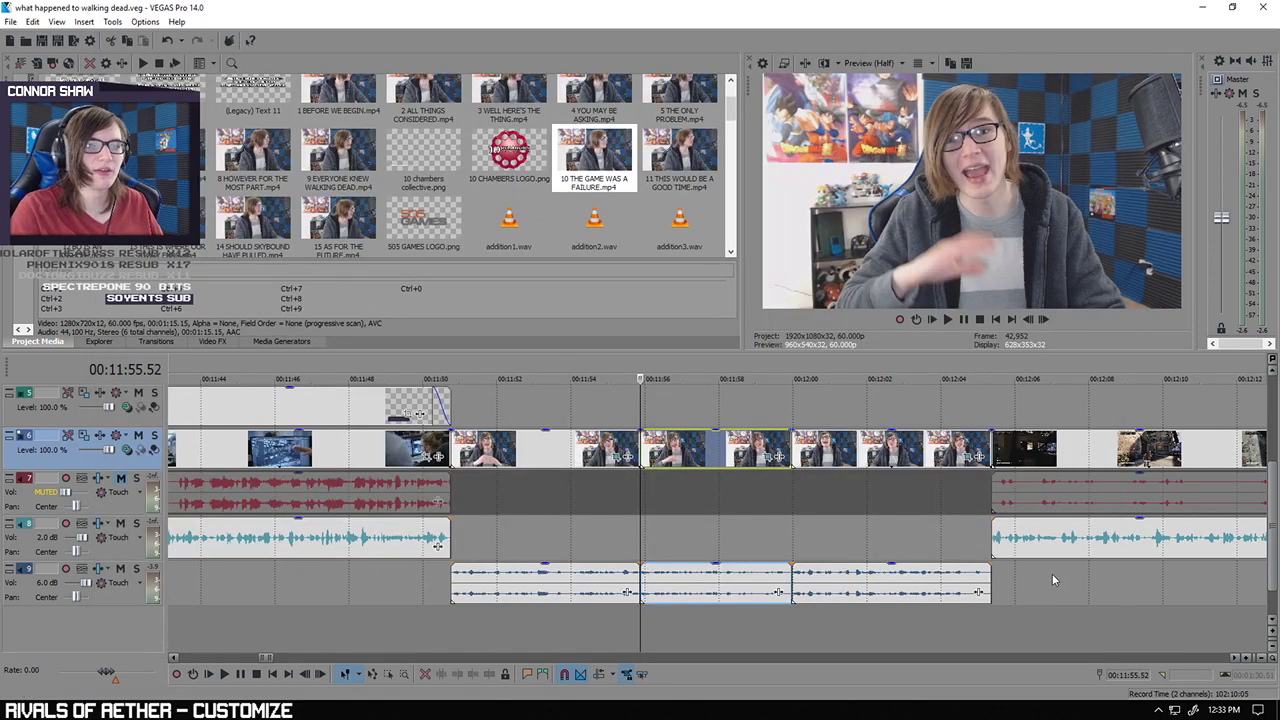
Step: Crop the "10 THE GAME WAS A FAILURE" video event slightly to 1,276.2 by 717.9 with Pan/Crop
scroll(991, 640, down, 4)
scroll(938, 631, up, 8)
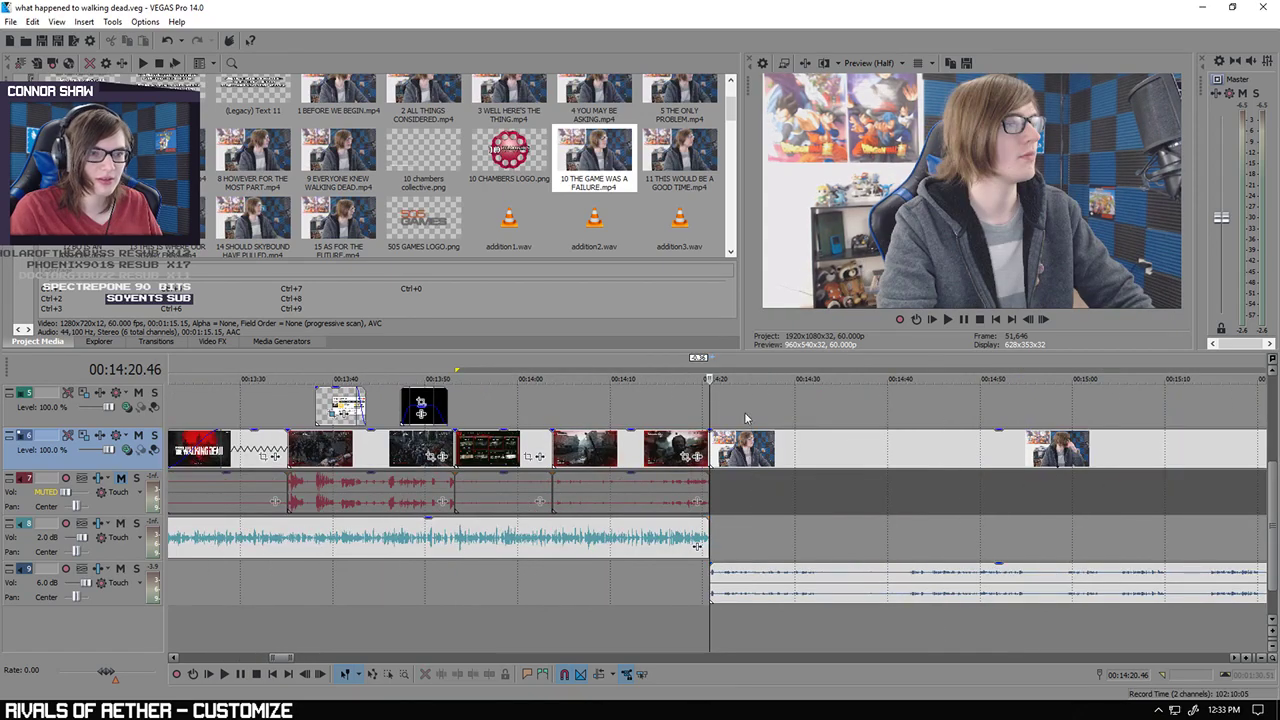
click(748, 445)
scroll(696, 546, up, 2)
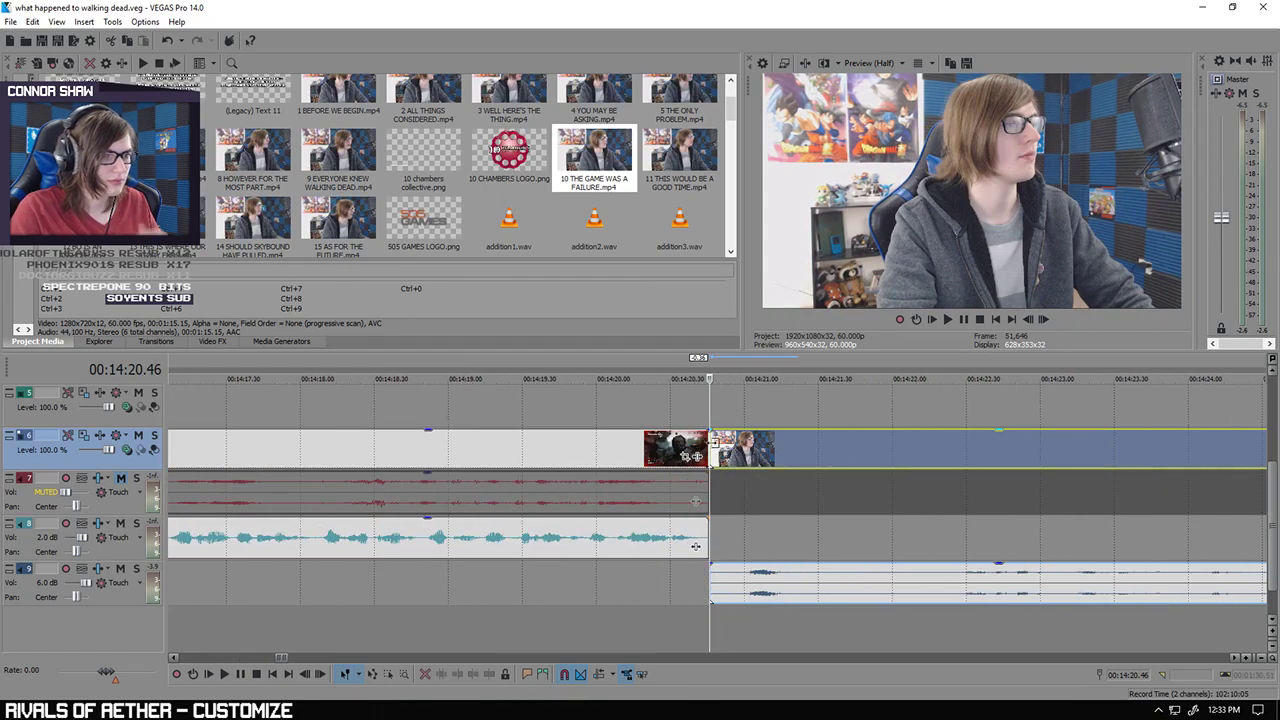
right_click(713, 446)
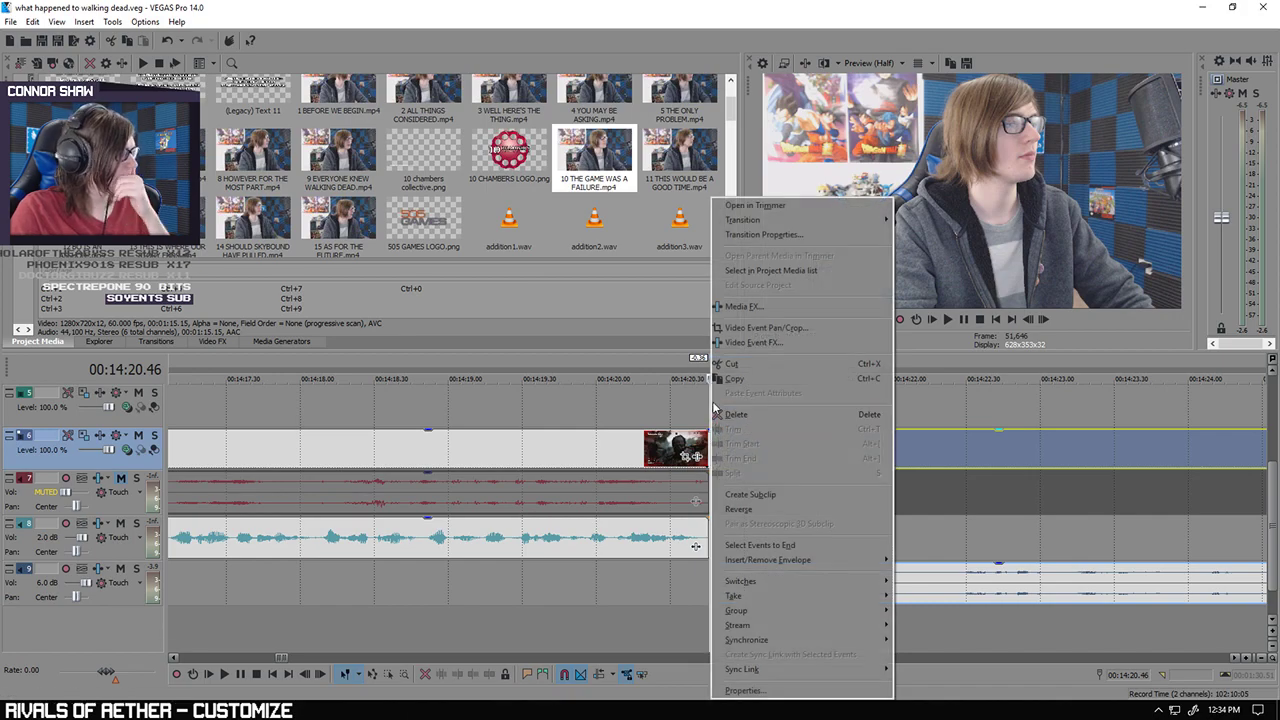
click(760, 327)
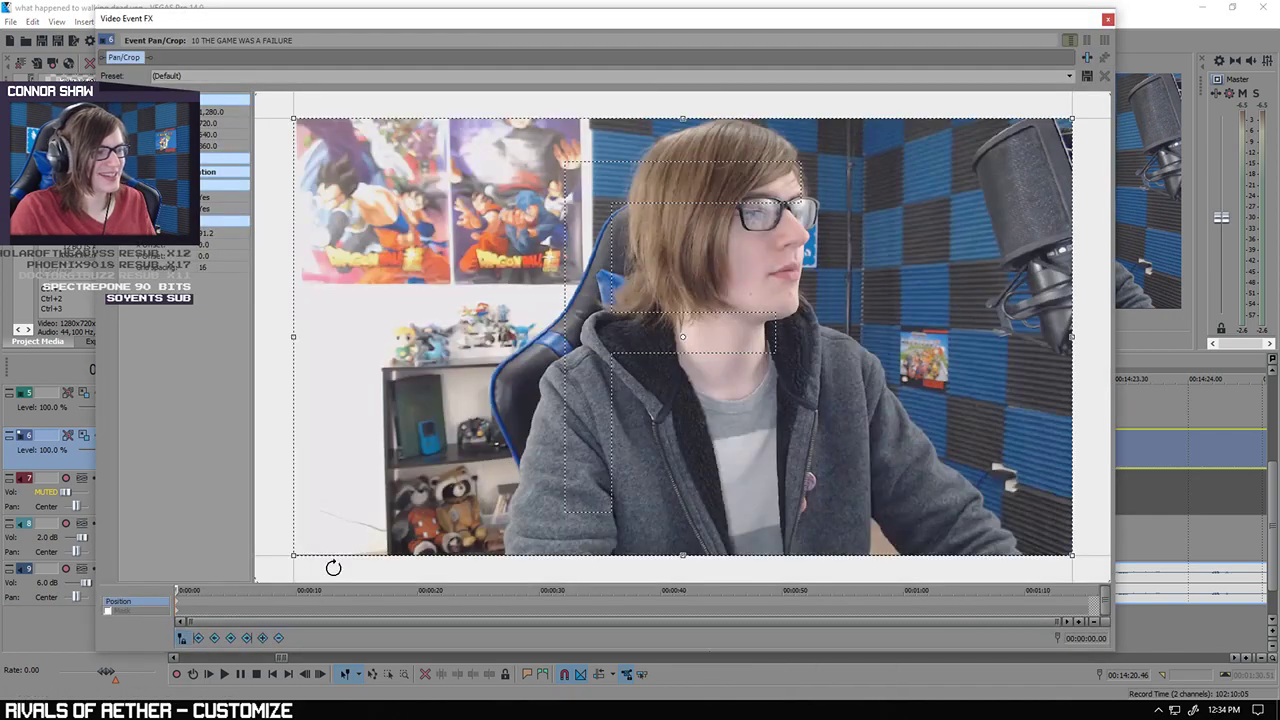
drag(683, 555, 683, 553)
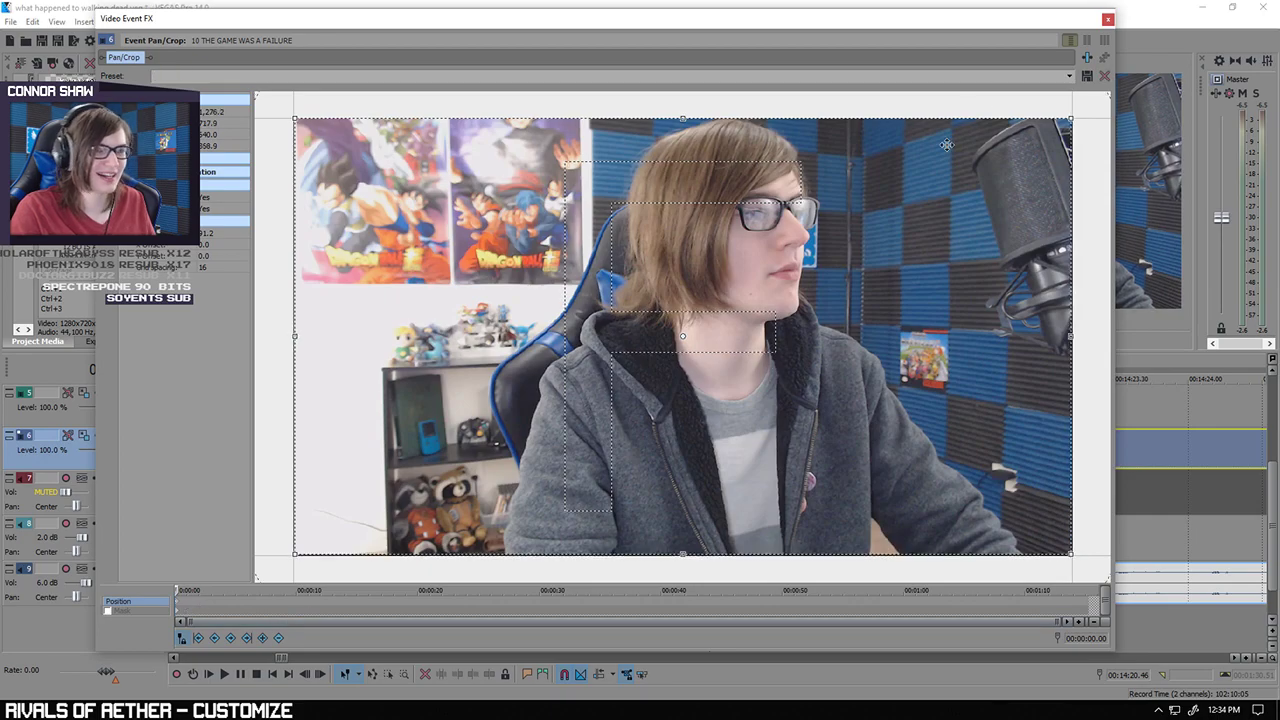
click(1107, 19)
Step: Split the "10 THE GAME WAS A FAILURE" clip and its audio at 00:14:44.52, just before the good take begins
click(796, 516)
scroll(812, 519, down, 5)
click(801, 536)
scroll(801, 536, down, 3)
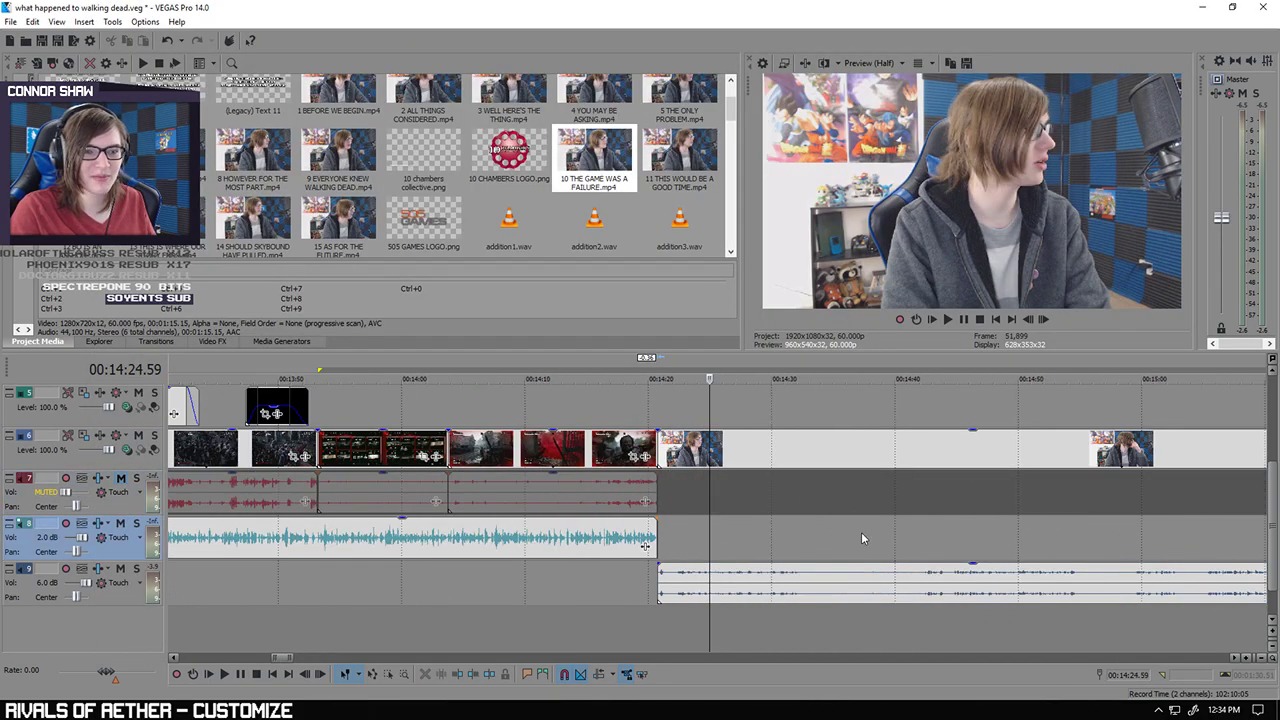
click(924, 517)
click(947, 508)
scroll(714, 462, up, 5)
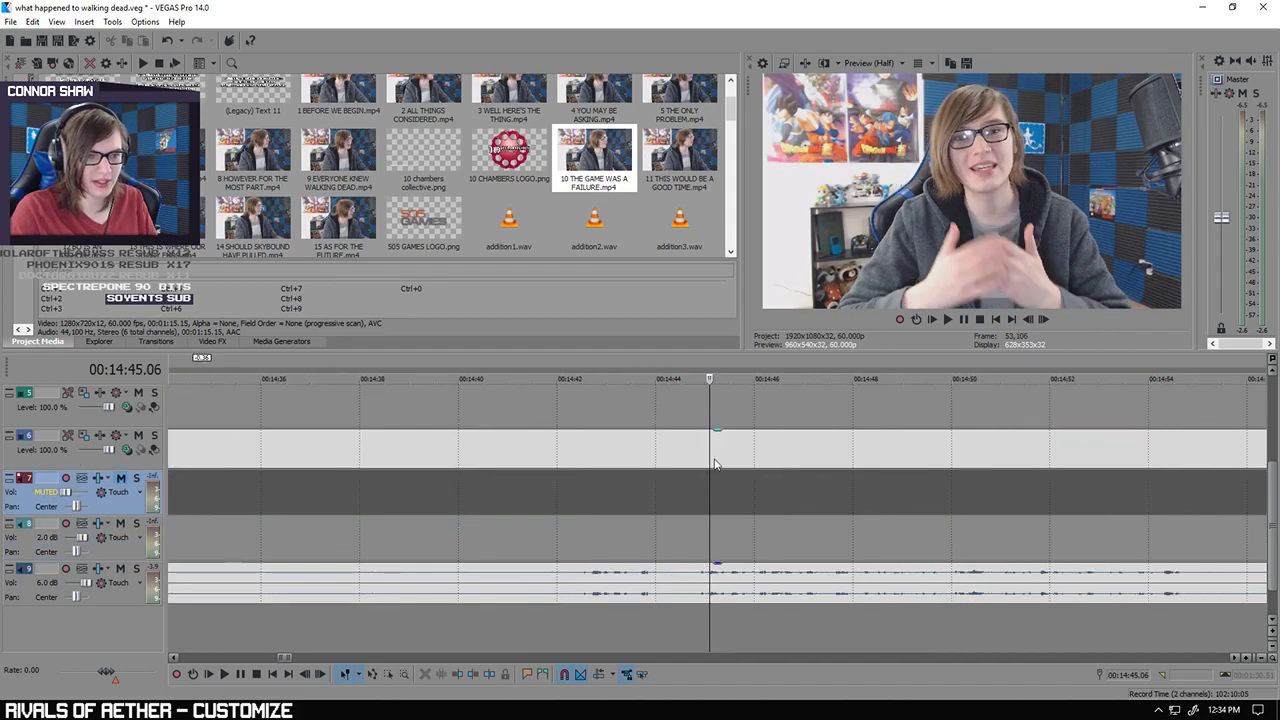
click(700, 460)
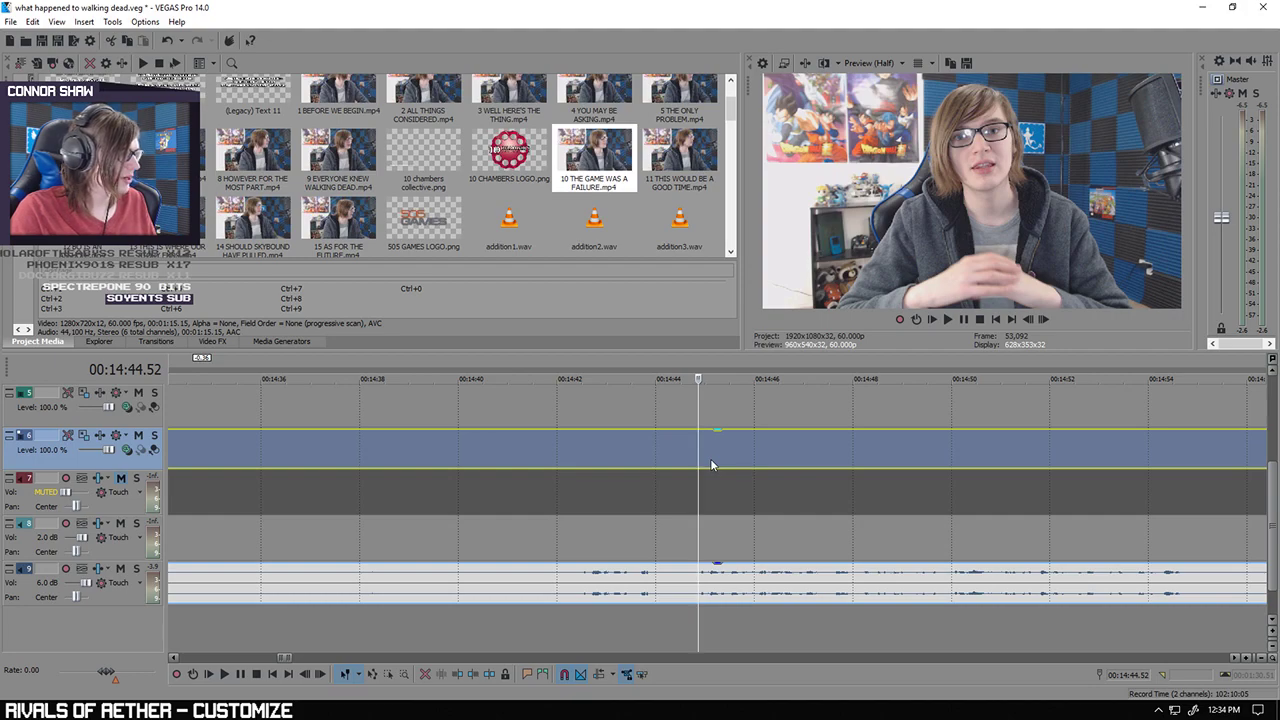
scroll(706, 460, down, 5)
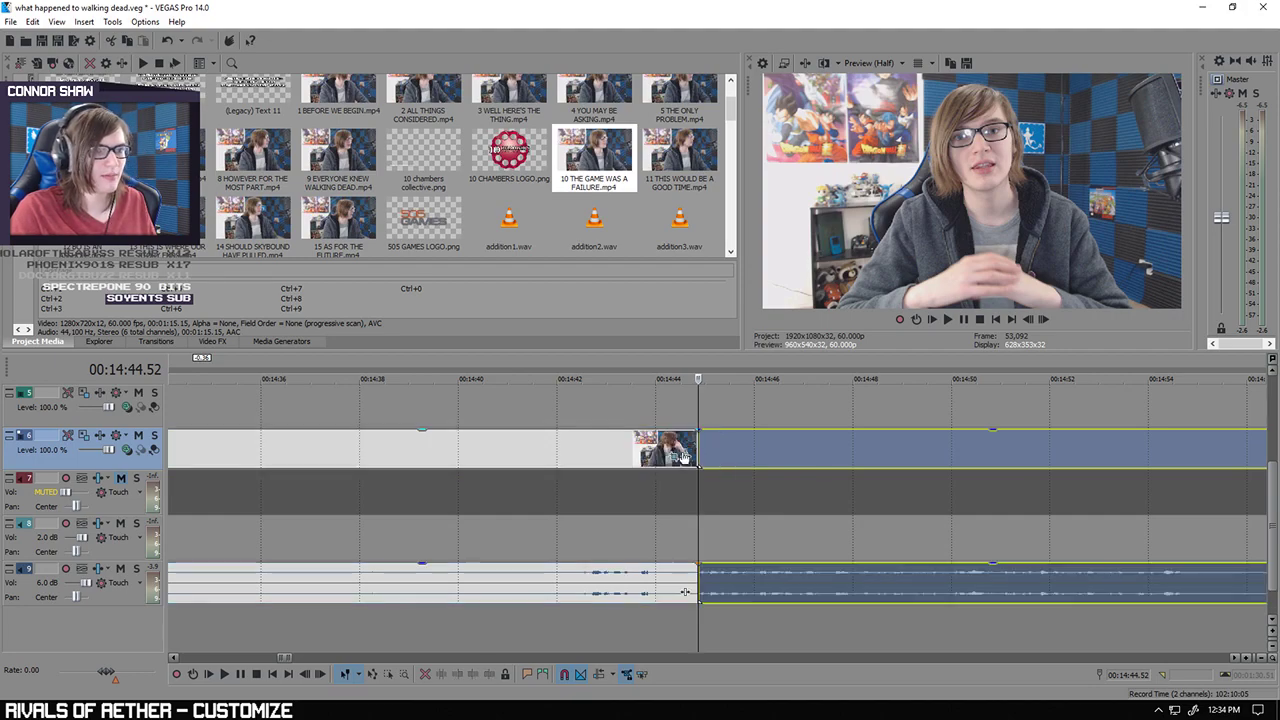
Step: Delete the unwanted section before the split and move the remaining clip back against the gameplay footage at 00:14:20.46
click(597, 455)
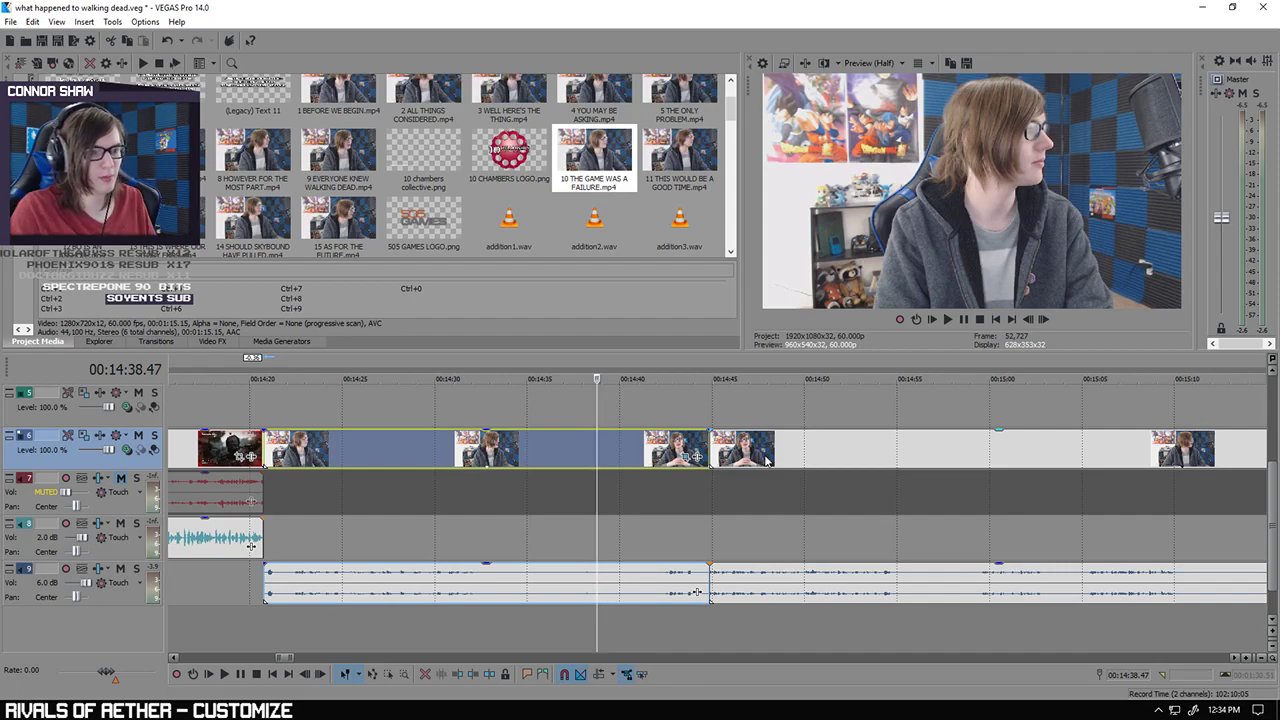
click(641, 451)
key(Delete)
drag(726, 457, 285, 458)
Step: Play the facecam clip from 00:14:20.46 and split it with its audio at 00:14:30.52, where the spoken line ends
click(263, 415)
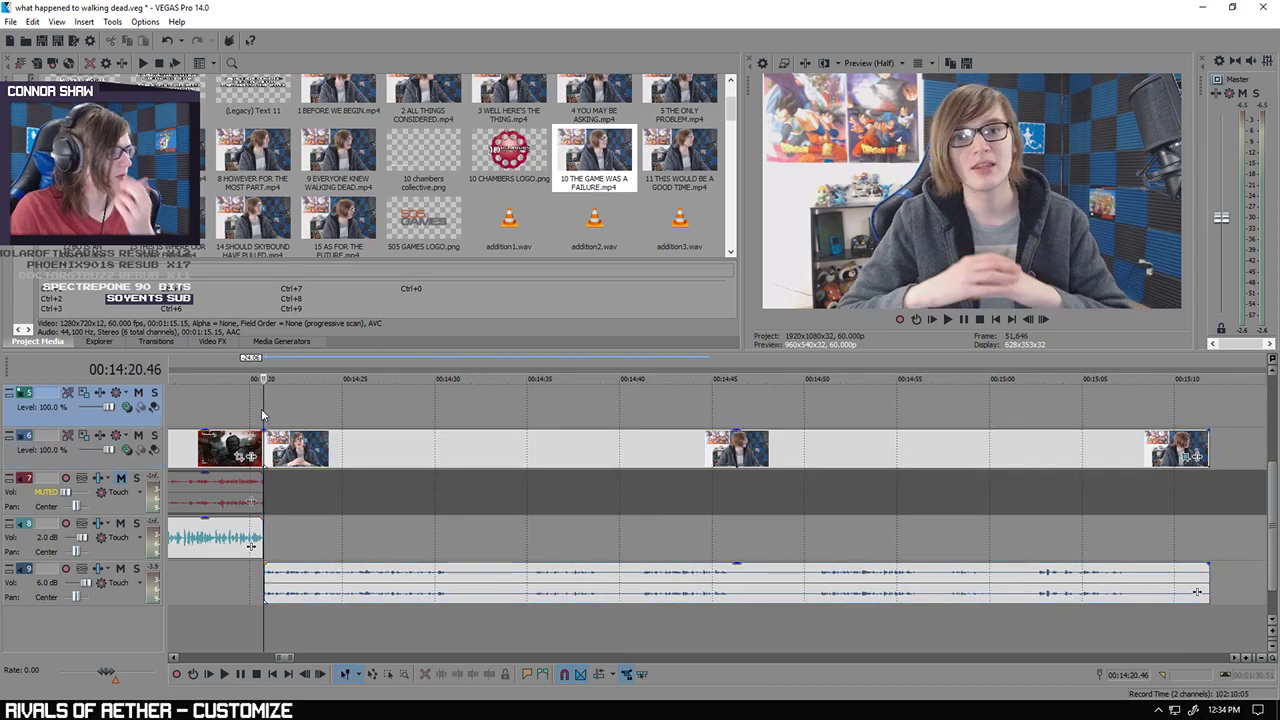
click(240, 675)
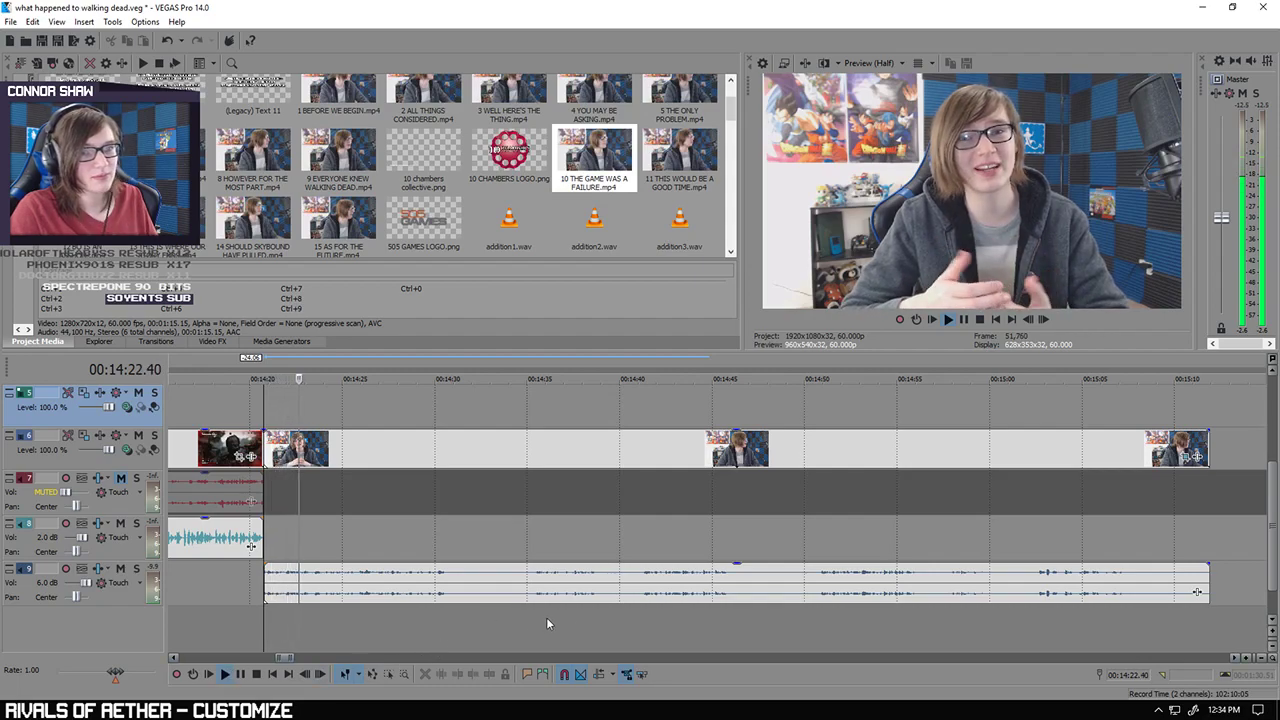
click(244, 676)
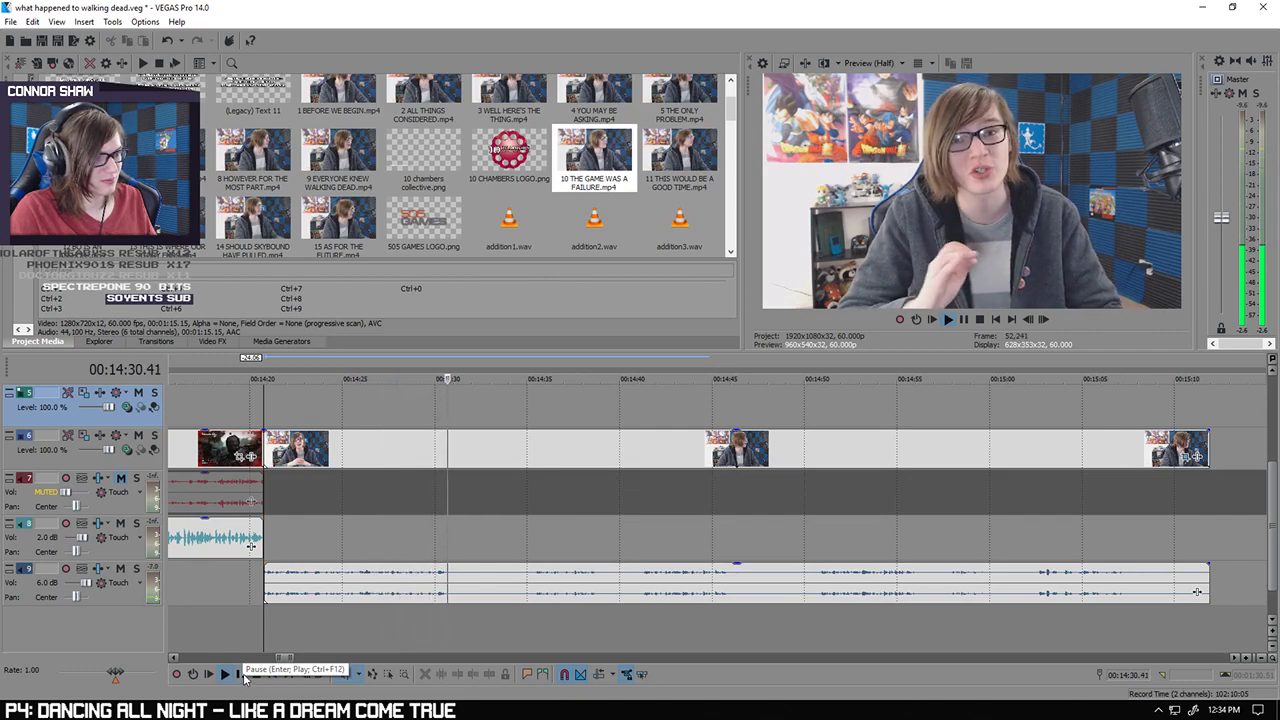
scroll(700, 570, up, 4)
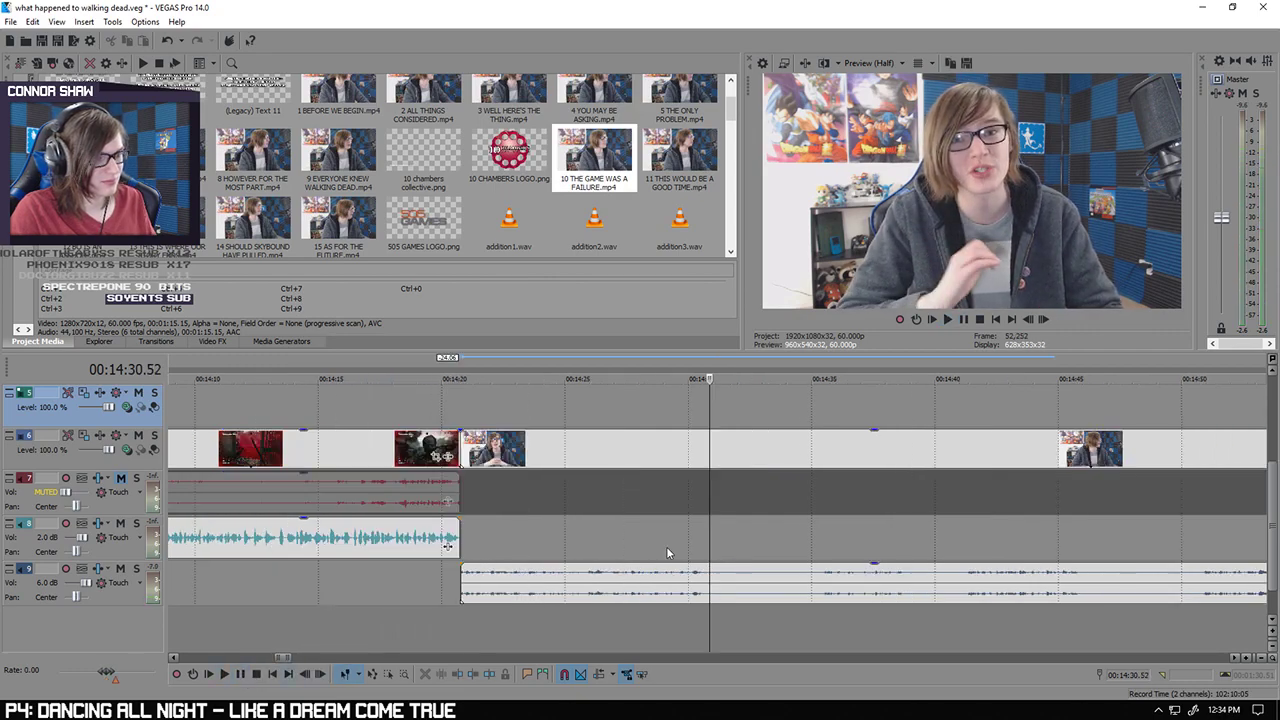
click(709, 577)
key(s)
scroll(714, 586, down, 5)
Step: Preview the following takes from 00:14:41.15 and split the facecam clip with its audio at 00:14:50.55
click(840, 583)
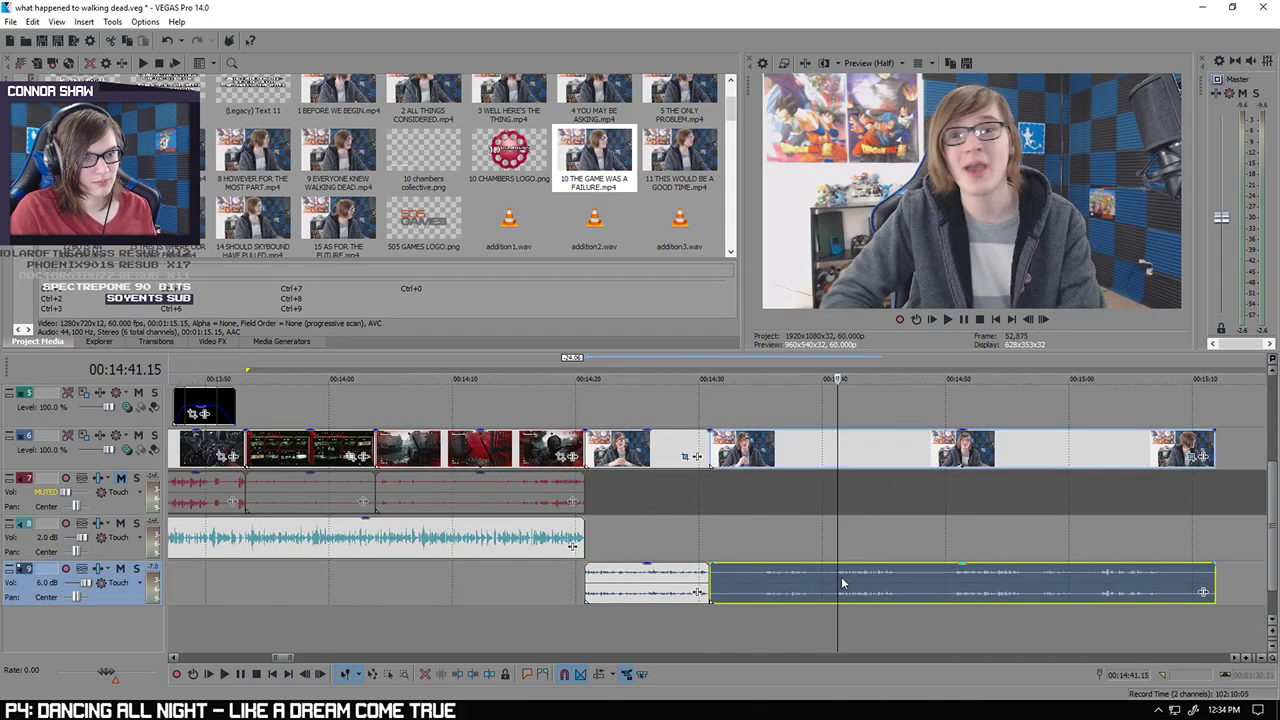
click(956, 581)
click(840, 583)
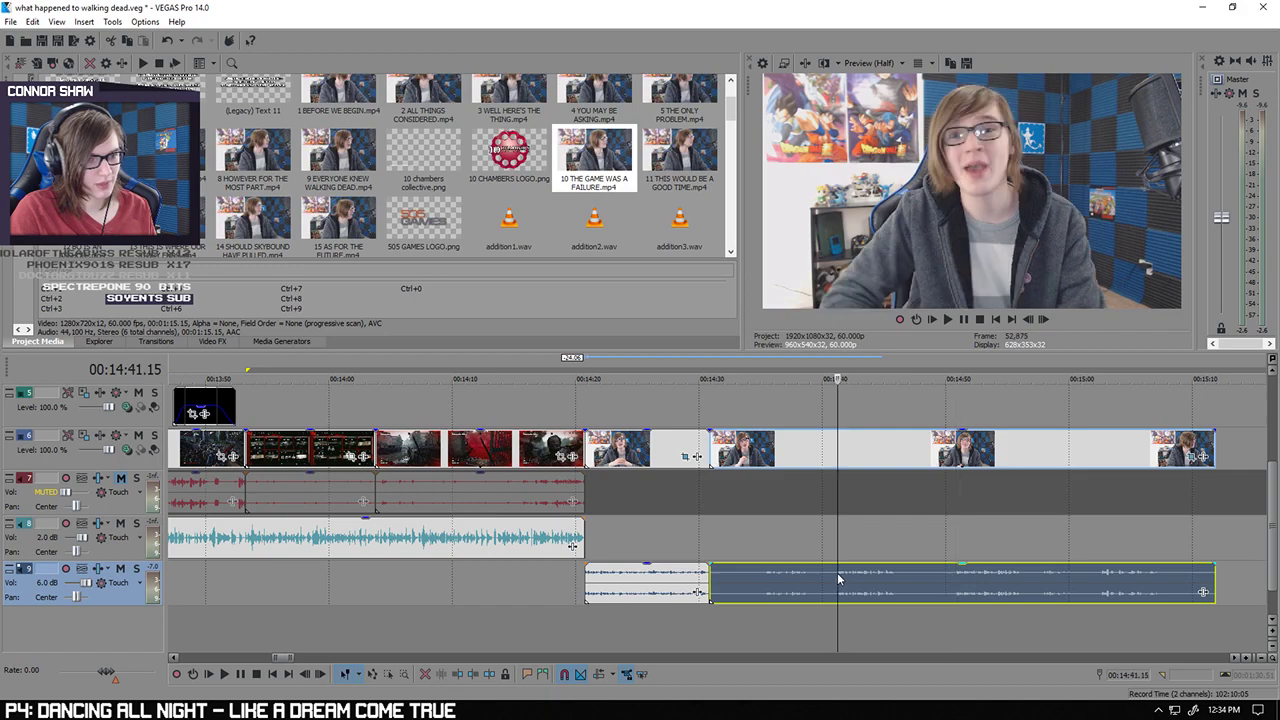
click(225, 674)
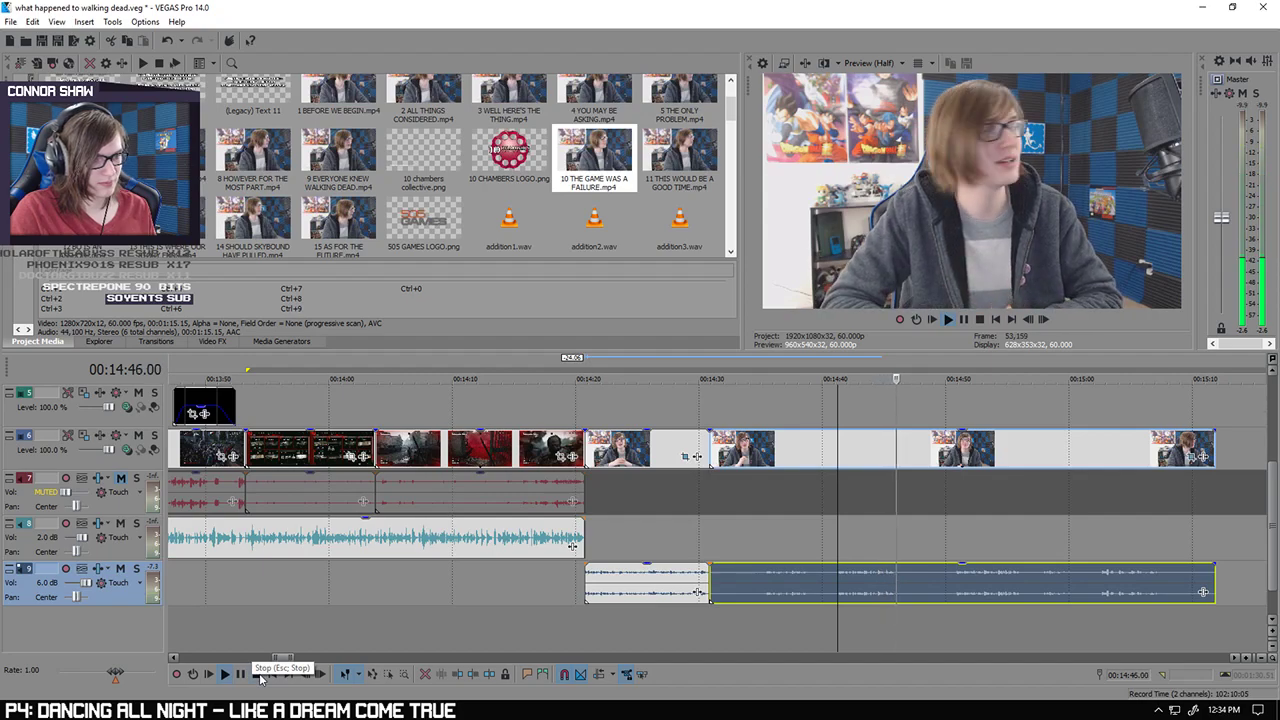
click(257, 675)
click(956, 581)
scroll(956, 581, up, 5)
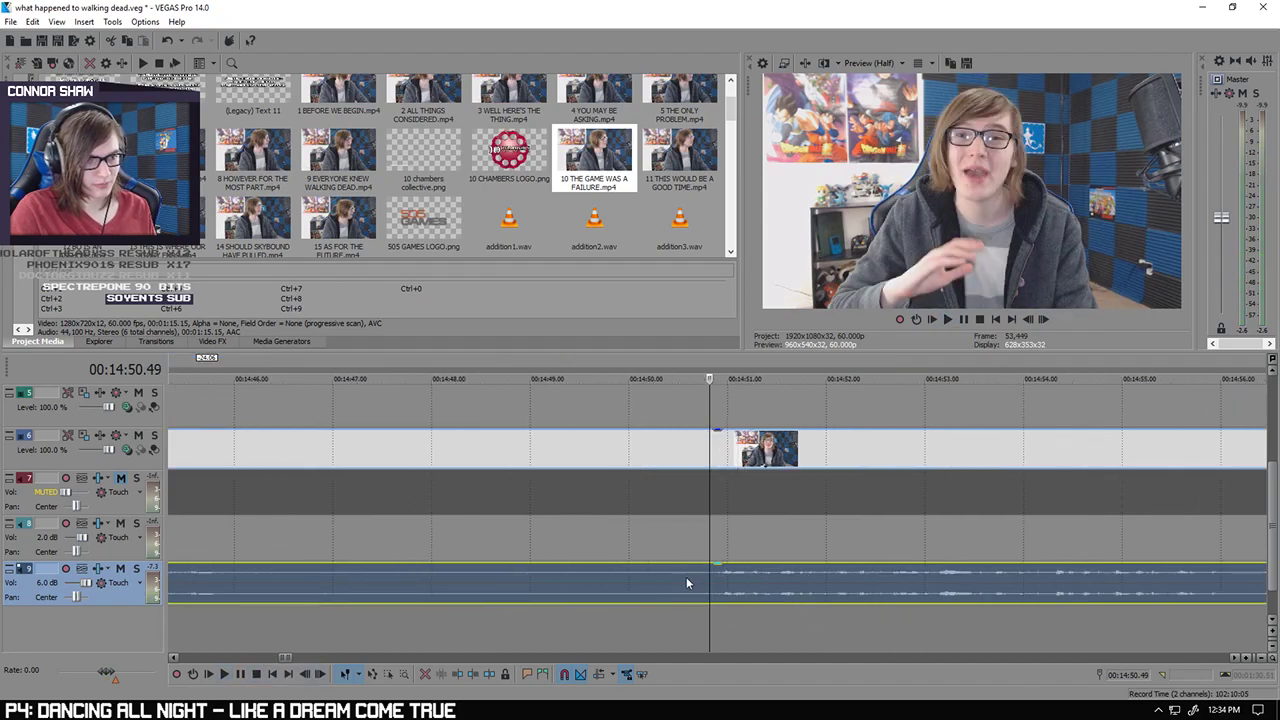
click(720, 583)
key(s)
scroll(720, 583, down, 4)
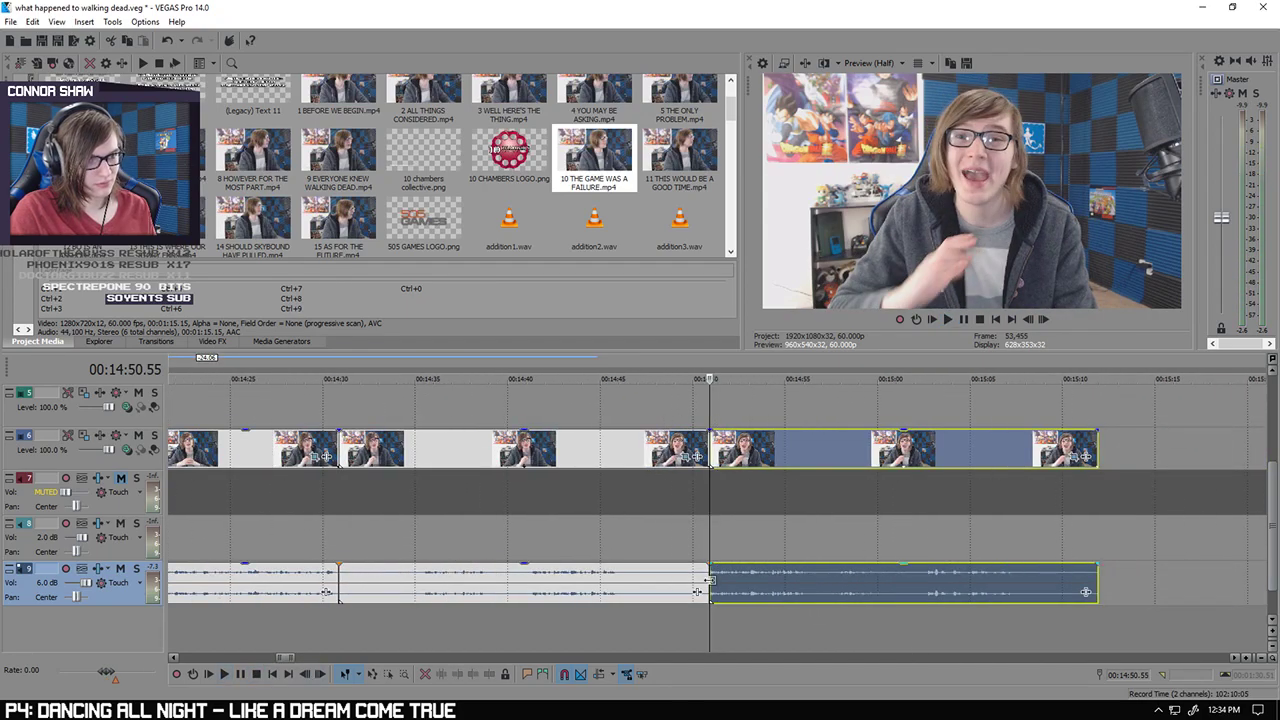
Step: Delete the section between the two splits and move the remaining clip back to close the gap at 00:14:30.52
click(591, 450)
key(Delete)
drag(731, 465, 361, 455)
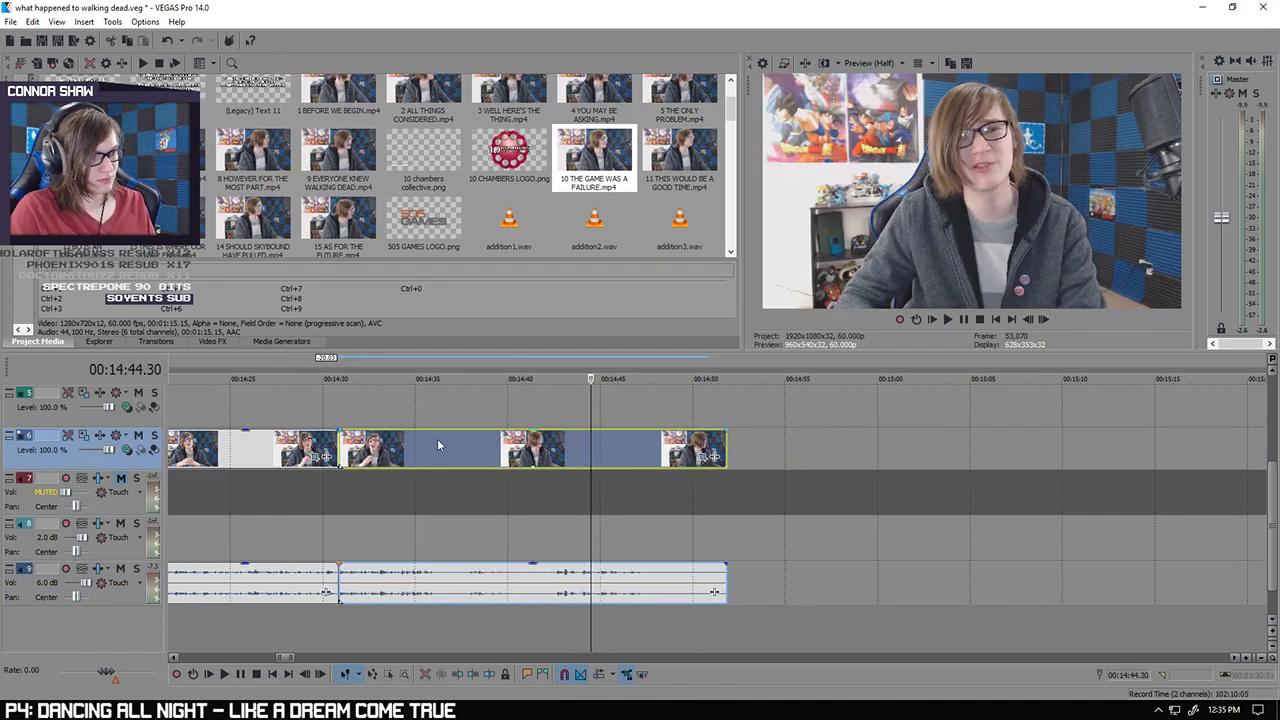
Step: Play from the facecam cut at 00:14:30.52, trim six frames off the following clip's start and move it back against the cut
click(558, 406)
click(341, 412)
key(space)
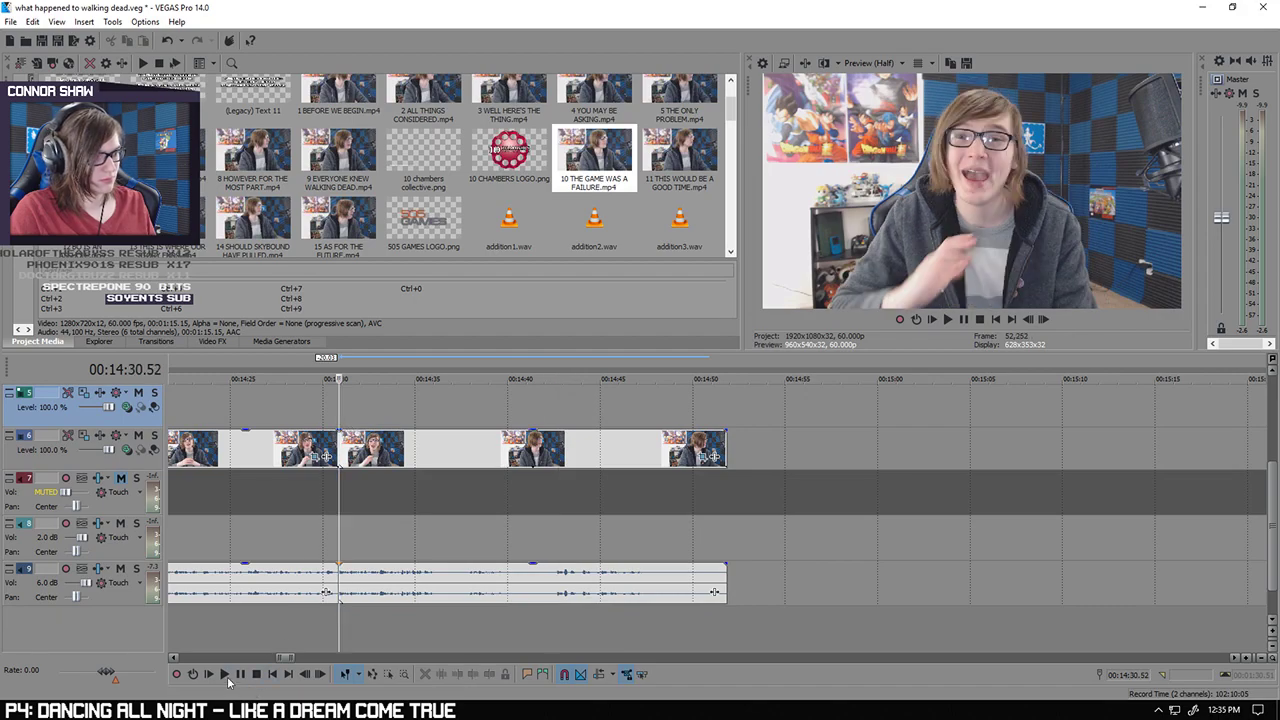
key(space)
scroll(684, 497, up, 5)
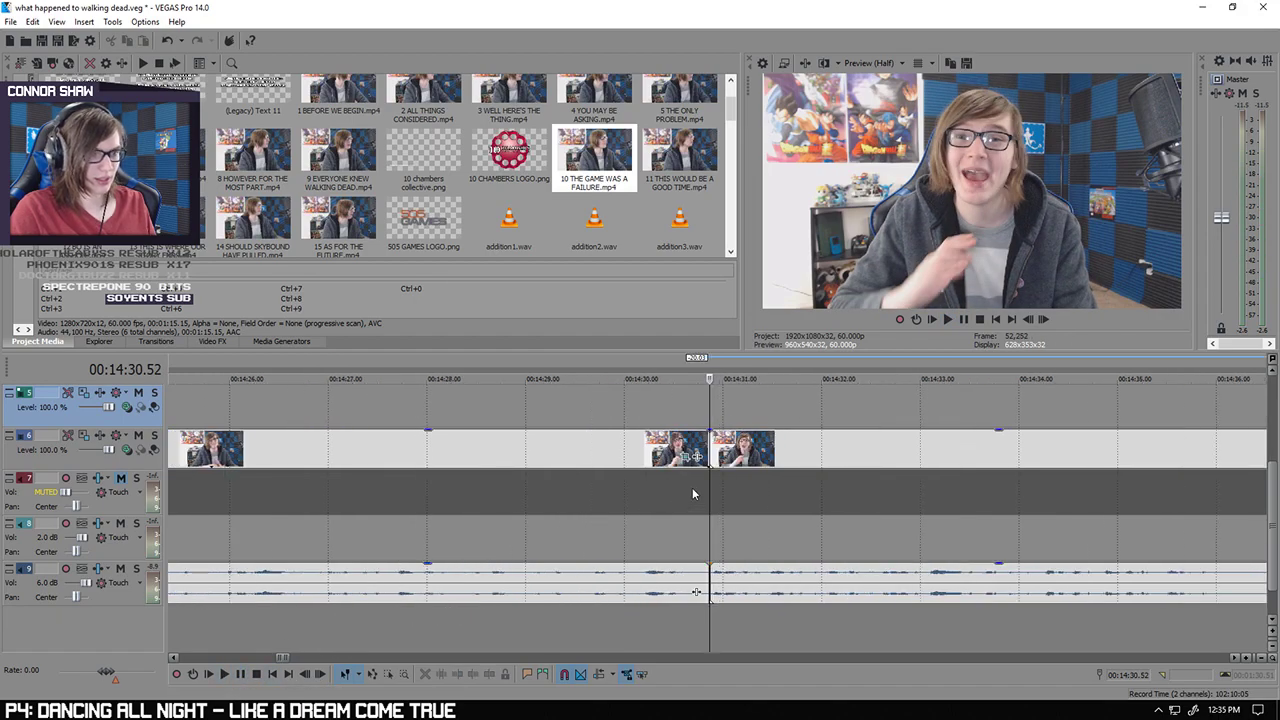
key(s)
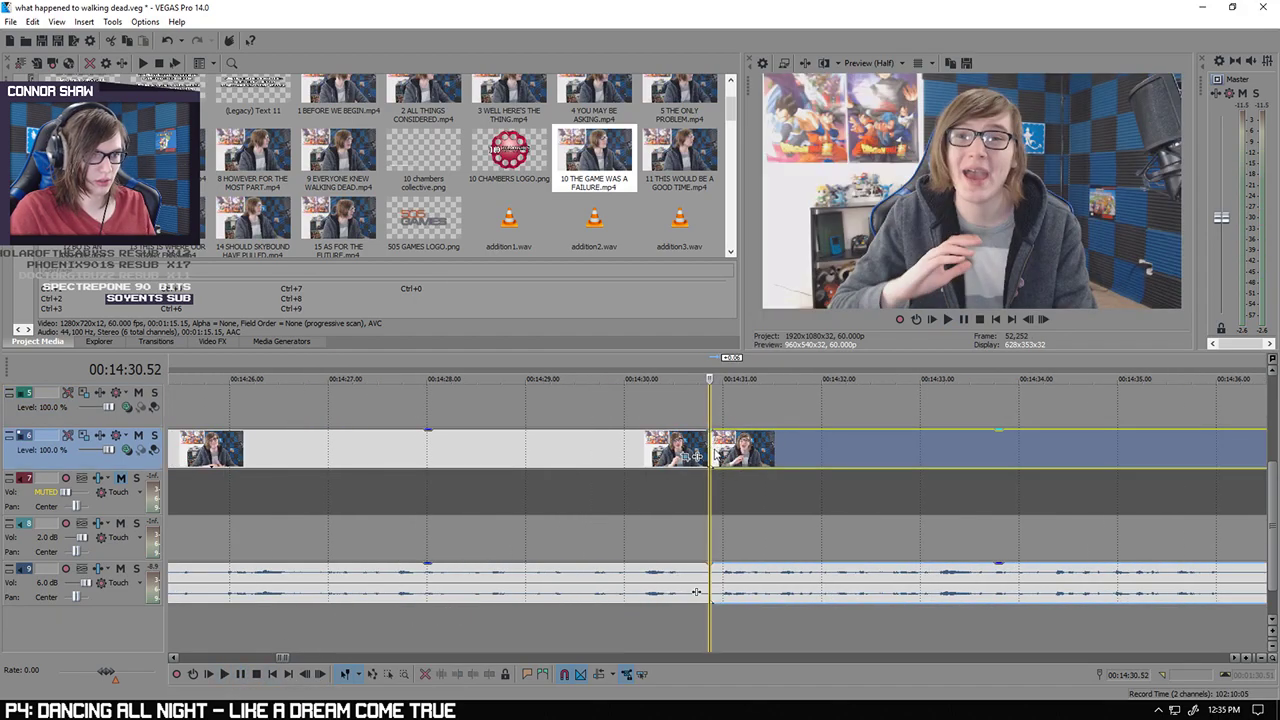
Step: Preview the cut at 00:14:30.52, trim the following clip's start further, close the gap and play the join again
click(655, 412)
click(224, 674)
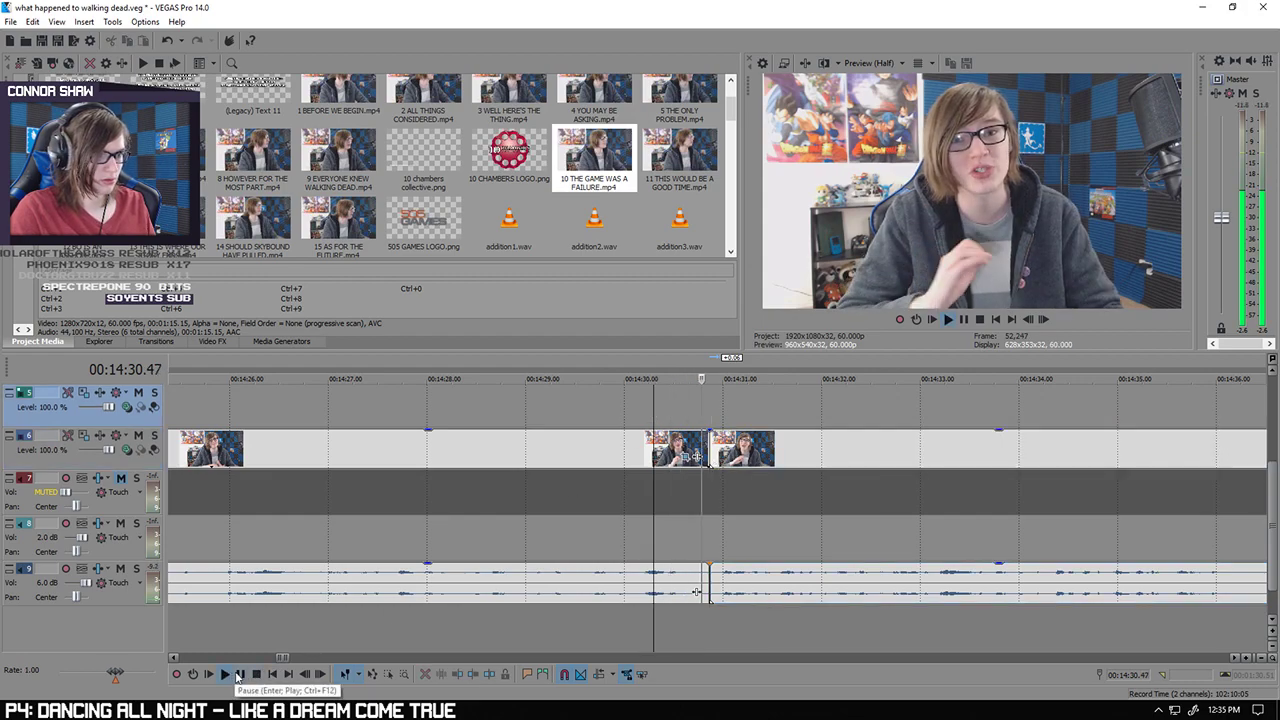
click(240, 676)
mouse_move(719, 446)
mouse_down()
mouse_move(730, 444)
mouse_move(709, 442)
mouse_up()
click(710, 410)
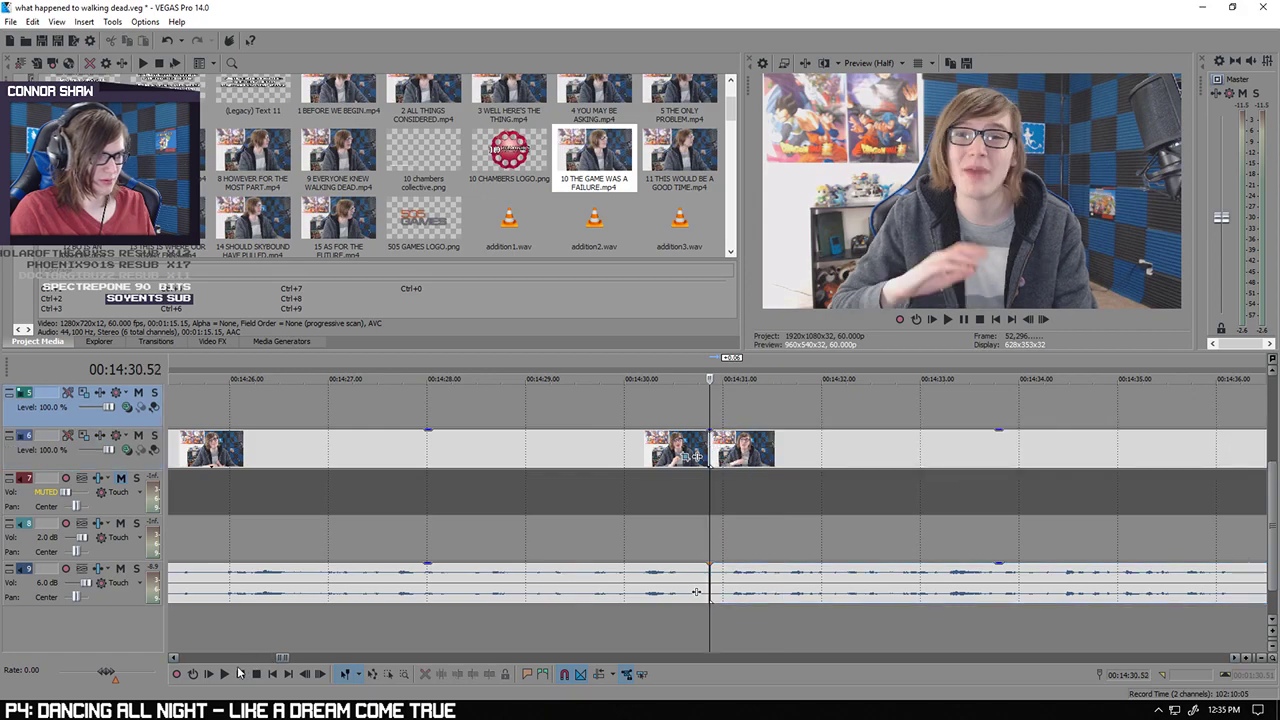
click(226, 674)
click(238, 675)
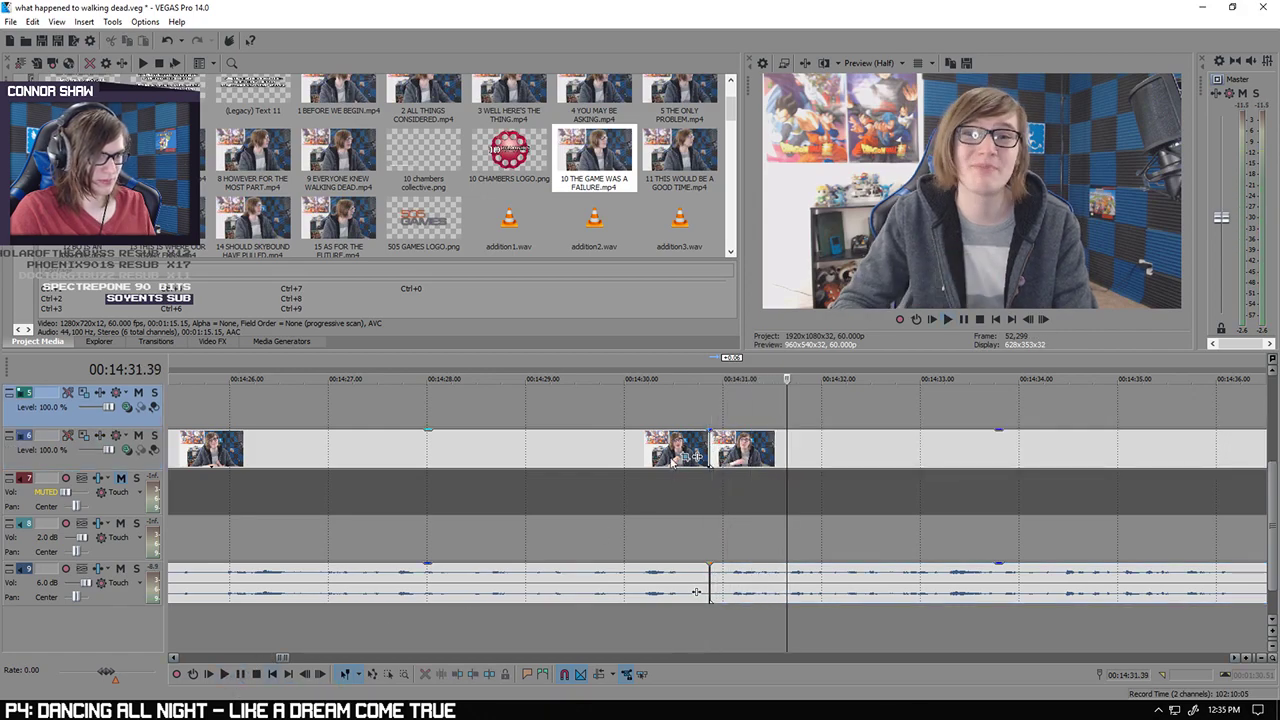
Step: Delete the few-frame sliver at the facecam cut and move the following clip back to close the gap at 00:14:30.47
click(716, 446)
scroll(716, 446, up, 3)
click(695, 445)
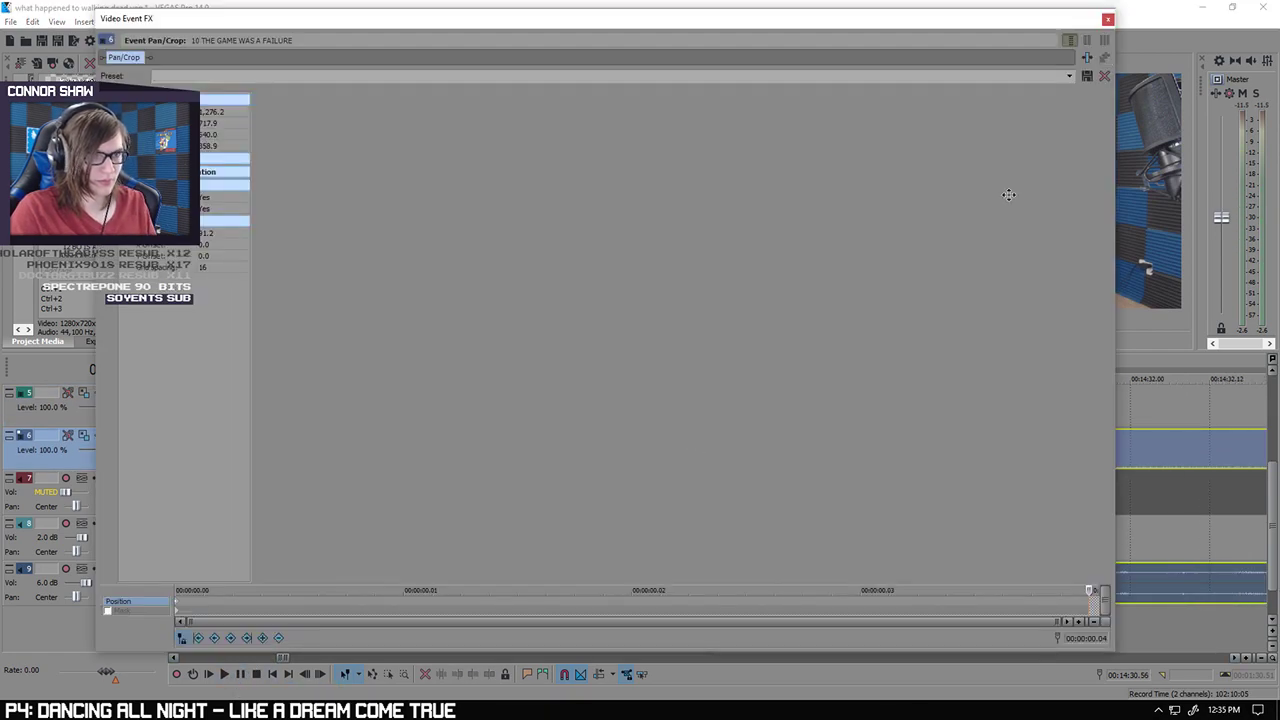
click(1111, 18)
click(690, 439)
key(Delete)
drag(736, 454, 682, 450)
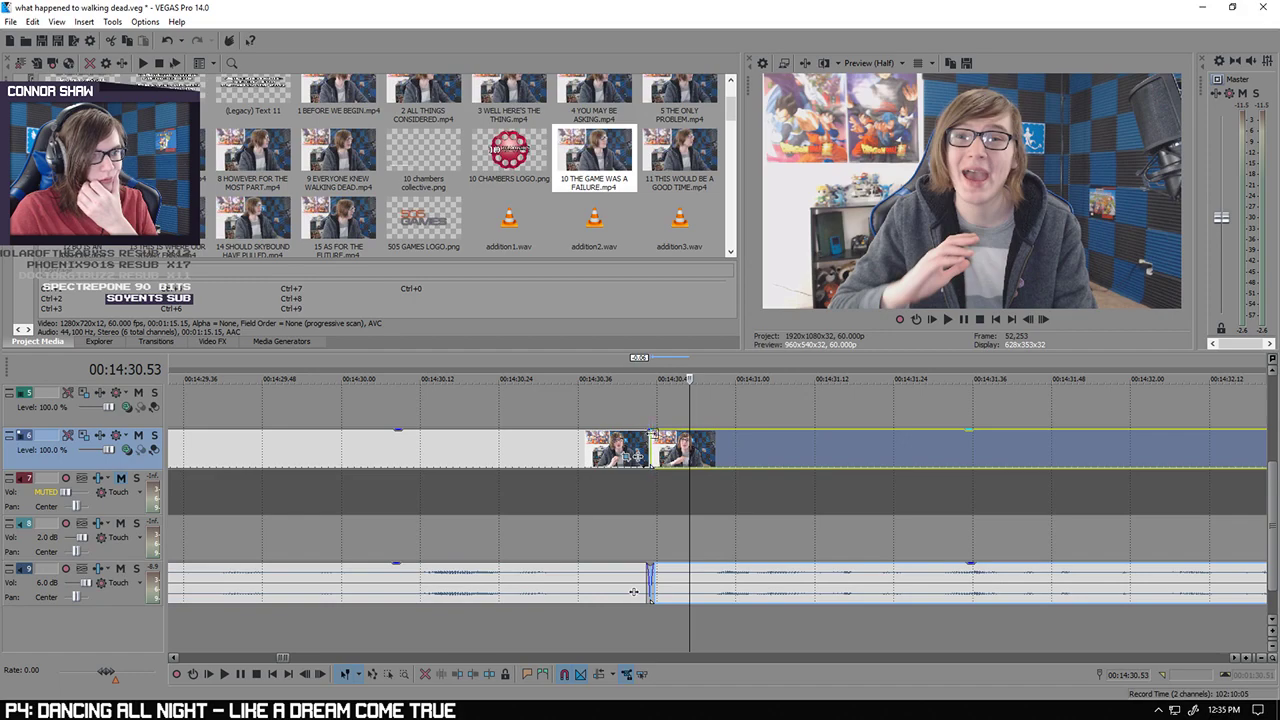
Step: Preview the join at 00:14:30.47, trim four frames off the following clip's start and move it back against the cut
click(388, 421)
click(224, 674)
click(241, 676)
mouse_move(674, 443)
mouse_down()
mouse_move(699, 454)
mouse_move(651, 445)
mouse_up()
click(651, 424)
Step: Play the facecam clip from 00:14:30.47 and split it with its audio at 00:14:36.19, where the spoken line ends
click(229, 677)
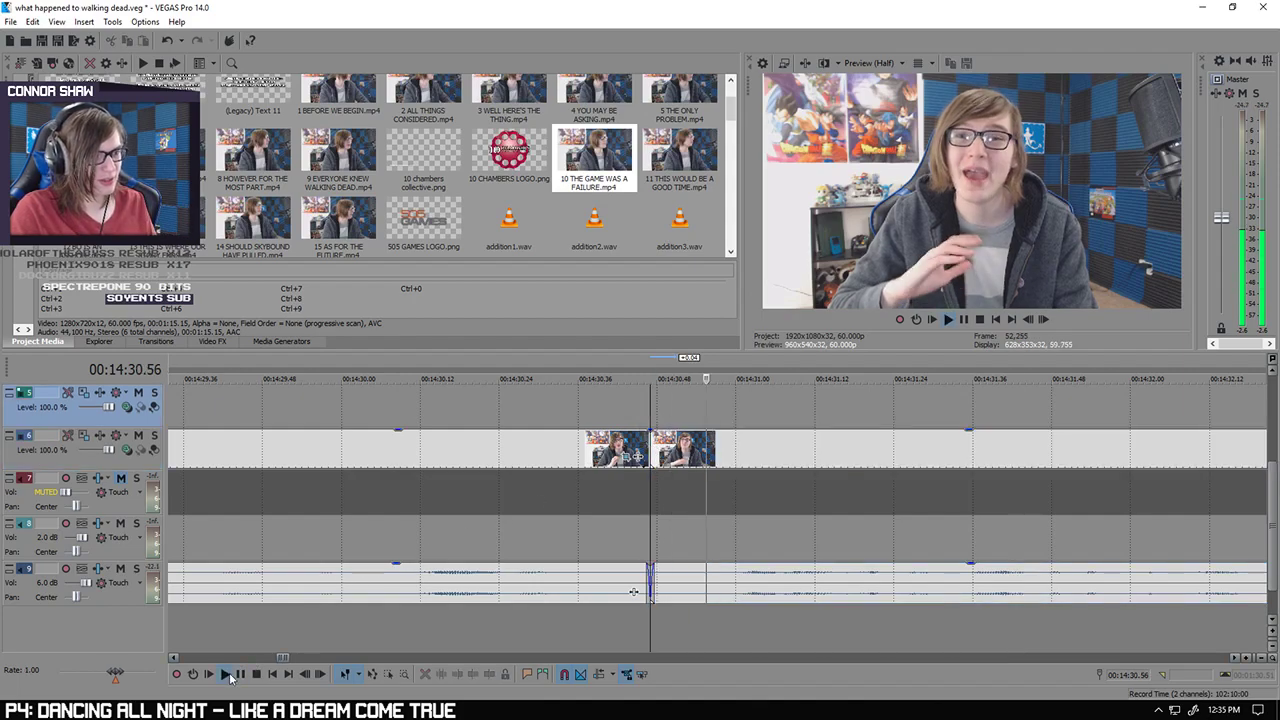
scroll(382, 644, down, 4)
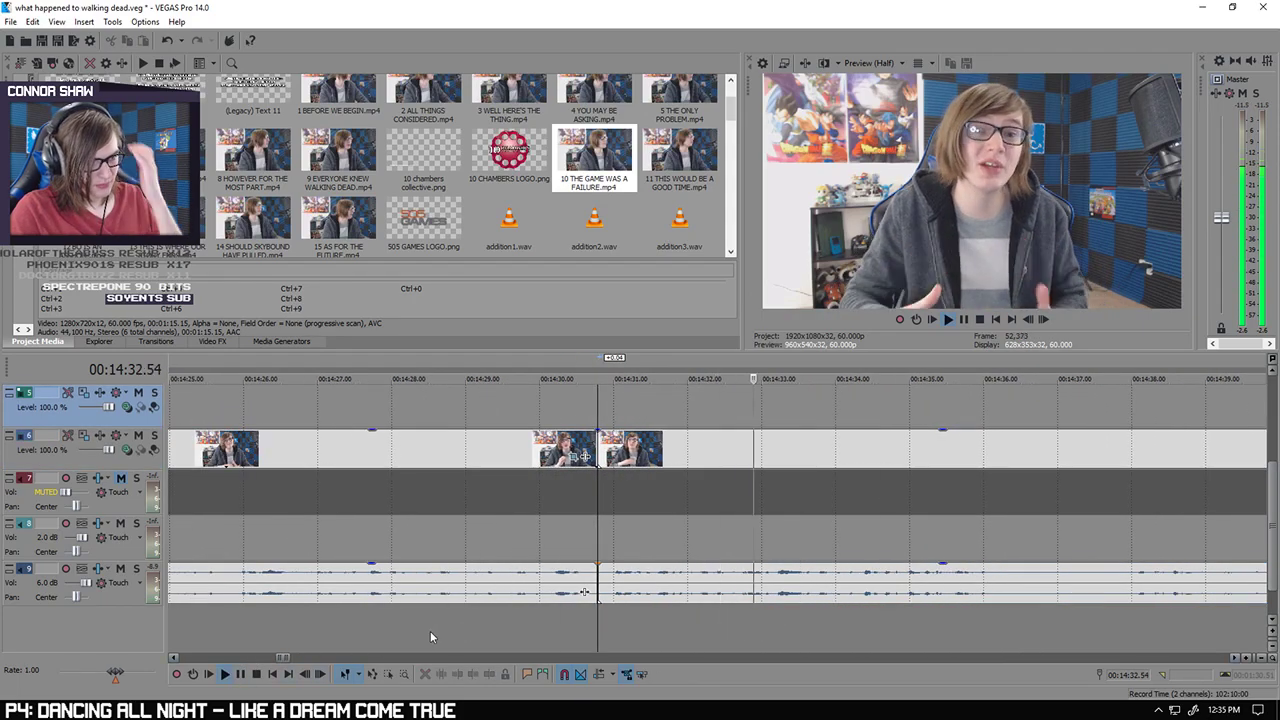
click(241, 679)
scroll(798, 585, up, 3)
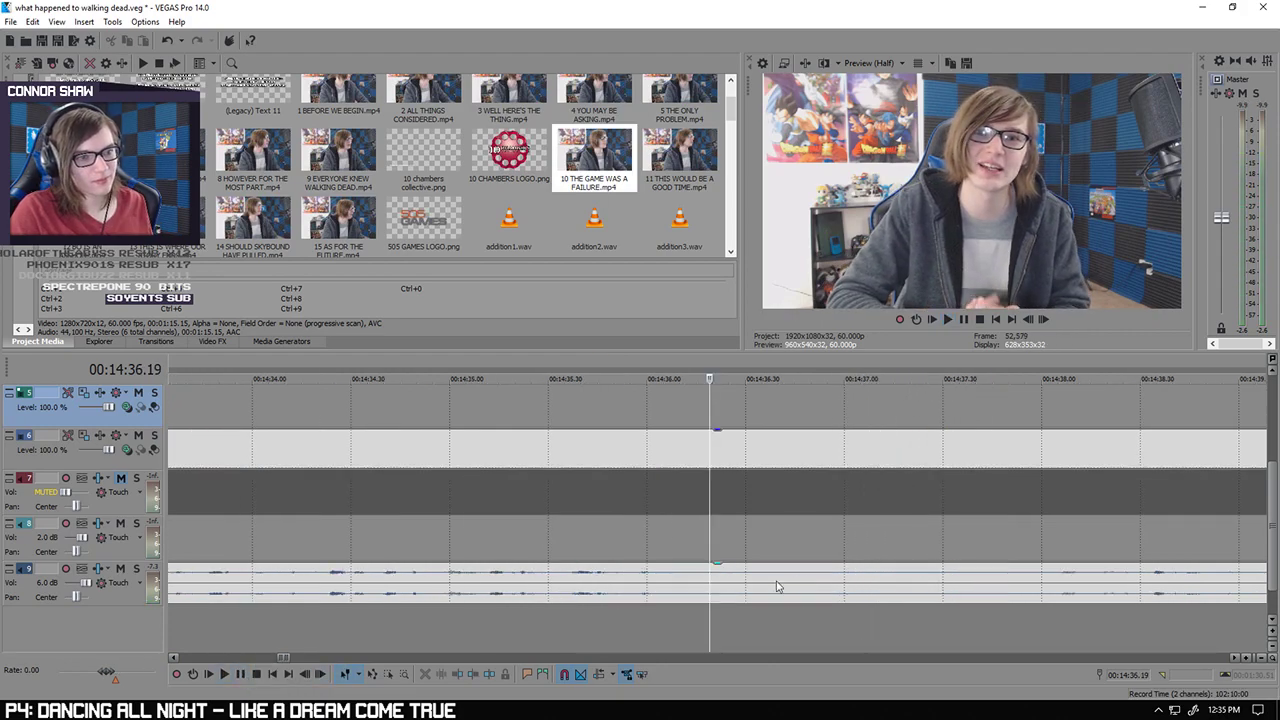
click(712, 580)
key(s)
scroll(711, 583, down, 4)
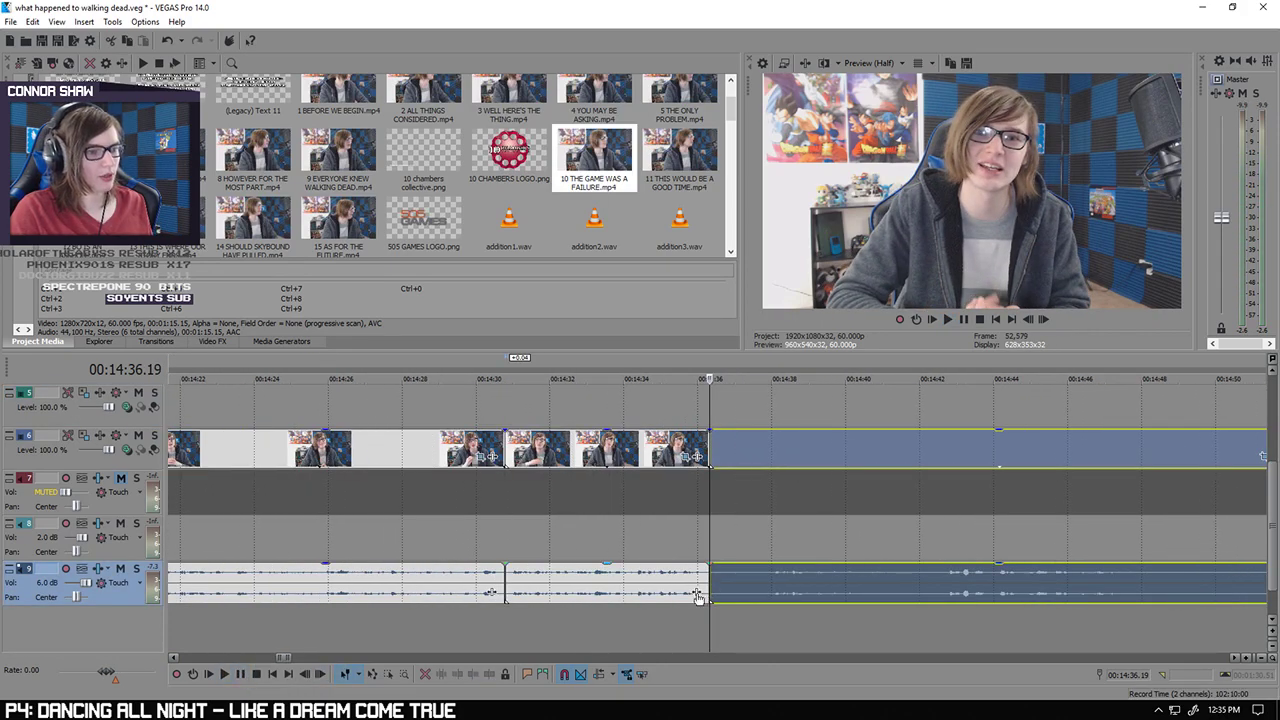
Step: Play from 00:14:28.41 and move the last facecam section 45 frames later, leaving a gap after the split
scroll(700, 595, down, 3)
click(570, 630)
click(224, 674)
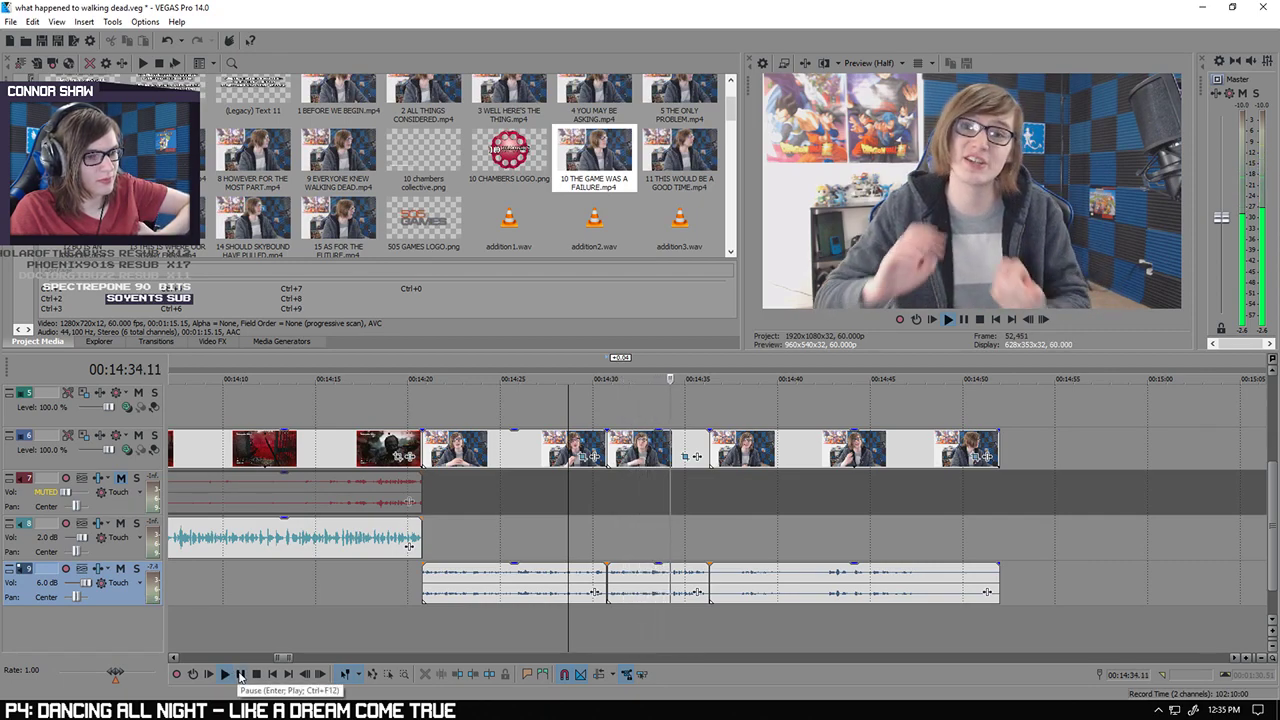
click(737, 452)
drag(737, 452, 751, 454)
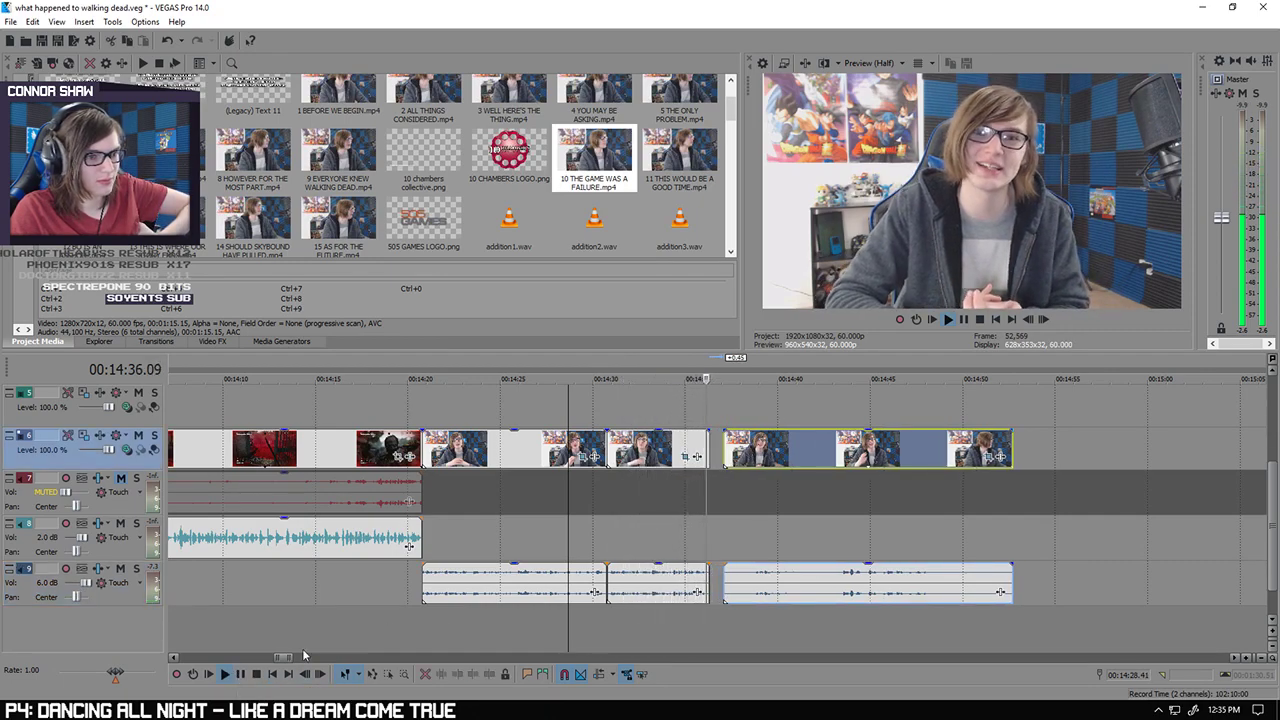
click(240, 674)
Step: Extend the first facecam clip's end by two frames and shift the second clip so they meet at 00:14:30.49
click(601, 628)
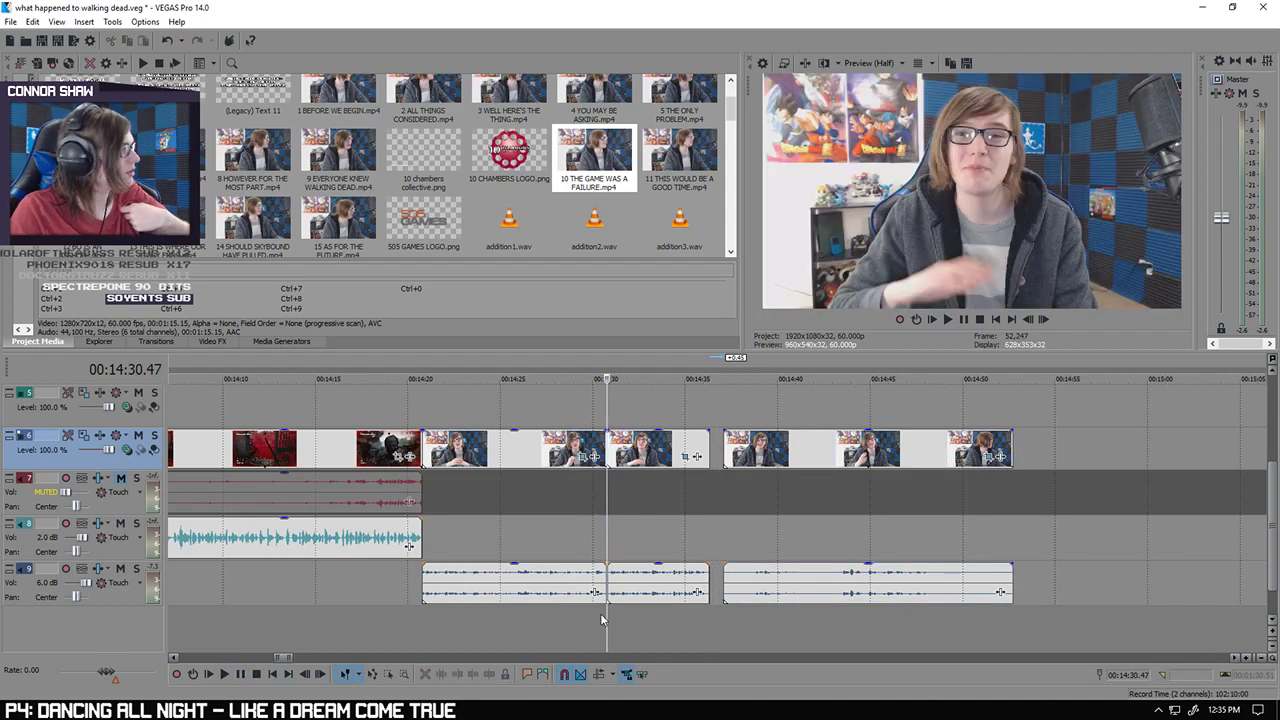
scroll(640, 614, up, 3)
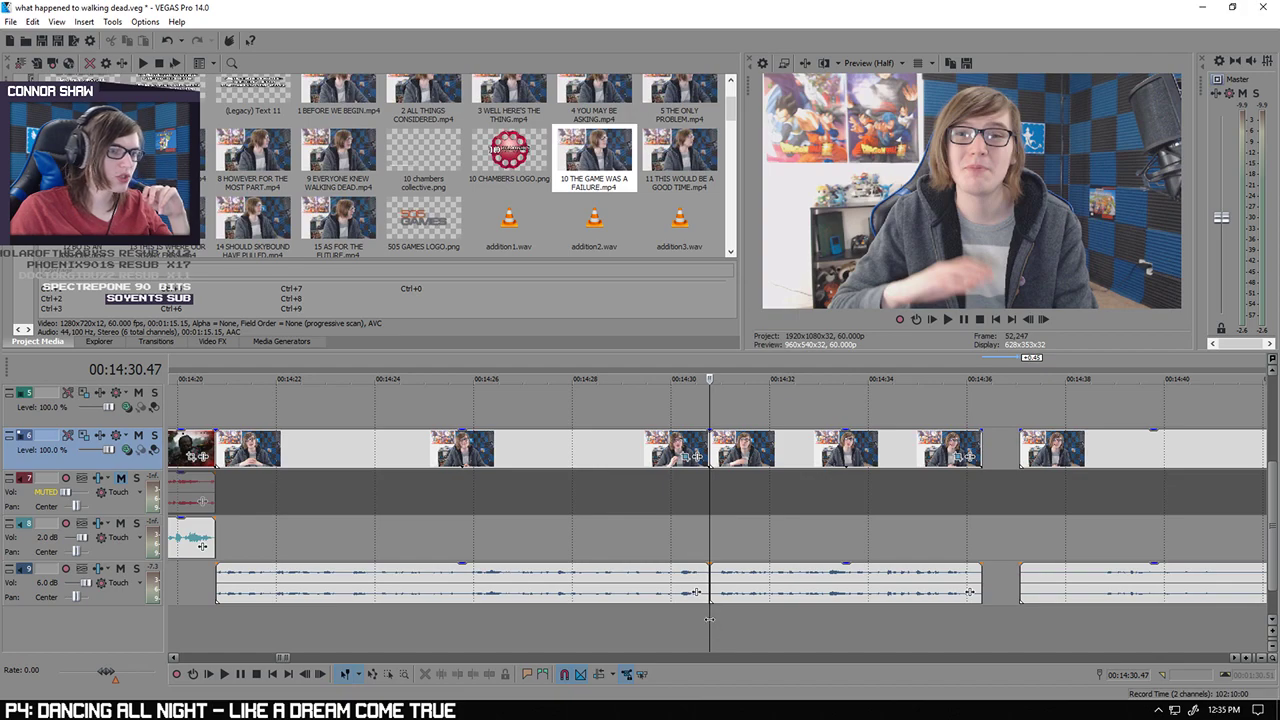
scroll(745, 600, up, 4)
click(742, 458)
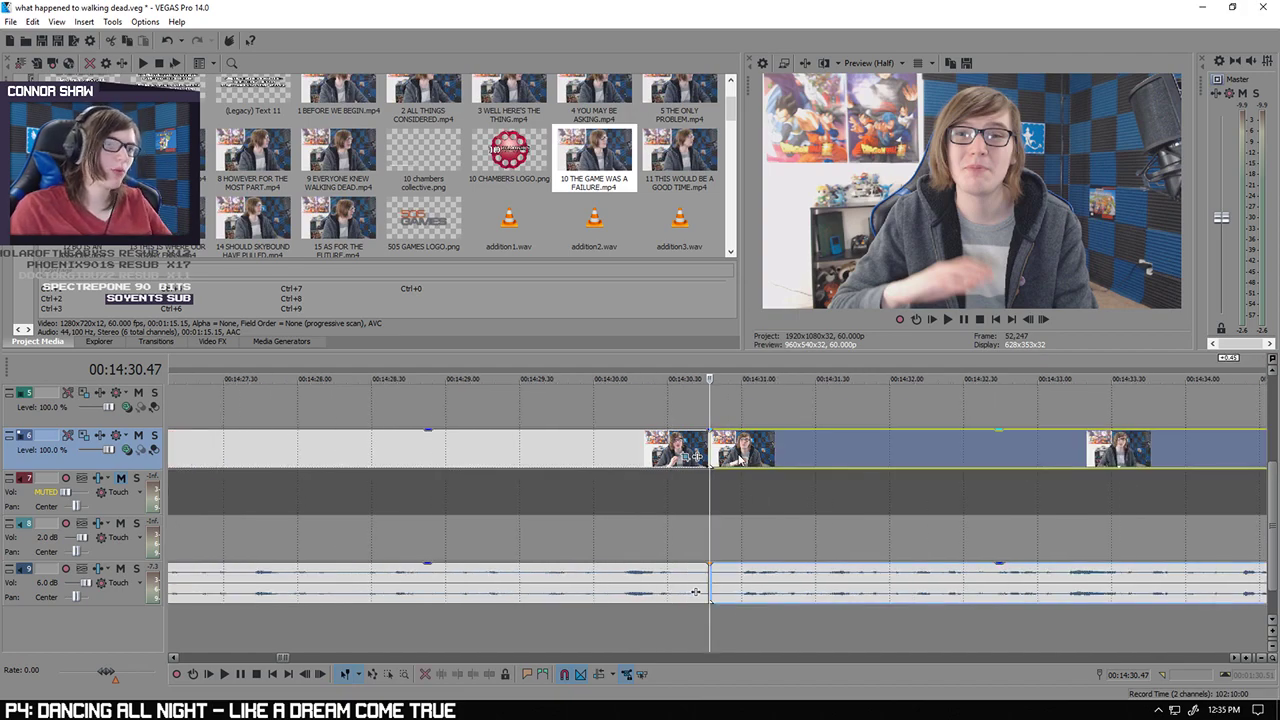
drag(742, 457, 716, 447)
click(717, 630)
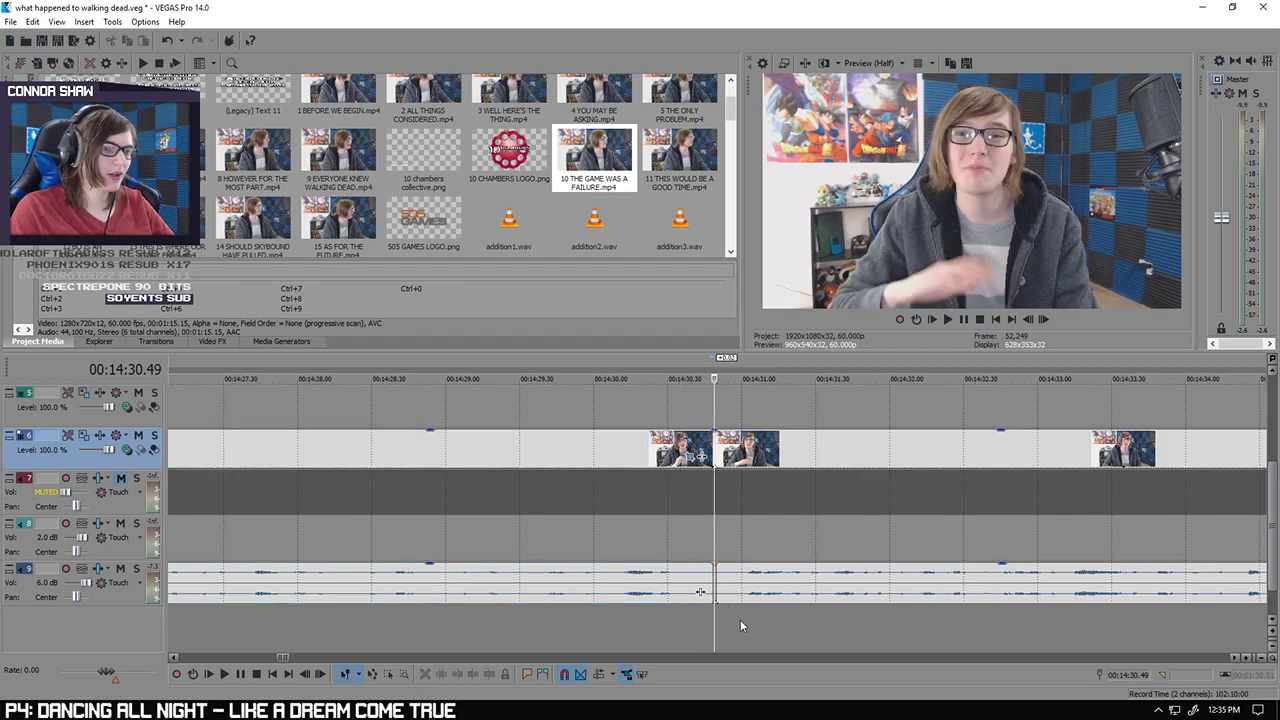
scroll(752, 615, down, 2)
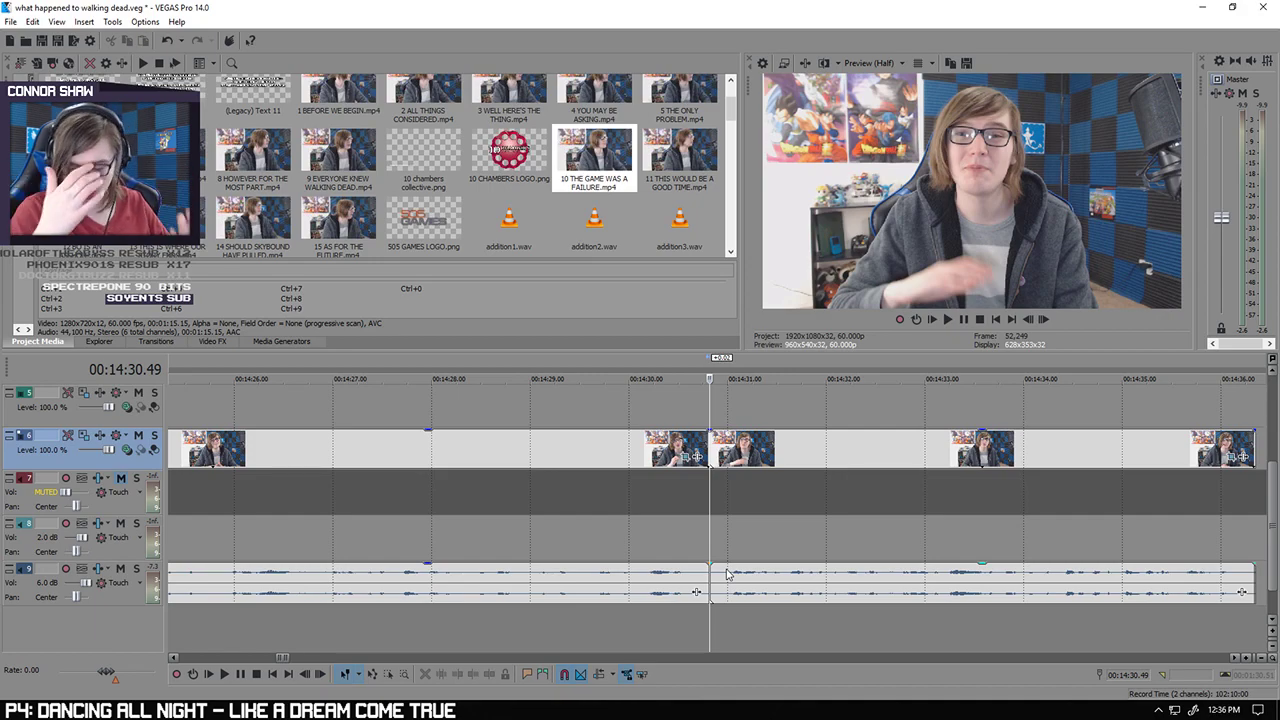
scroll(727, 573, down, 4)
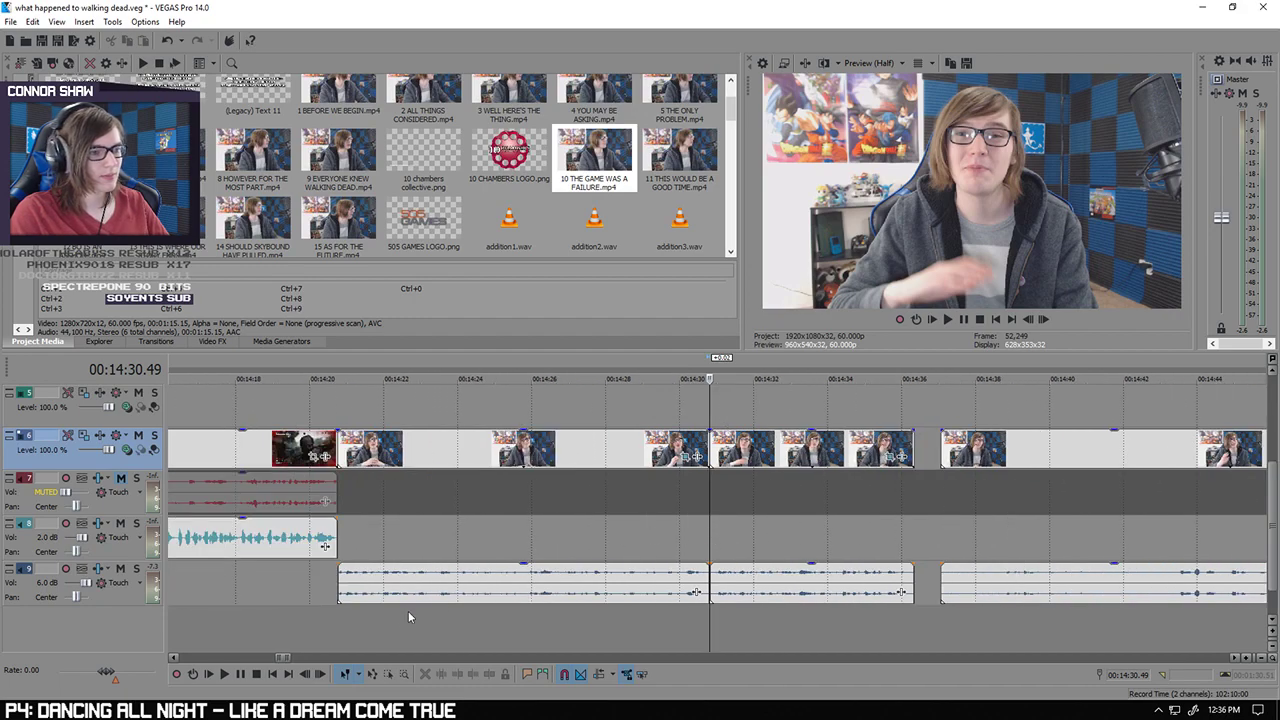
Step: Place the playhead at the start of the facecam section, 00:14:20.46, and save the project
click(338, 633)
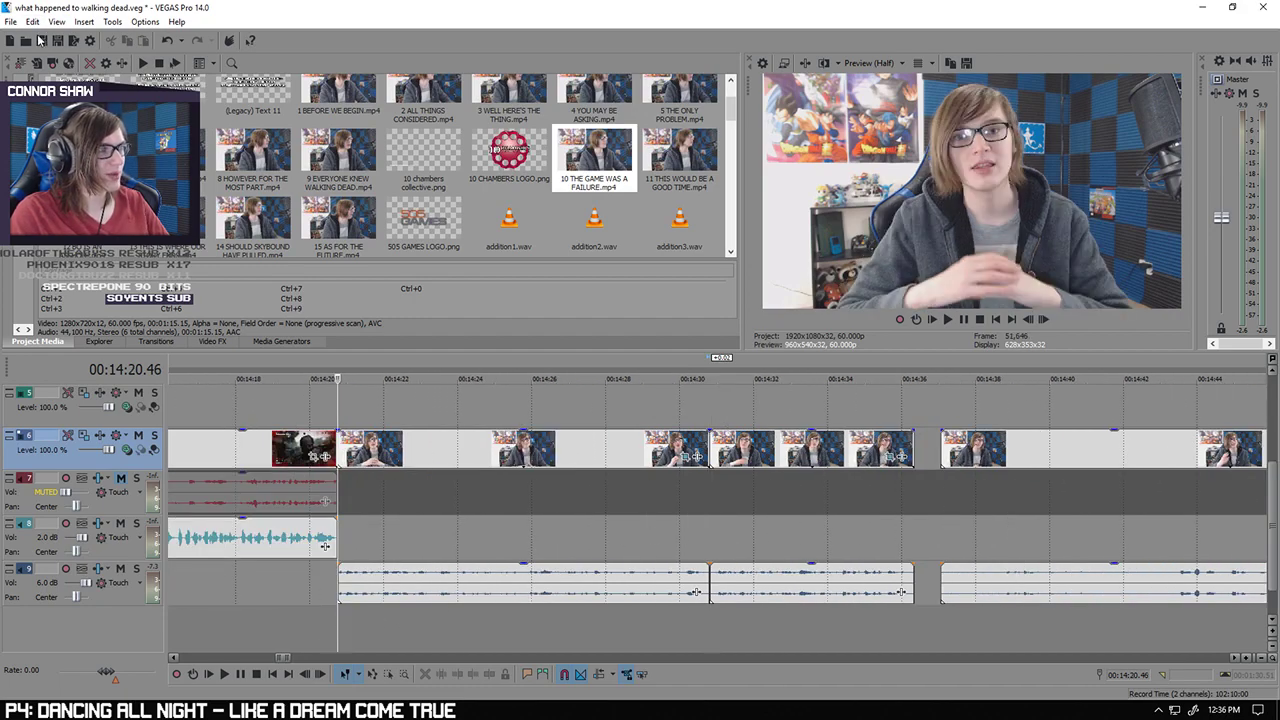
scroll(395, 646, up, 1)
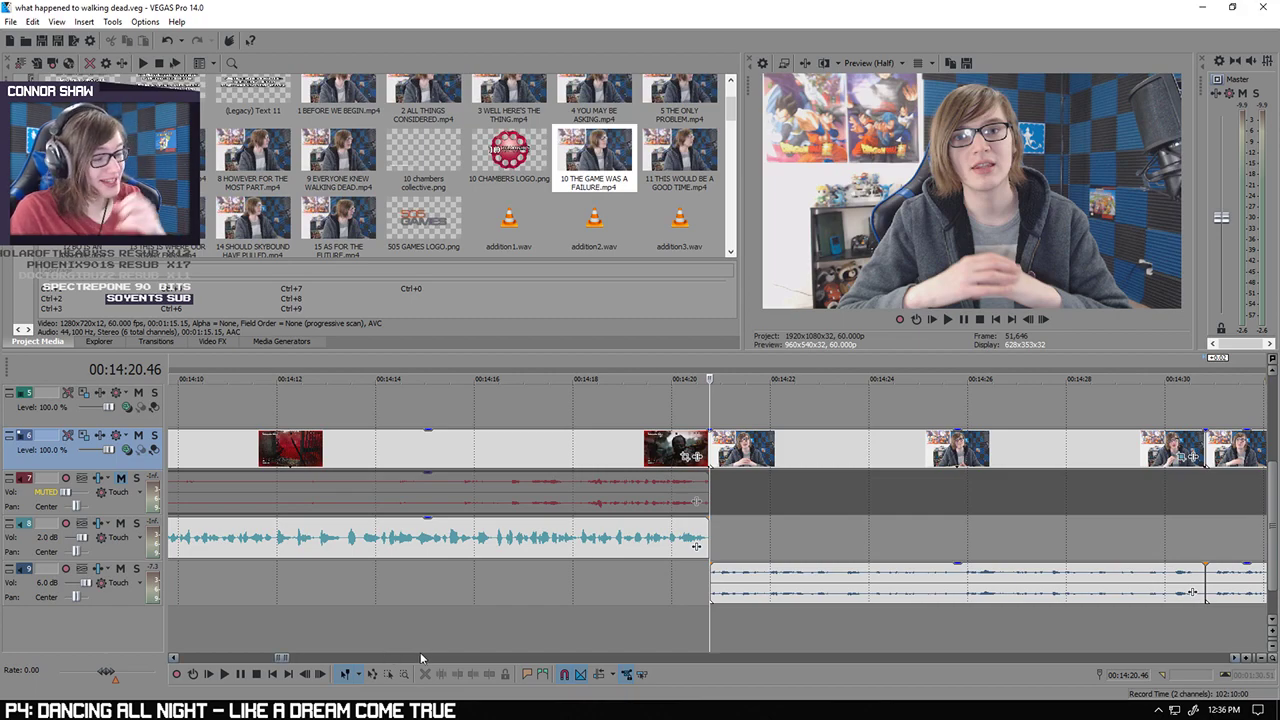
scroll(574, 621, down, 3)
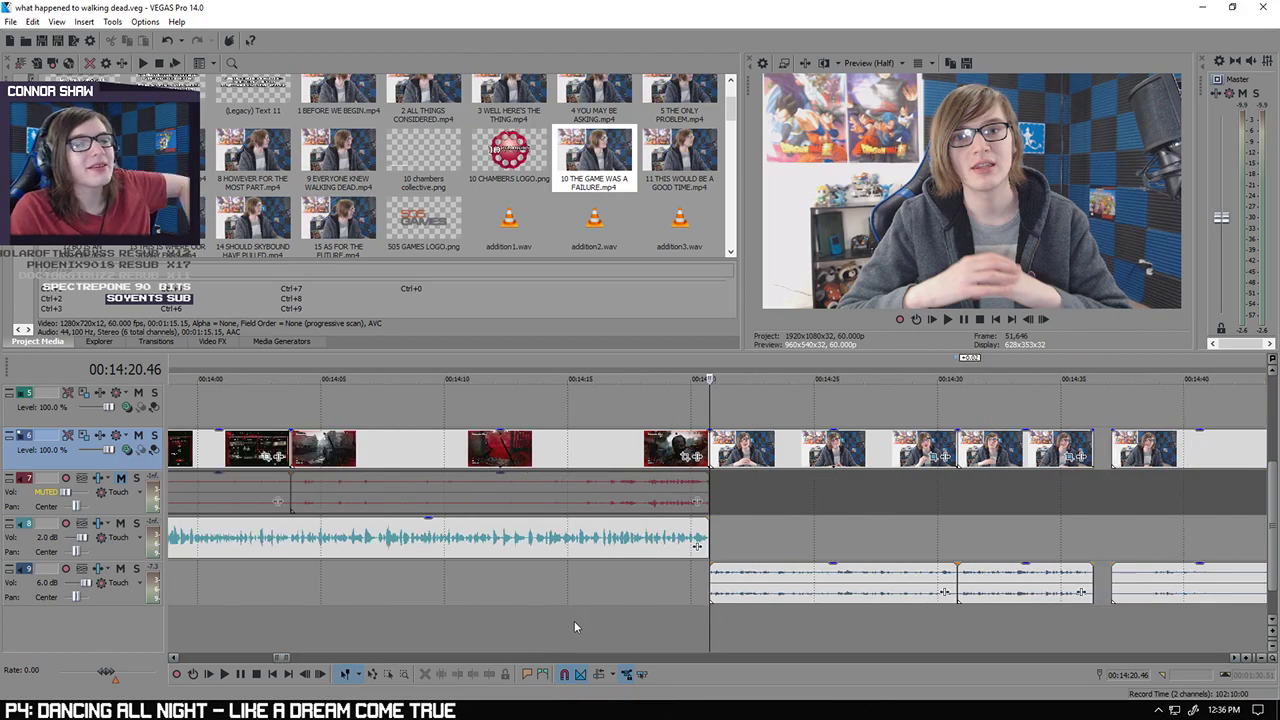
Step: Play the edited facecam section from 00:14:20.46 to check how the opening line runs
click(894, 609)
scroll(880, 615, up, 3)
click(338, 632)
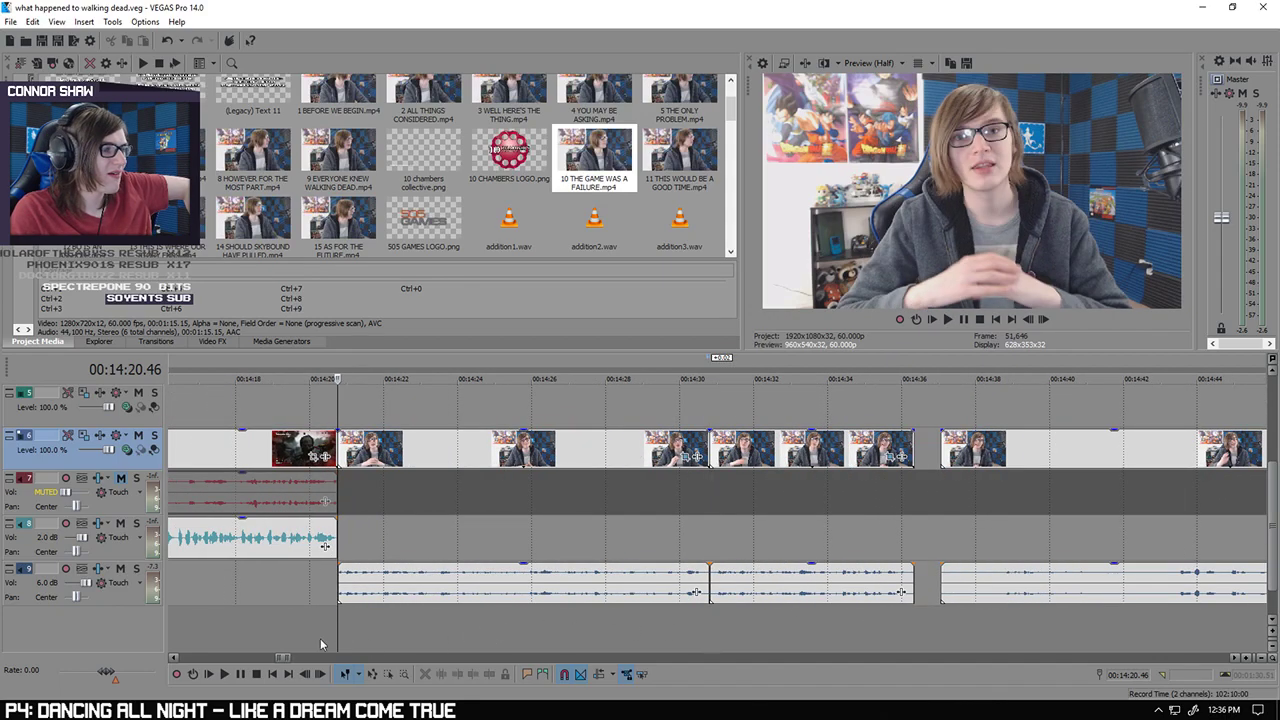
click(226, 674)
key(space)
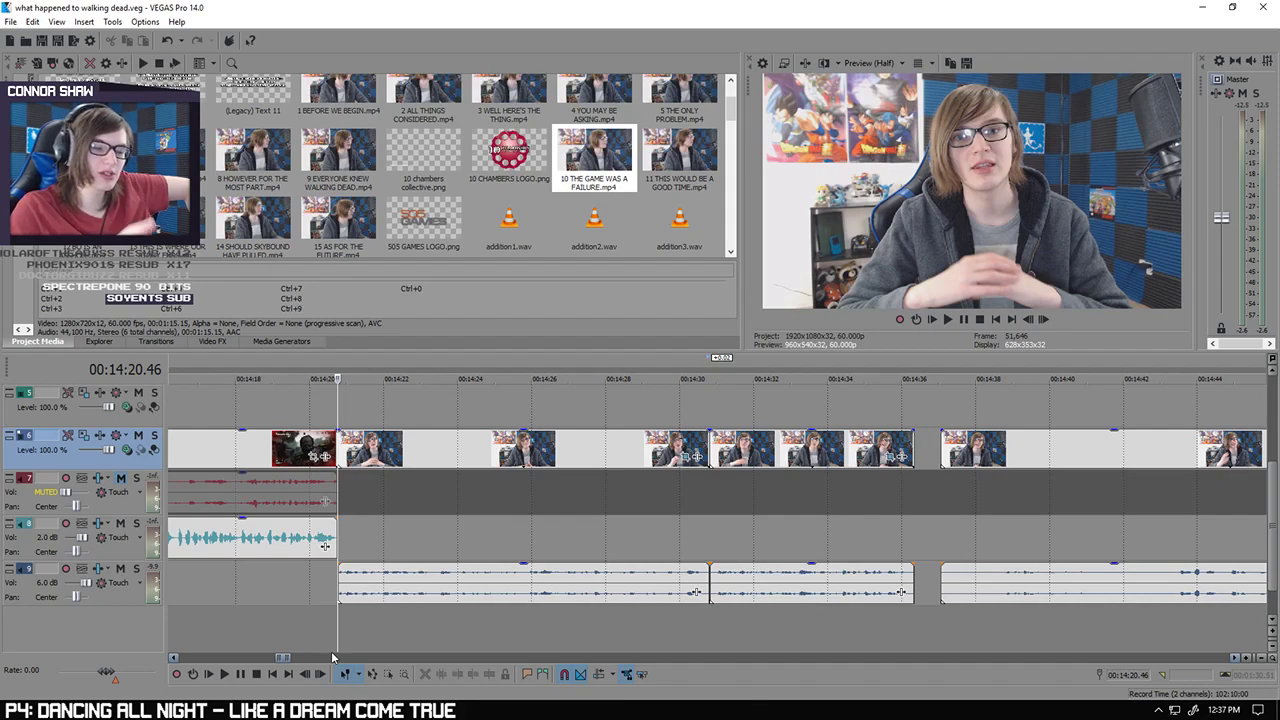
click(226, 674)
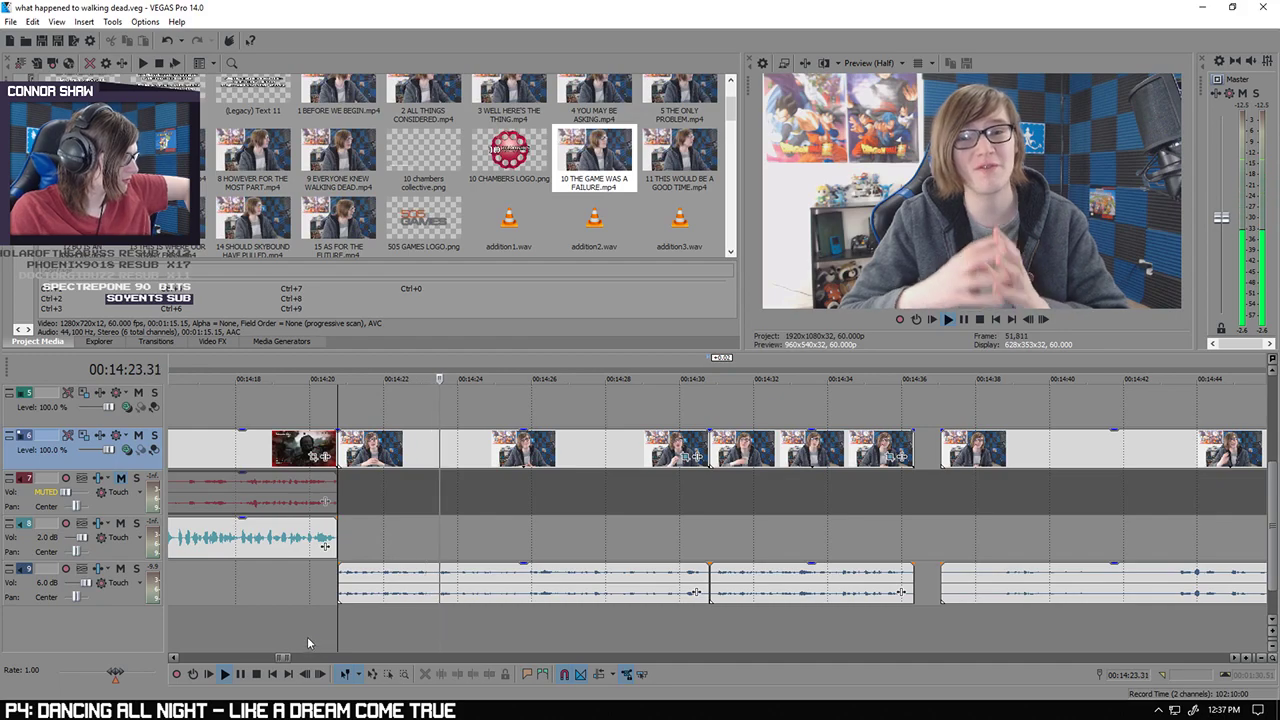
click(237, 677)
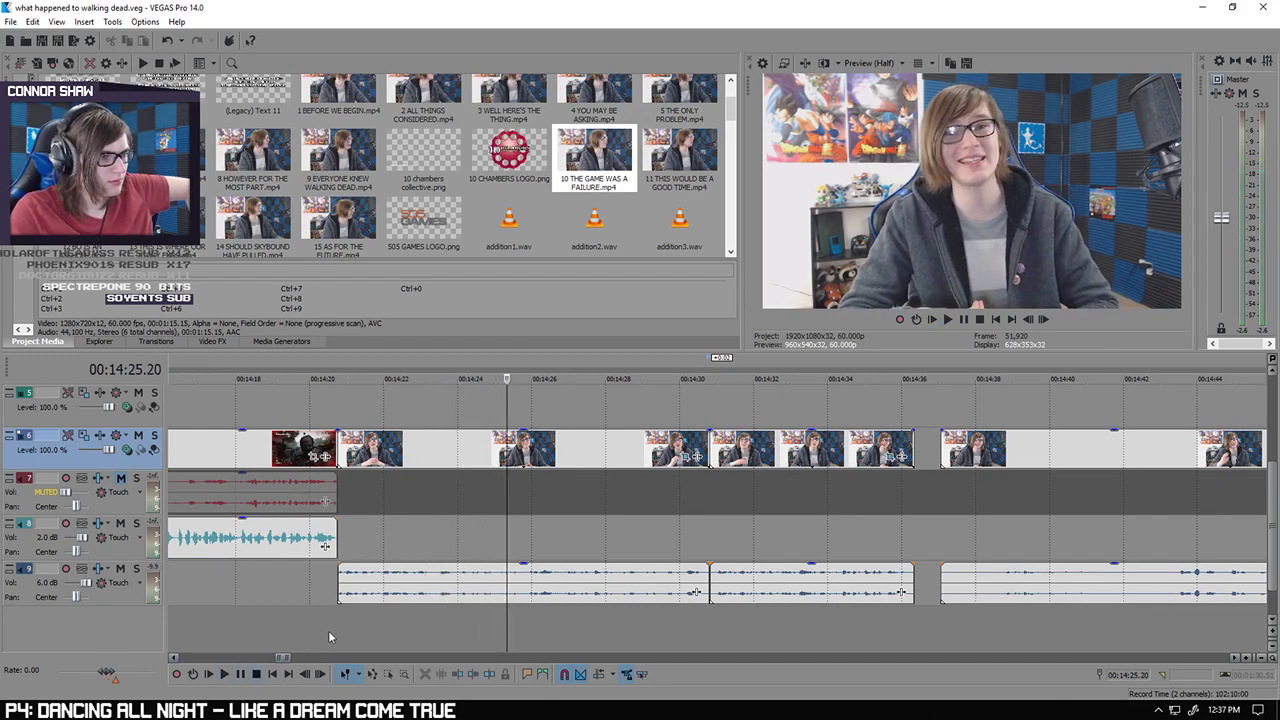
Step: Review the earlier facecam section from 00:11:50.45 through its cuts up to the following gameplay footage
scroll(328, 630, down, 8)
click(255, 628)
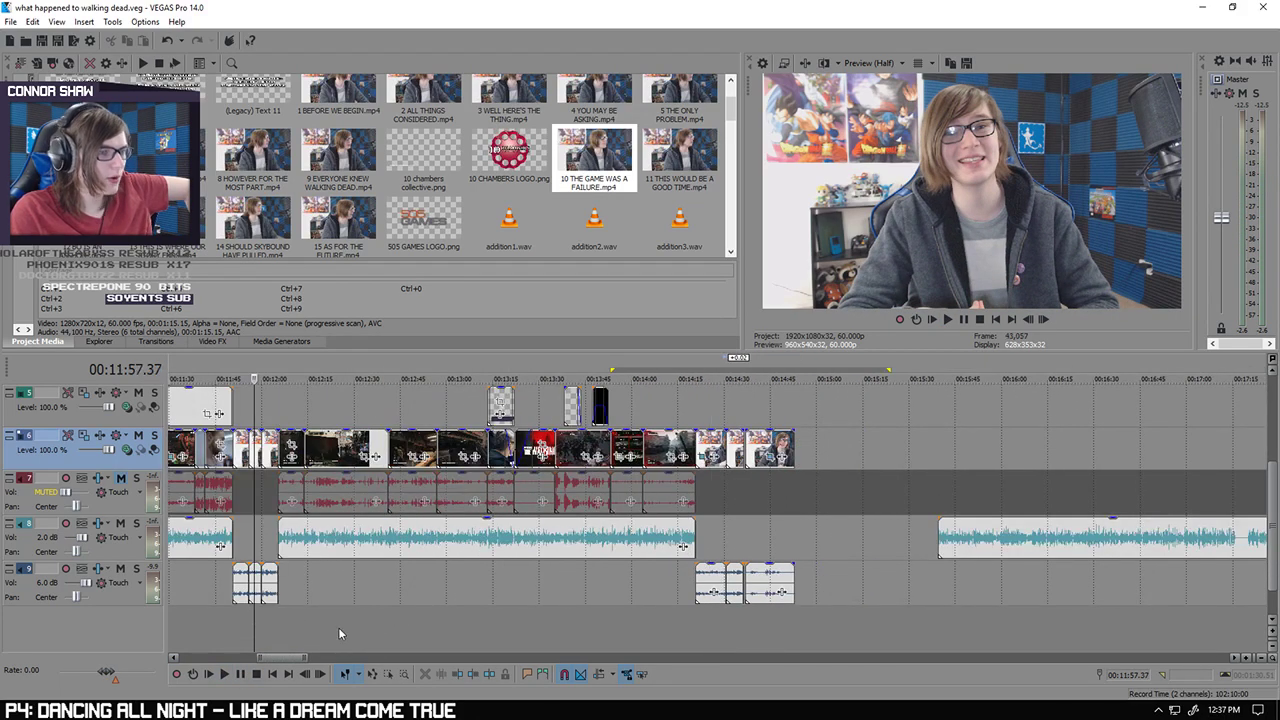
scroll(322, 627, up, 7)
click(622, 625)
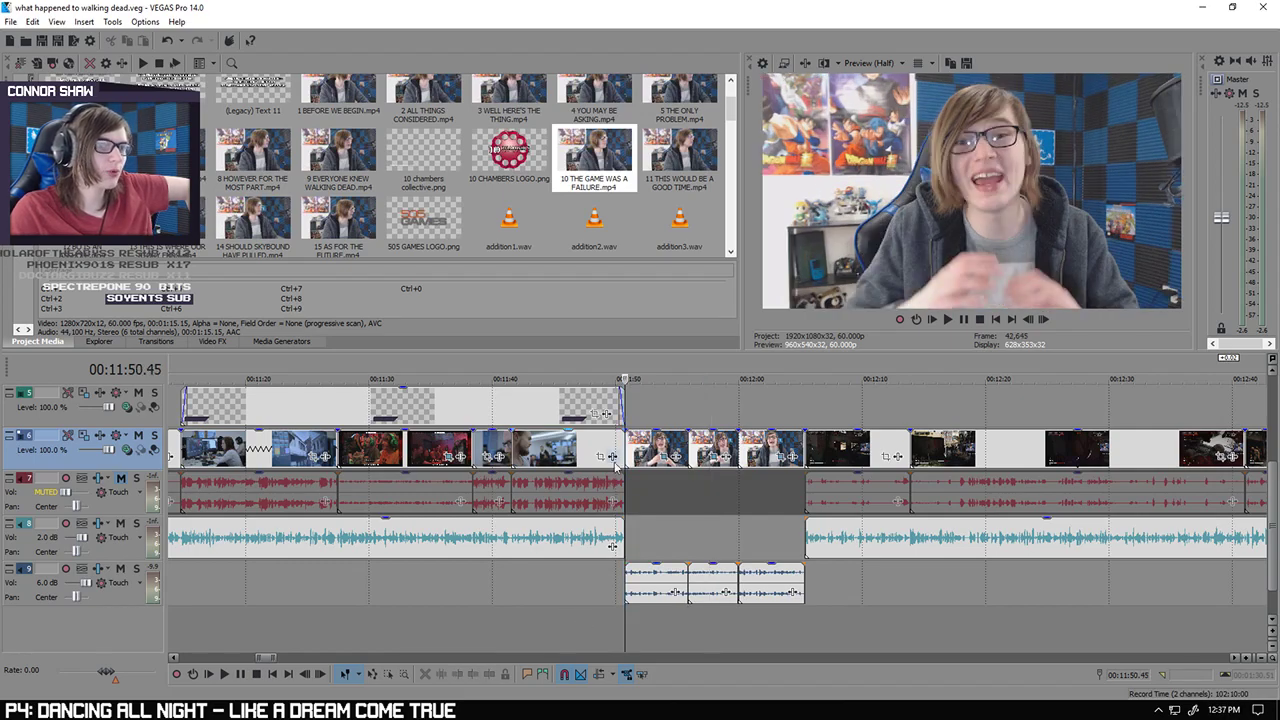
scroll(694, 475, up, 4)
click(709, 442)
click(712, 442)
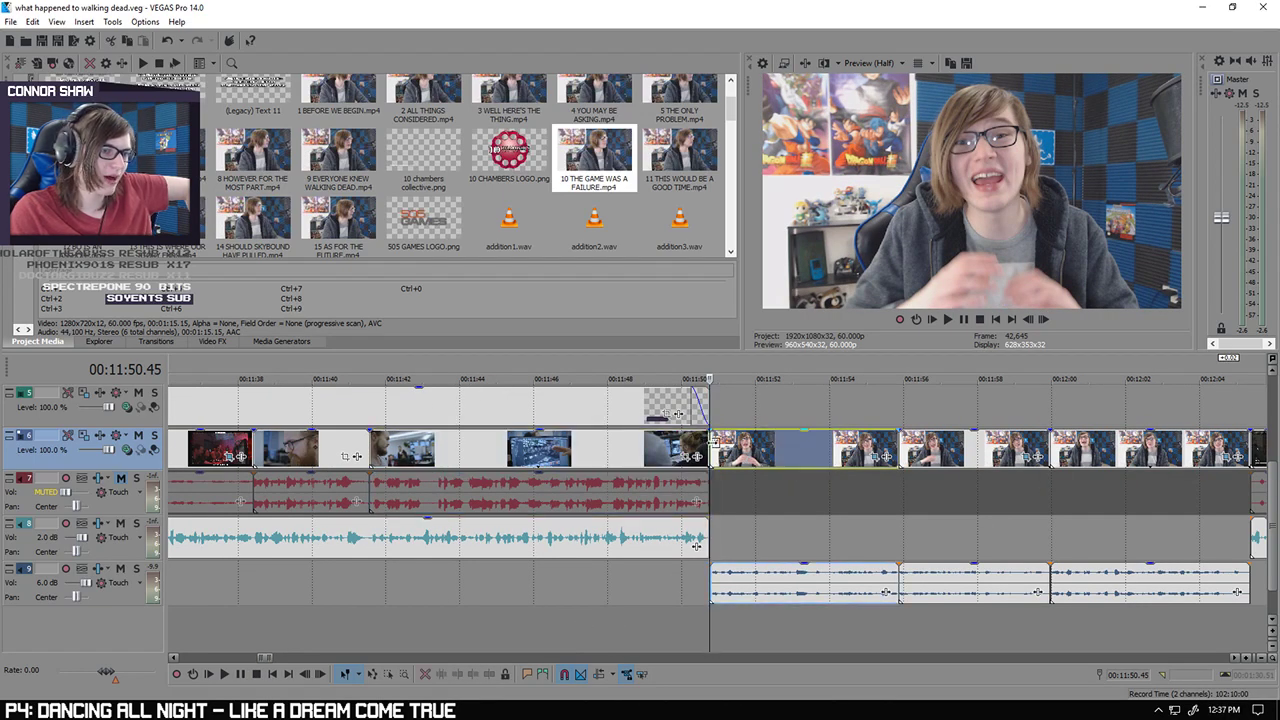
click(224, 674)
scroll(654, 631, down, 2)
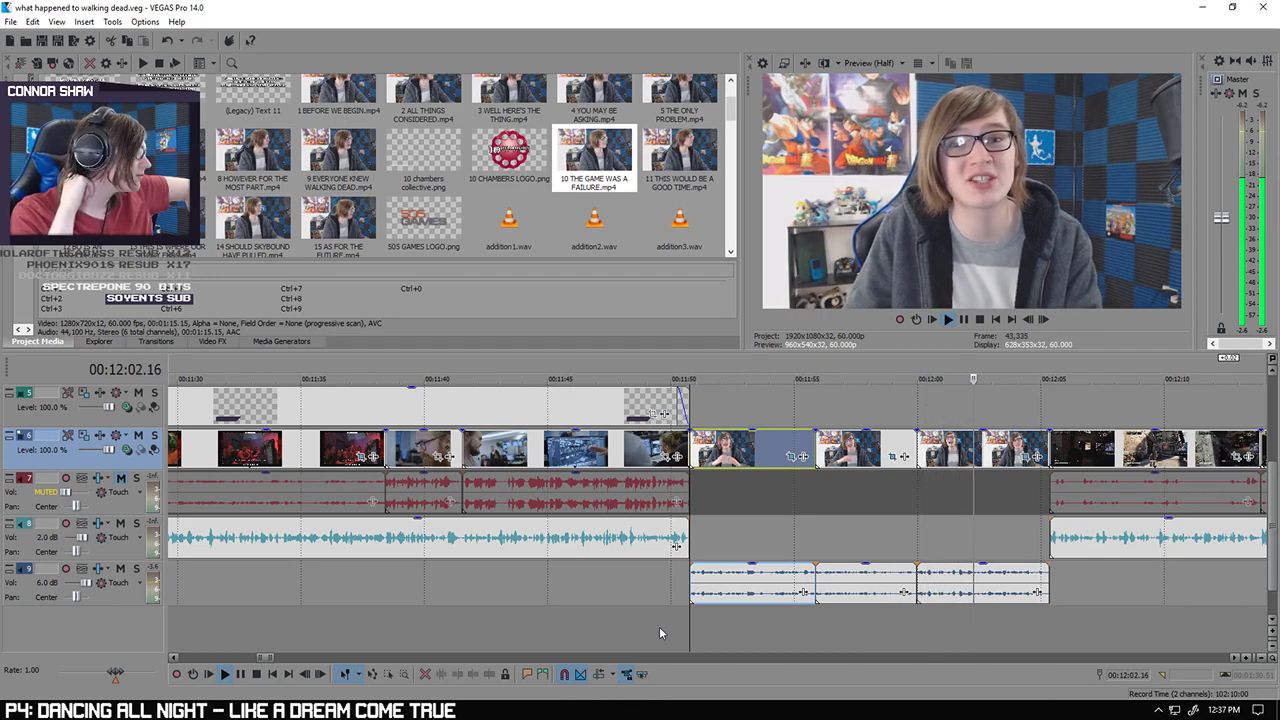
click(241, 675)
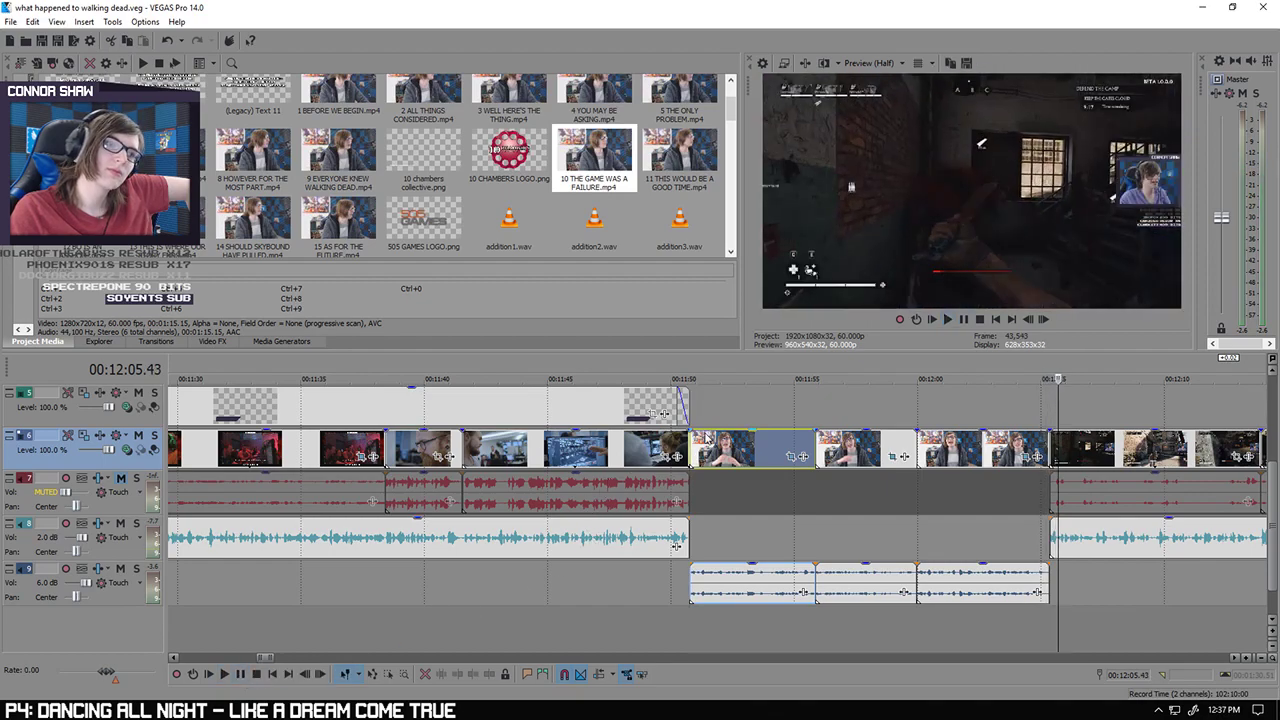
Step: Check the Pan/Crop framing of the first "9 EVERYONE KNEW WALKING DEAD" clip and close it
right_click(692, 443)
click(750, 335)
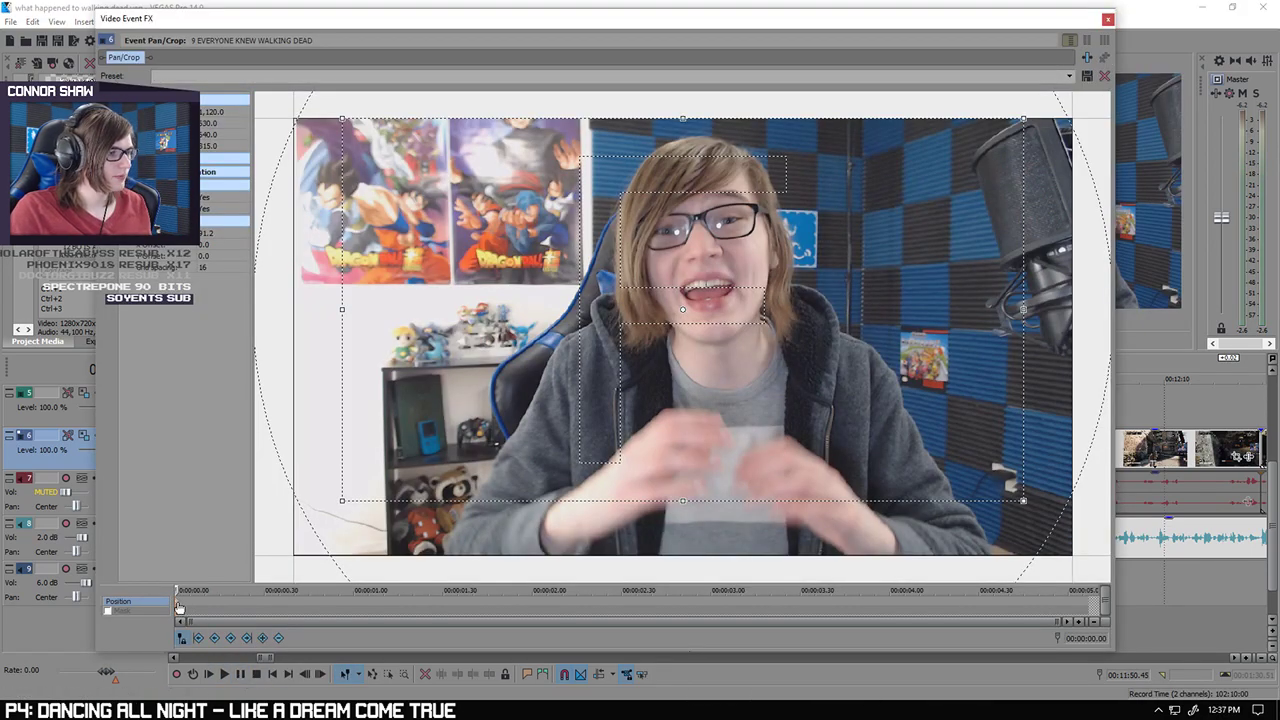
click(1108, 20)
Step: Look through the last clip of the earlier facecam section, then return the playhead to 00:14:36.00 in the current section
click(854, 645)
click(932, 636)
click(955, 640)
click(983, 638)
scroll(986, 633, down, 6)
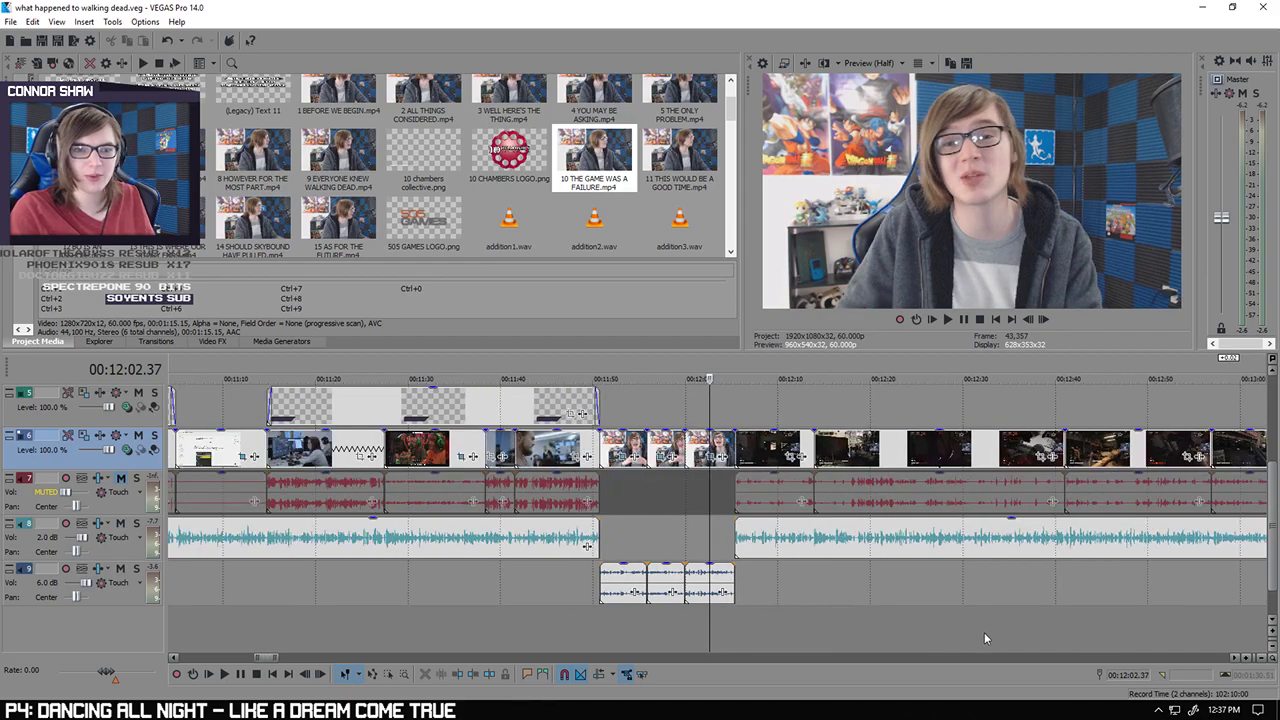
click(1048, 627)
scroll(1042, 629, up, 8)
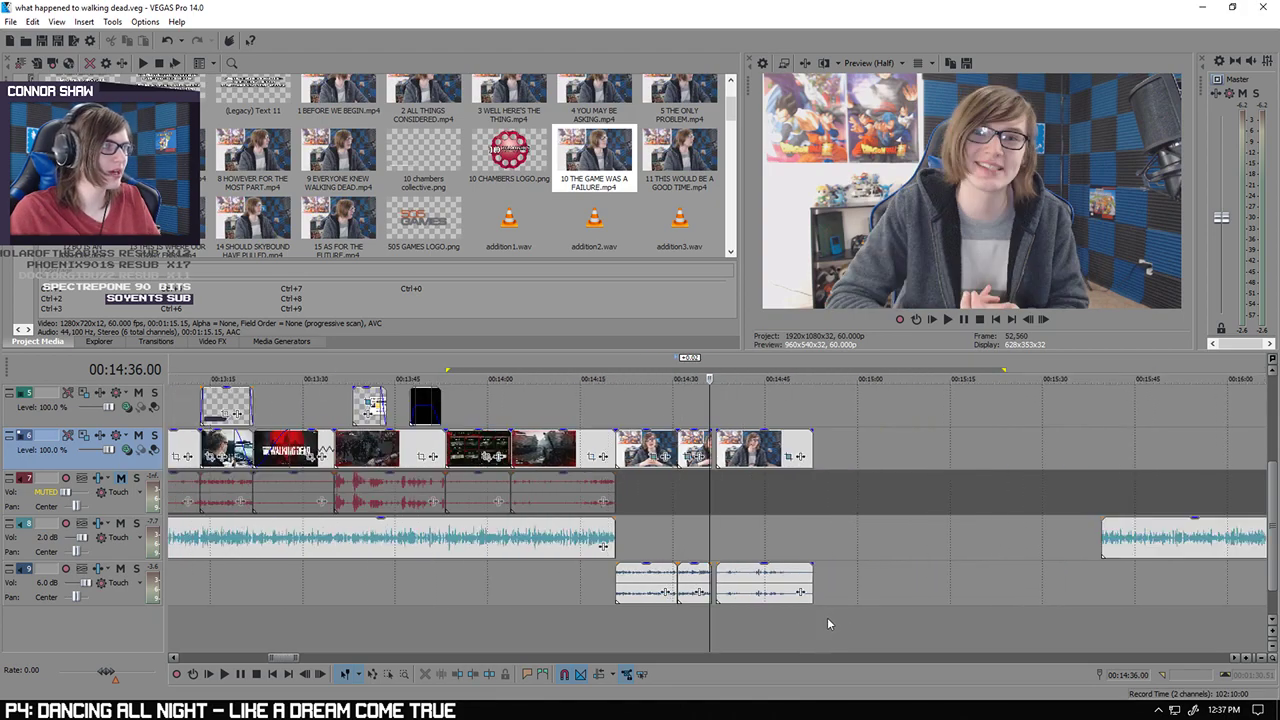
Step: Inspect the gap before the third facecam clip, then place the playhead at the cut between the first two clips, 00:14:30.49
click(724, 622)
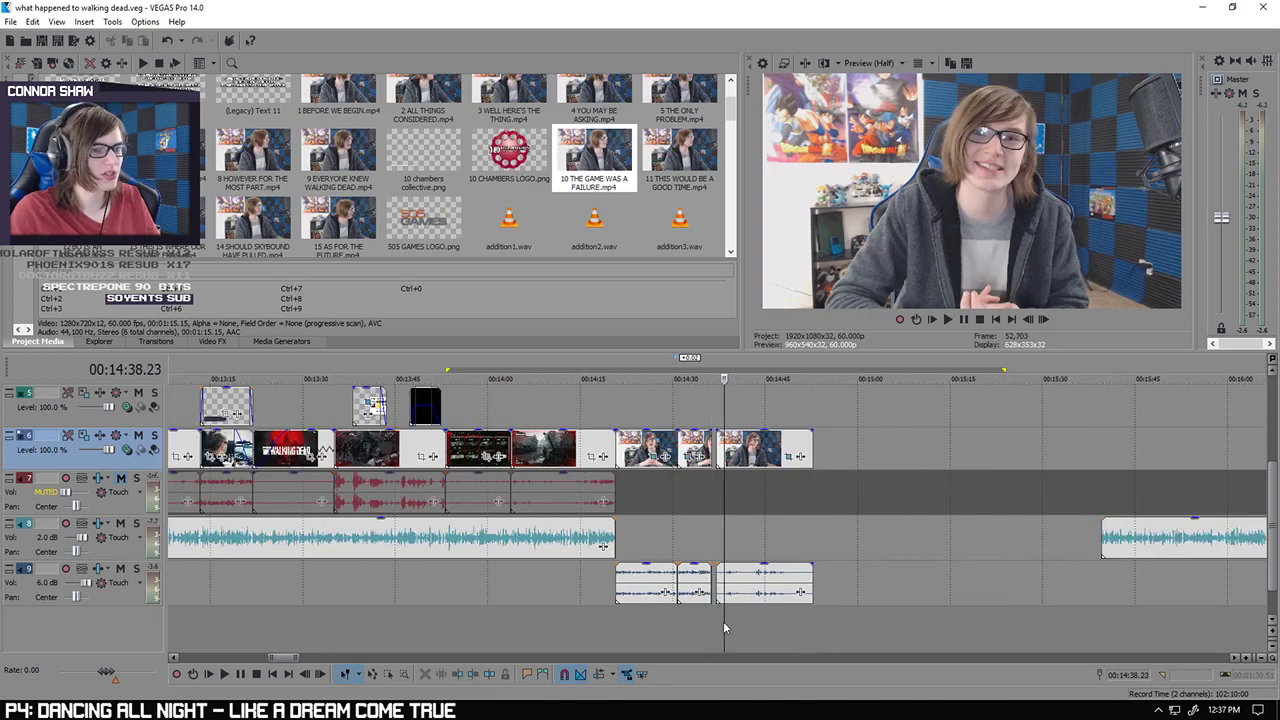
key(ctrl+alt+Left)
key(ctrl+alt+Left)
scroll(790, 627, up, 4)
scroll(785, 625, up, 2)
click(769, 624)
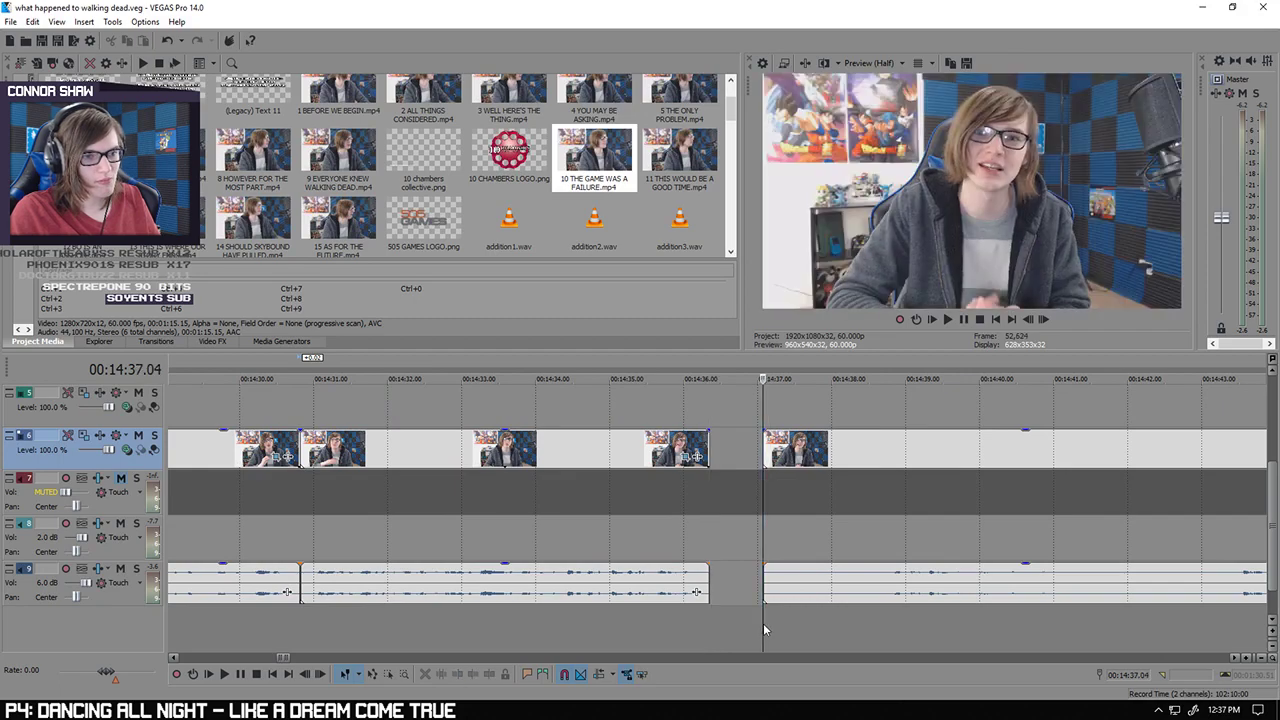
scroll(772, 612, down, 5)
scroll(776, 604, up, 2)
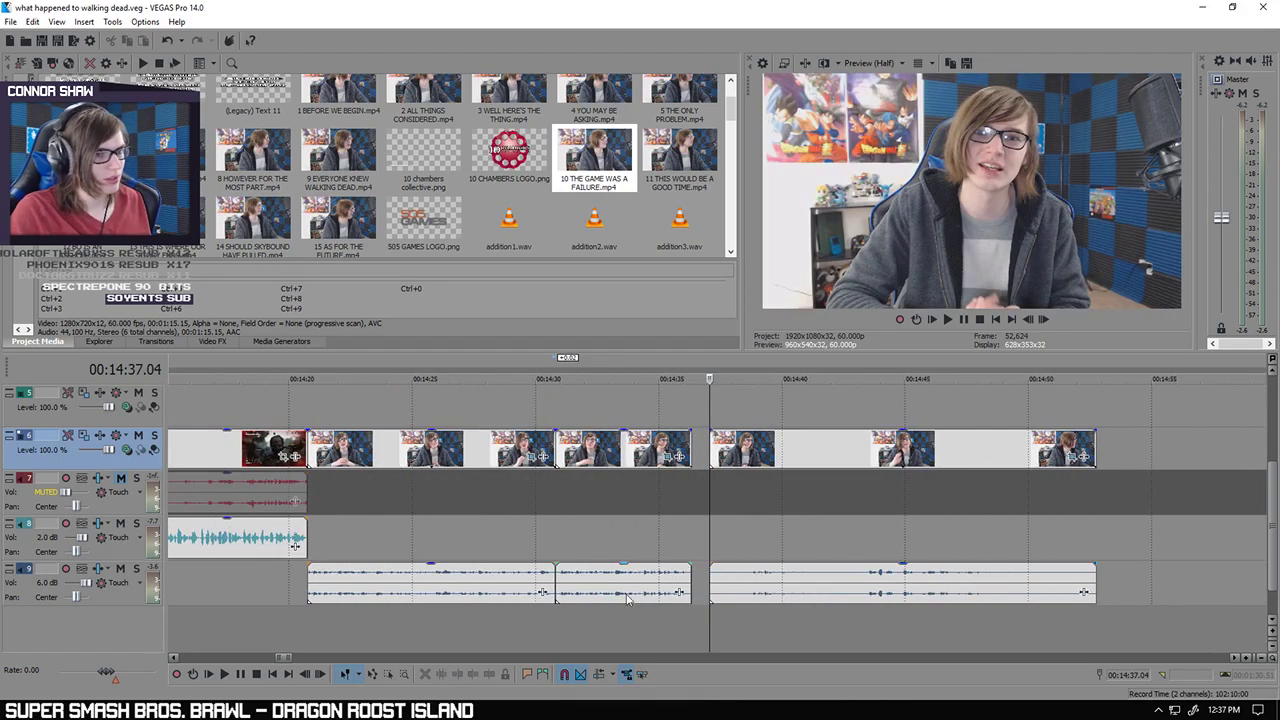
click(557, 641)
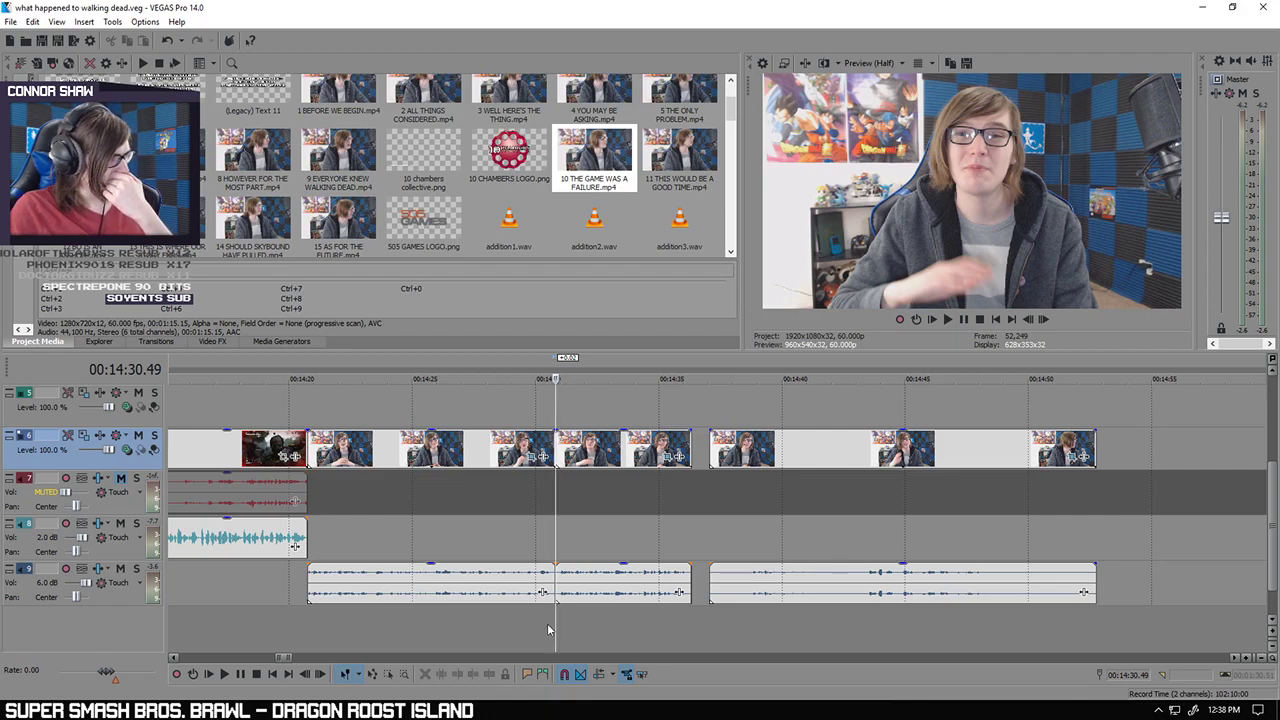
scroll(543, 625, left, 3)
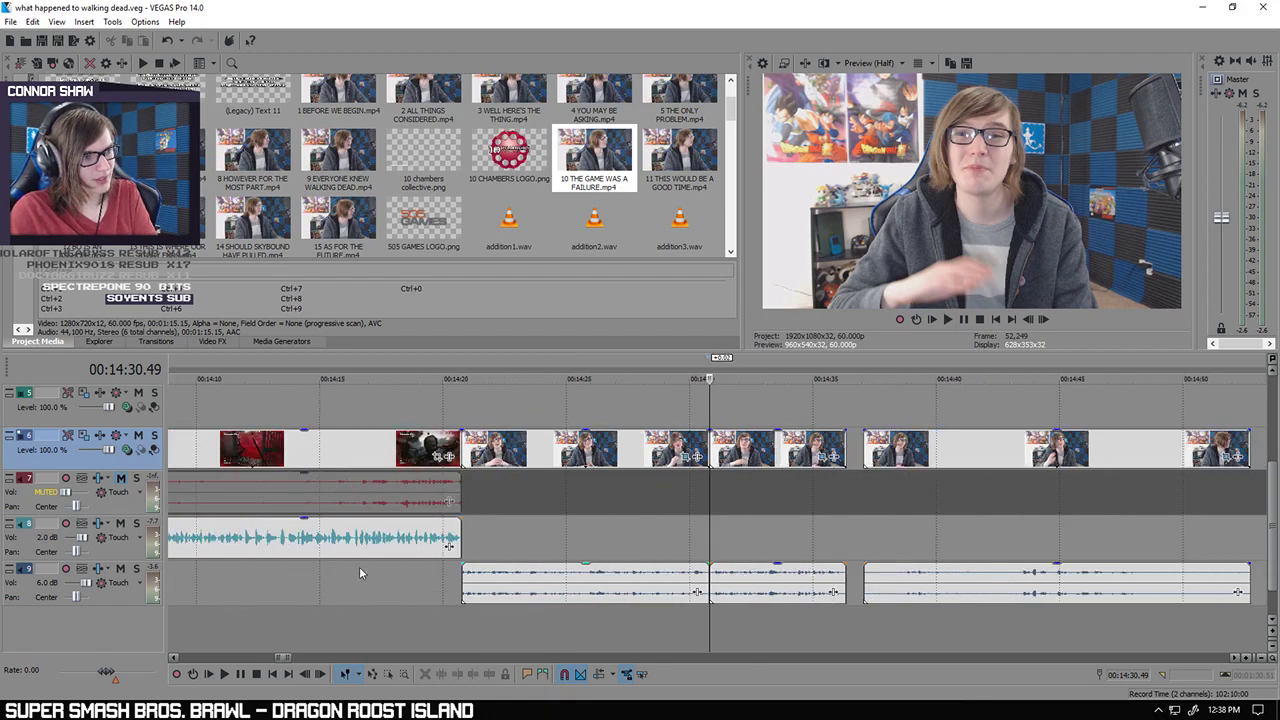
Step: Try a 1,120 × 630 Pan/Crop frame on the first facecam clip and play it from 00:14:20.46
click(465, 449)
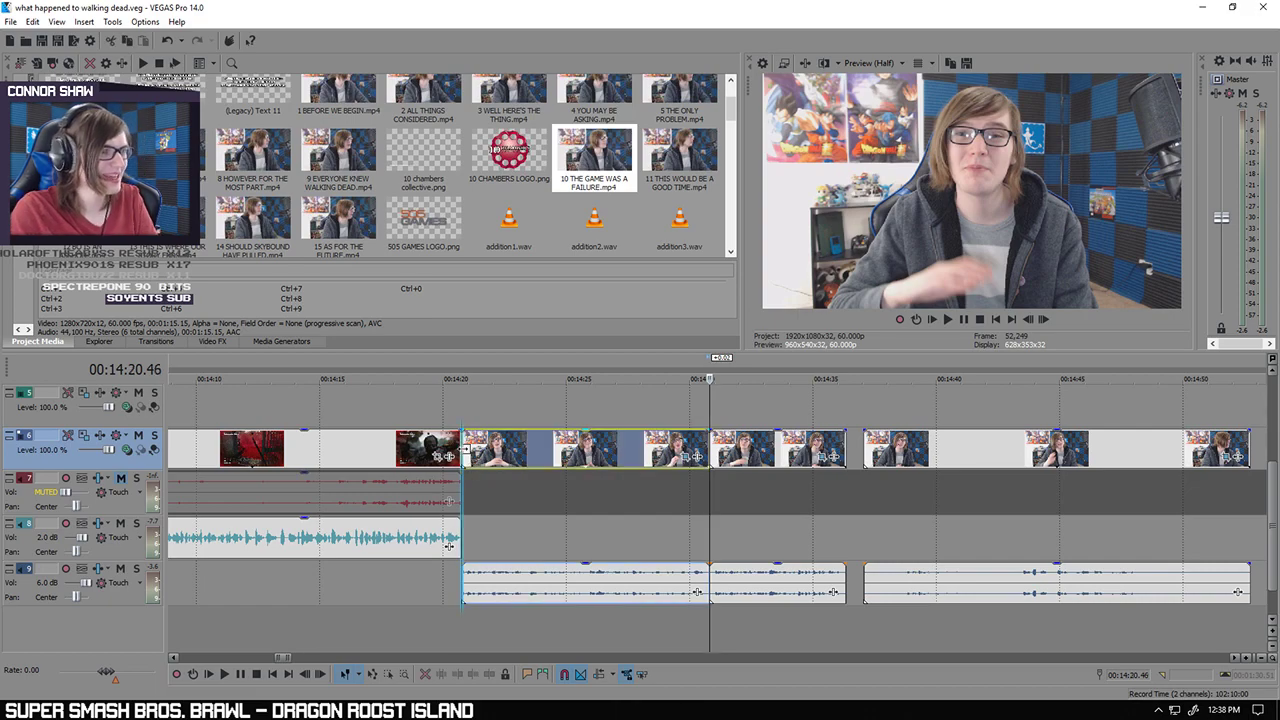
key(Left)
scroll(771, 534, down, 2)
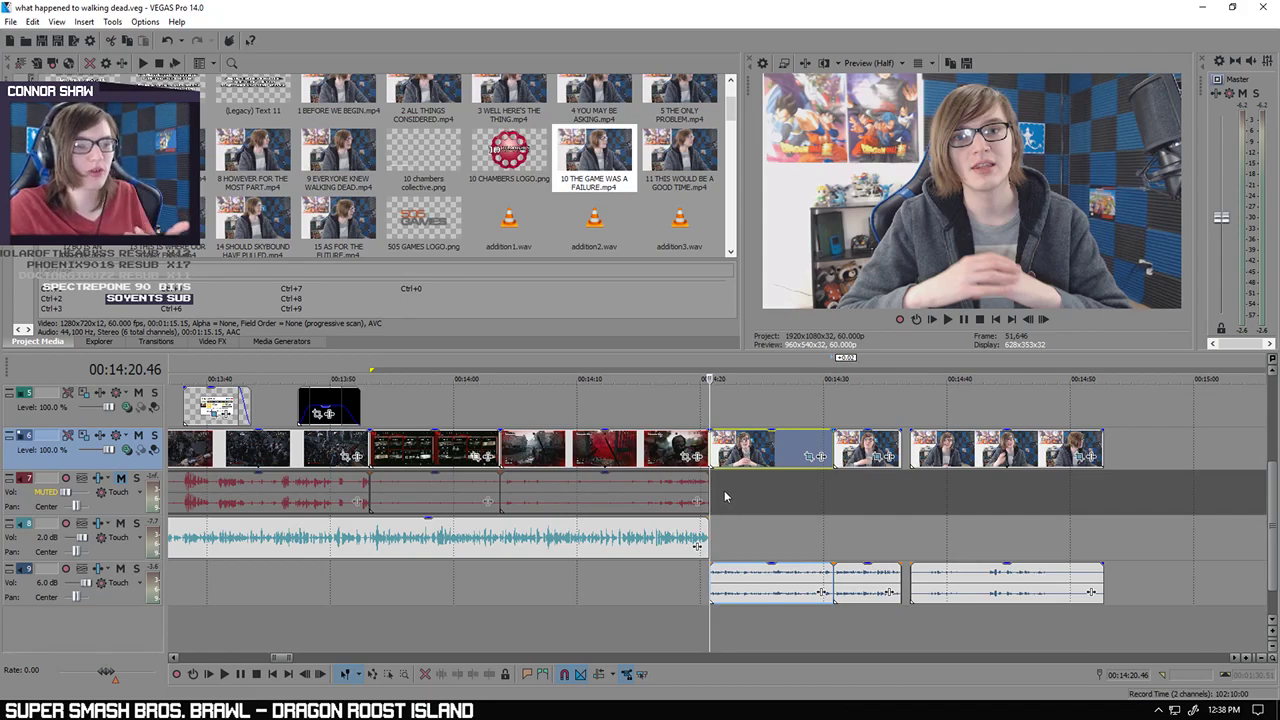
scroll(745, 532, up, 2)
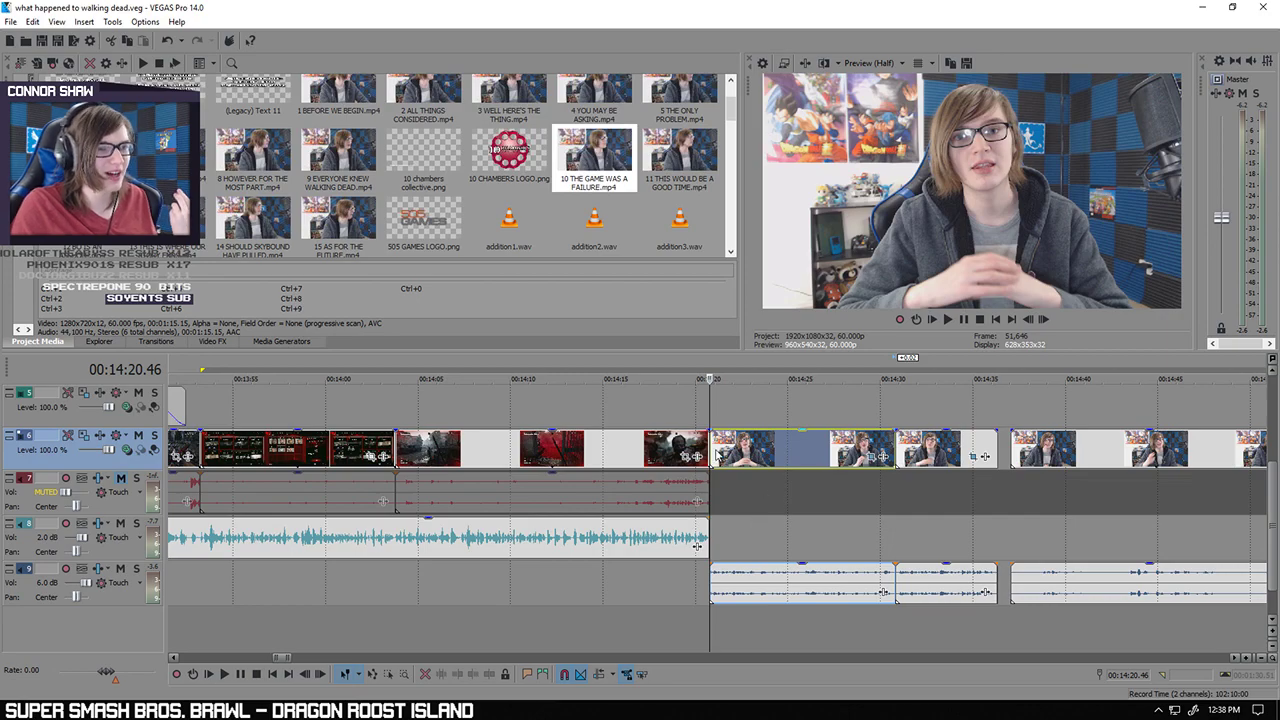
right_click(713, 440)
click(752, 328)
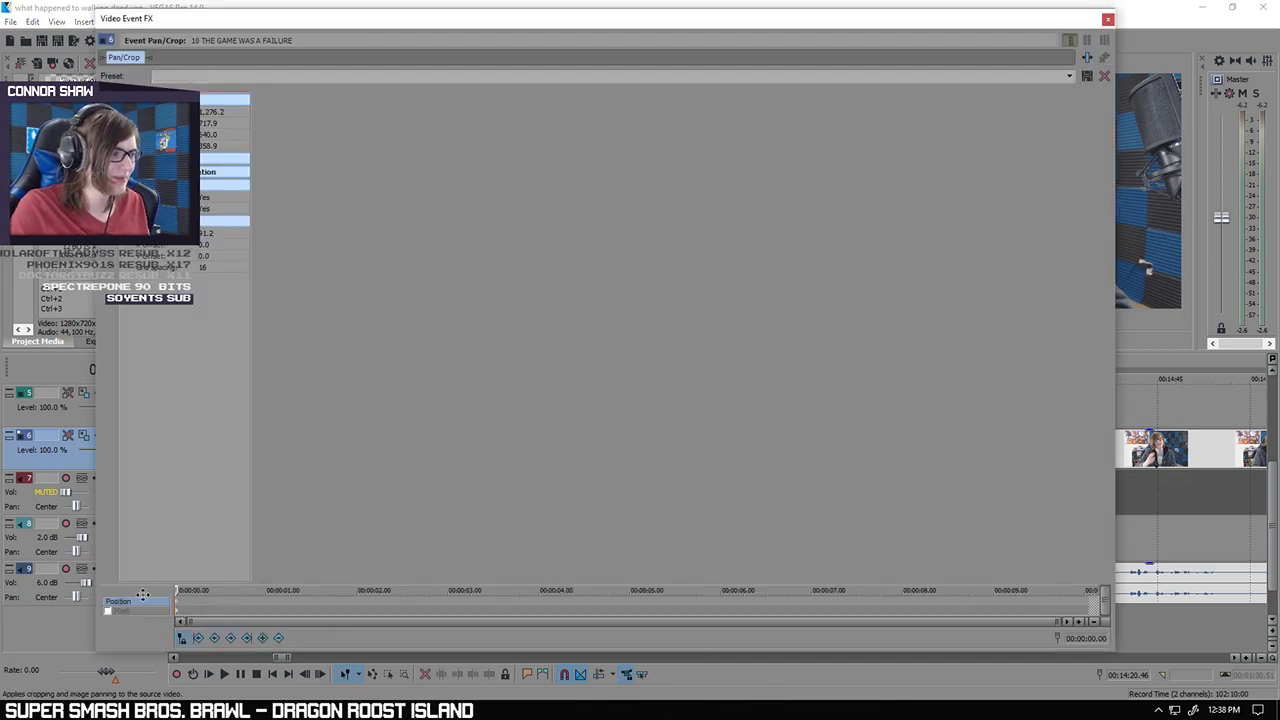
key(ctrl+v)
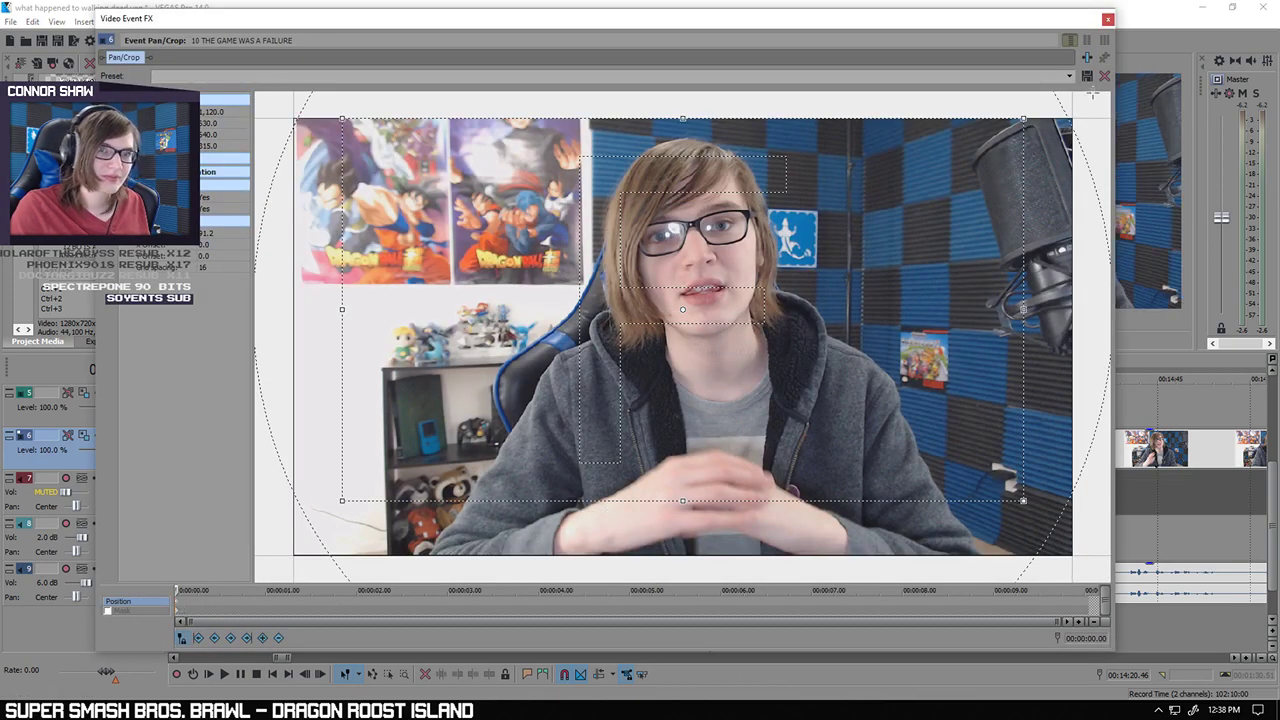
click(1108, 20)
key(space)
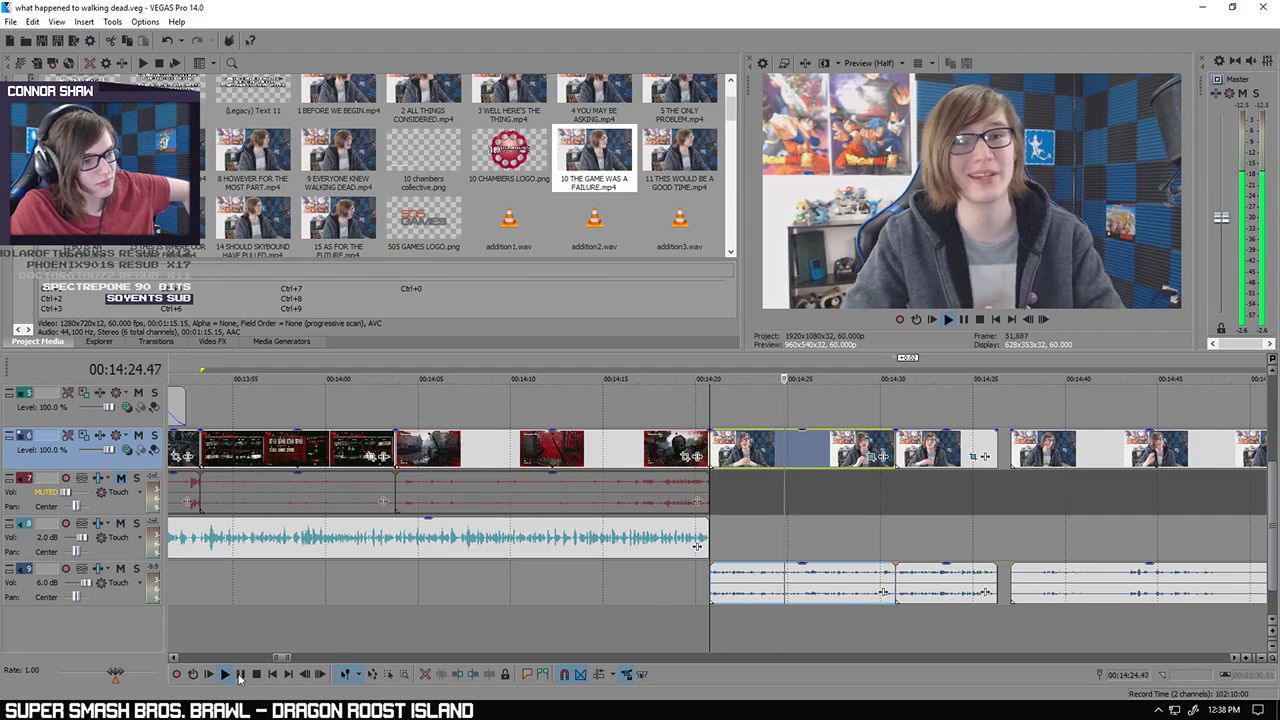
key(space)
Step: Set the second facecam clip's Pan/Crop frame to 1,120 × 630 with its vertical centre at 315
click(900, 445)
right_click(900, 448)
click(960, 341)
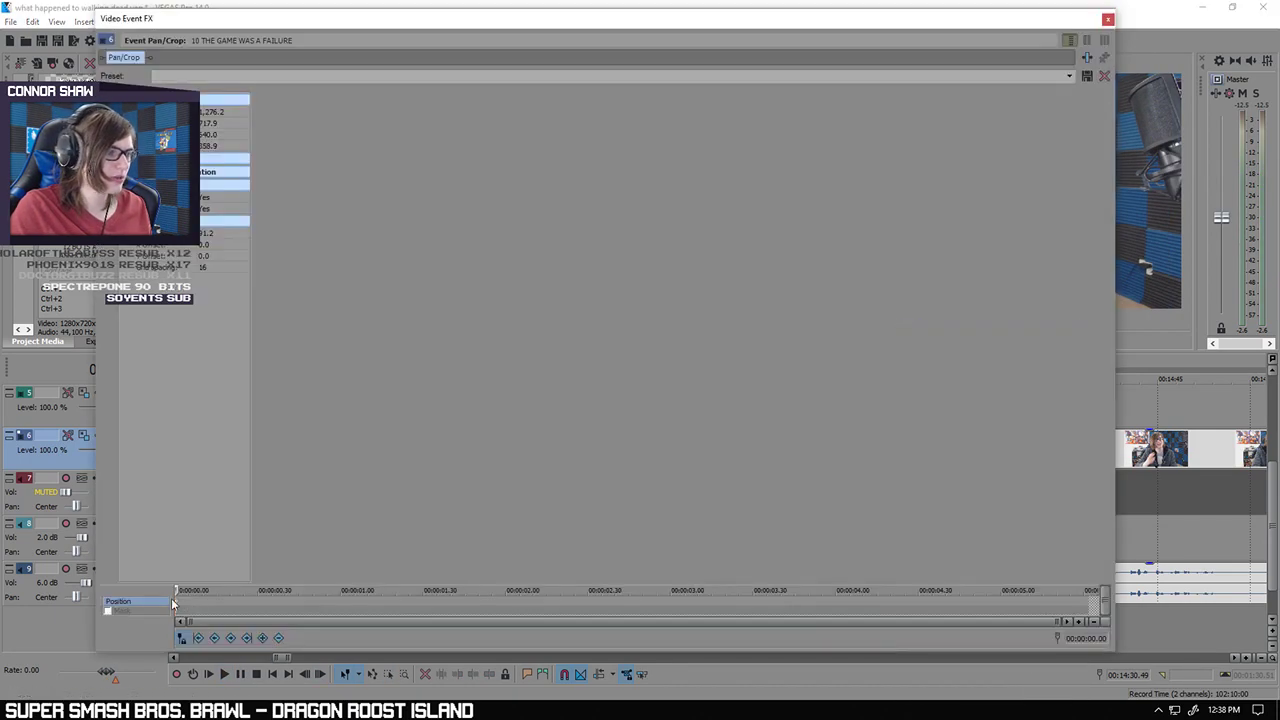
key(ctrl+v)
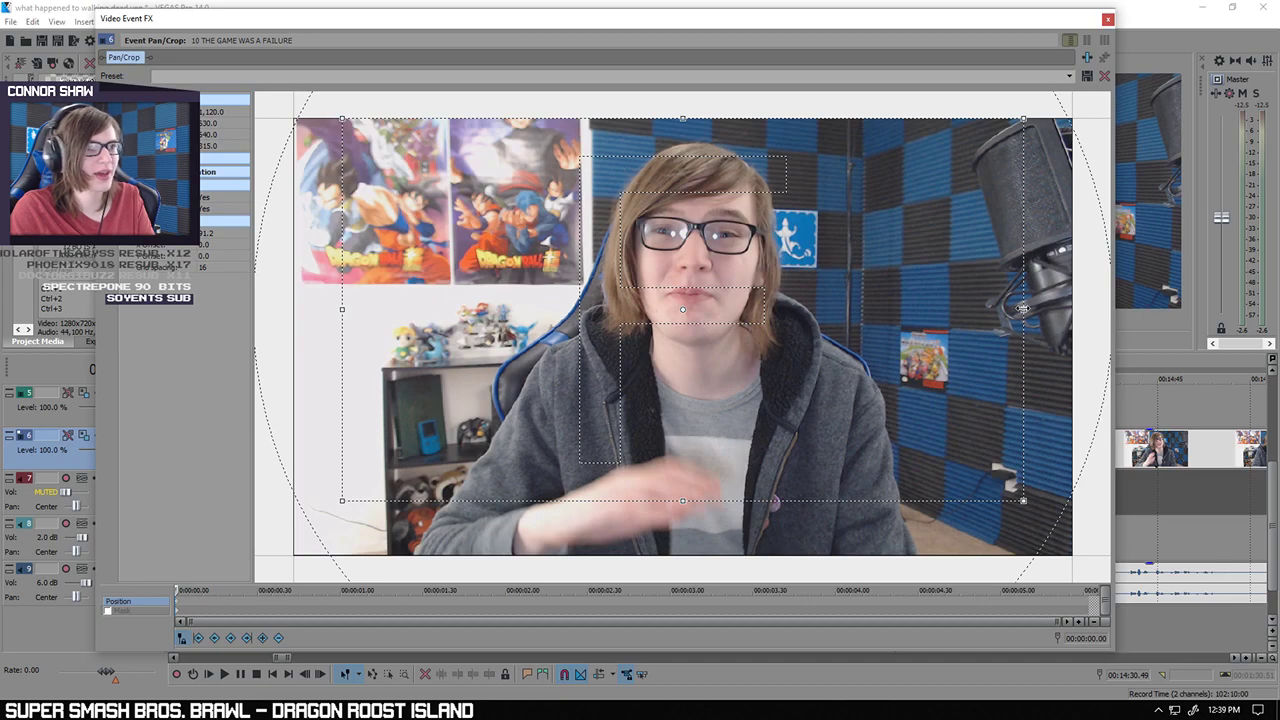
Step: Try a tighter 960 × 540 Pan/Crop frame on the second facecam clip, undo it and close the framing
drag(1022, 309, 975, 309)
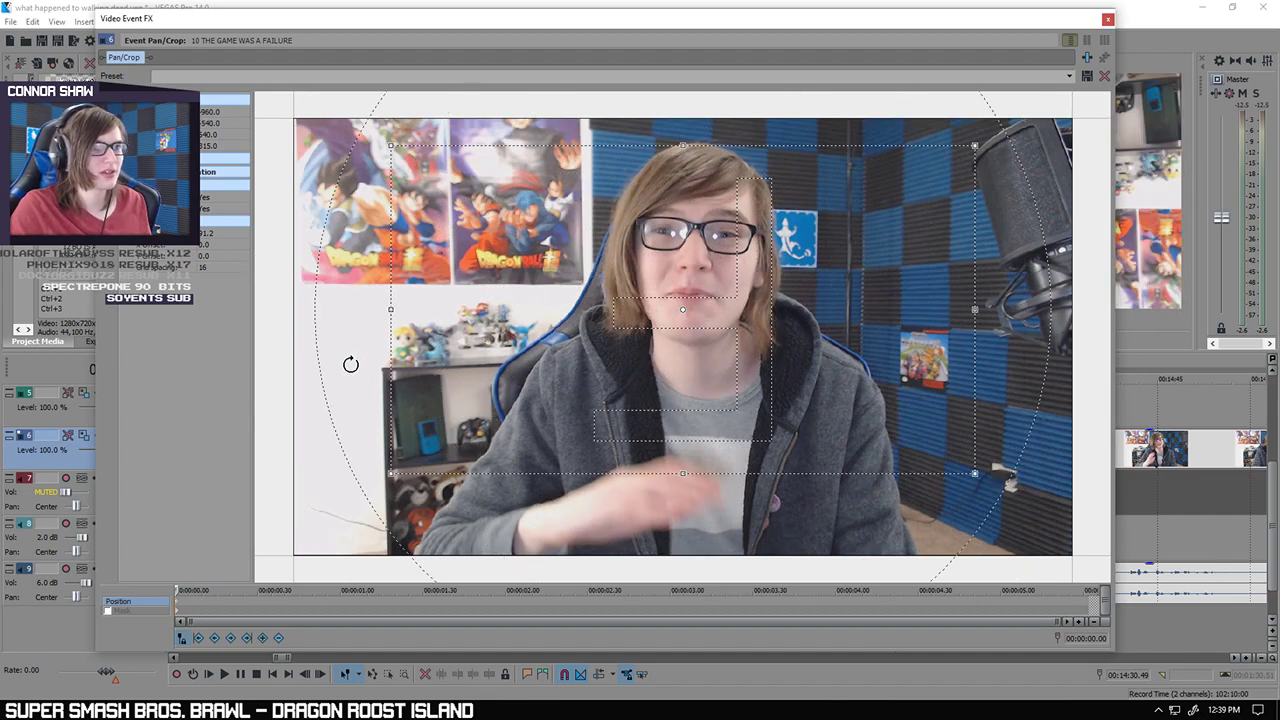
key(ctrl+z)
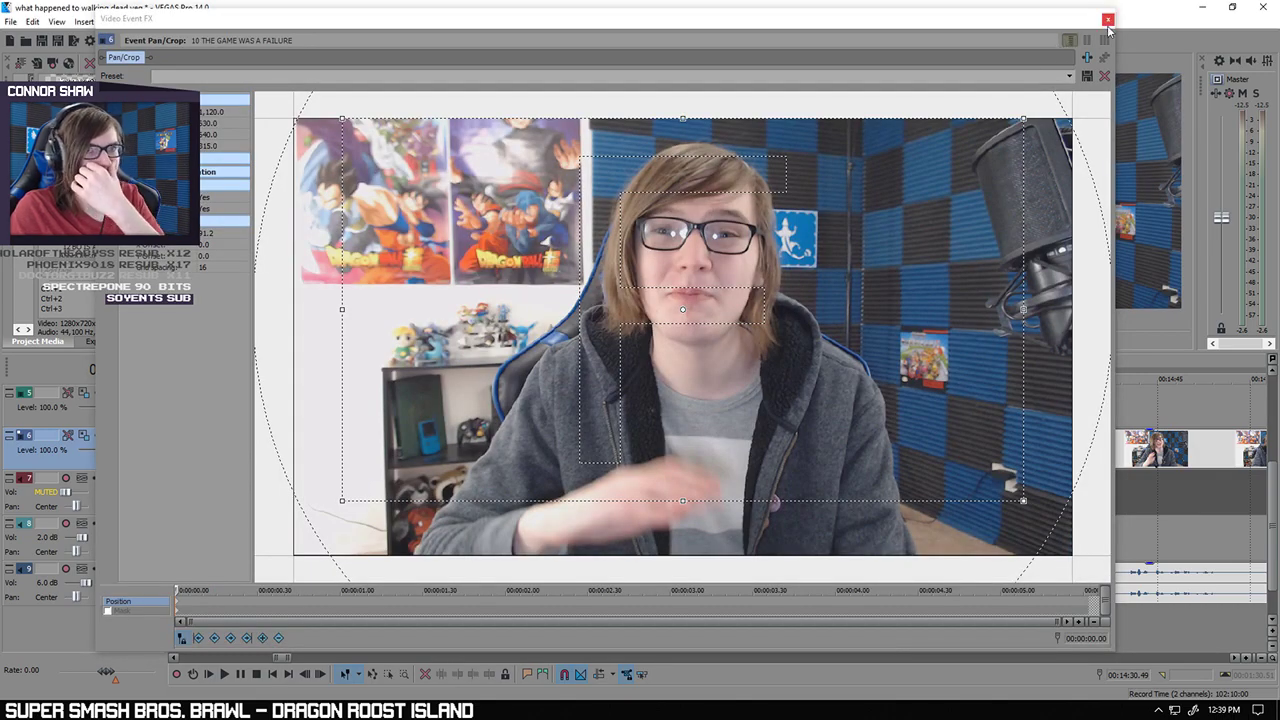
click(1107, 20)
Step: Redo the undone Pan/Crop keyframe changes
click(877, 628)
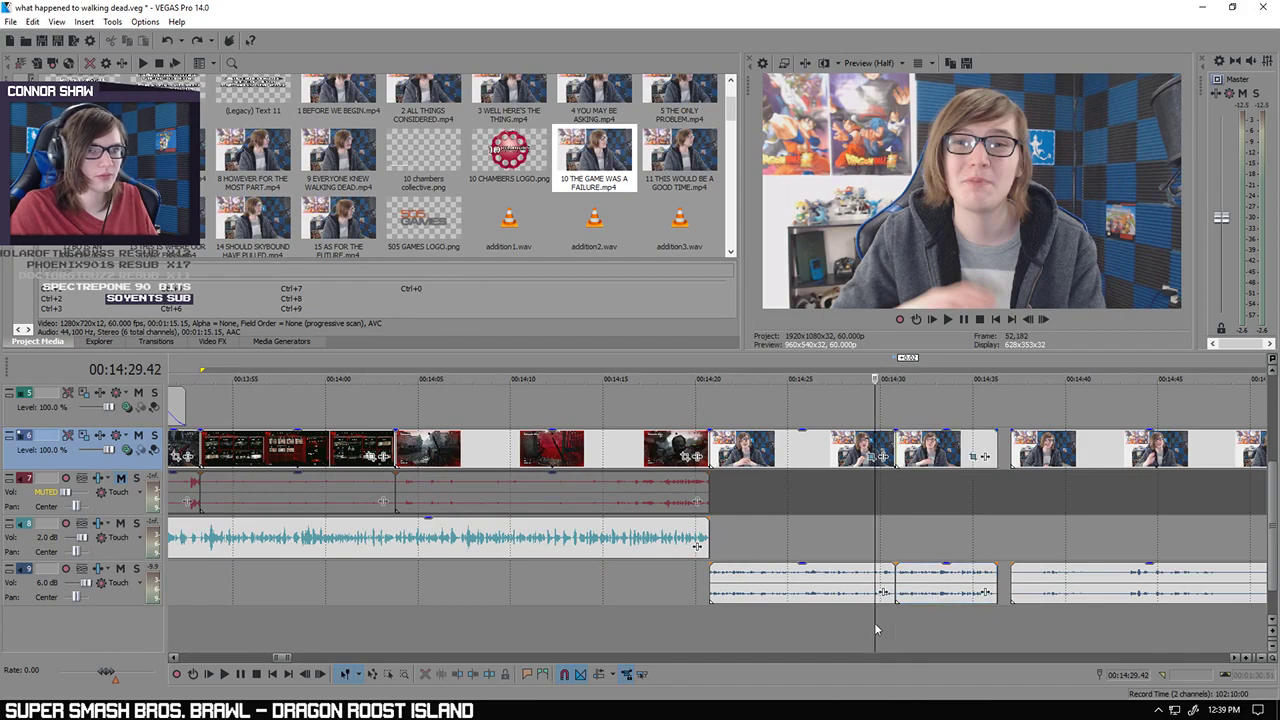
scroll(877, 629, down, 3)
scroll(877, 628, down, 4)
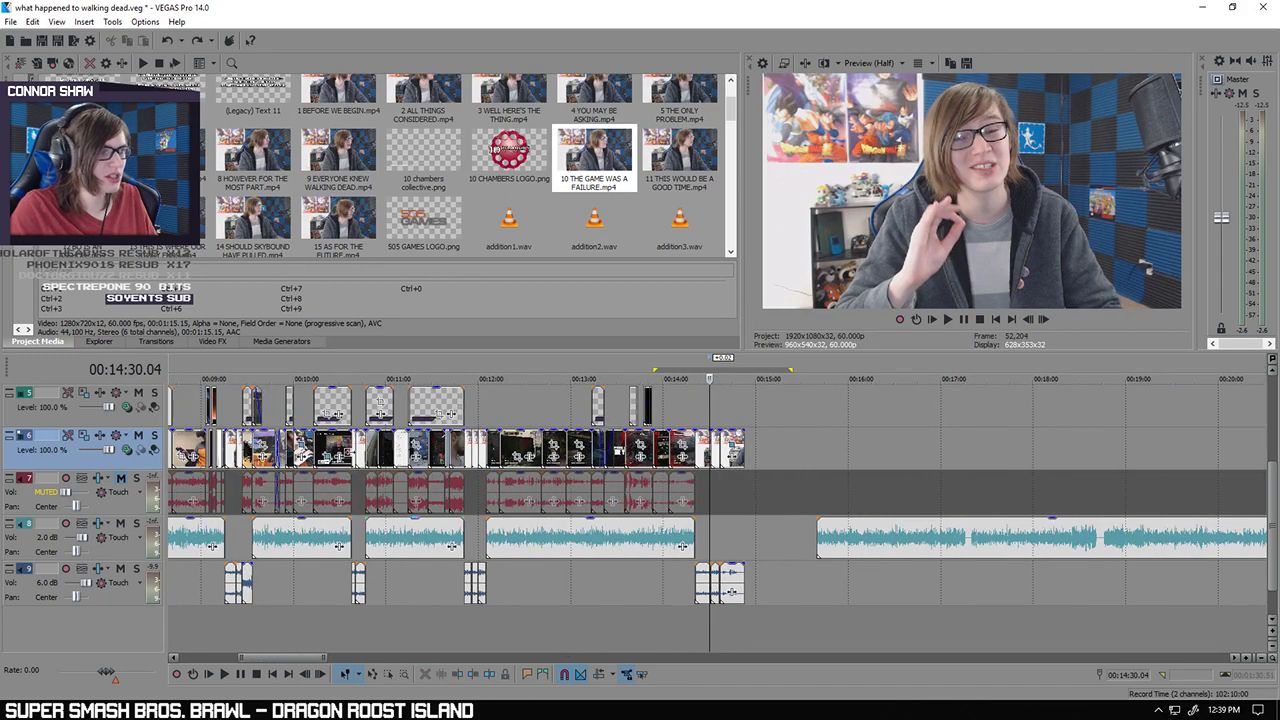
click(34, 22)
click(60, 51)
click(34, 22)
click(52, 51)
click(34, 22)
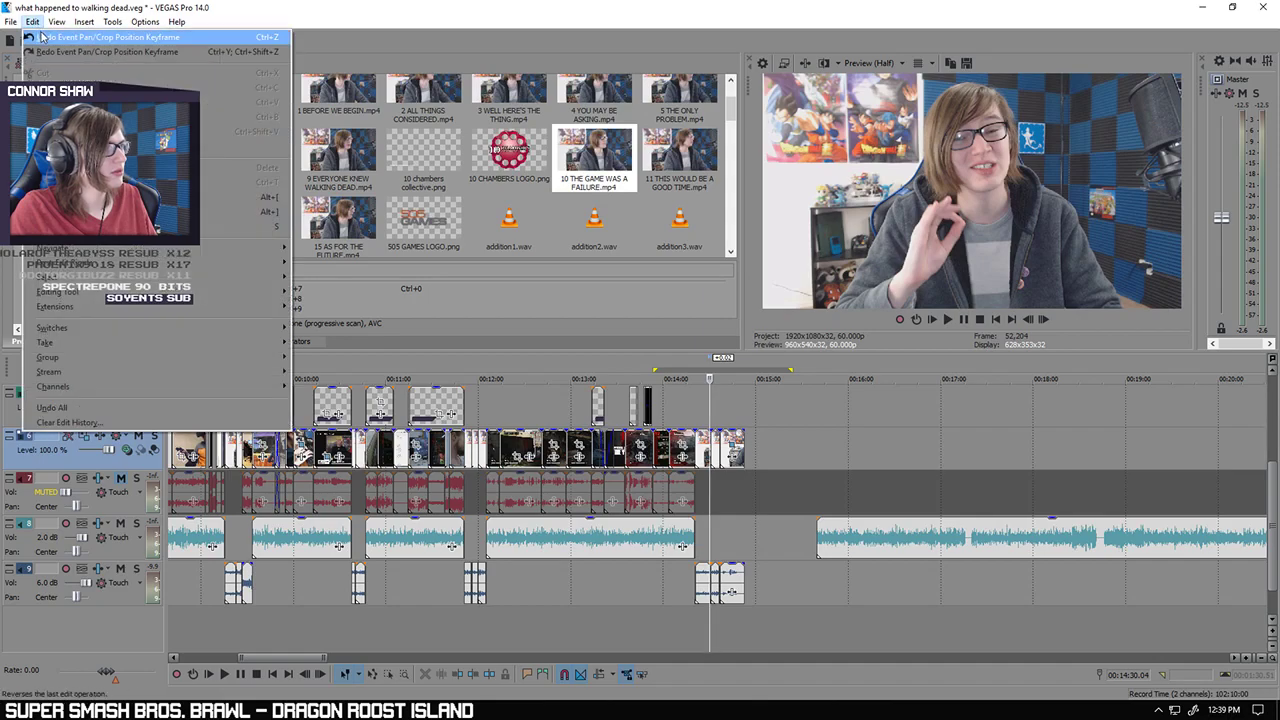
click(53, 57)
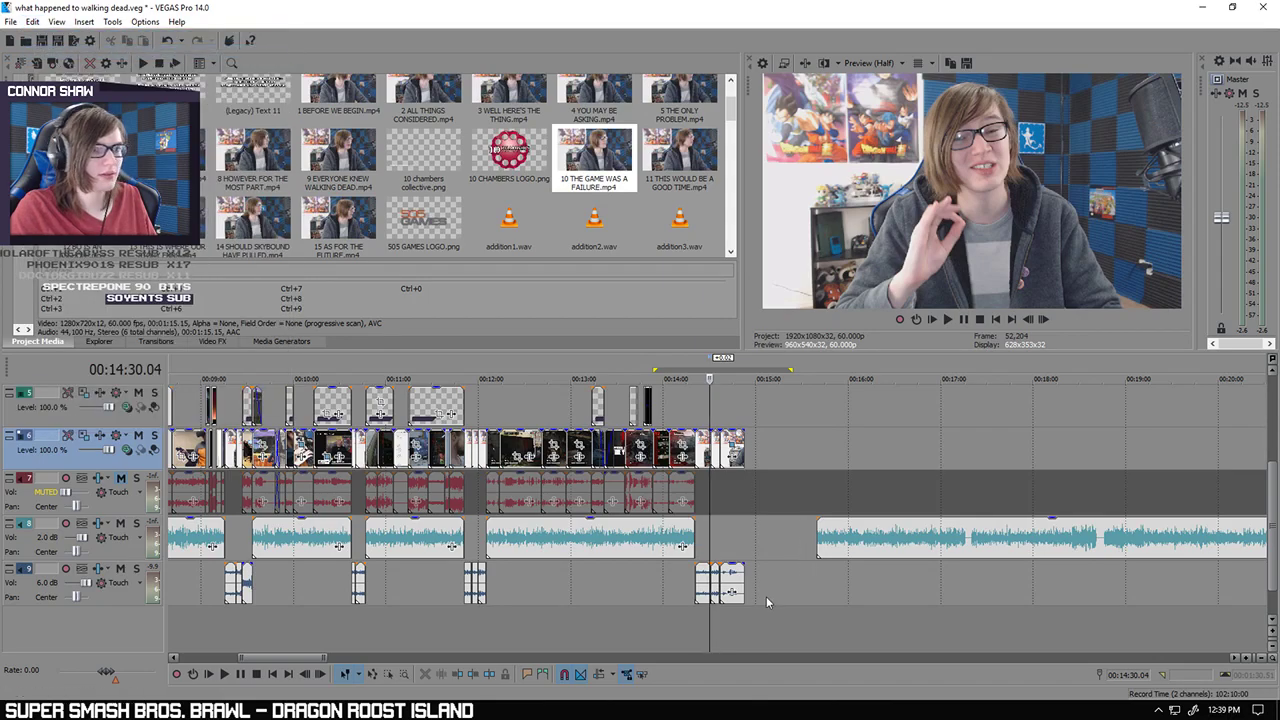
Step: Enlarge the second facecam clip's Pan/Crop frame to 1,120 × 630 and close the framing
scroll(766, 600, up, 4)
click(720, 444)
right_click(718, 444)
click(755, 330)
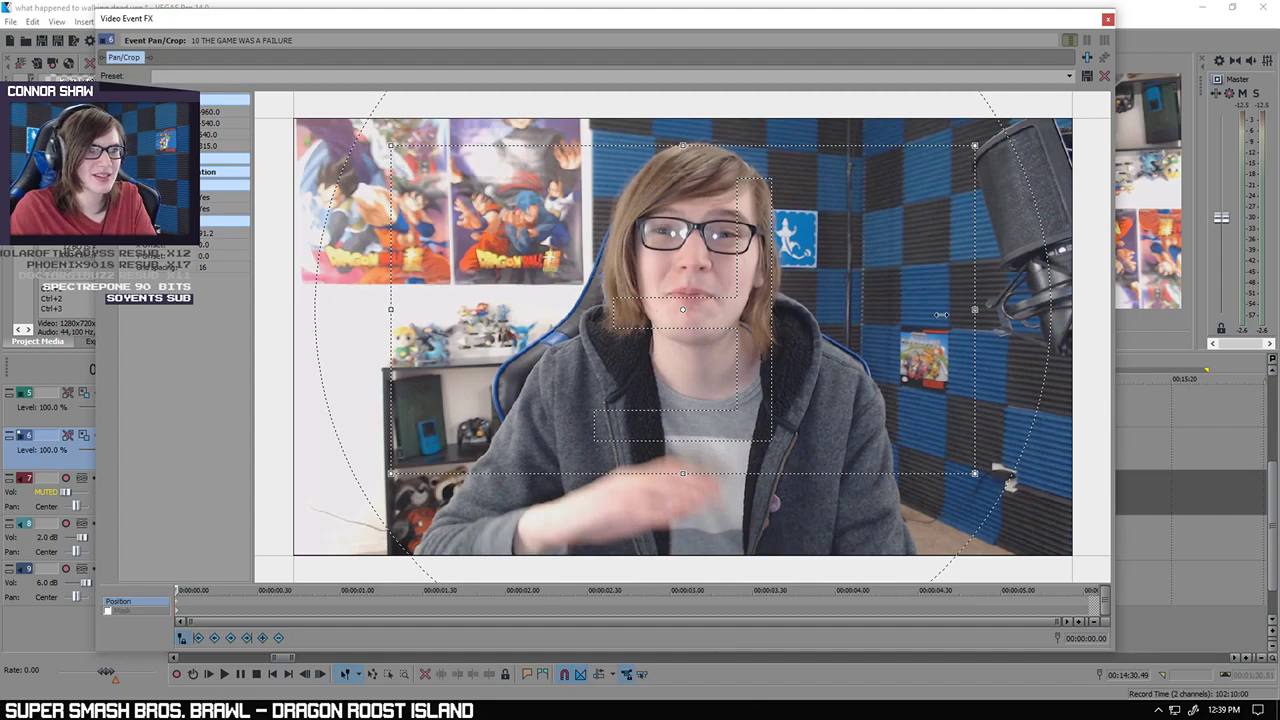
drag(390, 311, 340, 319)
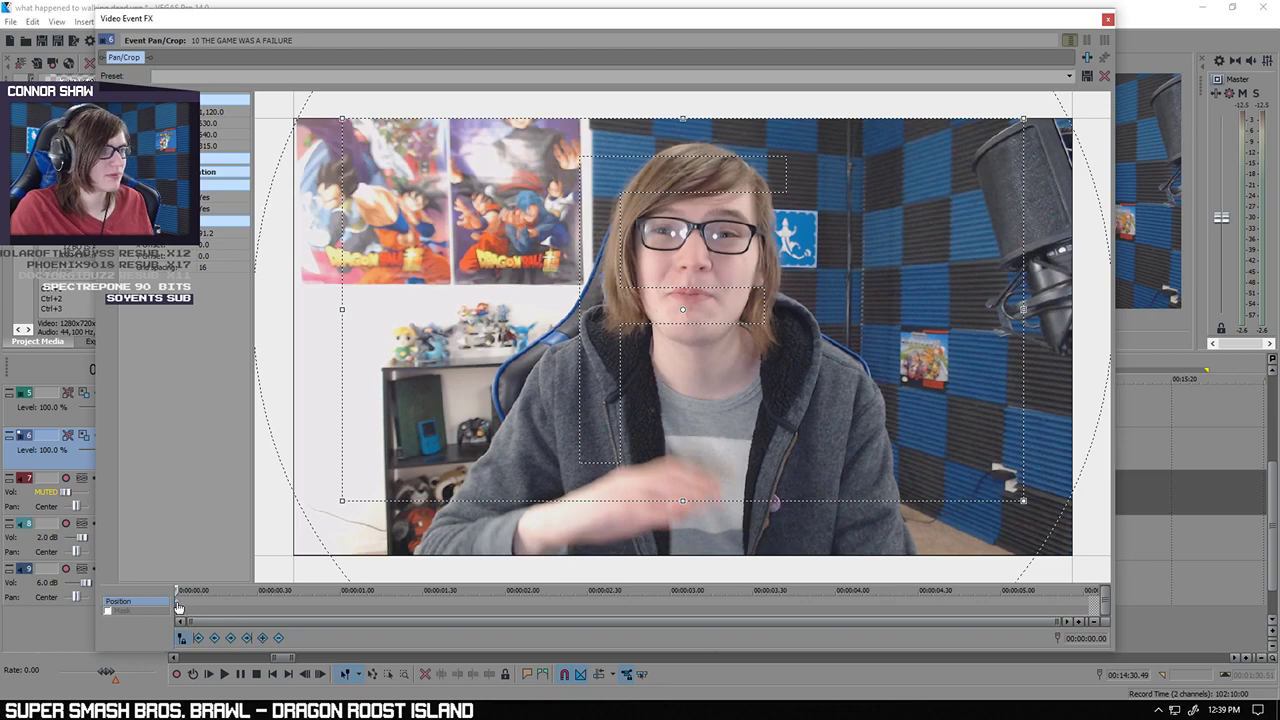
click(1106, 19)
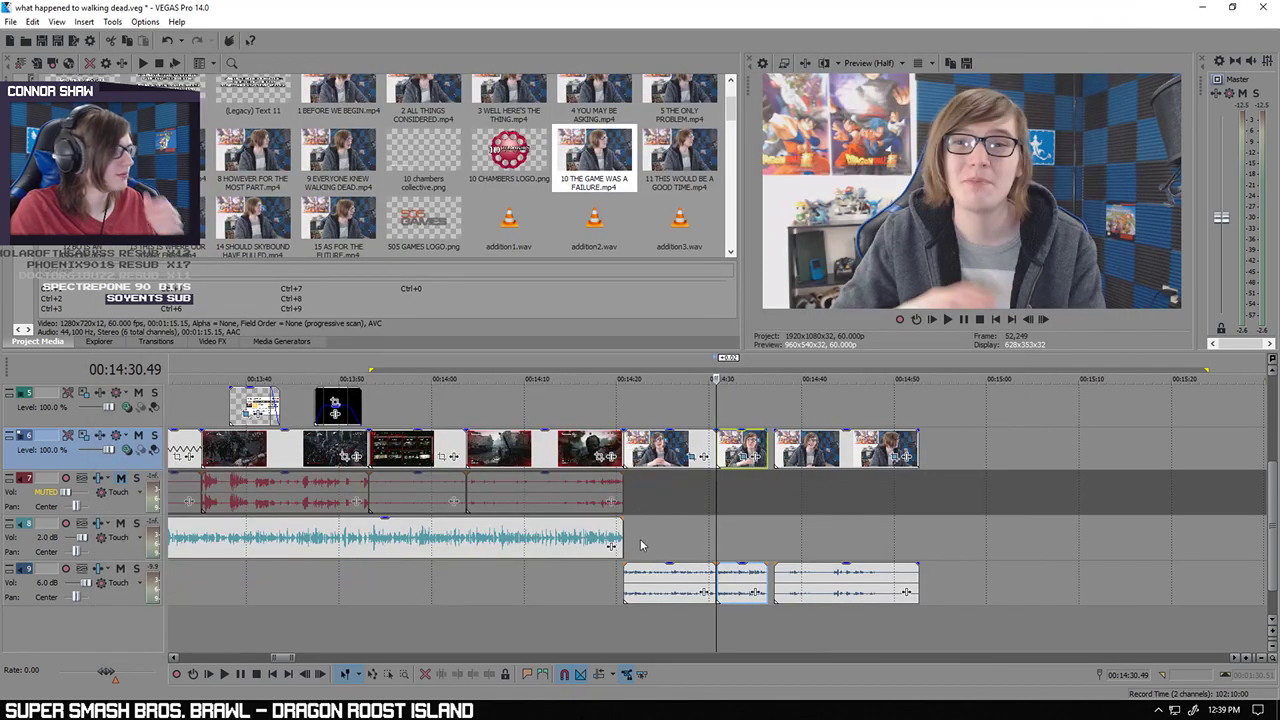
Step: Play the facecam section from 00:14:24.27 across the cut into the second clip
click(670, 634)
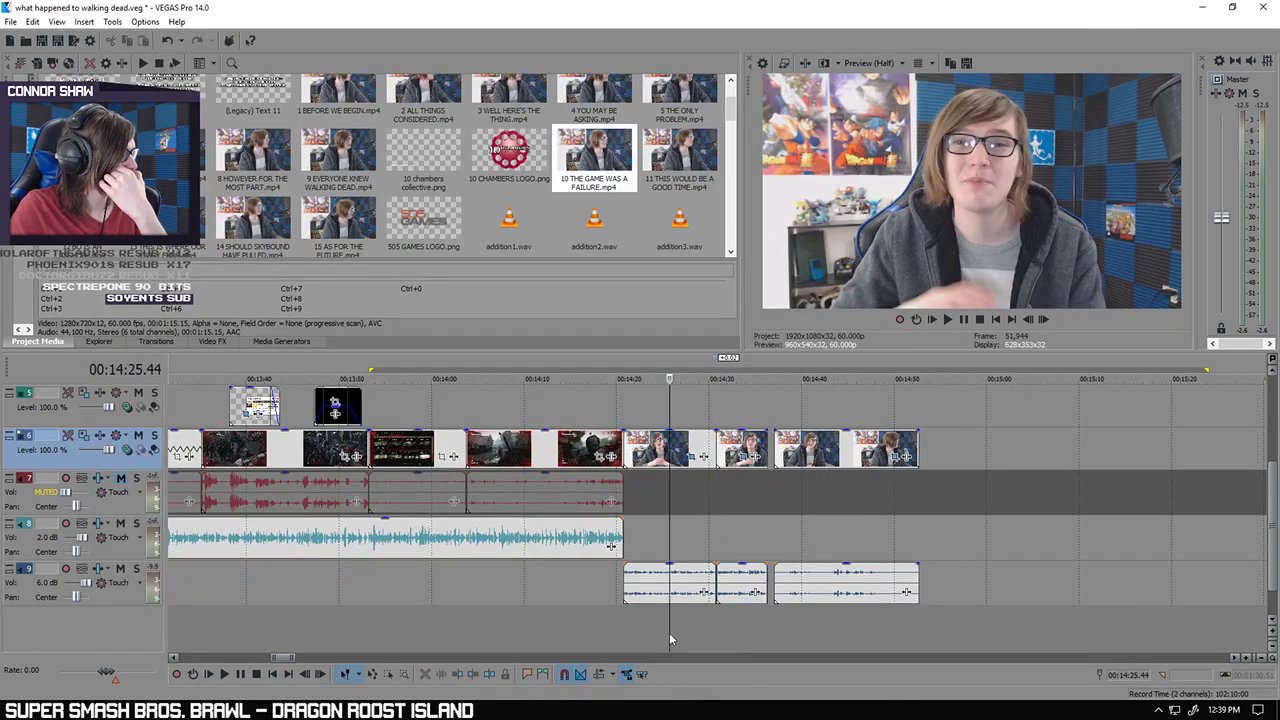
click(658, 628)
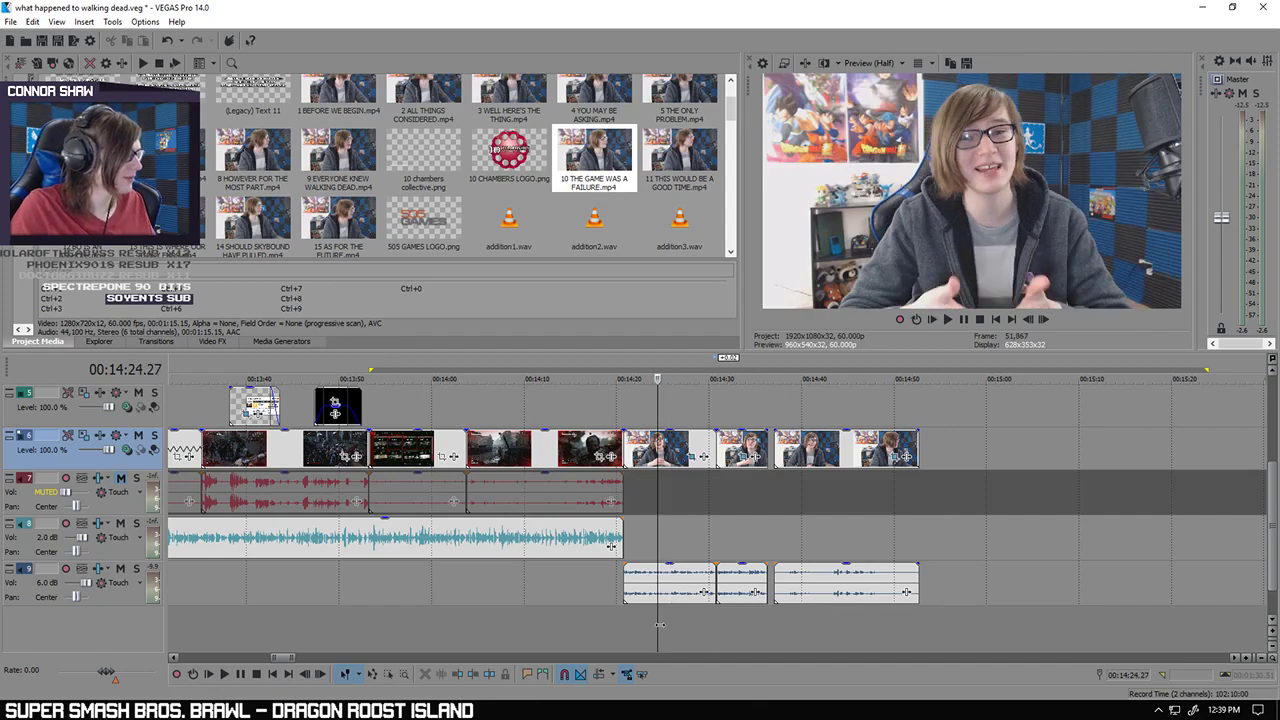
click(229, 675)
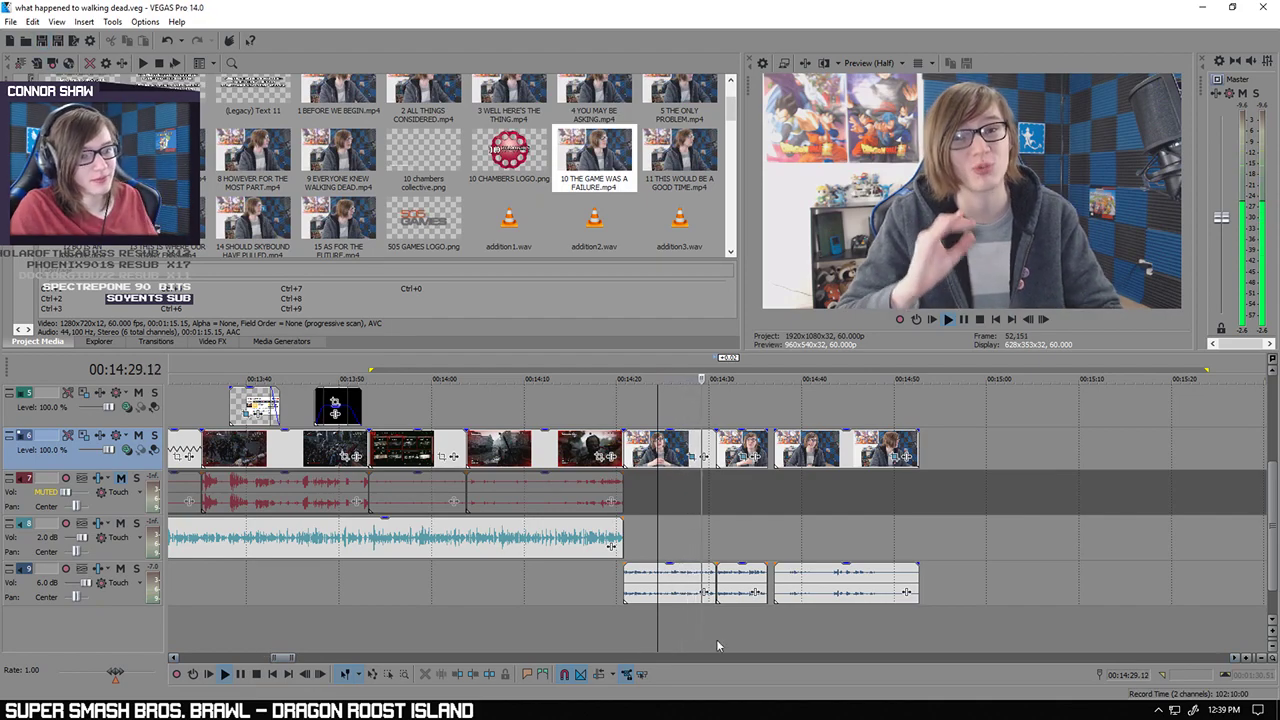
scroll(840, 614, up, 2)
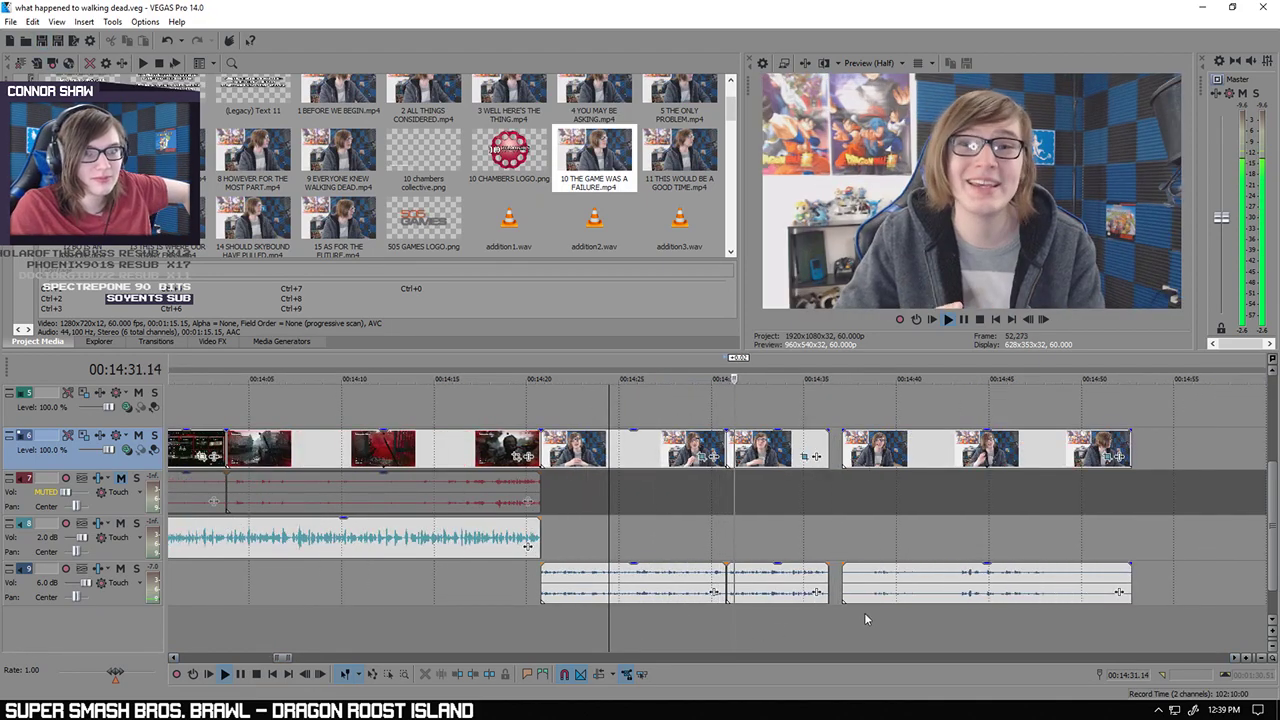
scroll(760, 608, up, 4)
Step: Add a short fade-out to the end of the first facecam clip's audio and play the join from 00:14:30.27
click(652, 566)
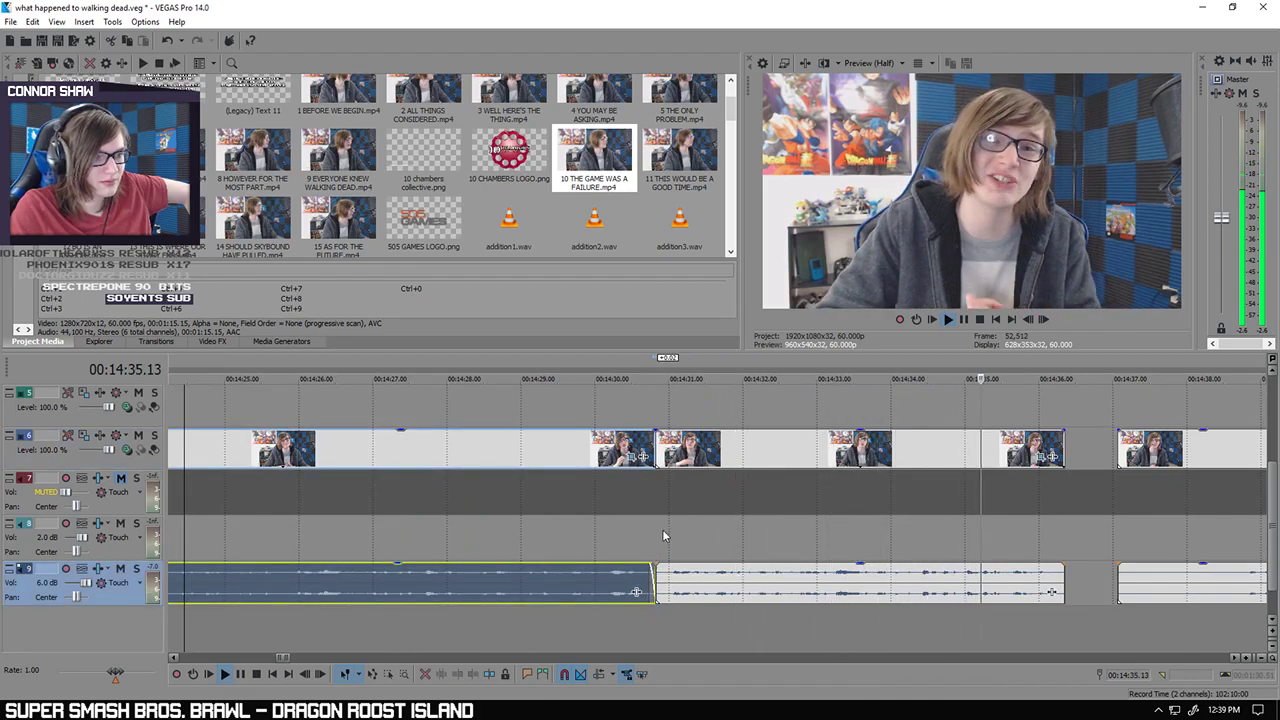
click(242, 675)
click(628, 614)
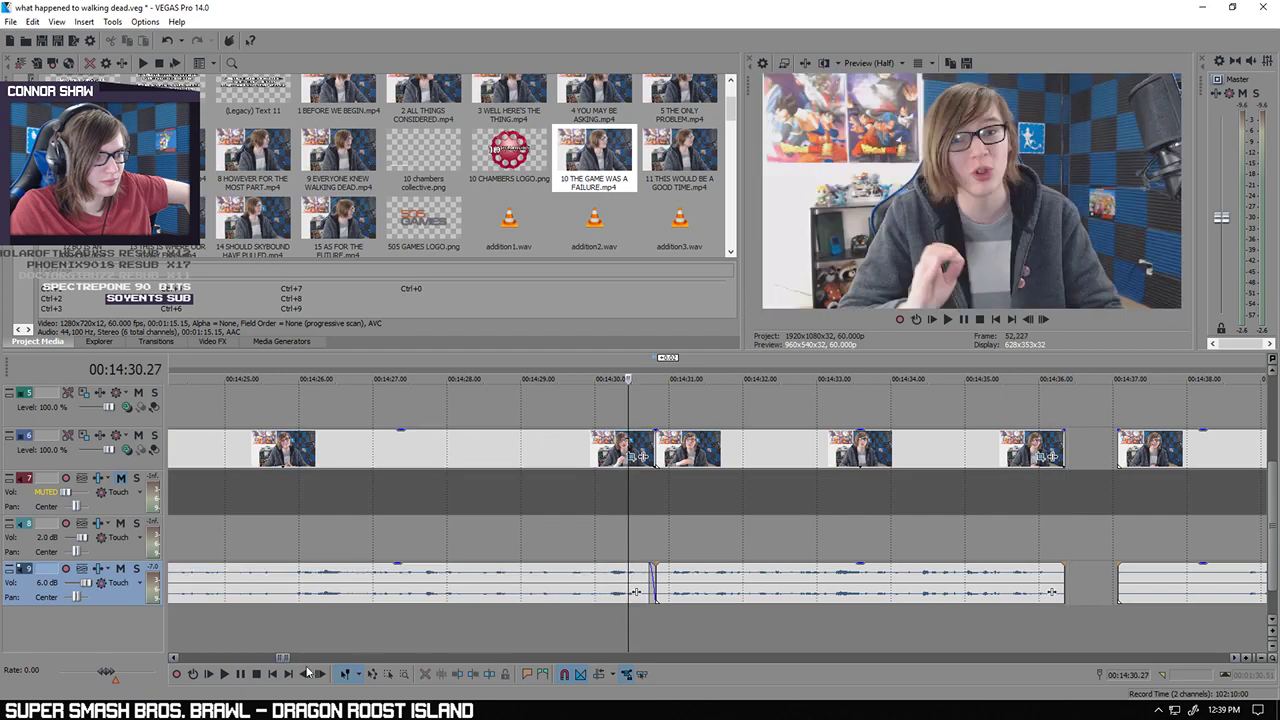
click(225, 674)
click(240, 675)
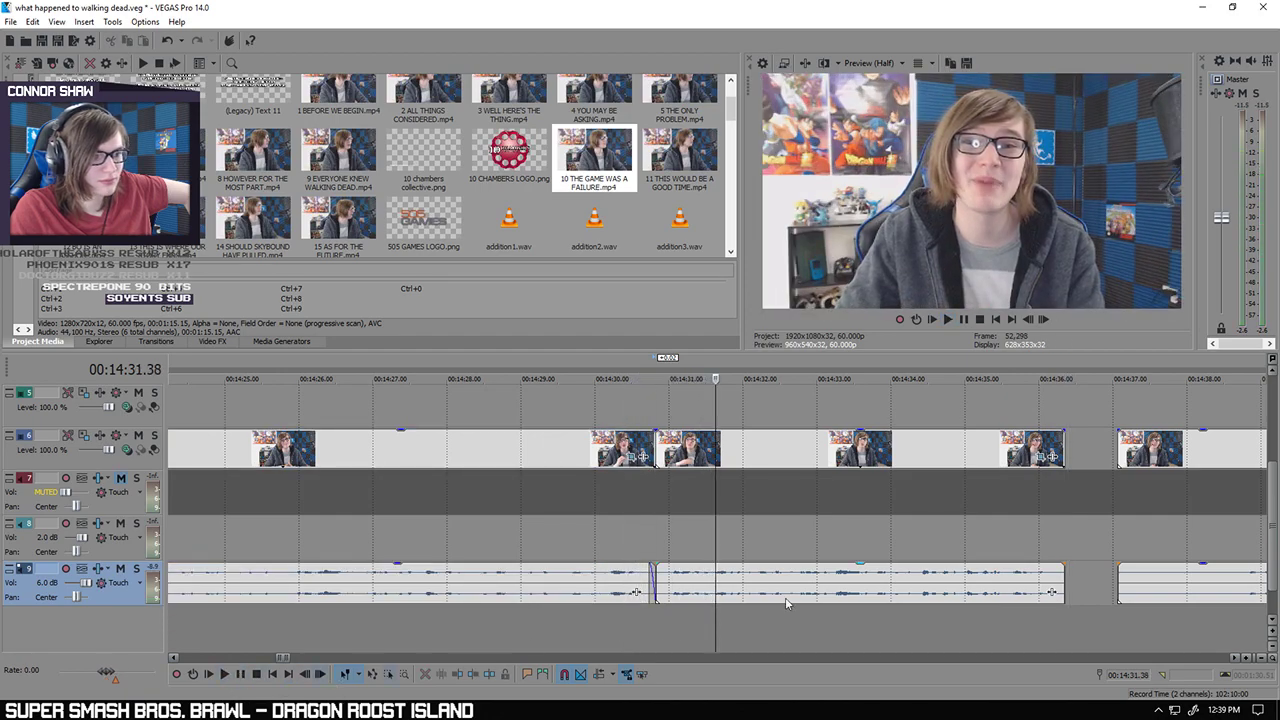
Step: Split the third facecam clip at 00:14:43.28, remove the part before it and move the rest against the second clip
scroll(900, 528, down, 3)
click(1002, 588)
scroll(1002, 588, up, 4)
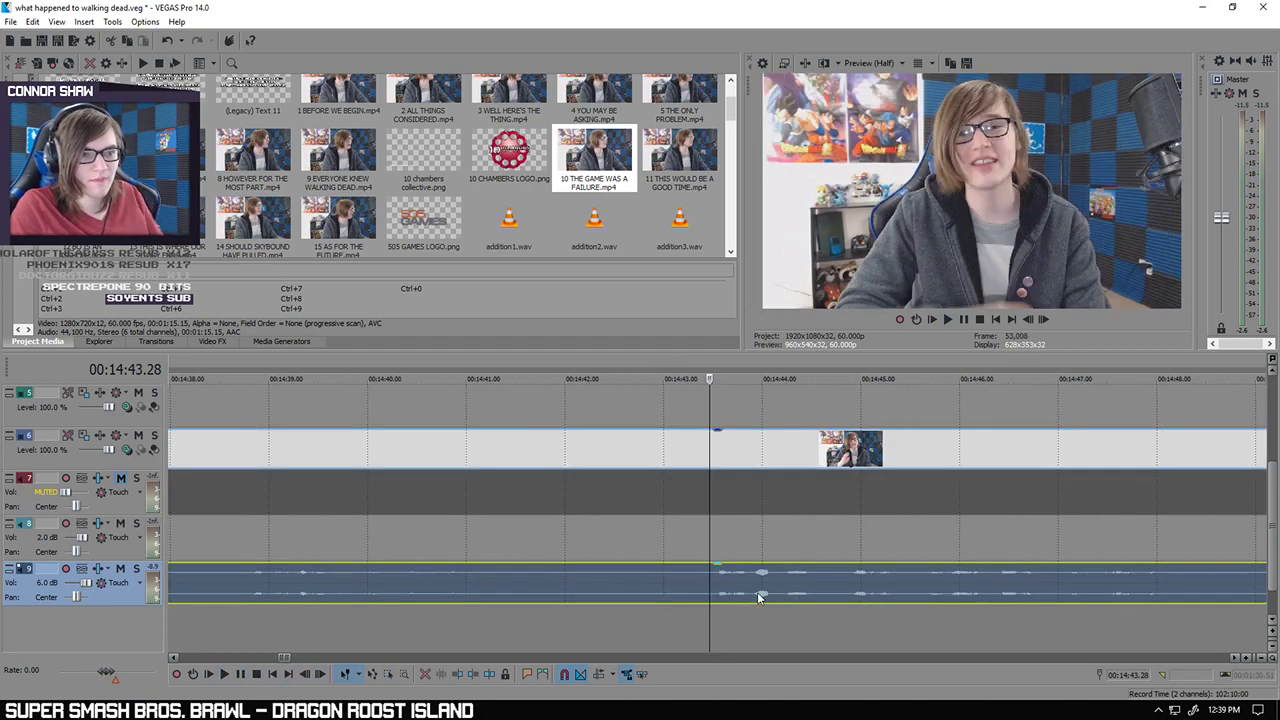
key(s)
scroll(630, 457, down, 3)
click(612, 458)
drag(722, 455, 462, 468)
Step: Play the join between the second and third facecam clips and on through the third clip's closing line
click(447, 422)
click(224, 674)
click(239, 677)
click(369, 627)
click(226, 675)
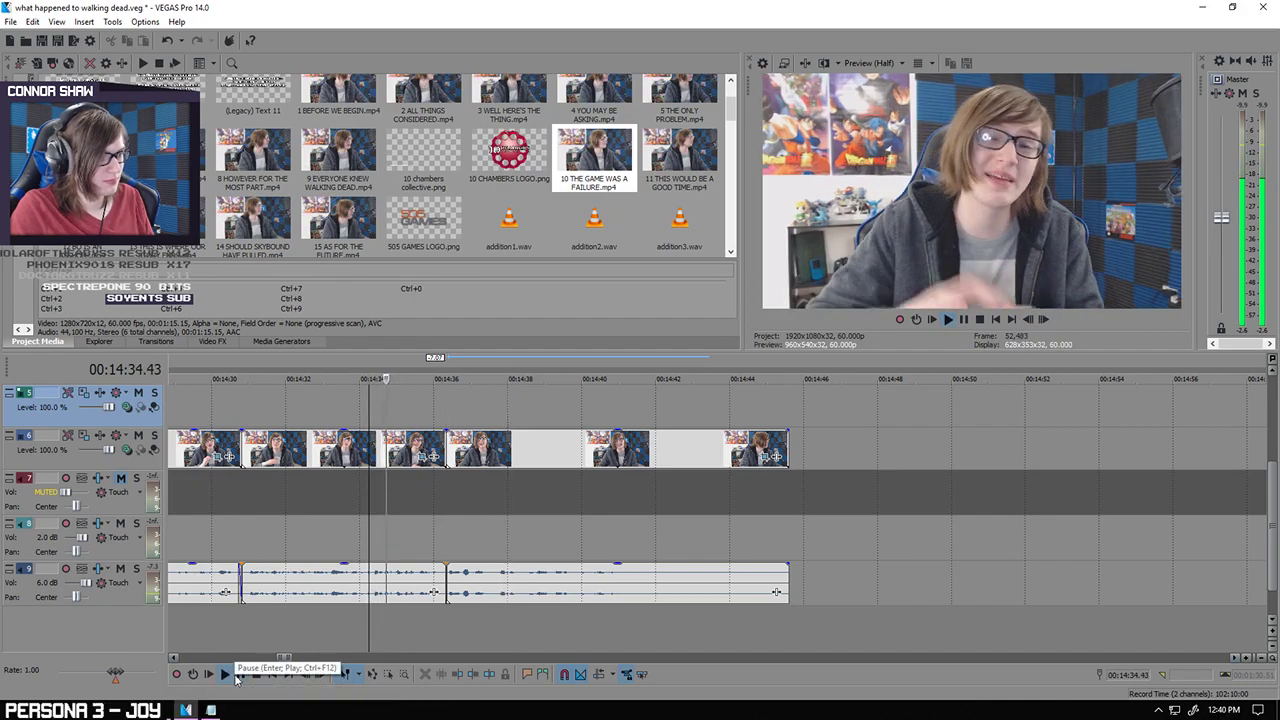
click(232, 677)
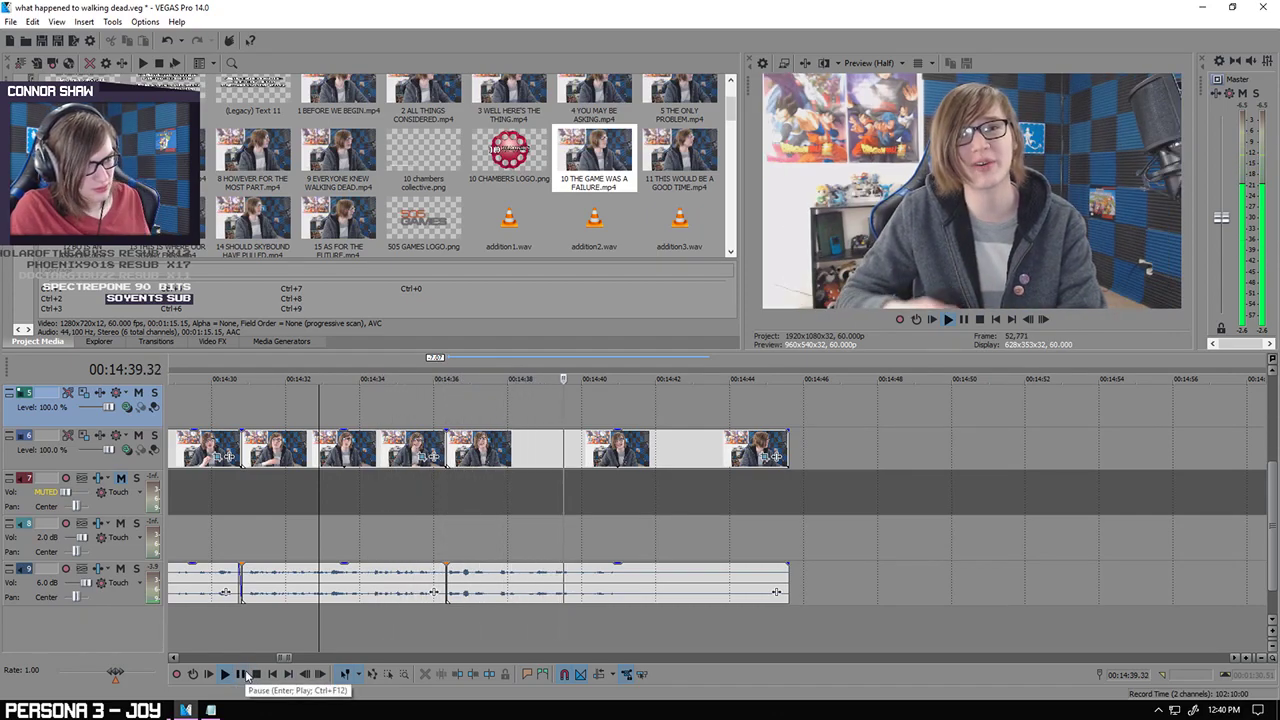
click(243, 675)
Step: Split the third facecam clip at 00:14:41.02, delete the part after it and return the playhead to 00:14:30.36
scroll(673, 494, up, 3)
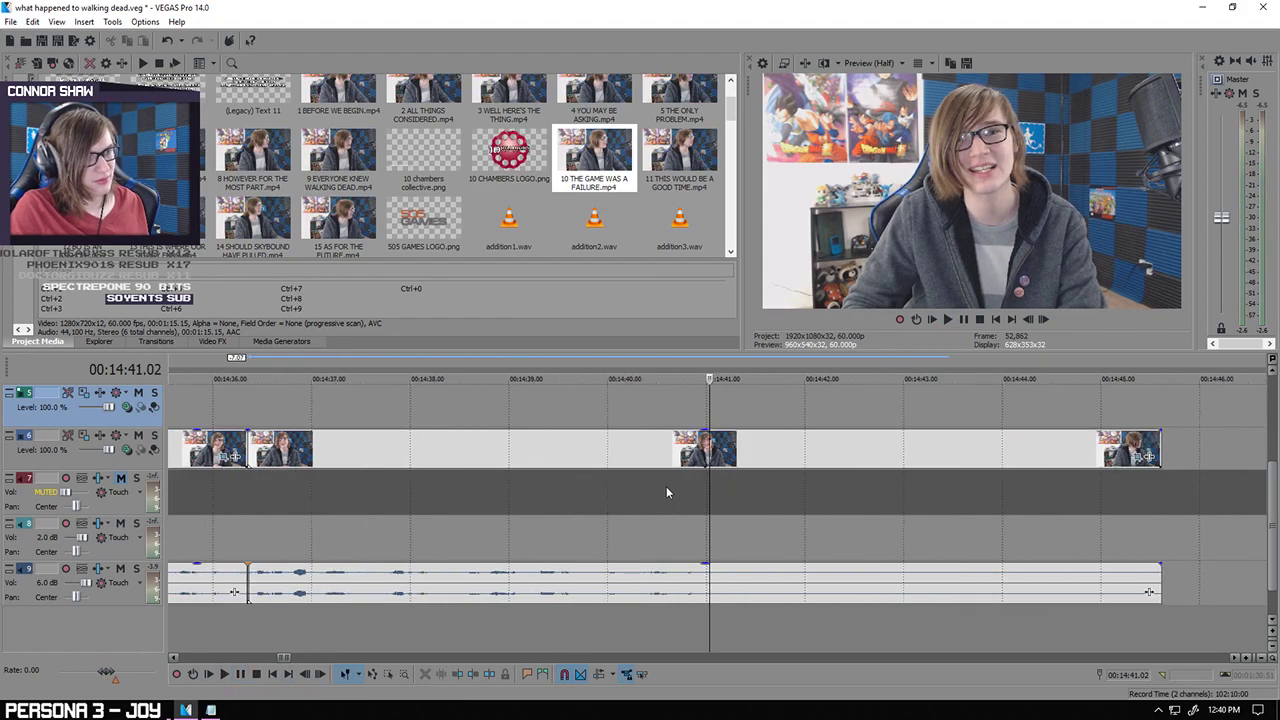
click(712, 457)
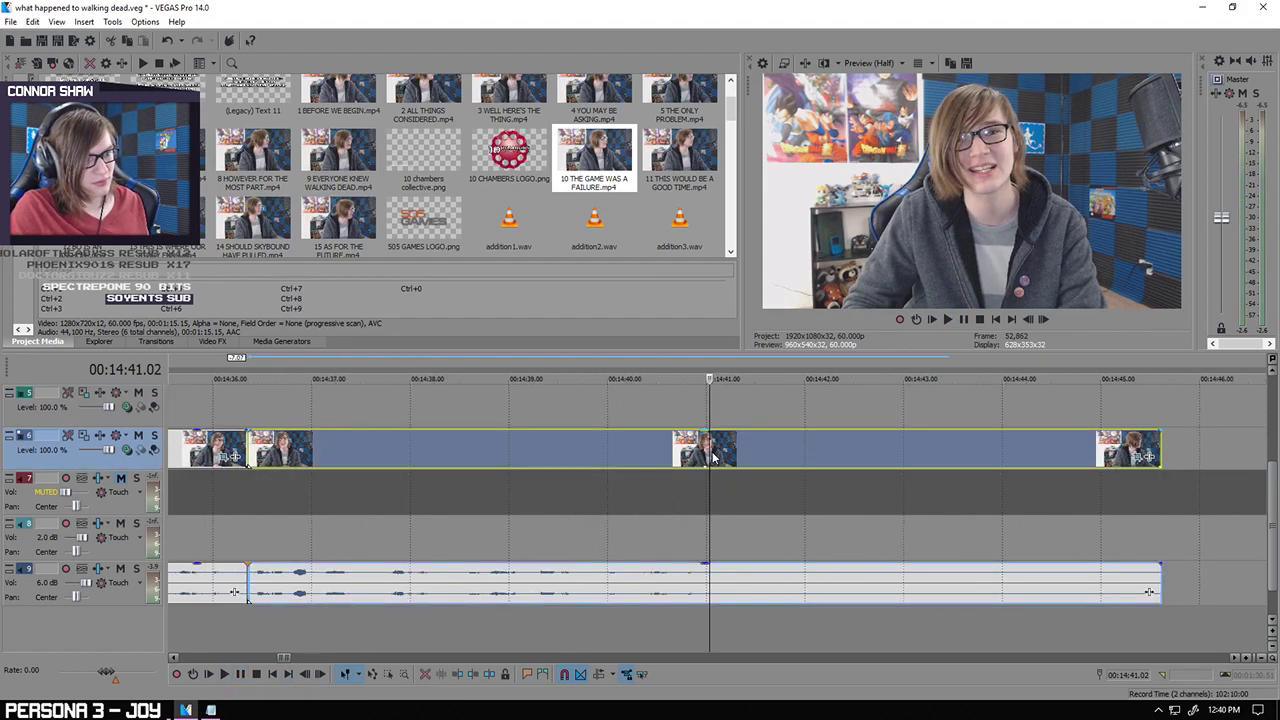
key(s)
scroll(600, 440, down, 3)
key(Delete)
click(323, 411)
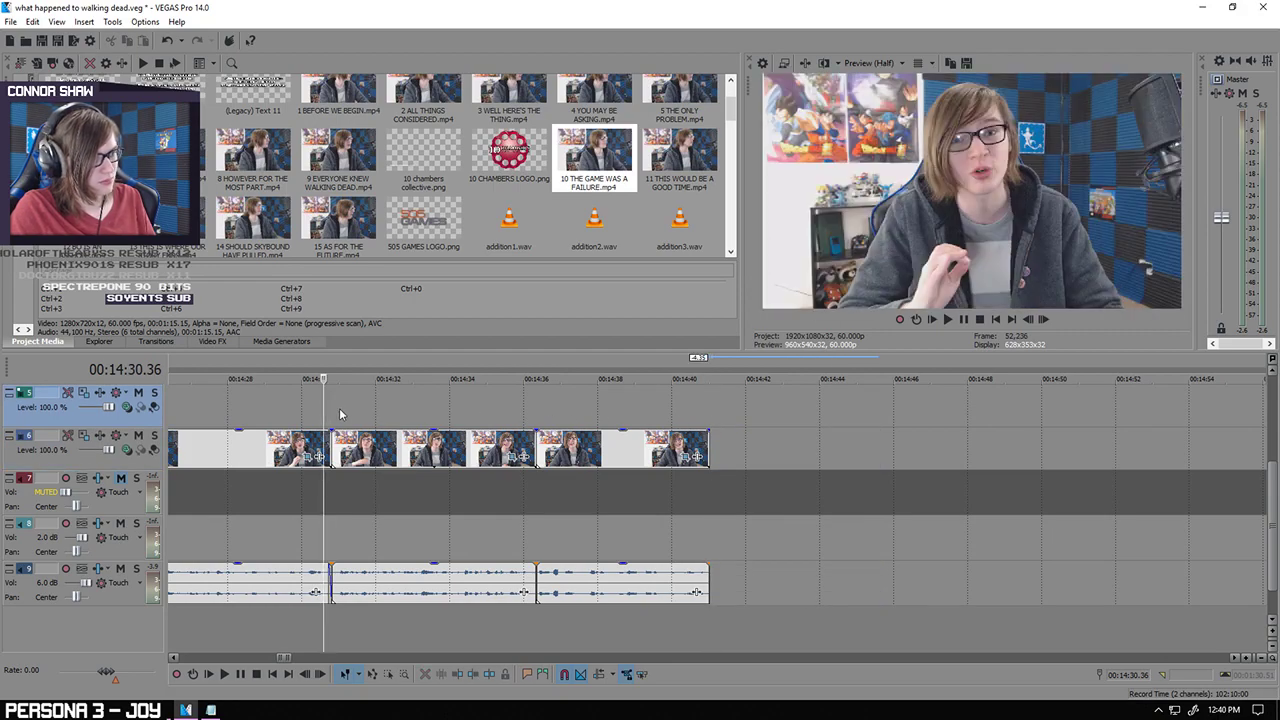
Step: Move the leftover facecam clip away from the third clip to about 00:14:40 and play its takes from about 00:14:43
click(339, 413)
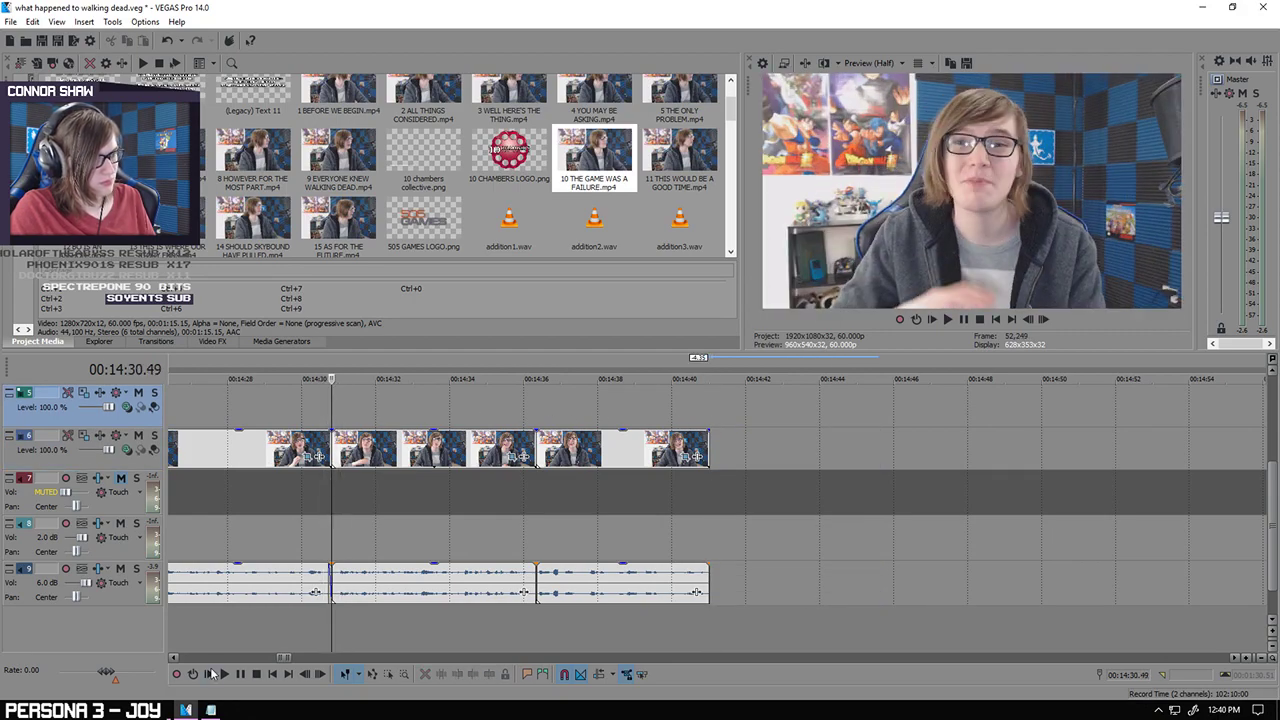
scroll(454, 602, down, 3)
drag(797, 456, 827, 462)
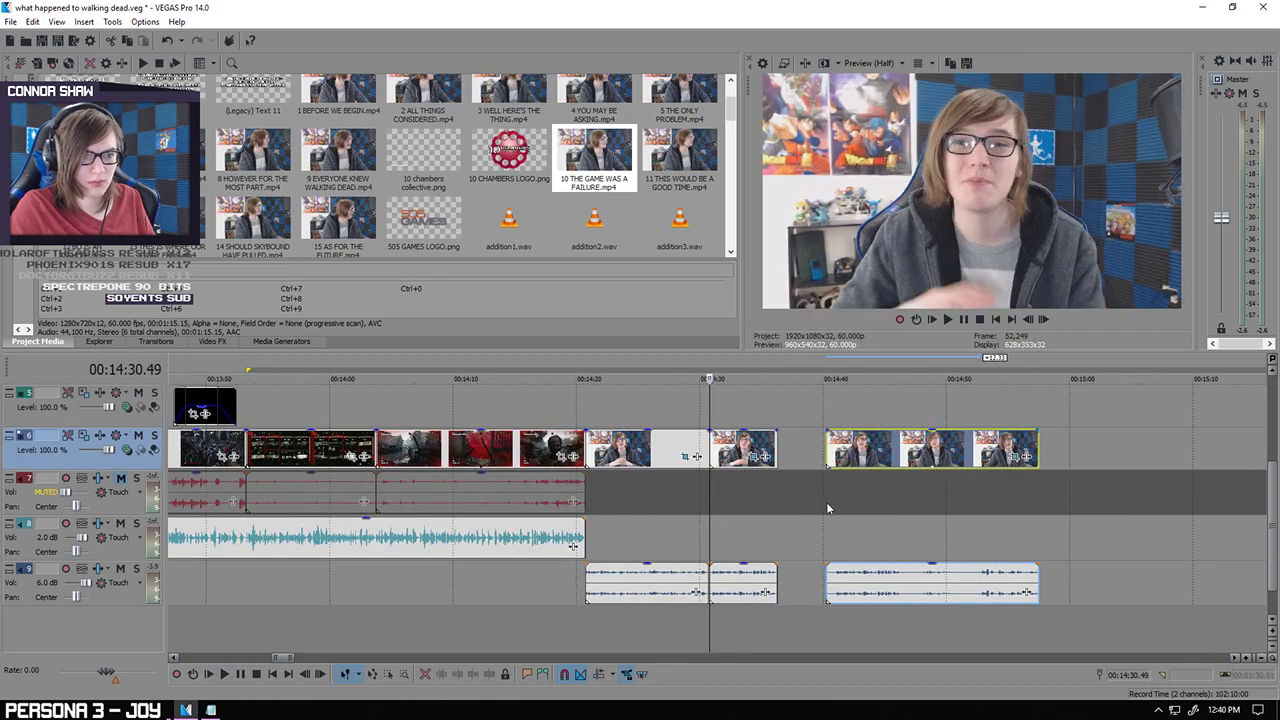
click(835, 627)
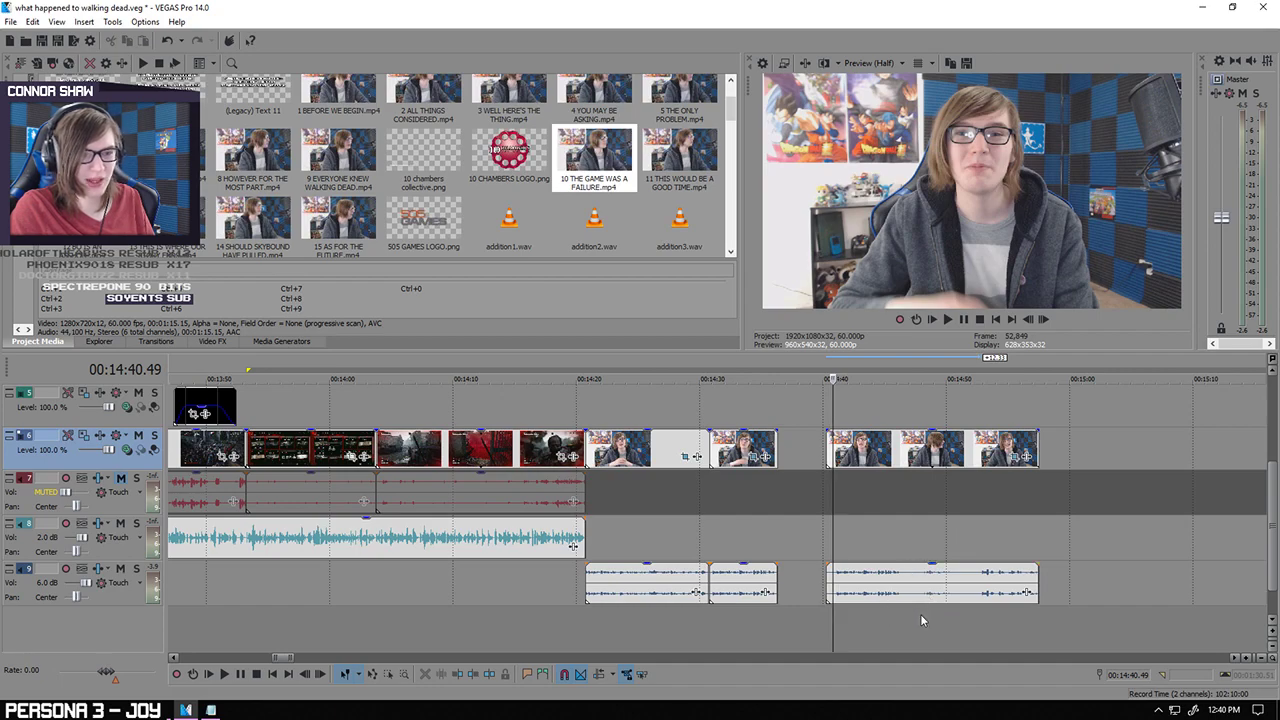
click(867, 621)
click(224, 674)
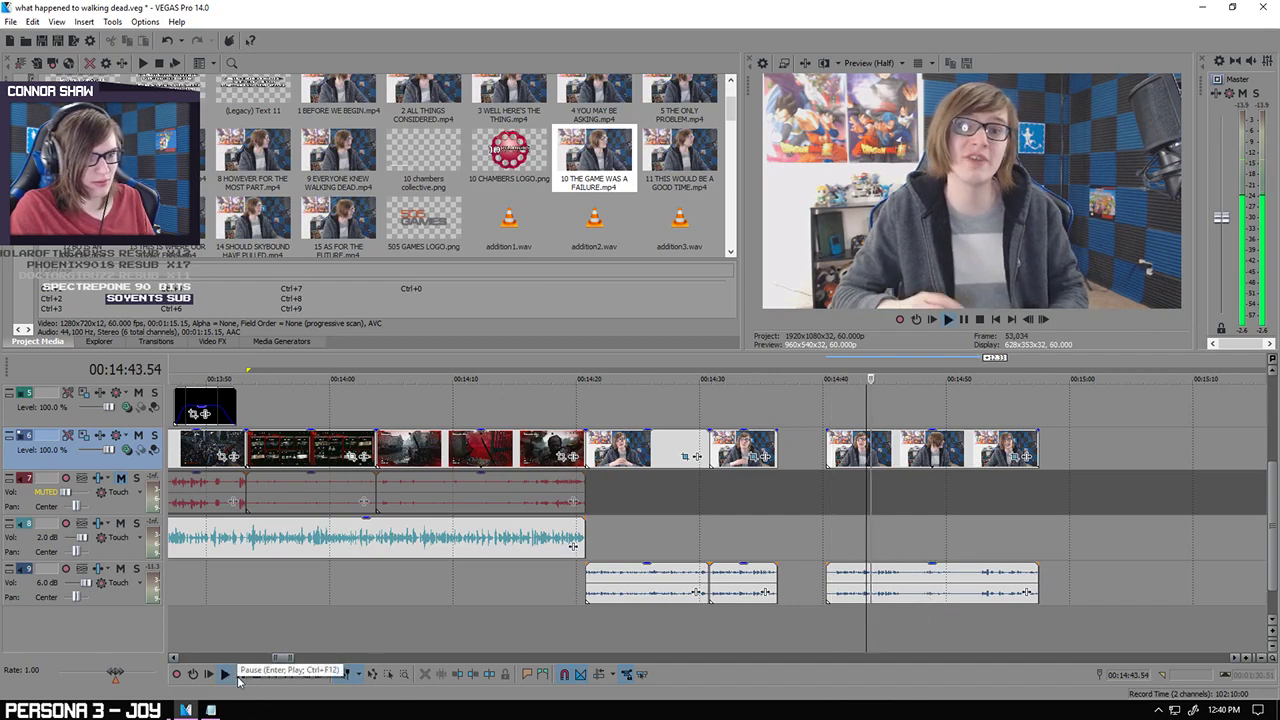
key(Return)
Step: Play further sections of the leftover facecam clip to check its remaining takes
click(988, 450)
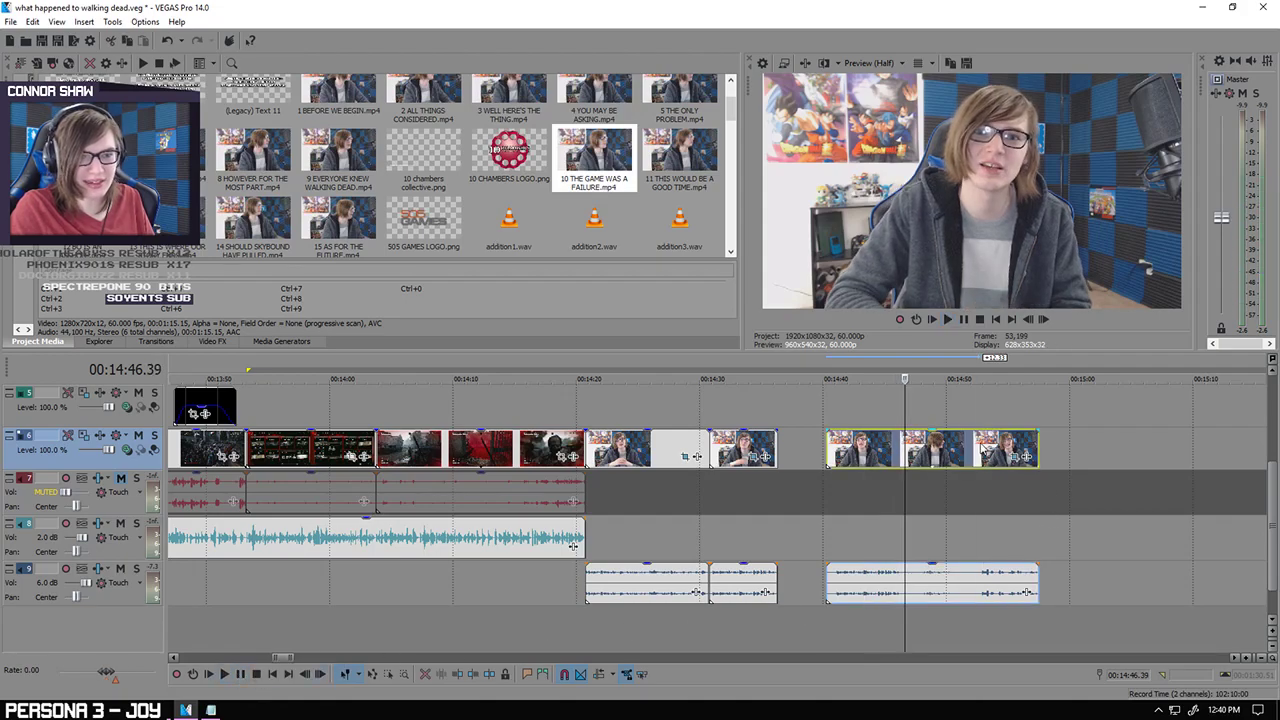
scroll(988, 450, up, 3)
click(408, 452)
scroll(695, 493, down, 2)
scroll(695, 493, down, 1)
click(521, 639)
click(498, 632)
click(229, 676)
click(240, 674)
Step: Delete the leftover facecam clip that follows the third clip and save the project
click(868, 590)
scroll(868, 590, up, 3)
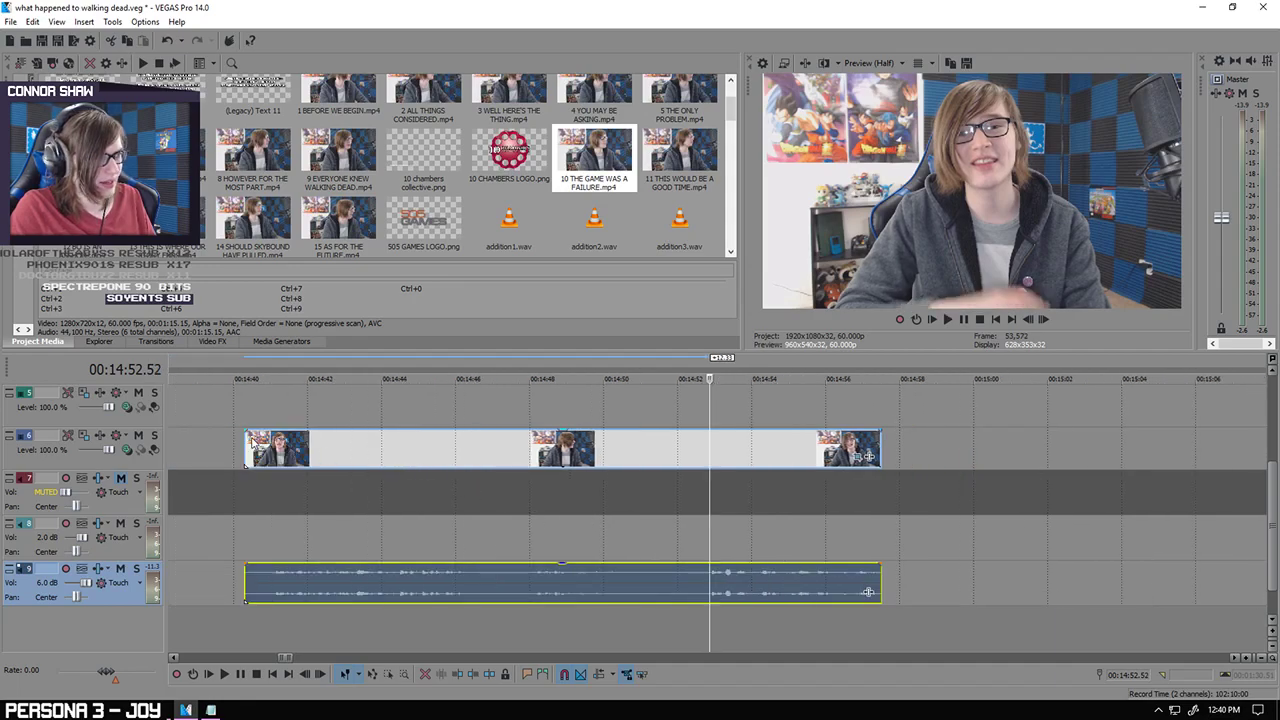
drag(248, 441, 208, 458)
scroll(340, 466, down, 2)
drag(540, 470, 464, 468)
Step: Play the third facecam clip from 00:14:36.21, check its end at 00:14:41.00 and return the playhead to its start
click(405, 415)
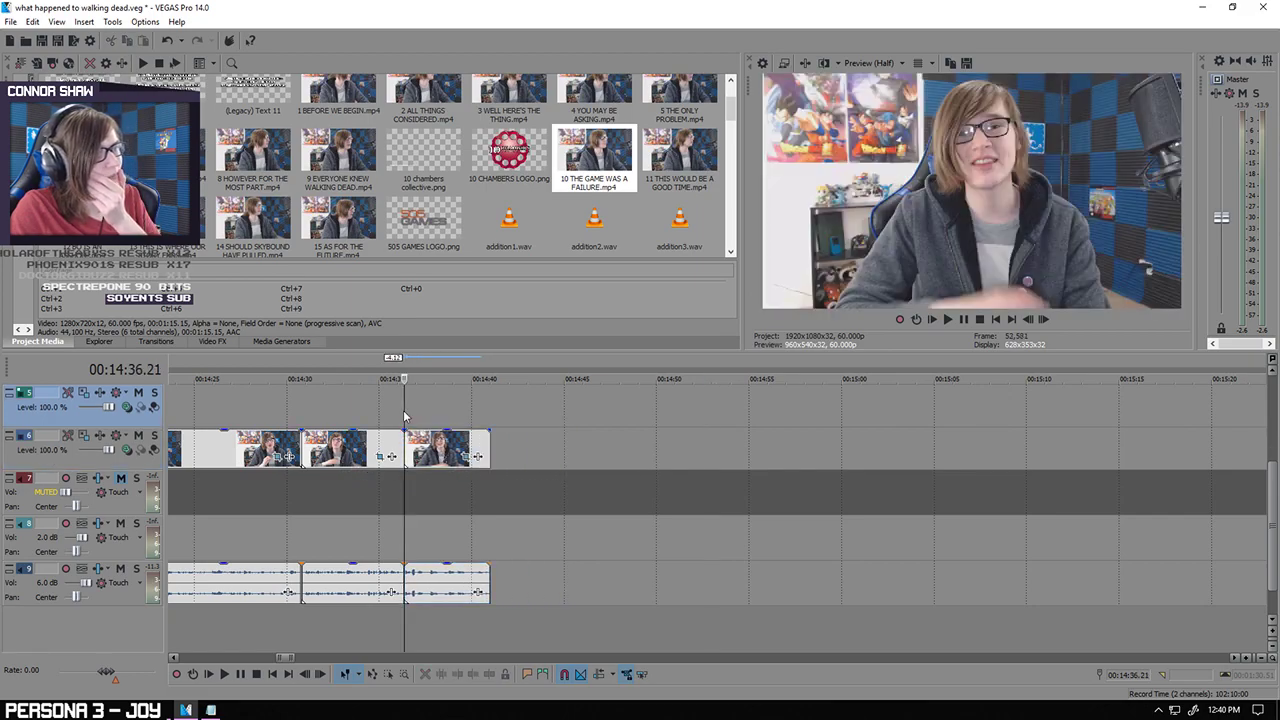
click(225, 673)
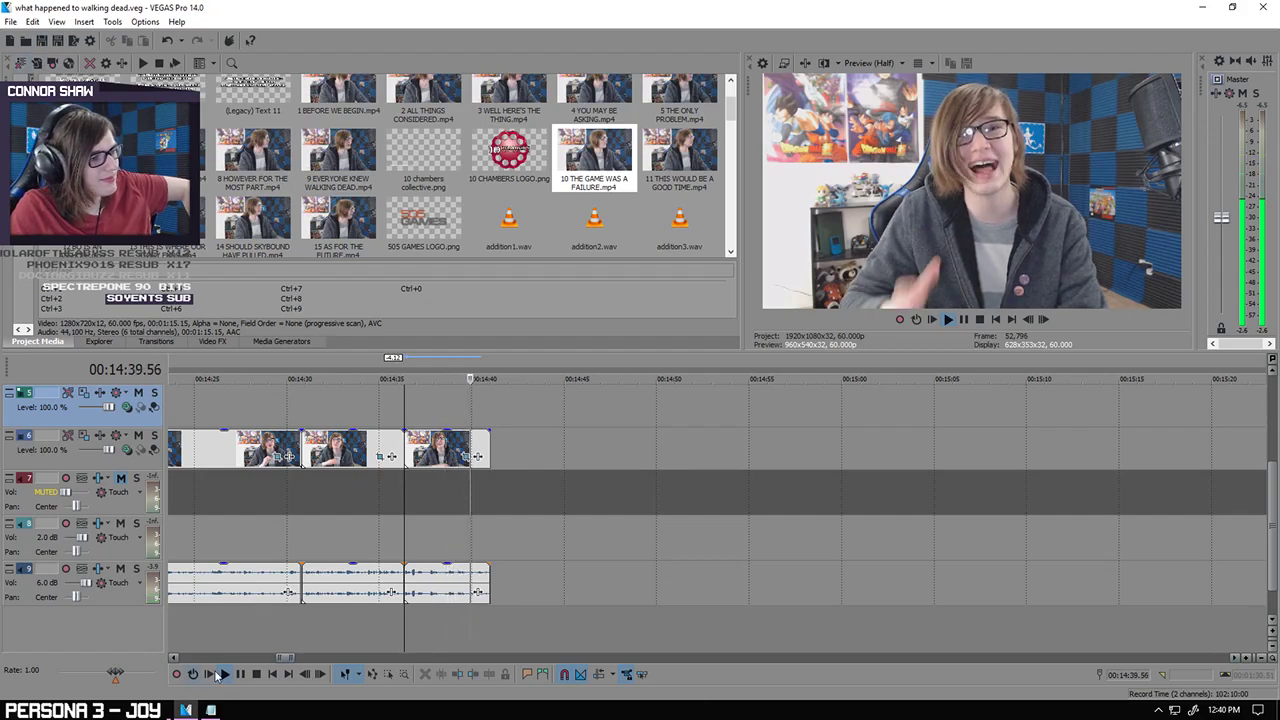
click(240, 674)
click(491, 632)
scroll(700, 591, down, 2)
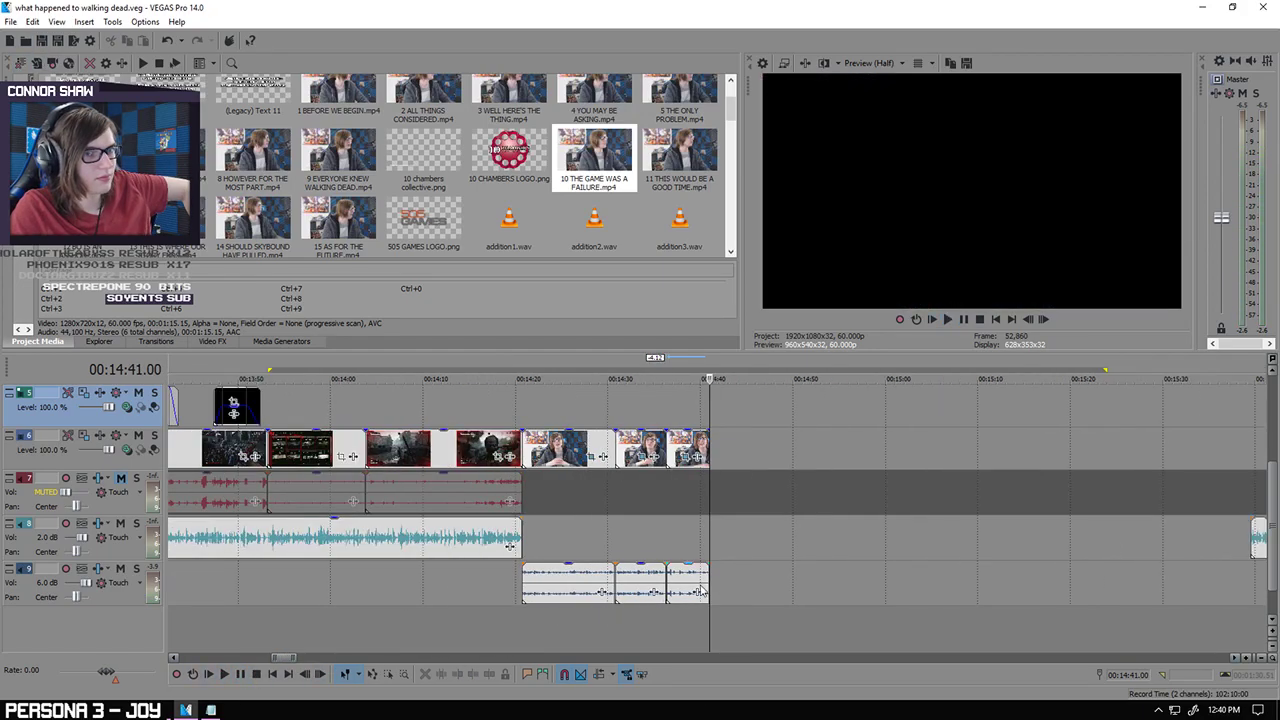
click(674, 408)
click(666, 408)
Step: Add starbreeze stock.PNG from the project media to track 5 above the third facecam clip, starting at about 00:14:37
click(281, 341)
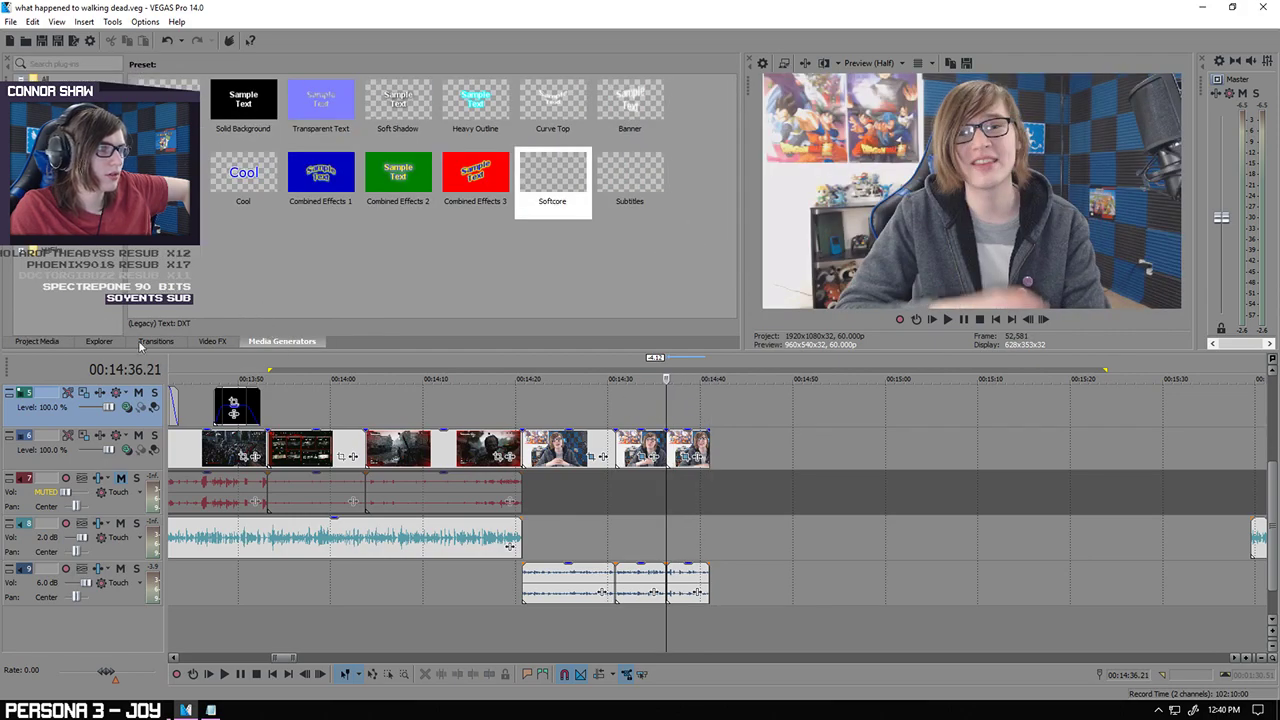
key(alt+1)
drag(731, 143, 726, 222)
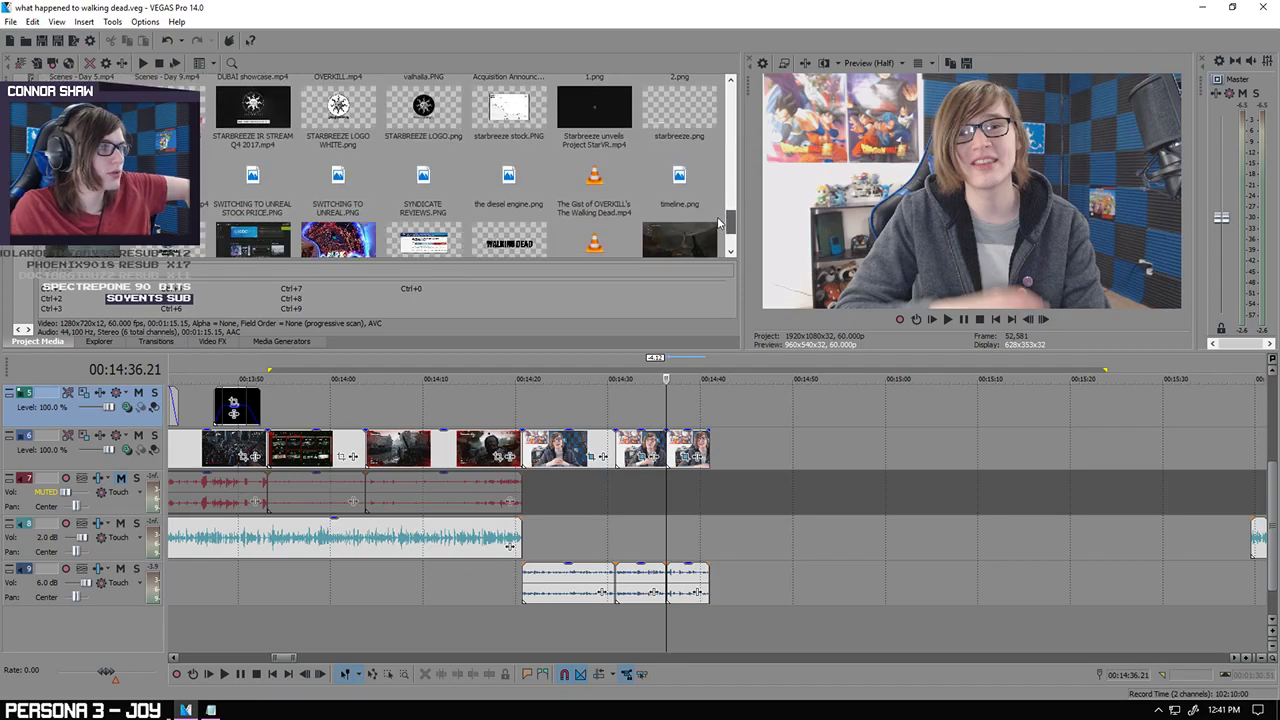
drag(521, 119, 700, 406)
scroll(704, 405, up, 3)
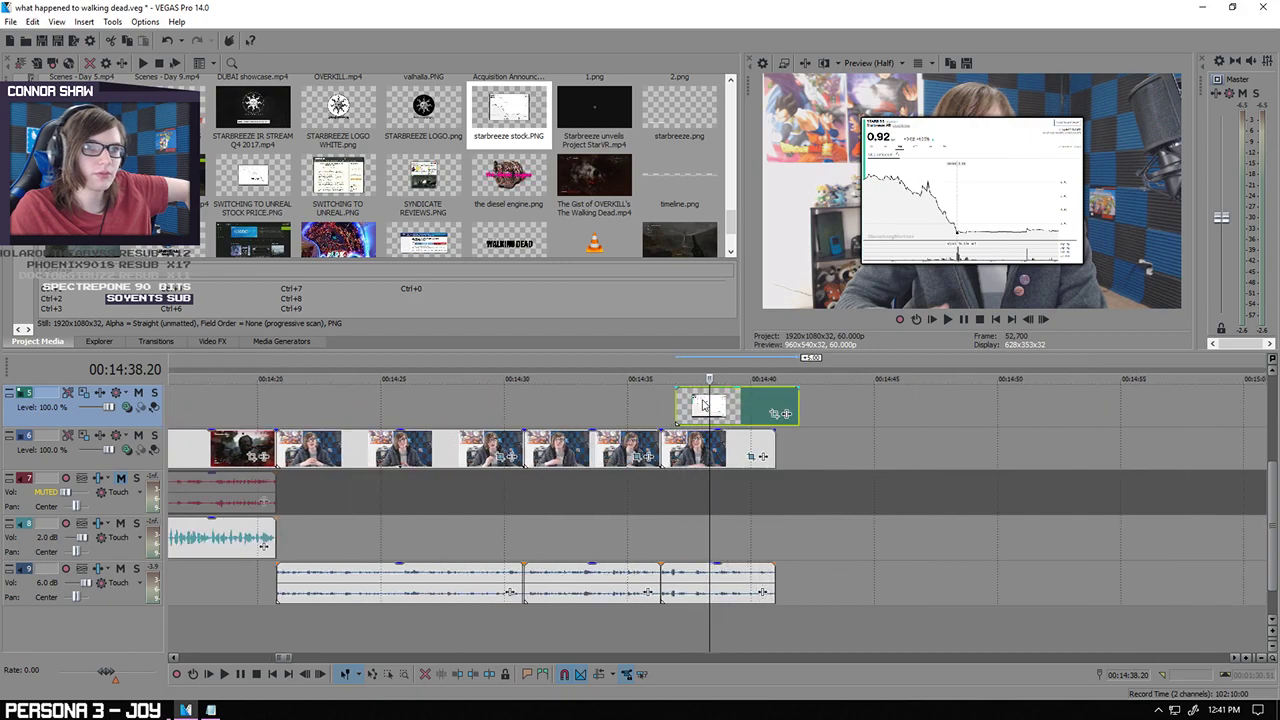
scroll(704, 405, up, 3)
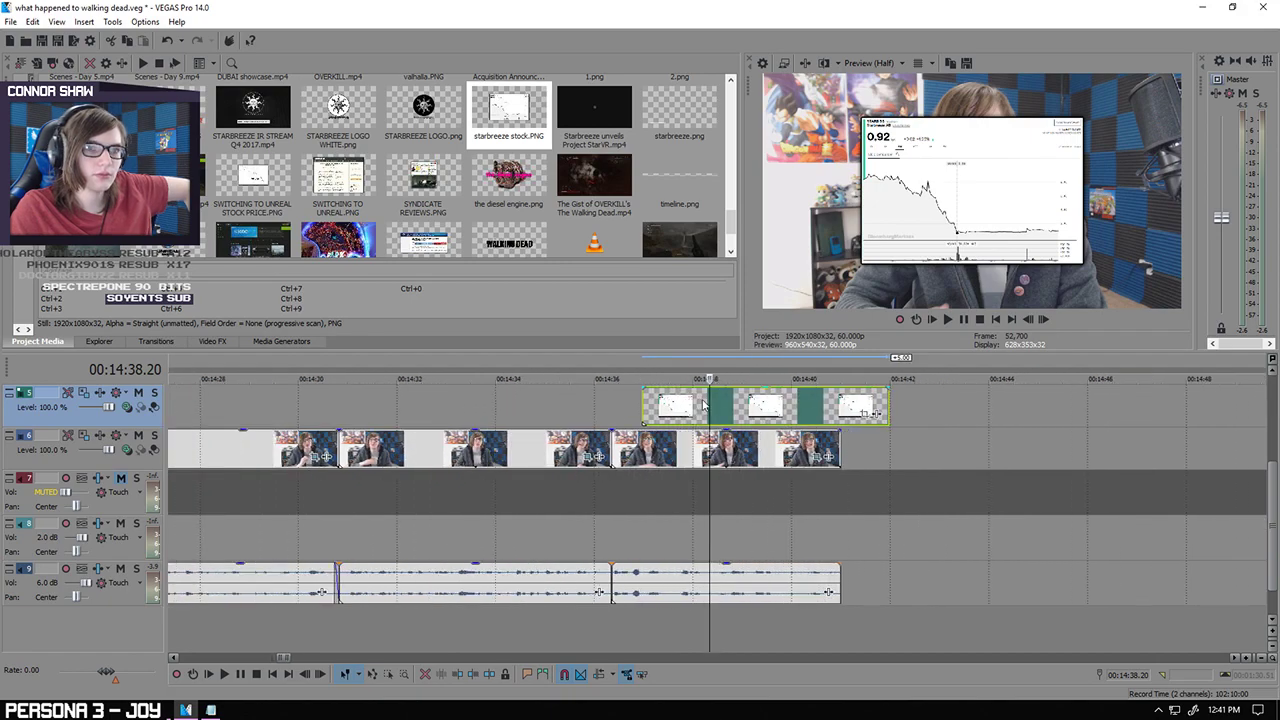
Step: Play the third facecam clip with the stock chart and pause at the chart's cue, 00:14:38.57
click(513, 408)
click(227, 674)
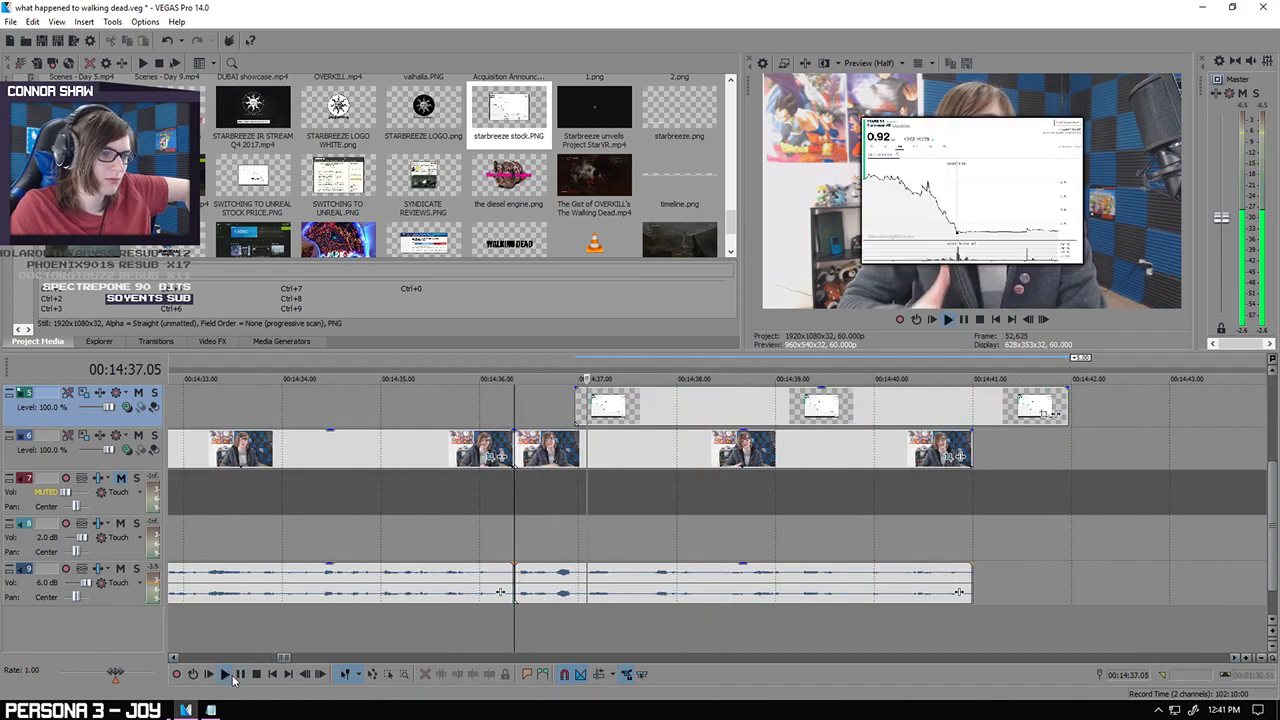
click(237, 675)
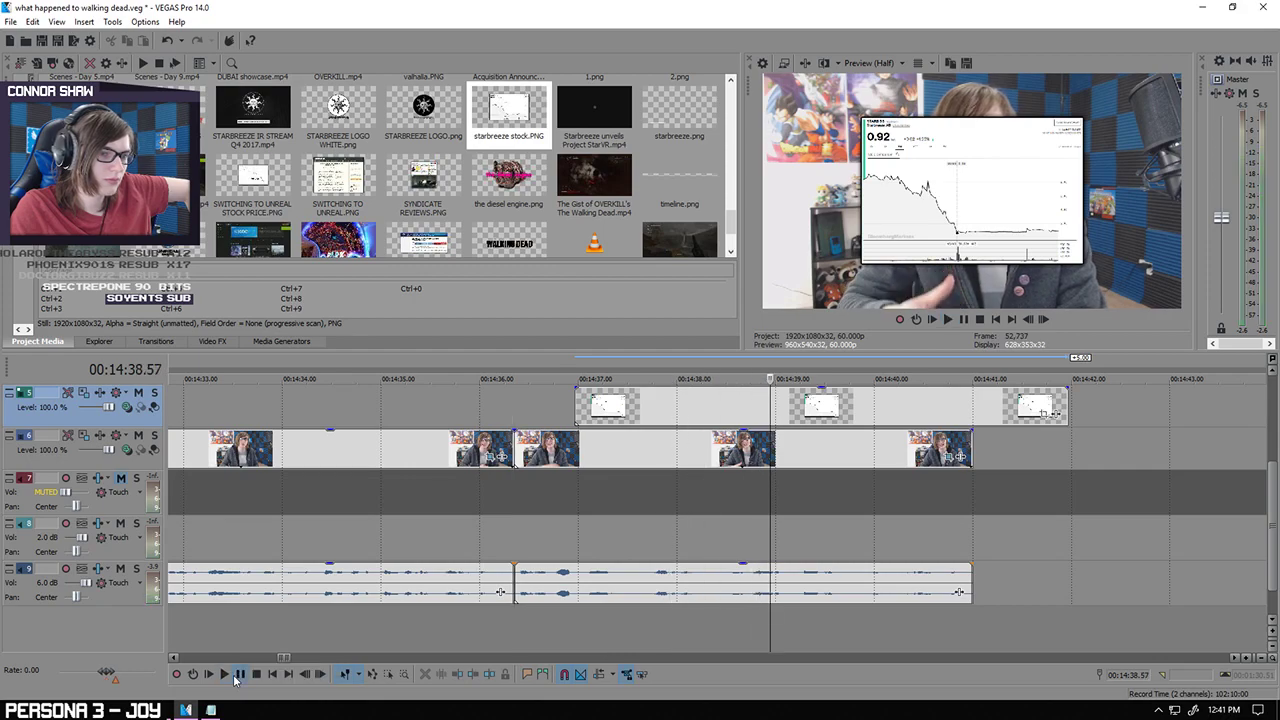
Step: Trim the stock chart to run from 00:14:38.57 to 00:14:41.00 and give it long fades in and out meeting near its middle
drag(725, 412, 808, 407)
scroll(905, 420, down, 2)
scroll(722, 404, up, 3)
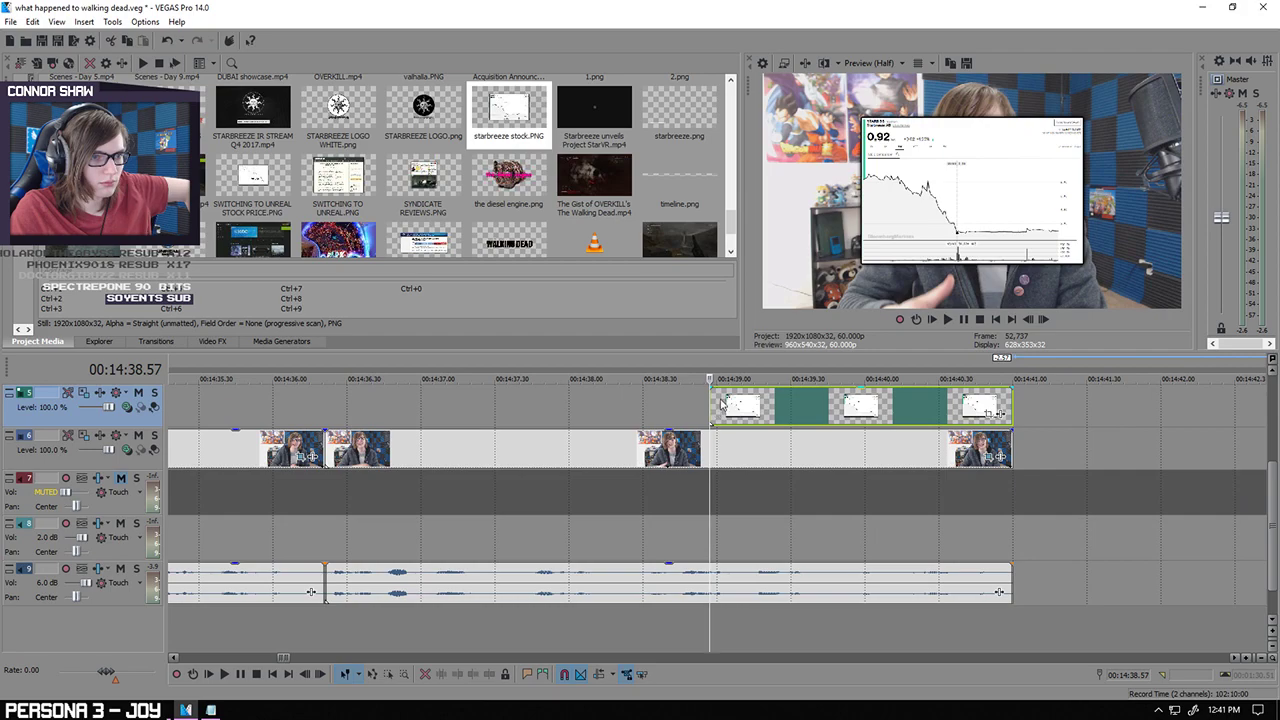
drag(712, 390, 852, 406)
drag(1008, 389, 868, 404)
Step: Zoom the stock chart's Pan/Crop frame in to 1,680 × 945 at the end of the event
right_click(713, 407)
click(768, 311)
click(1090, 605)
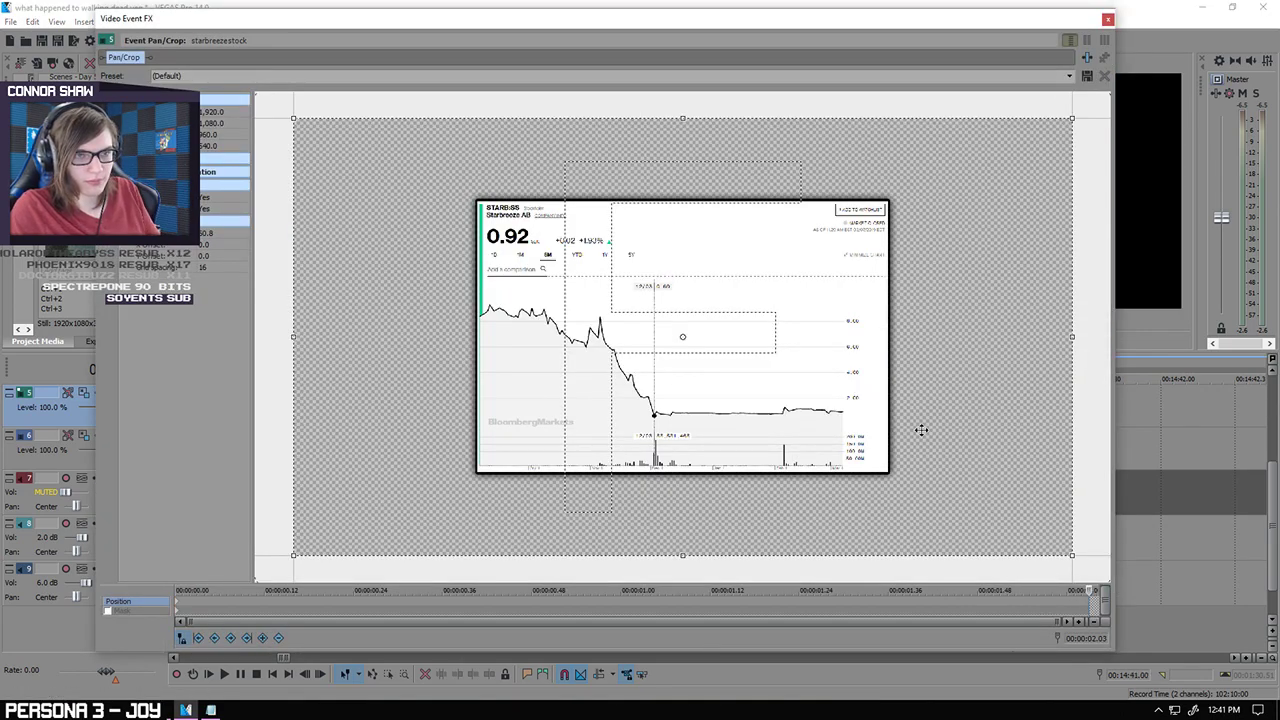
drag(683, 119, 683, 141)
click(1108, 20)
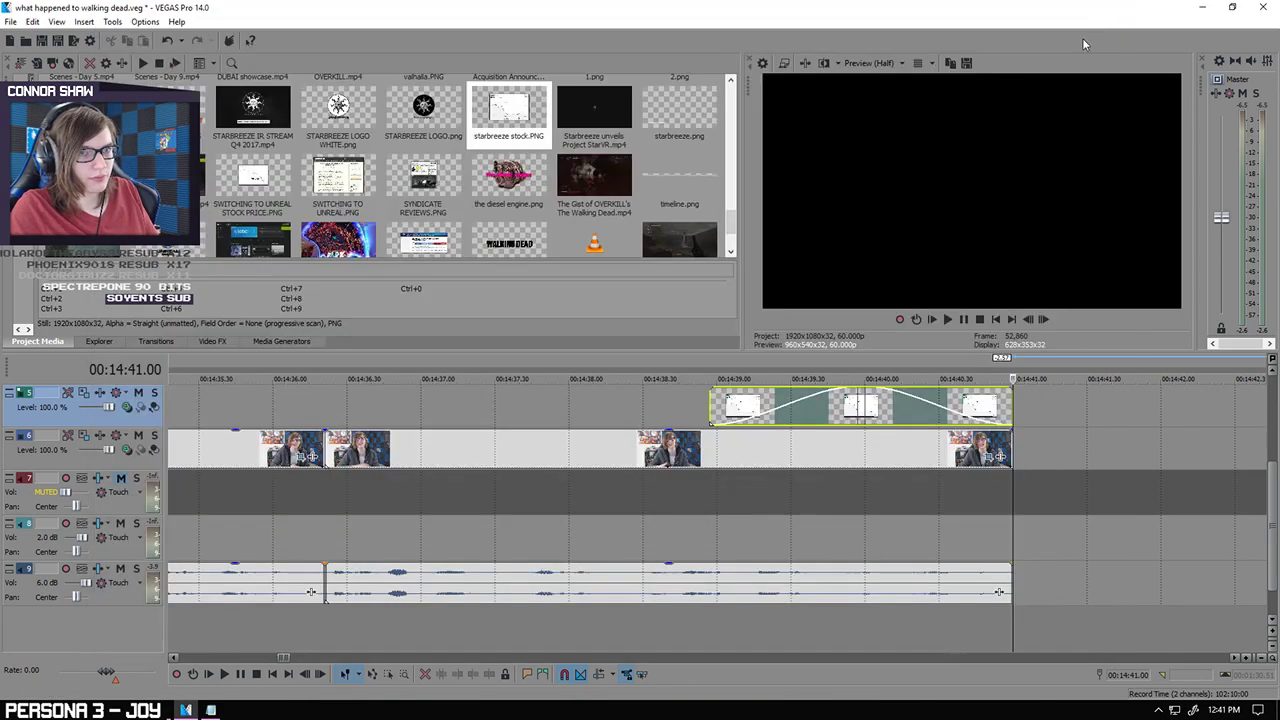
Step: Play the animated stock chart from 00:14:38.57 through its fade-out
click(713, 640)
click(224, 676)
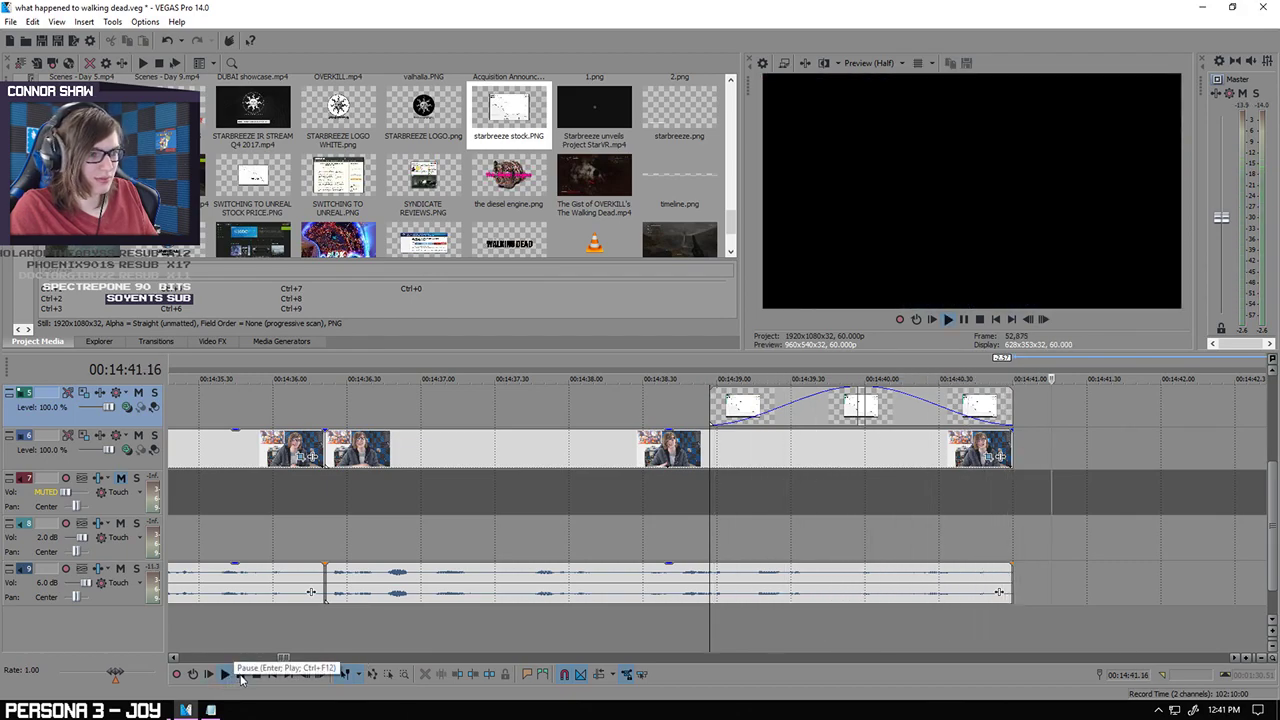
click(238, 678)
Step: Shorten the stock chart's fades and extend its end to 00:14:44.06
mouse_move(870, 387)
mouse_down()
mouse_move(952, 395)
mouse_move(872, 395)
mouse_up()
scroll(814, 403, down, 2)
drag(643, 398, 929, 405)
scroll(874, 517, down, 3)
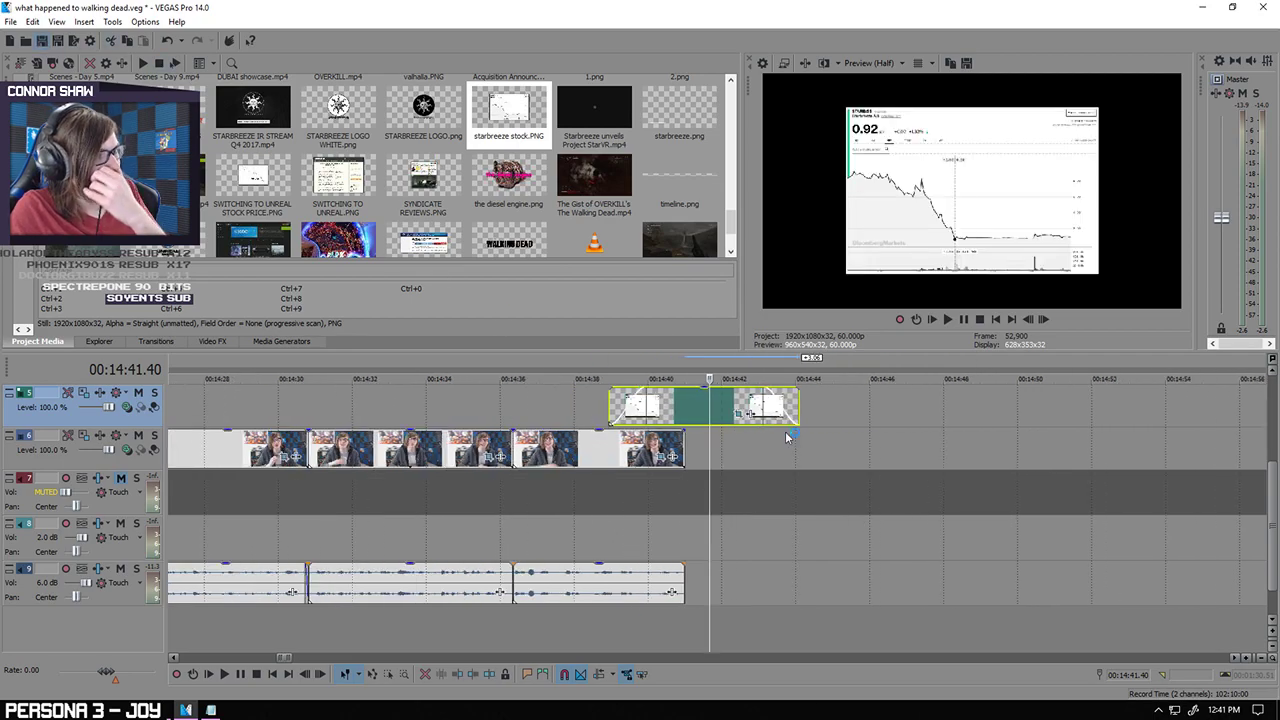
Step: Zoom the stock chart's Pan/Crop frame in to 1,440 × 810 at its new end, 00:00:05.09
right_click(797, 399)
click(842, 314)
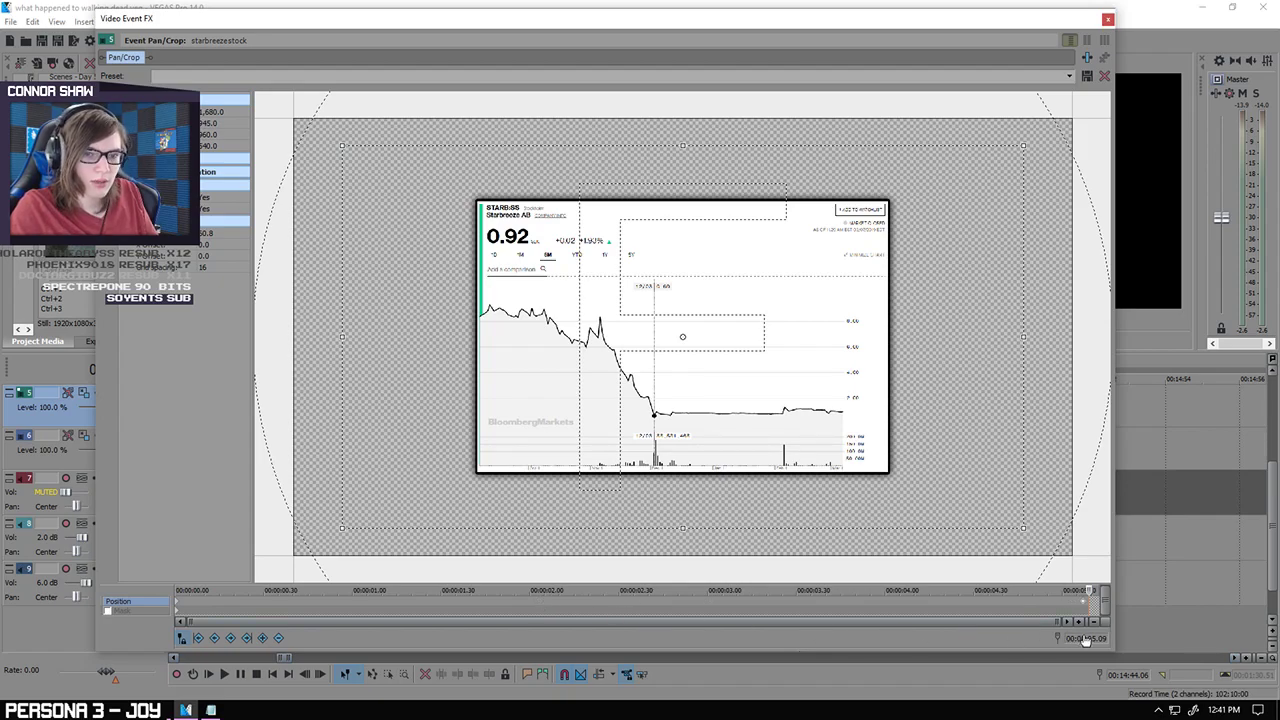
drag(681, 143, 685, 160)
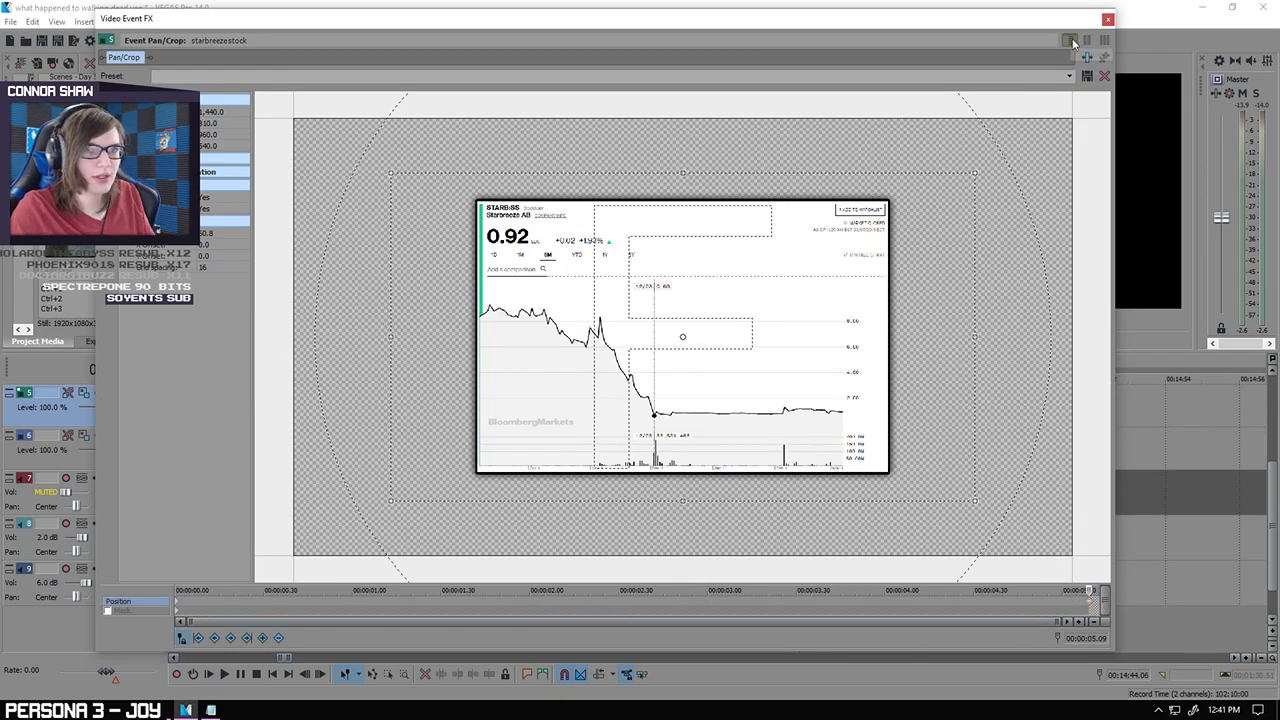
click(1108, 20)
Step: Move the next narration clip on track 8 to start at 00:14:41.00, where the third facecam clip ends, and save the project
scroll(1004, 529, down, 5)
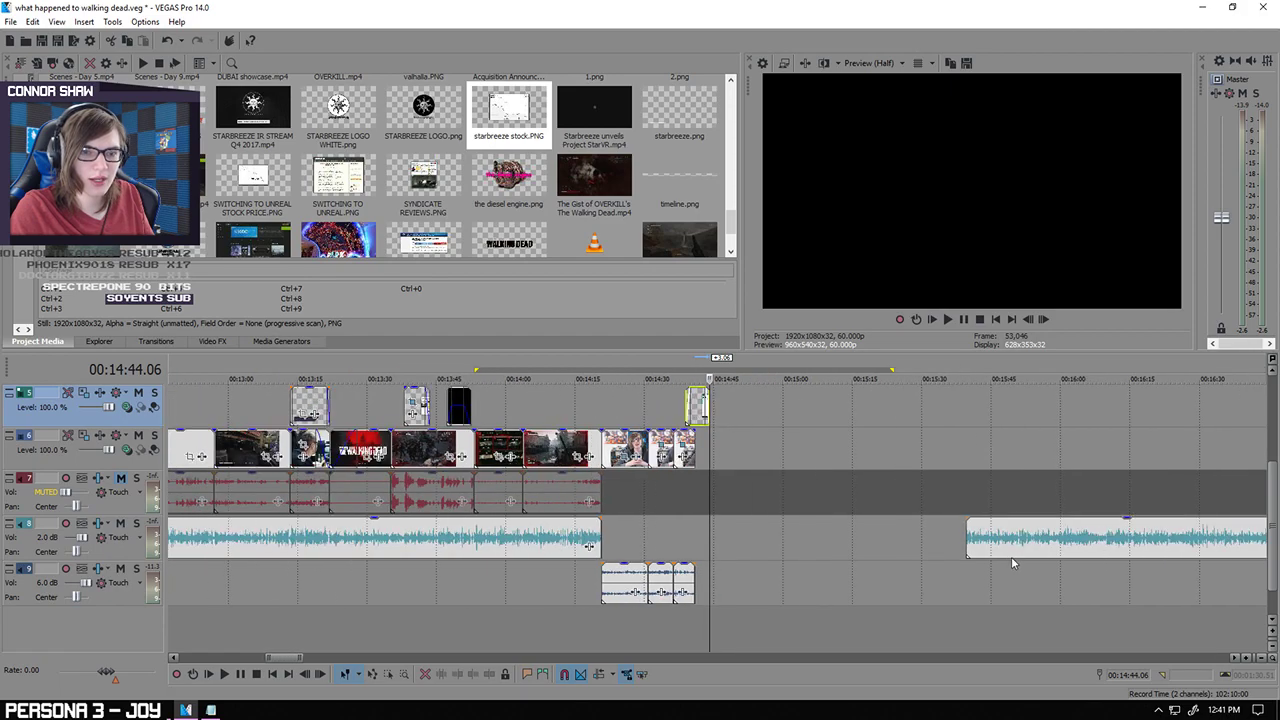
drag(898, 550, 753, 545)
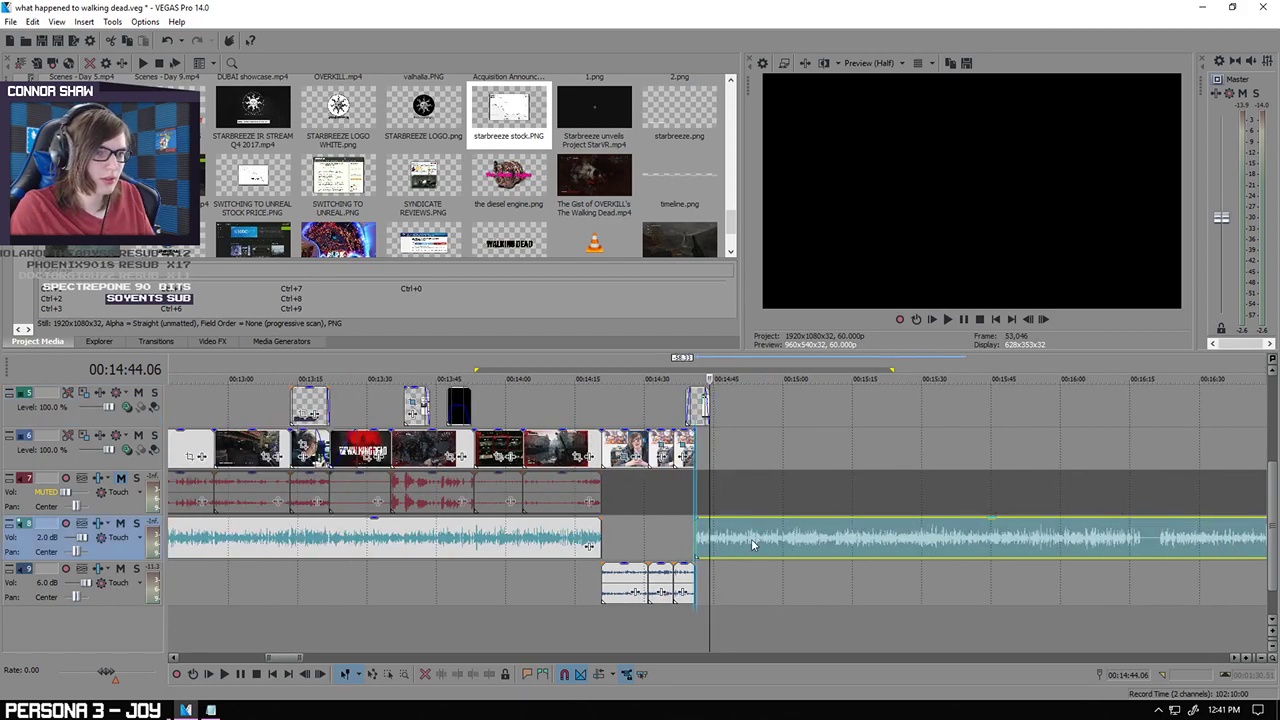
click(696, 626)
scroll(752, 618, up, 4)
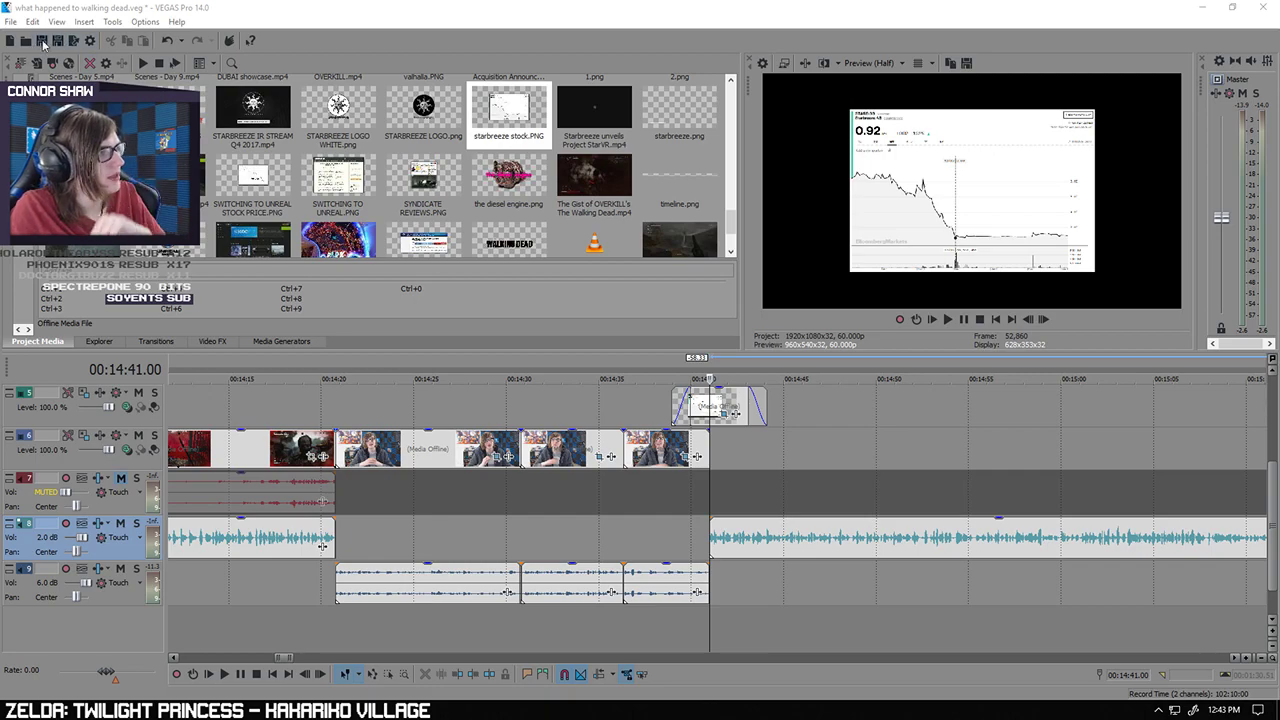
click(774, 469)
scroll(760, 480, down, 2)
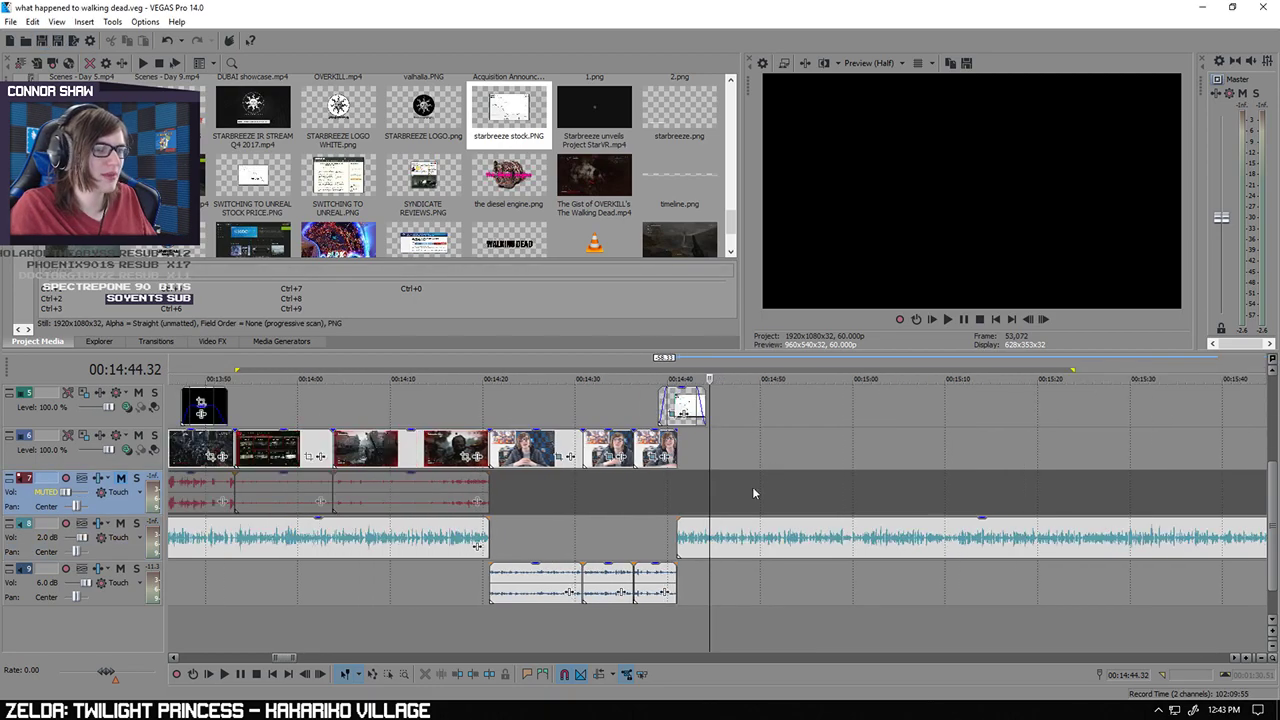
Step: Play the narration's opening from 00:14:41.00 and return the playhead to that point
click(676, 626)
scroll(741, 614, up, 3)
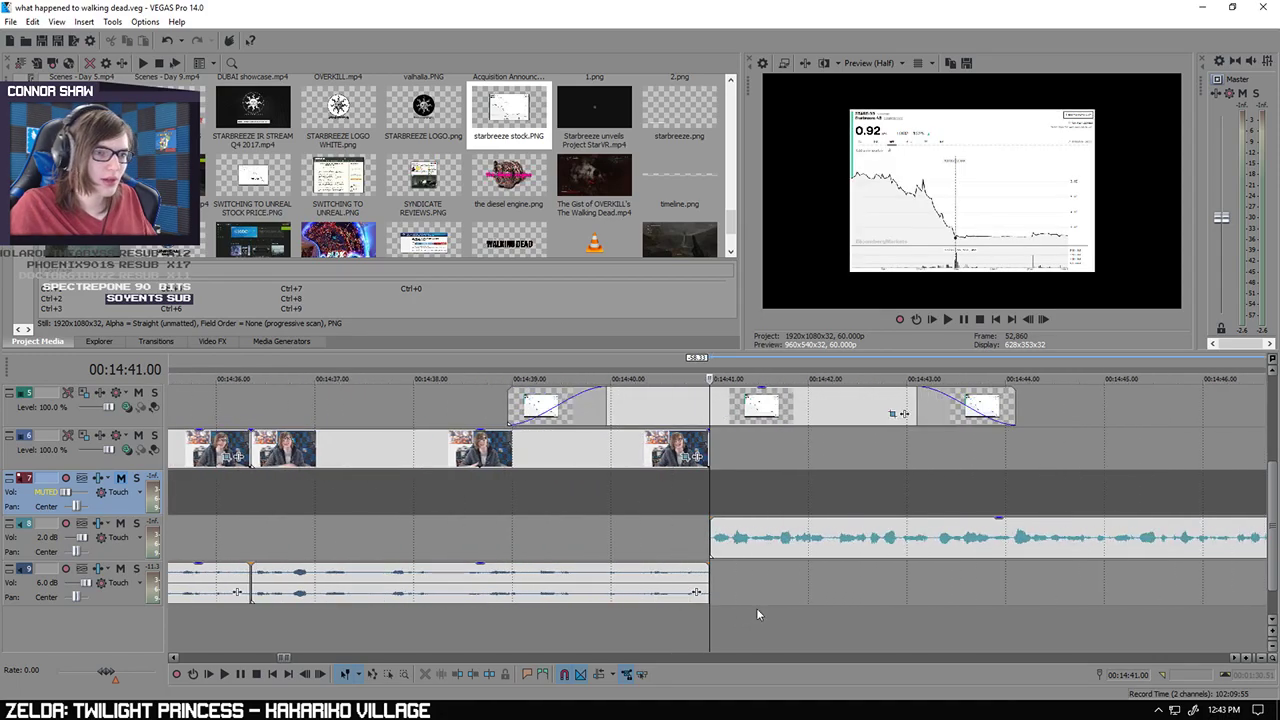
scroll(854, 470, up, 6)
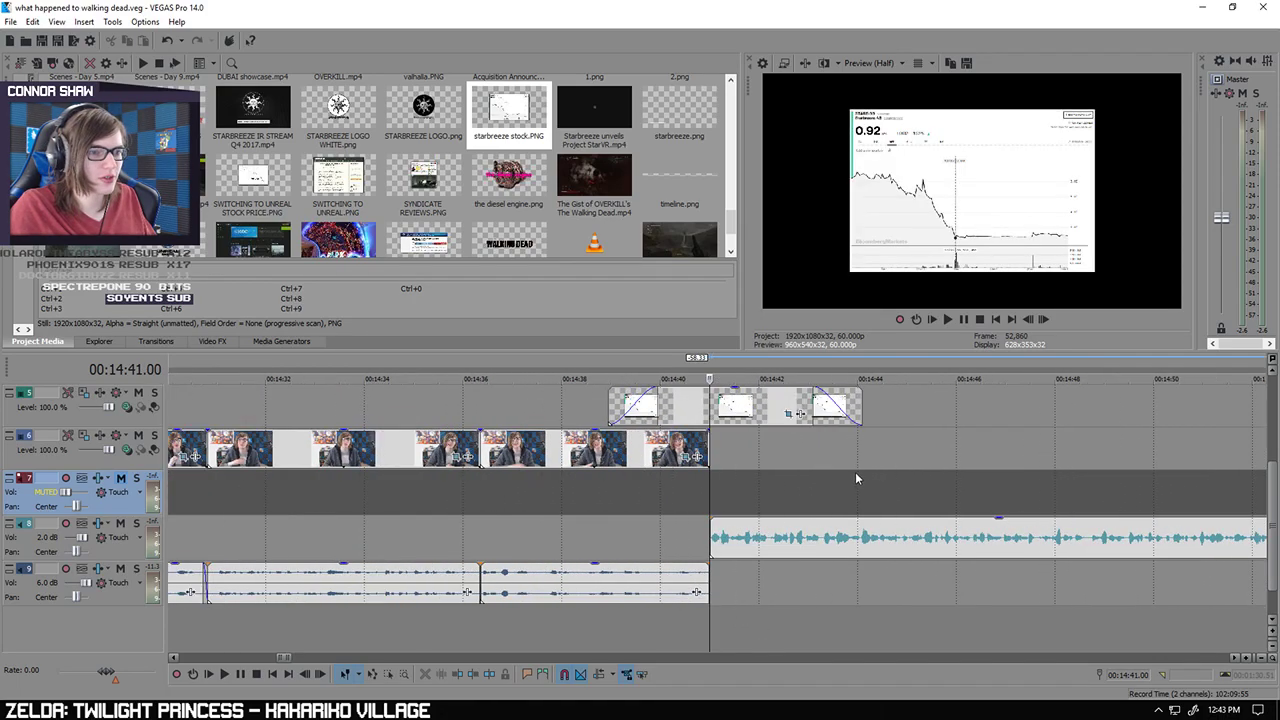
scroll(845, 478, down, 5)
click(213, 677)
scroll(823, 604, down, 2)
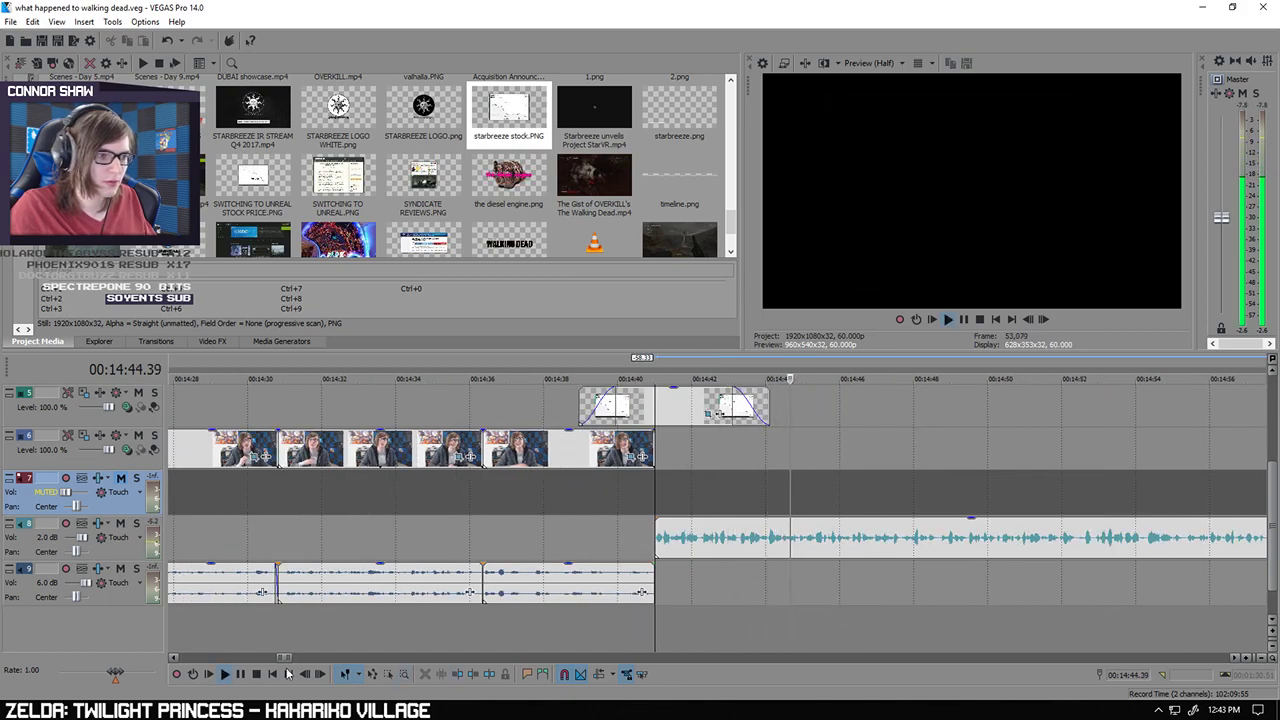
click(242, 678)
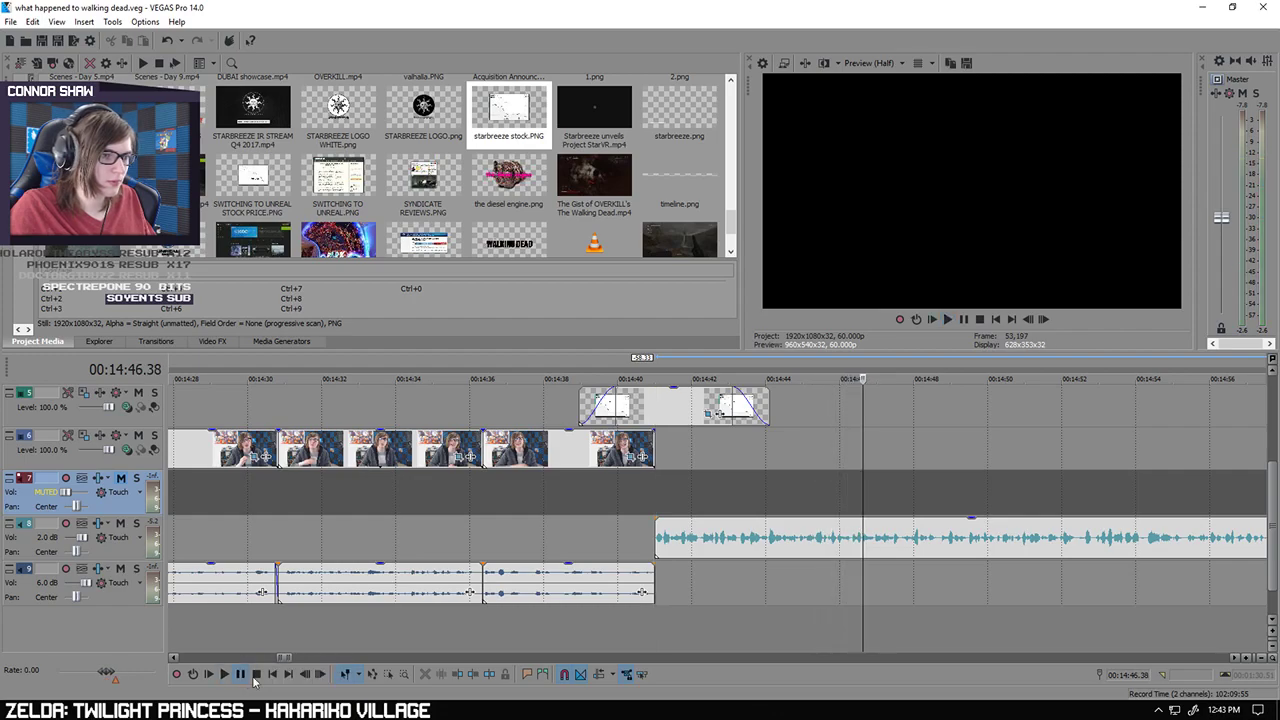
click(658, 616)
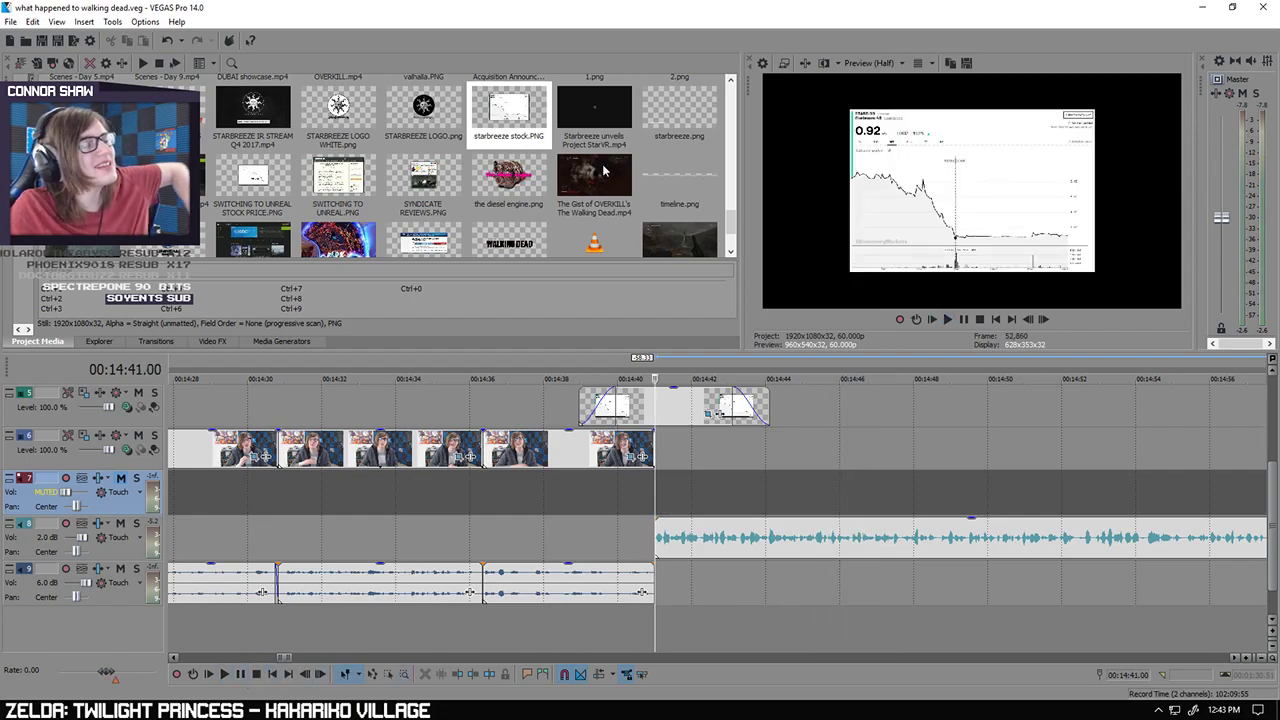
Step: Look through the project media for visuals to cover the narration that starts at 00:14:41.00
scroll(736, 235, down, 2)
drag(735, 238, 730, 161)
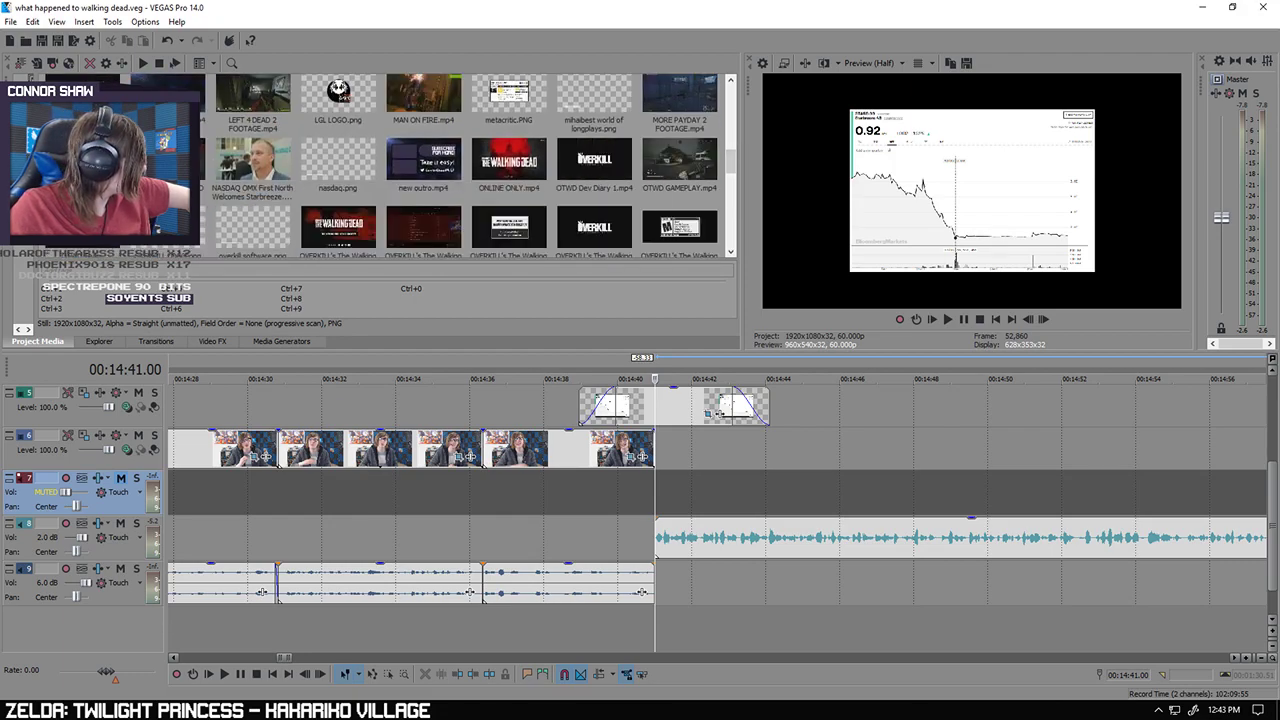
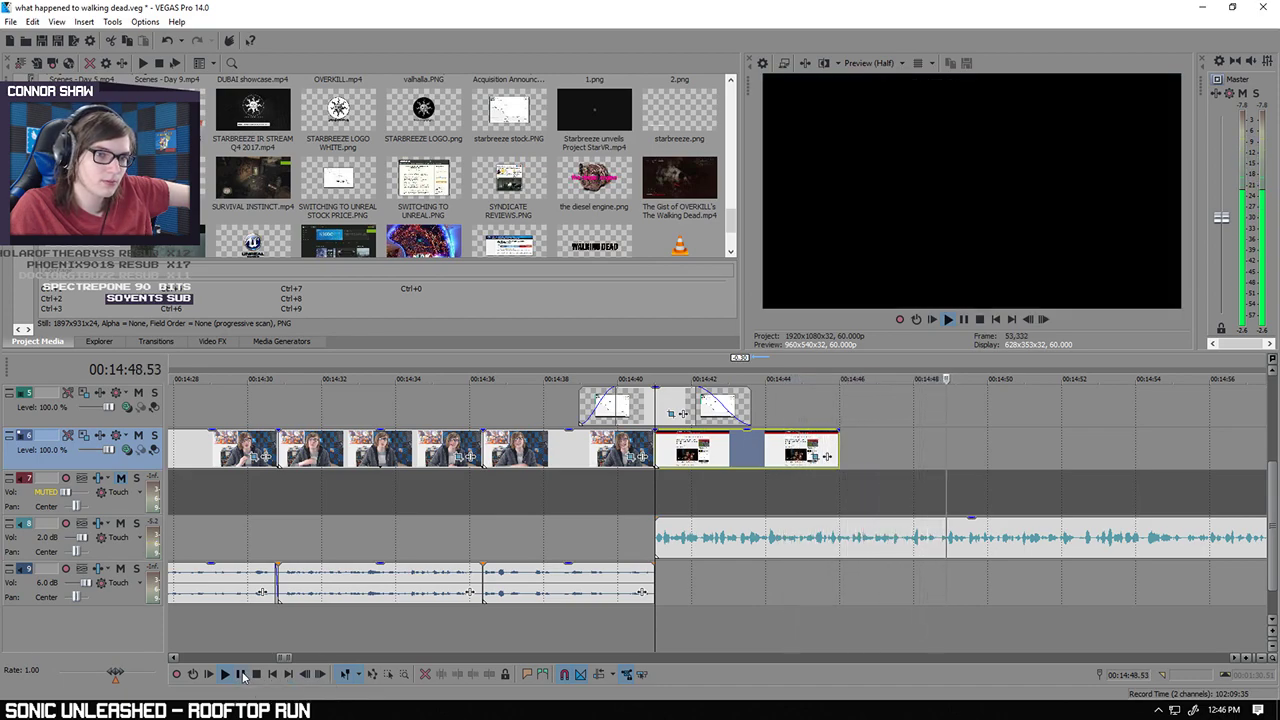
click(241, 674)
click(840, 600)
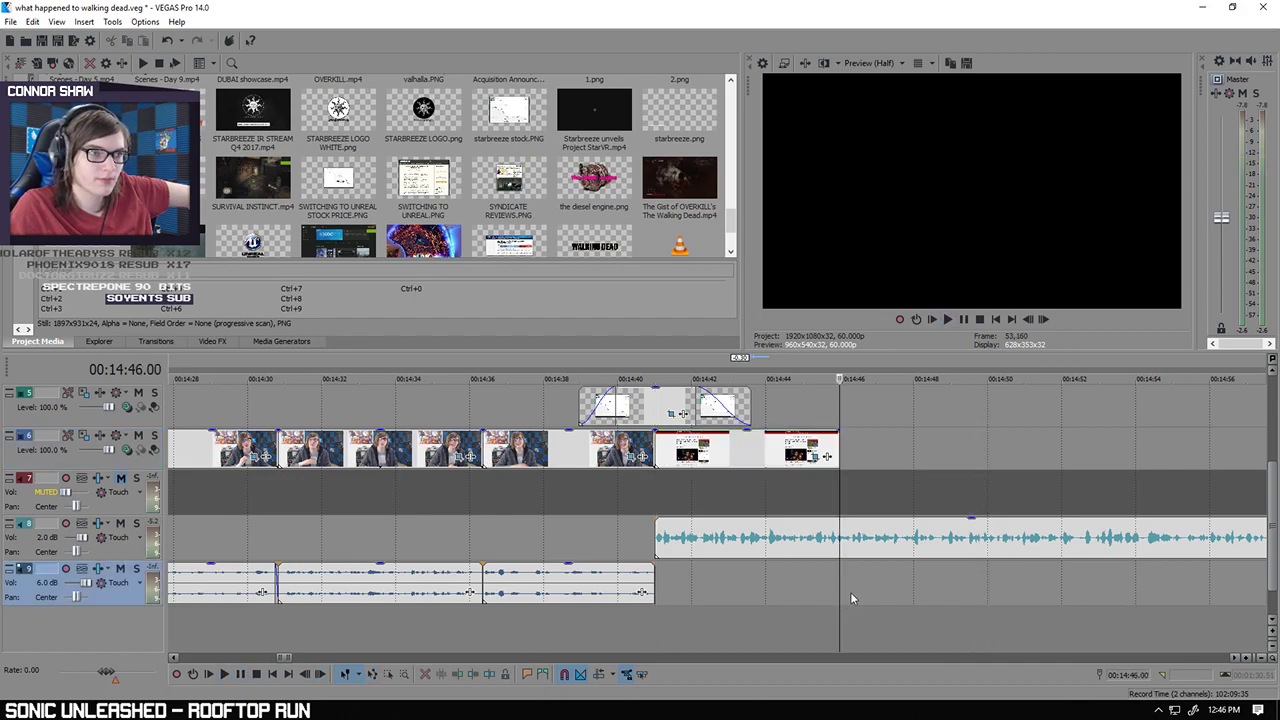
scroll(735, 210, up, 1)
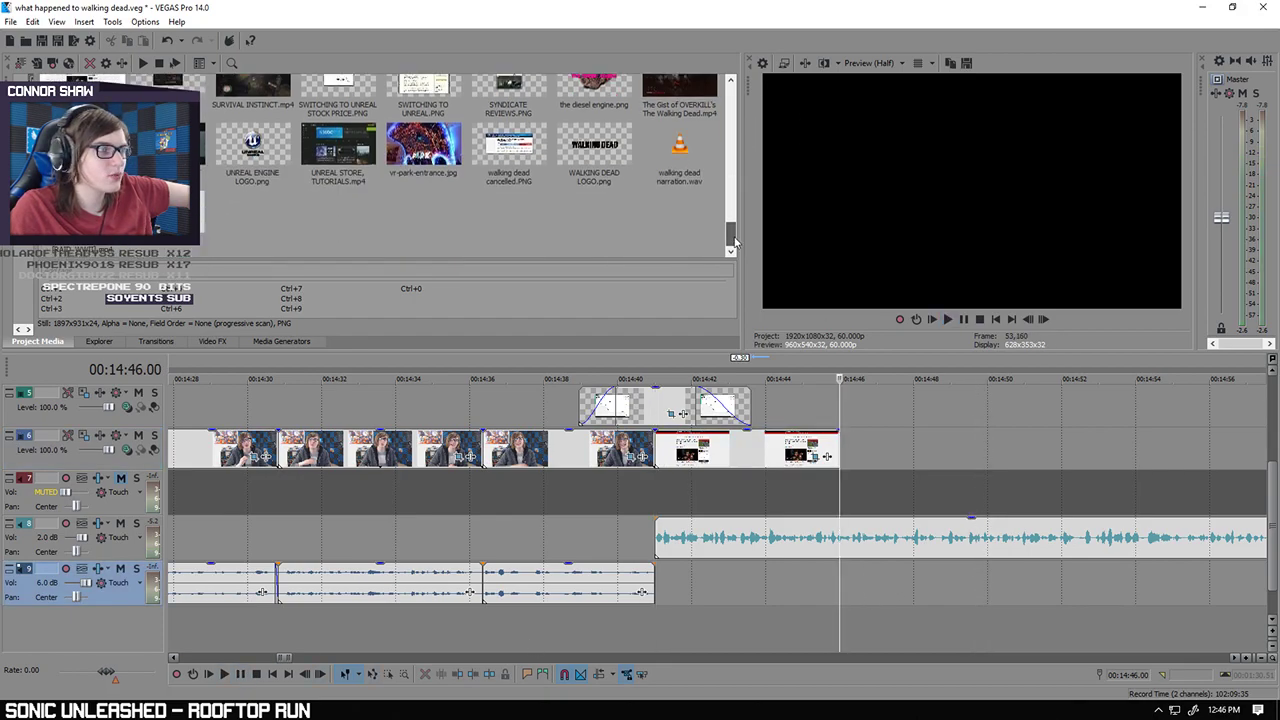
mouse_move(735, 215)
mouse_down()
mouse_move(731, 178)
mouse_move(739, 204)
mouse_move(735, 190)
mouse_up()
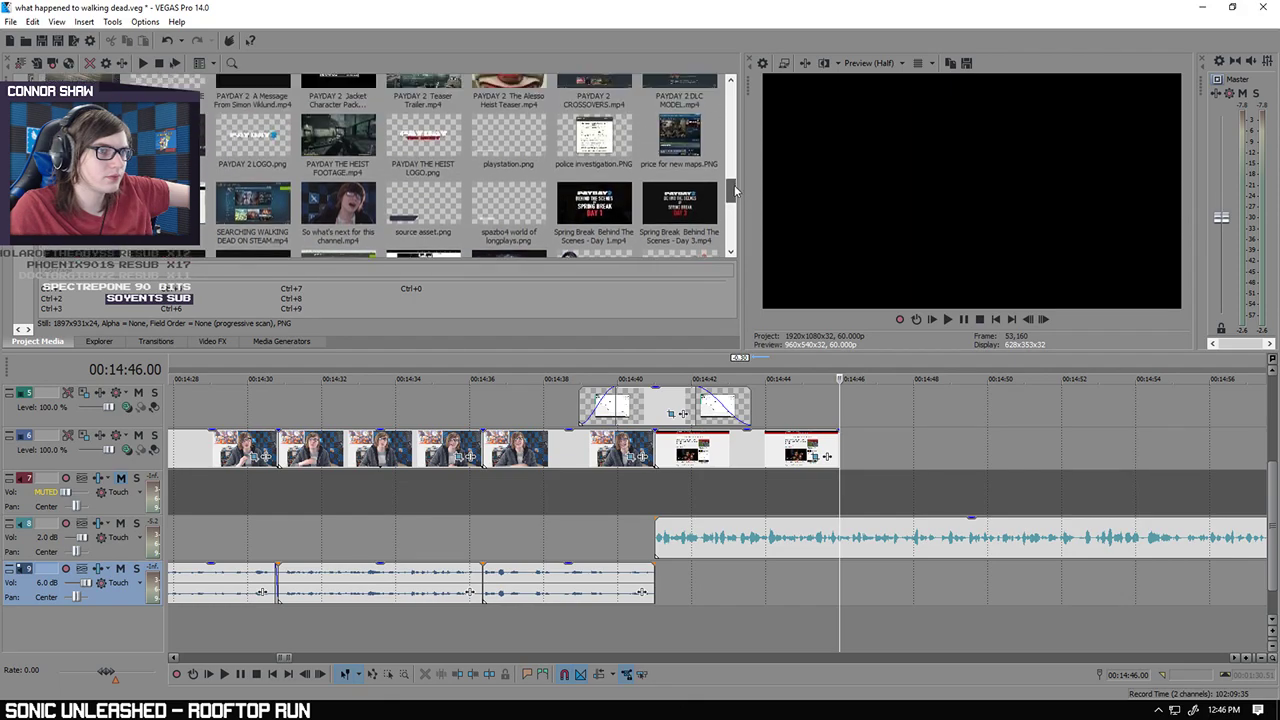
drag(692, 145, 872, 447)
click(868, 449)
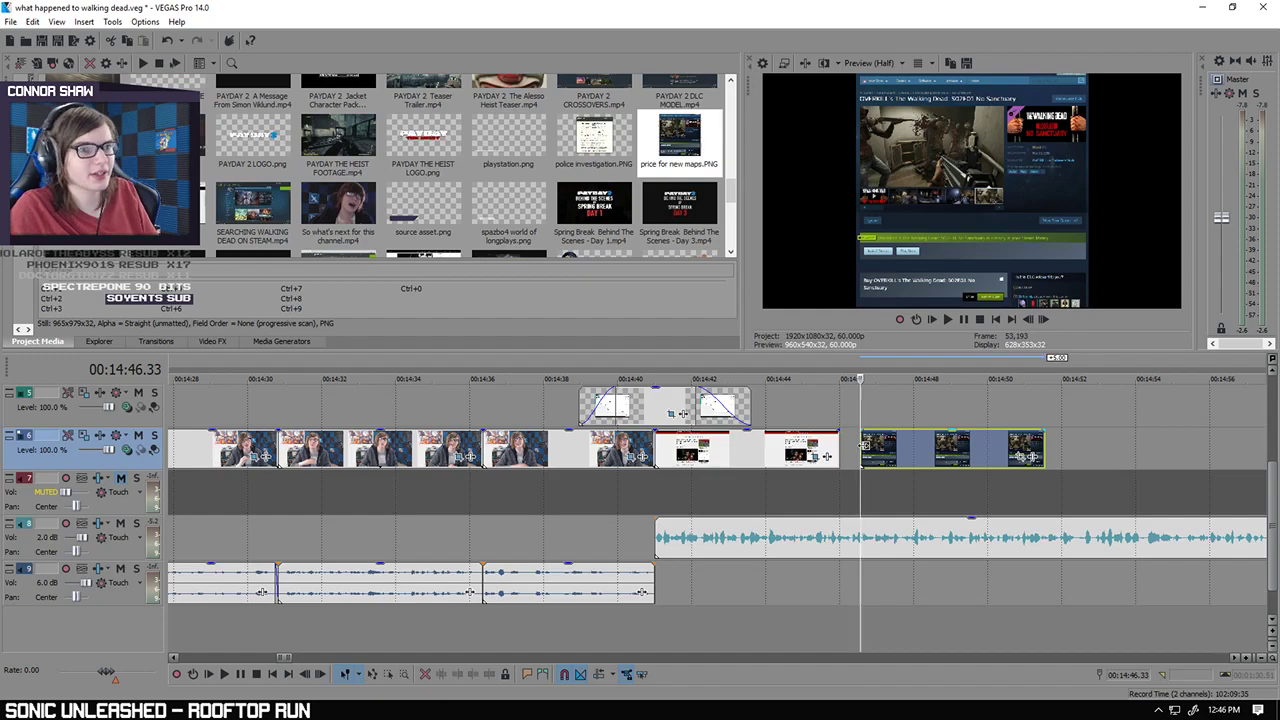
key(Delete)
Step: Play the narration from 00:14:46.00 and extend the PC Gamer article still on track 6 to end at 00:14:46.57
click(840, 413)
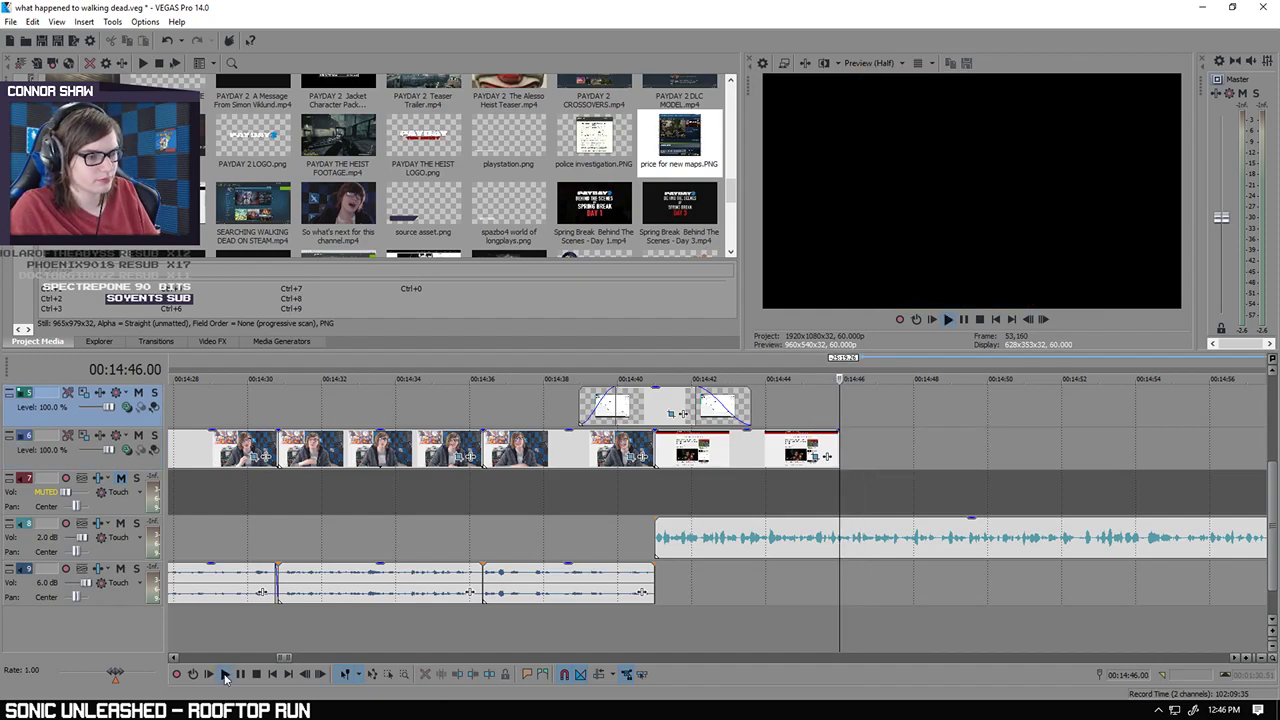
click(224, 674)
click(237, 676)
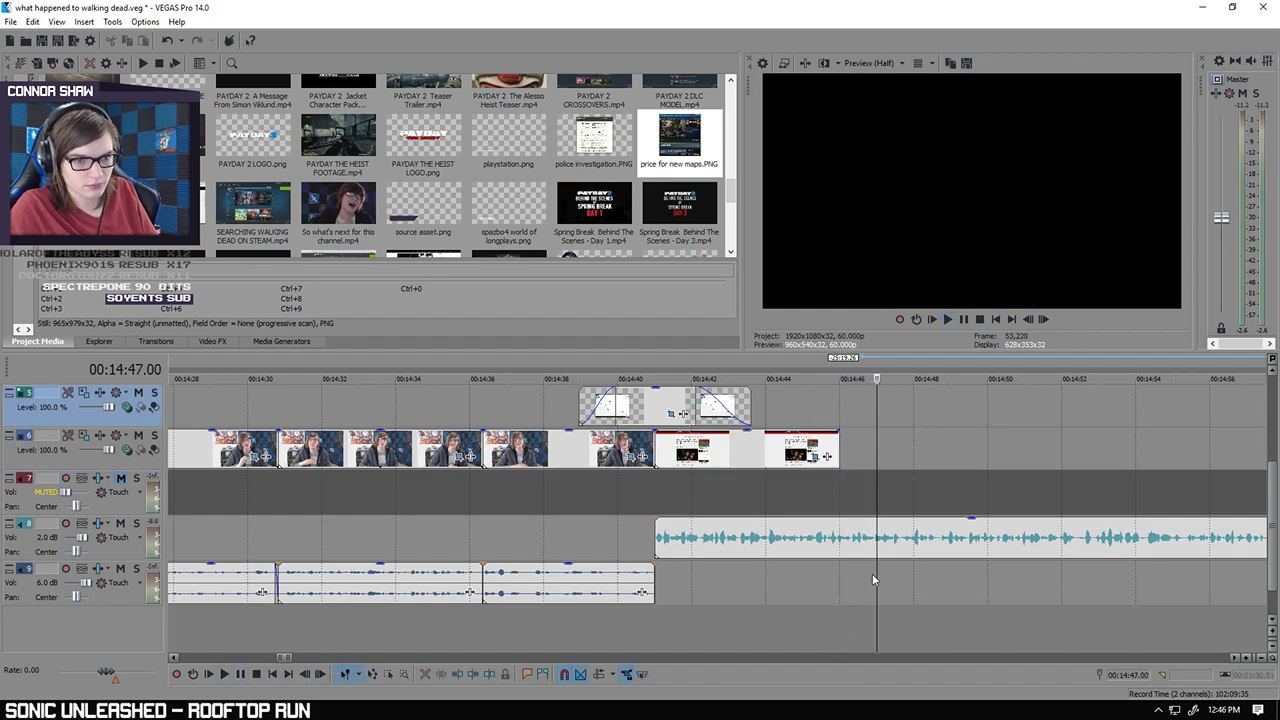
click(873, 575)
scroll(872, 575, up, 4)
key(Right)
key(Right)
key(Right)
key(Right)
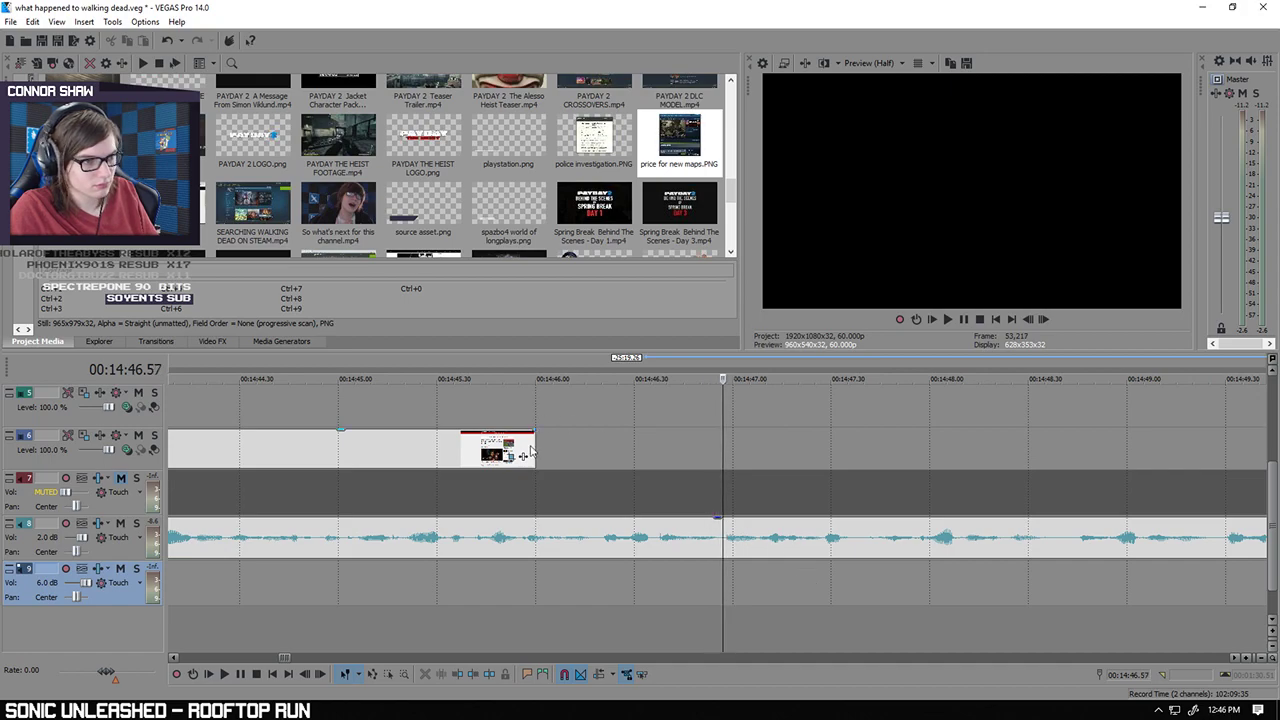
drag(536, 452, 722, 458)
scroll(700, 448, down, 2)
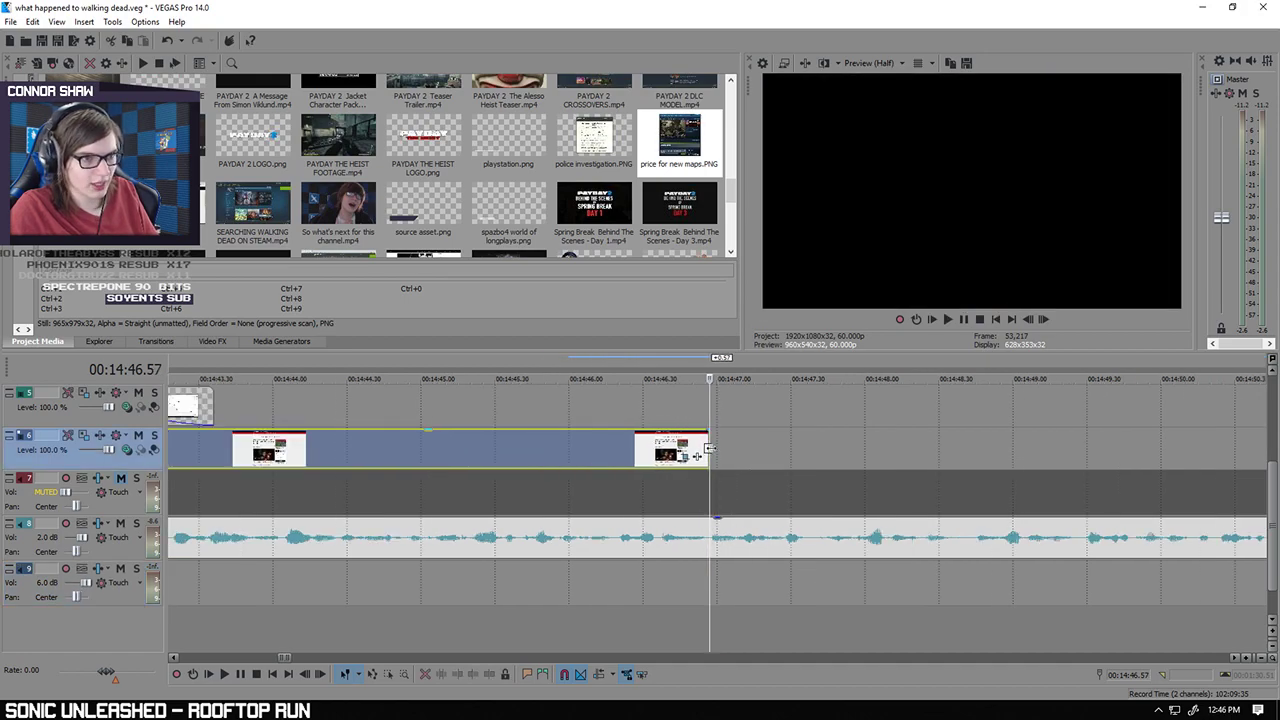
Step: Zoom the article's Pan/Crop frame in to about 1,448 × 815 at its new end, 00:00:05.57
right_click(708, 452)
click(762, 316)
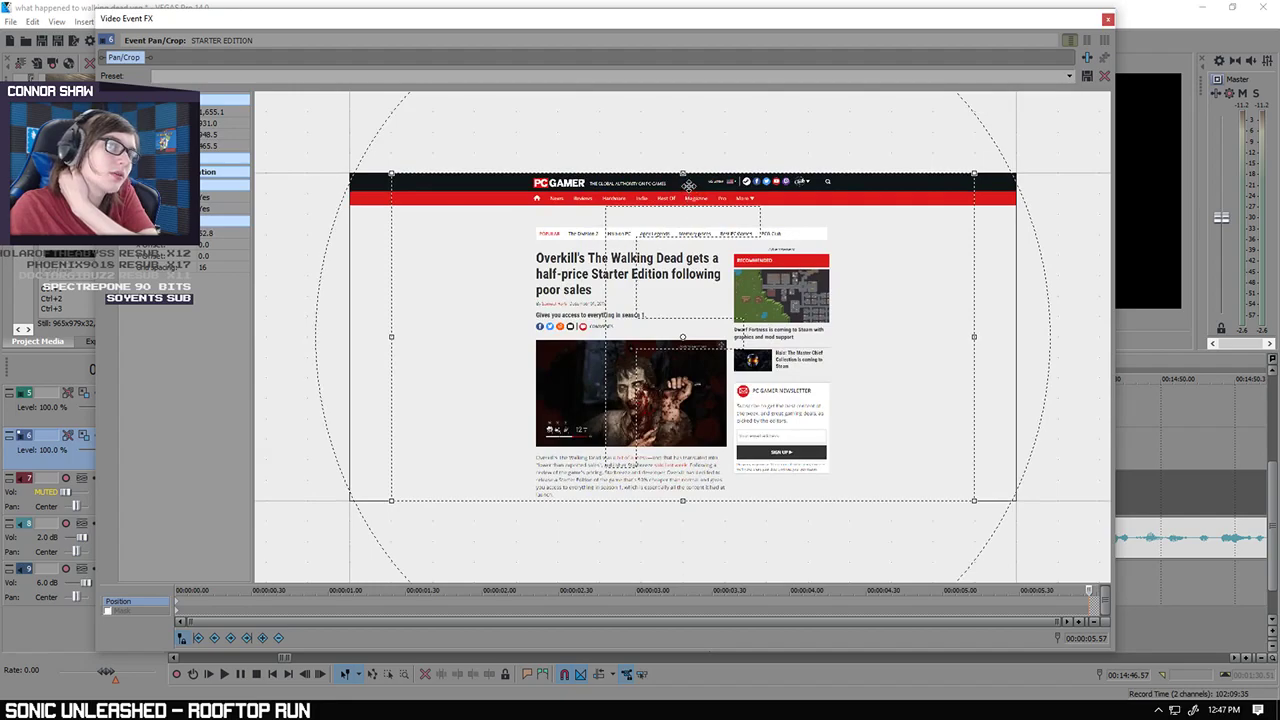
drag(682, 175, 684, 192)
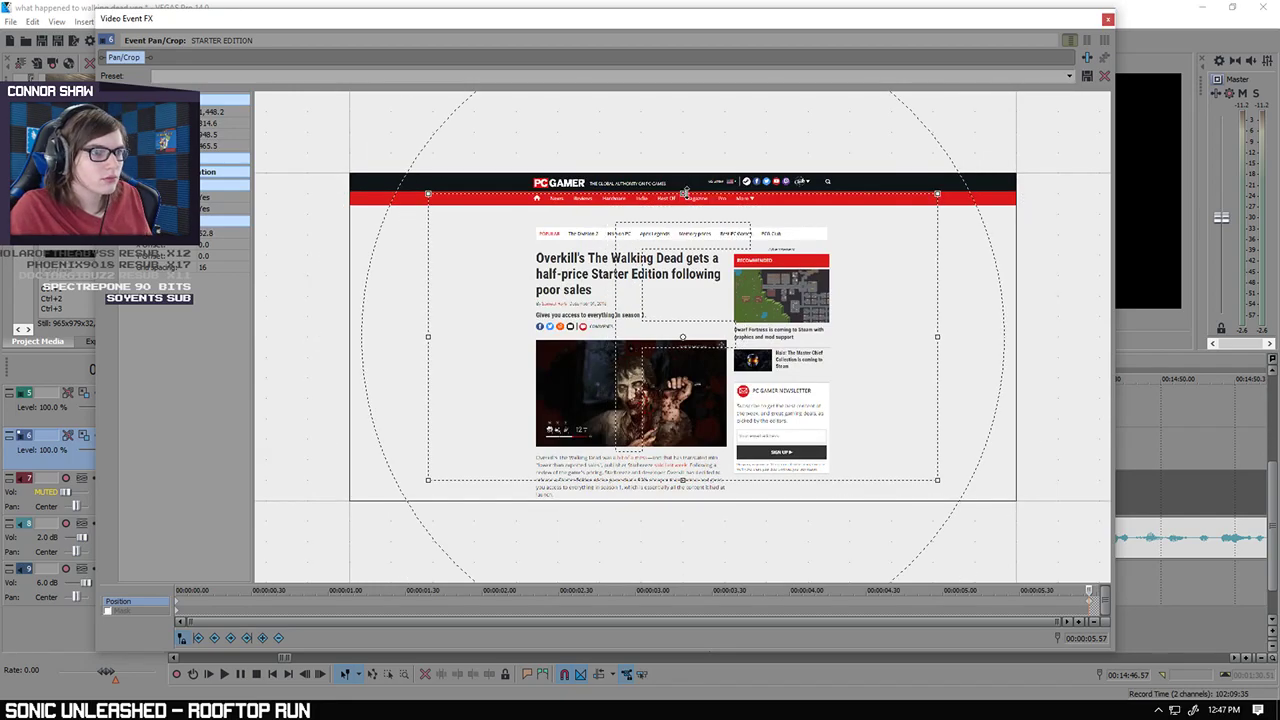
click(1108, 20)
click(418, 617)
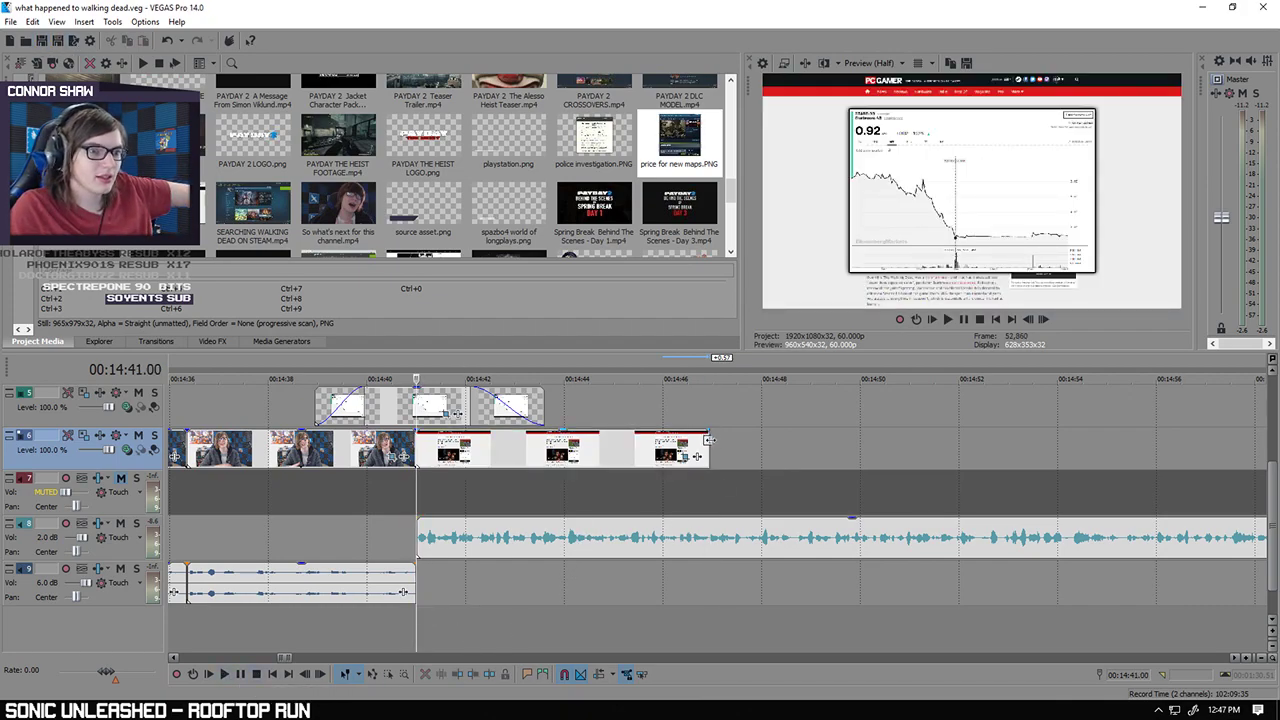
Step: Enlarge the article's end Pan/Crop frame to 1,655.1 × 931.0 and play the result from 00:14:41.00
right_click(706, 440)
click(760, 317)
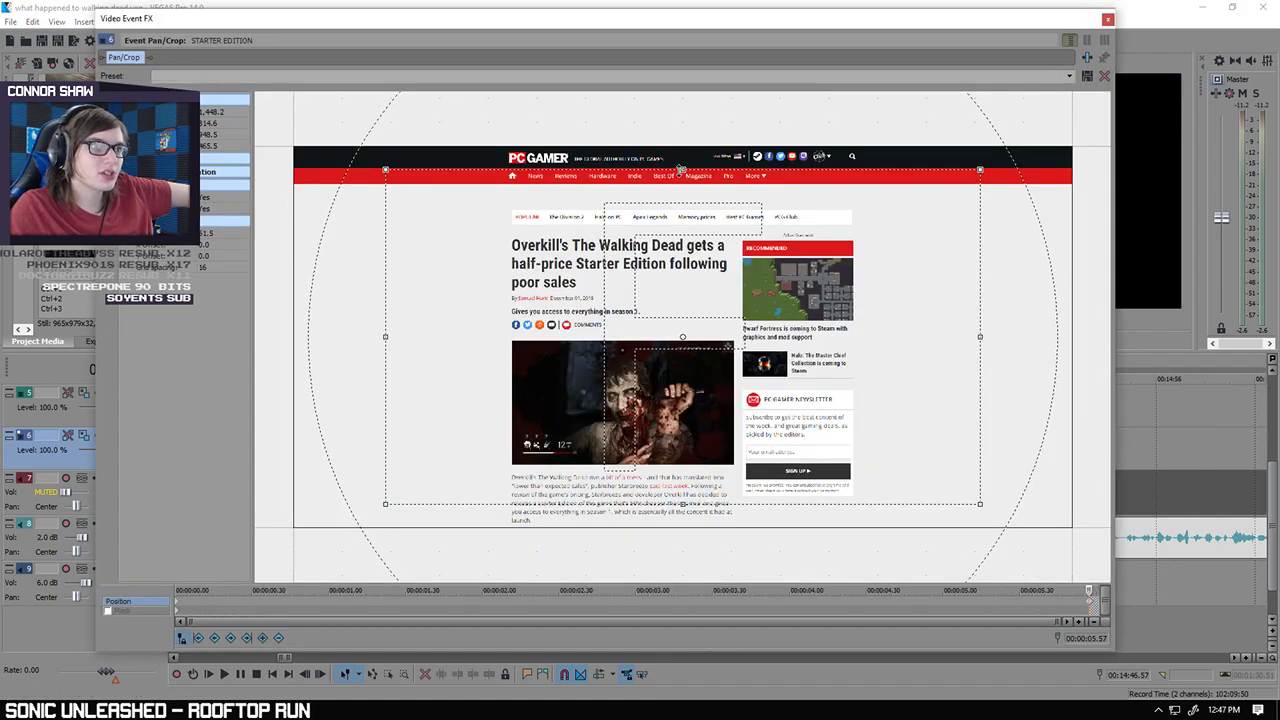
drag(681, 169, 682, 152)
click(1108, 19)
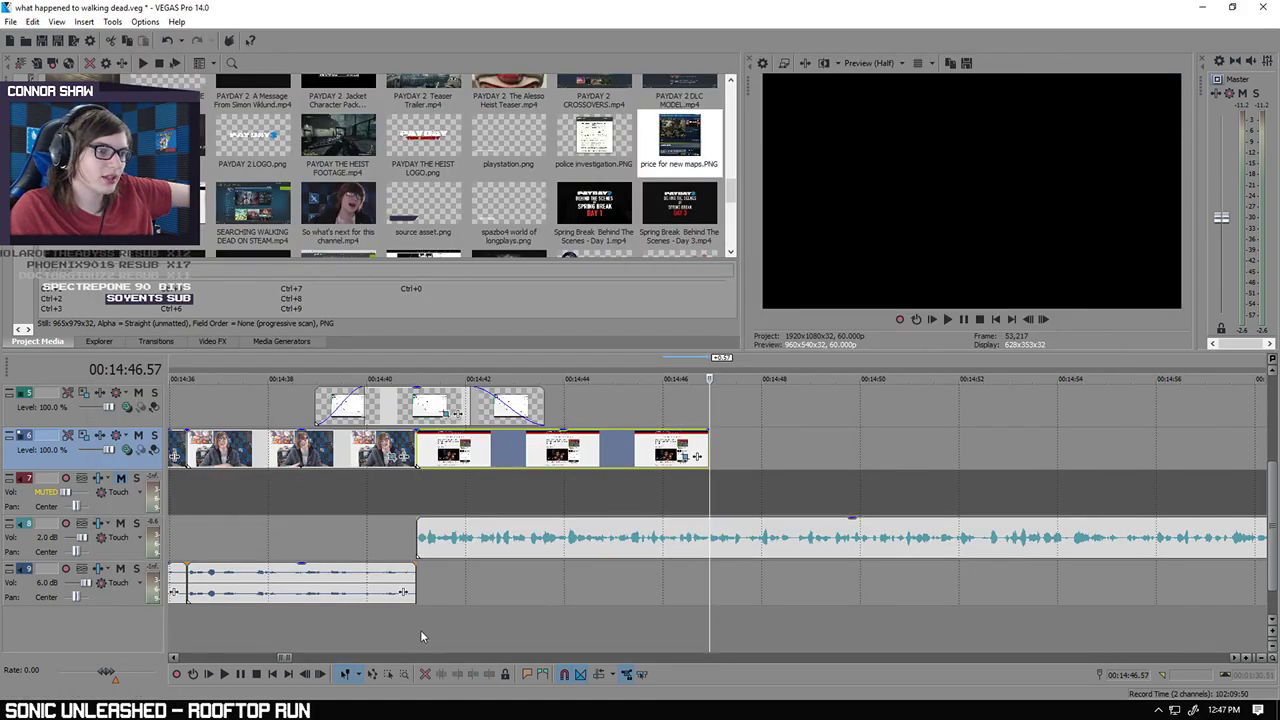
click(416, 630)
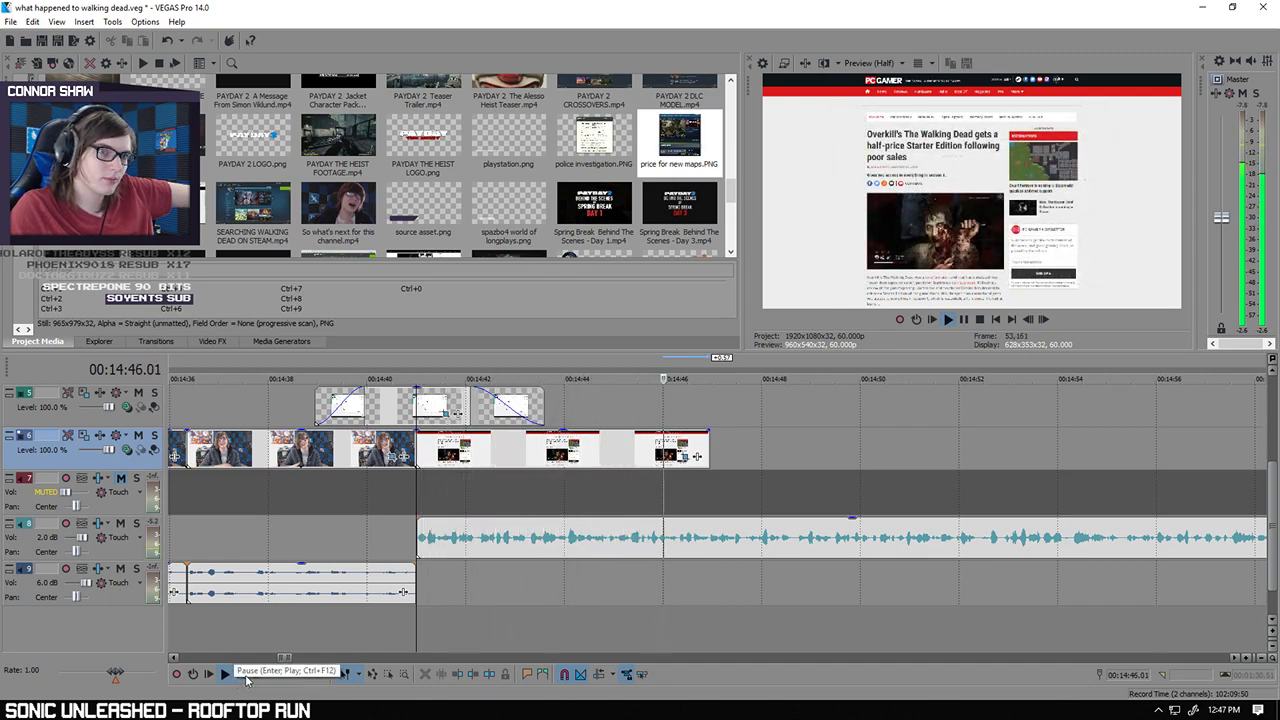
click(246, 677)
Step: Zoom the article's Pan/Crop frame at 00:00:05.57 in to about 1,440 pixels wide
right_click(705, 457)
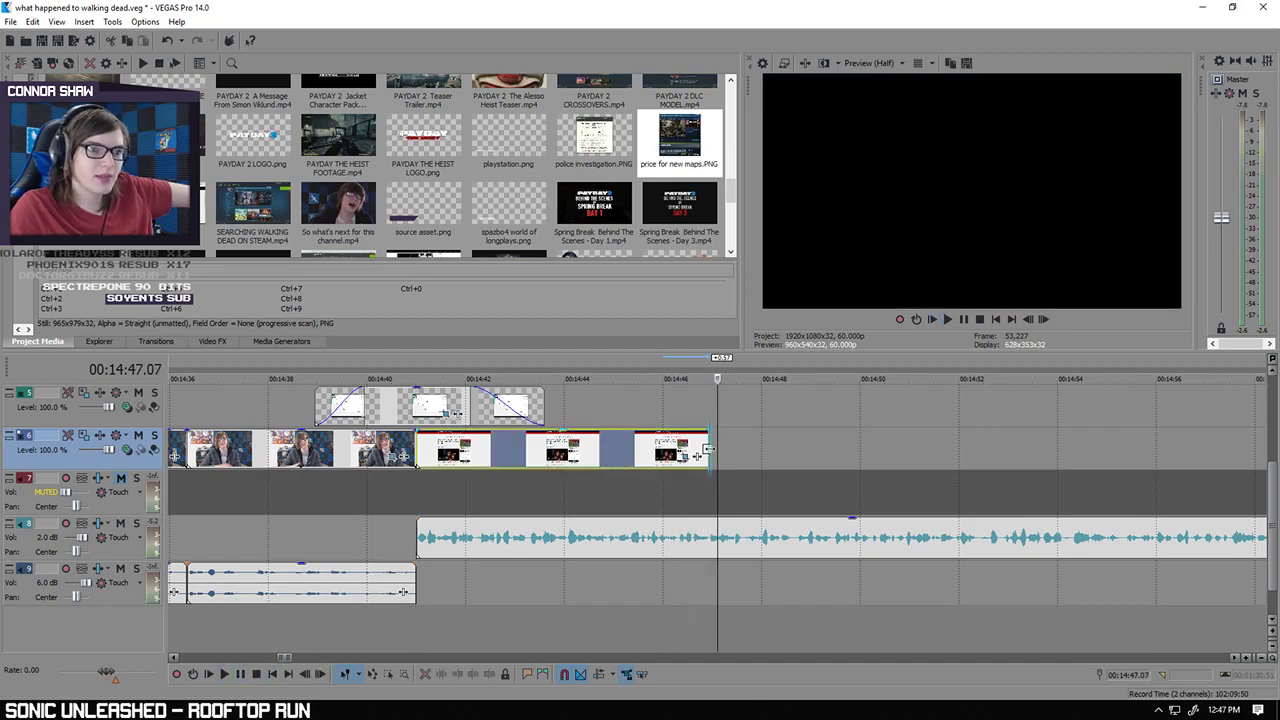
click(789, 313)
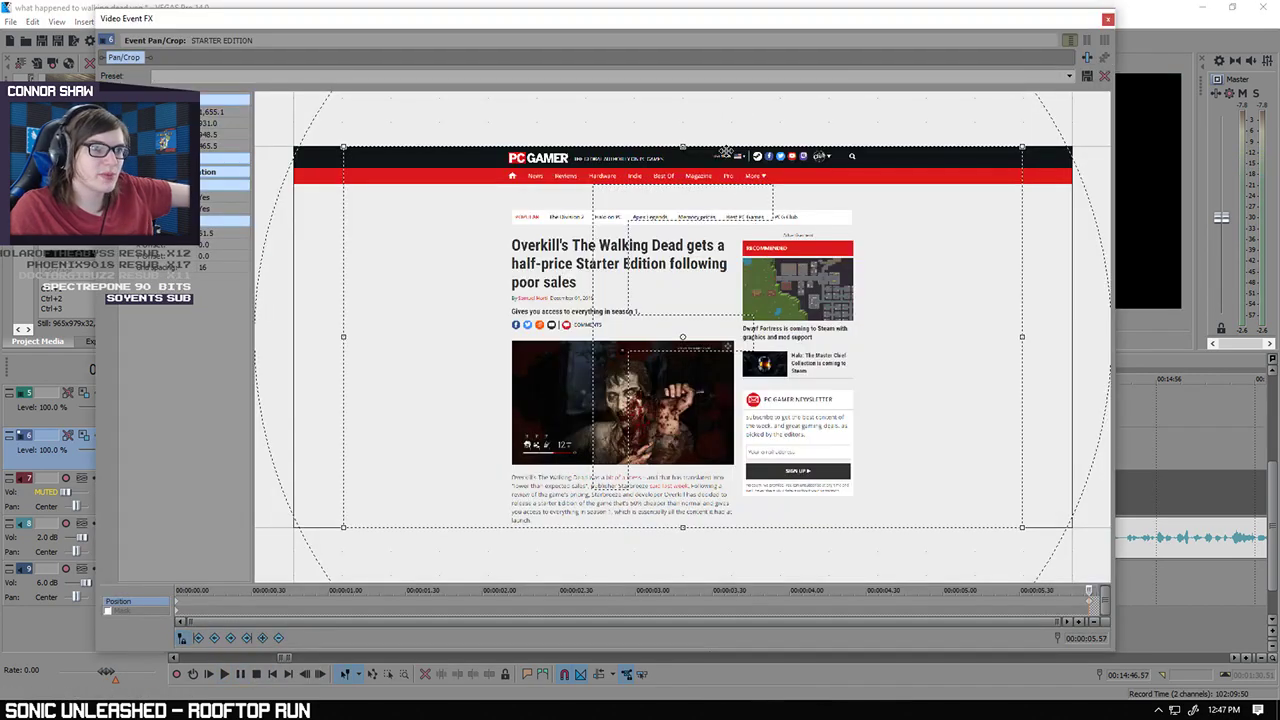
drag(683, 143, 685, 157)
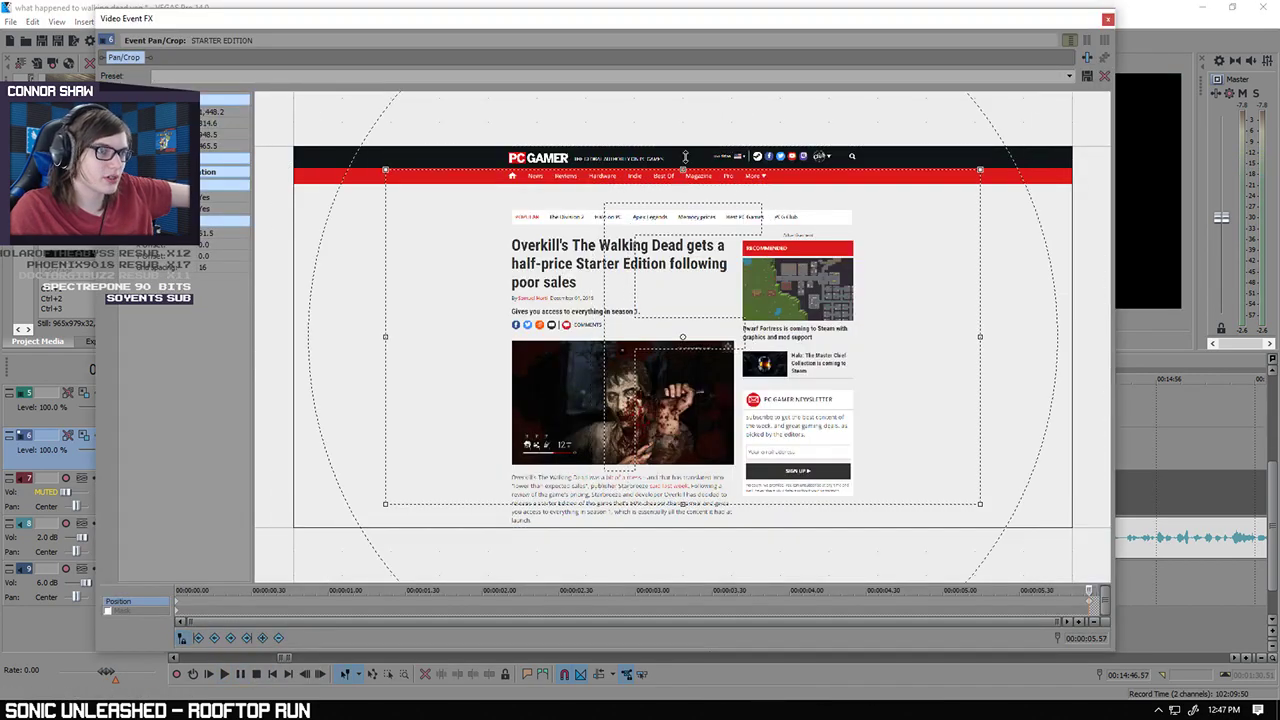
click(1106, 20)
Step: Play the article's zoom animation from 00:14:41.00 and return the playhead to the article's end at 00:14:46.57
click(418, 618)
click(226, 674)
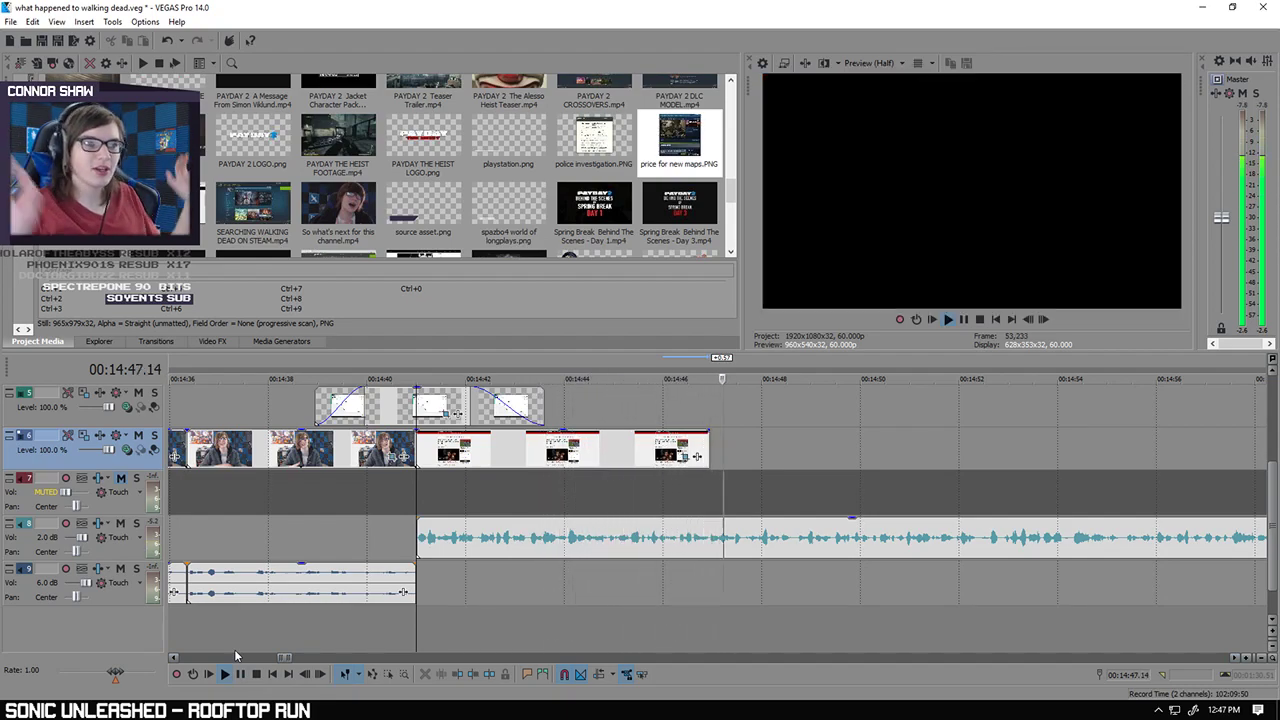
click(240, 679)
click(709, 590)
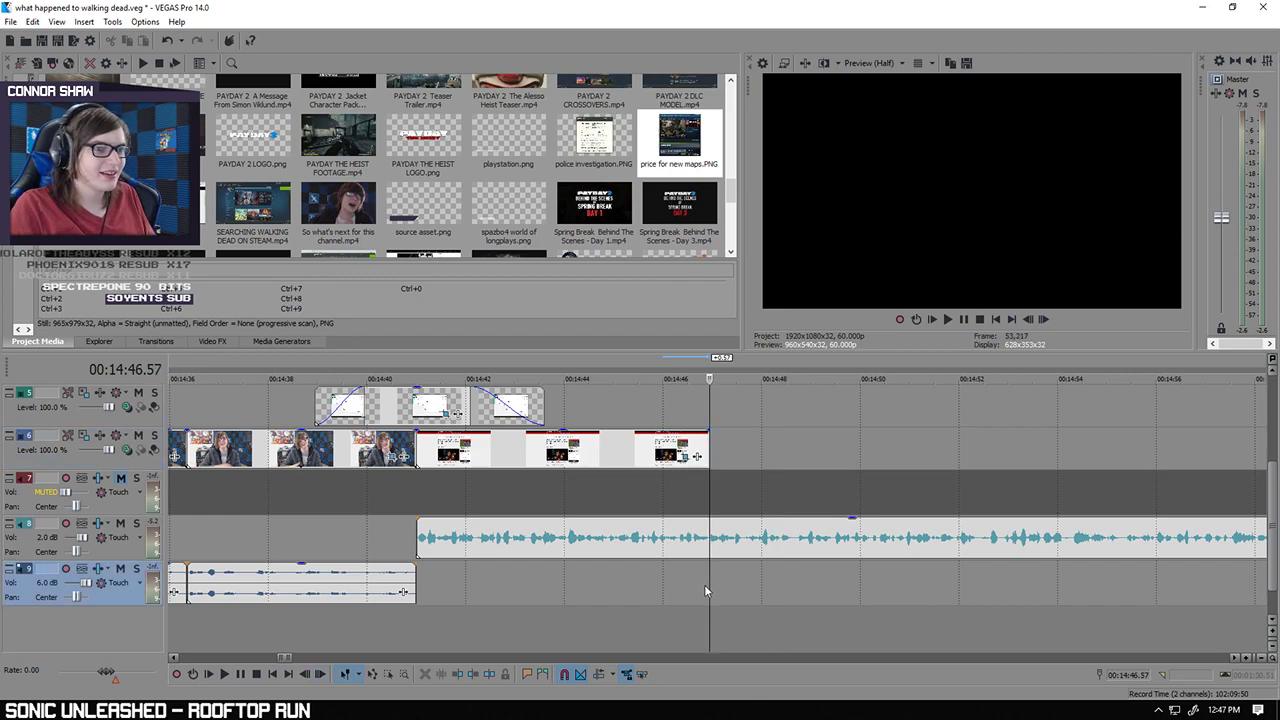
click(660, 593)
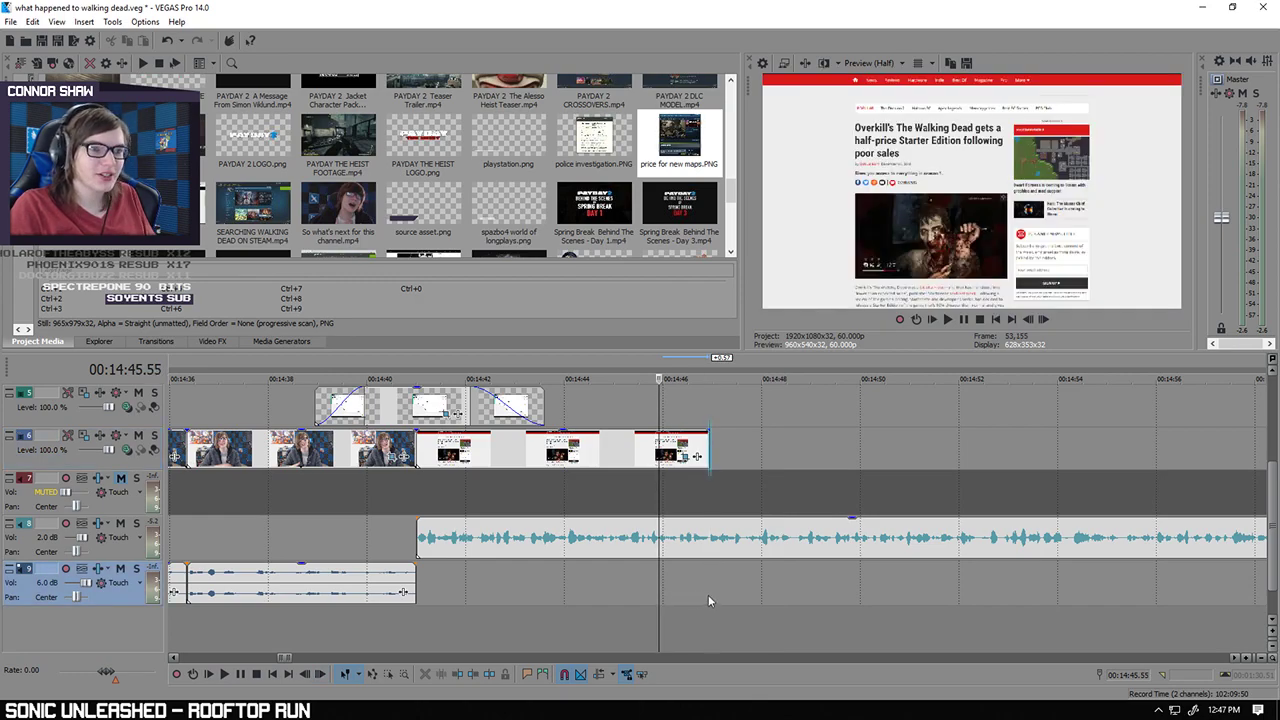
click(708, 594)
scroll(740, 590, up, 3)
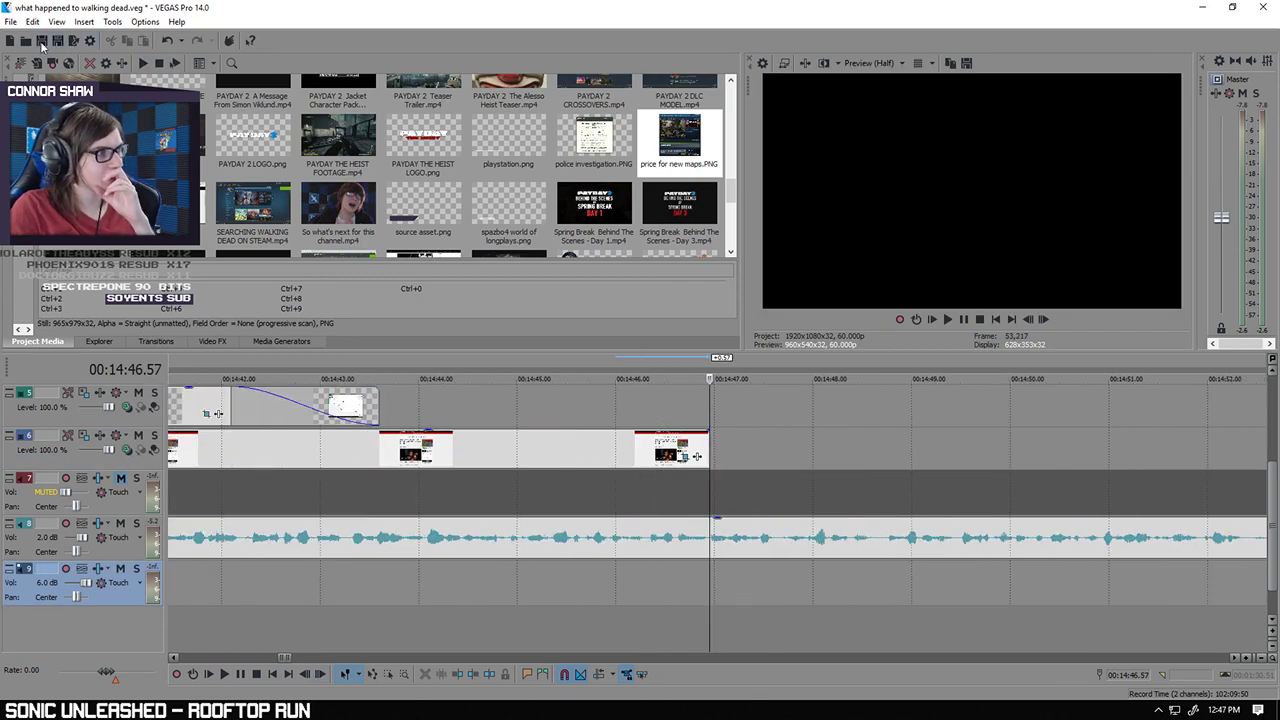
Step: Add the 10:41.09 Walking Dead gameplay video to track 6 after the article and remove its extra audio from track 8
drag(730, 191, 720, 121)
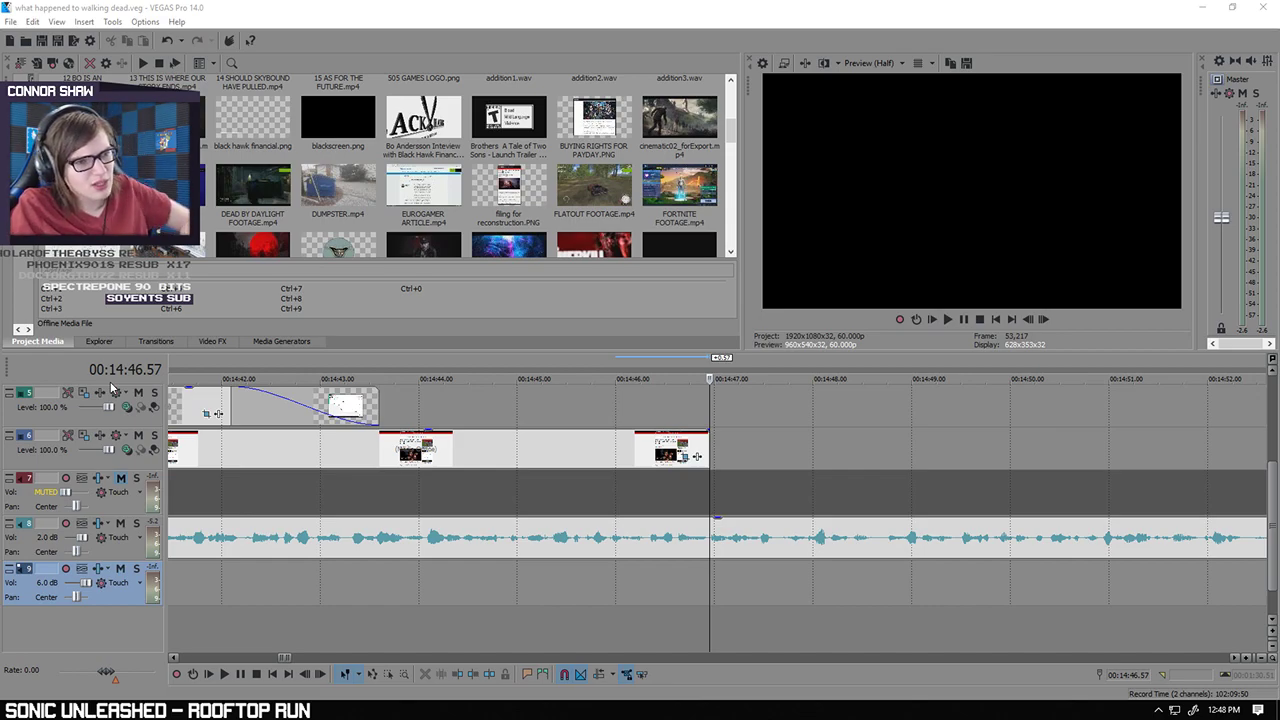
scroll(737, 589, down, 2)
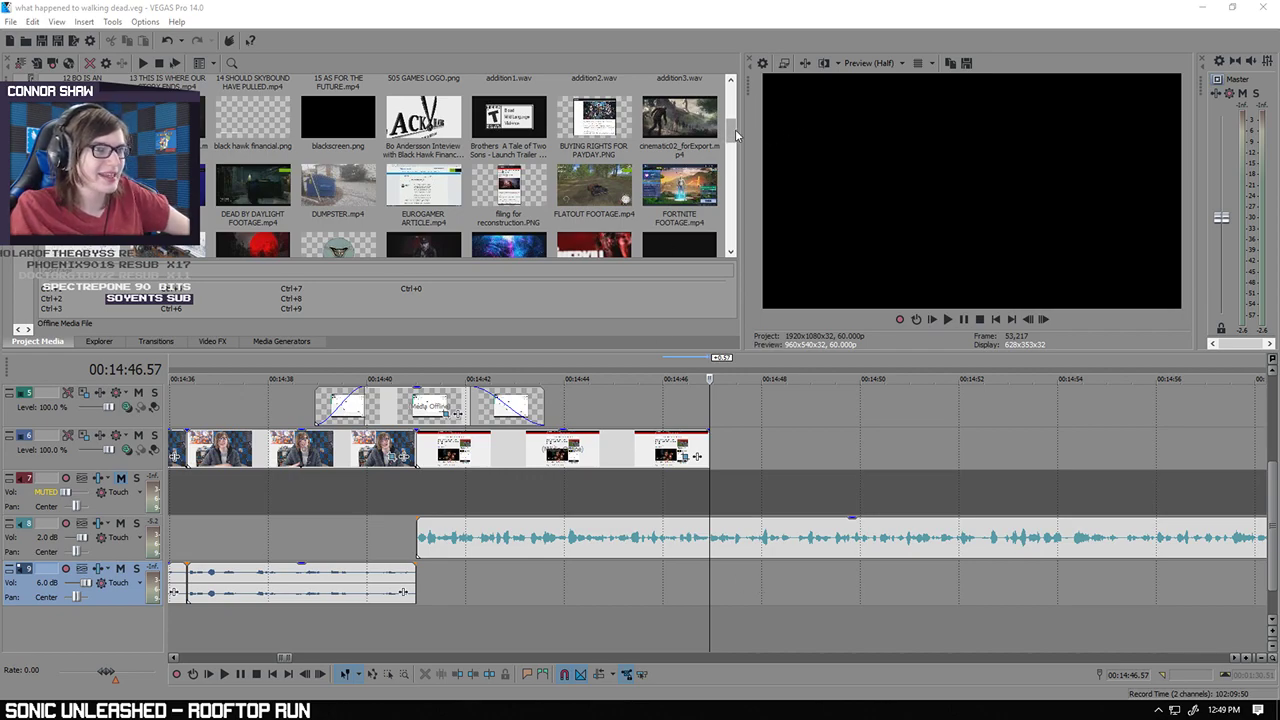
drag(734, 132, 731, 150)
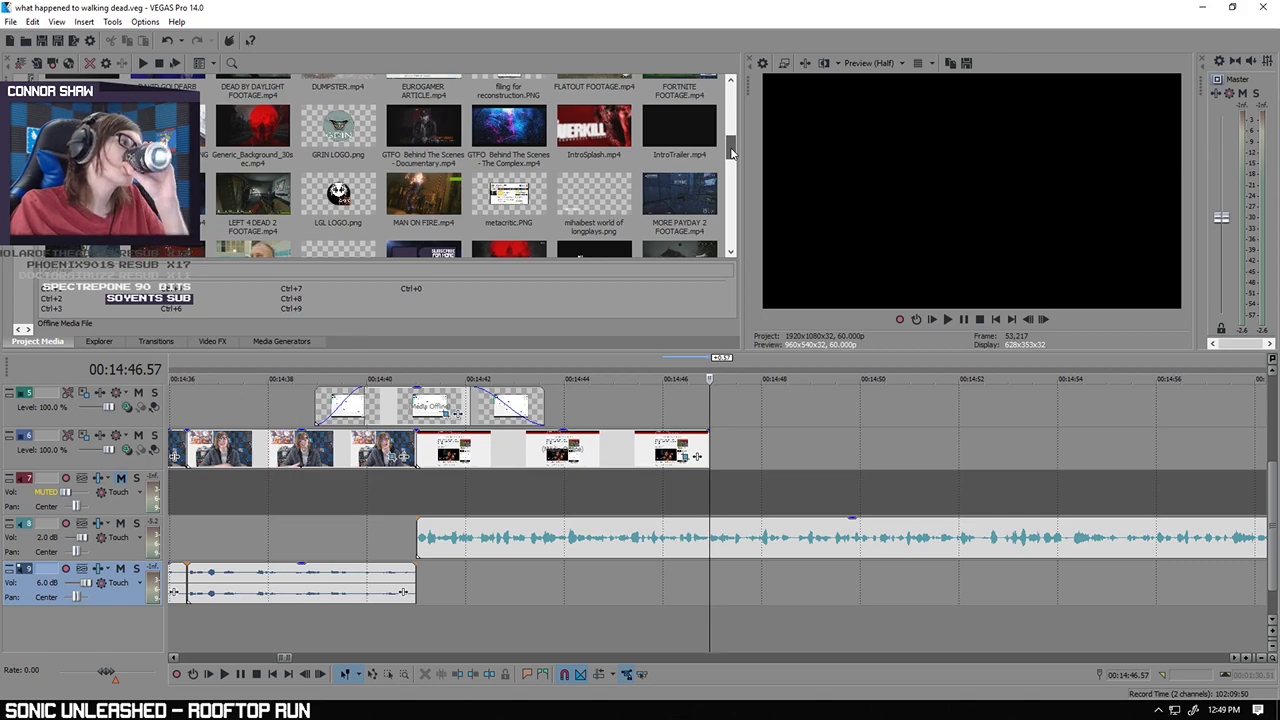
drag(731, 150, 731, 168)
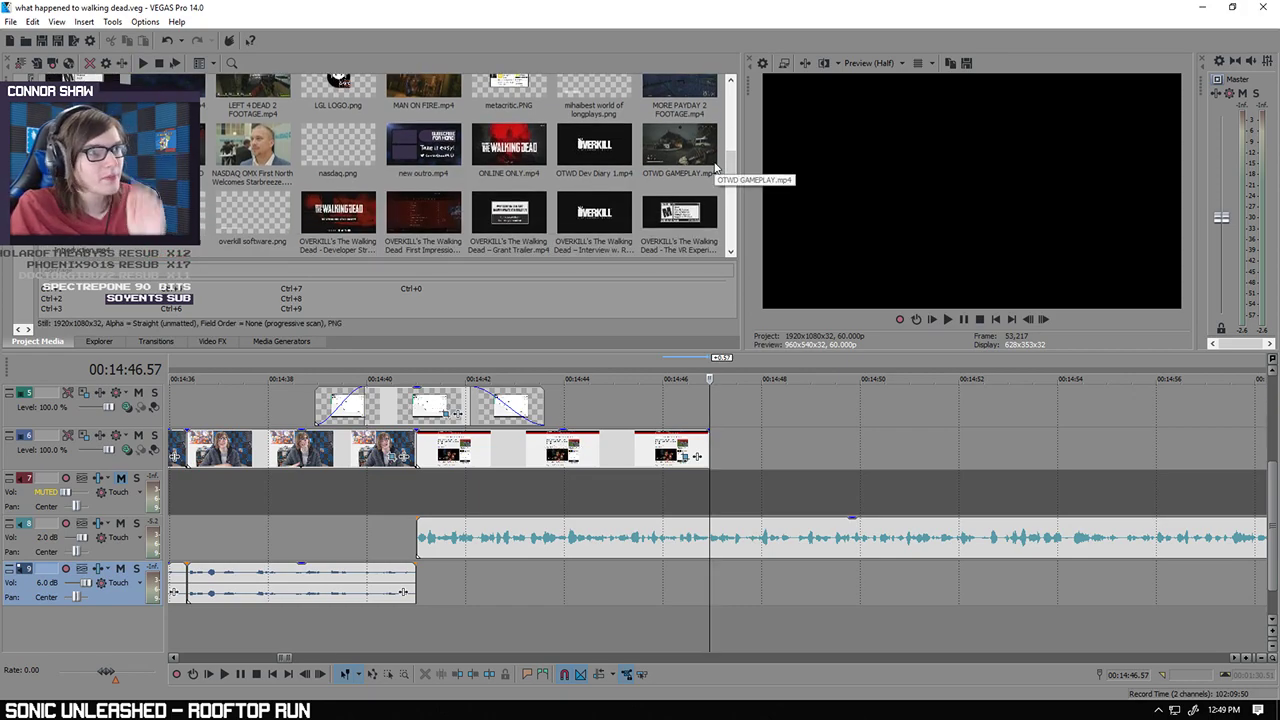
drag(215, 150, 829, 532)
click(829, 532)
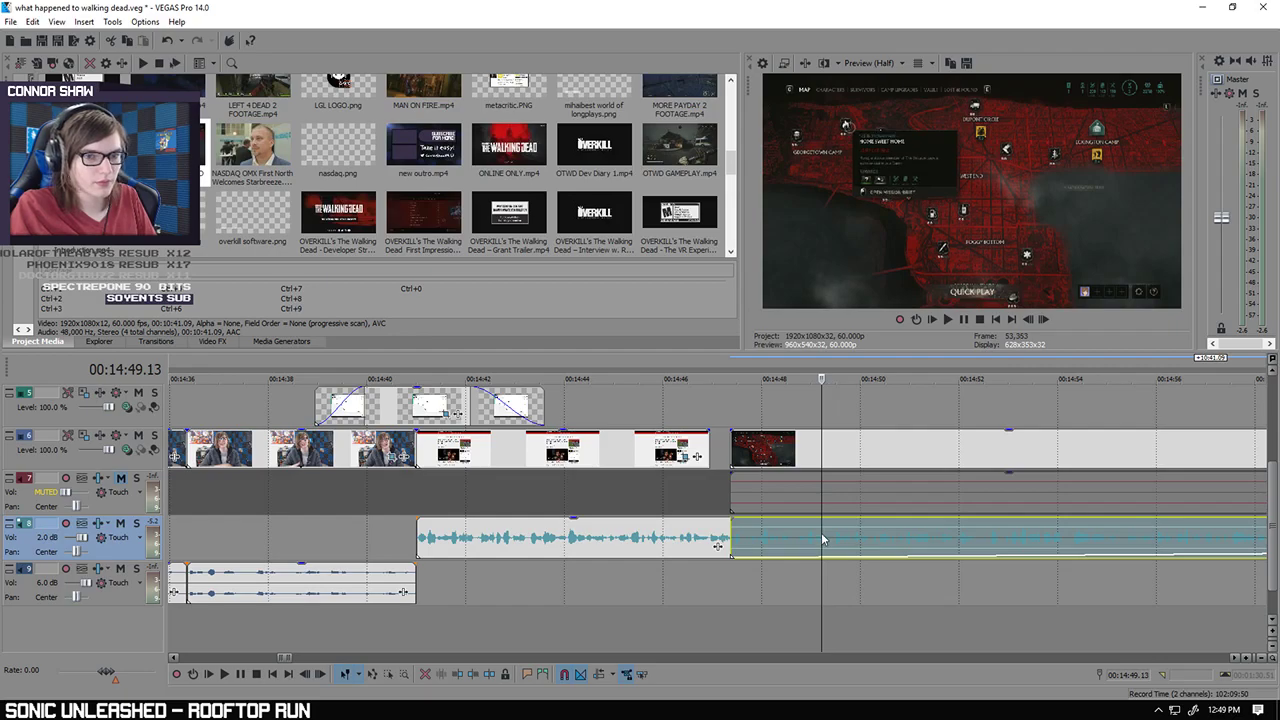
Step: Scrub through the added gameplay clip to find footage suitable for covering the narration
click(857, 486)
scroll(857, 486, down, 5)
click(830, 495)
click(916, 497)
scroll(880, 493, down, 4)
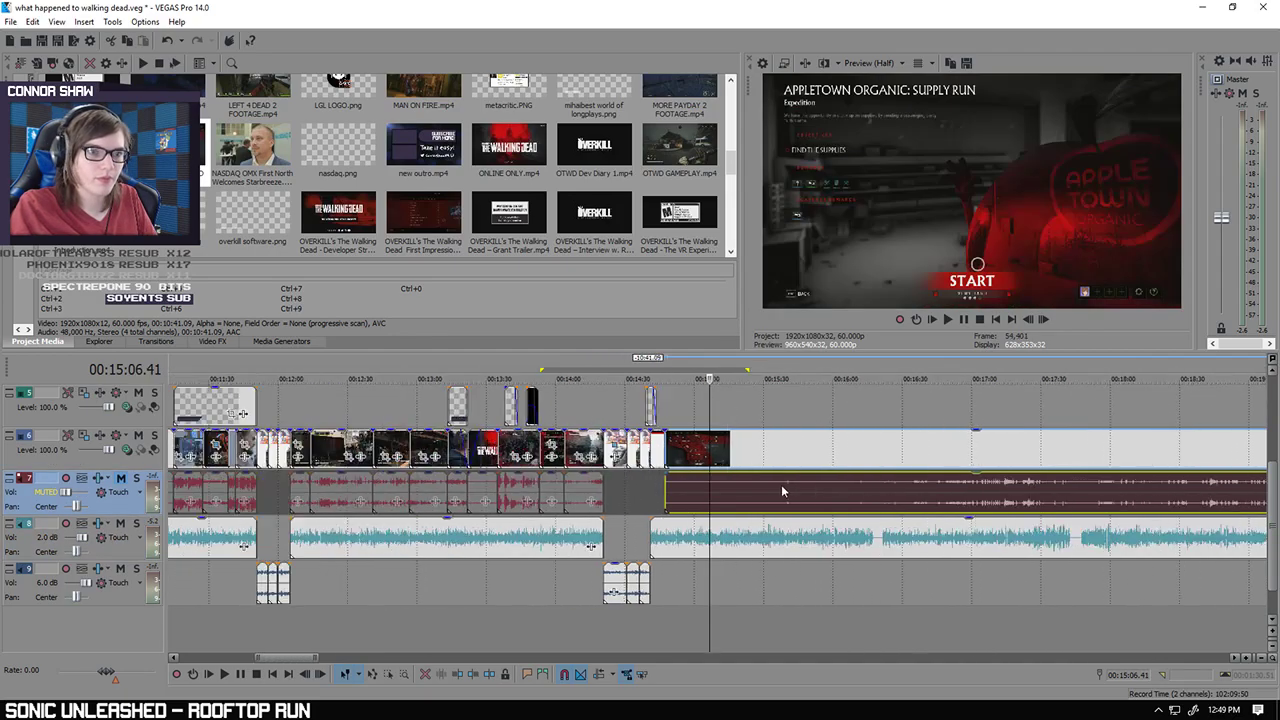
click(906, 494)
click(992, 494)
scroll(1015, 494, down, 2)
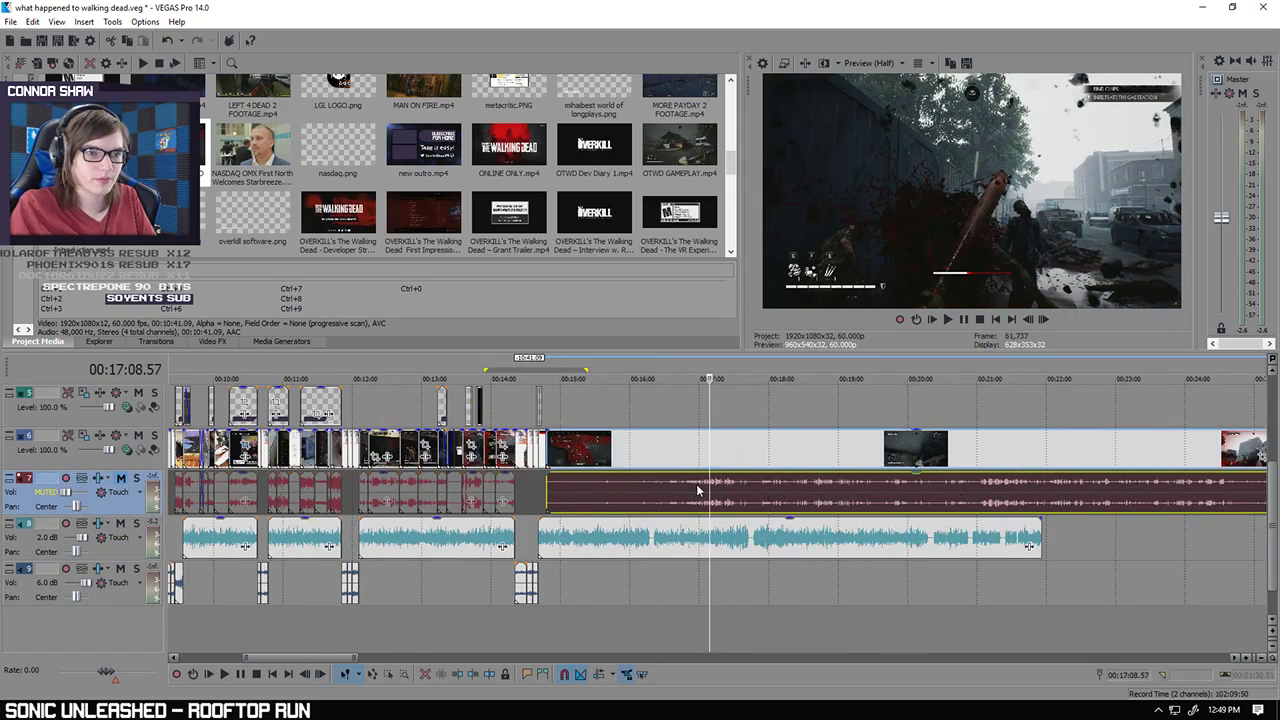
click(983, 493)
key(Right)
key(Right)
key(Right)
key(Right)
key(Right)
key(Right)
key(Right)
key(Right)
key(Right)
key(Right)
key(Right)
key(Right)
key(Right)
key(Right)
key(Right)
key(Right)
key(Right)
key(Right)
key(Right)
key(Right)
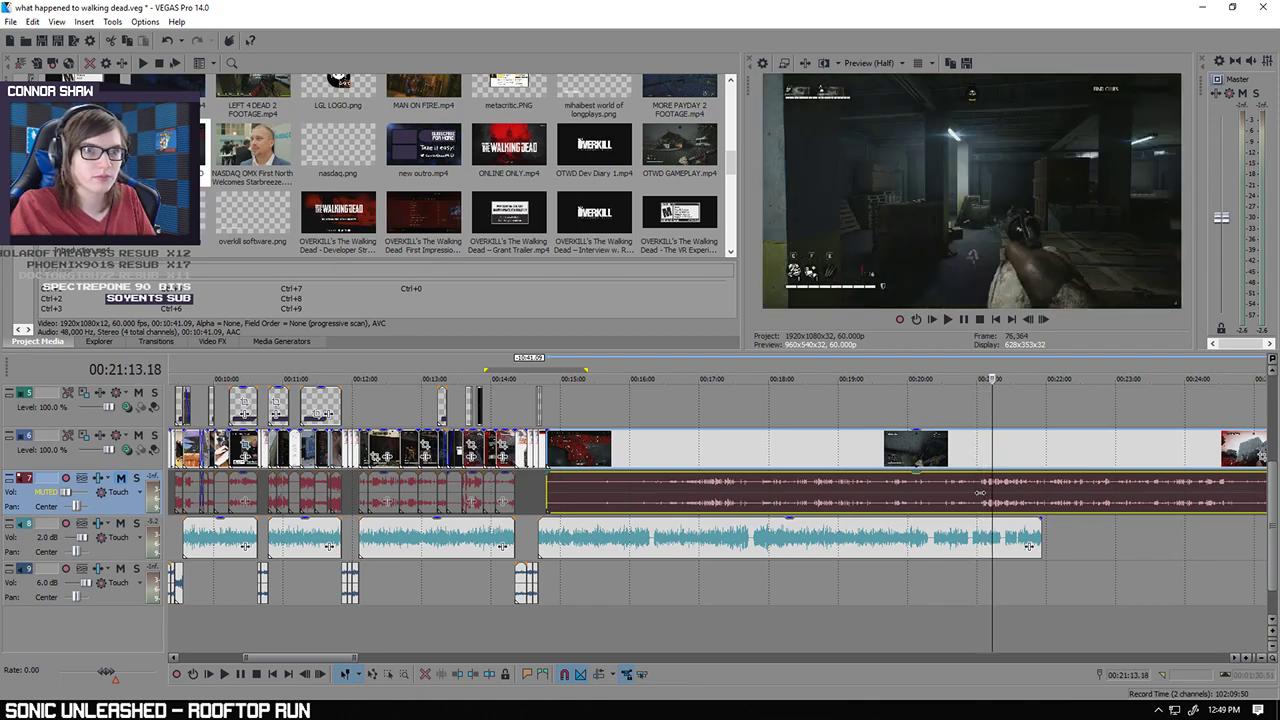
scroll(982, 493, up, 5)
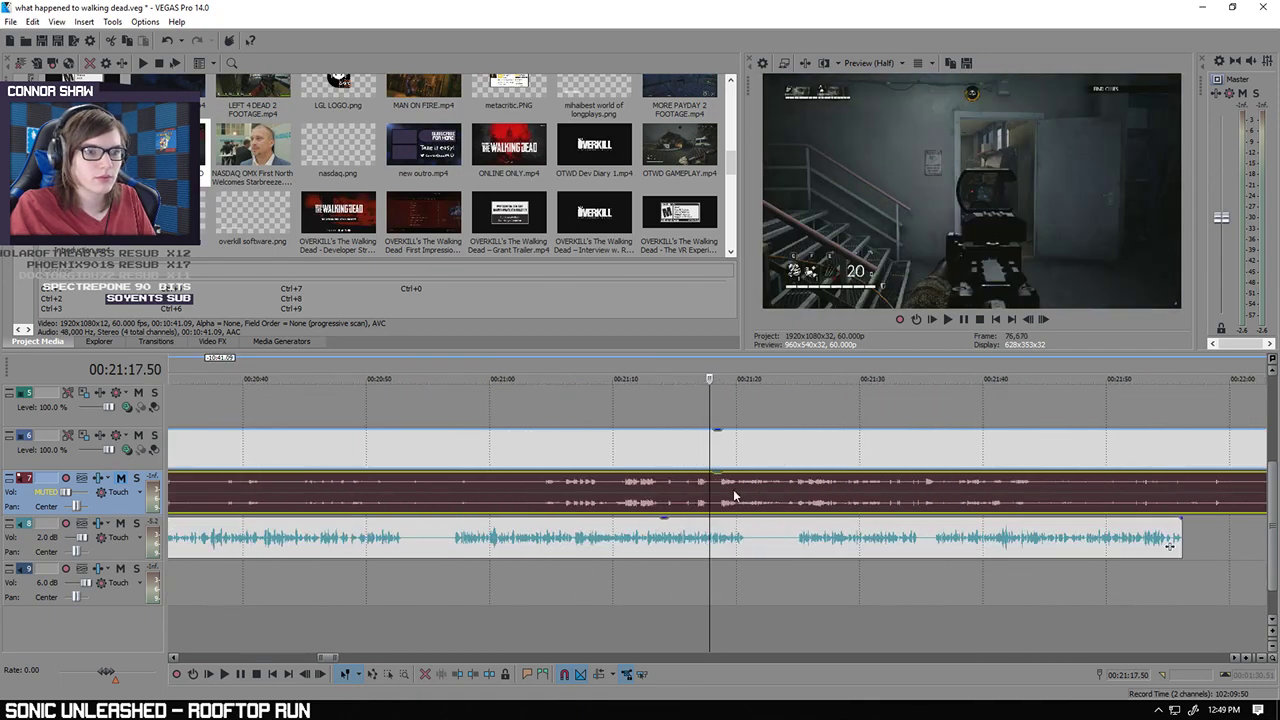
Step: Split the gameplay clip at 00:21:06.06, delete the part before it and start the remainder at 00:14:46.57, where the article ends
click(541, 483)
key(Right)
key(Right)
key(Right)
key(Right)
key(Right)
key(Right)
key(Right)
key(Right)
key(Right)
key(Right)
key(Right)
key(Right)
key(Right)
key(Right)
key(Right)
key(Right)
key(Right)
key(Right)
key(Right)
key(Right)
key(Right)
key(Right)
key(Right)
key(Right)
key(Right)
key(Right)
key(Right)
key(Right)
key(Right)
key(Right)
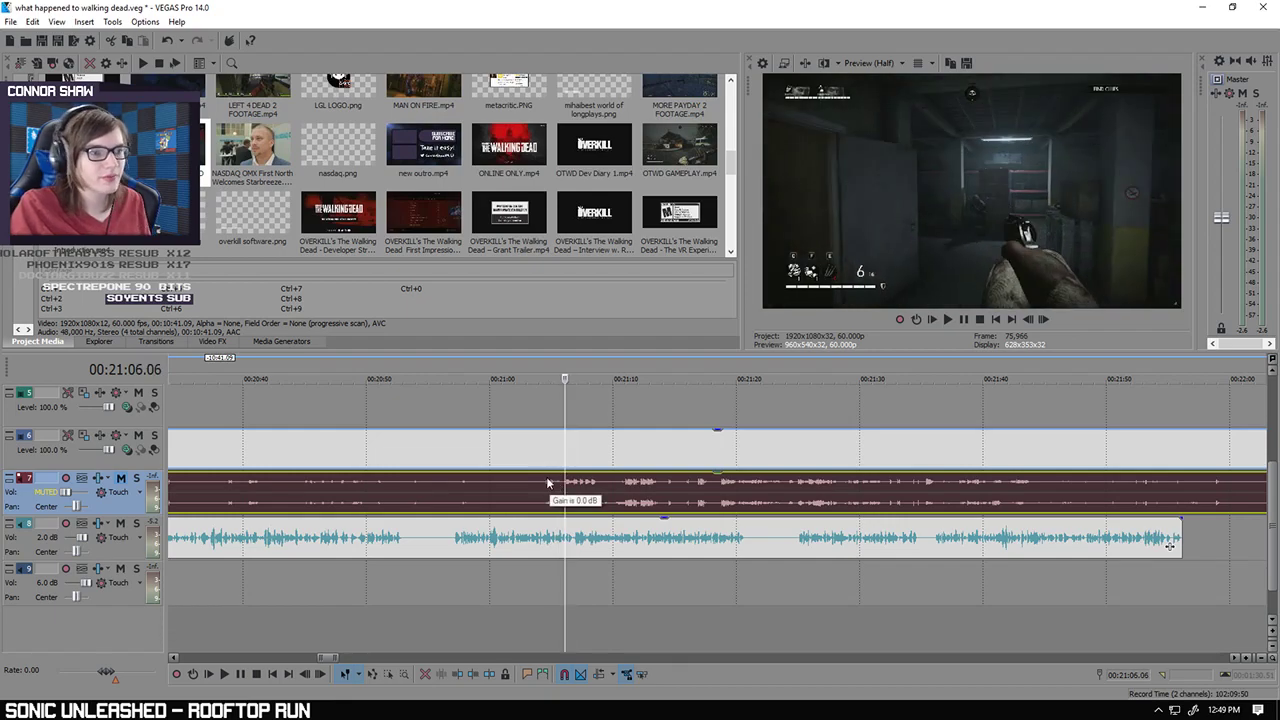
scroll(547, 481, down, 6)
click(533, 468)
key(Delete)
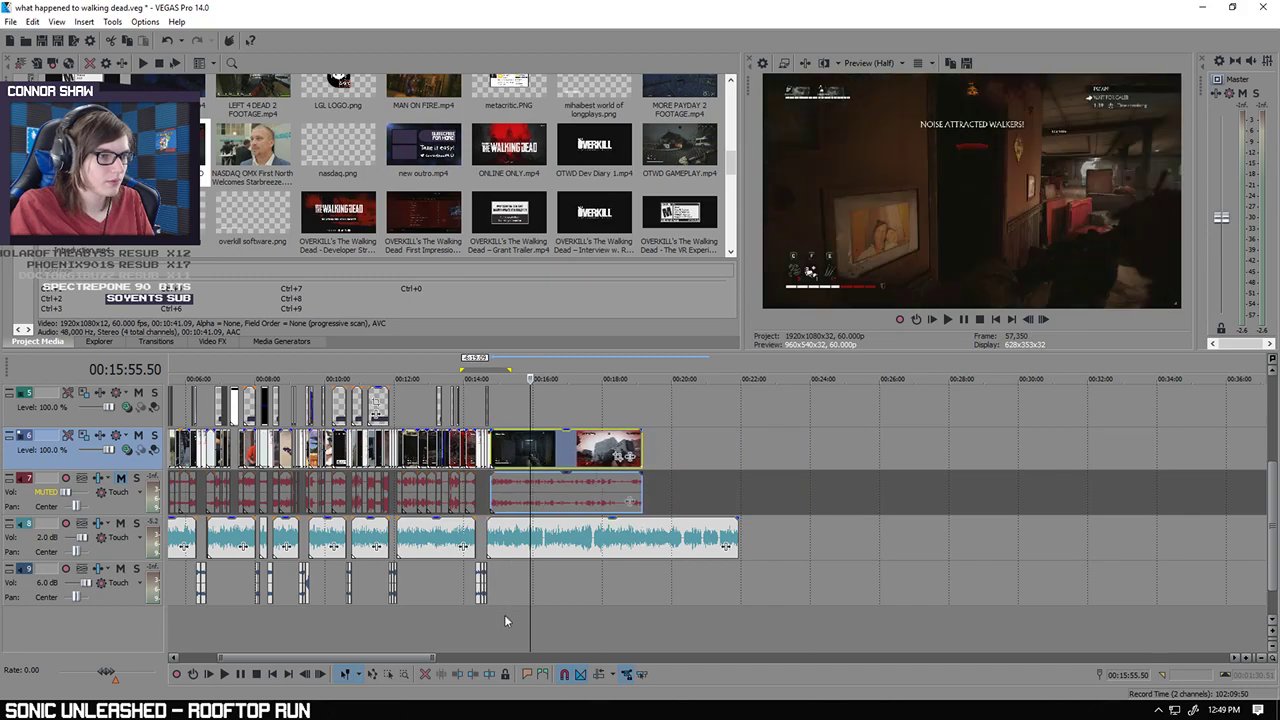
Step: Play the narration over the gameplay from 00:14:46.57 and set the playhead at 00:14:57.05
scroll(600, 594, up, 6)
click(521, 582)
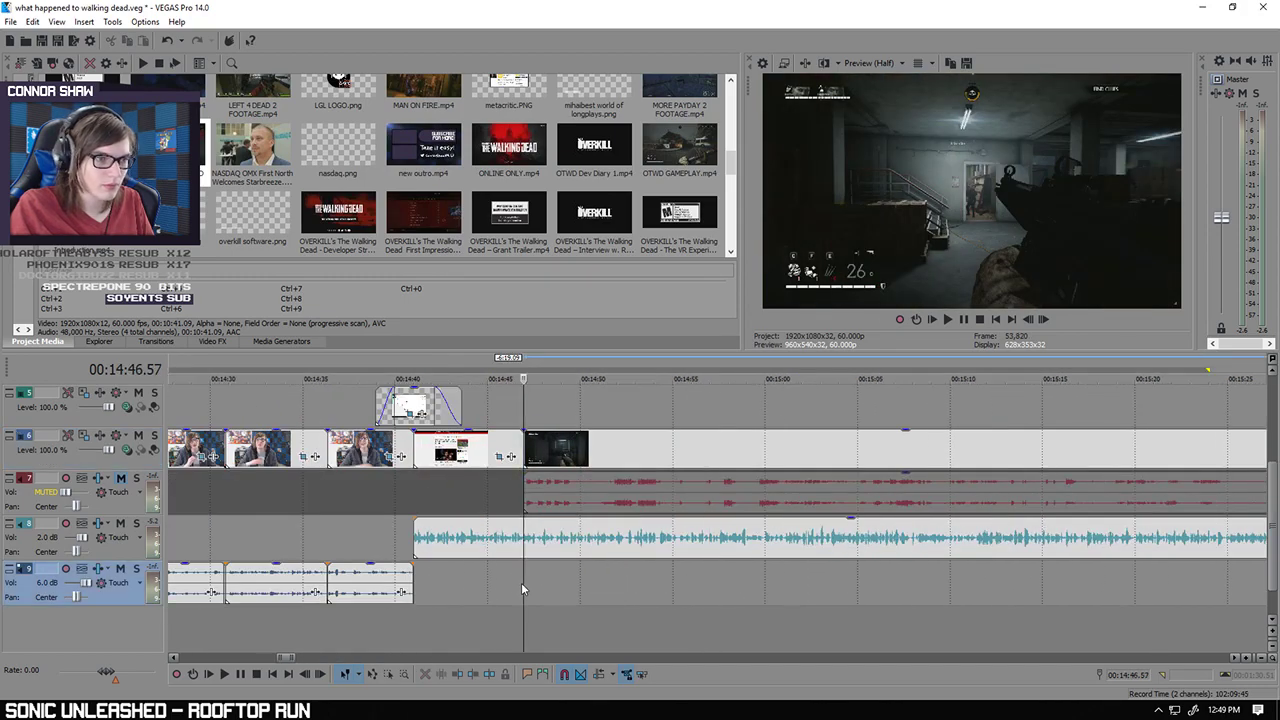
click(223, 675)
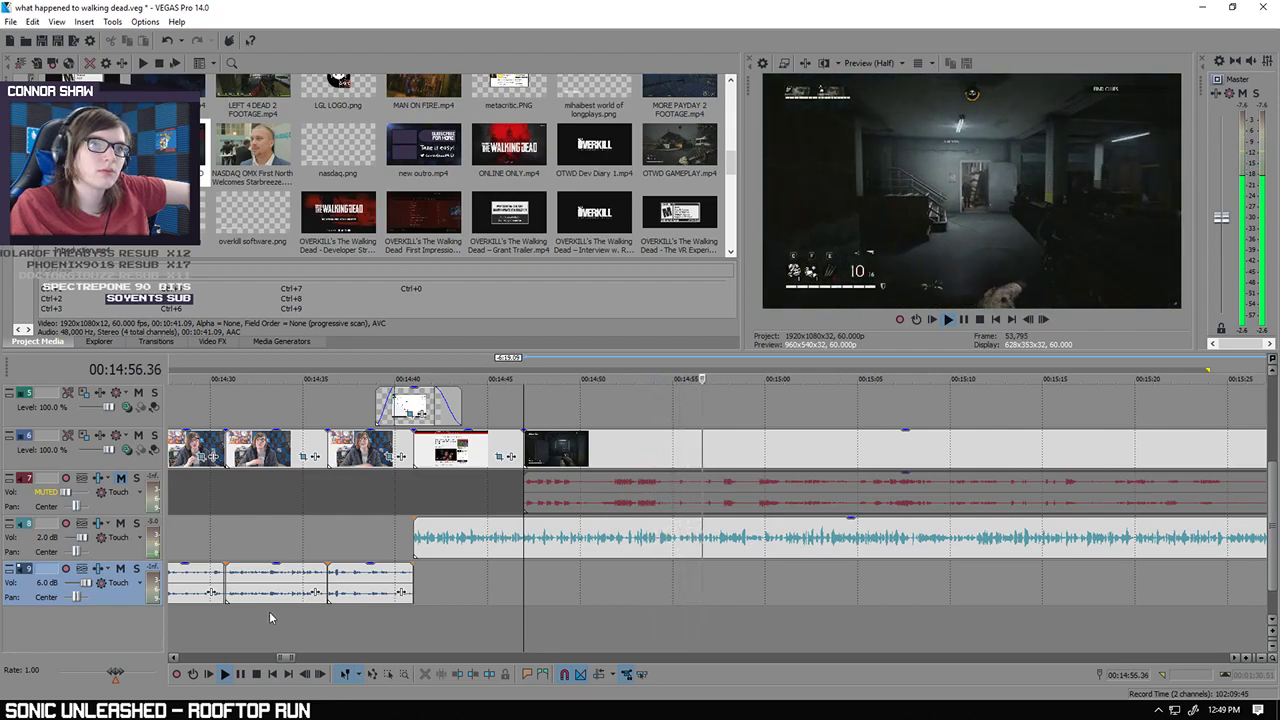
click(241, 676)
scroll(585, 580, up, 5)
click(317, 596)
scroll(417, 596, down, 1)
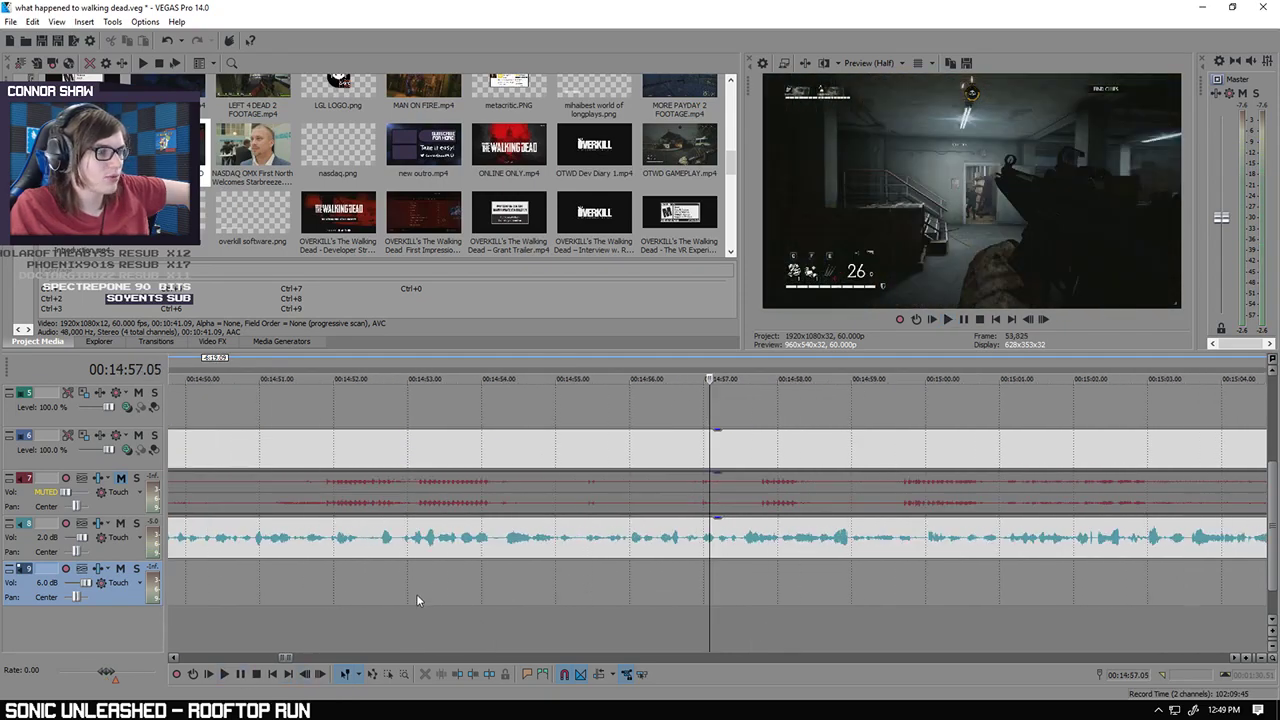
Step: Play the narration again from 00:14:55.18 and set the playhead at 00:14:57.11
click(576, 586)
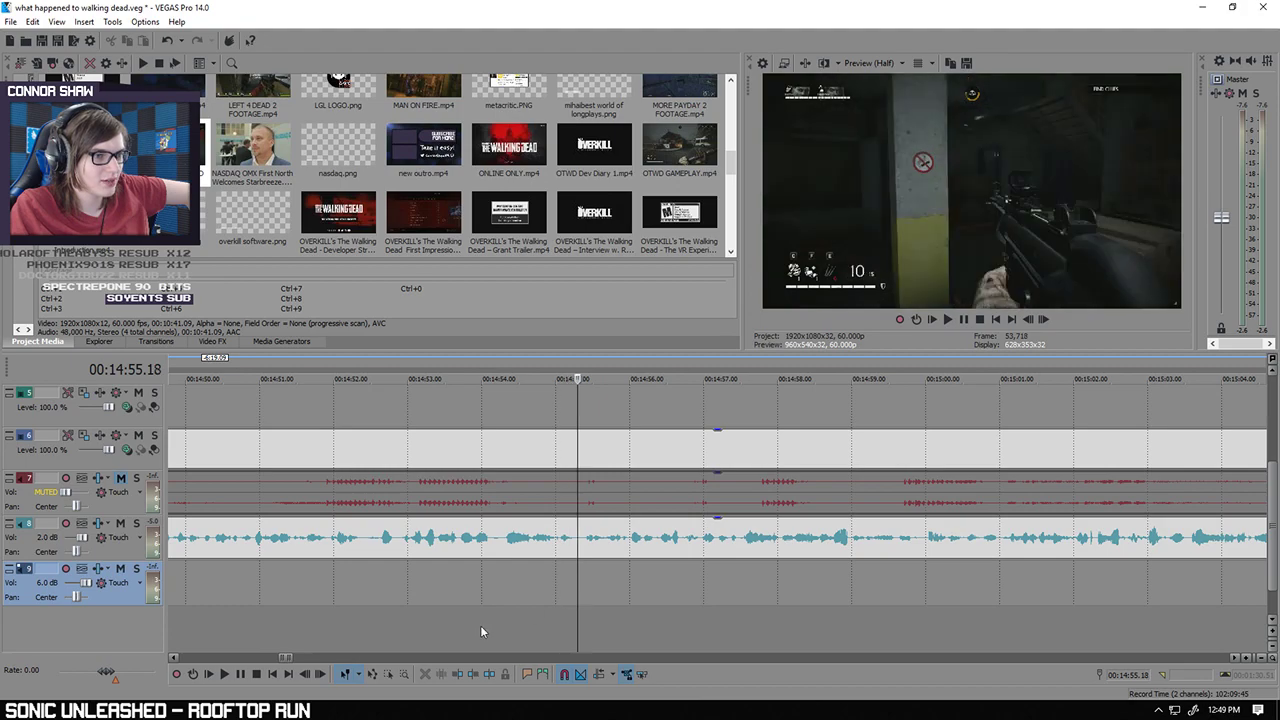
click(226, 675)
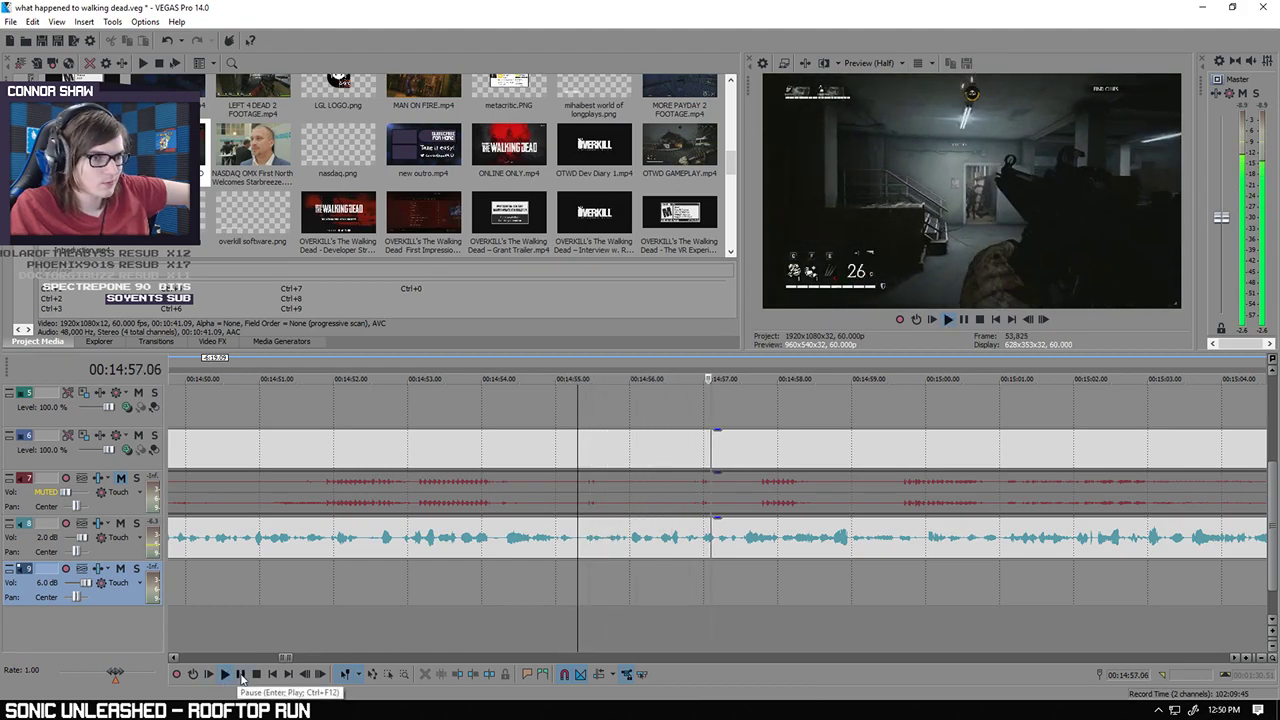
click(241, 678)
triple_click(715, 579)
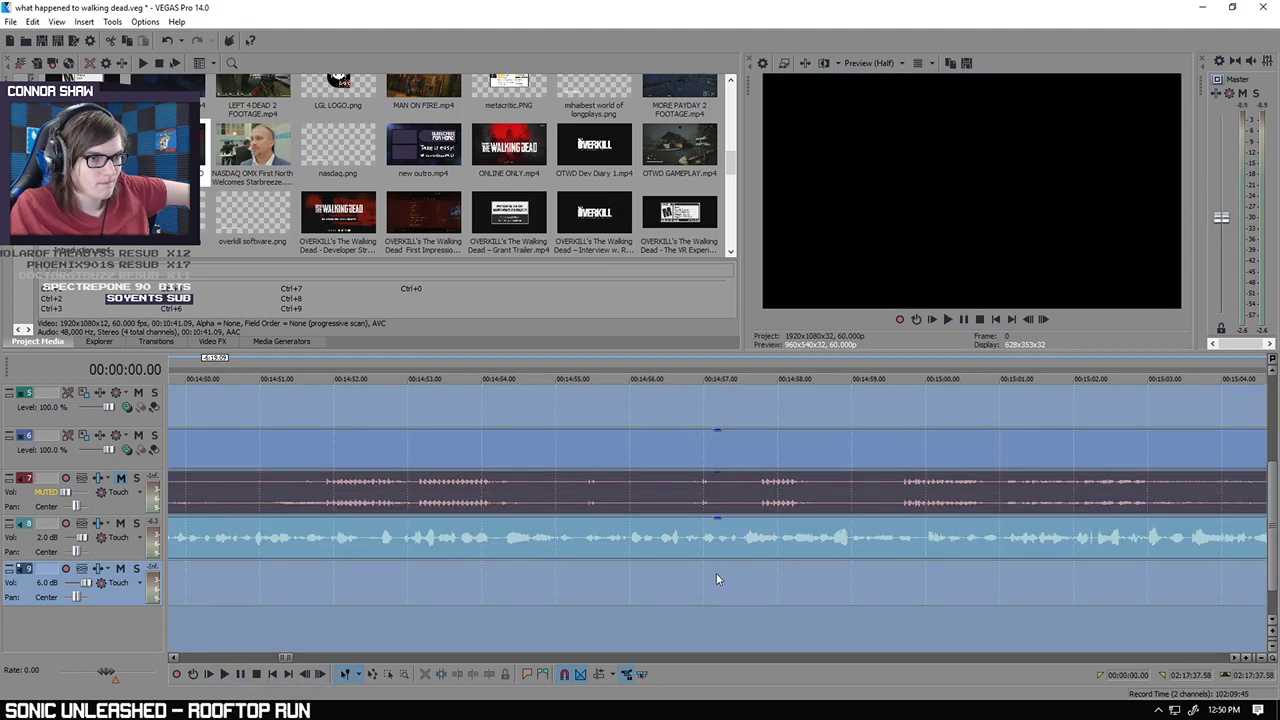
click(716, 578)
Step: Find the image price for new maps.PNG in the project media and add it to track 5 at 00:14:57.11
drag(739, 165, 733, 232)
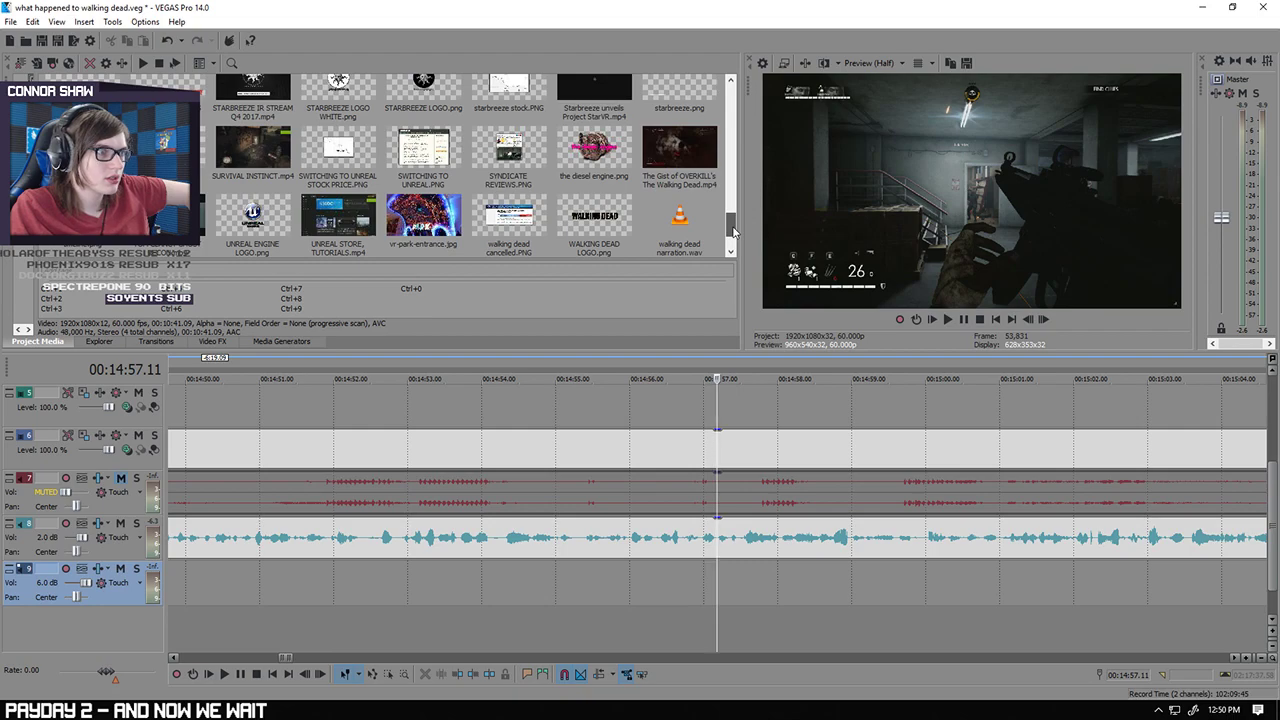
drag(735, 232, 729, 201)
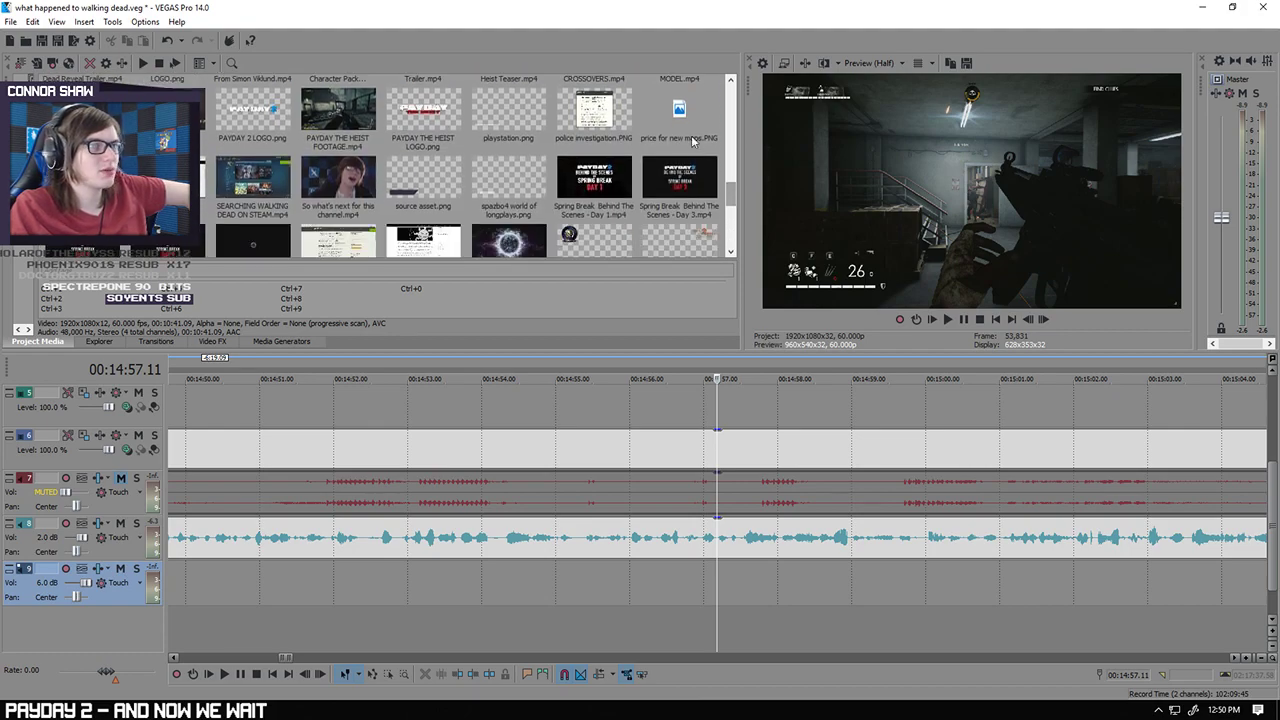
drag(692, 141, 788, 372)
drag(724, 410, 808, 408)
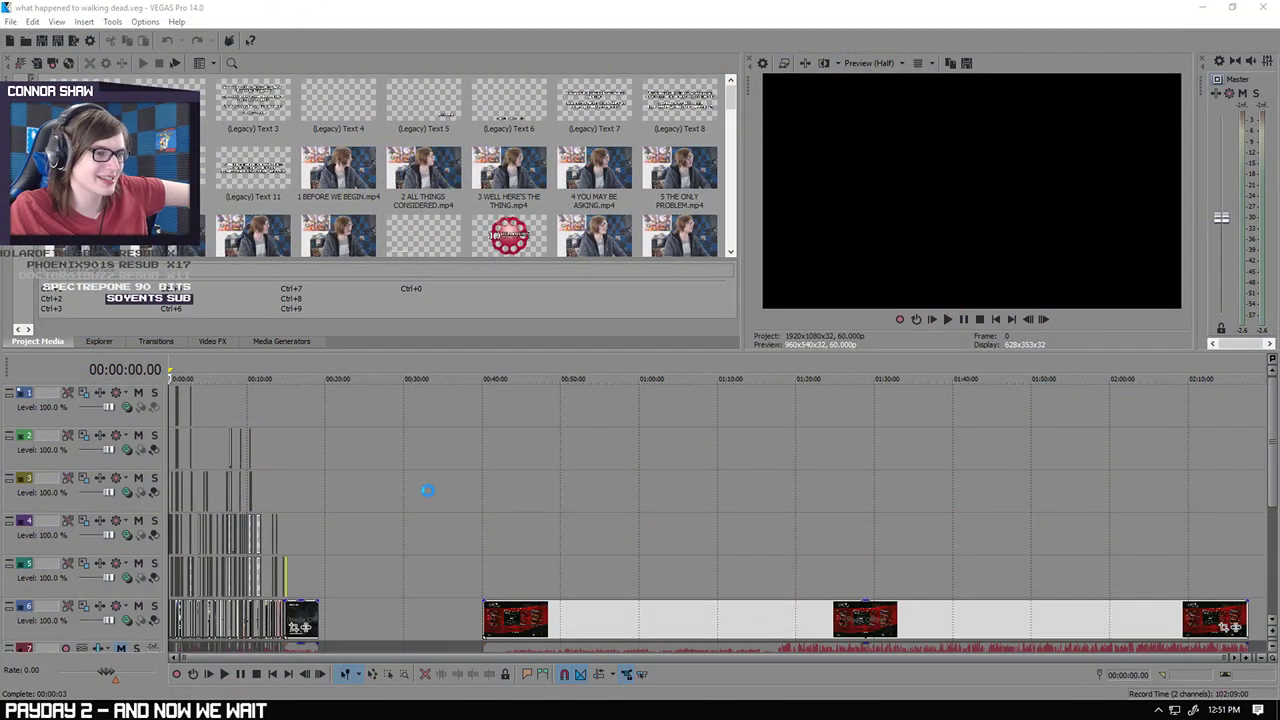
Step: Check the long leftover gameplay clip starting near 00:40:00 on track 6 and delete it
click(483, 567)
scroll(486, 566, up, 2)
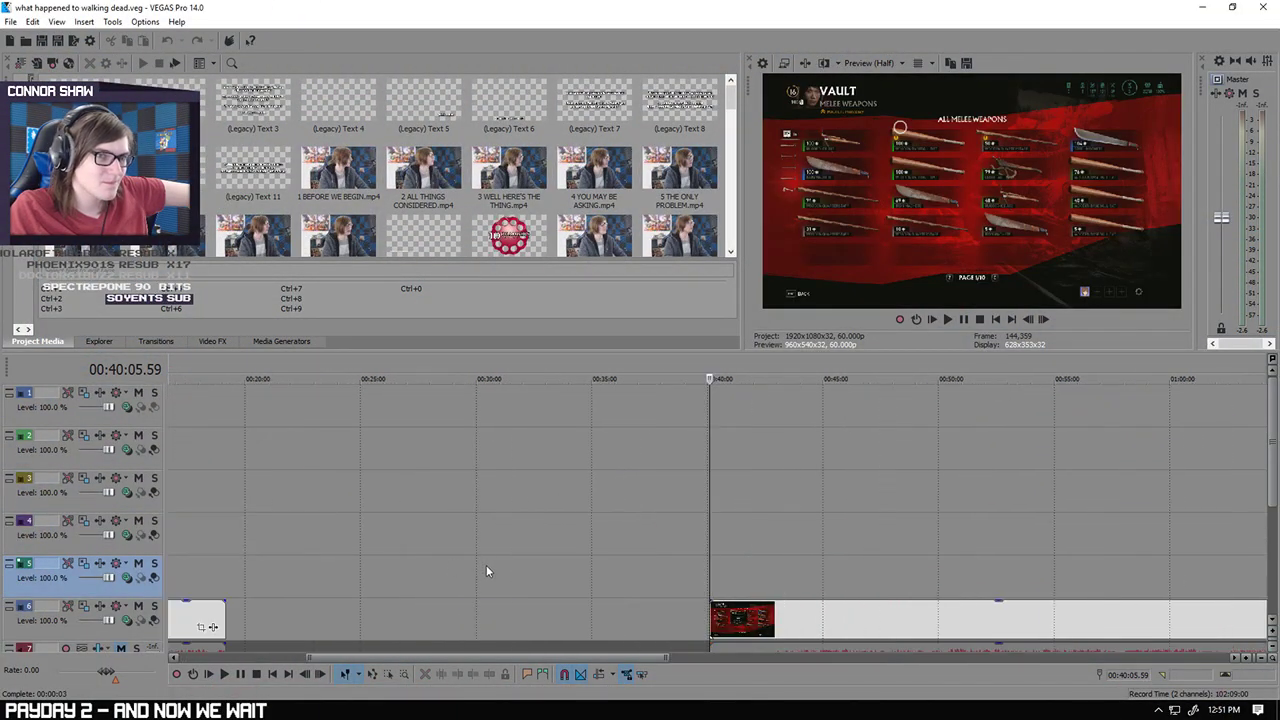
click(638, 619)
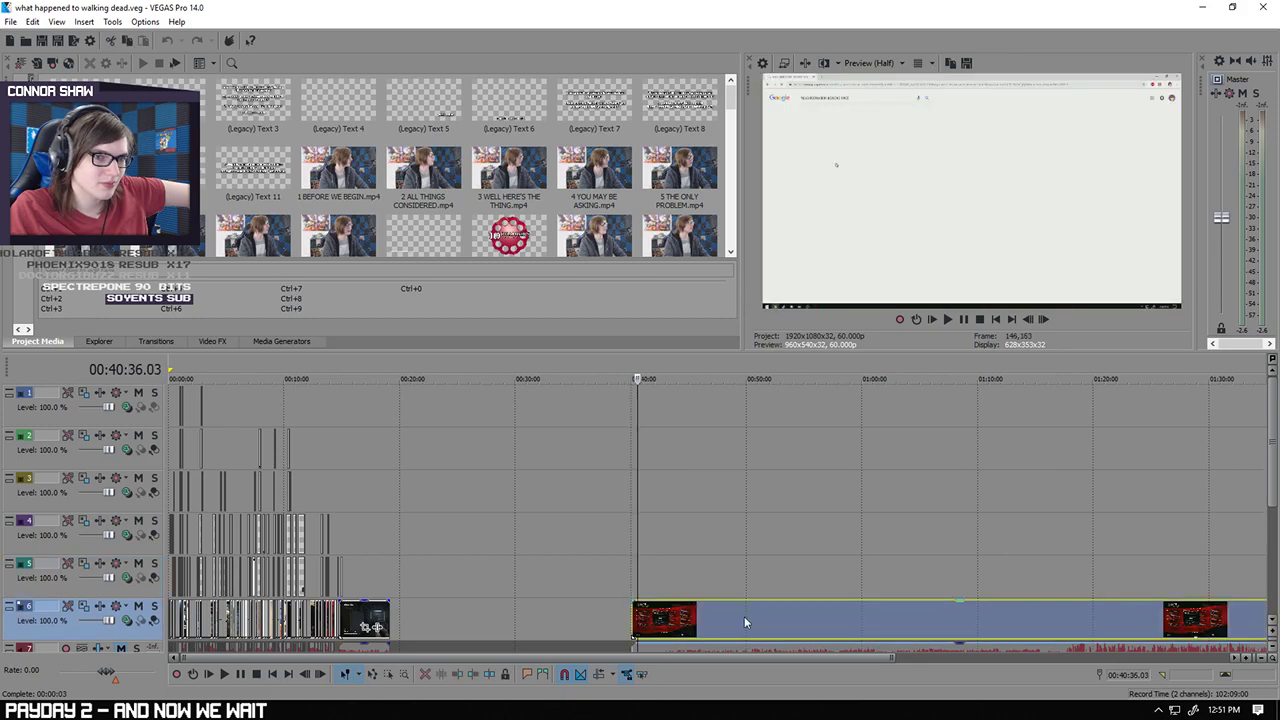
click(745, 620)
scroll(740, 618, down, 2)
scroll(663, 608, up, 3)
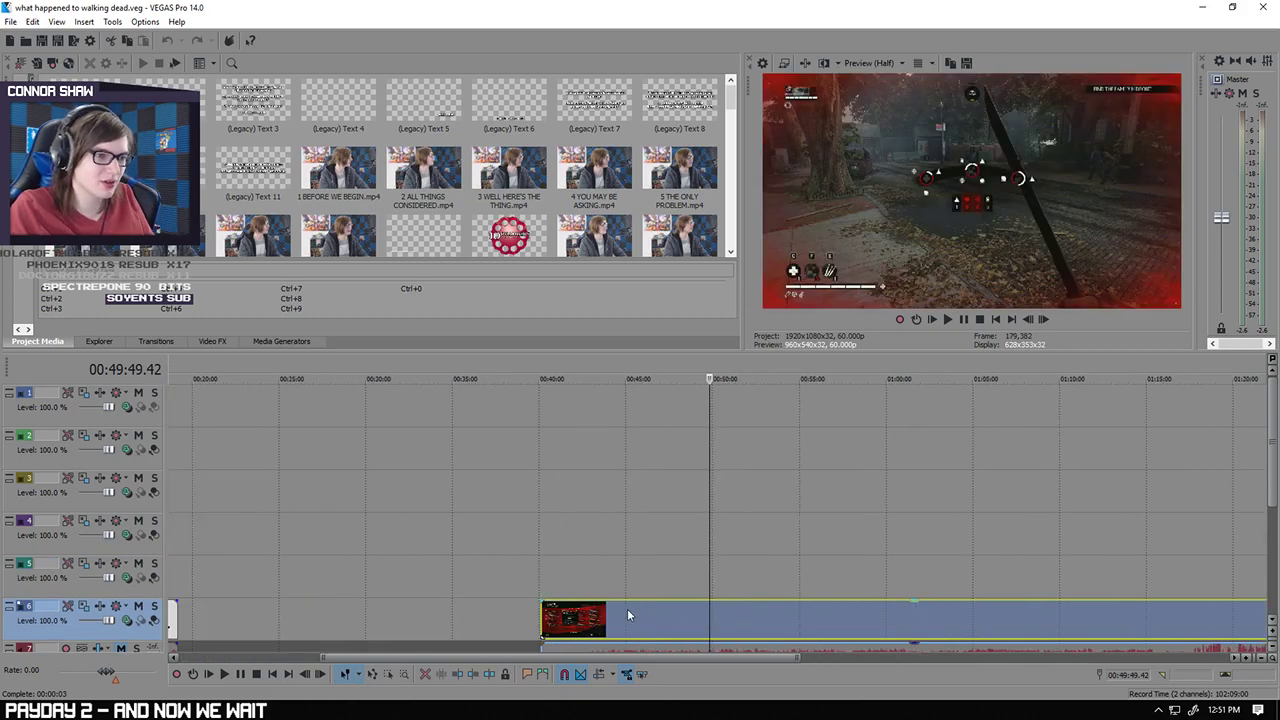
click(323, 579)
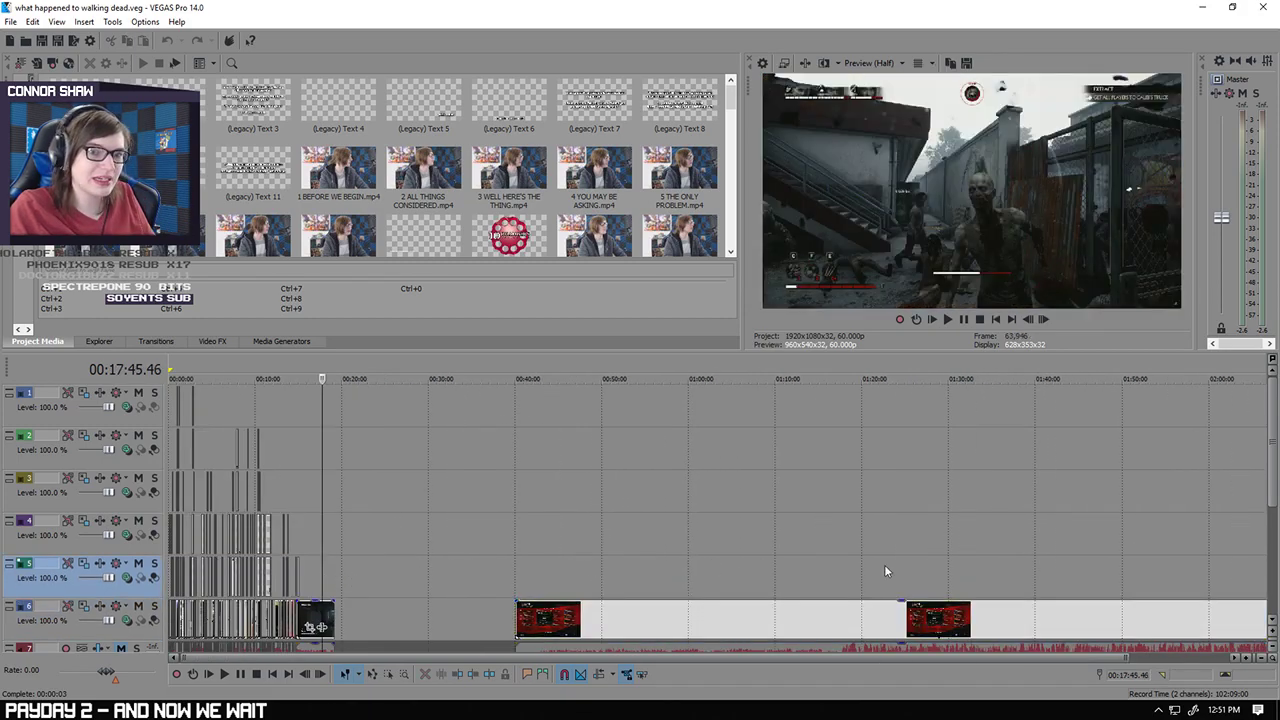
scroll(890, 562, down, 1)
click(905, 557)
click(1051, 562)
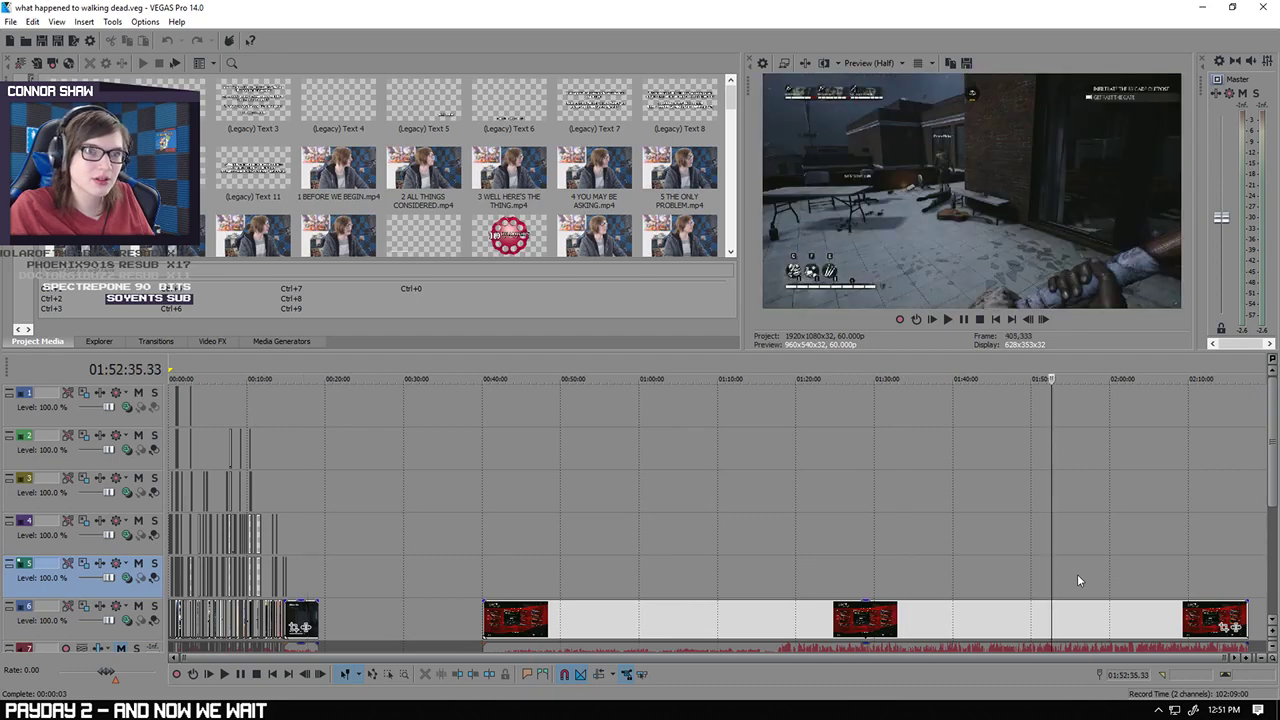
click(967, 630)
key(Delete)
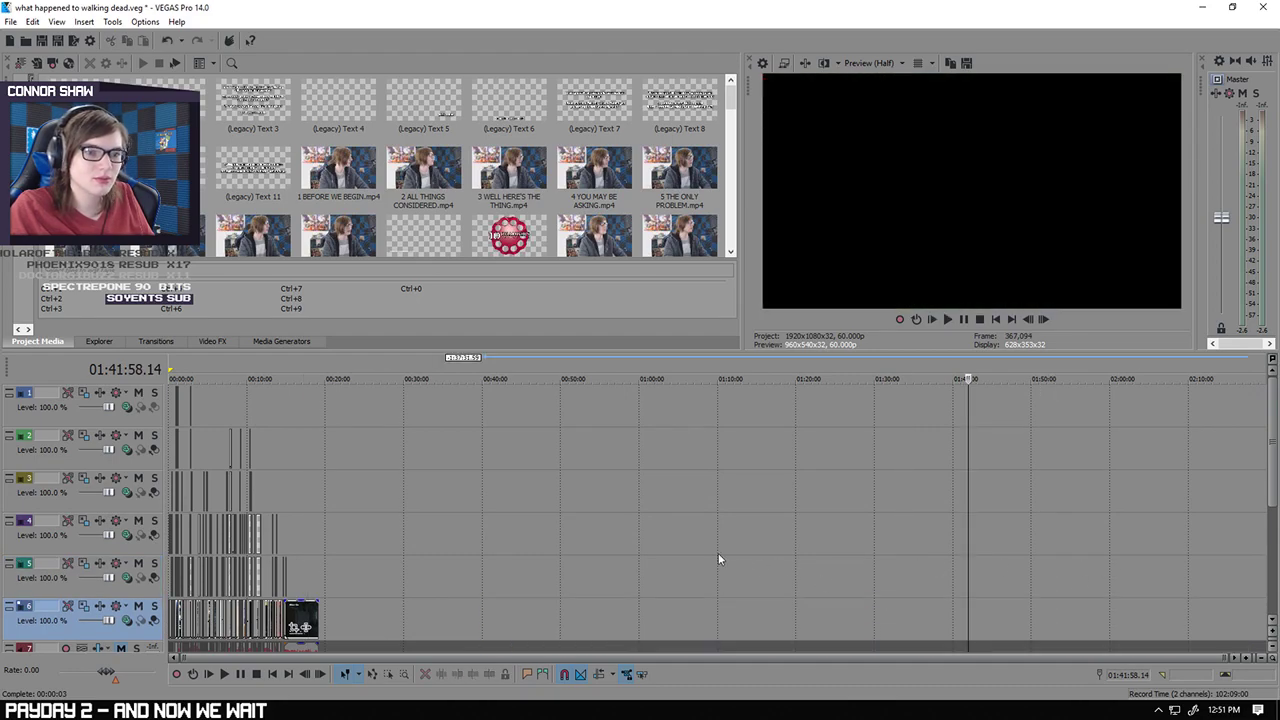
Step: Examine the image at 00:14:57.11 and search the earlier timeline for an article event whose slide-in animation can be reused
click(306, 565)
scroll(306, 565, up, 5)
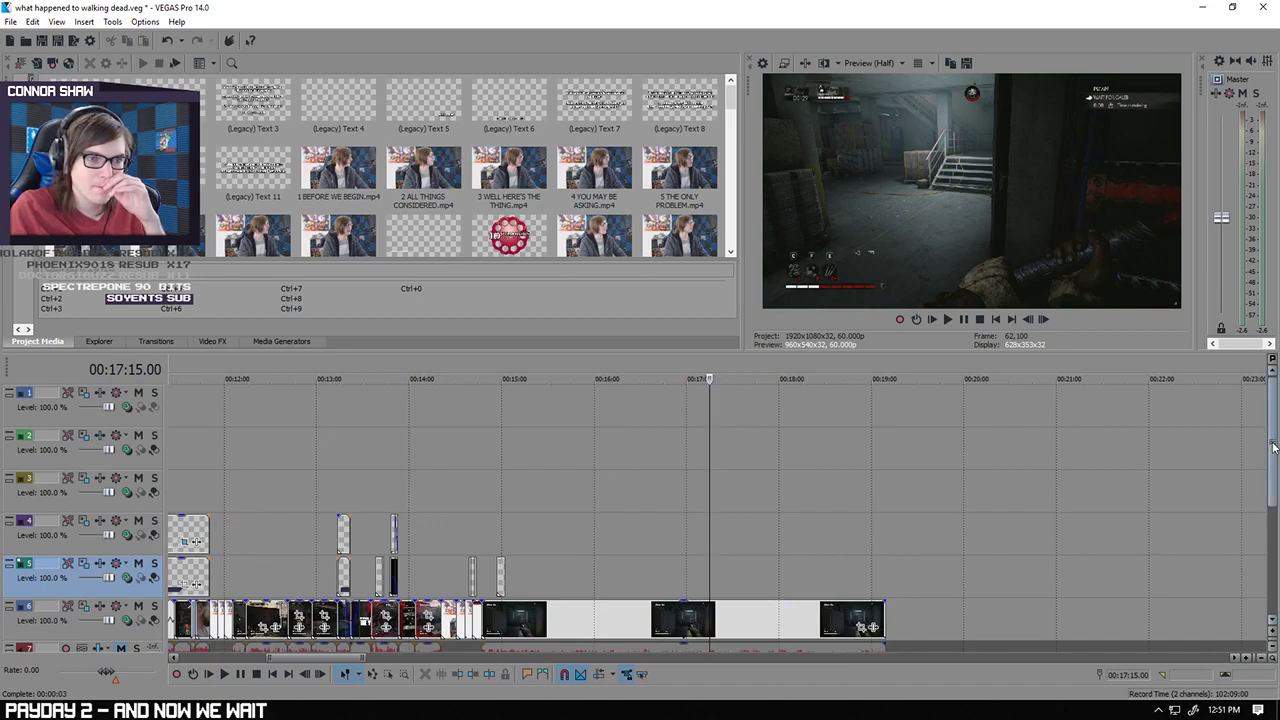
drag(1273, 447, 1243, 479)
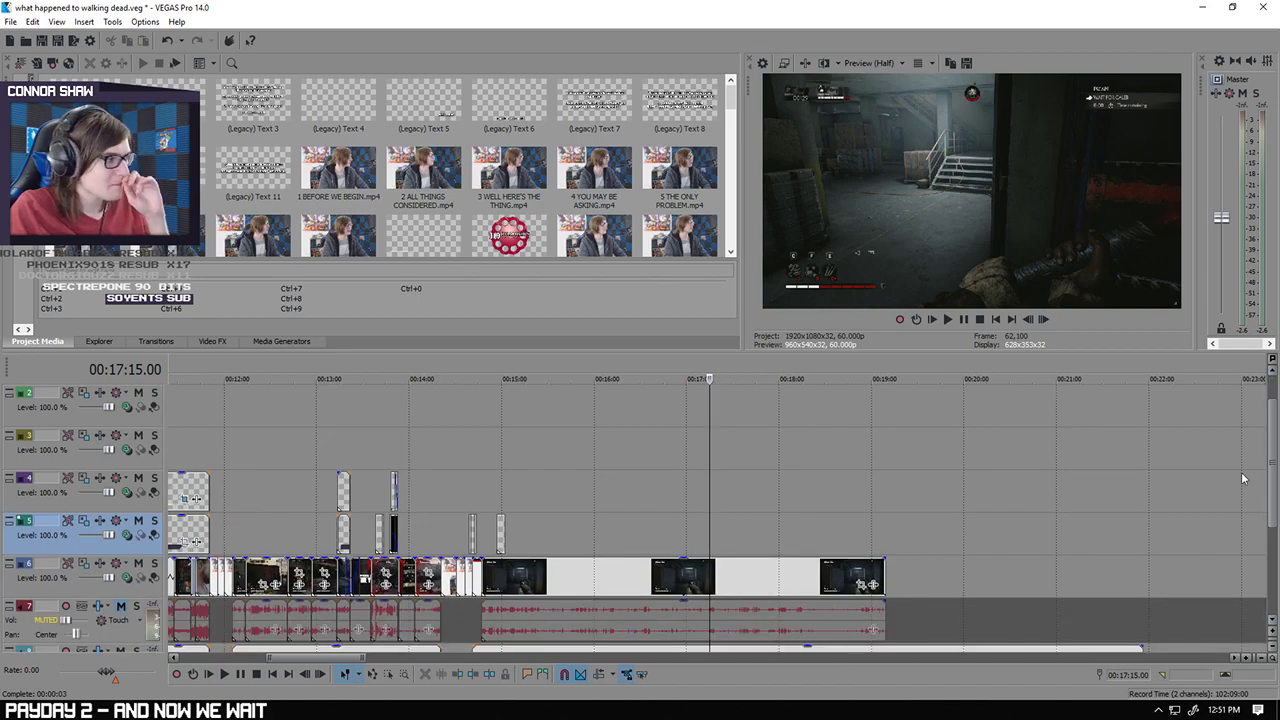
click(499, 494)
scroll(697, 491, up, 4)
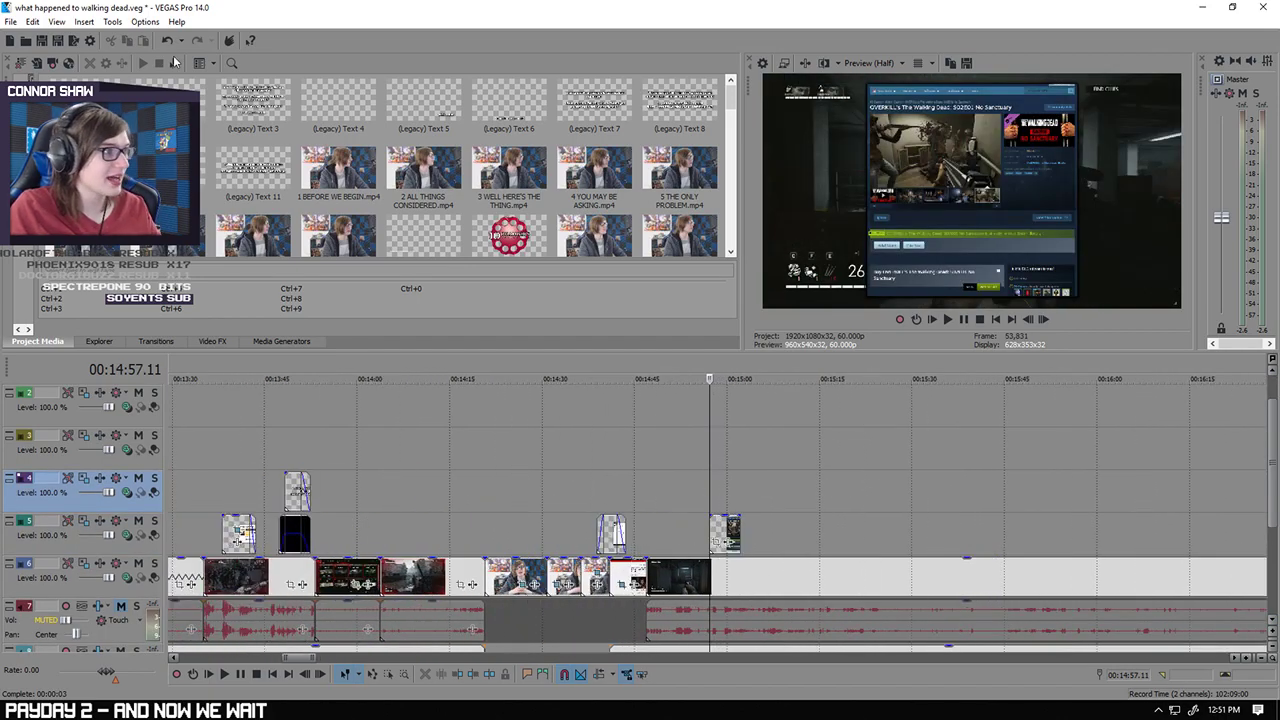
scroll(684, 500, down, 5)
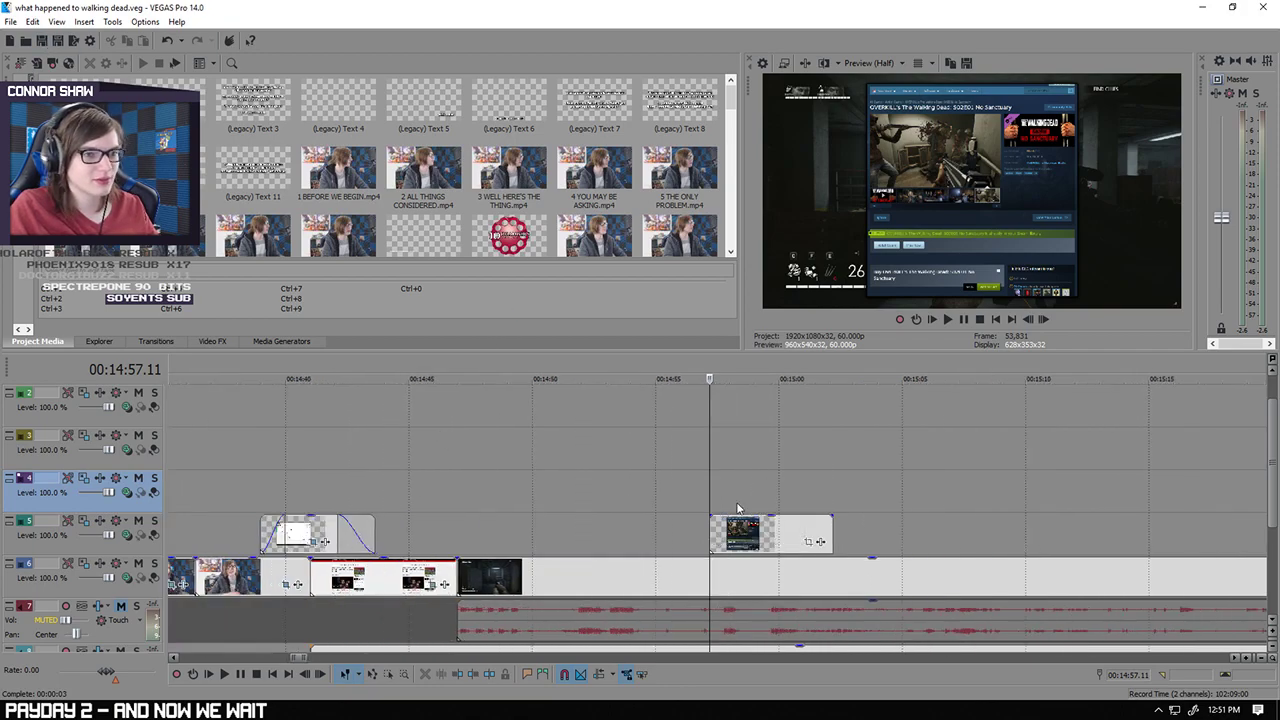
click(475, 430)
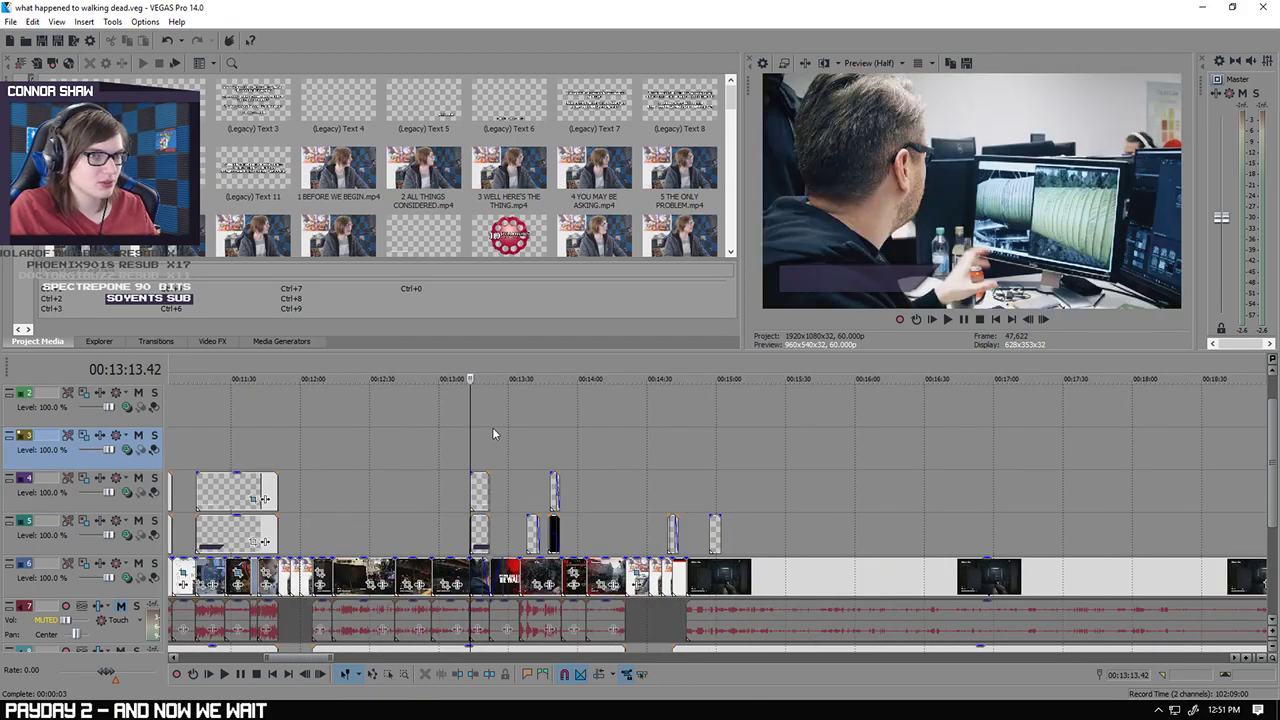
scroll(488, 428, down, 6)
click(340, 418)
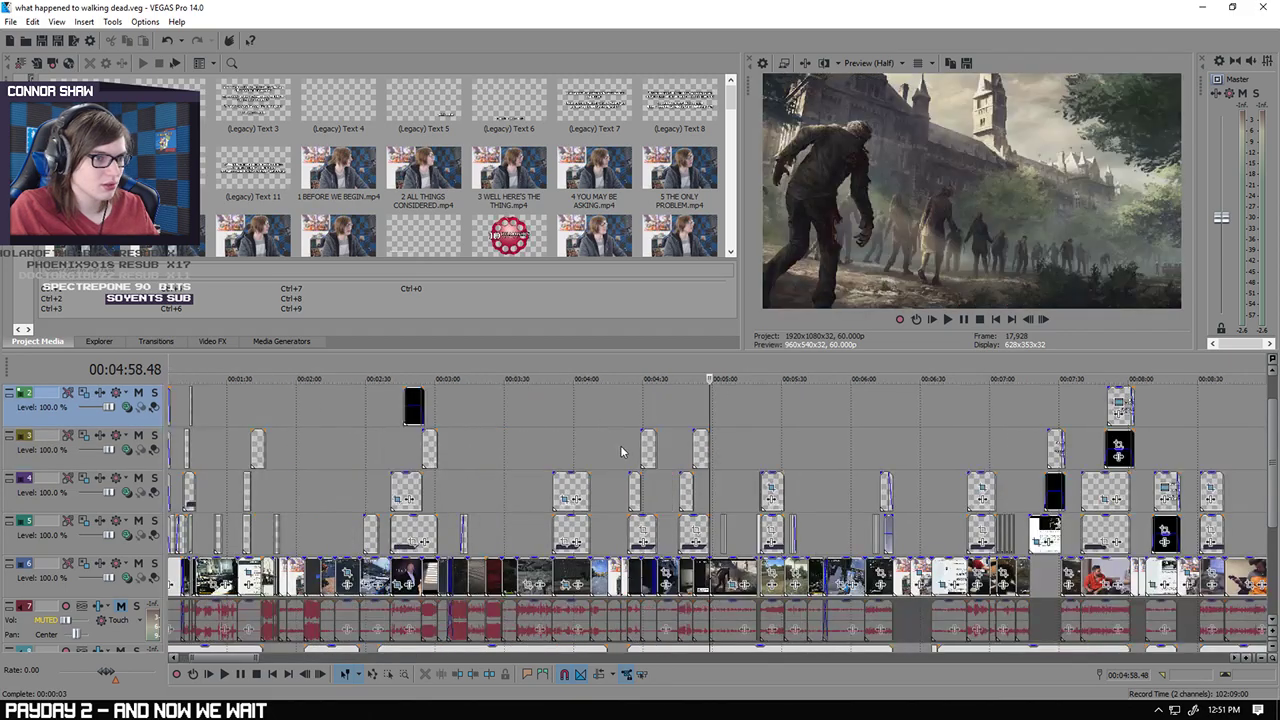
scroll(700, 440, up, 6)
scroll(833, 427, up, 2)
scroll(818, 443, down, 5)
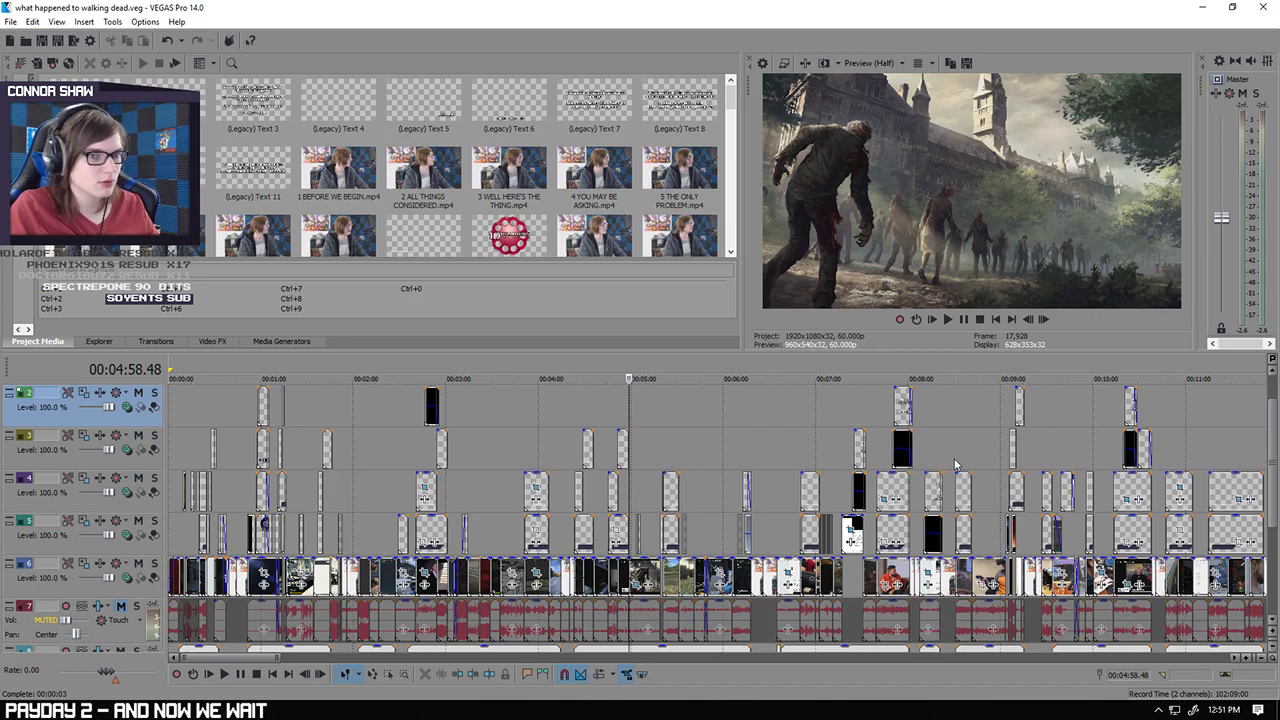
click(1072, 449)
scroll(757, 449, up, 8)
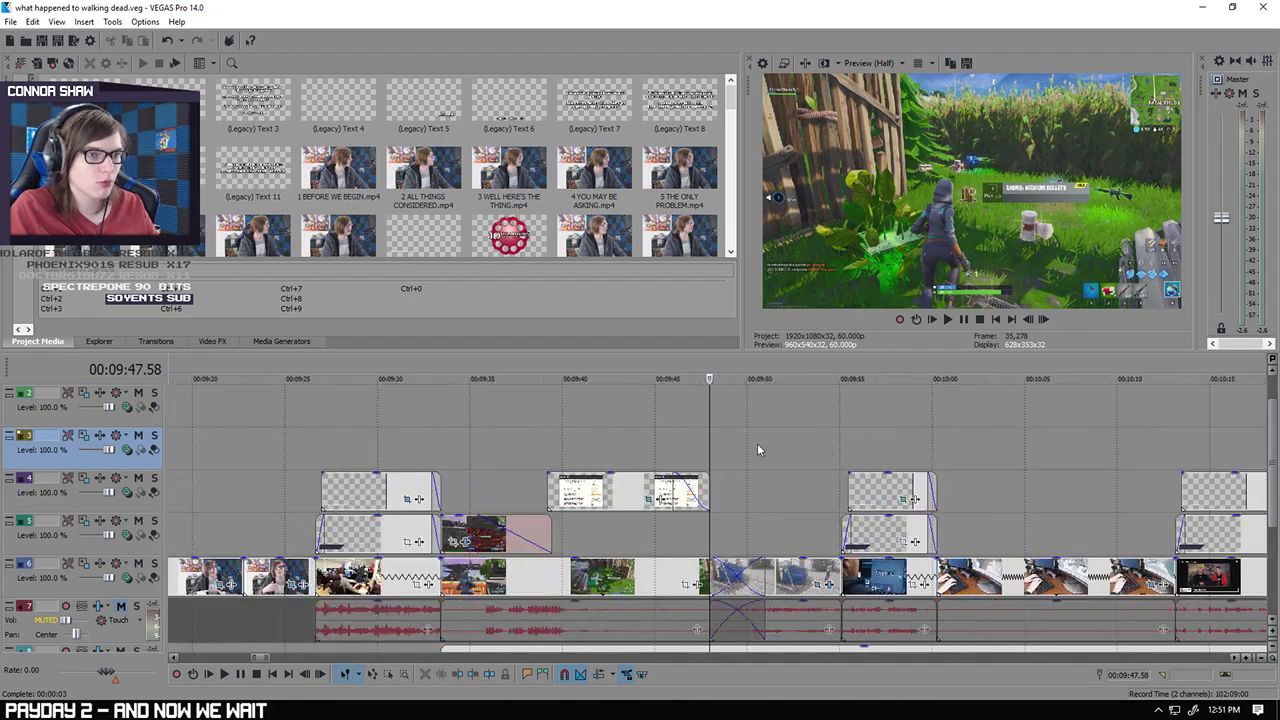
Step: Copy the slide-in Pan/Crop keyframes of the SWITCHING TO UNREAL article event at 00:09:39.12 on track 4
click(549, 490)
right_click(550, 490)
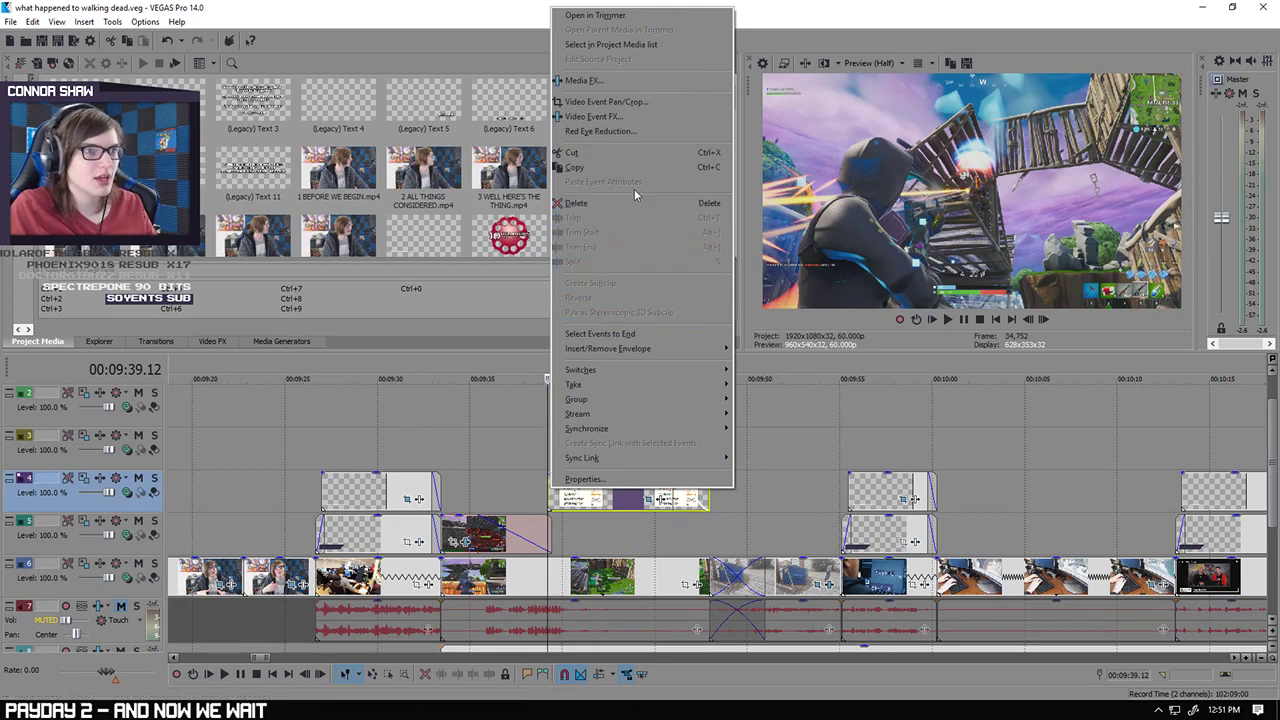
click(605, 101)
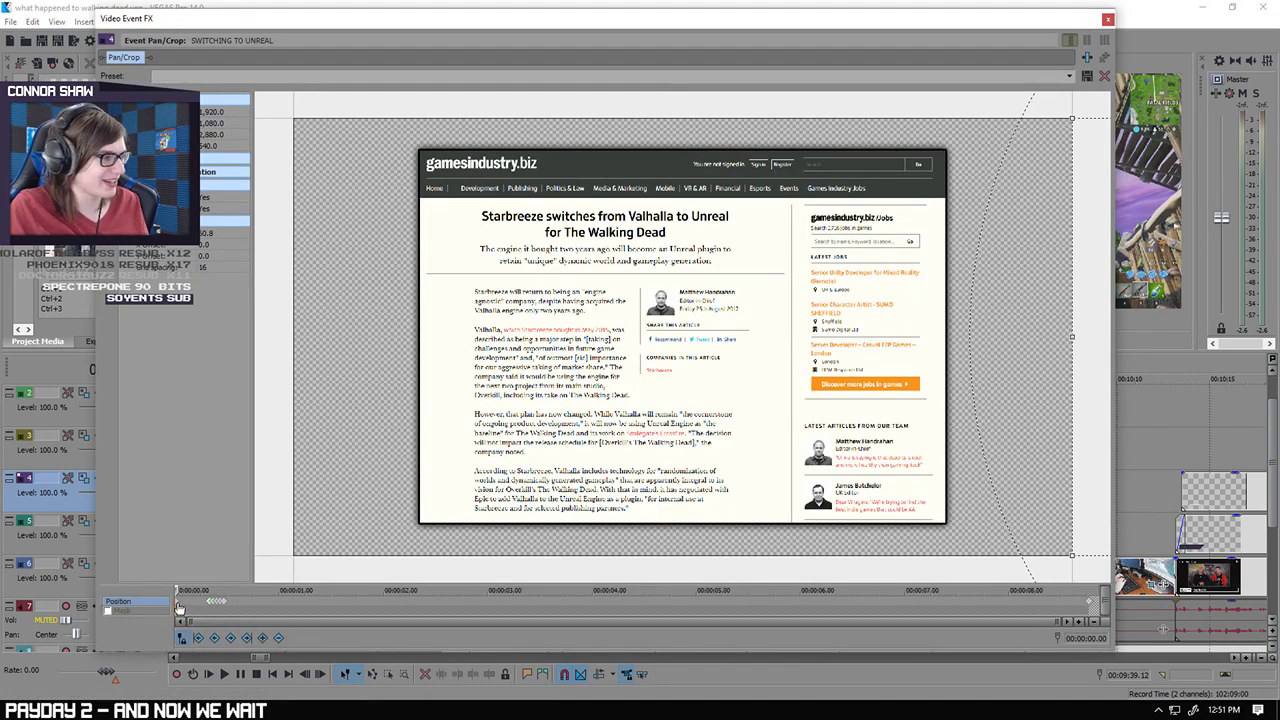
scroll(335, 614, up, 5)
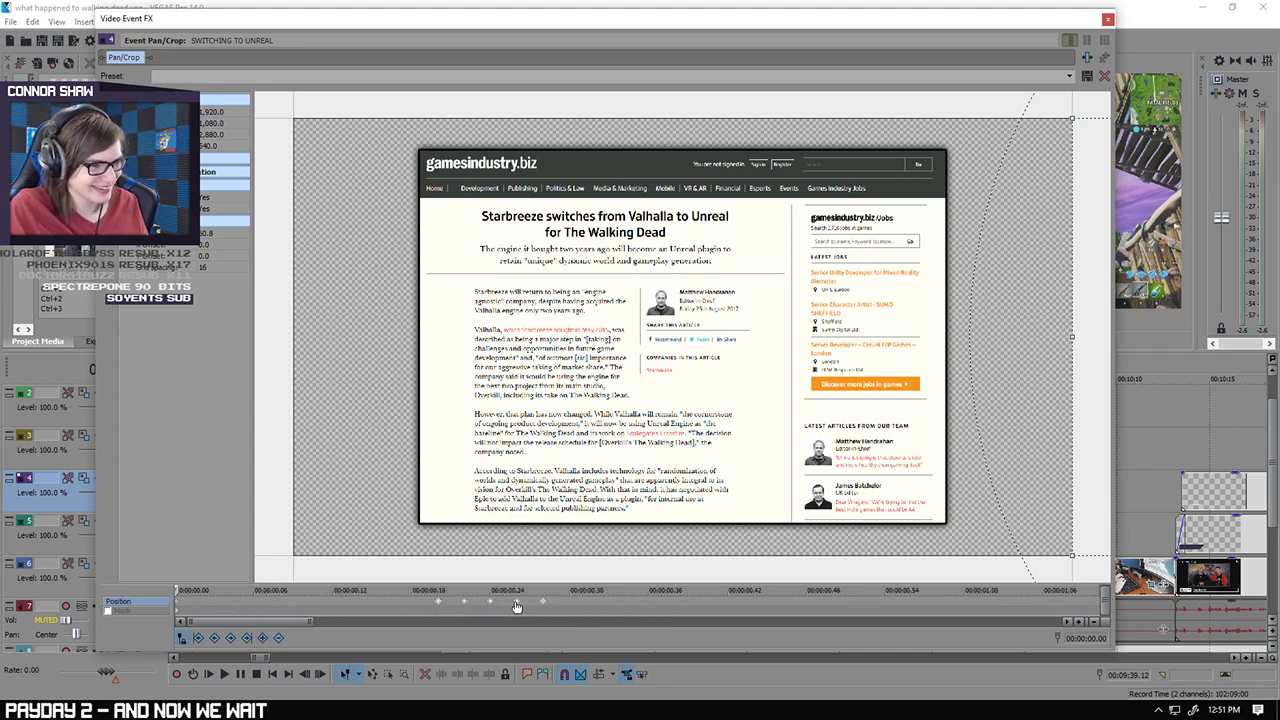
click(1107, 20)
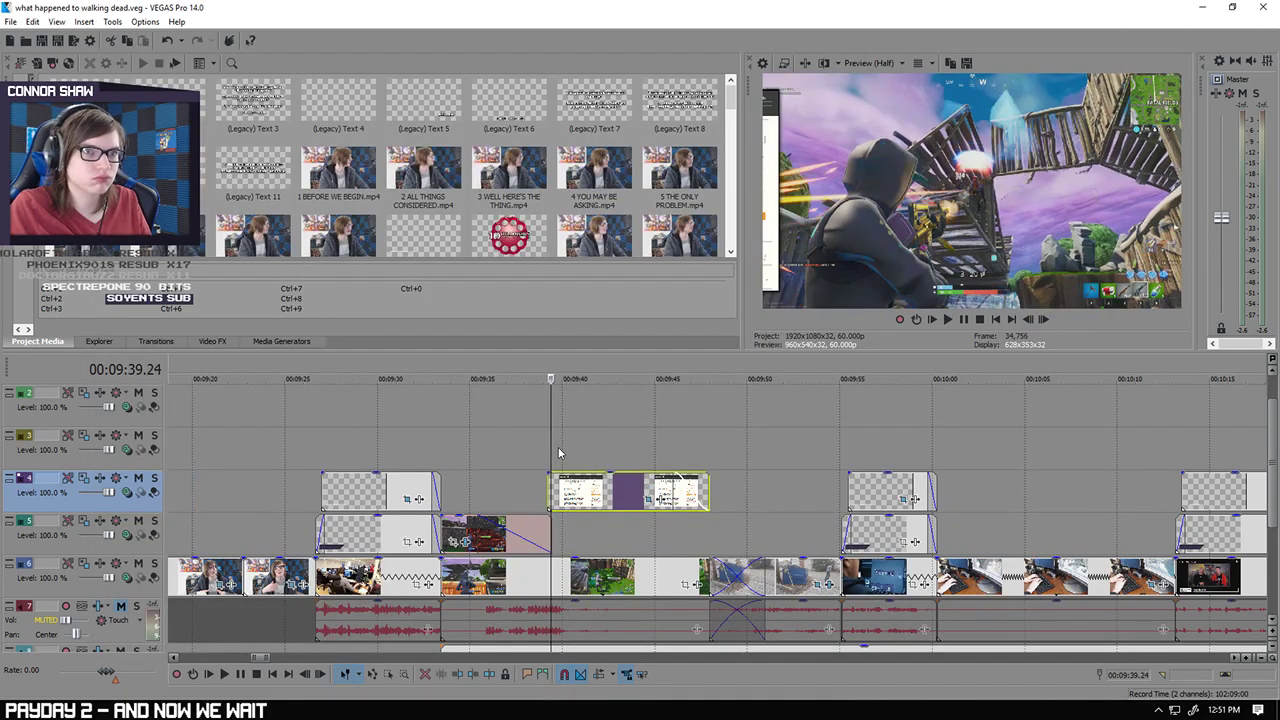
Step: Paste the copied keyframes at the start of the Pan/Crop animation of the price for new maps image at 00:14:57.11
scroll(672, 432, down, 5)
scroll(681, 420, down, 5)
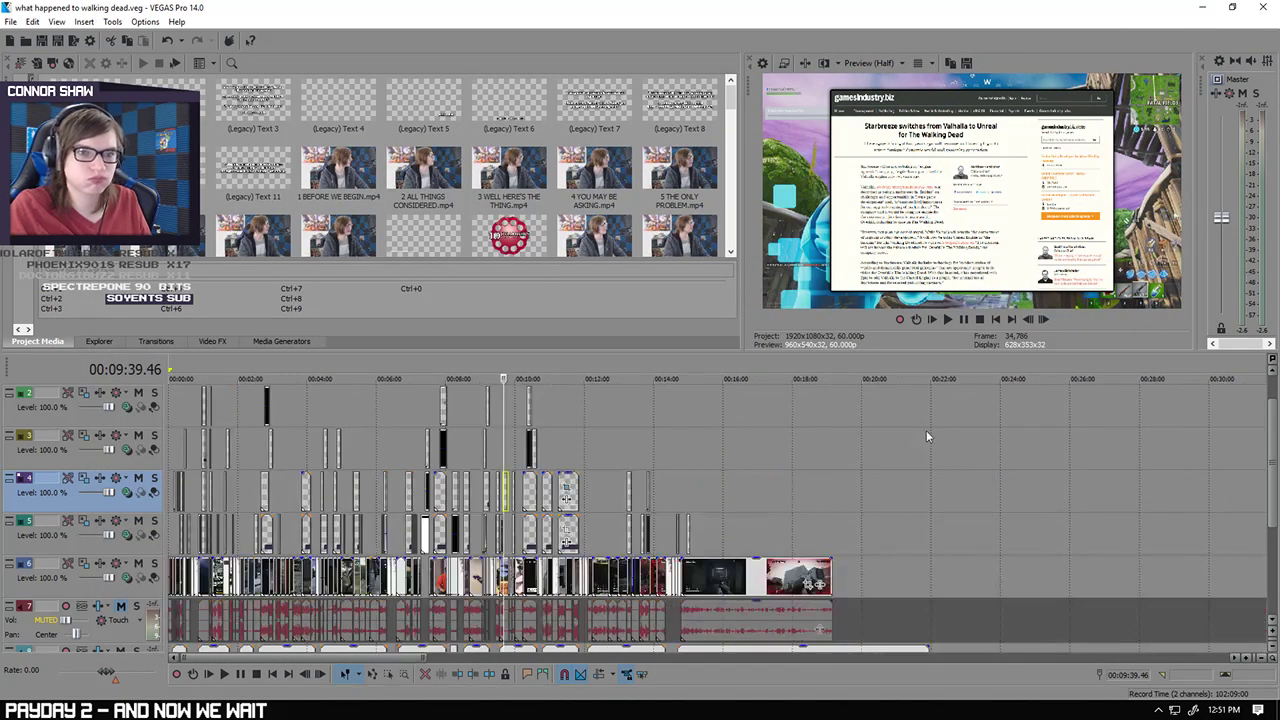
click(690, 457)
scroll(730, 460, up, 10)
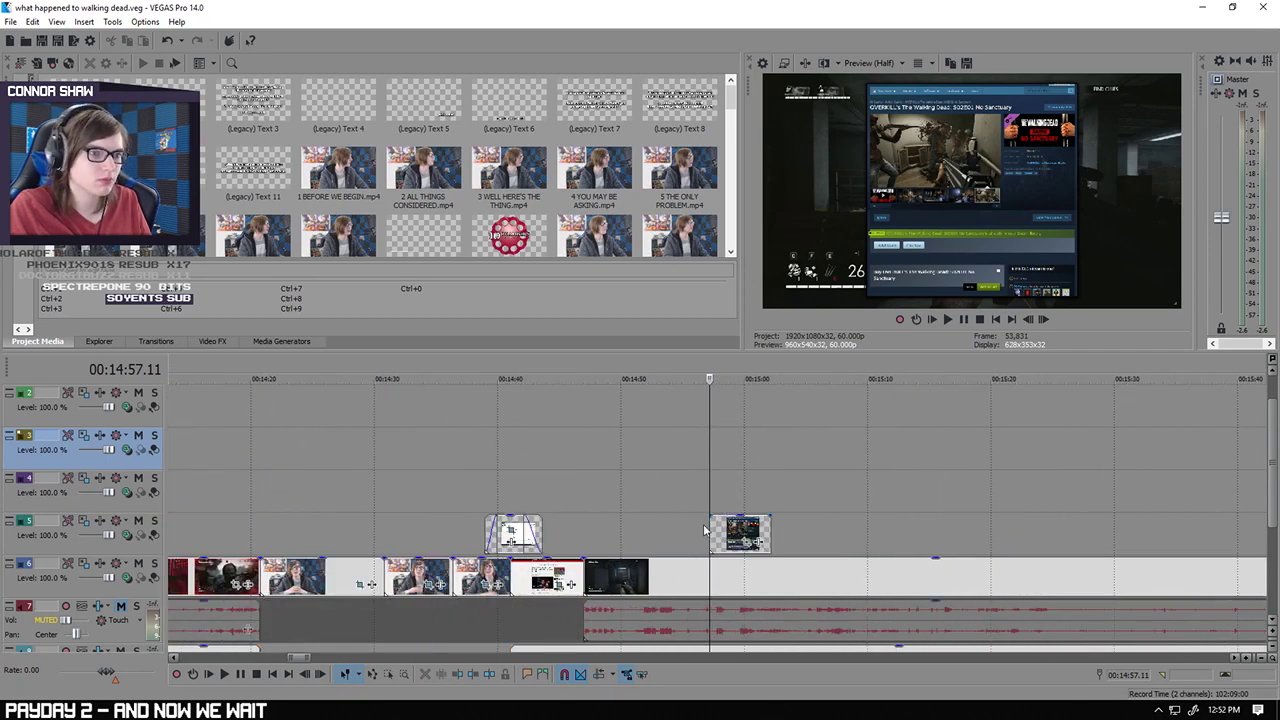
right_click(714, 533)
click(760, 318)
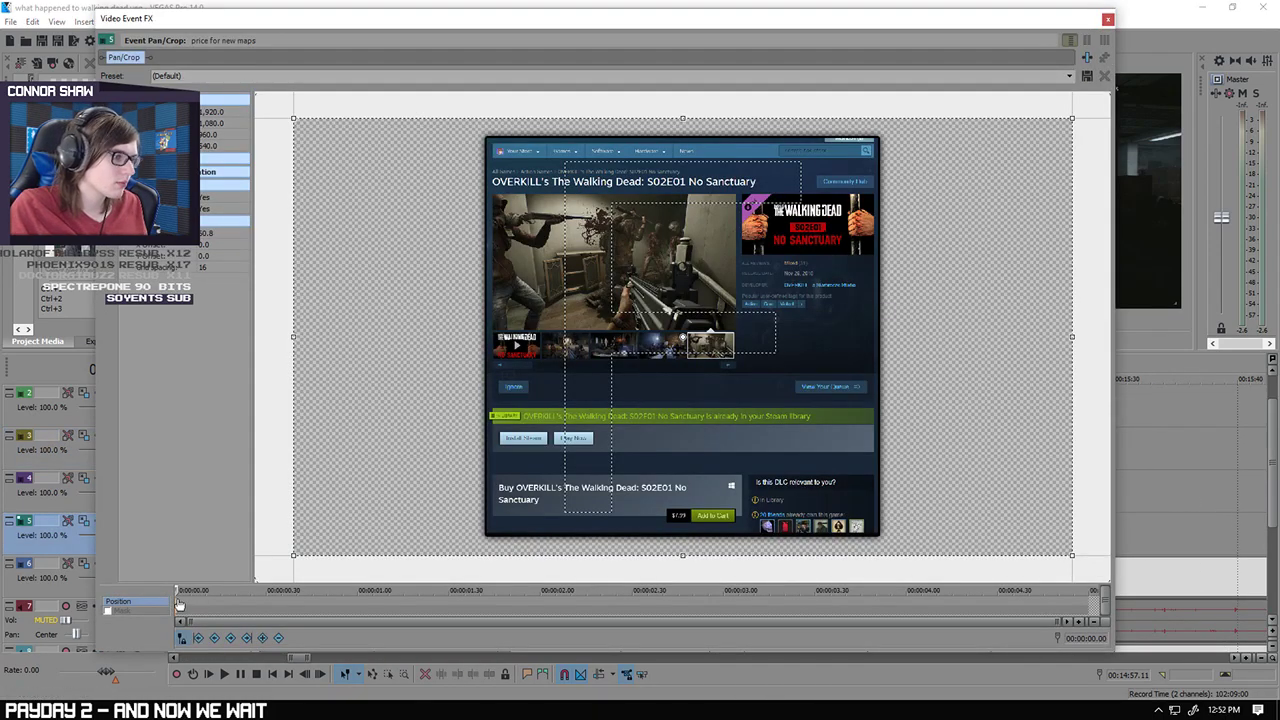
key(ctrl+v)
click(1107, 19)
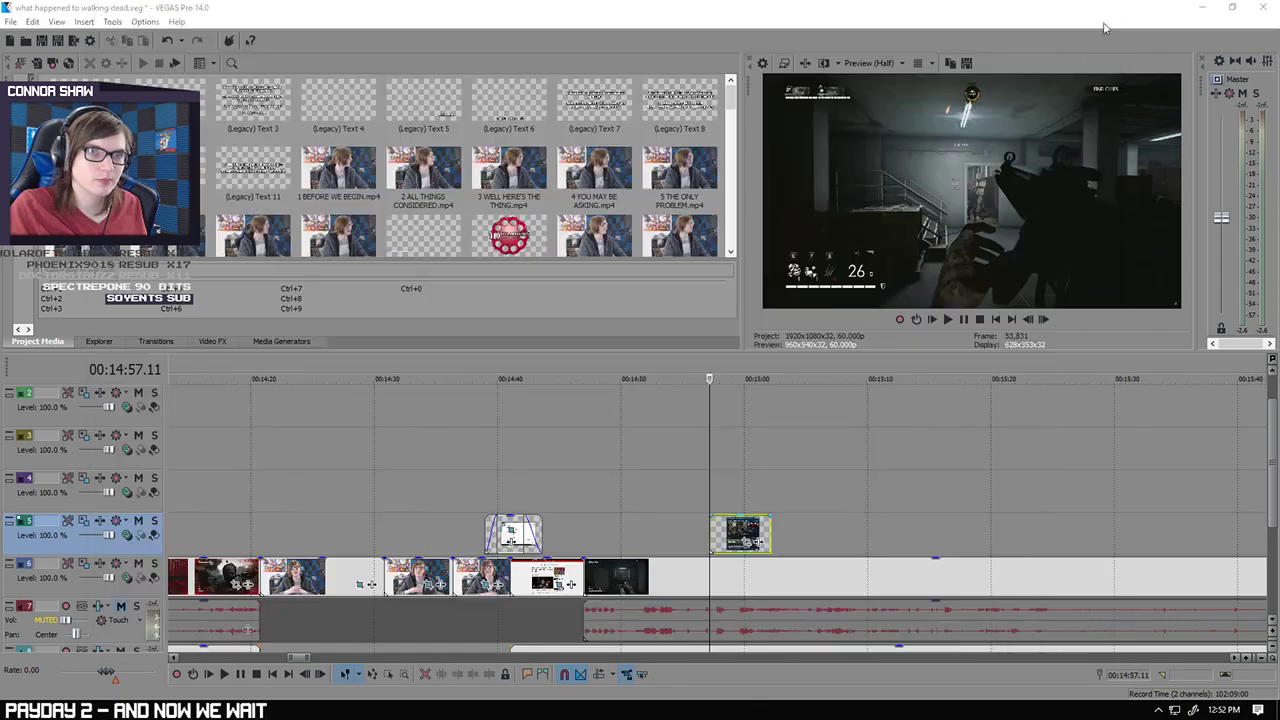
Step: Play back the slide-in from 00:14:57.11 and give the store page image a fade-out of about 1.5 seconds
click(225, 675)
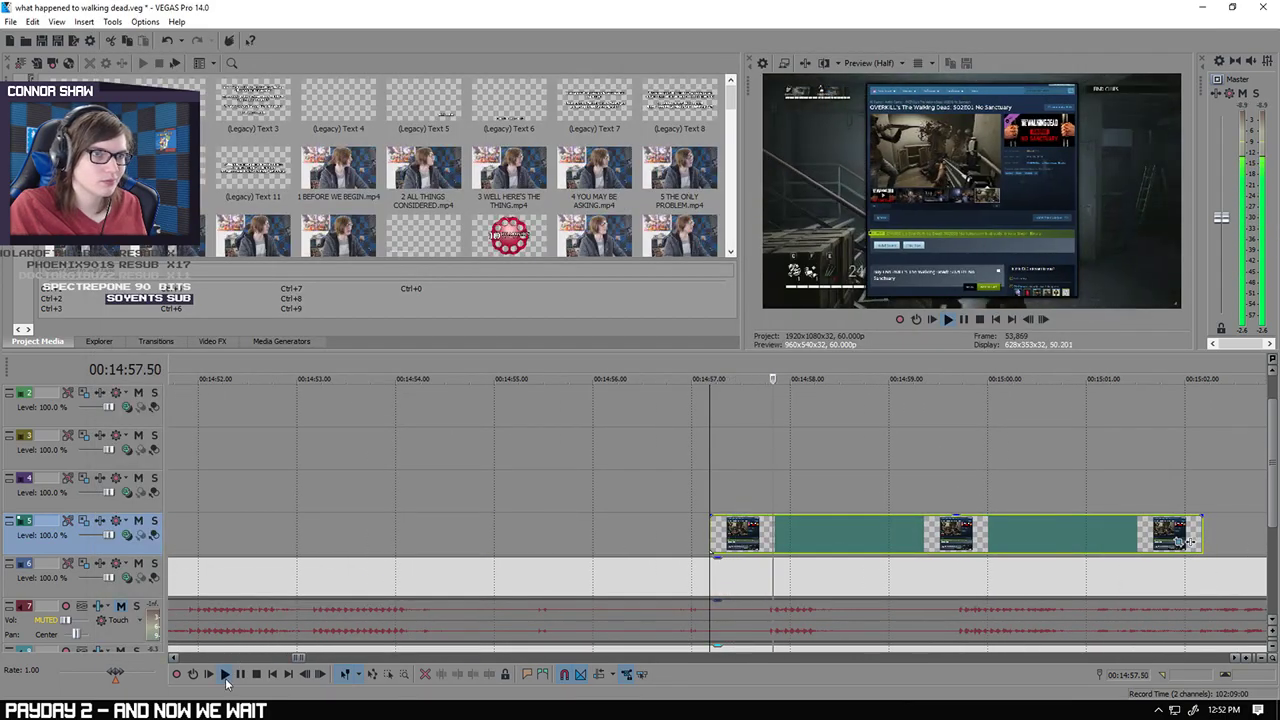
scroll(583, 560, down, 2)
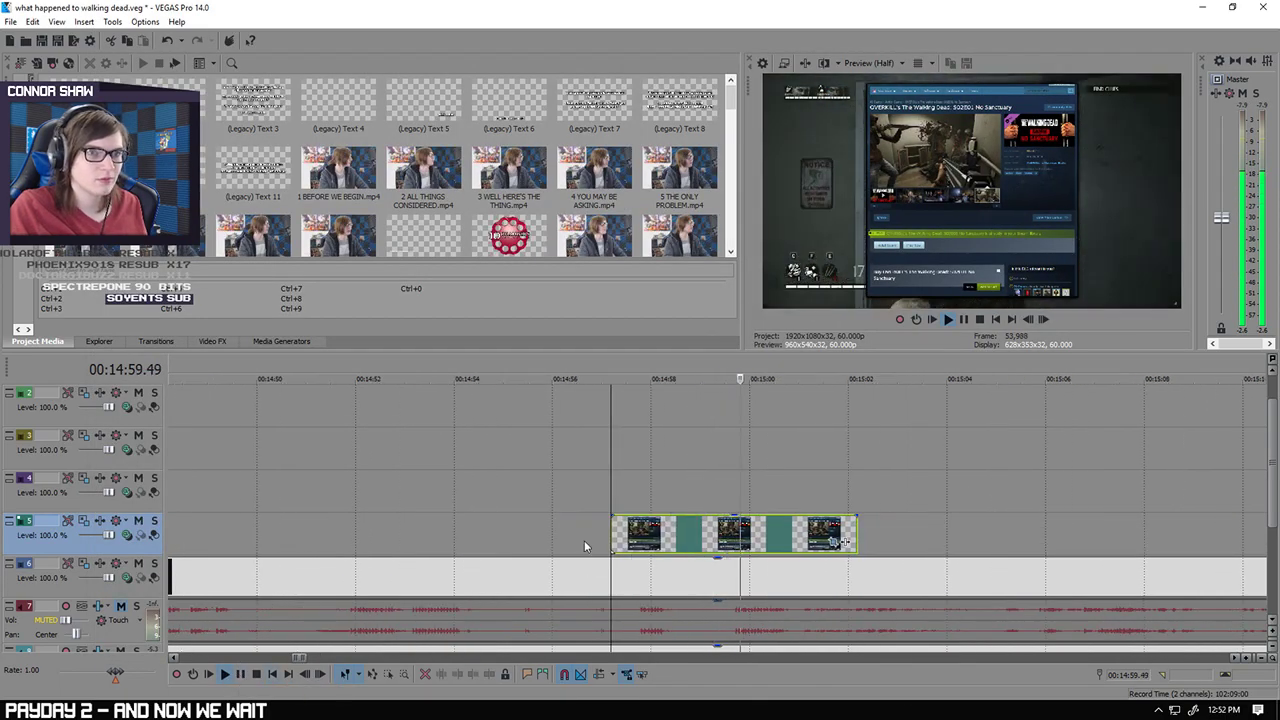
click(241, 675)
scroll(737, 517, up, 3)
drag(740, 515, 516, 529)
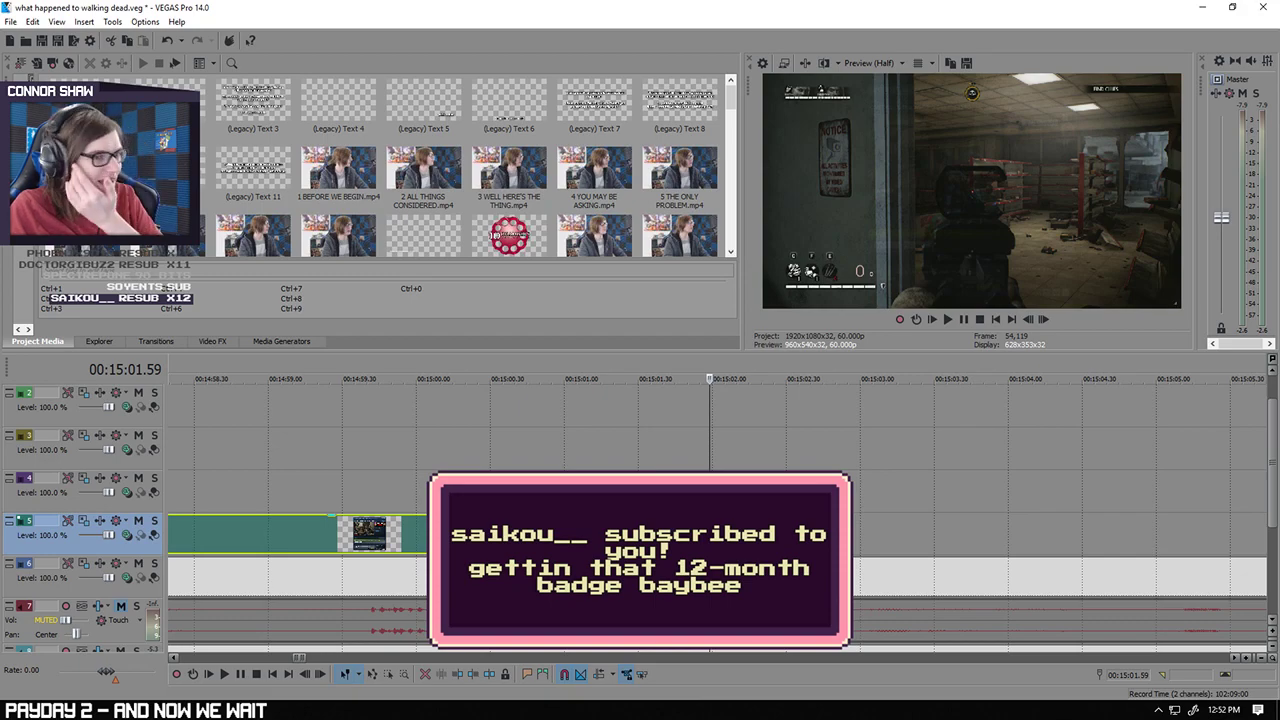
Step: Tighten the image's Pan/Crop frame slightly at 00:00:05.00 for a slow zoom-in and return the playhead to 00:14:57.11
right_click(742, 536)
right_click(738, 540)
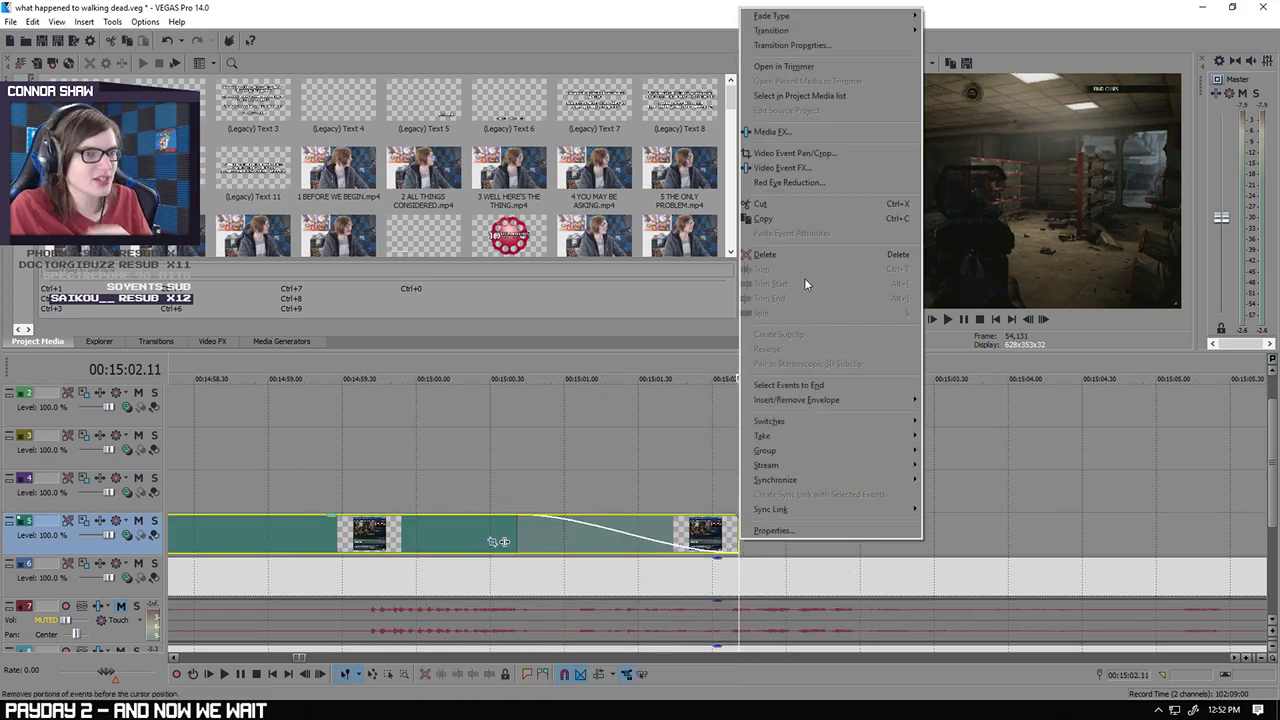
click(797, 154)
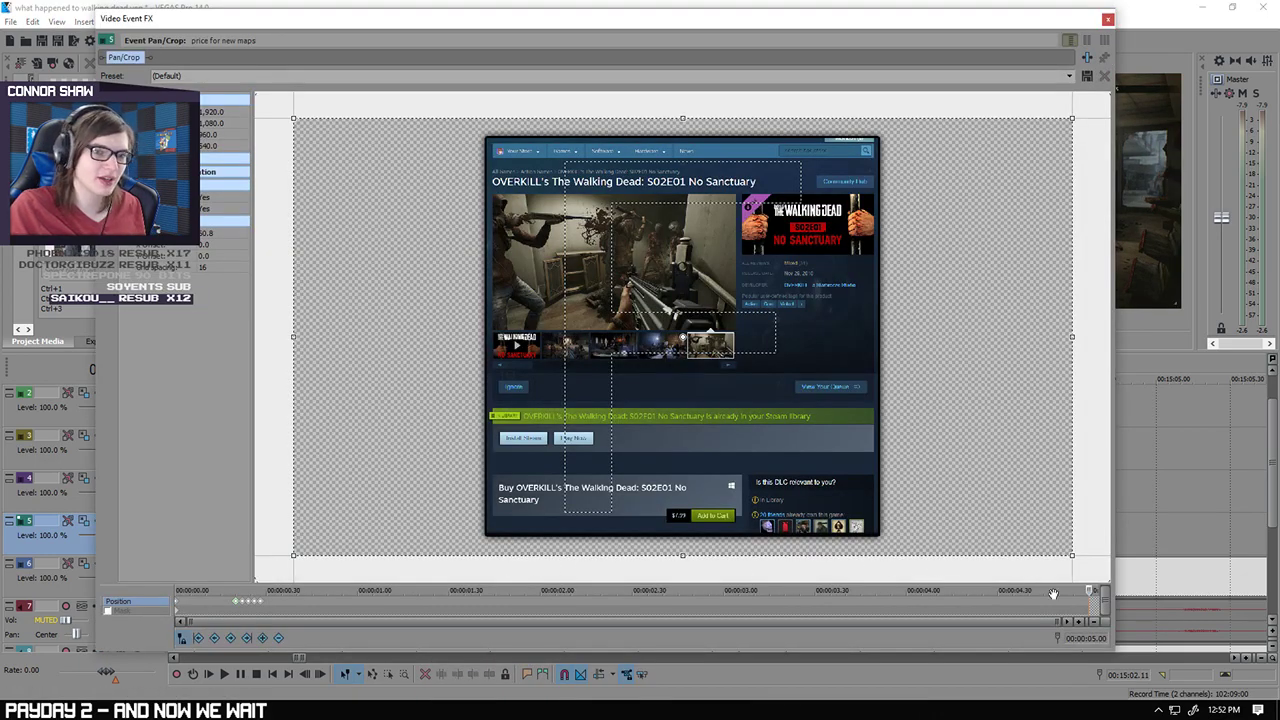
drag(685, 118, 684, 130)
click(1107, 20)
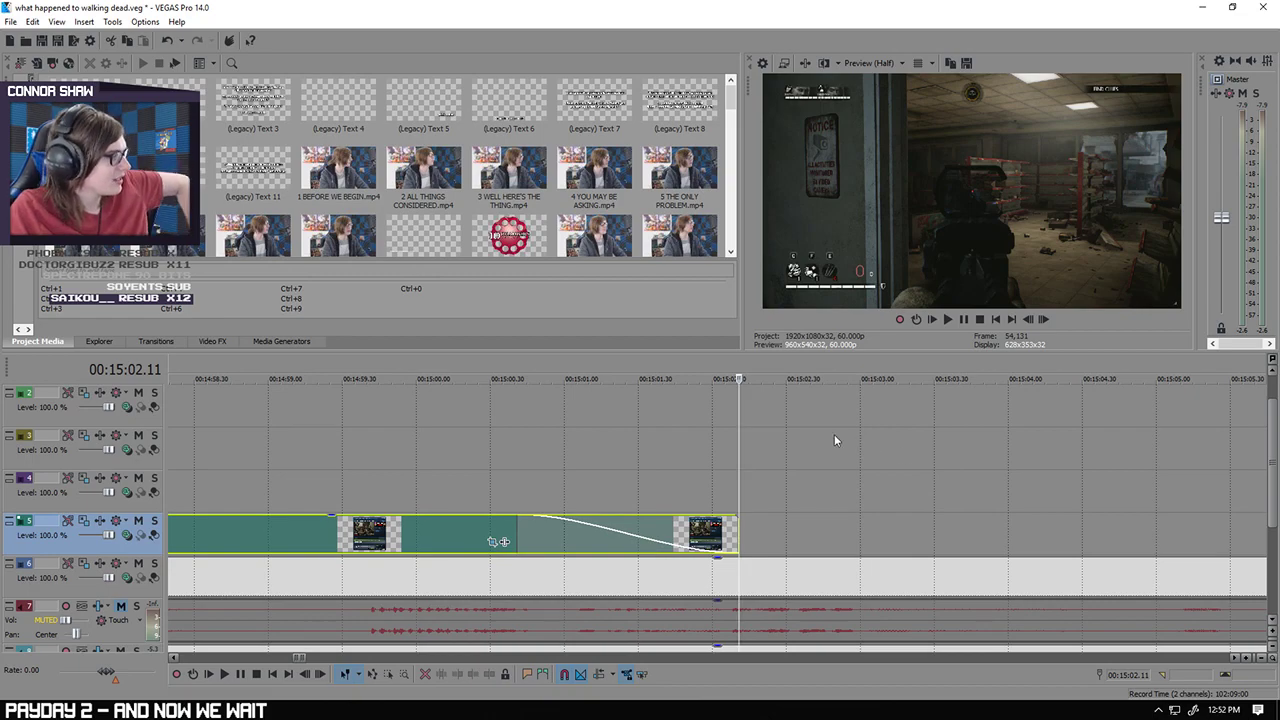
scroll(599, 437, down, 1)
click(347, 480)
scroll(354, 480, down, 2)
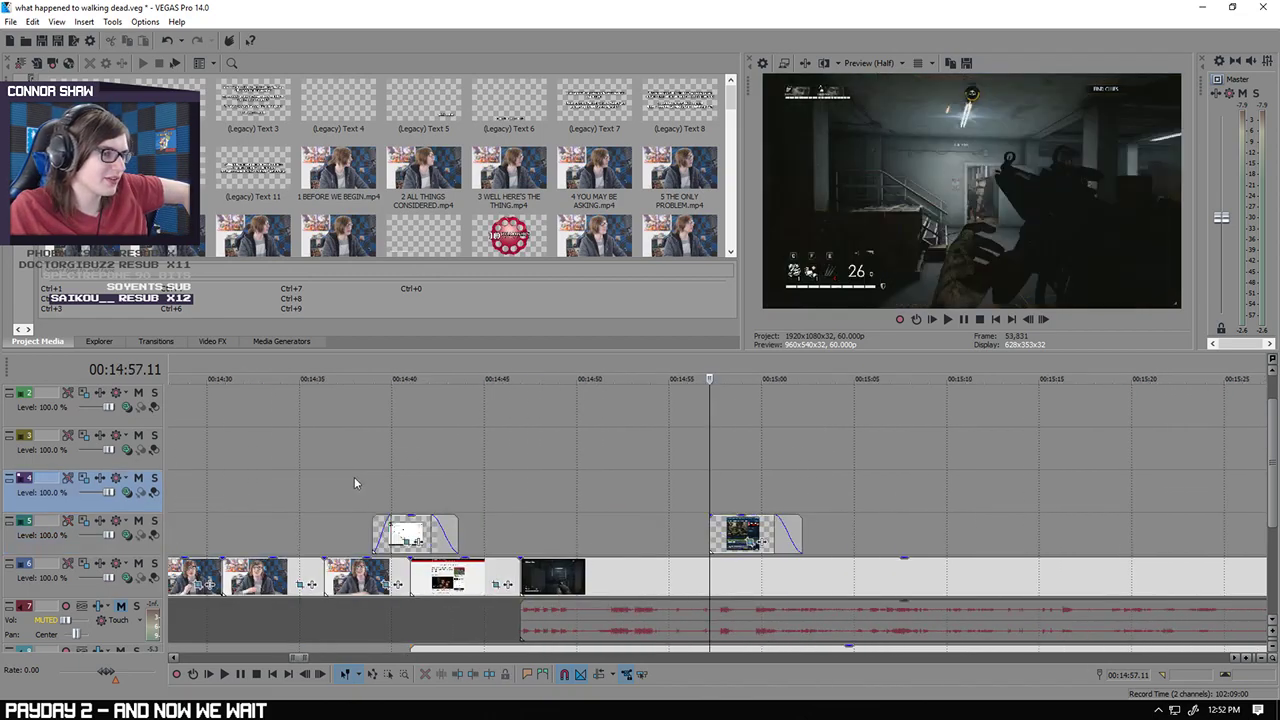
Step: Play back the narration from 00:14:57.11 past the store page image to find where the current gameplay section should end
click(225, 674)
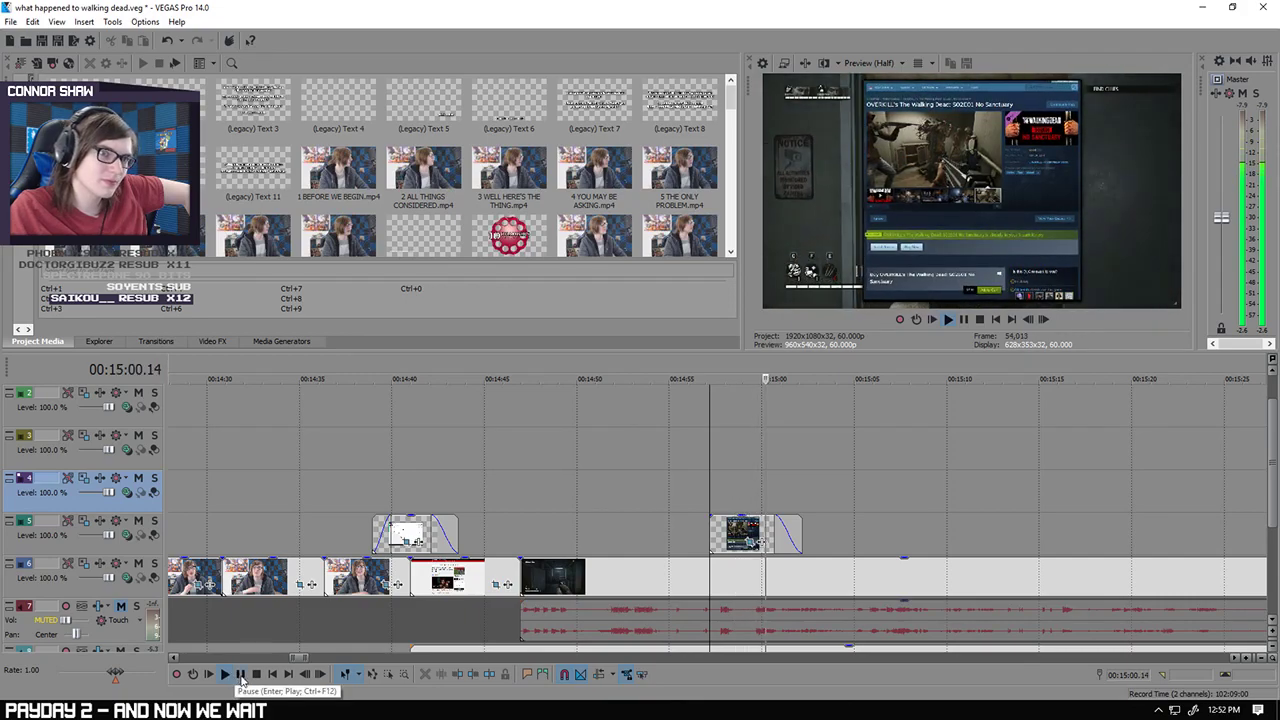
click(240, 675)
scroll(716, 619, up, 4)
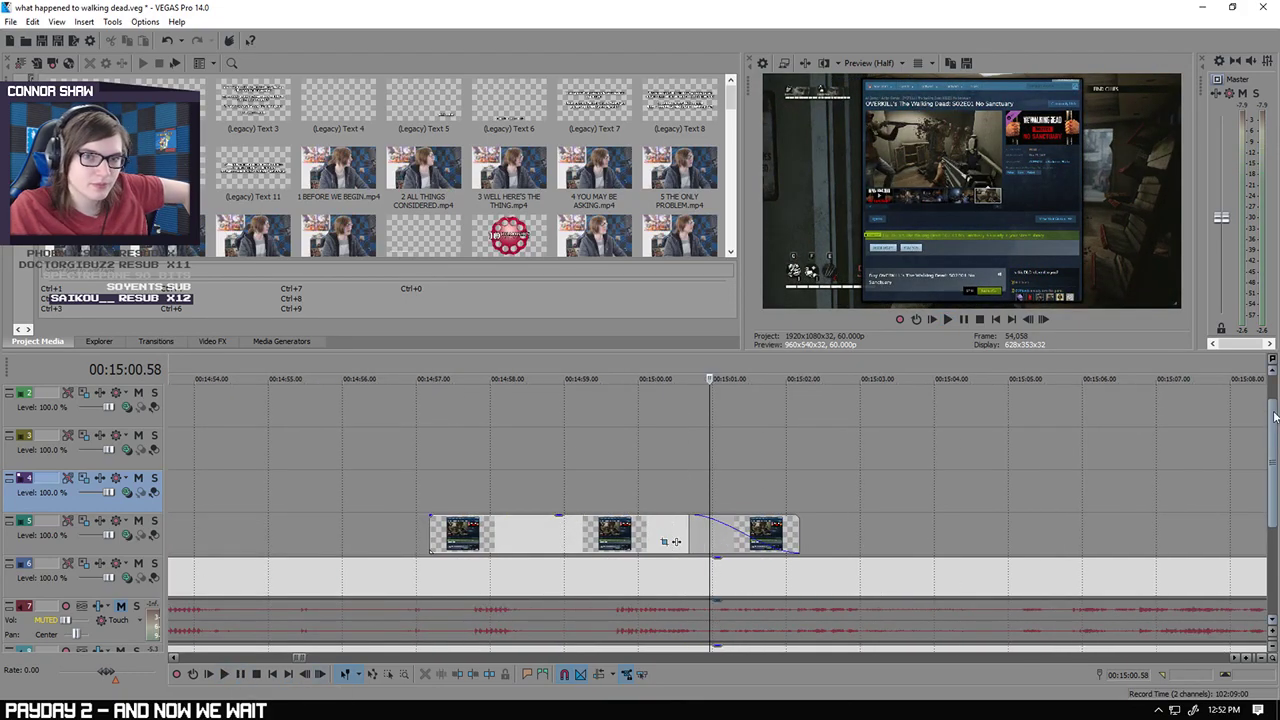
drag(1274, 418, 1272, 460)
click(712, 523)
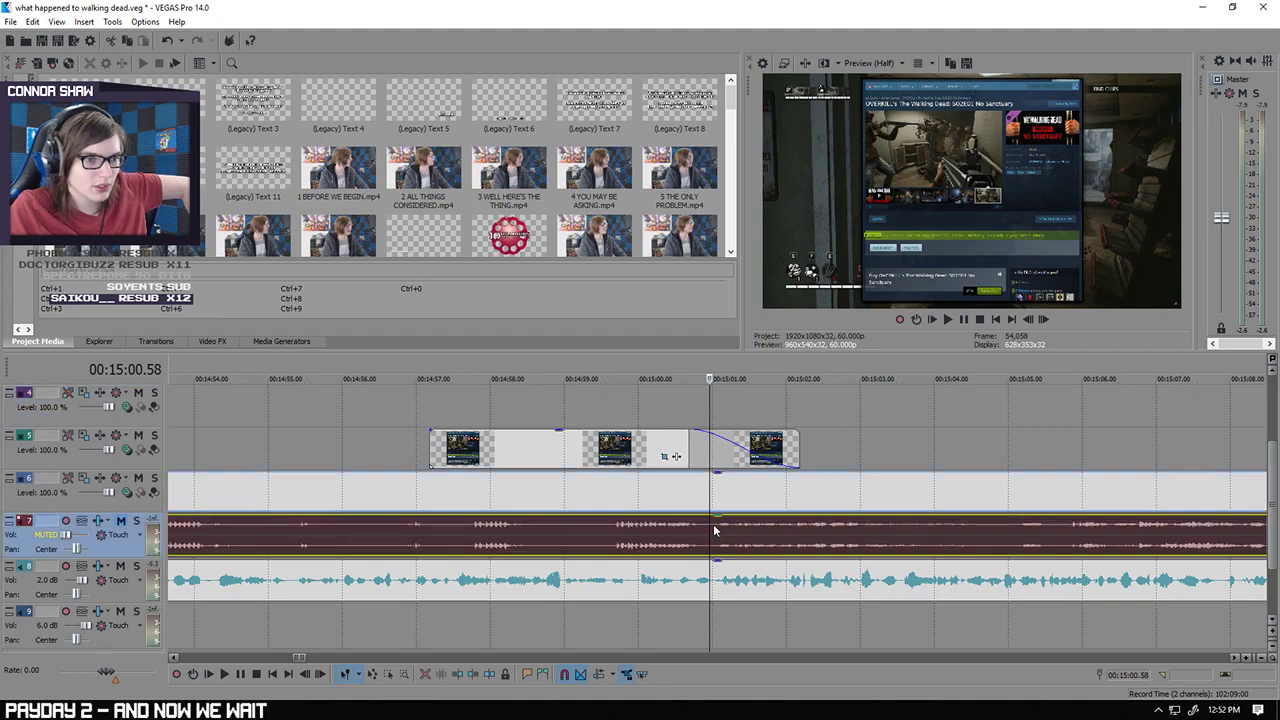
scroll(716, 535, up, 2)
click(226, 676)
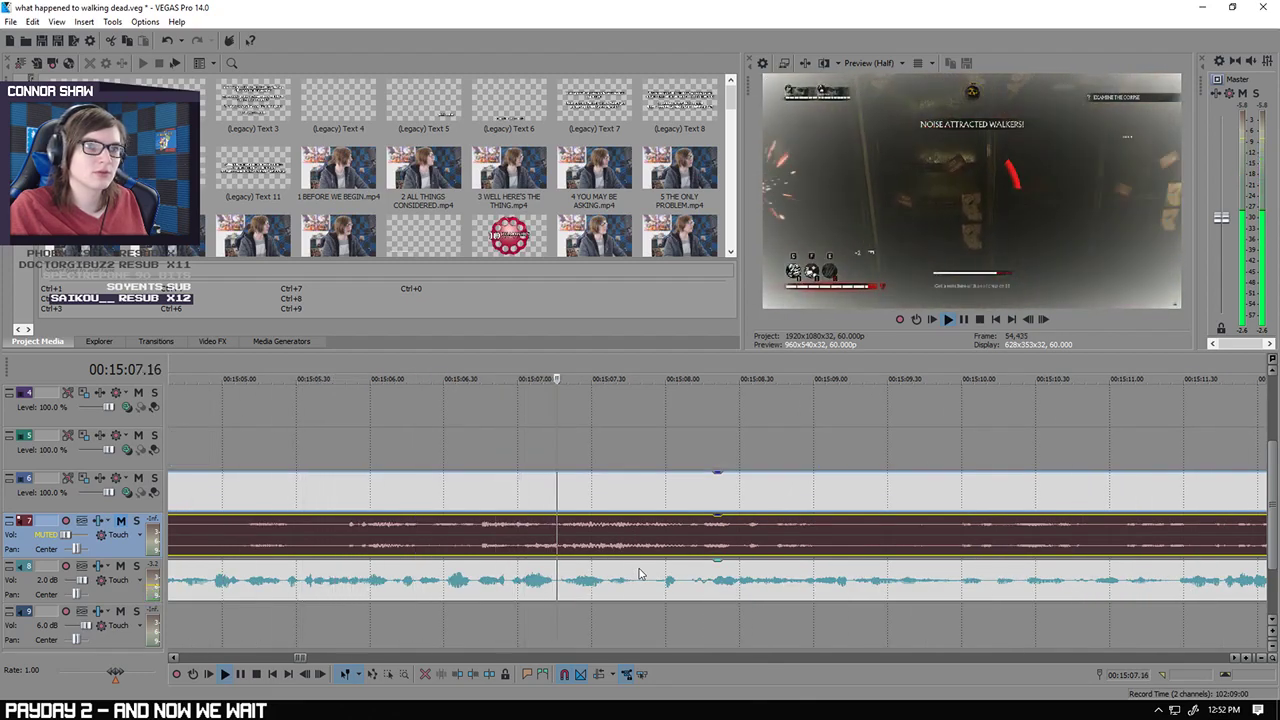
scroll(480, 636, down, 2)
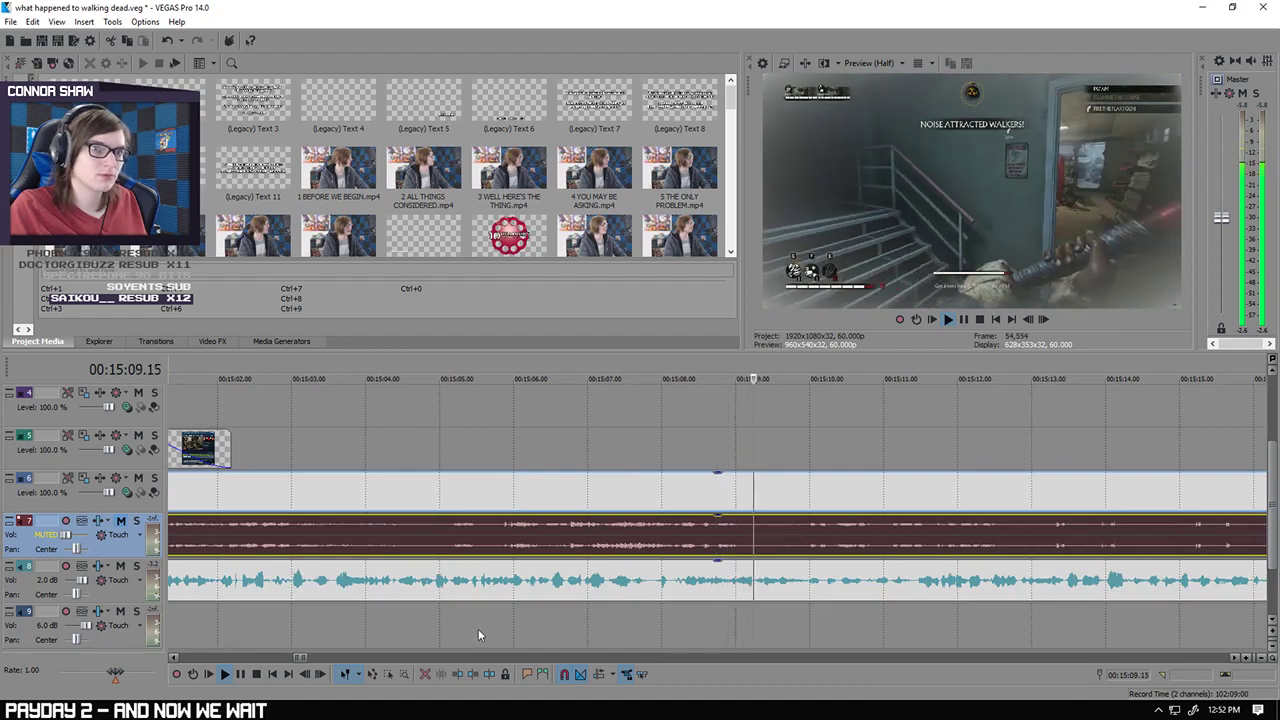
click(240, 674)
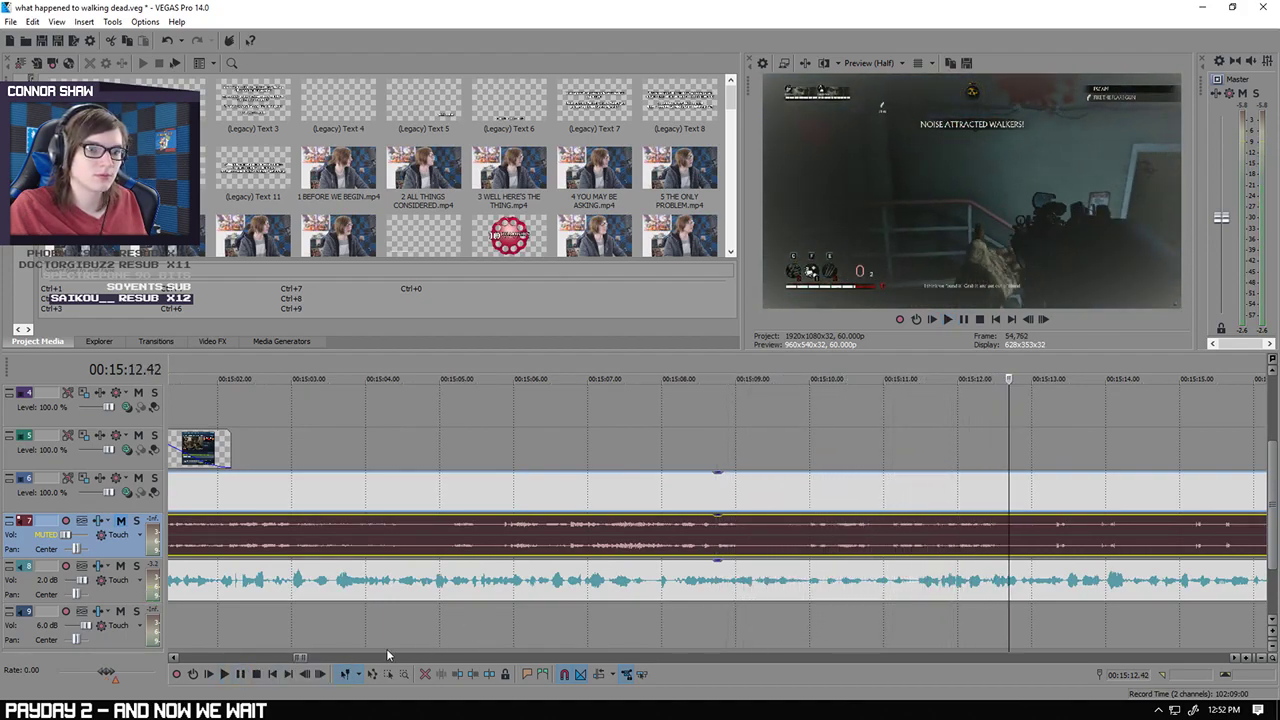
click(843, 626)
click(228, 674)
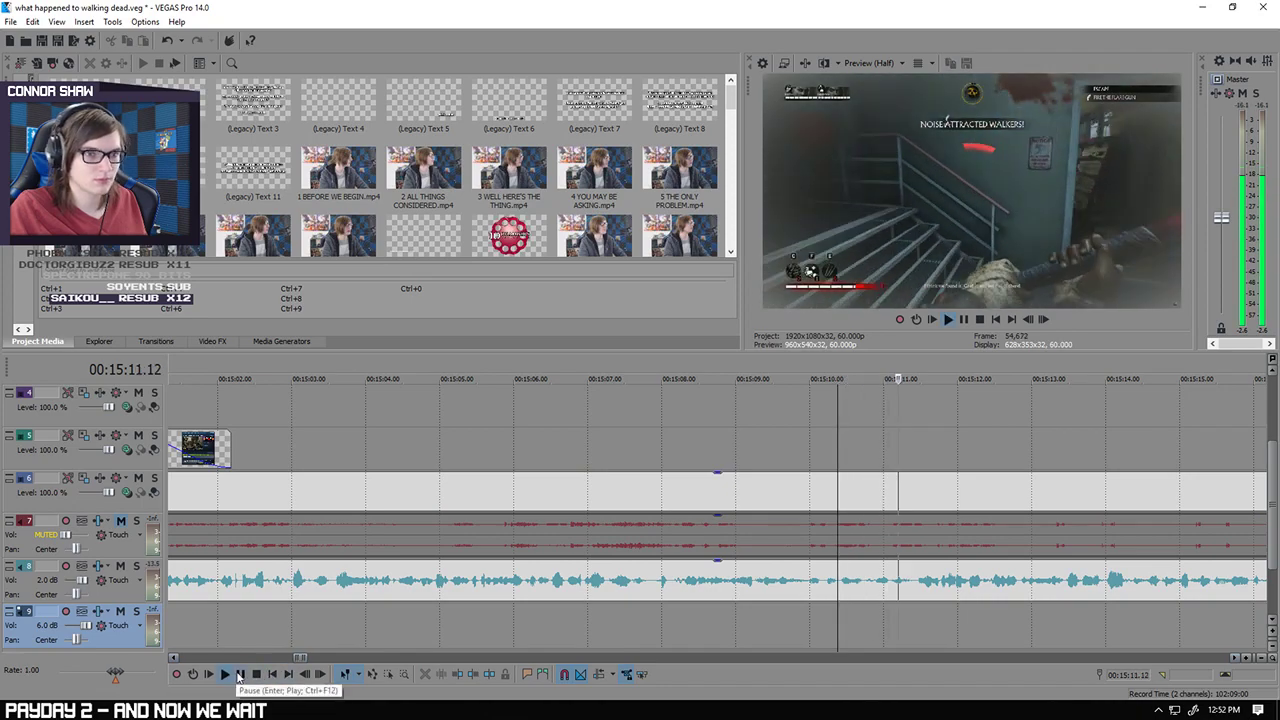
click(240, 674)
Step: Split the Walking Dead gameplay and its linked audio at 00:15:11.26 and delete the remaining part
scroll(902, 535, up, 3)
click(733, 540)
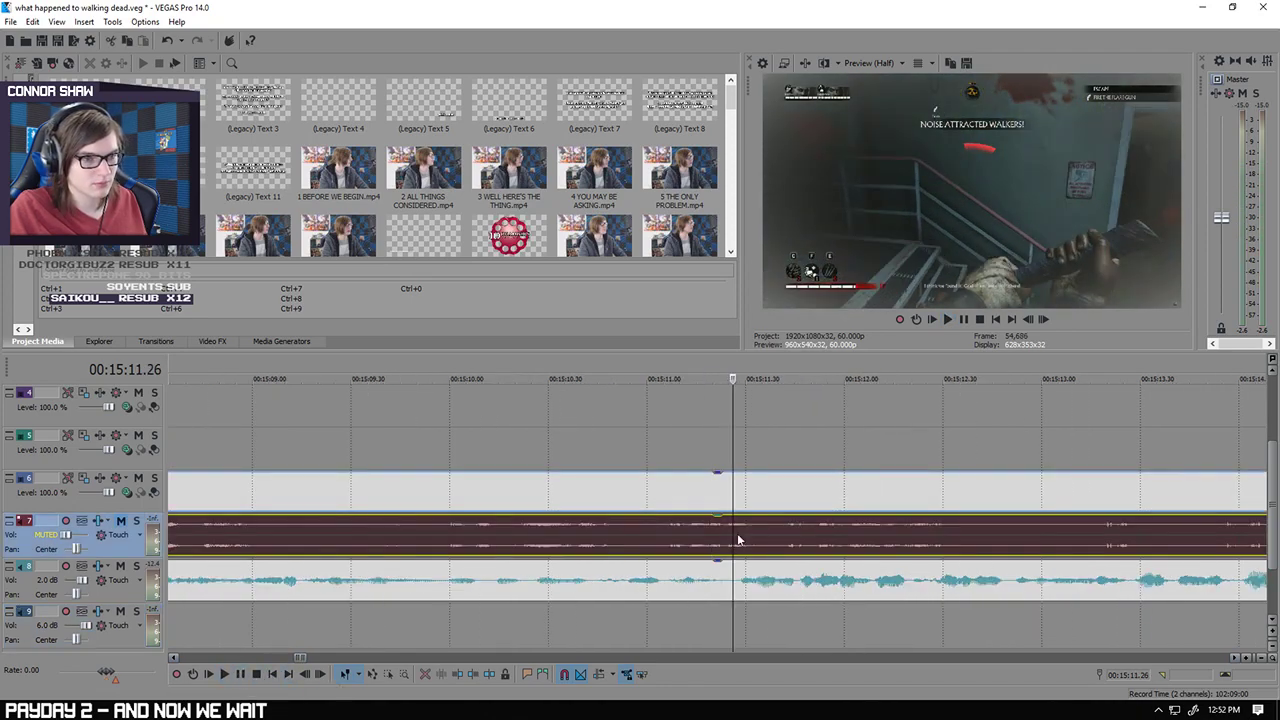
key(s)
scroll(750, 540, down, 4)
key(Delete)
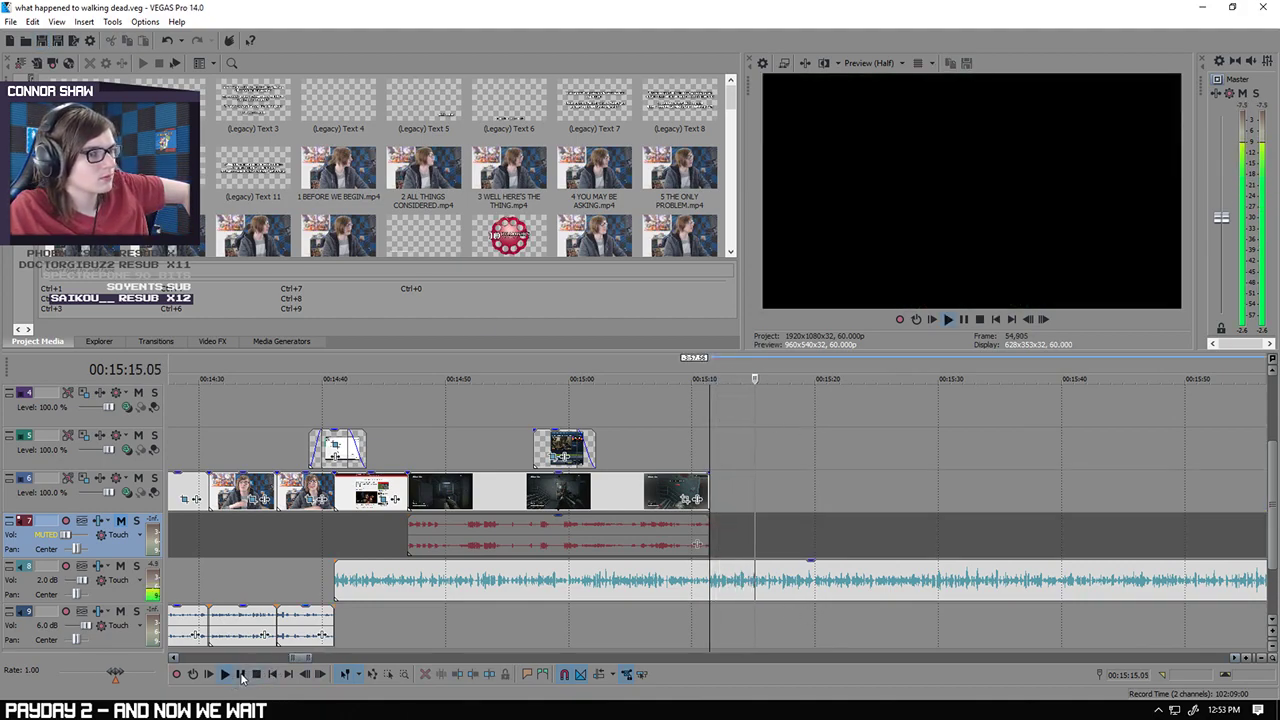
Step: Place filing for reconstruction.PNG from the project media on track 5, starting at 00:15:13.16
click(240, 675)
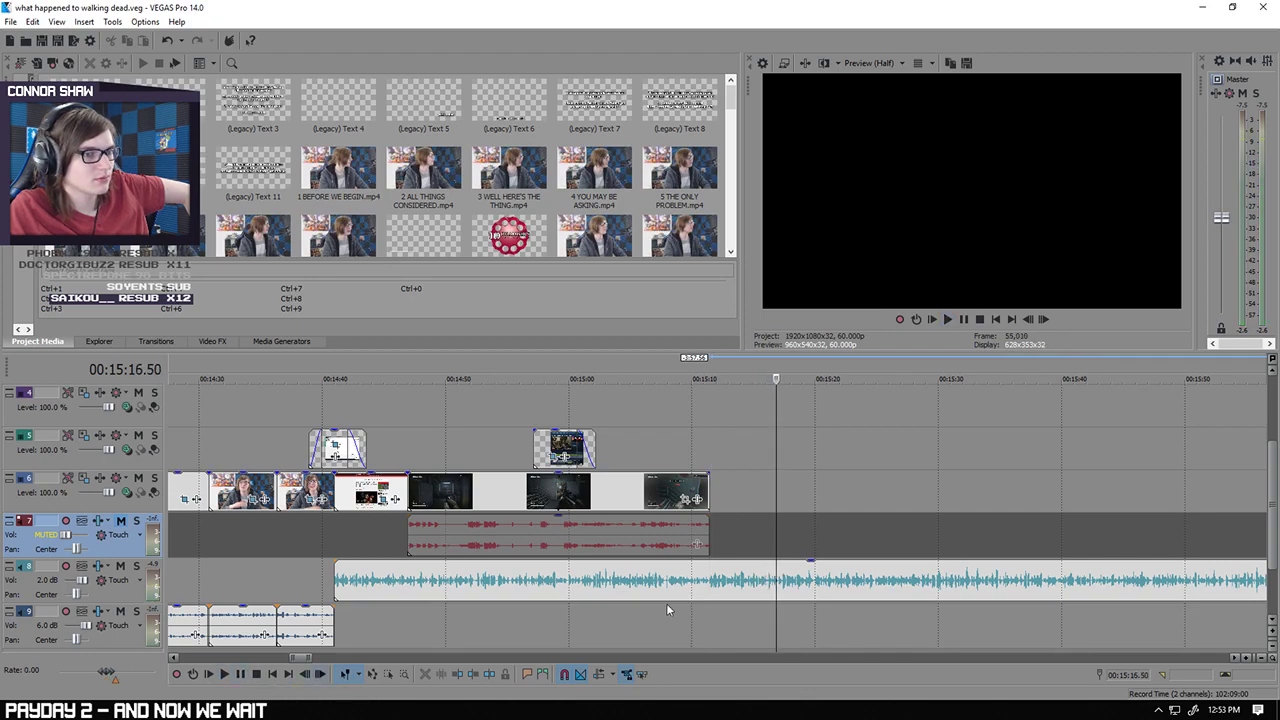
click(703, 616)
drag(731, 96, 732, 132)
drag(733, 137, 735, 145)
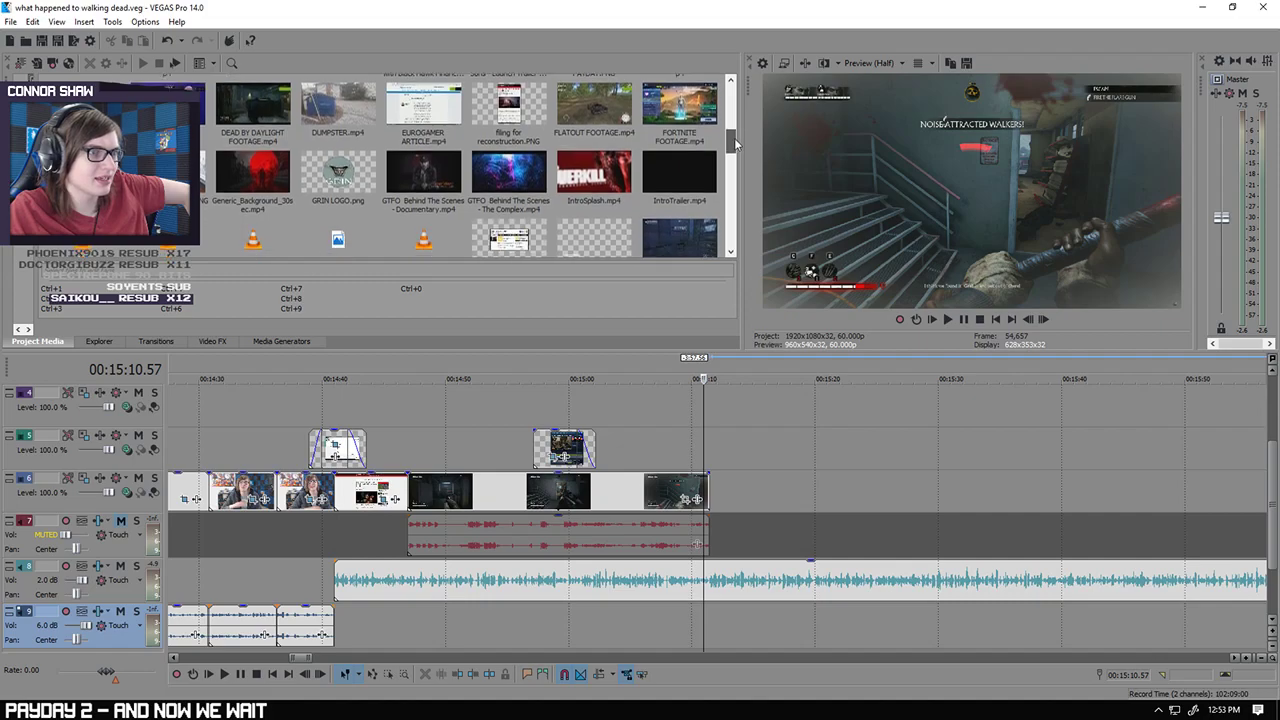
drag(510, 108, 740, 446)
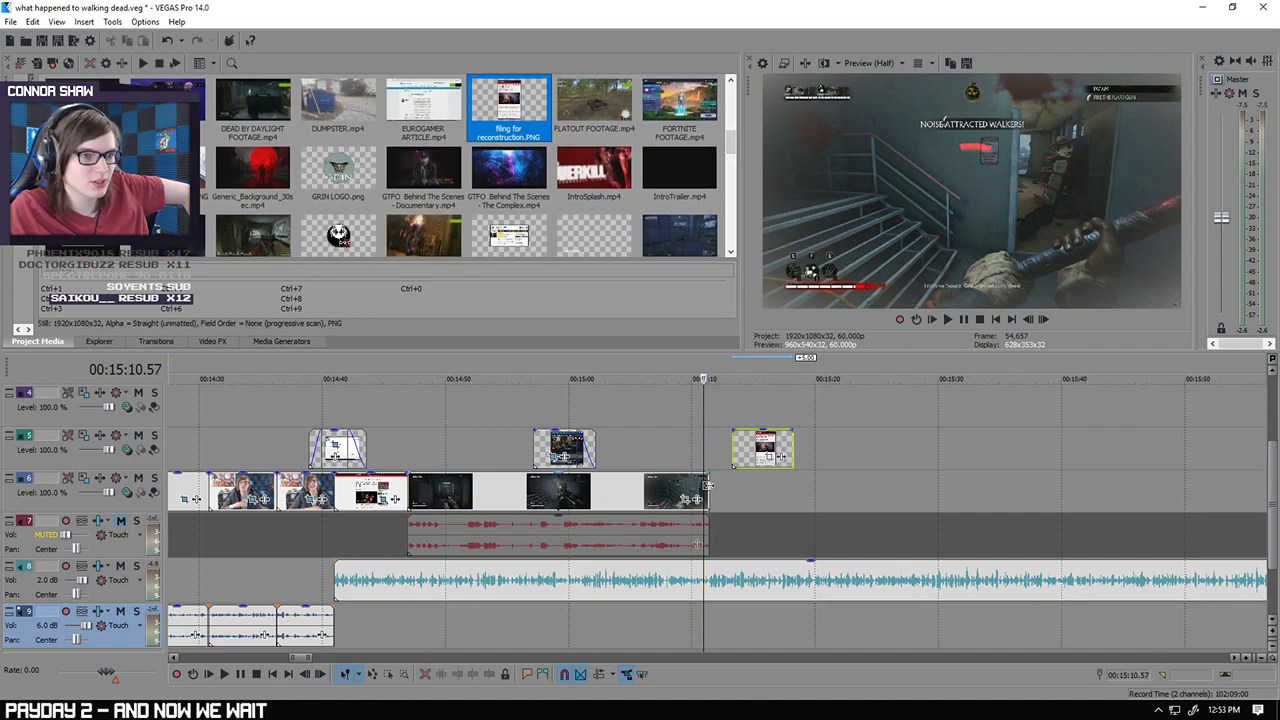
Step: Extend the Walking Dead gameplay on track 6 and its audio to end at 00:15:24.53, matching the narration
drag(707, 486, 843, 488)
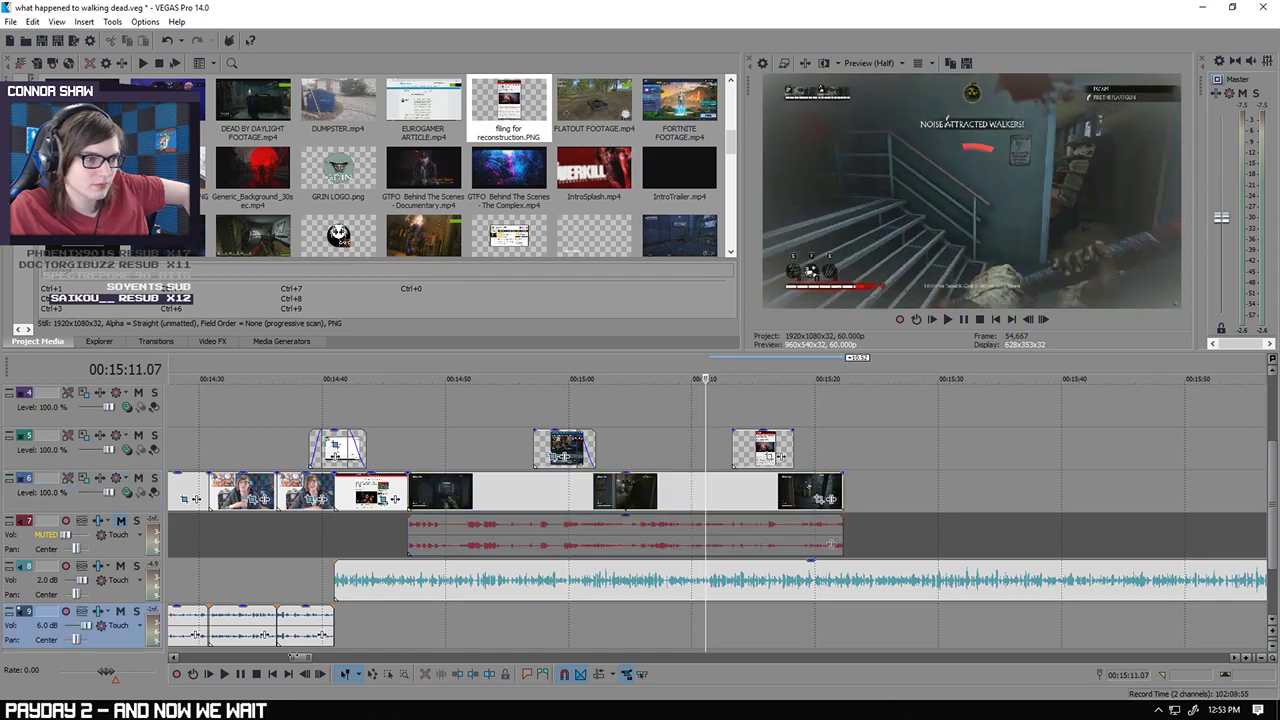
click(226, 677)
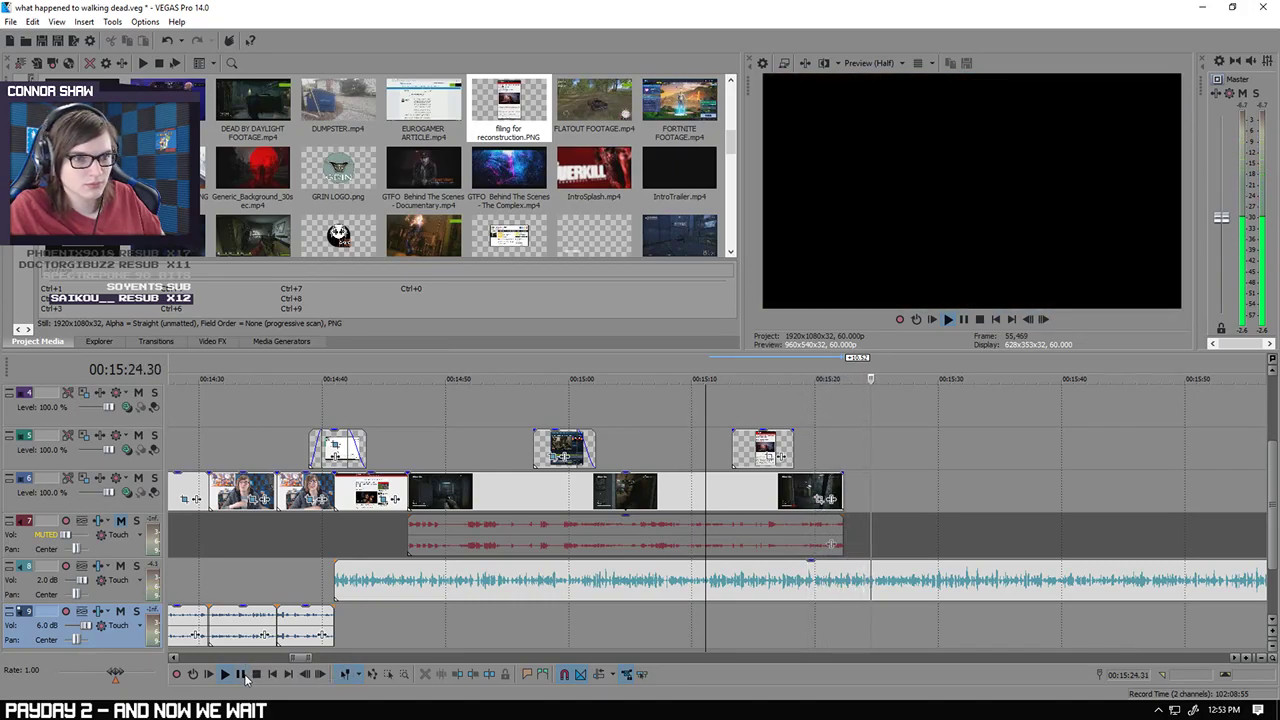
click(242, 675)
click(874, 611)
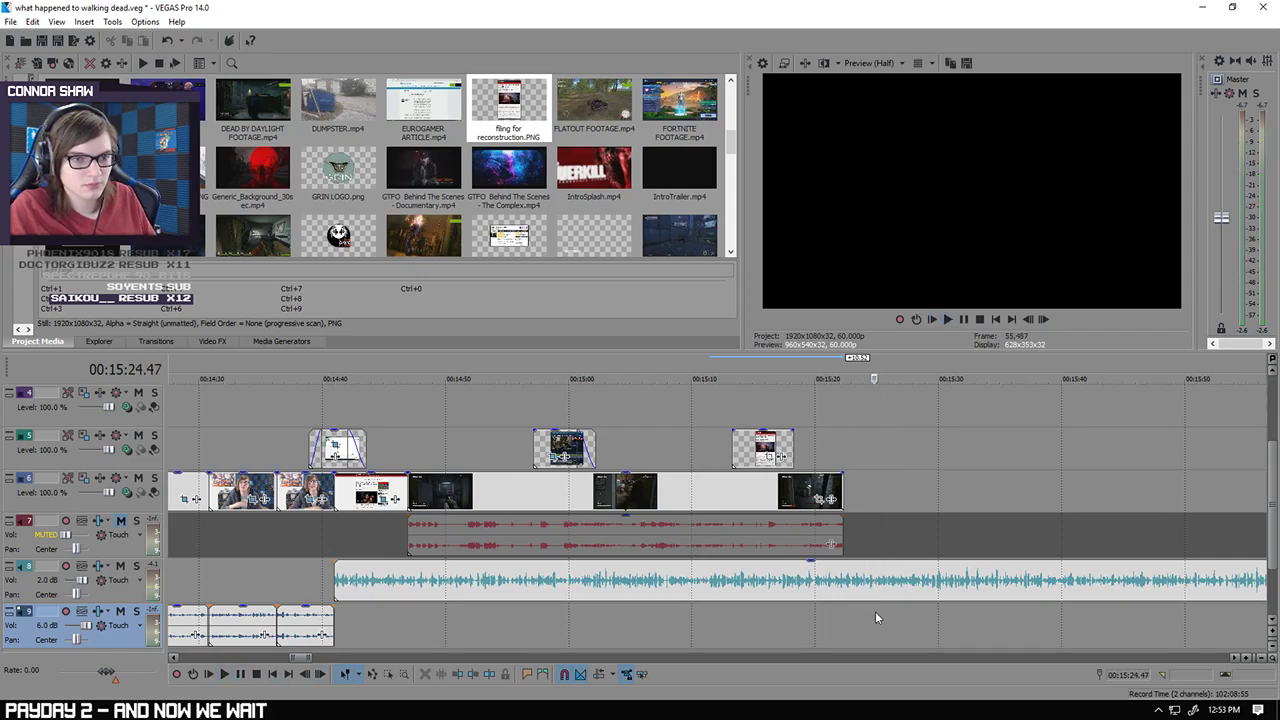
scroll(875, 611, up, 5)
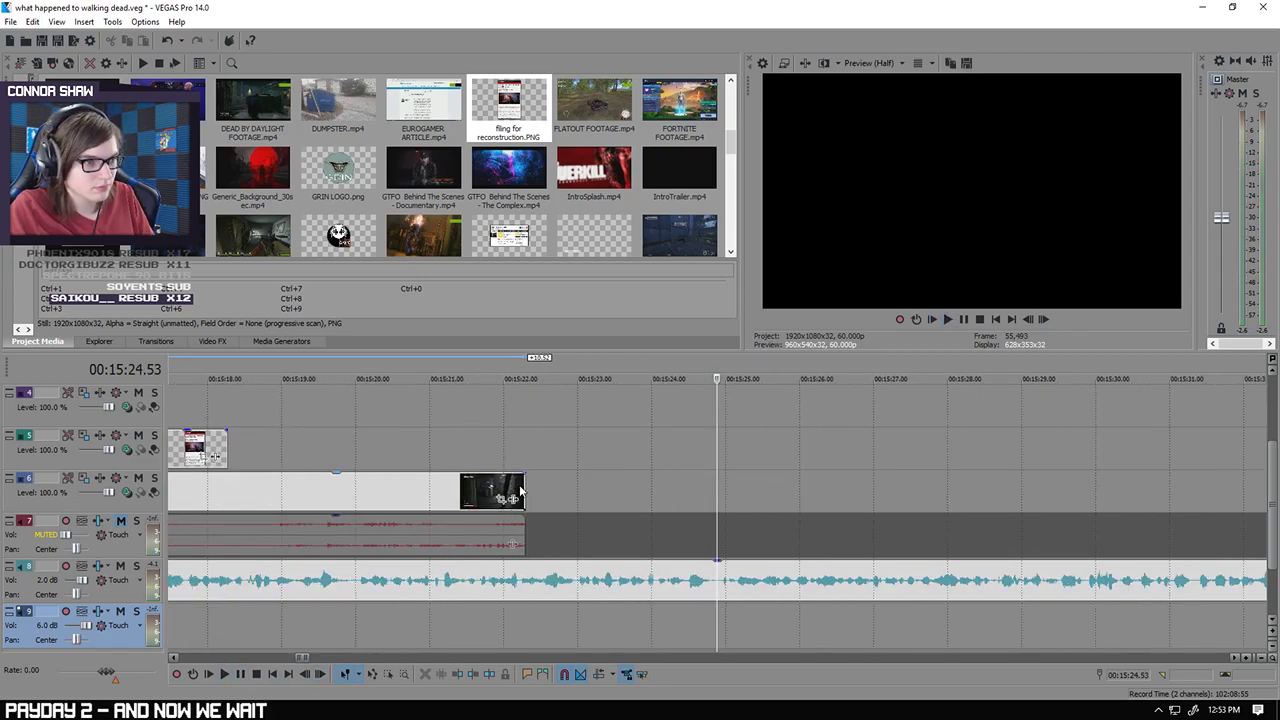
drag(524, 495, 716, 509)
scroll(736, 520, down, 5)
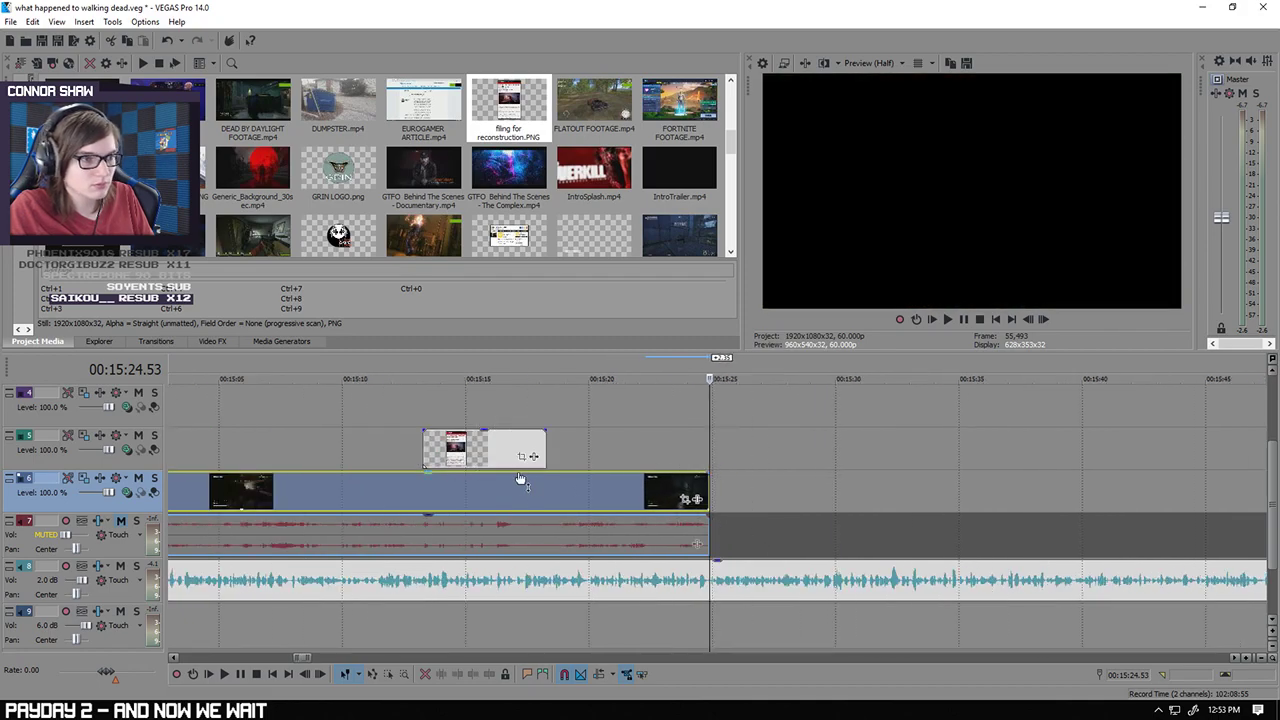
Step: Play back the narration under the reconstruction article image and extend the image on track 5 to end at 00:15:20.30
click(545, 450)
click(468, 414)
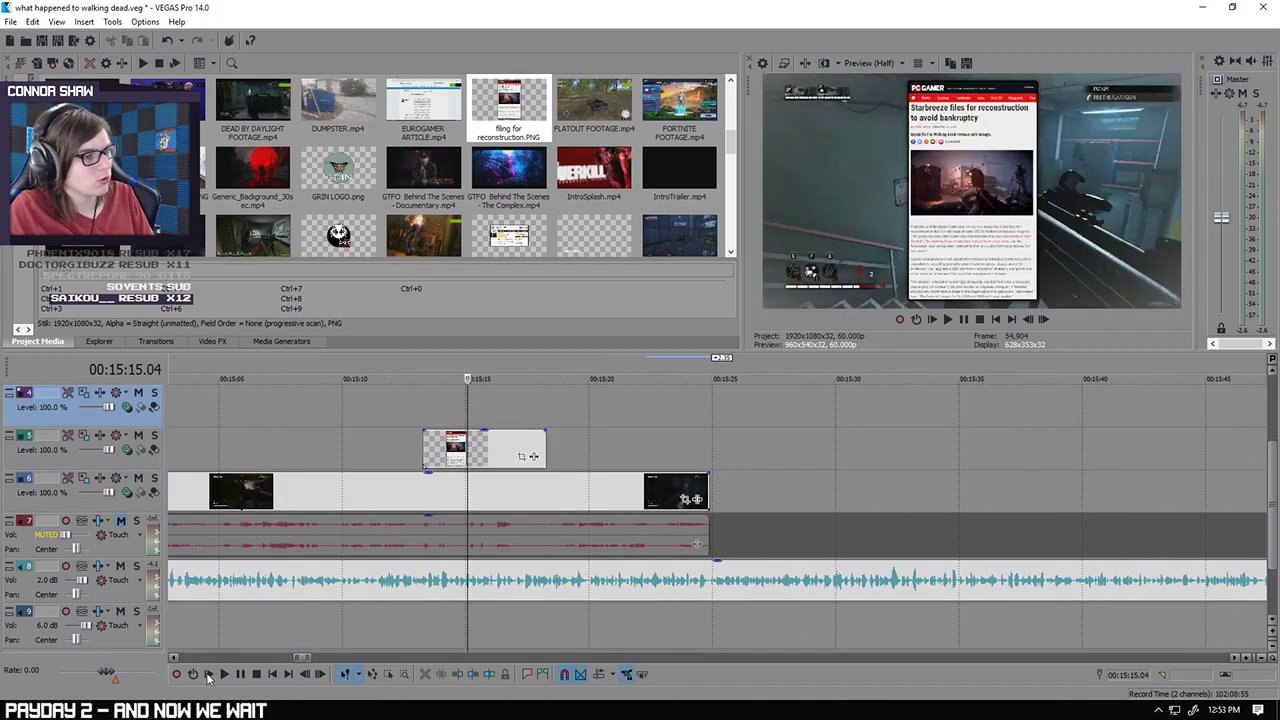
click(225, 675)
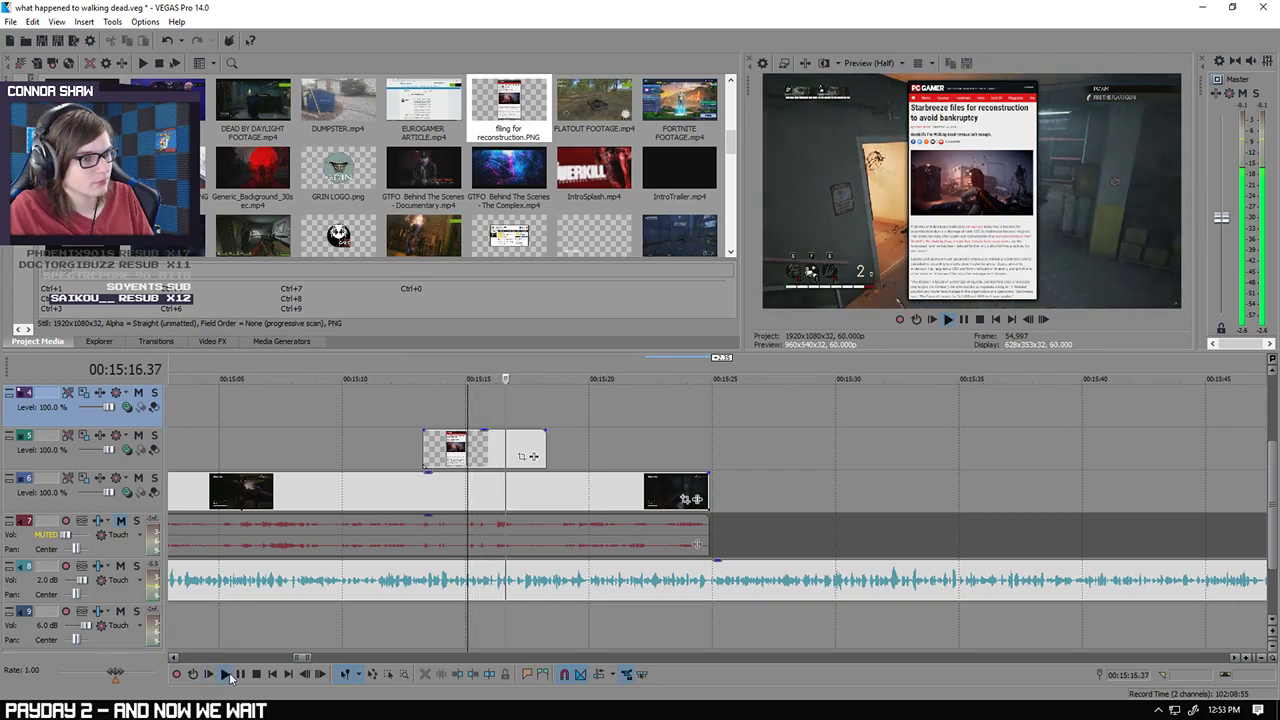
click(226, 676)
scroll(357, 628, up, 1)
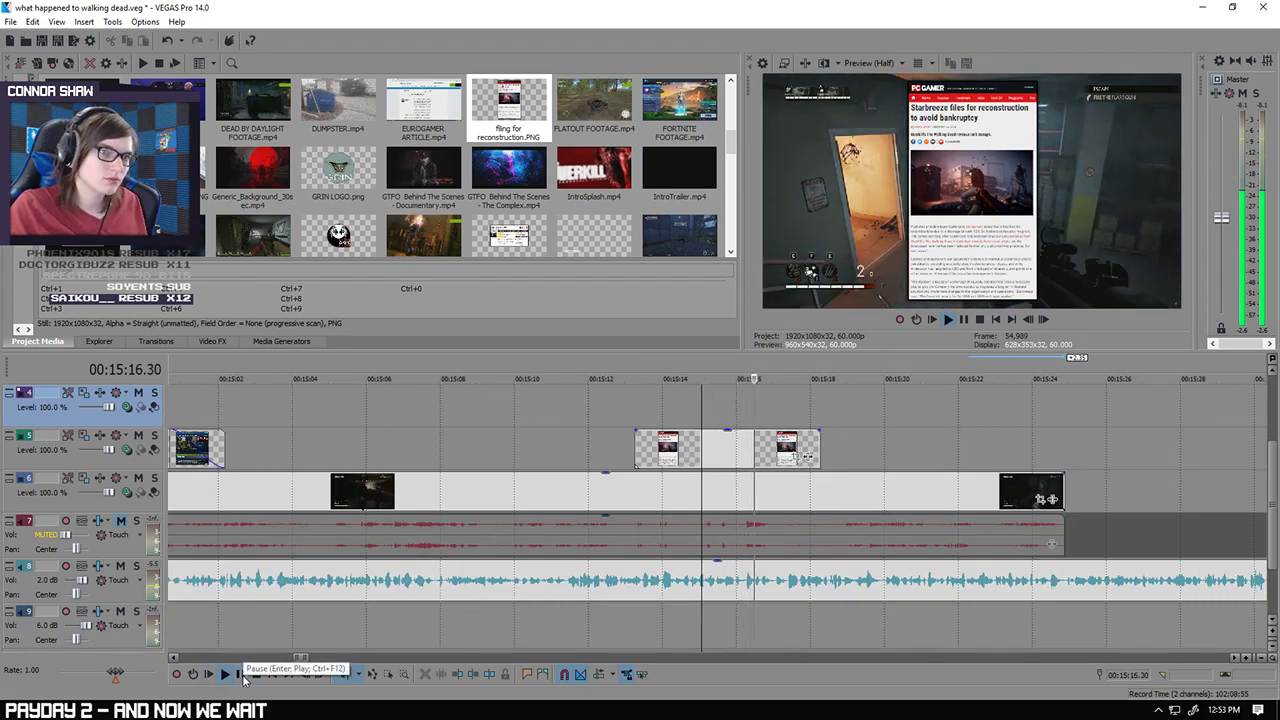
click(243, 680)
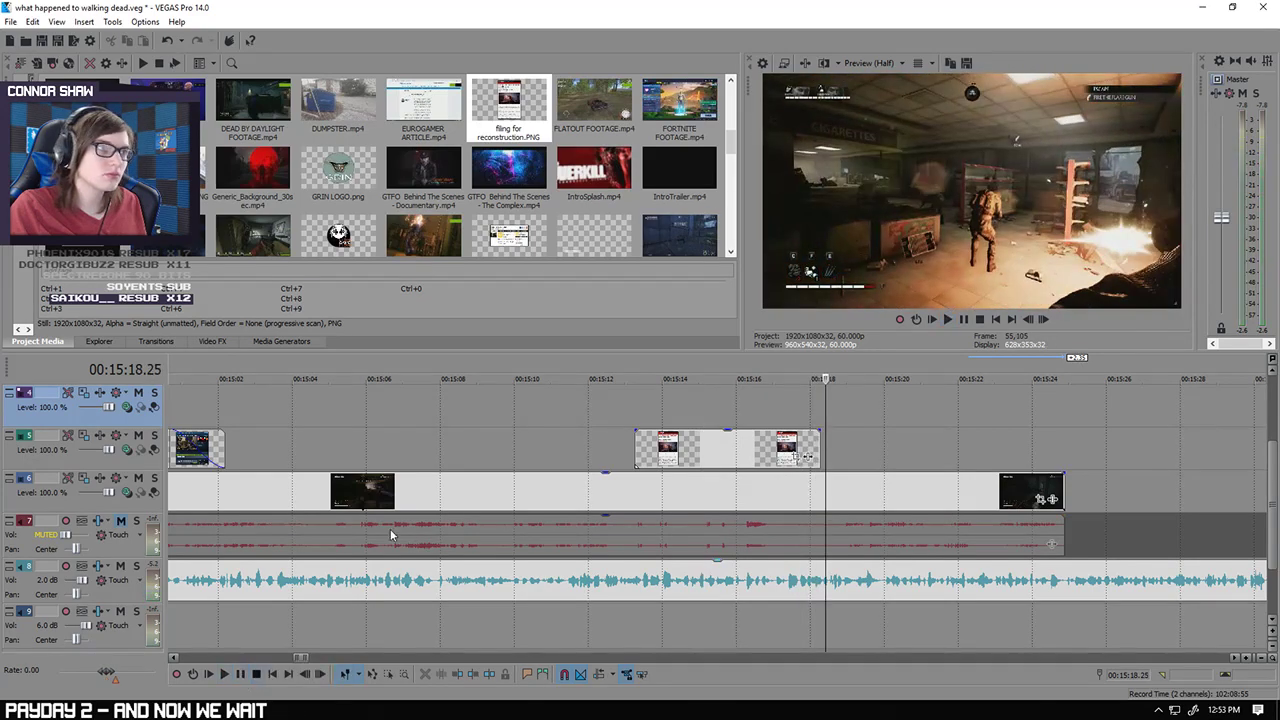
scroll(737, 138, up, 3)
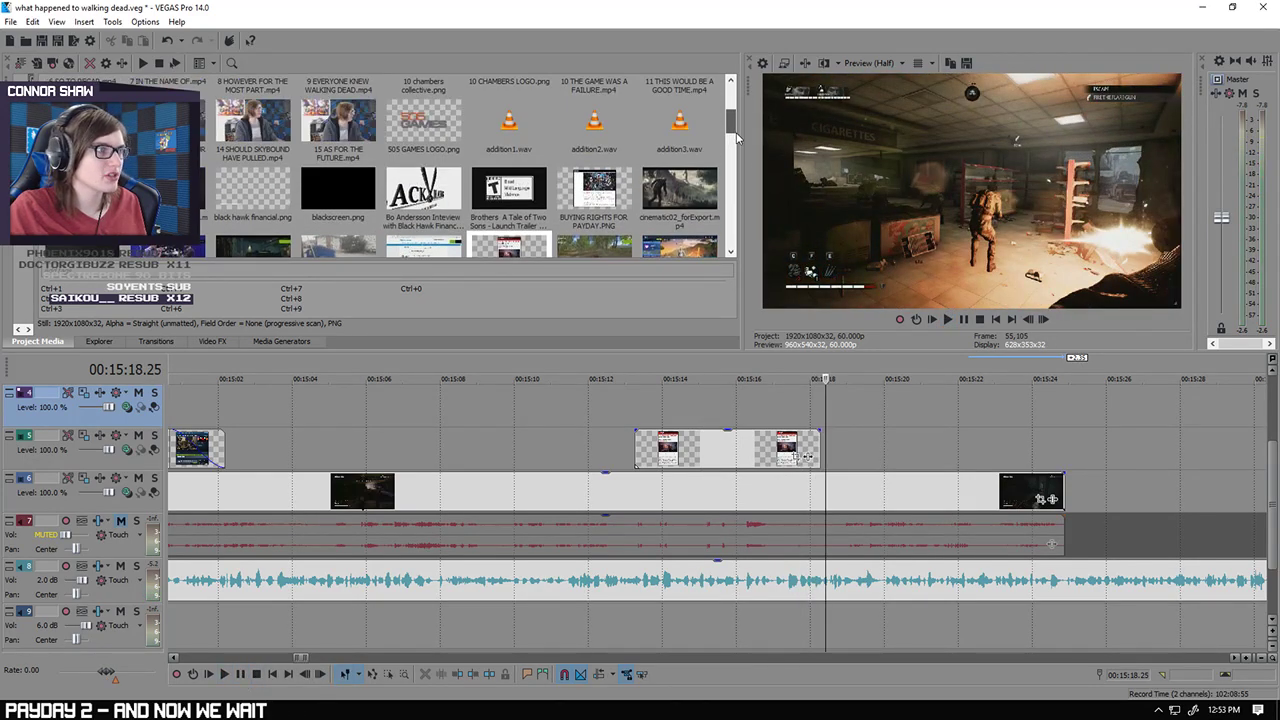
scroll(737, 138, down, 3)
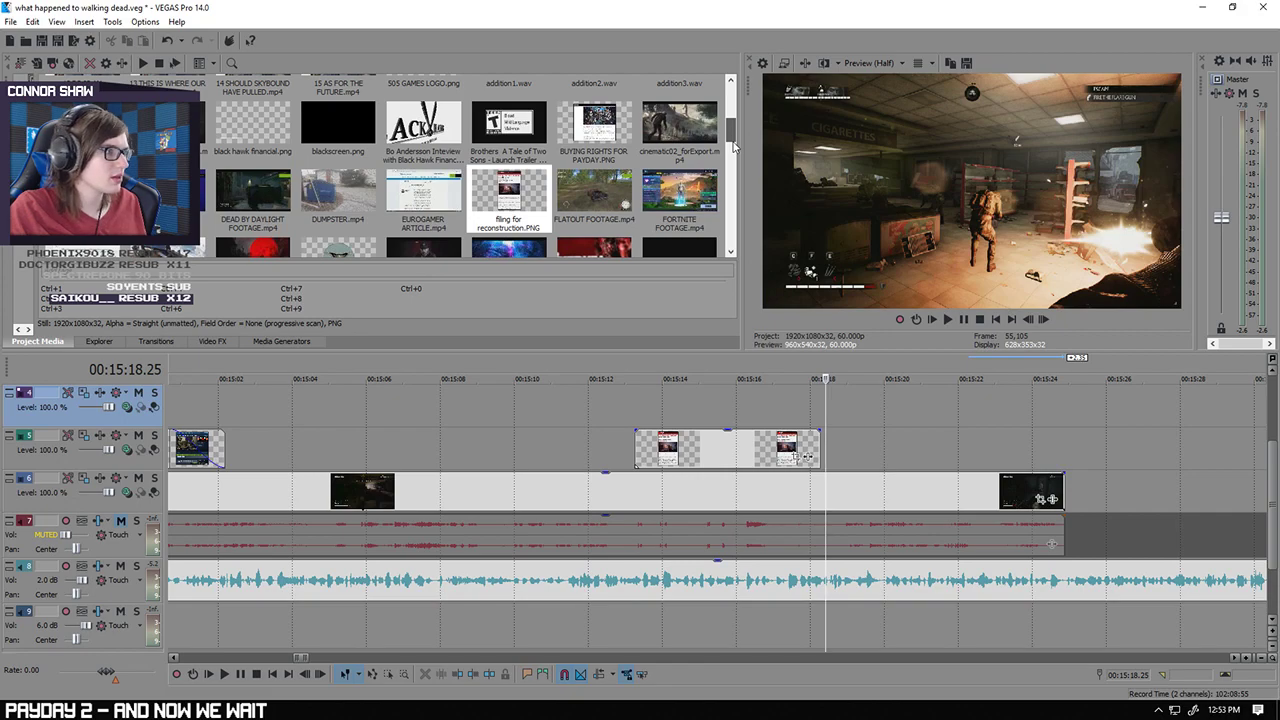
click(853, 436)
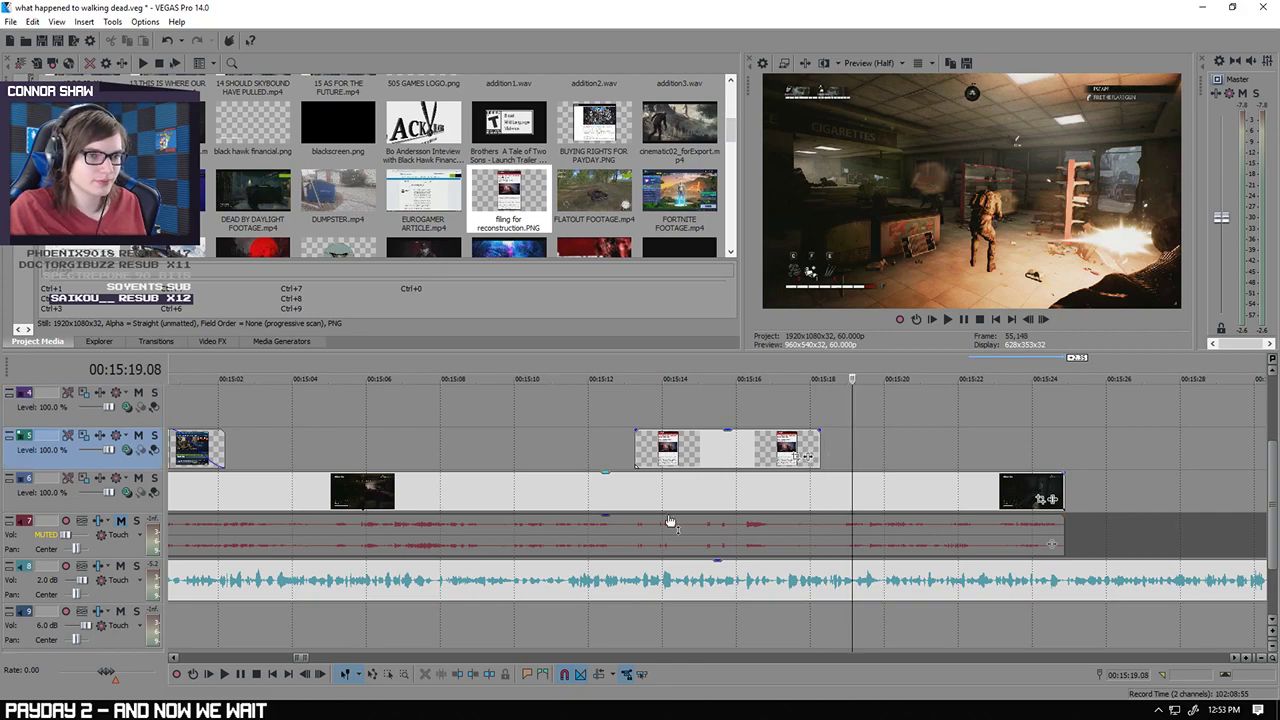
click(224, 674)
click(237, 677)
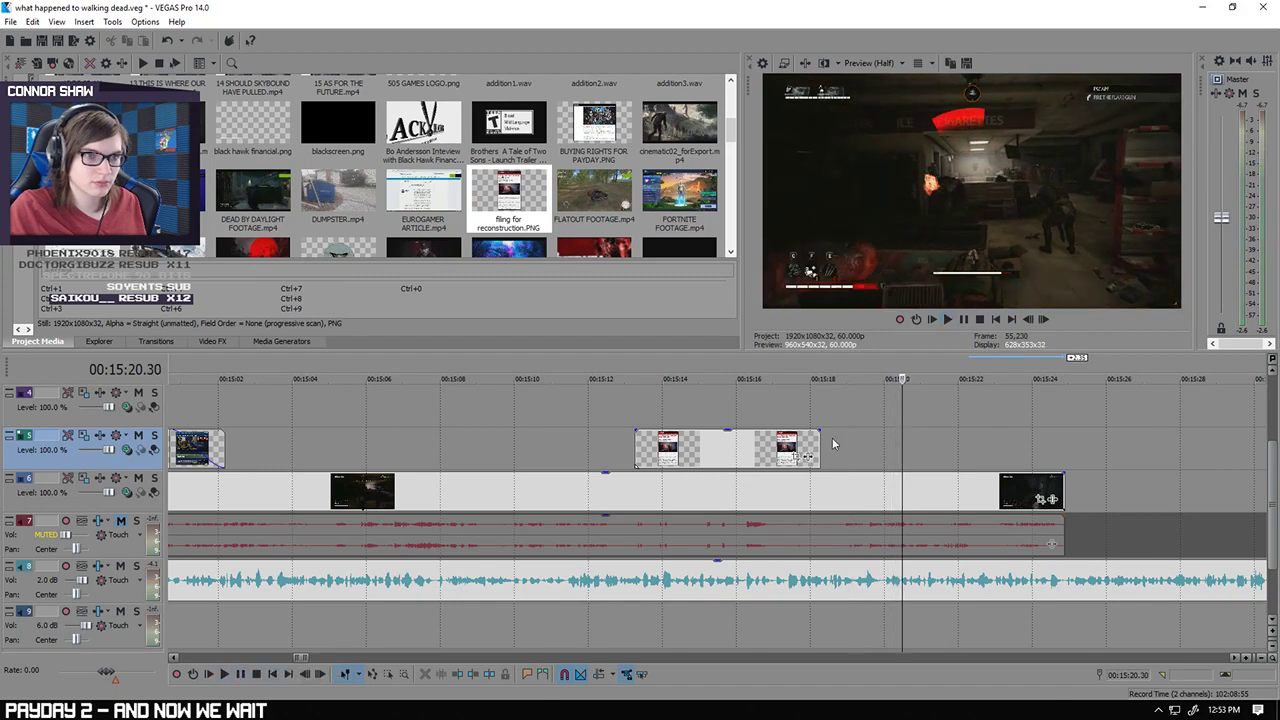
drag(820, 447, 900, 440)
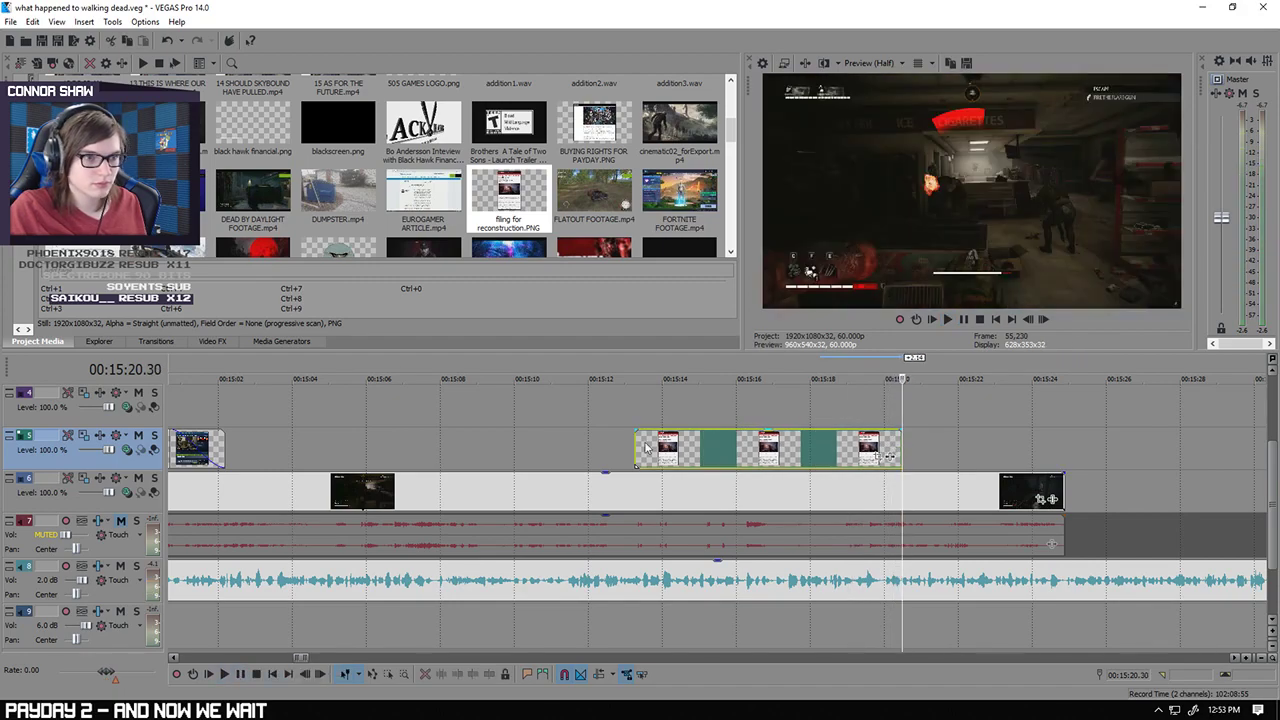
Step: Copy the slide-in Pan/Crop keyframes of the price for new maps image at 00:14:57.11
click(637, 447)
scroll(641, 447, down, 2)
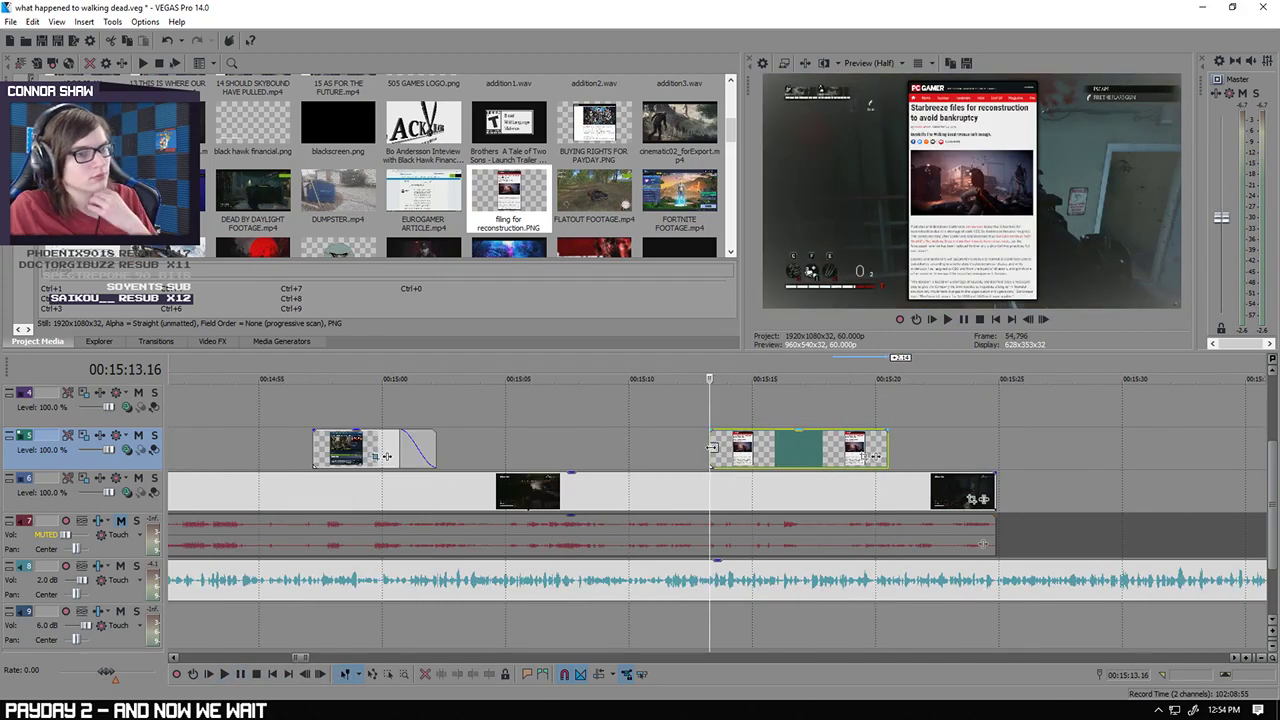
right_click(704, 450)
click(316, 452)
right_click(316, 452)
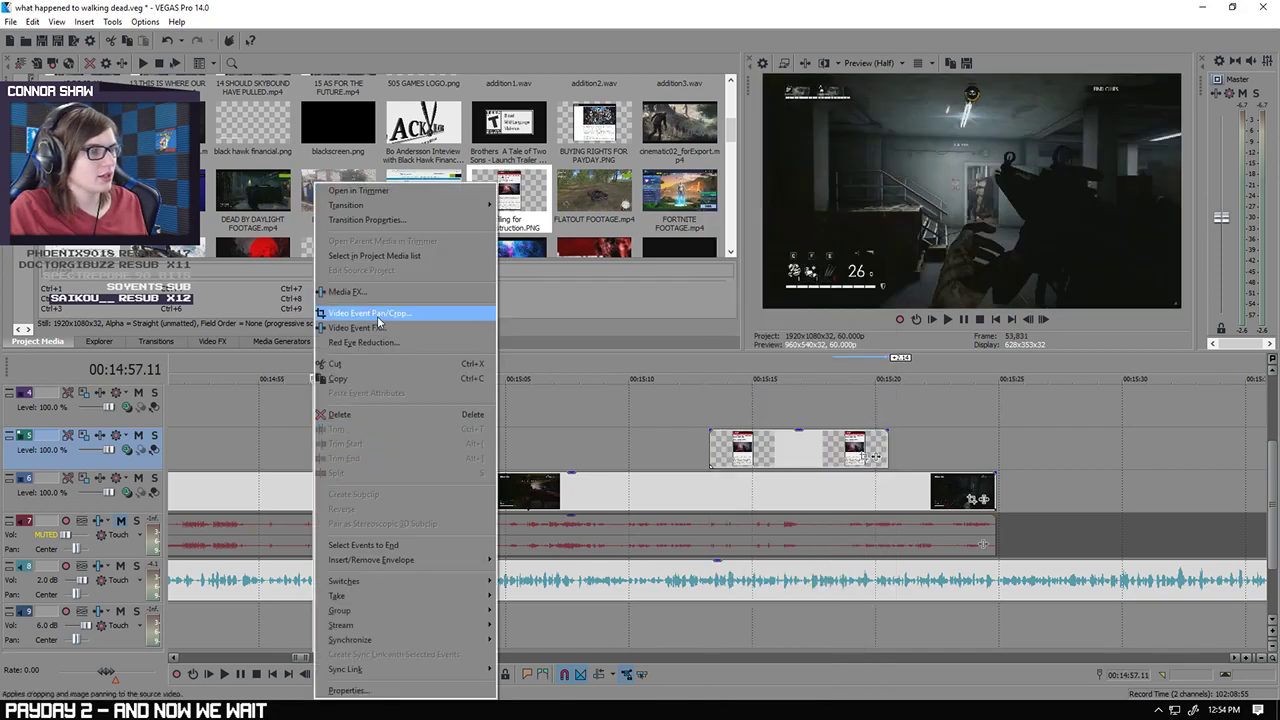
click(377, 316)
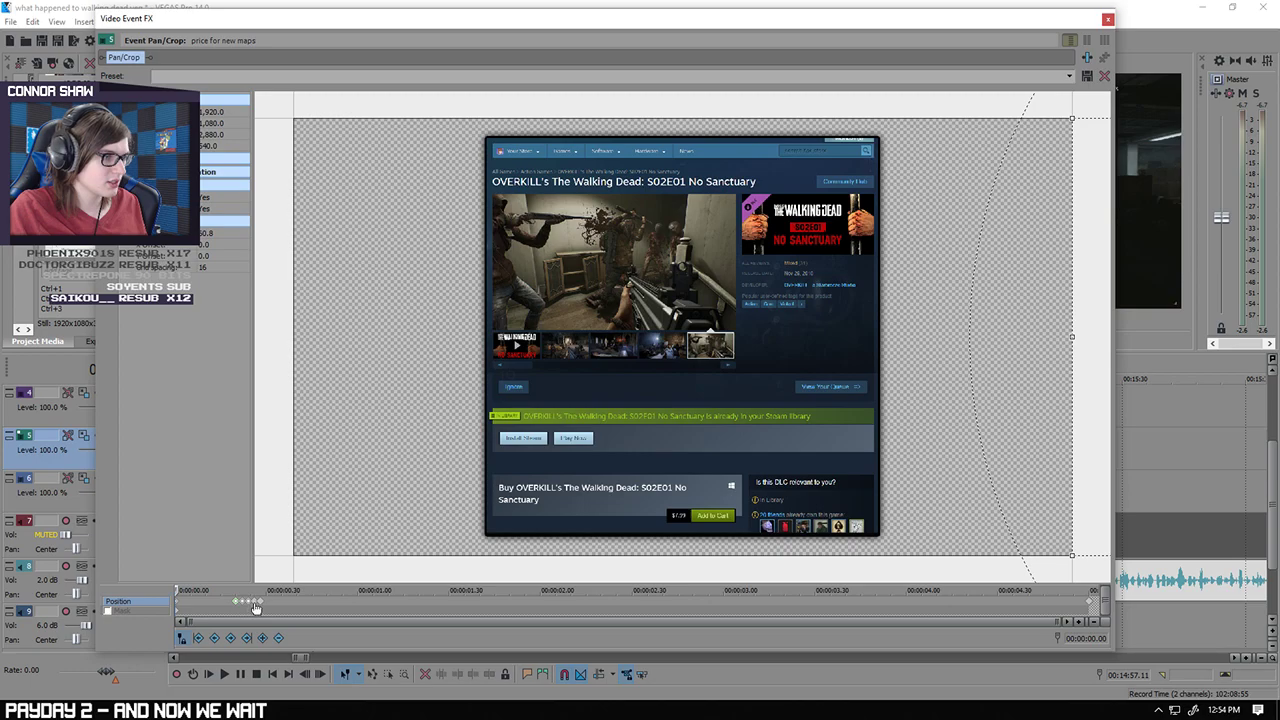
click(1109, 20)
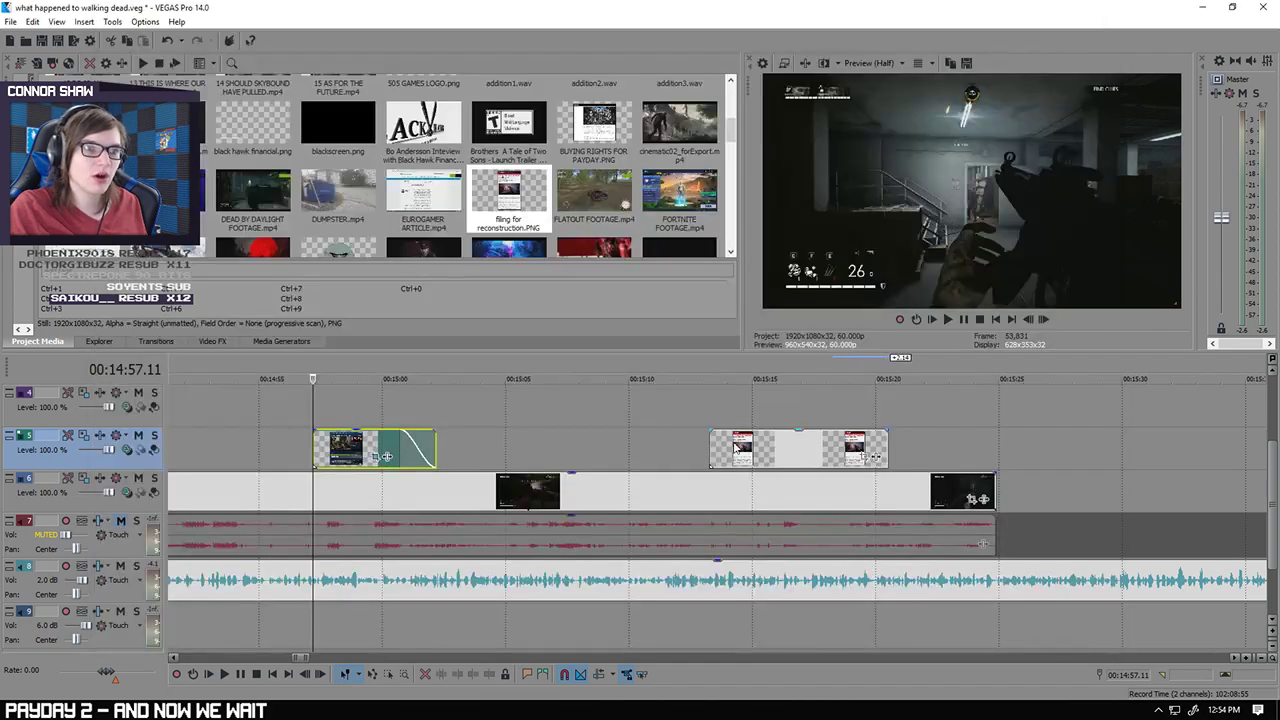
Step: Paste the copied keyframes at the start of the Pan/Crop animation of the reconstruction article image at 00:15:13.16
click(712, 447)
right_click(712, 447)
click(768, 315)
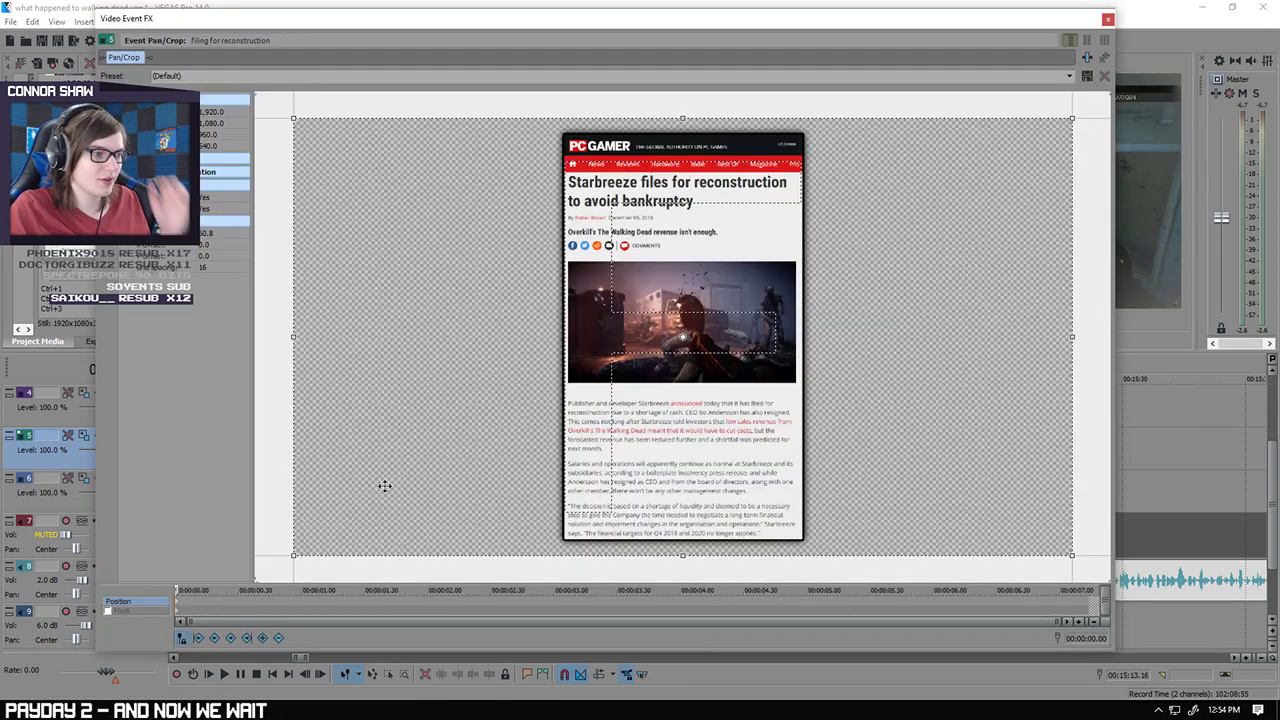
click(180, 607)
key(ctrl+v)
Step: Move the crop frame of the reconstruction article image's first Pan/Crop keyframe to the opposite side of the image, reversing the slide-in direction
scroll(294, 607, up, 3)
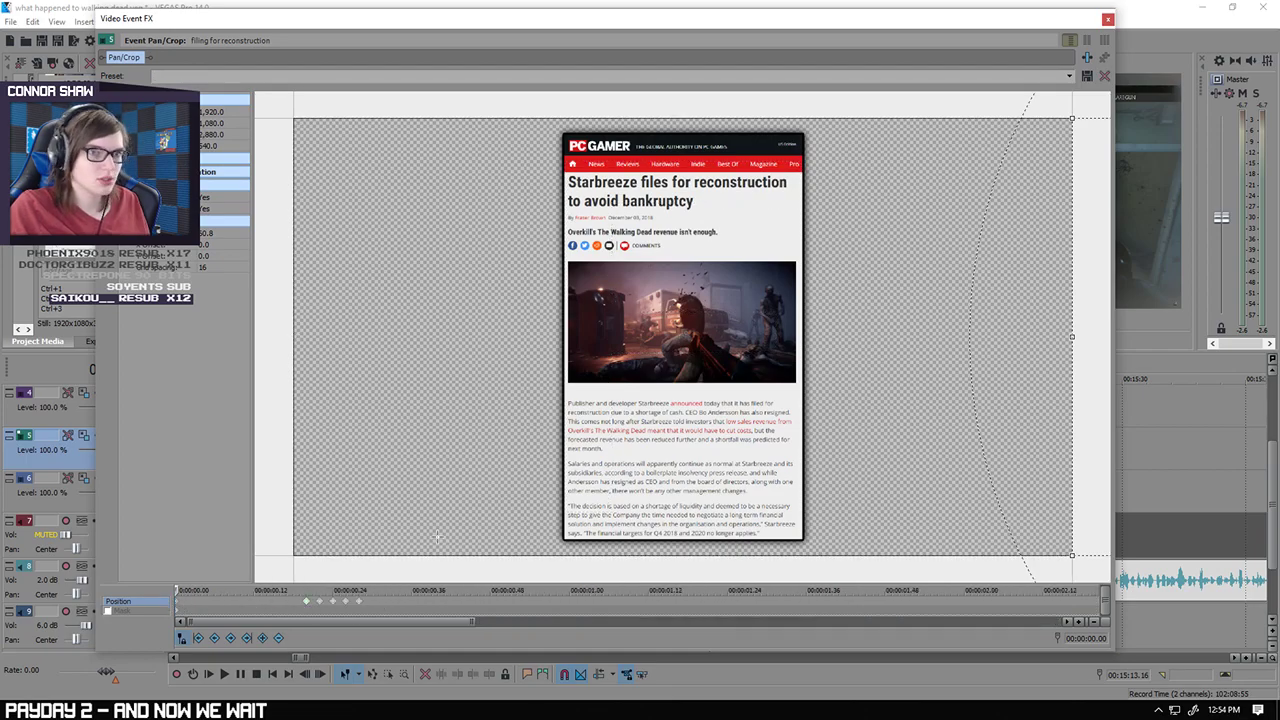
scroll(742, 403, down, 4)
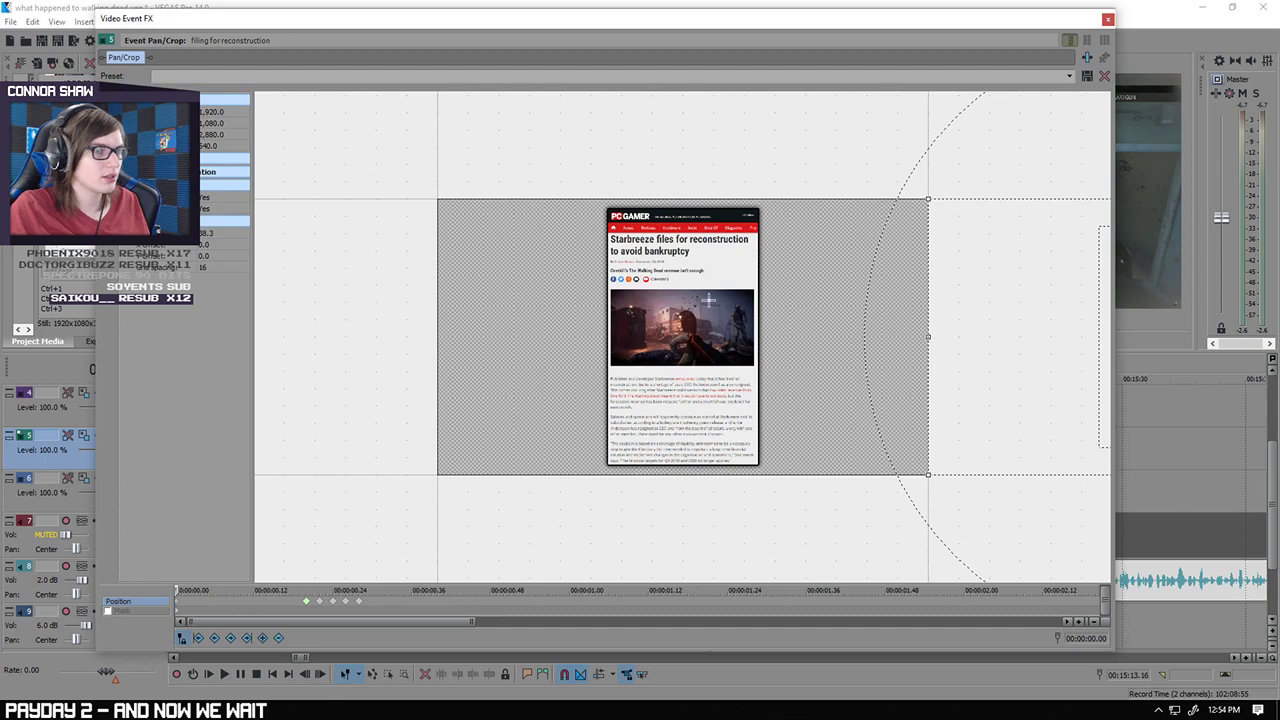
drag(1026, 341, 47, 331)
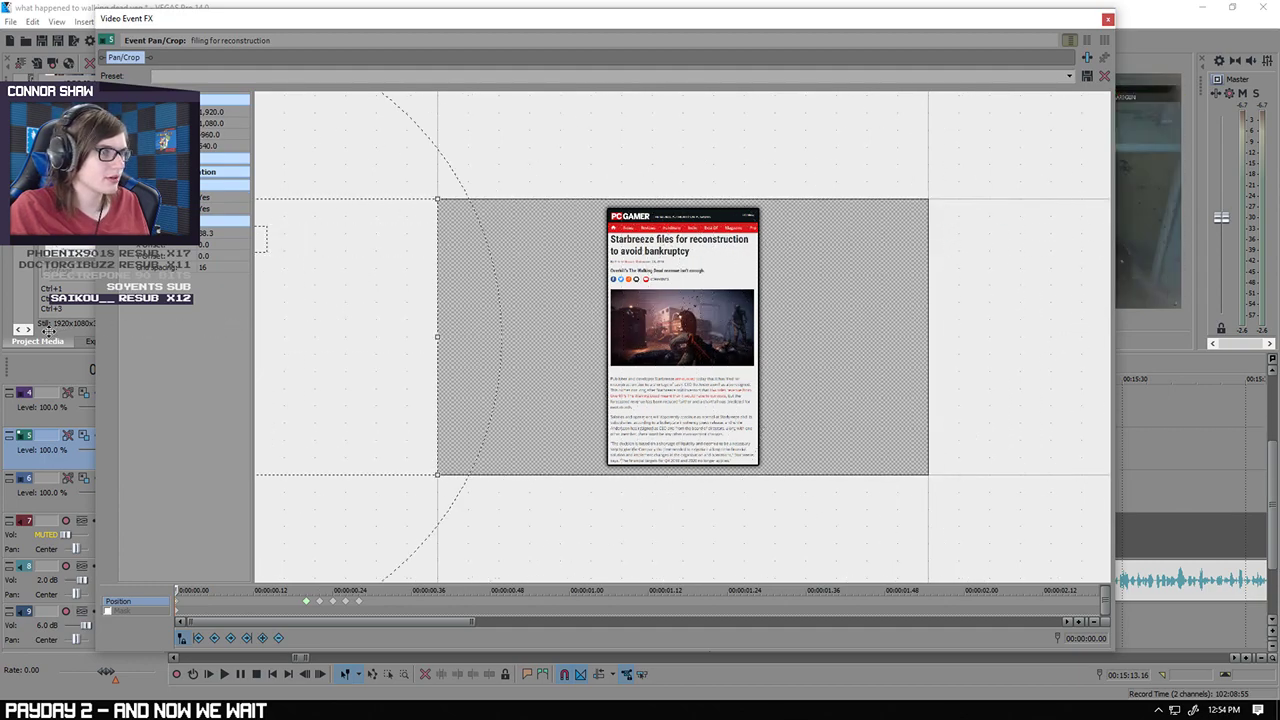
Step: Mirror the horizontal bounce of the pasted slide-in keyframes, setting X Center to 950 at 00:00:00.24 and 970 at 00:00:00.26
click(304, 602)
scroll(442, 609, up, 3)
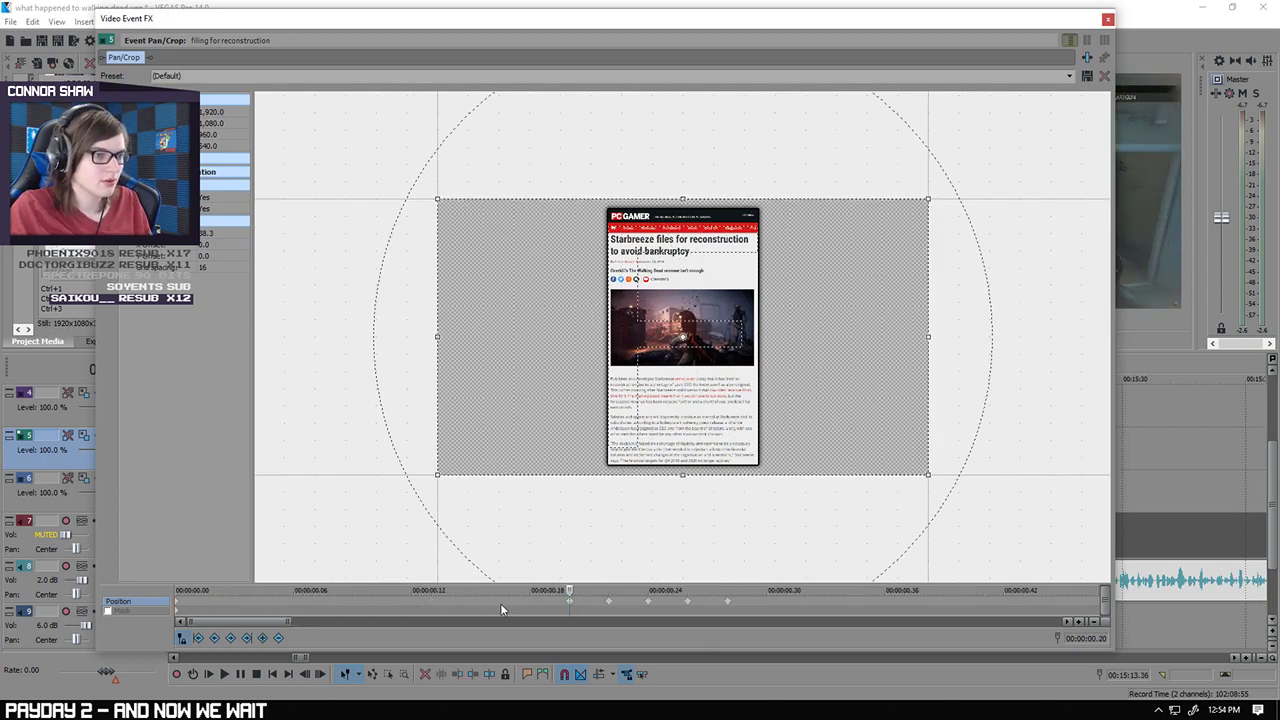
click(609, 604)
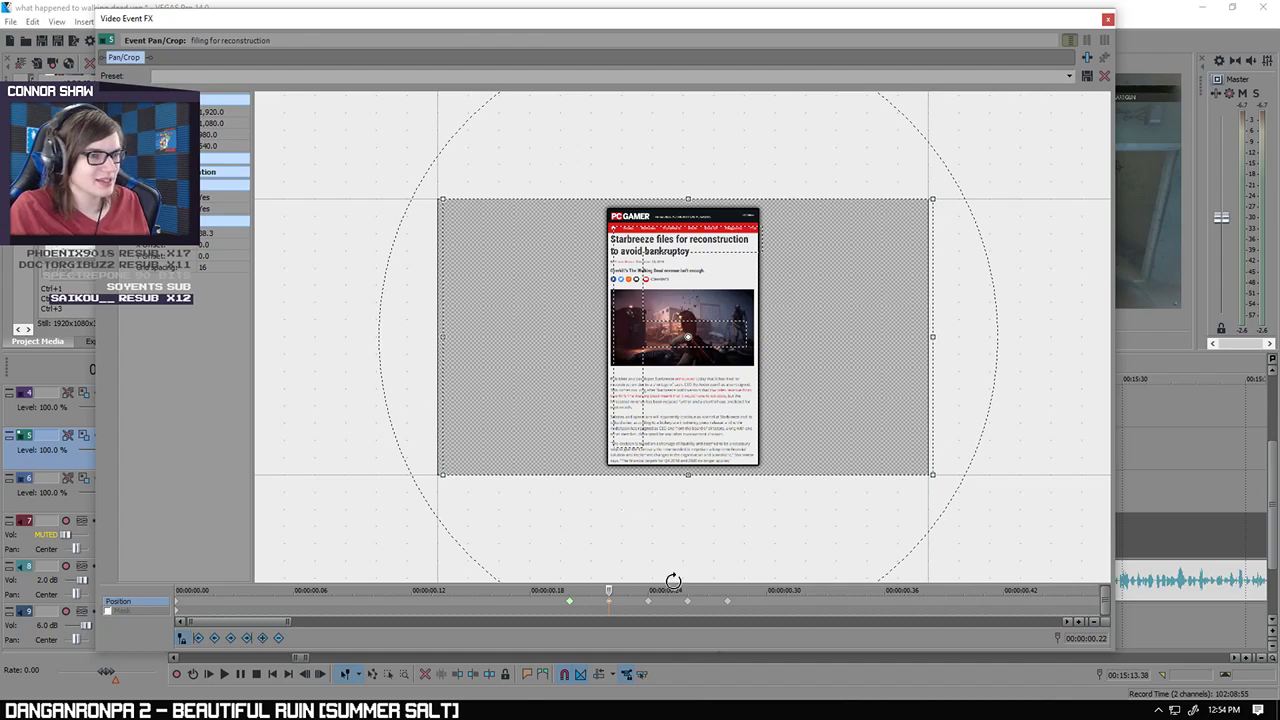
click(650, 605)
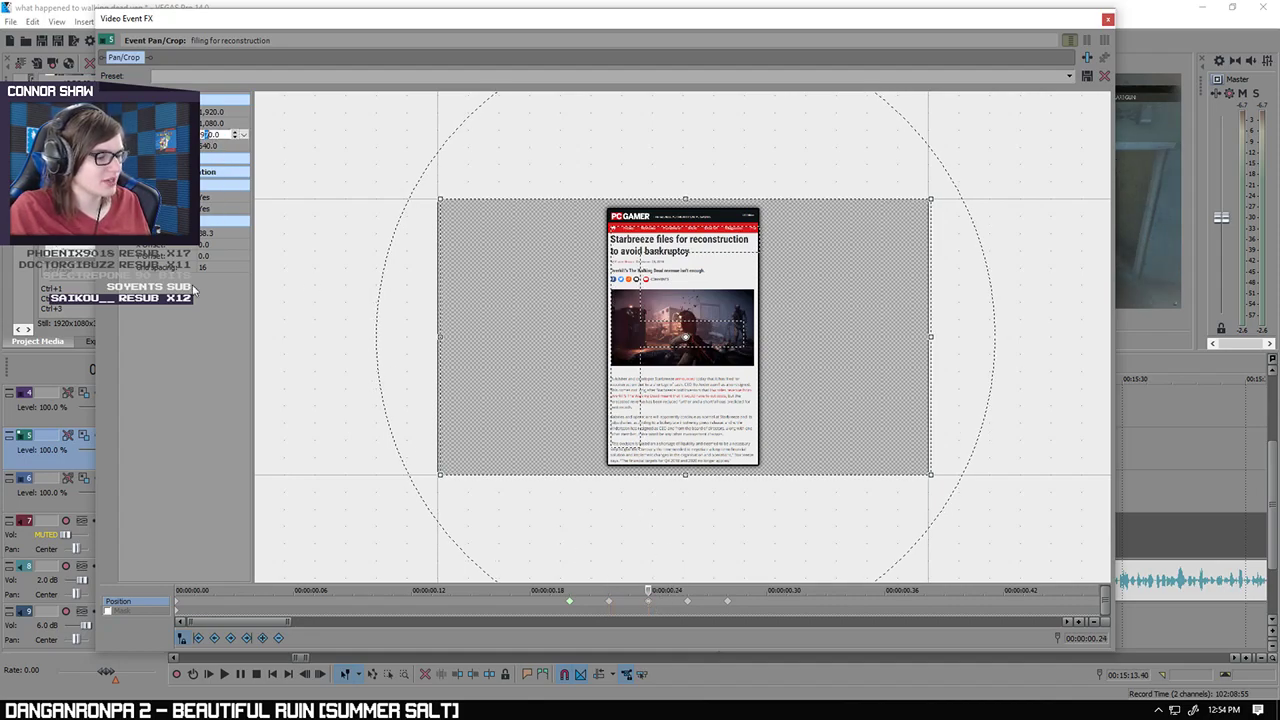
click(180, 360)
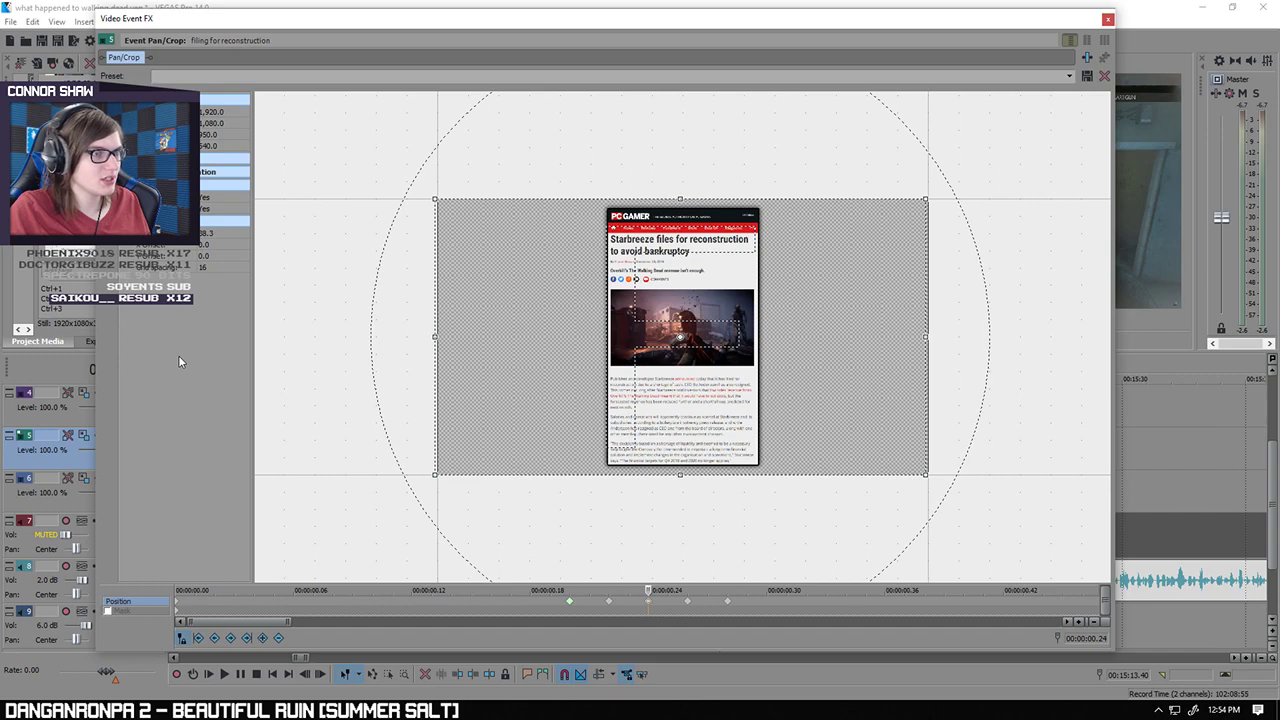
click(688, 605)
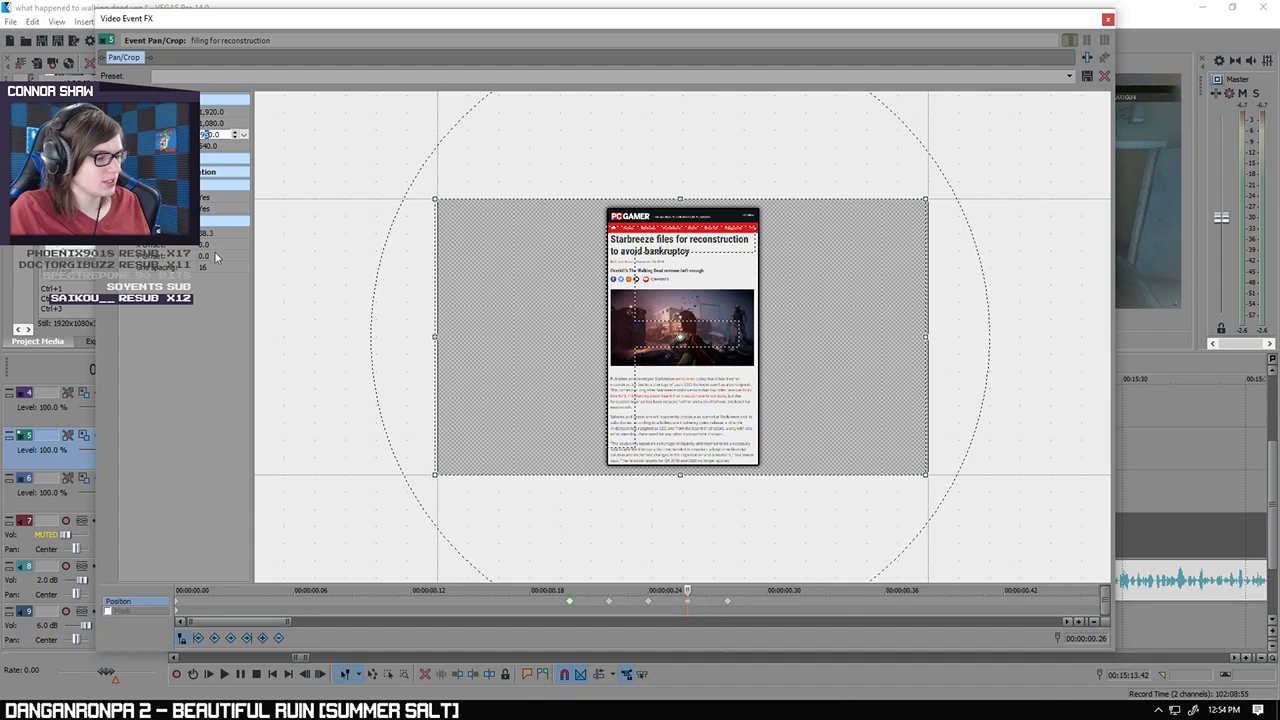
click(176, 375)
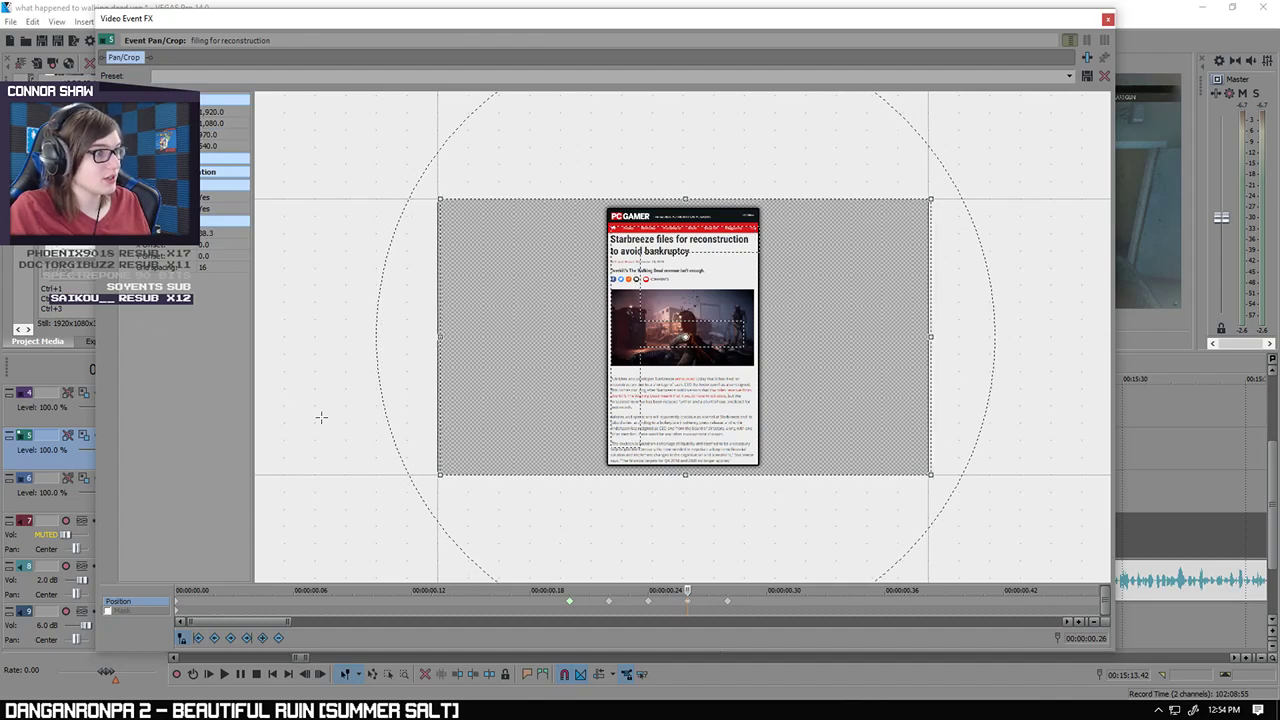
click(728, 605)
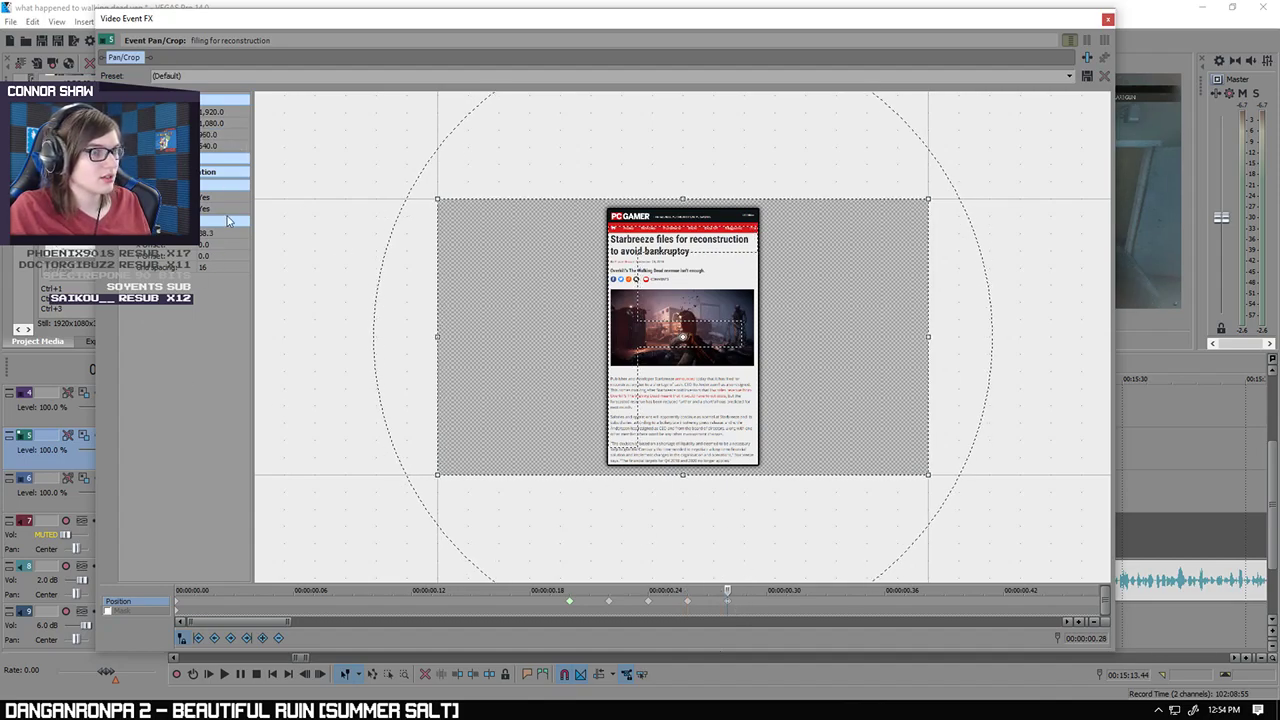
click(568, 604)
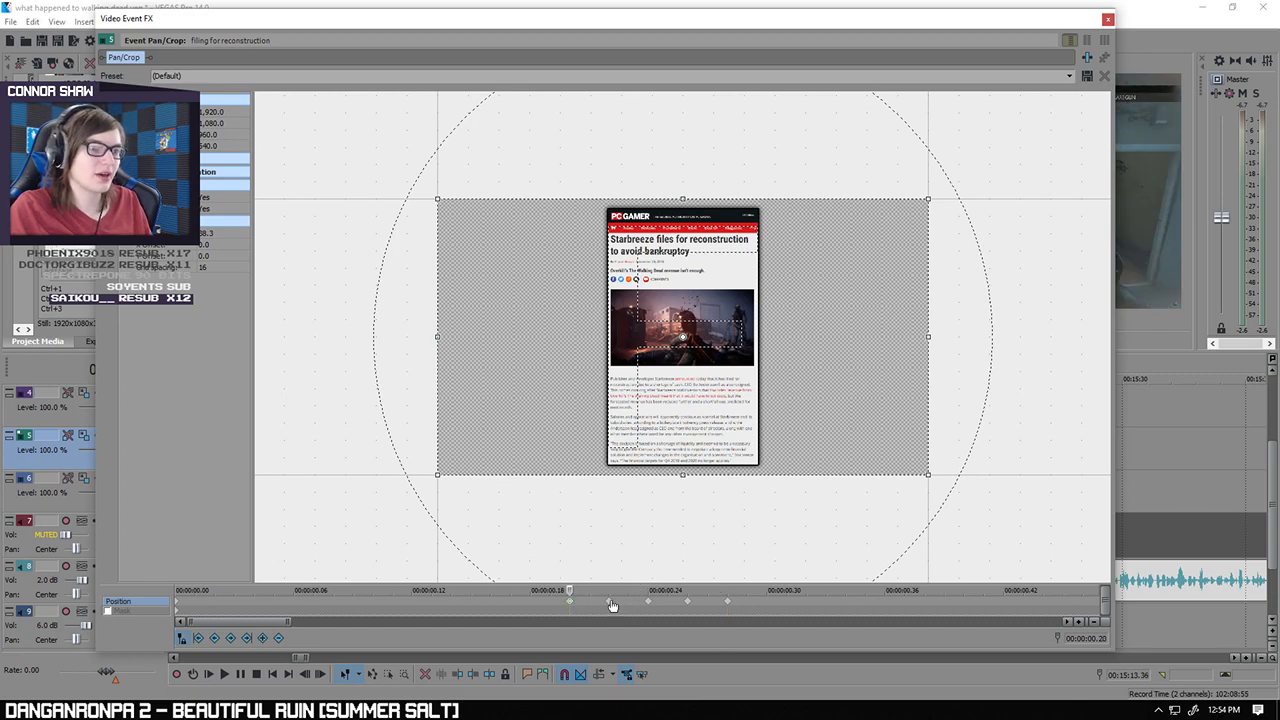
click(609, 604)
click(648, 604)
click(687, 604)
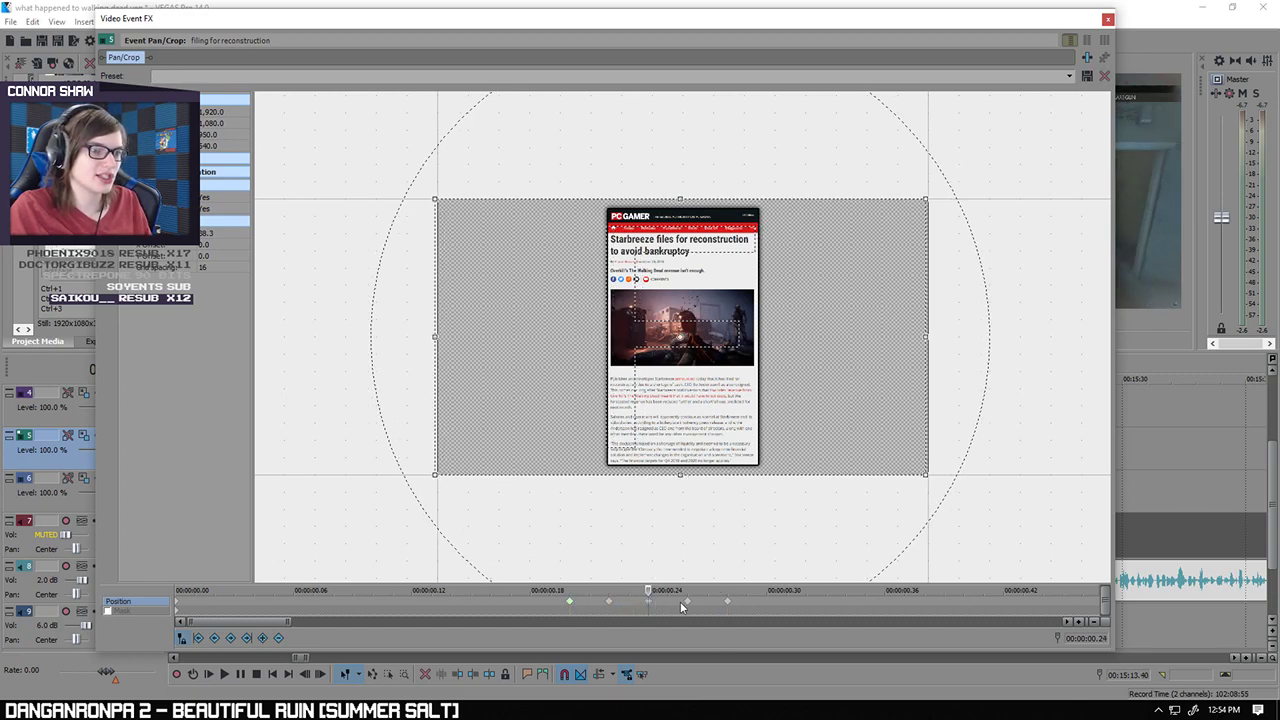
click(1107, 20)
Step: Step frame by frame through the slide-in of the reconstruction article image from 00:15:13.16 to check the animation
click(715, 417)
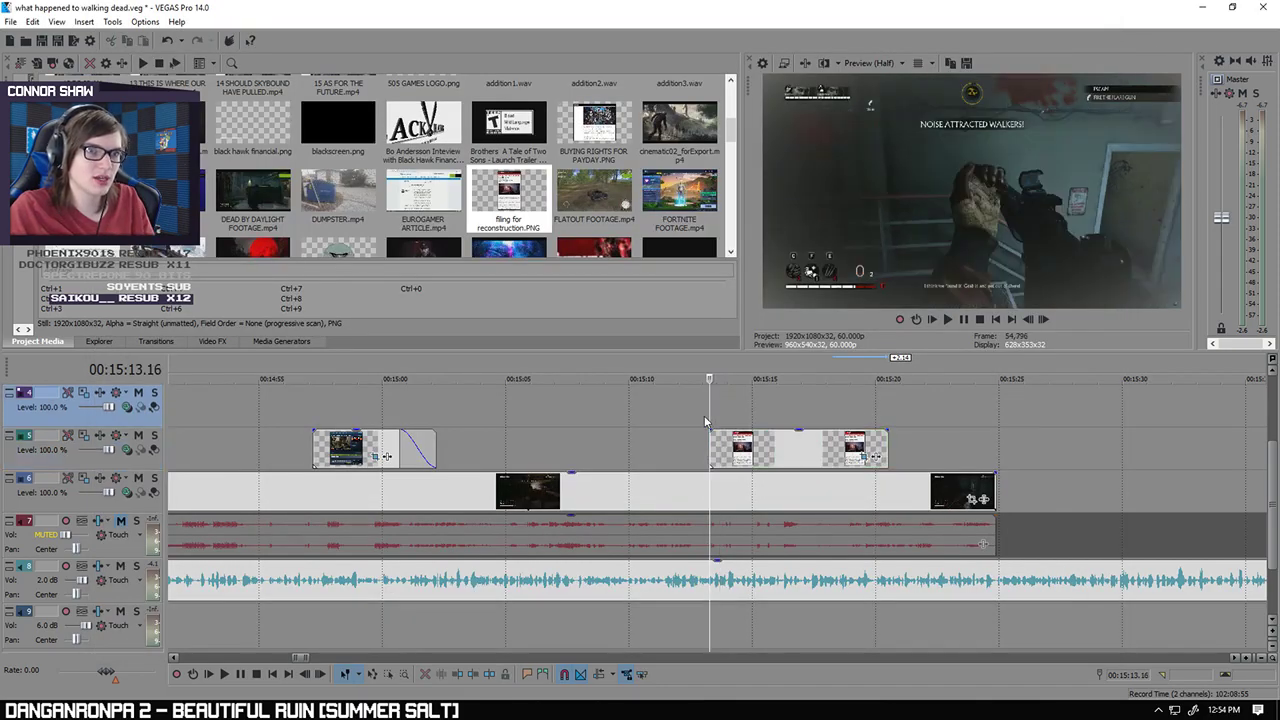
scroll(750, 425, up, 5)
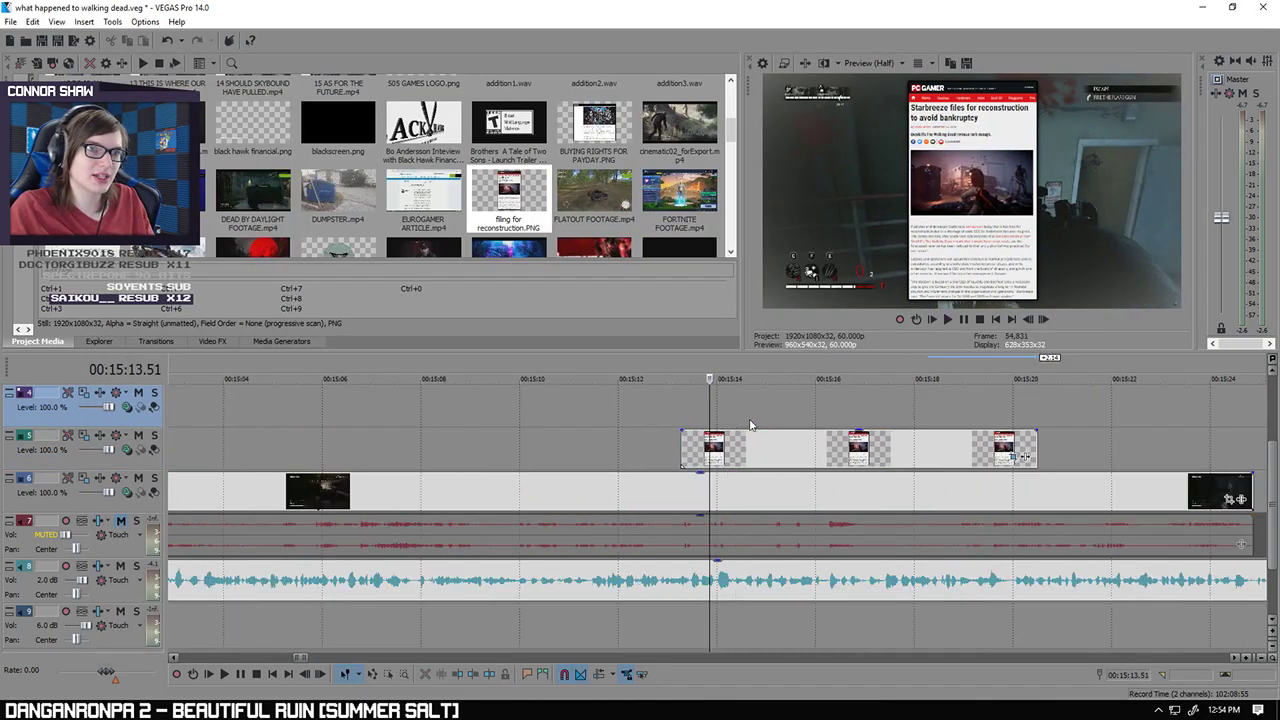
key(Right)
key(Right)
key(Right)
key(Right)
key(Right)
key(Right)
key(Right)
key(Right)
key(Right)
key(Right)
key(Right)
key(Right)
key(Right)
key(Right)
key(Right)
key(Right)
key(Right)
key(Right)
key(Right)
key(Right)
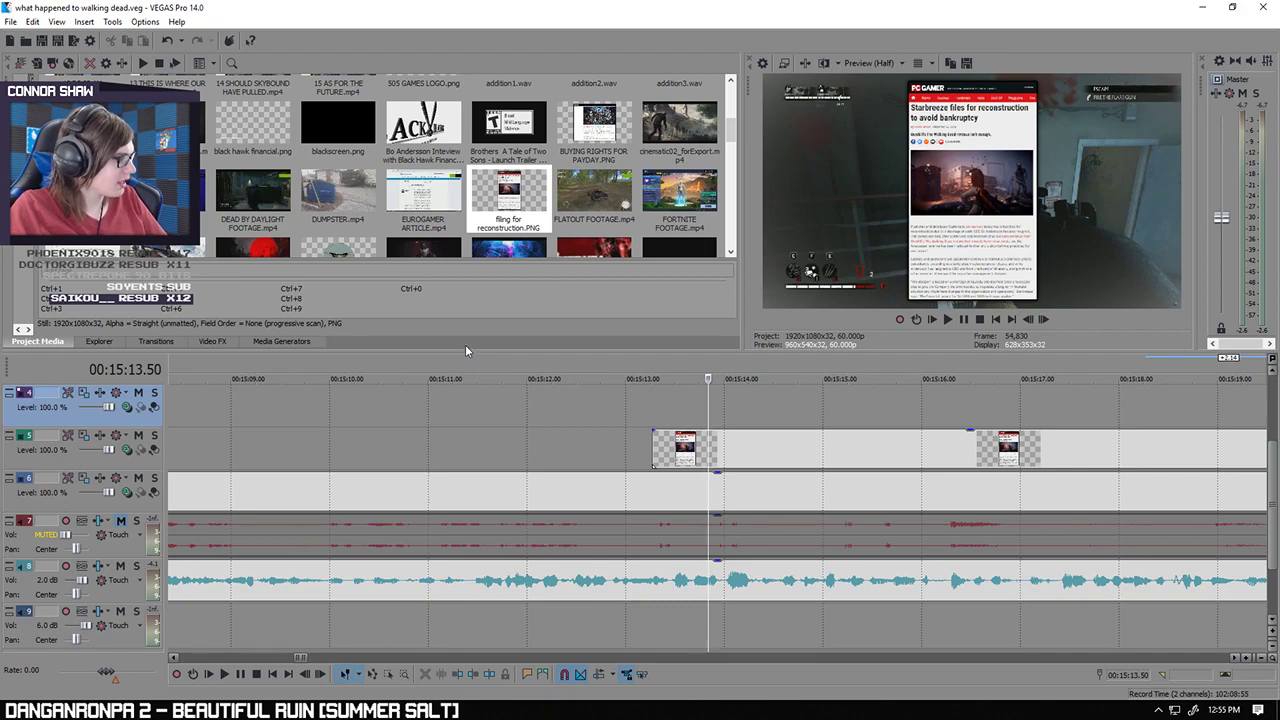
click(651, 414)
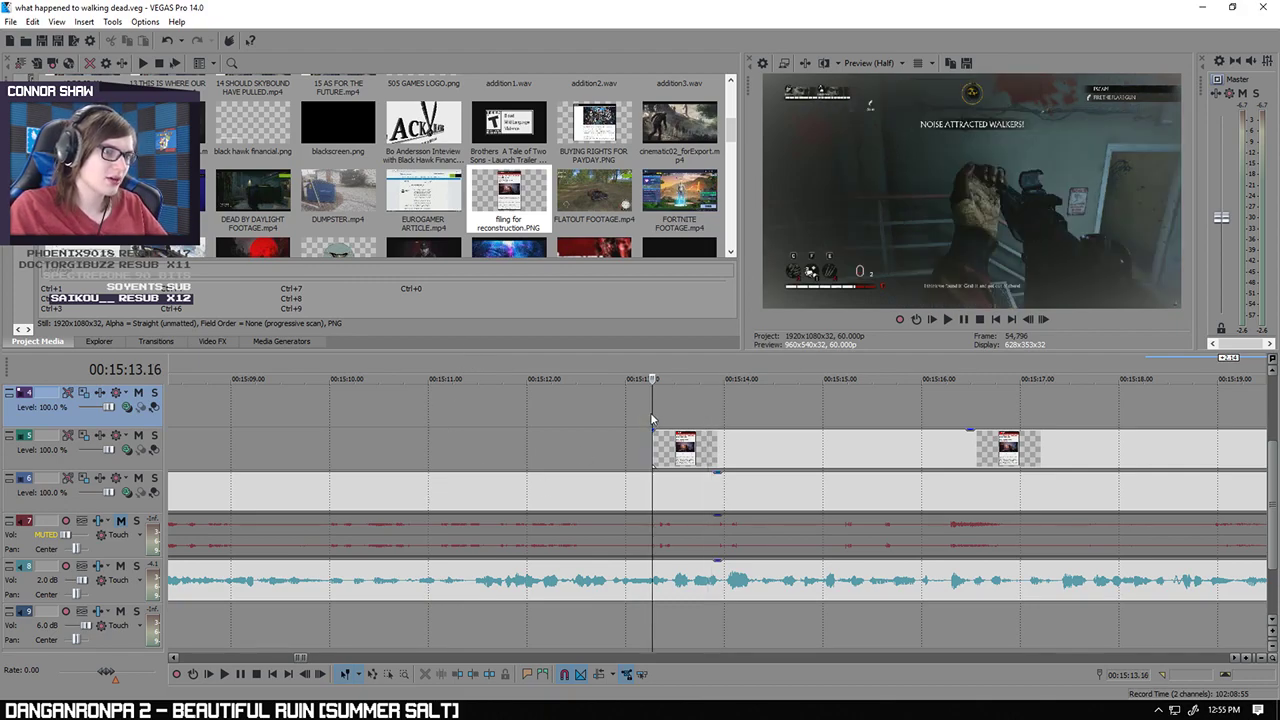
Step: Play back the narration under the reconstruction article image and give the image a fade-out of about 00:00:01.31 at its end
scroll(651, 418, down, 3)
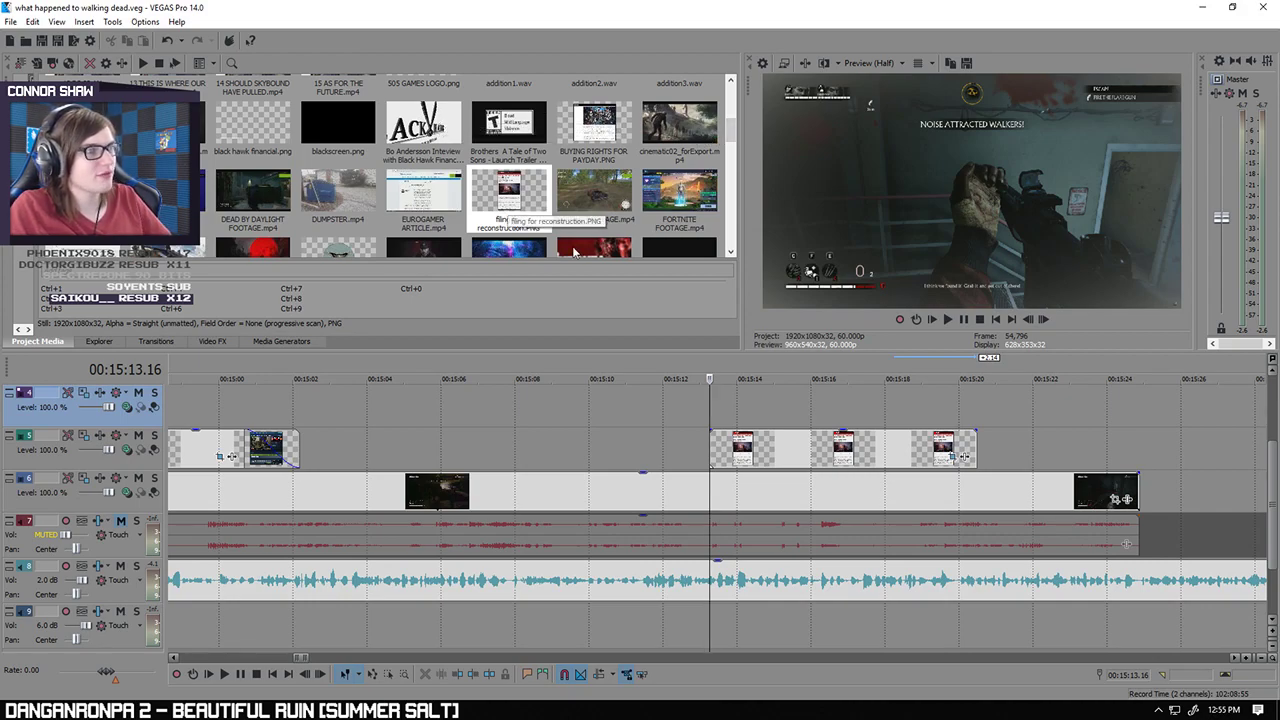
scroll(668, 415, down, 3)
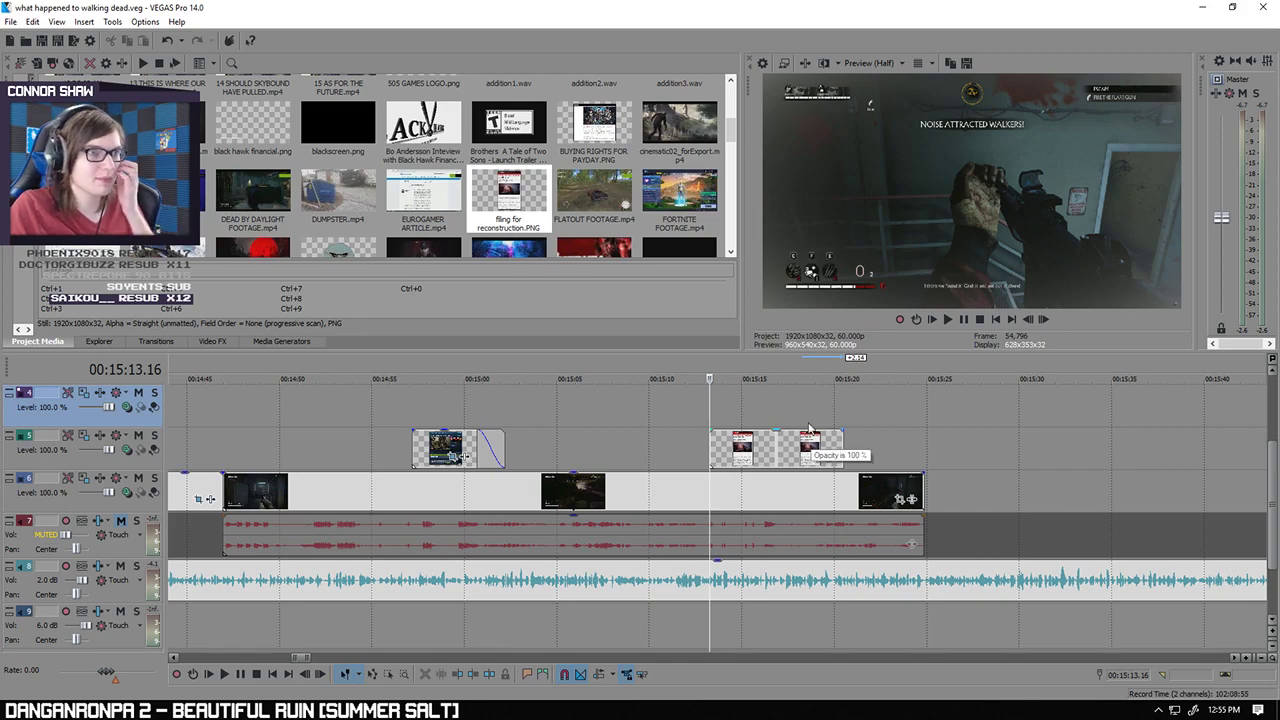
click(225, 675)
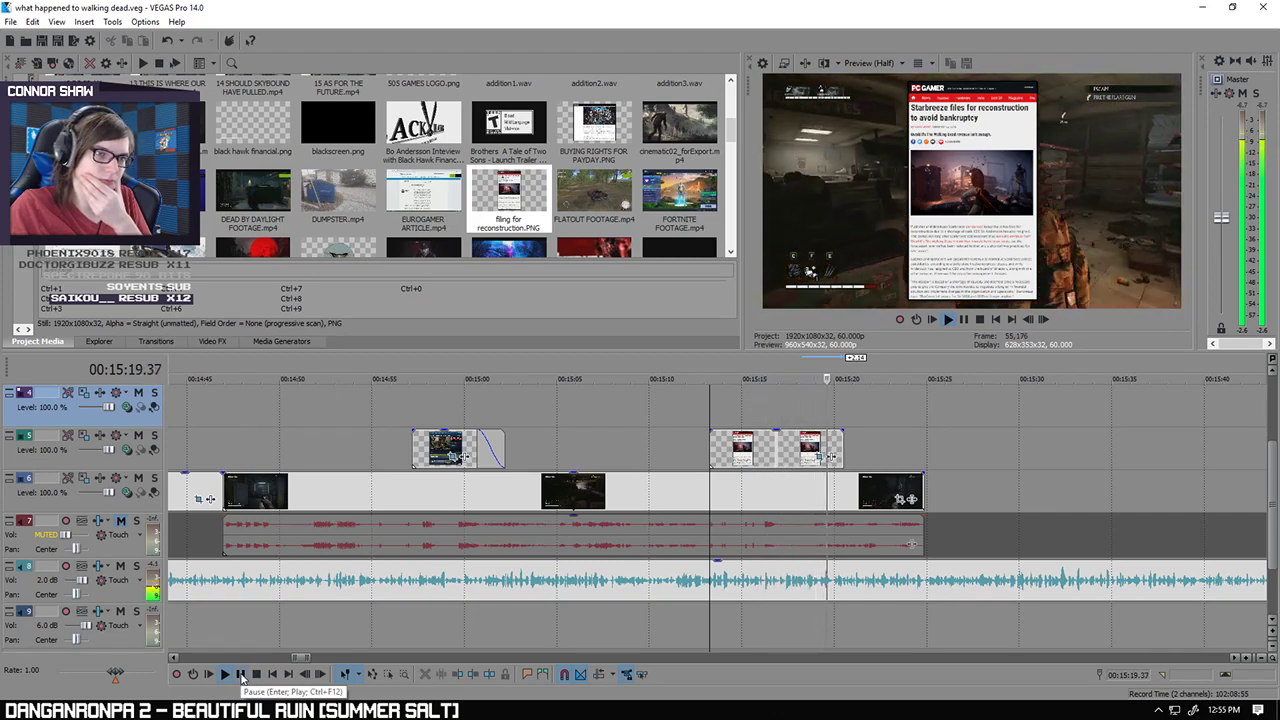
click(241, 675)
scroll(798, 424, up, 4)
drag(734, 429, 621, 443)
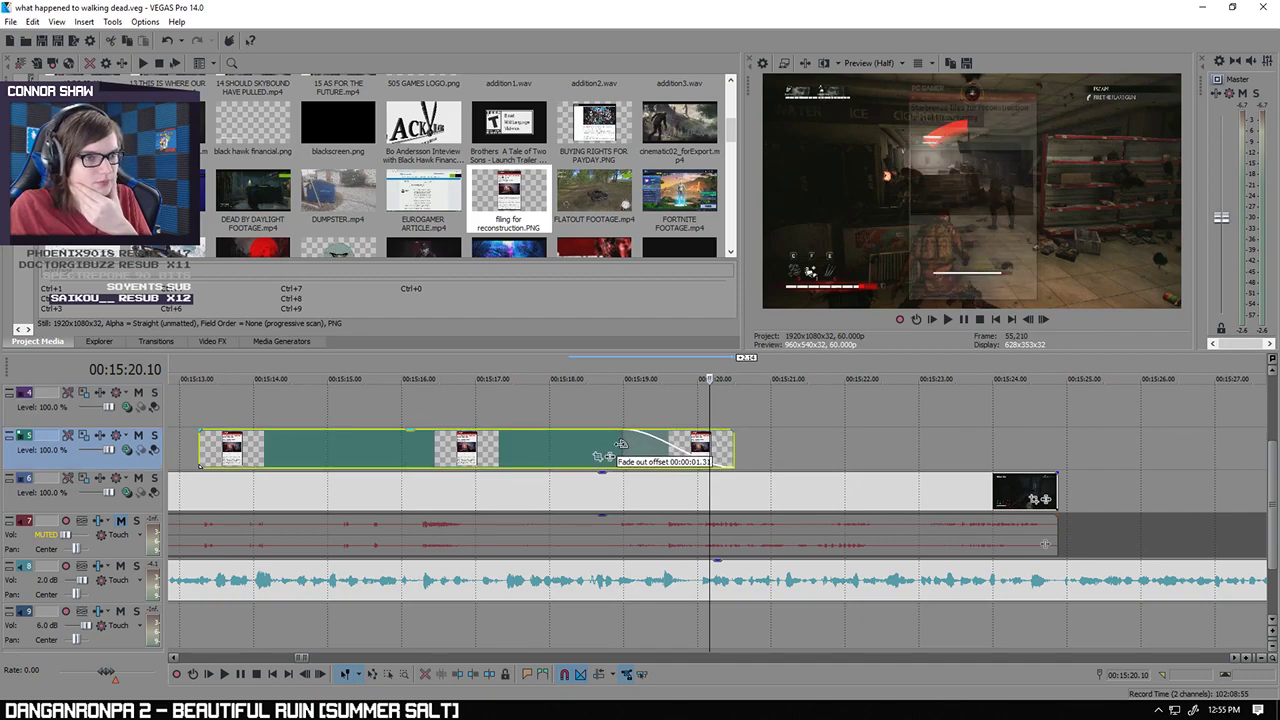
Step: Add a Pan/Crop keyframe at 00:00:07.14 of the reconstruction article image with the crop frame reduced to 1,826.4 by 1,027.4 for a slow zoom-in
right_click(732, 432)
click(790, 313)
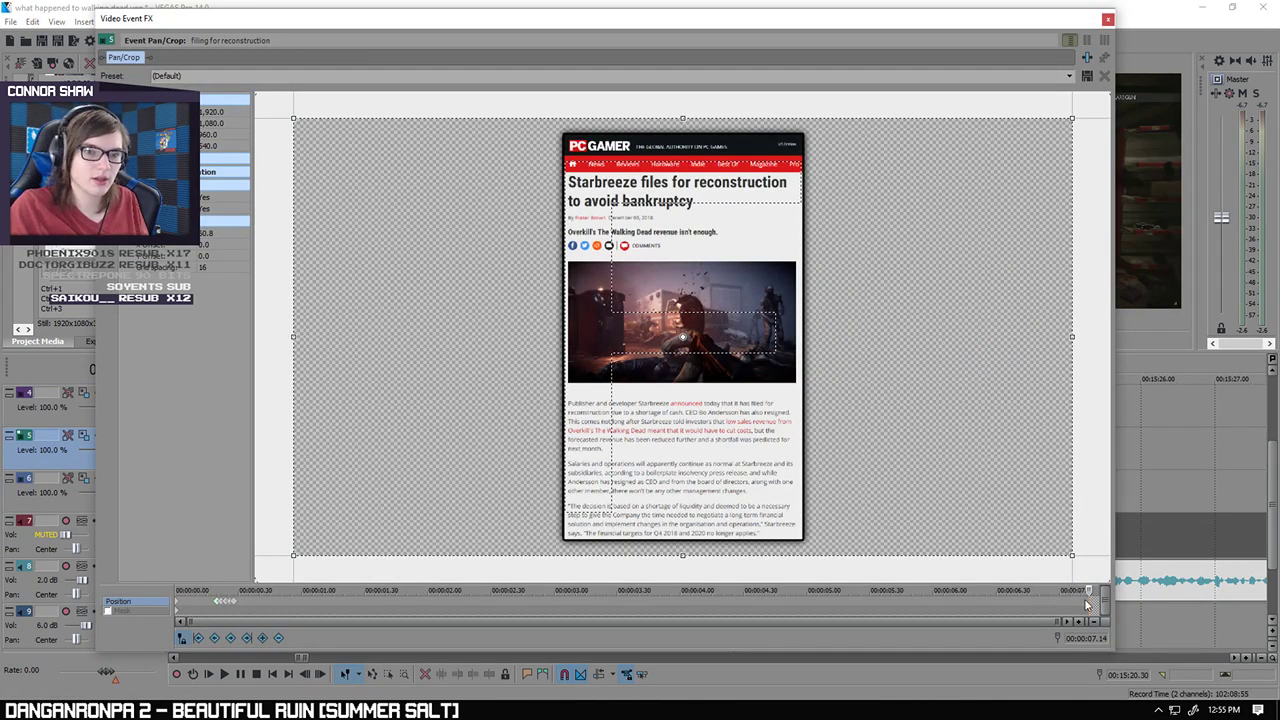
drag(684, 118, 686, 130)
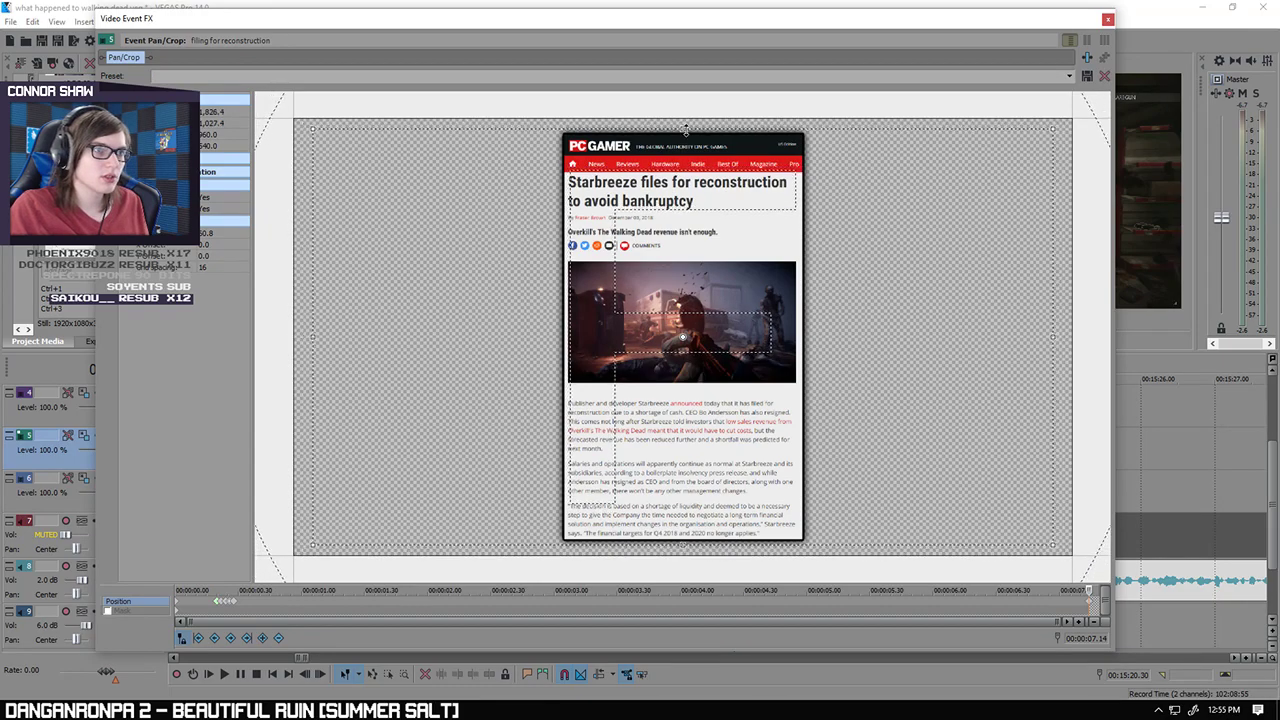
click(1107, 19)
Step: Play back the article overlay and the narration that follows it, from 00:15:13.10 to 00:15:37.43
click(194, 416)
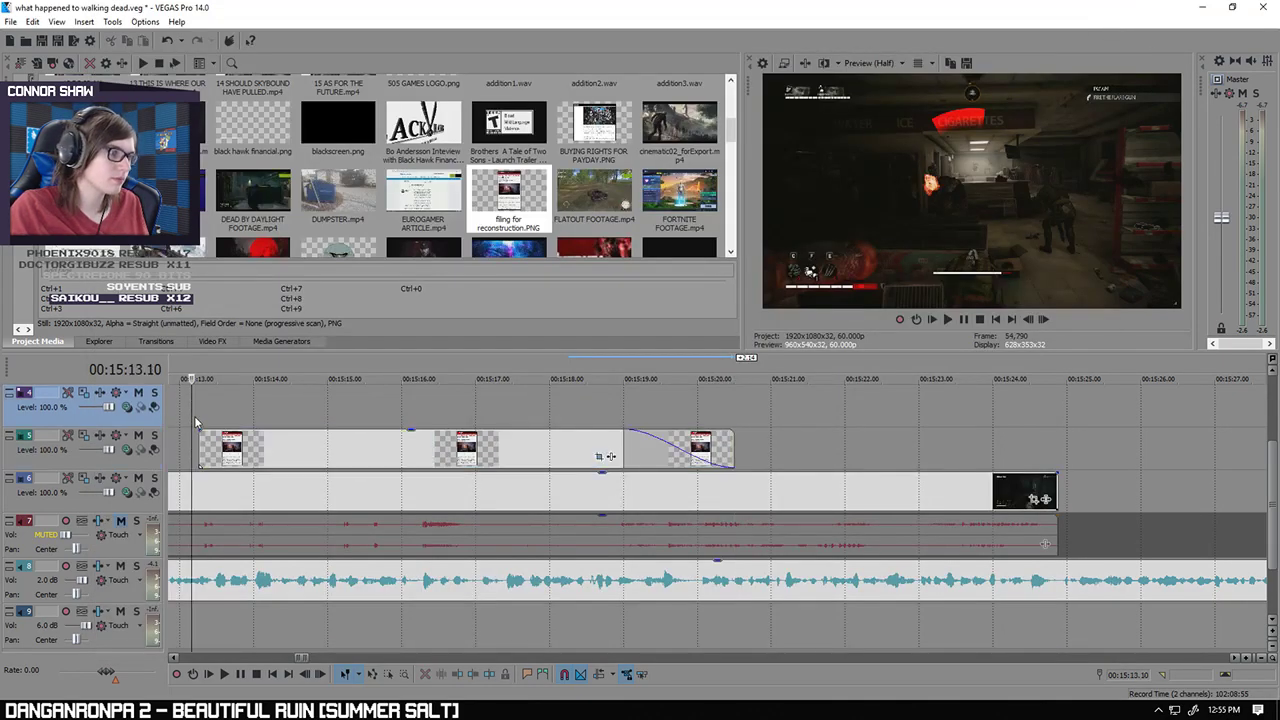
key(space)
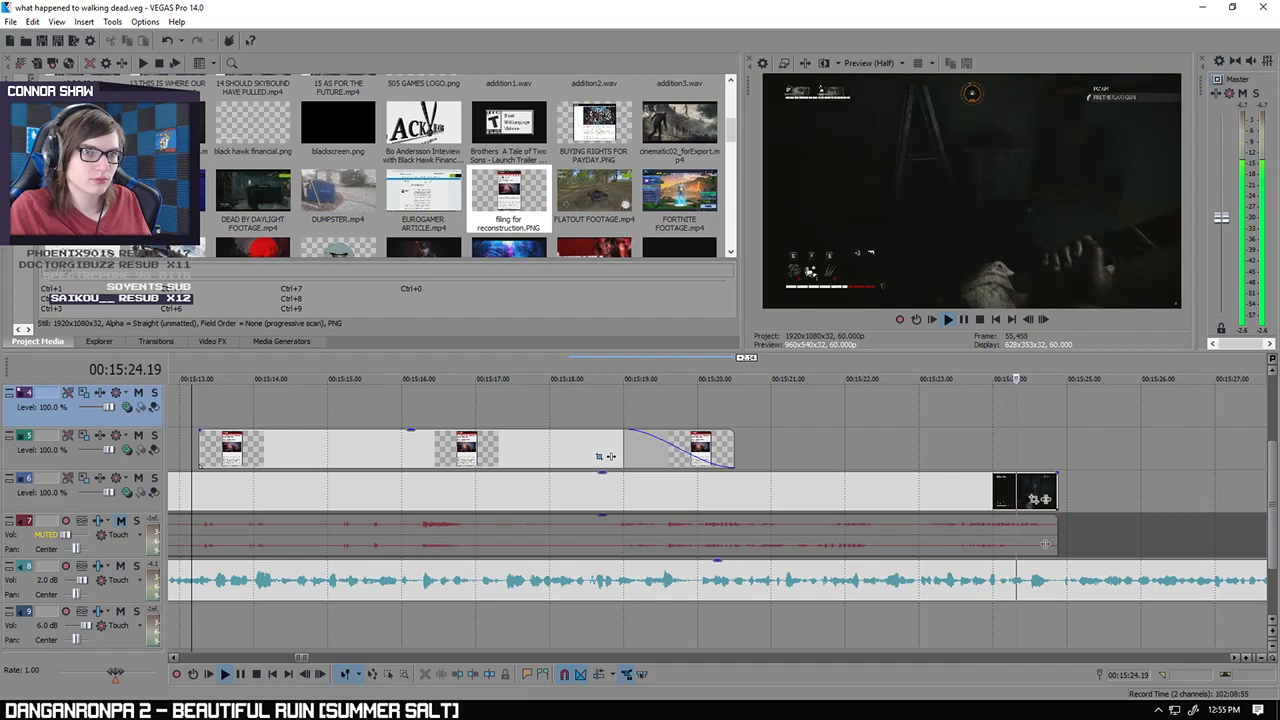
scroll(686, 230, down, 2)
scroll(740, 444, down, 3)
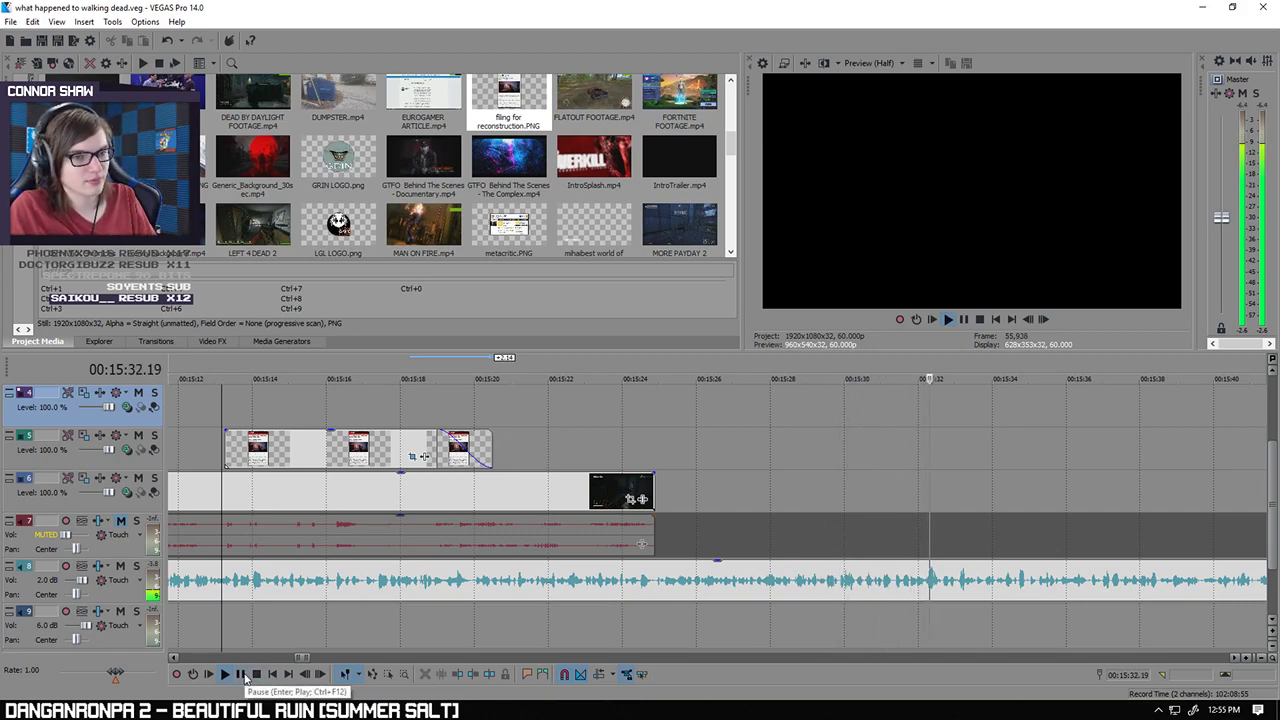
scroll(720, 630, down, 3)
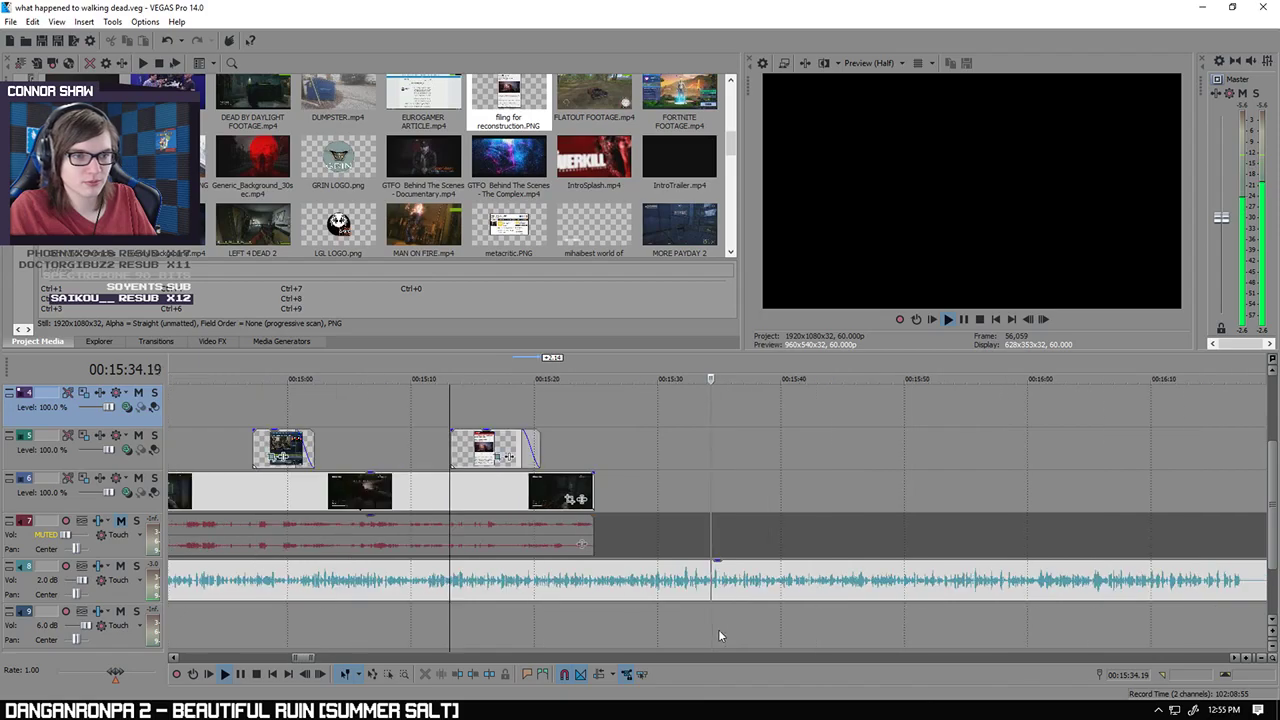
click(240, 677)
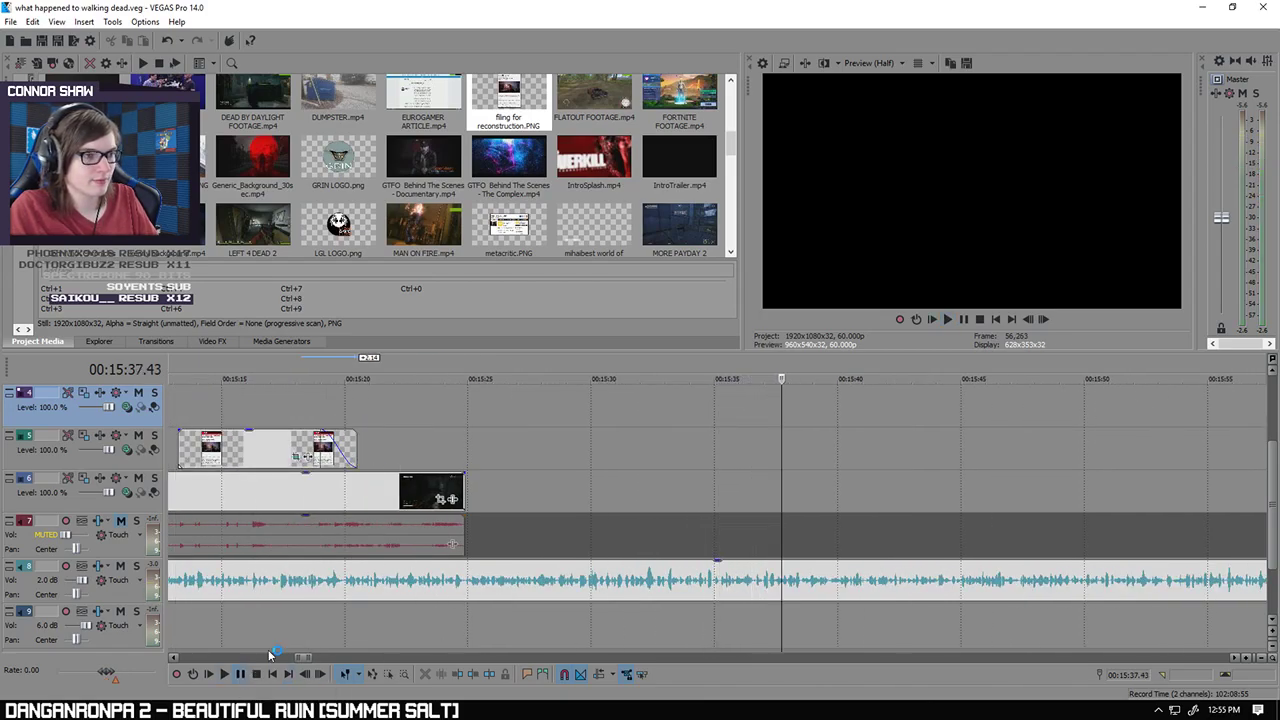
Step: Place OTWD GAMEPLAY.mp4 on track 6 at about 00:15:35 and remove its extra audio from the narration track 8
click(468, 623)
scroll(587, 622, down, 5)
scroll(718, 620, down, 2)
scroll(723, 606, up, 6)
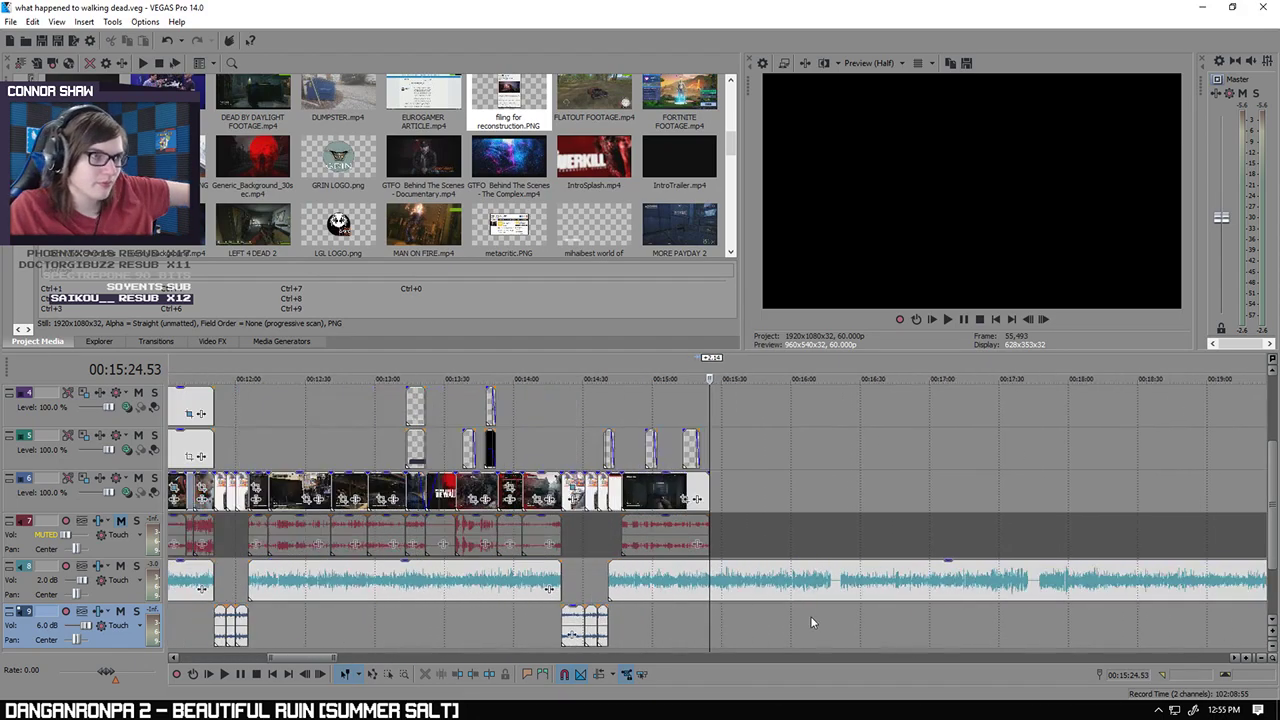
drag(739, 139, 733, 154)
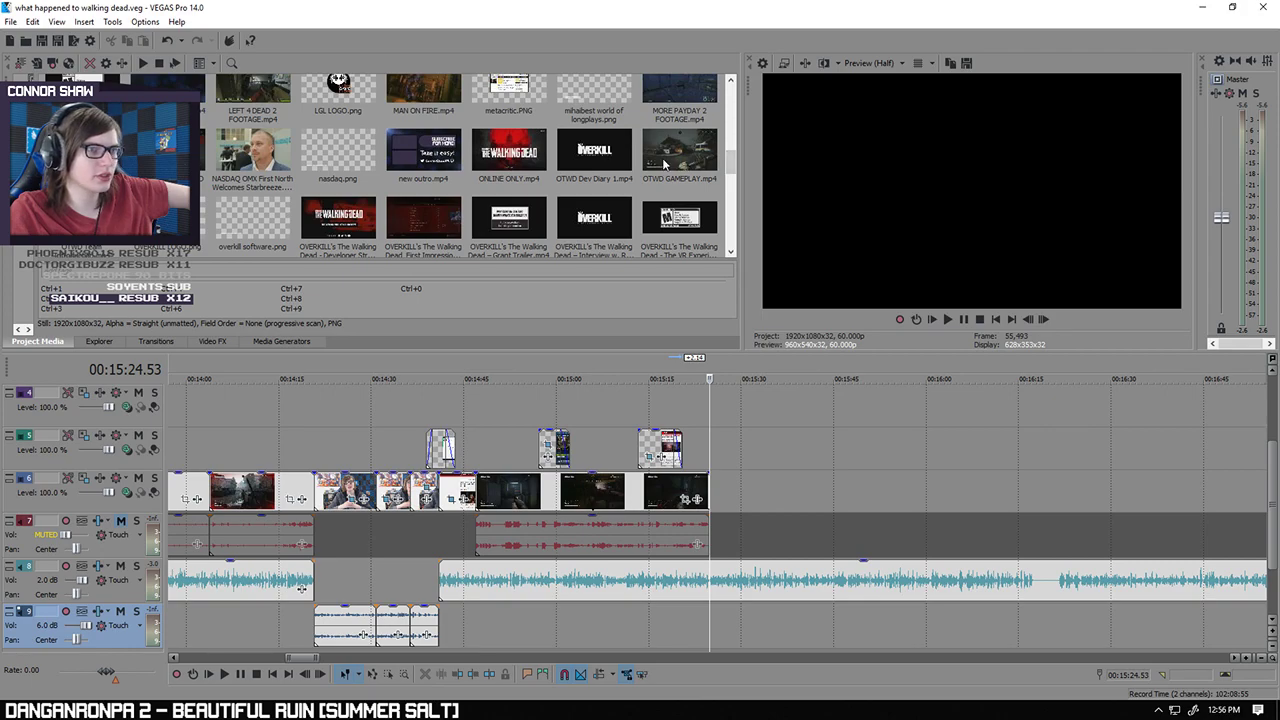
drag(666, 163, 778, 496)
click(868, 574)
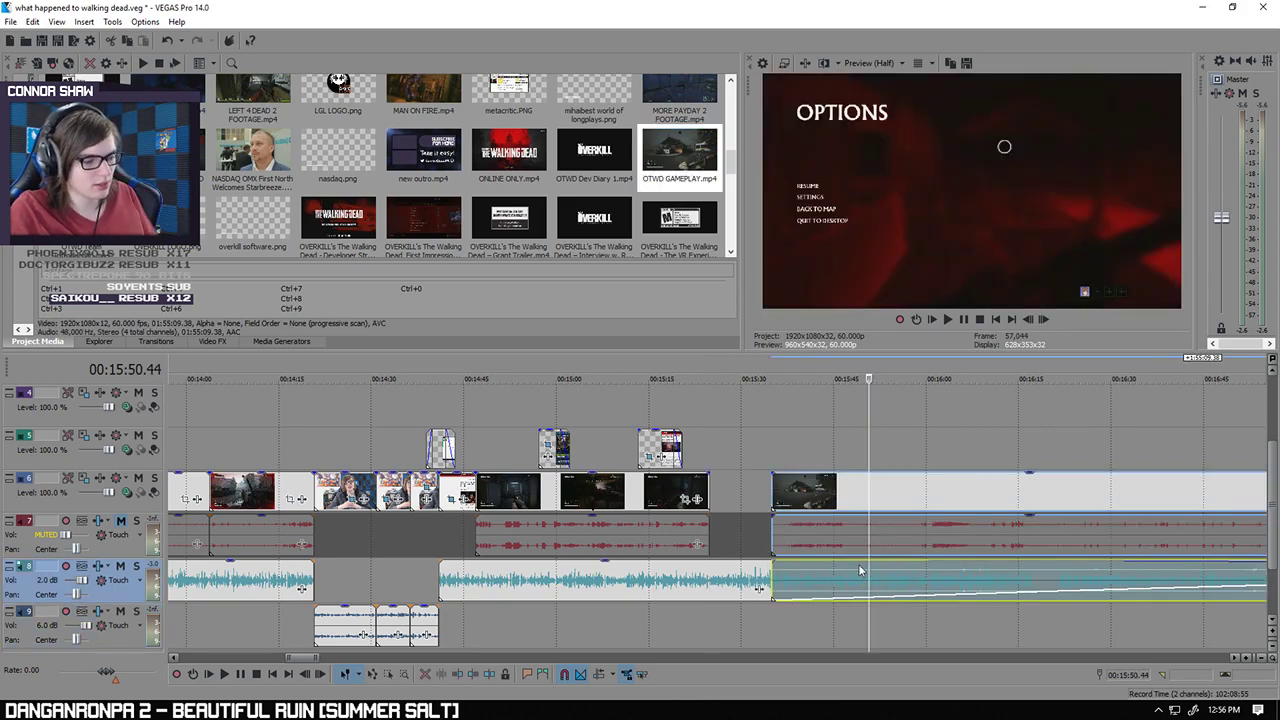
click(920, 537)
Step: Examine the assembled timeline, from the remaining narration under the new gameplay footage back through the earlier sections
scroll(840, 522, down, 5)
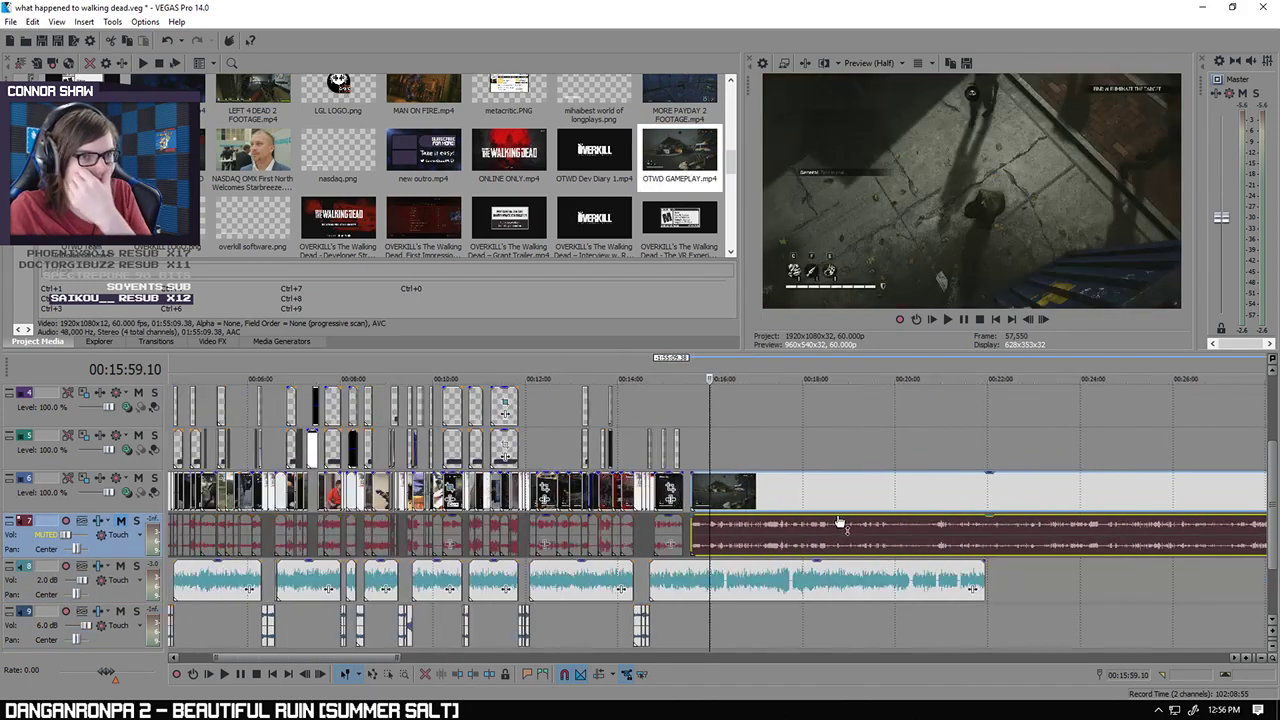
click(904, 543)
scroll(904, 543, up, 2)
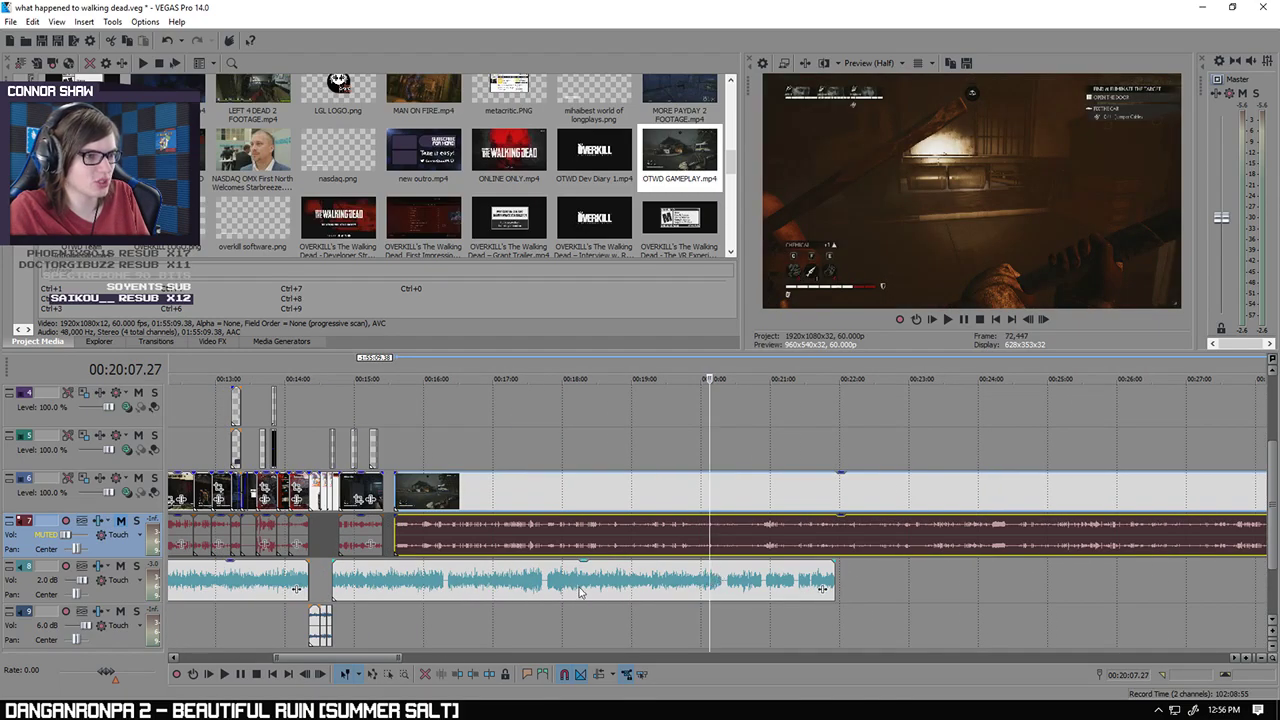
scroll(580, 592, down, 3)
click(447, 632)
scroll(447, 632, up, 5)
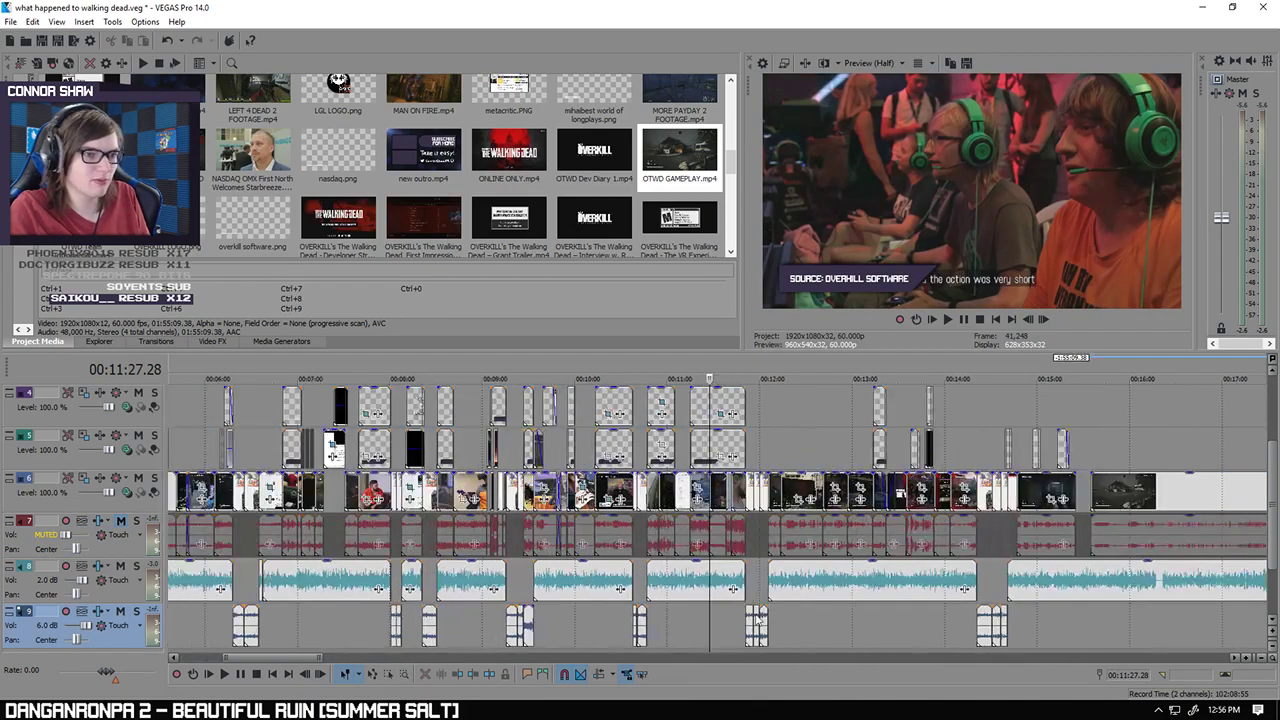
click(1103, 626)
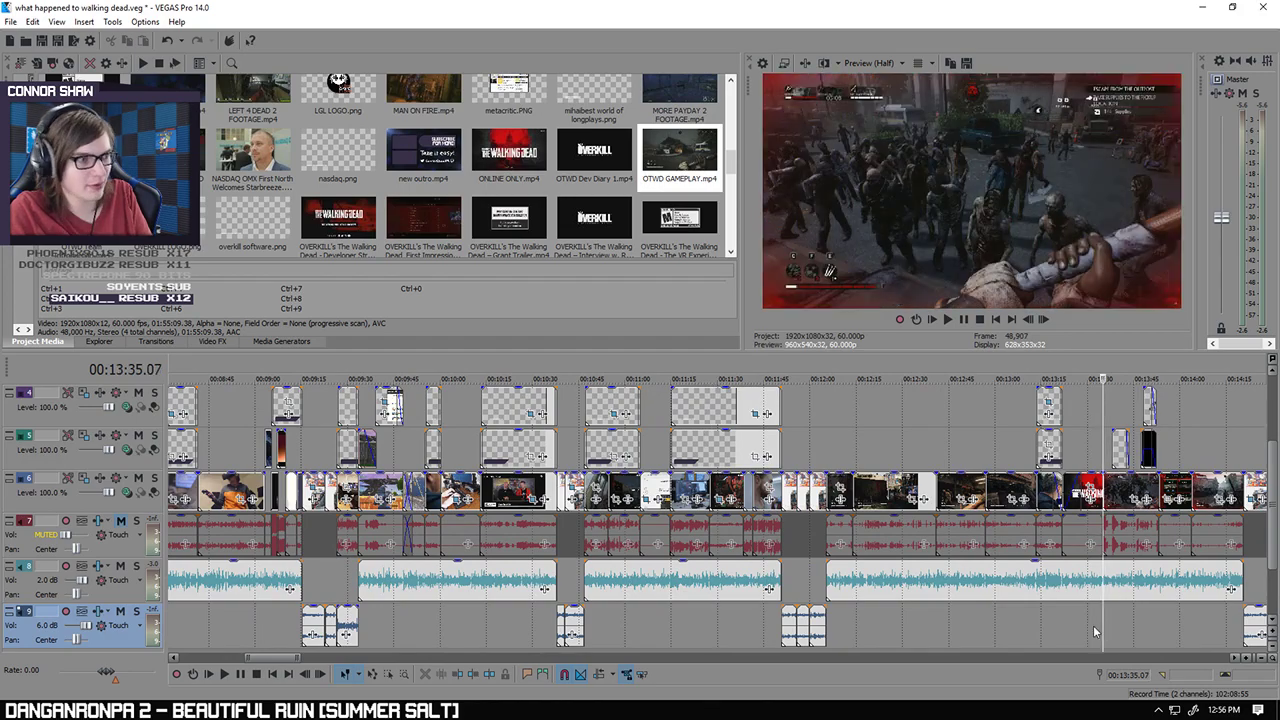
scroll(929, 643, down, 2)
scroll(855, 648, down, 3)
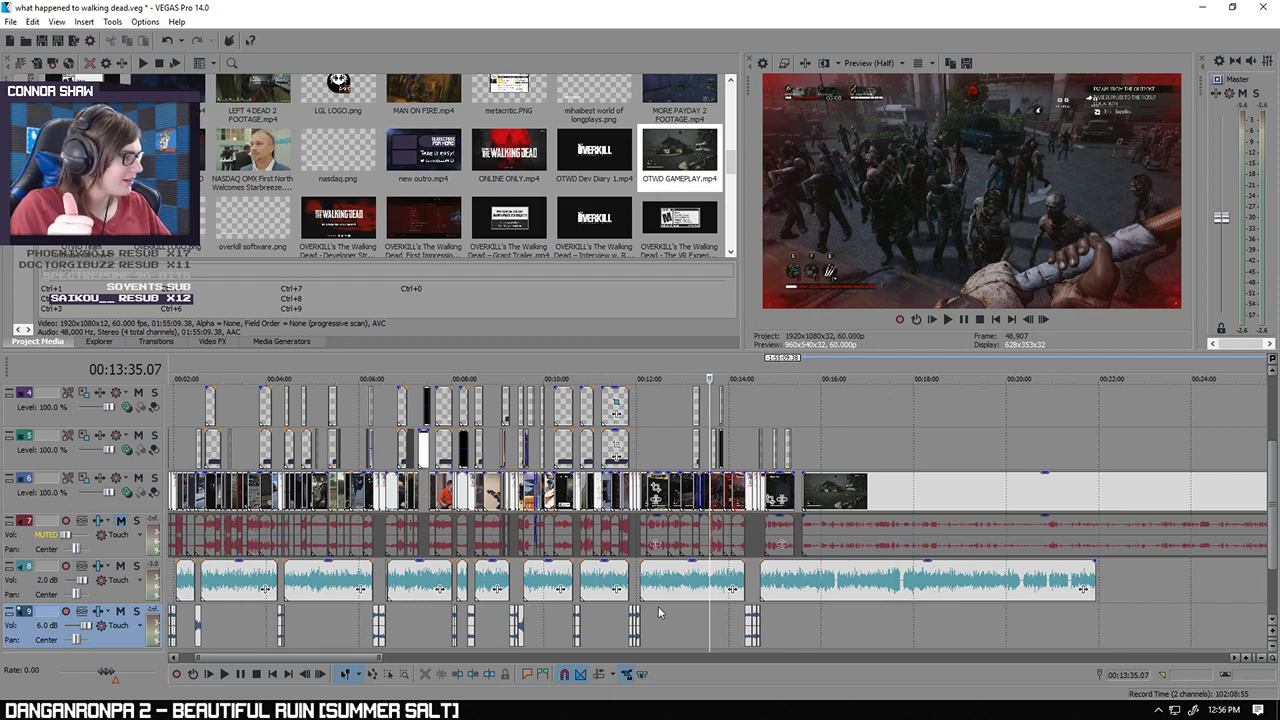
Step: Skim the first part of the OTWD gameplay clip on track 6, from about 00:18:45 to 00:29:09, for usable footage
click(948, 525)
scroll(944, 530, up, 4)
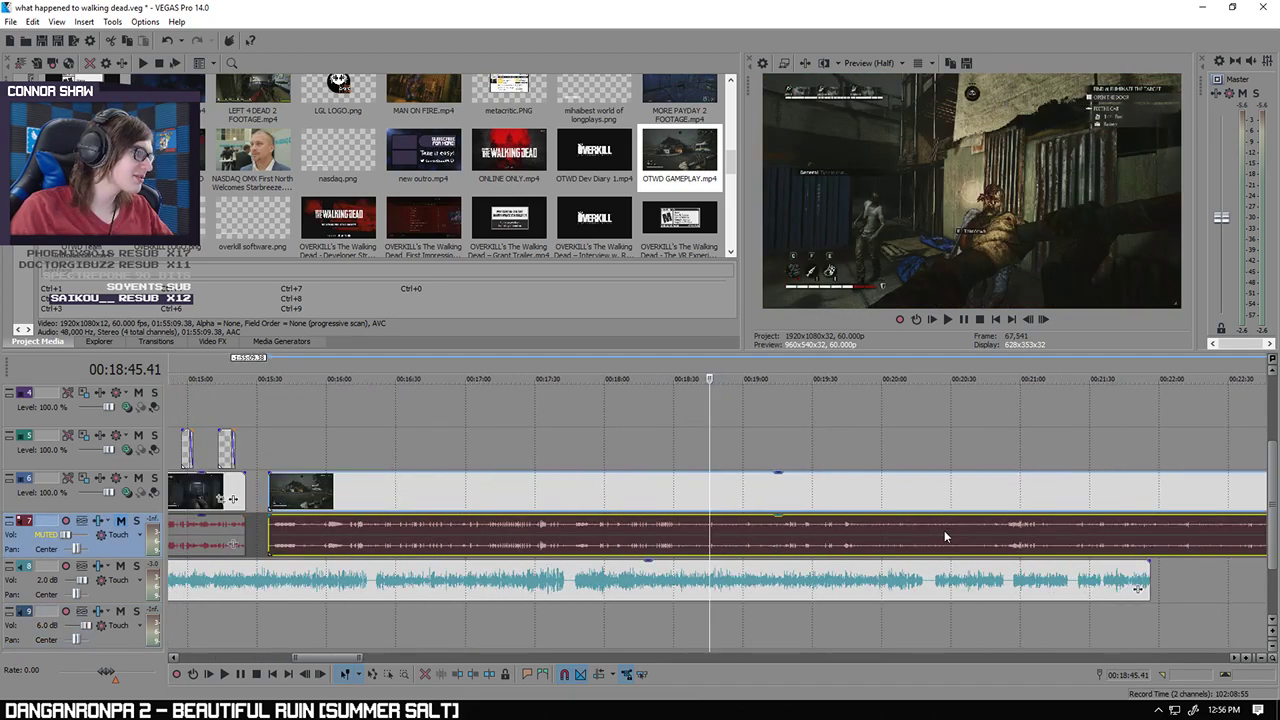
scroll(944, 530, up, 1)
click(853, 534)
scroll(832, 538, down, 2)
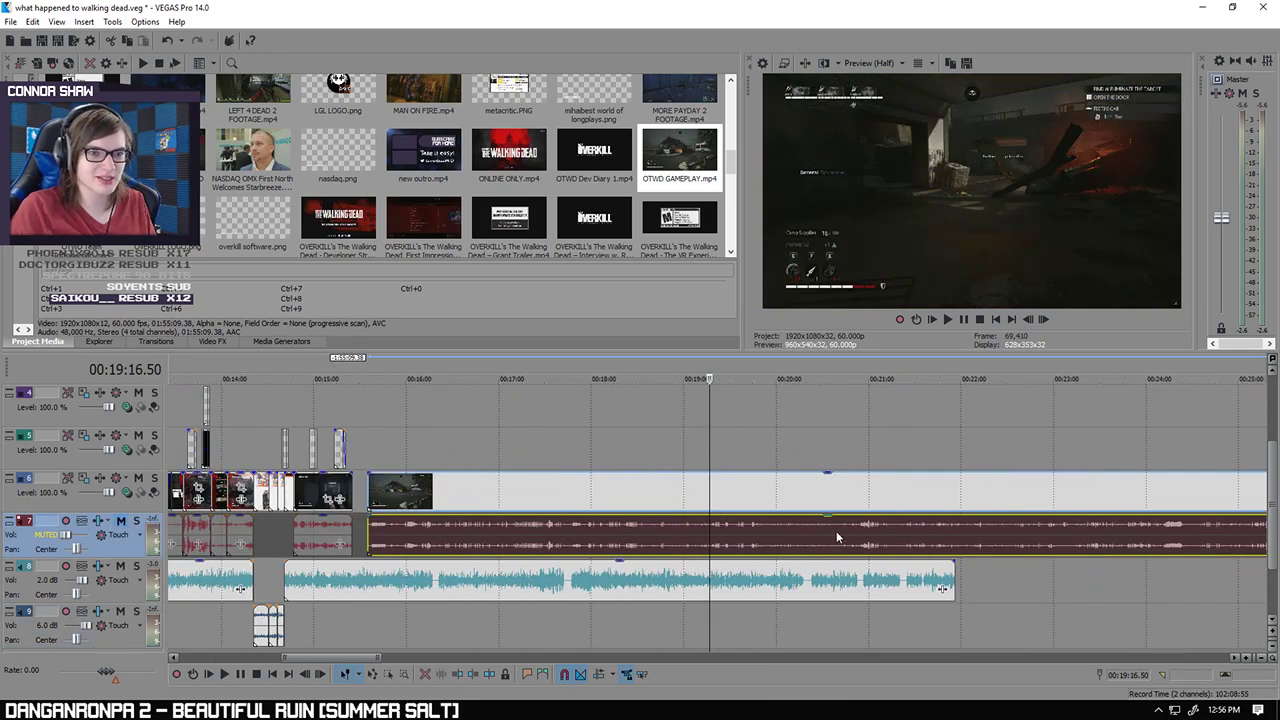
click(836, 534)
click(861, 532)
scroll(905, 534, down, 2)
click(994, 538)
scroll(991, 548, down, 3)
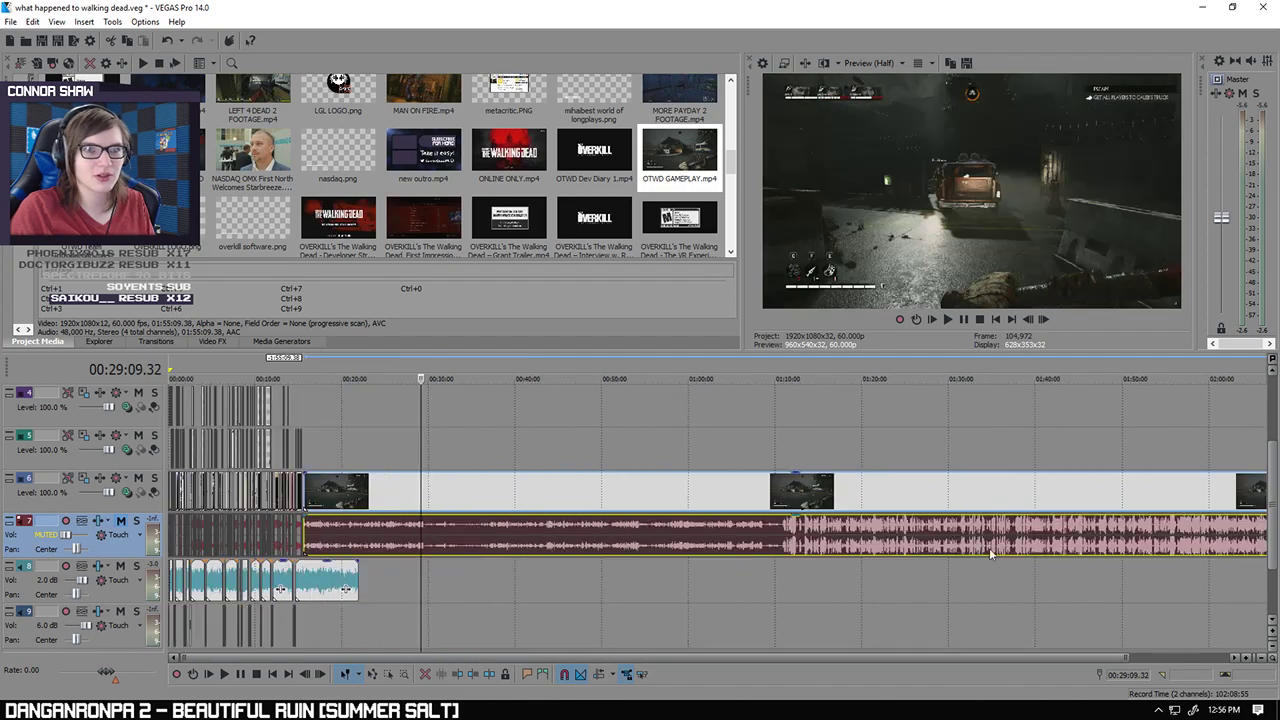
Step: Scan the OTWD gameplay onward from 00:29:09 through the mission rewards at about 00:31:36
key(Right)
key(Right)
key(Right)
key(Right)
key(Right)
key(Right)
key(Right)
key(Right)
key(Right)
key(Right)
key(Right)
key(Right)
key(Right)
key(Right)
key(Right)
key(Right)
key(Left)
key(Left)
key(Right)
key(Right)
key(Right)
key(Right)
key(Right)
key(Right)
key(Right)
key(Right)
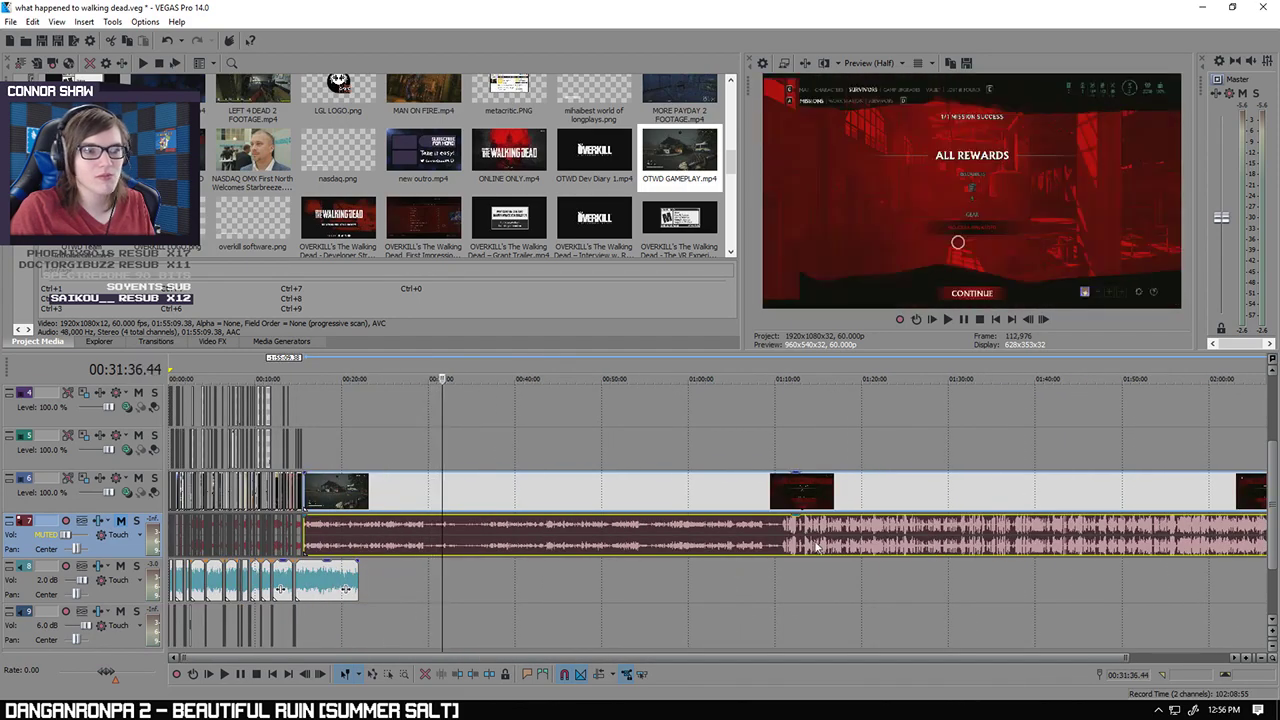
key(Right)
key(Right)
key(Right)
key(Right)
key(Right)
key(Right)
key(Right)
key(Right)
key(Right)
key(Right)
key(Right)
key(Right)
key(Right)
key(Right)
key(Right)
key(Right)
key(Right)
key(Right)
key(Right)
key(Right)
Step: Examine the OTWD gameplay of the Hell or High Water mission, from about 01:11:44 to 01:21:15
click(790, 545)
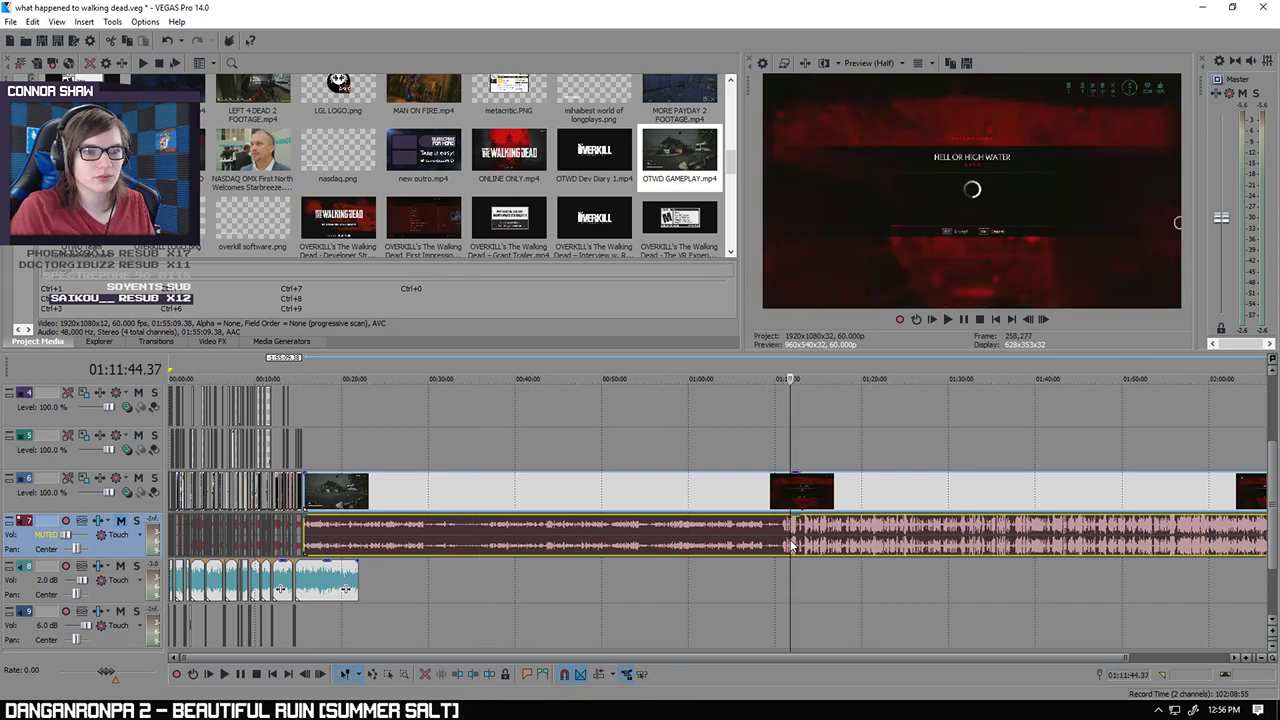
key(Right)
key(Right)
key(Right)
key(Right)
key(Right)
key(Right)
key(Right)
key(Right)
key(Right)
key(Right)
key(Right)
key(Right)
key(Right)
key(Right)
key(Right)
key(Right)
key(Right)
key(Right)
key(Right)
key(Right)
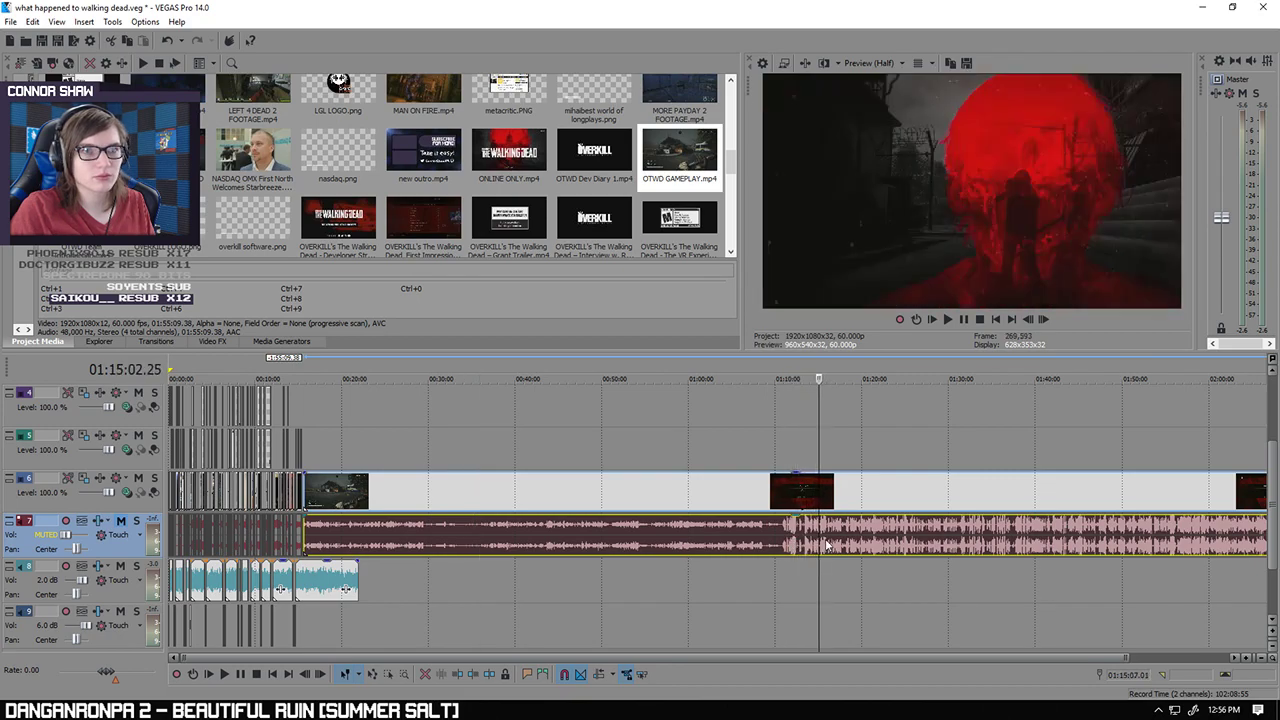
key(Right)
key(Right)
key(Right)
key(Right)
key(Right)
key(Right)
key(Right)
key(Right)
key(Right)
key(Right)
key(Right)
key(Right)
key(Right)
key(Right)
key(Right)
key(Right)
key(Right)
key(Right)
key(Right)
key(Right)
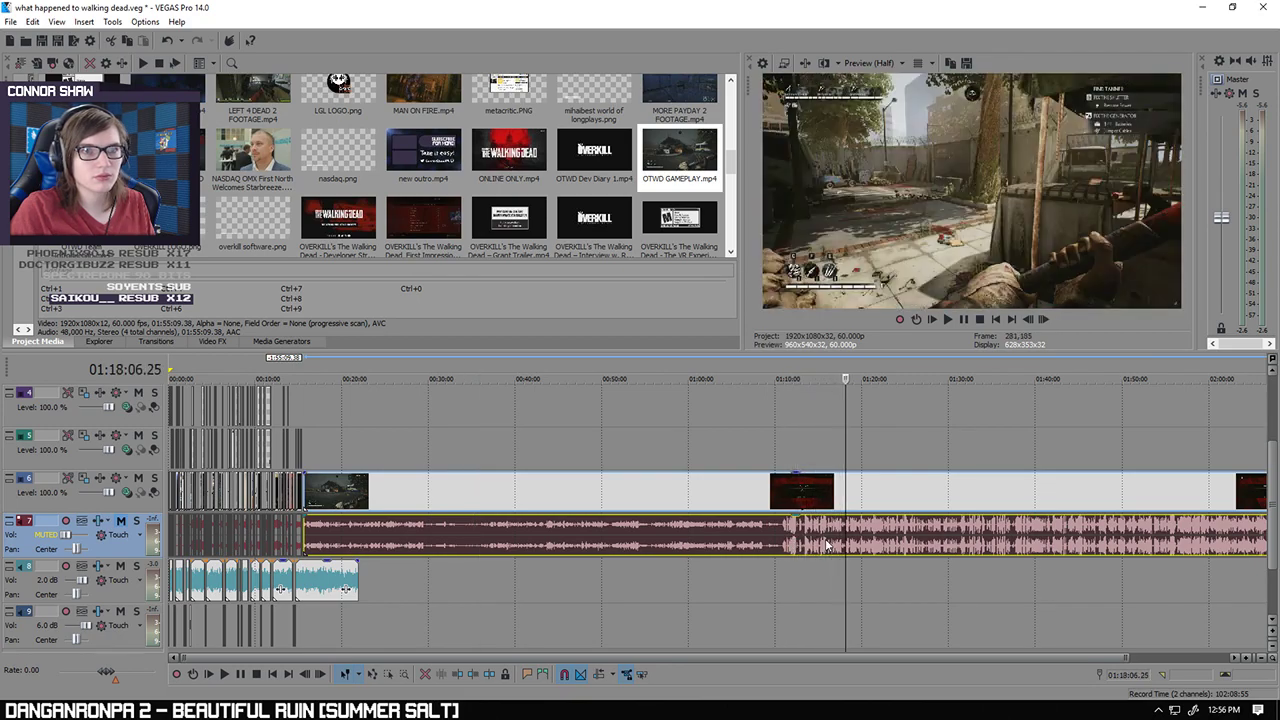
key(Right)
key(Right)
key(Right)
key(Right)
key(Right)
key(Right)
key(Right)
key(Right)
key(Right)
key(Right)
key(Right)
key(Right)
key(Right)
key(Right)
key(Right)
key(Right)
key(Right)
key(Right)
key(Right)
key(Right)
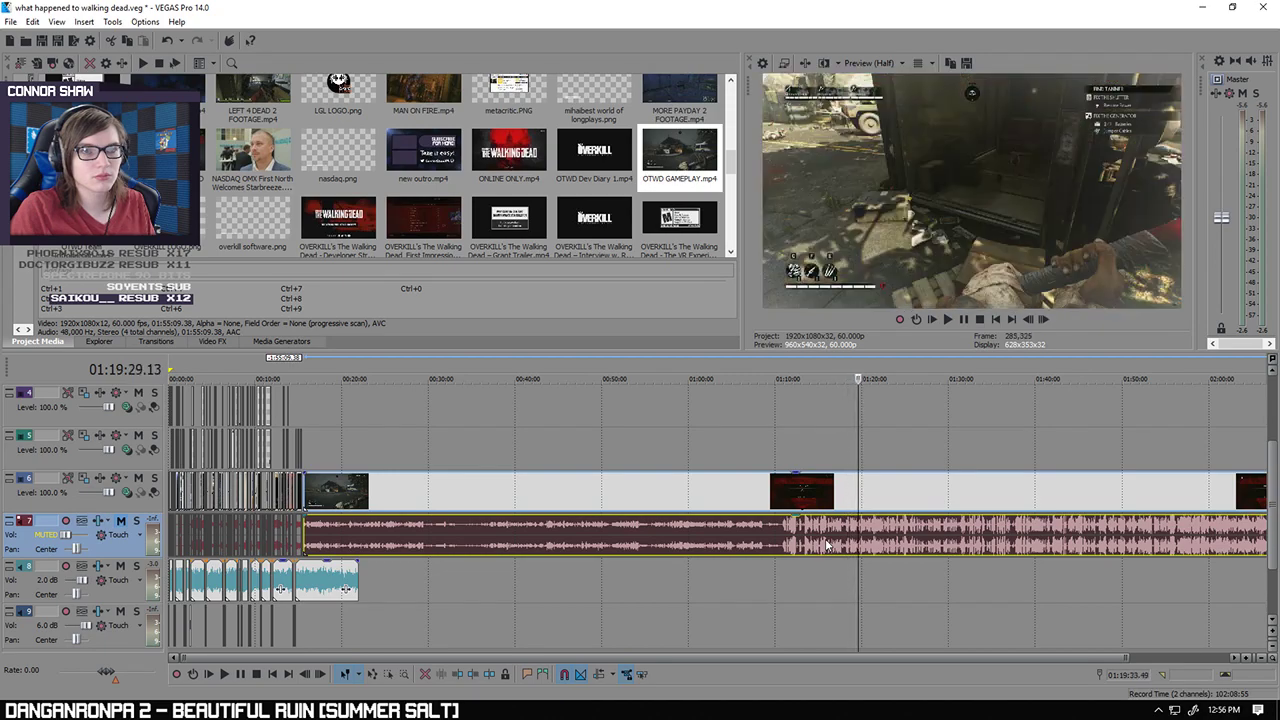
key(Right)
key(Right)
key(Right)
key(Right)
key(Right)
key(Right)
key(Right)
key(Right)
key(Right)
key(Right)
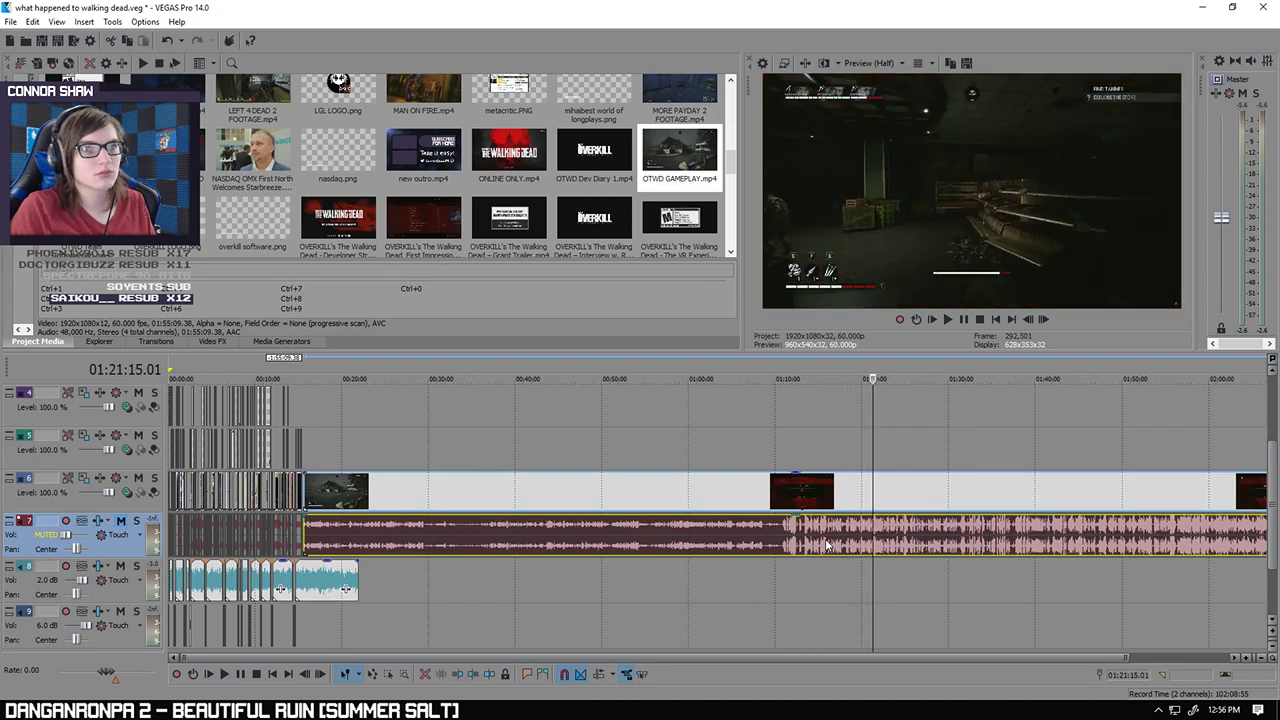
Step: Skim the OTWD gameplay clip on track 6 from about 01:21:15 to 01:27:24 for usable footage
scroll(812, 545, up, 8)
key(Right)
key(Right)
key(Right)
key(Right)
key(Right)
key(Right)
key(Right)
key(Right)
key(Right)
key(Right)
key(Right)
key(Right)
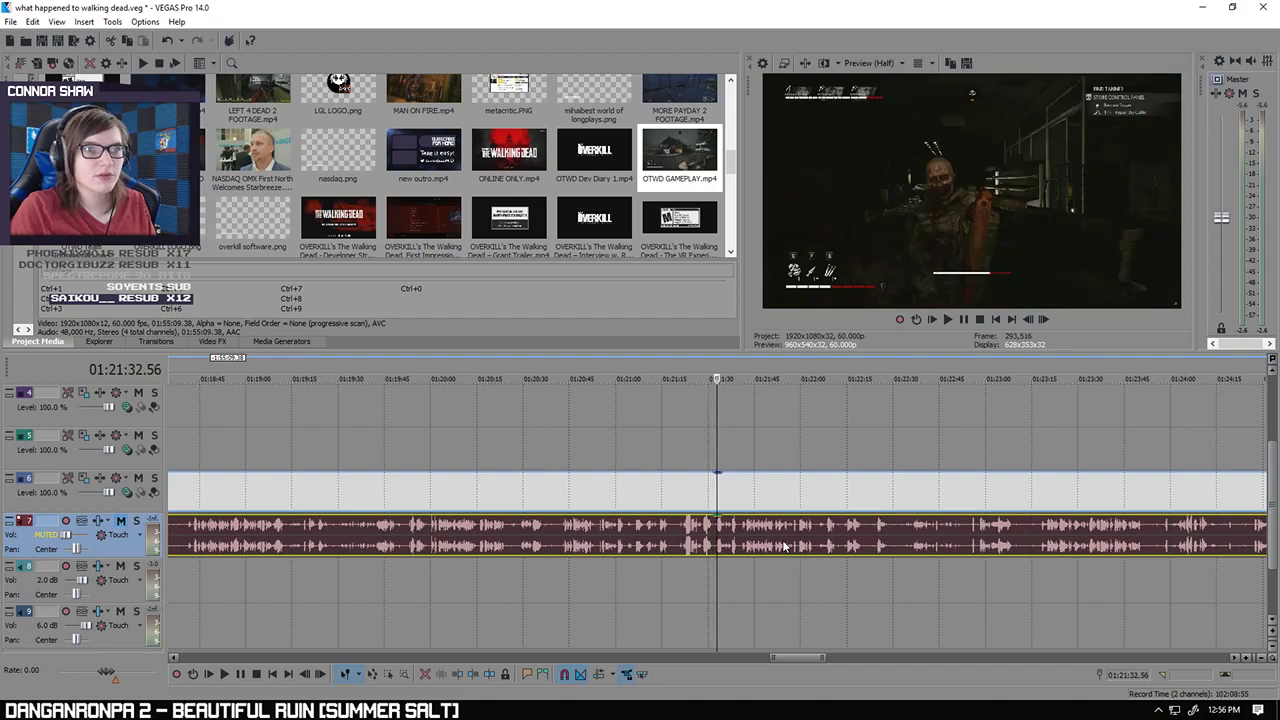
key(Right)
key(Right)
key(Right)
key(Right)
key(Right)
key(Right)
key(Right)
key(Right)
key(Right)
key(Right)
scroll(785, 543, down, 3)
click(875, 541)
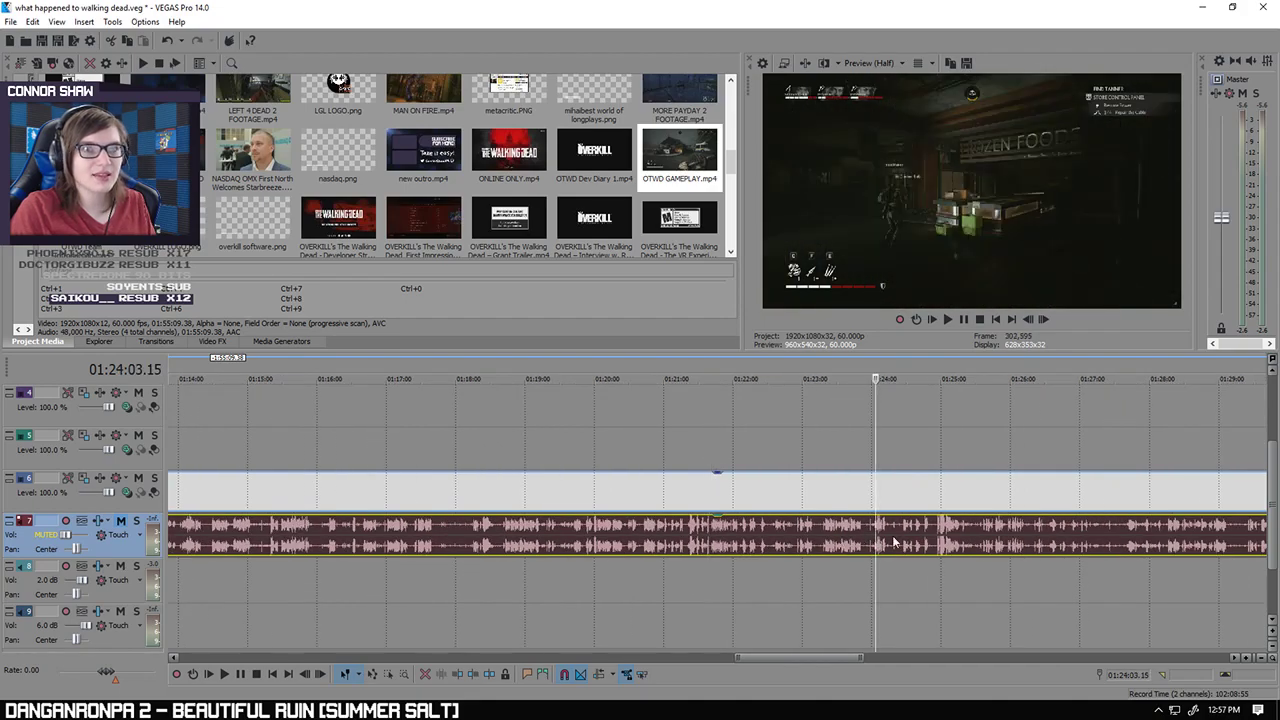
click(917, 541)
click(1012, 545)
click(1104, 547)
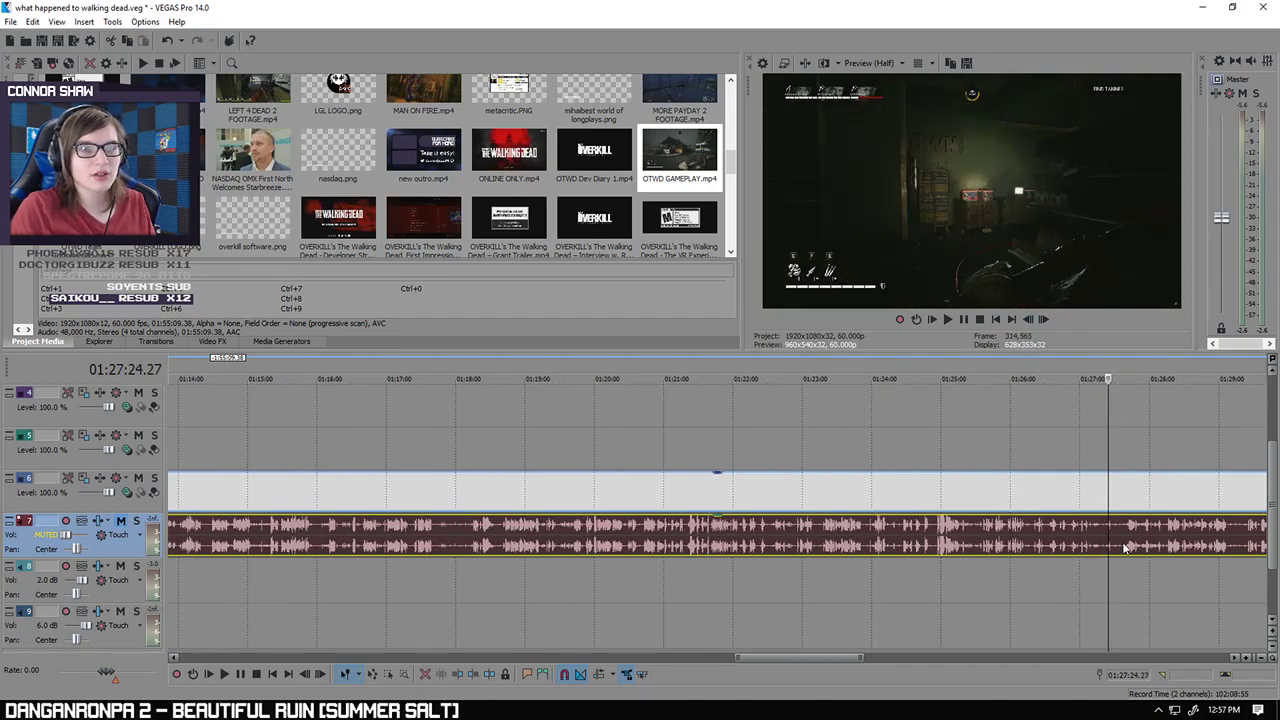
Step: Examine the dark interior escort section of the gameplay from about 01:27:24 to 01:28:33
key(Right)
key(Right)
key(Right)
key(Right)
key(Right)
key(Right)
key(Right)
key(Right)
key(Right)
key(Right)
key(Right)
key(Right)
key(Right)
key(Right)
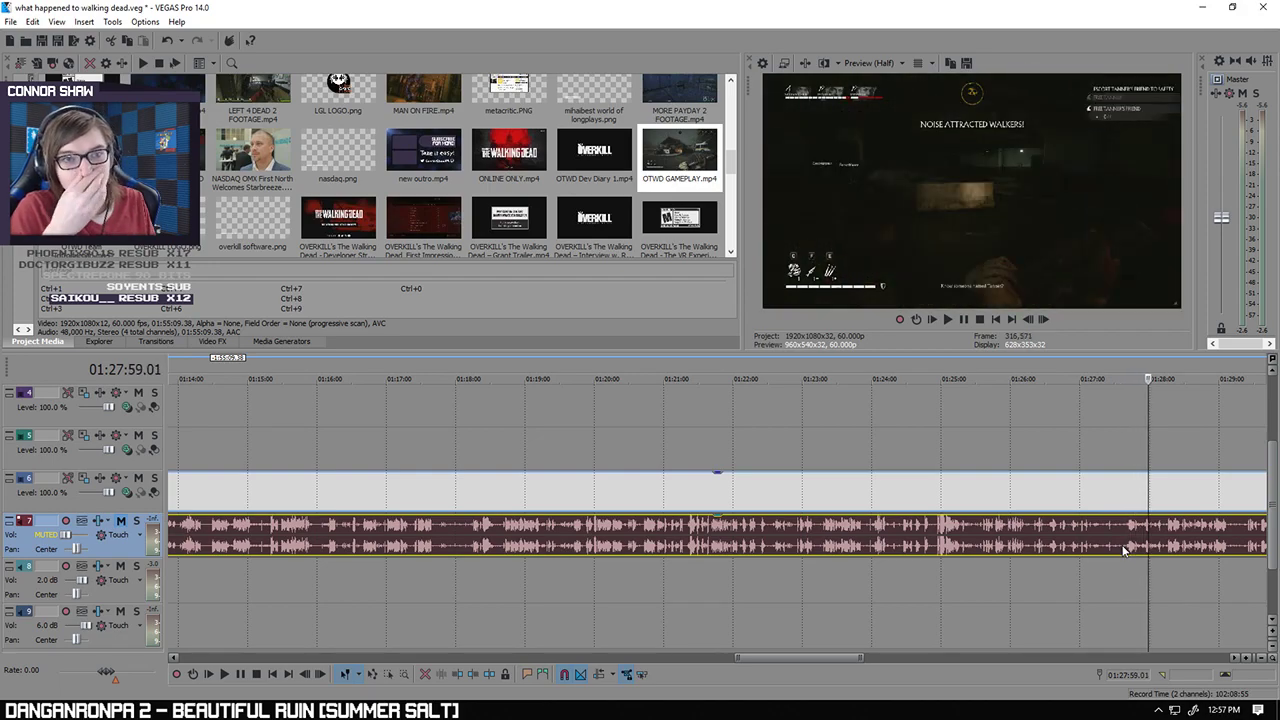
key(Right)
key(Right)
key(Right)
key(Right)
key(Right)
key(Right)
key(Right)
key(Right)
key(Right)
key(Right)
key(Right)
key(Right)
key(Right)
key(Right)
key(Right)
key(Right)
key(Right)
key(Right)
key(Right)
key(Right)
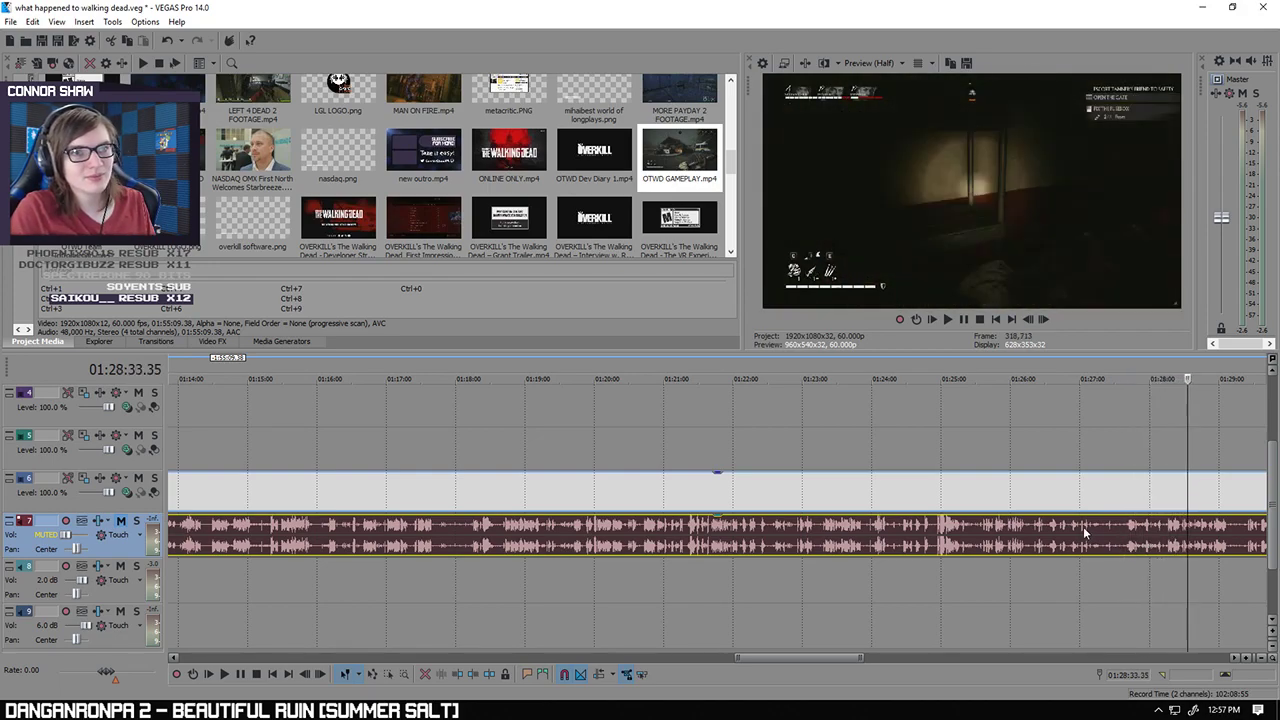
Step: Scan the gameplay from 01:28:33 to the outdoor street section around 01:29:31, stepping back and forth through it
scroll(999, 555, down, 2)
key(Right)
key(Right)
key(Right)
key(Right)
key(Right)
key(Right)
key(Right)
key(Right)
key(Right)
key(Right)
key(Right)
key(Right)
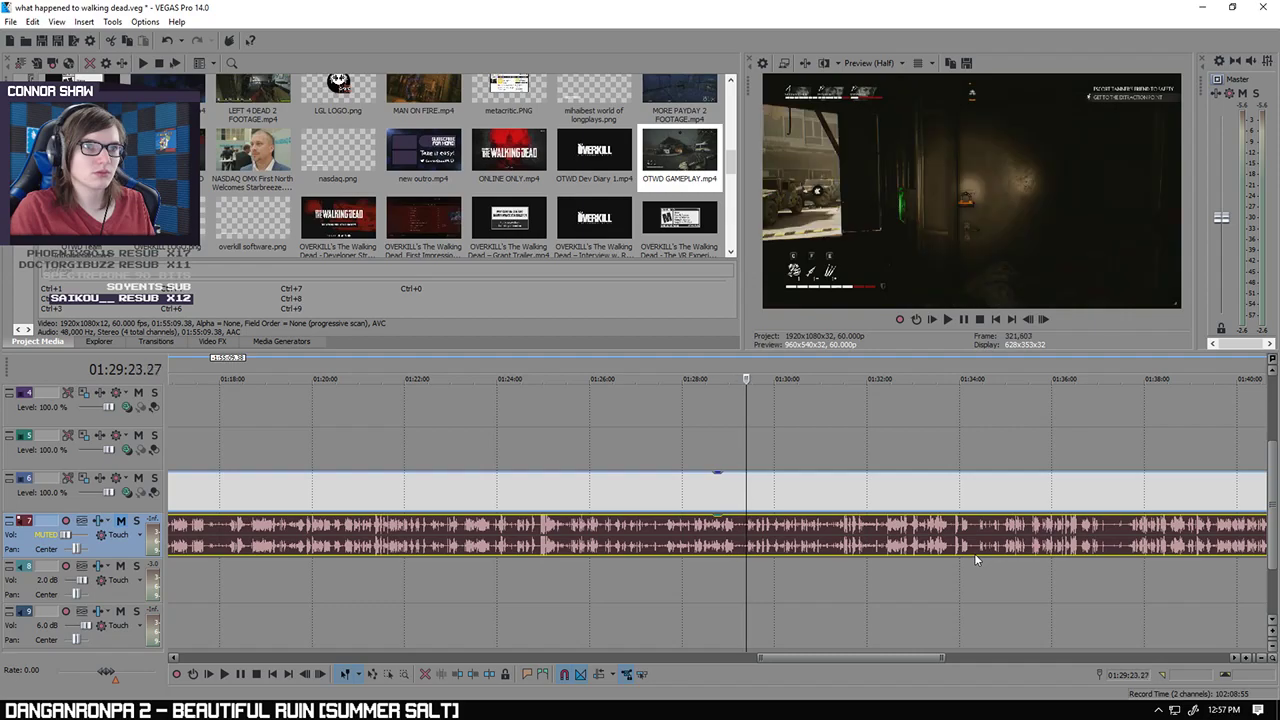
key(Right)
key(Right)
key(Right)
key(Right)
key(Right)
key(Right)
key(Right)
key(Right)
key(Right)
key(Right)
key(Right)
key(Right)
key(Right)
key(Right)
key(Right)
key(Right)
key(Right)
key(Right)
key(Right)
key(Right)
key(Left)
key(Left)
key(Left)
key(Left)
key(Left)
key(Left)
key(Left)
key(Left)
key(Left)
key(Left)
key(Left)
key(Left)
key(Left)
key(Left)
key(Left)
key(Left)
key(Left)
key(Left)
key(Left)
key(Left)
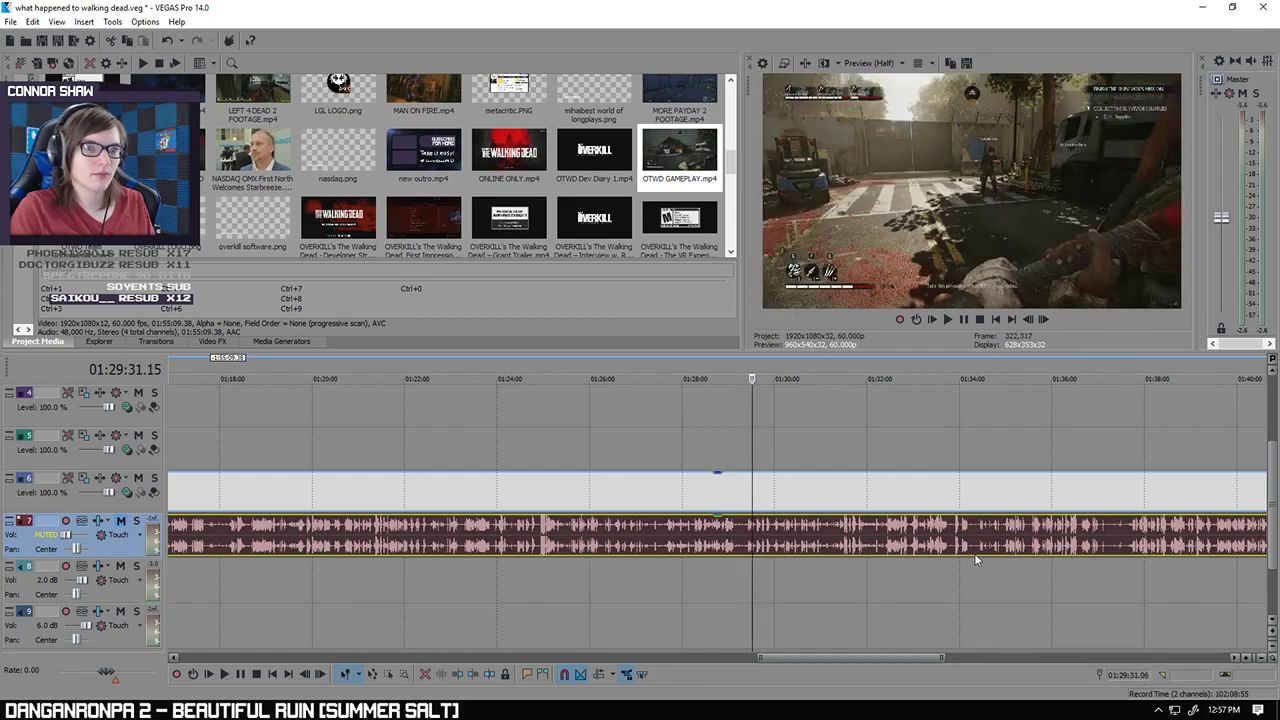
Step: Examine the gameplay recording between missions, from about 01:34:42 through the lobby screens to 01:36:41
click(987, 552)
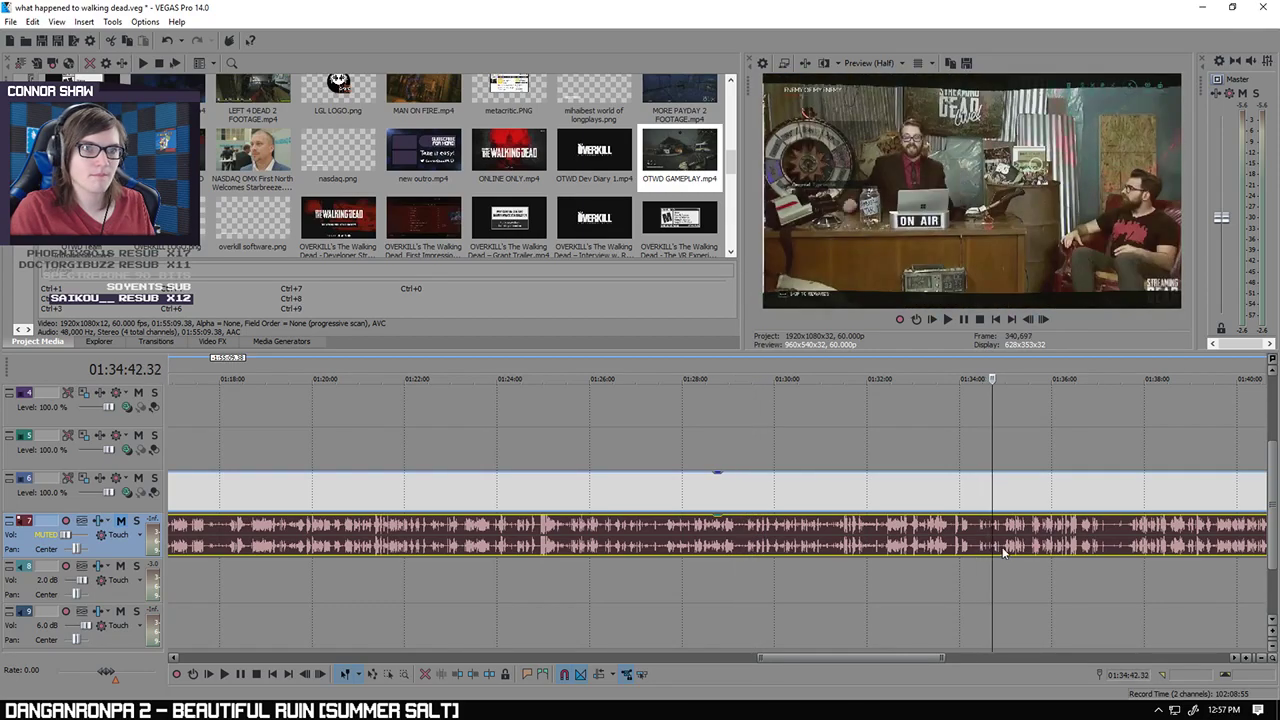
key(Right)
key(Right)
key(Right)
key(Right)
key(Right)
key(Right)
key(Right)
key(Right)
key(Right)
key(Right)
key(Right)
key(Right)
key(Right)
key(Right)
key(Right)
key(Right)
key(Right)
key(Right)
key(Right)
key(Right)
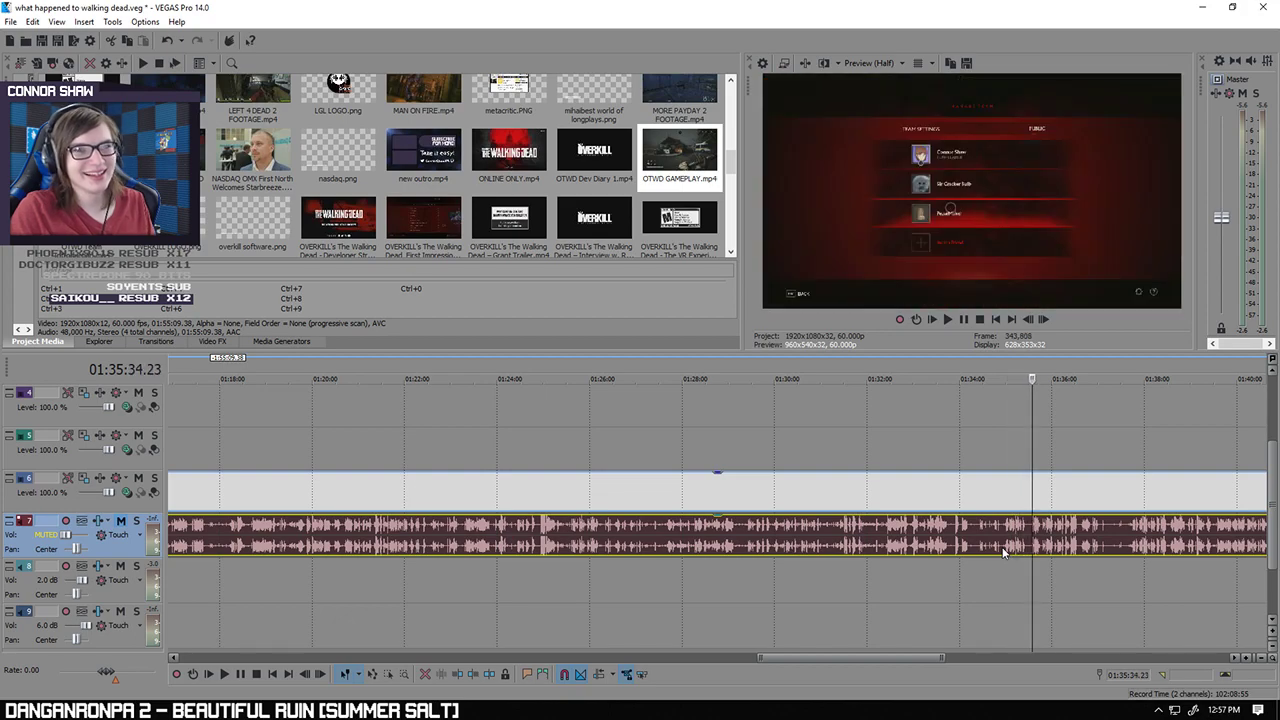
key(Right)
key(Right)
key(Right)
key(Right)
key(Right)
key(Right)
key(Right)
key(Right)
key(Right)
key(Right)
key(Right)
key(Right)
key(Right)
key(Right)
key(Right)
key(Right)
key(Right)
key(Right)
key(Right)
key(Right)
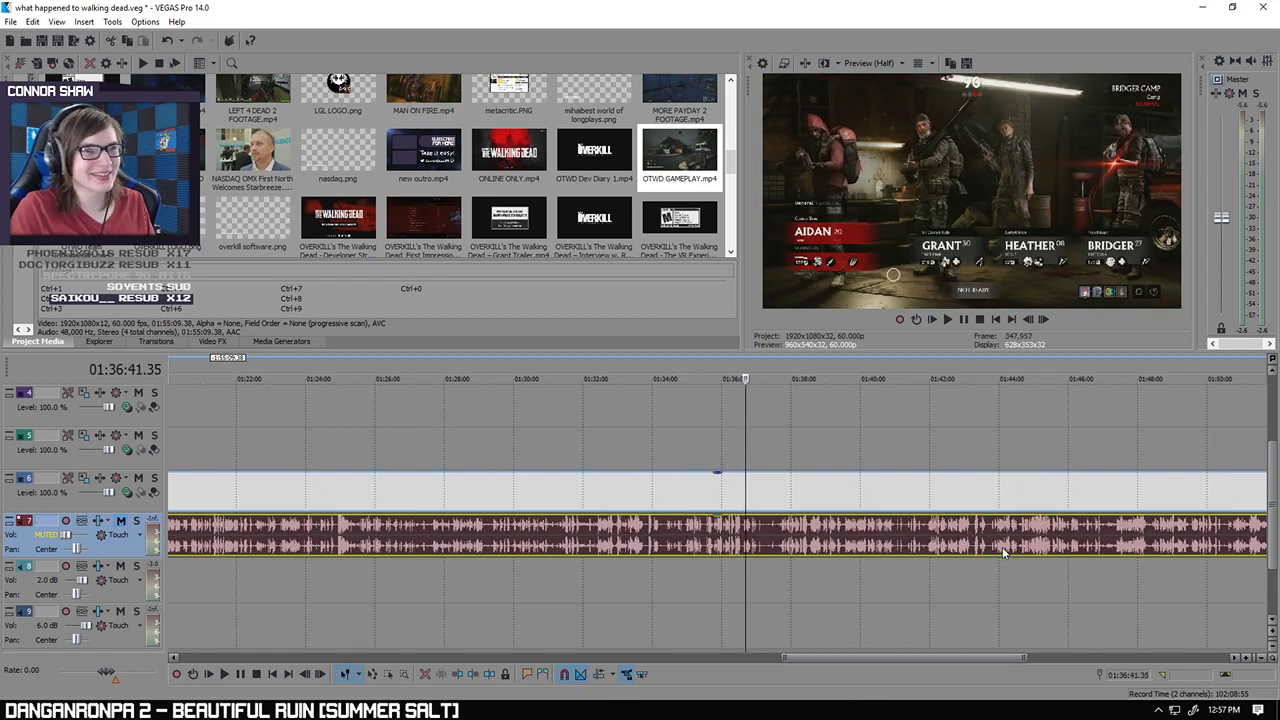
Step: Skim the OTWD gameplay clip on track 6 from about 01:36:41 past 01:37:51 for usable footage
key(Right)
key(Right)
key(Right)
key(Right)
key(Right)
key(Right)
key(Right)
key(Right)
key(Right)
key(Right)
key(Right)
key(Right)
key(Right)
key(Right)
key(Right)
key(Right)
key(Right)
key(Right)
key(Right)
key(Right)
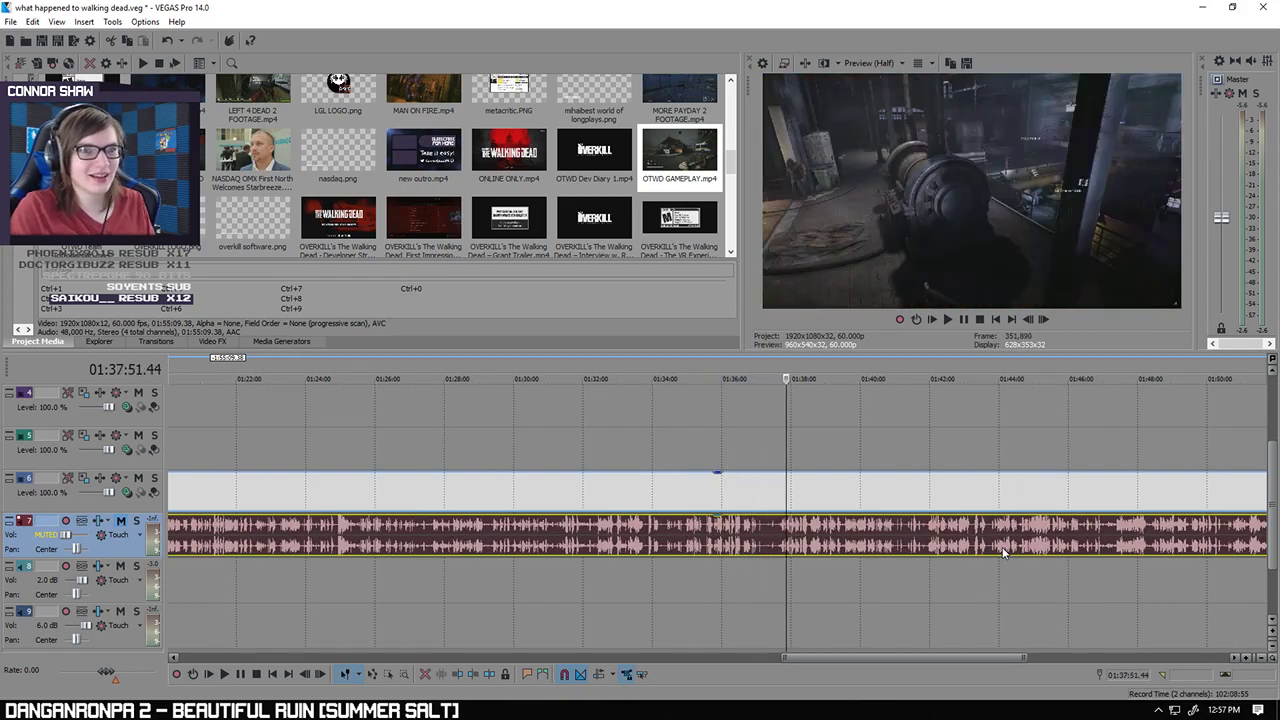
key(Right)
key(Right)
key(Right)
key(Right)
key(Right)
key(Right)
key(Right)
key(Right)
key(Right)
key(Right)
key(Right)
key(Right)
key(Right)
key(Right)
key(Right)
key(Right)
key(Right)
key(Right)
key(Right)
key(Right)
Step: Check the gameplay from about 01:42:04 through the red loading screens to 01:44:04
click(932, 537)
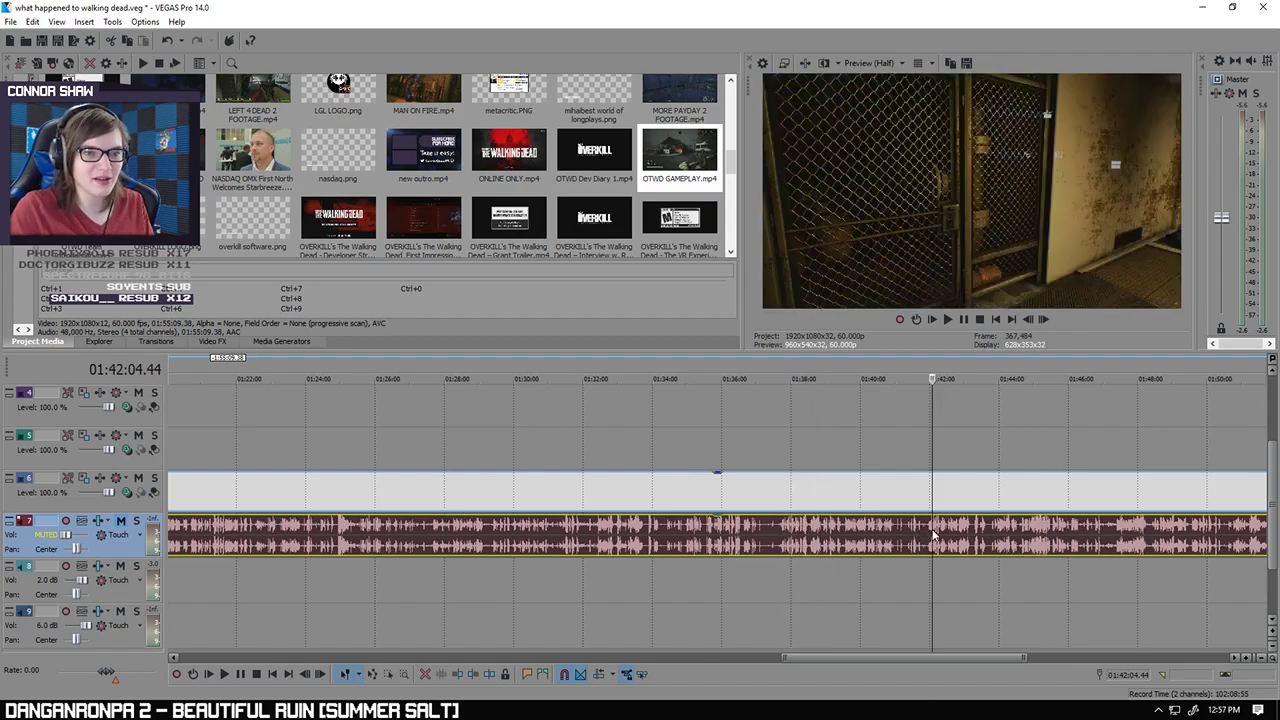
key(Right)
key(Right)
key(Right)
key(Right)
key(Right)
key(Right)
key(Right)
key(Right)
key(Right)
key(Right)
key(Right)
key(Right)
key(Right)
key(Right)
key(Right)
key(Right)
key(Right)
key(Right)
key(Right)
key(Right)
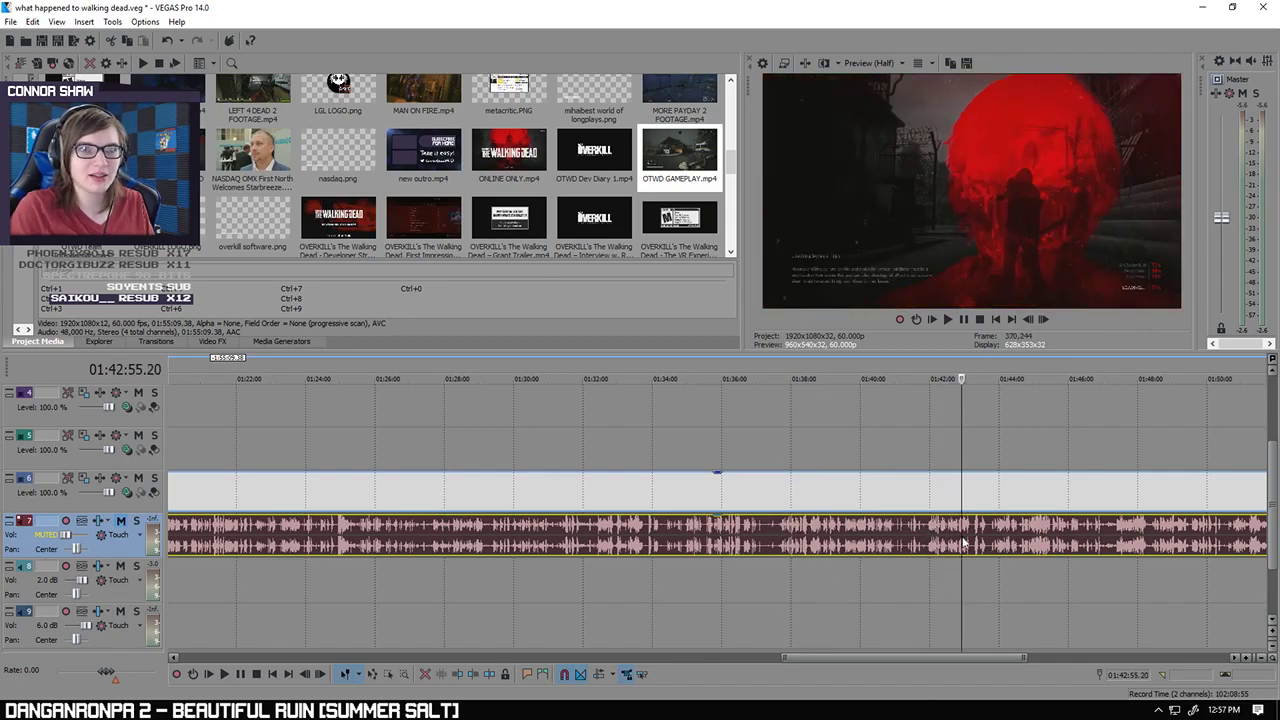
key(Right)
key(Right)
key(Right)
key(Right)
key(Right)
key(Right)
key(Right)
key(Right)
key(Right)
key(Right)
key(Right)
key(Right)
key(Right)
key(Right)
key(Right)
key(Right)
key(Right)
key(Right)
key(Right)
key(Right)
key(Right)
key(Right)
key(Right)
key(Right)
key(Right)
key(Right)
key(Right)
key(Right)
key(Right)
key(Right)
key(Right)
key(Right)
key(Right)
key(Right)
key(Right)
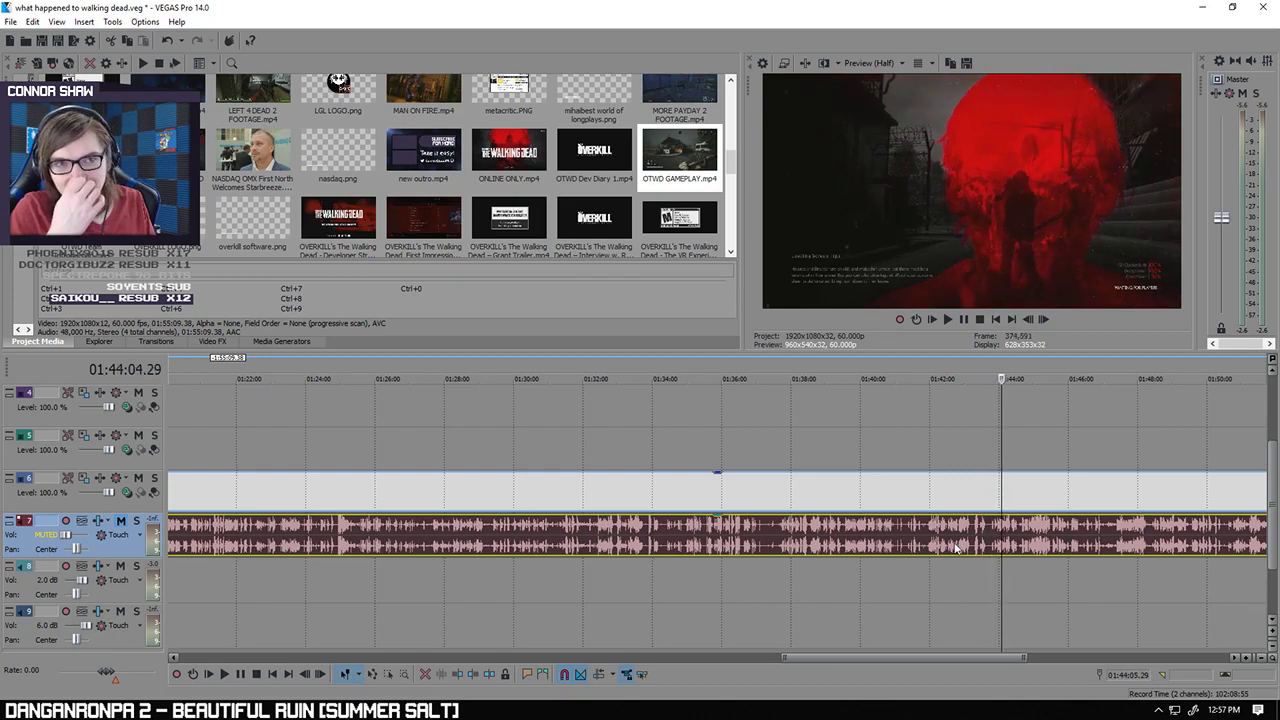
Step: Skim the OTWD gameplay on track 6 from the red loading screen at 01:44:04 into the next mission around 01:45:59
key(Right)
key(Right)
key(Right)
key(Right)
key(Right)
key(Right)
key(Right)
key(Right)
key(Right)
key(Right)
key(Right)
key(Right)
key(Right)
key(Right)
key(Right)
key(Right)
key(Right)
key(Right)
key(Right)
key(Right)
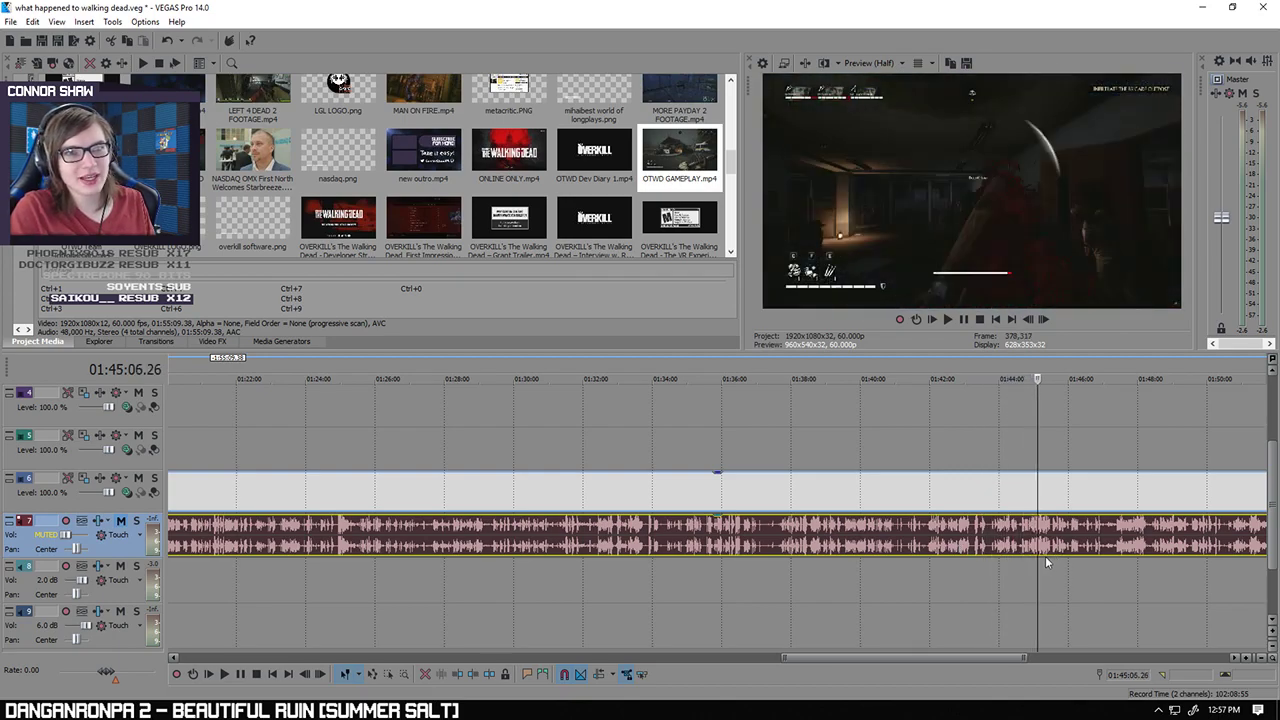
key(Right)
key(Right)
key(Right)
key(Right)
key(Right)
key(Right)
key(Right)
key(Right)
key(Right)
key(Right)
key(Right)
key(Right)
key(Right)
key(Right)
key(Right)
key(Right)
key(Right)
key(Right)
key(Right)
key(Right)
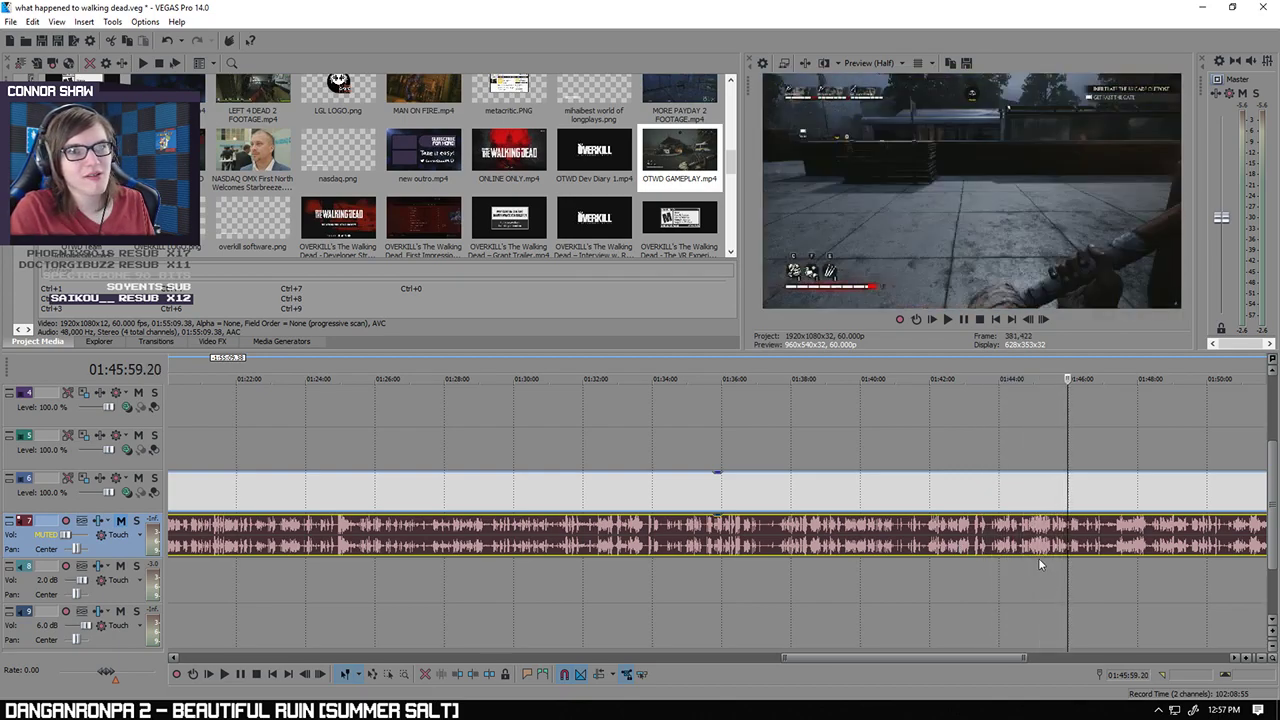
Step: Examine the mission footage from 01:45:59 through the outdoor area to the dark interior around 01:47:55
key(Right)
key(Right)
key(Right)
key(Right)
key(Right)
key(Right)
key(Right)
key(Right)
key(Right)
key(Right)
key(Right)
key(Right)
key(Right)
key(Right)
key(Right)
key(Right)
key(Right)
key(Right)
key(Right)
key(Right)
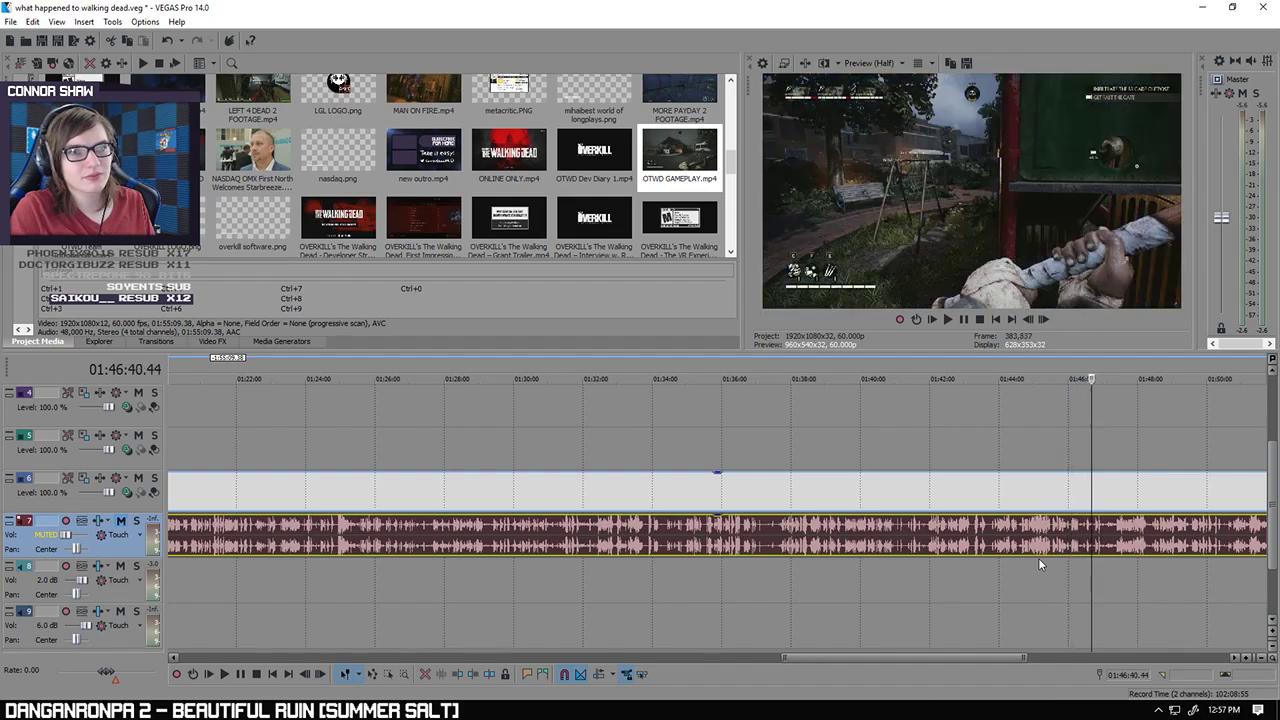
key(Right)
key(Right)
key(Right)
key(Right)
key(Right)
key(Right)
key(Right)
key(Right)
key(Right)
key(Right)
key(Right)
key(Right)
key(Right)
key(Right)
key(Right)
key(Right)
key(Right)
key(Right)
key(Right)
key(Right)
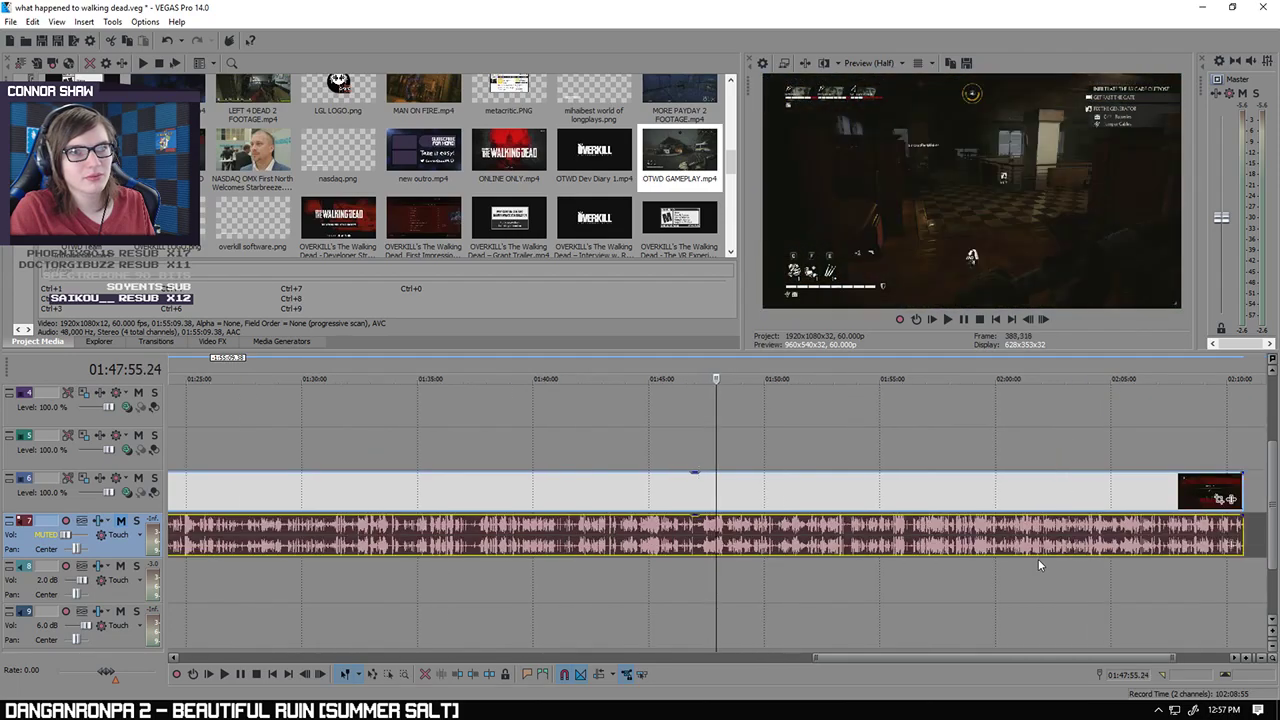
Step: Check the gameplay from 01:47:55 past the orange gate to the walled yard around 01:50:35
key(Right)
key(Right)
key(Right)
key(Right)
key(Right)
key(Right)
key(Right)
key(Right)
key(Right)
key(Right)
key(Right)
key(Right)
key(Right)
key(Right)
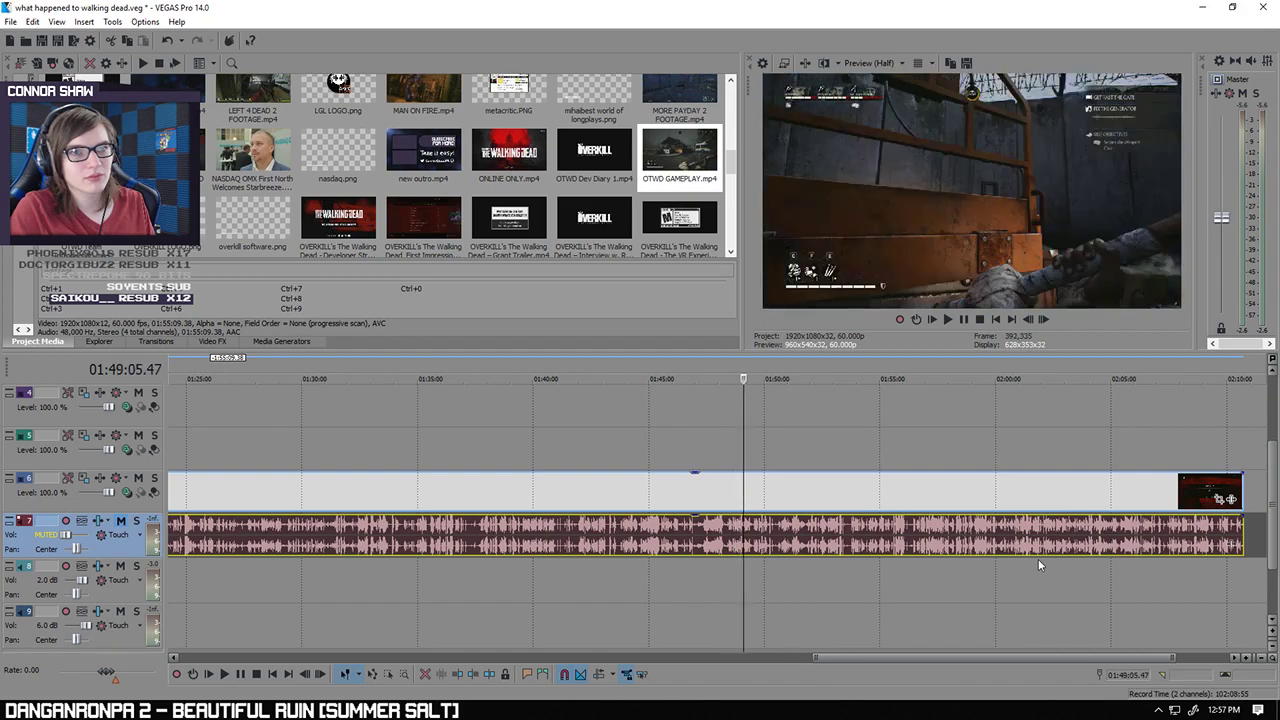
key(Right)
key(Right)
key(Right)
key(Right)
key(Right)
key(Right)
key(Right)
key(Right)
key(Right)
key(Right)
key(Right)
key(Right)
key(Right)
key(Right)
key(Right)
key(Right)
key(Right)
key(Right)
key(Right)
key(Right)
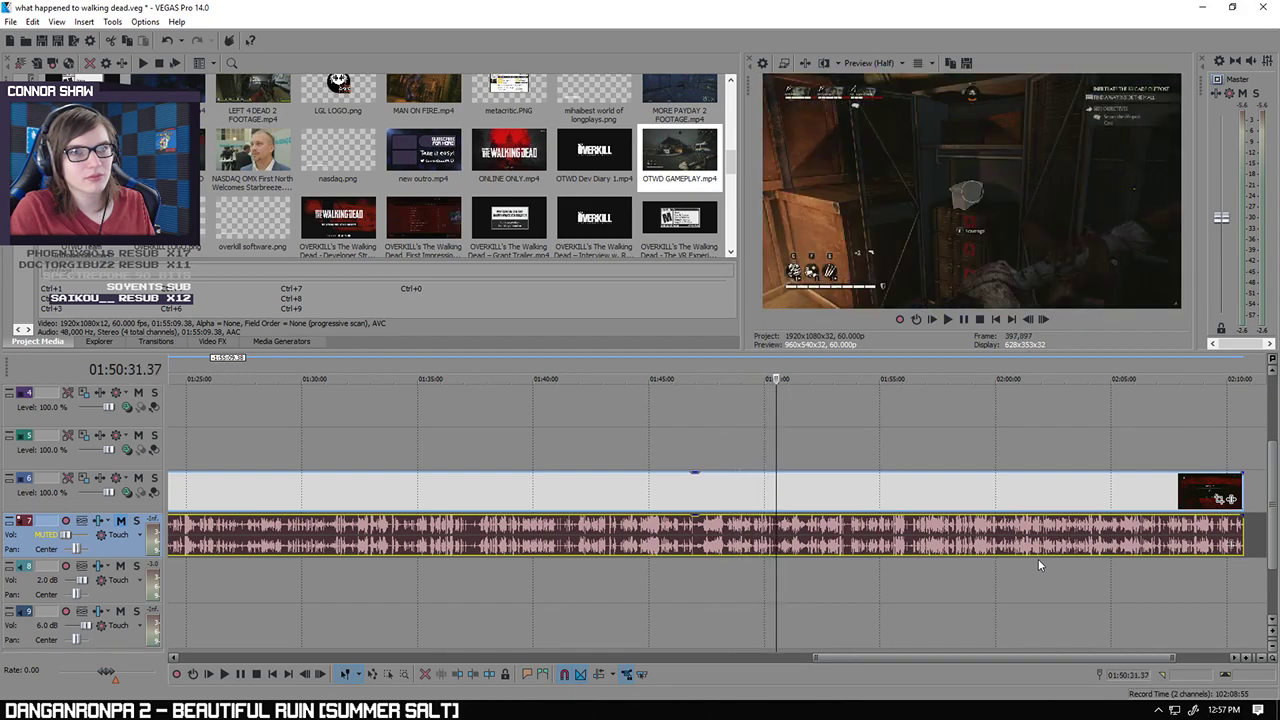
key(Right)
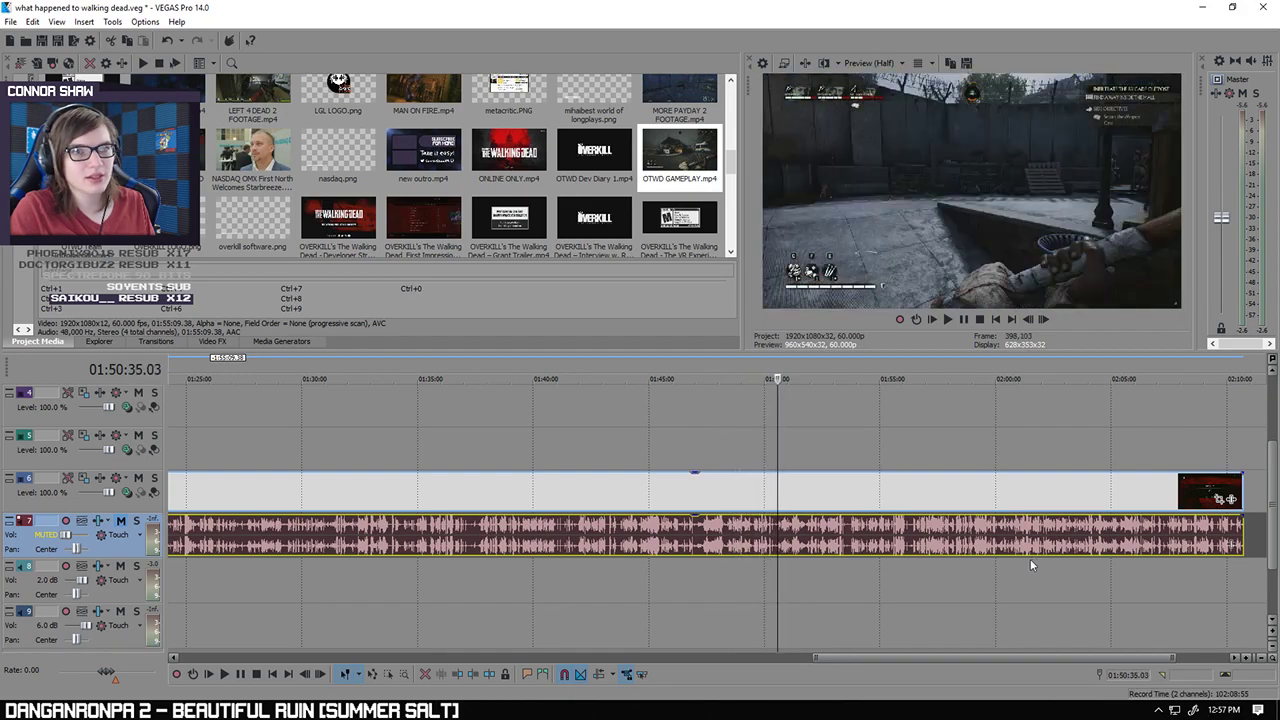
Step: Split the OTWD gameplay clip at 01:50:37.13 and delete the long unused part before the cut
scroll(1030, 562, up, 4)
key(space)
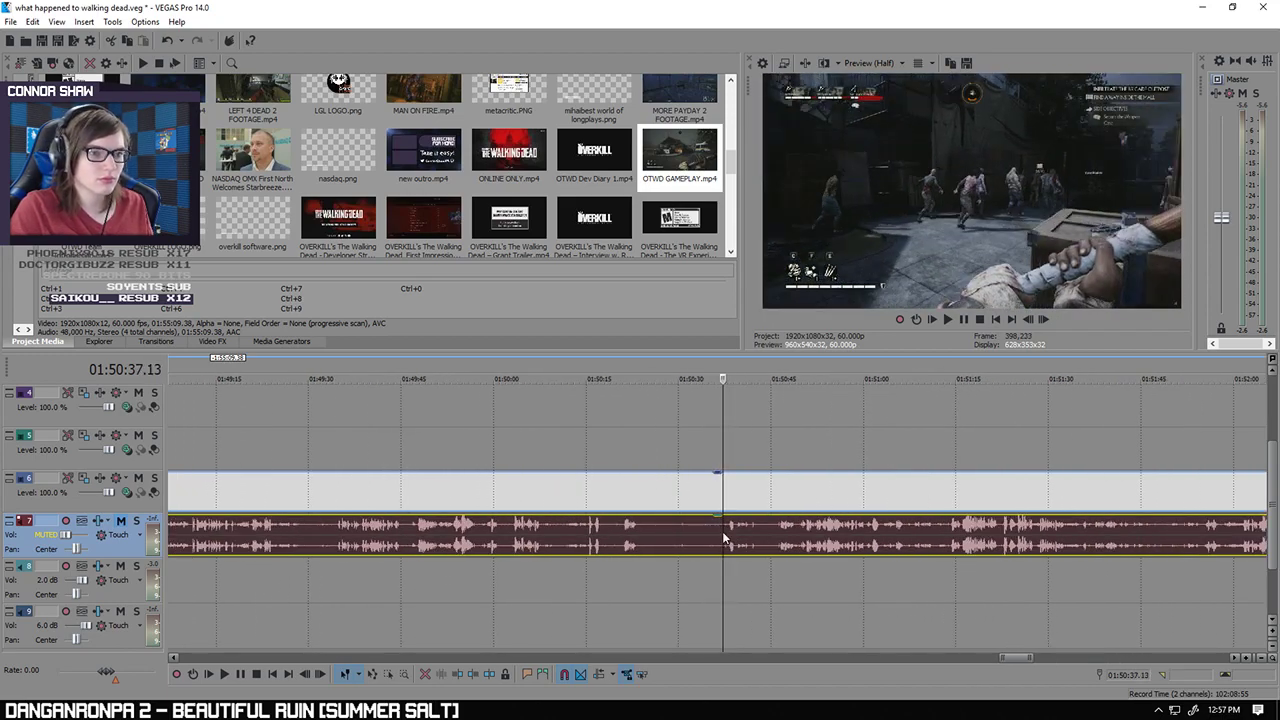
key(s)
scroll(723, 538, down, 6)
click(601, 490)
key(Delete)
Step: Move the remaining gameplay clip back along track 6 so it starts at 00:15:24.53, directly after the edited footage
click(1085, 502)
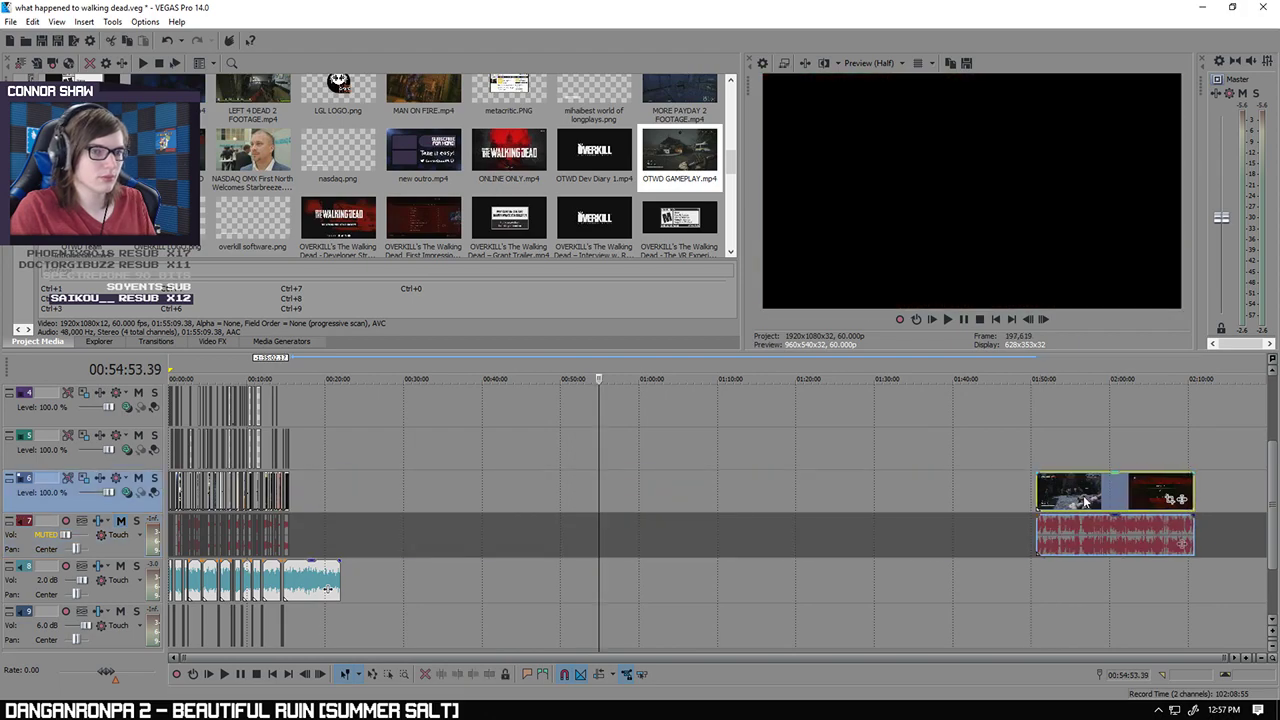
drag(1085, 502, 362, 467)
click(312, 450)
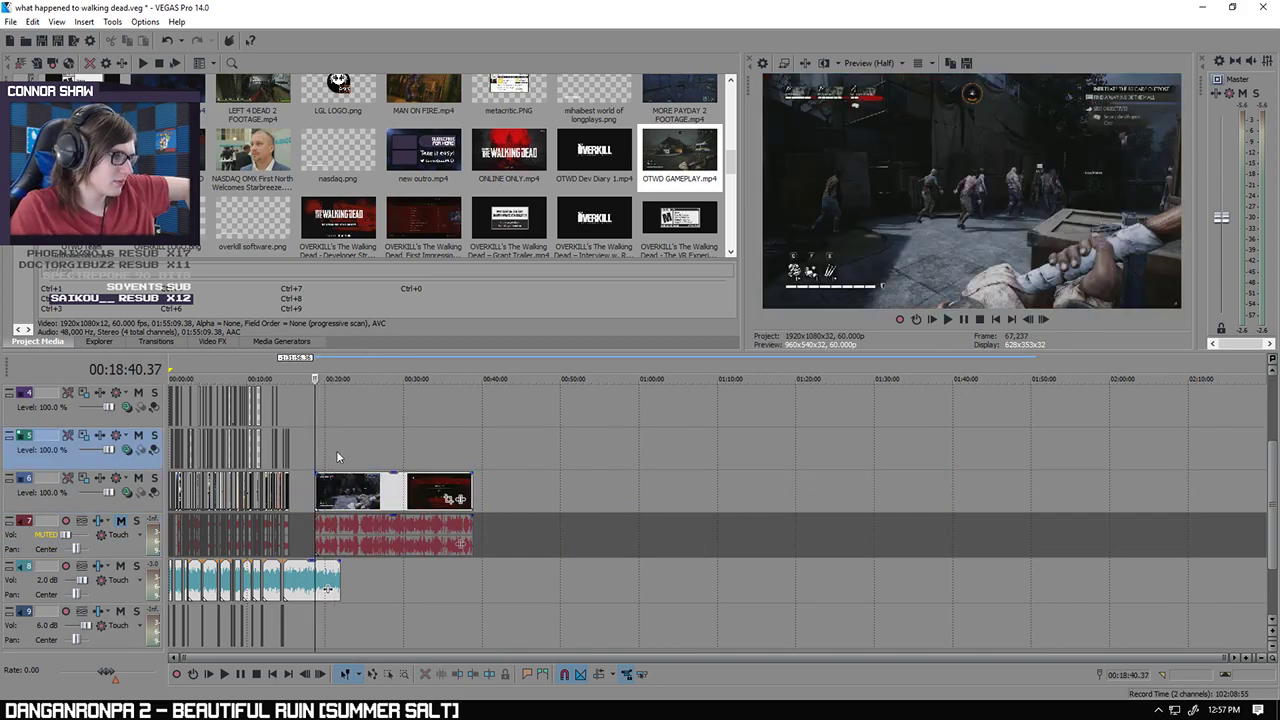
scroll(338, 457, up, 5)
drag(782, 493, 632, 496)
click(560, 490)
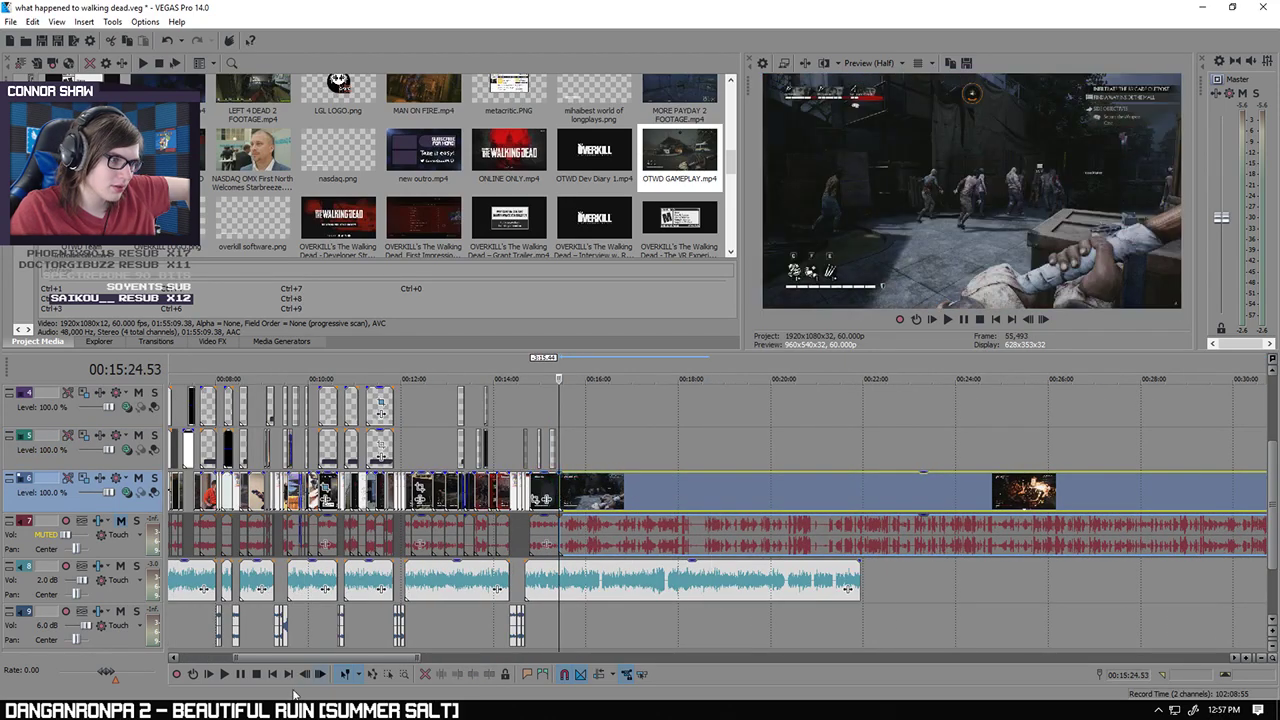
Step: Trim the start of the gameplay clip to 00:15:26.22 and close the gap to the preceding clip
click(224, 674)
click(240, 674)
scroll(666, 620, up, 5)
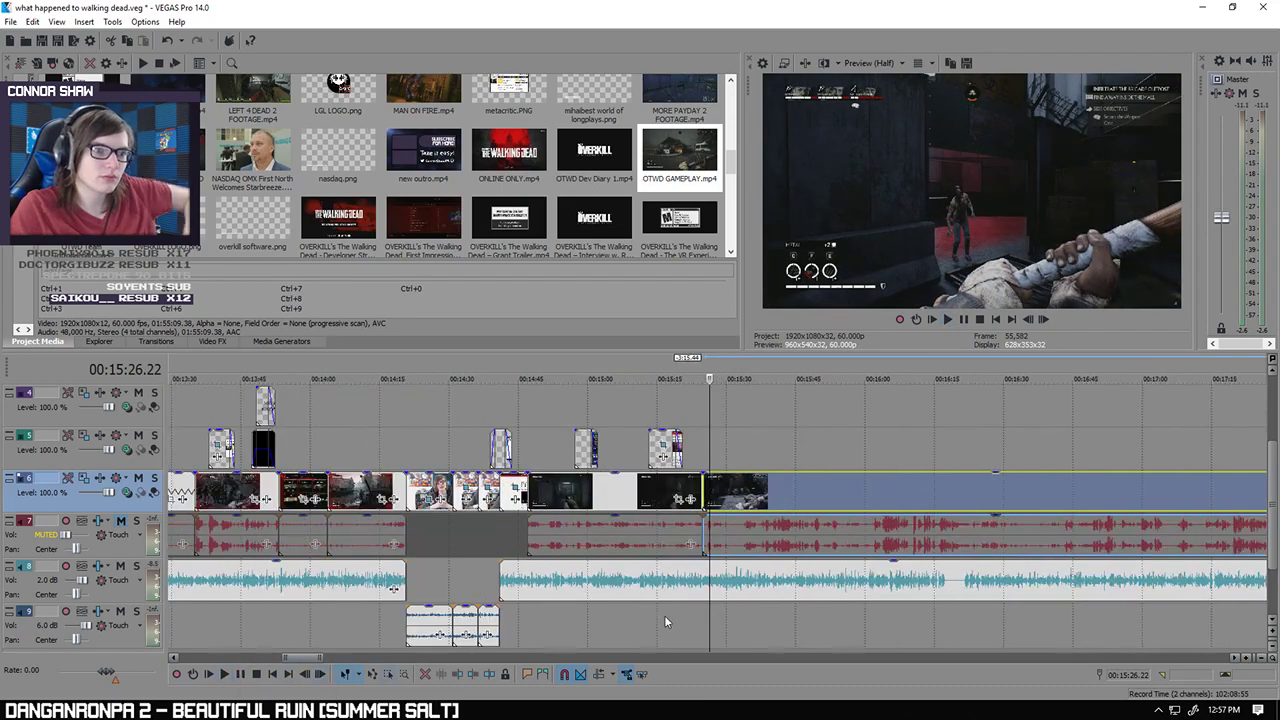
click(709, 537)
click(698, 496)
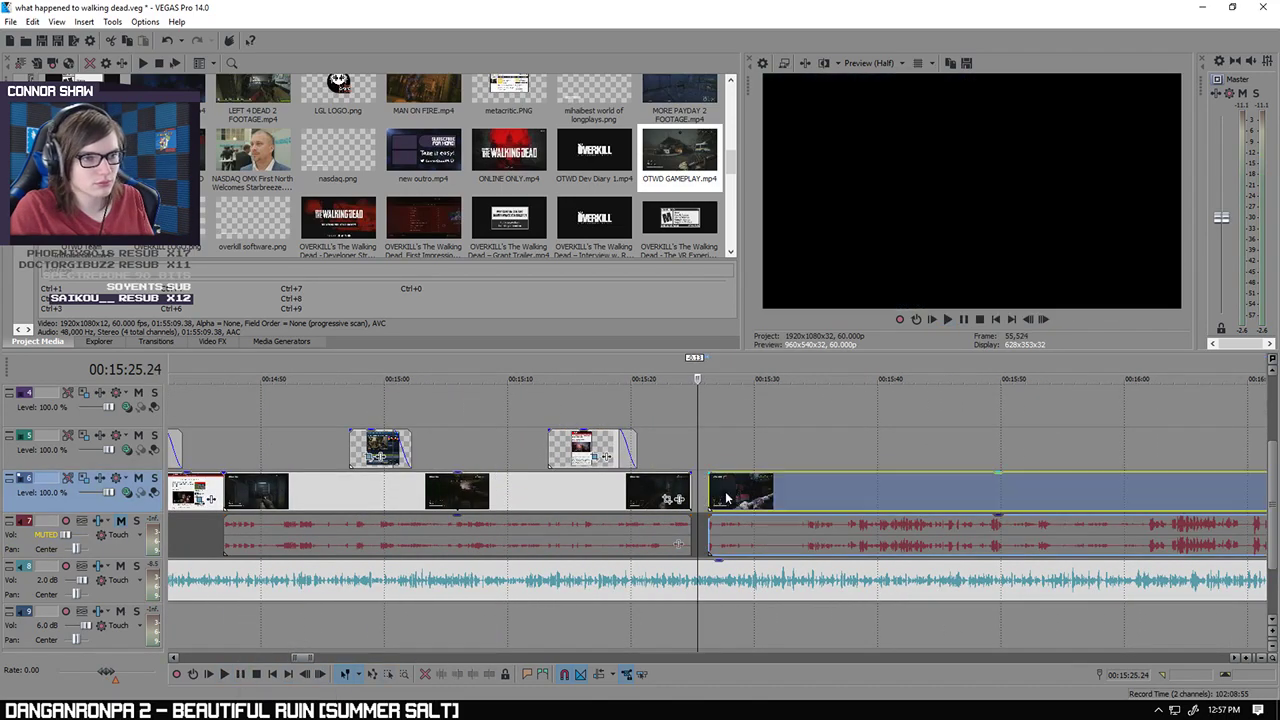
click(695, 464)
Step: Play the narration over the newly placed gameplay from about 00:15:25 to 00:15:39
click(226, 674)
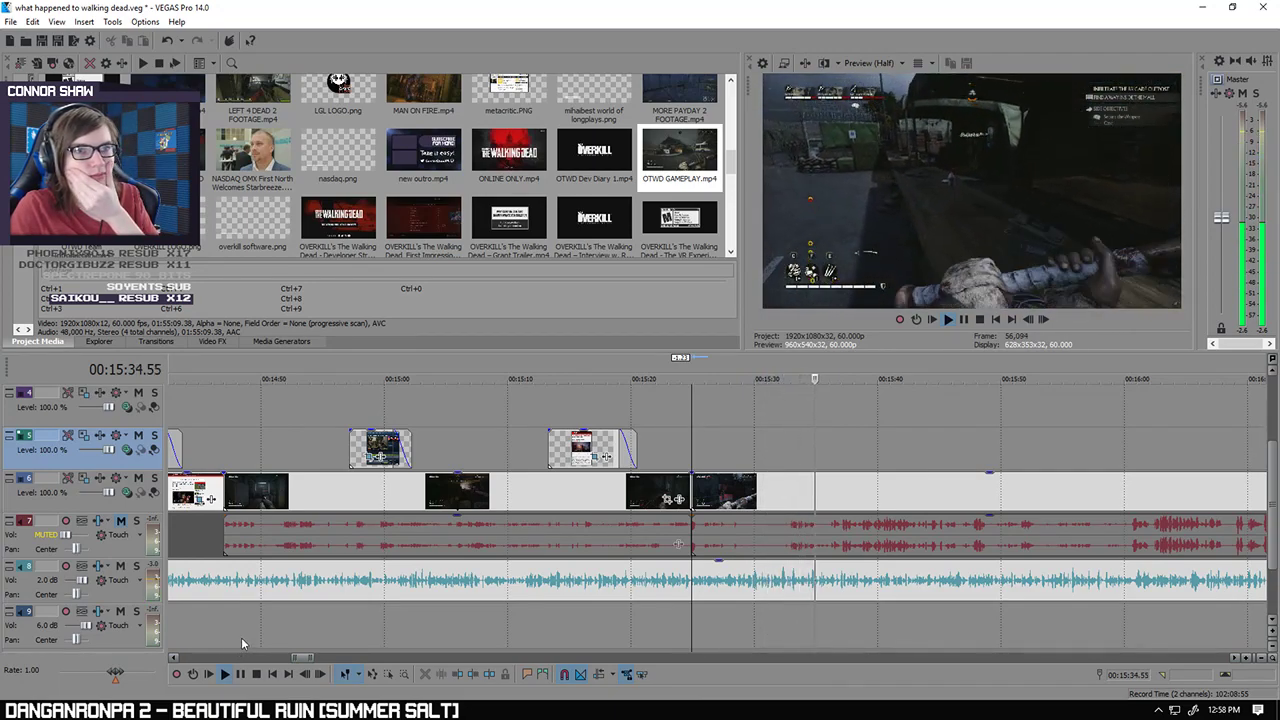
click(240, 673)
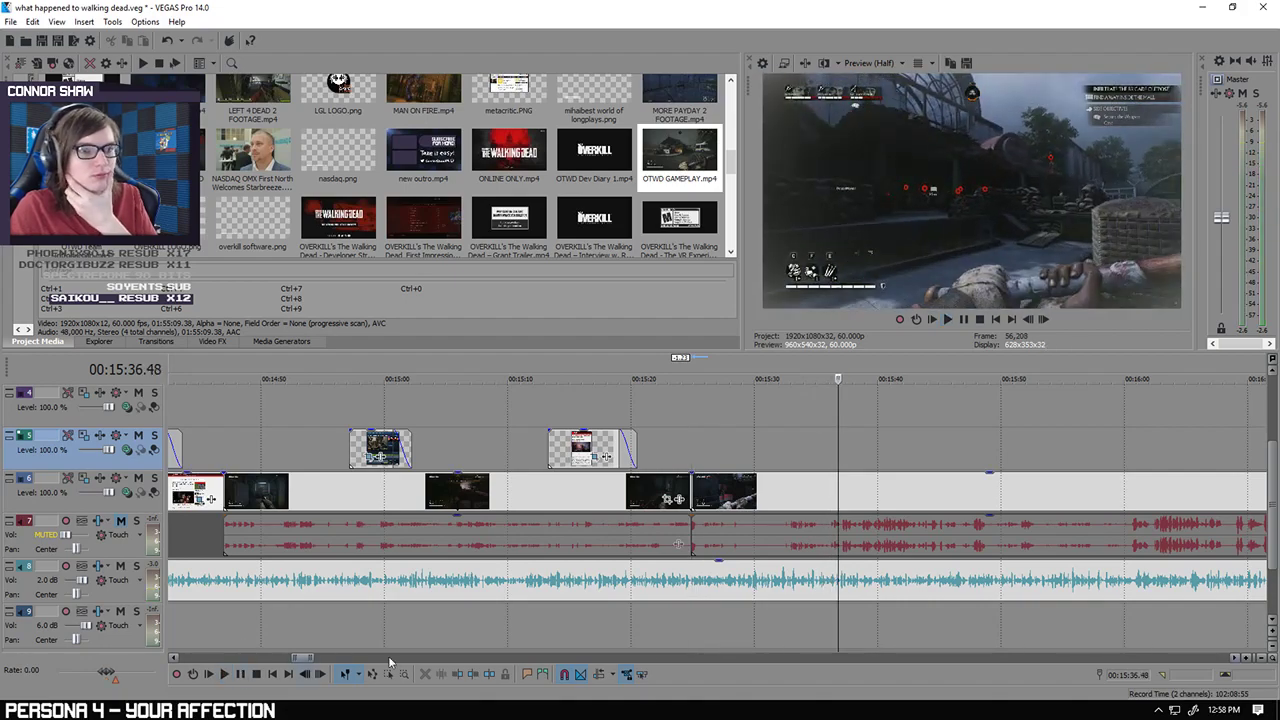
scroll(661, 648, up, 5)
click(240, 677)
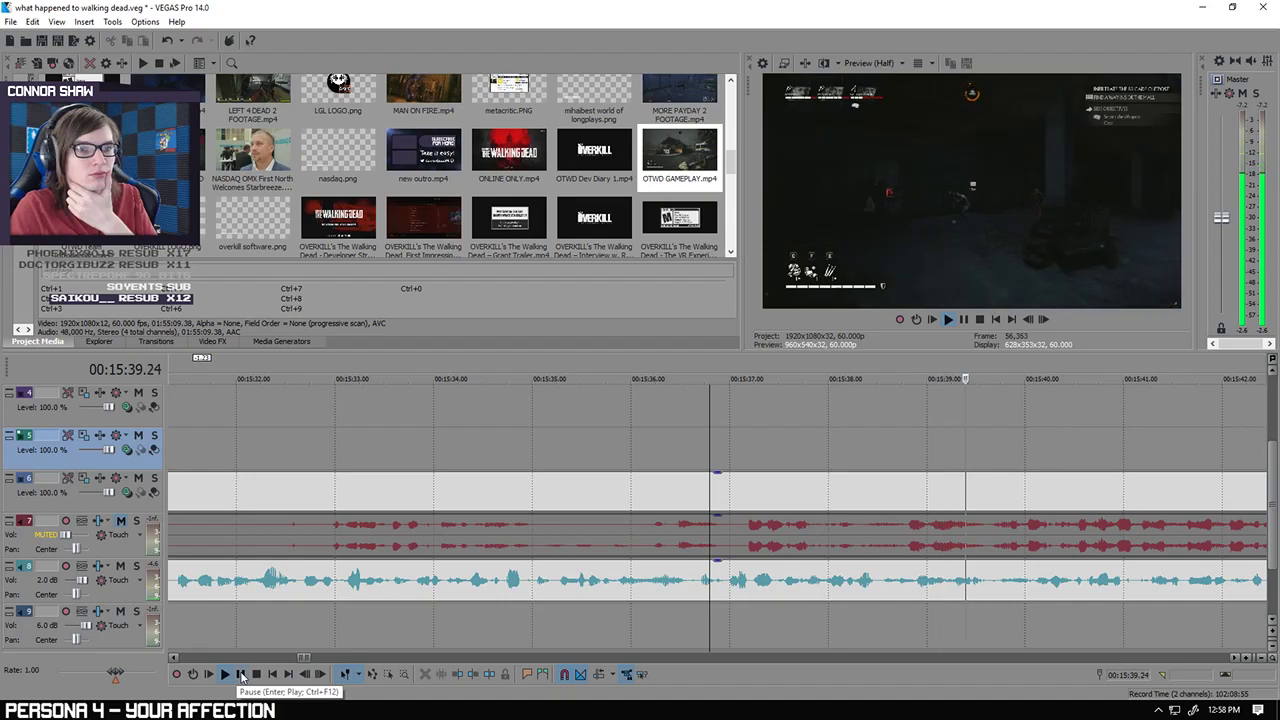
click(240, 677)
scroll(918, 648, up, 2)
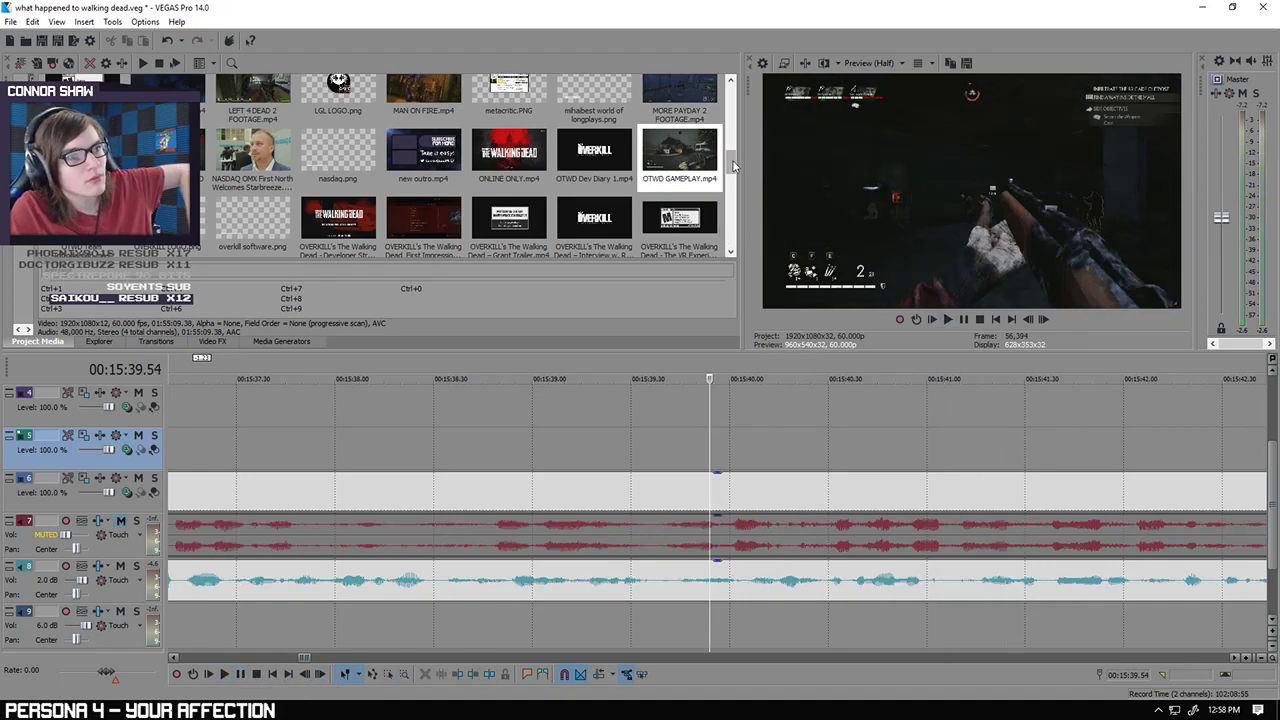
Step: Save the project and return the playhead to the start of the new gameplay clip at 00:15:24.53
mouse_move(733, 165)
mouse_down()
mouse_move(733, 190)
mouse_move(733, 173)
mouse_up()
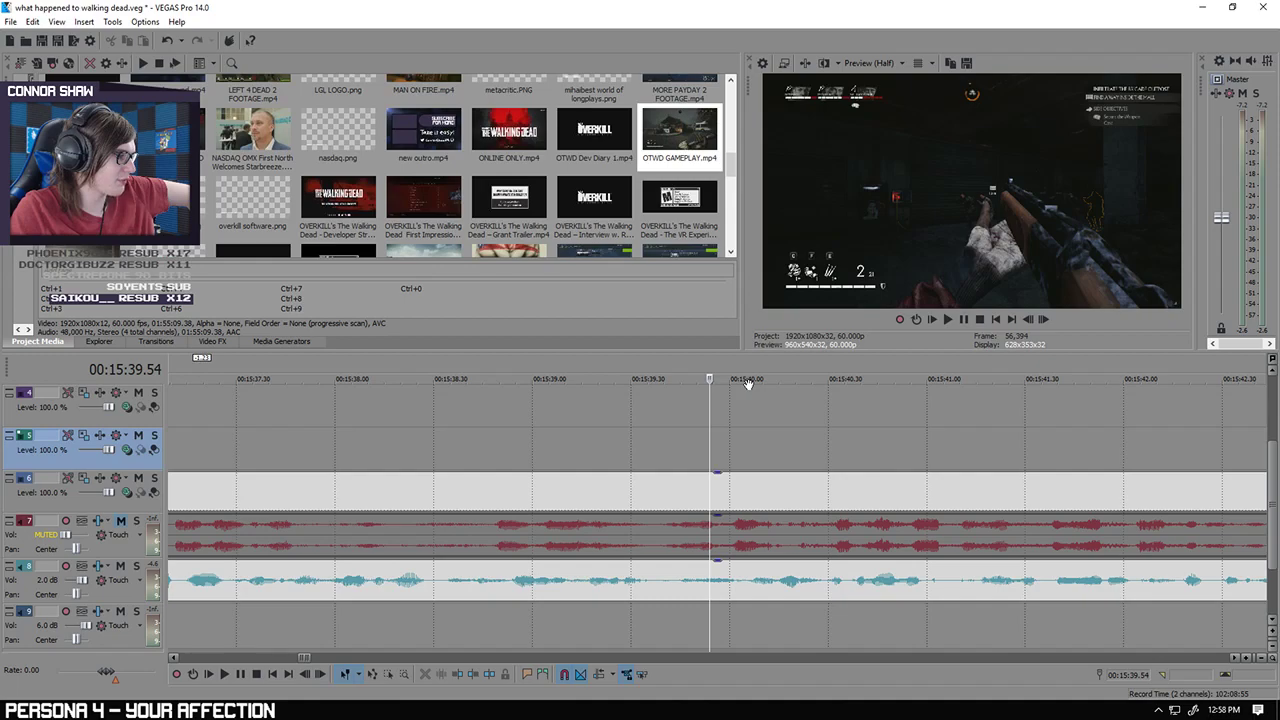
click(673, 428)
scroll(682, 430, down, 3)
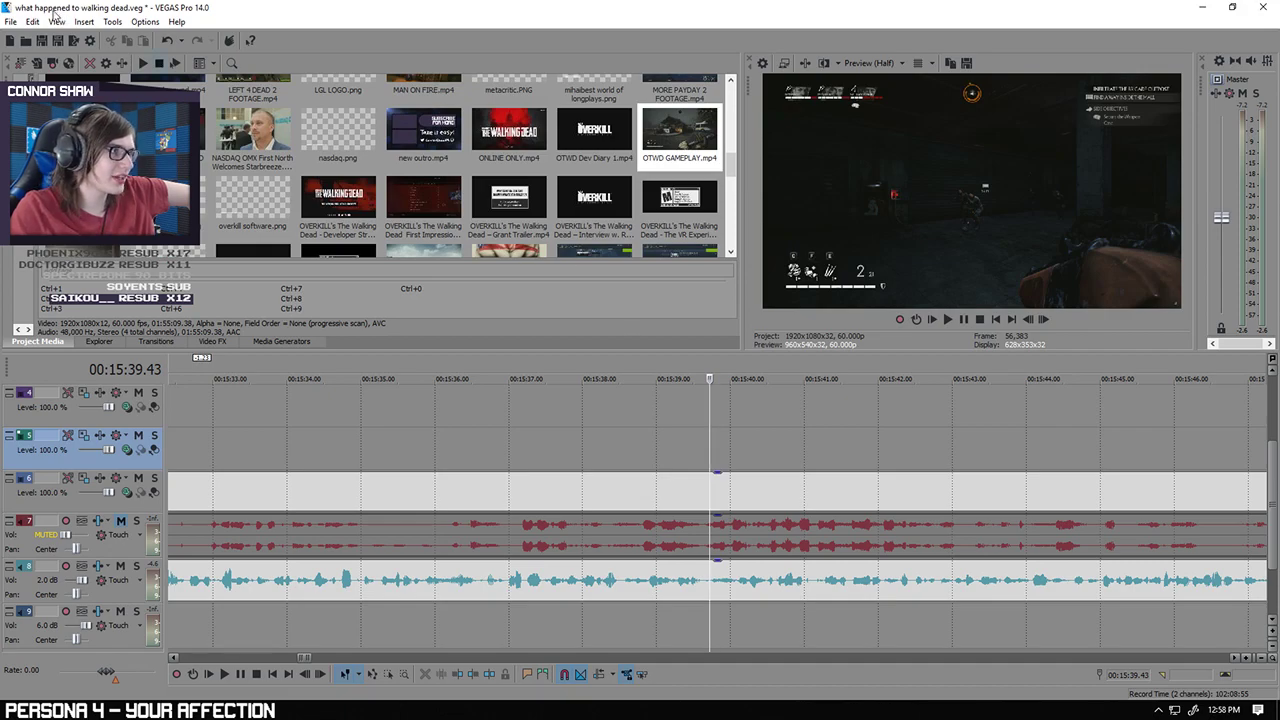
scroll(600, 418, down, 5)
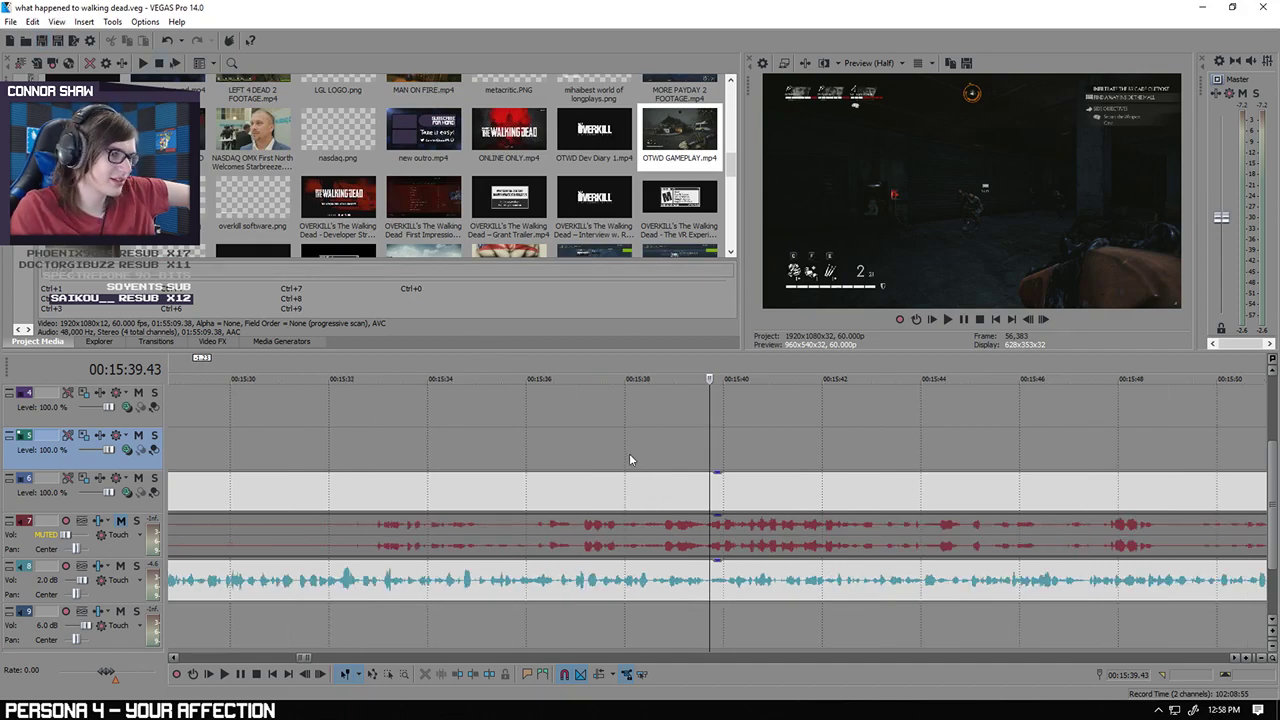
click(435, 449)
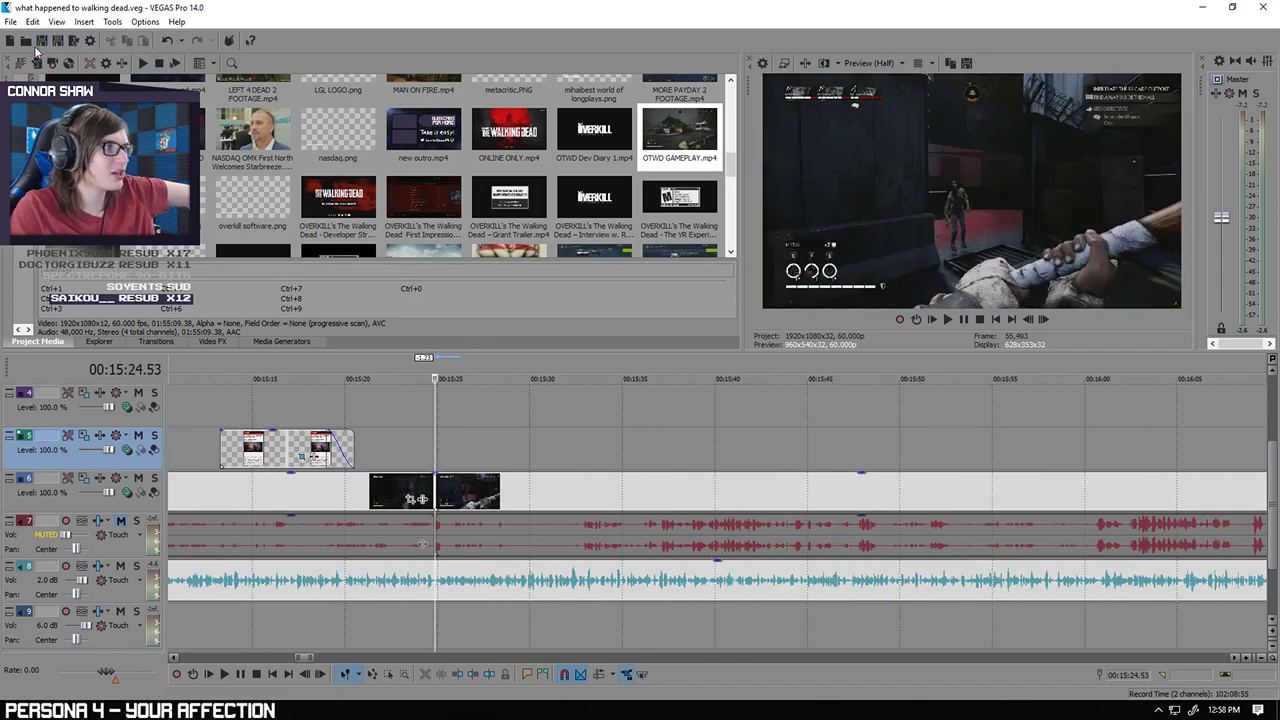
Step: Shift the OTWD gameplay clip about 57 seconds later on track 6, opening a gap after 00:15:24.53
scroll(477, 400, down, 5)
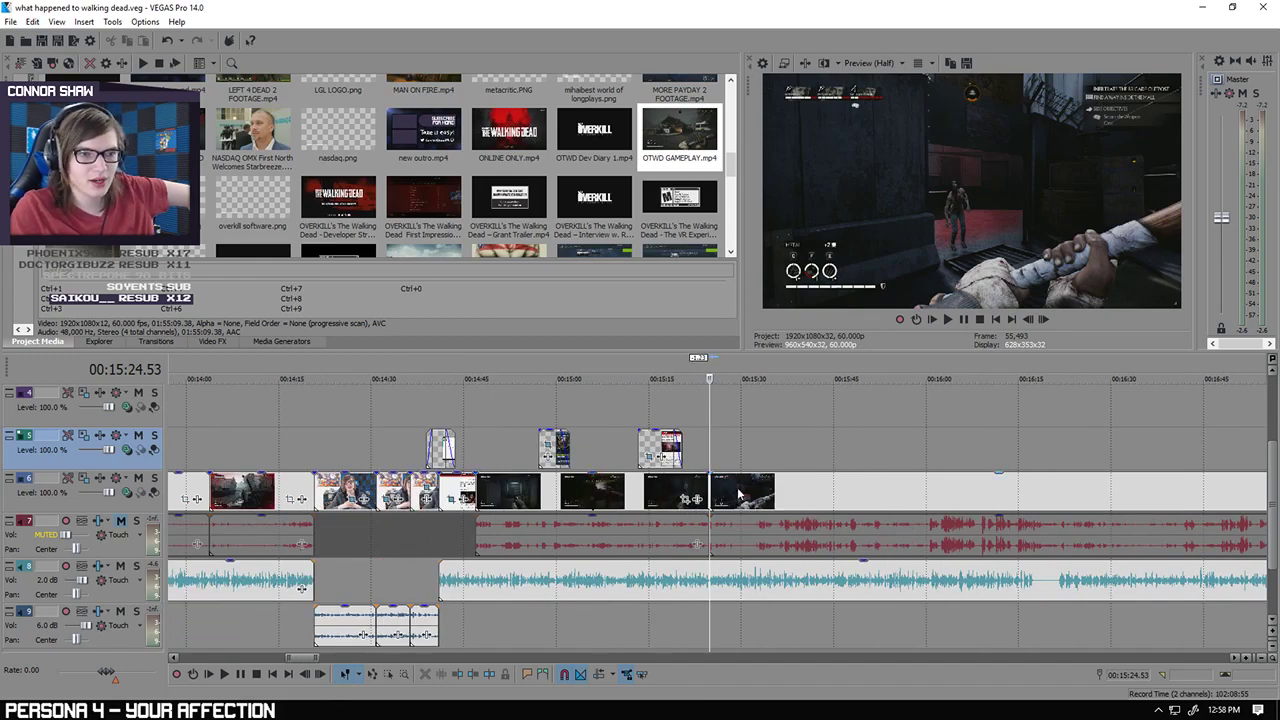
drag(738, 494, 1090, 492)
Step: Add the 3:47 gameplay video from the project media to track 6 at about 00:16:27, moving the OTWD gameplay behind it to about 00:20:35
scroll(465, 165, down, 5)
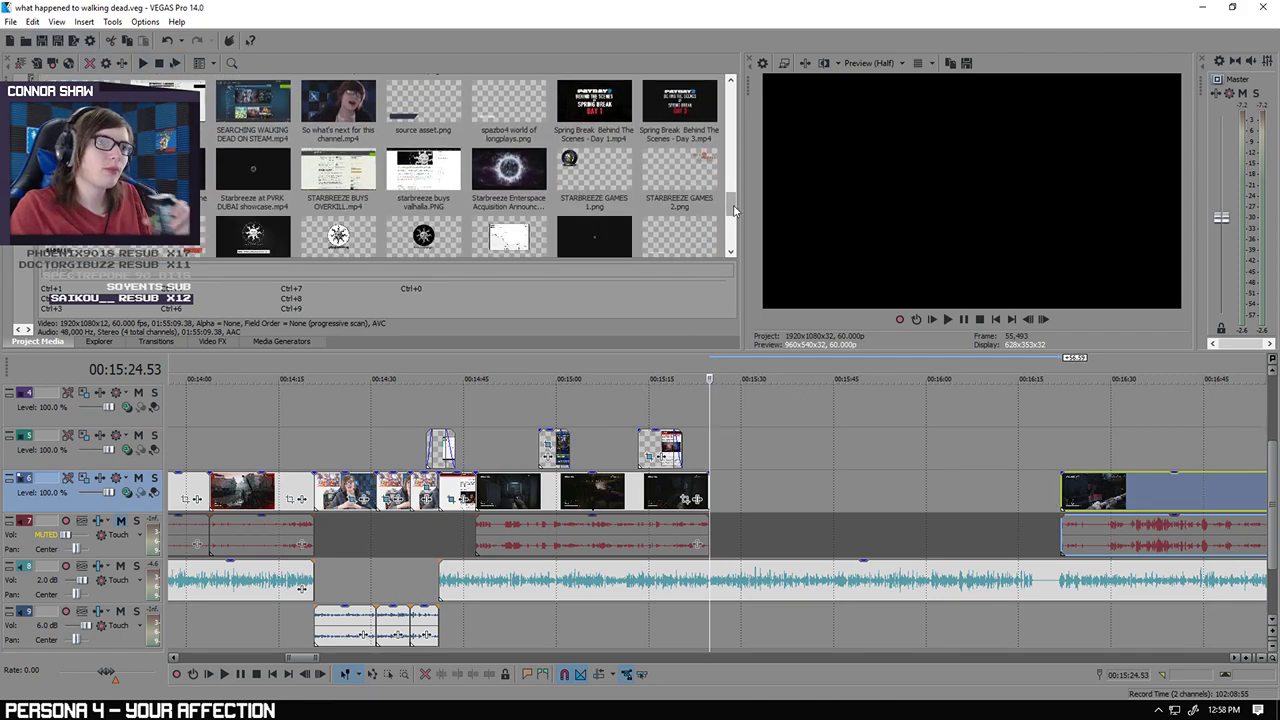
mouse_move(733, 210)
mouse_down()
mouse_move(735, 230)
mouse_move(730, 145)
mouse_move(716, 217)
mouse_up()
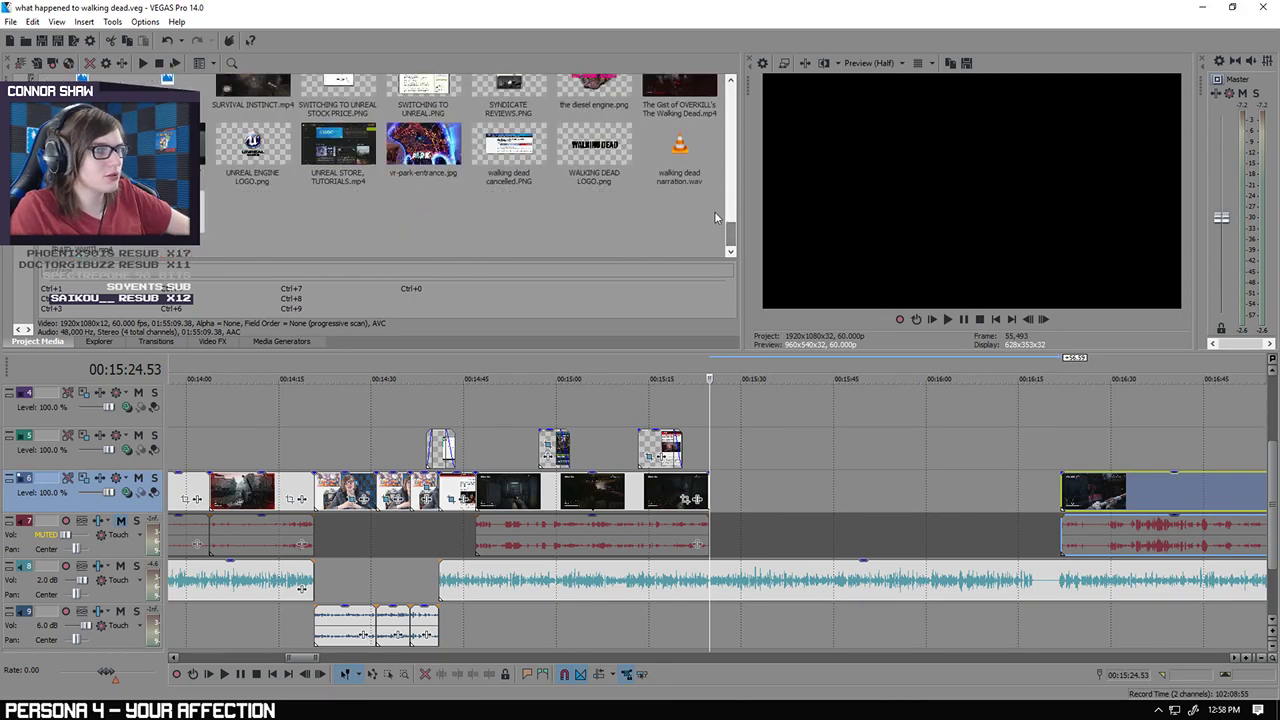
drag(82, 214, 734, 490)
scroll(856, 507, down, 5)
drag(940, 495, 1132, 508)
drag(706, 510, 781, 497)
scroll(900, 497, down, 3)
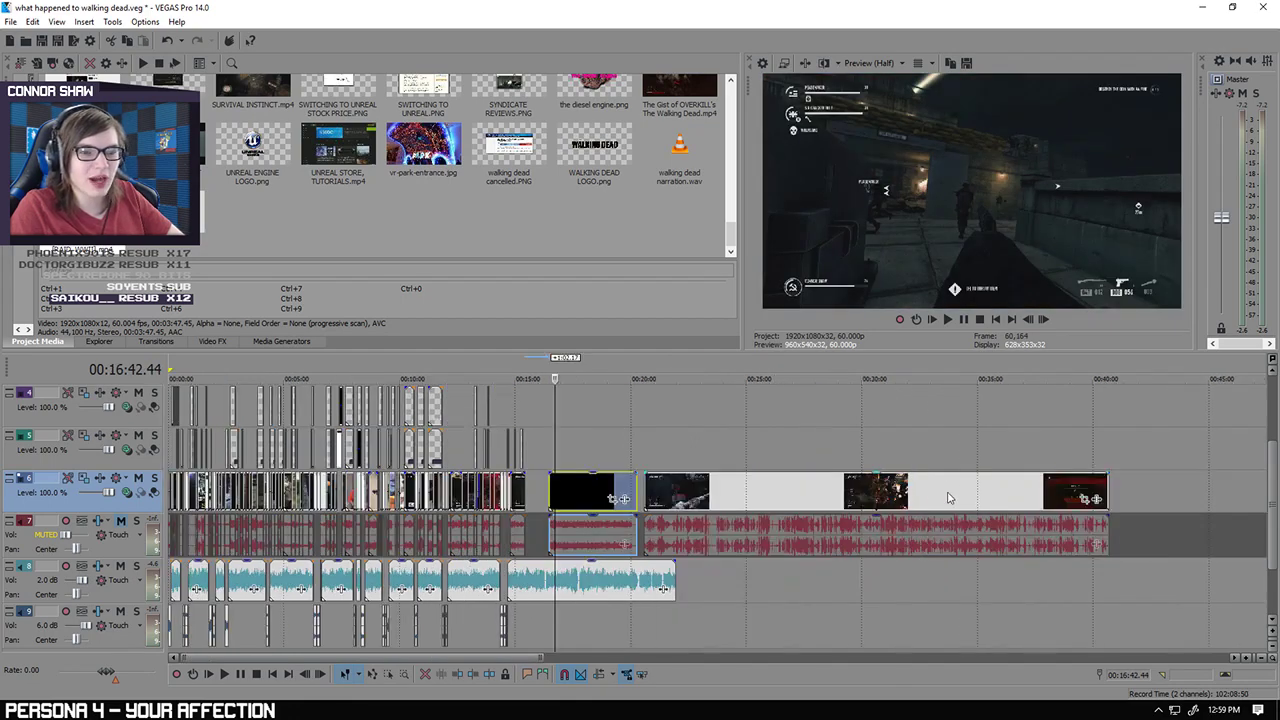
Step: Move the OTWD gameplay clip further along track 6, leaving more room behind the 3:47 gameplay clip
click(964, 500)
click(1014, 502)
click(1015, 502)
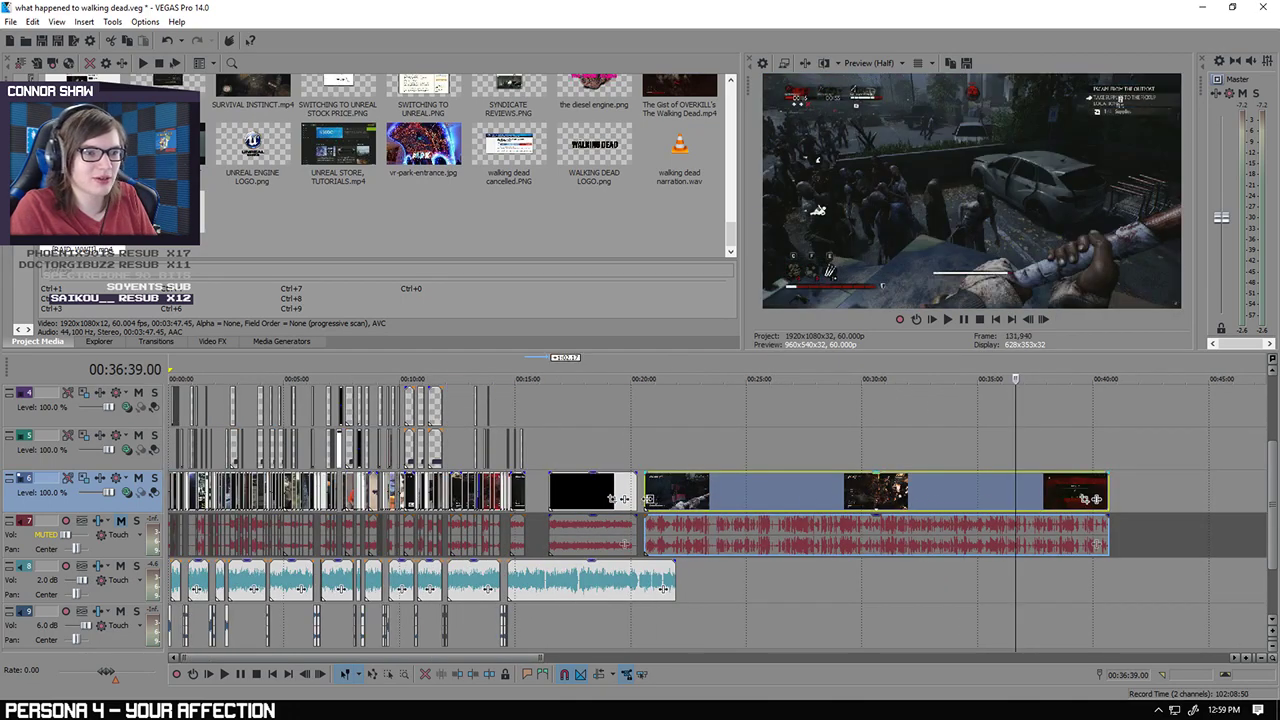
drag(1015, 502, 1167, 500)
Step: Split the 3:47 gameplay clip on track 6 at about 00:17:48.46 and delete the part before the cut
click(577, 487)
click(578, 487)
scroll(580, 487, up, 2)
click(716, 487)
scroll(718, 487, up, 1)
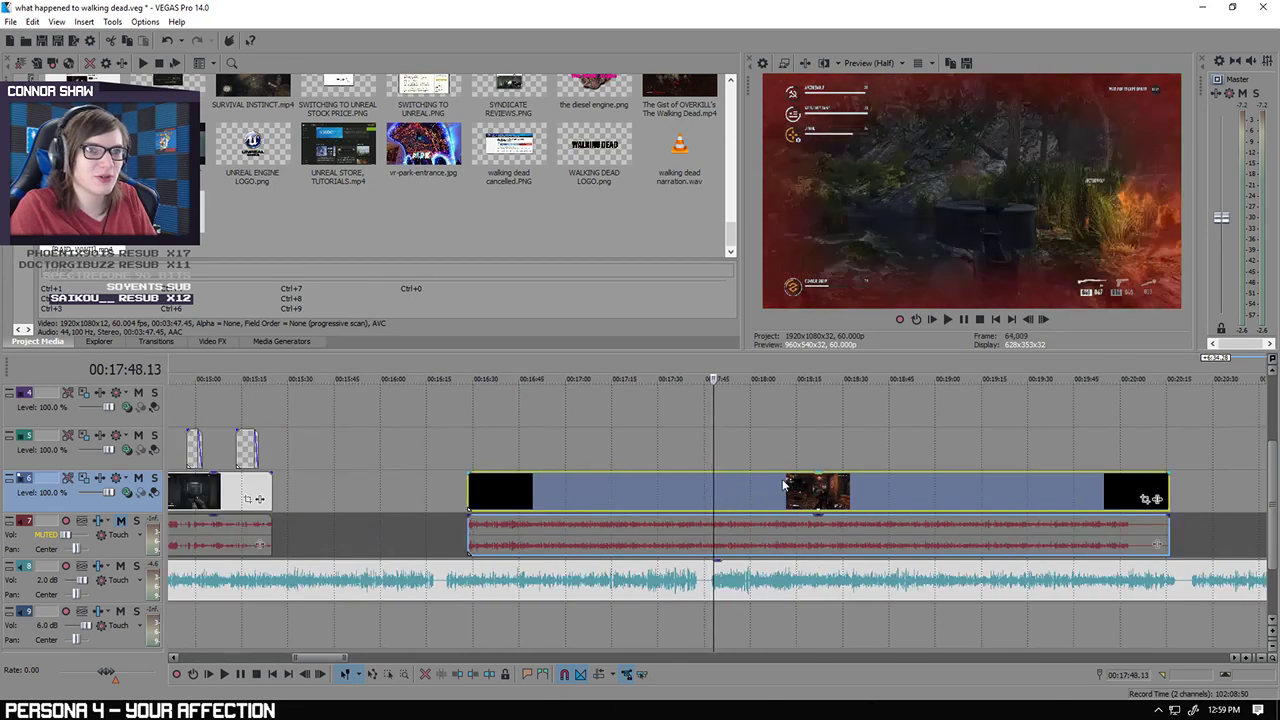
key(Right)
key(Right)
key(Right)
key(Right)
key(Right)
key(Right)
key(Right)
key(Right)
key(Right)
key(Right)
key(Right)
key(Right)
key(Right)
key(Right)
key(Right)
key(Right)
key(Right)
key(Right)
key(Right)
key(Right)
key(Left)
key(Left)
key(Left)
key(Left)
key(Left)
key(Left)
key(Left)
key(Left)
key(Left)
key(Left)
key(Left)
key(Left)
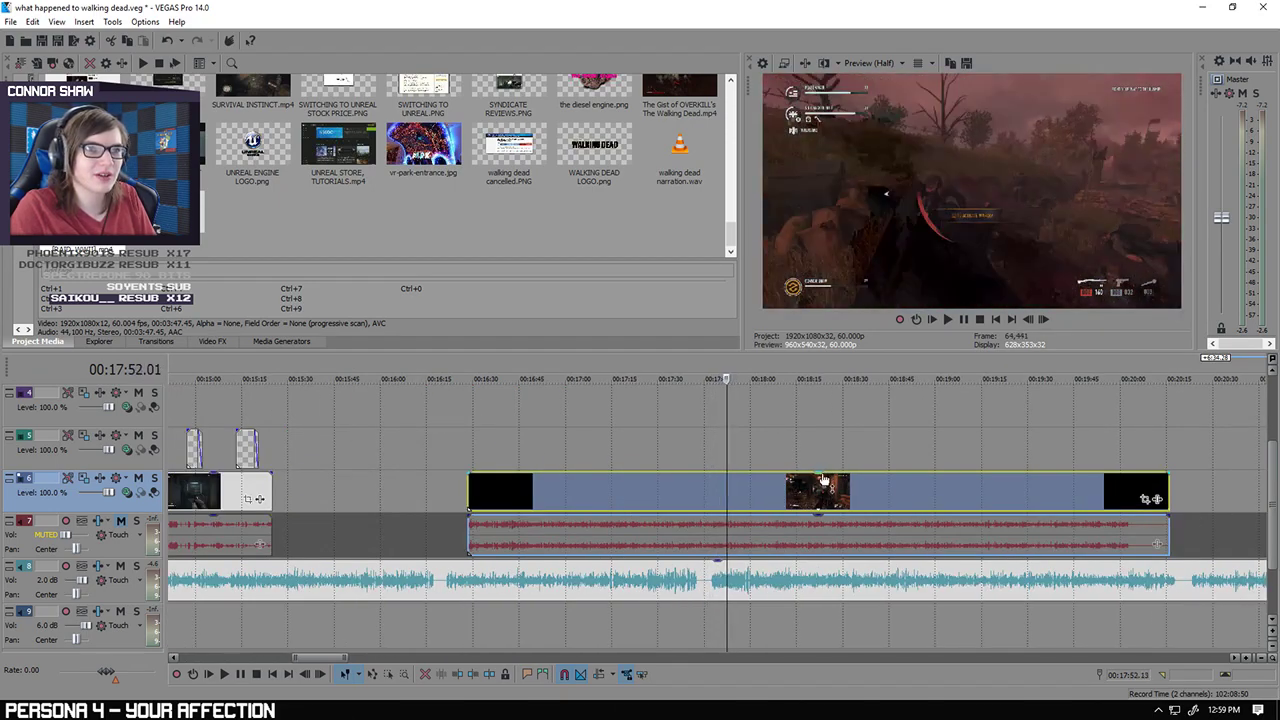
key(Left)
key(Left)
key(Left)
key(Left)
scroll(836, 464, up, 3)
key(Left)
key(Left)
key(Left)
key(Left)
key(Left)
key(Left)
key(Left)
key(Left)
key(Left)
key(Left)
key(Left)
key(Left)
key(Left)
key(Left)
key(Left)
key(Left)
key(Left)
key(Left)
key(Left)
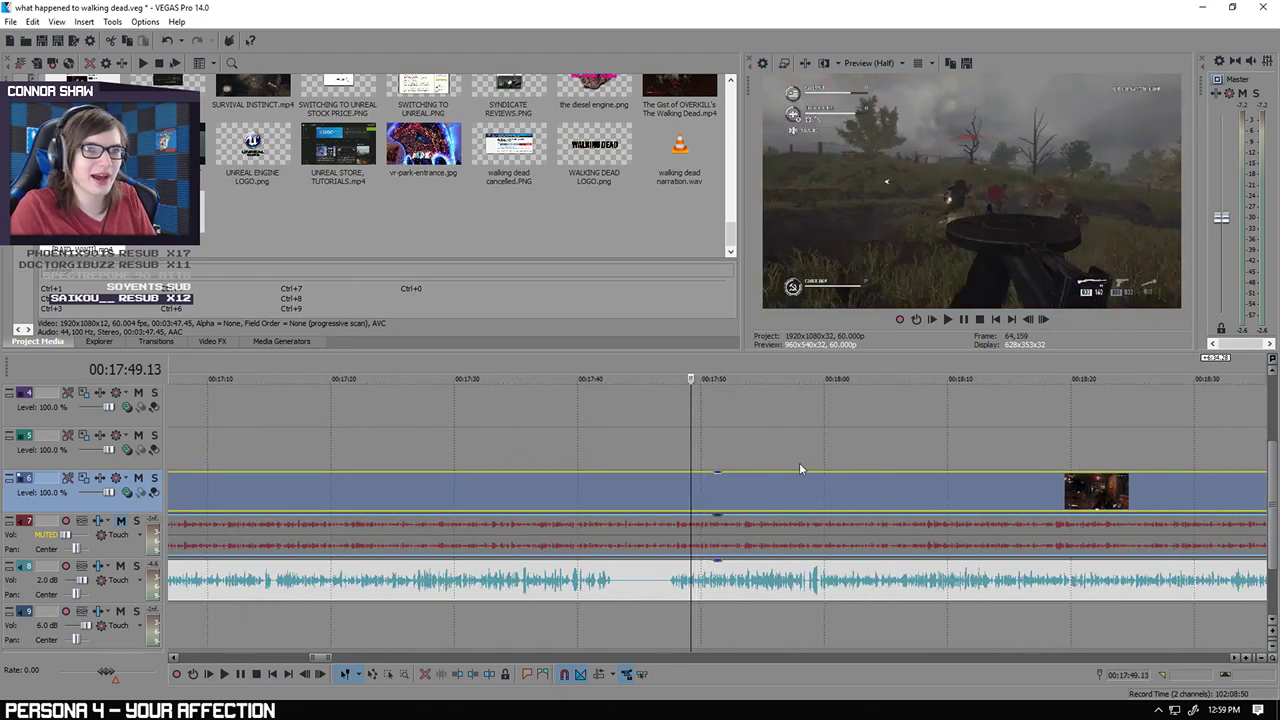
key(Left)
key(Left)
key(Left)
key(Left)
key(Left)
key(Left)
key(Left)
key(Left)
key(Left)
key(Left)
key(Left)
key(Left)
key(Left)
key(Left)
key(Right)
key(Right)
key(Right)
key(Right)
key(Right)
key(Right)
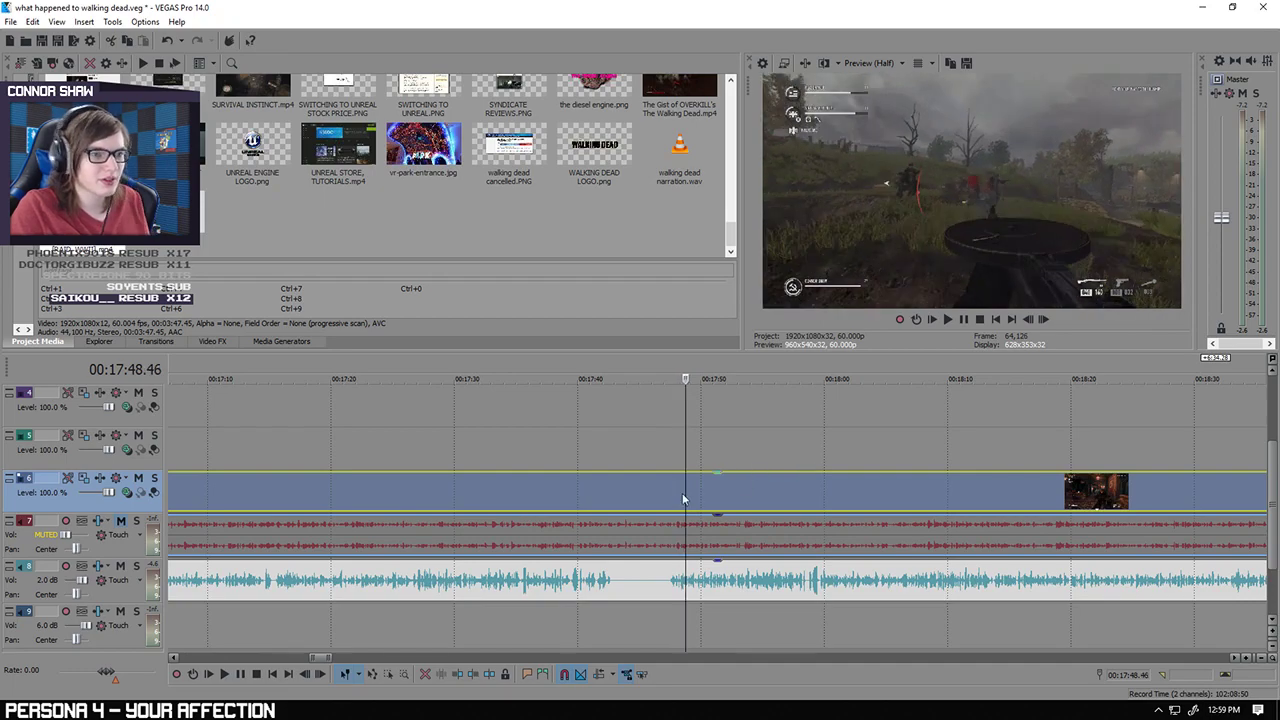
key(s)
click(612, 503)
scroll(632, 505, down, 3)
key(Delete)
Step: Move the trimmed gameplay clip directly against the preceding track 6 clip and place the playhead at the join, 00:15:24.53
drag(770, 497, 290, 484)
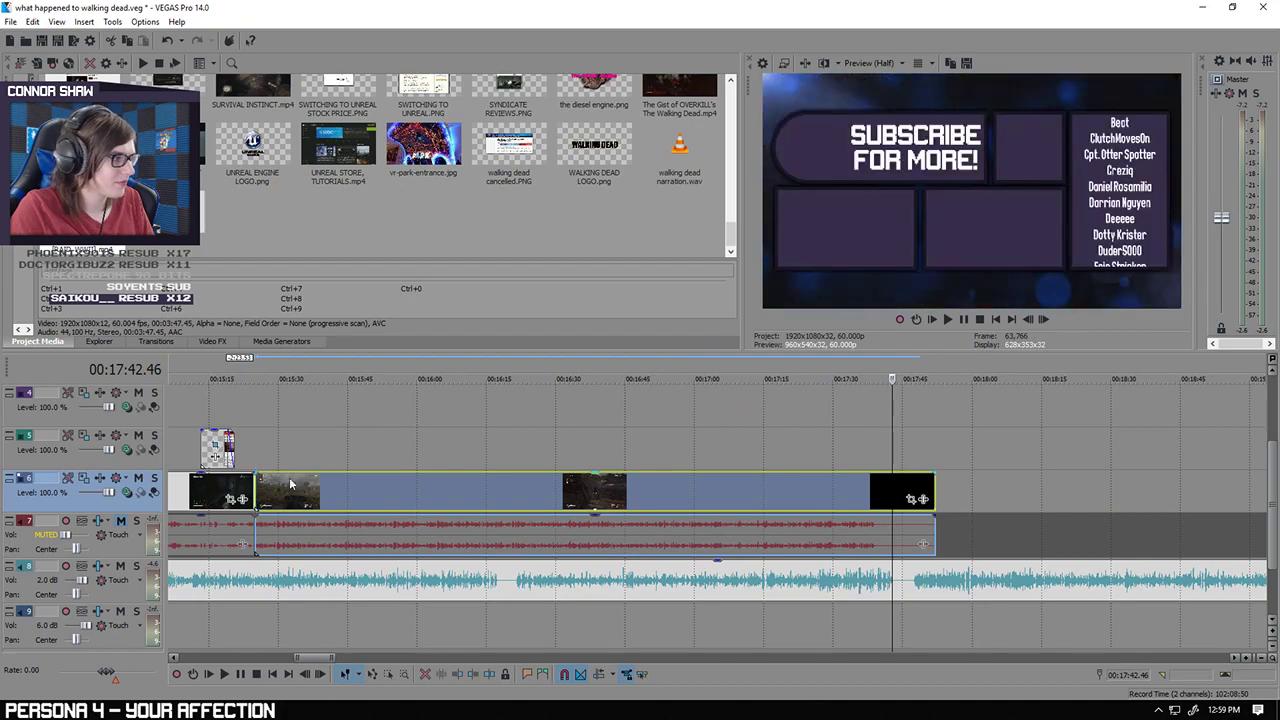
click(255, 436)
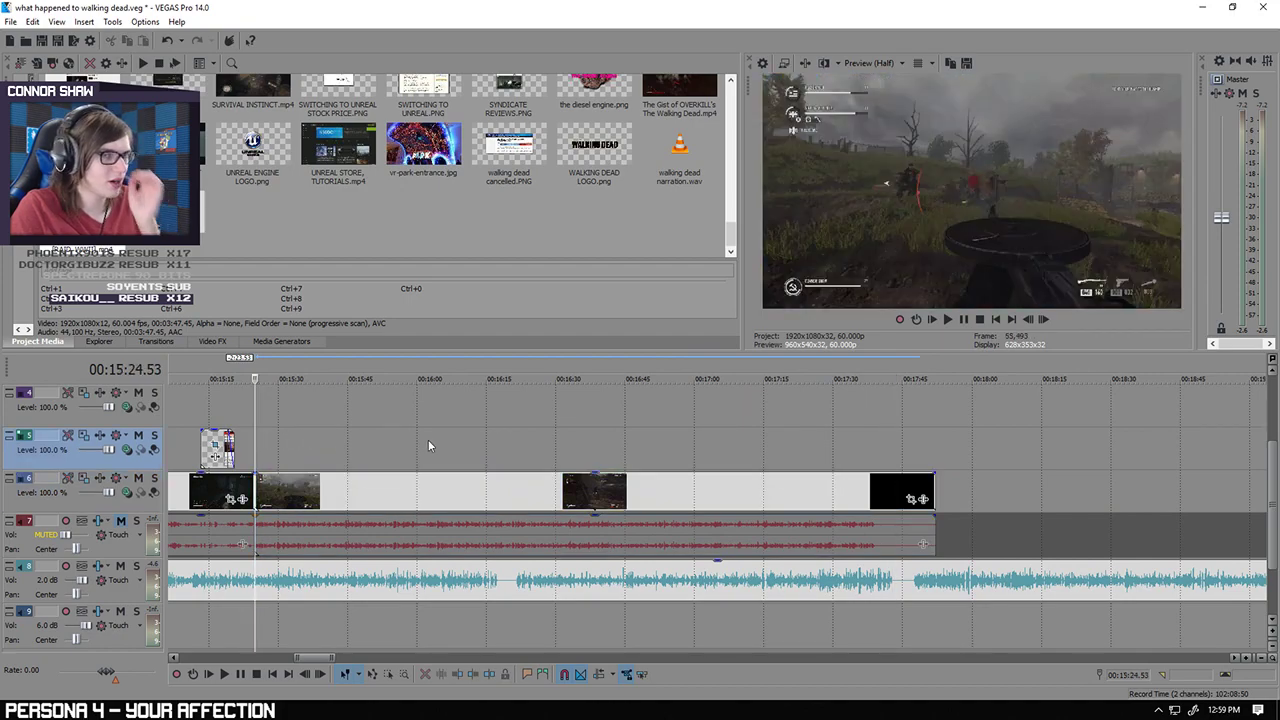
Step: Browse the PAYDAY files in the project media and play the narration from 00:15:24.53 over the trimmed gameplay
scroll(430, 443, up, 3)
scroll(833, 454, down, 1)
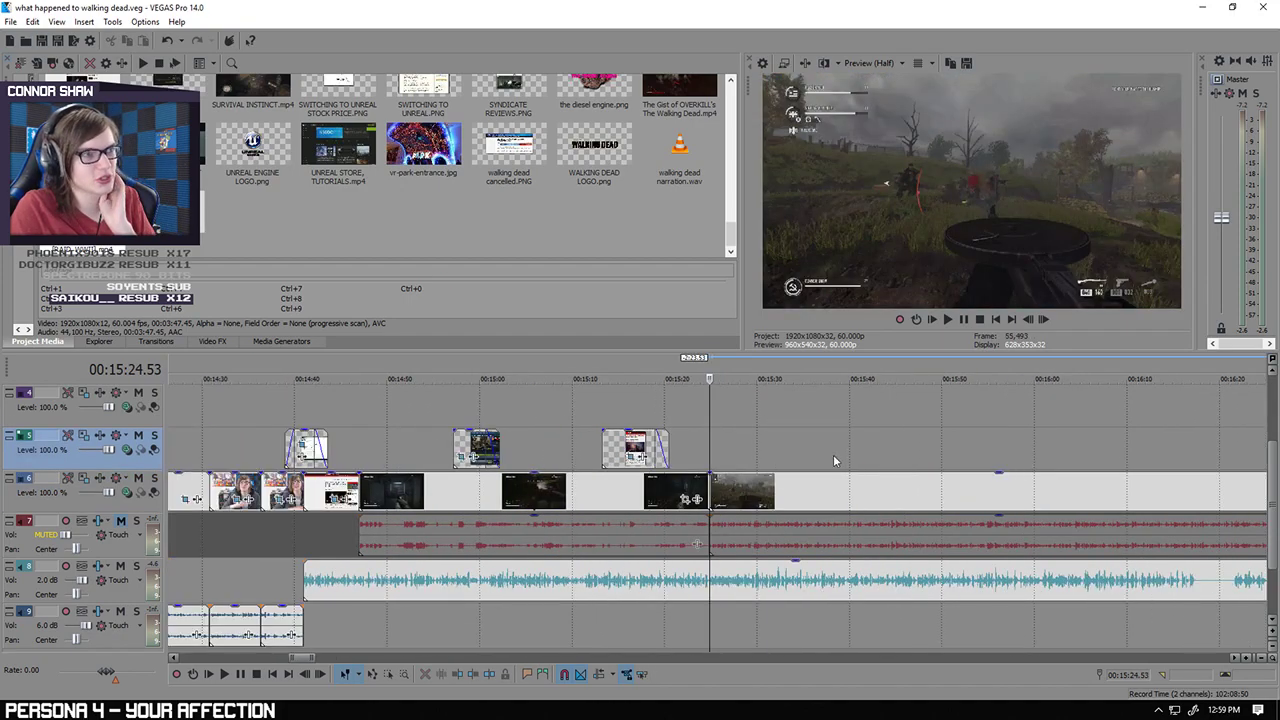
drag(731, 234, 732, 181)
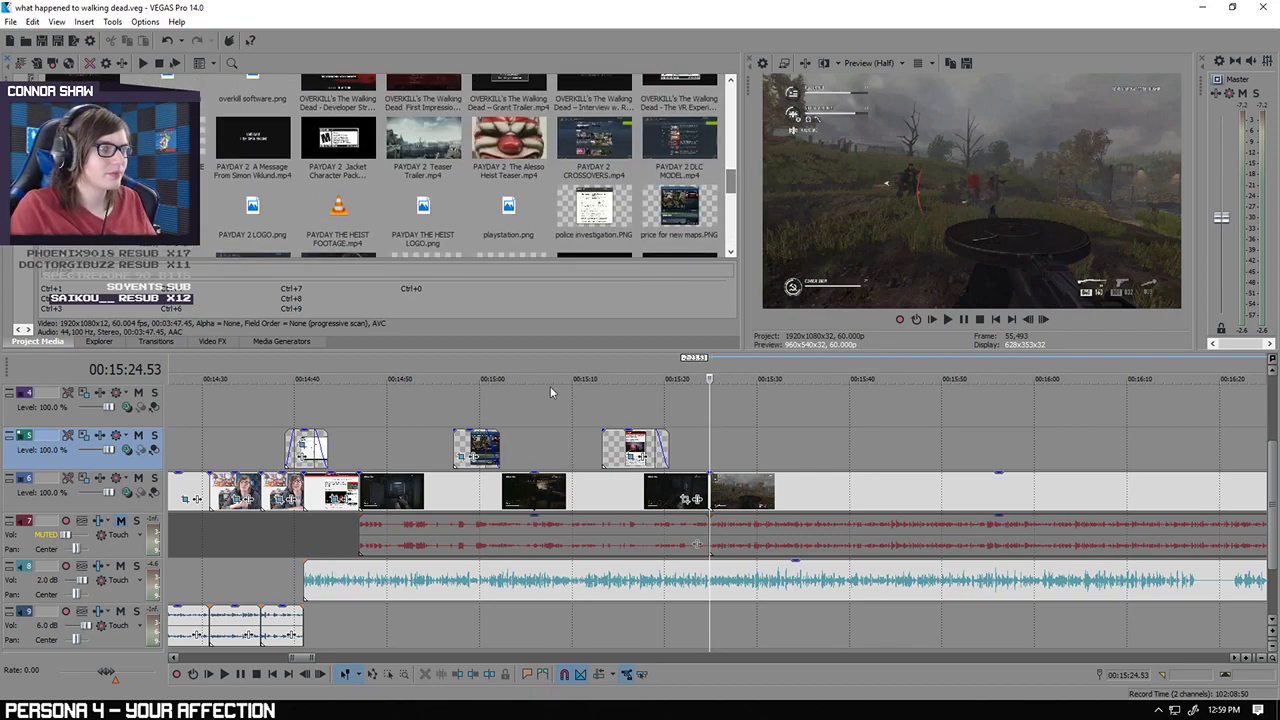
click(226, 676)
click(236, 676)
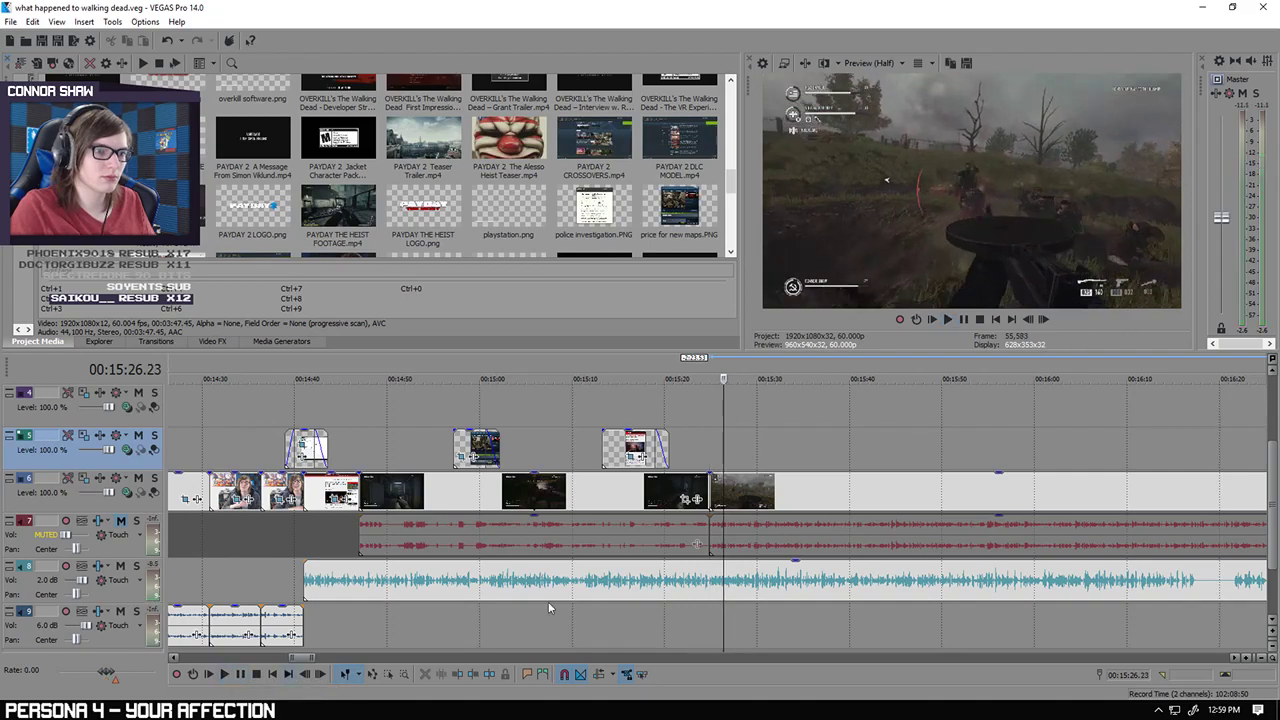
Step: Split the gameplay clip on track 6 just after 00:15:26 and delete the portion following the cut
scroll(717, 553, up, 8)
click(225, 675)
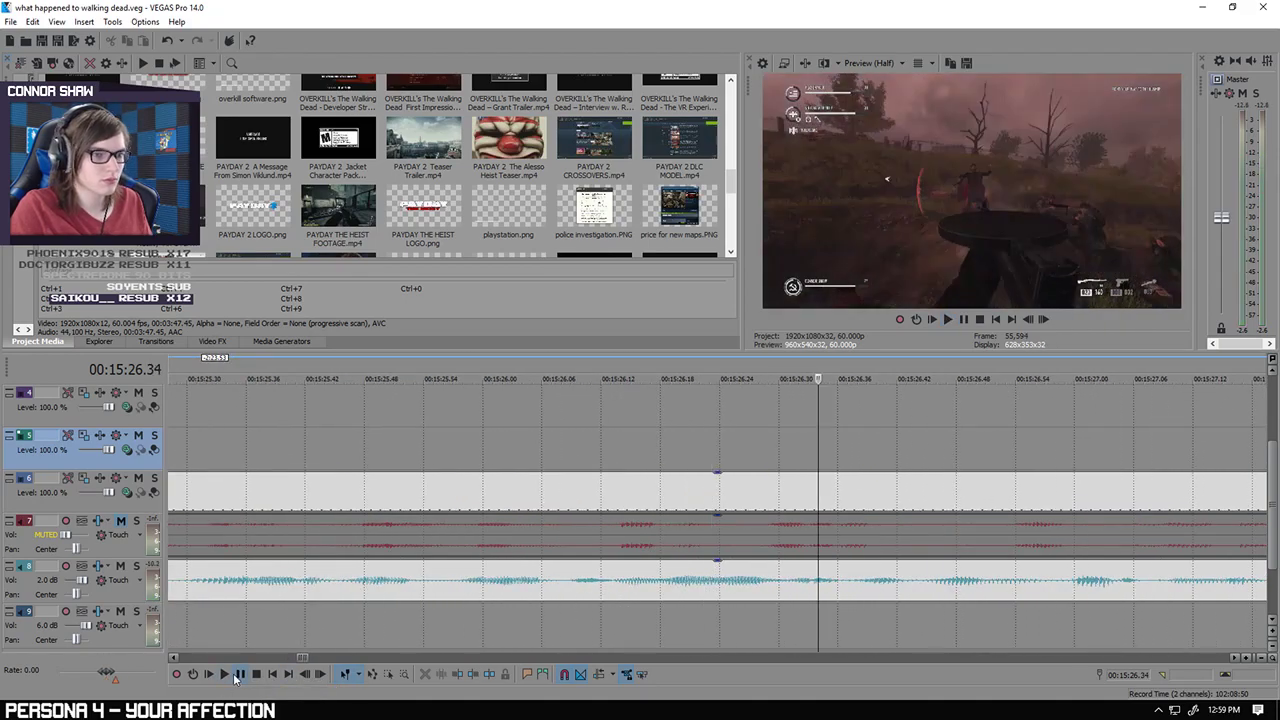
click(840, 527)
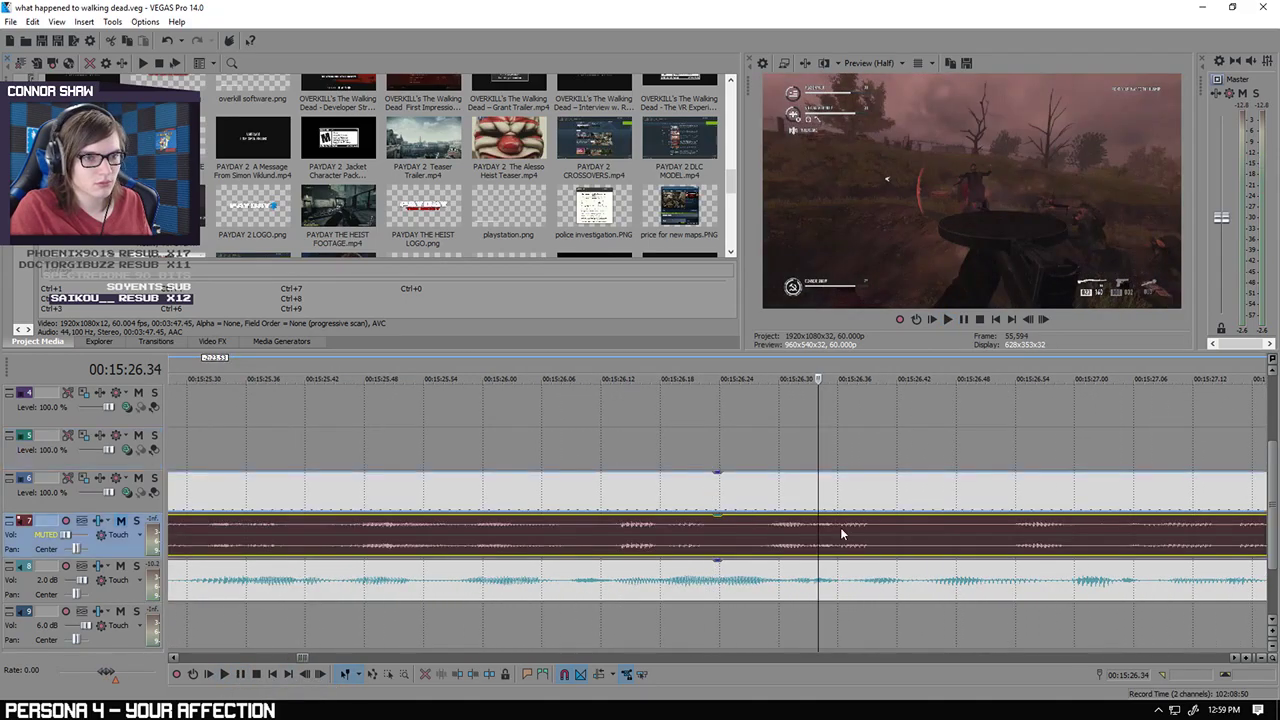
key(s)
scroll(865, 526, down, 8)
click(770, 497)
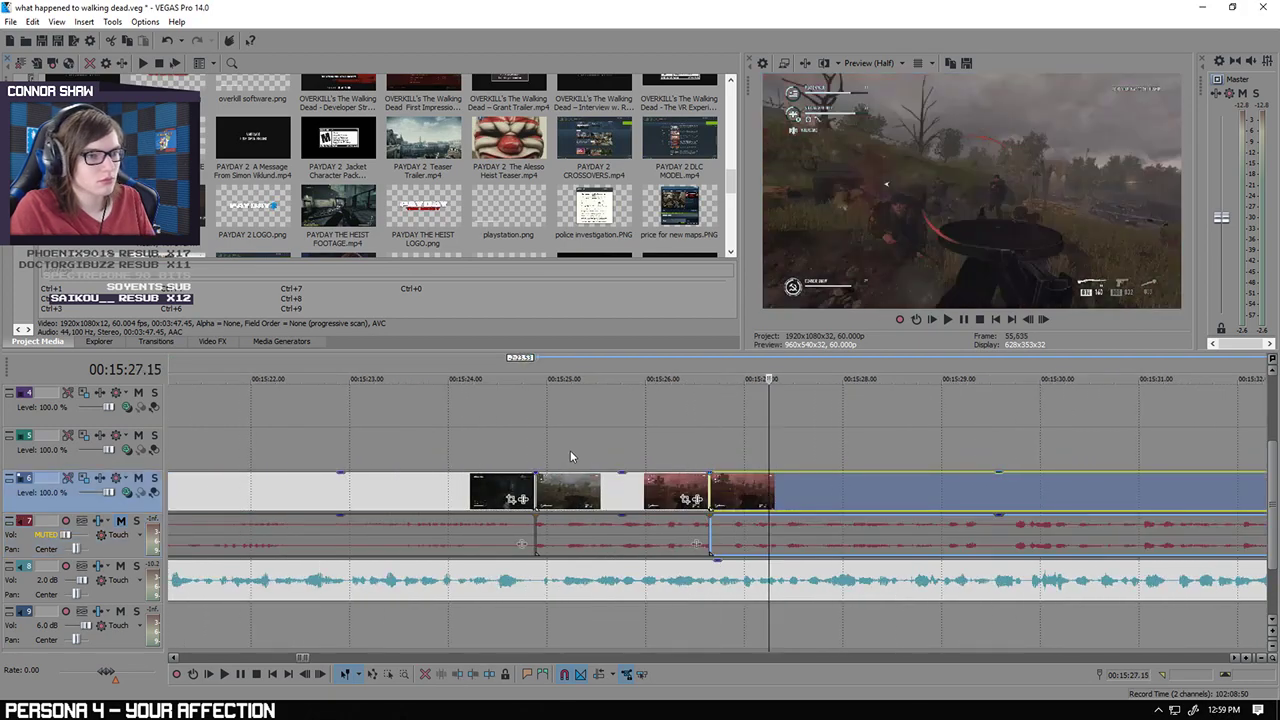
click(571, 457)
click(634, 451)
click(771, 507)
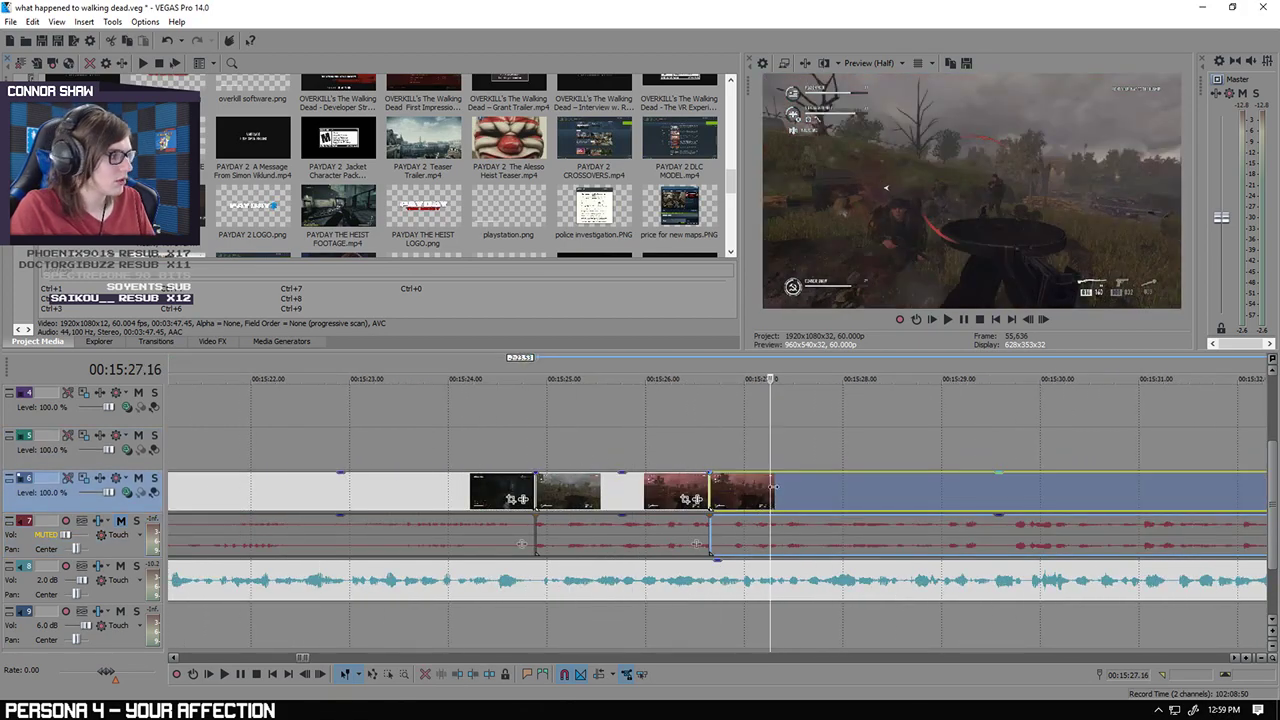
key(Delete)
click(743, 450)
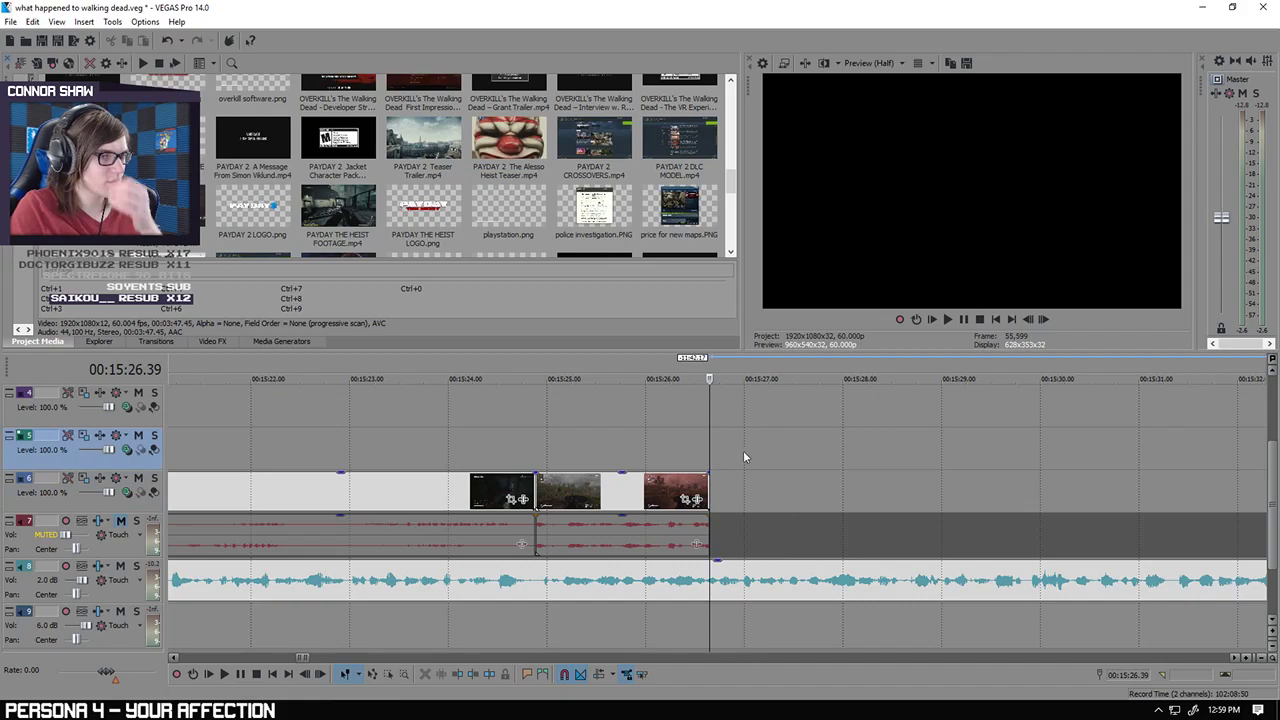
Step: Place the PAYDAY 2 VR footage from the project media on track 6 after the gameplay clip
scroll(743, 450, down, 3)
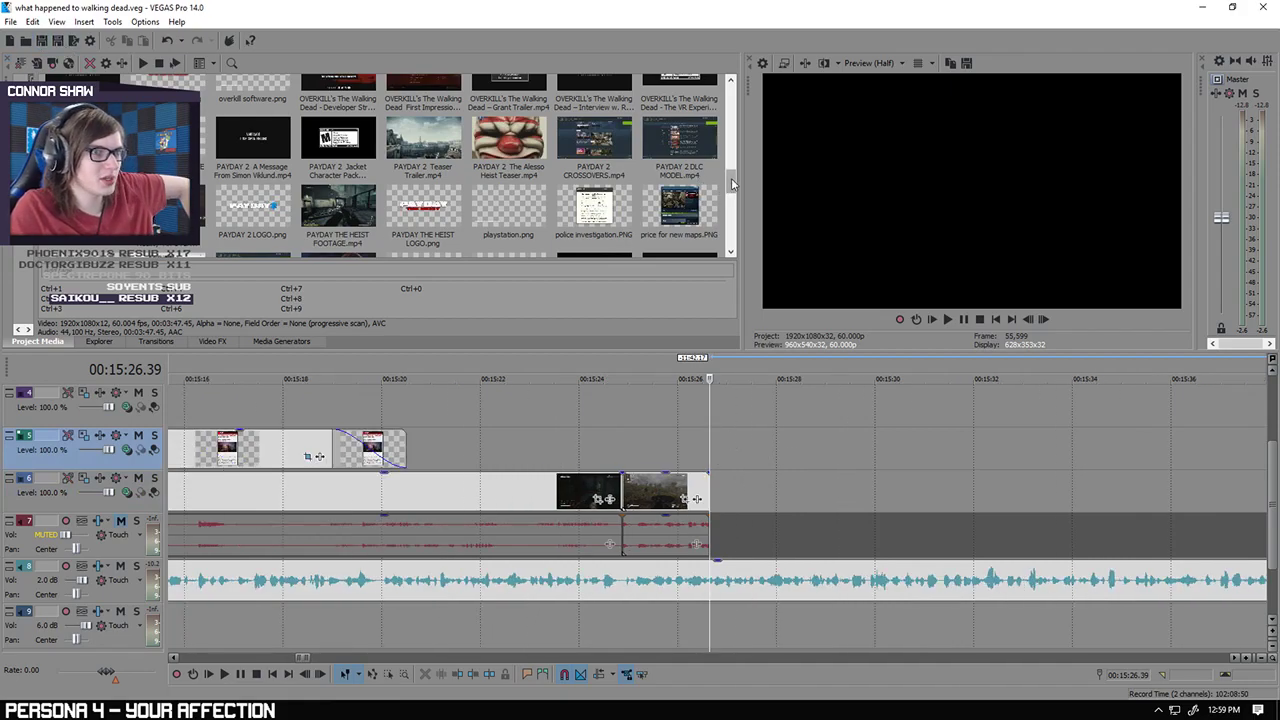
drag(731, 183, 731, 137)
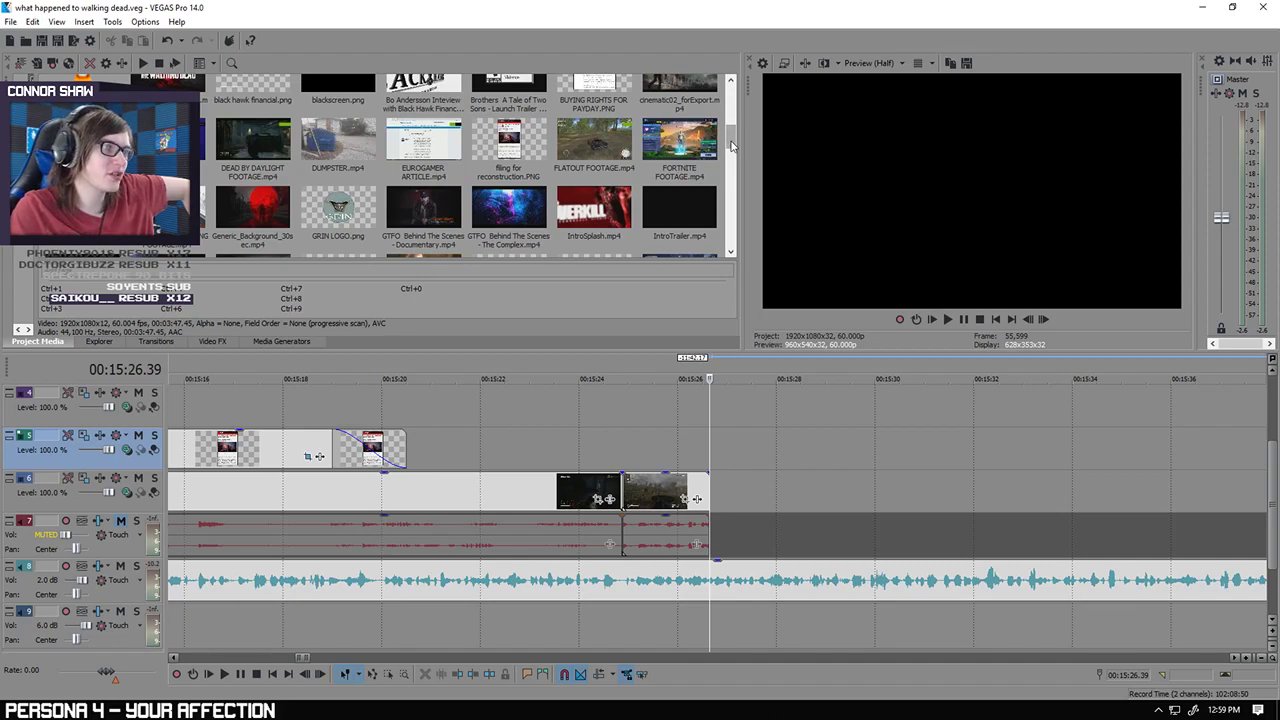
drag(731, 146, 724, 196)
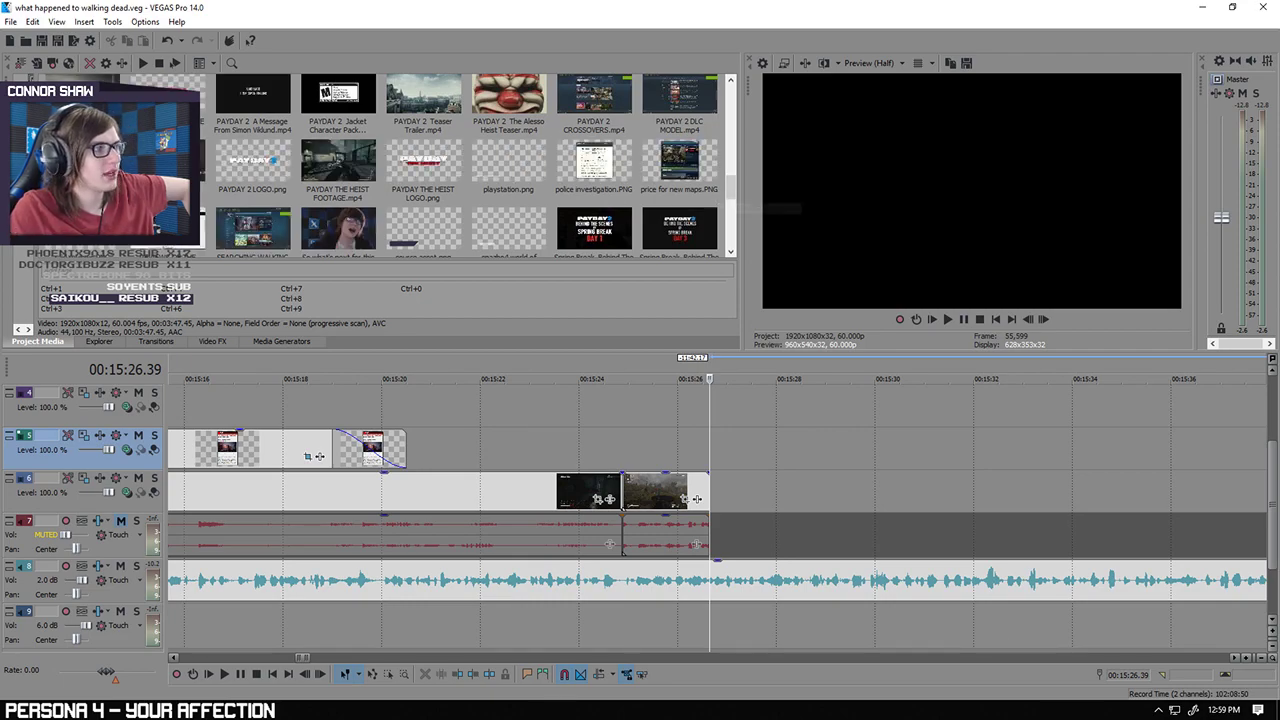
drag(721, 492, 723, 493)
Step: Skim the PAYDAY 2 VR clip from start to end, checking it for usable VR footage
click(938, 508)
scroll(936, 508, down, 2)
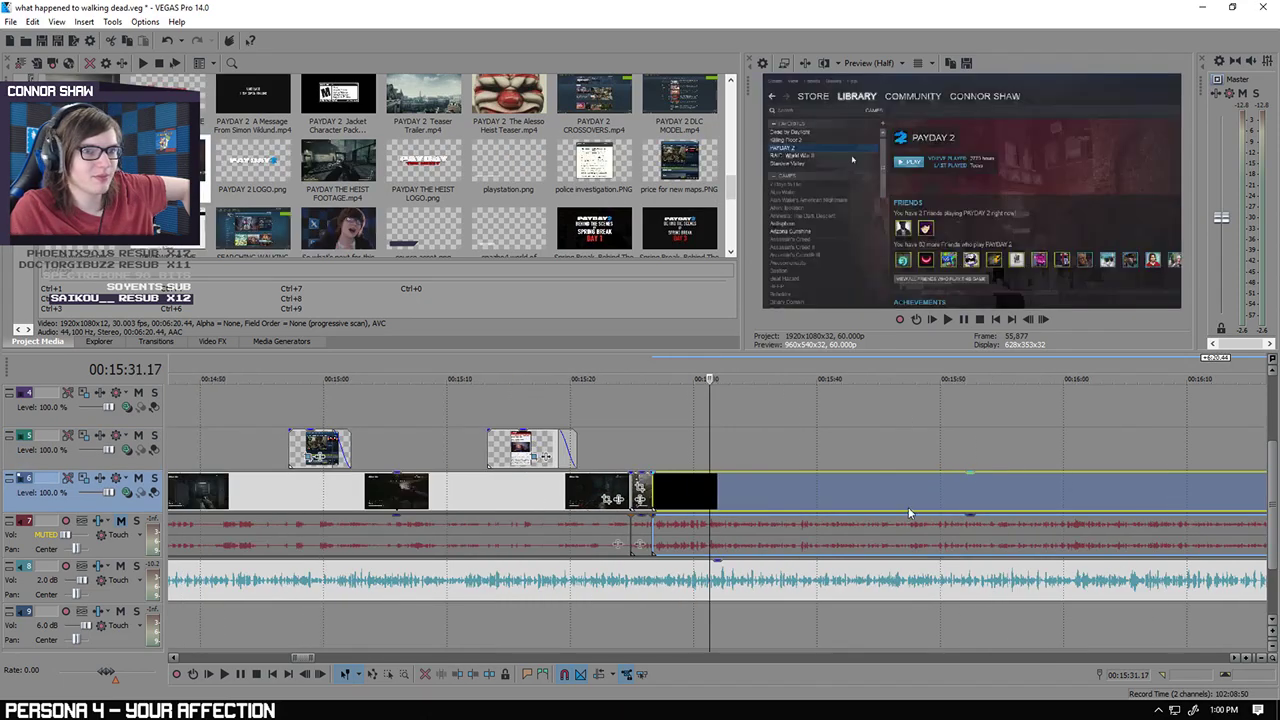
click(930, 507)
scroll(880, 498, down, 2)
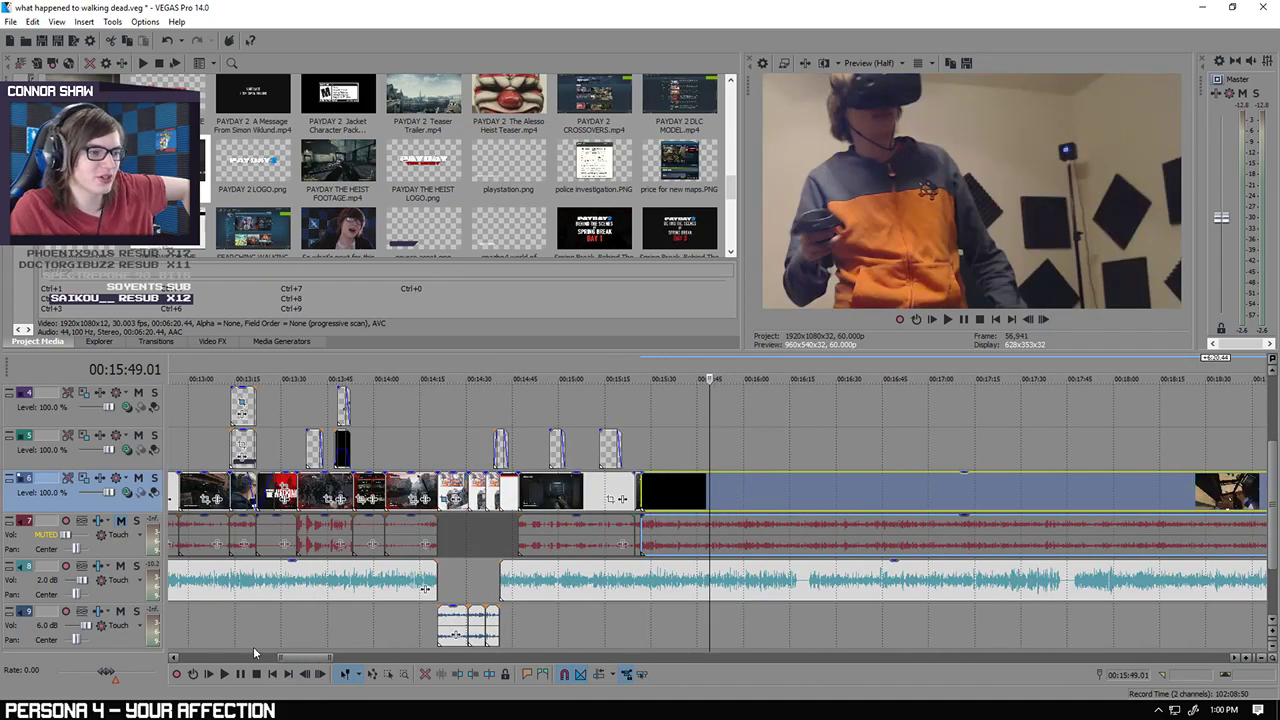
click(225, 675)
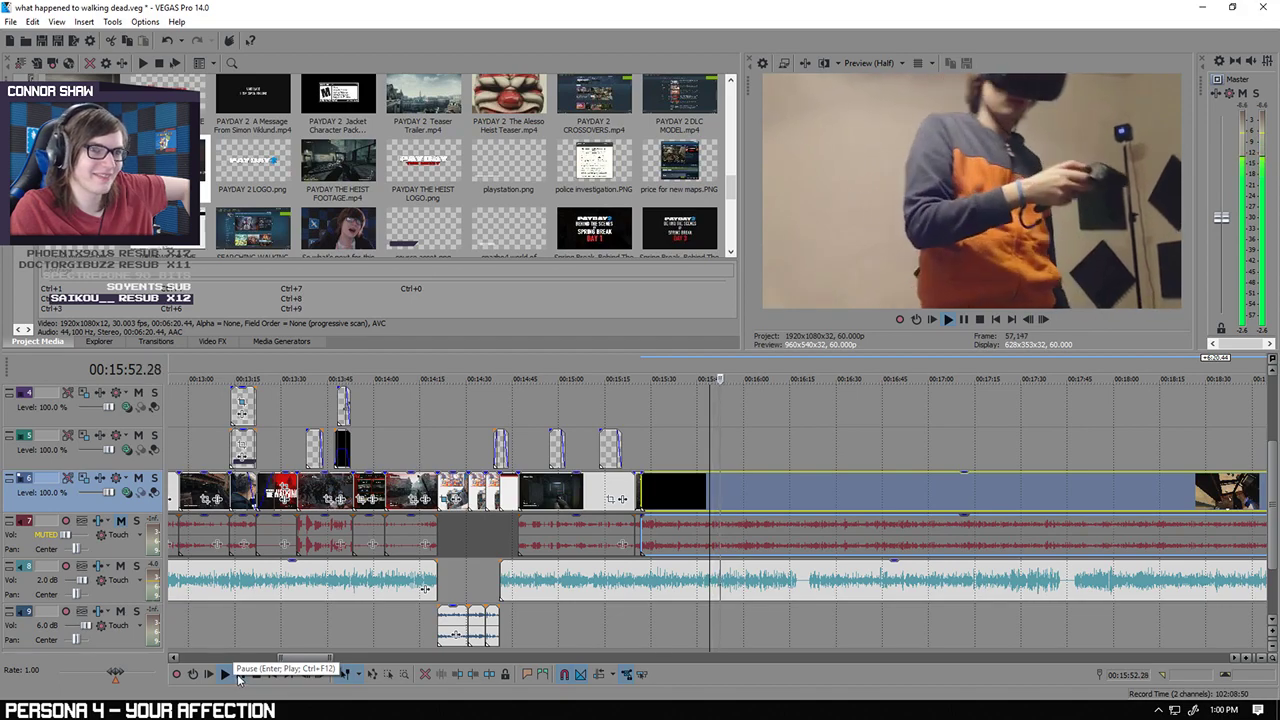
click(237, 676)
scroll(944, 503, down, 2)
click(837, 499)
click(944, 501)
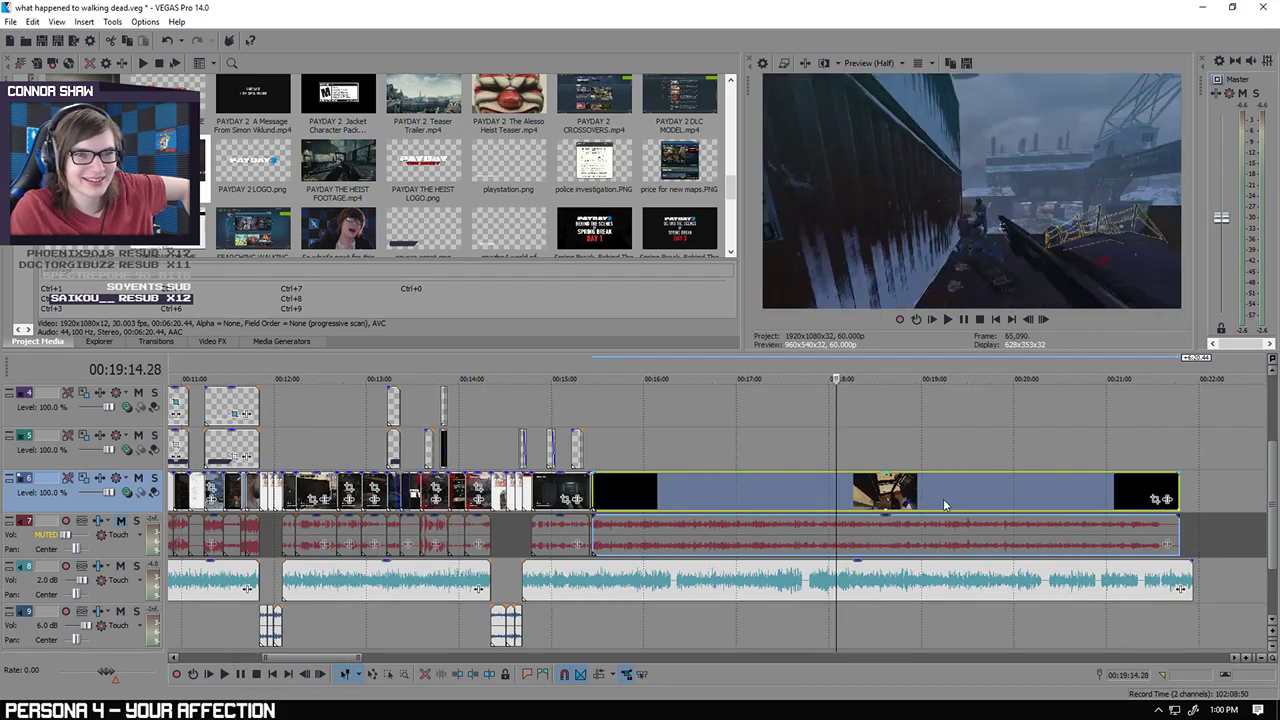
click(1006, 500)
click(1041, 500)
click(1076, 496)
click(1098, 494)
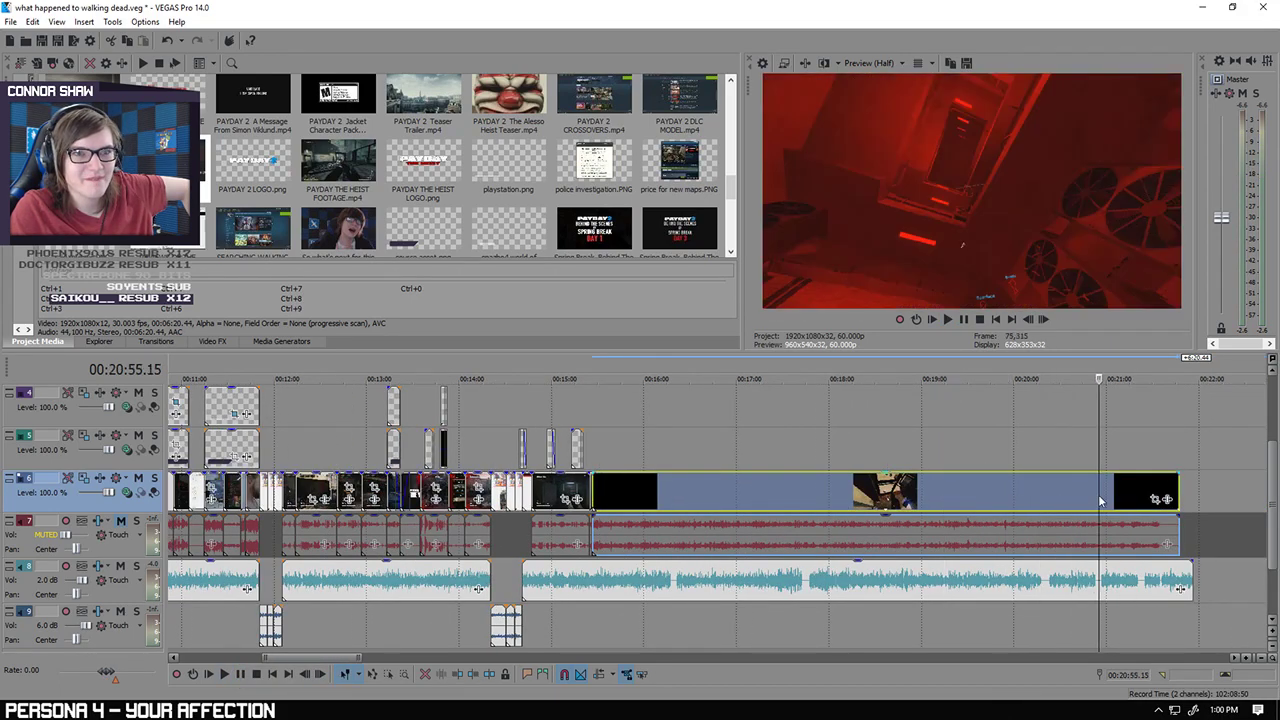
click(1124, 498)
key(Right)
key(Right)
key(Right)
key(Right)
key(Right)
key(Right)
key(Right)
key(Right)
key(Right)
key(Right)
key(Right)
key(Right)
key(Right)
key(Right)
key(Right)
key(Right)
key(Right)
key(Right)
key(Right)
key(Right)
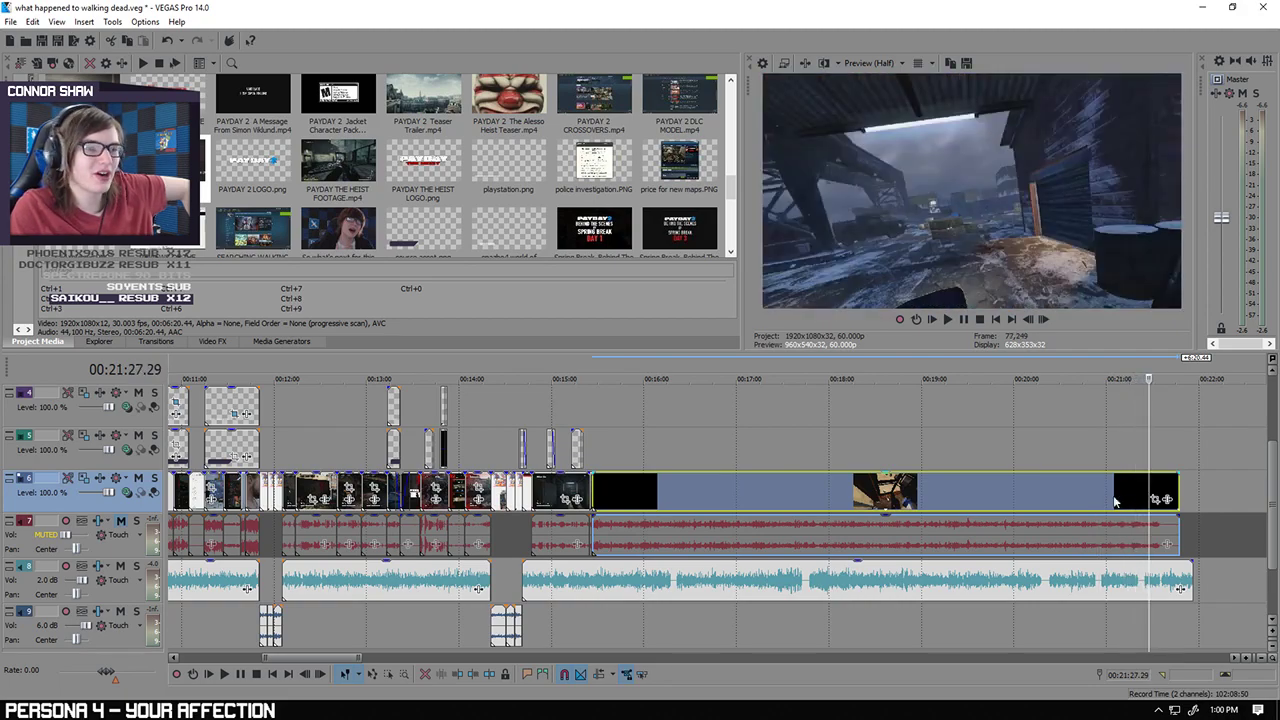
Step: Delete the PAYDAY 2 VR clip from track 6
click(745, 480)
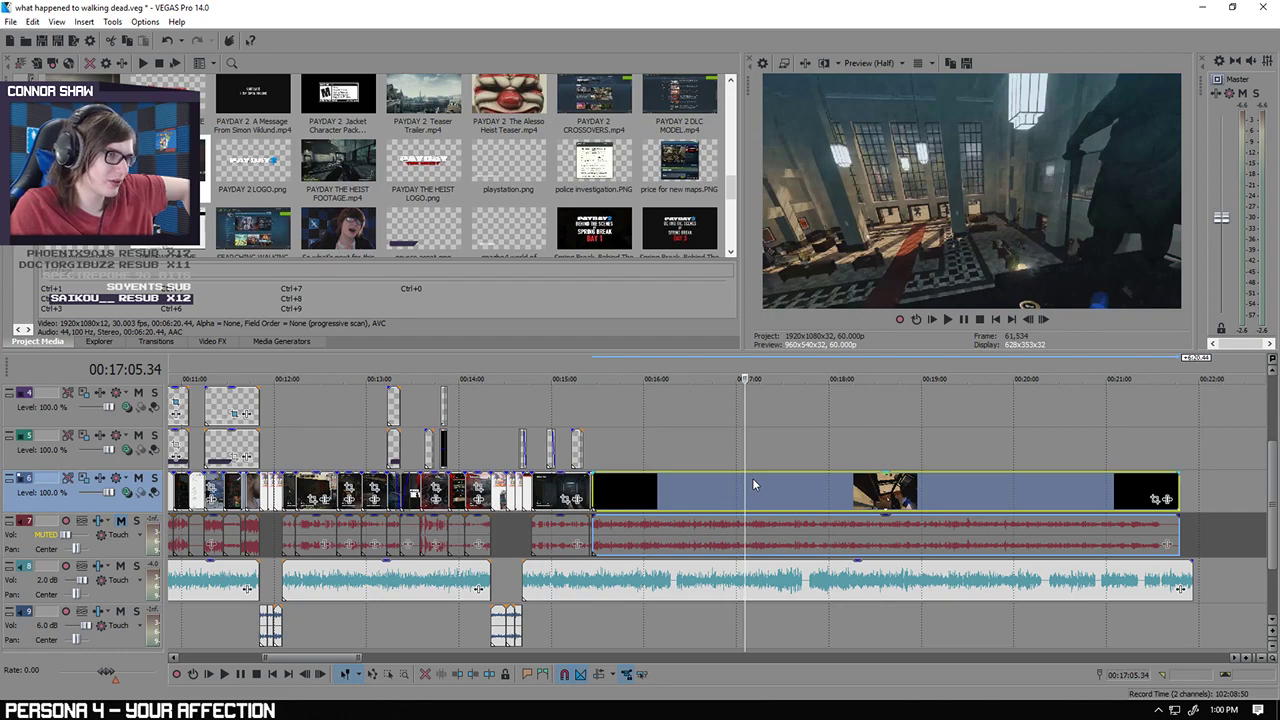
key(Delete)
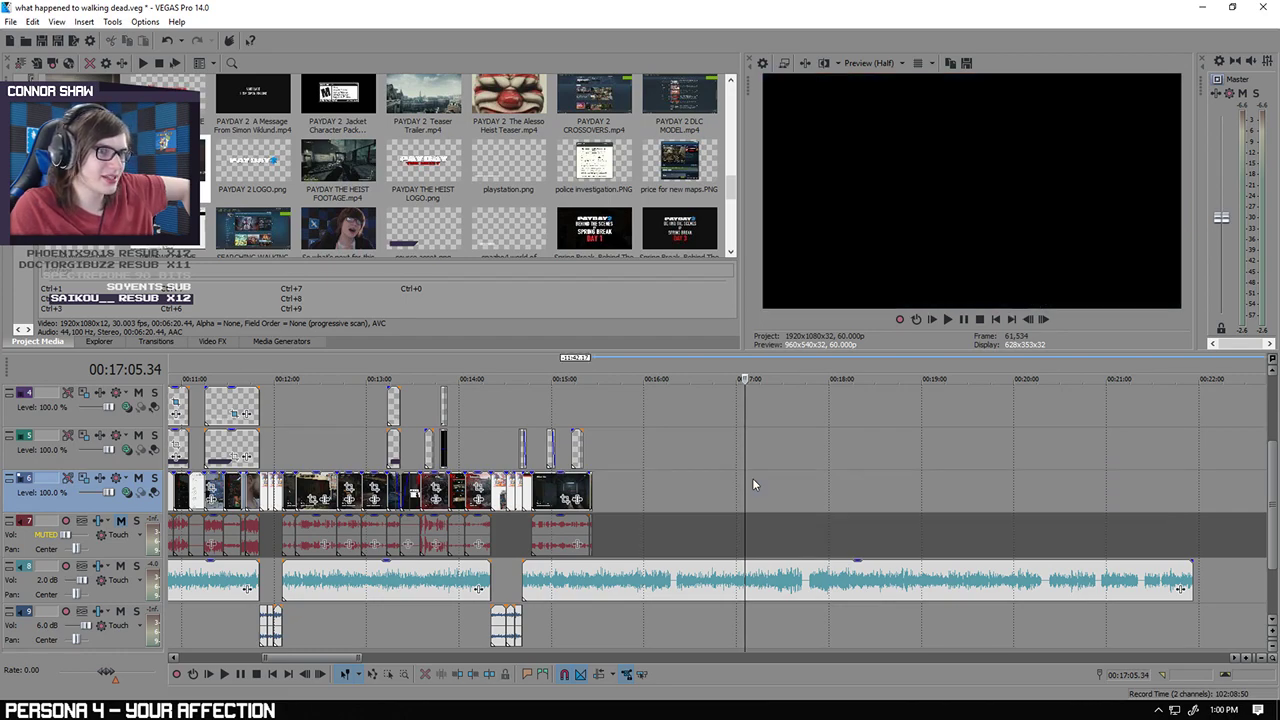
Step: Look through the project media and the edited timeline around 00:09:00 for suitable VR footage
drag(728, 178, 714, 236)
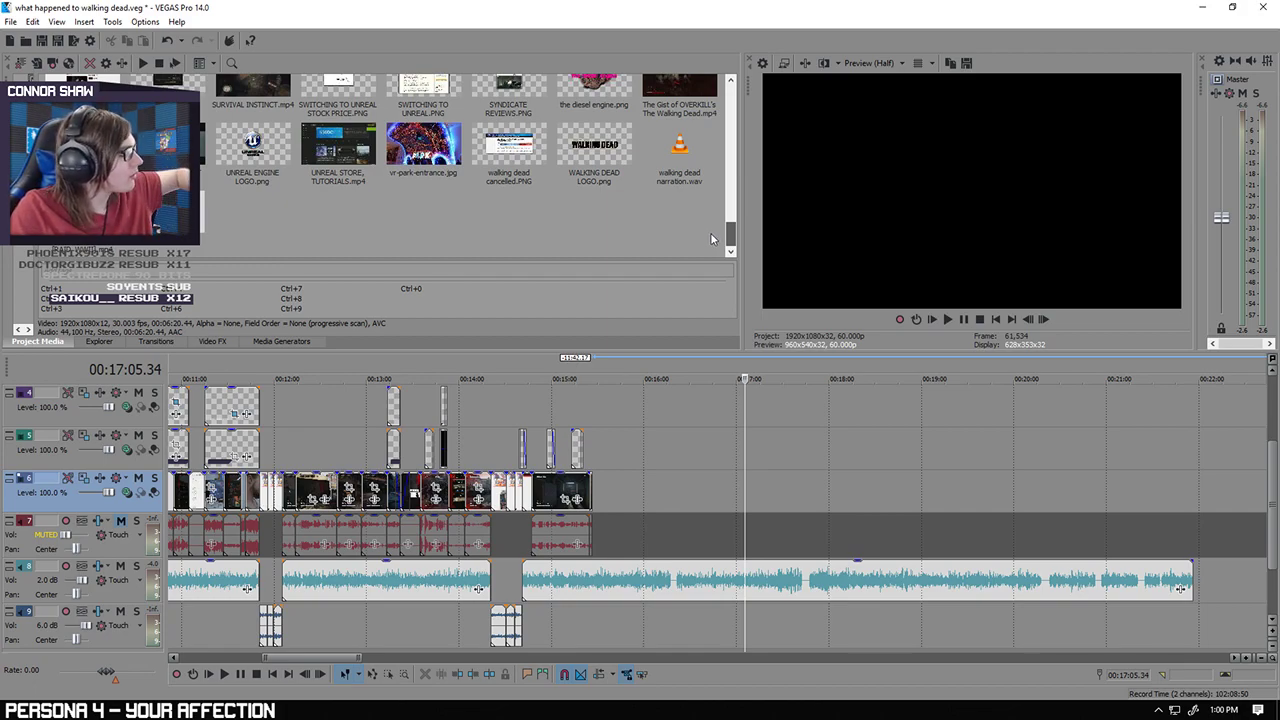
drag(711, 234, 708, 186)
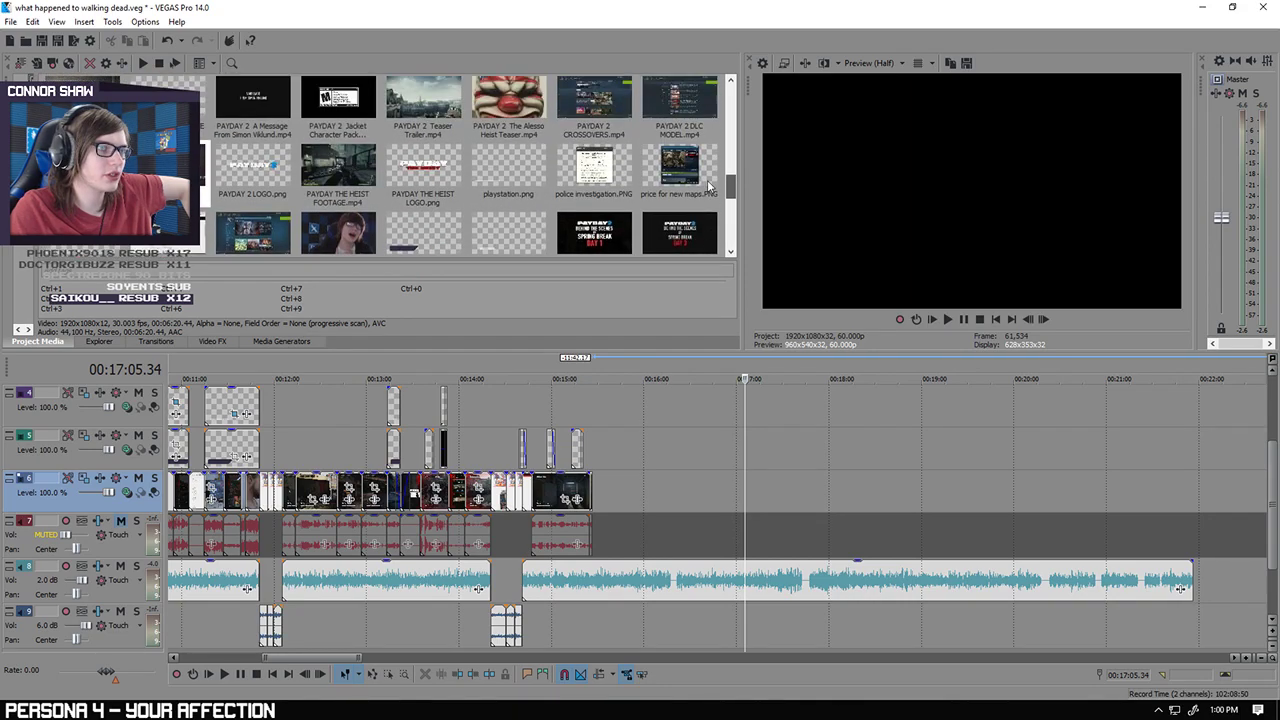
scroll(687, 445, down, 3)
click(381, 643)
scroll(400, 640, up, 3)
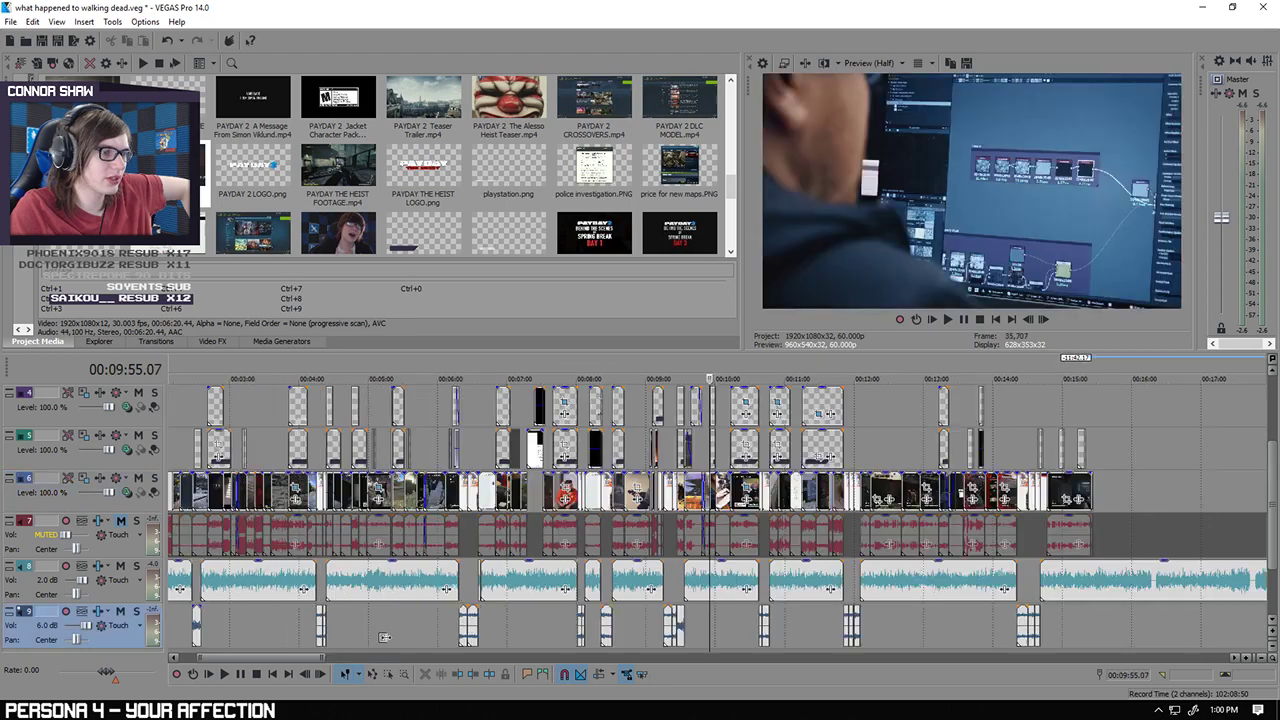
scroll(617, 631, up, 5)
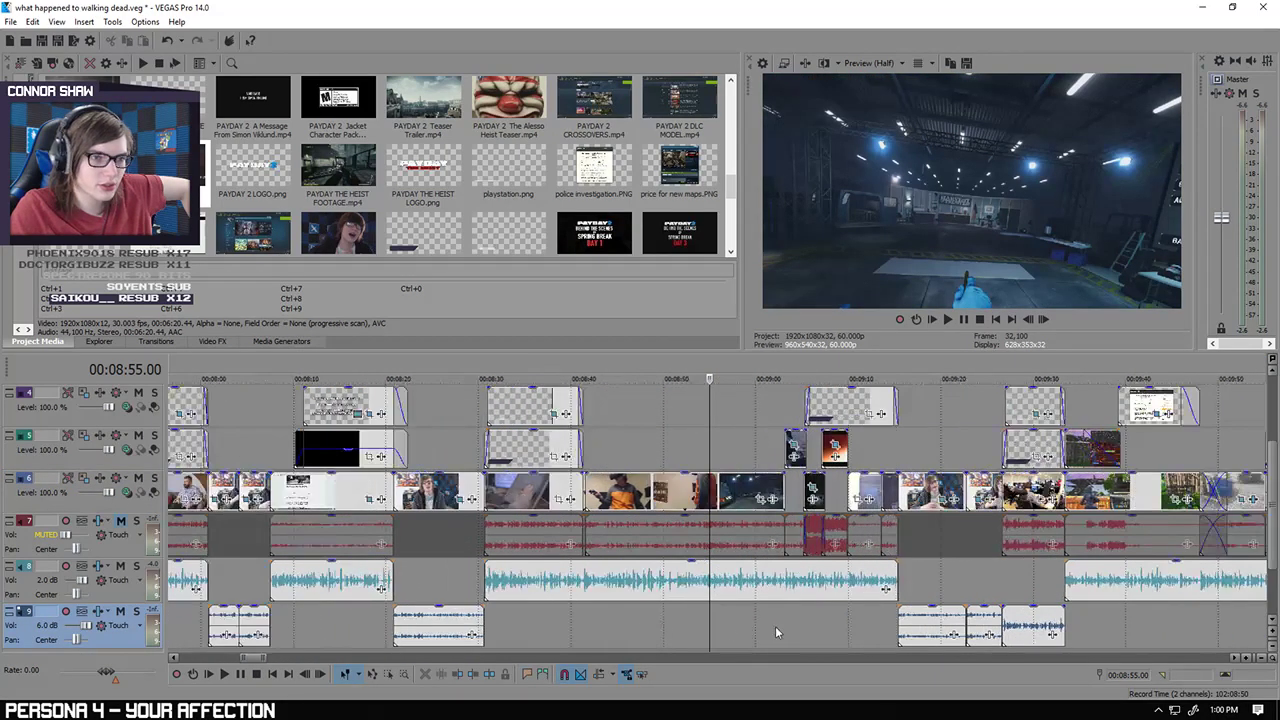
click(776, 630)
click(794, 631)
click(817, 632)
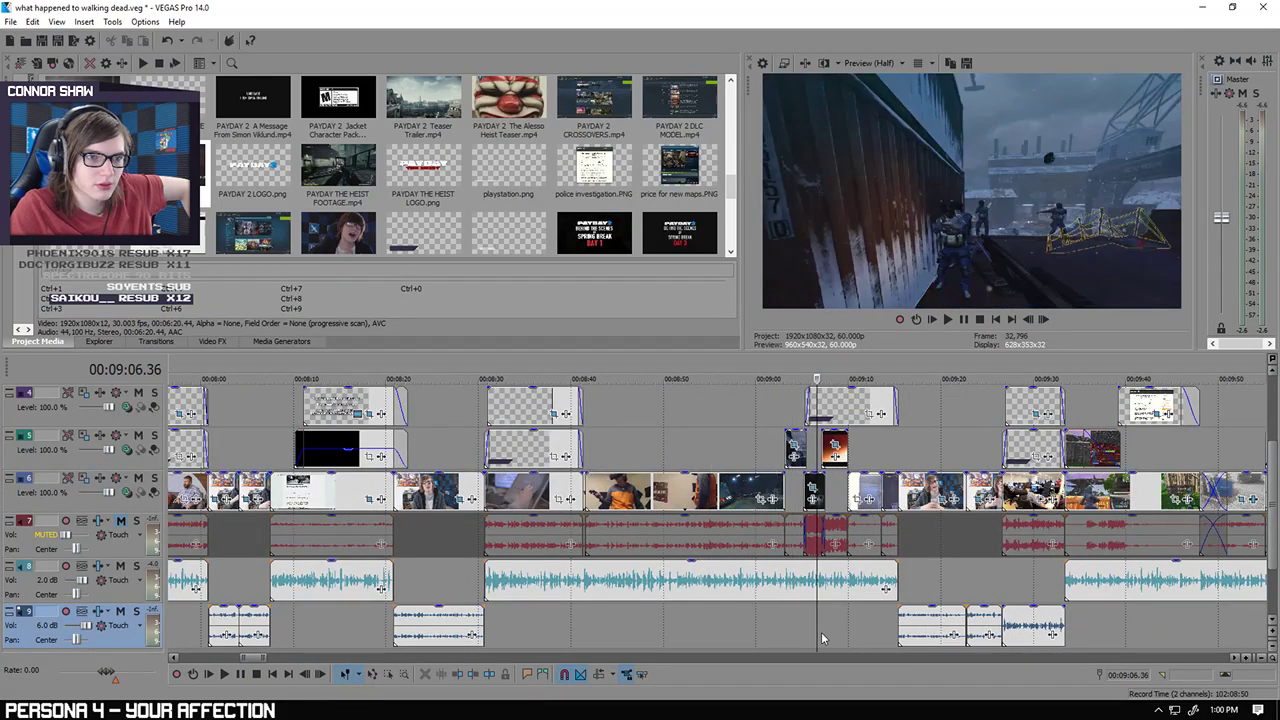
click(836, 631)
scroll(836, 631, down, 1)
click(717, 632)
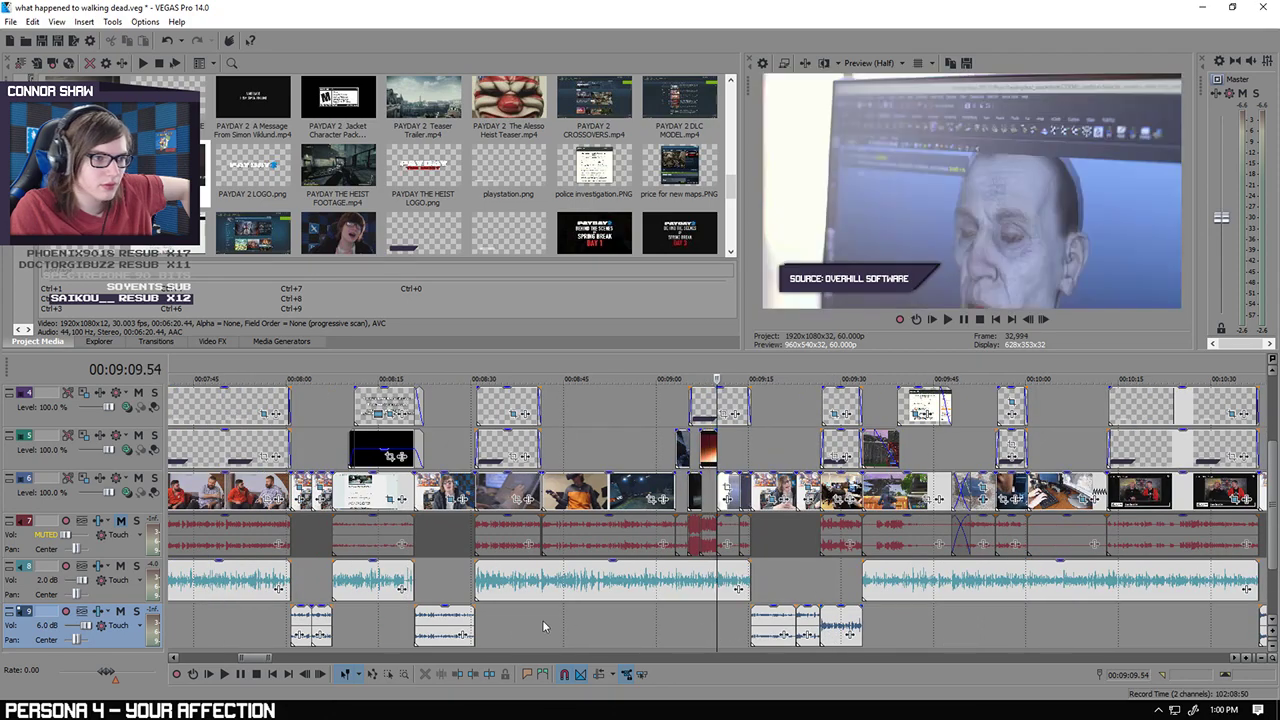
Step: Examine the Starbreeze-sourced VR segment on the timeline between about 00:08:30 and 00:08:41
click(511, 627)
click(497, 628)
click(488, 628)
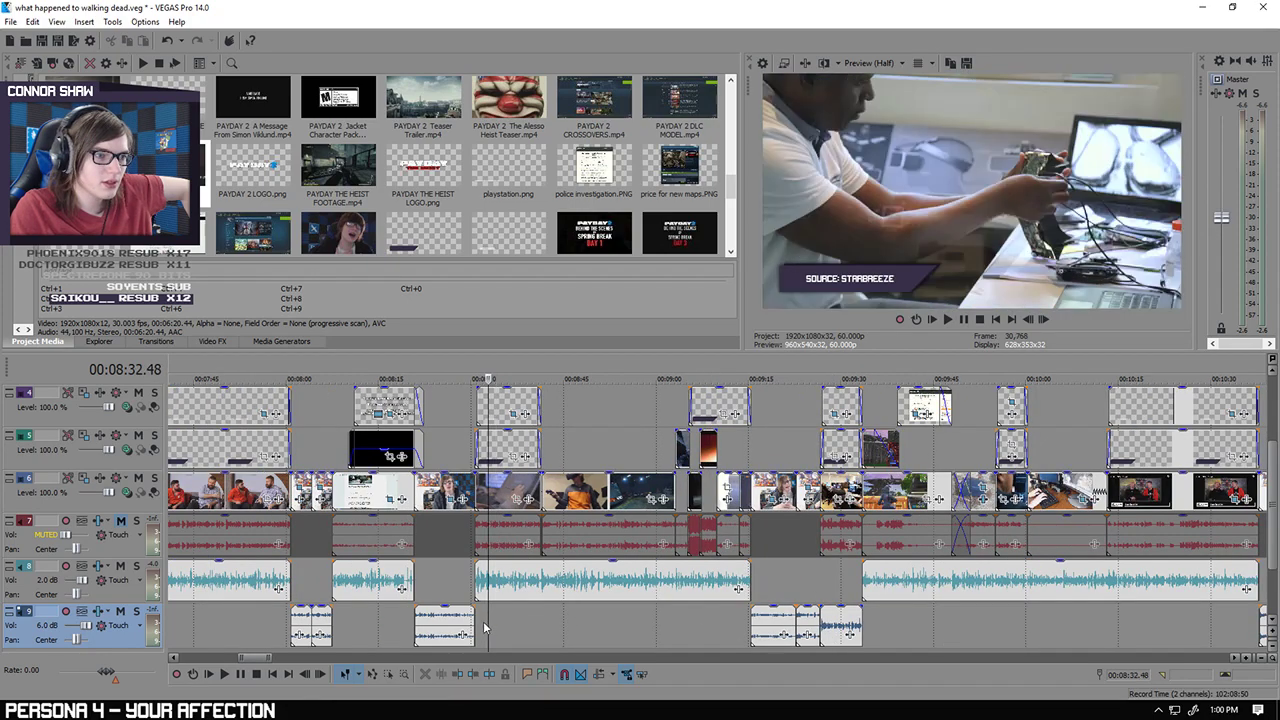
click(477, 627)
click(524, 626)
click(538, 625)
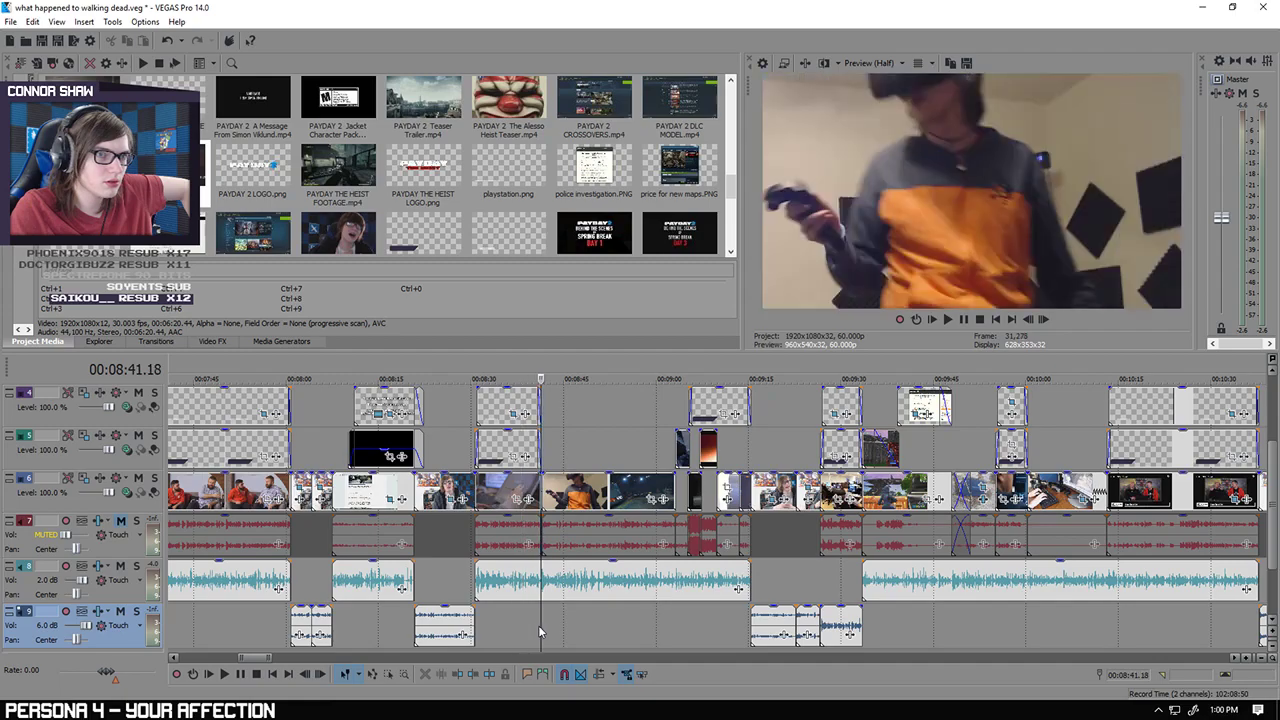
scroll(538, 625, up, 3)
click(668, 645)
click(681, 639)
click(693, 637)
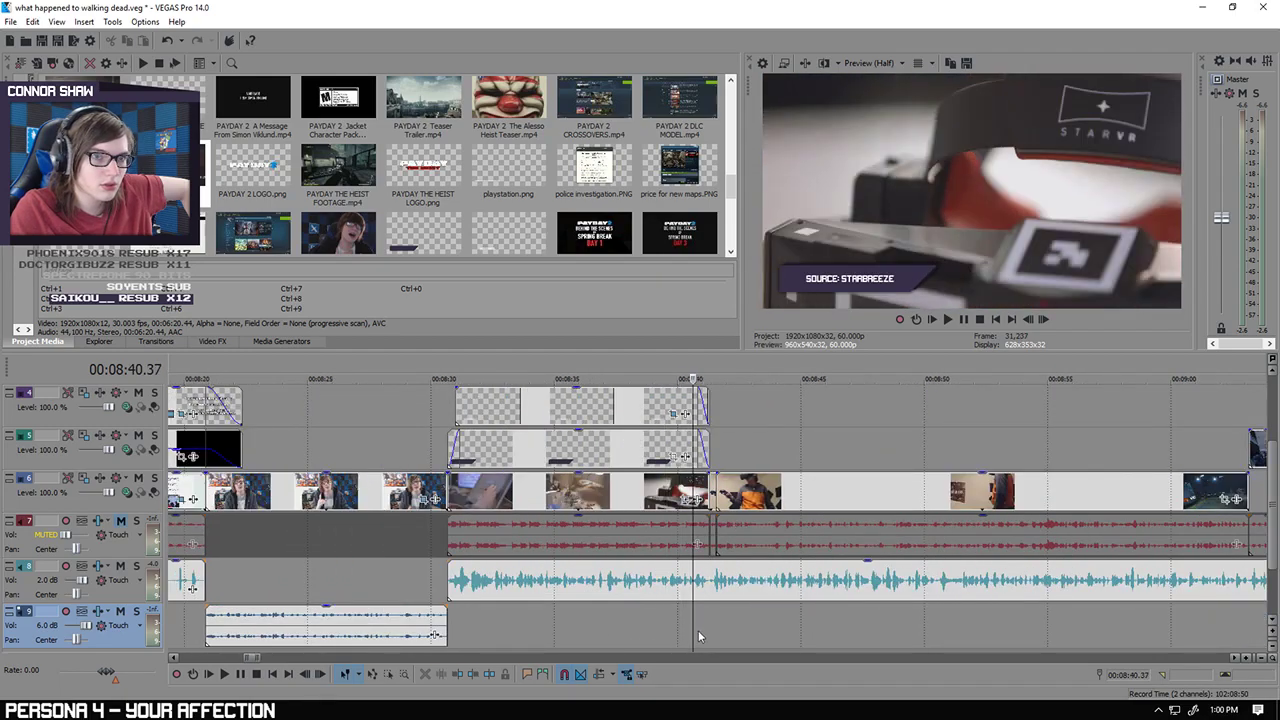
click(702, 629)
Step: Place Starbreeze unveils Project StarVR.mp4 on track 6 shortly after the end of the gameplay clip near 00:15:26
scroll(702, 629, down, 3)
scroll(682, 631, down, 5)
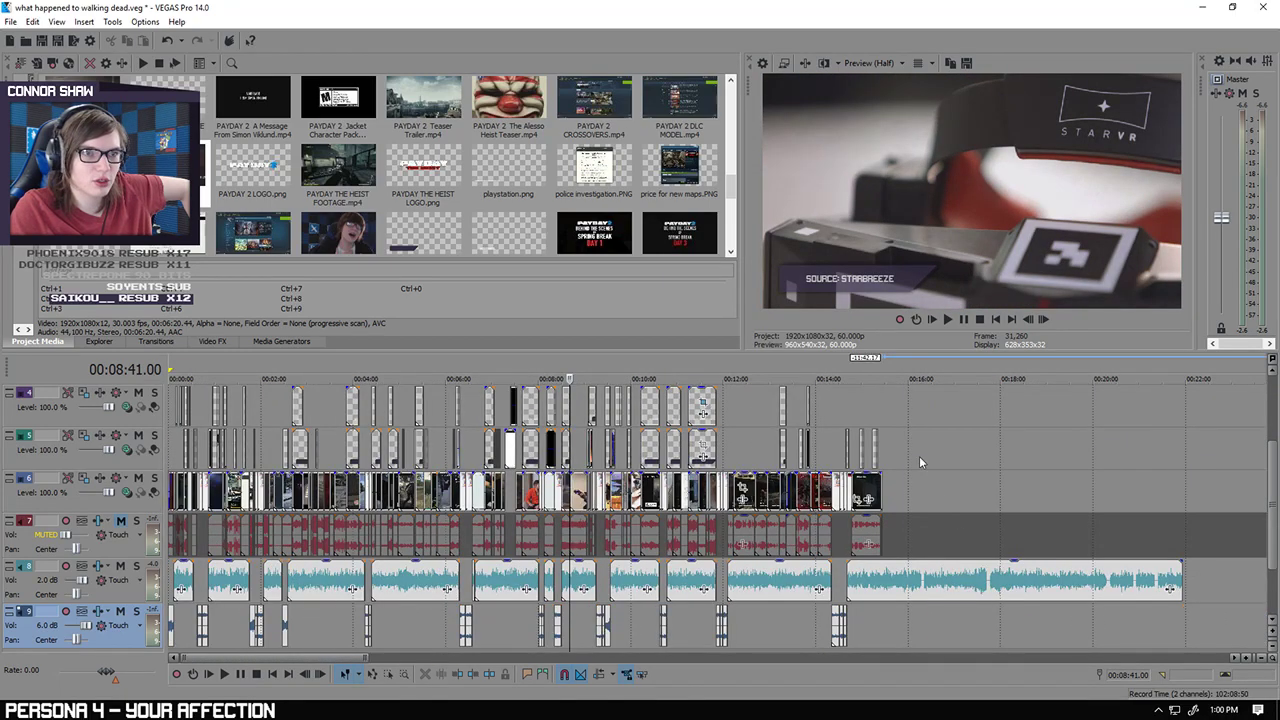
click(884, 420)
scroll(850, 438, up, 5)
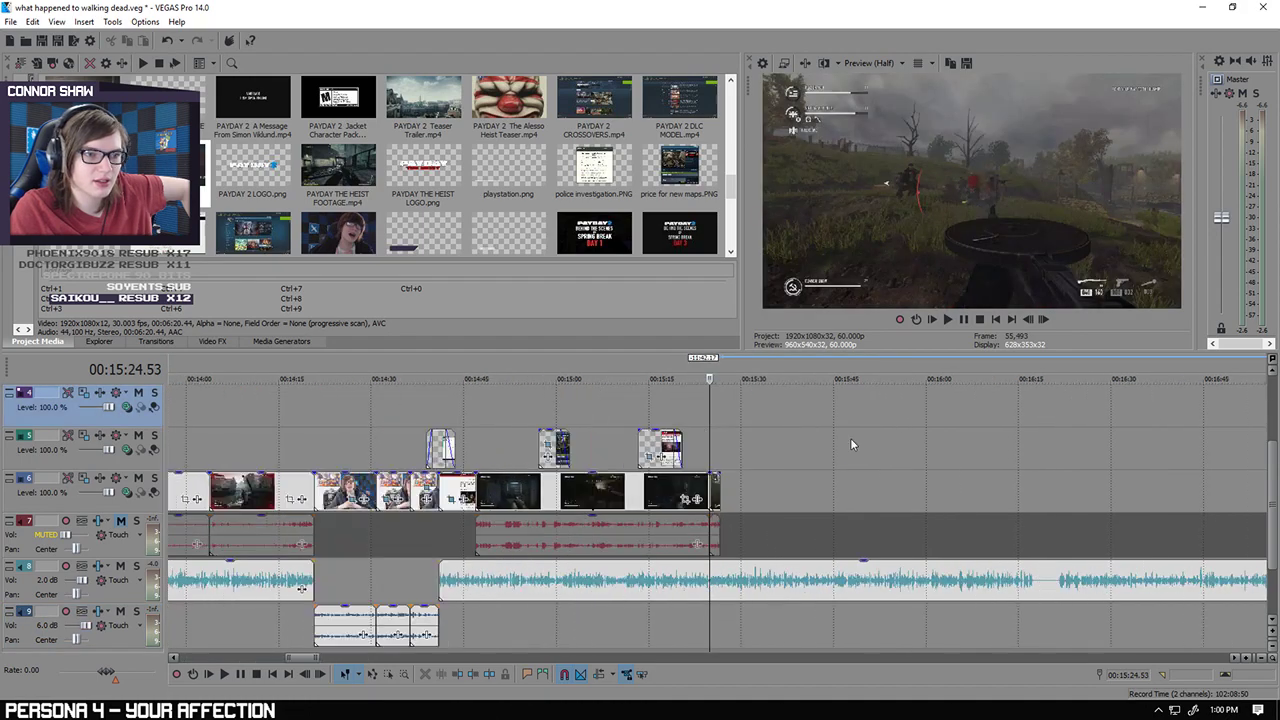
click(740, 438)
scroll(740, 438, up, 3)
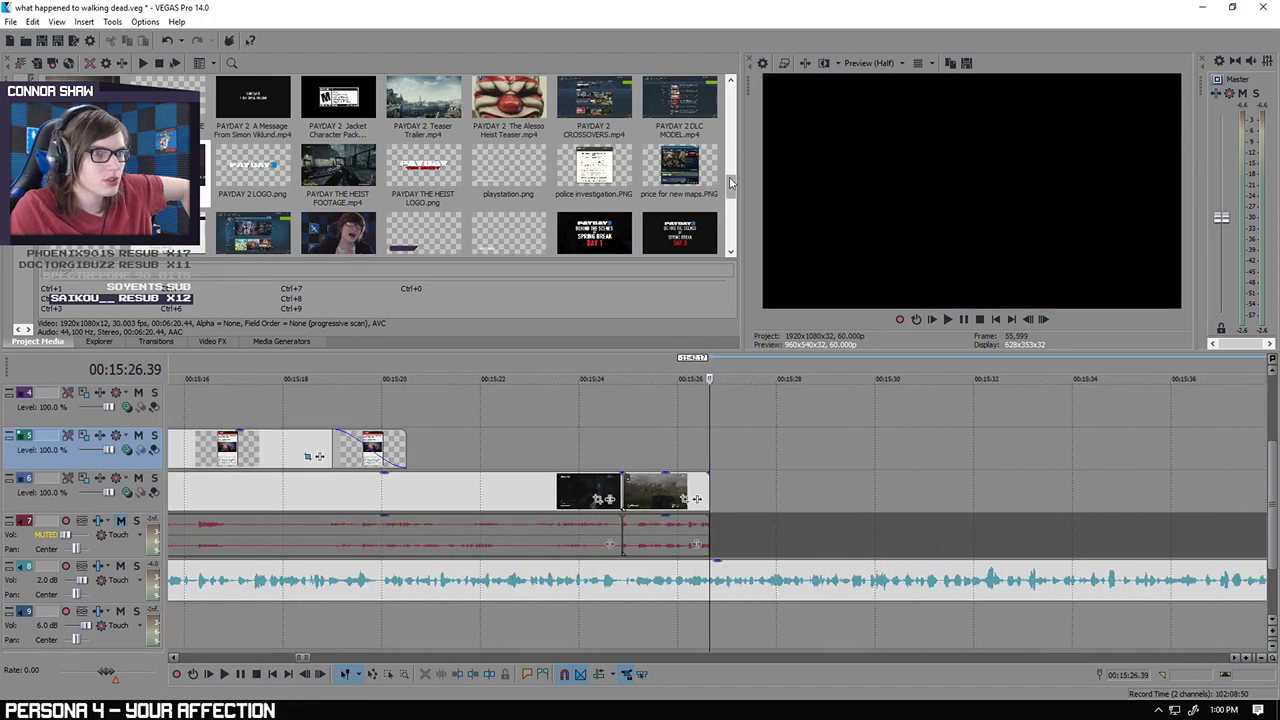
drag(731, 181, 731, 220)
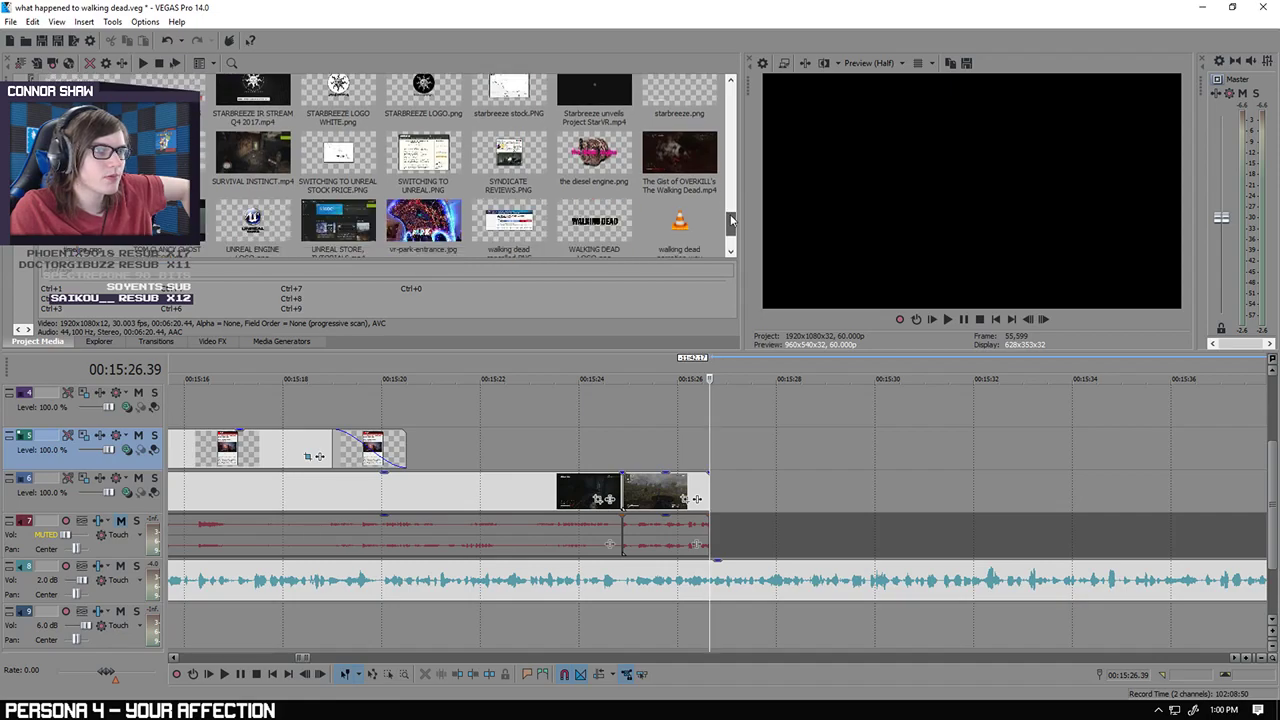
drag(601, 113, 731, 488)
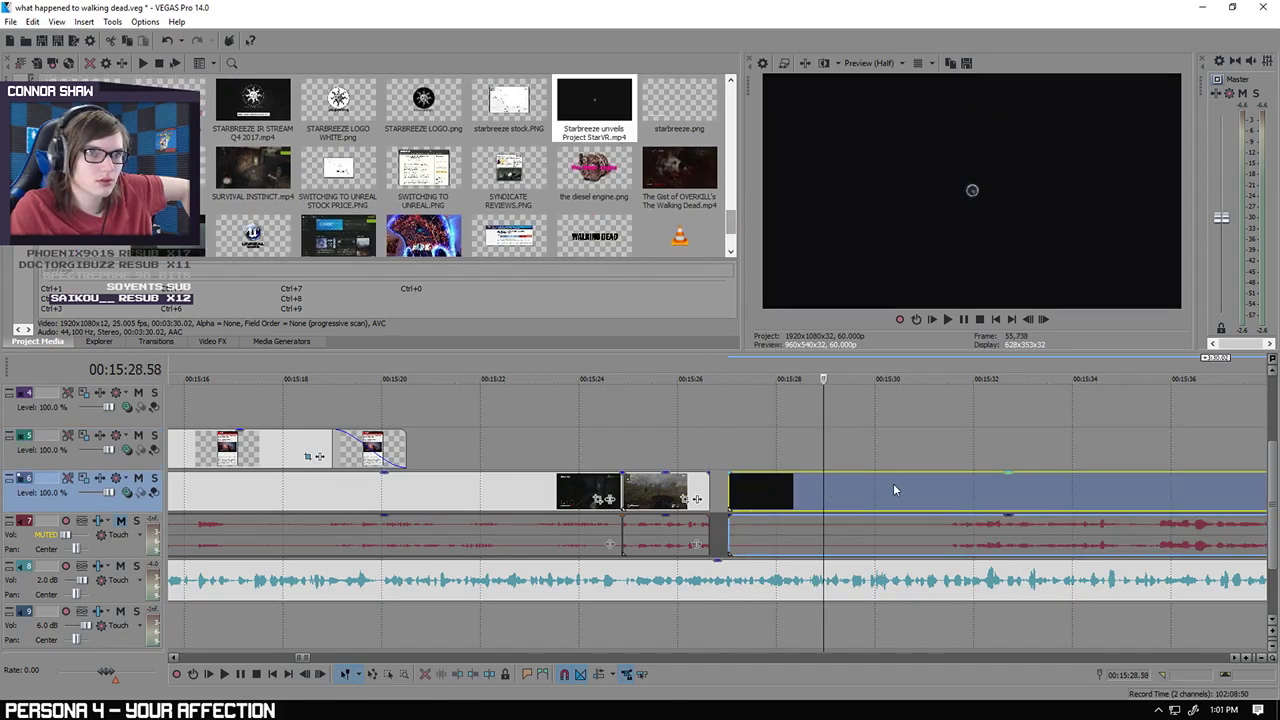
Step: Skim through the StarVR video on track 6 from about 00:15:42 to 00:17:45 for usable headset footage
scroll(944, 487, down, 5)
click(823, 494)
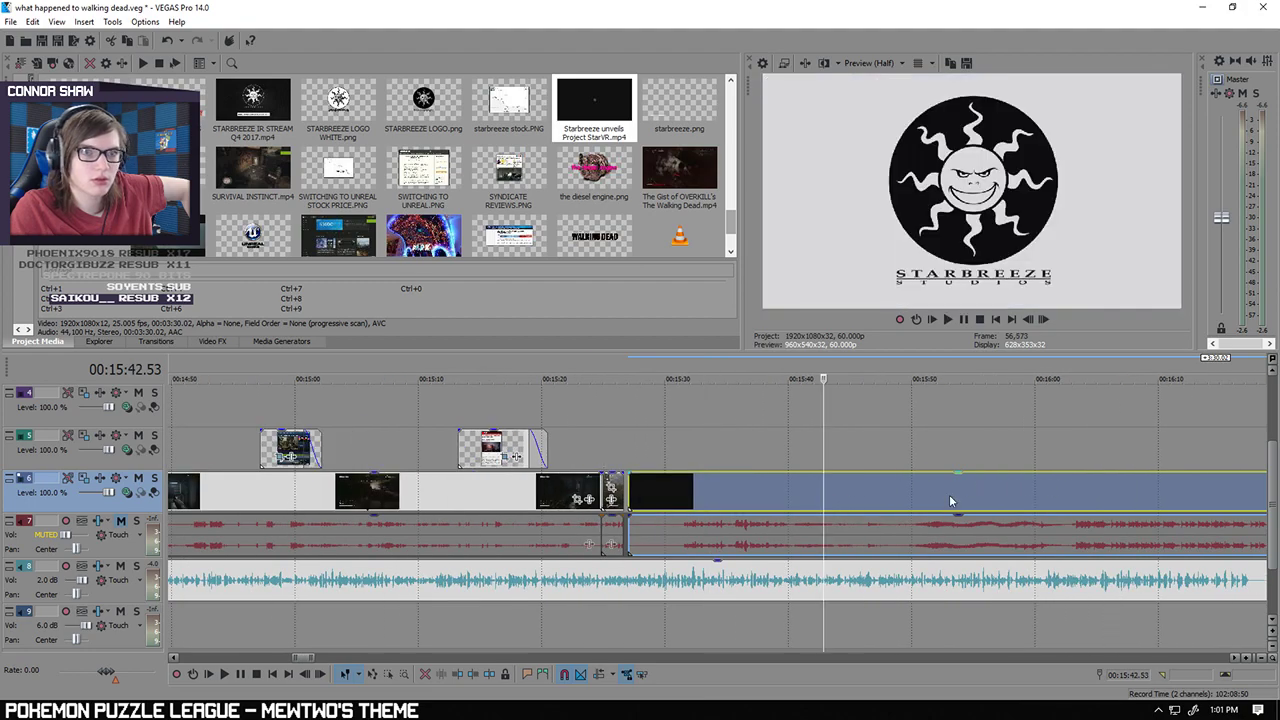
click(949, 494)
click(1056, 497)
click(1117, 492)
scroll(916, 493, down, 2)
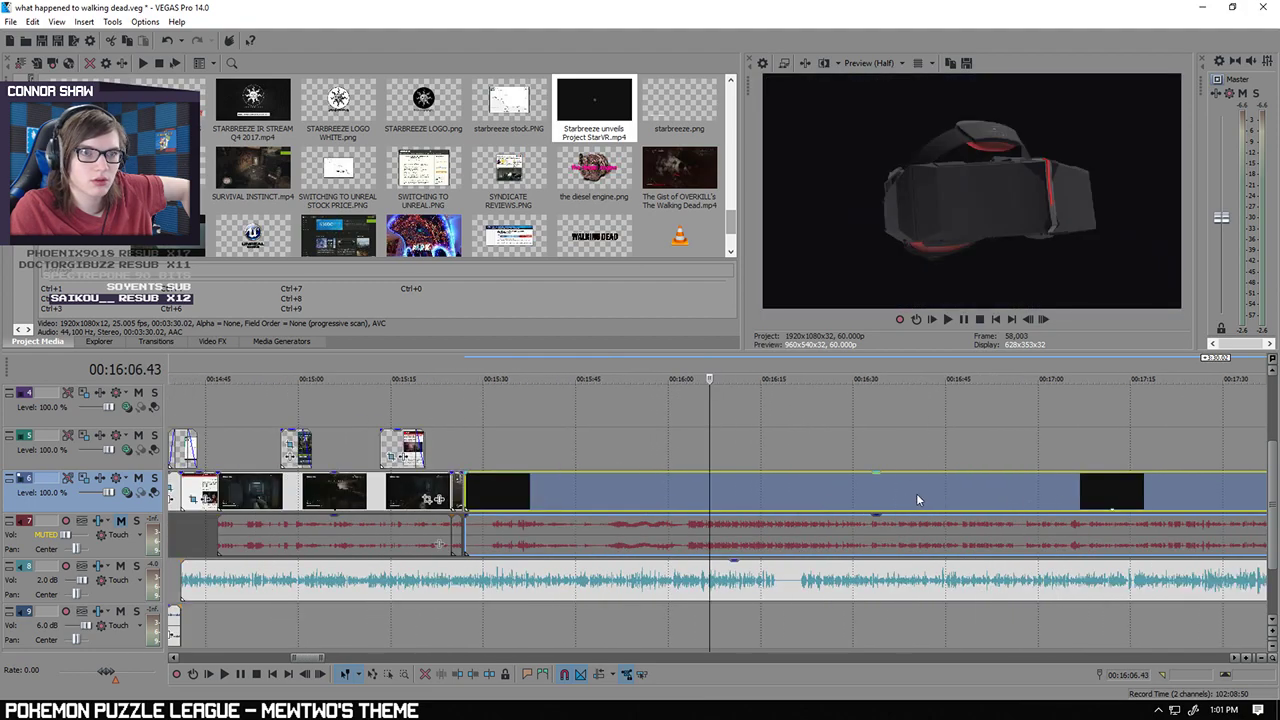
click(757, 498)
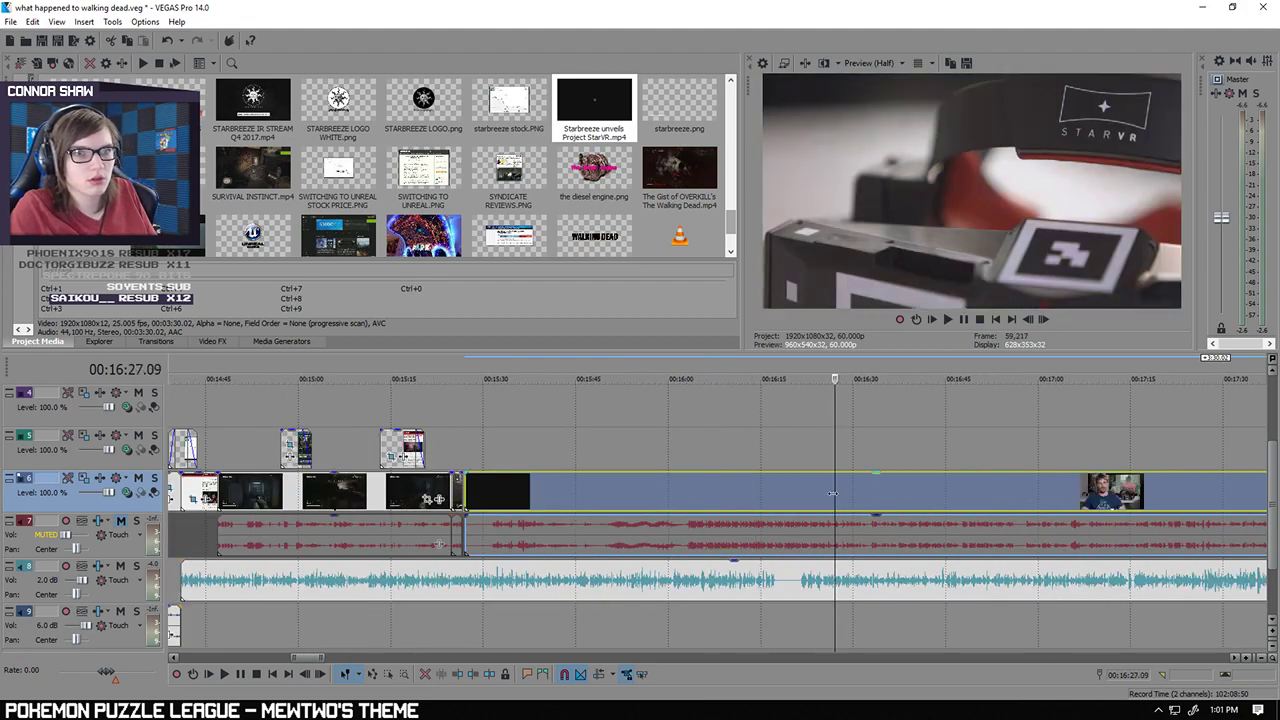
click(813, 495)
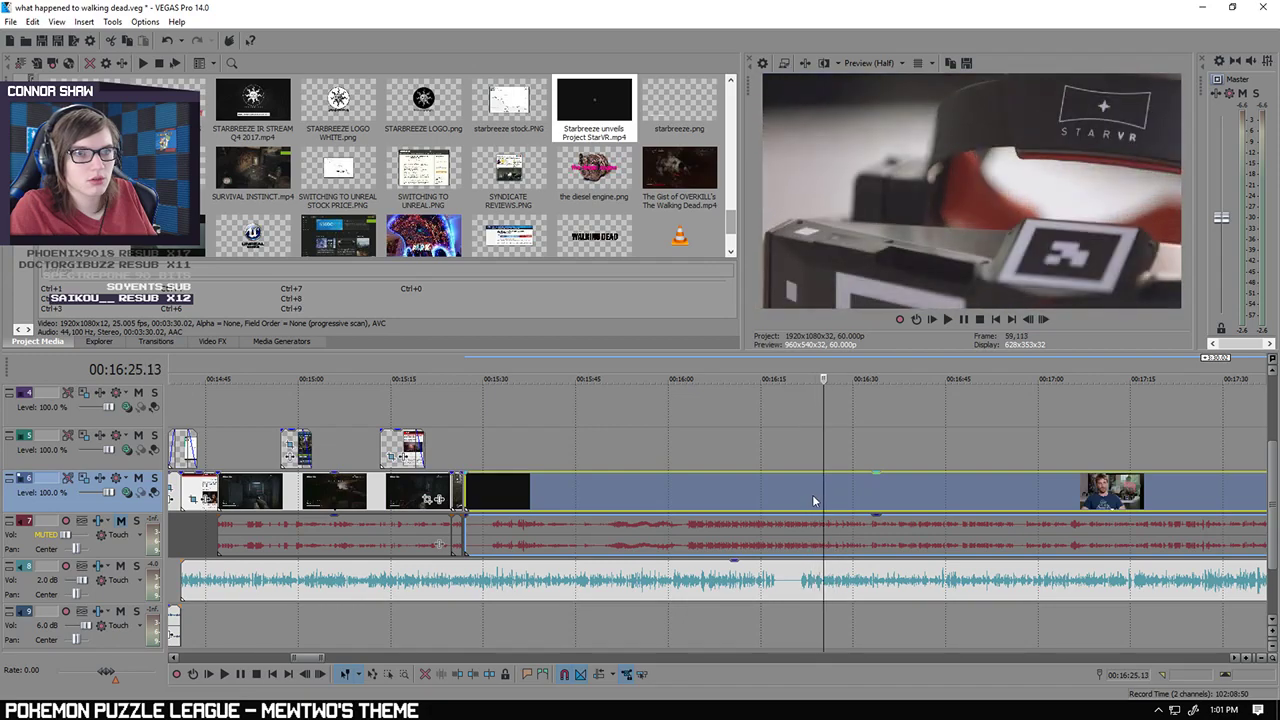
click(920, 498)
click(976, 493)
click(1041, 496)
scroll(1046, 497, down, 1)
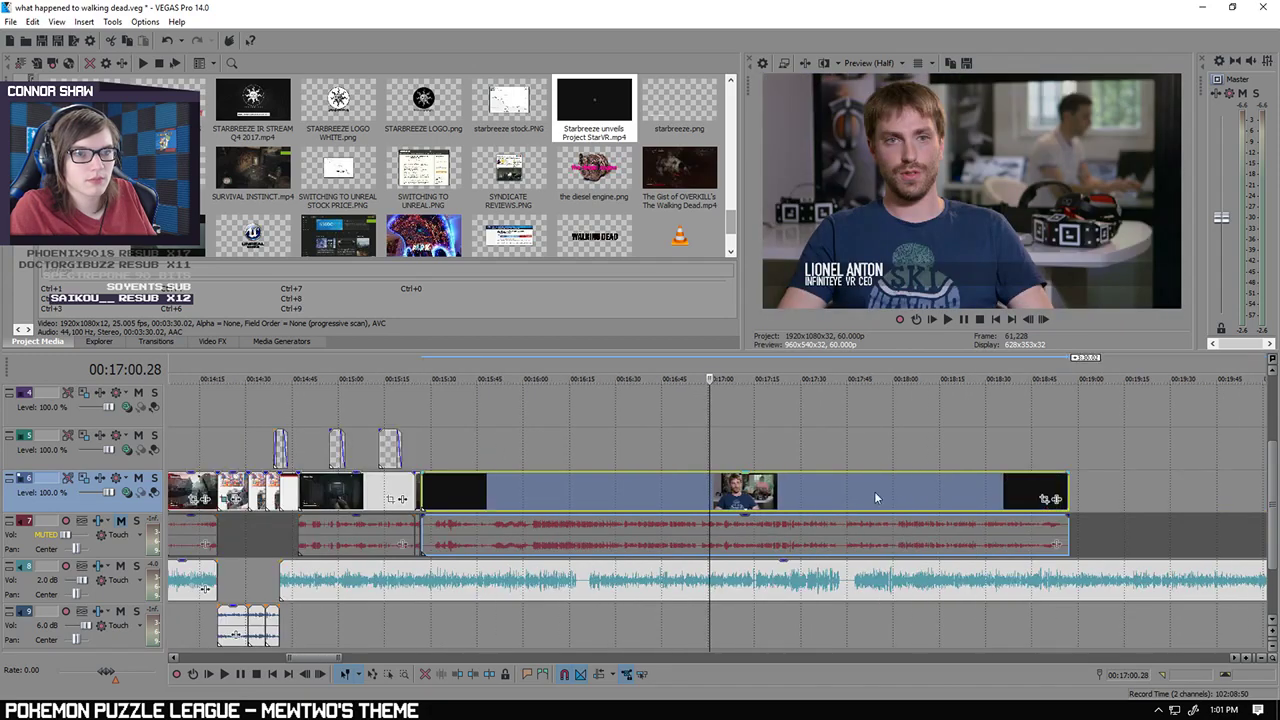
click(821, 493)
scroll(868, 491, down, 2)
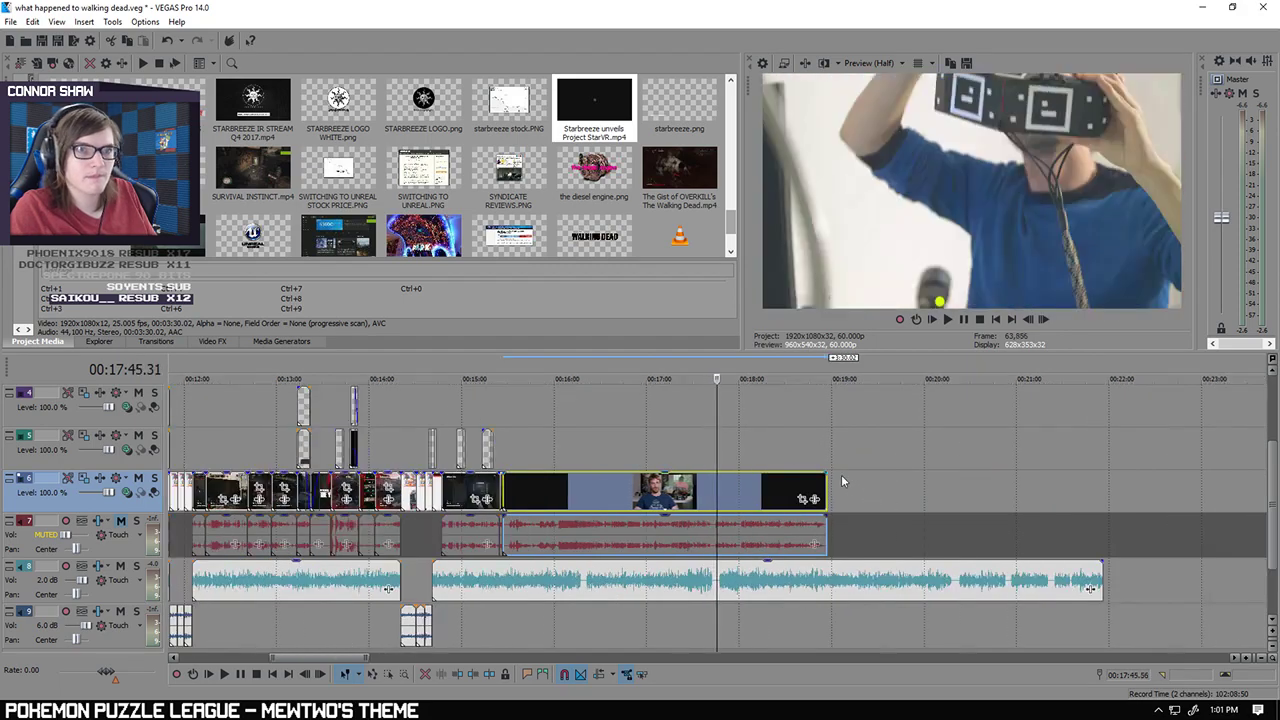
Step: Split the StarVR video at the start of the shot where the headset is picked up, around 00:17:42
scroll(826, 474, up, 2)
key(Left)
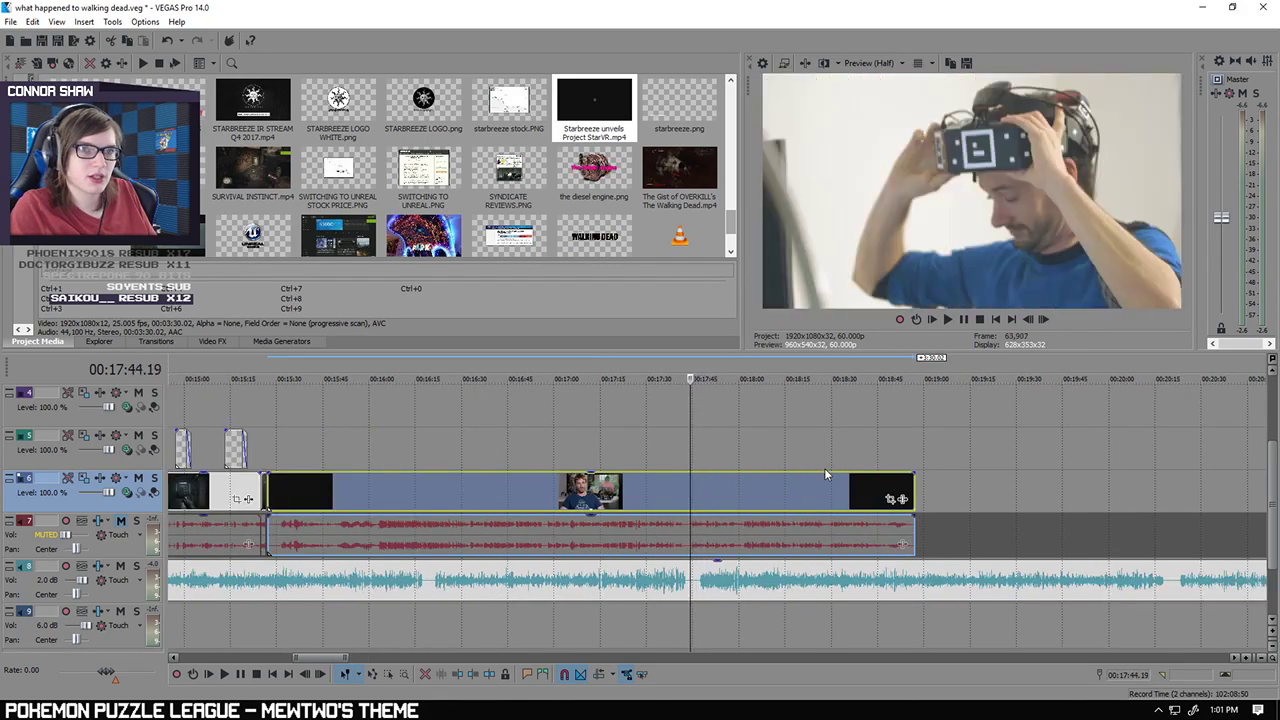
key(Left)
key(Right)
key(Right)
key(Right)
key(Right)
key(Right)
key(Right)
key(Right)
key(Right)
key(Right)
key(Left)
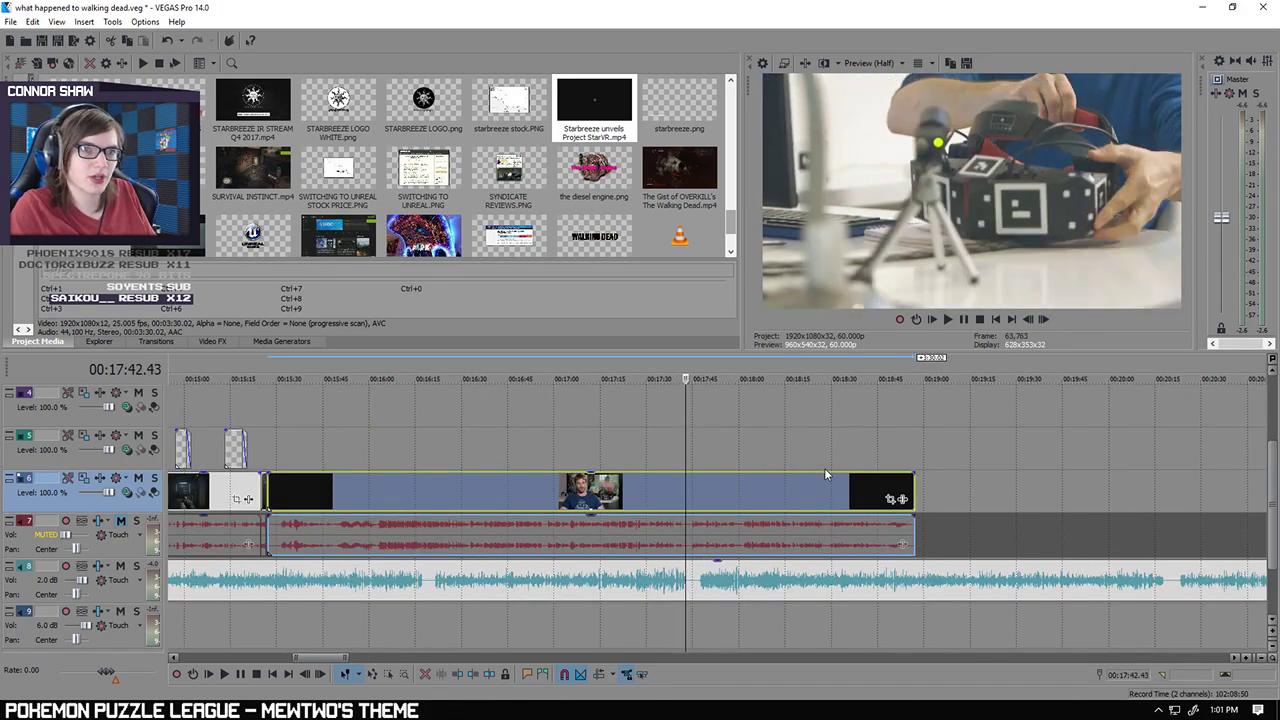
key(Left)
key(s)
Step: Delete the StarVR footage before the cut and move the remaining piece against the end of the gameplay clip near 00:15:26
click(608, 491)
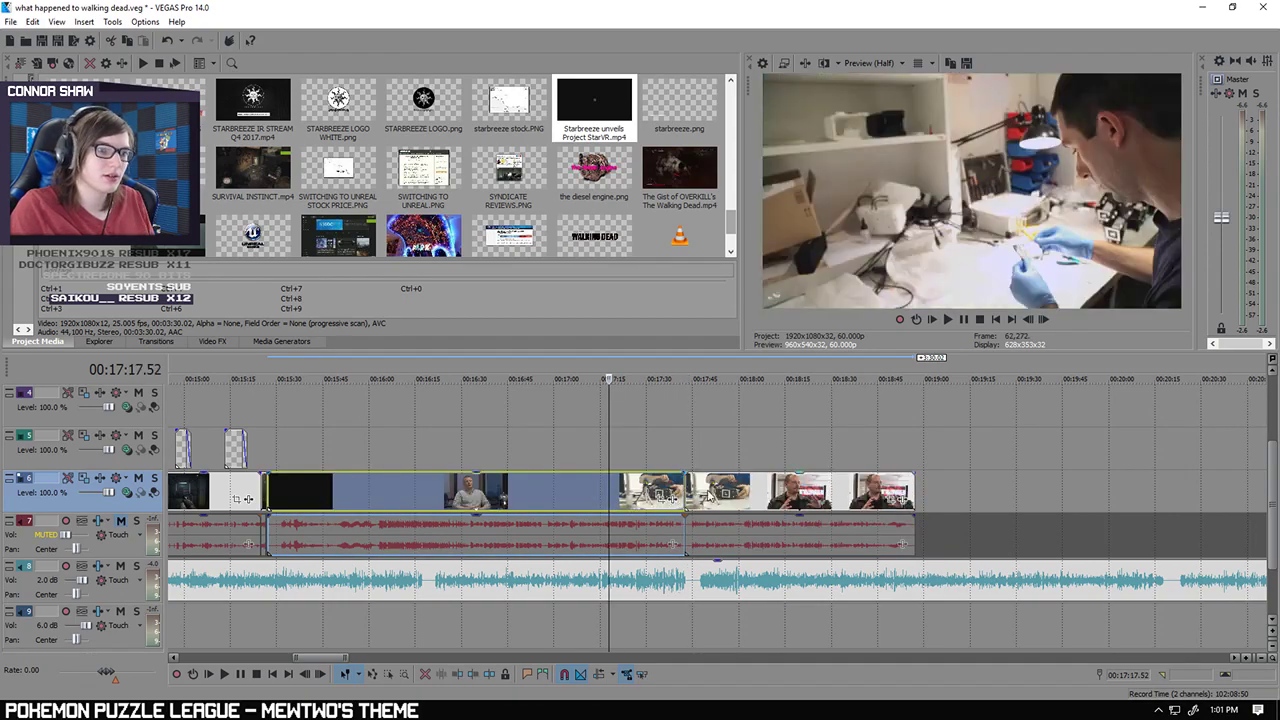
key(Delete)
drag(745, 492, 365, 488)
click(347, 446)
scroll(486, 449, up, 3)
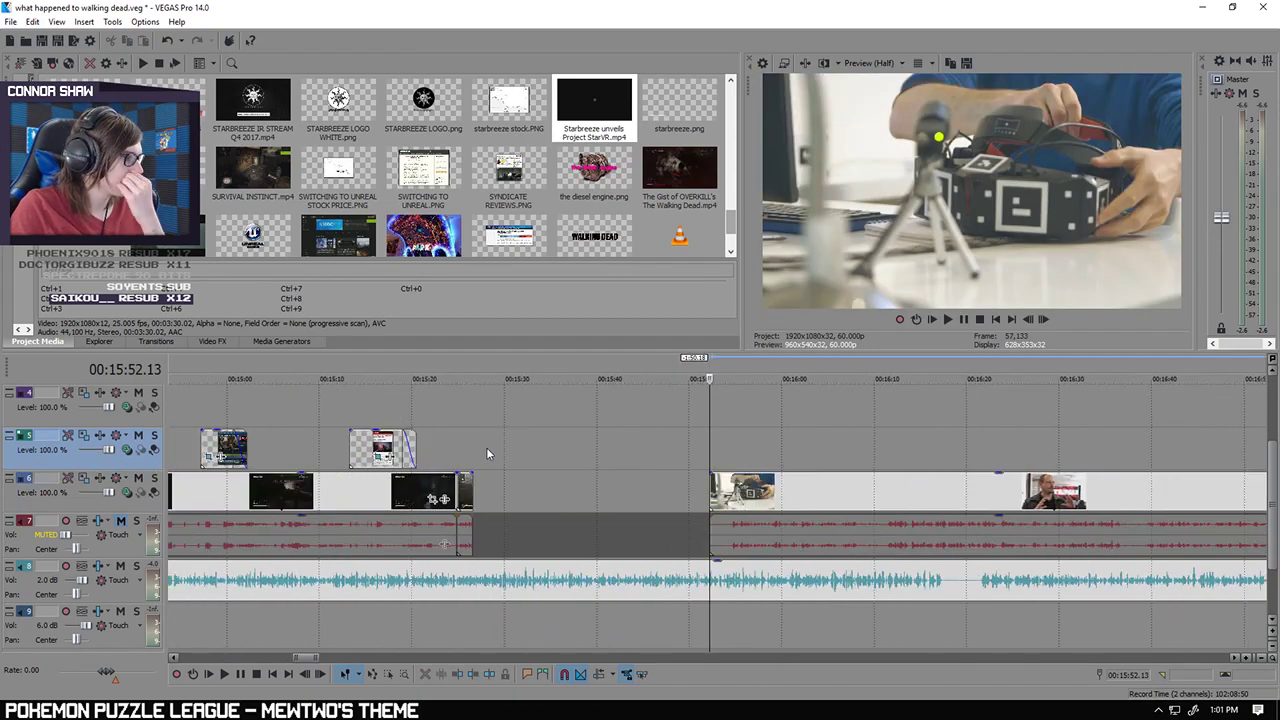
drag(700, 490, 468, 488)
click(480, 450)
scroll(554, 456, up, 3)
scroll(727, 452, up, 2)
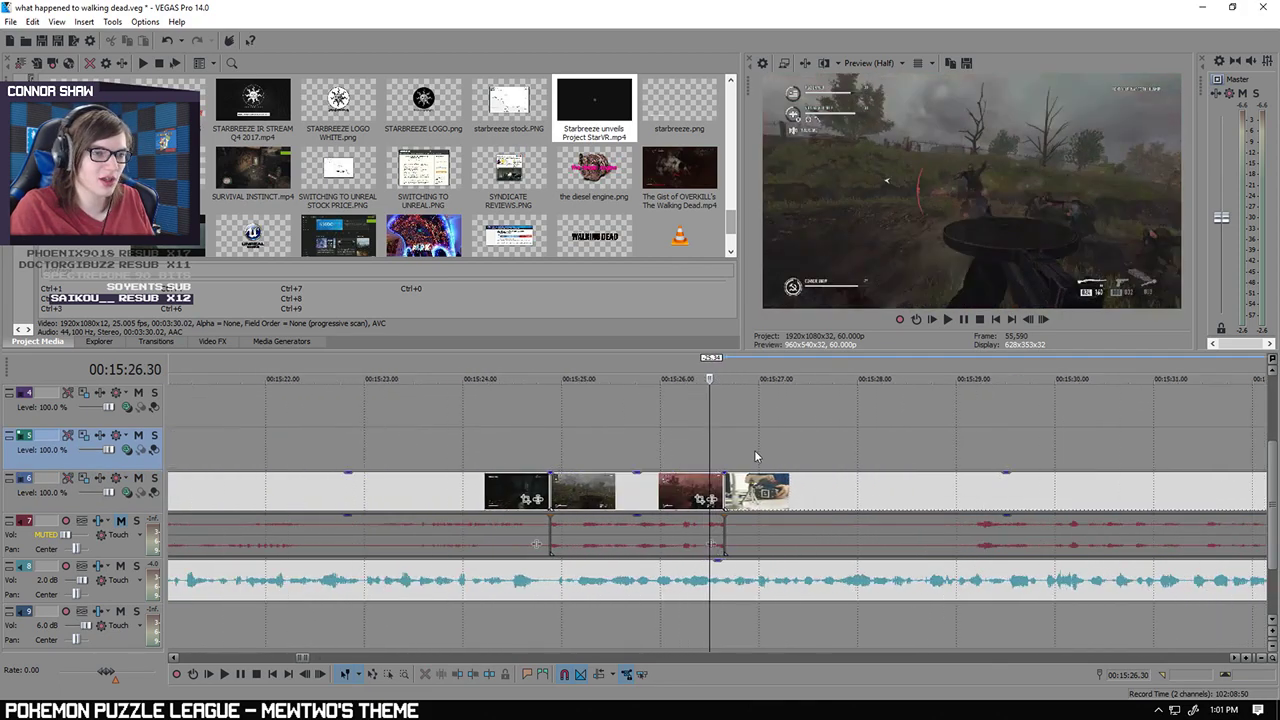
Step: Play the narration around the transition and move the StarVR clip up to track 5, starting at 00:15:26.26
click(734, 455)
click(745, 452)
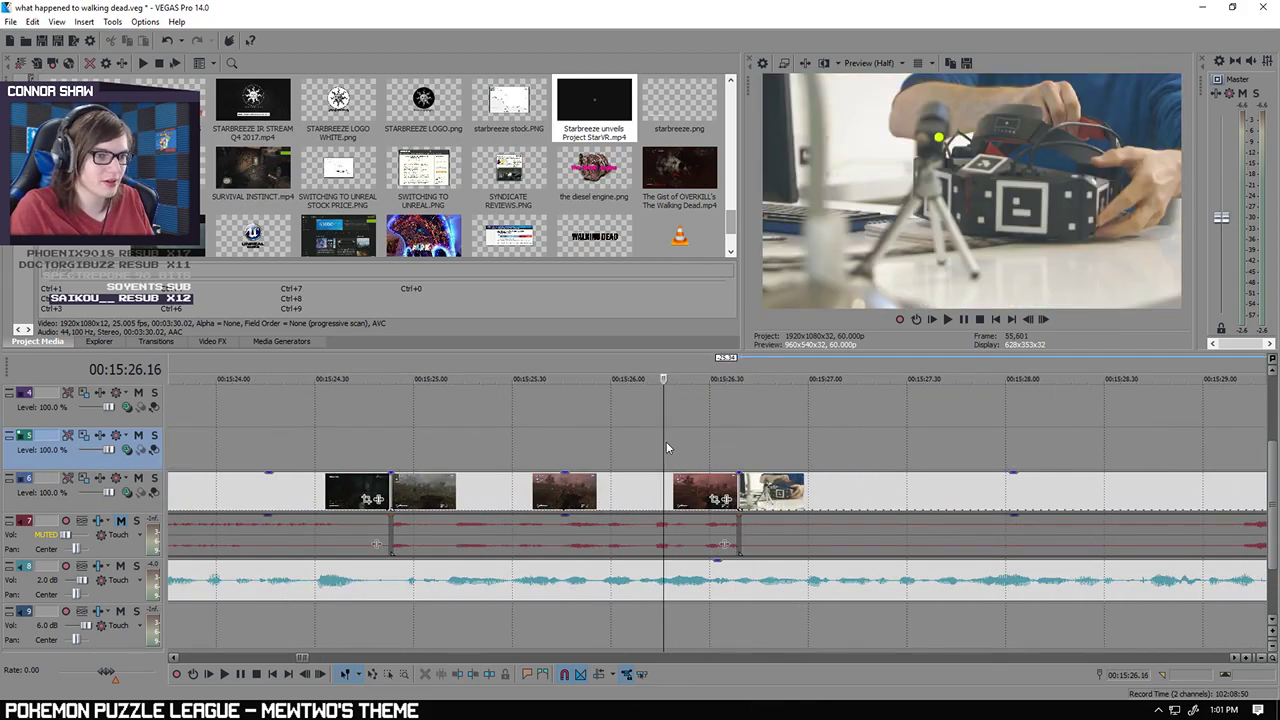
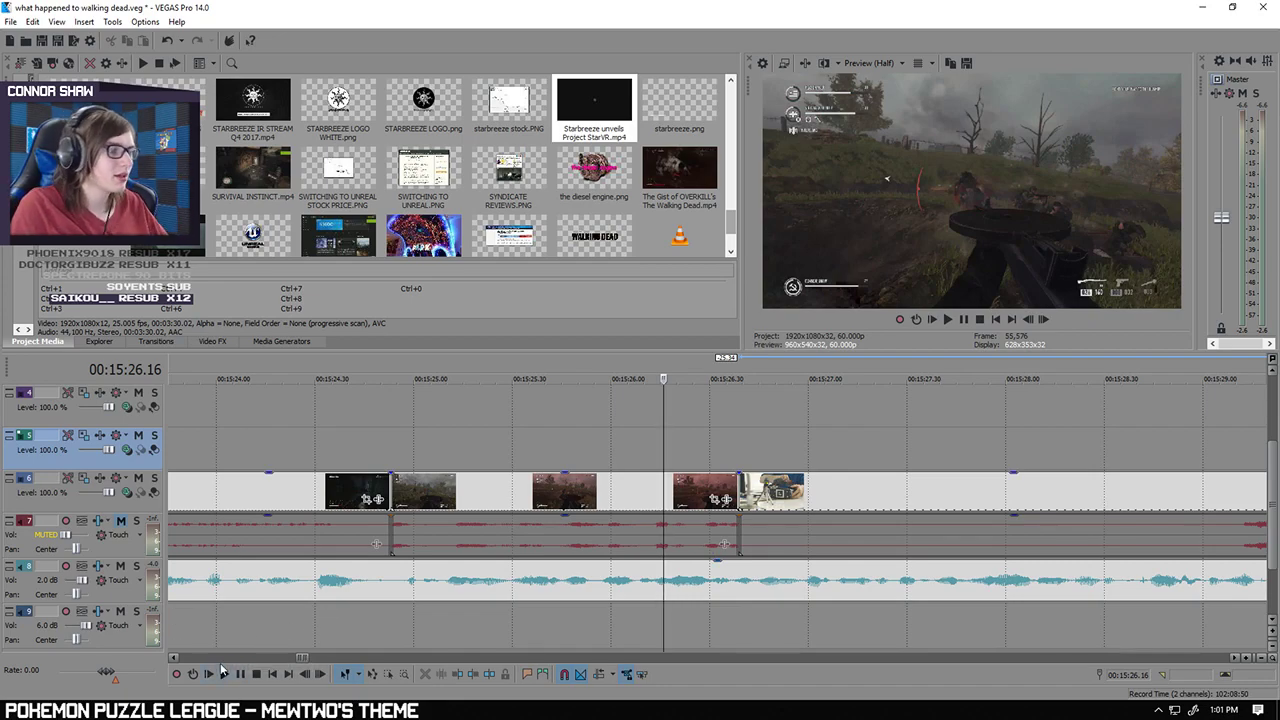
click(222, 672)
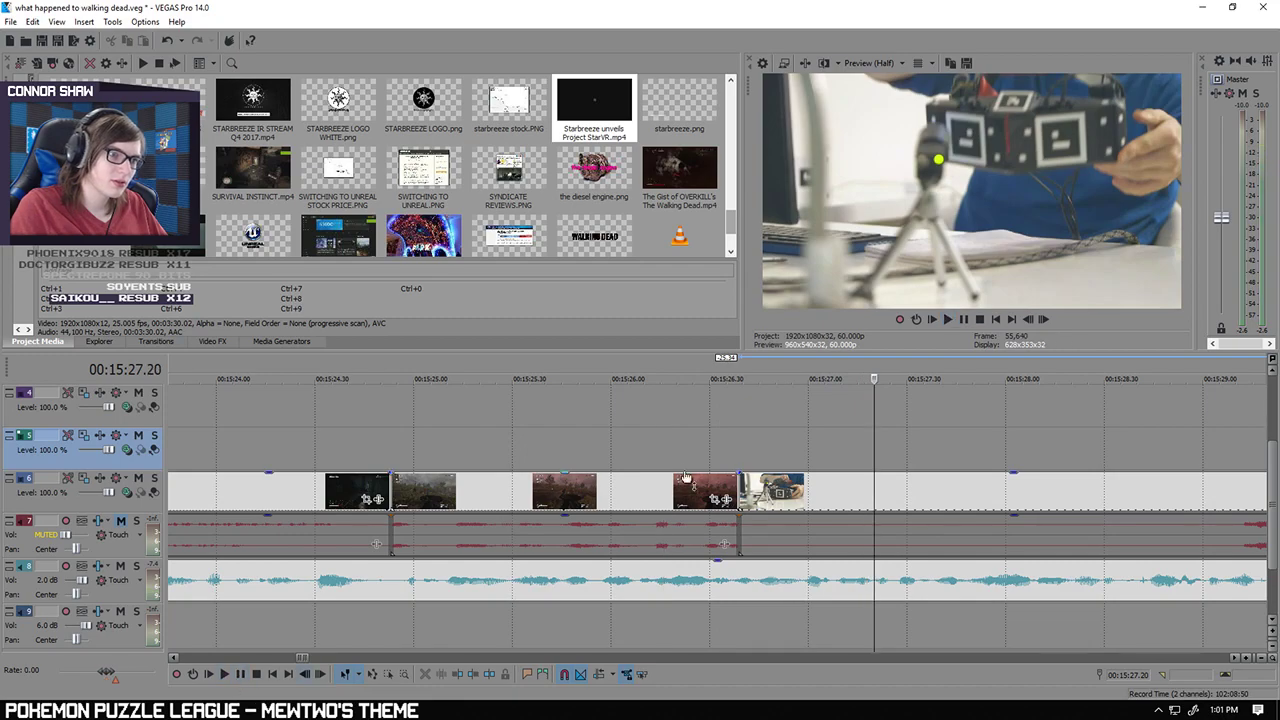
click(663, 457)
click(238, 675)
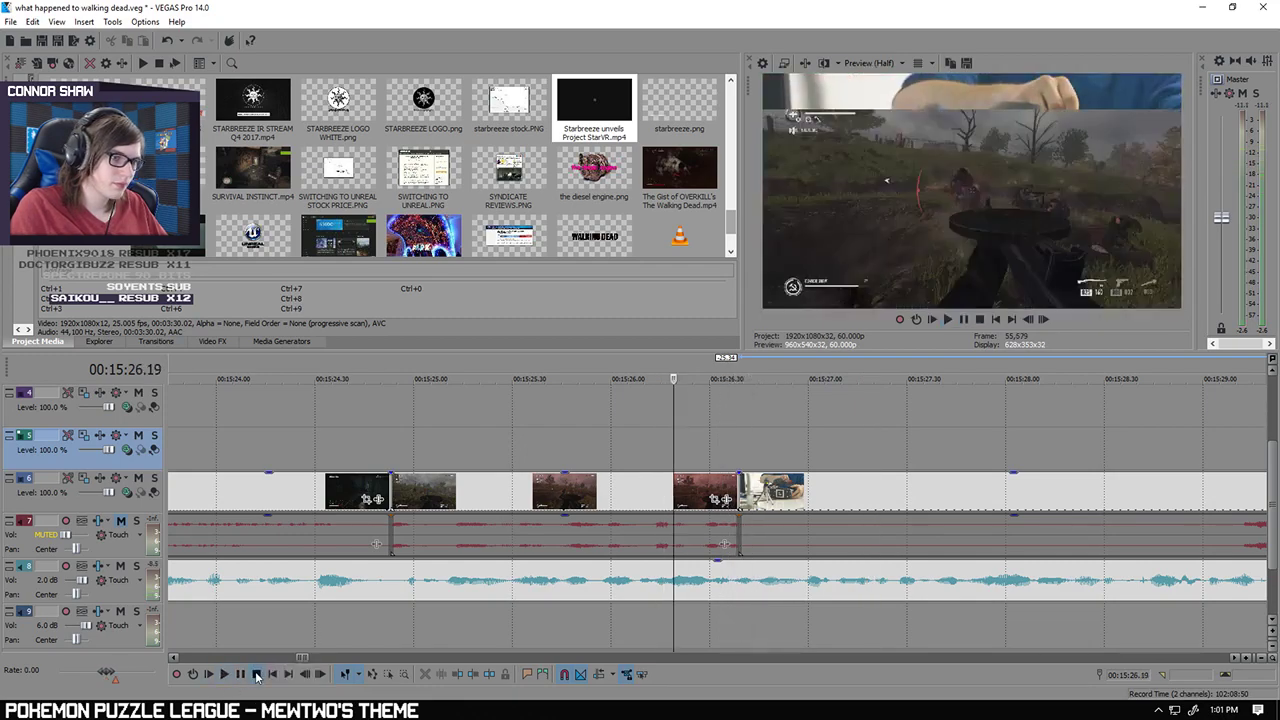
click(692, 456)
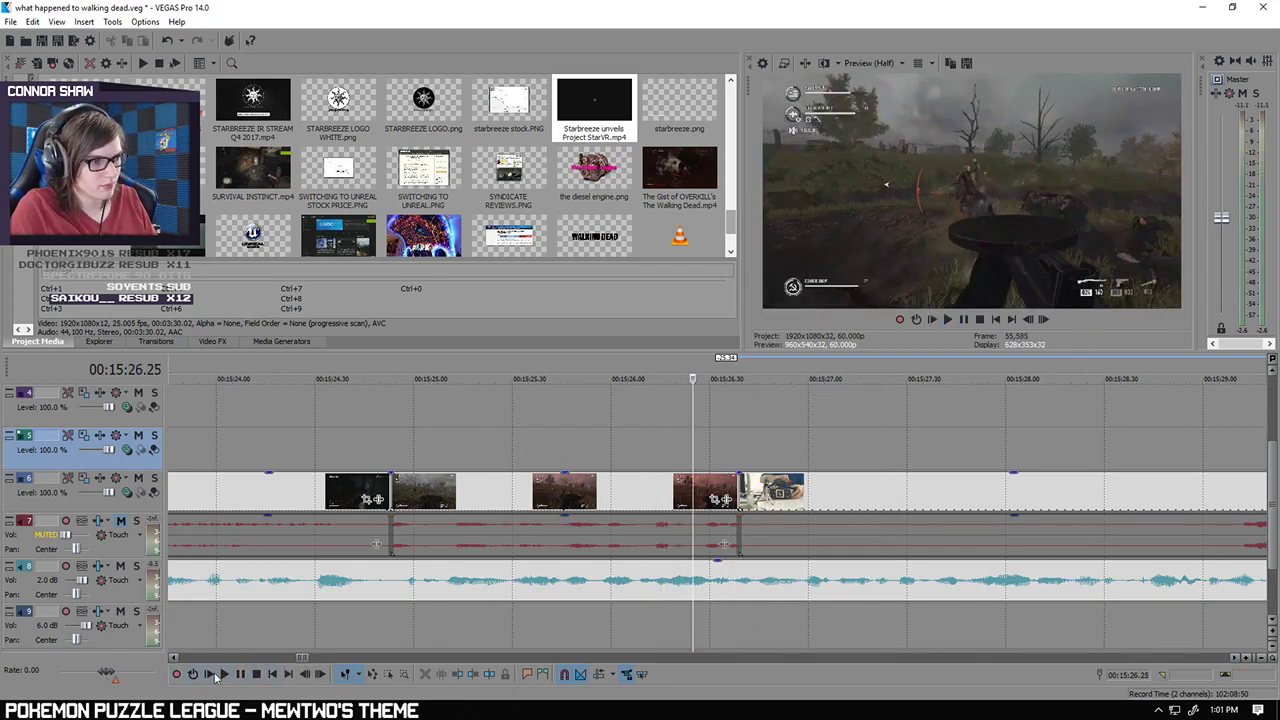
click(214, 675)
click(698, 458)
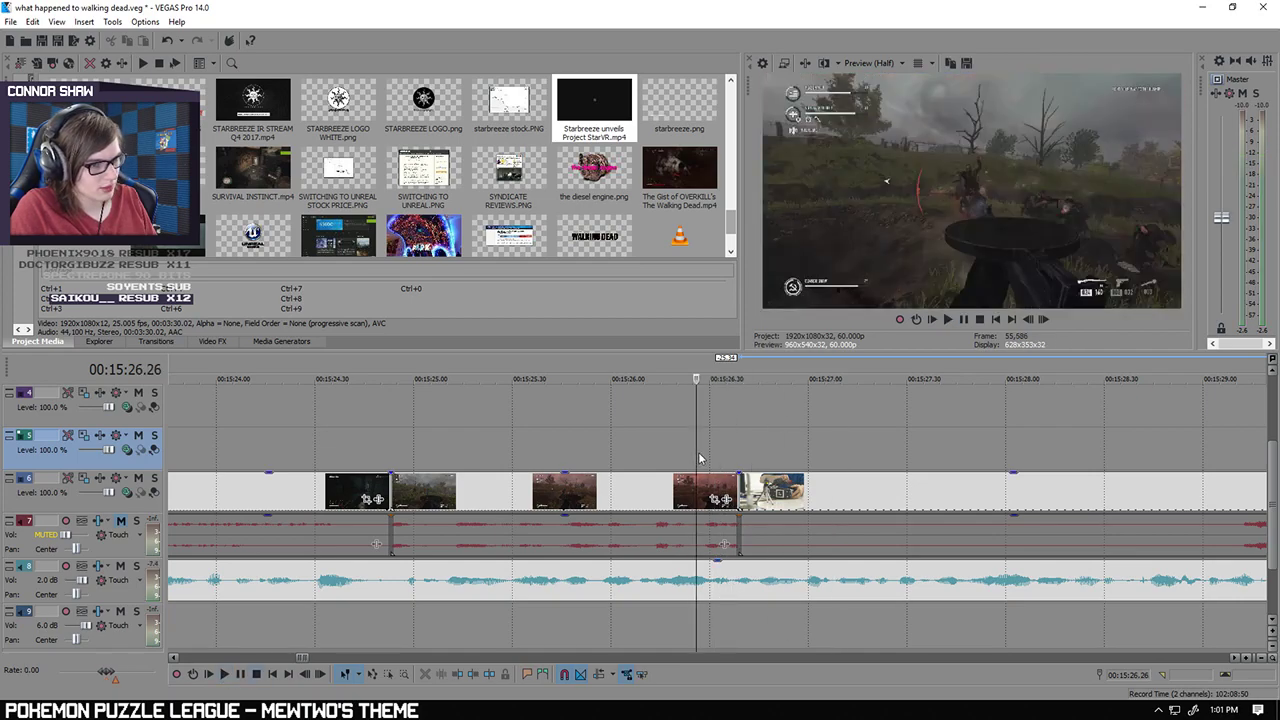
click(776, 484)
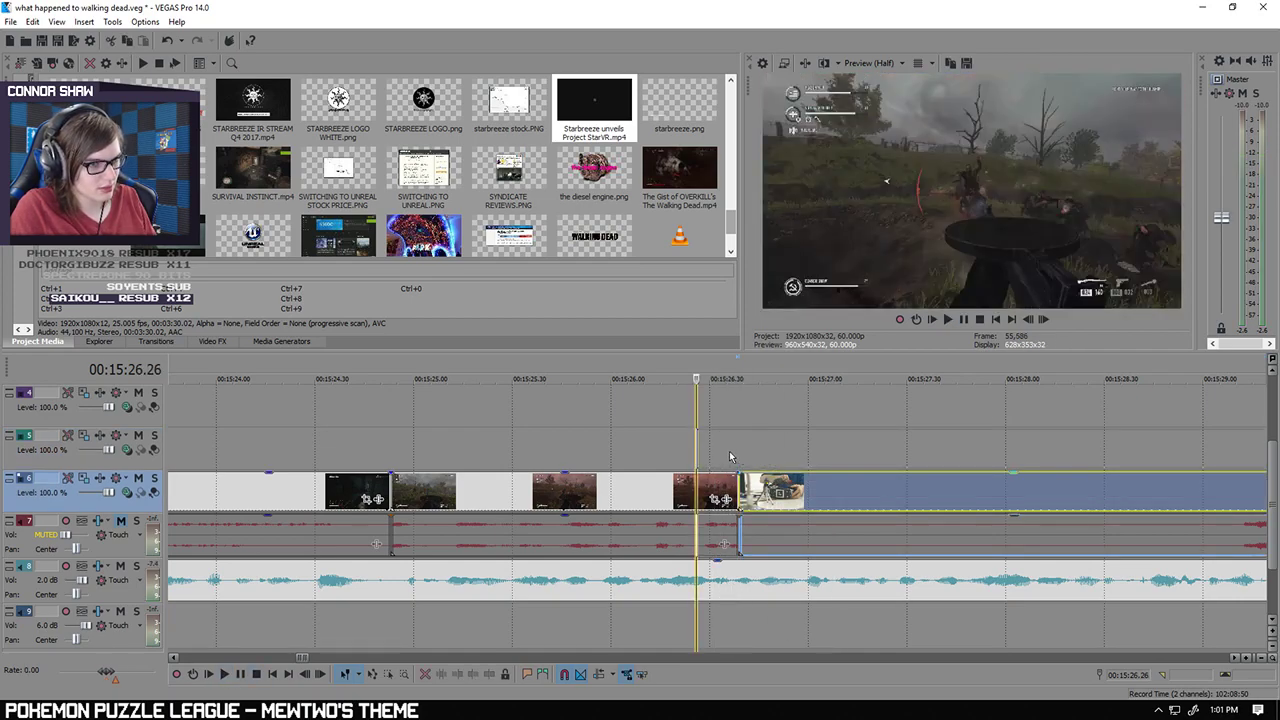
drag(776, 484, 730, 456)
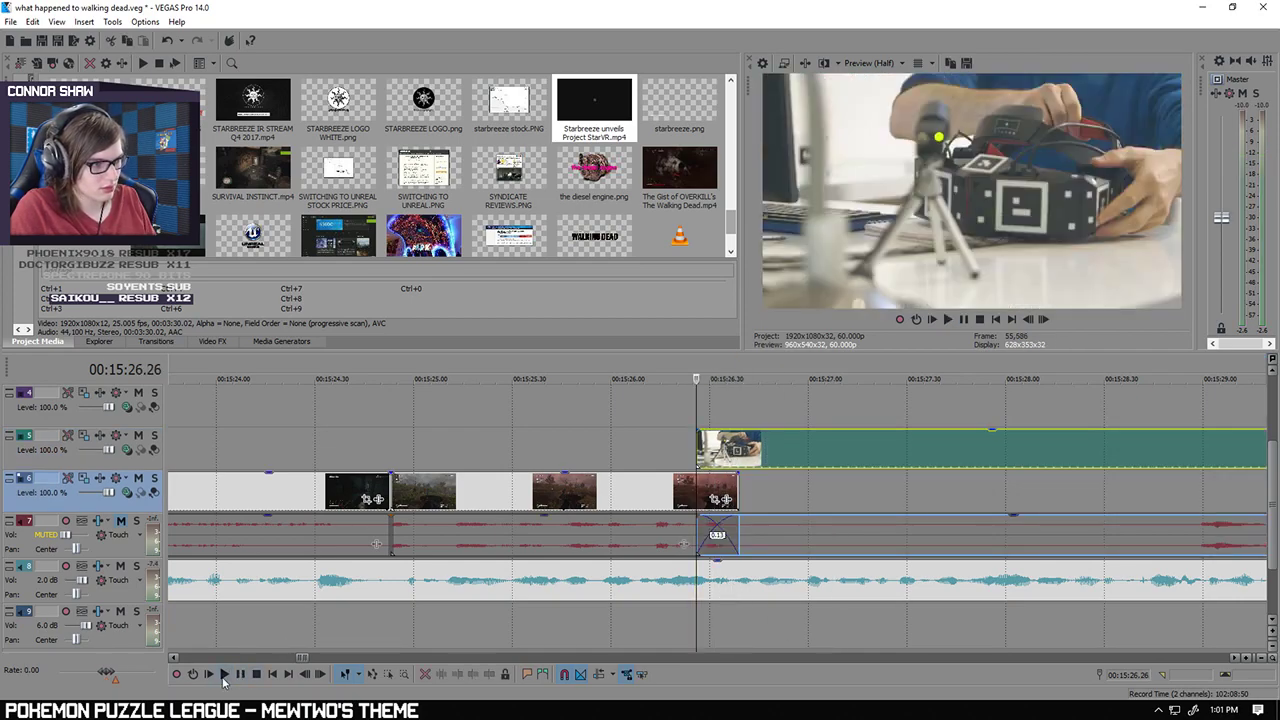
Step: Shift the StarVR clip to start at 00:15:26.28 and play the transition against the narration
click(224, 675)
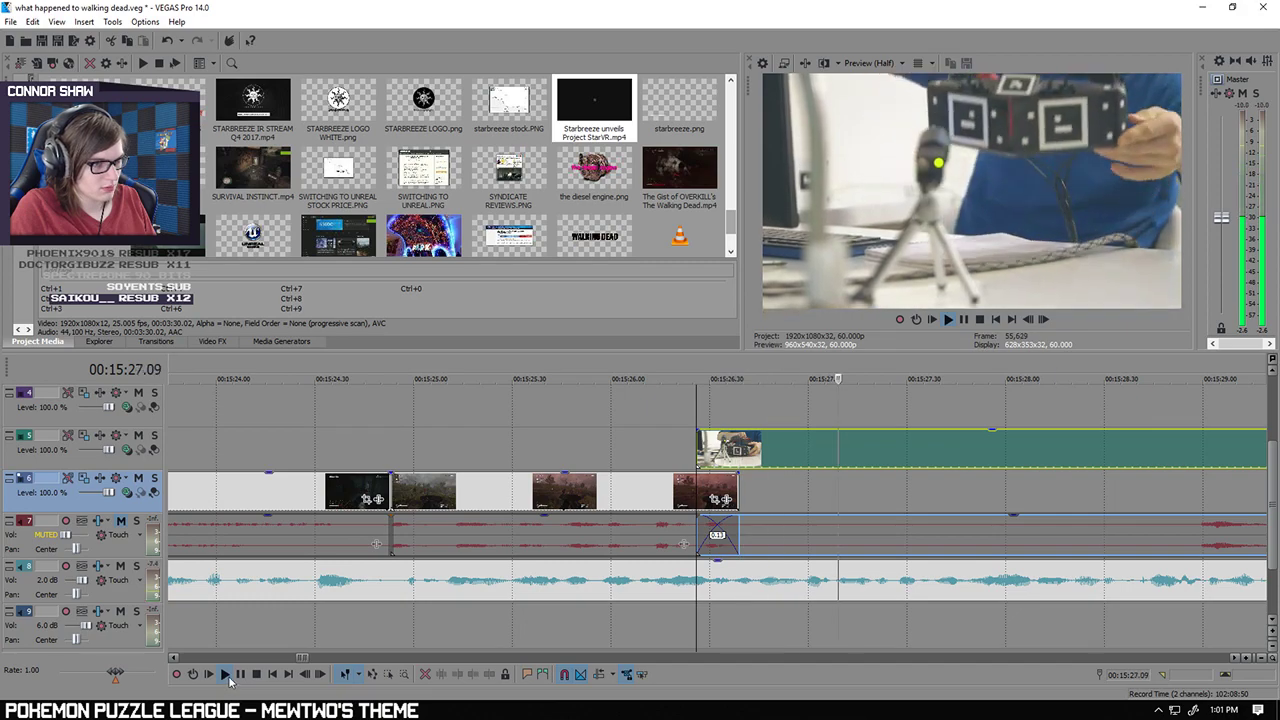
drag(703, 450, 710, 449)
click(703, 412)
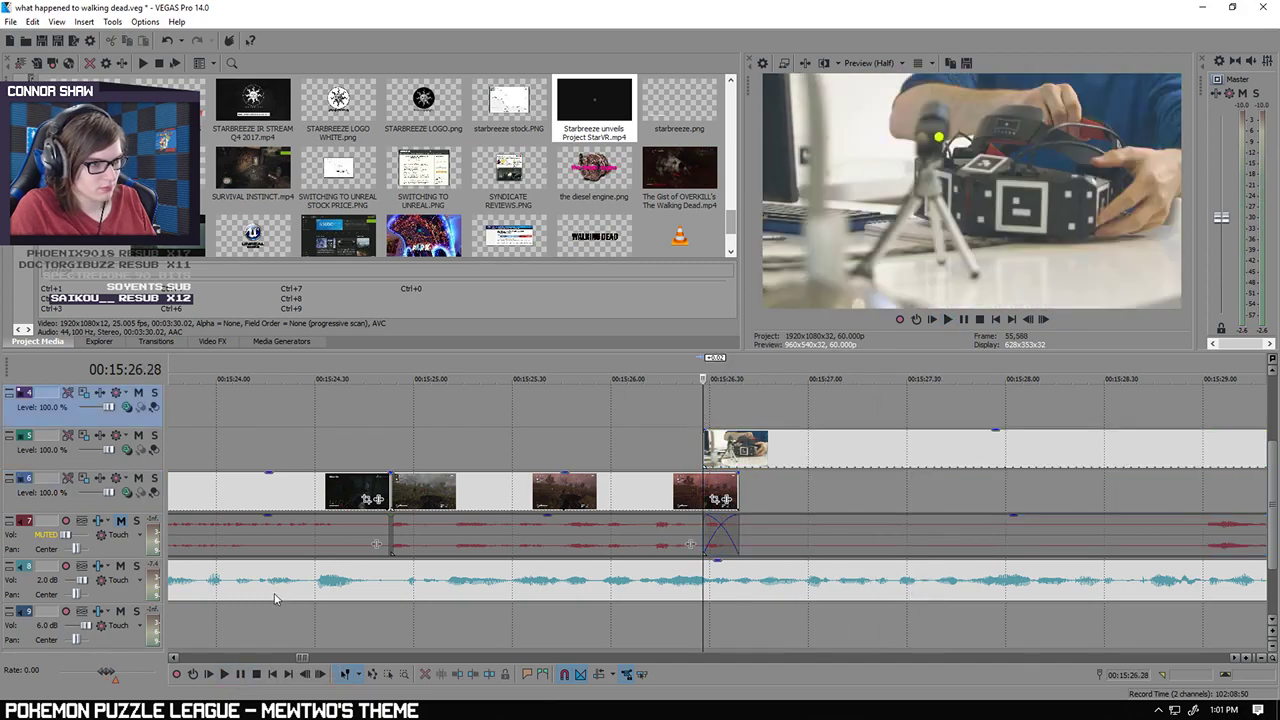
click(224, 675)
key(Down)
key(Down)
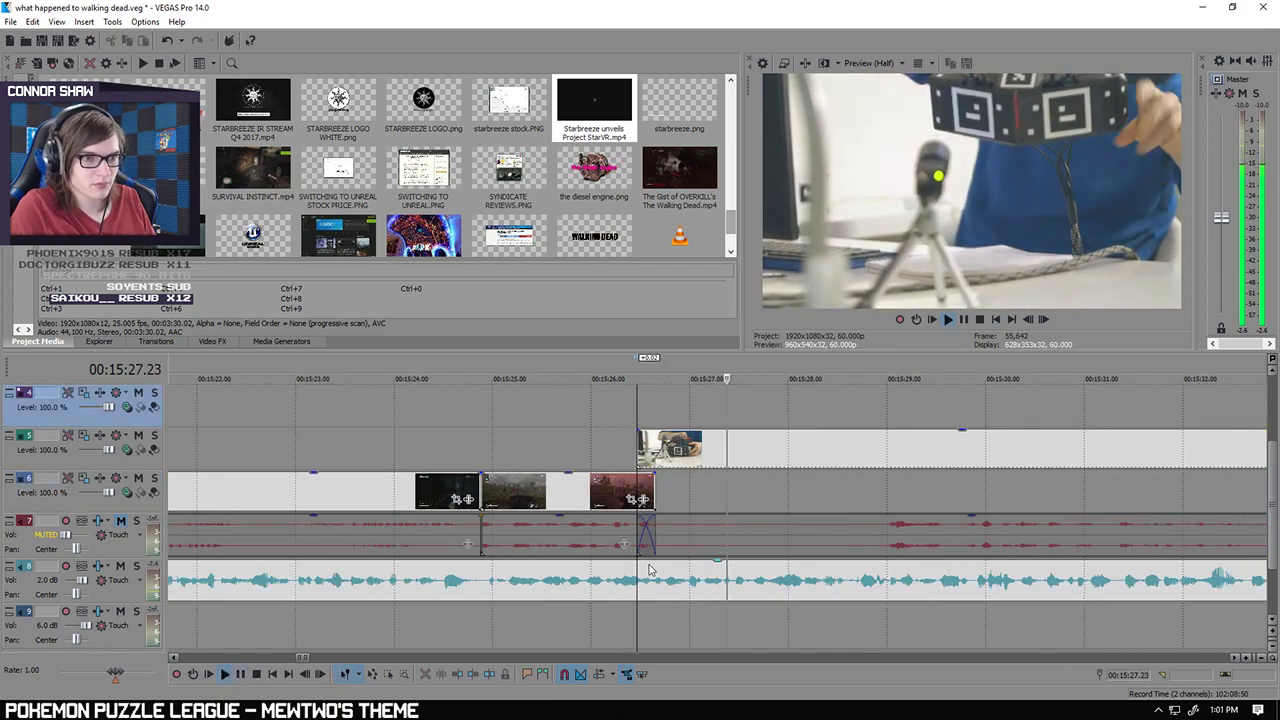
click(241, 676)
key(Up)
key(Up)
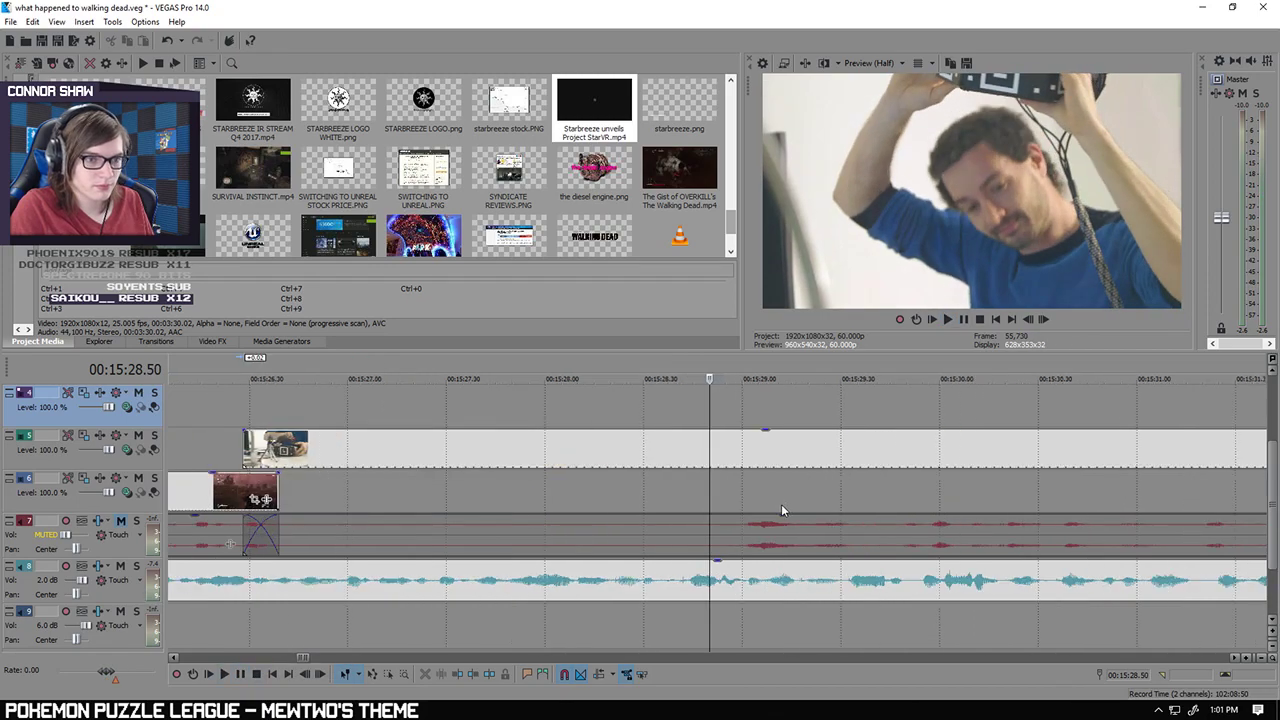
Step: Split the StarVR clip on track 5 at 00:15:29.01
click(765, 451)
click(240, 675)
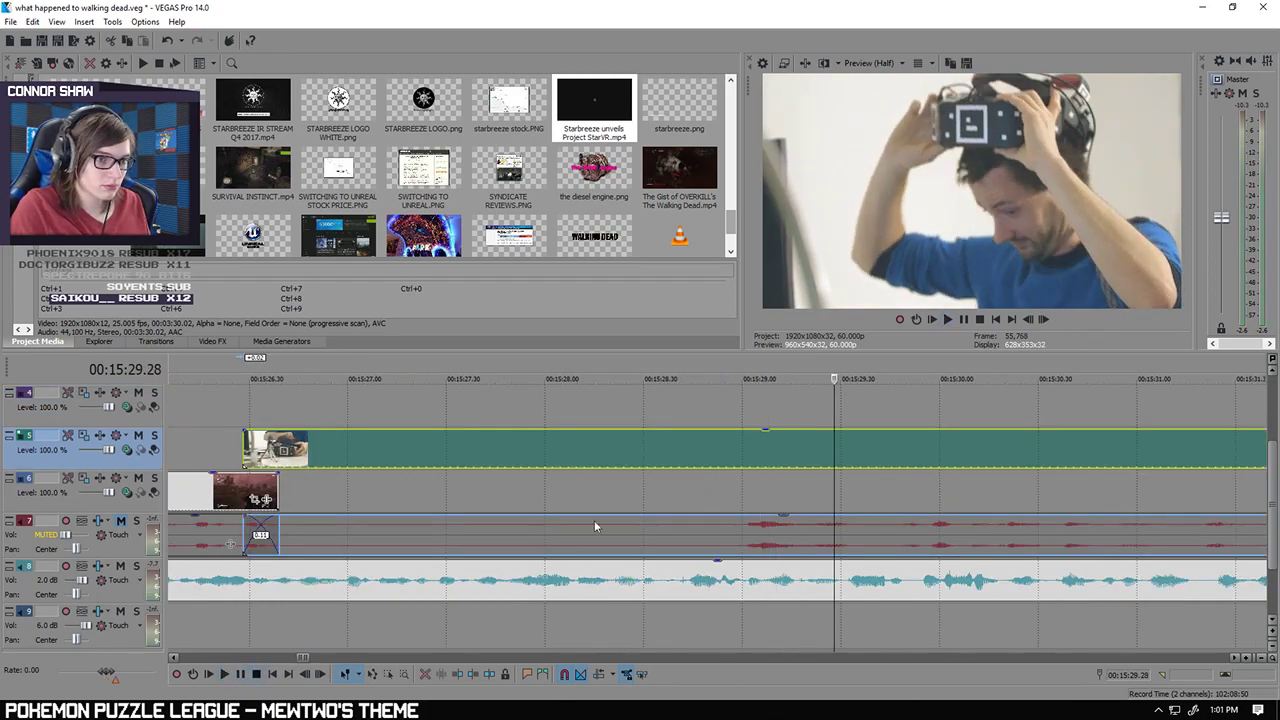
click(756, 455)
click(746, 452)
drag(753, 452, 737, 455)
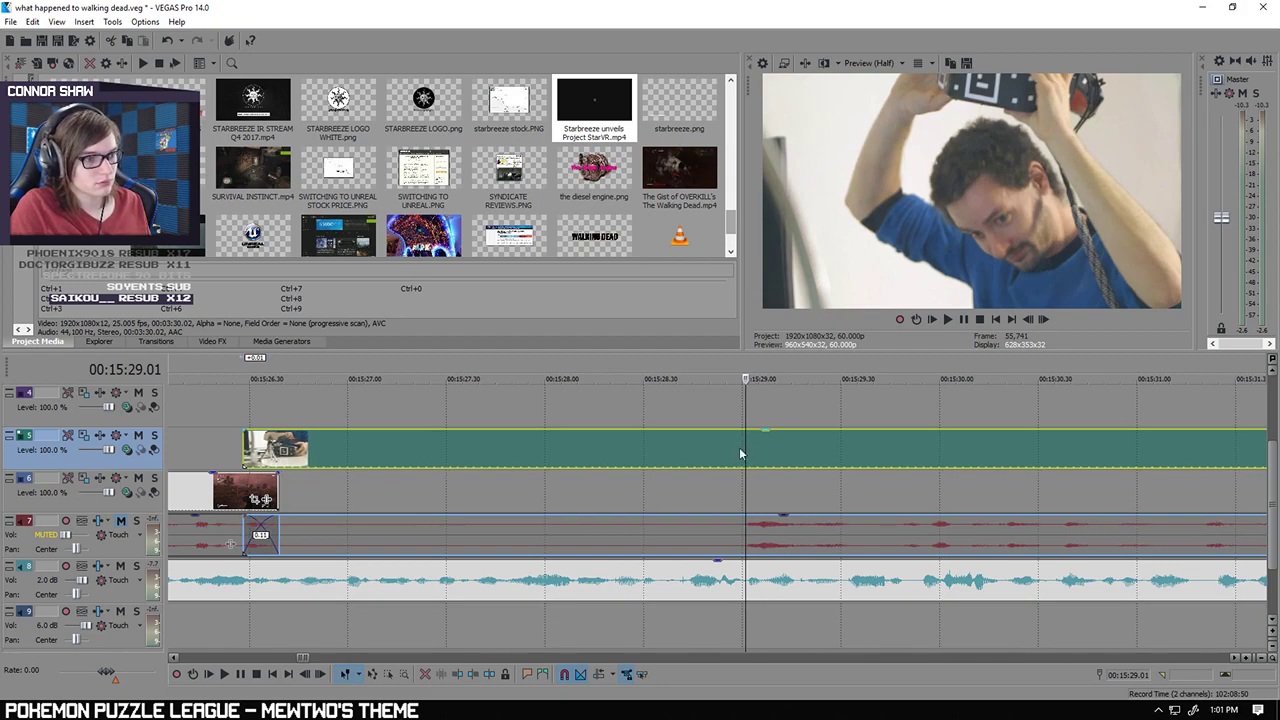
key(s)
Step: Delete the StarVR footage after the cut and extend the remaining clip's end to about 00:15:29.13
scroll(757, 453, down, 4)
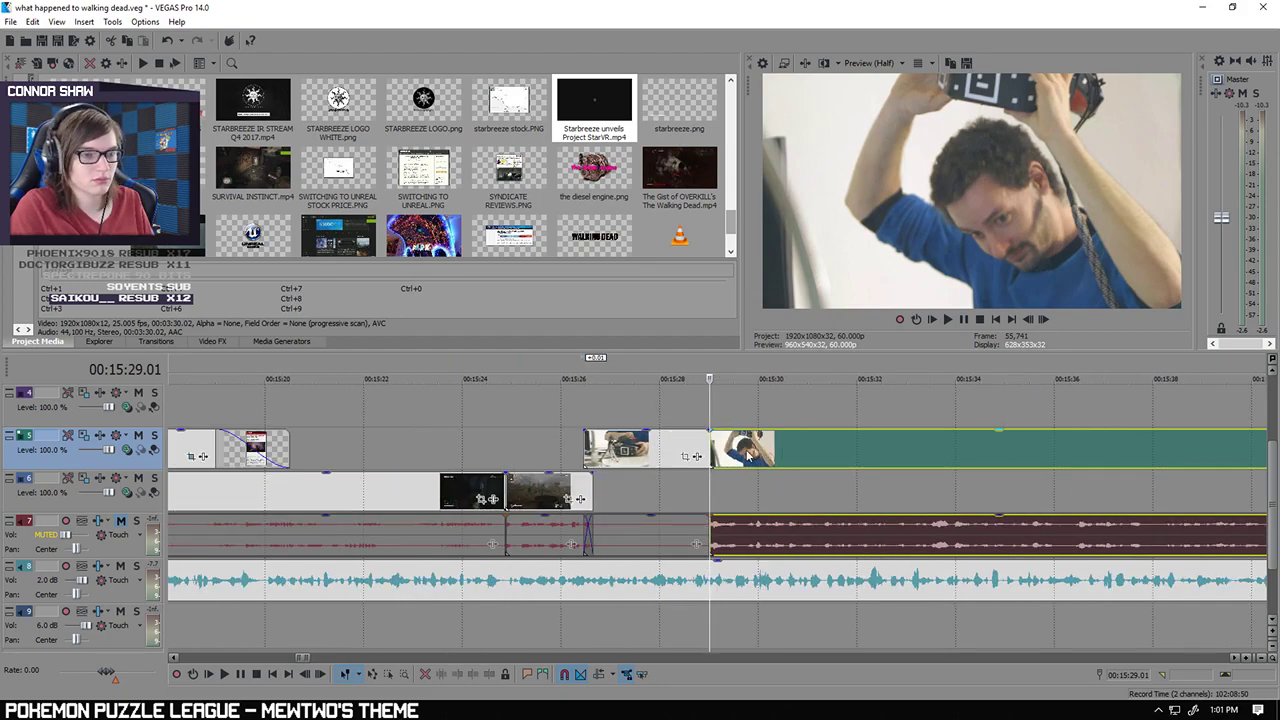
scroll(746, 455, up, 5)
click(226, 677)
click(257, 677)
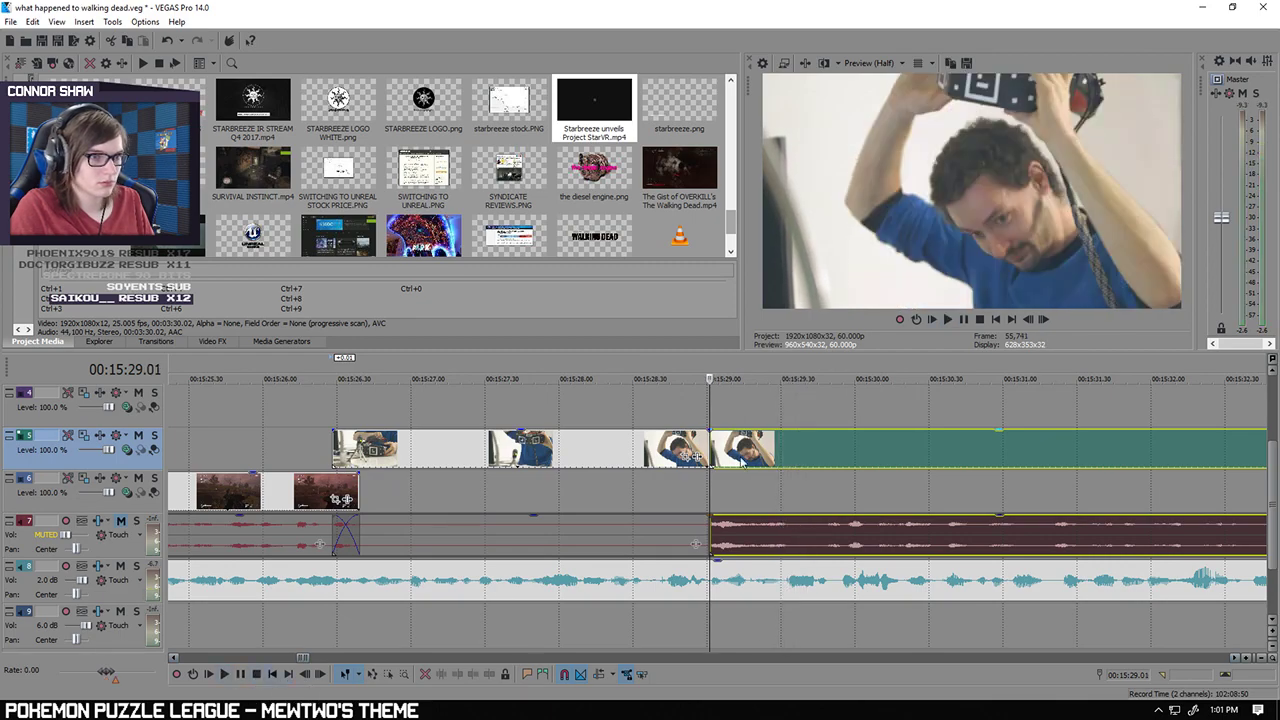
click(727, 453)
key(Delete)
drag(708, 446, 740, 447)
Step: Bring the next gameplay clip earlier on track 6, split it at about 00:16:47, and delete the part after the cut
scroll(792, 451, down, 14)
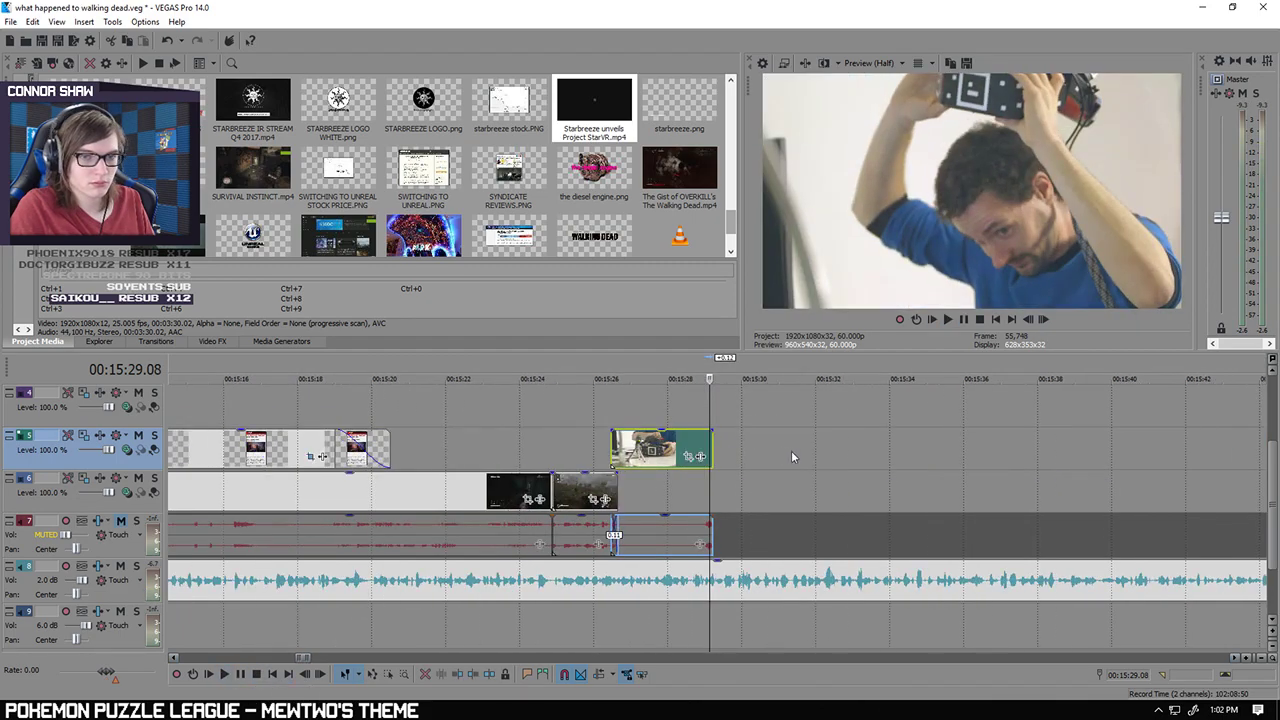
drag(822, 492, 575, 478)
scroll(703, 496, up, 6)
scroll(703, 497, up, 3)
click(618, 497)
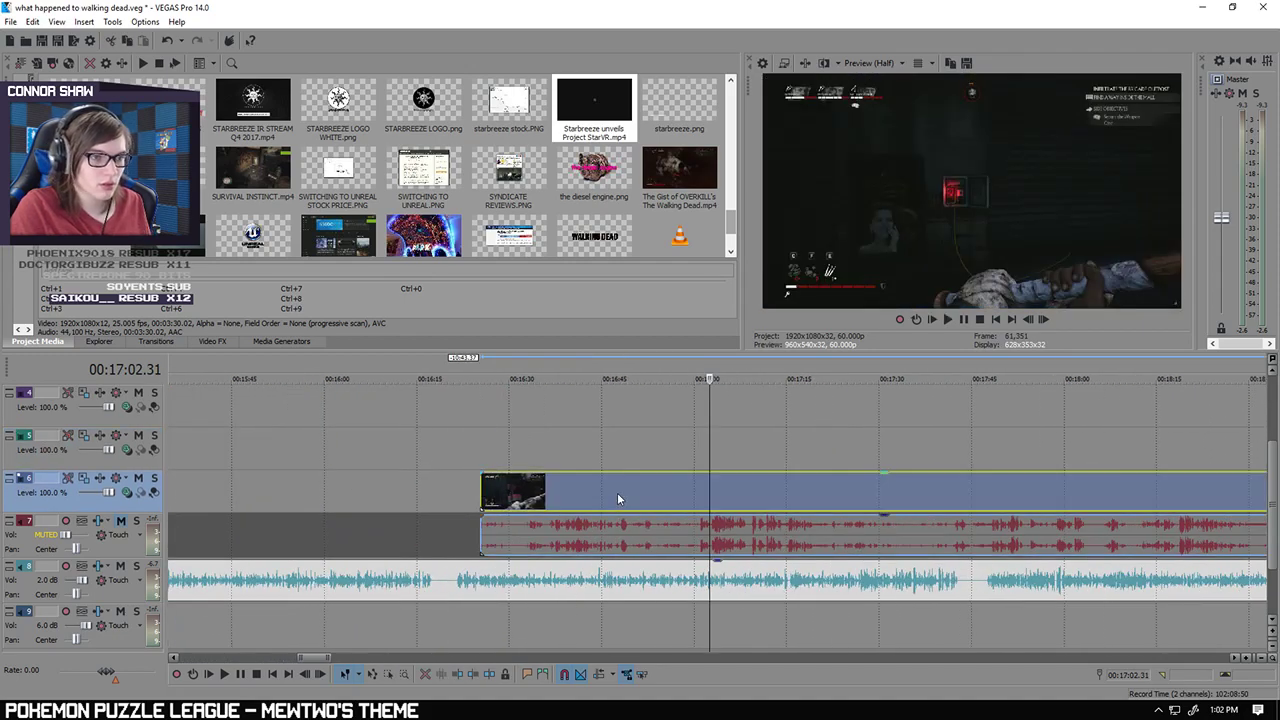
key(s)
scroll(622, 496, down, 3)
key(Delete)
Step: Move the trimmed gameplay clip on track 6 so it starts under the end of the StarVR clip near 00:15:29
drag(678, 492, 563, 494)
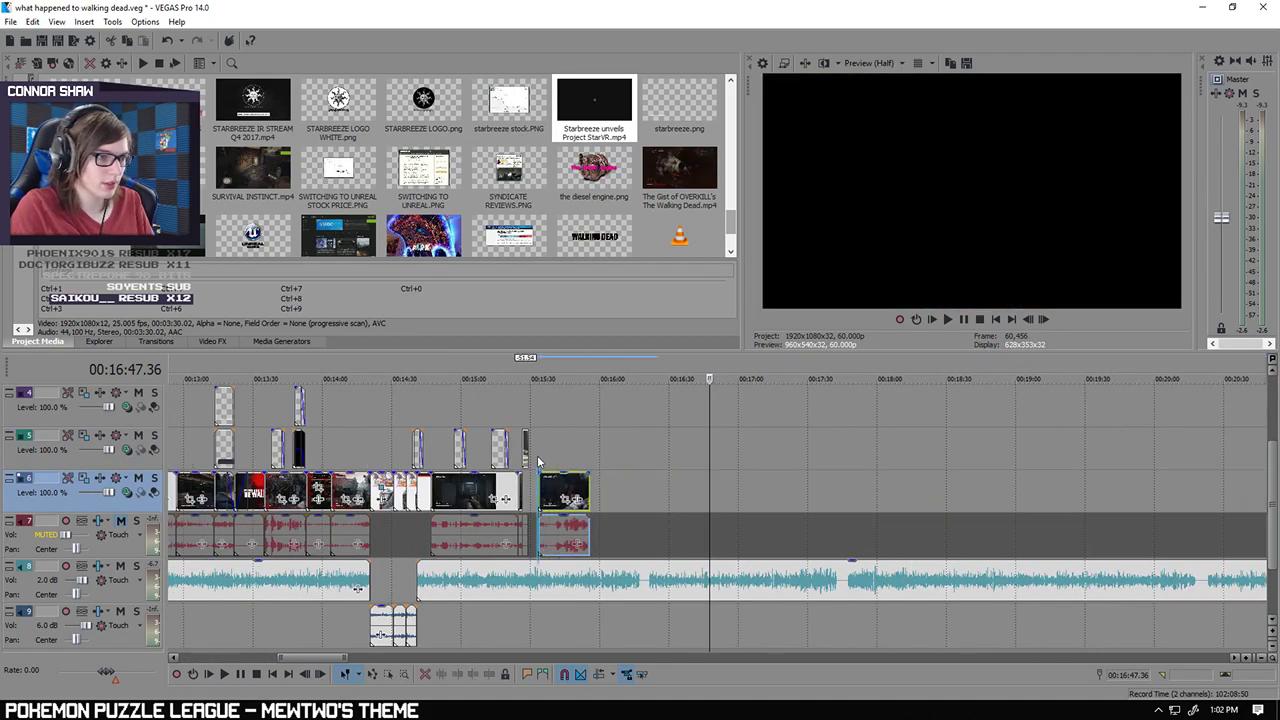
click(538, 461)
scroll(677, 494, up, 5)
drag(733, 497, 627, 491)
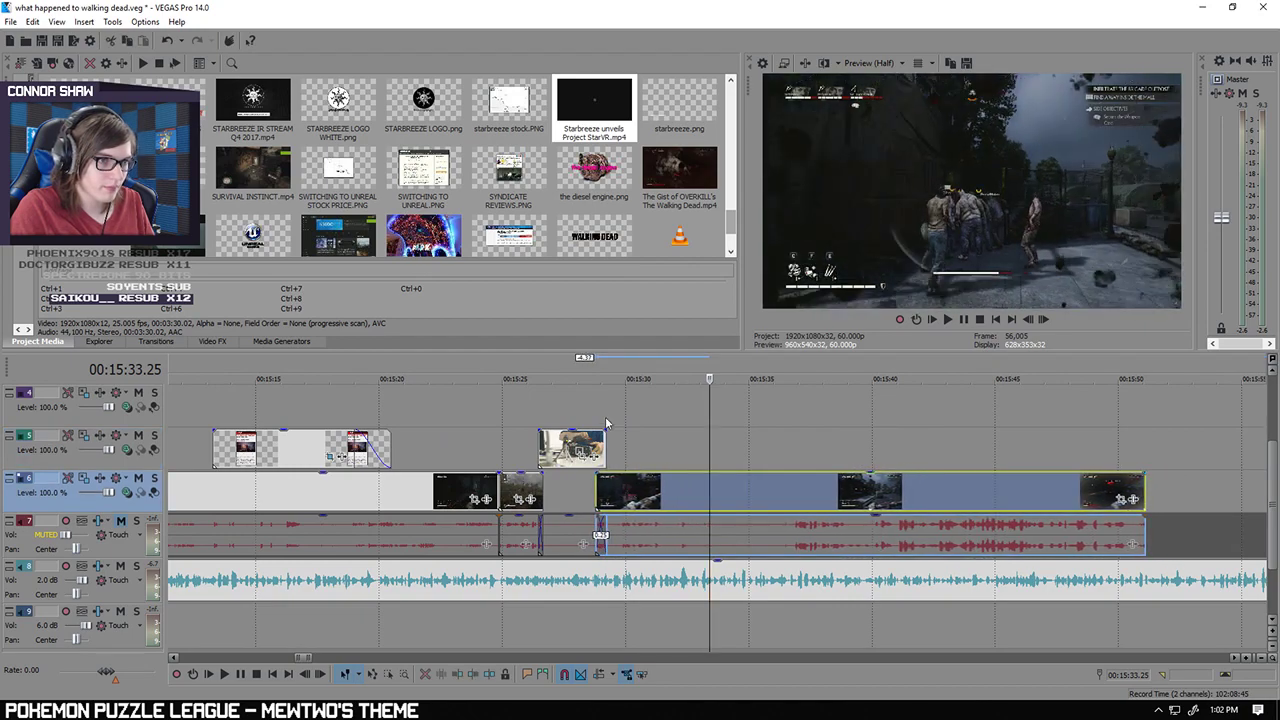
click(605, 424)
scroll(605, 424, up, 5)
Step: Shift the gameplay clip on track 6 to start at about 00:15:29.00 and play back the transition
click(224, 674)
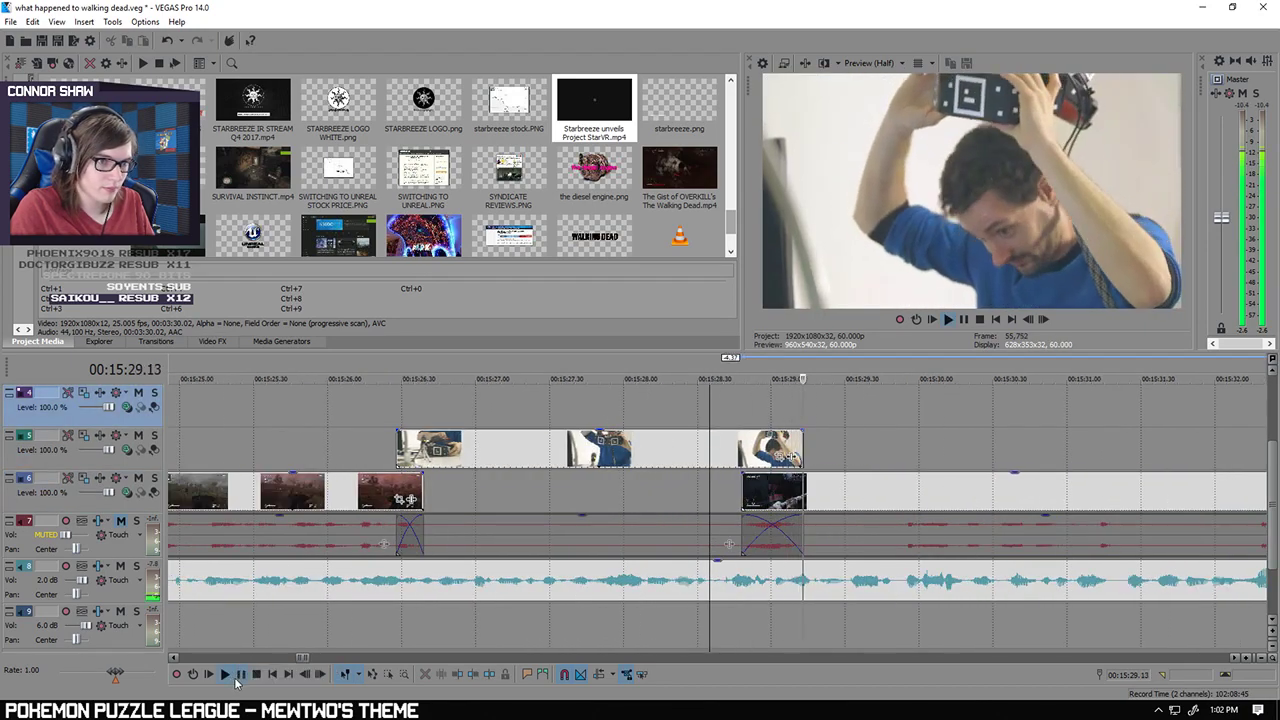
drag(772, 495, 805, 497)
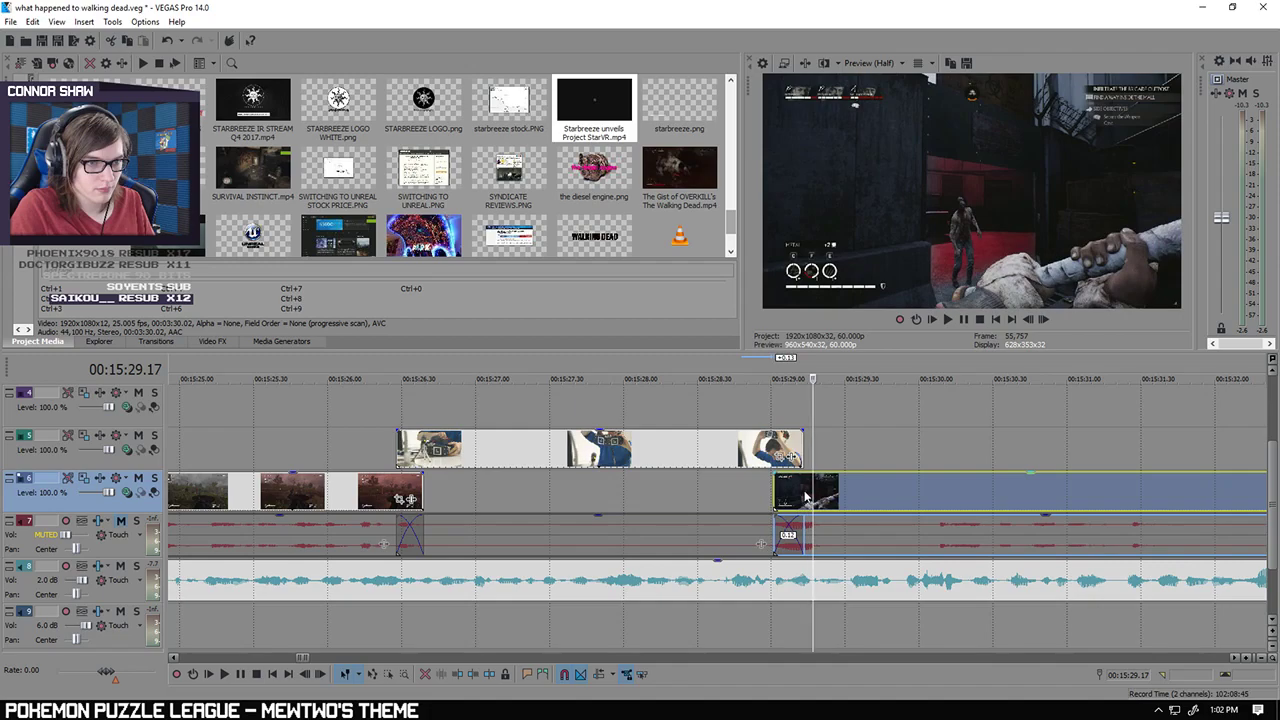
click(765, 404)
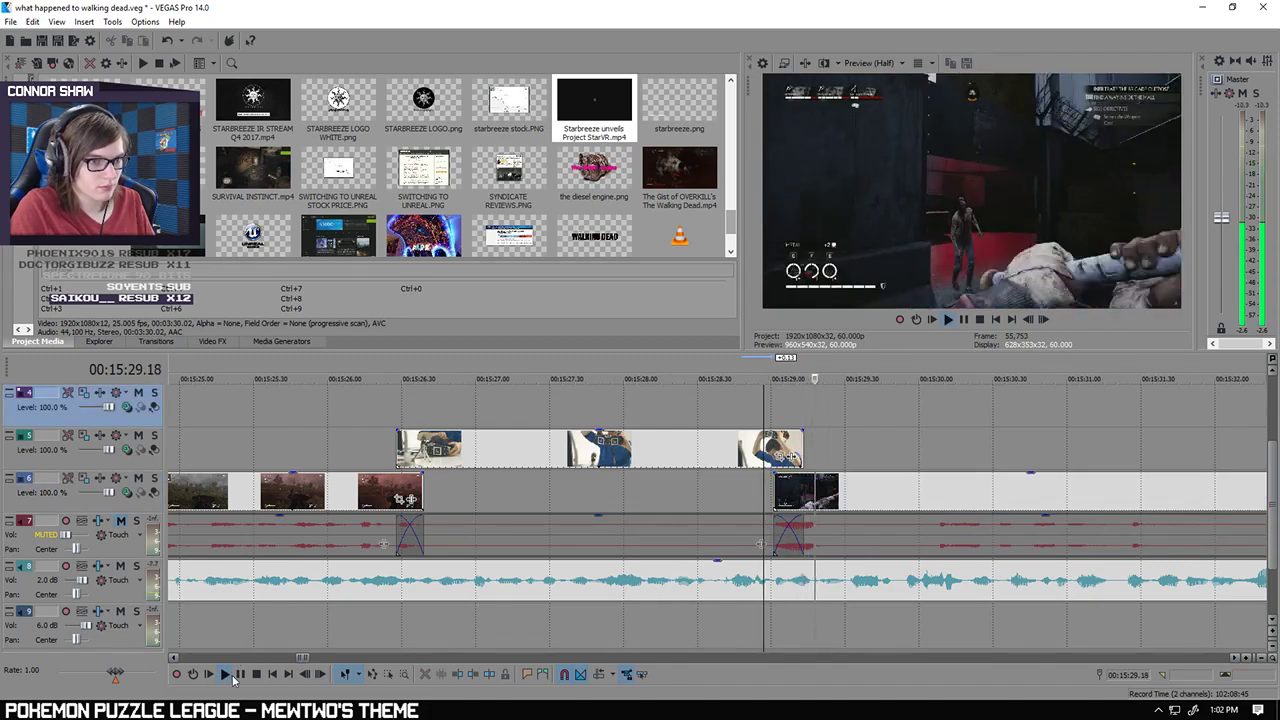
click(790, 455)
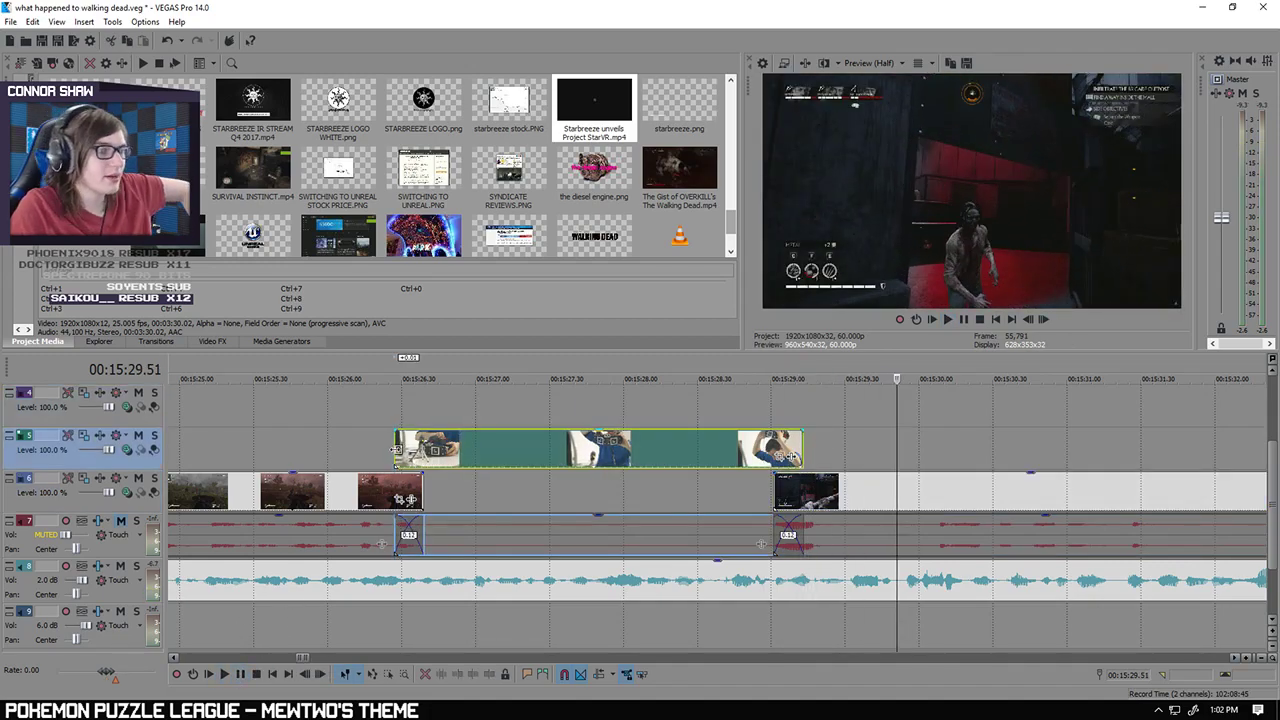
Step: Extend the StarVR clip at both ends and the neighbouring gameplay clips so they overlap by 20 frames at each transition
drag(398, 452, 386, 455)
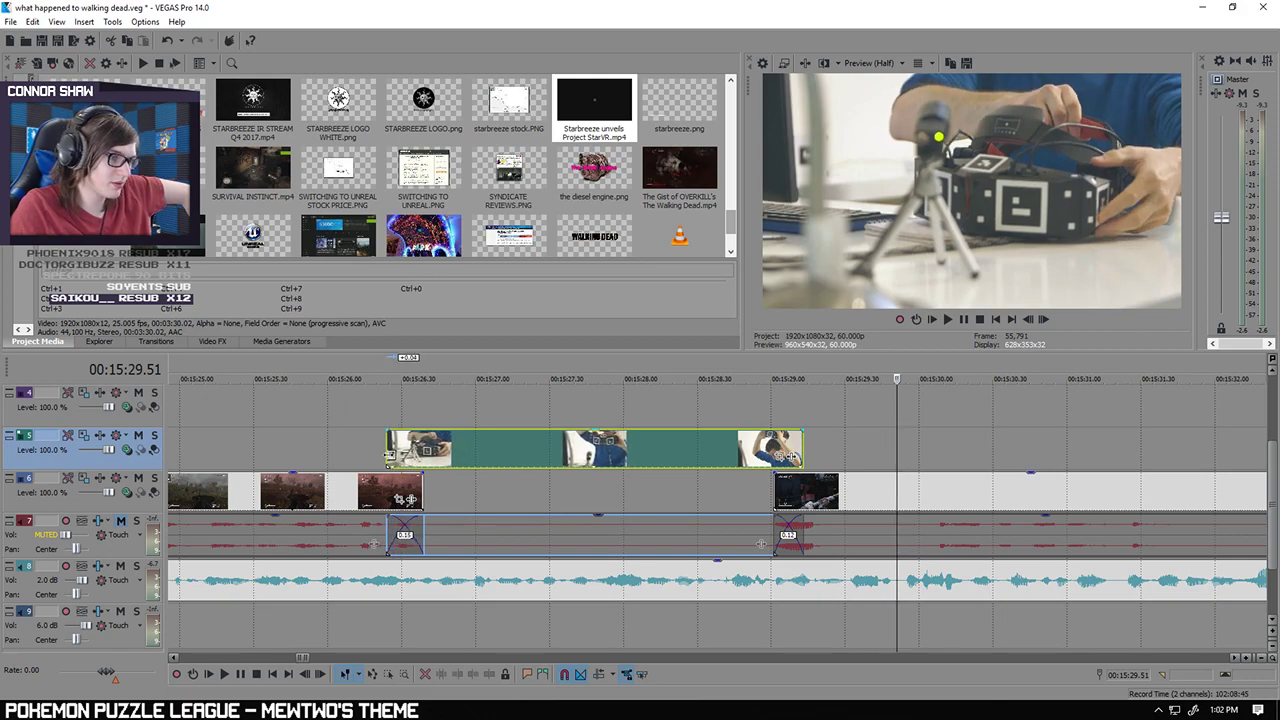
drag(422, 497, 437, 497)
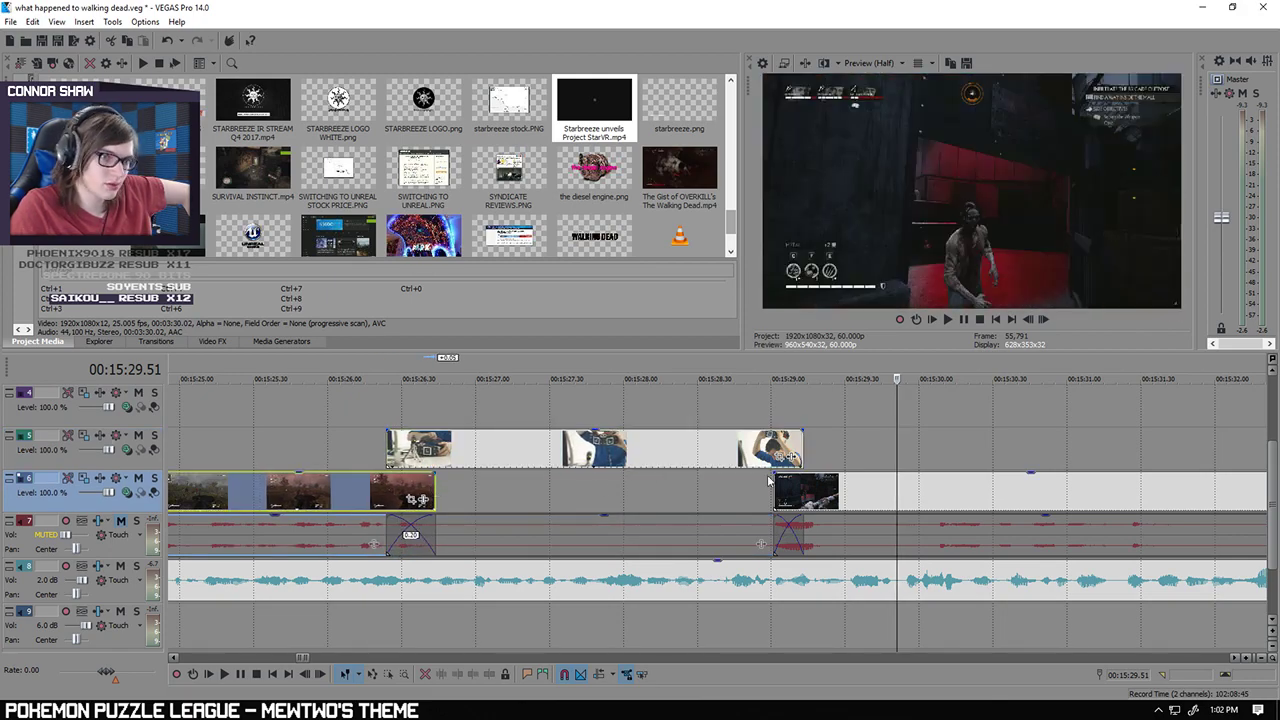
drag(774, 484, 815, 451)
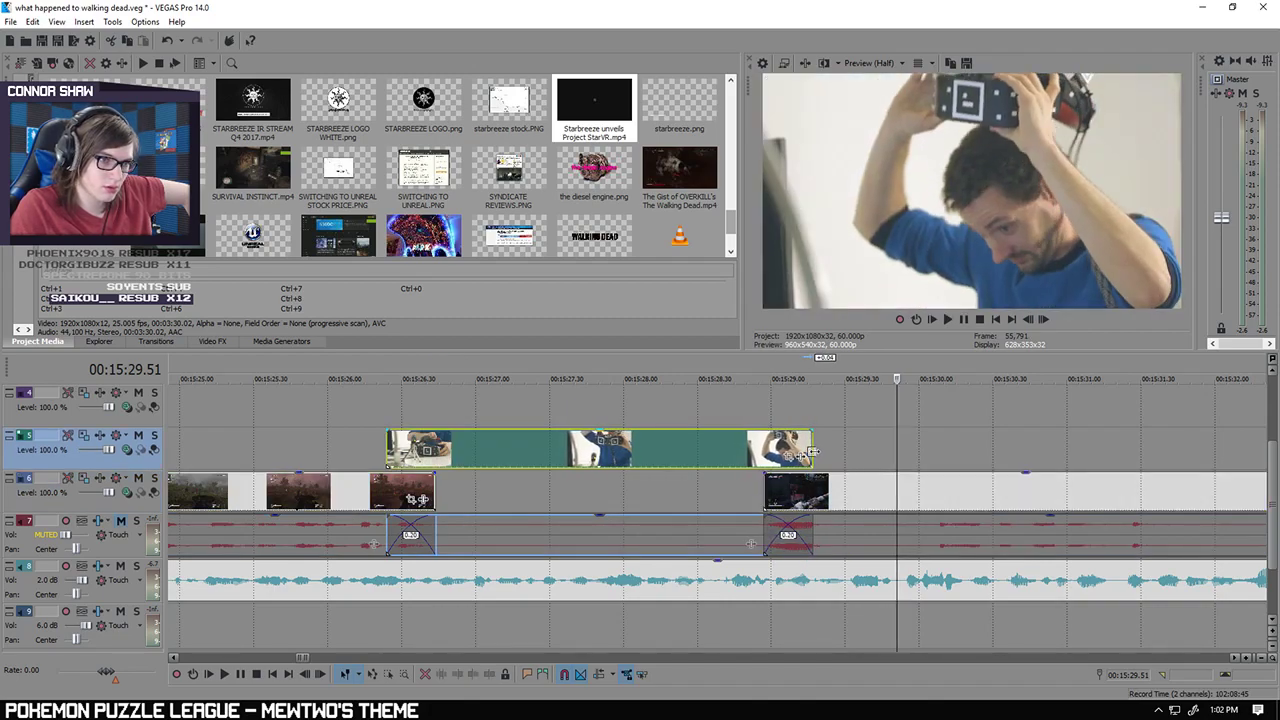
Step: Keyframe the RAID WWII clip's pan/crop from centred at 00:15:26.24 to an X center of 2,880 at its end
click(436, 490)
right_click(436, 490)
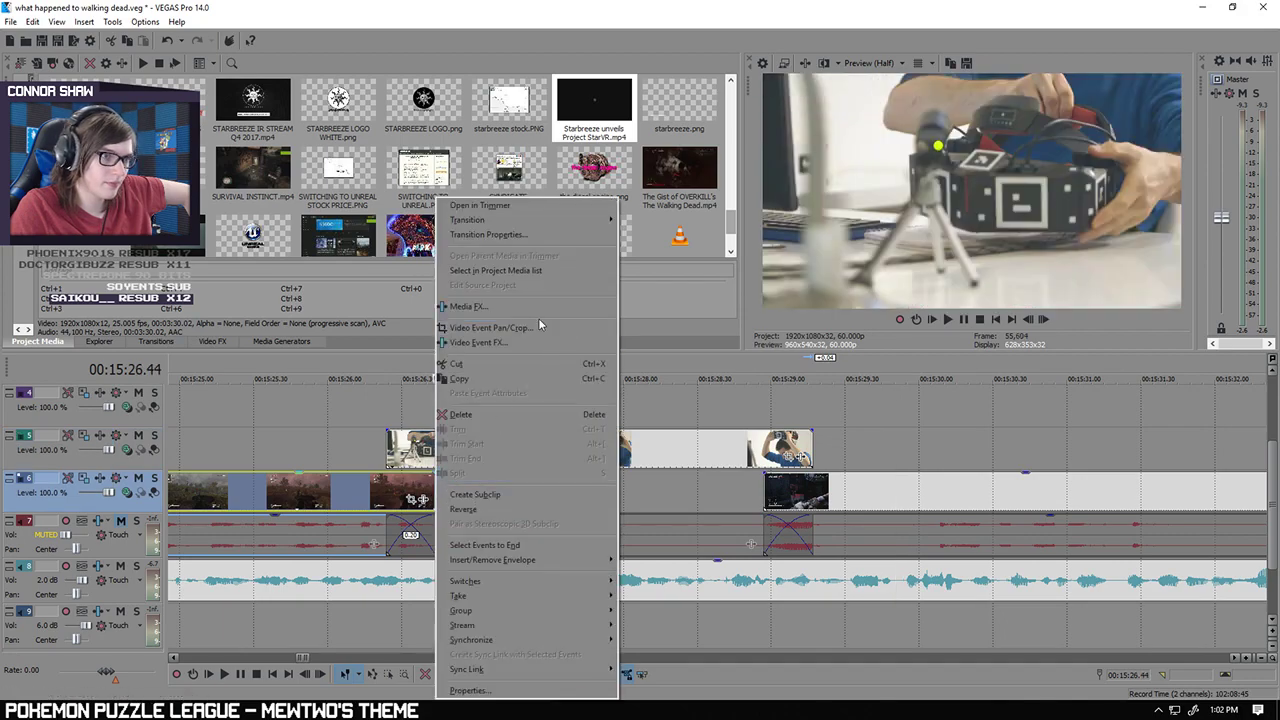
click(538, 318)
drag(803, 341, 1003, 309)
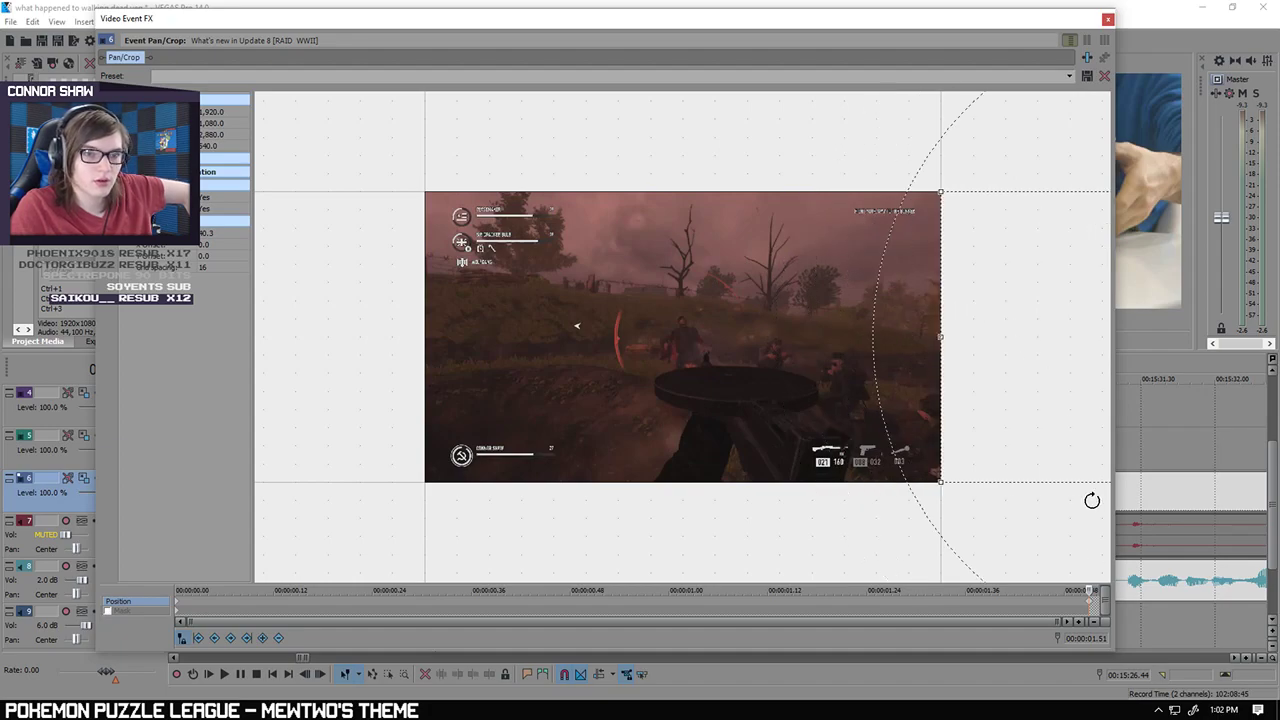
drag(951, 39, 717, 585)
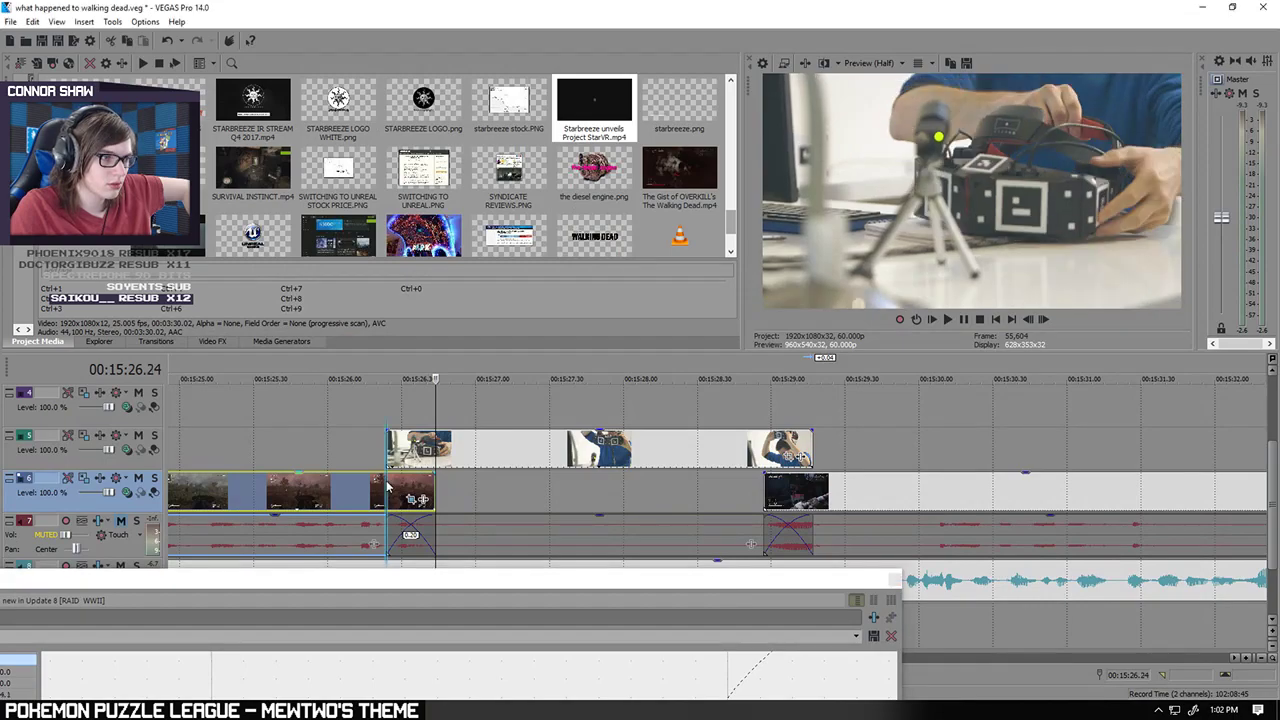
drag(444, 578, 682, 20)
drag(1083, 269, 650, 261)
click(1131, 22)
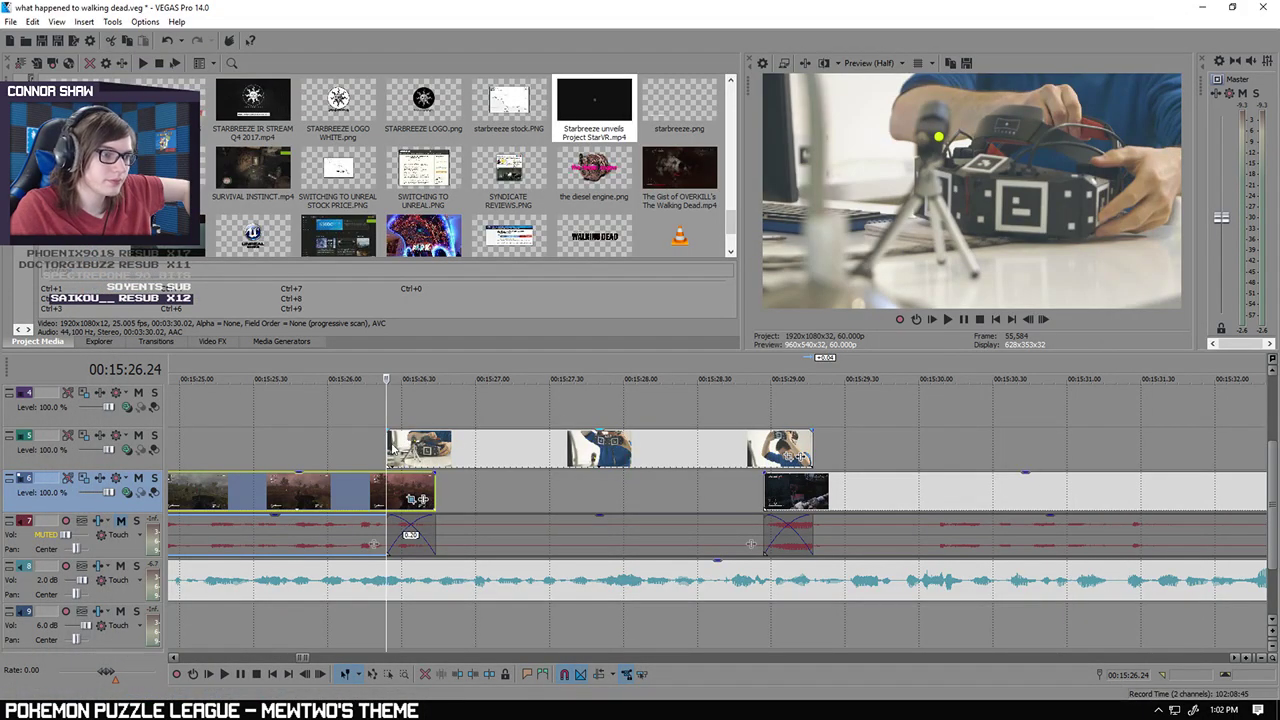
Step: Keyframe the StarVR clip's pan/crop from an X center of -960 at its start to 960 at 00:15:26.44
right_click(392, 450)
click(440, 328)
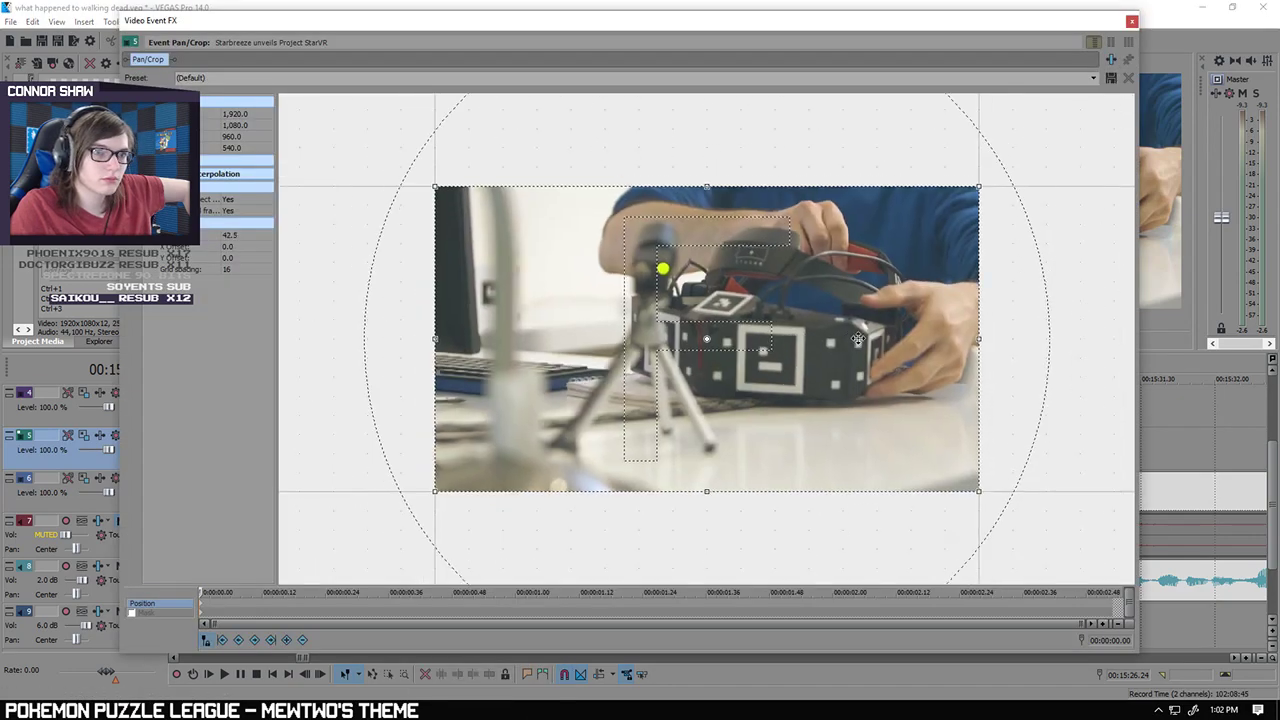
drag(858, 339, 337, 335)
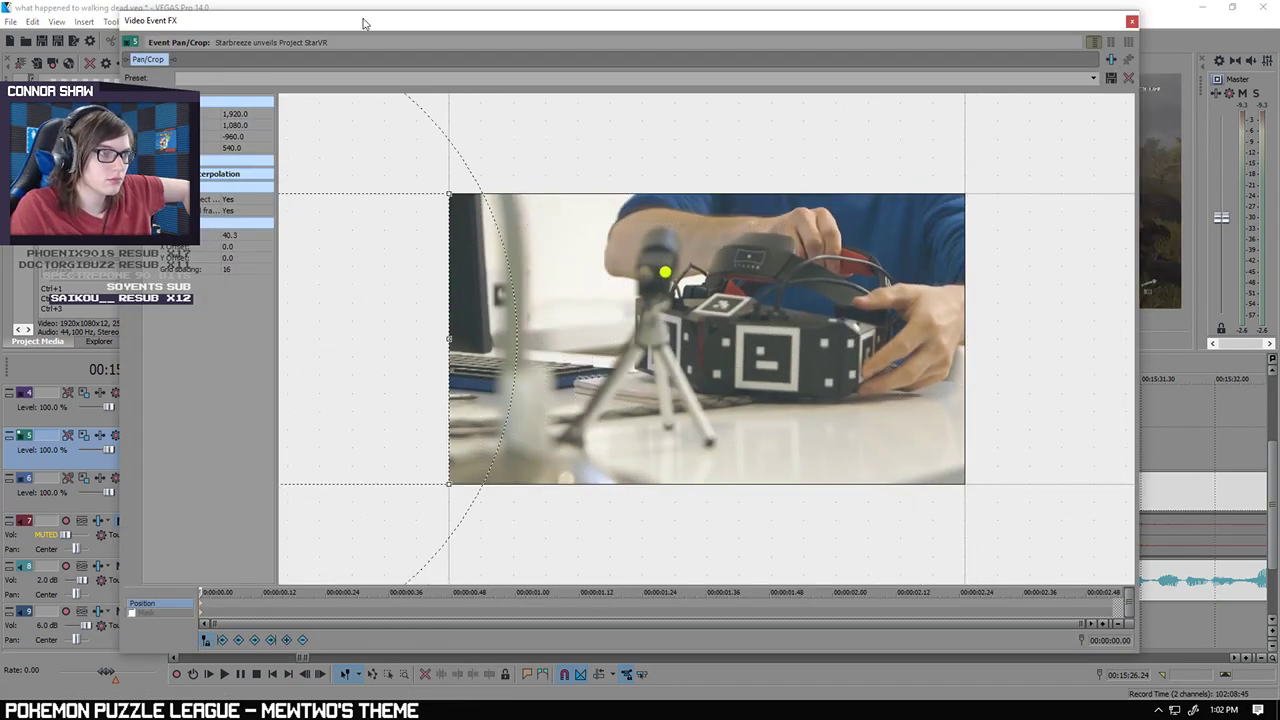
drag(364, 22, 746, 50)
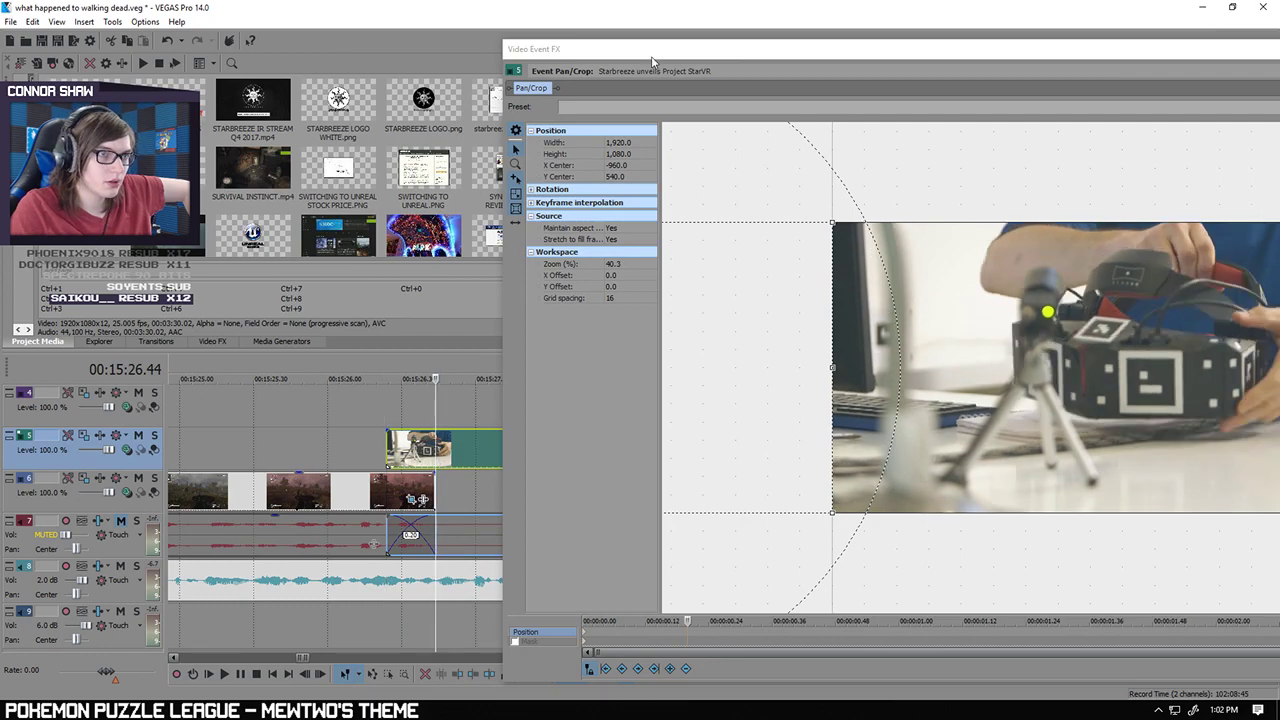
drag(652, 58, 324, 57)
drag(413, 320, 929, 327)
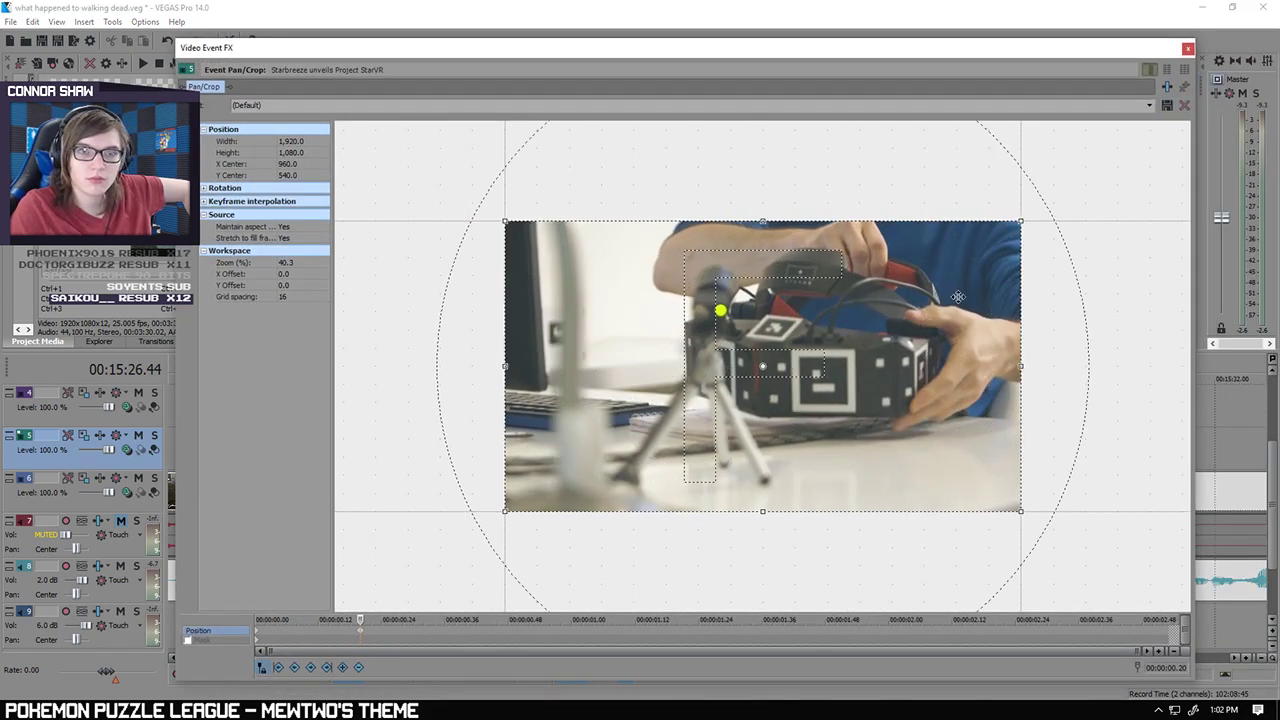
click(1187, 48)
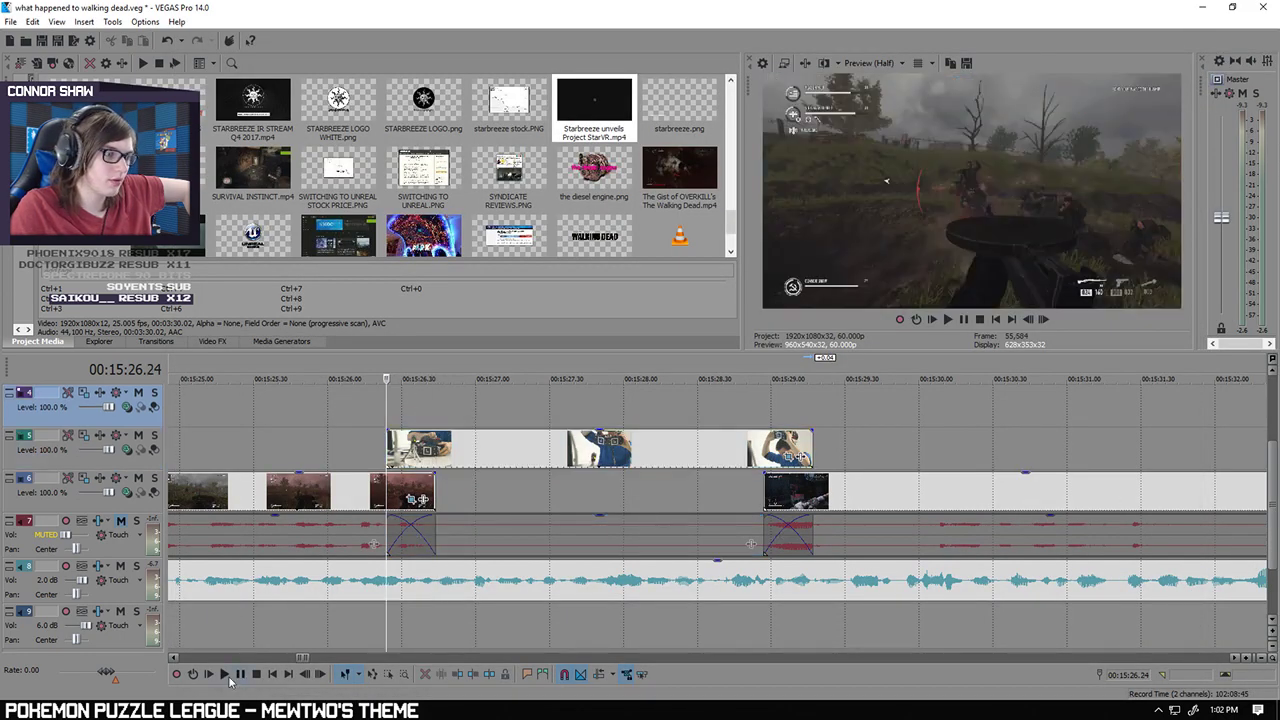
Step: Play back the slide transition from the RAID WWII gameplay into the StarVR footage
click(226, 677)
click(239, 677)
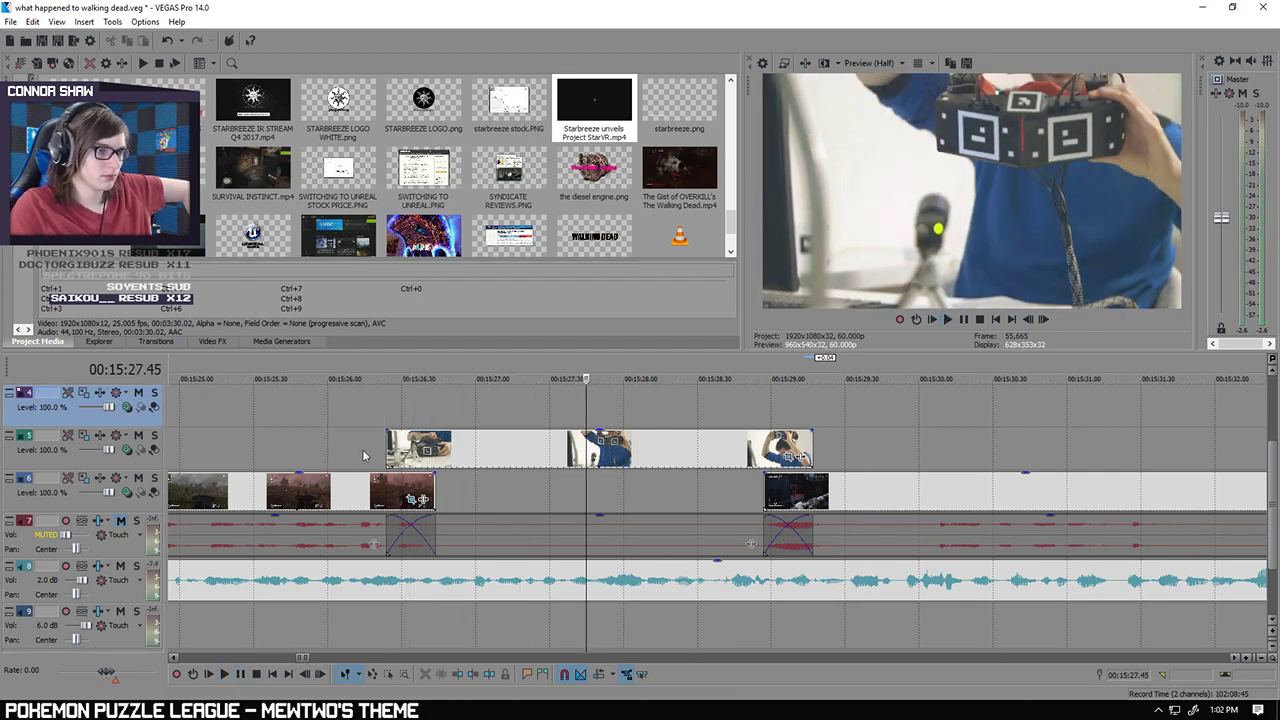
click(357, 456)
click(226, 676)
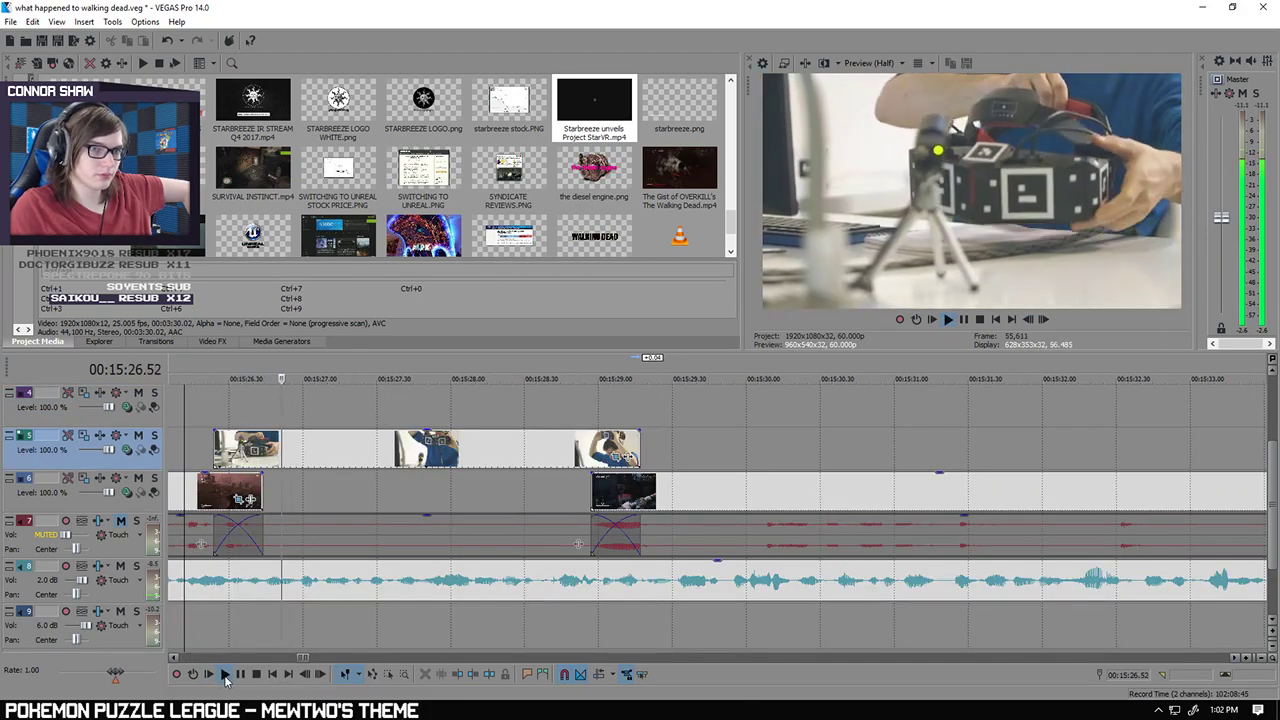
click(241, 677)
Step: Find the earlier slide transition near 00:00:09.30 and examine it frame by frame as a reference
scroll(374, 626, down, 8)
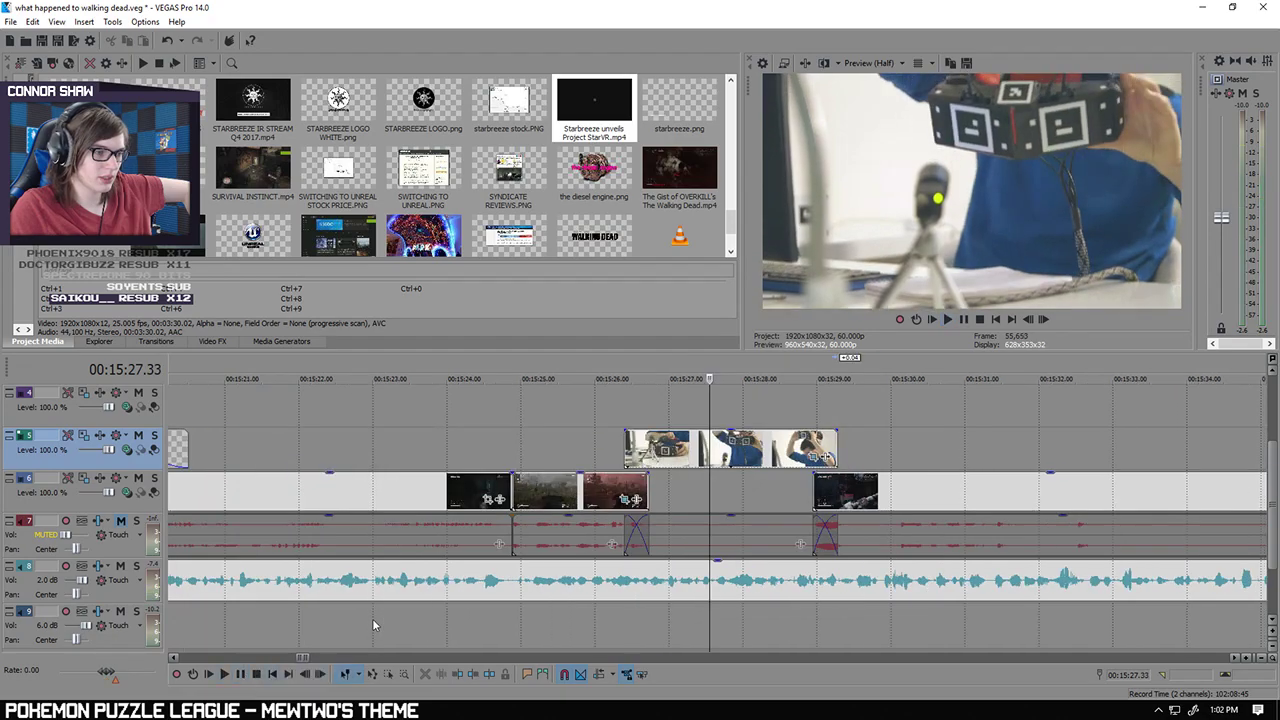
scroll(459, 624, down, 4)
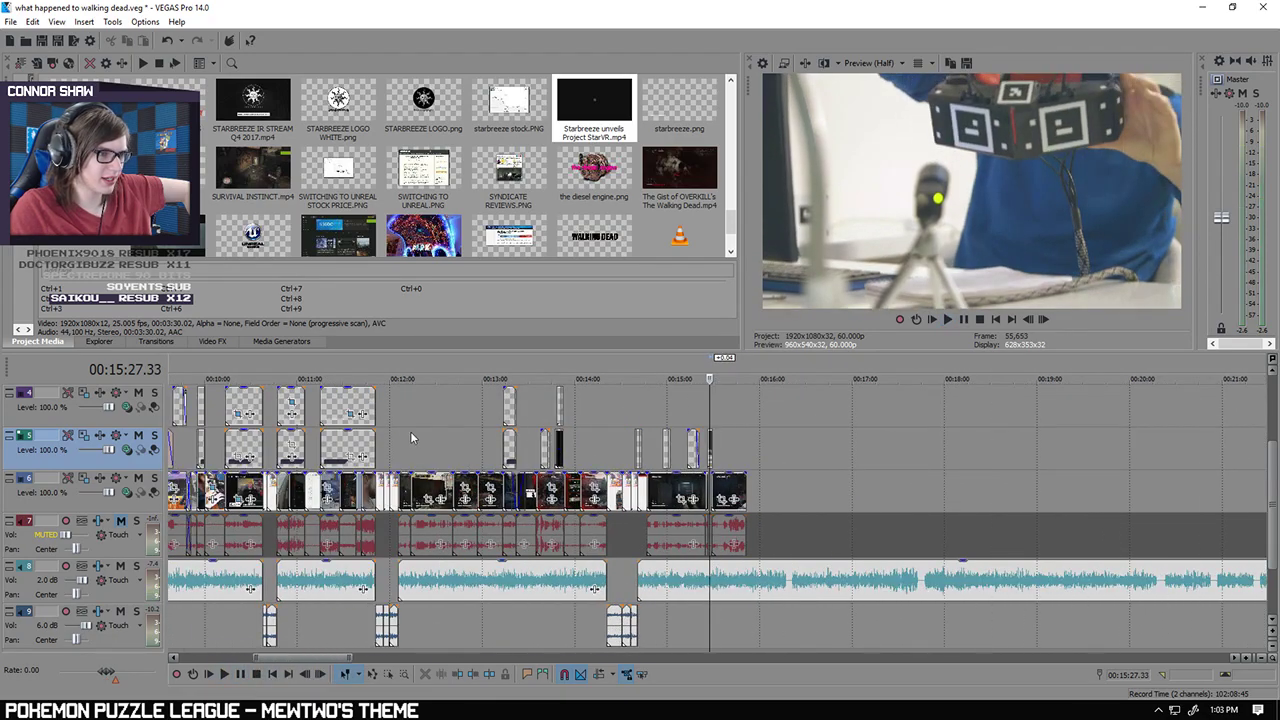
scroll(405, 440, down, 6)
click(271, 675)
scroll(318, 629, up, 12)
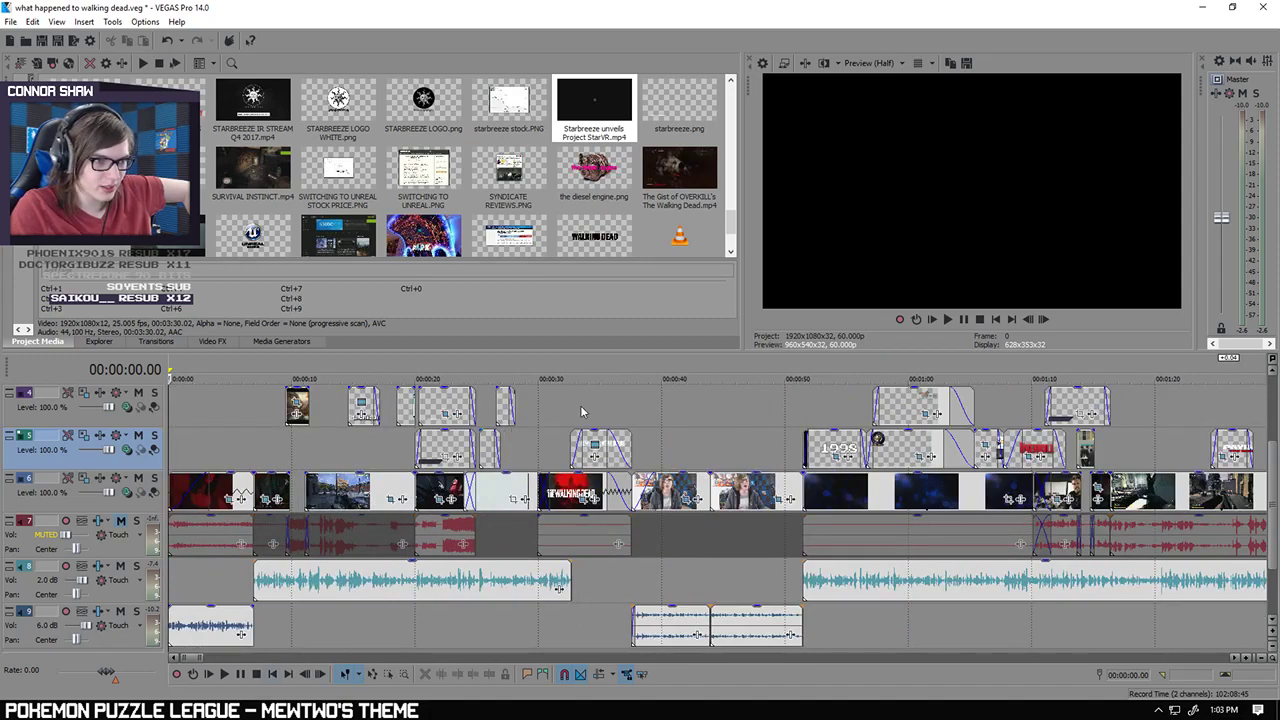
click(418, 633)
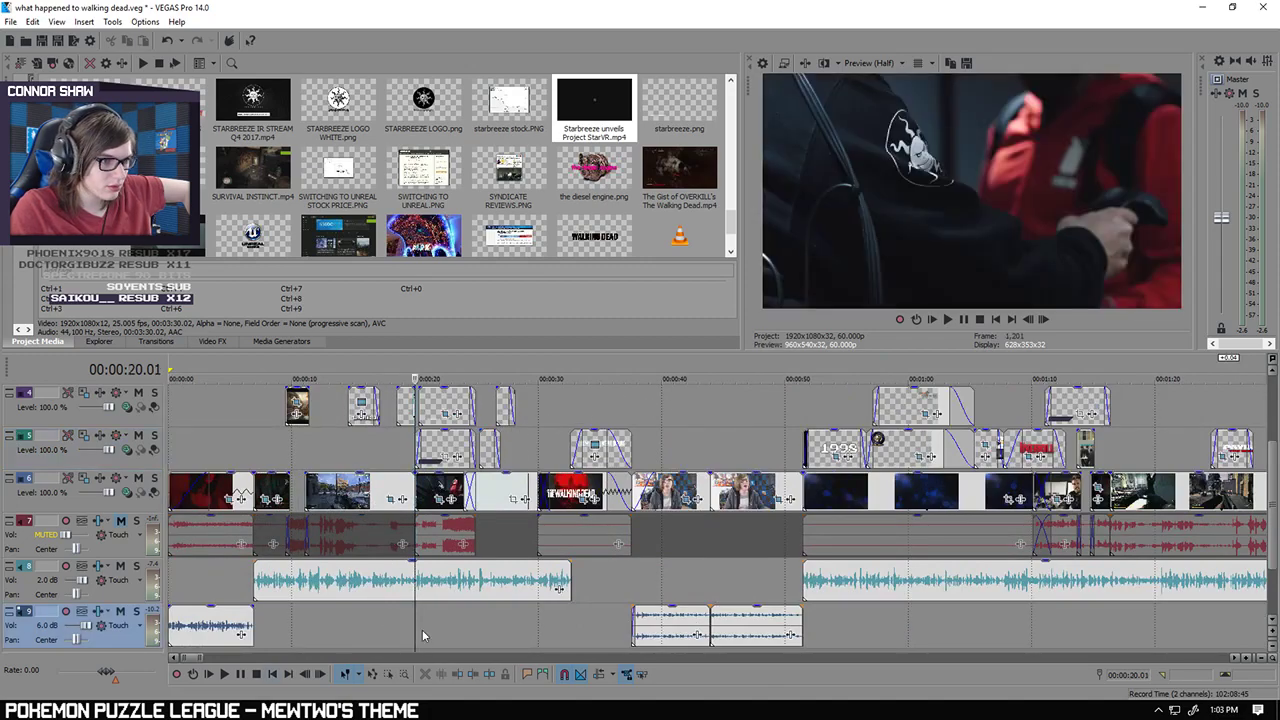
scroll(422, 629, up, 3)
click(855, 635)
scroll(724, 641, down, 5)
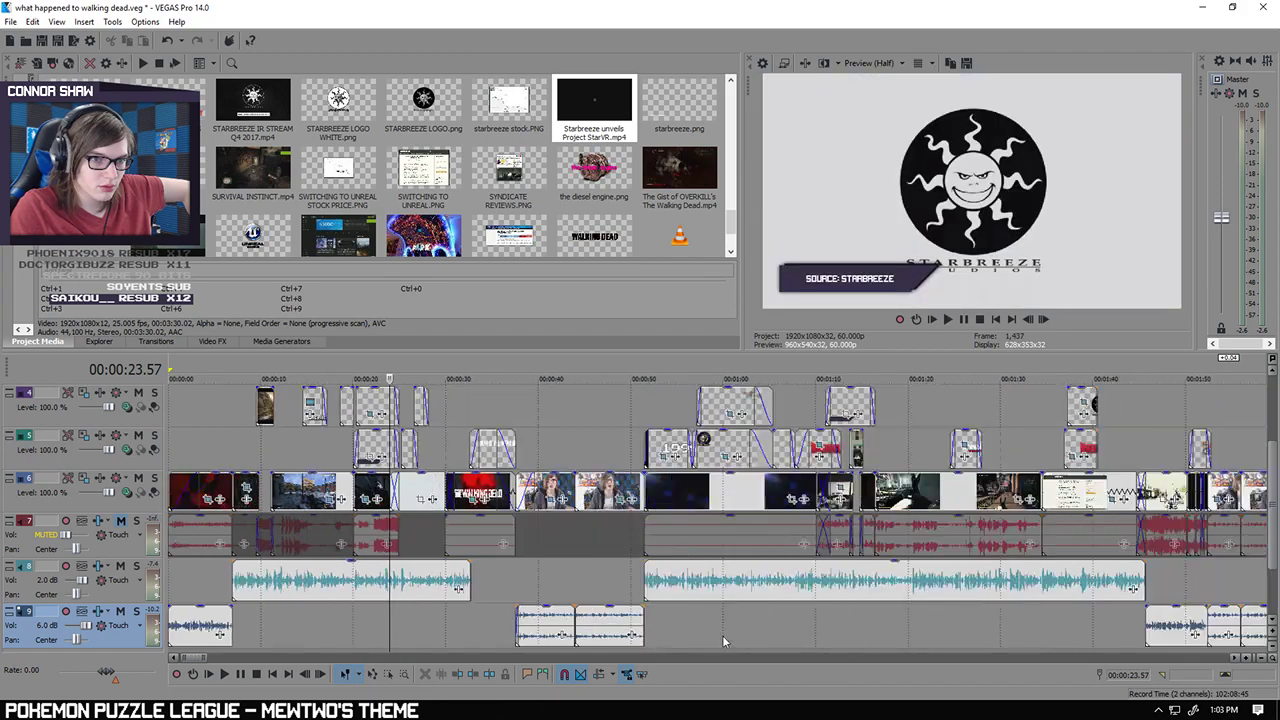
click(272, 628)
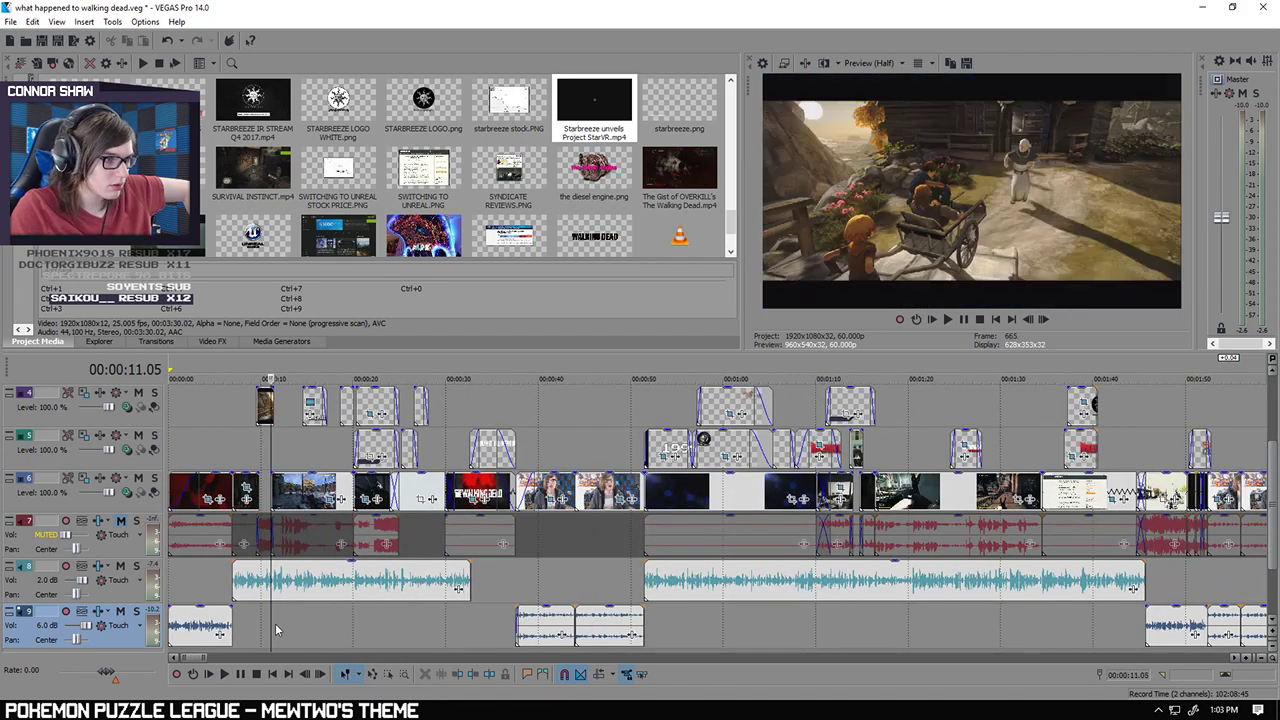
scroll(276, 628, up, 3)
click(635, 642)
scroll(652, 641, up, 1)
scroll(656, 641, up, 2)
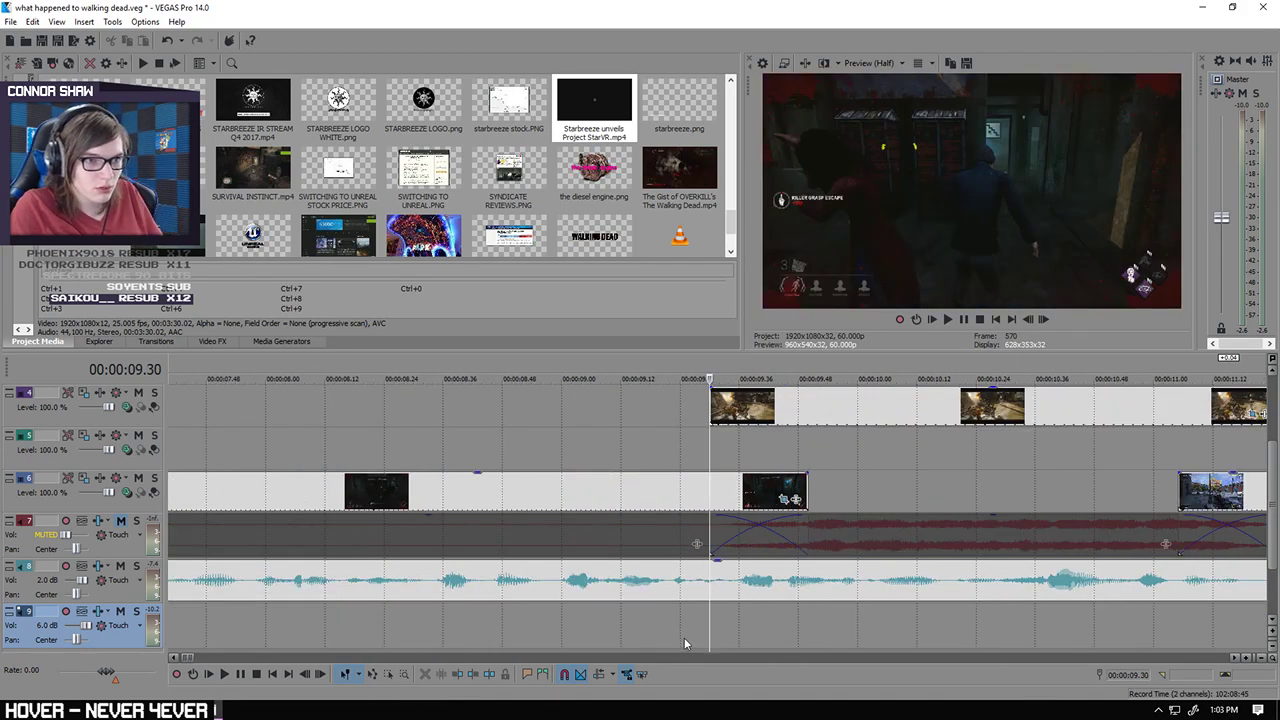
key(Right)
key(Right)
key(Right)
key(Right)
key(Right)
key(Right)
key(Right)
key(Right)
key(Right)
key(Right)
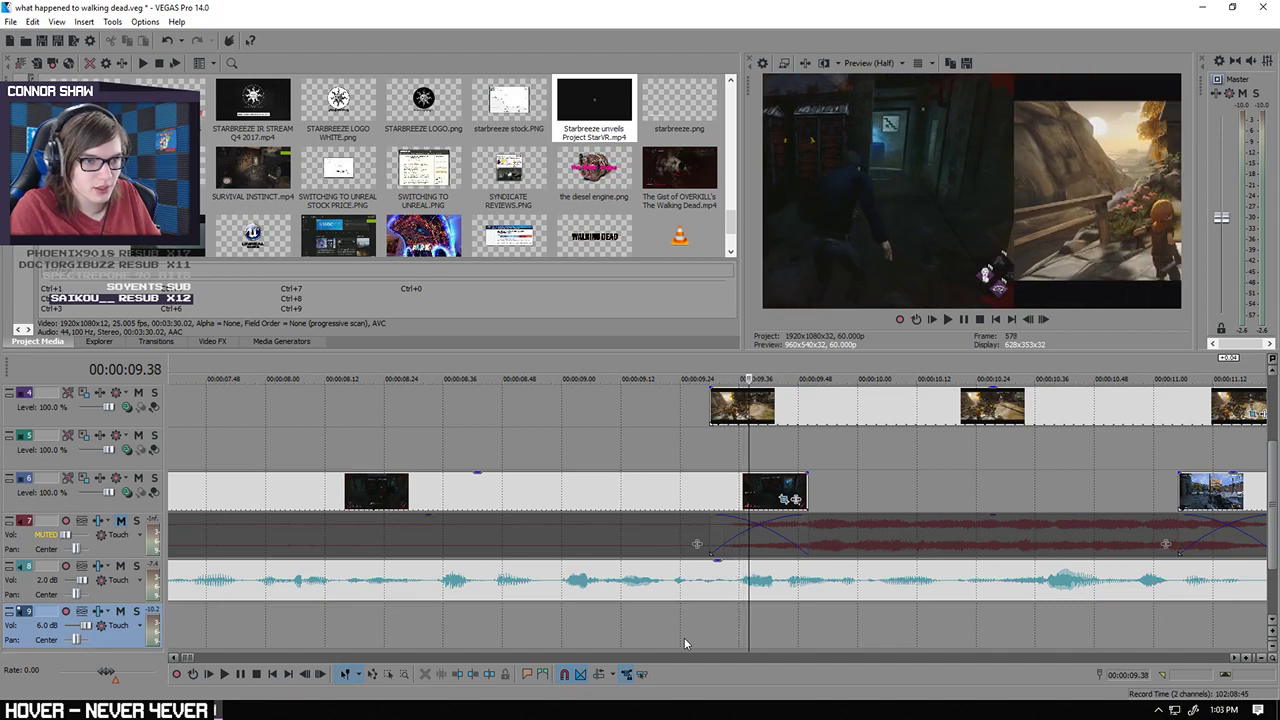
Step: Keyframe the StarVR clip's exit slide from centred at 00:15:28.57 to an X center of 2,880 at the clip's end
scroll(783, 640, down, 10)
scroll(650, 646, down, 3)
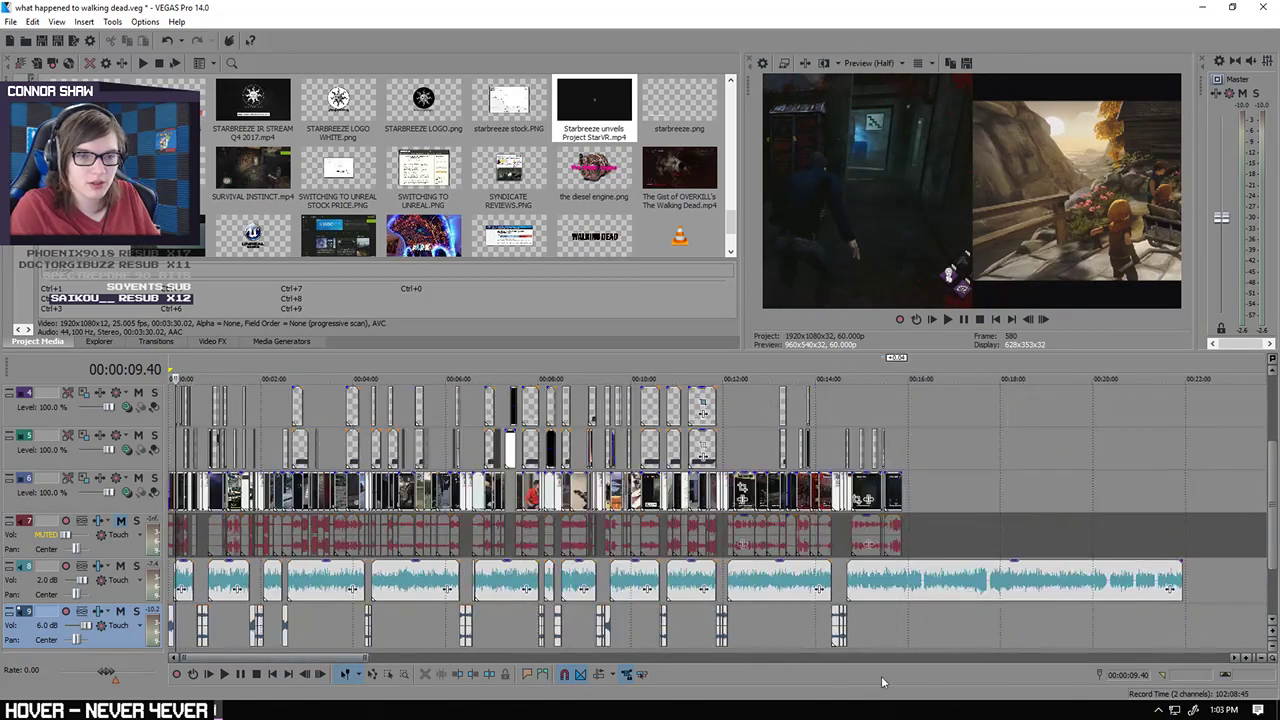
click(887, 639)
scroll(890, 643, up, 8)
scroll(848, 650, up, 4)
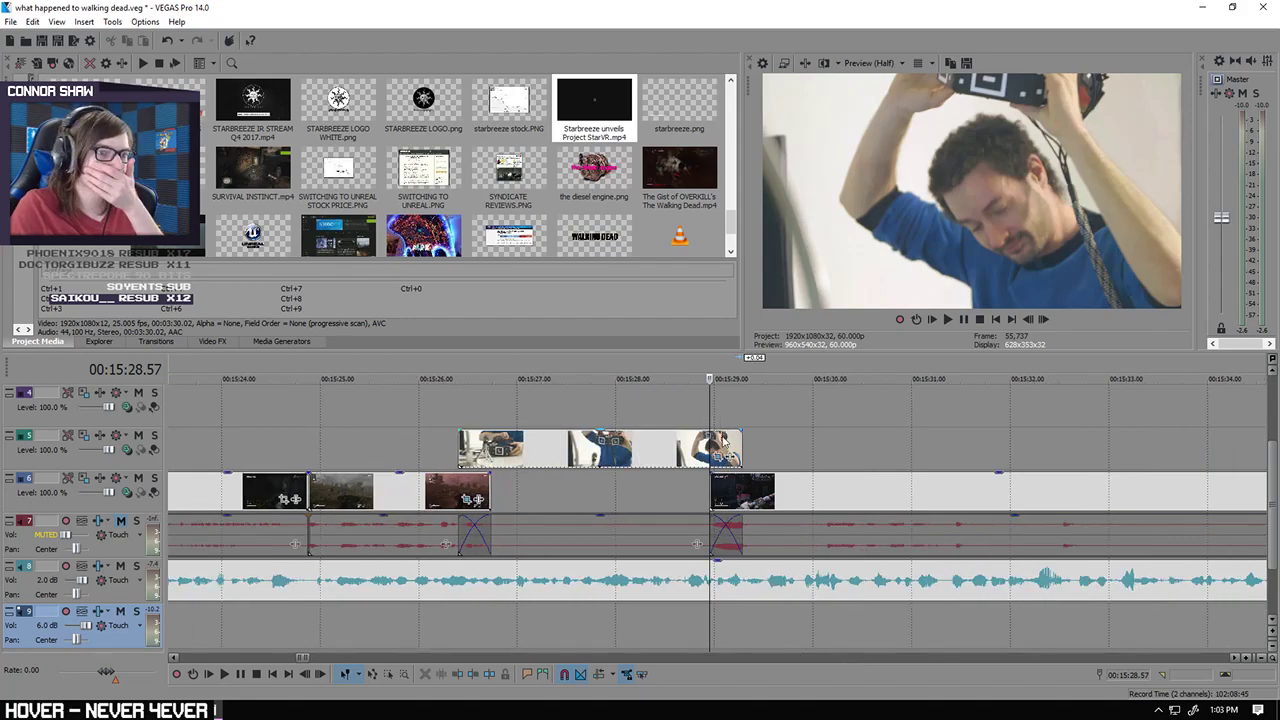
click(712, 447)
right_click(707, 450)
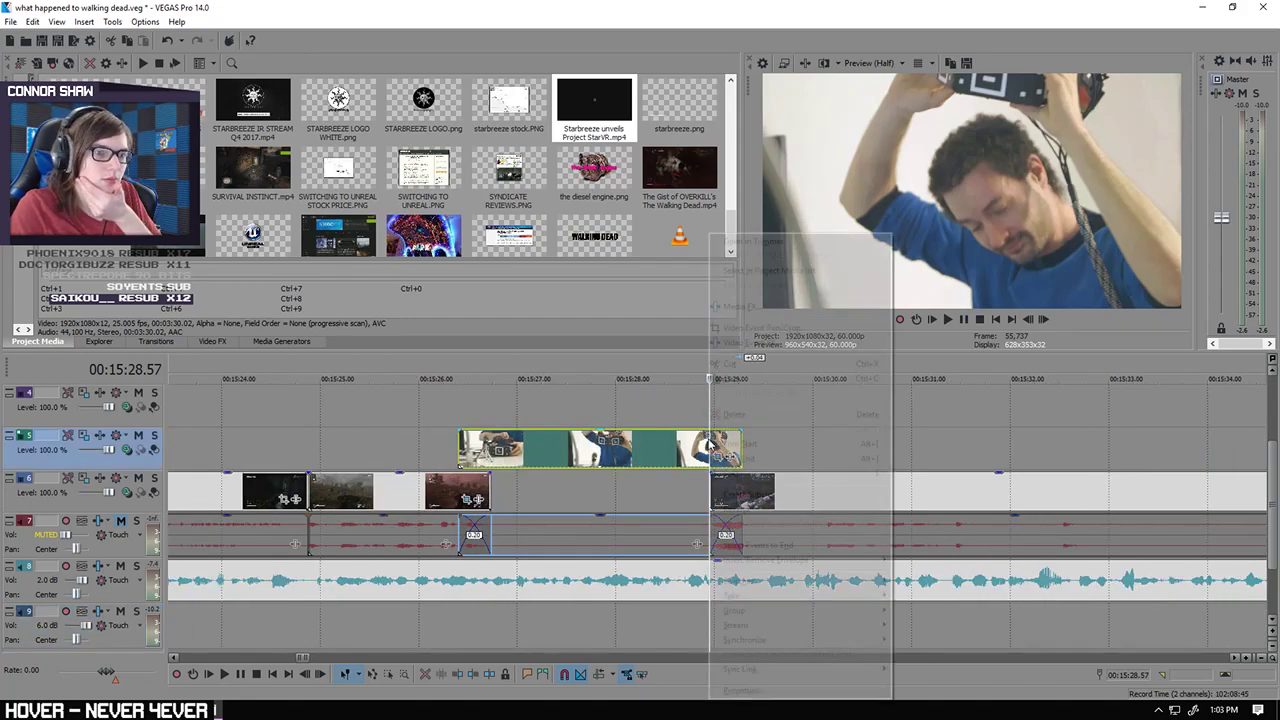
click(760, 343)
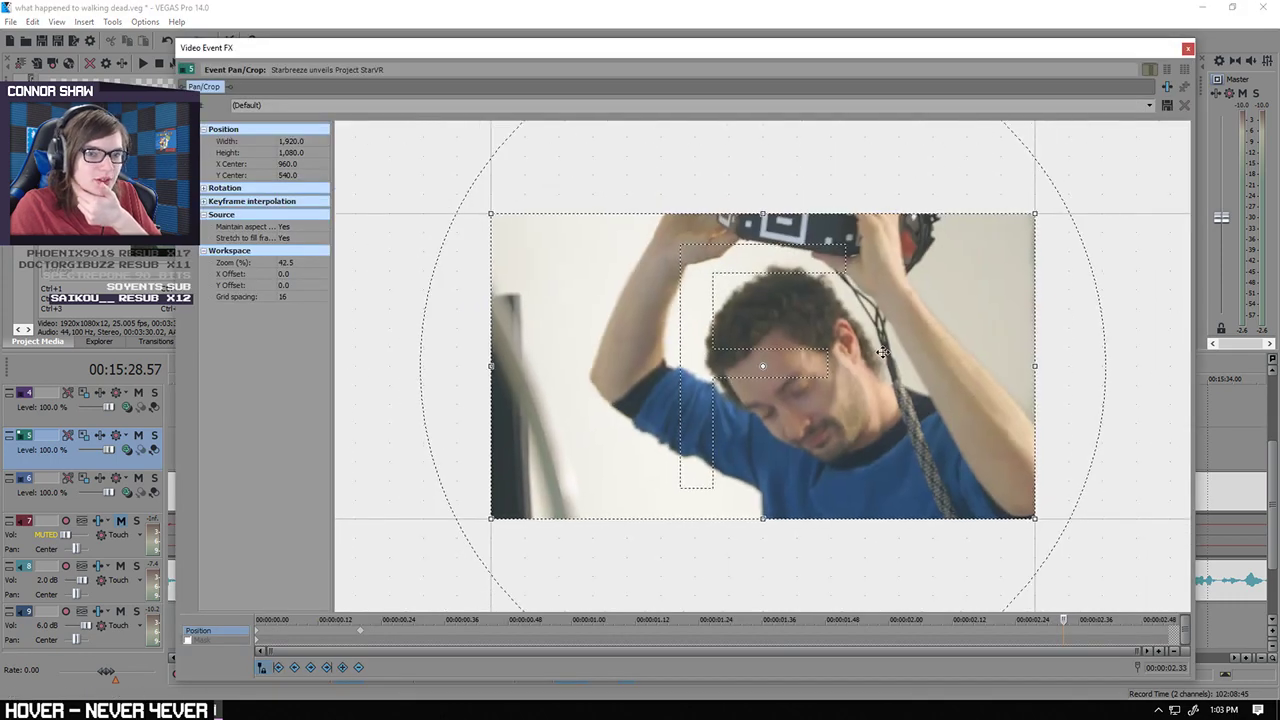
drag(811, 69, 590, 591)
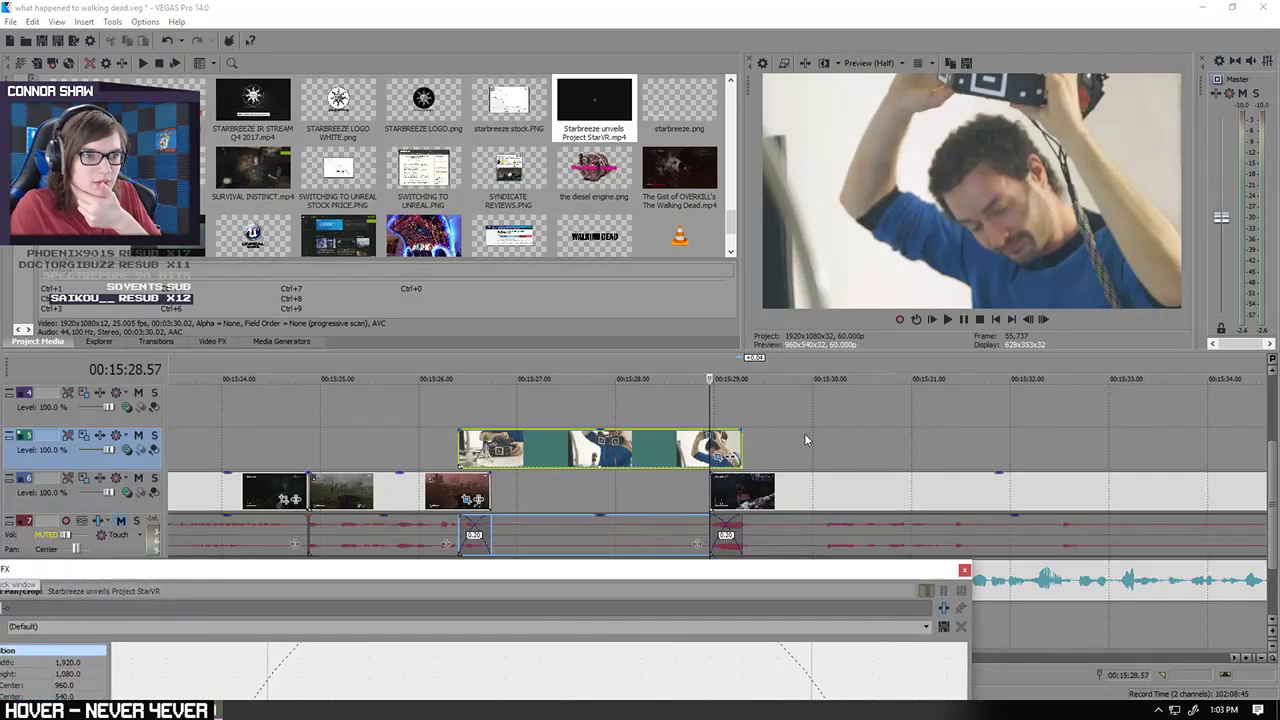
drag(688, 575, 855, 107)
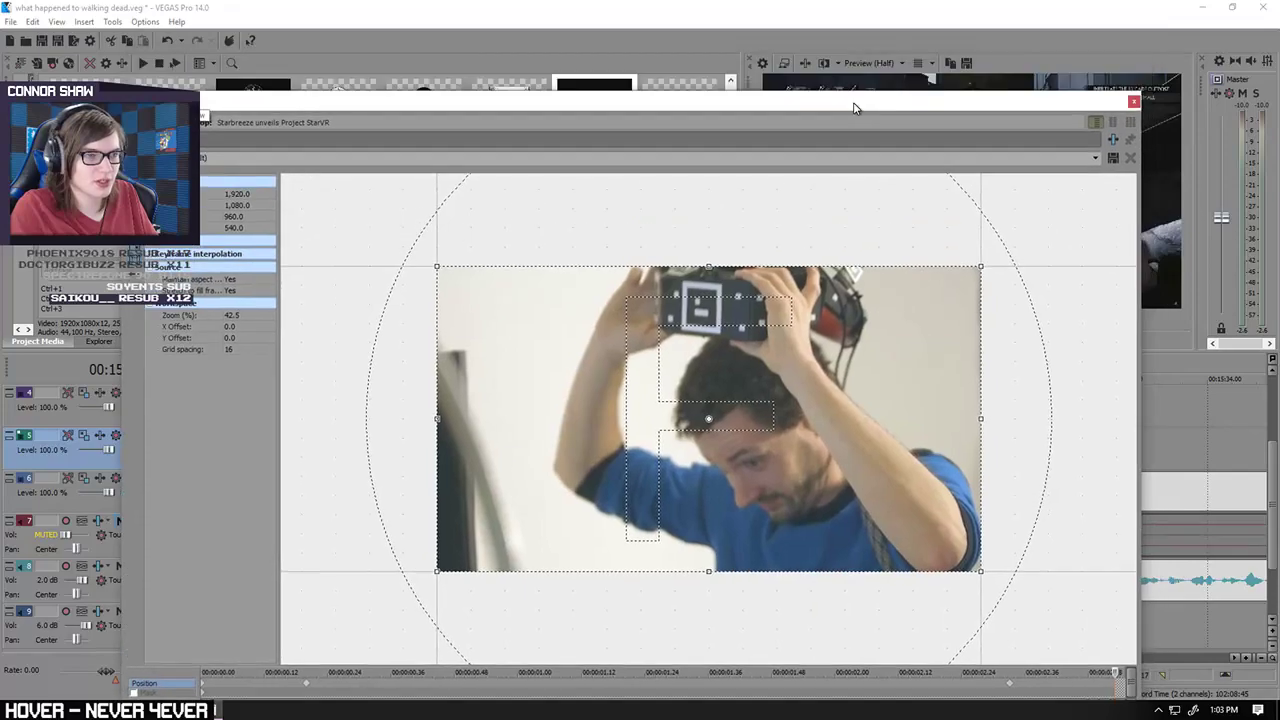
drag(869, 330, 1197, 317)
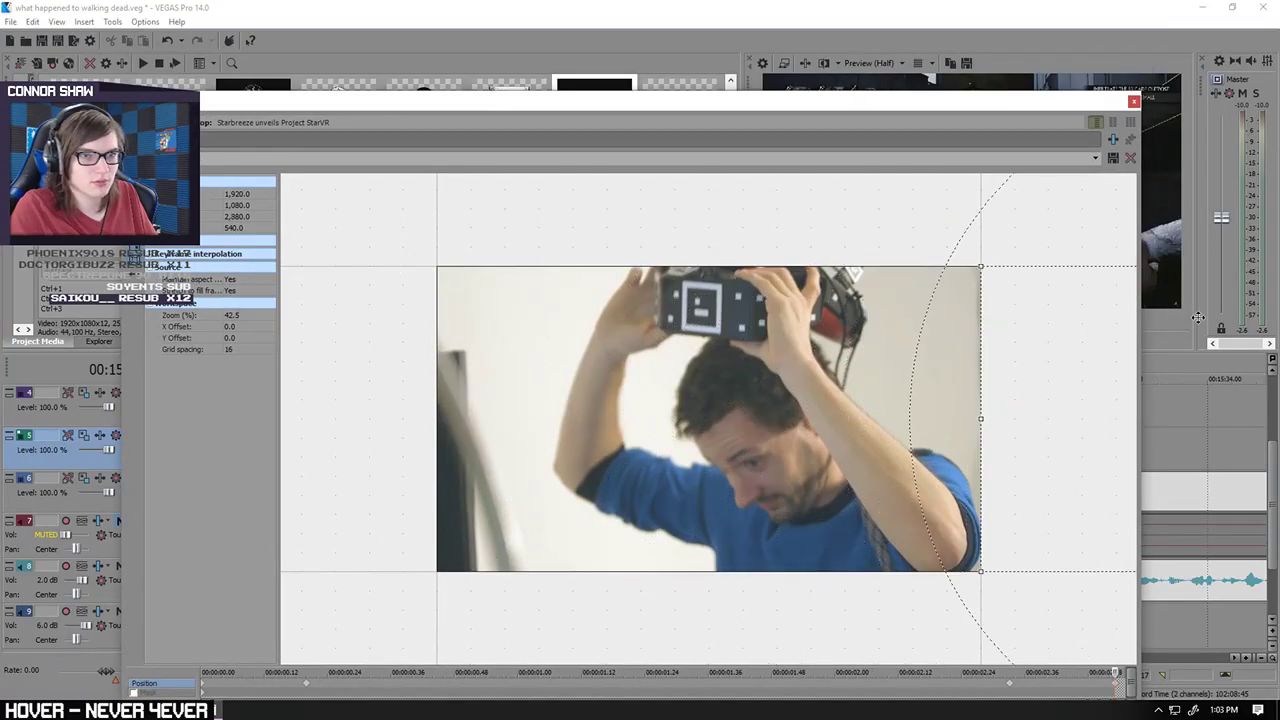
click(1133, 101)
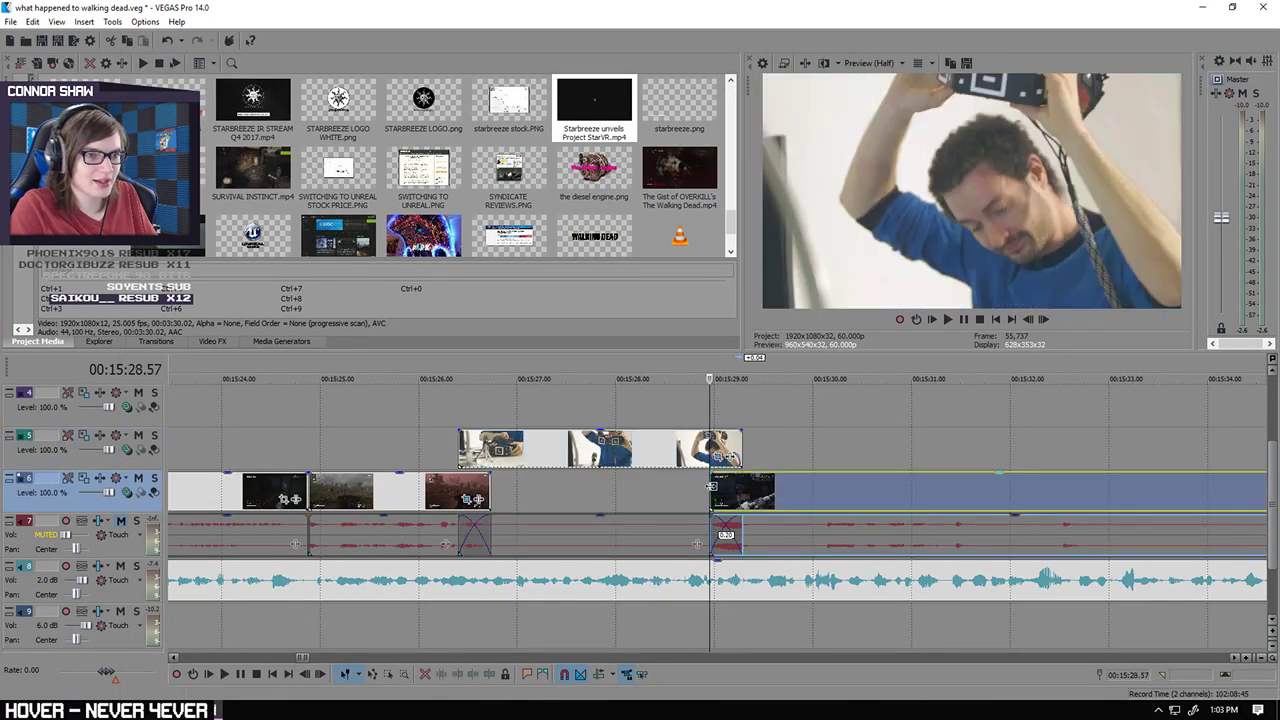
Step: Keyframe the OTWD gameplay clip's pan/crop from an X center of -960 at its start to centred at the overlap's end
right_click(716, 494)
click(760, 330)
drag(782, 378, 366, 354)
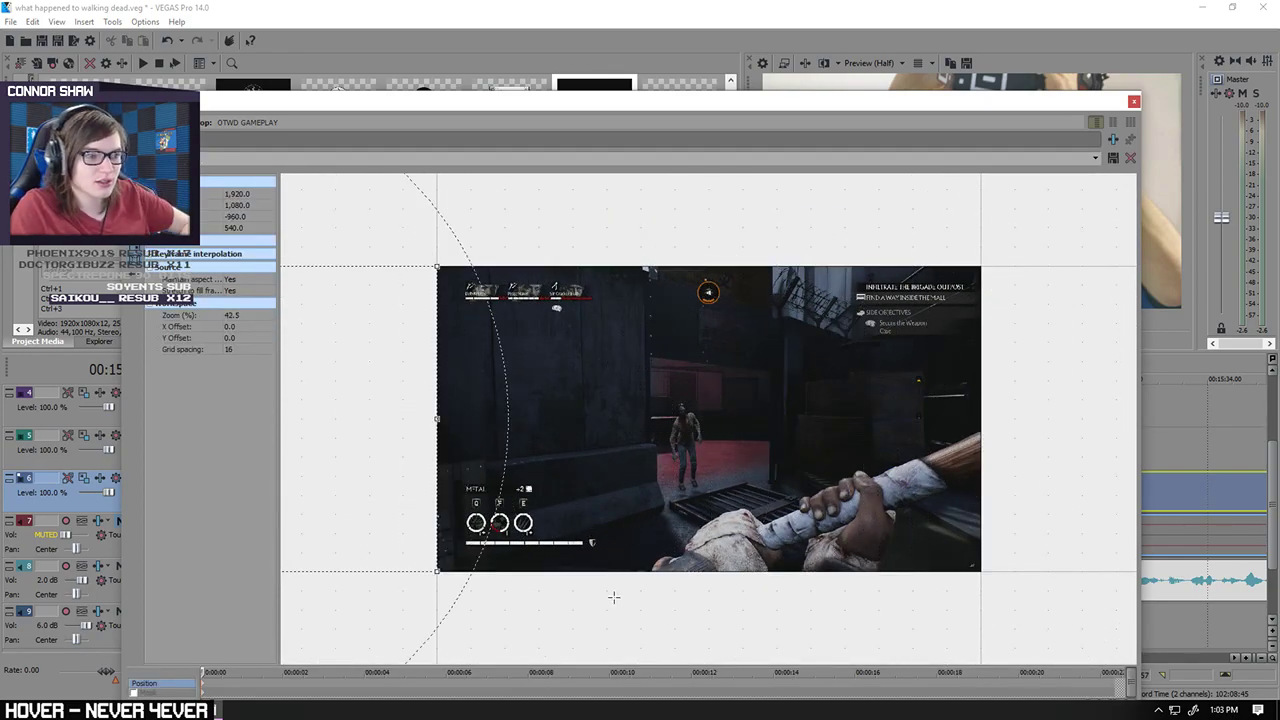
drag(589, 123, 729, 157)
drag(383, 371, 929, 407)
click(1130, 152)
Step: Play back both StarVR slide transitions from just before 00:15:26.24 to about 00:15:29.52
click(710, 445)
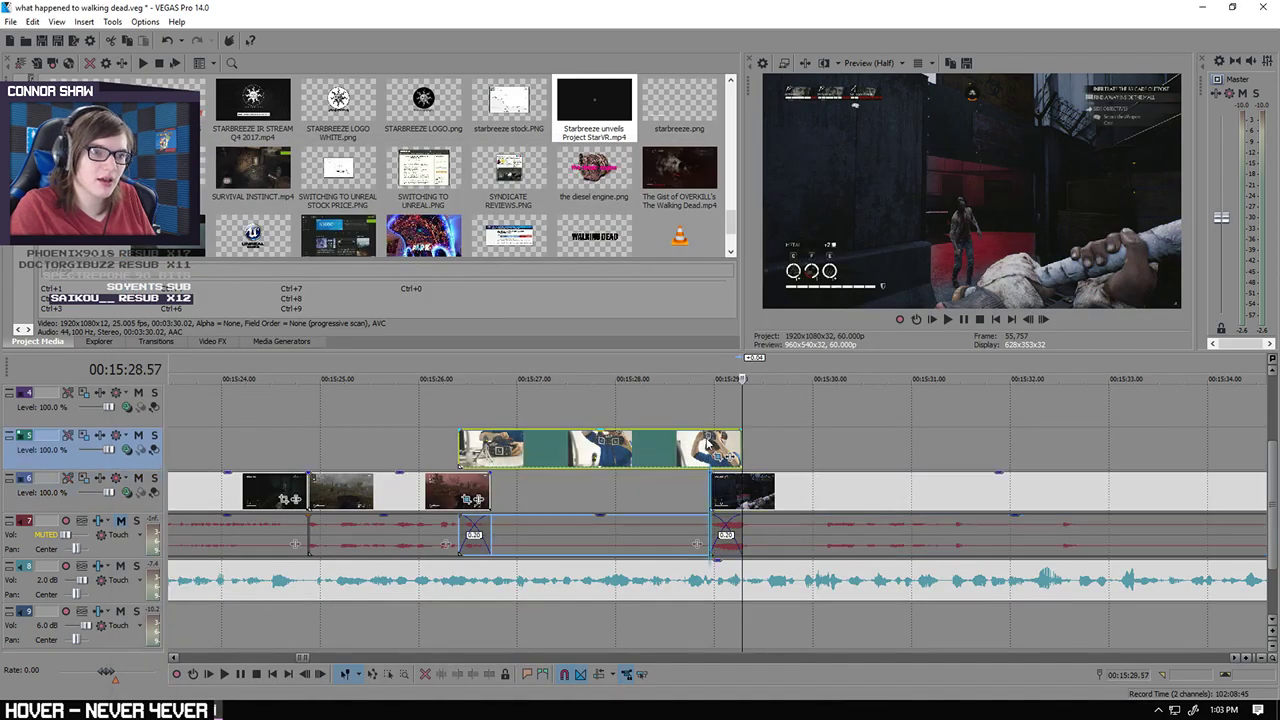
key(Return)
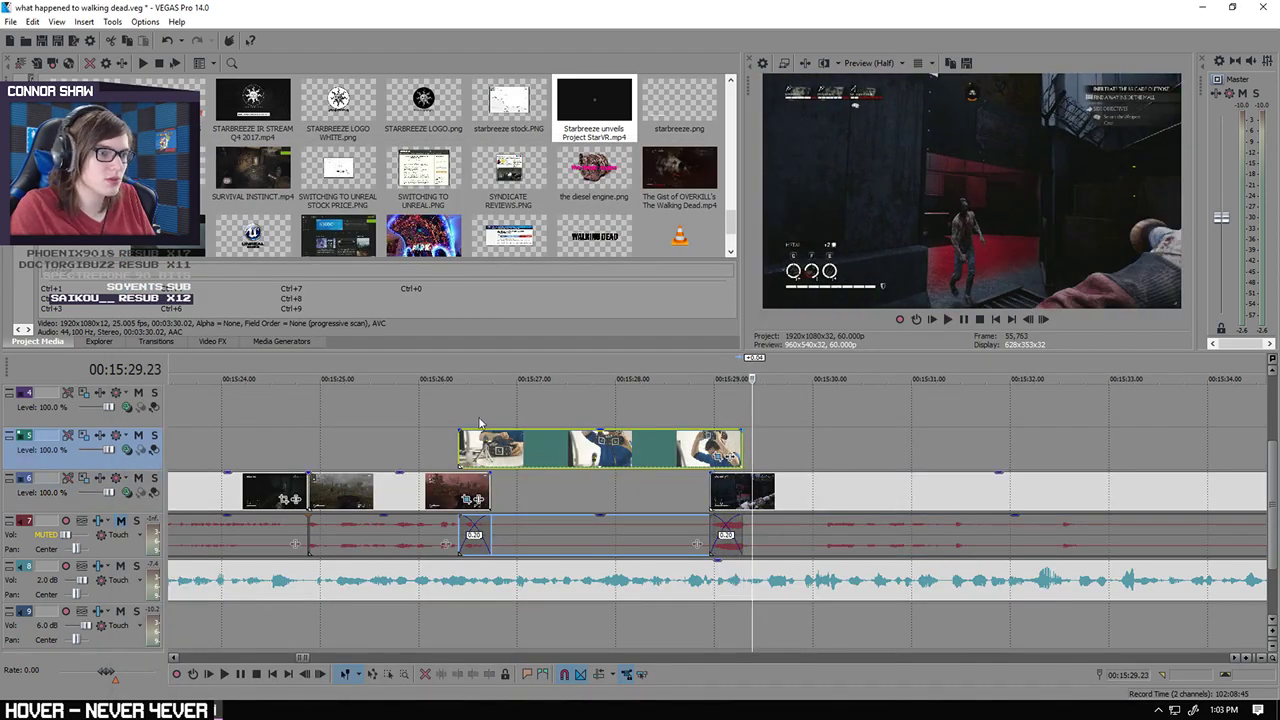
click(449, 413)
click(232, 677)
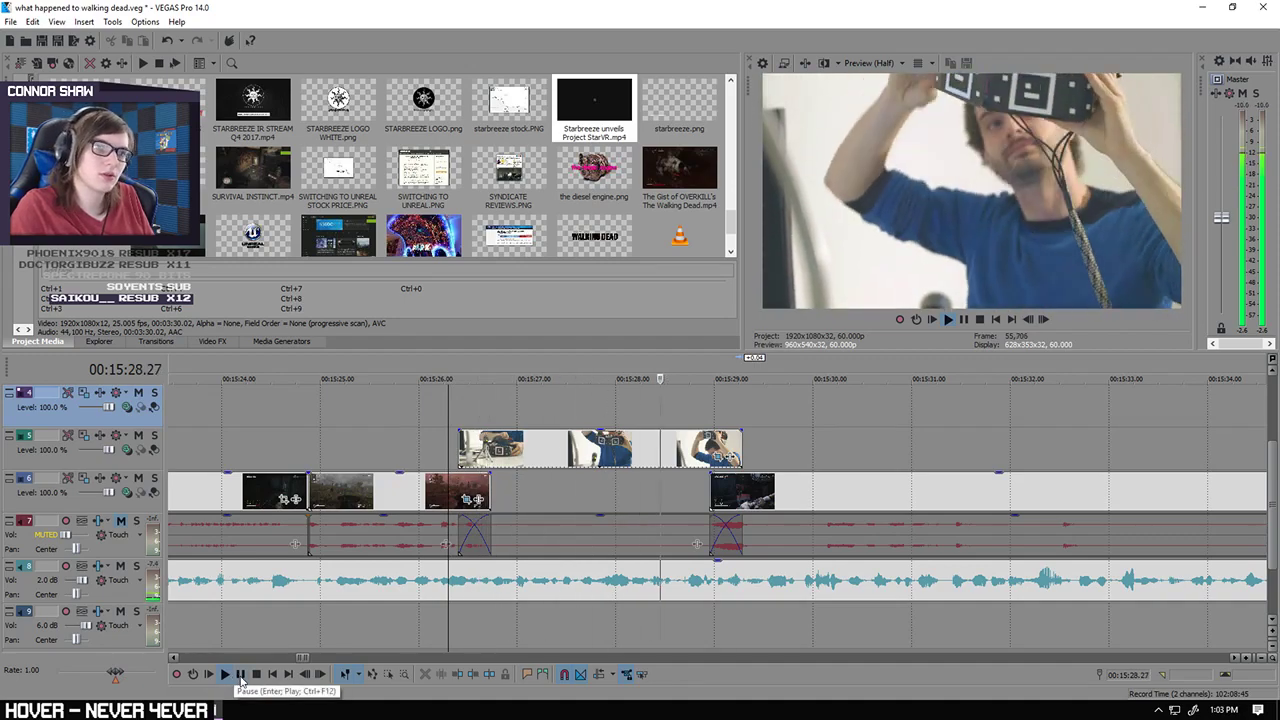
click(240, 676)
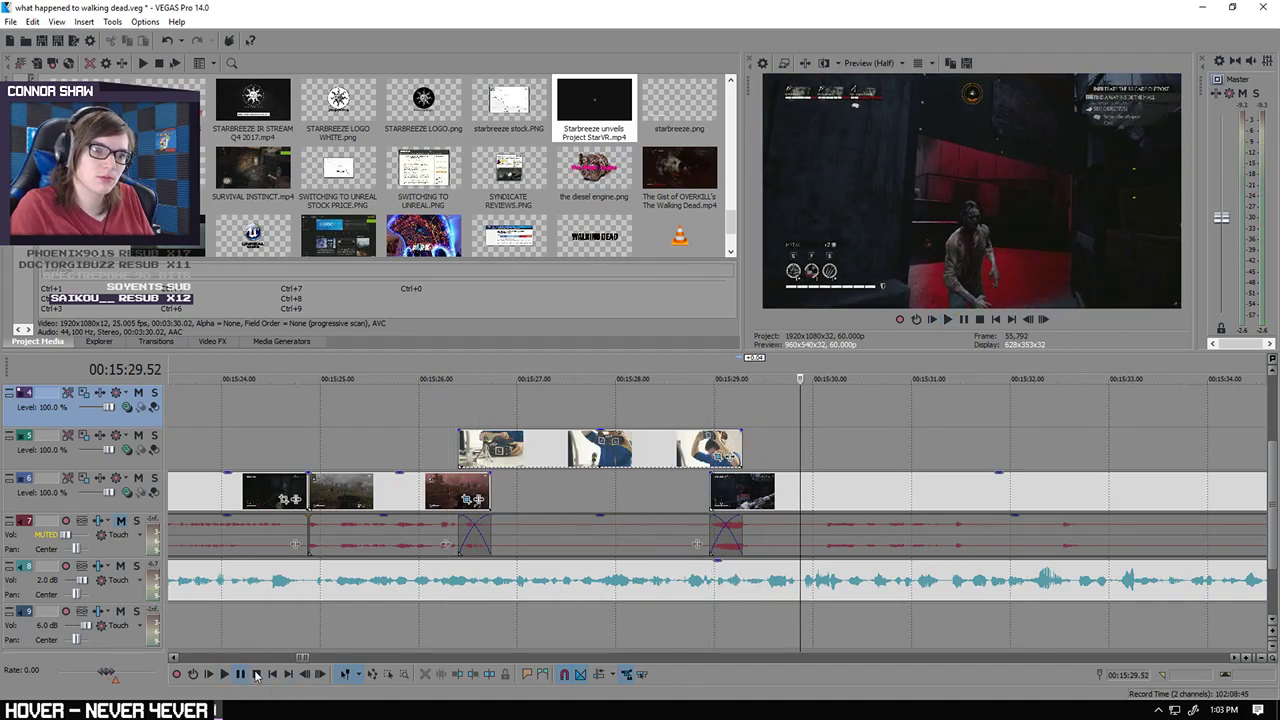
Step: Play back the slide from the StarVR clip into the OTWD gameplay, up to about 00:15:30.56
click(711, 415)
click(228, 677)
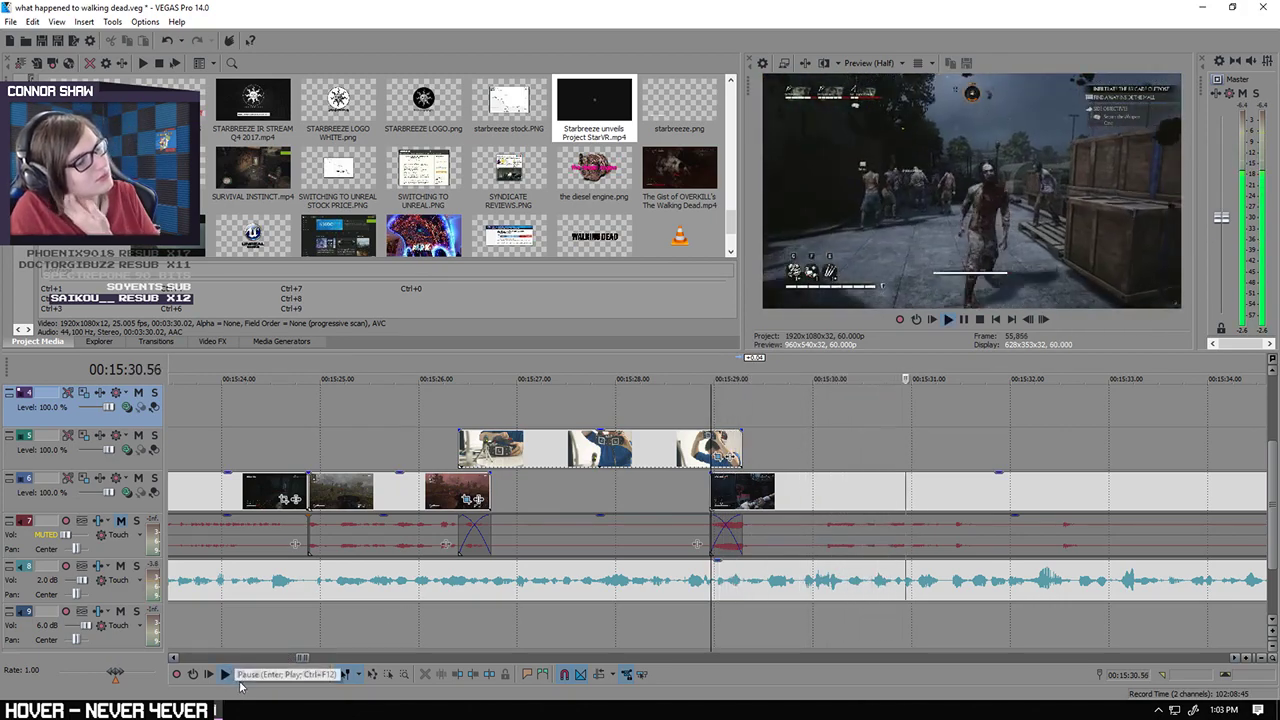
click(240, 679)
Step: Add source asset.png on track 4 at 00:15:26.24, trim it to the StarVR clip's end, and give it a fade-in and fade-out
click(459, 415)
drag(731, 217, 735, 204)
drag(423, 120, 464, 415)
drag(948, 408, 697, 398)
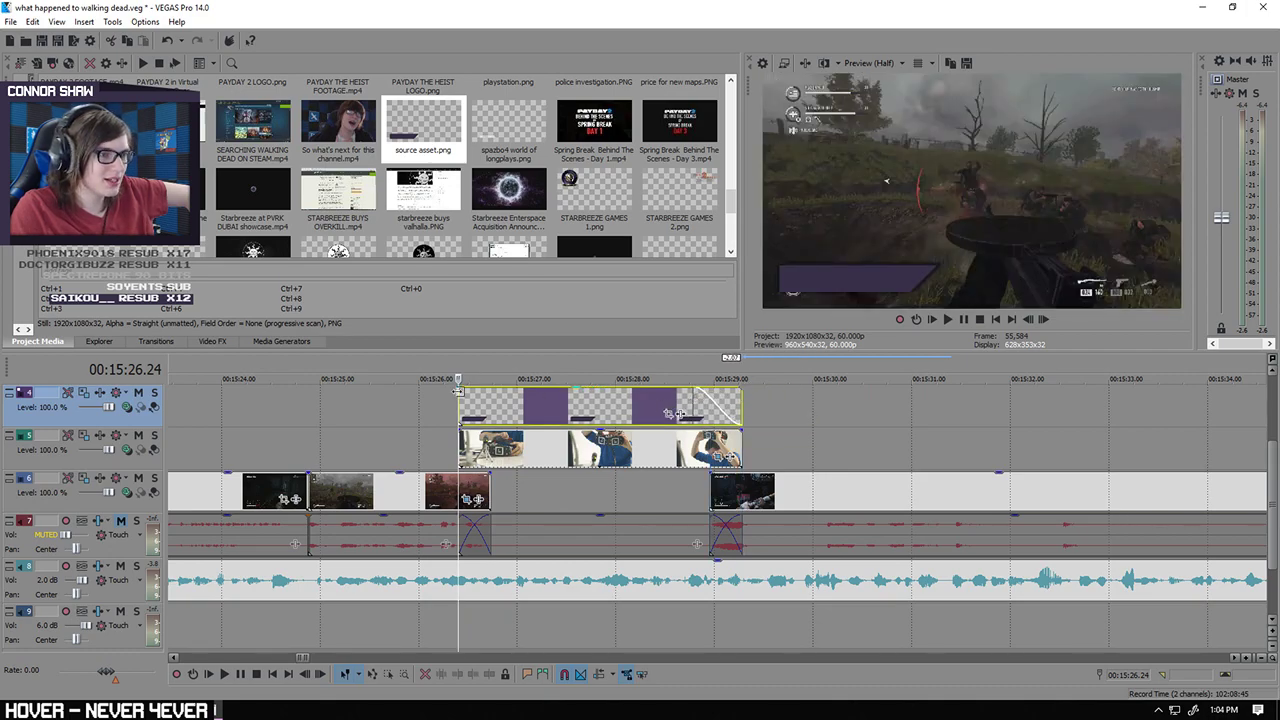
drag(460, 388, 503, 396)
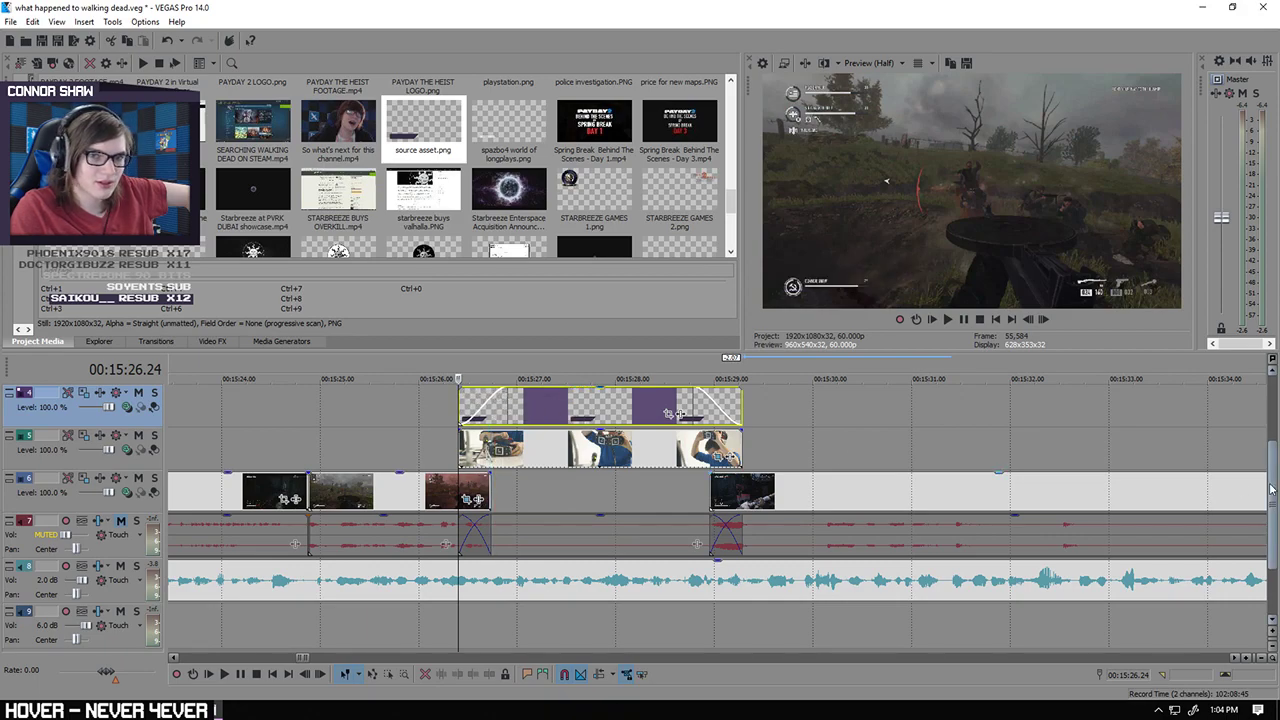
Step: Place starbreeze.png on track 3 at 00:15:26.53, above the source banner
scroll(700, 450, up, 2)
click(656, 432)
click(514, 435)
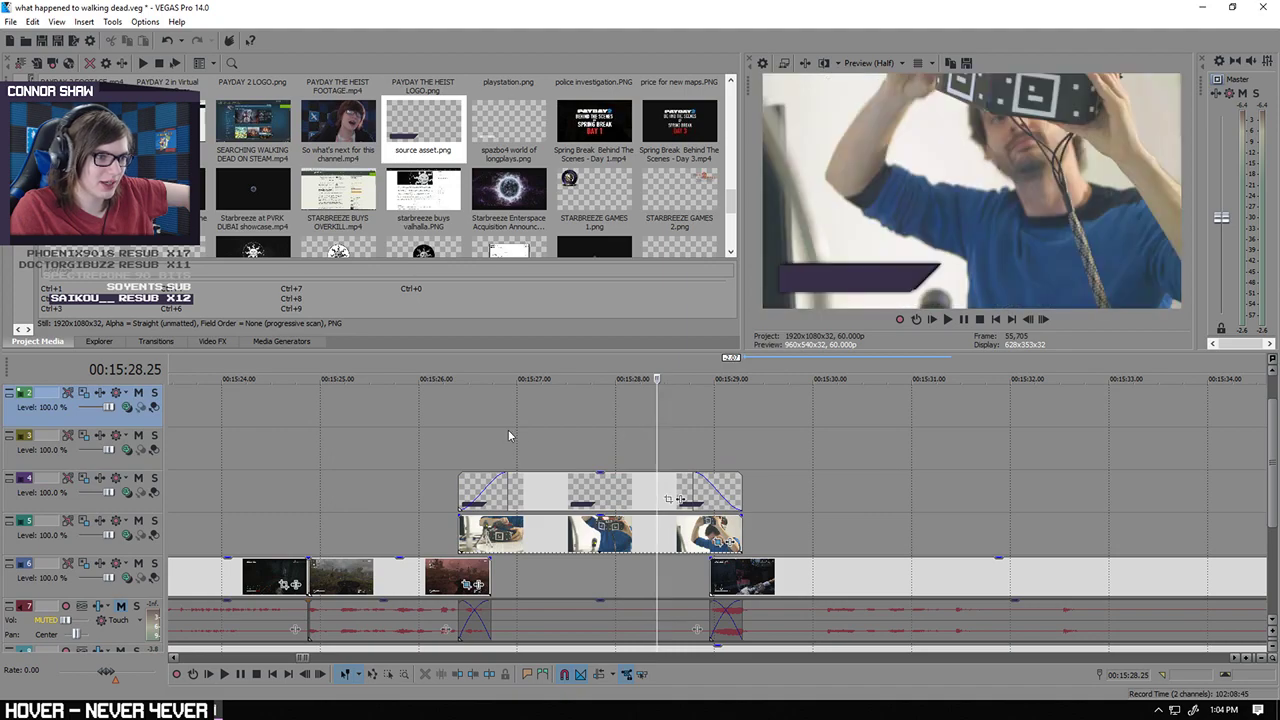
scroll(637, 440, up, 3)
scroll(651, 400, down, 2)
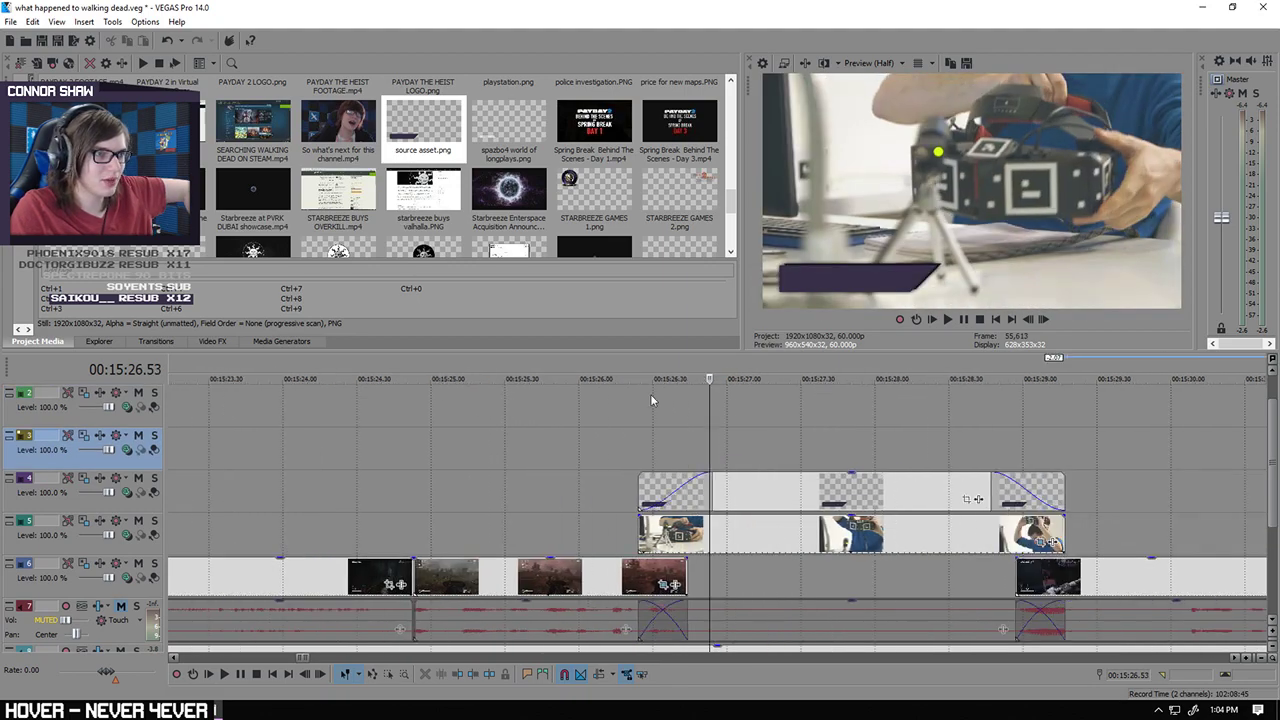
scroll(680, 200, down, 4)
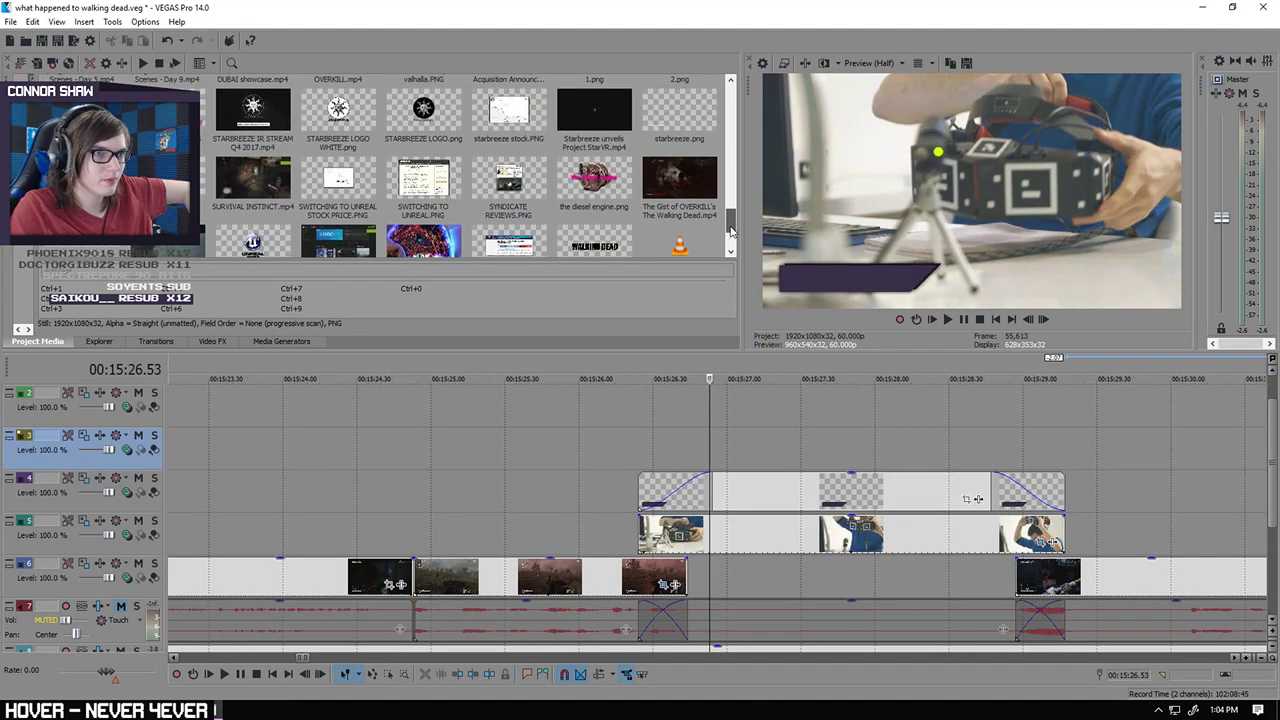
drag(686, 138, 760, 446)
scroll(860, 445, down, 2)
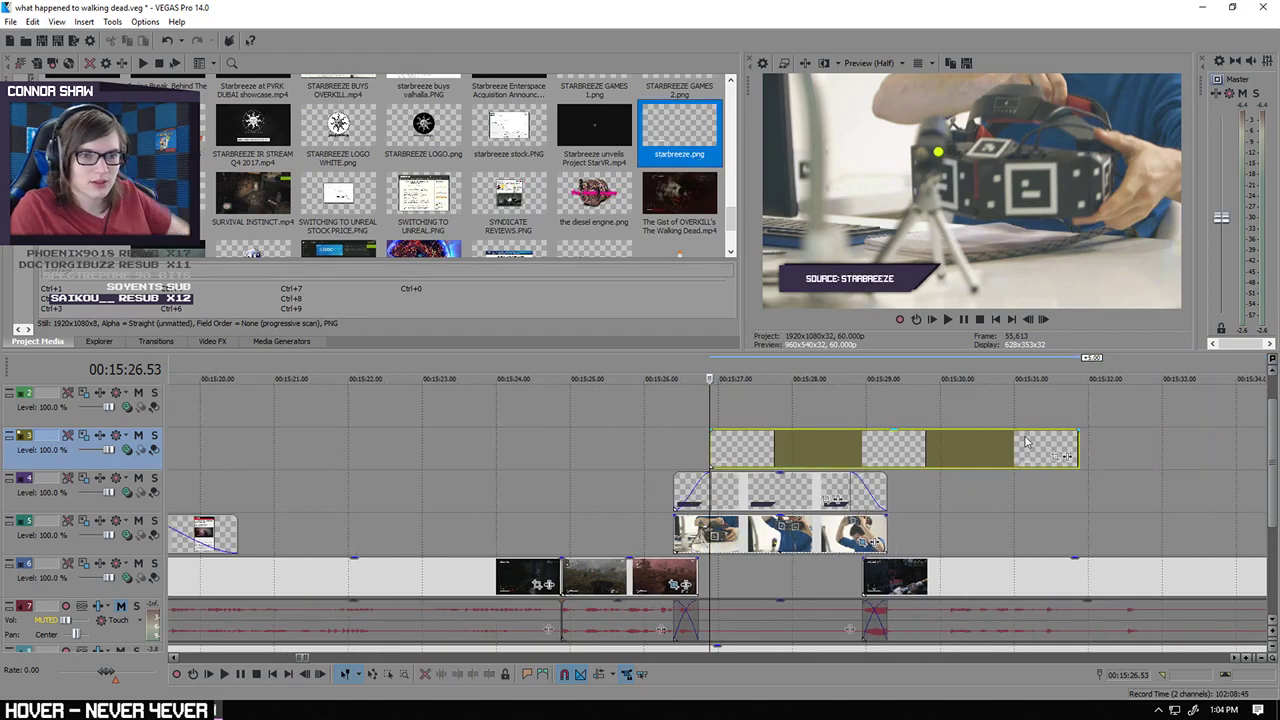
Step: Cut off the end of the starbreeze.png event, align it with the StarVR clip's end, and trim its start to about 00:15:26.55
click(937, 450)
key(s)
key(Delete)
drag(857, 449, 808, 449)
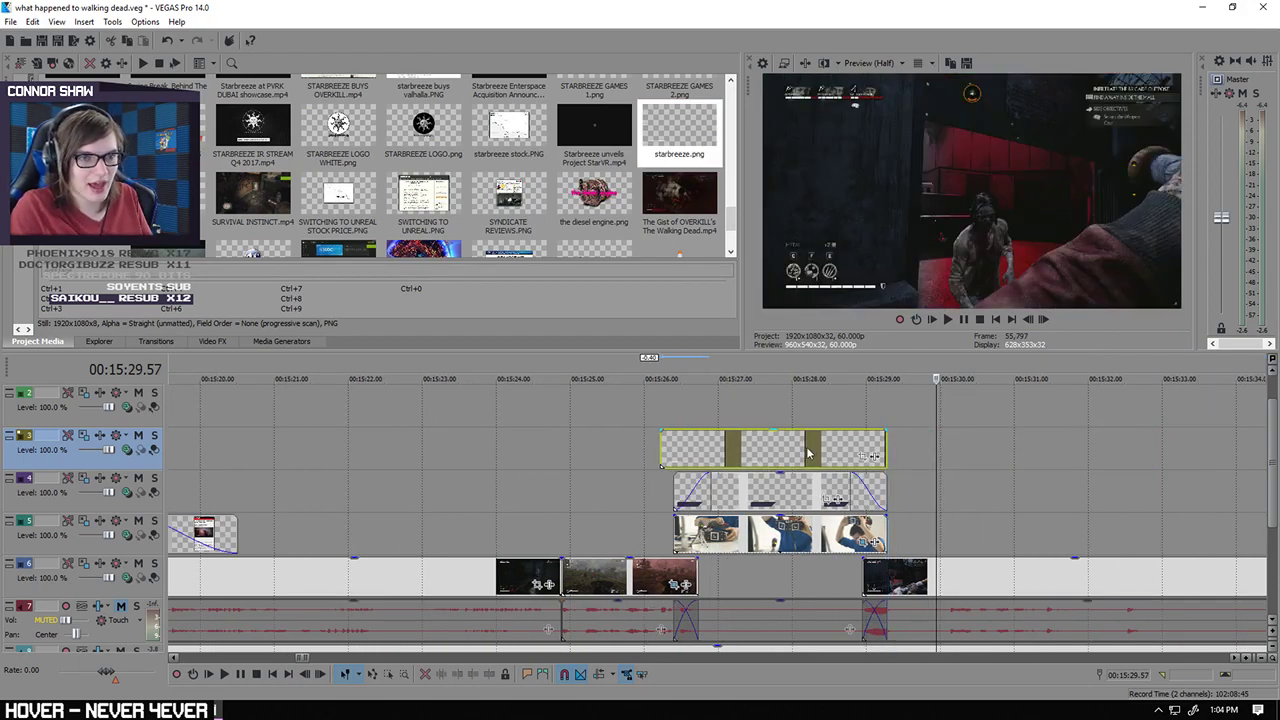
drag(662, 440, 713, 442)
click(709, 425)
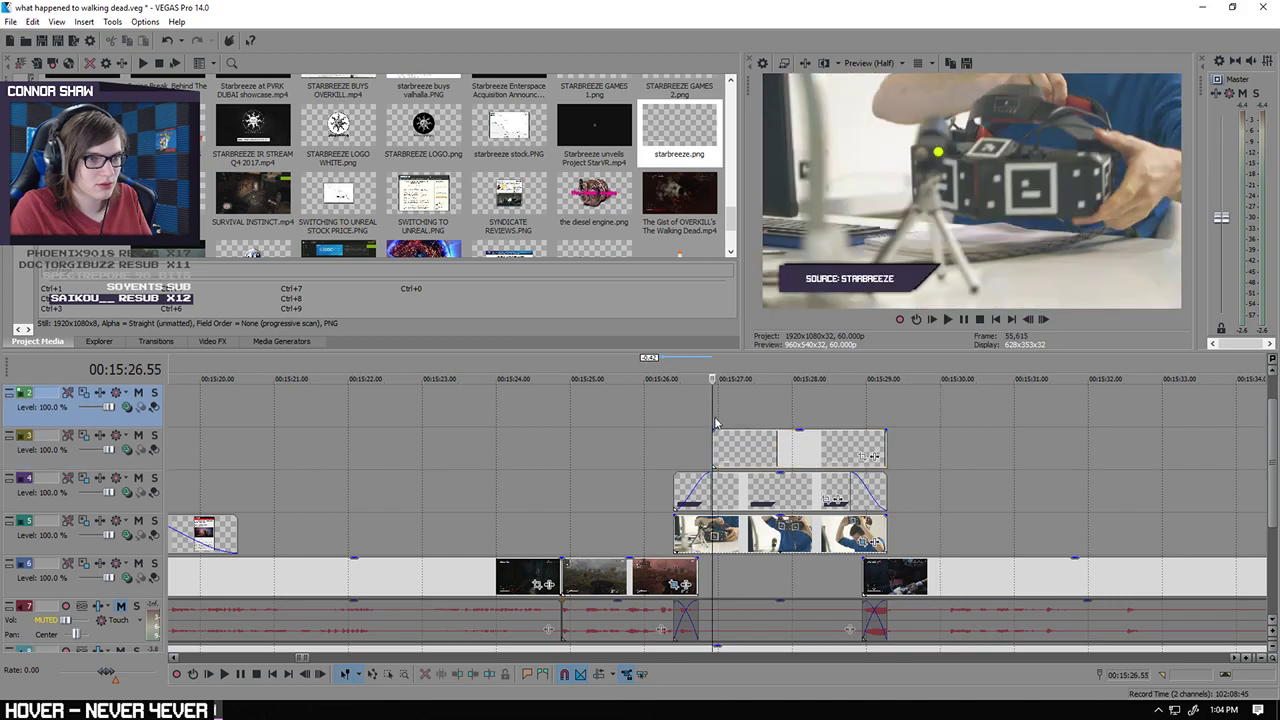
Step: Extend the start of the starbreeze.png event back to 00:15:26.44, where the outgoing gameplay clip ends
scroll(708, 426, up, 5)
key(Left)
key(Left)
key(Left)
key(Left)
key(Left)
key(Left)
key(Left)
key(Left)
key(Left)
key(Left)
key(Left)
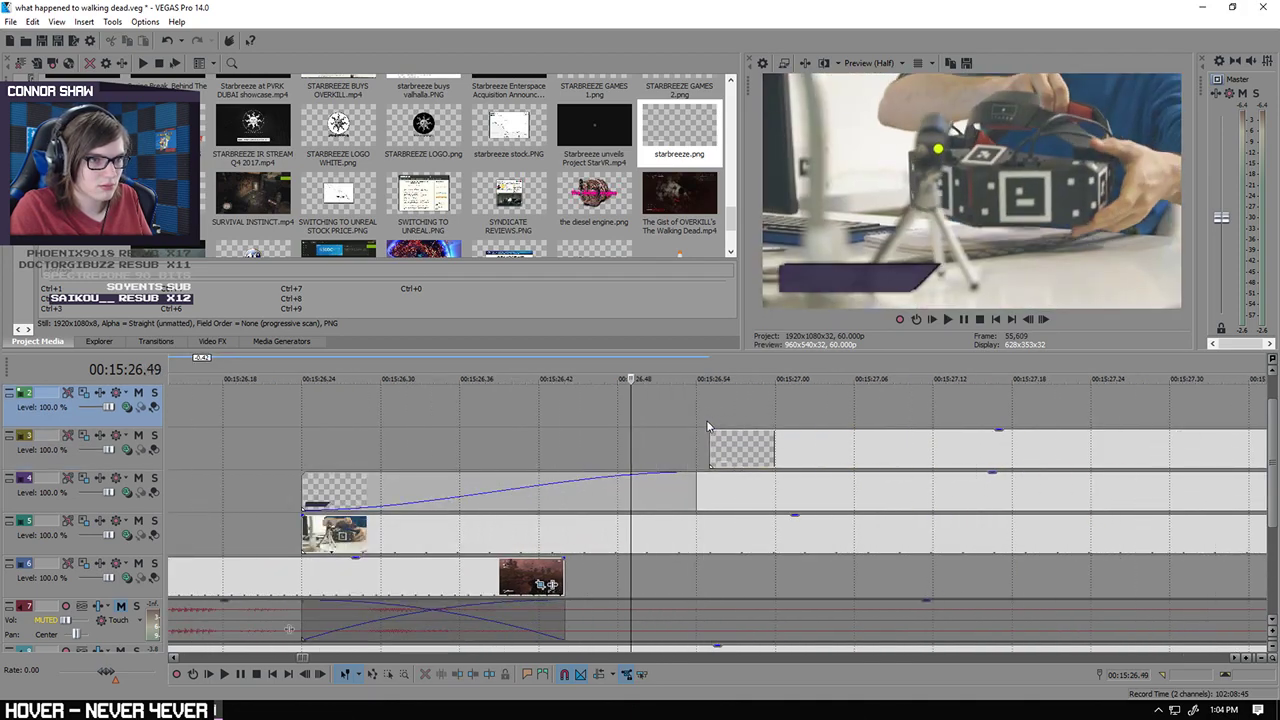
drag(706, 432, 562, 433)
Step: Copy the pan/crop mask keyframes from the Overkill Software source text at 00:11:15.04
scroll(731, 437, down, 5)
scroll(731, 437, down, 8)
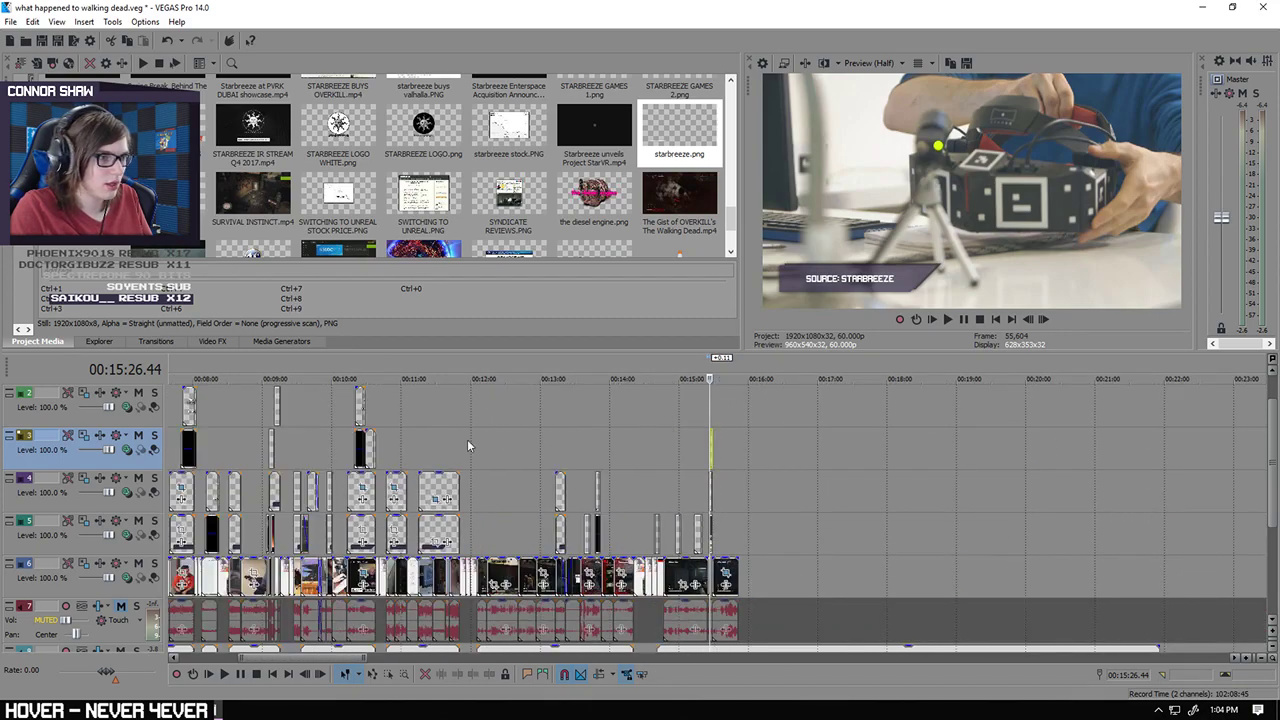
click(433, 432)
scroll(603, 451, up, 3)
scroll(603, 451, up, 2)
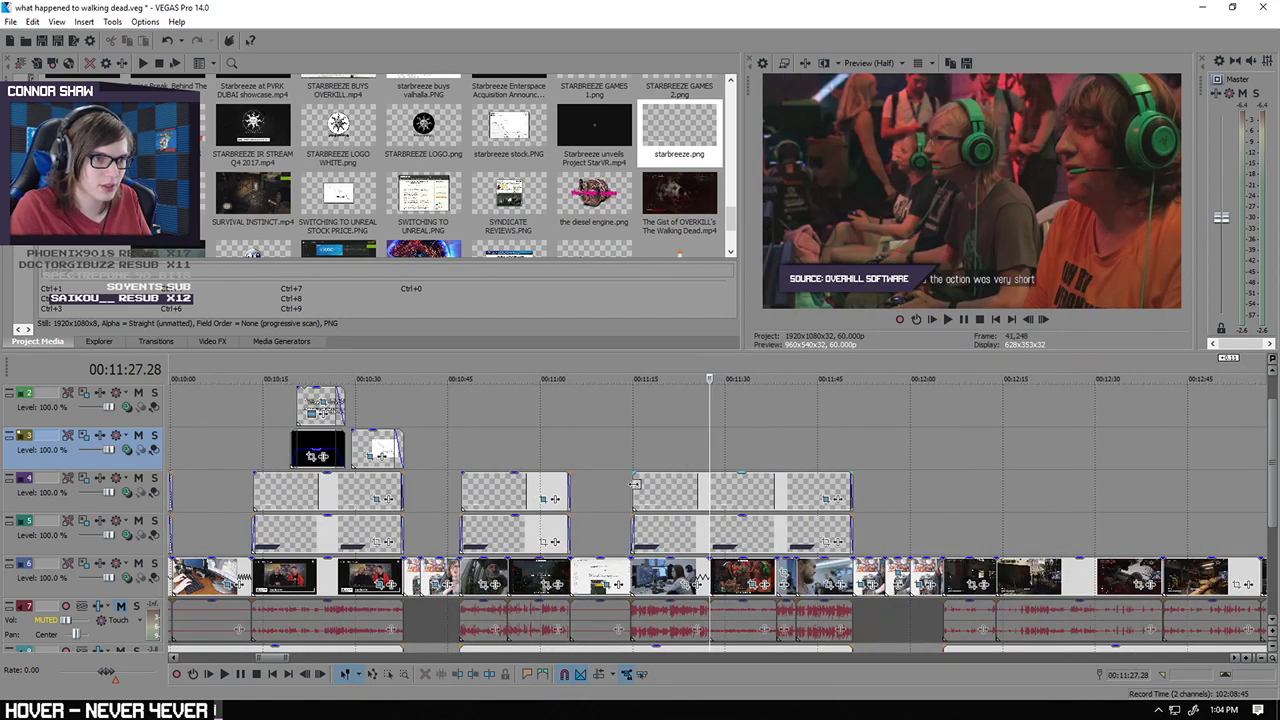
click(640, 490)
right_click(640, 490)
click(687, 316)
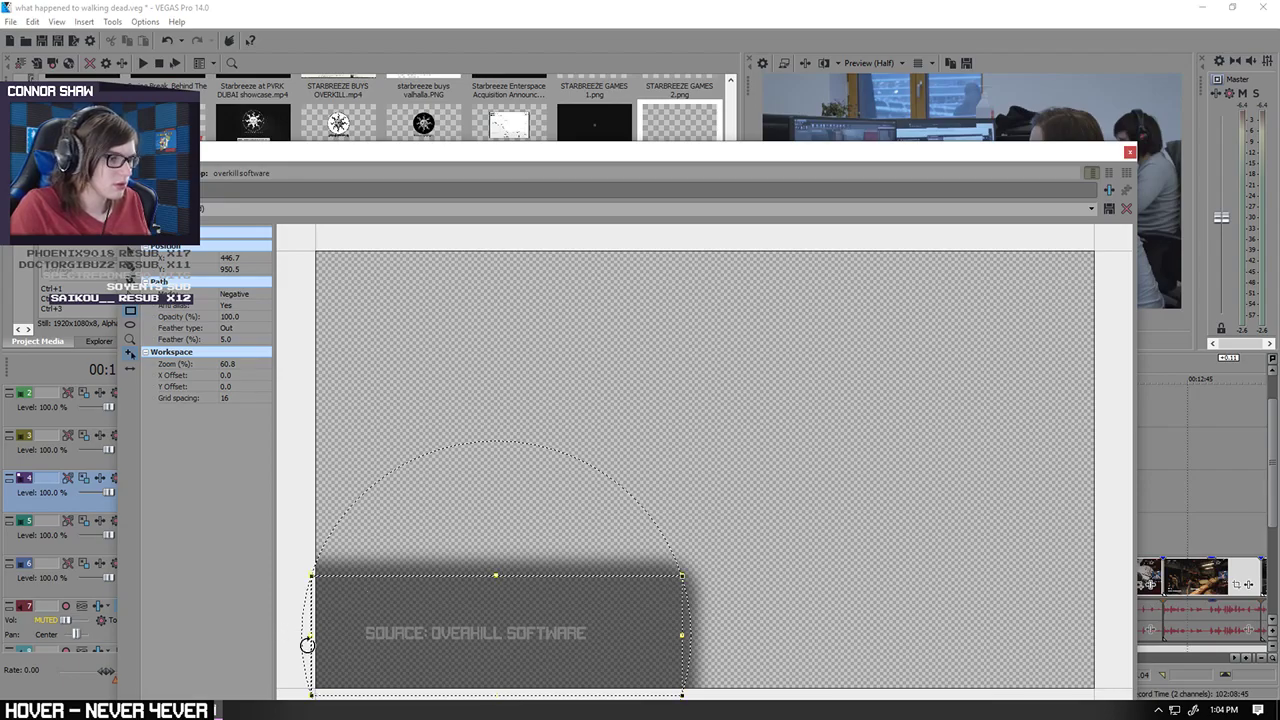
drag(602, 152, 629, 17)
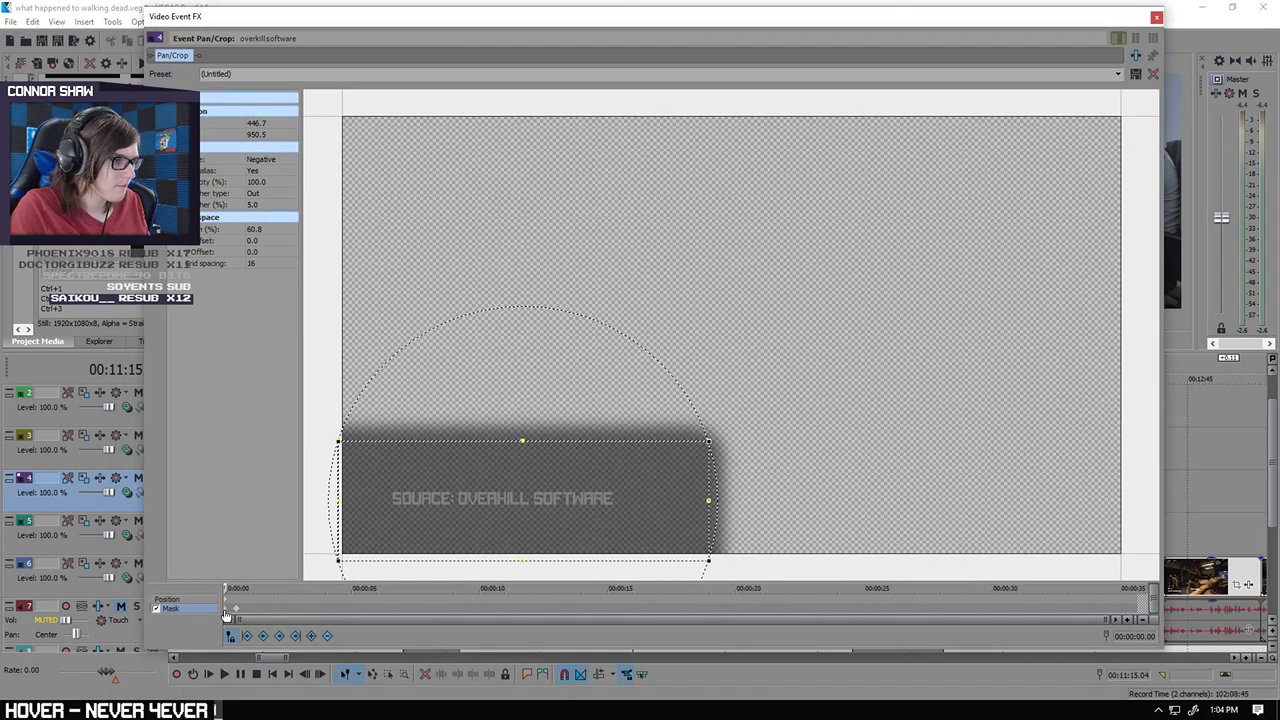
click(1156, 17)
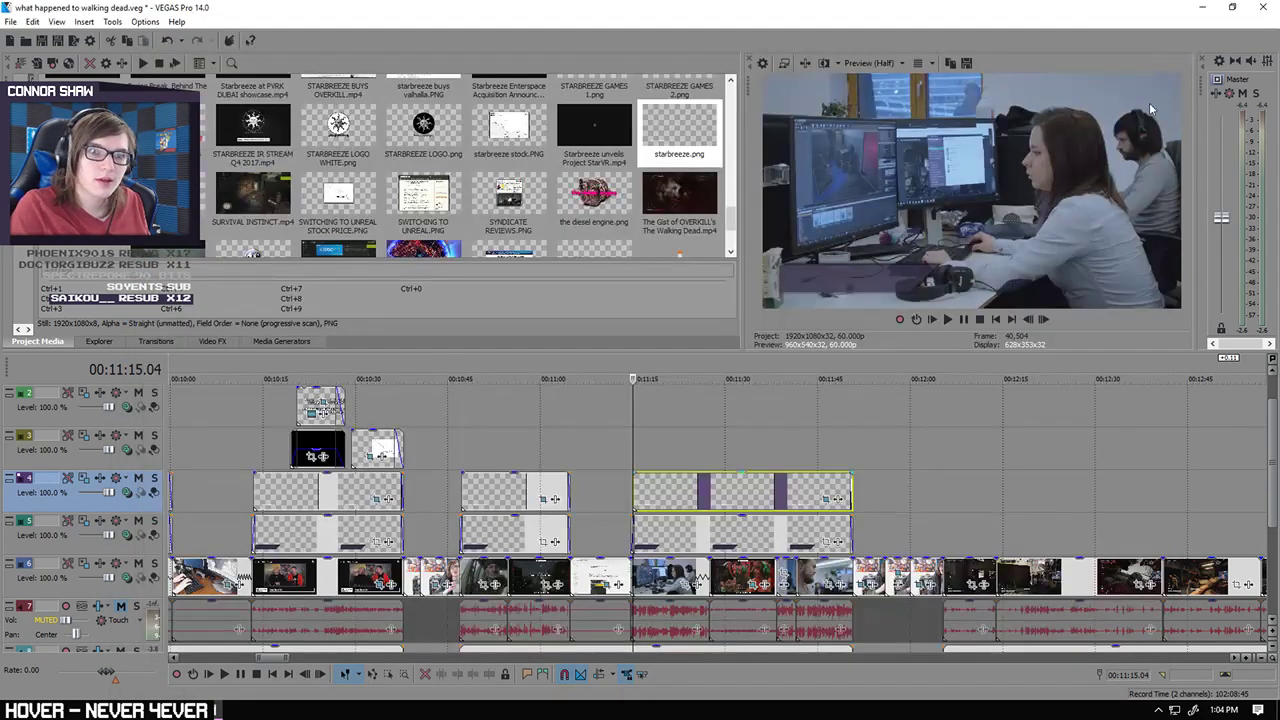
Step: Paste the copied mask keyframes at the start of the starbreeze.png event's pan/crop and enable its mask
scroll(988, 413, down, 5)
click(1000, 413)
scroll(1003, 413, up, 8)
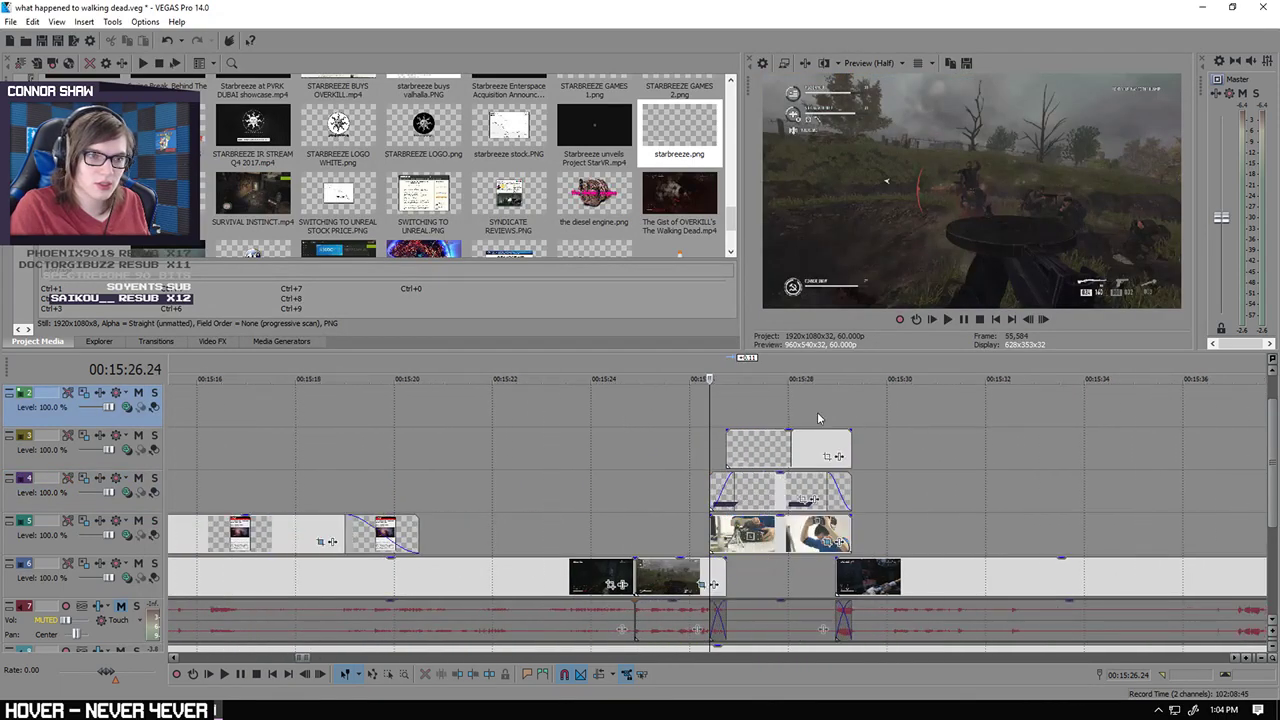
click(760, 449)
right_click(760, 449)
click(815, 315)
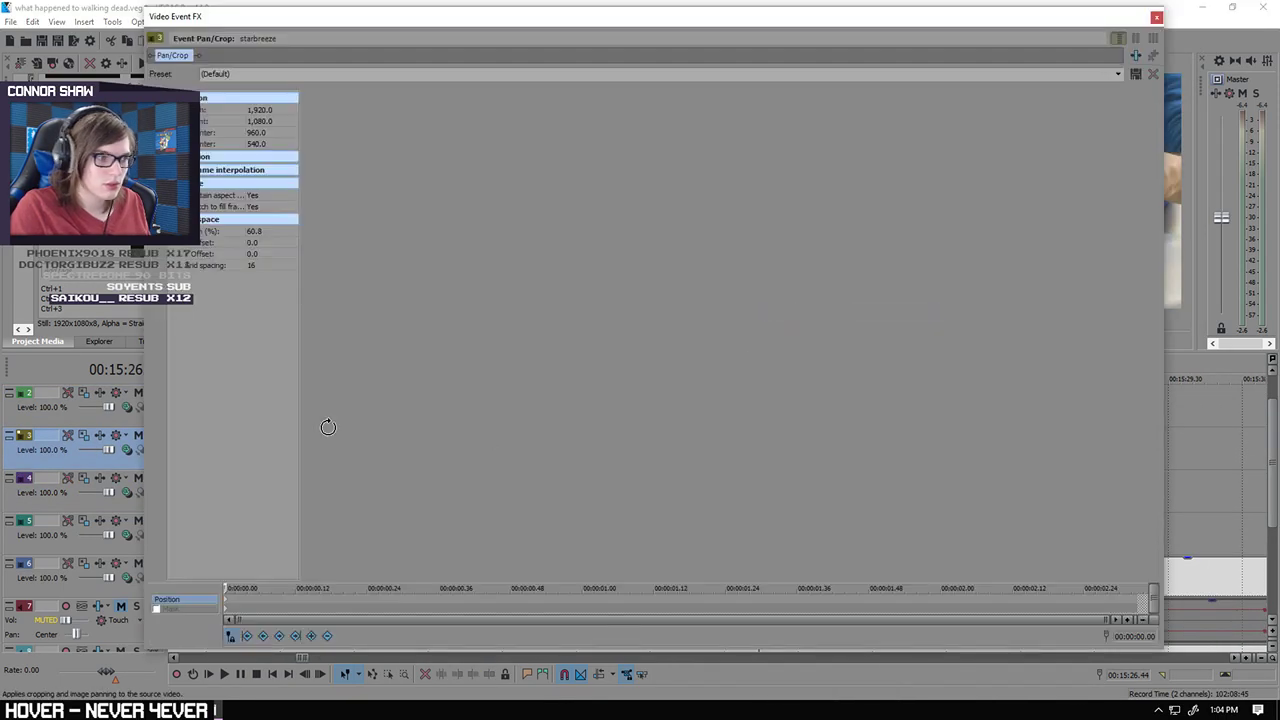
click(226, 610)
key(ctrl+v)
click(157, 609)
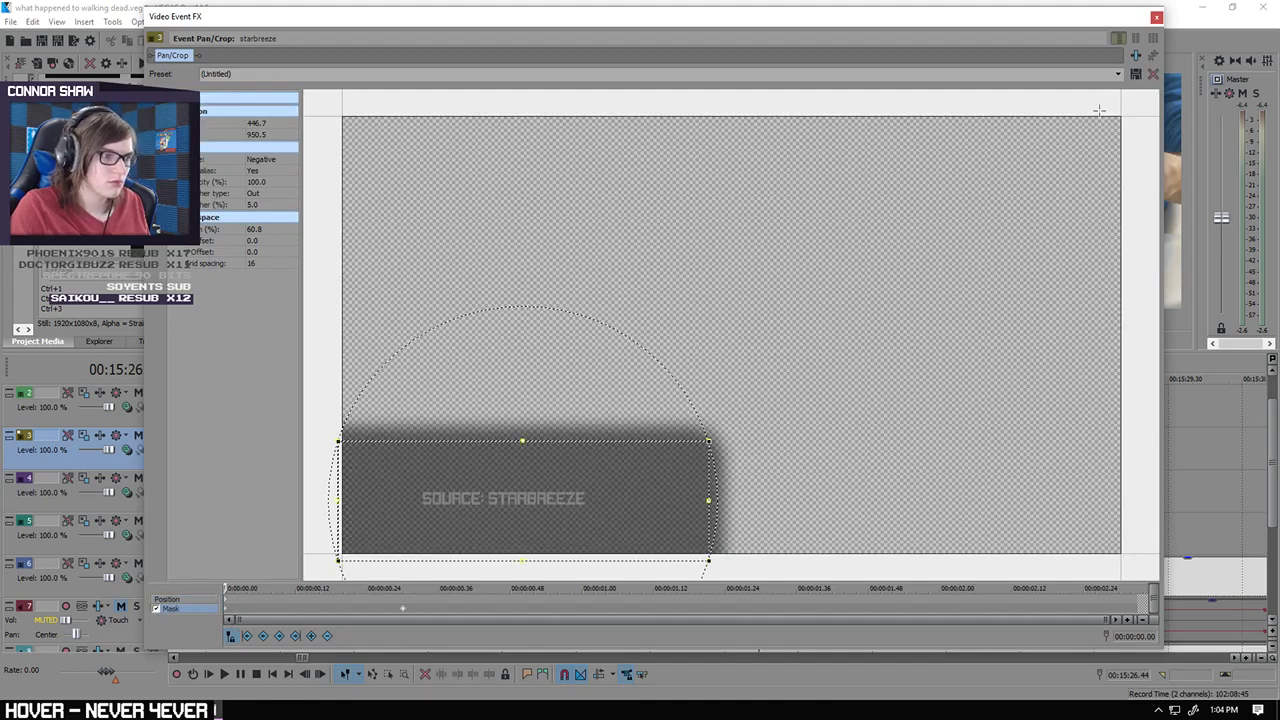
click(1153, 18)
Step: Play back the masked Starbreeze source text reveal from 00:15:26.44, and again from 00:15:26.20 through the StarVR clip's end
click(764, 420)
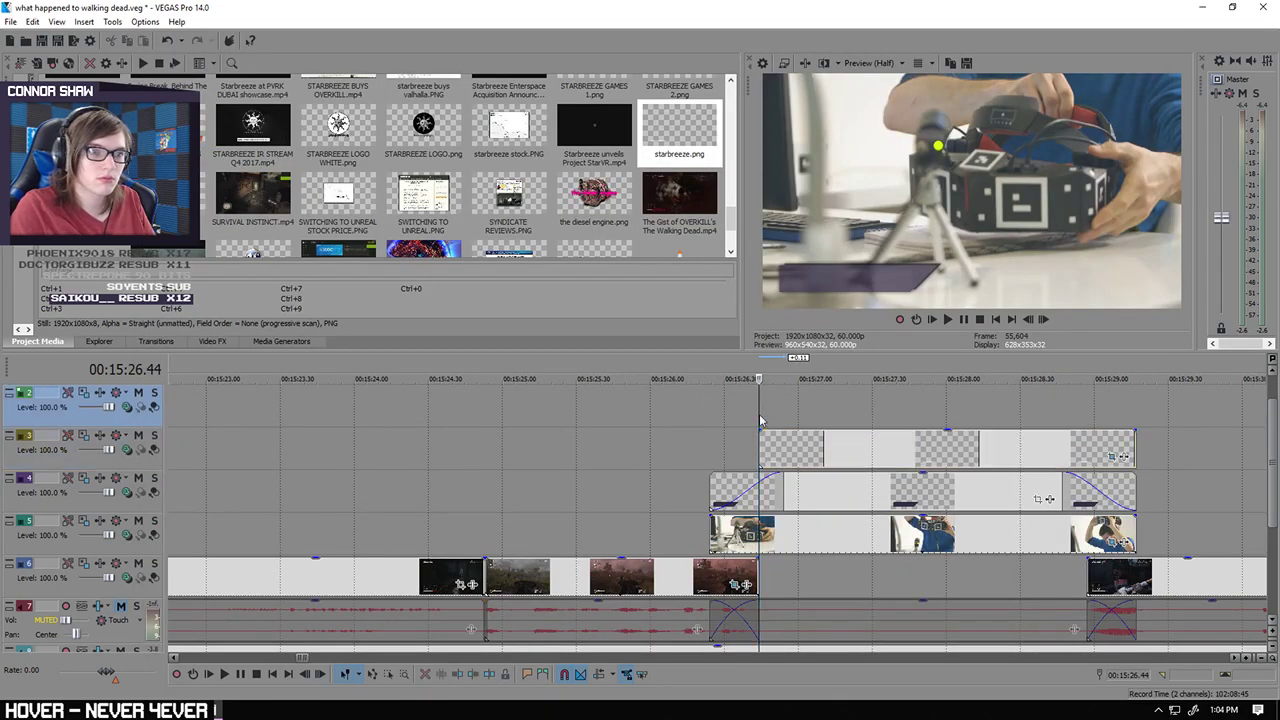
key(space)
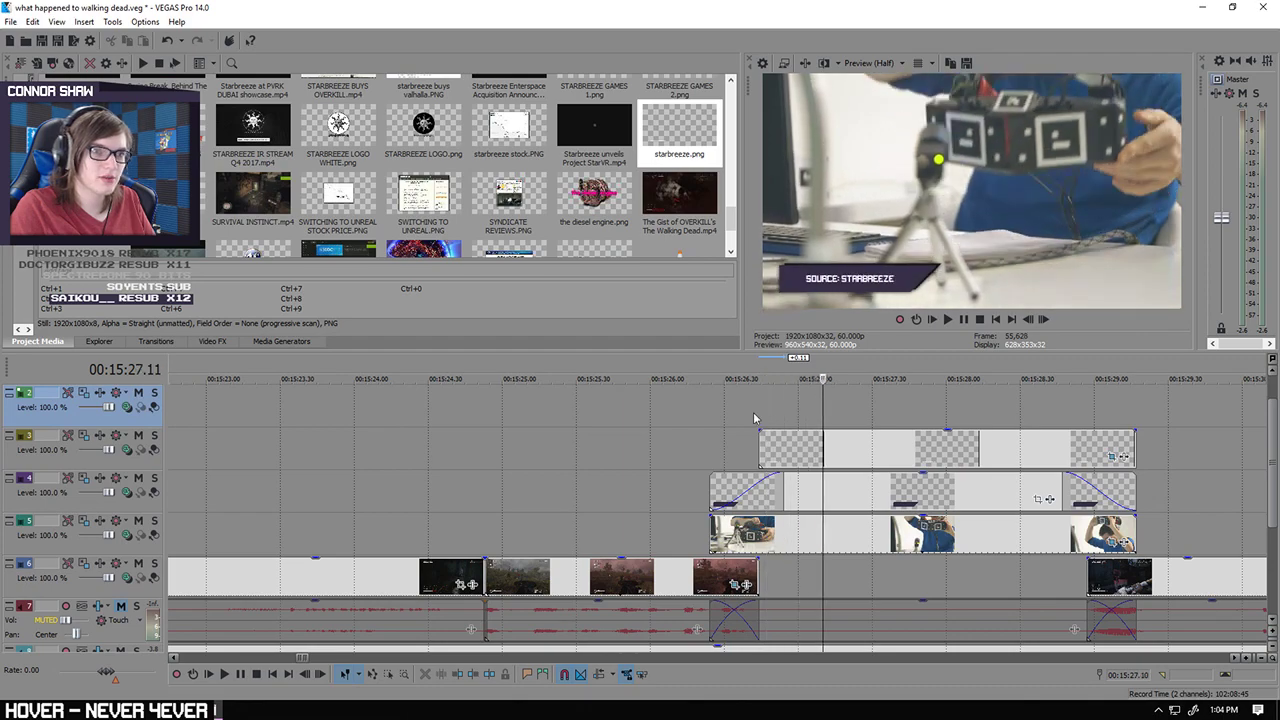
click(701, 415)
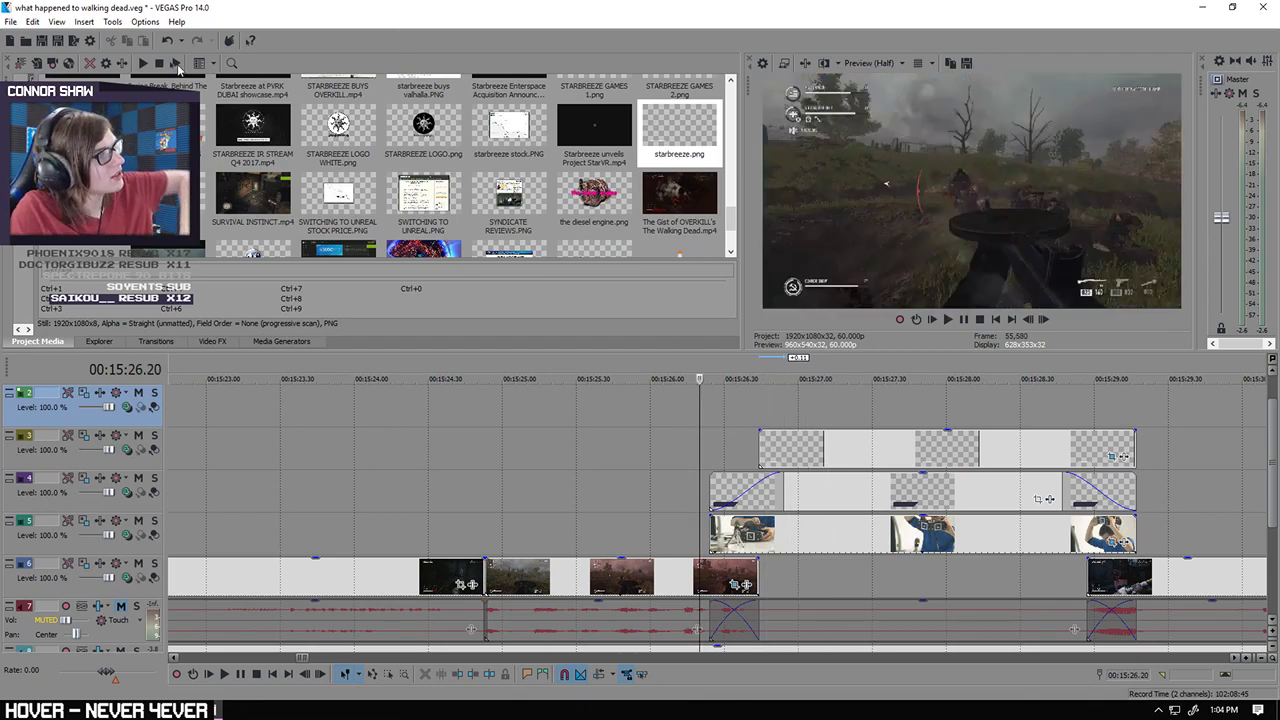
click(225, 675)
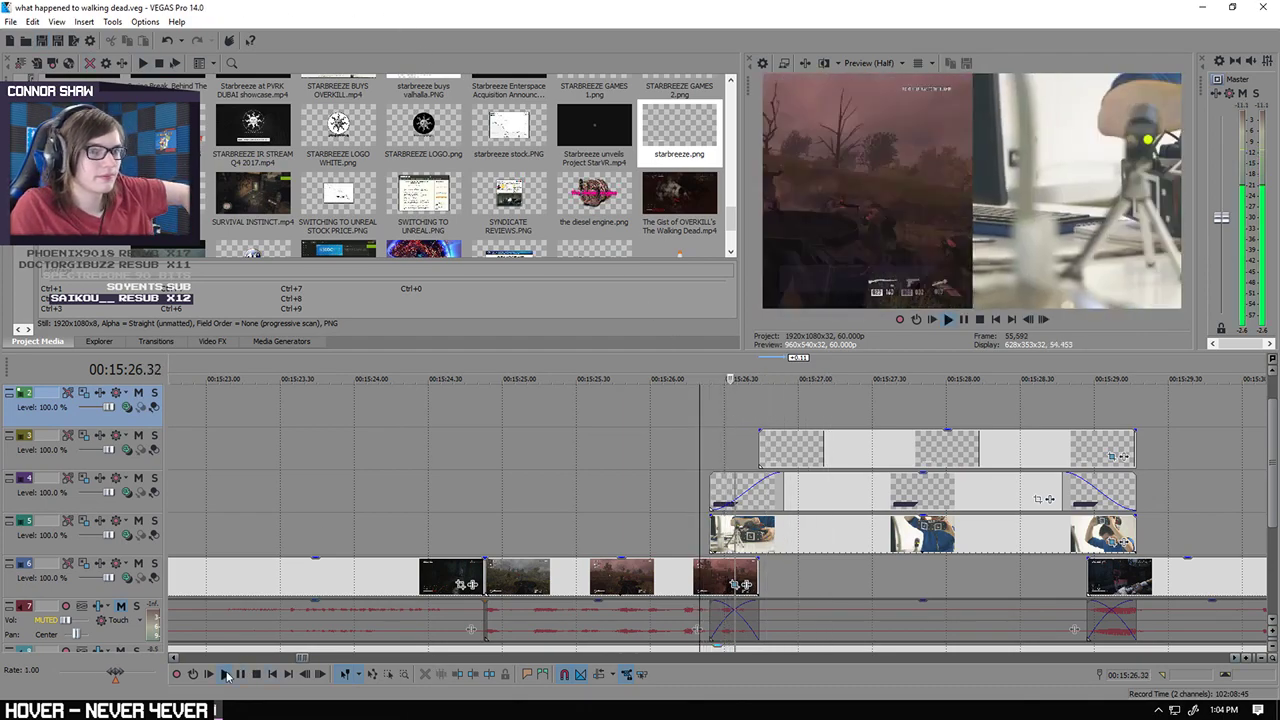
click(226, 675)
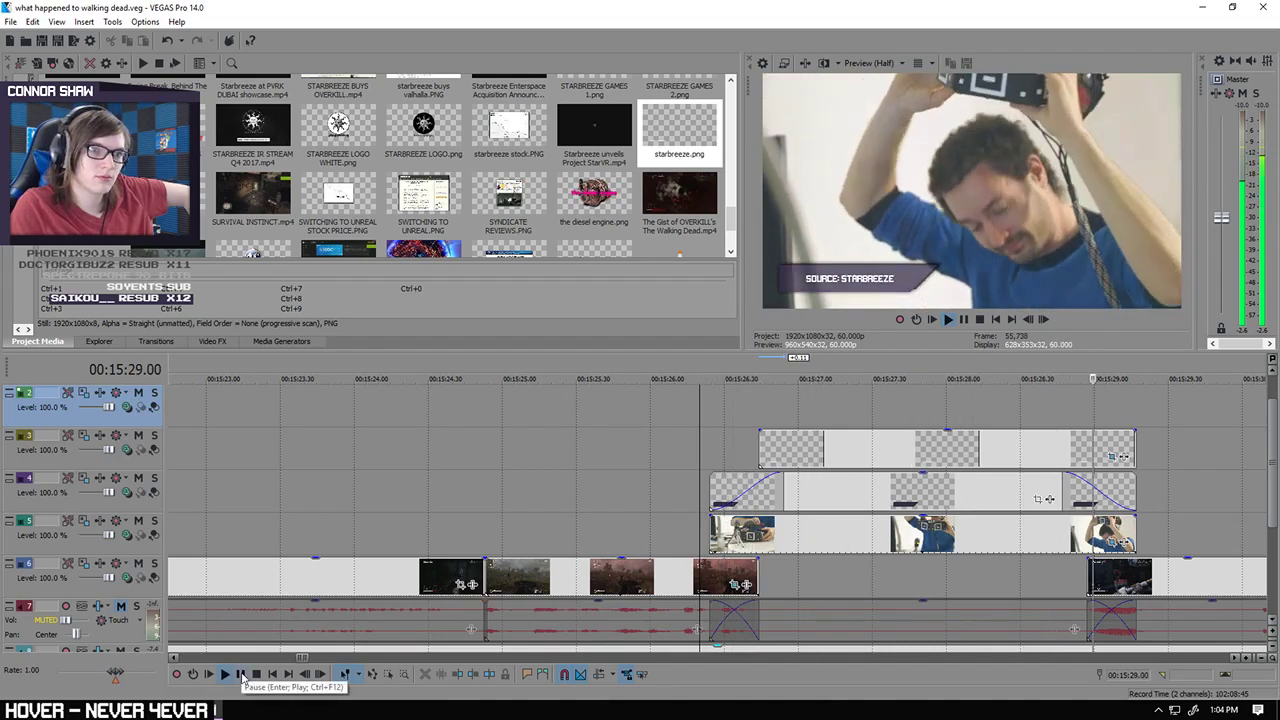
click(242, 677)
Step: Add a fade-out to the starbreeze.png event matching the source banner's fade-out
scroll(583, 458, down, 5)
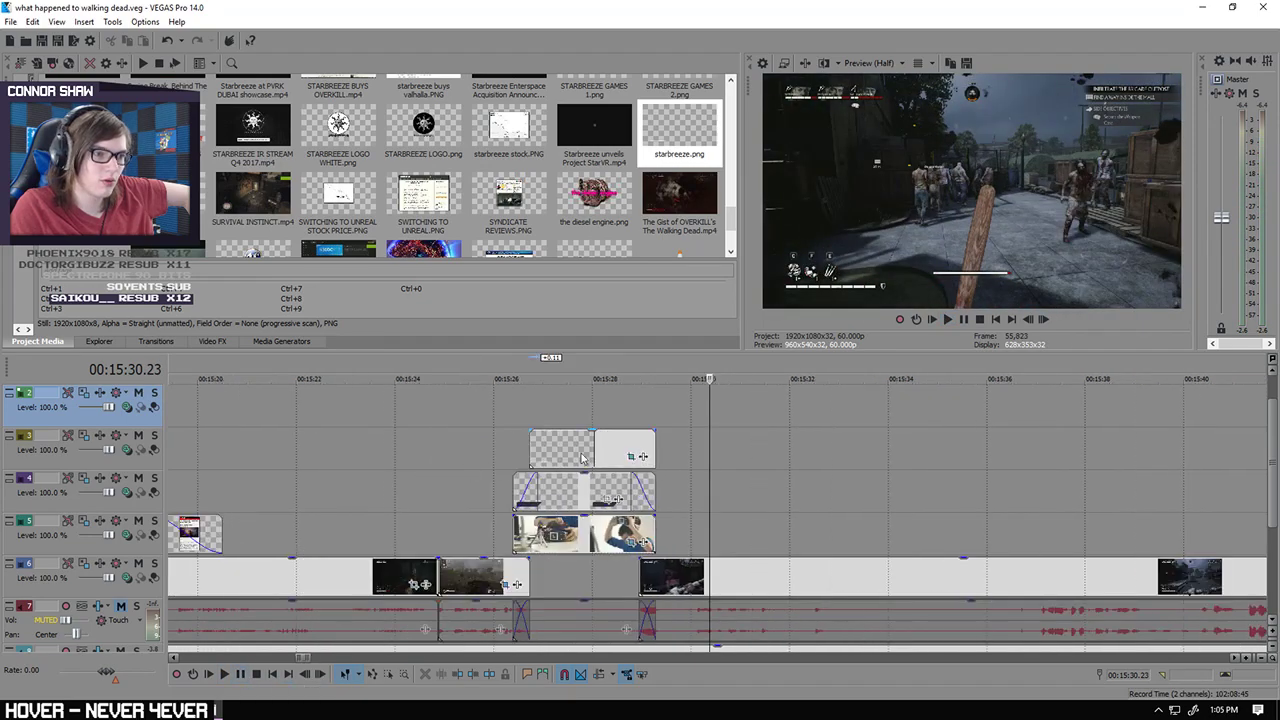
drag(658, 430, 630, 437)
Step: Play back the StarVR section and the following gameplay from 00:15:26.16 to about 00:15:39
click(512, 420)
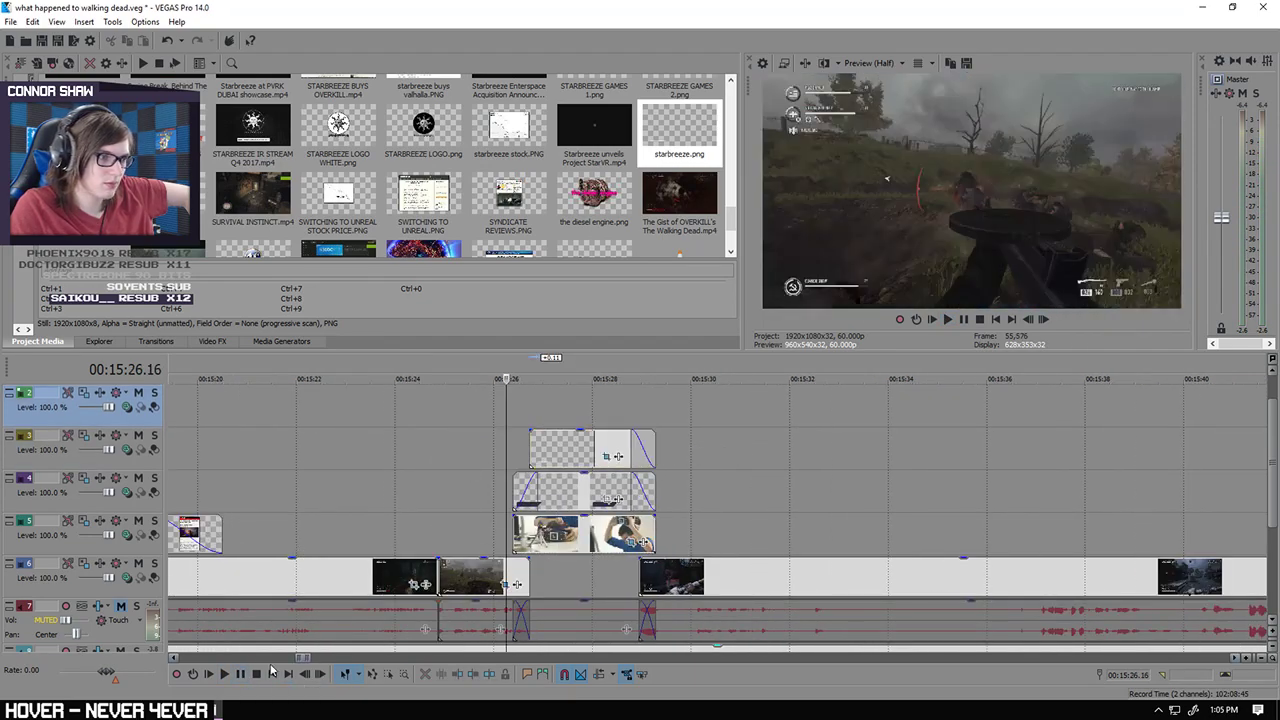
click(225, 675)
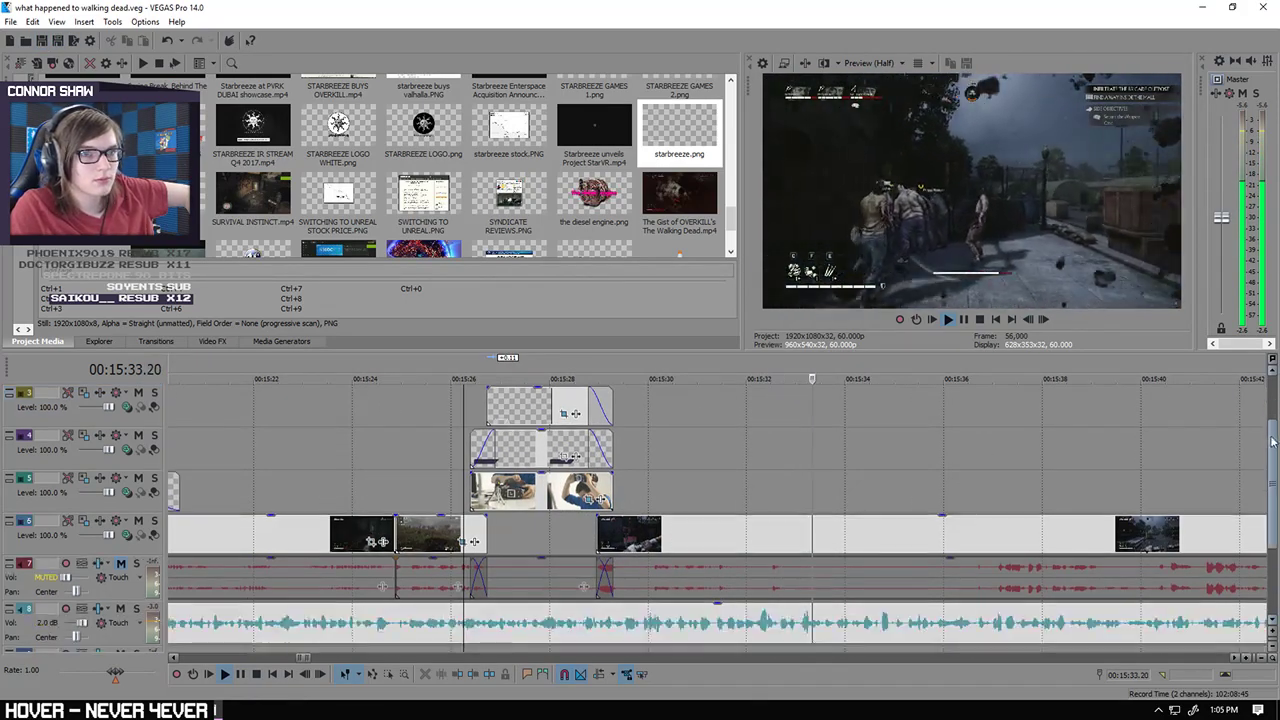
scroll(1266, 453, down, 1)
scroll(790, 502, down, 1)
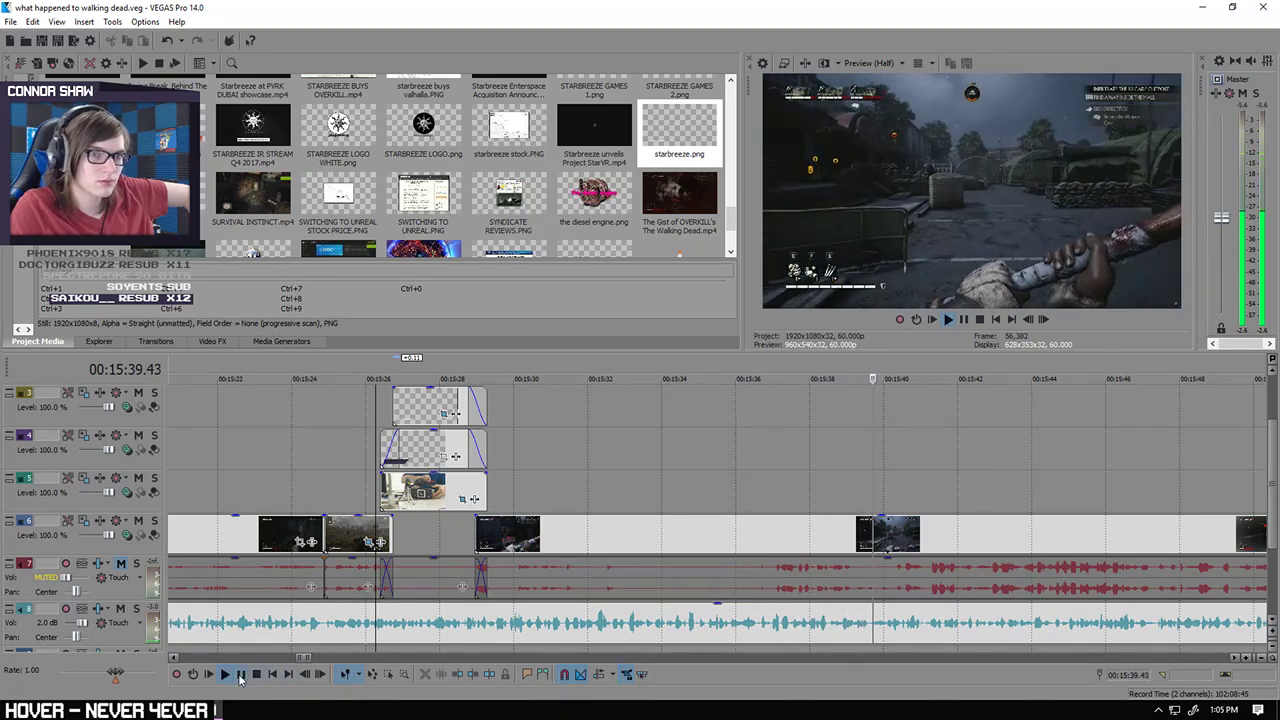
key(space)
Step: Place police investigation.PNG on track 5 above the gameplay, starting at about 00:15:43
scroll(783, 524, up, 3)
double_click(688, 580)
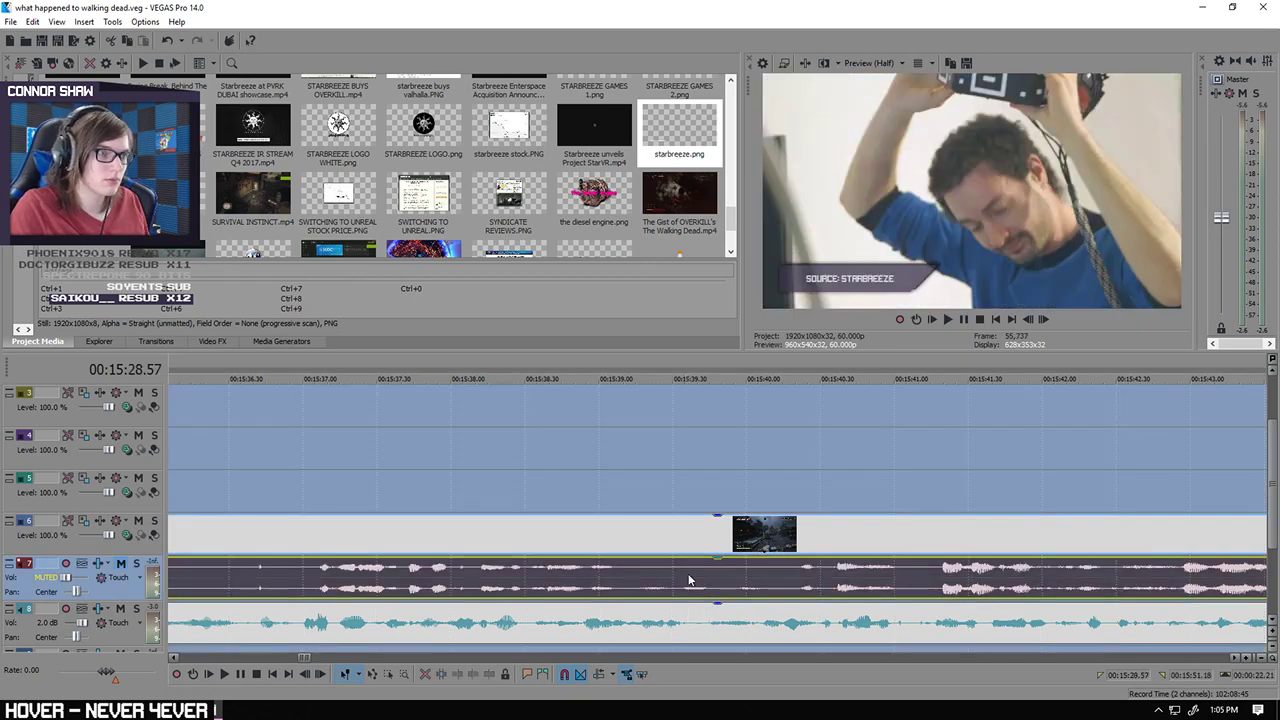
click(733, 464)
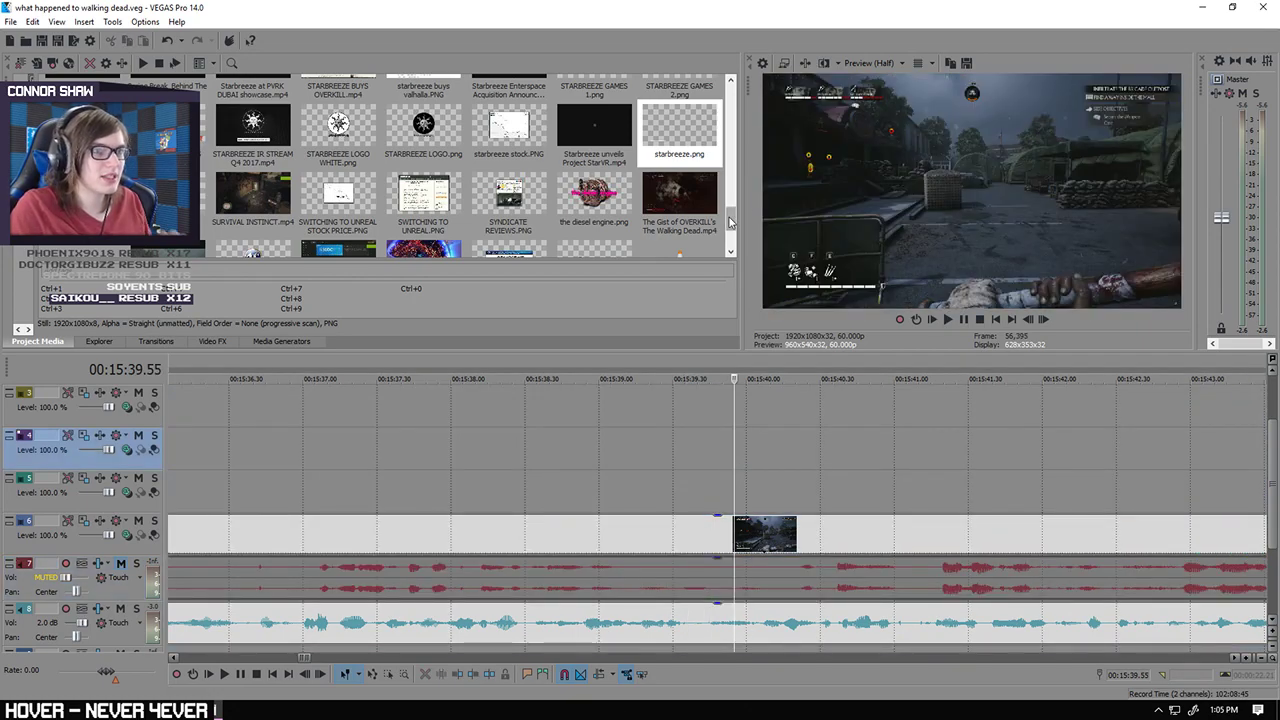
drag(731, 221, 724, 193)
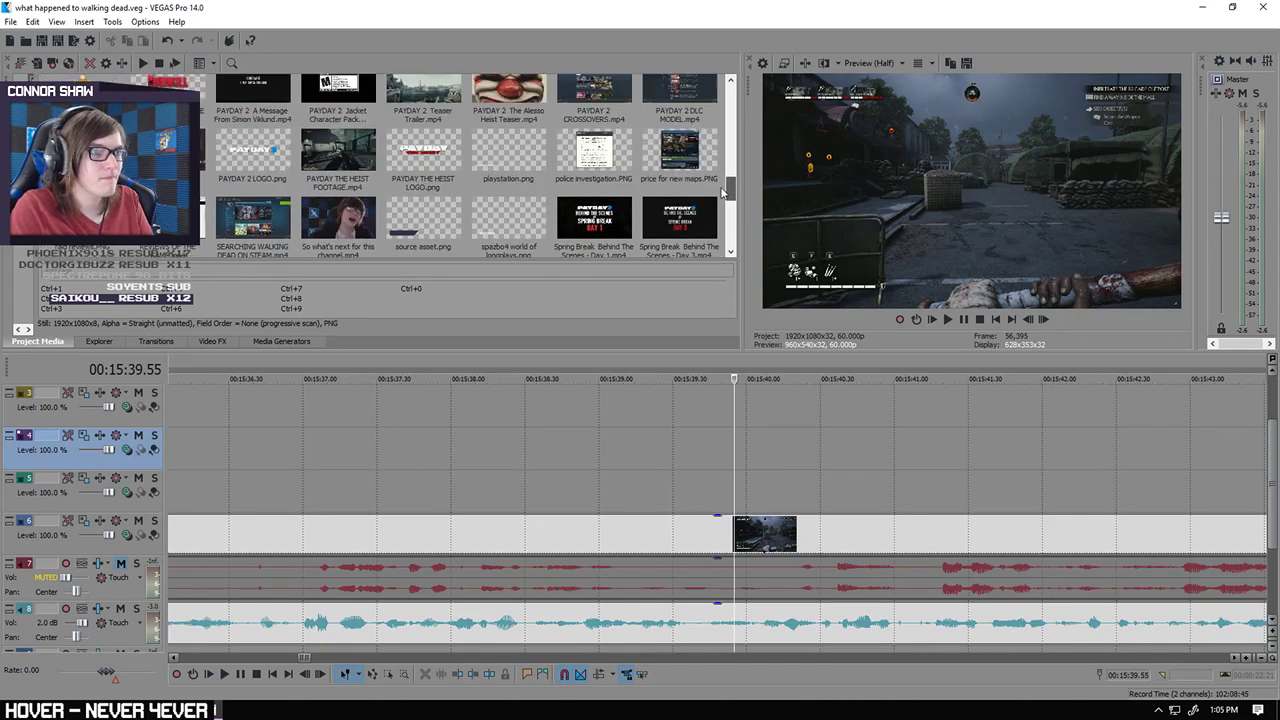
drag(606, 162, 822, 481)
Step: Play back the narration from 00:15:39.55 to about 00:15:47.25 to check the police investigation image's timing
click(223, 675)
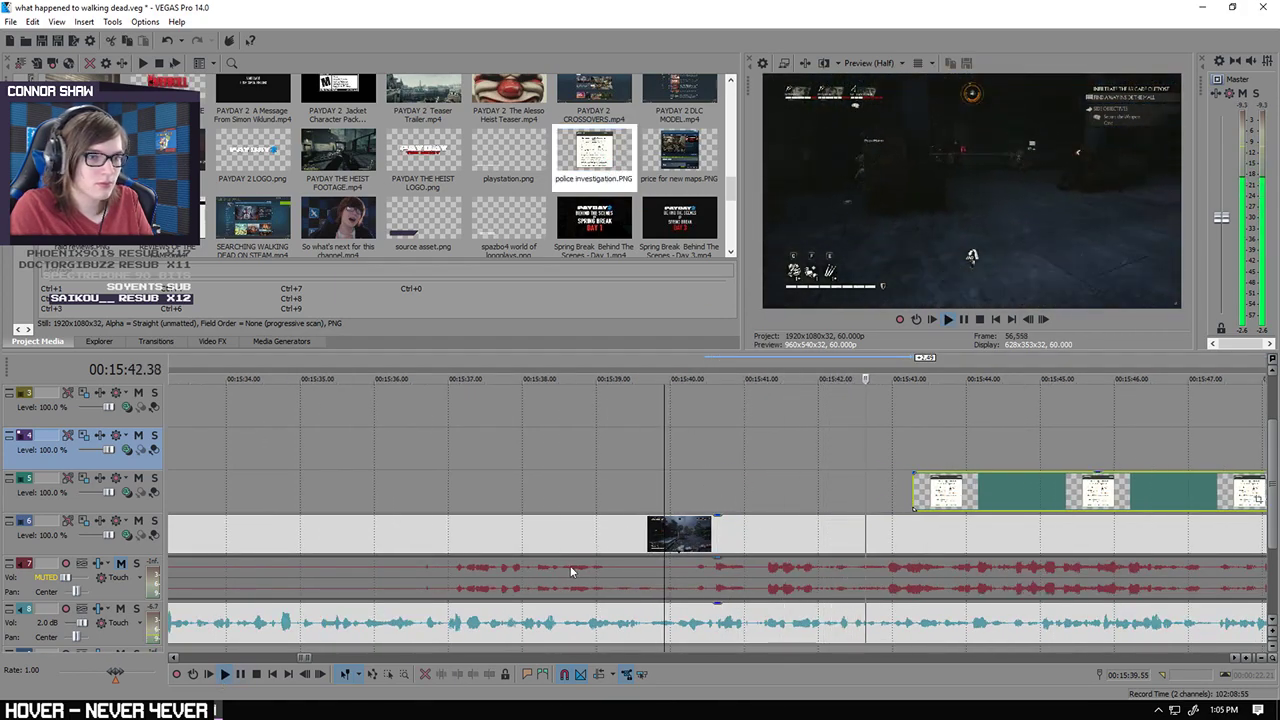
scroll(570, 565, down, 3)
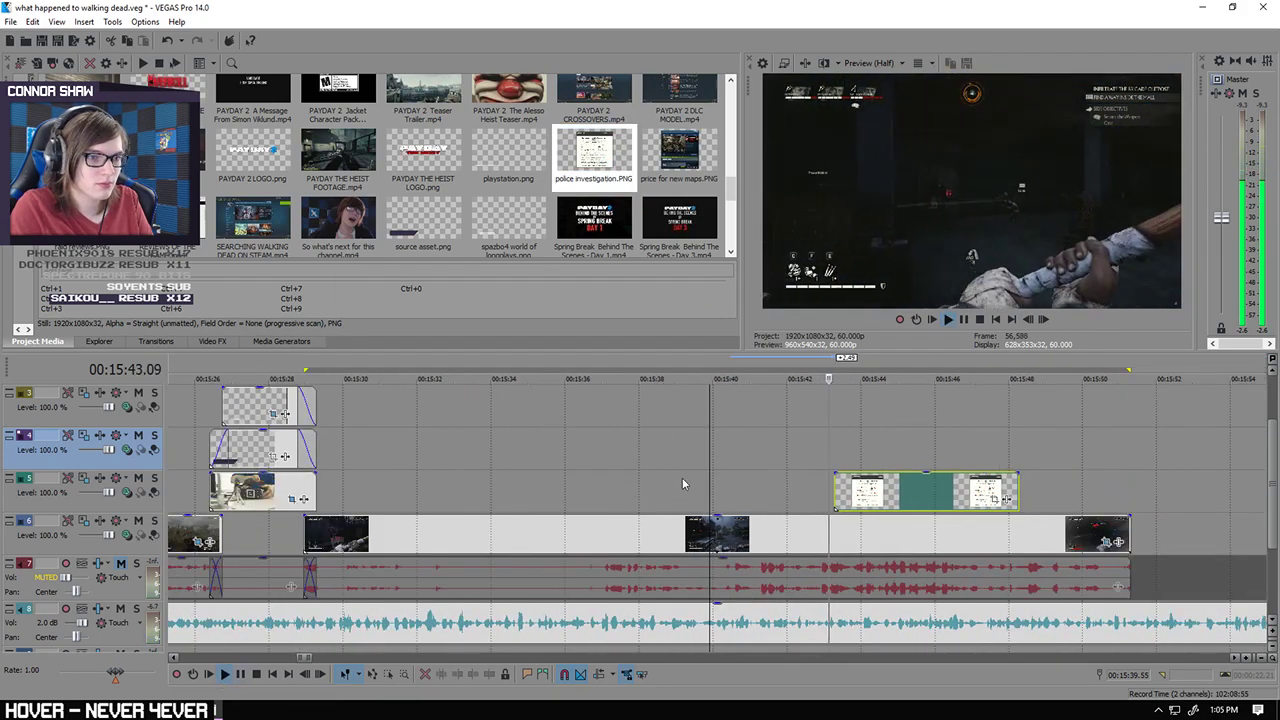
click(240, 675)
scroll(733, 588, right, 5)
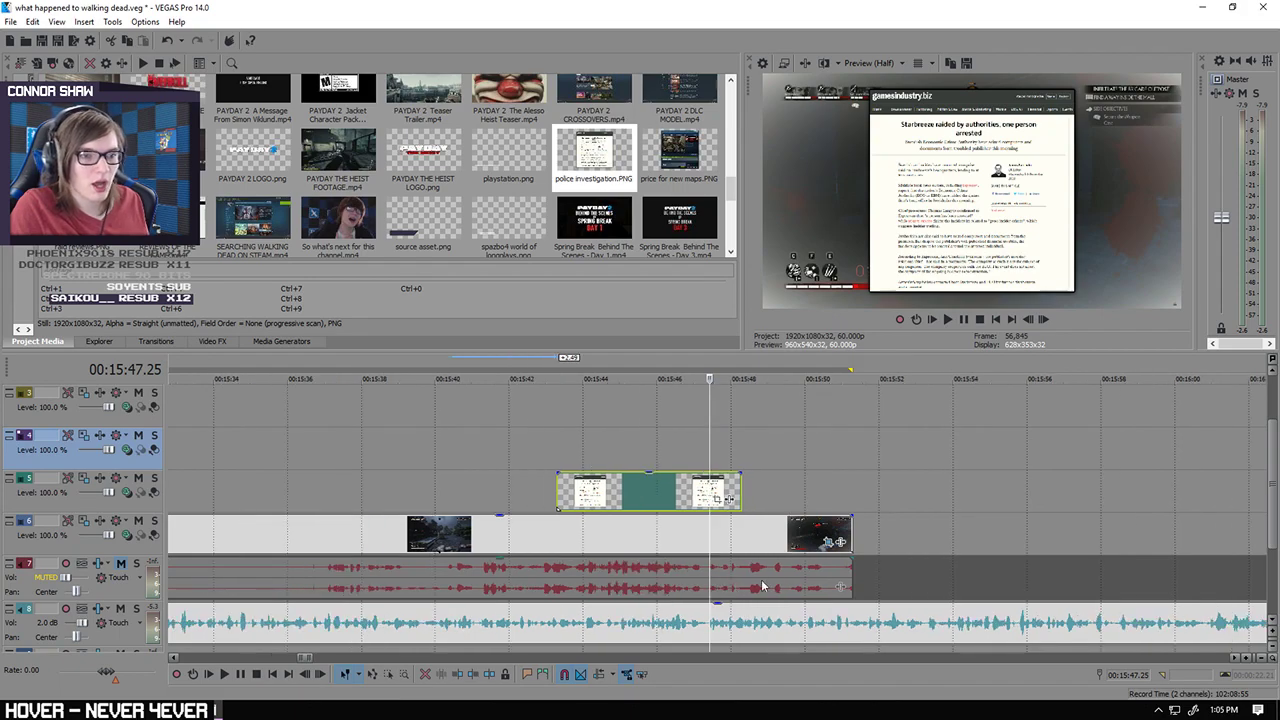
Step: Examine the narration waveform around 00:15:47.24 beneath the police investigation image
click(724, 582)
click(710, 582)
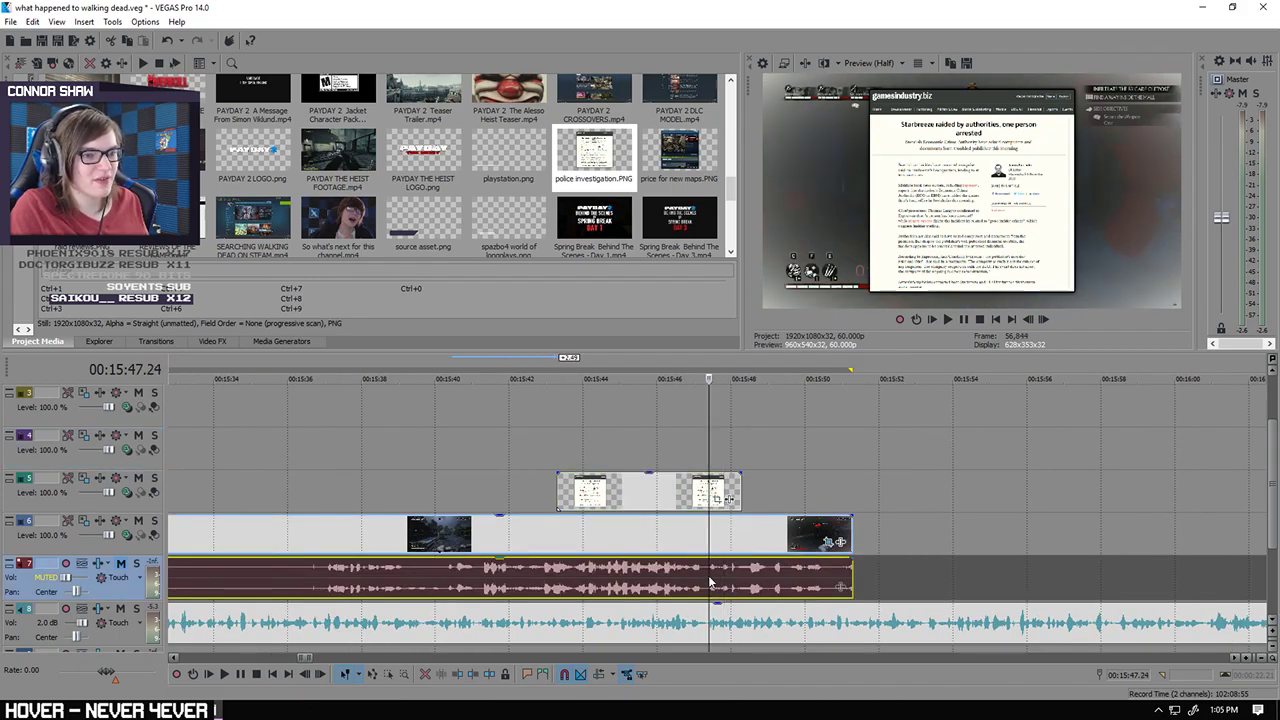
scroll(710, 581, up, 8)
click(723, 586)
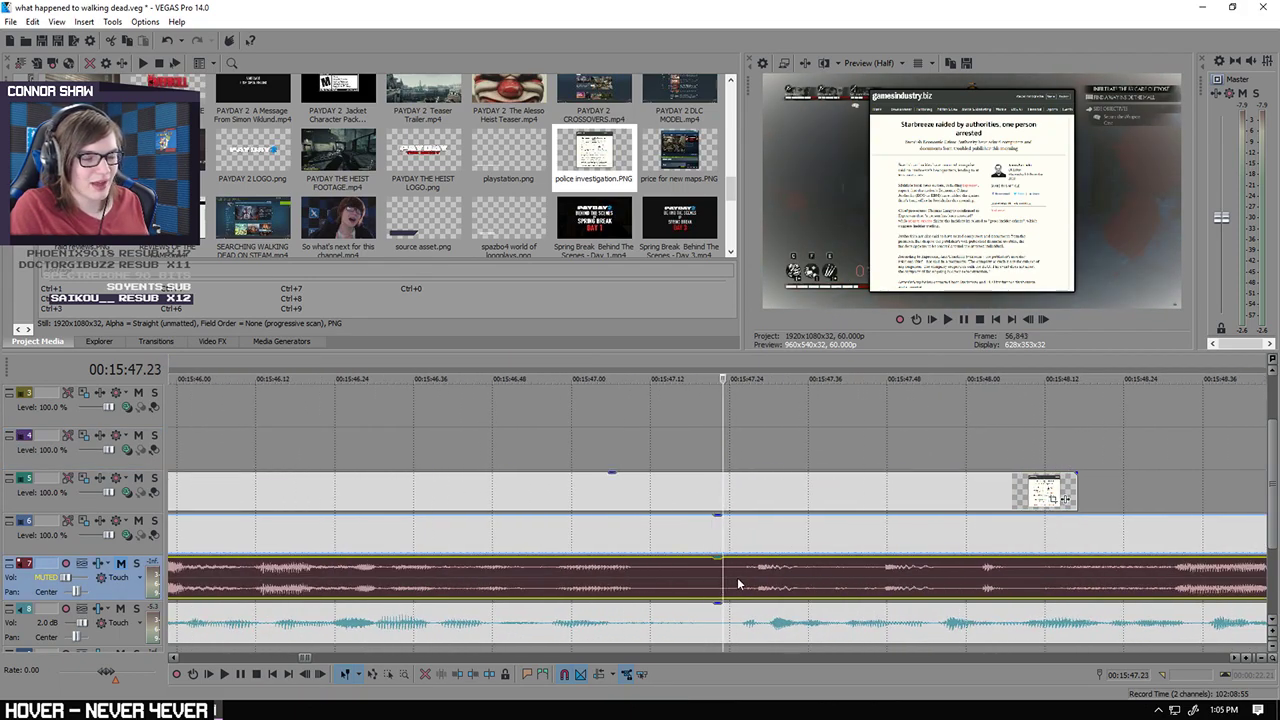
click(736, 583)
click(736, 585)
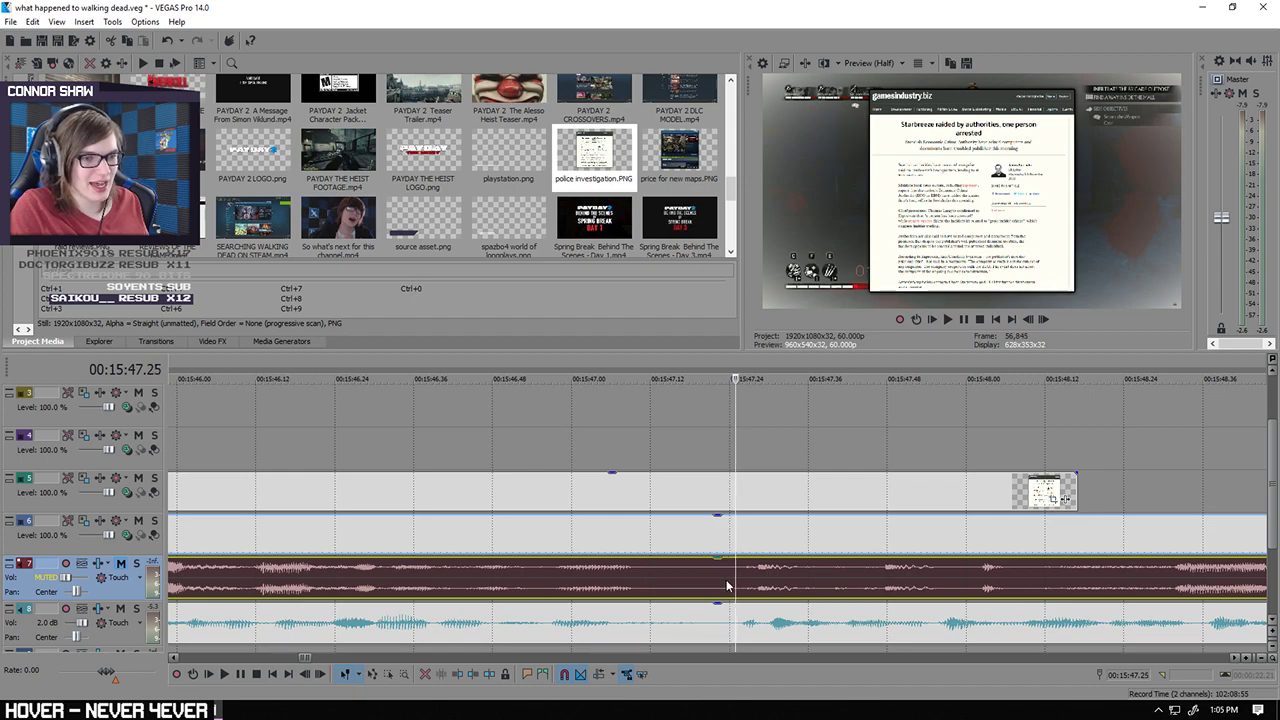
scroll(735, 585, down, 3)
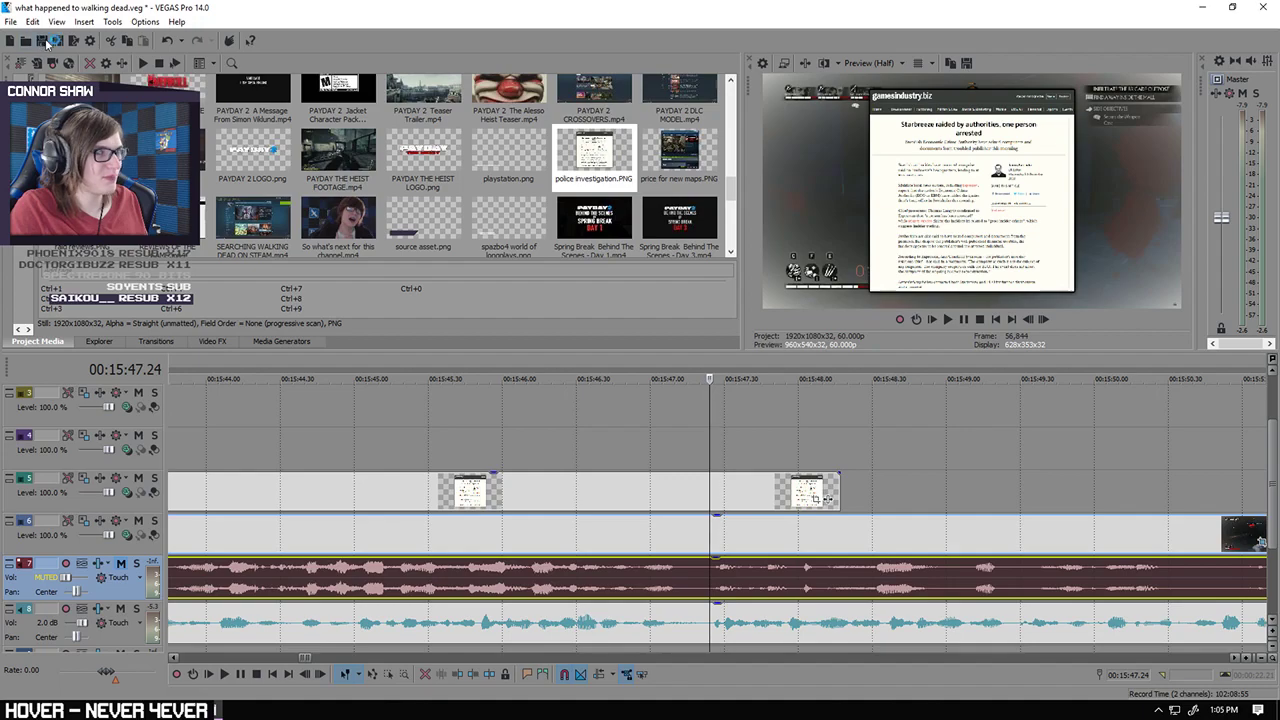
scroll(723, 378, down, 4)
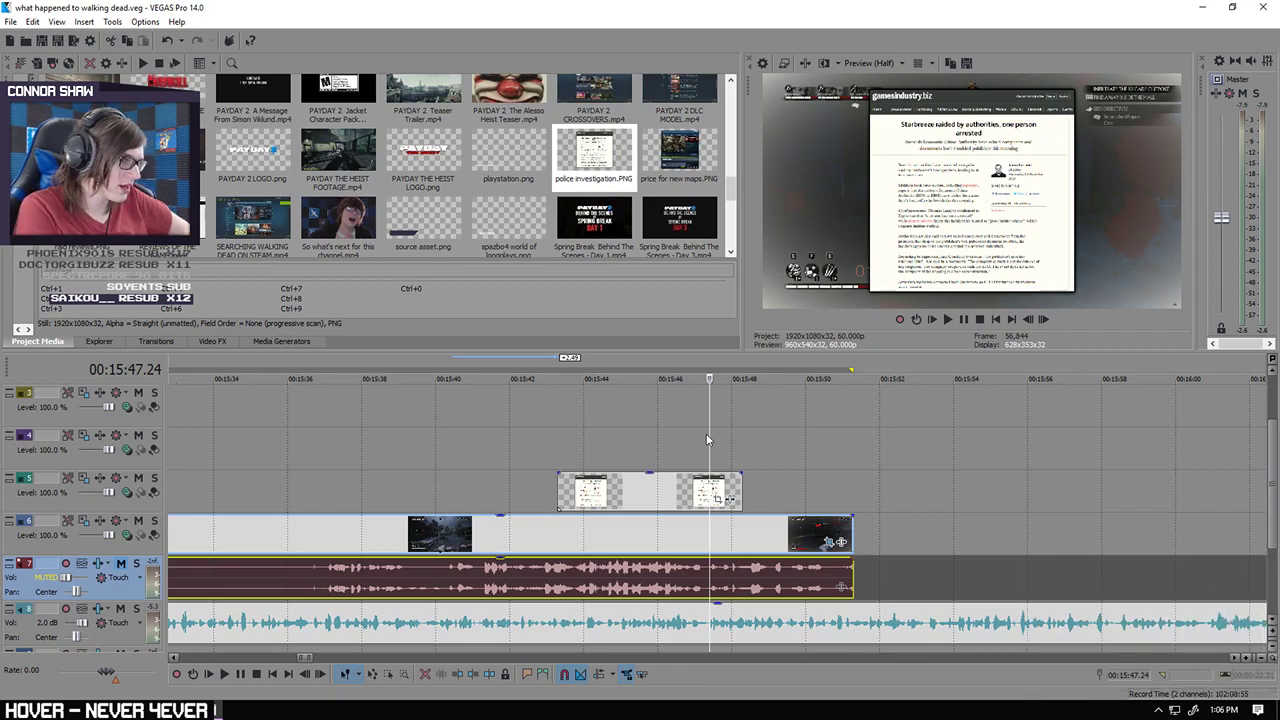
Step: Review the earlier gameplay sections around 00:05:41 and 00:05:27, including the racing footage with its source caption
click(416, 444)
scroll(430, 452, down, 4)
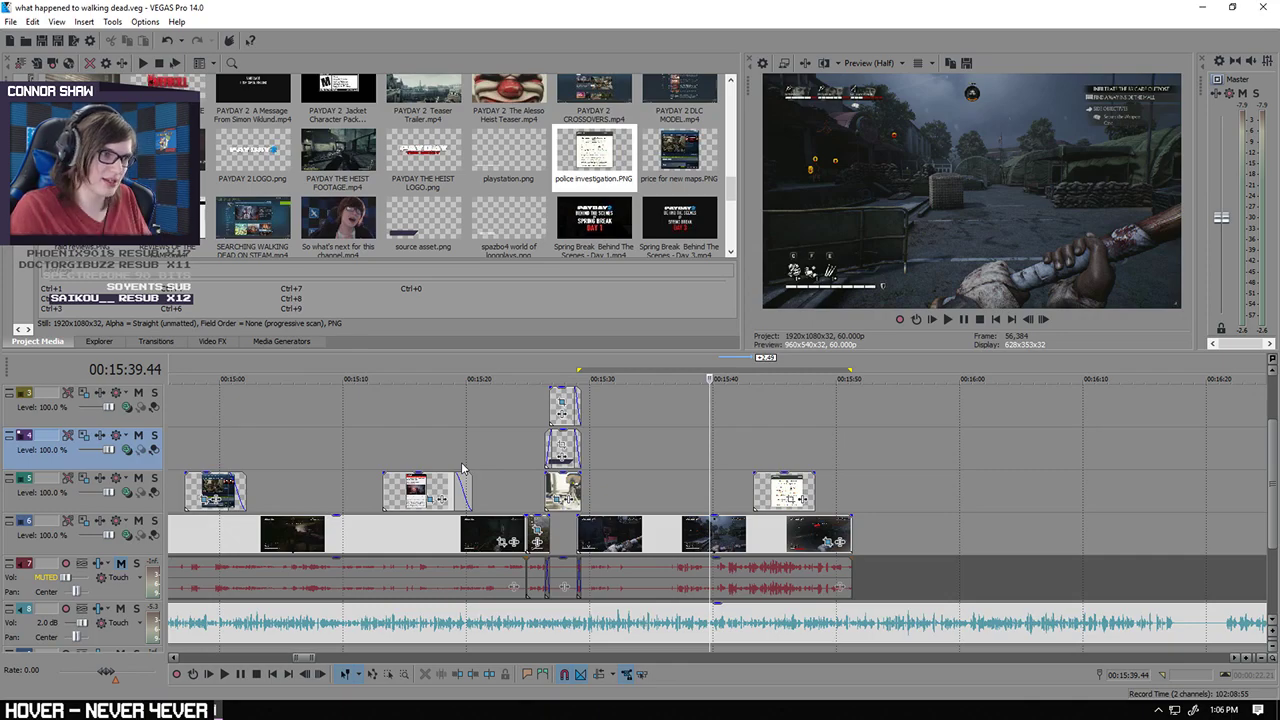
scroll(462, 467, down, 10)
click(306, 415)
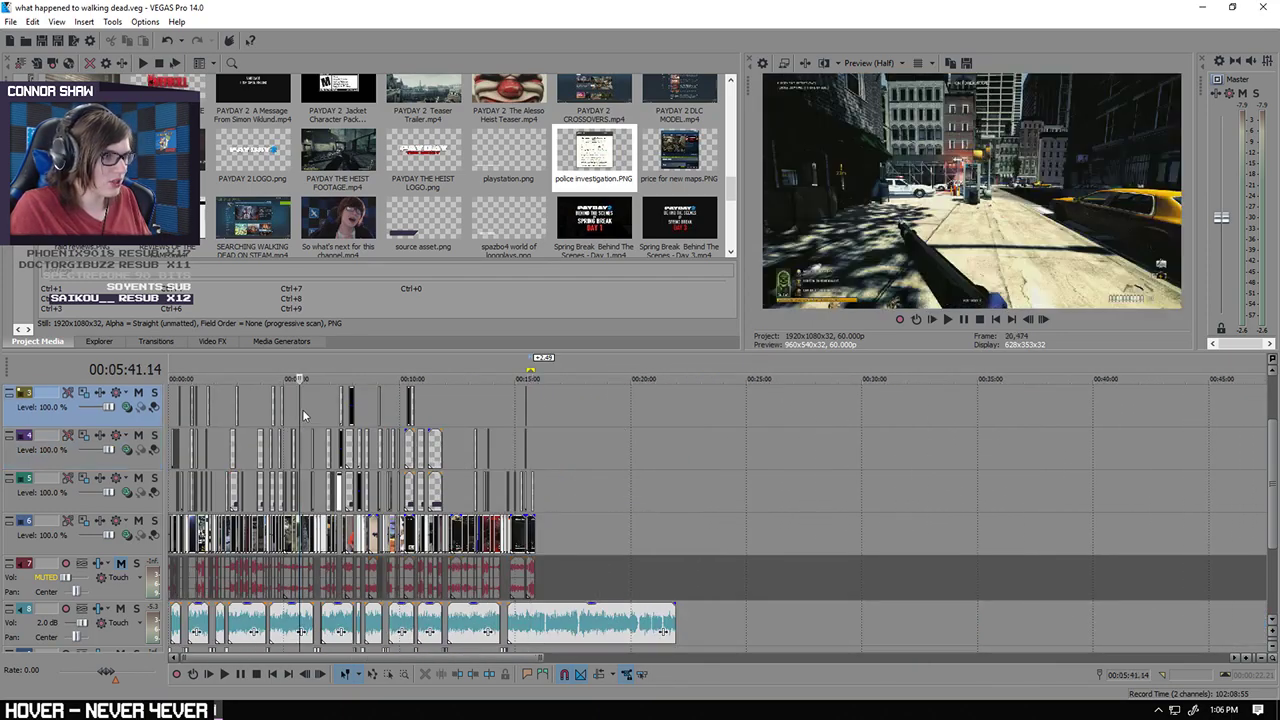
scroll(306, 415, up, 8)
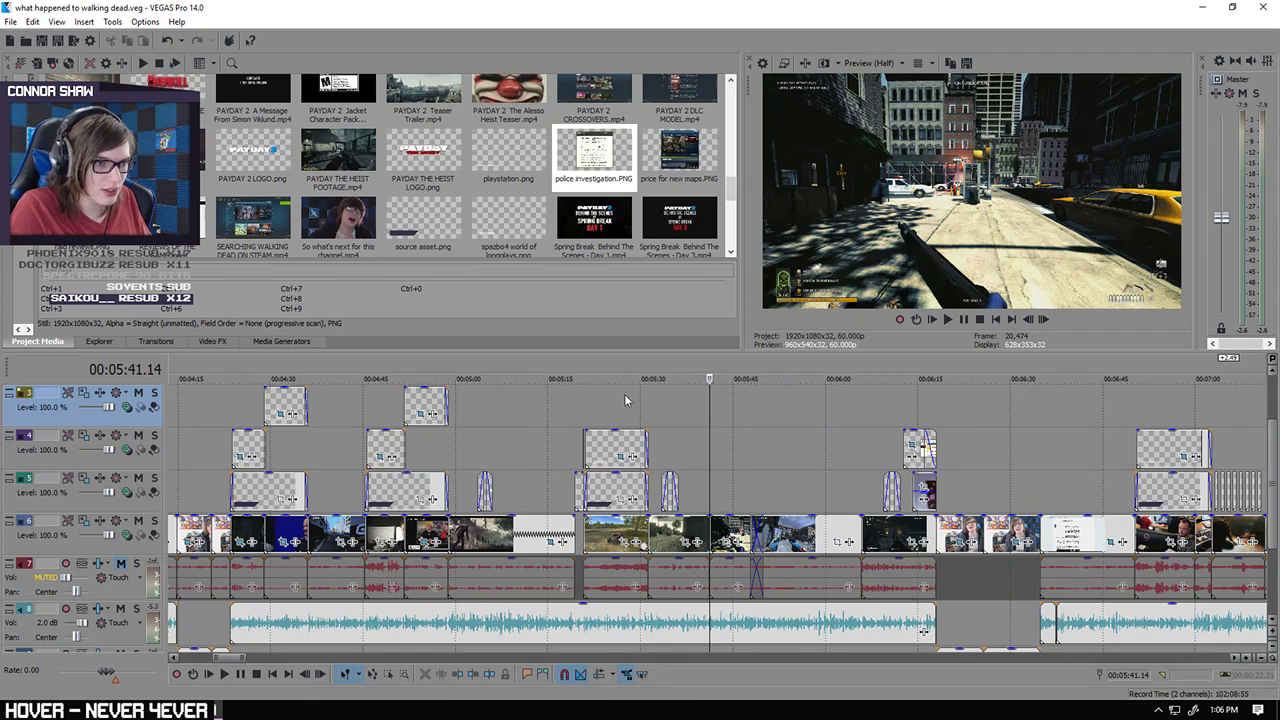
click(626, 400)
scroll(785, 395, up, 4)
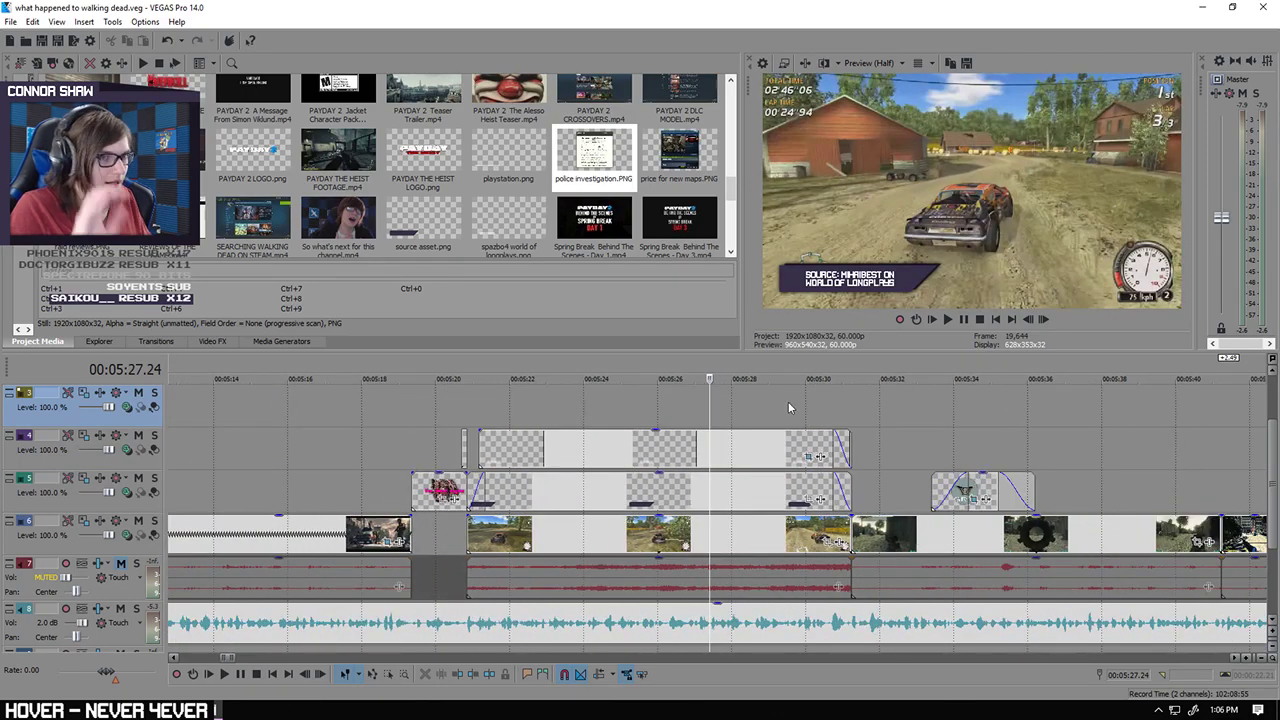
scroll(819, 401, down, 6)
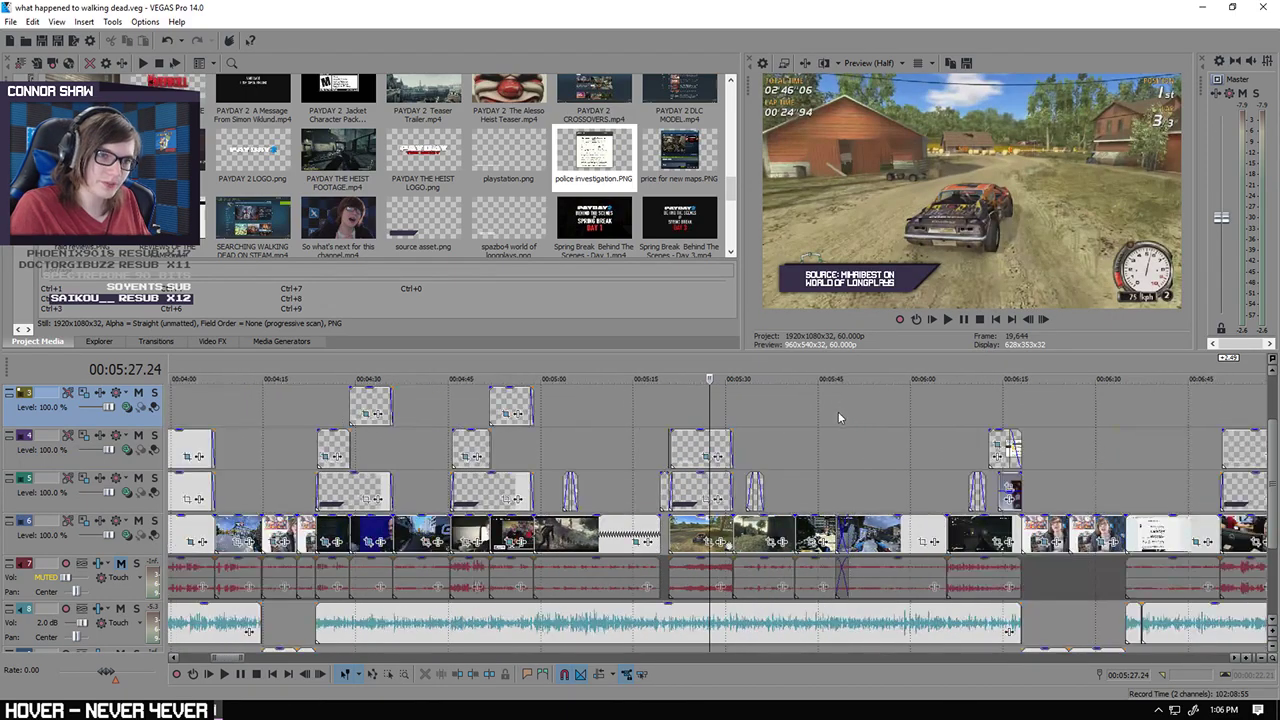
scroll(829, 412, down, 2)
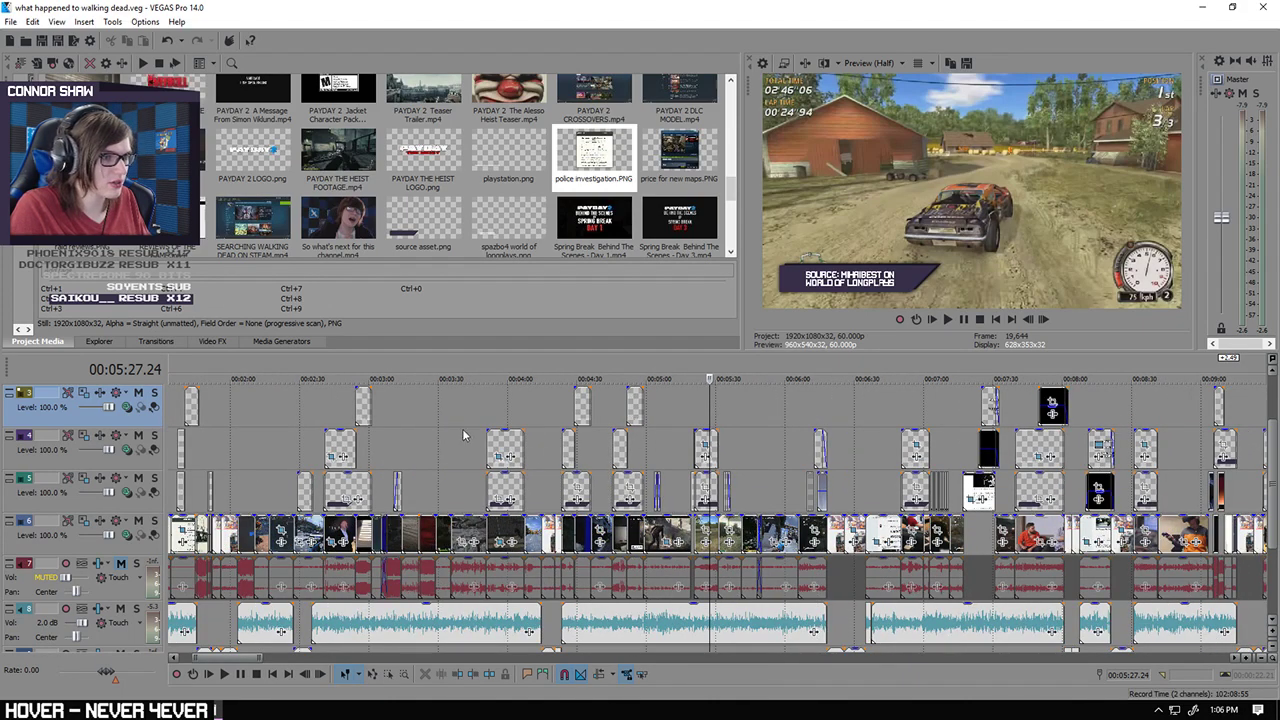
Step: Review the earlier edited sections around 00:03:59 and from 00:02:24 to 00:02:30
click(494, 408)
click(518, 408)
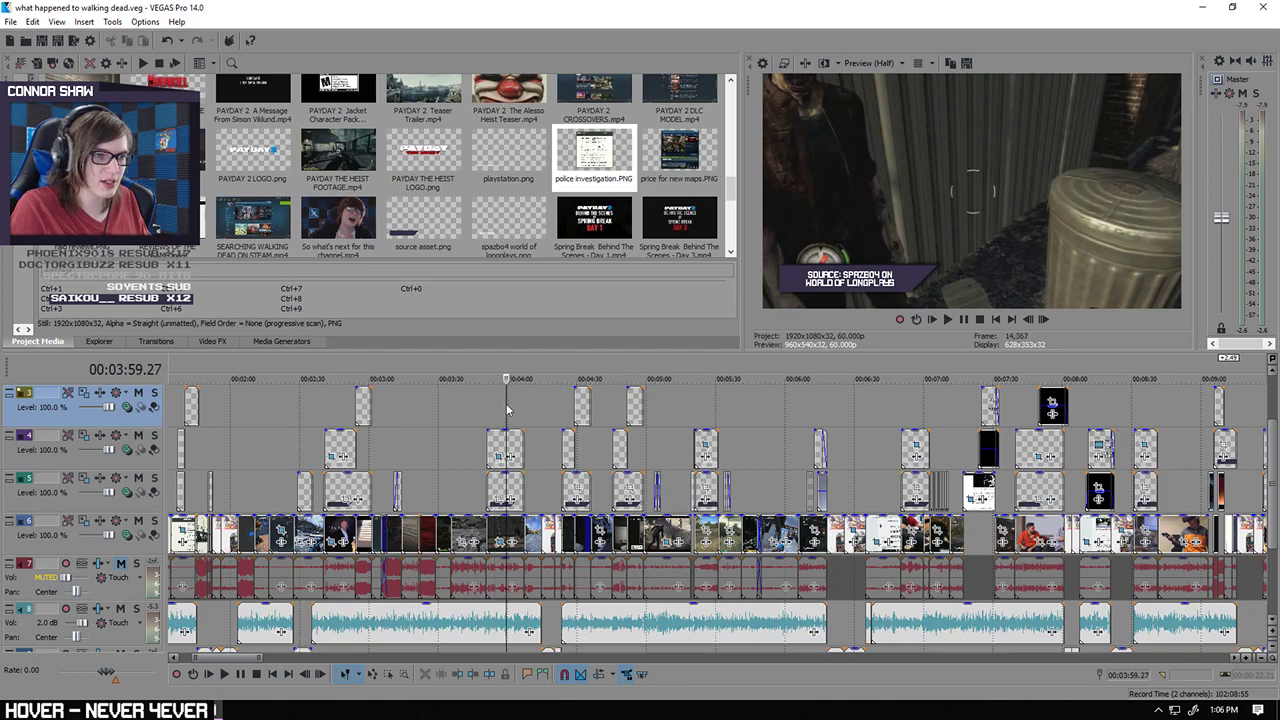
scroll(560, 400, up, 6)
scroll(628, 405, down, 6)
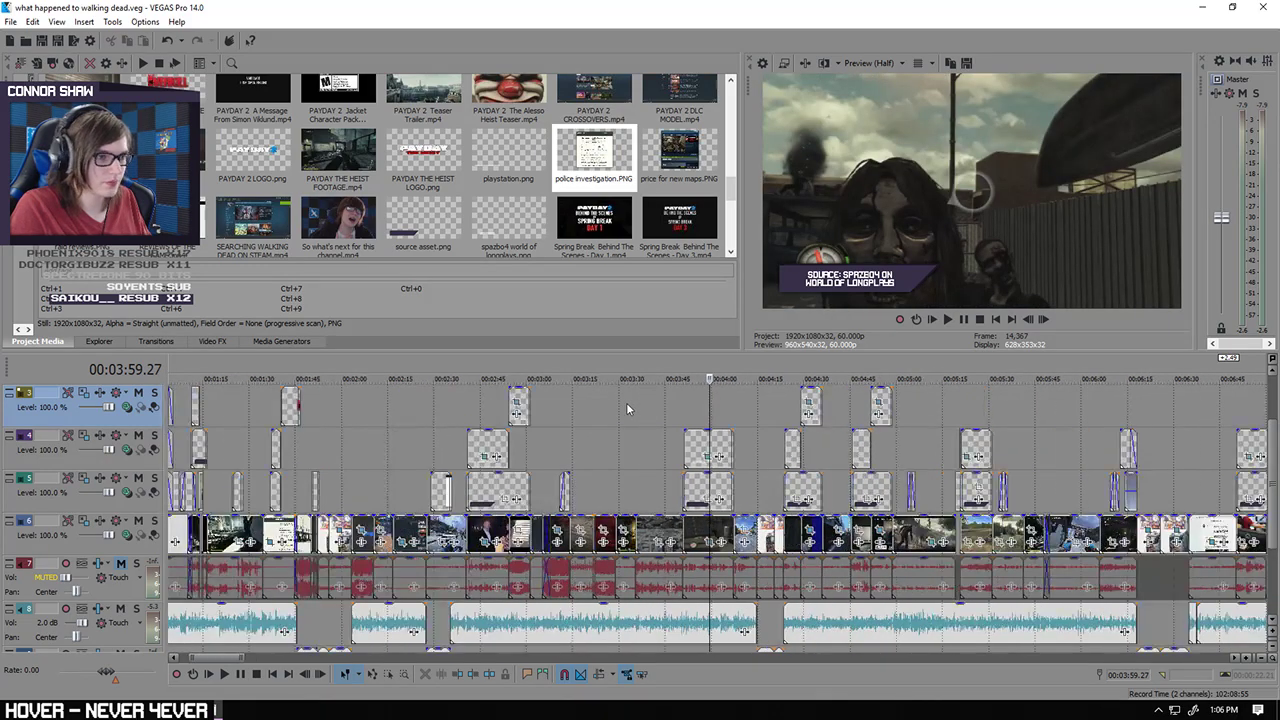
click(489, 421)
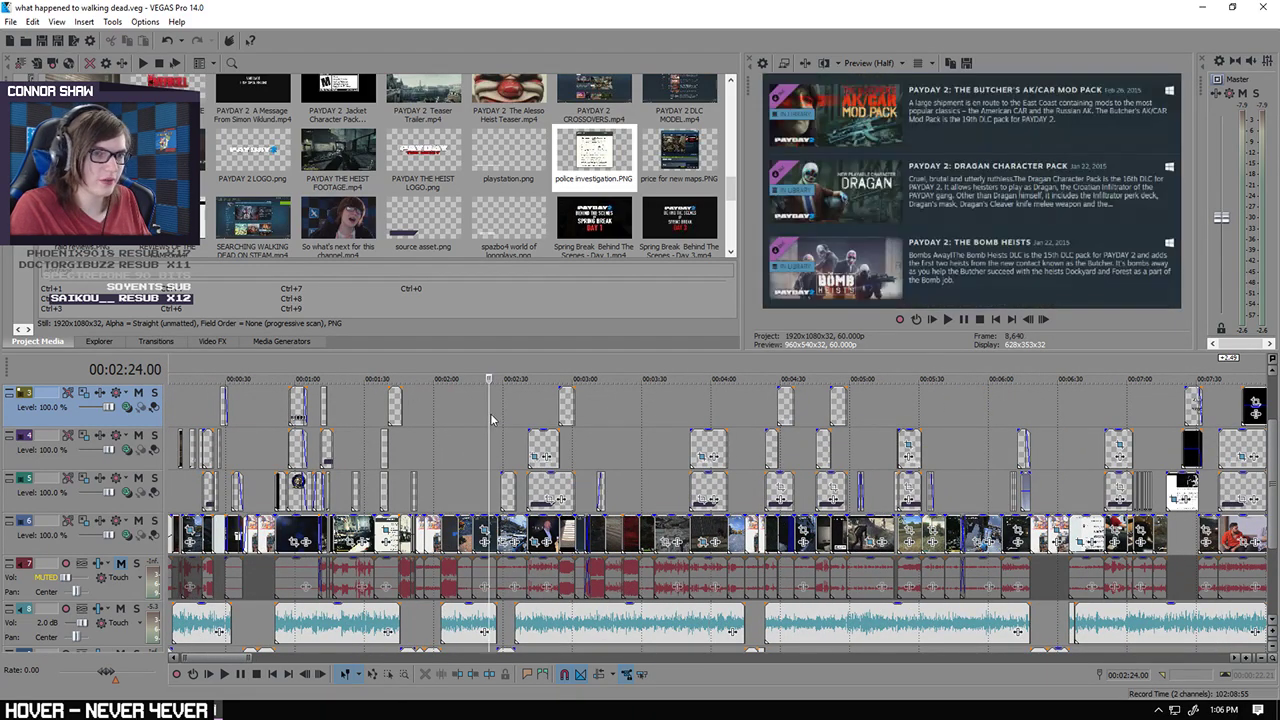
scroll(690, 432, up, 4)
click(748, 432)
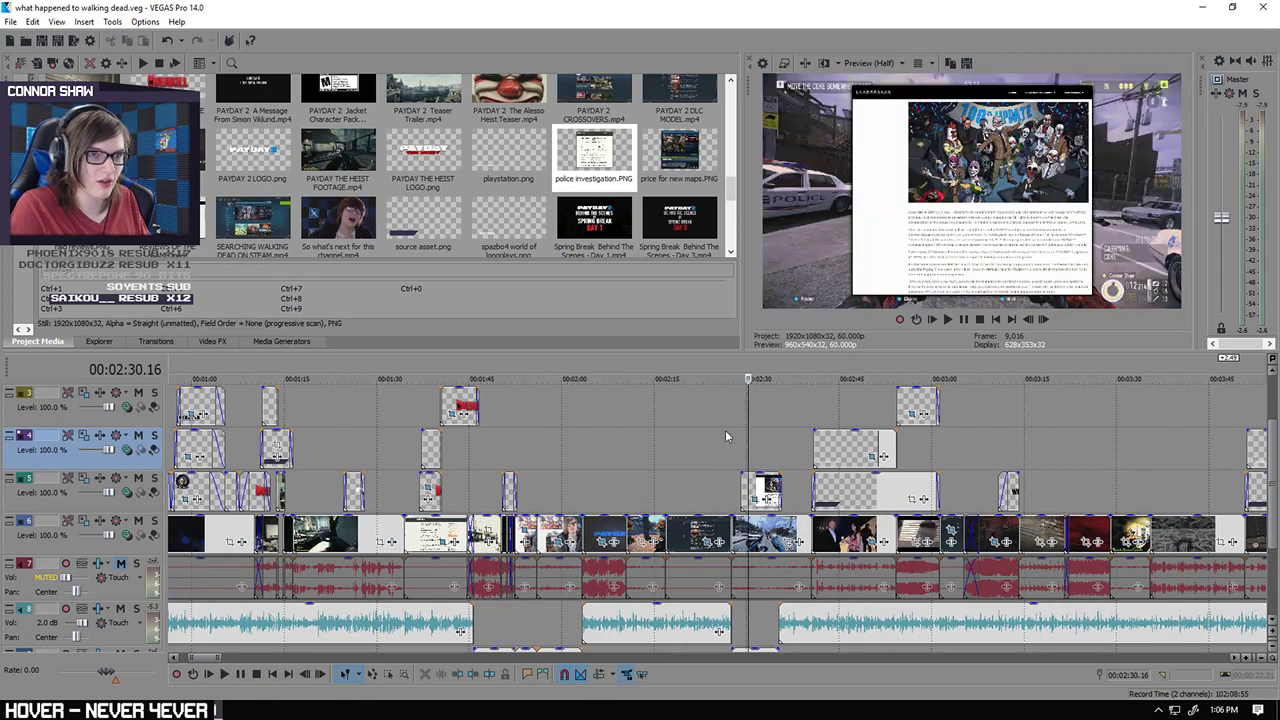
scroll(725, 430, down, 6)
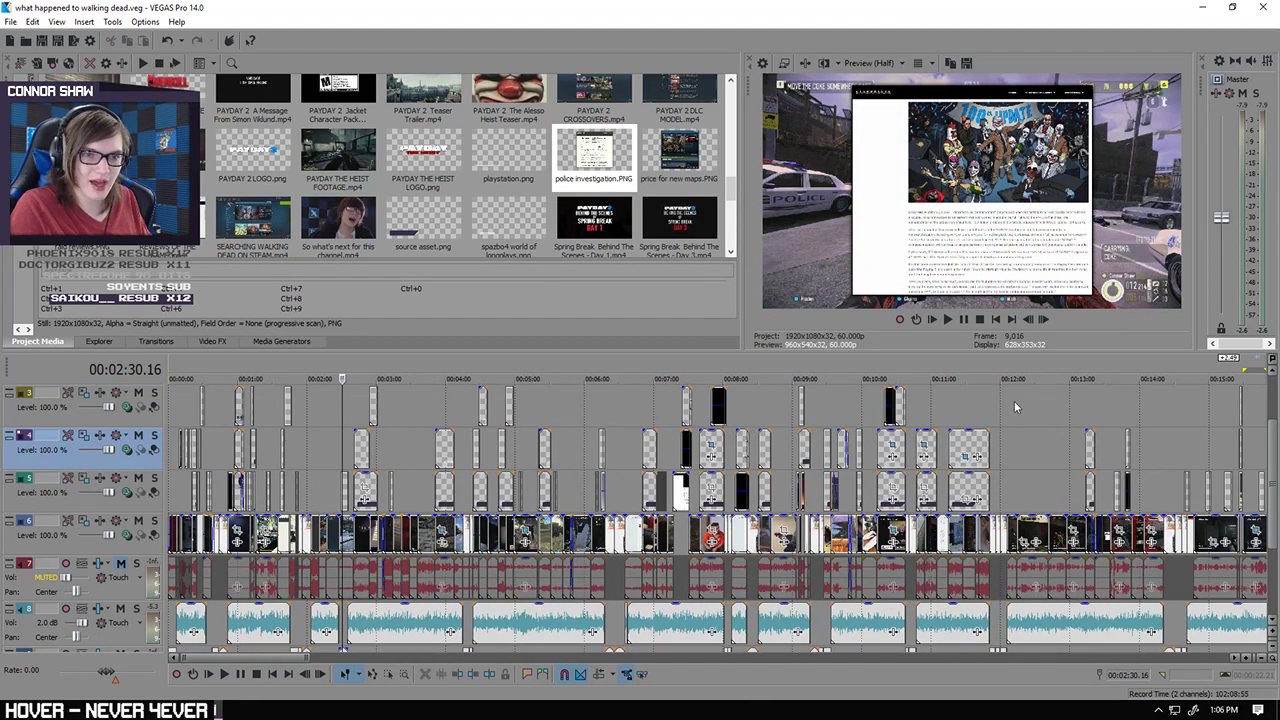
Step: Check the gameplay frames at 00:05:55, 00:05:41 and 00:05:37 in the earlier part of the project
click(964, 410)
click(578, 420)
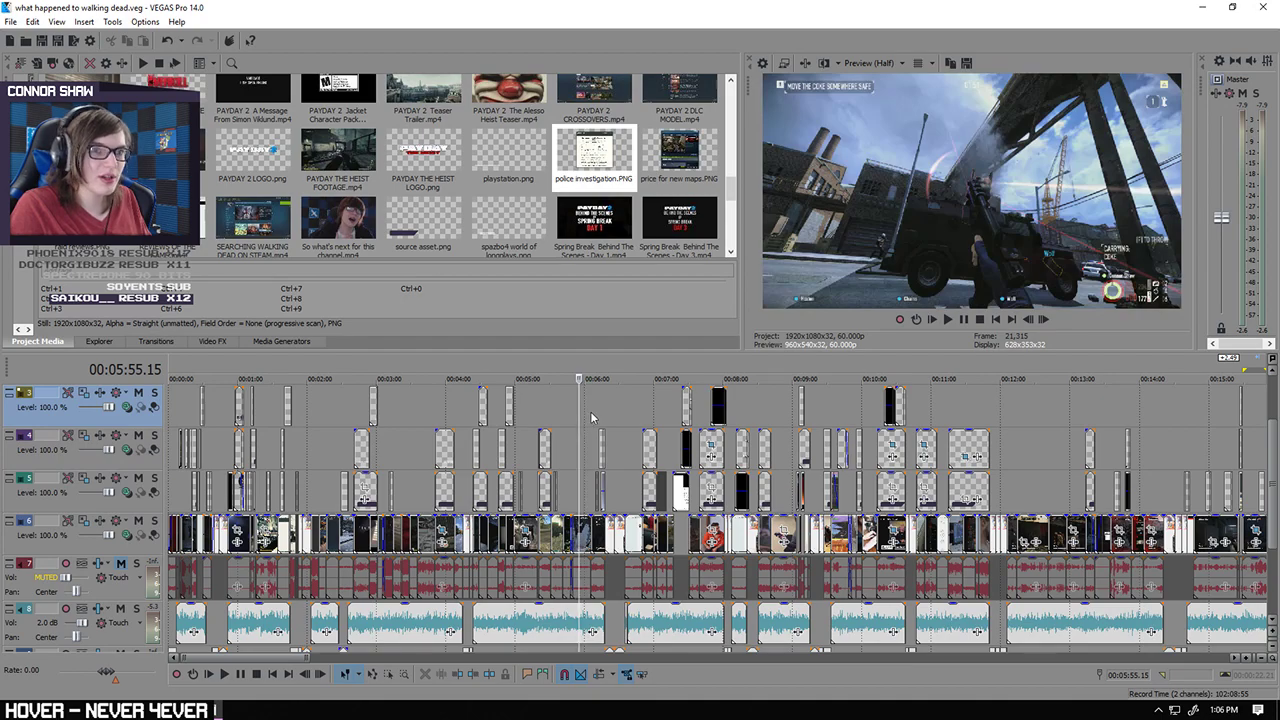
scroll(591, 417, up, 5)
click(536, 434)
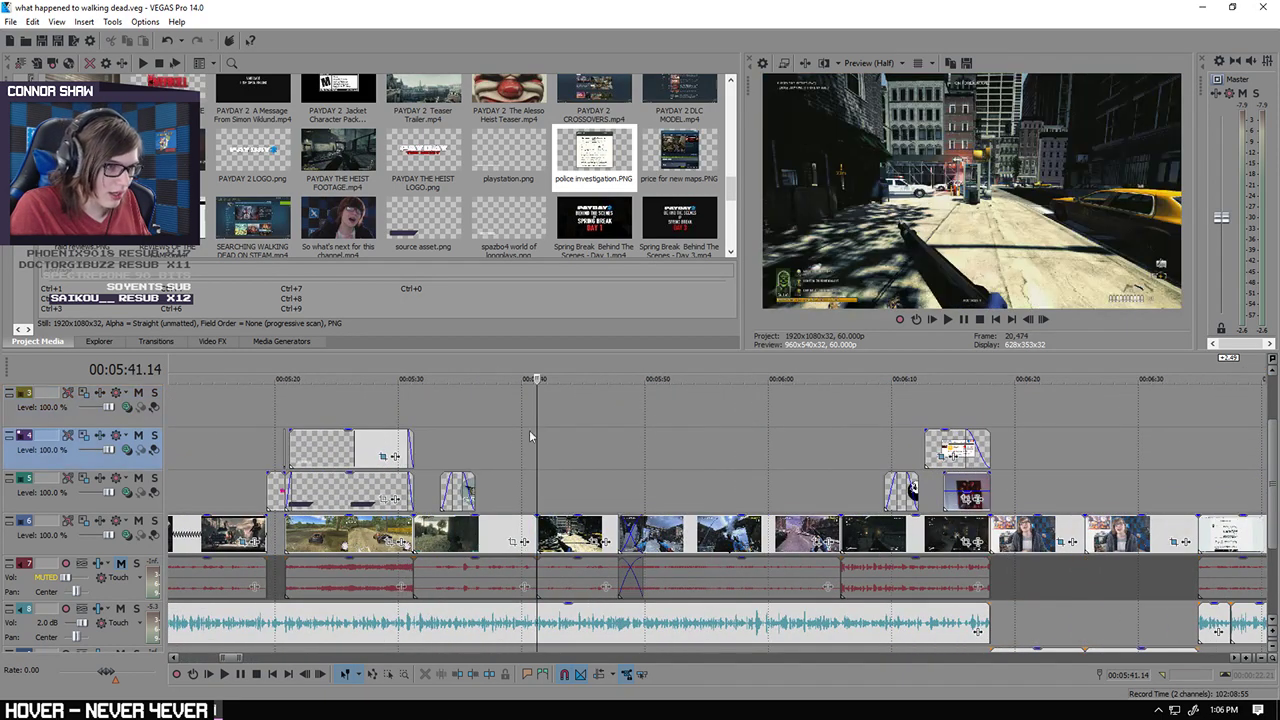
click(509, 431)
click(489, 431)
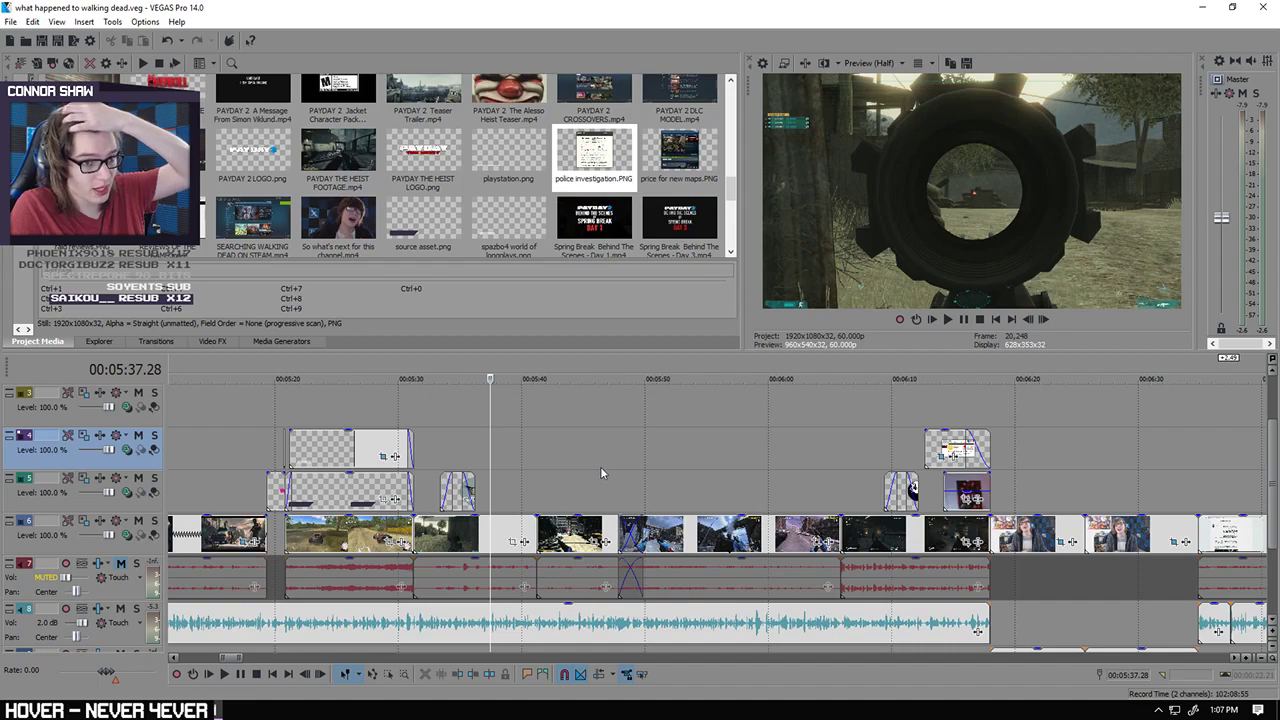
scroll(604, 465, down, 2)
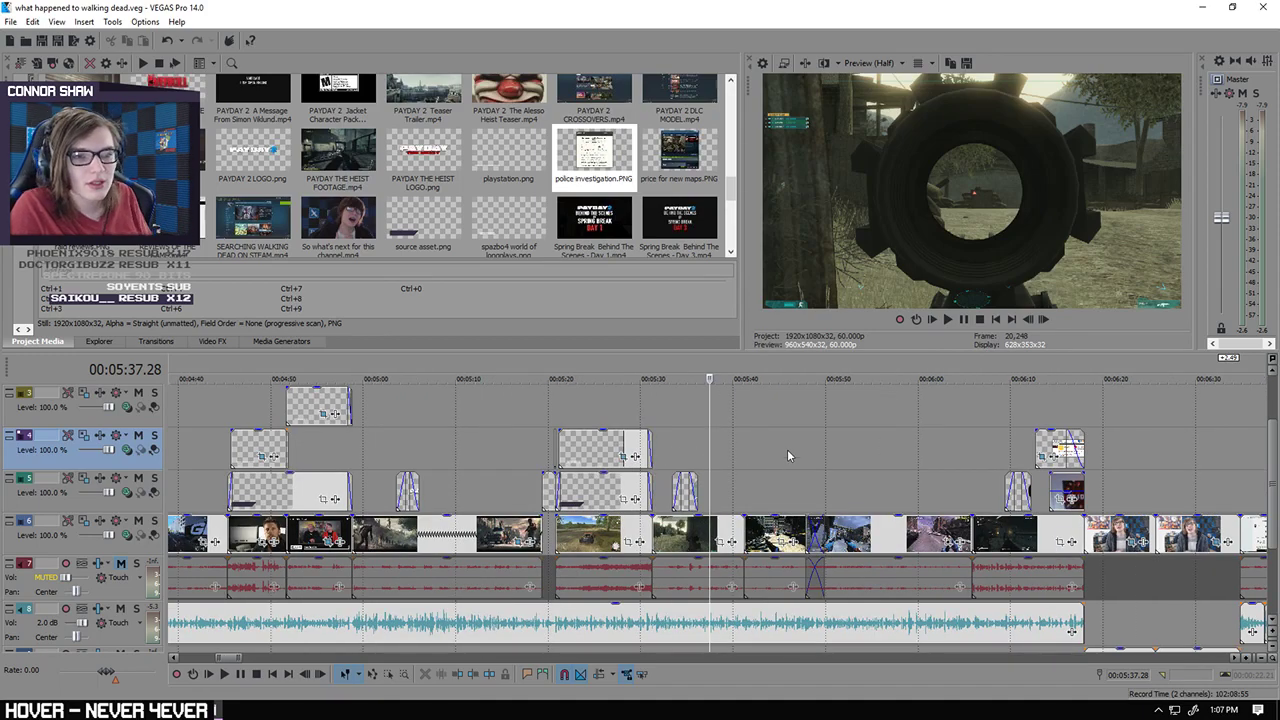
scroll(787, 449, down, 6)
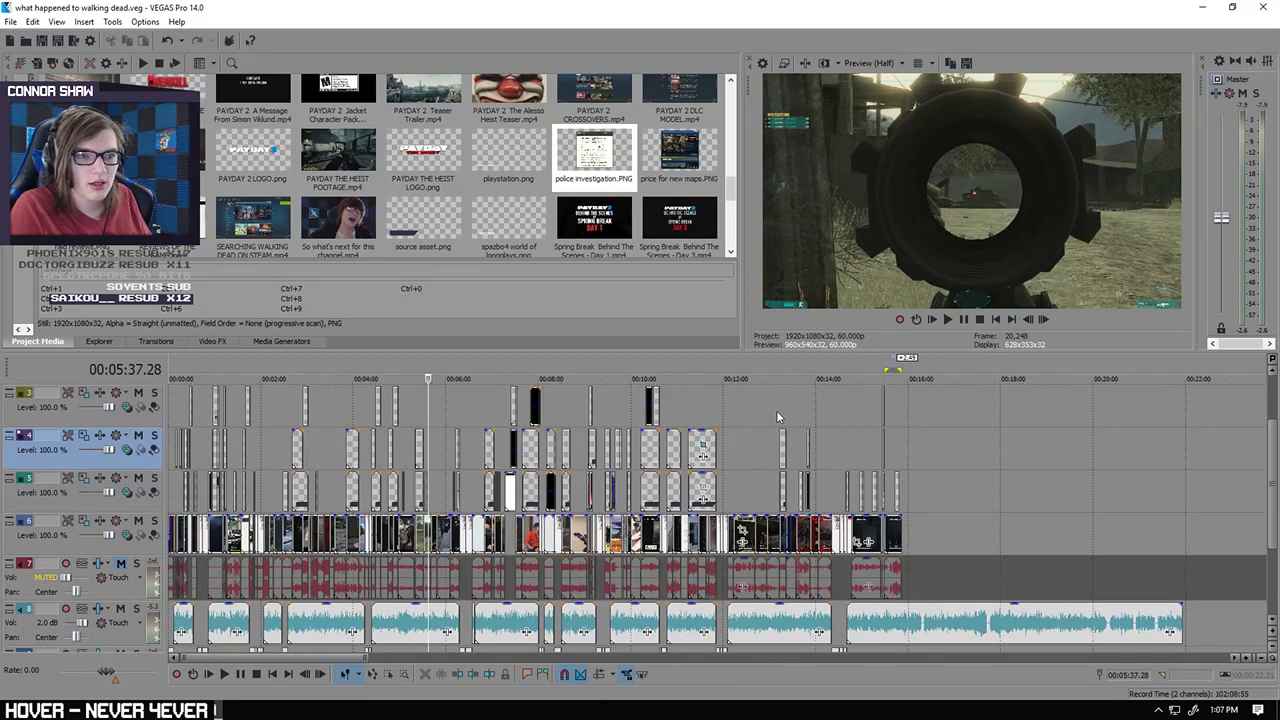
Step: Return to the end of the edited section and check the police investigation image at 00:15:47.37 and 00:15:44.27
click(905, 433)
scroll(905, 430, up, 6)
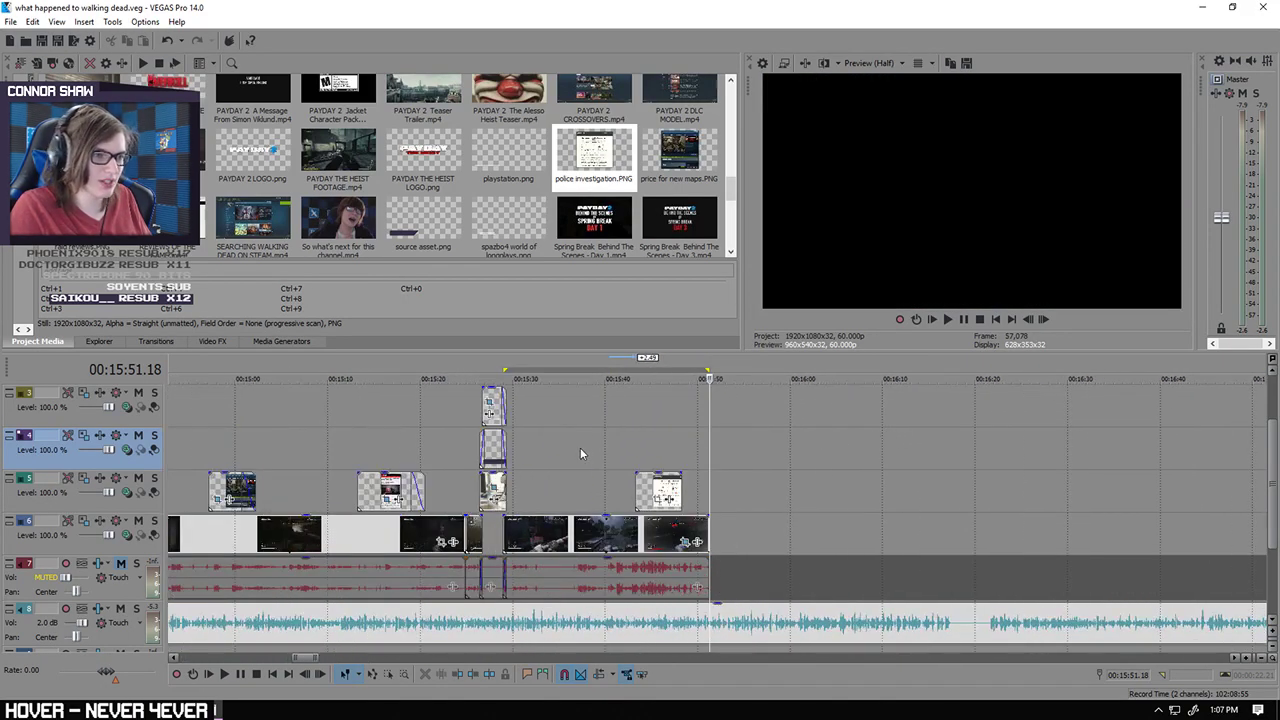
click(620, 446)
click(677, 443)
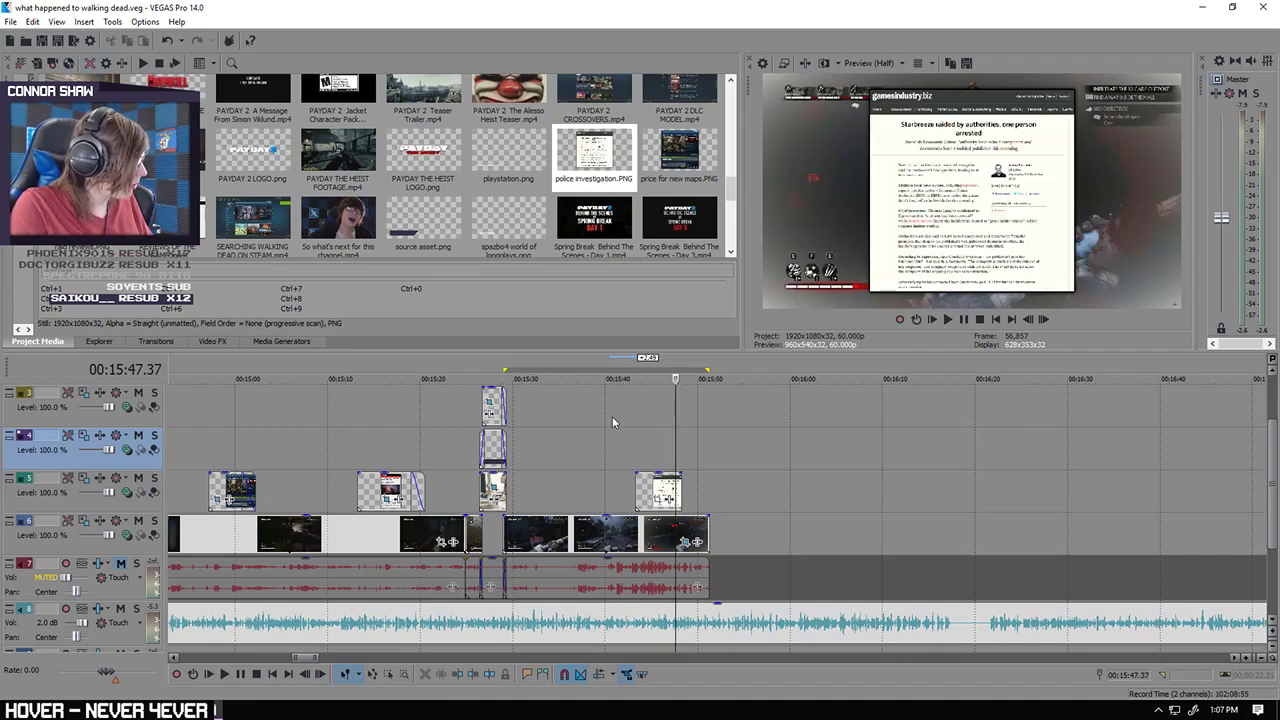
click(646, 433)
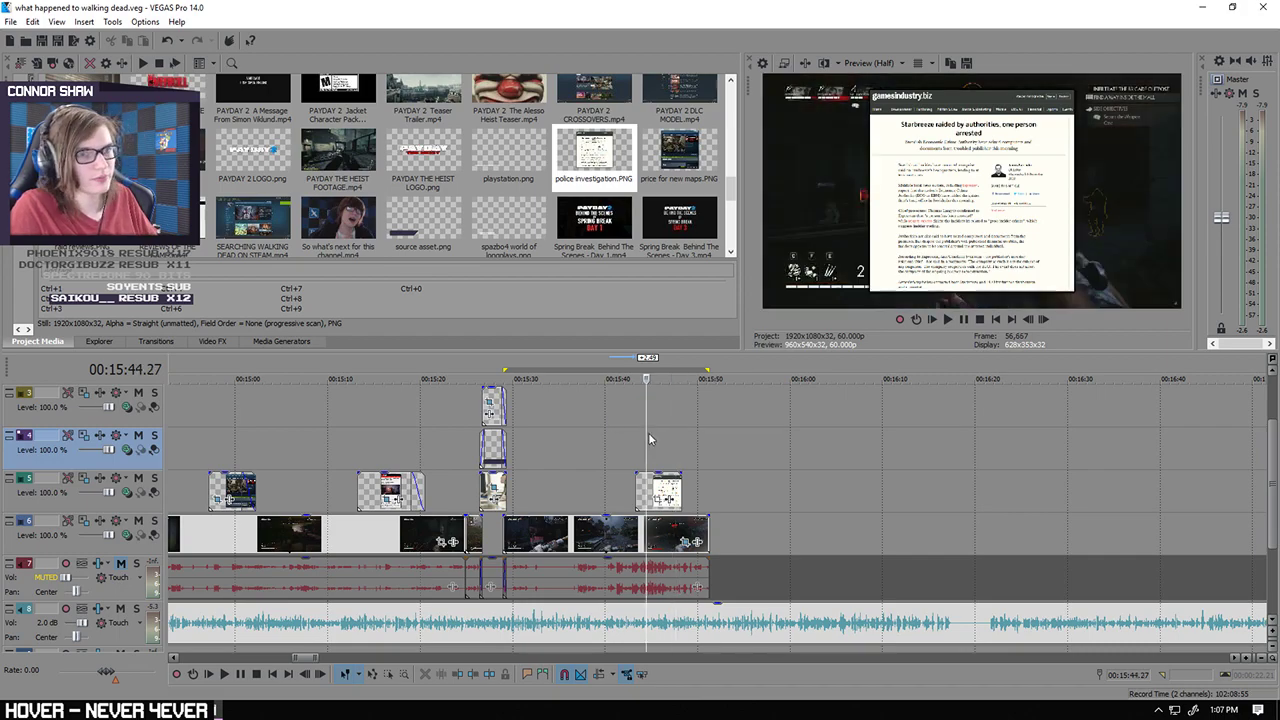
scroll(648, 436, up, 8)
Step: Extend the start of the police investigation image on track 5 back to the narration cue at 00:15:42.06
click(460, 452)
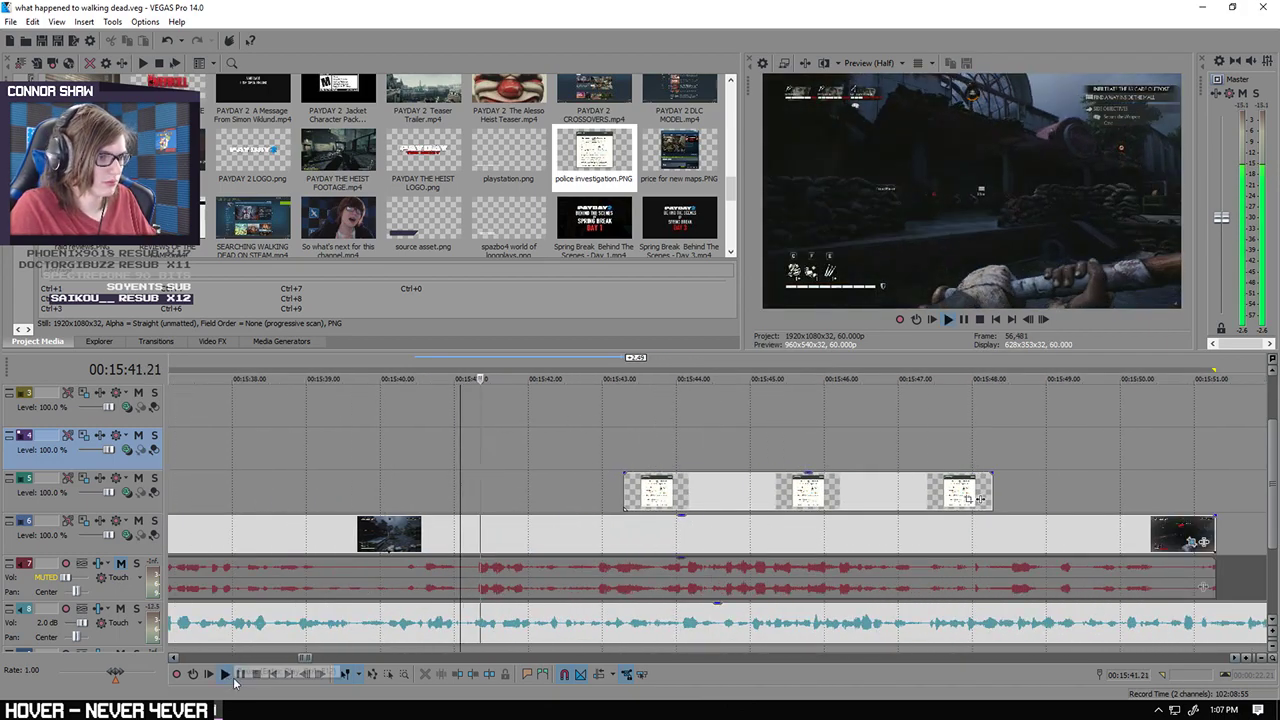
click(530, 500)
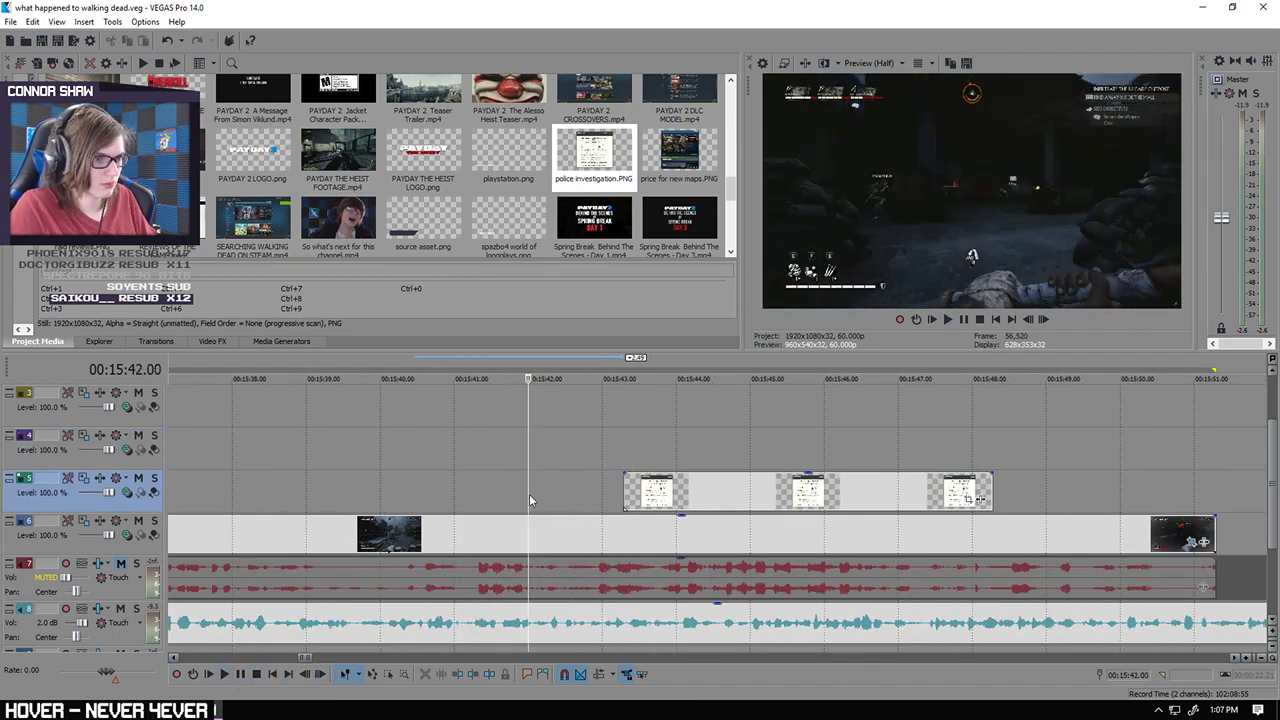
click(224, 674)
click(258, 678)
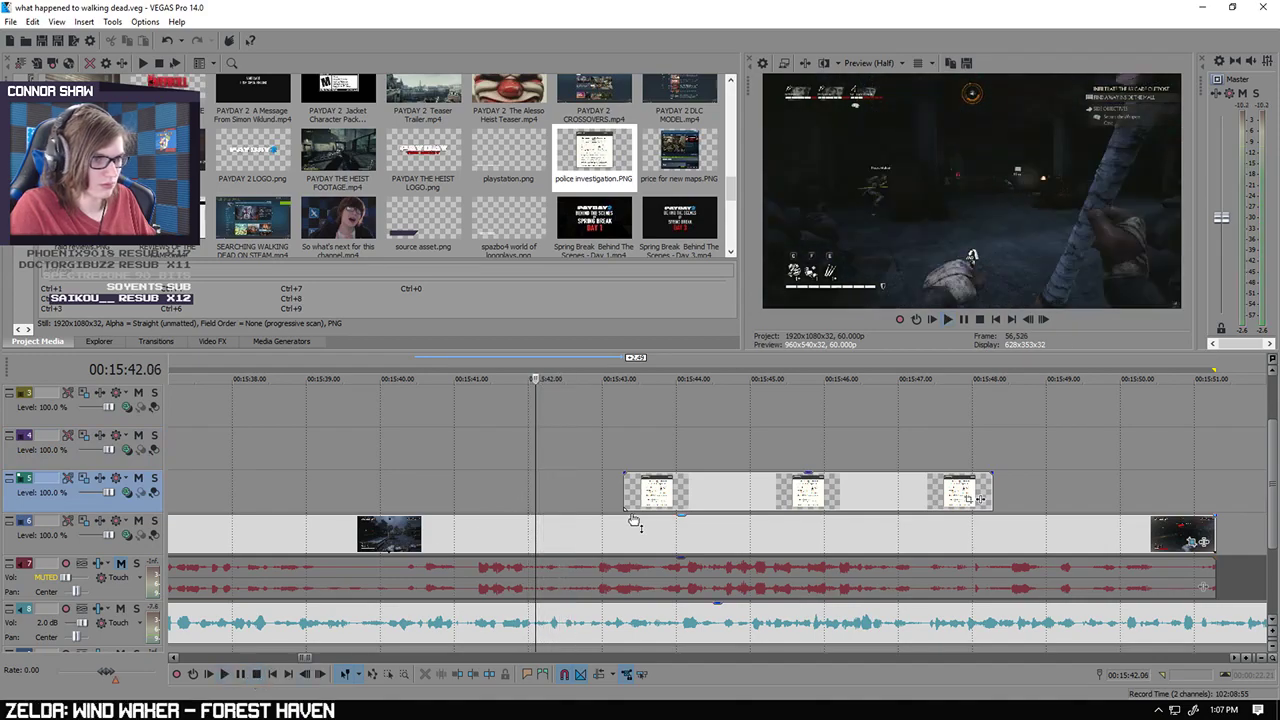
drag(626, 495, 537, 495)
scroll(812, 453, down, 3)
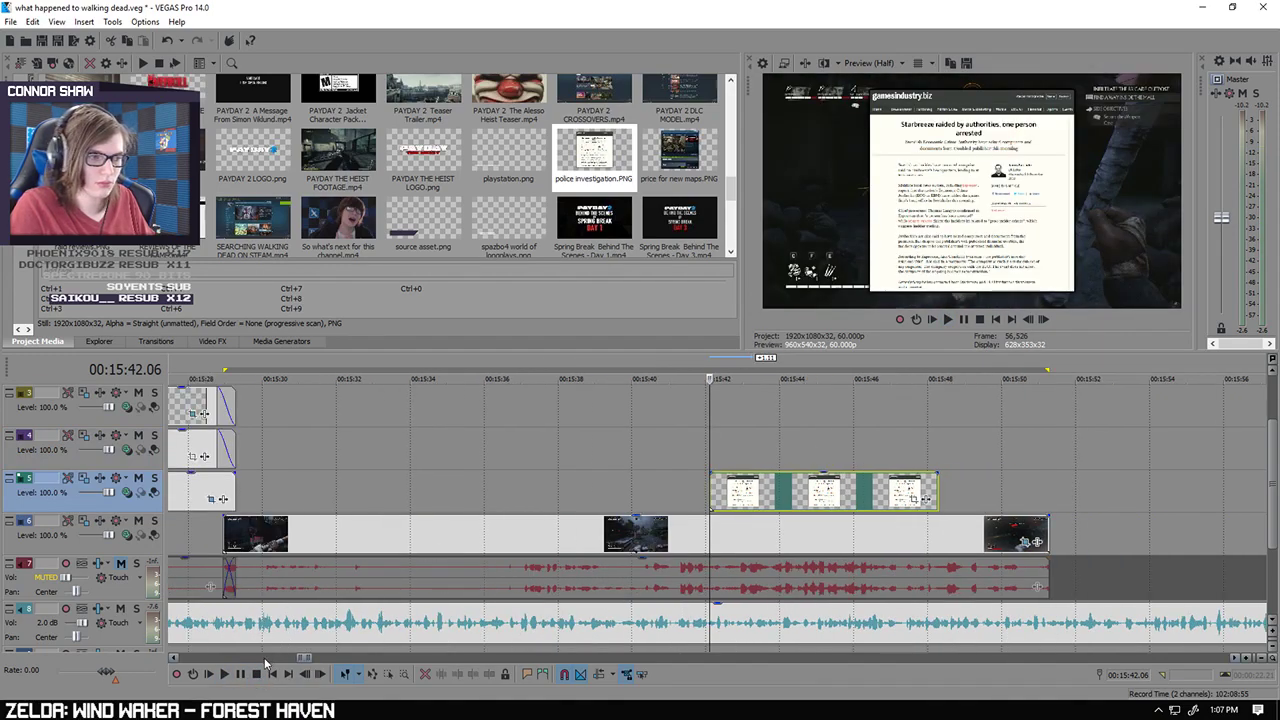
Step: Play back from 00:15:42.06 and extend the end of the gameplay event on track 6 to about 00:16:03
key(space)
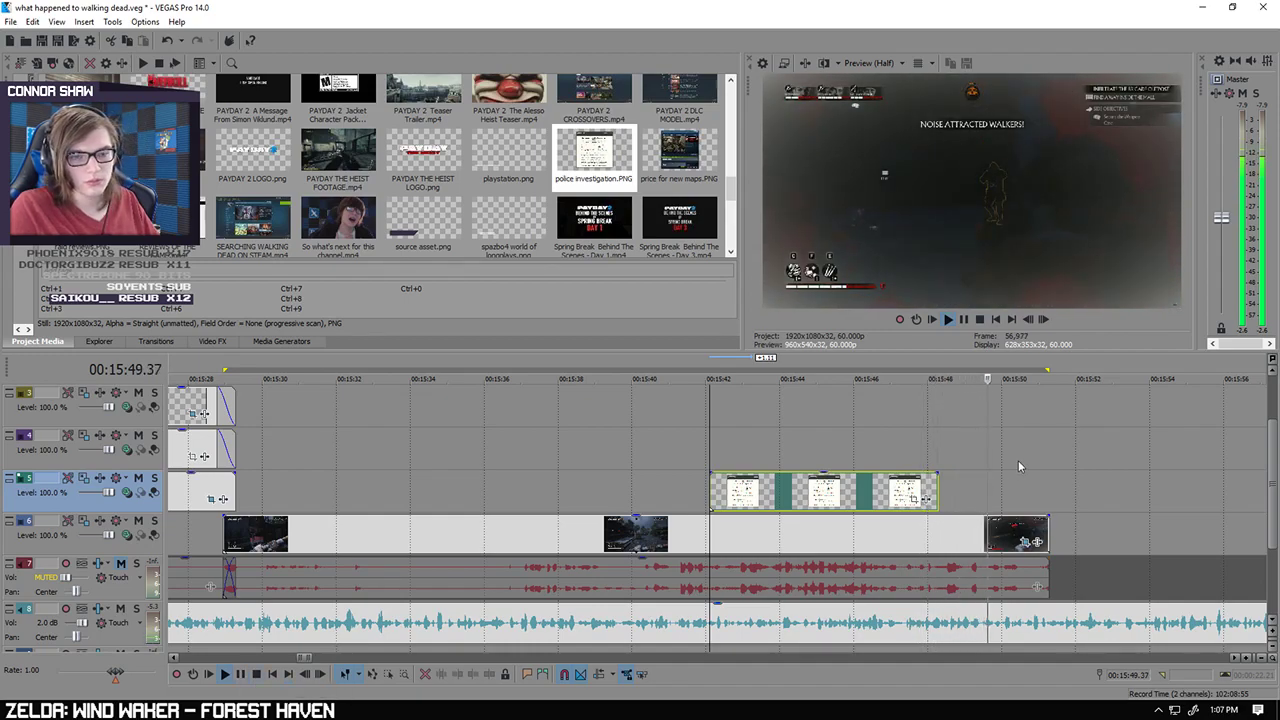
scroll(1018, 460, down, 2)
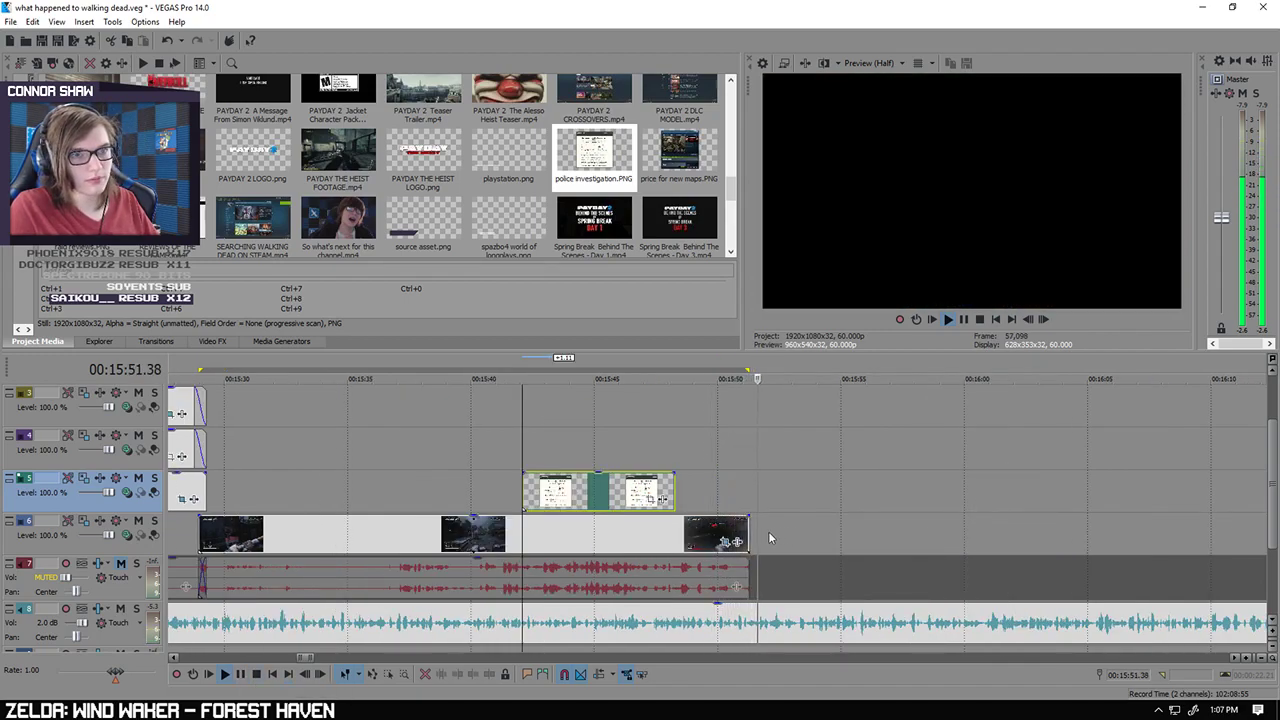
drag(748, 531, 1046, 533)
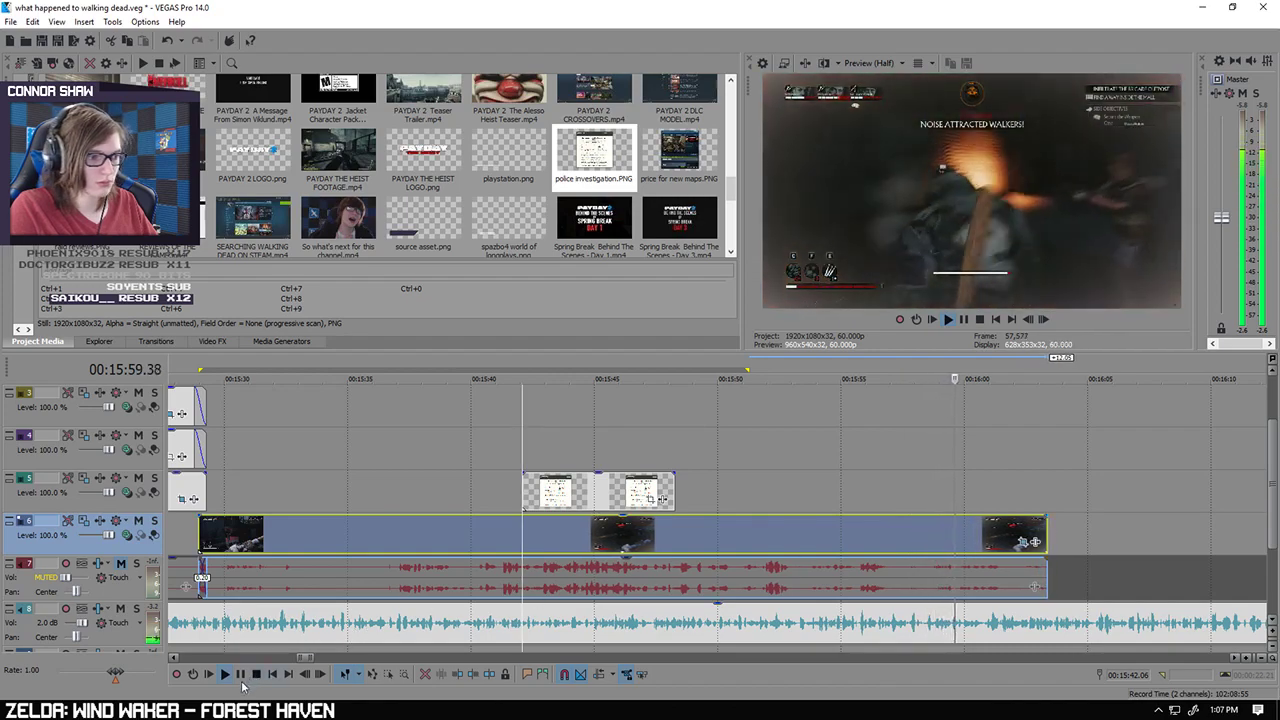
click(240, 674)
Step: Split the extended gameplay event and its audio at 00:15:58.21
scroll(871, 586, up, 3)
click(608, 588)
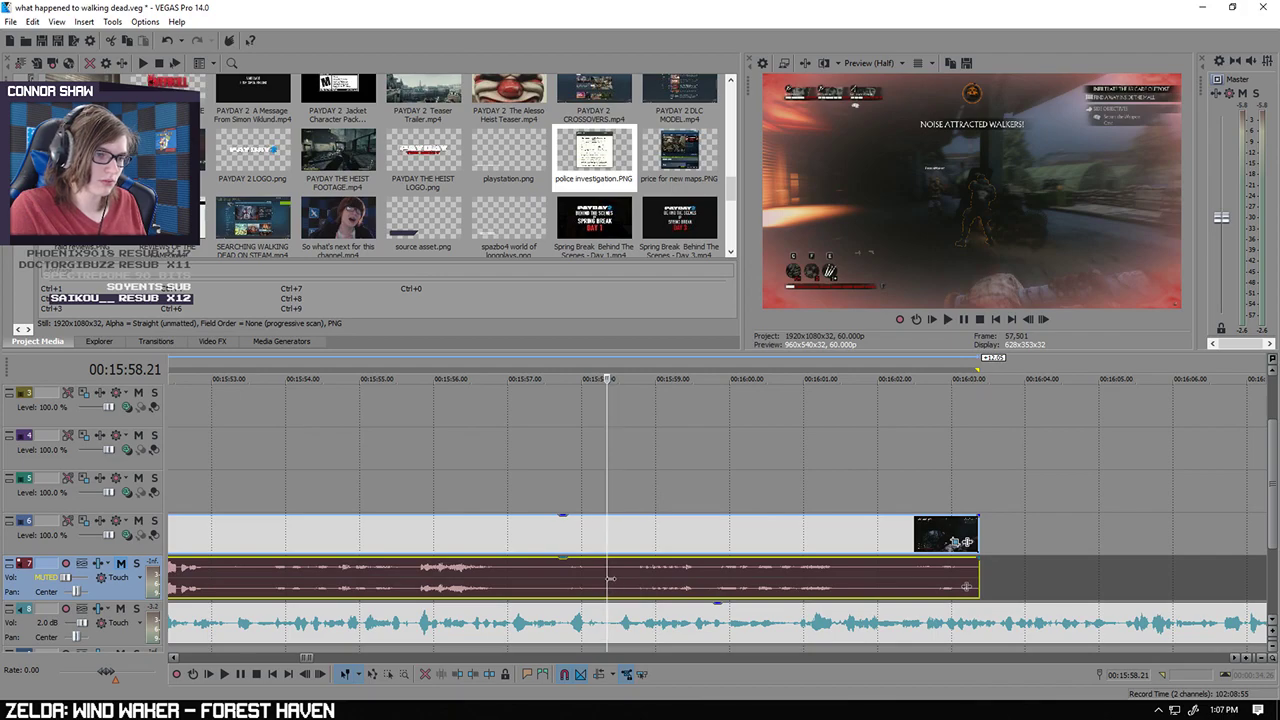
key(s)
scroll(630, 520, down, 3)
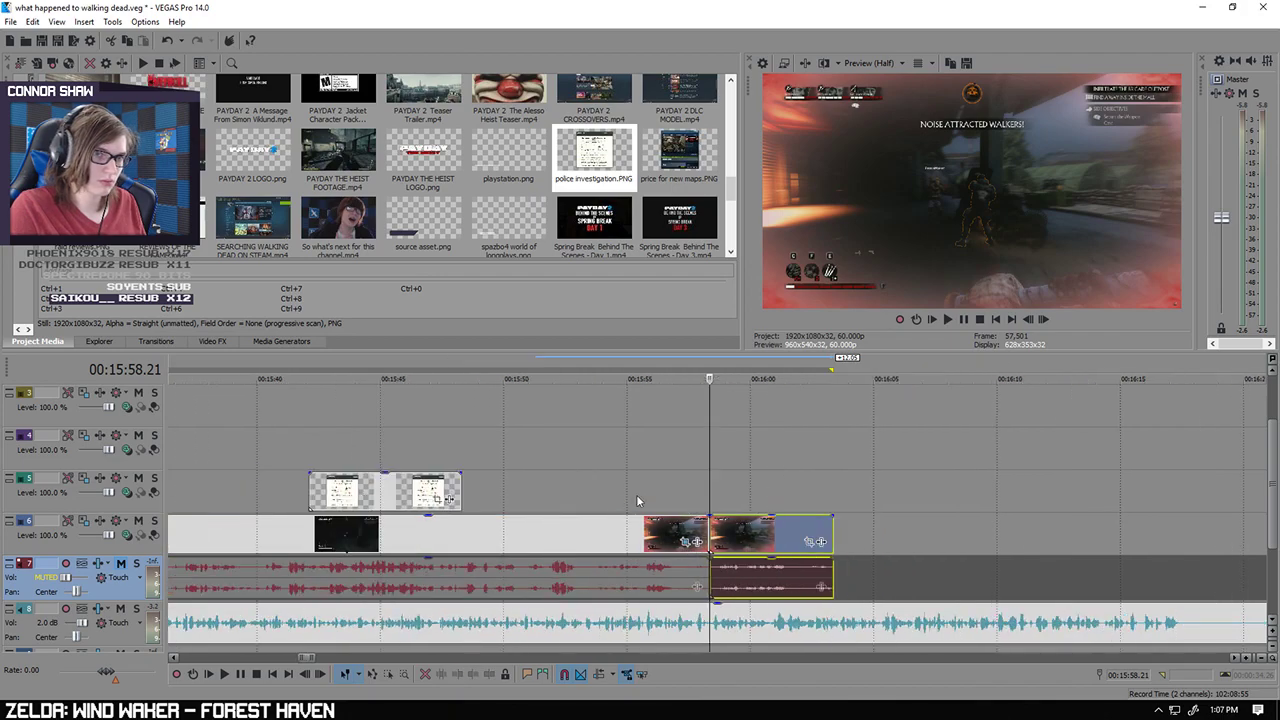
Step: Play back the gameplay after the split from 00:15:58.21 to about 00:16:02.12, and return to 00:15:58.42
click(224, 674)
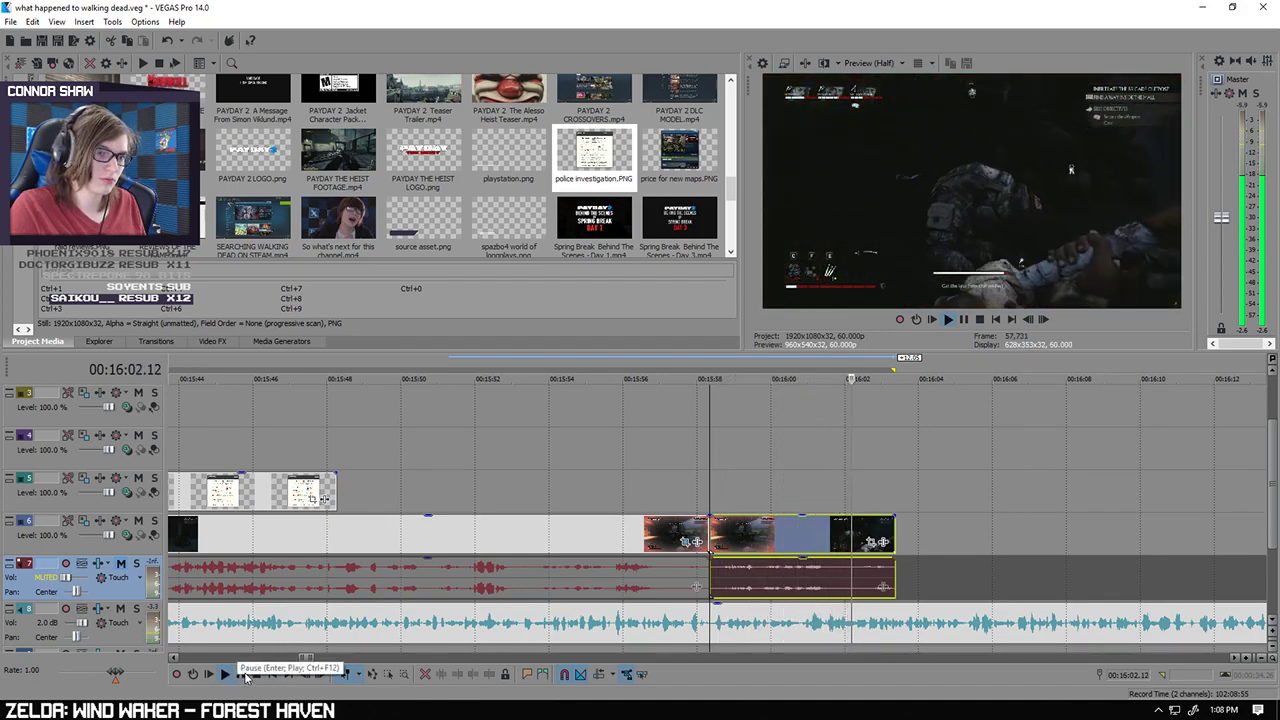
click(243, 675)
click(721, 530)
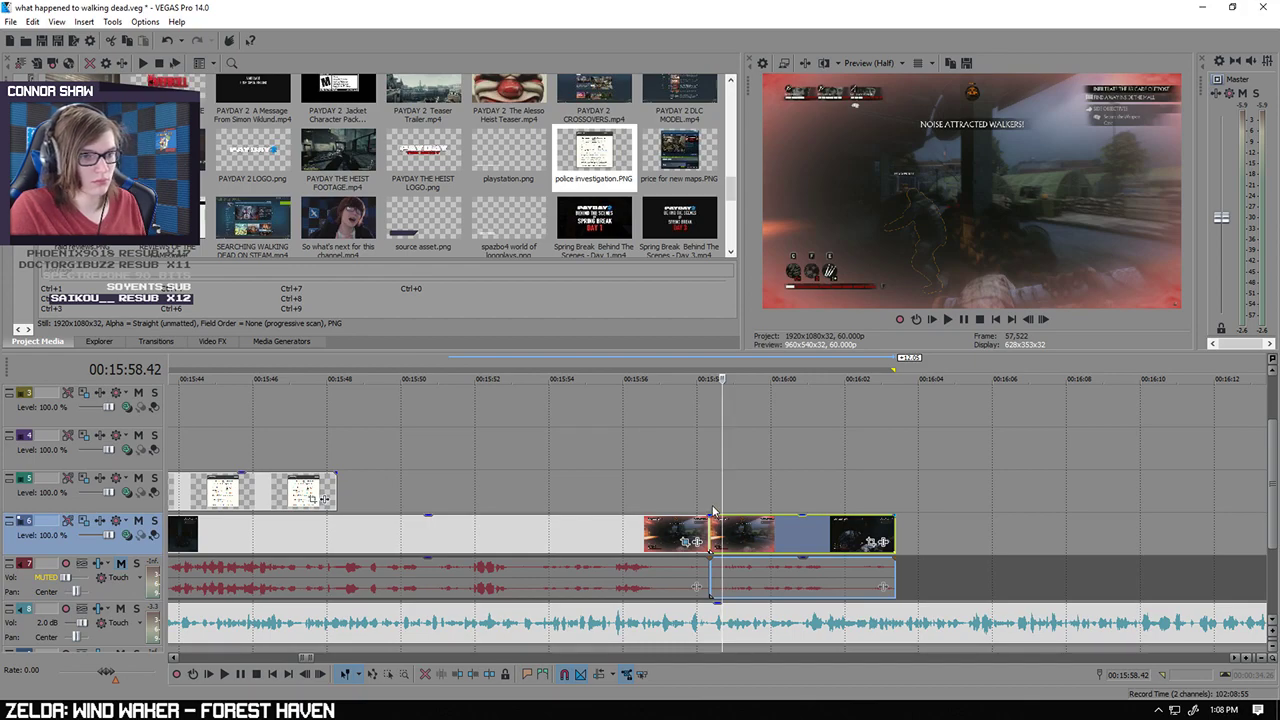
Step: Undo the gameplay split at 00:15:58.21 and play back from 00:15:58.42 to about 00:16:01
key(ctrl+z)
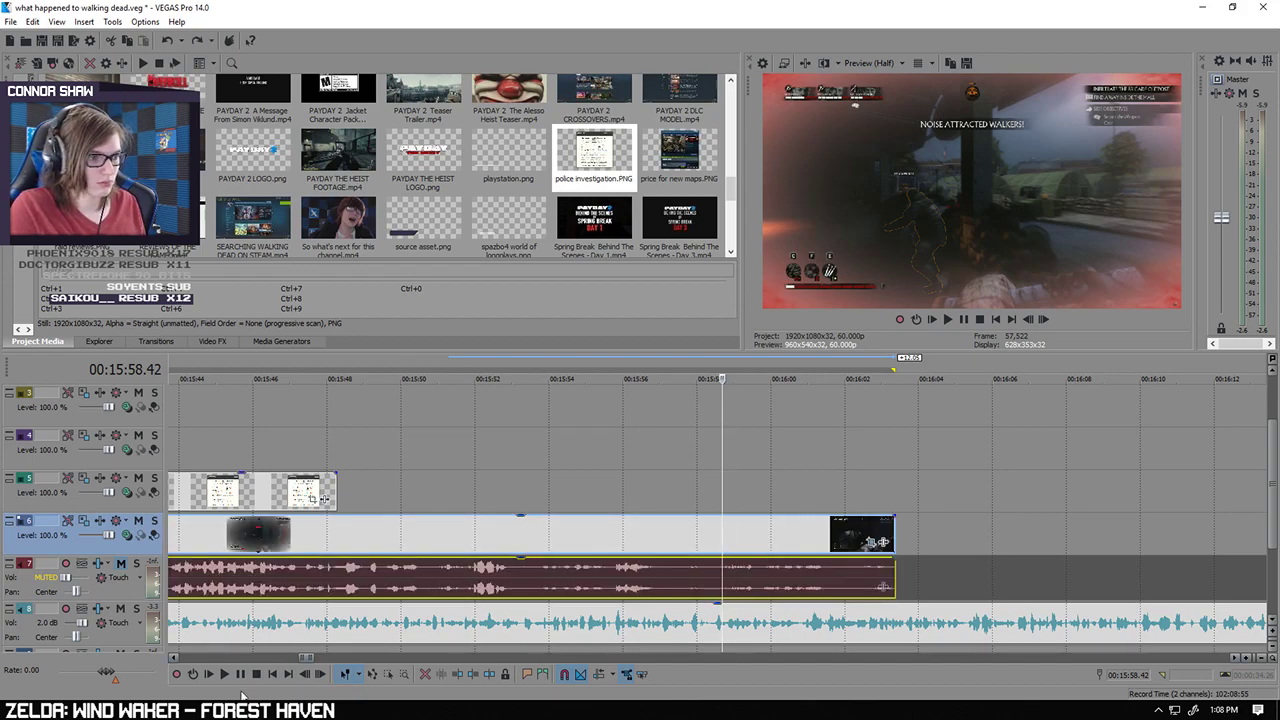
click(227, 675)
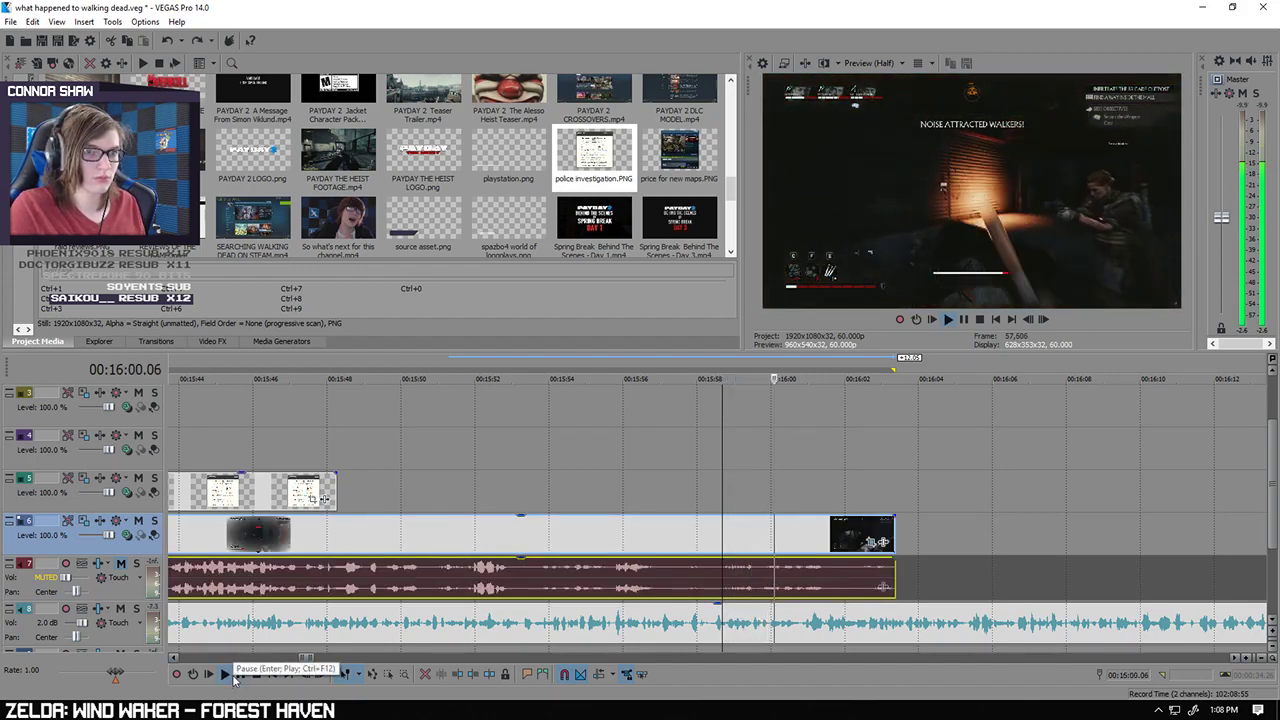
key(Return)
scroll(714, 590, up, 5)
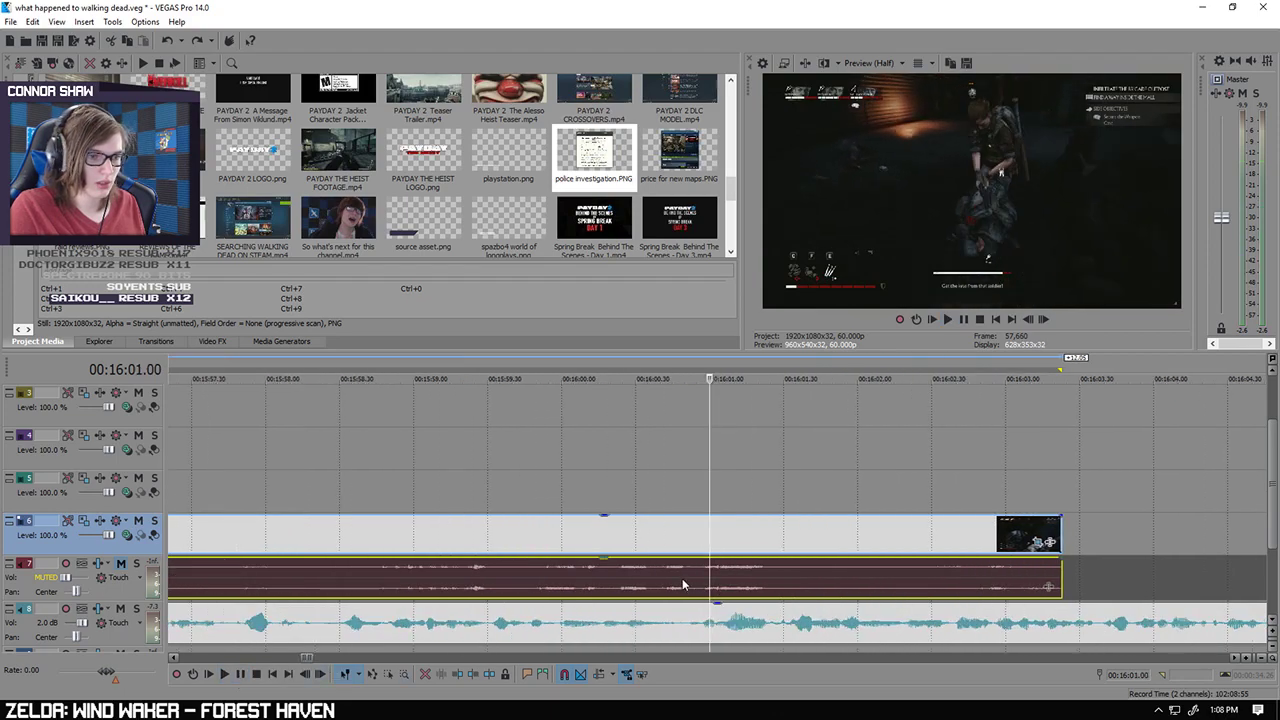
click(685, 582)
double_click(688, 582)
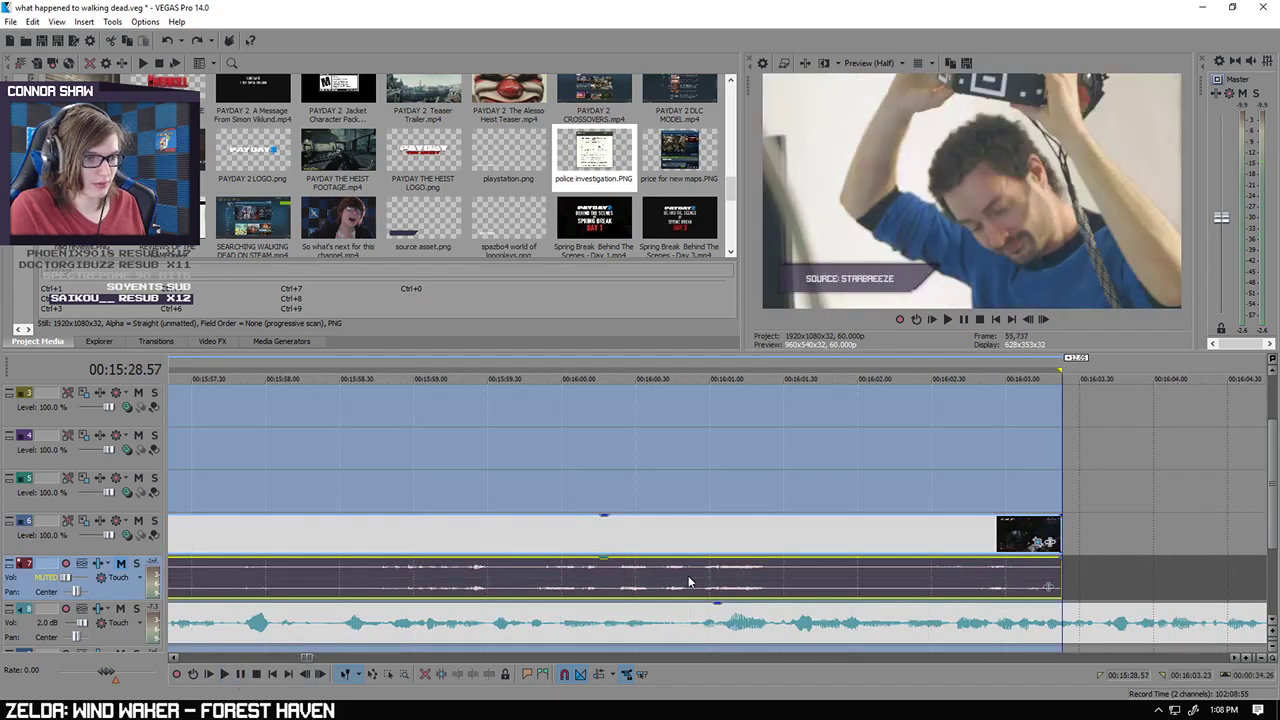
click(688, 582)
click(686, 582)
double_click(686, 582)
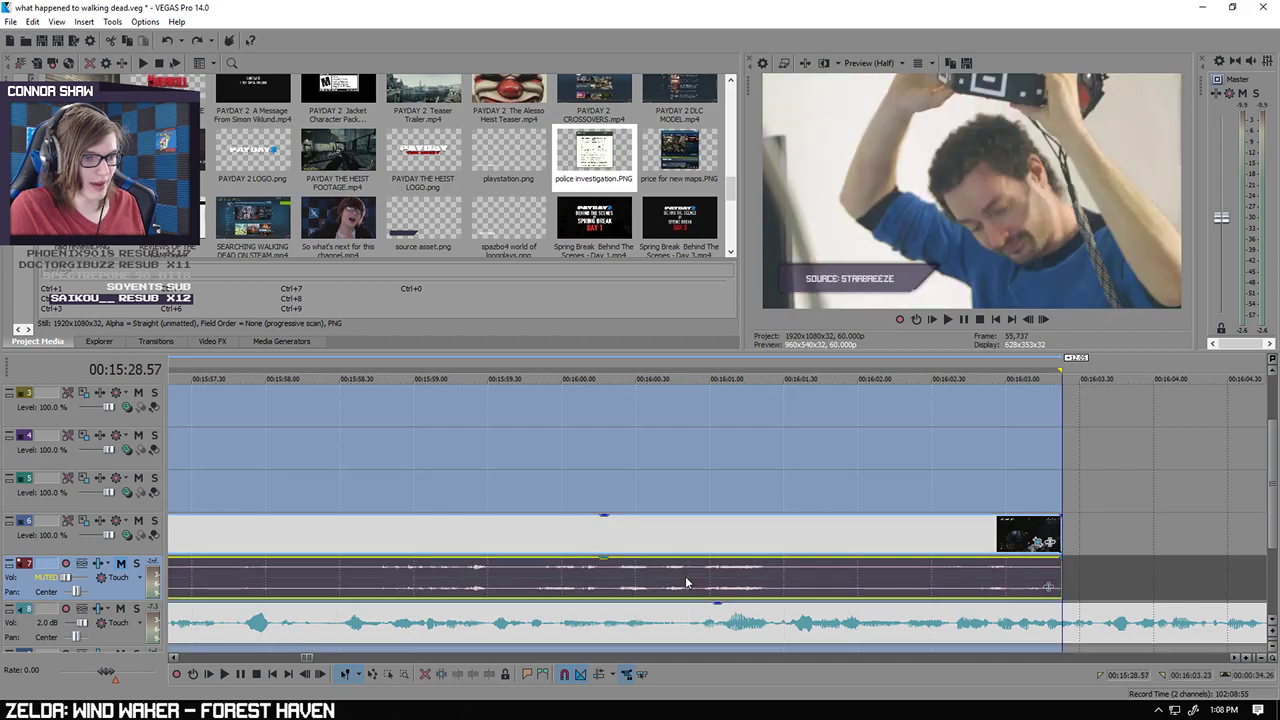
scroll(757, 590, down, 10)
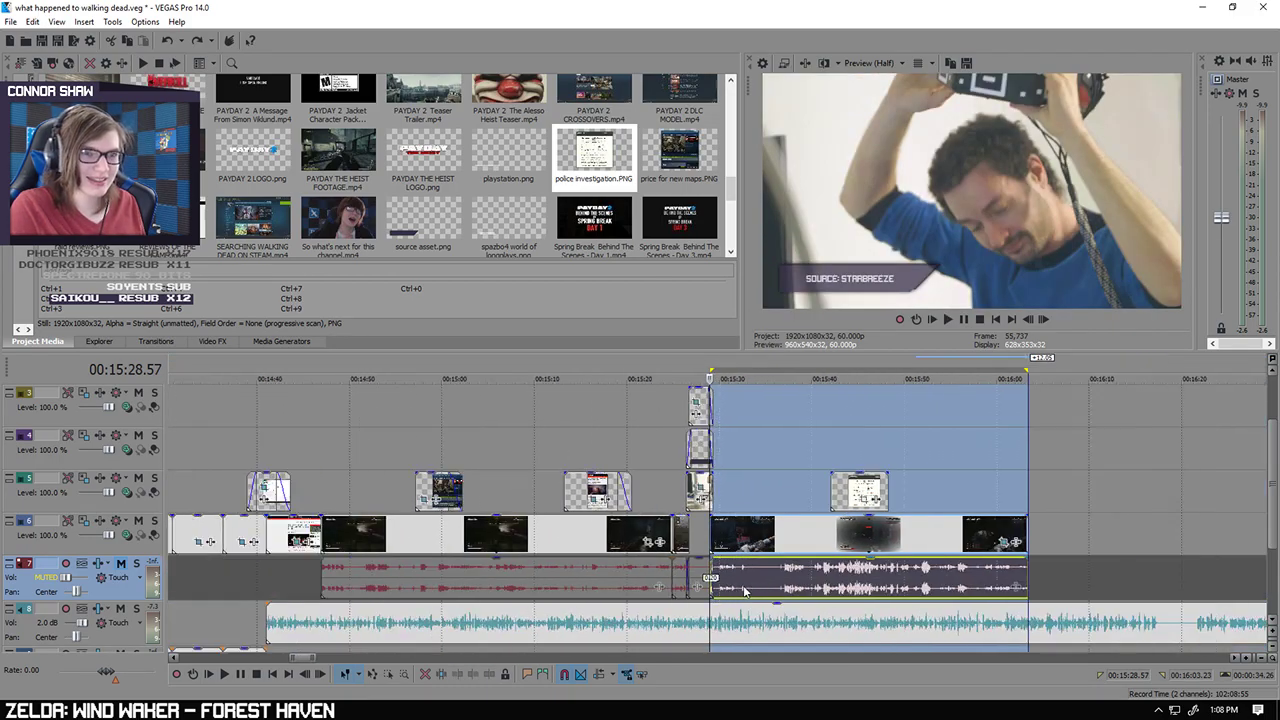
Step: Play back the end of the gameplay from 00:15:55.45 to about 00:16:01 to find the cut point
click(876, 496)
scroll(847, 493, up, 6)
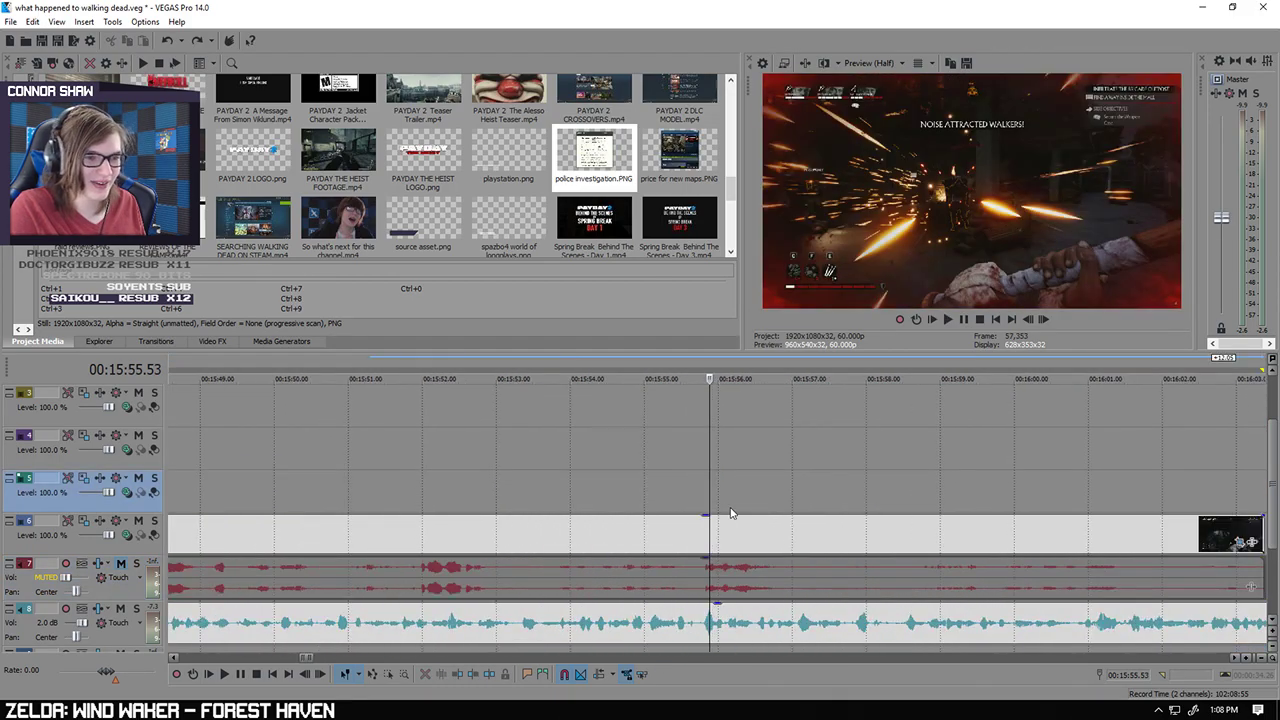
click(695, 498)
scroll(914, 506, down, 2)
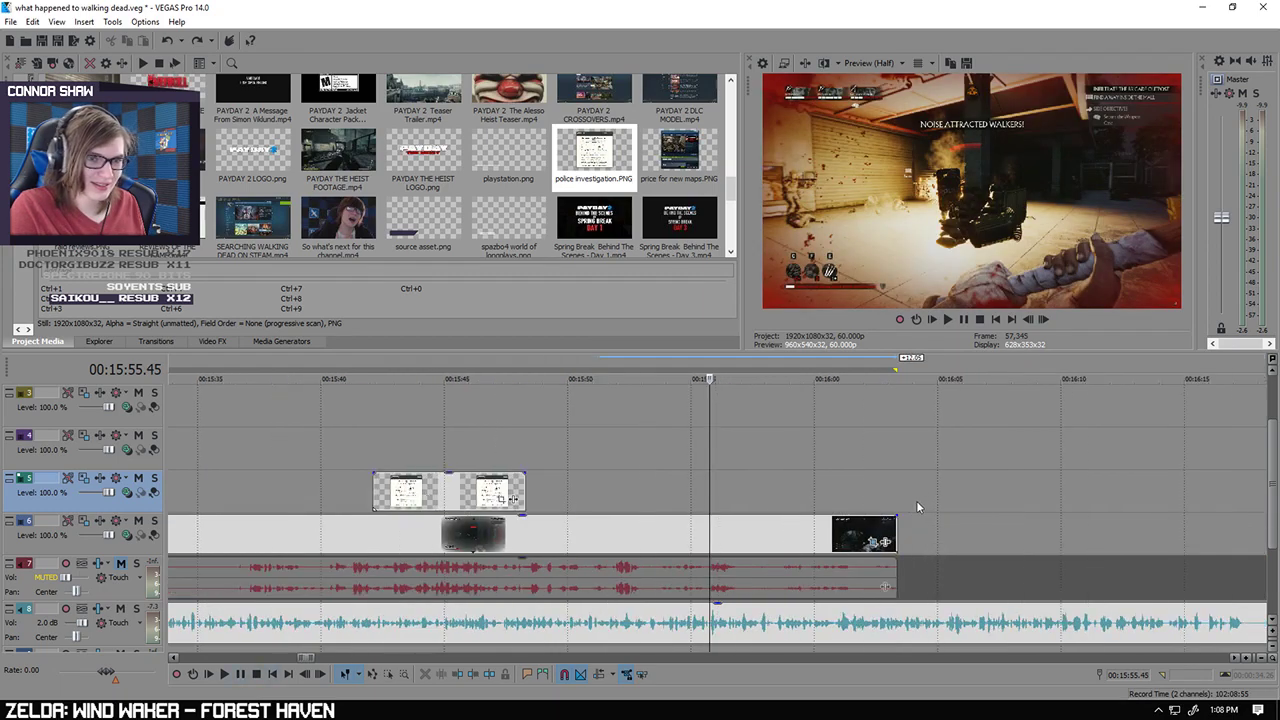
click(224, 674)
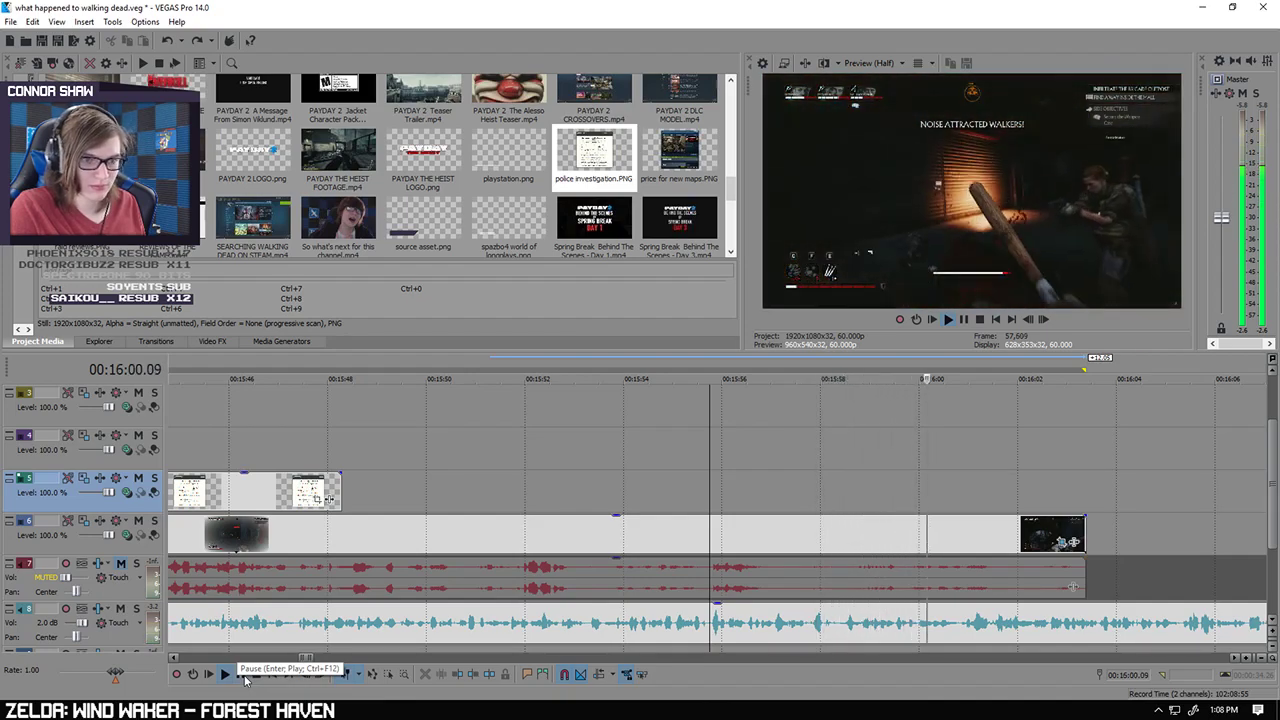
click(243, 676)
scroll(658, 614, up, 5)
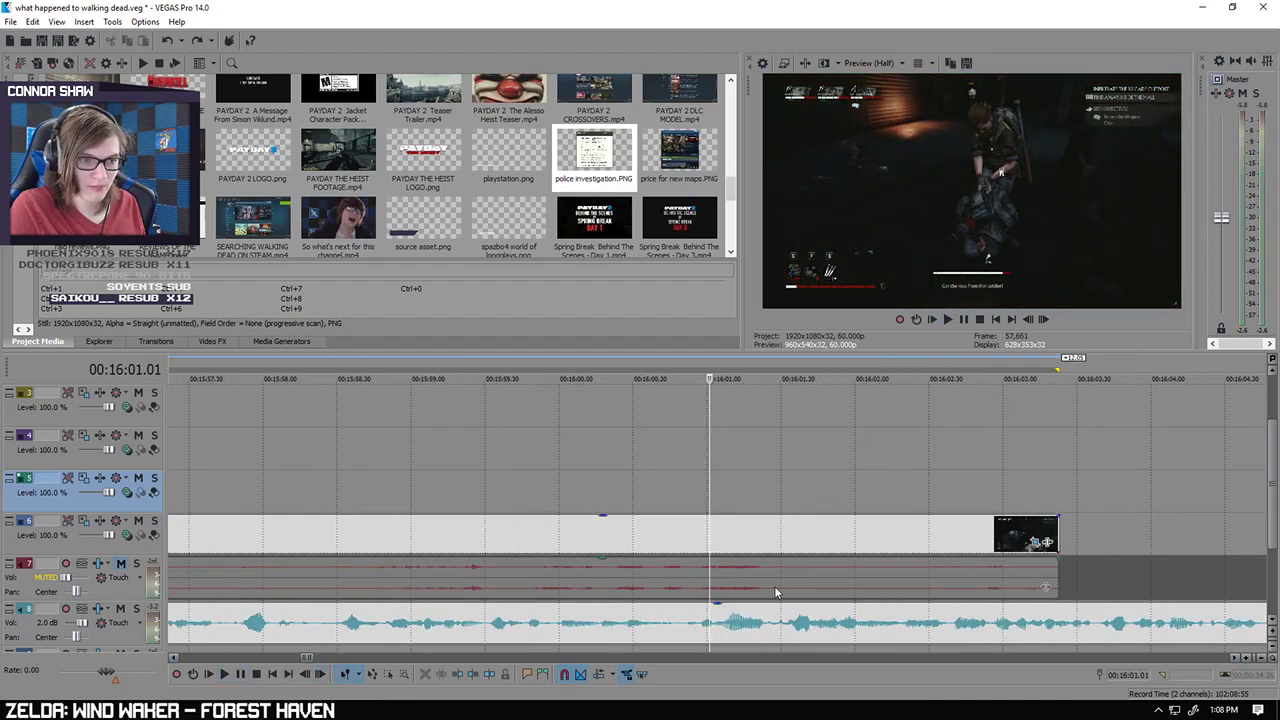
Step: Split the gameplay event and its audio at 00:16:00.51 and delete the part after the split
click(656, 577)
key(s)
scroll(687, 575, down, 8)
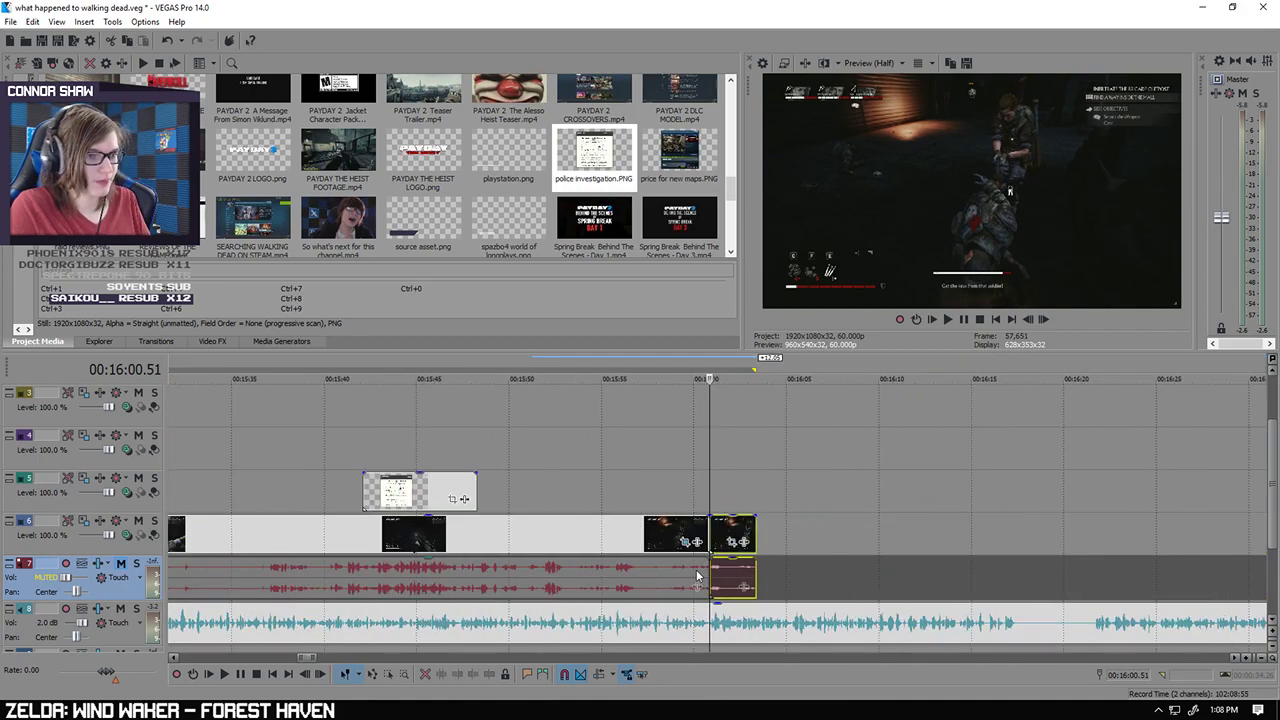
key(Delete)
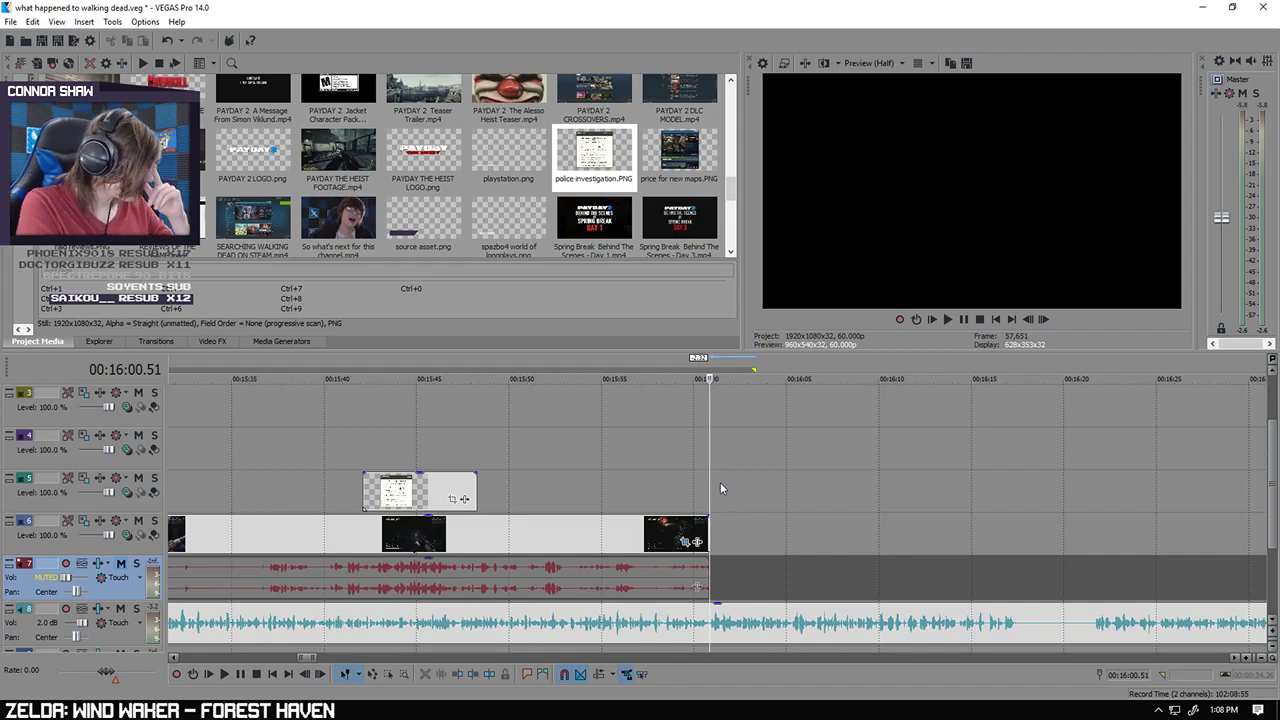
Step: Copy the early position keyframes from the Pan/Crop of the "filing for reconstruction" image on track 5
scroll(720, 482, down, 2)
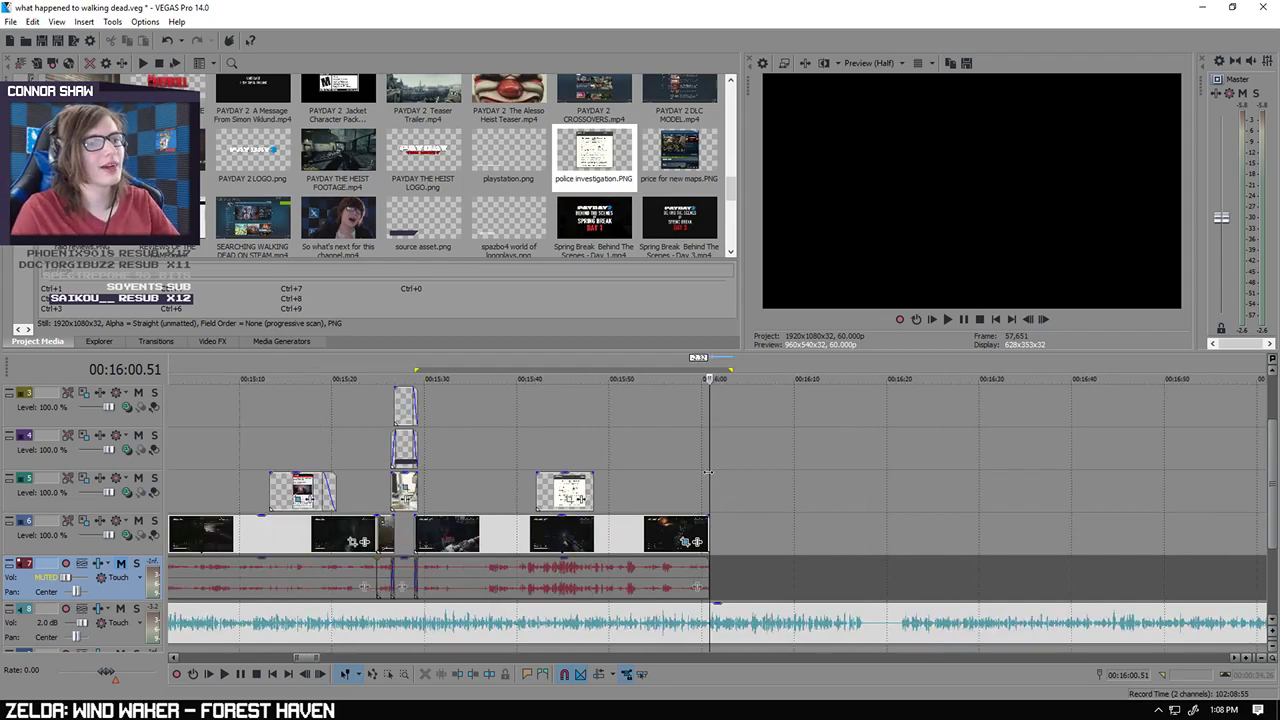
click(540, 440)
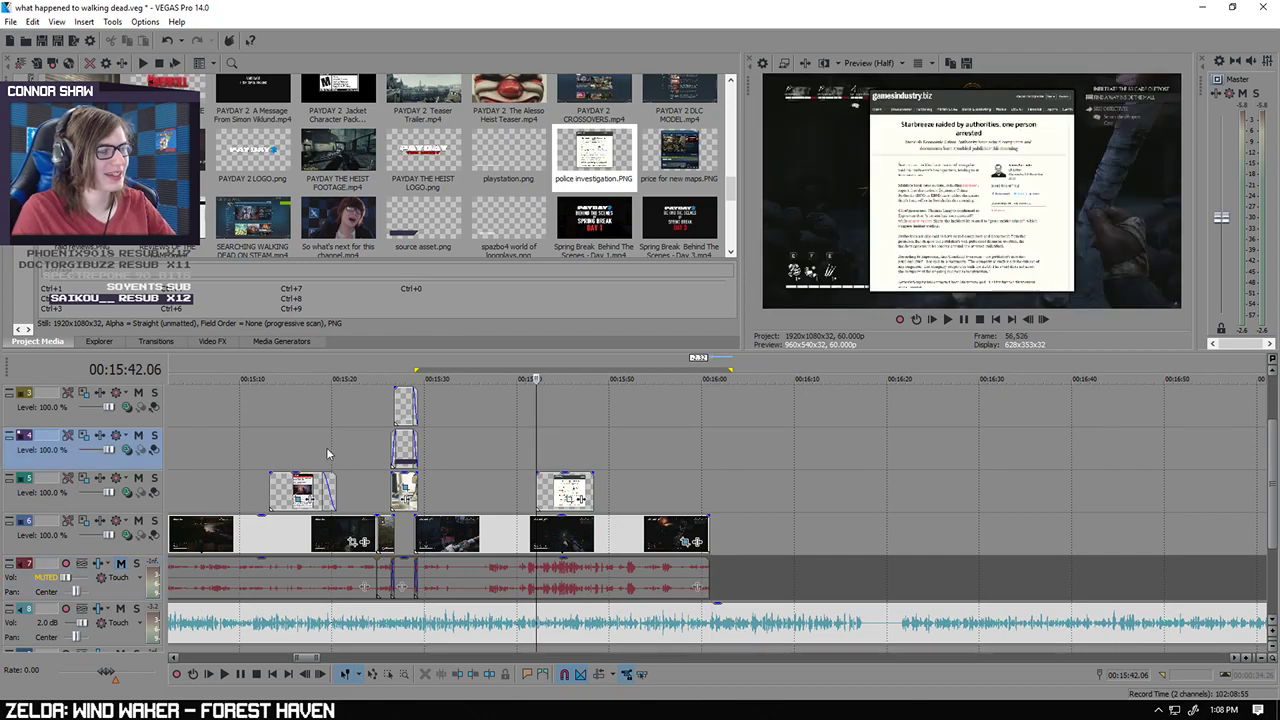
right_click(278, 485)
click(362, 318)
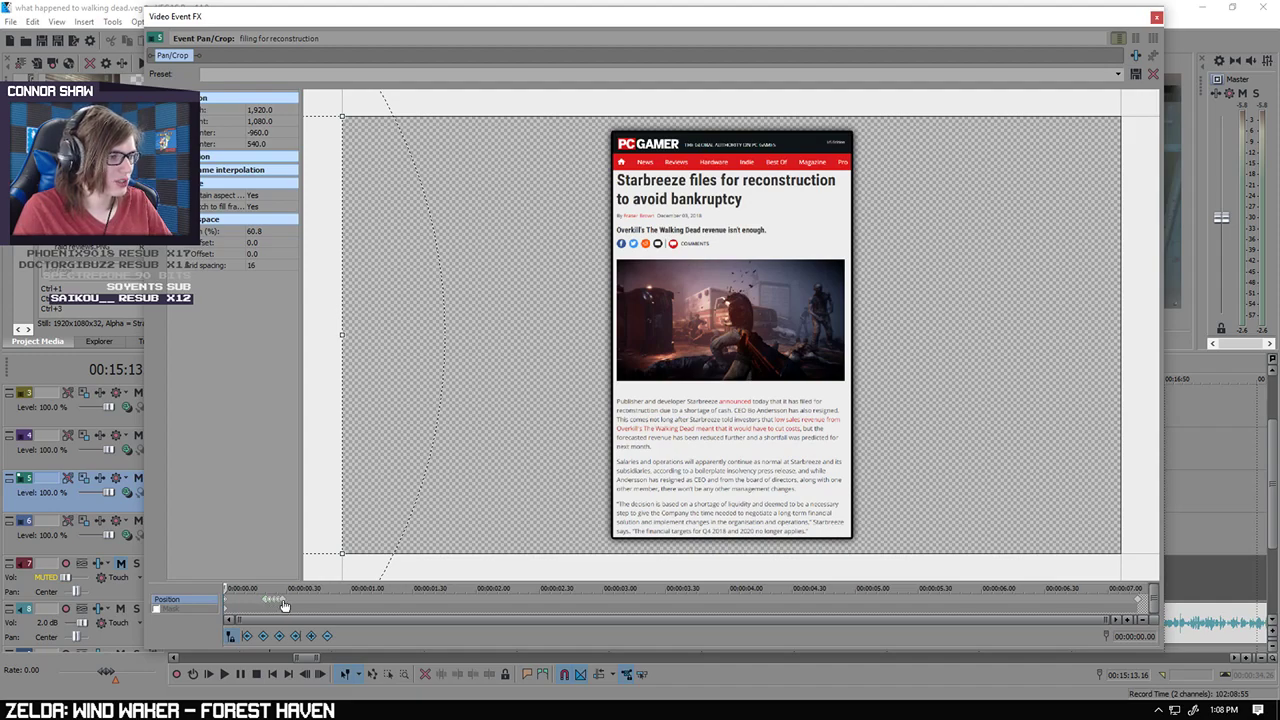
click(1156, 19)
Step: Paste the copied position keyframes into the police investigation image's Pan/Crop and add a slight zoom-in at 00:00:06.11
click(541, 458)
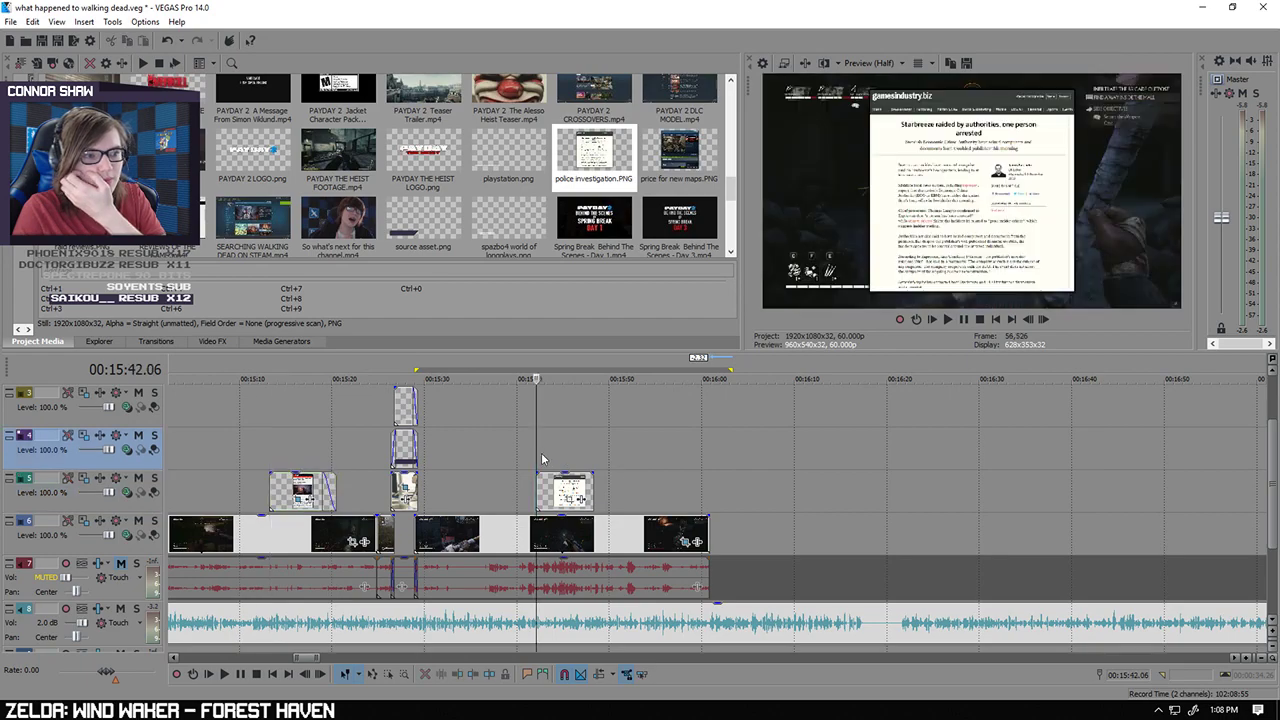
scroll(541, 458, up, 5)
scroll(708, 483, down, 4)
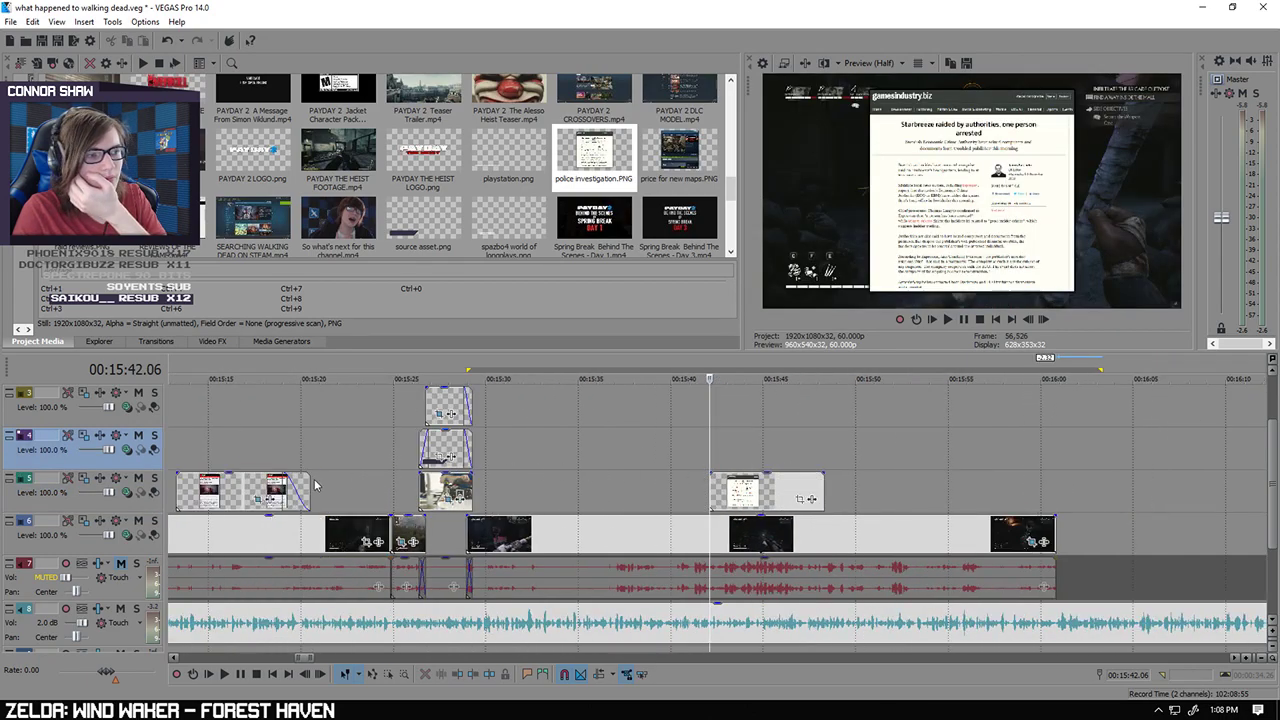
right_click(708, 486)
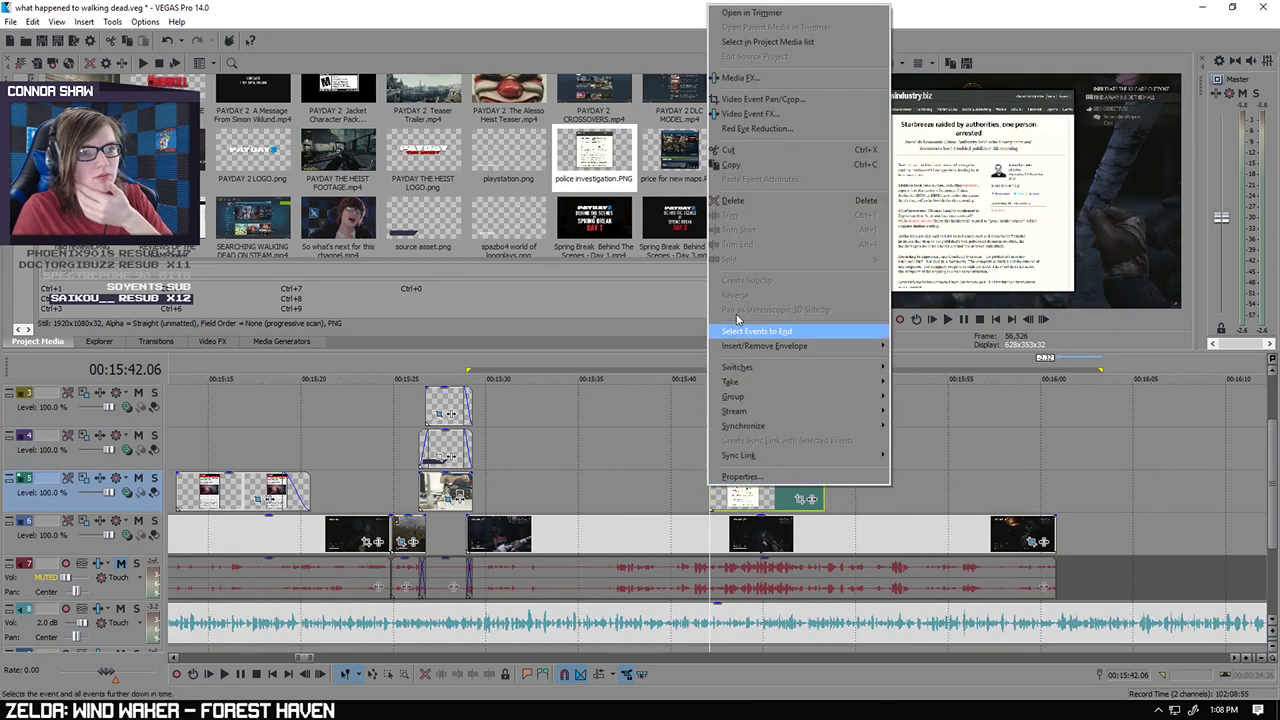
click(740, 109)
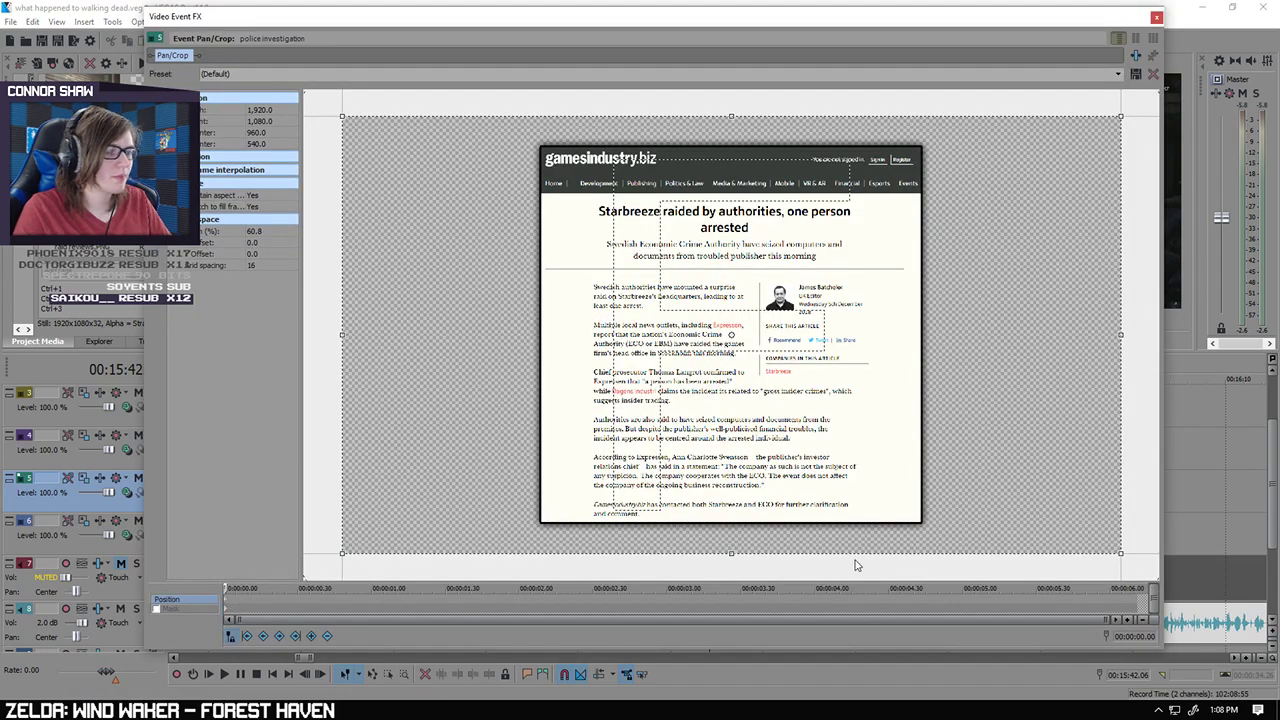
key(ctrl+v)
click(1137, 604)
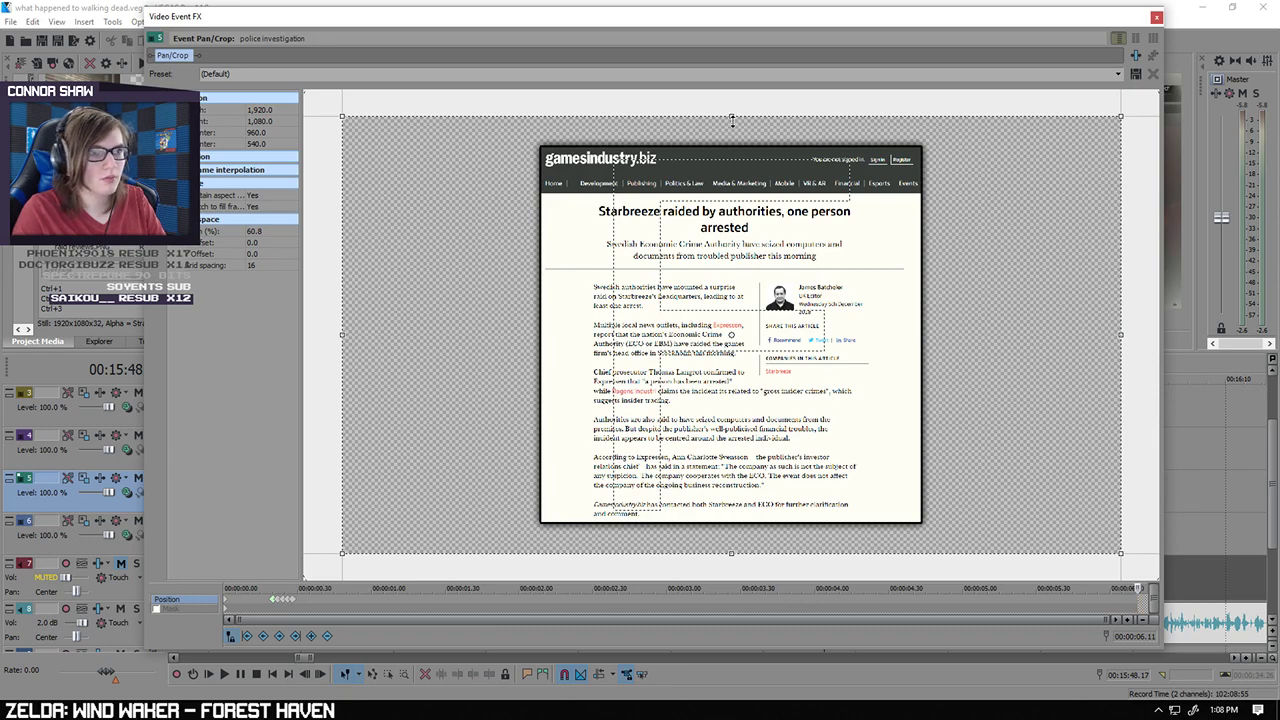
drag(732, 118, 744, 142)
click(1157, 18)
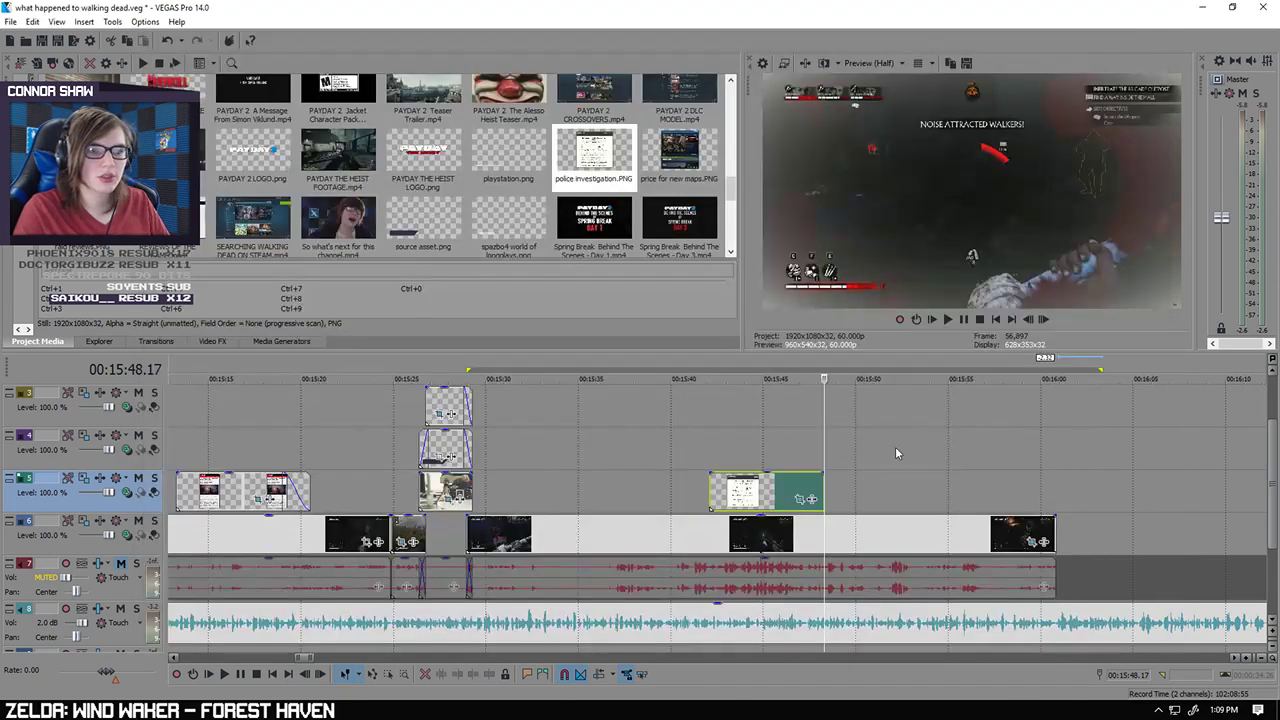
Step: Fade out the police investigation image from about 00:15:47 to its end, and play back from 00:15:41.59 to about 00:16:01
drag(713, 474, 640, 490)
click(391, 449)
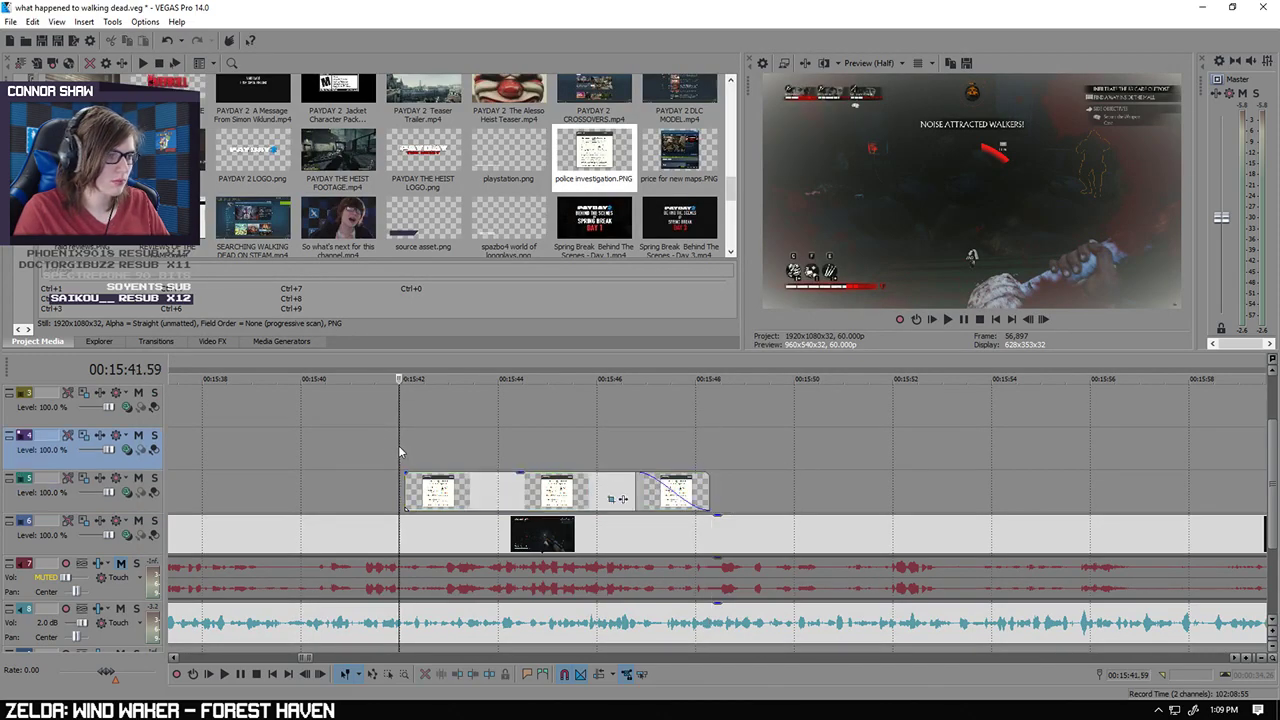
click(224, 674)
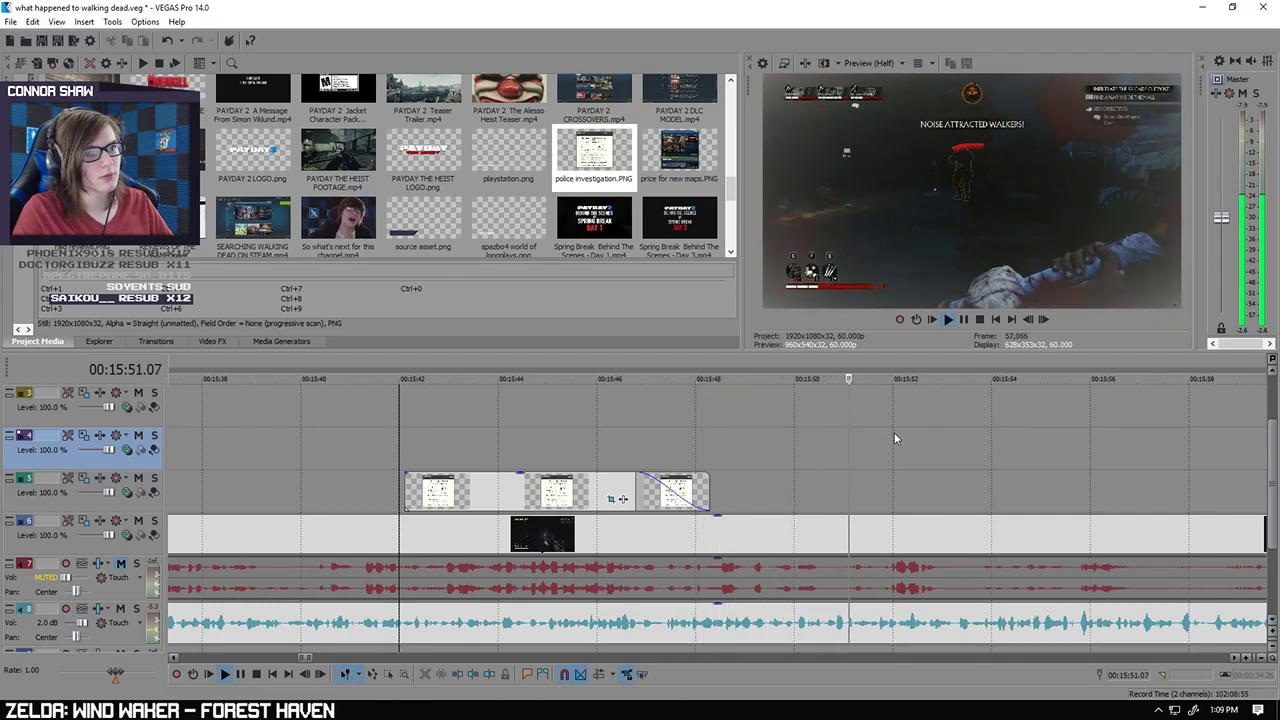
scroll(992, 457, down, 2)
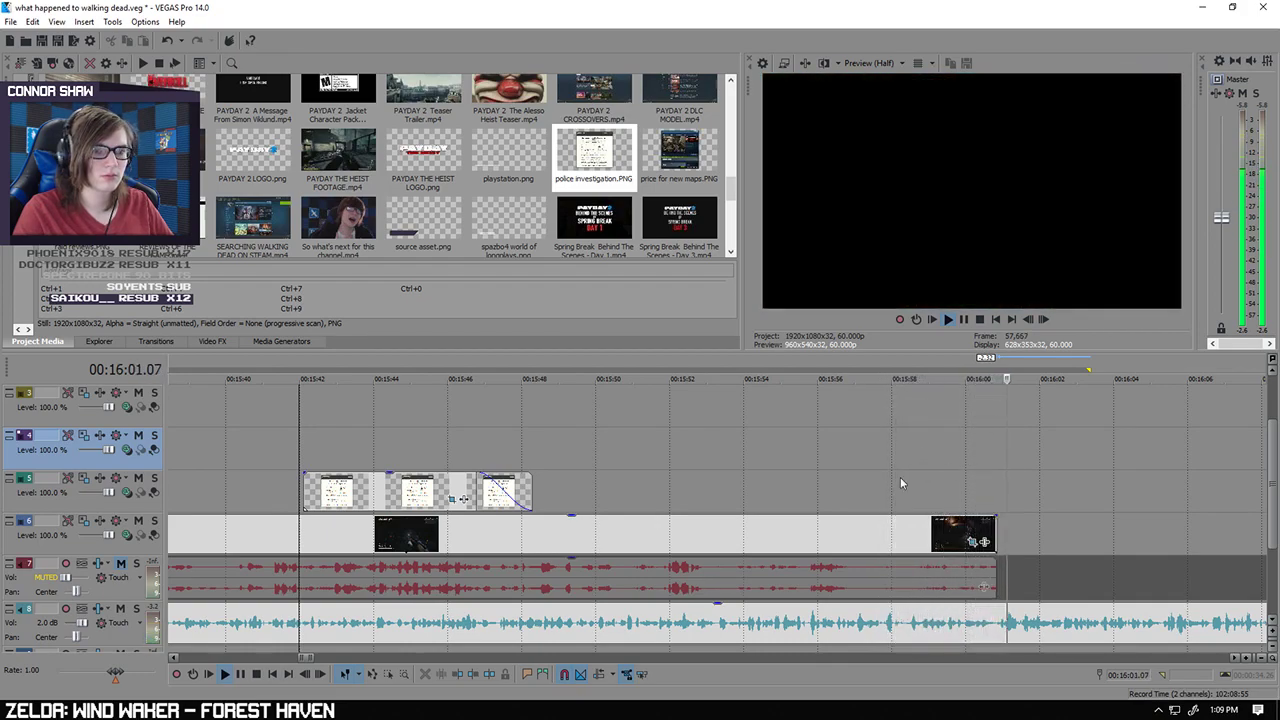
click(240, 679)
Step: Place the Black Hawk Financial interview video from the project media on track 6 at about 00:16:03, after the gameplay
click(1003, 508)
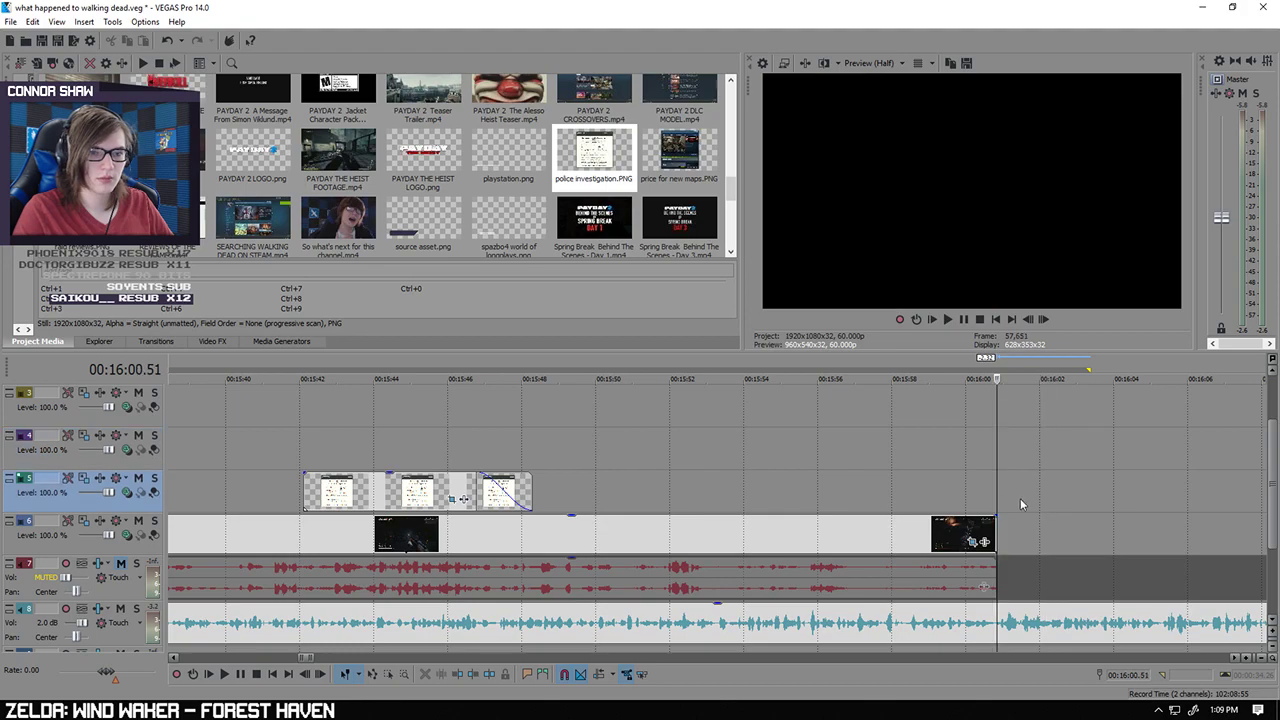
scroll(1022, 503, down, 3)
drag(726, 204, 724, 133)
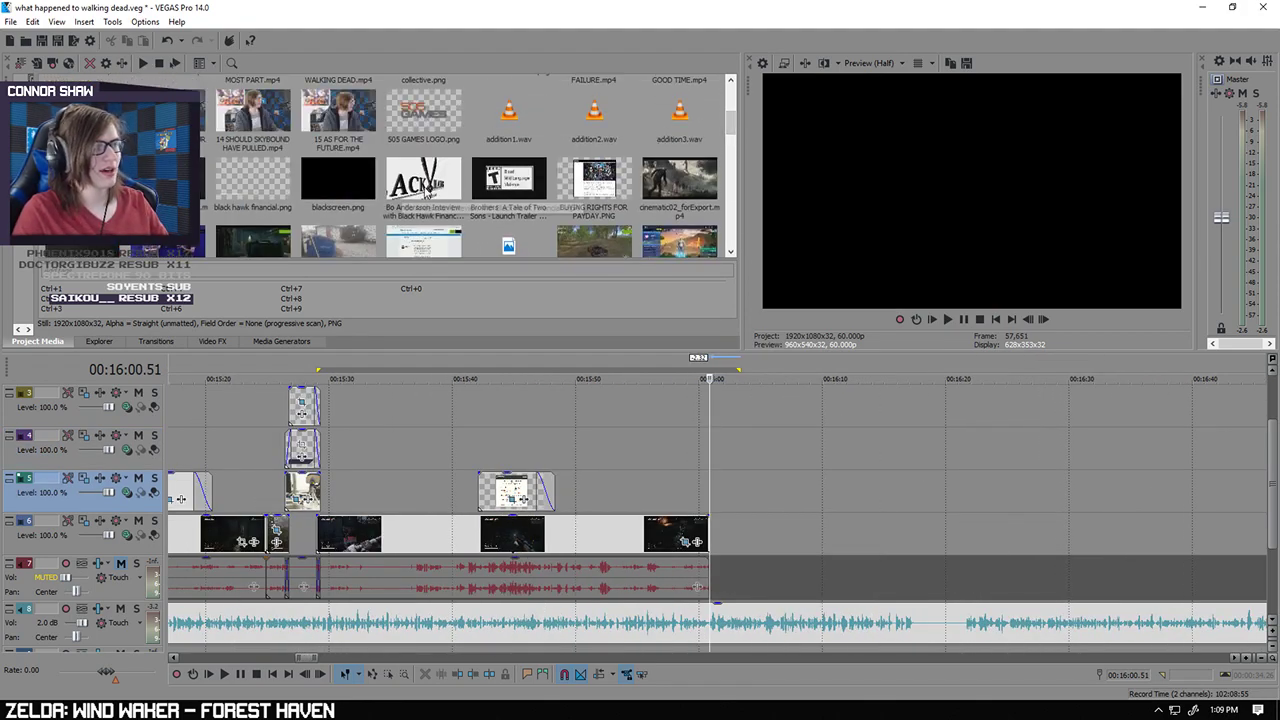
drag(428, 190, 817, 560)
Step: Examine the interview footage on track 6 at several points from 00:16:55.21 to 00:19:27.49
click(930, 580)
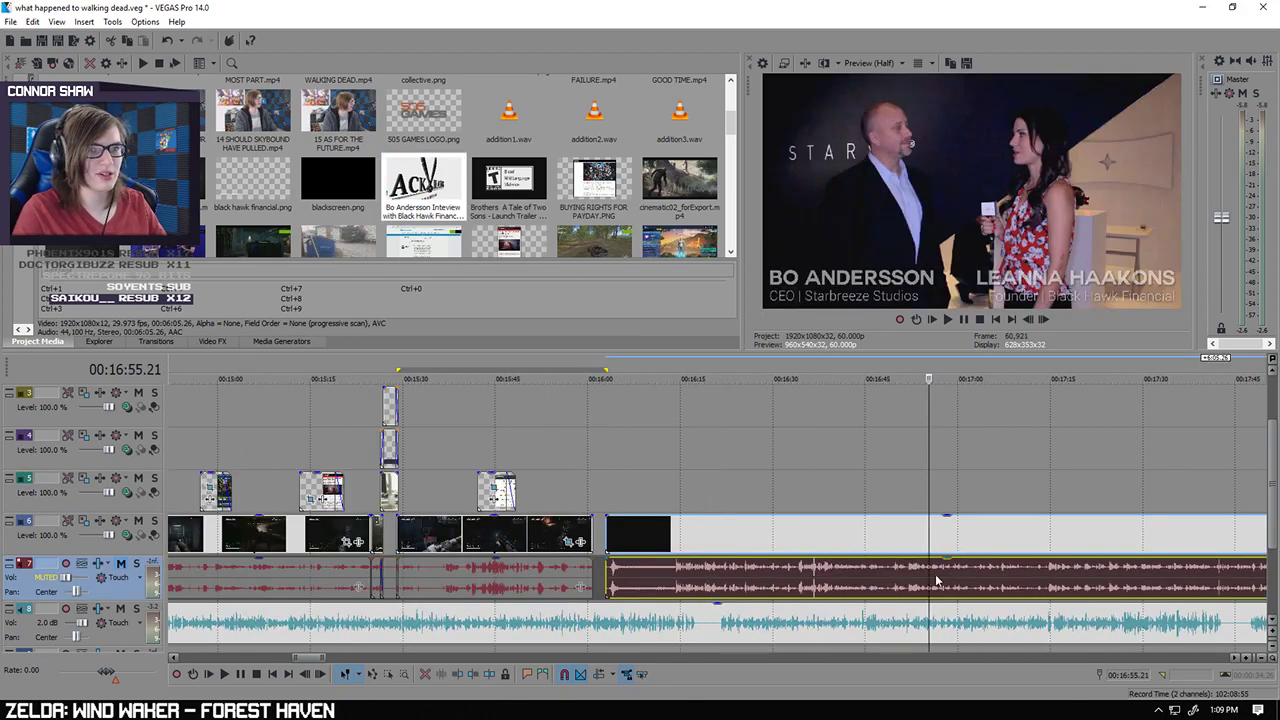
scroll(932, 581, down, 2)
click(879, 588)
scroll(850, 590, down, 3)
scroll(804, 592, down, 1)
click(787, 588)
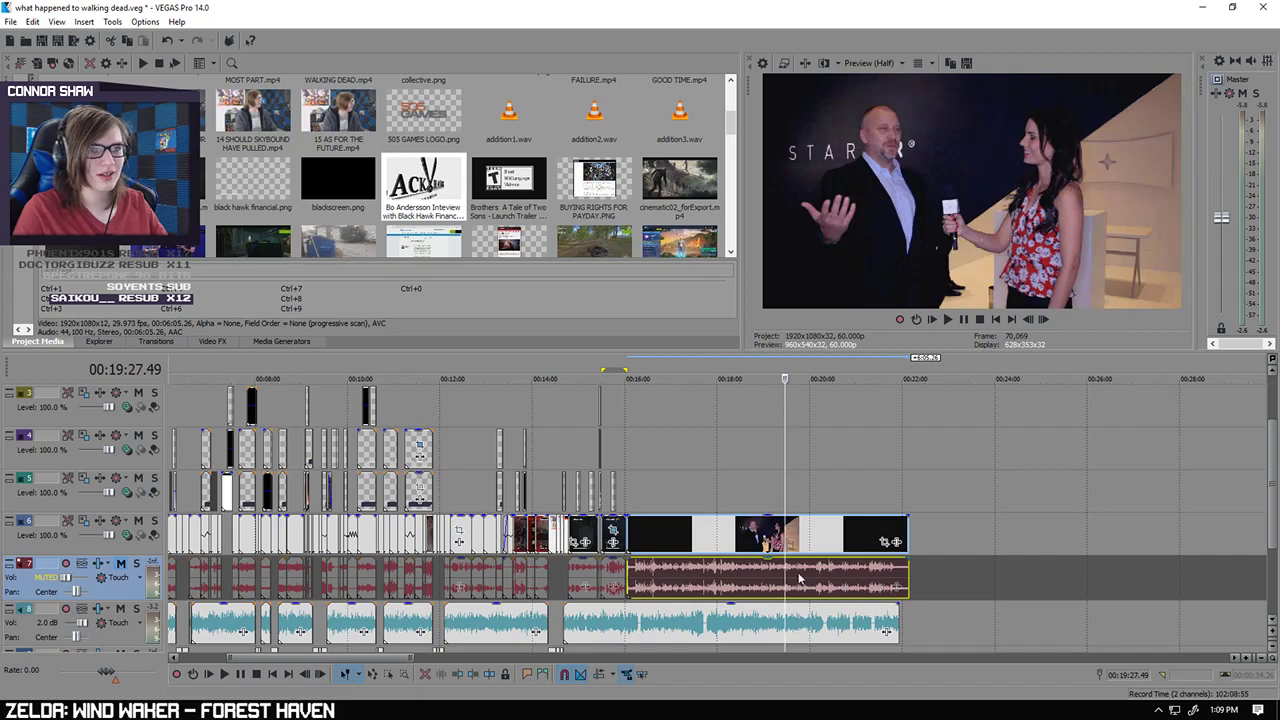
scroll(757, 523, up, 7)
scroll(735, 477, down, 4)
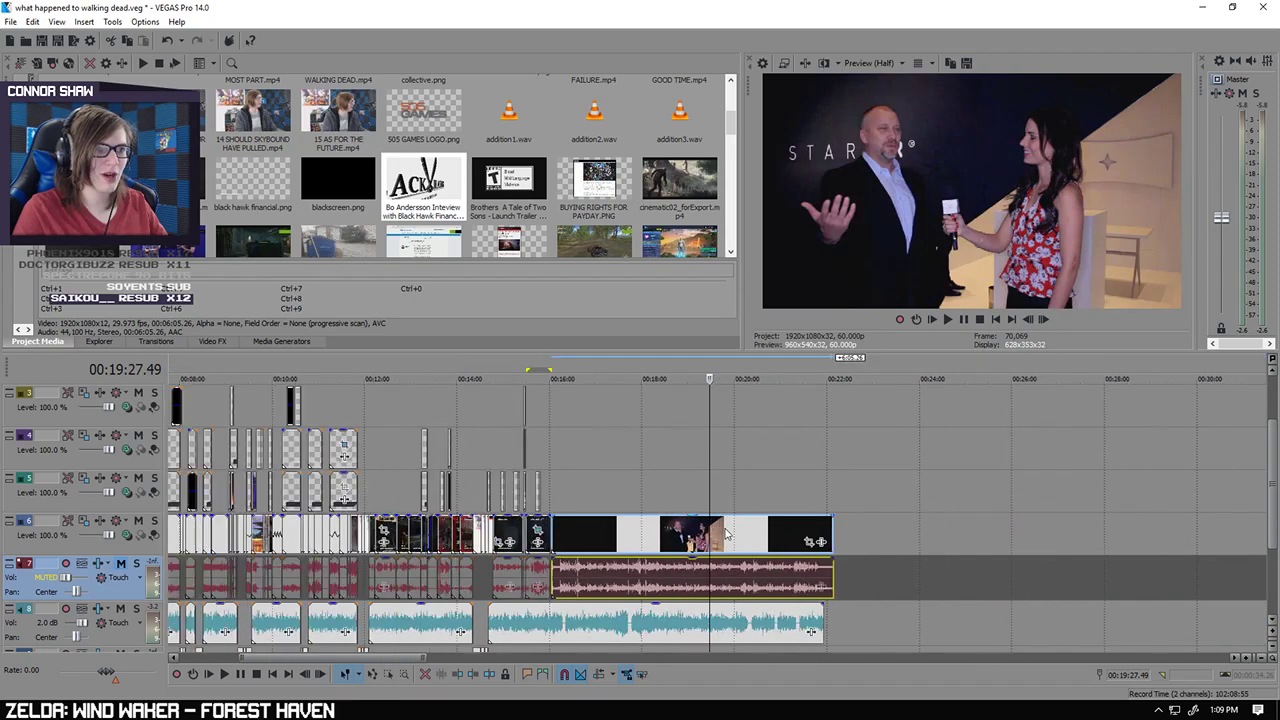
Step: Check the interview footage at 00:19:58.58 and 00:21:08.49, and return to 00:19:31.56 to examine that part against the narration
click(733, 497)
scroll(715, 490, up, 3)
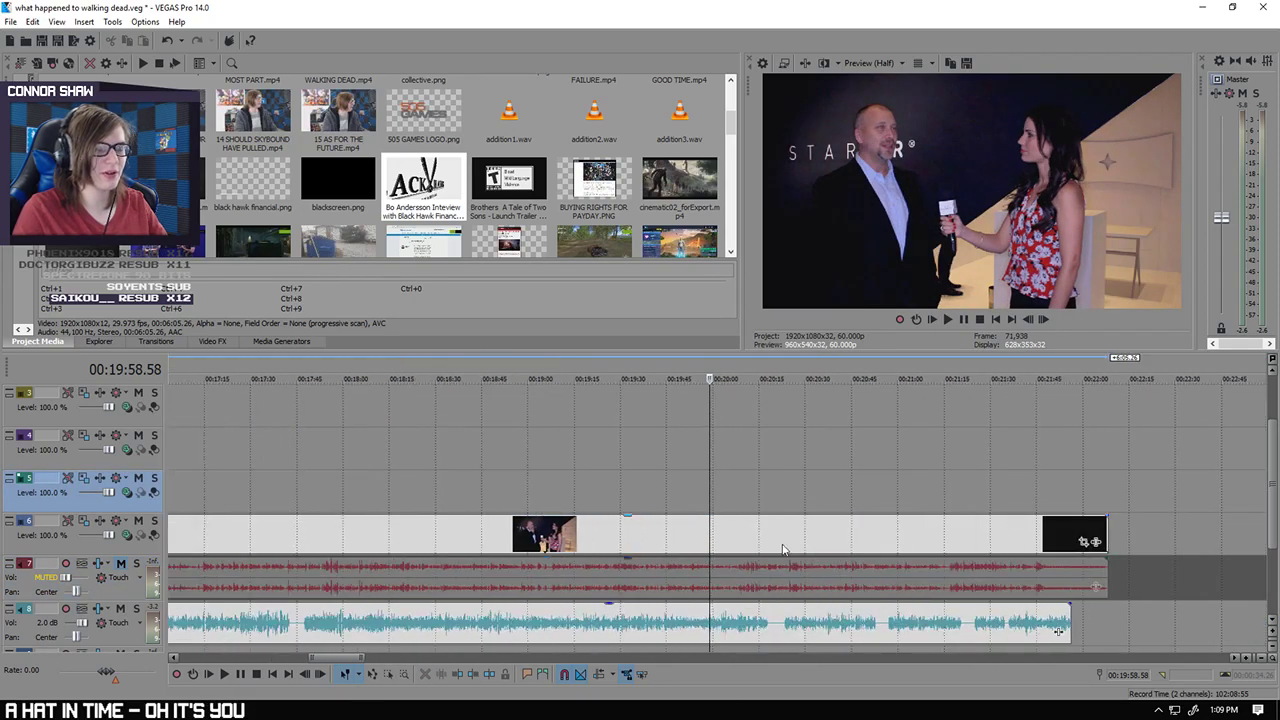
click(803, 466)
click(925, 505)
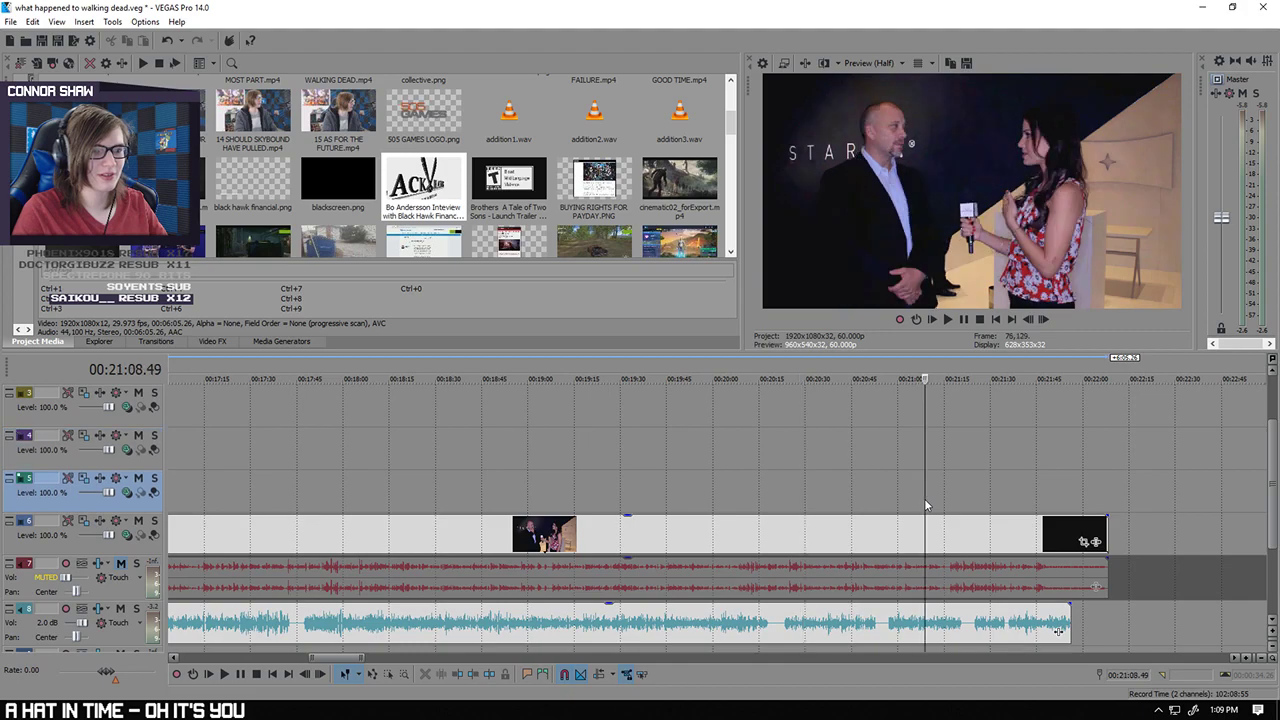
click(626, 510)
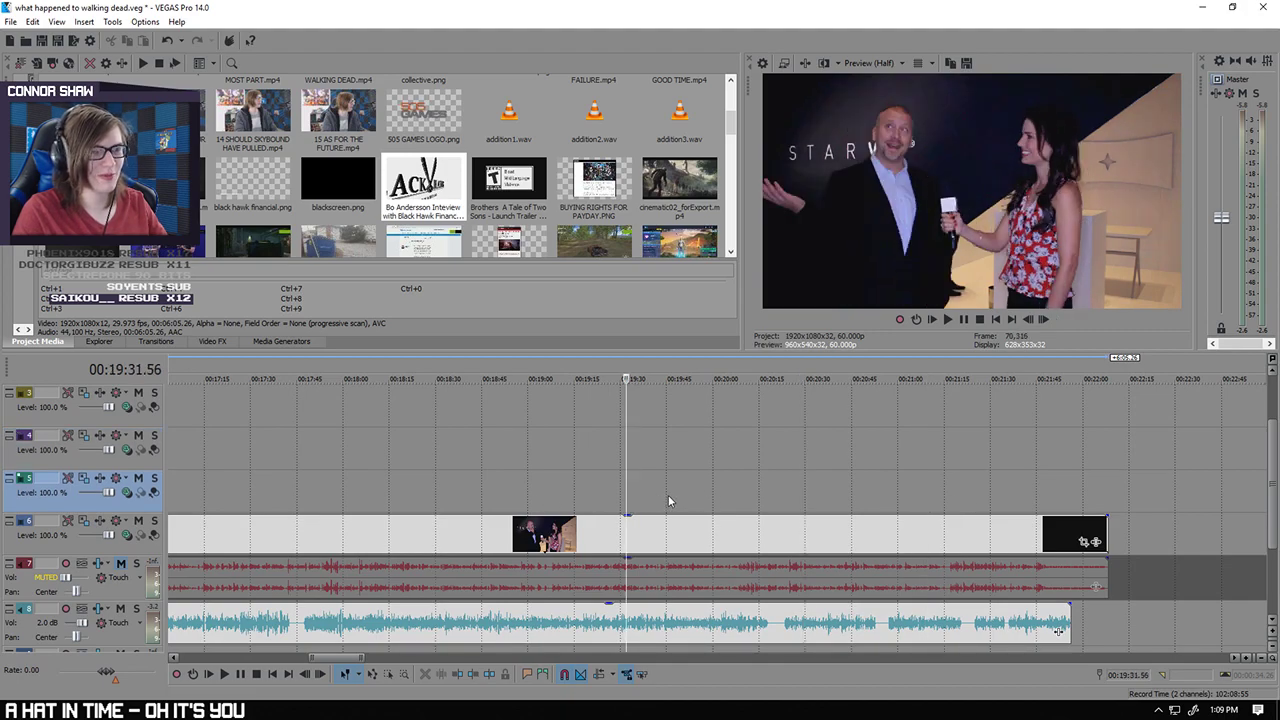
scroll(638, 500, up, 3)
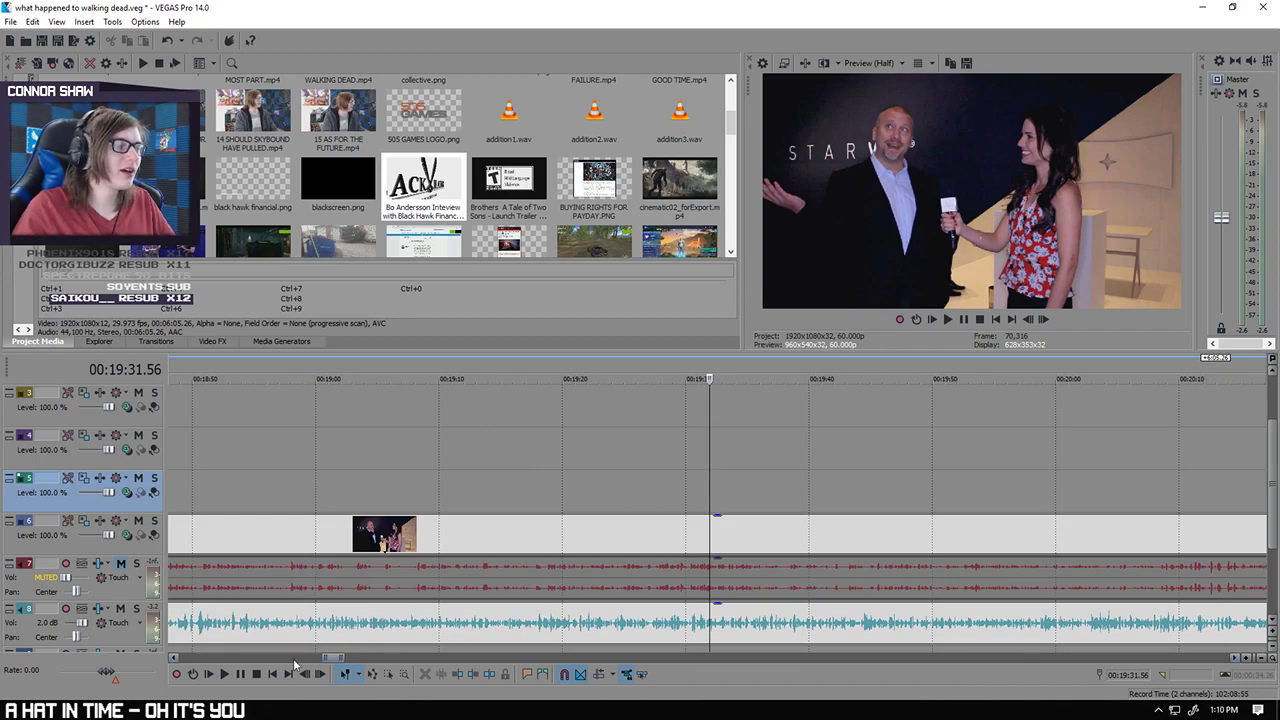
scroll(651, 460, down, 10)
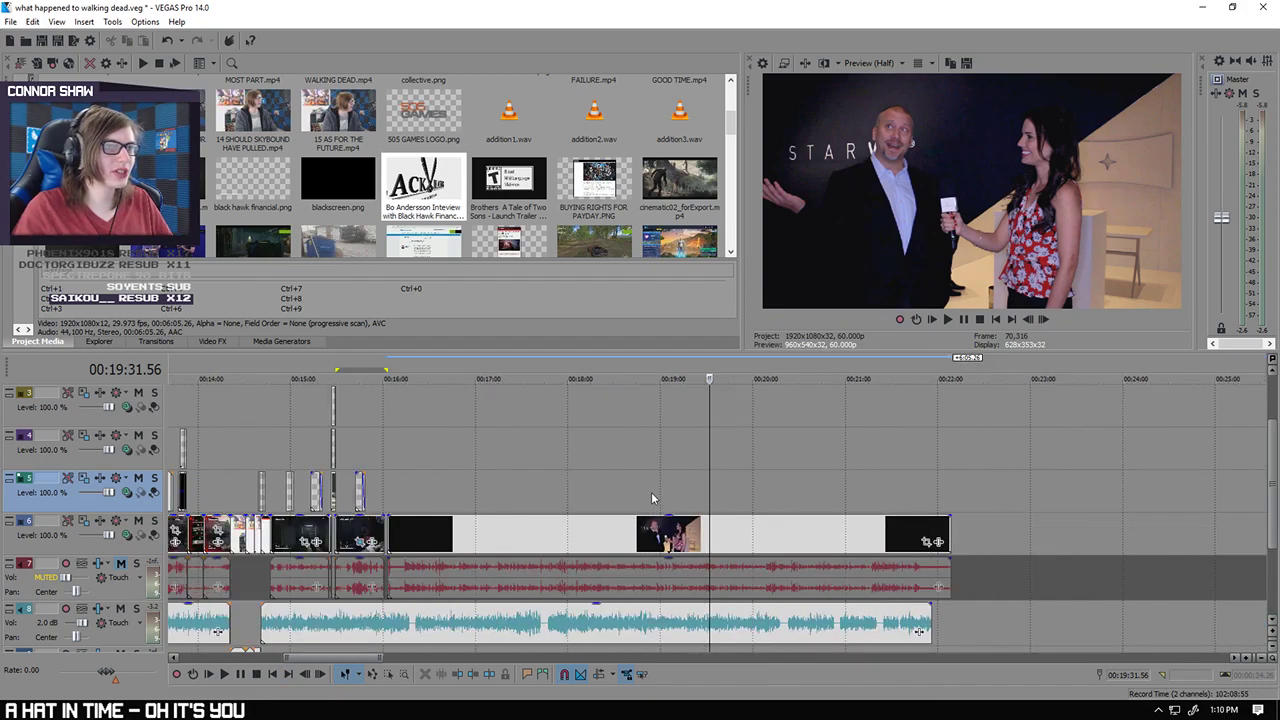
scroll(670, 497, up, 3)
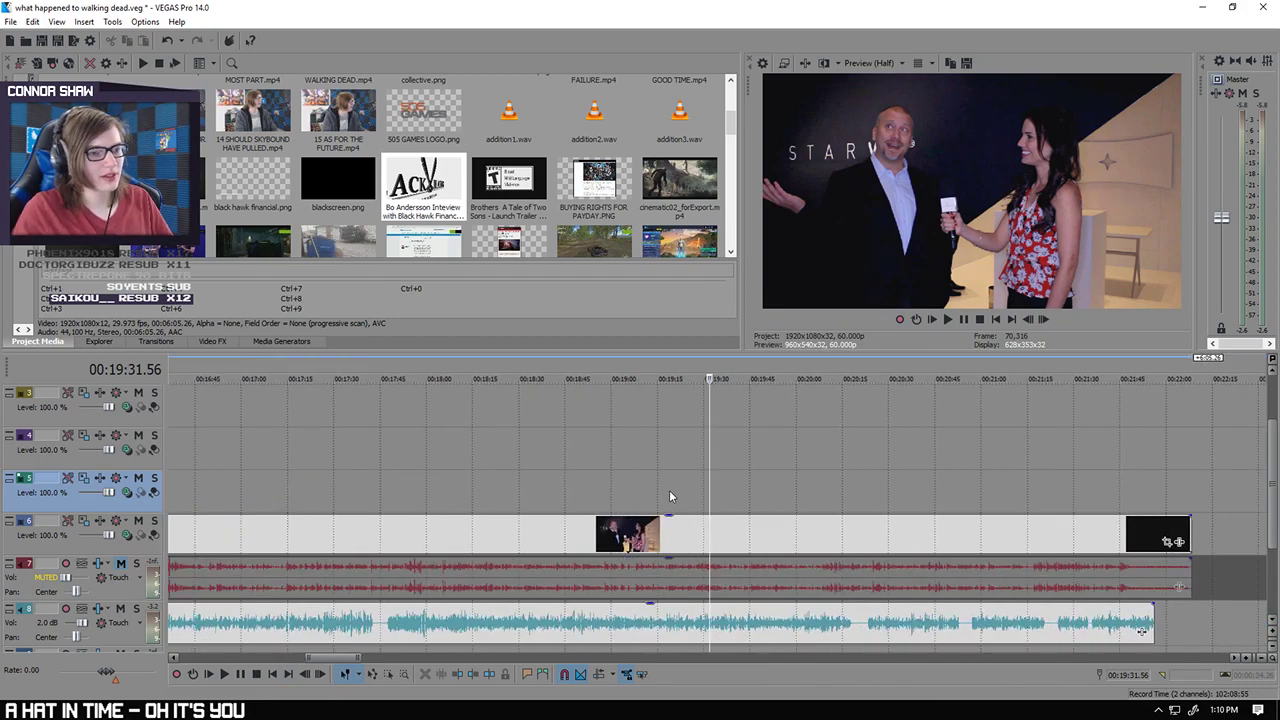
Step: Split the interview video at 00:19:31.59, delete the part before it, and move the rest to start at 00:16:00.51 after the gameplay
scroll(671, 505, down, 3)
scroll(671, 505, up, 5)
click(710, 533)
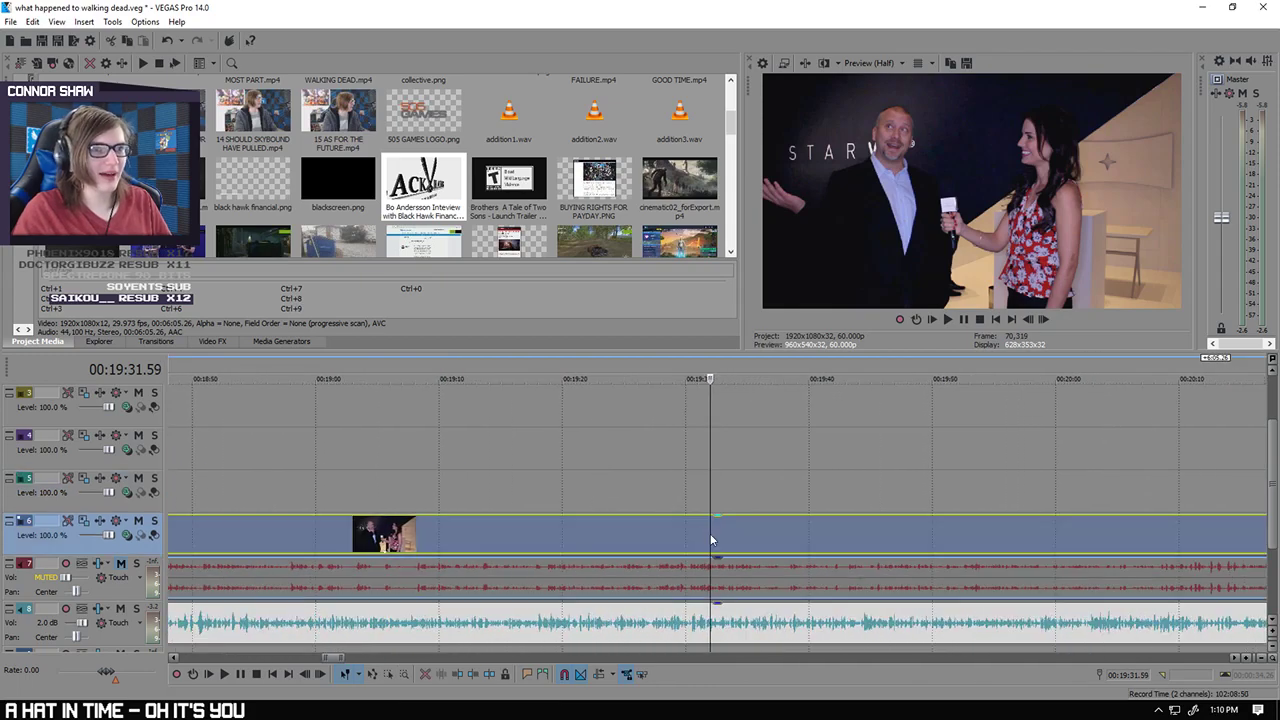
key(s)
scroll(709, 533, down, 4)
click(615, 534)
key(Delete)
drag(730, 538, 271, 522)
click(257, 498)
scroll(440, 503, up, 5)
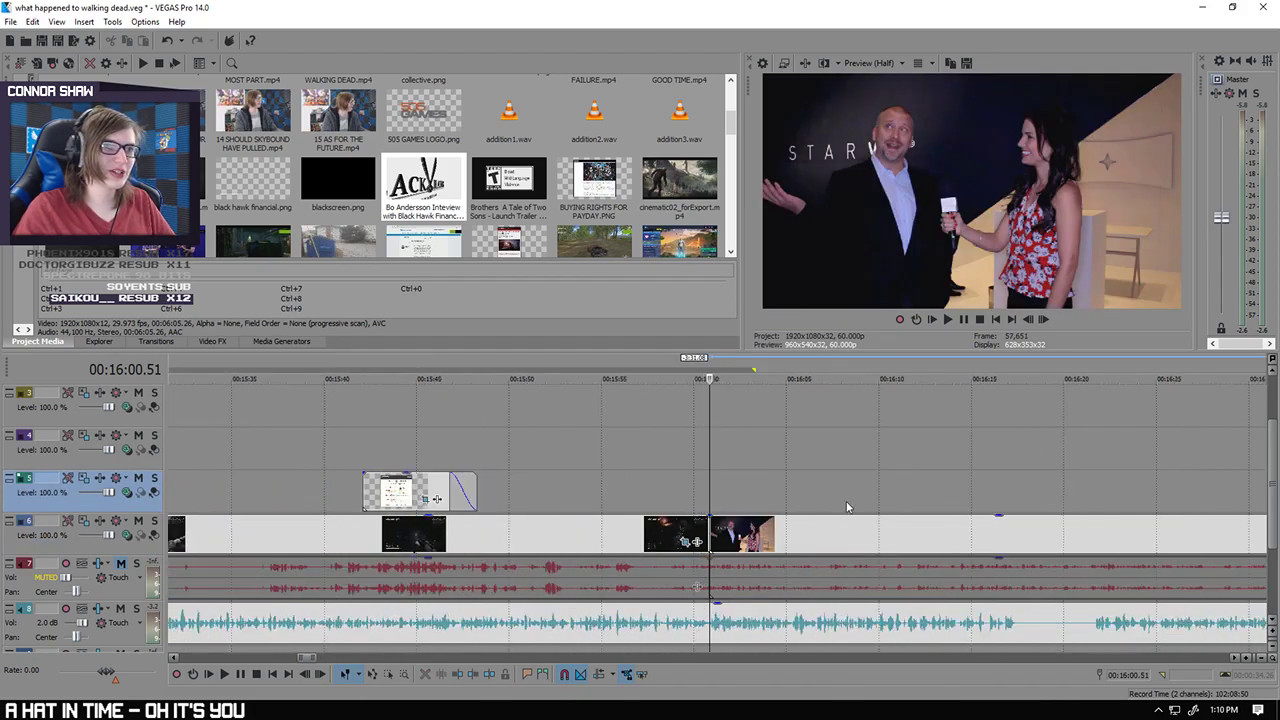
Step: Play back the interview against the narration from 00:16:00.51 to about 00:16:17
scroll(795, 508, up, 2)
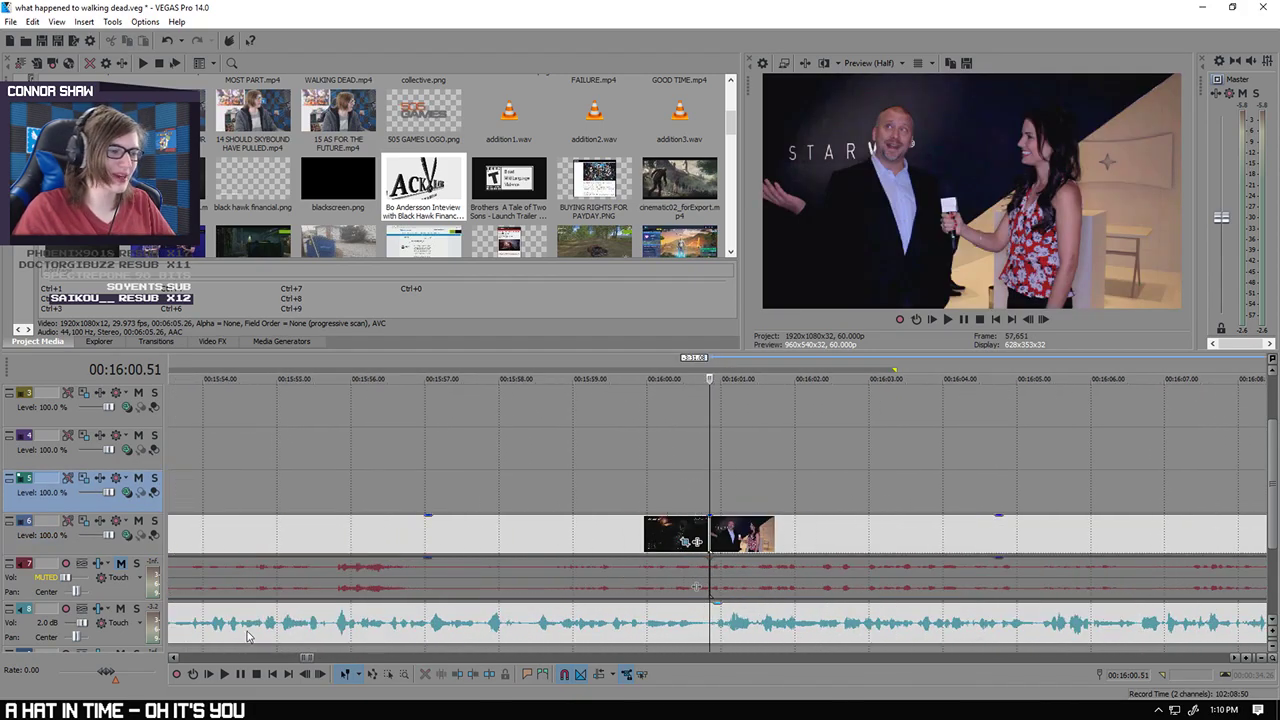
click(225, 675)
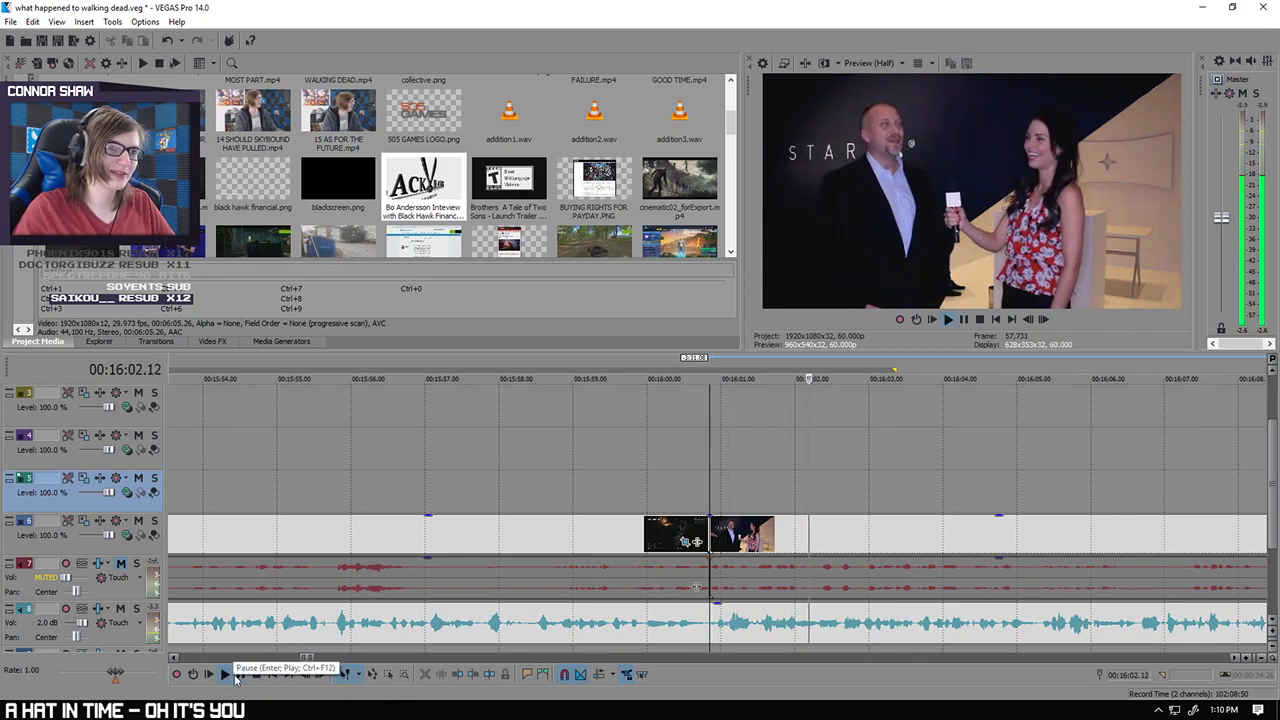
scroll(917, 440, down, 2)
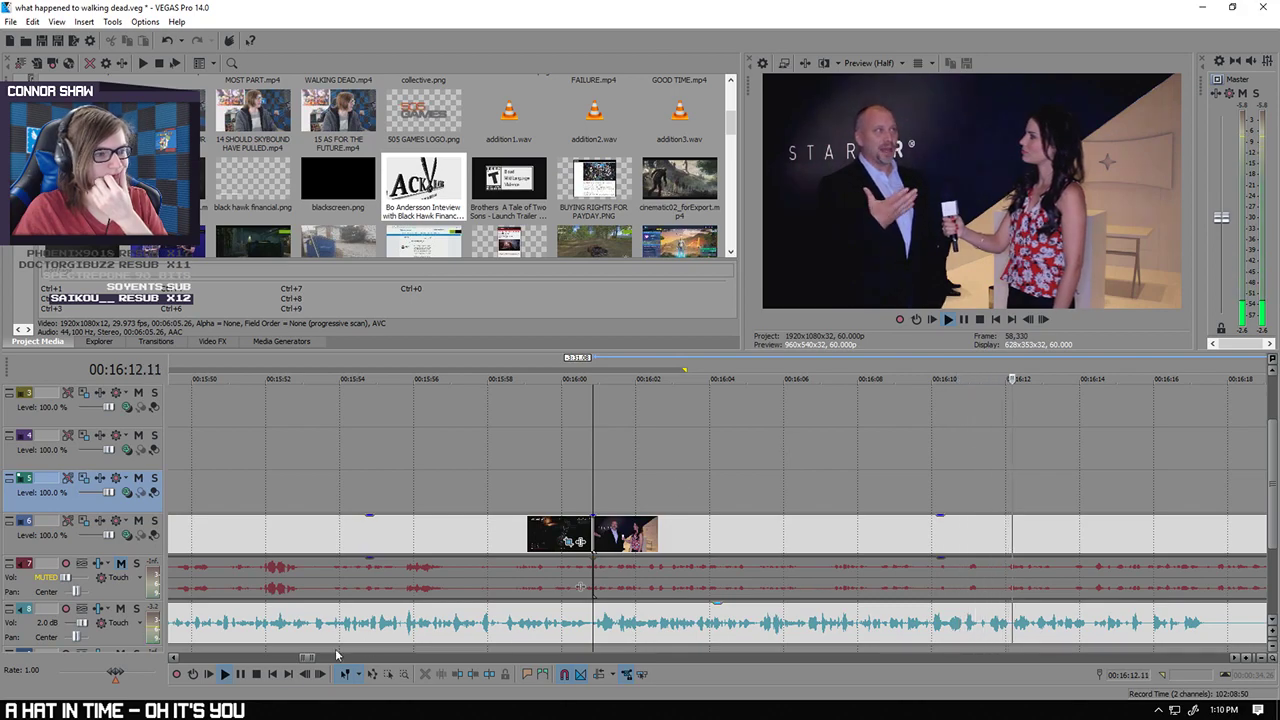
scroll(857, 500, down, 2)
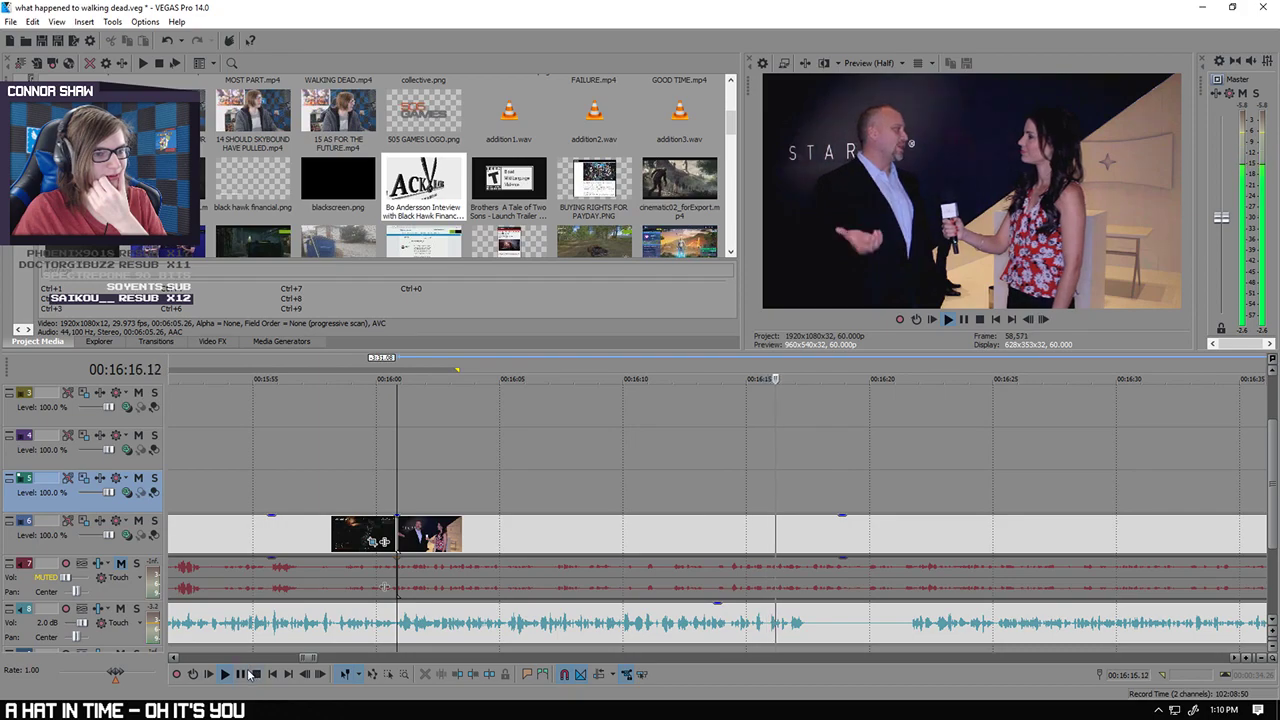
click(241, 673)
Step: Split the interview at 00:16:17.25, where the narration pauses, and delete the remaining footage
scroll(690, 580, up, 4)
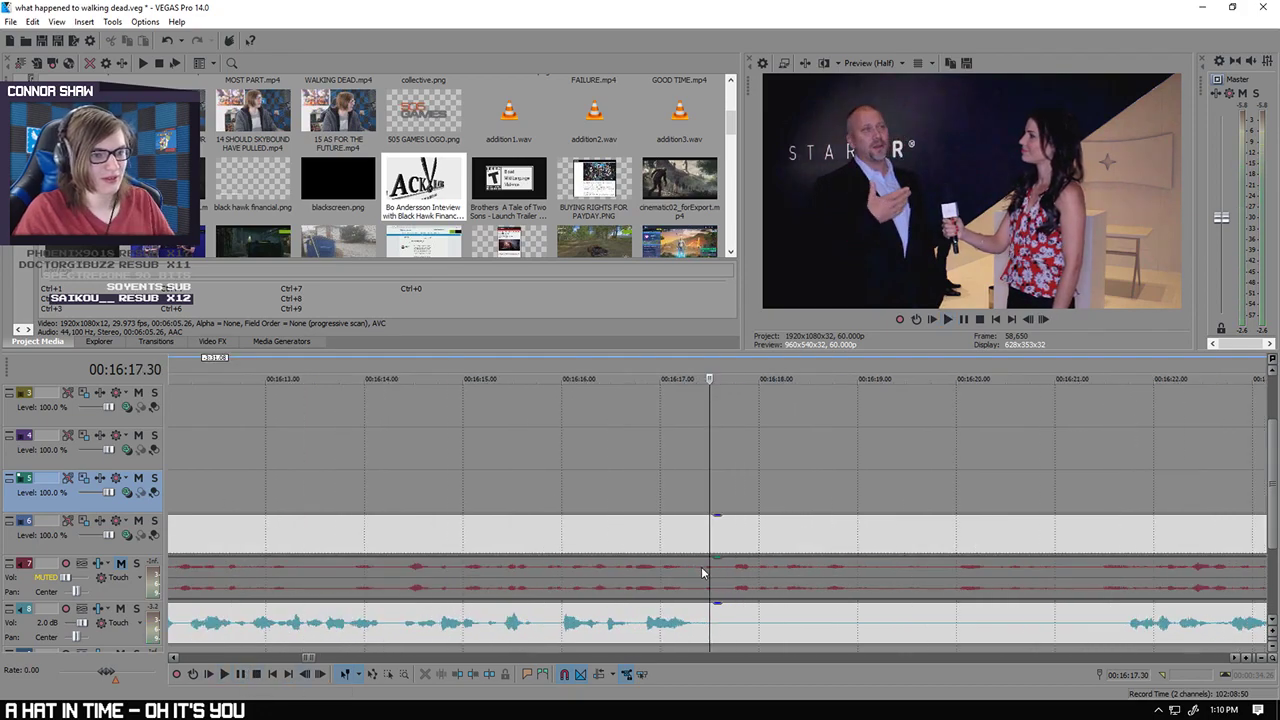
click(699, 585)
key(Right)
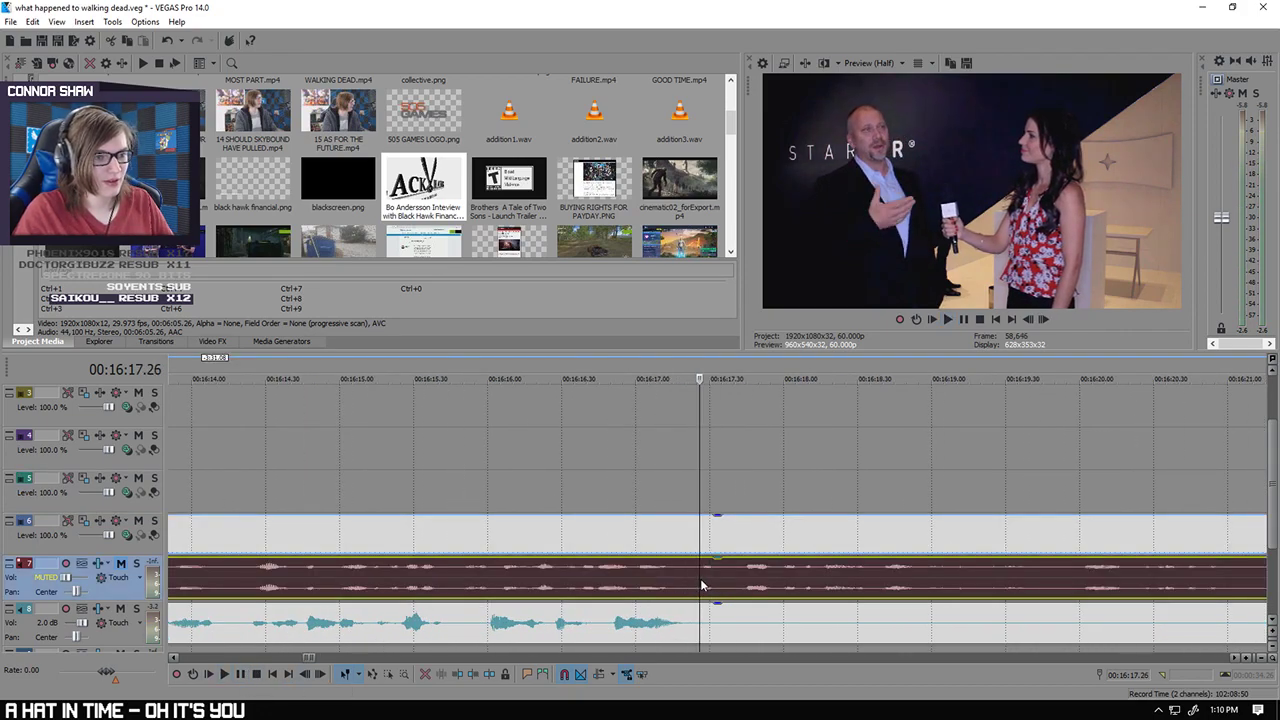
key(Left)
key(s)
scroll(699, 583, down, 4)
key(Delete)
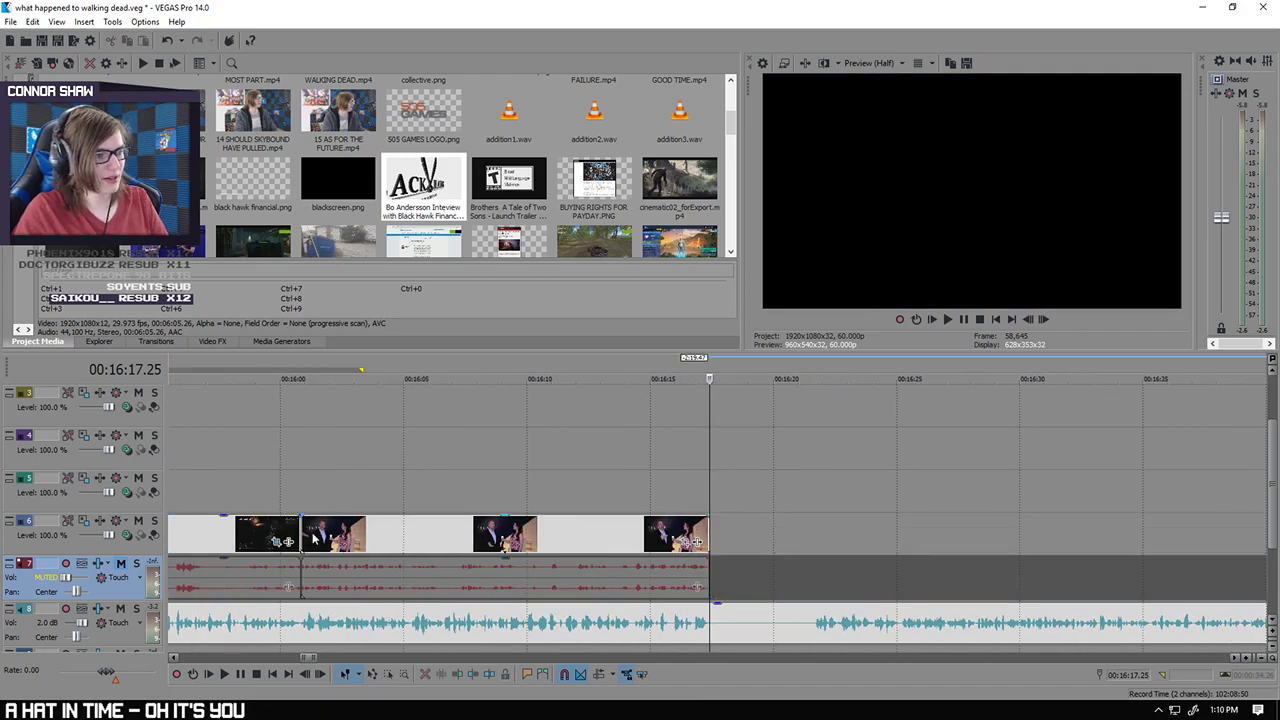
Step: Crop the interview clip around the speaker and the wall logo, with a frame of about 1,077 by 605.8 centred at 540.8, 419.9
click(299, 537)
right_click(300, 537)
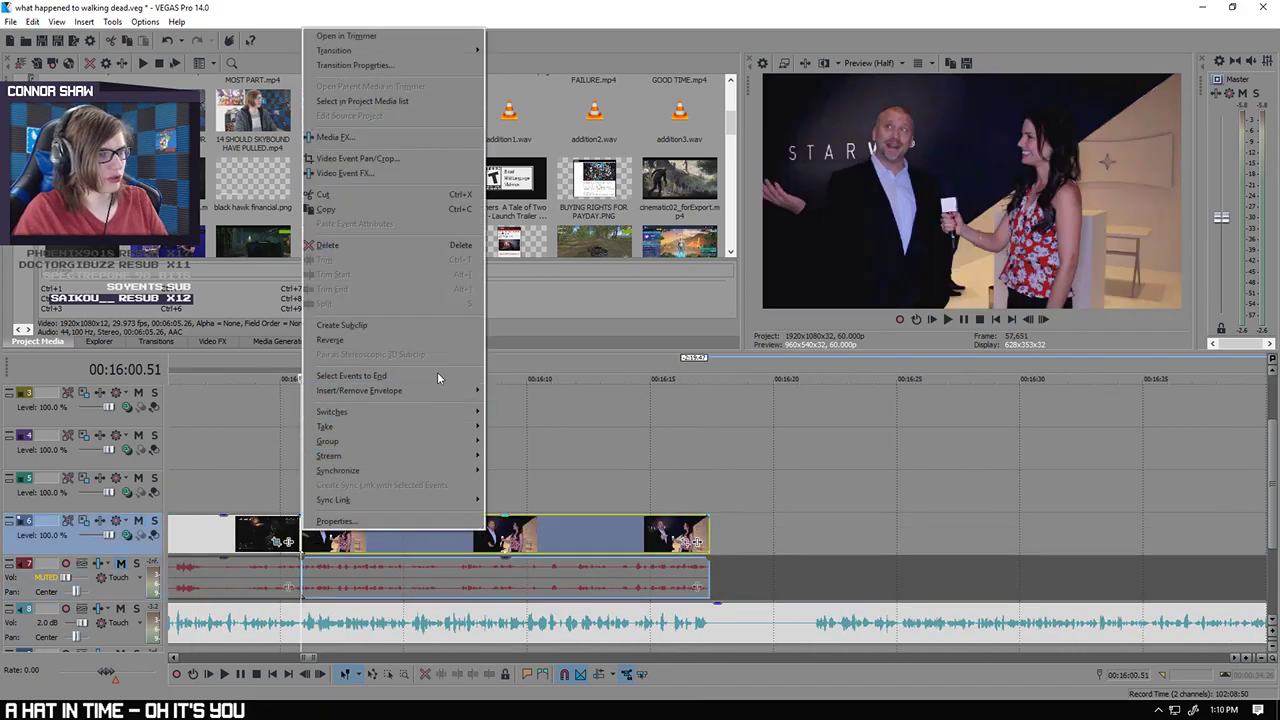
click(386, 159)
drag(736, 114, 768, 216)
drag(729, 322, 597, 265)
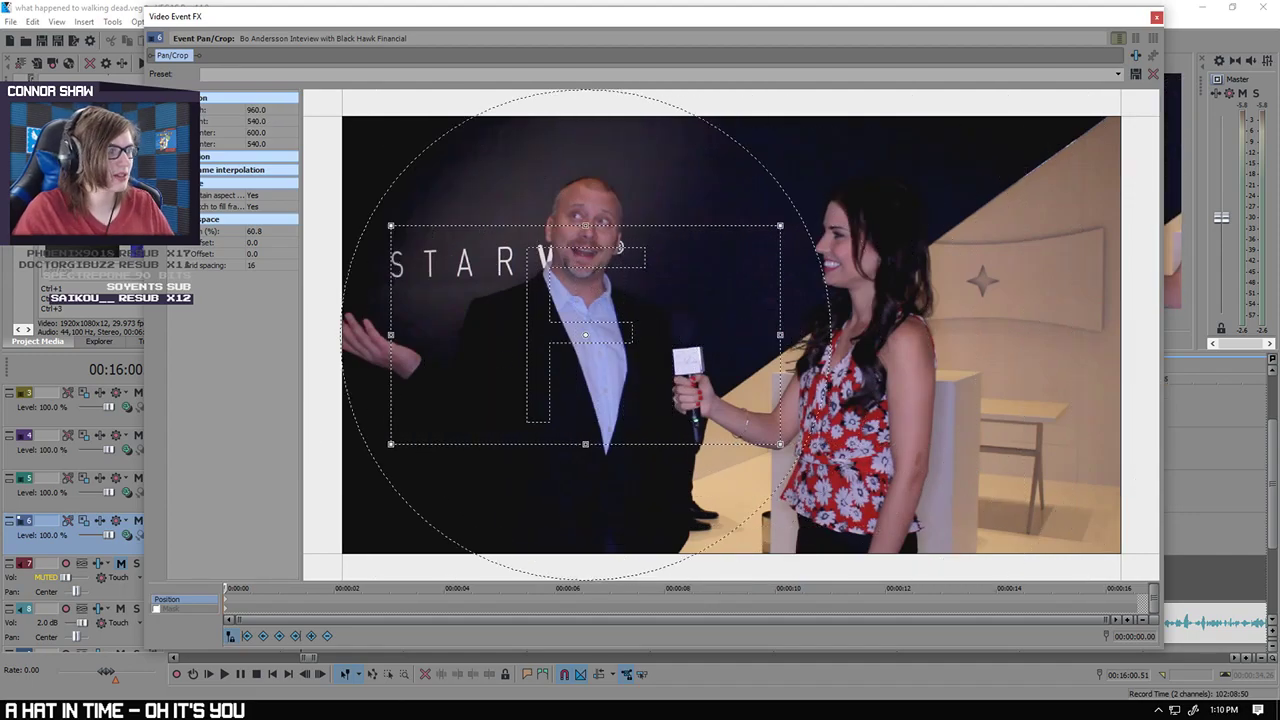
drag(573, 370, 530, 316)
drag(540, 391, 563, 406)
drag(586, 316, 585, 320)
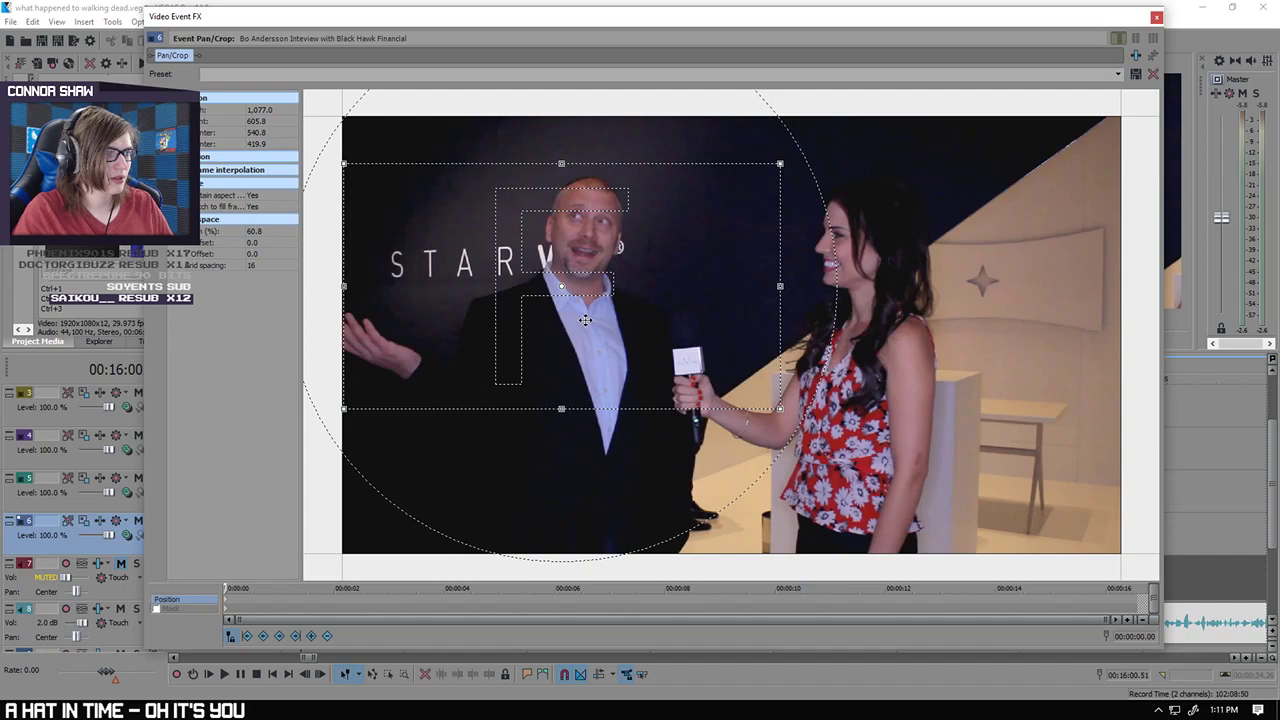
click(1156, 17)
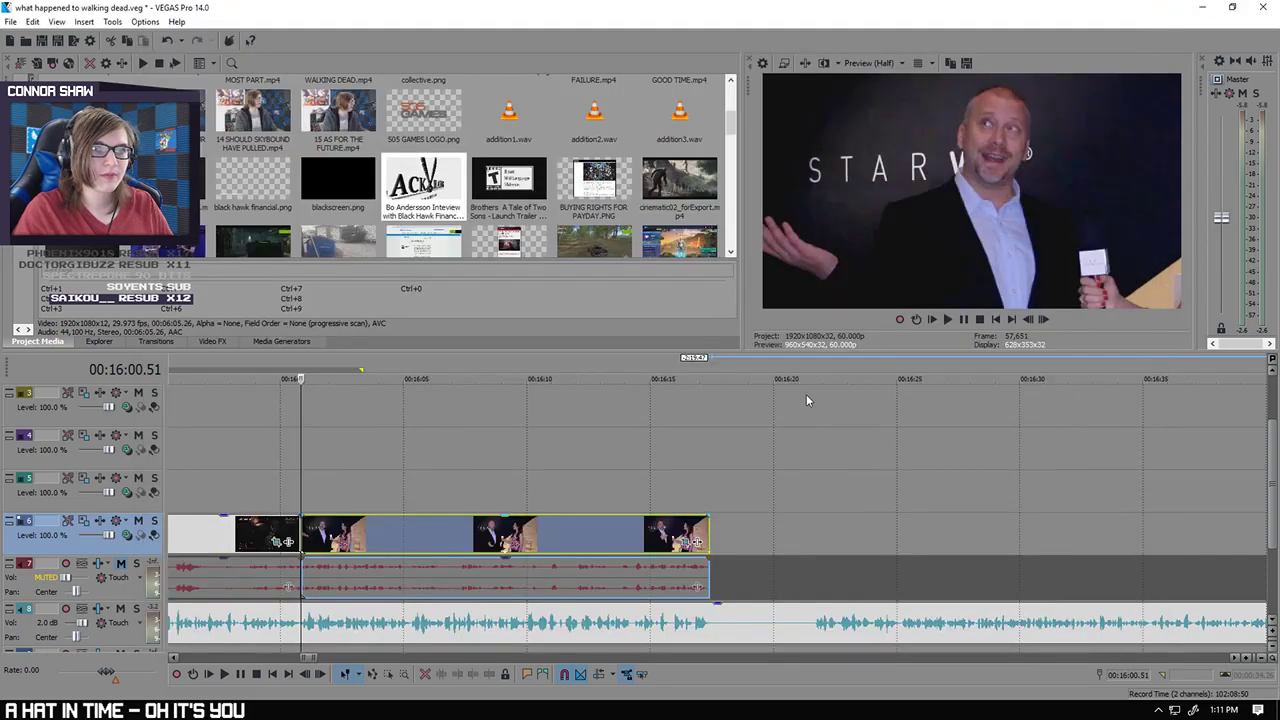
Step: Play back the cropped interview from 00:16:00.51, and listen to the narration just after the clip ends
click(216, 673)
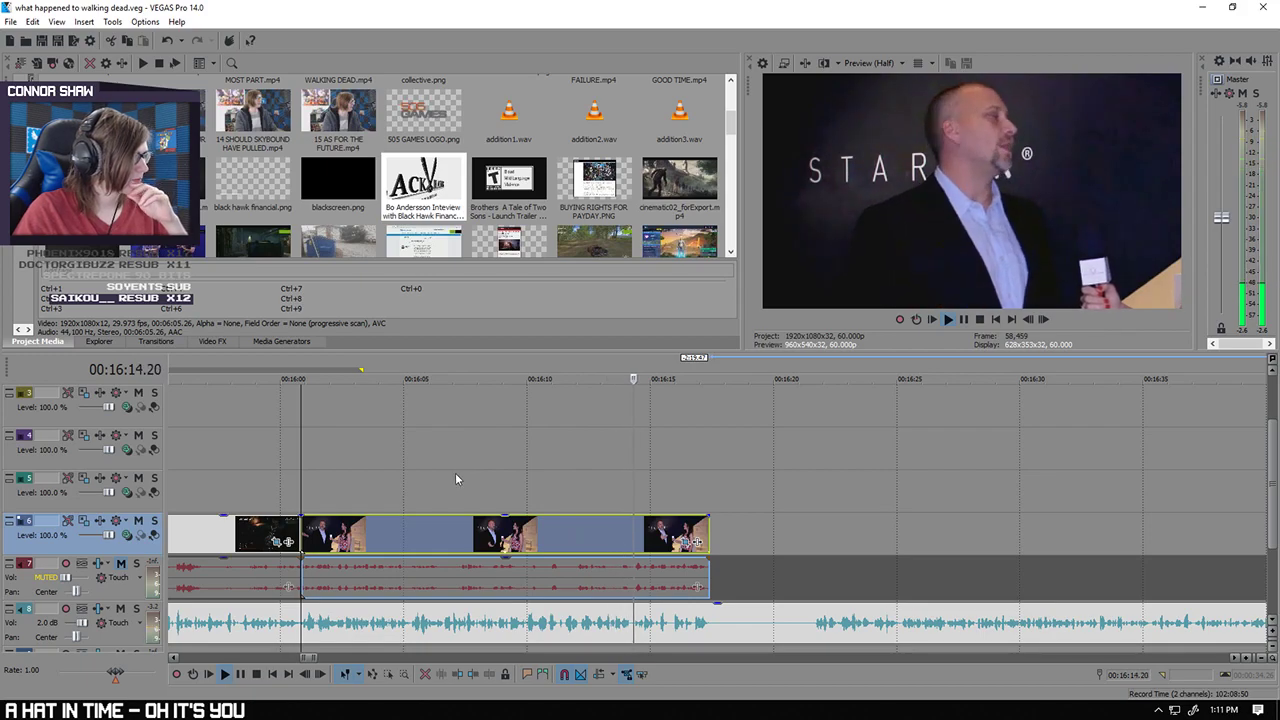
click(256, 674)
scroll(688, 644, up, 3)
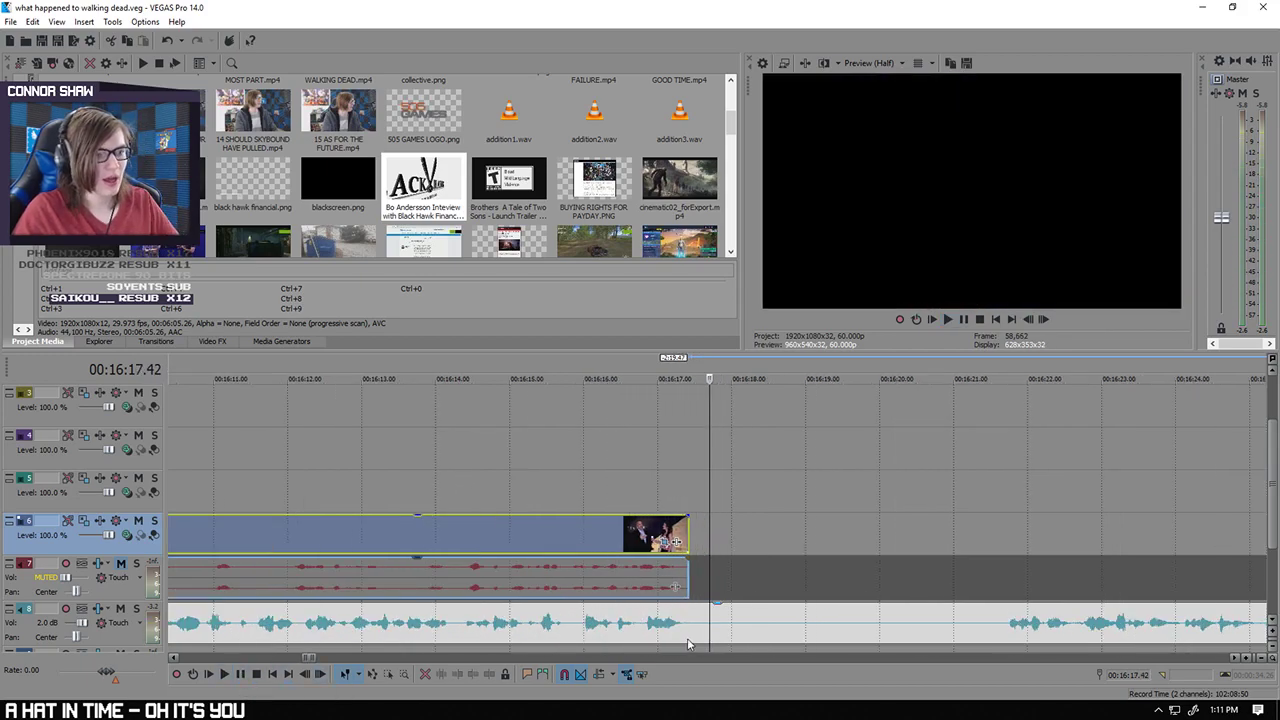
click(688, 644)
click(224, 674)
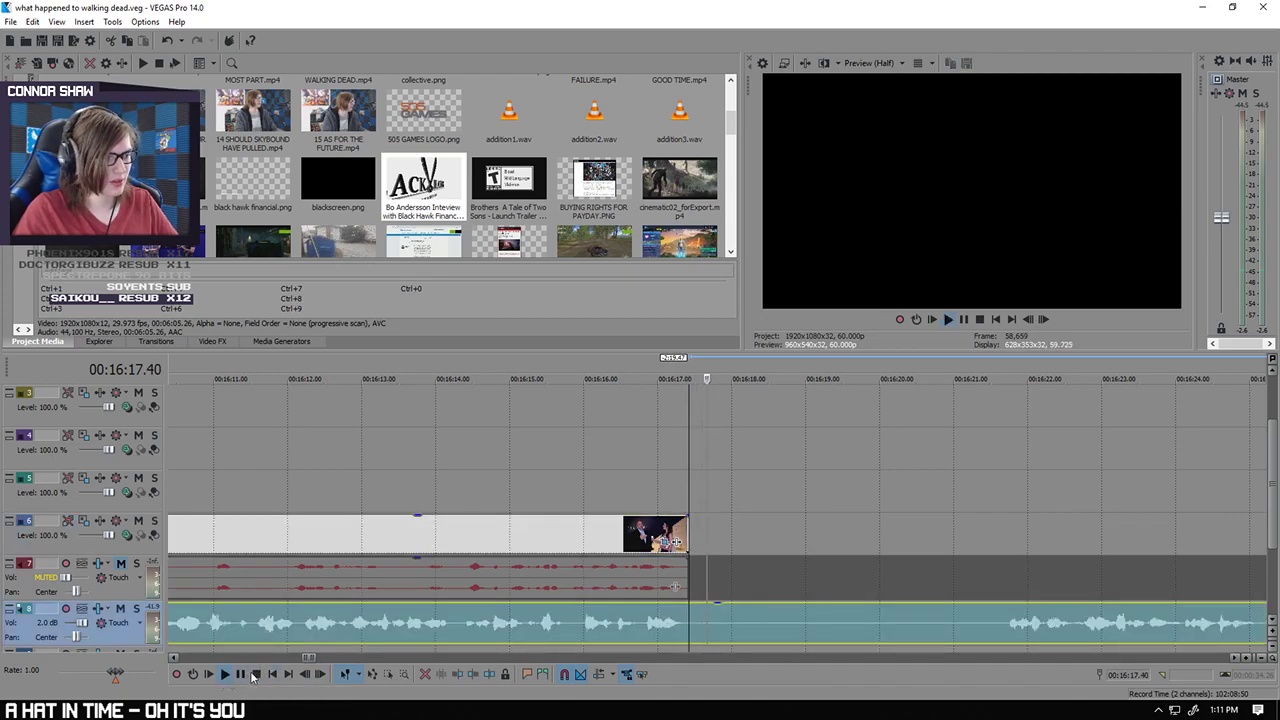
Step: Cut the silence from 00:16:17.25 to 00:16:21.42 out of the narration, and move the following narration to start at about 00:16:35
click(721, 622)
click(1008, 632)
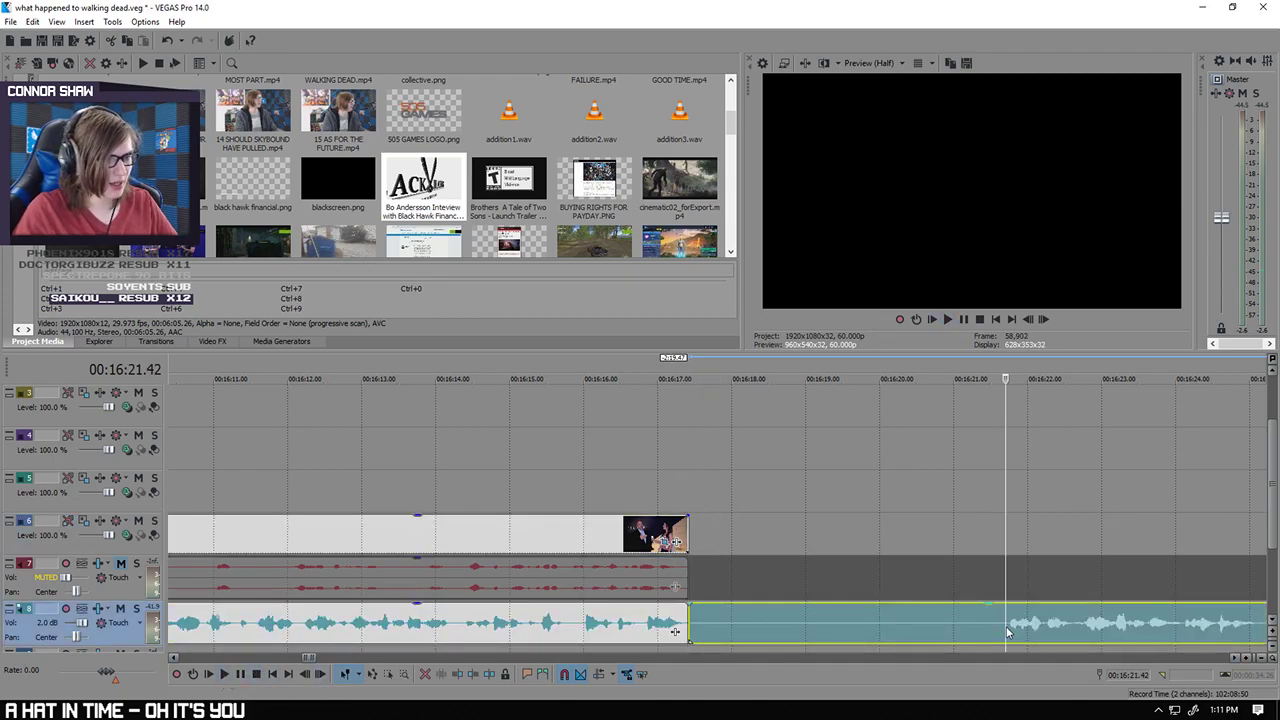
key(s)
click(911, 639)
scroll(909, 638, down, 5)
key(Delete)
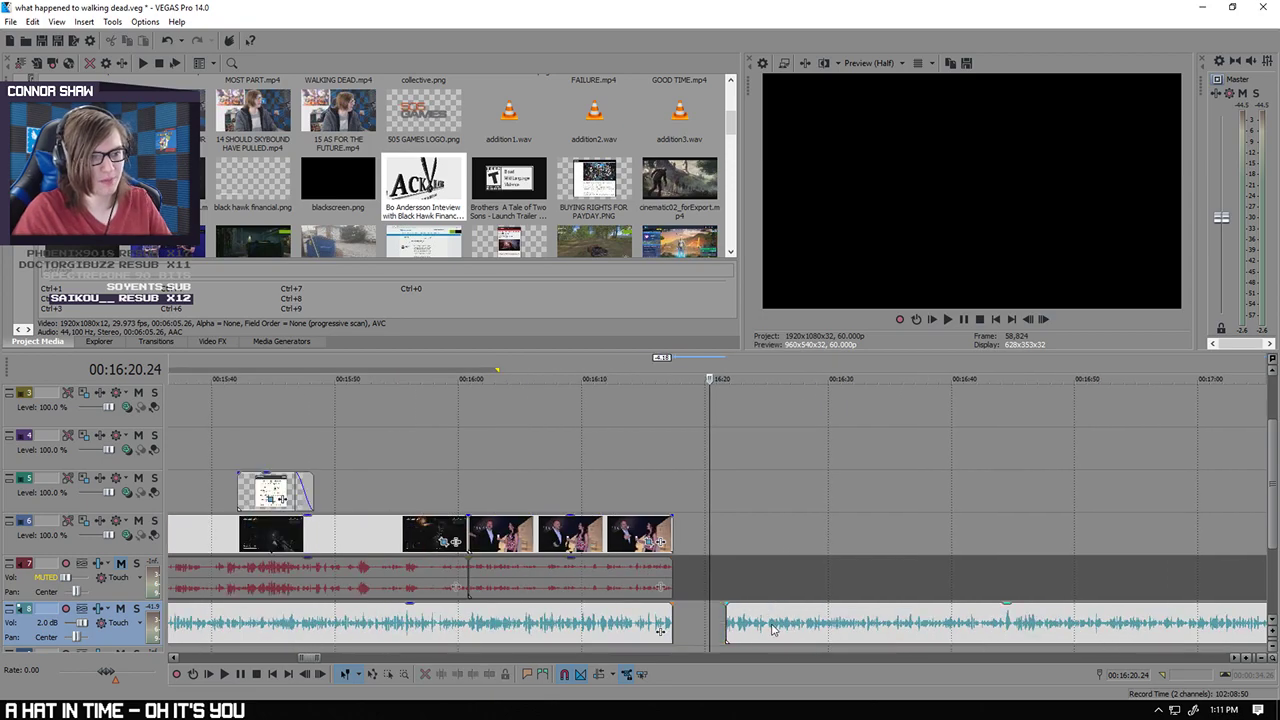
drag(773, 630, 937, 630)
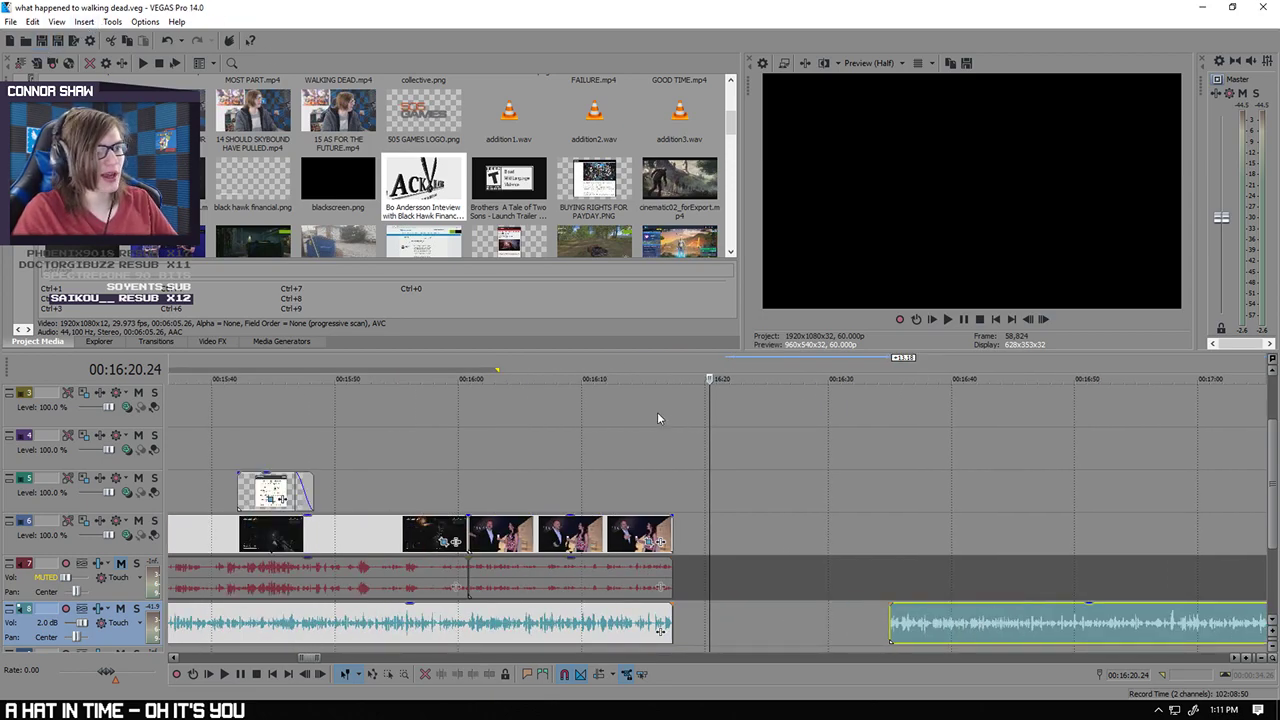
Step: Place source asset.png on track 5 above the interview, spanning 00:16:00.51 to 00:16:17.25
click(478, 459)
scroll(520, 468, down, 3)
scroll(700, 428, up, 3)
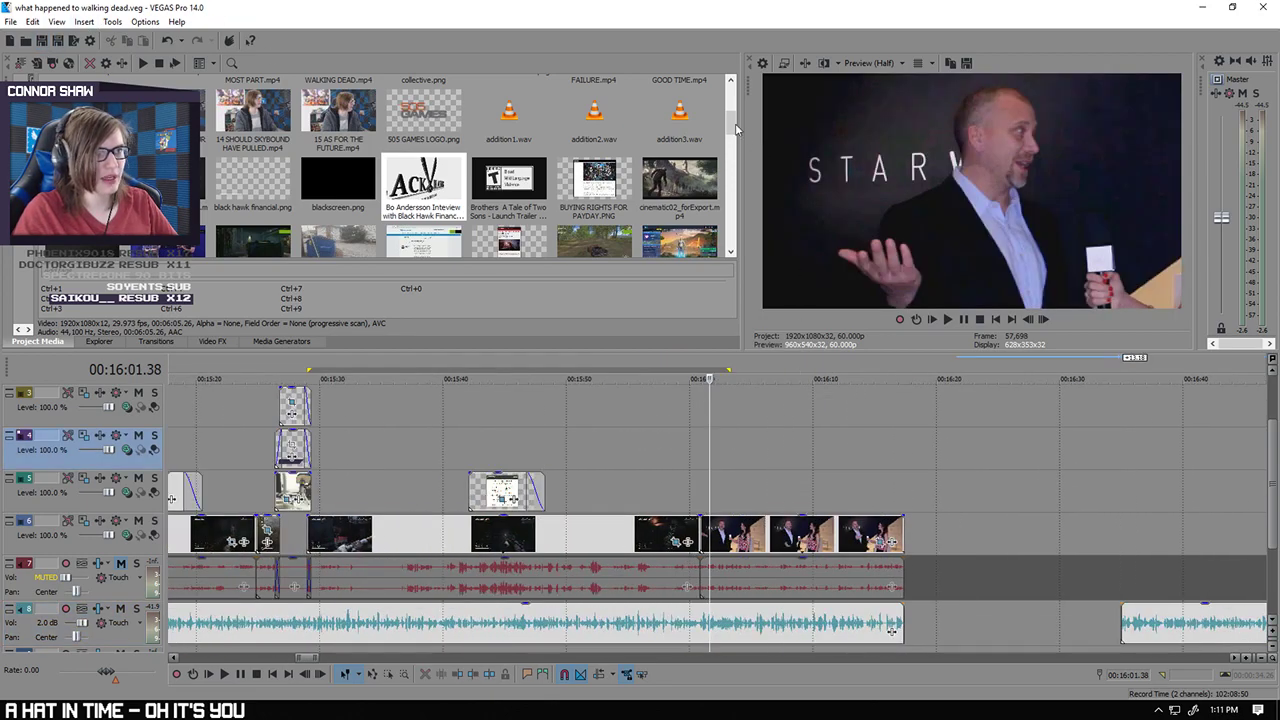
drag(733, 126, 710, 200)
drag(423, 150, 903, 482)
scroll(901, 456, up, 5)
scroll(569, 448, down, 3)
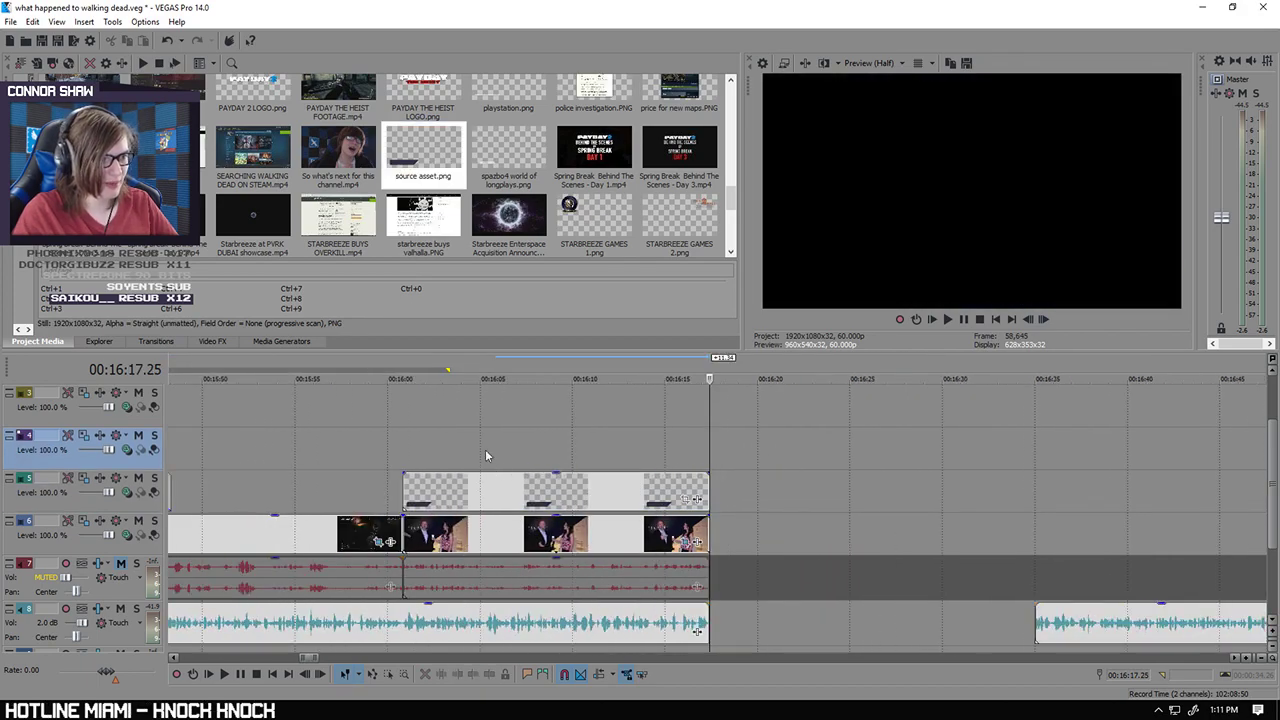
Step: Add a short fade-in and a short fade-out to the source banner on track 5
click(403, 457)
scroll(724, 459, up, 3)
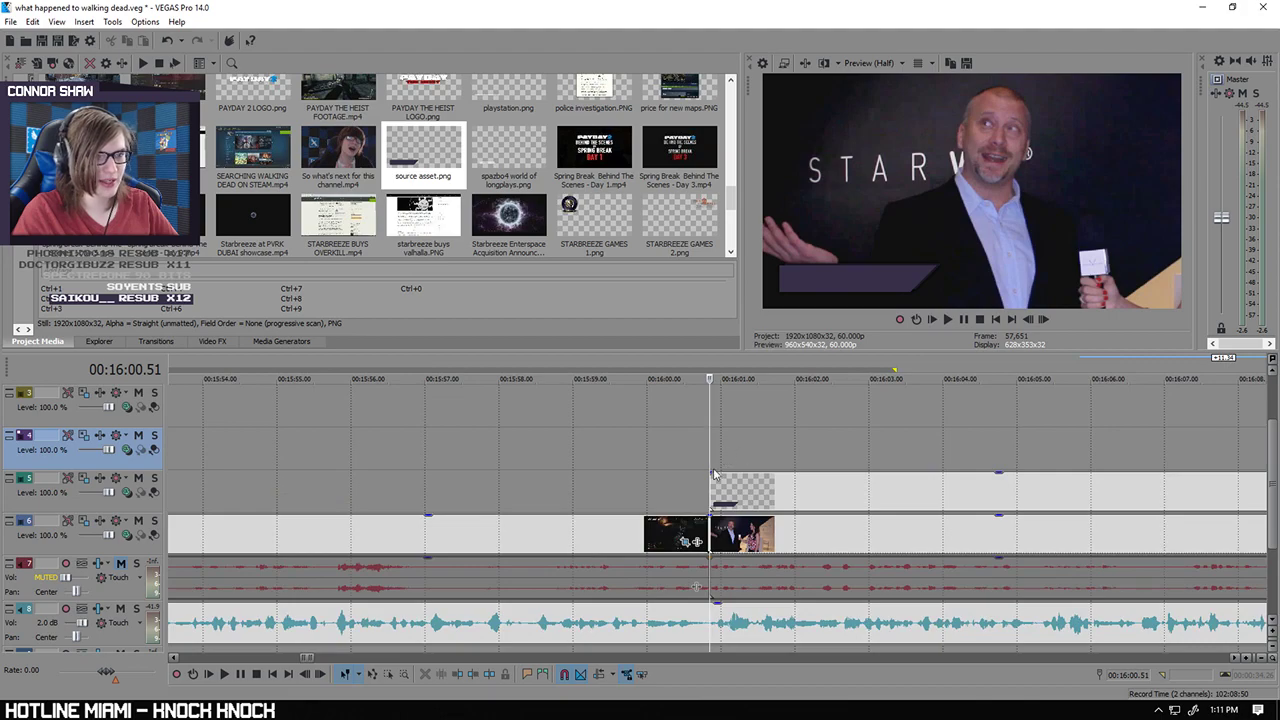
drag(707, 471, 745, 489)
scroll(1038, 432, down, 4)
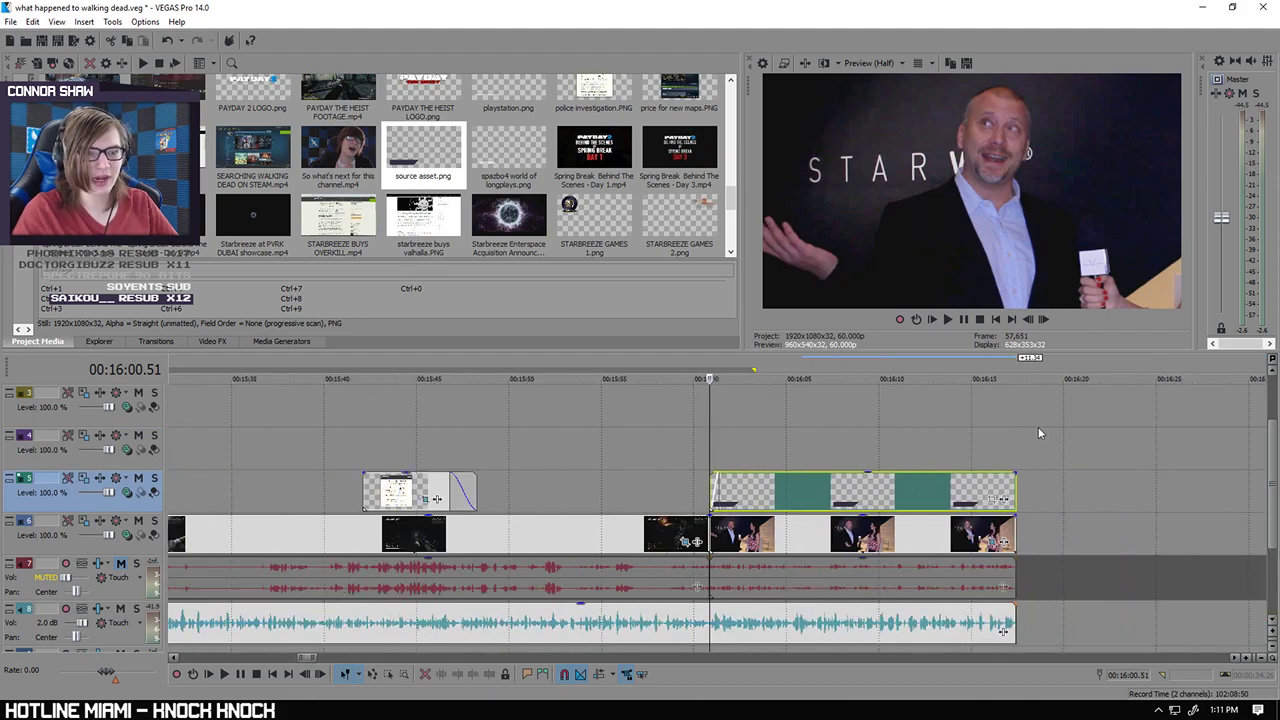
click(1016, 441)
scroll(866, 461, up, 4)
drag(708, 473, 673, 485)
Step: Check the source banner over the interview at 00:16:09.35, and return to the start of the interview clip
click(576, 433)
scroll(574, 434, down, 3)
click(560, 431)
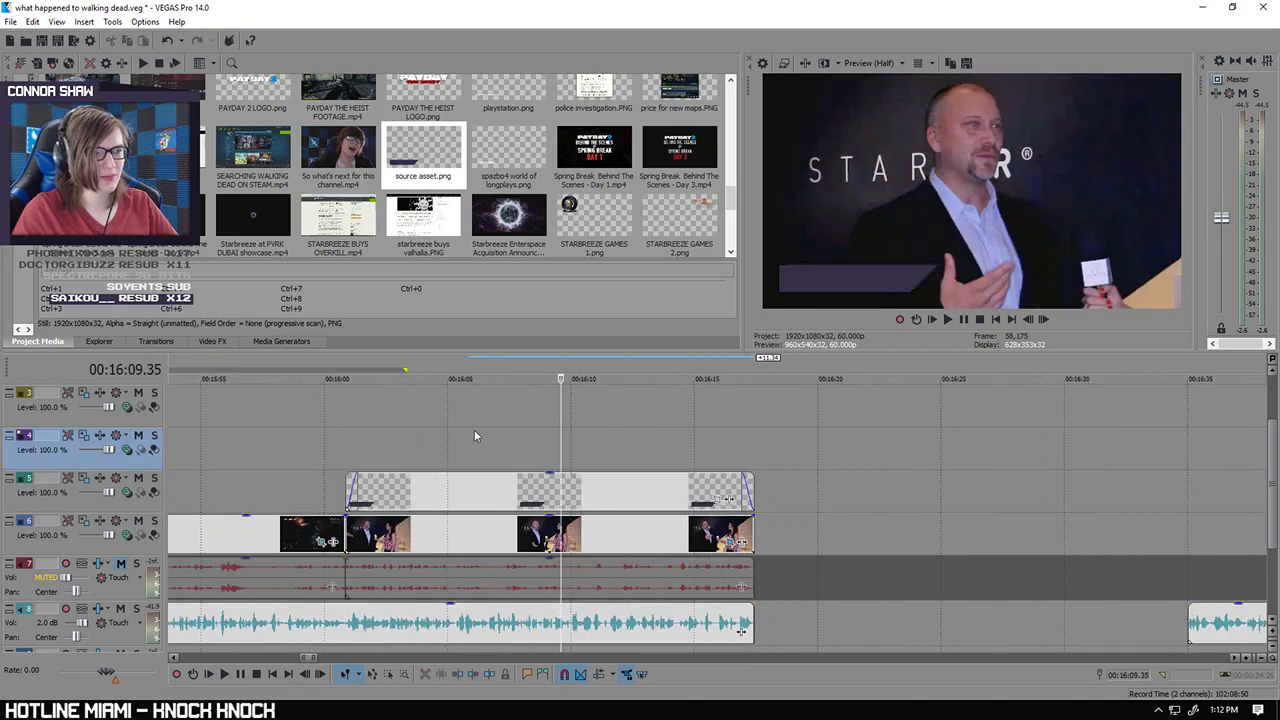
click(475, 430)
click(346, 435)
Step: Place black hawk financial.png on track 4 above the source banner, starting at about 00:16:01.30
scroll(699, 430, up, 3)
scroll(699, 430, down, 4)
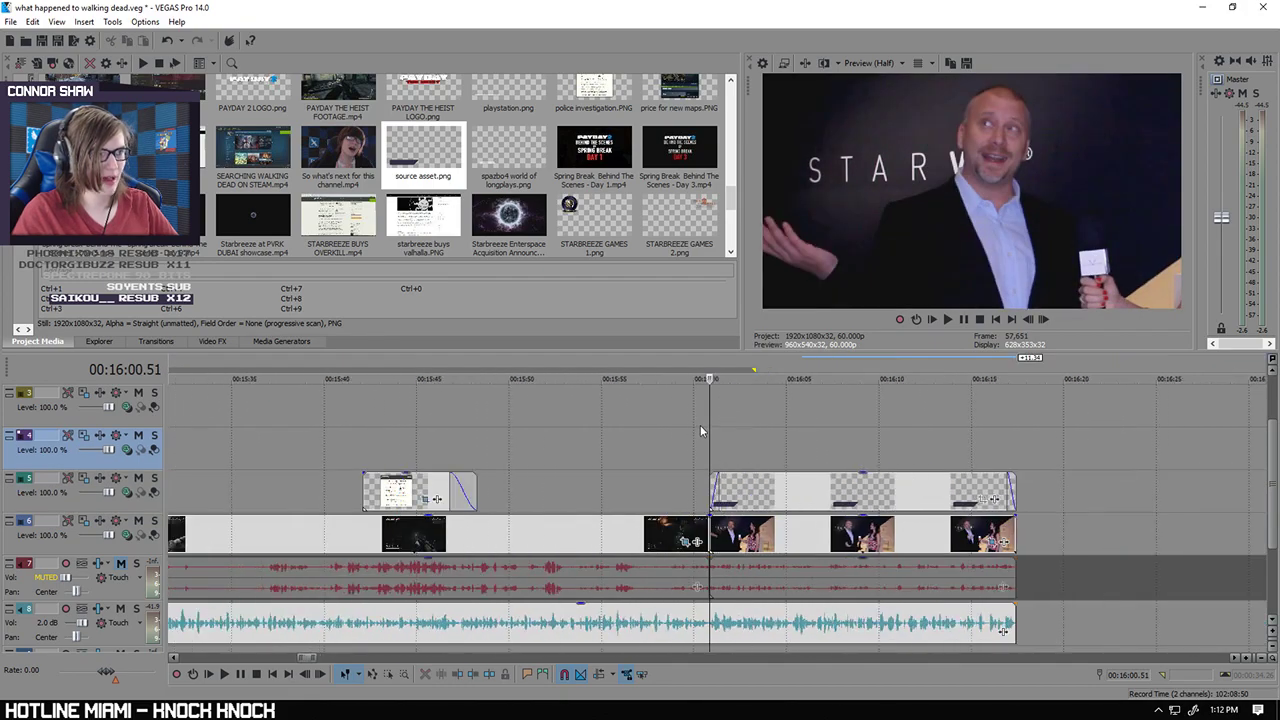
scroll(731, 208, down, 1)
drag(731, 208, 747, 139)
drag(252, 110, 727, 443)
click(845, 431)
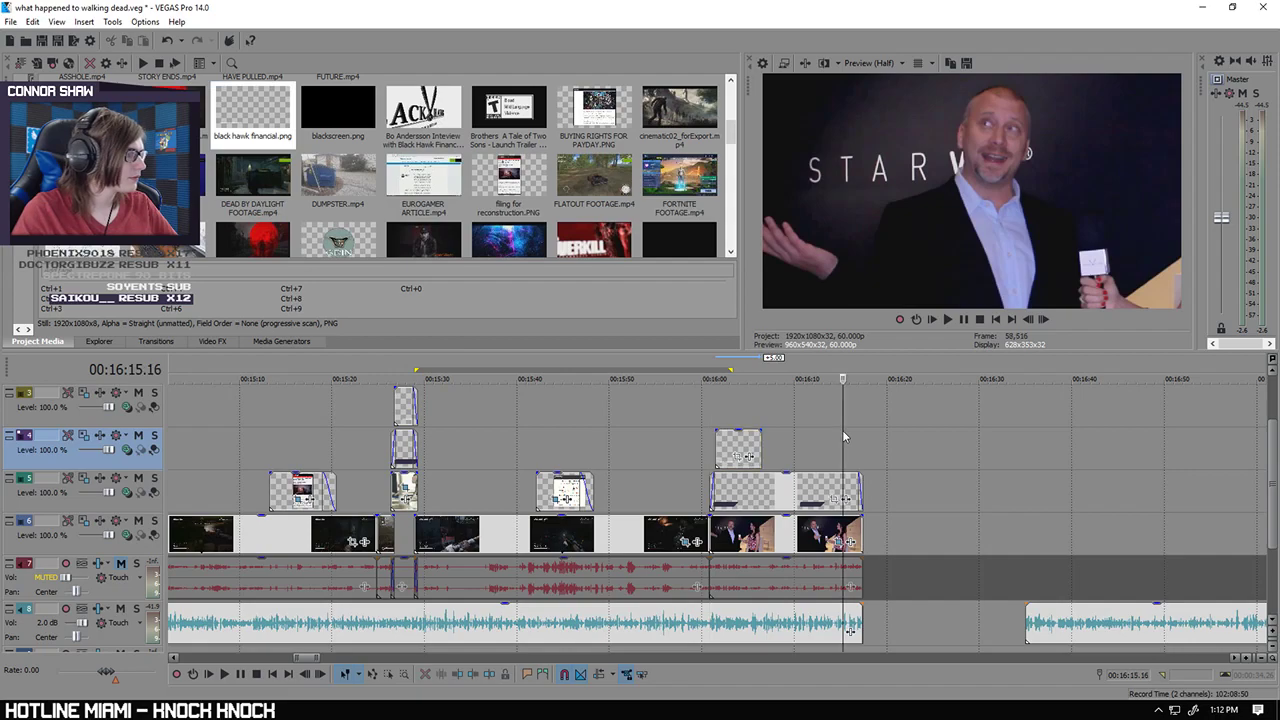
Step: Extend the end of the Black Hawk Financial caption to about 00:16:17, near the end of the source banner
scroll(844, 430, up, 3)
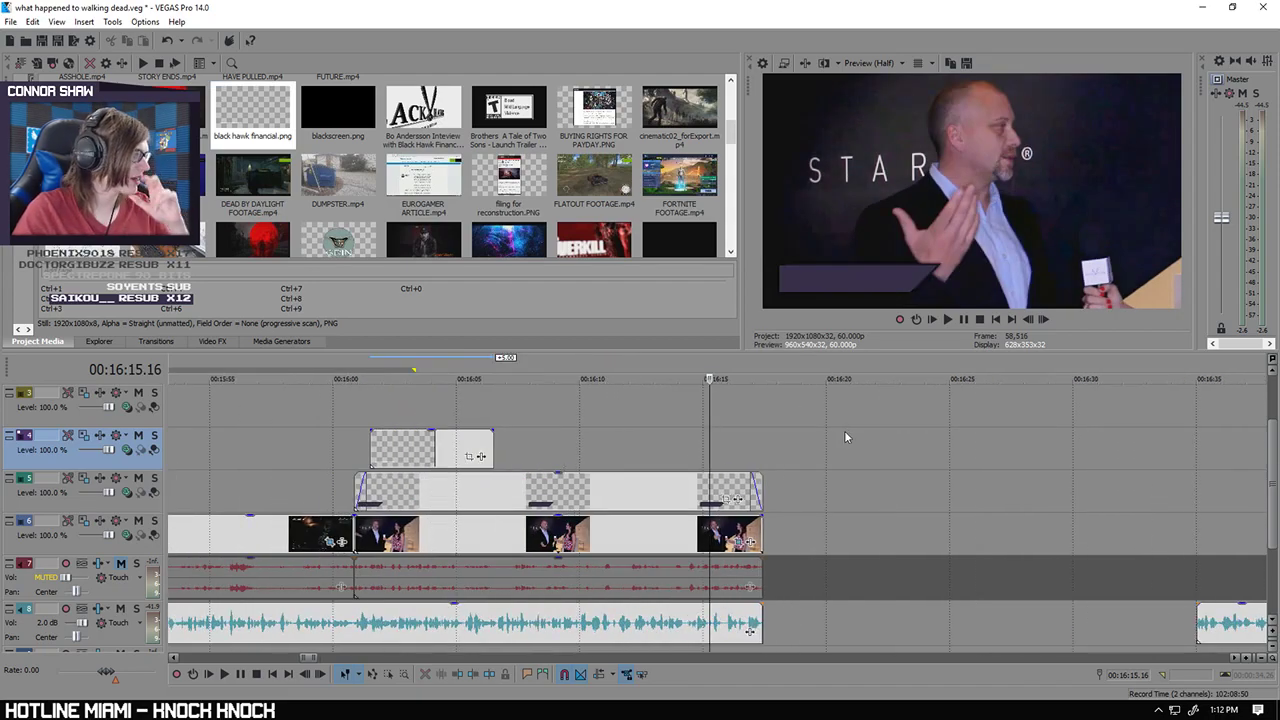
click(771, 441)
click(760, 451)
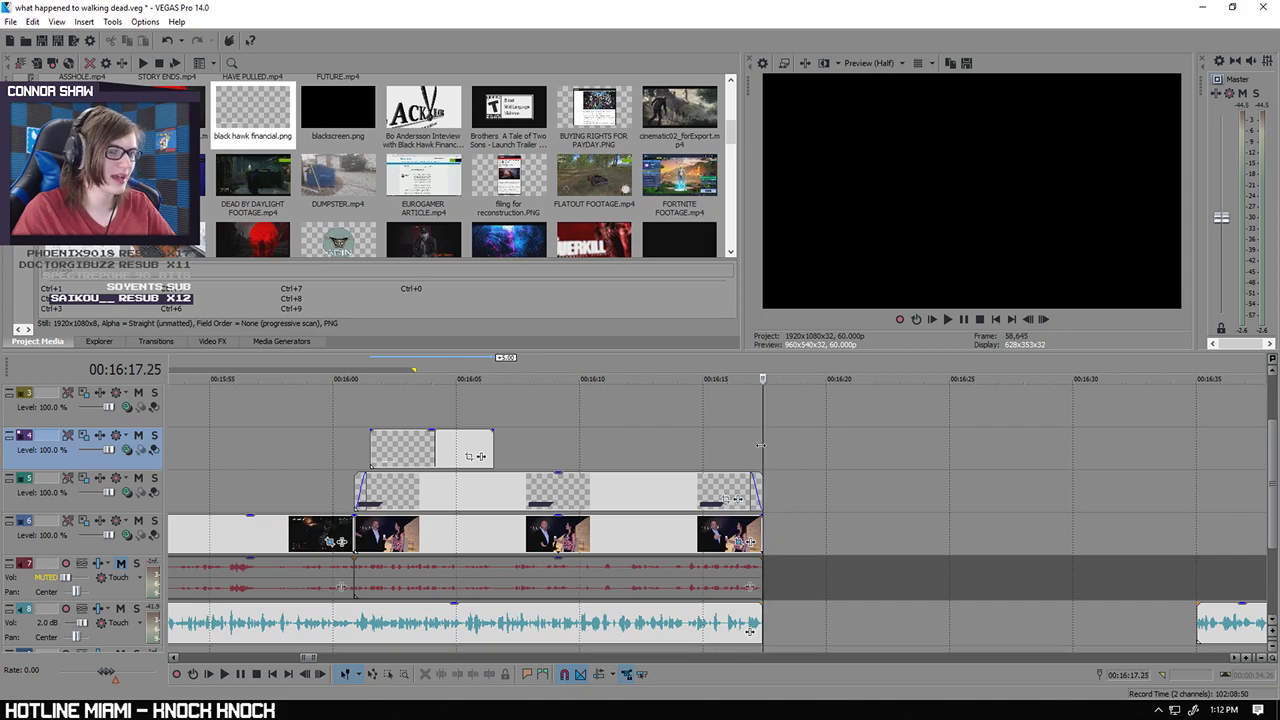
drag(492, 450, 756, 456)
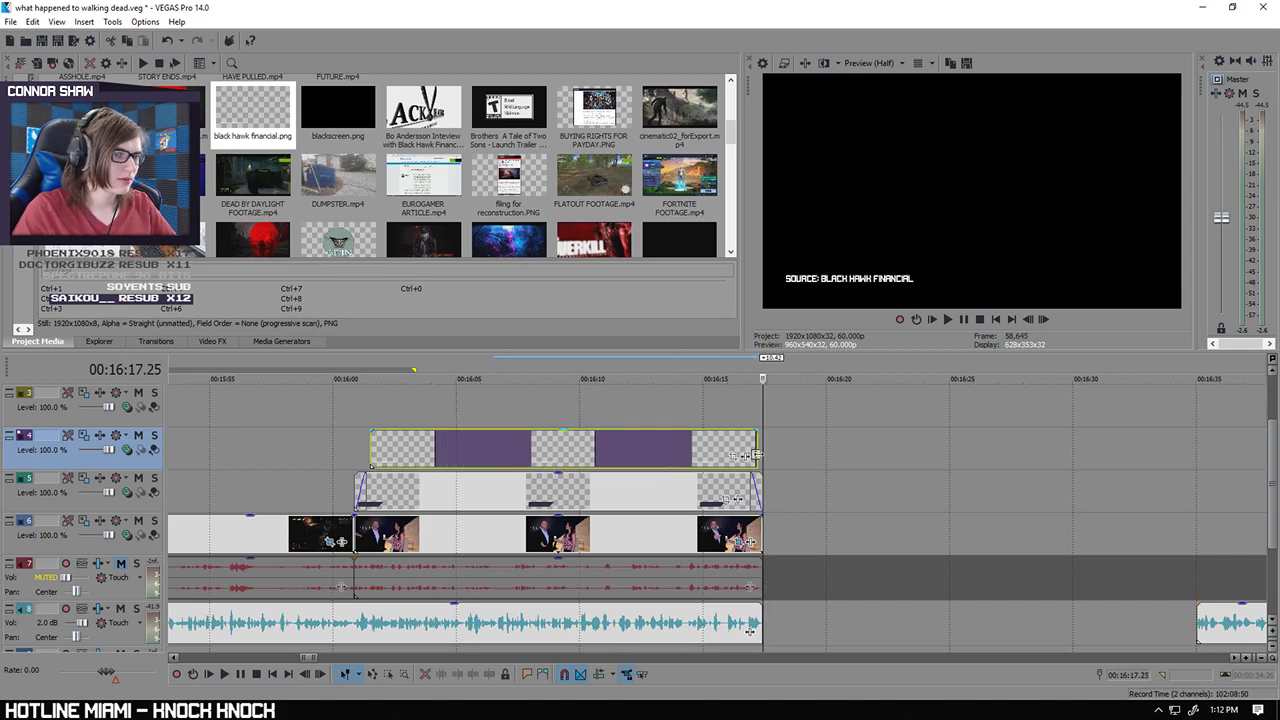
Step: Extend the start of the Black Hawk Financial caption back to where the source banner's fade-in ends, at about 00:16:01.20
click(374, 410)
scroll(501, 412, up, 4)
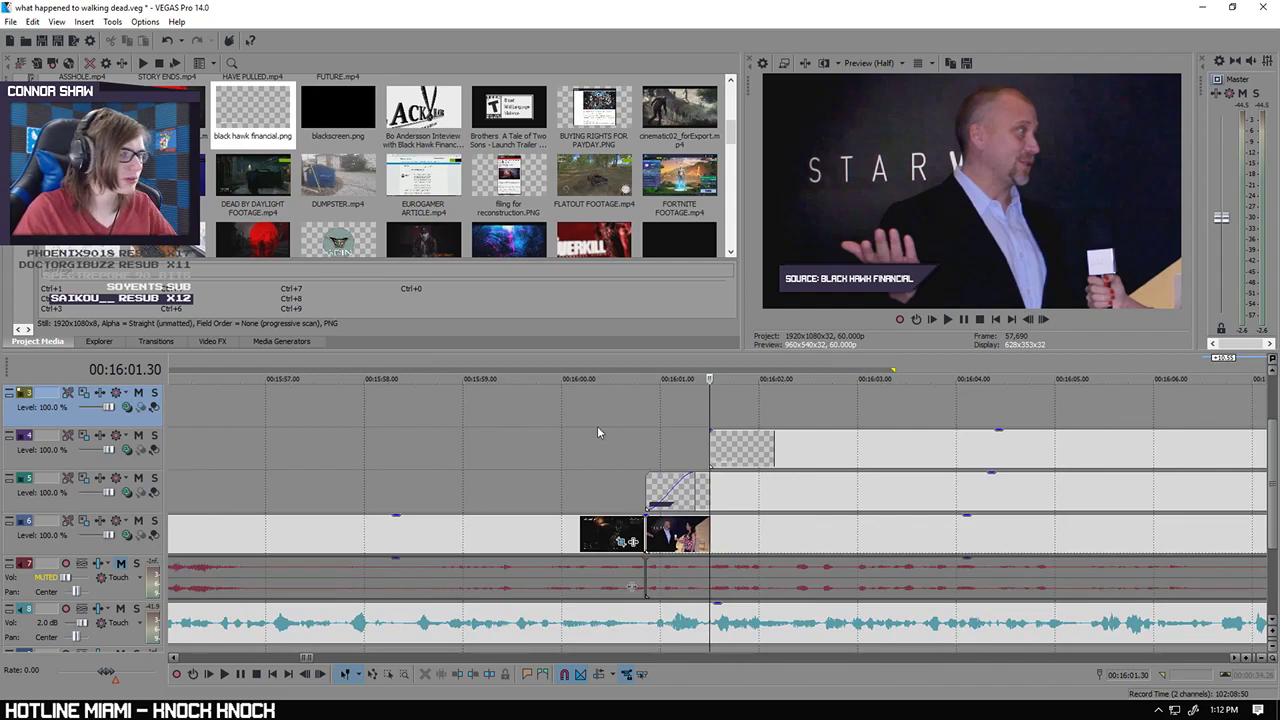
click(697, 447)
key(Left)
key(Left)
key(Left)
key(Left)
key(Left)
key(Left)
key(Left)
key(Left)
key(Left)
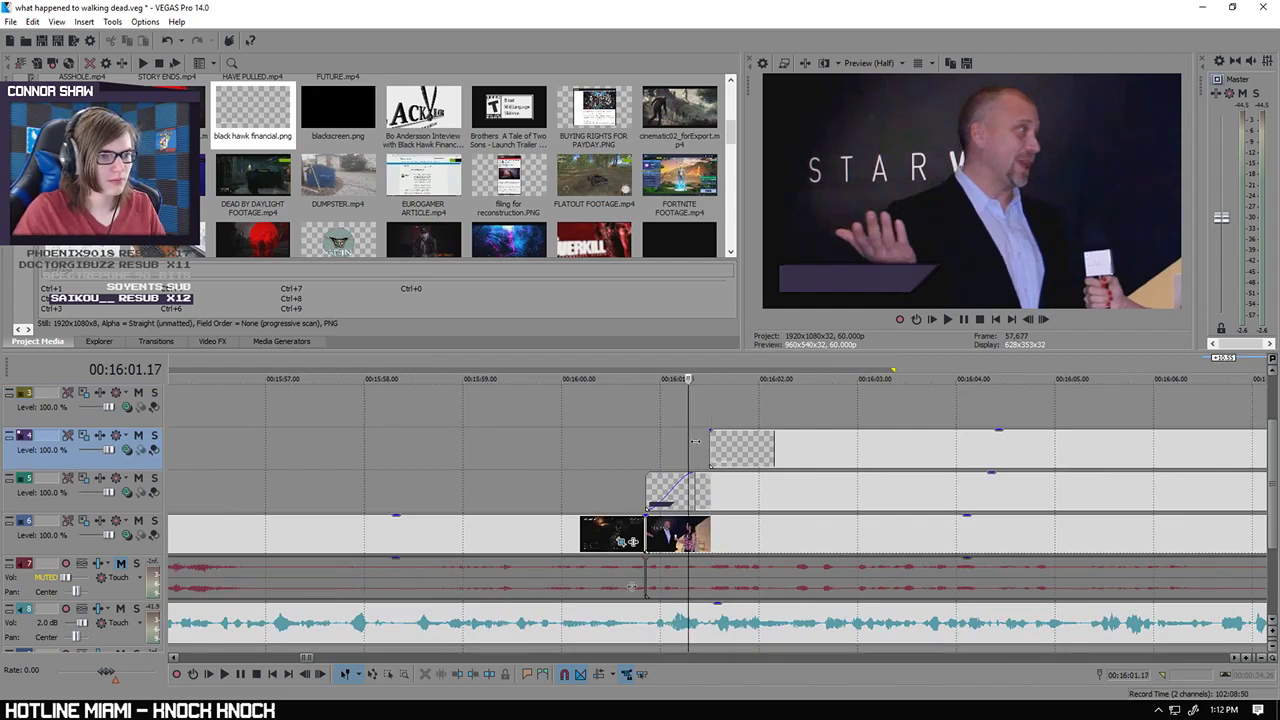
drag(709, 442, 678, 442)
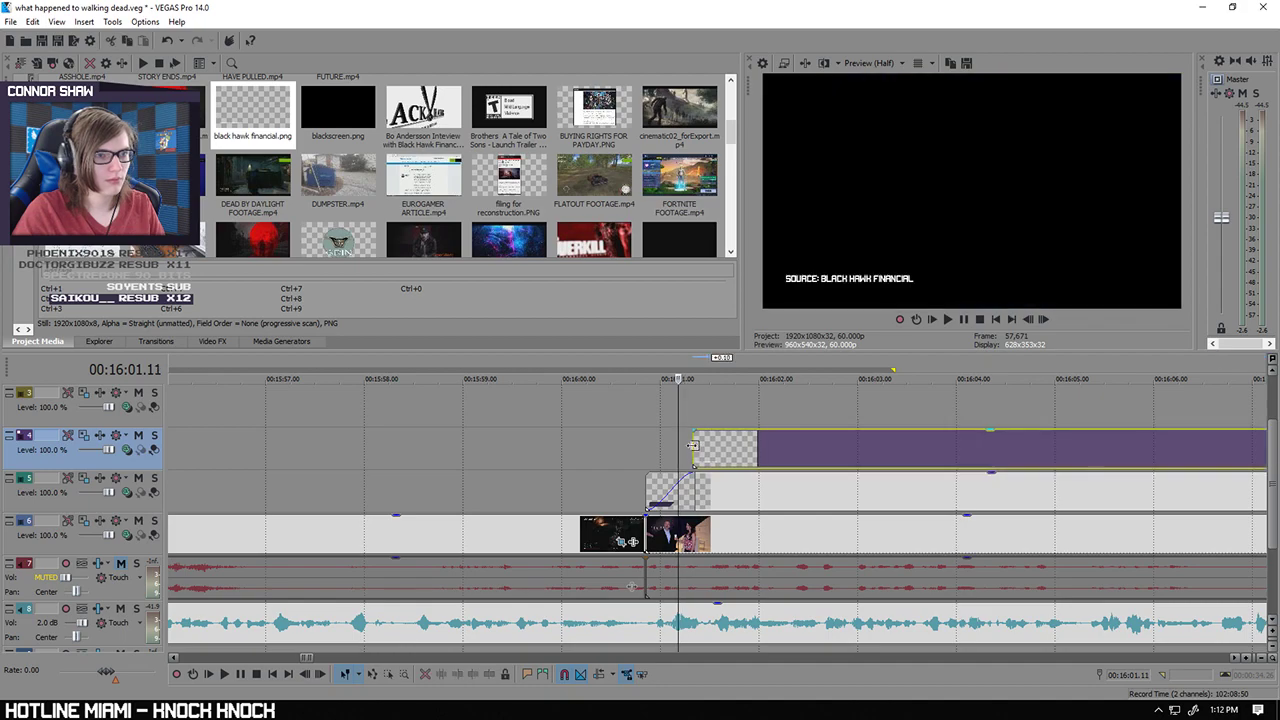
Step: Inspect the Pan/Crop mask of the Starbreeze source caption on track 3 at 00:15:26.44, and close it
scroll(675, 438, down, 5)
scroll(675, 438, down, 3)
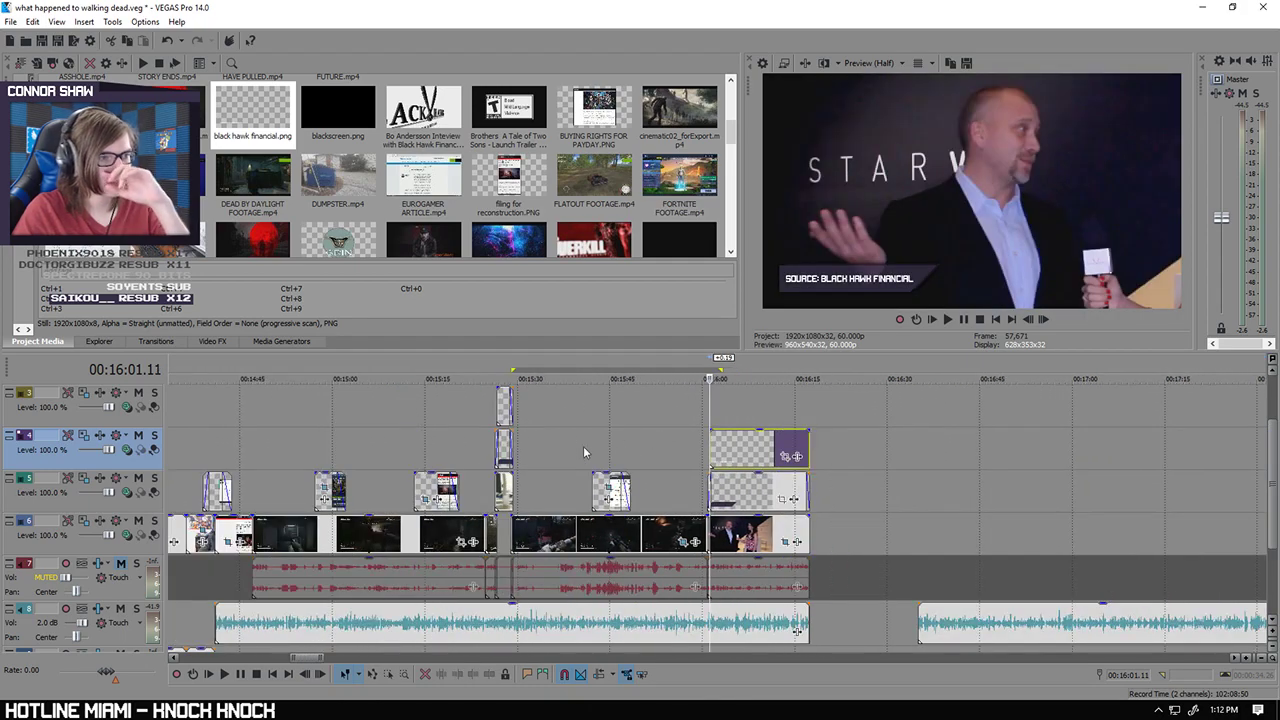
click(498, 405)
right_click(498, 405)
click(567, 311)
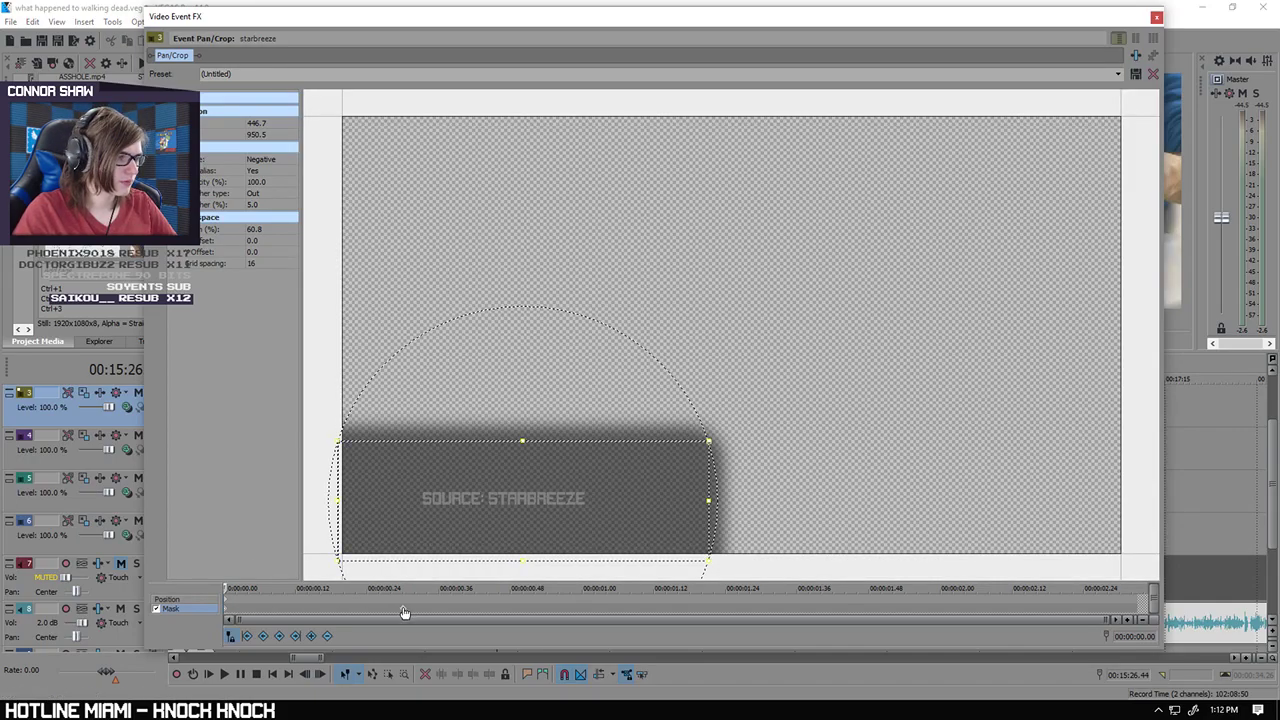
click(1156, 17)
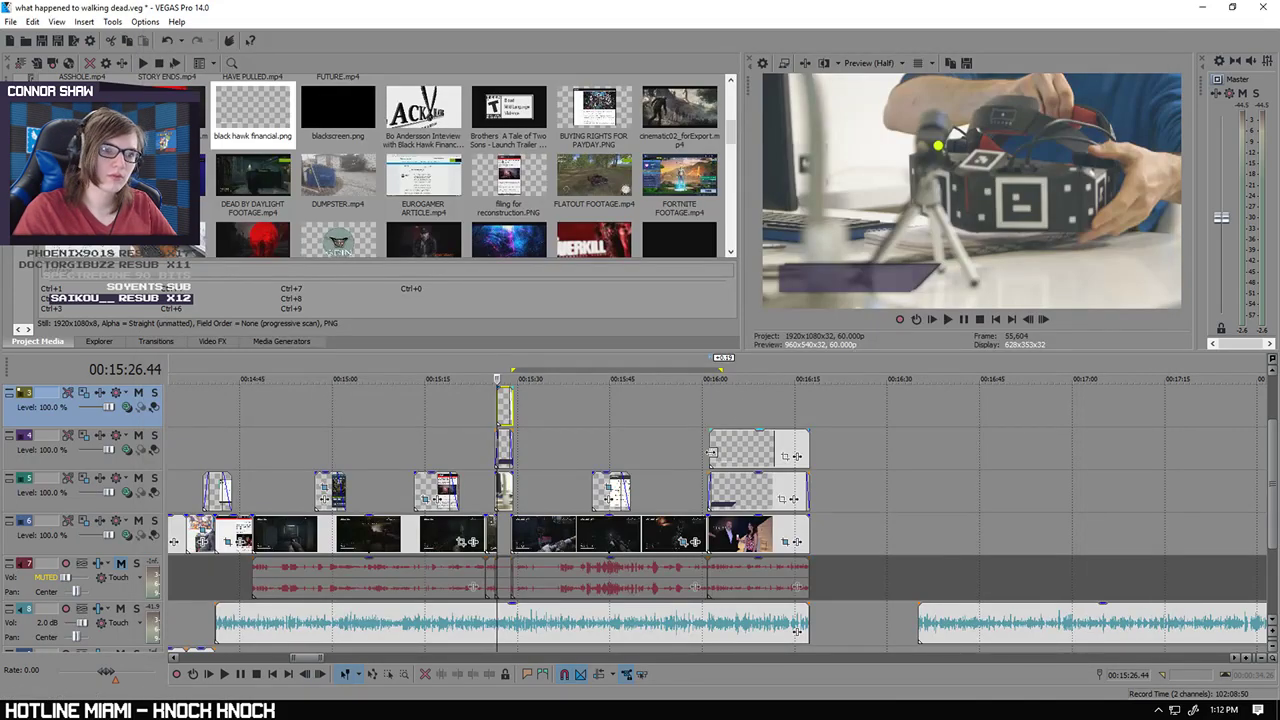
Step: Enable the Pan/Crop mask on the Black Hawk Financial caption on track 4 and apply the copied animated rectangular mask
click(712, 452)
right_click(712, 452)
click(760, 309)
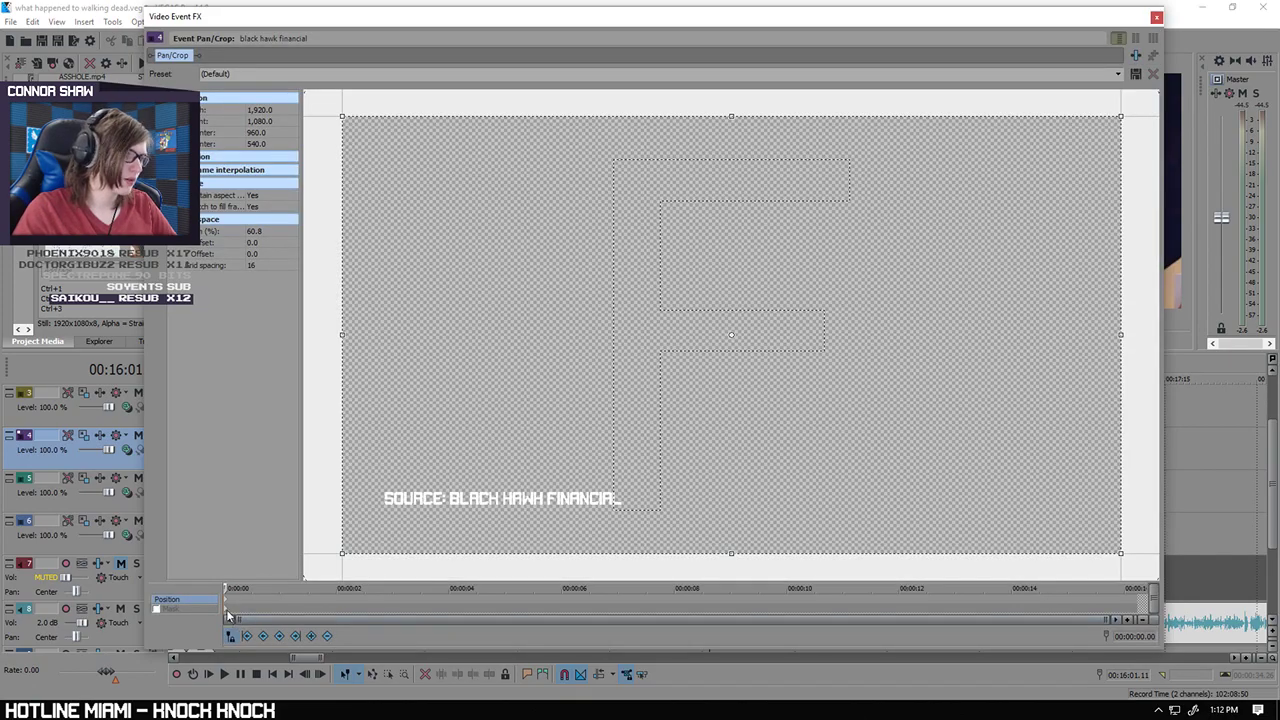
click(168, 608)
click(156, 608)
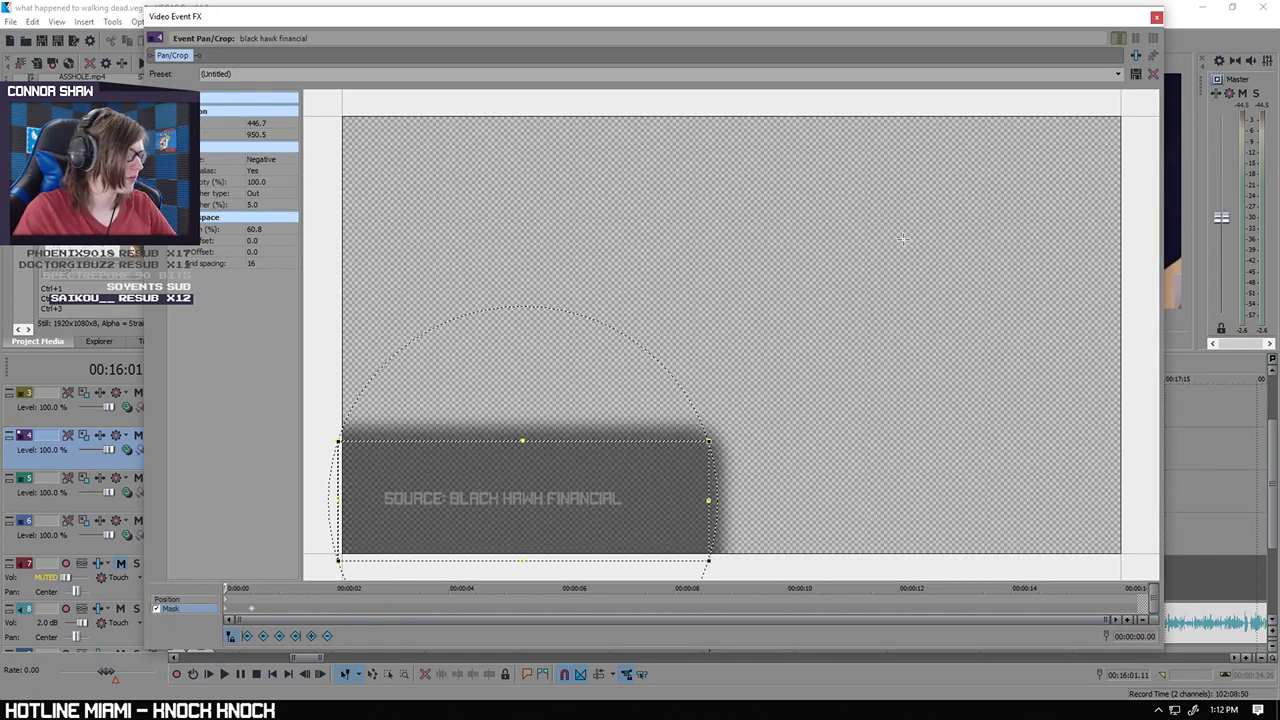
click(1156, 17)
Step: Play back the Black Hawk Financial caption's reveal and the interview clip from about 00:16:00.45 to 00:16:15
scroll(720, 408, up, 4)
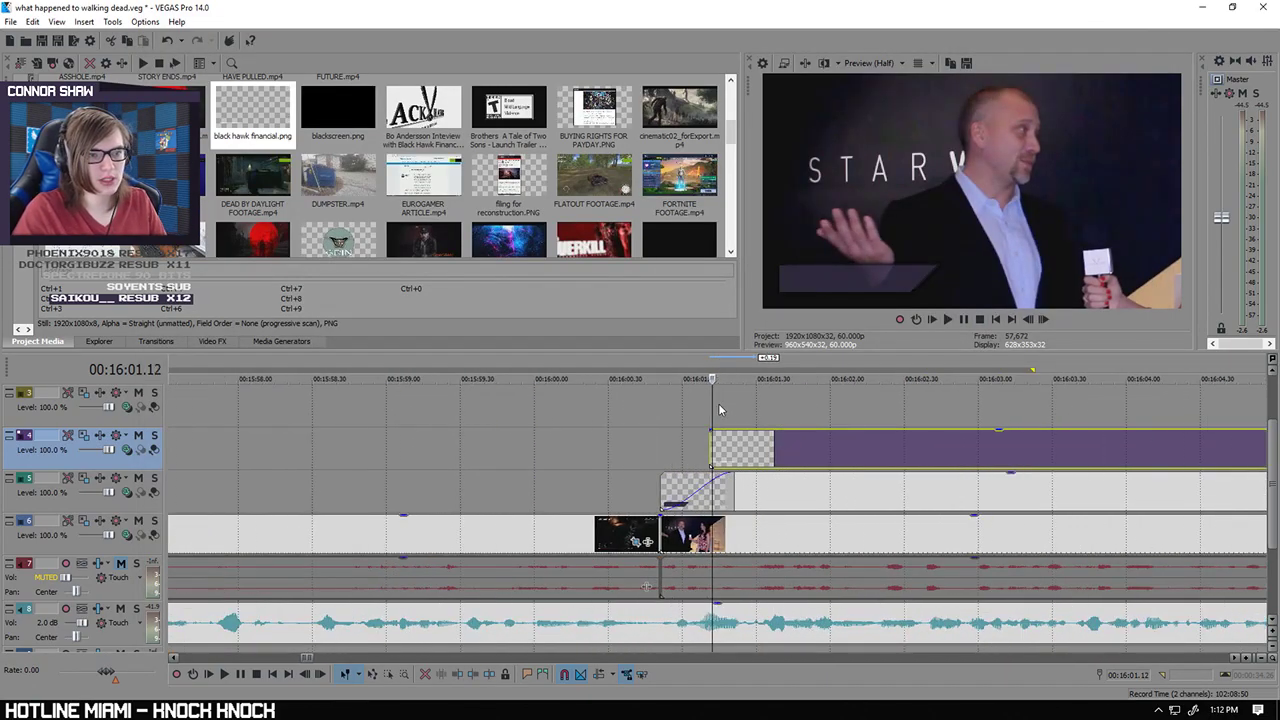
click(646, 408)
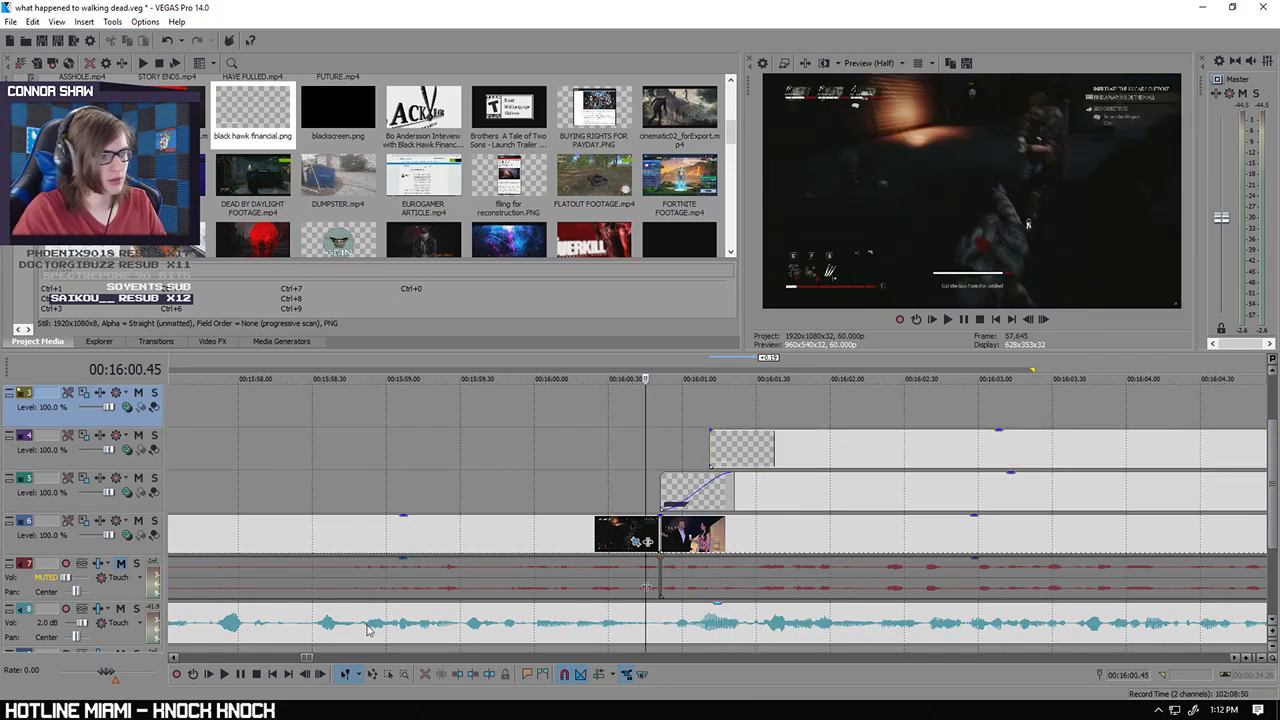
click(226, 676)
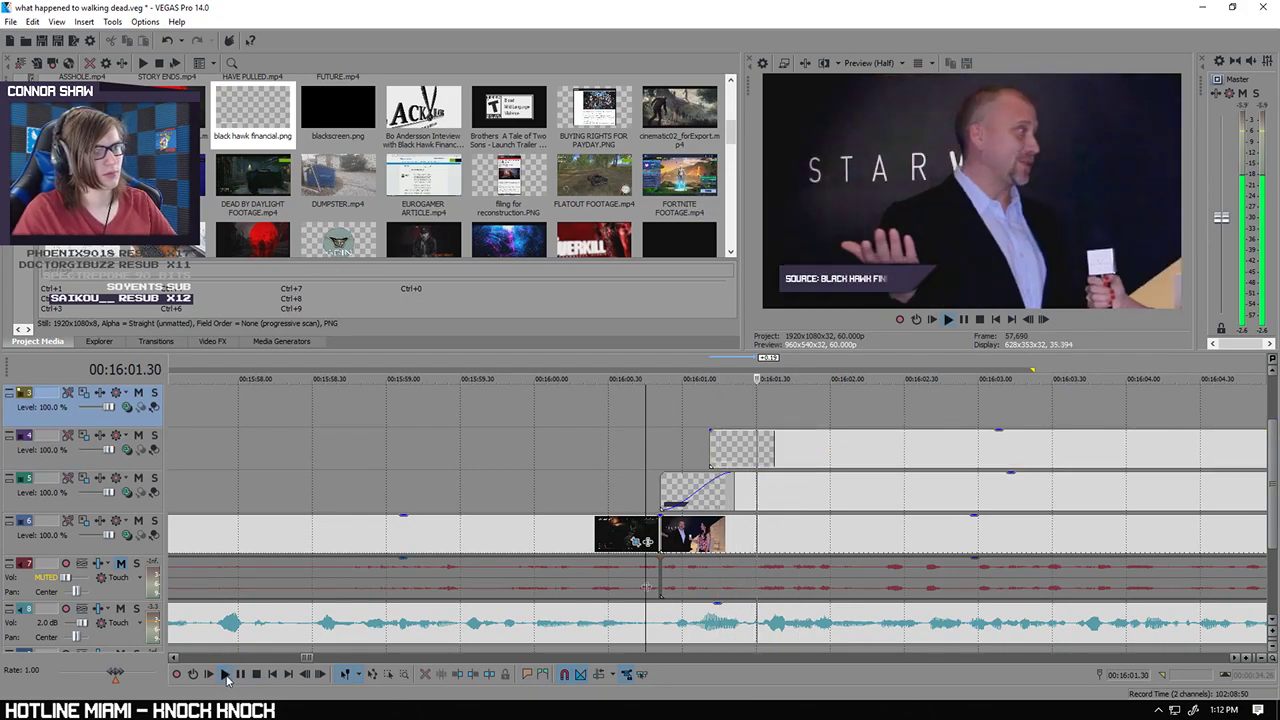
scroll(946, 404, down, 2)
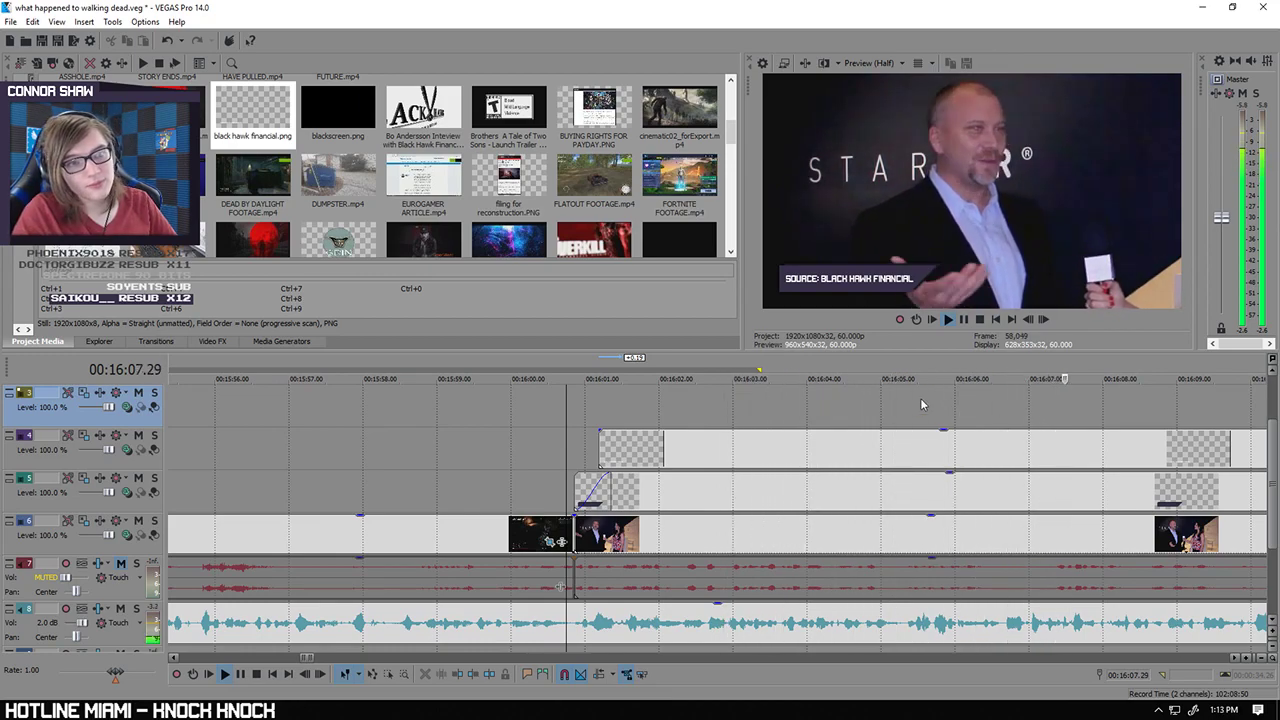
scroll(910, 403, down, 2)
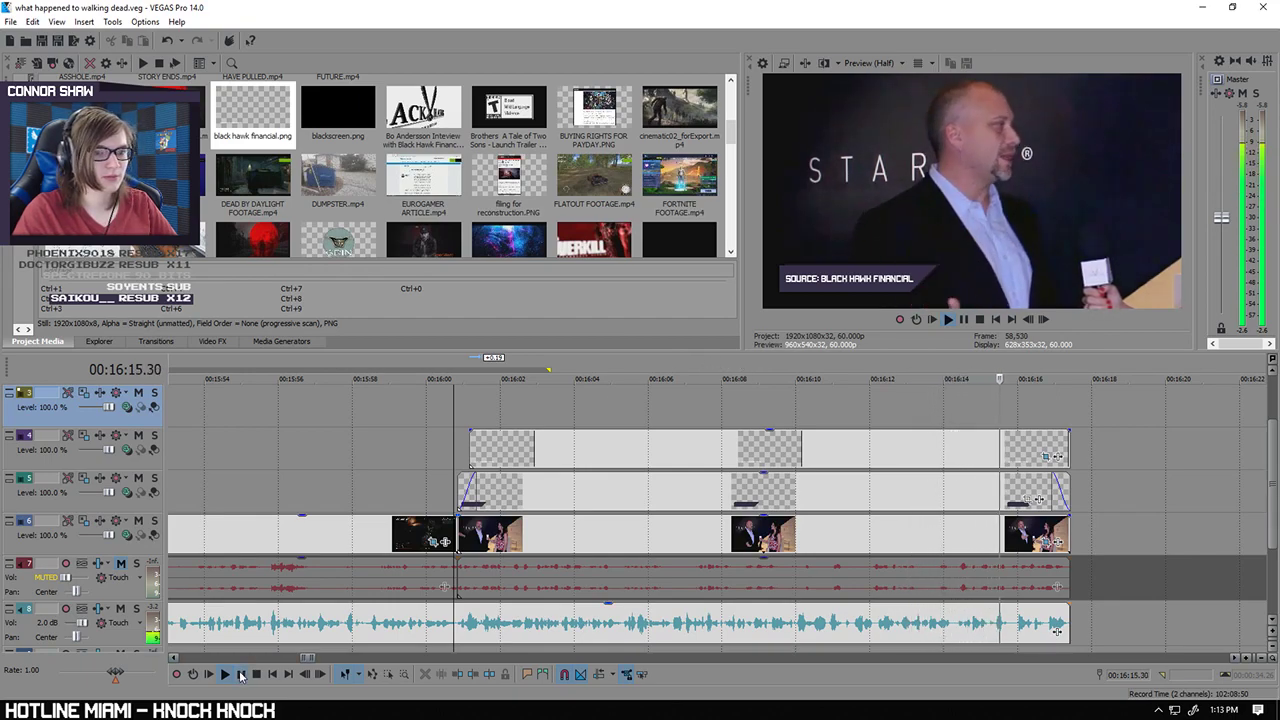
click(938, 408)
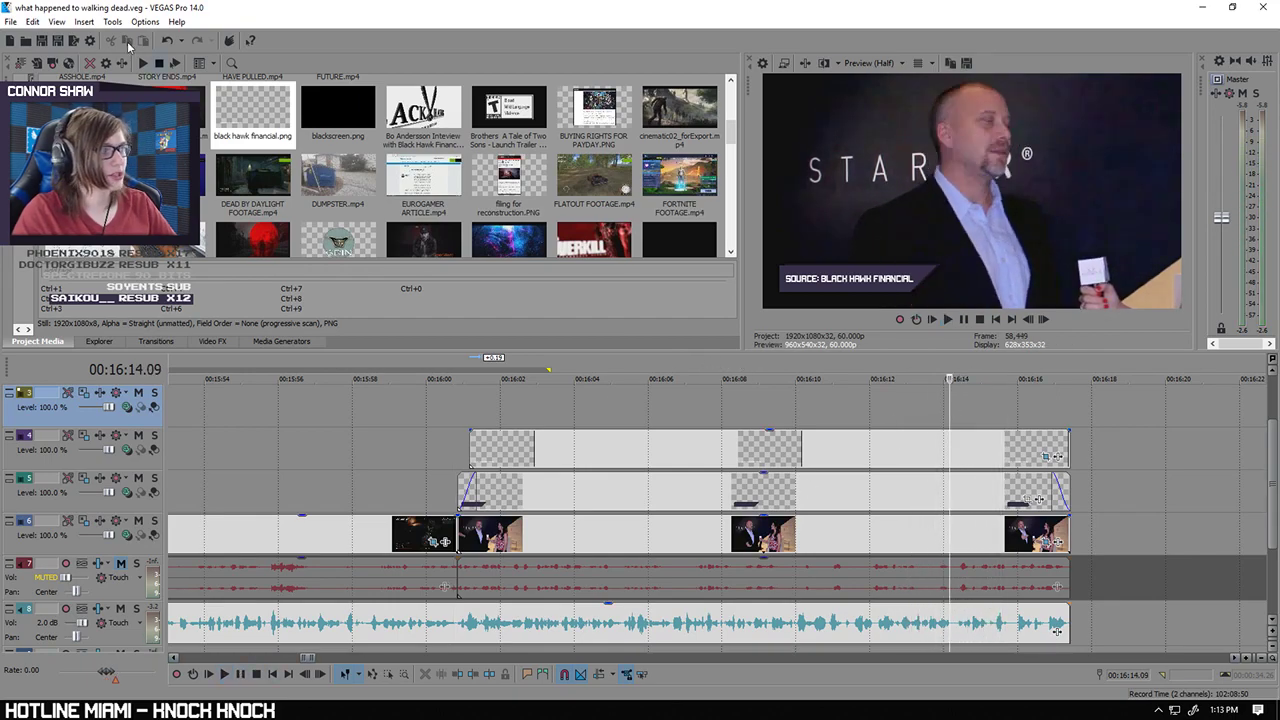
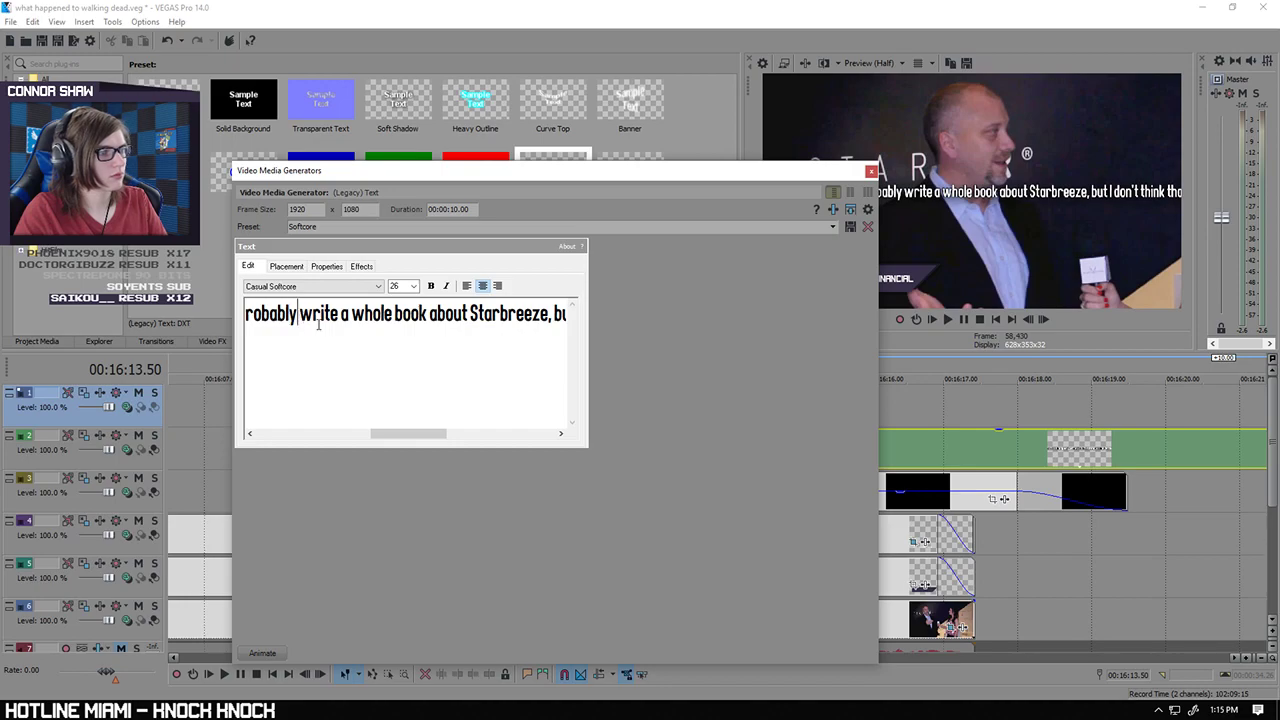
Step: Break the quote text into lines before "write a whole book about Starbreeze" and before "but I don't think that"
key(Return)
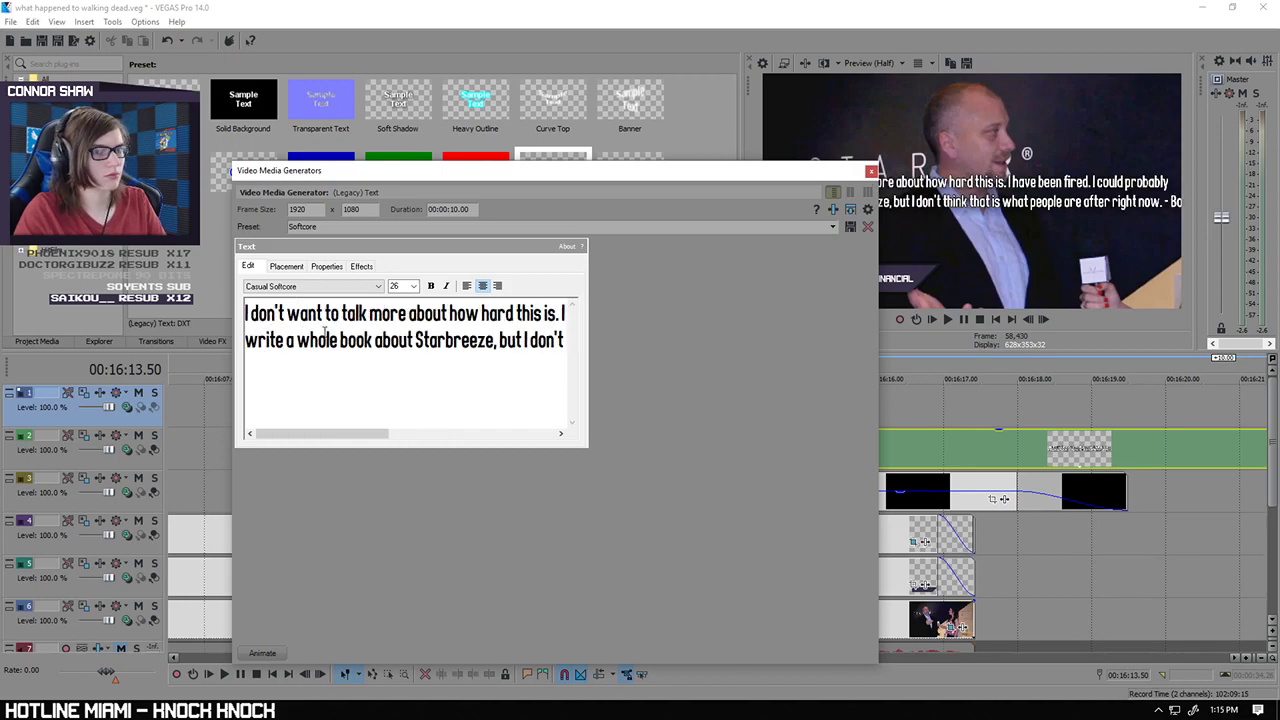
drag(487, 181, 534, 96)
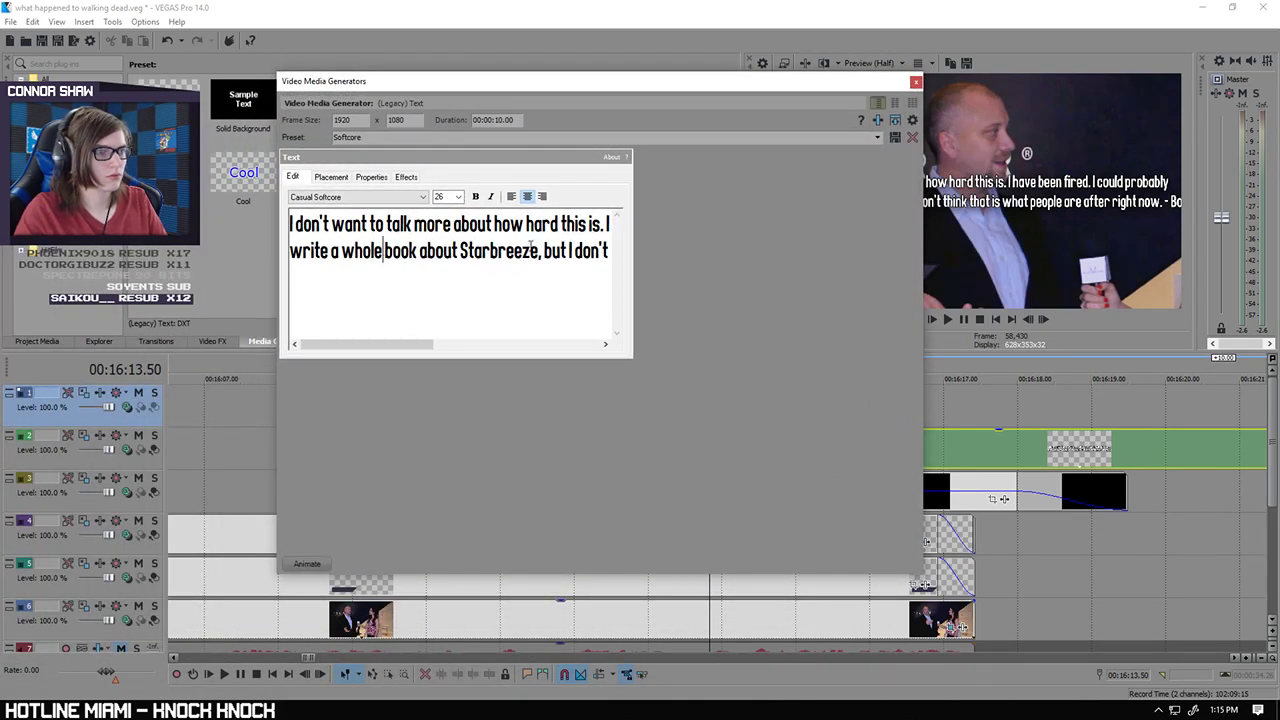
key(Right)
key(Right)
key(Right)
key(Right)
key(Right)
key(Right)
key(Right)
key(Right)
key(Right)
key(Right)
key(Right)
key(Right)
key(Right)
key(Right)
key(Right)
key(Right)
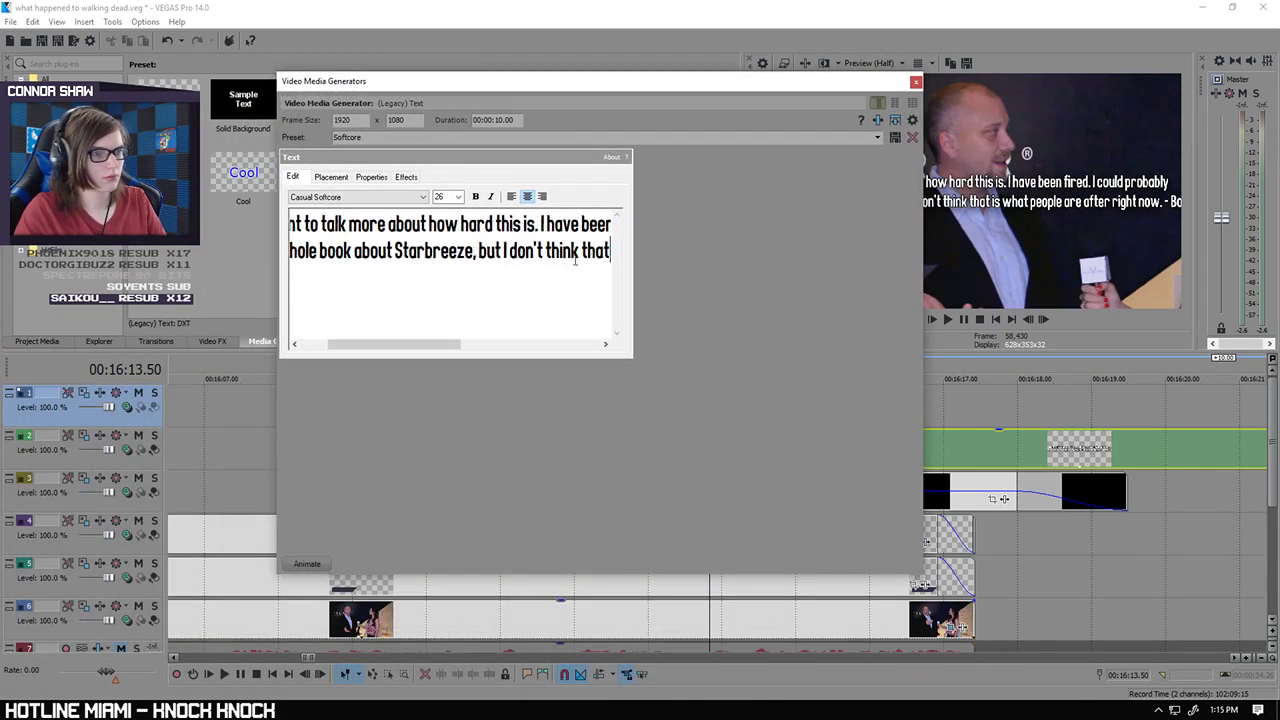
key(Return)
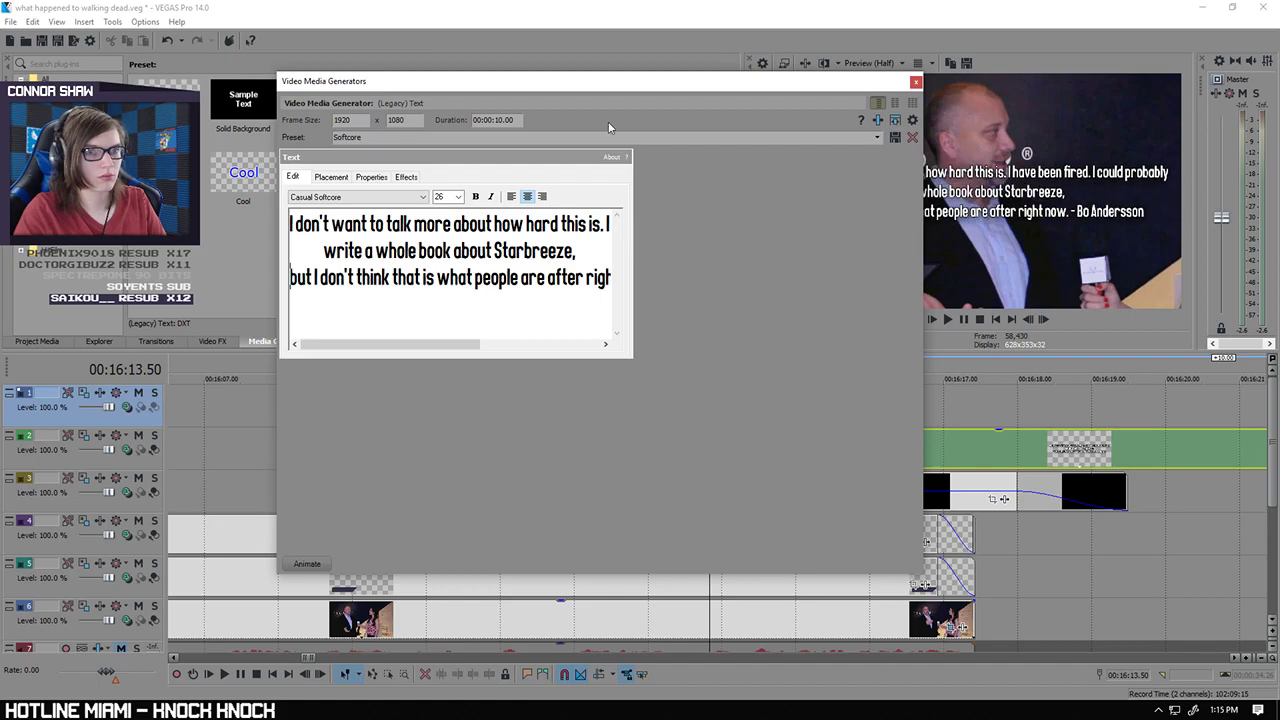
Step: Break the quote after "how hard this is.", rejoin "I could probably" with "write a whole book", and close the text generator
drag(602, 90, 695, 165)
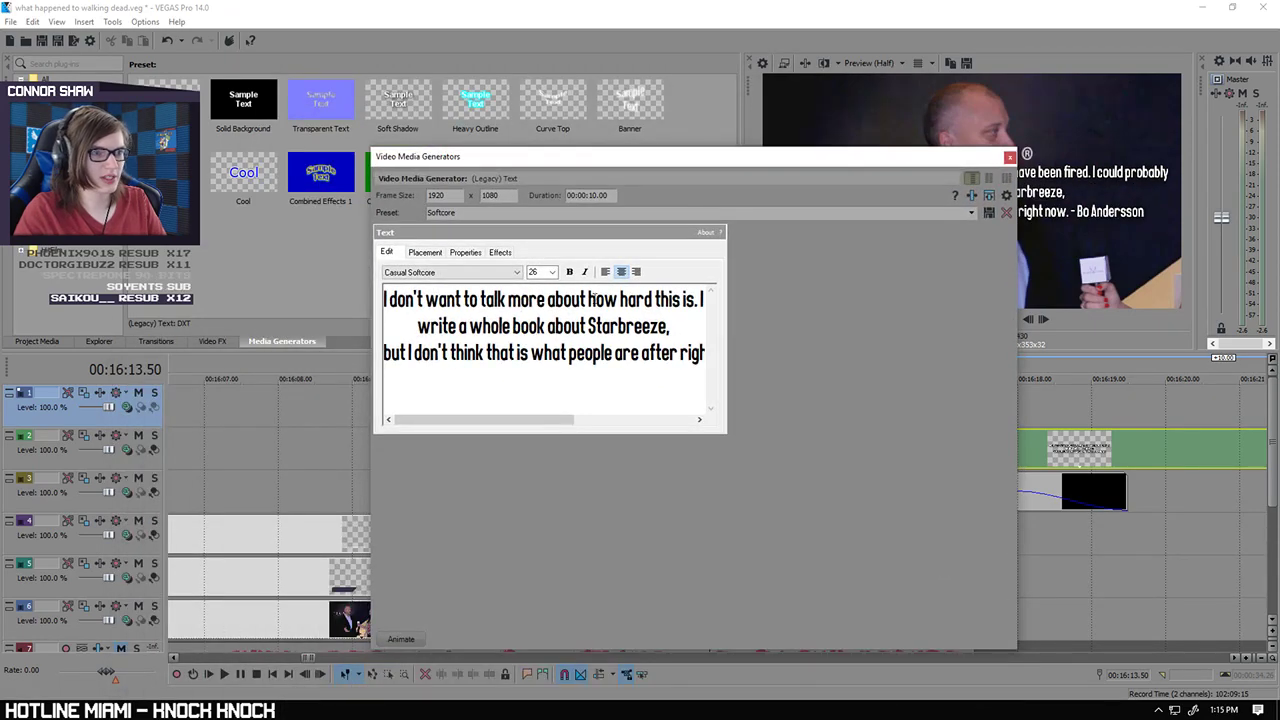
click(701, 299)
key(Return)
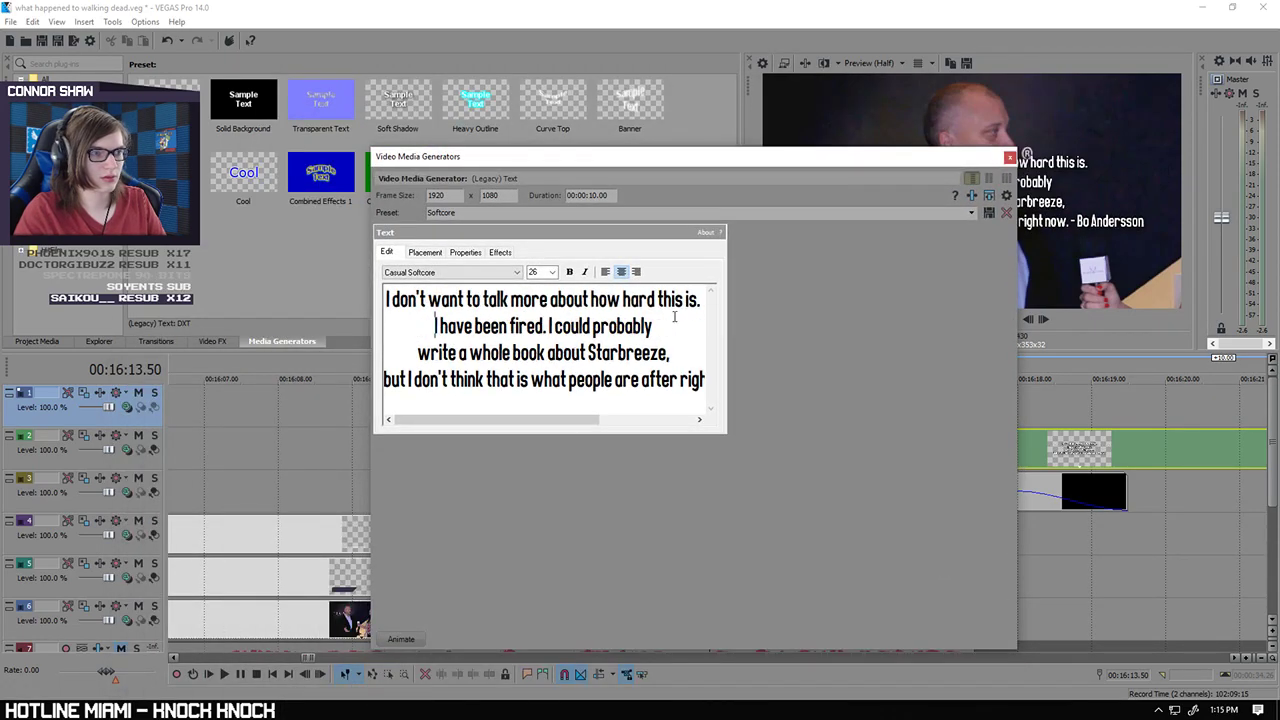
click(410, 357)
click(420, 356)
key(BackSpace)
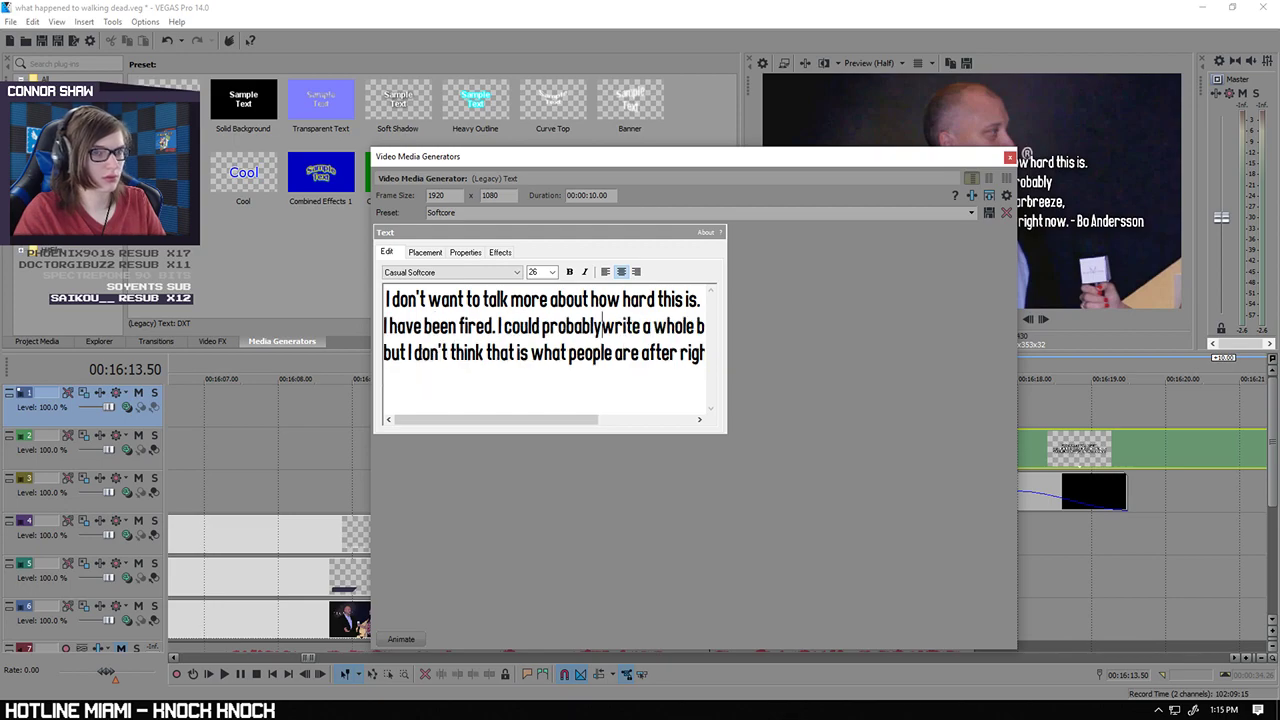
drag(612, 163, 360, 112)
click(737, 105)
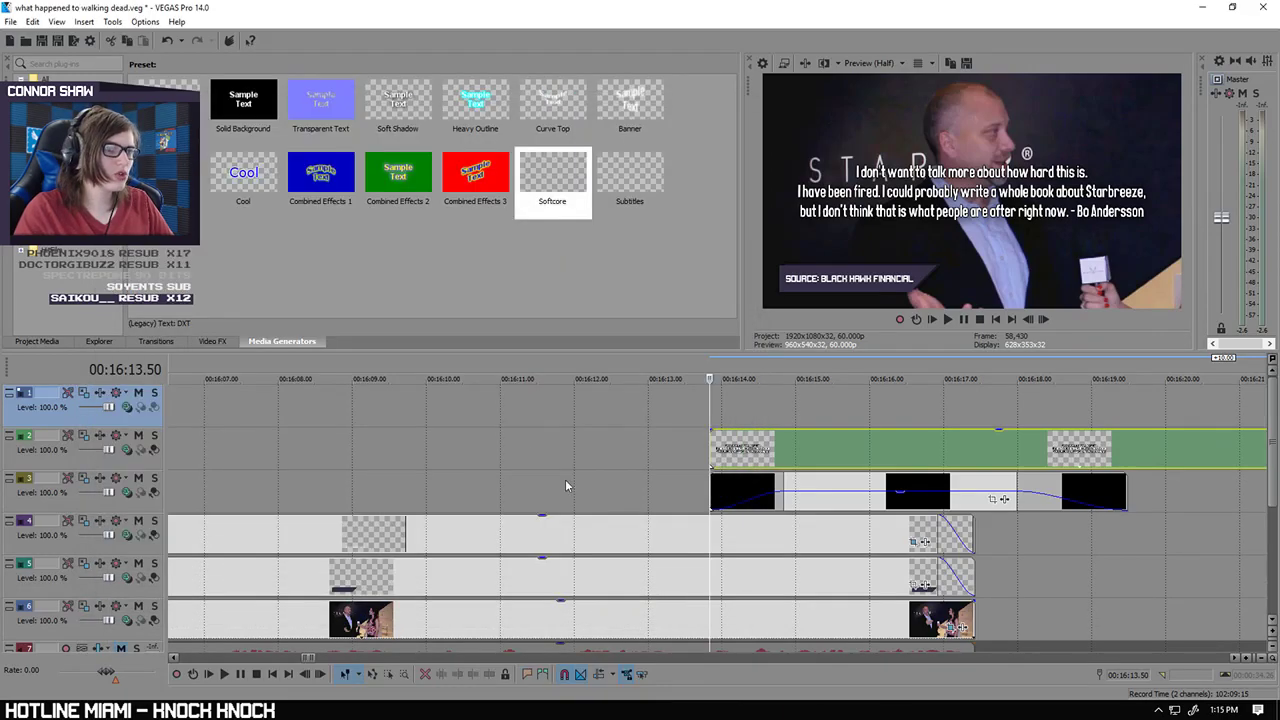
Step: Examine the punctuation and layout of the earlier on-screen quotes at about 00:07:57 and 00:10:25
scroll(565, 479, down, 10)
click(301, 415)
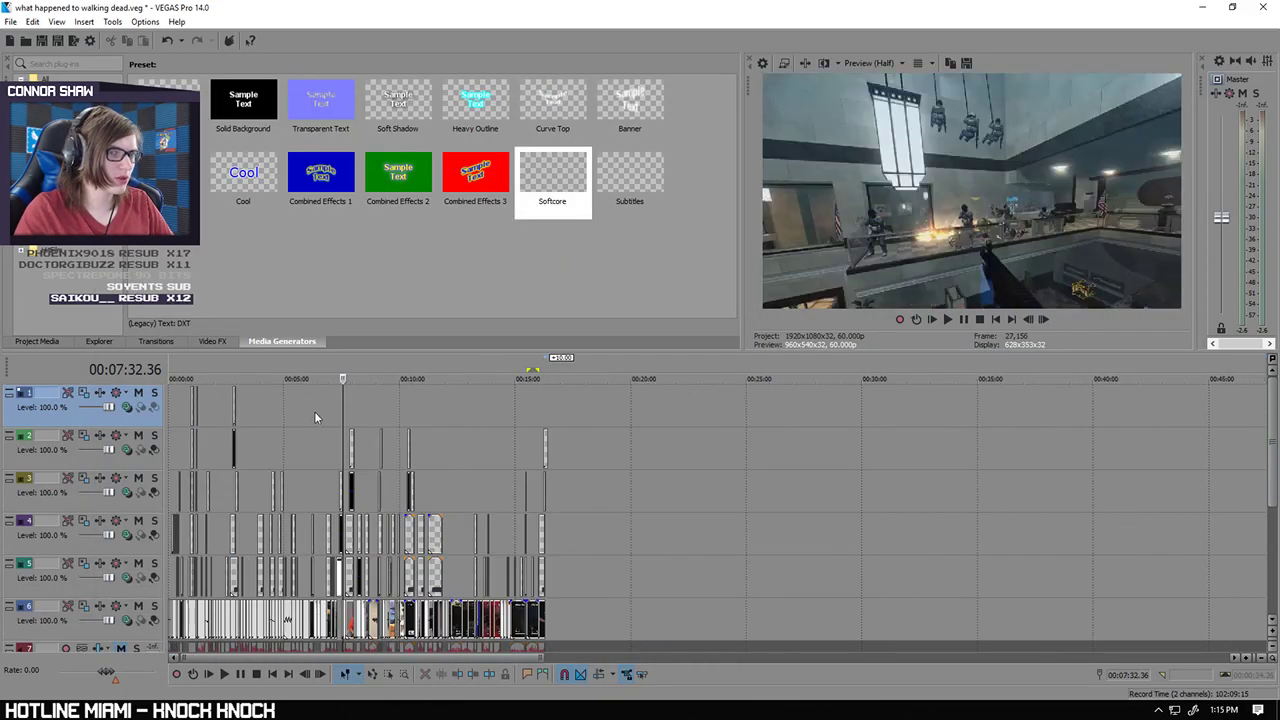
scroll(301, 415, up, 10)
click(802, 415)
click(824, 413)
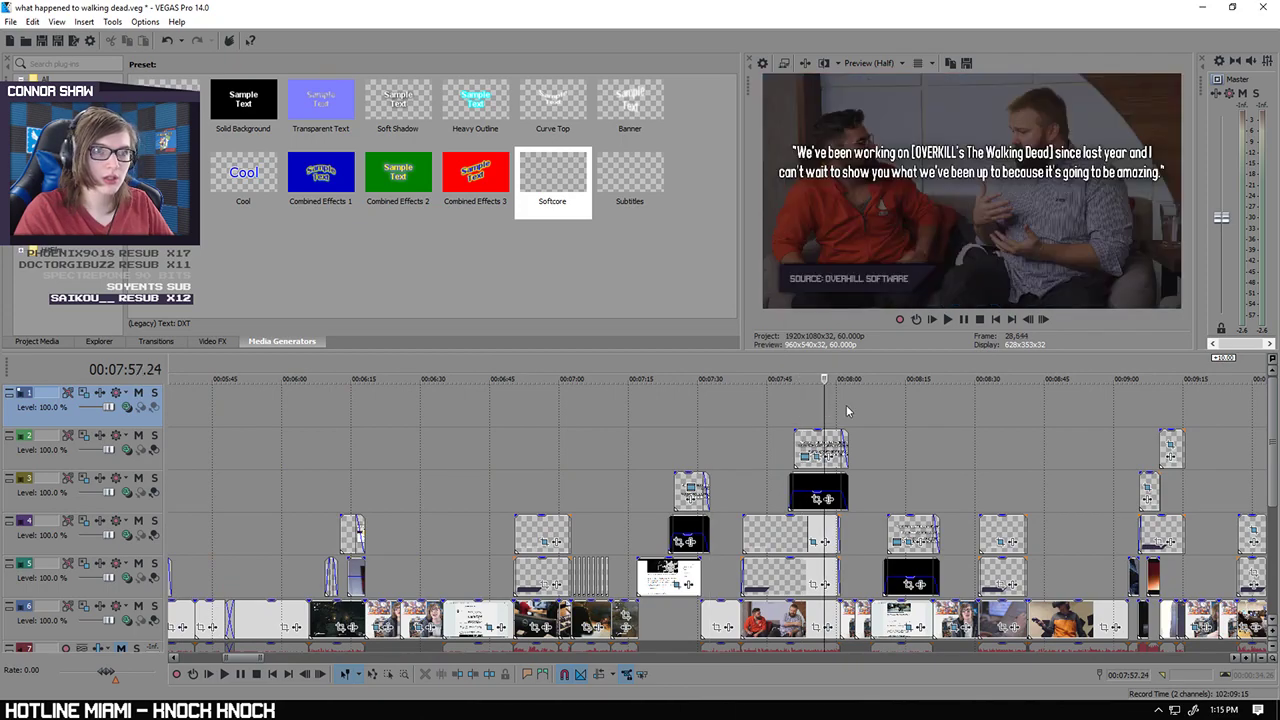
scroll(850, 413, down, 6)
click(882, 414)
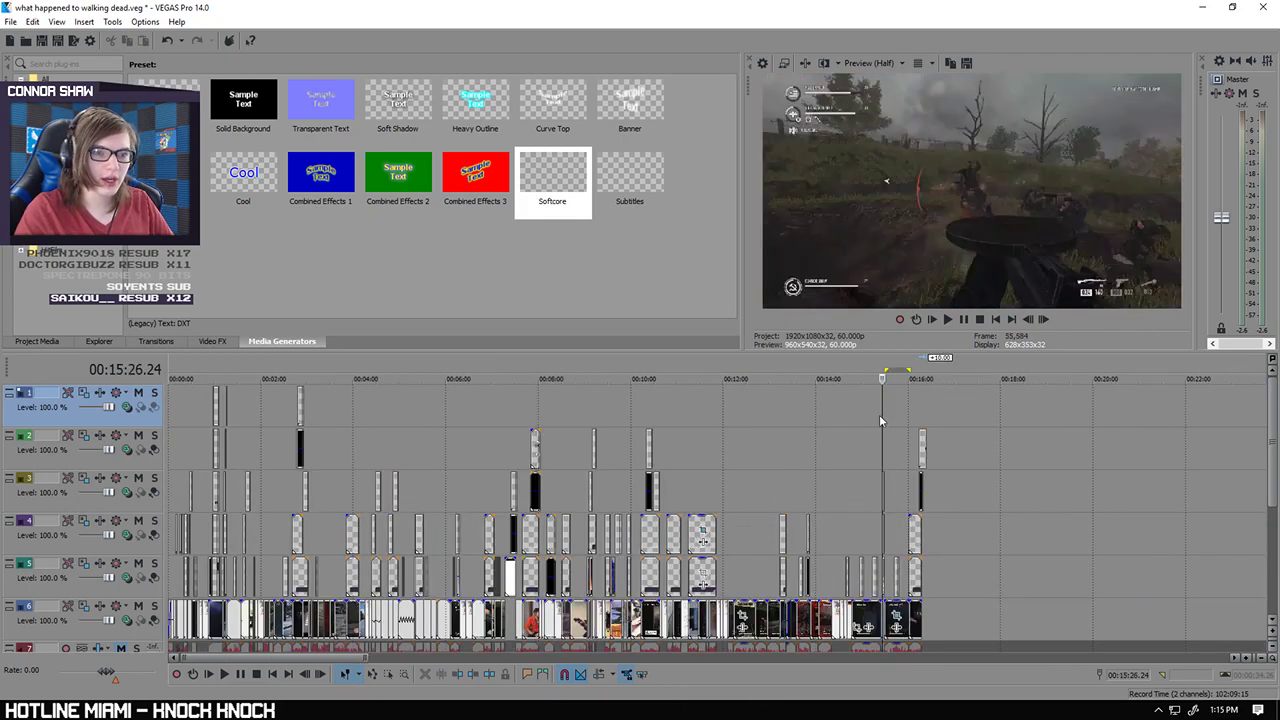
scroll(880, 415, up, 8)
click(763, 434)
scroll(750, 434, down, 4)
scroll(689, 433, down, 3)
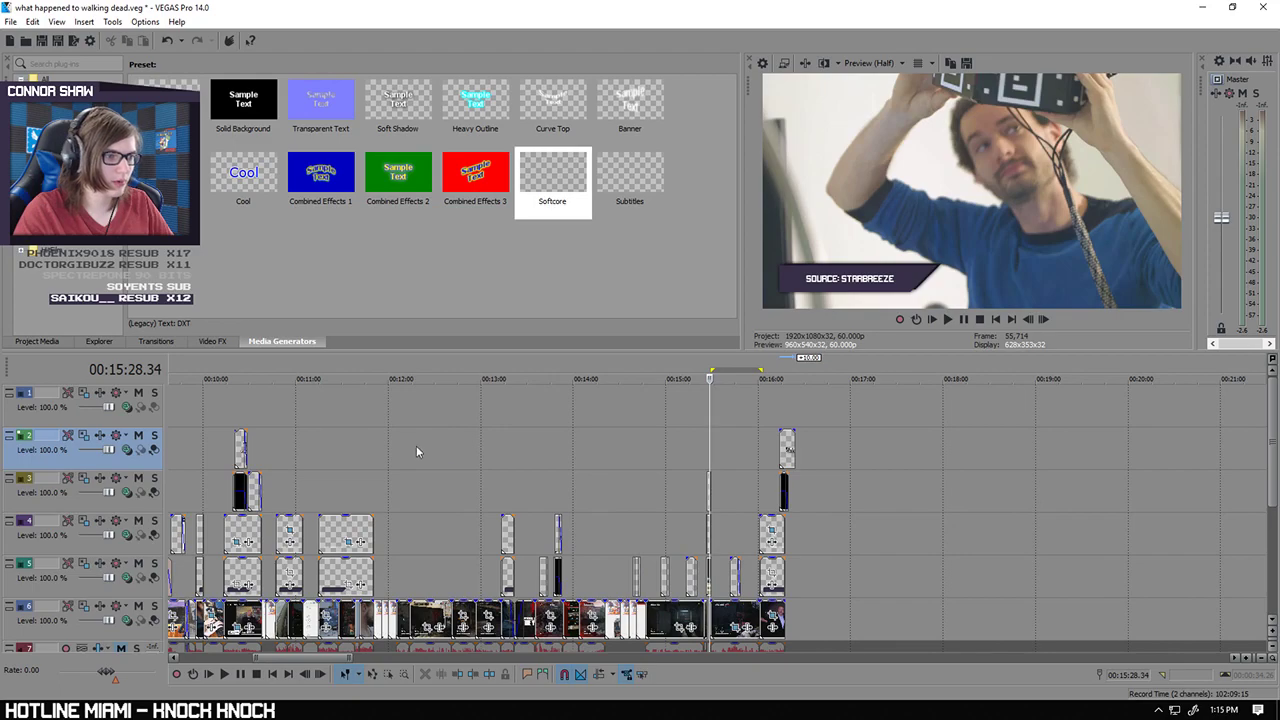
click(355, 456)
click(247, 414)
click(239, 414)
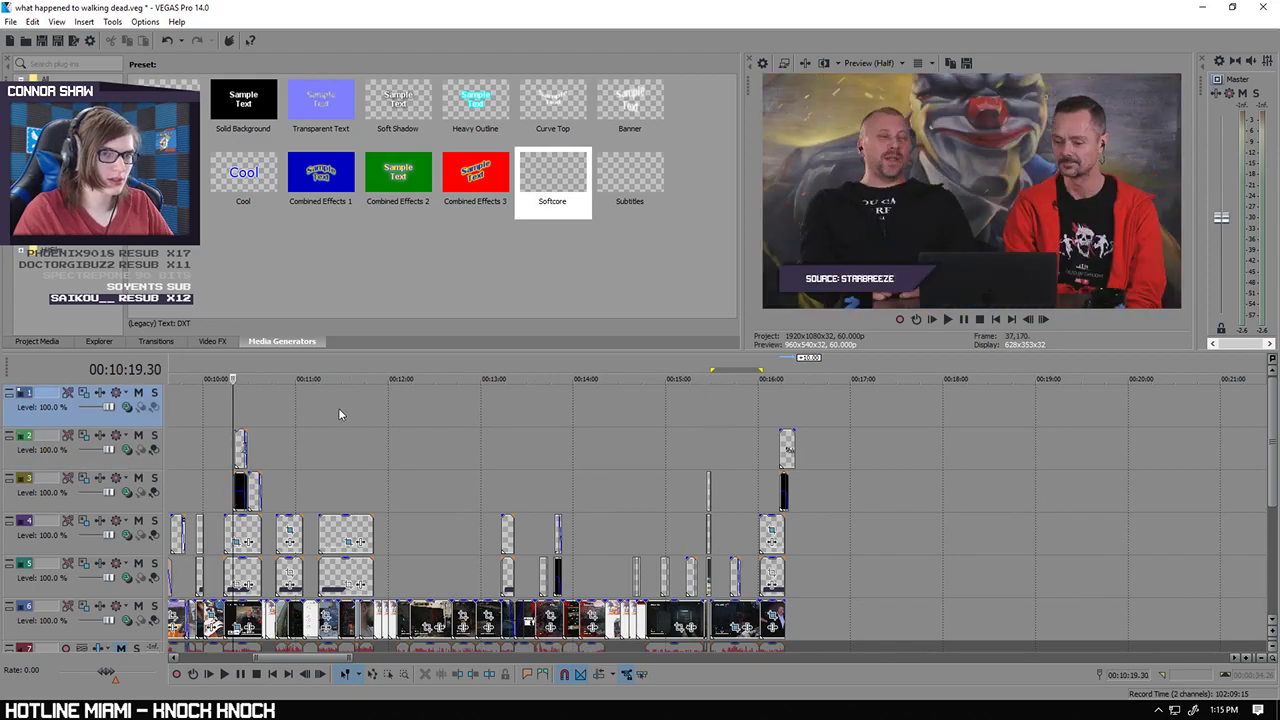
scroll(657, 402, up, 6)
click(795, 409)
Step: Examine how the RockPaperShotgun quote at about 00:13:49 is punctuated, attributed and laid out on its tracks
scroll(846, 412, down, 8)
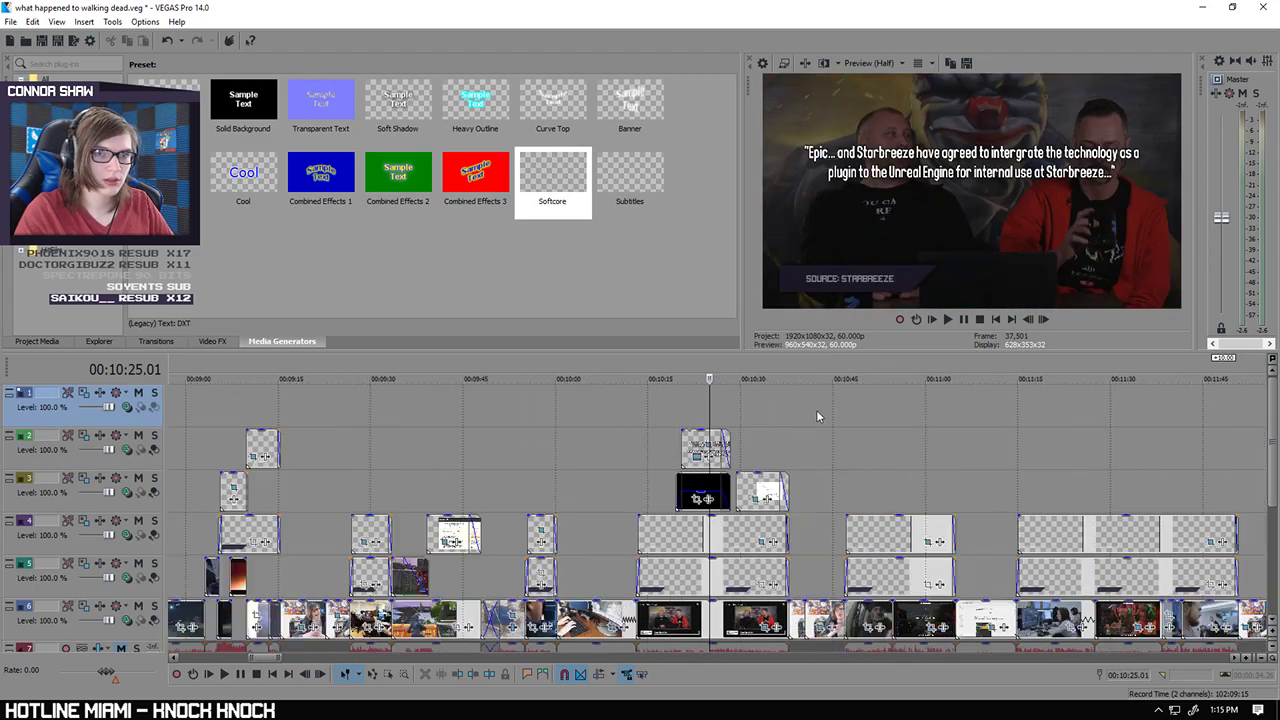
click(1063, 436)
scroll(1063, 436, up, 6)
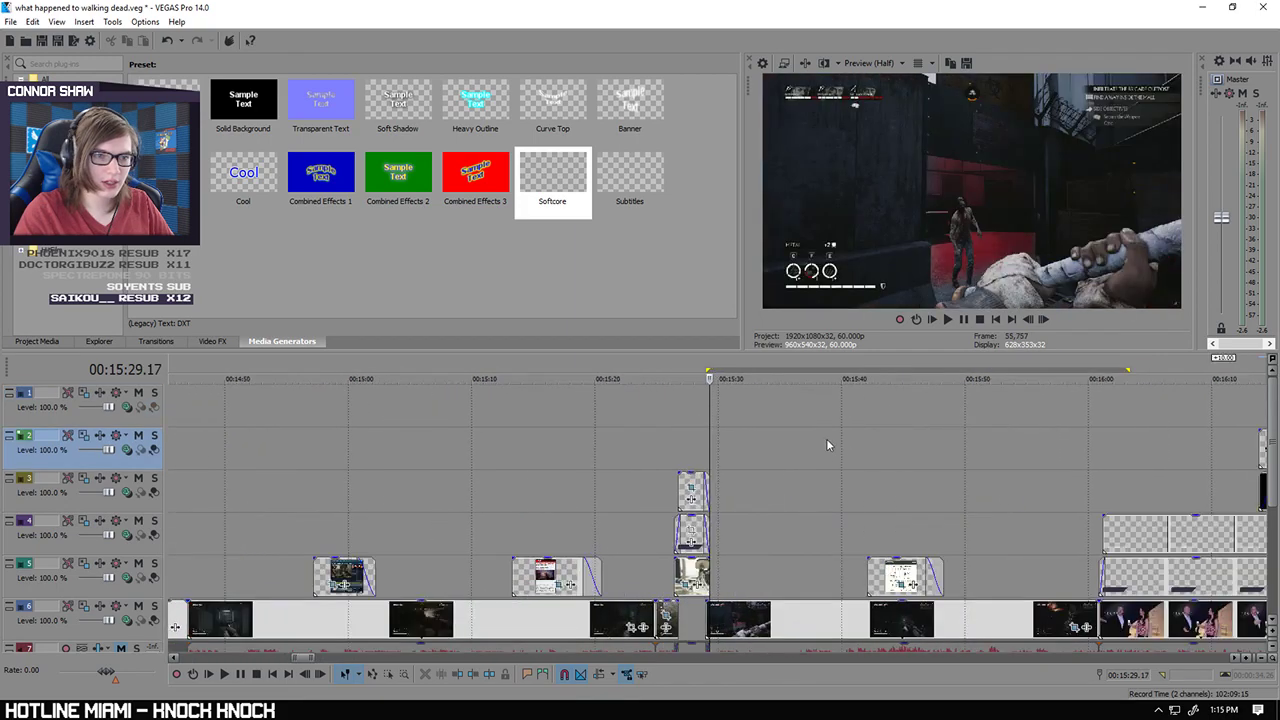
scroll(680, 446, up, 1)
click(694, 447)
scroll(708, 449, up, 4)
scroll(690, 448, down, 5)
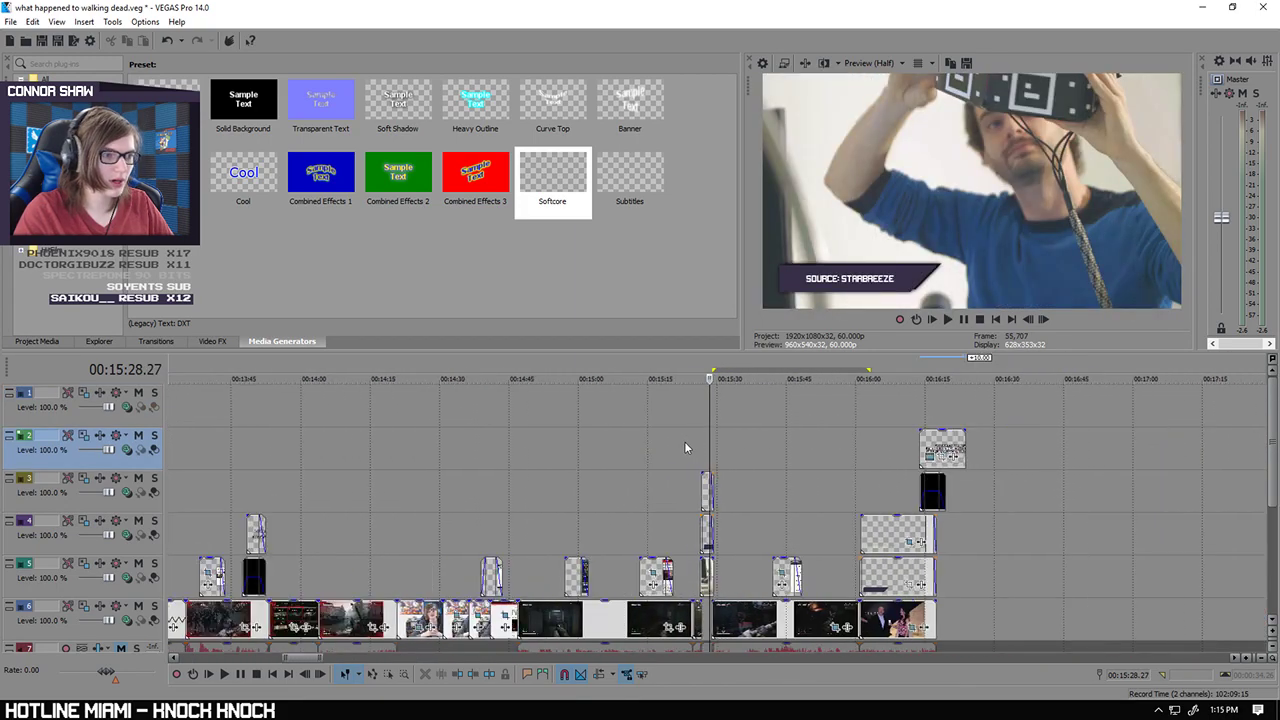
click(253, 489)
scroll(513, 468, up, 4)
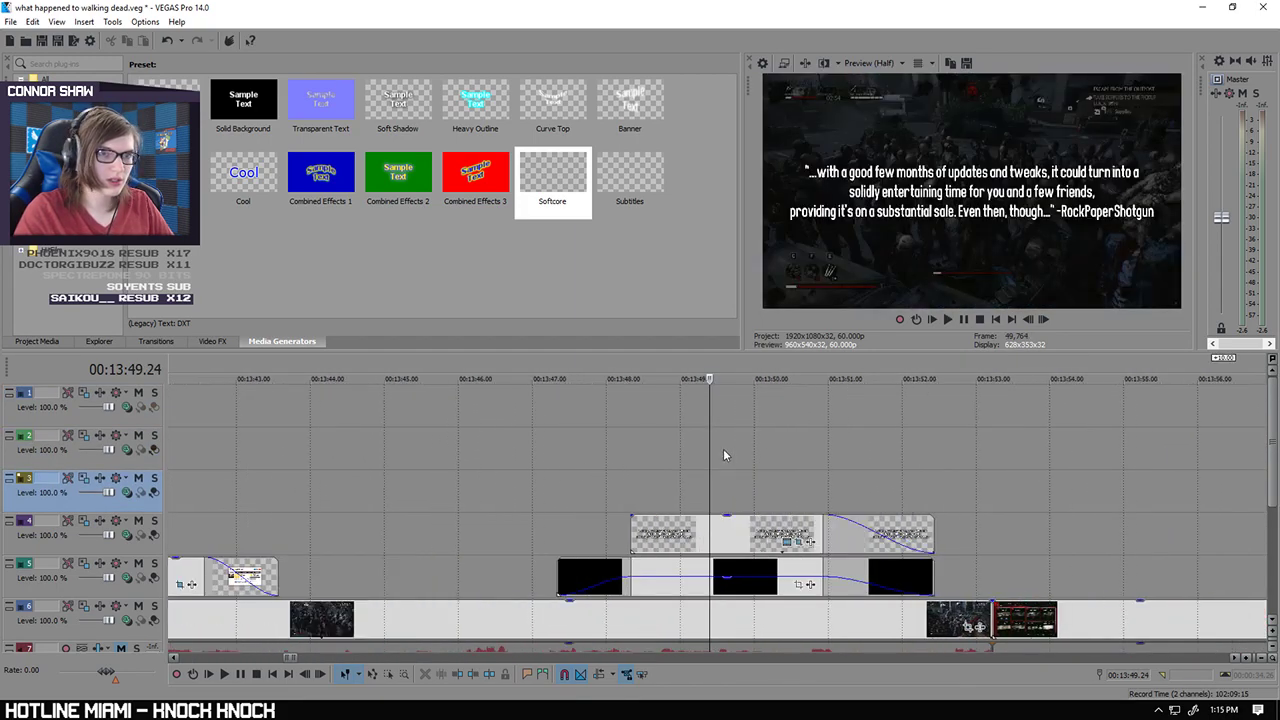
scroll(748, 447, down, 6)
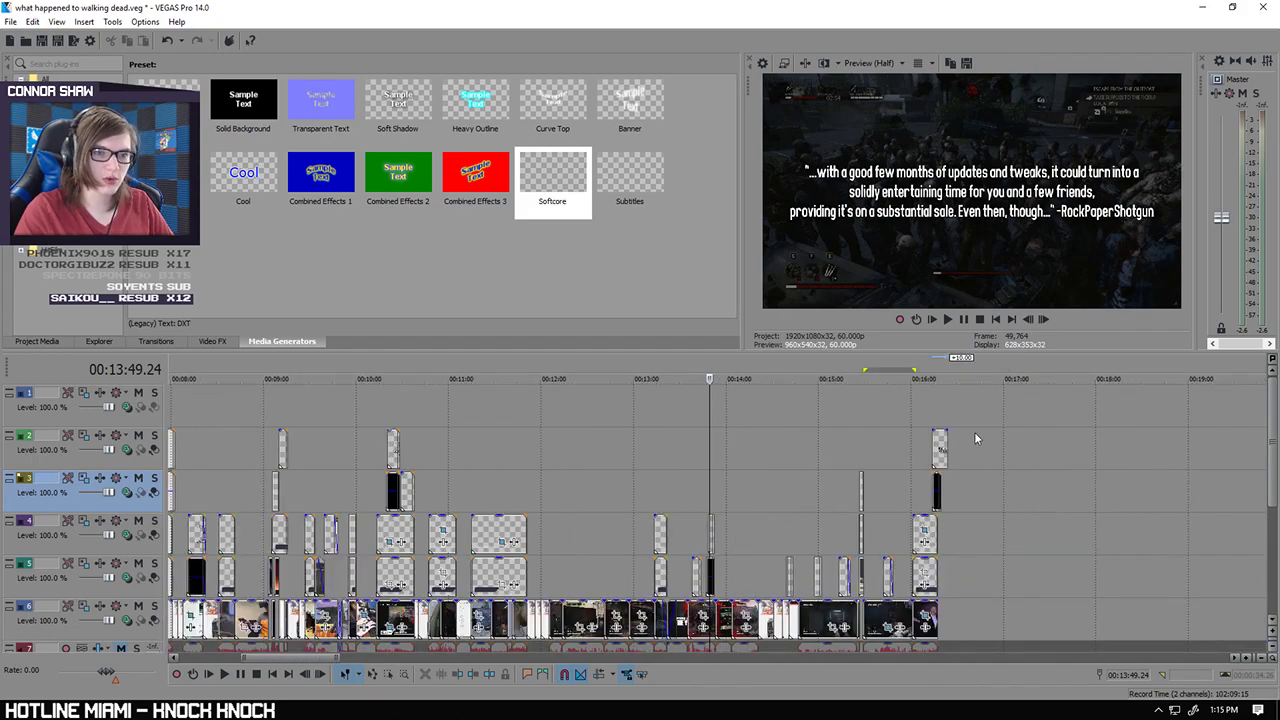
Step: Enclose the quote text at 00:16:13.50 in double quotation marks, leaving the attribution outside them, and close the text generator
click(937, 419)
scroll(886, 426, up, 5)
right_click(646, 438)
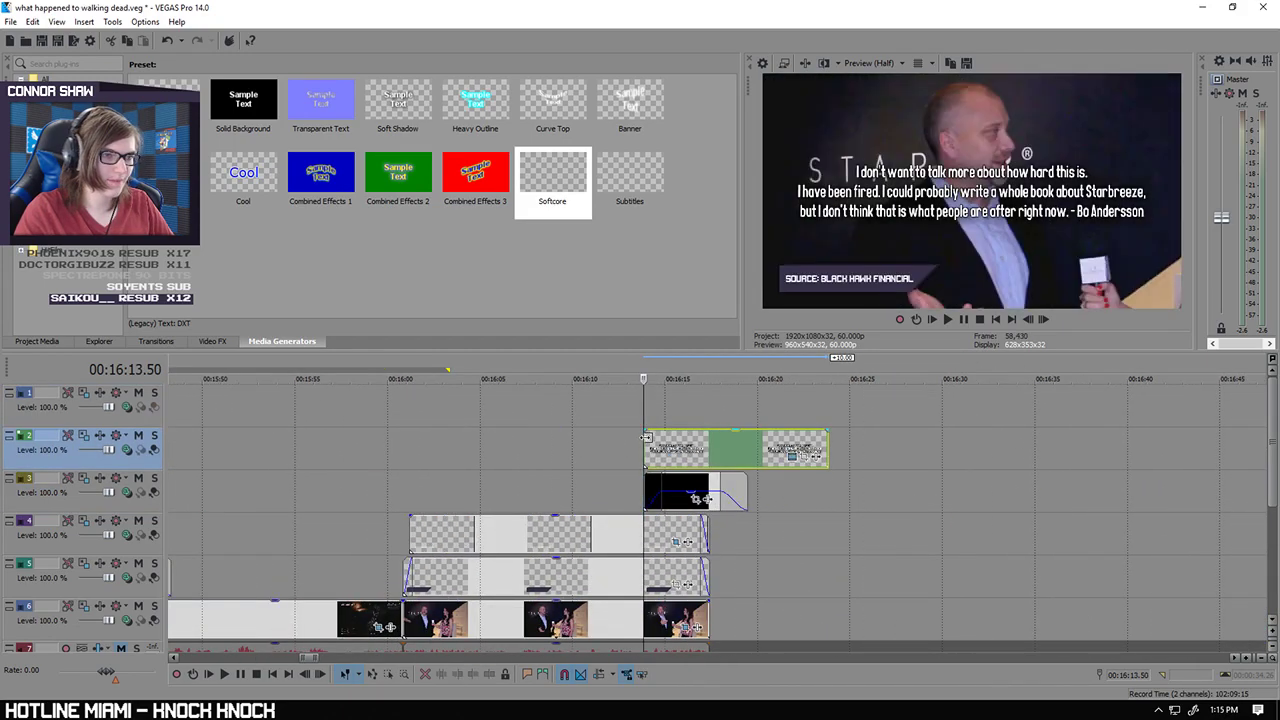
click(660, 314)
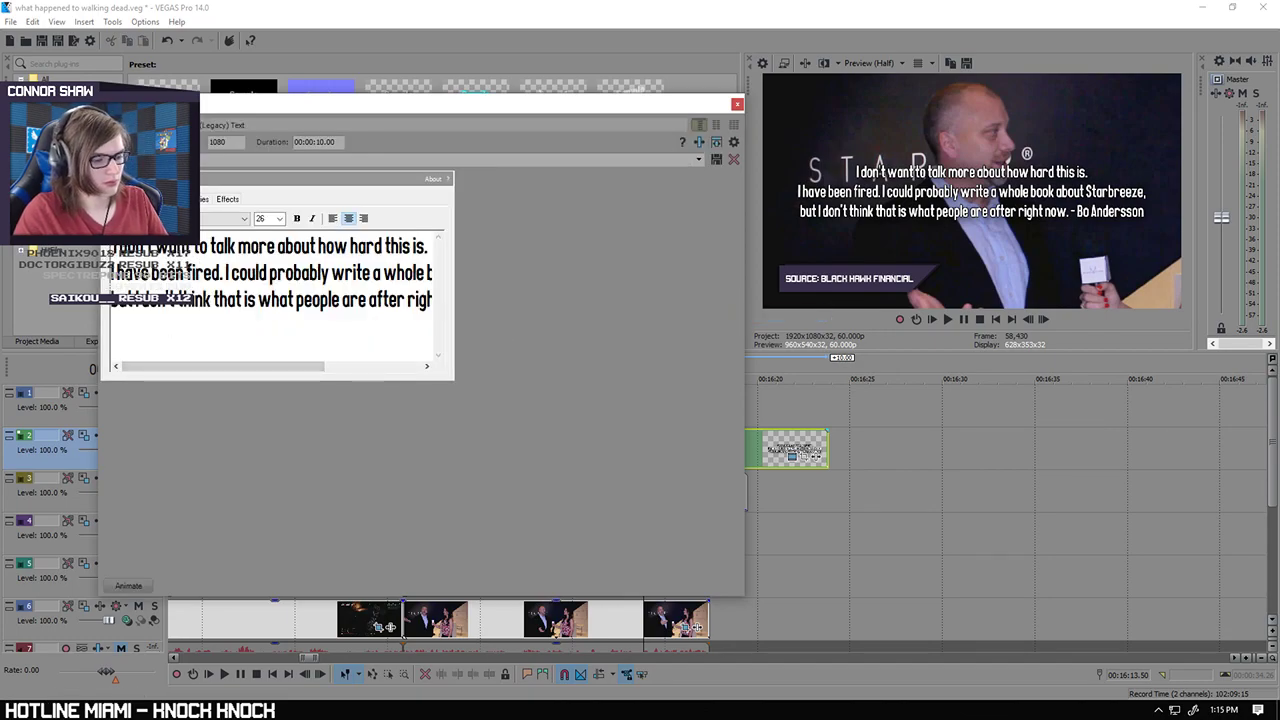
text(")
drag(243, 367, 352, 342)
click(323, 300)
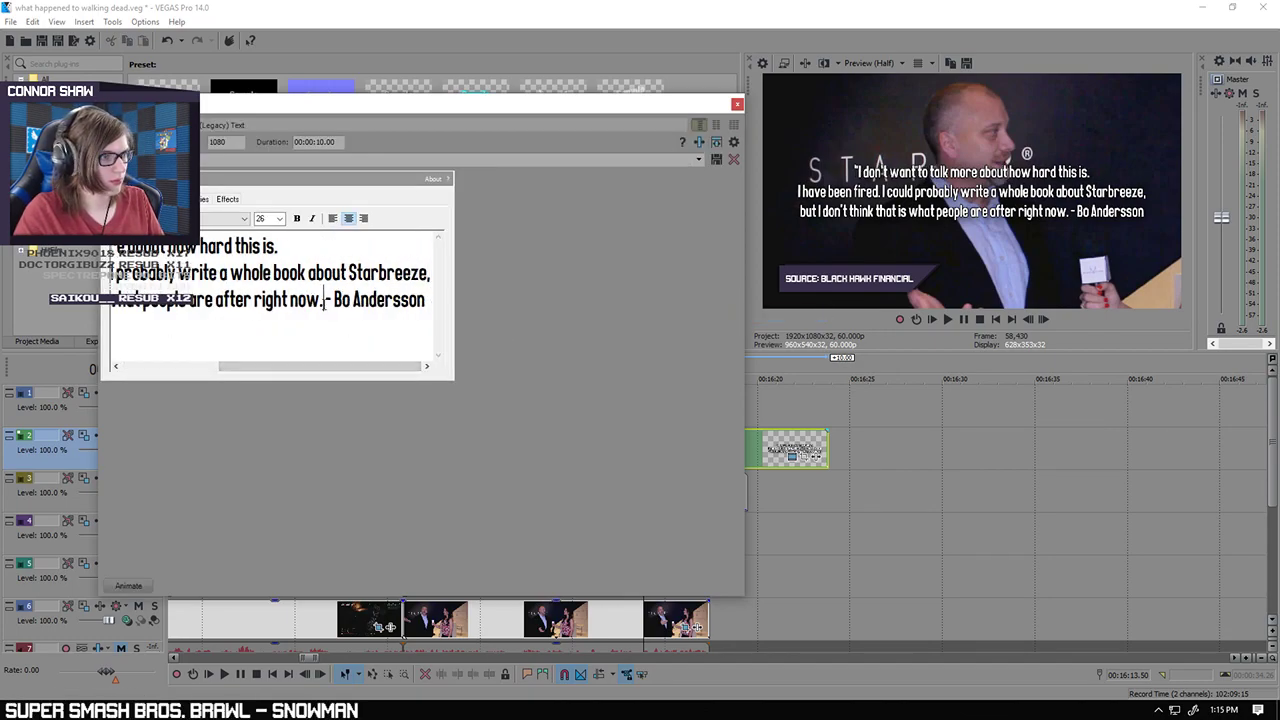
text(")
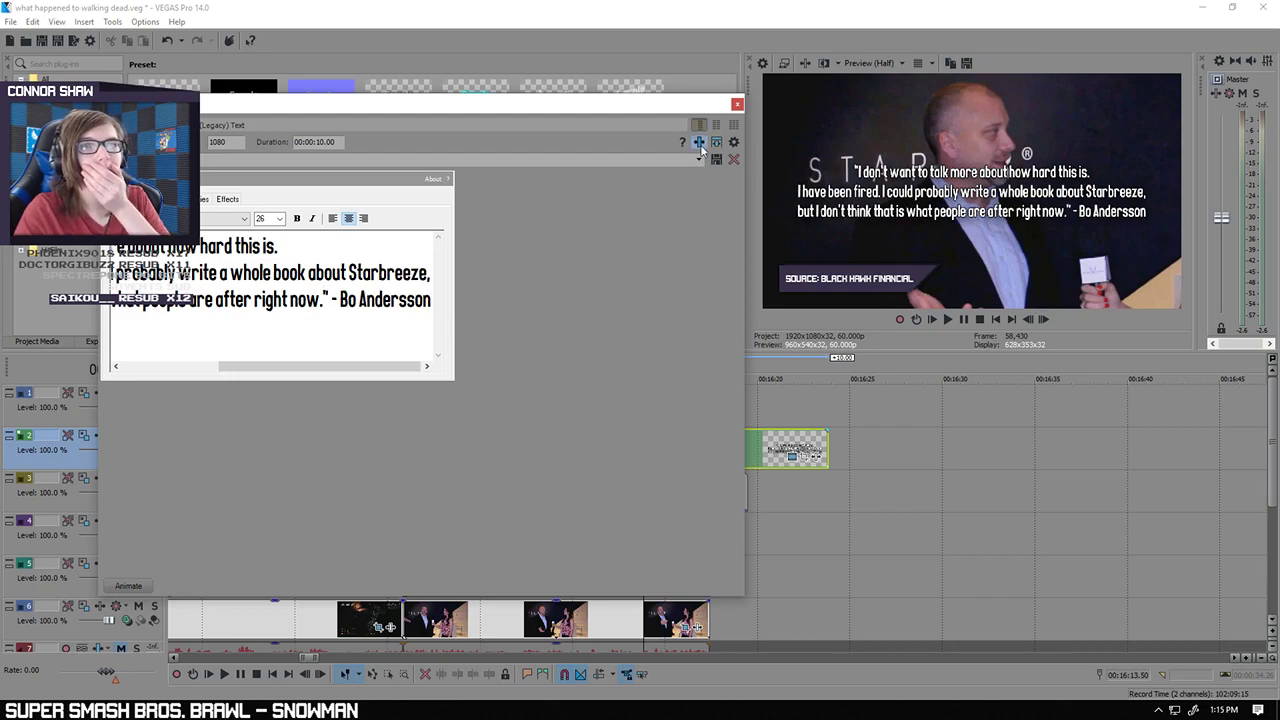
click(738, 106)
Step: Trim the end of the quote text on track 2 to about 00:16:19, with a one-second fade-in and a fade-out of about 1.5 seconds
scroll(986, 478, up, 5)
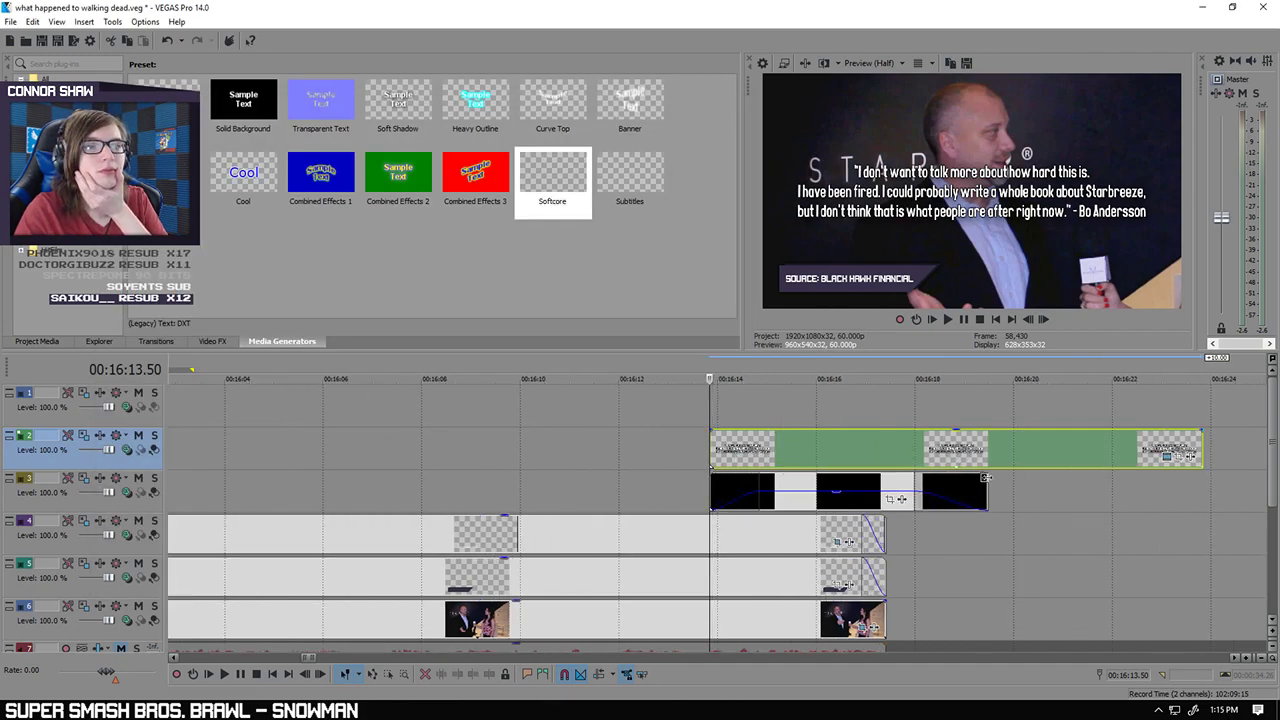
drag(711, 432, 758, 449)
drag(1202, 440, 958, 440)
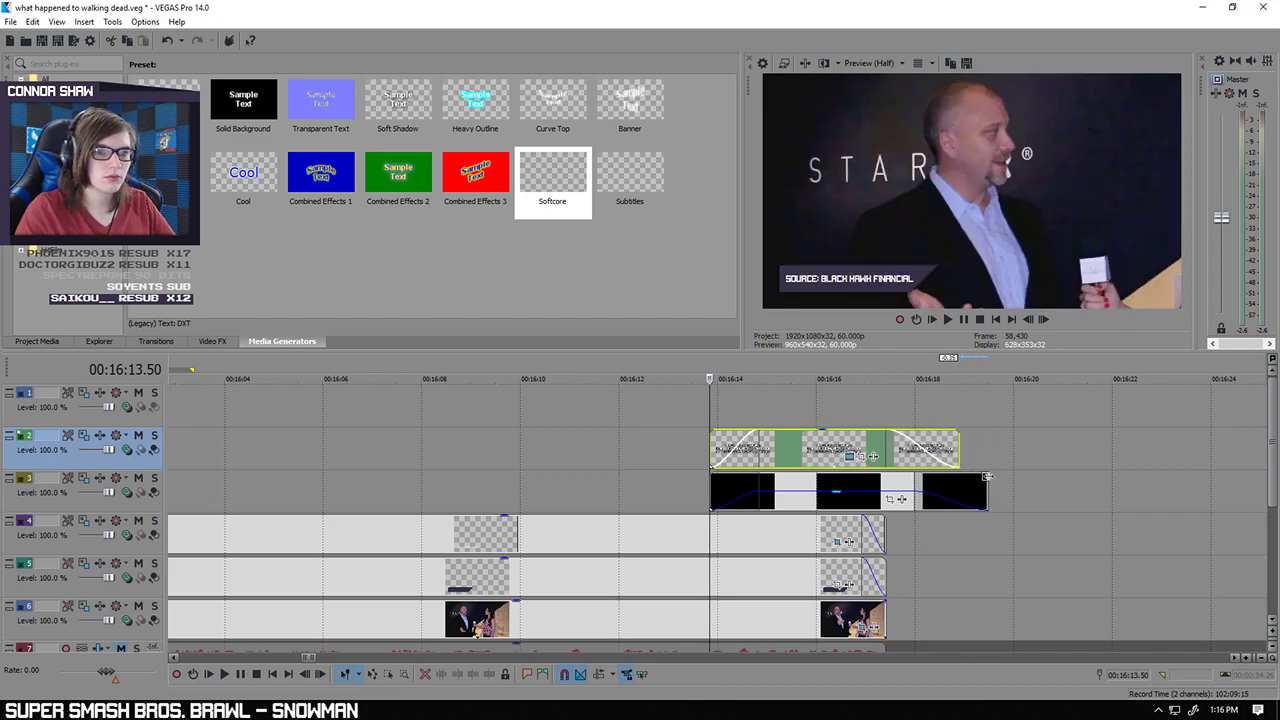
Step: Trim the black overlay's end on track 3 to match the quote text, and trim the text's start to where the overlay's fade-in ends
drag(985, 481, 958, 481)
click(877, 405)
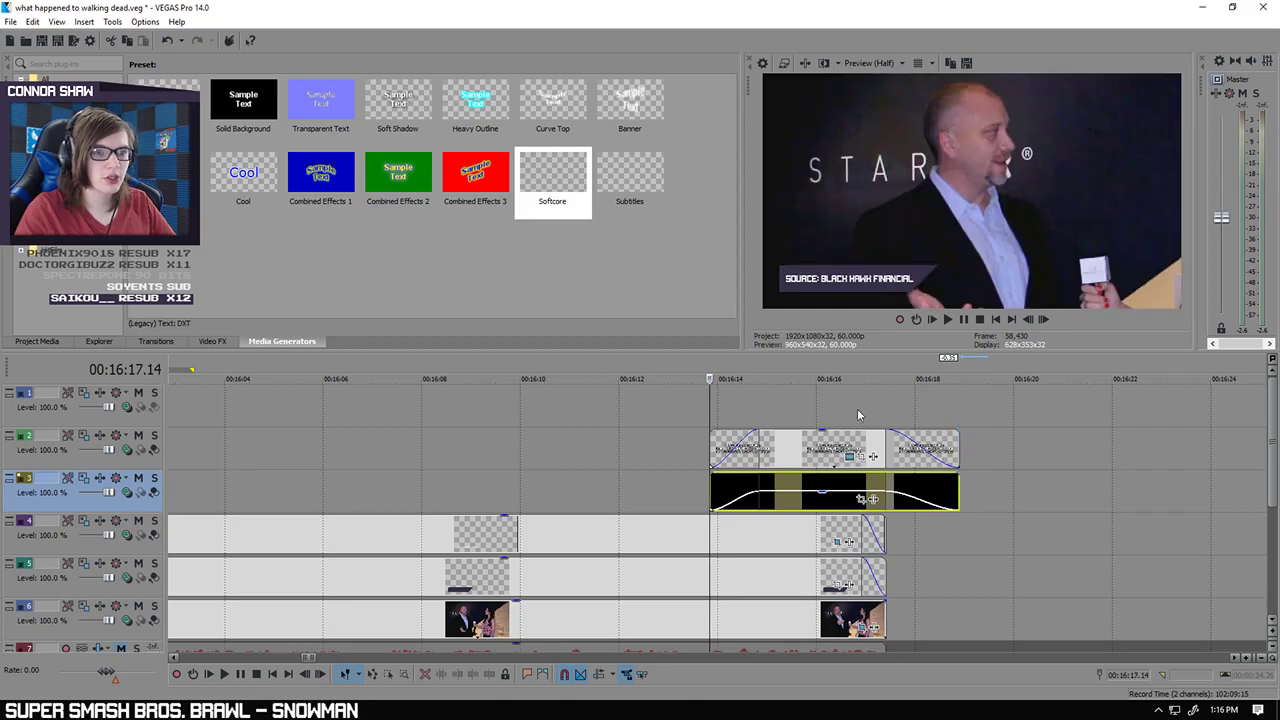
drag(712, 444, 772, 450)
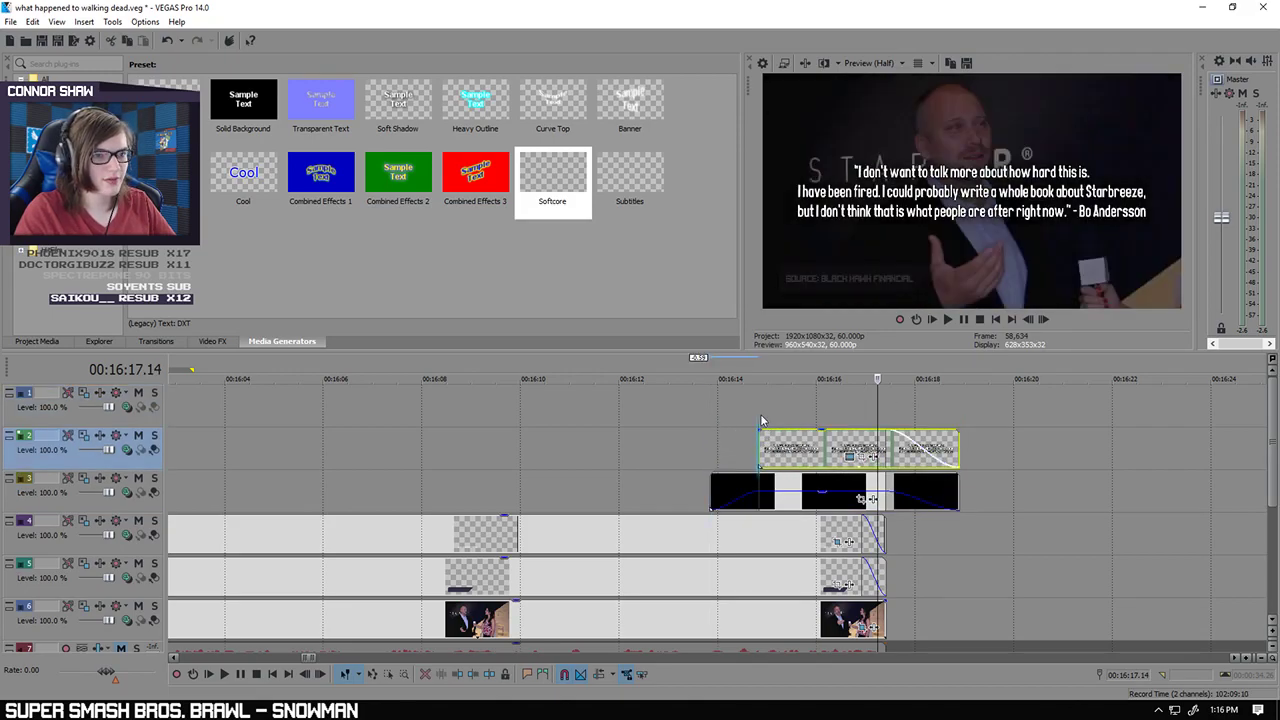
Step: Play back the quote's opening and trim the start of the quote text on track 2 to 00:16:15.46
click(761, 420)
scroll(761, 420, up, 4)
key(space)
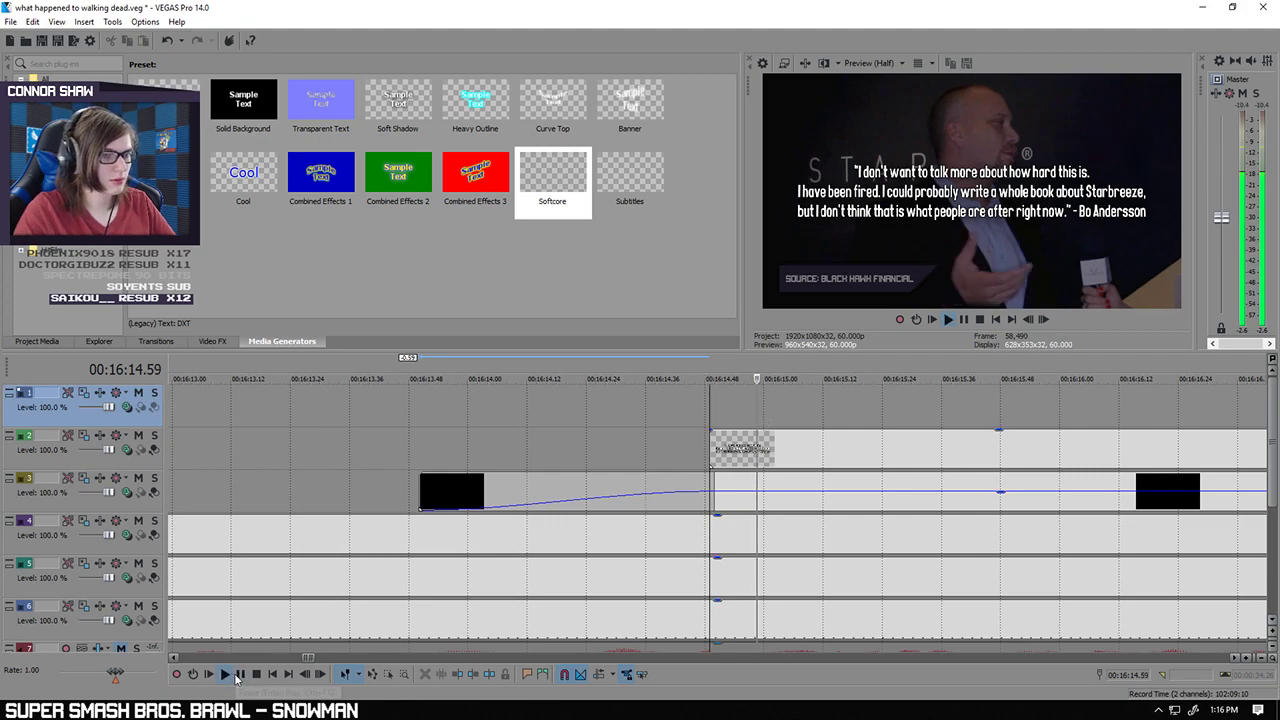
scroll(670, 607, down, 4)
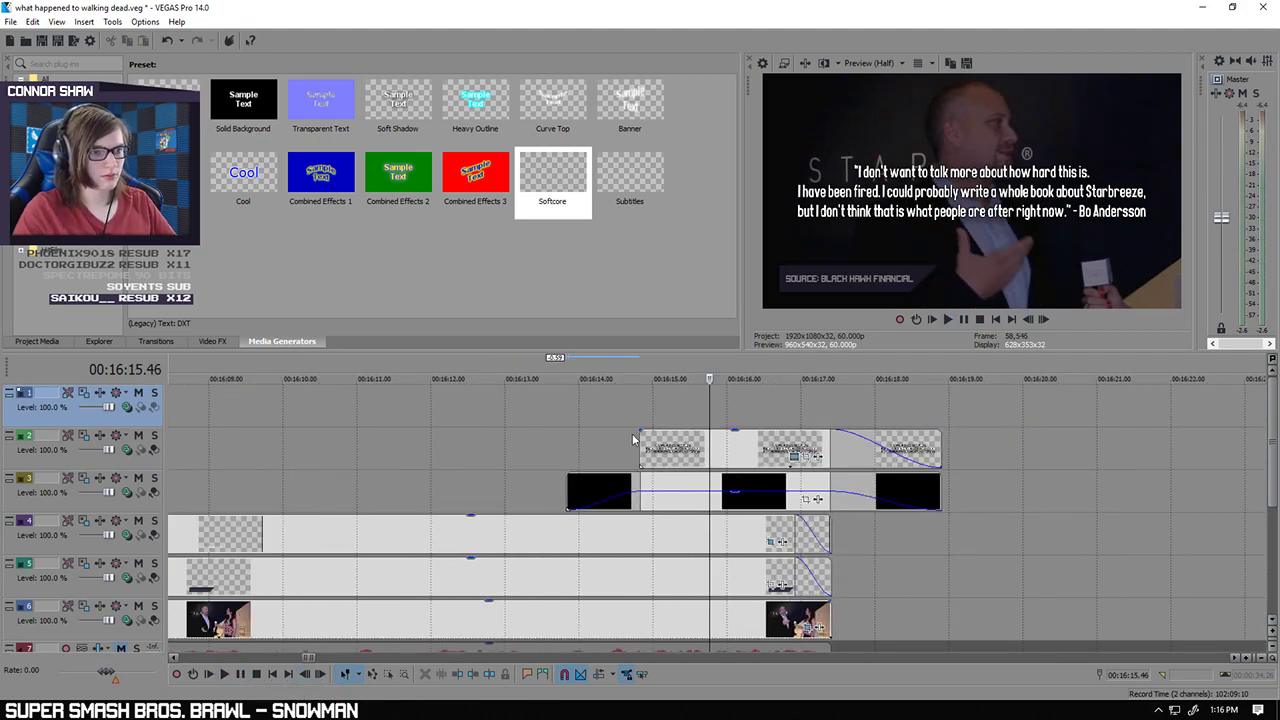
drag(634, 440, 710, 440)
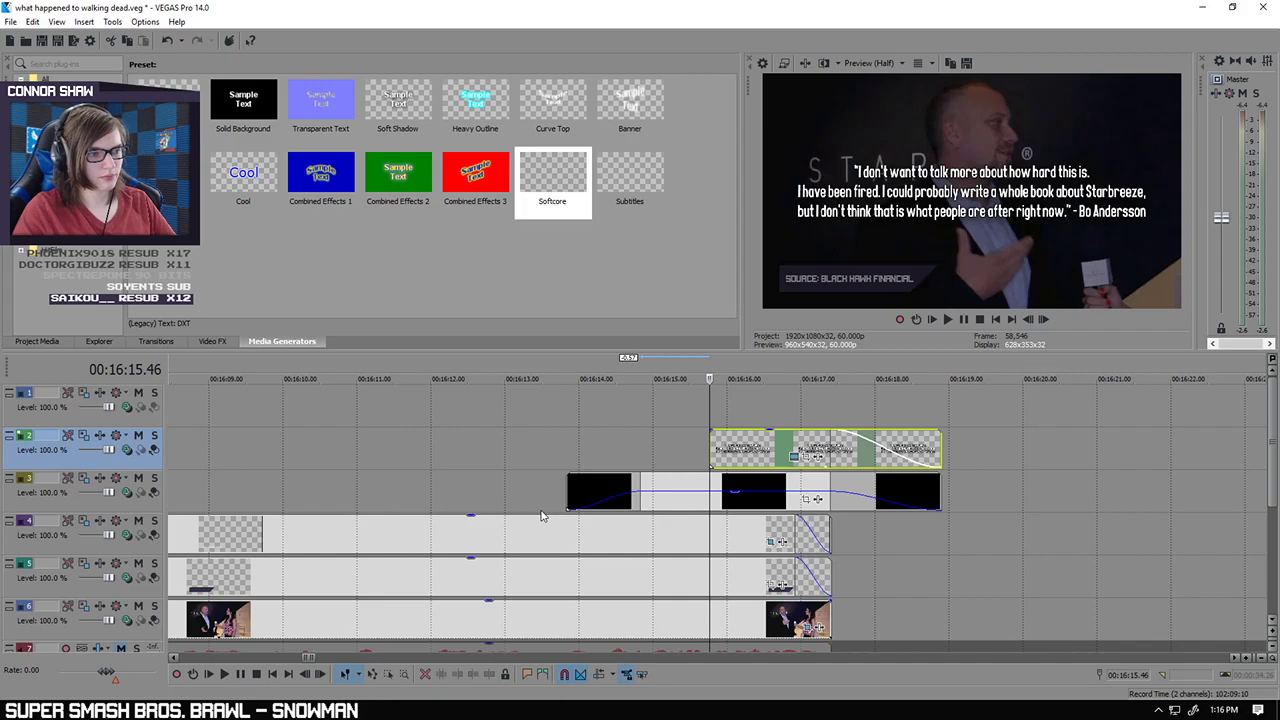
click(226, 675)
key(space)
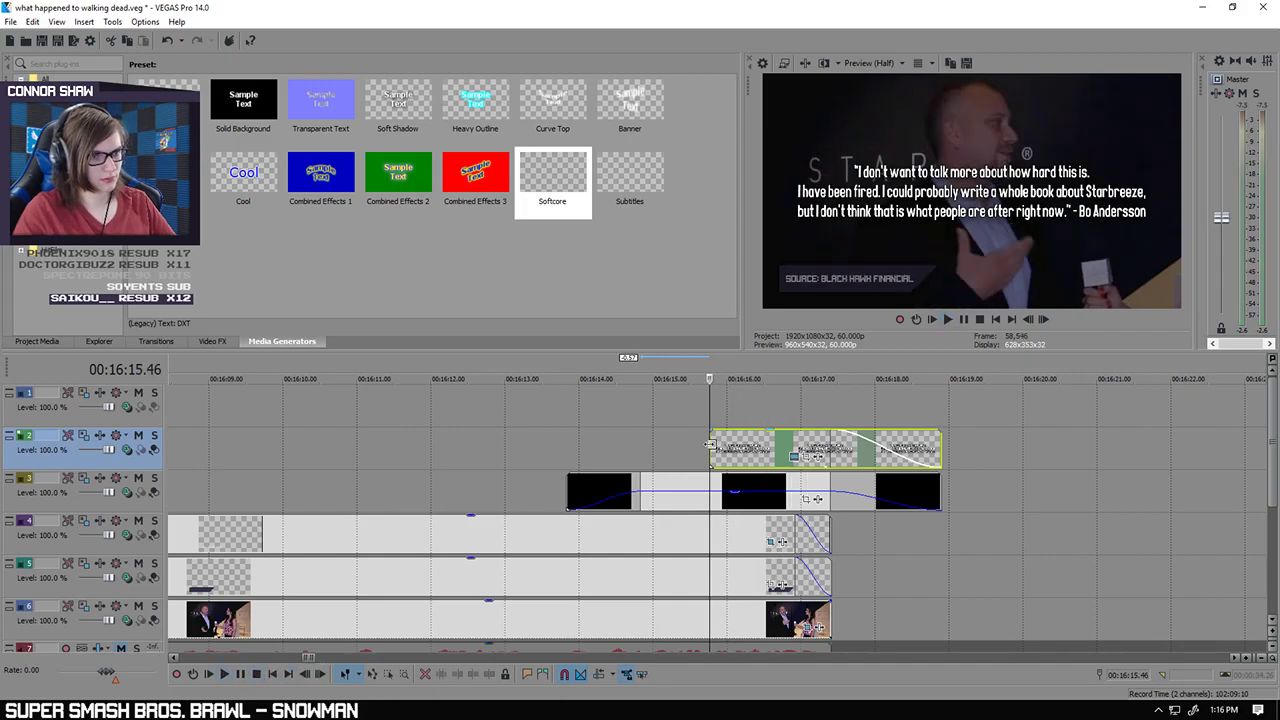
Step: Copy the mask keyframes from the Pan/Crop settings of the RockPaperShotgun quote text at about 00:13:48
click(711, 423)
scroll(711, 423, down, 4)
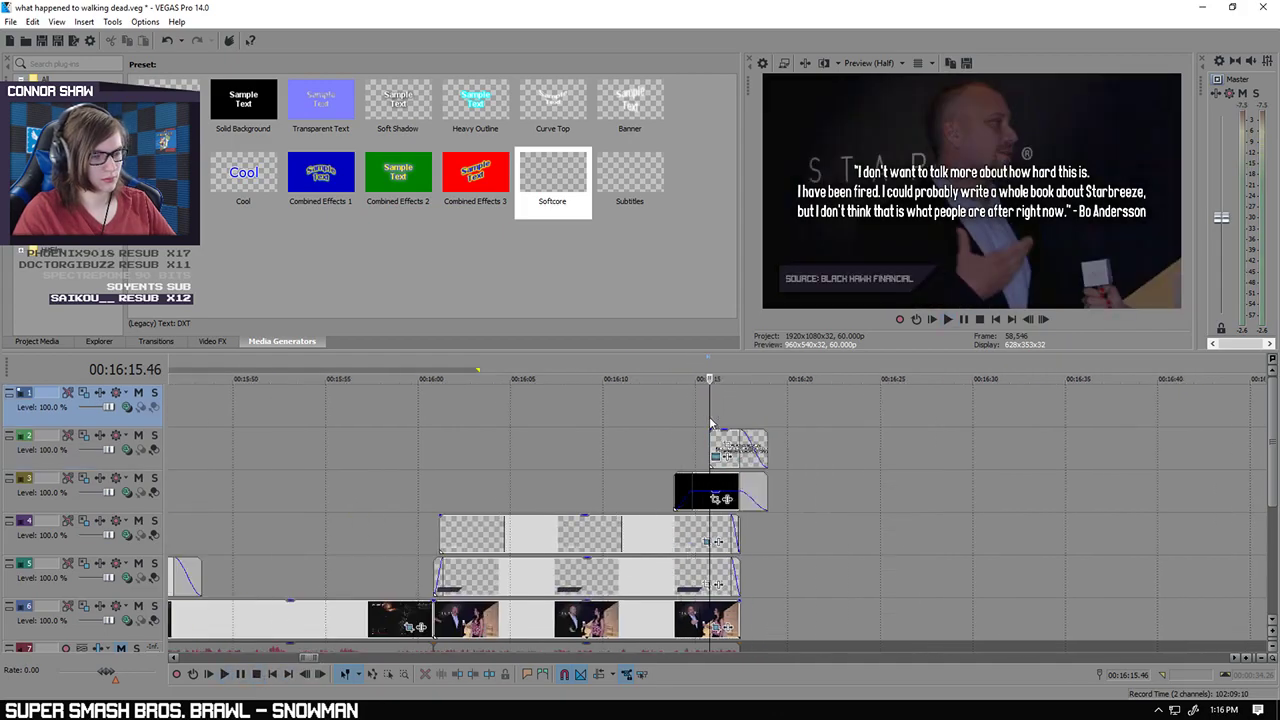
scroll(711, 423, down, 2)
click(379, 490)
scroll(379, 490, up, 6)
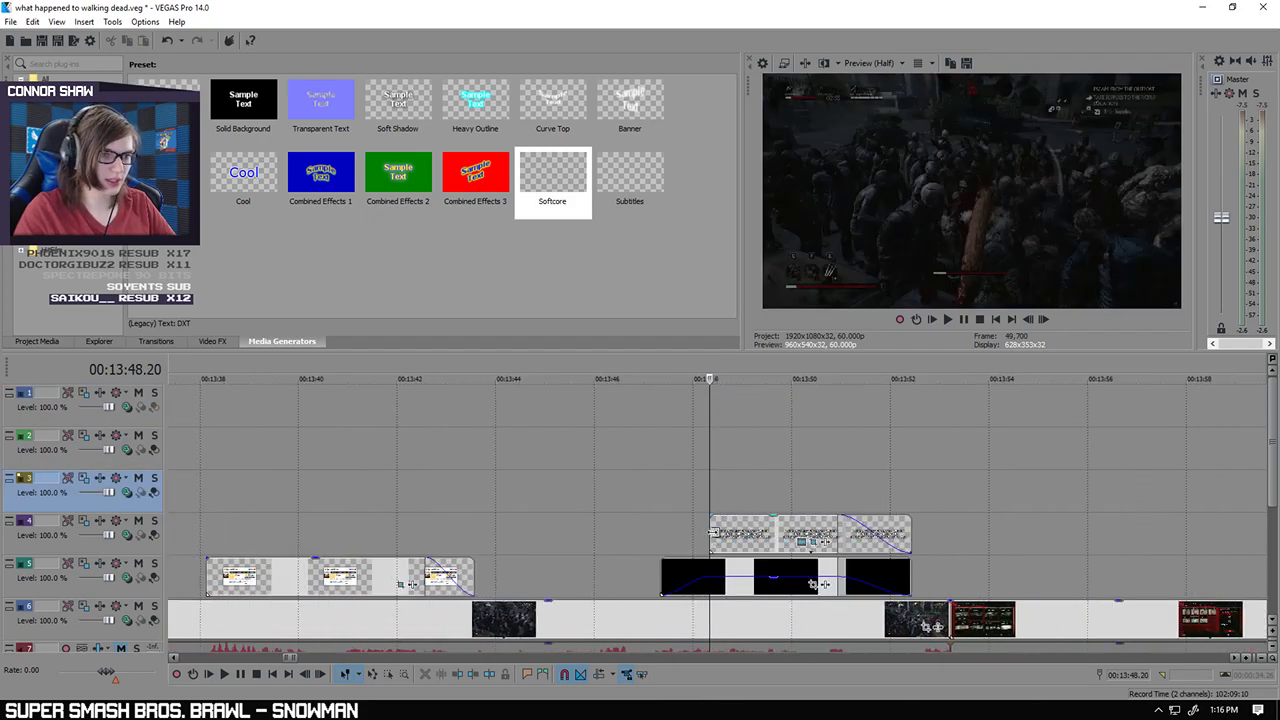
right_click(715, 535)
click(760, 168)
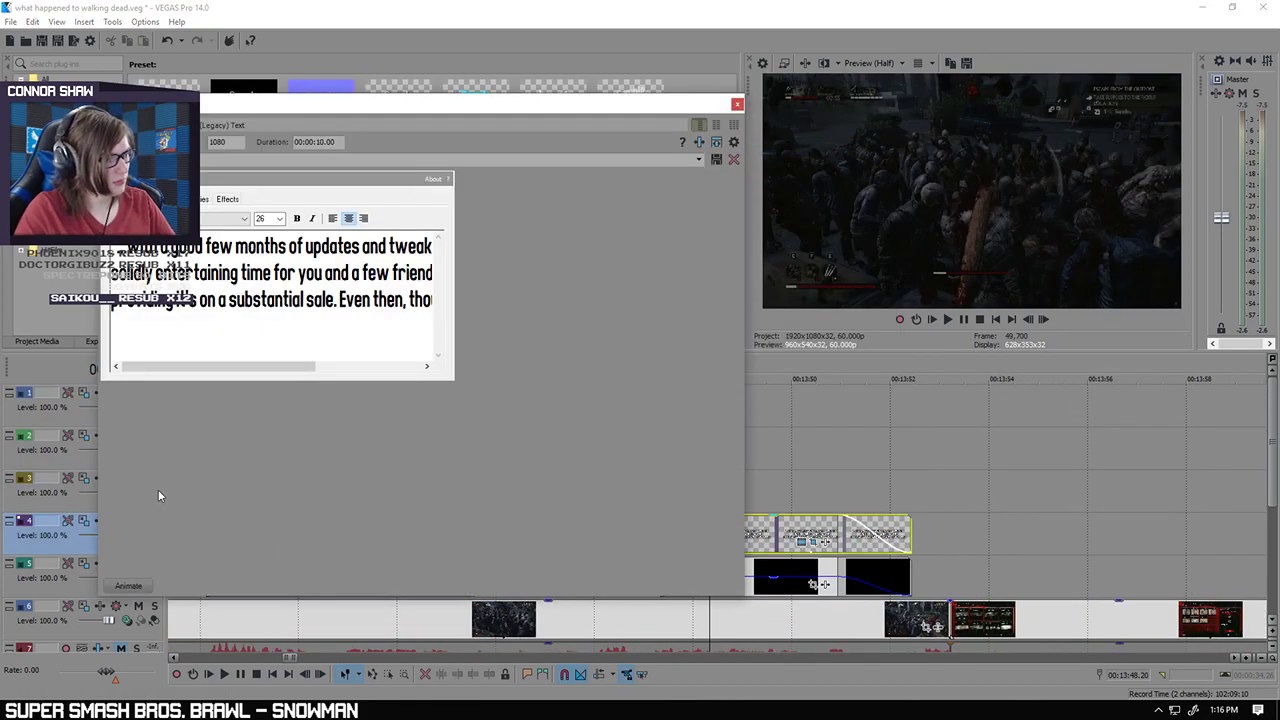
click(737, 104)
right_click(705, 537)
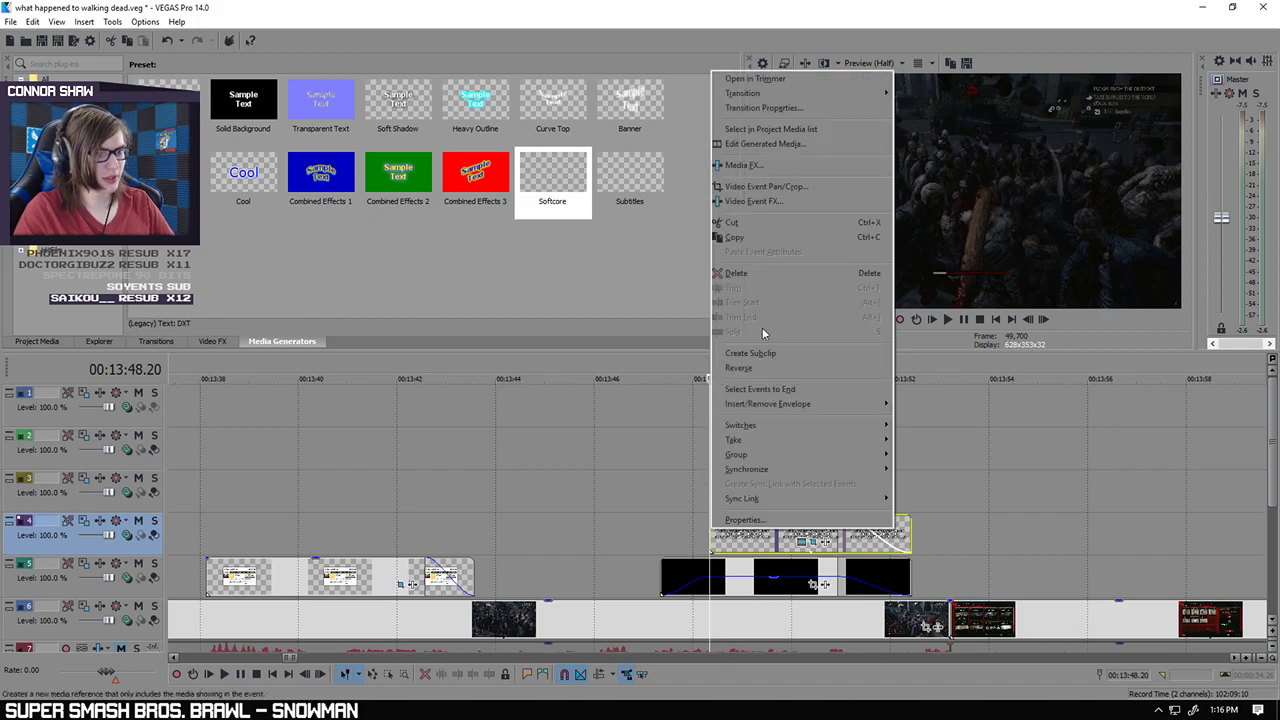
click(760, 186)
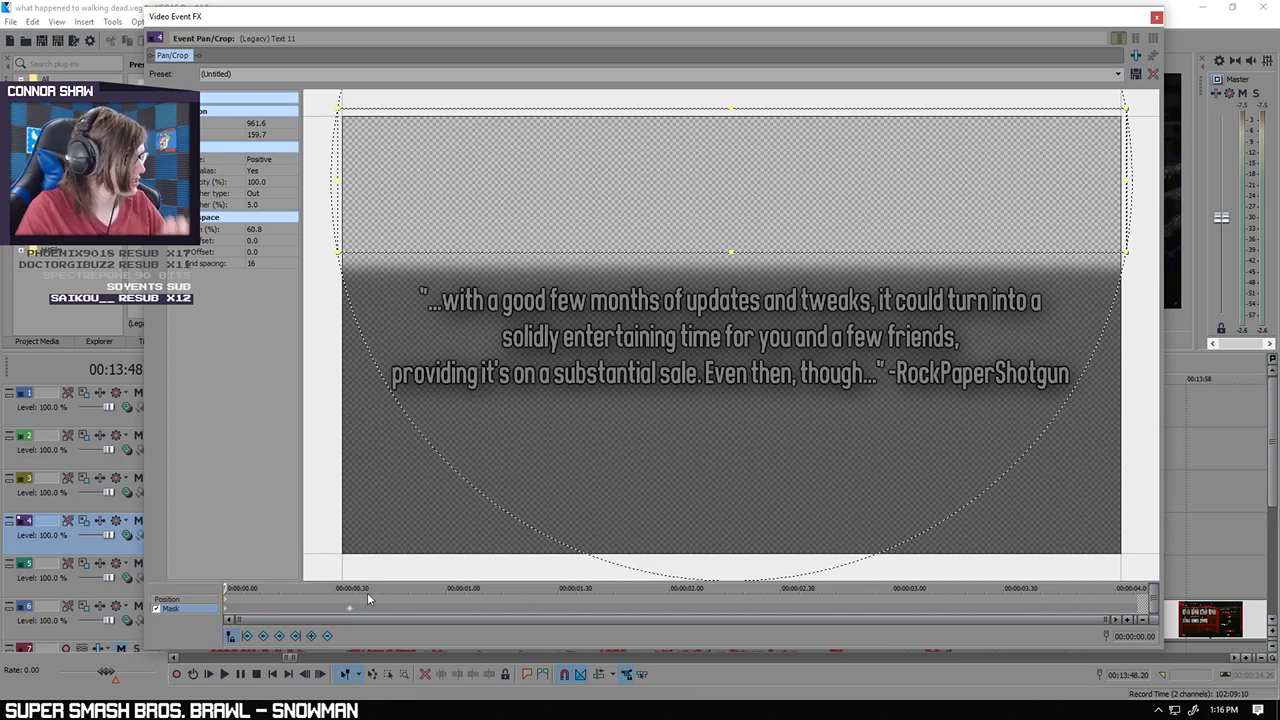
click(1155, 18)
Step: Enable the mask in Pan/Crop for the quote text at 00:16:15.46 and paste the copied mask keyframes into it
scroll(955, 450, down, 8)
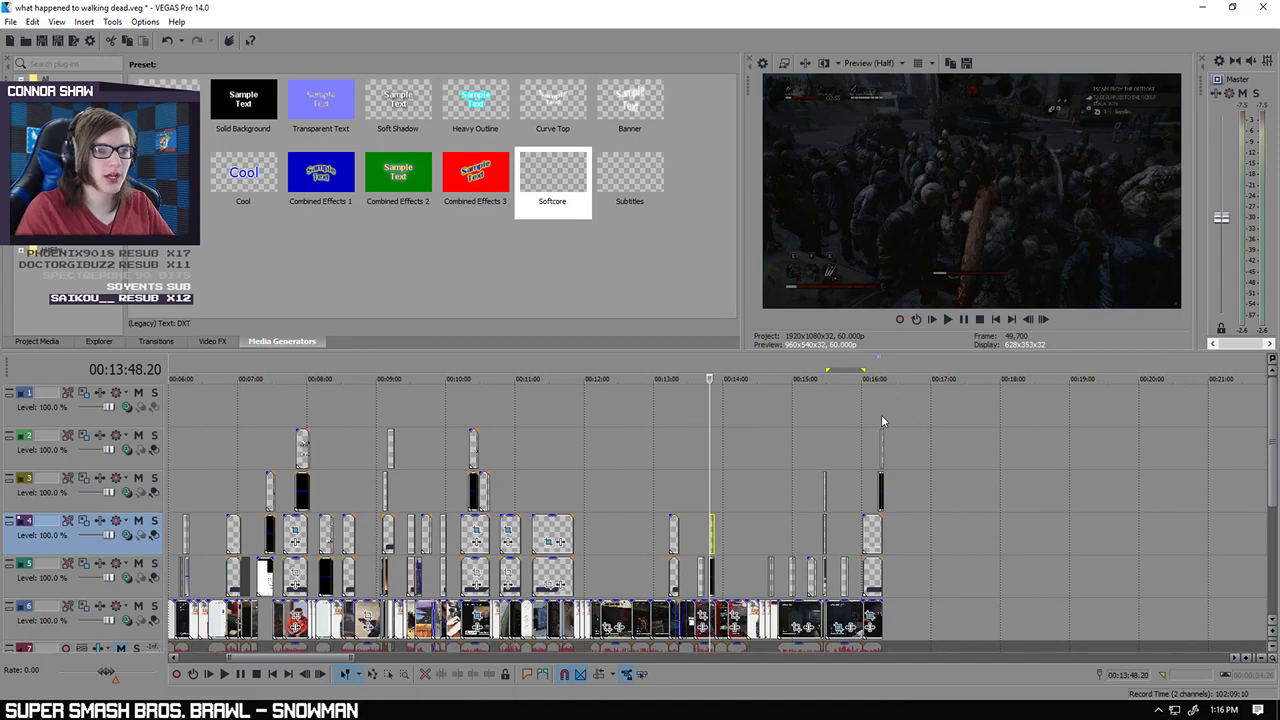
click(881, 416)
scroll(882, 412, up, 5)
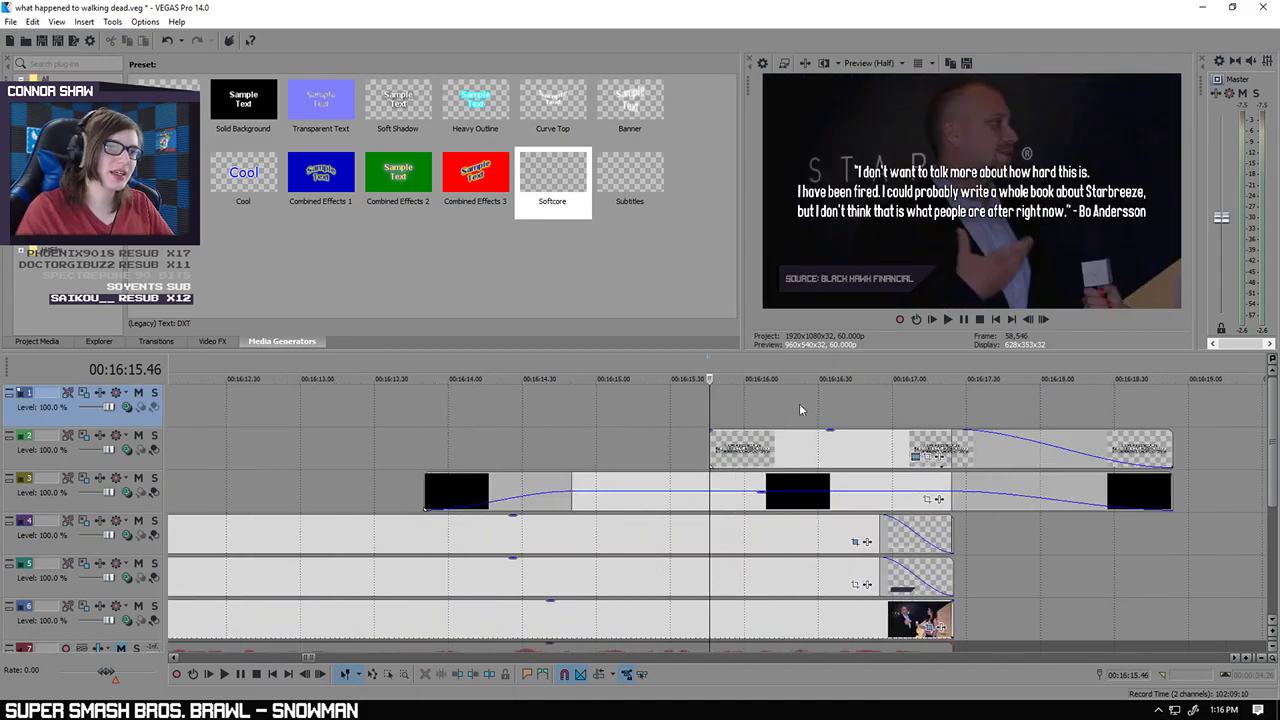
scroll(800, 410, up, 2)
click(714, 445)
right_click(709, 441)
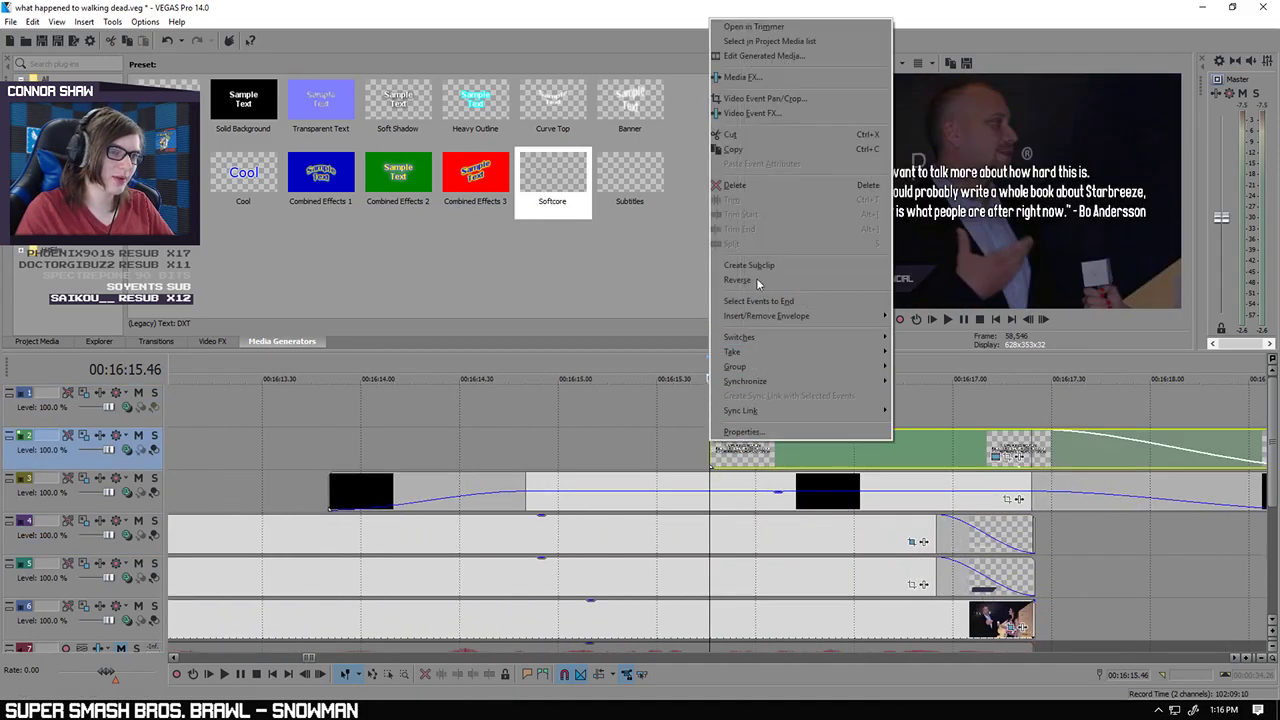
click(790, 56)
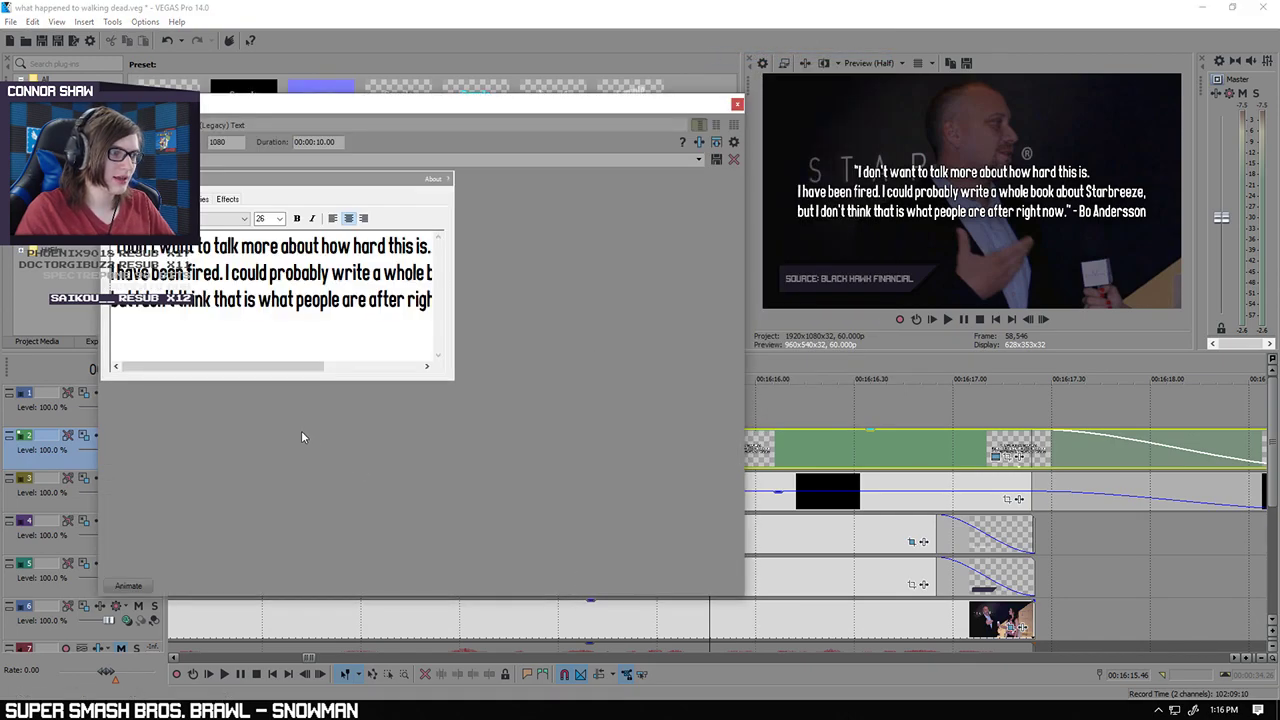
click(737, 103)
right_click(713, 461)
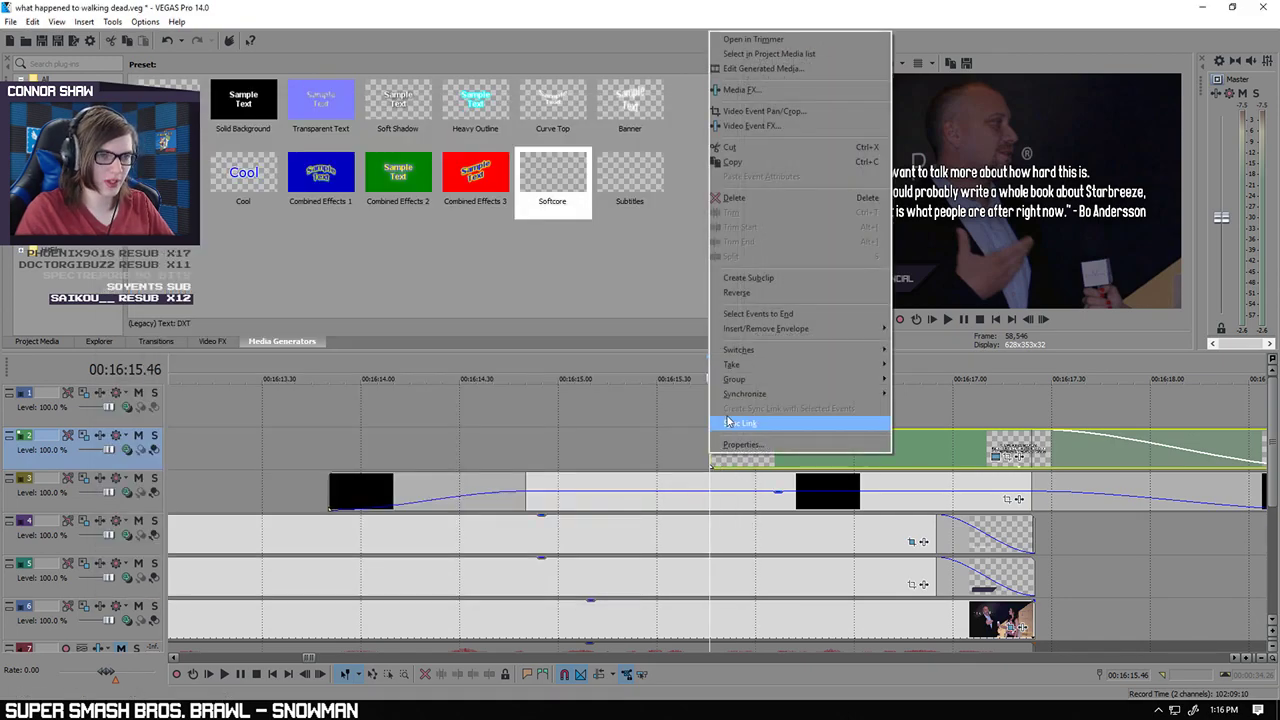
click(760, 115)
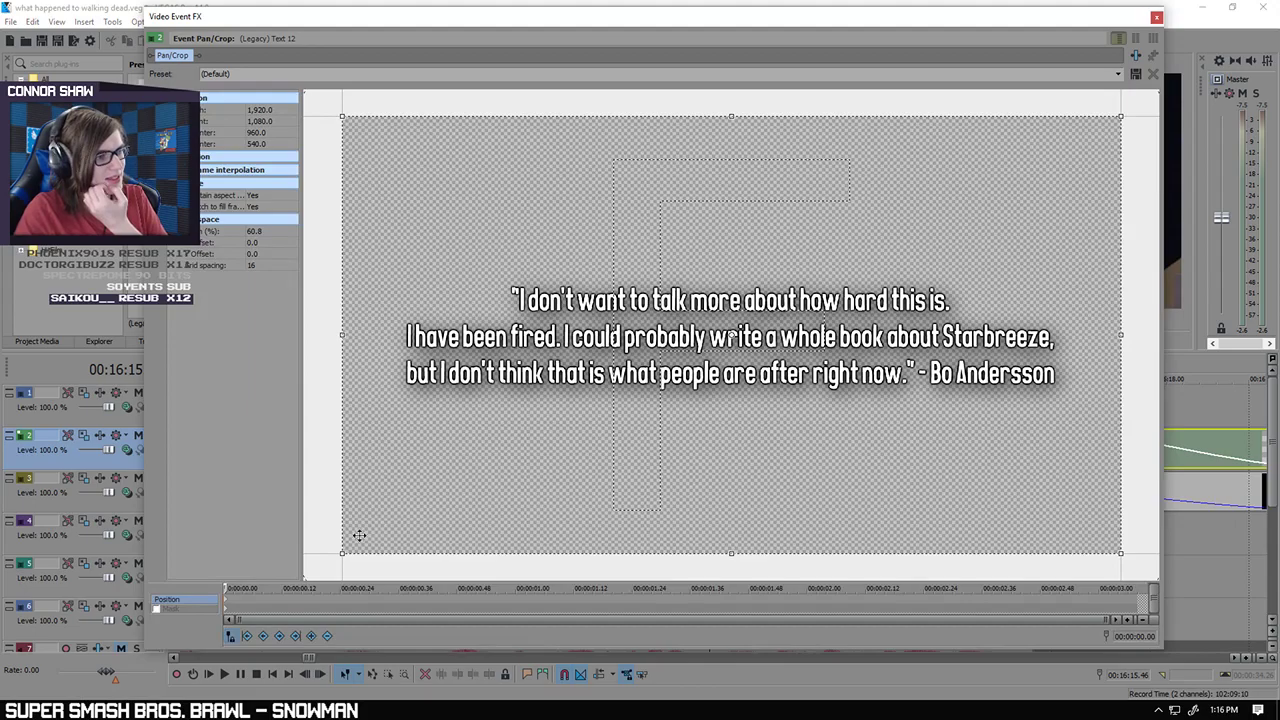
click(156, 609)
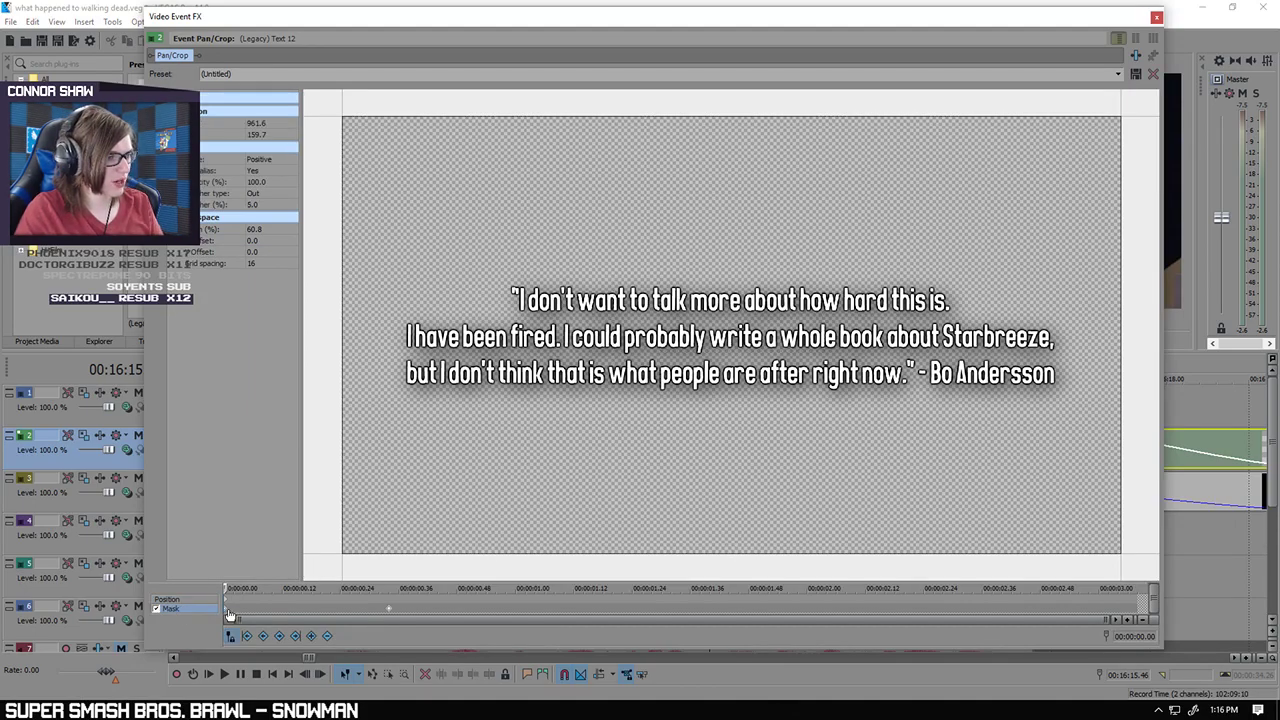
click(227, 610)
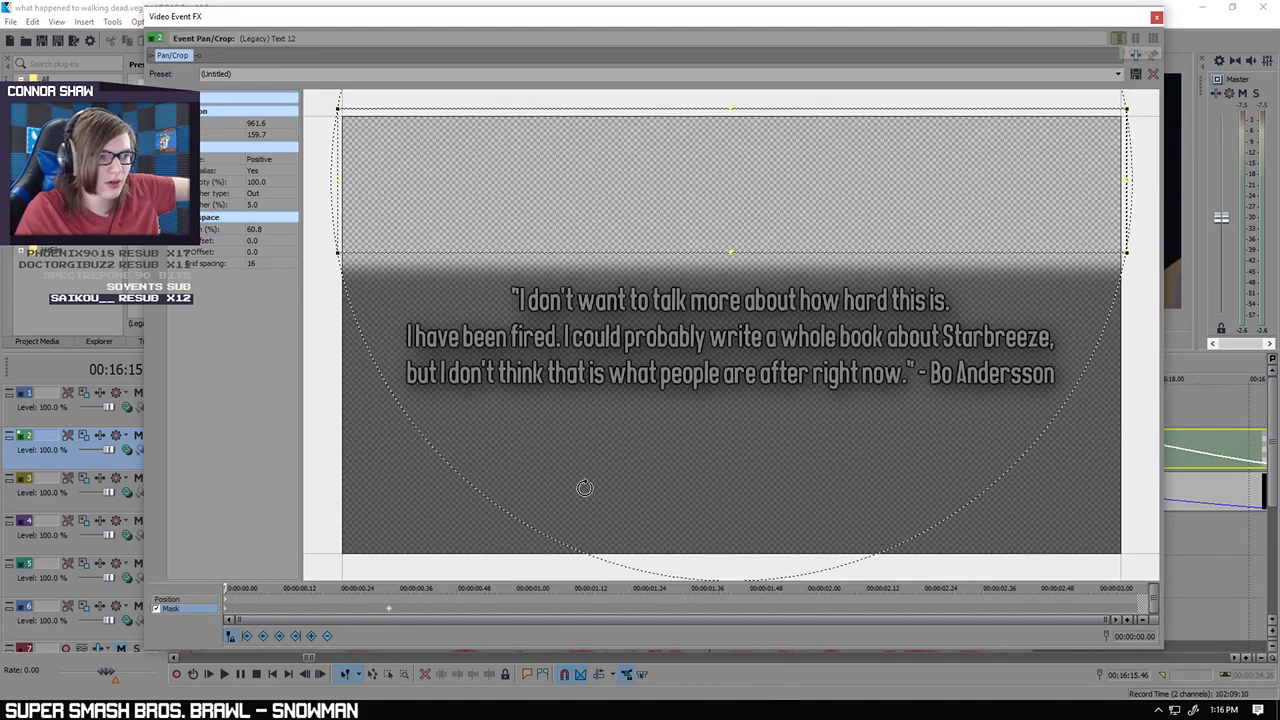
click(383, 609)
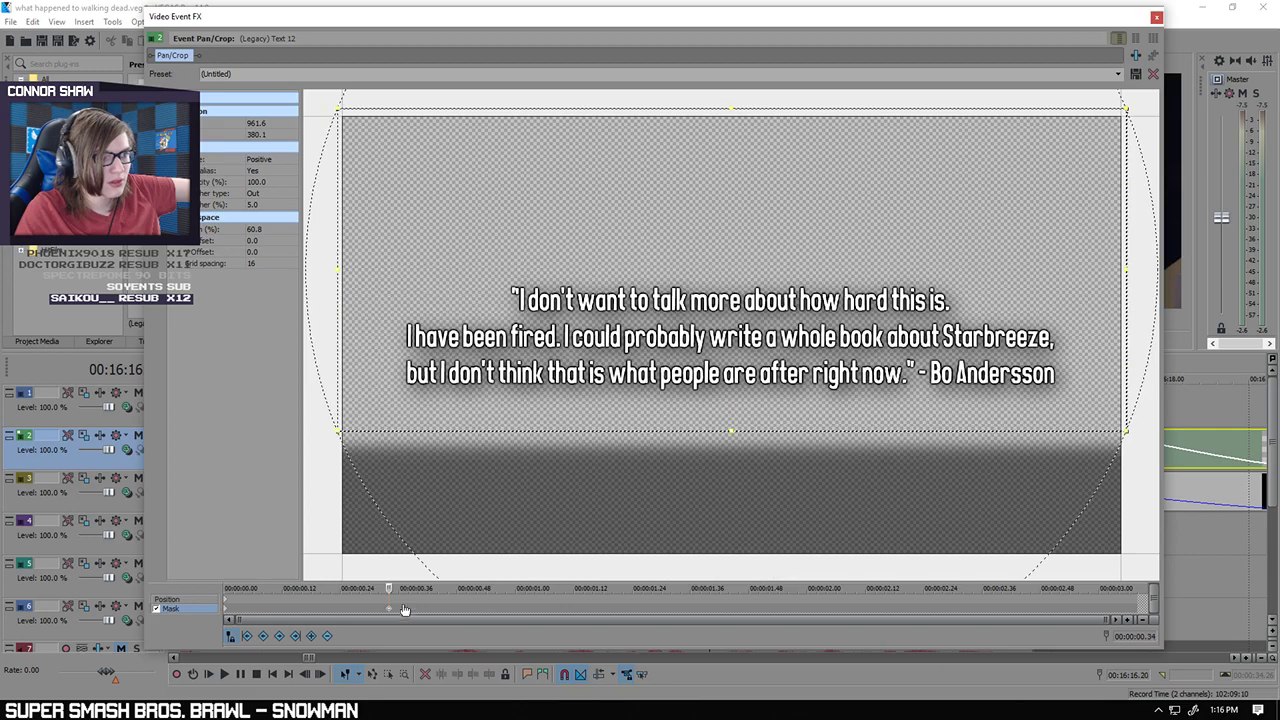
click(1156, 17)
Step: Play back the quote from 00:16:15.46 to its end to check the mask reveal and the fade-out
click(707, 411)
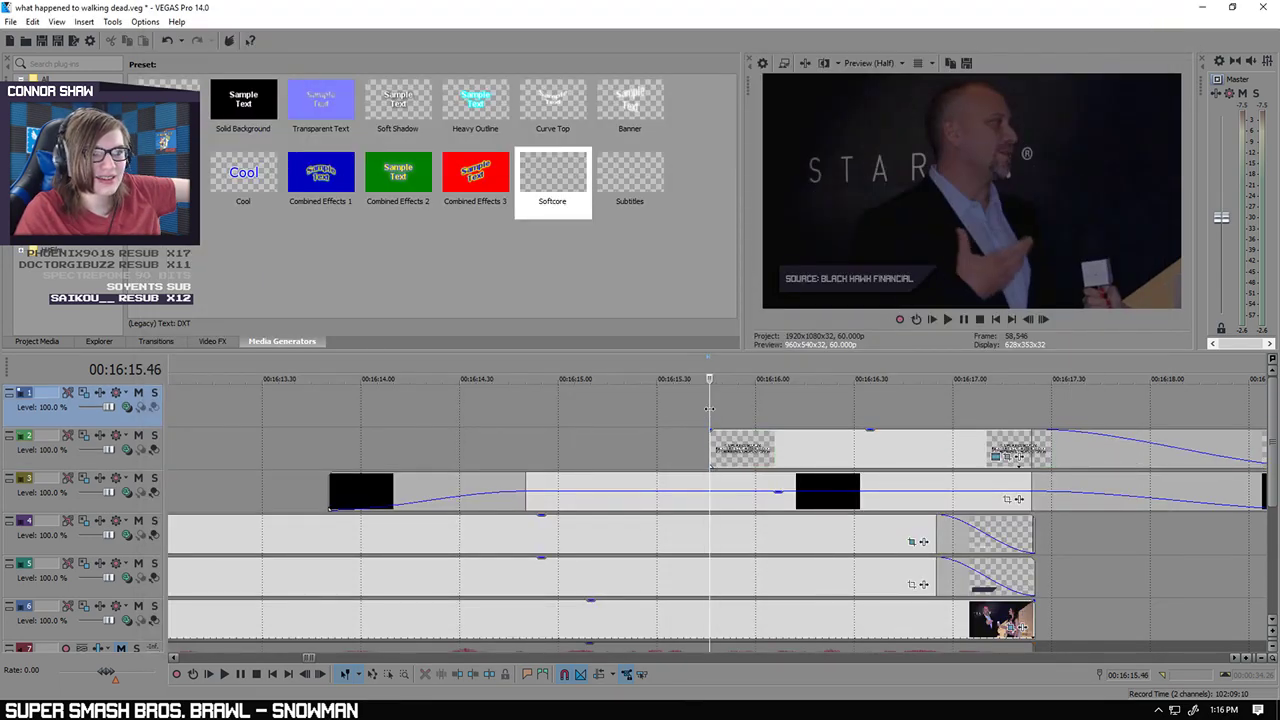
click(226, 676)
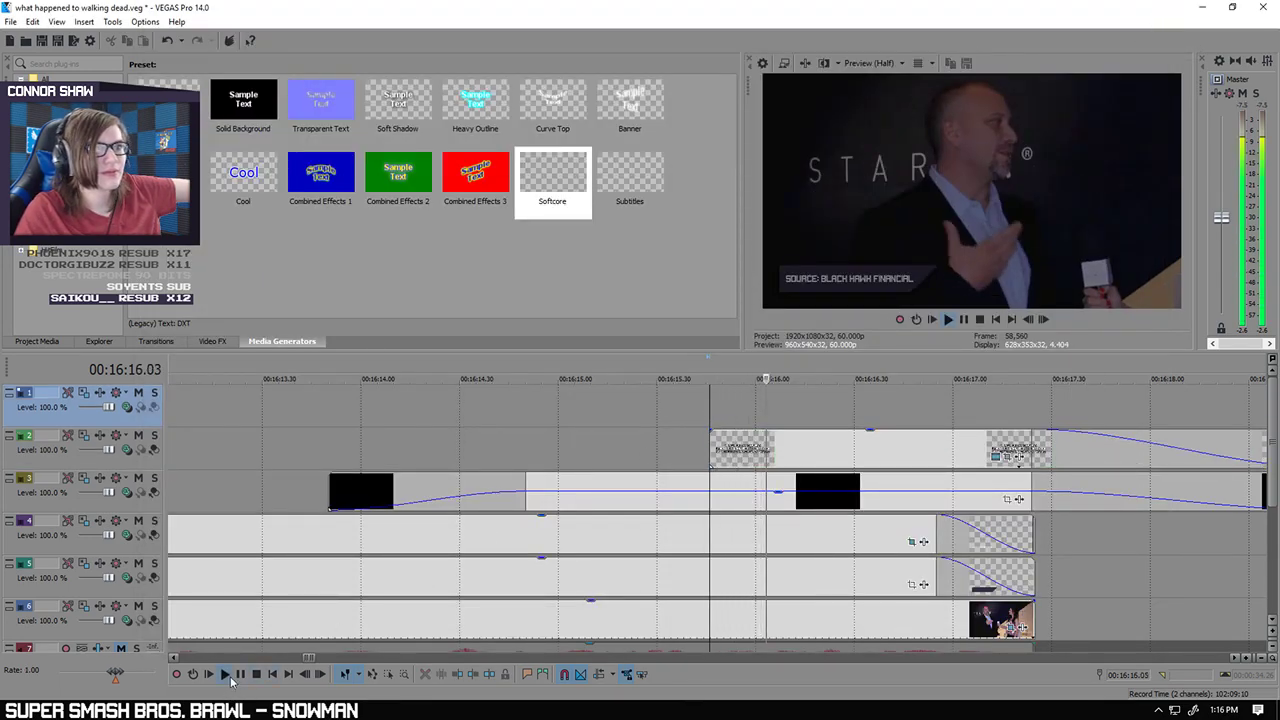
scroll(886, 644, down, 1)
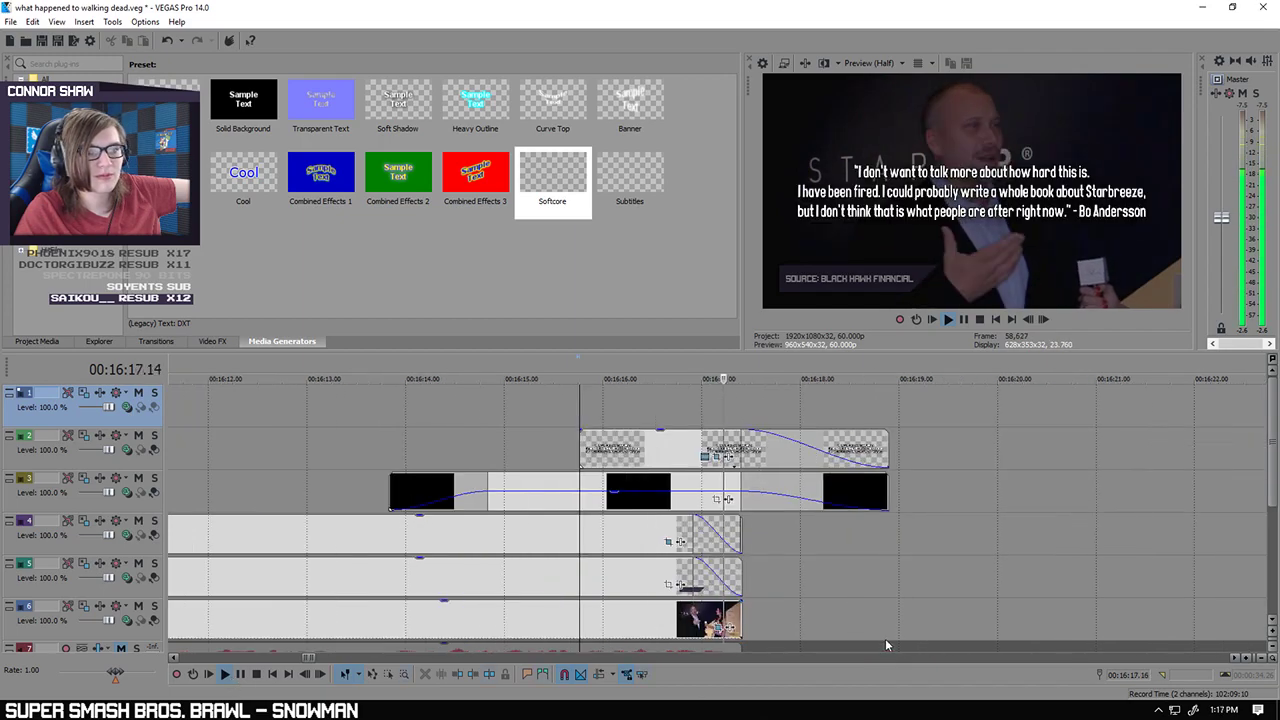
click(240, 675)
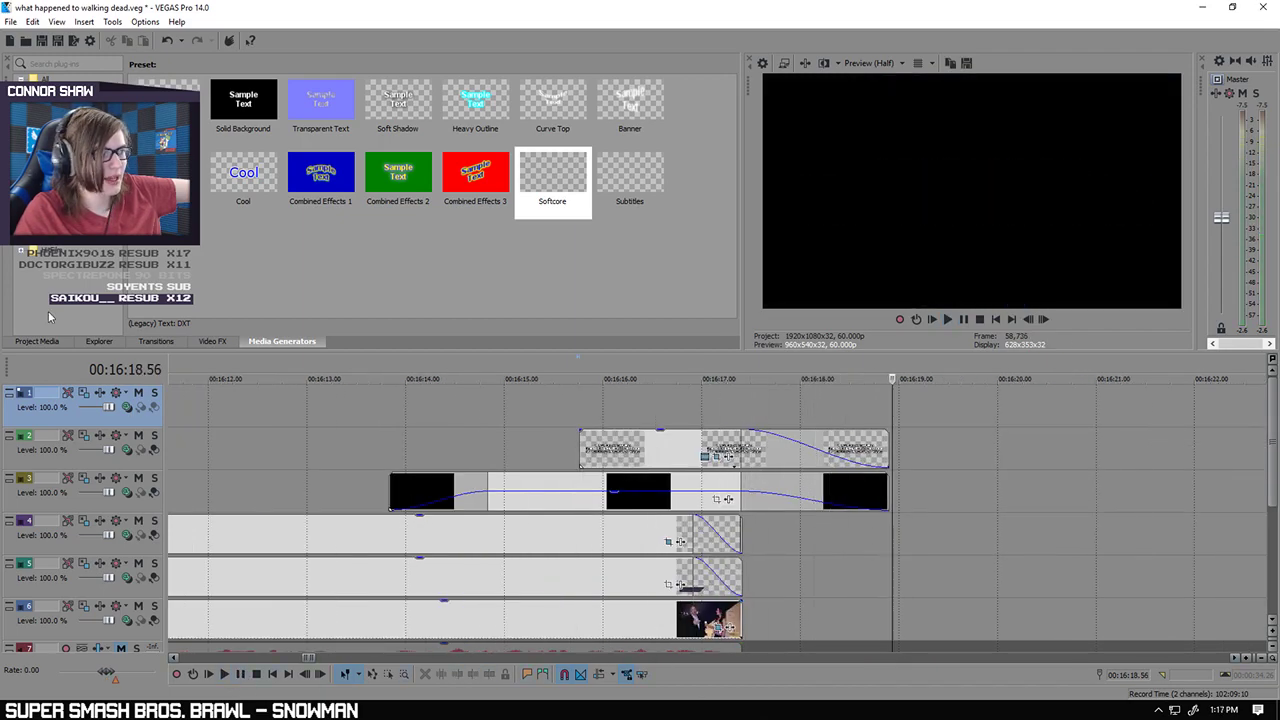
Step: Add the next webcam clip from the project media to track 6, directly after the Starbreeze interview at about 00:16:17
click(40, 342)
drag(731, 132, 737, 115)
drag(81, 176, 753, 623)
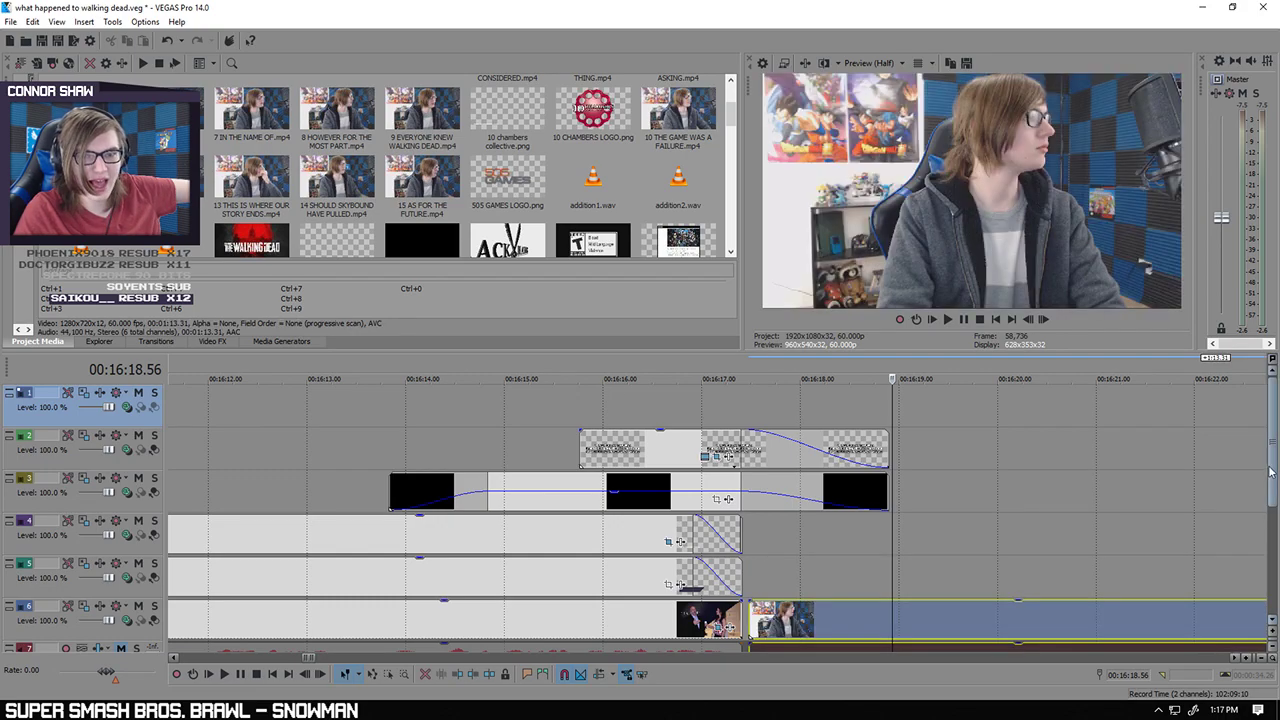
scroll(965, 610, down, 4)
scroll(940, 560, down, 3)
scroll(940, 558, down, 3)
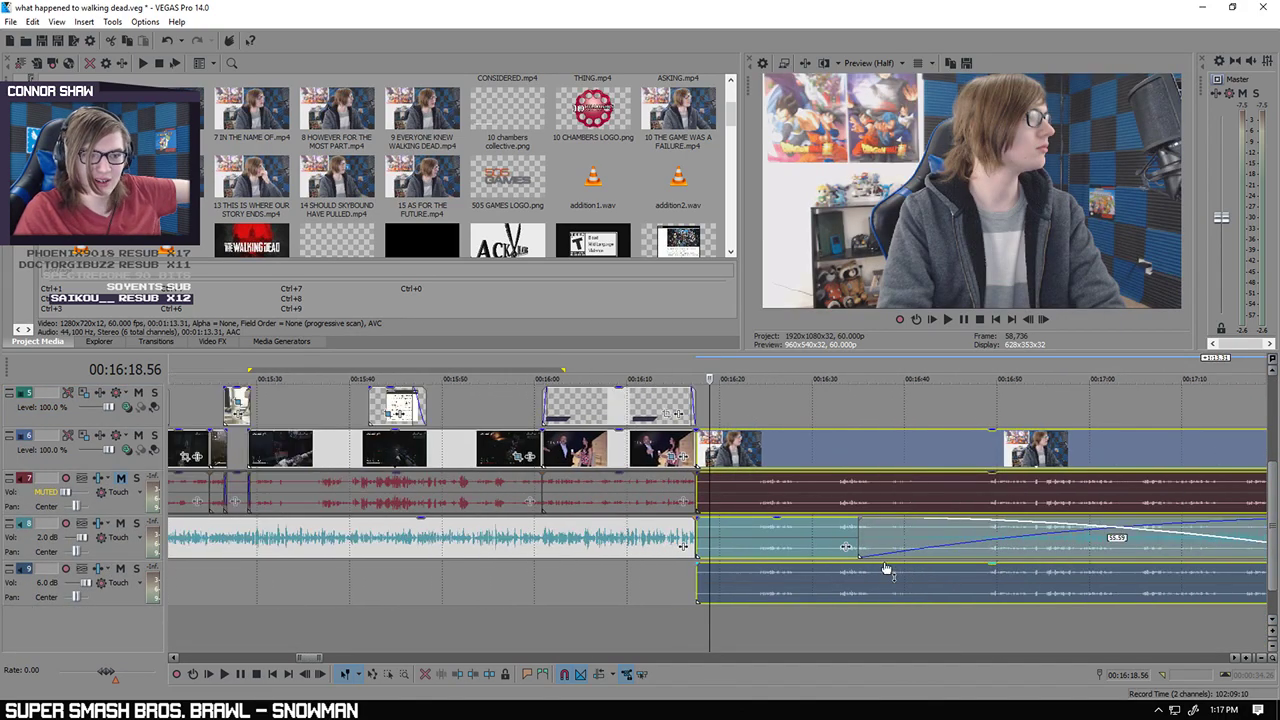
Step: Move the overlapping audio event on track 8 along the timeline, past the end of the added webcam clip
click(931, 542)
scroll(931, 542, down, 3)
drag(869, 547, 1123, 556)
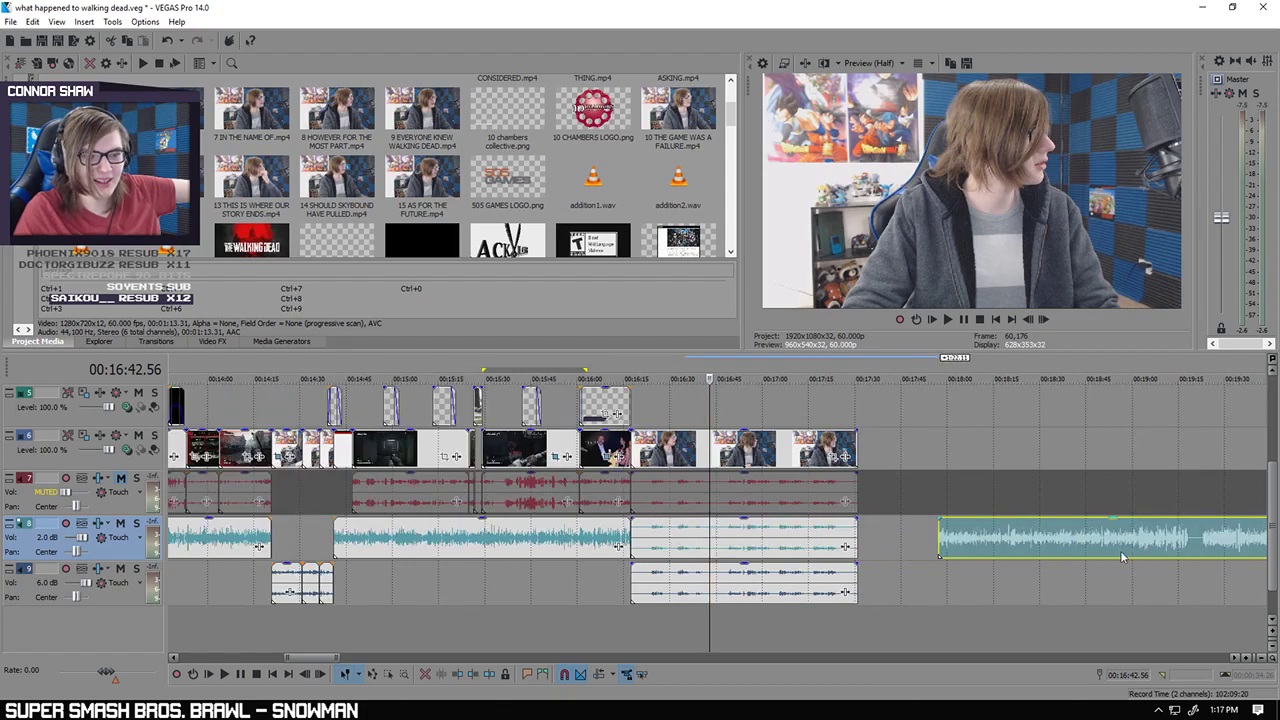
Step: Delete the added webcam clip's audio events on tracks 9 and 7
click(660, 626)
scroll(745, 605, up, 5)
drag(485, 456, 486, 500)
click(486, 500)
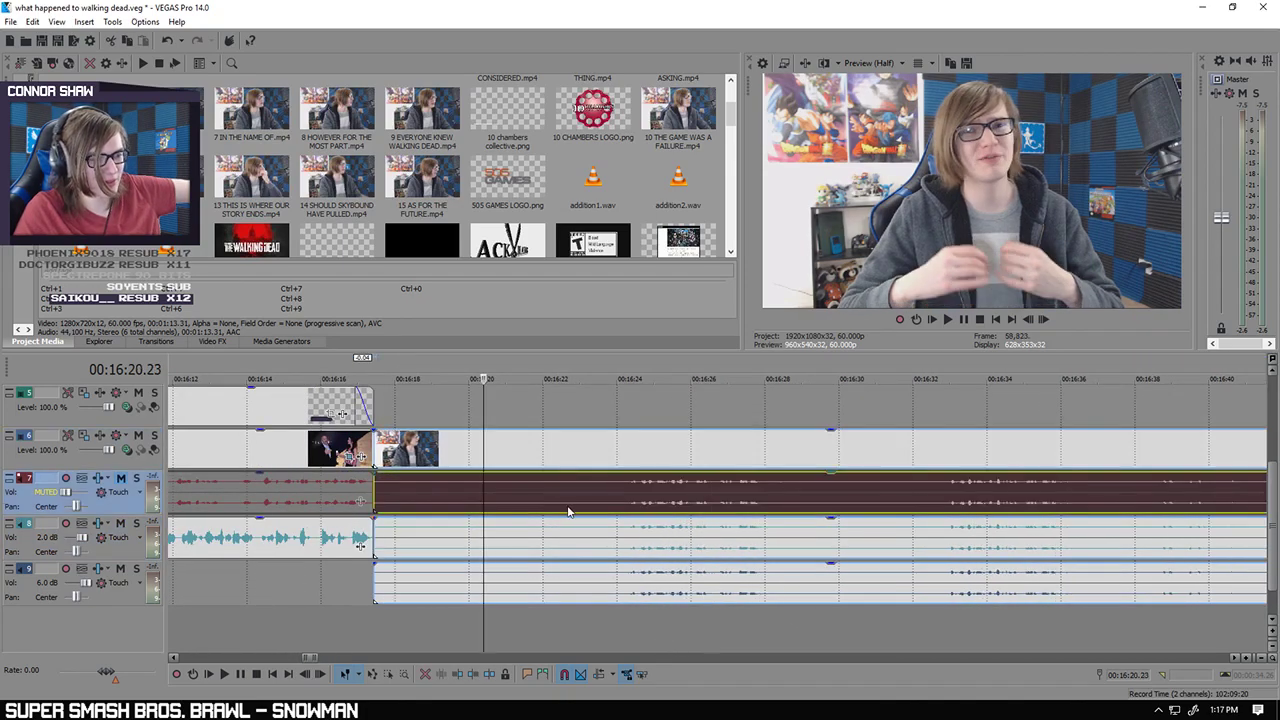
click(548, 580)
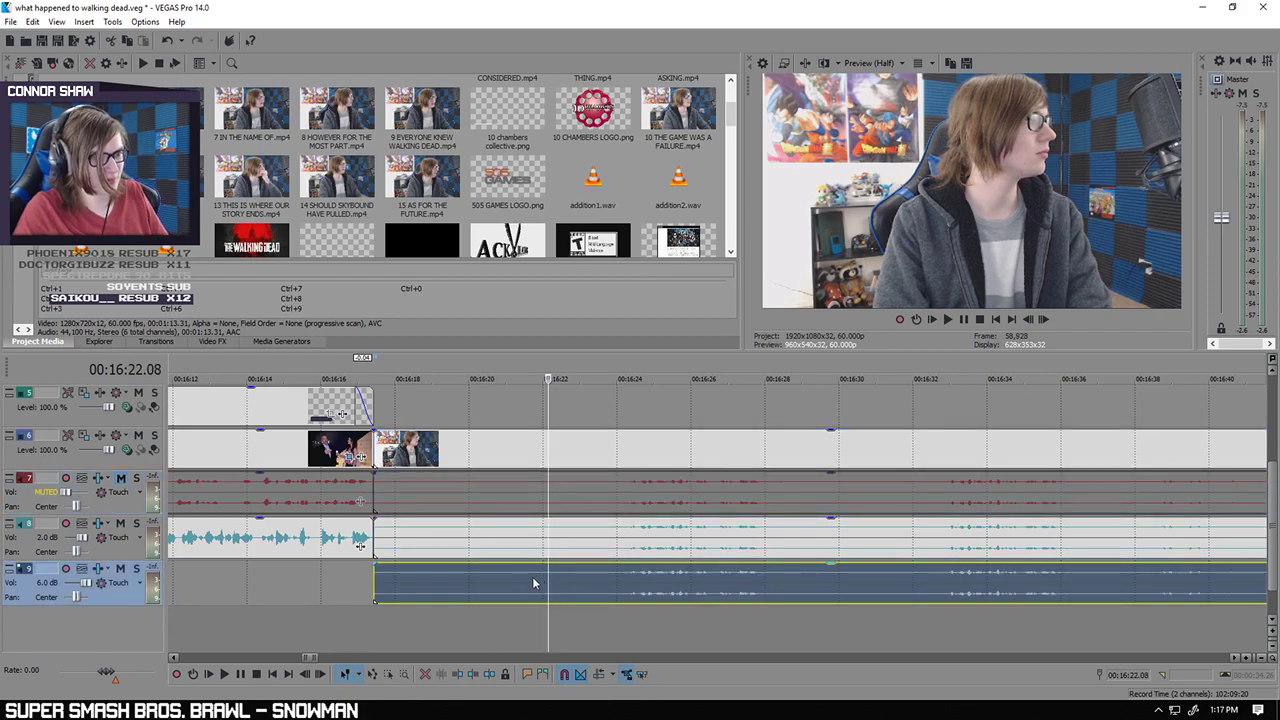
key(Delete)
click(479, 492)
click(480, 496)
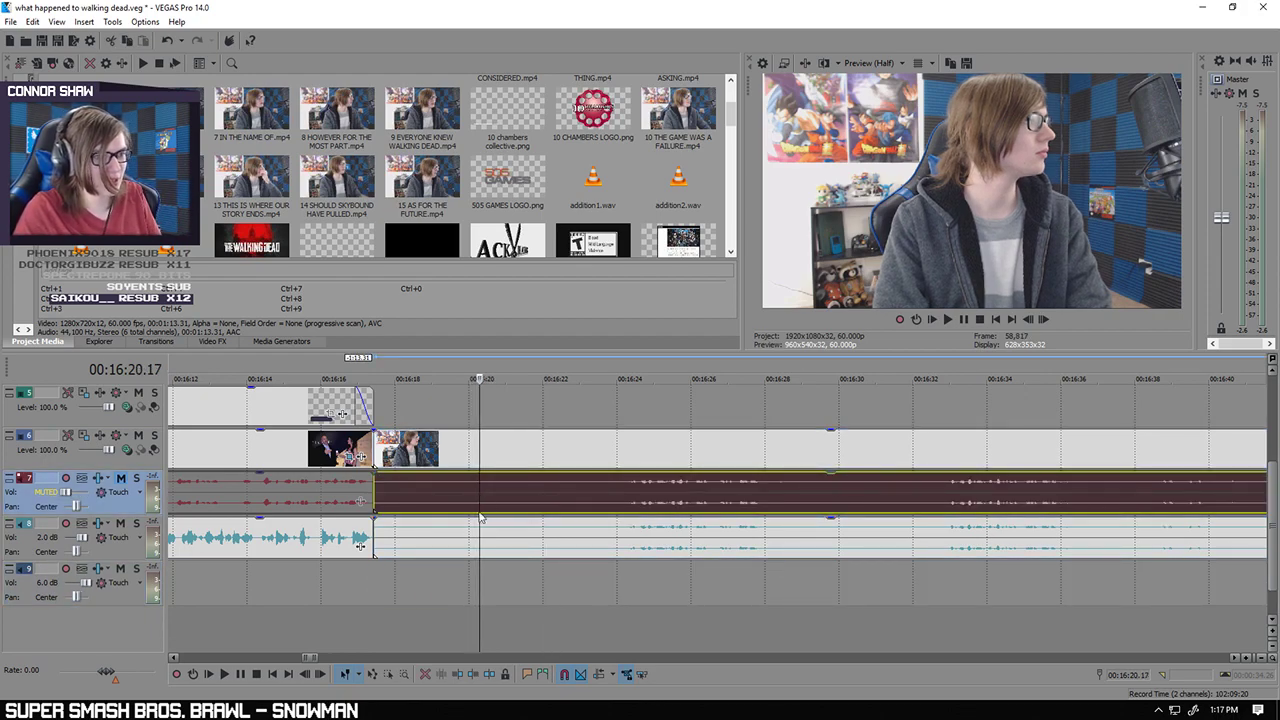
key(Delete)
Step: Move the webcam clip's remaining audio from track 8 to track 9 and select its video at 00:16:17.25
drag(438, 541, 439, 580)
mouse_move(438, 465)
mouse_down()
mouse_move(459, 468)
mouse_move(438, 464)
mouse_up()
click(374, 441)
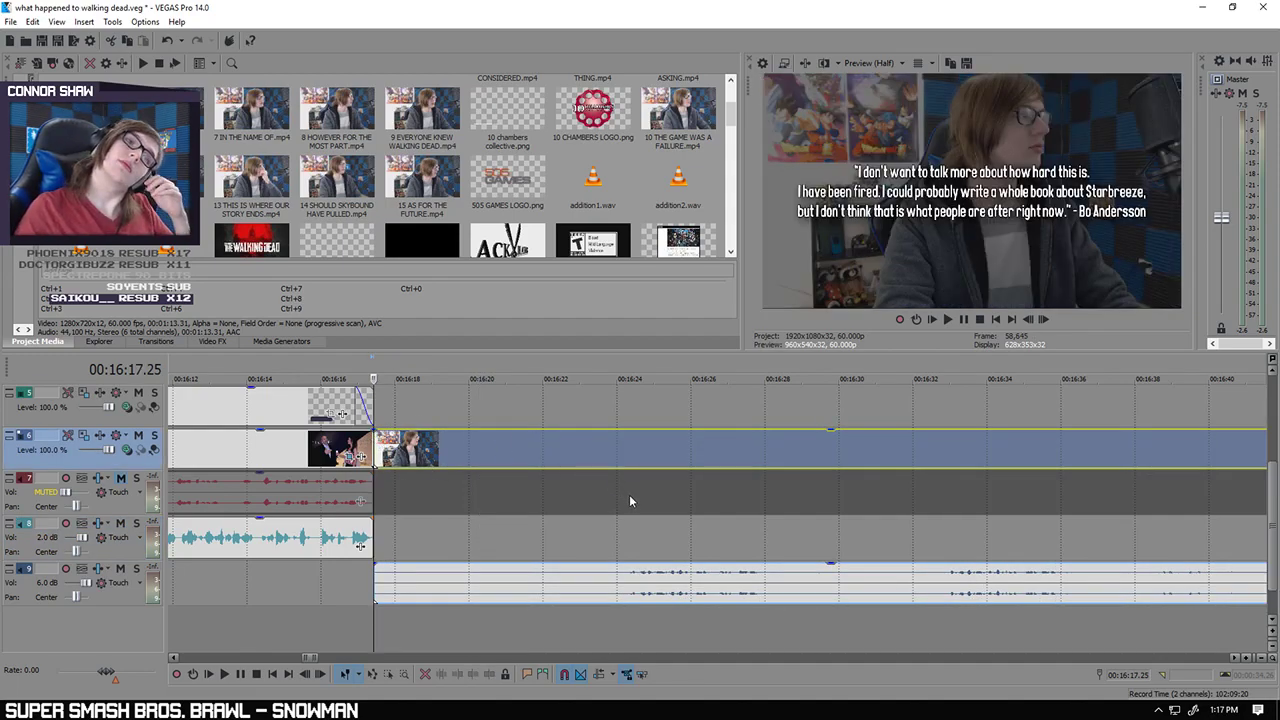
Step: Play back the added webcam clip from 00:16:17.25 to about 00:16:36, and place the playhead at 00:16:31.16
scroll(700, 490, down, 3)
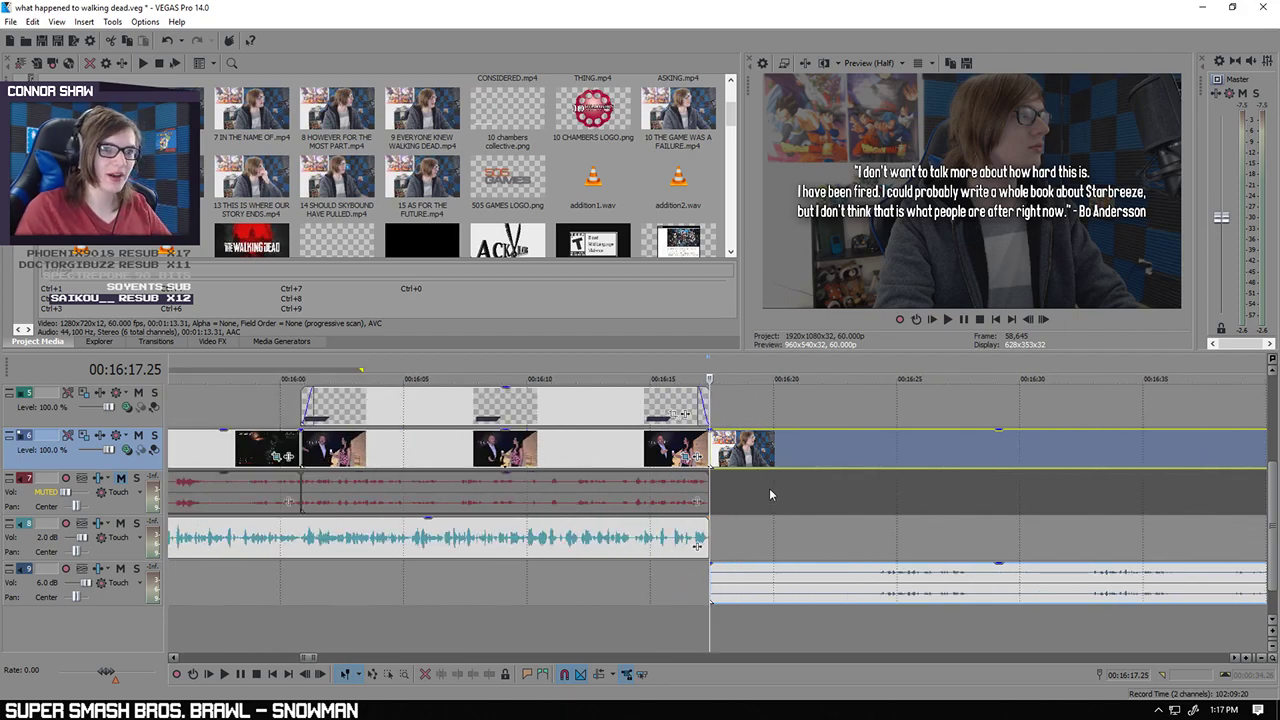
key(space)
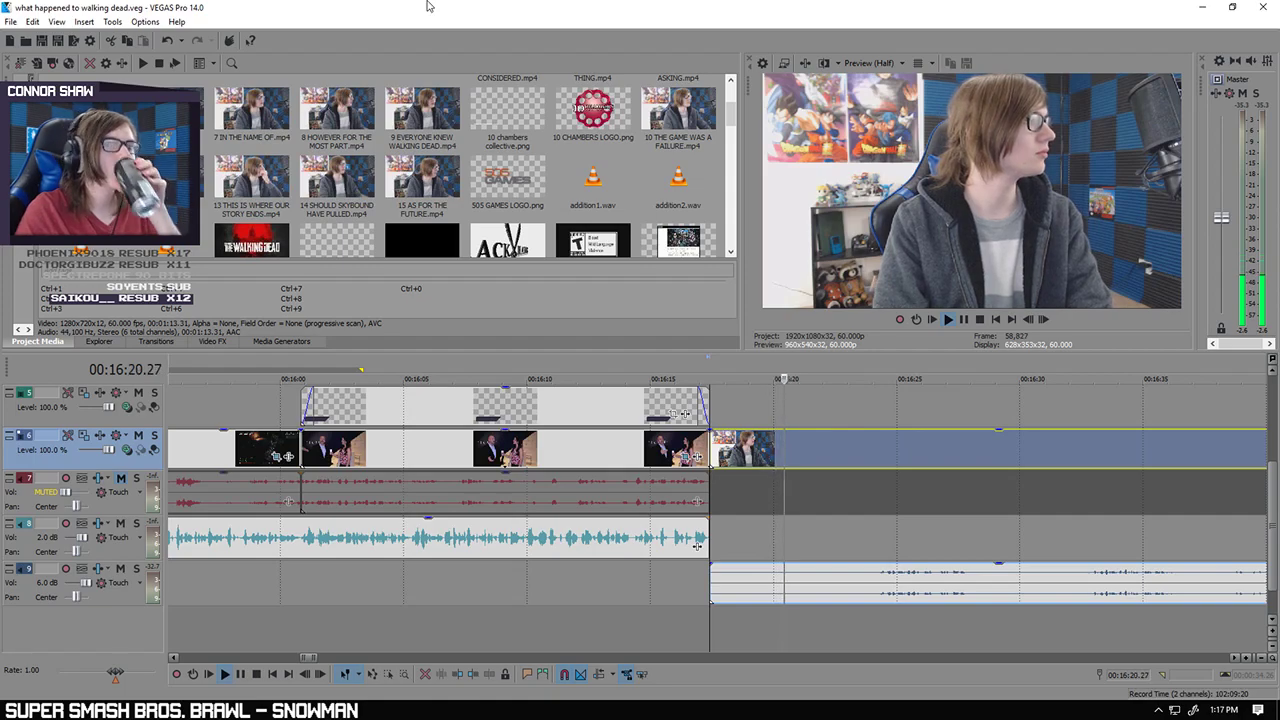
scroll(954, 635, down, 5)
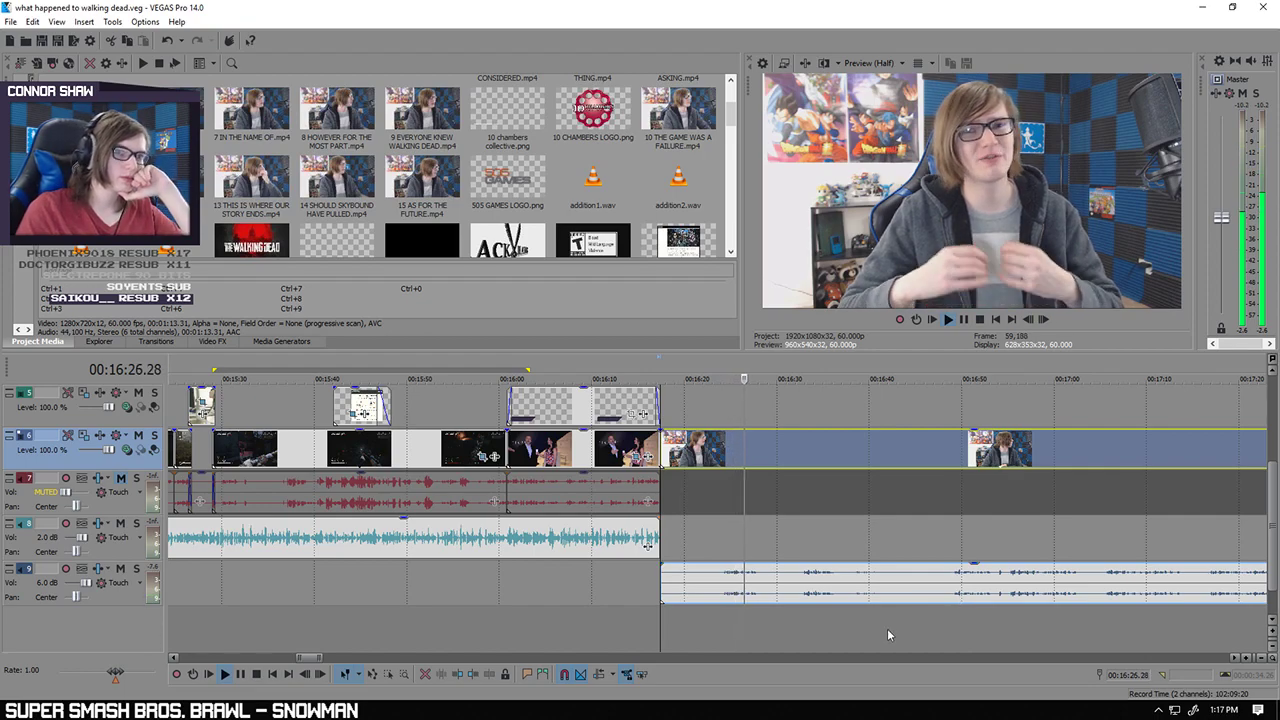
scroll(889, 623, down, 2)
scroll(889, 623, up, 4)
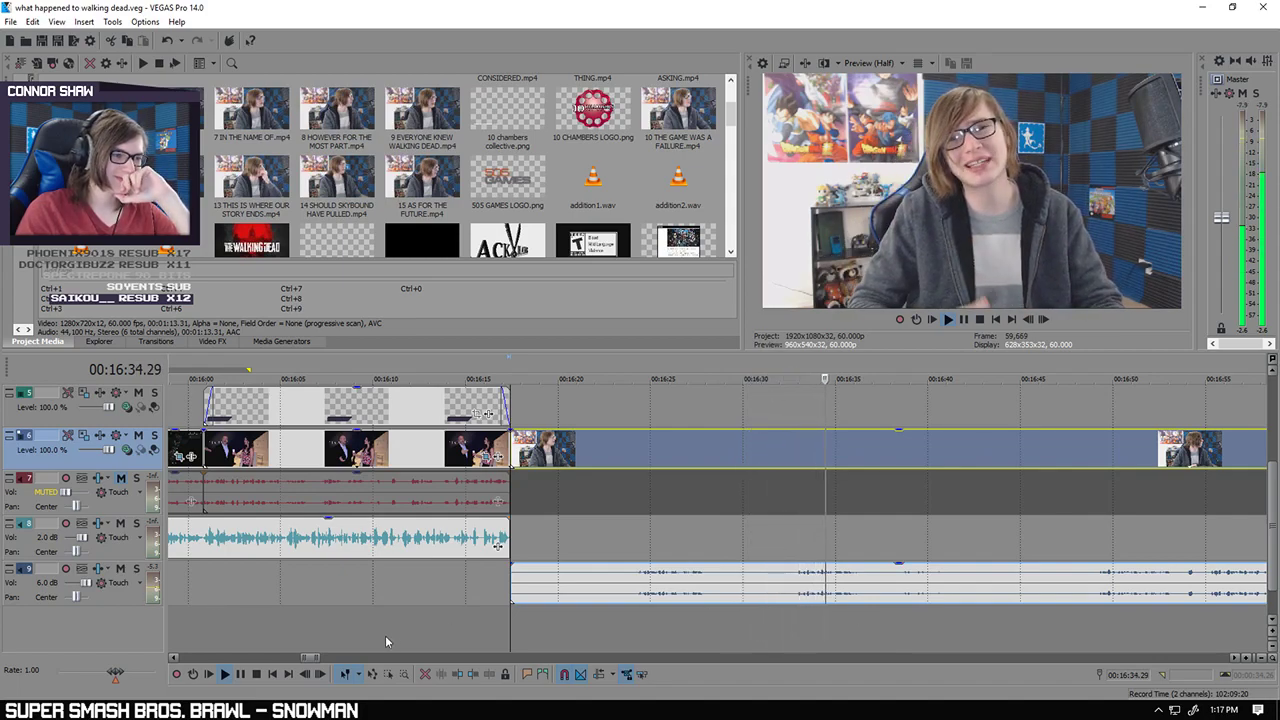
click(243, 677)
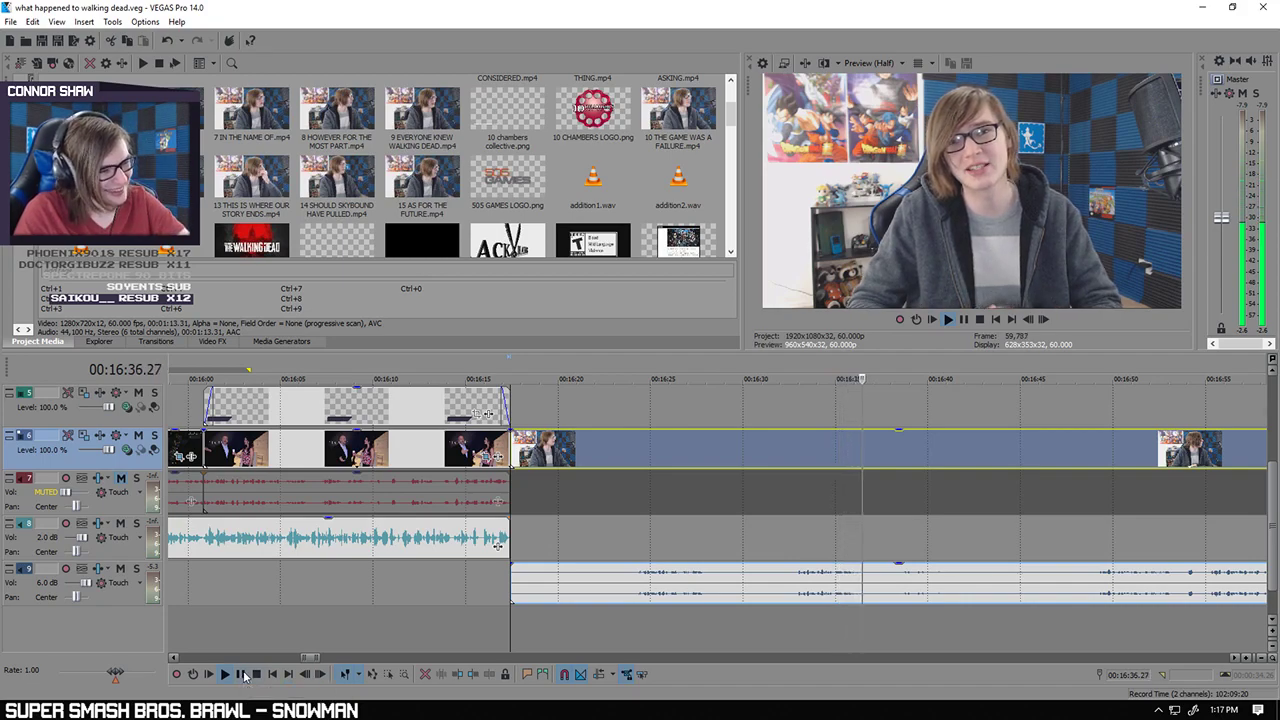
click(766, 645)
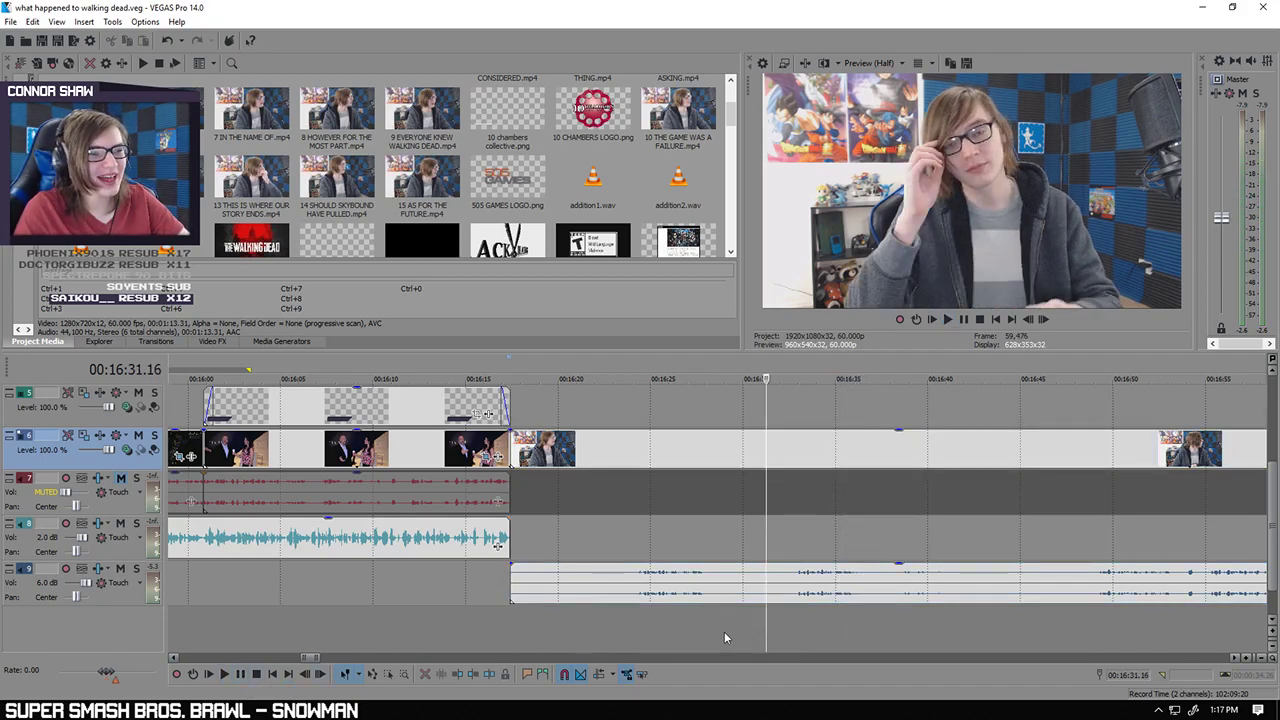
Step: Play back the added webcam clip from 00:16:30.33 to 00:17:24.22 to find the usable take
click(724, 631)
key(space)
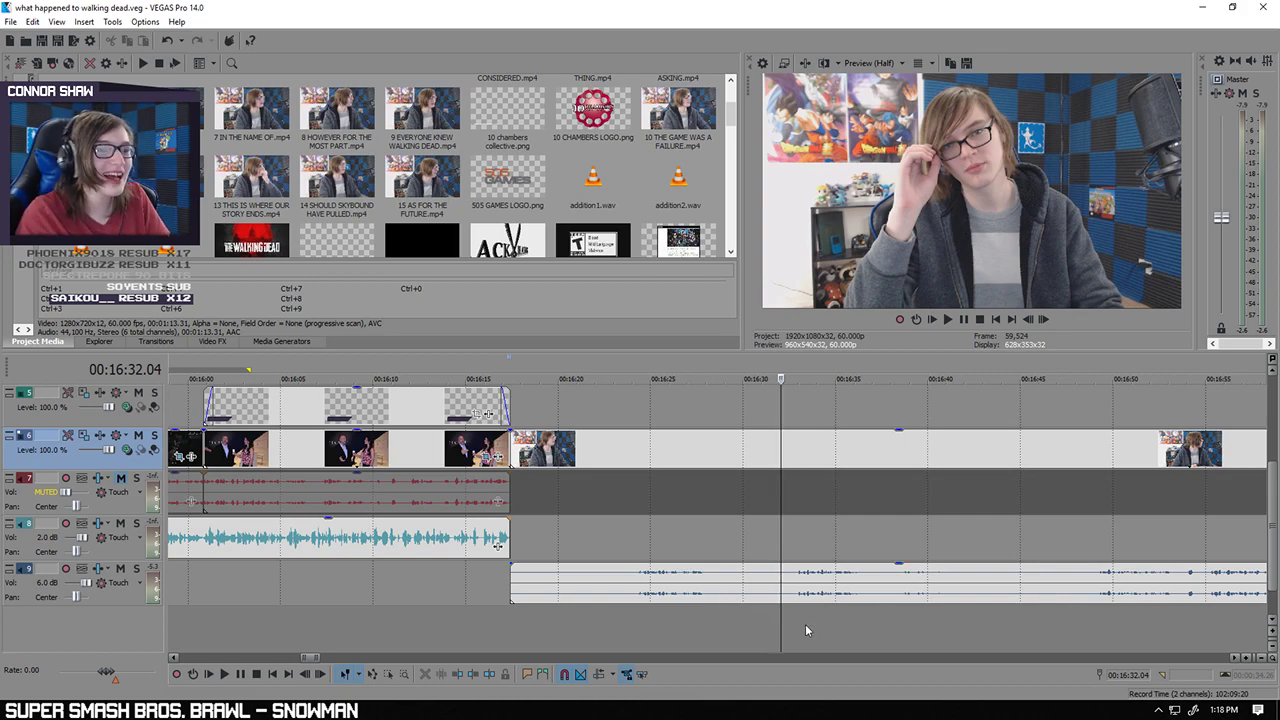
click(767, 629)
click(757, 628)
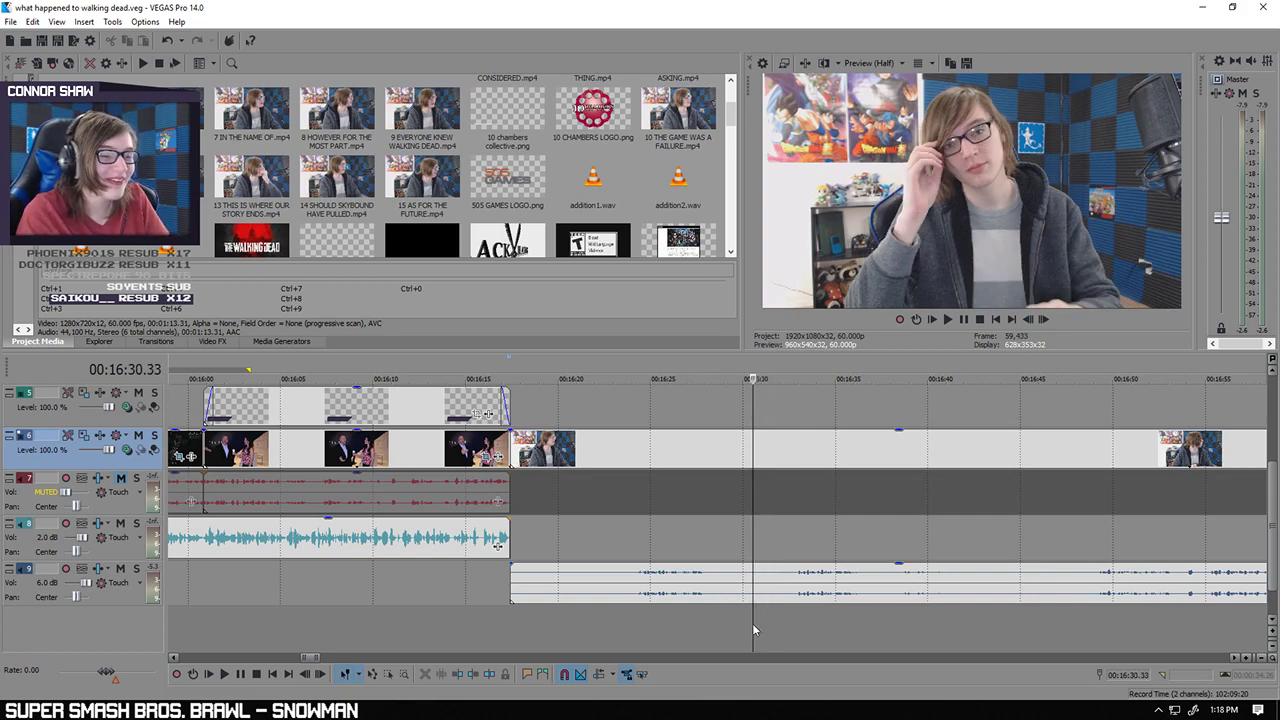
click(224, 674)
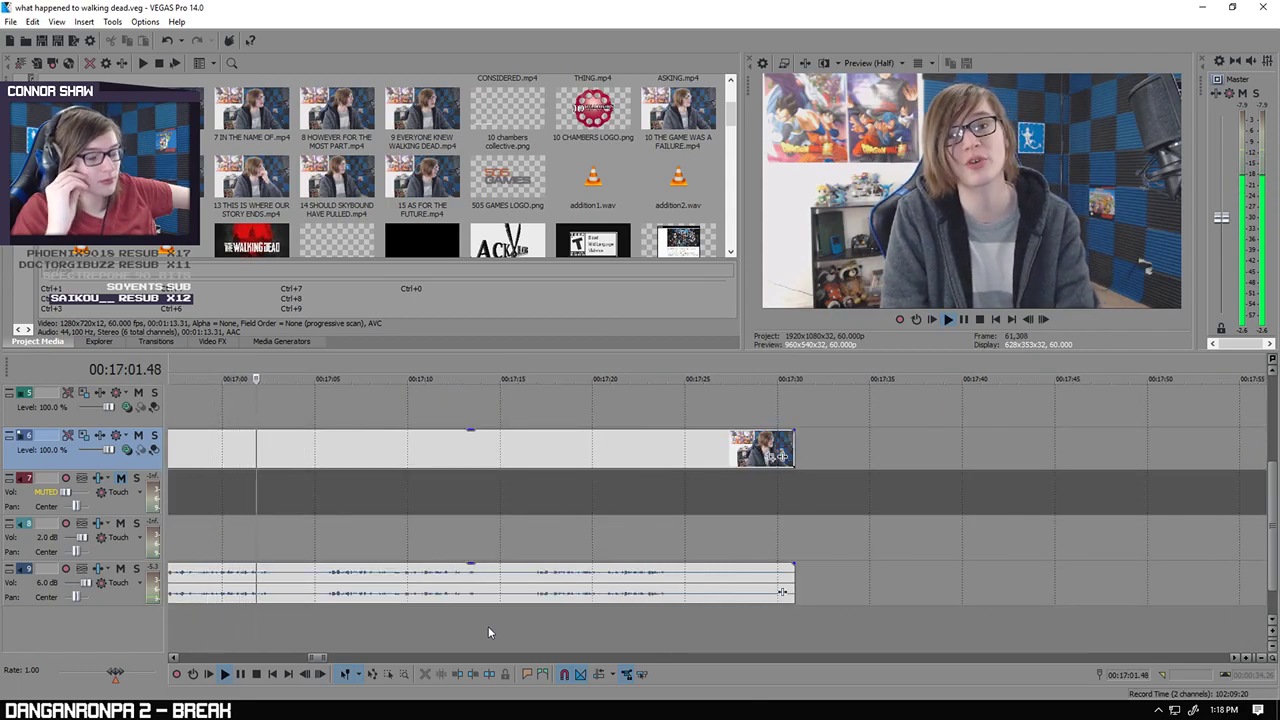
click(241, 676)
scroll(571, 618, down, 4)
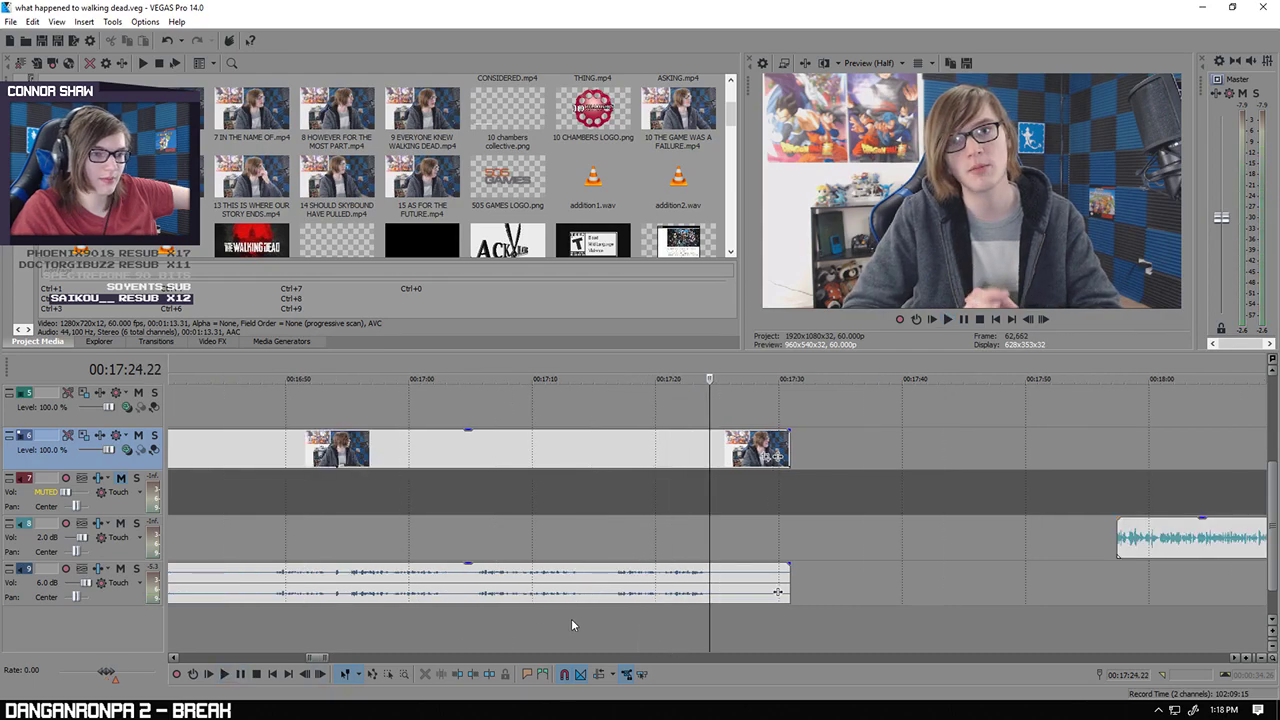
Step: Split the added webcam clip and its track 9 audio at 00:16:32.53, where the usable speech starts
click(390, 622)
scroll(404, 621, up, 4)
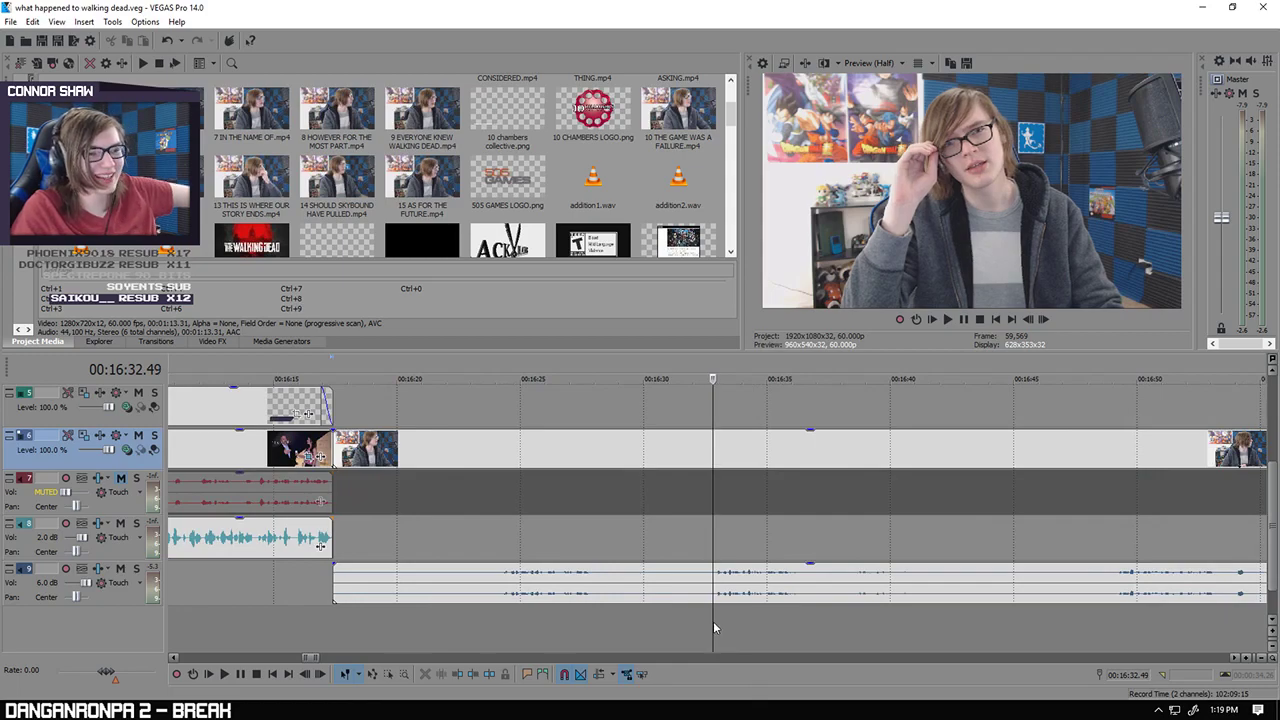
scroll(712, 621, up, 4)
click(717, 579)
key(s)
scroll(724, 589, down, 5)
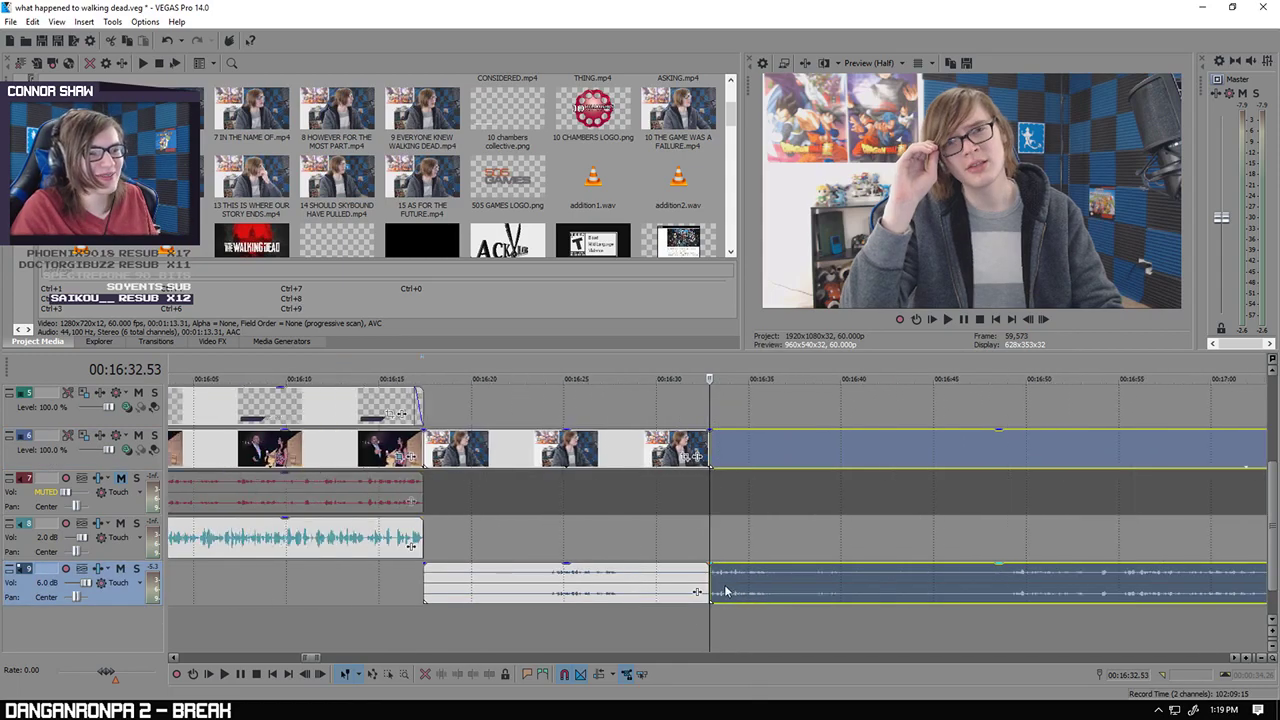
Step: Delete the part of the webcam clip before the split and move the remaining part back to start at 00:16:17.25
click(529, 447)
key(Delete)
drag(730, 451, 444, 455)
scroll(502, 515, down, 3)
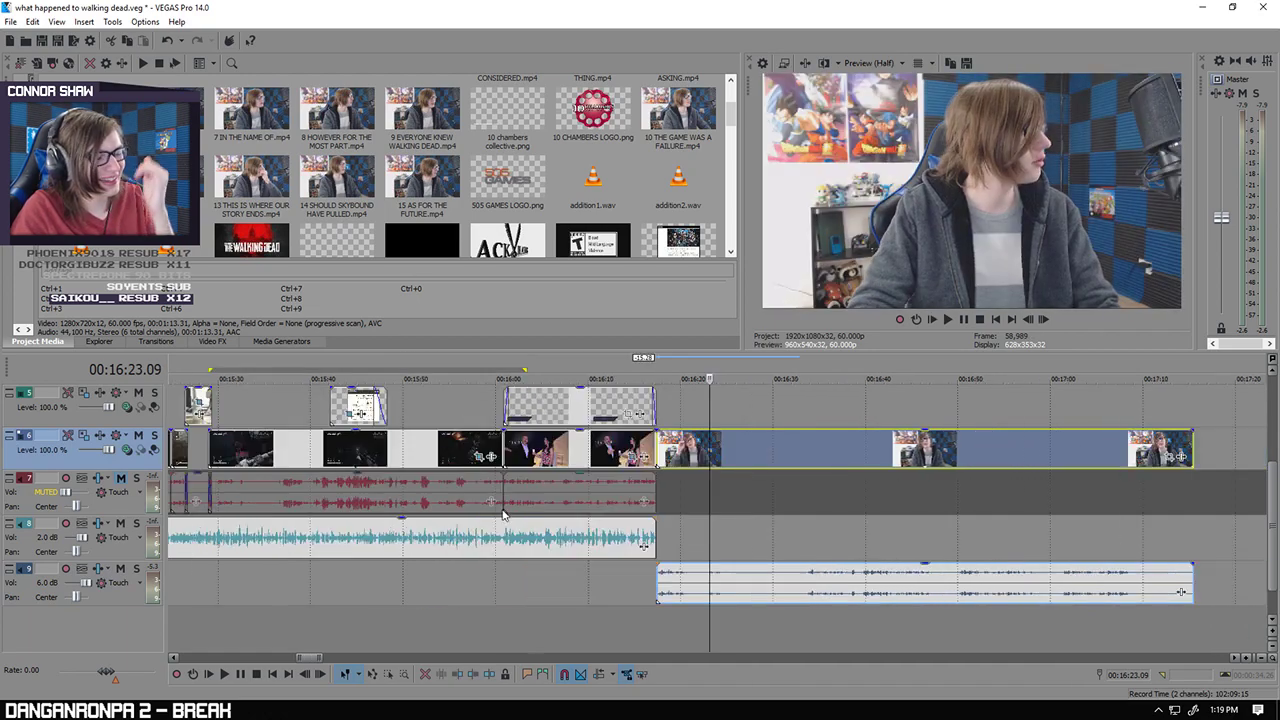
Step: Examine the Pan/Crop framing of the earlier webcam clip "10 THE GAME WAS A FAILURE" at 00:14:20.46
click(439, 632)
scroll(604, 632, up, 5)
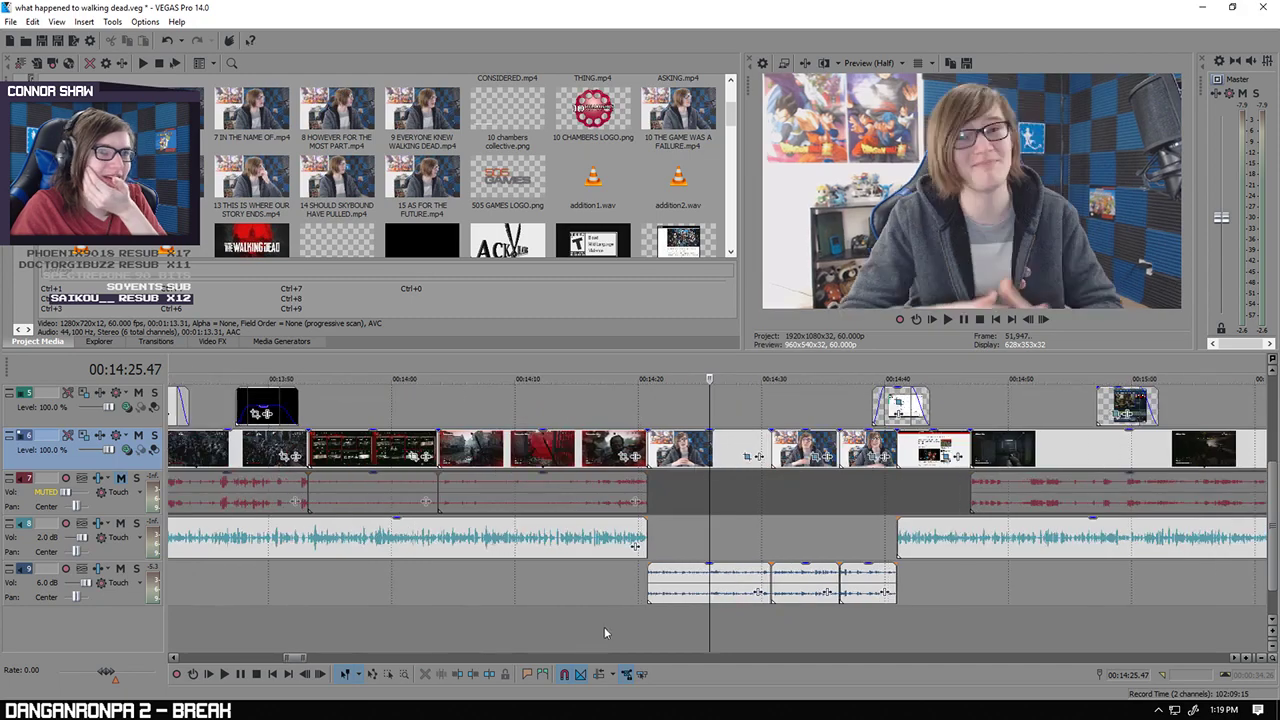
click(651, 451)
right_click(651, 451)
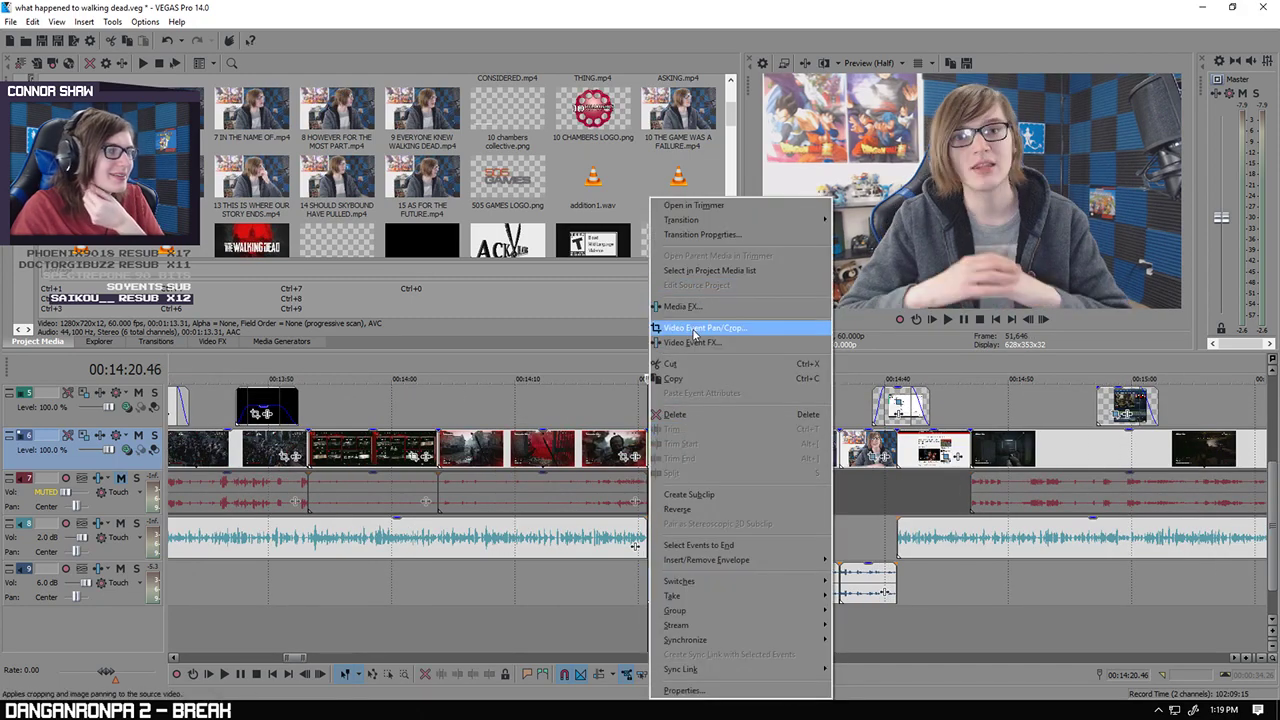
click(692, 330)
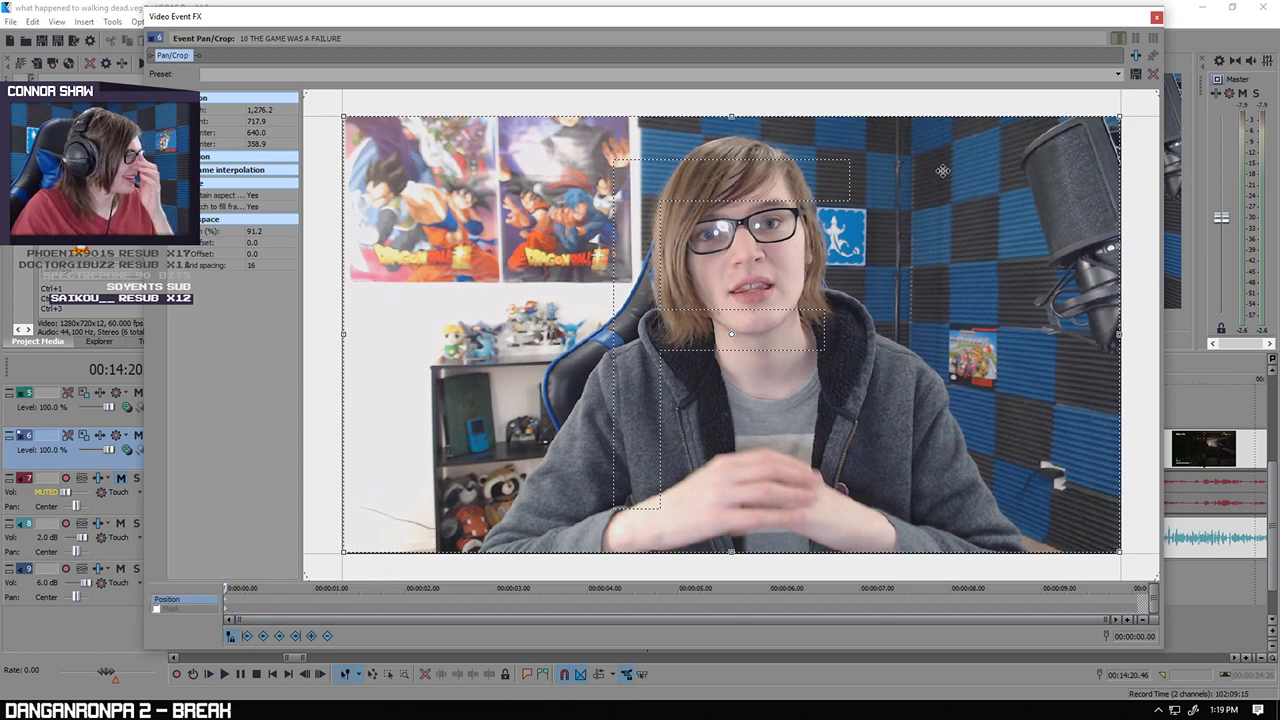
click(1156, 17)
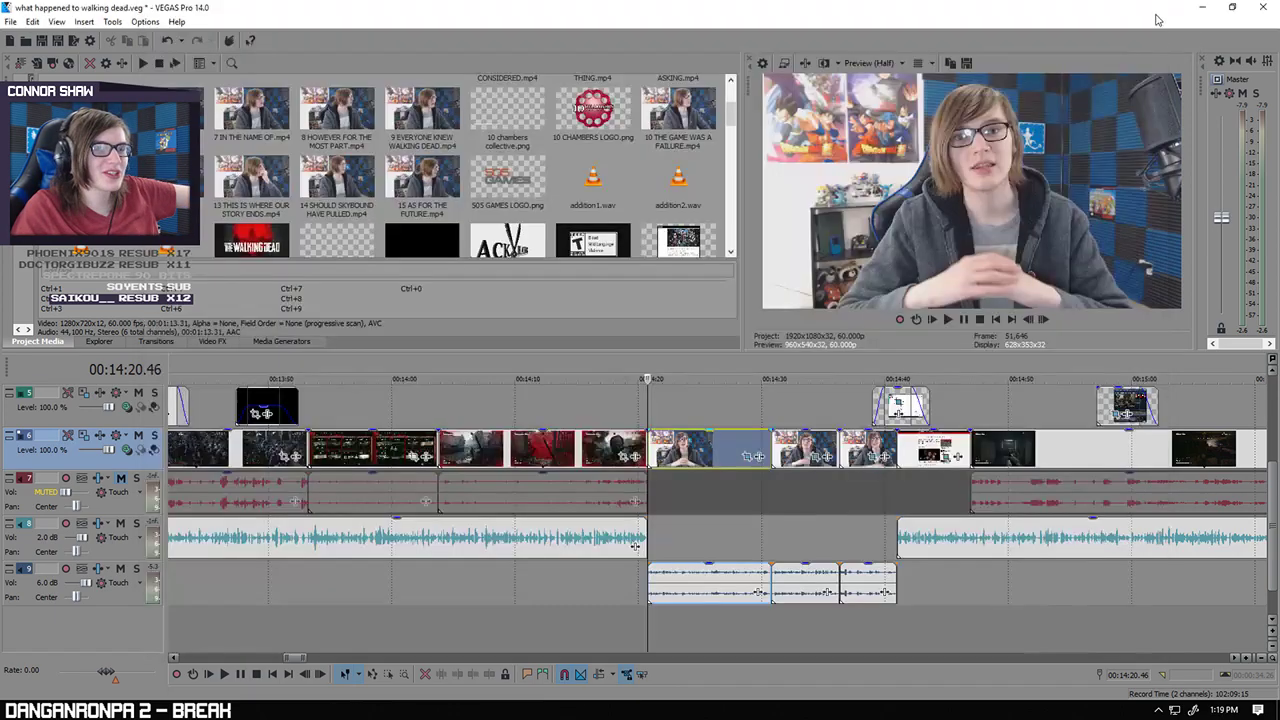
Step: Examine the Pan/Crop framing of the added webcam clip "11 THIS WOULD BE A GOOD TIME" at 00:16:17.25
scroll(945, 628, down, 5)
click(908, 617)
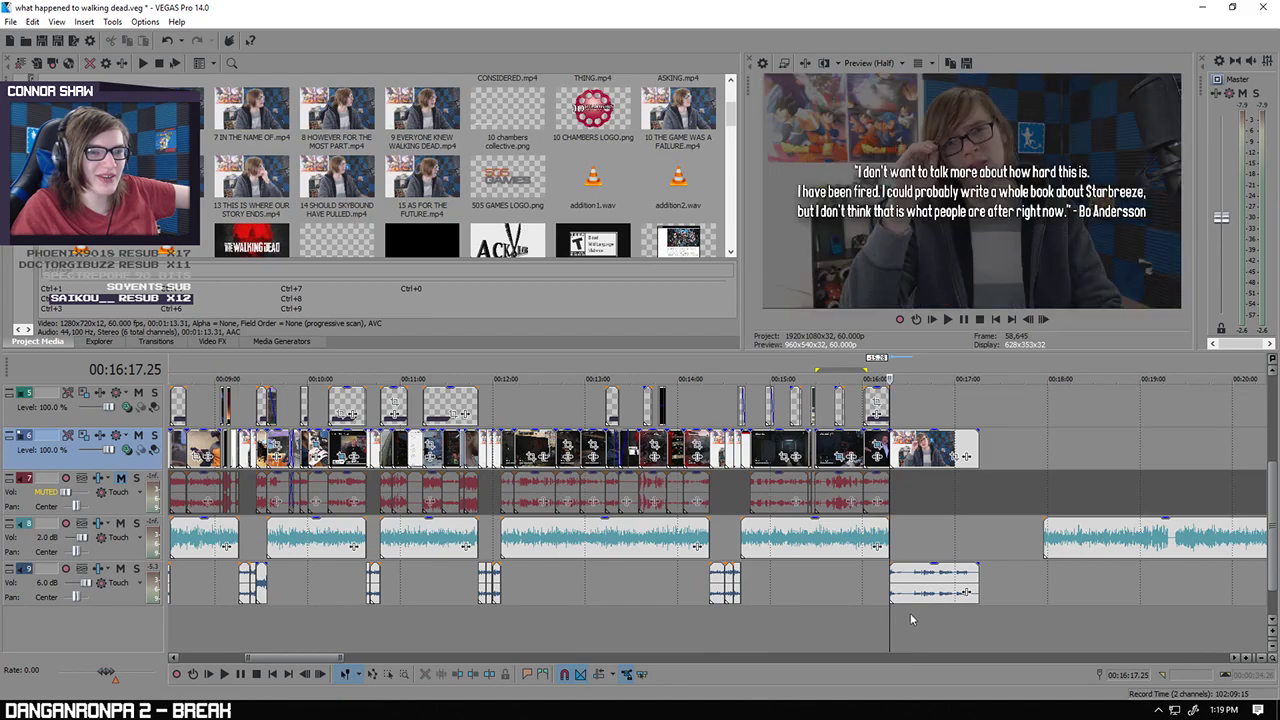
scroll(905, 612, up, 6)
right_click(715, 450)
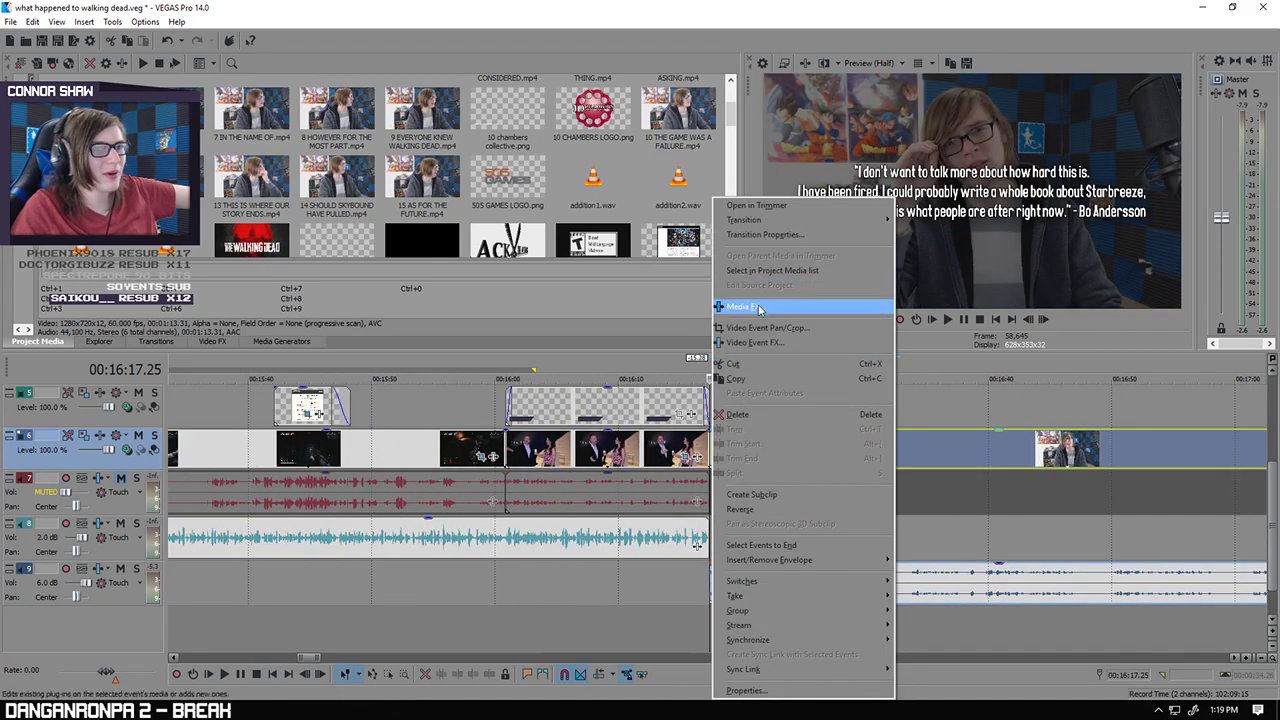
click(767, 329)
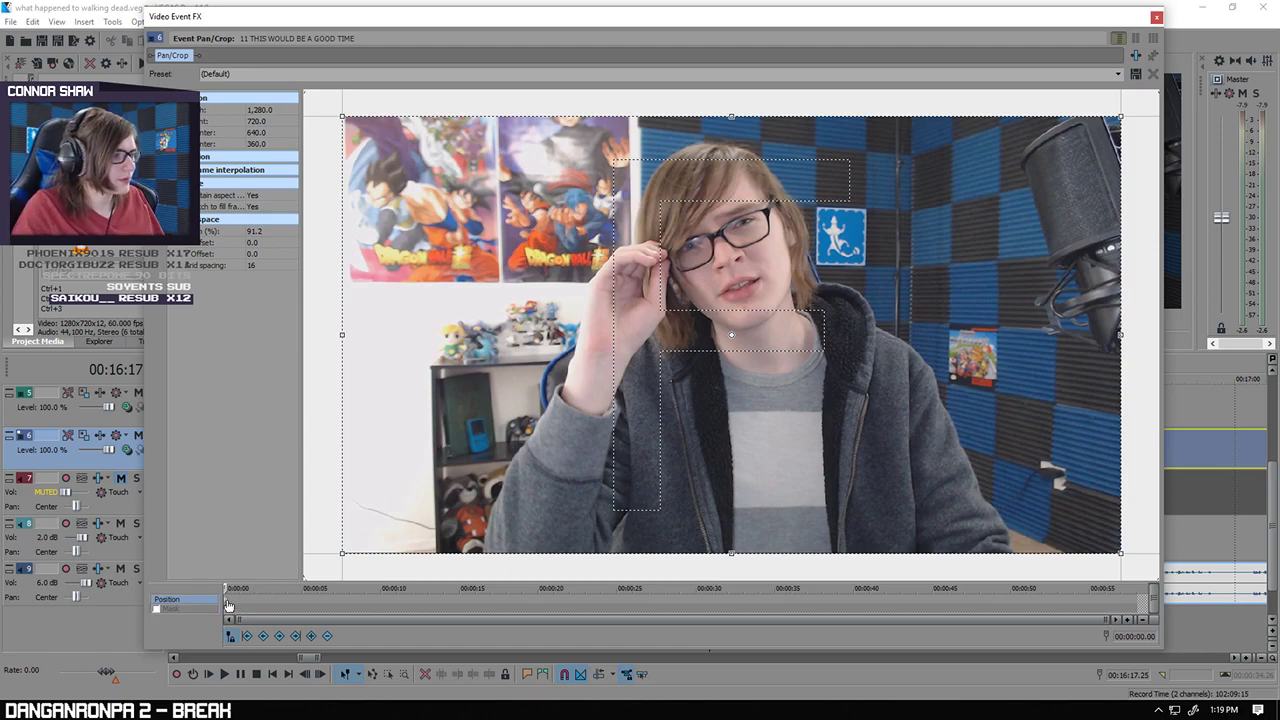
click(1156, 18)
scroll(845, 545, up, 3)
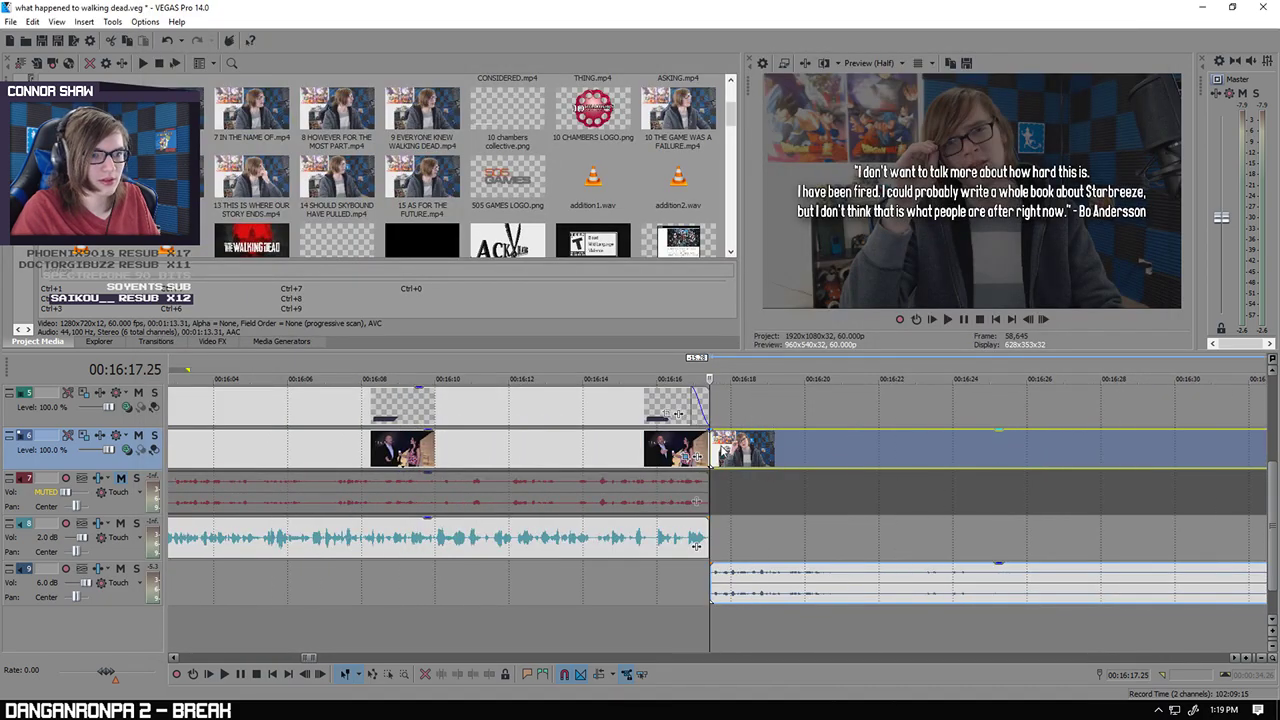
right_click(713, 452)
click(770, 328)
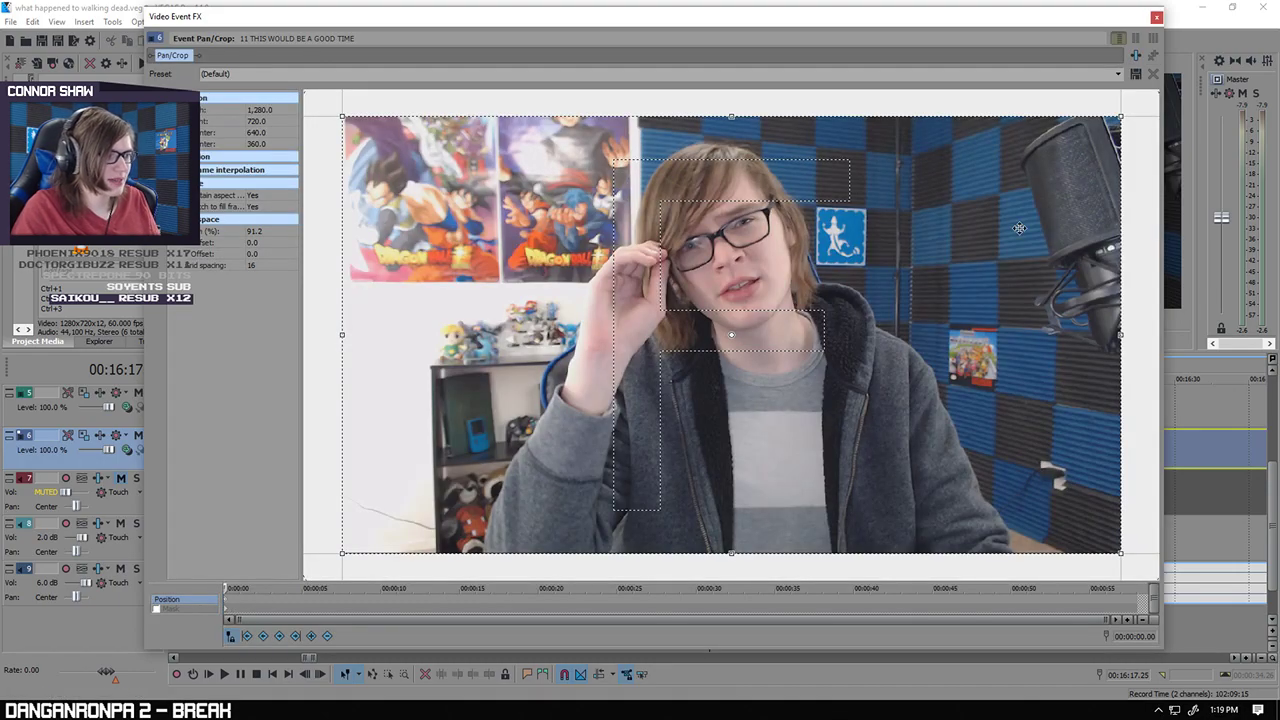
click(1156, 18)
Step: Recheck the crop values and first position keyframe of the earlier webcam clip at 00:14:20.46 for comparison
scroll(468, 616, down, 10)
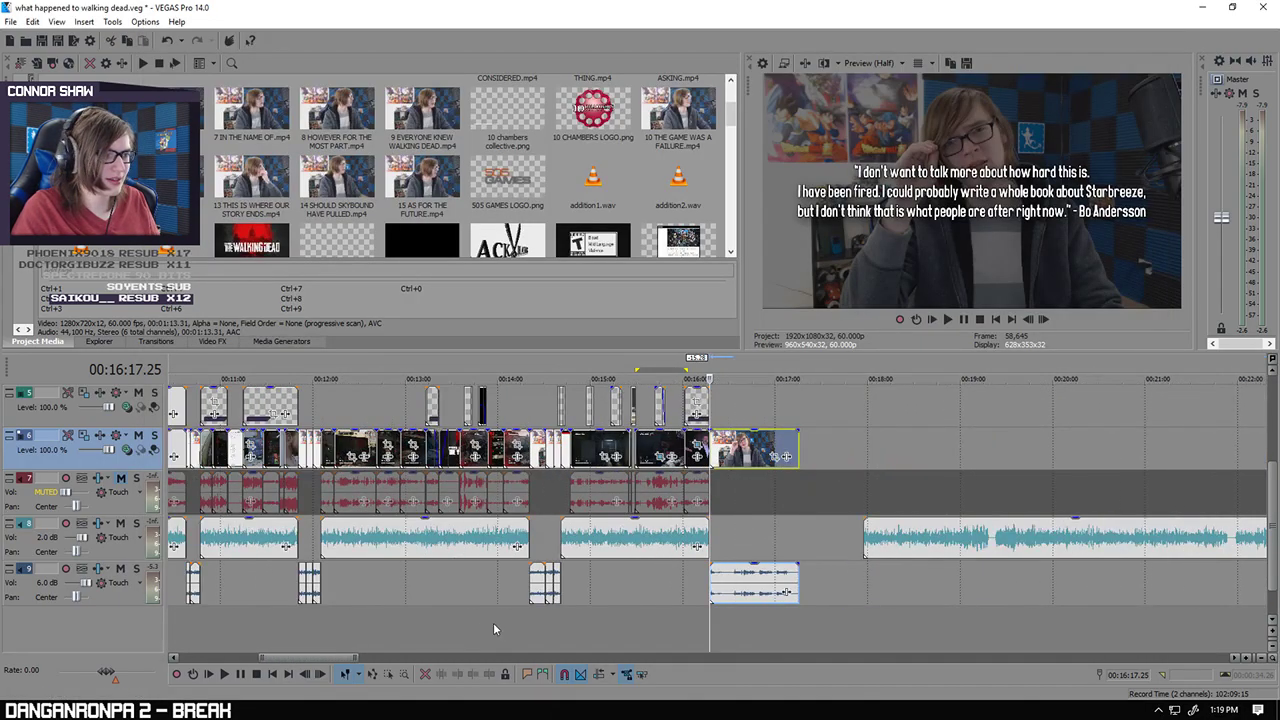
click(530, 628)
scroll(681, 423, up, 8)
click(717, 450)
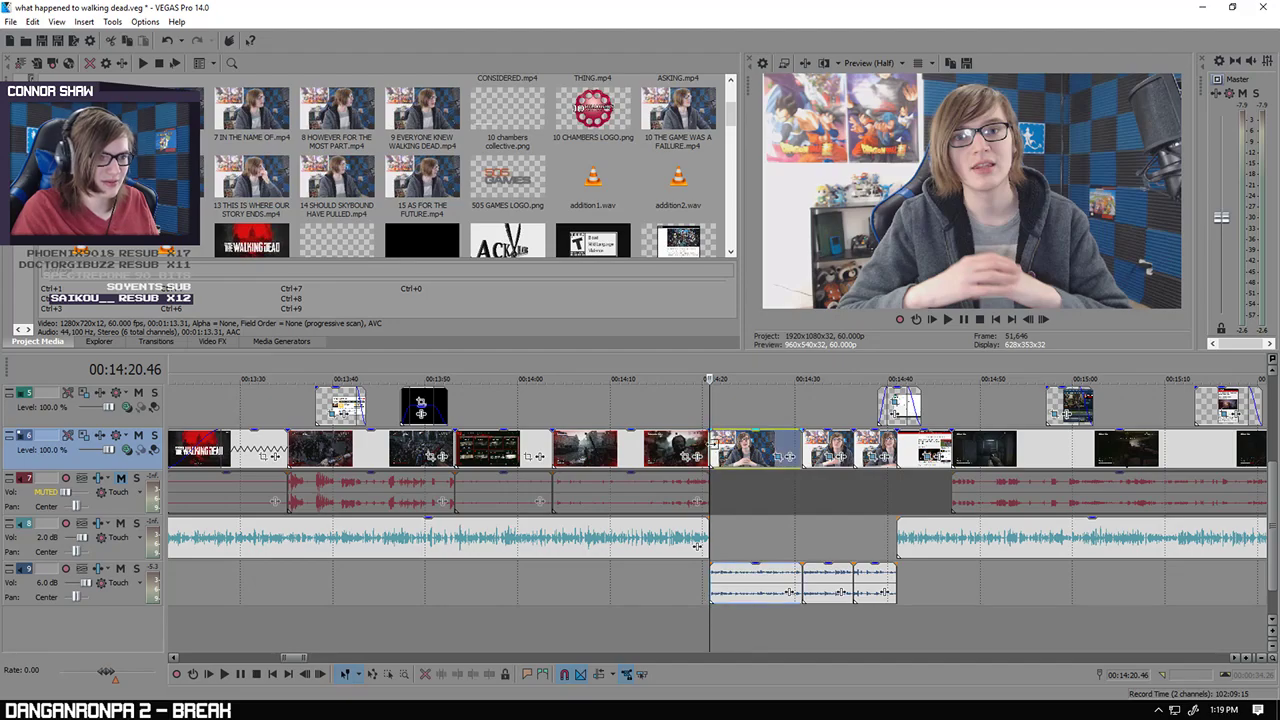
right_click(717, 450)
click(770, 328)
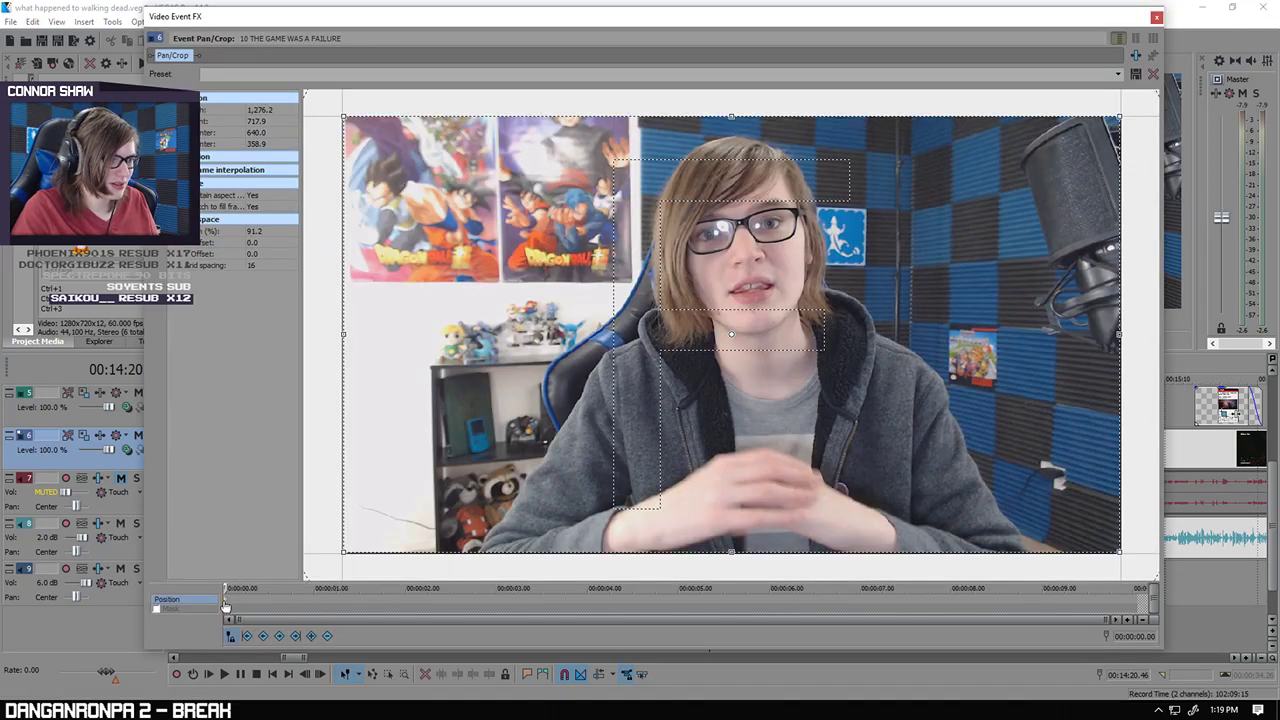
click(1156, 18)
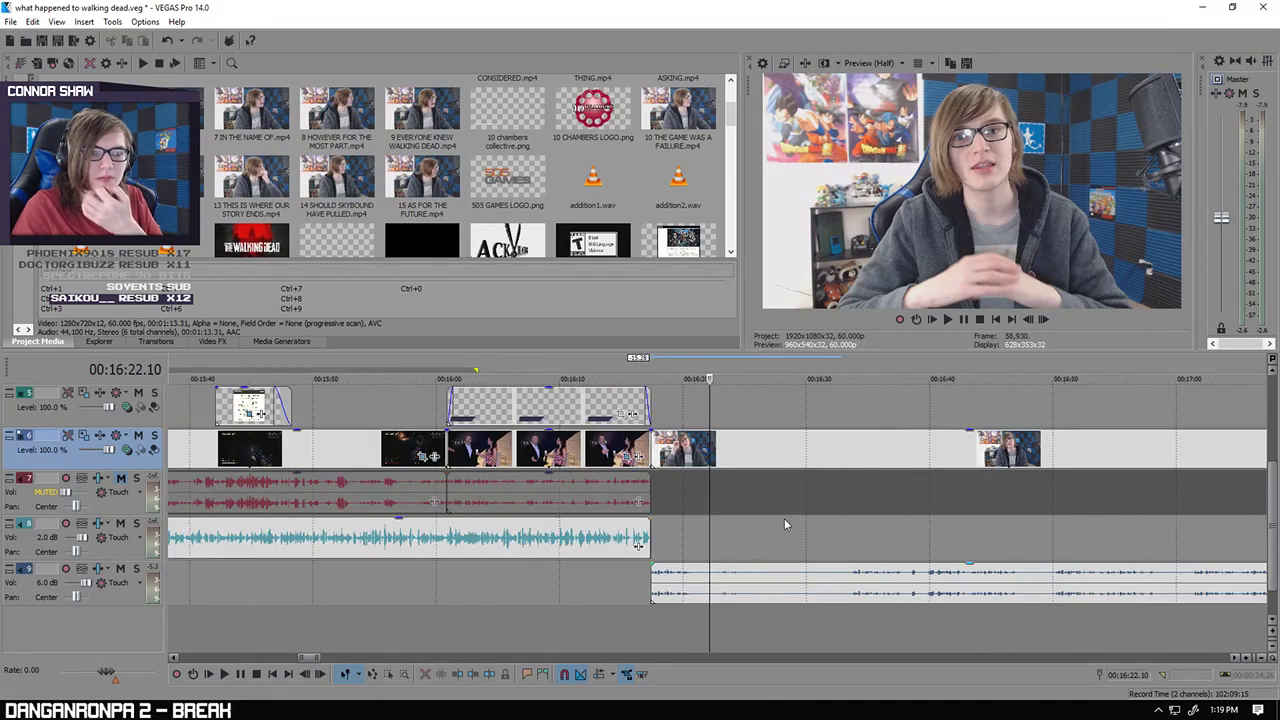
Step: Compare the Pan/Crop settings of the added webcam clip at 00:16:17.25 with the earlier clip's framing
click(655, 450)
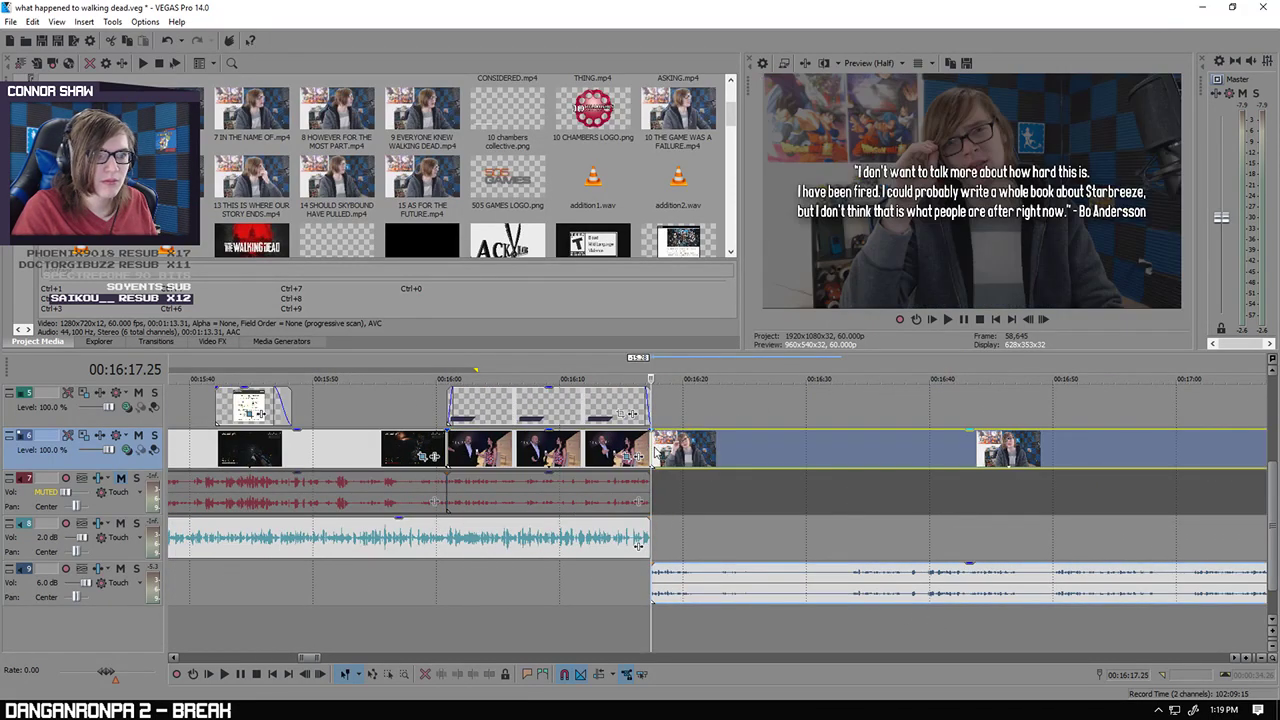
right_click(655, 452)
click(720, 329)
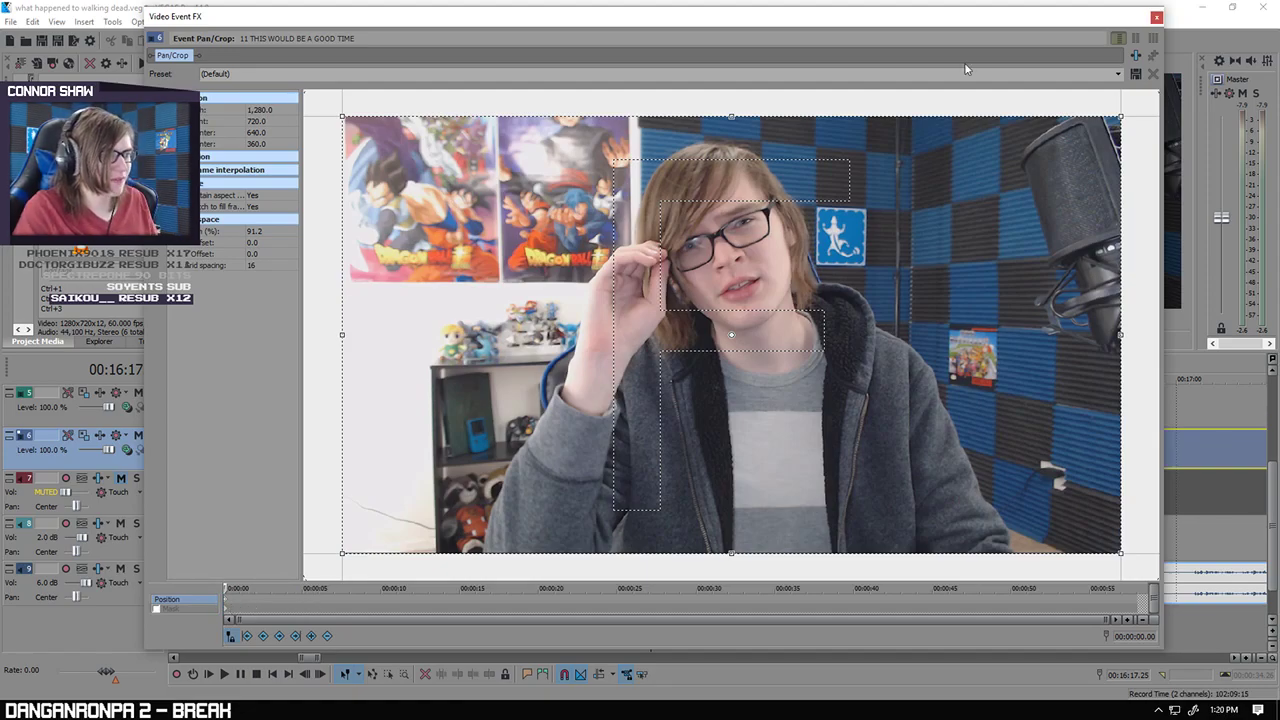
click(1157, 18)
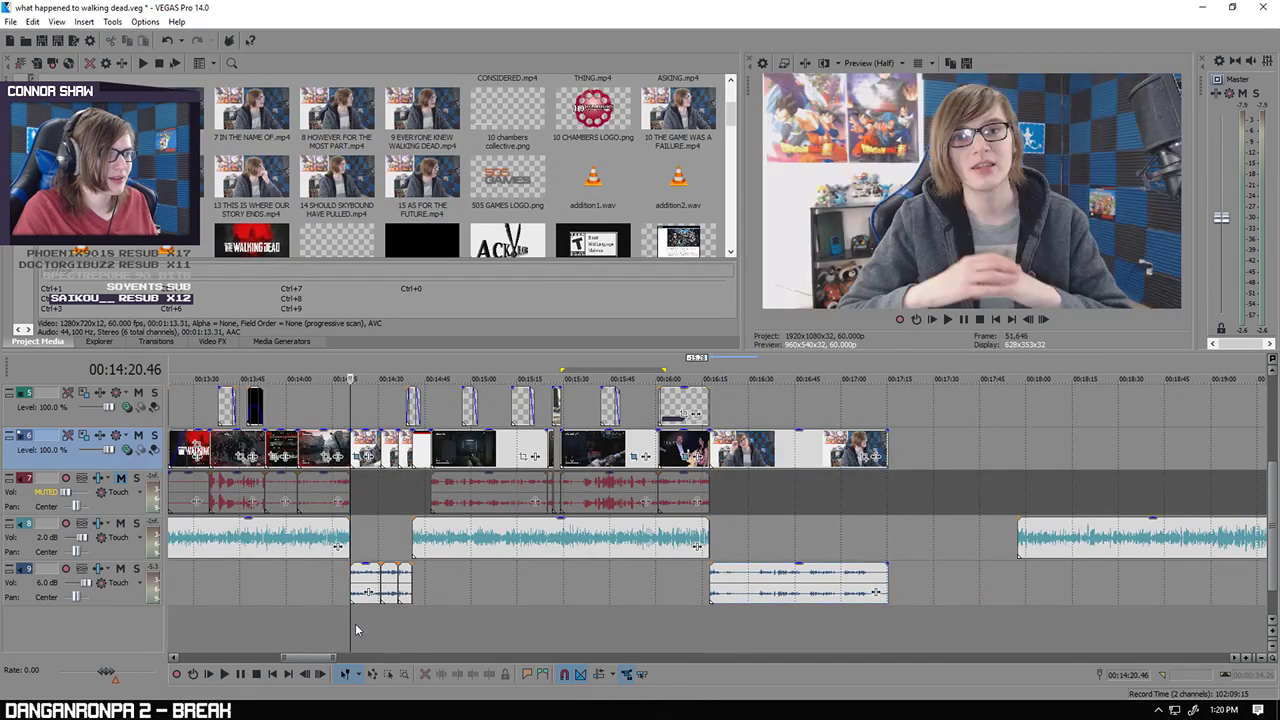
Step: Open the Pan/Crop settings of the earlier webcam clip at 00:14:20.46 once more
right_click(712, 440)
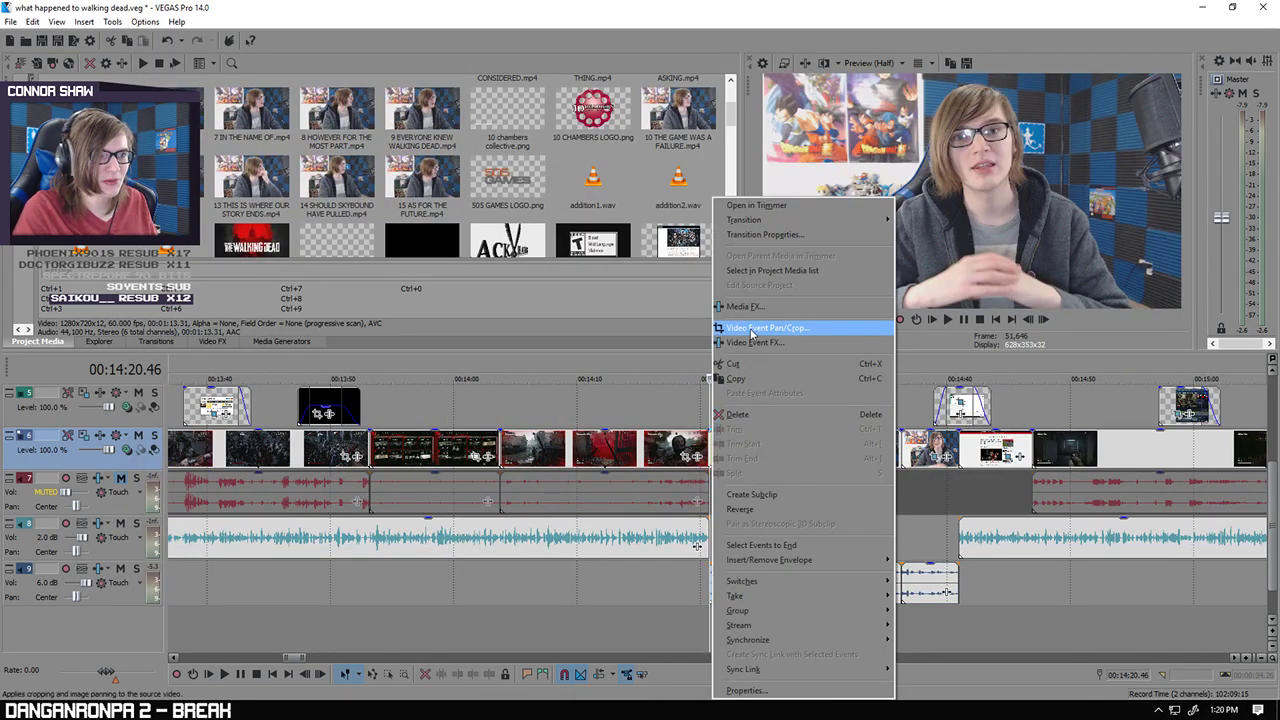
Step: Copy the pan/crop position keyframe of the clip "10 THE GAME WAS A FAILURE"
click(735, 329)
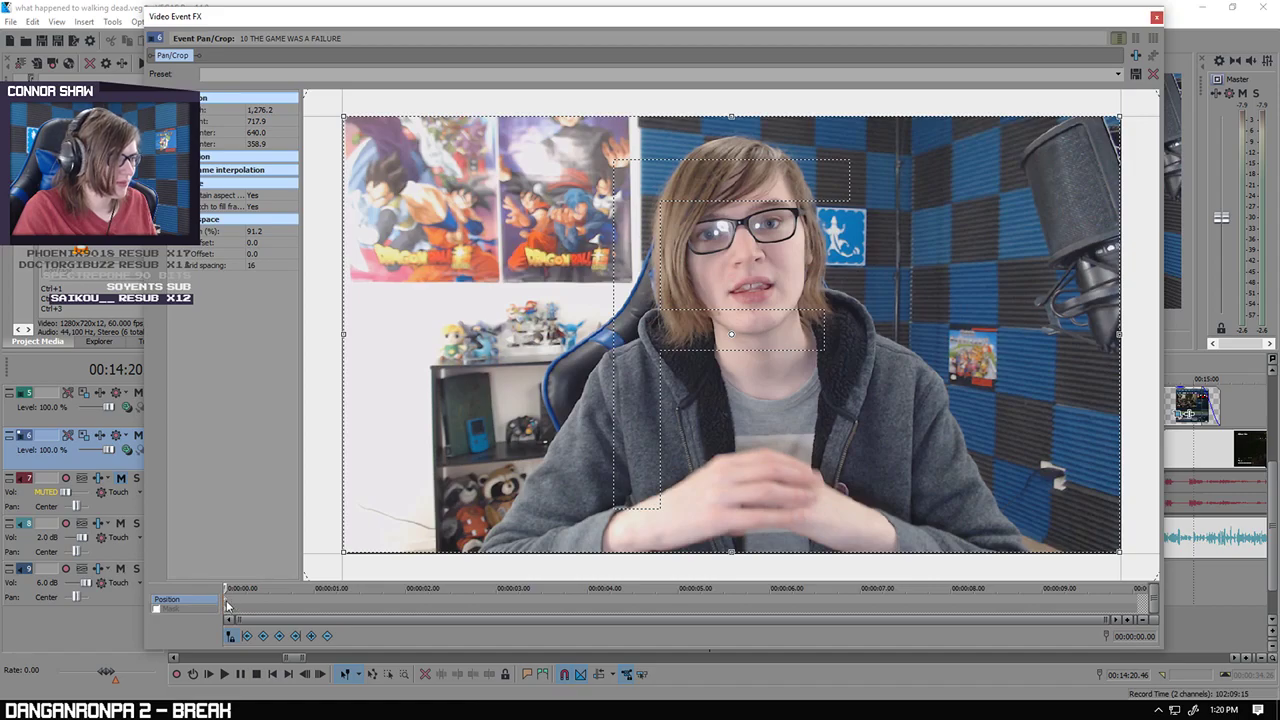
drag(227, 605, 226, 604)
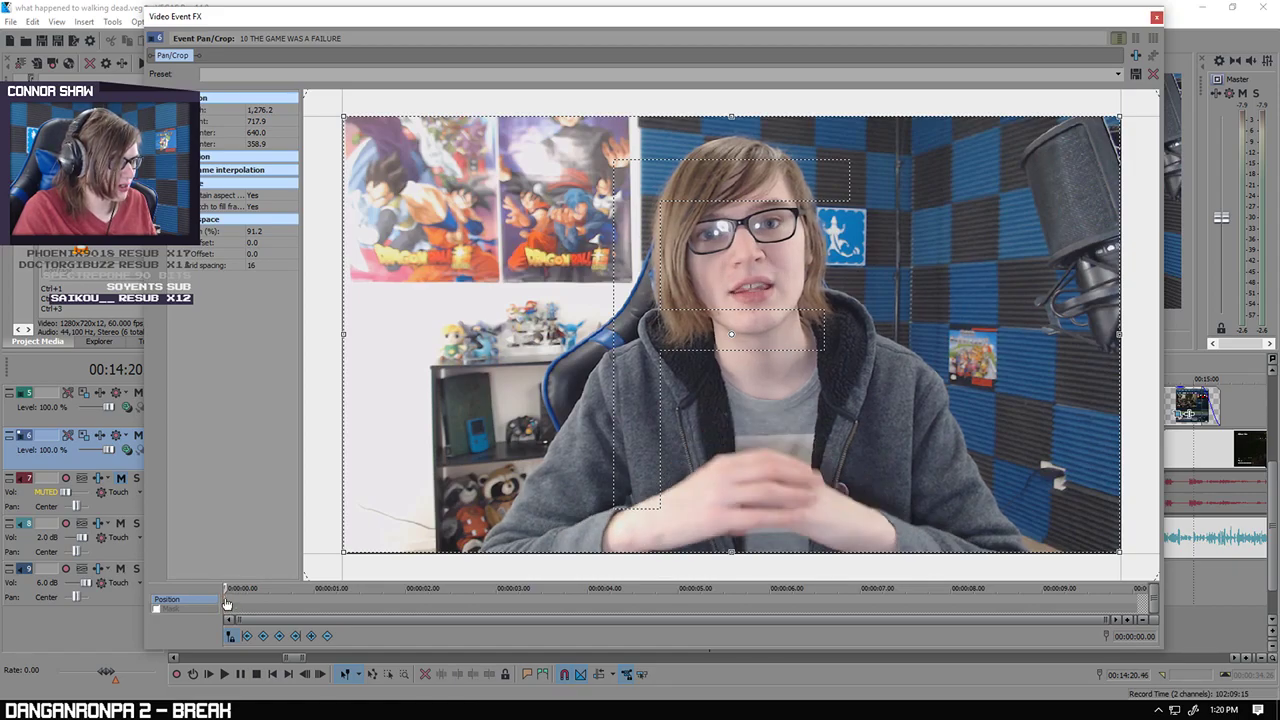
click(1156, 18)
Step: Paste the copied position keyframe into the pan/crop settings of the clip "11 THIS WOULD BE A GOOD TIME" at 00:16:17.25
scroll(950, 606, down, 5)
click(983, 624)
scroll(960, 605, up, 6)
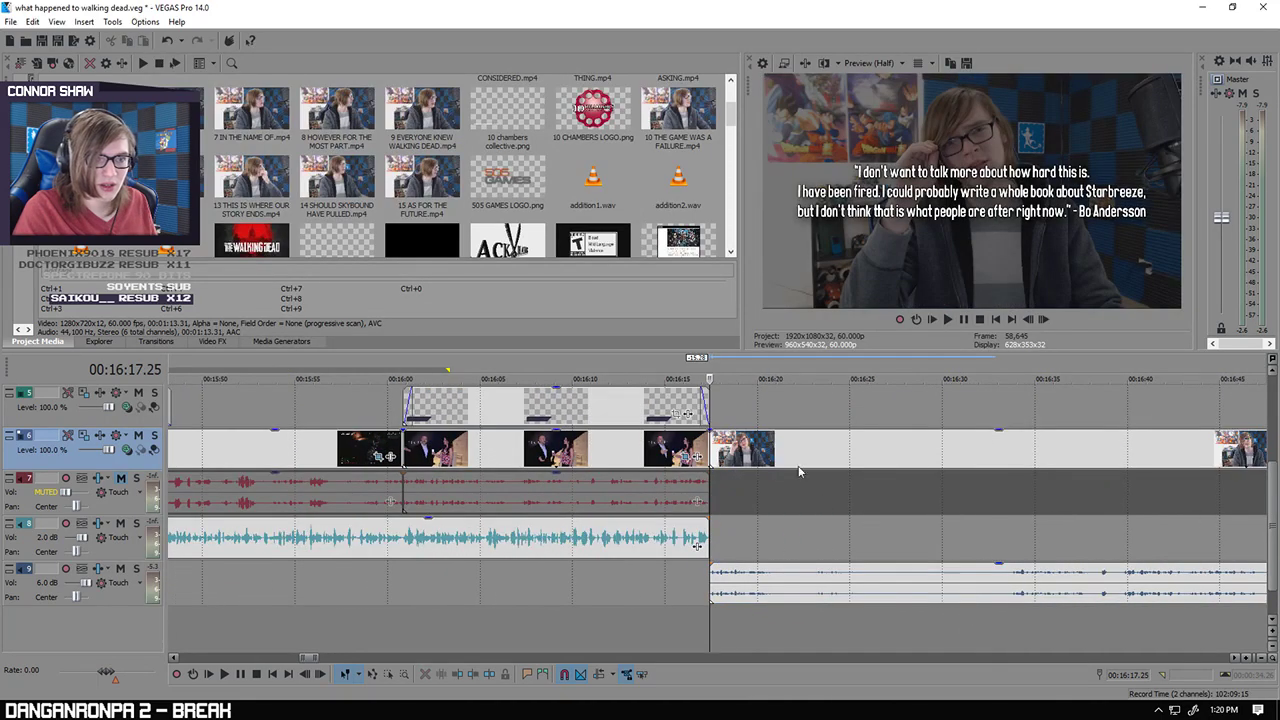
right_click(713, 447)
click(767, 330)
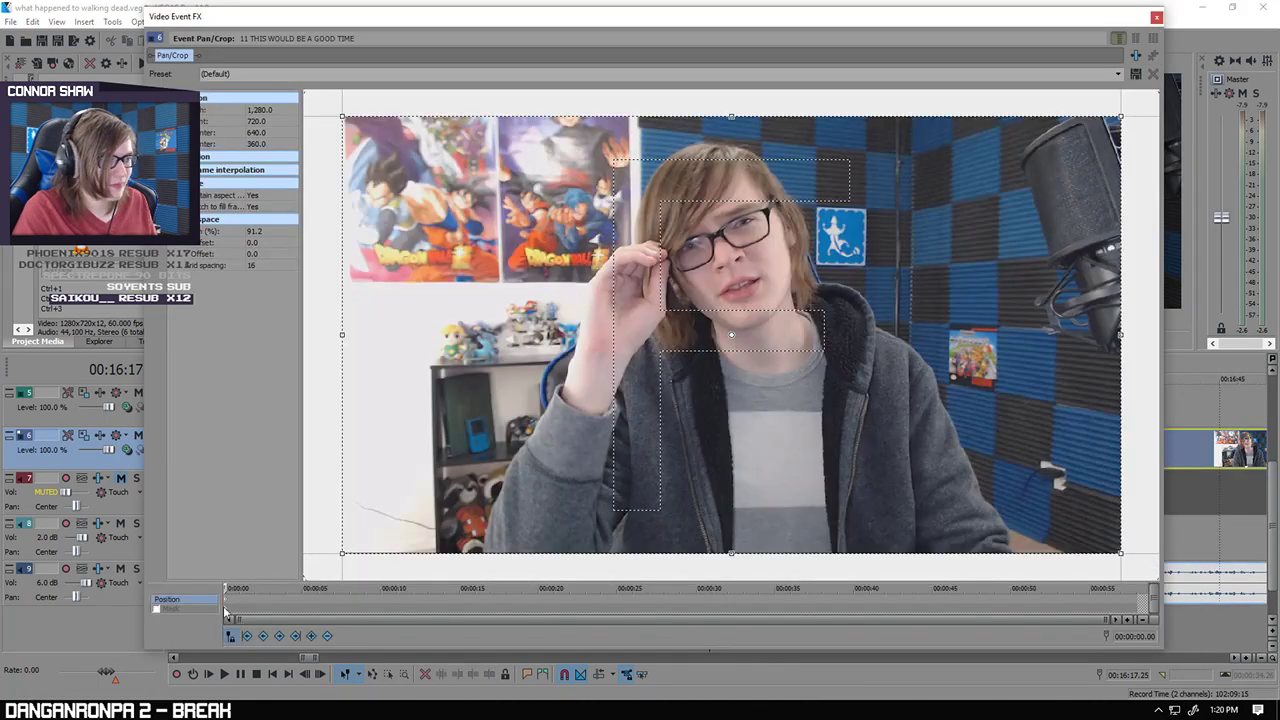
key(ctrl+v)
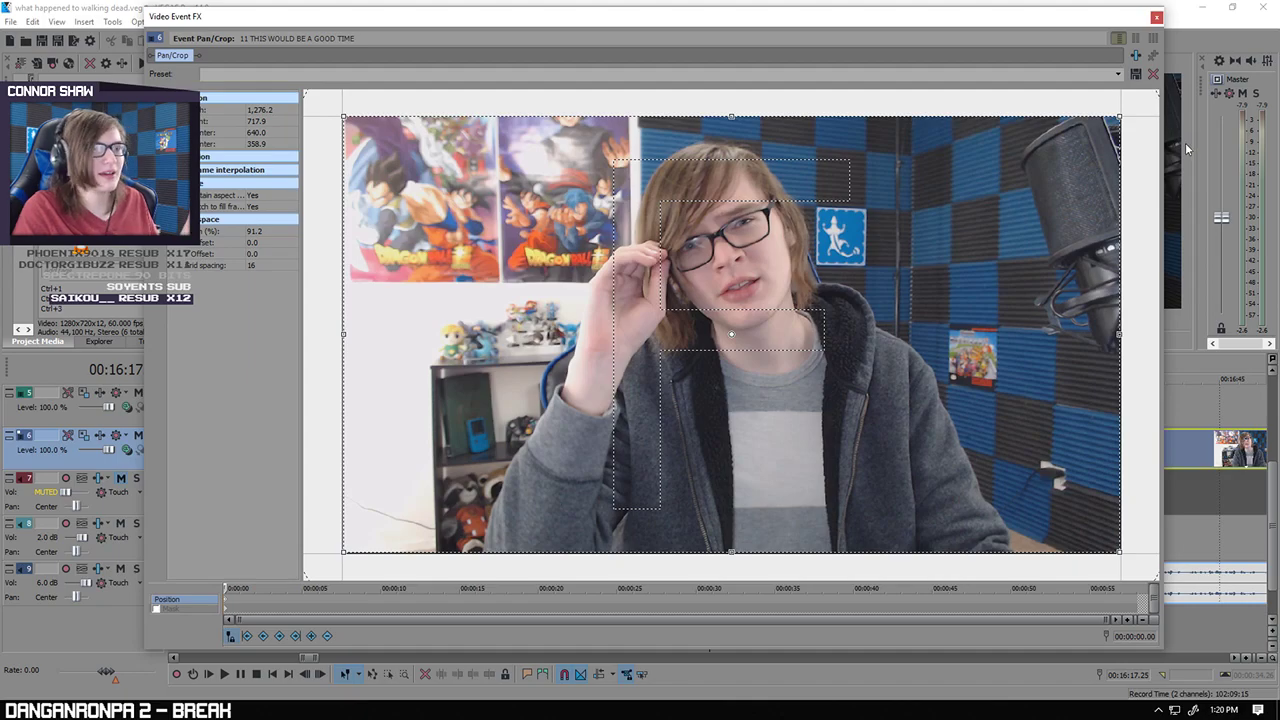
click(1156, 16)
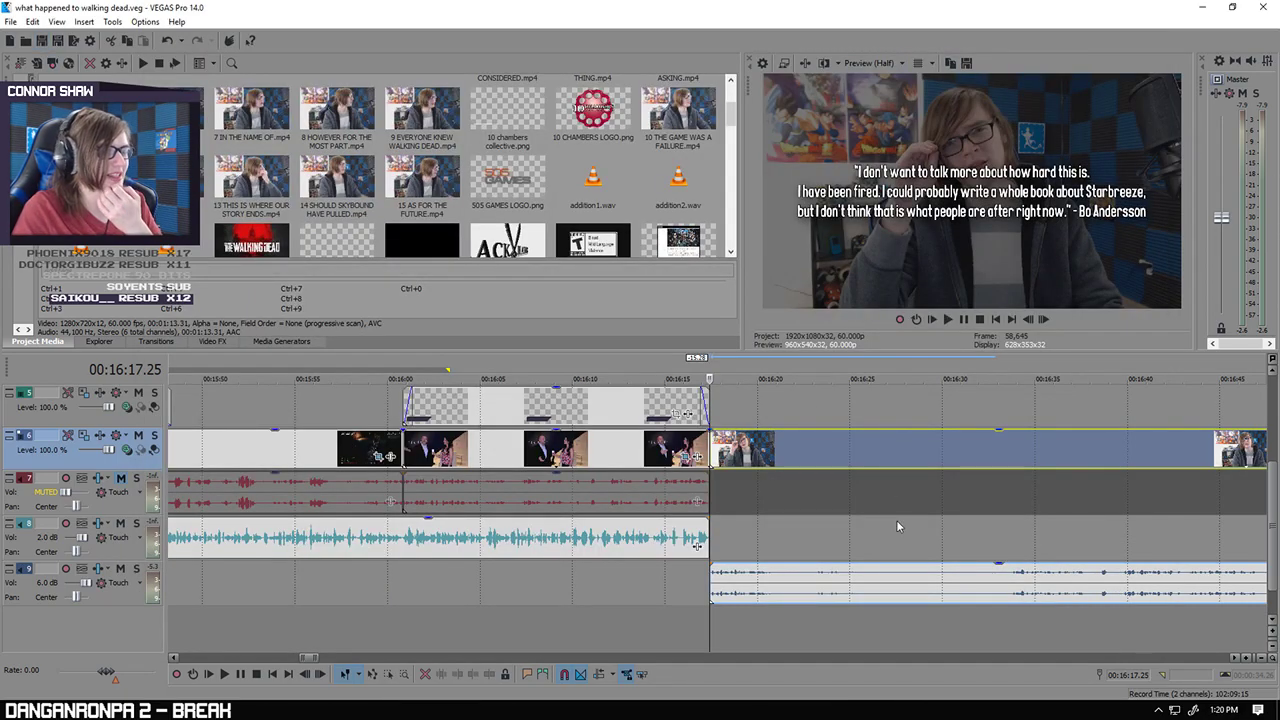
Step: Play back the start of the clip "11 THIS WOULD BE A GOOD TIME" and split its video and audio at 00:16:21.11
scroll(897, 527, up, 2)
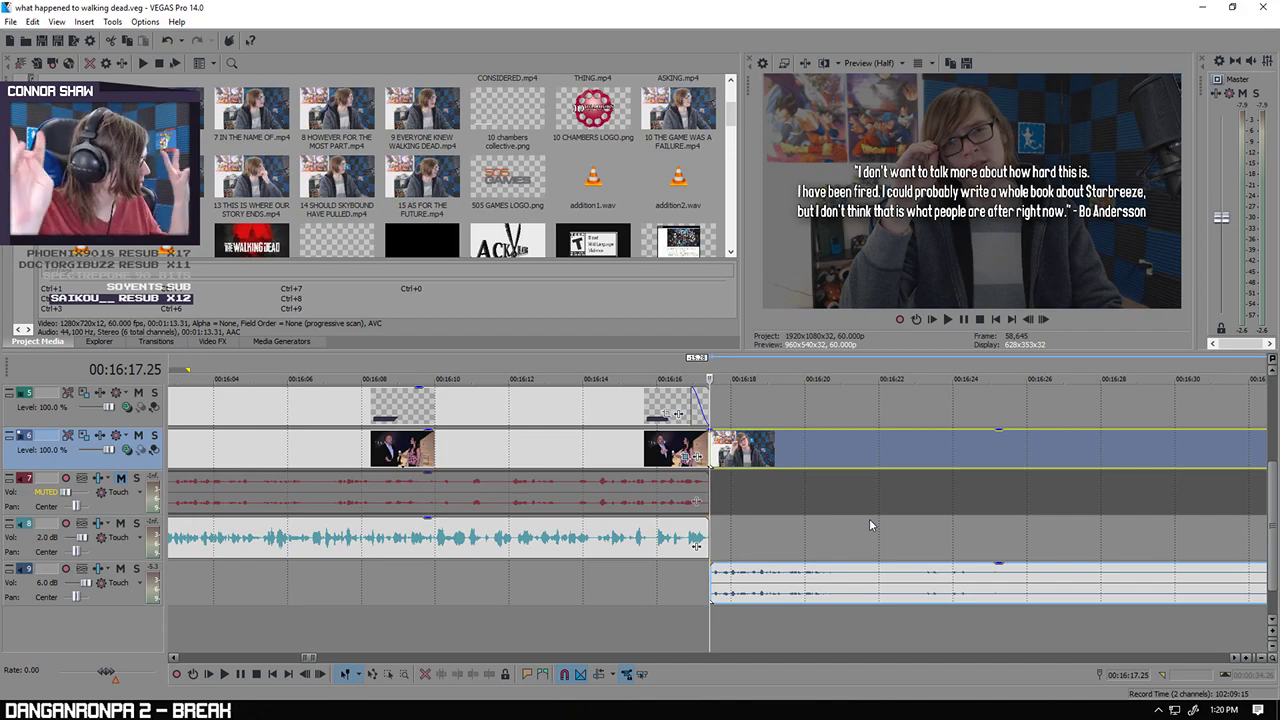
click(225, 675)
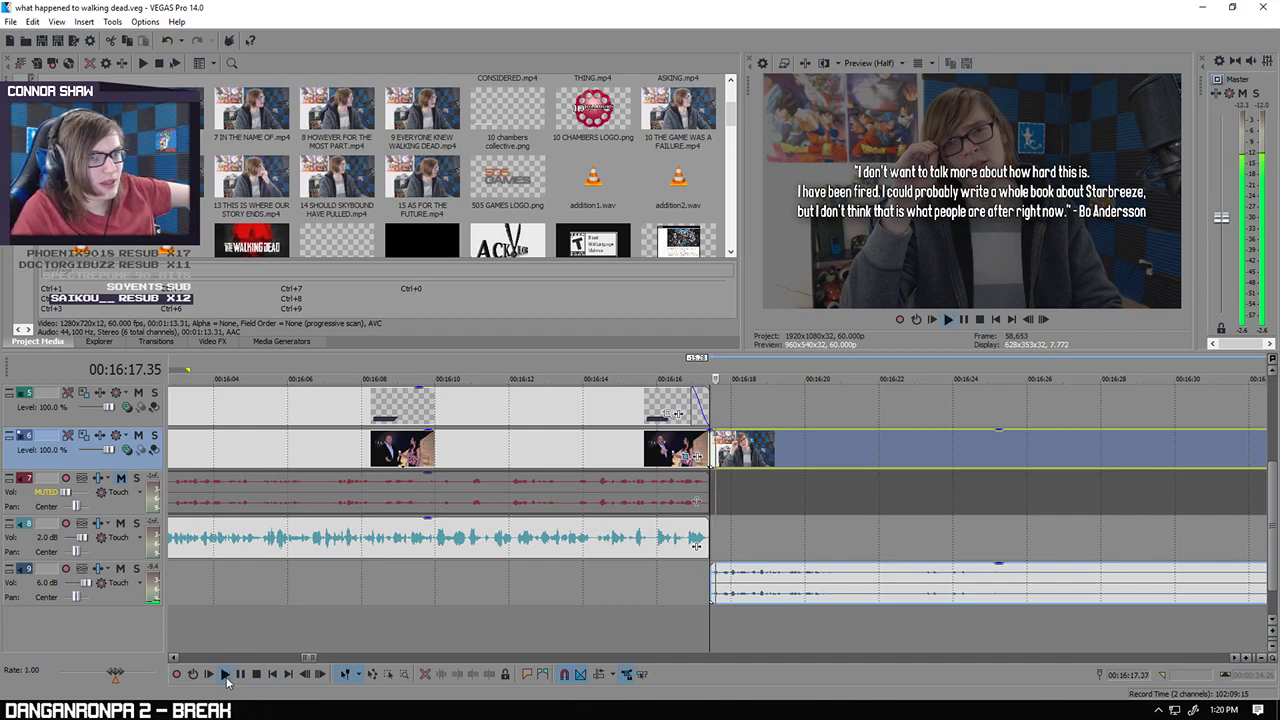
scroll(645, 632, down, 1)
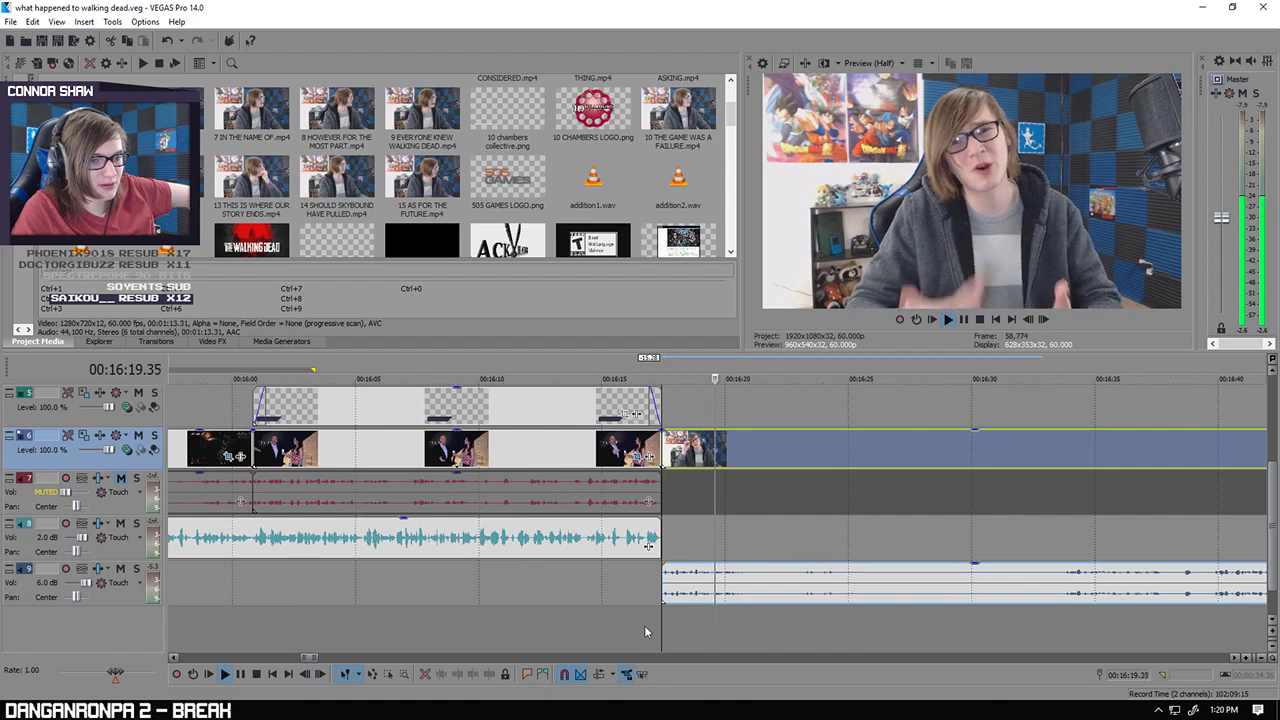
click(240, 676)
scroll(675, 562, up, 3)
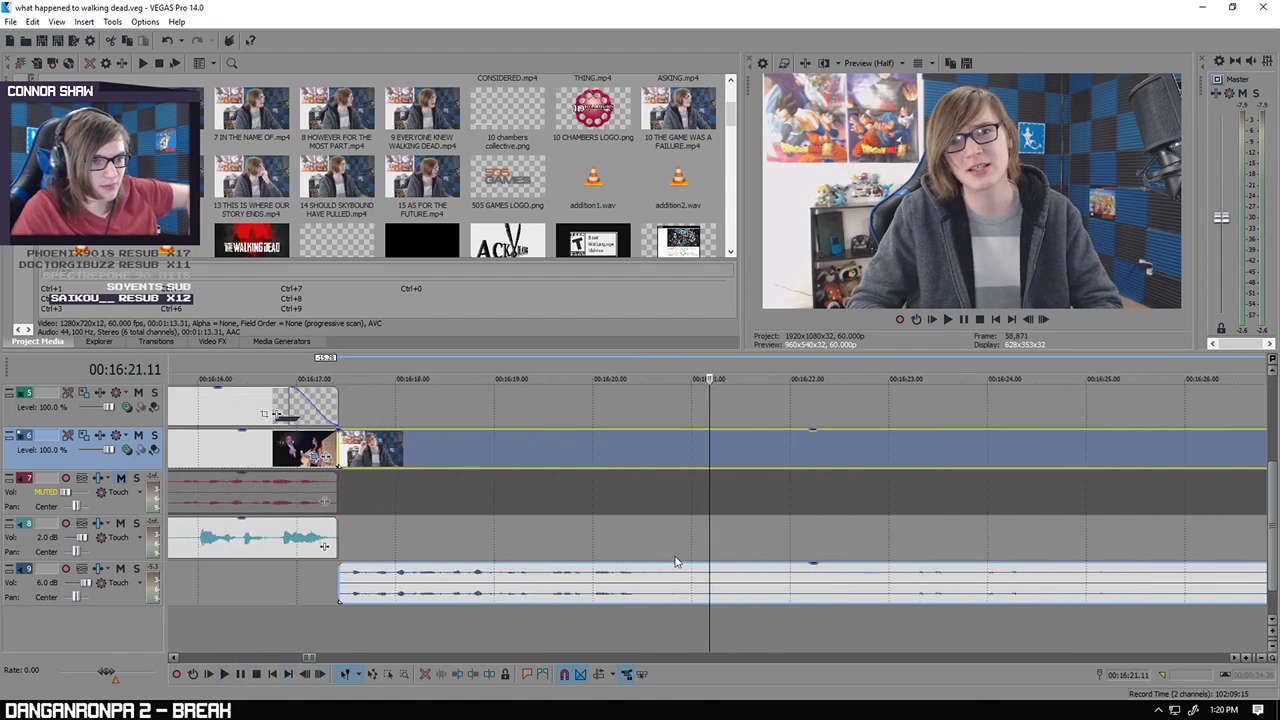
click(710, 571)
key(s)
scroll(830, 598, down, 5)
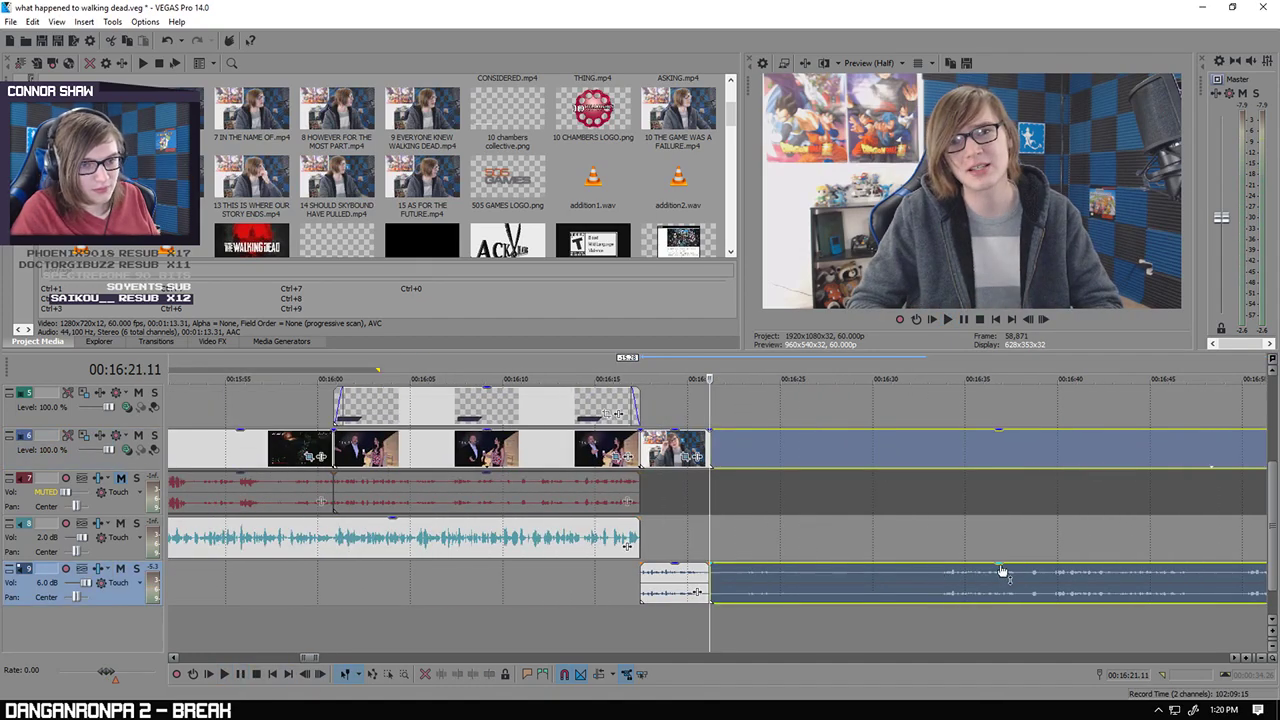
Step: Listen through the remaining part of the clip and split it at 00:17:01.31, just before the last spoken passage
click(940, 585)
scroll(925, 588, down, 3)
click(884, 582)
scroll(884, 582, up, 3)
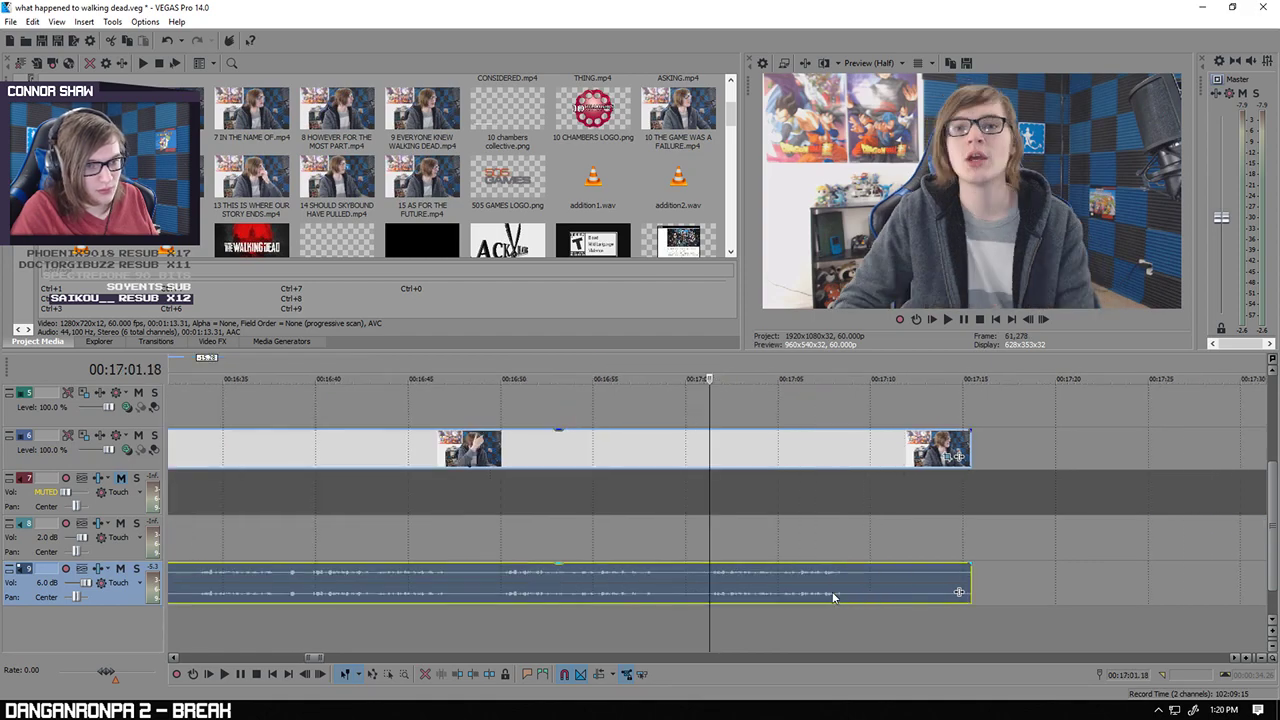
click(503, 580)
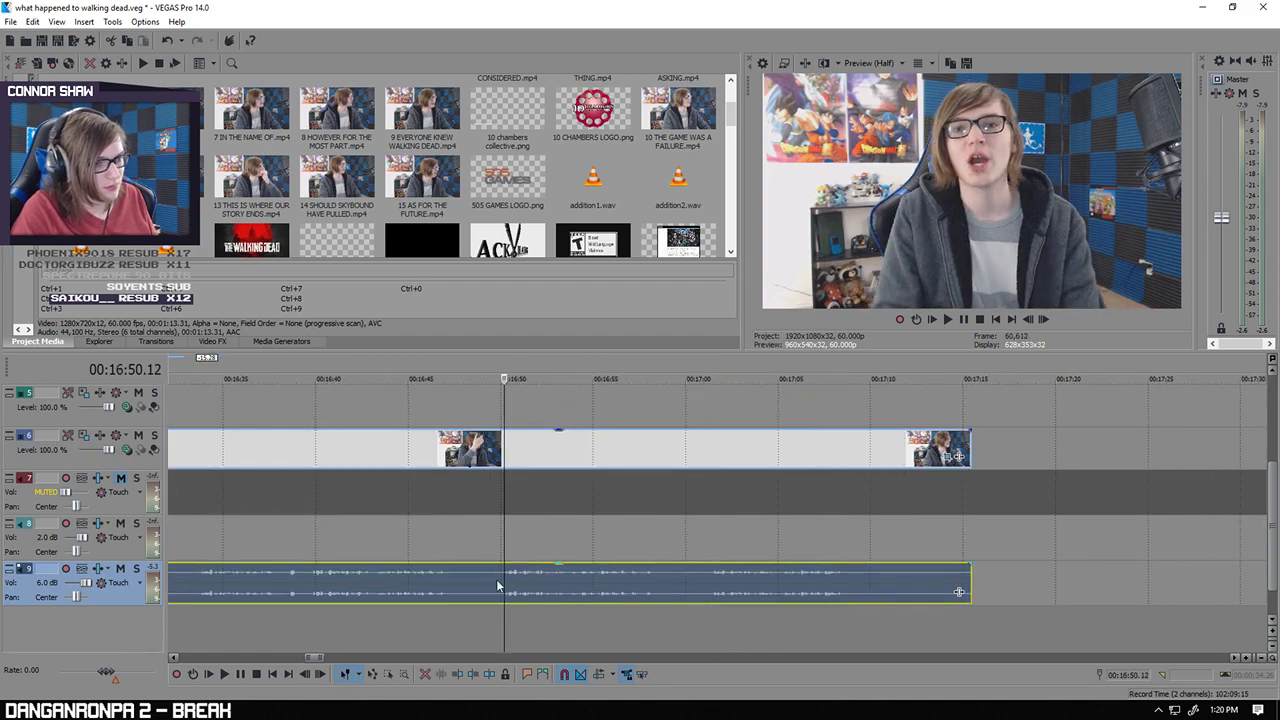
click(224, 676)
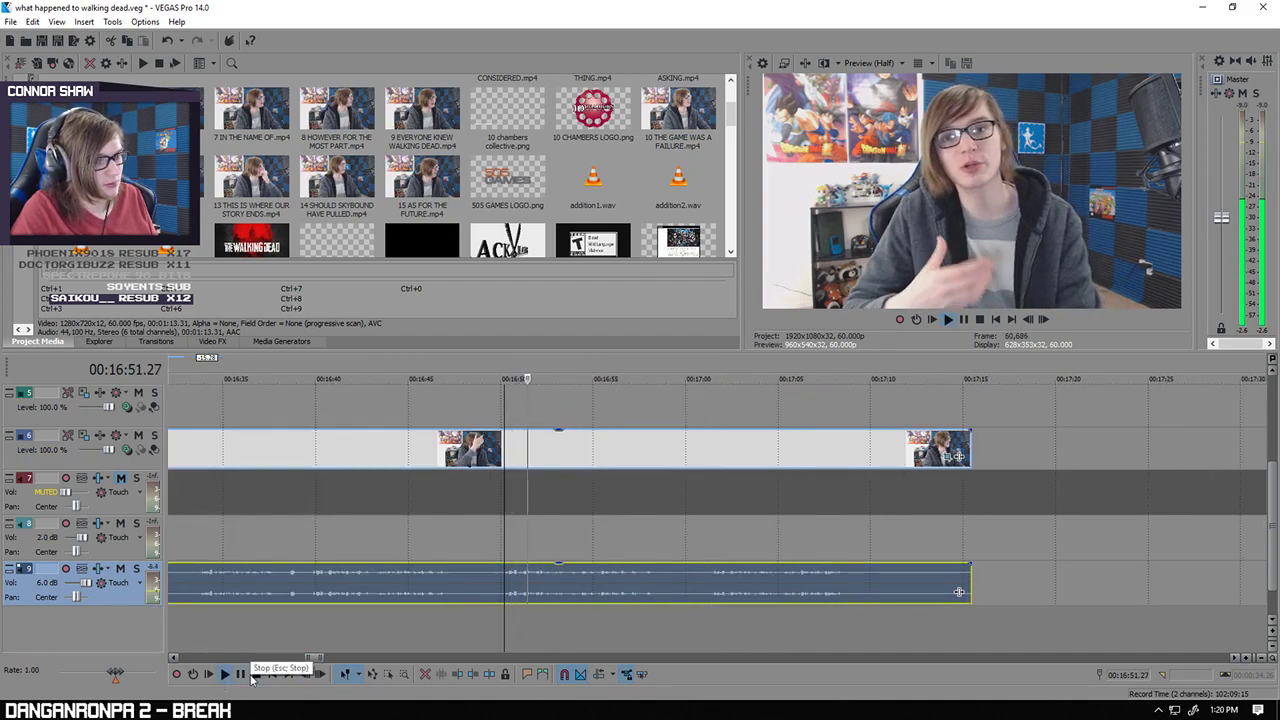
click(240, 674)
click(714, 581)
scroll(714, 581, up, 3)
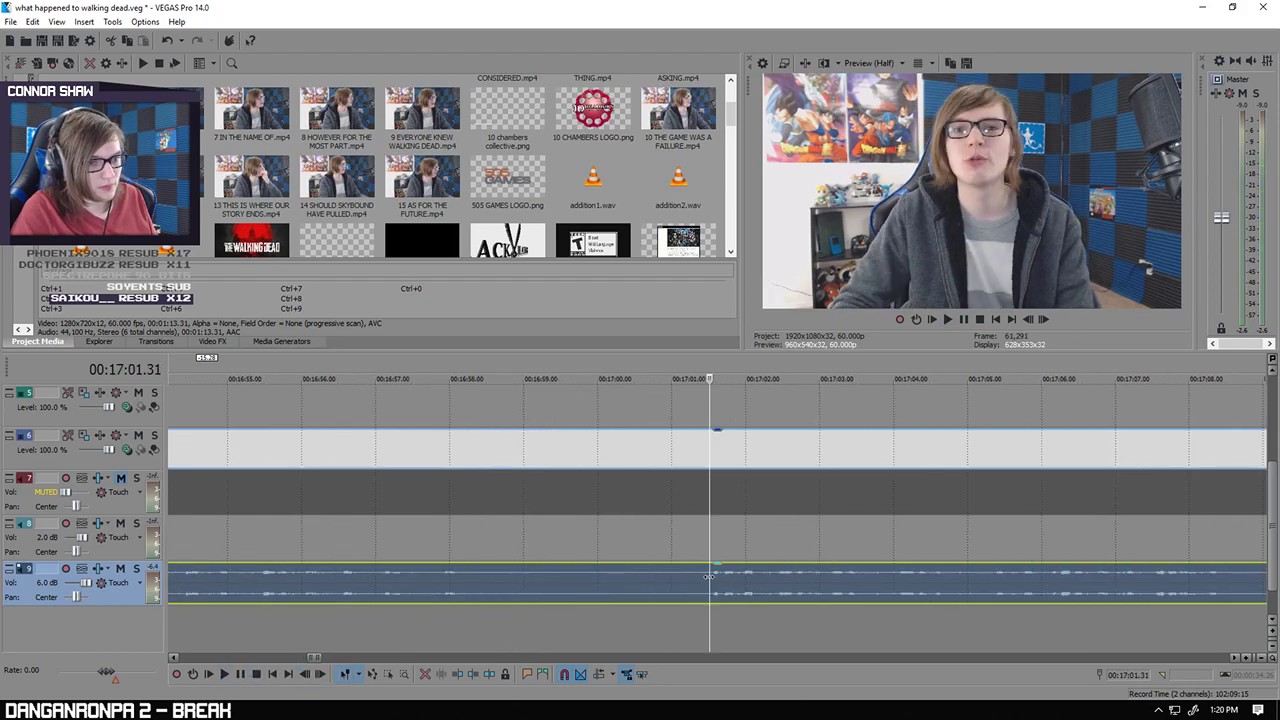
key(s)
scroll(710, 581, down, 6)
Step: Delete the middle piece of the clip and move the last piece up against the end of the first
click(540, 456)
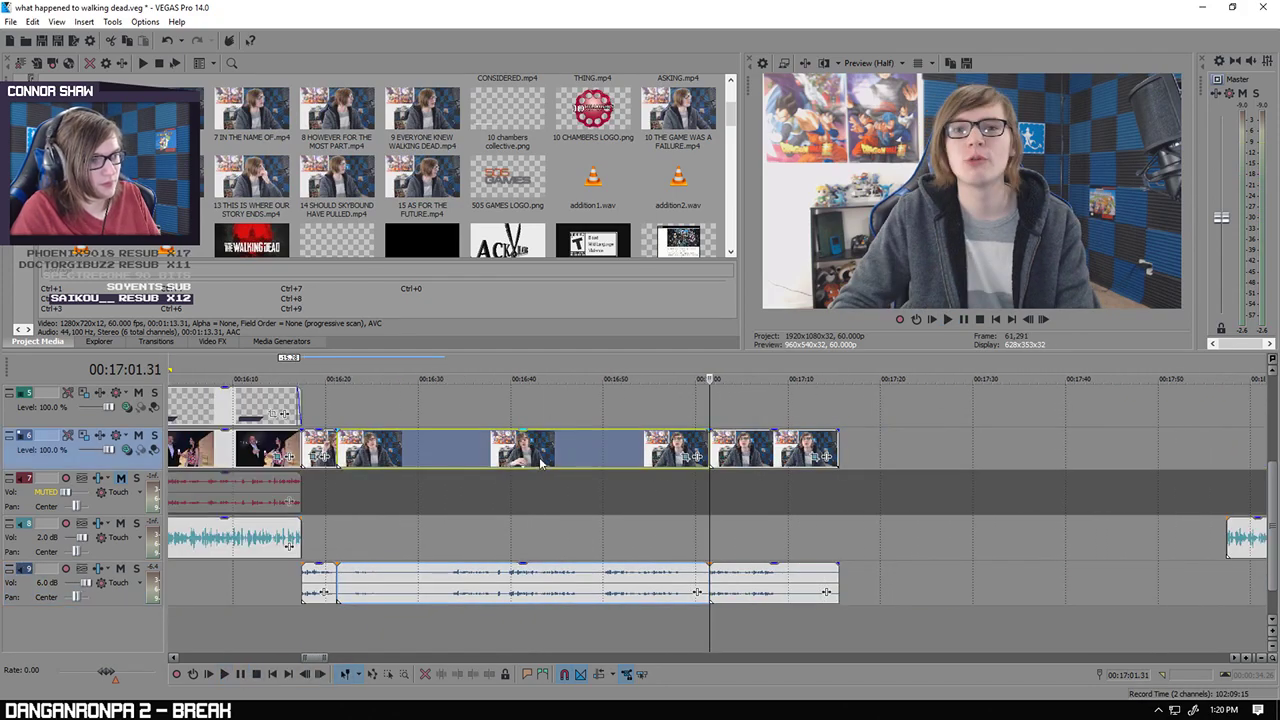
key(Delete)
drag(720, 456, 360, 456)
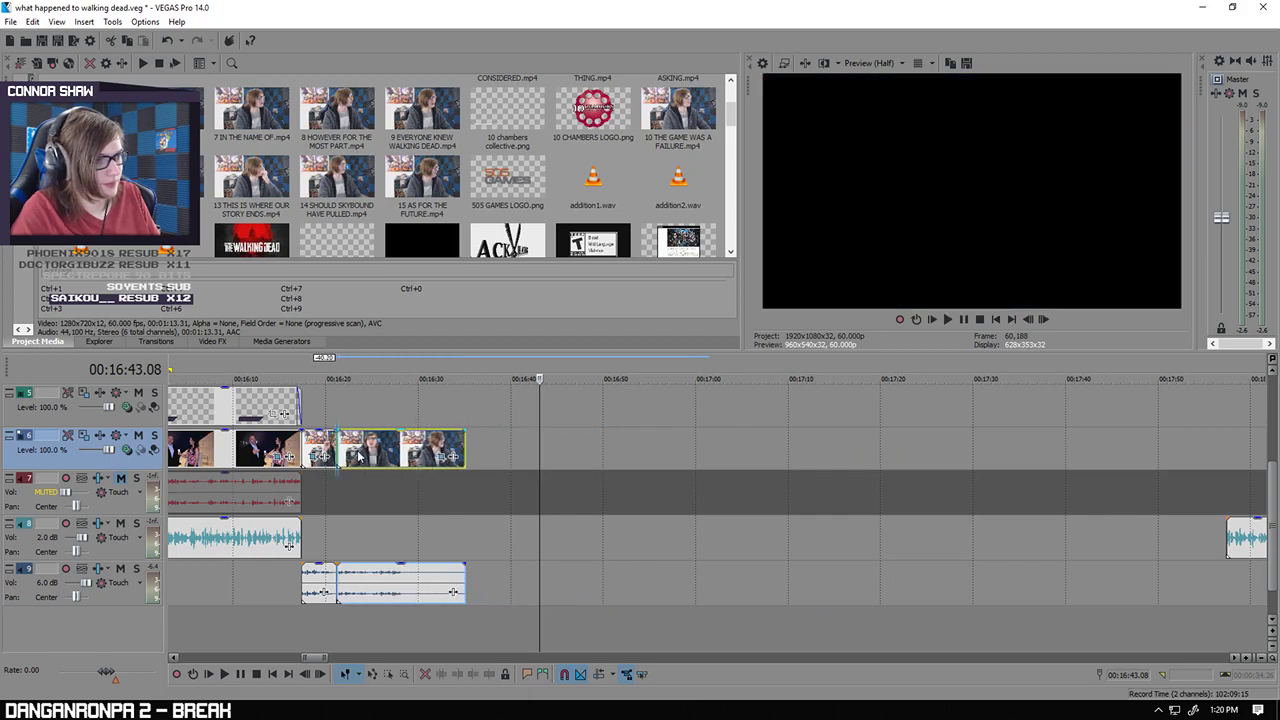
Step: Play back the joined pieces, split the last one at 00:16:28.25 where the speech ends, and delete the remainder
click(334, 418)
scroll(334, 418, up, 3)
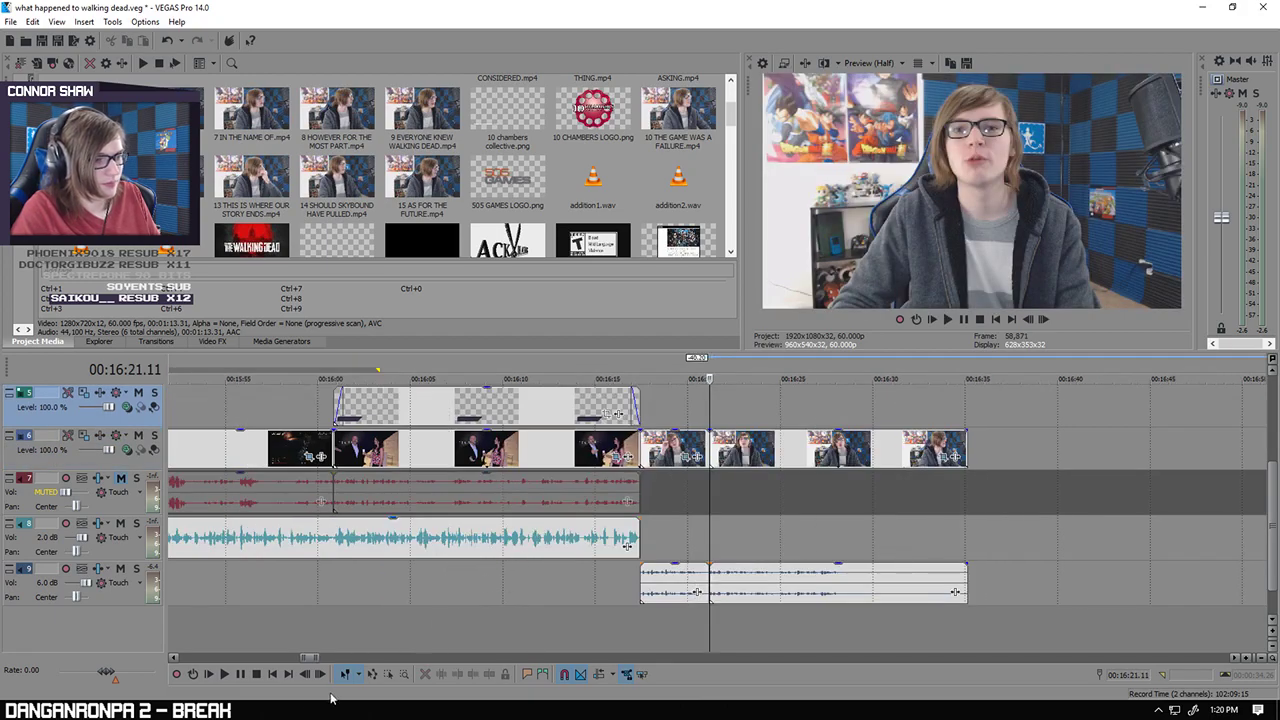
click(225, 674)
scroll(647, 618, up, 3)
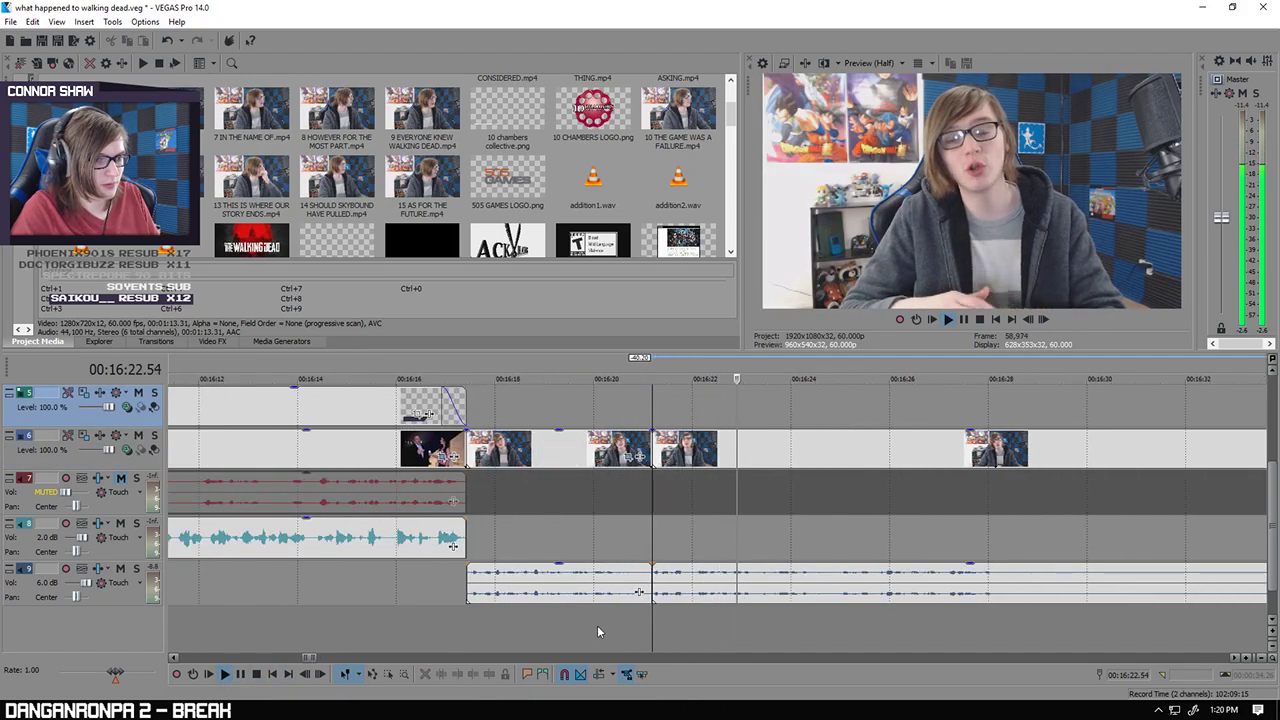
click(608, 622)
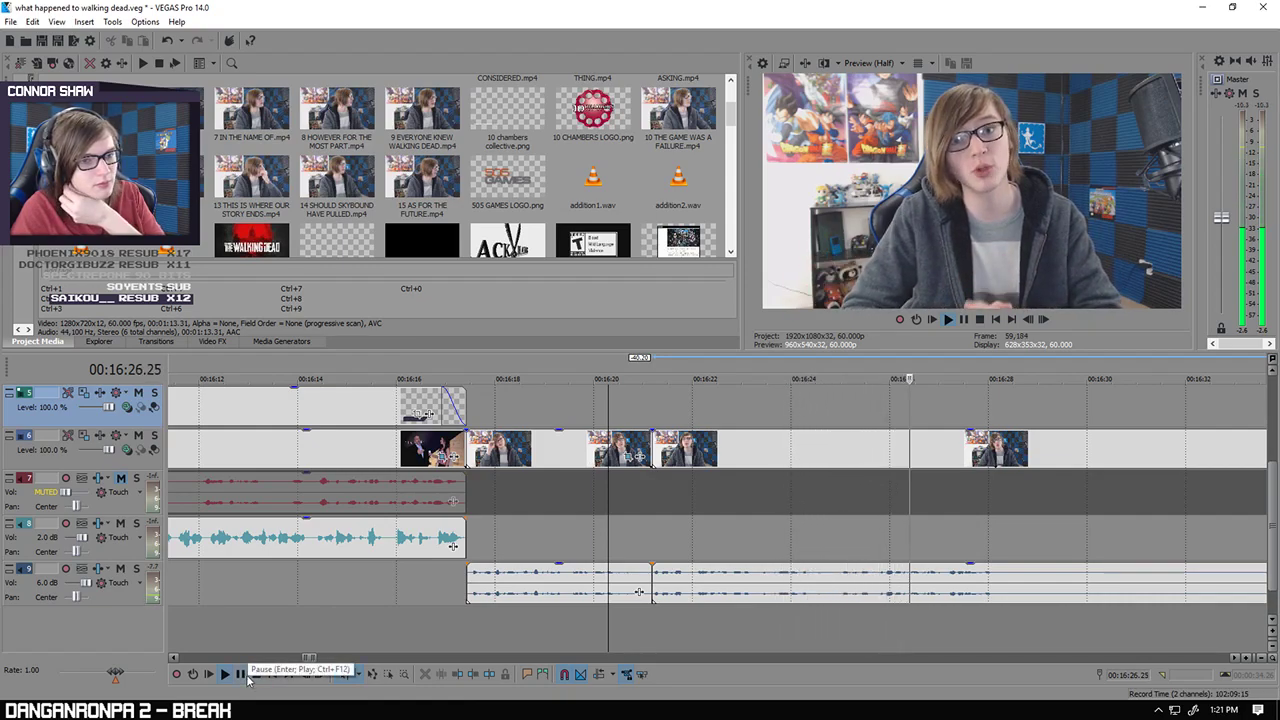
click(241, 674)
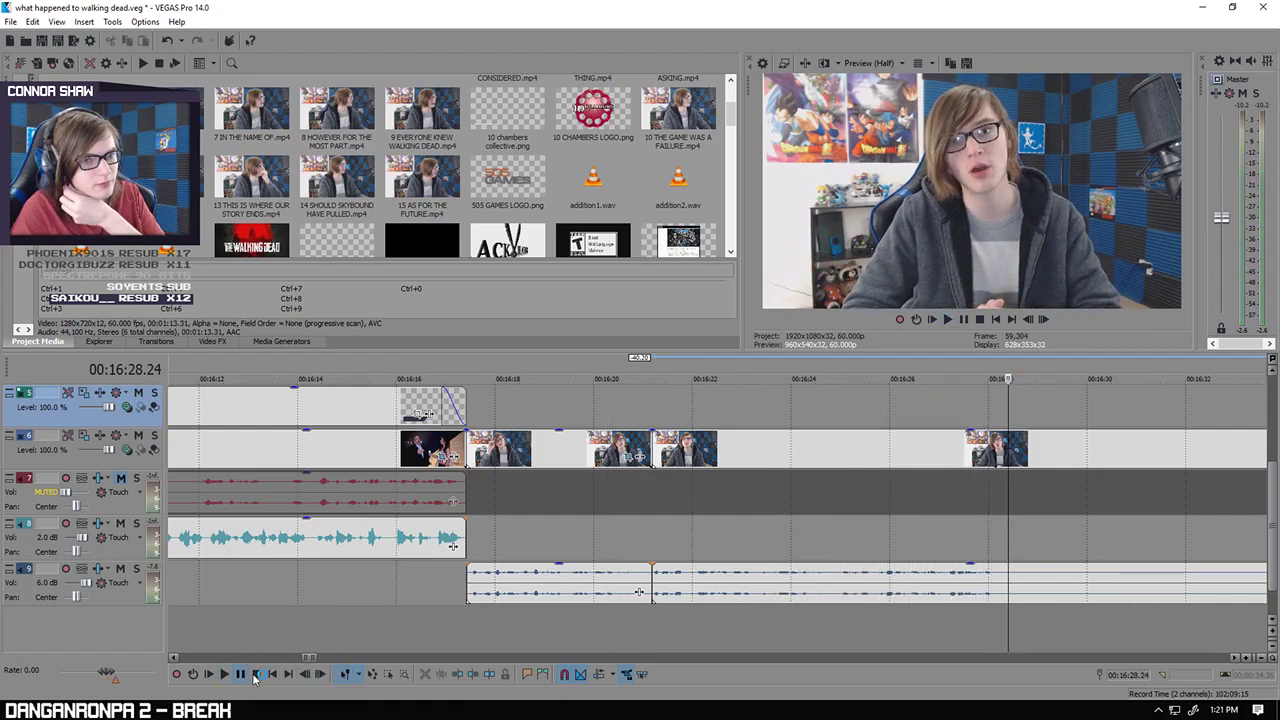
scroll(728, 585, up, 4)
click(728, 585)
scroll(700, 595, down, 5)
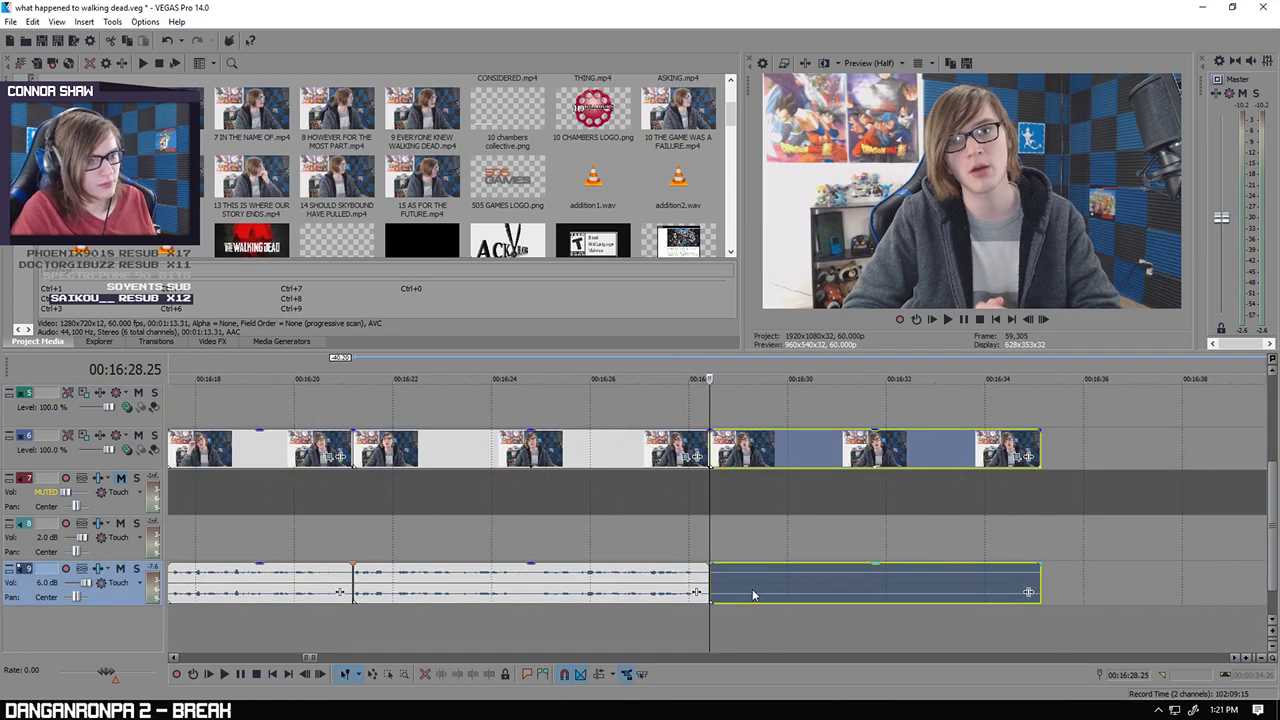
scroll(681, 610, down, 7)
Step: Copy the position keyframe with the 1,120 x 630 crop from the "10 THE GAME WAS A FAILURE" piece at 00:14:30.49
click(444, 621)
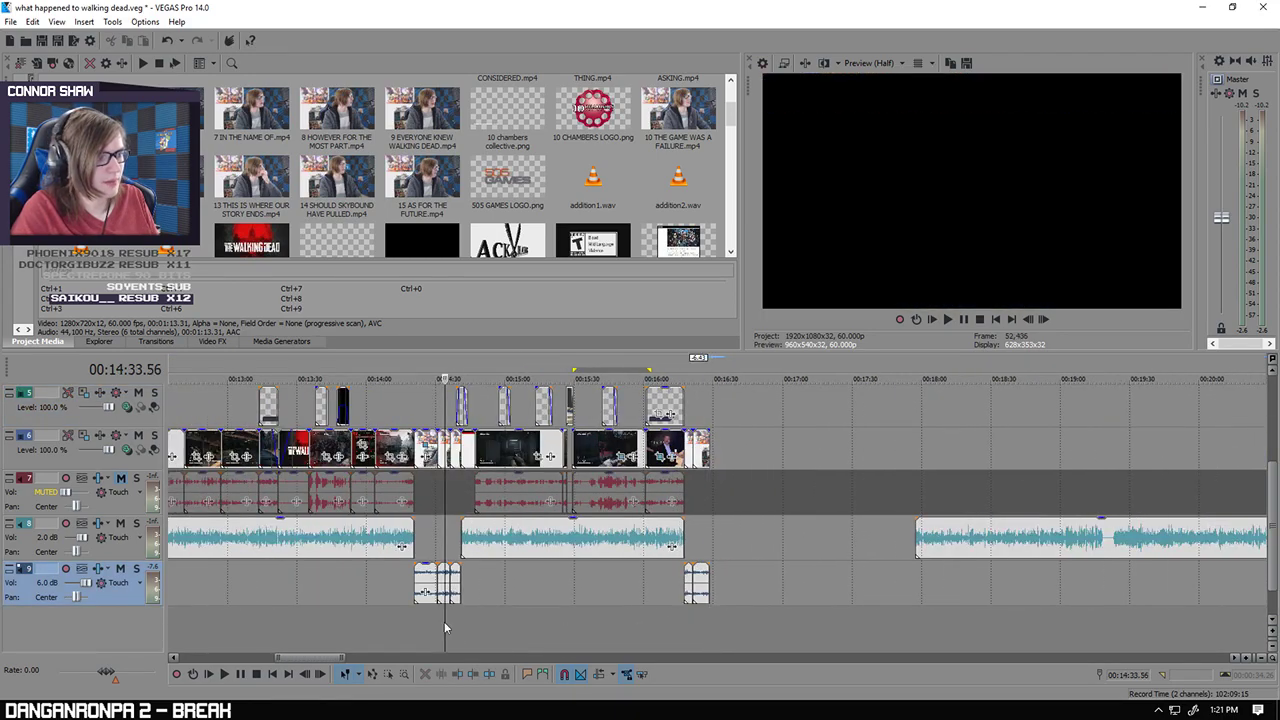
scroll(444, 621, up, 9)
right_click(598, 450)
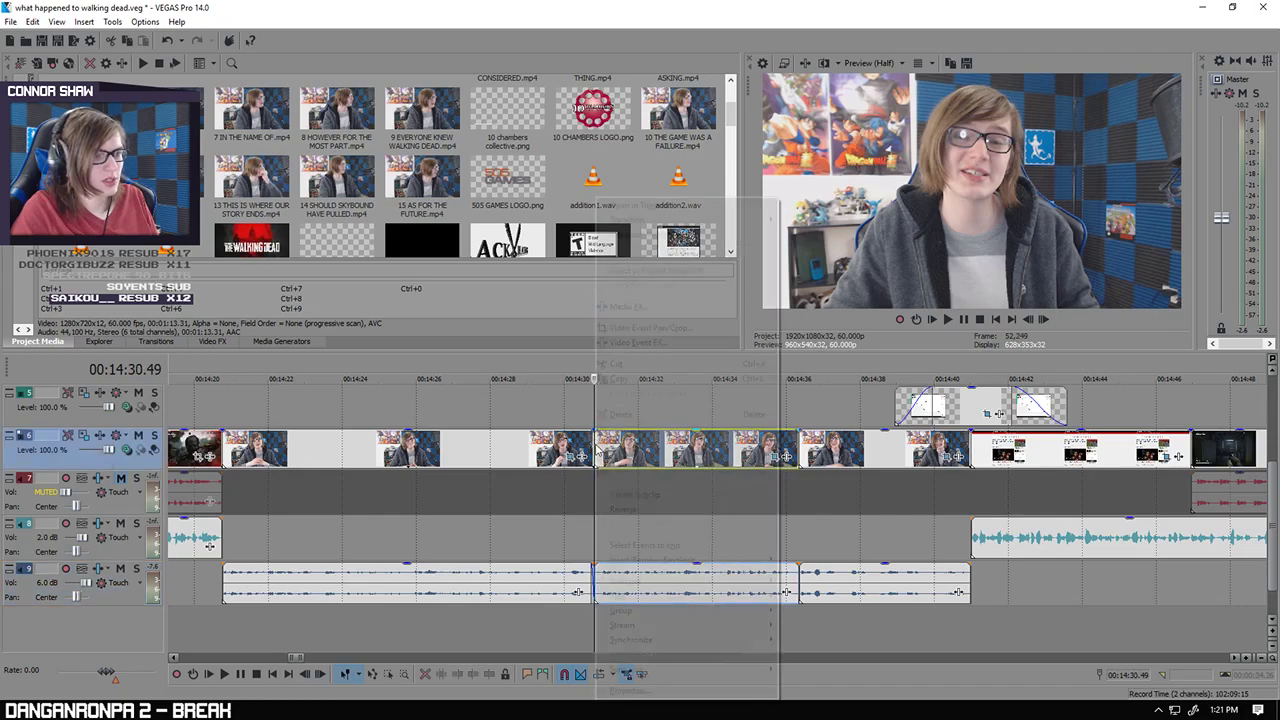
click(660, 328)
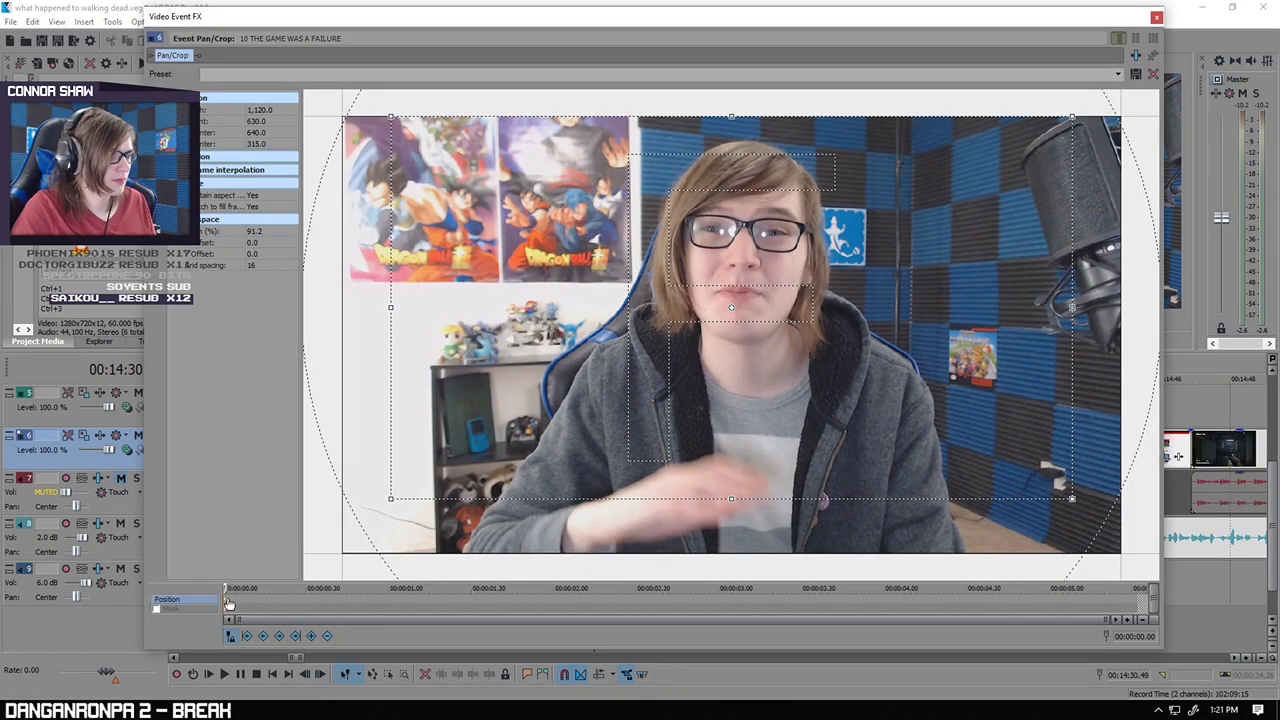
click(1157, 18)
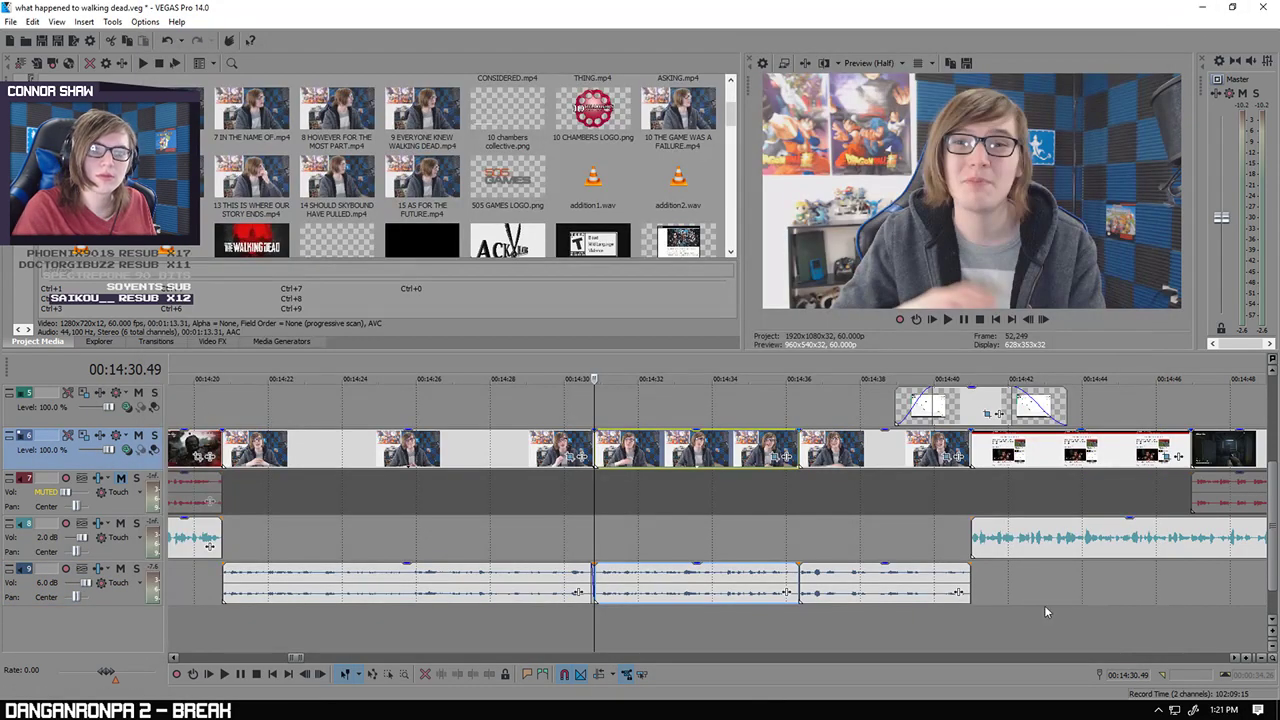
Step: Paste the copied crop keyframe onto the first piece of "11 THIS WOULD BE A GOOD TIME" at 00:16:17.25
scroll(962, 618, down, 8)
click(962, 632)
scroll(962, 632, up, 1)
scroll(960, 634, up, 2)
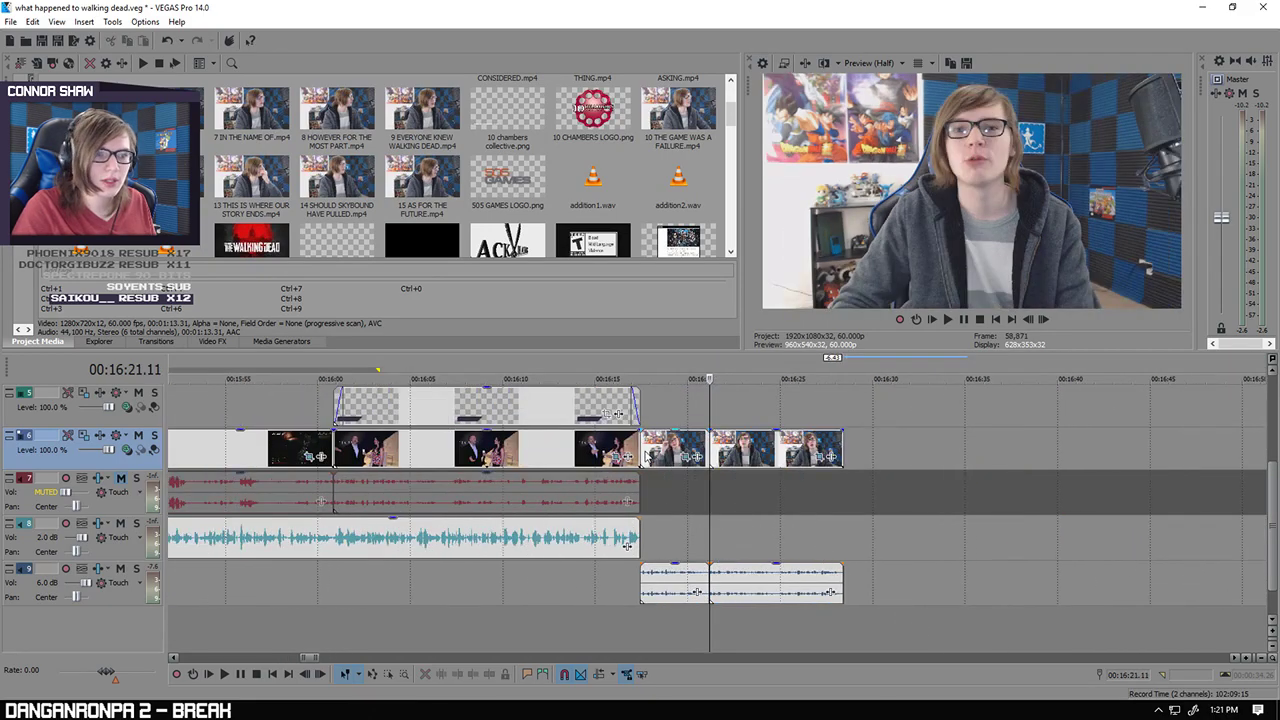
click(638, 450)
right_click(638, 450)
click(660, 329)
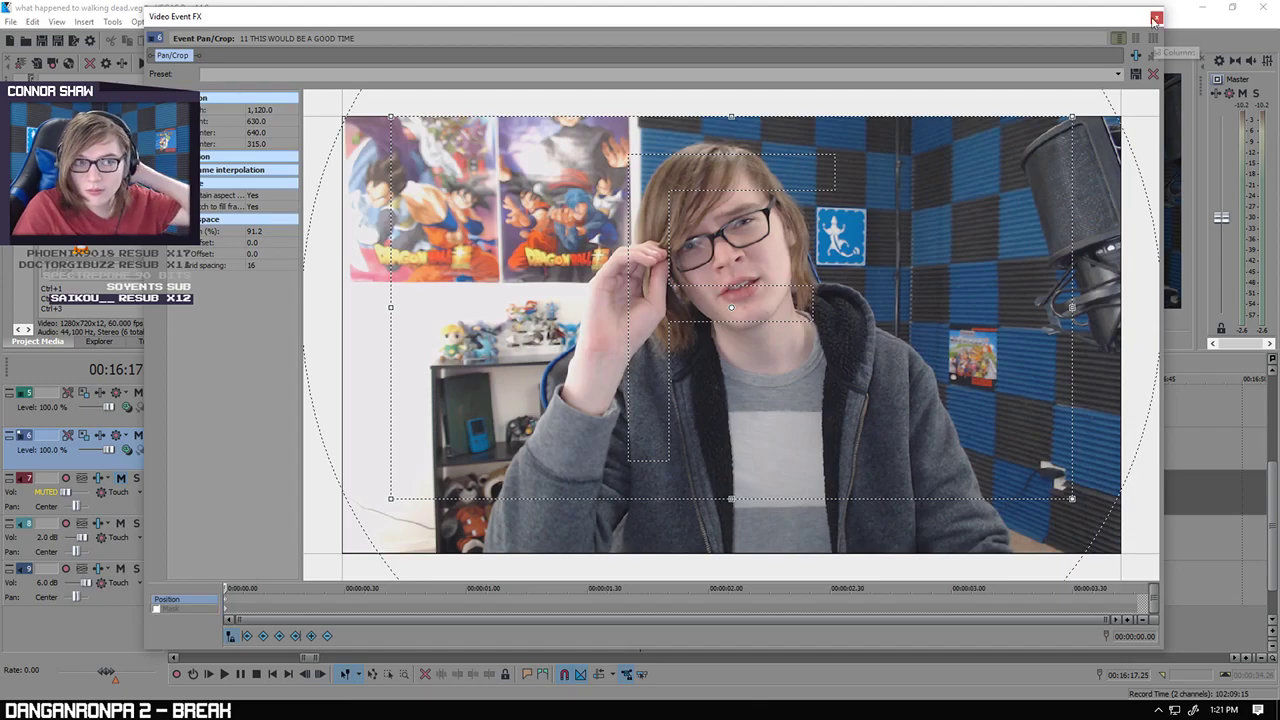
click(1157, 18)
Step: Play back the two trimmed webcam pieces from 00:16:17.25 to check the cut and the zoom change
click(226, 675)
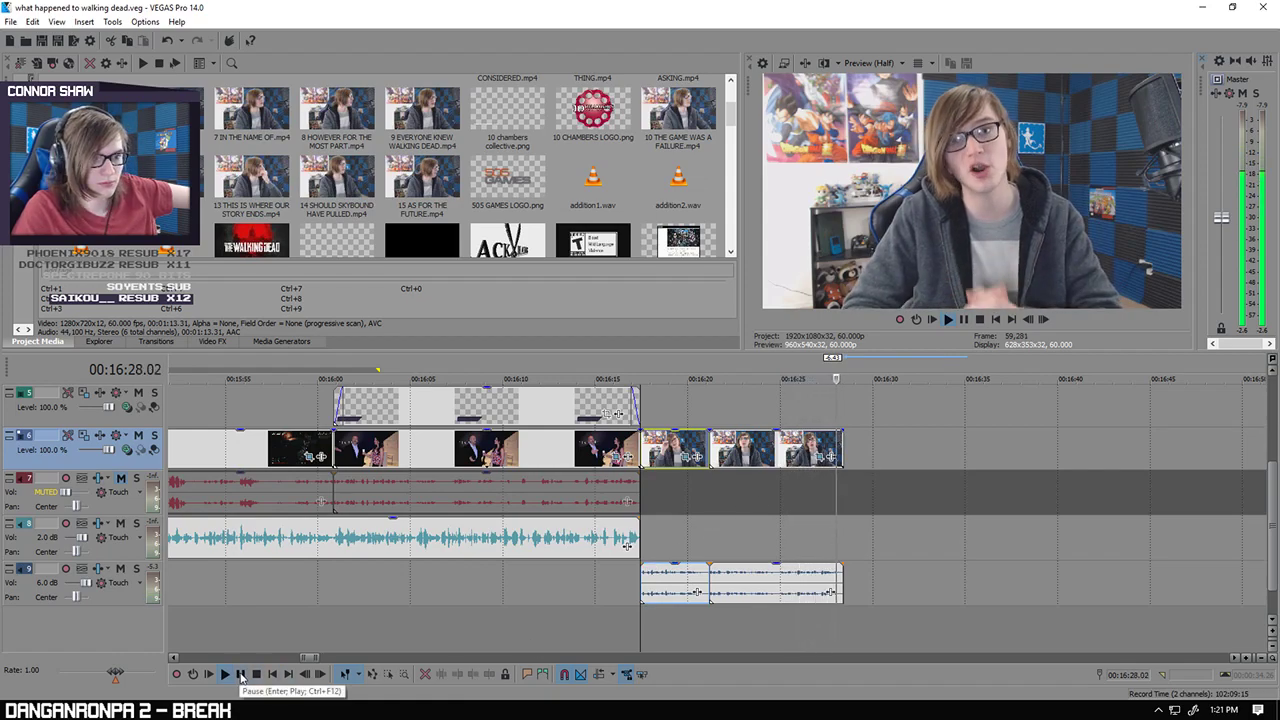
click(241, 676)
Step: Move the remaining voice-over event on track 8 to start at the end of the webcam pieces, 00:16:28.25, and save the project
click(840, 614)
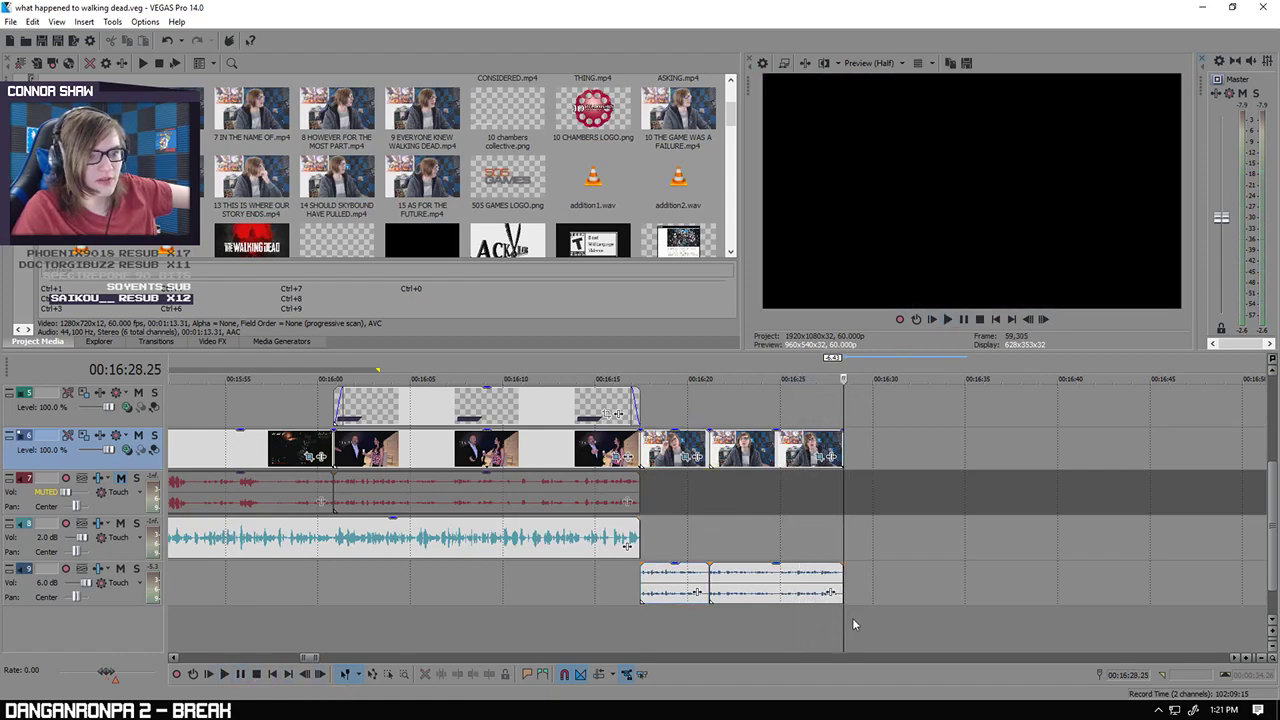
scroll(850, 618, down, 8)
click(797, 537)
drag(797, 537, 749, 537)
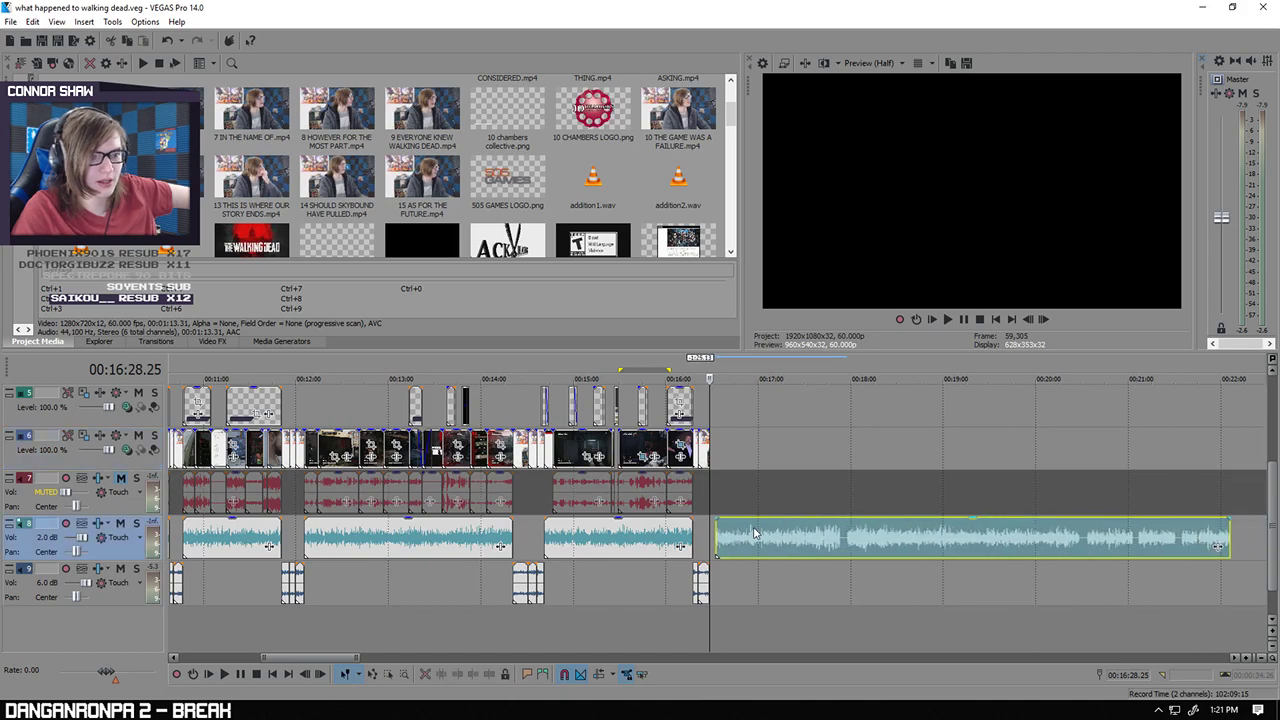
scroll(898, 623, up, 10)
scroll(898, 623, down, 5)
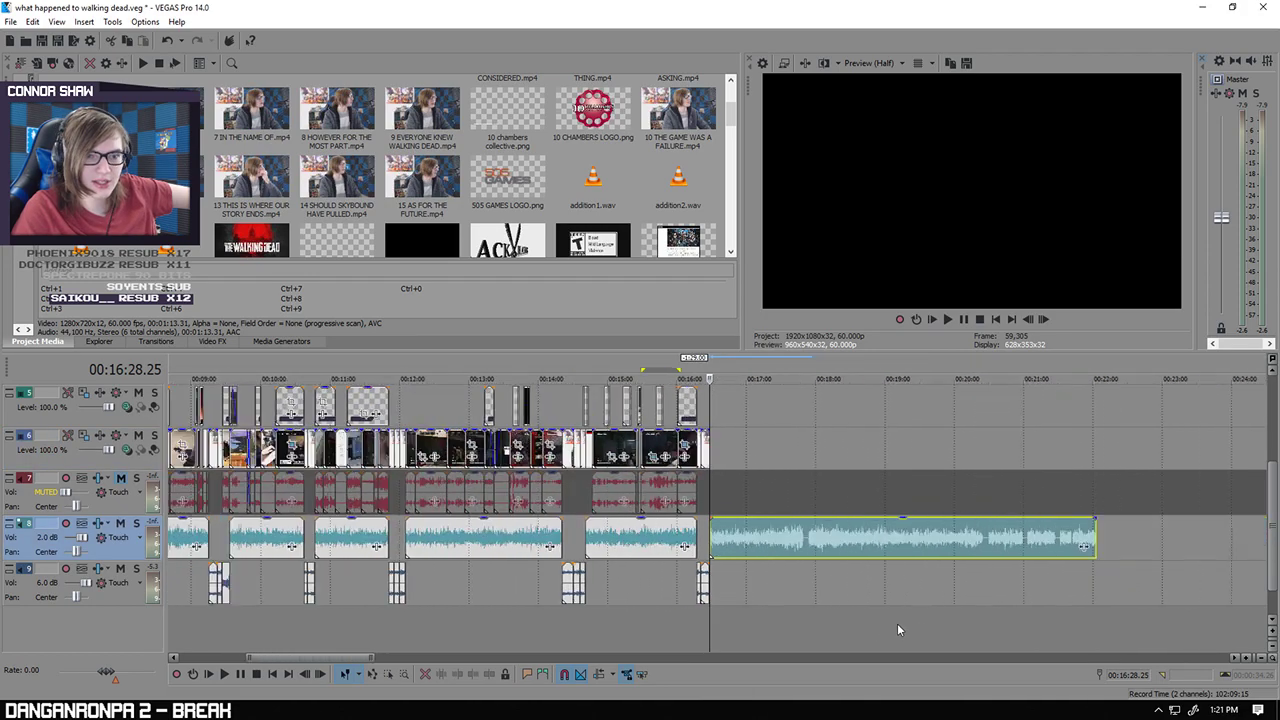
scroll(897, 623, up, 4)
scroll(829, 612, down, 5)
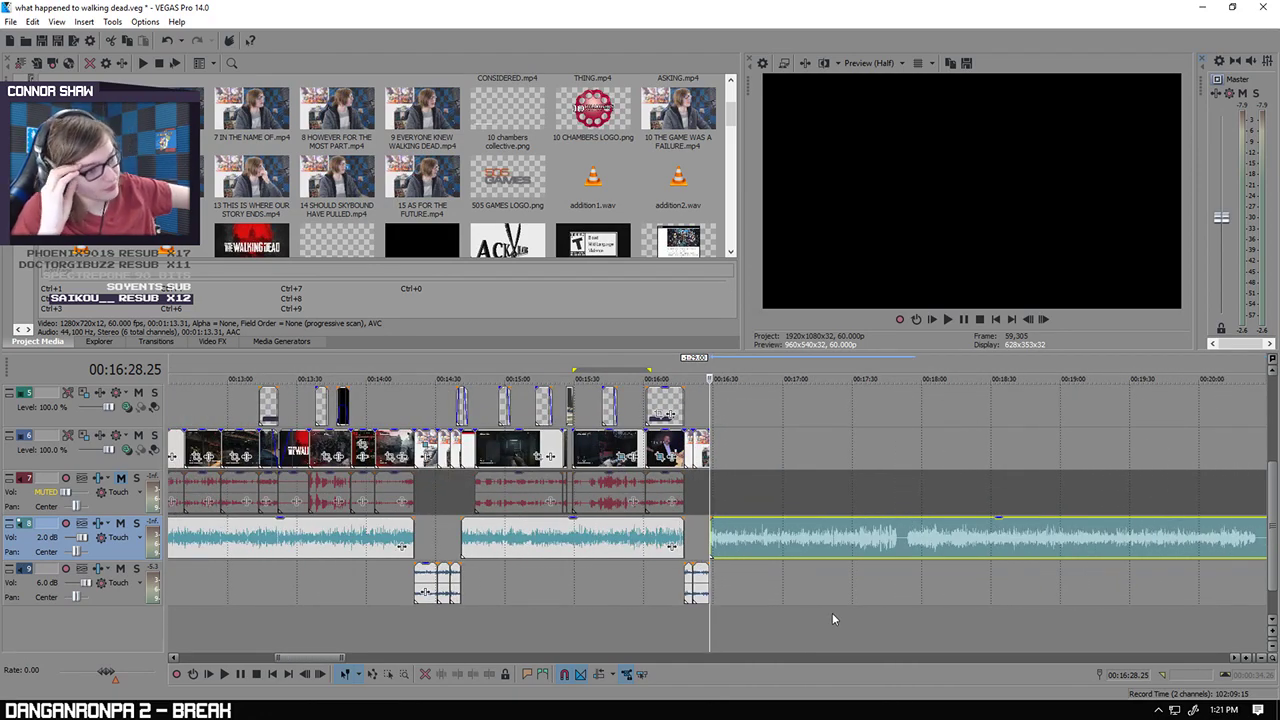
click(42, 41)
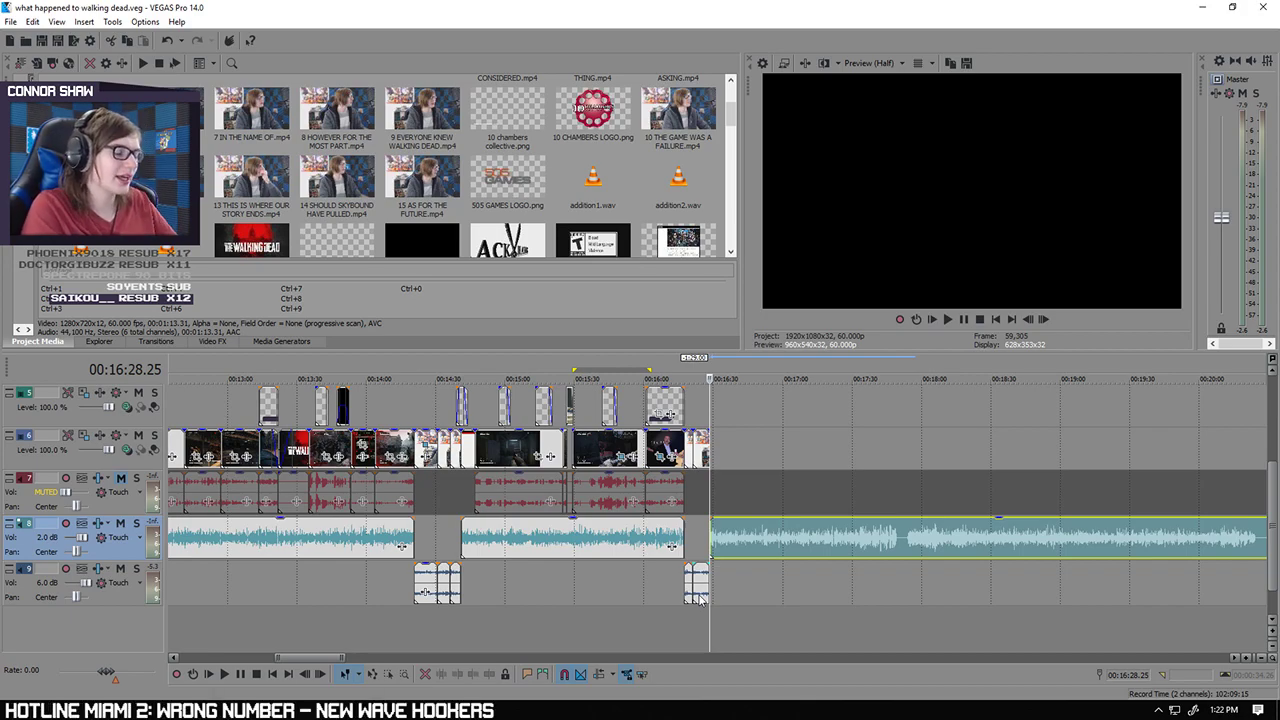
scroll(828, 618, up, 10)
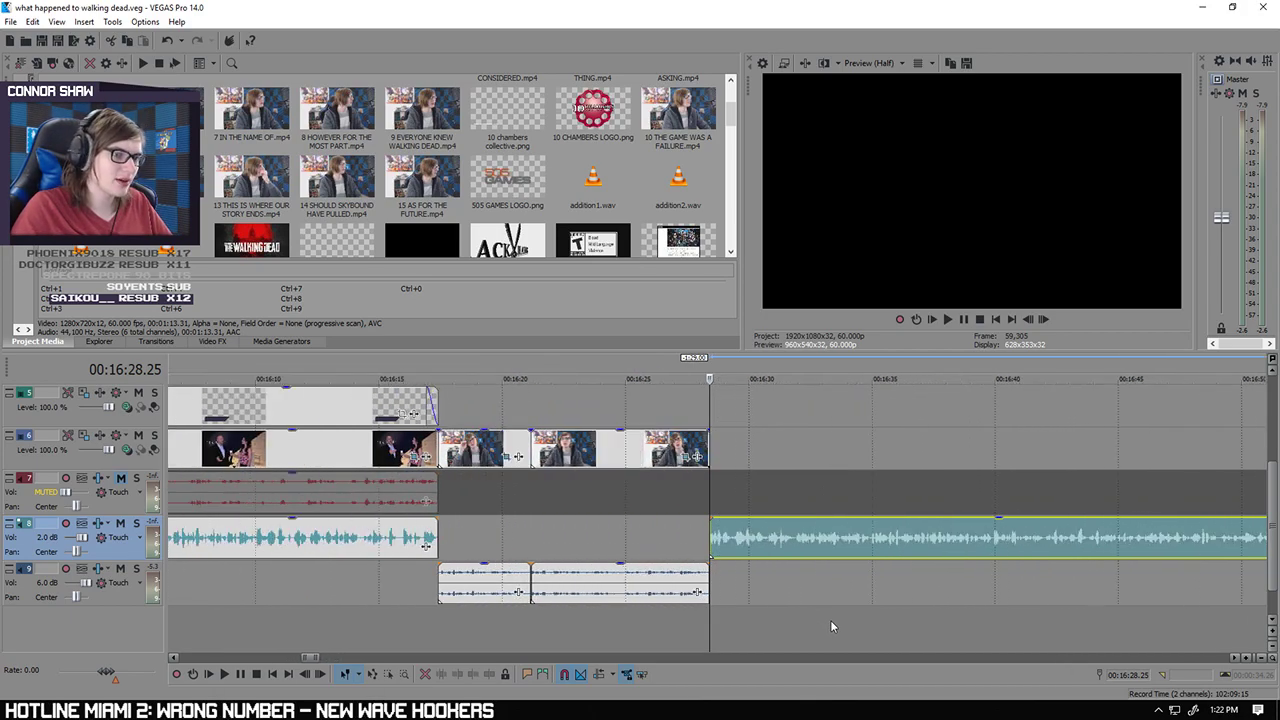
Step: Listen to the track 8 voice-over from 00:16:28.25 to about 00:16:43 to judge what footage it needs
scroll(817, 620, down, 4)
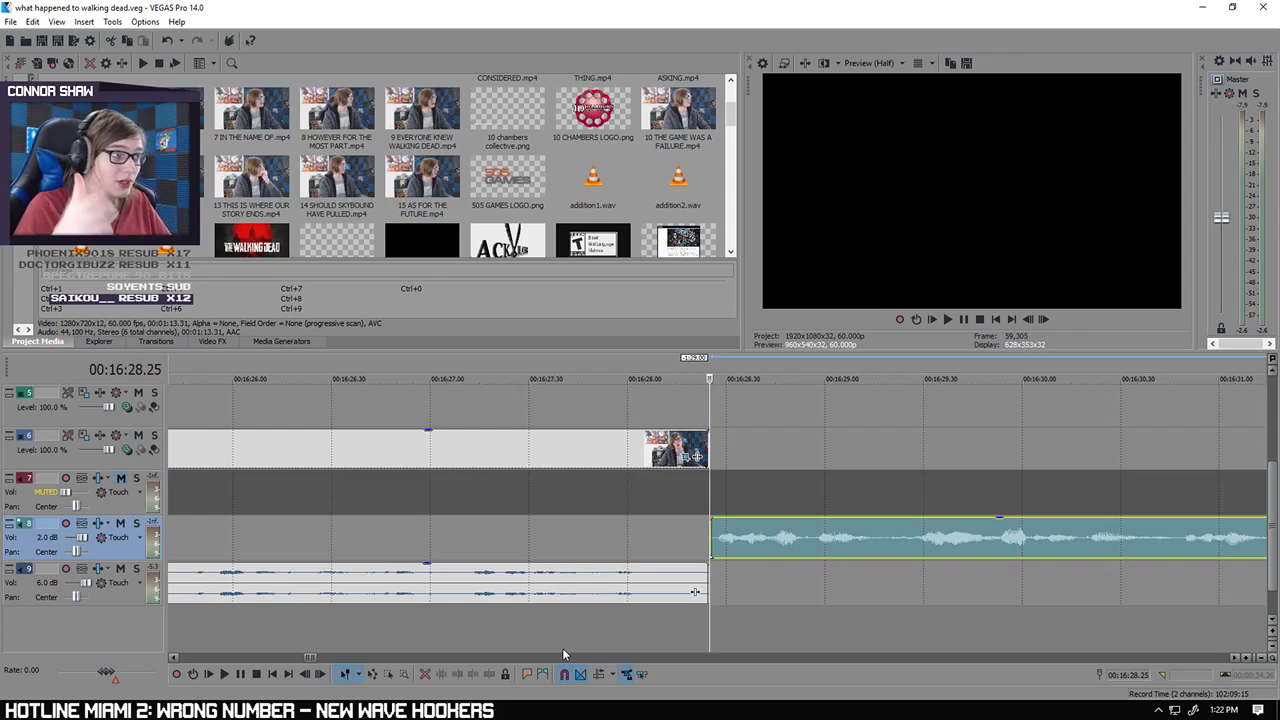
scroll(562, 595, down, 4)
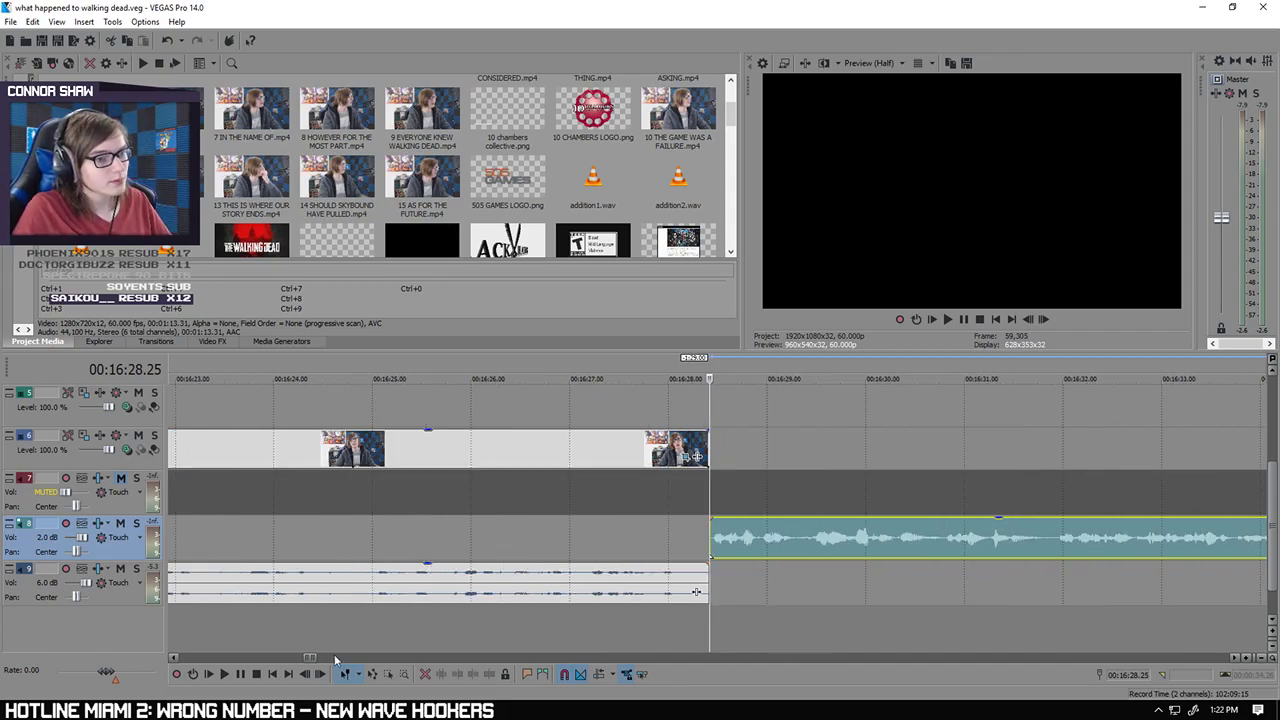
click(223, 676)
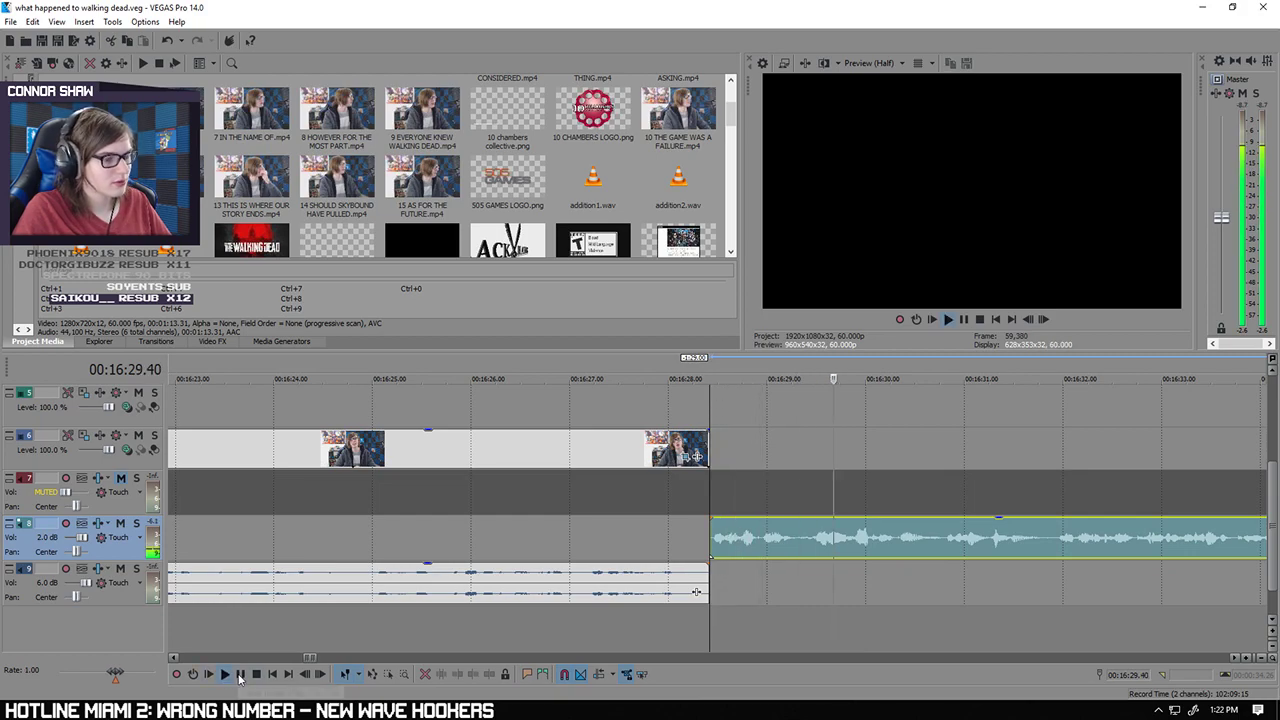
scroll(650, 650, down, 3)
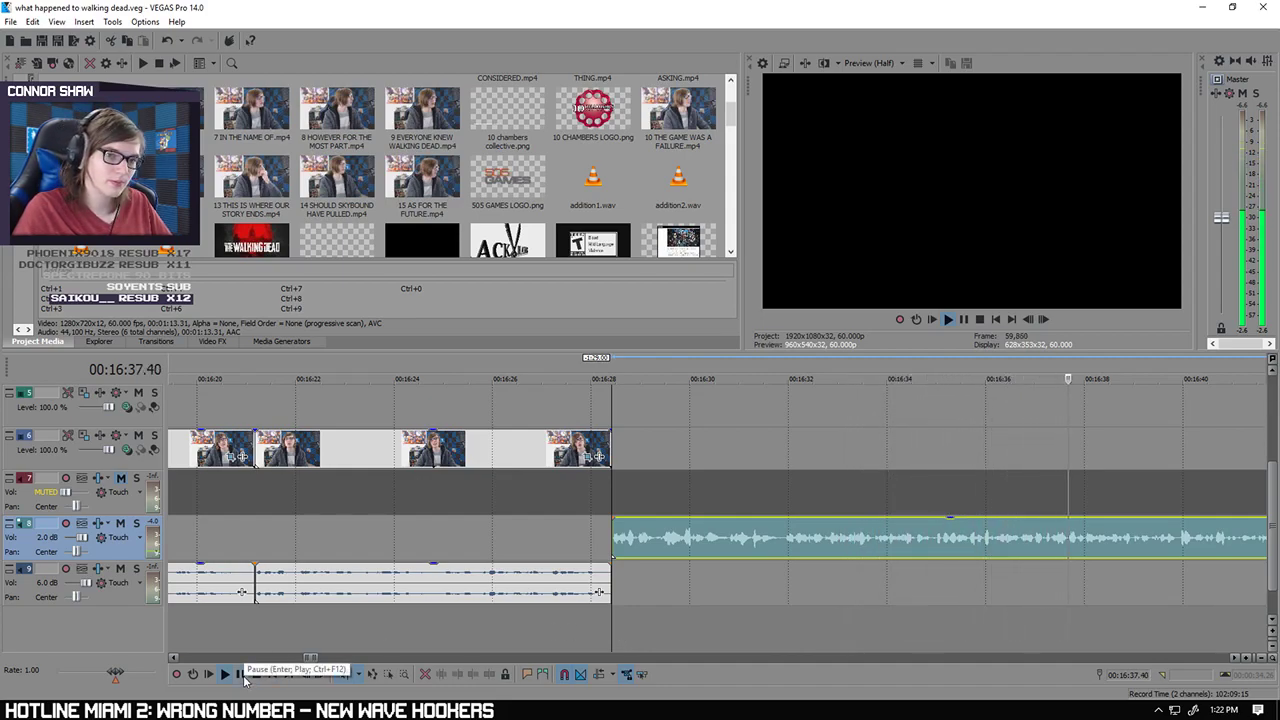
scroll(745, 630, up, 1)
scroll(745, 630, down, 1)
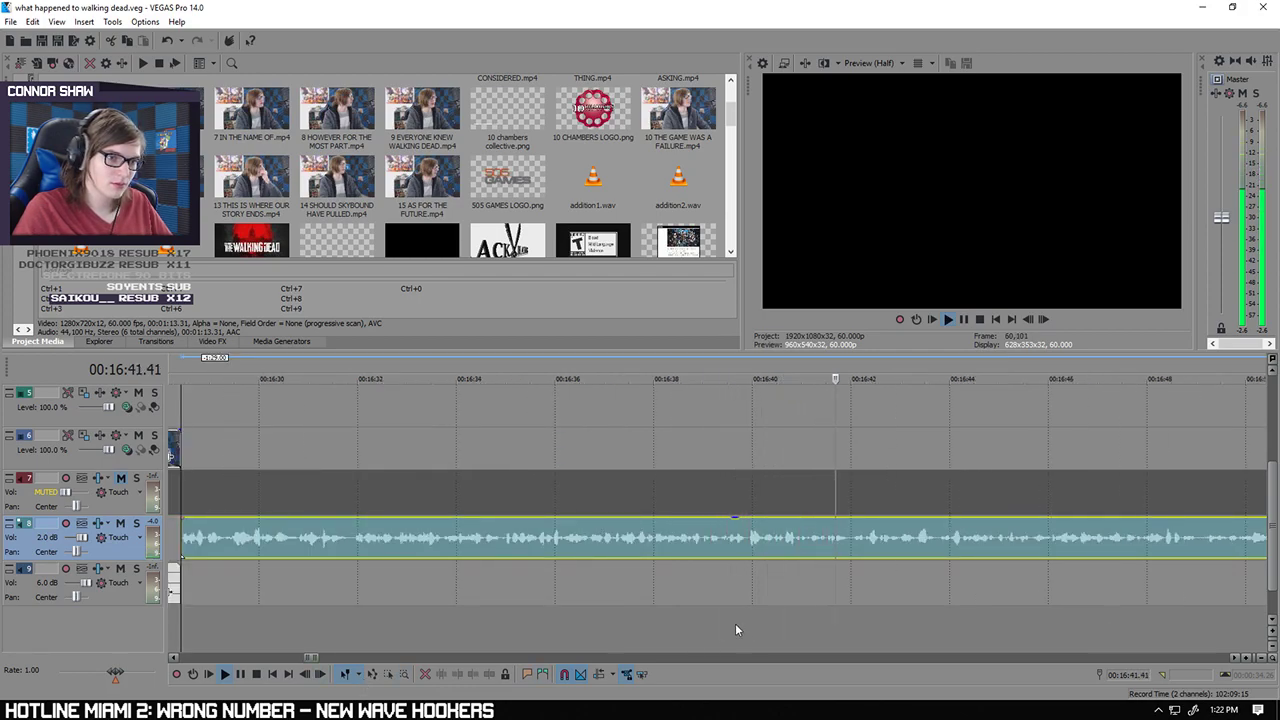
scroll(735, 622, down, 1)
click(240, 675)
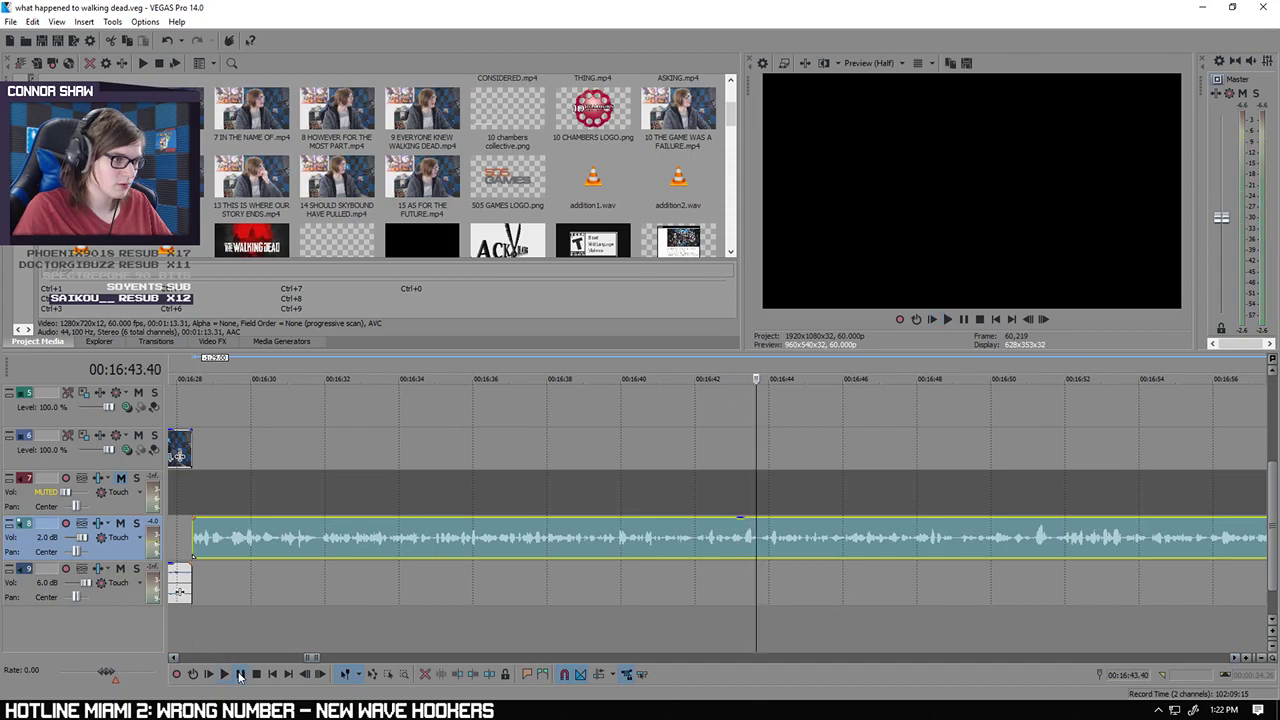
Step: Replay the track 8 voice-over from its start to about 00:17:05 and return the playhead to 00:16:28.25
click(195, 622)
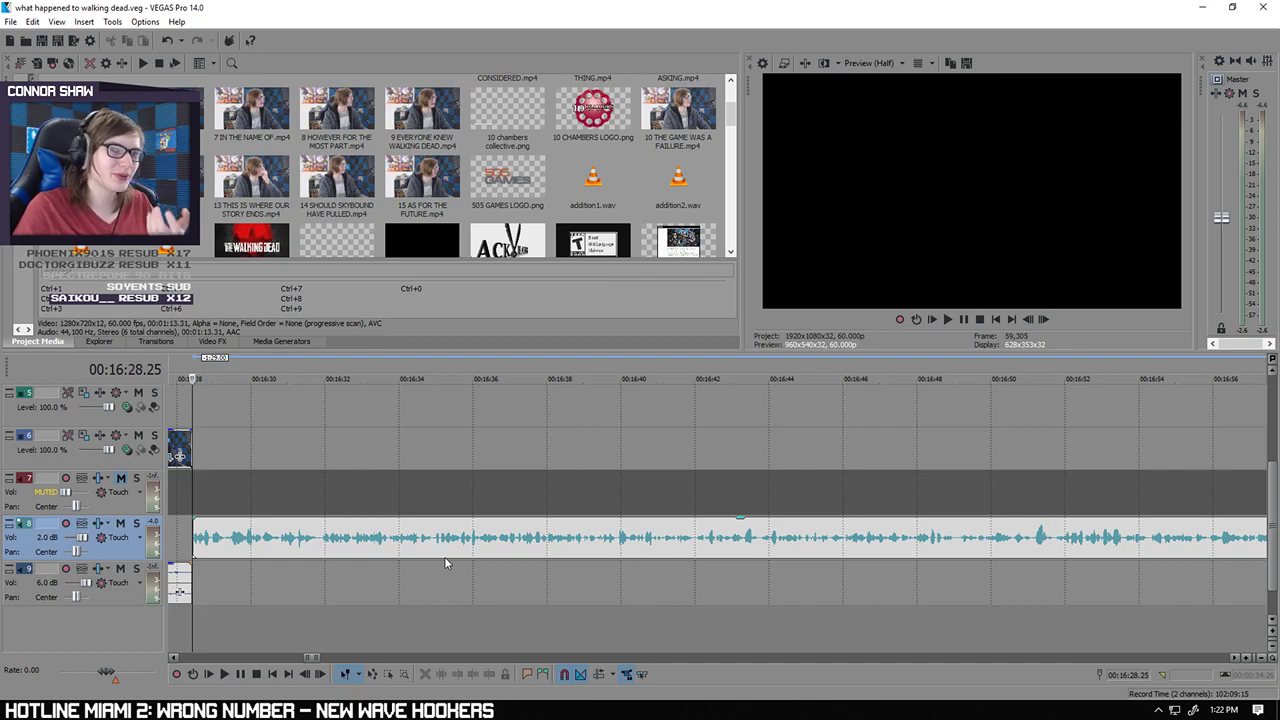
click(224, 676)
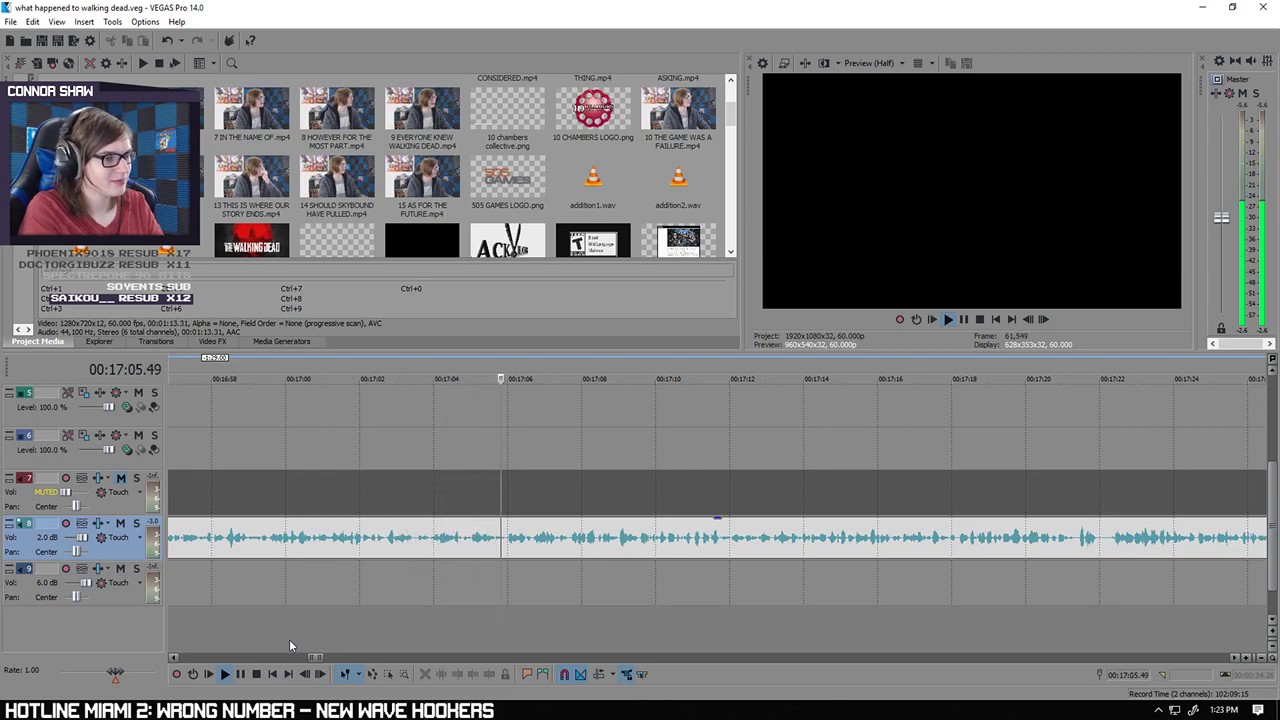
click(242, 673)
scroll(305, 604, down, 3)
click(222, 625)
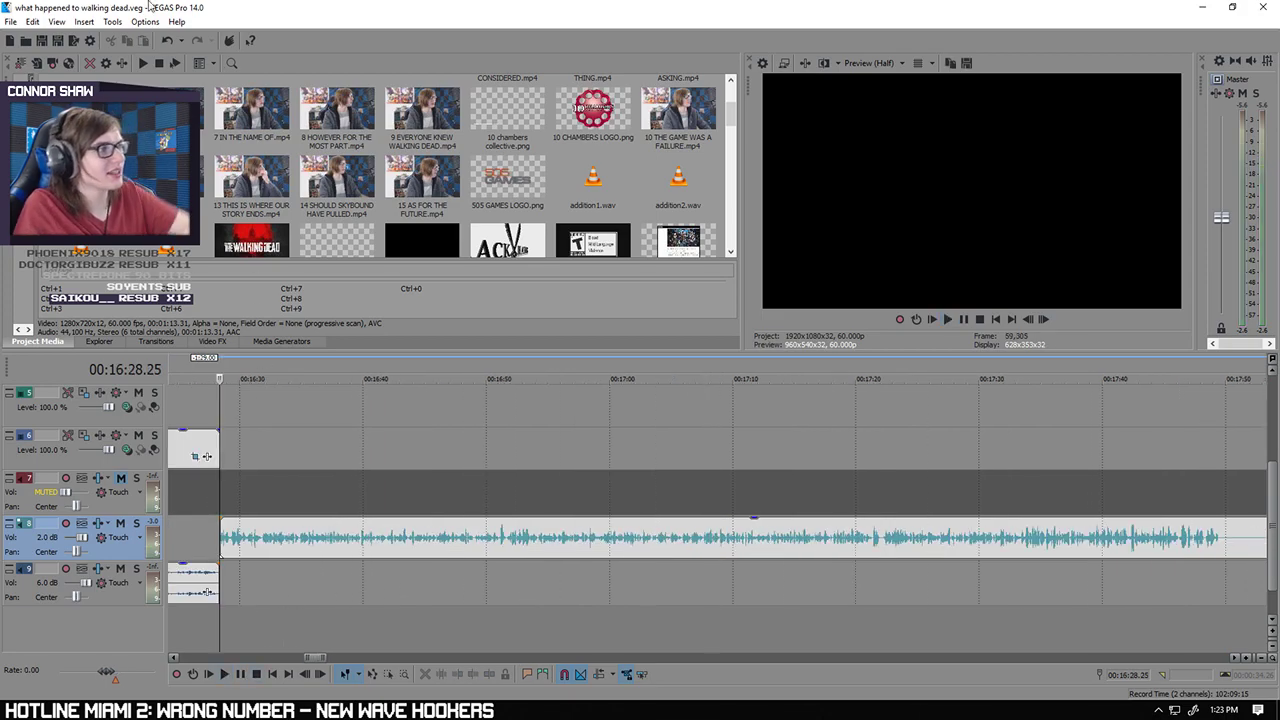
Step: Add EUROGAMER ARTICLE.mp4 to track 6, delete its extra audio from track 8, and align the clip to 00:16:28.25
drag(729, 116, 730, 142)
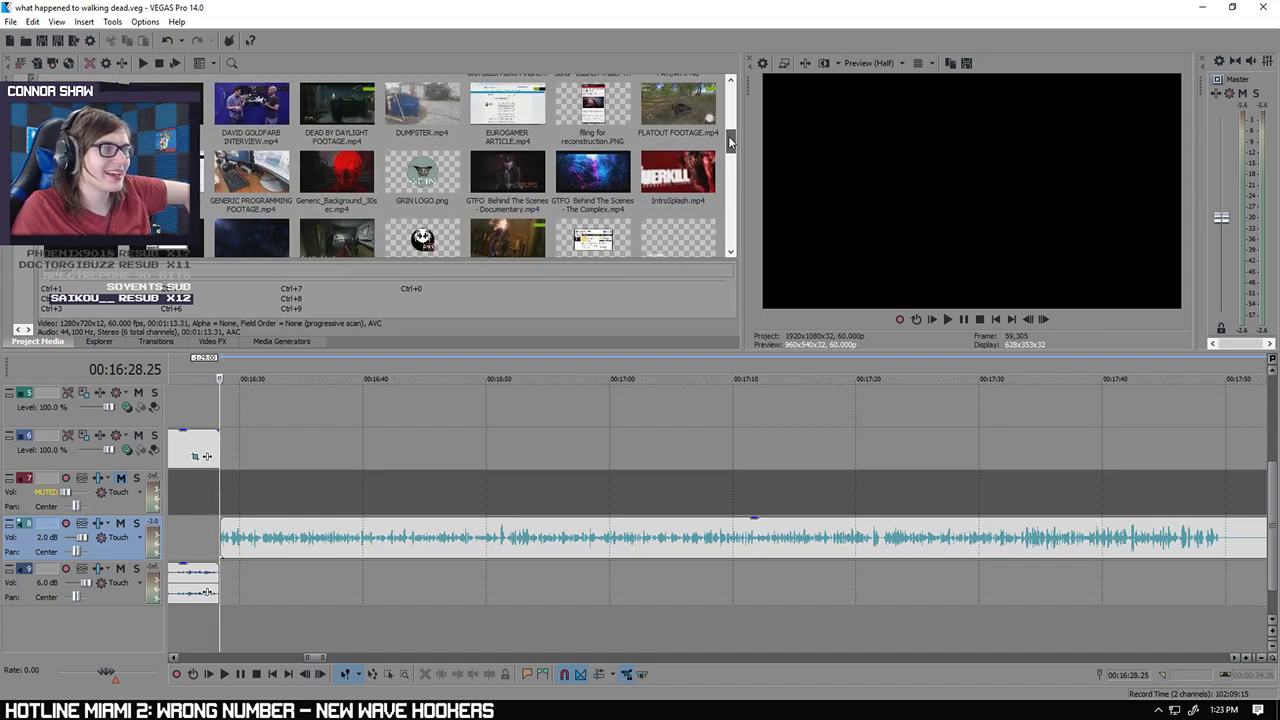
drag(500, 120, 320, 452)
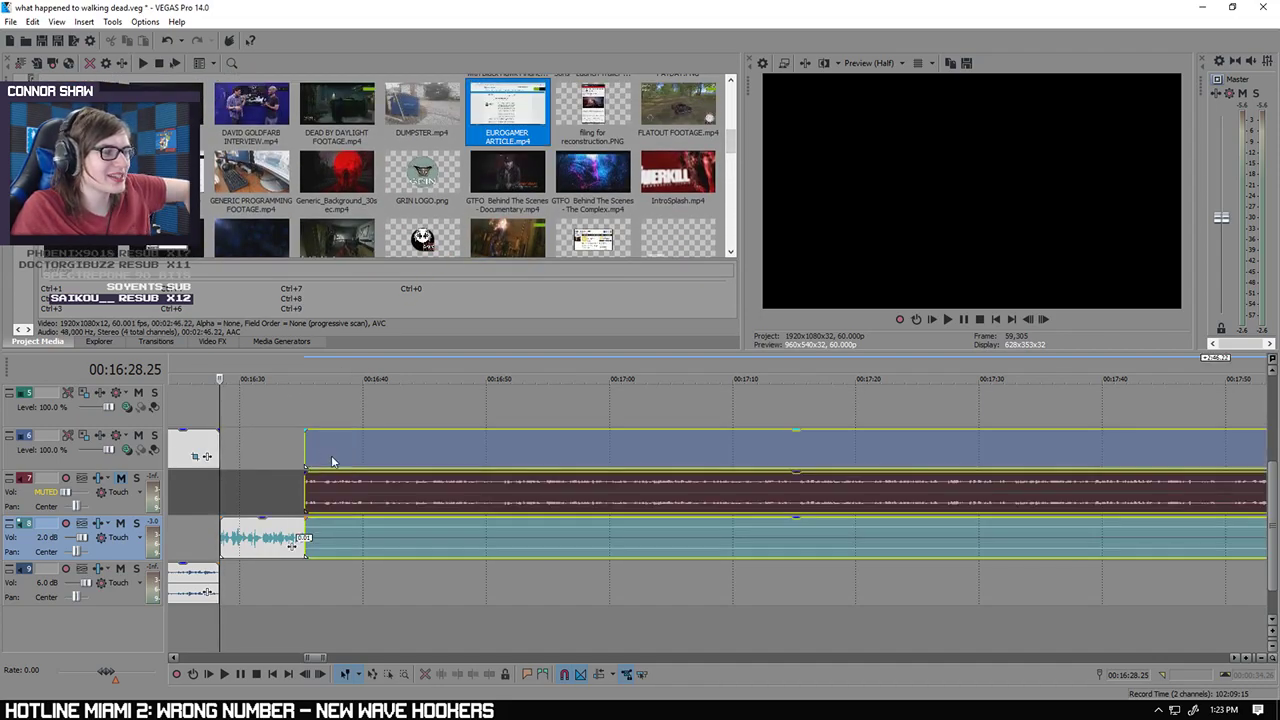
click(381, 532)
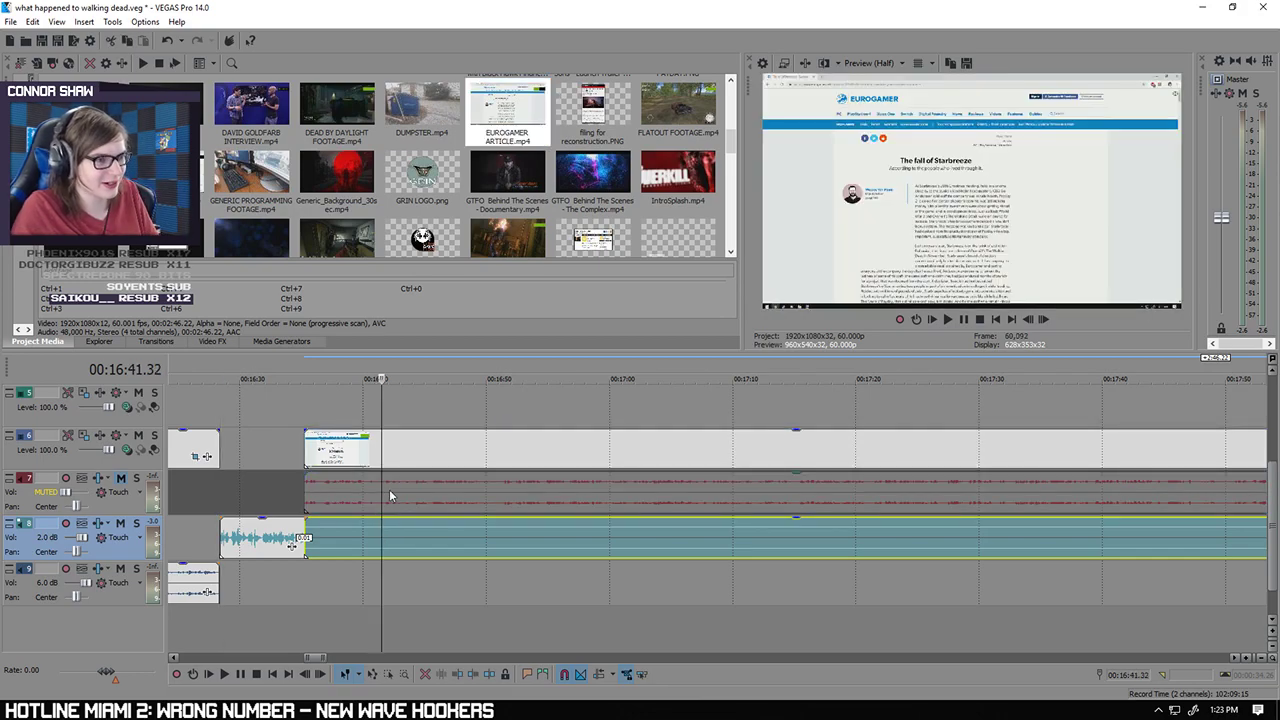
drag(403, 483, 240, 423)
click(226, 412)
scroll(266, 414, down, 3)
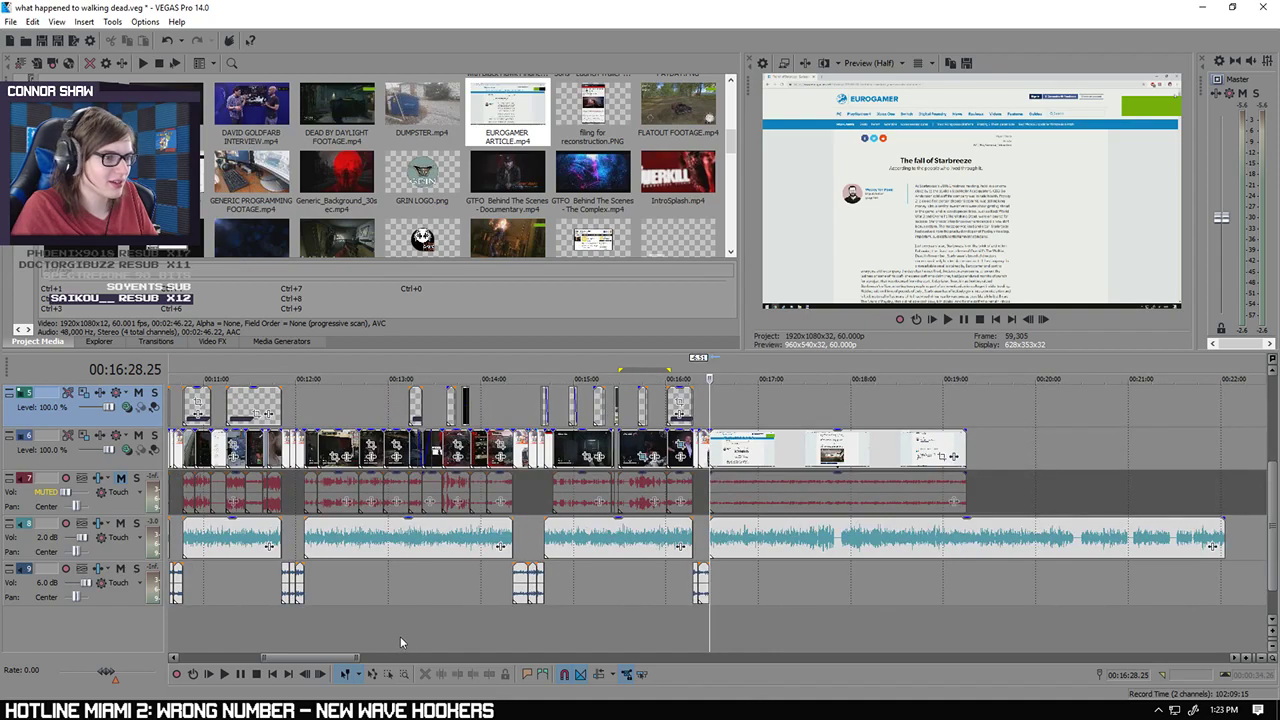
Step: Copy the position keyframe with the 862.6 x 485.2 crop from the earlier EUROGAMER ARTICLE event at 00:06:34.52
scroll(402, 635, down, 2)
click(328, 627)
scroll(496, 634, up, 5)
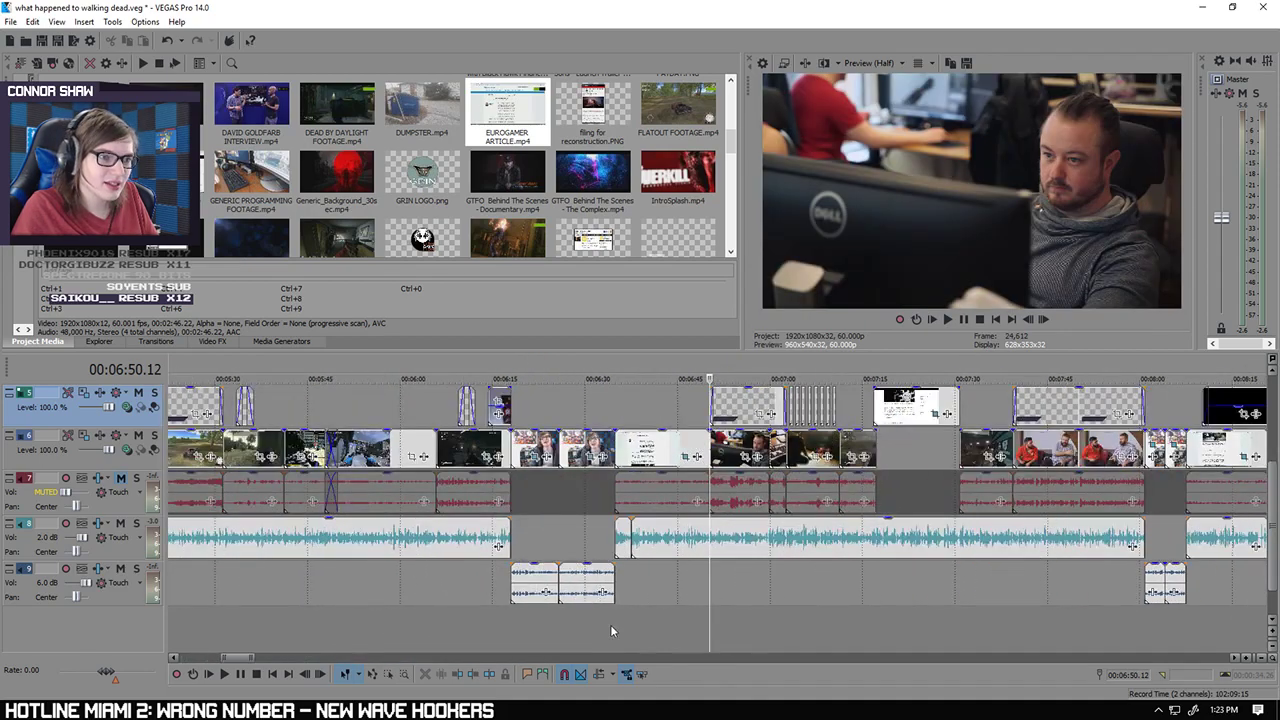
click(610, 624)
click(618, 623)
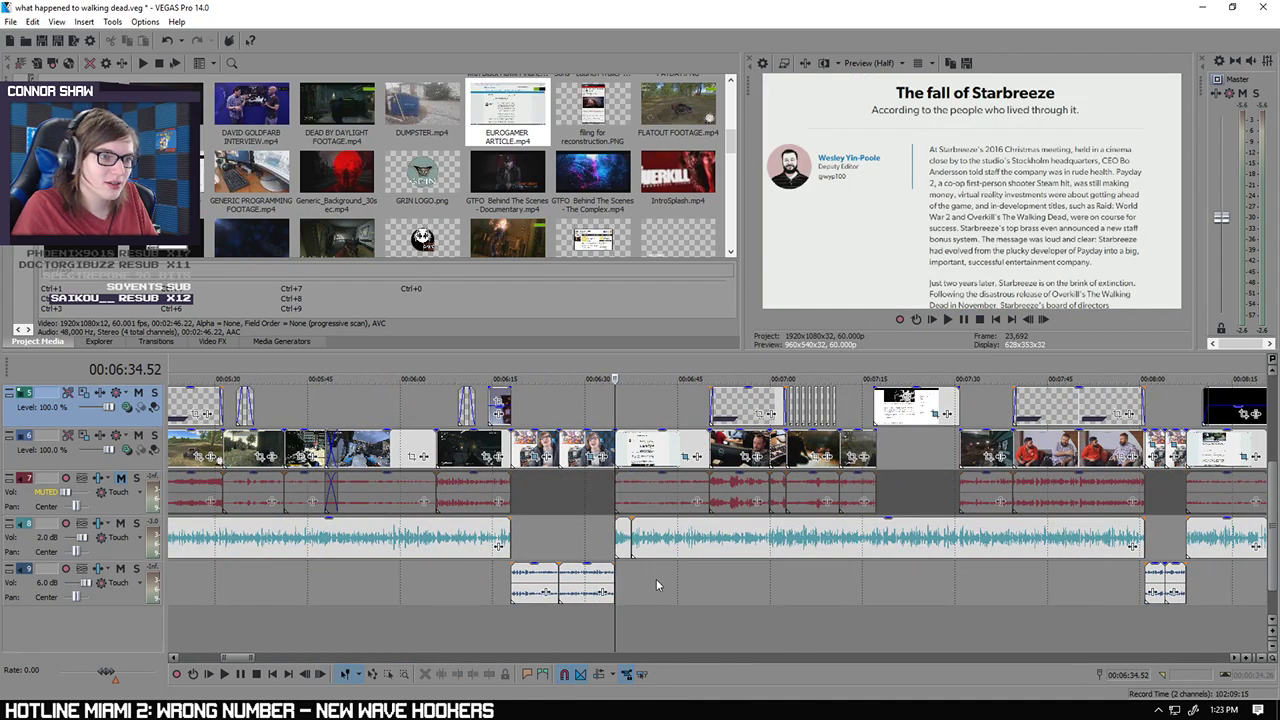
scroll(657, 583, up, 3)
click(714, 448)
right_click(712, 448)
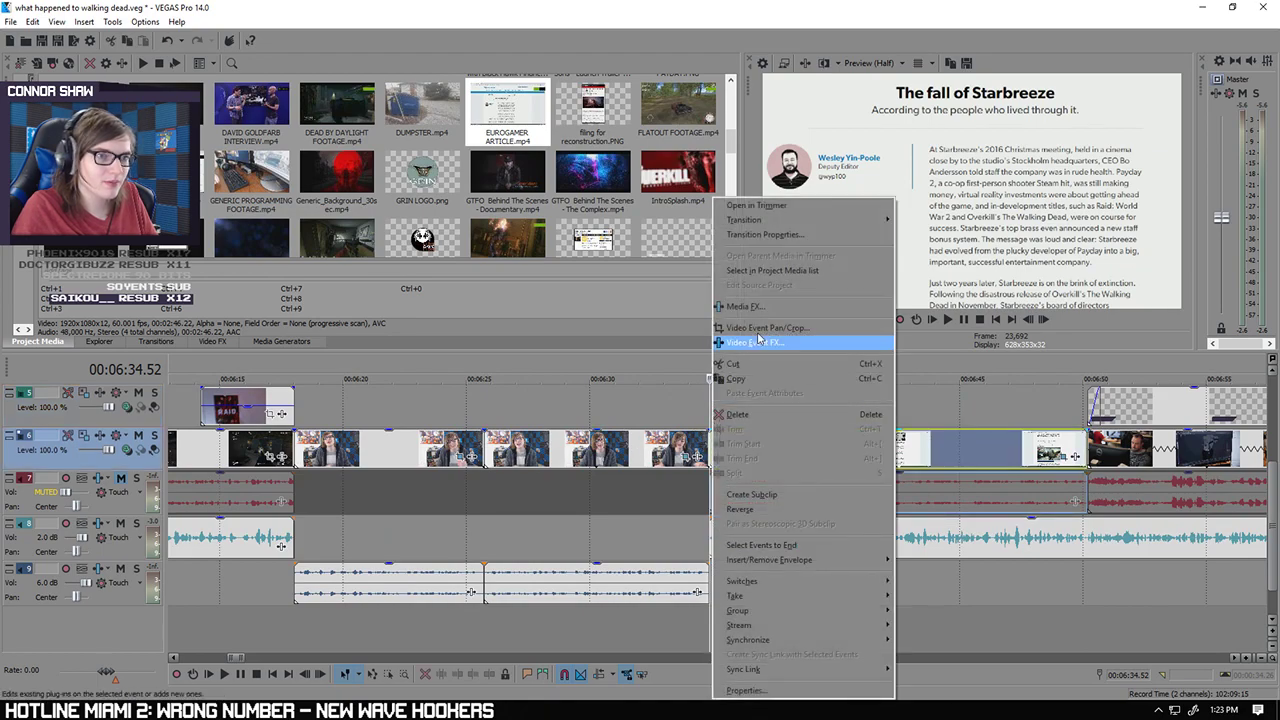
click(770, 327)
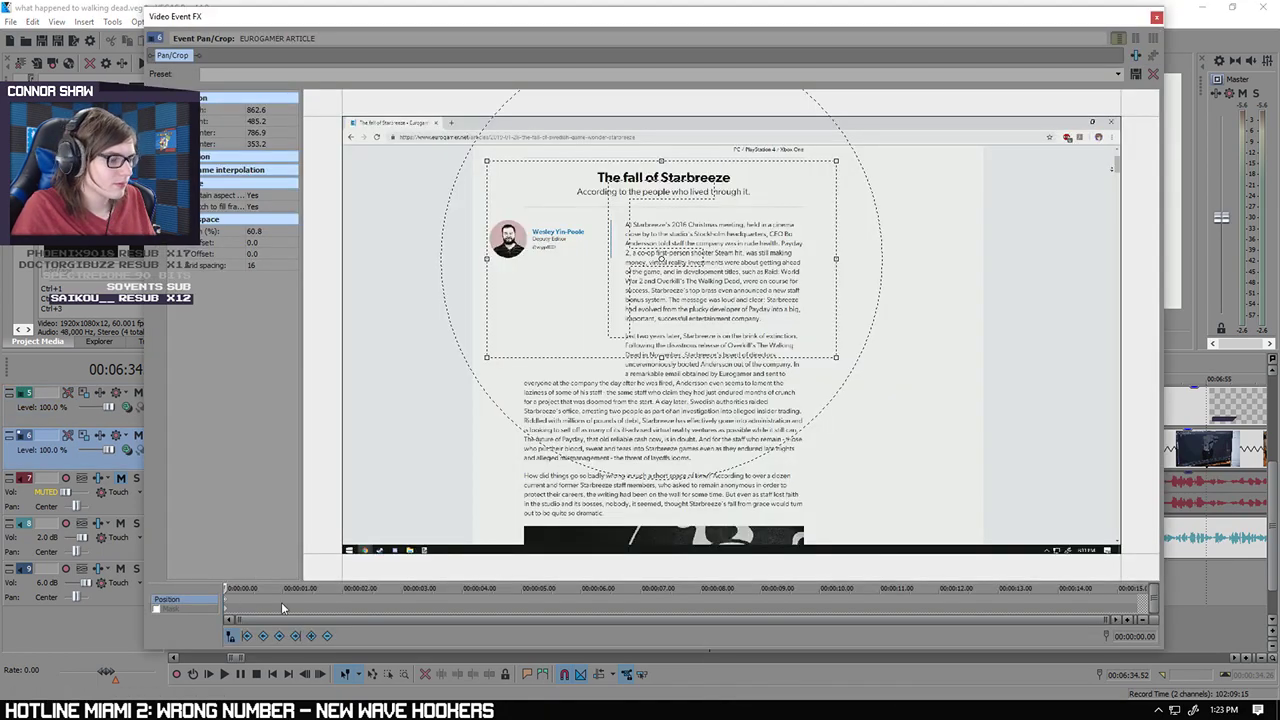
click(1156, 17)
Step: Paste the copied crop keyframe onto the new EUROGAMER ARTICLE event at 00:16:28.25
scroll(854, 618, down, 2)
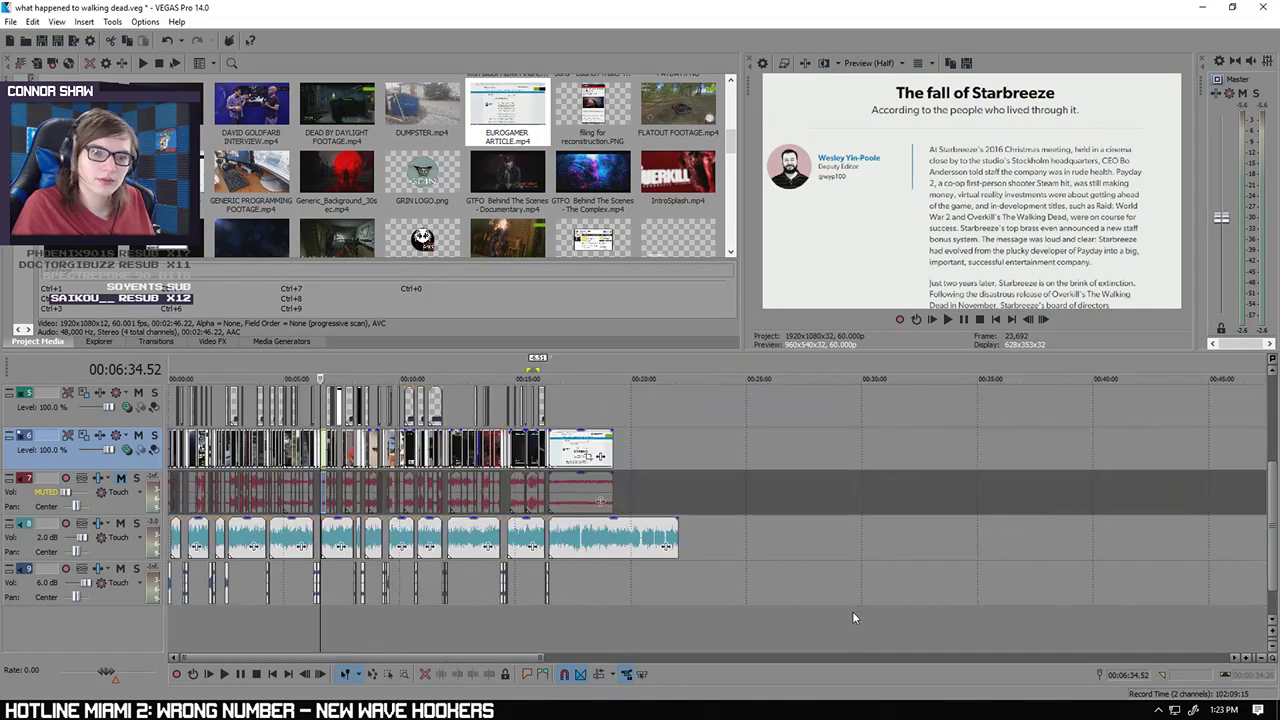
click(574, 615)
scroll(606, 612, up, 4)
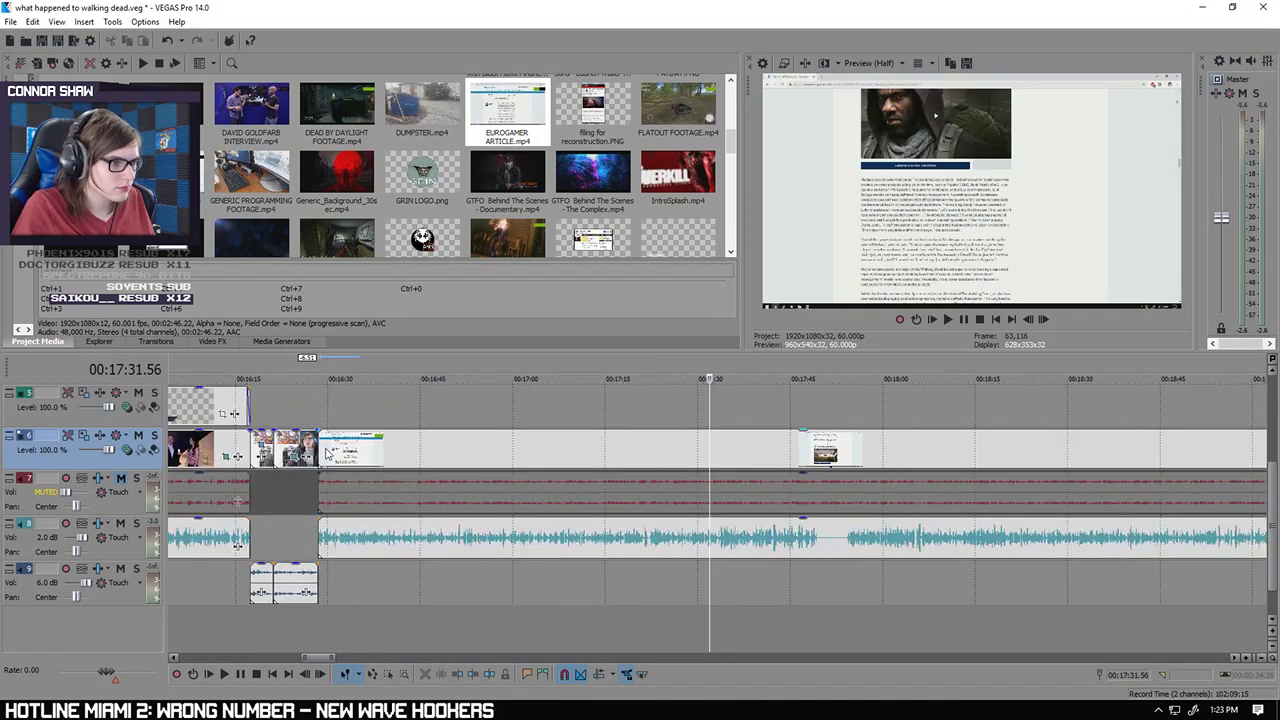
click(321, 452)
right_click(321, 452)
click(366, 332)
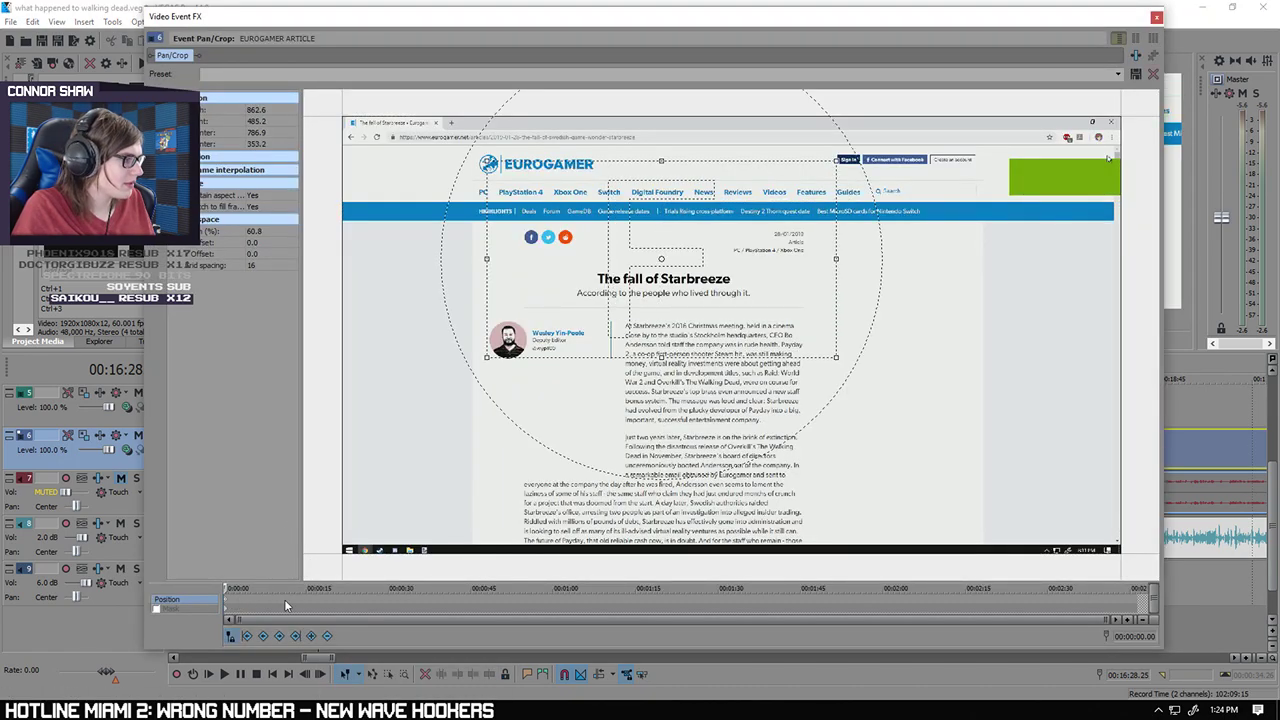
click(1156, 18)
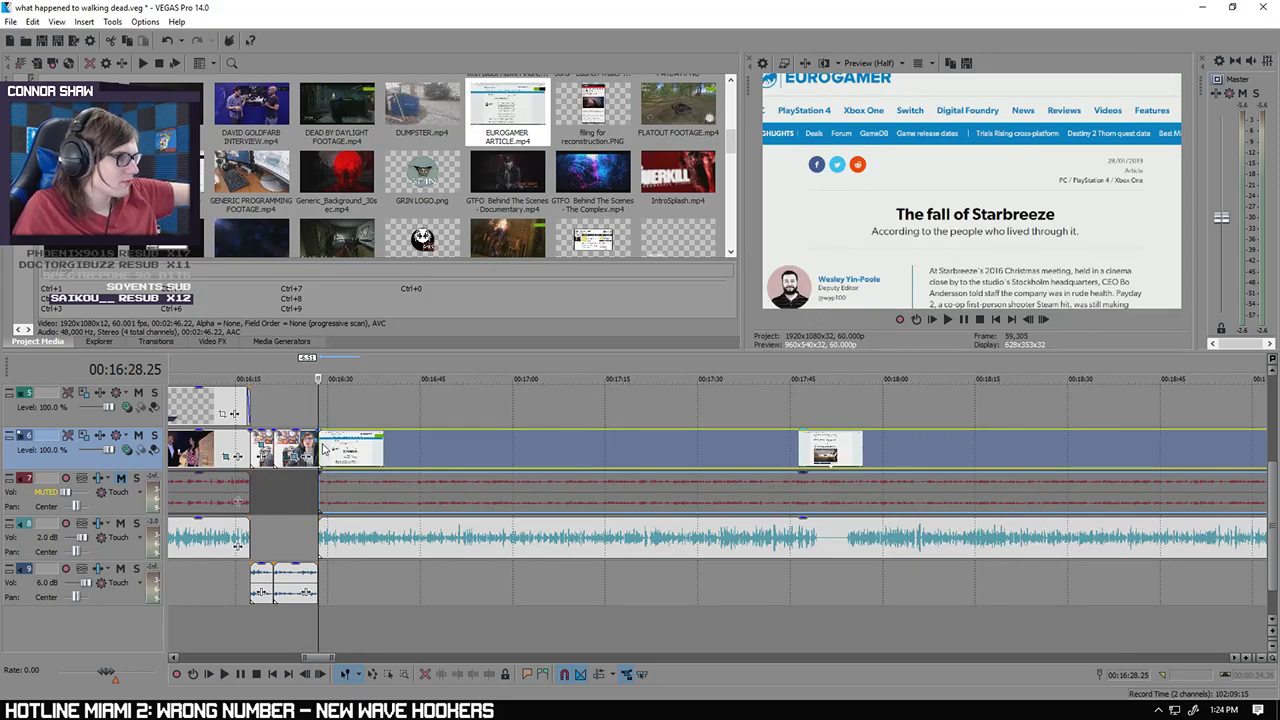
Step: Trim 50.04 seconds off the start of the new EUROGAMER ARTICLE event and realign it to 00:16:28.25
drag(323, 449, 363, 457)
scroll(451, 406, down, 1)
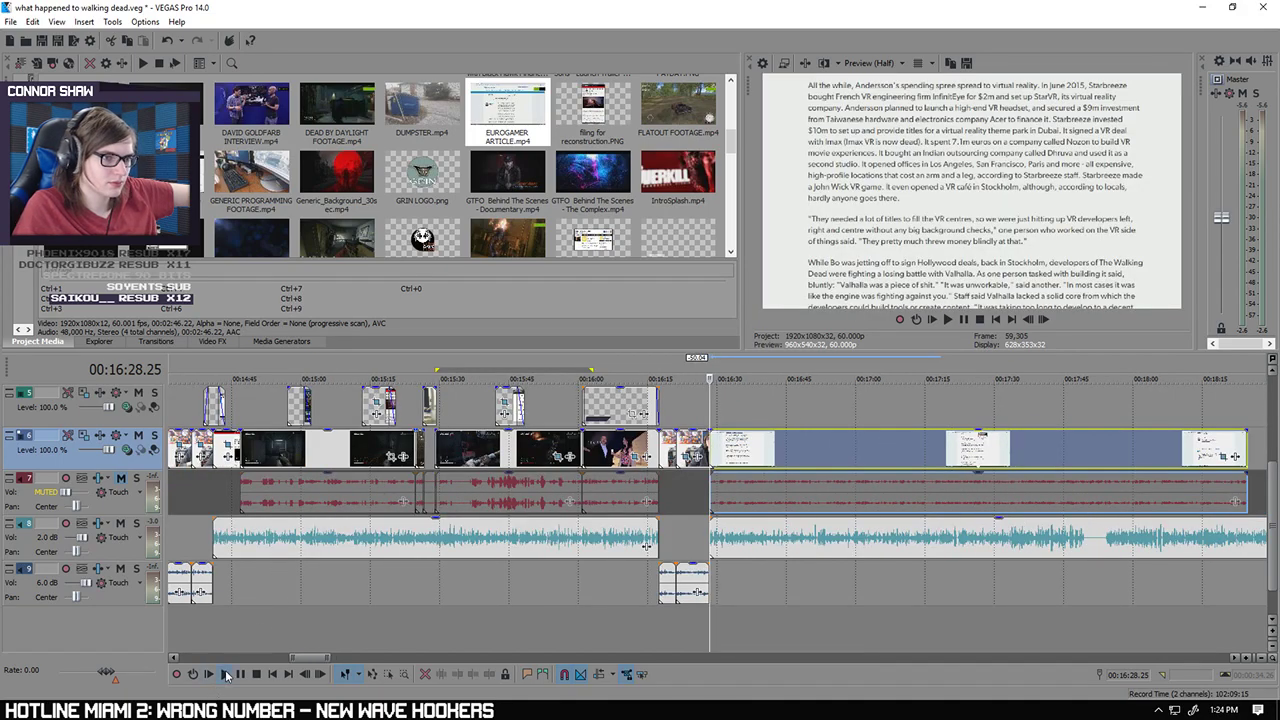
Step: Play the article footage with the voice-over from 00:16:28.25 to about 00:17:06 to find its end point
click(225, 674)
scroll(875, 624, up, 2)
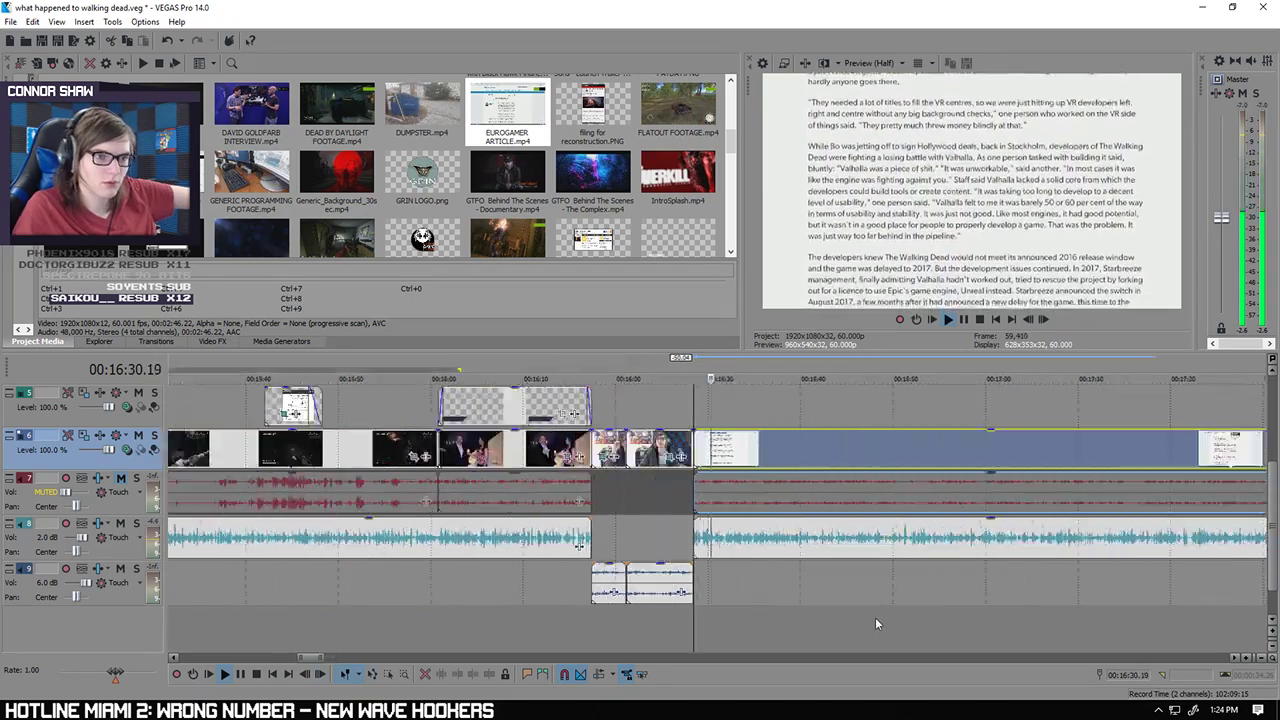
scroll(878, 623, up, 1)
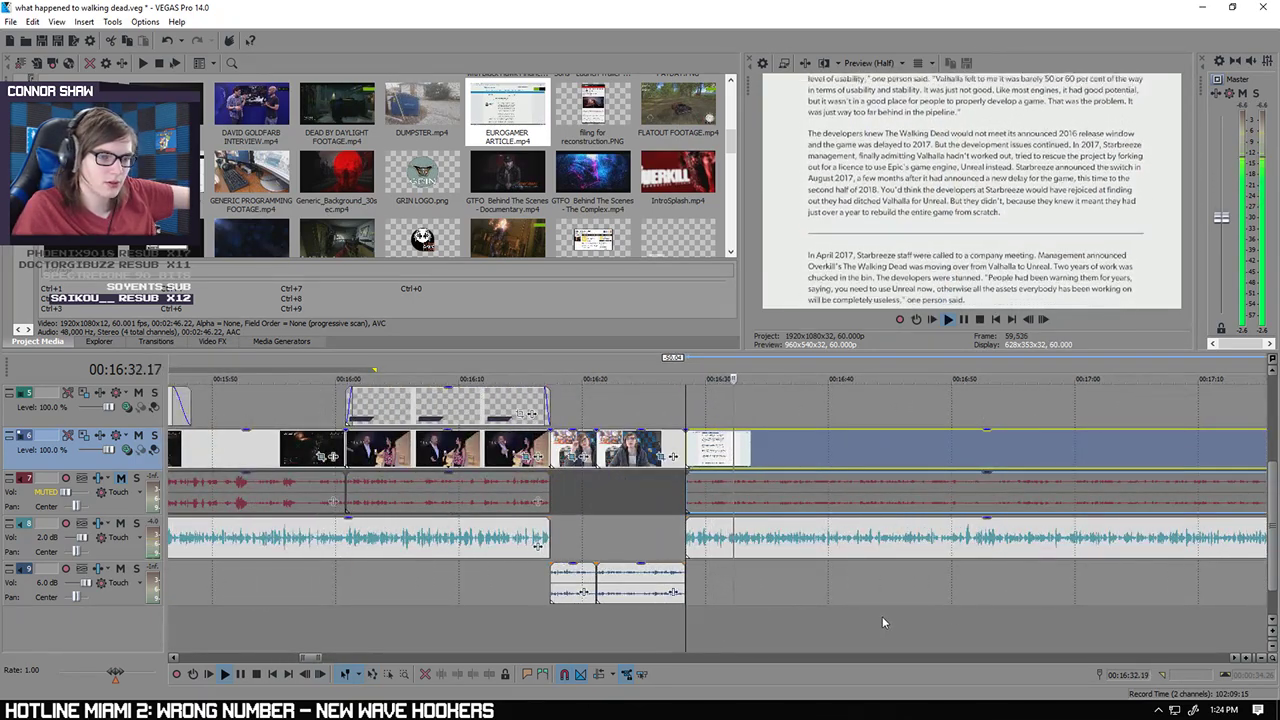
scroll(882, 622, down, 2)
scroll(882, 622, down, 1)
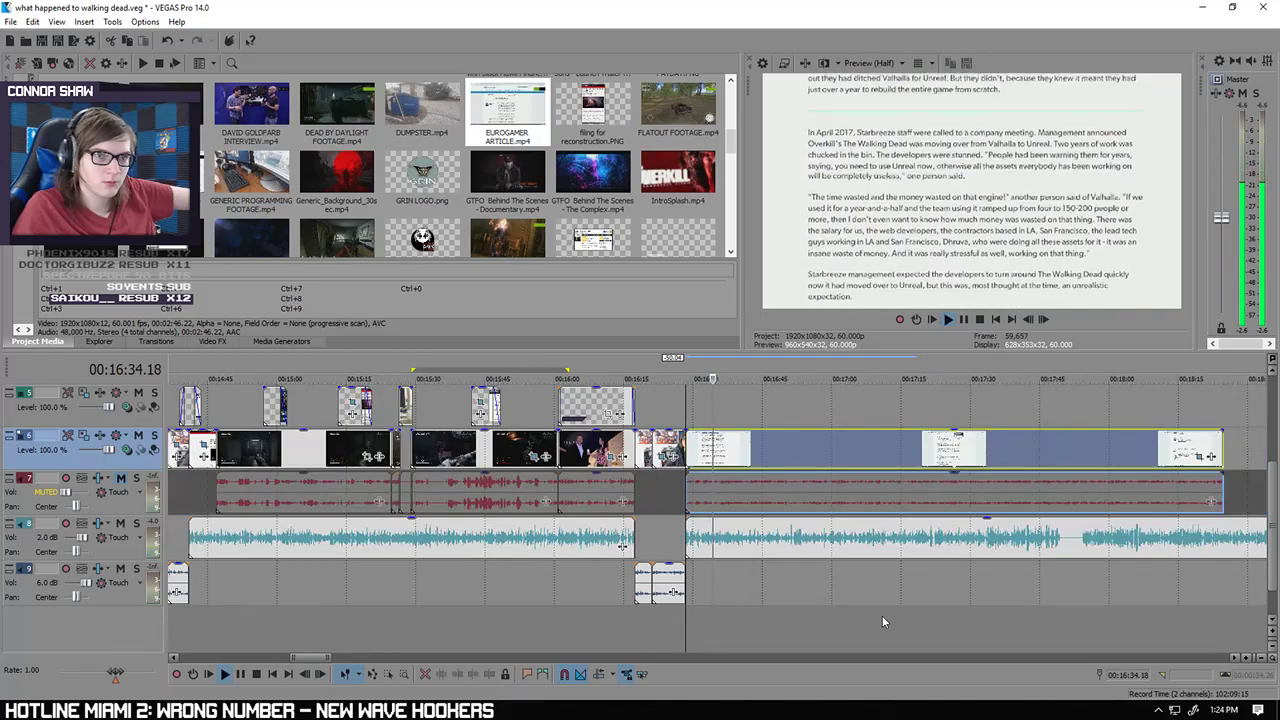
scroll(883, 622, down, 1)
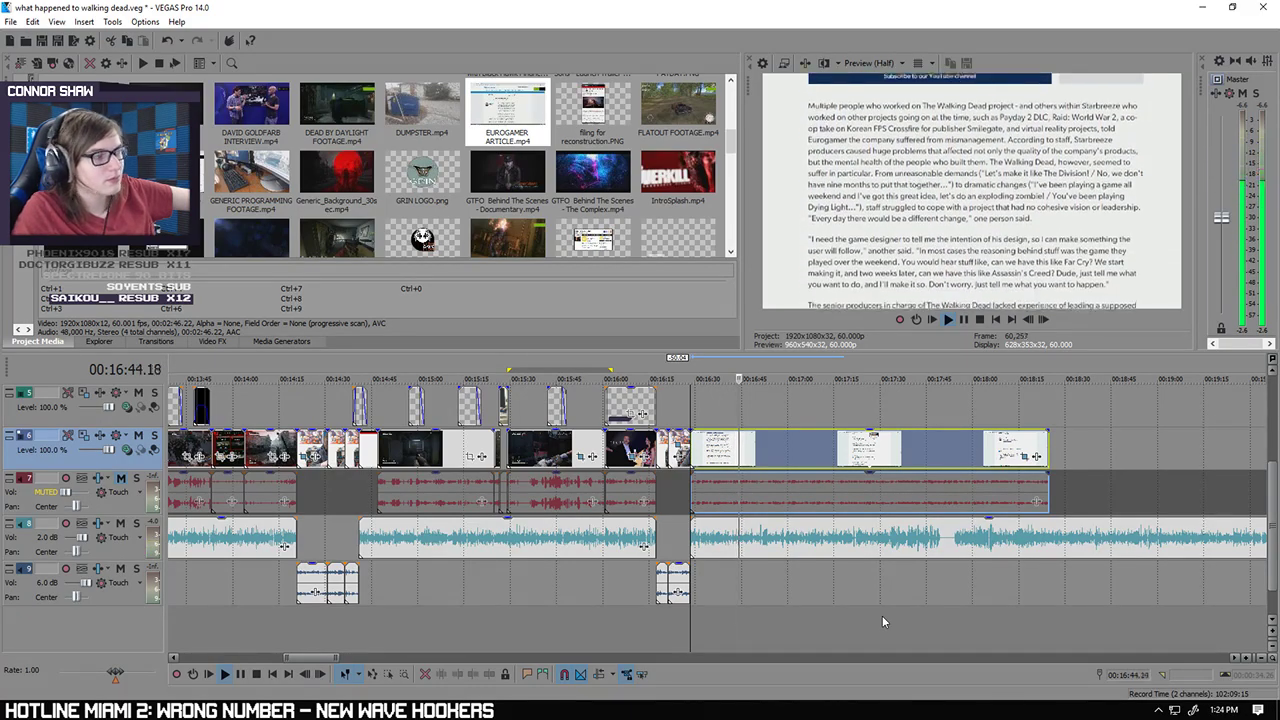
scroll(793, 598, up, 4)
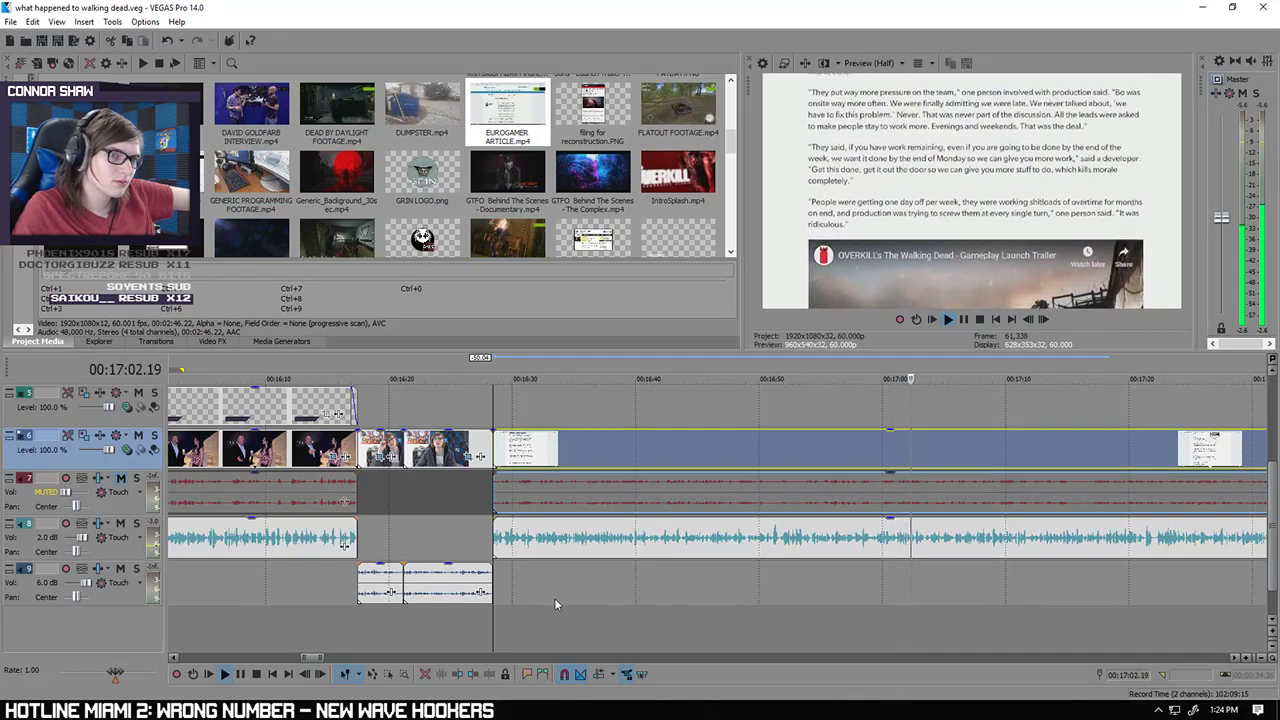
click(240, 676)
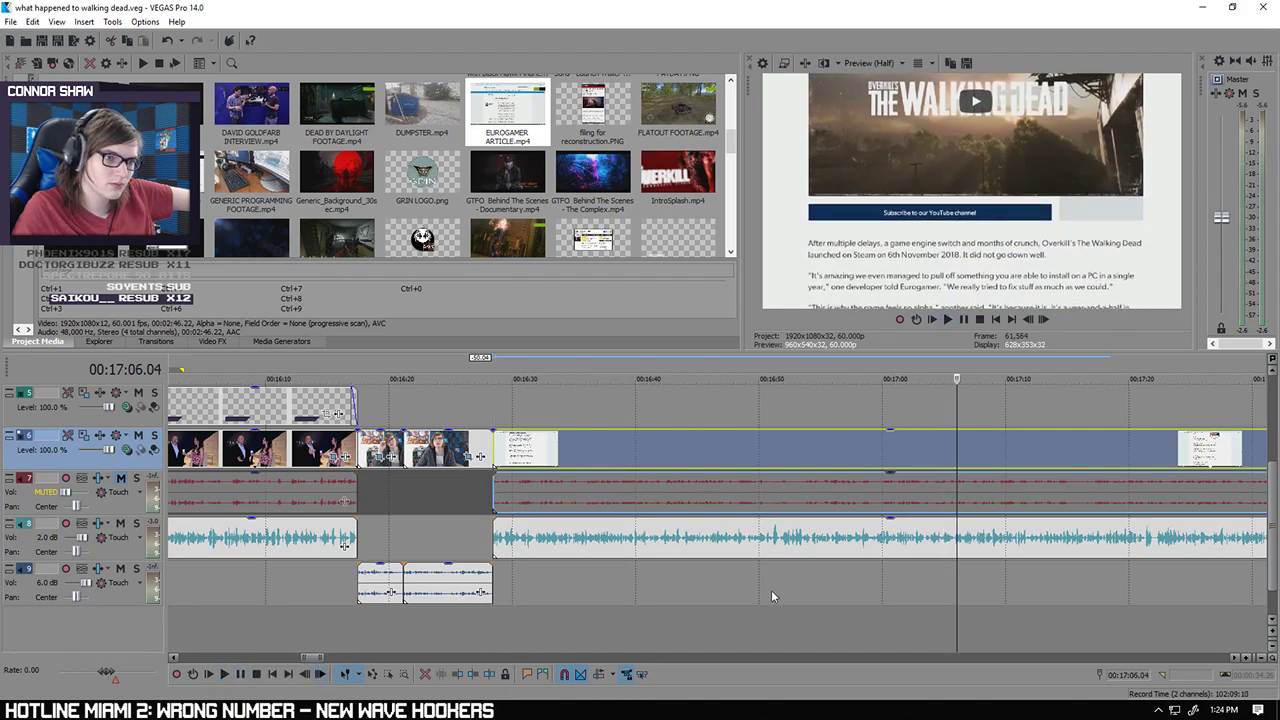
Step: Split the EUROGAMER ARTICLE event at 00:17:06.00, delete everything after the cut, and save the project
scroll(771, 590, up, 10)
click(698, 500)
key(Right)
key(Right)
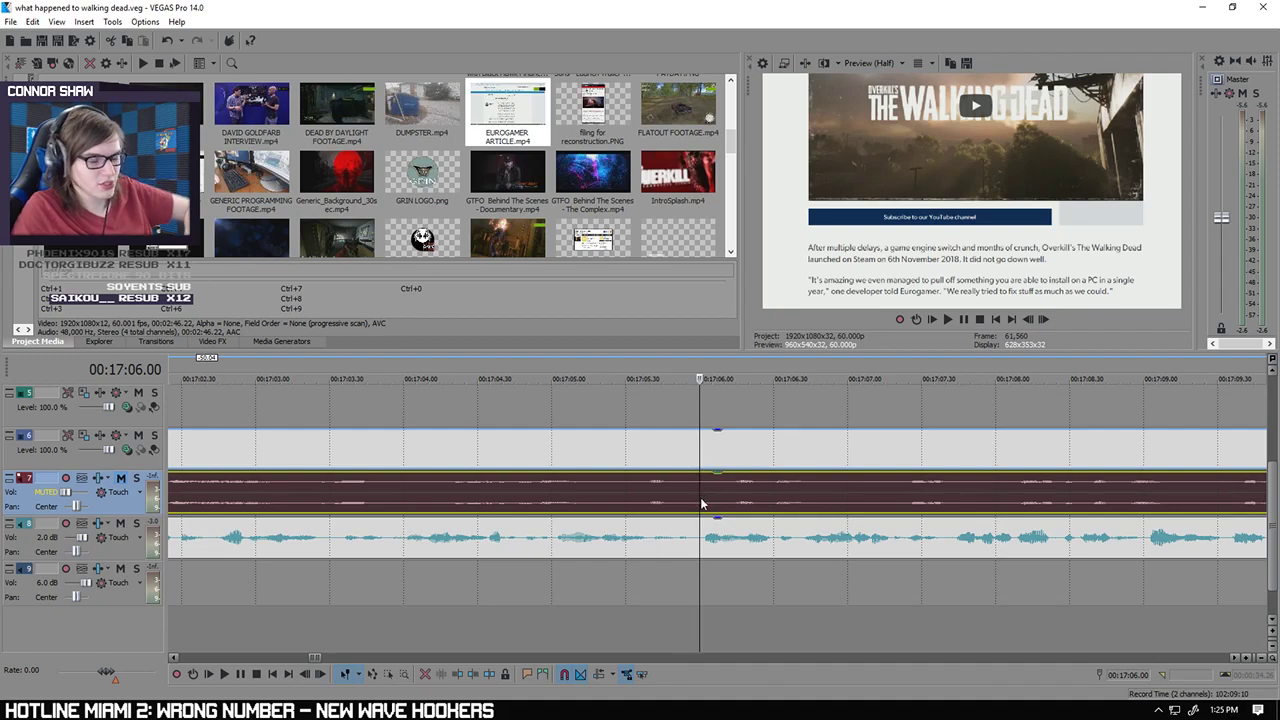
click(700, 495)
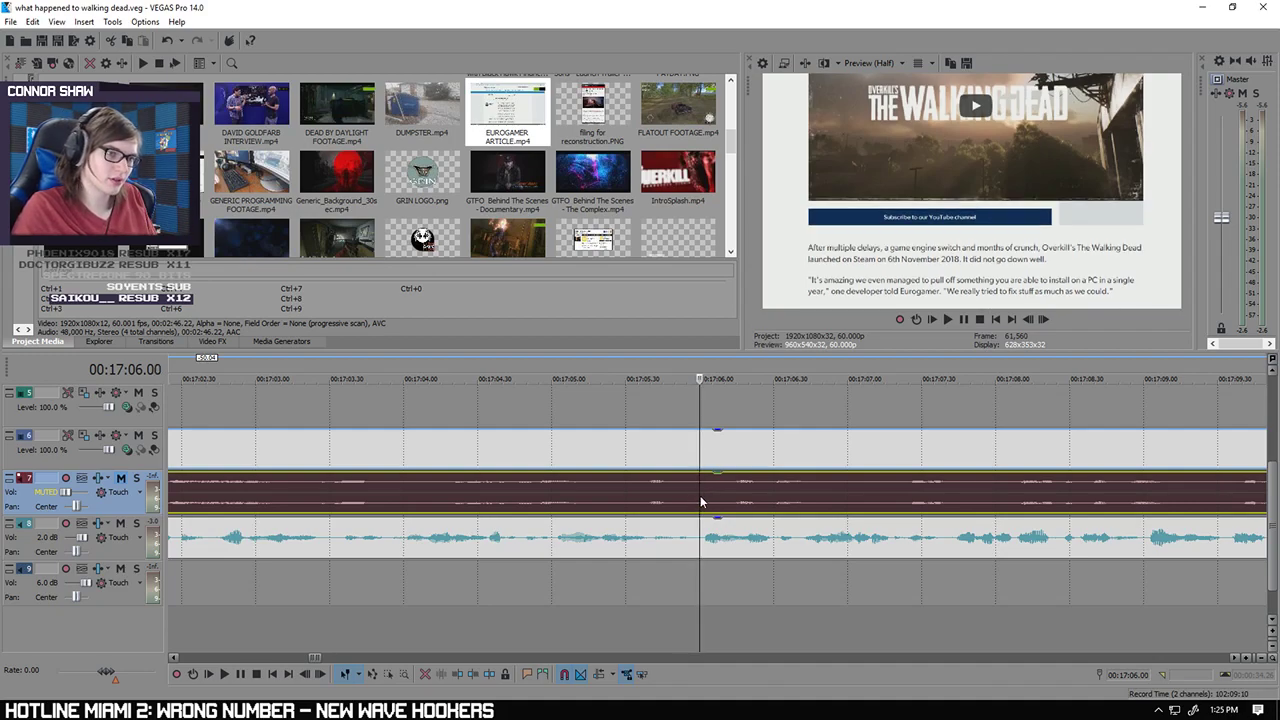
key(s)
scroll(702, 508, down, 7)
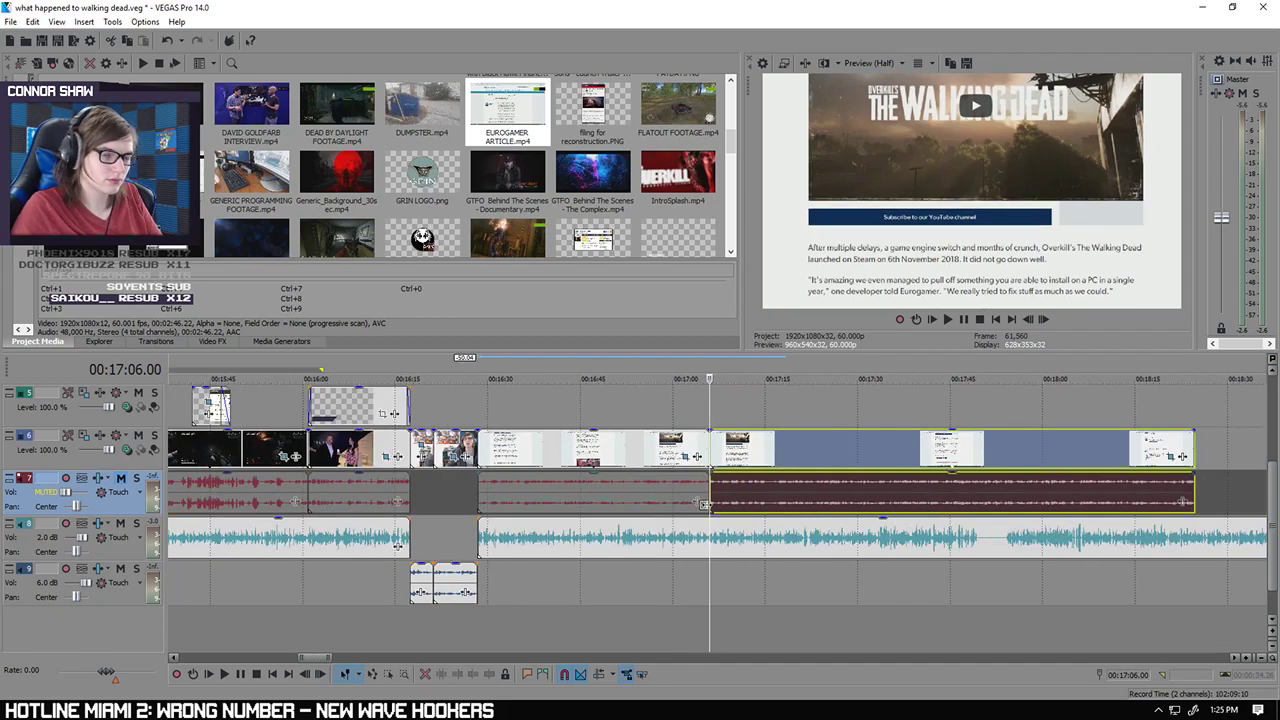
key(Delete)
click(42, 40)
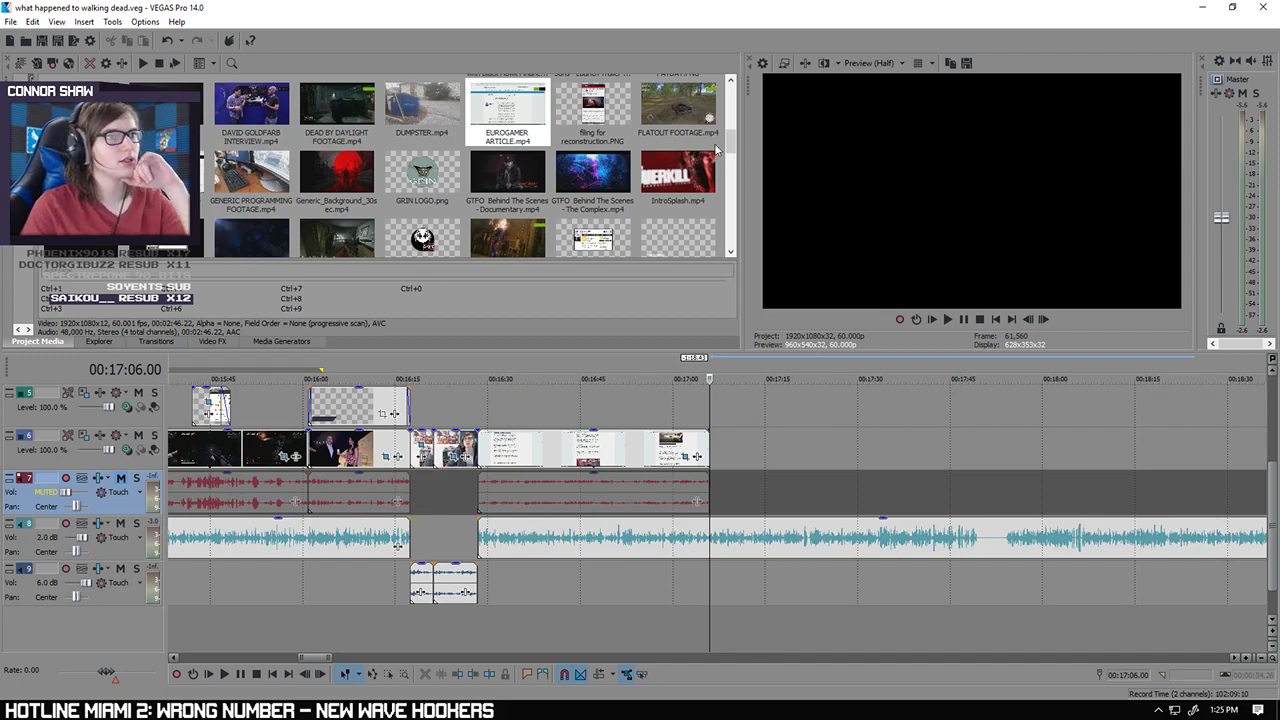
Step: Add blackscreen.png to track 5 over the EUROGAMER ARTICLE event, match its length, and lower its opacity to darken the article
mouse_move(731, 141)
mouse_down()
mouse_move(729, 107)
mouse_move(730, 132)
mouse_up()
drag(429, 149, 489, 417)
drag(597, 390, 600, 411)
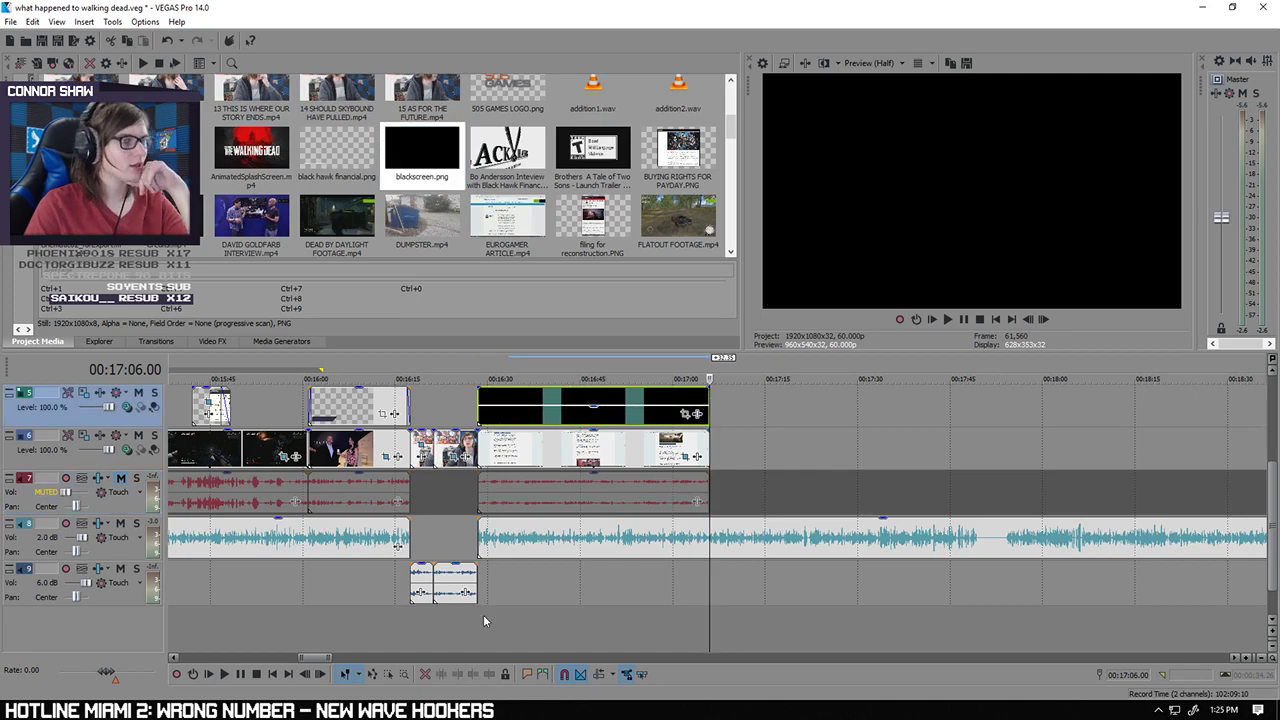
click(484, 616)
Step: Play the start of the darkened EUROGAMER ARTICLE footage from 00:16:28.25 to check it against the voice-over
drag(1272, 474, 1272, 434)
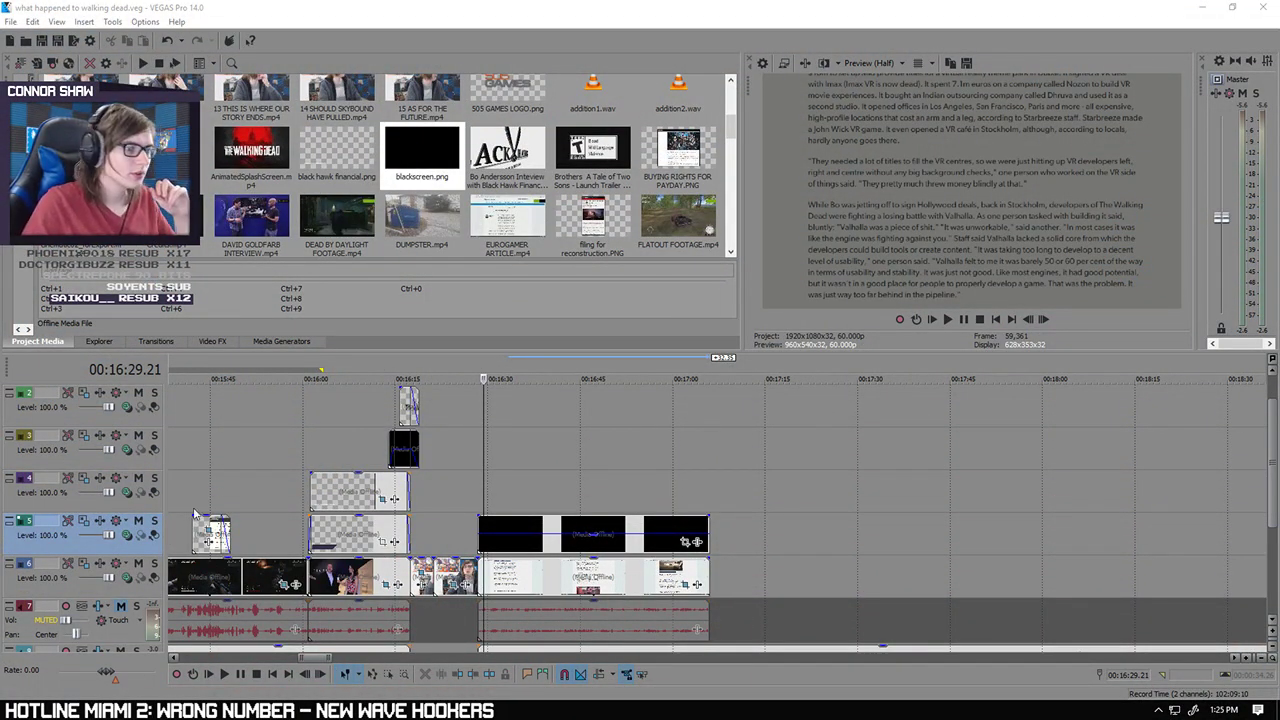
click(471, 478)
click(480, 484)
scroll(486, 486, up, 2)
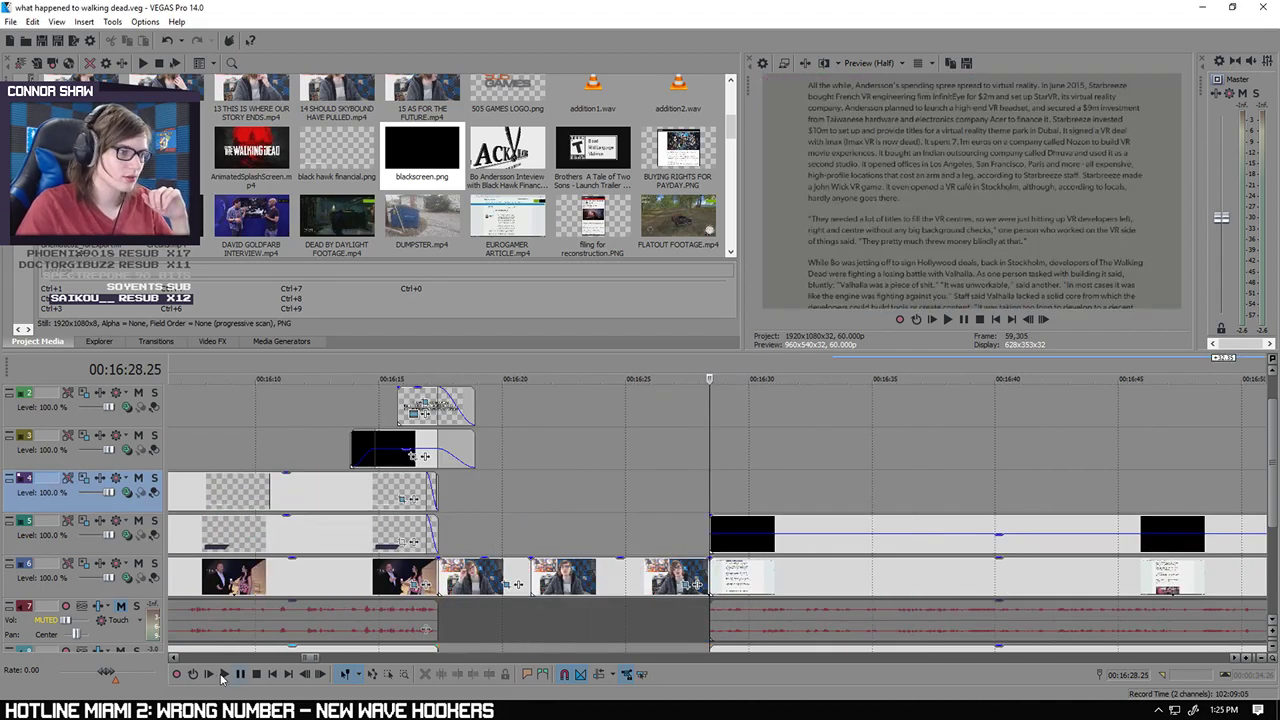
click(224, 675)
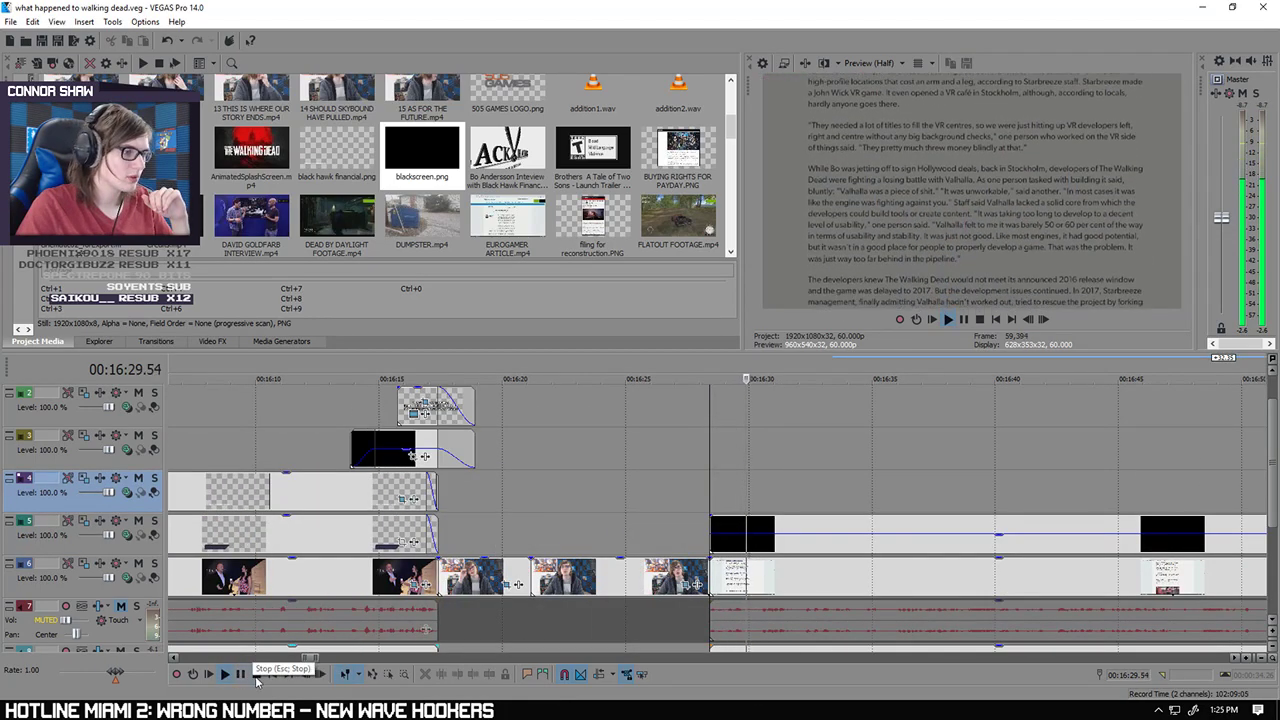
key(space)
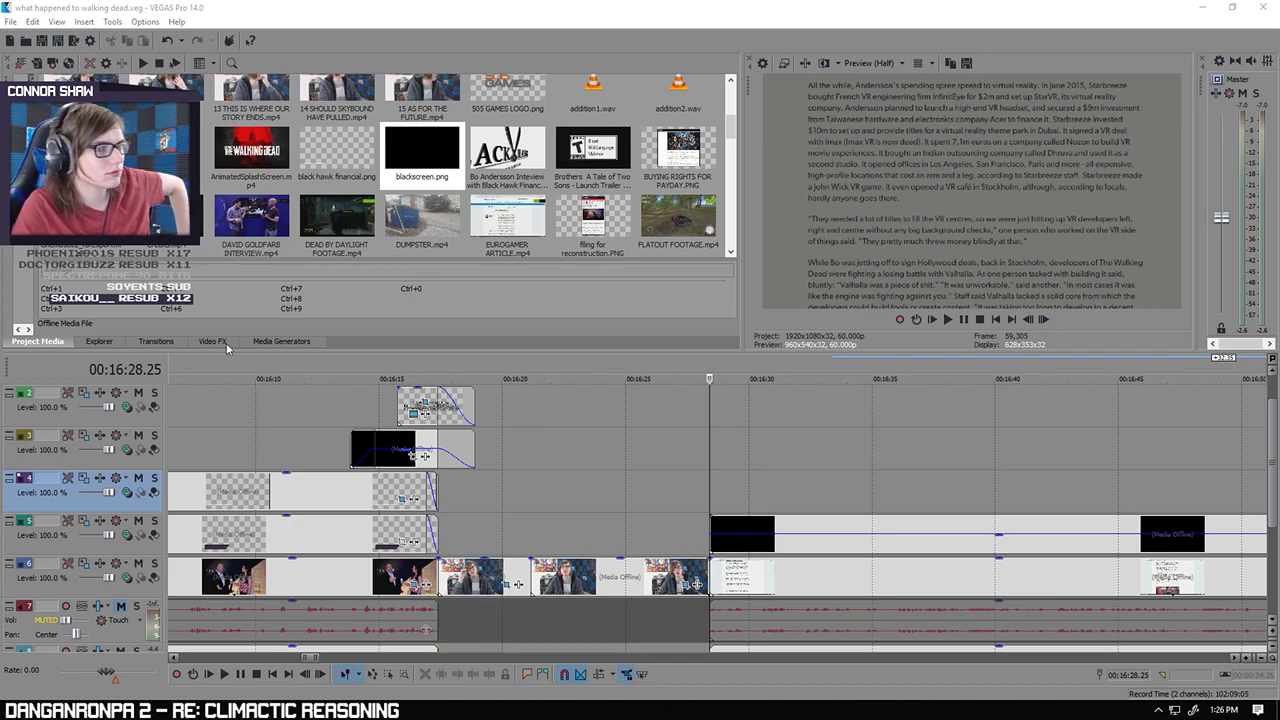
Step: Add a Softcore legacy text event on track 4 at 00:16:28.25, above the darkened article, and set its font size to 26
click(271, 342)
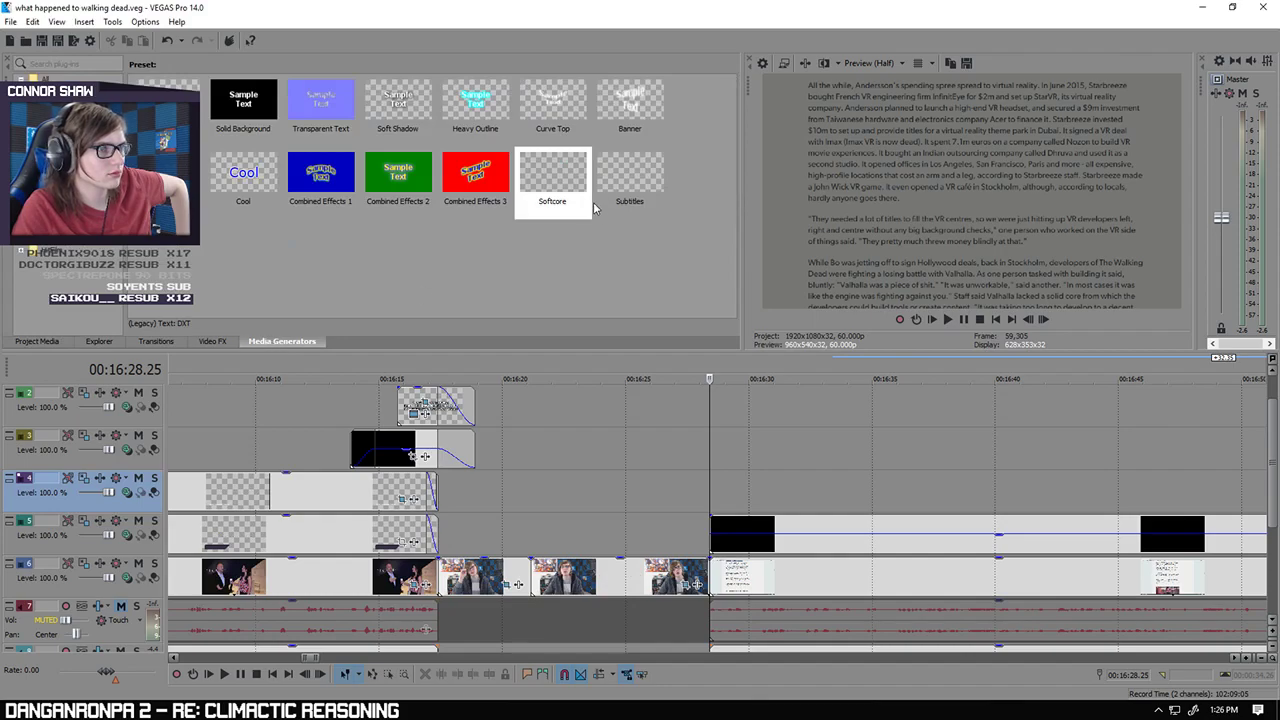
drag(592, 205, 717, 493)
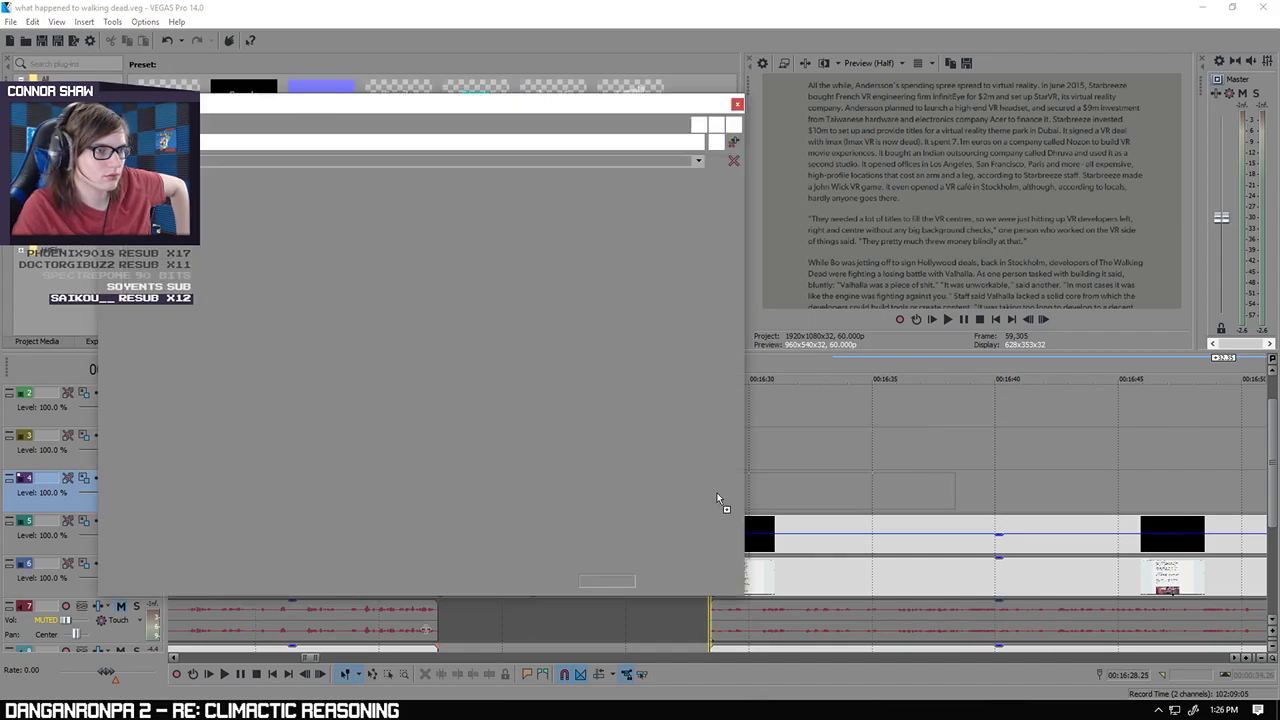
click(279, 218)
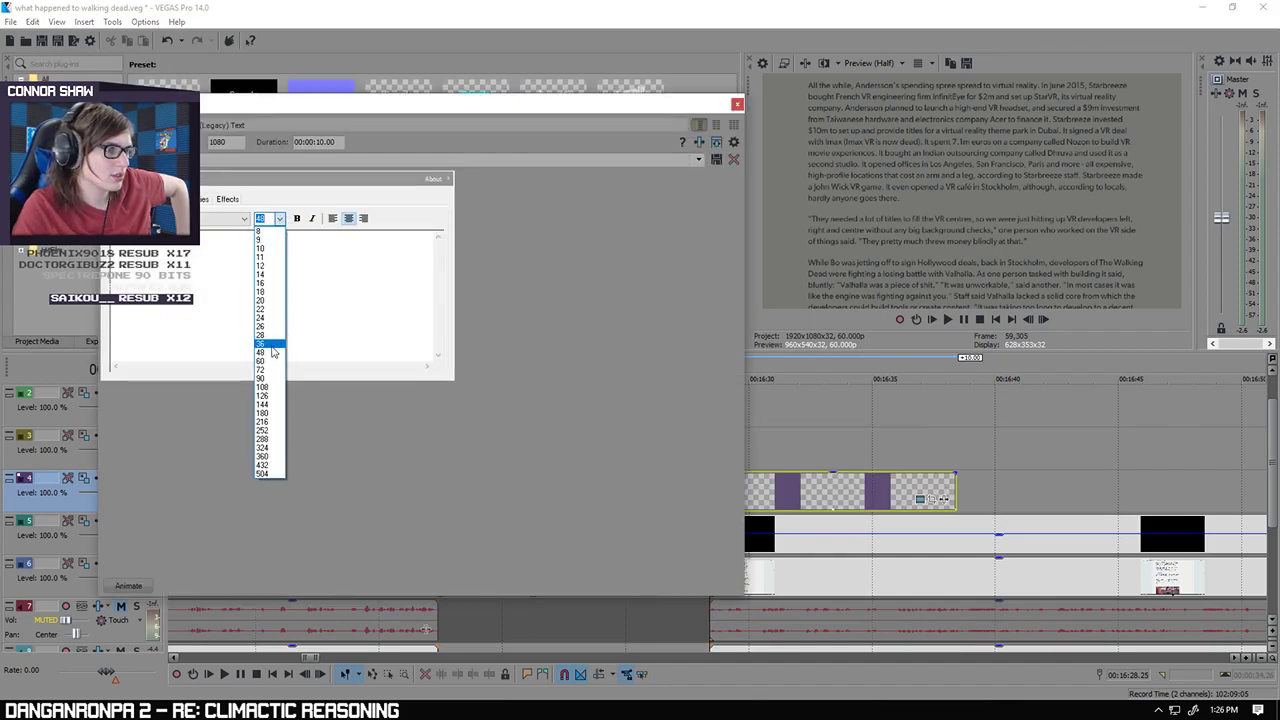
click(270, 328)
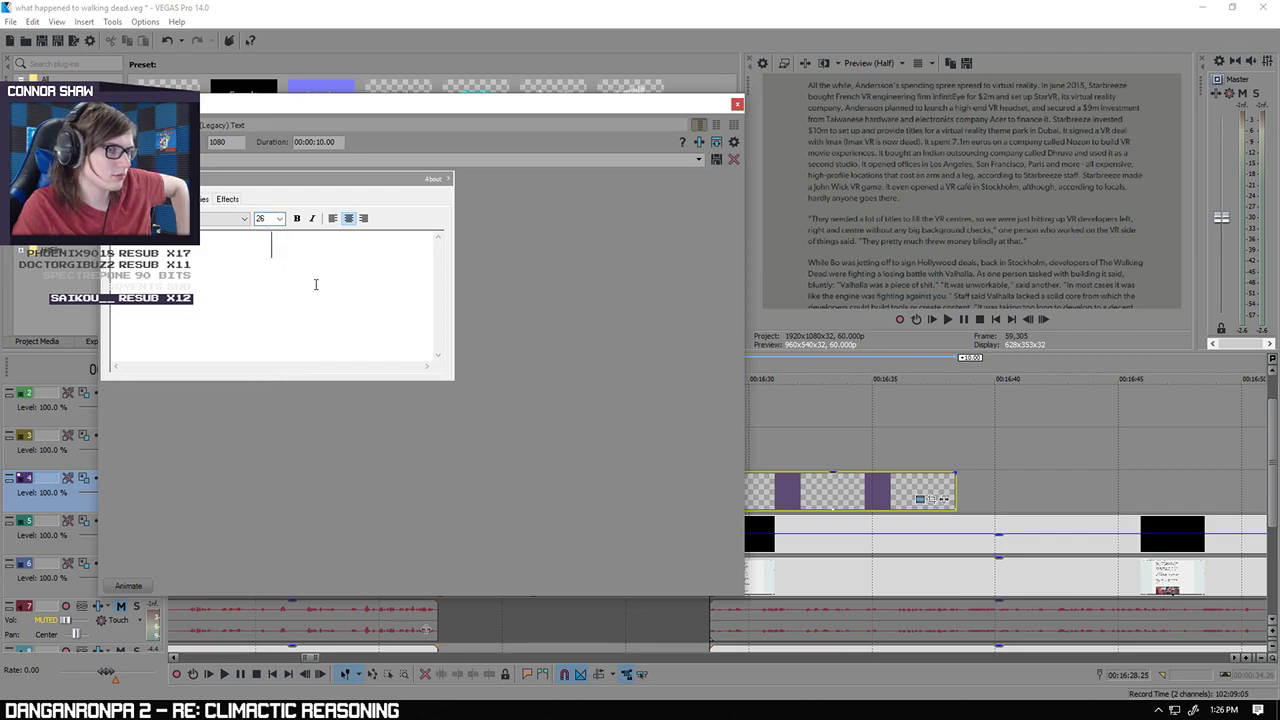
Step: Enter the text's first line: "Bo, he was like this, bro, macho guy. He was a visionary. He had so many ideas,
text("He was like this)
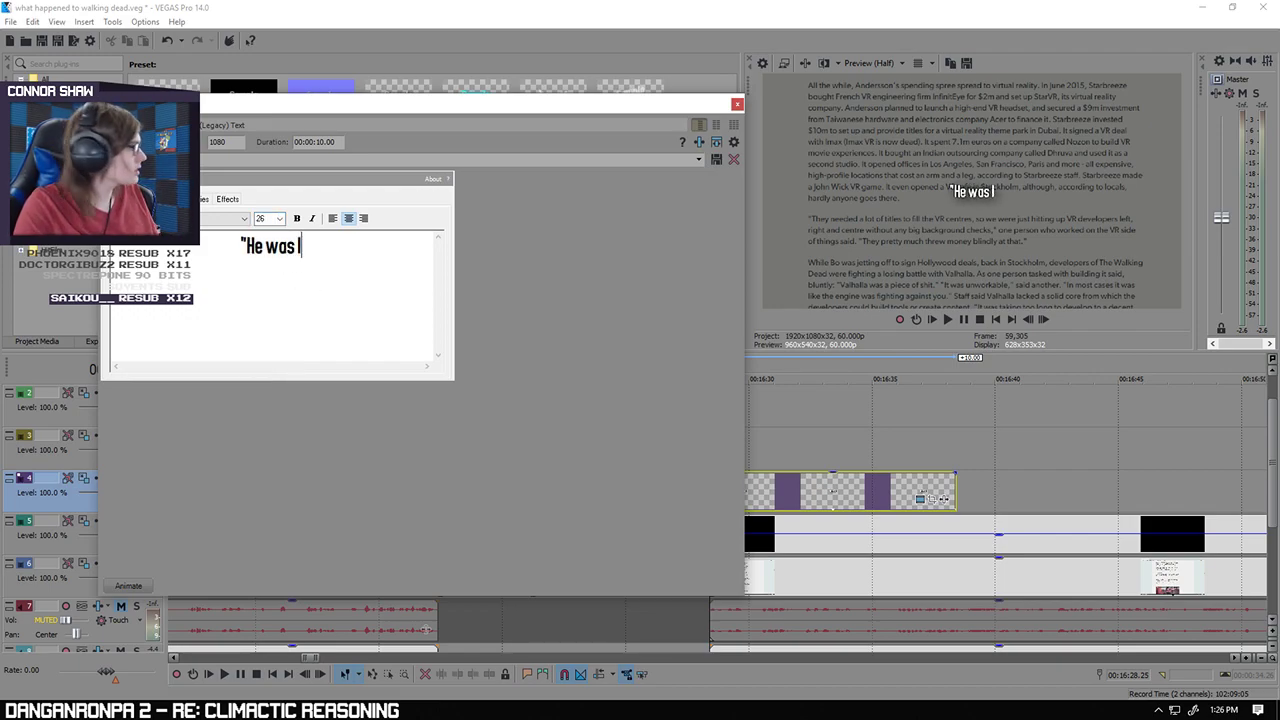
key(BackSpace)
key(BackSpace)
key(BackSpace)
key(BackSpace)
key(BackSpace)
key(BackSpace)
key(BackSpace)
key(BackSpace)
key(BackSpace)
key(BackSpace)
key(BackSpace)
key(BackSpace)
key(BackSpace)
key(BackSpace)
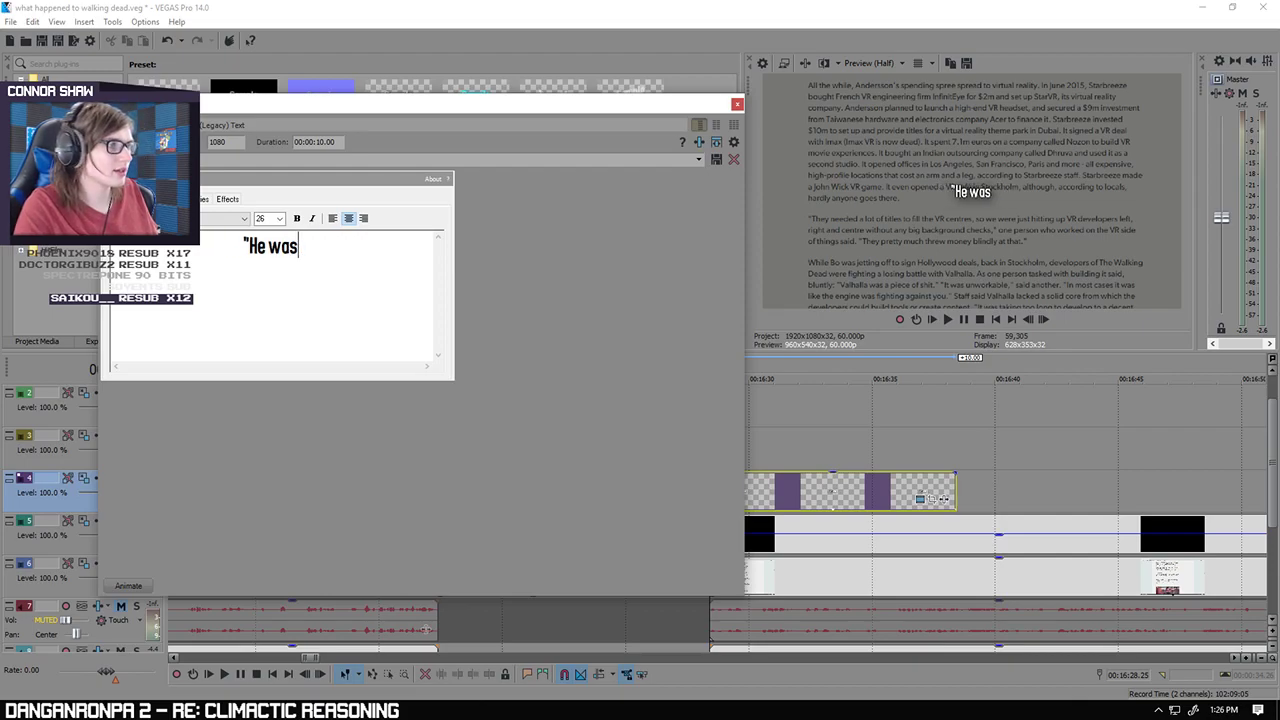
text(Bo)
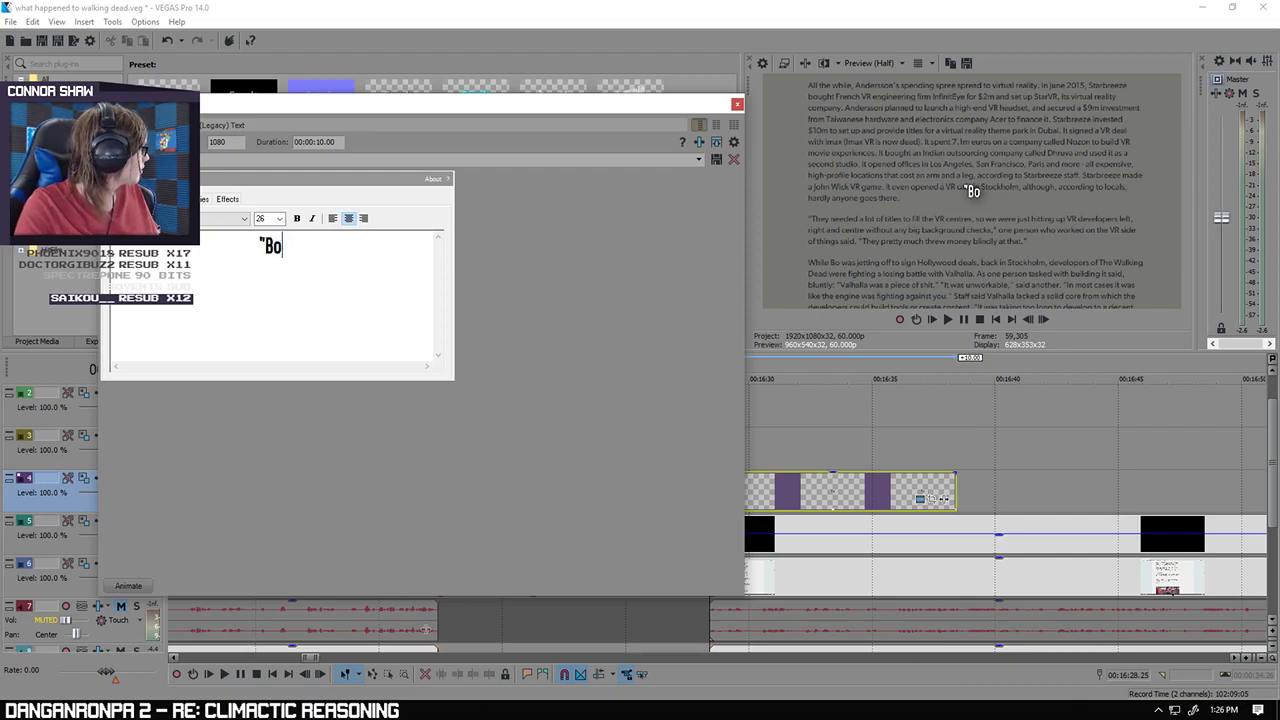
text(, he was like thi)
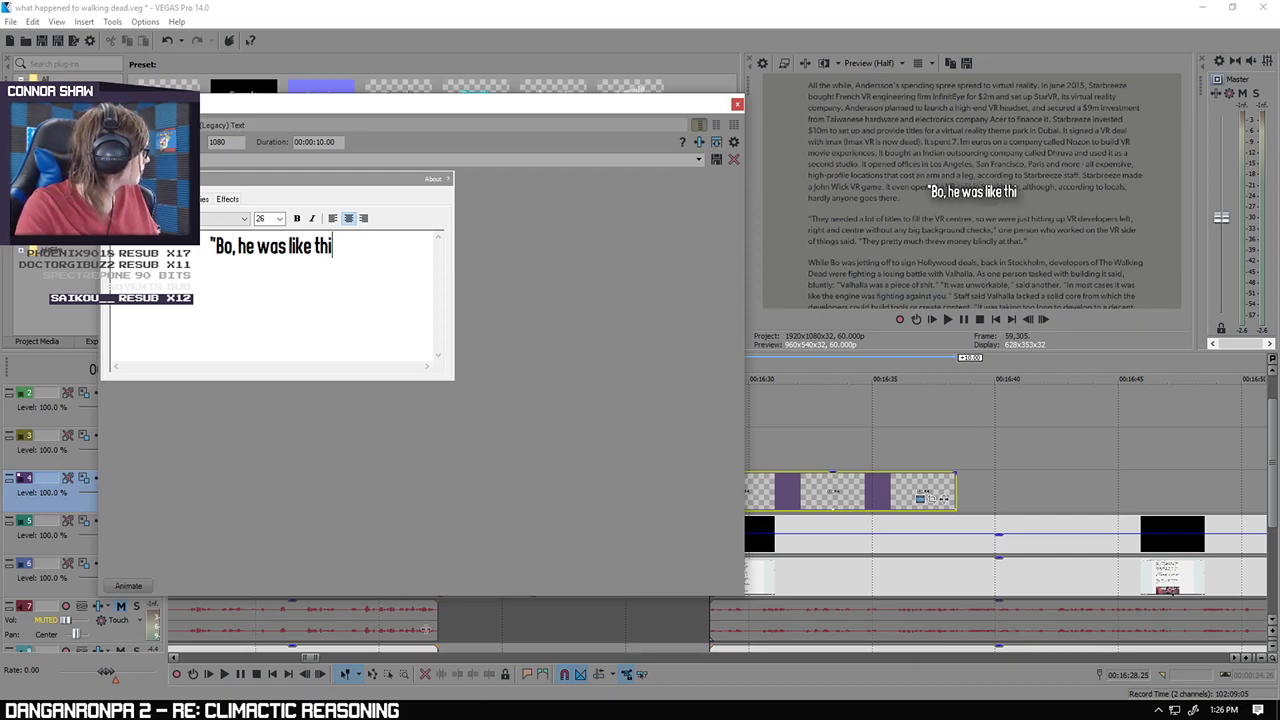
text(s, bro, macho g)
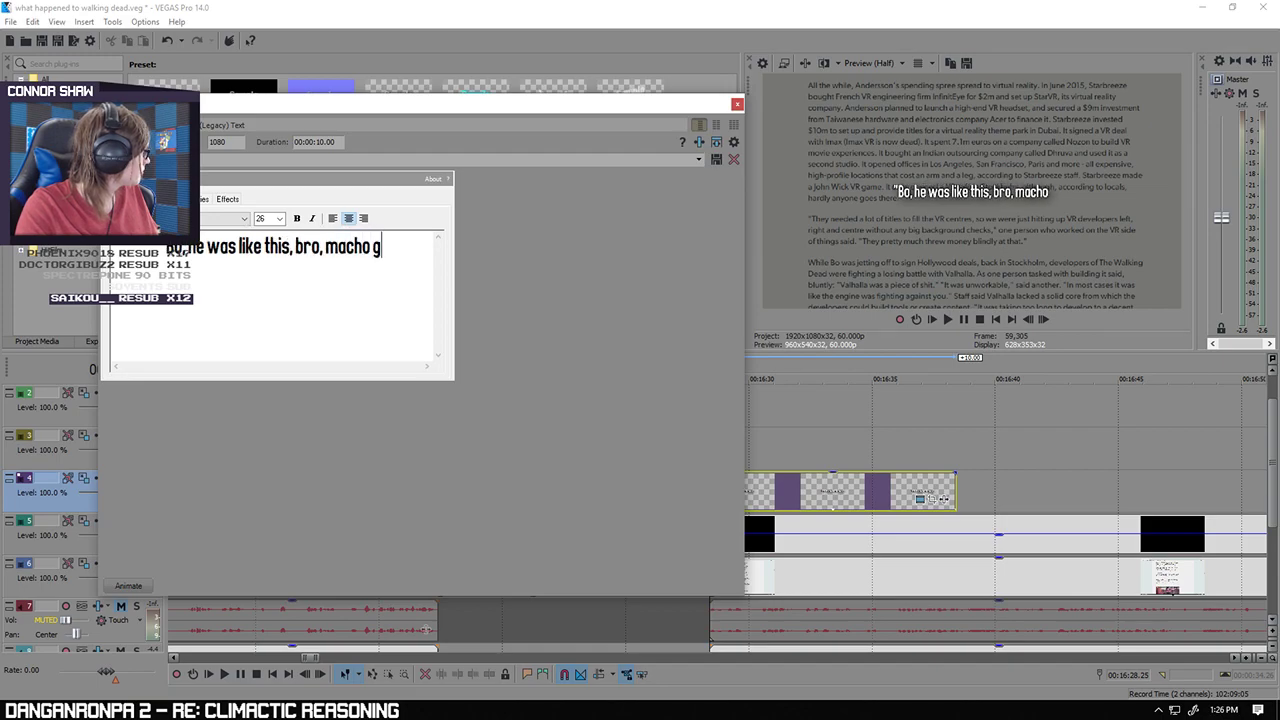
text(uy)
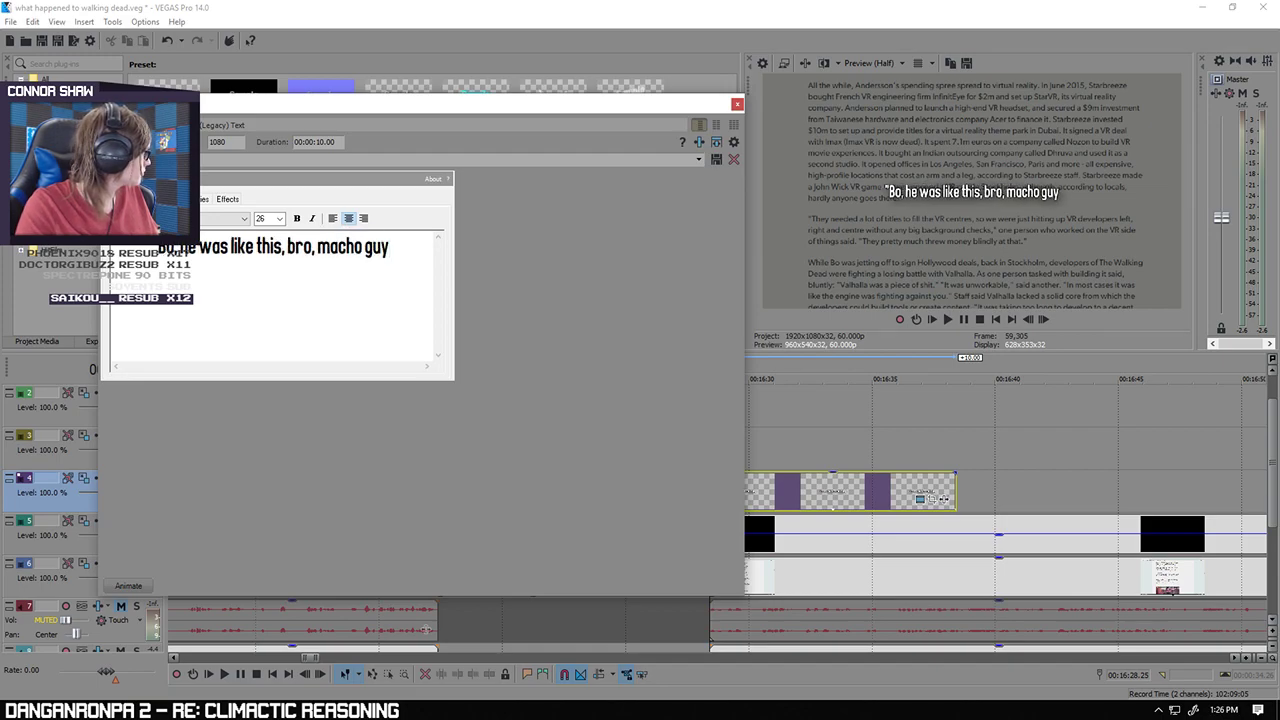
text(. He wa)
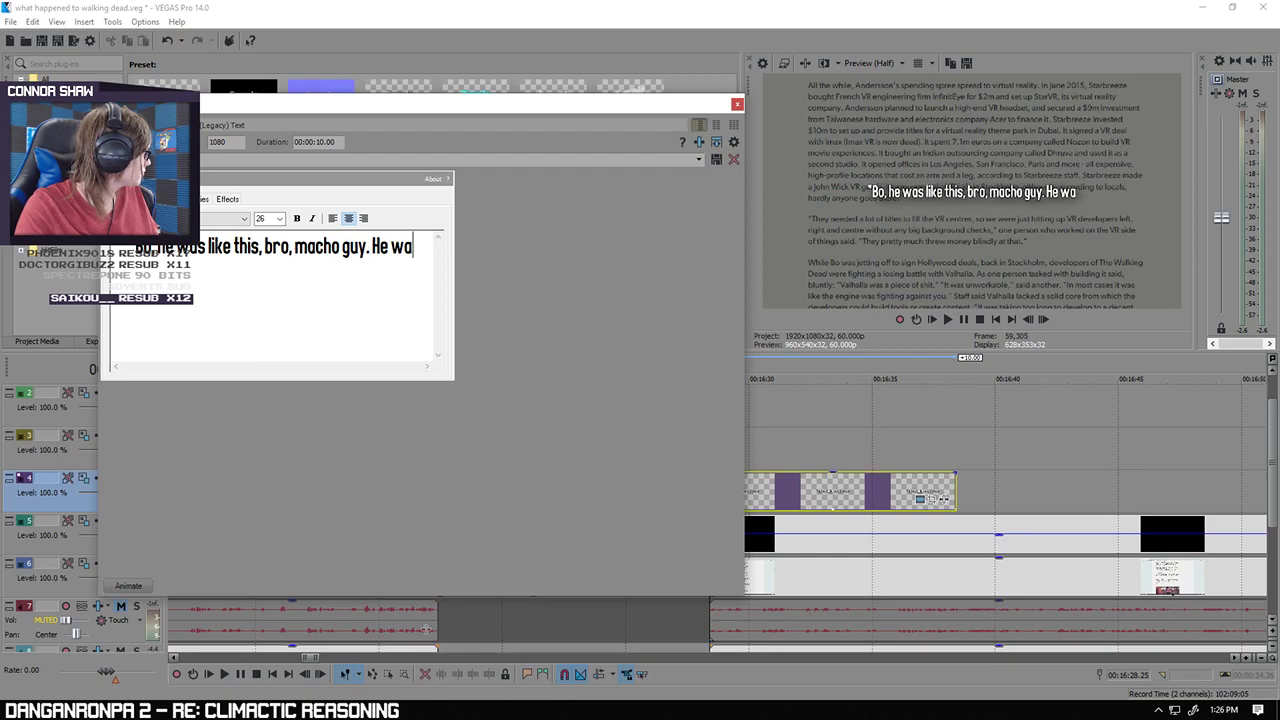
text(s a vi)
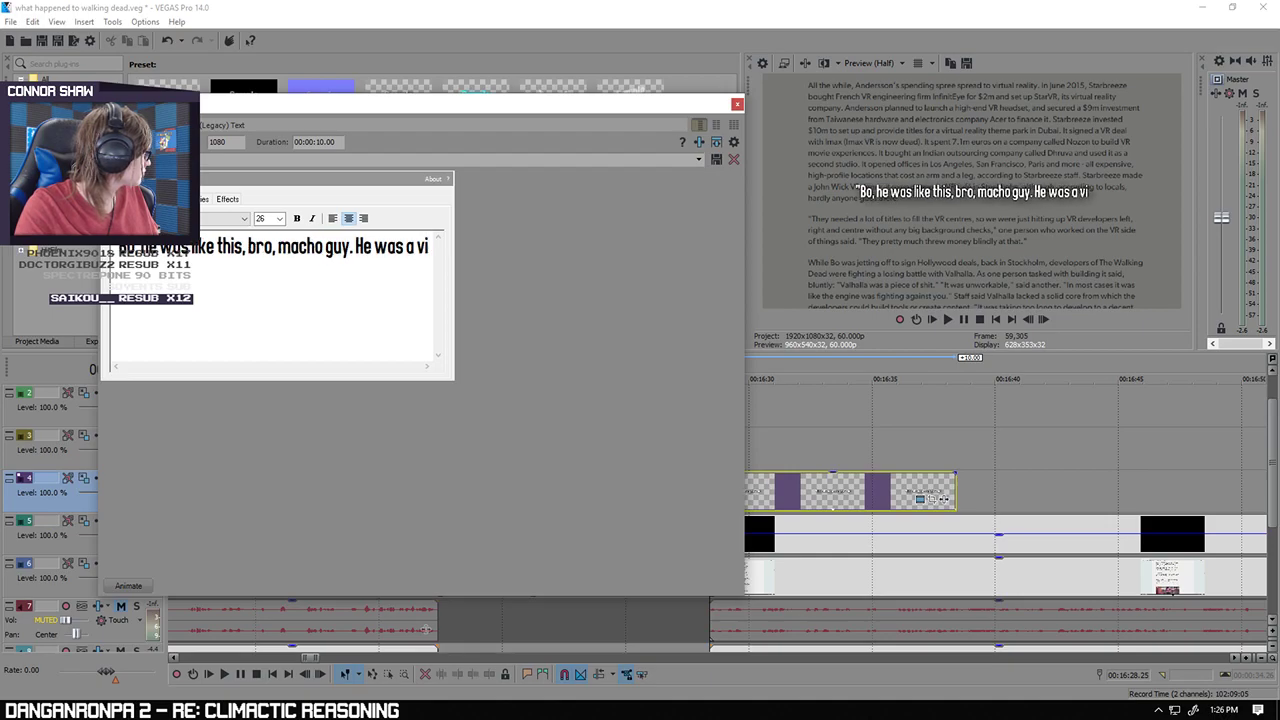
text(sionary.)
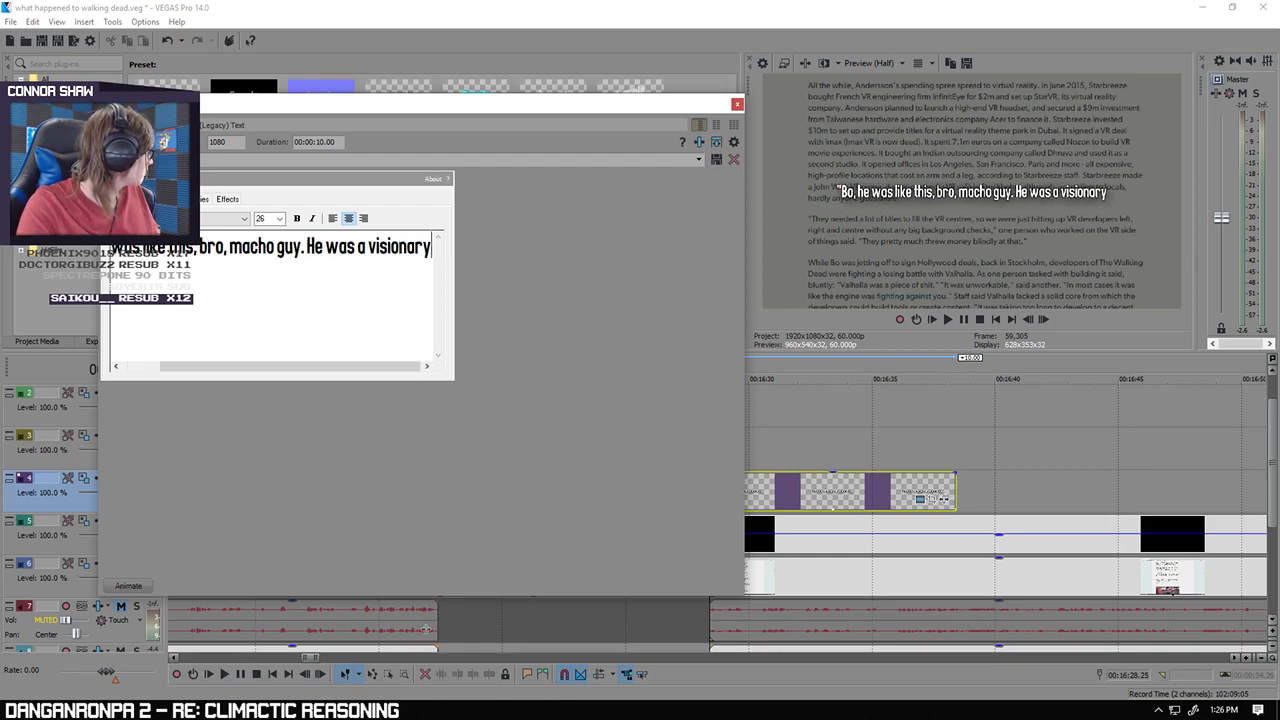
text( He)
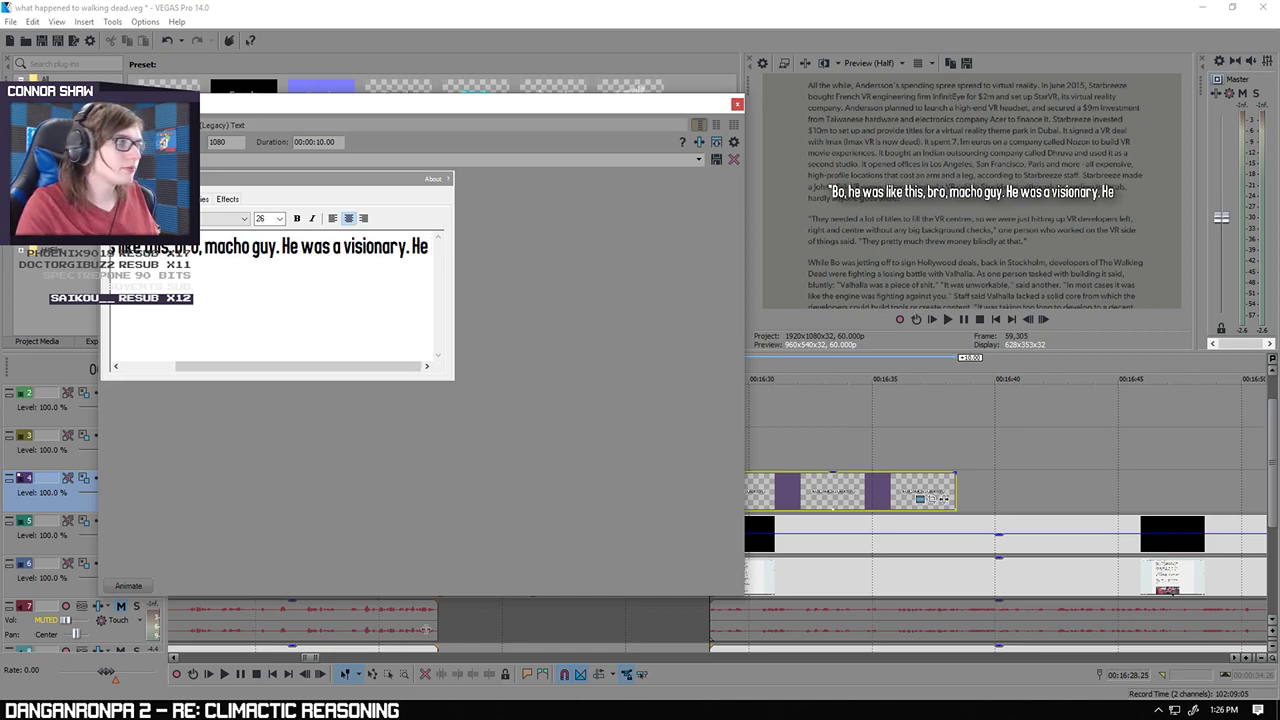
text( had)
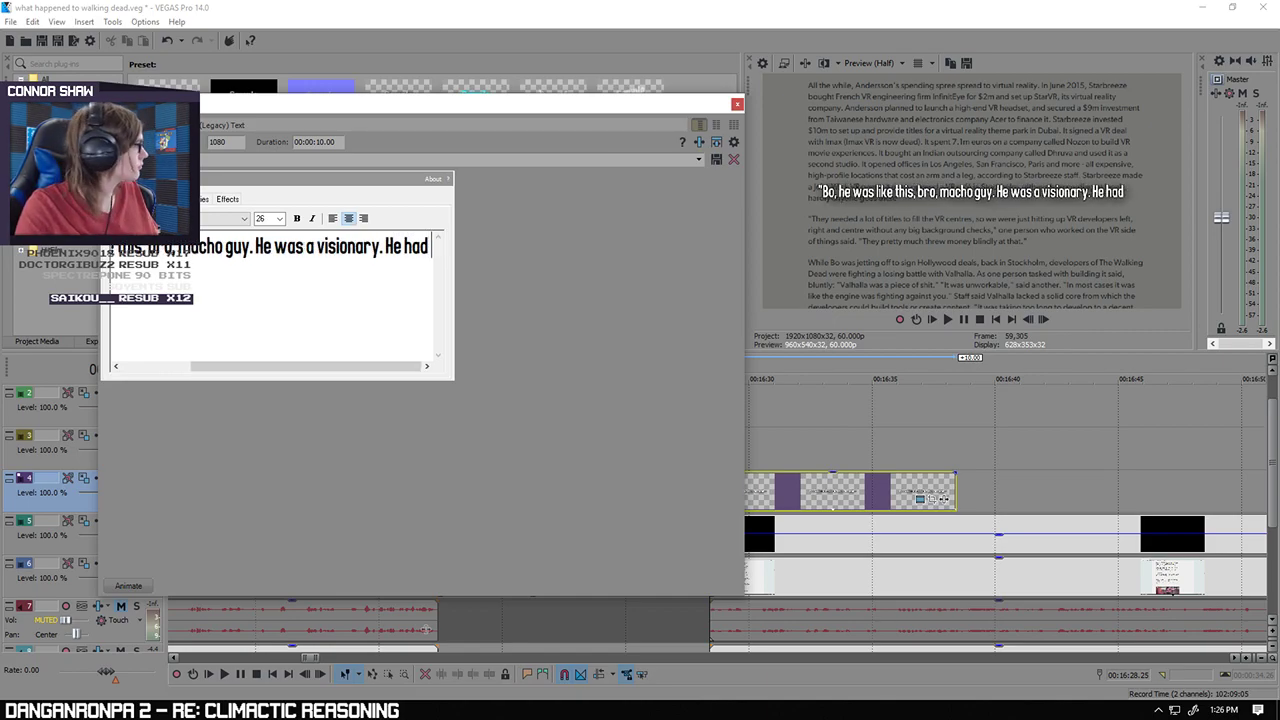
text( so many ideas,)
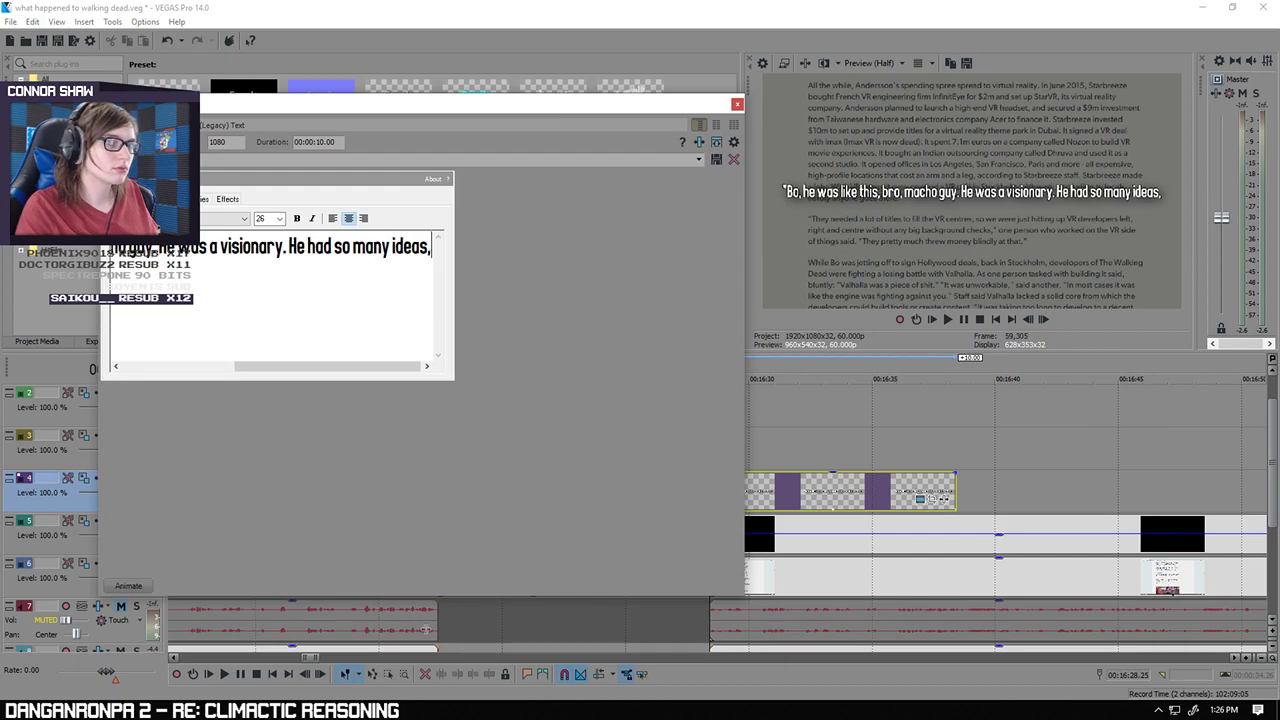
Step: Add the quote's second line: and they sounded cool when he said them, but they were these really big
key(Return)
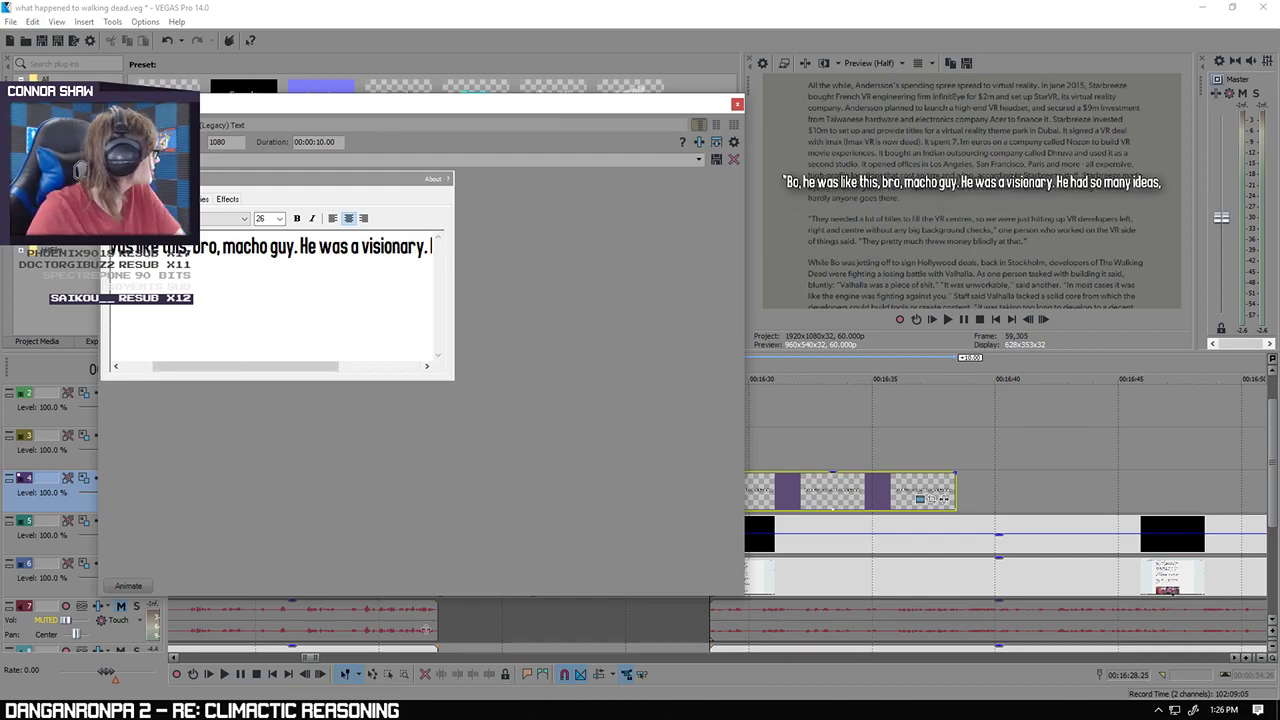
text(and they so)
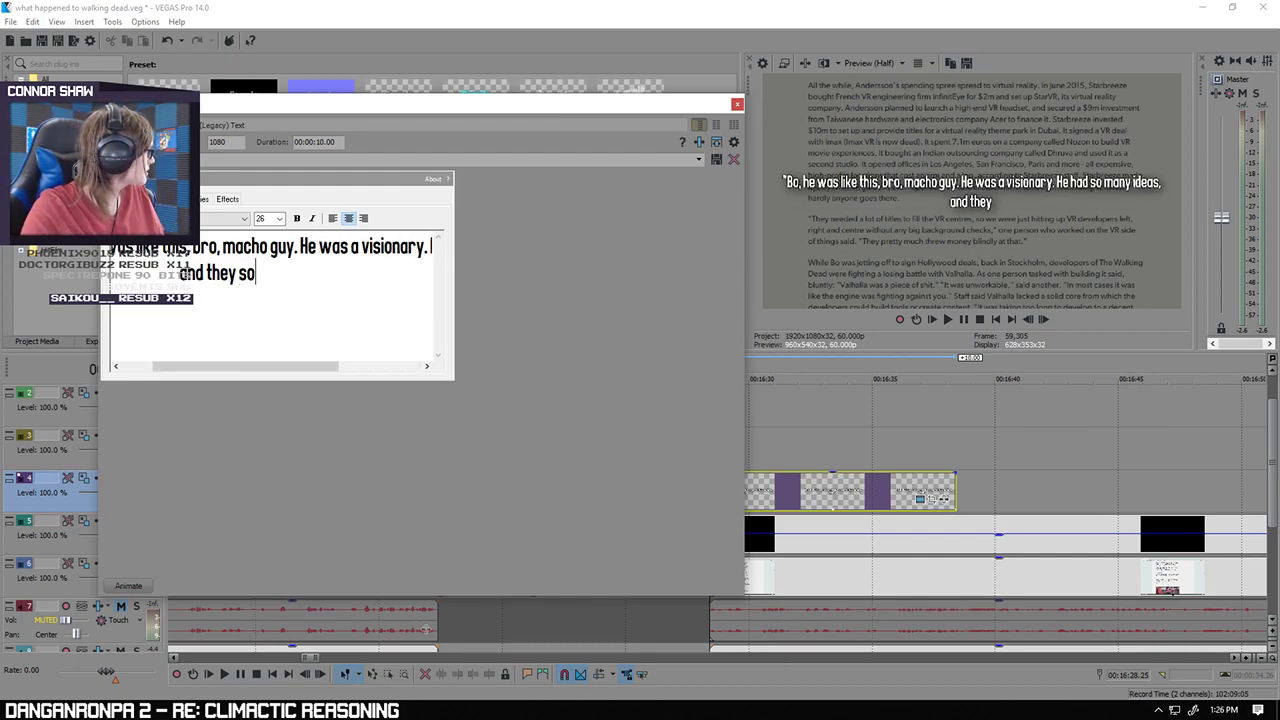
text(unded cool when h)
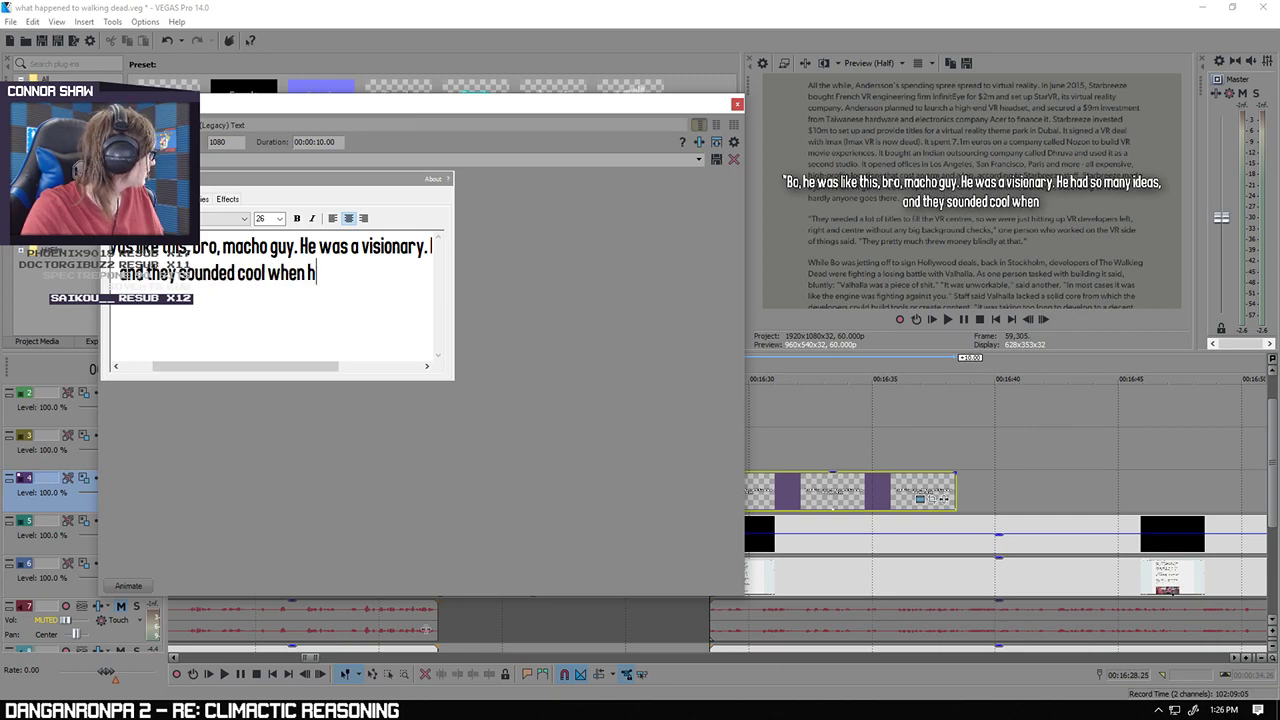
text(e said them,)
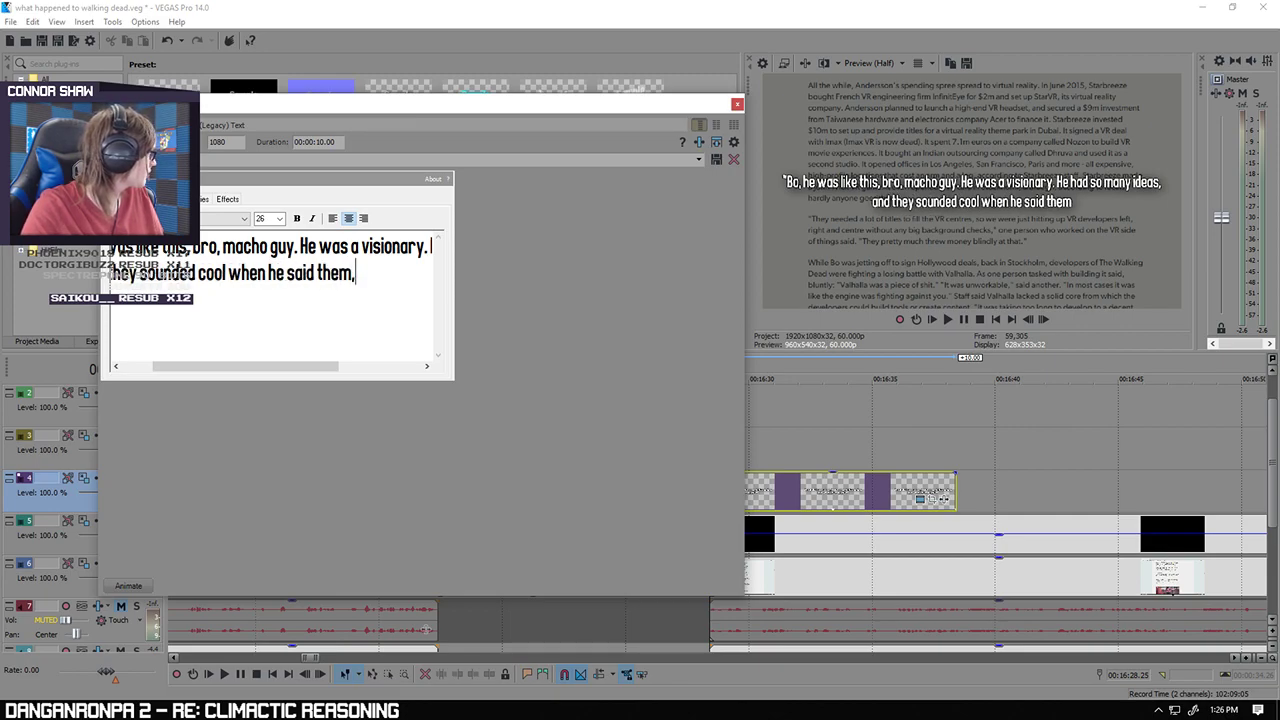
text( but they were these really big)
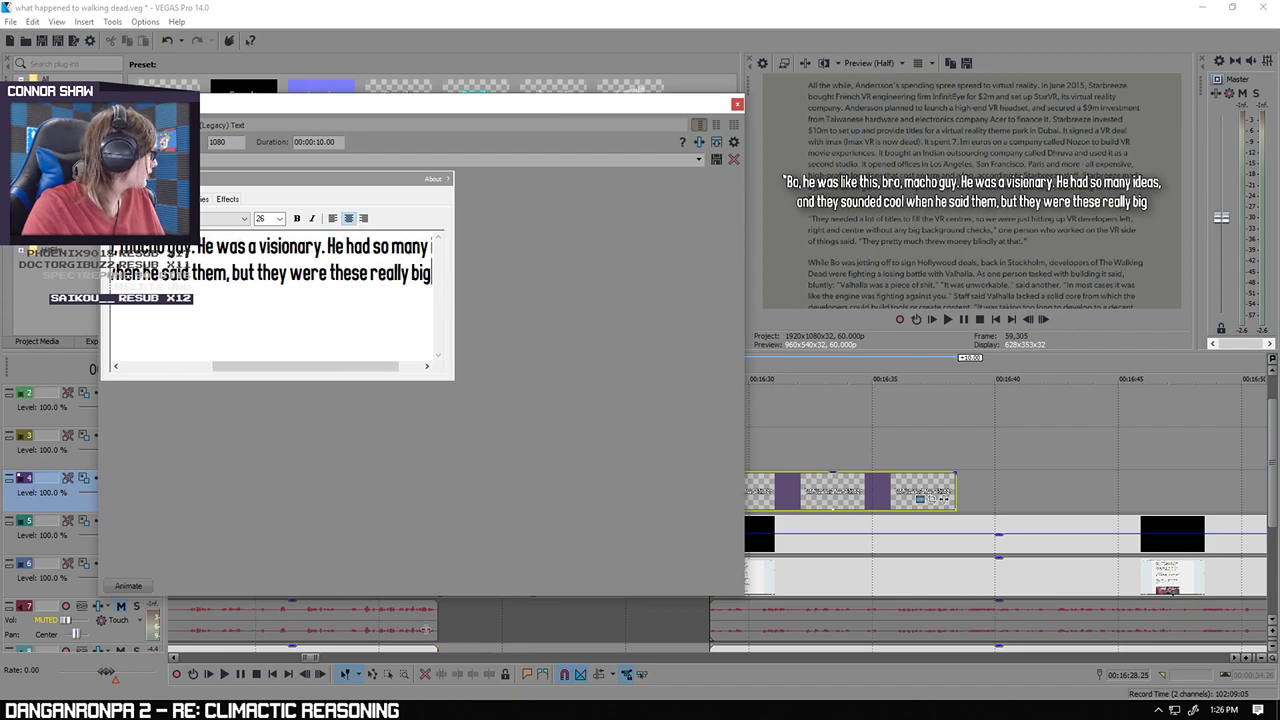
Step: Add the quote's third line: dreams of super triple-A console games that would maybe take between three
key(Return)
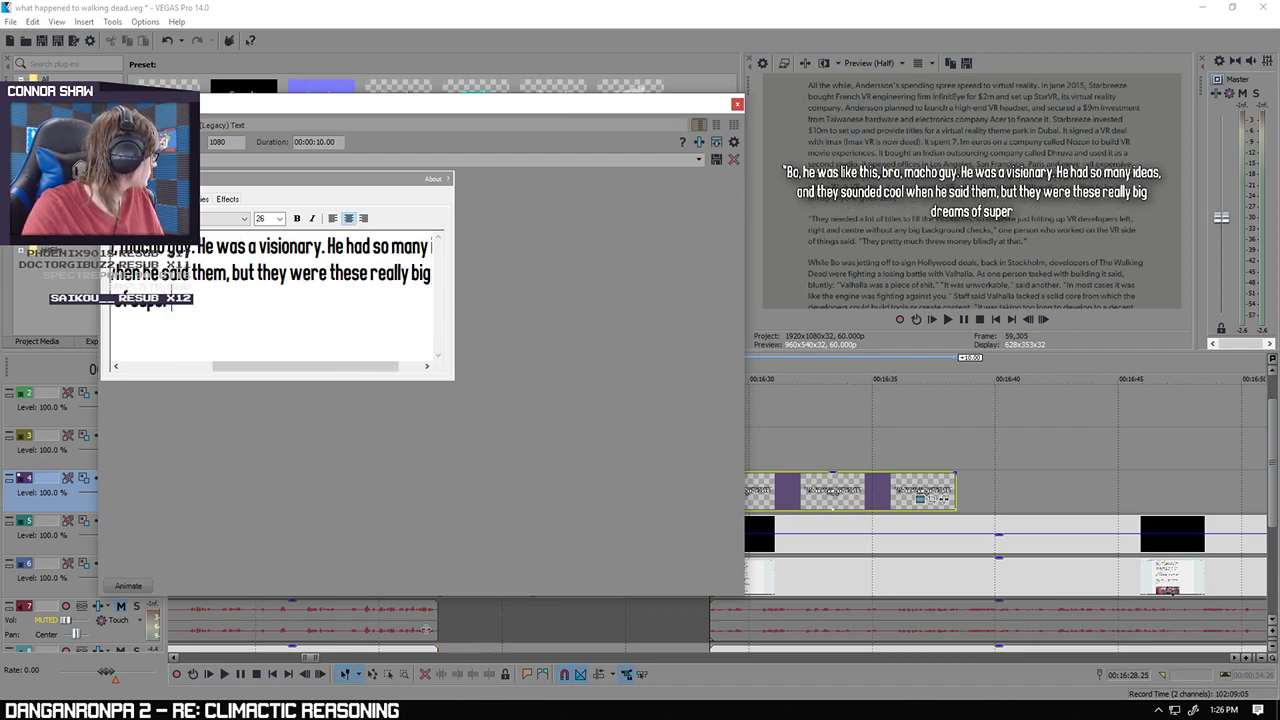
text(dreams of super triple-A console games that w)
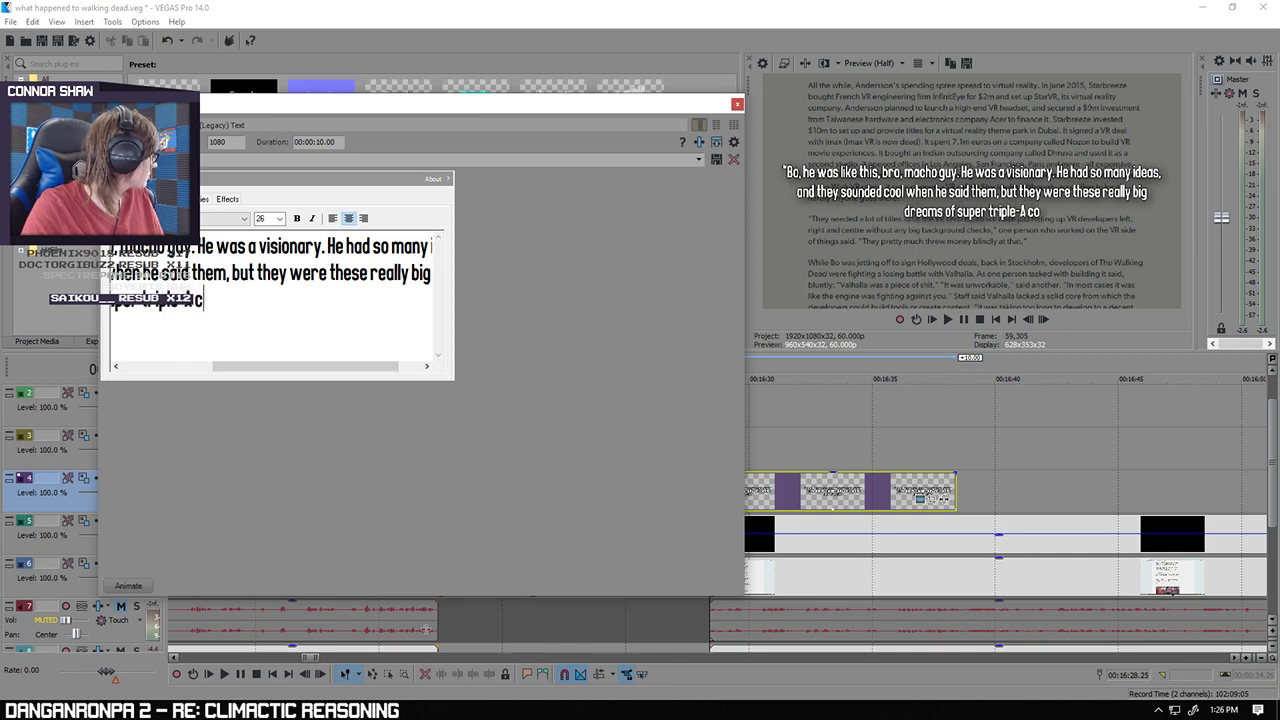
text(ould take mayb)
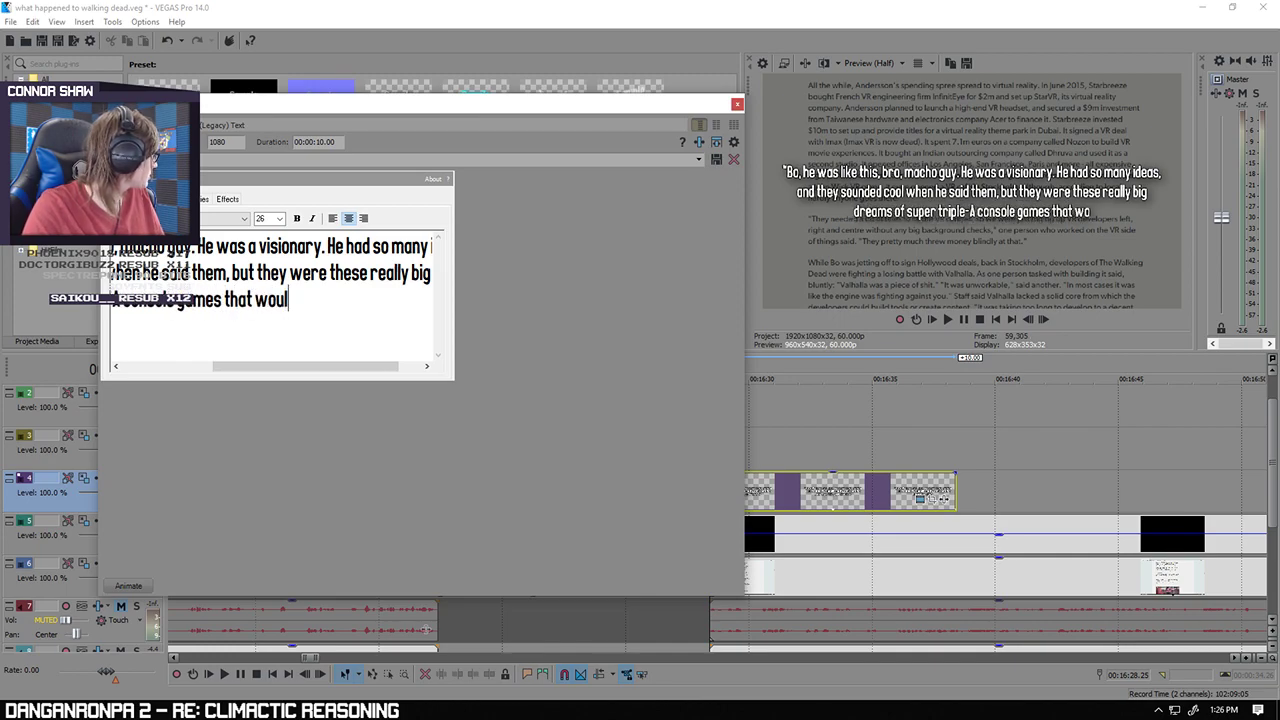
key(BackSpace)
key(BackSpace)
key(BackSpace)
key(BackSpace)
key(BackSpace)
key(BackSpace)
key(BackSpace)
key(BackSpace)
key(BackSpace)
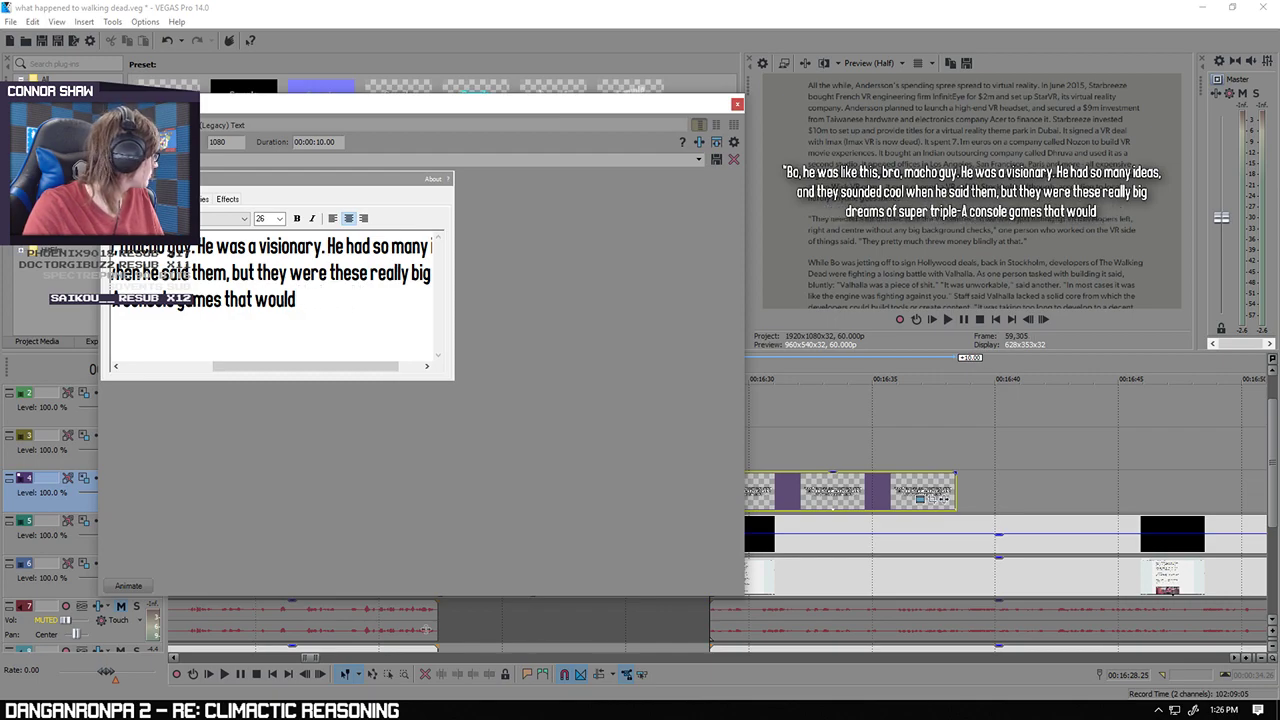
text(maybe take between three)
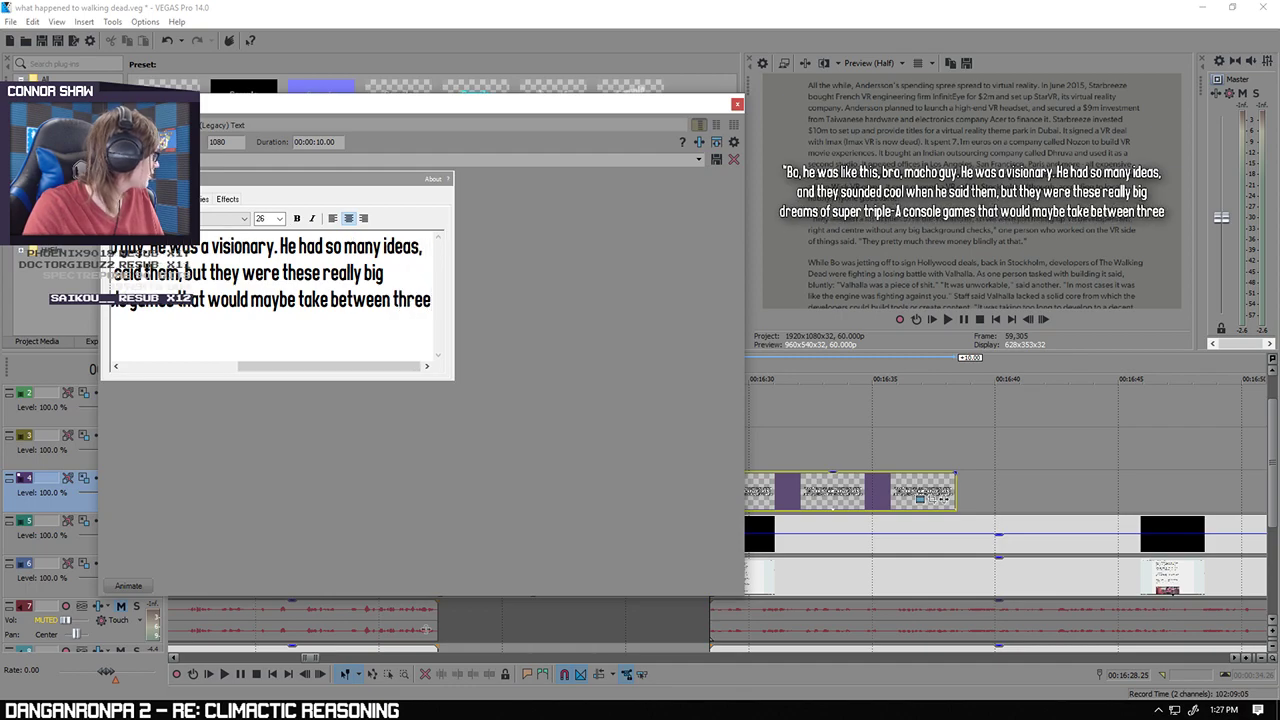
Step: Enter the quote's fourth line: to five years to develop with a huge team. You could tell
key(Return)
text(to five)
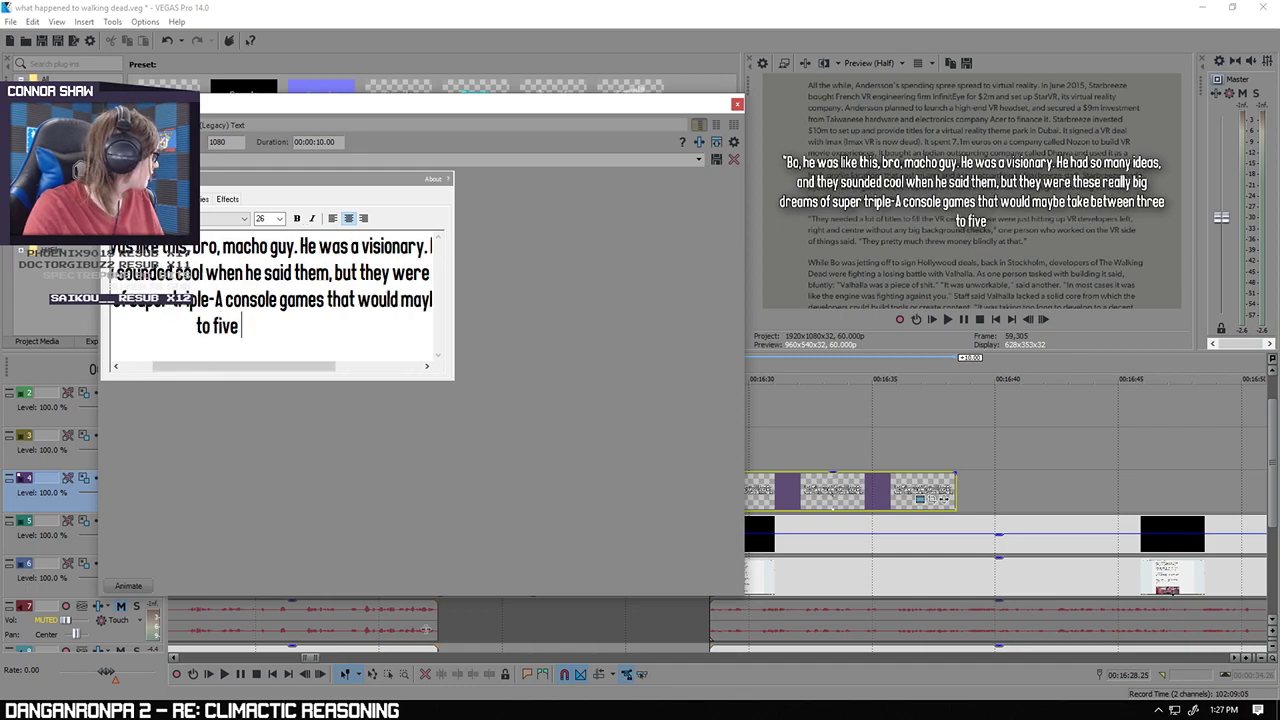
text( years ti)
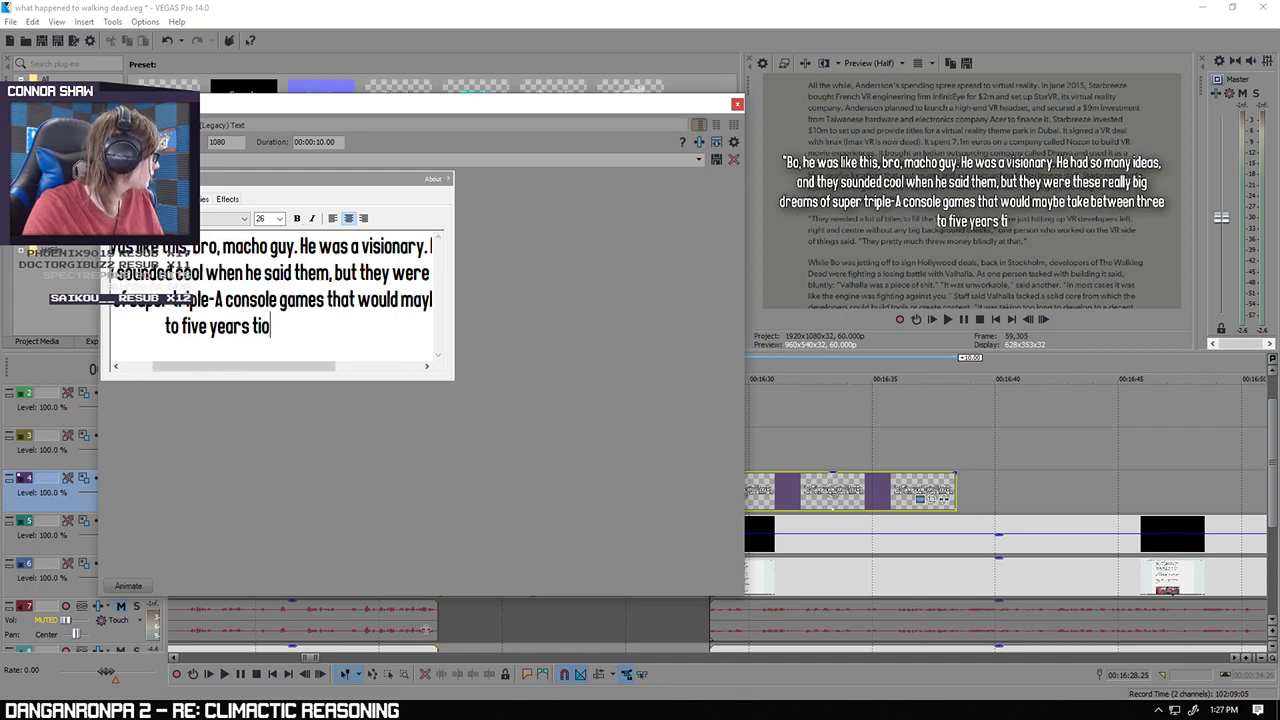
key(BackSpace)
text(o)
text( de)
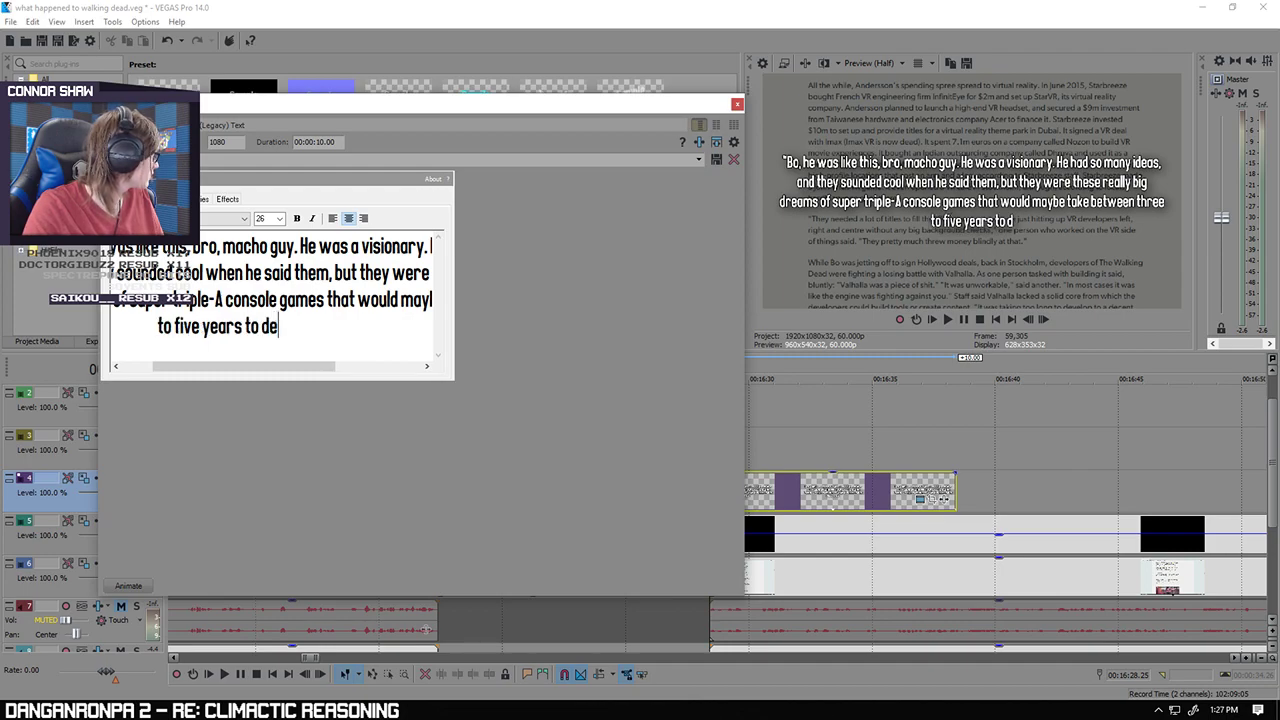
text(velop with a h)
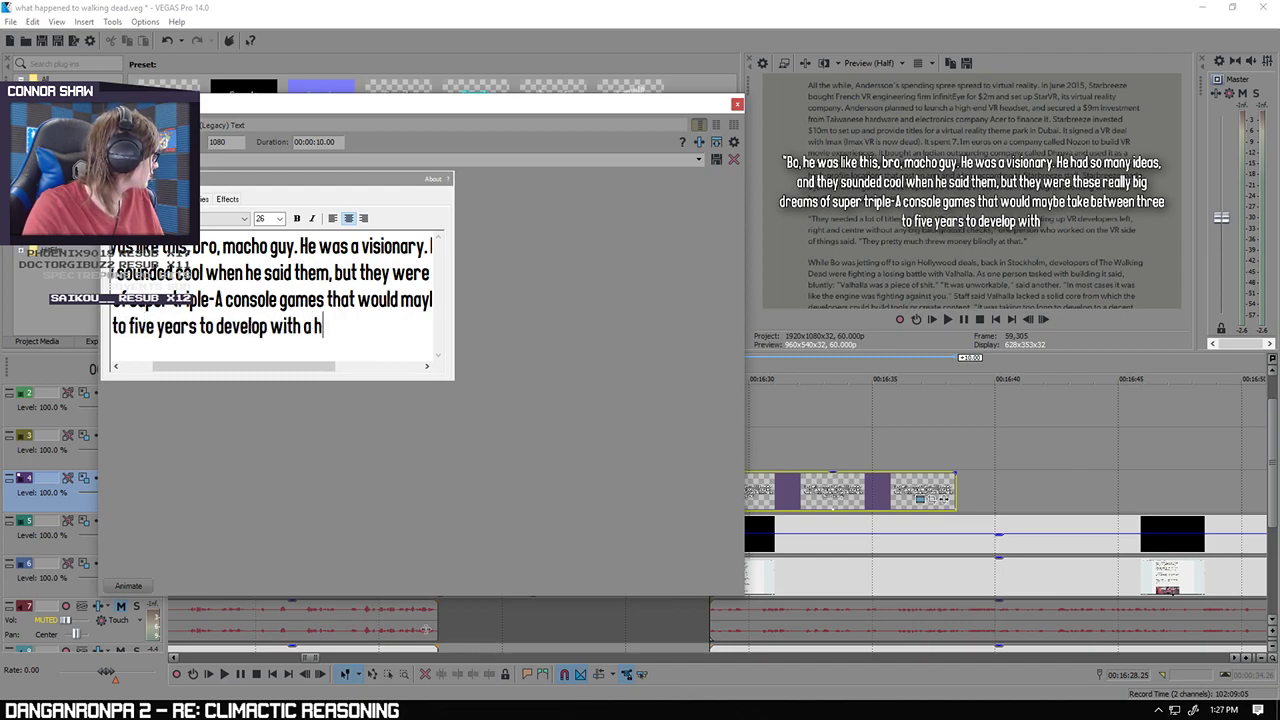
text(uge team. You could tell)
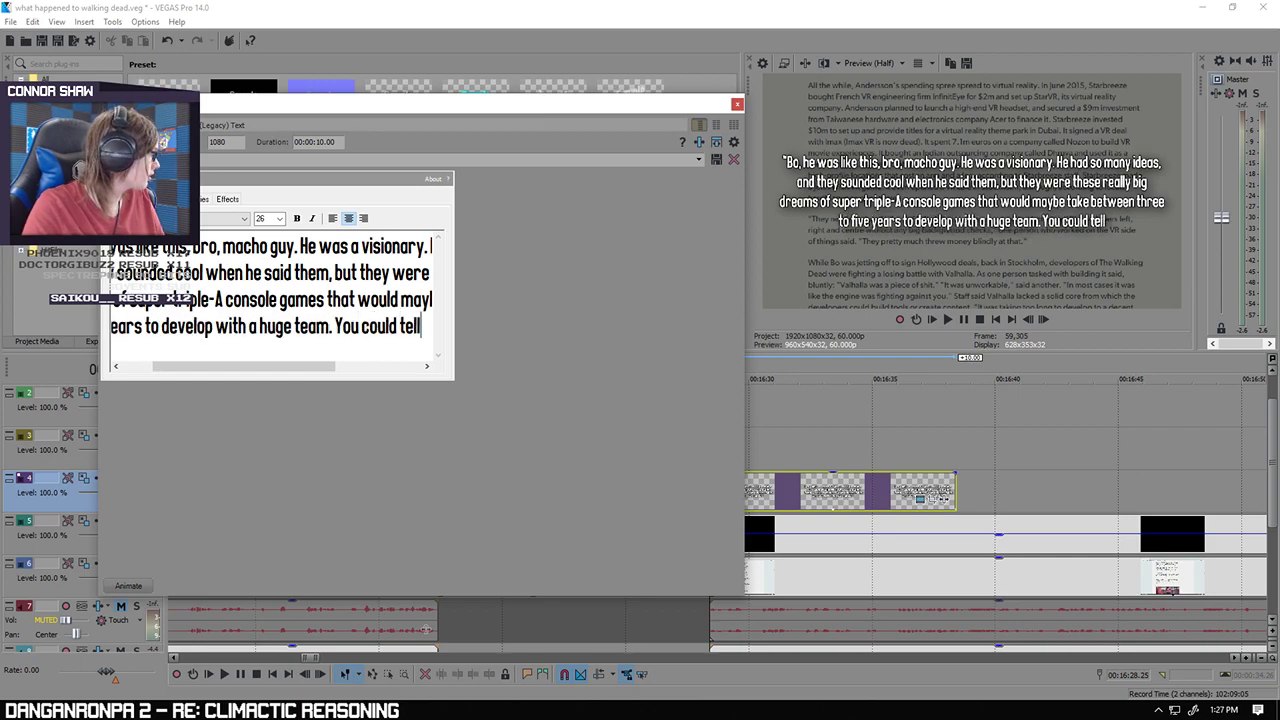
key(Return)
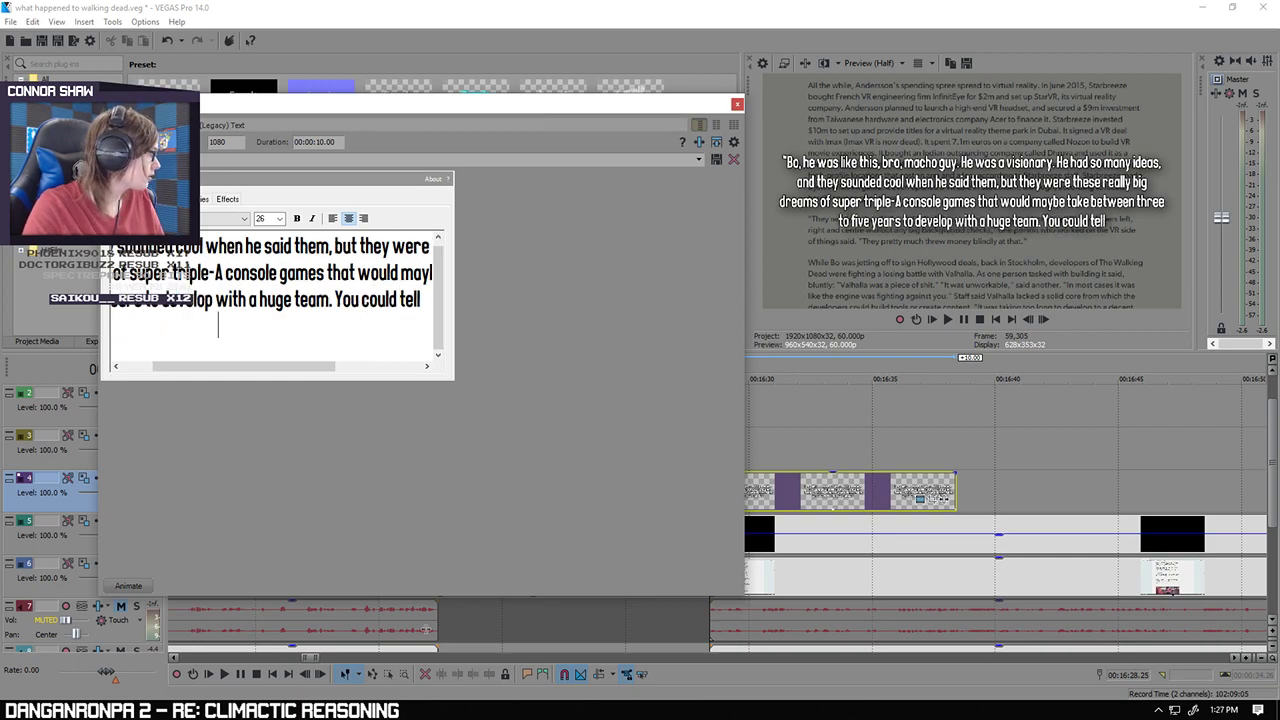
text(the guy)
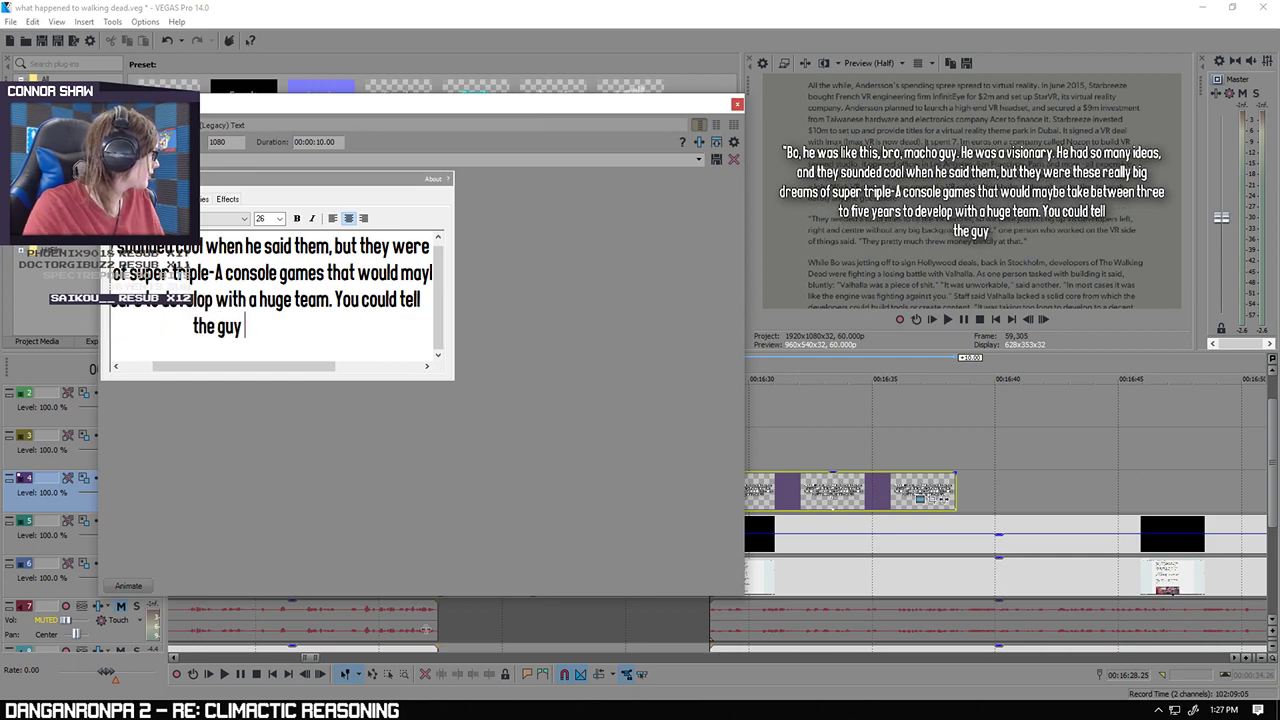
key(BackSpace)
key(BackSpace)
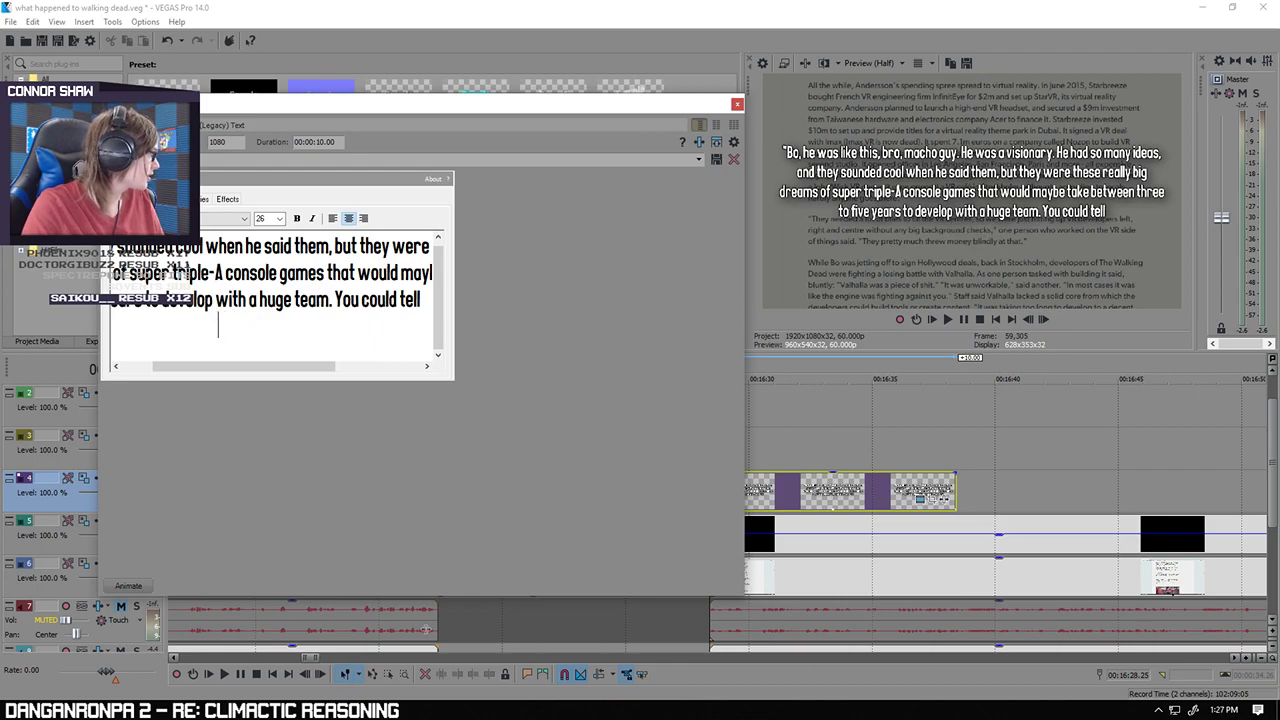
key(BackSpace)
Step: Complete the fourth line with: the guy had a lot of ambition." Close the text editor and save the project
text(the guy h)
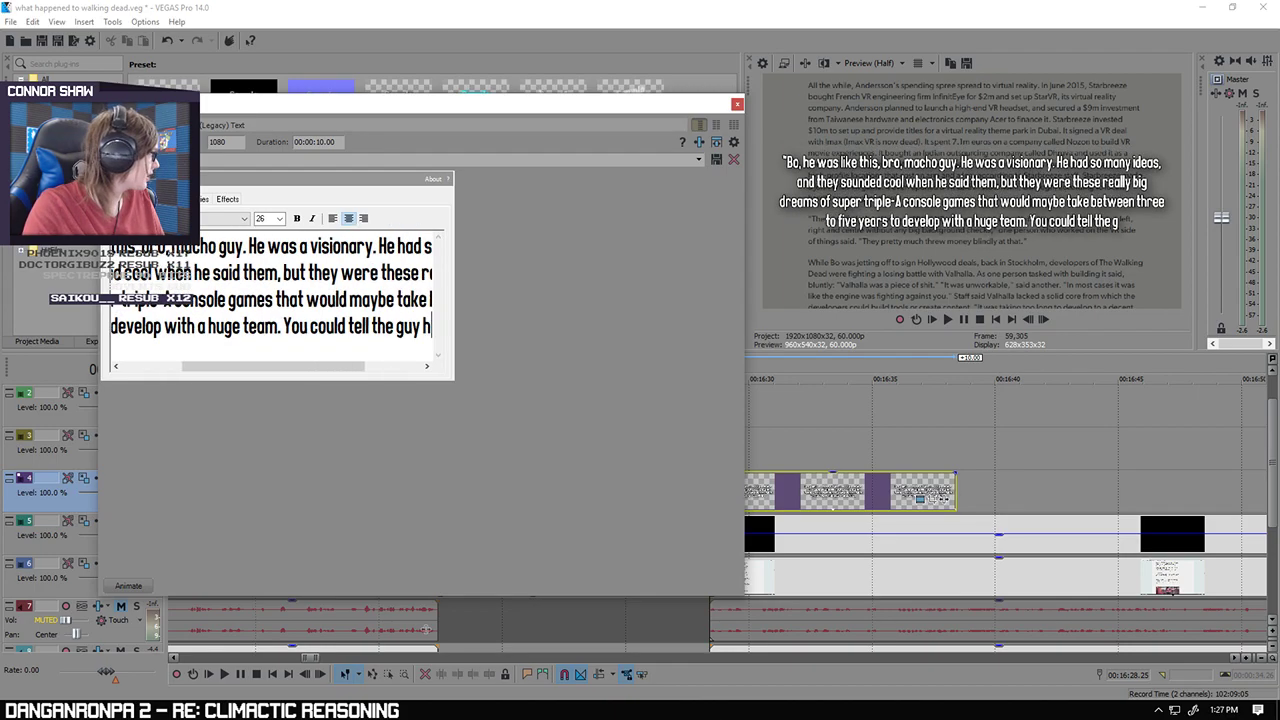
text(ad a lot of ambiti)
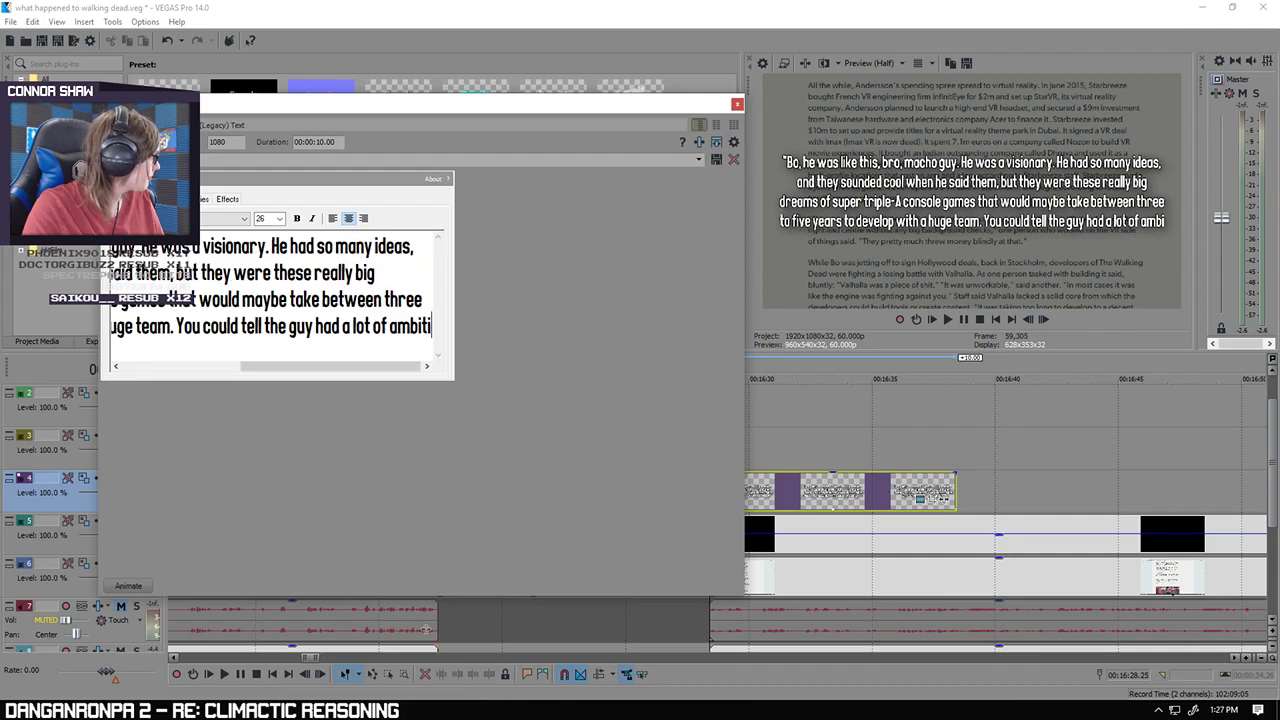
text(on.")
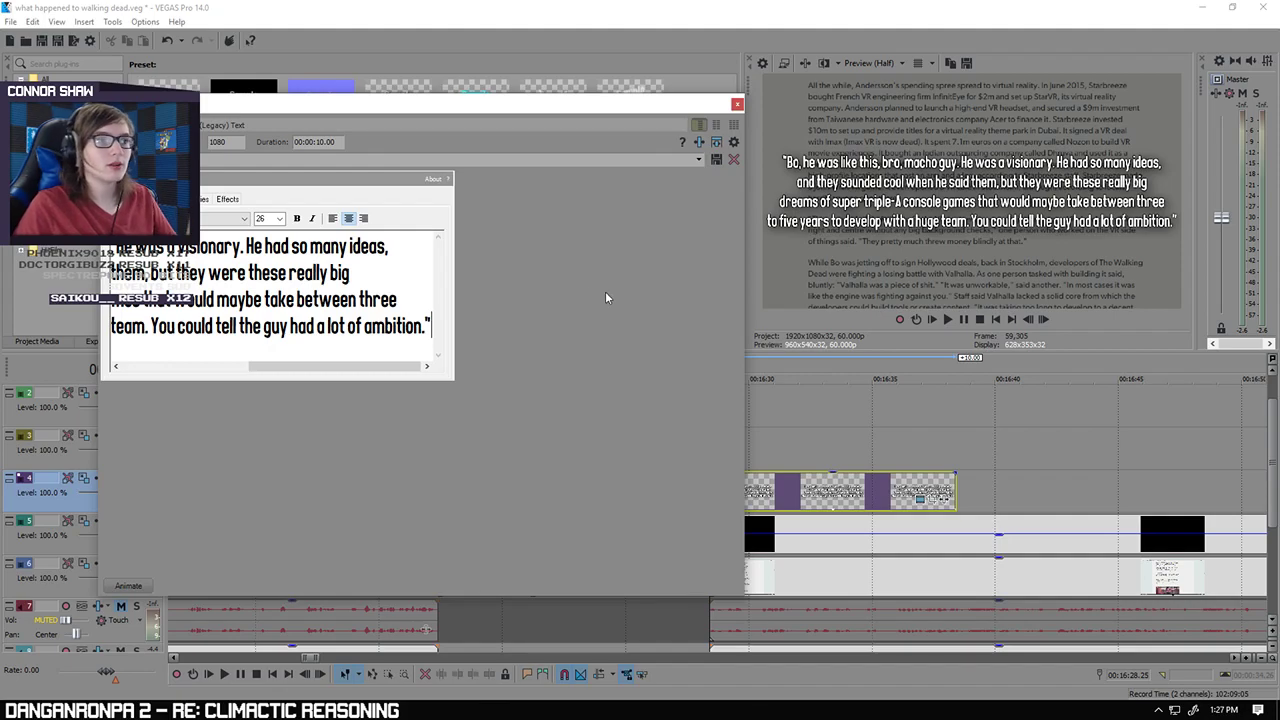
click(737, 105)
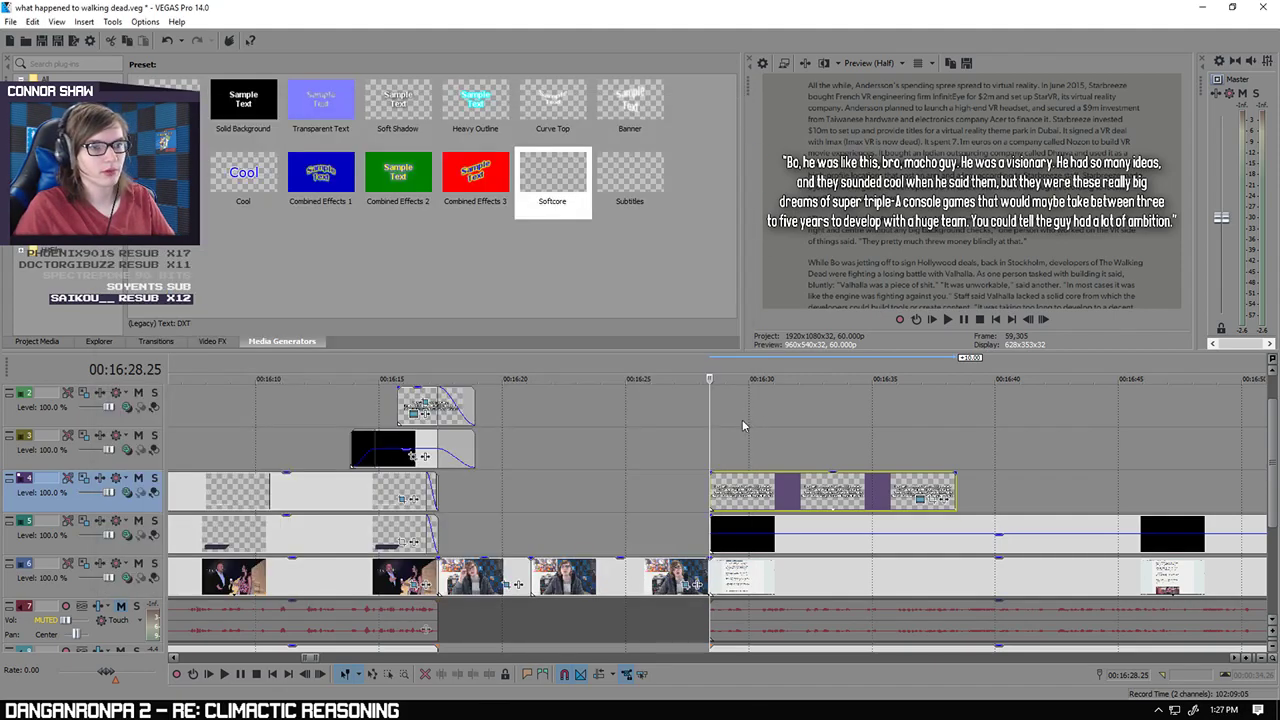
scroll(757, 429, down, 3)
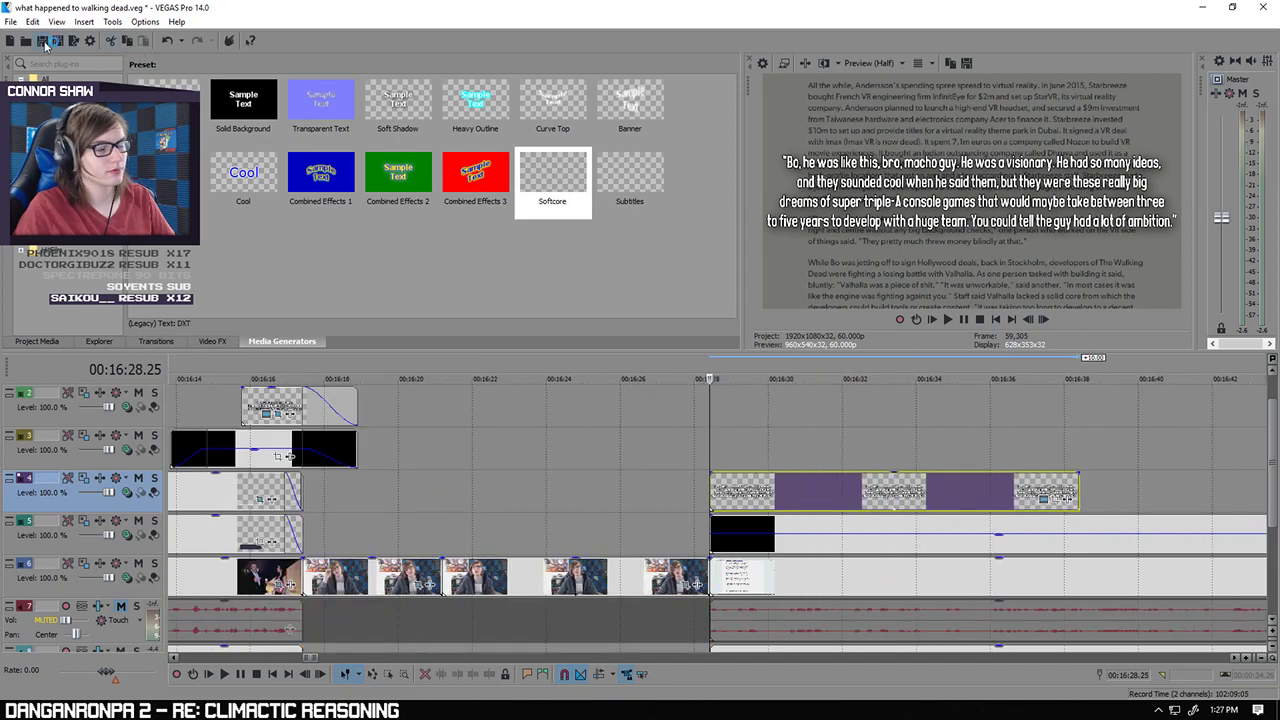
scroll(876, 446, down, 3)
scroll(876, 446, down, 3)
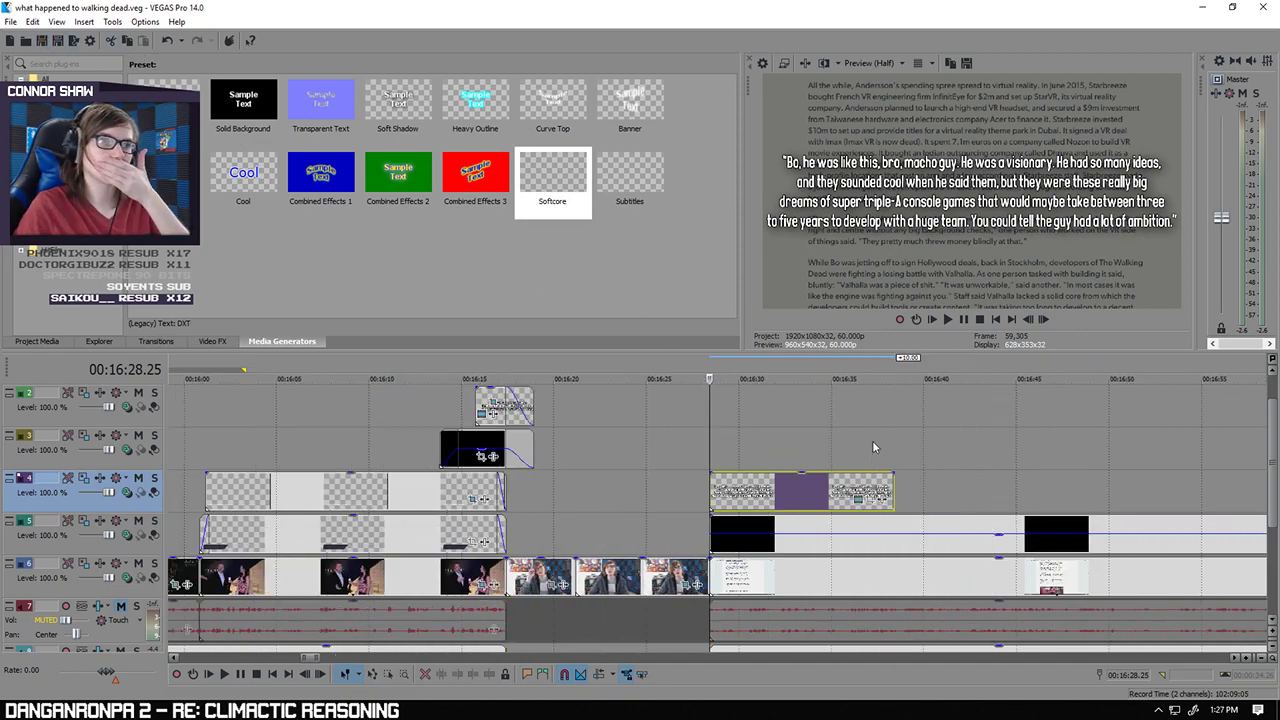
Step: Copy the mask keyframes from the pan/crop settings of the earlier quote text on track 2 at 00:16:15.46
right_click(557, 392)
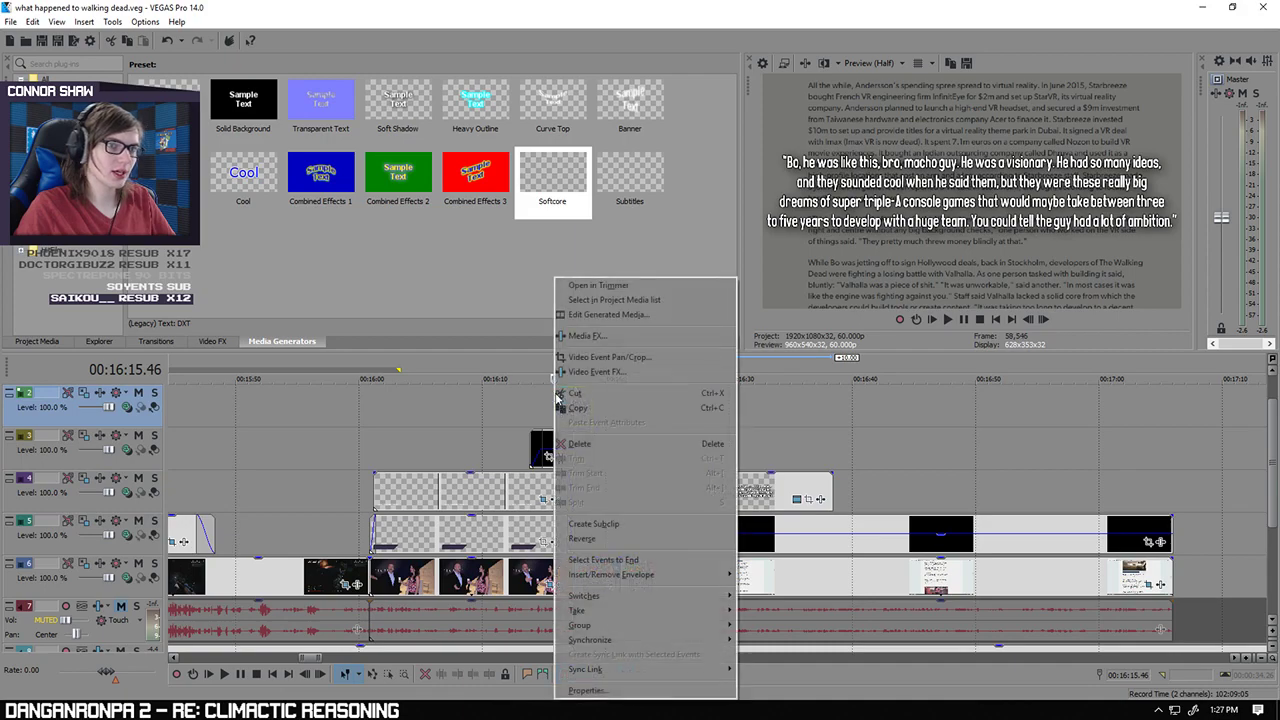
click(566, 350)
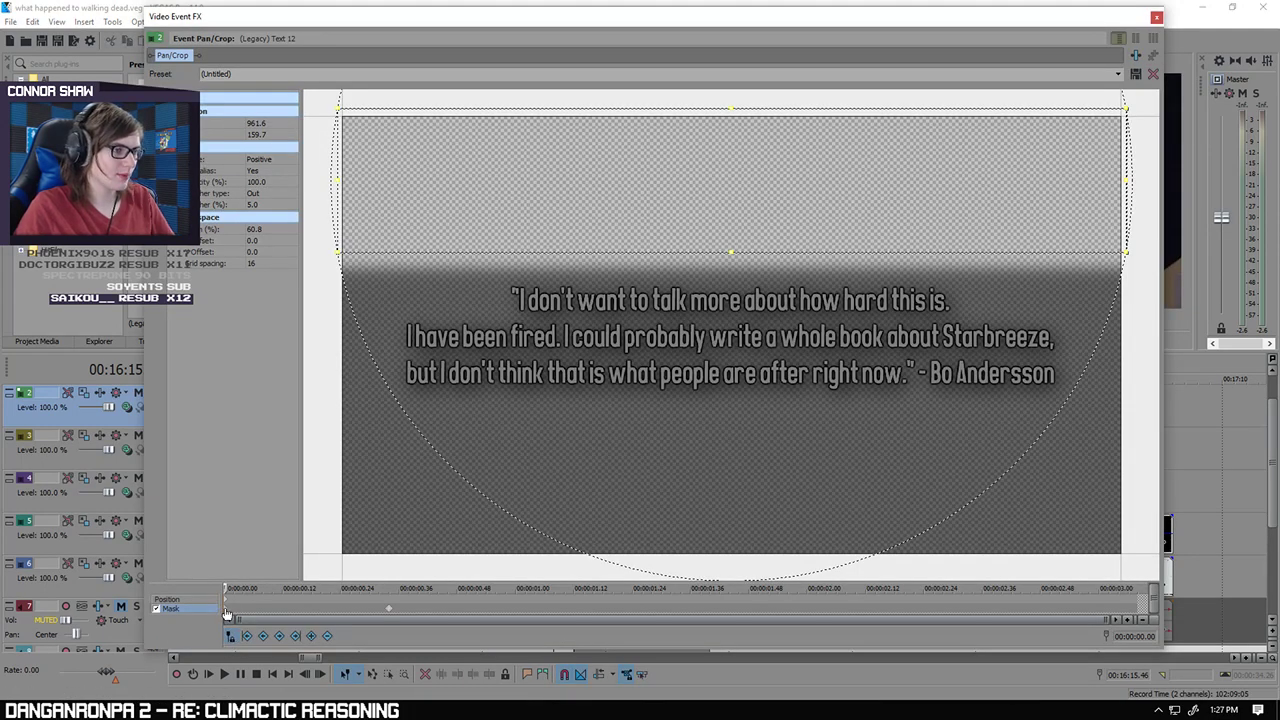
click(1157, 19)
Step: Paste the copied mask keyframes into the pan/crop settings of the new quote text at 00:16:28.25 on track 4 and enable its mask
click(697, 464)
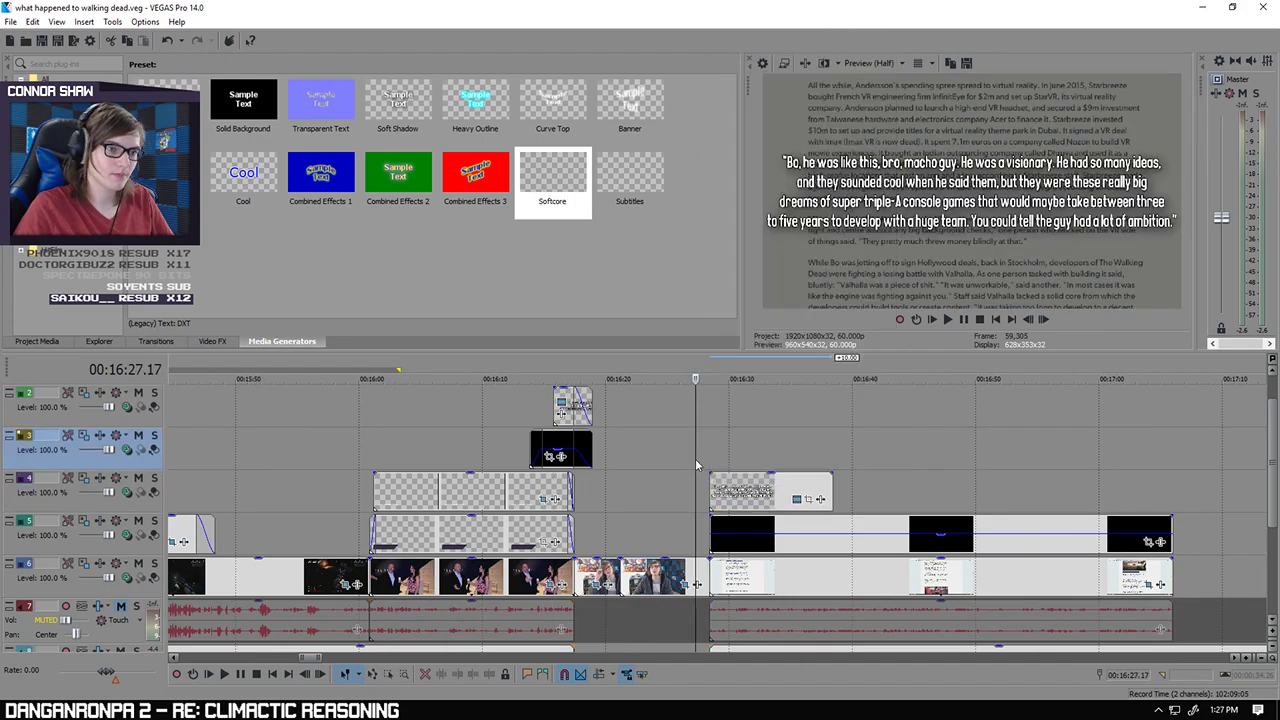
click(708, 458)
click(222, 674)
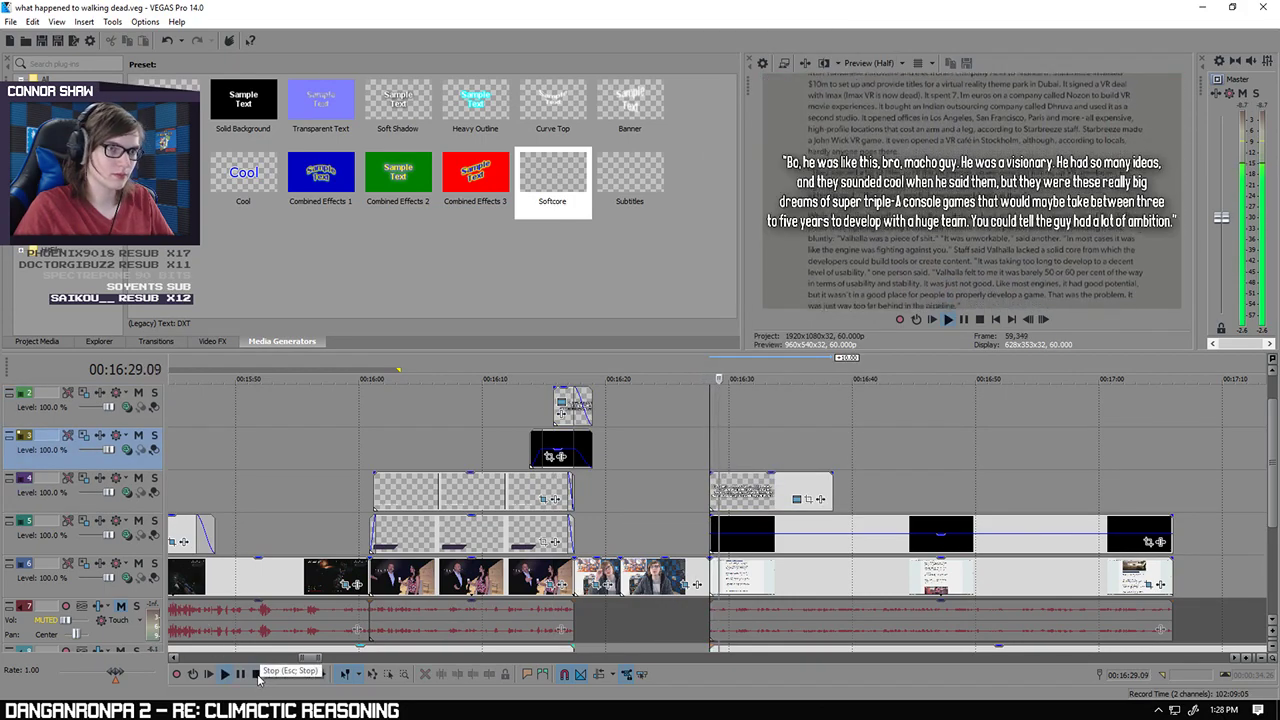
key(space)
right_click(712, 485)
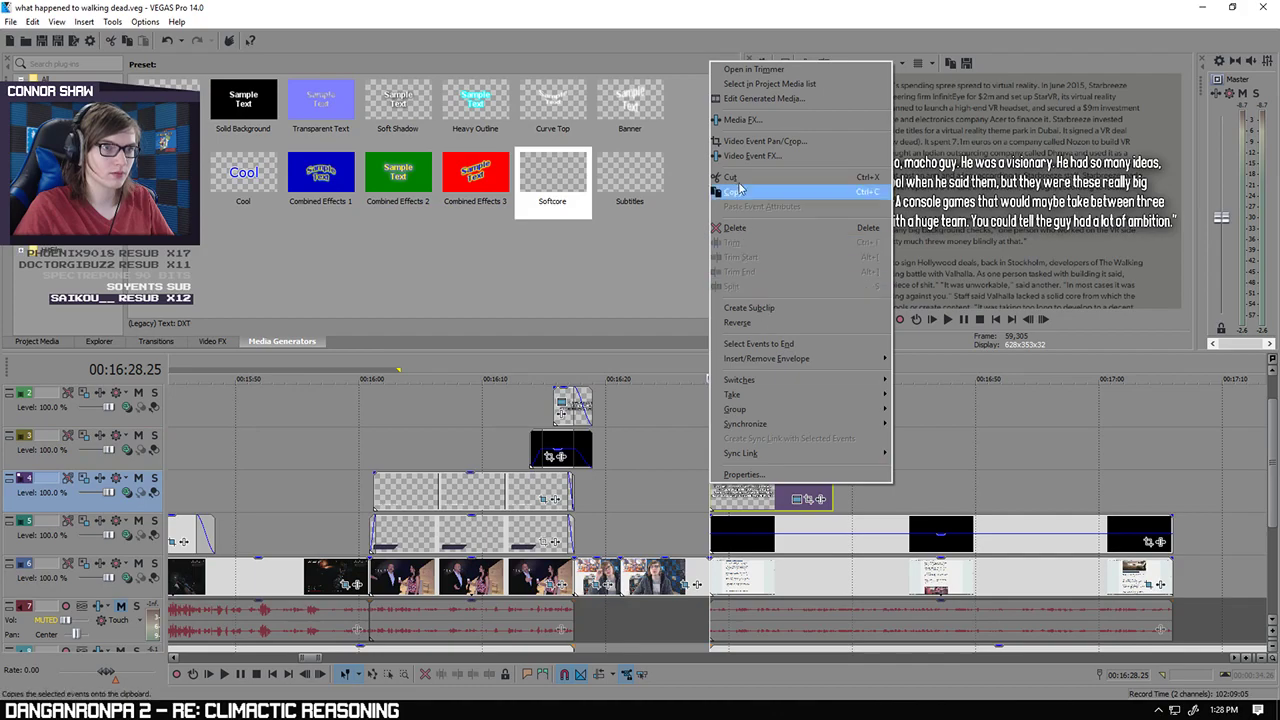
click(760, 143)
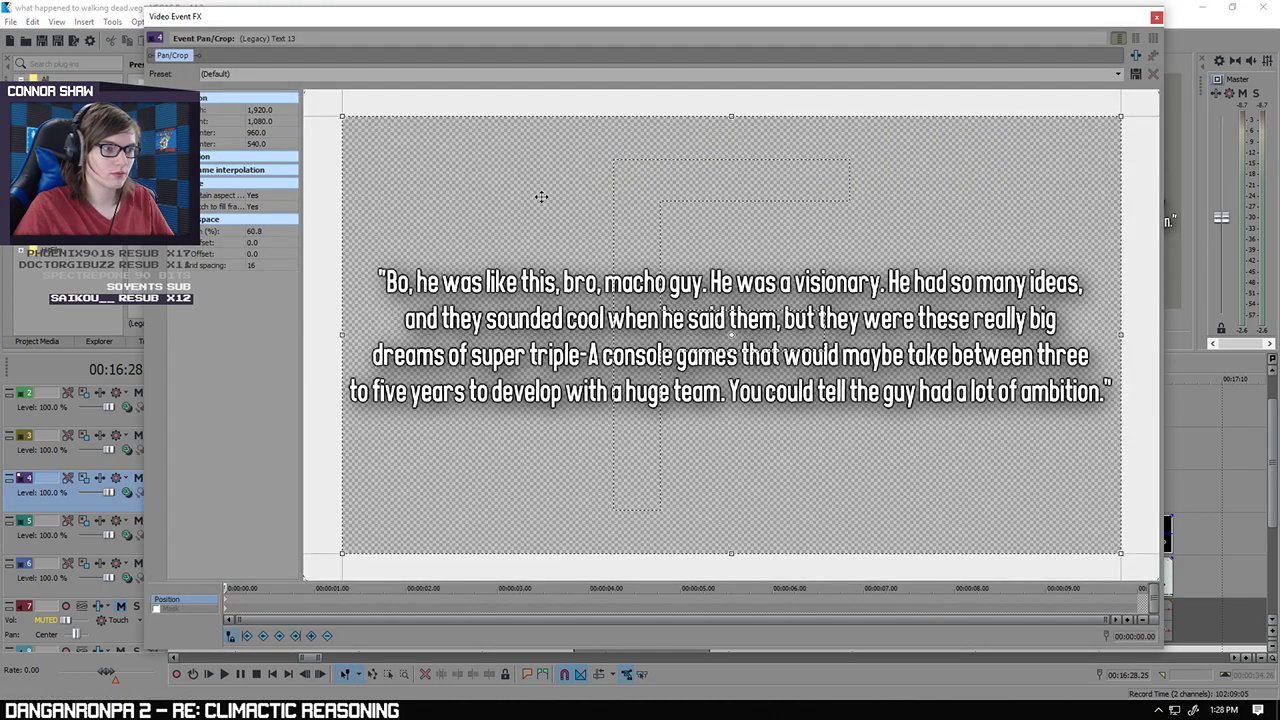
click(225, 610)
key(ctrl+v)
click(156, 610)
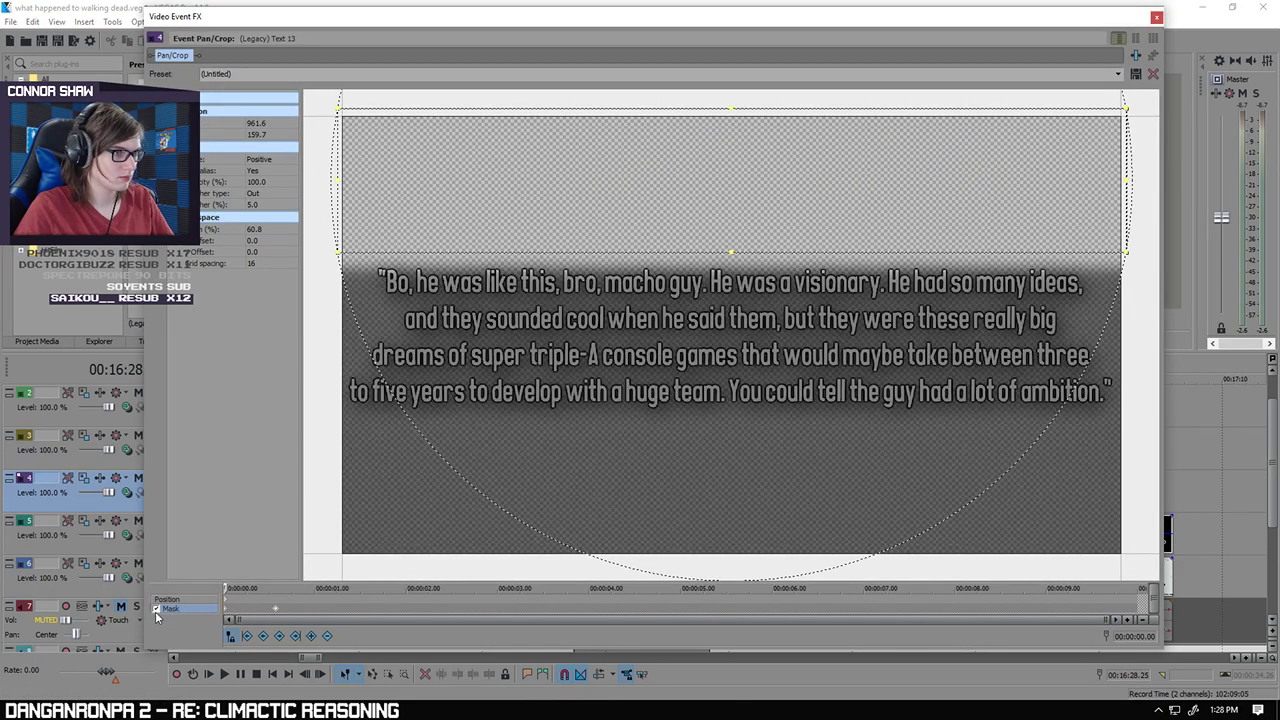
Step: Raise the mask's lower edge at the first keyframe clear of the text, check the second keyframe and close the pan/crop settings
drag(730, 250, 731, 241)
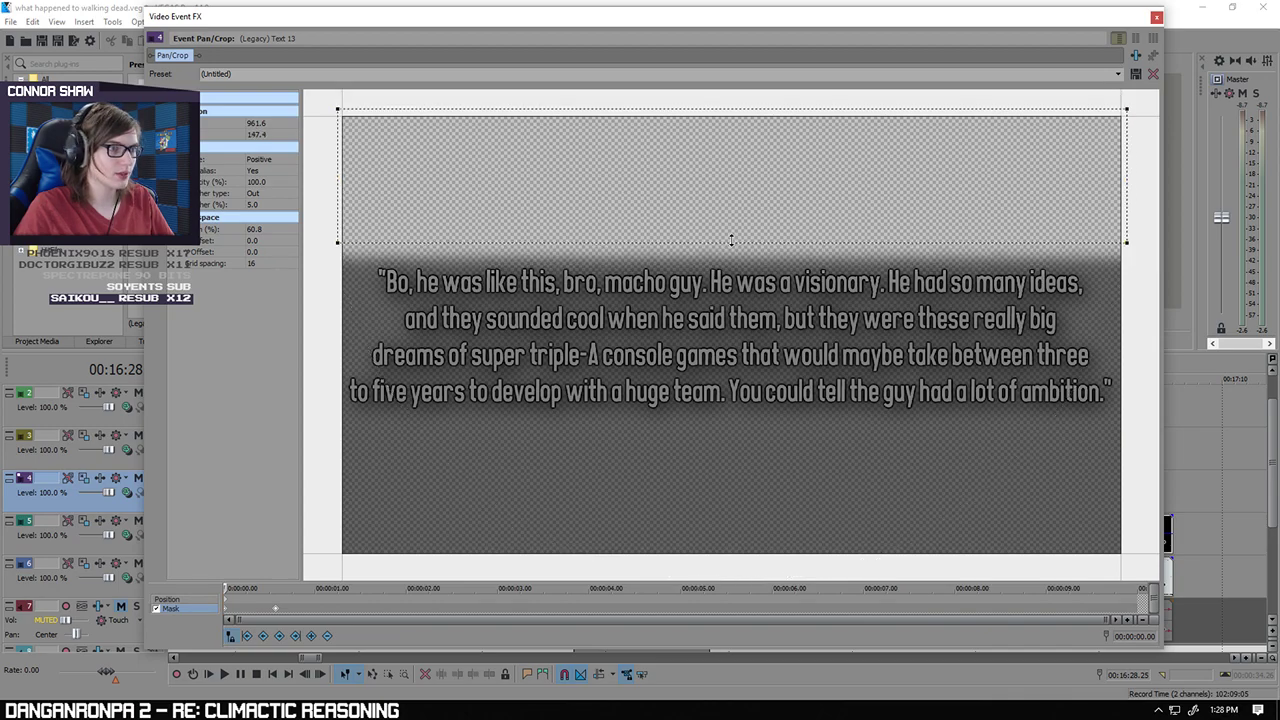
click(275, 608)
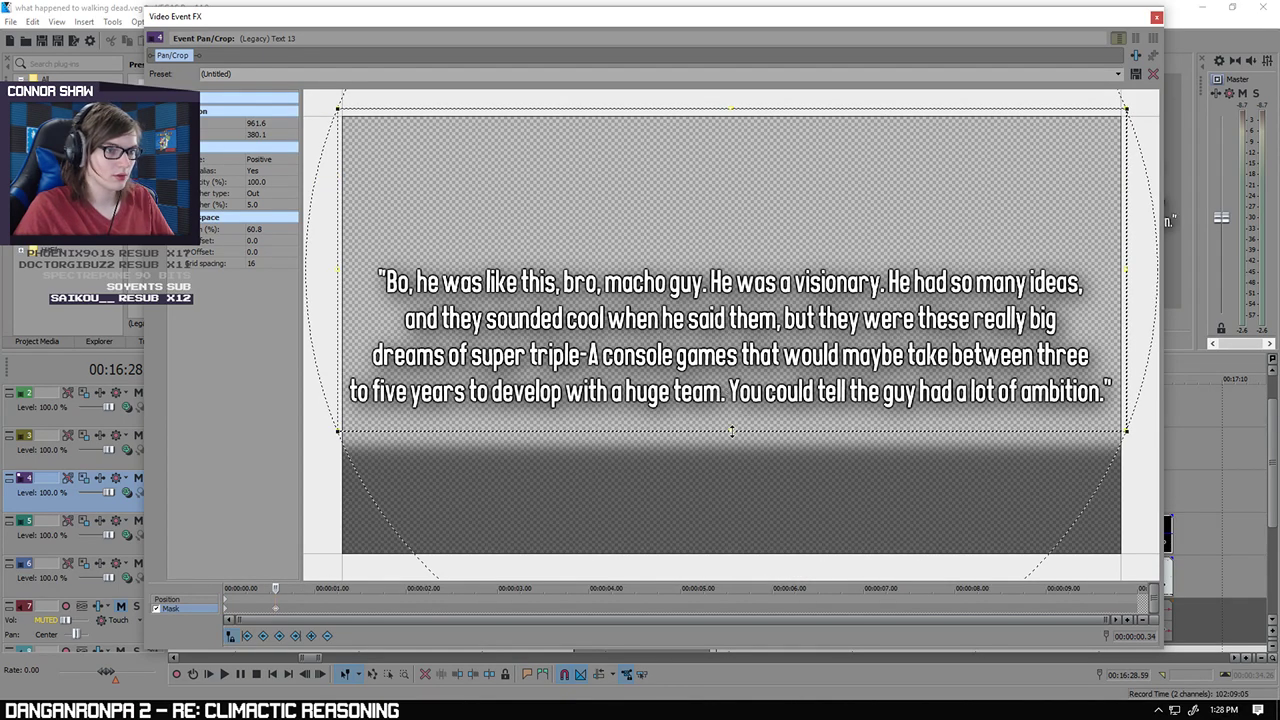
click(1156, 17)
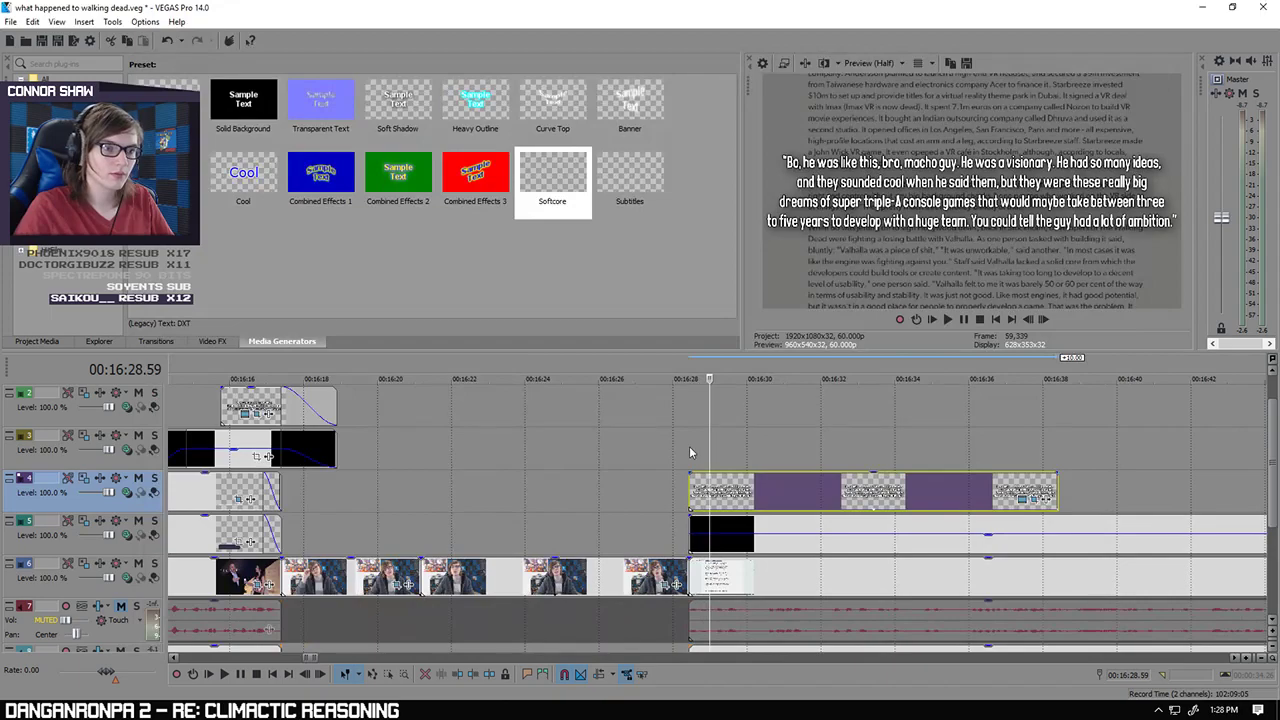
Step: Play the quote section, extend its text event on track 4 to 00:16:42.01 with a fade-out starting just after 00:16:40, and preview the ending
click(690, 453)
click(225, 674)
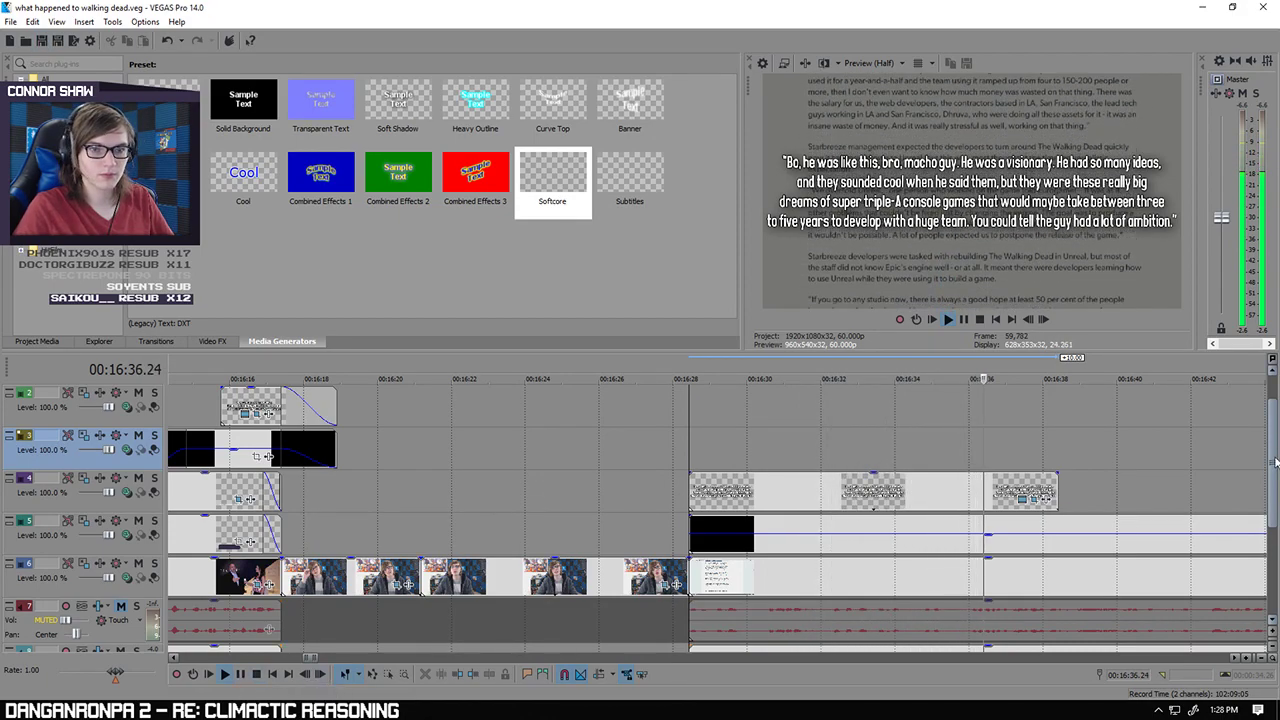
scroll(268, 456, down, 5)
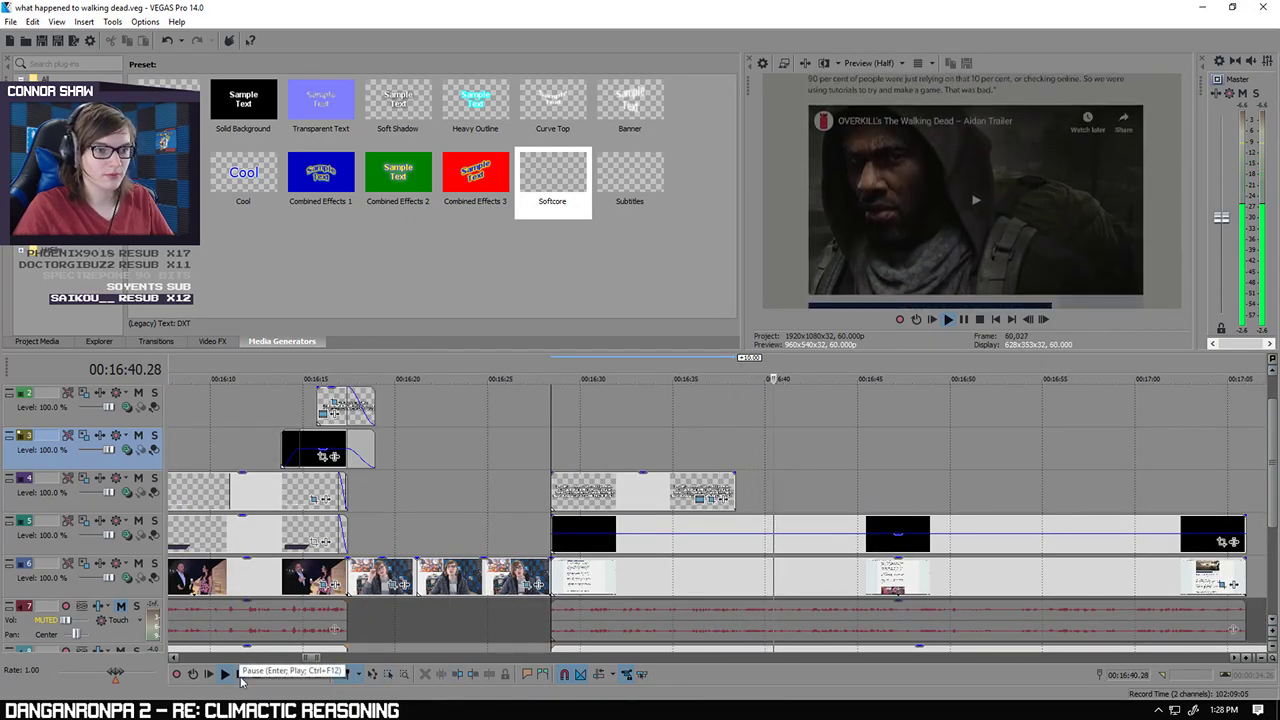
click(241, 678)
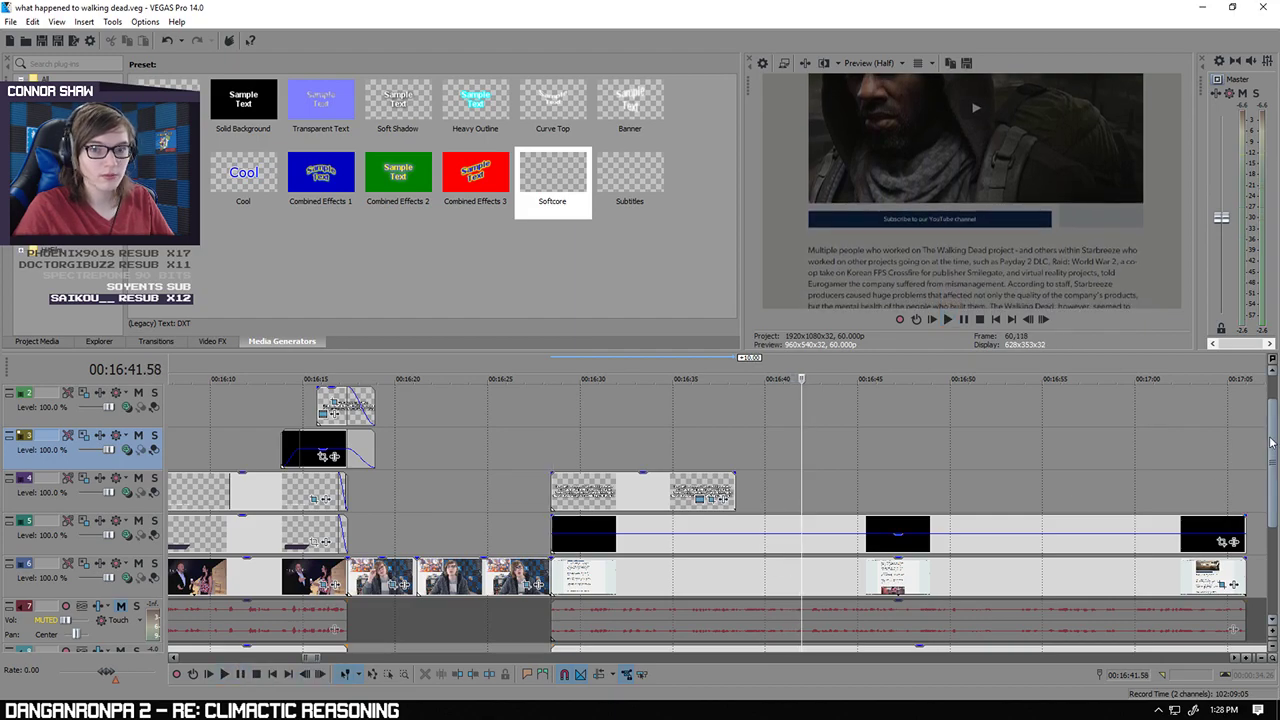
drag(1273, 436, 1273, 454)
scroll(825, 455, up, 5)
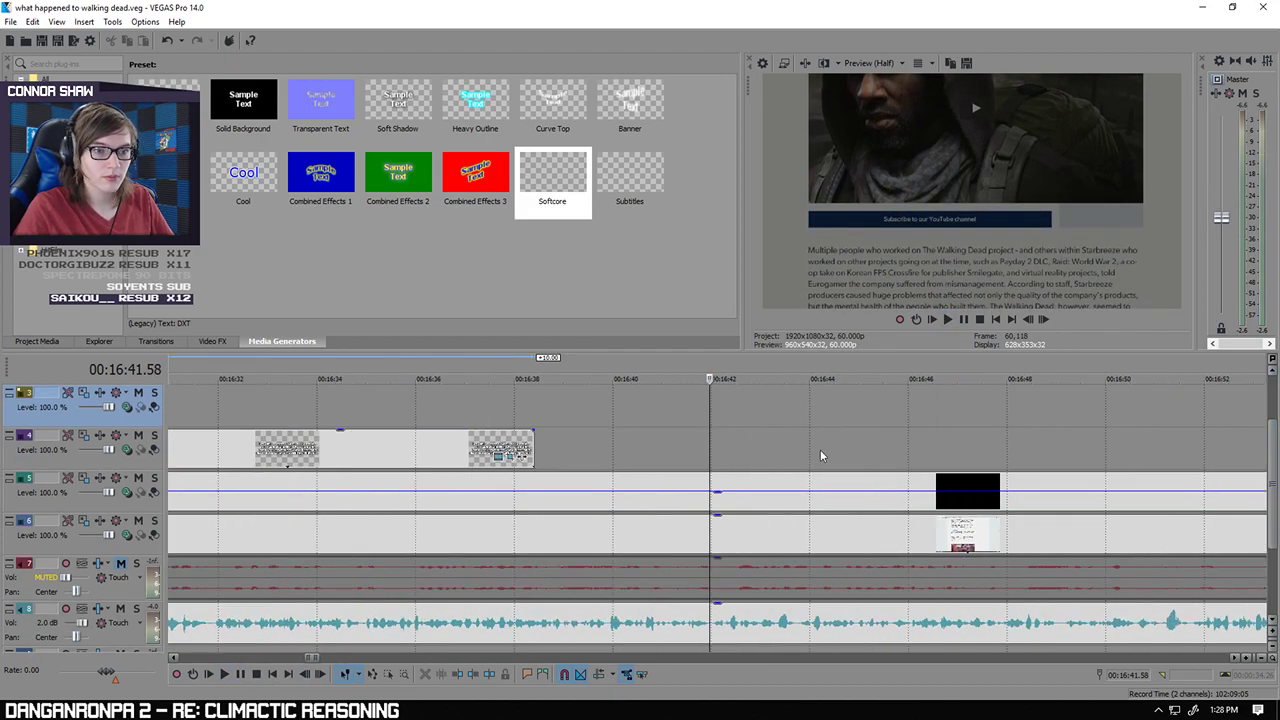
click(715, 463)
scroll(520, 455, down, 3)
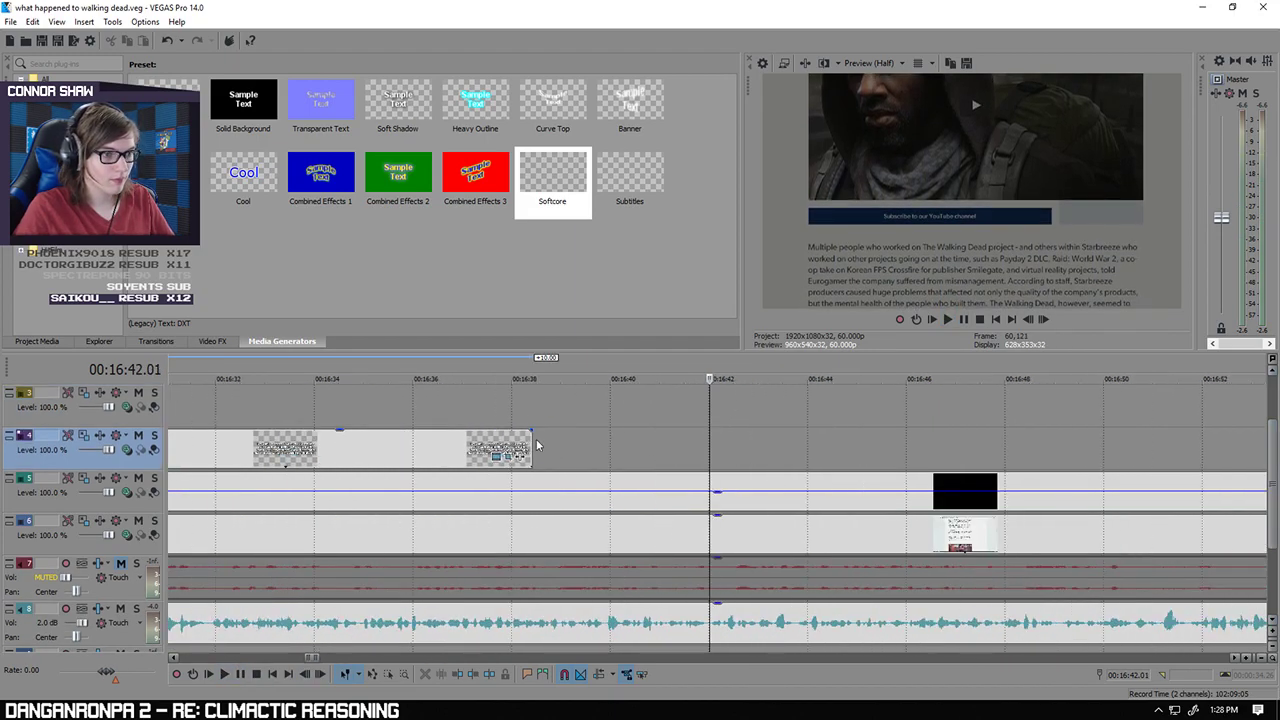
drag(531, 445, 640, 440)
click(620, 416)
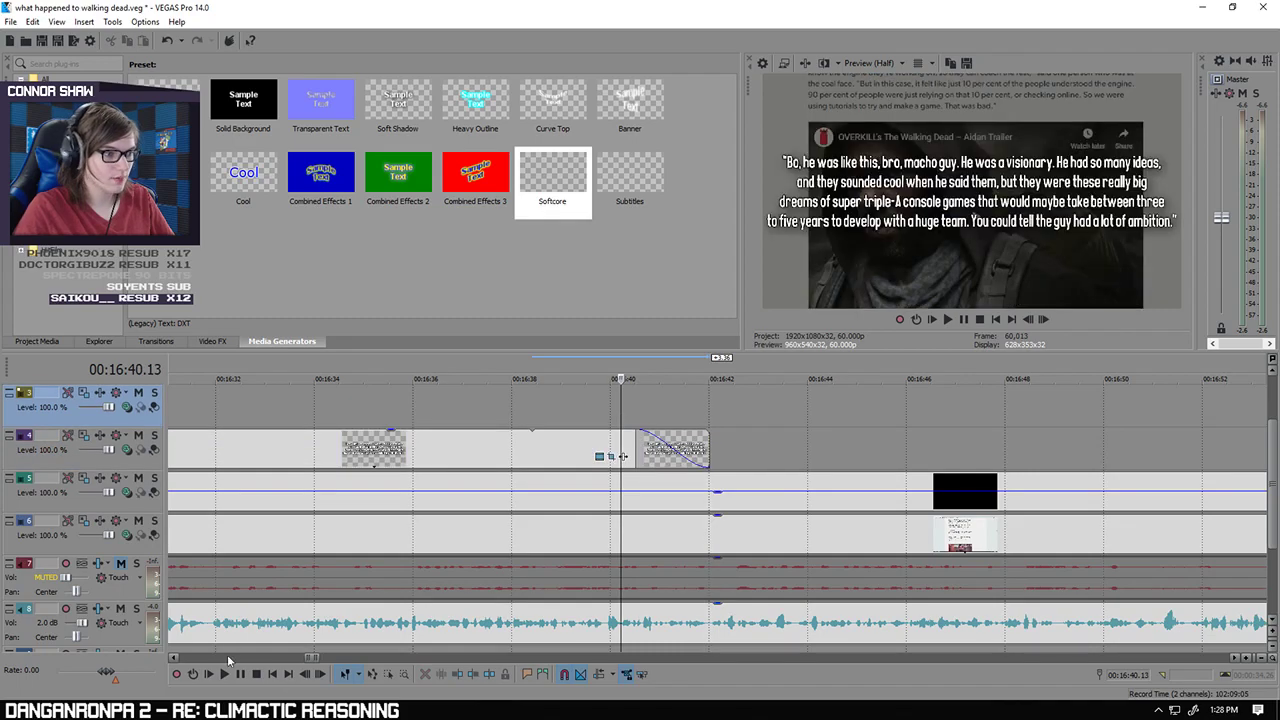
click(226, 674)
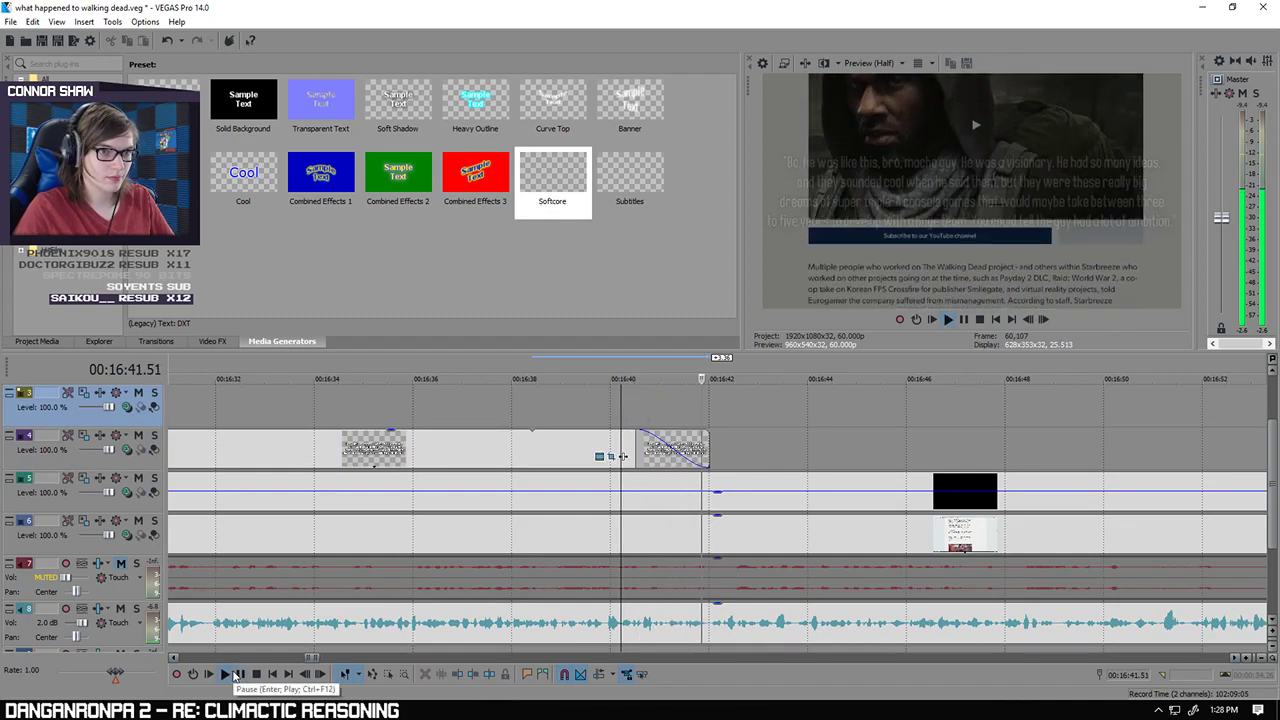
Step: Add another Softcore legacy text event on track 4 at 00:16:42.01 and set its font size to 26
click(710, 418)
scroll(710, 418, down, 2)
drag(554, 195, 718, 449)
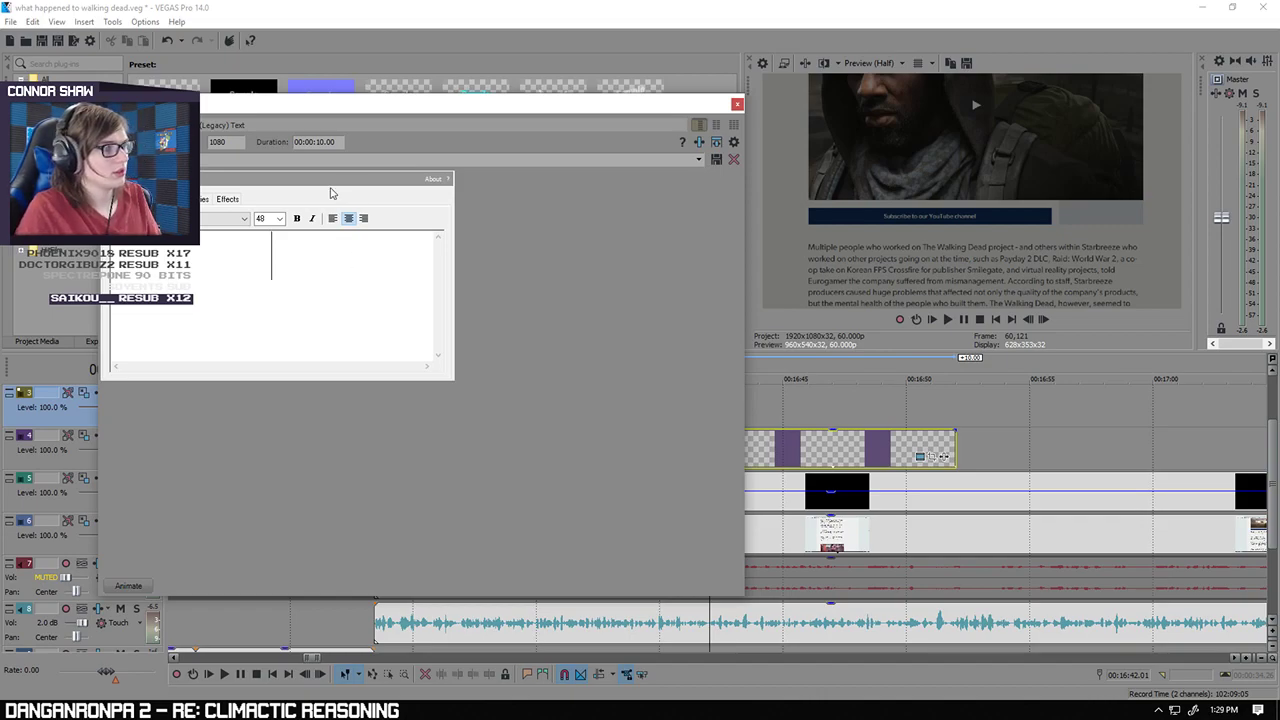
click(280, 218)
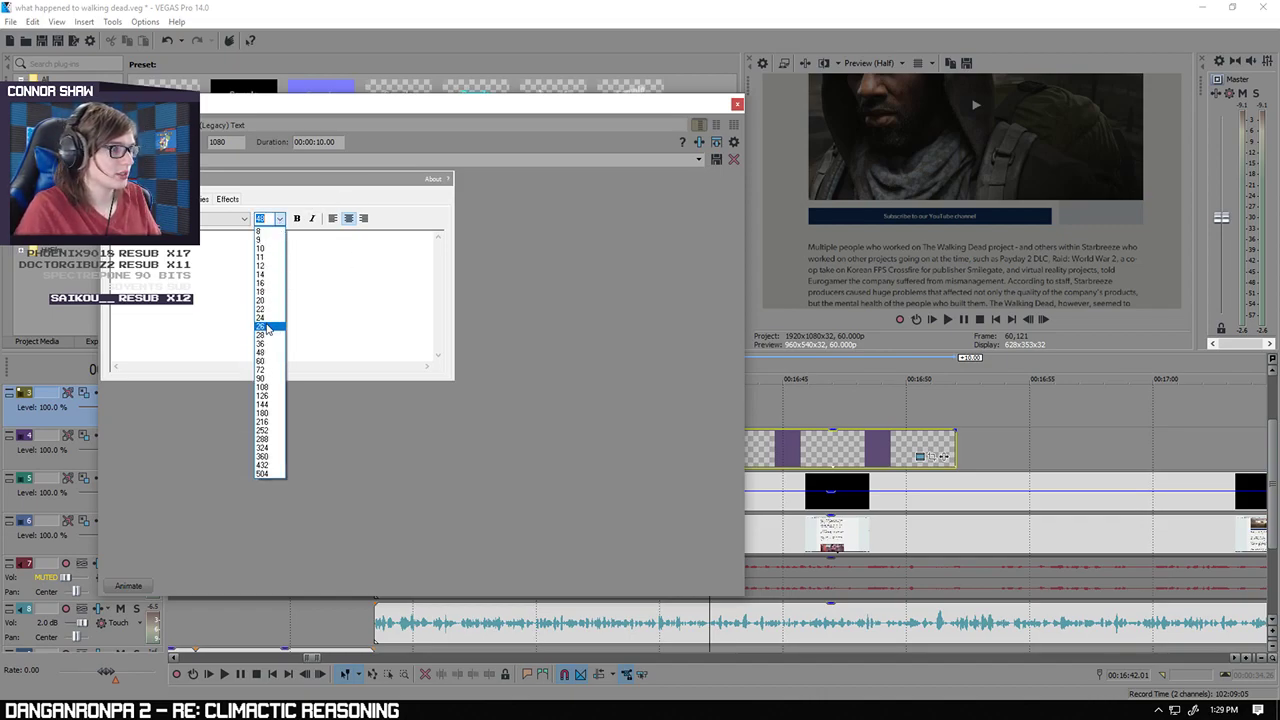
click(267, 327)
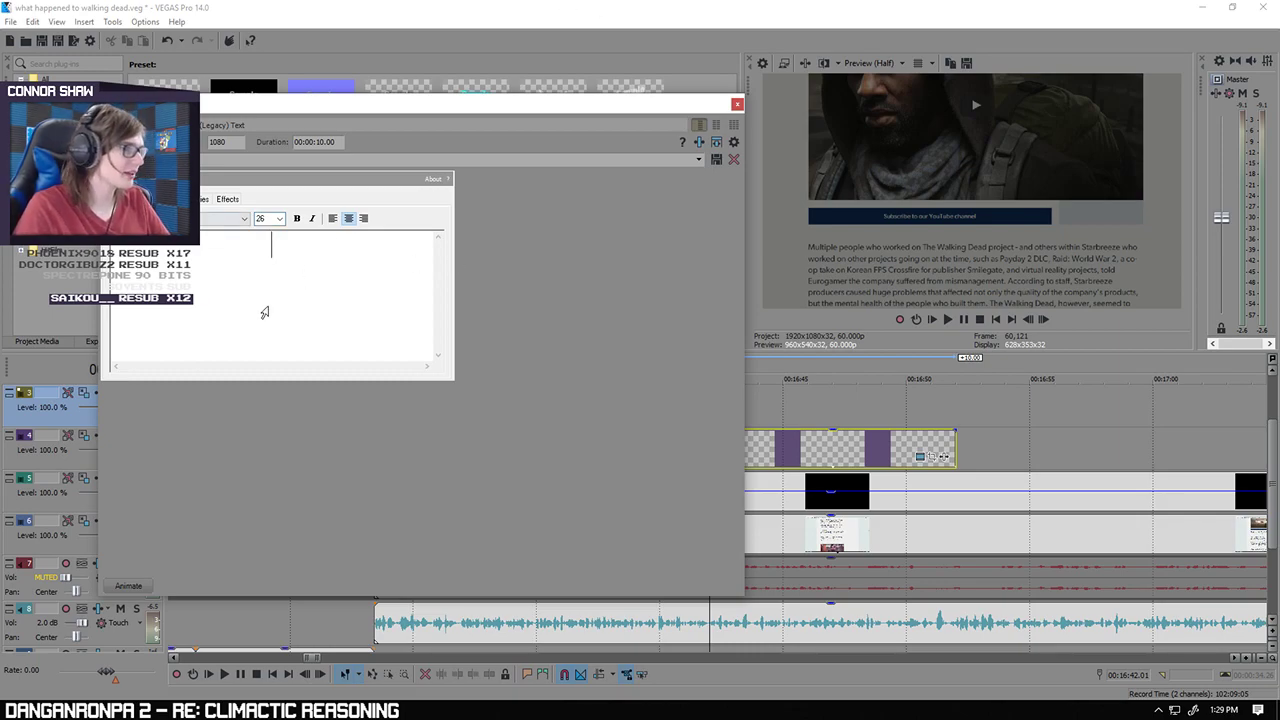
Step: Begin the new quote text with an opening quotation mark and the words "He's confident and he's charasicmatic"
text("He's conf)
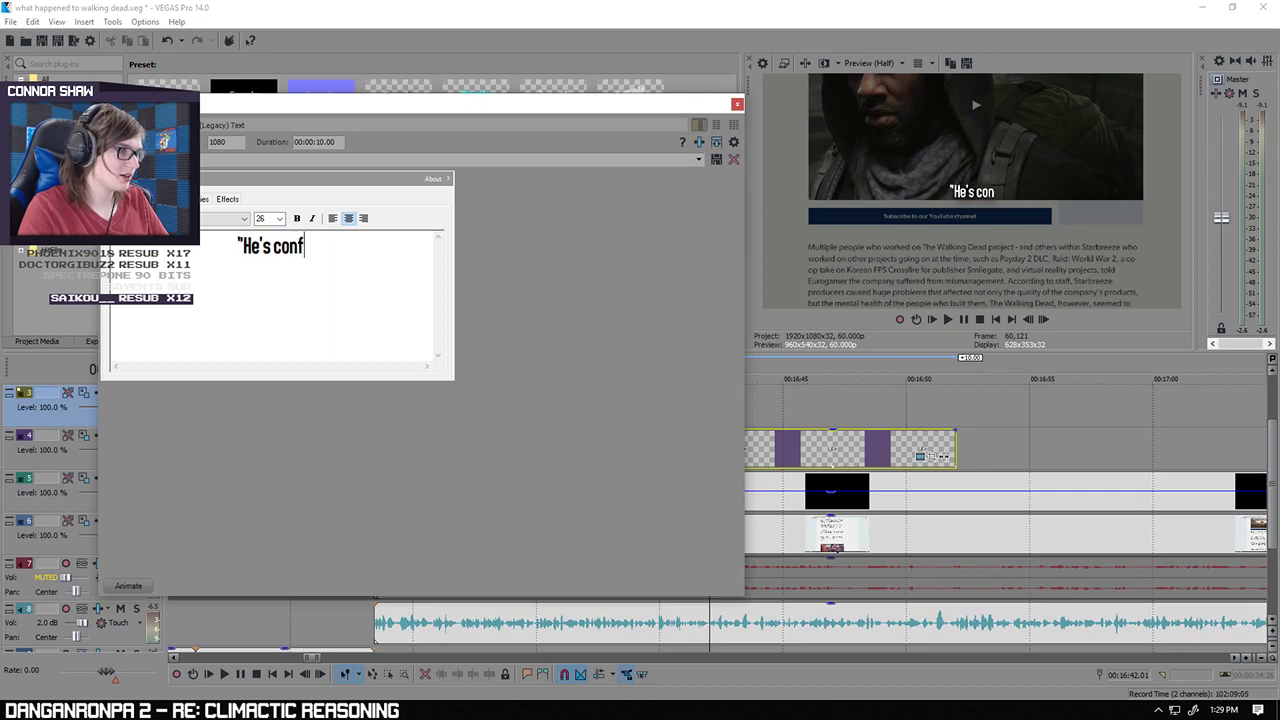
text(ident and he)
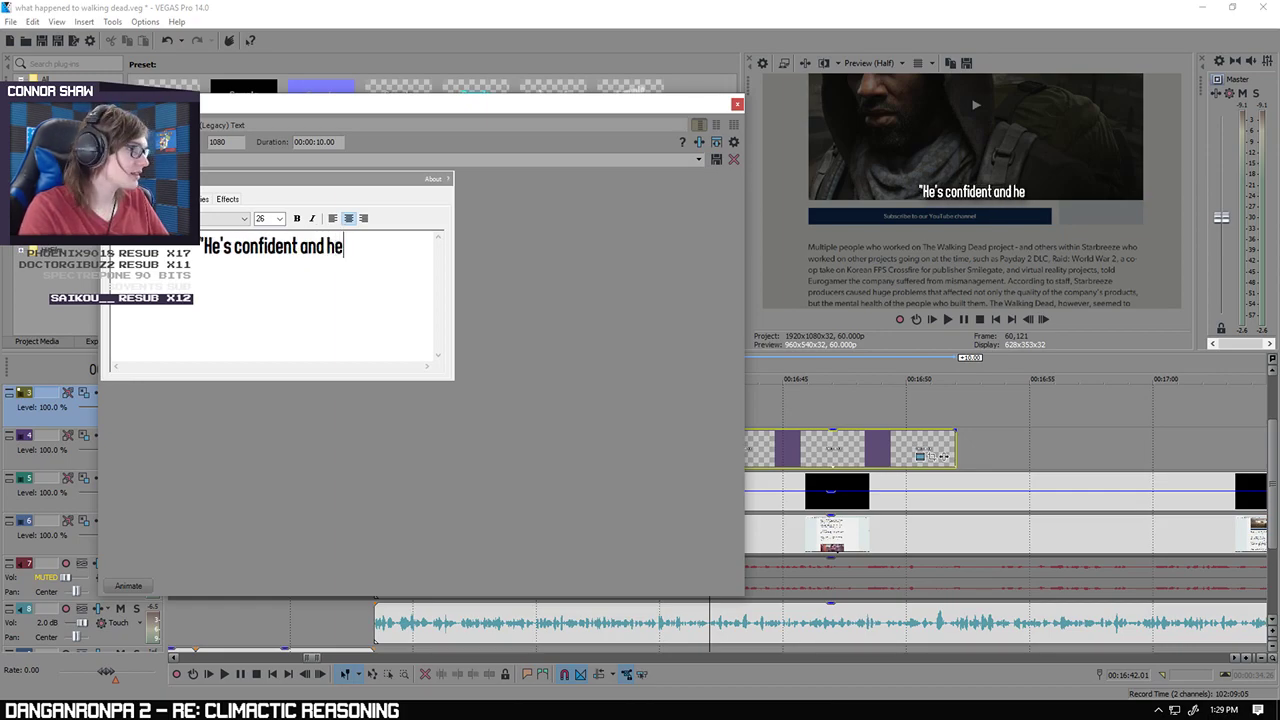
text('s charasi)
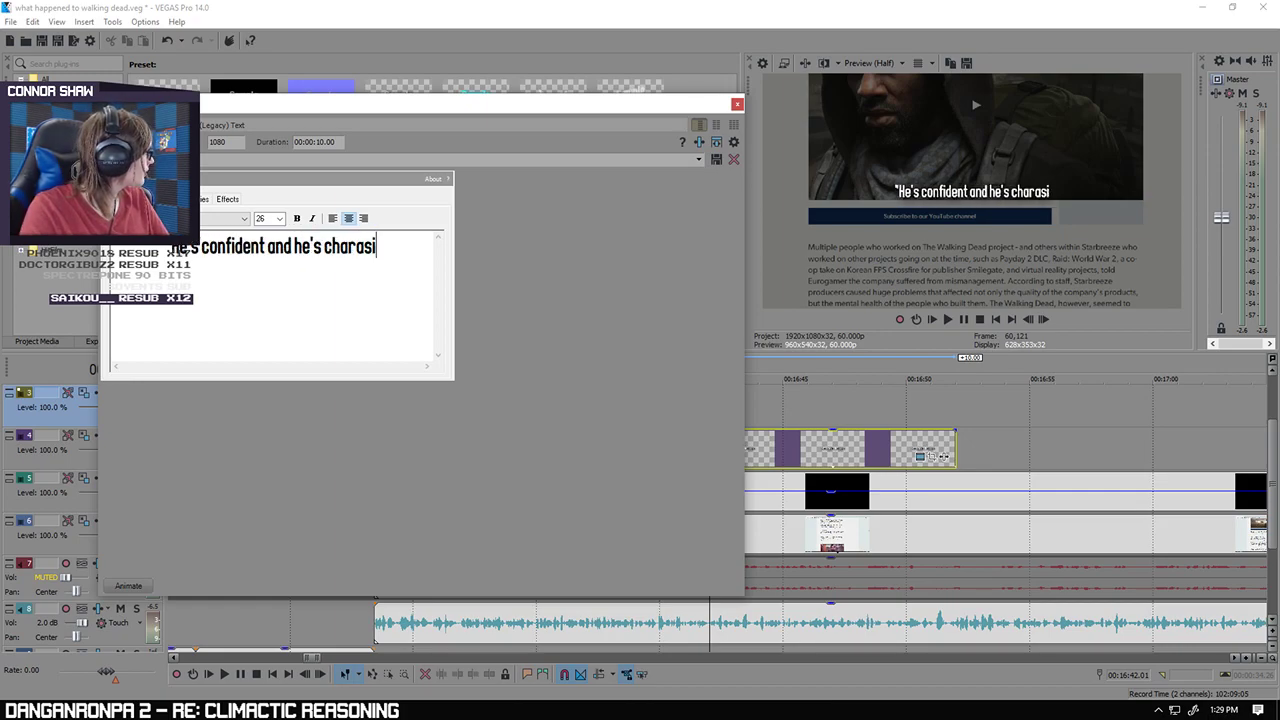
text(cmatic)
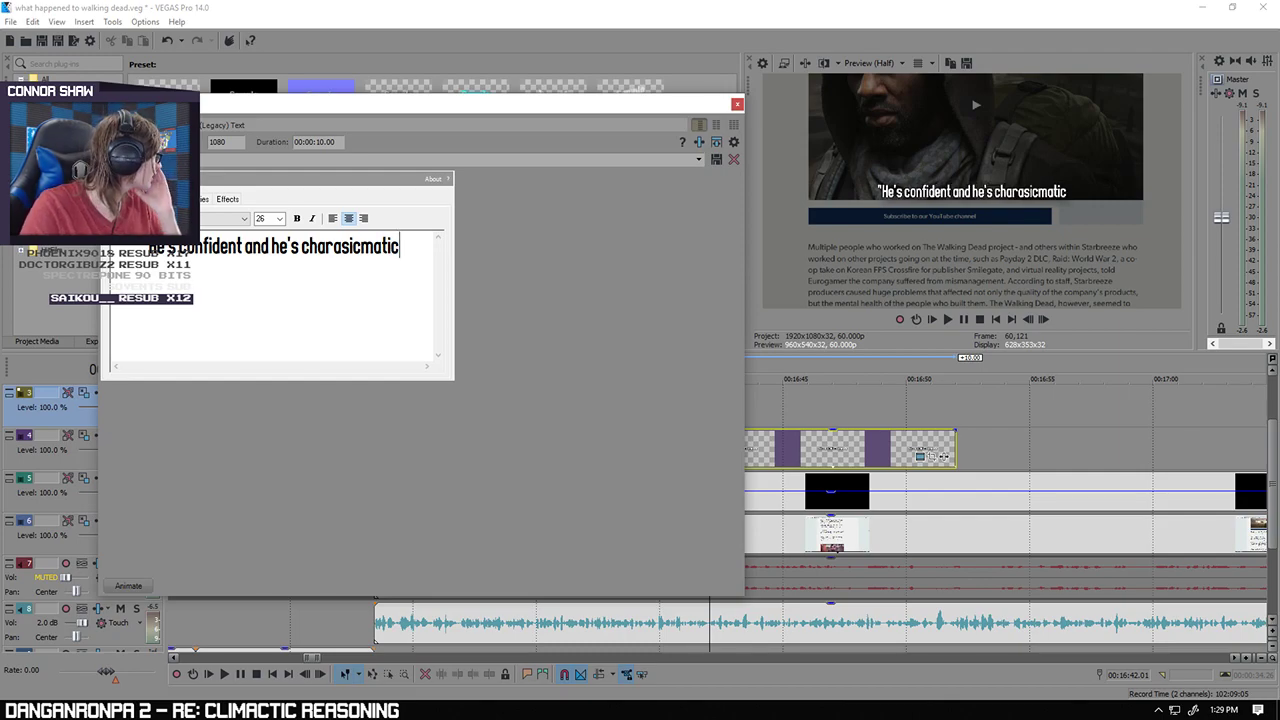
Step: Correct the spelling of the last word to "charismatic" and end the sentence with a full stop
key(Left)
key(Left)
key(Left)
key(Left)
key(Left)
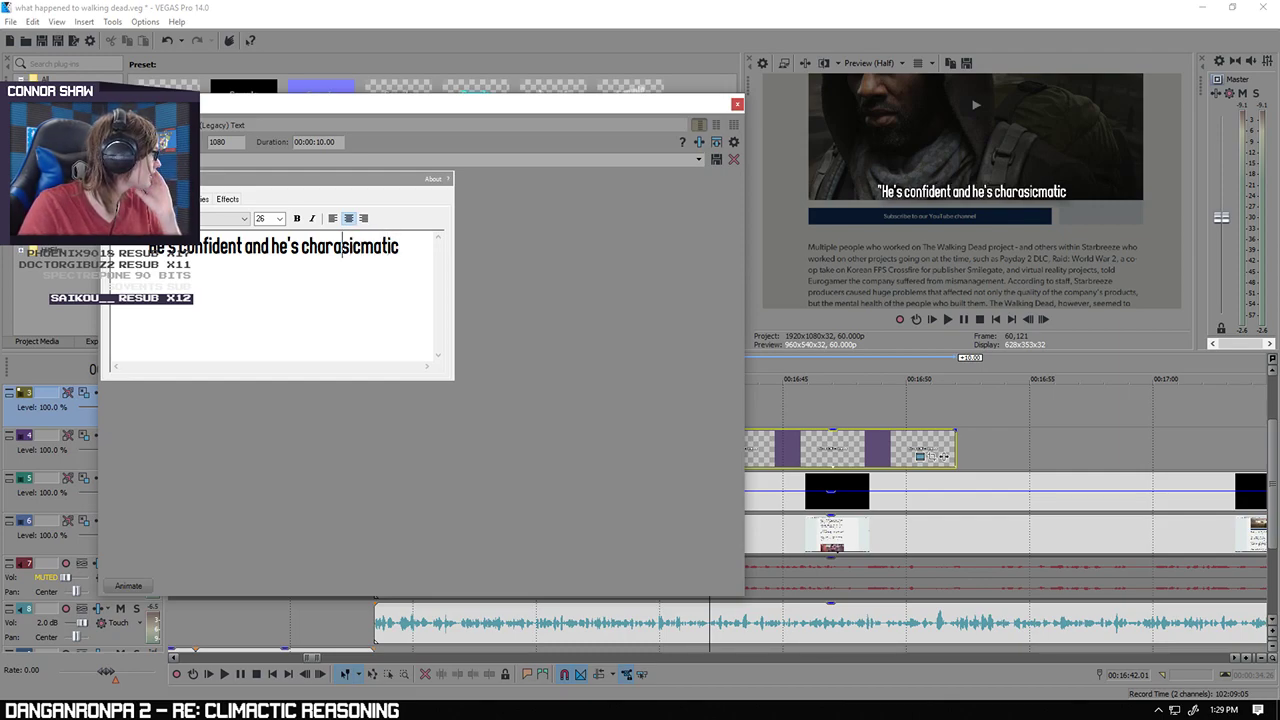
key(BackSpace)
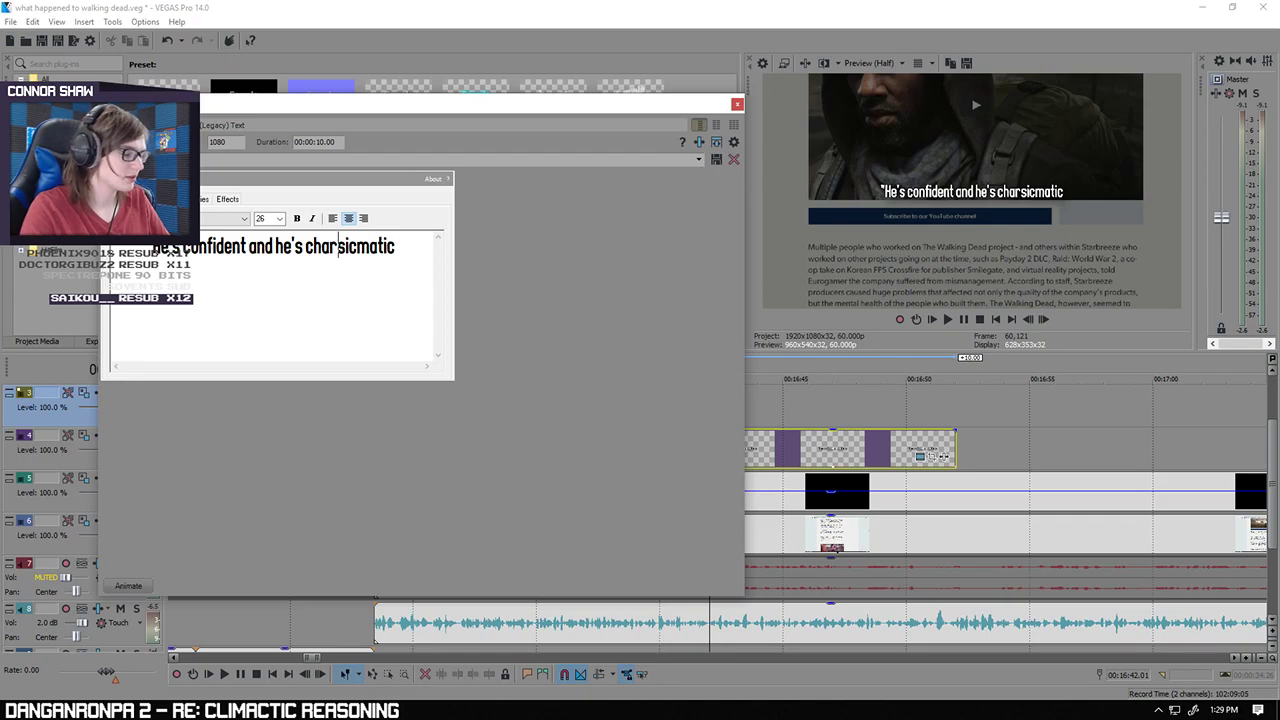
key(Right)
key(BackSpace)
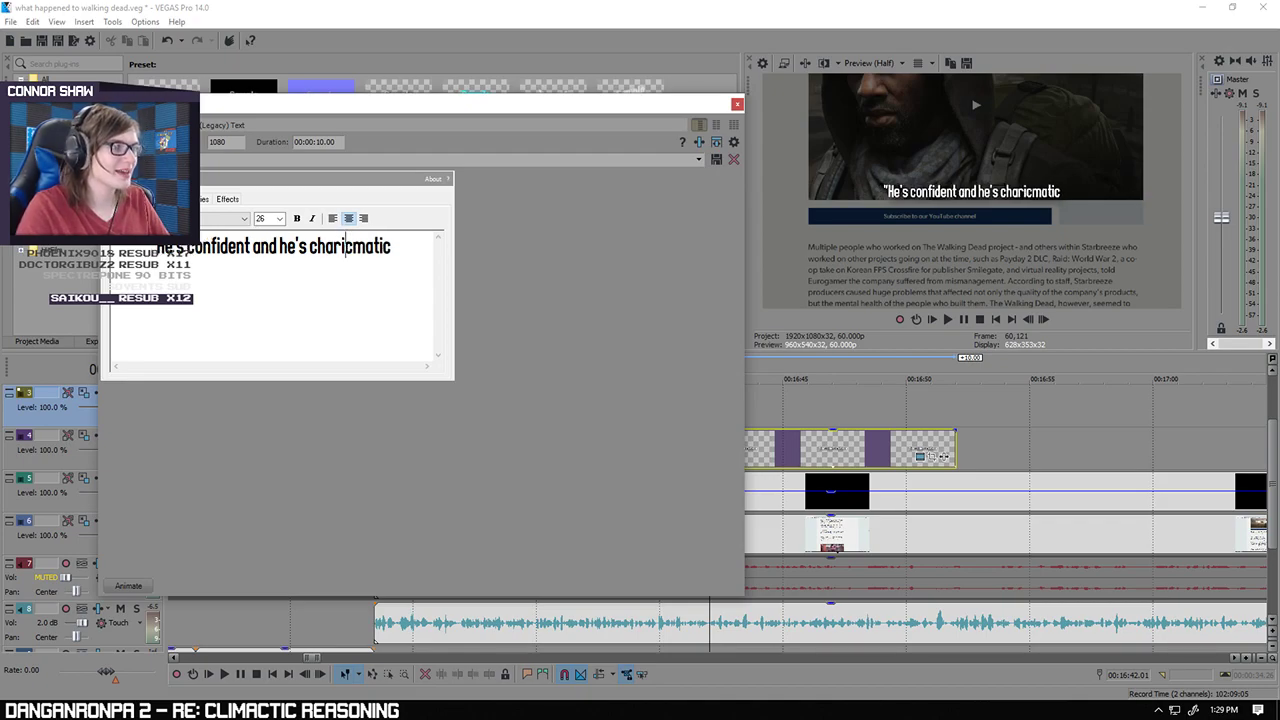
key(Right)
key(BackSpace)
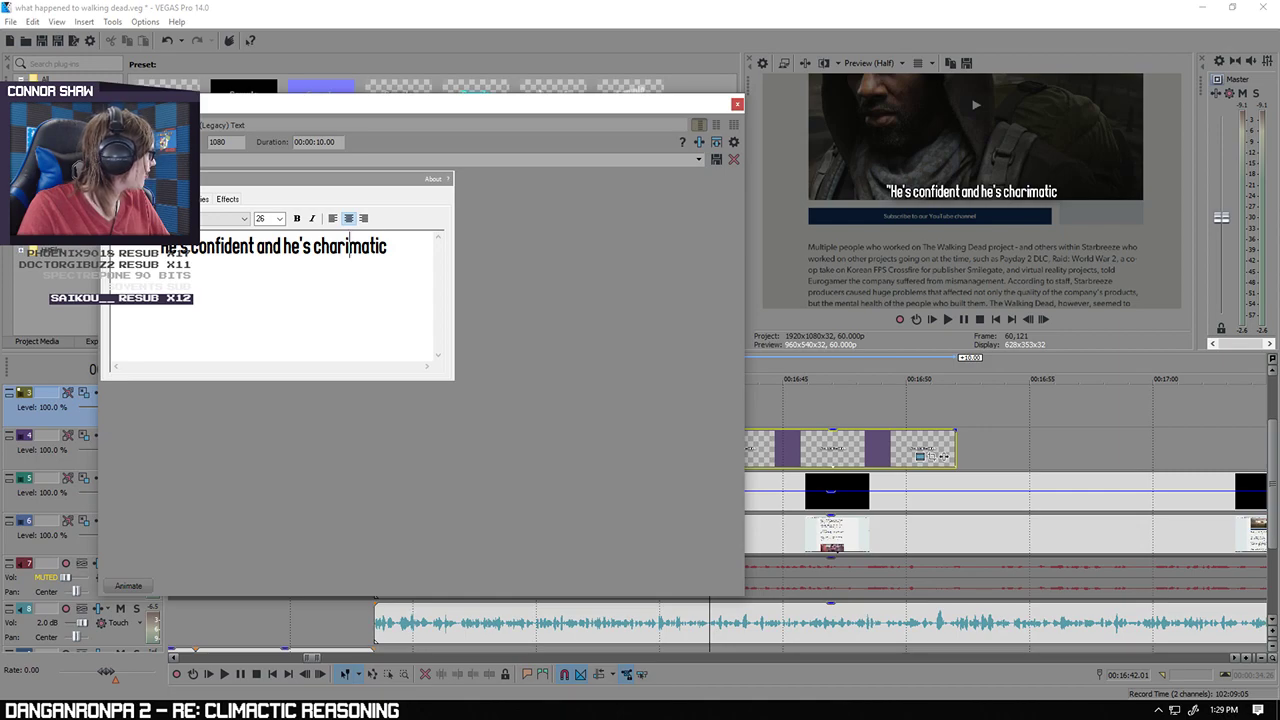
text(s)
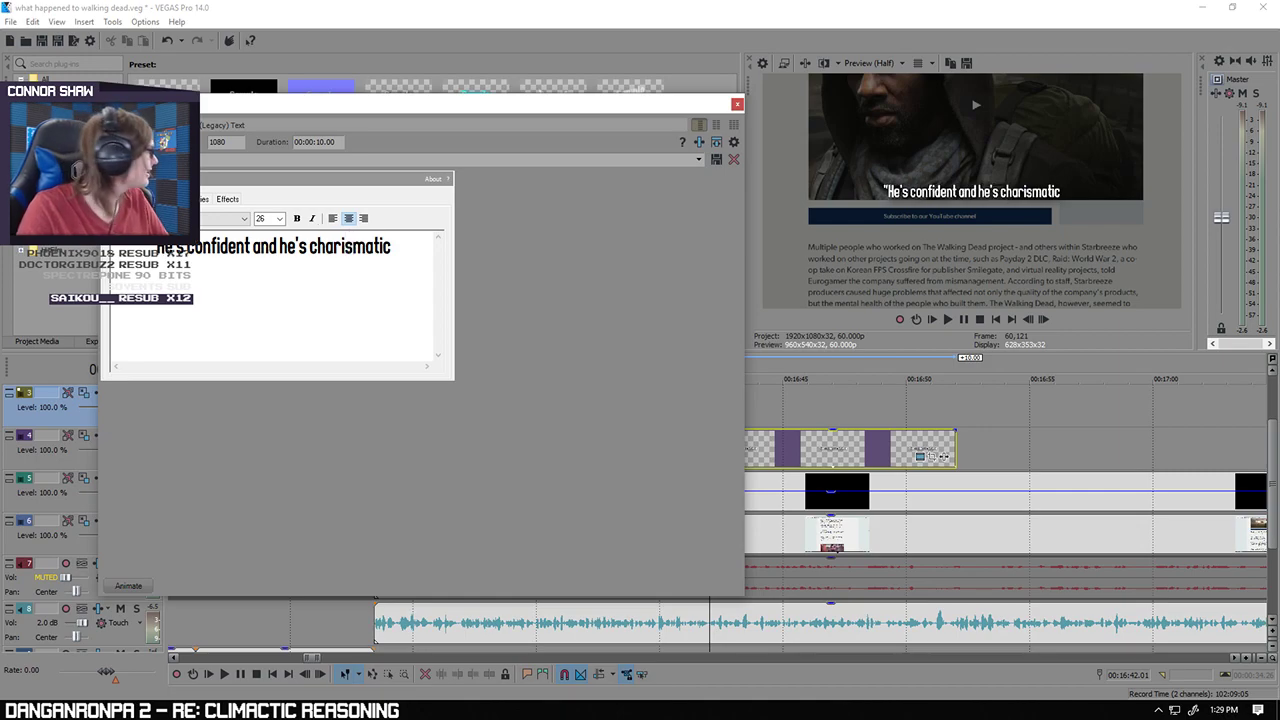
key(Right)
key(Right)
key(Right)
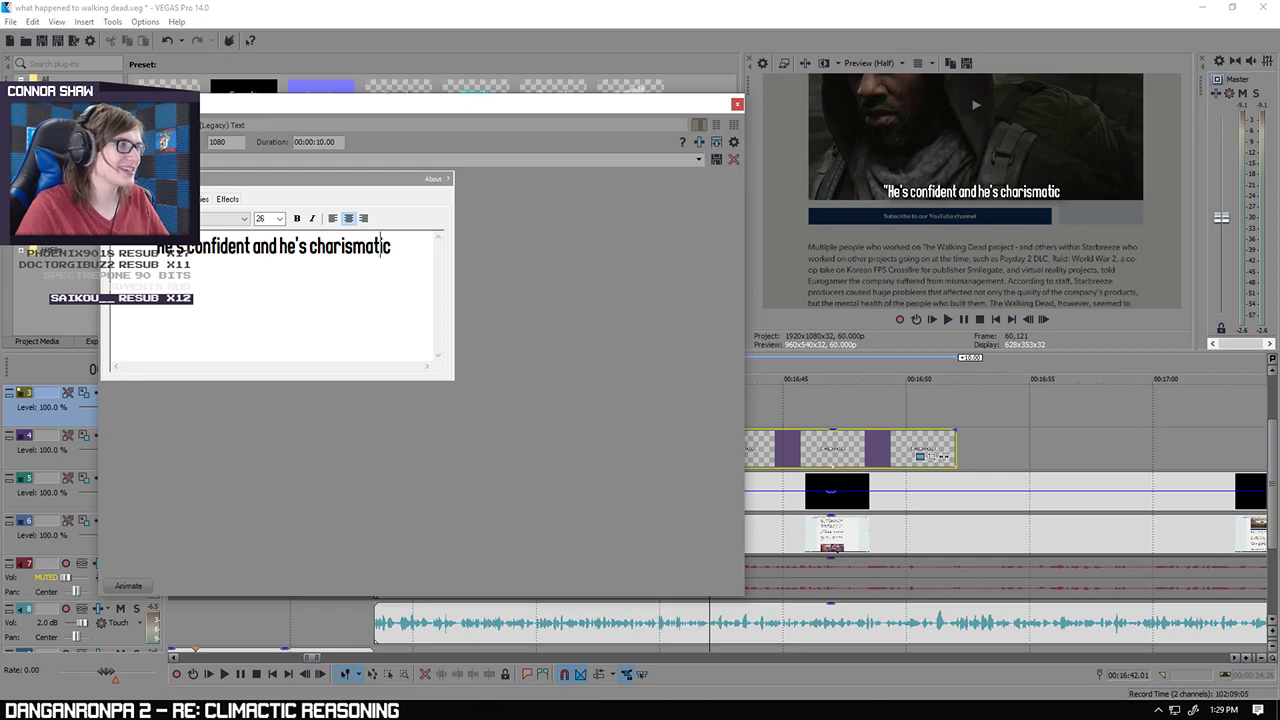
text(,)
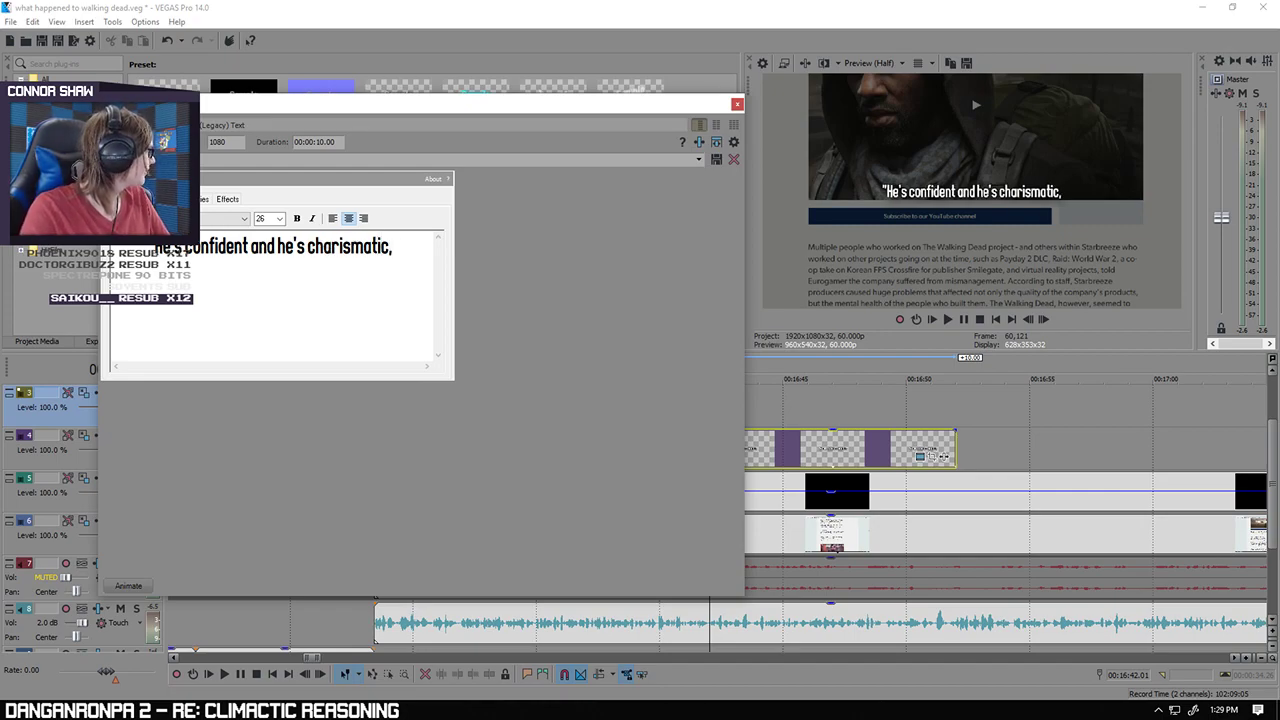
key(BackSpace)
text(.)
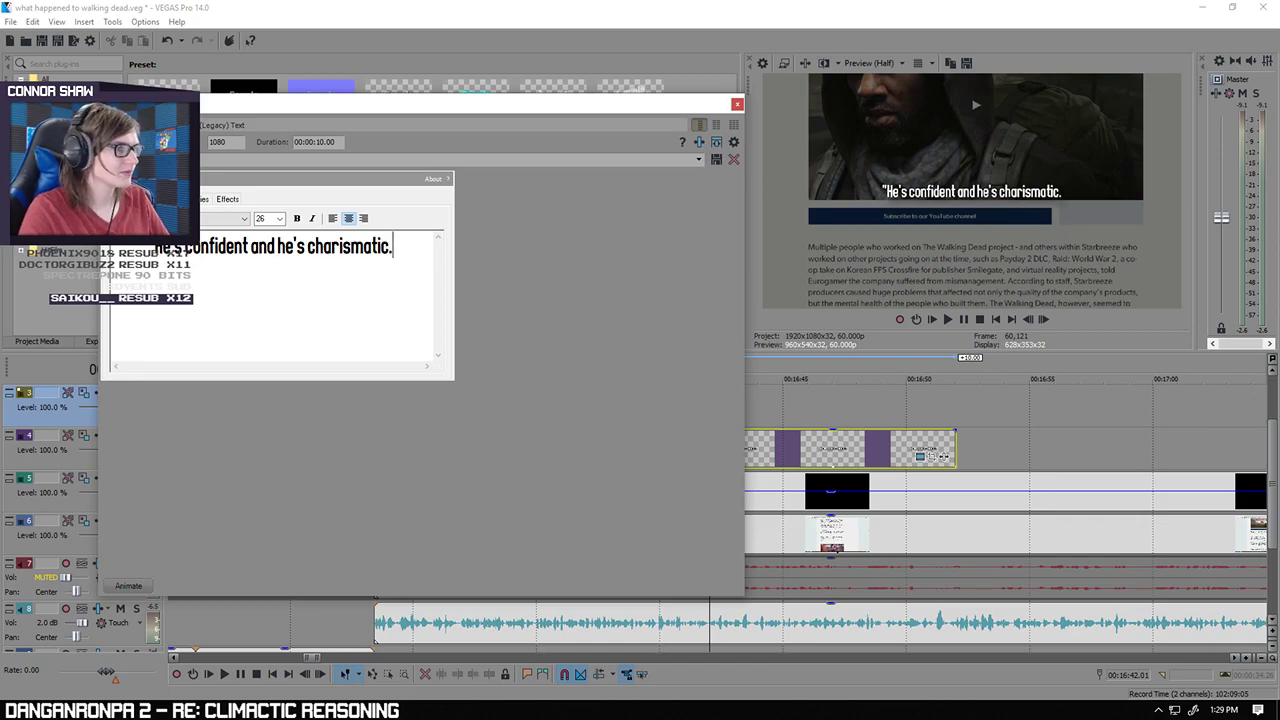
Step: Complete the first line of the quote with "He would talk for ages with you about what"
text( He would ta)
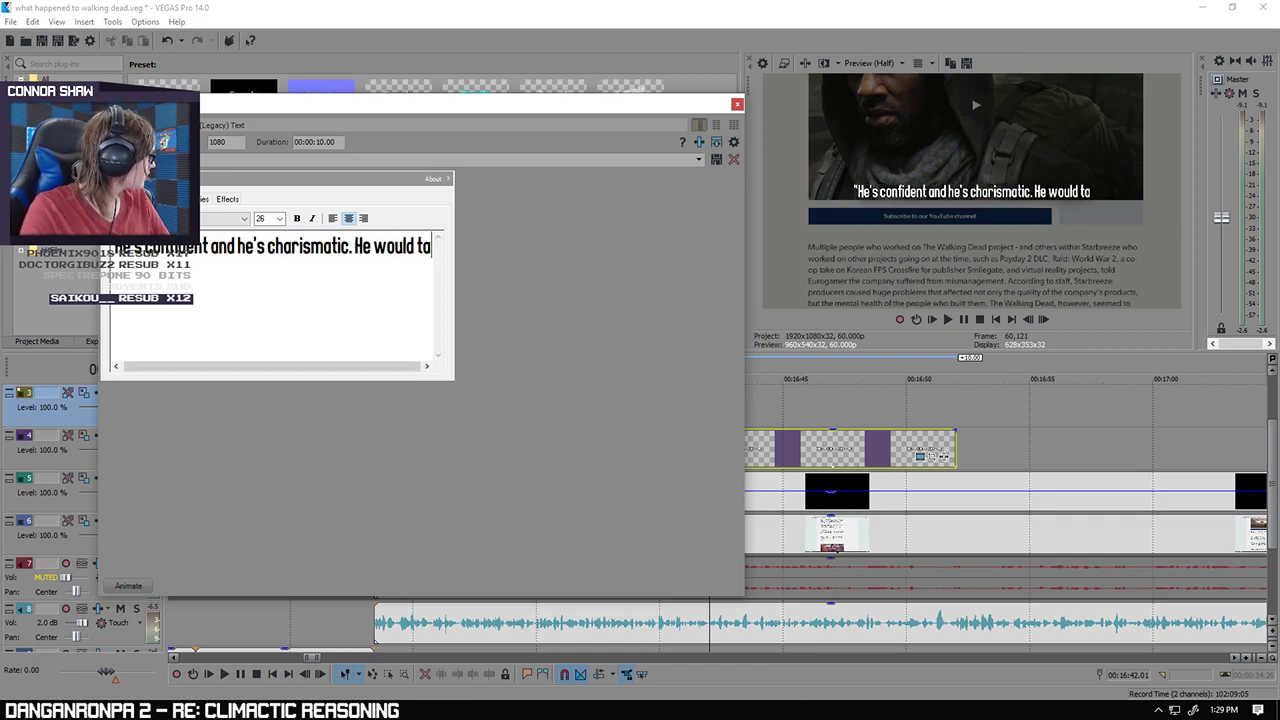
text(lk for ag)
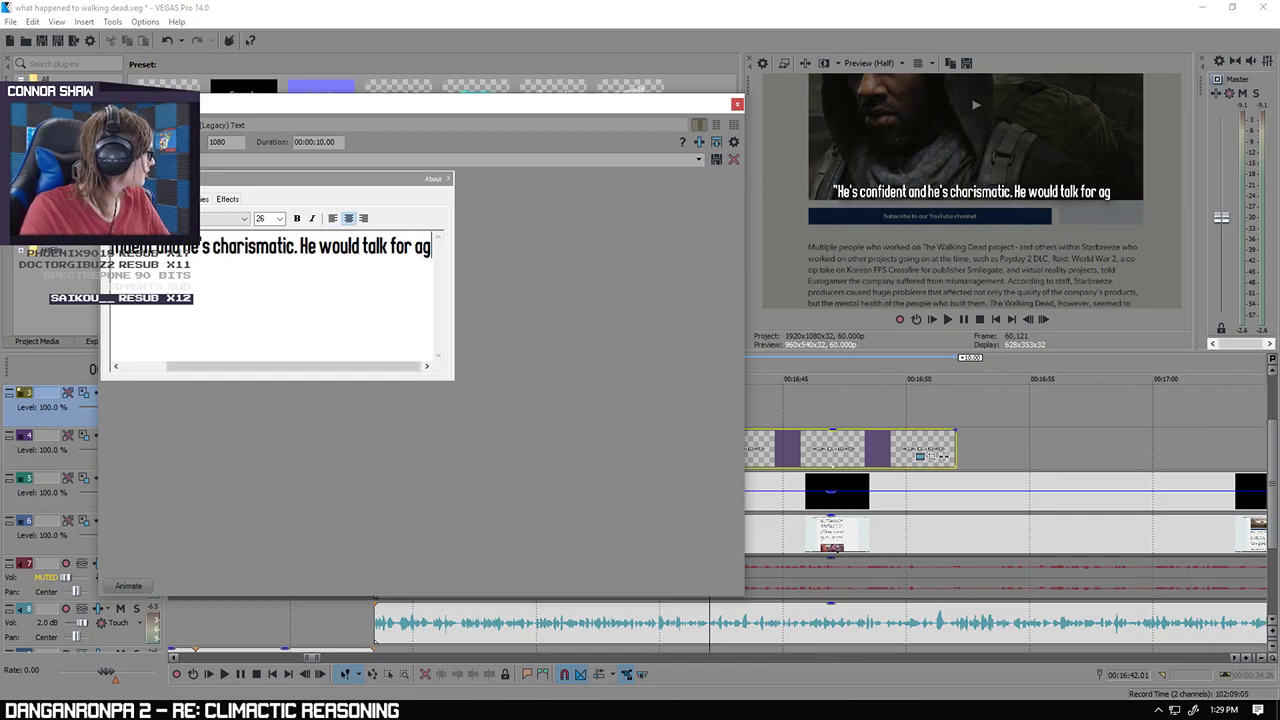
text(es with you )
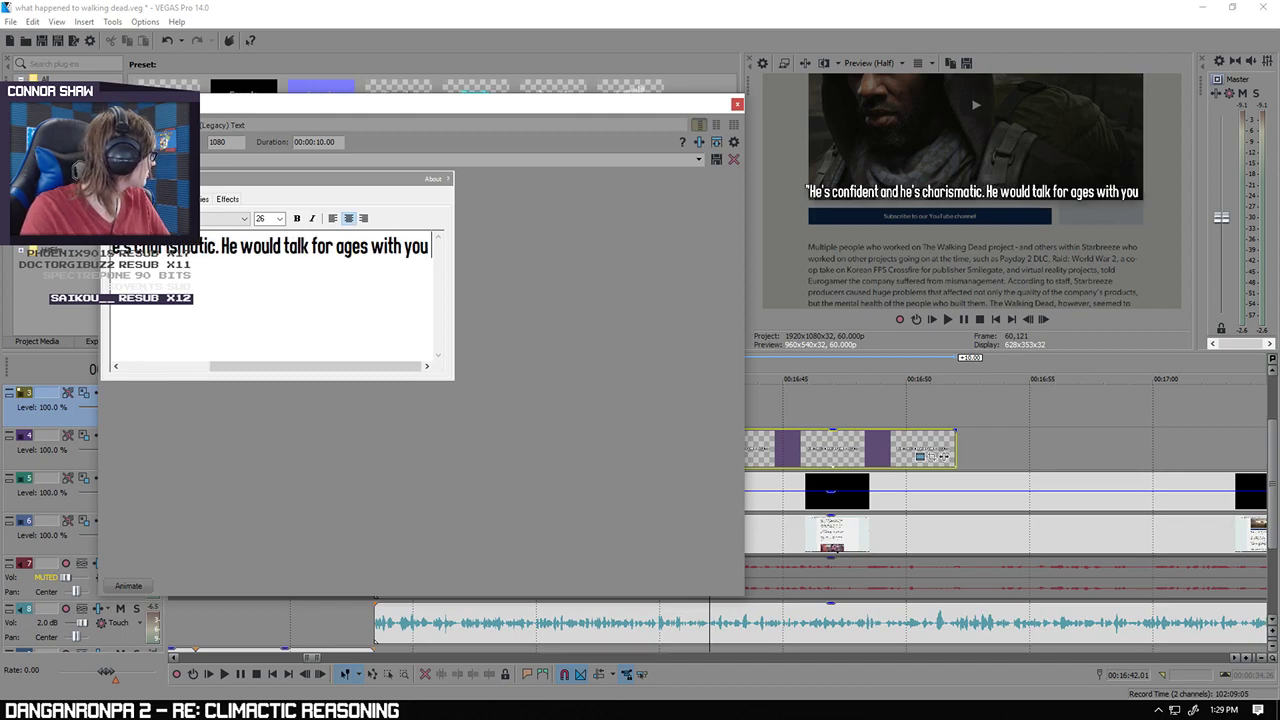
text(about what)
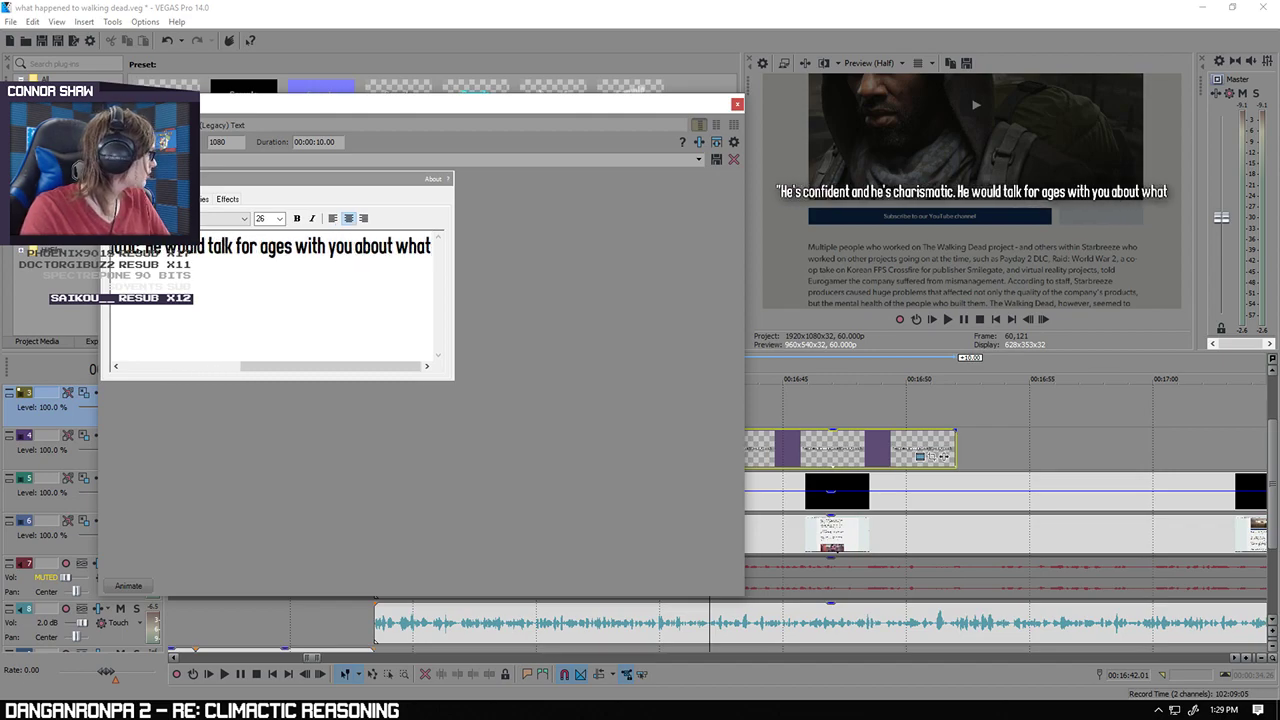
Step: Add the second line "he wants to do and how he wants to do it and why it's cool. When you're talking"
key(Return)
text(he wants t)
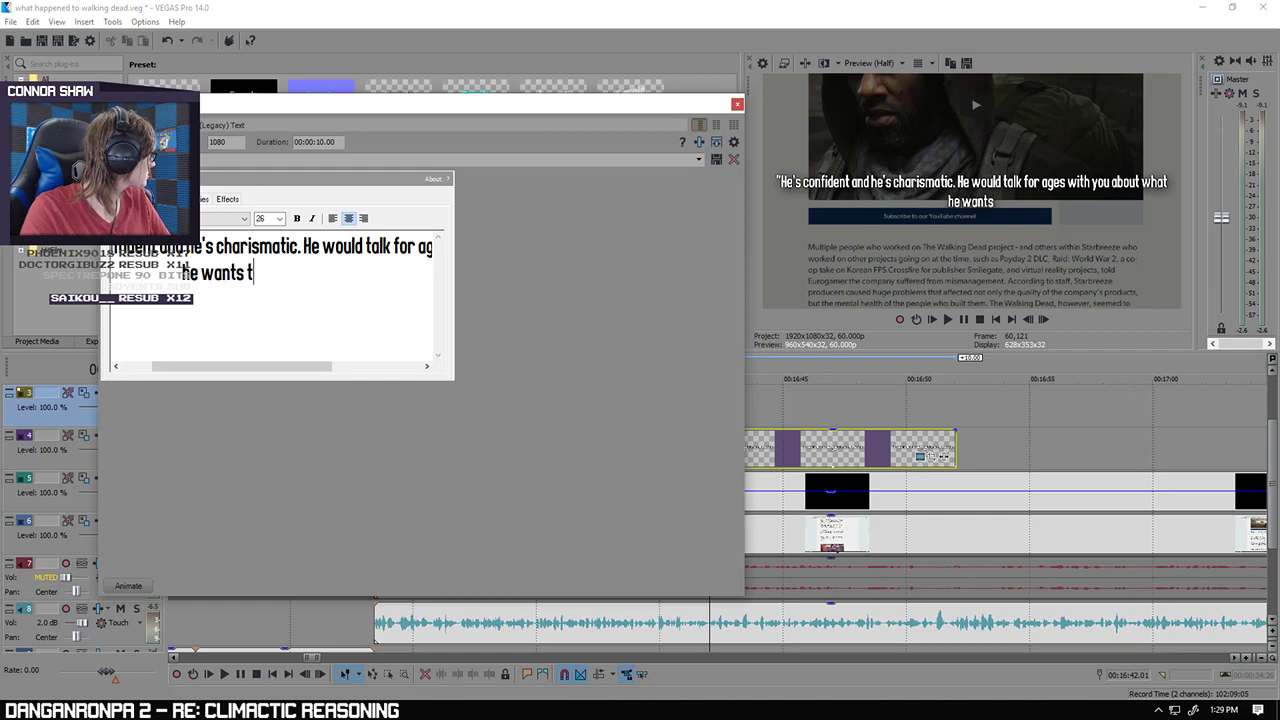
text(o do and how )
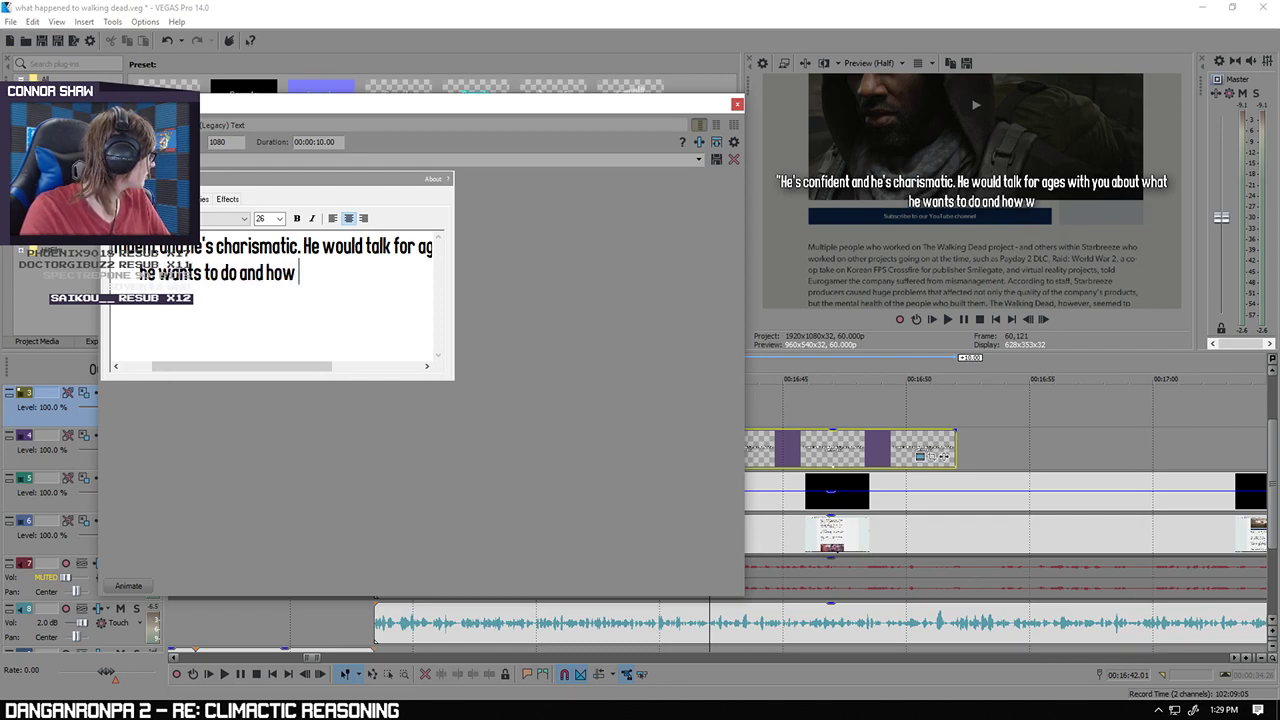
text(he wants to d)
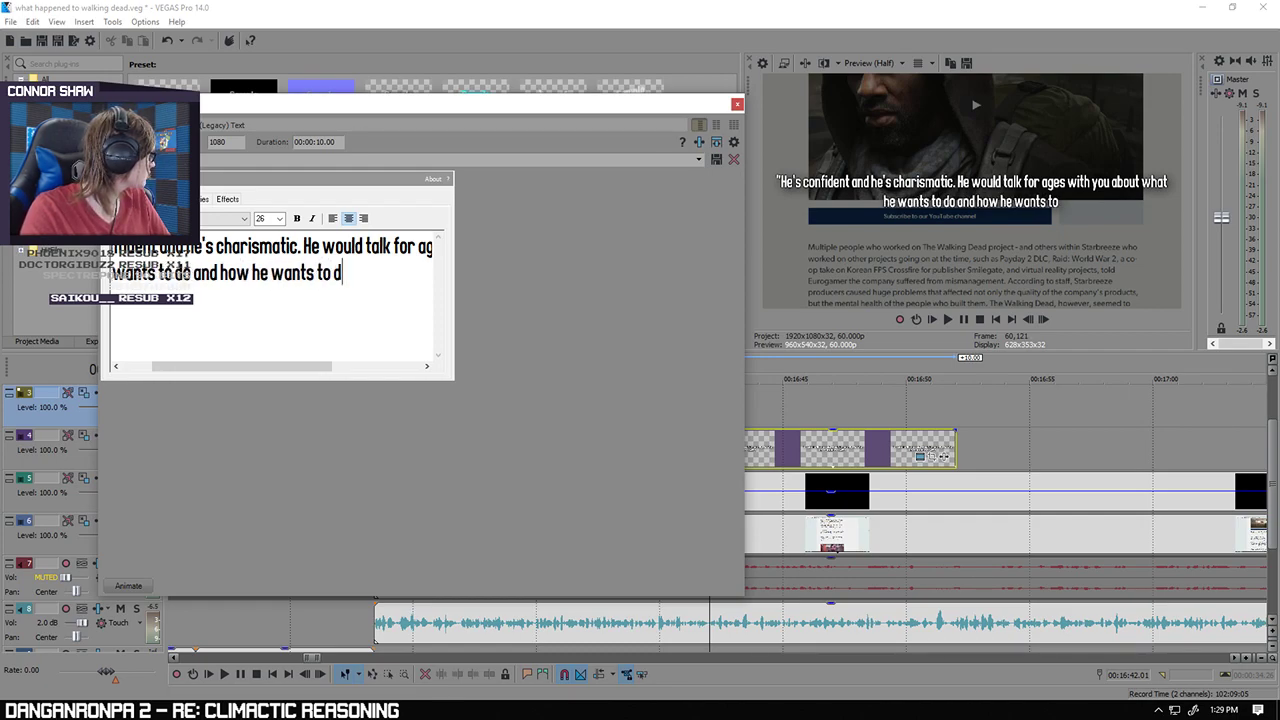
text(o it and why it's cool.)
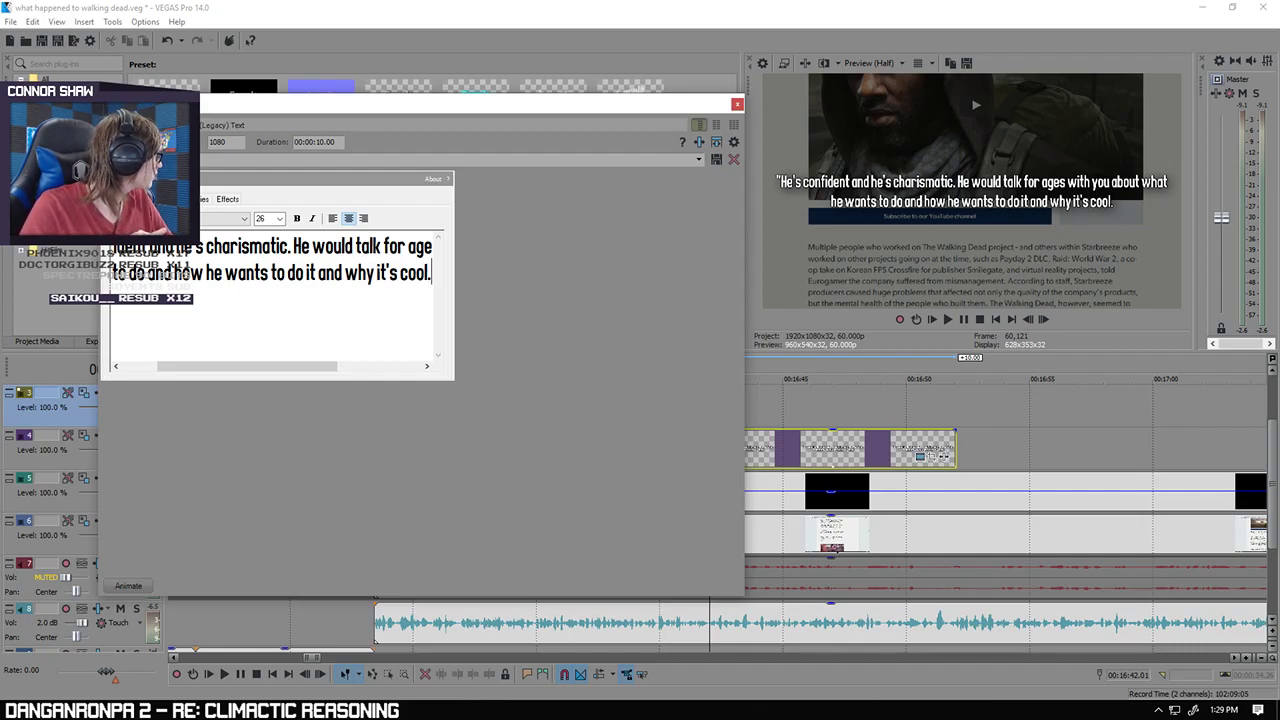
text(When y)
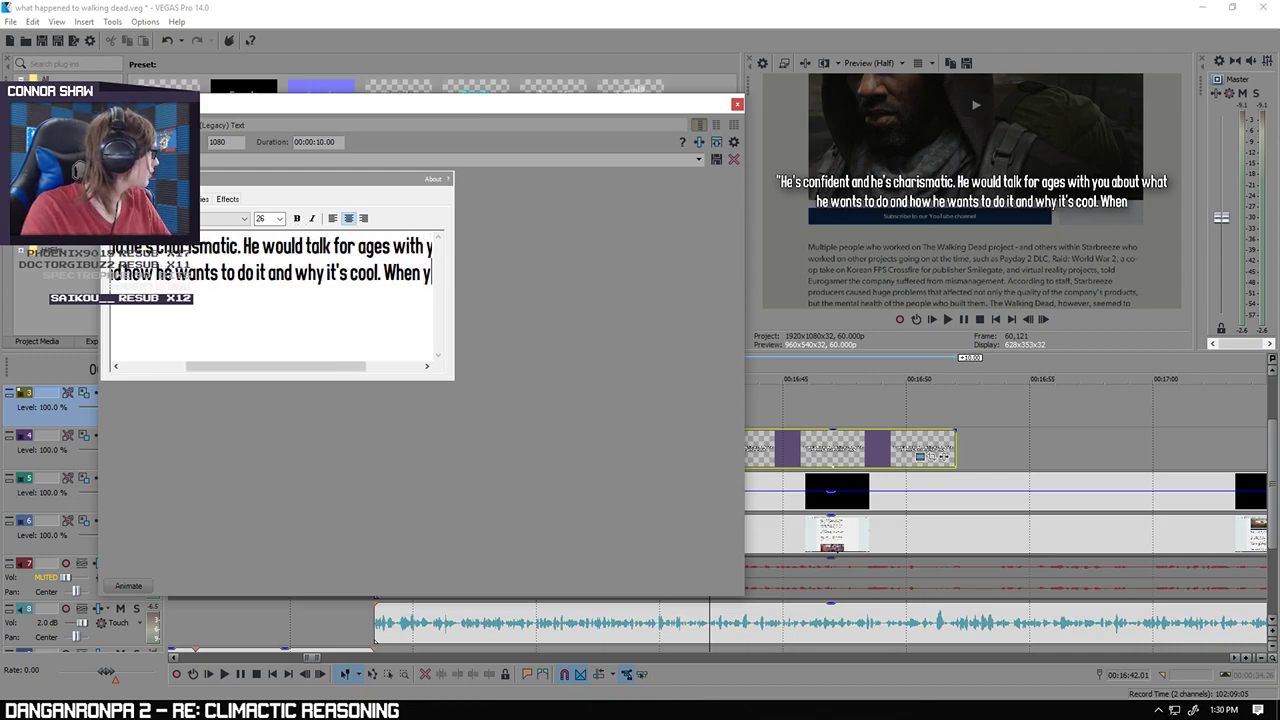
text(ou're talking)
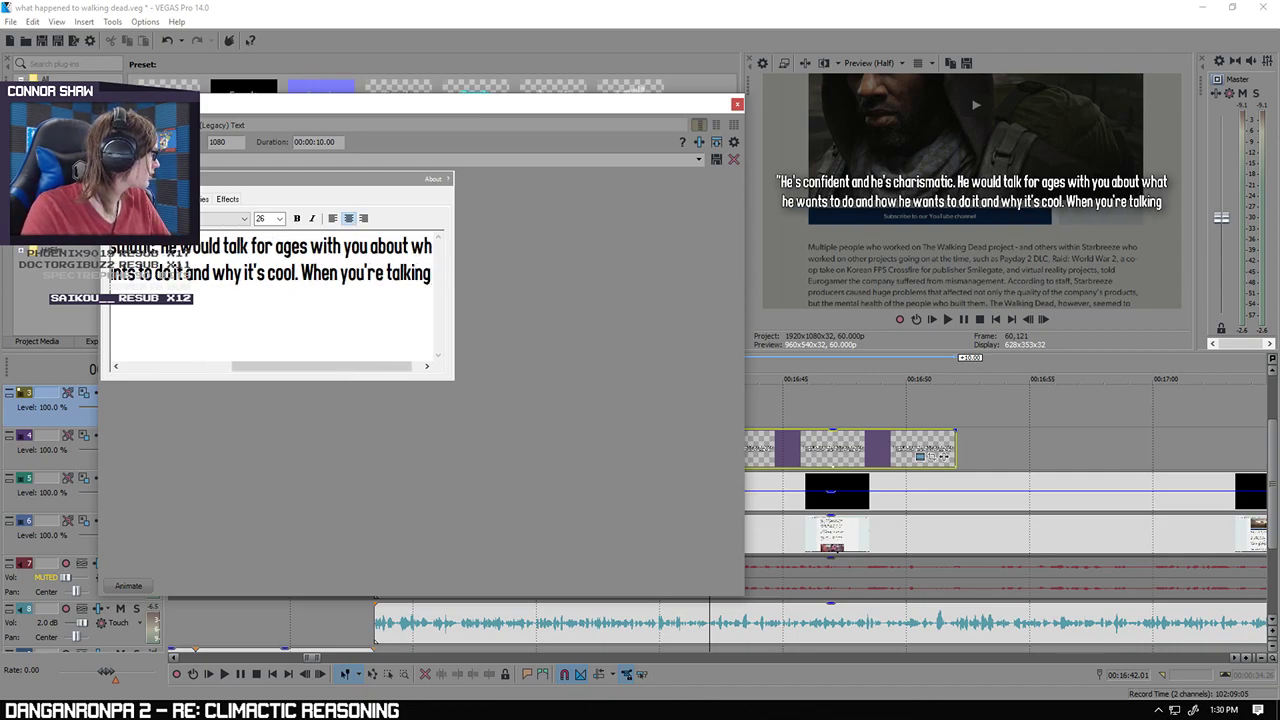
Step: Add the third line "to him about that sort of stuff, it is difficult to disagree. But he was also very"
key(Return)
text(to him)
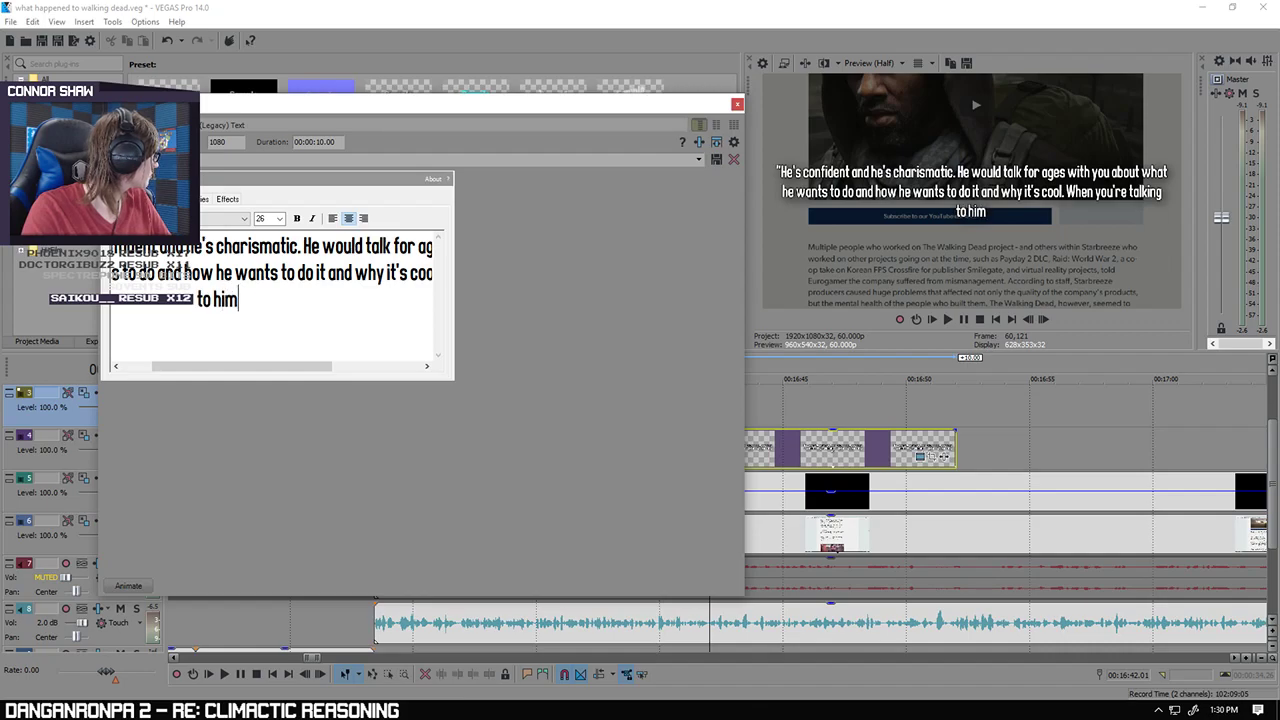
text( about that sort of)
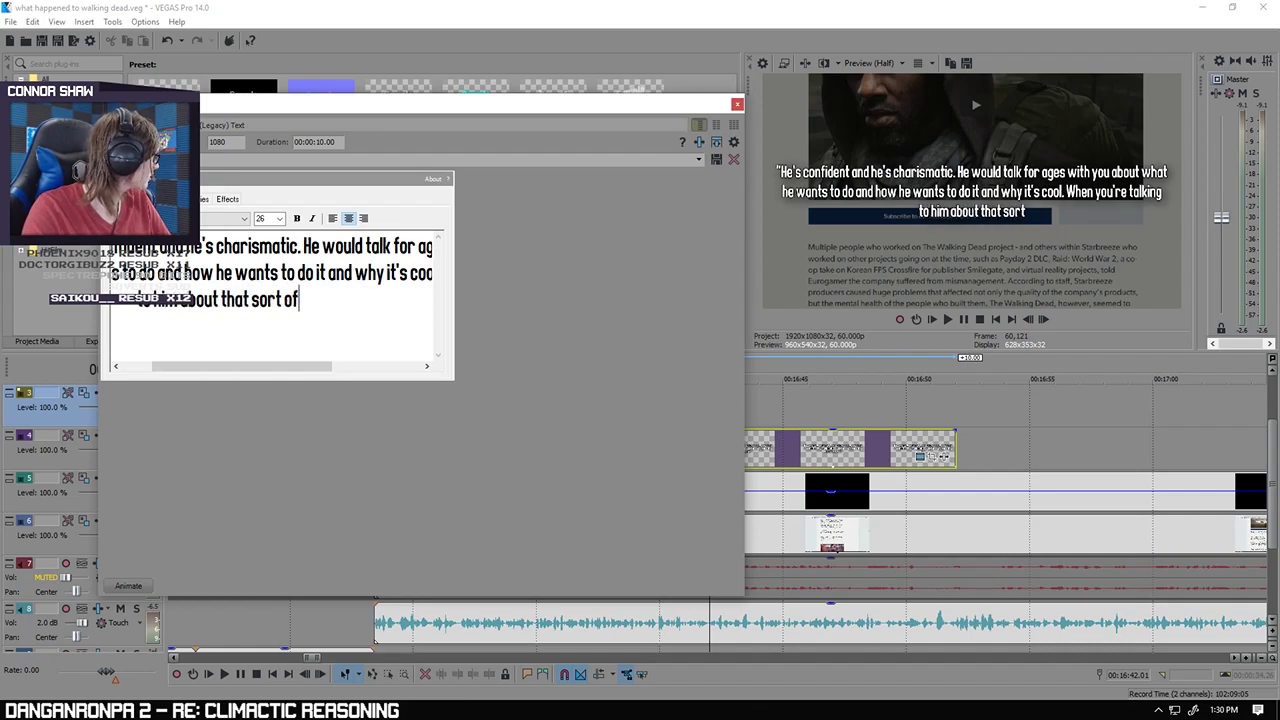
text( stuff, )
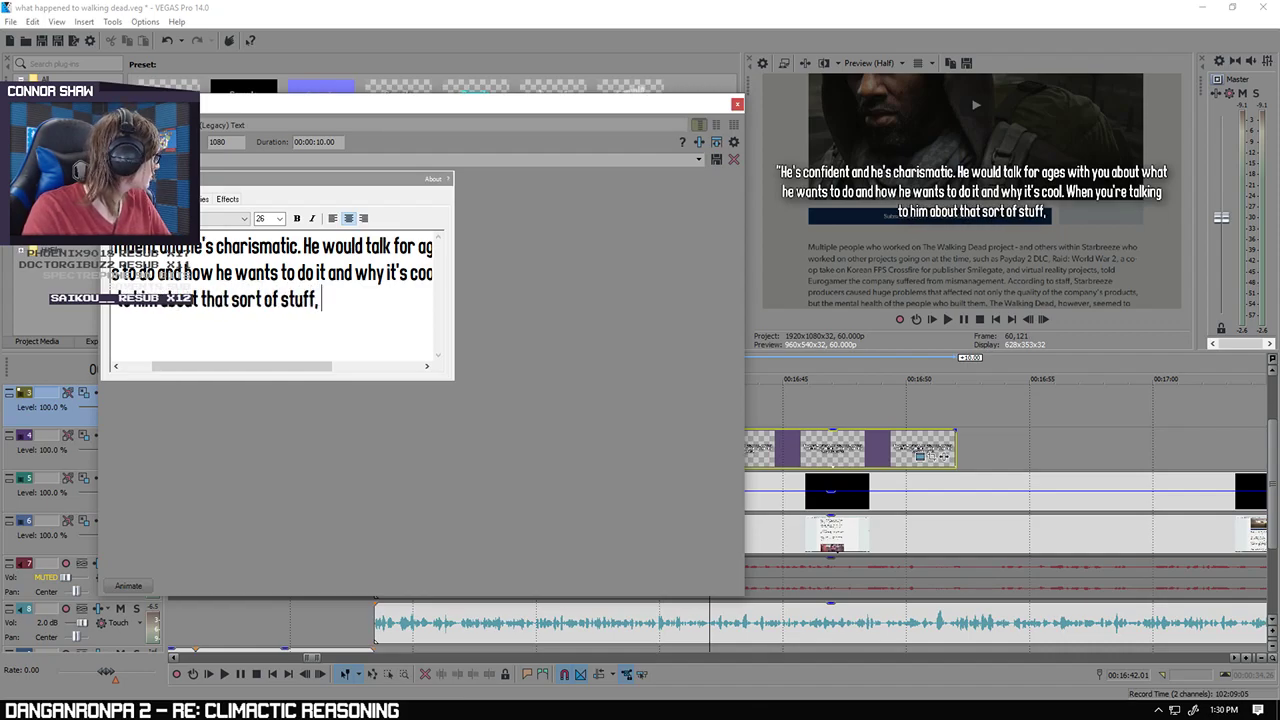
text(it is di)
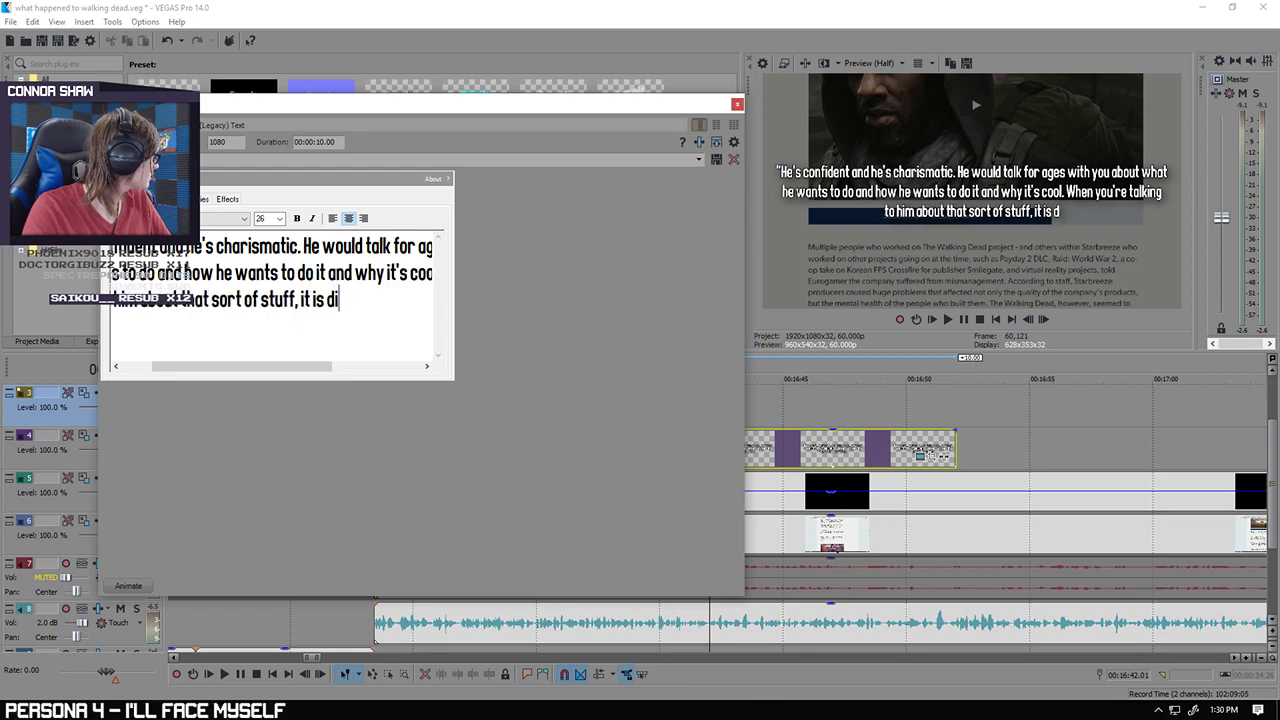
text(fficult to d)
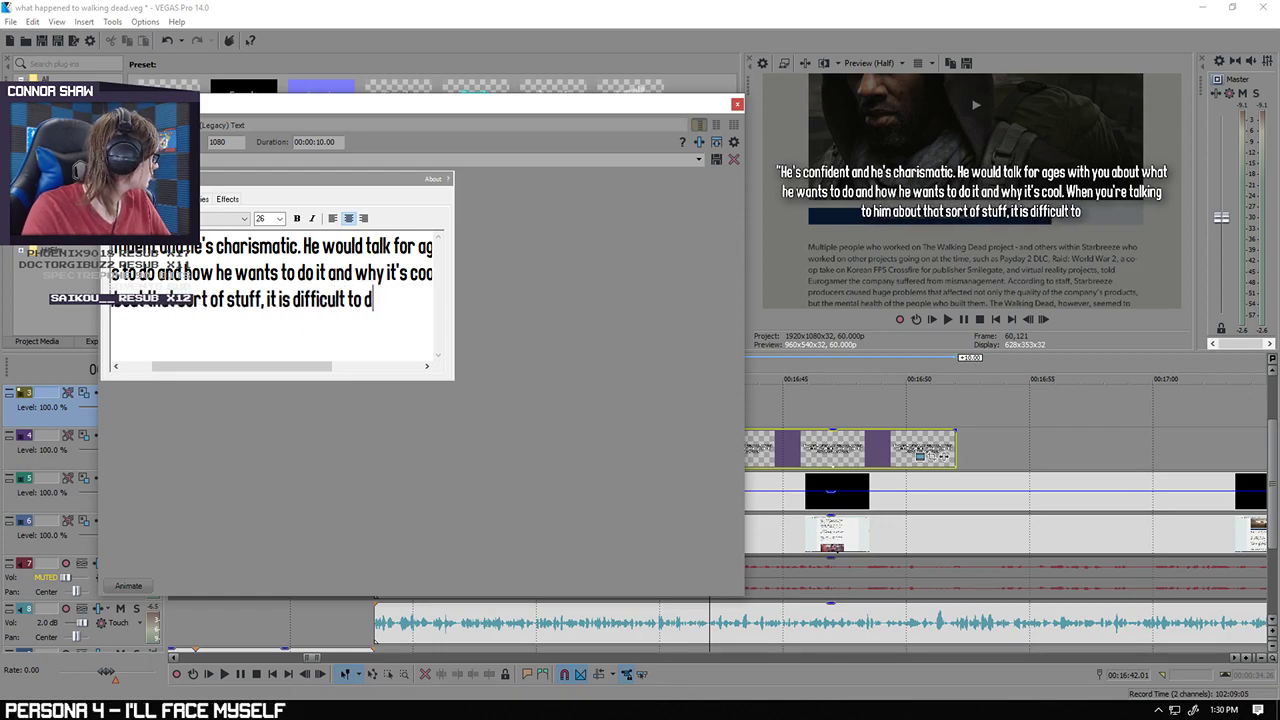
text(isagree.)
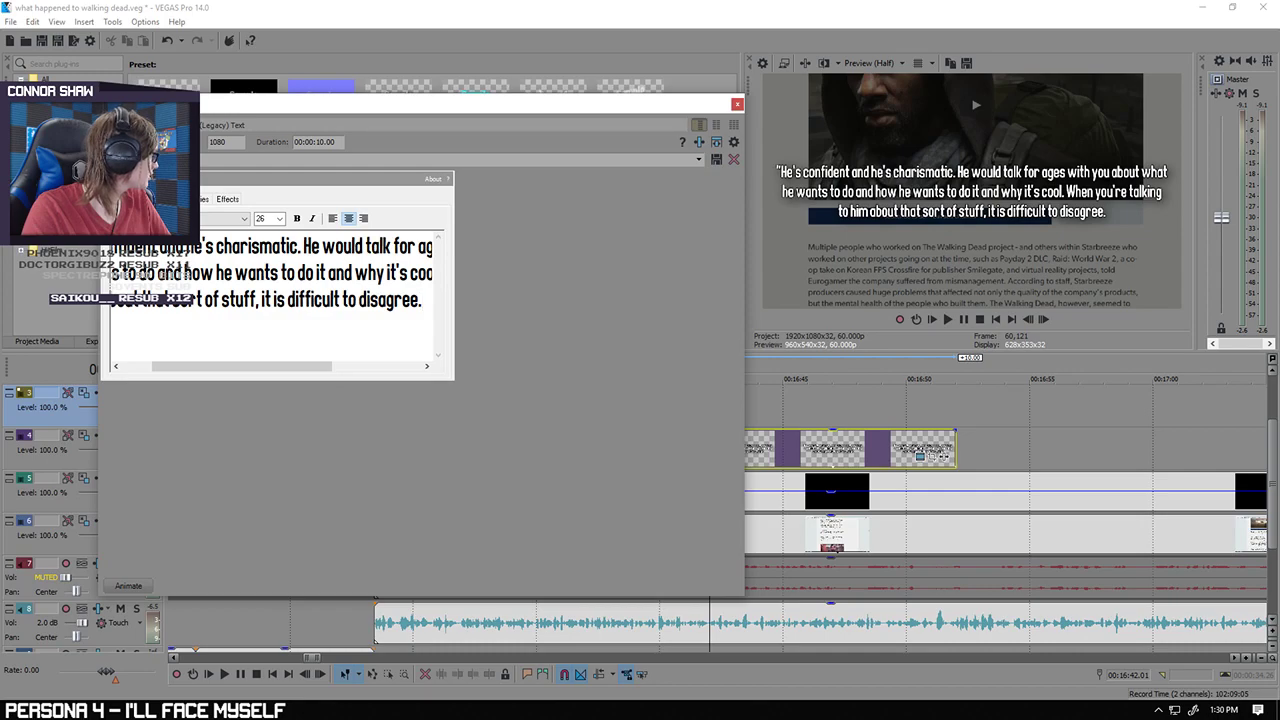
text( But)
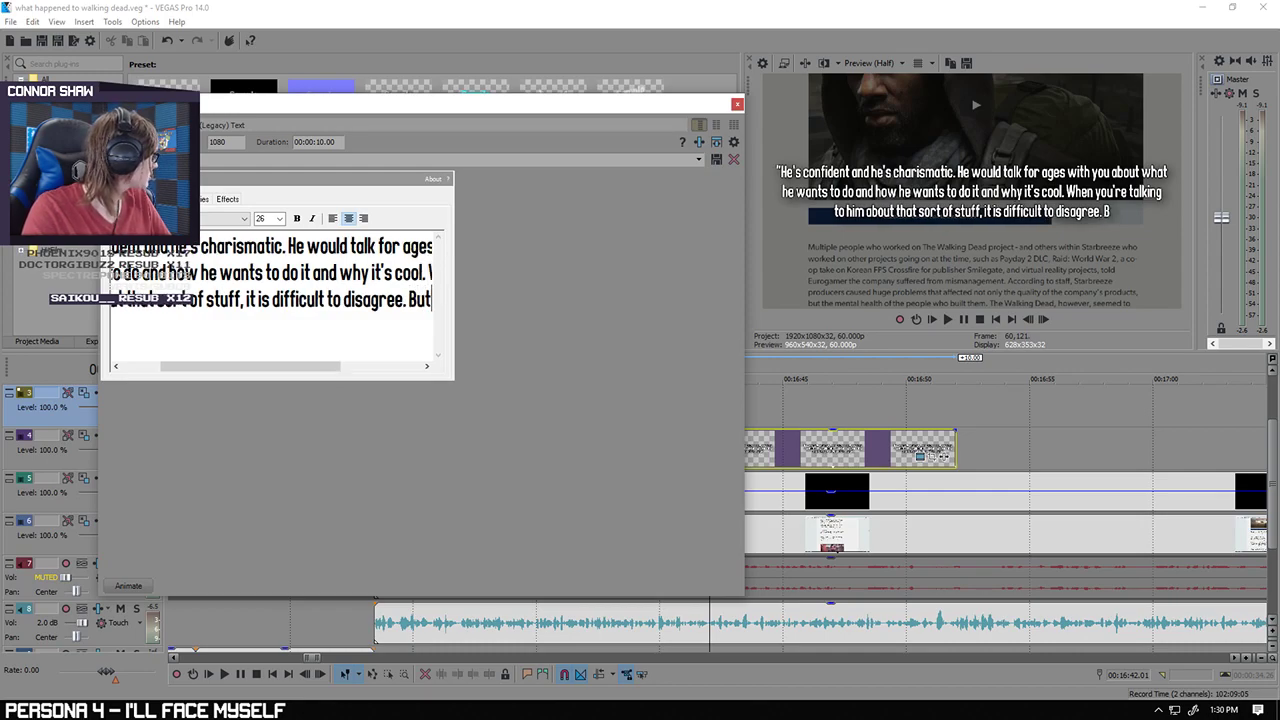
text( he was also very)
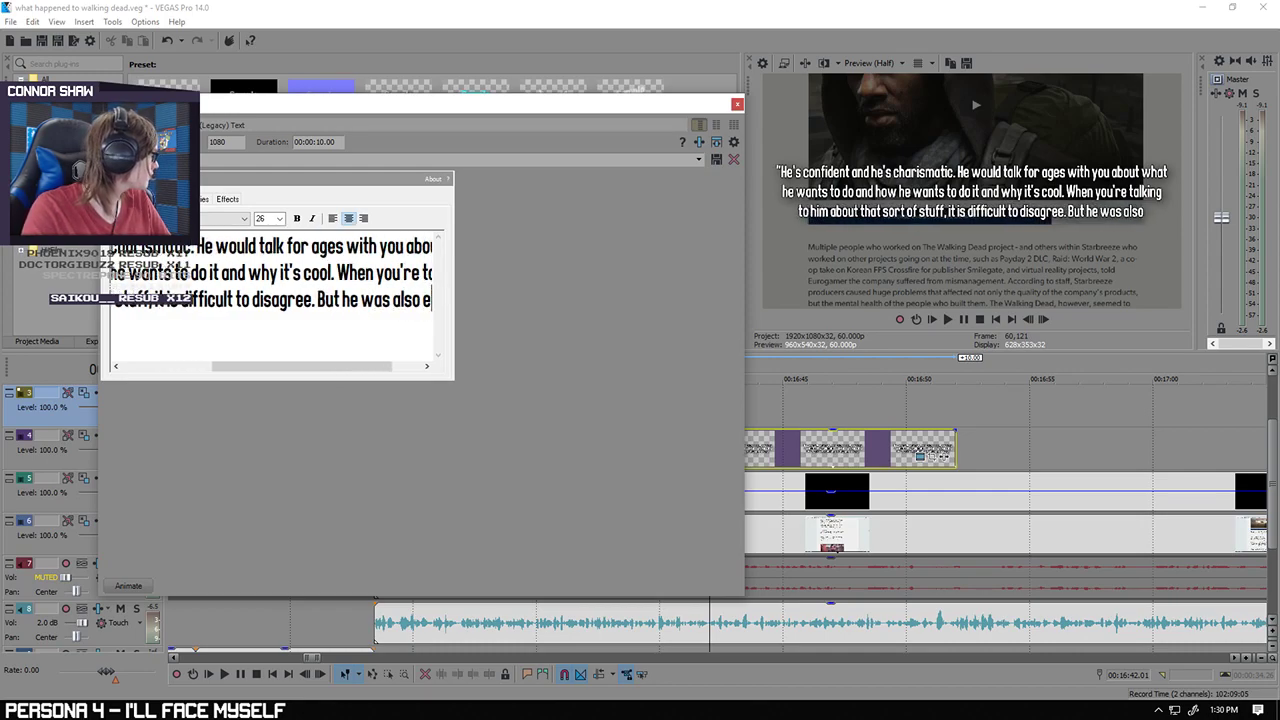
Step: Start a fourth line of the quote with "centred around the business."
key(Return)
text(centred)
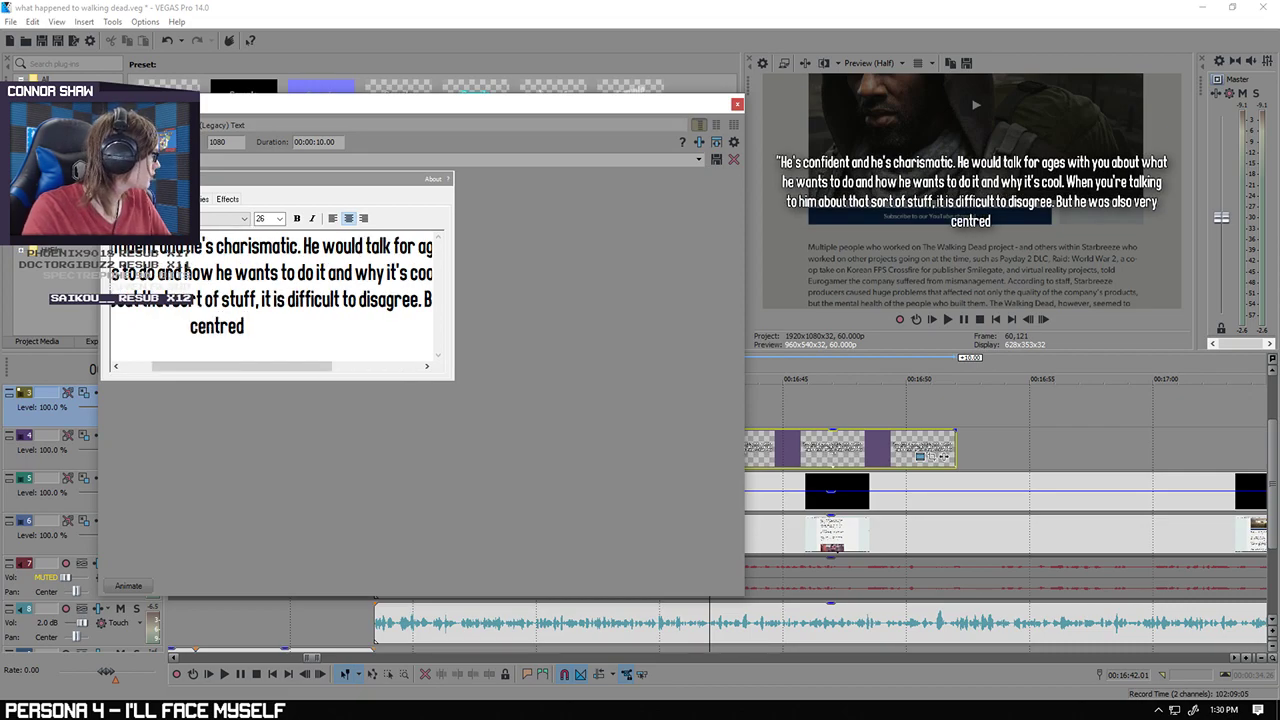
key(BackSpace)
key(BackSpace)
key(BackSpace)
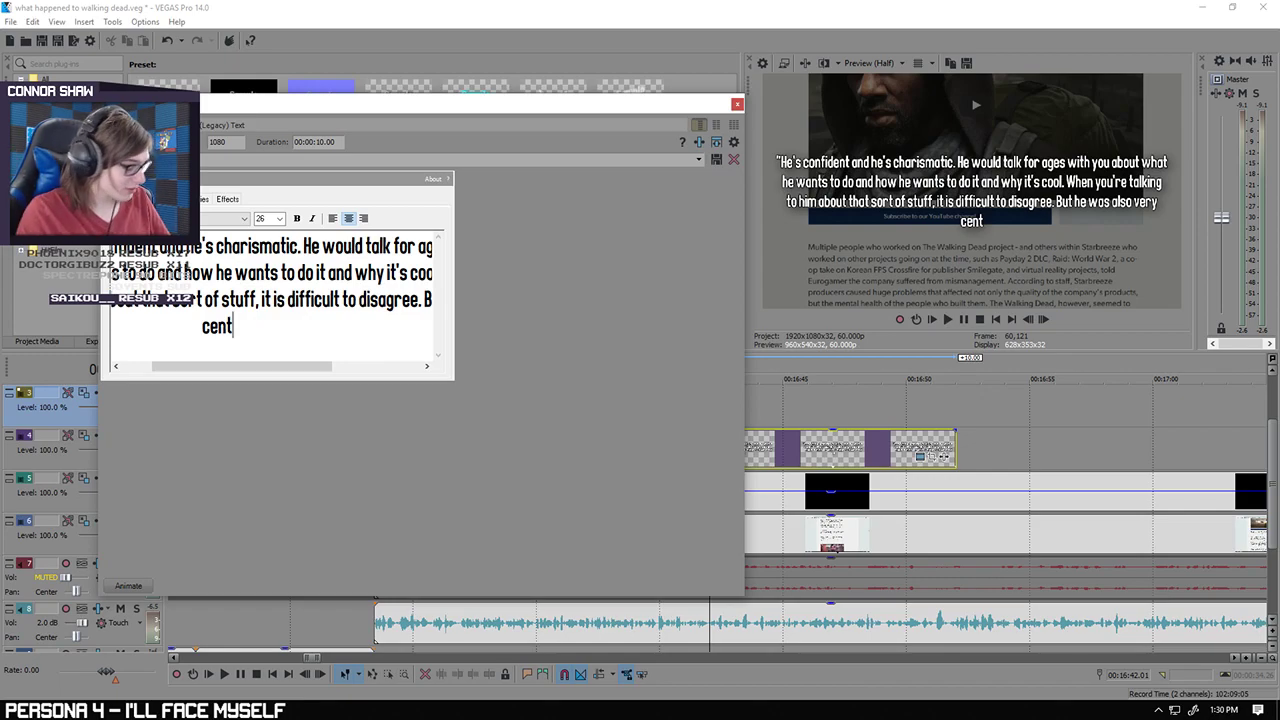
text(red)
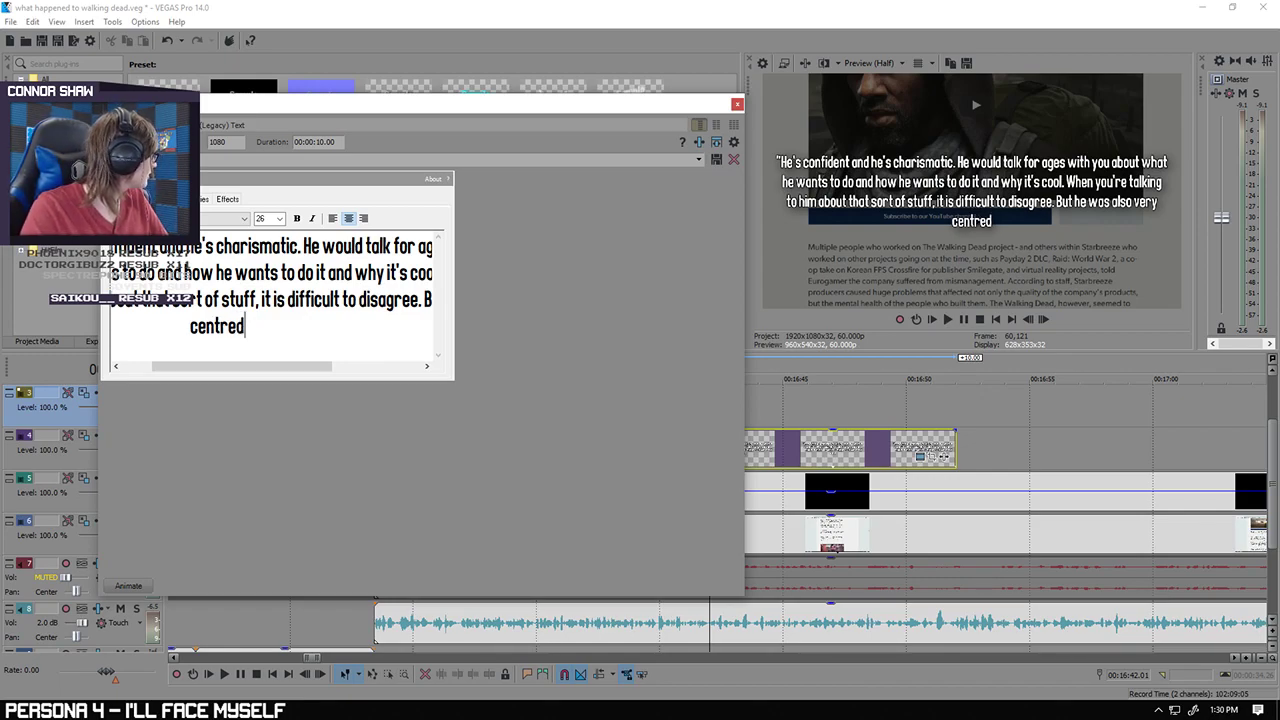
text( arp)
key(BackSpace)
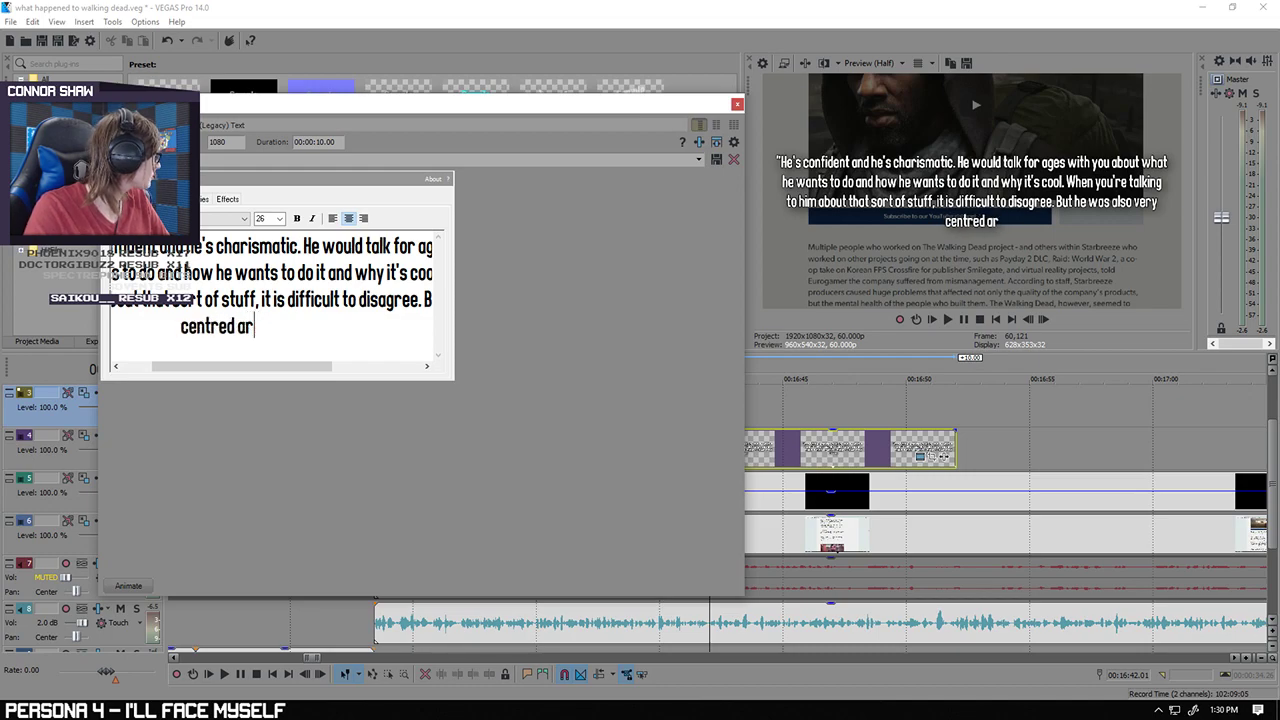
text(ound t)
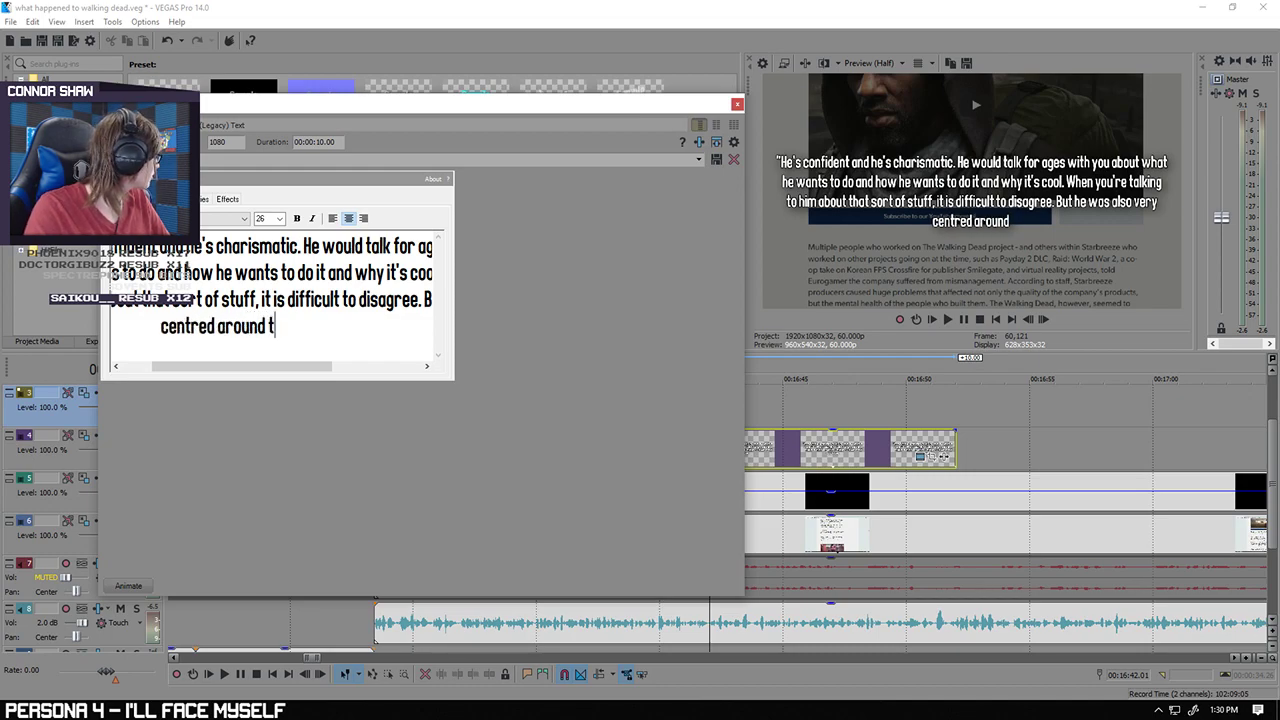
text(he business.)
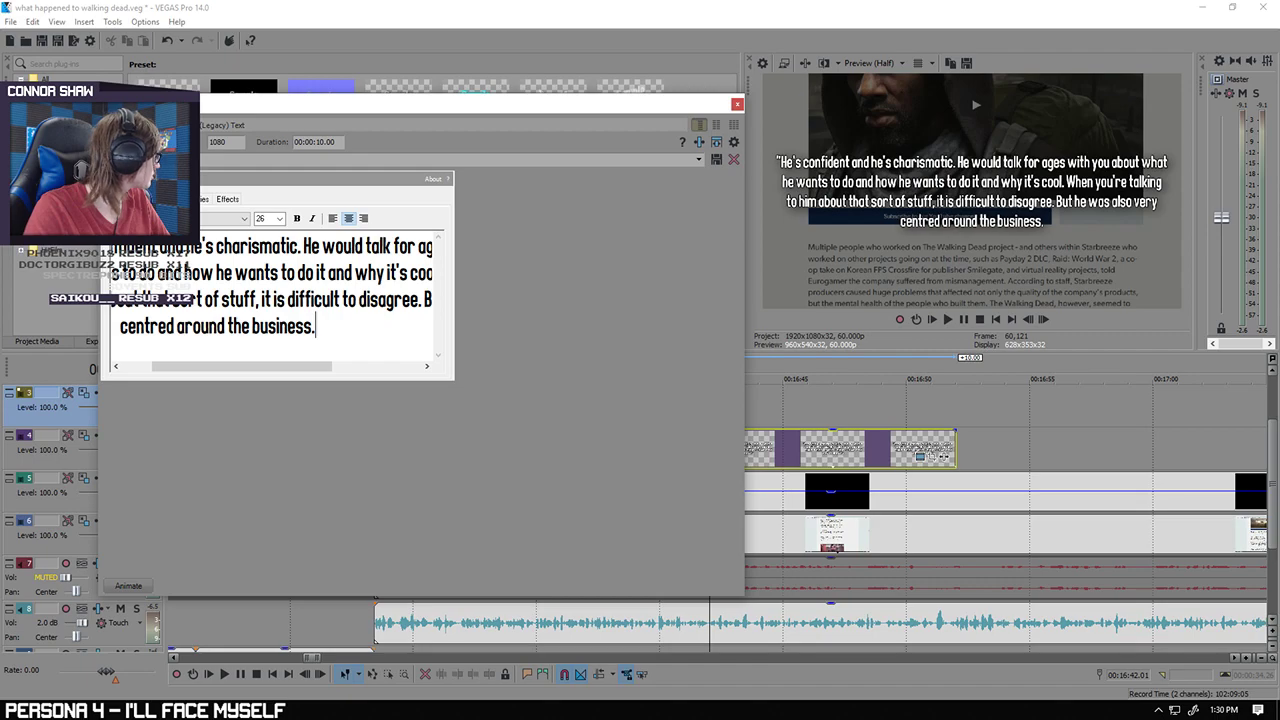
Step: Continue the fourth line with "It always felt he was pushing way too hard"
text( It always felyt)
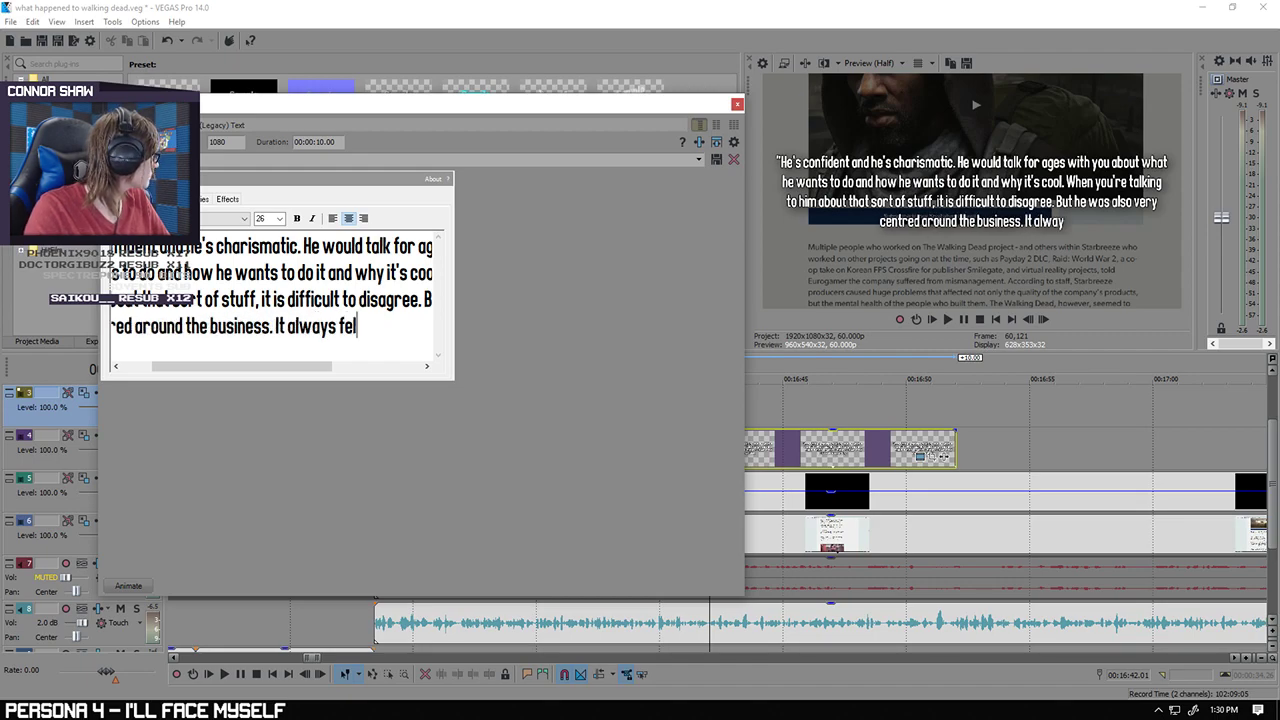
key(BackSpace)
key(BackSpace)
text(t)
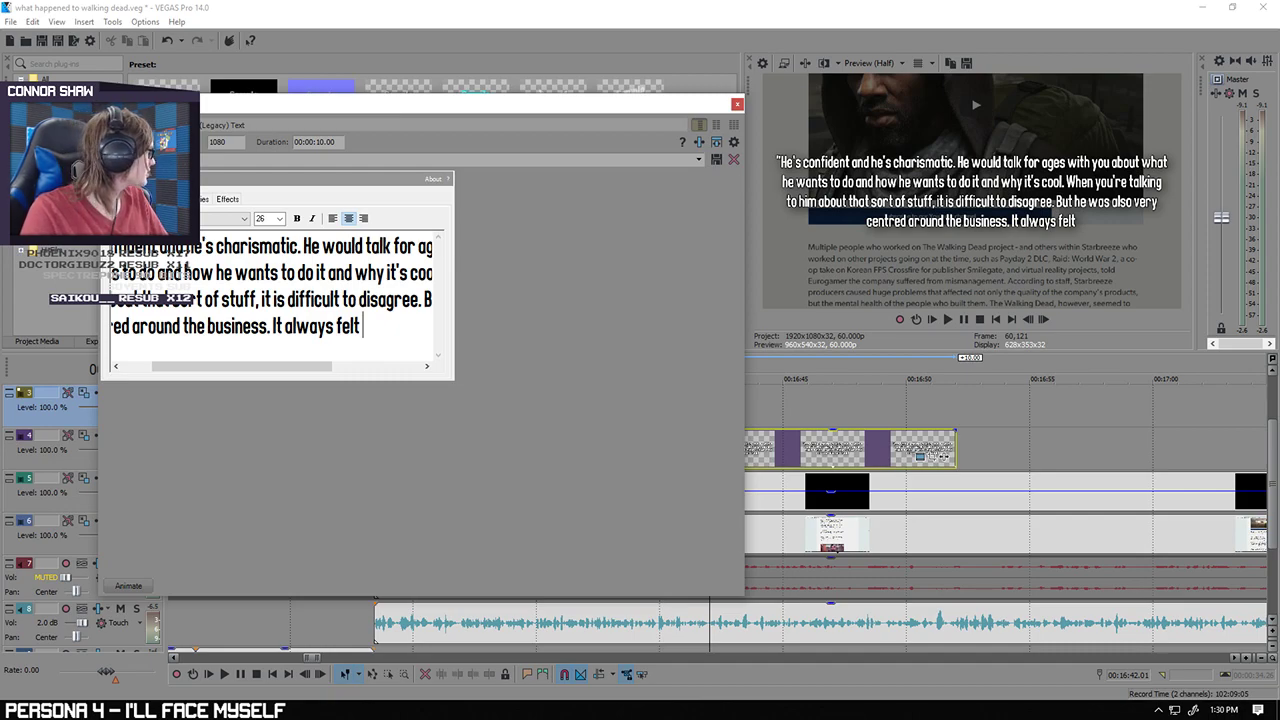
text(he was p)
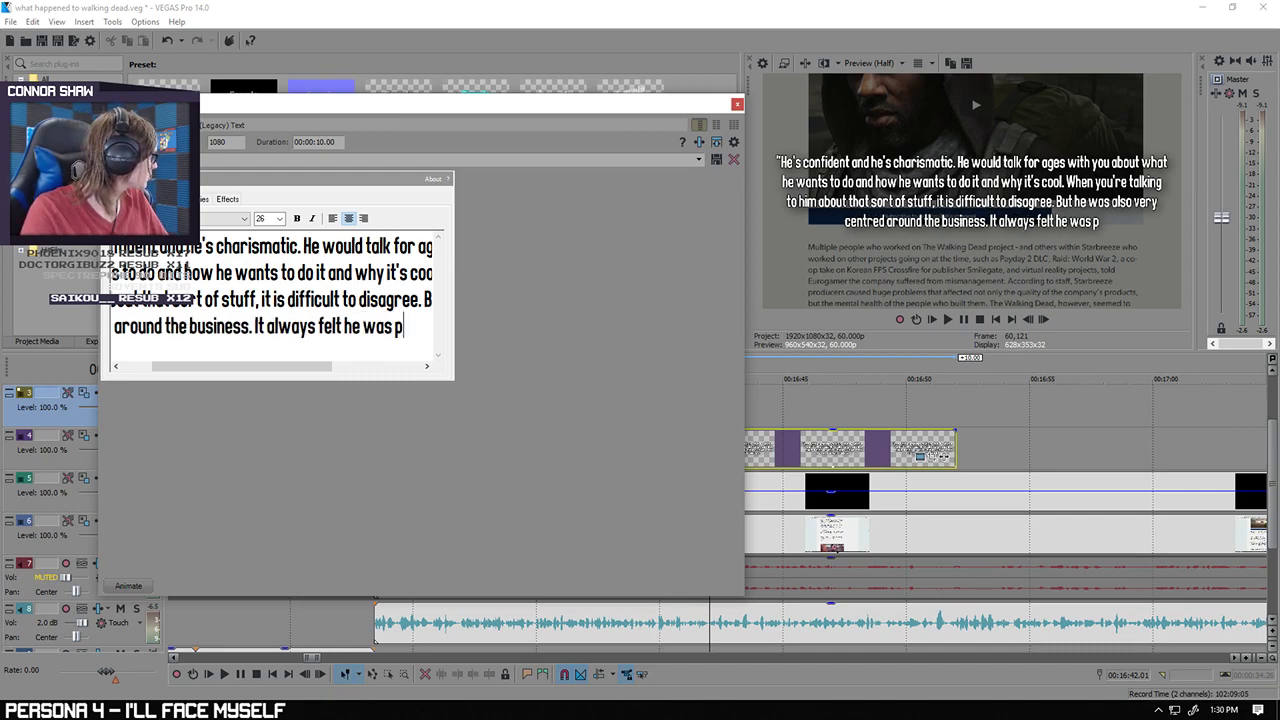
text(ushing way too hard)
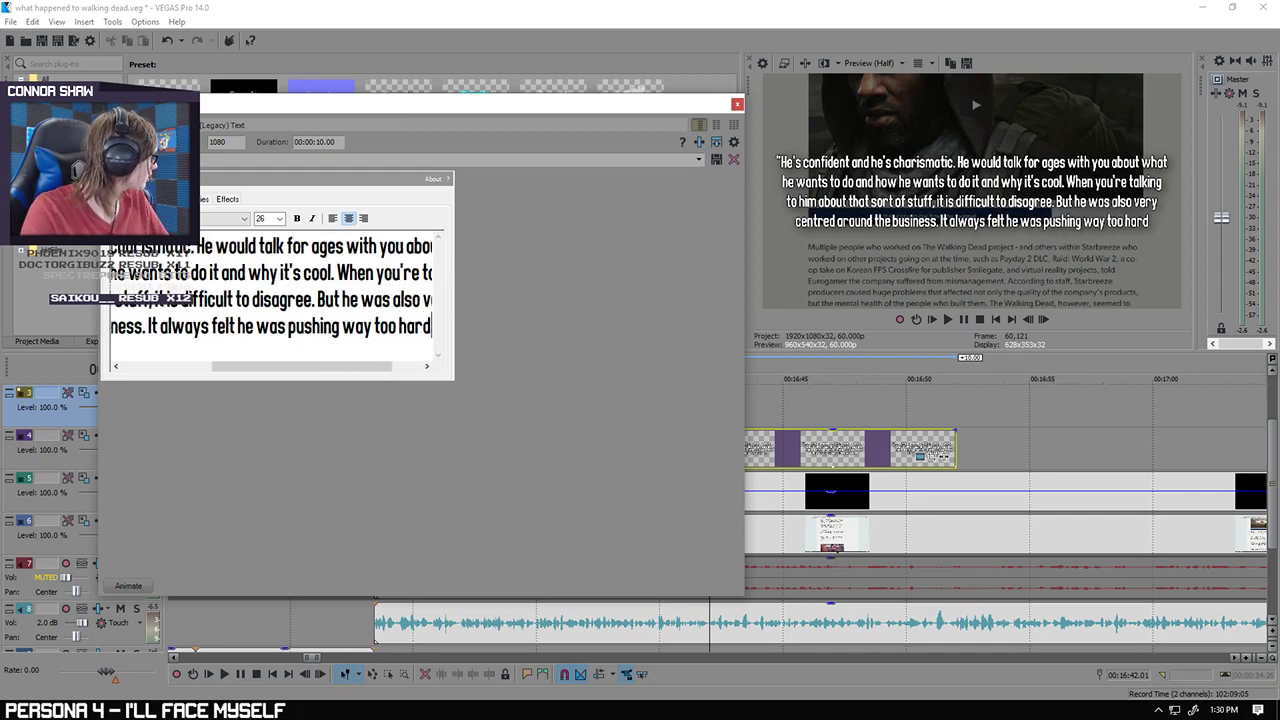
Step: Trim the fourth line back so that it ends with "It always felt he was pushing"
text( and way t)
key(BackSpace)
key(BackSpace)
key(BackSpace)
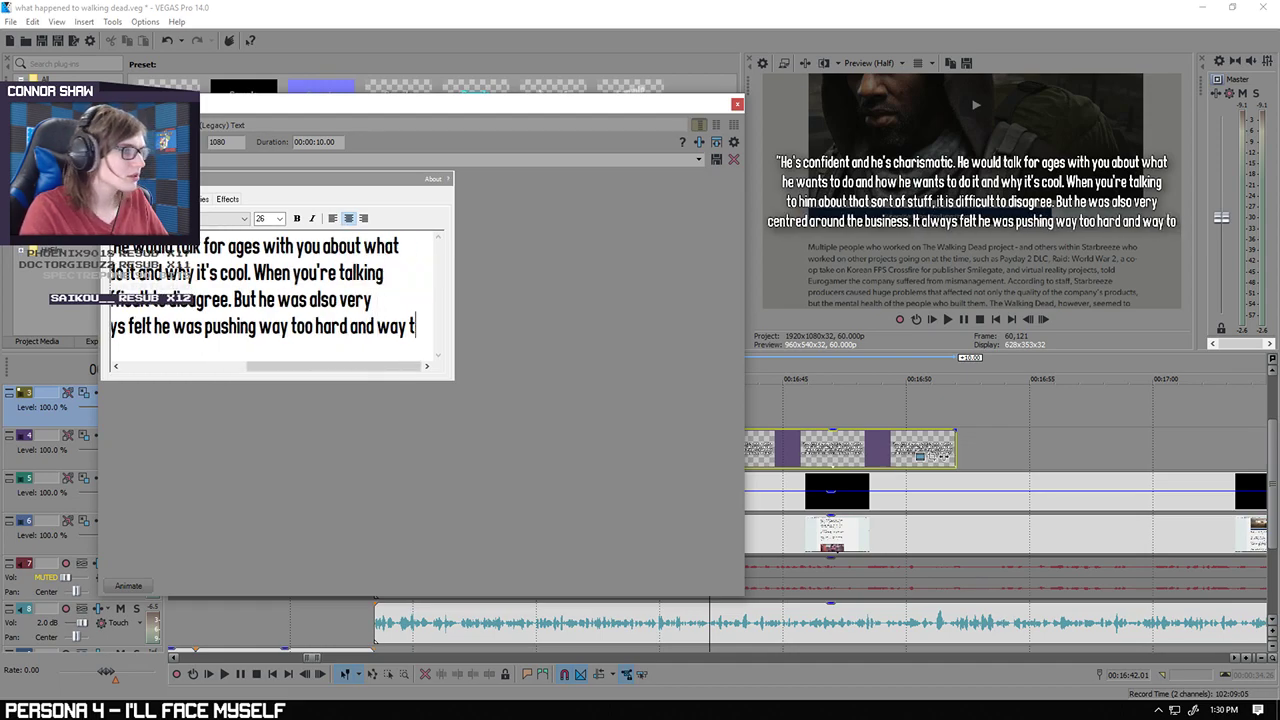
key(BackSpace)
key(BackSpace)
key(BackSpace)
key(BackSpace)
key(BackSpace)
key(BackSpace)
key(BackSpace)
key(BackSpace)
key(BackSpace)
key(BackSpace)
key(BackSpace)
key(BackSpace)
key(BackSpace)
key(BackSpace)
key(BackSpace)
key(BackSpace)
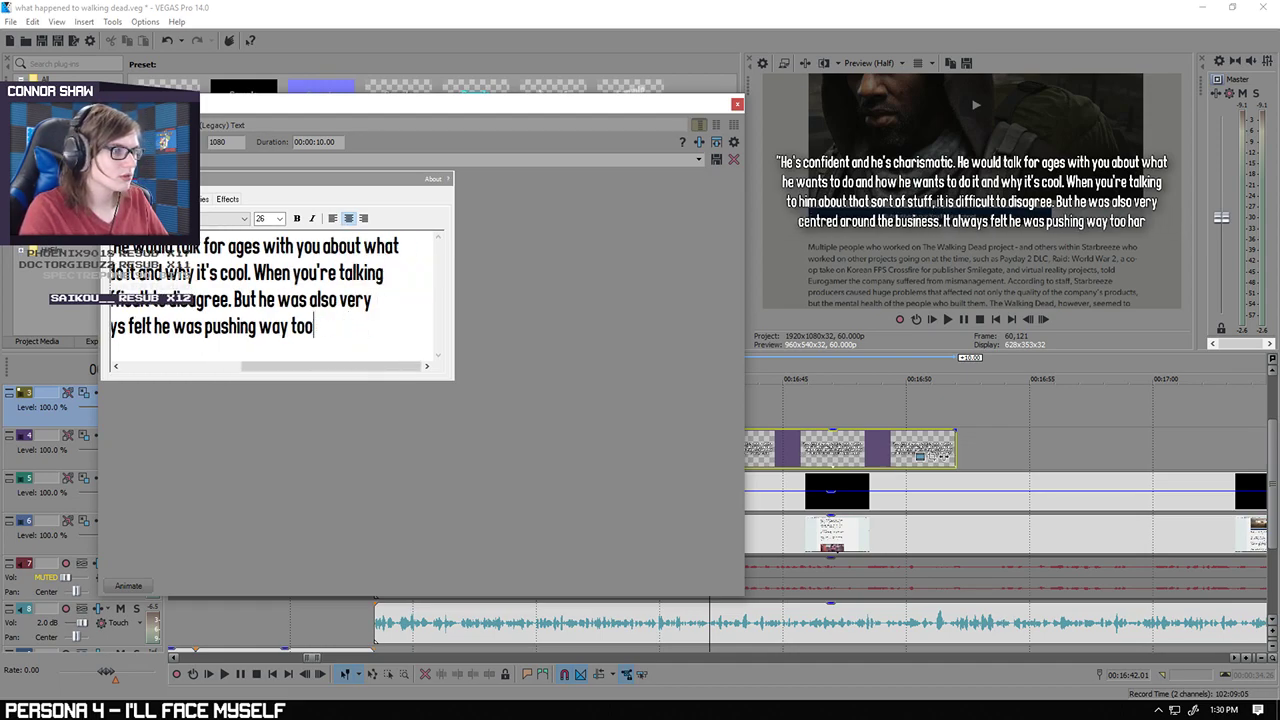
key(BackSpace)
key(BackSpace)
key(BackSpace)
key(BackSpace)
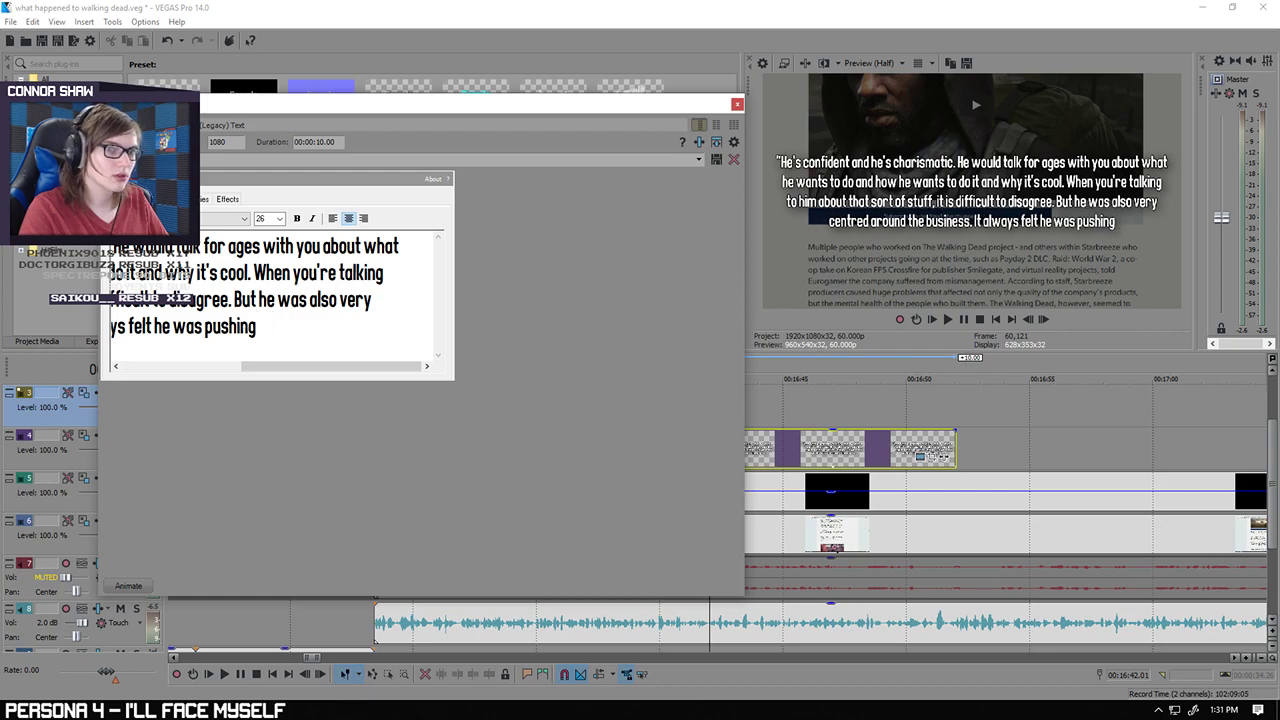
Step: Add a fifth line reading "way too hard and way too fast." and finish it with a closing quotation mark
key(Return)
text(way )
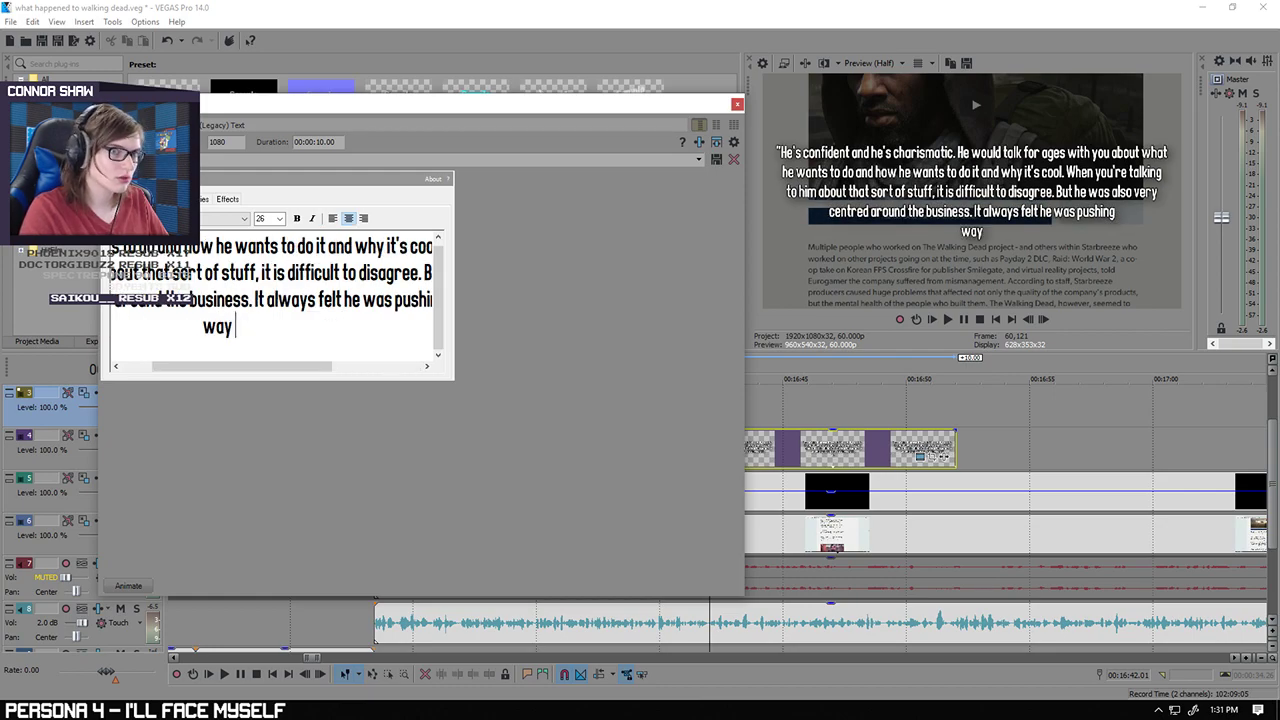
text(too hard and way too )
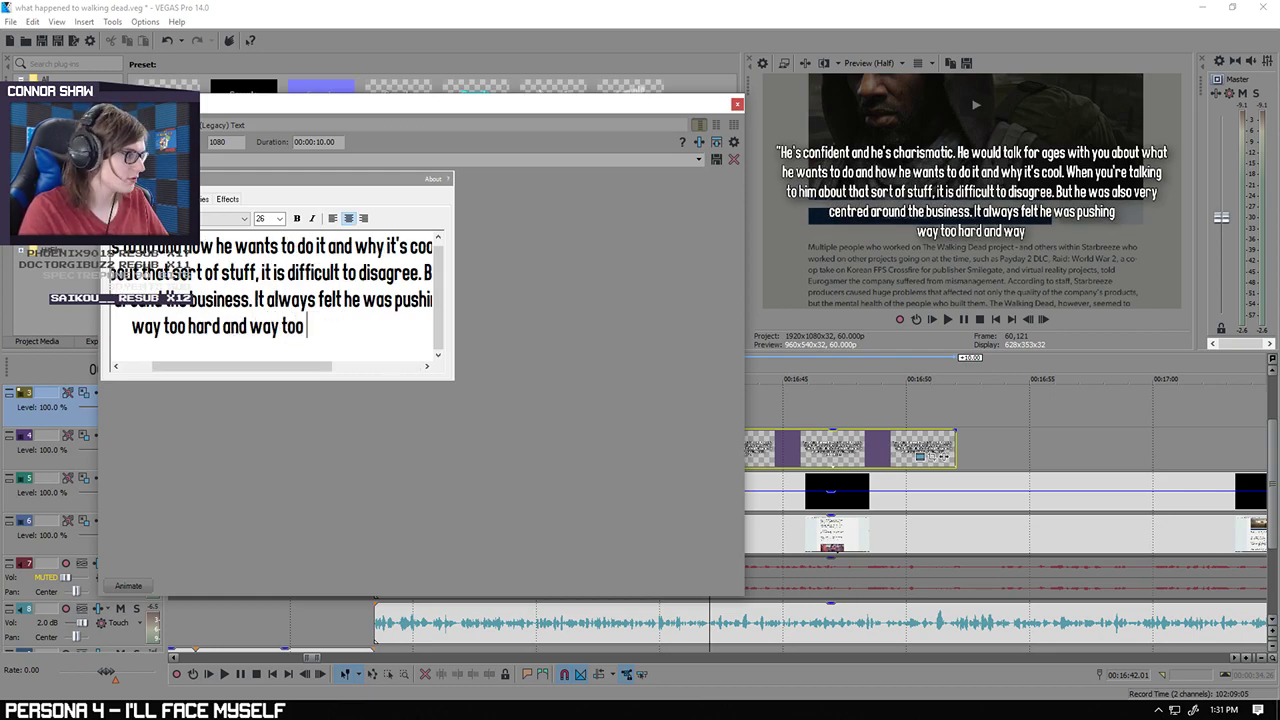
text(fast.")
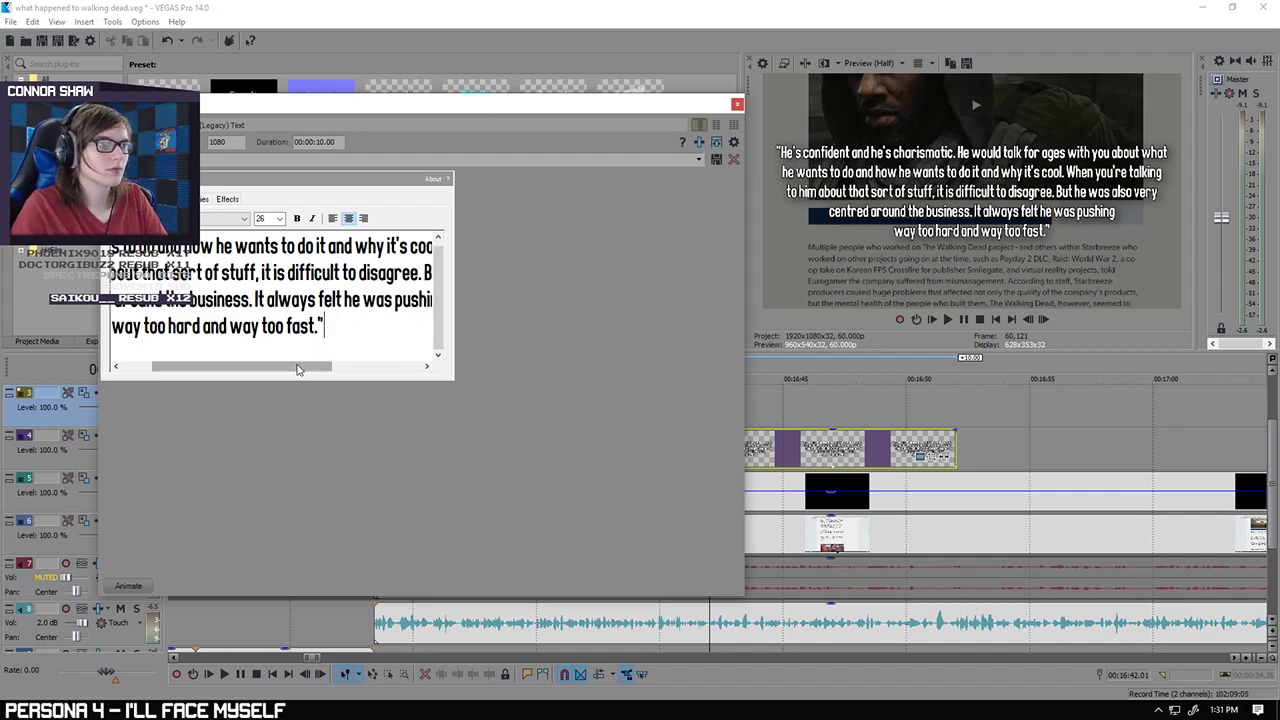
Step: Move the word "very" from the end of the third line to the start of the fourth, and close the text editor
drag(278, 368, 358, 369)
click(388, 272)
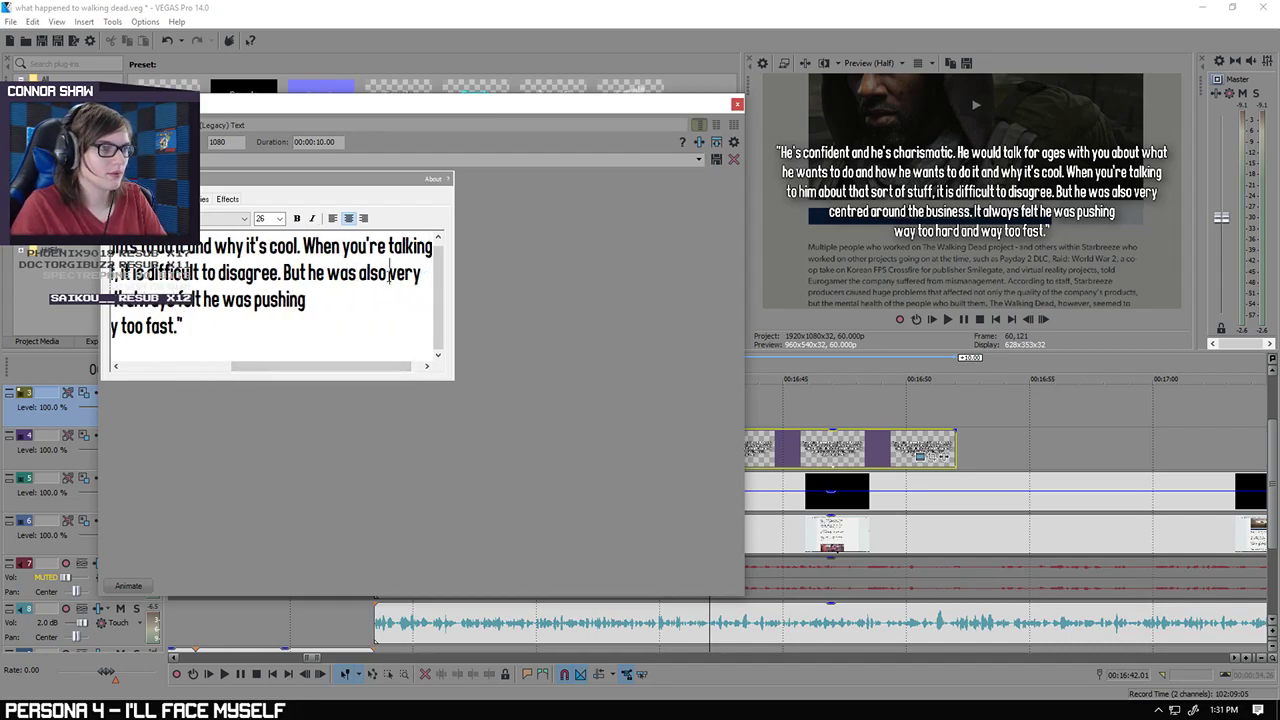
key(Return)
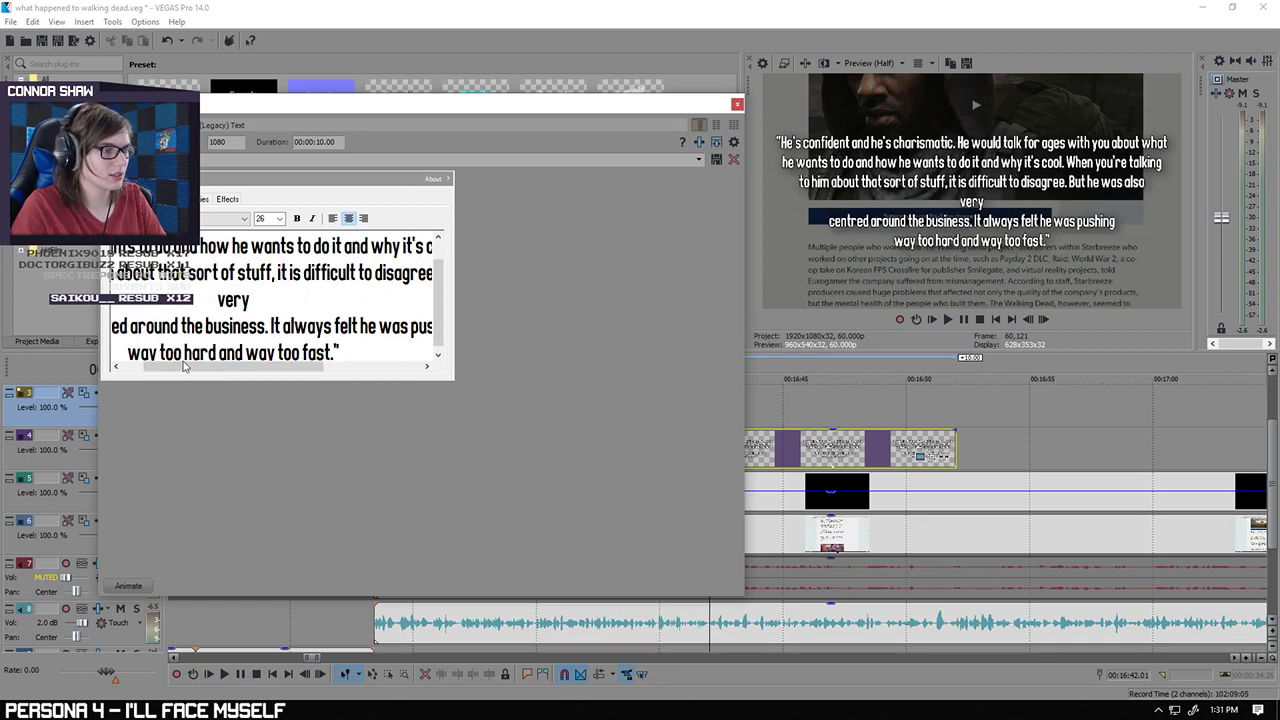
drag(183, 366, 160, 367)
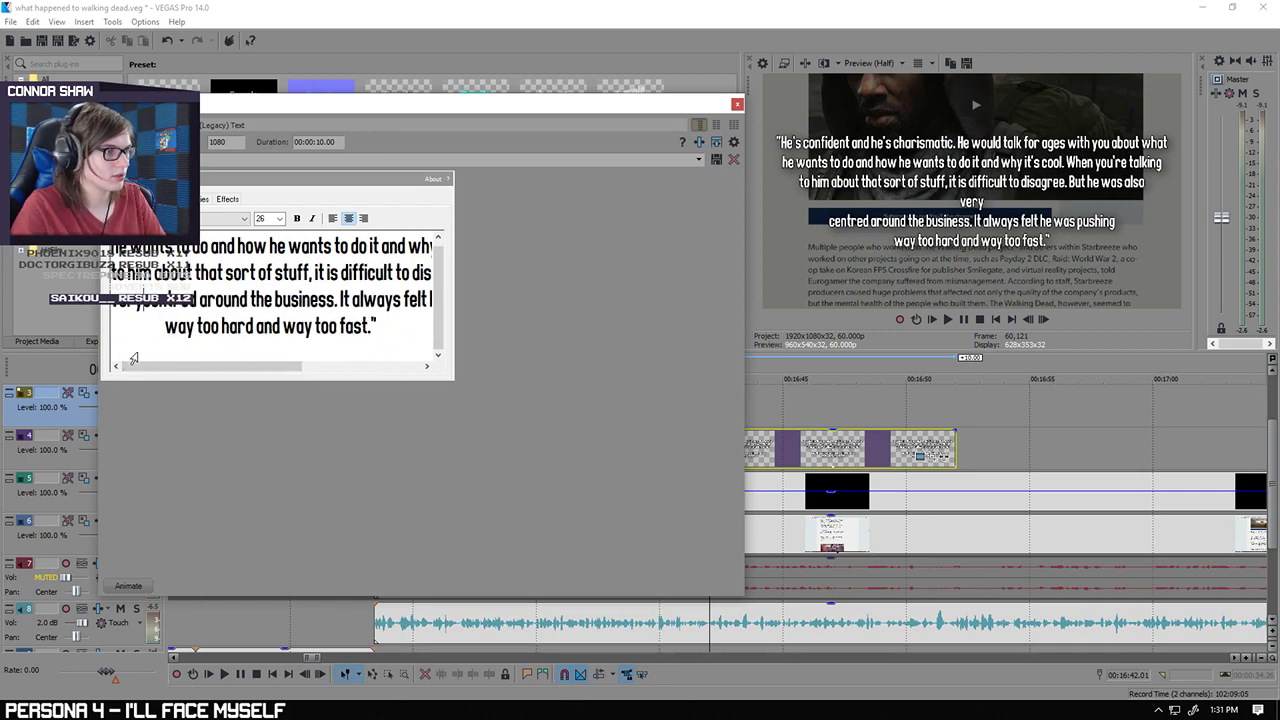
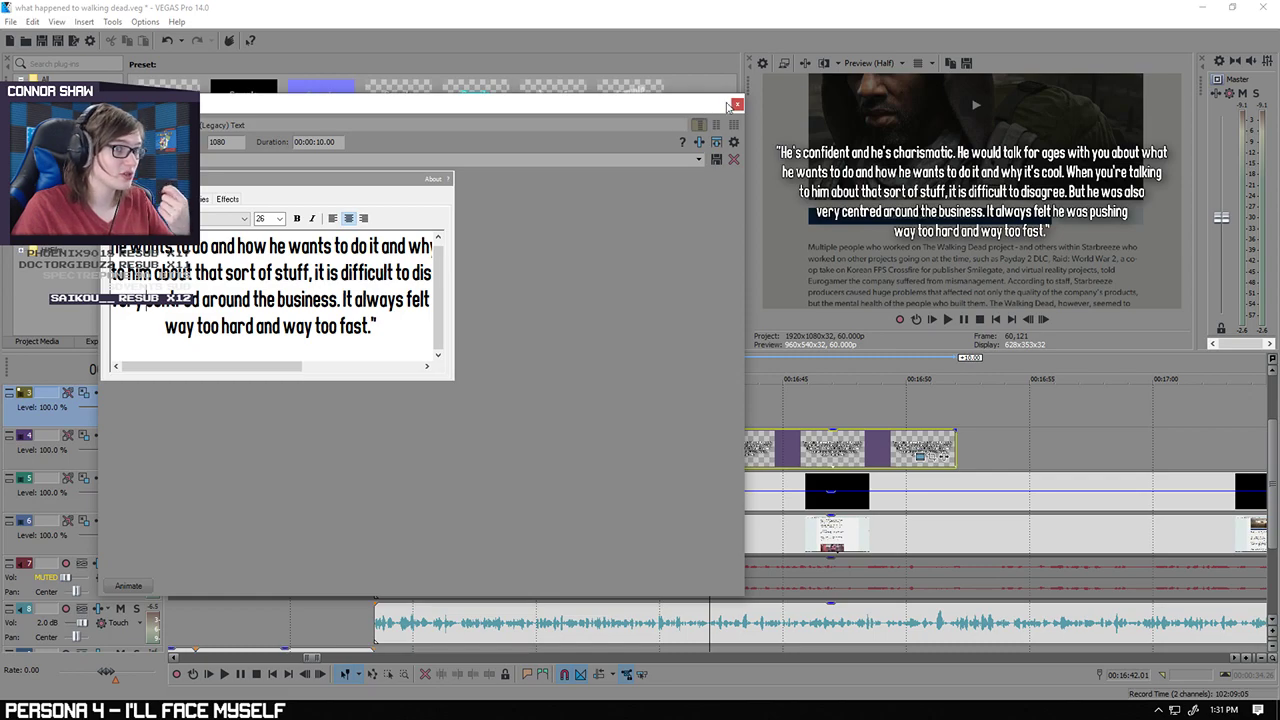
click(736, 104)
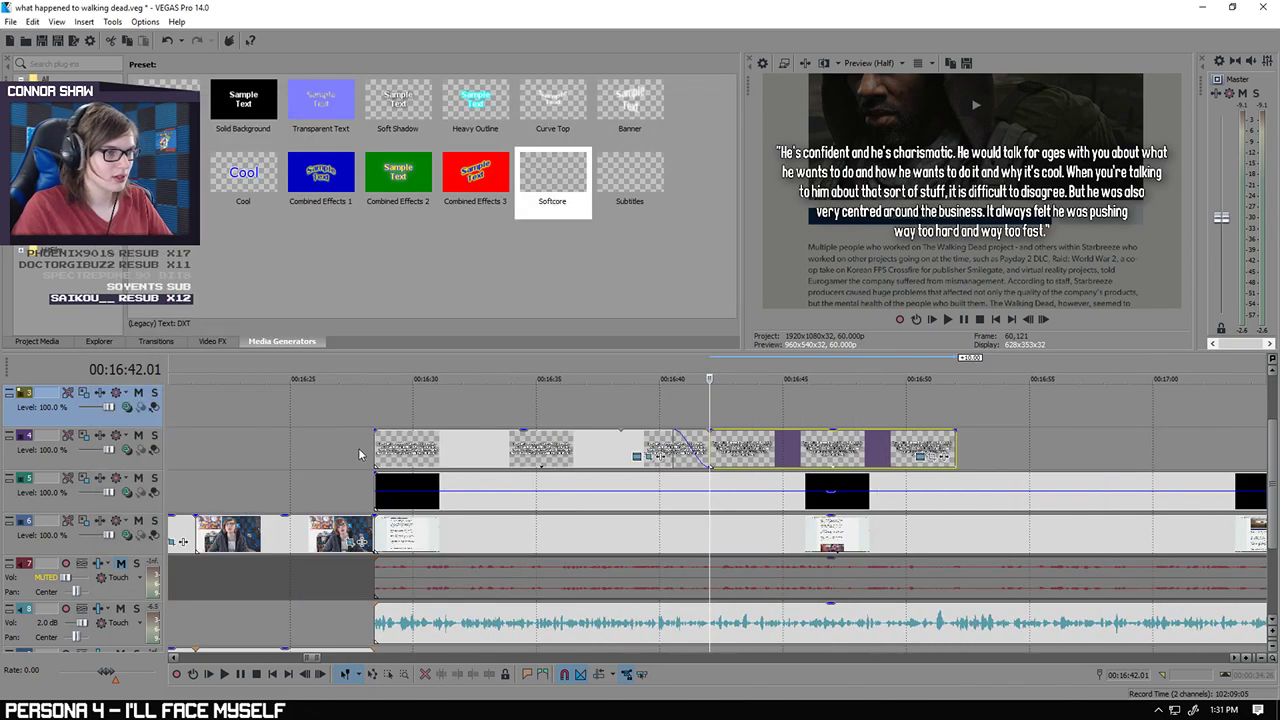
Step: Copy the animated reveal mask from the previous quote's text event to the new "He's confident and he's charismatic" text event
right_click(372, 450)
click(421, 213)
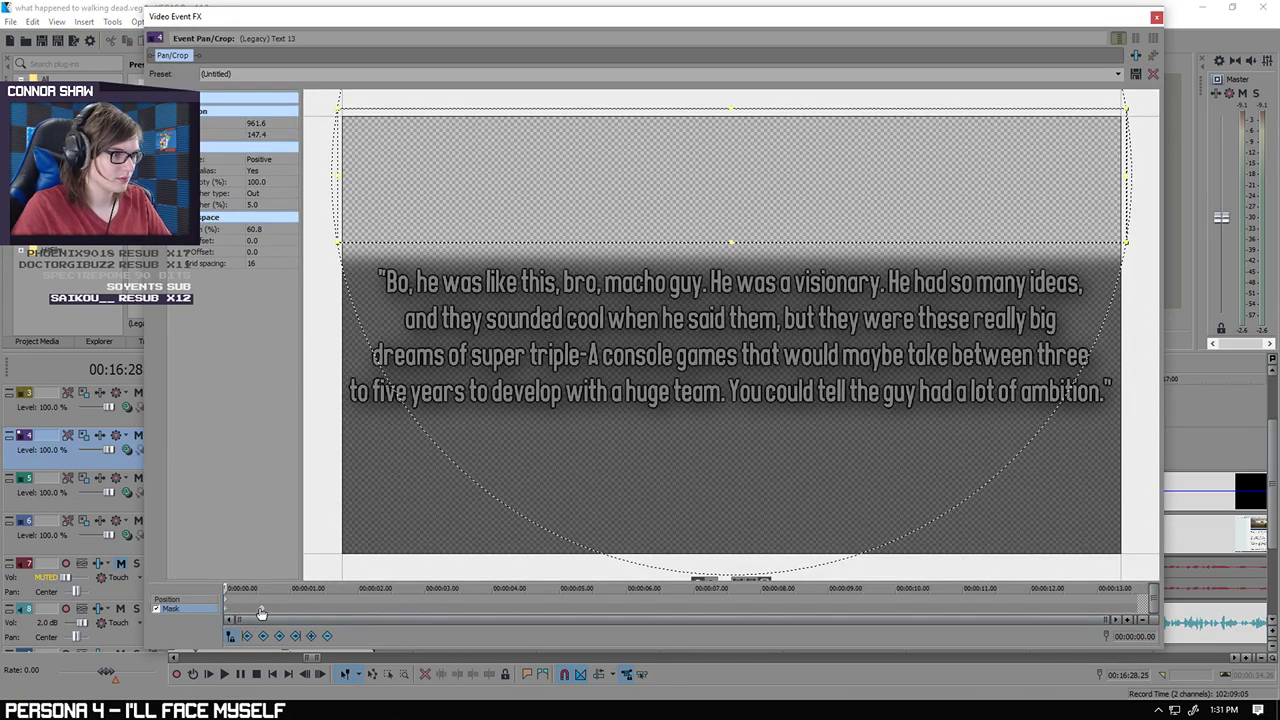
click(1156, 17)
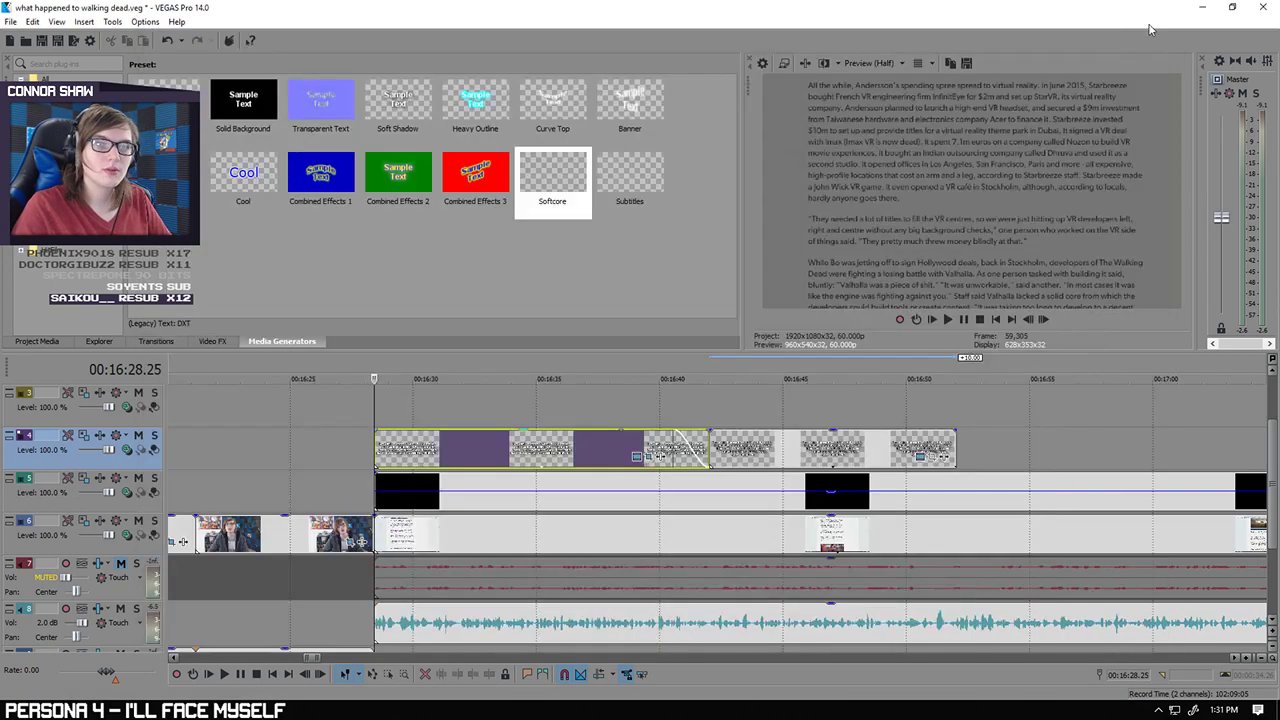
click(710, 446)
right_click(711, 446)
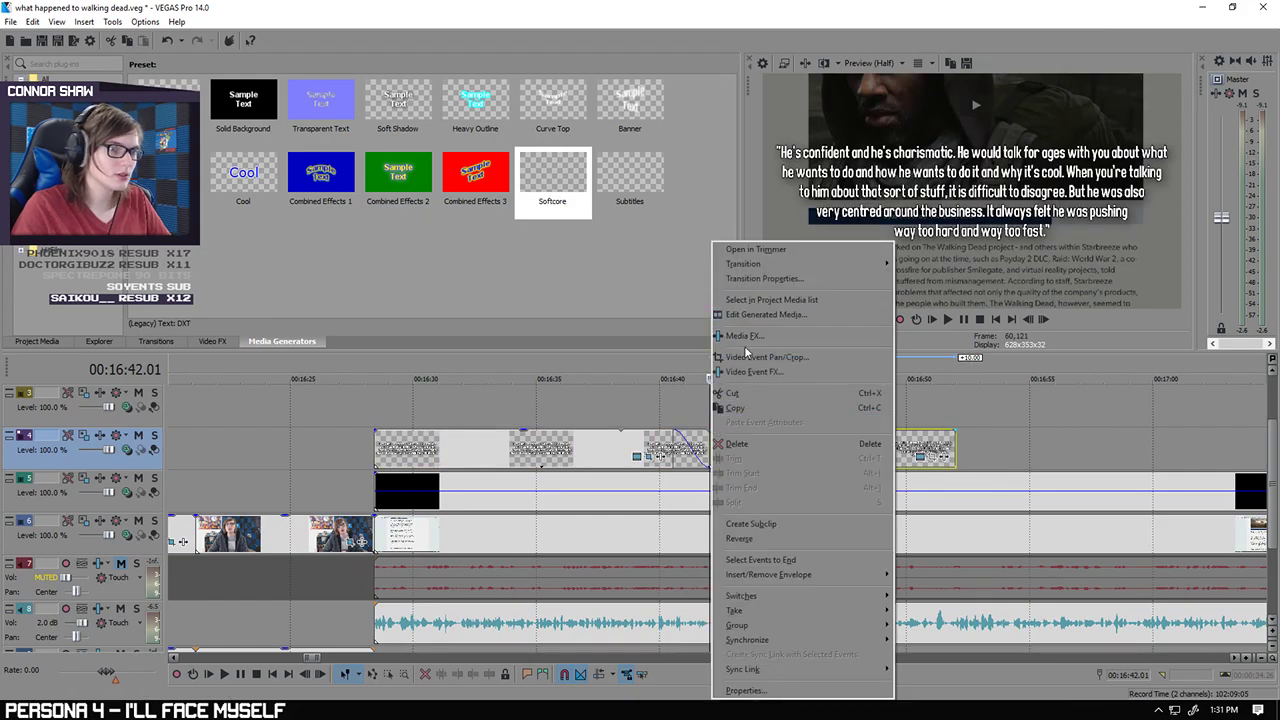
click(750, 357)
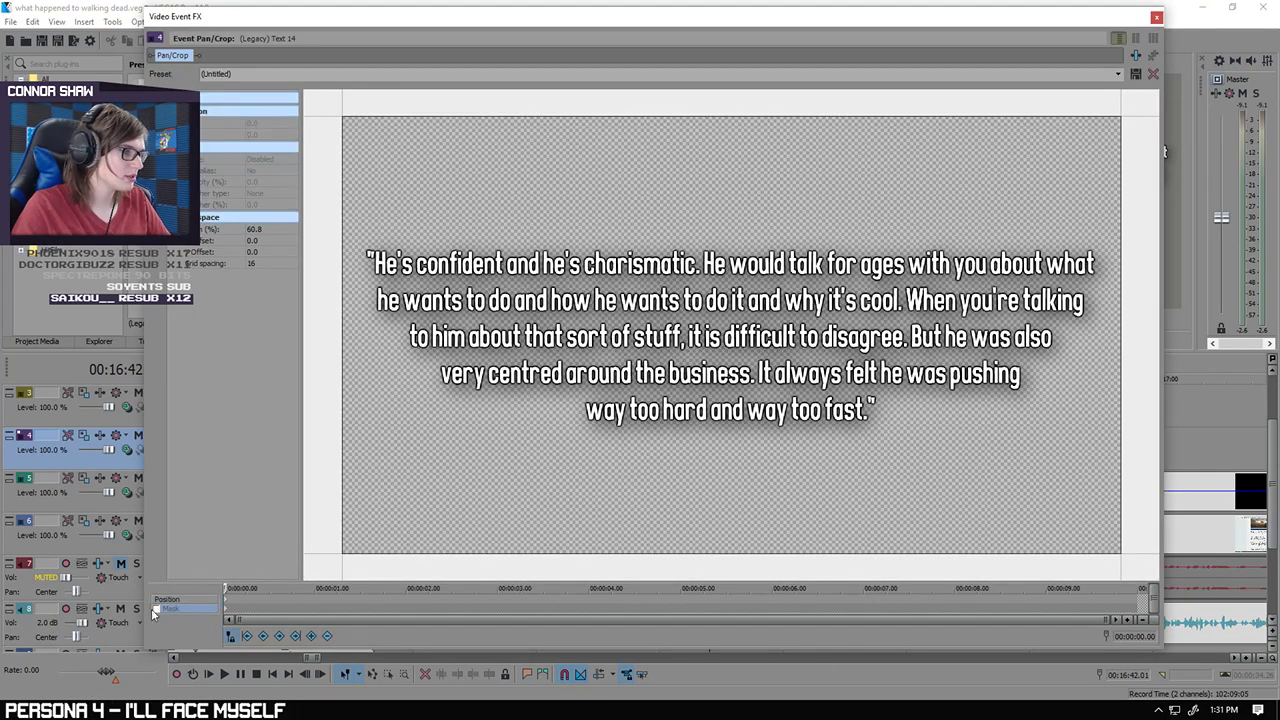
click(226, 614)
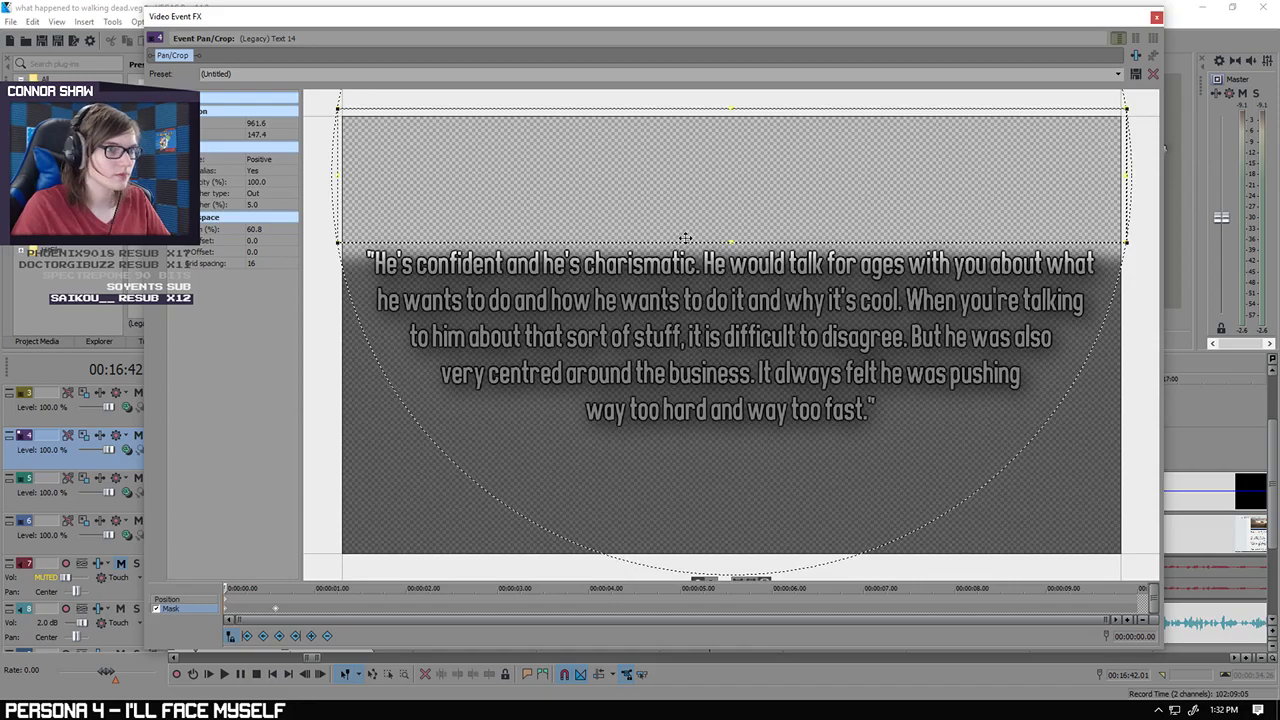
Step: Raise the bottom edge of the starting mask clear of the first text line, and check the mask's end keyframe
drag(732, 242, 734, 220)
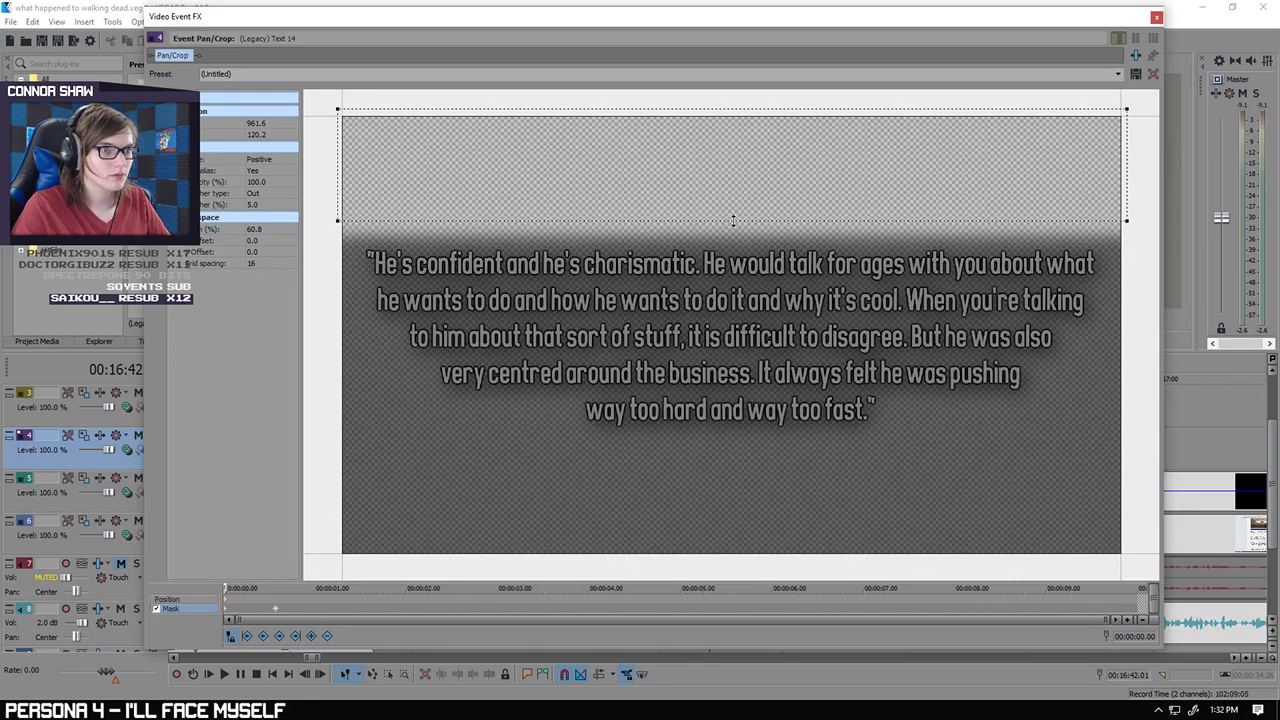
click(276, 608)
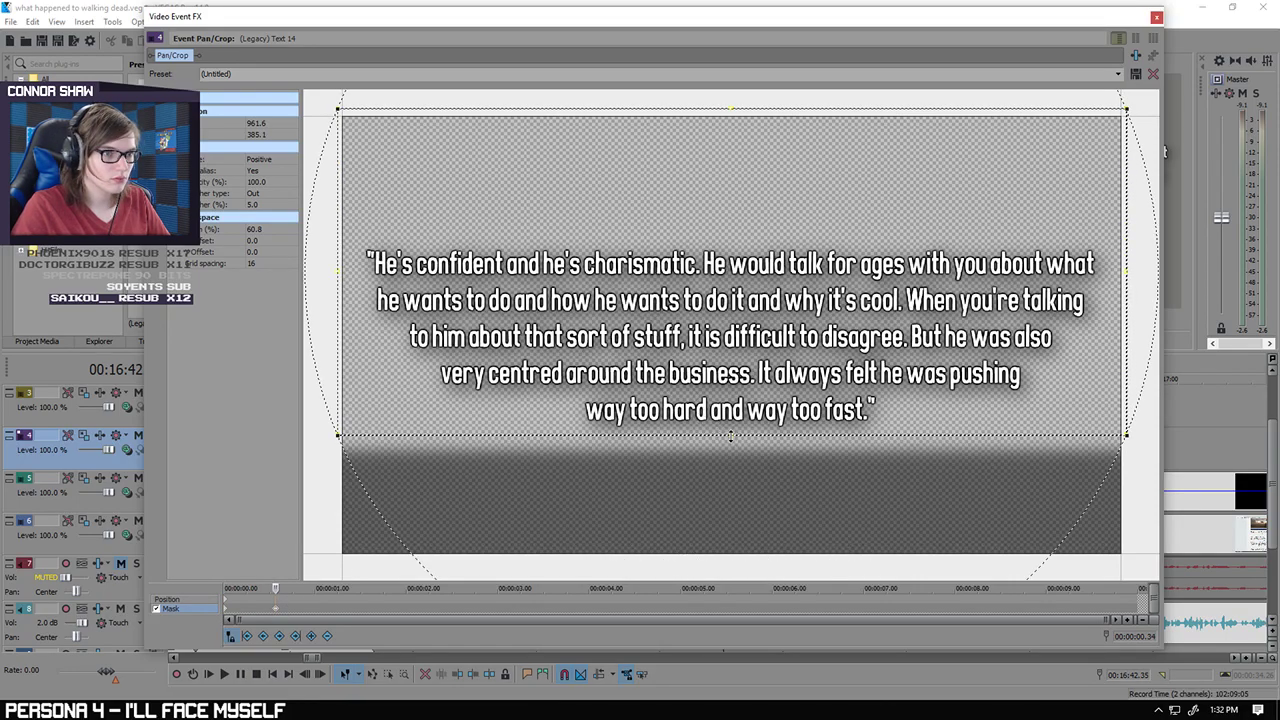
click(1156, 16)
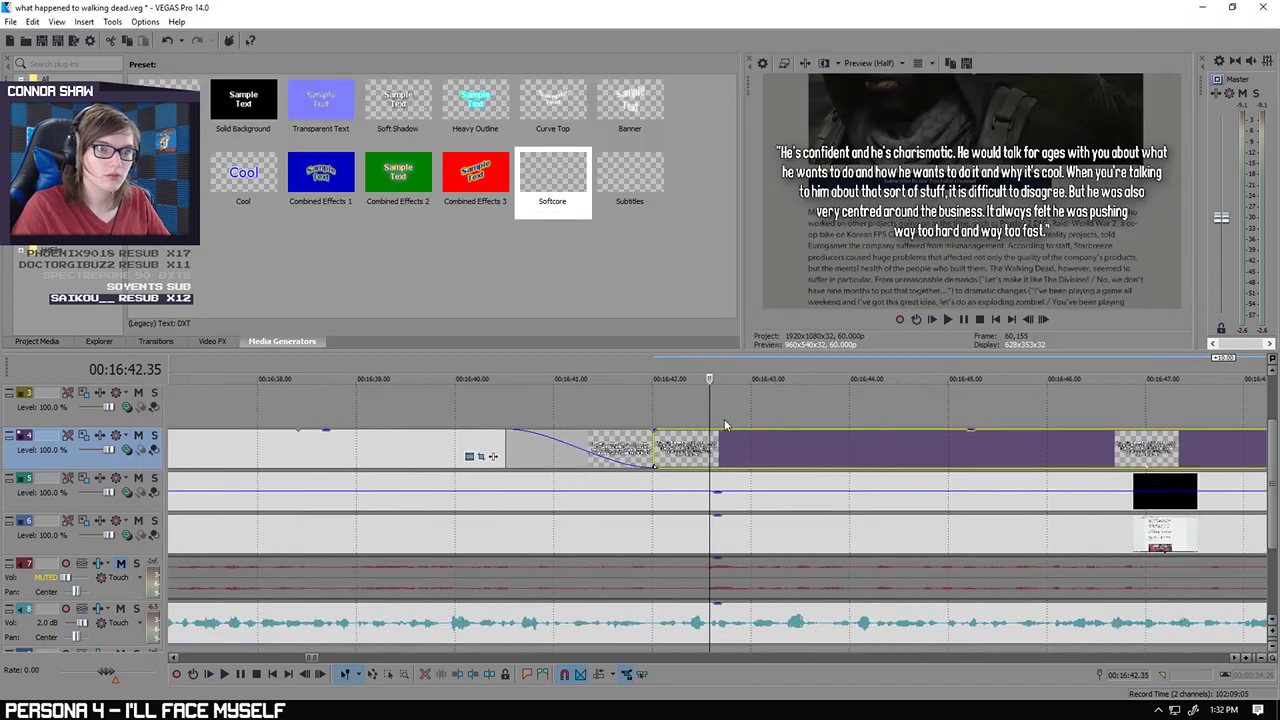
Step: Play the new quote from its start to near its end to check the reveal and timing against the voice-over
click(656, 417)
click(222, 676)
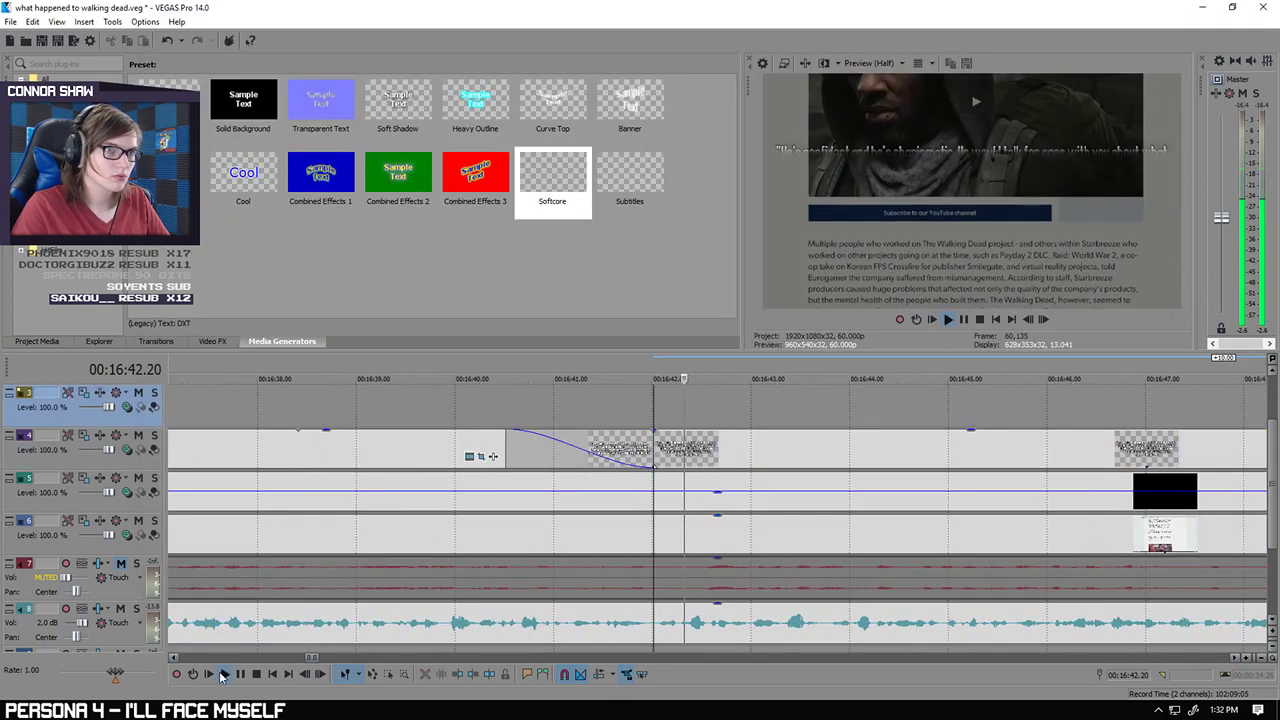
scroll(855, 408, down, 2)
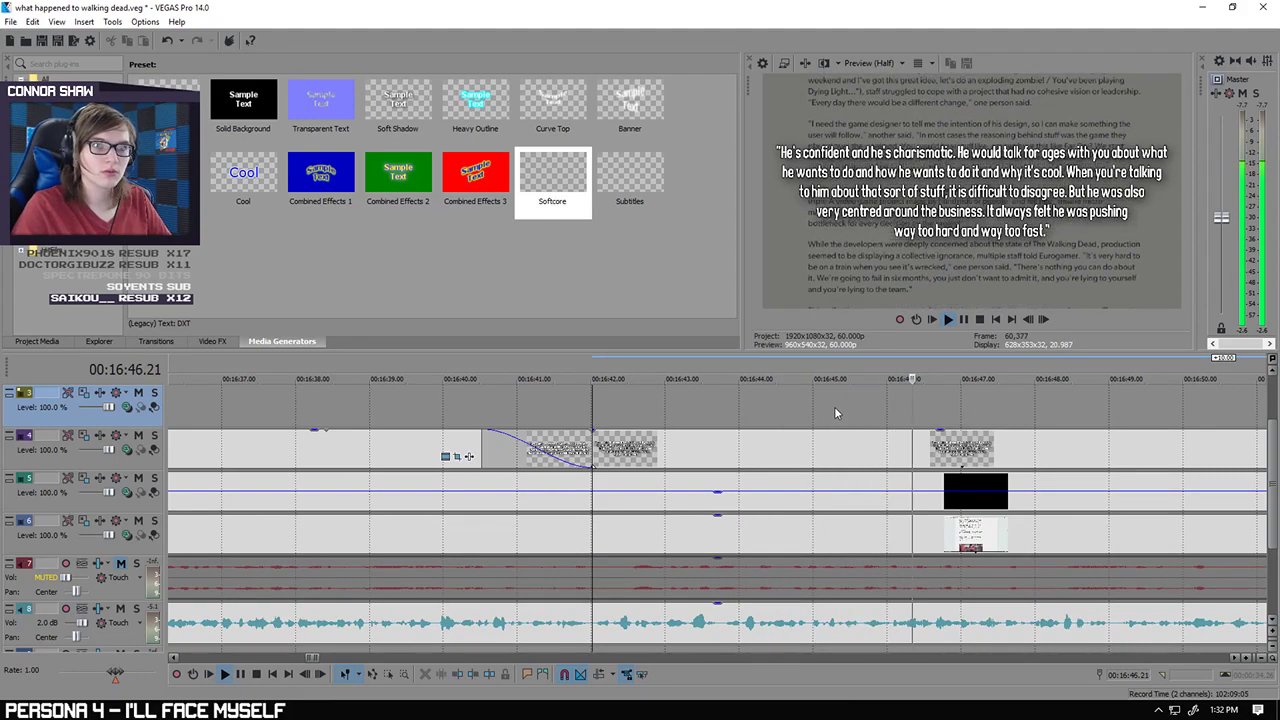
scroll(834, 406, down, 2)
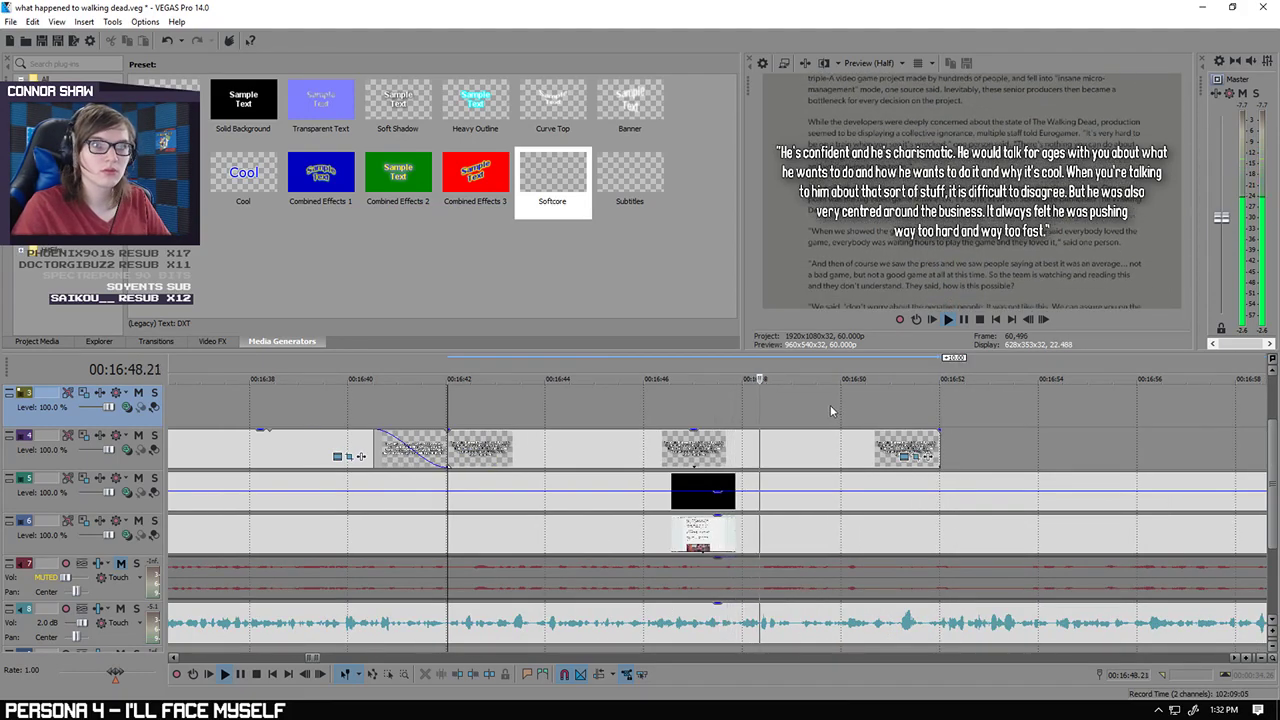
scroll(425, 610, down, 2)
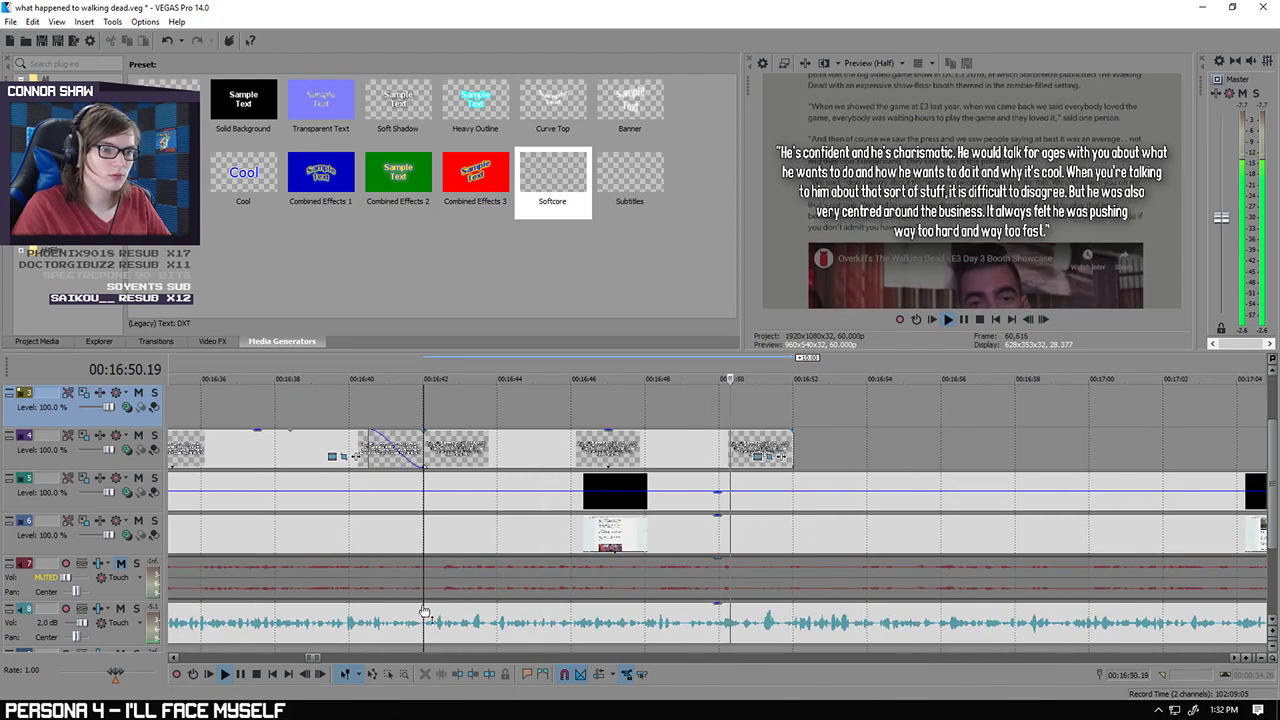
scroll(679, 481, up, 3)
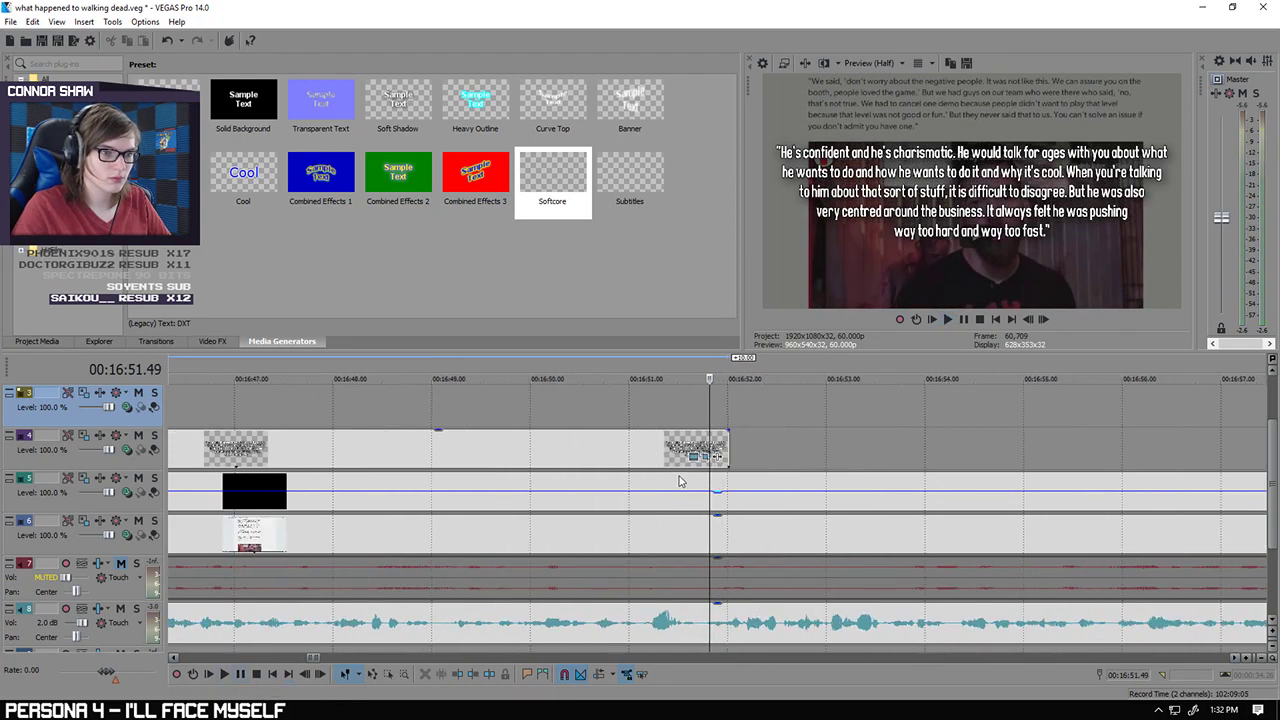
click(700, 401)
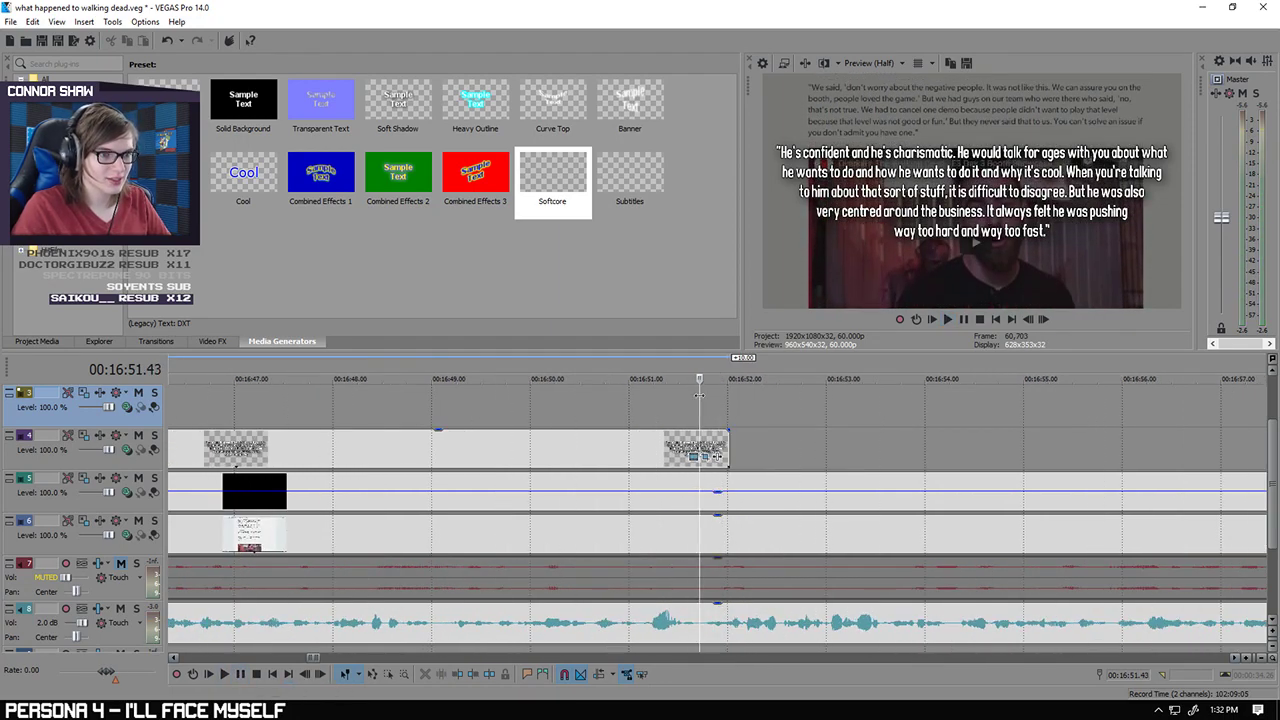
Step: Add an about 1.5-second fade-out to the "He's confident and he's charismatic" text event, and play the quote section from the article footage's start
drag(728, 448, 553, 438)
scroll(564, 412, down, 5)
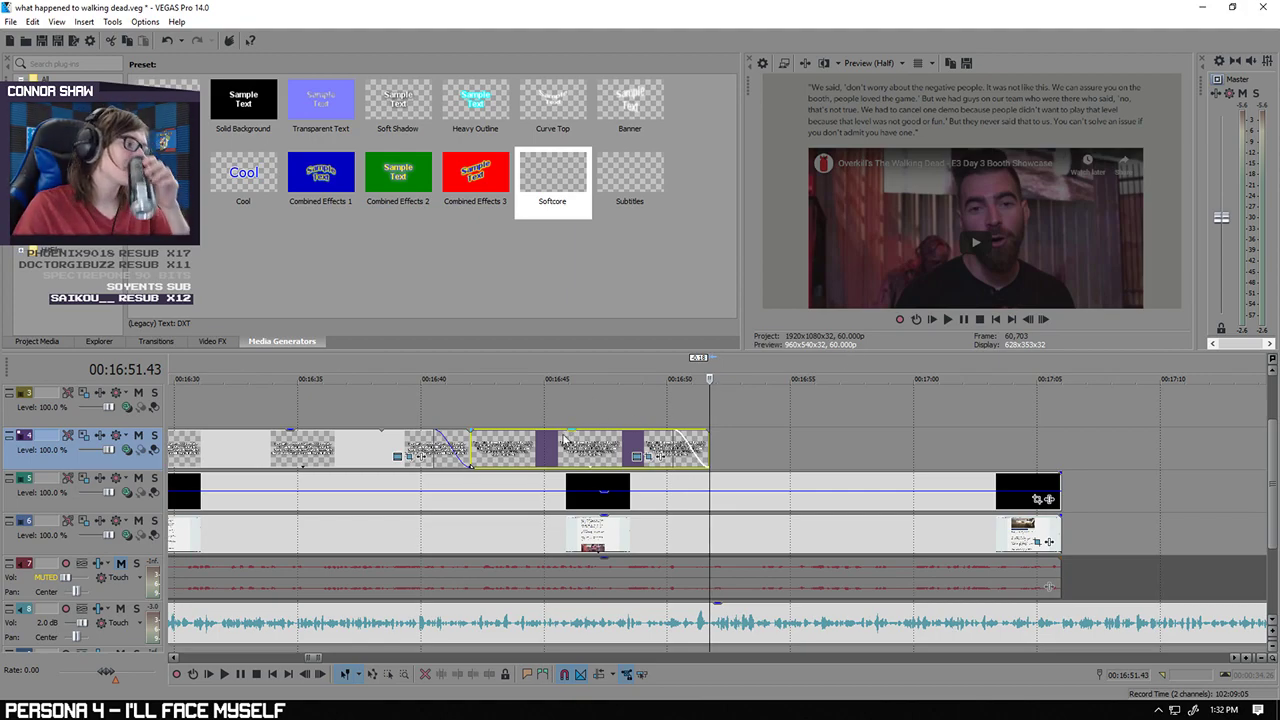
scroll(509, 410, down, 2)
click(424, 414)
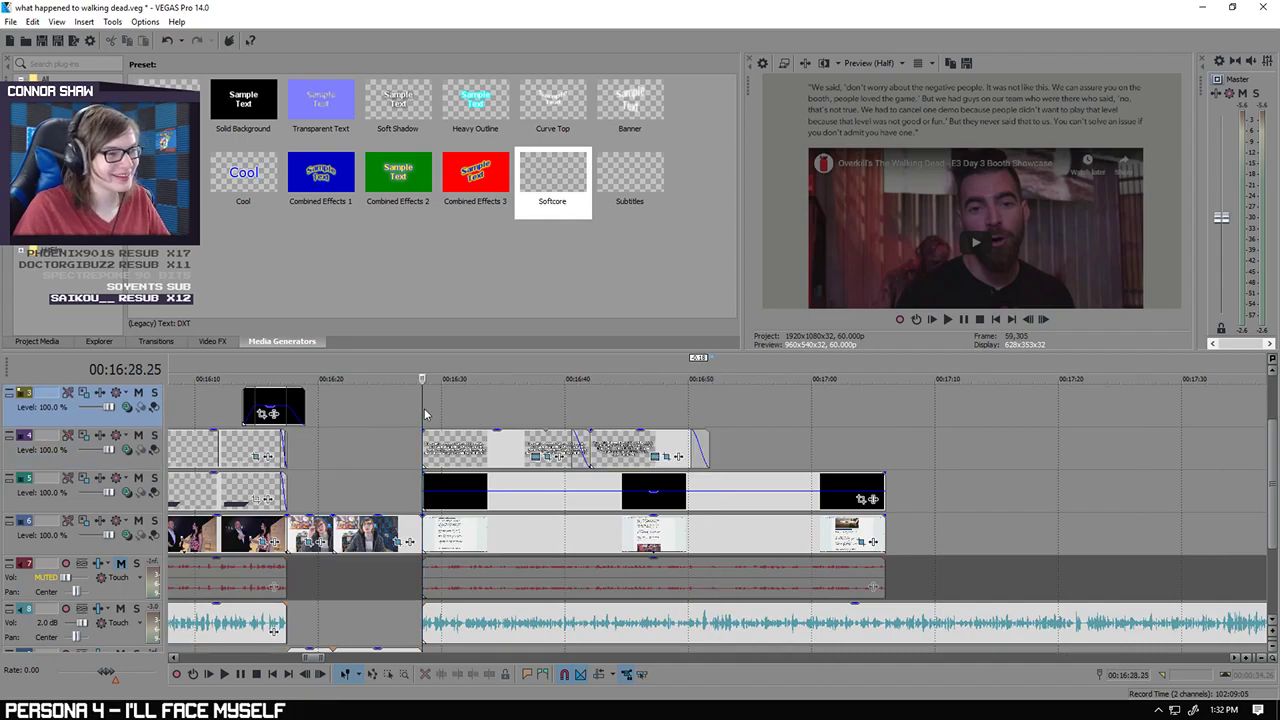
key(space)
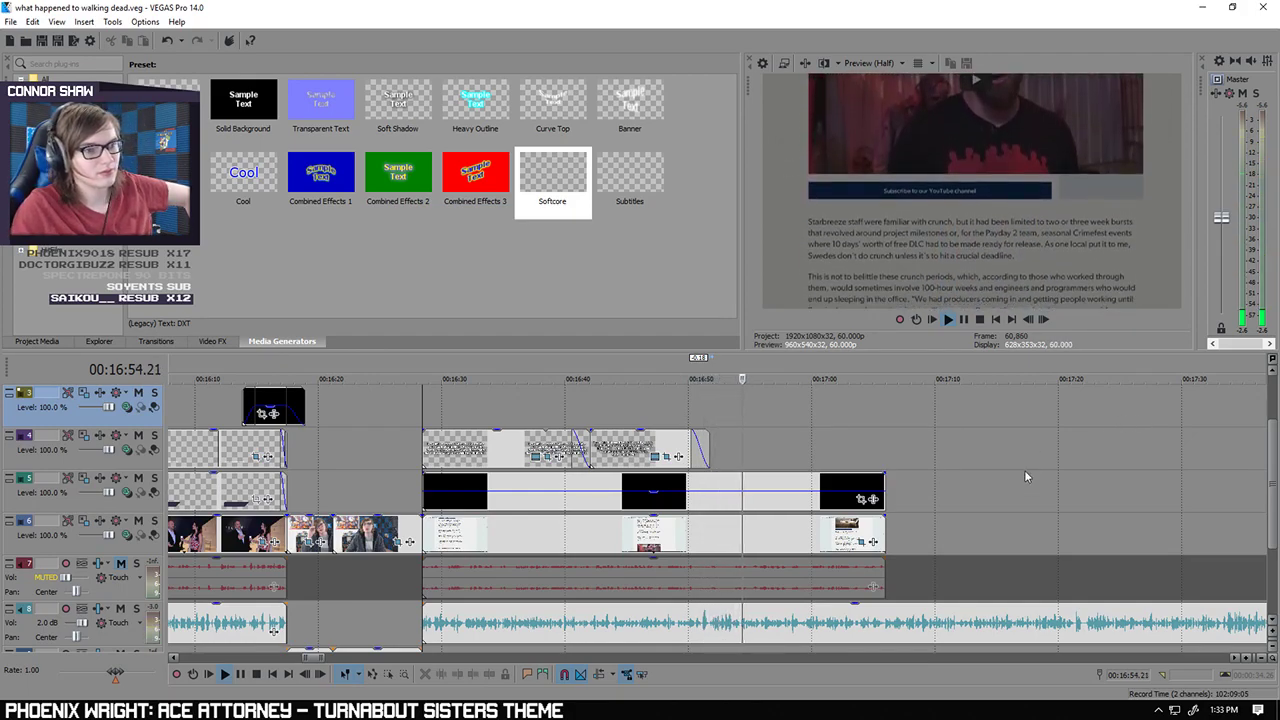
scroll(783, 572, up, 3)
click(241, 675)
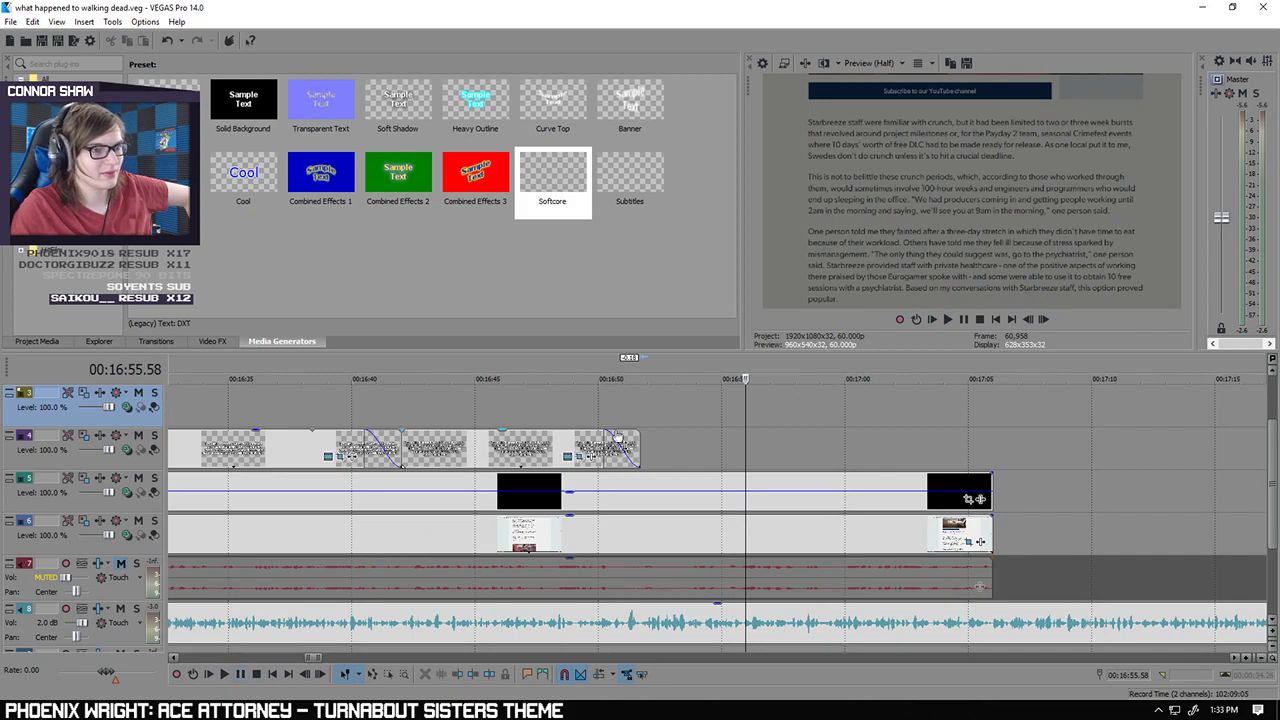
Step: Add a new Softcore preset text event on track 4 directly after the "He's confident" quote, and close its text editor
click(644, 413)
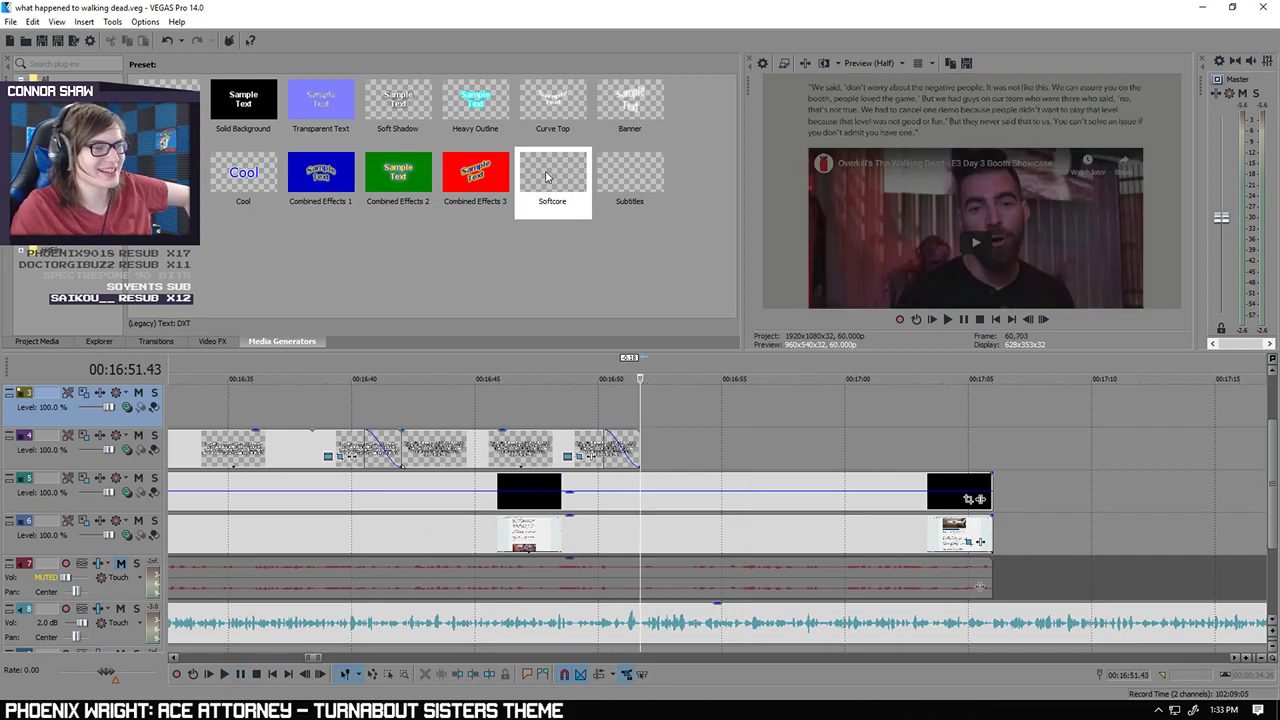
drag(552, 178, 652, 446)
click(738, 106)
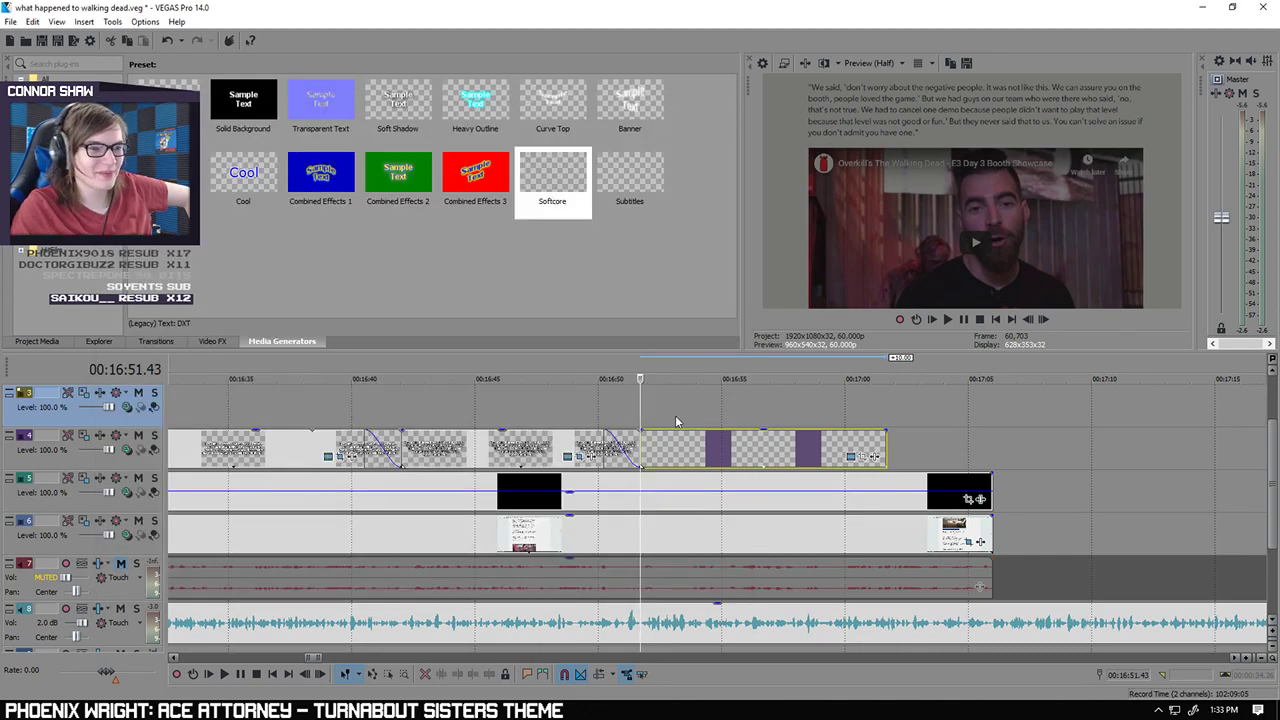
Step: Play the voice-over from the new text event's start to find the quote's end, and trim the event to end at 00:16:55.55
click(226, 675)
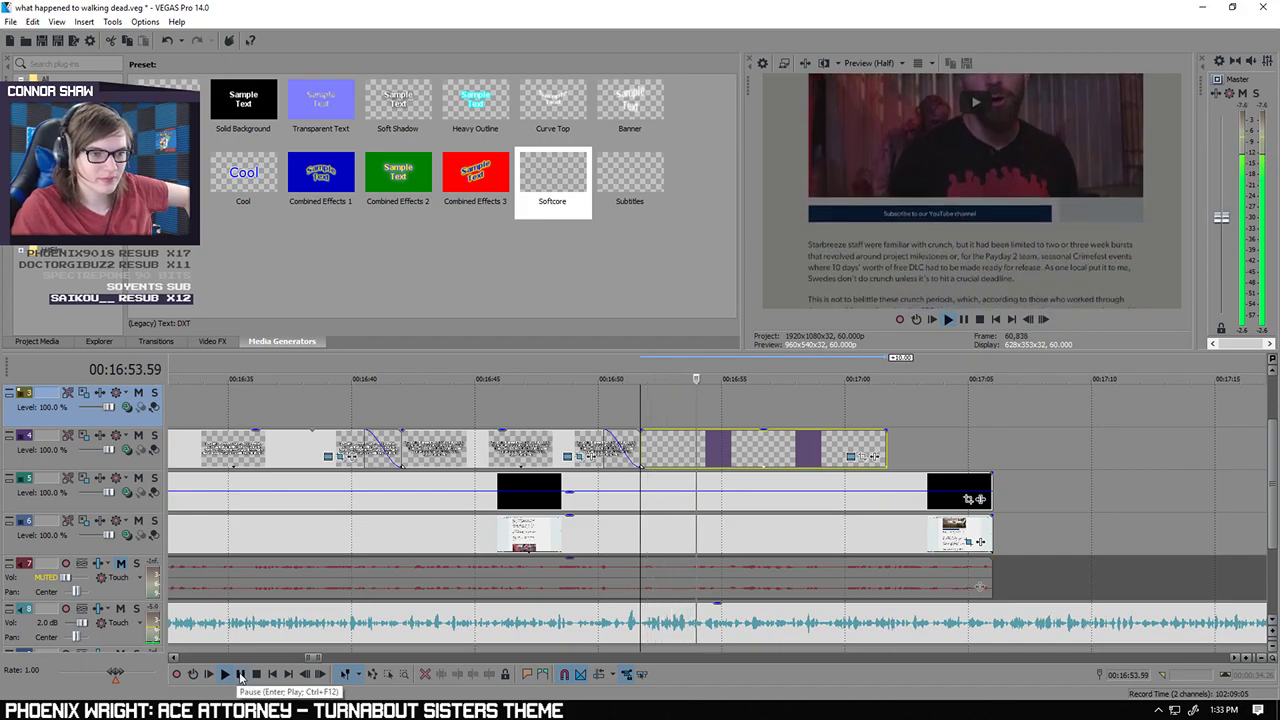
click(241, 676)
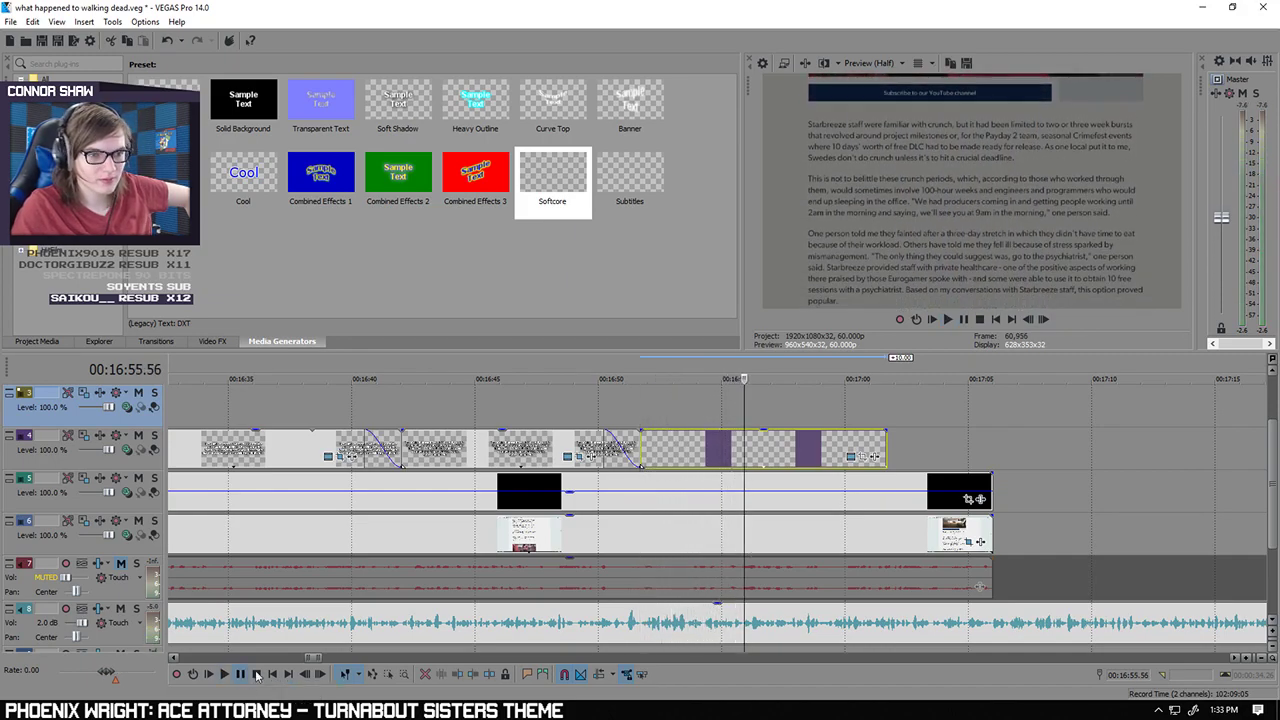
scroll(671, 563, up, 7)
click(703, 448)
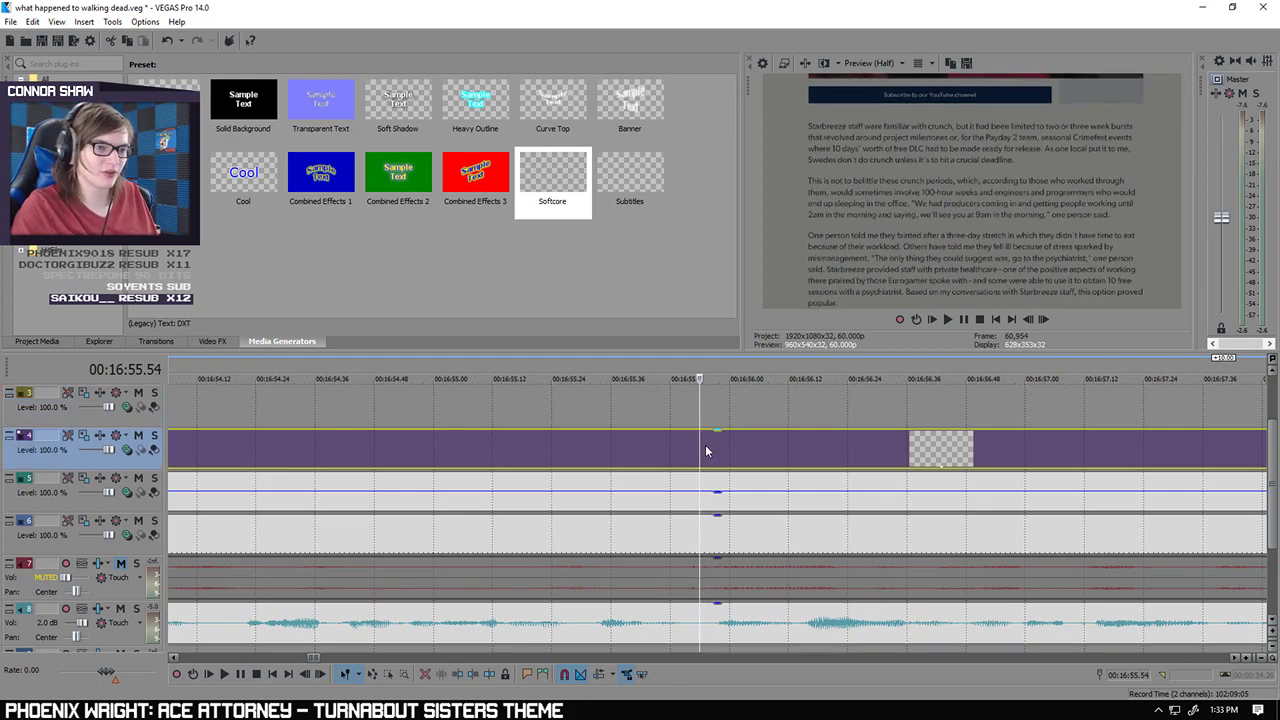
click(706, 451)
scroll(716, 450, down, 6)
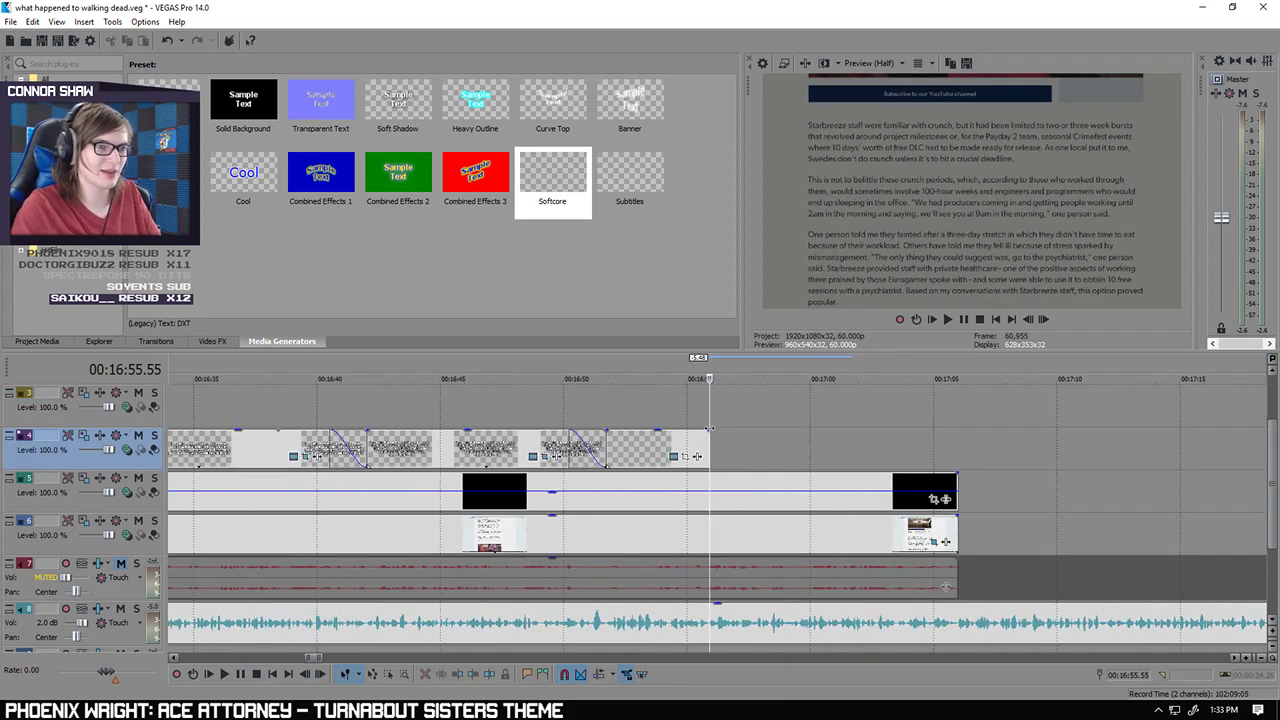
Step: Add an about 1.5-second fade-out to the end of the new text event, and play the voice-over that follows it
scroll(697, 440, up, 4)
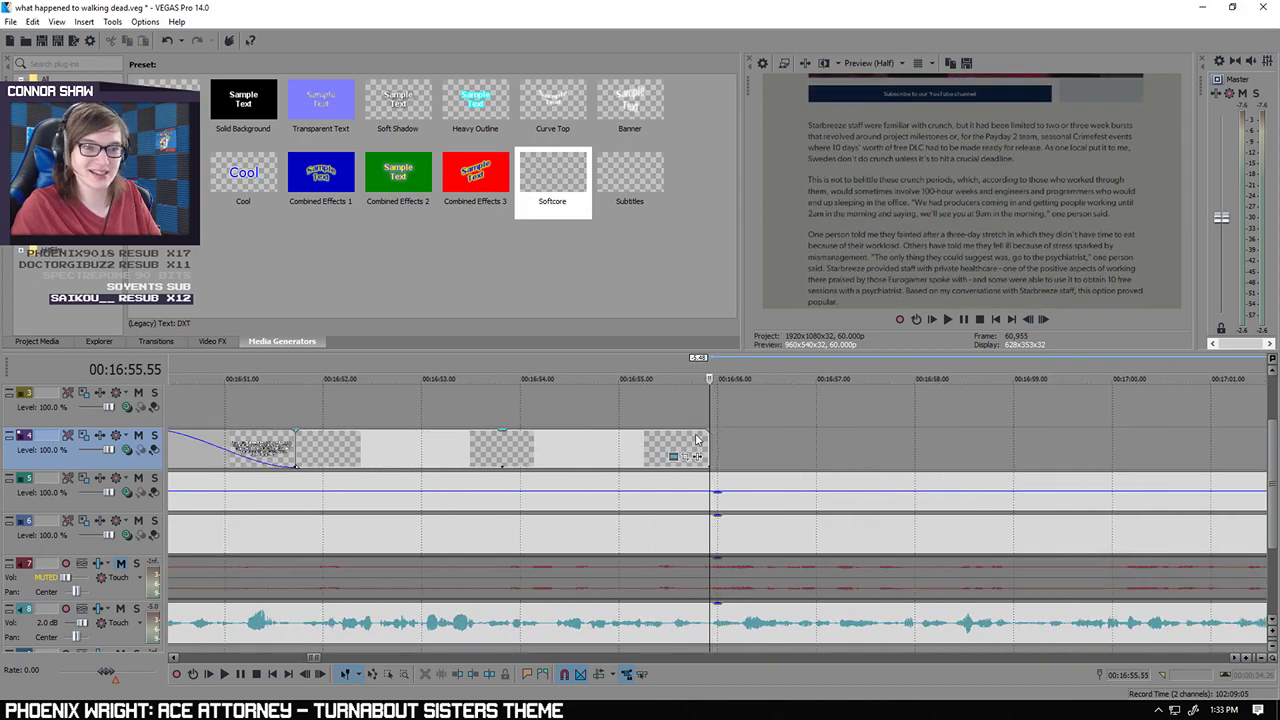
scroll(697, 440, up, 2)
drag(704, 432, 483, 443)
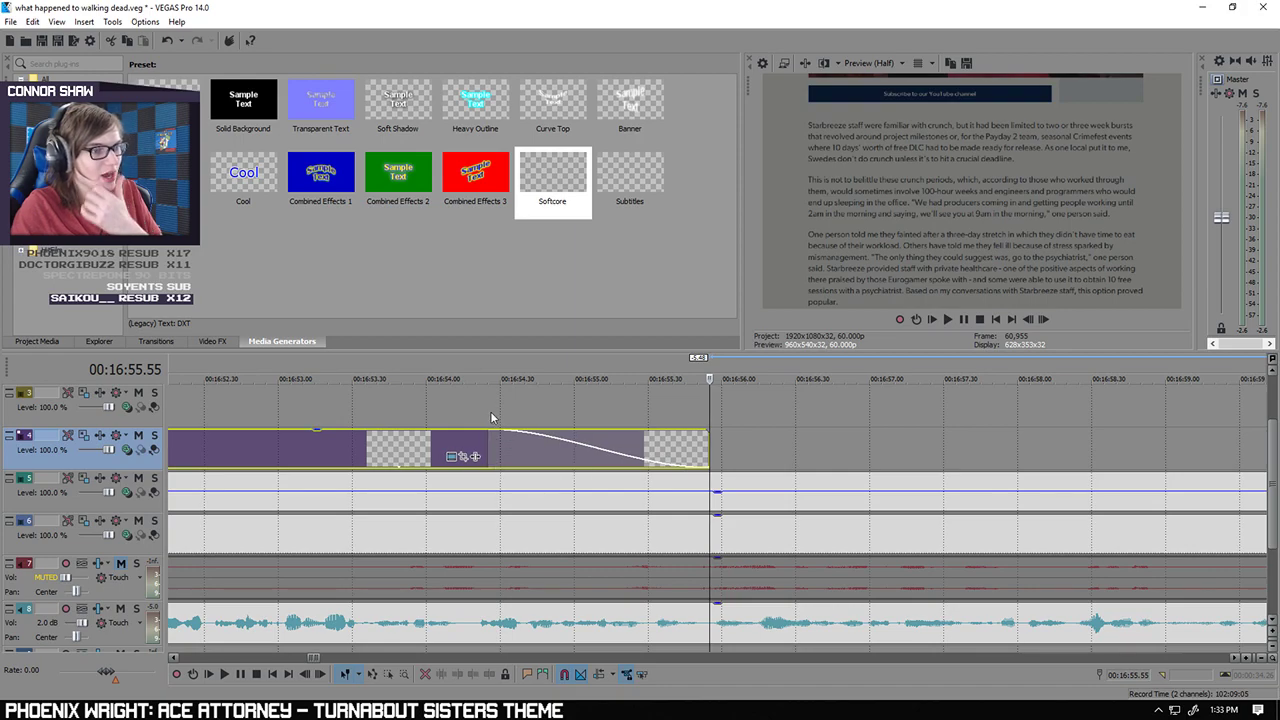
click(491, 417)
scroll(729, 420, down, 3)
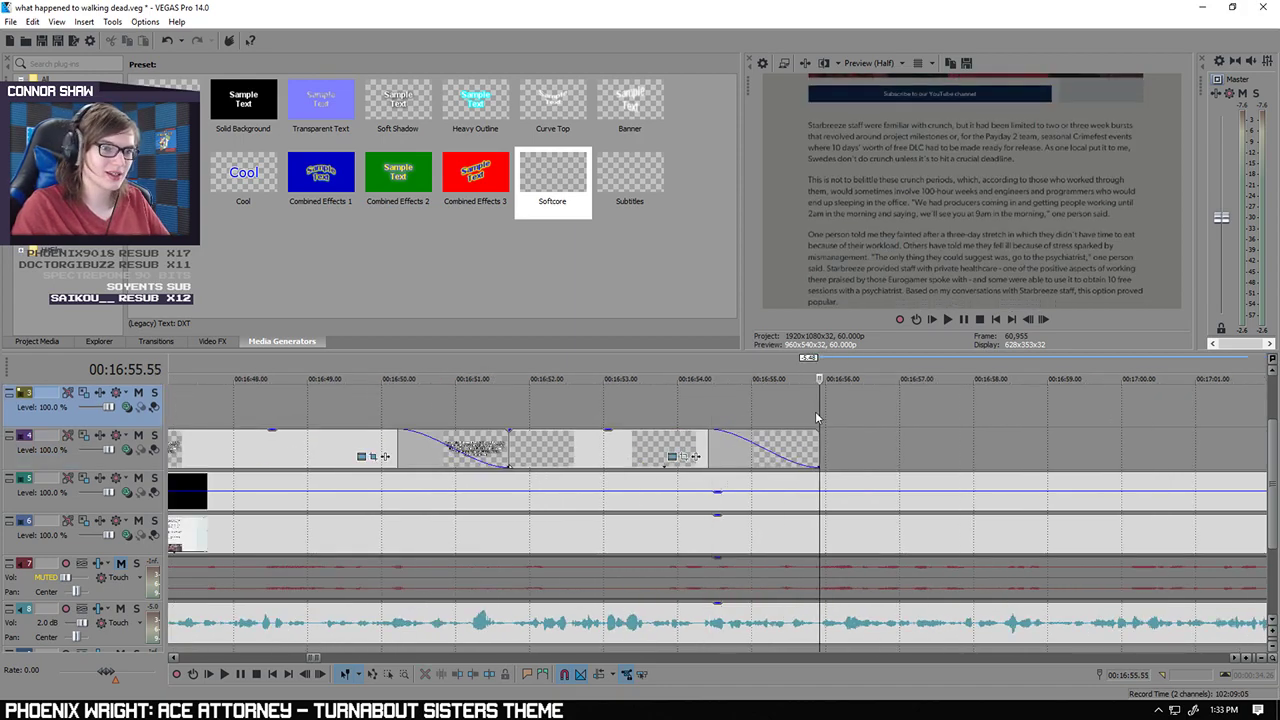
click(222, 673)
scroll(891, 457, down, 3)
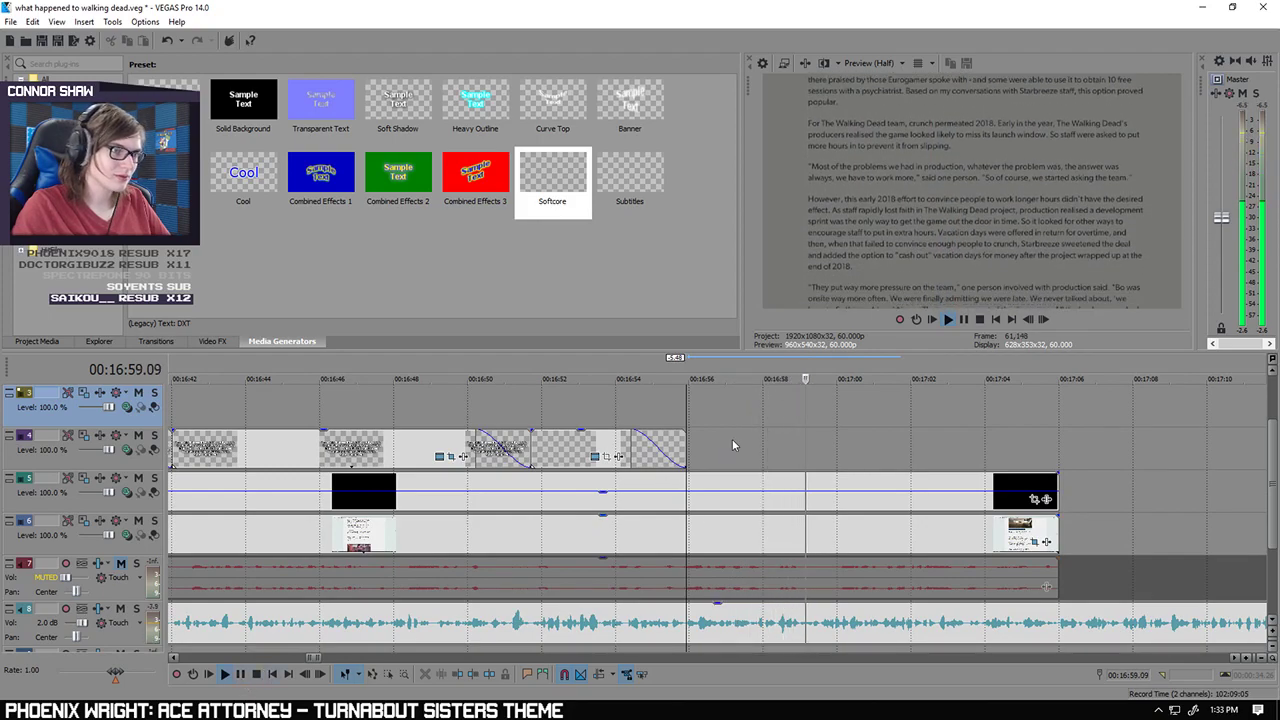
click(241, 673)
Step: Open the new text event's generated media for editing and set the font size to 26
click(533, 420)
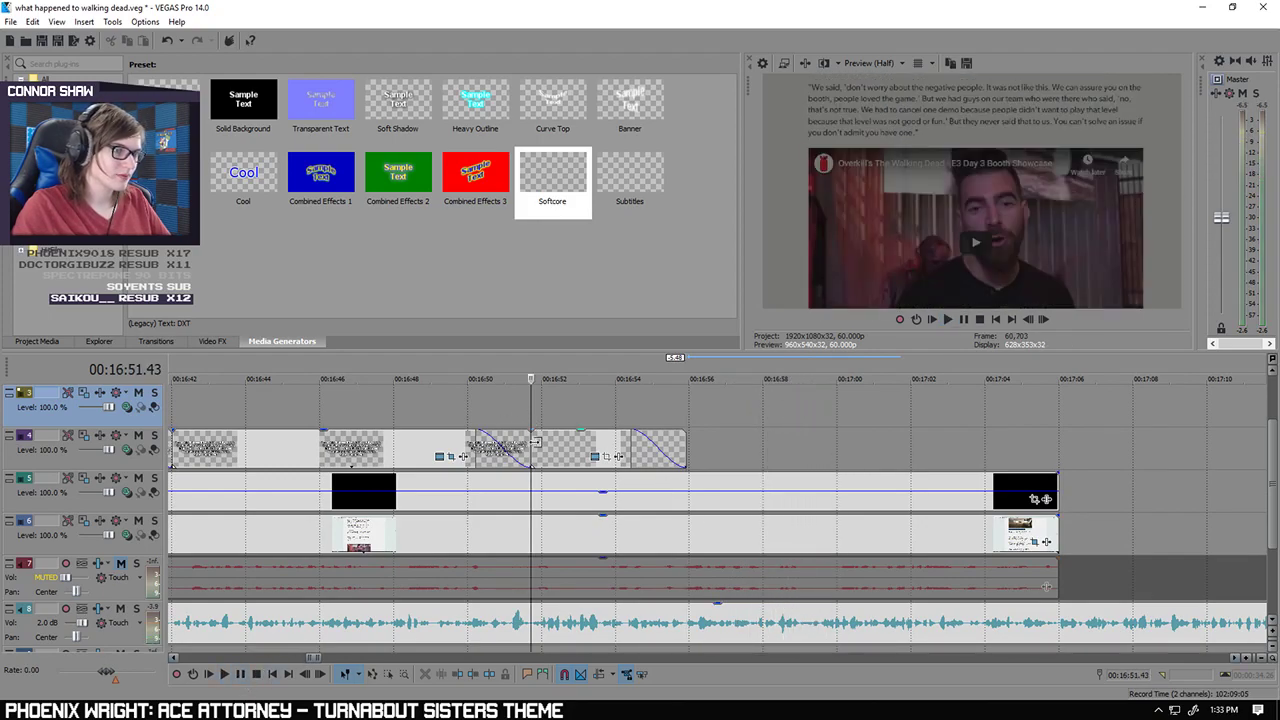
click(535, 442)
right_click(535, 442)
click(580, 303)
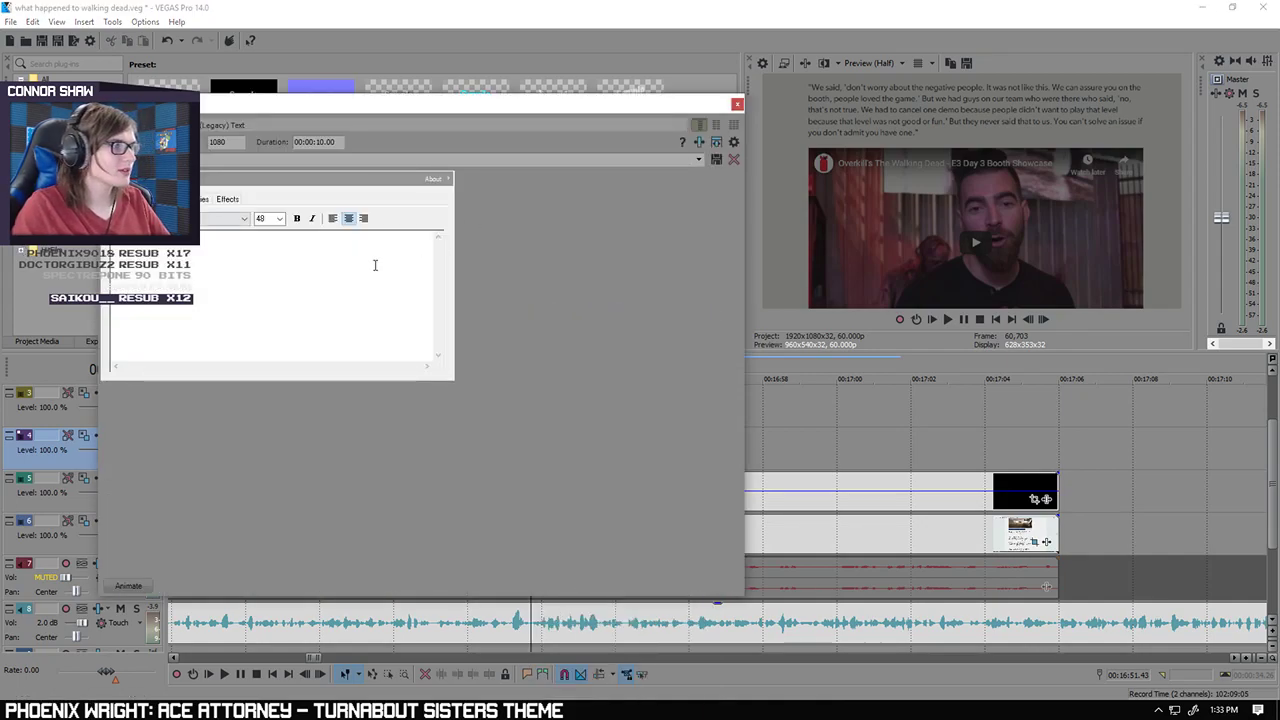
click(281, 218)
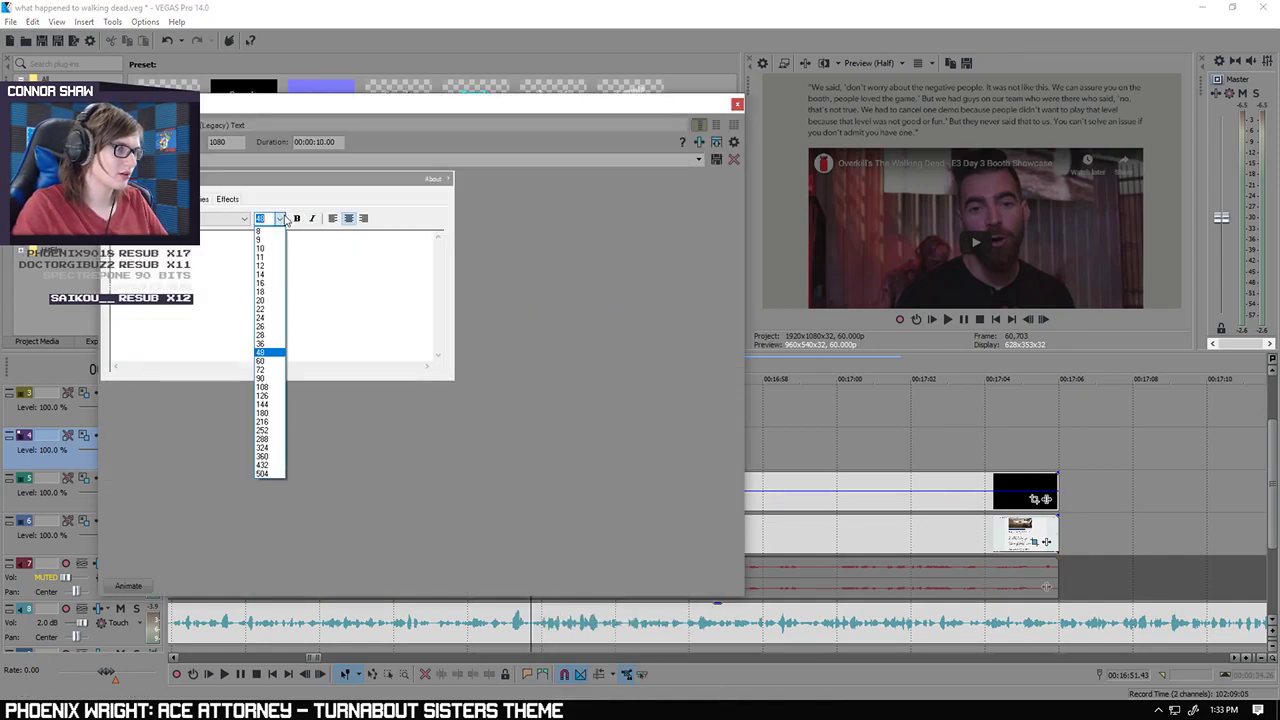
click(262, 327)
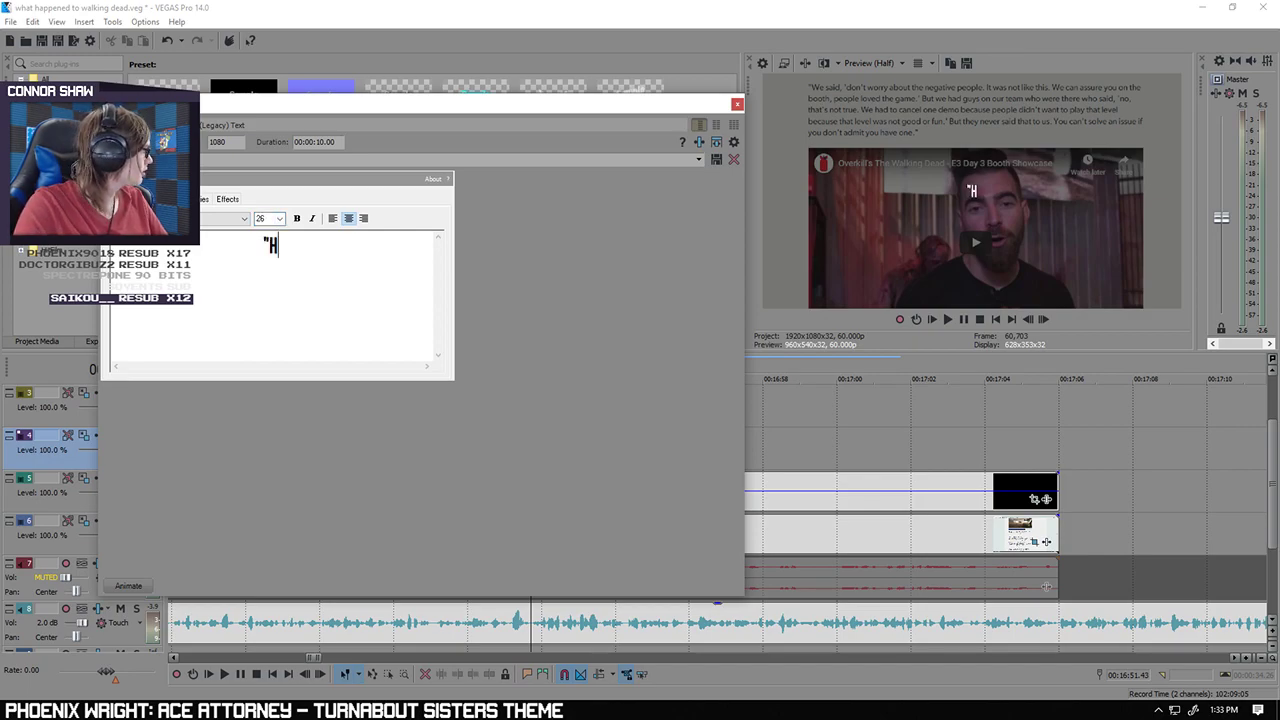
Step: Enter the two-line quote "He was very optimistic about a lot of things / he definitely shouldn't have been." and close the text editor
text(was very)
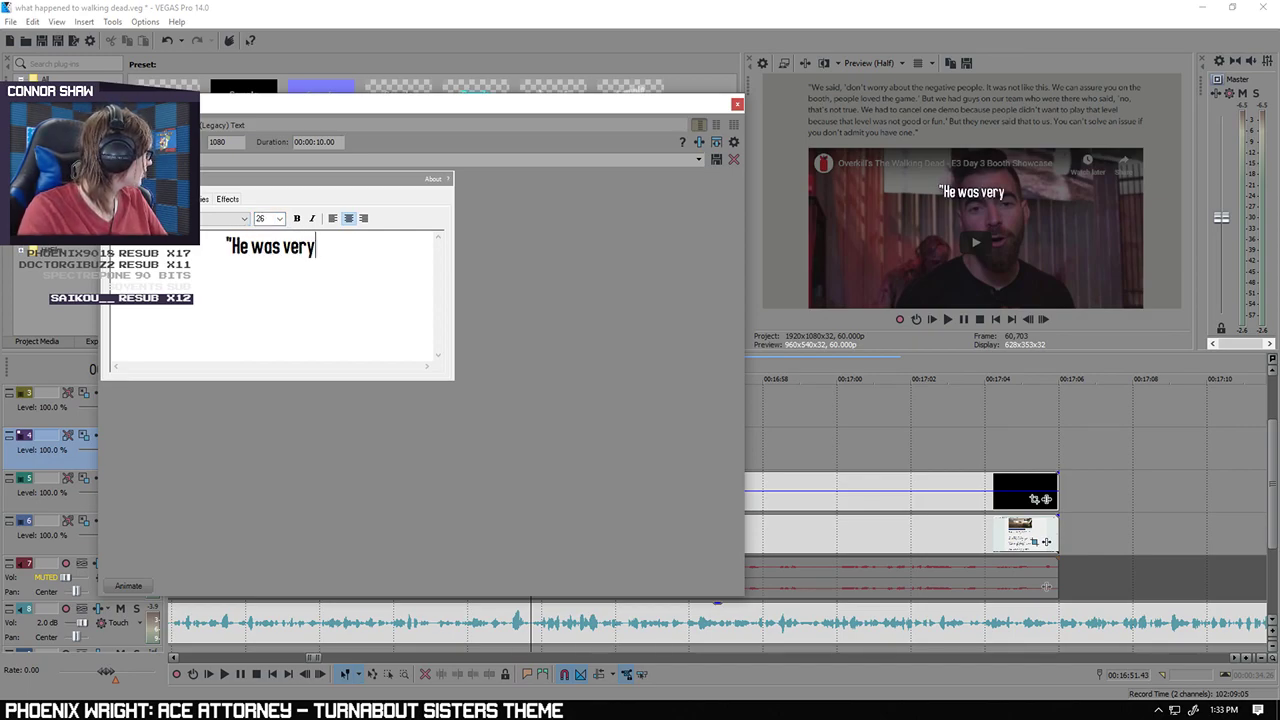
text( optimistic about)
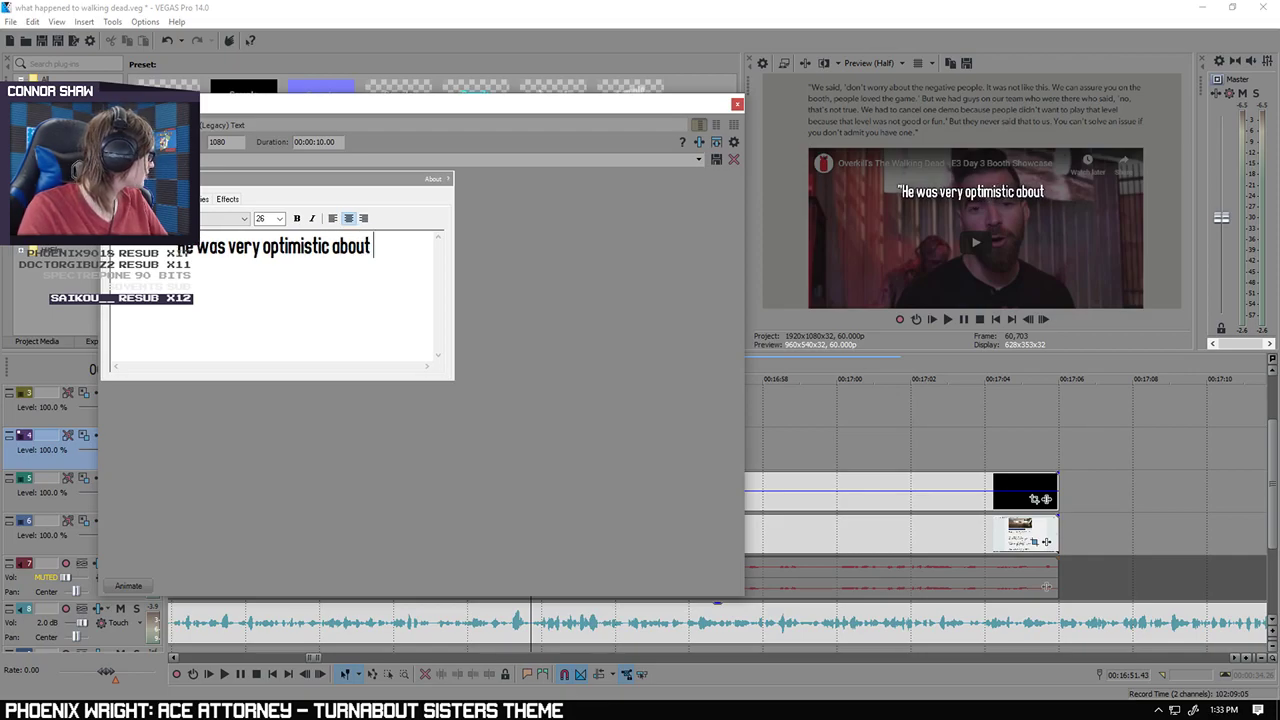
text(a lot of things)
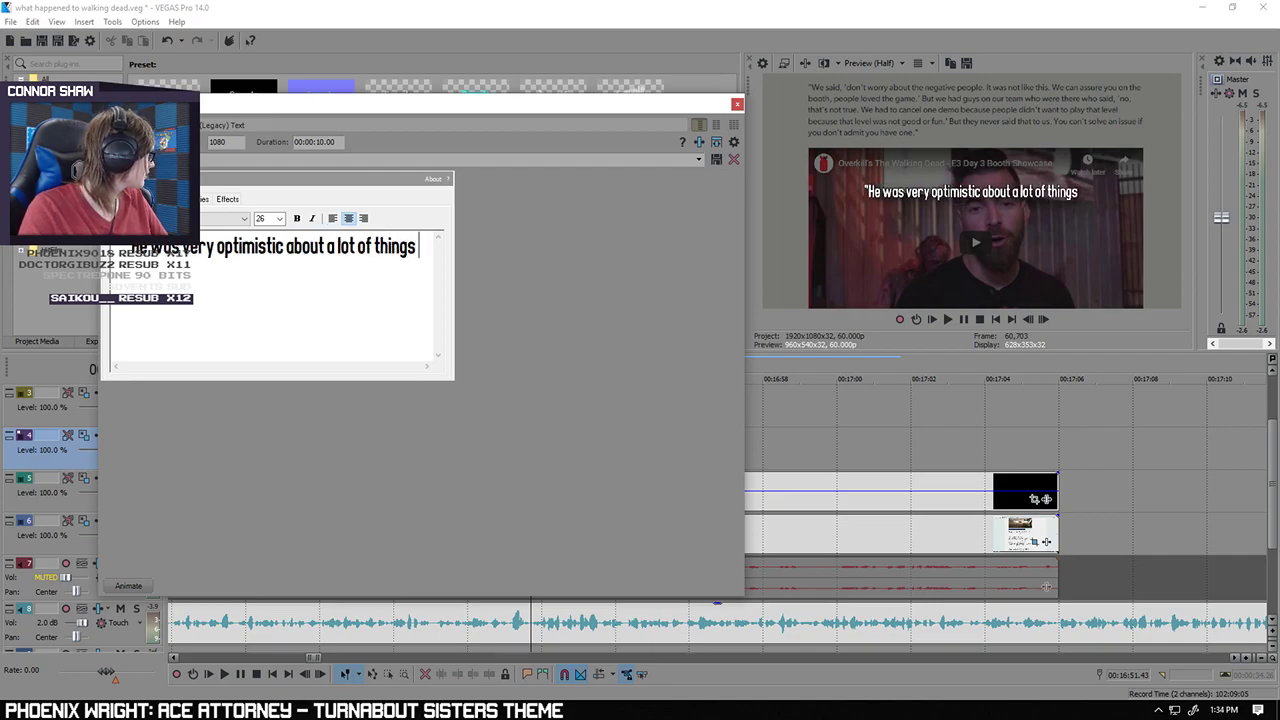
key(Return)
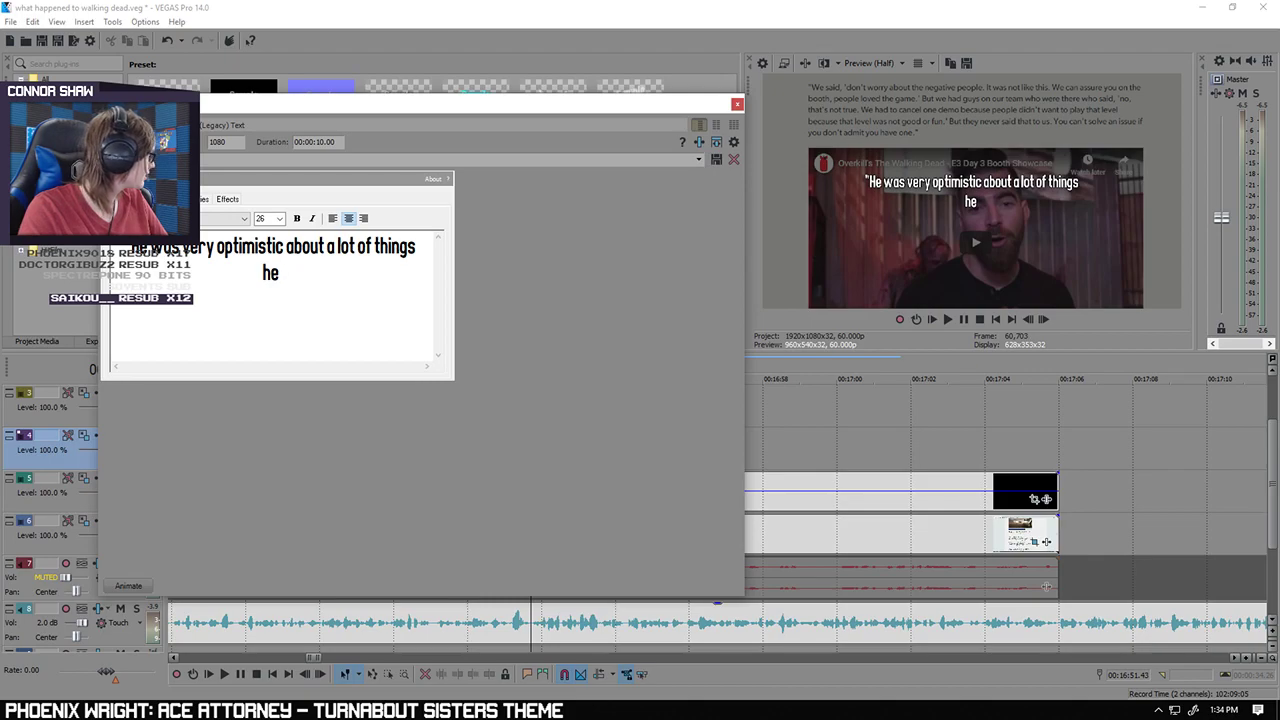
text(he defini)
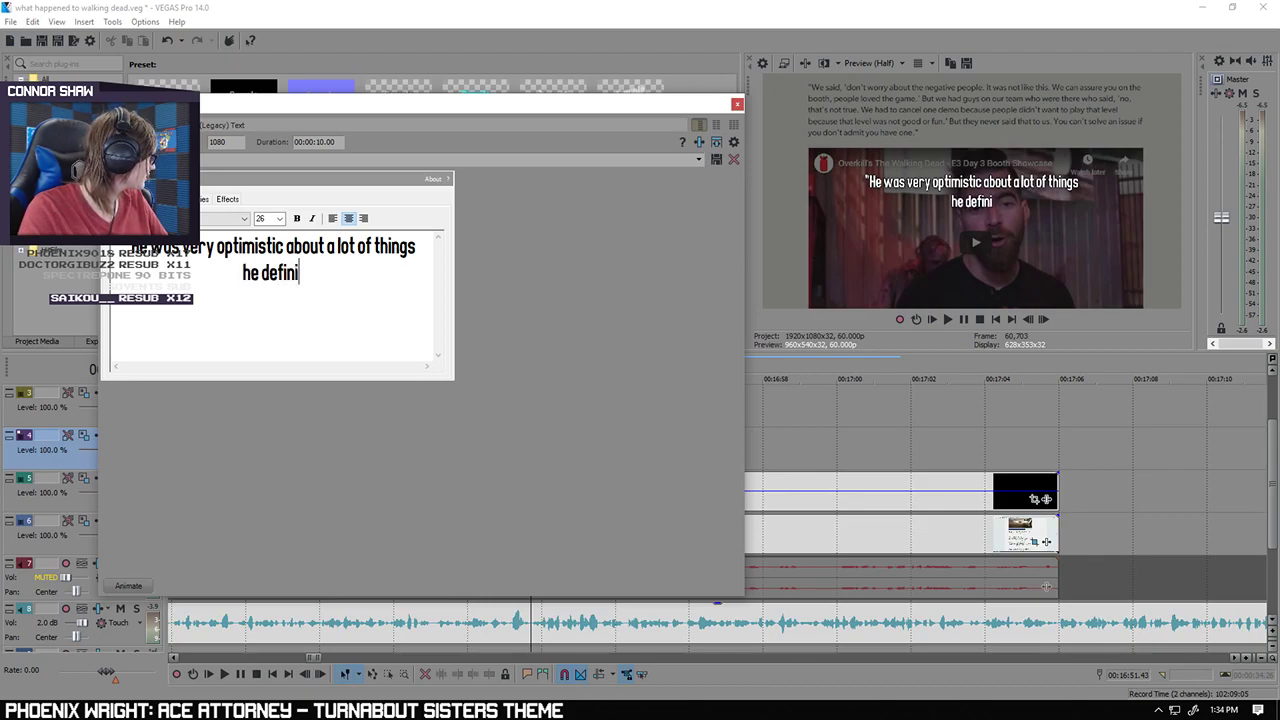
text(tely)
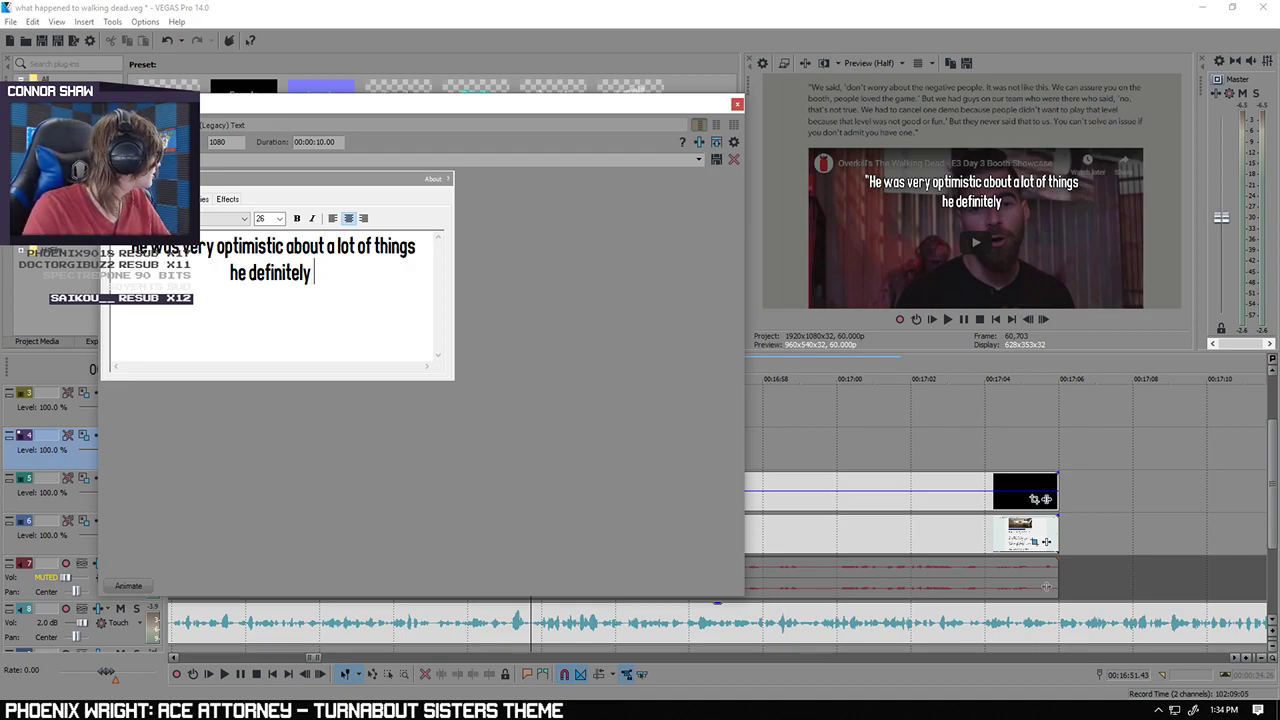
text( shouldn't hav)
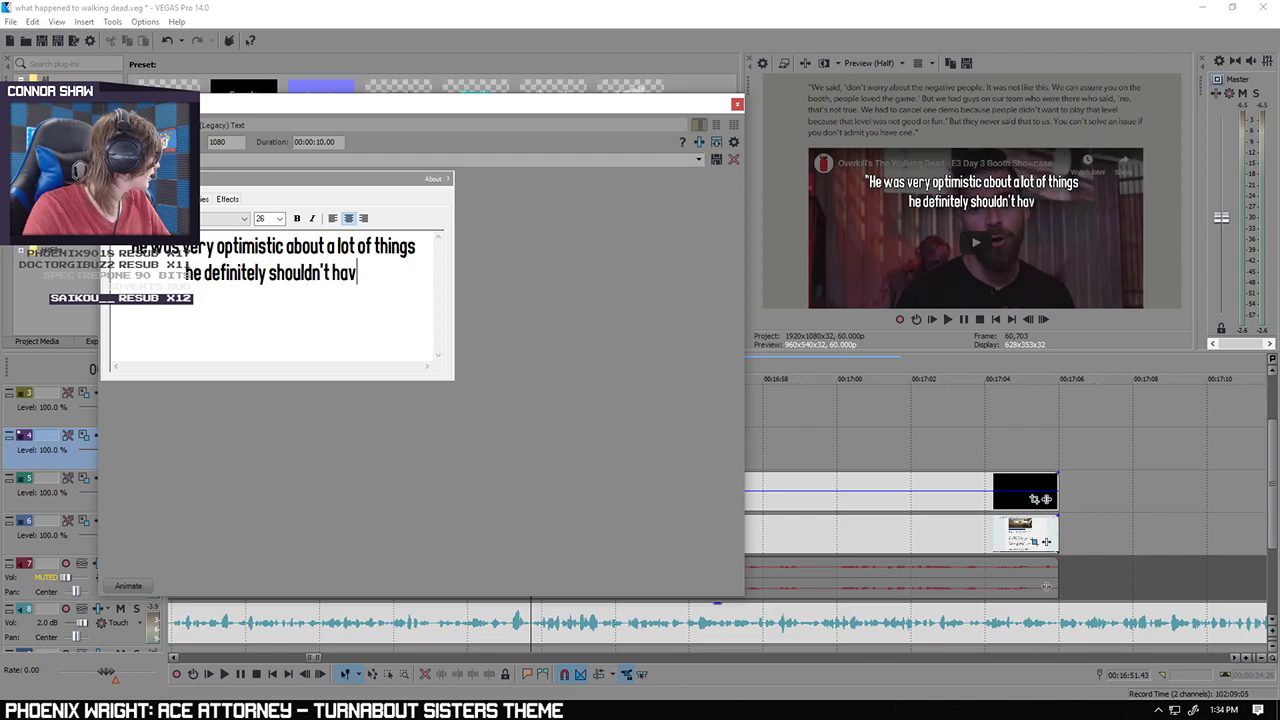
text(e been.")
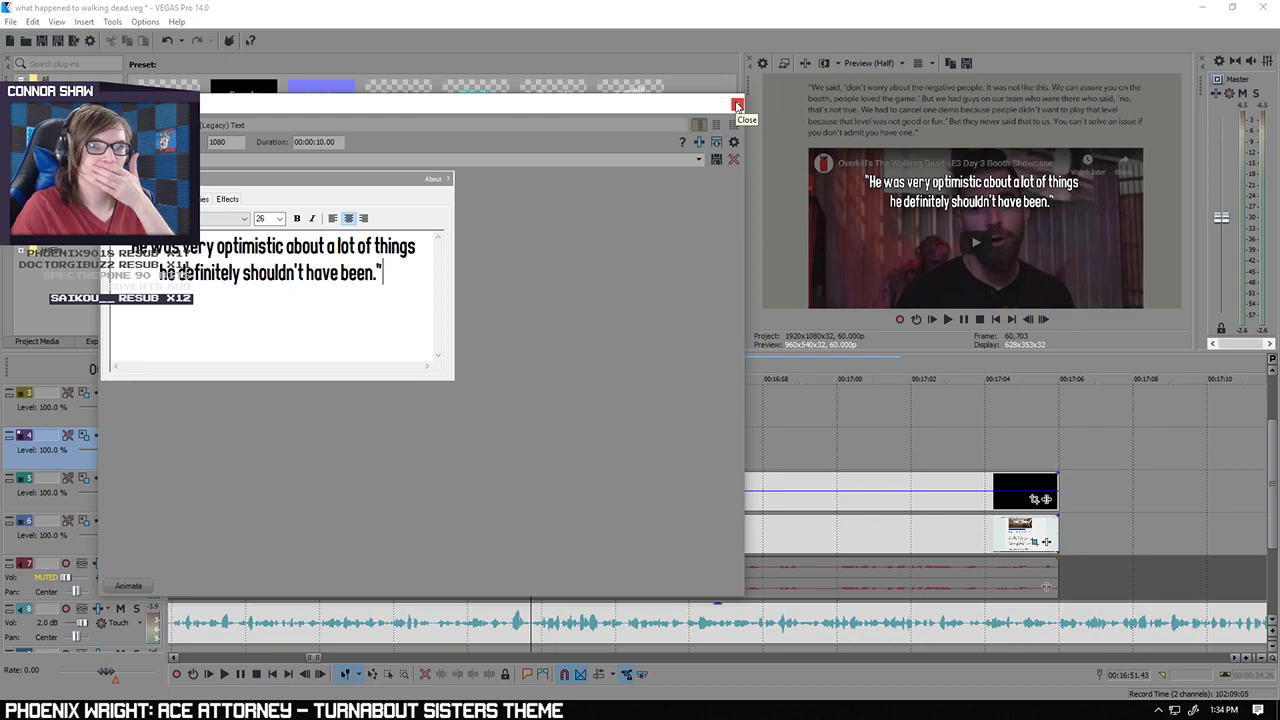
click(737, 104)
Step: Copy the animated reveal mask from the "He's confident" text event to the new "He was very optimistic" text event
scroll(735, 418, up, 2)
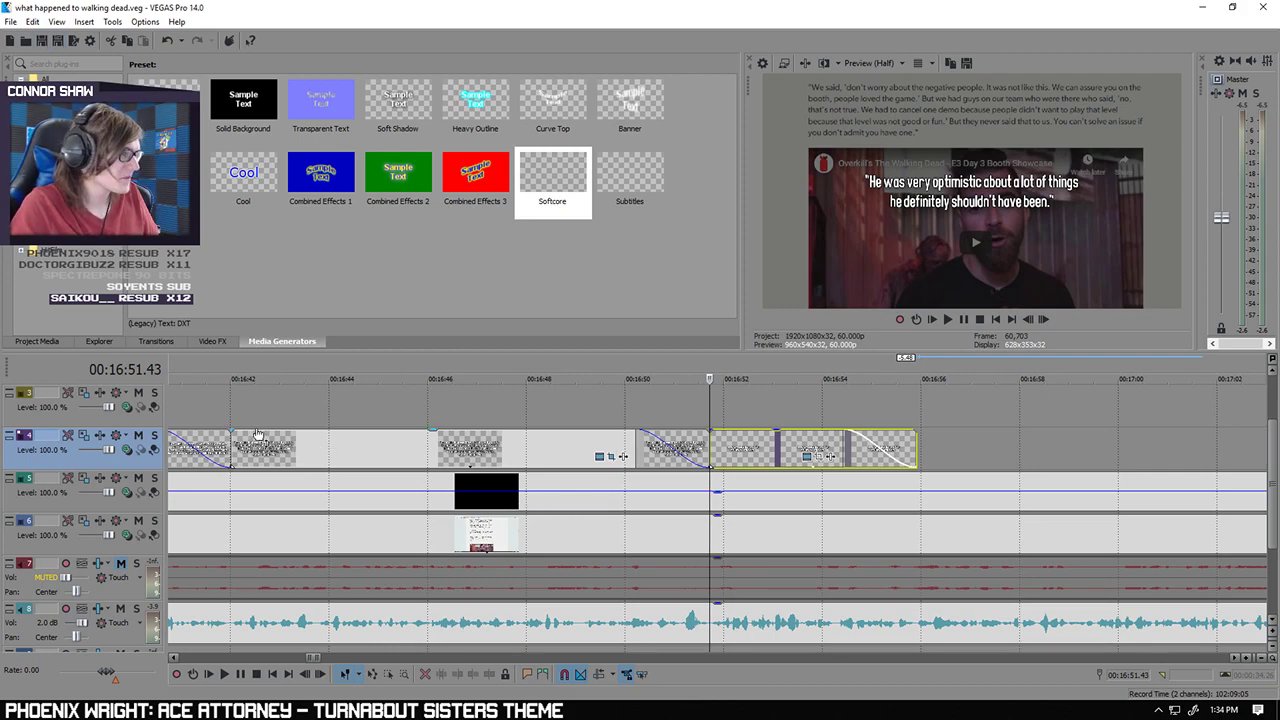
click(228, 440)
right_click(230, 441)
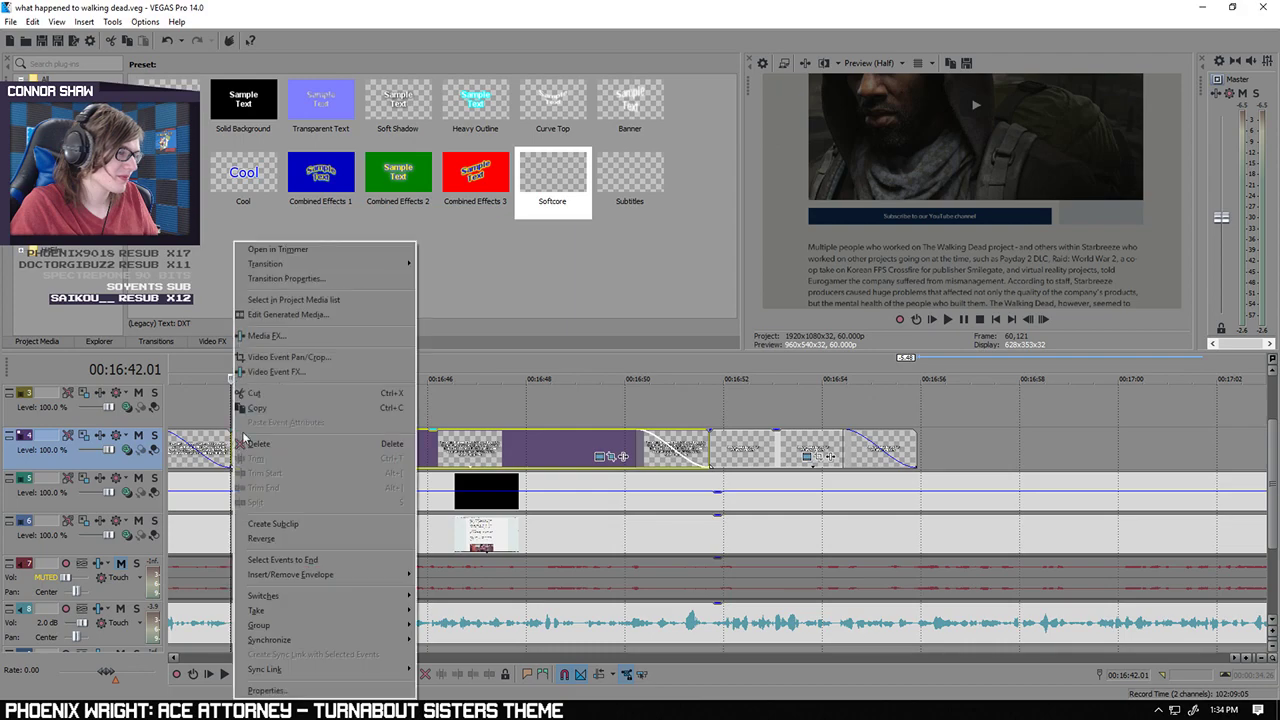
click(302, 357)
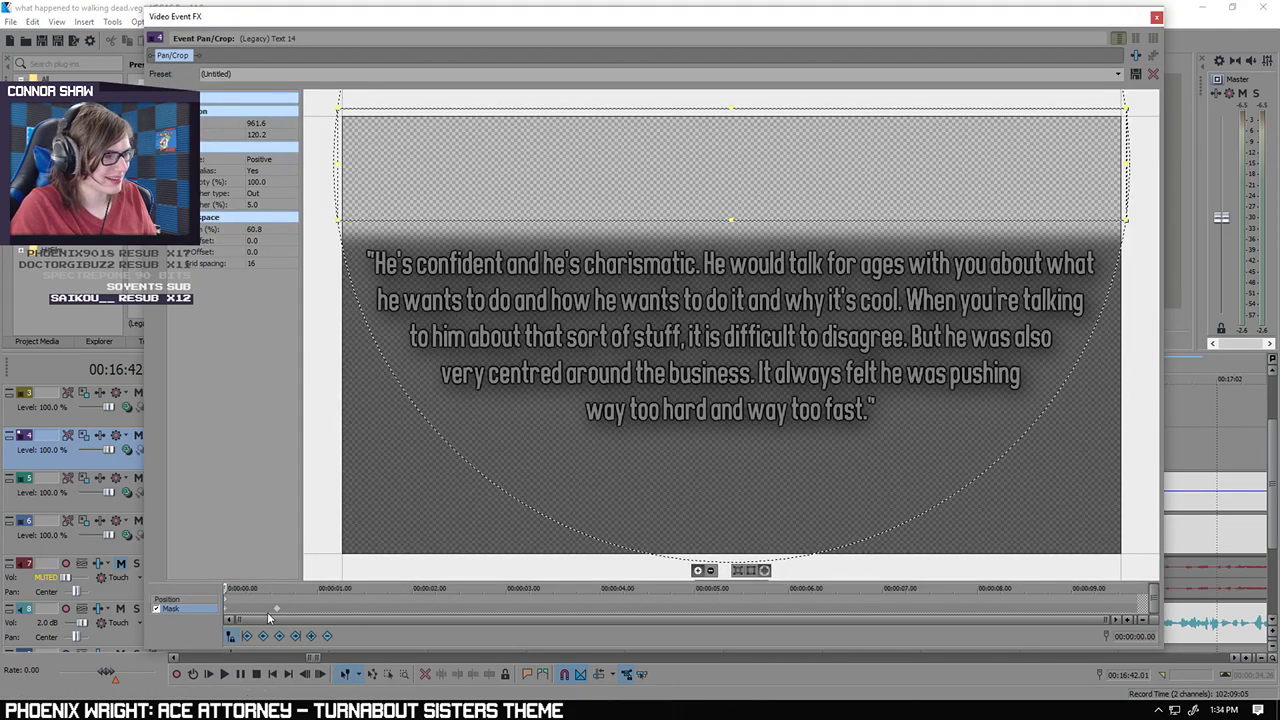
click(1156, 17)
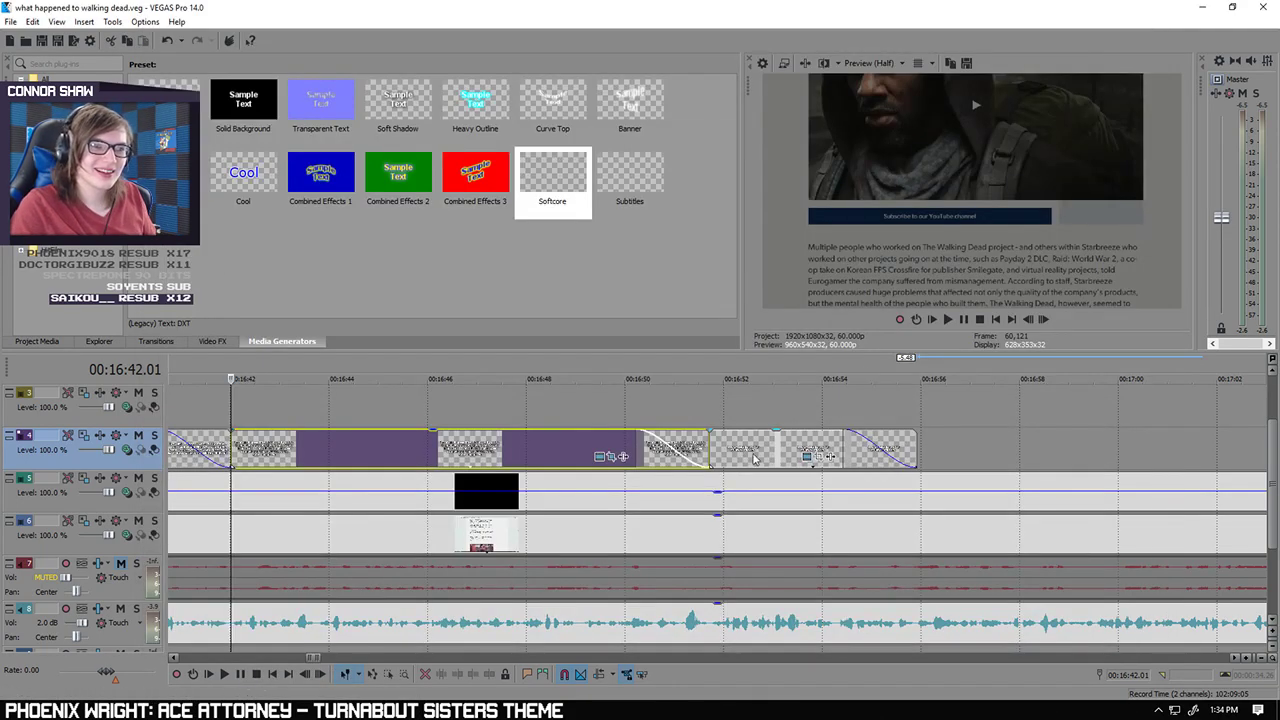
click(710, 446)
right_click(710, 446)
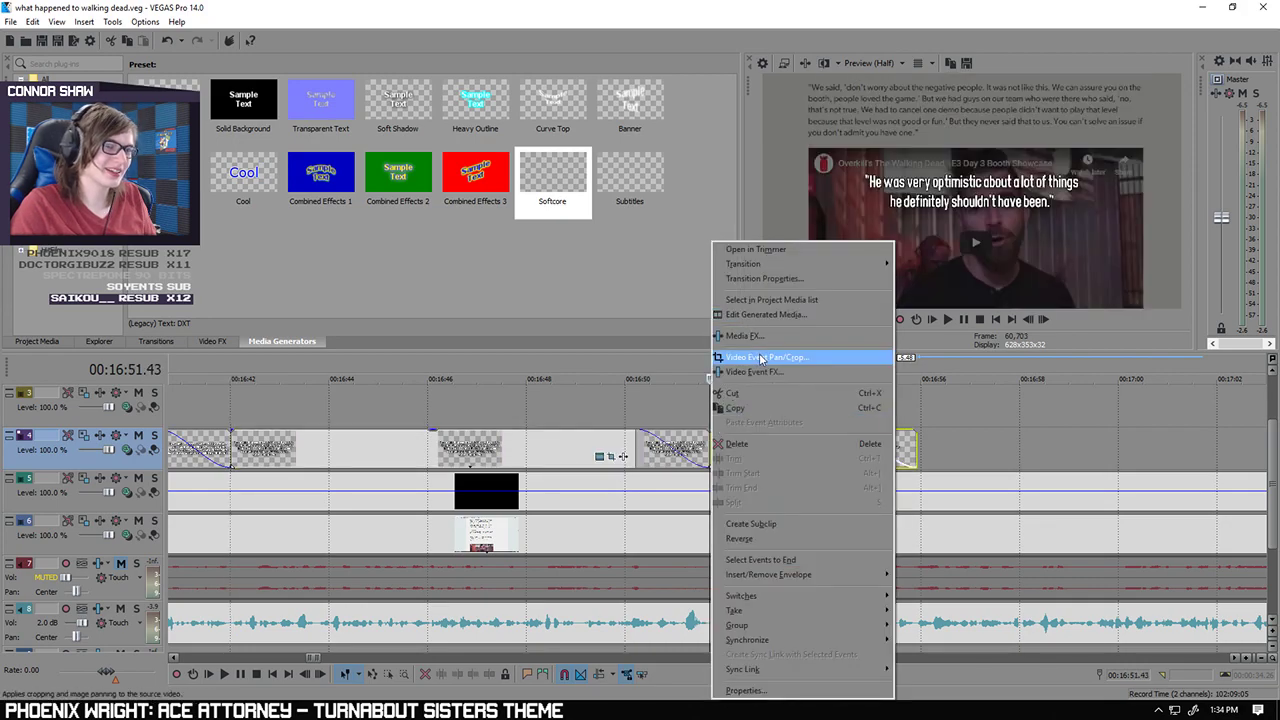
click(762, 358)
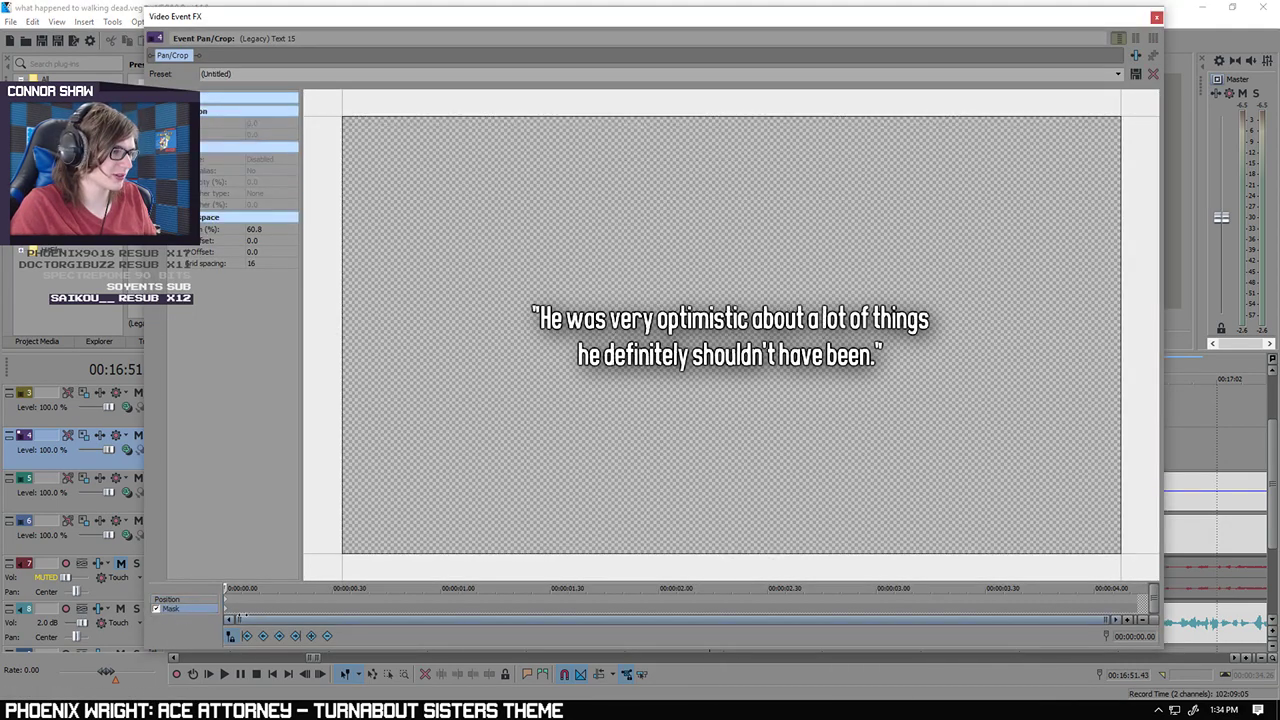
click(228, 614)
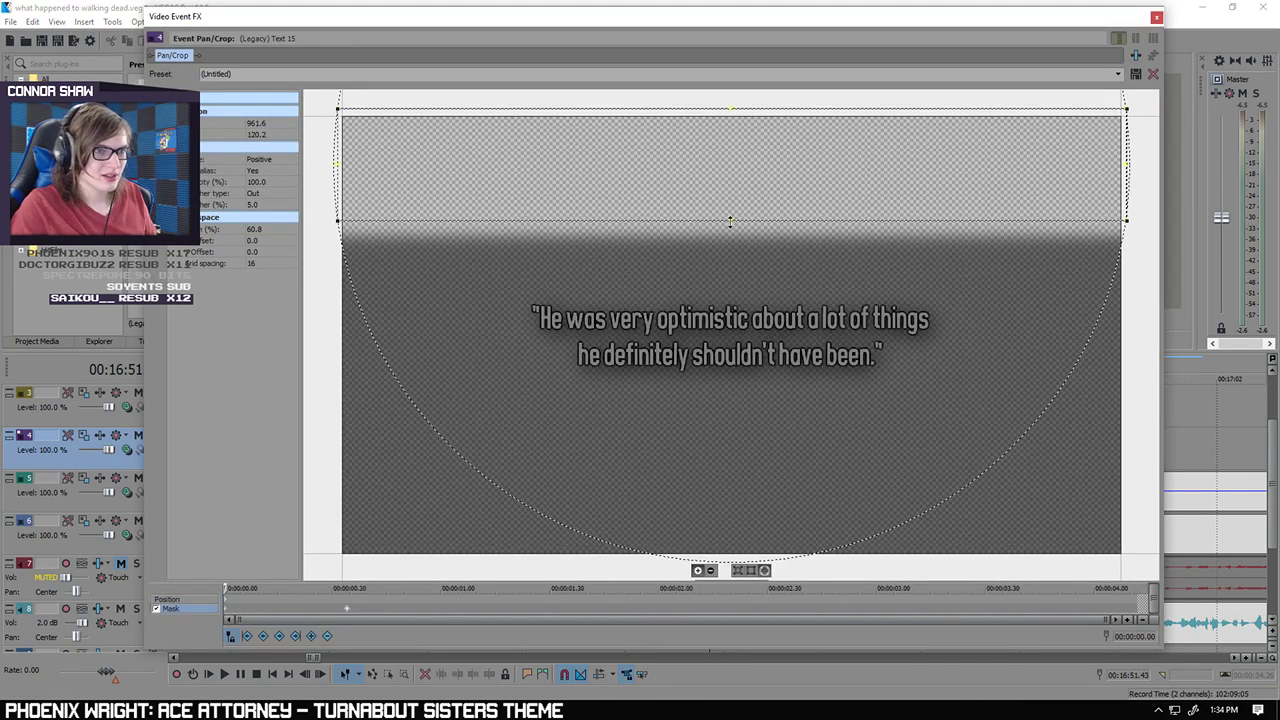
Step: Lower the starting mask's bottom edge to just above the first text line, and go to the mask's end keyframe
drag(730, 221, 731, 277)
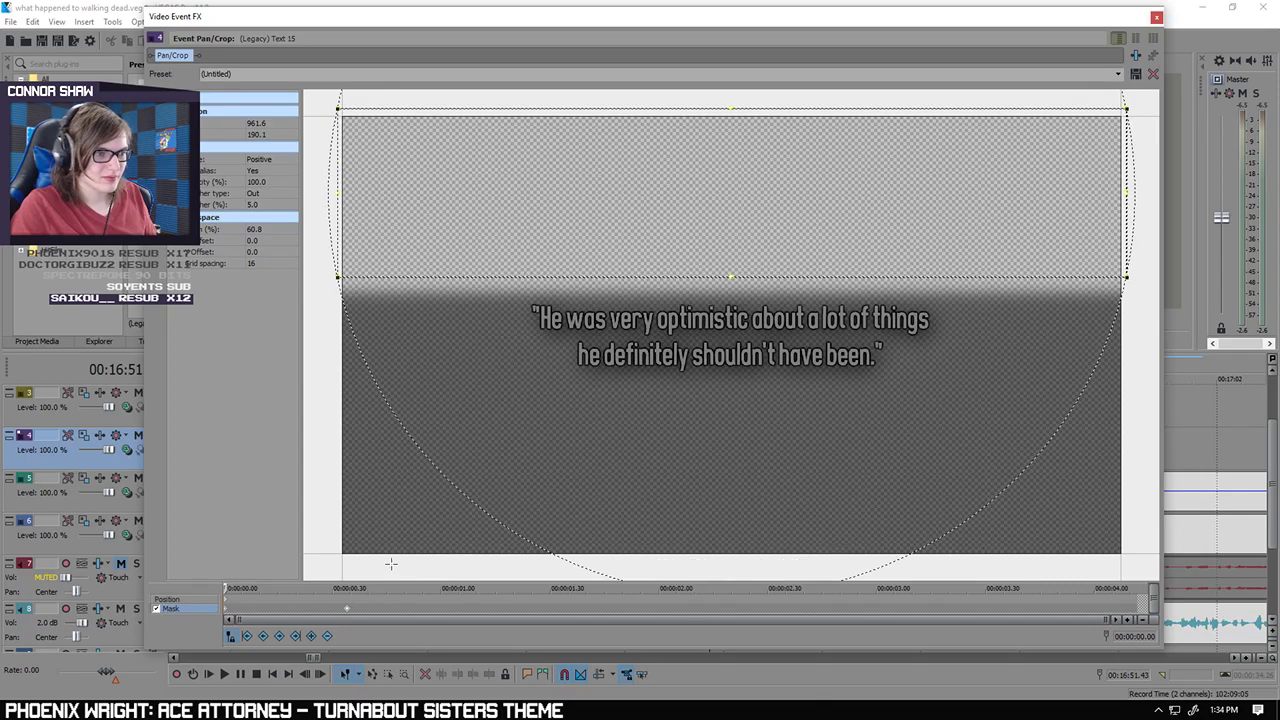
click(350, 608)
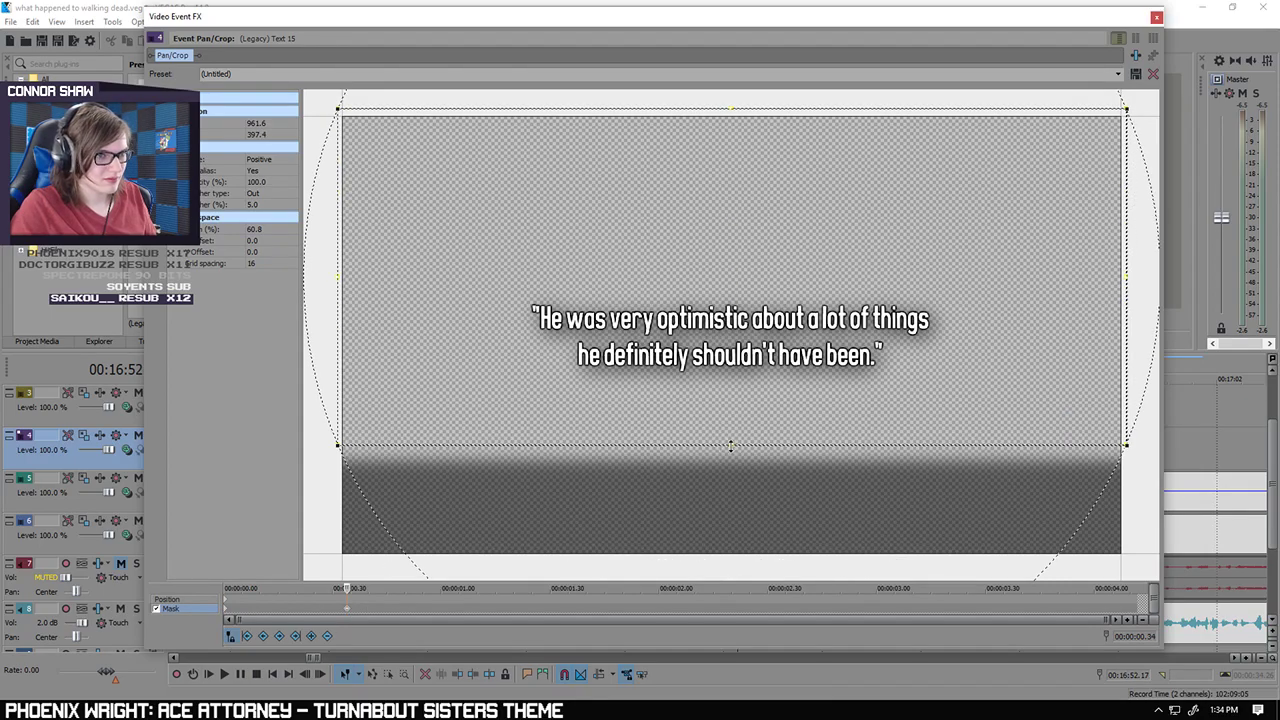
Step: Raise the end mask's bottom edge to just below the second text line, close the pan/crop settings and play the quote back
drag(730, 445, 730, 387)
click(1156, 18)
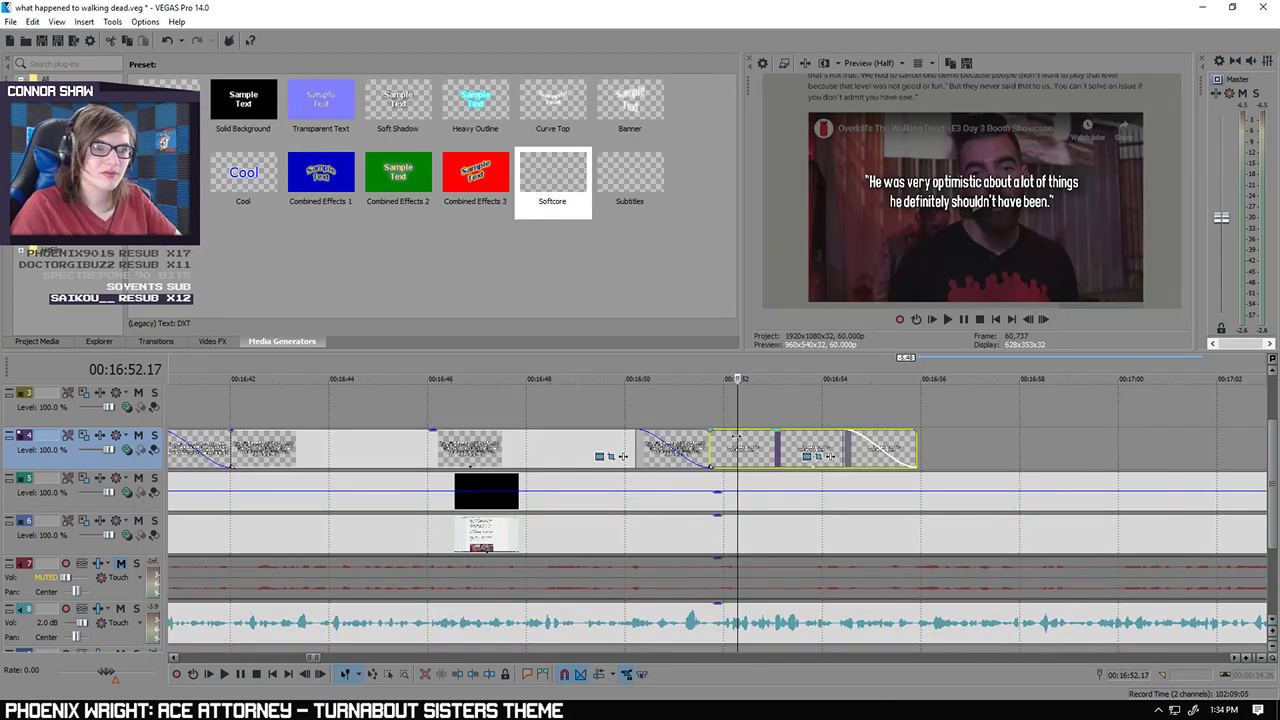
click(710, 405)
click(224, 675)
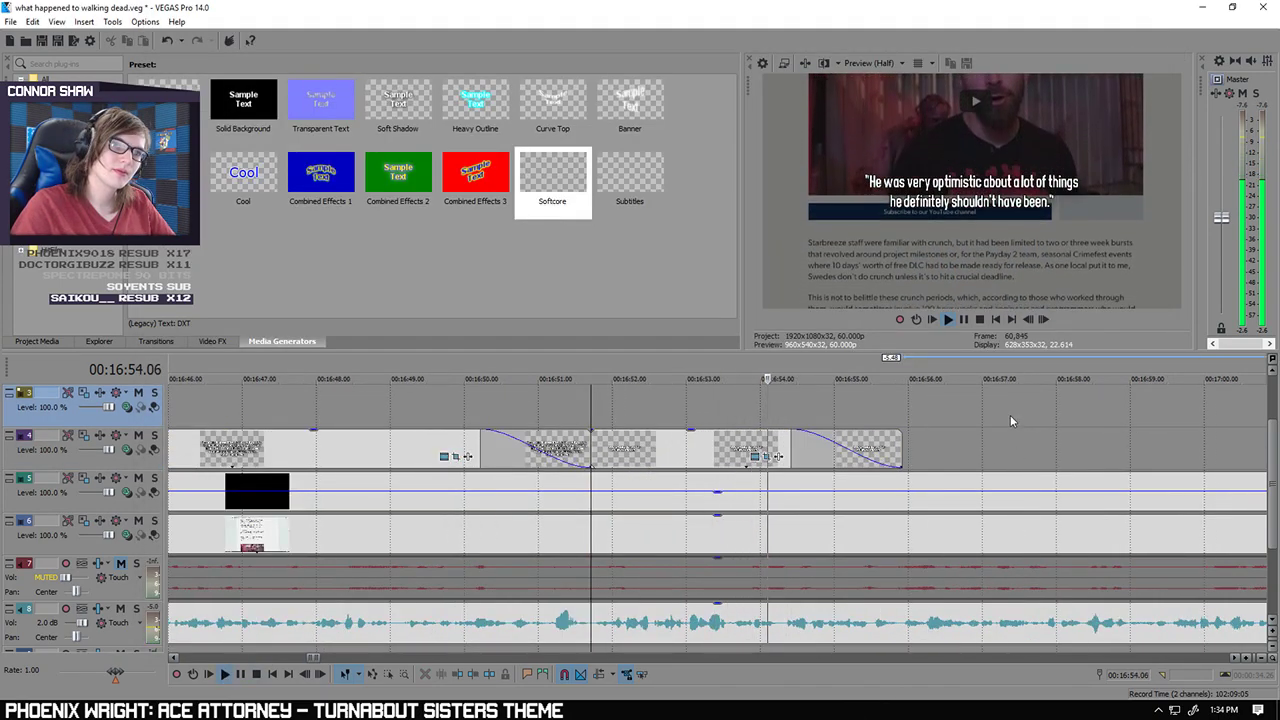
click(240, 674)
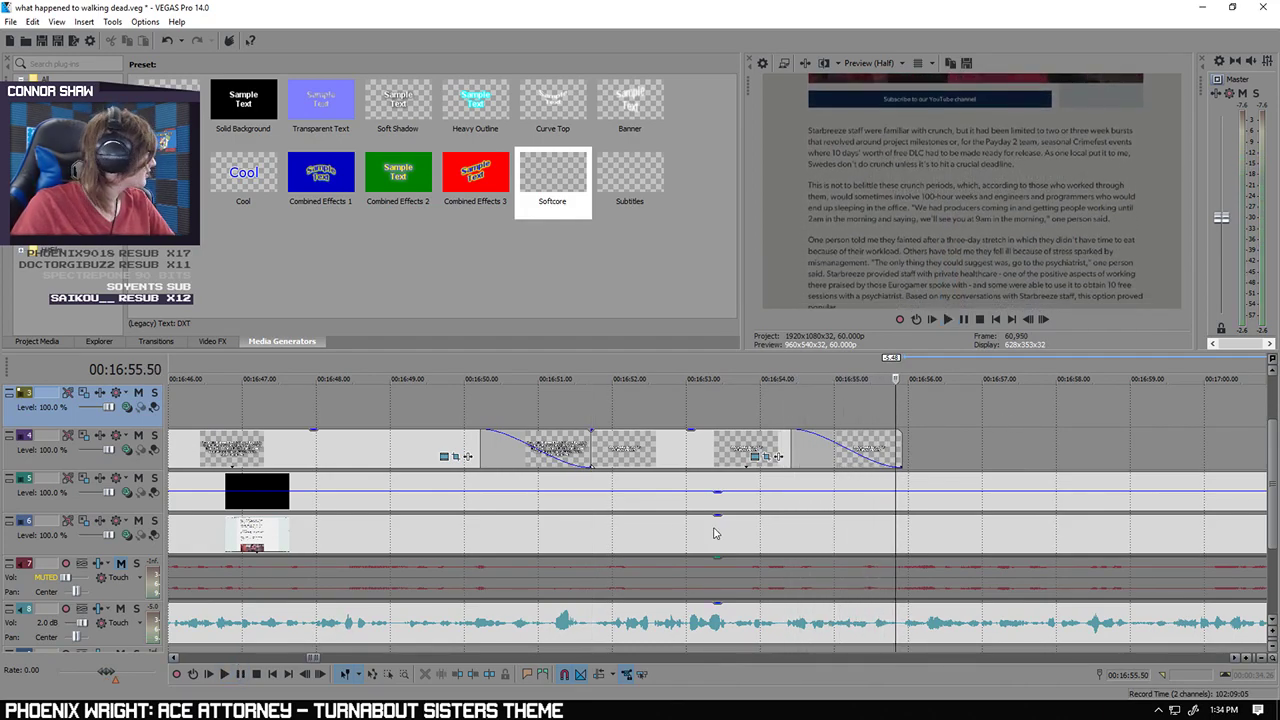
Step: Play from the start of the "He was very optimistic" text event to the end of the article footage
click(591, 421)
click(224, 674)
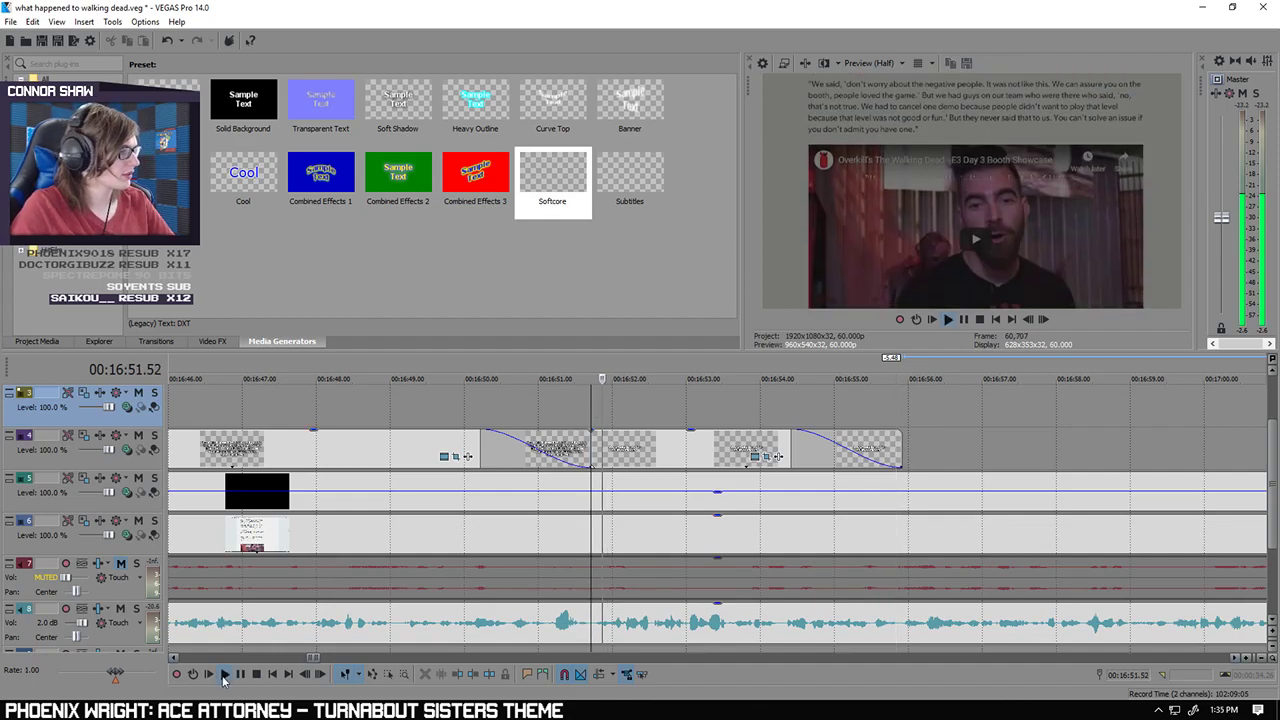
scroll(995, 448, down, 2)
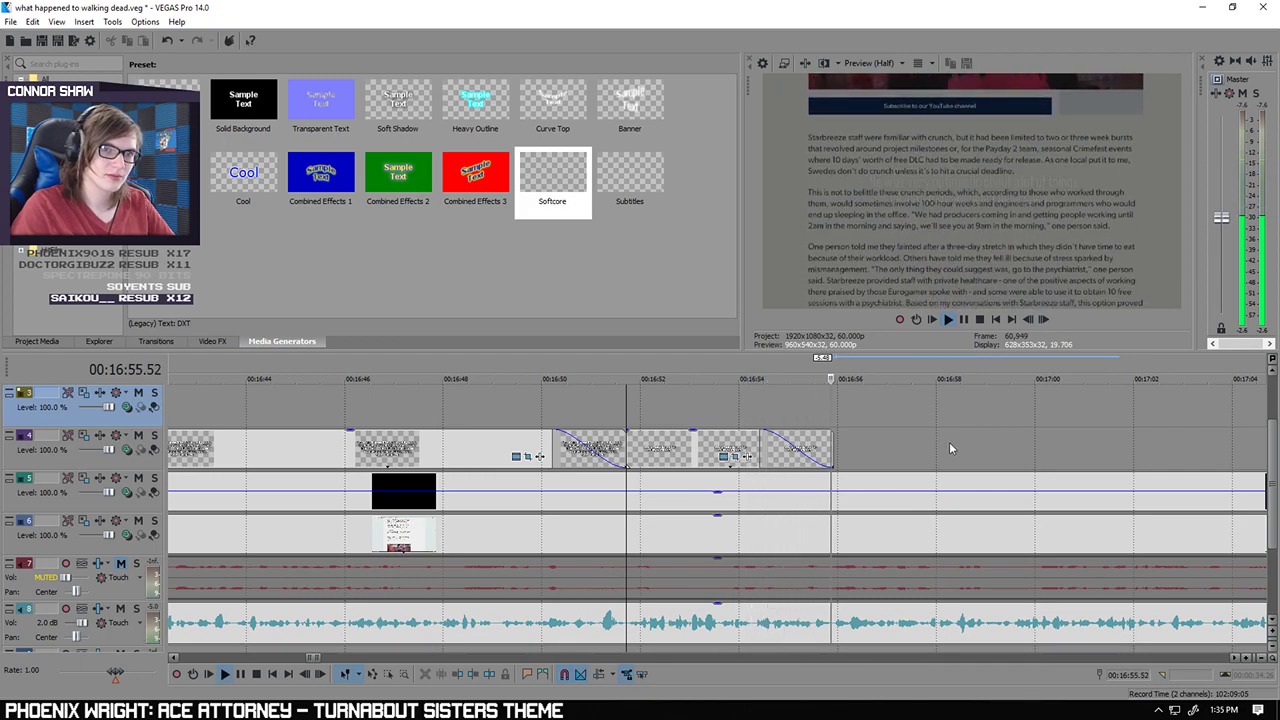
scroll(982, 567, down, 1)
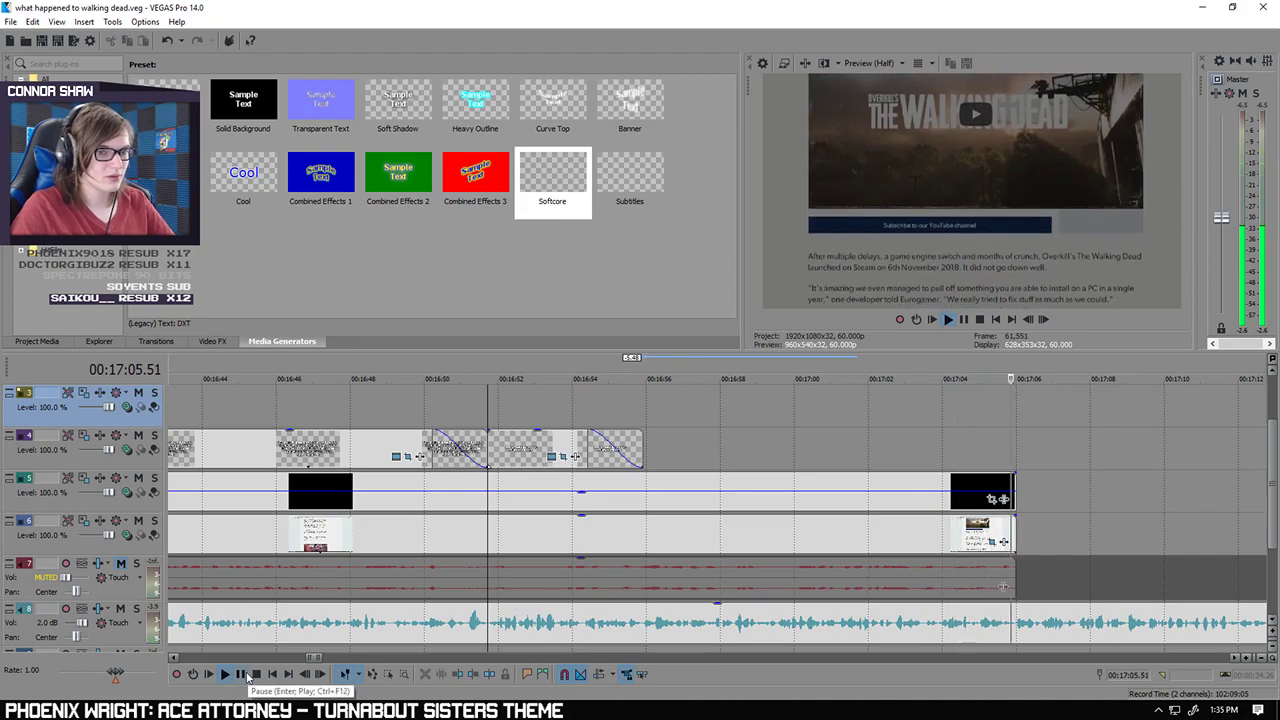
click(248, 677)
Step: Place a Softcore text event directly after the "He was very optimistic" event at 00:16:55.55 and close its text editor
click(642, 416)
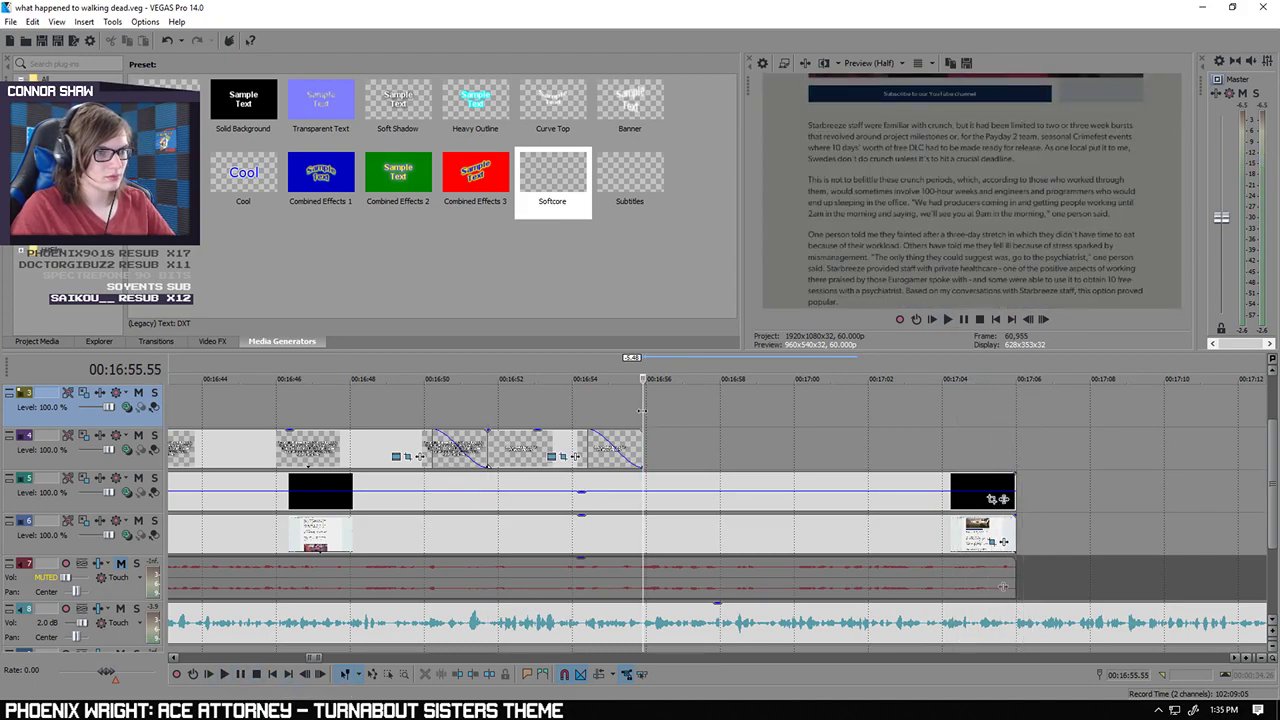
drag(556, 178, 654, 436)
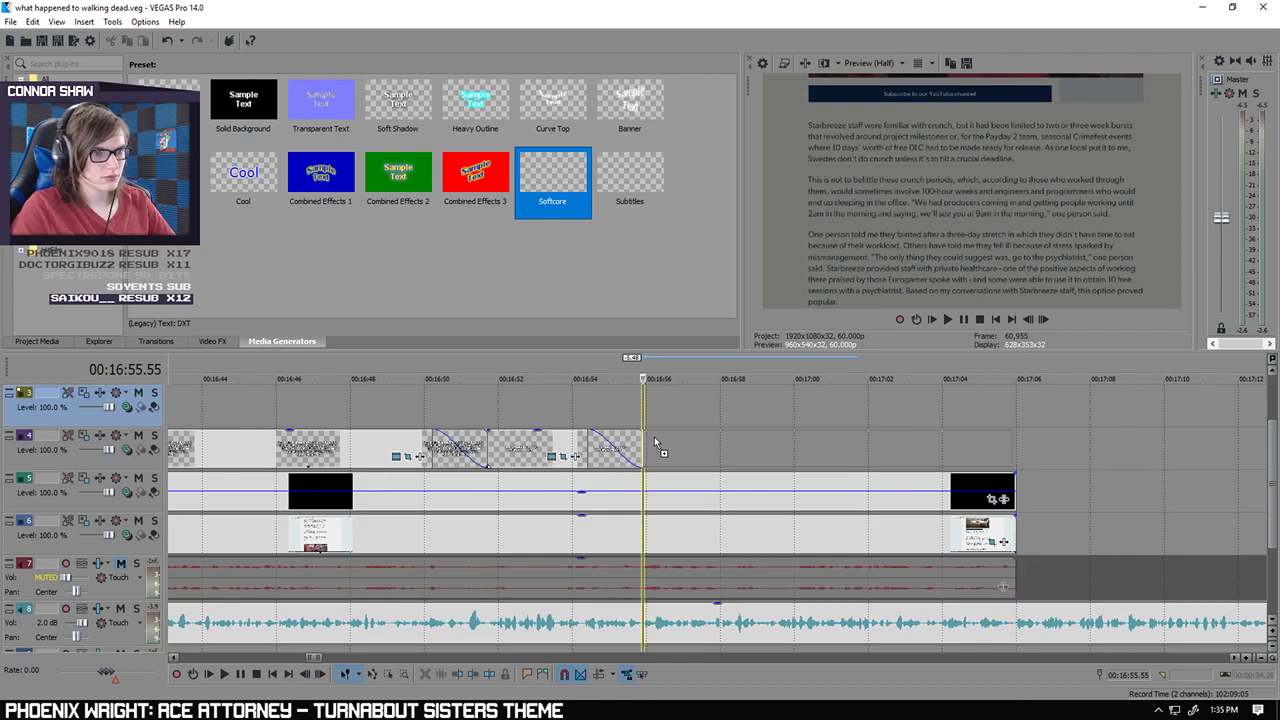
click(1012, 442)
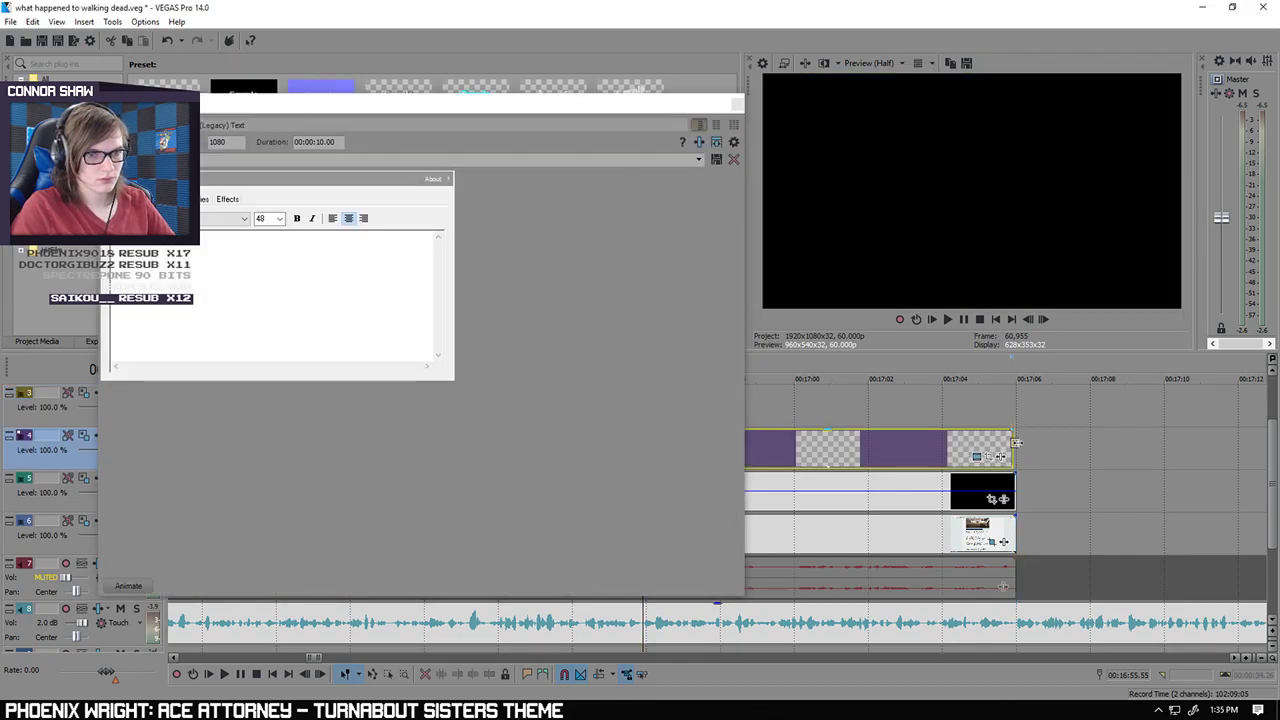
drag(1018, 441, 1020, 440)
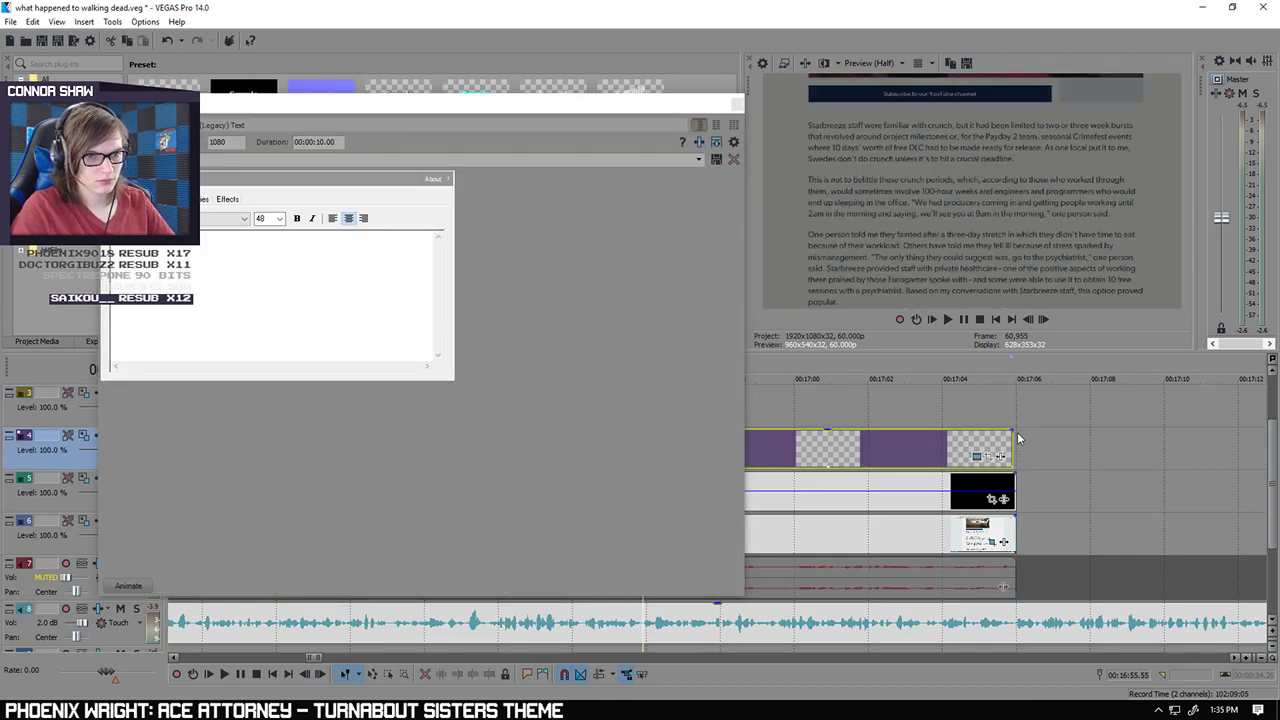
click(1020, 439)
scroll(1010, 435, up, 3)
scroll(782, 419, down, 1)
click(738, 104)
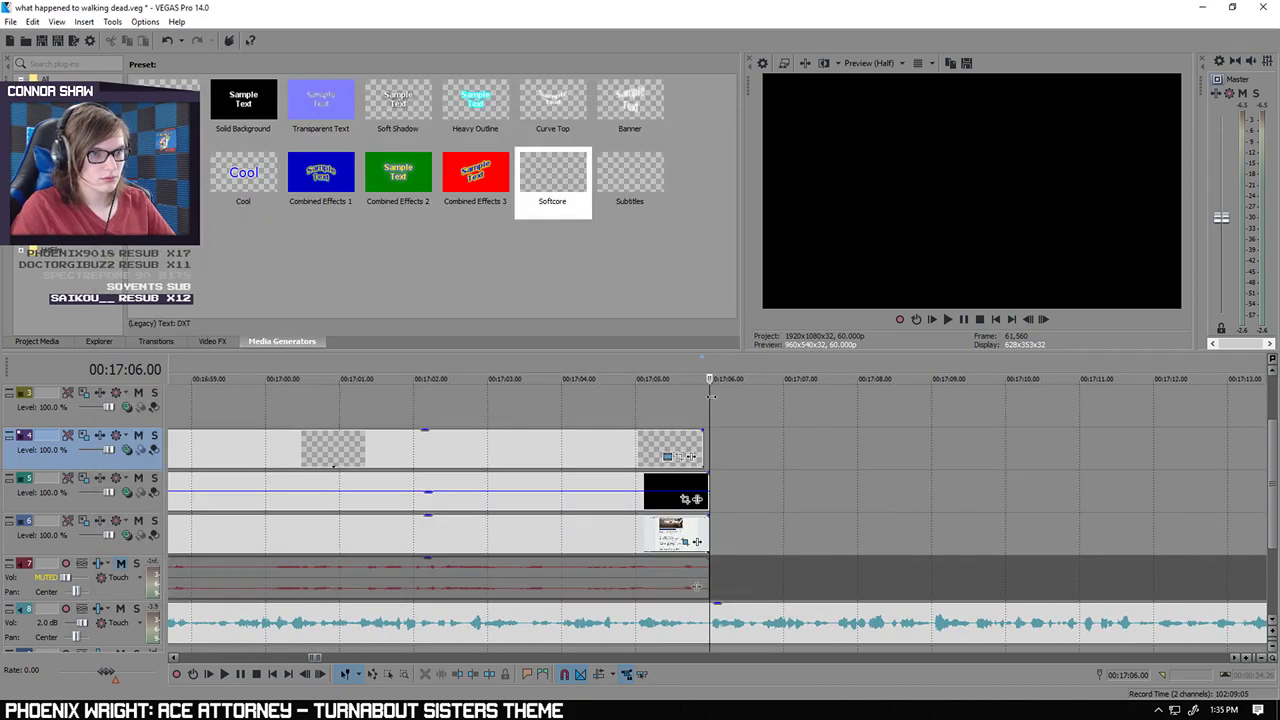
Step: Extend the new text event to the end of the article footage and give it a fade-out about 1.5 seconds long
click(700, 441)
drag(707, 440, 420, 440)
click(618, 415)
click(615, 415)
scroll(410, 427, down, 5)
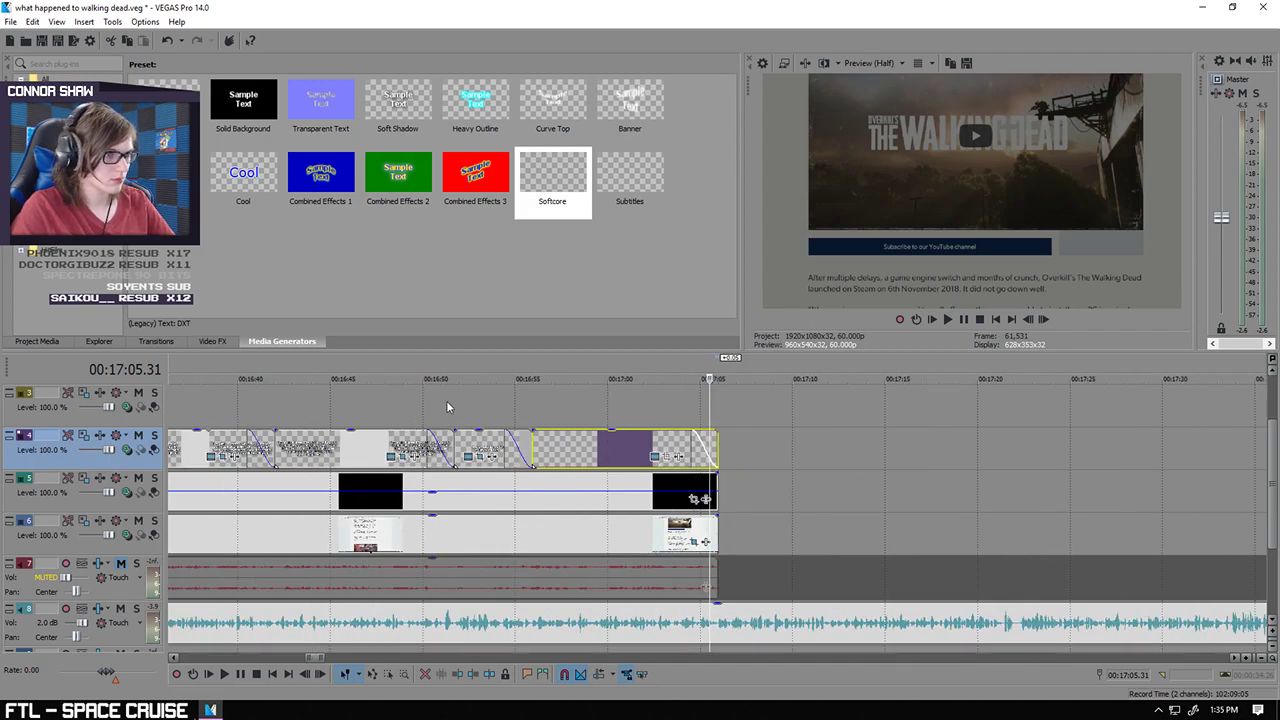
Step: Check the fade-outs and timing of the earlier quote text events against the new one
click(508, 404)
scroll(486, 426, up, 2)
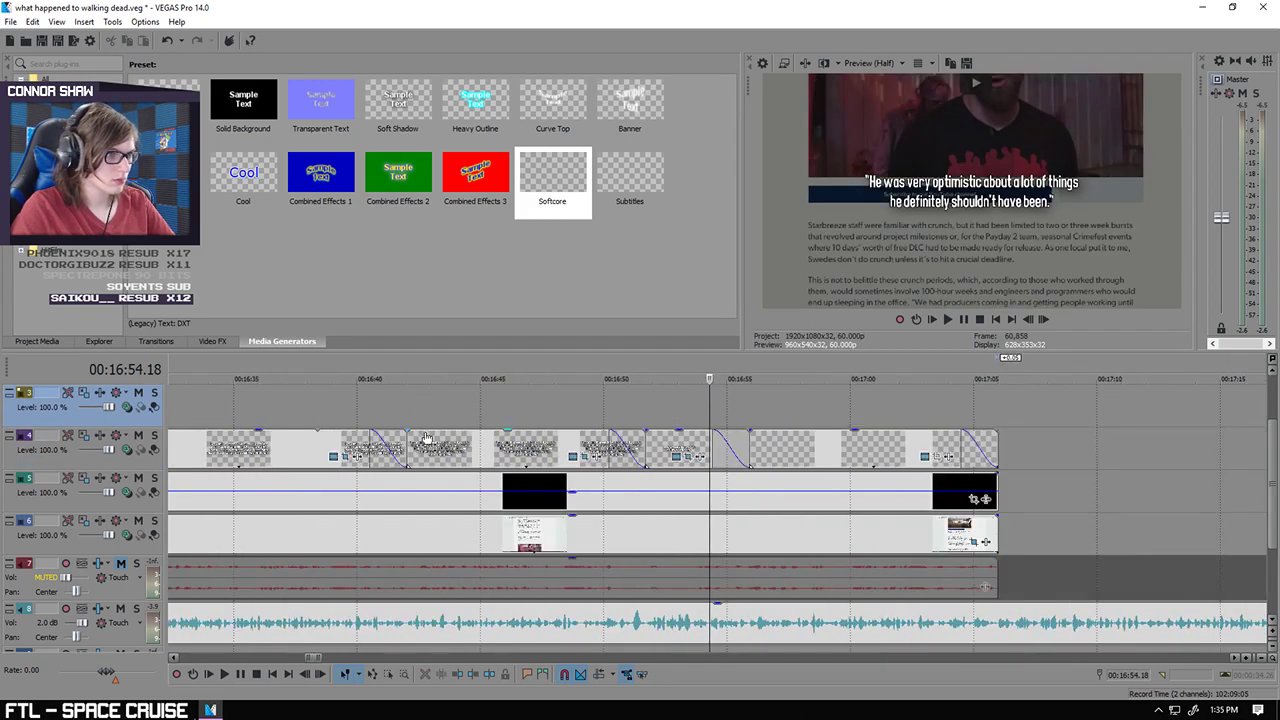
click(372, 440)
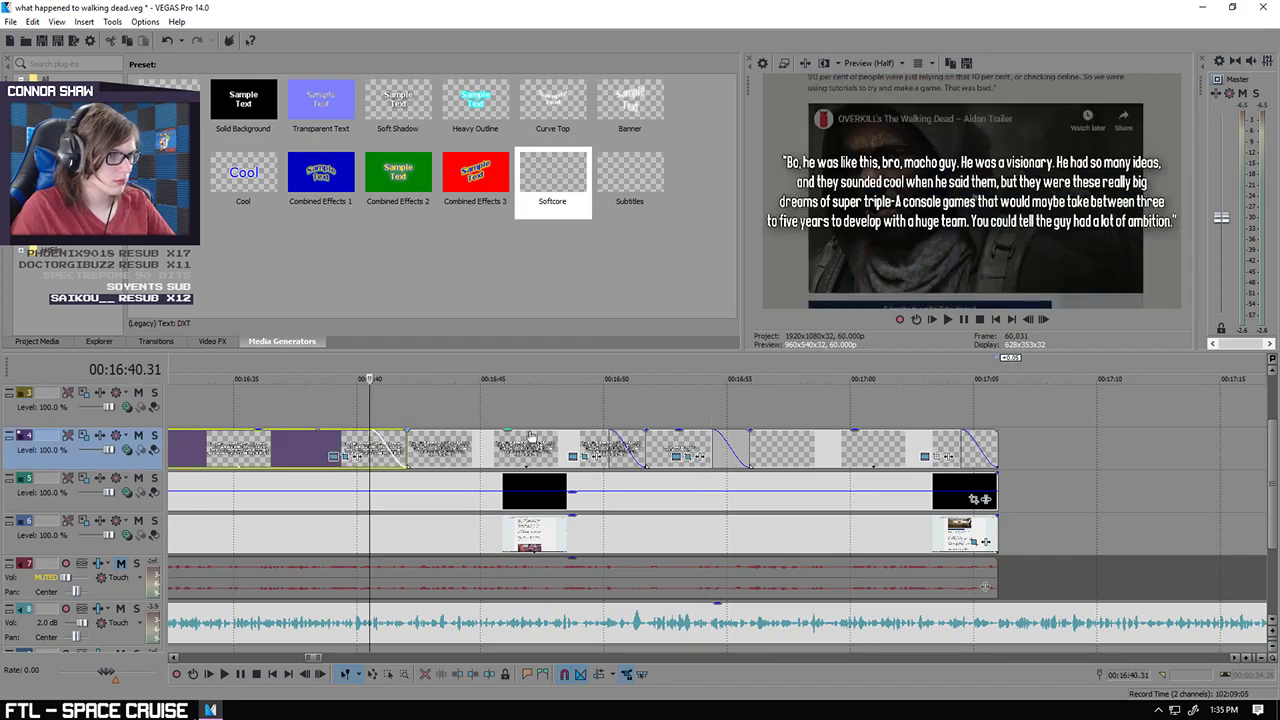
click(610, 432)
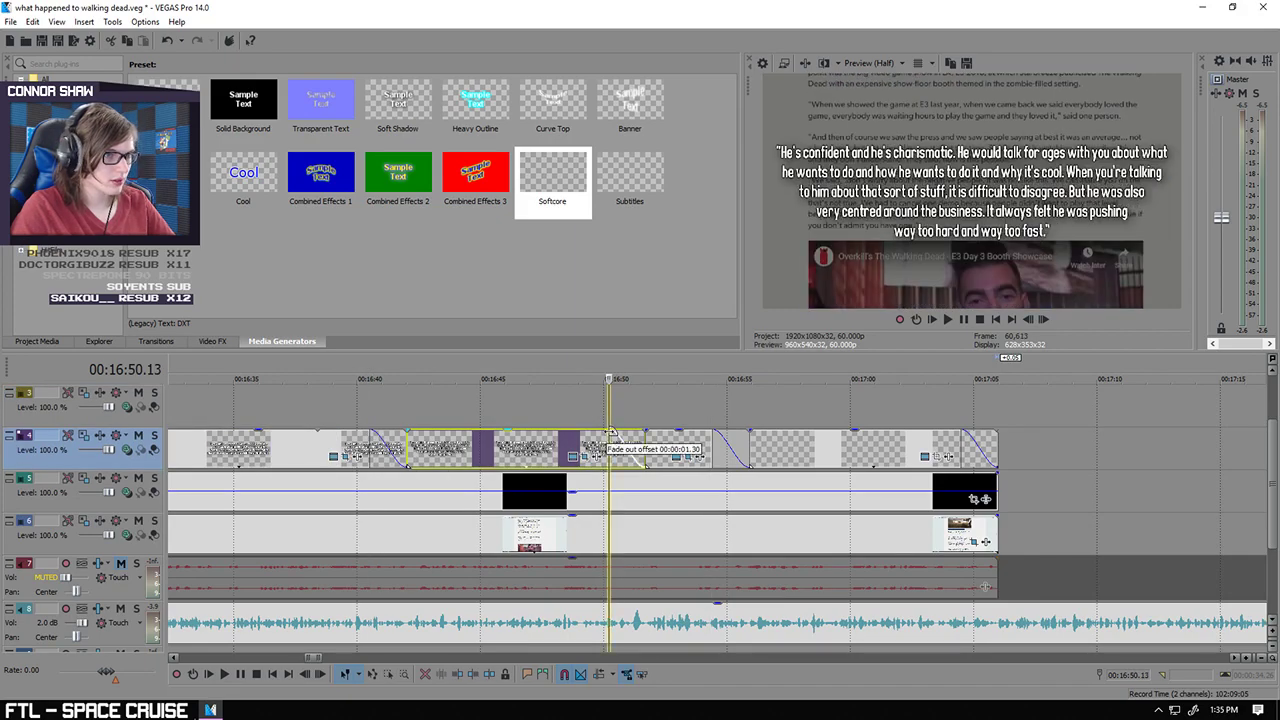
click(618, 414)
click(692, 411)
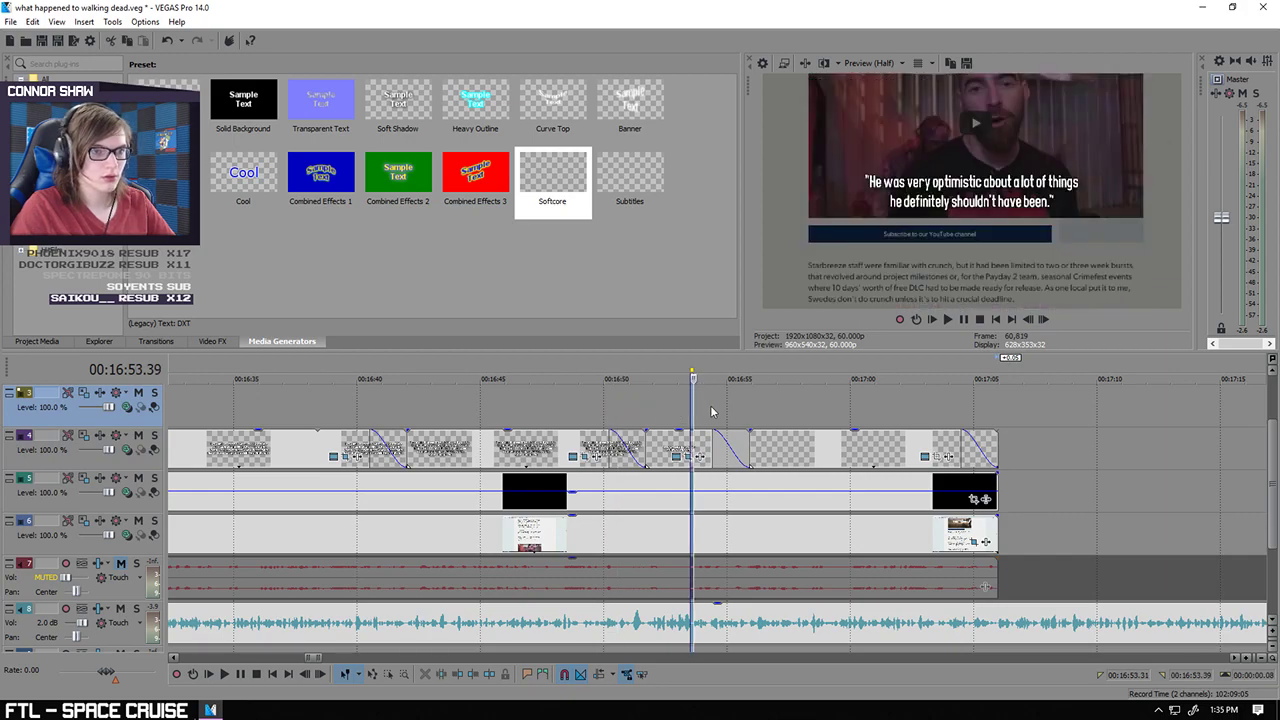
click(711, 411)
click(749, 411)
scroll(773, 412, down, 1)
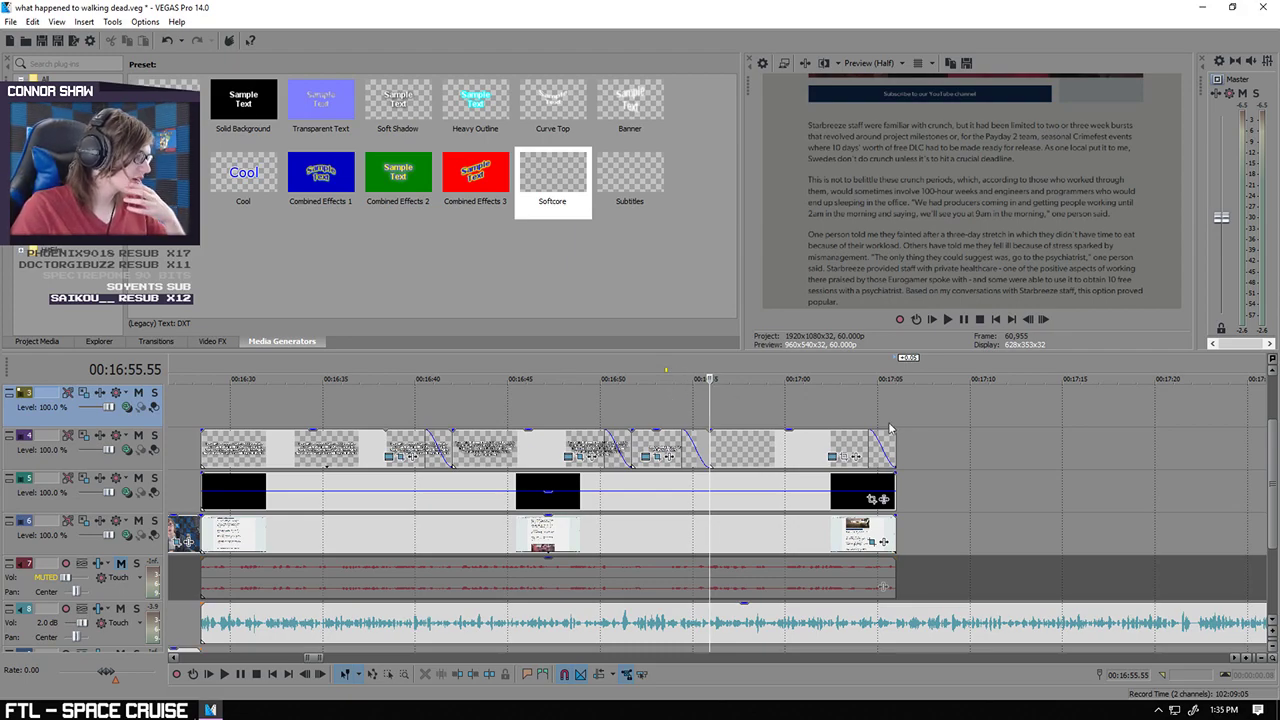
scroll(955, 445, up, 1)
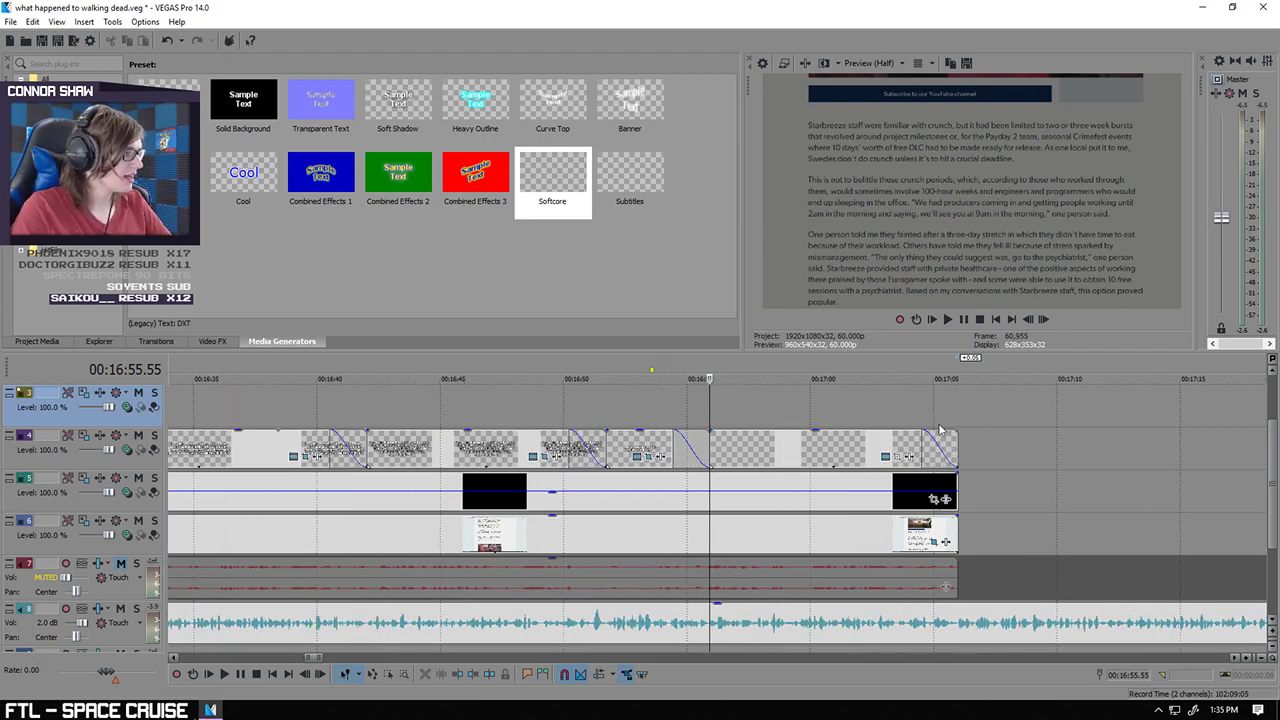
Step: Open the generated media of the empty text event starting at 00:16:55.55 and set its font size to 26
key(ctrl+End)
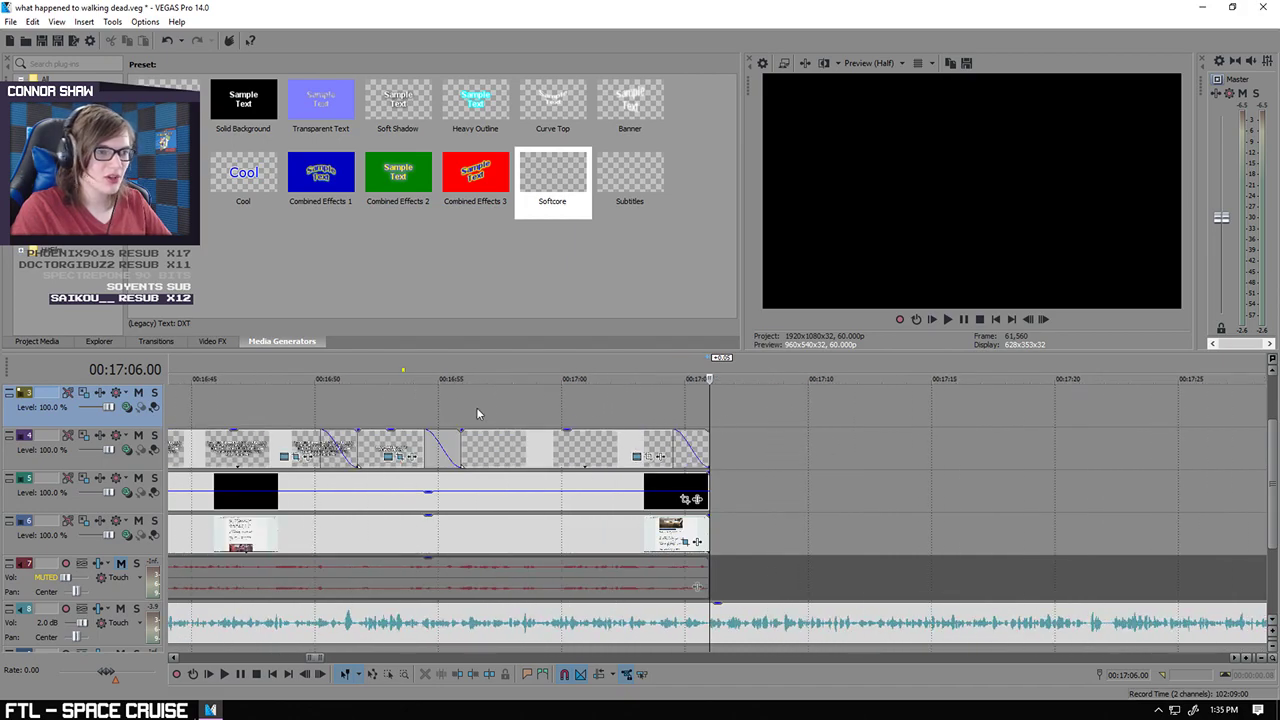
click(469, 415)
click(464, 415)
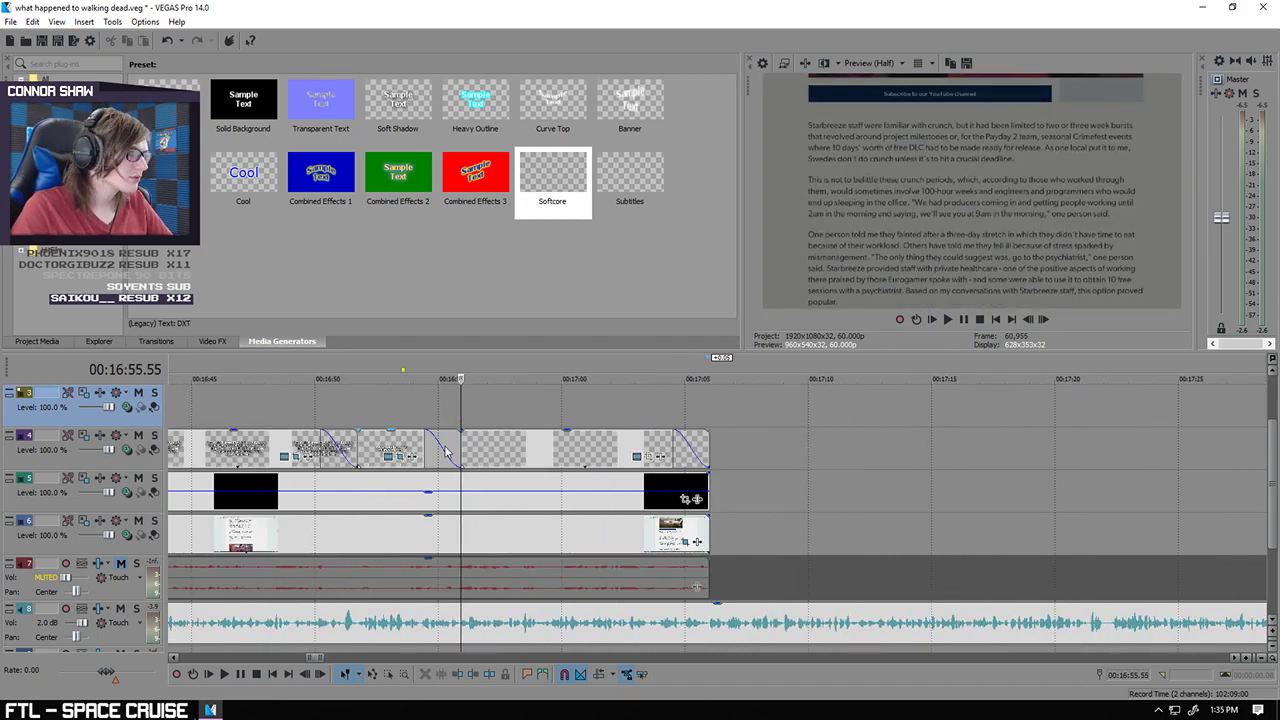
click(463, 446)
right_click(464, 445)
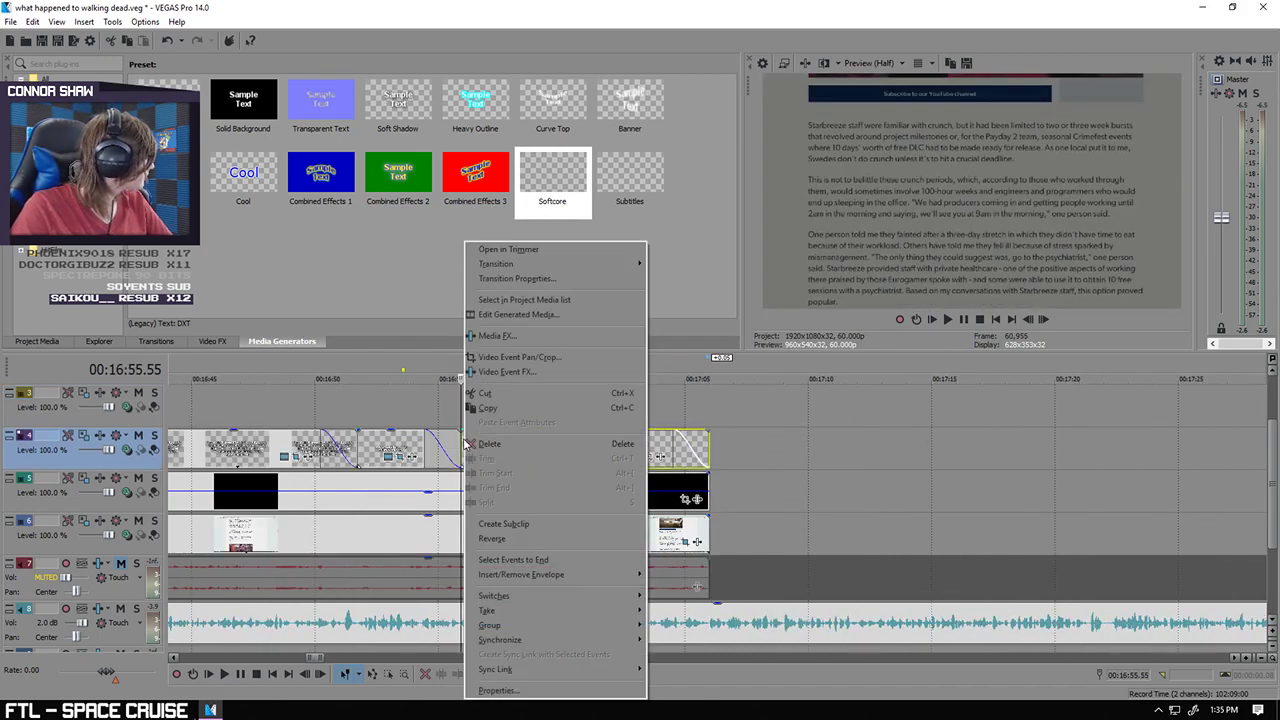
click(518, 315)
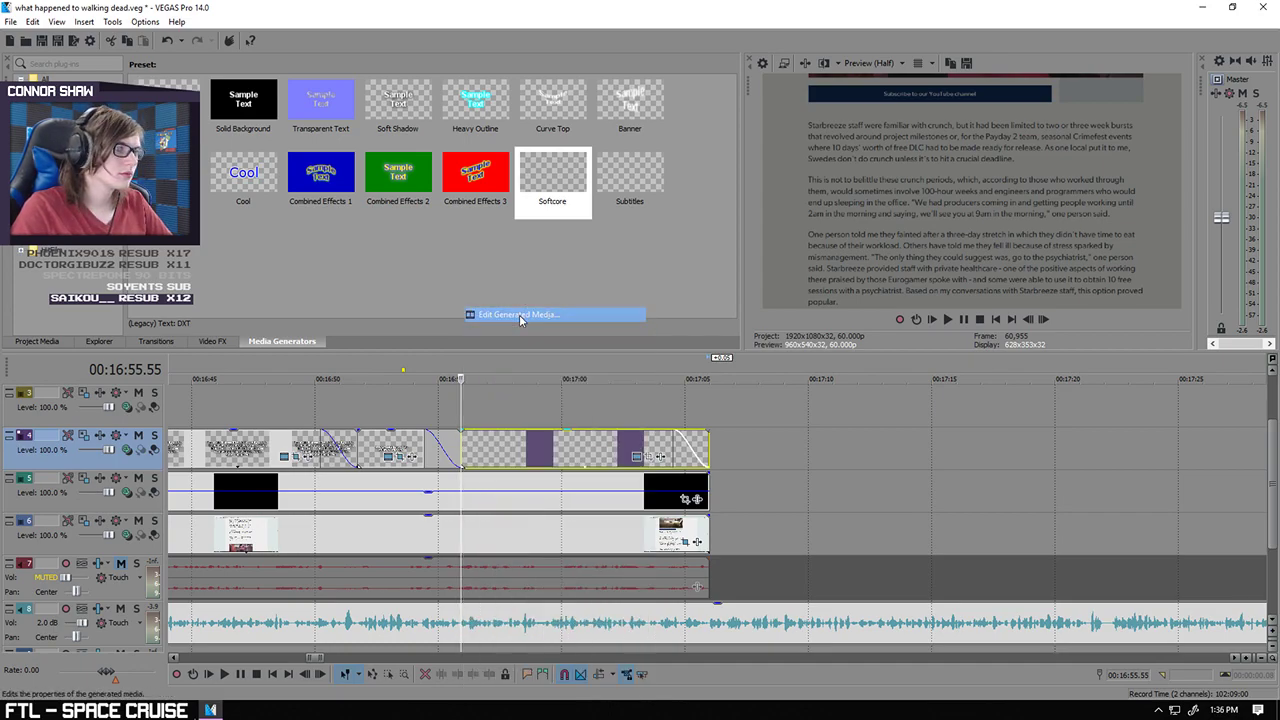
click(228, 675)
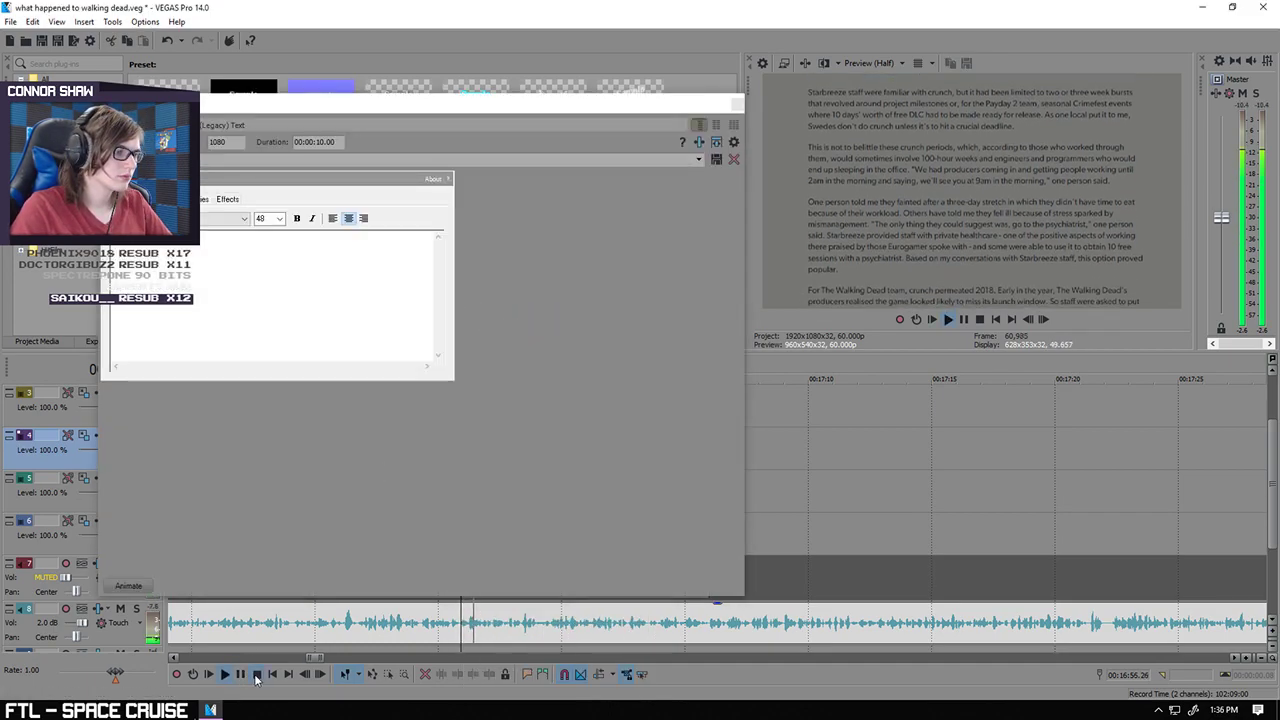
click(256, 675)
click(280, 218)
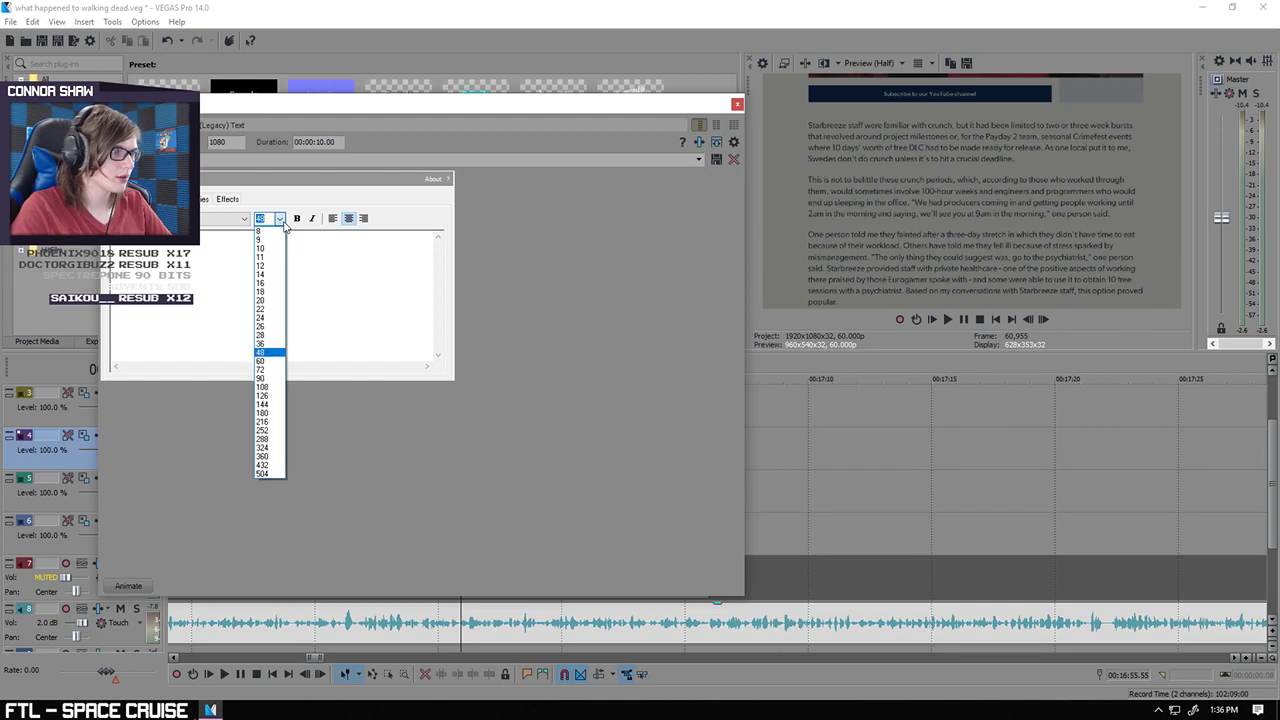
click(267, 326)
Step: Begin the quote in the text event with ""It was very easy to drink his Kool-Aid", including the opening quotation mark
text("It)
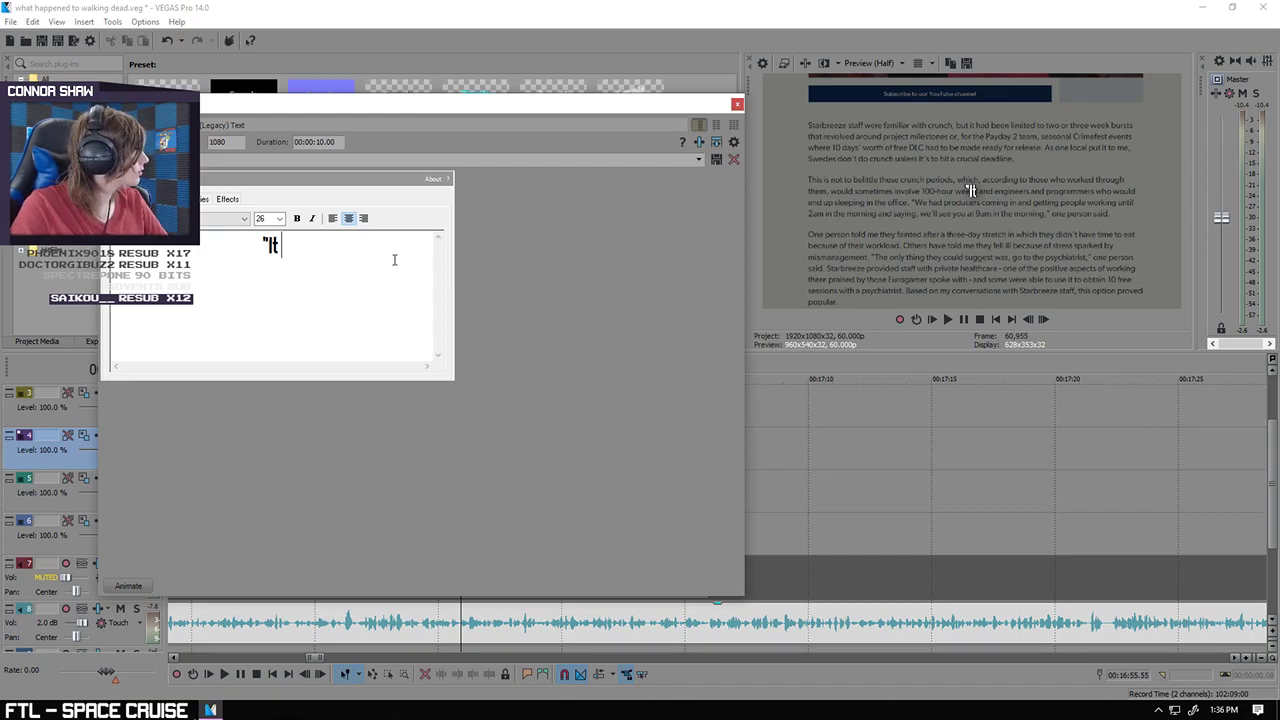
text(was very)
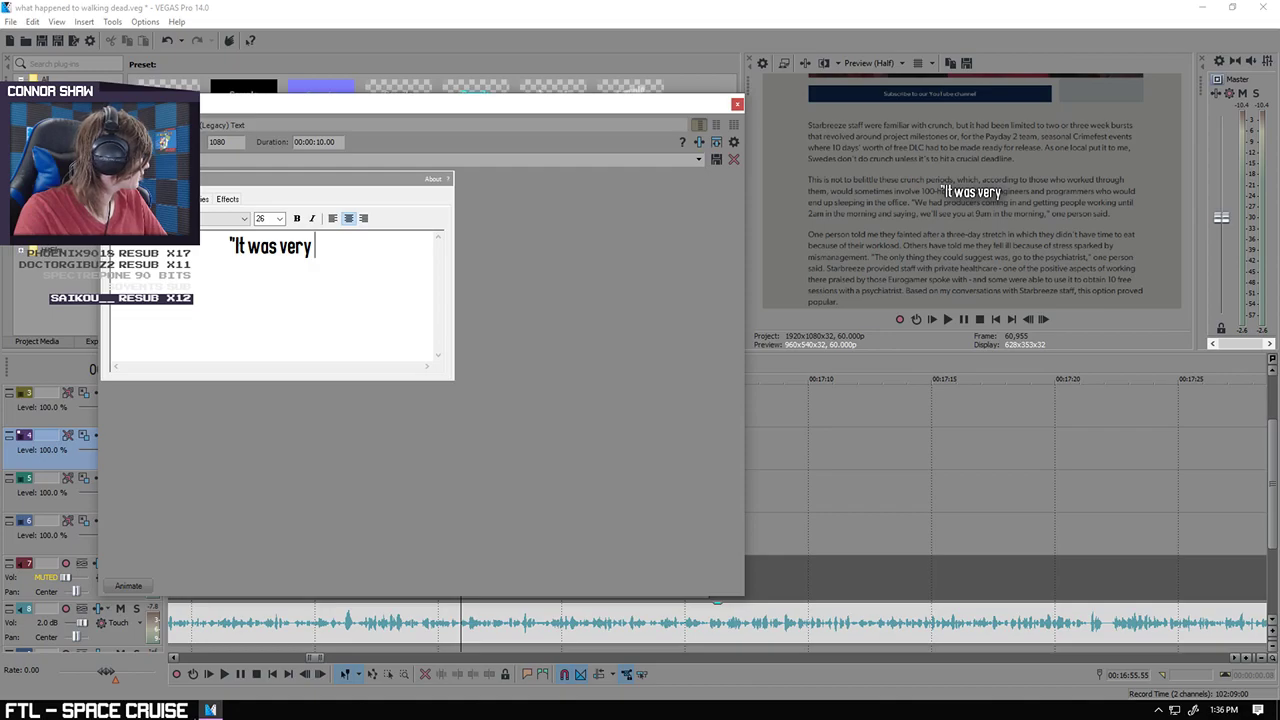
text( easy to drink)
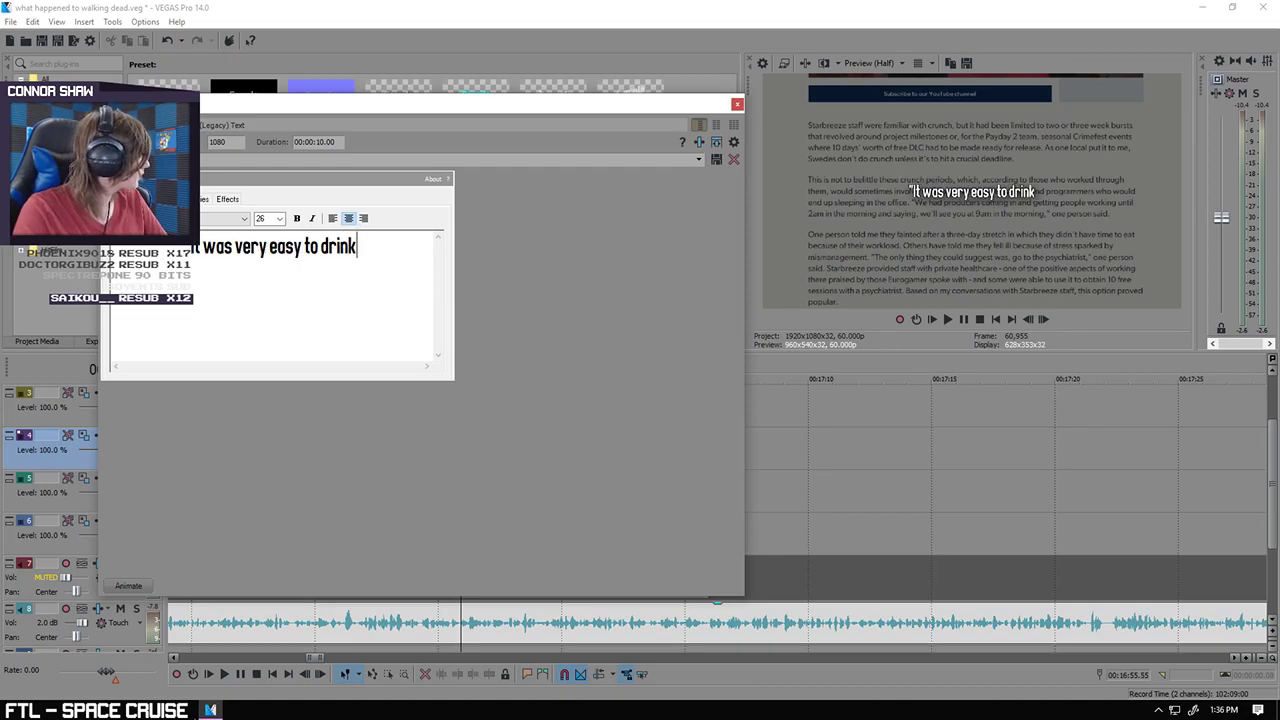
text( his Kool-)
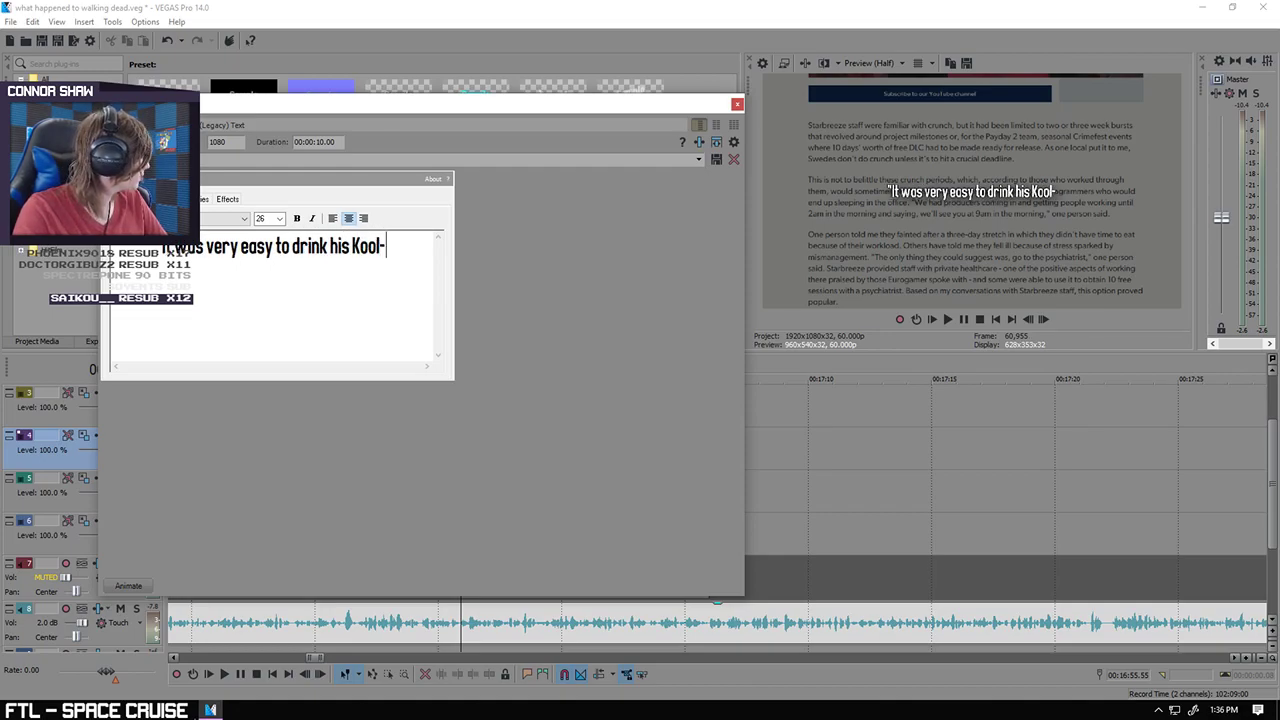
text(Aid)
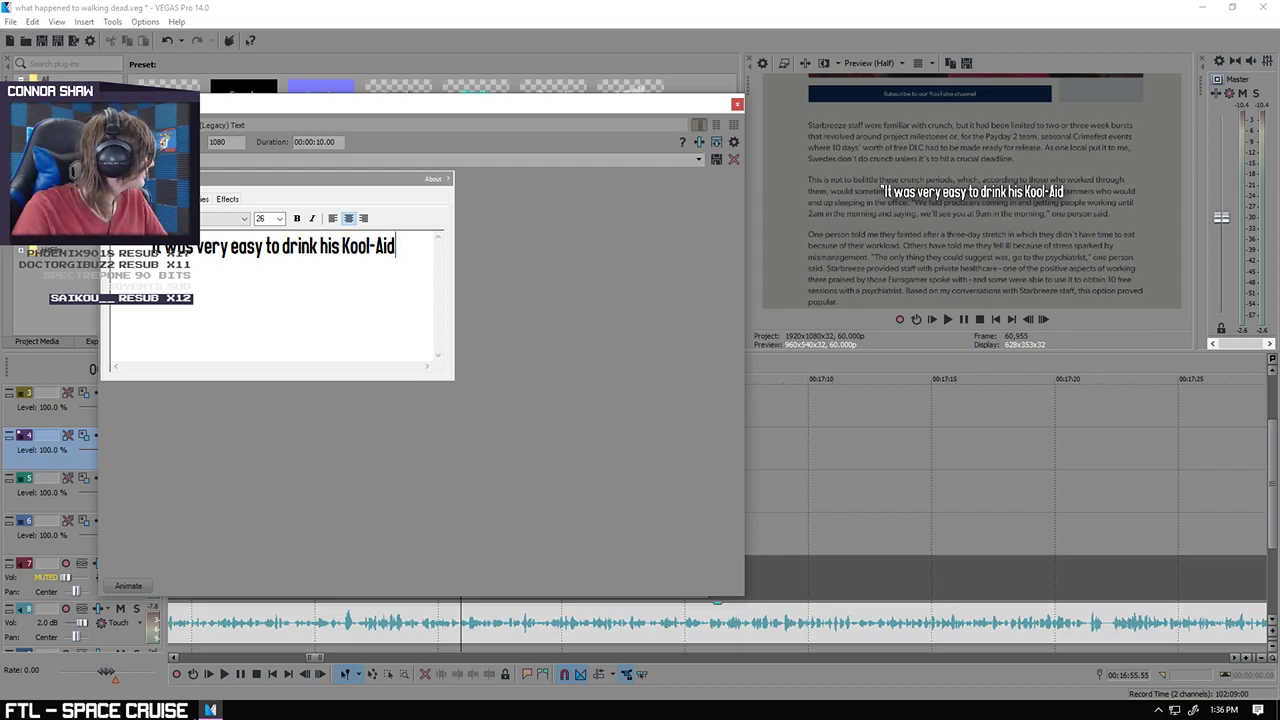
Step: Complete the first line of the quote with ". He was very confident, very charismatic."
text(. He )
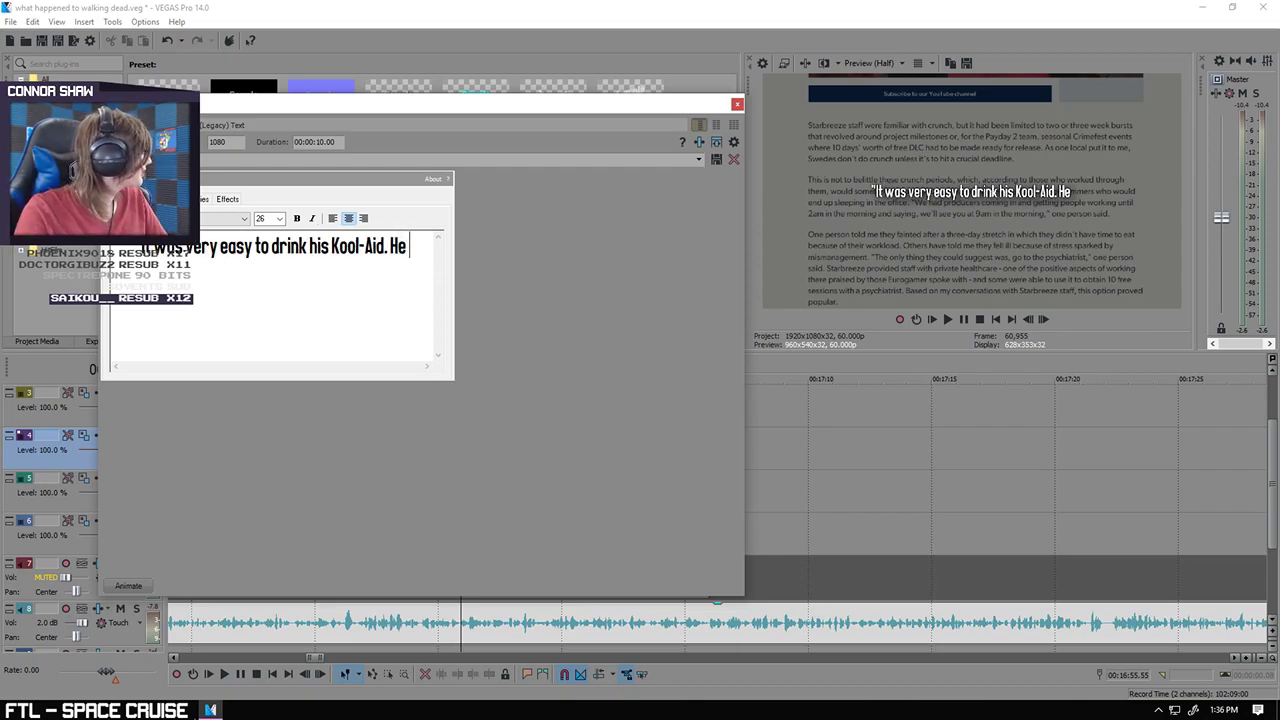
text(was very c)
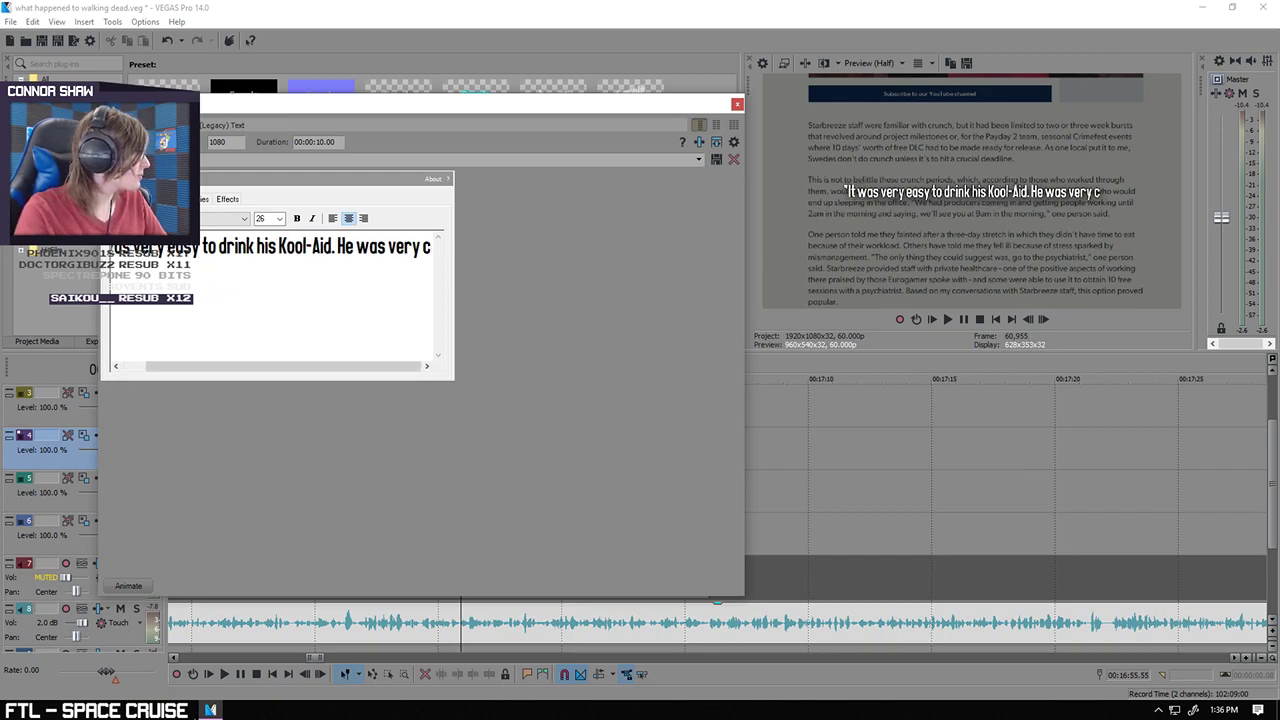
text(on)
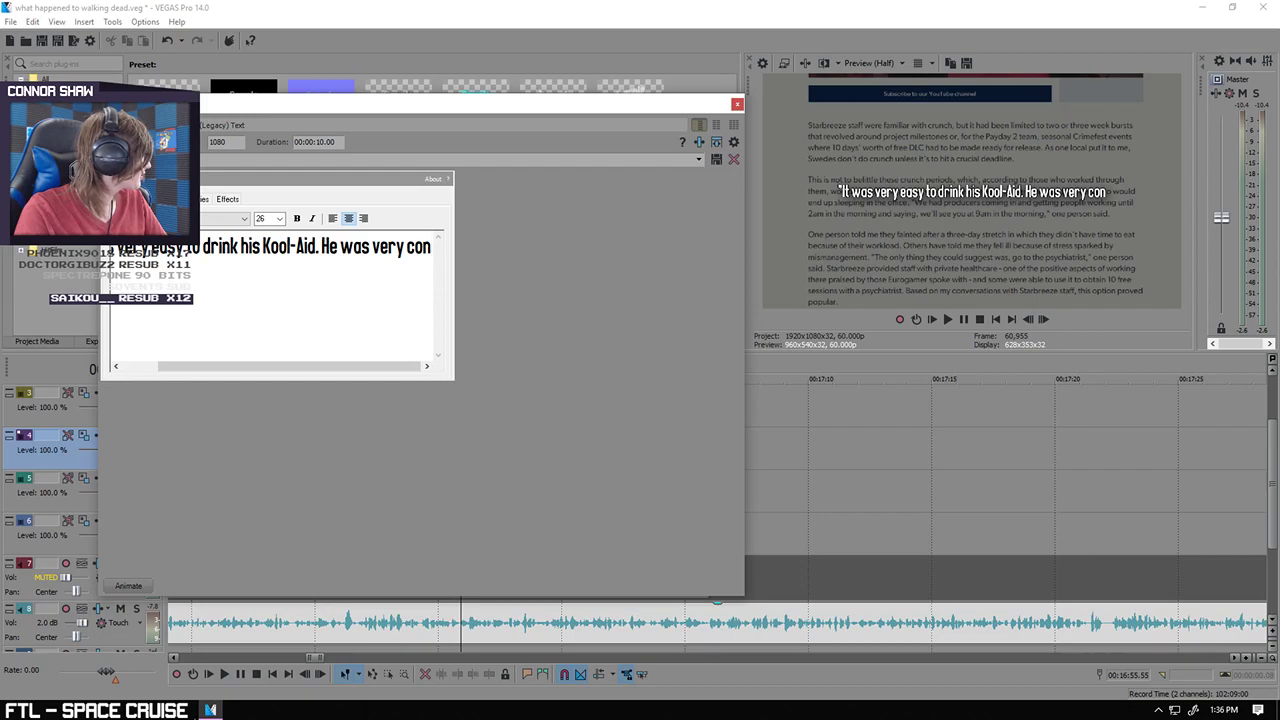
text(fidentm,)
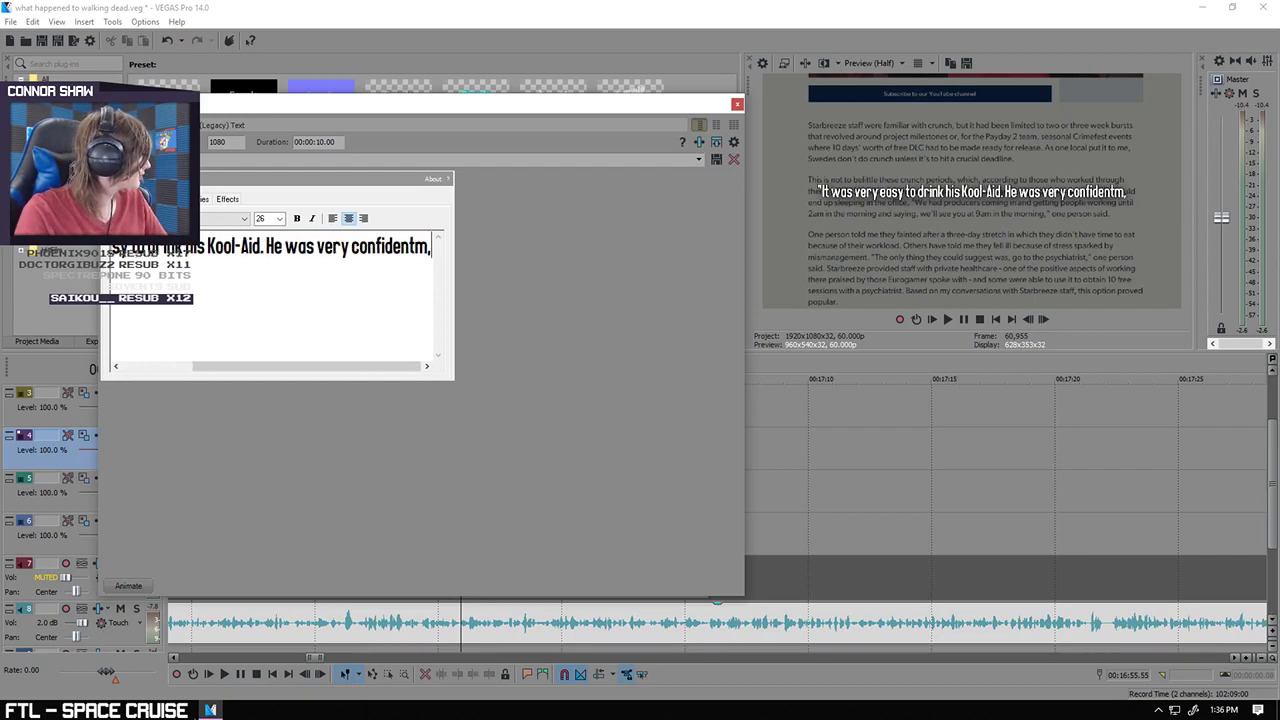
key(BackSpace)
key(BackSpace)
text(, very)
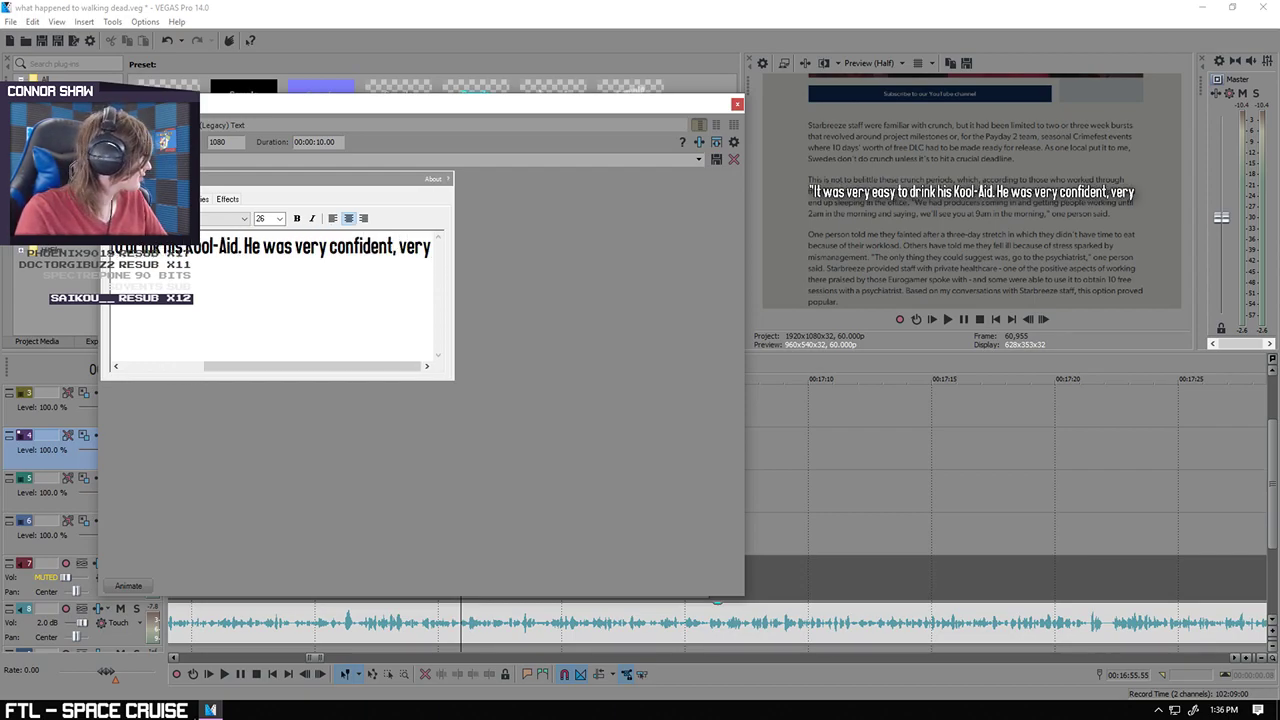
text( ch)
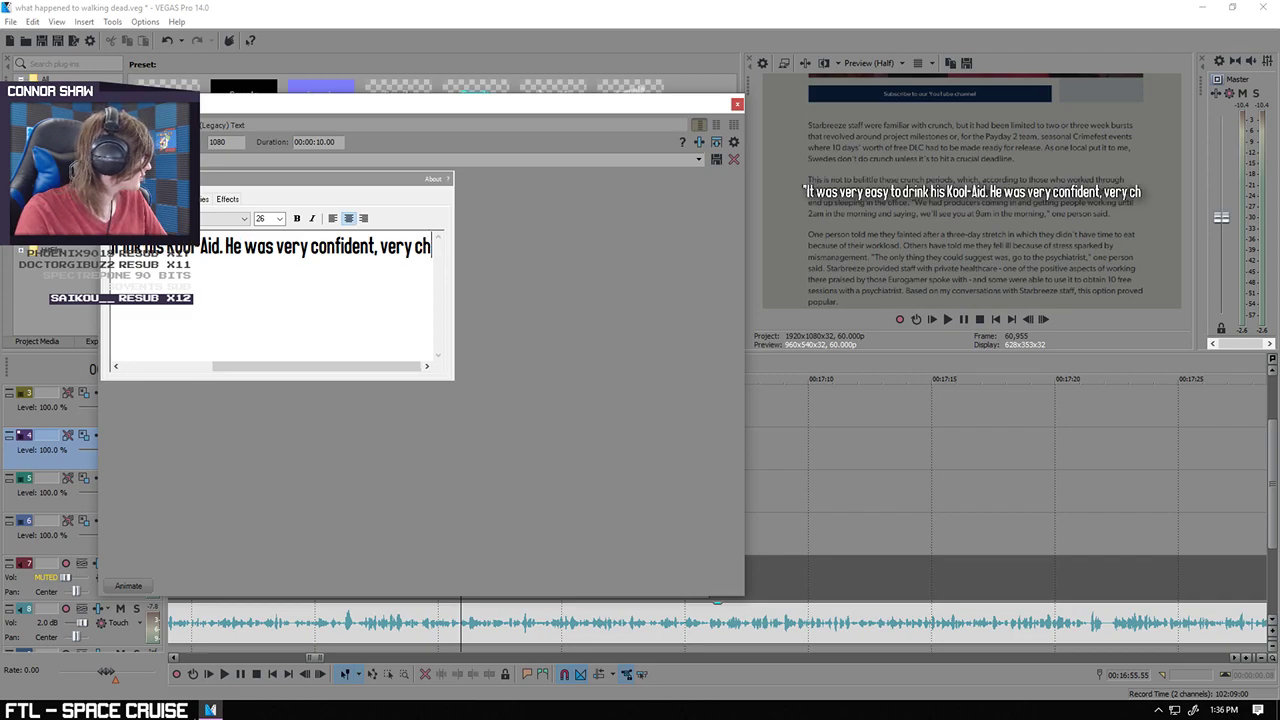
text(arismatic)
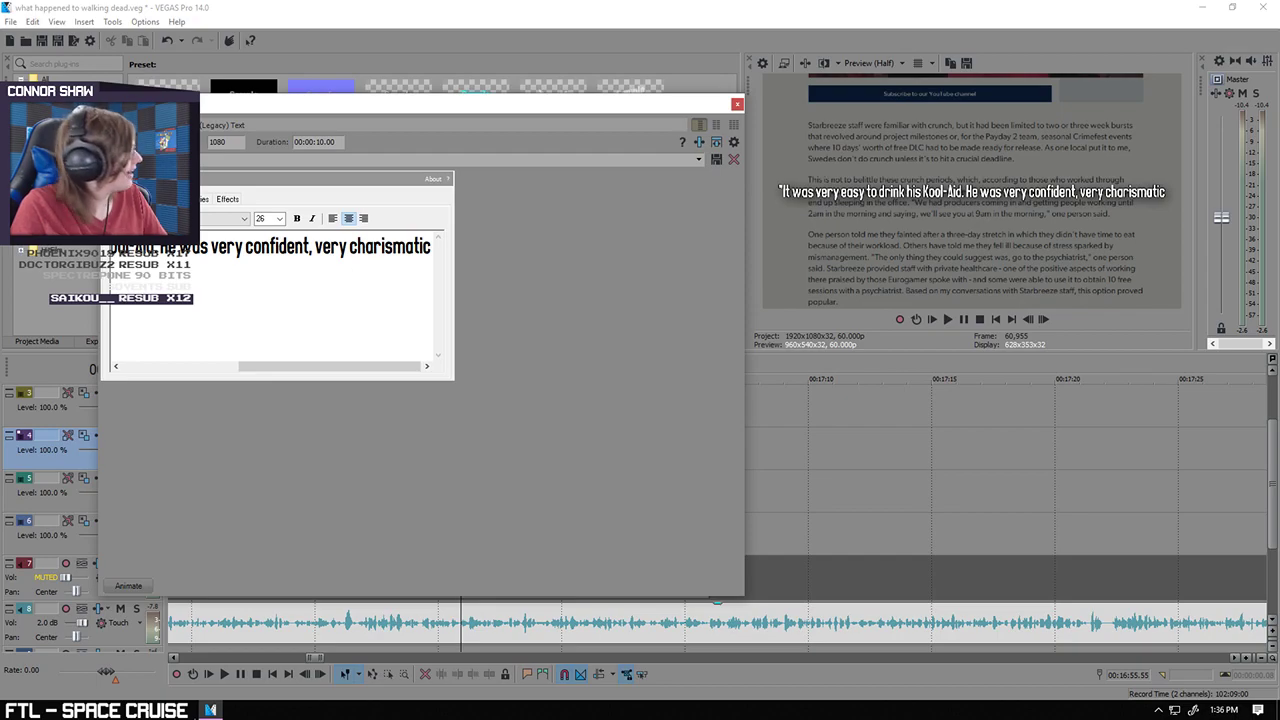
text(.)
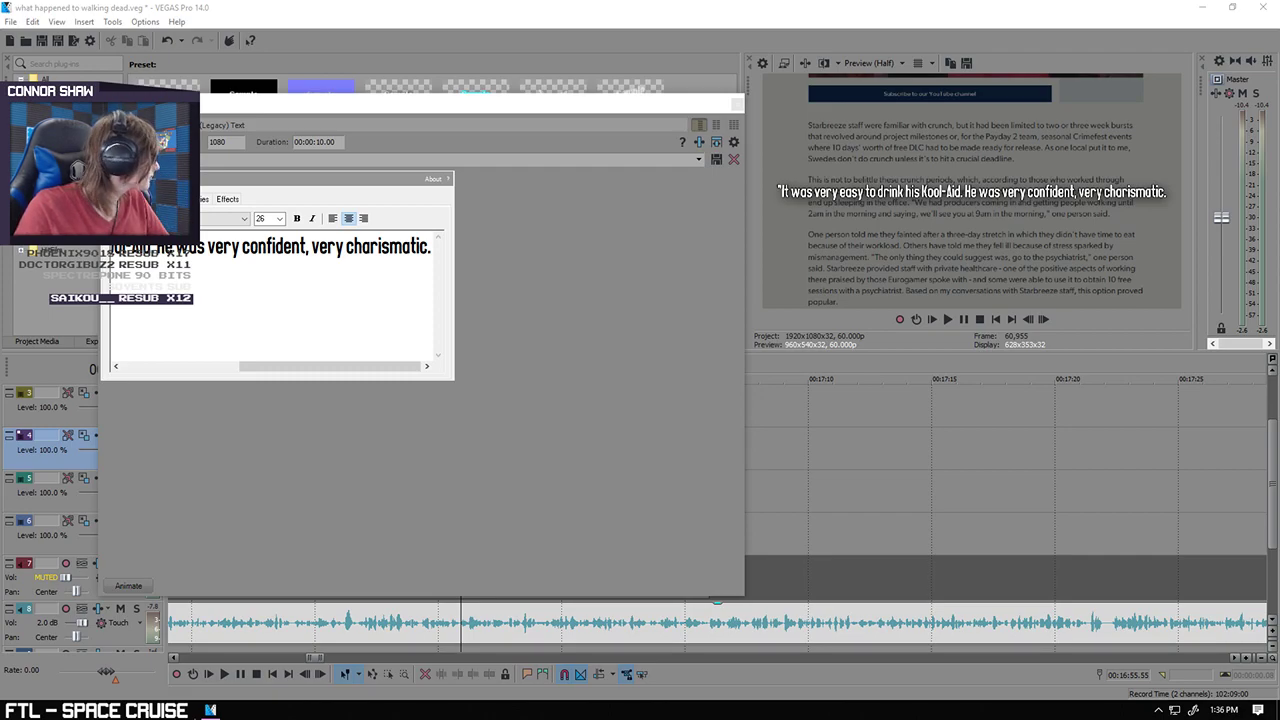
click(382, 248)
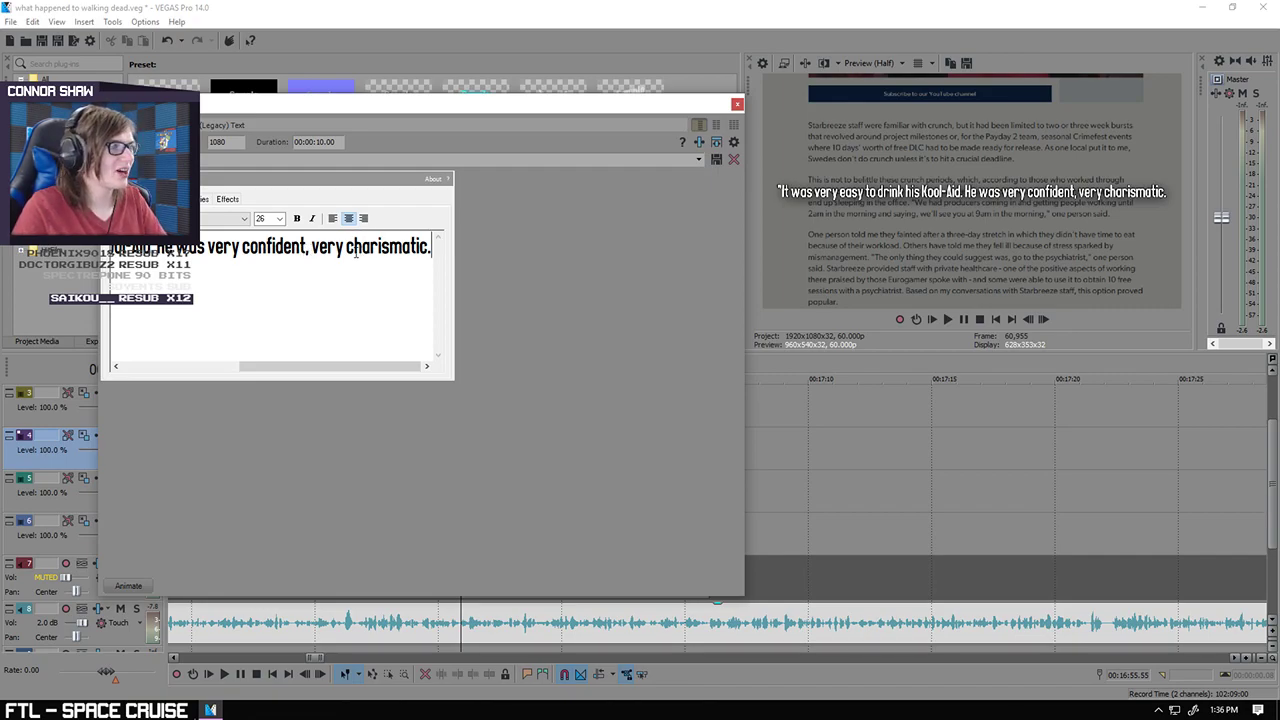
text([...)
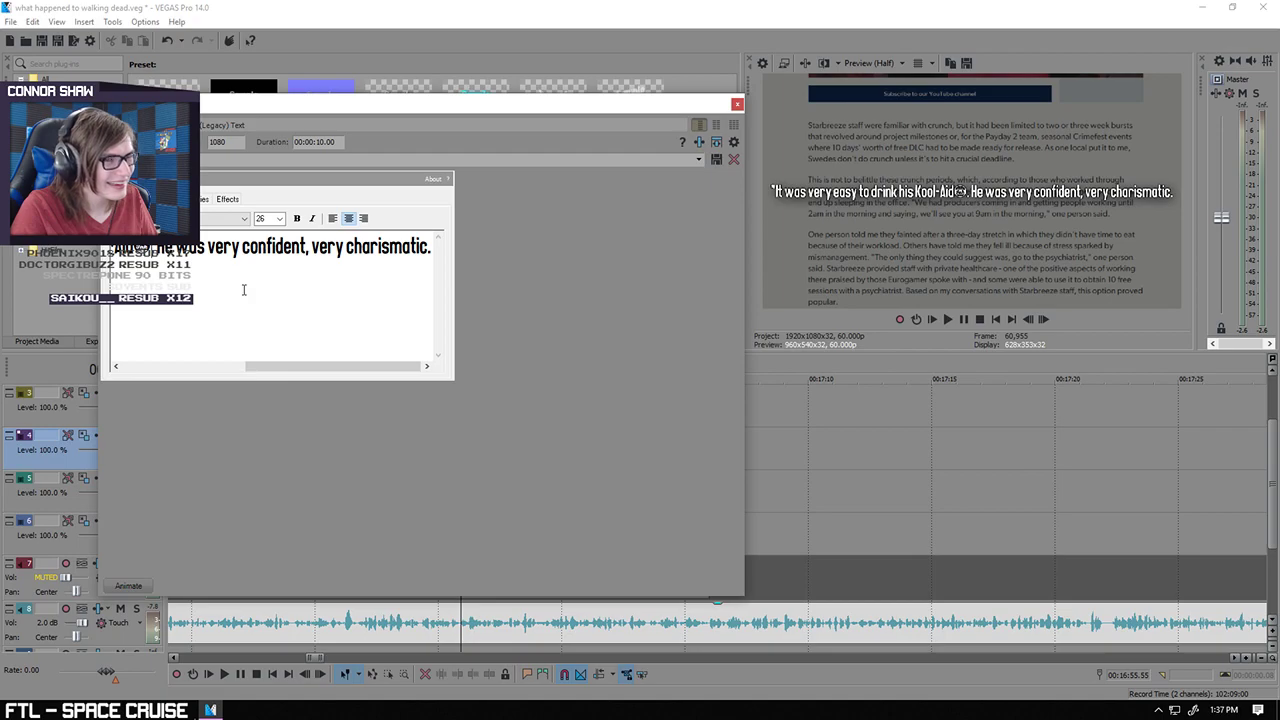
key(BackSpace)
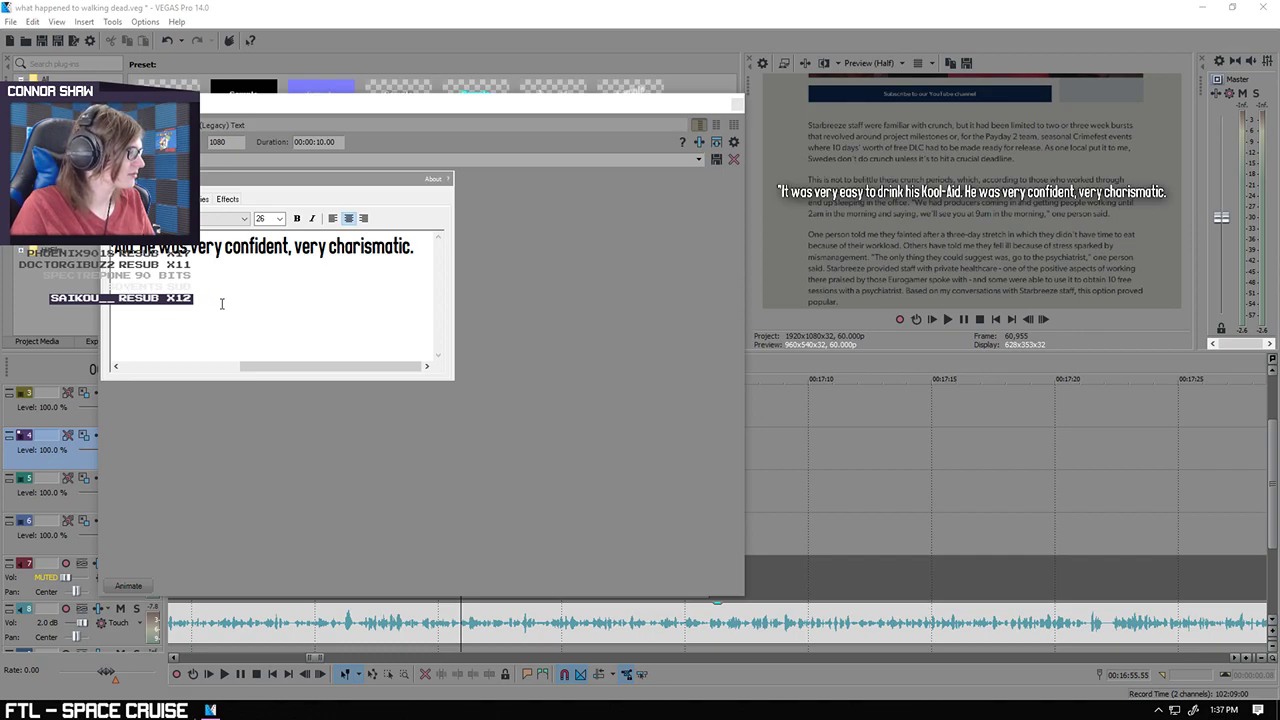
Step: Add a second line to the quote: "He's got this swagger about him. And he would tell you all this stuff about how"
click(415, 247)
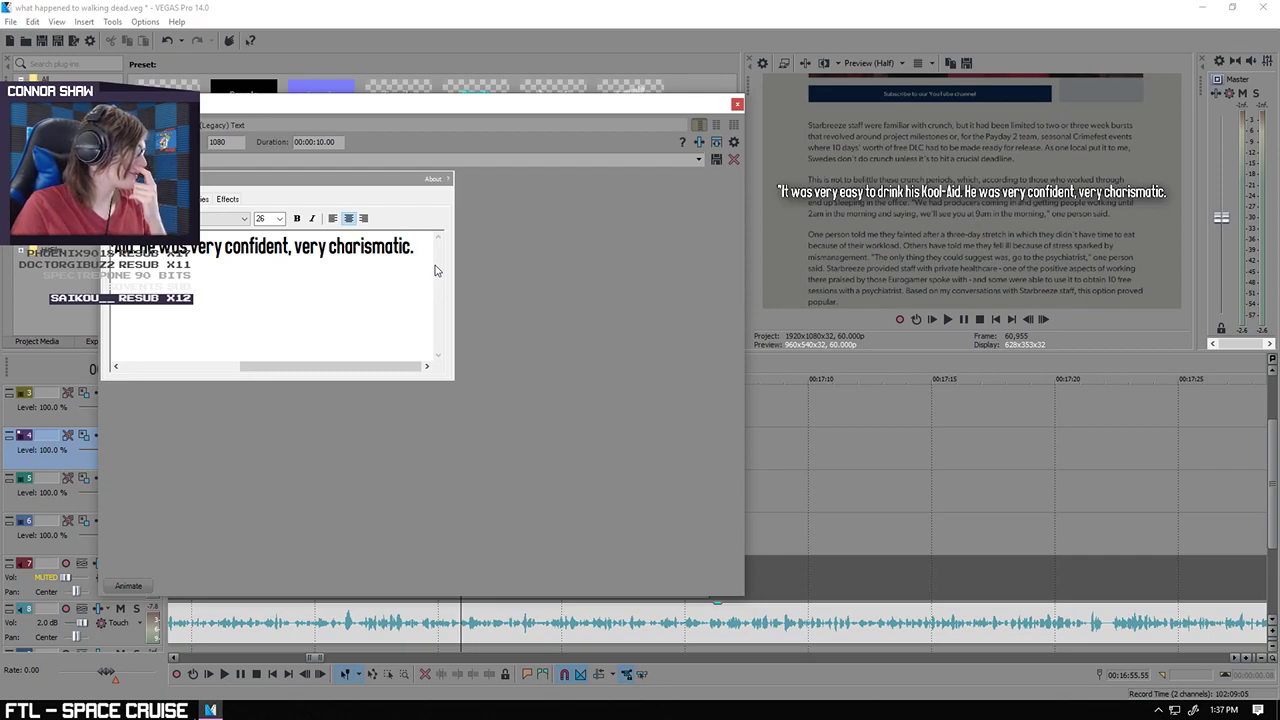
key(Return)
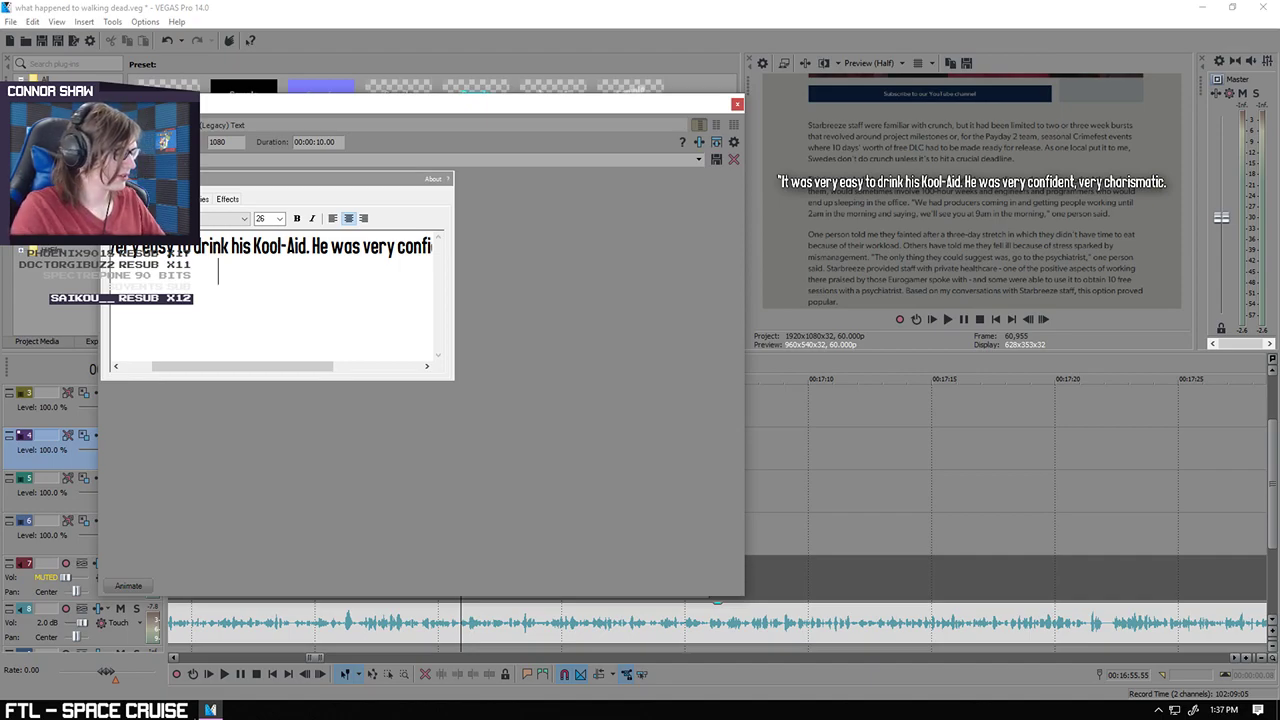
text(He's got this)
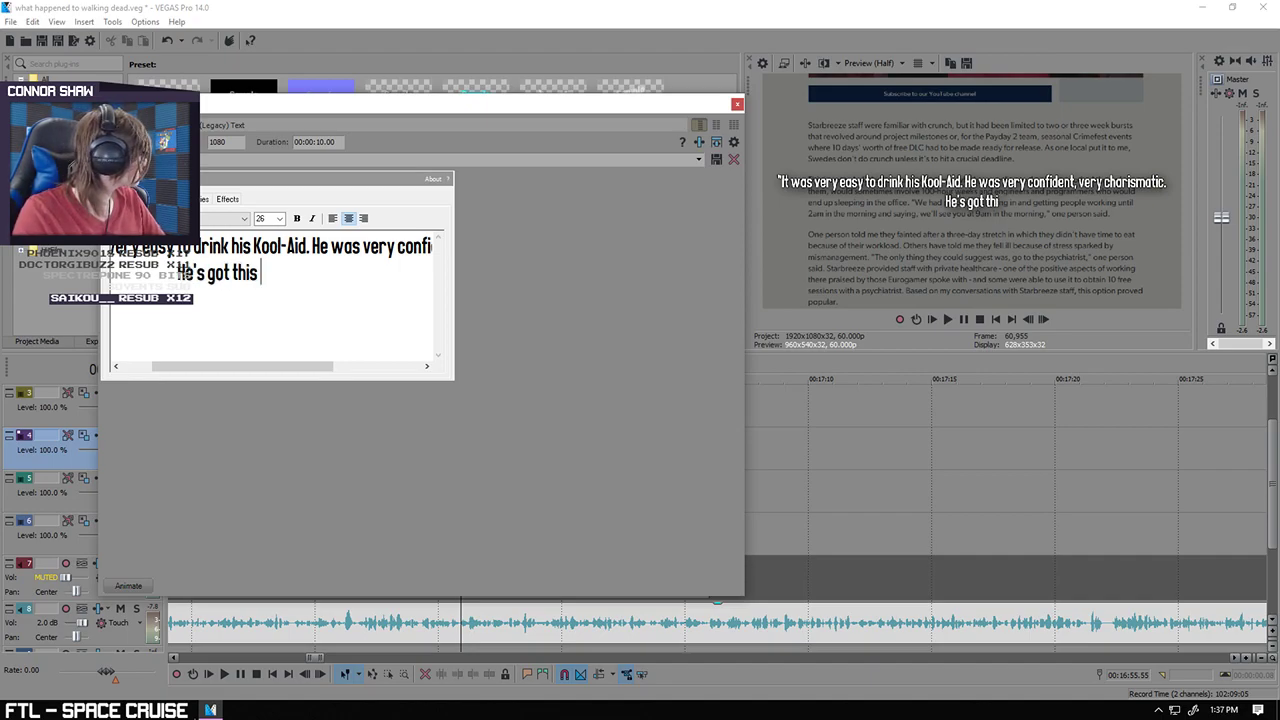
text( swagger about him)
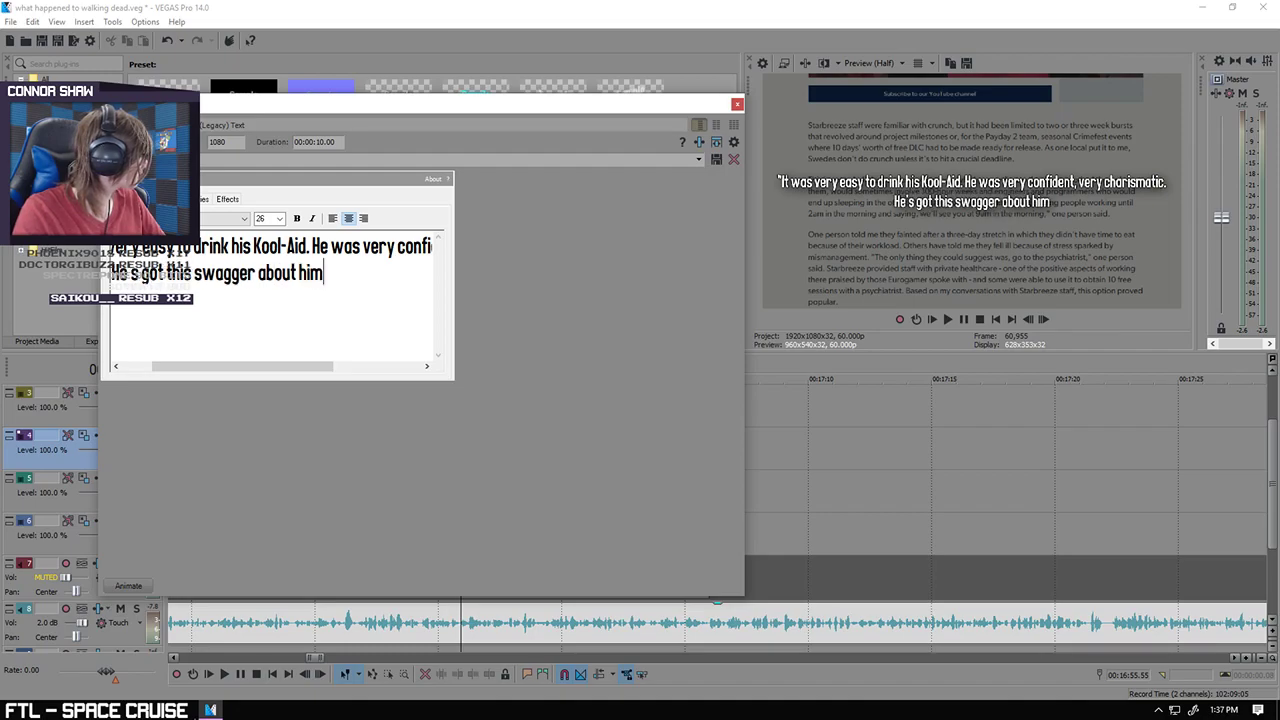
text(. And he would tell)
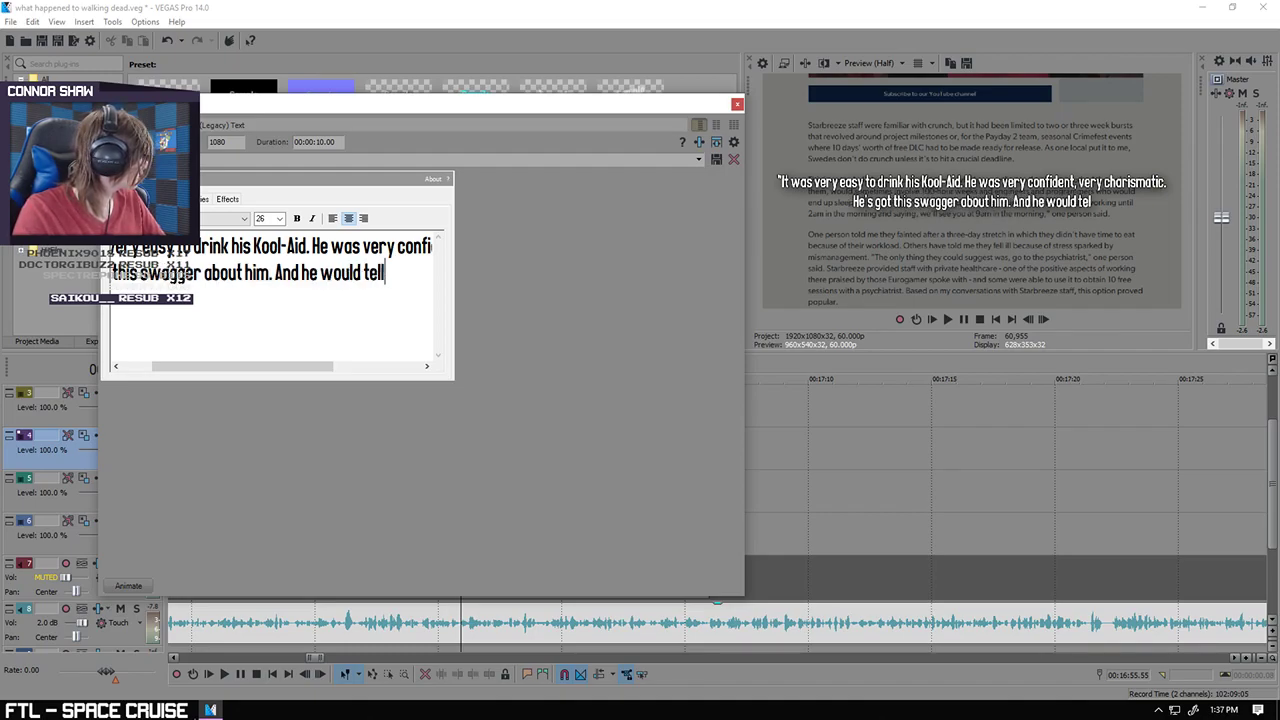
text( you all this stuff a)
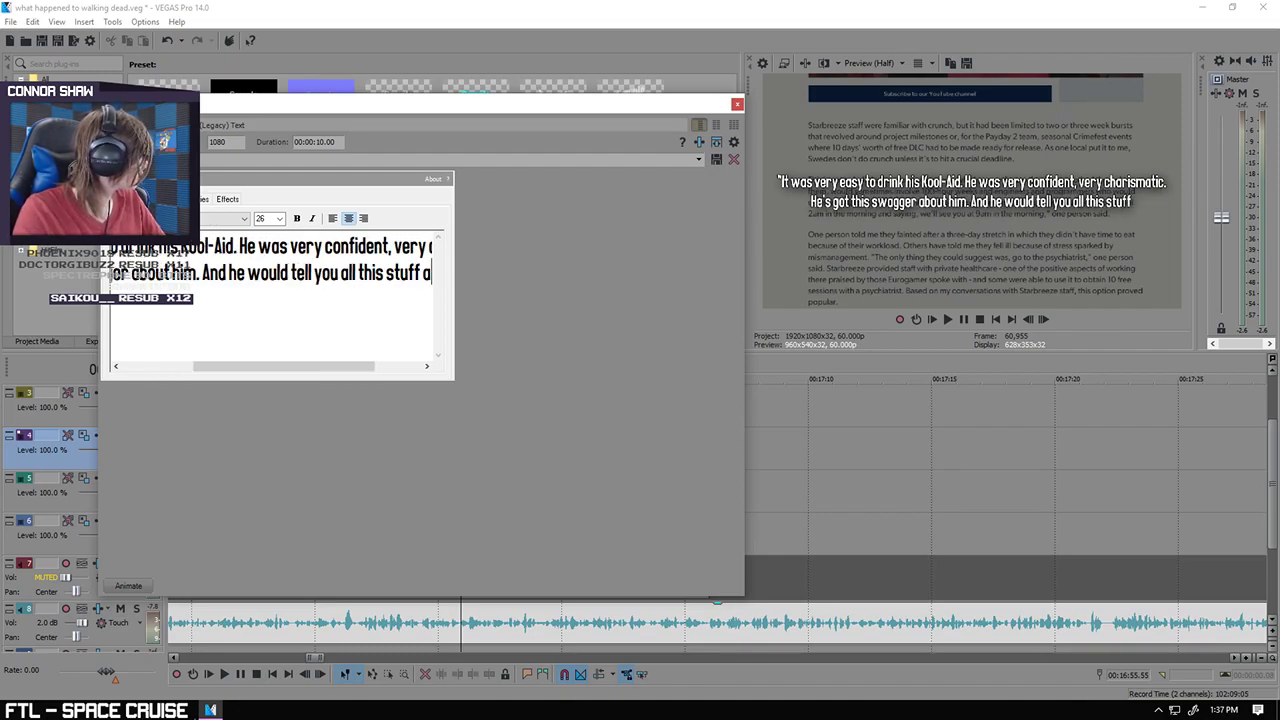
text(bout how)
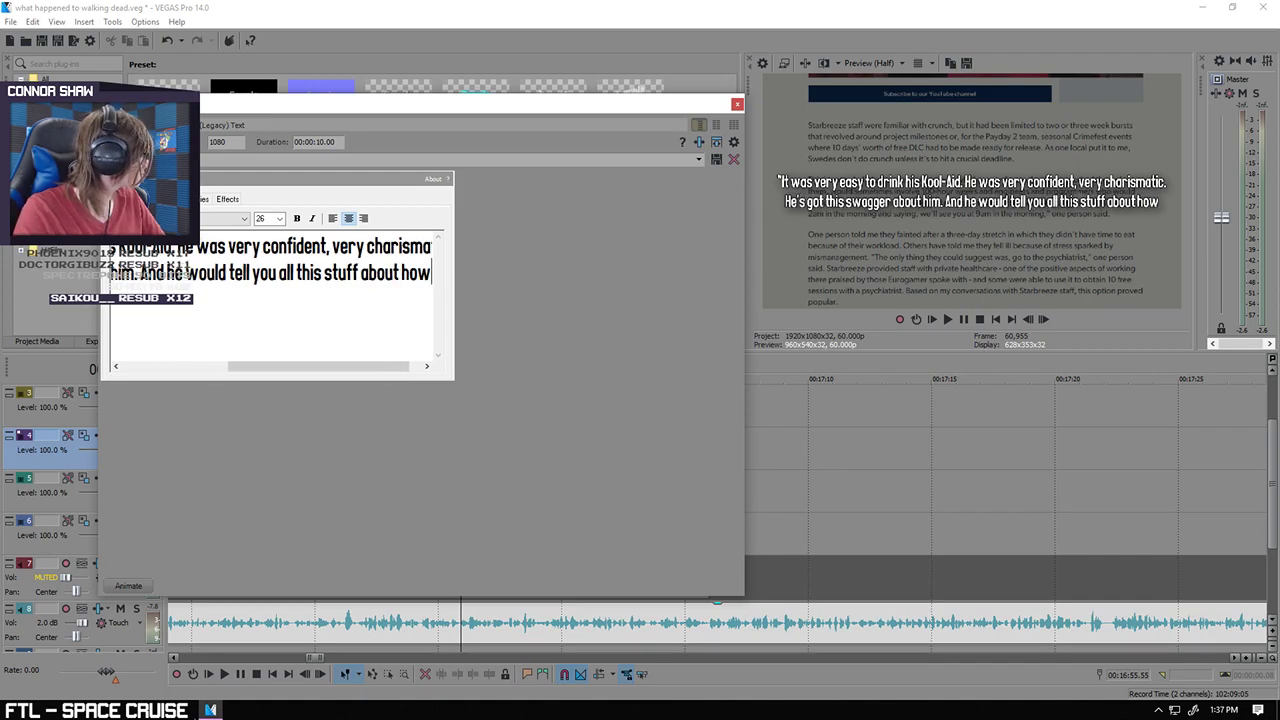
Step: Add a third line to the quote: "awesome things are and how awesome the tech is. The problem is, there"
key(Return)
text(awesome things a)
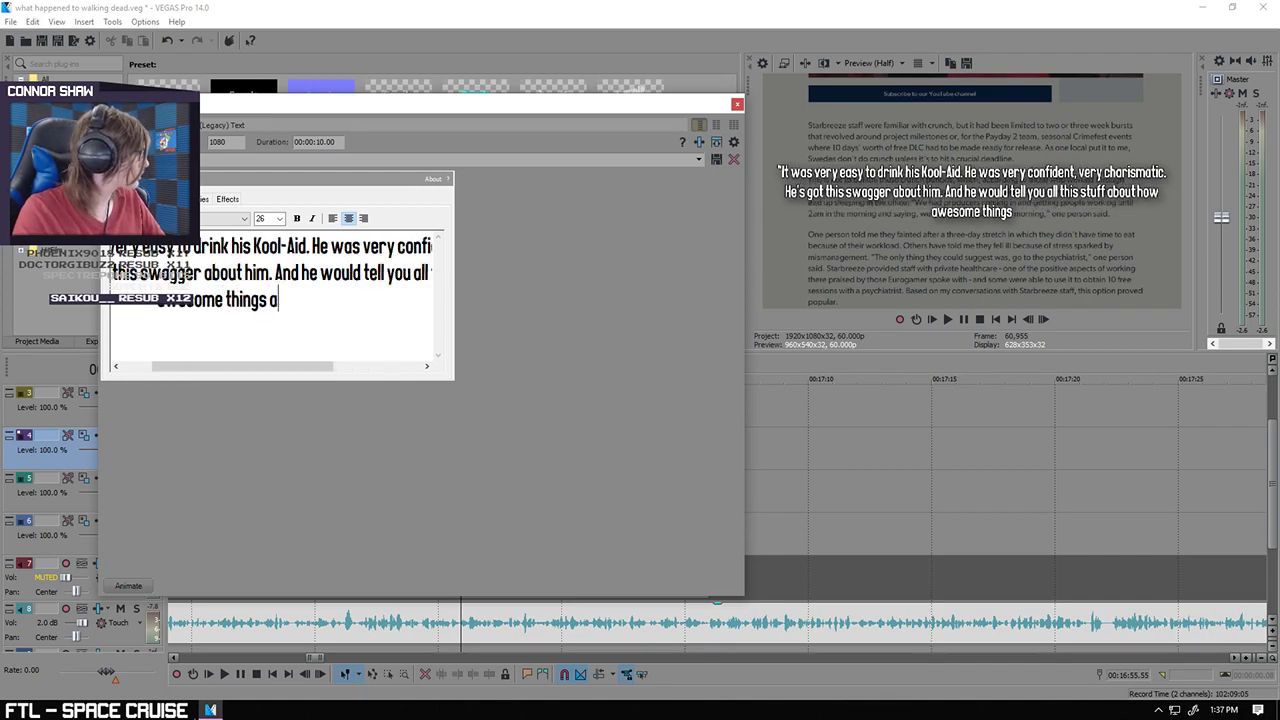
text(re and how awesome)
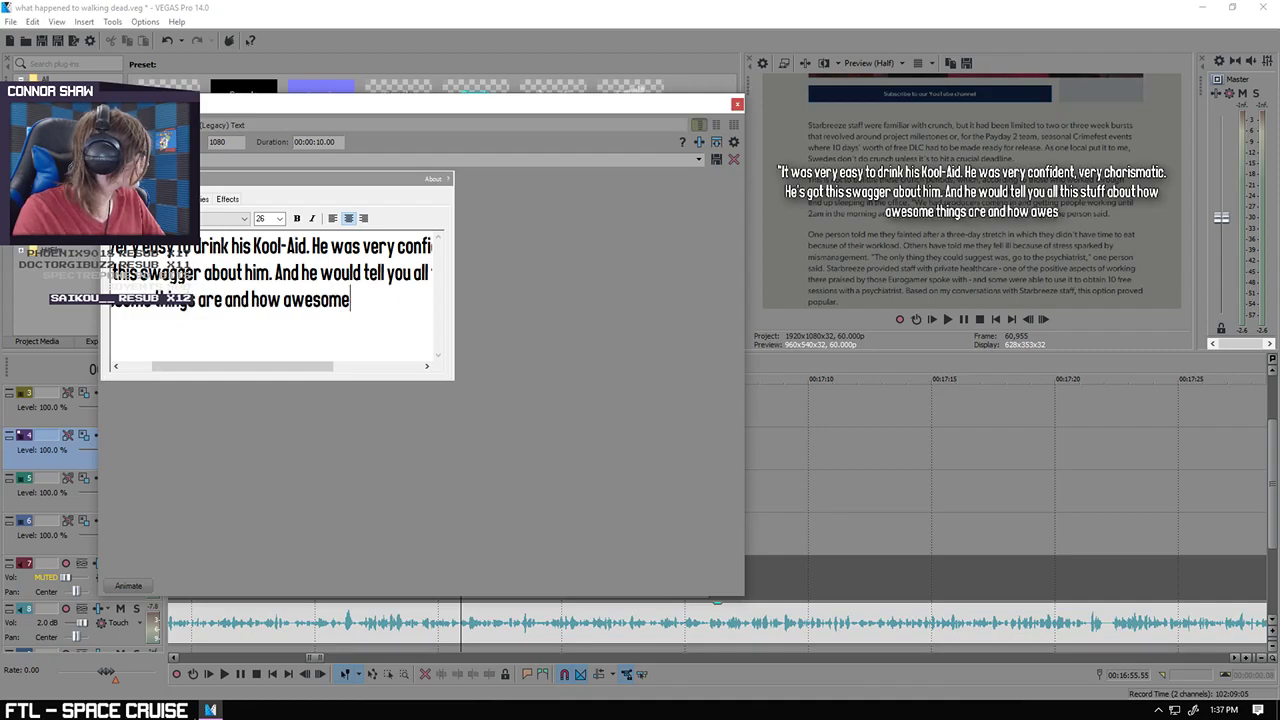
text( the tech is. )
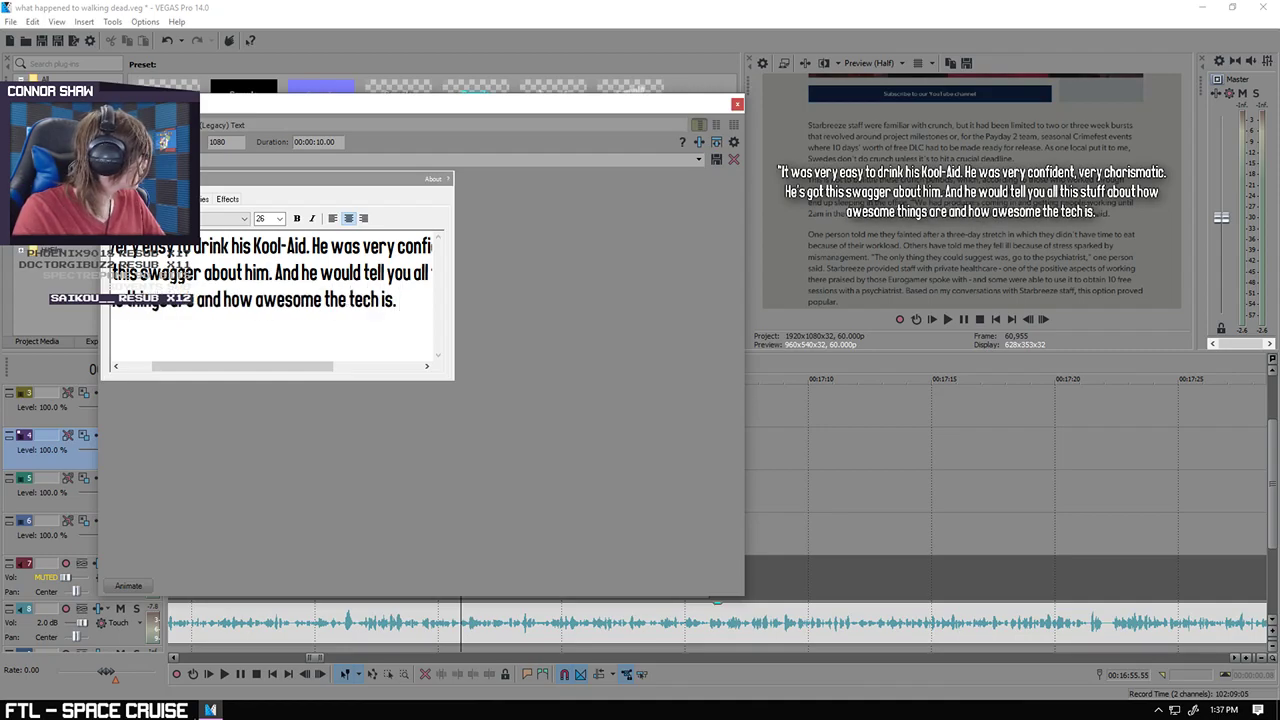
text(The problem is, th)
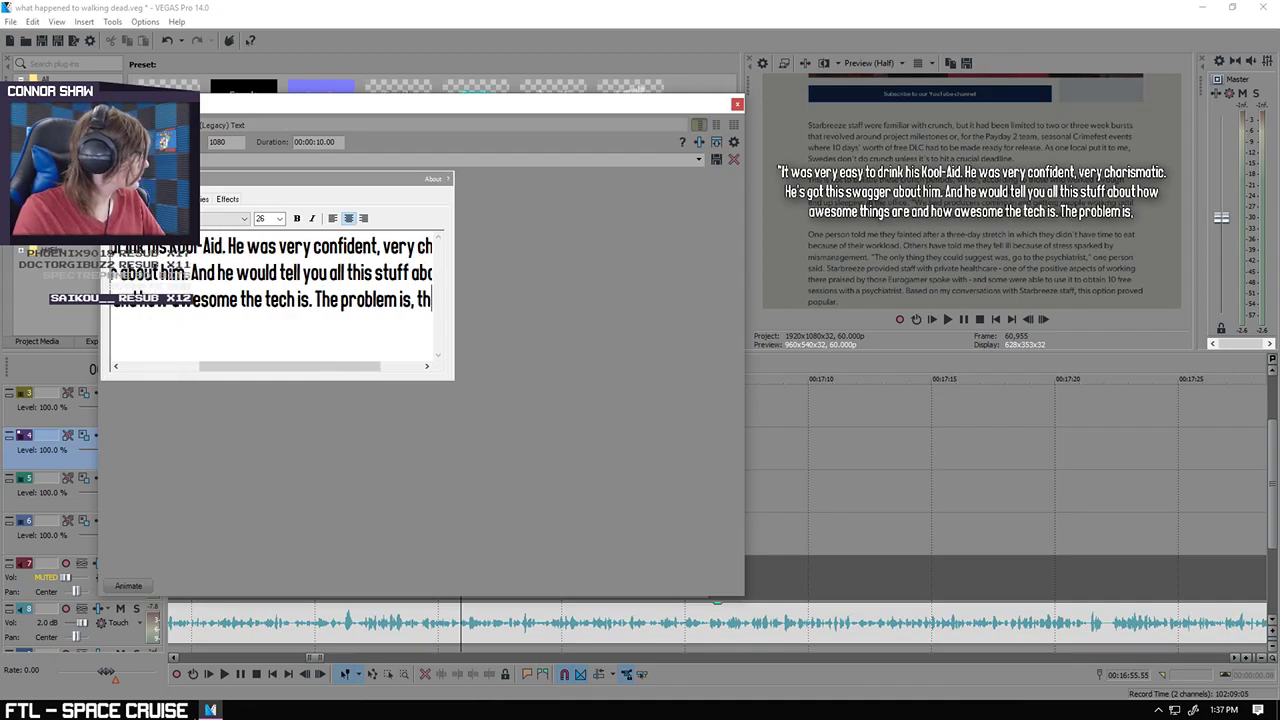
text(ere)
Step: Add a fourth line to the quote: "was never any substance behind any of it."
key(Return)
text(was n)
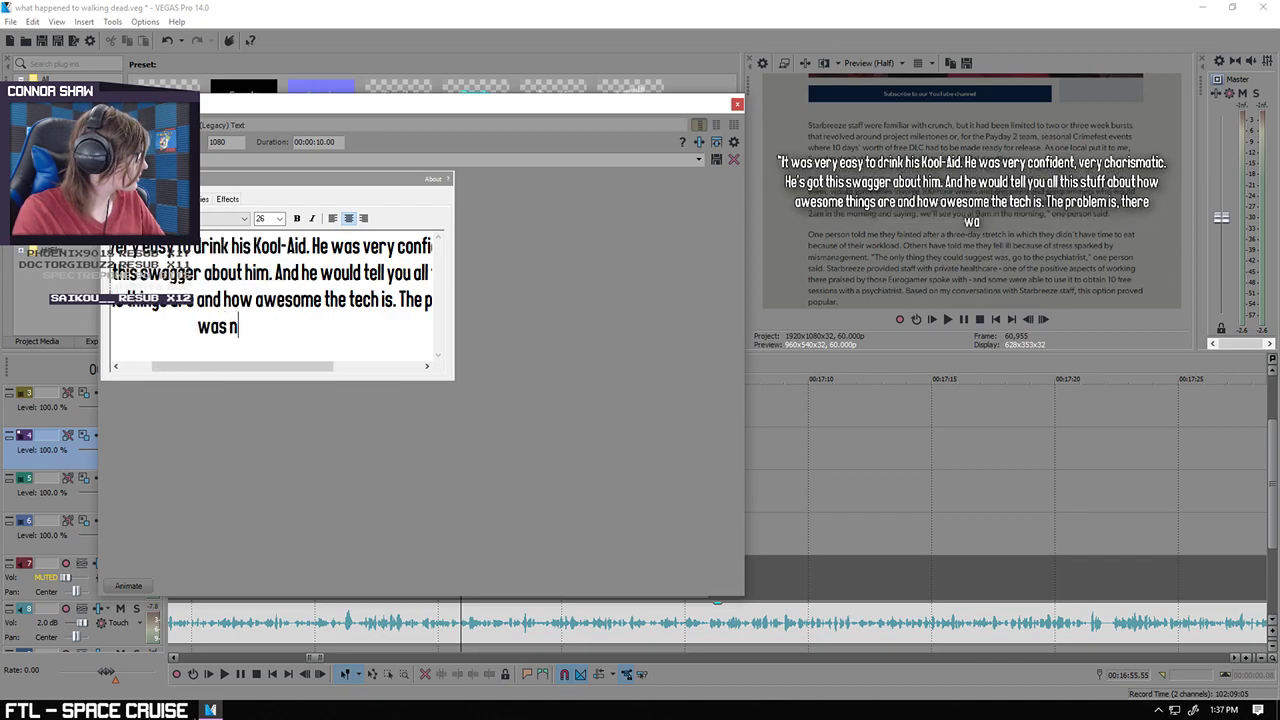
text(ever any substance)
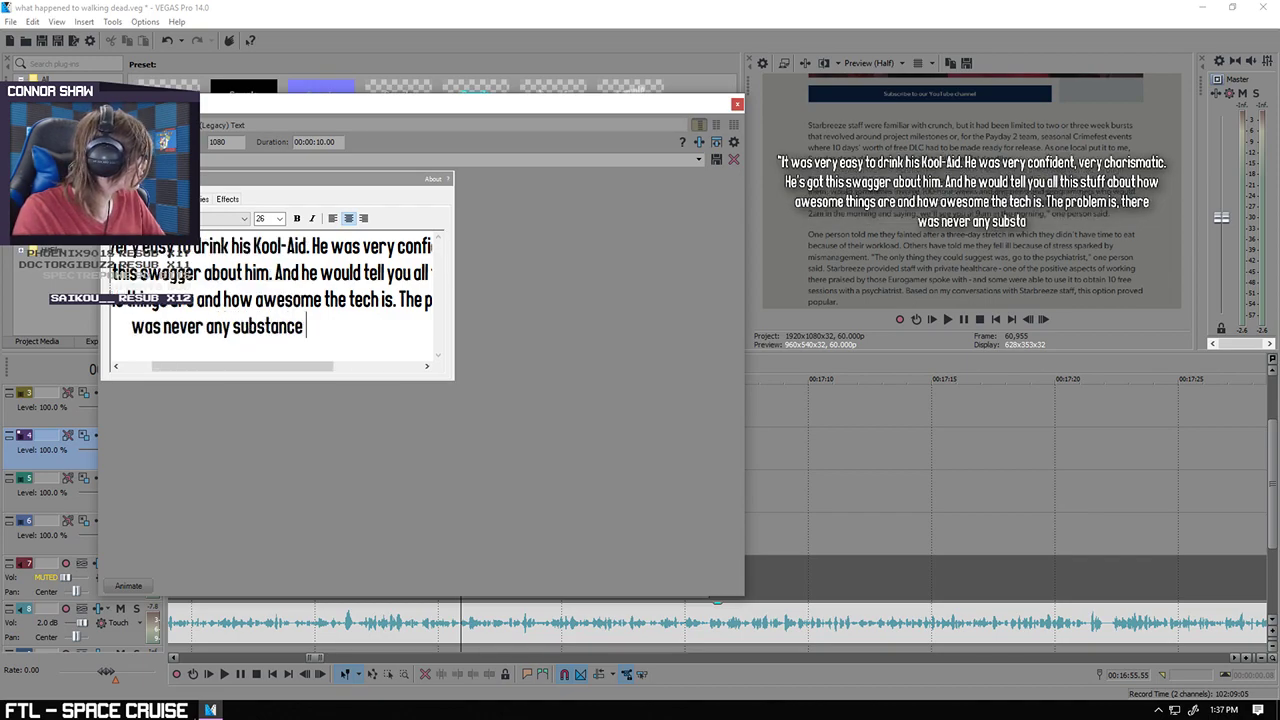
text( behind any of it.)
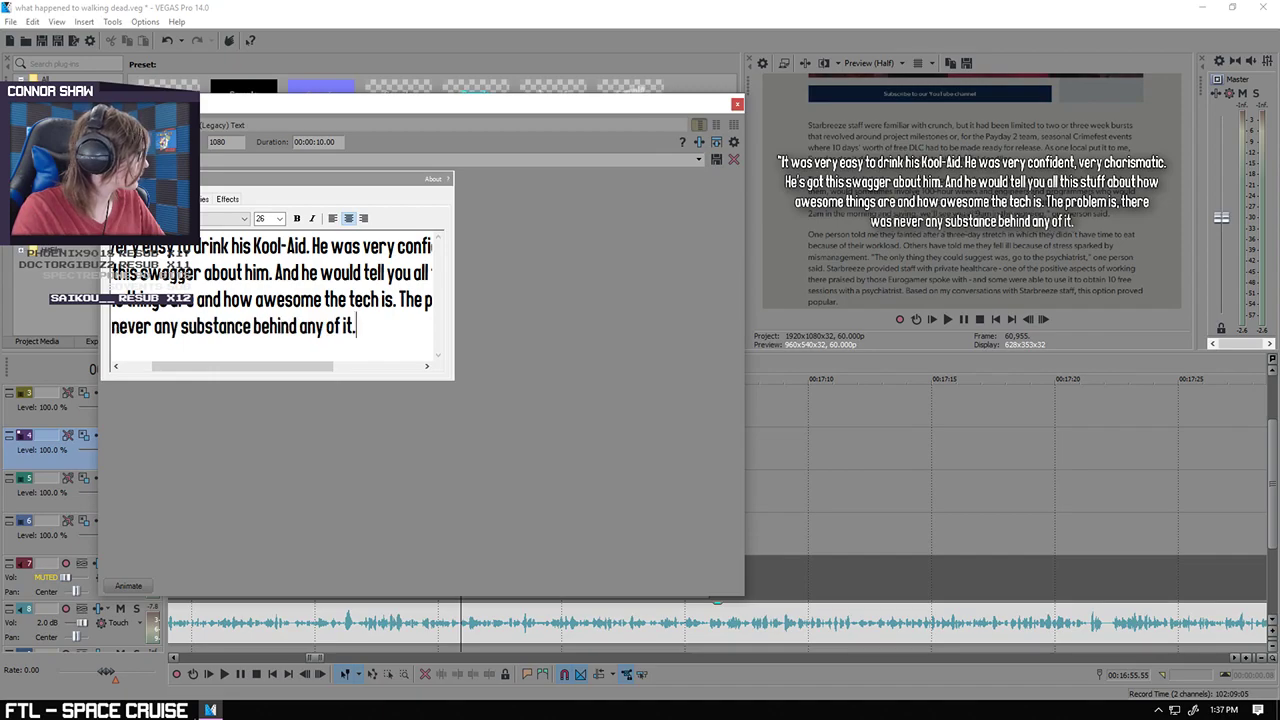
Step: Close the quotation, attribute it with "-Starbreeze Employees" on the same line, and close the text editor
text(" -)
key(BackSpace)
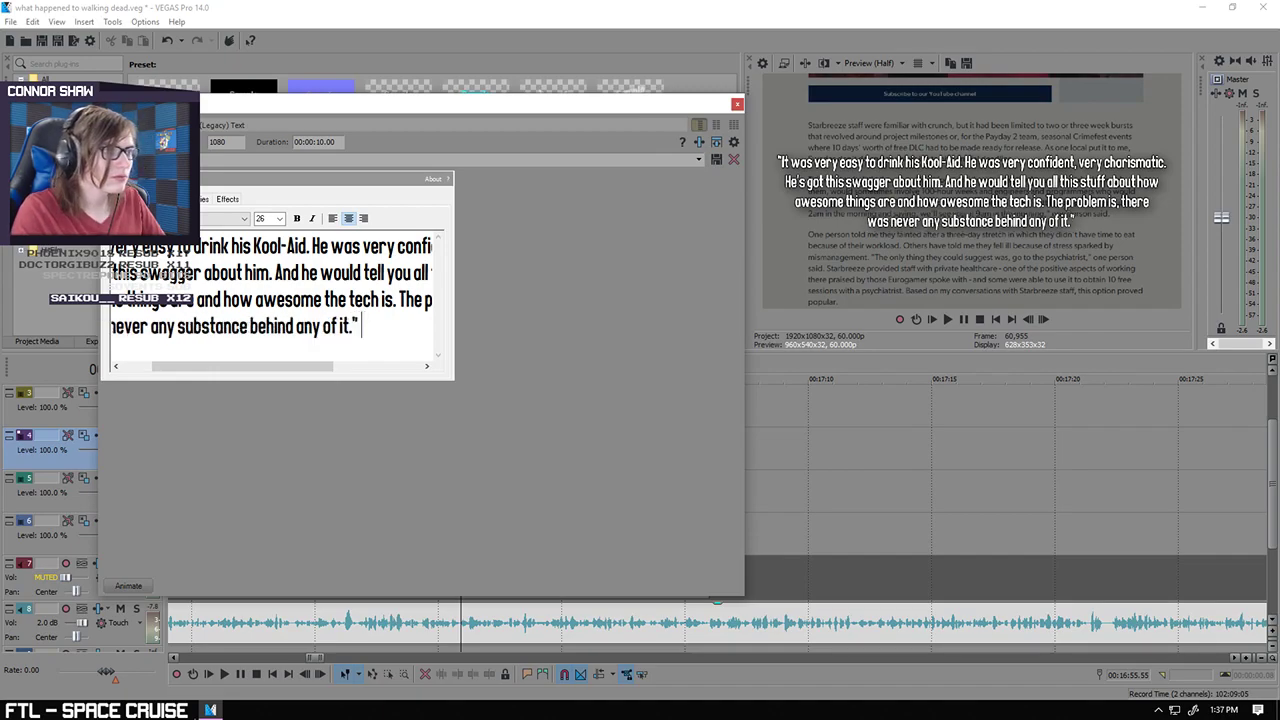
text(-Starbre)
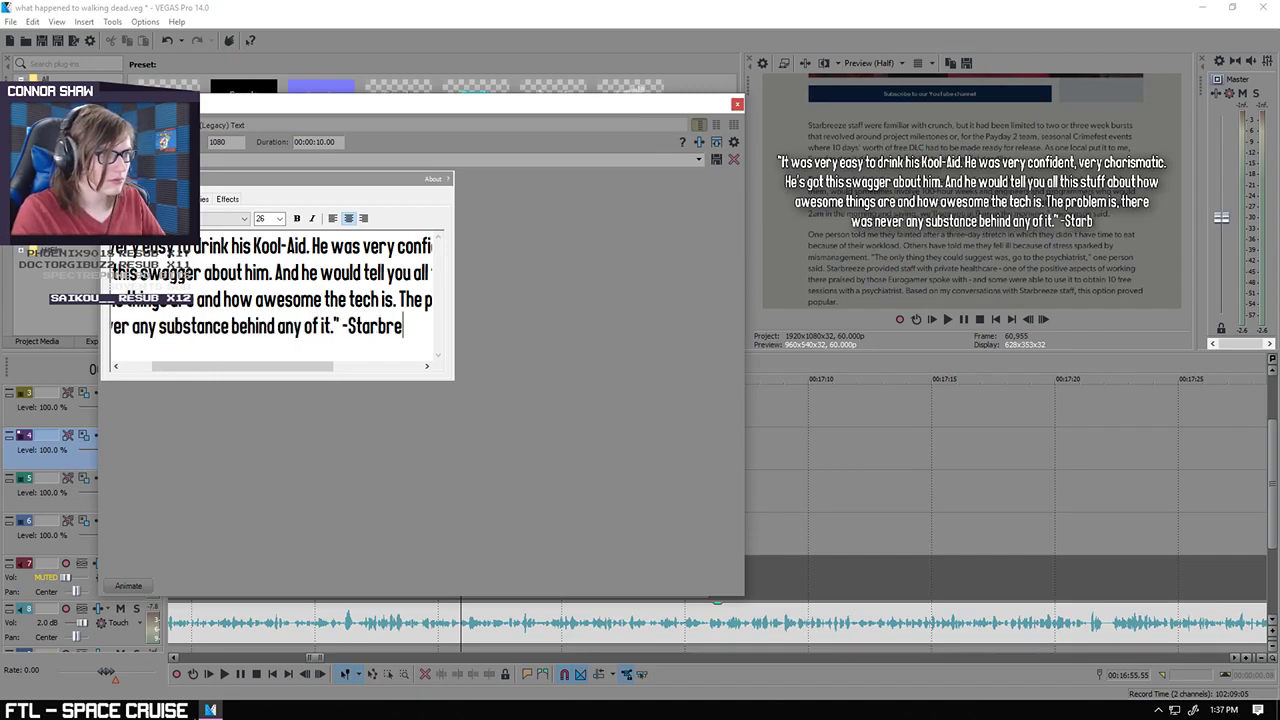
text(eze Employees)
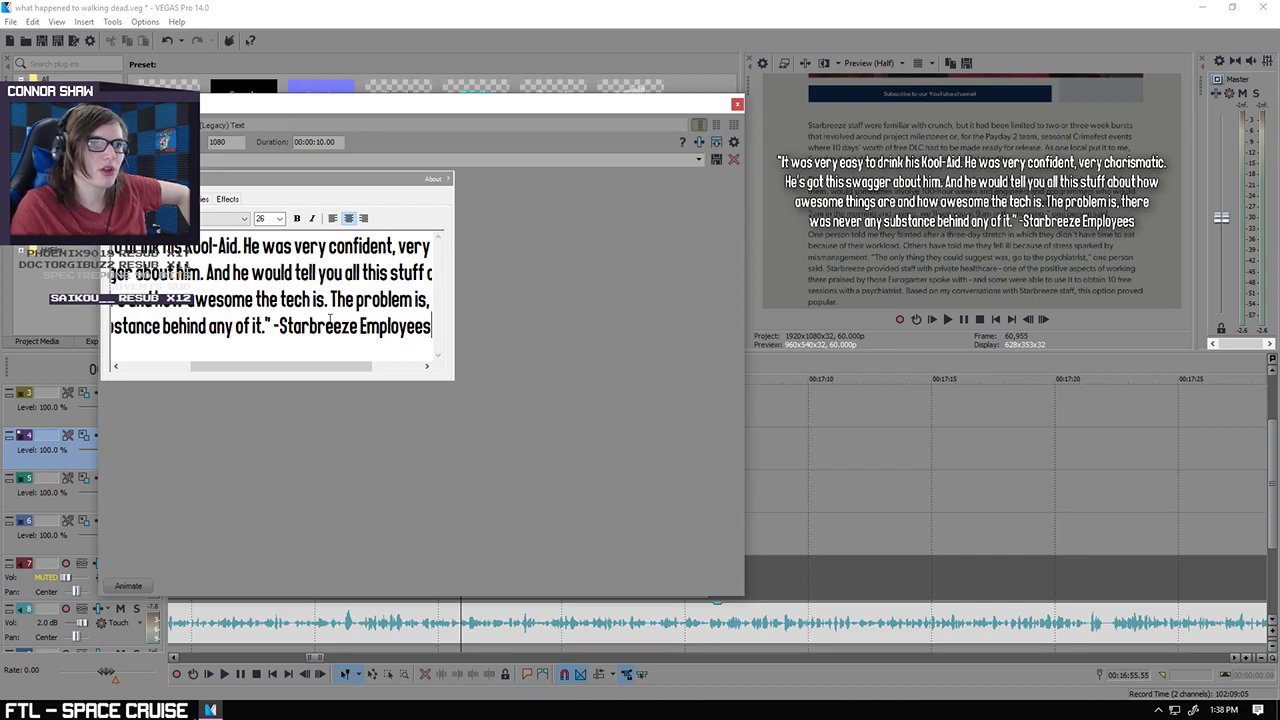
click(737, 104)
Step: Copy the mask keyframes from the pan/crop settings of the "He was very optimistic" quote
drag(463, 431, 493, 441)
click(358, 440)
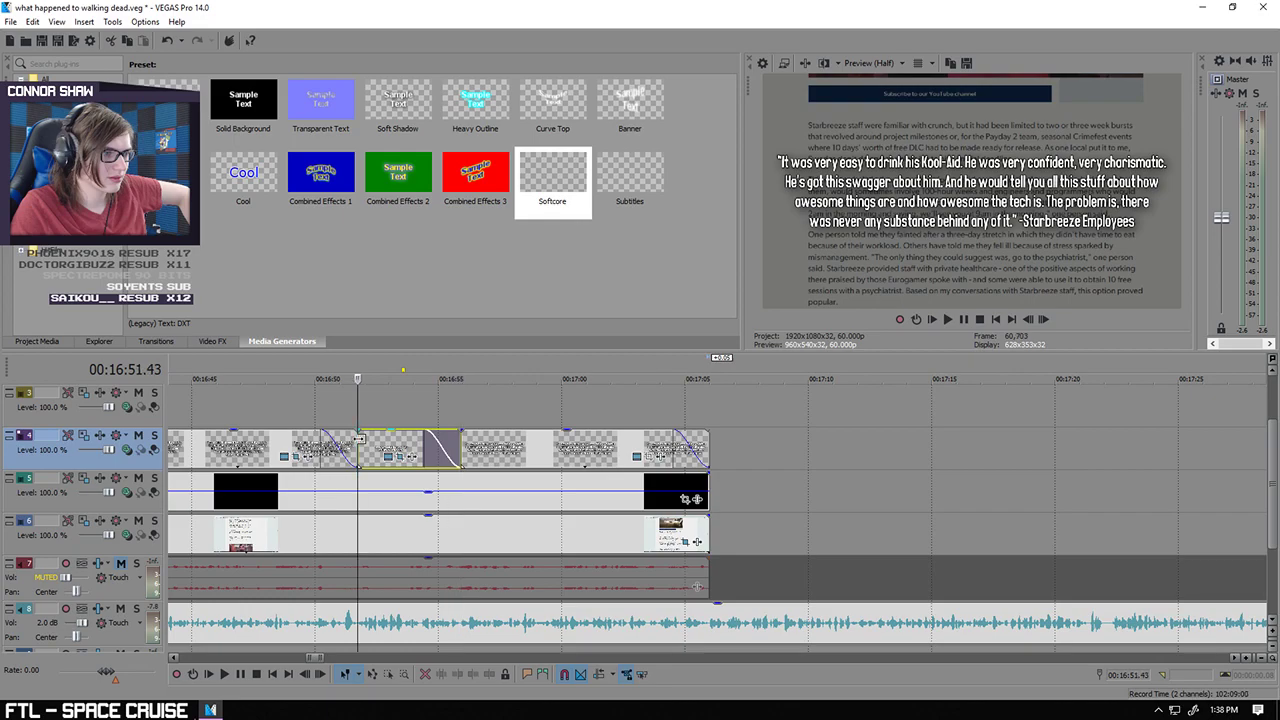
right_click(358, 440)
click(390, 359)
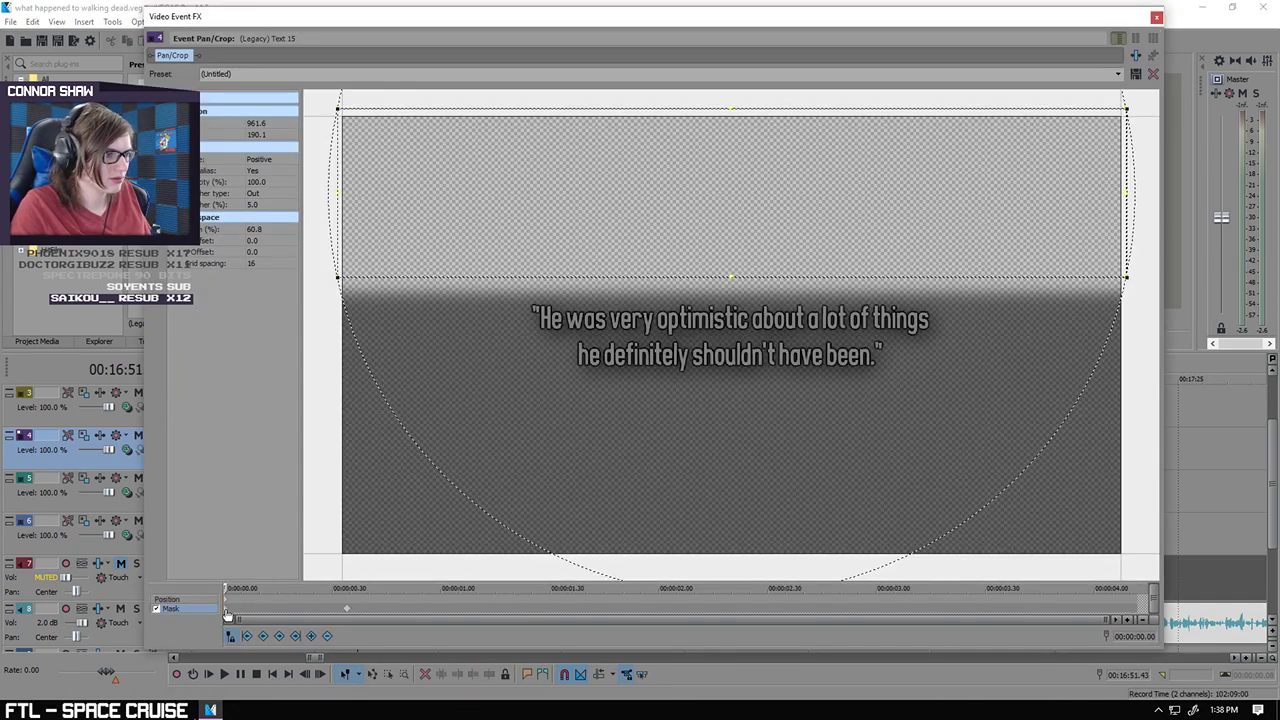
click(1156, 19)
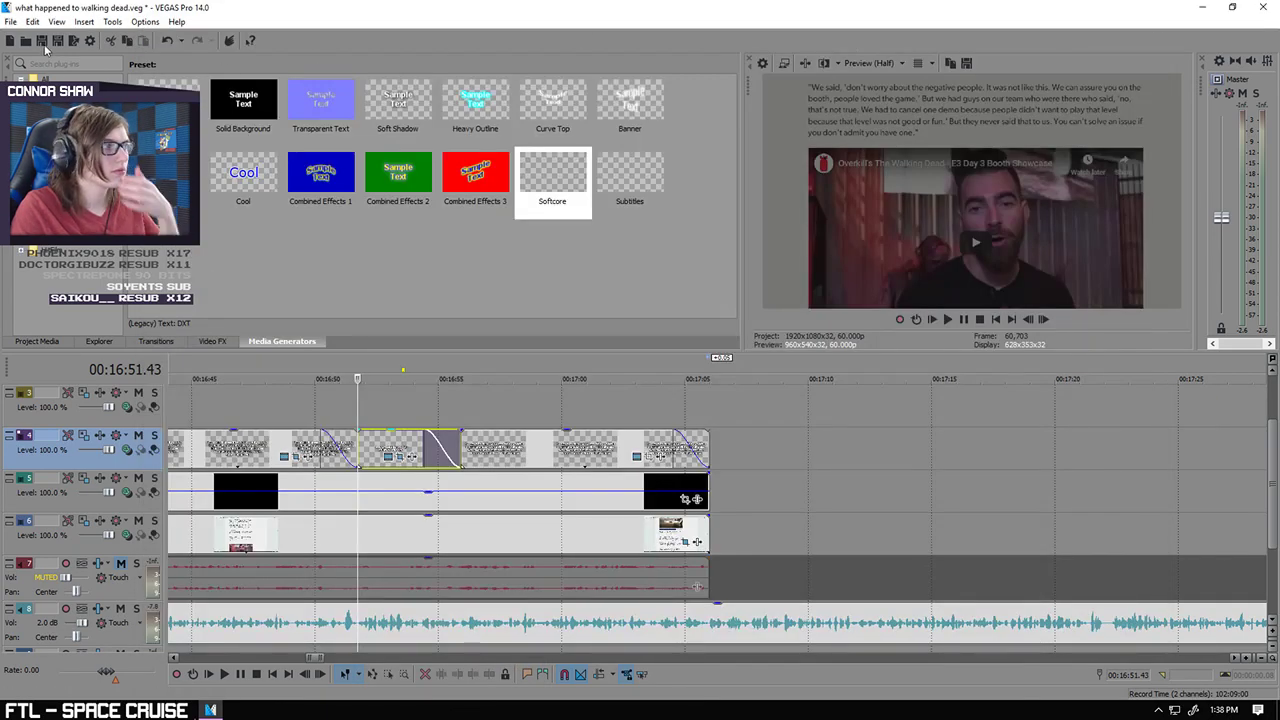
Step: Enable the mask in the pan/crop settings of the Kool-Aid quote and paste the copied mask keyframes at its start
right_click(462, 440)
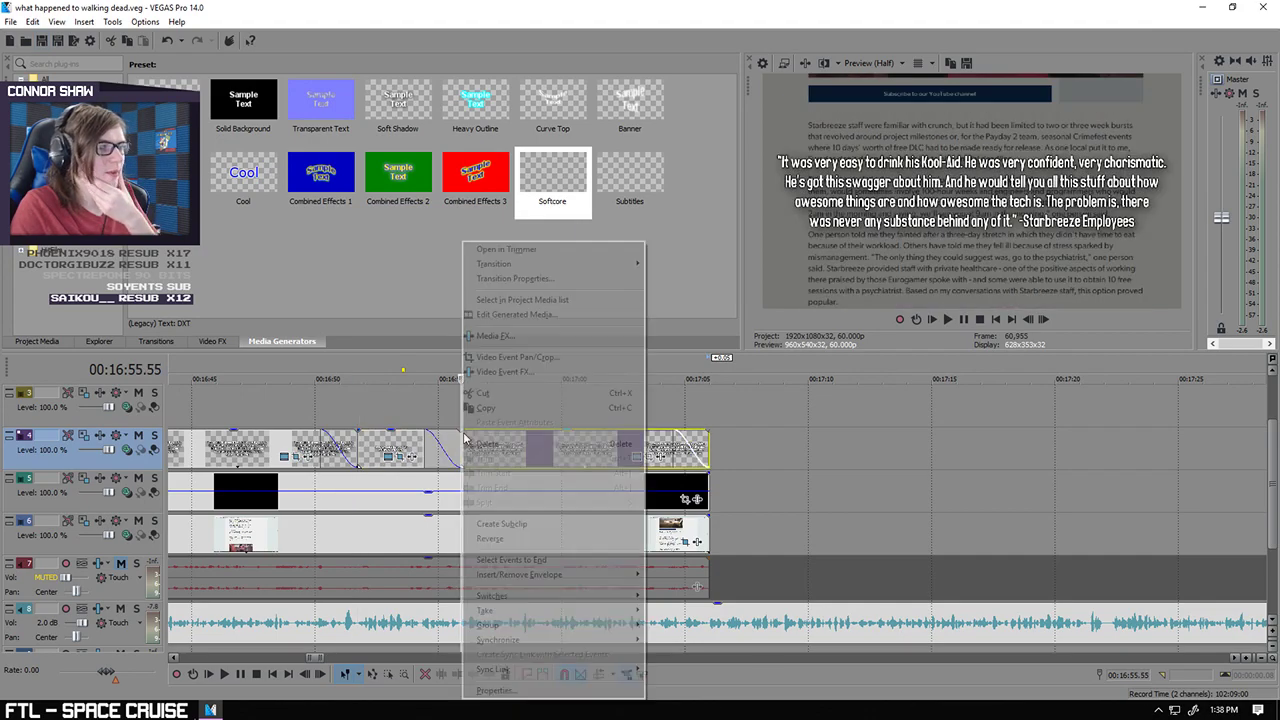
click(515, 357)
click(157, 610)
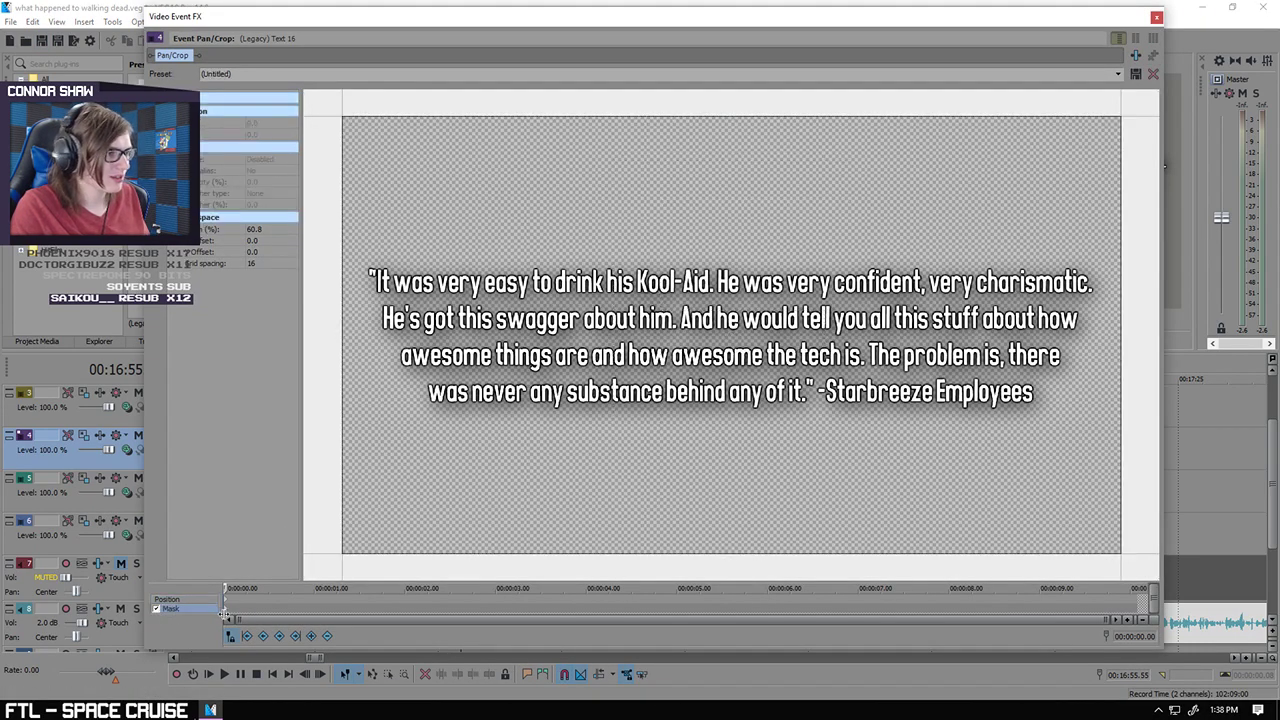
key(ctrl+v)
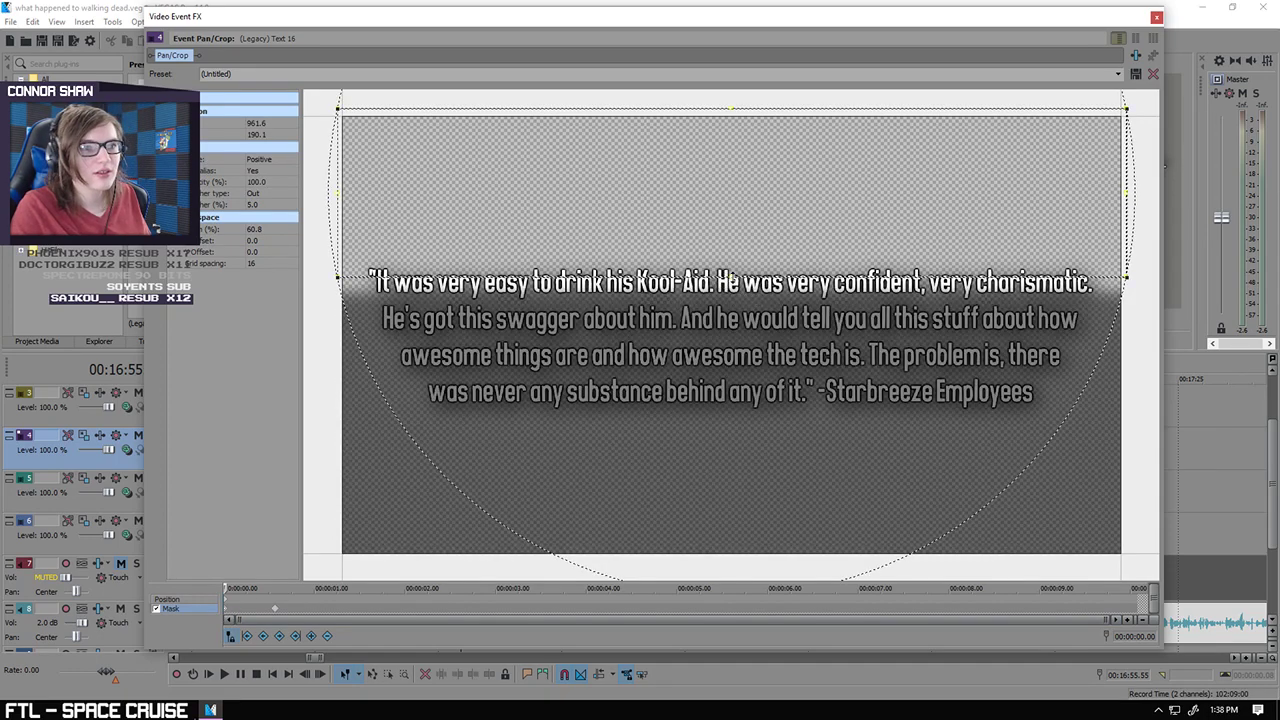
Step: Shrink the opening mask until it ends above the Kool-Aid quote, and extend the second keyframe's mask below its fourth line
drag(730, 277, 737, 241)
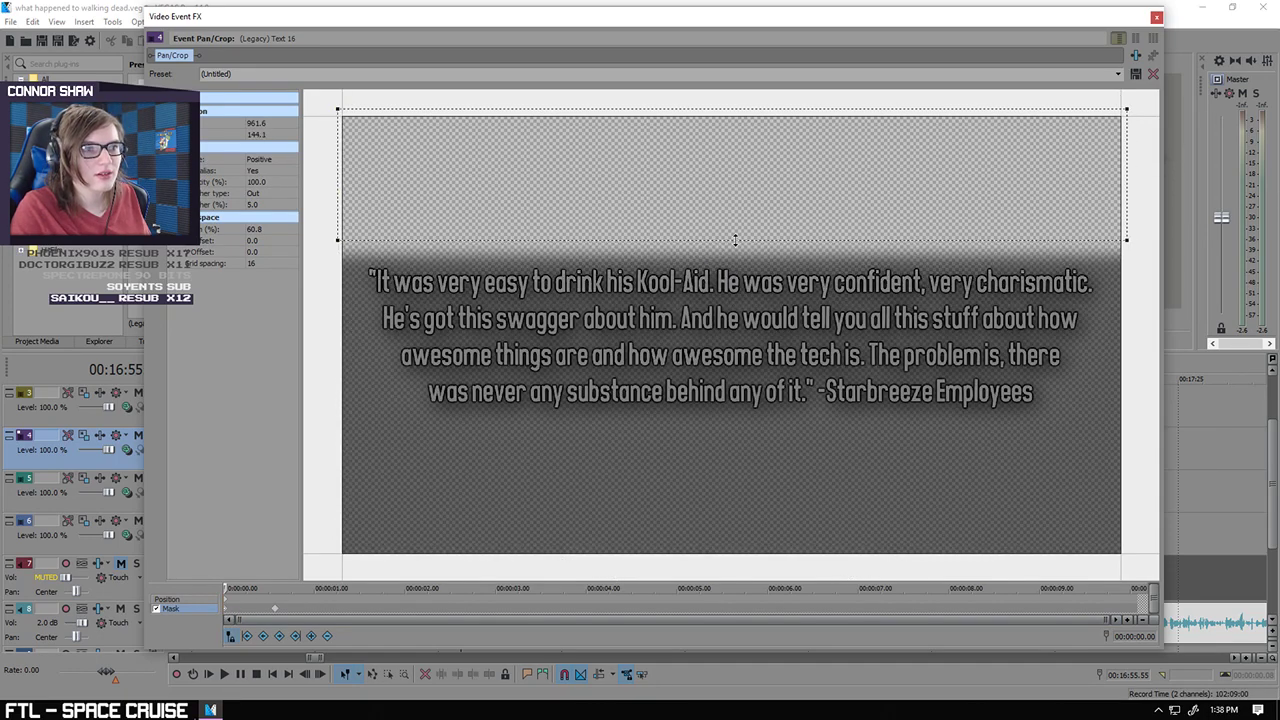
click(277, 614)
drag(731, 387, 735, 421)
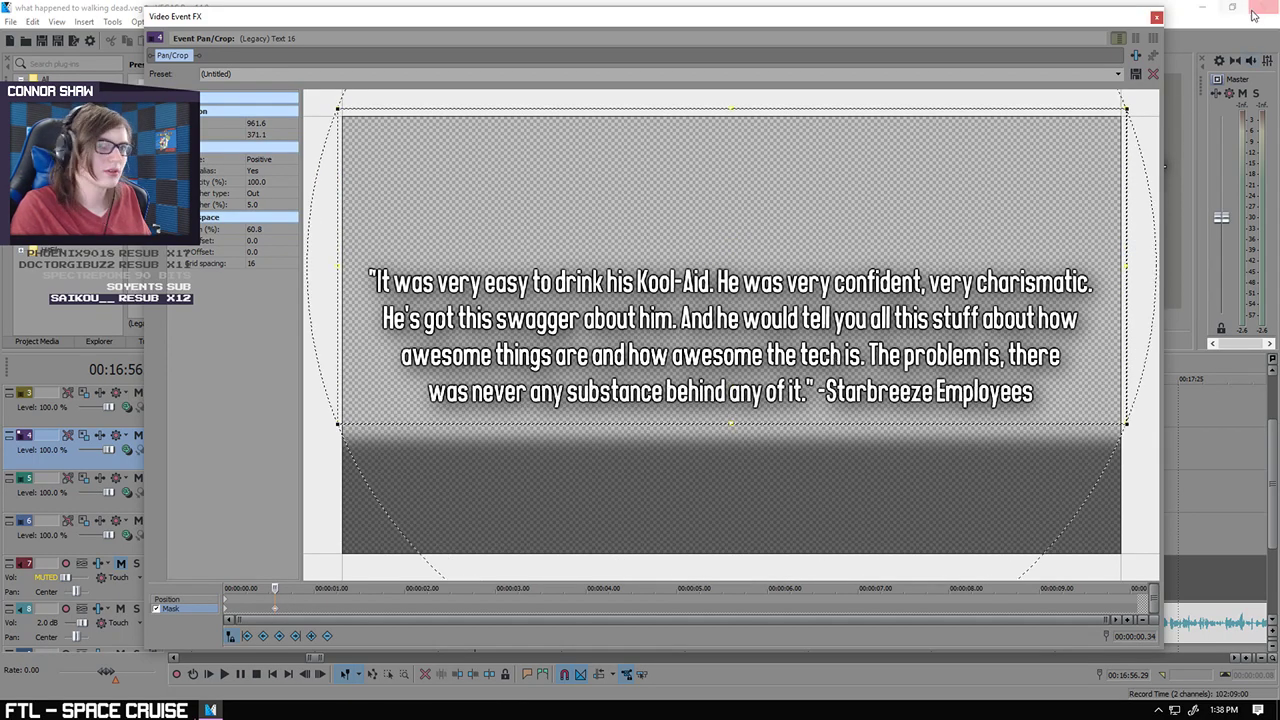
click(1155, 18)
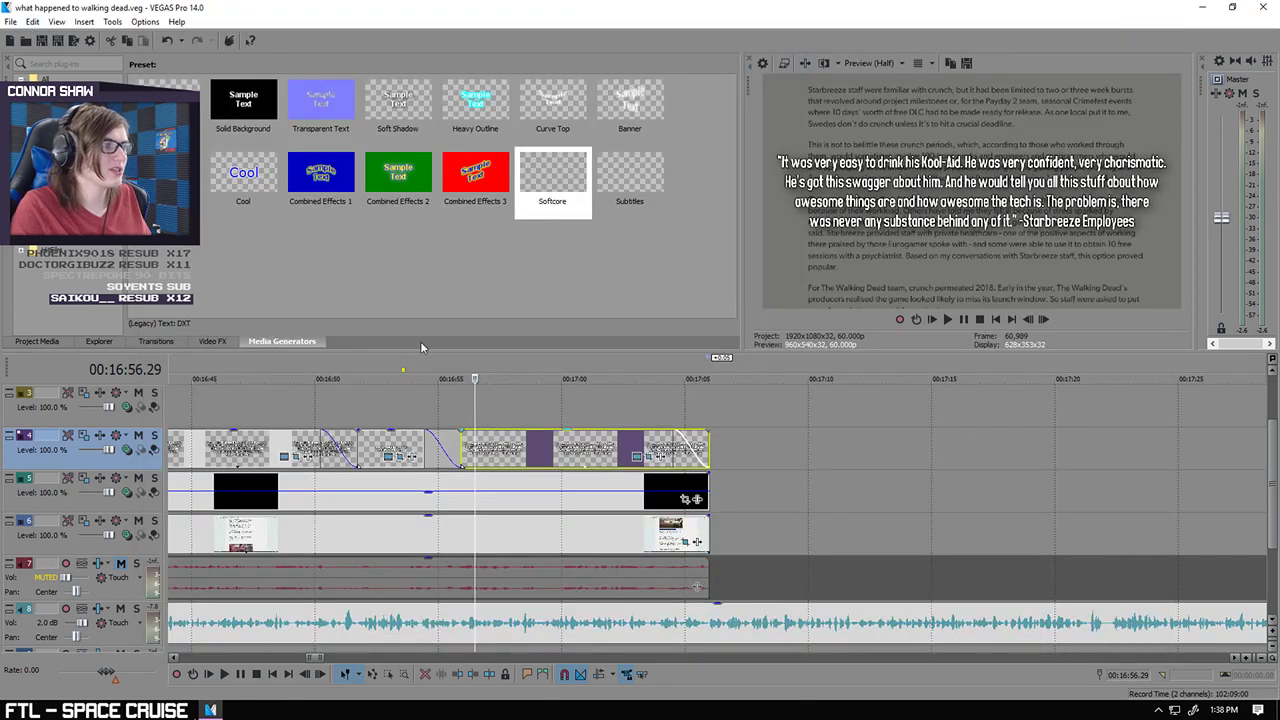
Step: Return to the project media and play the Kool-Aid quote through to its end to check the timing against the voice-over
click(38, 340)
click(461, 410)
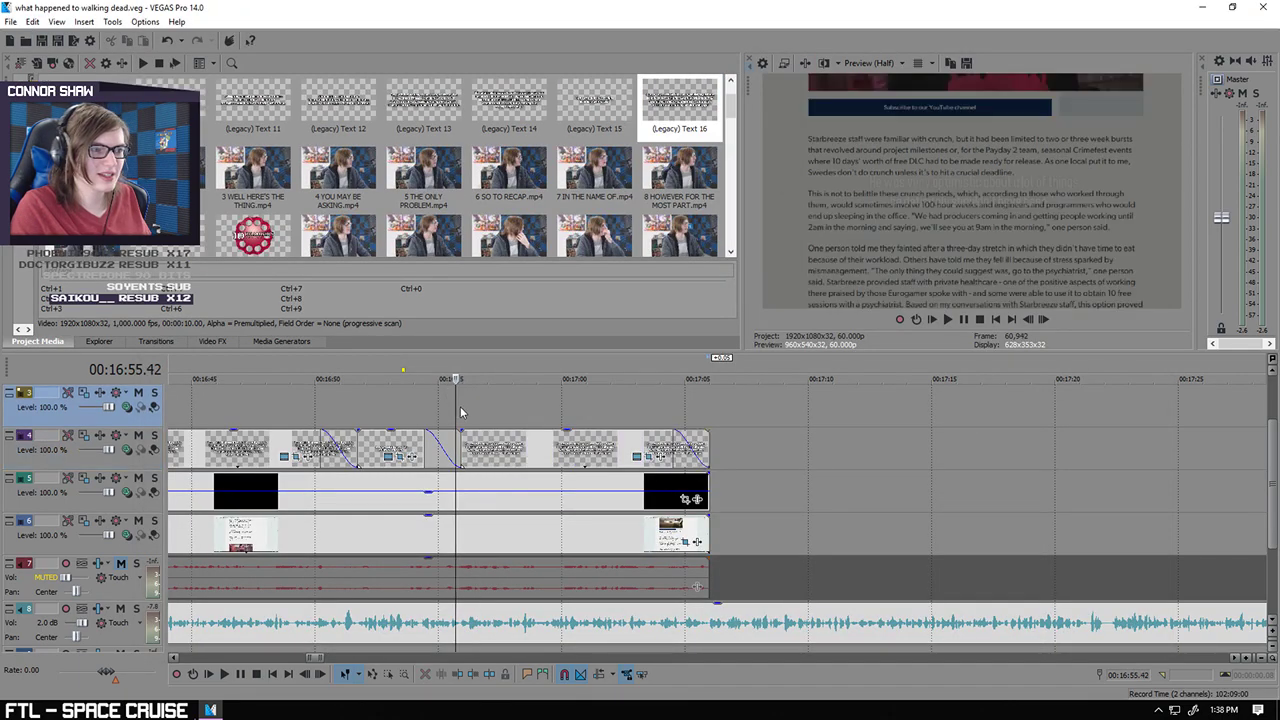
click(224, 673)
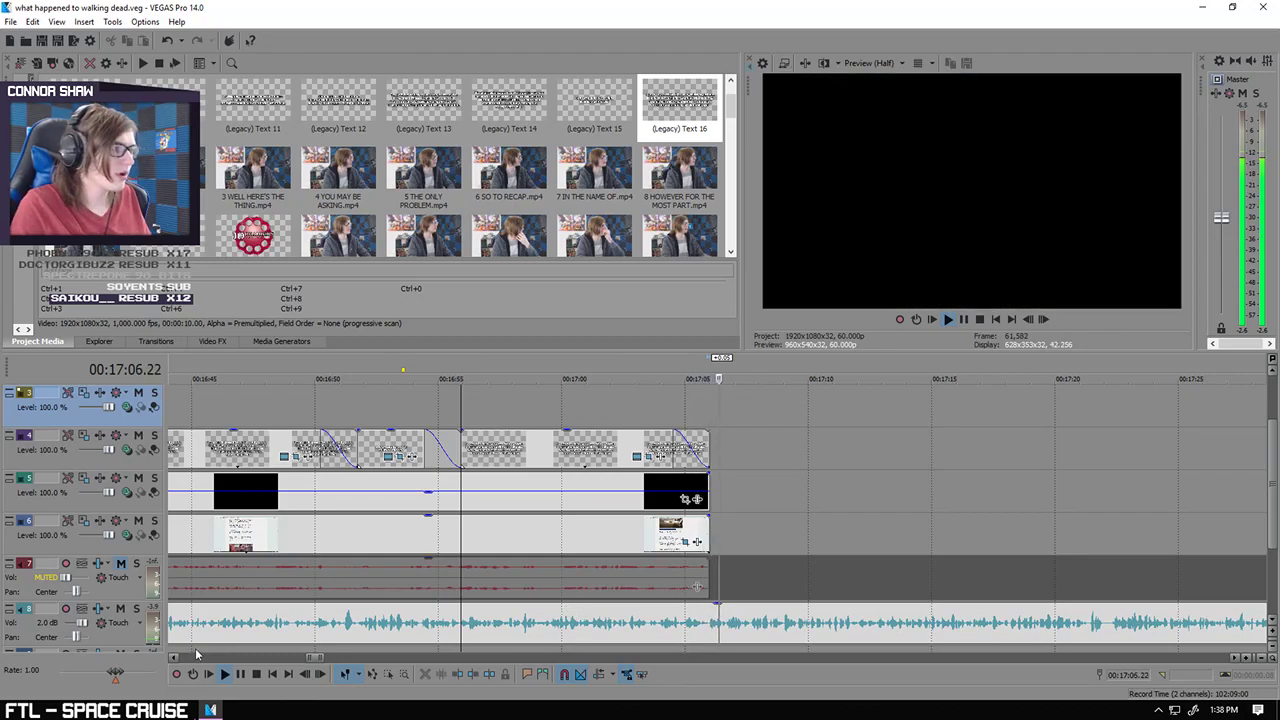
key(Return)
Step: Examine the wording of the Kool-Aid quote in its generated text editor
right_click(620, 460)
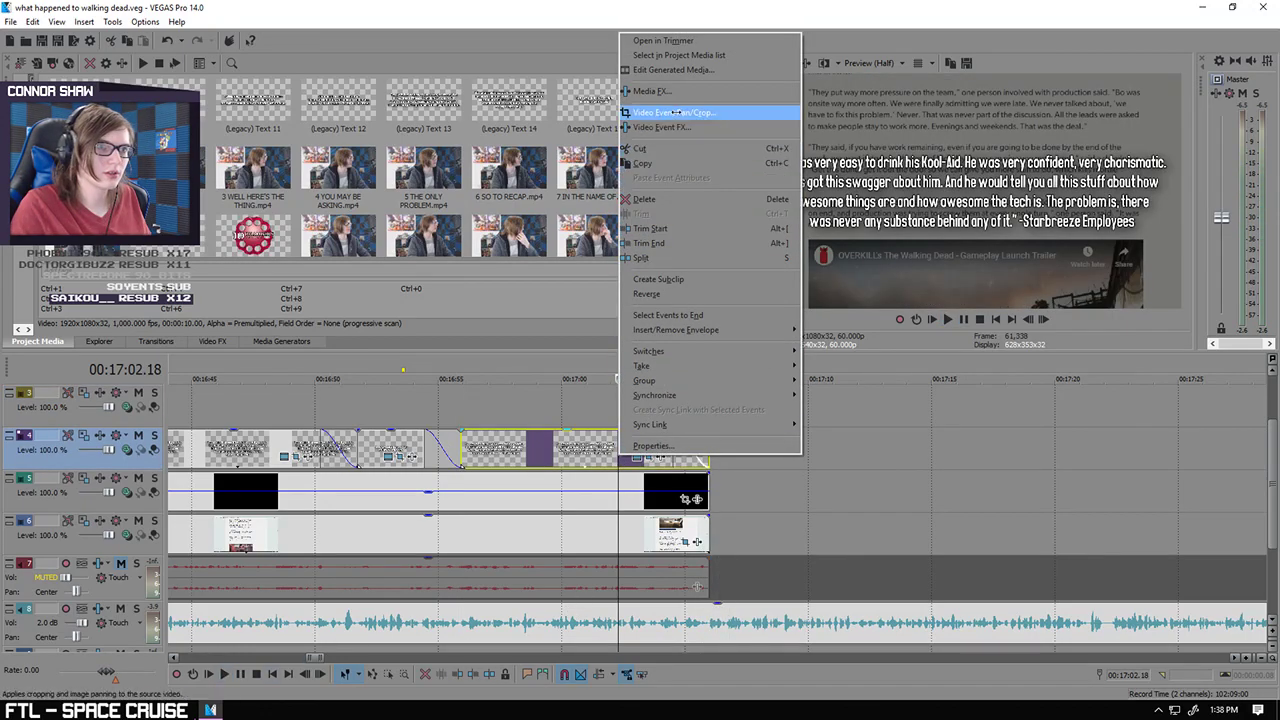
click(690, 70)
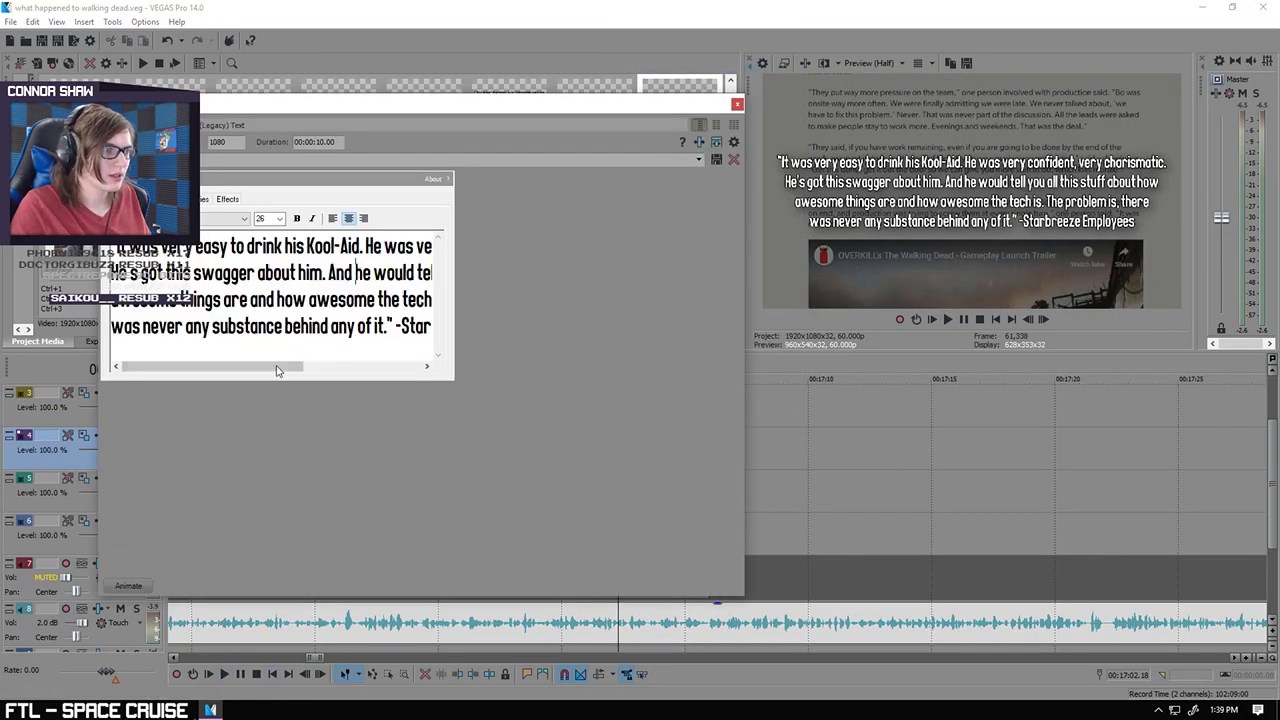
mouse_move(278, 370)
mouse_down()
mouse_move(408, 378)
mouse_move(265, 370)
mouse_up()
click(737, 103)
Step: Play the last seconds of the Kool-Aid quote to check its fade-out and the narration that follows
click(611, 419)
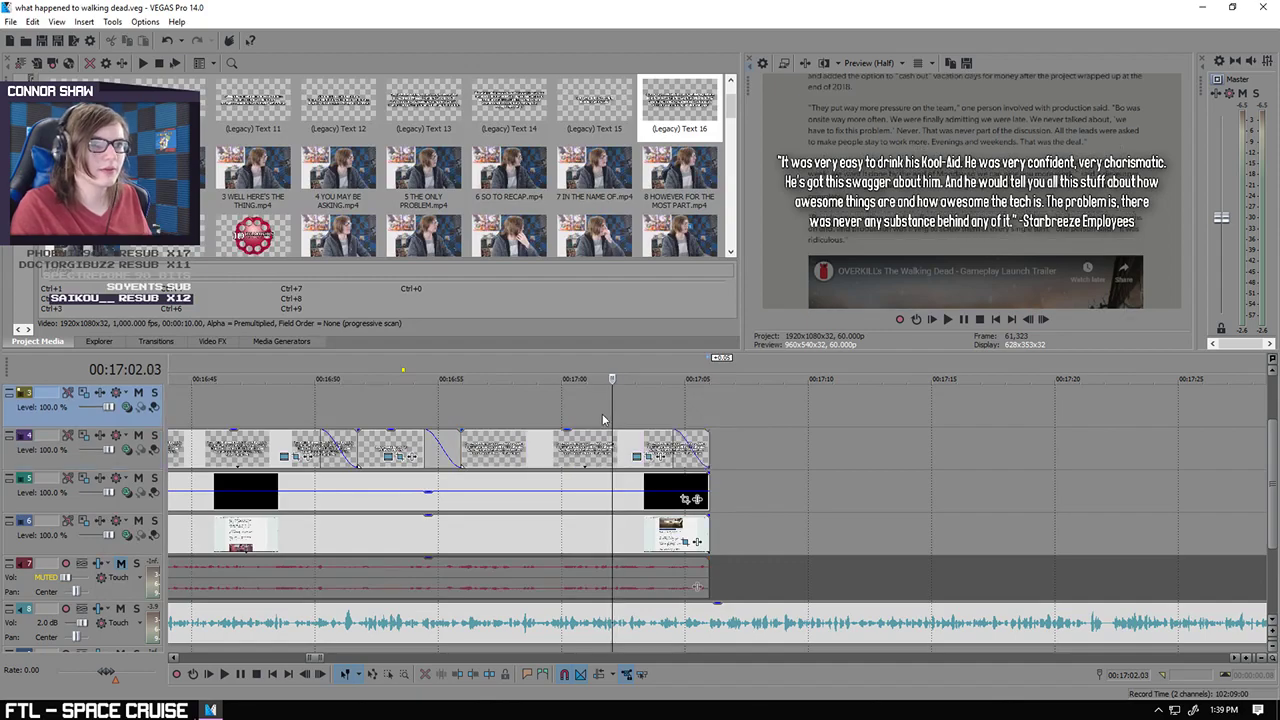
click(591, 419)
click(225, 675)
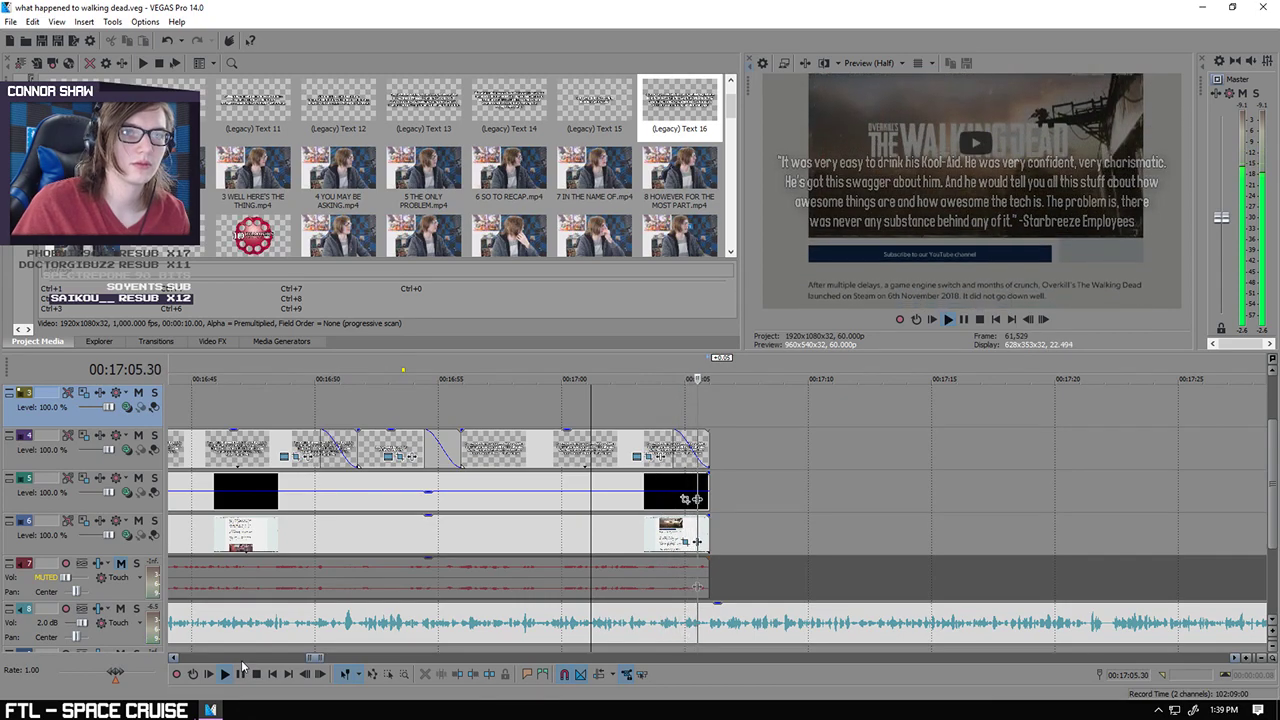
click(240, 676)
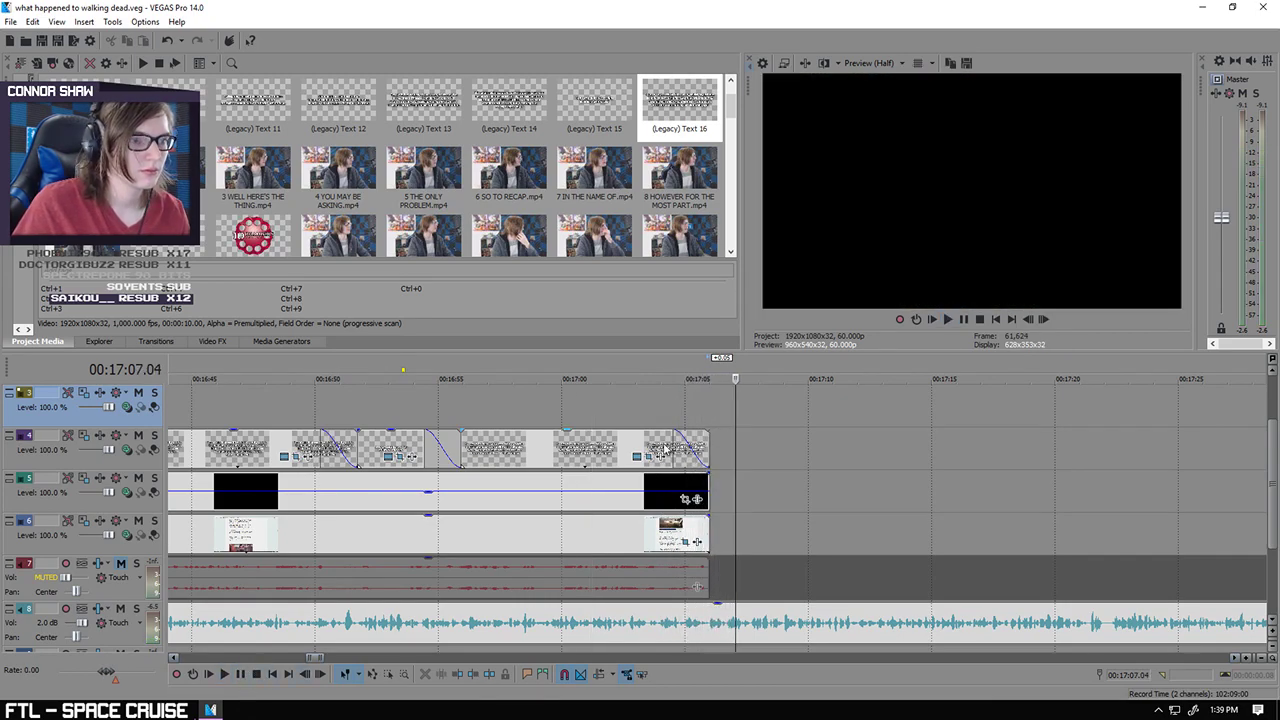
Step: Place the playhead at the end of the article footage and look through the project media for clips to use next
click(706, 413)
scroll(785, 443, down, 3)
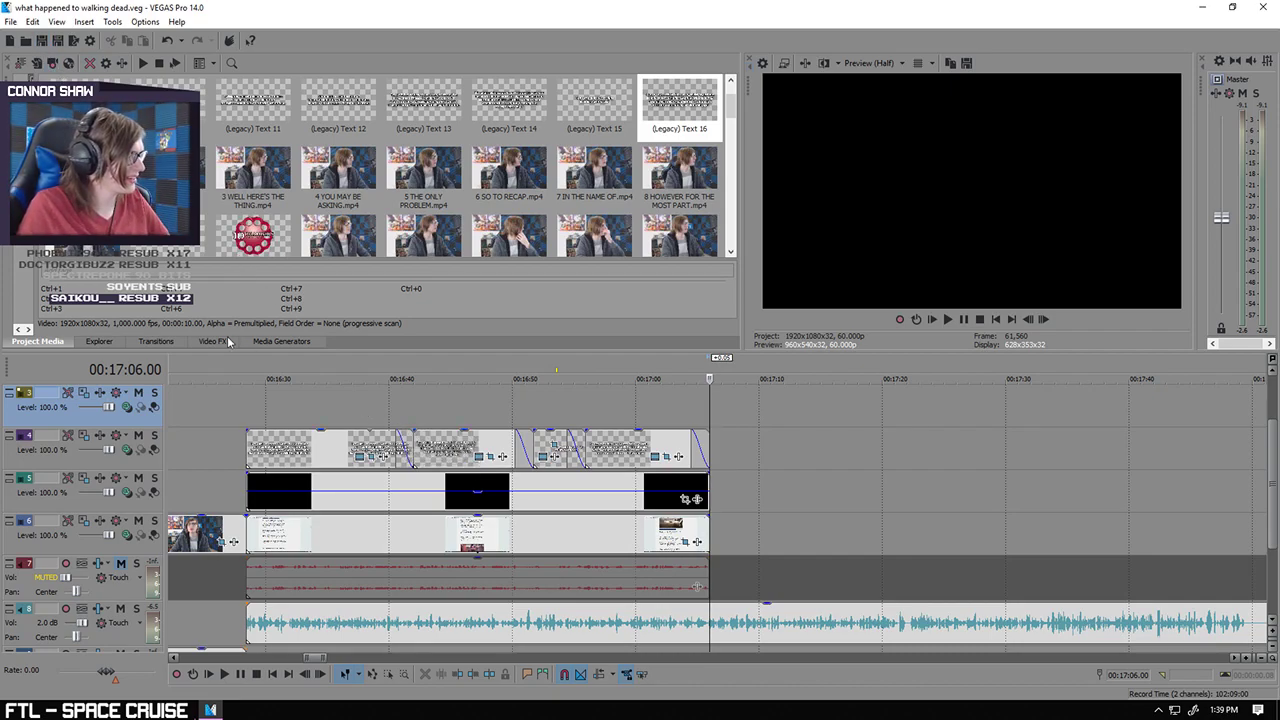
scroll(733, 118, down, 10)
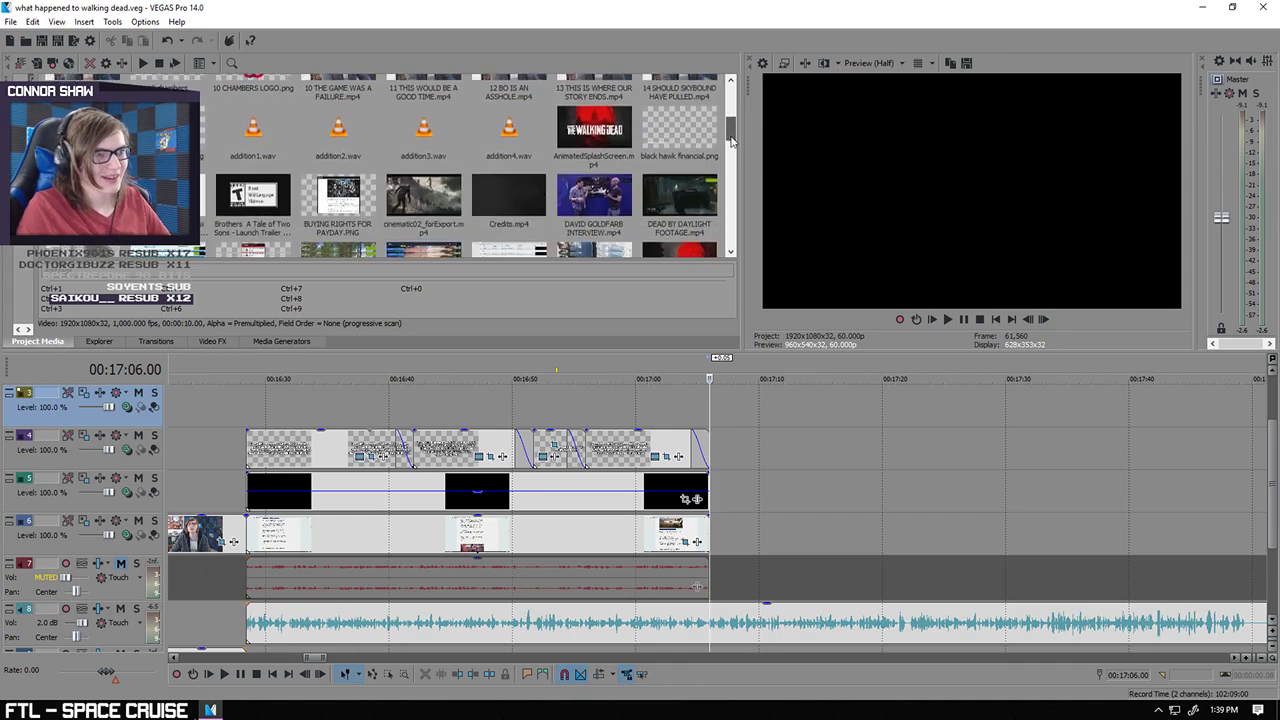
scroll(864, 437, down, 5)
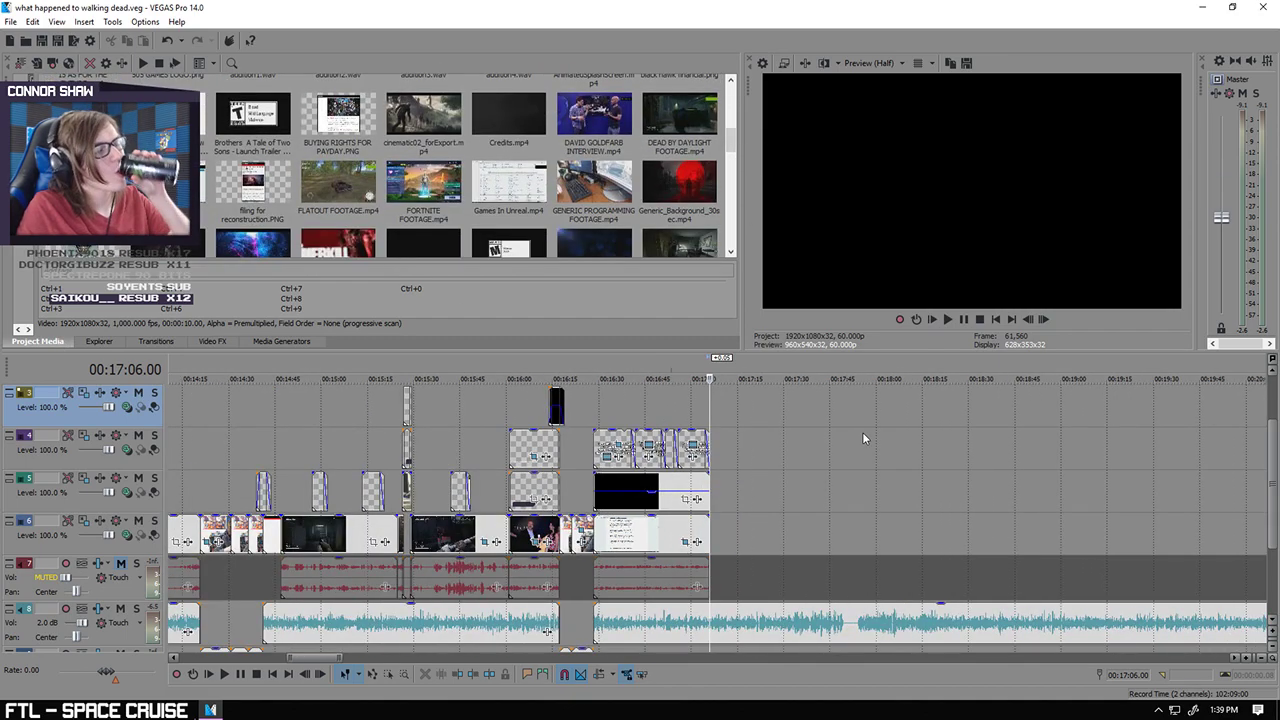
scroll(866, 446, up, 6)
scroll(865, 448, down, 6)
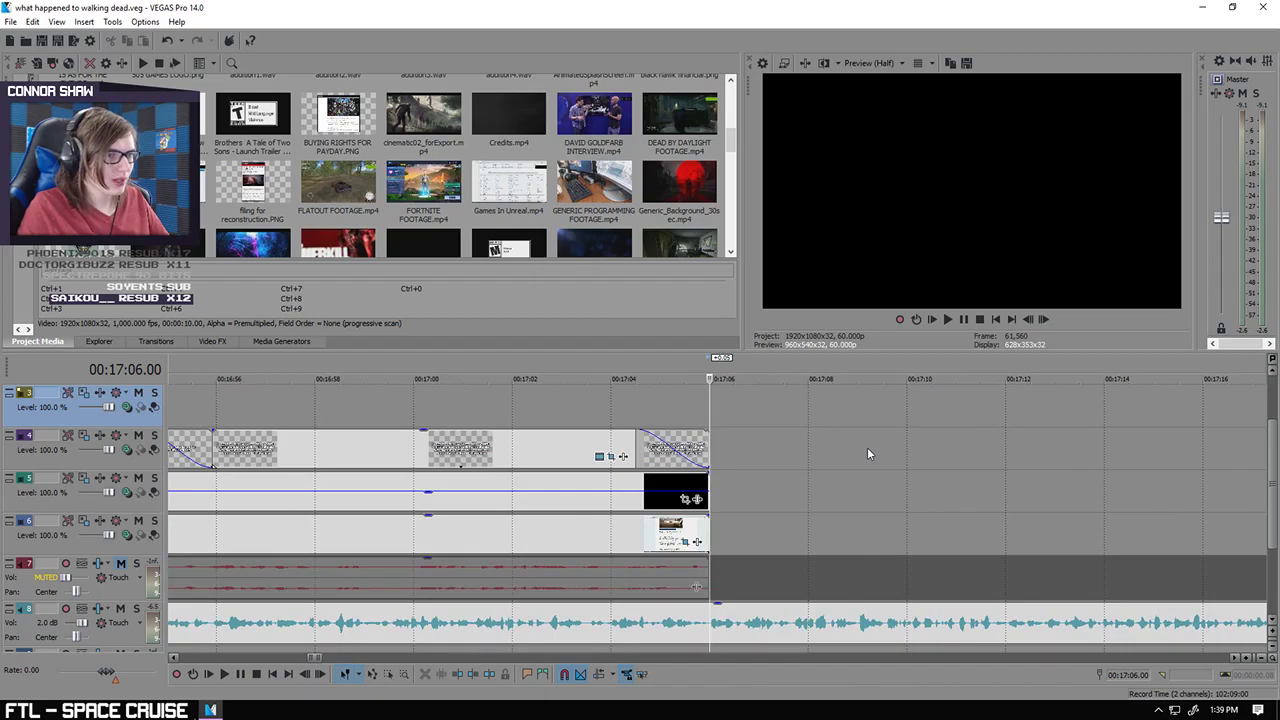
scroll(859, 448, up, 3)
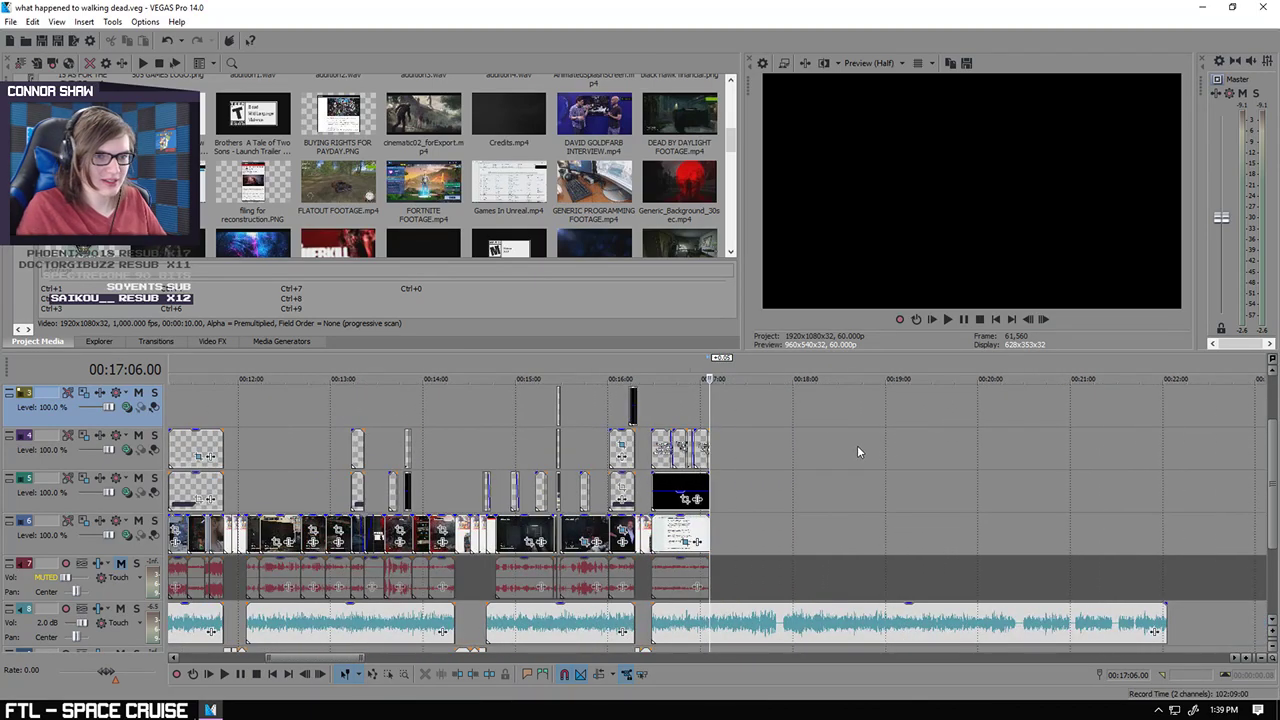
scroll(857, 445, up, 2)
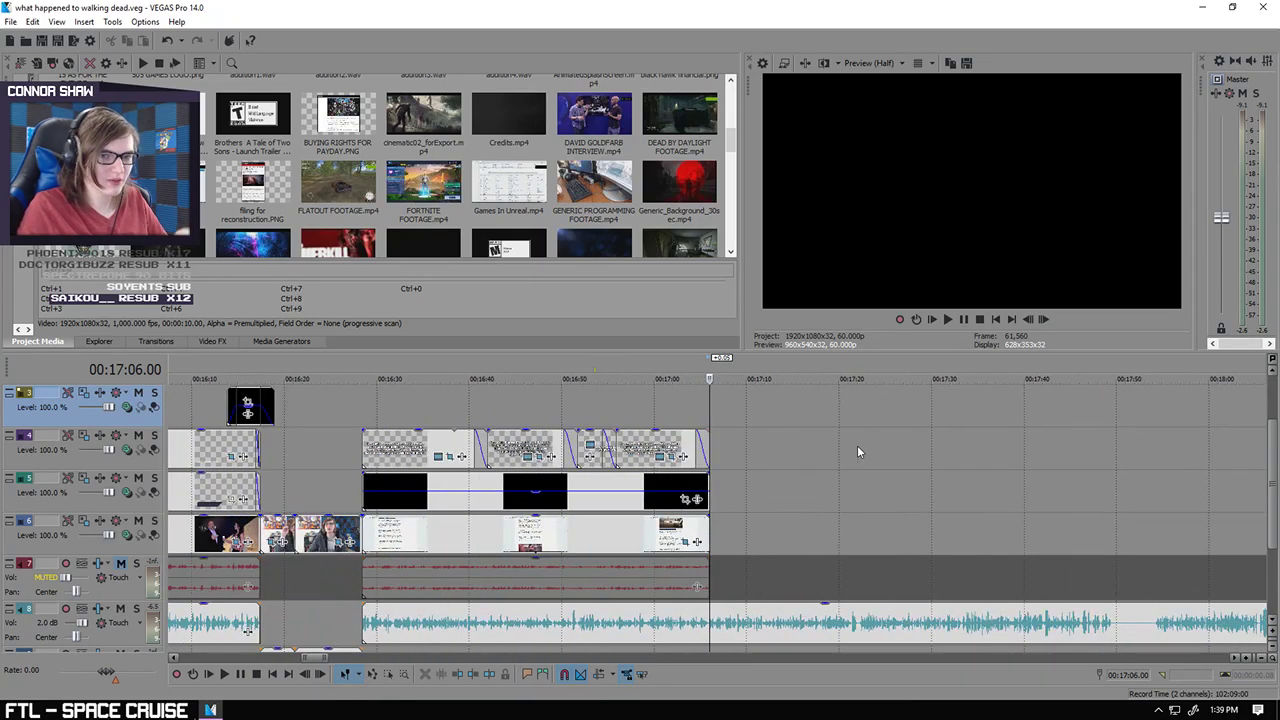
mouse_move(731, 140)
mouse_down()
mouse_move(751, 231)
mouse_move(735, 105)
mouse_move(741, 139)
mouse_up()
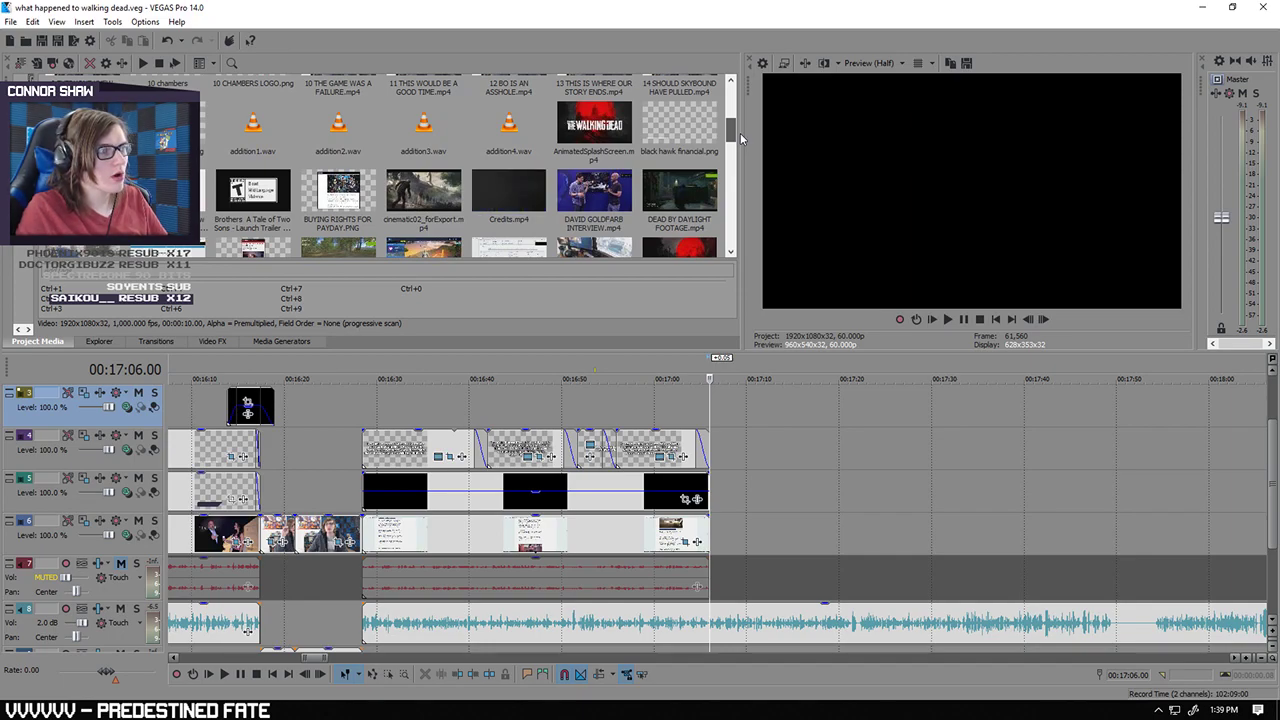
drag(741, 139, 732, 168)
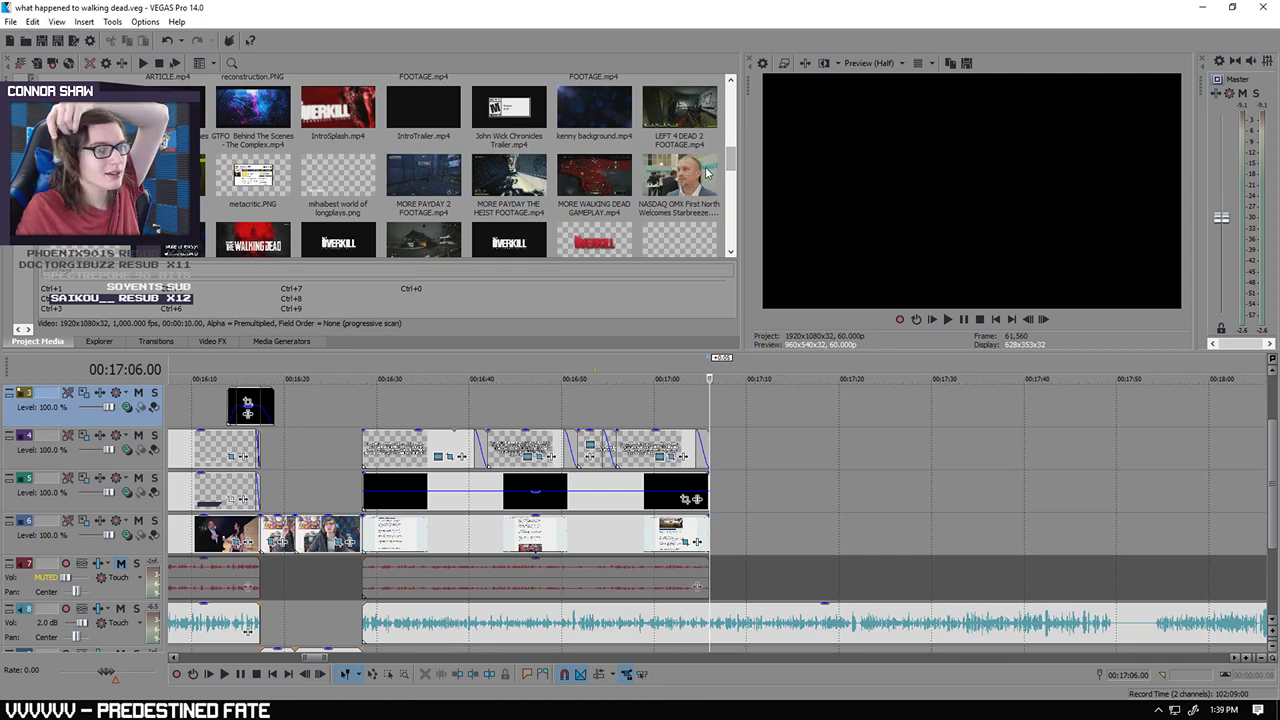
drag(735, 165, 730, 247)
scroll(665, 406, down, 15)
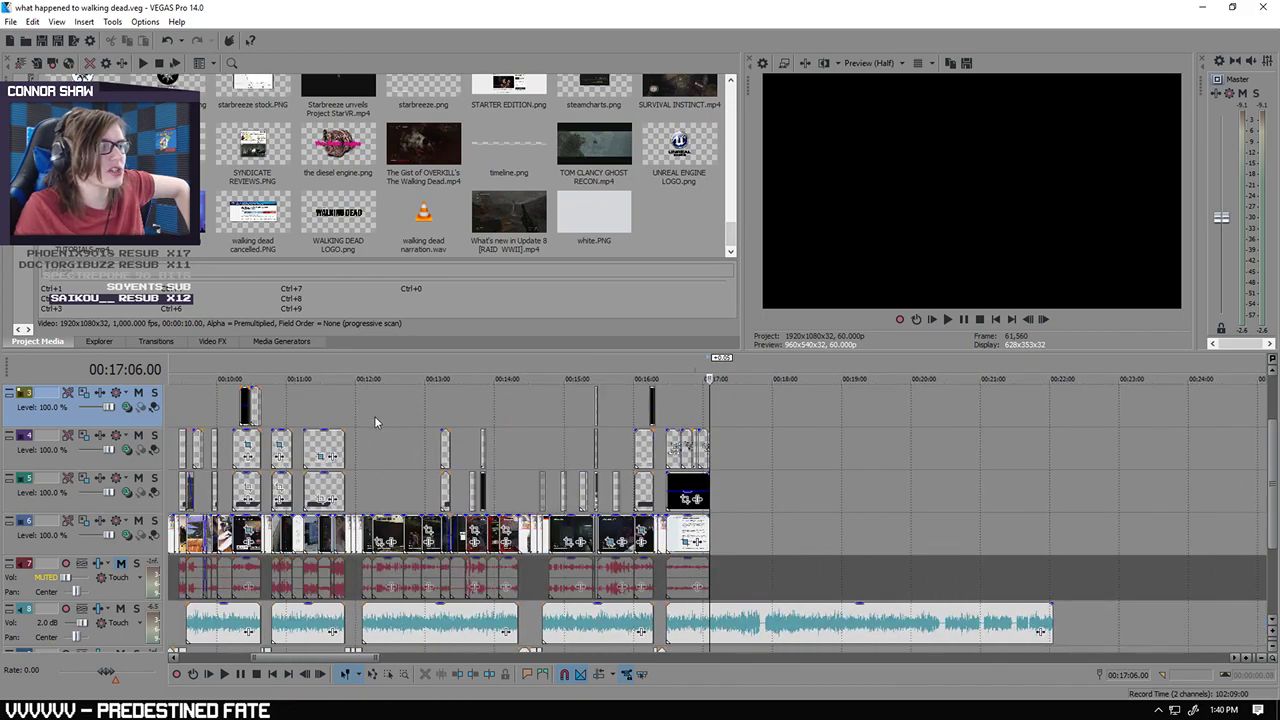
Step: Look over the footage already used between about two and four minutes, checking frames at several points on the timeline
click(232, 412)
scroll(232, 412, up, 12)
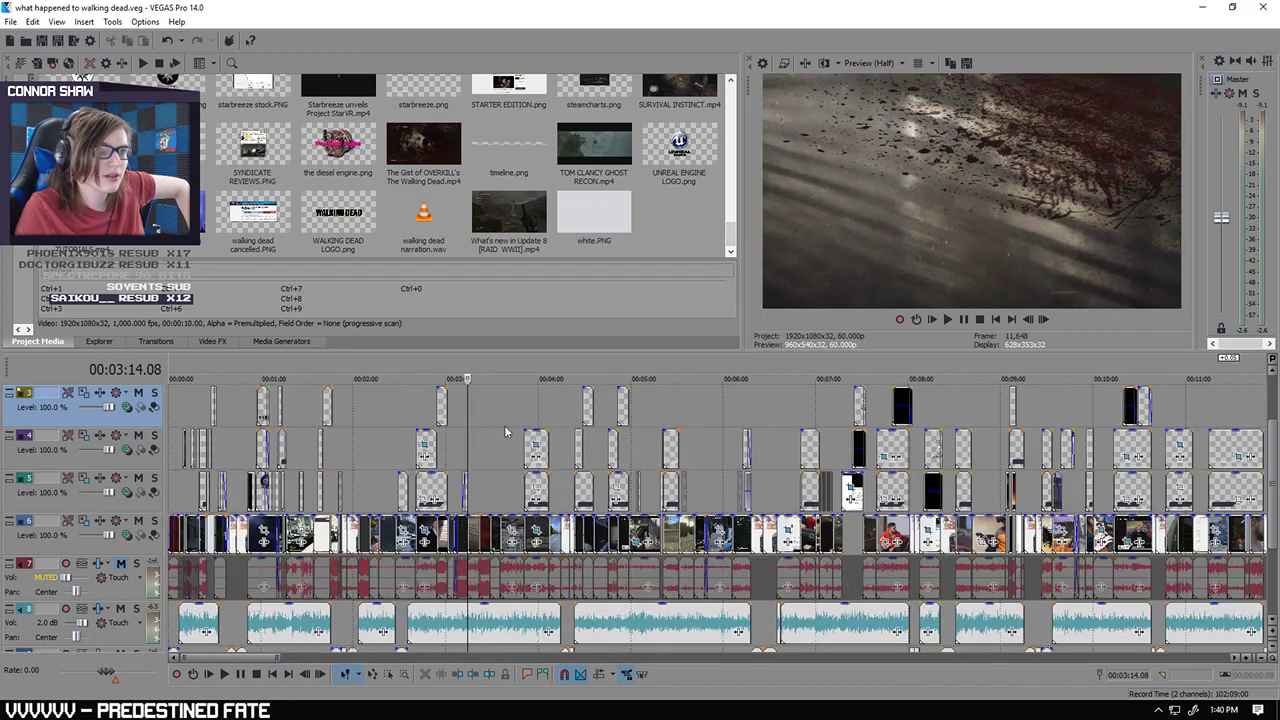
click(908, 434)
scroll(805, 430, down, 4)
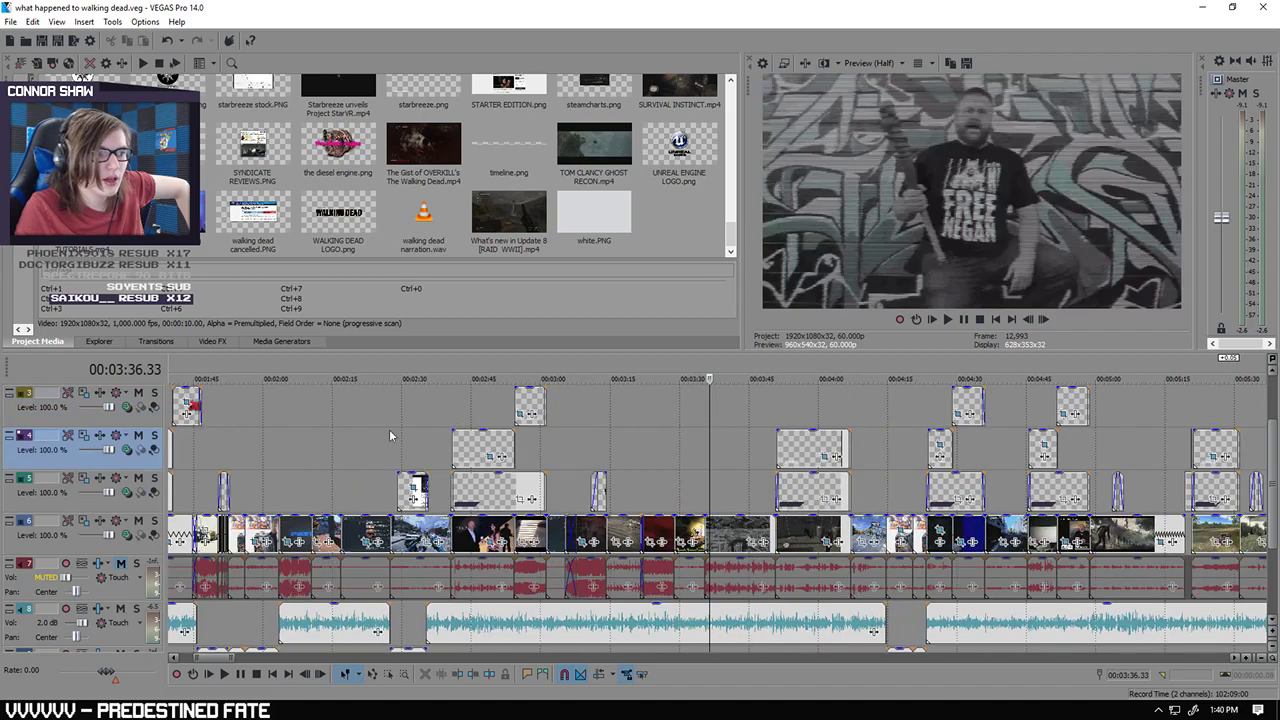
click(364, 431)
click(417, 438)
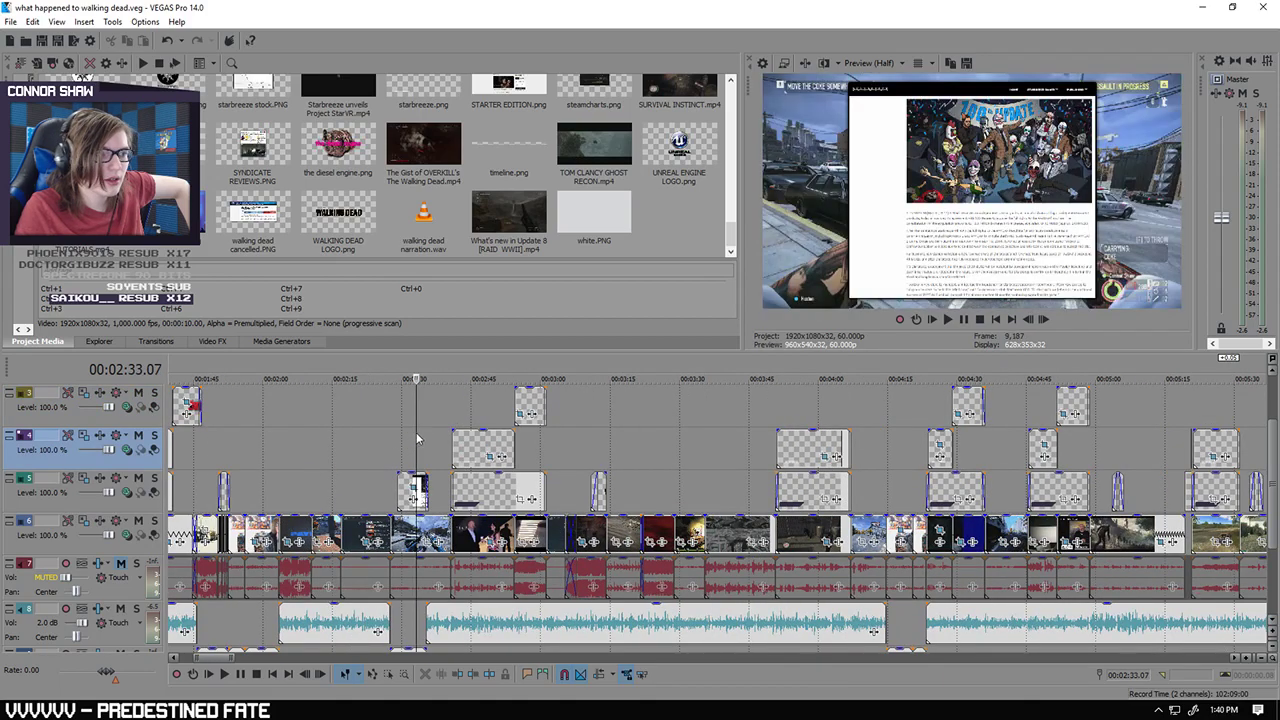
click(468, 411)
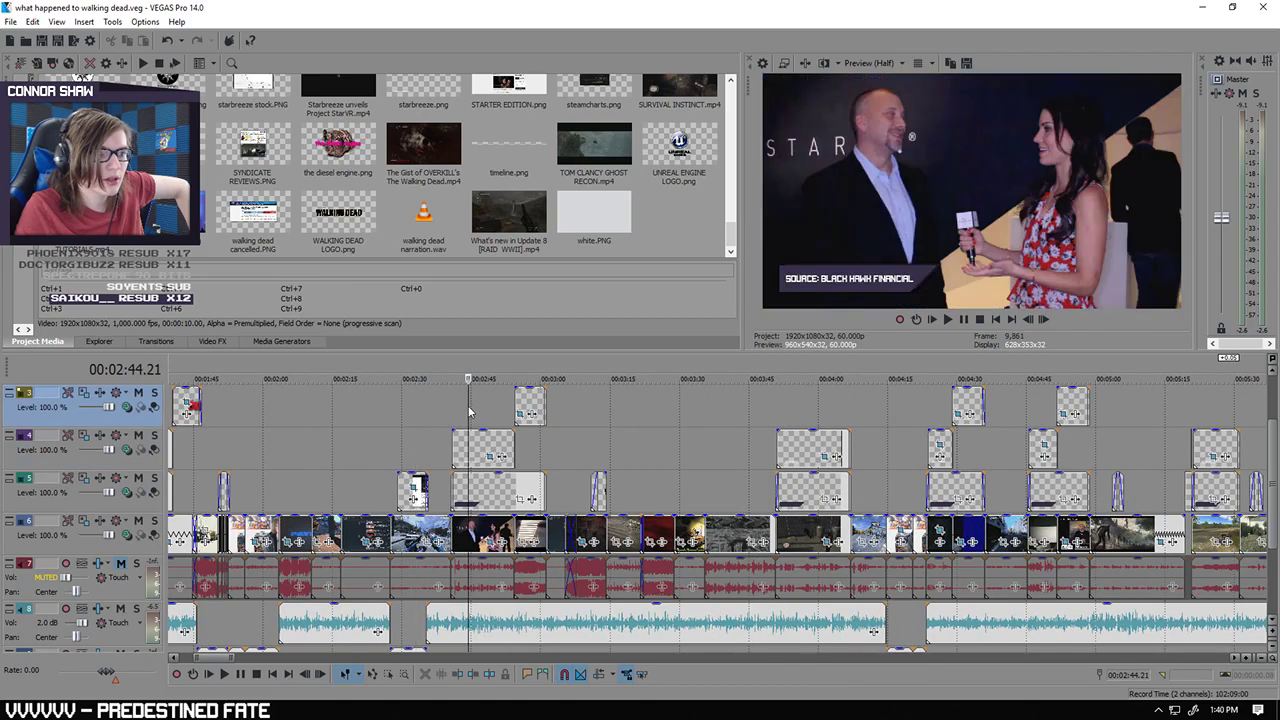
click(297, 423)
Step: Check the PAYDAY 2, 505 Games, webcam and gameplay shots used in the opening two minutes of the timeline
scroll(628, 432, up, 3)
click(389, 446)
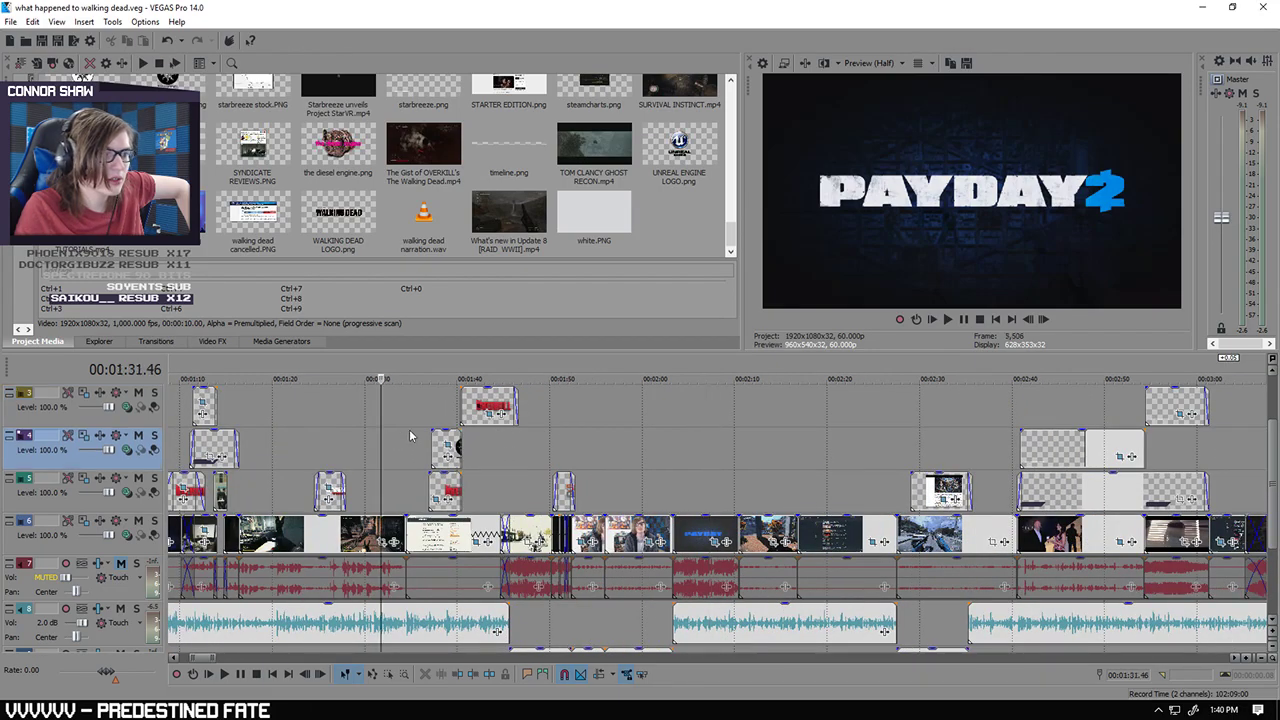
click(532, 446)
click(560, 446)
click(571, 443)
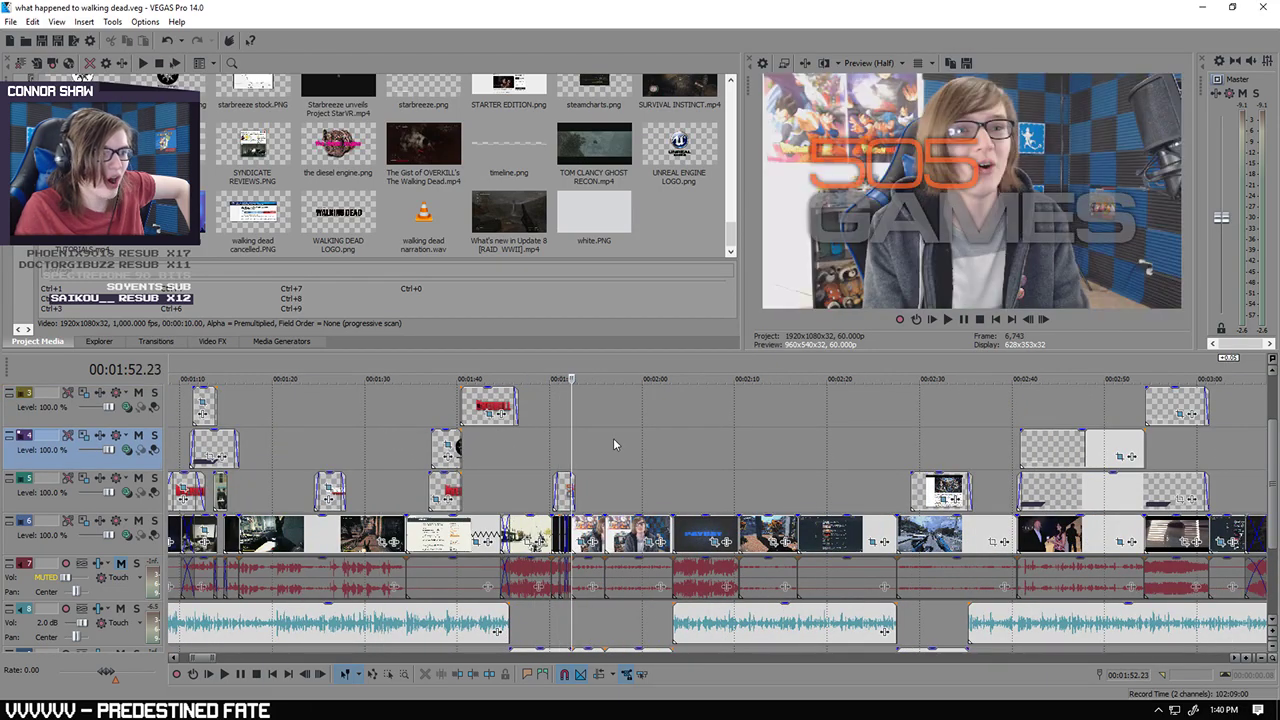
click(613, 441)
scroll(644, 437, down, 2)
click(371, 416)
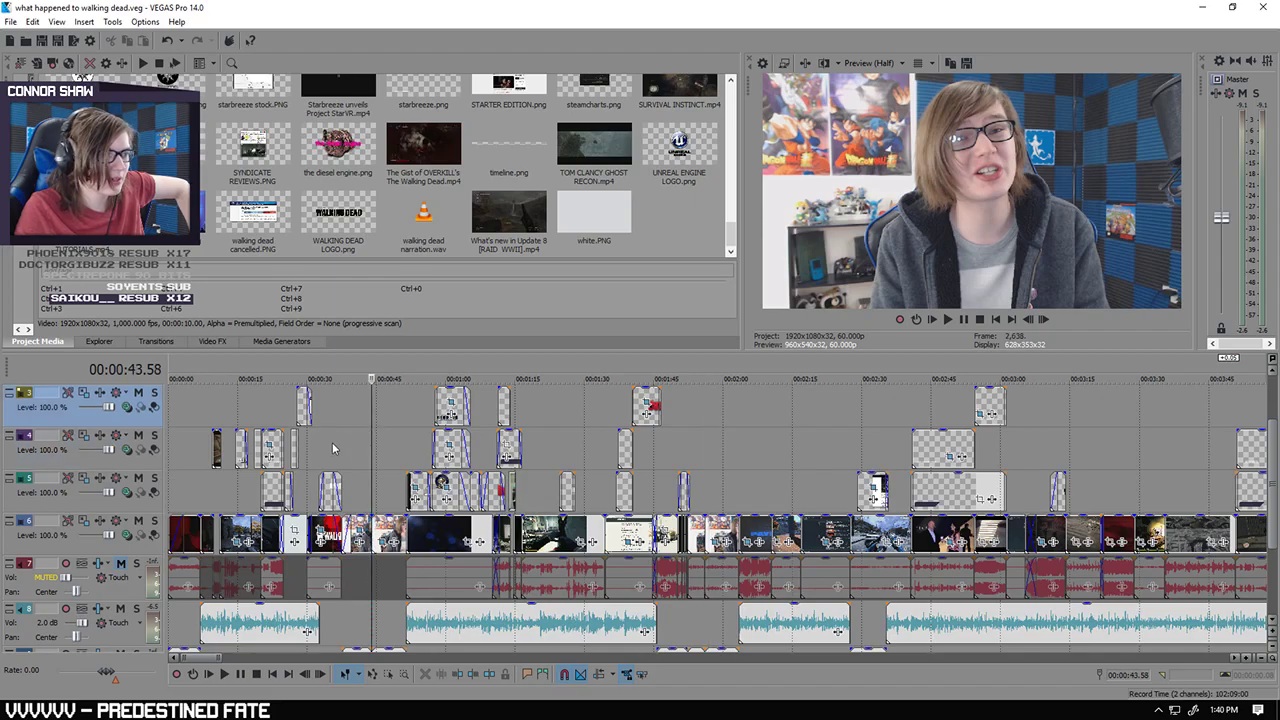
click(262, 418)
click(790, 433)
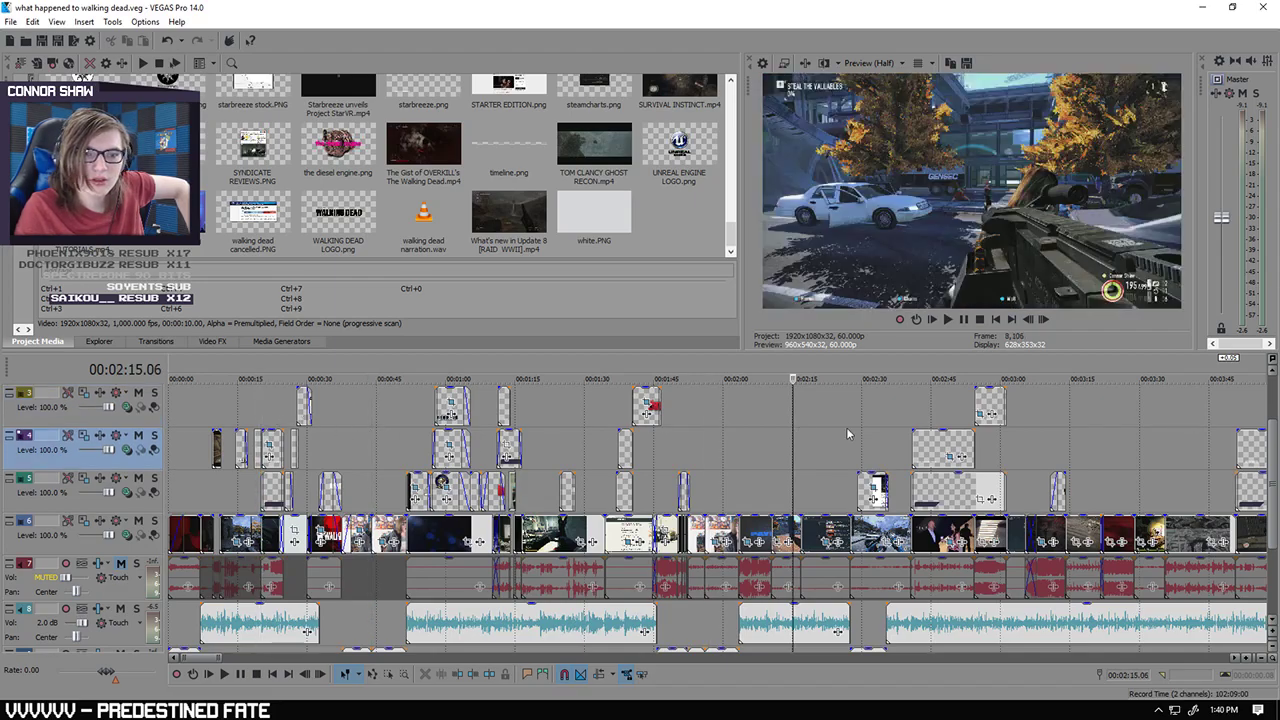
Step: Review the gameplay and interview shots around four to five minutes, finishing with the playhead back at the end of the article footage
click(1073, 443)
scroll(820, 437, down, 2)
click(753, 462)
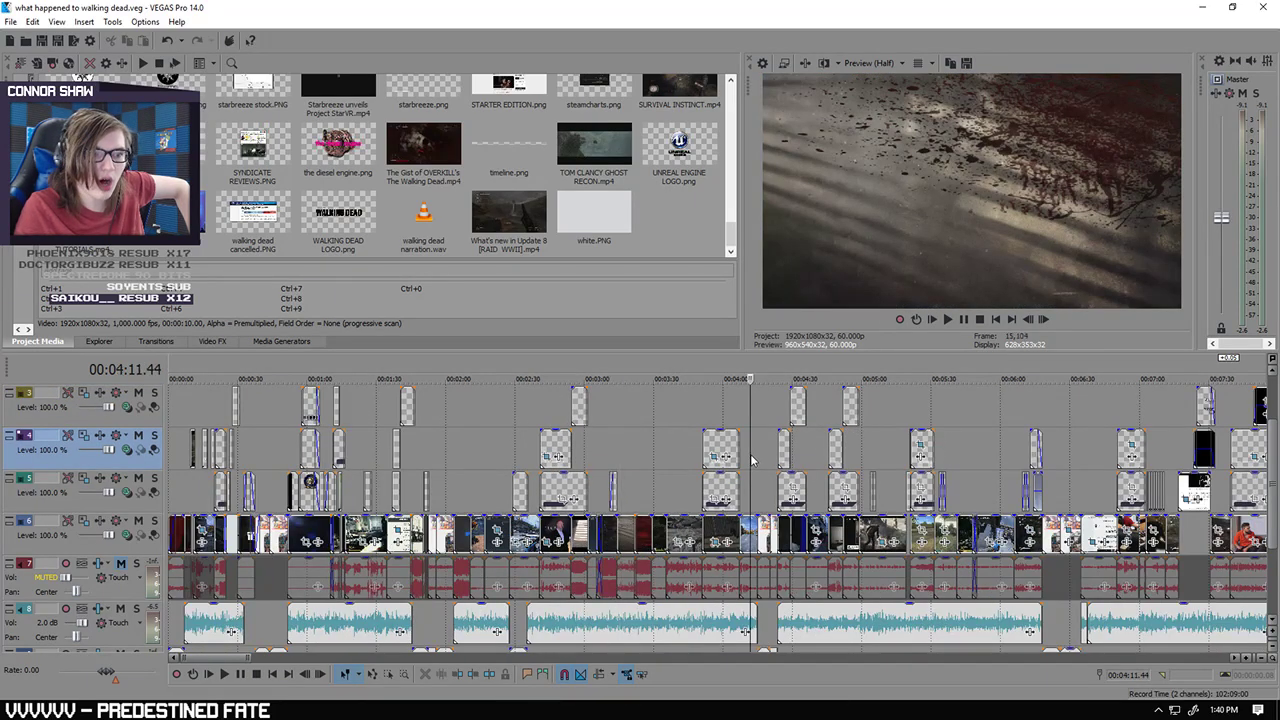
scroll(753, 462, up, 4)
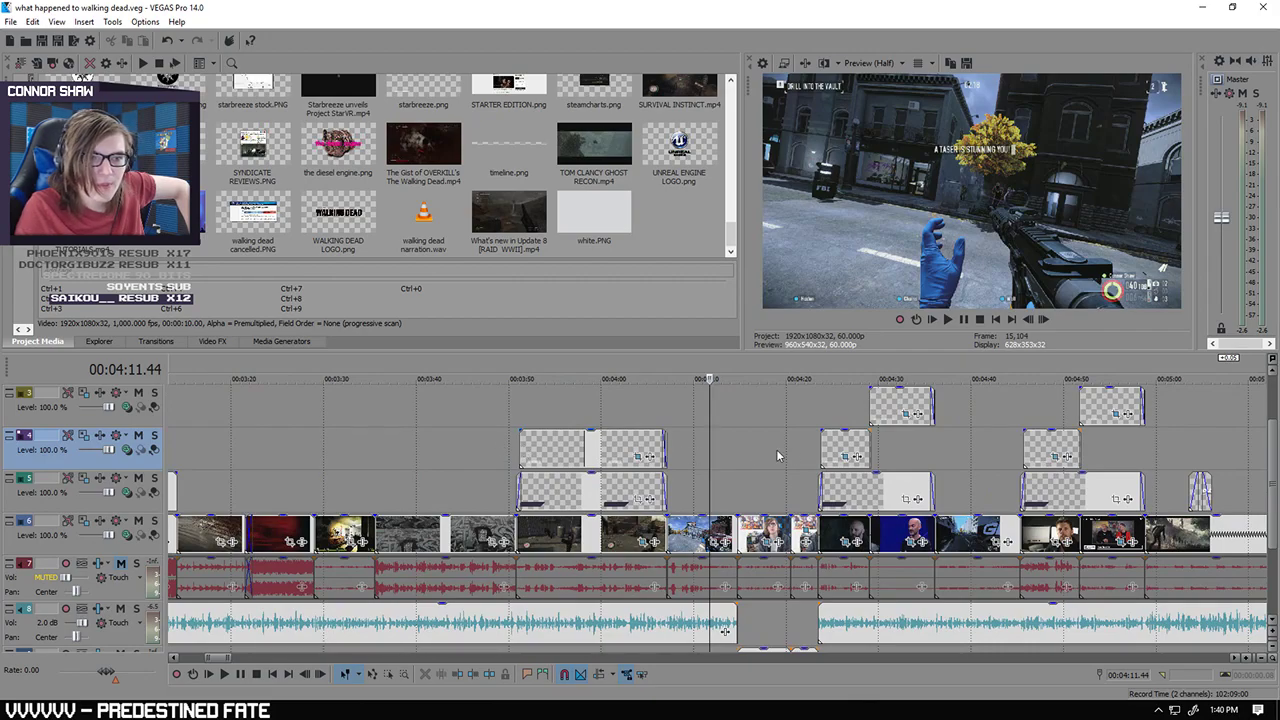
click(843, 421)
click(900, 457)
click(967, 451)
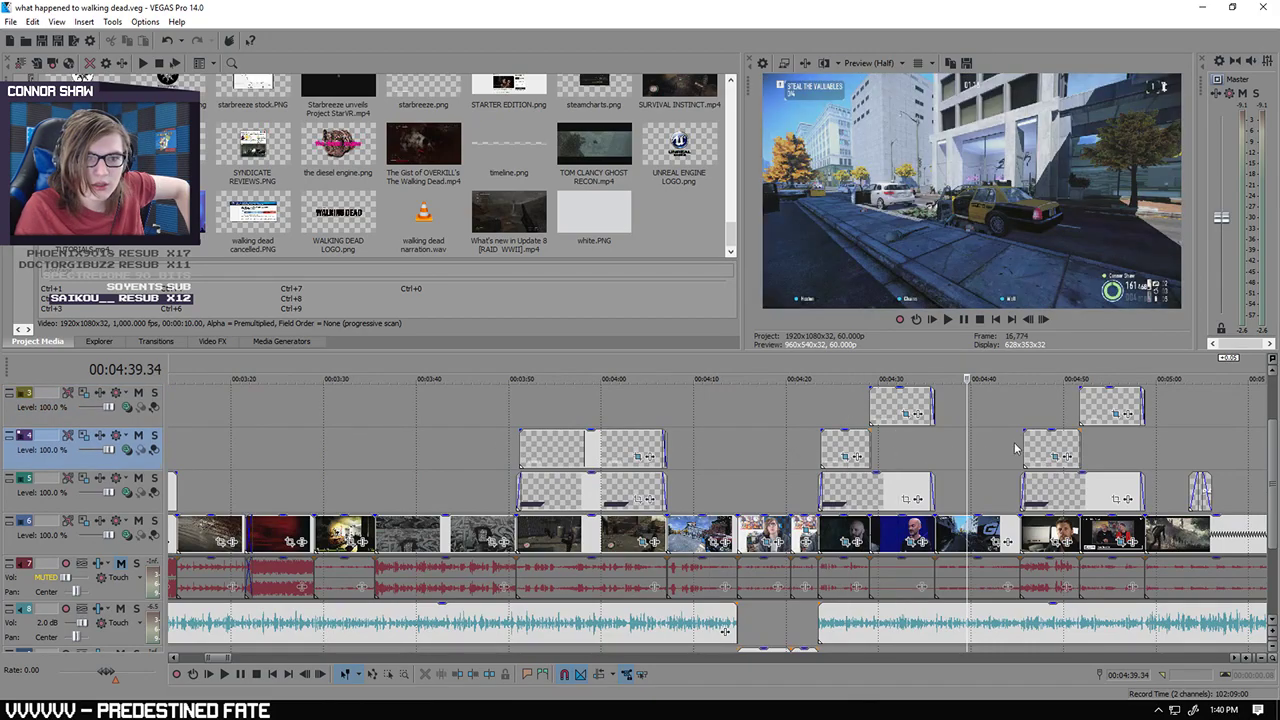
click(1122, 468)
scroll(1122, 468, down, 2)
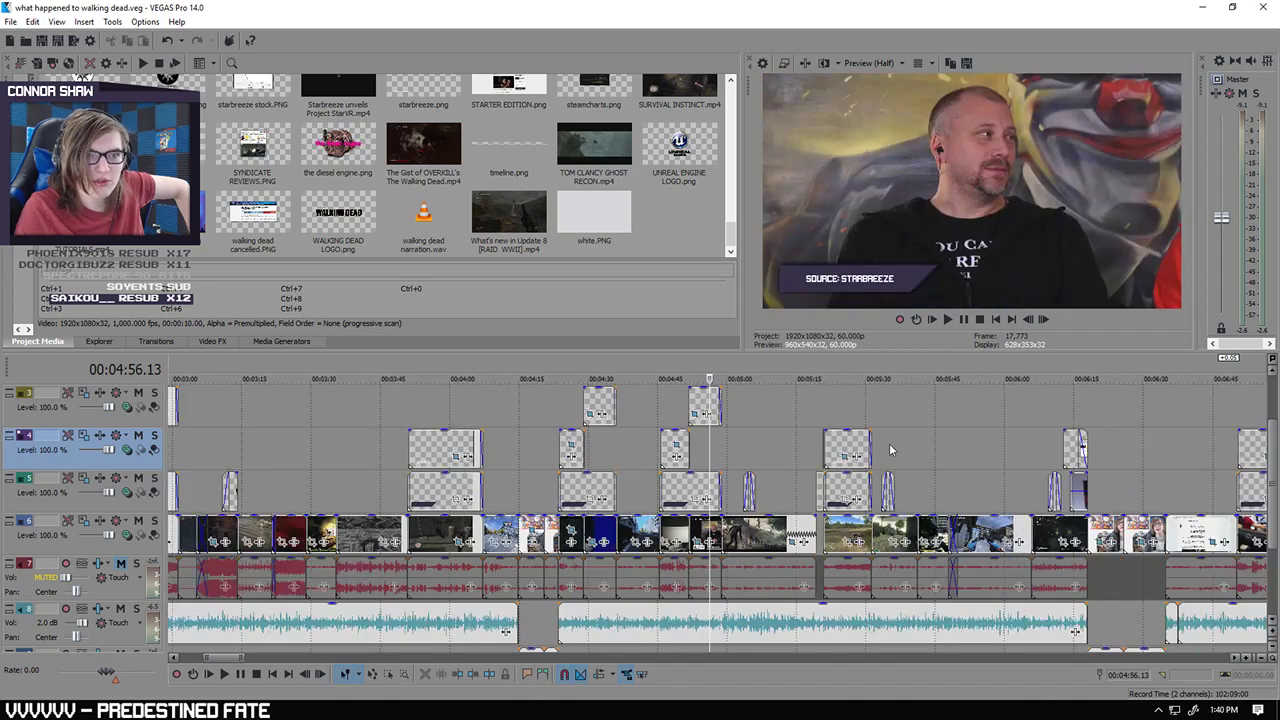
scroll(840, 441, down, 4)
scroll(1046, 438, down, 2)
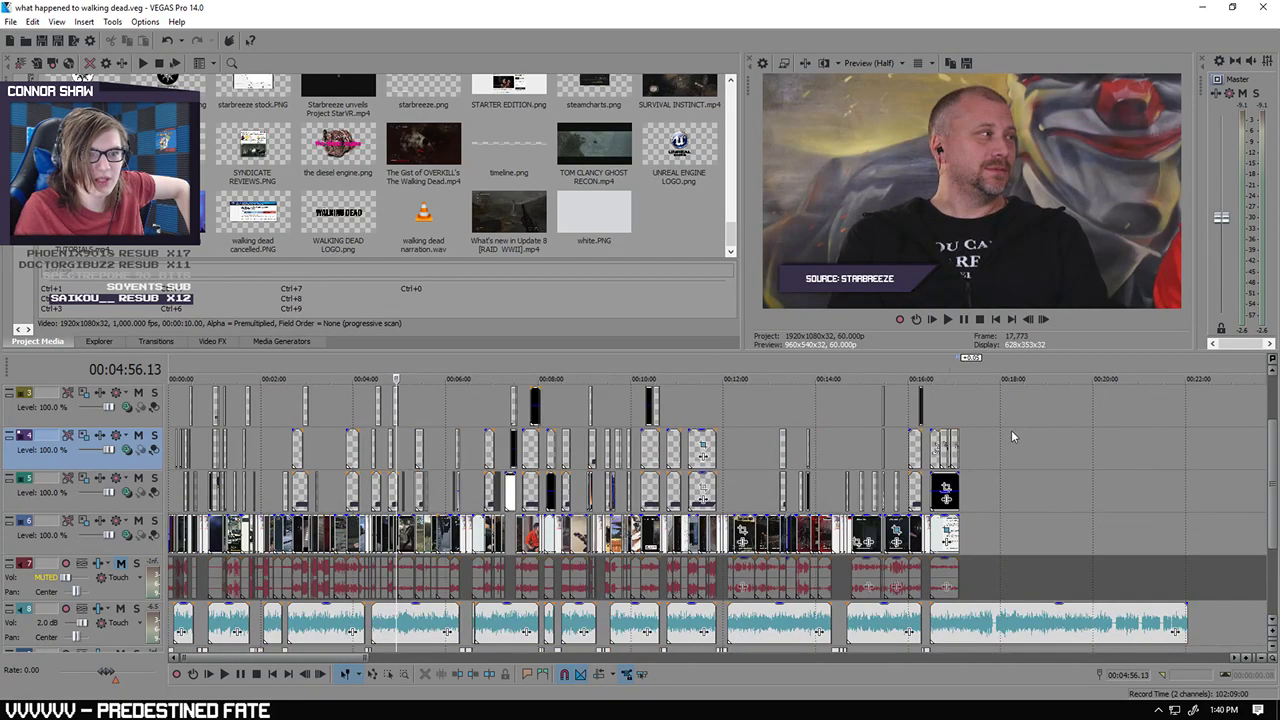
click(965, 420)
scroll(945, 423, up, 5)
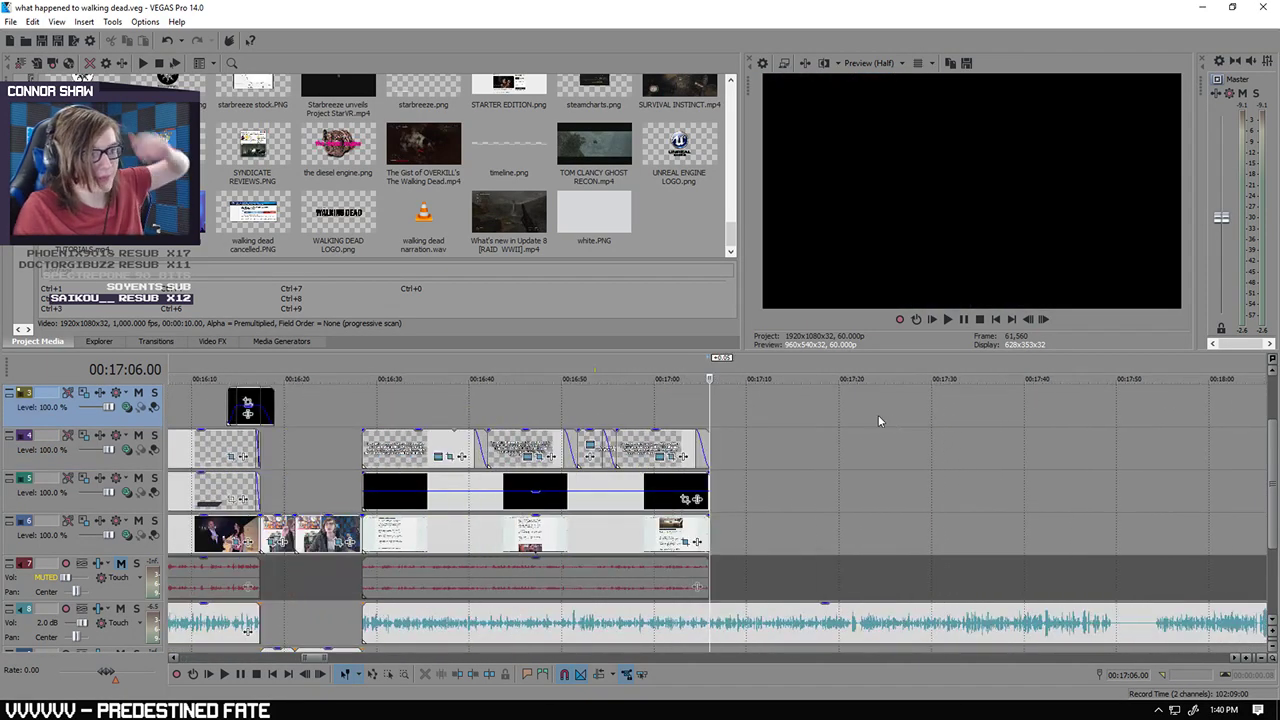
Step: Add the NASDAQ OMX First North interview video to the main footage track after the article footage and preview a frame inside it
drag(731, 204, 744, 145)
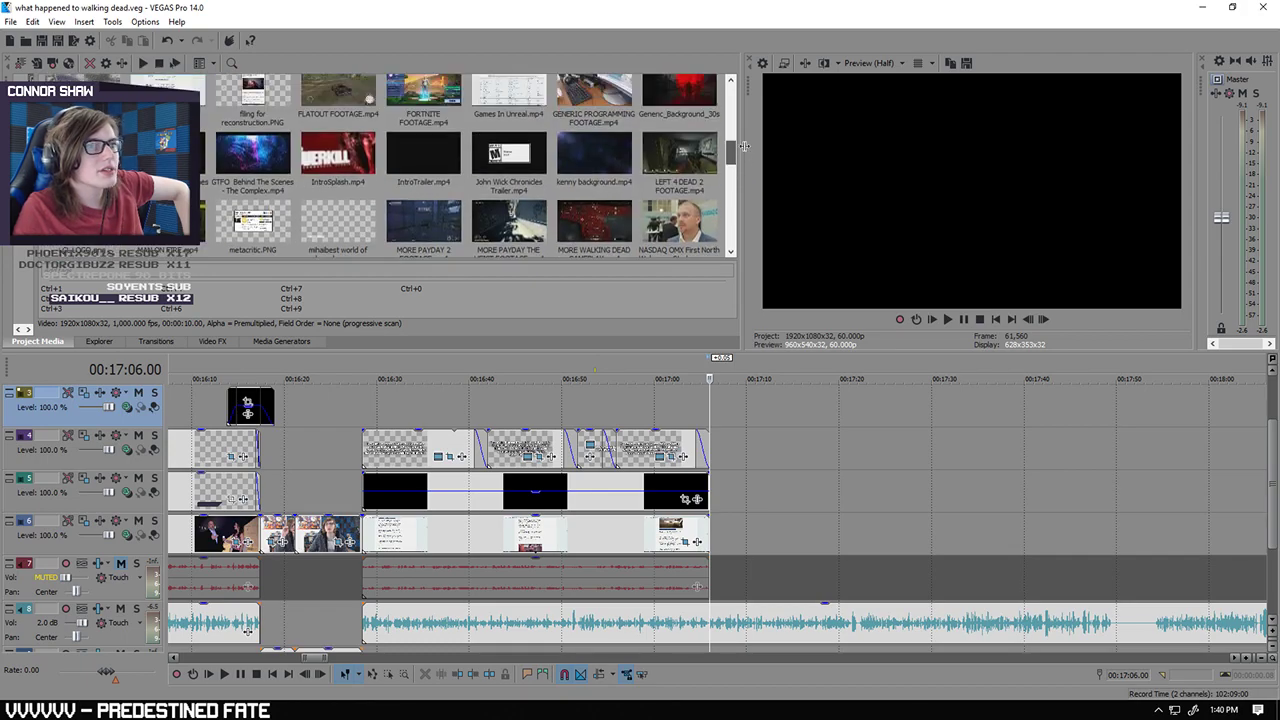
drag(680, 225, 736, 528)
scroll(877, 543, down, 5)
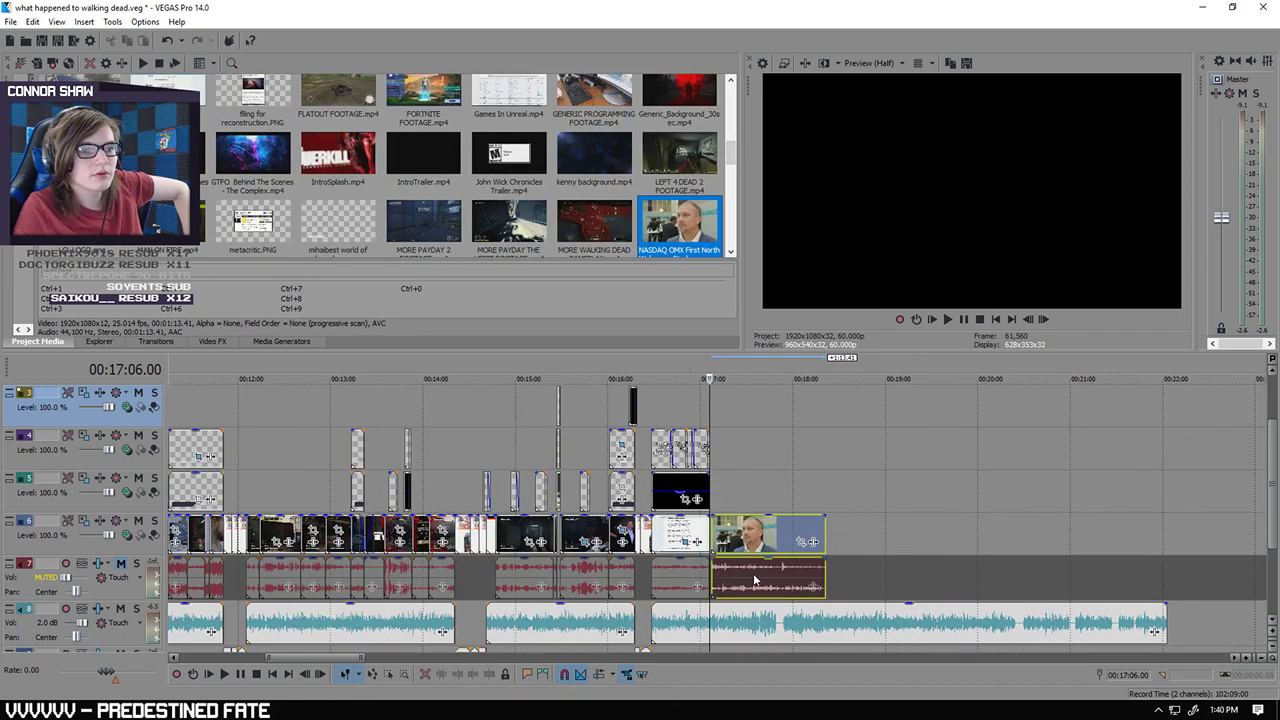
click(753, 573)
scroll(753, 573, up, 1)
scroll(753, 571, up, 4)
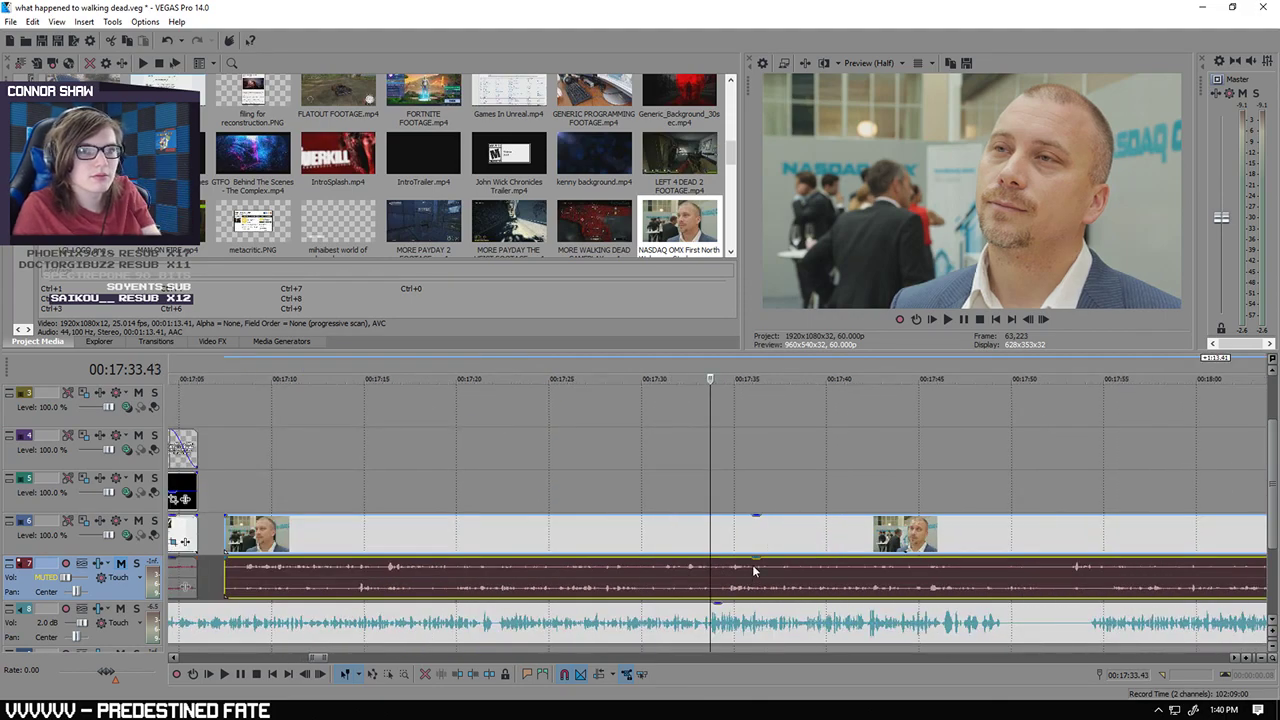
Step: Split the NASDAQ interview clip at 00:17:33.52 and delete the portion before the cut
scroll(792, 455, down, 2)
scroll(792, 452, up, 2)
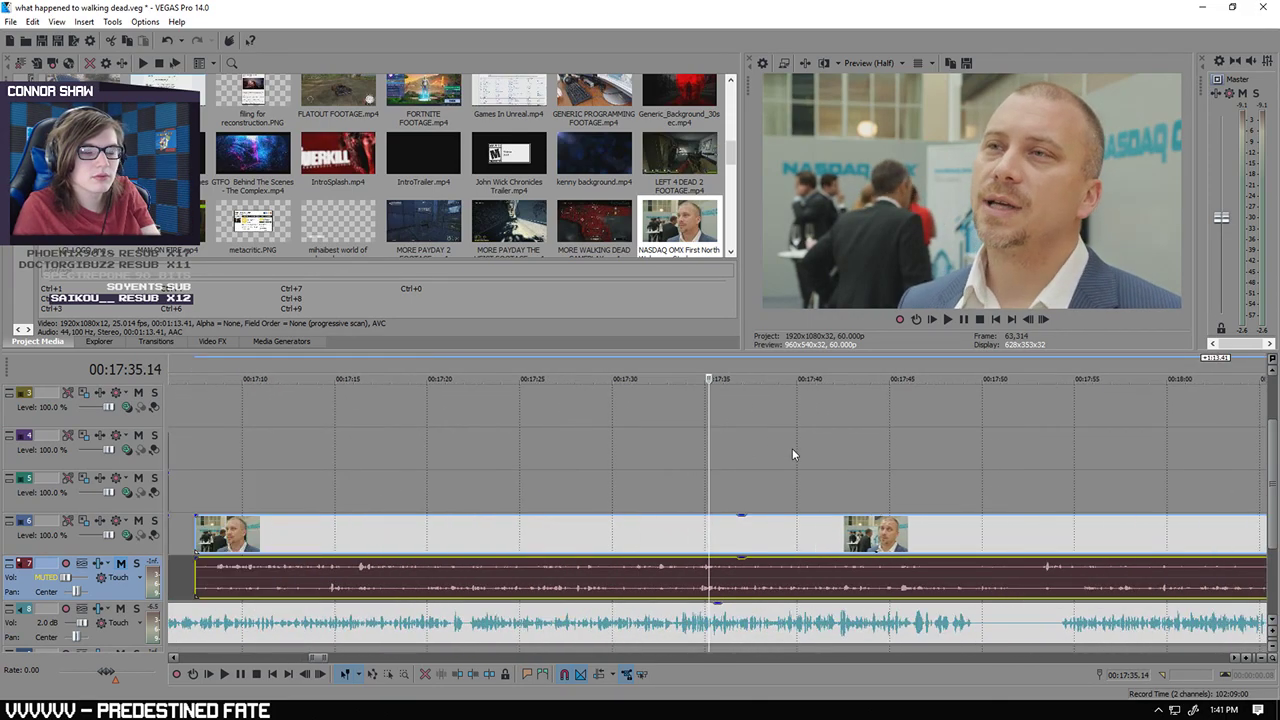
key(Left)
key(Left)
key(Left)
key(Left)
key(Left)
key(Left)
key(Left)
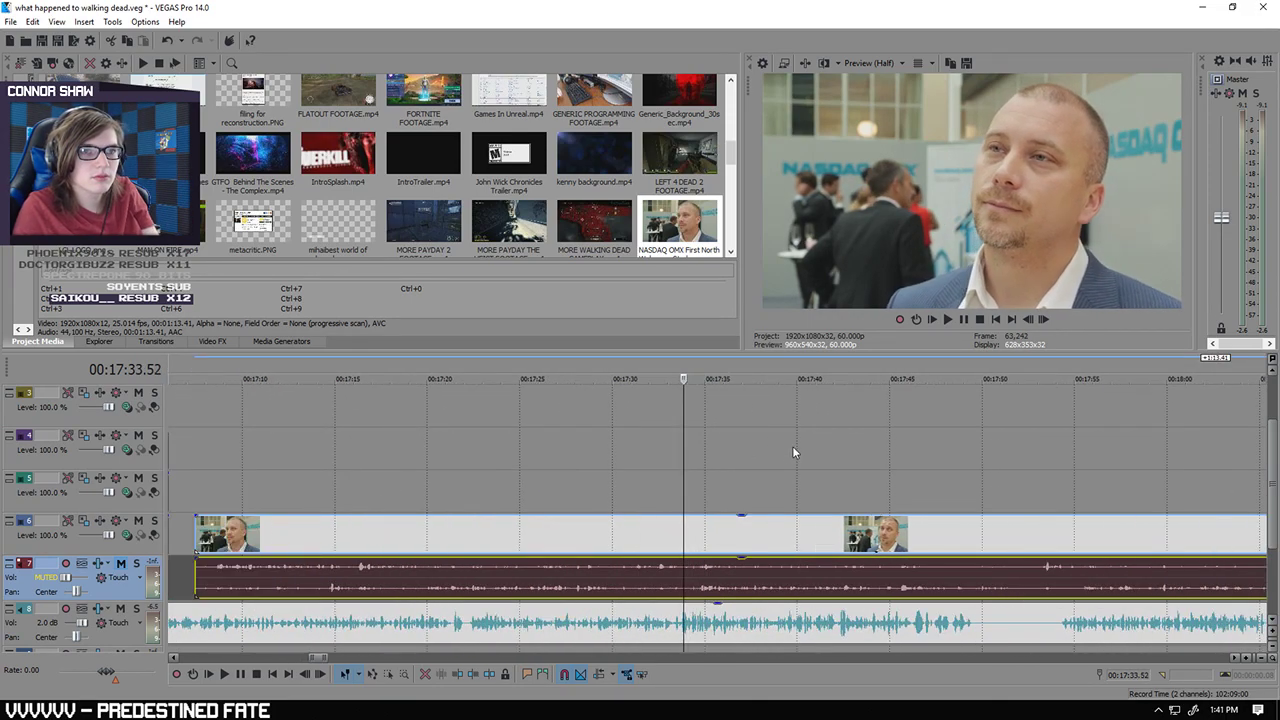
key(s)
click(626, 542)
scroll(626, 542, down, 2)
key(Delete)
Step: Move the remaining interview clip to 00:17:06.00, directly after the article section, and play it back from there
drag(770, 543, 515, 543)
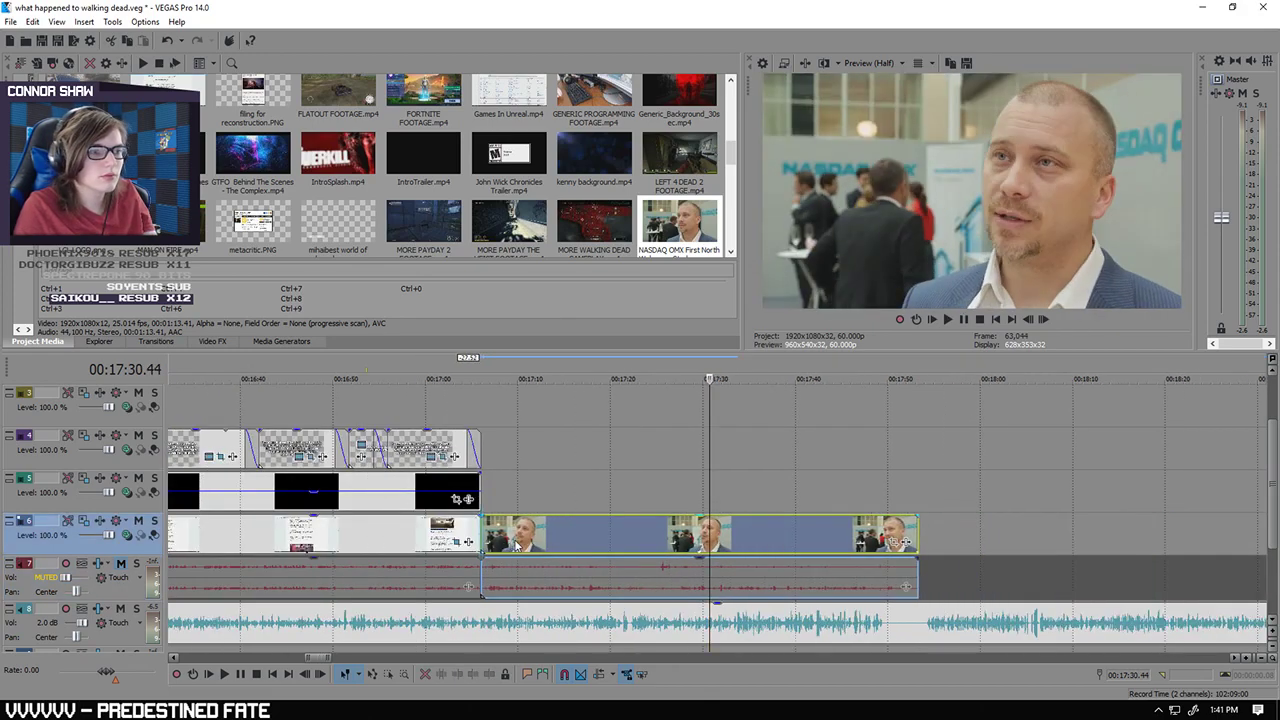
click(484, 537)
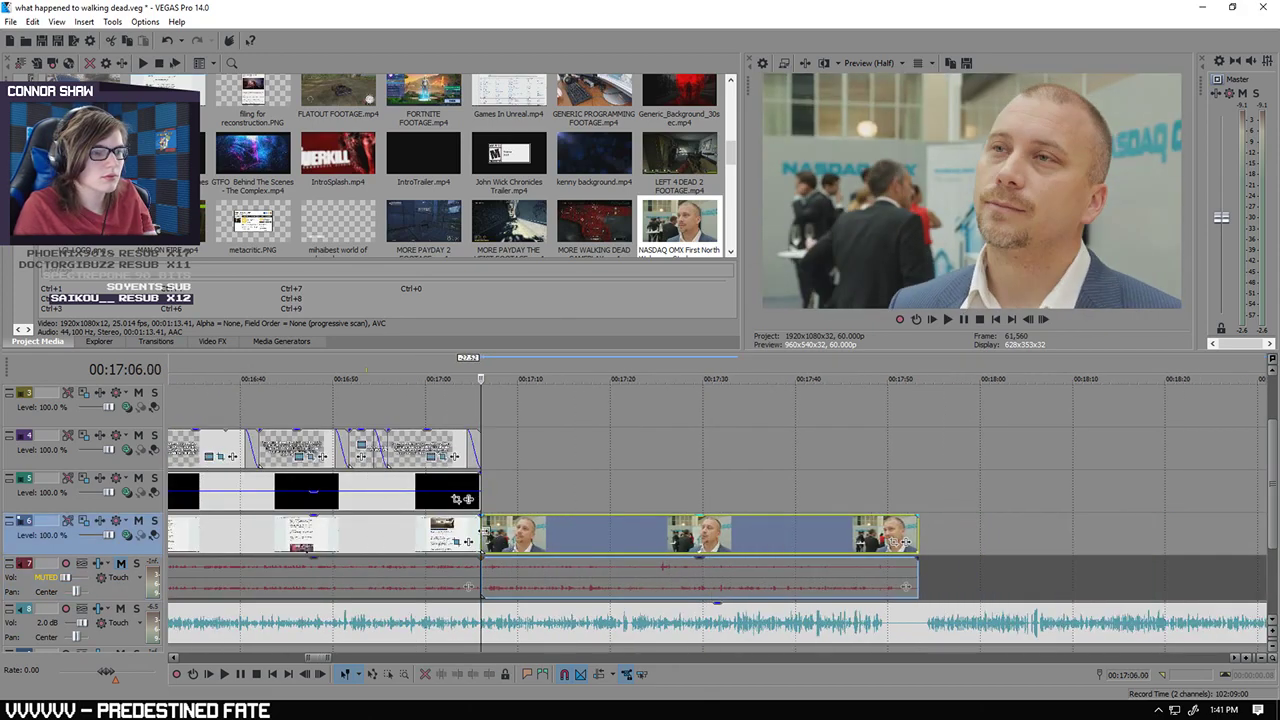
click(222, 676)
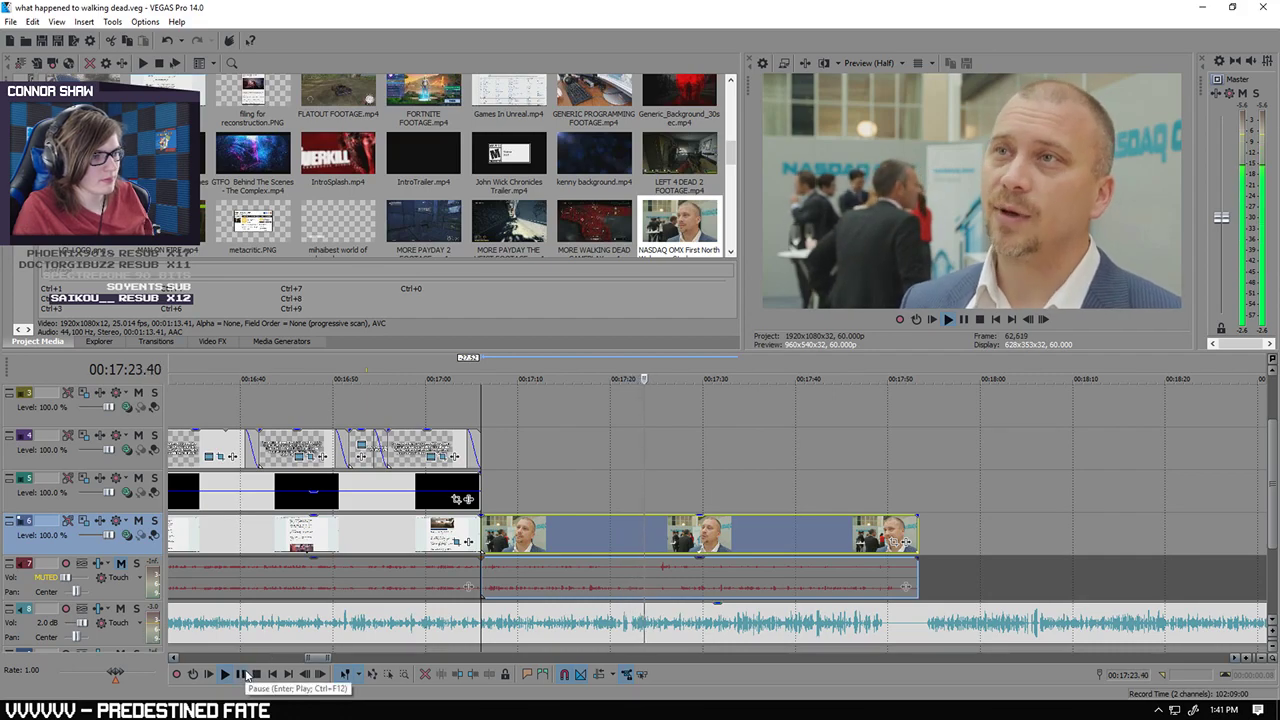
click(246, 676)
Step: Split the interview clip at 00:17:21.27, at the gap in the narration waveform
click(633, 580)
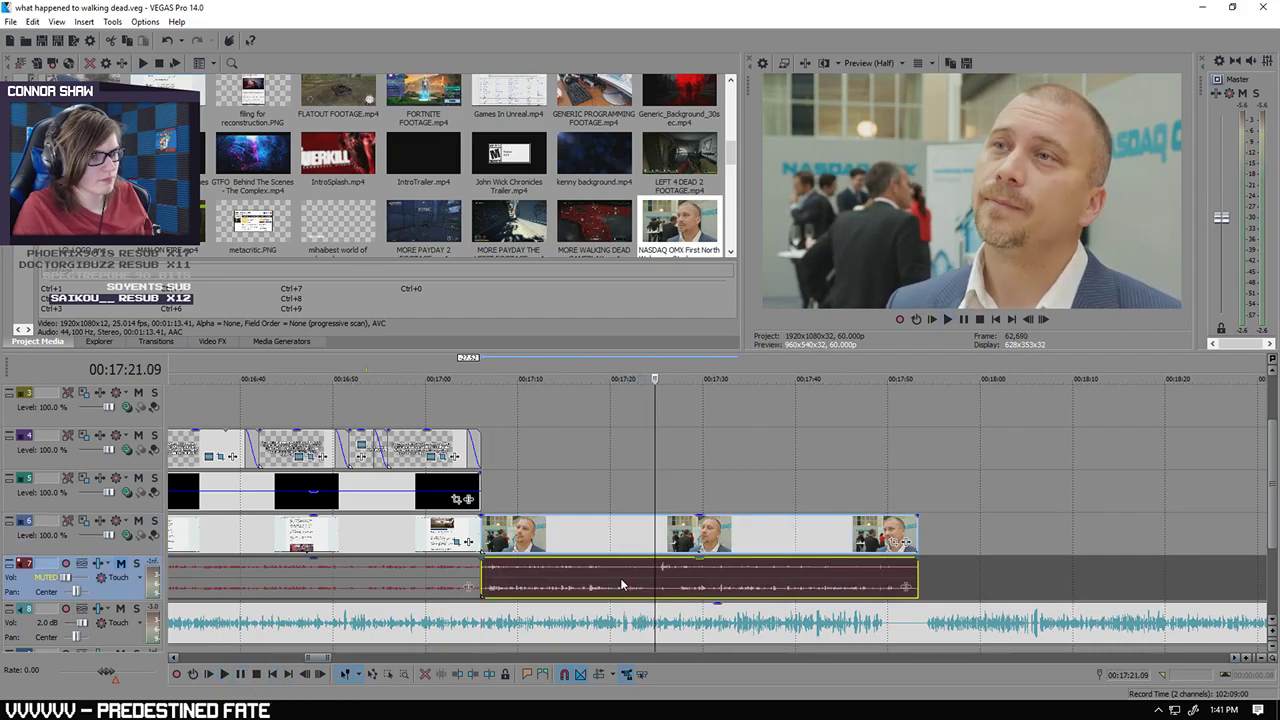
scroll(623, 577, up, 4)
click(398, 494)
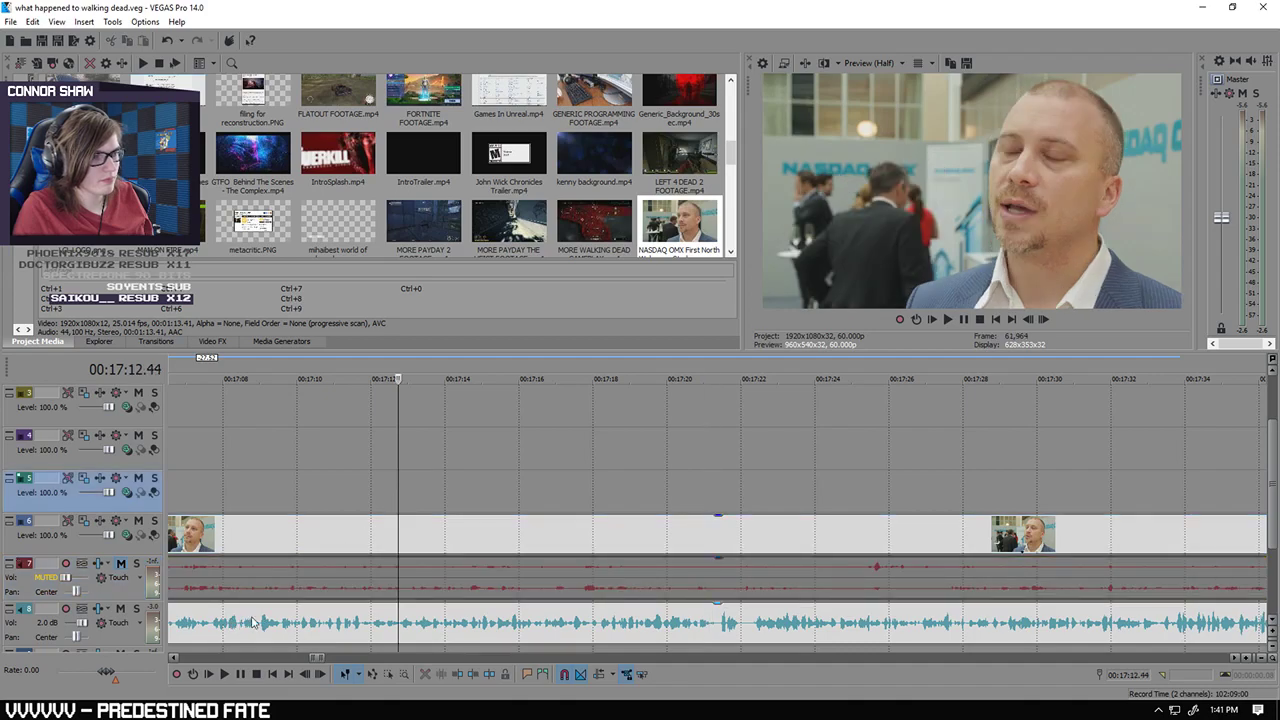
click(724, 481)
click(700, 579)
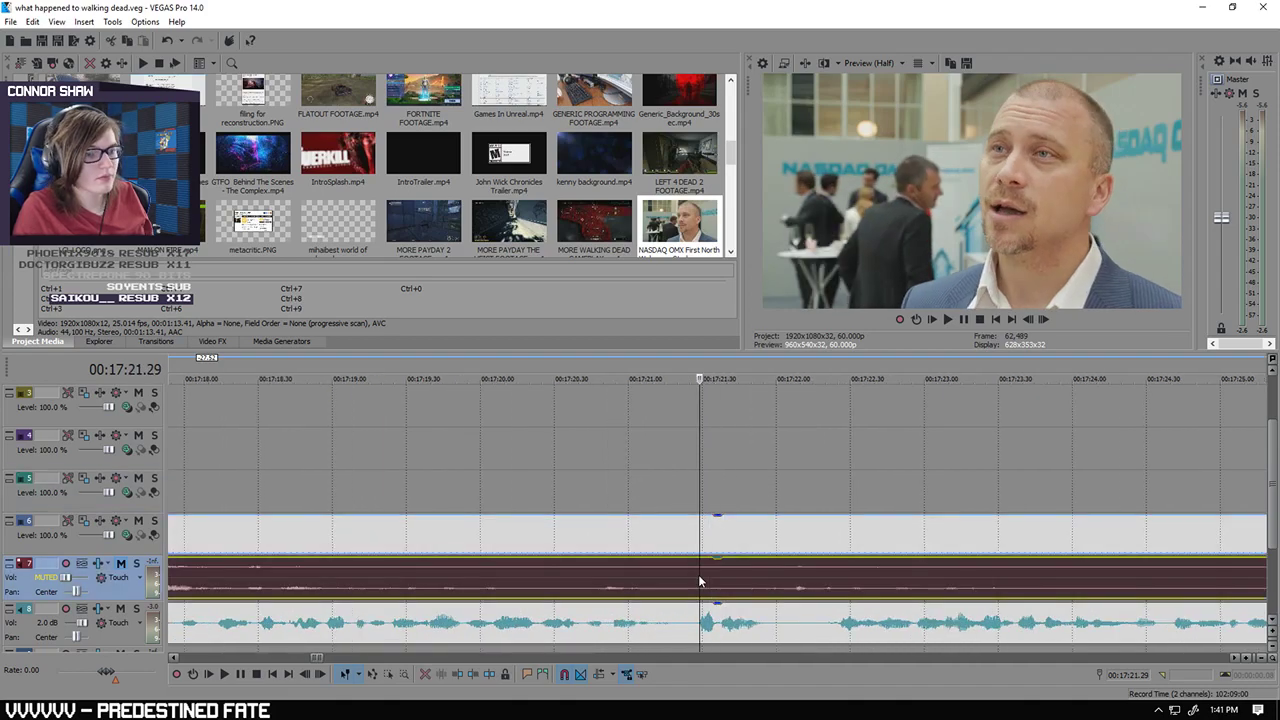
scroll(660, 578, up, 4)
click(652, 484)
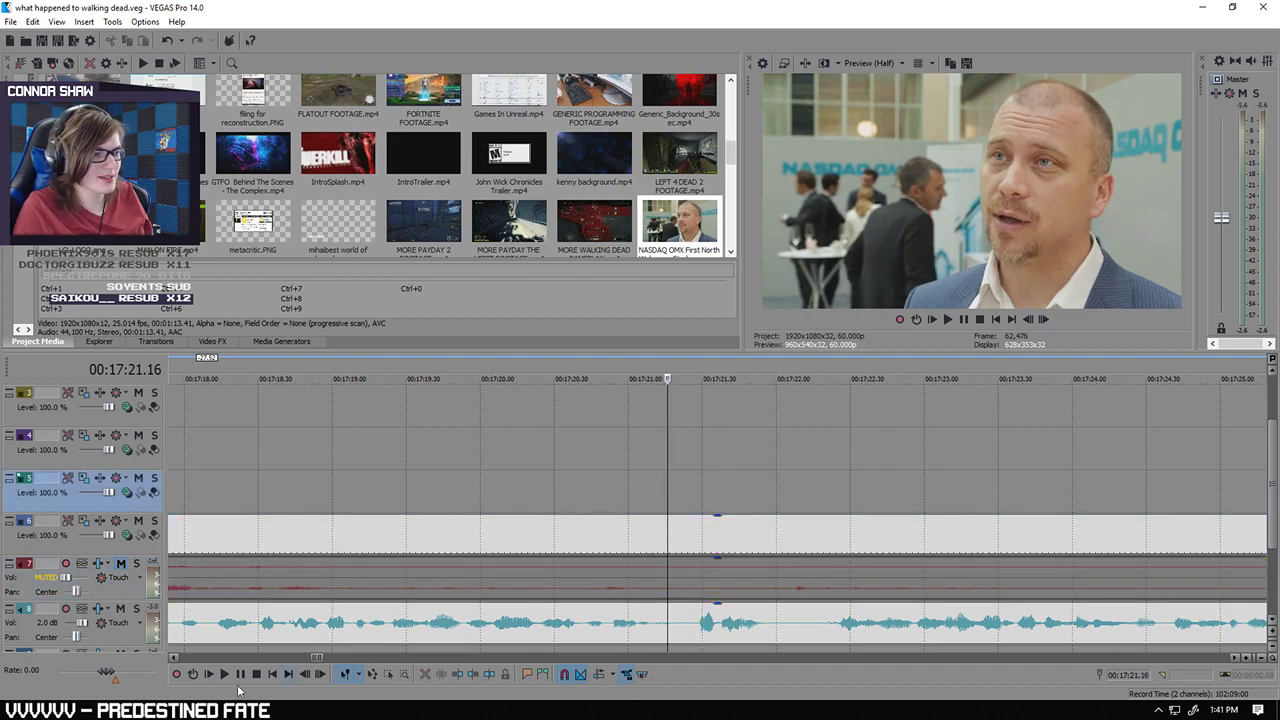
key(space)
click(694, 578)
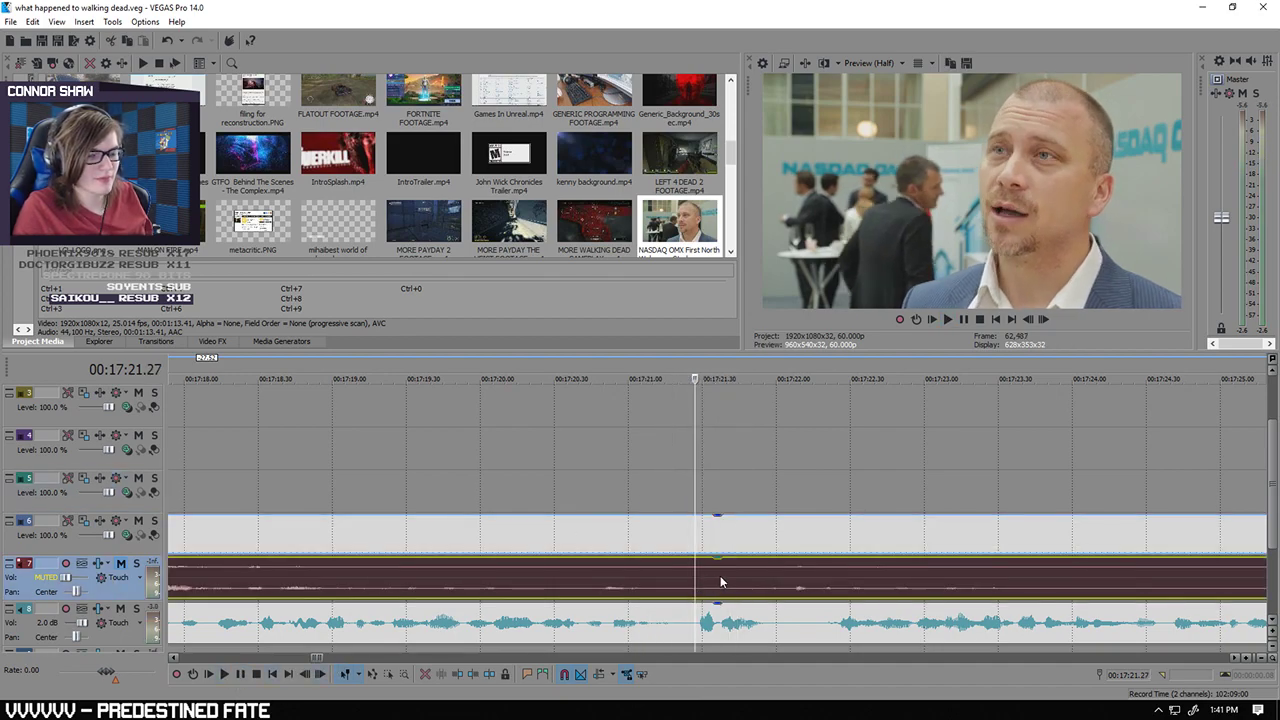
key(s)
Step: Split the interview clip again at 00:17:22.25 and delete the short piece between the two cuts
click(822, 577)
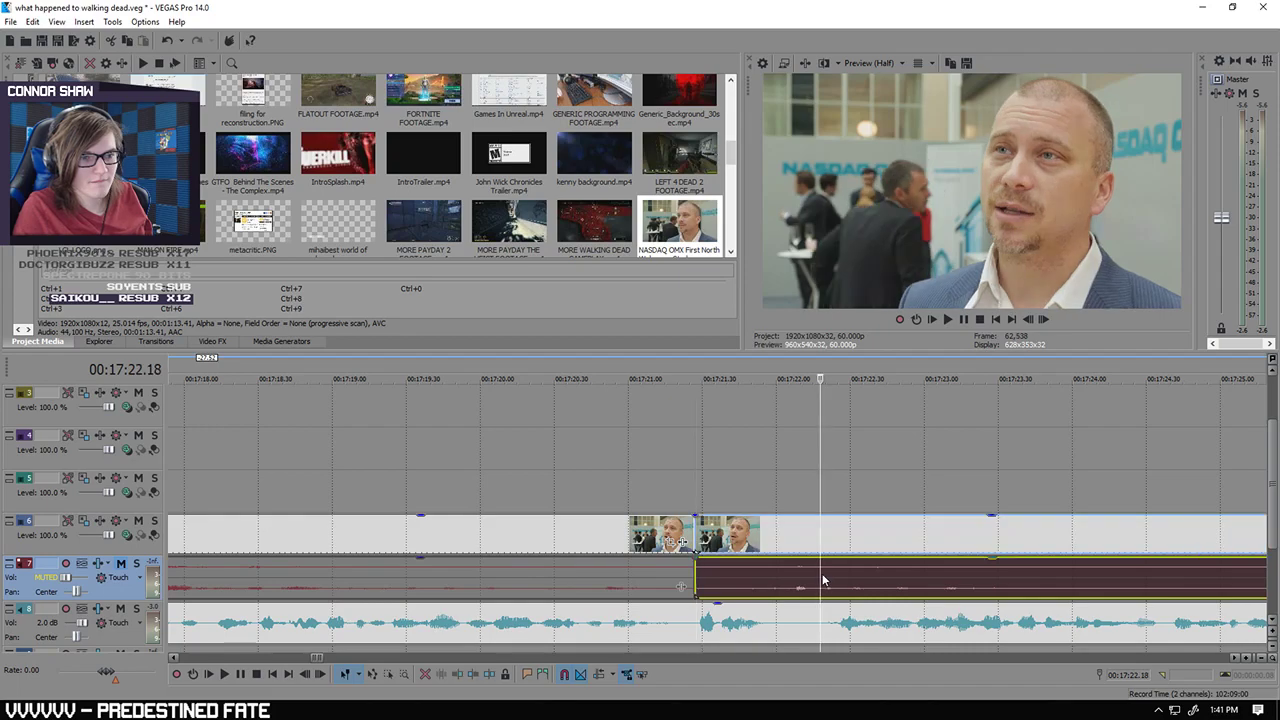
click(829, 577)
click(838, 576)
key(s)
click(760, 537)
scroll(760, 537, down, 1)
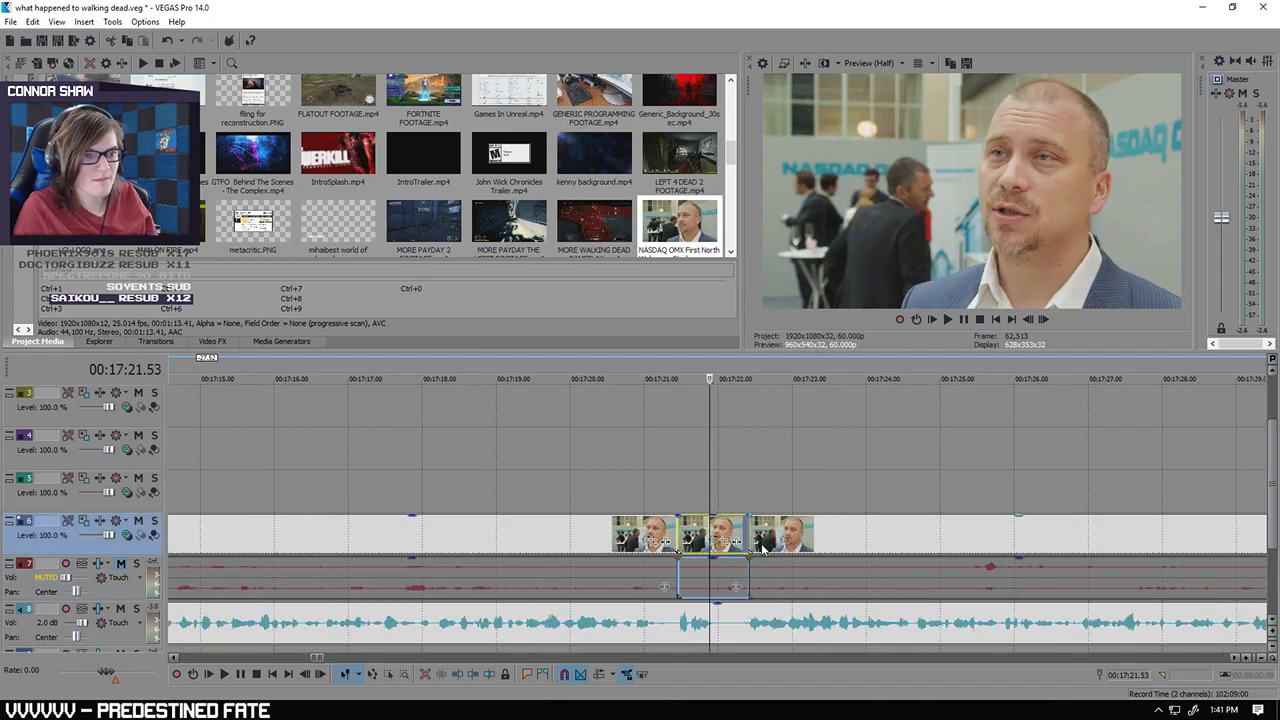
key(Delete)
Step: Copy the black overlay from the article section to the start of the second interview clip and trim it to that clip's end
click(753, 532)
scroll(542, 462, down, 6)
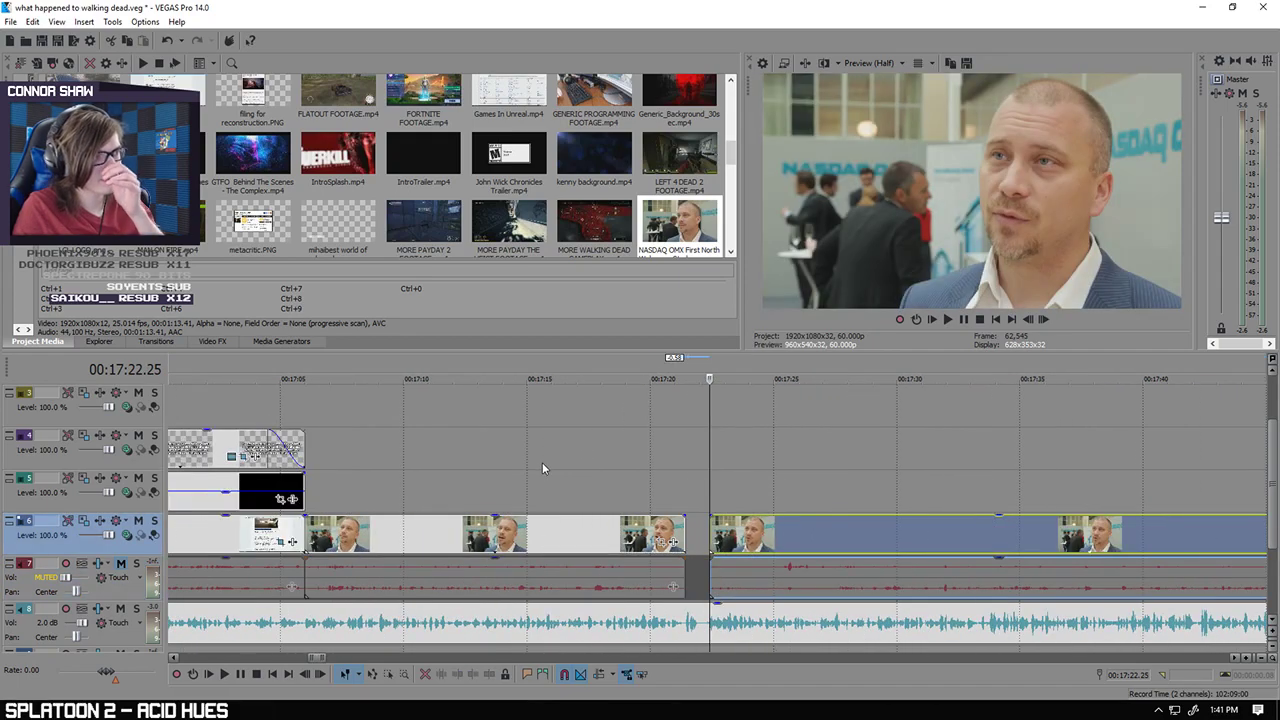
click(365, 490)
key(ctrl+c)
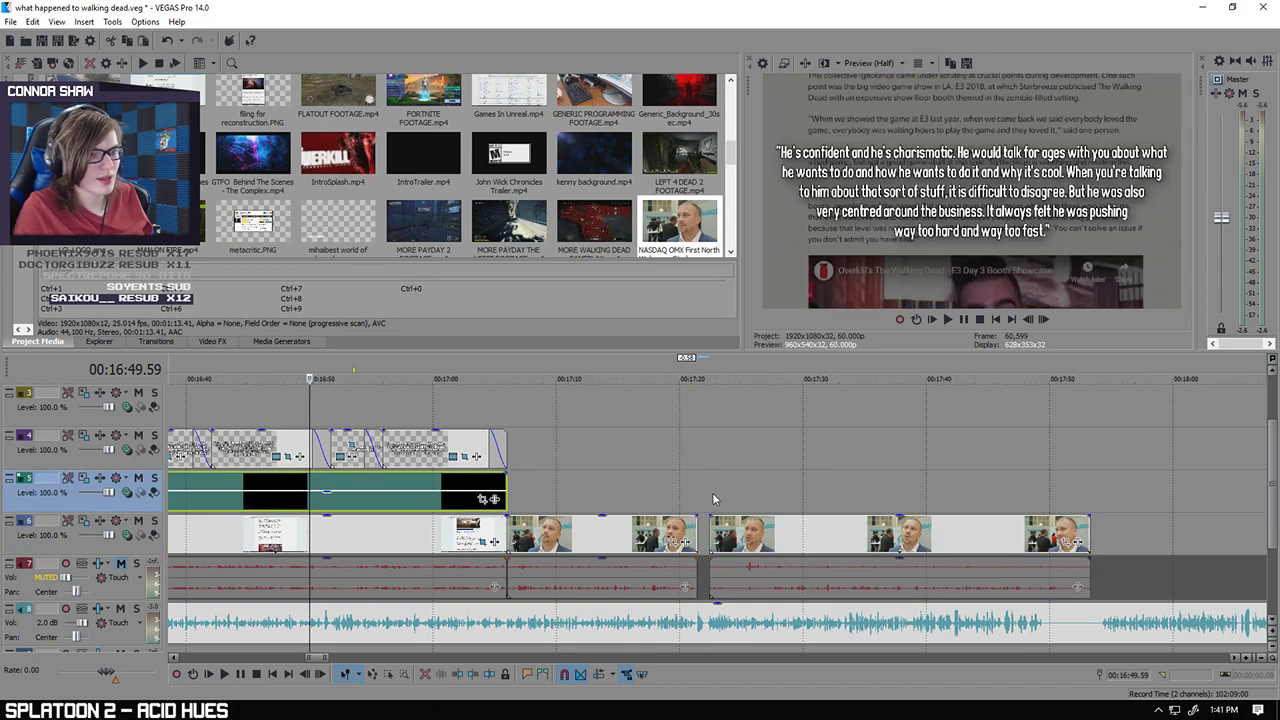
click(712, 492)
key(ctrl+v)
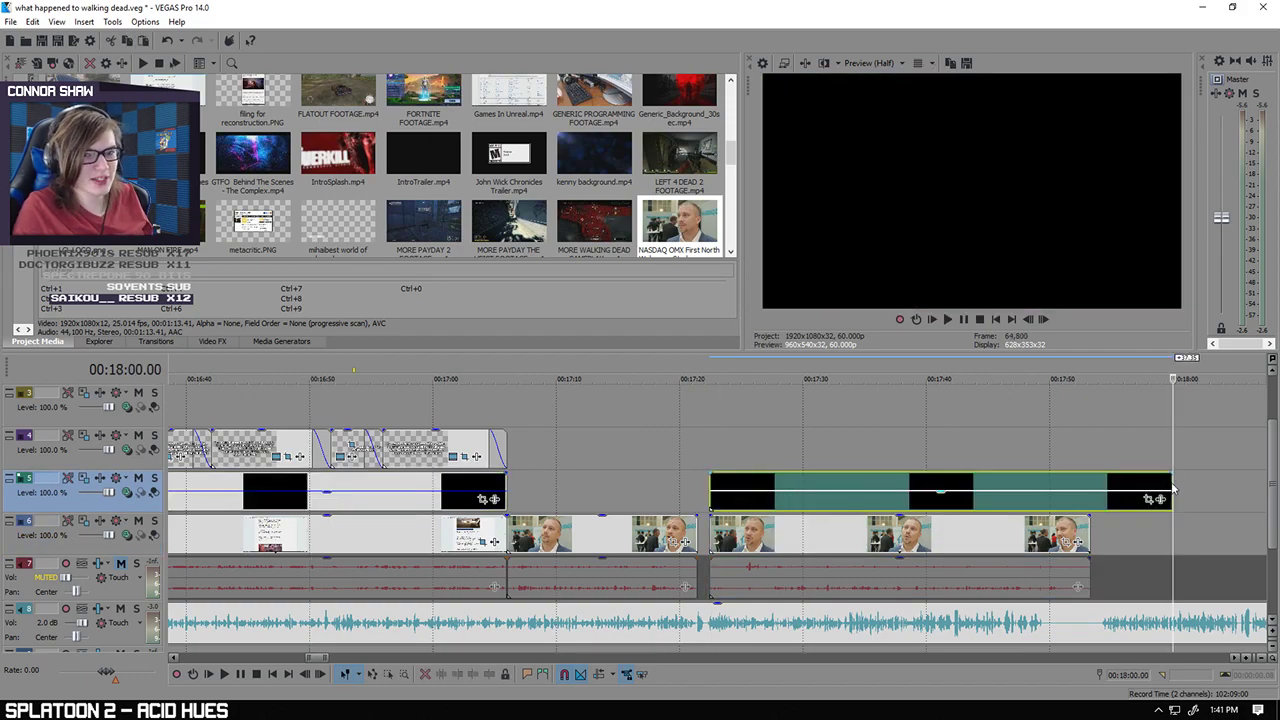
drag(1170, 488, 1090, 489)
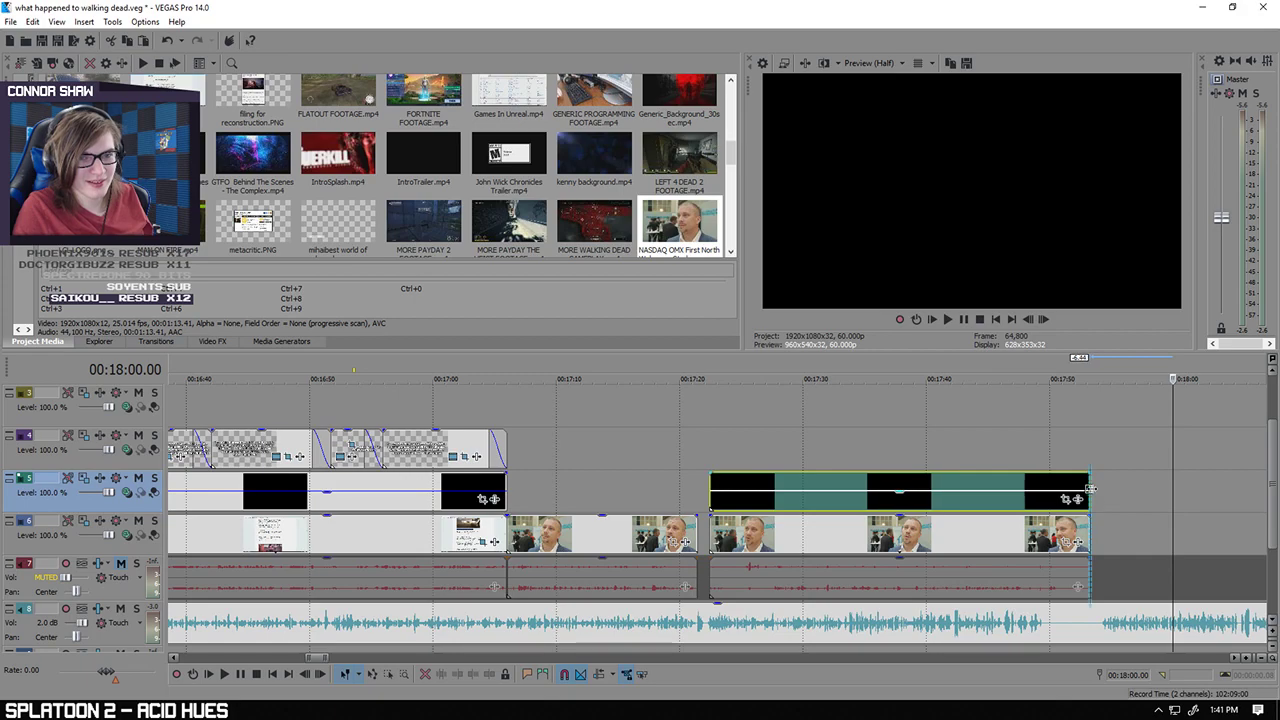
Step: Cut the second interview clip at 00:17:49.26, where the narration stops, and delete the rest
click(1042, 545)
scroll(1042, 545, up, 5)
scroll(975, 560, down, 1)
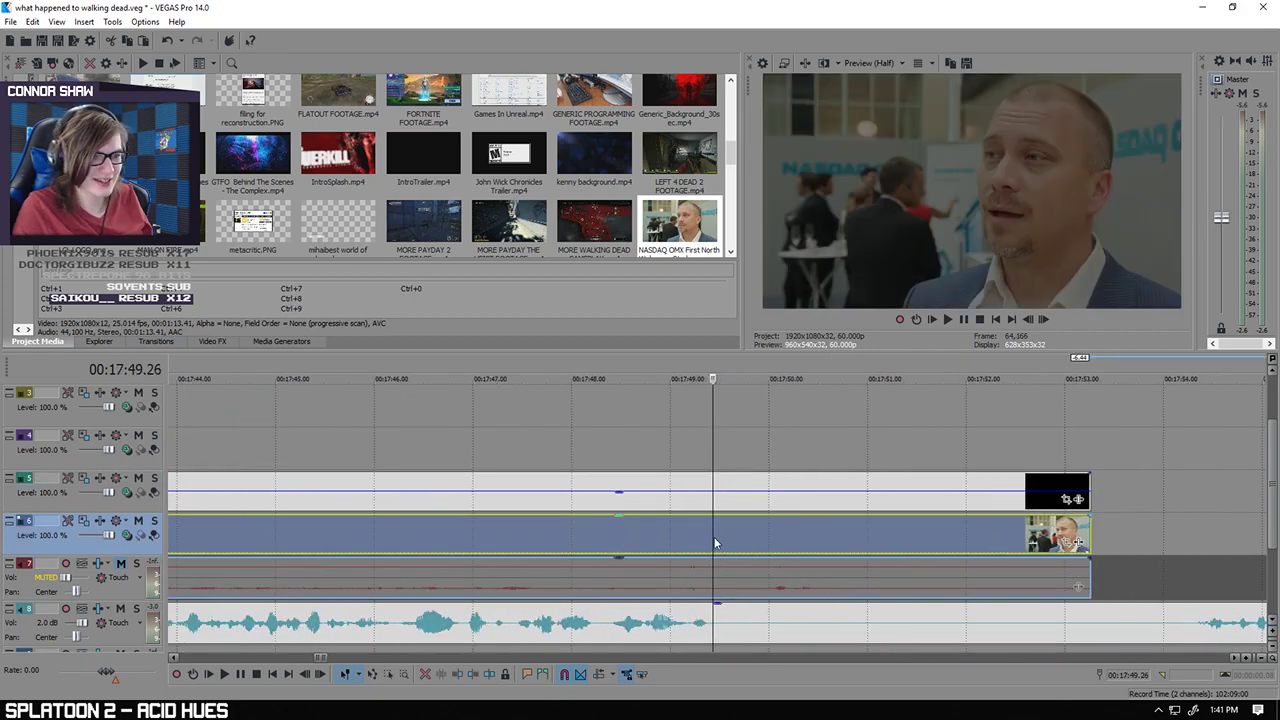
scroll(718, 543, down, 1)
key(Delete)
Step: At the end of the clip's Pan/Crop timeline, shrink the crop to about 803 x 451.7 and move it onto the man's face
right_click(709, 530)
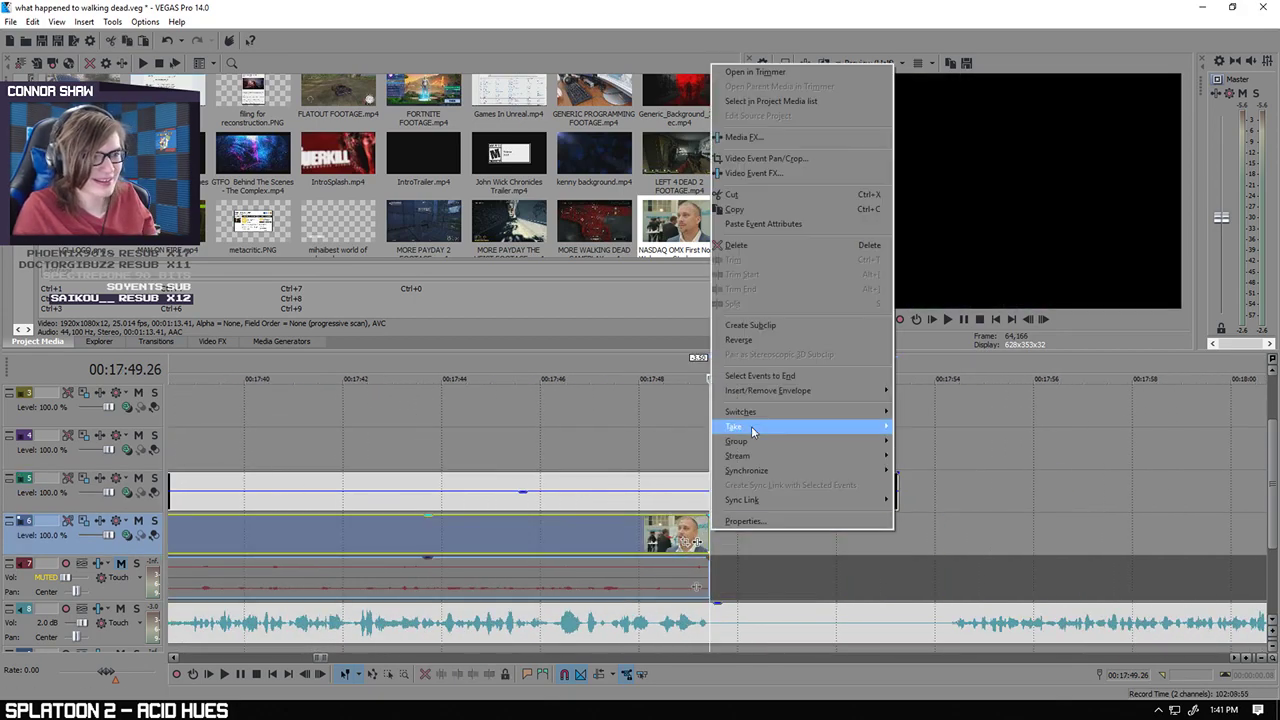
click(766, 158)
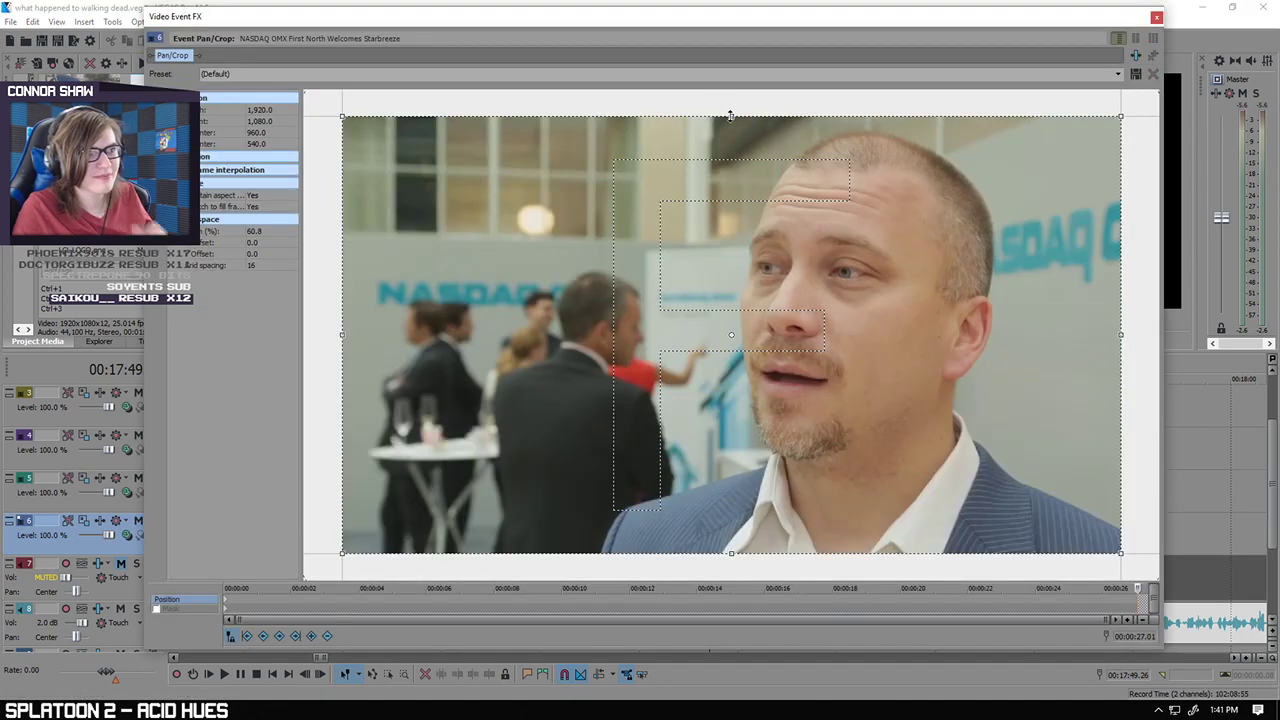
drag(731, 117, 731, 244)
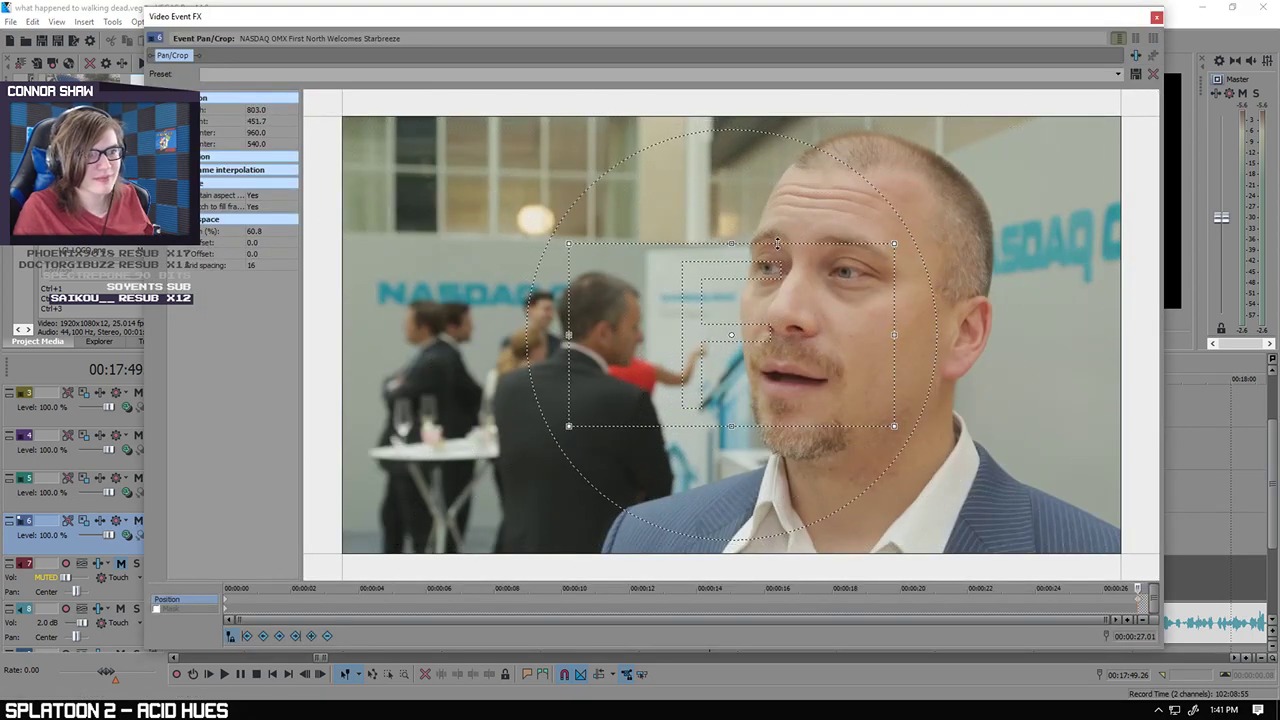
drag(775, 307, 873, 277)
click(1156, 17)
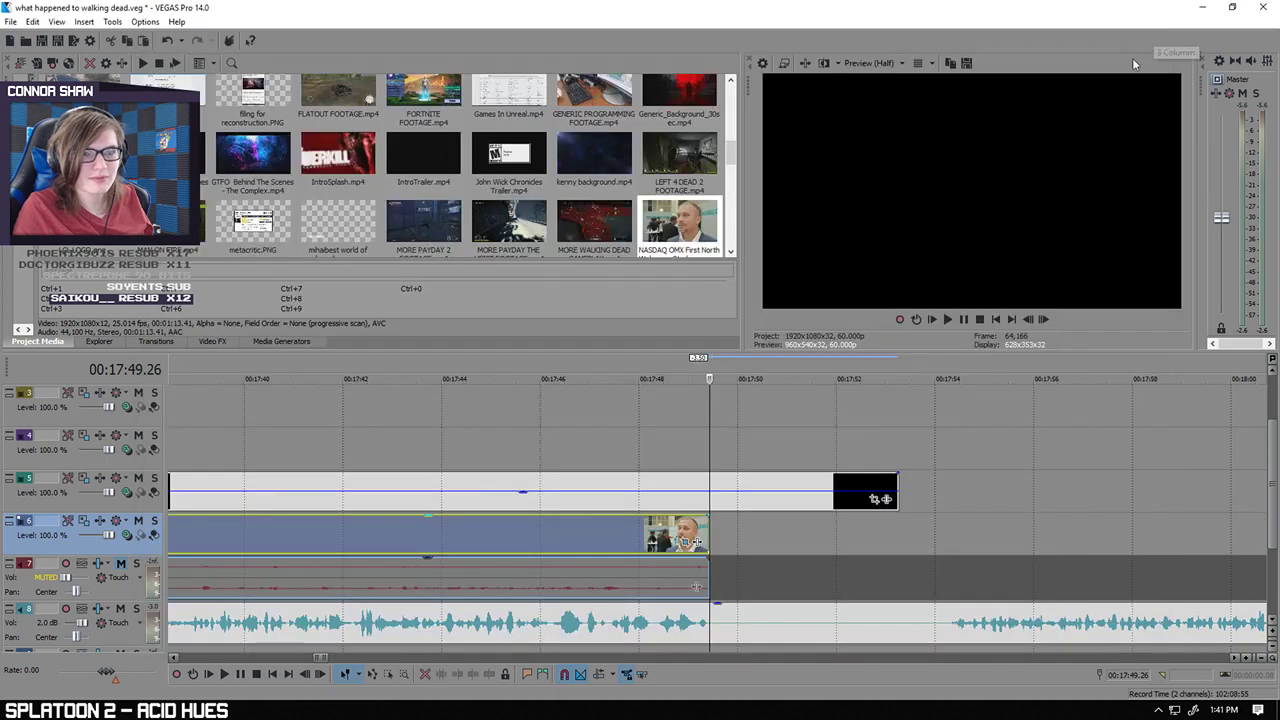
Step: Play back the second interview clip from 00:17:22.25 to check the slow zoom under the dark overlay
scroll(500, 455, down, 2)
click(378, 445)
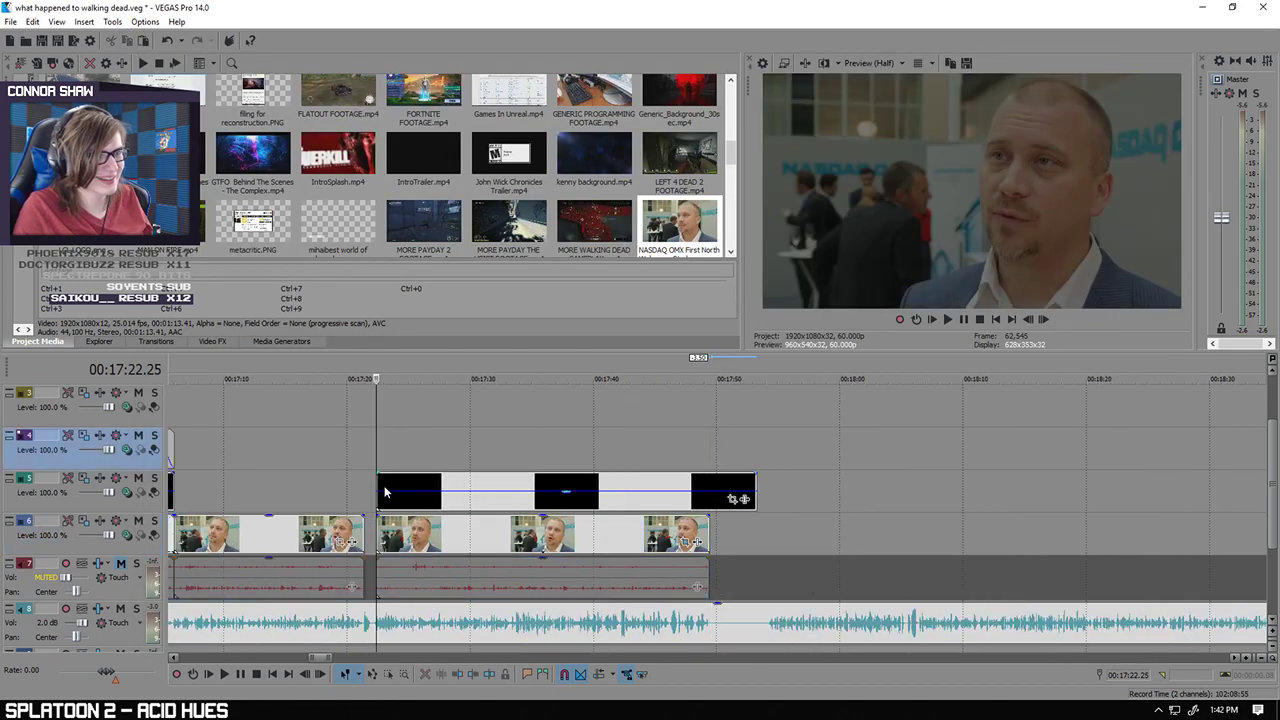
click(226, 674)
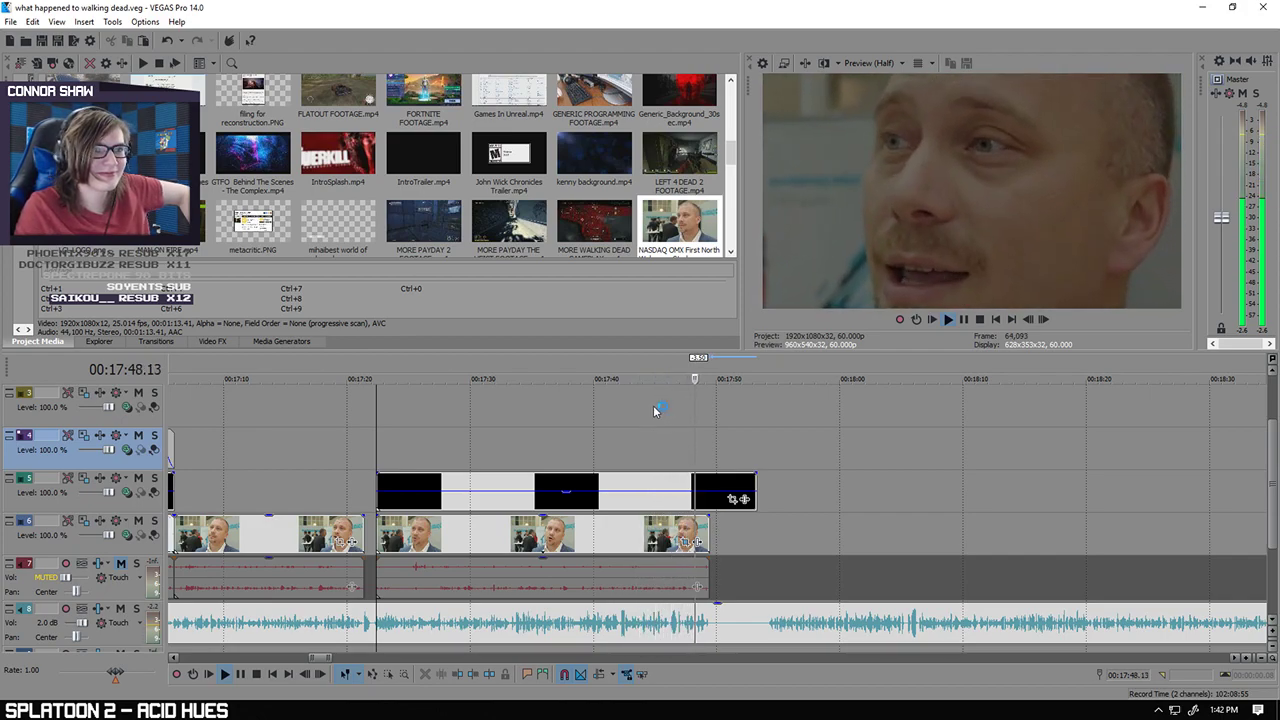
click(241, 674)
Step: Split the narration audio at 00:17:49.26 and at 00:17:54.18, around the silent stretch
scroll(692, 629, up, 4)
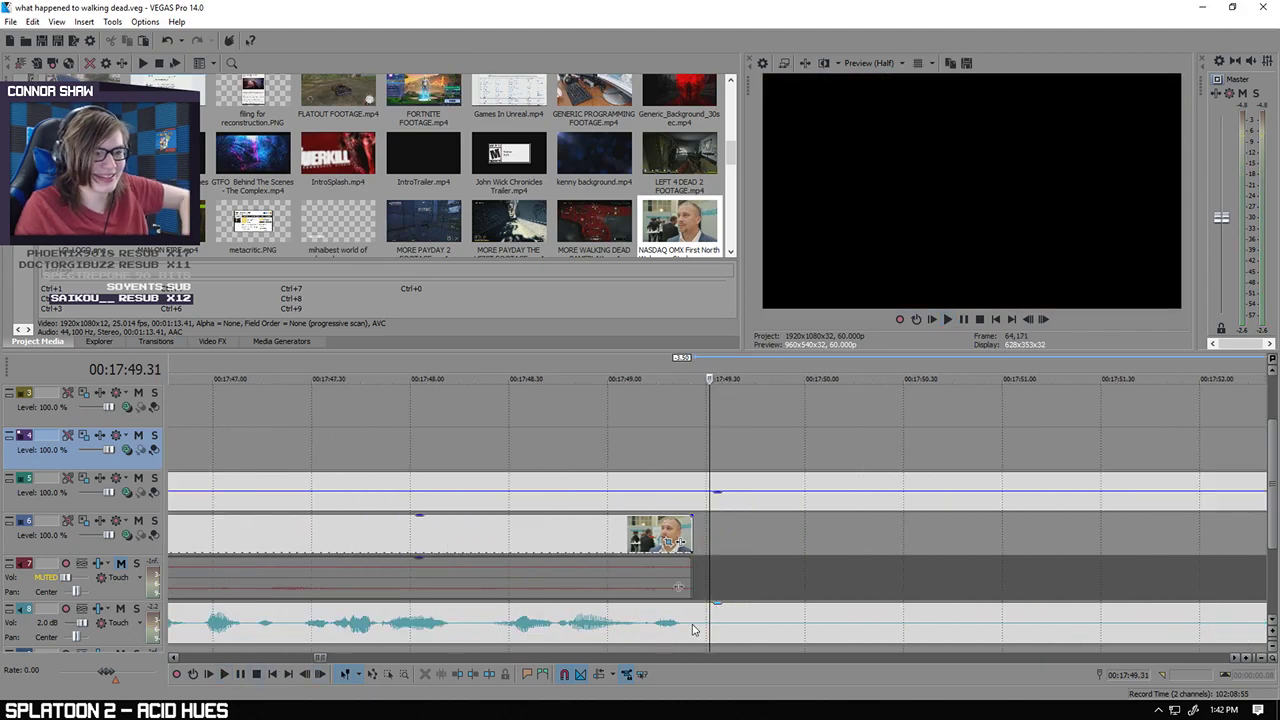
click(692, 629)
key(s)
scroll(760, 633, down, 4)
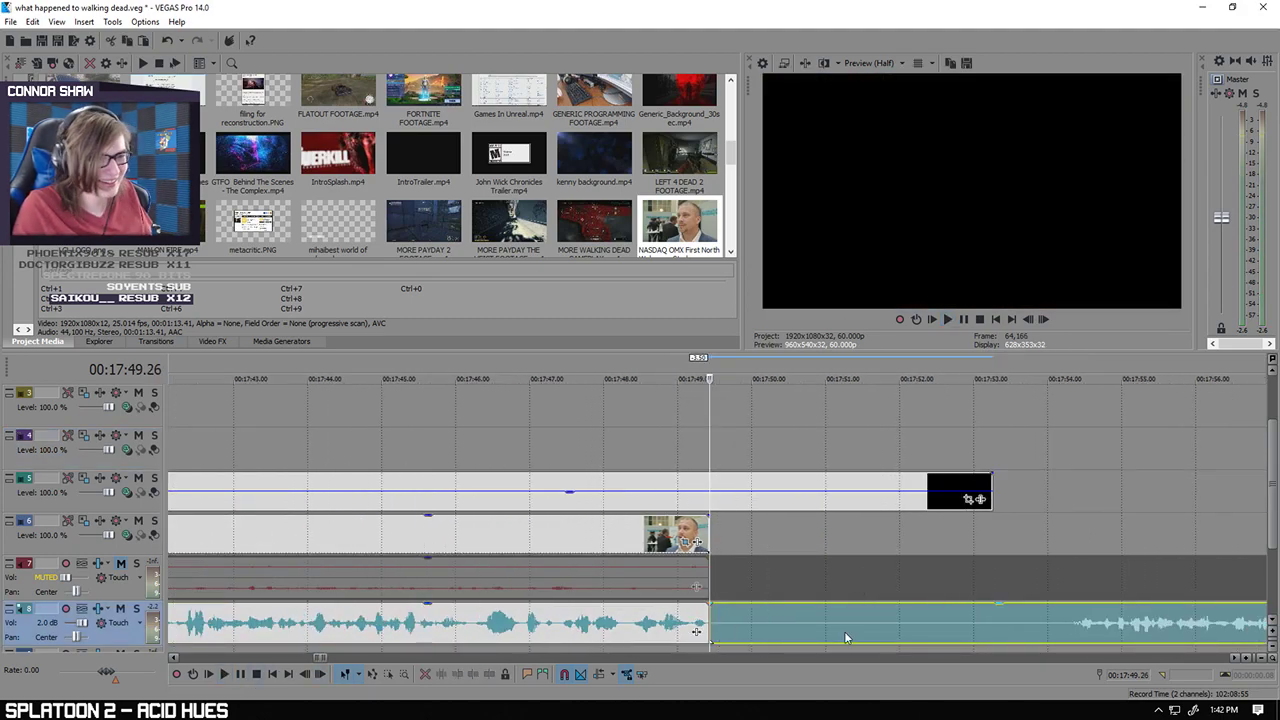
click(1072, 630)
key(s)
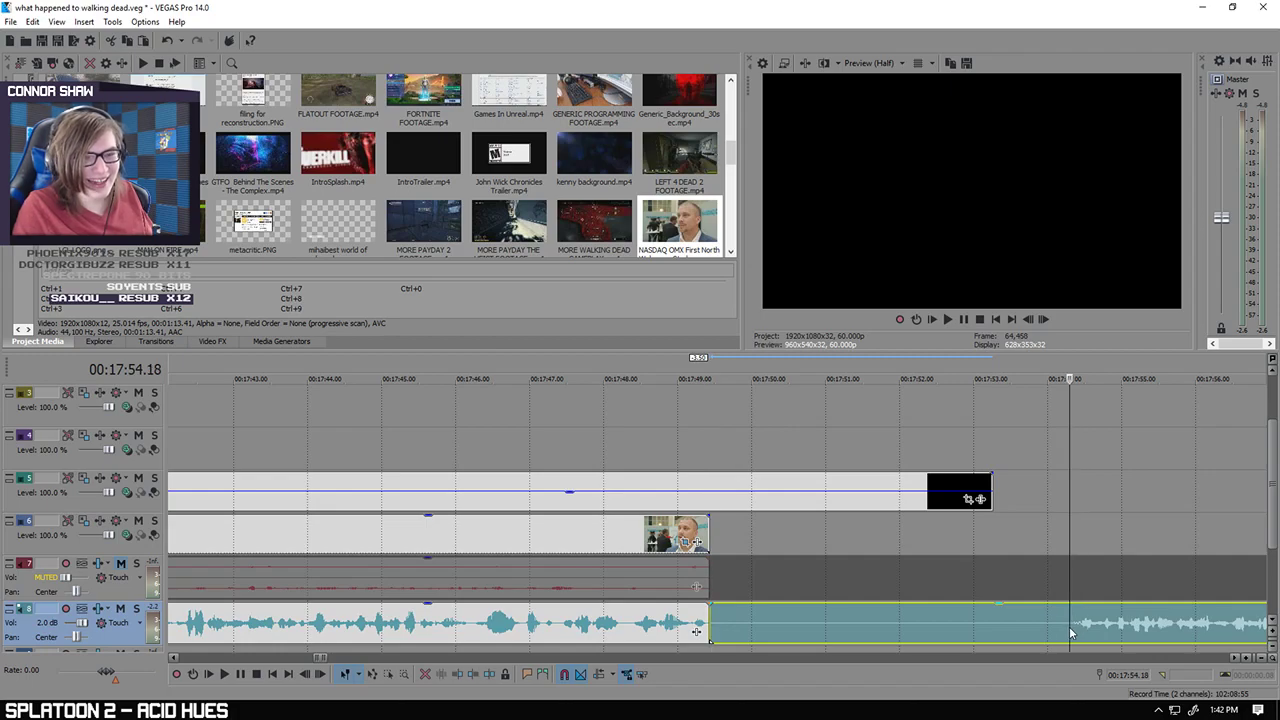
Step: Delete the silent narration piece and move the following narration to start at about 00:18:00
click(988, 629)
scroll(858, 638, down, 4)
key(Delete)
drag(800, 630, 897, 624)
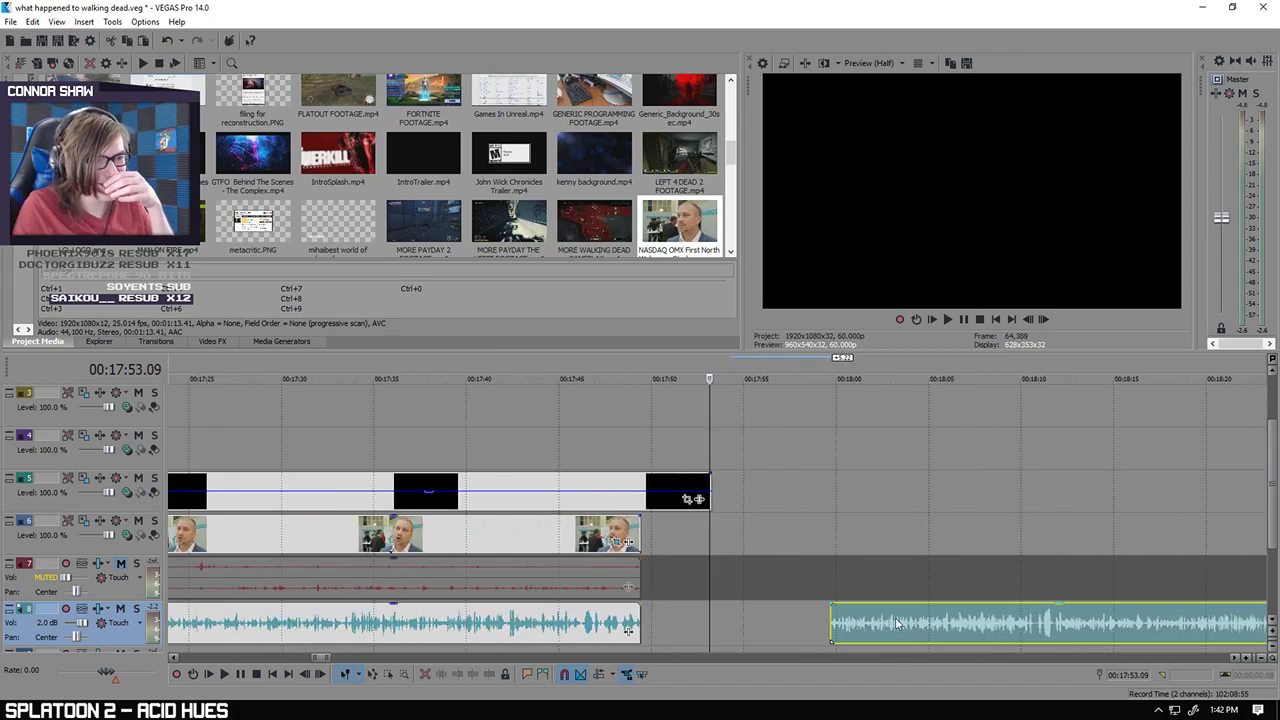
Step: Split the black overlay at 00:17:49.26 and delete the excess beyond the interview clip
click(643, 483)
key(s)
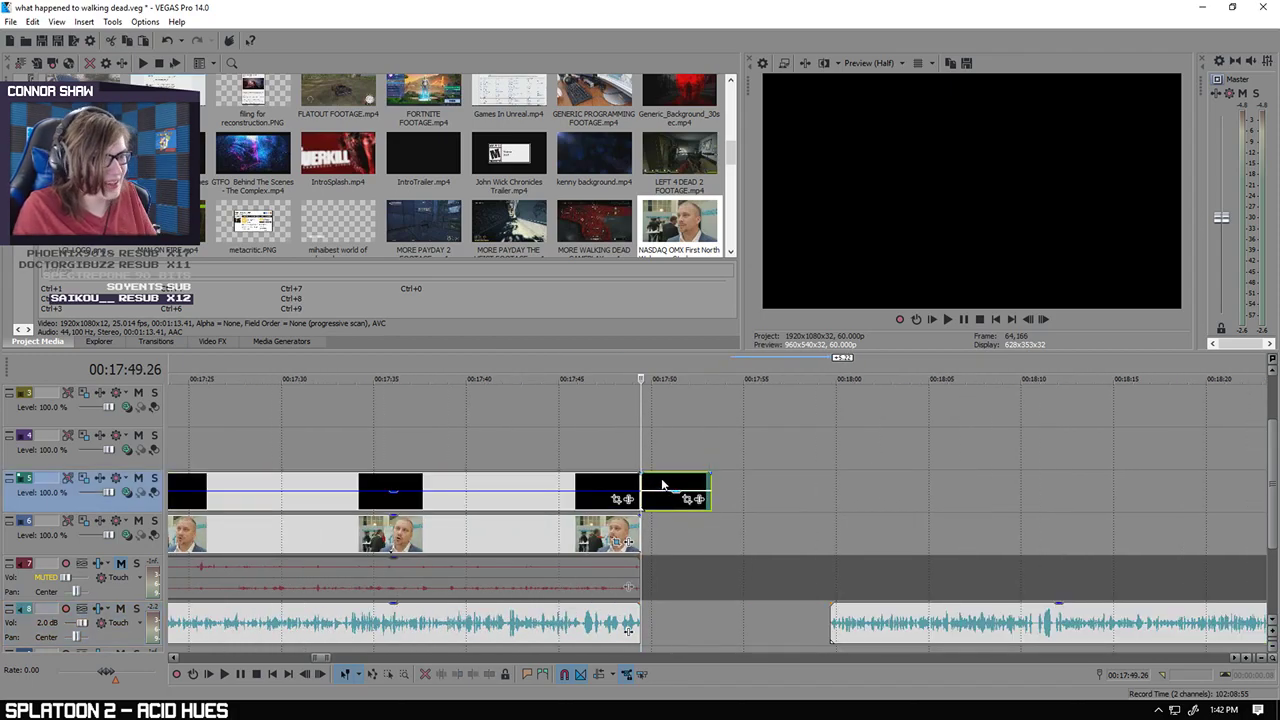
click(661, 485)
key(Delete)
Step: Place the playhead at the start of the first interview clip, 00:17:06.00, and save the project
scroll(661, 485, down, 2)
click(445, 443)
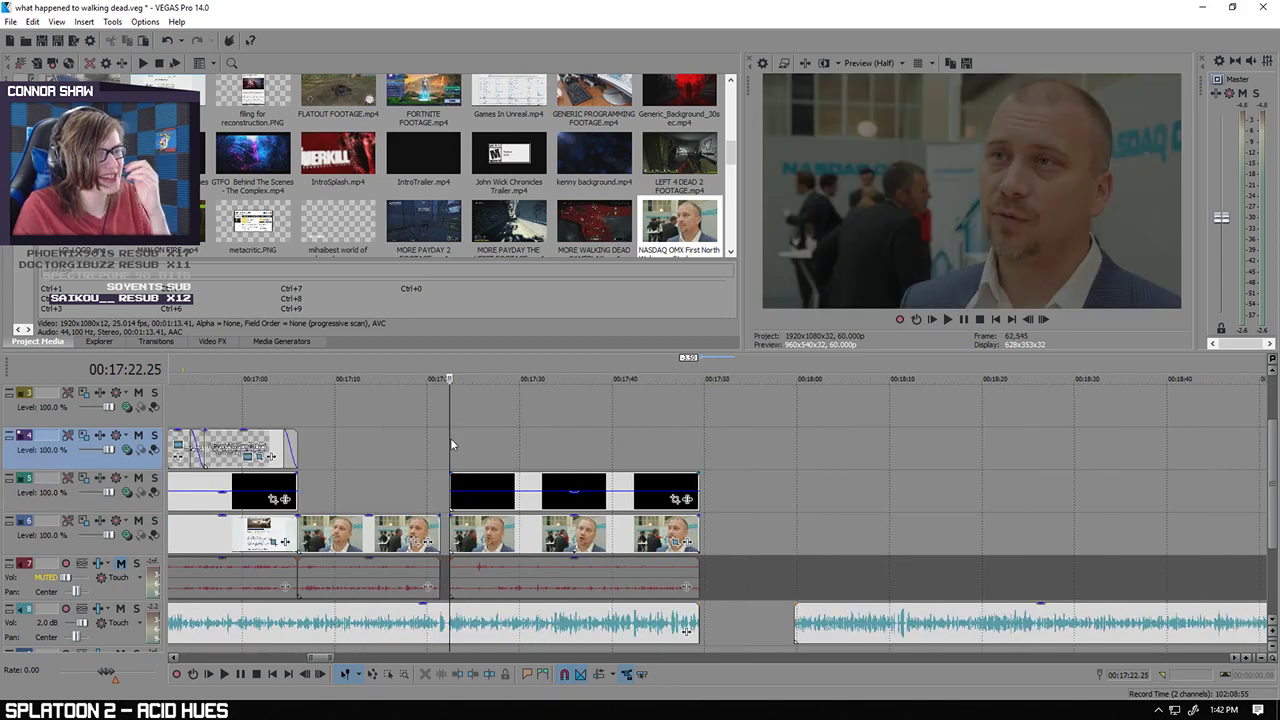
click(298, 405)
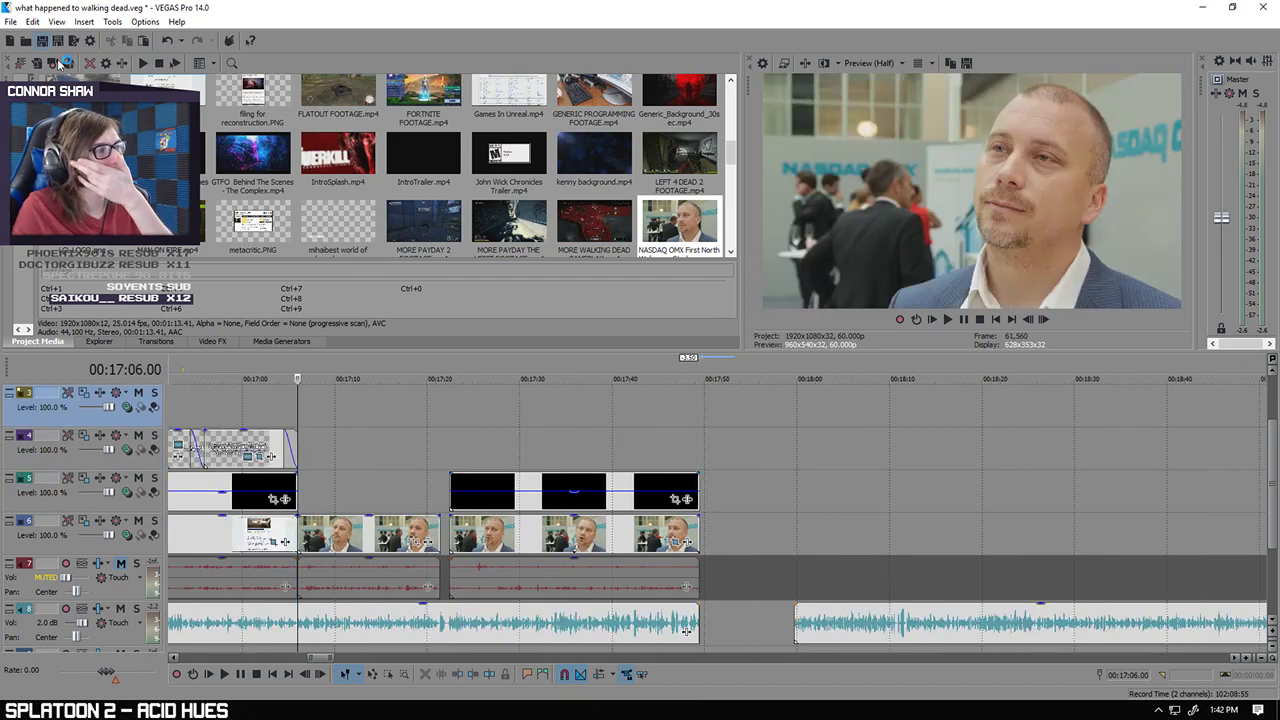
Step: Move the black overlay above the second interview clip from track 5 up to track 3
scroll(404, 440, down, 1)
scroll(780, 432, left, 5)
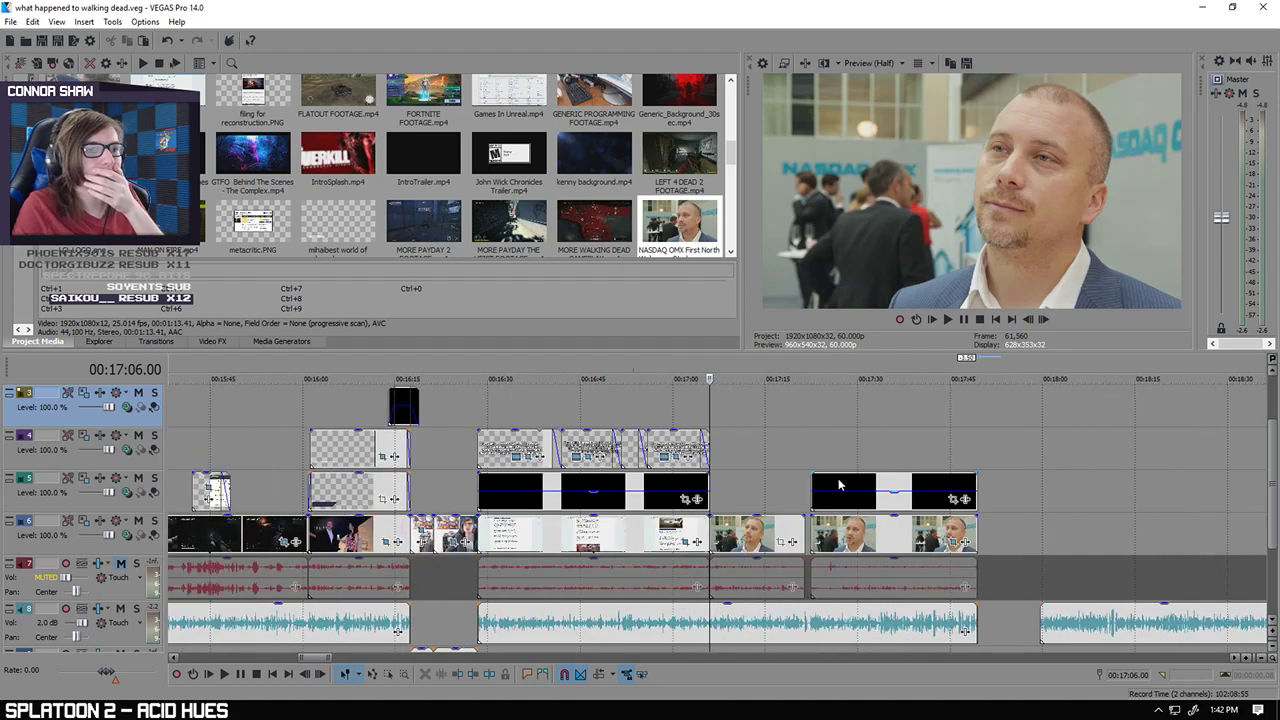
click(840, 476)
drag(837, 462, 838, 405)
Step: Add the purple source banner image from the project media to track 5 and fit it over the first interview clip
scroll(815, 462, down, 2)
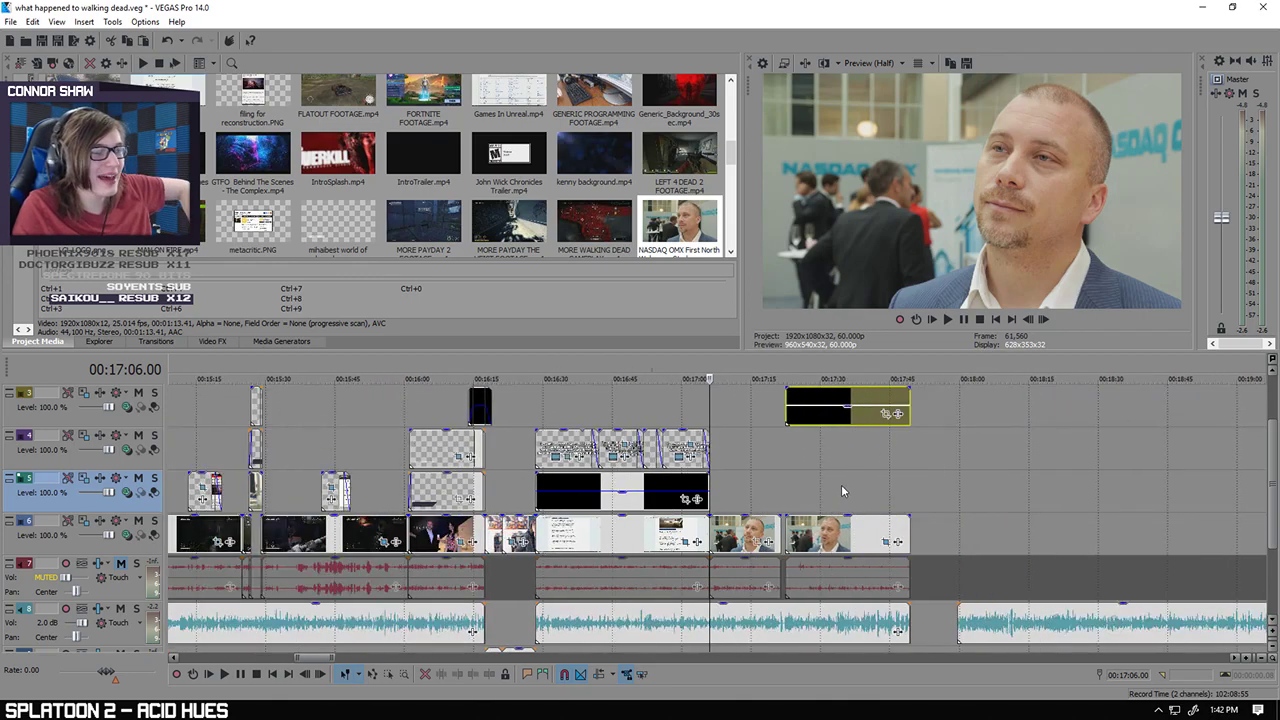
click(425, 497)
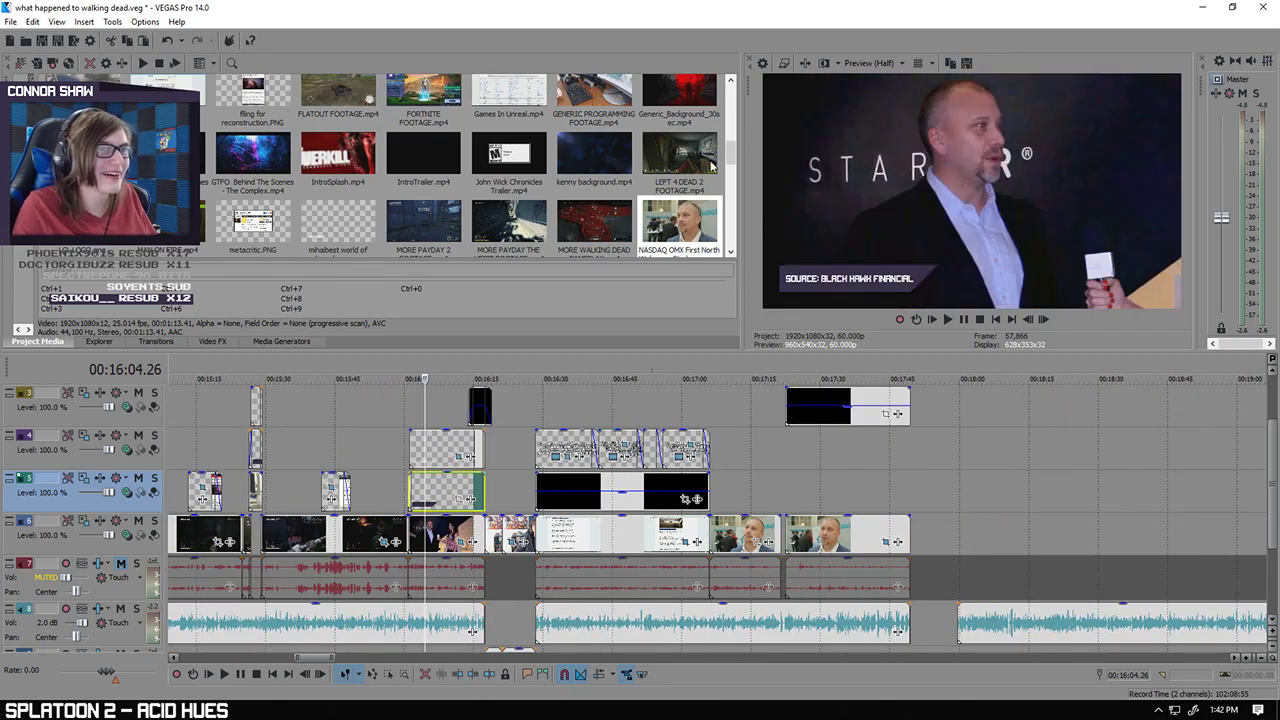
drag(730, 154, 735, 212)
drag(188, 152, 384, 273)
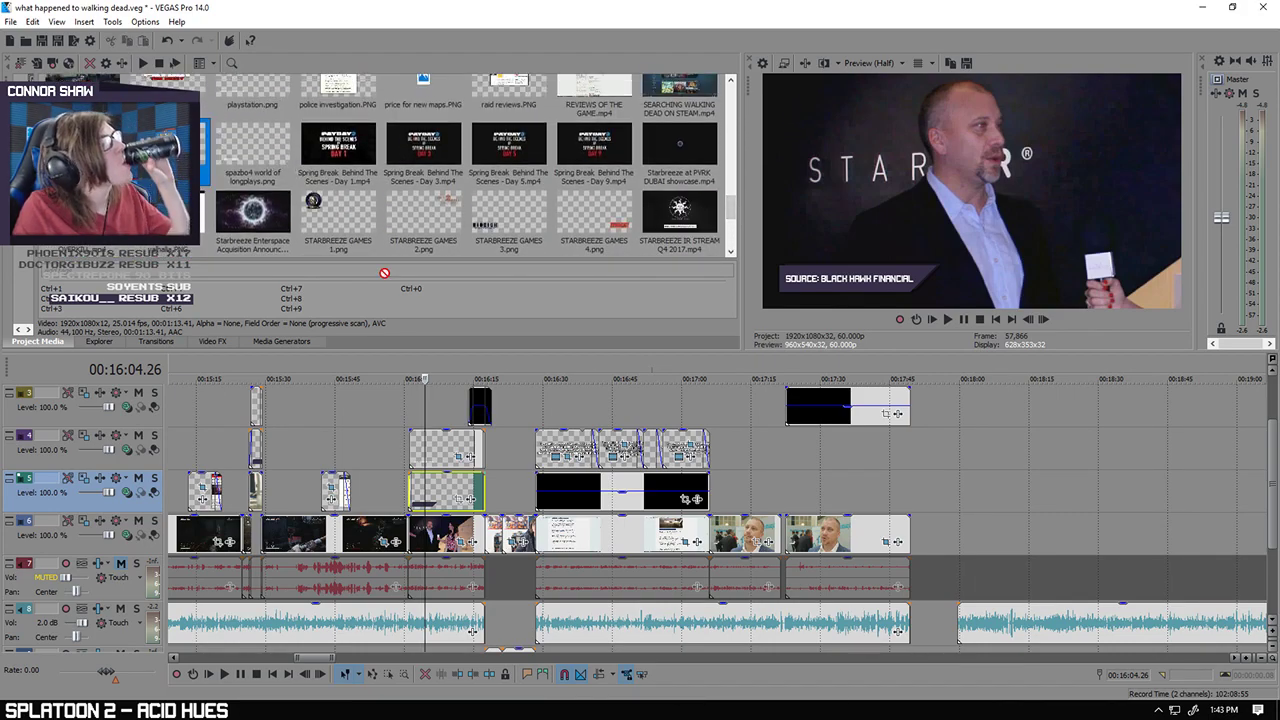
drag(723, 478, 825, 495)
click(738, 489)
scroll(712, 493, up, 3)
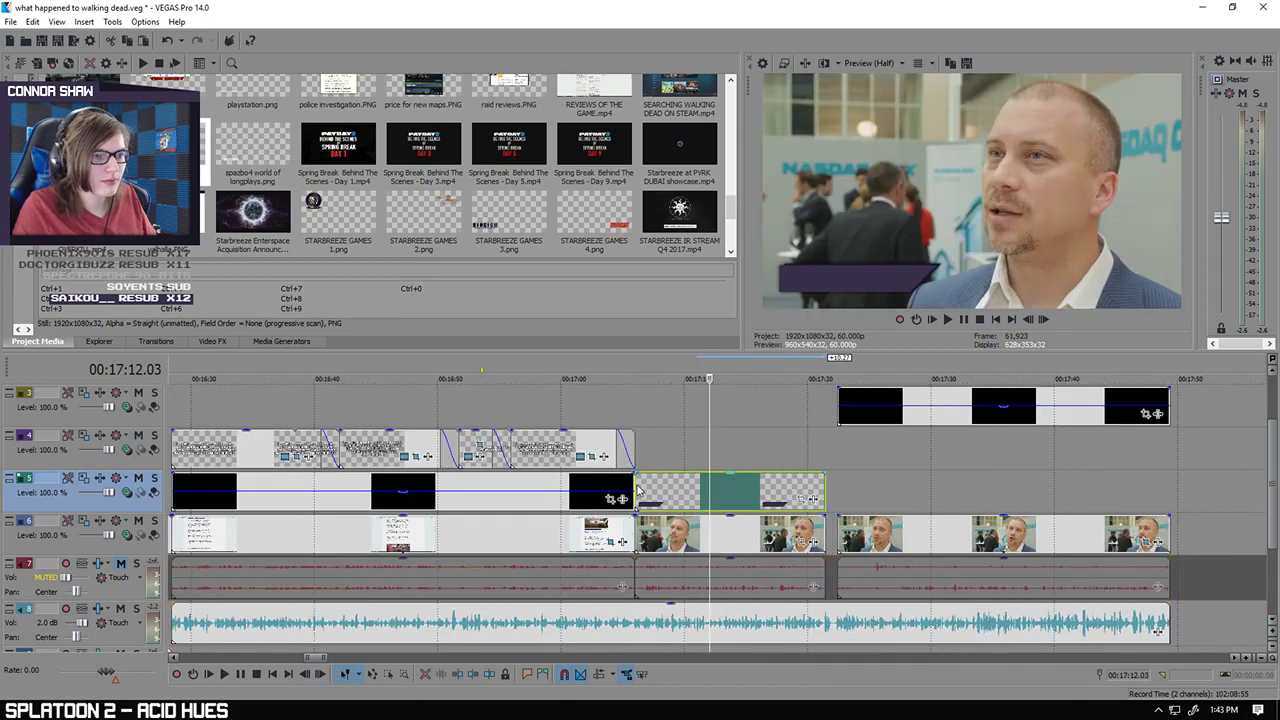
Step: Fade out the black overlay on track 5 over about 00:00:01.31, ending at the first interview clip, and play the transition
click(636, 488)
scroll(636, 488, up, 5)
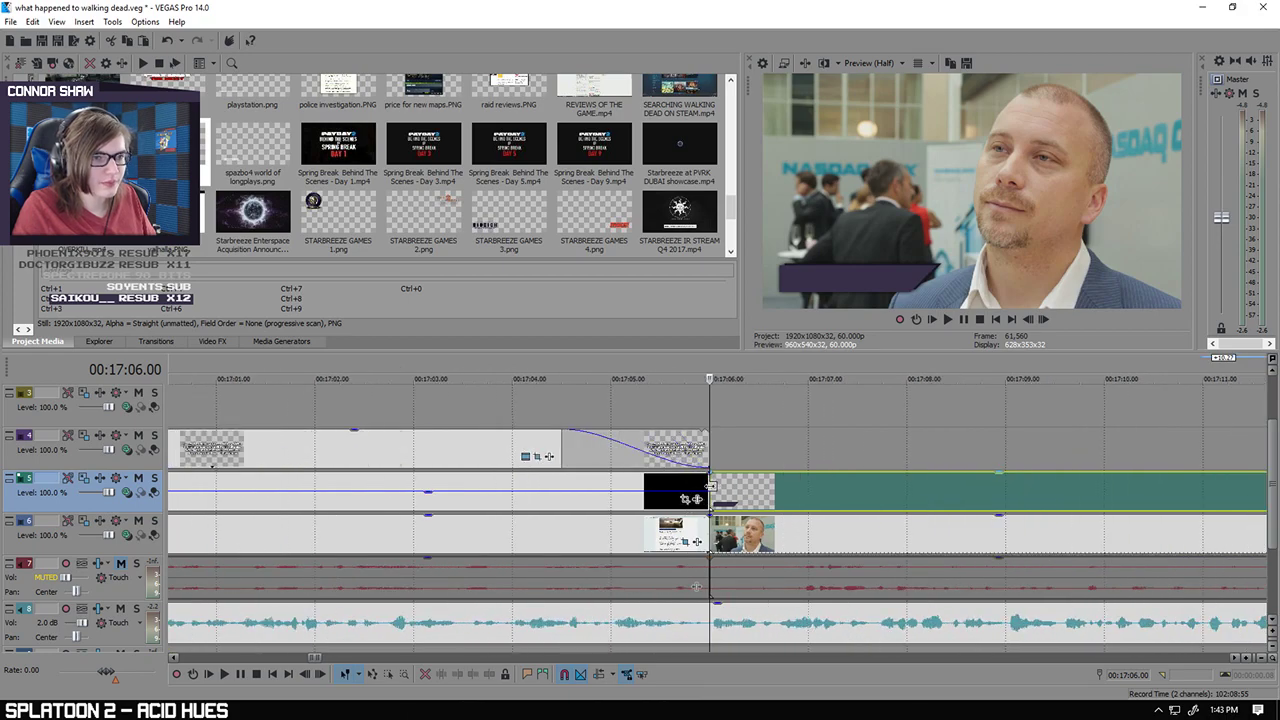
scroll(733, 487, down, 5)
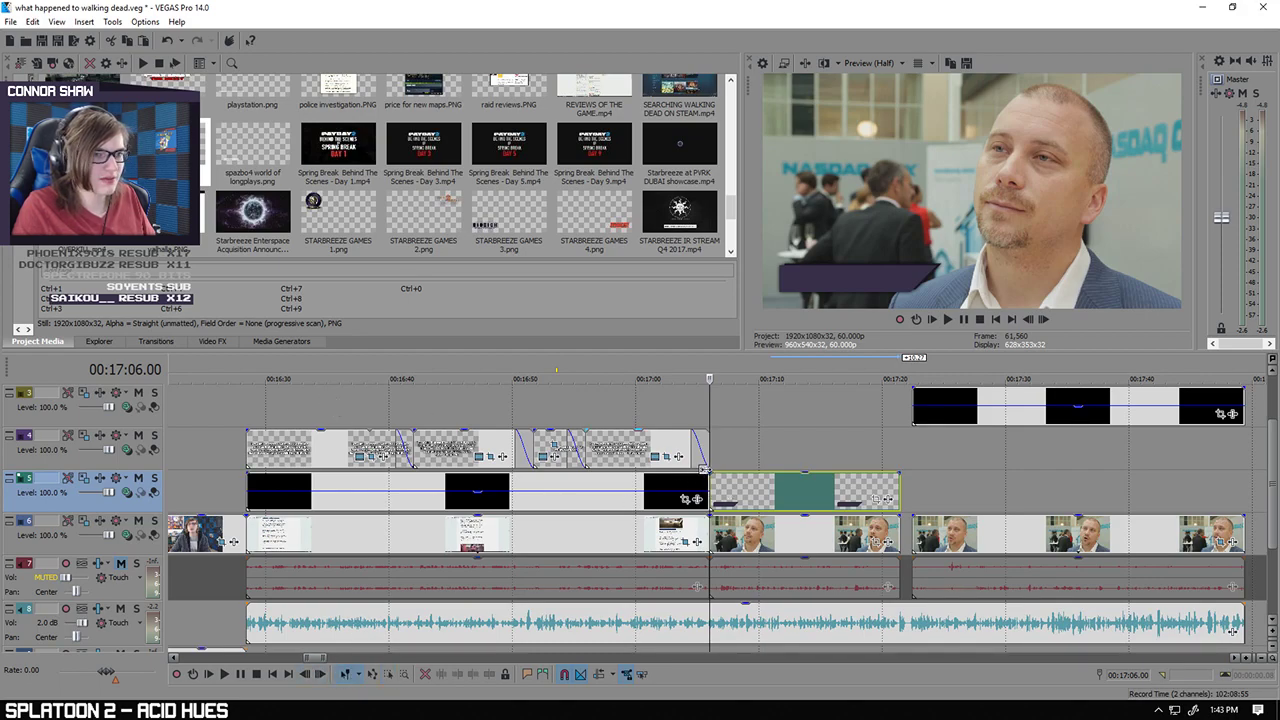
click(695, 480)
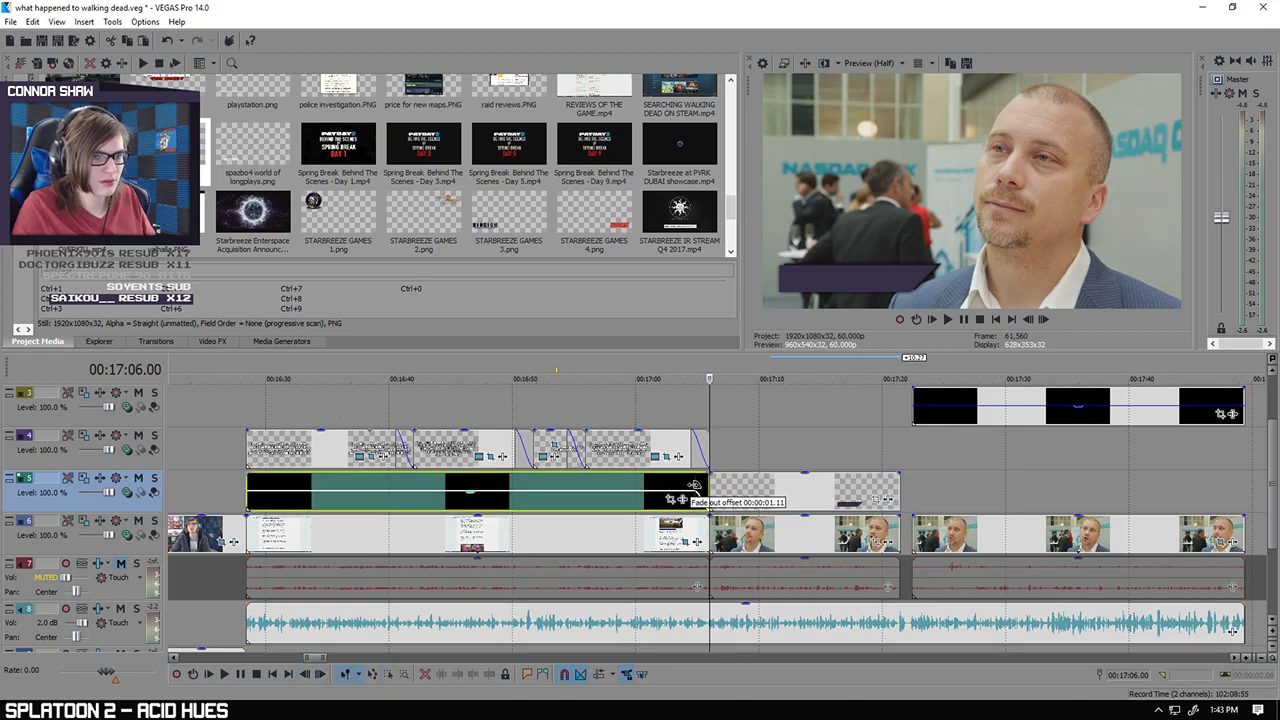
drag(691, 487, 690, 487)
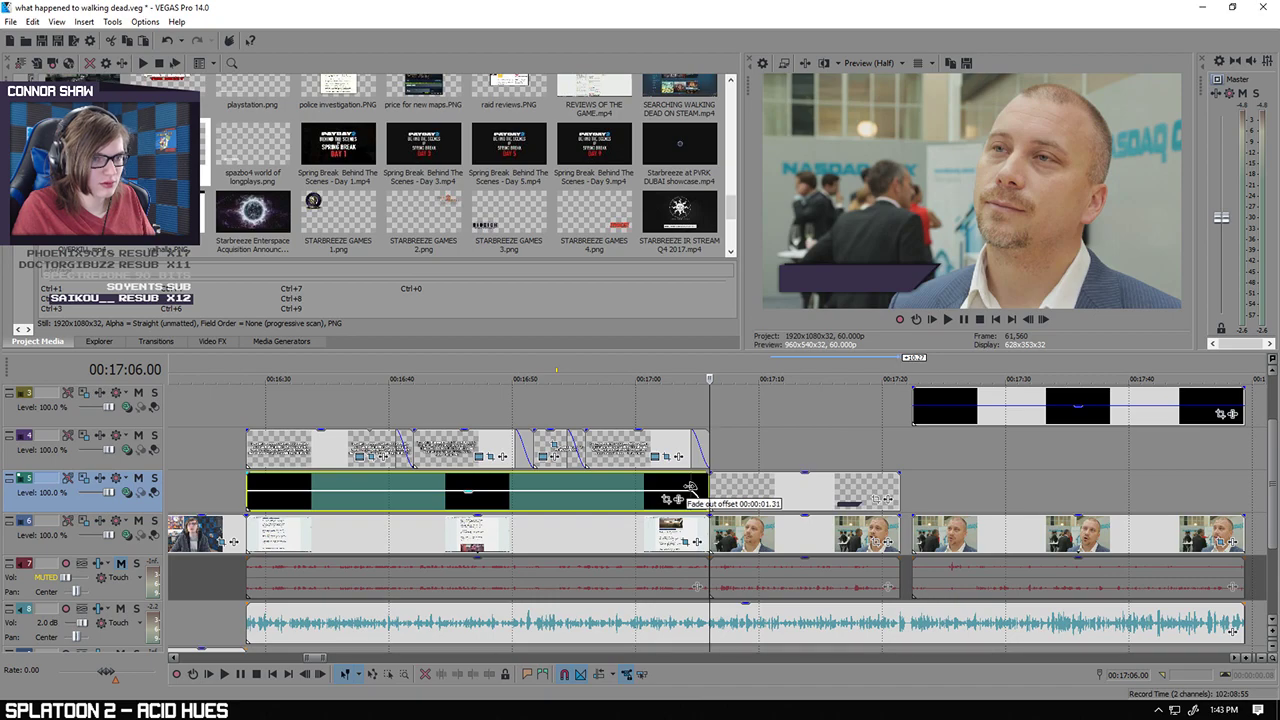
click(683, 418)
scroll(700, 440, up, 5)
click(775, 497)
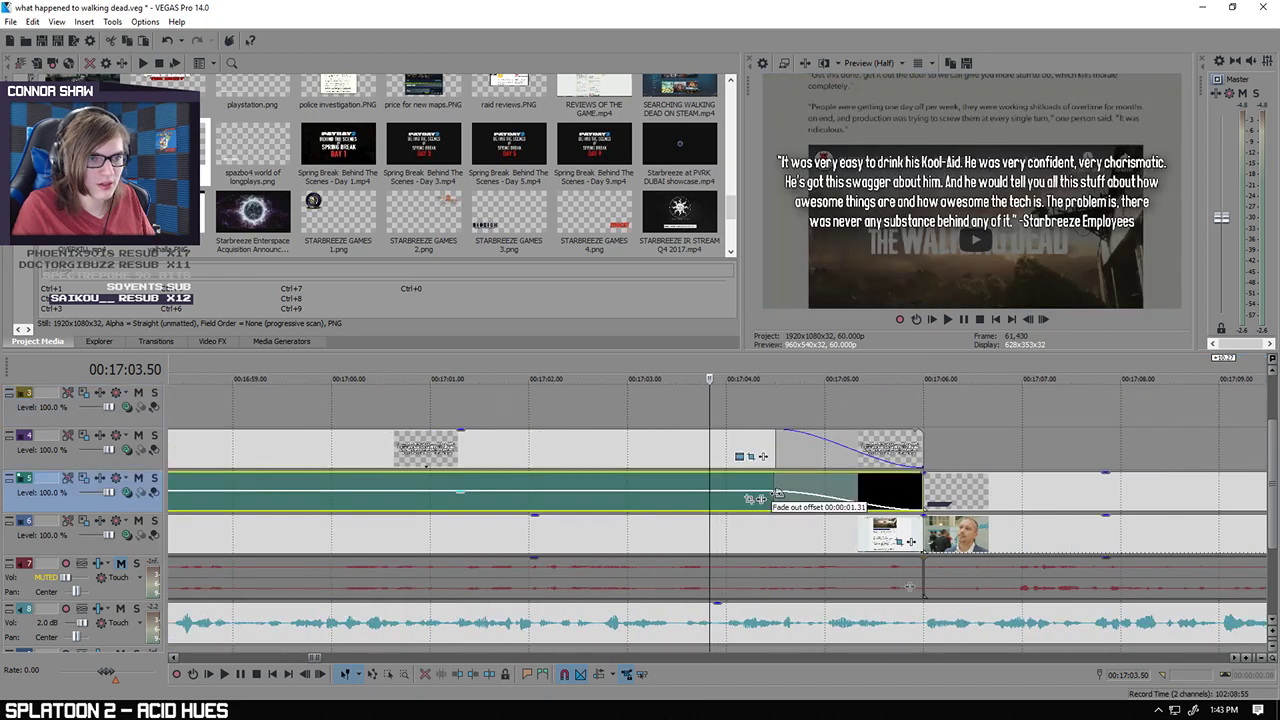
click(753, 418)
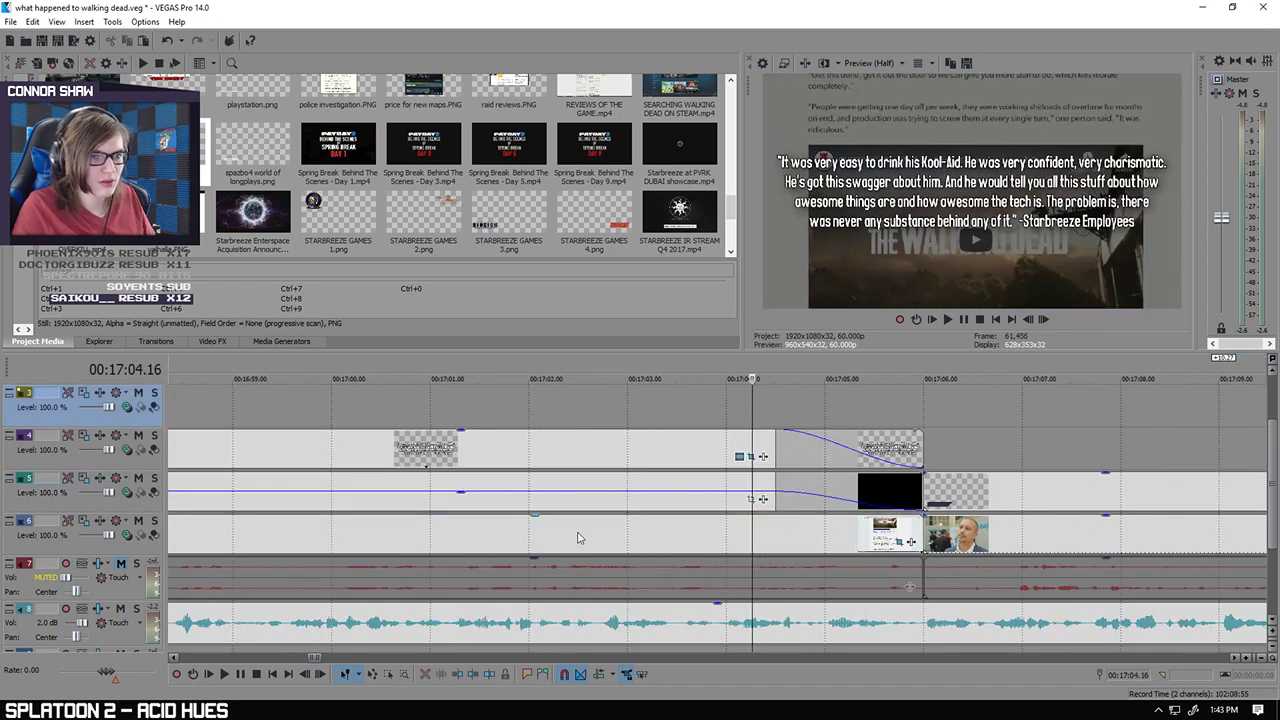
click(228, 675)
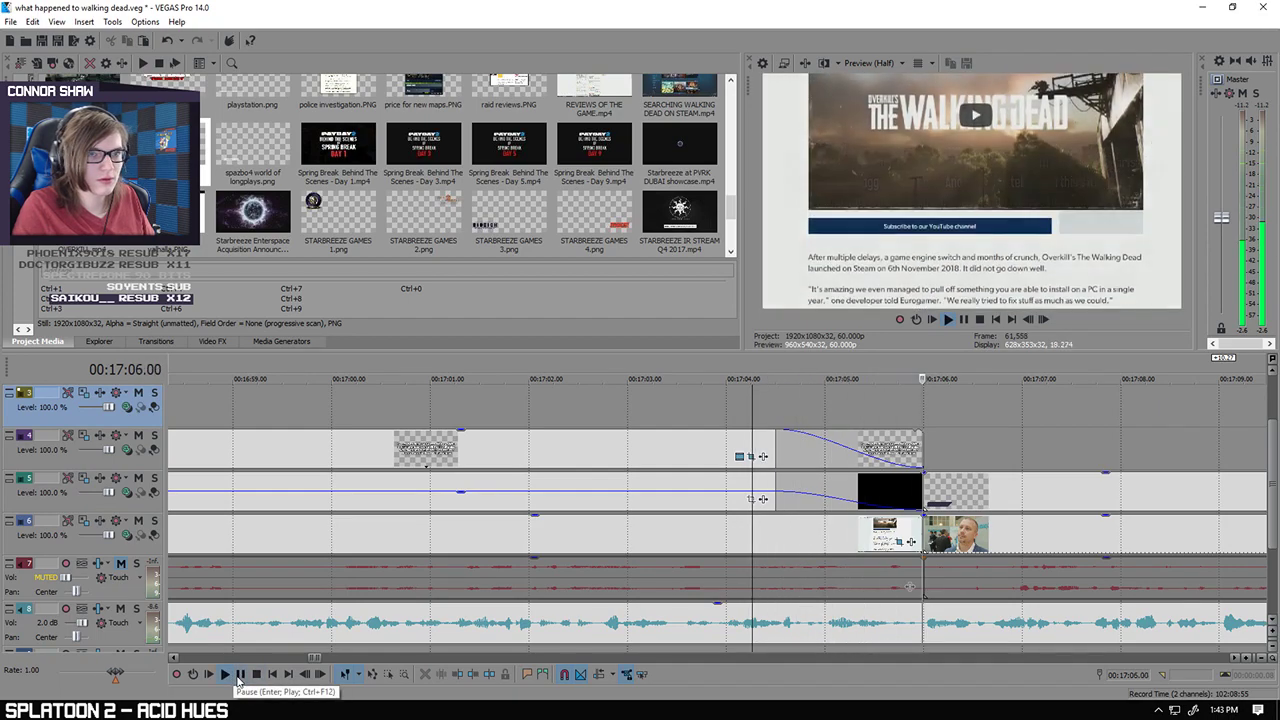
Step: Add a fade-in of about 30 frames to the purple banner at the start of the first interview clip
scroll(949, 434, down, 5)
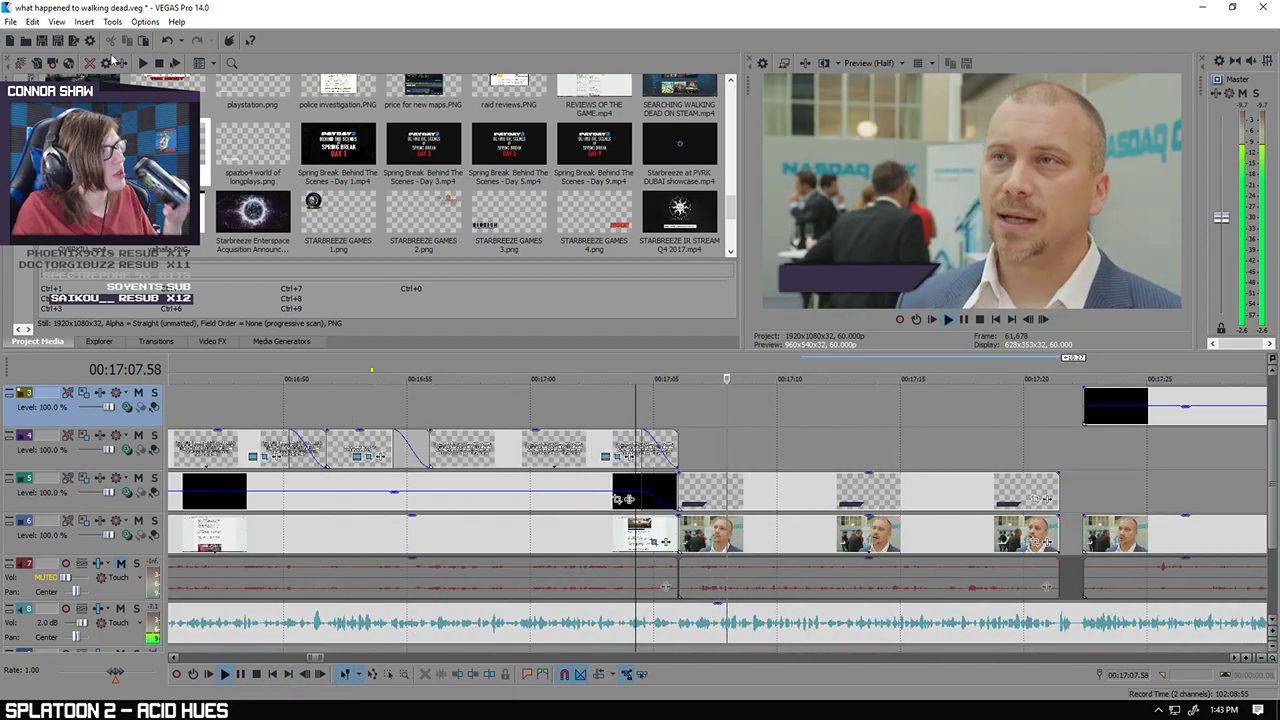
scroll(840, 470, down, 4)
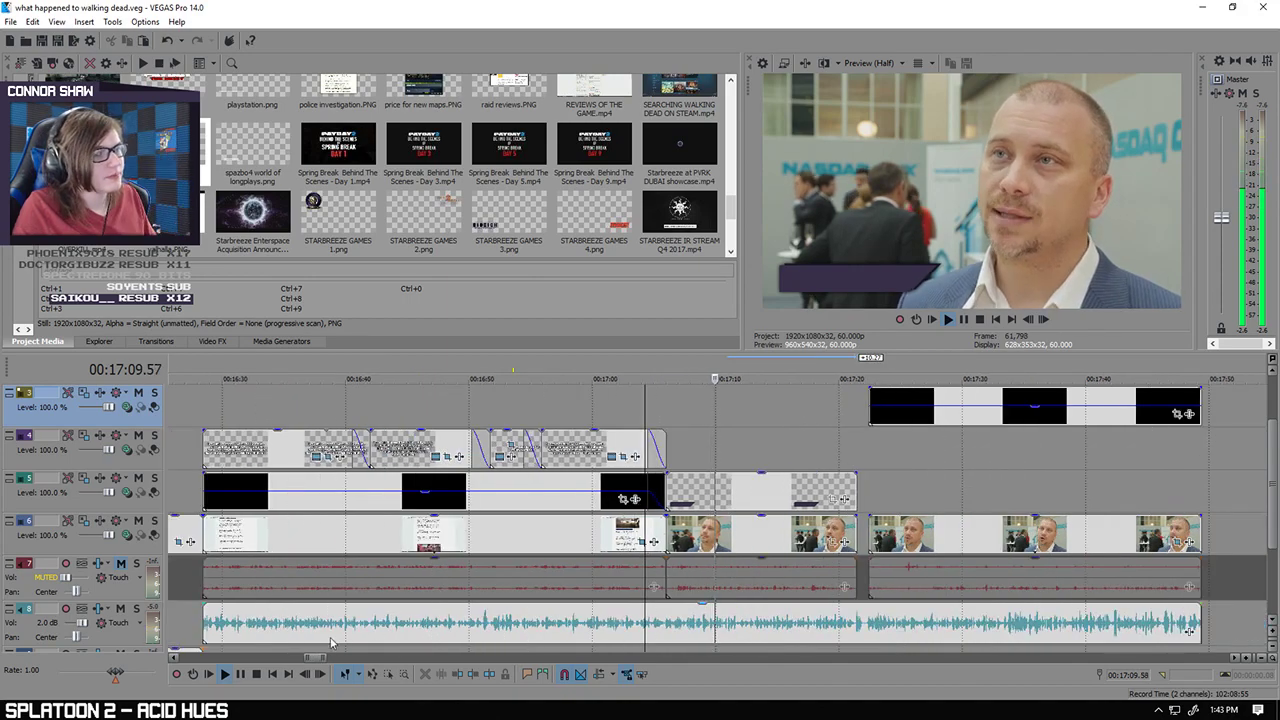
scroll(855, 472, up, 2)
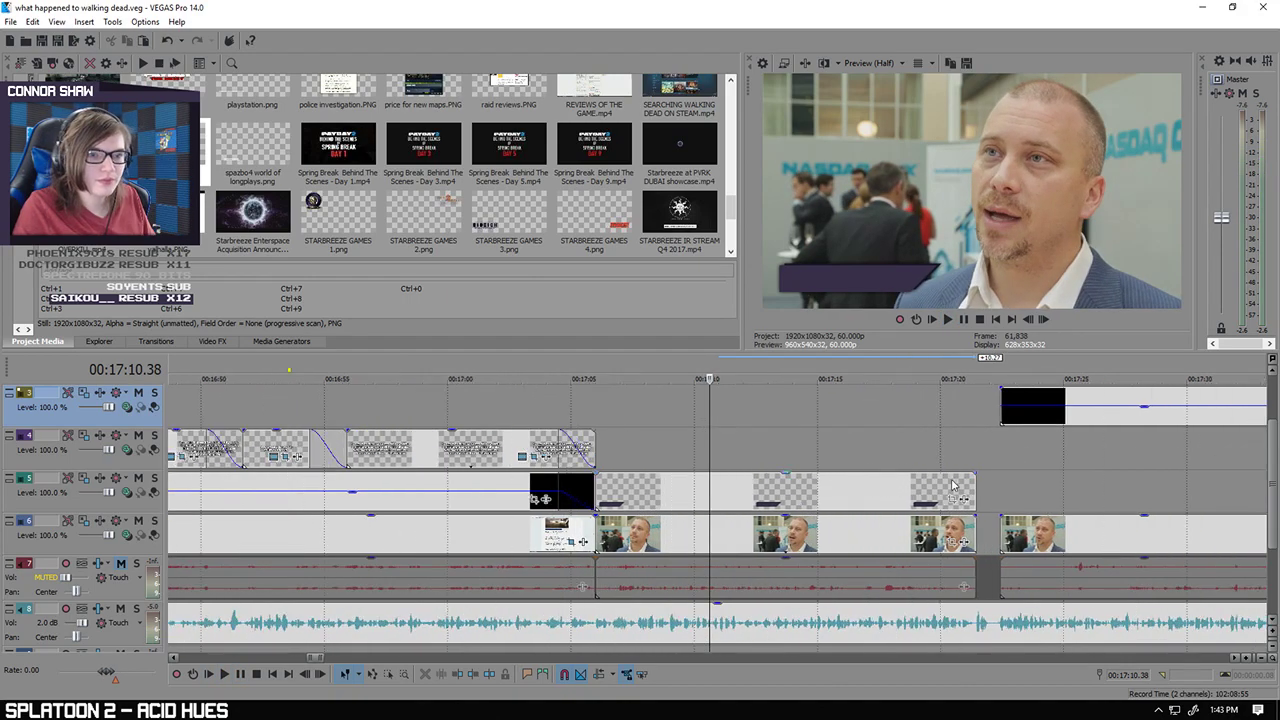
drag(594, 471, 606, 485)
click(611, 461)
scroll(611, 461, up, 5)
drag(691, 471, 689, 471)
click(692, 454)
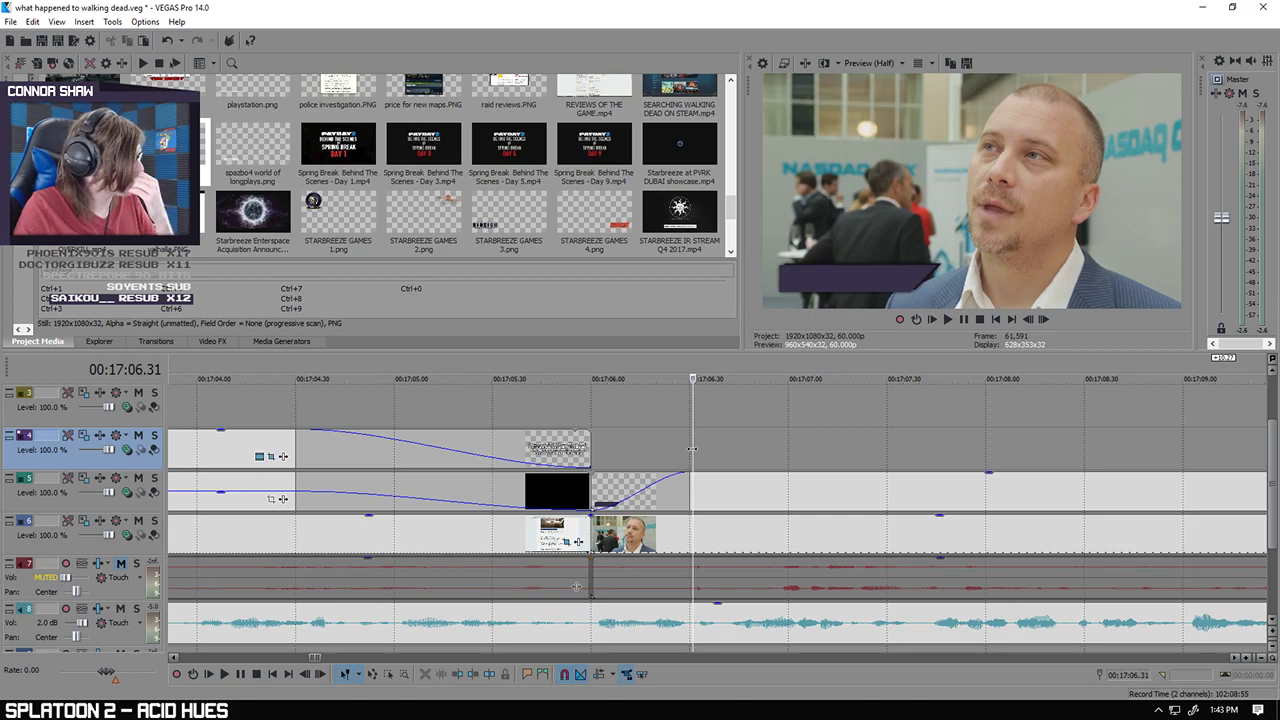
scroll(692, 449, down, 3)
scroll(700, 452, up, 5)
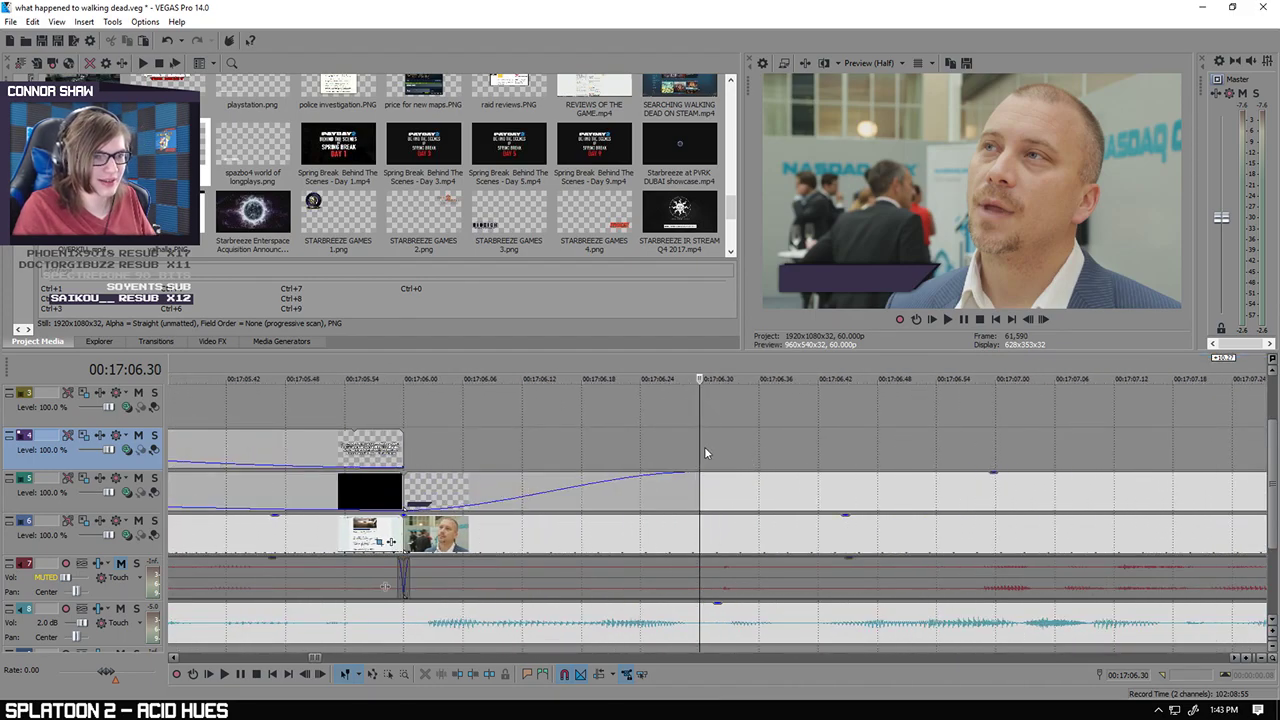
scroll(710, 449, down, 6)
scroll(742, 433, up, 2)
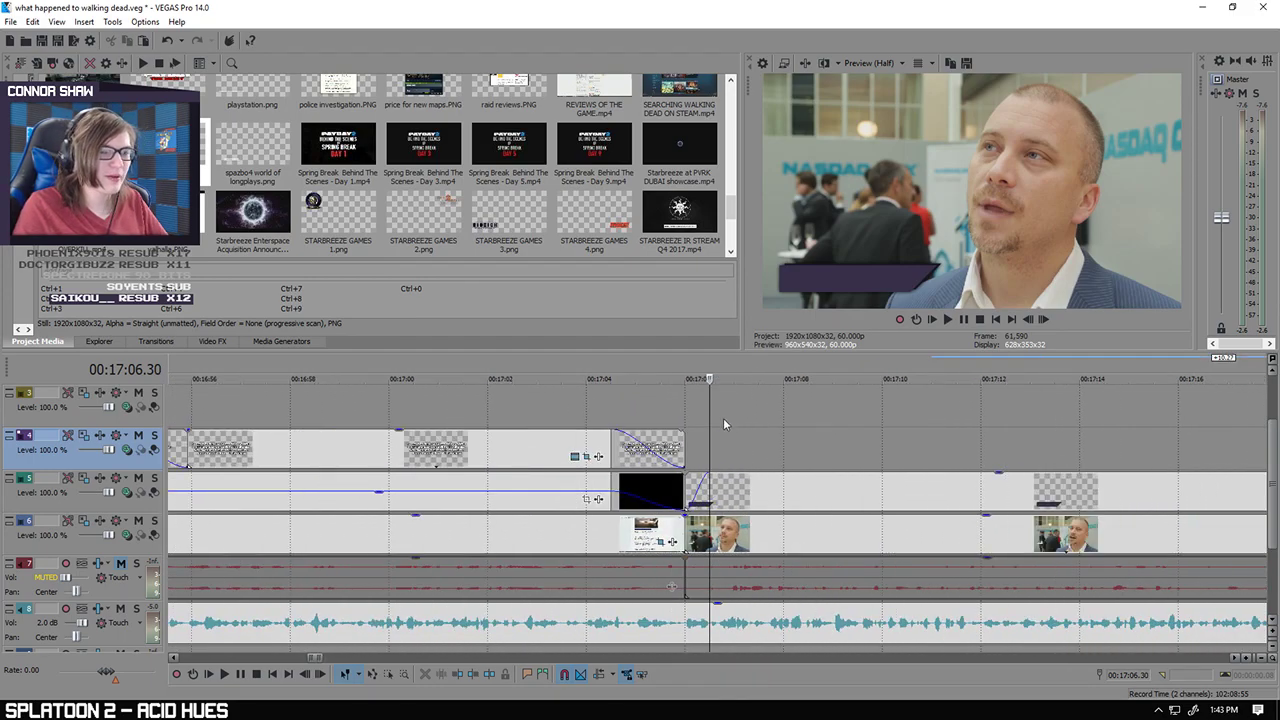
Step: Add starbreeze.png from the project media to track 4 and fit it above the banner over the first interview clip
scroll(784, 438, down, 4)
click(868, 453)
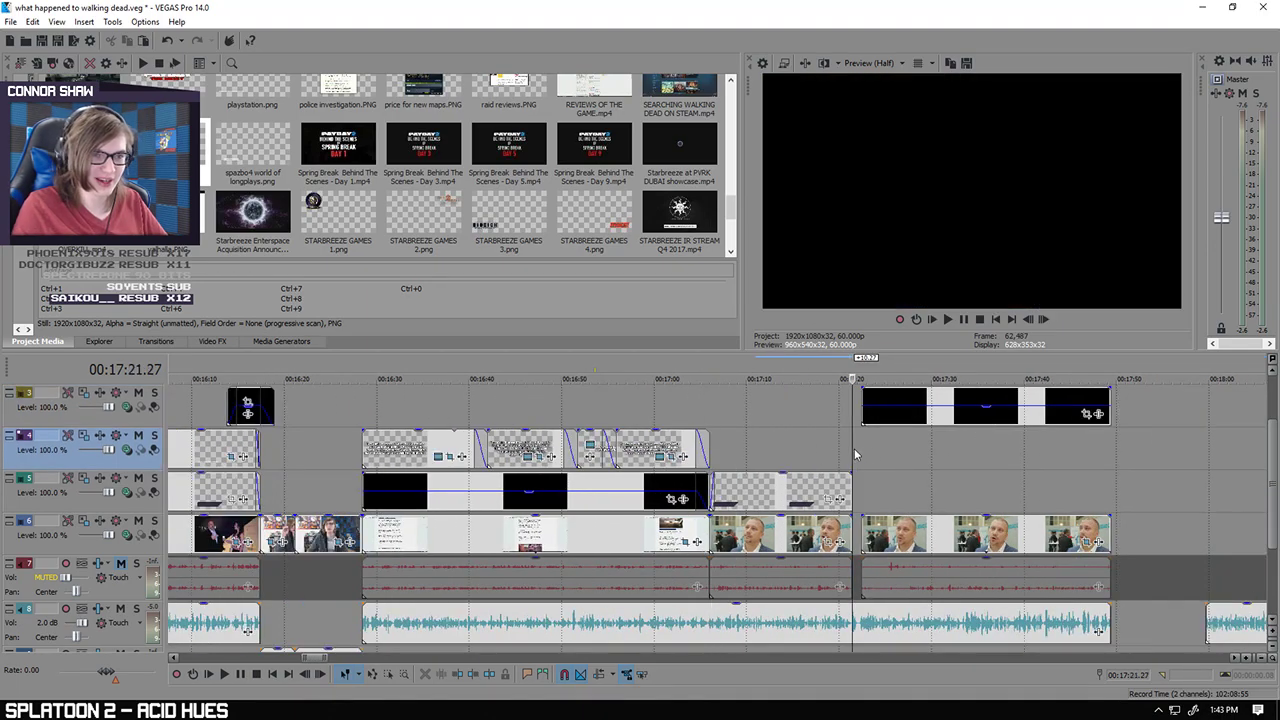
scroll(856, 450, up, 3)
scroll(866, 452, down, 2)
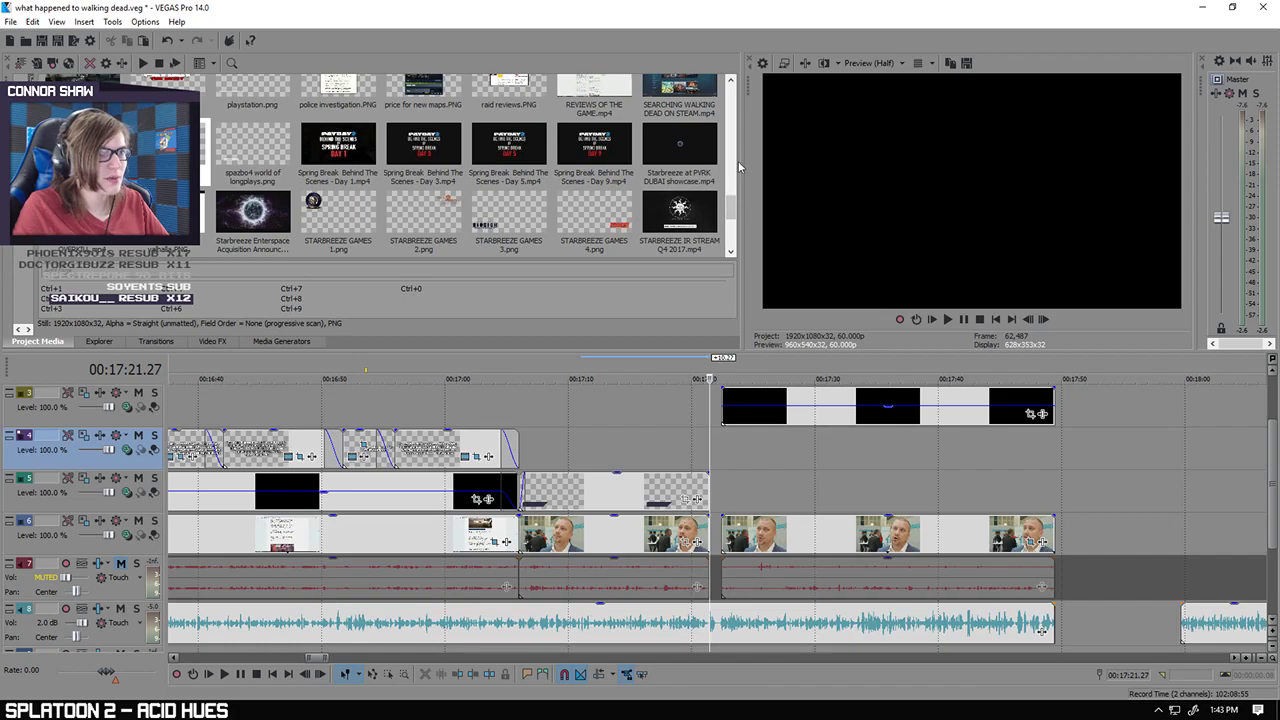
scroll(740, 167, down, 3)
drag(423, 145, 708, 447)
click(670, 420)
scroll(640, 418, down, 3)
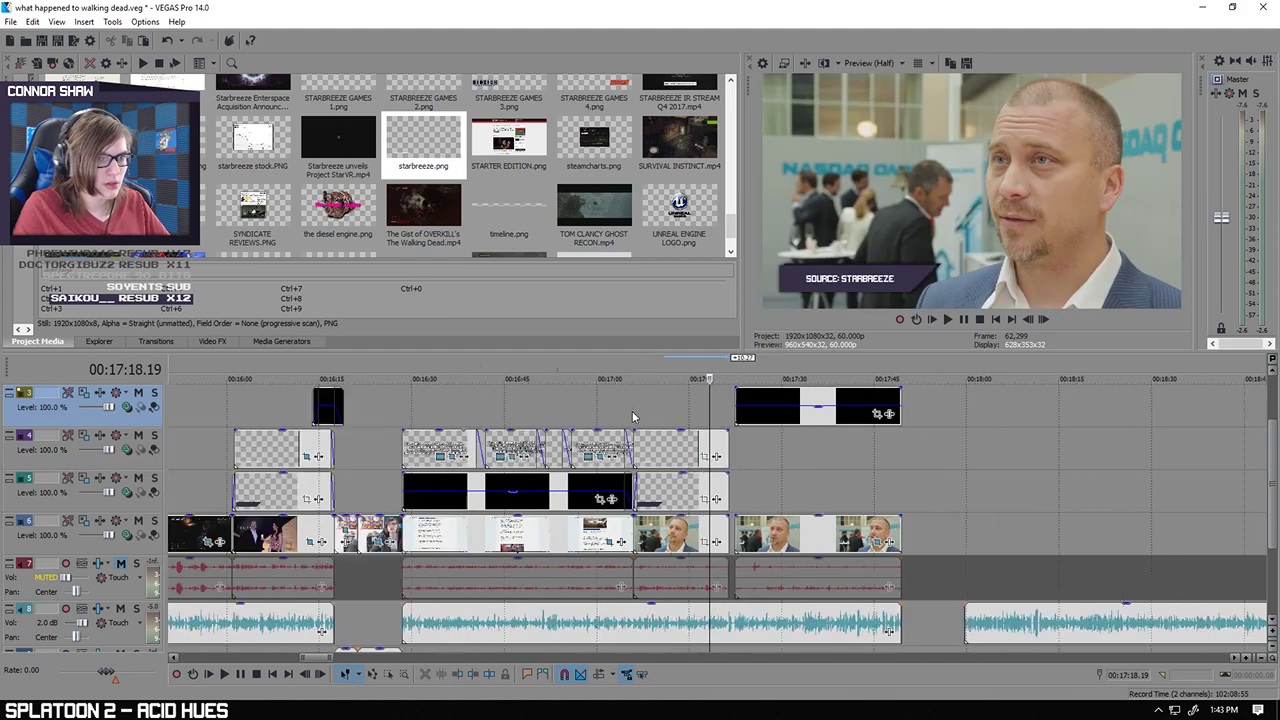
Step: Copy the mask keyframes from the Pan/Crop settings of the earlier black hawk financial source text
click(238, 452)
right_click(238, 452)
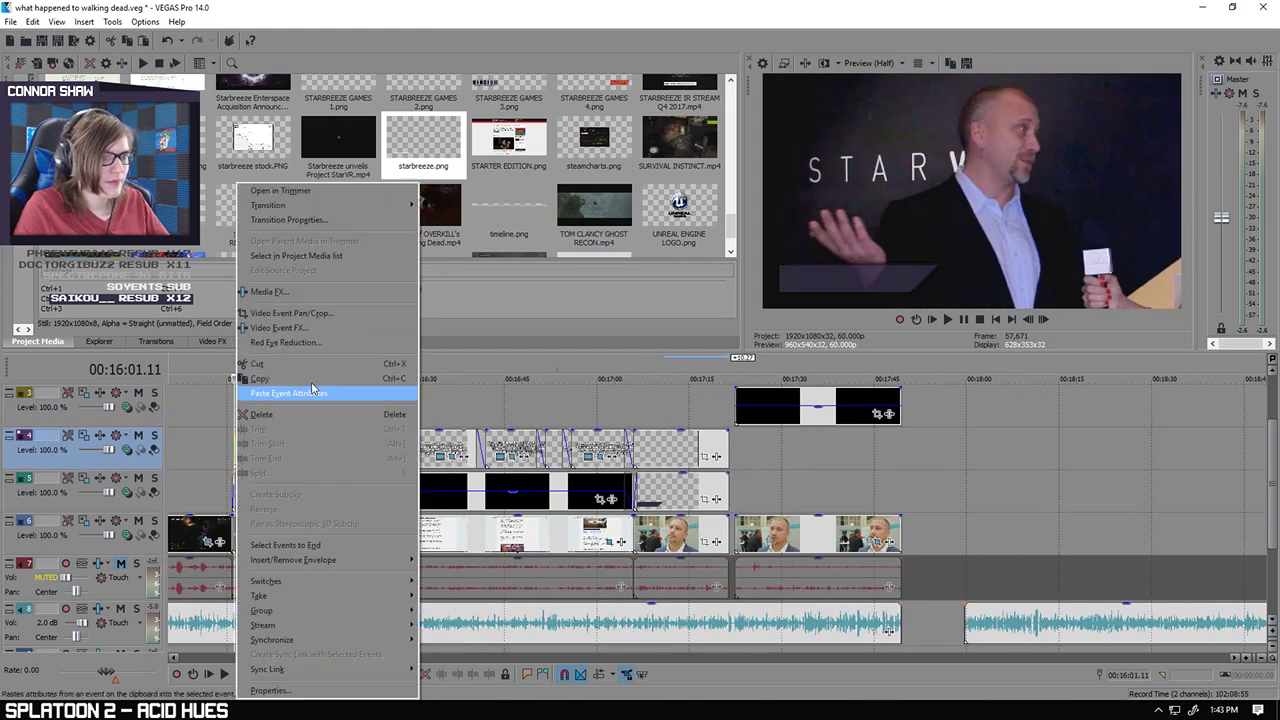
click(290, 313)
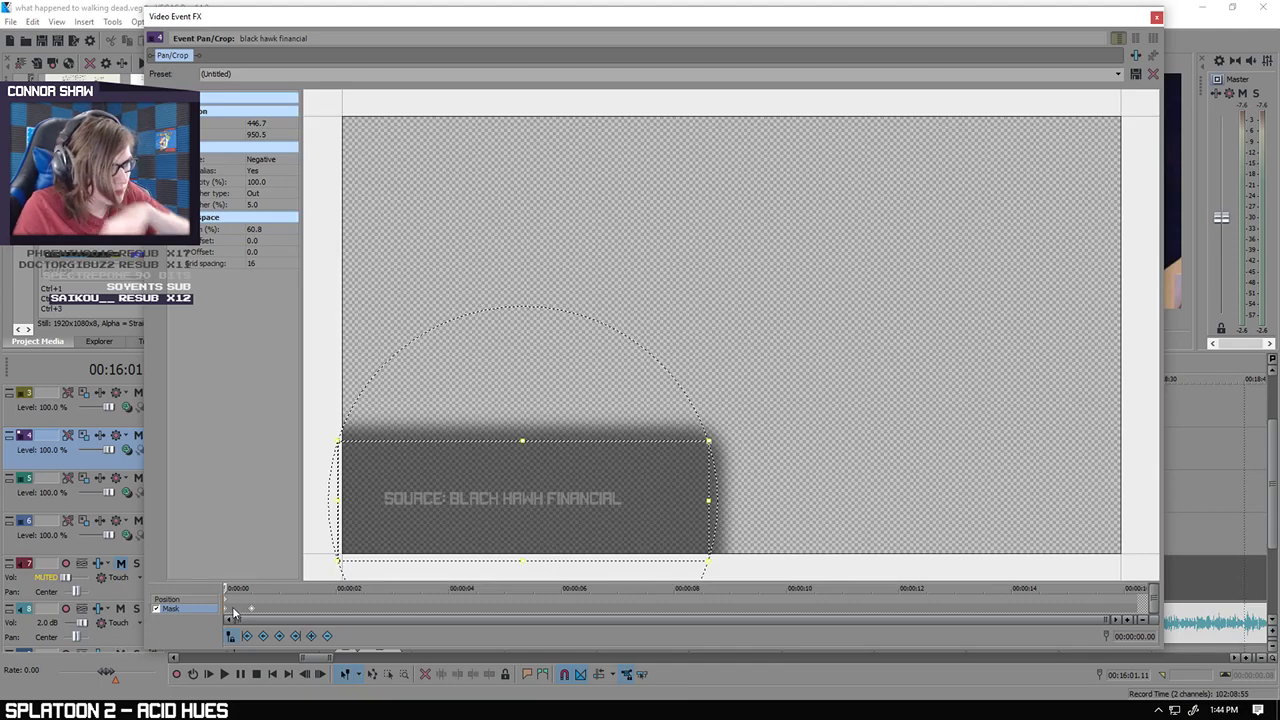
click(1157, 18)
Step: Enable the mask in the starbreeze source text's Pan/Crop settings and paste the copied mask keyframes into it
click(638, 452)
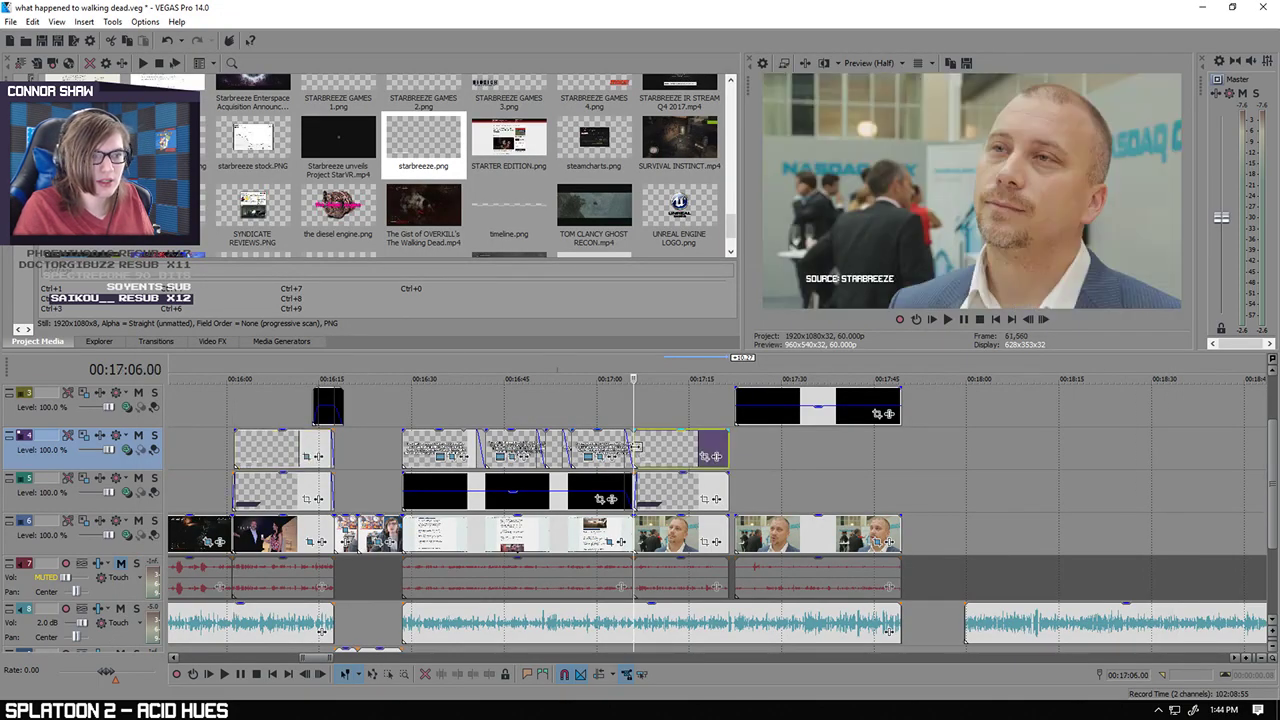
right_click(638, 452)
click(695, 315)
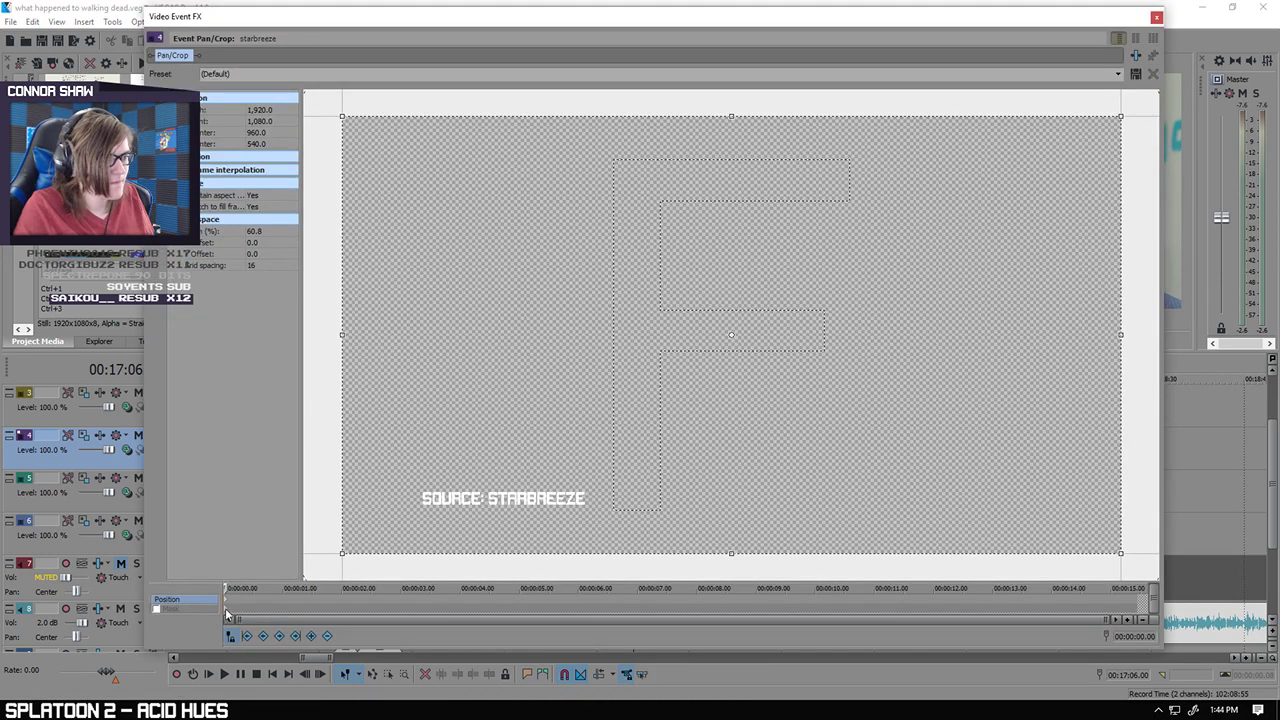
click(157, 609)
key(ctrl+v)
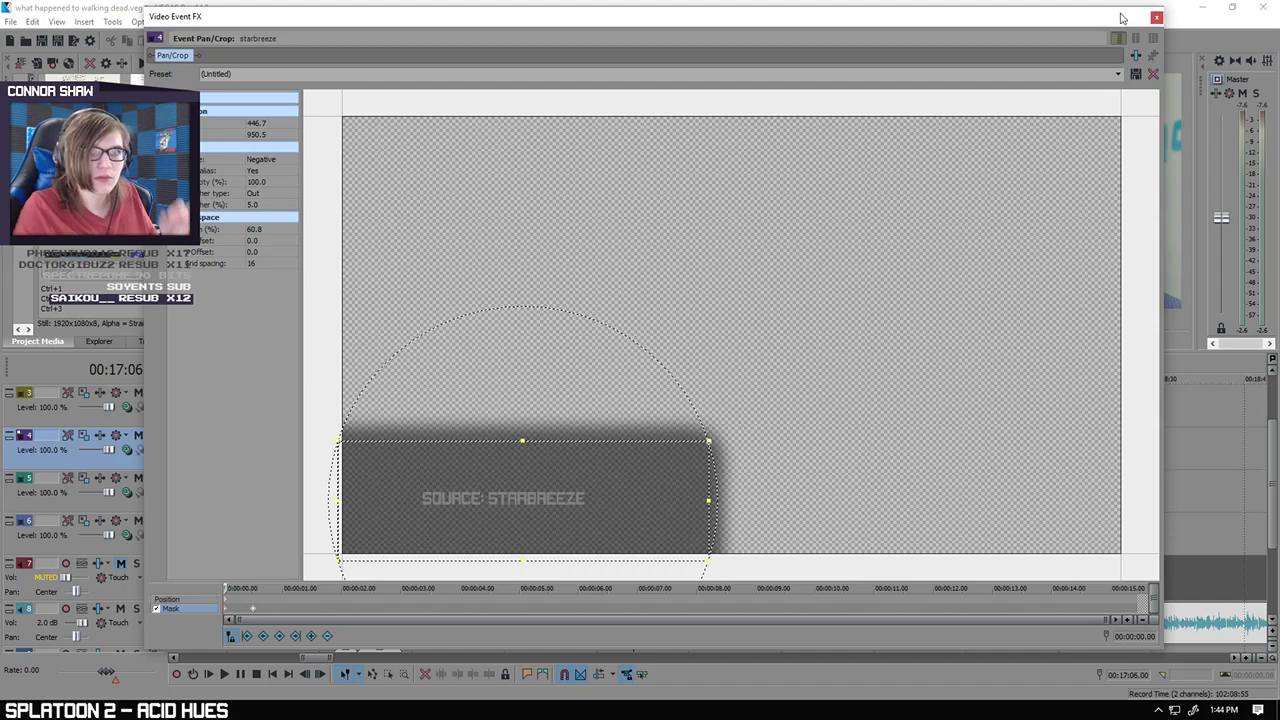
click(1156, 17)
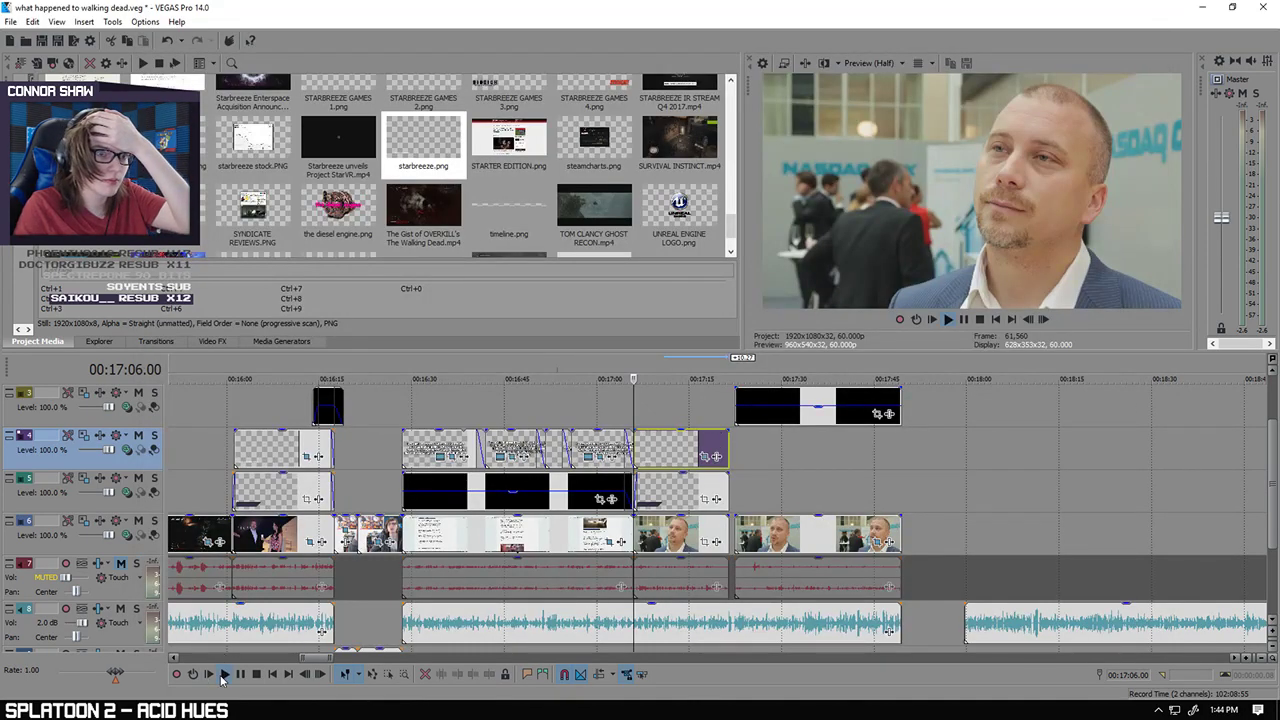
Step: Shift the starbreeze source text on track 4 to start at 00:17:06.20, partway through the banner's fade-in
scroll(706, 543, up, 8)
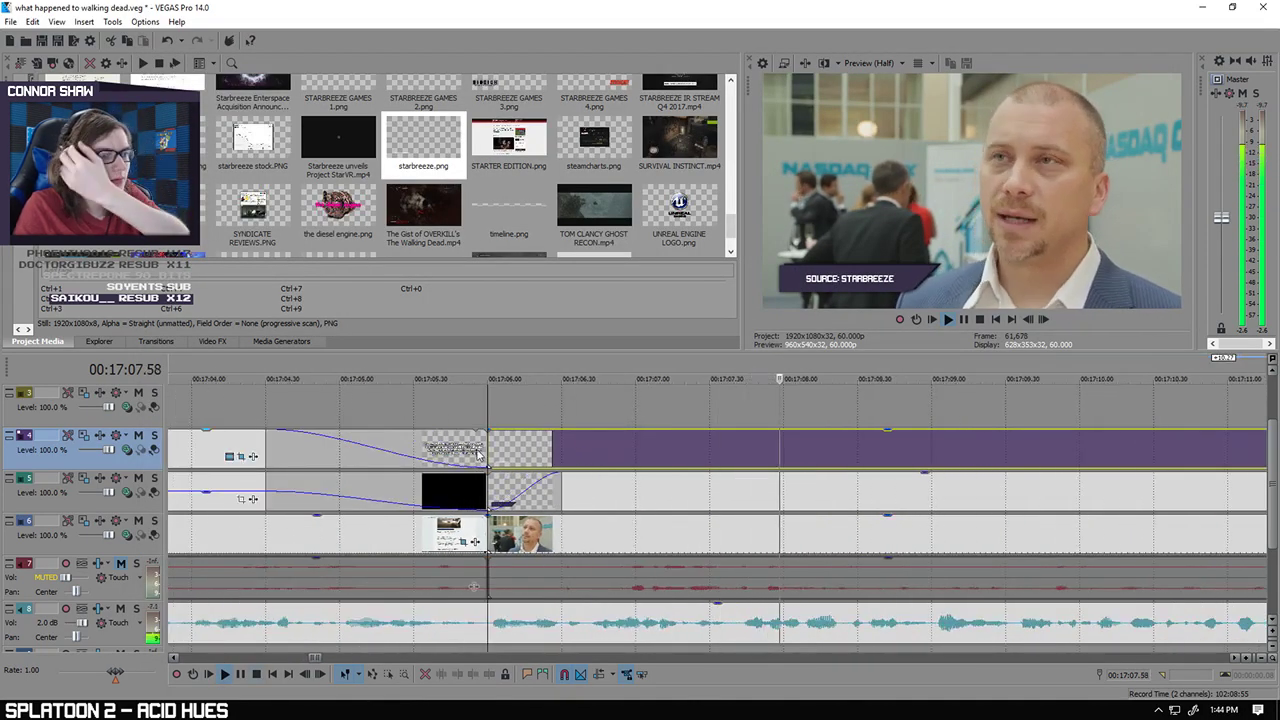
key(space)
drag(480, 450, 565, 430)
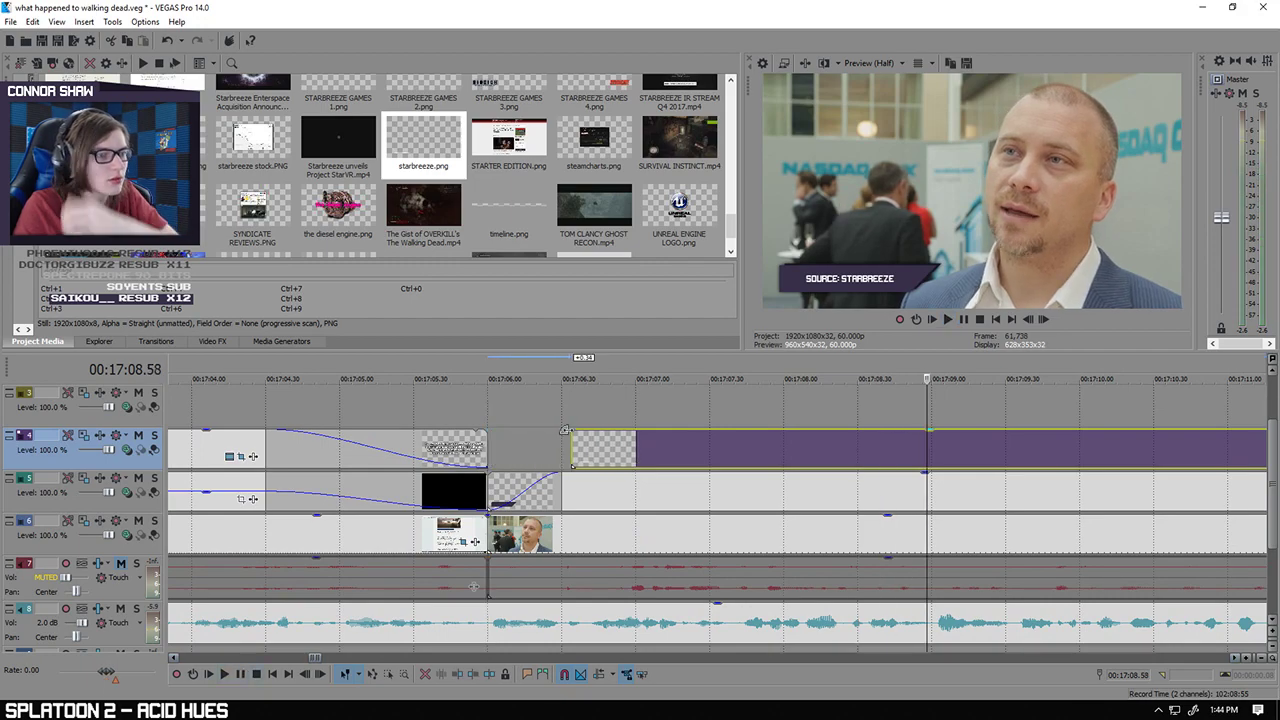
click(565, 430)
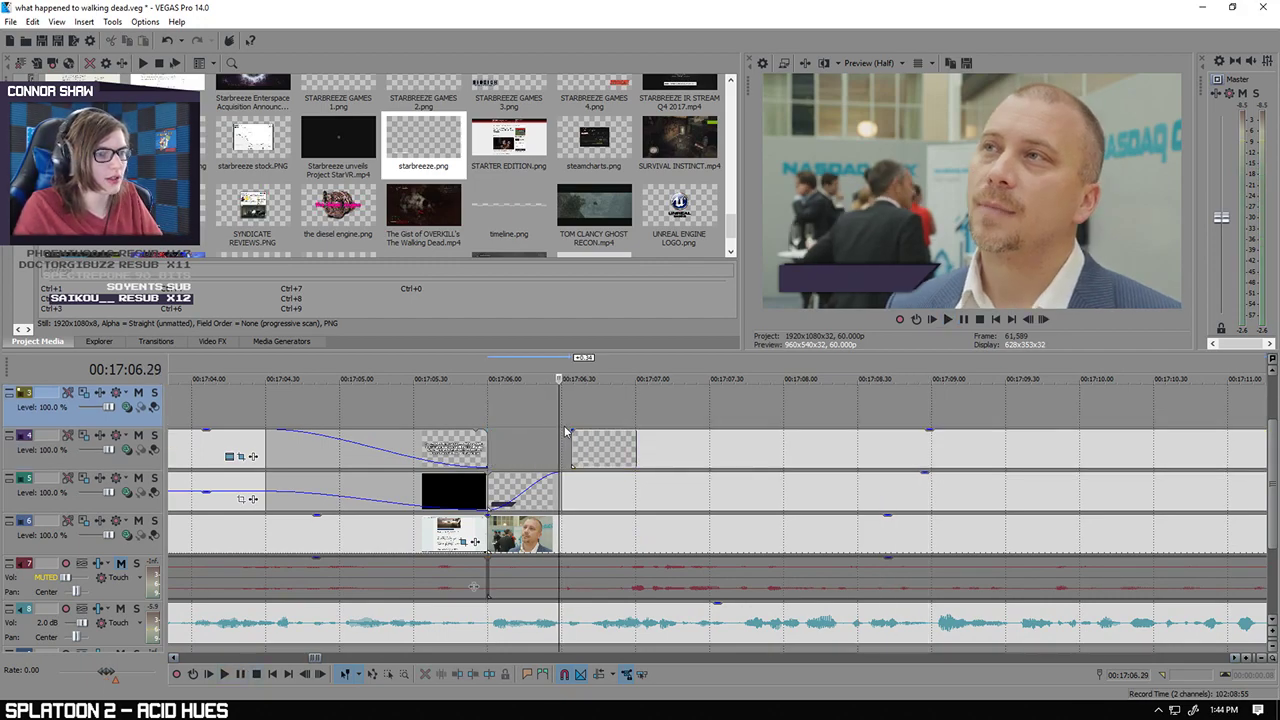
key(Left)
key(Left)
key(Left)
key(Left)
key(Left)
key(Left)
key(Left)
key(Left)
key(Left)
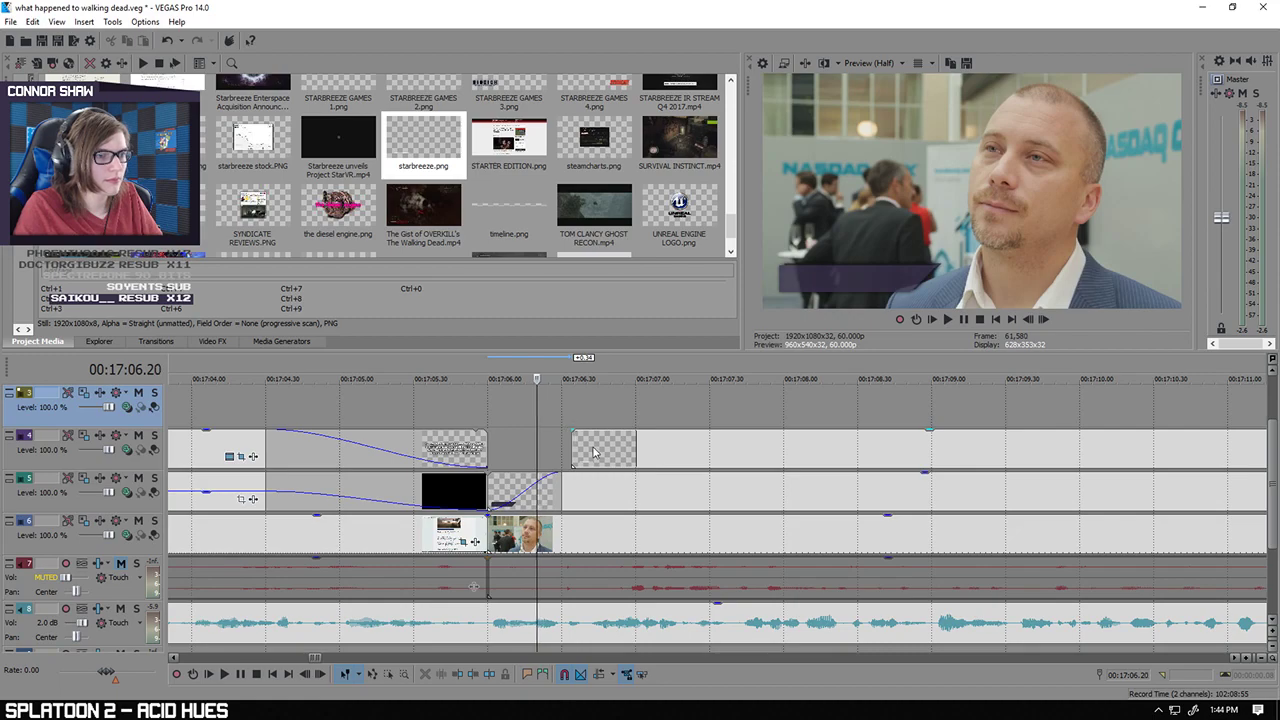
drag(593, 452, 556, 449)
scroll(550, 418, up, 3)
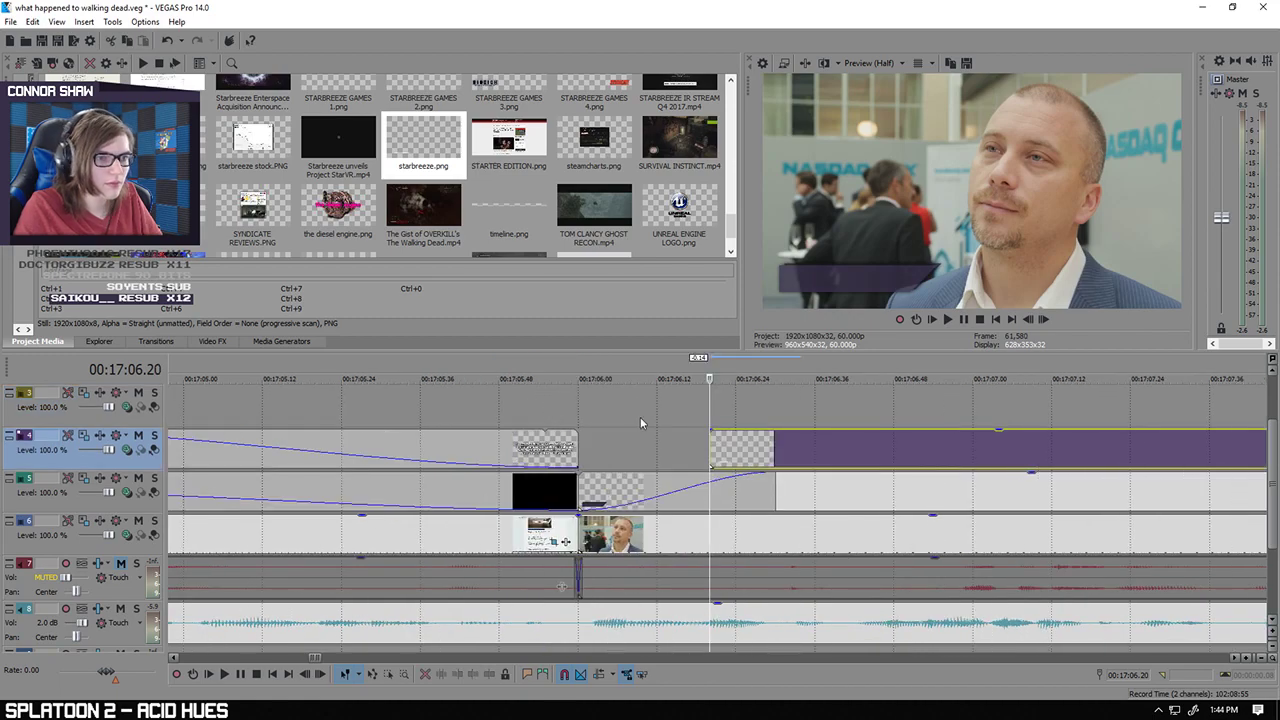
Step: Play back the source text reveal, save the project and trim the text's end to the end of the first interview clip
click(226, 676)
scroll(834, 529, down, 6)
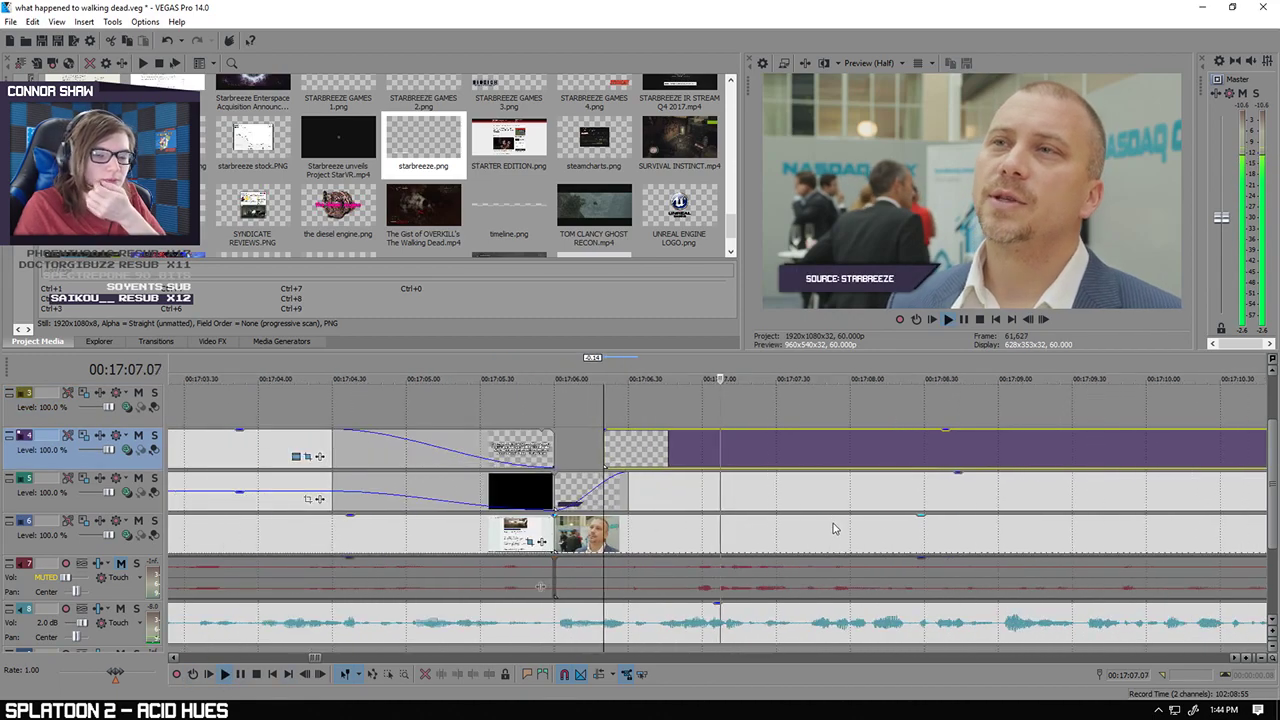
click(42, 41)
drag(962, 441, 957, 440)
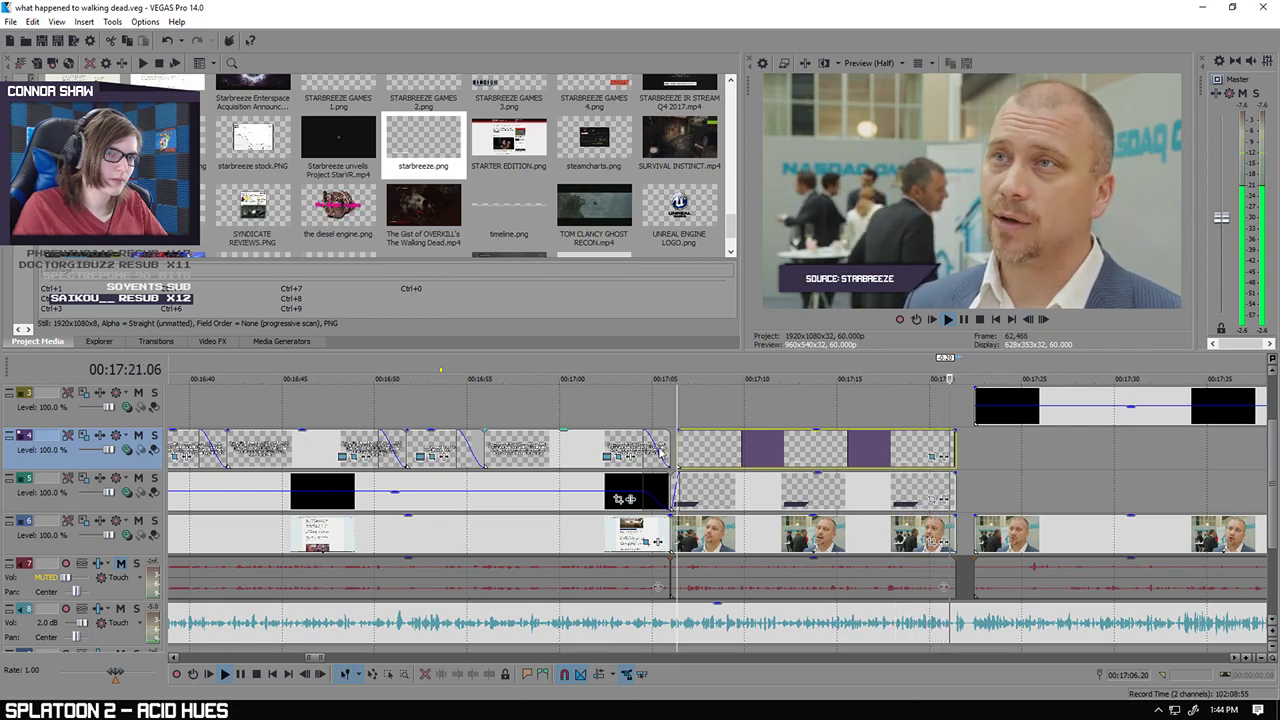
click(240, 674)
Step: Add a fade-in of about half a second to the second interview clip on track 6 and play it back
scroll(950, 470, up, 4)
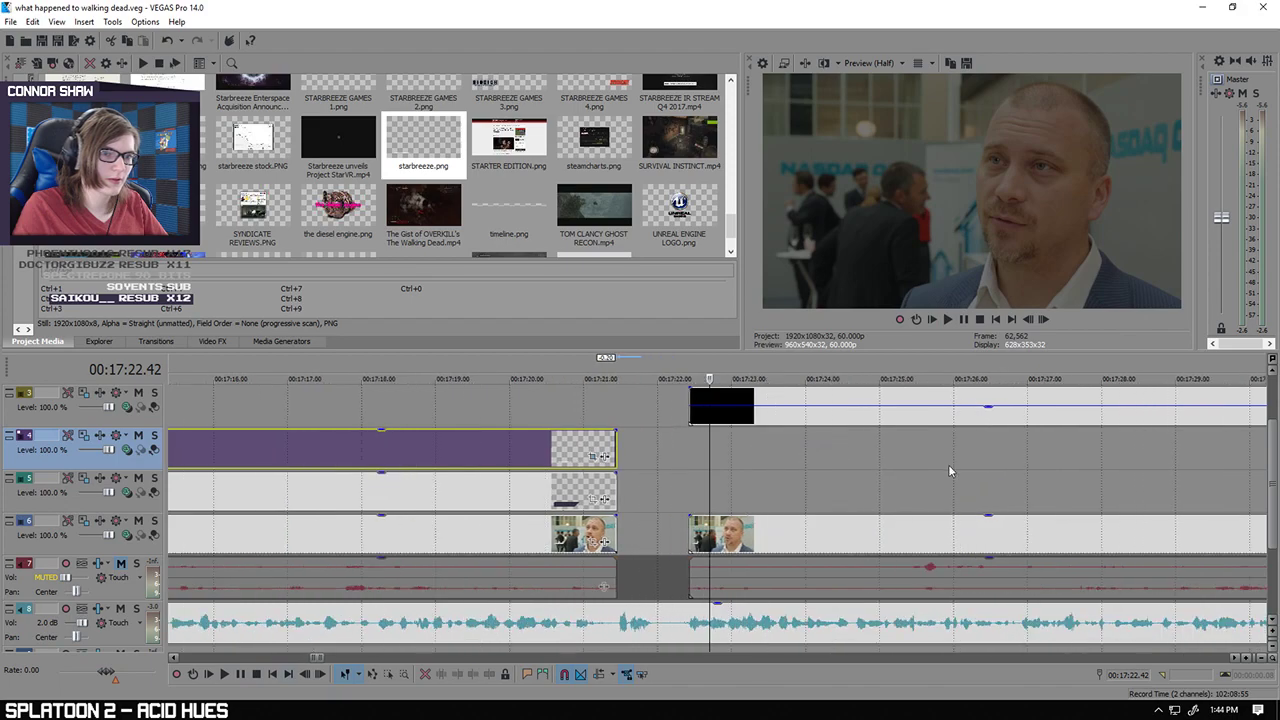
click(690, 500)
scroll(720, 477, up, 2)
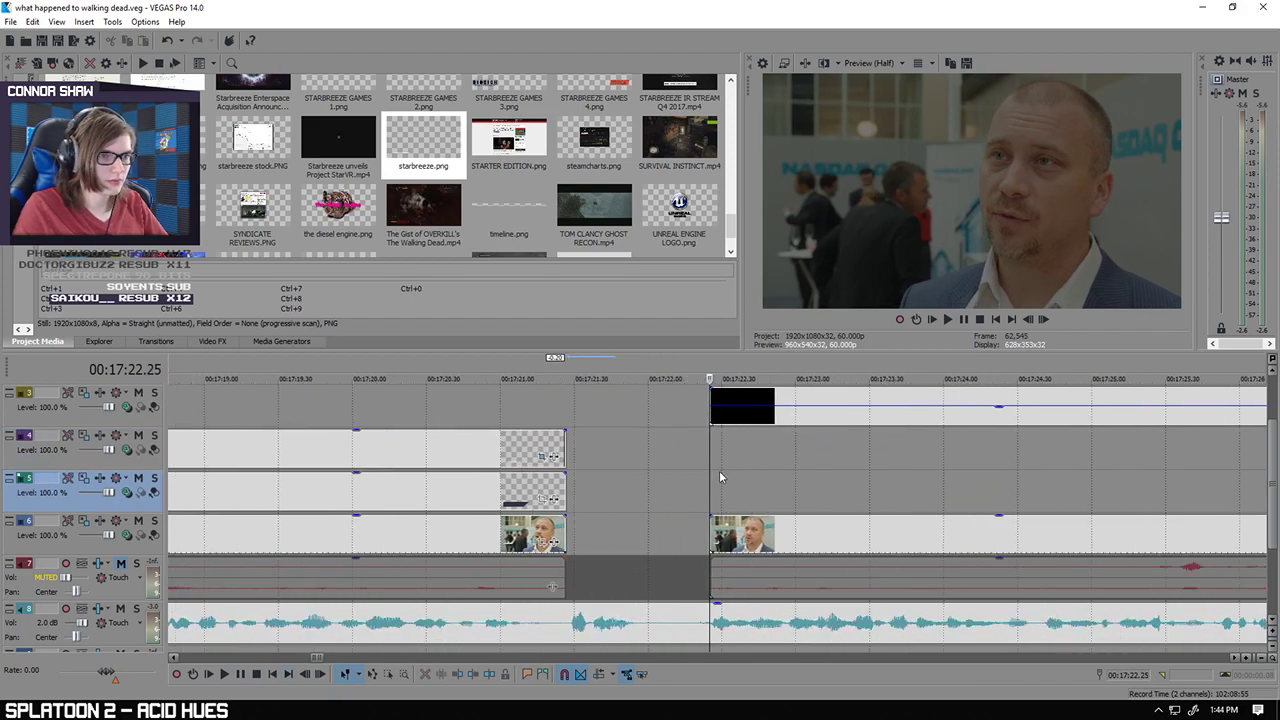
drag(709, 518, 781, 528)
click(225, 675)
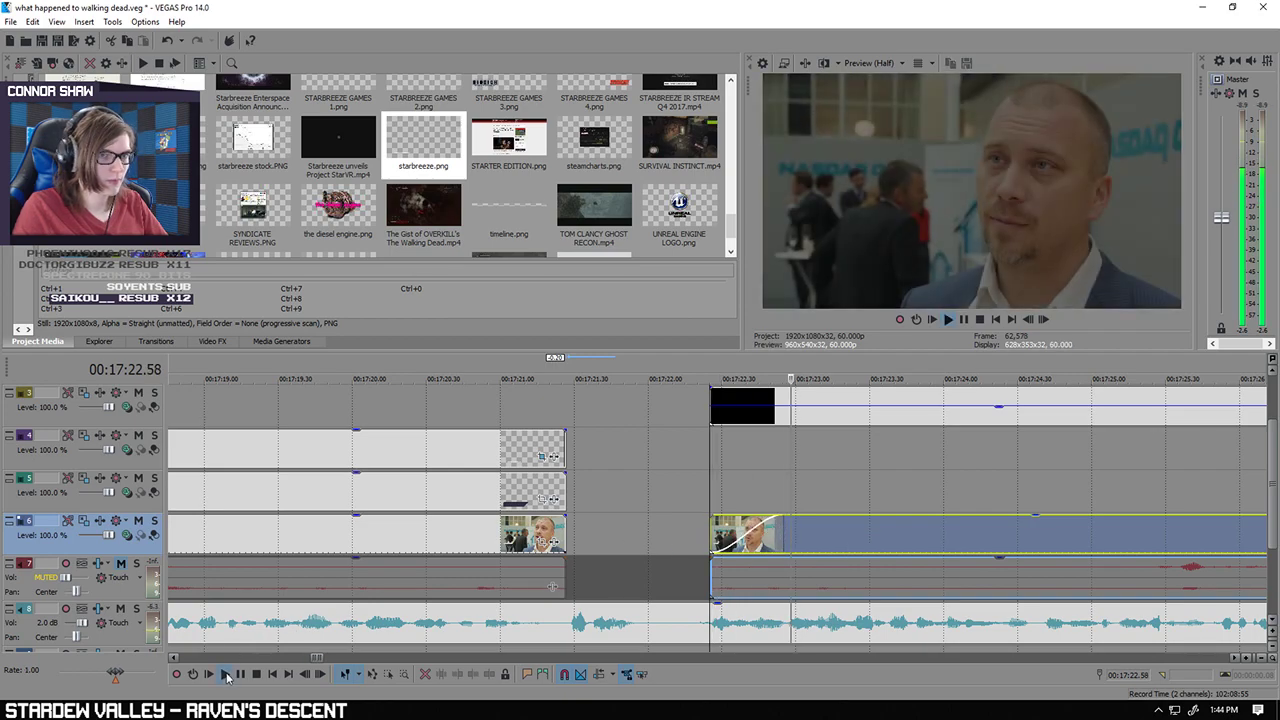
Step: Bring the upper tracks into view, stop playback and place the playhead at the second interview clip's start, 00:17:22.25
scroll(766, 491, down, 4)
drag(1272, 482, 1272, 438)
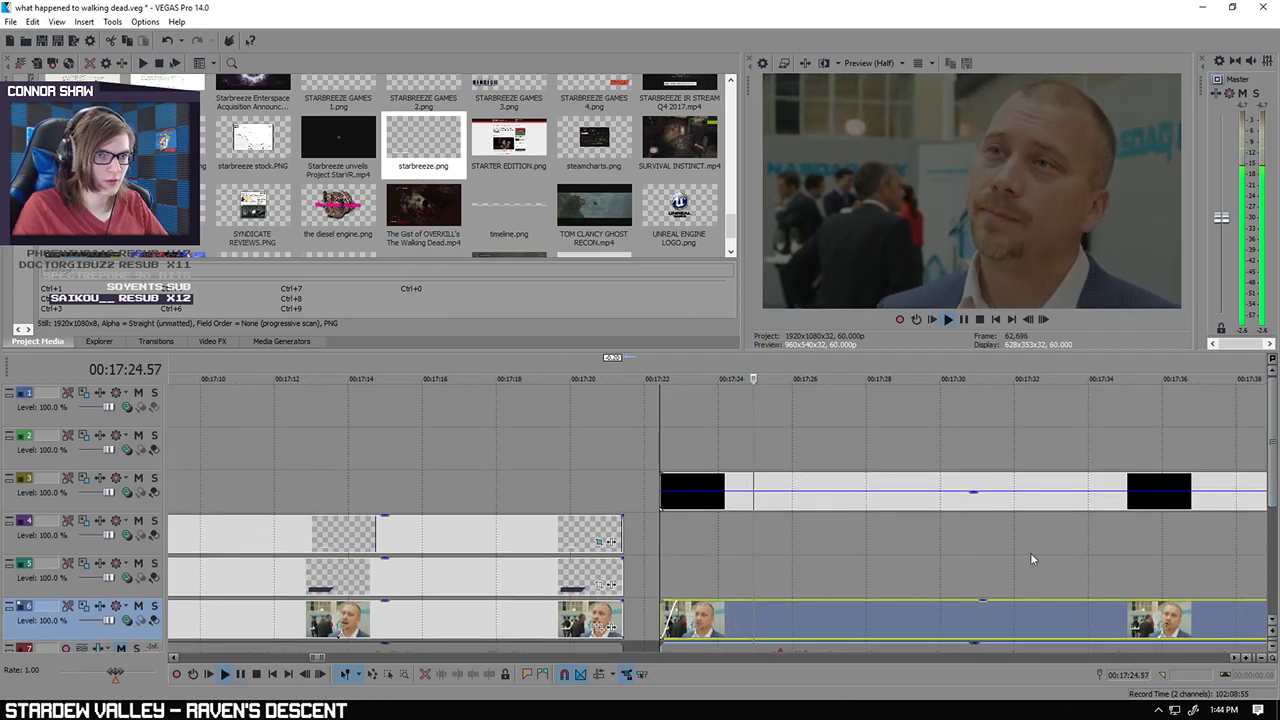
scroll(1034, 560, down, 2)
click(262, 676)
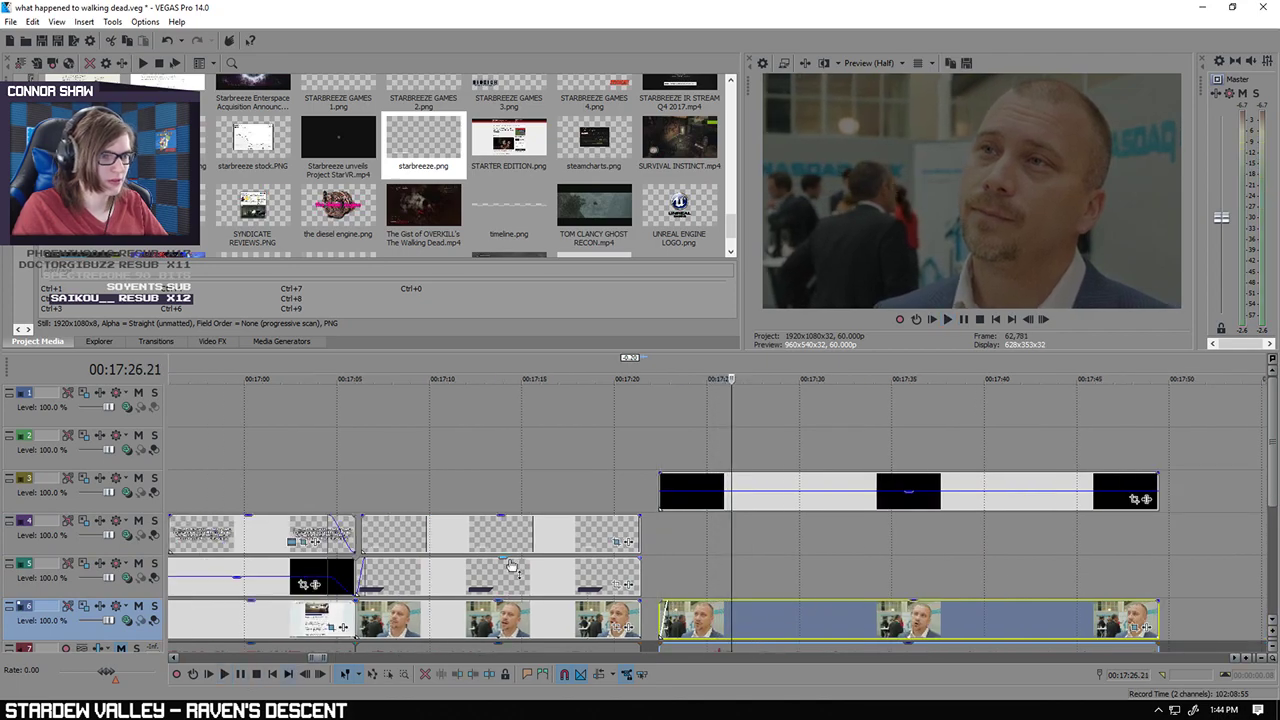
click(663, 432)
scroll(833, 434, down, 3)
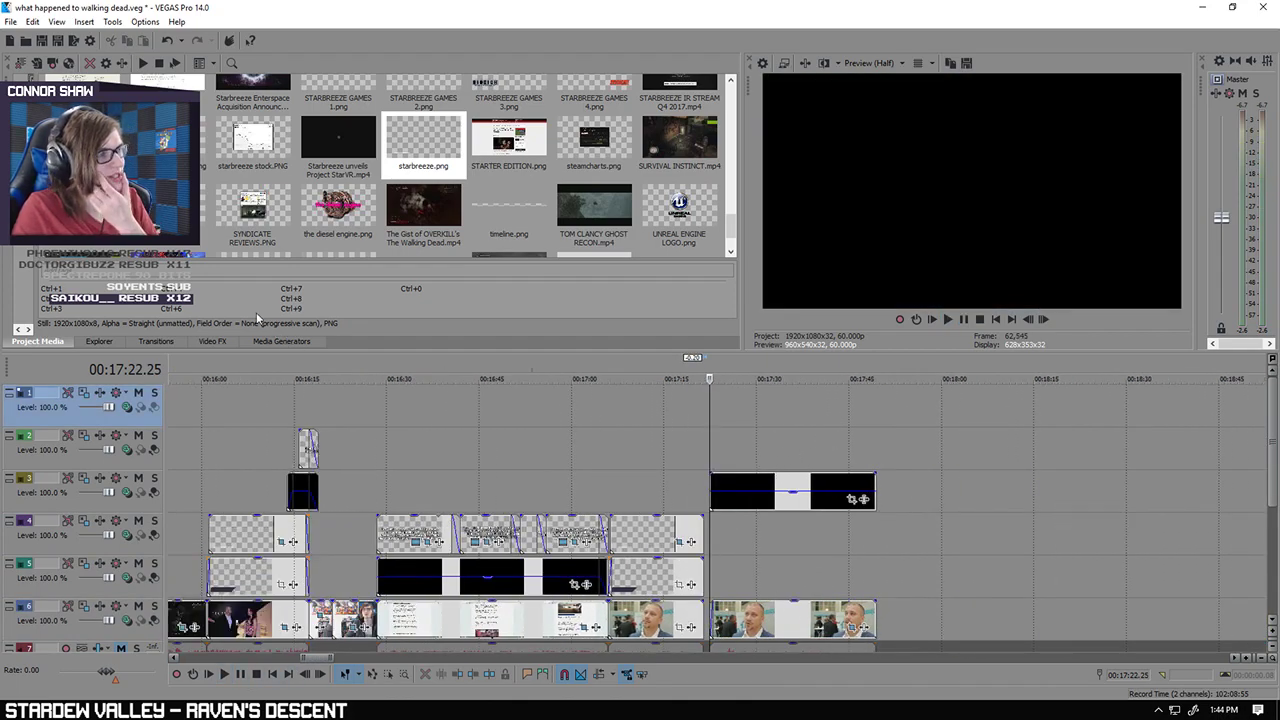
Step: Add a Softcore text event on track 2 above the second interview clip's dark overlay, with font size 24 and the copied quote pasted in
click(284, 342)
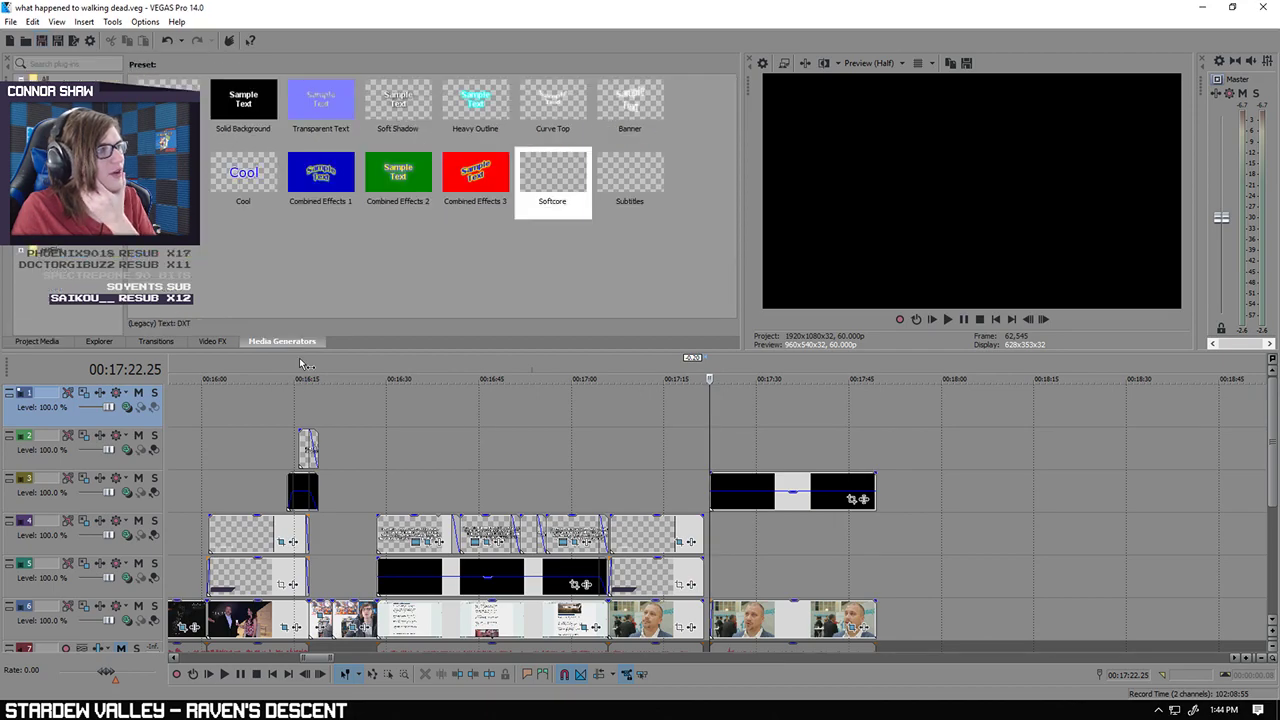
drag(557, 170, 870, 452)
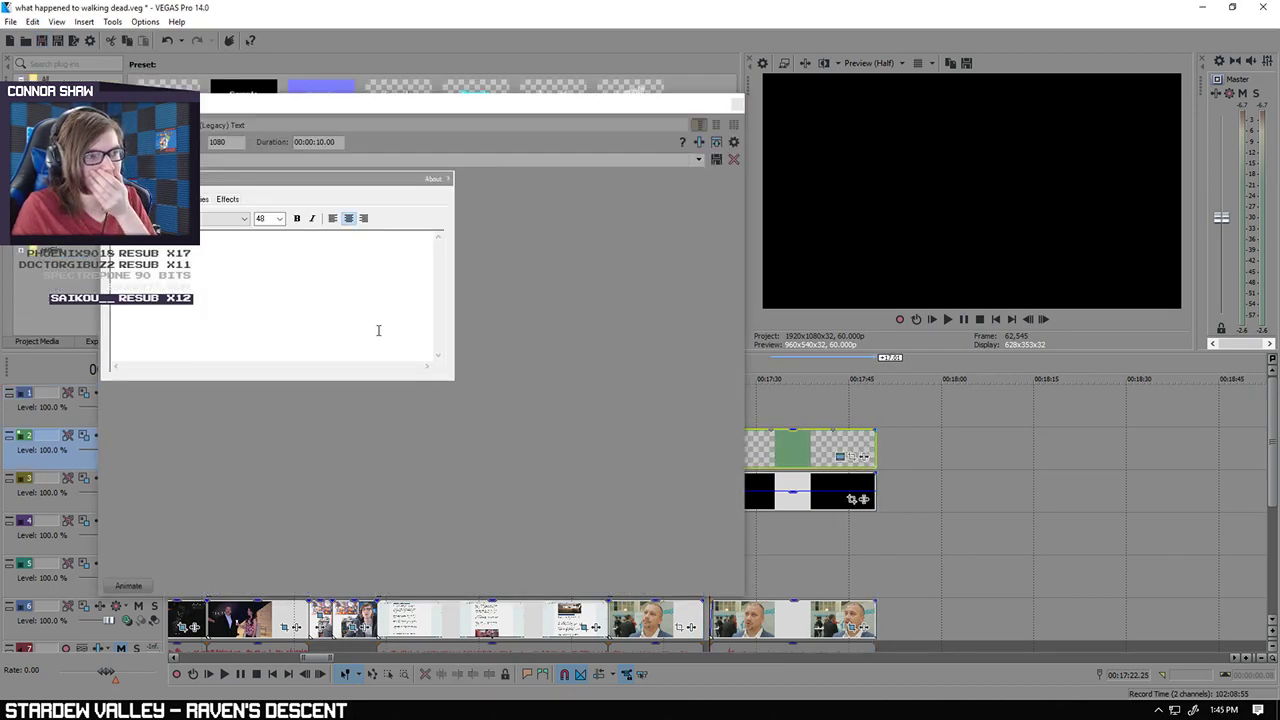
click(277, 259)
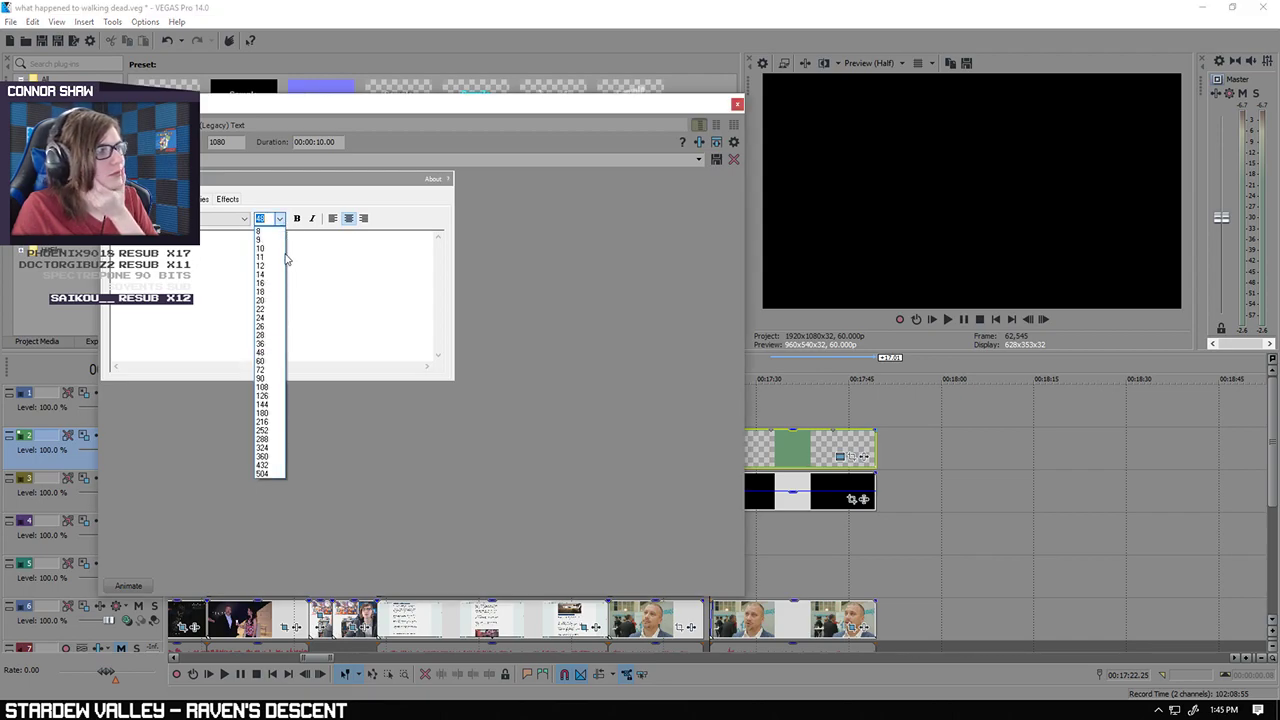
click(262, 317)
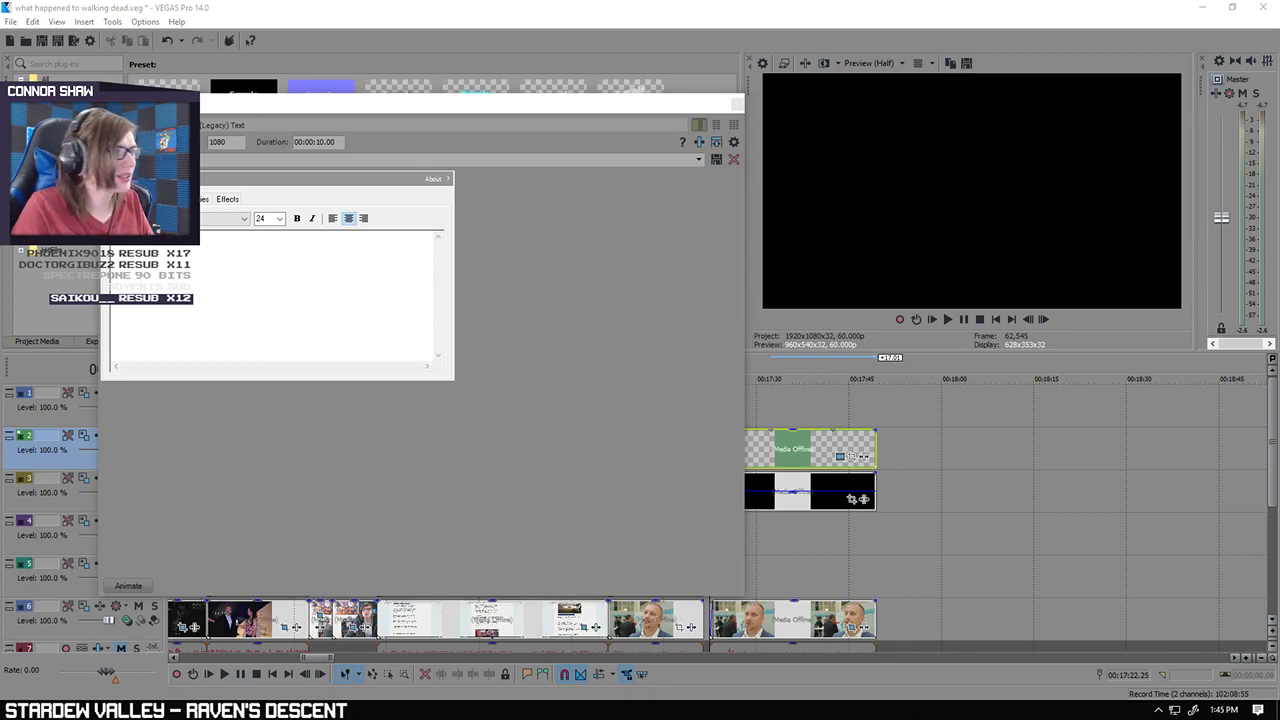
key(ctrl+v)
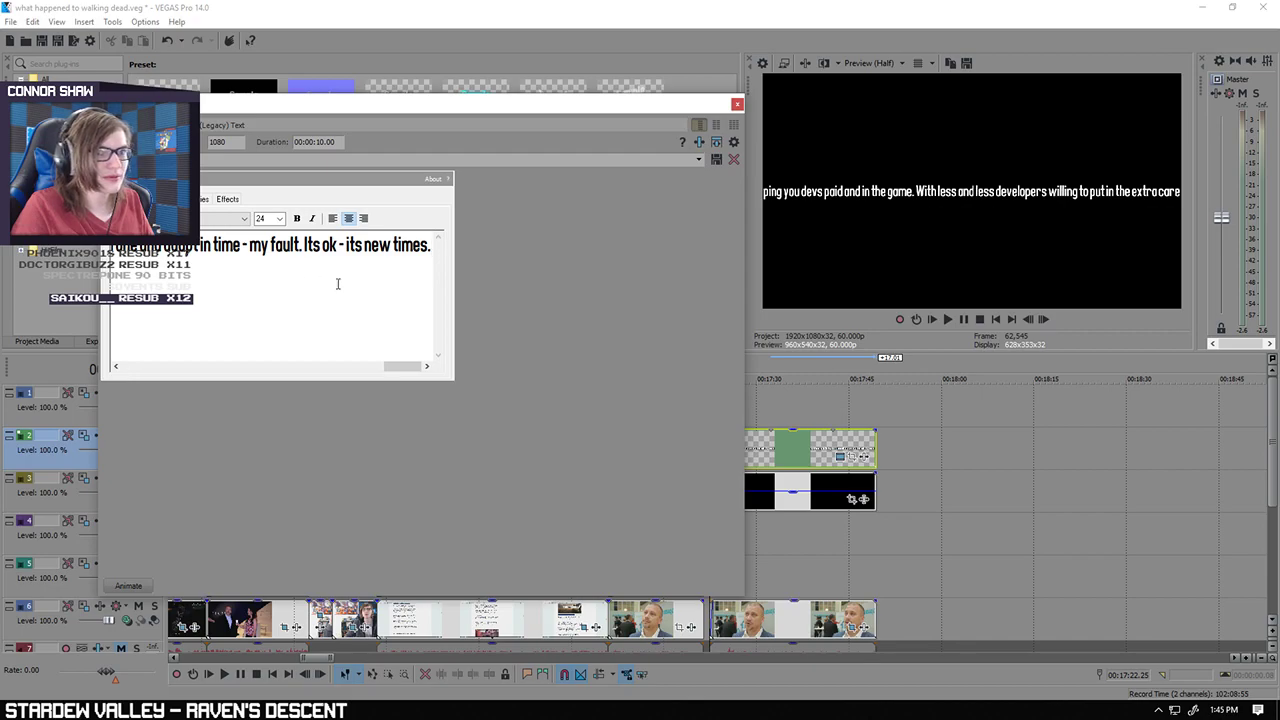
Step: Break the quote into new lines after "my kids custody" and after "100 hour weeks for Starbreeze"
drag(400, 366, 176, 367)
click(268, 246)
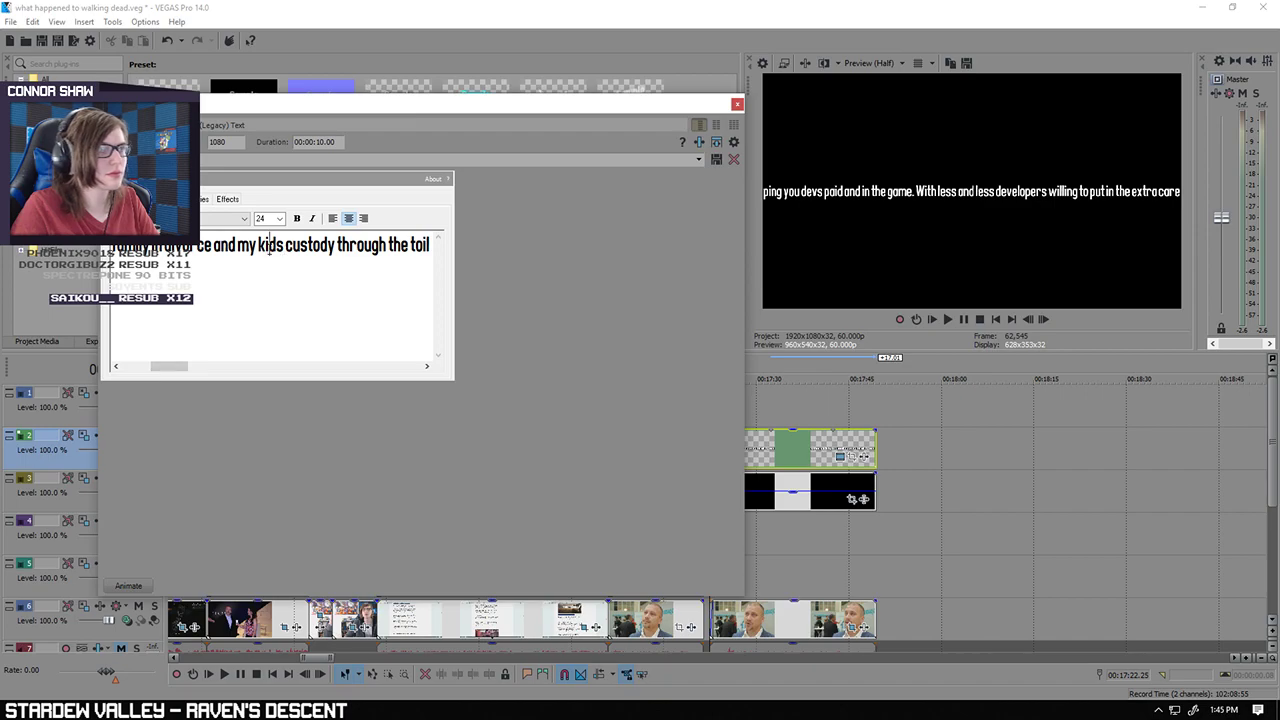
click(337, 246)
key(Return)
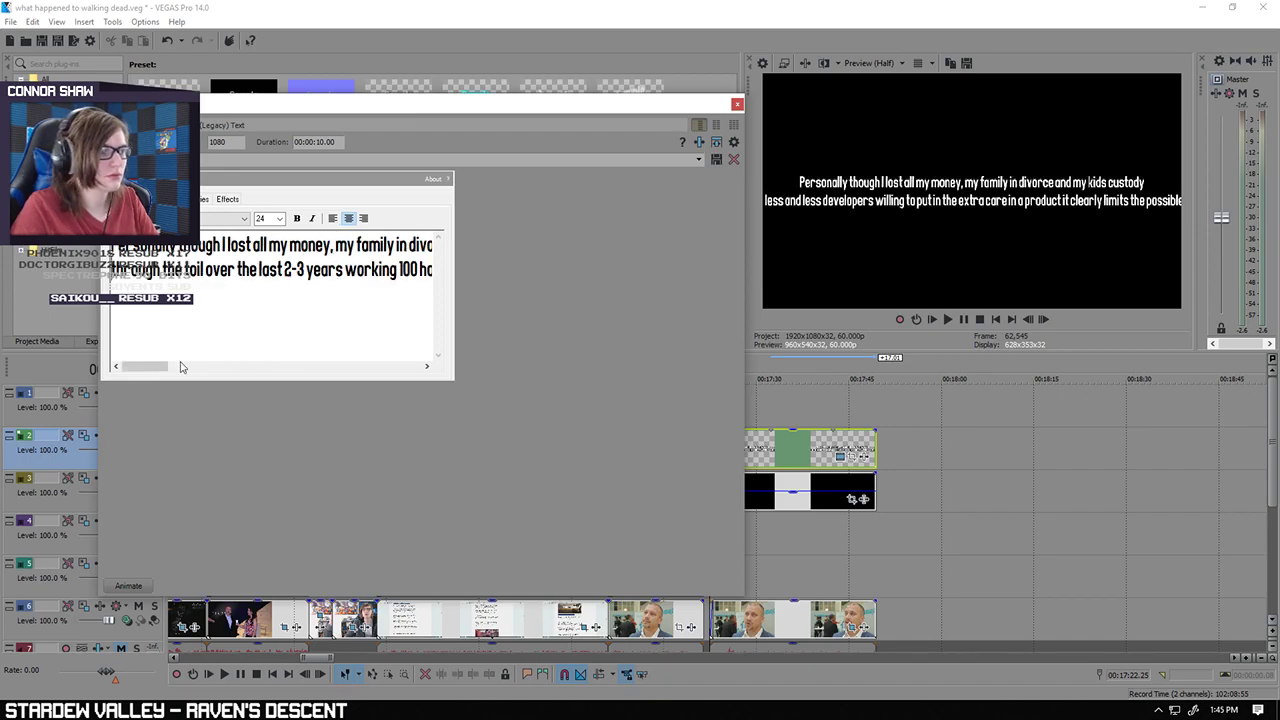
drag(160, 367, 201, 368)
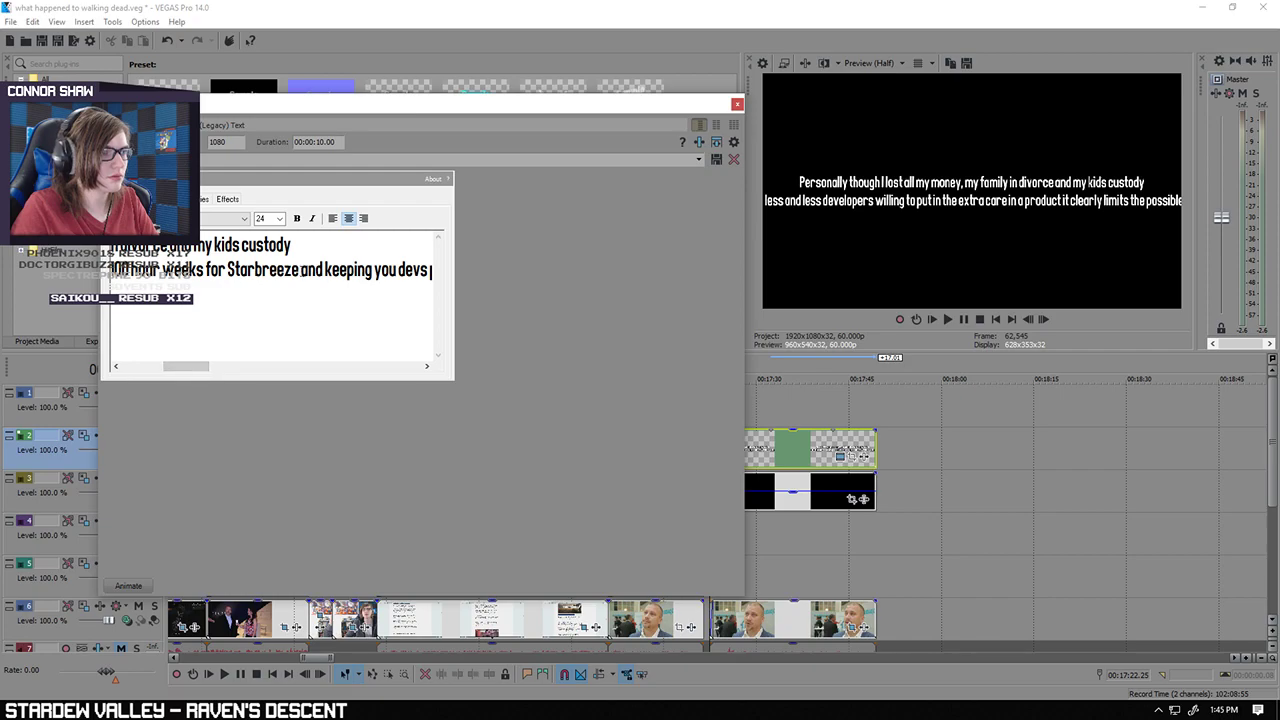
click(302, 270)
key(Return)
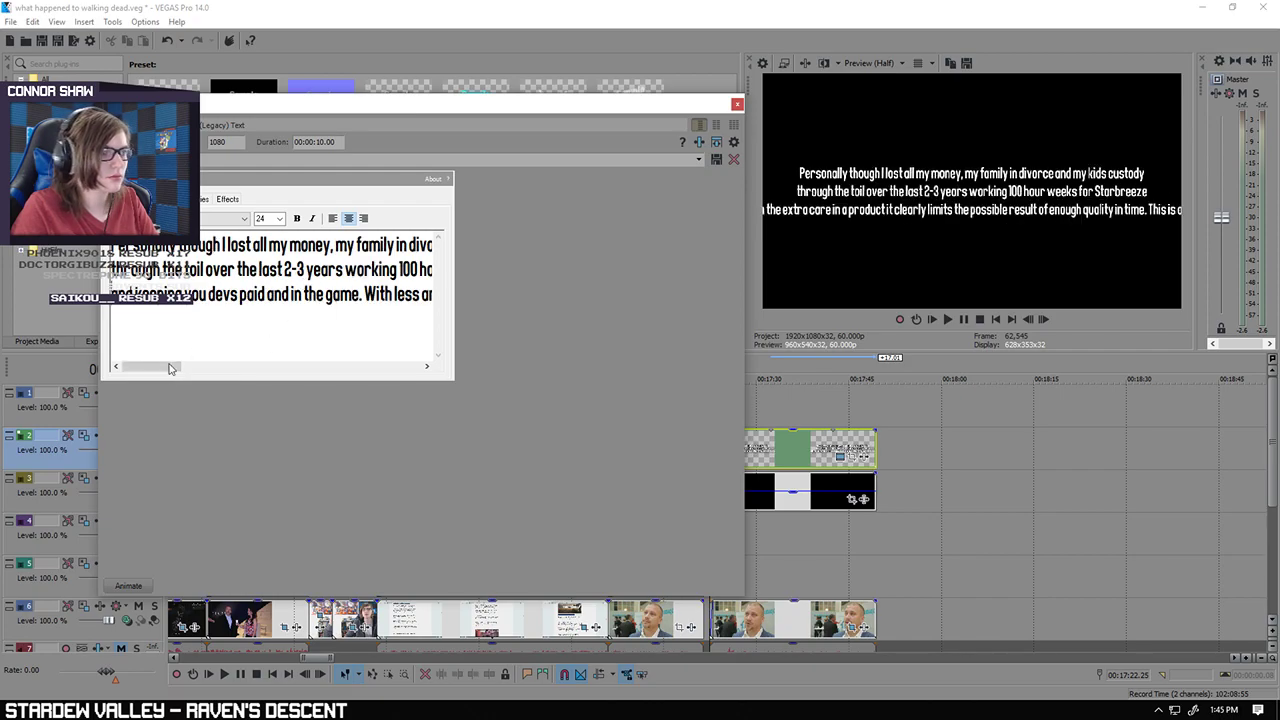
Step: Add further line breaks to the quote after "developers willing", "possible result of enough" and "my fault."
drag(169, 368, 235, 368)
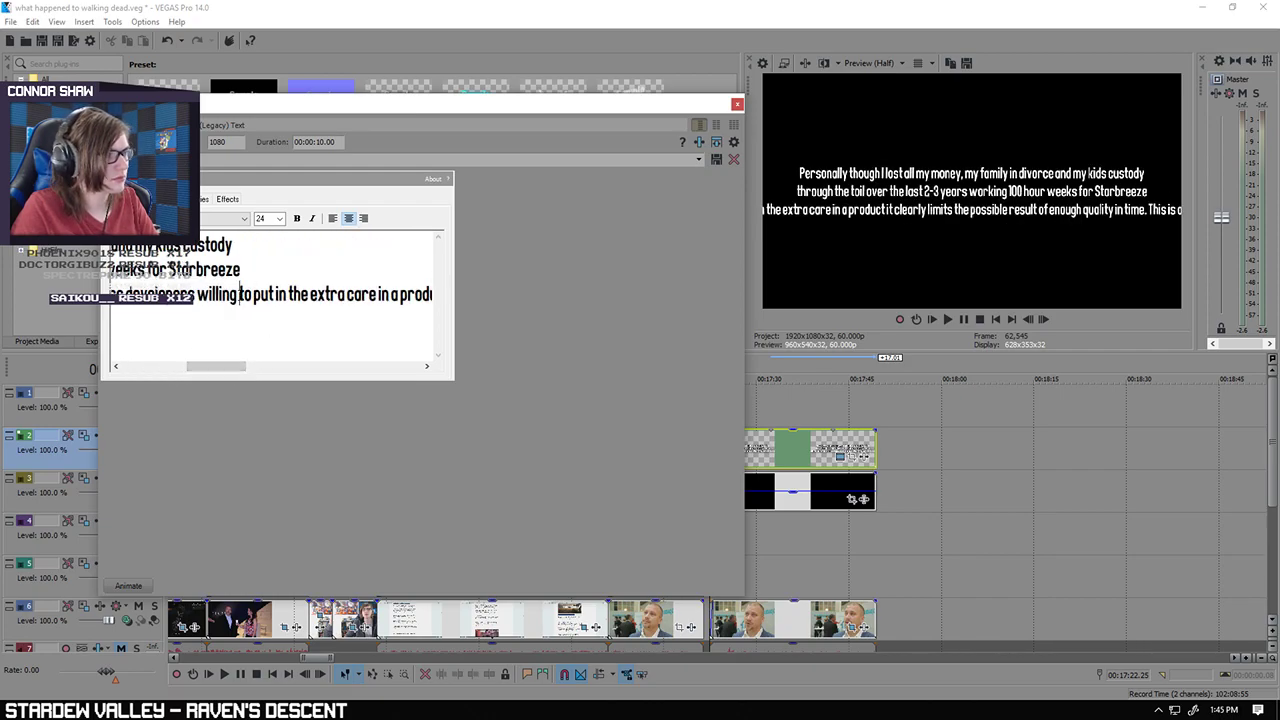
click(240, 294)
key(Return)
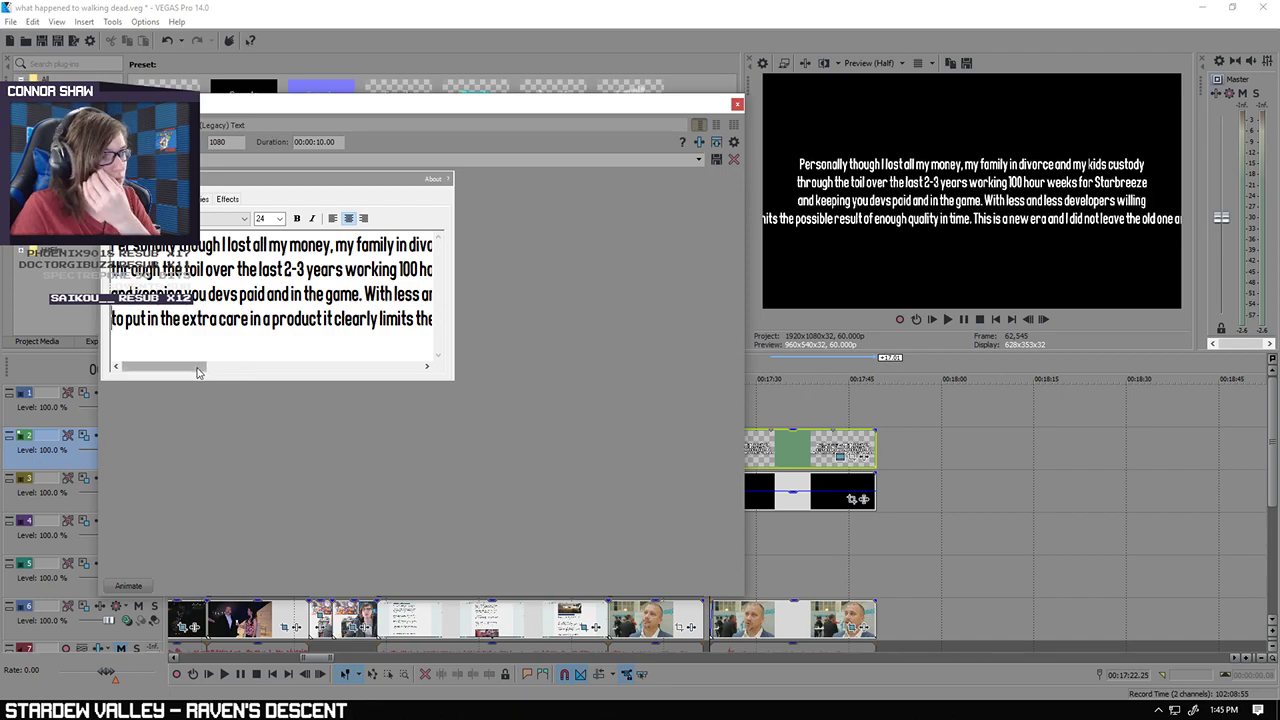
drag(197, 370, 366, 373)
click(330, 318)
key(Return)
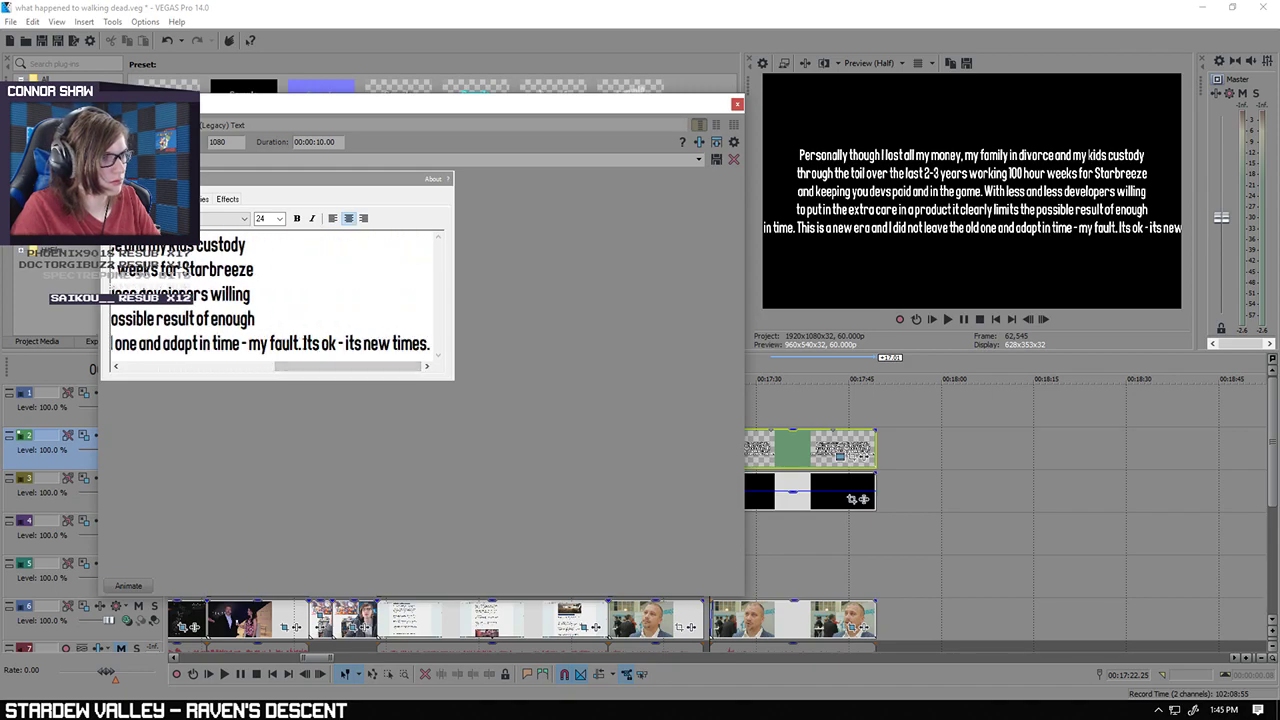
click(303, 343)
key(Return)
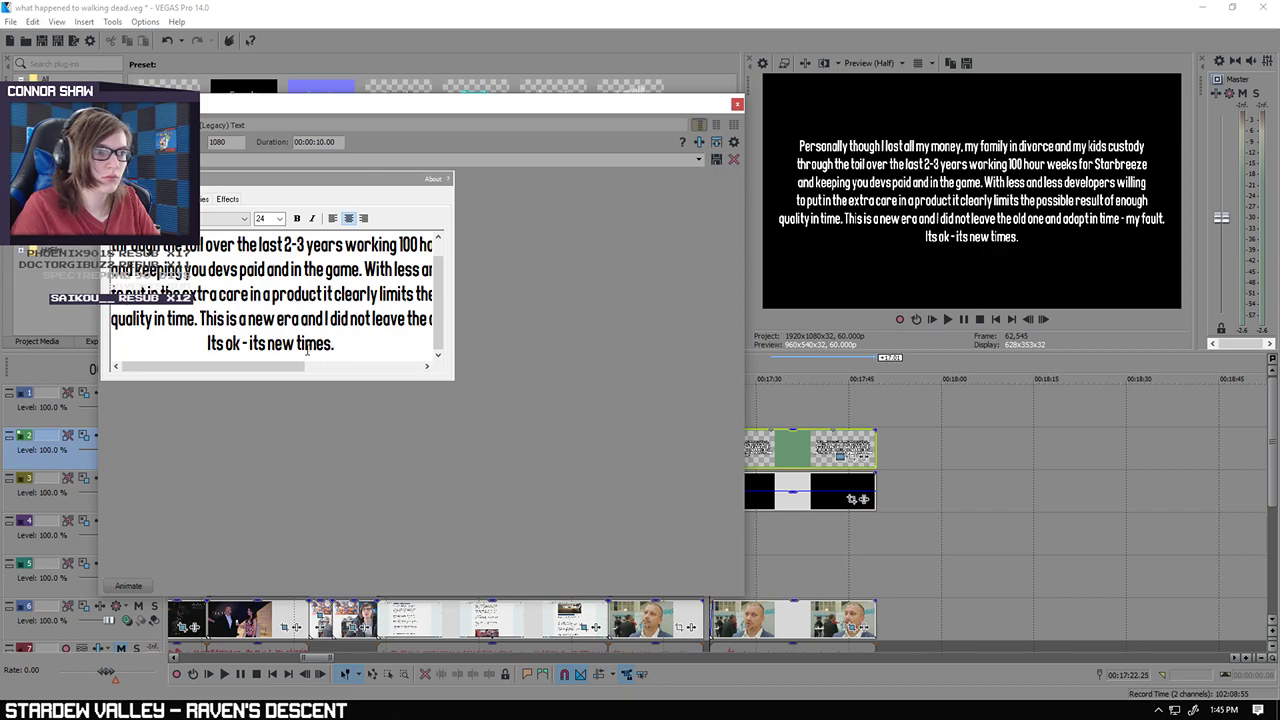
Step: Enclose the quote in quotation marks, append a dash and the speaker's name after "its new times.", and close the text settings
key(End)
text(")
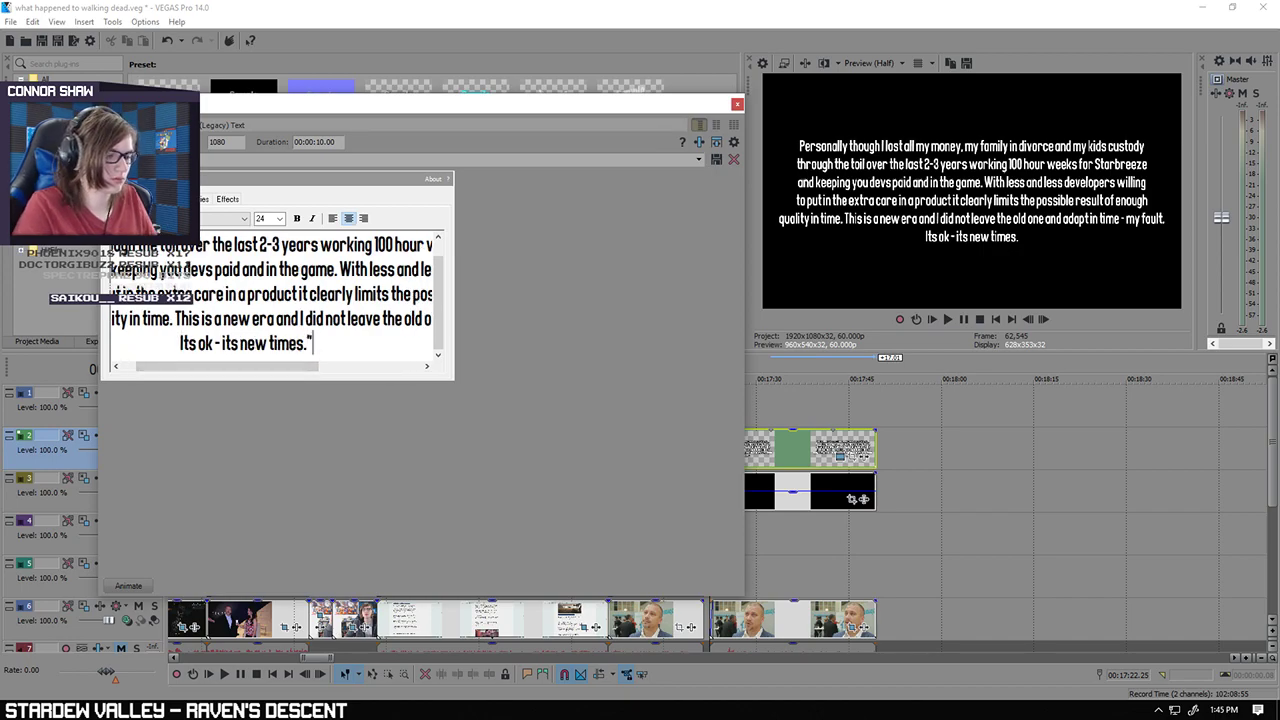
text( -Bo A)
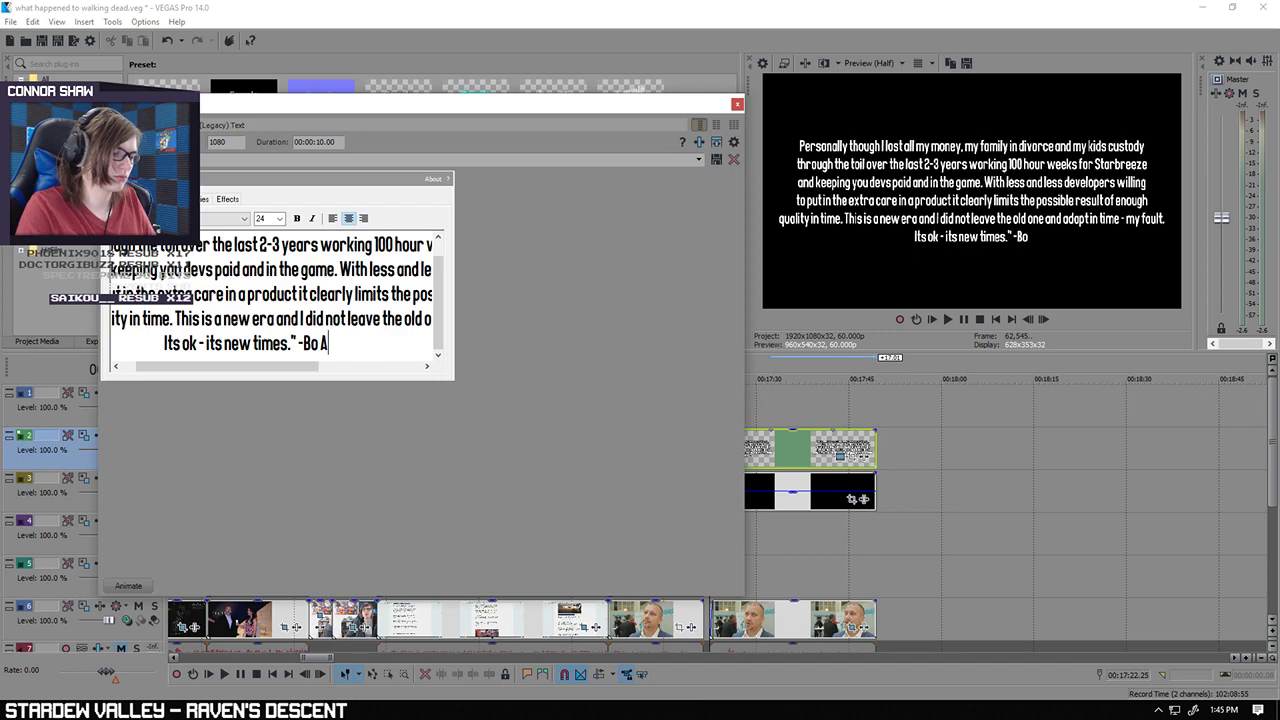
text(ndersson)
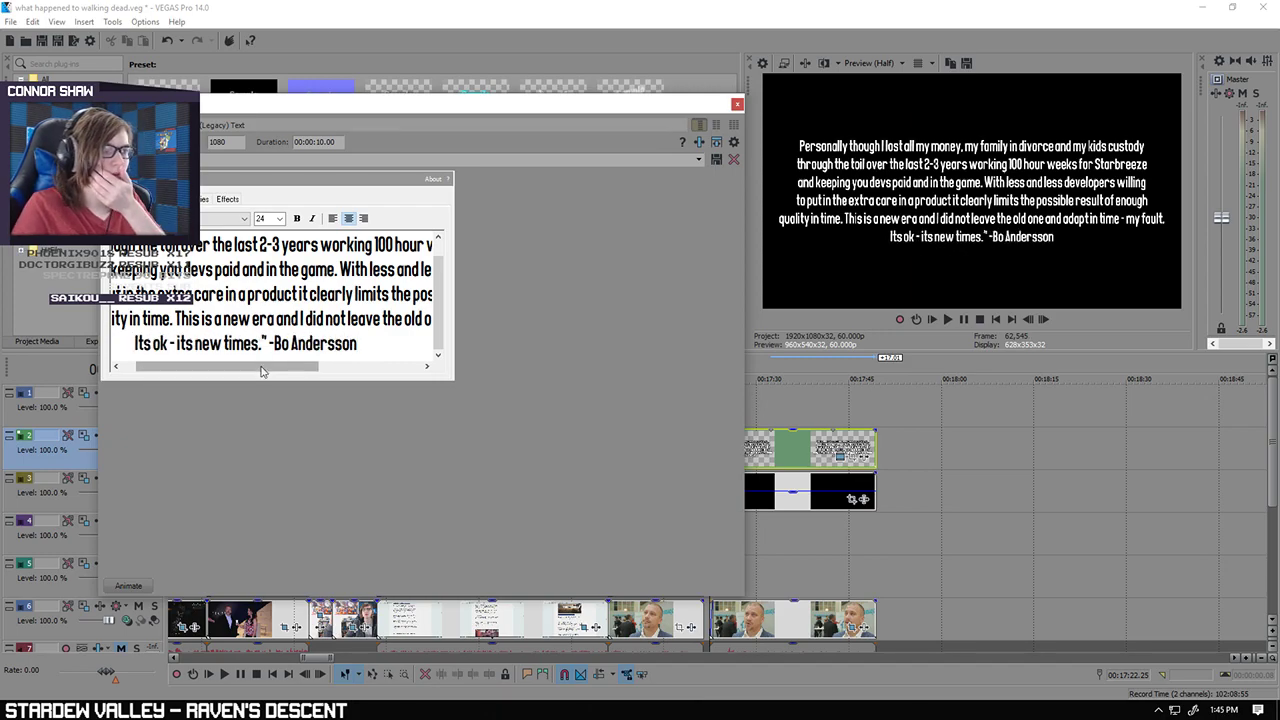
drag(262, 367, 250, 374)
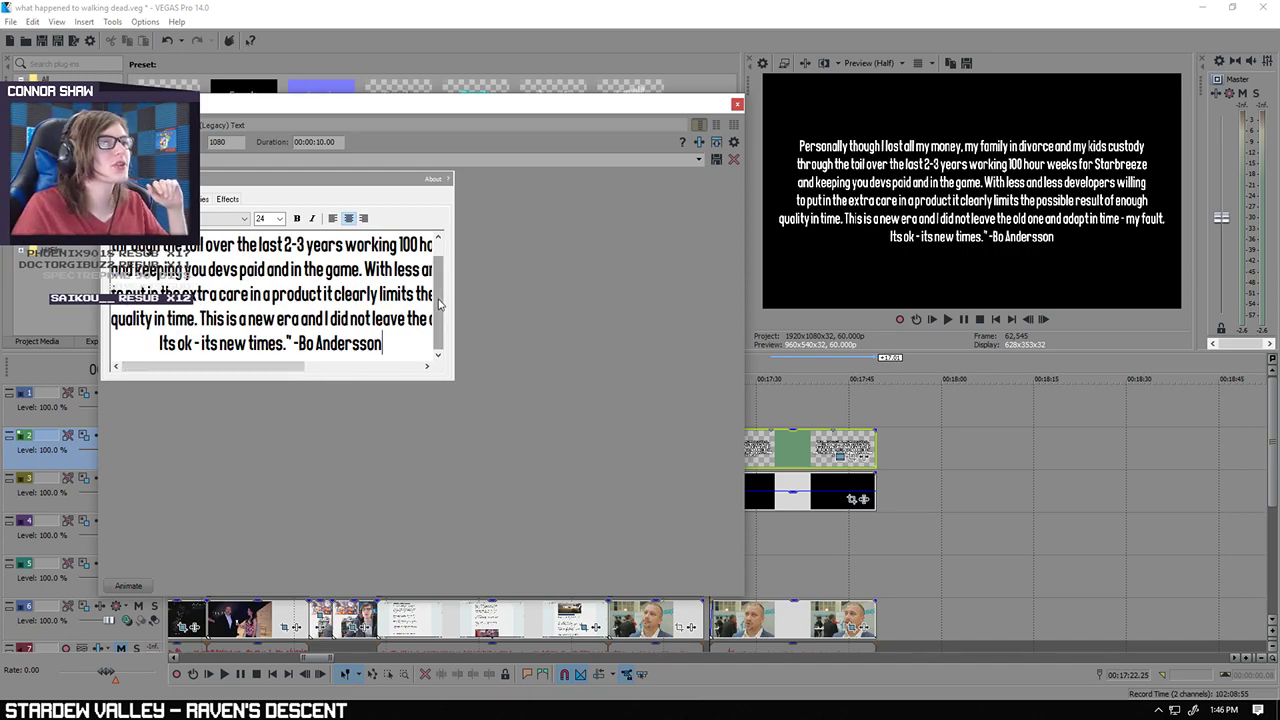
scroll(246, 240, up, 3)
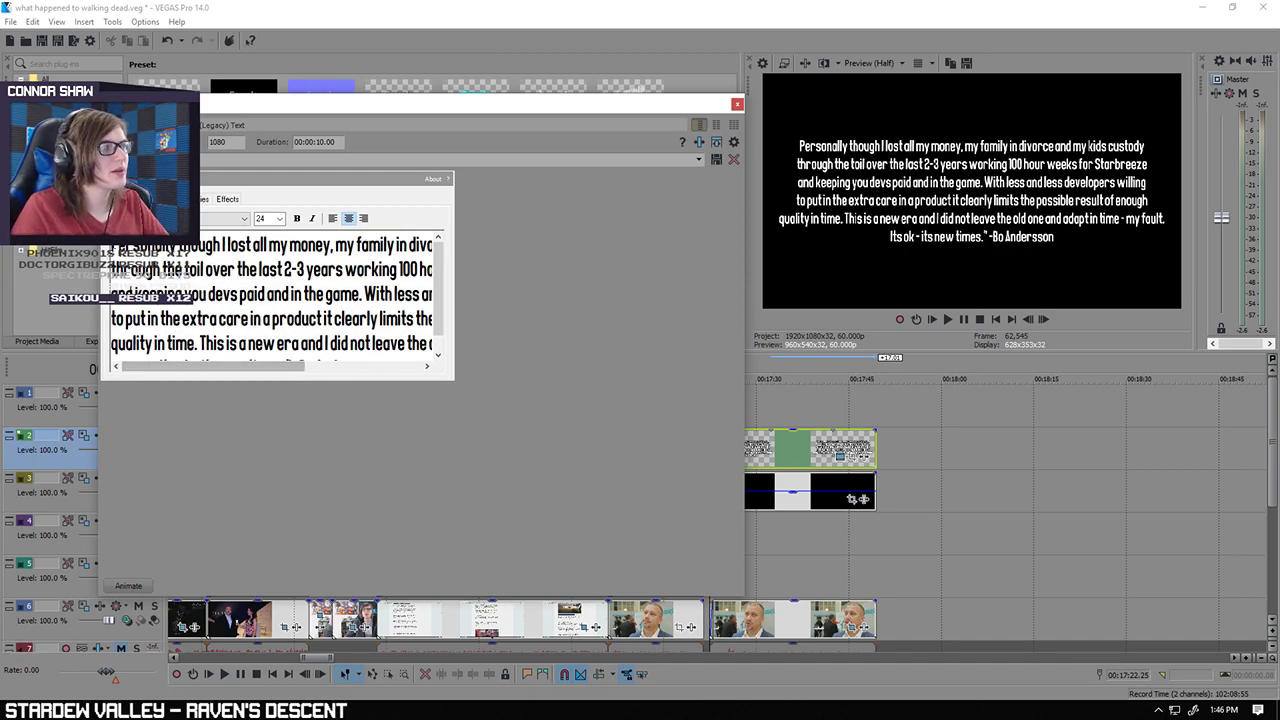
text(")
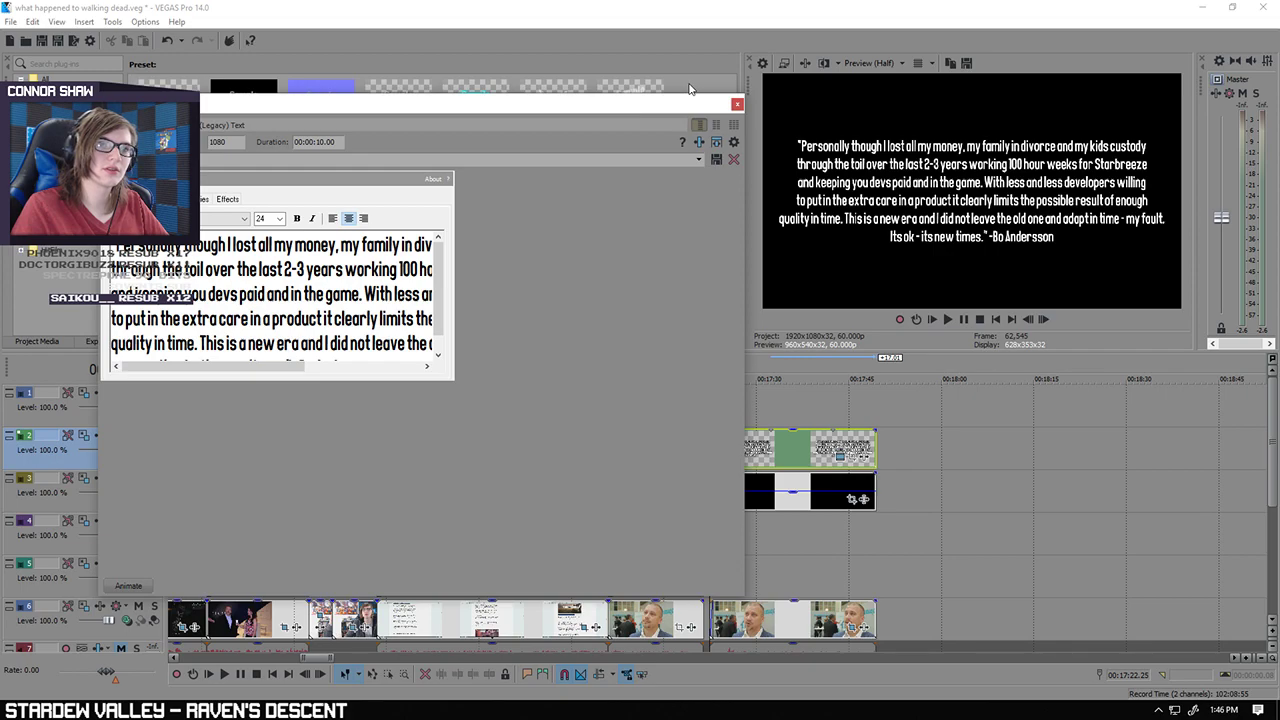
click(737, 104)
Step: Play back the quote over the darkened interview clip from 00:17:22.25 and pause at 00:17:33.20
scroll(710, 410, up, 5)
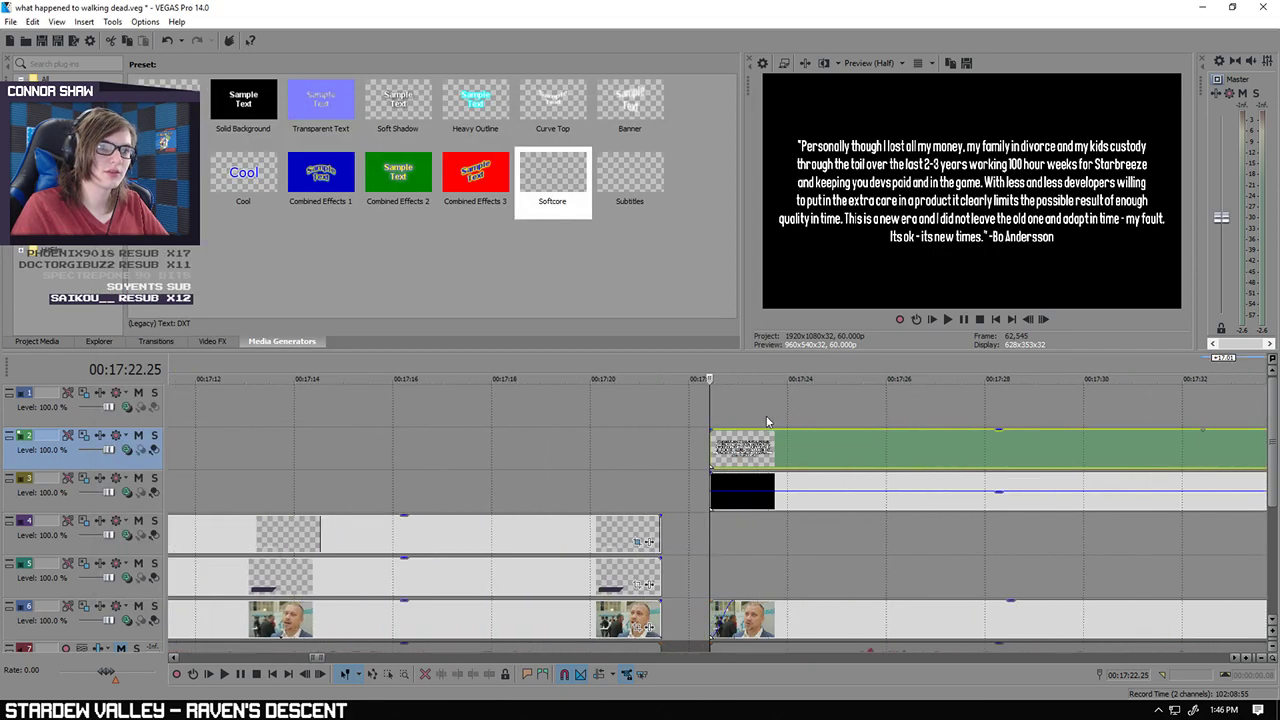
scroll(710, 410, down, 3)
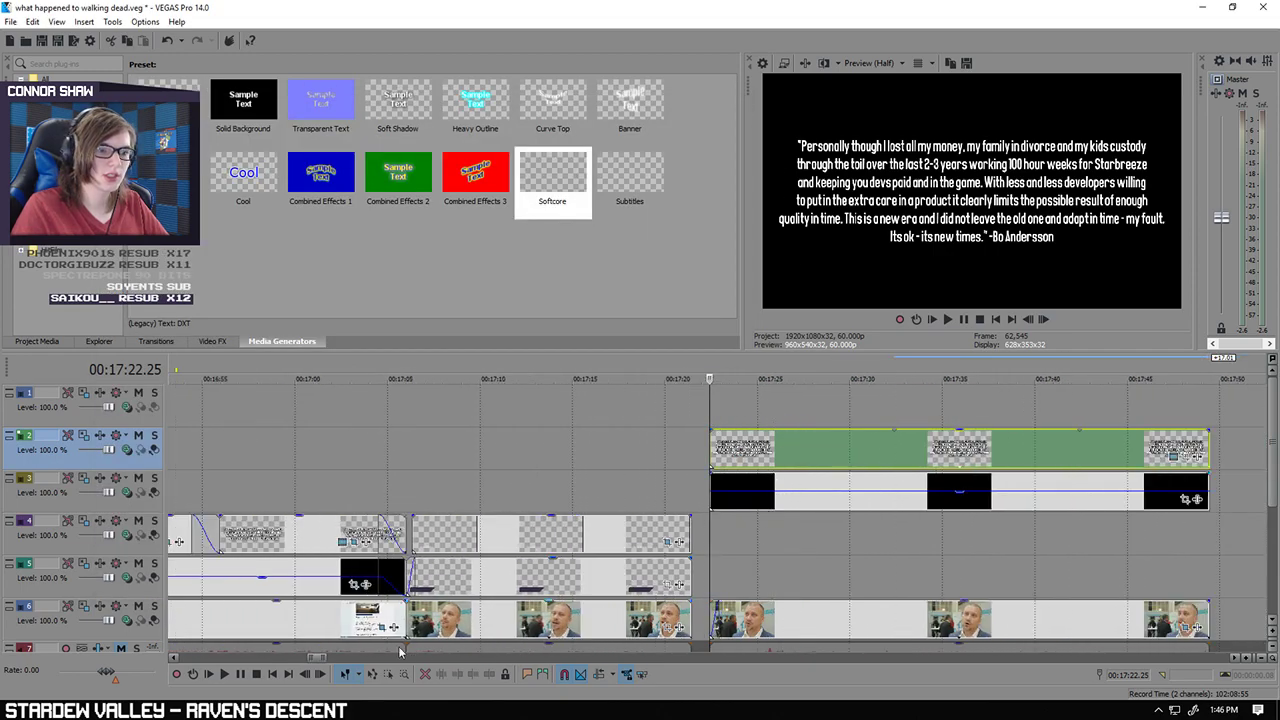
scroll(765, 425, up, 3)
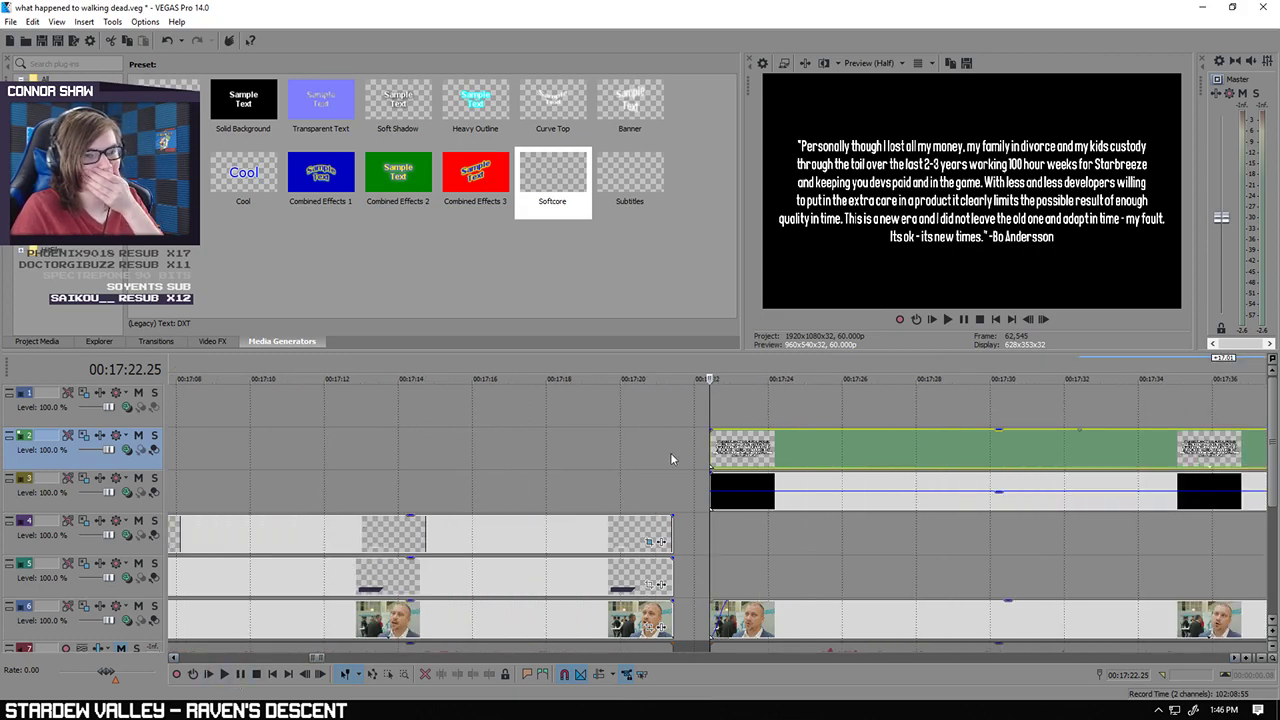
scroll(410, 612, down, 2)
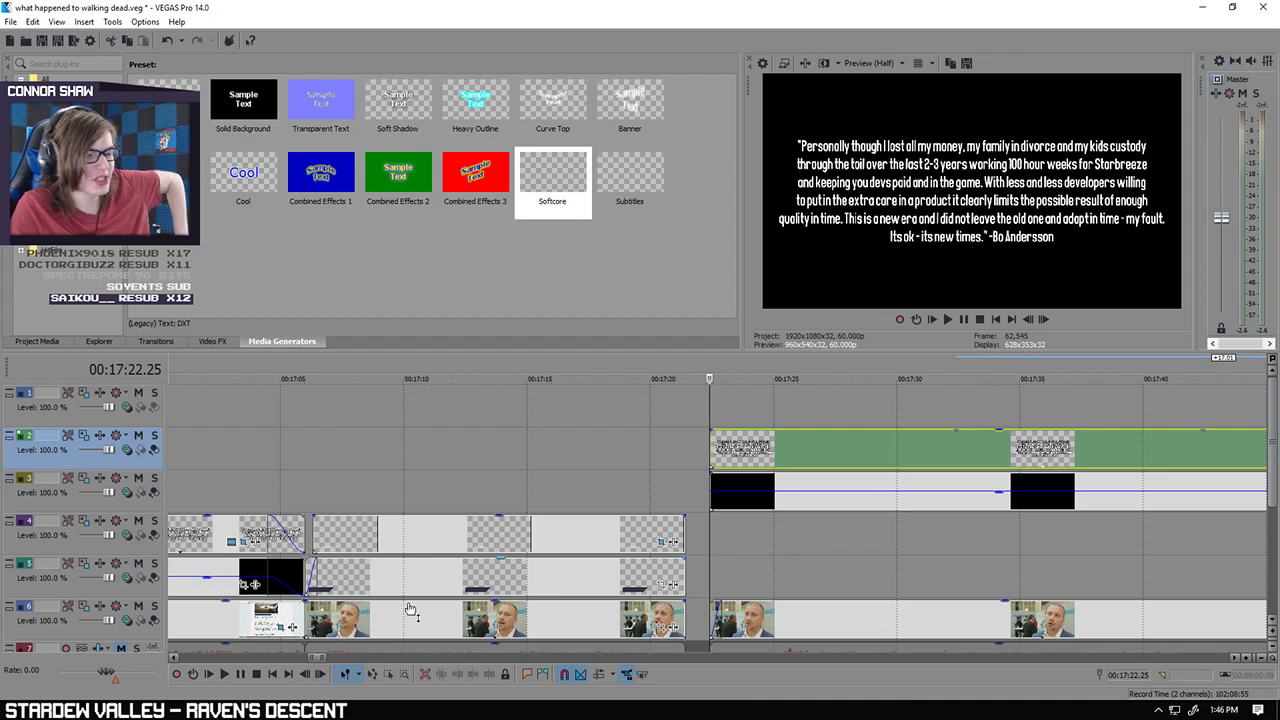
click(228, 678)
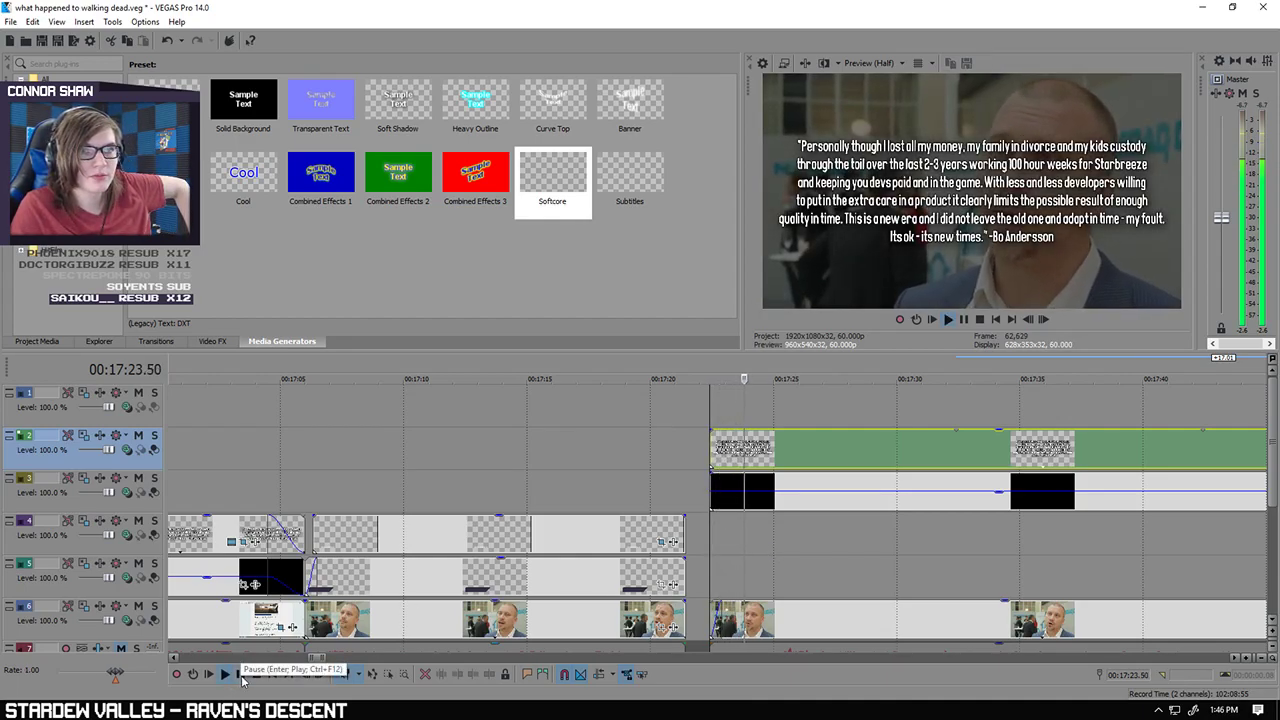
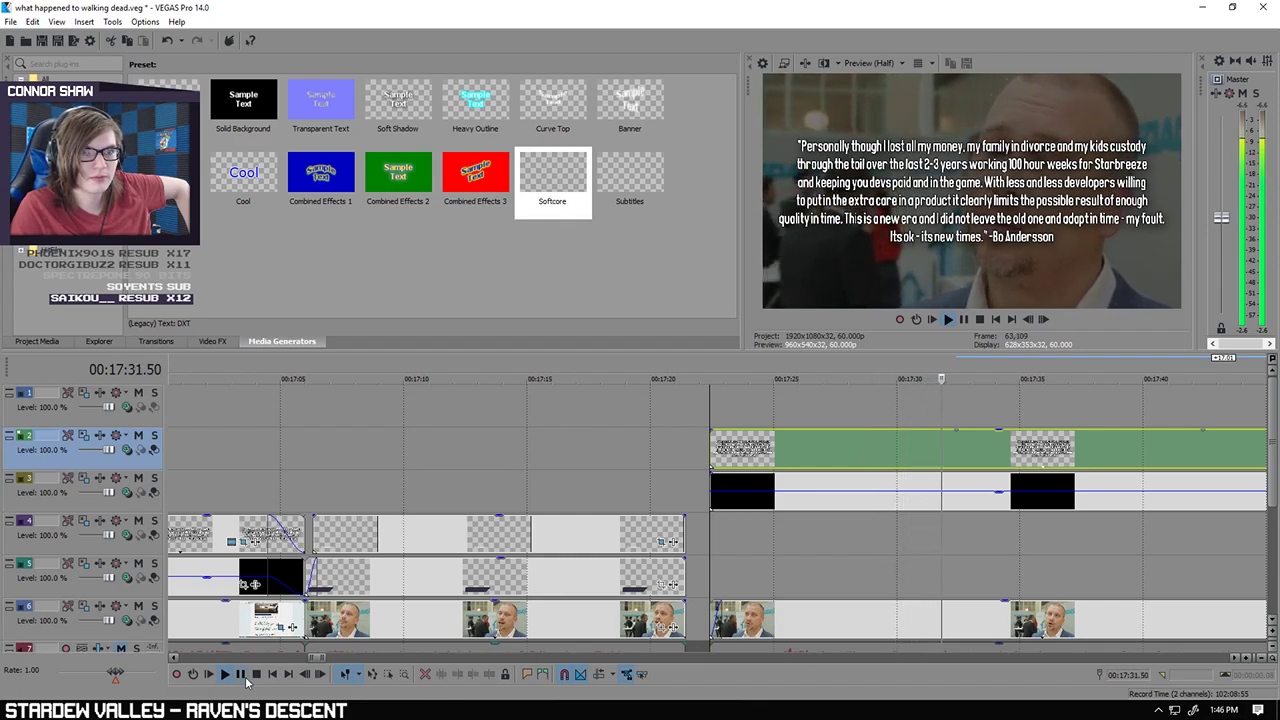
click(245, 679)
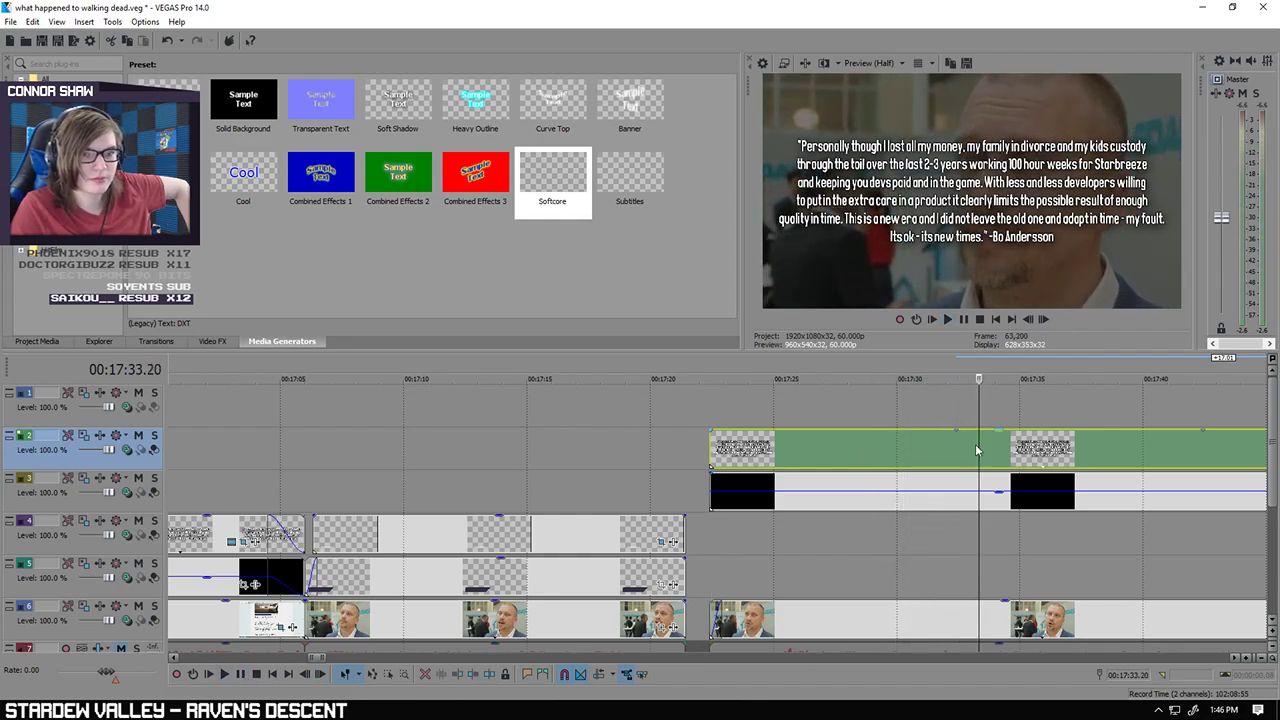
right_click(977, 450)
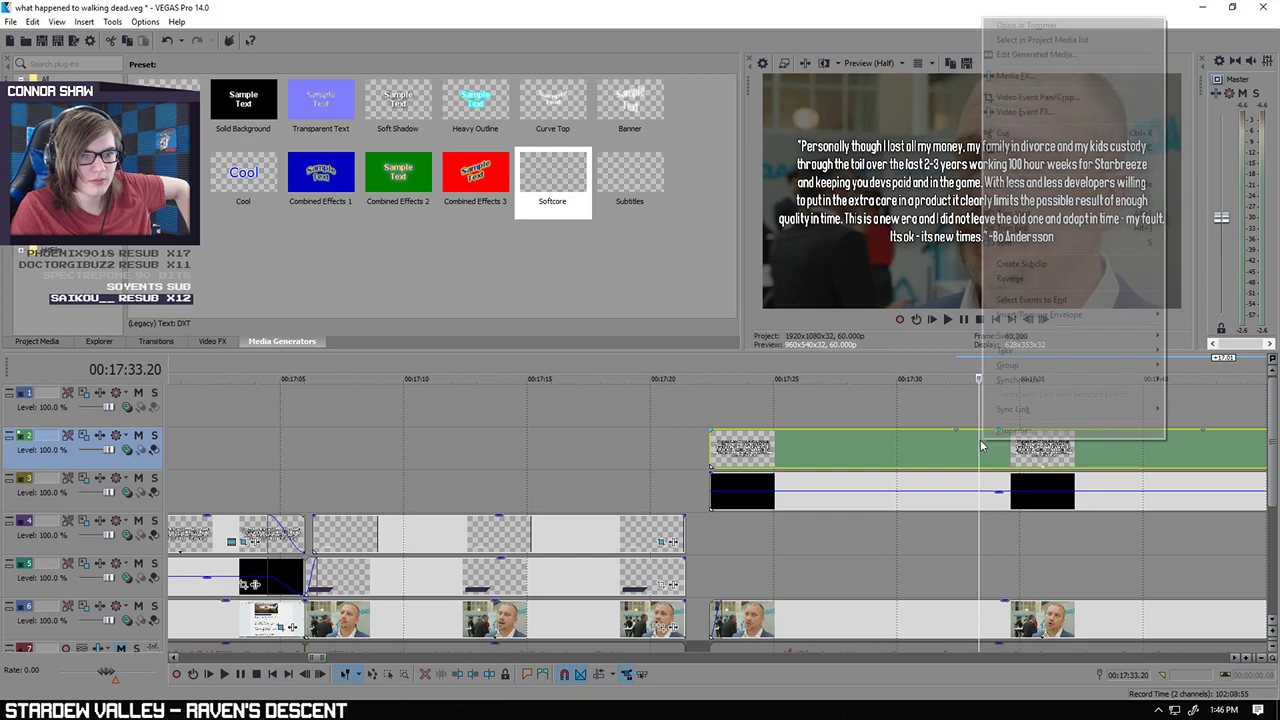
click(1045, 99)
click(1156, 16)
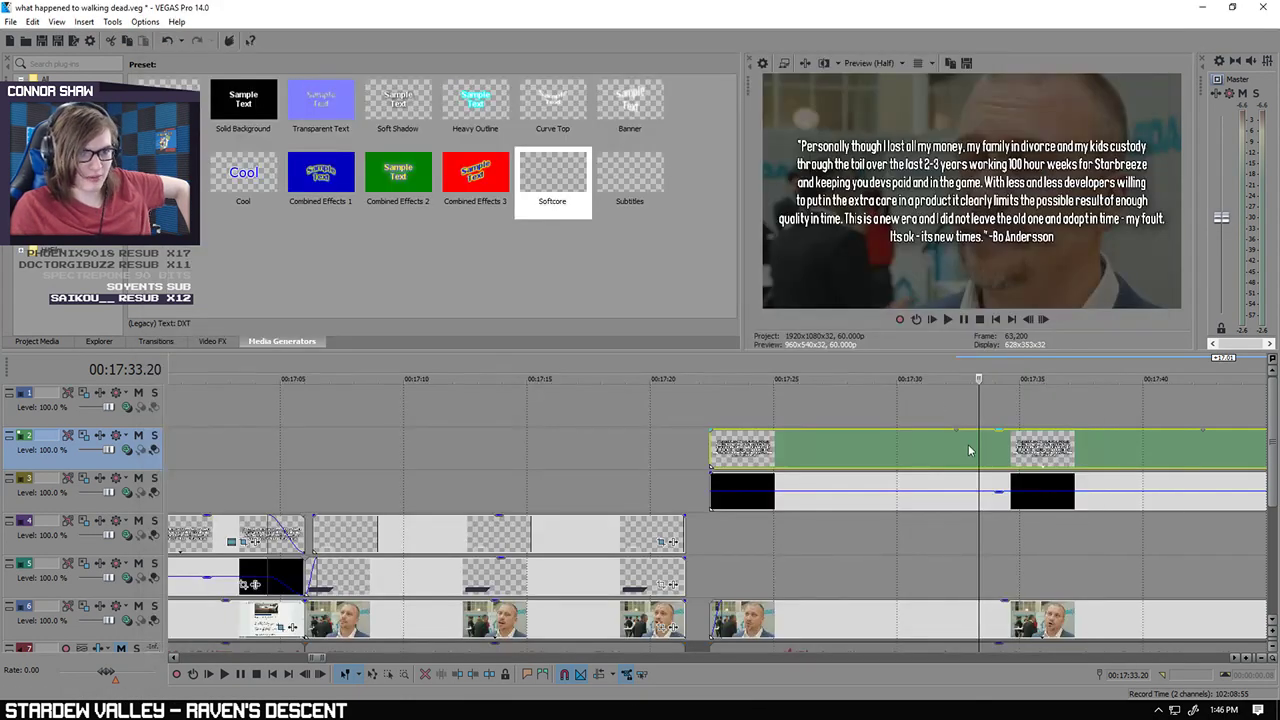
Step: Reopen the quote's generated text and insert a blank line between "in the game." and "With less and less developers"
right_click(968, 450)
click(1045, 55)
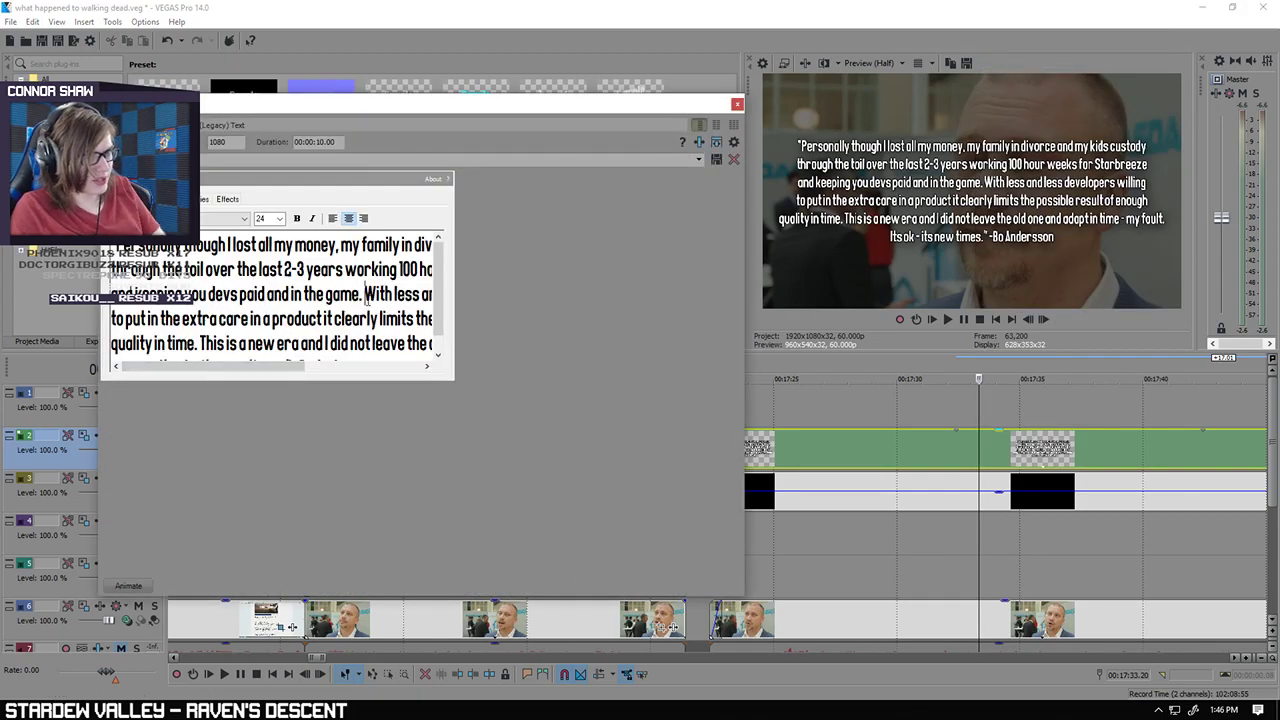
click(364, 294)
key(Return)
key(Return)
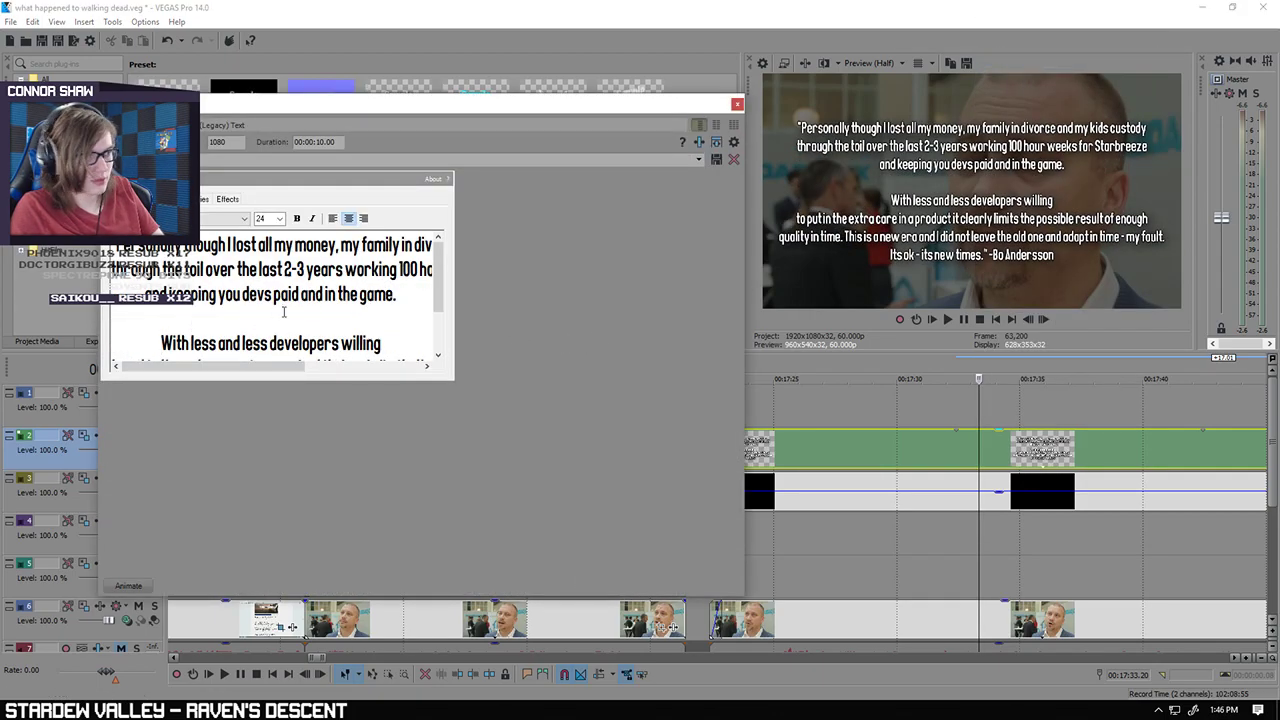
Step: Join "to put in the extra care" onto the "With less and less developers willing" line and break that line after "clearly limits"
drag(446, 285, 442, 322)
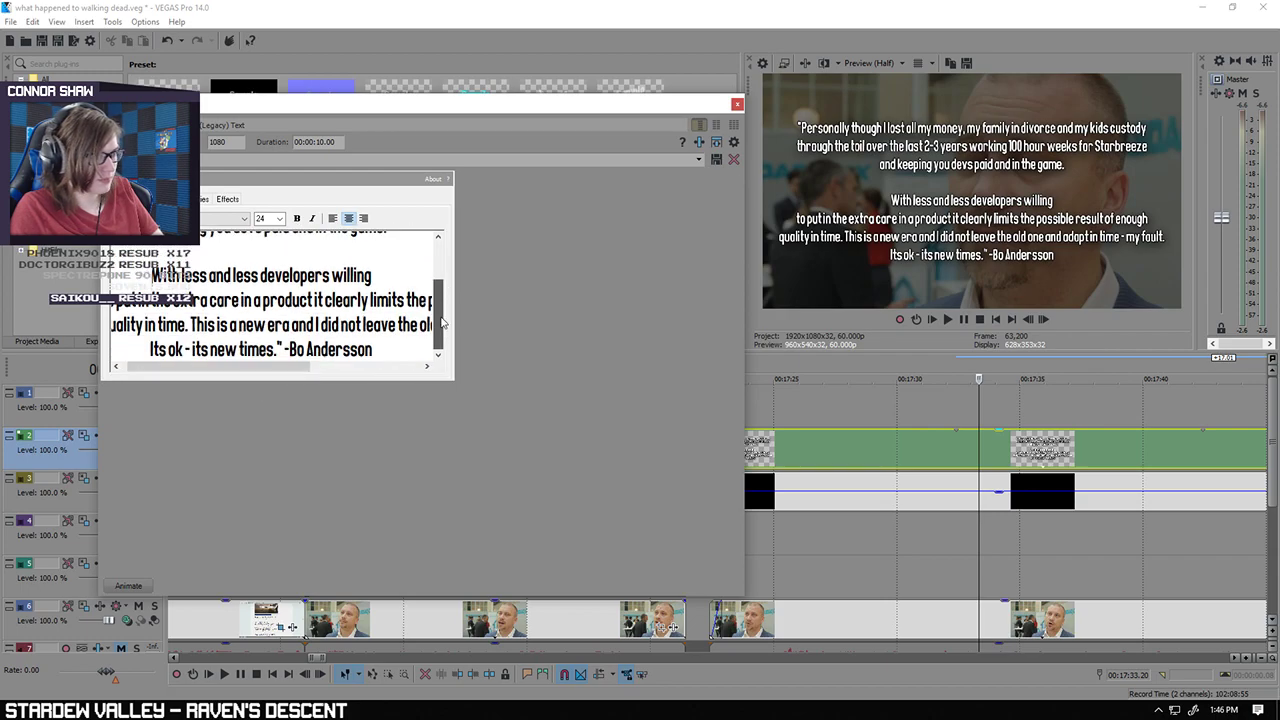
drag(204, 368, 178, 368)
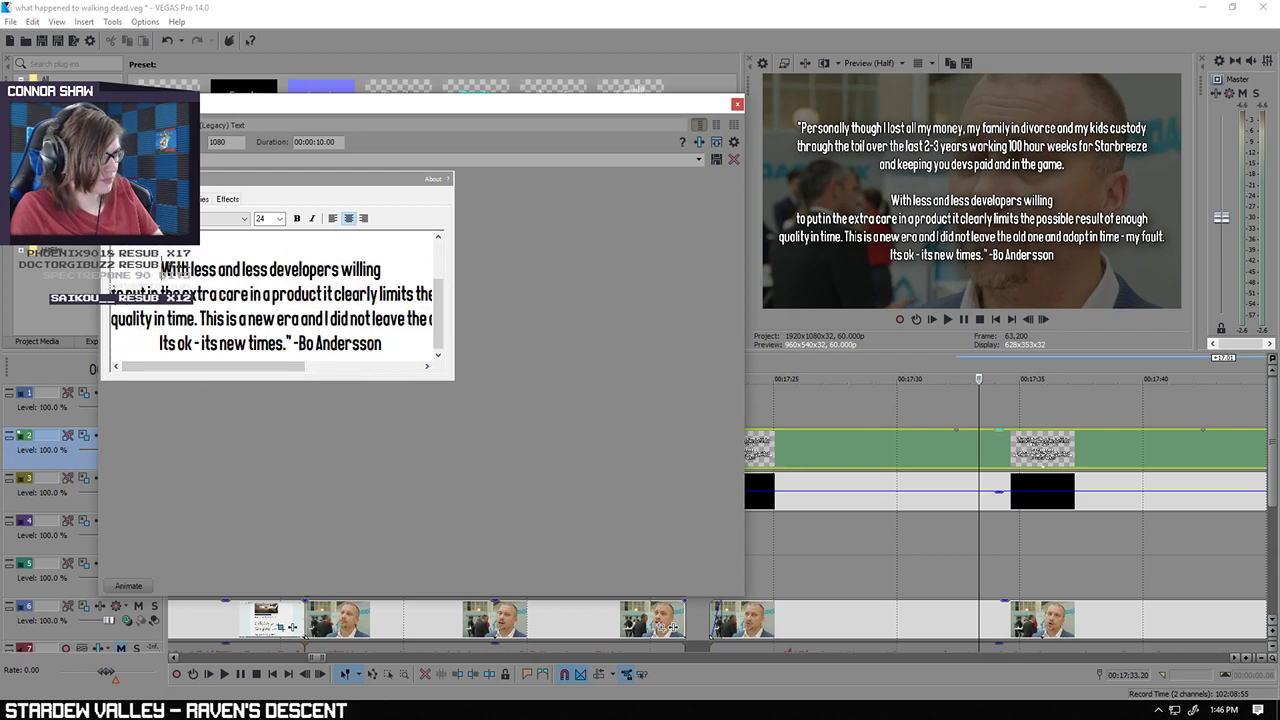
key(BackSpace)
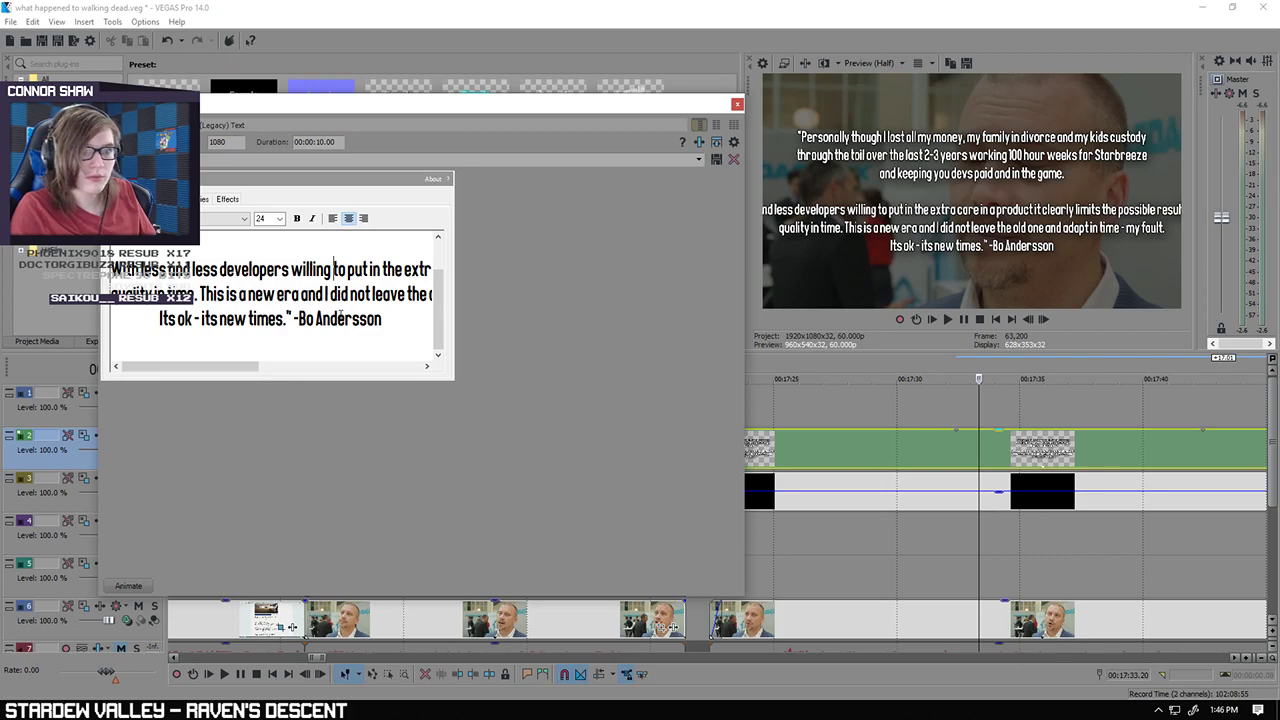
drag(250, 366, 354, 366)
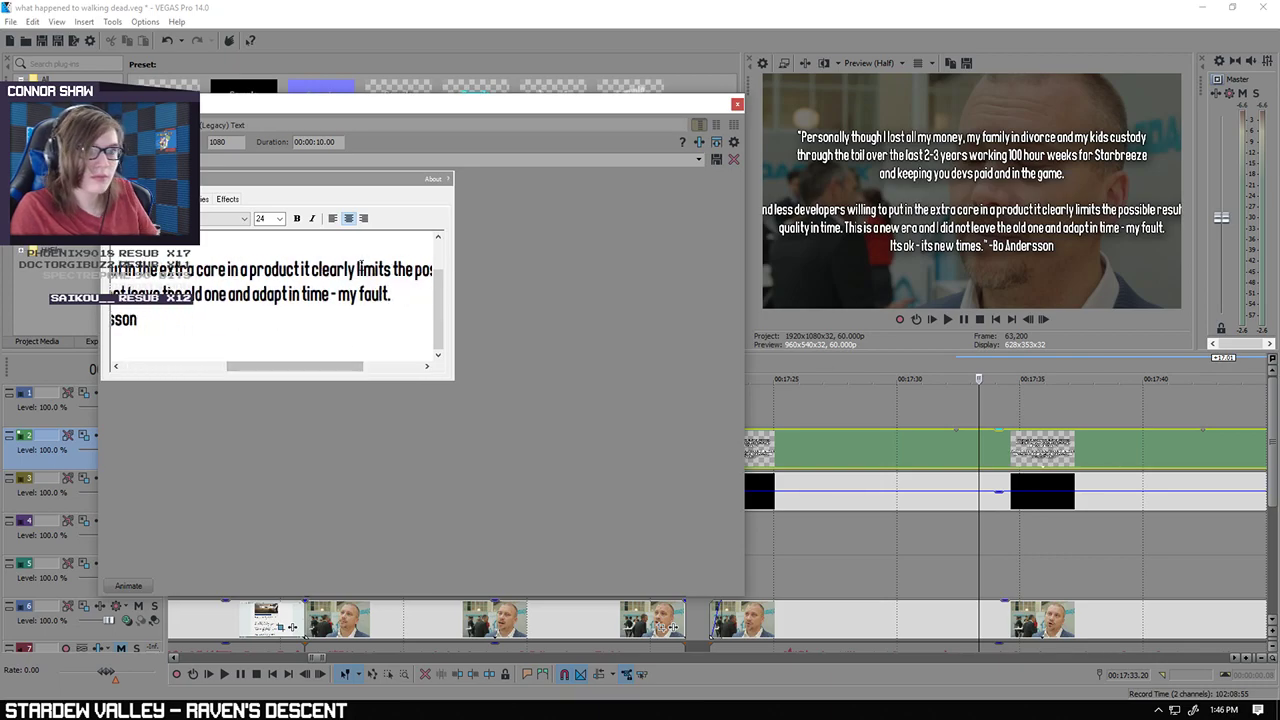
click(385, 270)
key(Return)
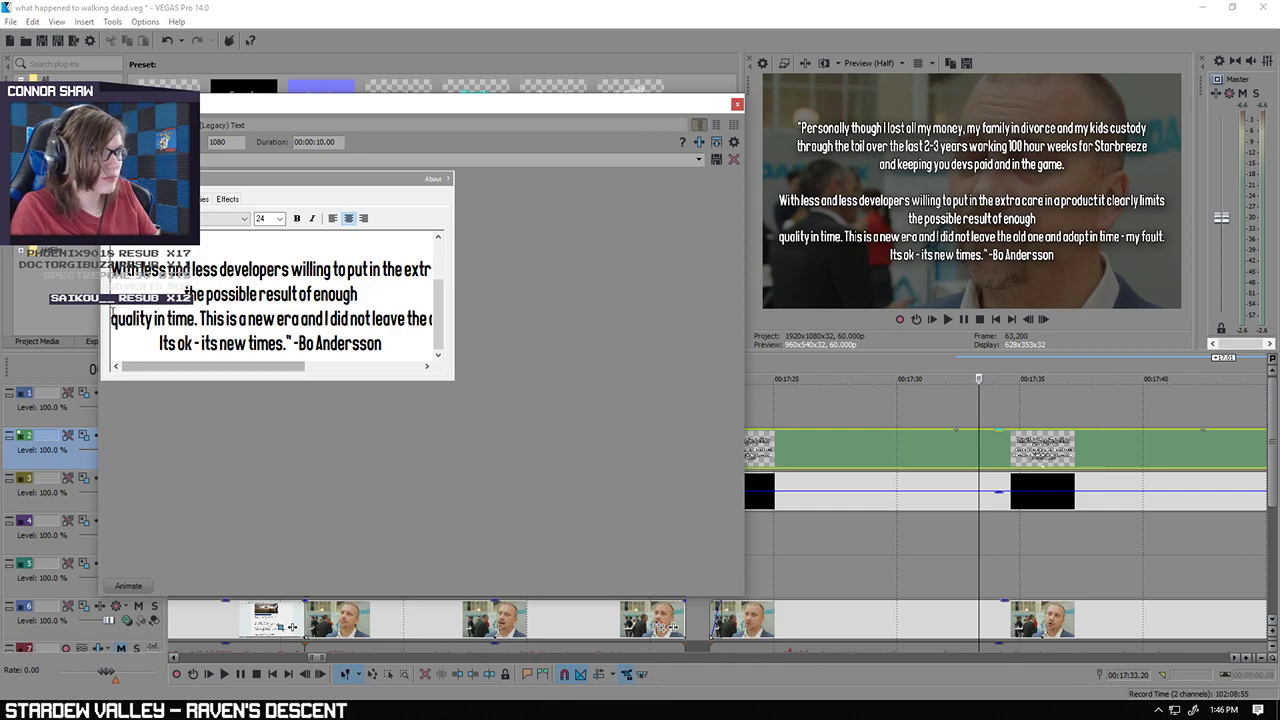
Step: Rewrap the quote's second paragraph to break only after "clearly limits" and "I did not leave", and insert a blank line above "Its ok"
click(112, 318)
key(BackSpace)
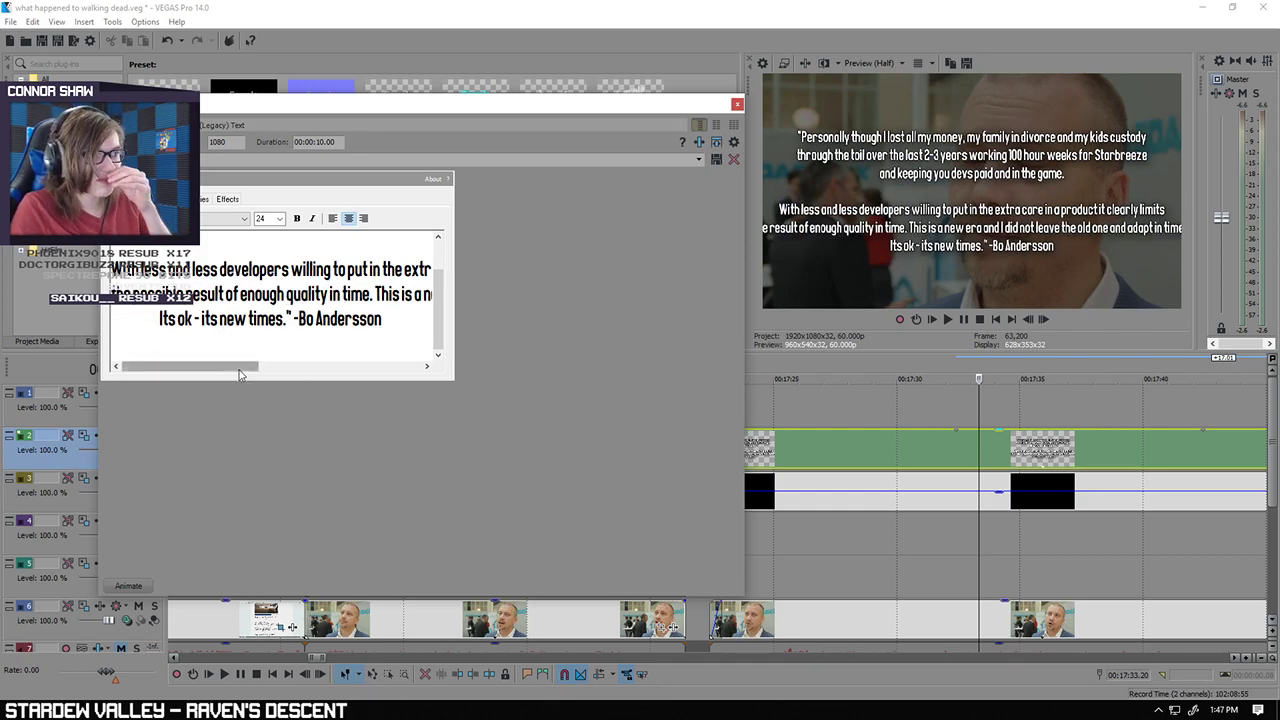
drag(250, 366, 352, 366)
click(324, 295)
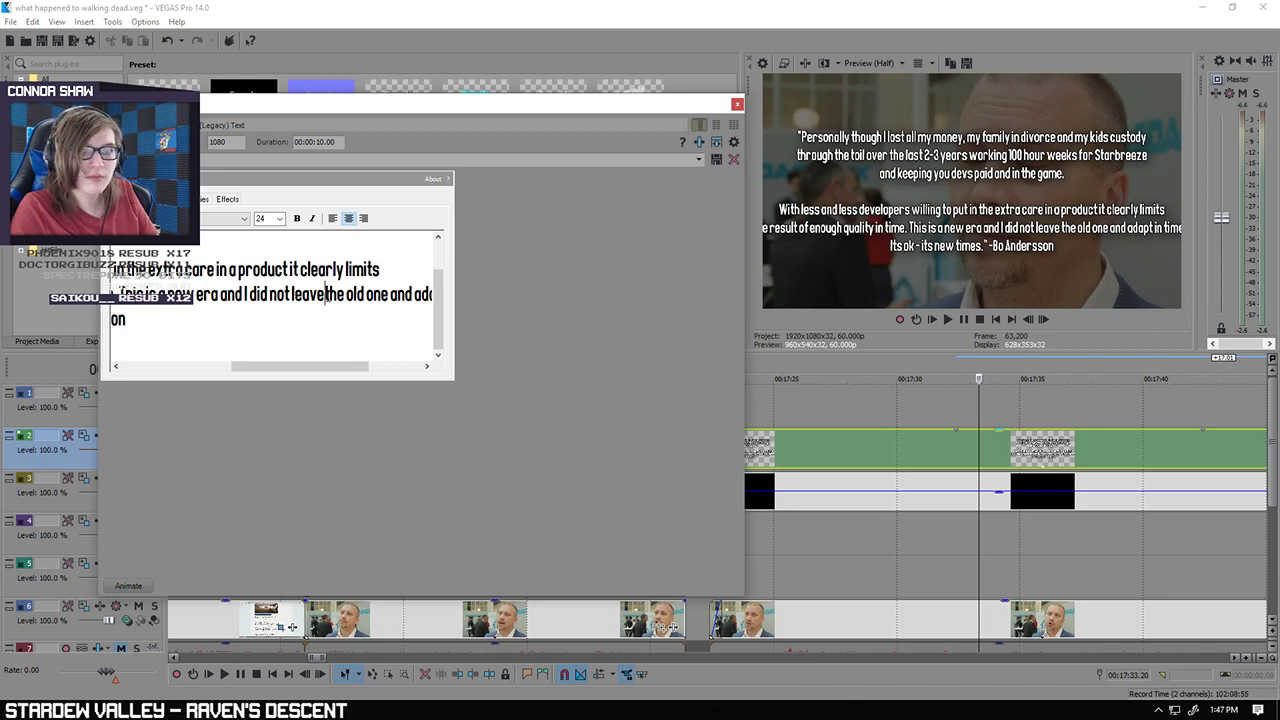
key(Return)
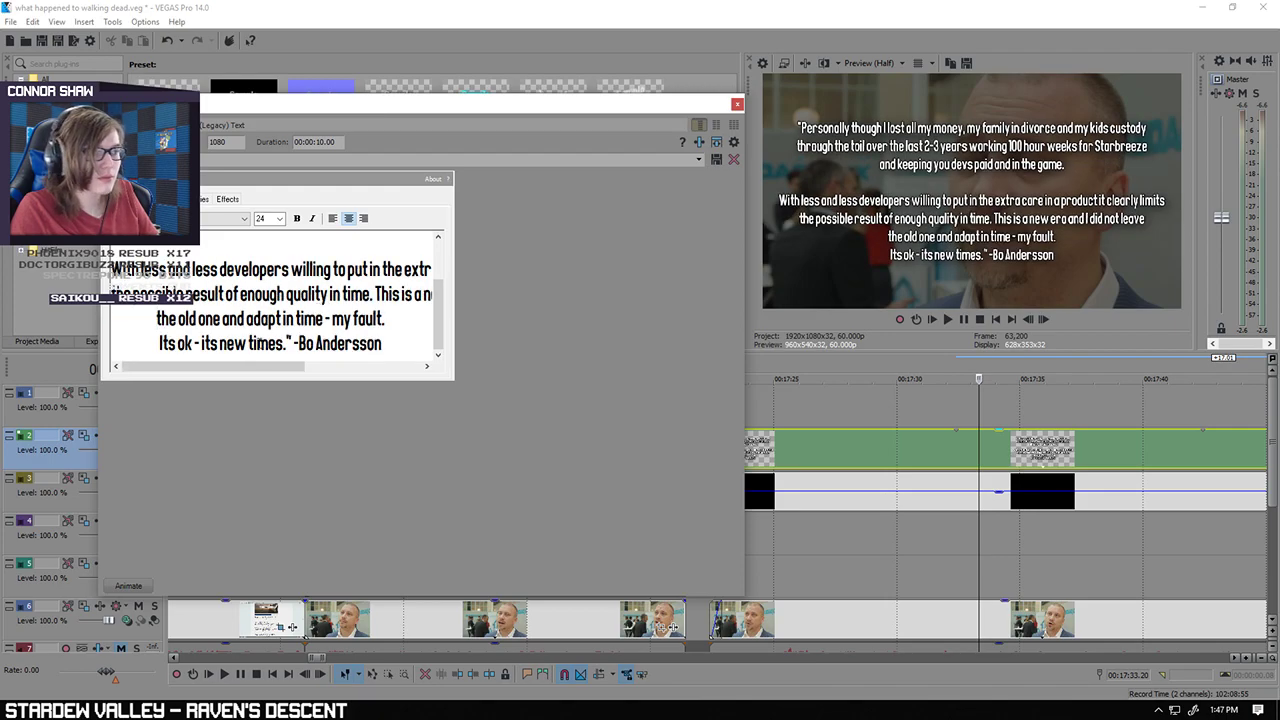
key(Return)
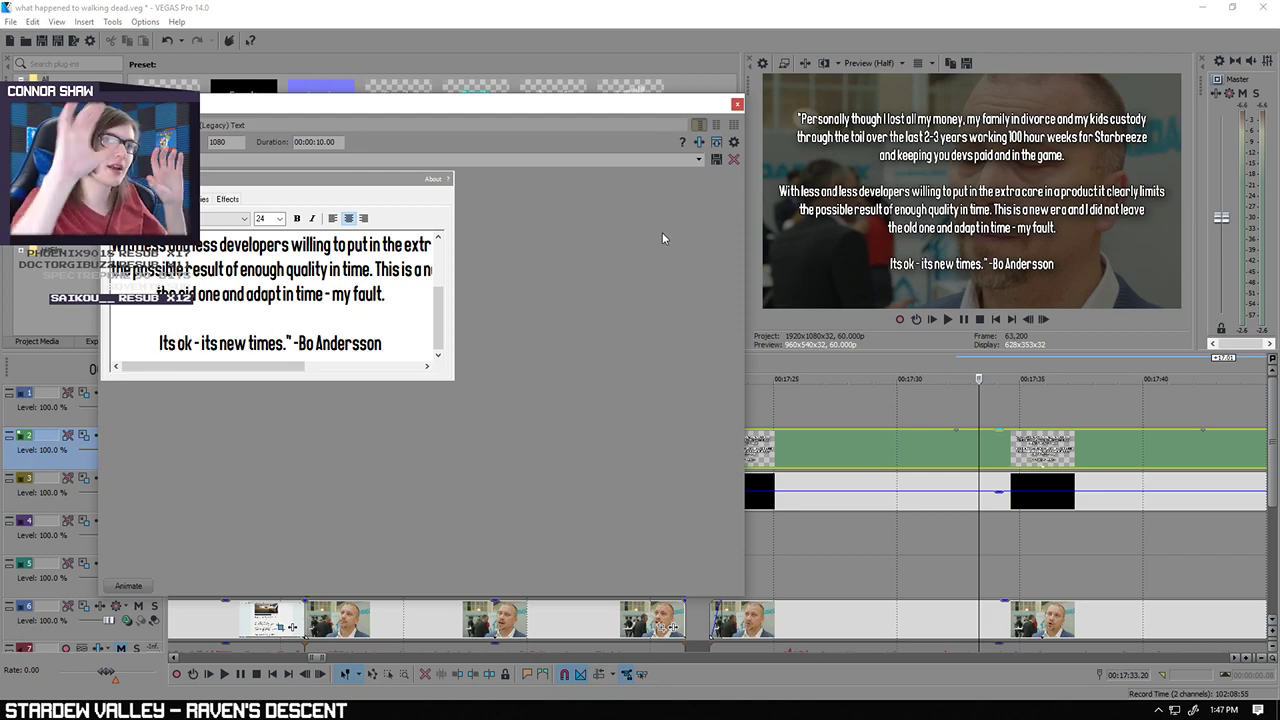
click(739, 105)
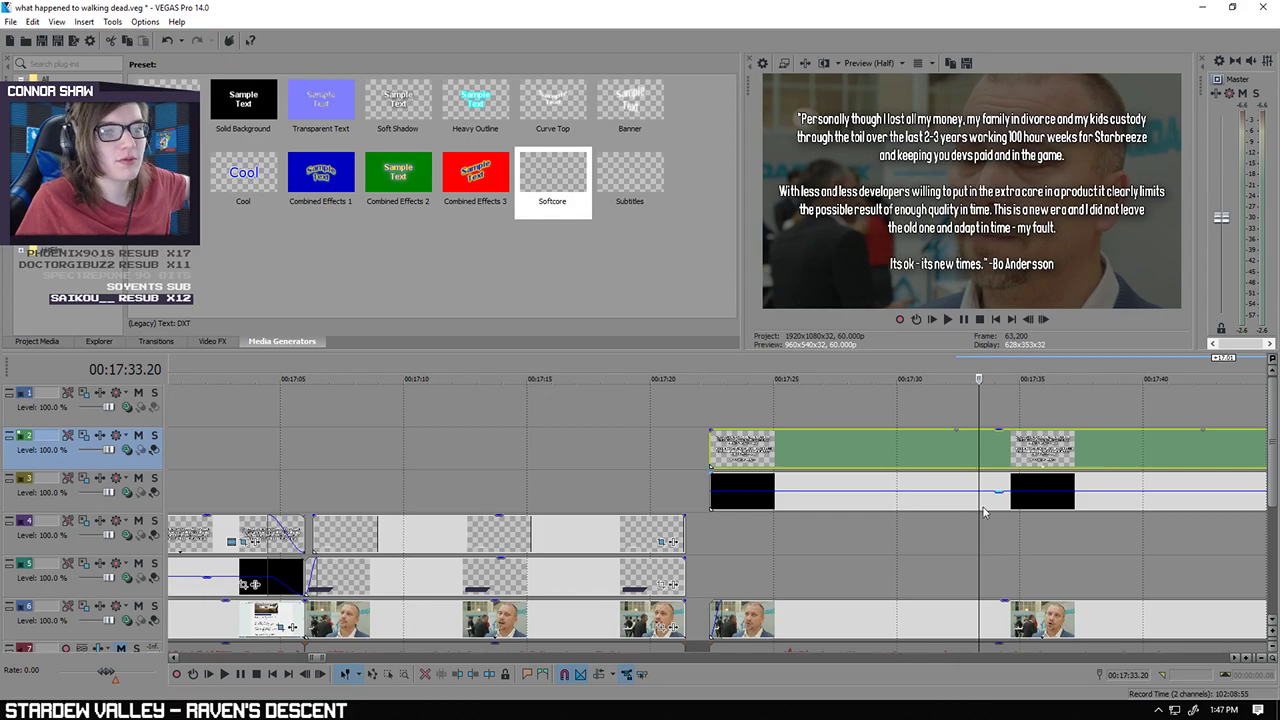
Step: Copy the mask keyframes from the Pan/Crop settings of the earlier quote text event at 00:16:28.25
scroll(983, 511, down, 4)
click(549, 484)
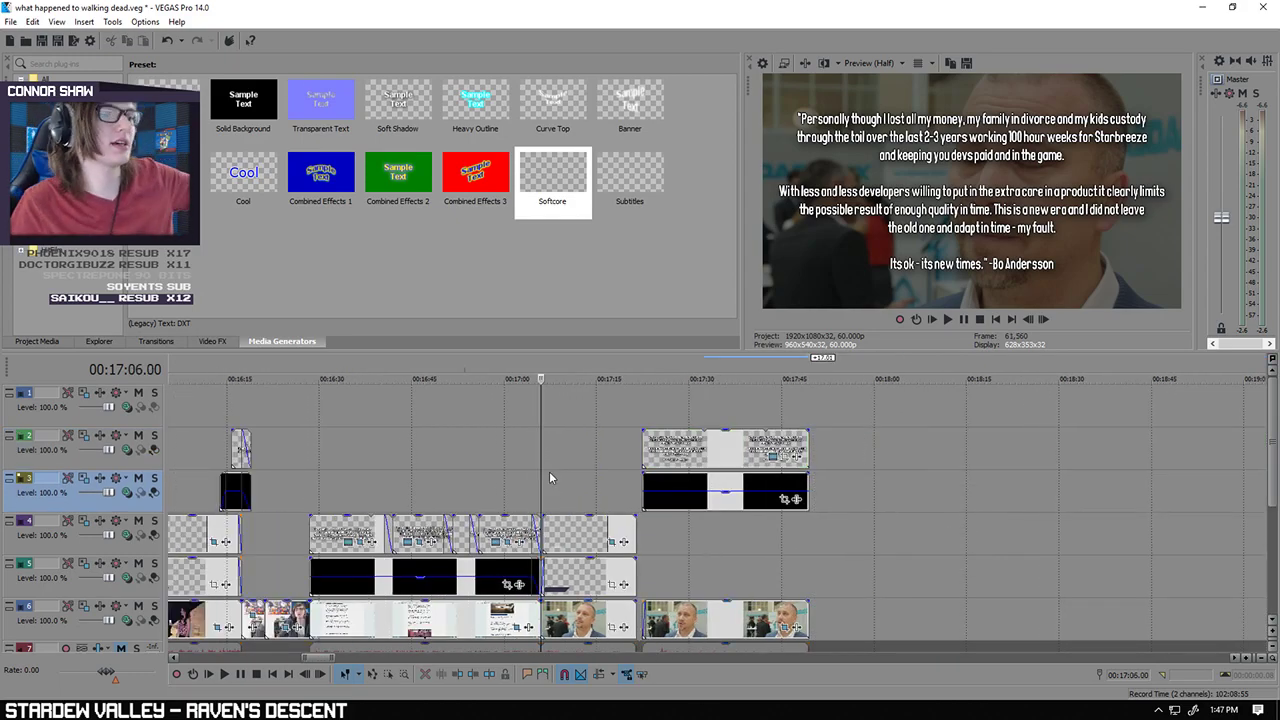
click(310, 522)
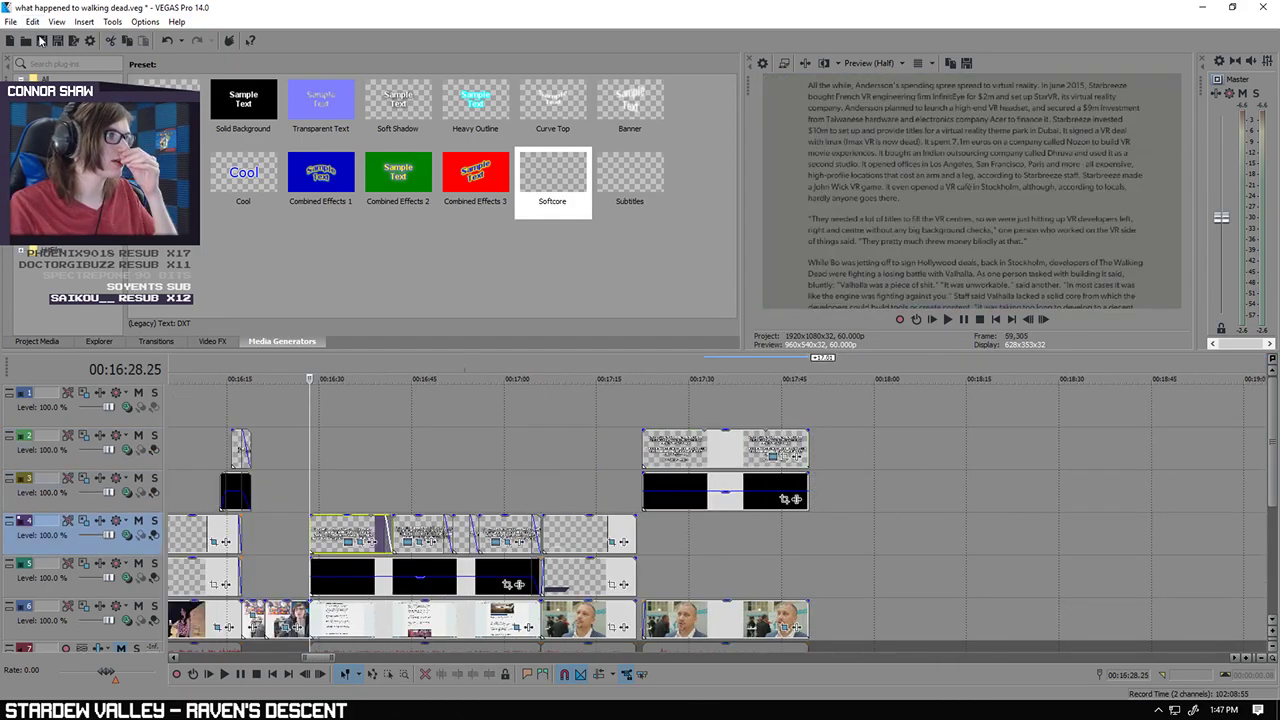
right_click(314, 535)
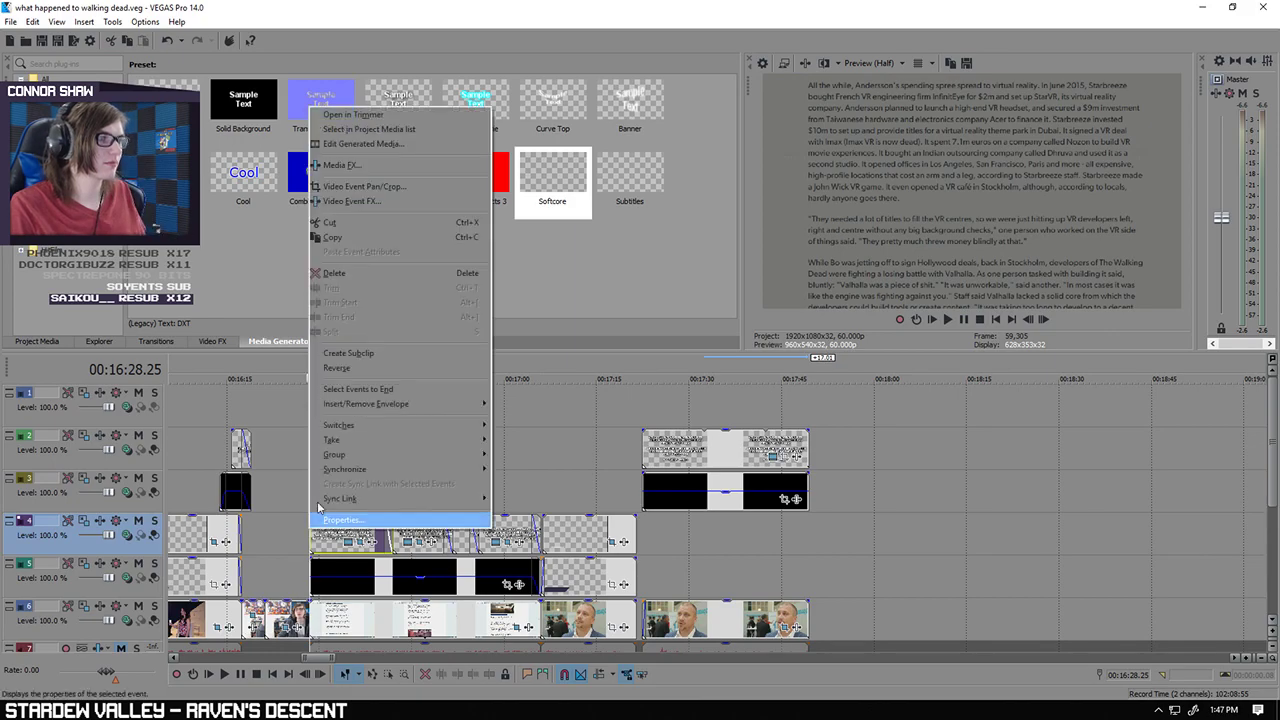
click(380, 190)
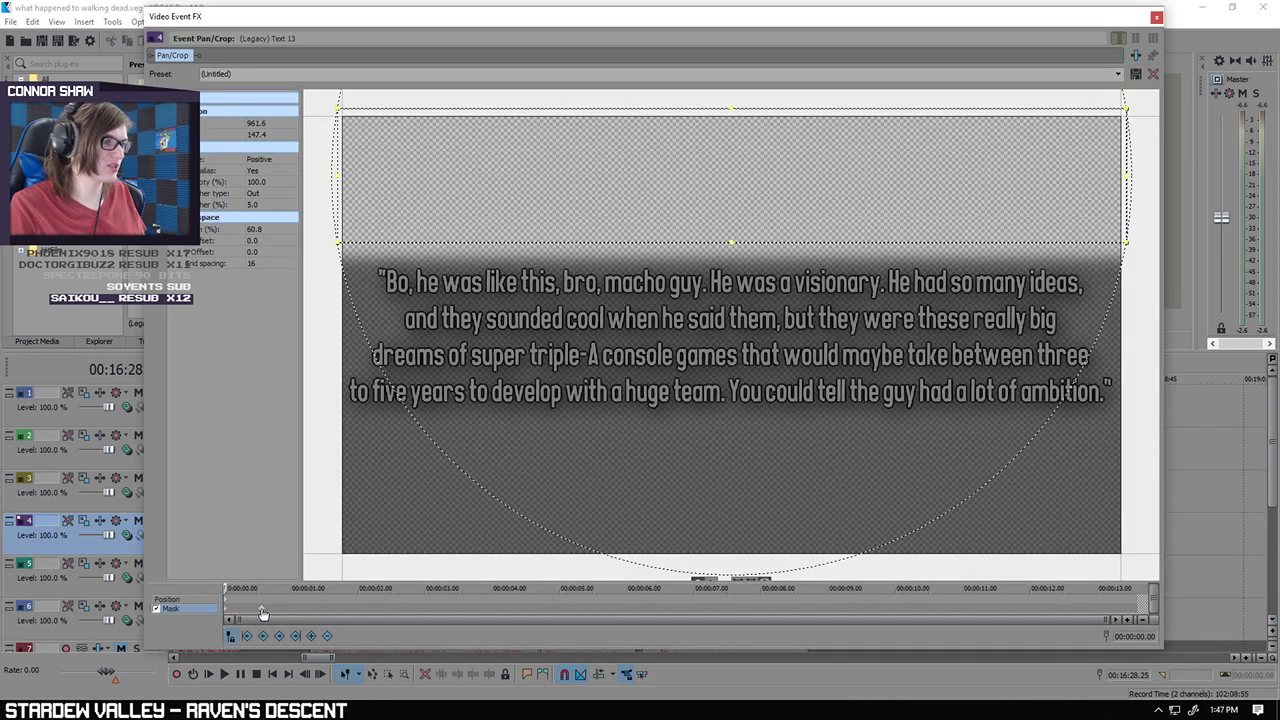
click(1157, 17)
Step: Enable the mask in the Pan/Crop settings of the quote at 00:17:22.25 and paste the copied mask keyframes at its start
click(645, 415)
scroll(772, 415, up, 3)
scroll(772, 415, down, 3)
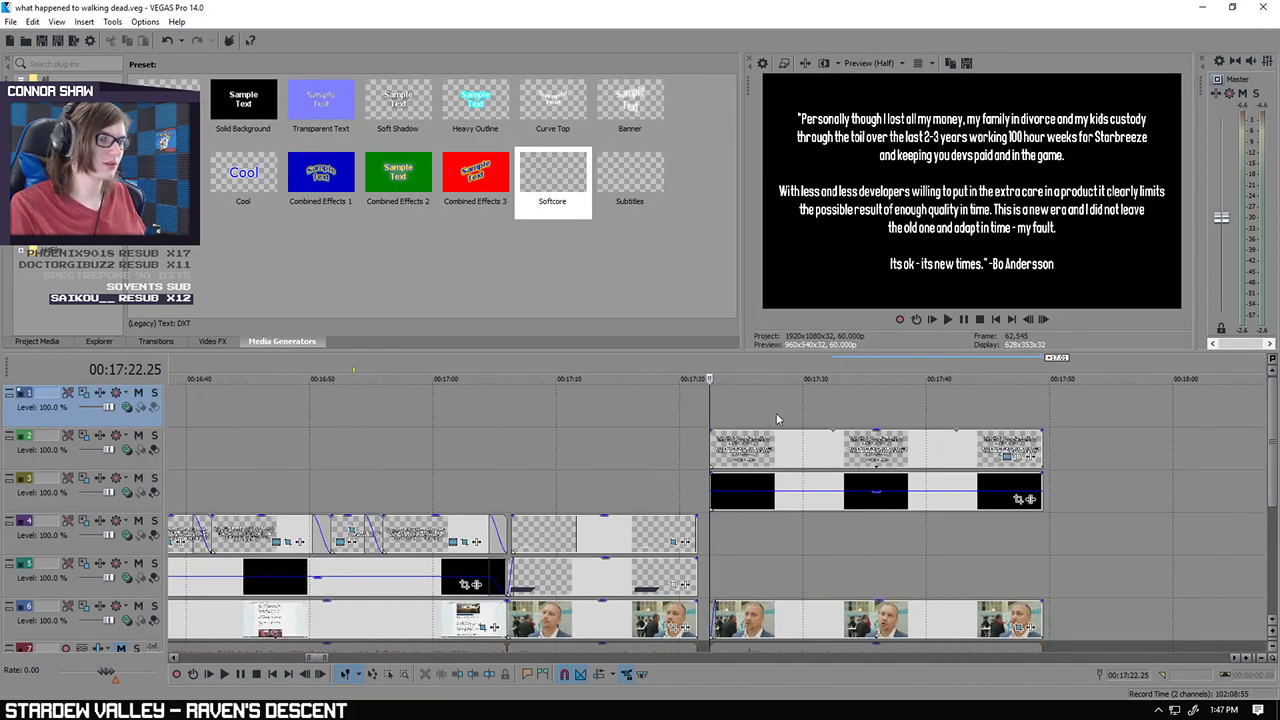
right_click(711, 443)
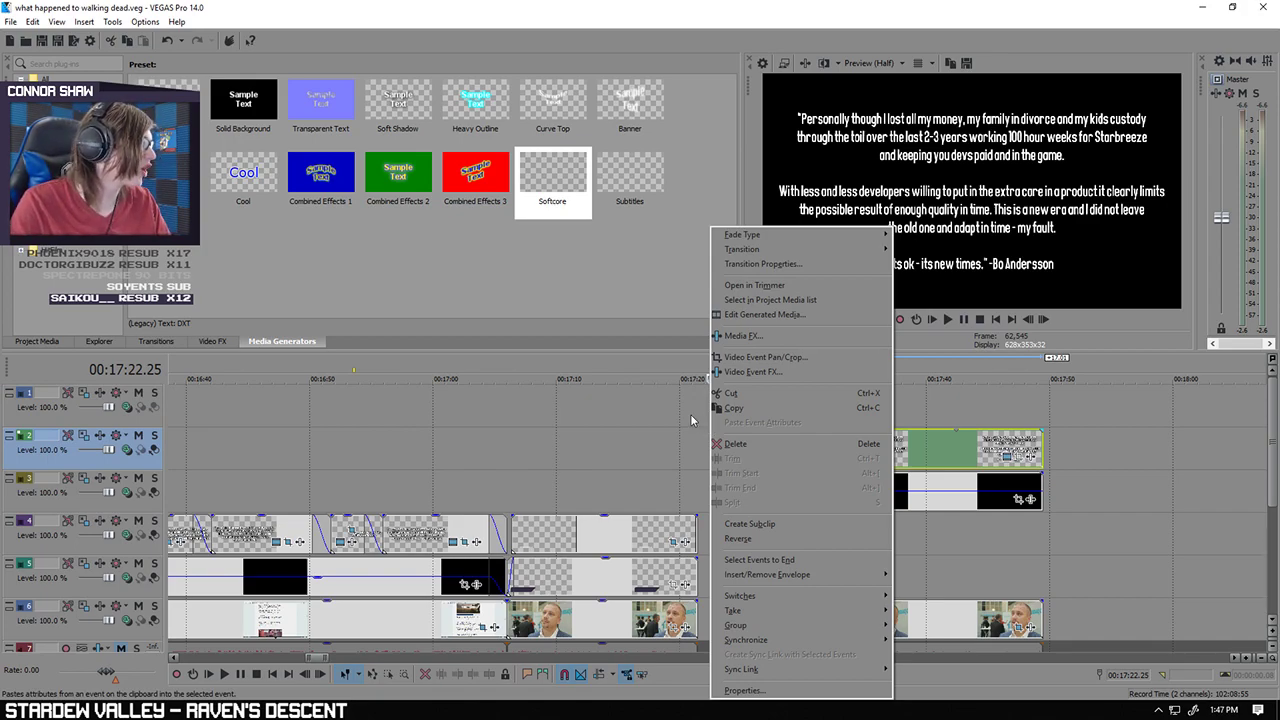
click(770, 358)
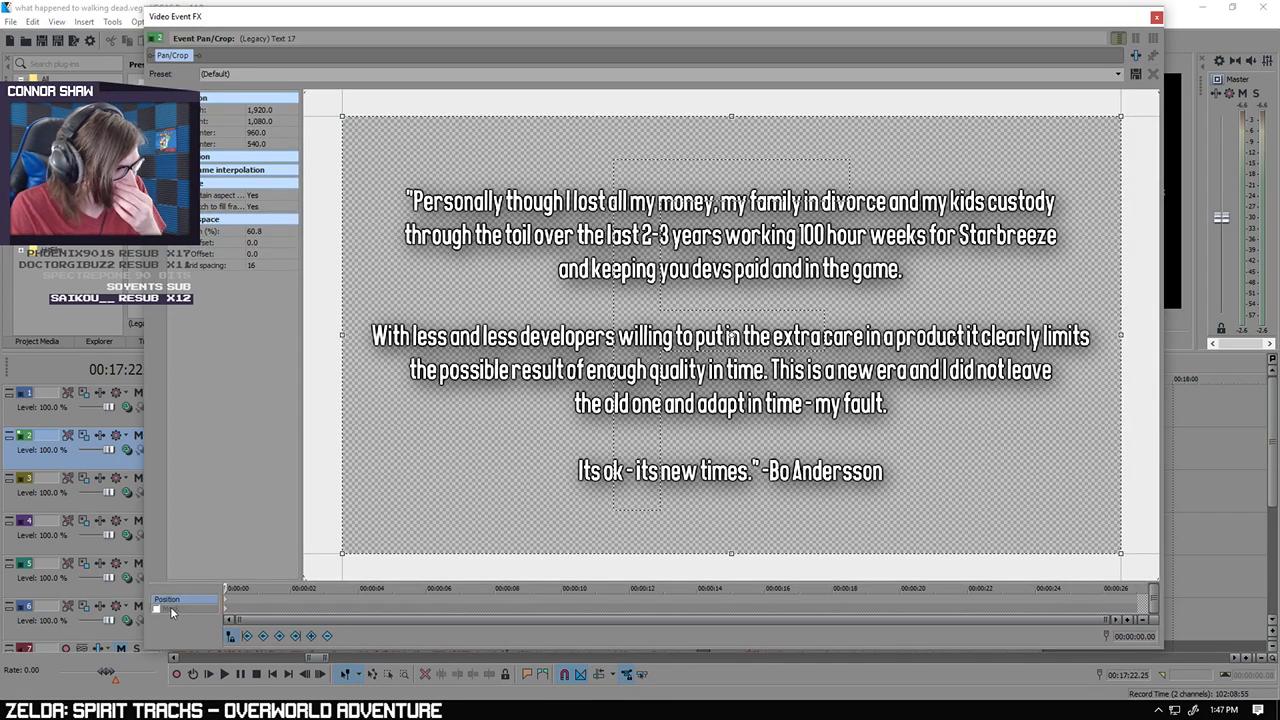
click(157, 609)
click(228, 613)
key(ctrl+v)
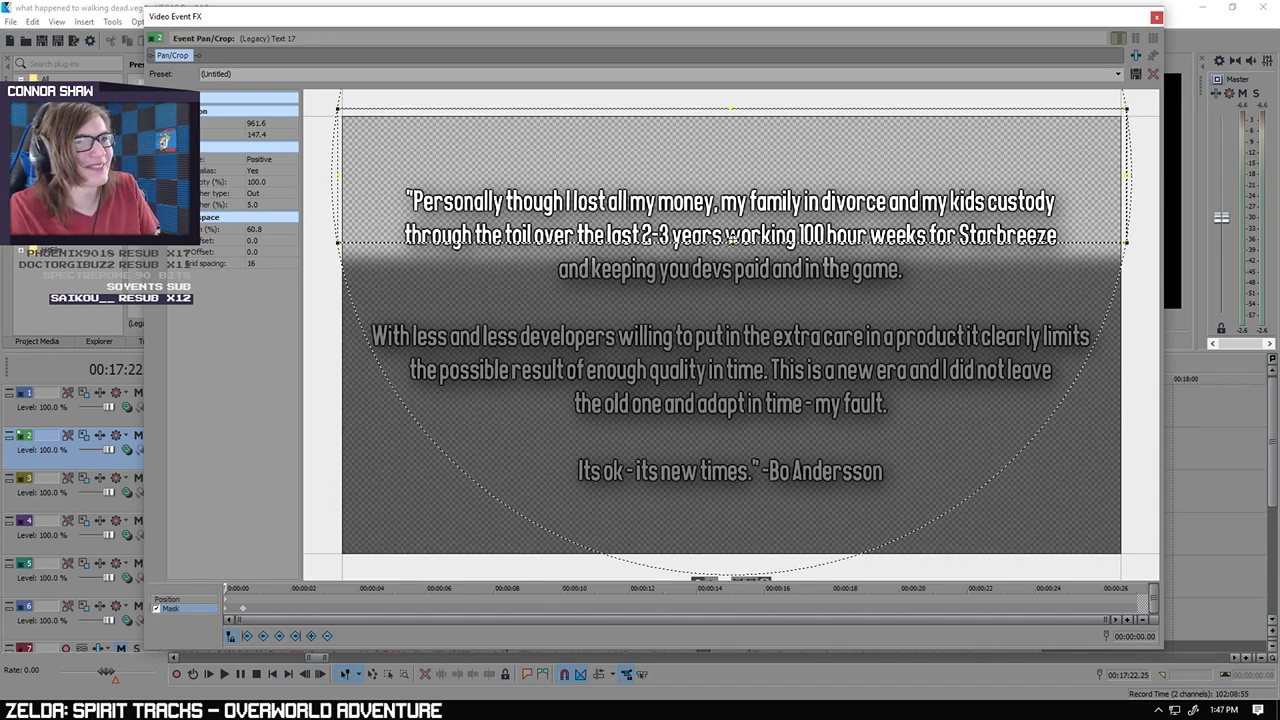
Step: Shorten the mask to end above the quote at the first keyframe and just below "in the game." at the second keyframe
drag(731, 240, 731, 155)
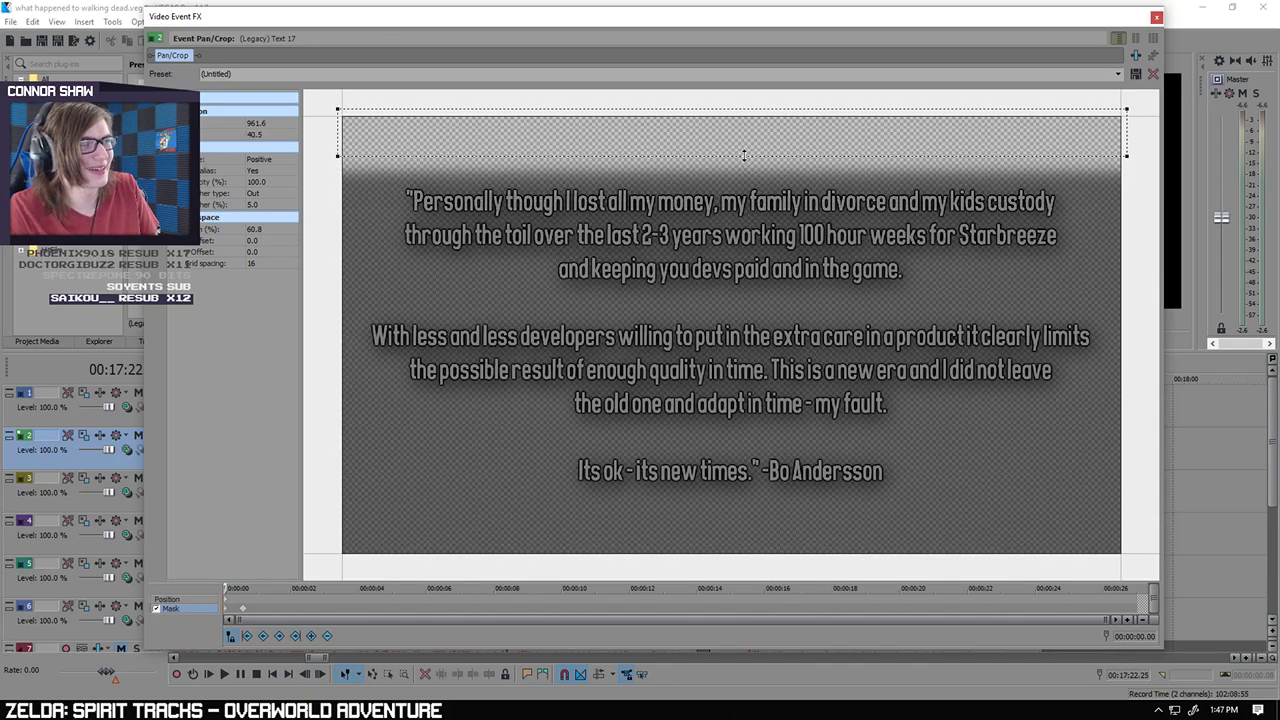
click(242, 608)
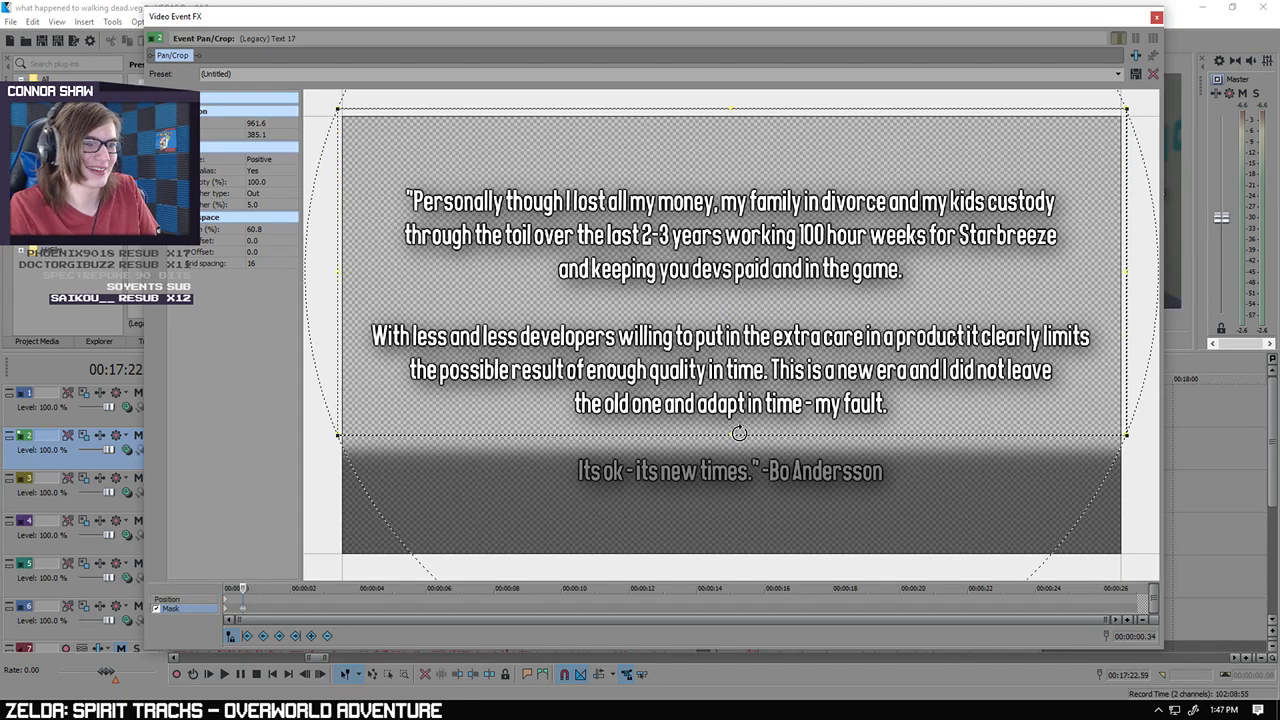
drag(731, 435, 733, 292)
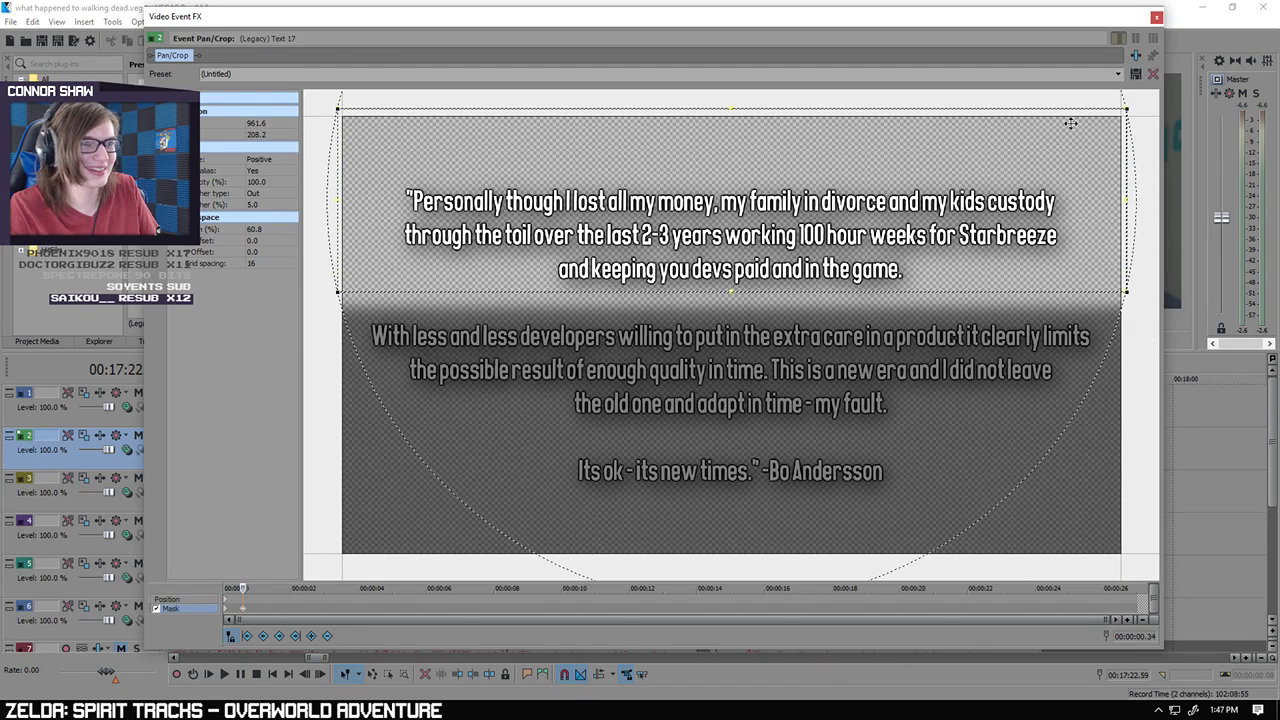
click(1157, 18)
scroll(817, 411, up, 3)
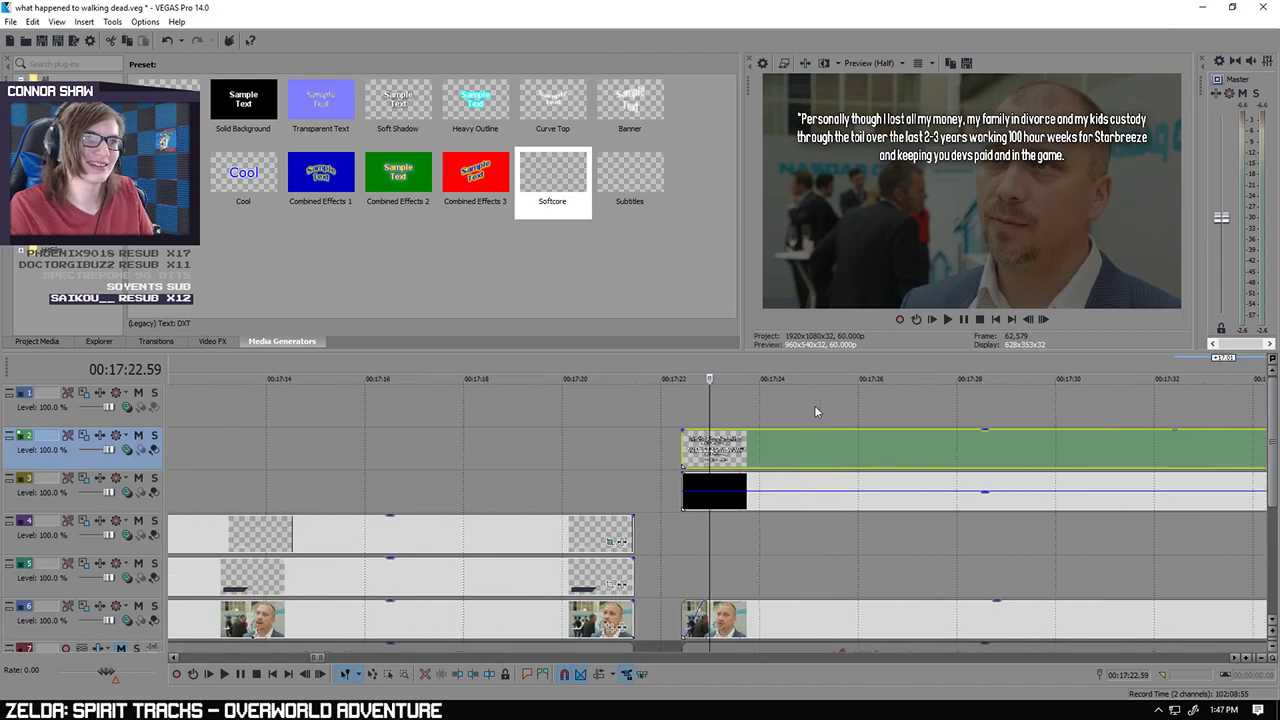
click(672, 417)
scroll(700, 400, down, 3)
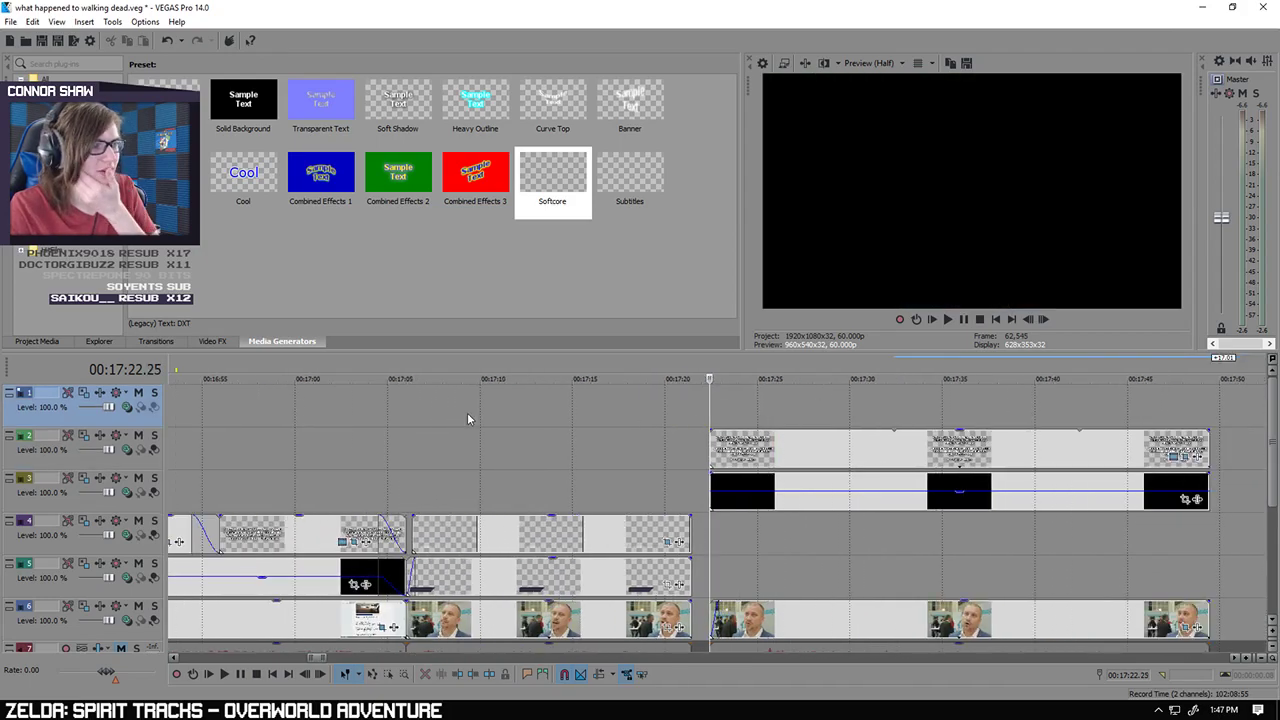
Step: Place source asset.png on track 5 at 00:17:22.25 and extend it to the end of the interview clip
click(38, 341)
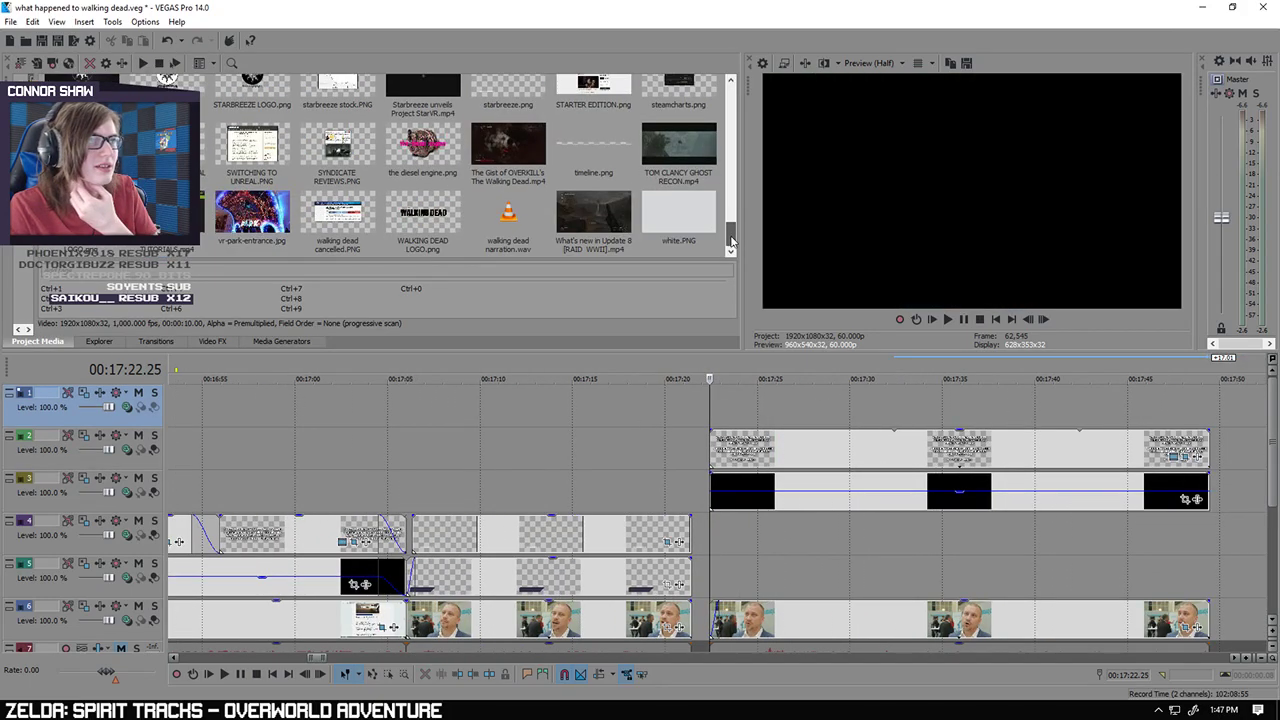
scroll(729, 230, up, 3)
drag(252, 120, 722, 578)
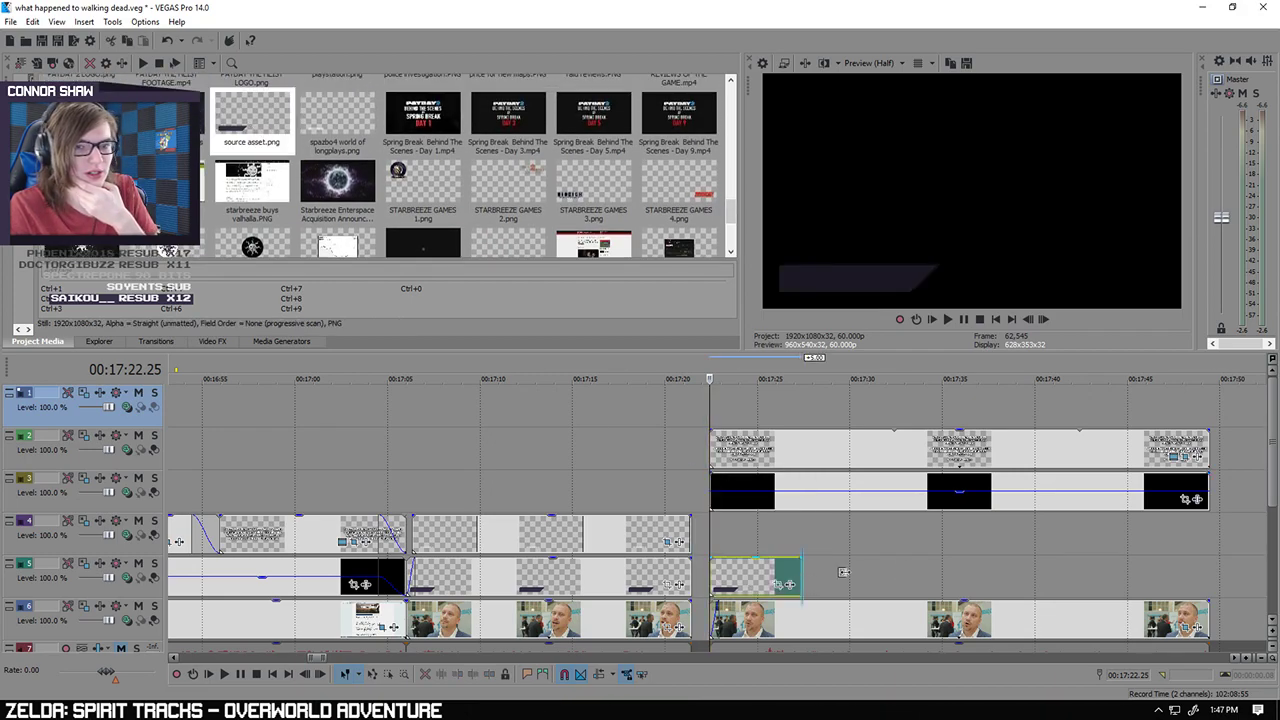
drag(801, 578, 1208, 562)
Step: Add a short fade-out to the source banner on track 5 at 00:17:49.26
scroll(903, 568, up, 5)
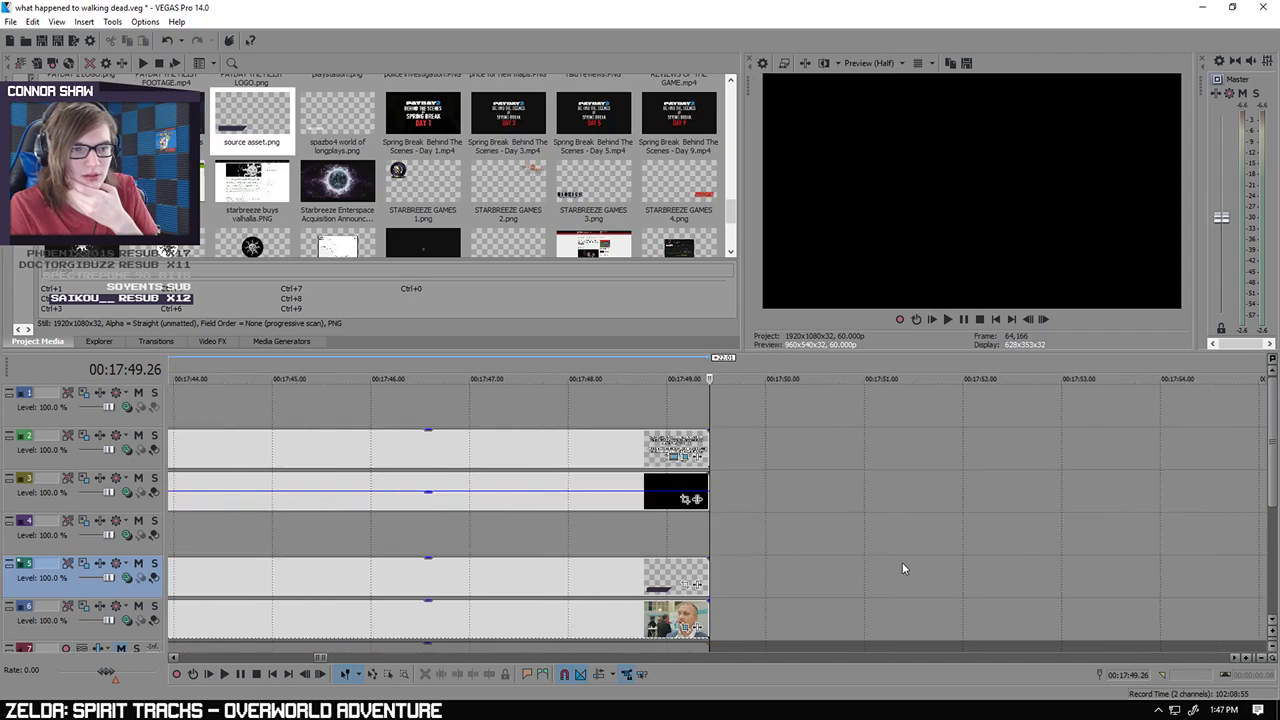
drag(713, 560, 660, 568)
click(657, 536)
scroll(657, 536, down, 3)
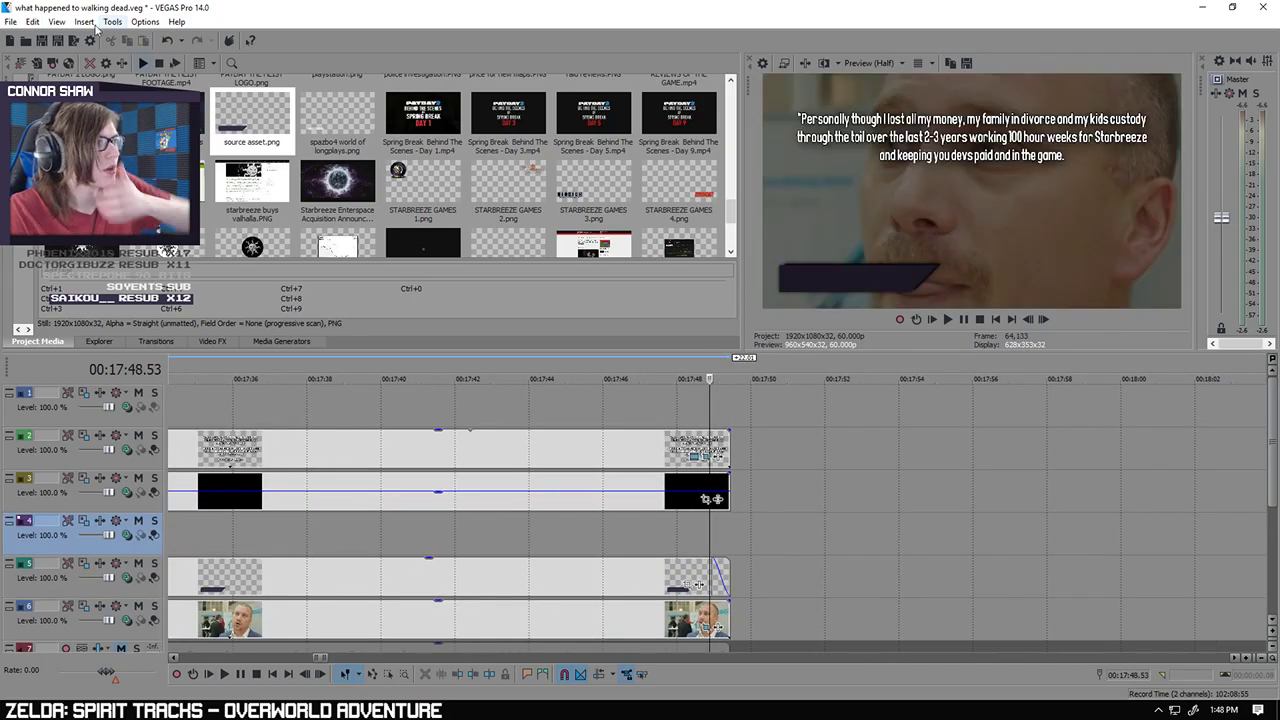
Step: Place starbreeze.png on track 4 at the quote's start and extend it to the end of the interview clip
scroll(730, 228, down, 2)
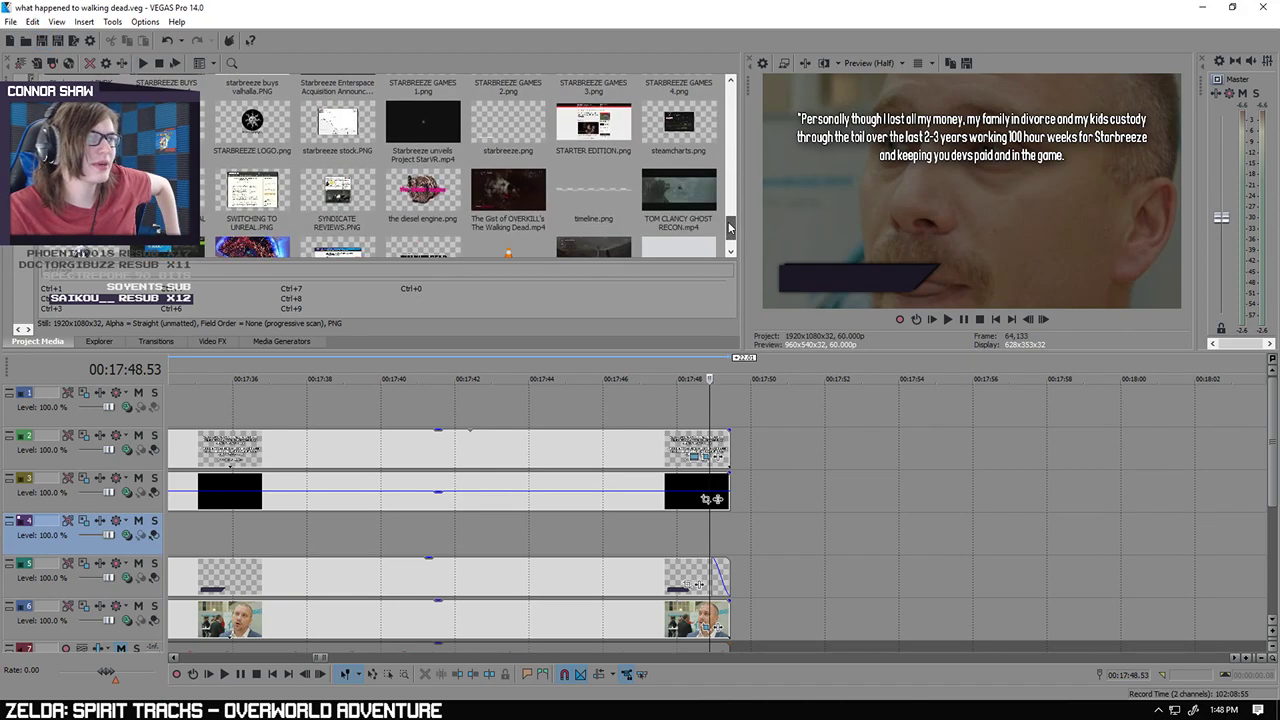
mouse_move(730, 230)
mouse_down()
mouse_move(735, 242)
mouse_move(740, 220)
mouse_up()
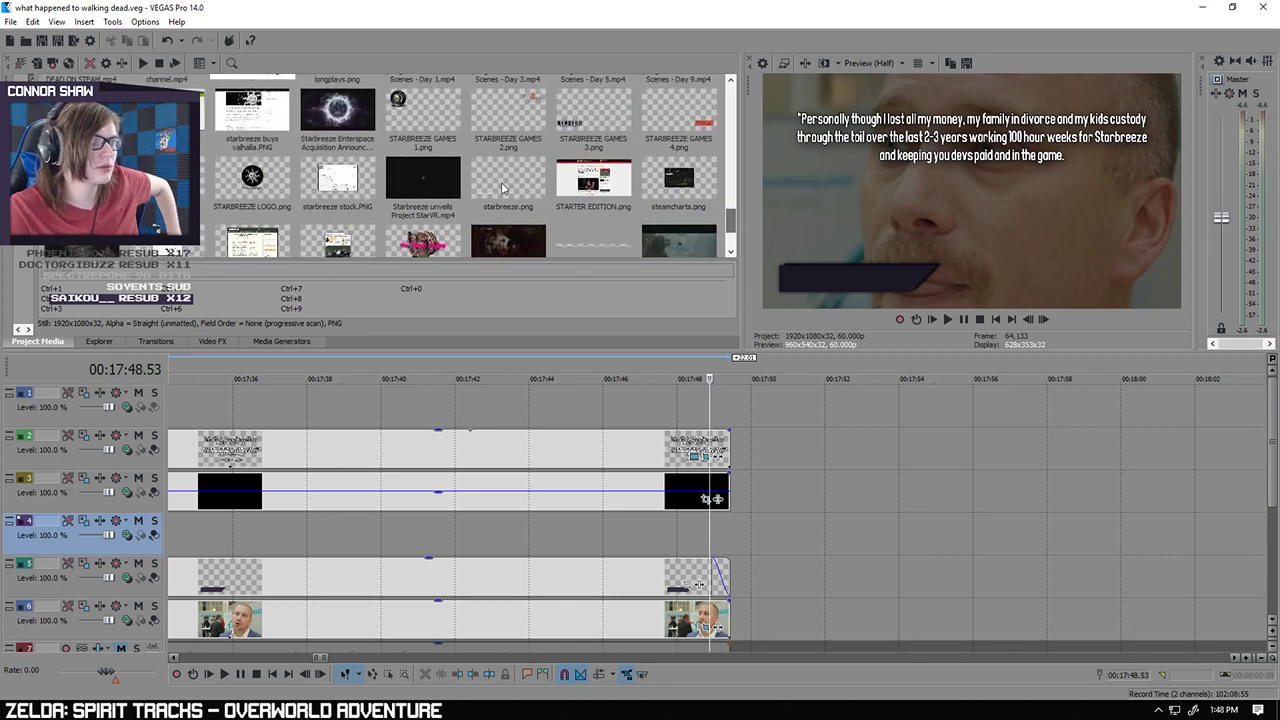
drag(508, 186, 222, 536)
drag(316, 658, 314, 660)
drag(628, 545, 238, 545)
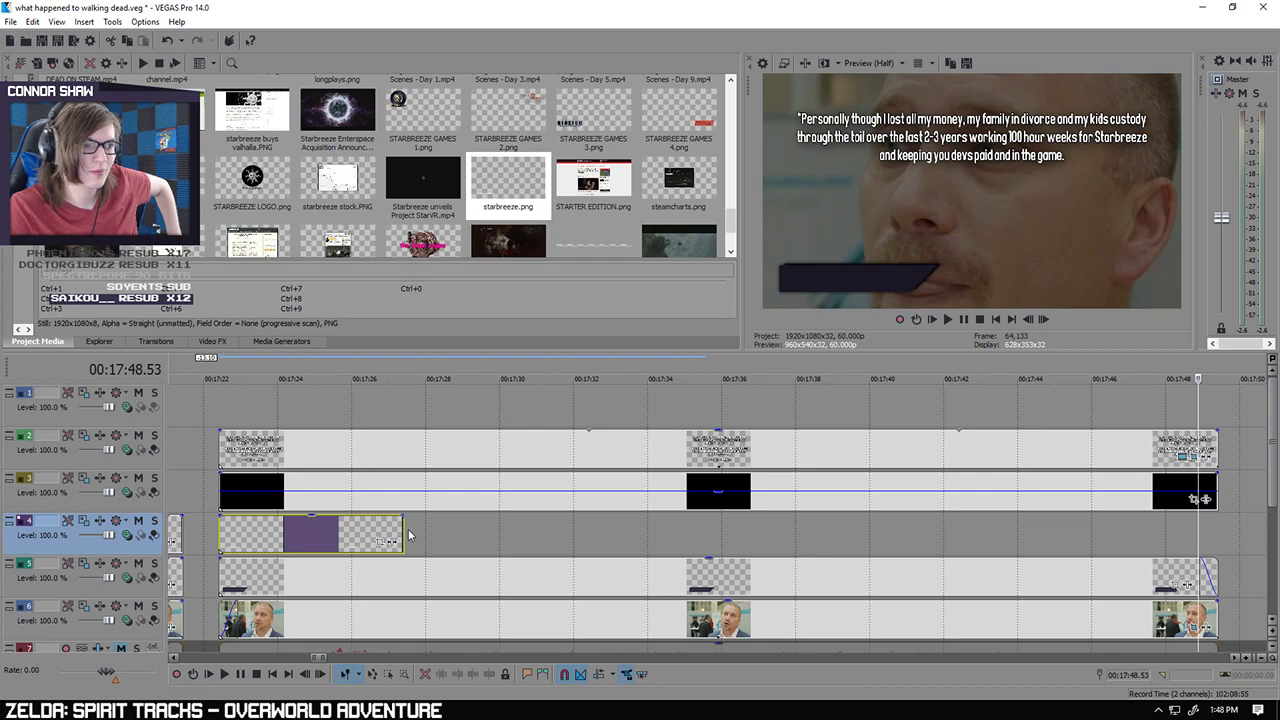
drag(404, 533, 1217, 533)
Step: Fade out the starbreeze.png label at its end to match the source banner's fade
click(1217, 533)
scroll(952, 538, up, 4)
drag(706, 522, 614, 527)
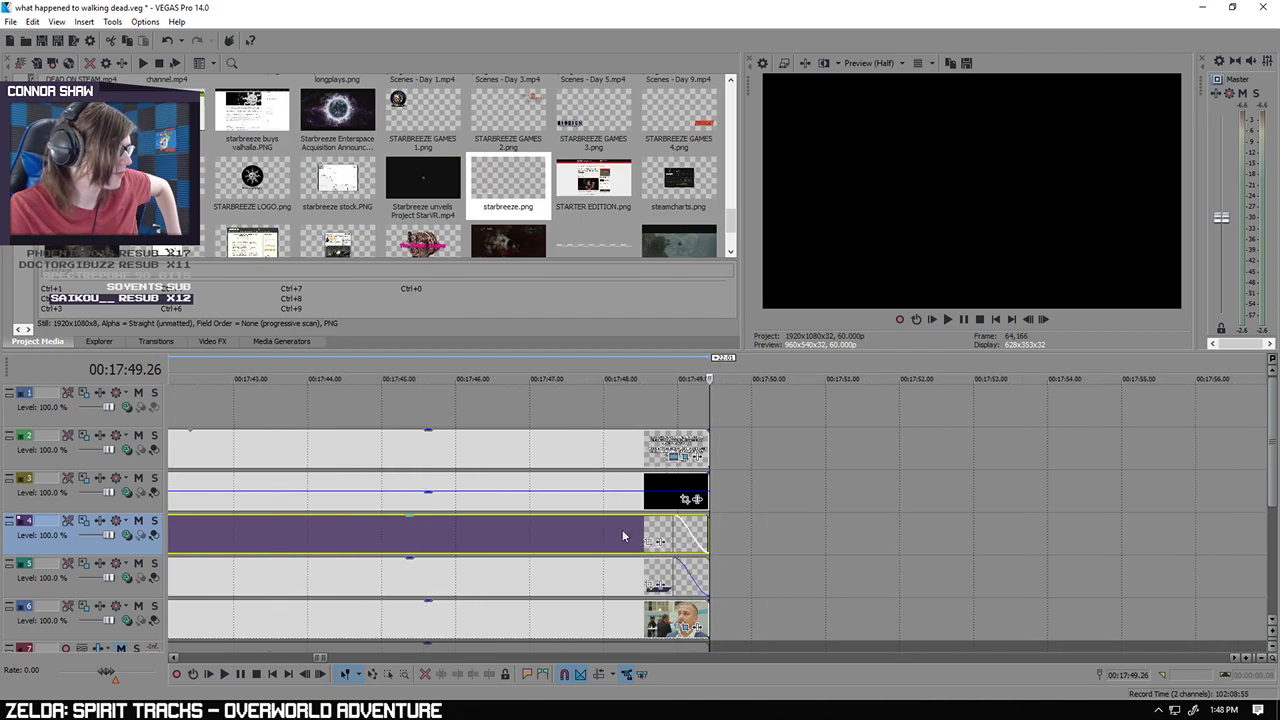
Step: Play back the quote section from 00:17:22.25 to check how the source banner and label come in
scroll(480, 449, down, 8)
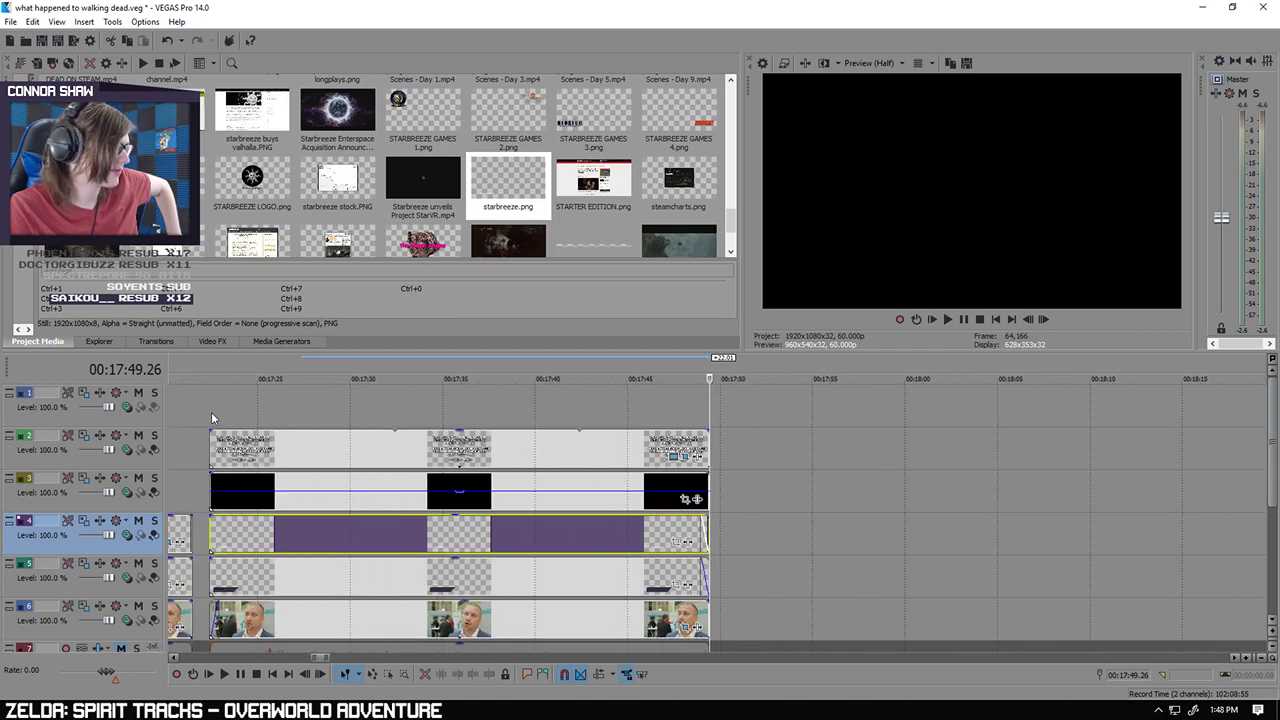
click(212, 418)
scroll(478, 416, up, 5)
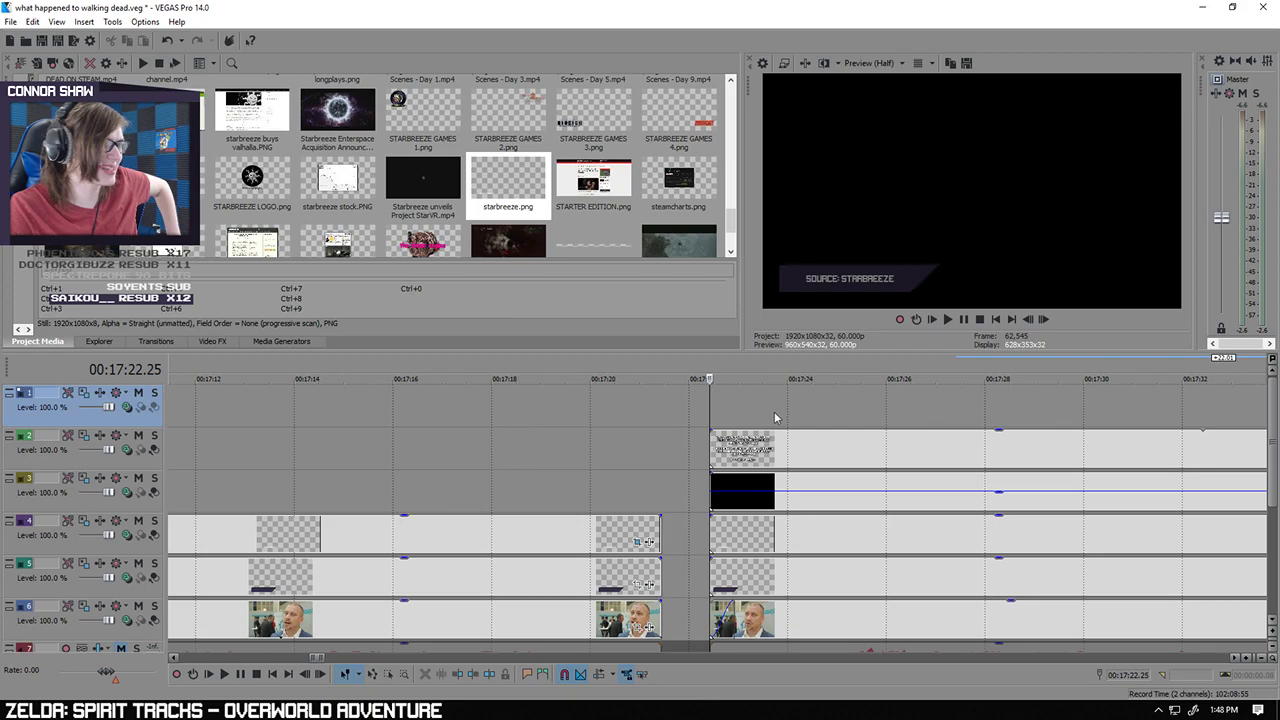
scroll(775, 418, down, 3)
click(224, 674)
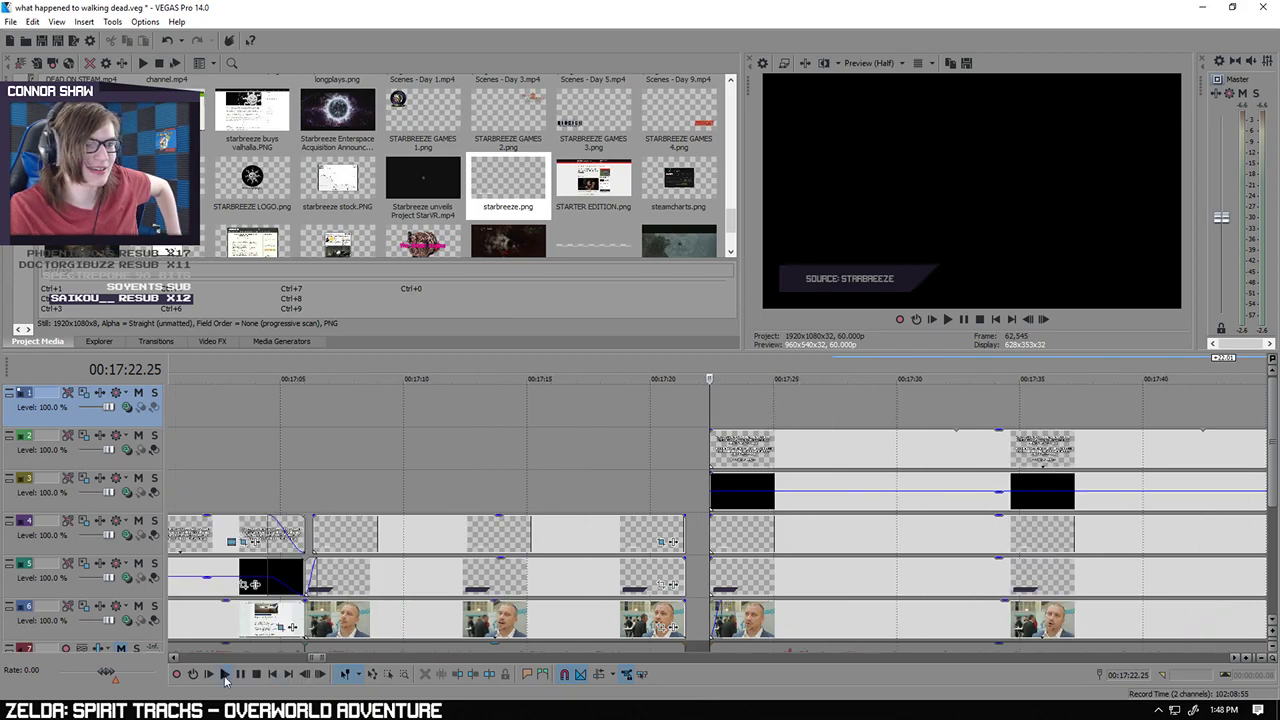
scroll(252, 677, up, 6)
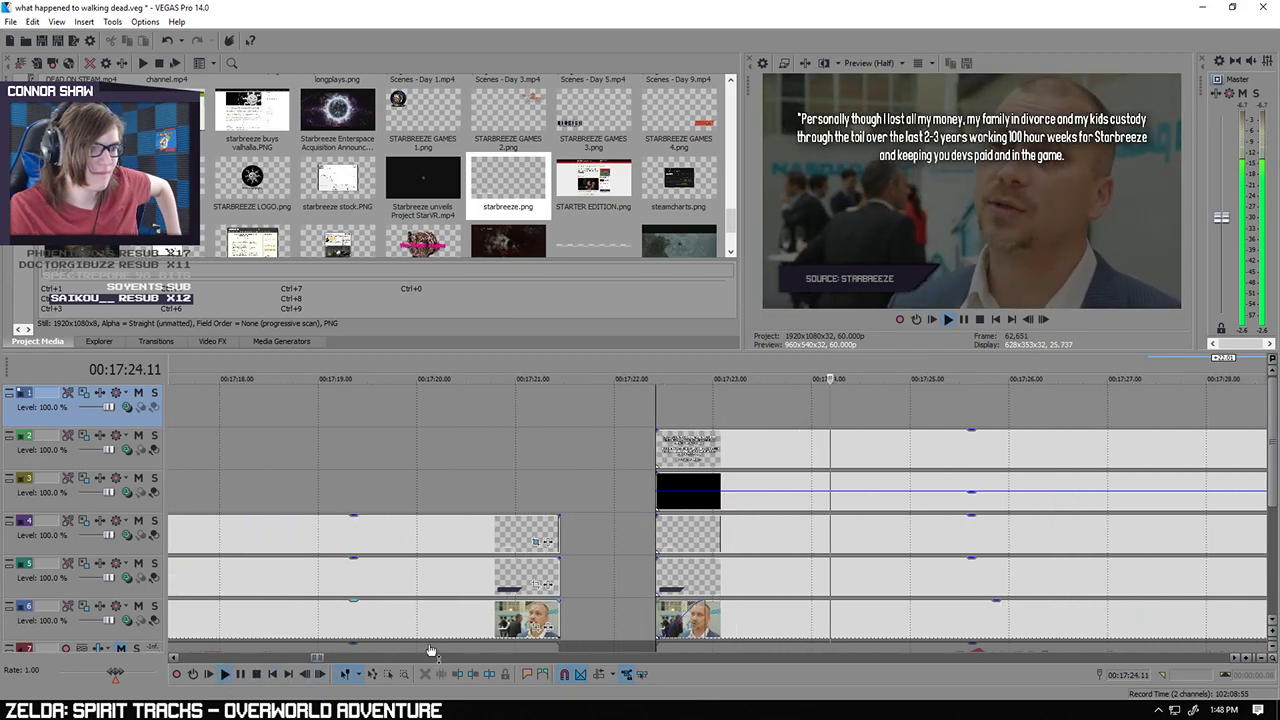
key(space)
Step: Add matching fade-ins to the starbreeze.png label and source banner at 00:17:22.25, and play back the section
click(655, 528)
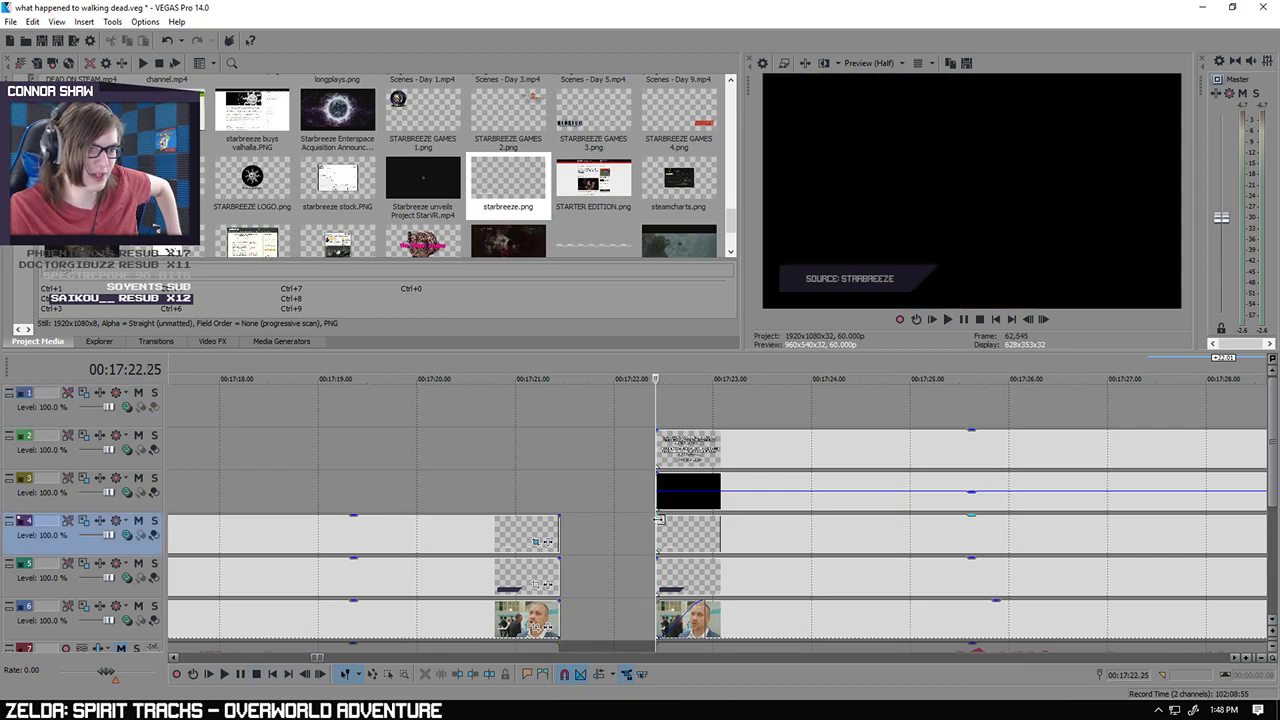
click(657, 516)
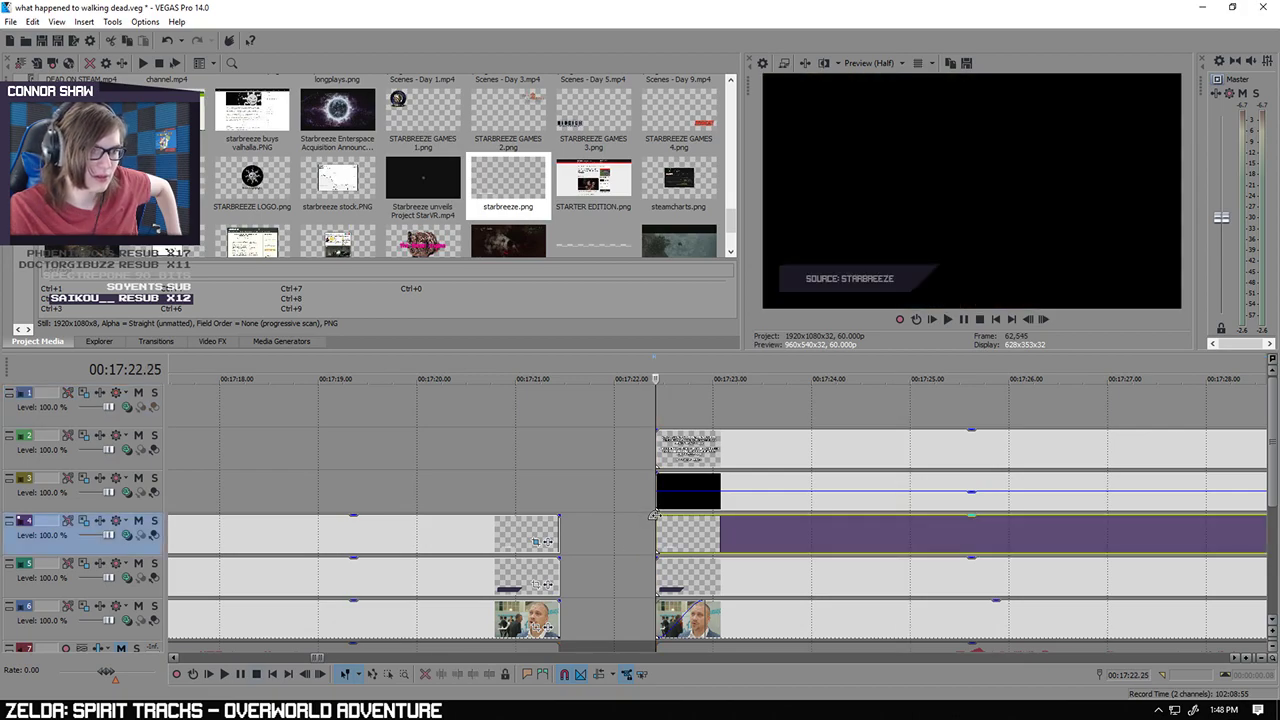
drag(657, 514, 708, 569)
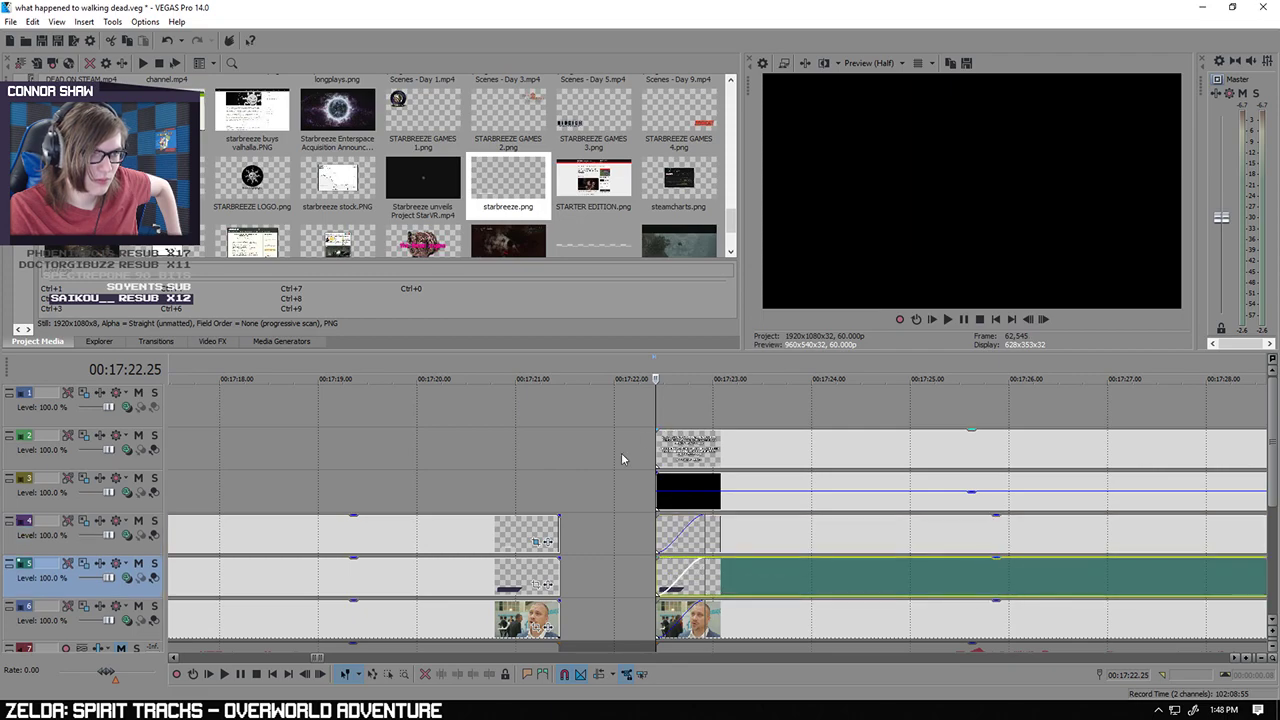
click(223, 674)
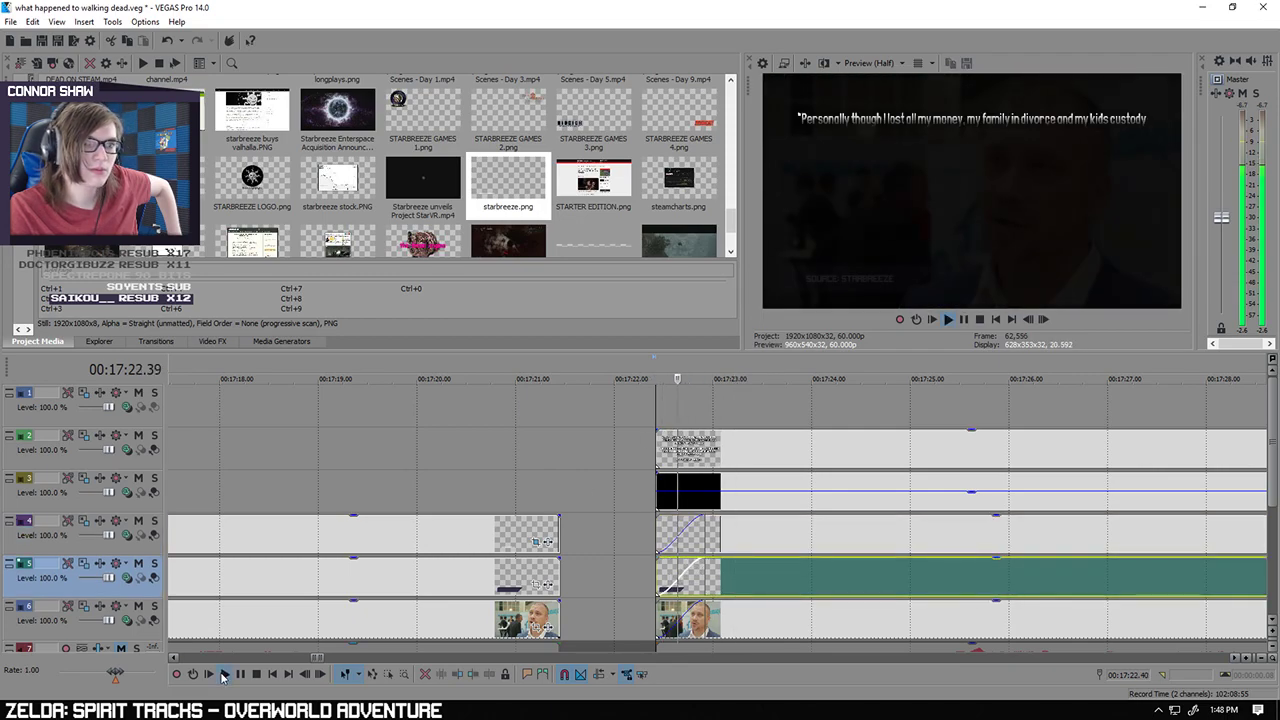
scroll(825, 396, down, 3)
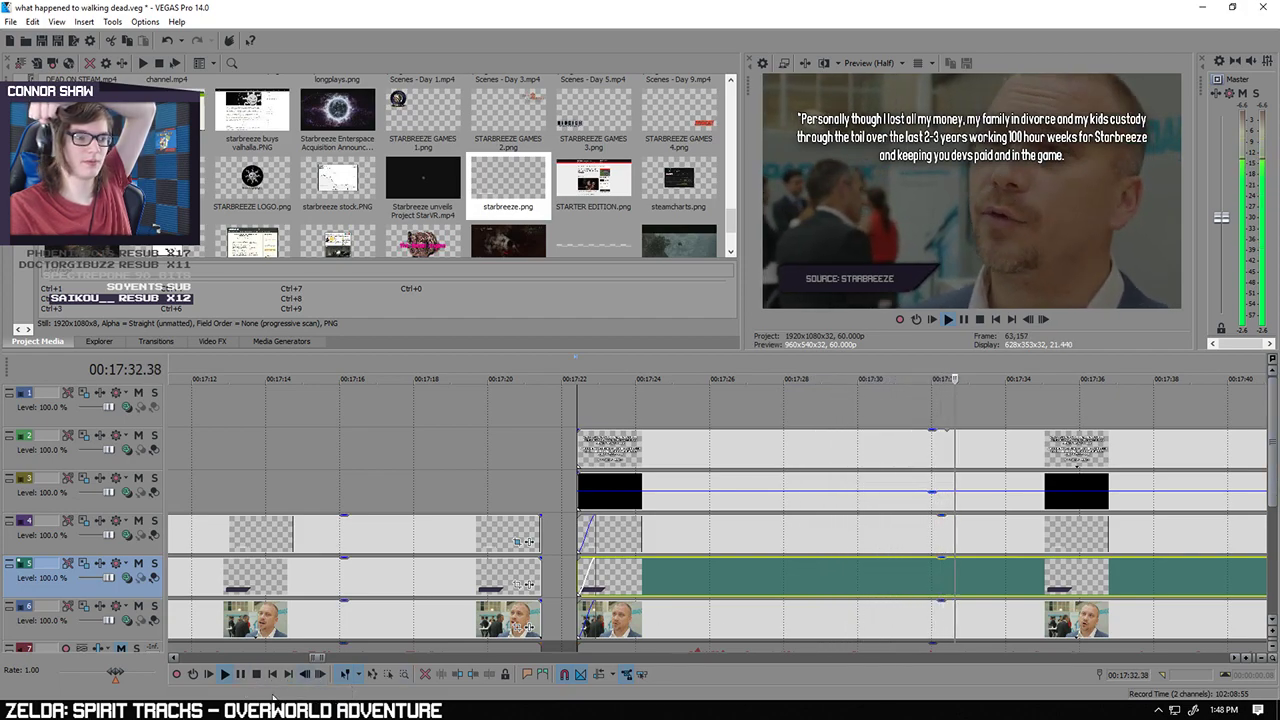
Step: Keyframe the quote text's mask at 00:17:33.22 to hold the first paragraph's reveal until that point
click(242, 680)
scroll(290, 640, up, 2)
click(225, 675)
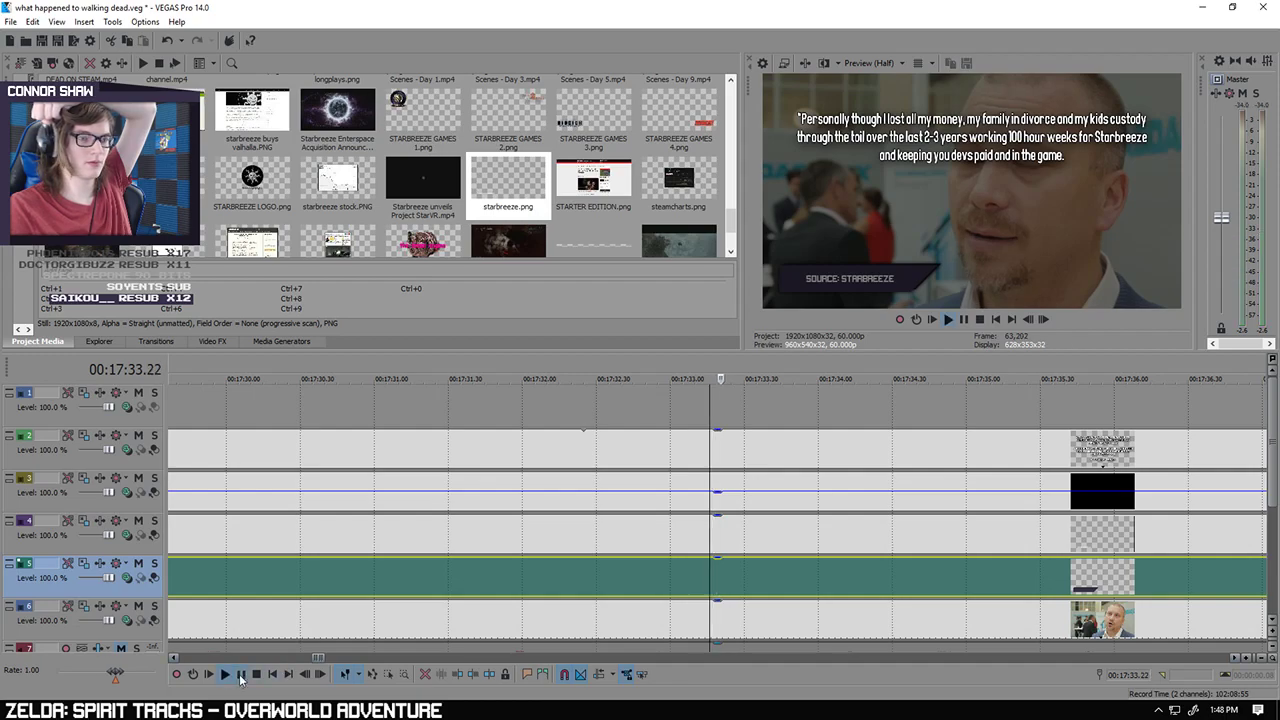
click(240, 676)
right_click(724, 446)
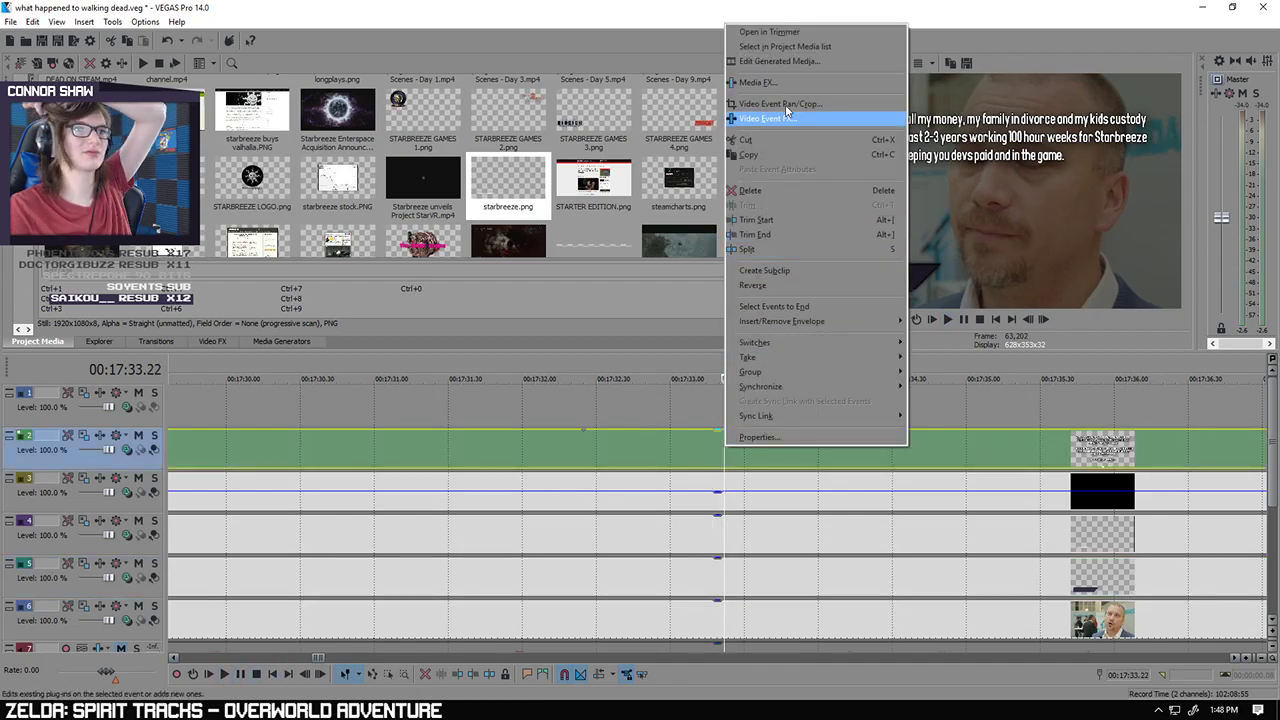
click(735, 113)
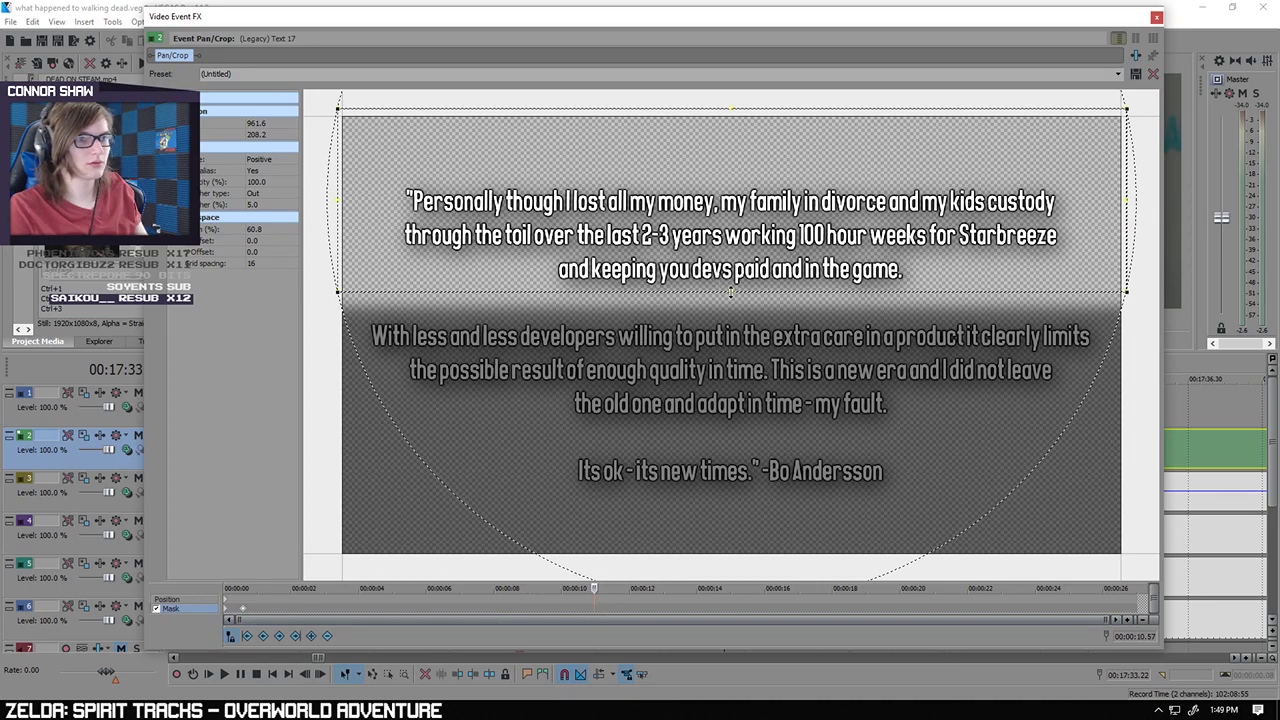
click(237, 606)
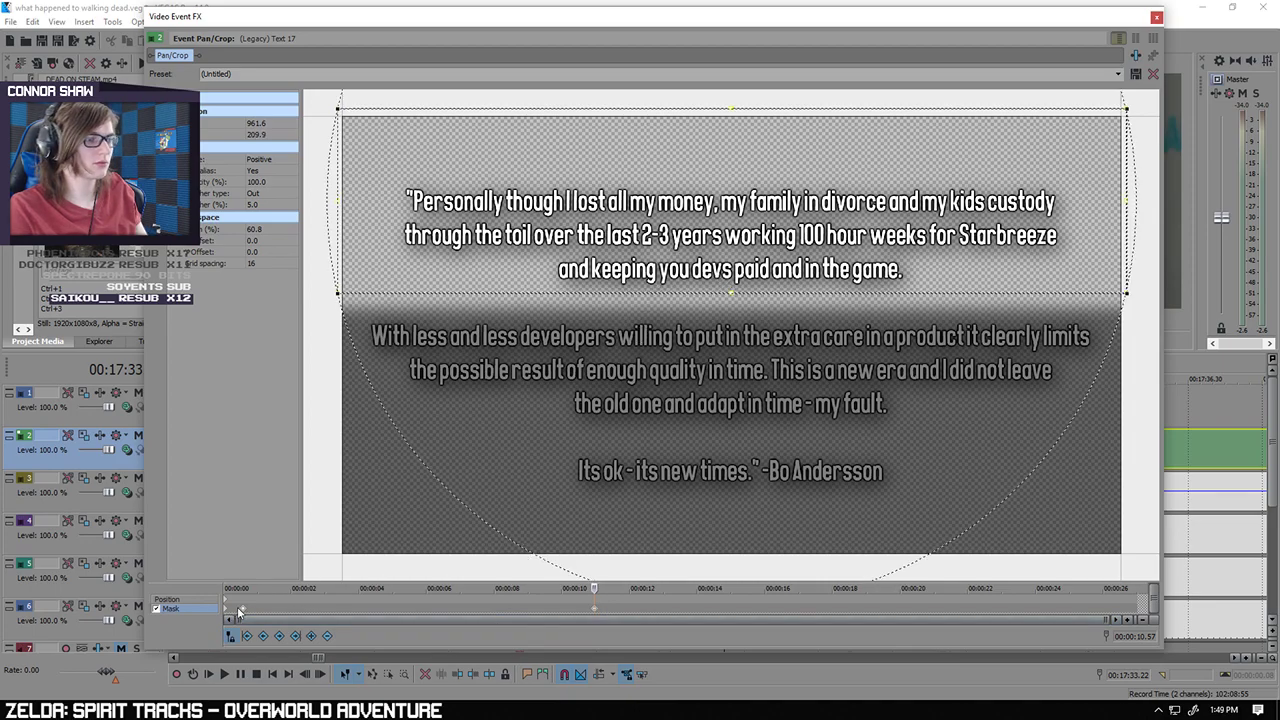
click(596, 608)
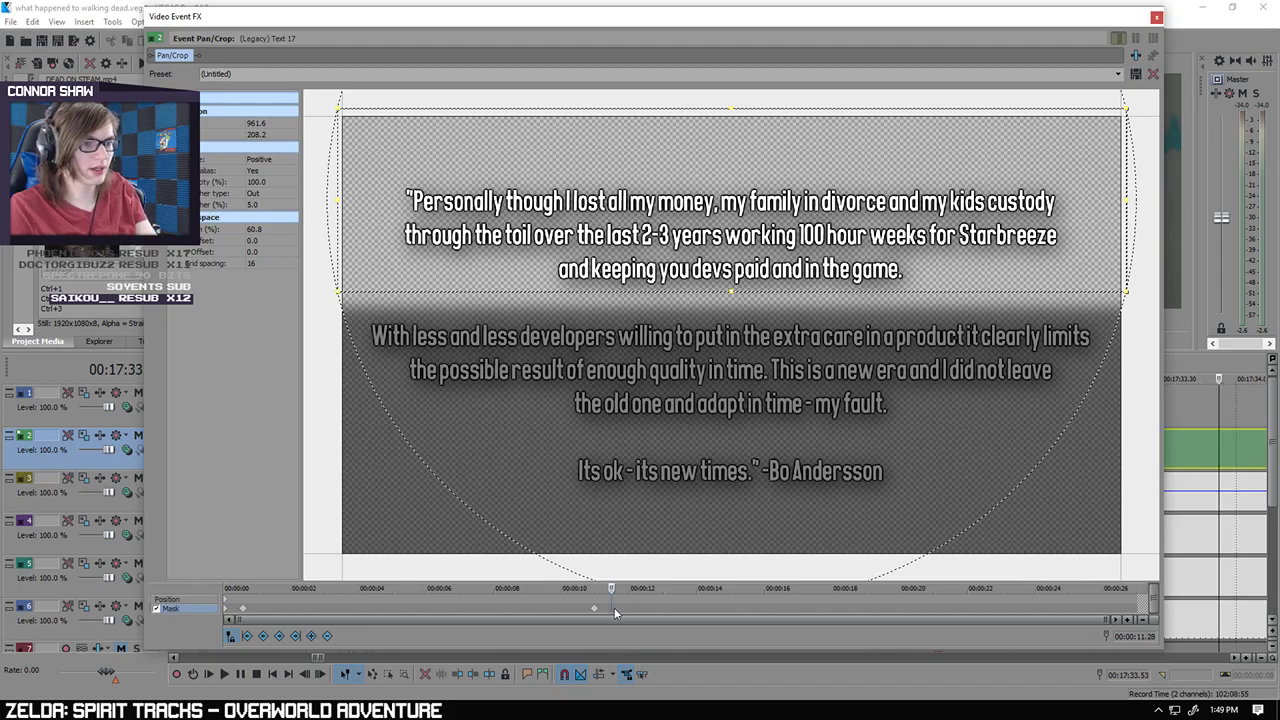
Step: Lower the mask's bottom edge beneath the second paragraph at 00:00:11.34 in the quote's mask timeline
click(617, 612)
scroll(619, 615, up, 2)
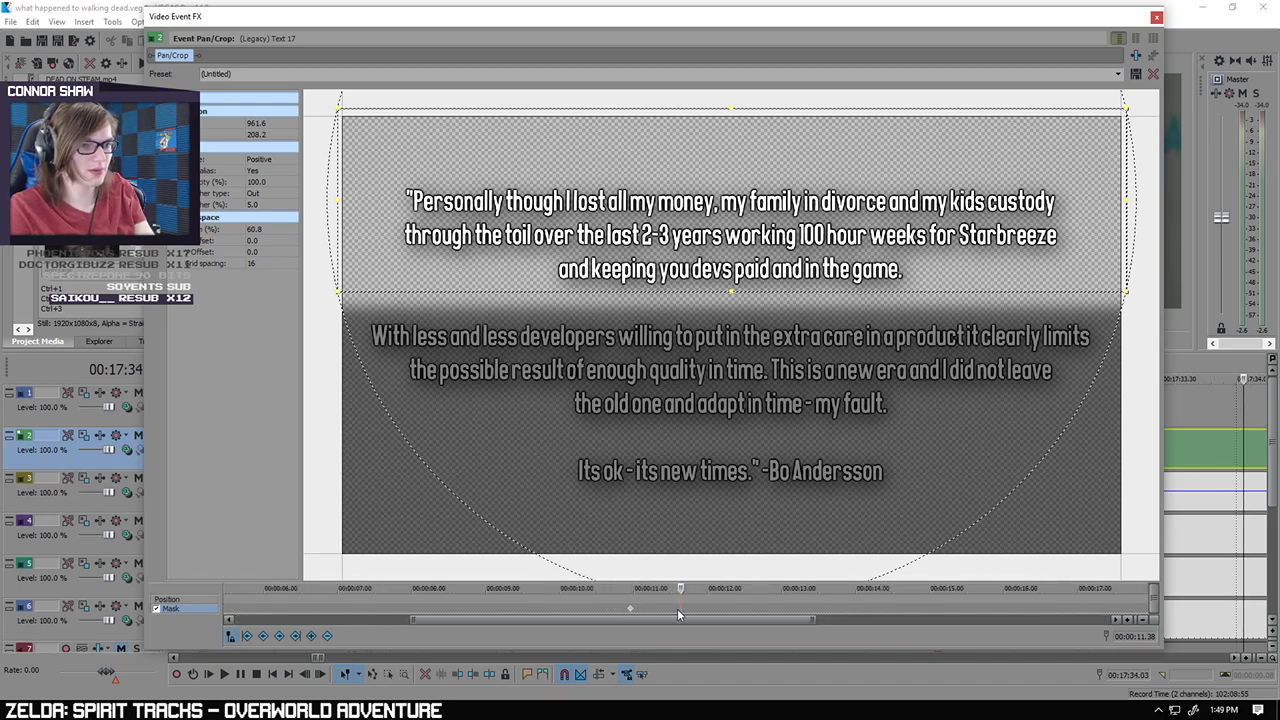
scroll(676, 613, down, 3)
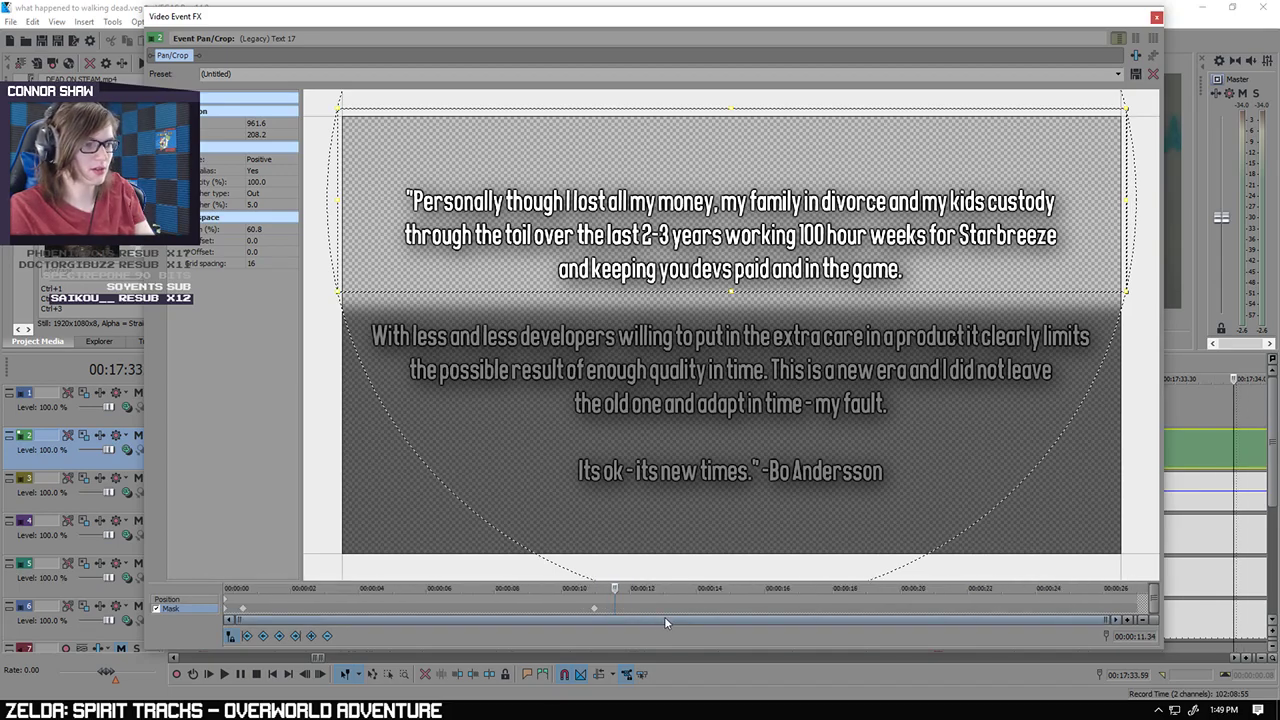
drag(731, 292, 731, 425)
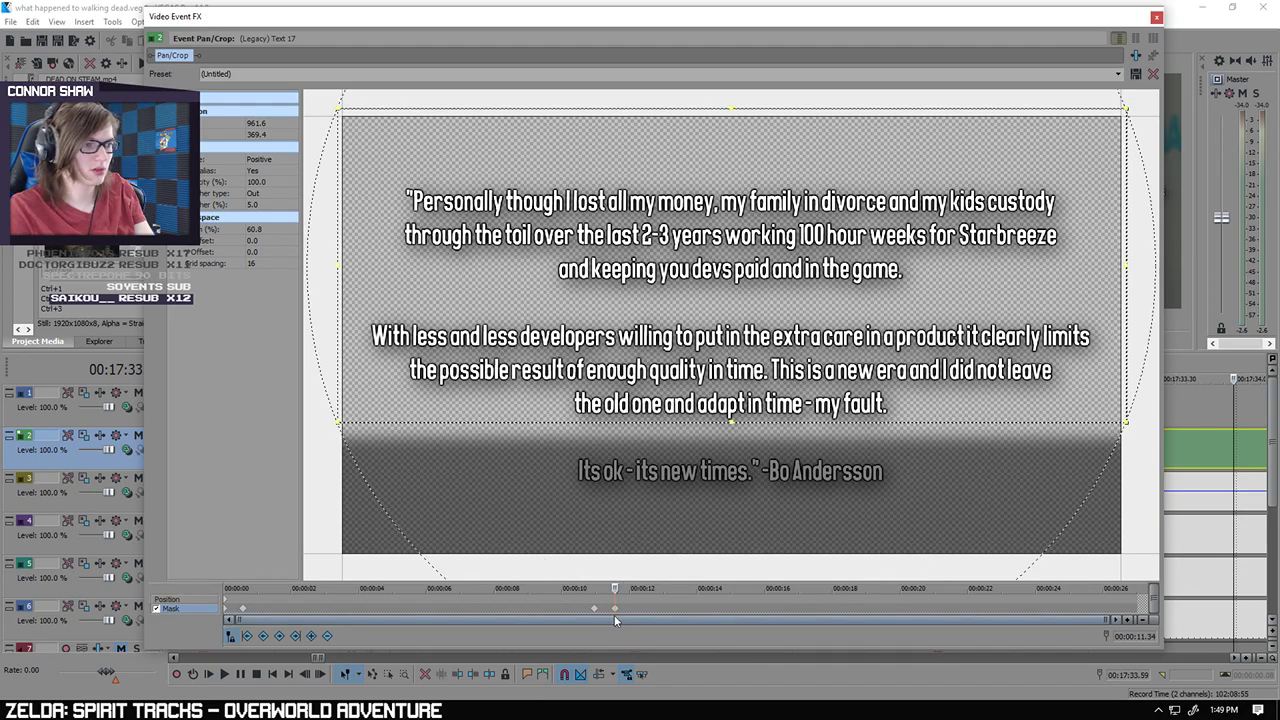
click(1157, 17)
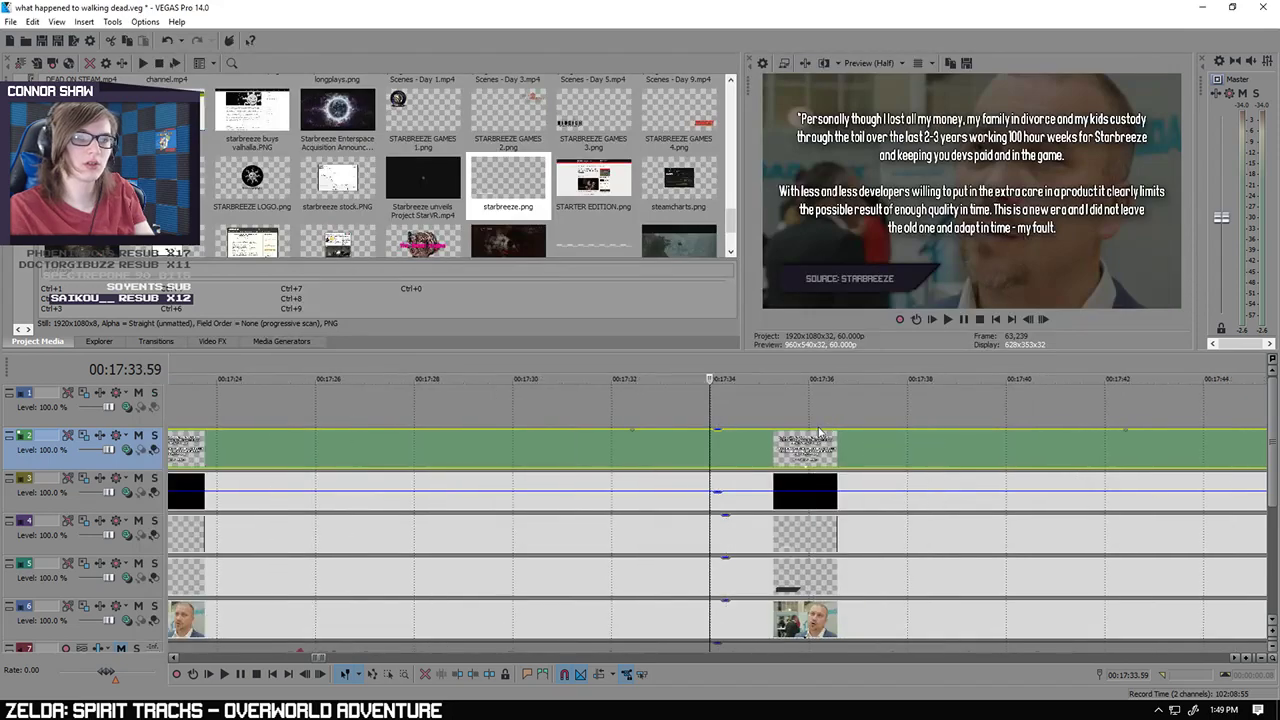
Step: Play back the quote from about 00:17:30 to check the second paragraph's reveal
click(588, 405)
click(223, 674)
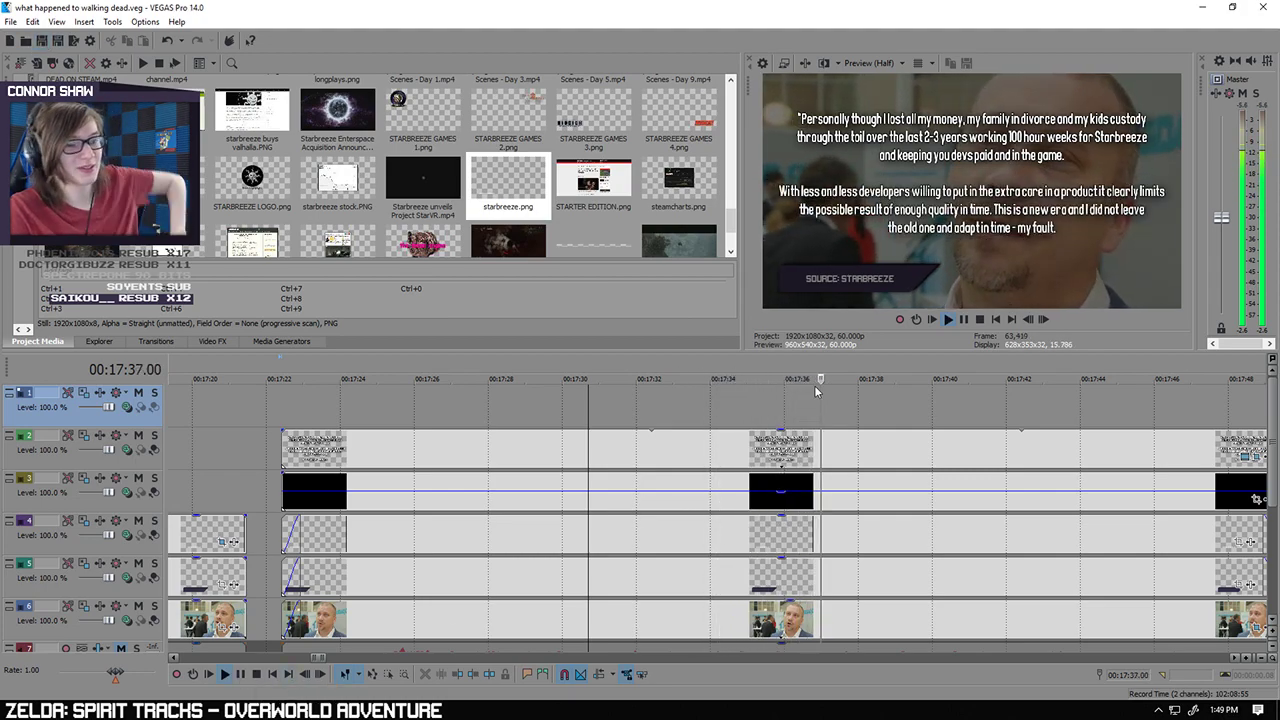
scroll(760, 410, down, 3)
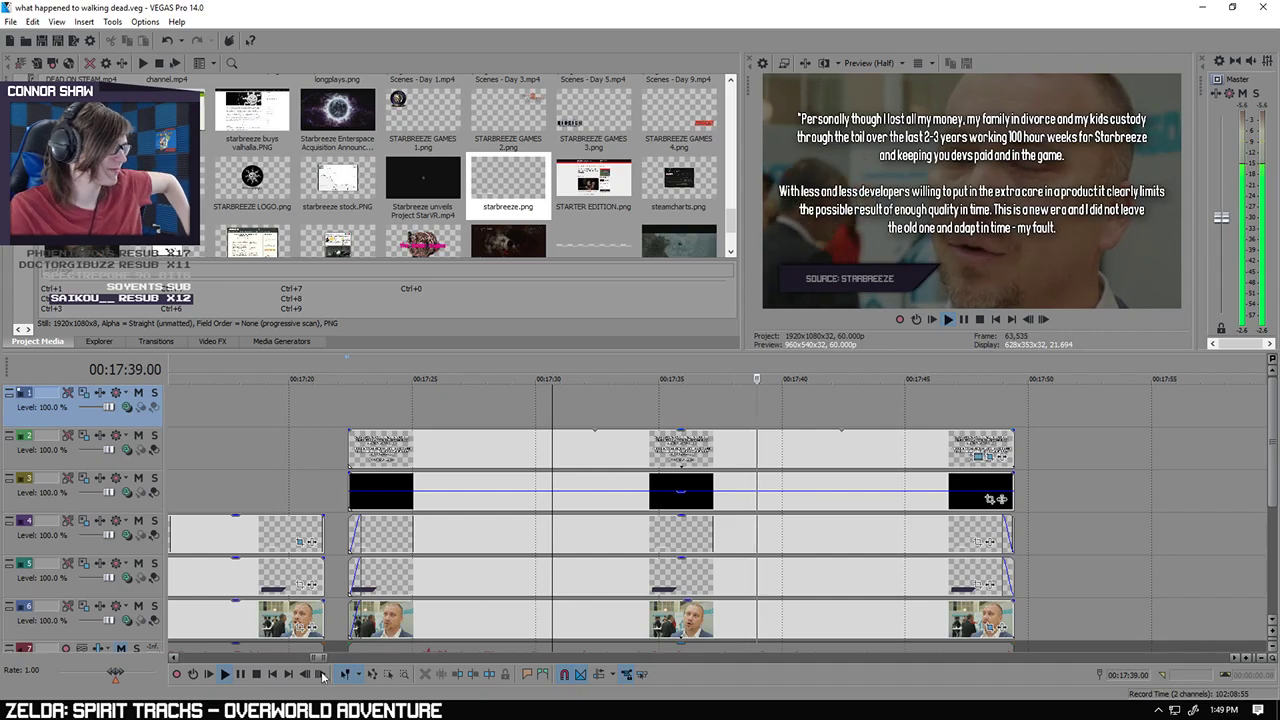
click(240, 674)
Step: Keyframe the quote text's mask at 00:17:47.20 to hold the two-paragraph reveal until that point
scroll(729, 448, up, 4)
click(713, 450)
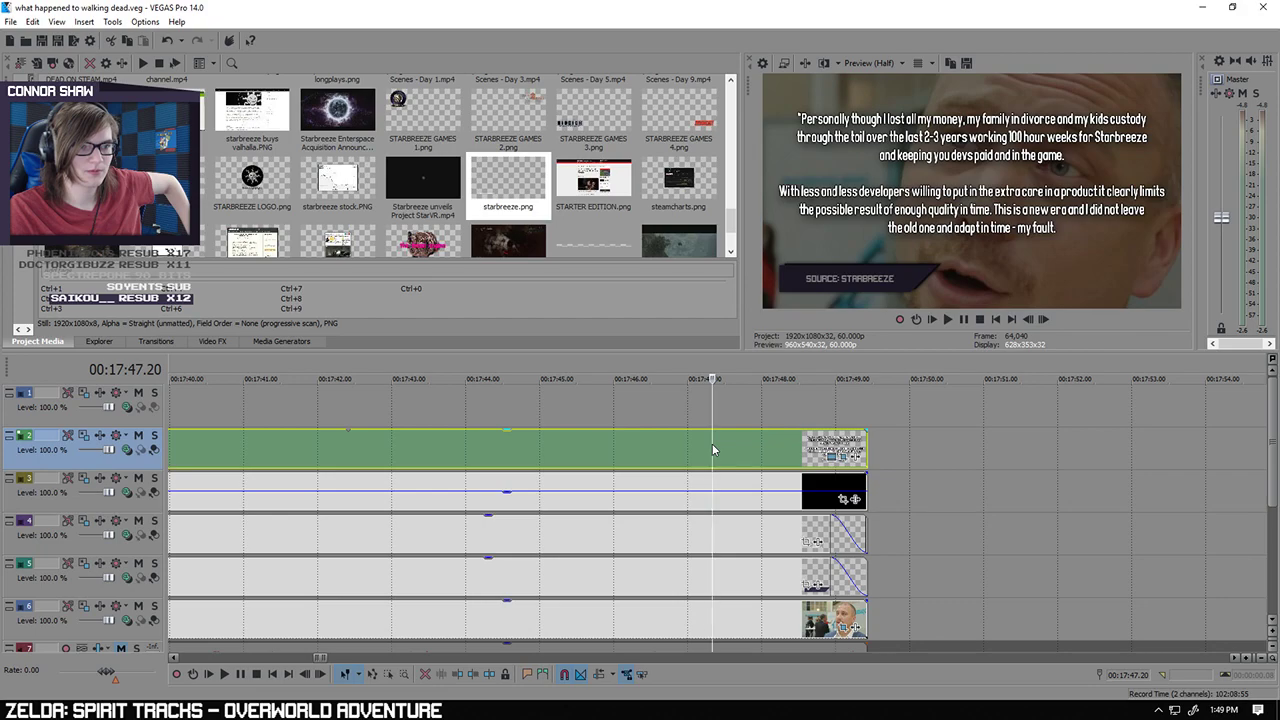
right_click(712, 447)
click(729, 102)
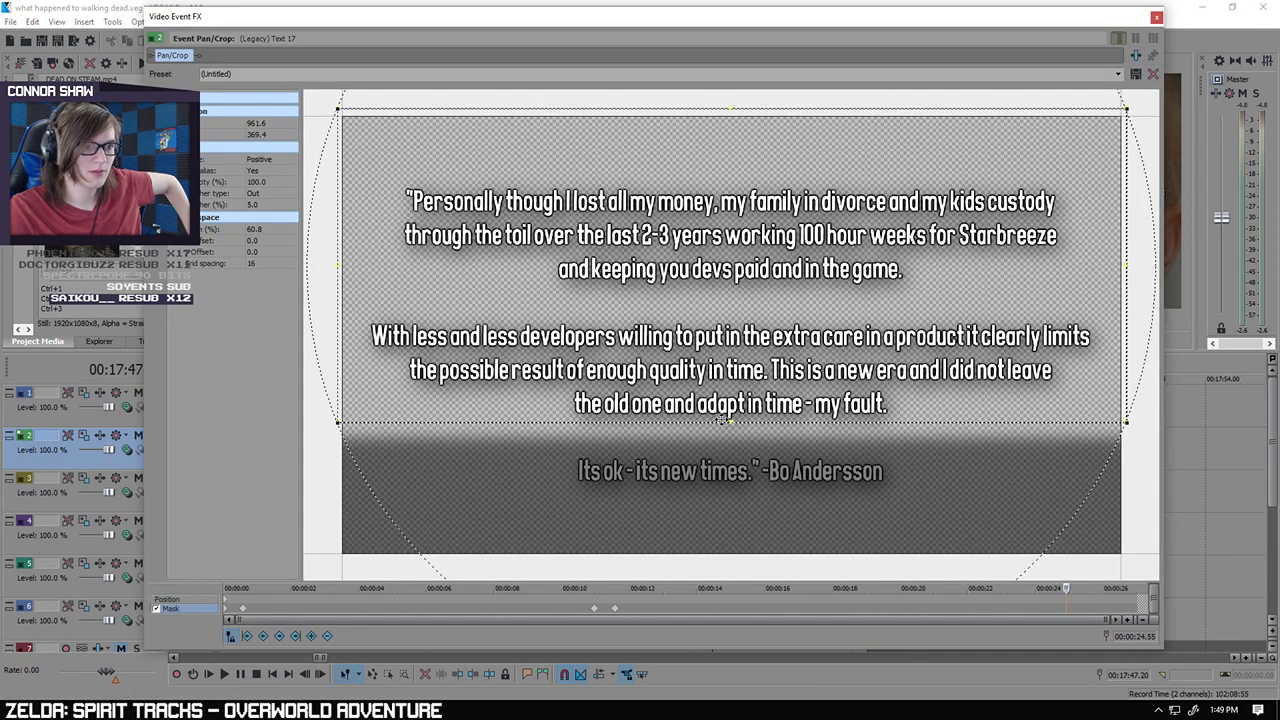
click(614, 608)
click(1066, 608)
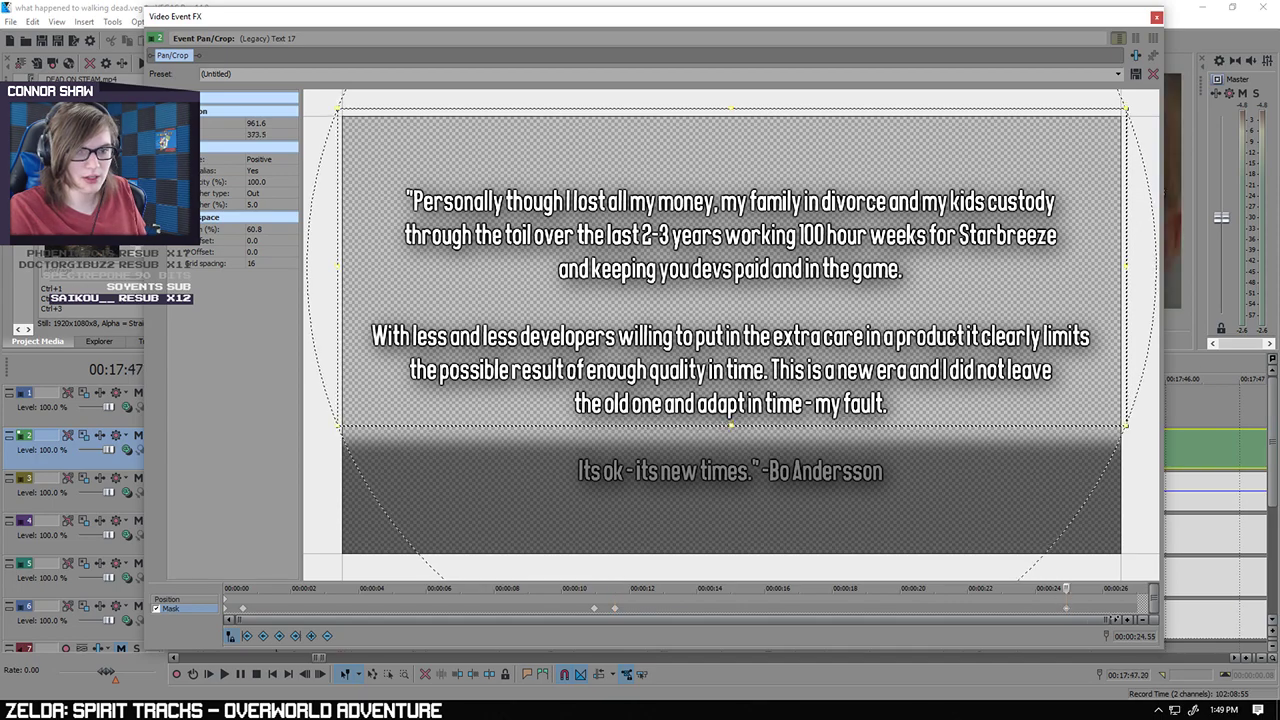
Step: Lower the mask's bottom edge below the closing line at 00:00:25.31 in the quote's mask timeline
click(1087, 612)
drag(731, 422, 729, 491)
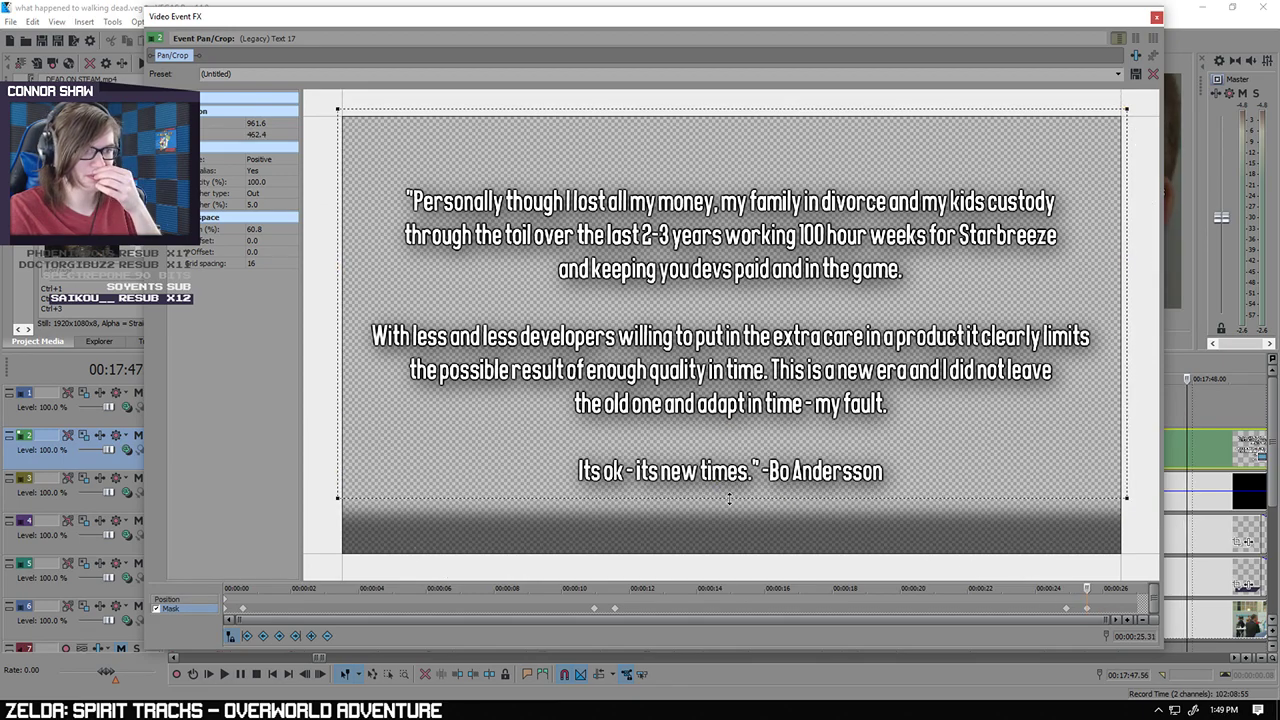
click(1156, 17)
scroll(894, 440, down, 5)
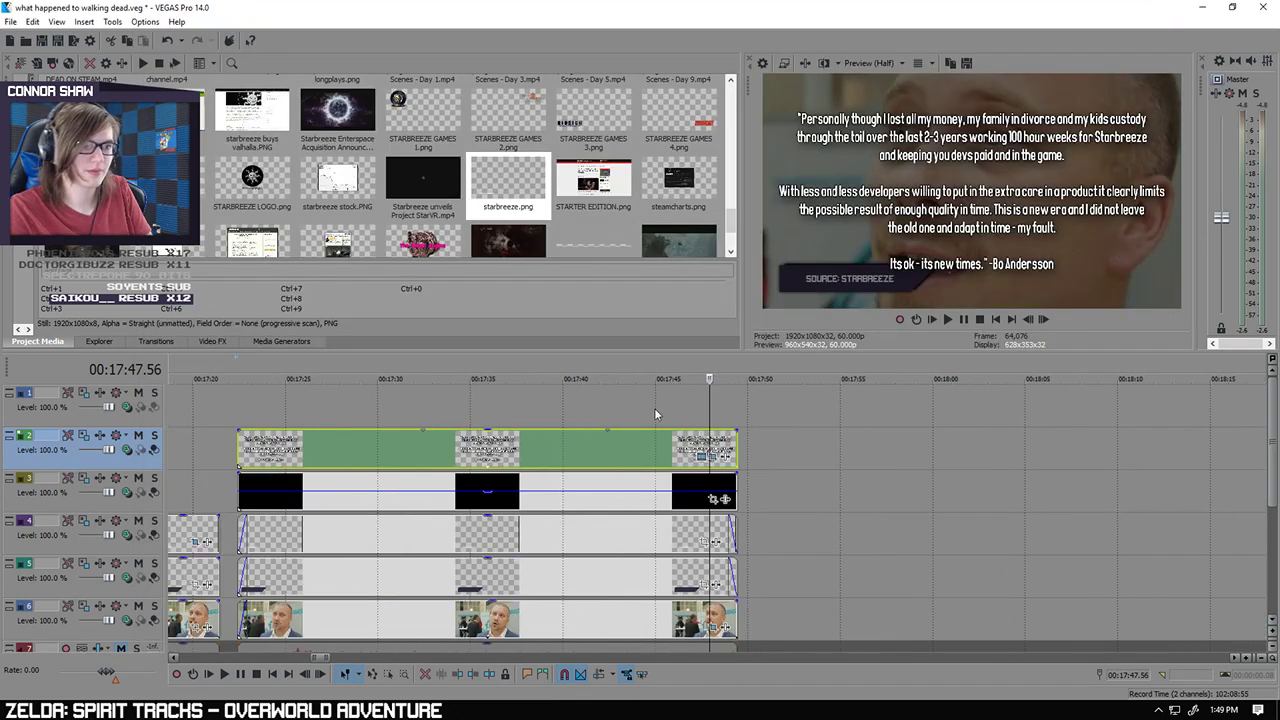
Step: Fade out the quote text at its end, matching the length of the source label's fade
click(731, 412)
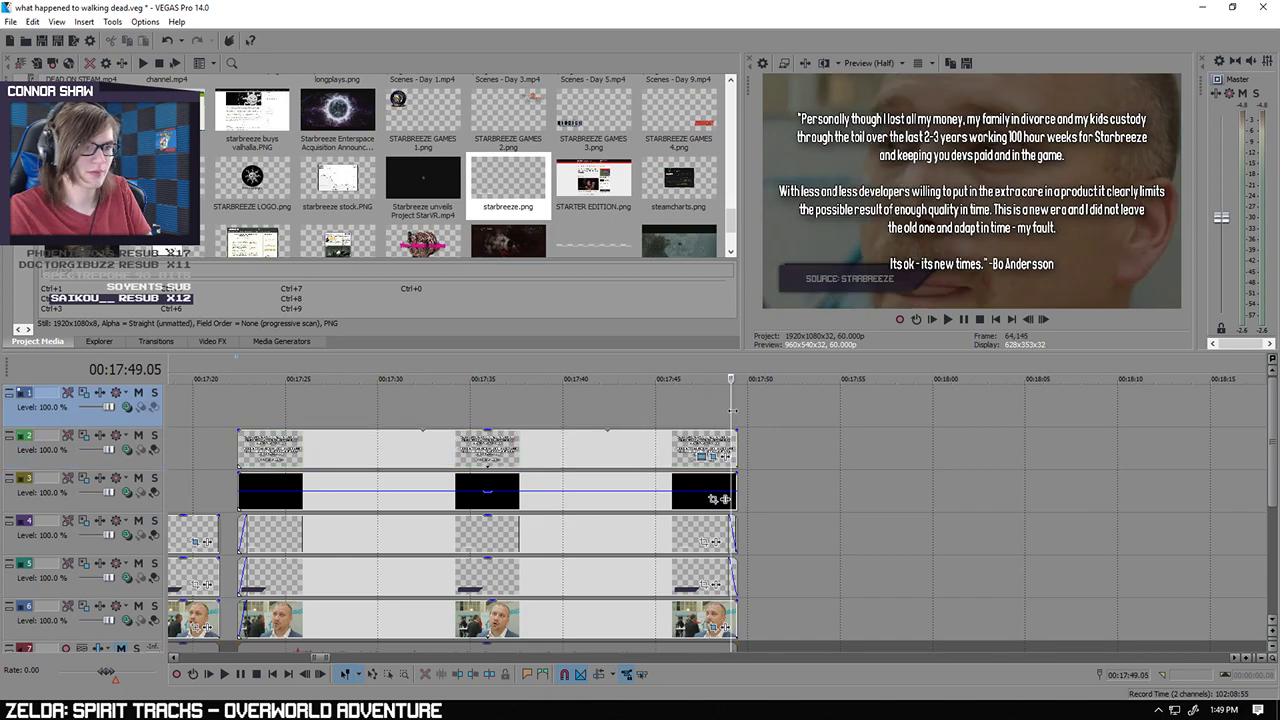
click(736, 412)
scroll(735, 414, up, 5)
drag(712, 429, 616, 447)
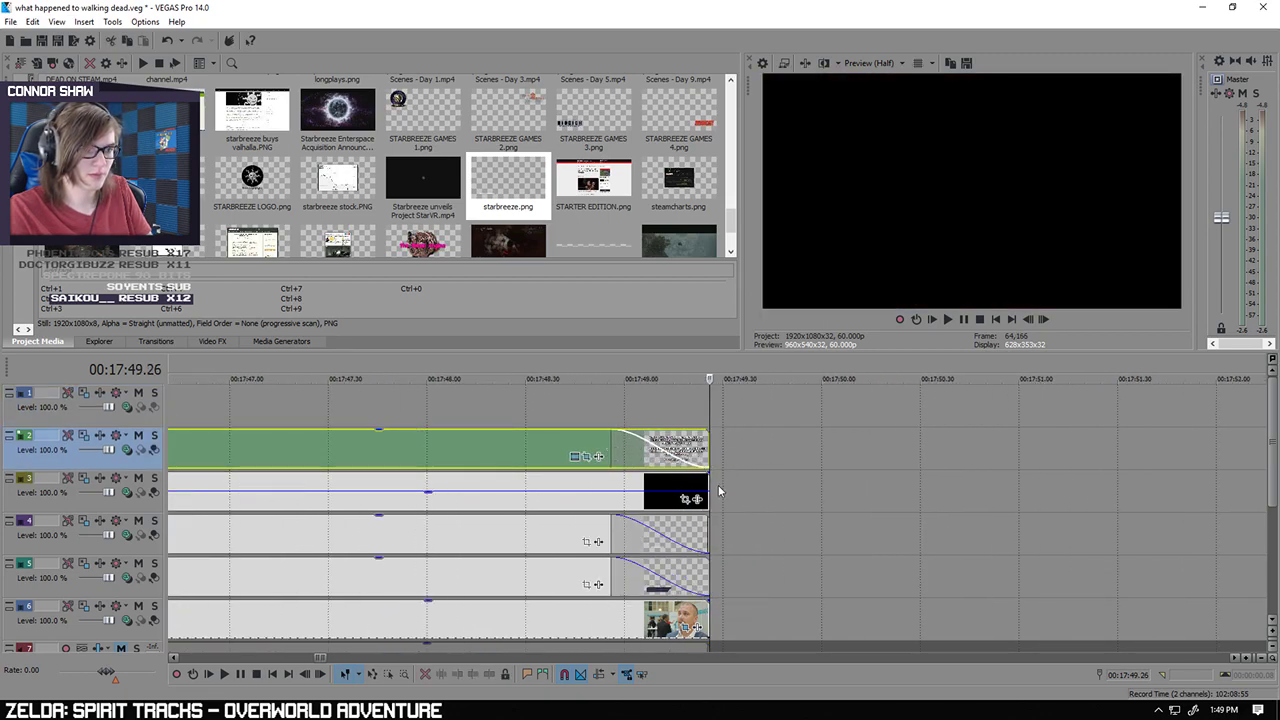
Step: Try a matching fade-out on the black overlay's end, play it back, and remove that fade
drag(709, 473, 610, 480)
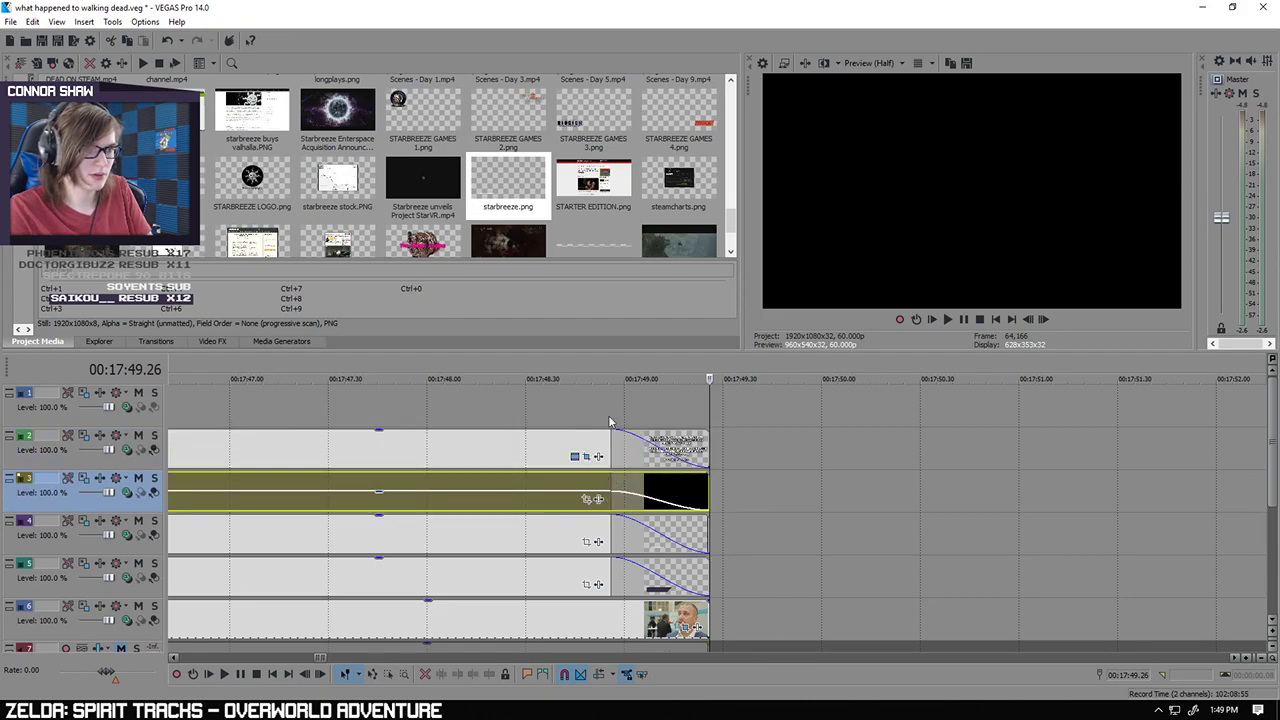
click(607, 410)
click(225, 674)
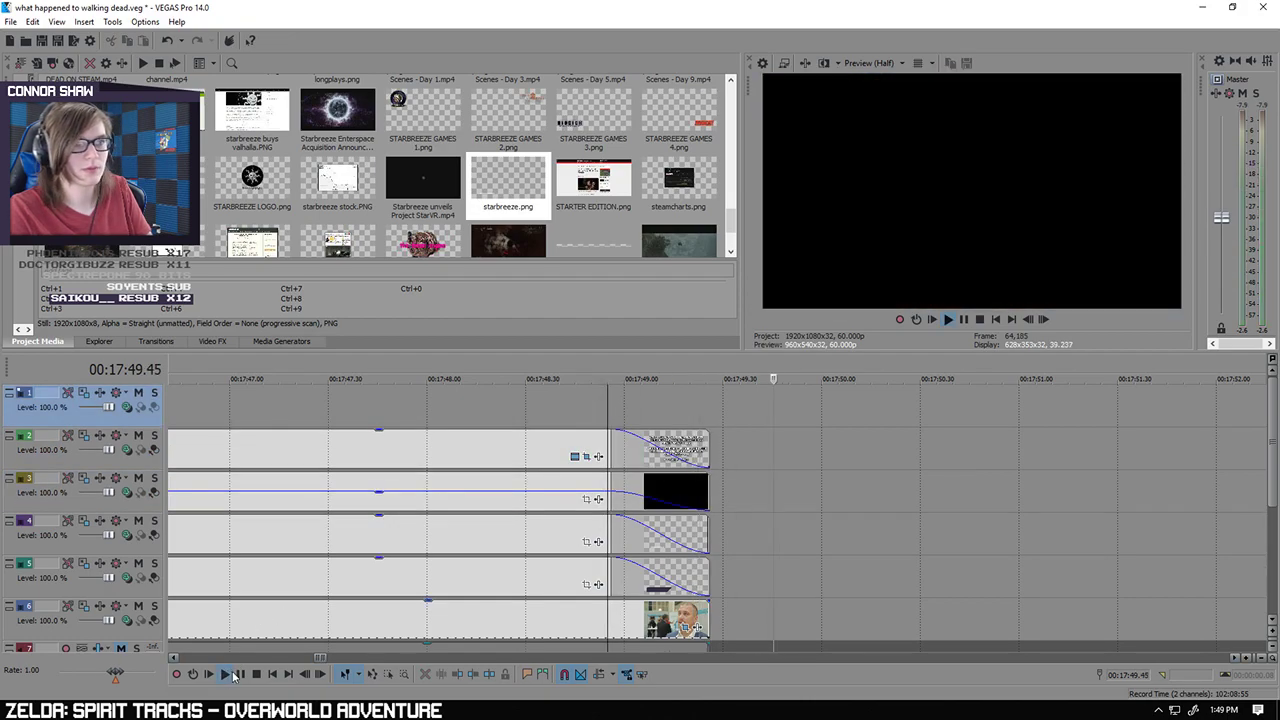
click(240, 675)
drag(611, 482, 710, 479)
Step: Play back the quote's ending, and review the whole quote section from its start to past the interview's end
click(587, 406)
key(space)
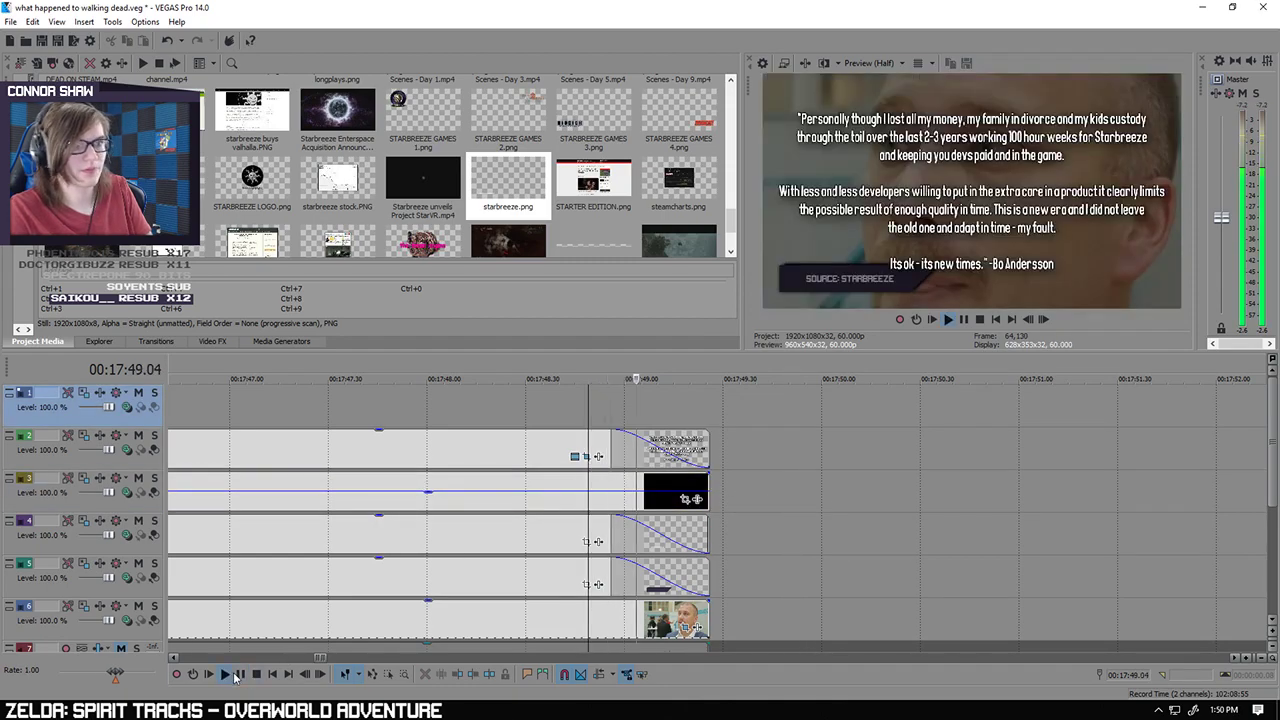
scroll(795, 573, down, 10)
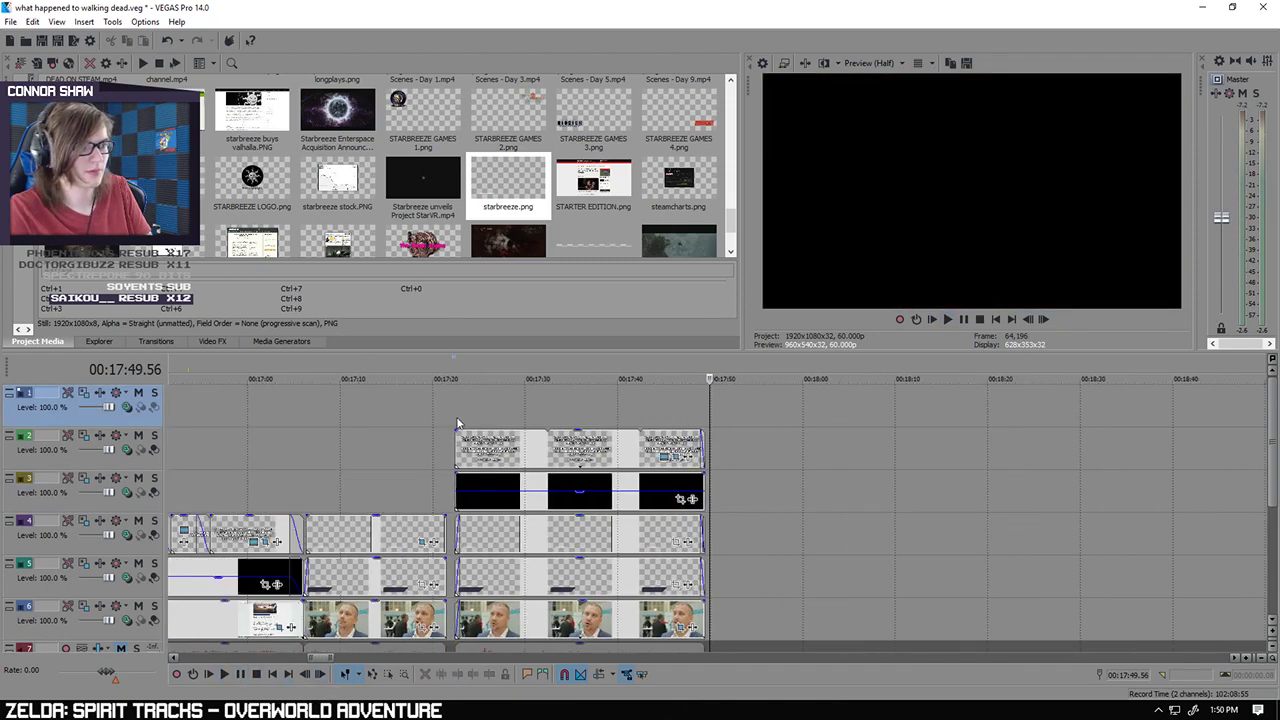
click(224, 674)
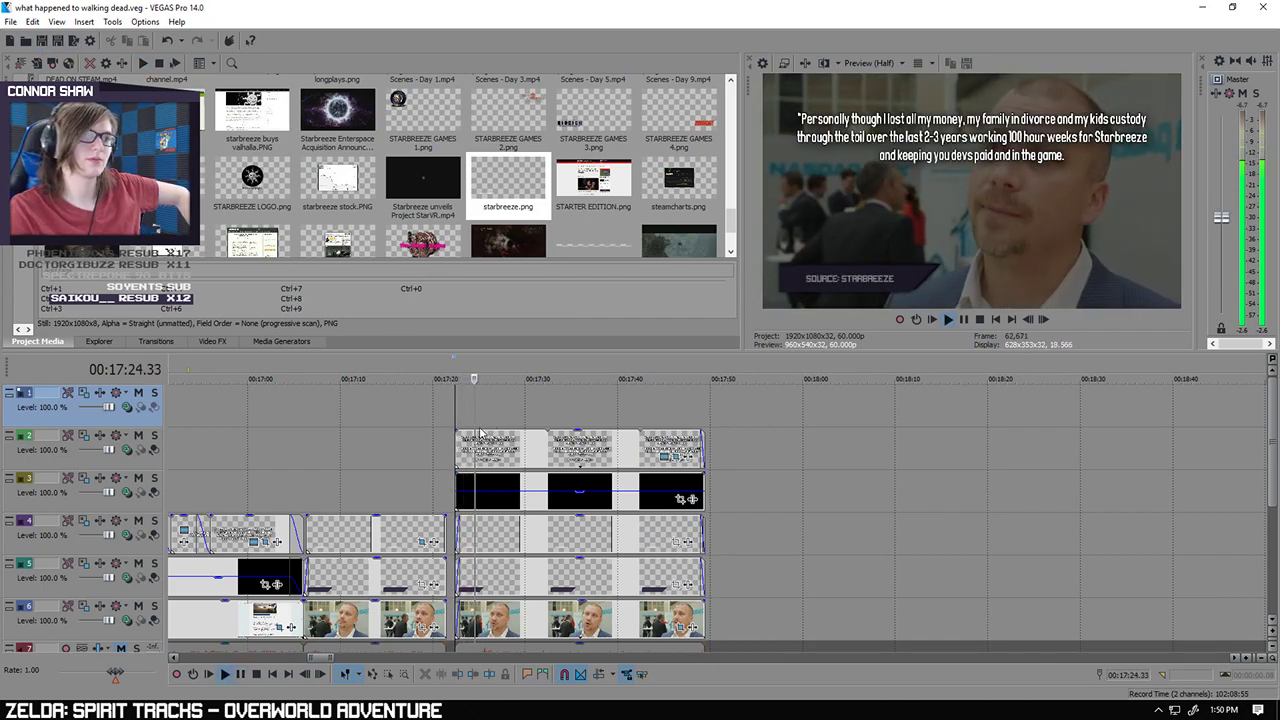
scroll(483, 410, up, 3)
scroll(506, 413, down, 2)
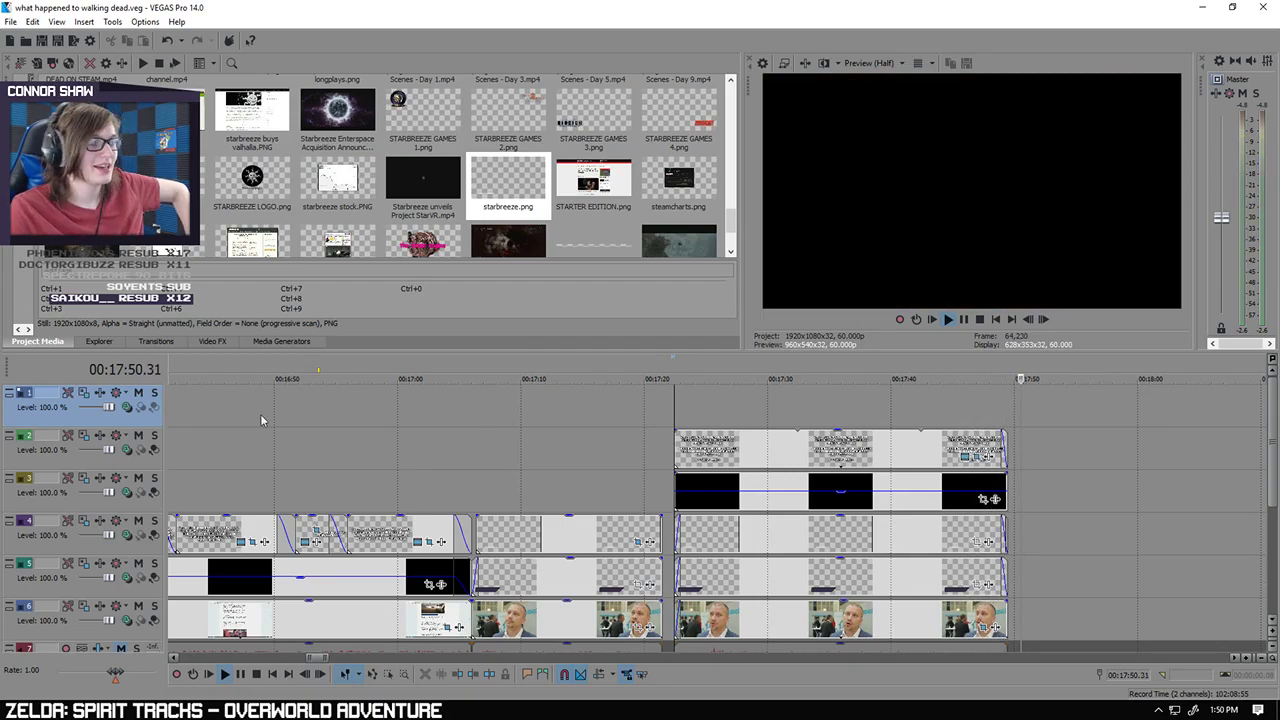
click(229, 677)
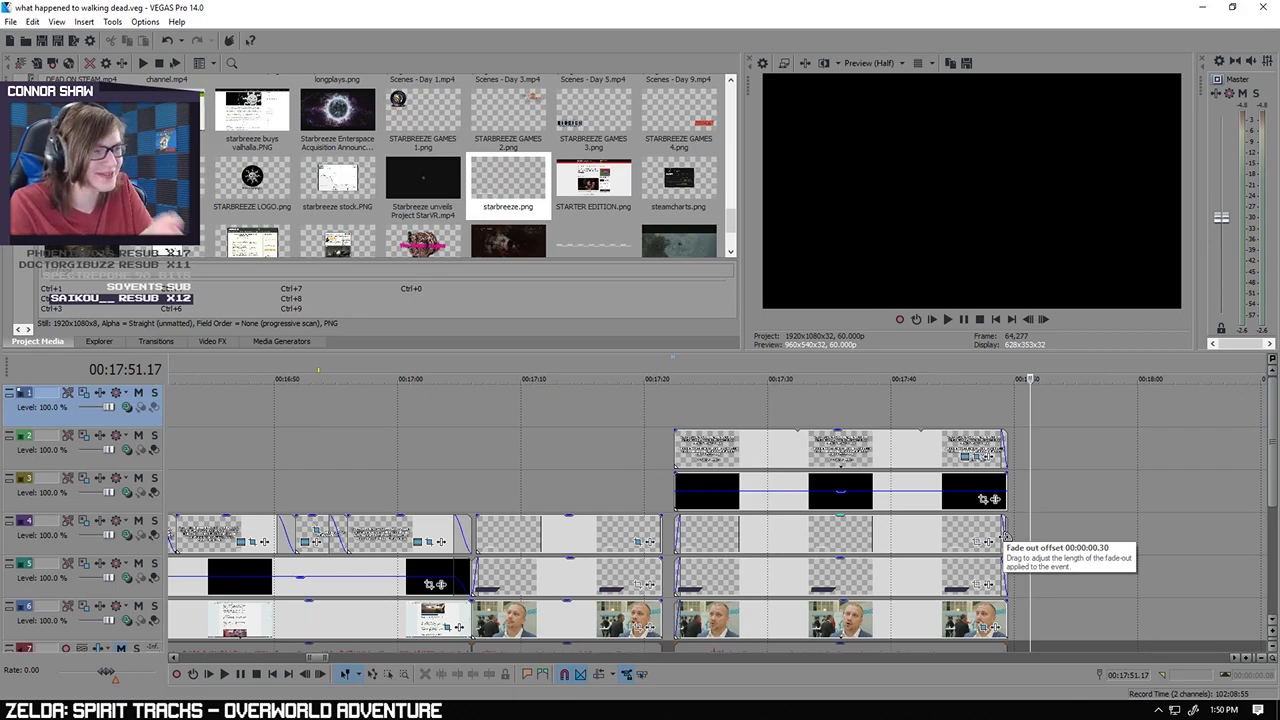
Step: Find 12 BO IS AN ASSHOLE.mp4 in the project media and place it on track 6 after the interview clip
drag(729, 219, 727, 125)
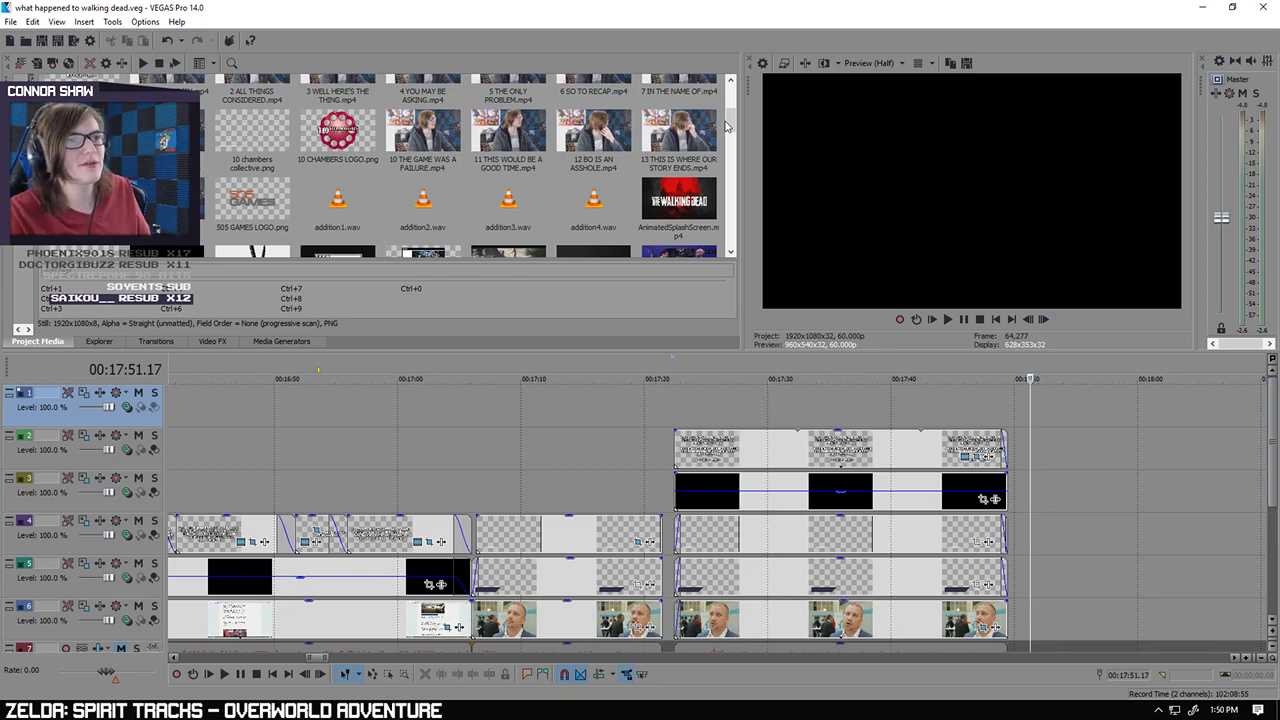
mouse_move(727, 117)
mouse_down()
mouse_move(729, 100)
mouse_move(728, 121)
mouse_up()
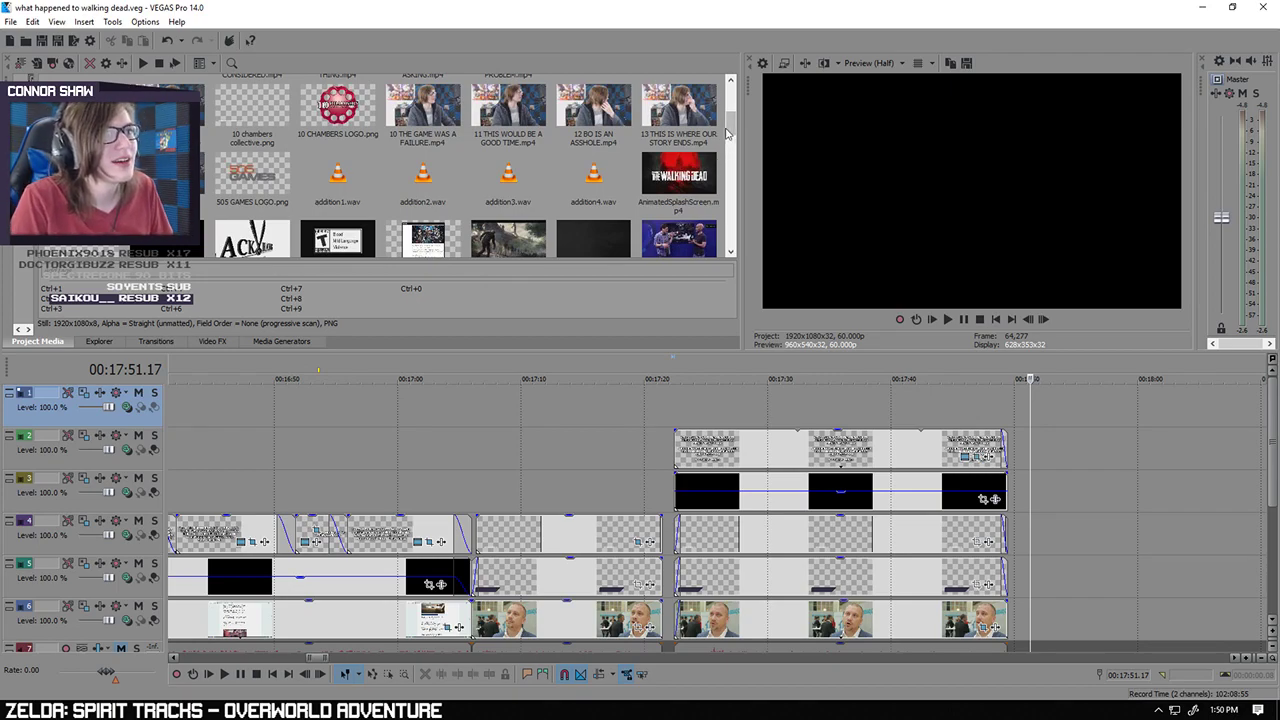
drag(615, 103, 1020, 614)
drag(1271, 498, 1271, 562)
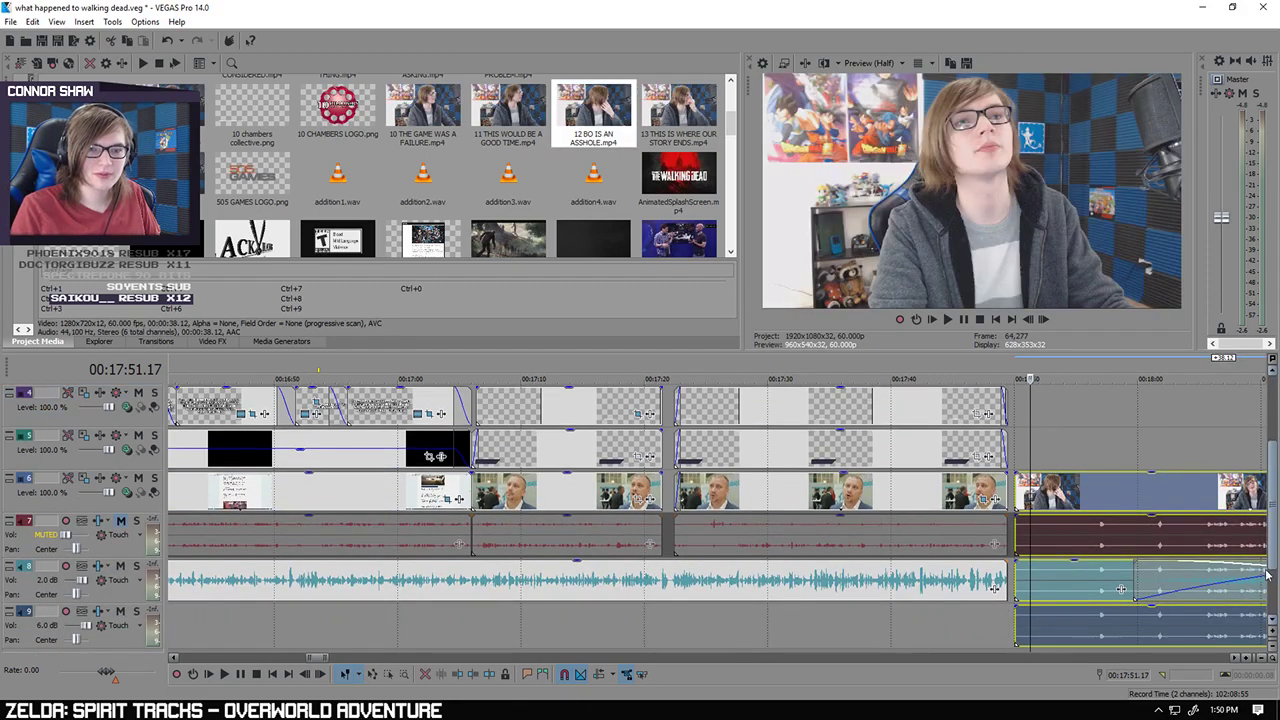
Step: Move the following audio event on track 8 later so it clears the newly placed clip
scroll(1085, 583, down, 1)
scroll(1040, 588, up, 1)
scroll(1007, 586, down, 1)
drag(1017, 583, 1249, 573)
Step: Delete the new clip's extra audio events on tracks 9 and 7, keeping its audio on track 8
click(725, 633)
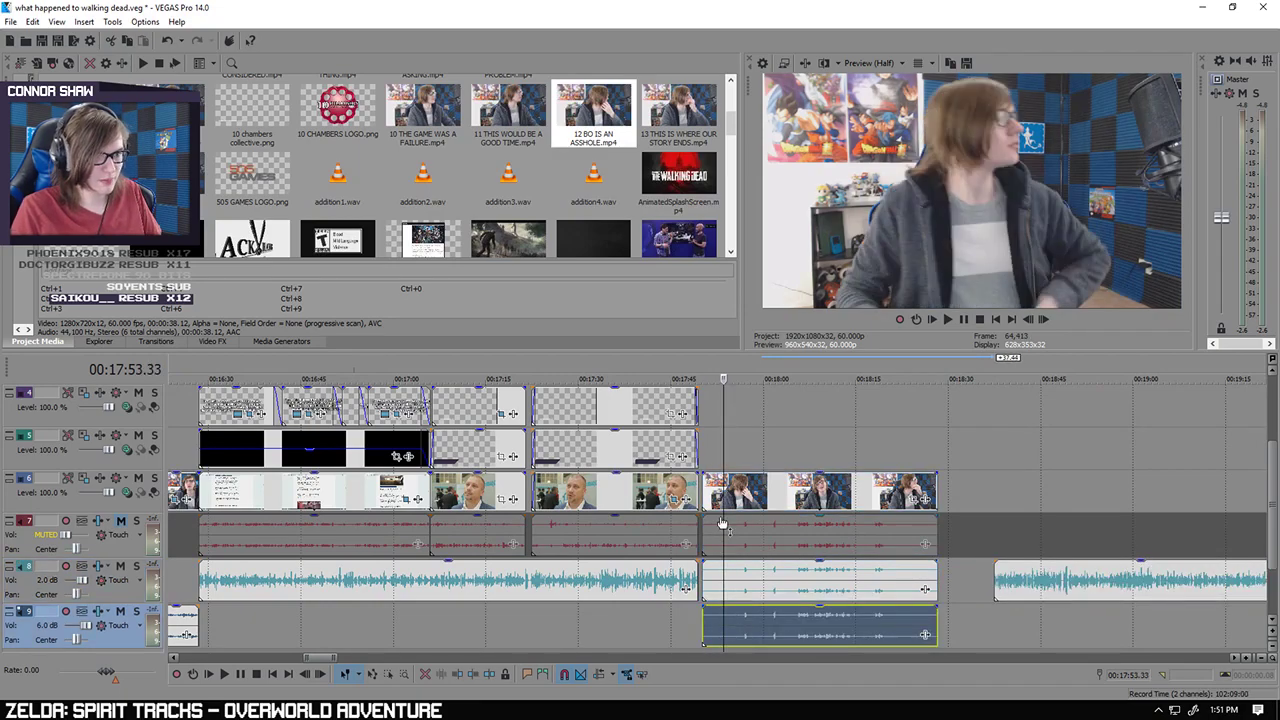
click(728, 536)
click(732, 628)
key(Delete)
click(739, 545)
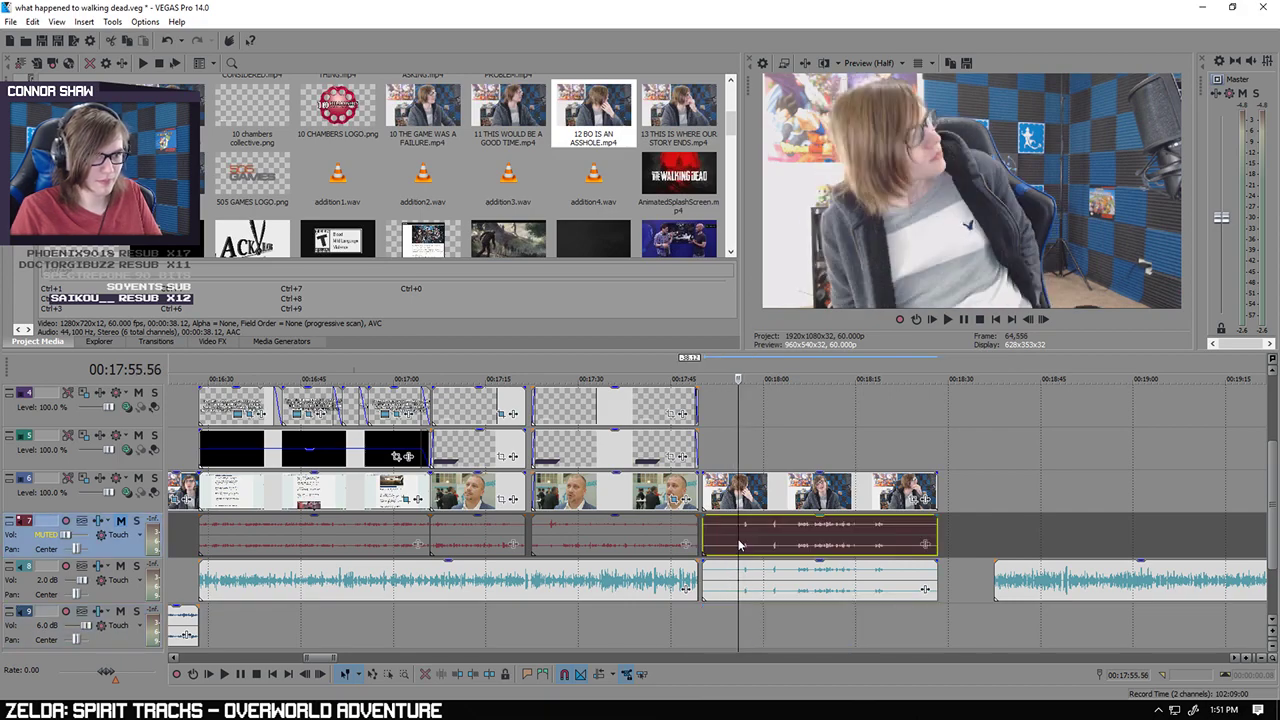
key(Delete)
Step: Move the new clip and its audio up against the interview clip's end at 00:17:49.26
drag(726, 505, 725, 503)
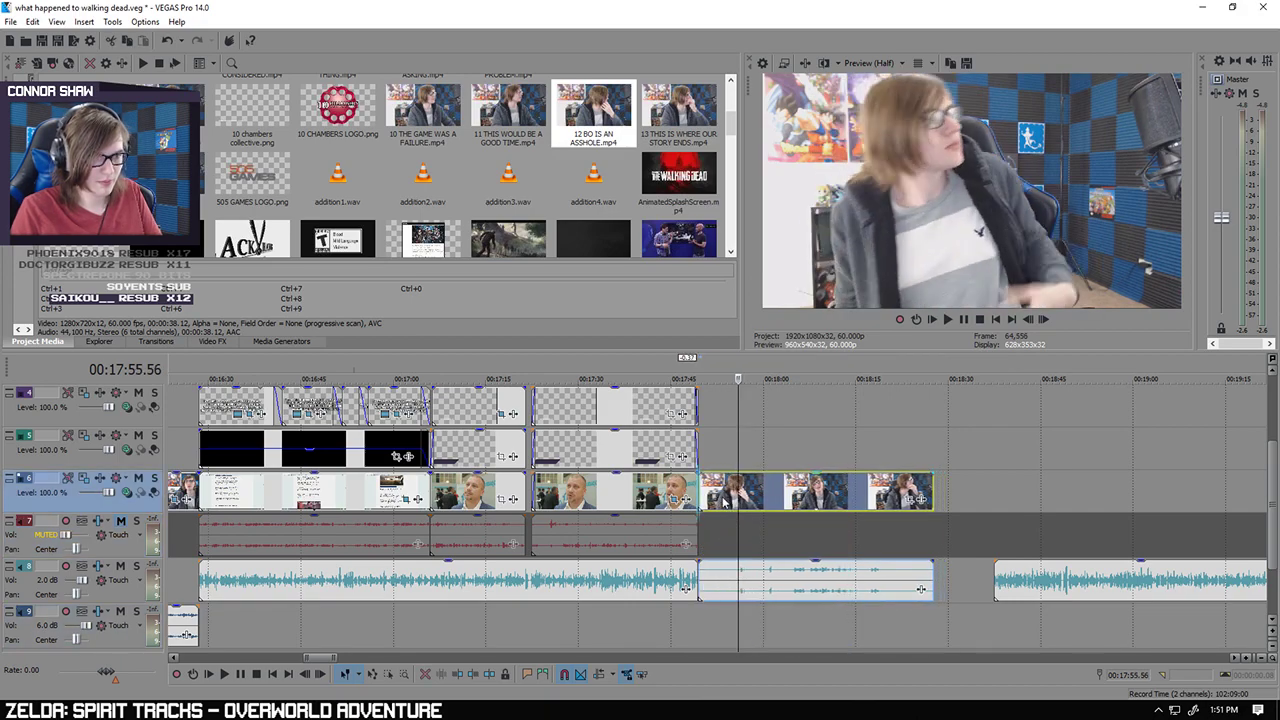
click(702, 630)
scroll(697, 508, up, 4)
scroll(830, 632, down, 2)
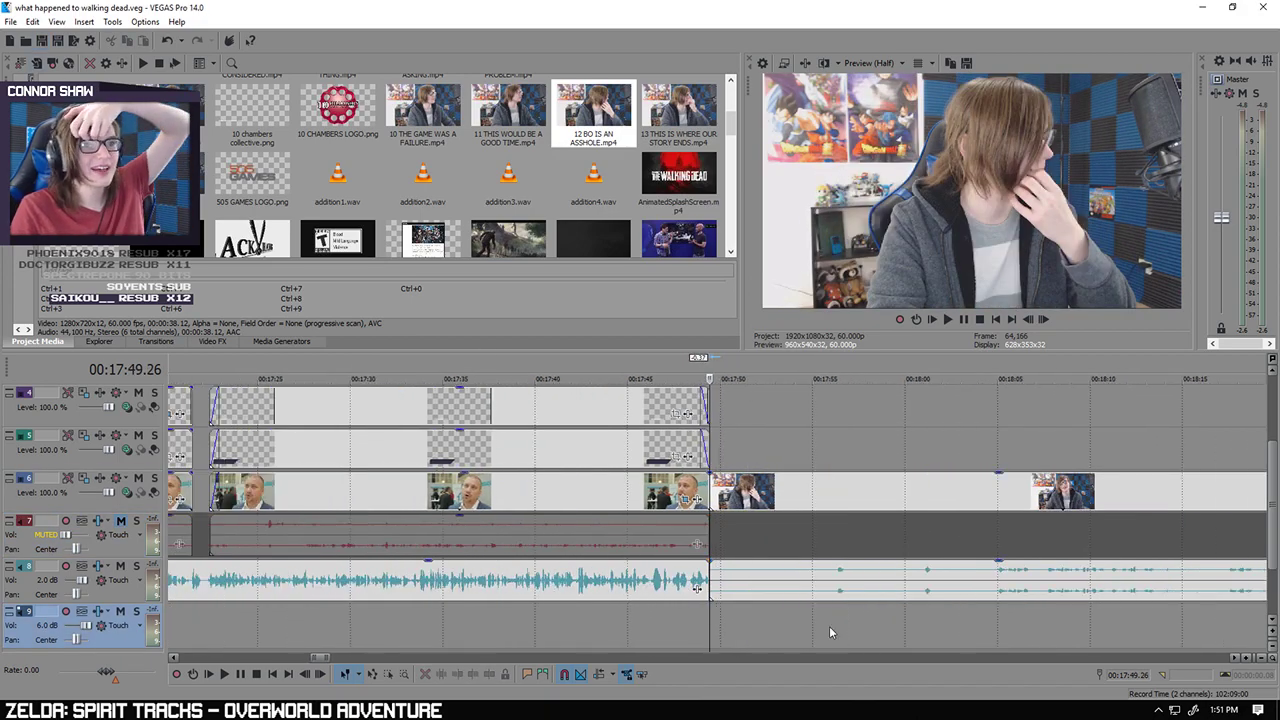
Step: Play back the new webcam clip from 00:17:49.26 to about 00:18:18 to review its content
click(224, 674)
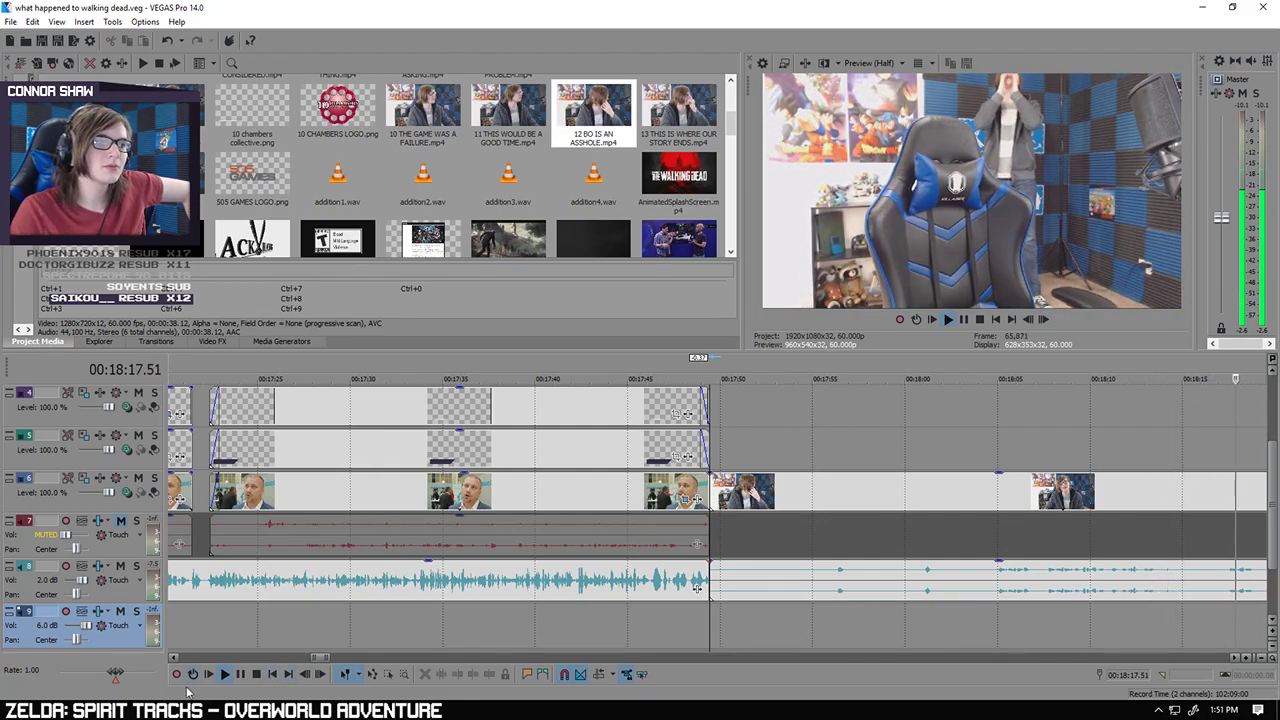
scroll(876, 614, down, 3)
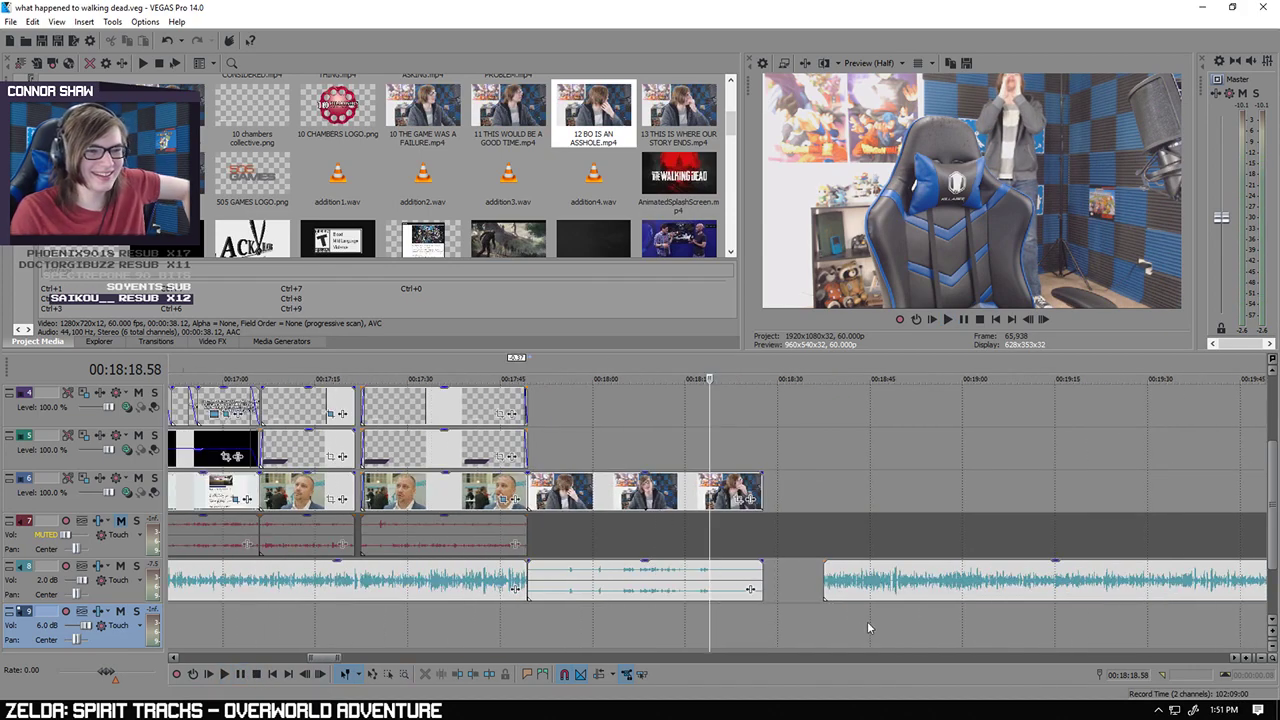
scroll(864, 624, up, 4)
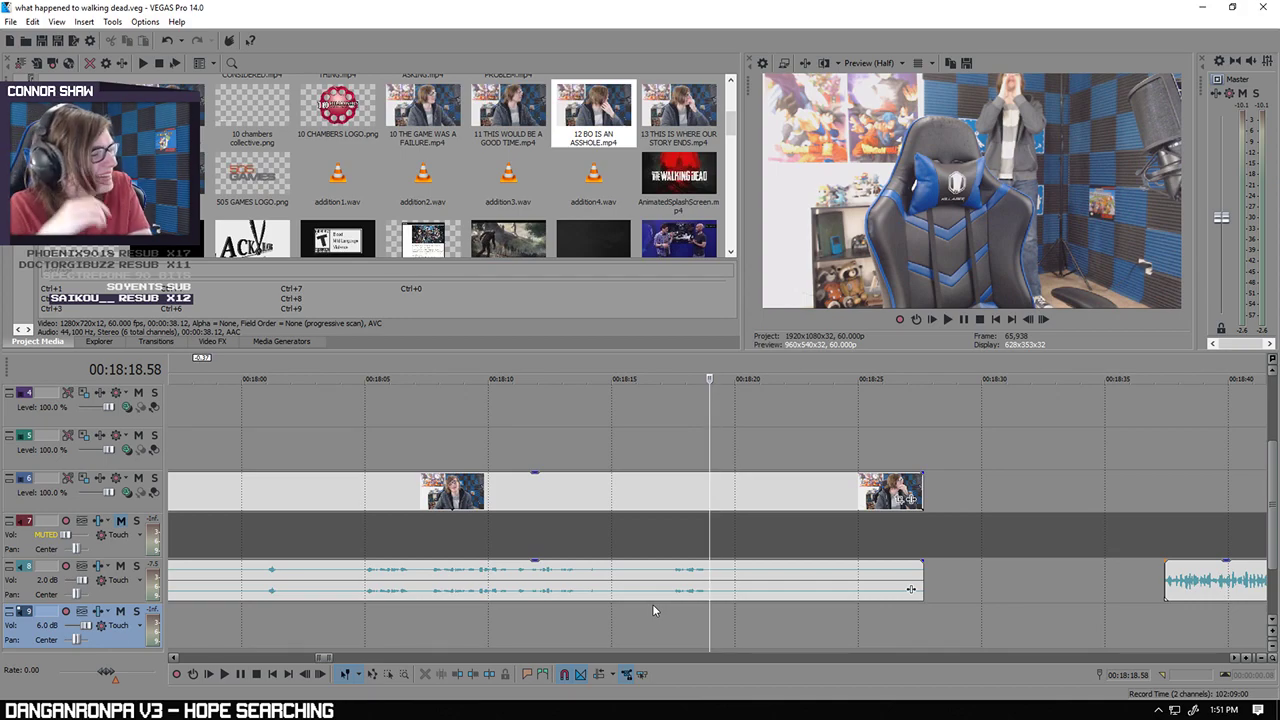
Step: Locate the earlier webcam clips around 00:16:17.25 and check the cut between them near 00:16:21.11
scroll(668, 600, down, 3)
scroll(676, 610, up, 2)
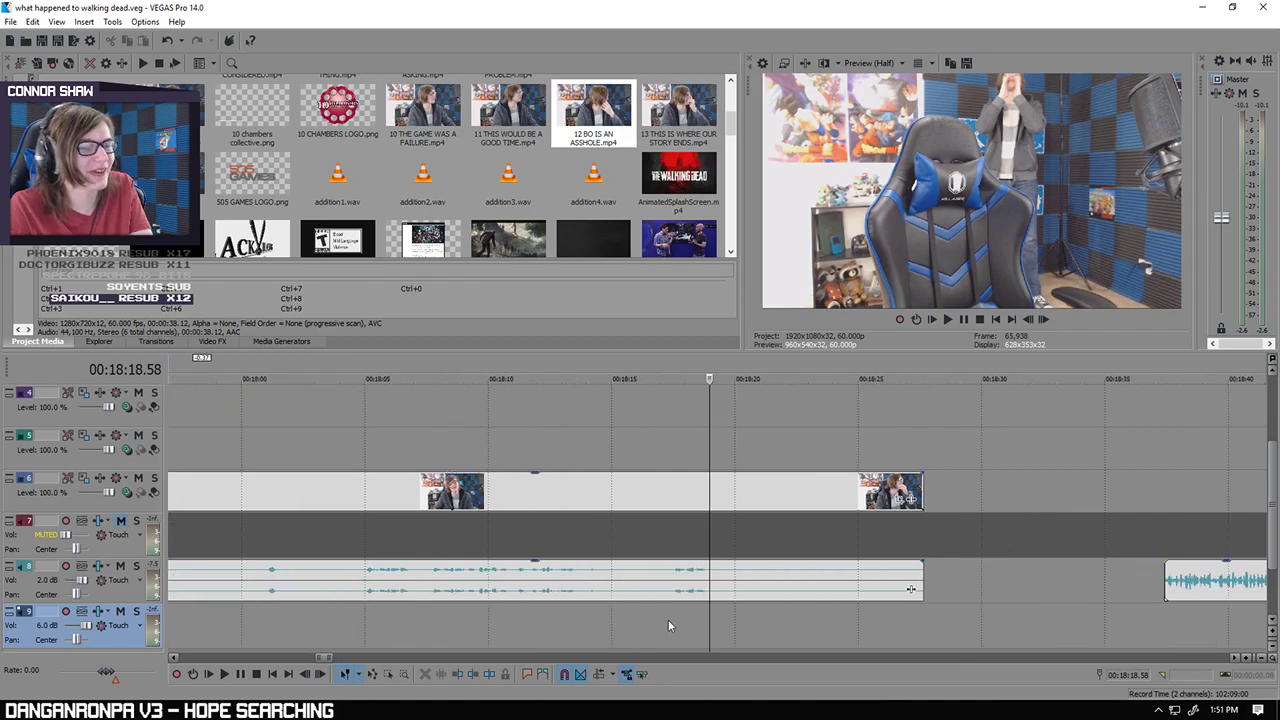
scroll(668, 617, down, 2)
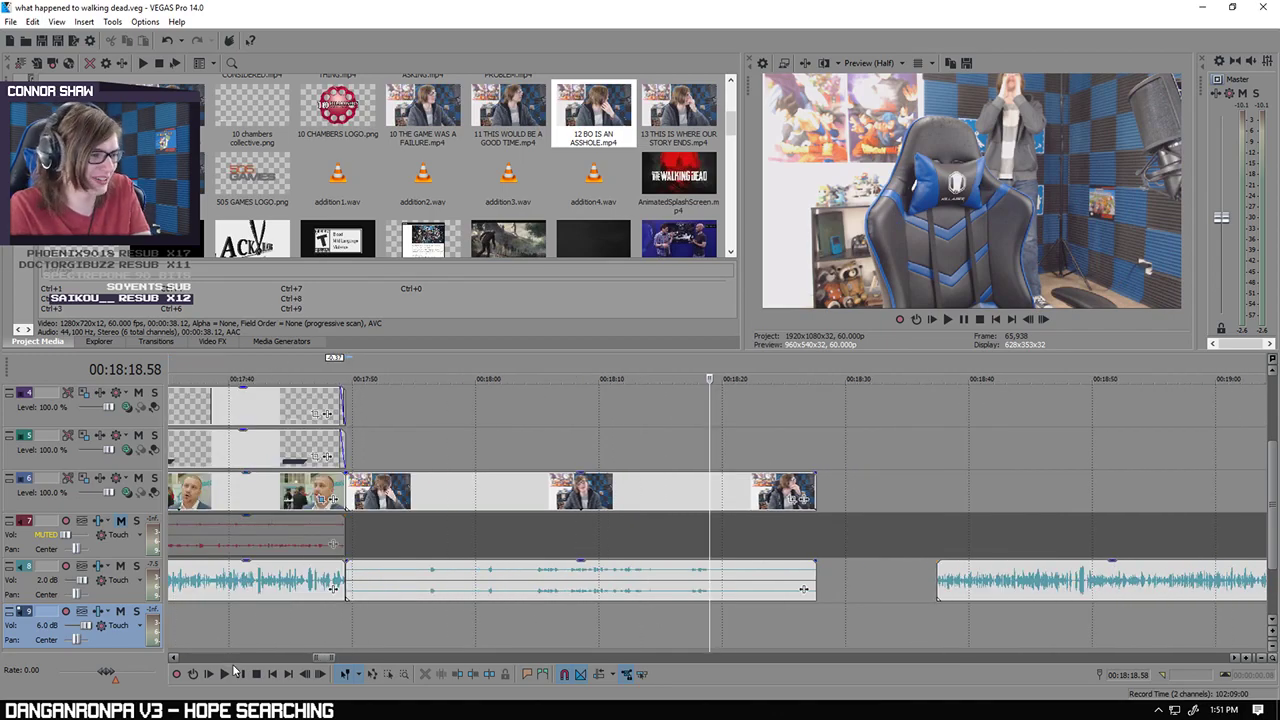
scroll(392, 632, down, 3)
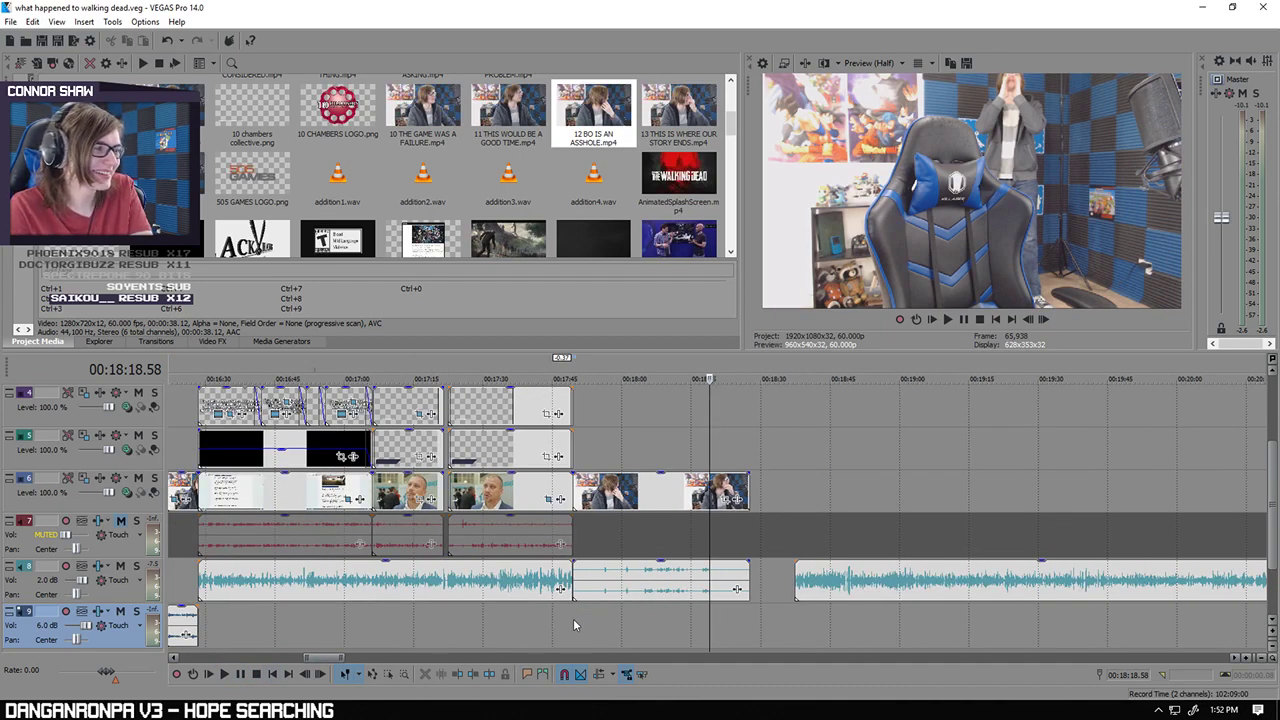
scroll(573, 625, down, 3)
click(465, 632)
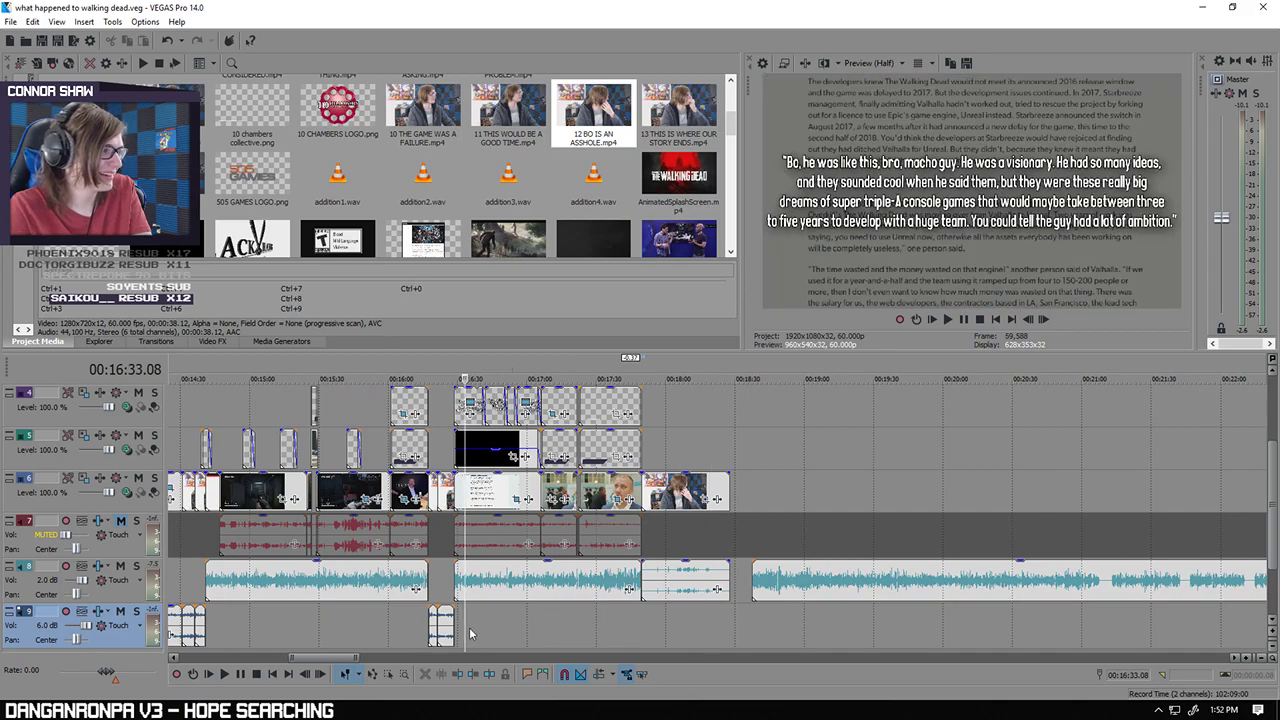
scroll(480, 632, up, 7)
click(526, 492)
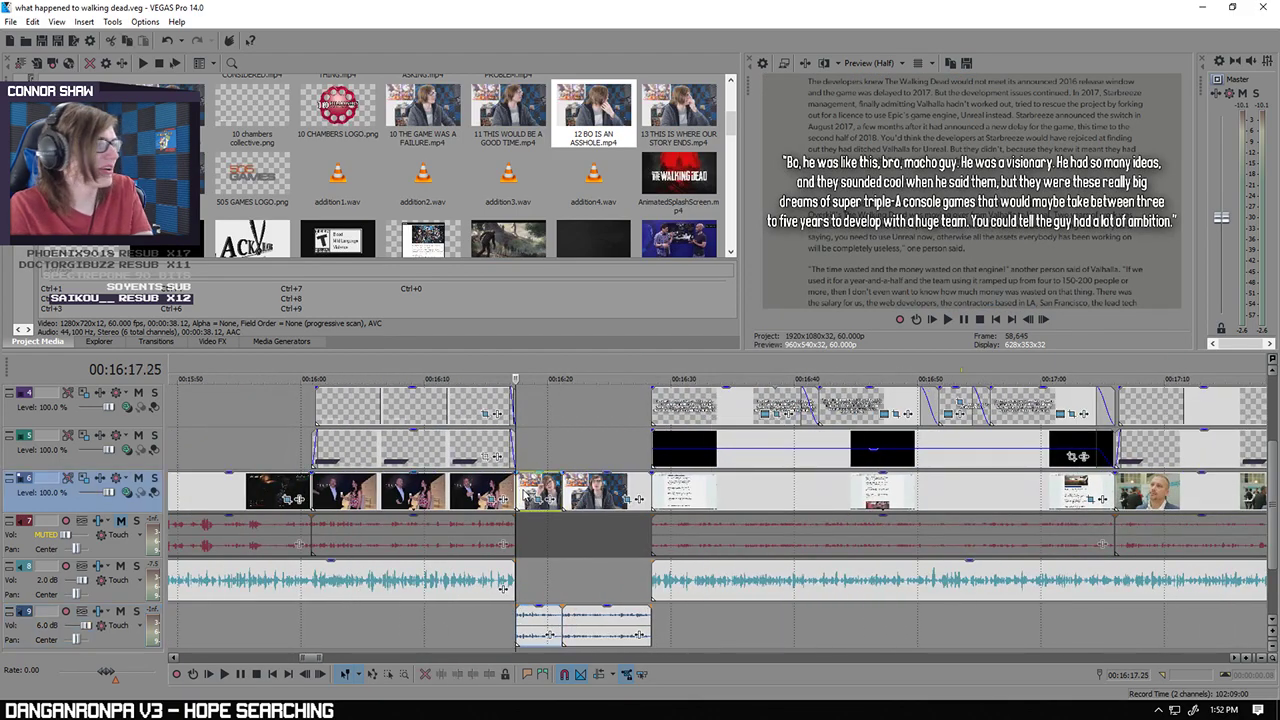
scroll(714, 497, up, 5)
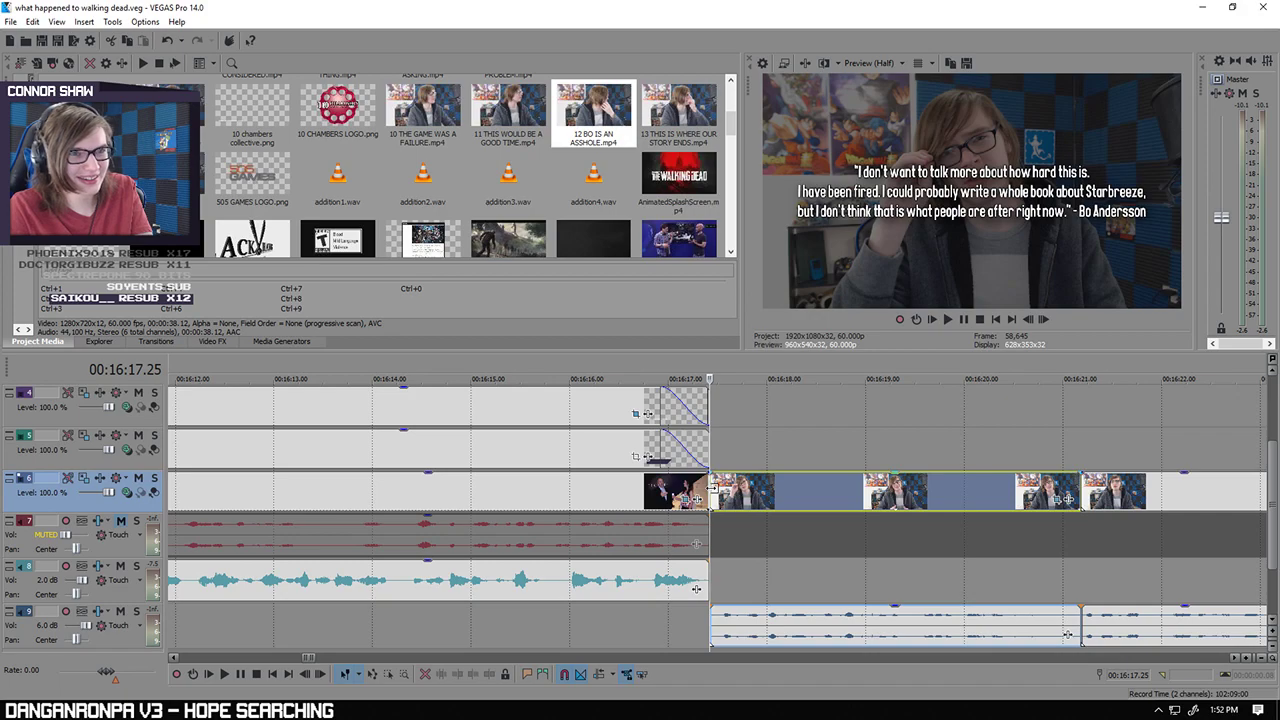
right_click(712, 489)
click(1084, 451)
scroll(984, 451, up, 3)
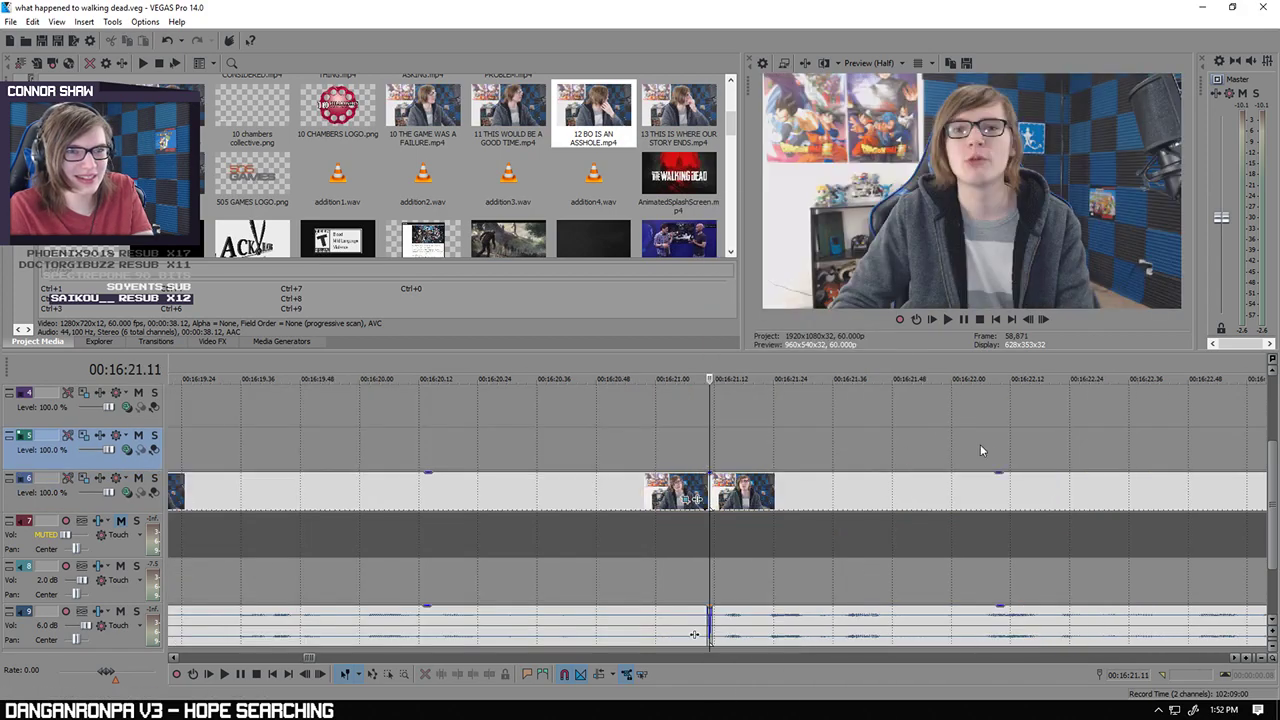
key(space)
click(597, 449)
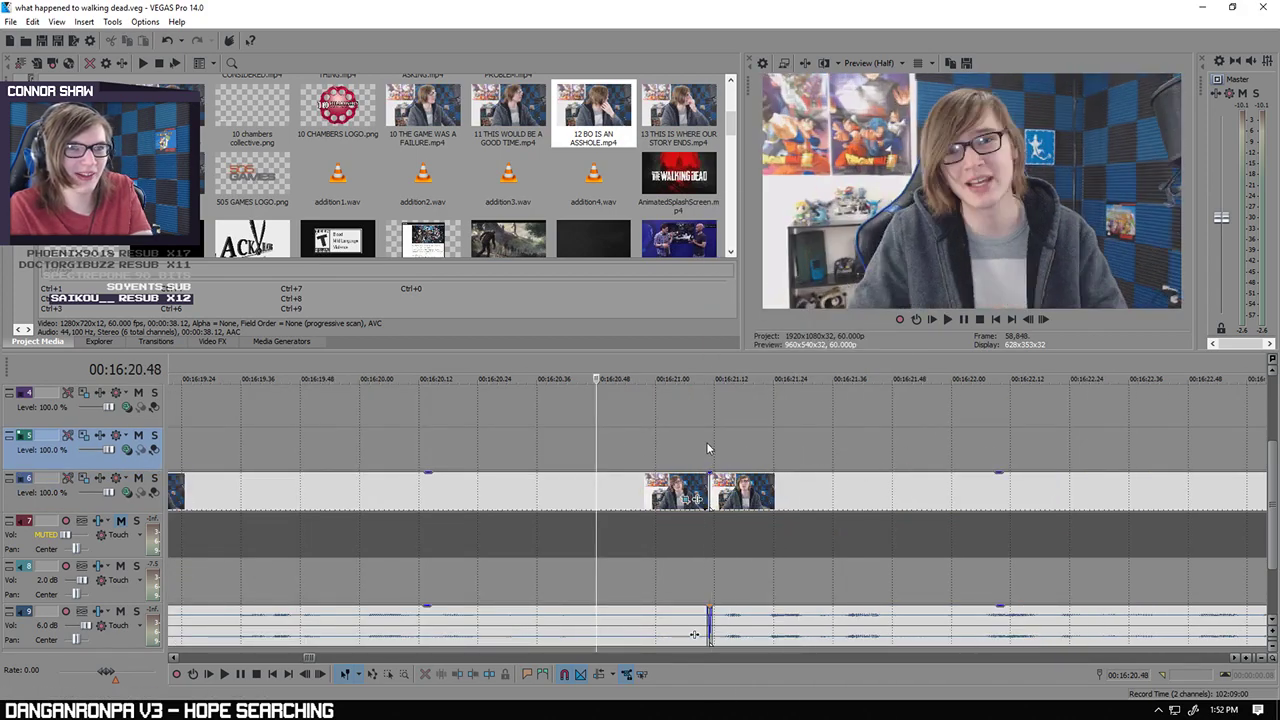
Step: Copy the Pan/Crop position keyframe of the "11 THIS WOULD BE A GOOD TIME" clip at 00:16:21.11
click(712, 492)
right_click(712, 492)
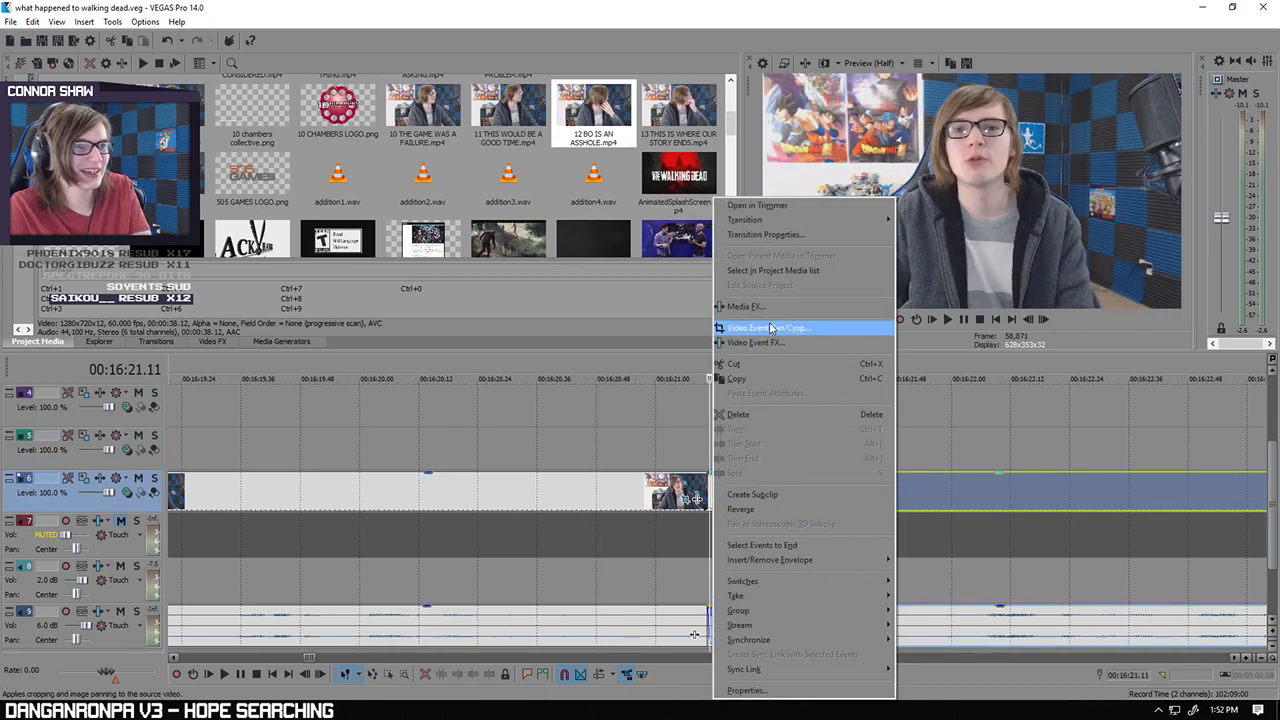
click(765, 327)
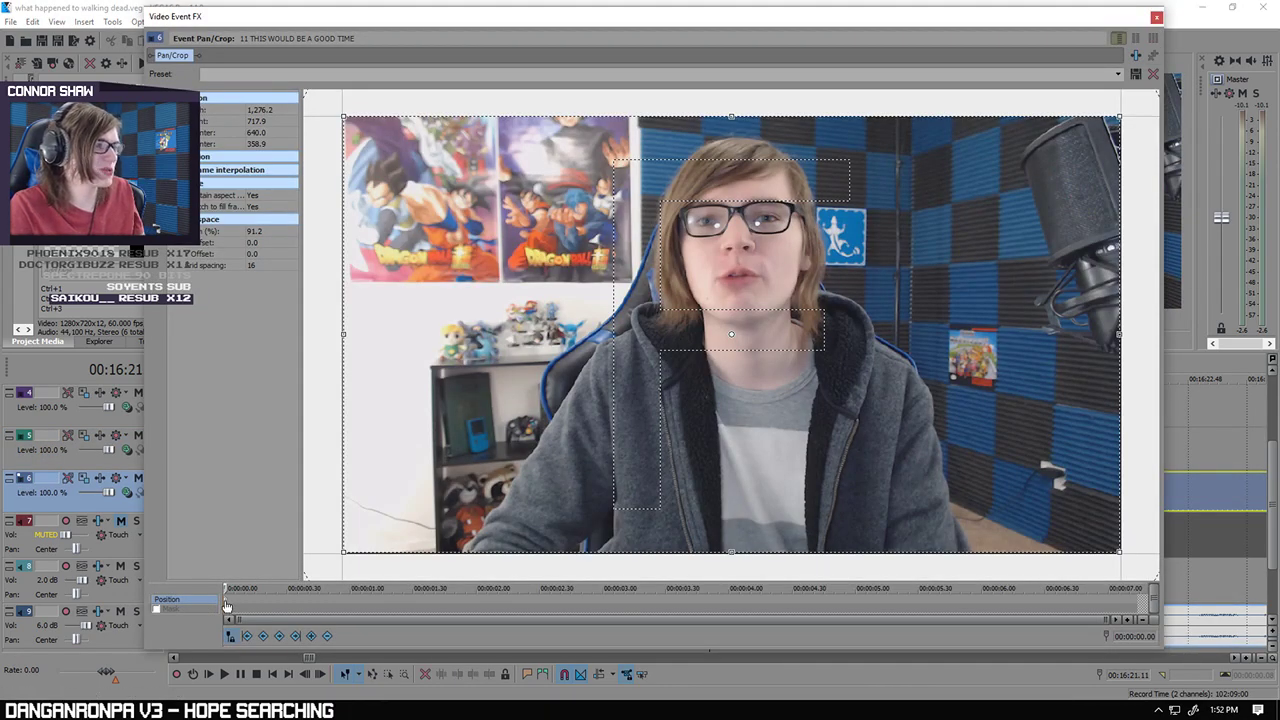
click(1155, 18)
Step: Paste the copied Pan/Crop framing onto the "12 BO IS AN ASSHOLE" clip starting at 00:17:49.26
scroll(856, 464, down, 6)
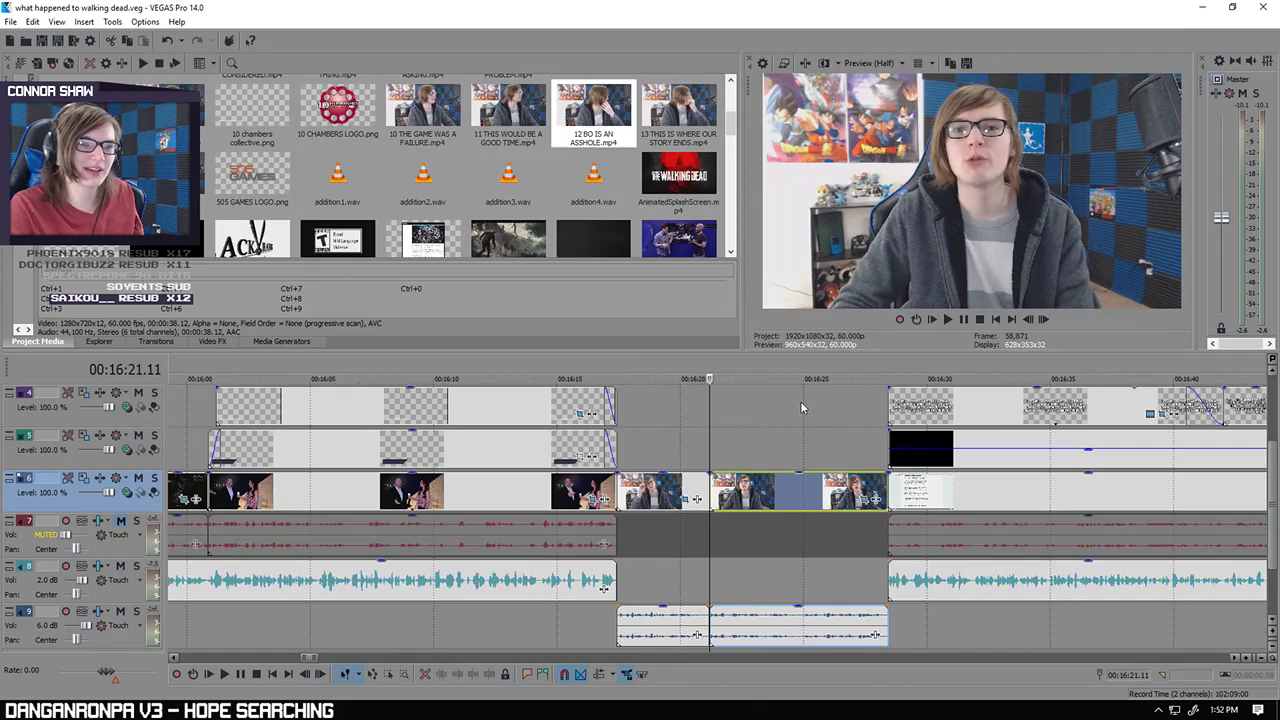
click(973, 643)
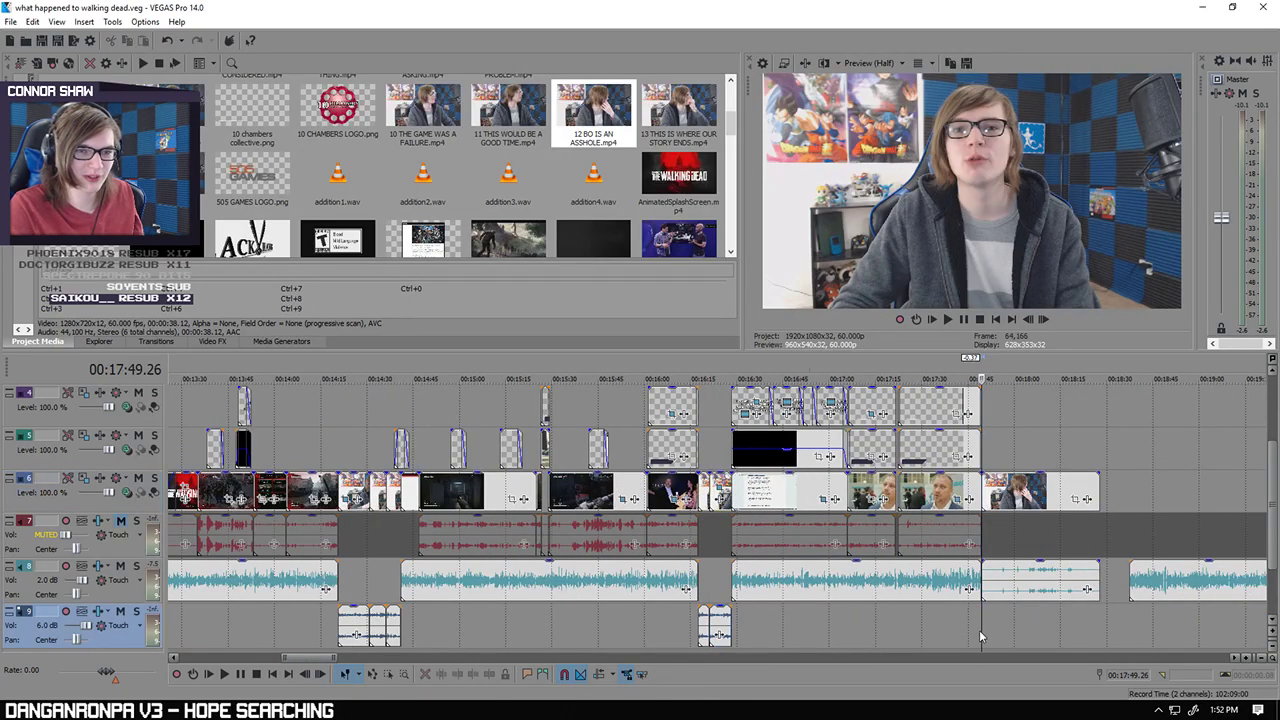
scroll(803, 620, up, 6)
click(712, 492)
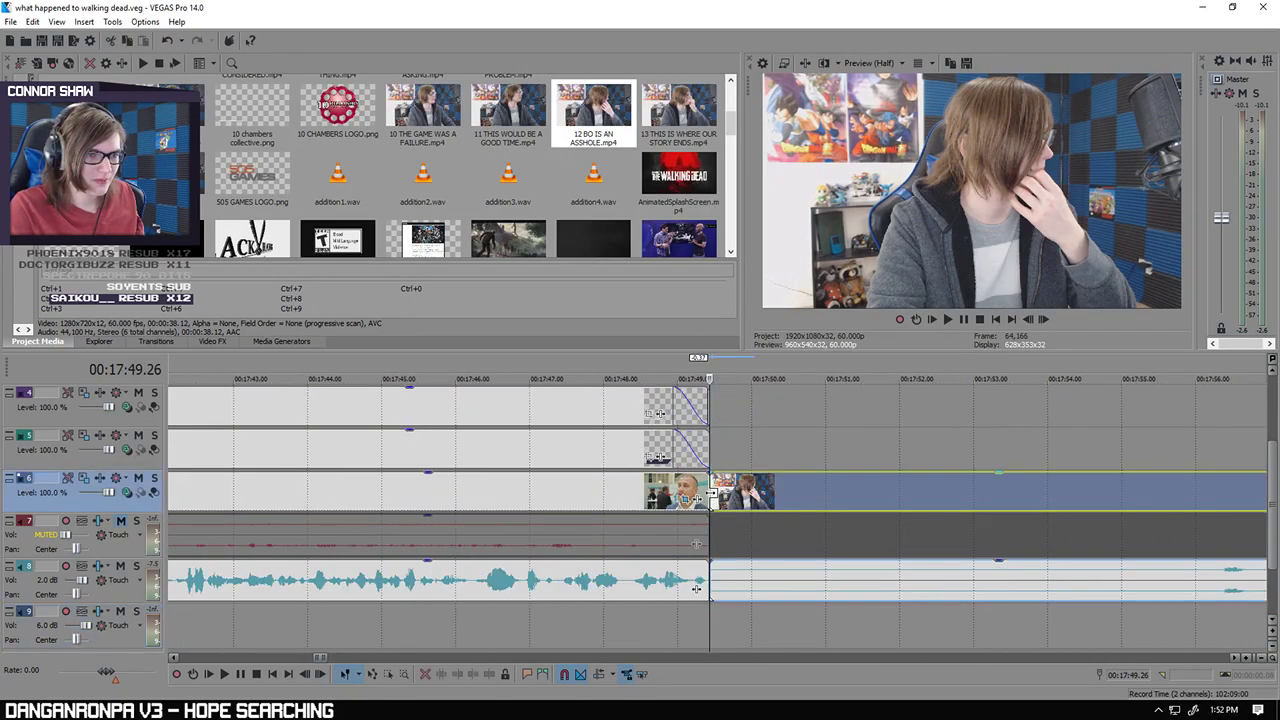
right_click(712, 492)
click(765, 329)
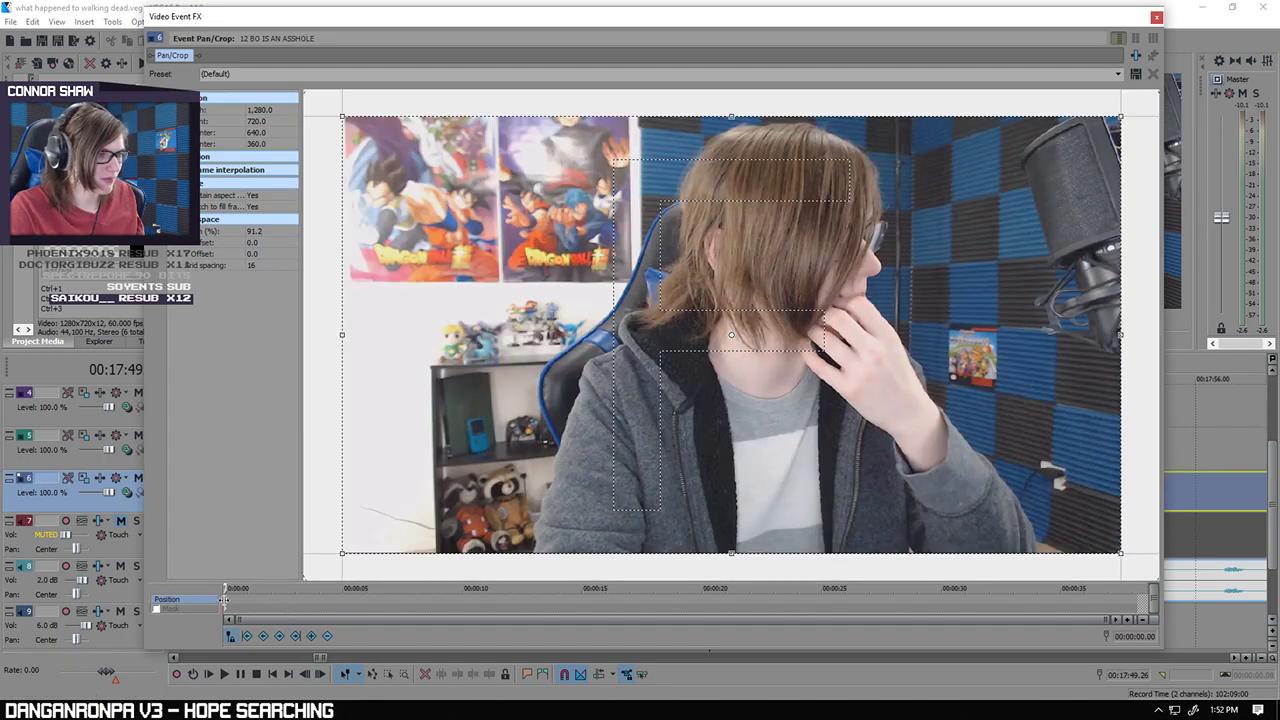
key(ctrl+v)
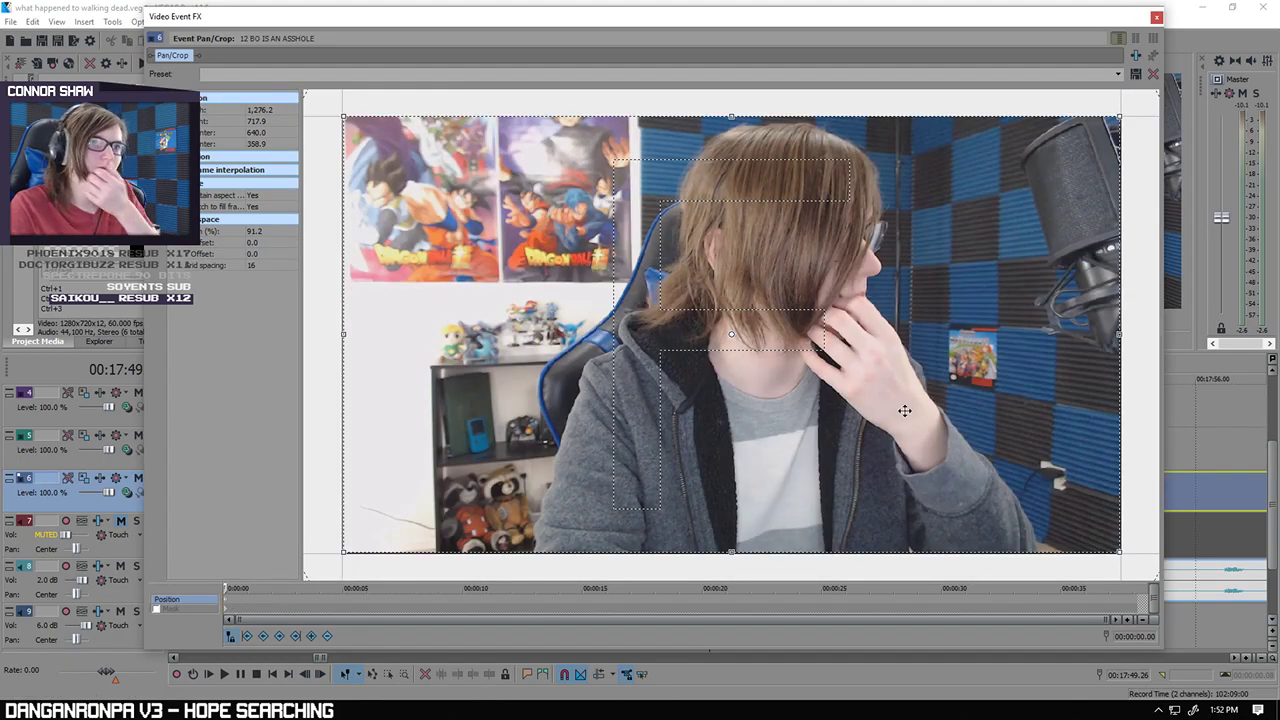
click(1156, 17)
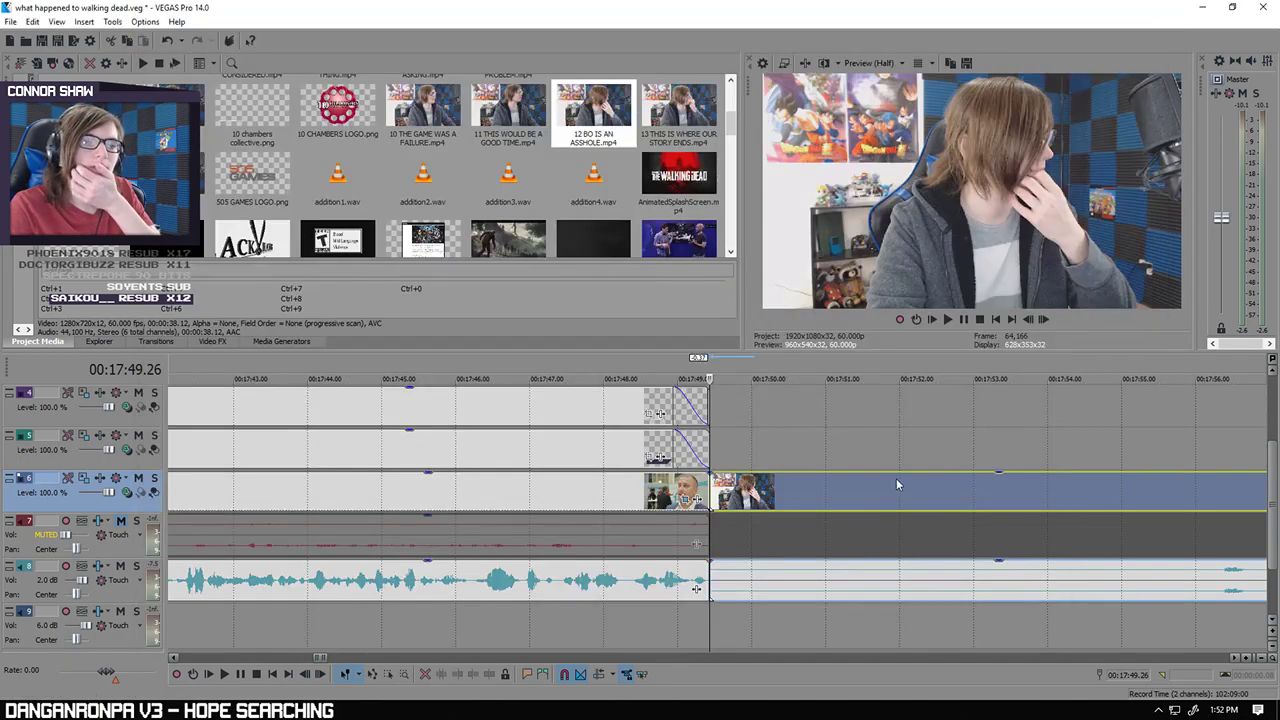
Step: Split the new webcam clip and its audio at 00:18:07.46
click(894, 537)
click(929, 533)
scroll(929, 534, up, 5)
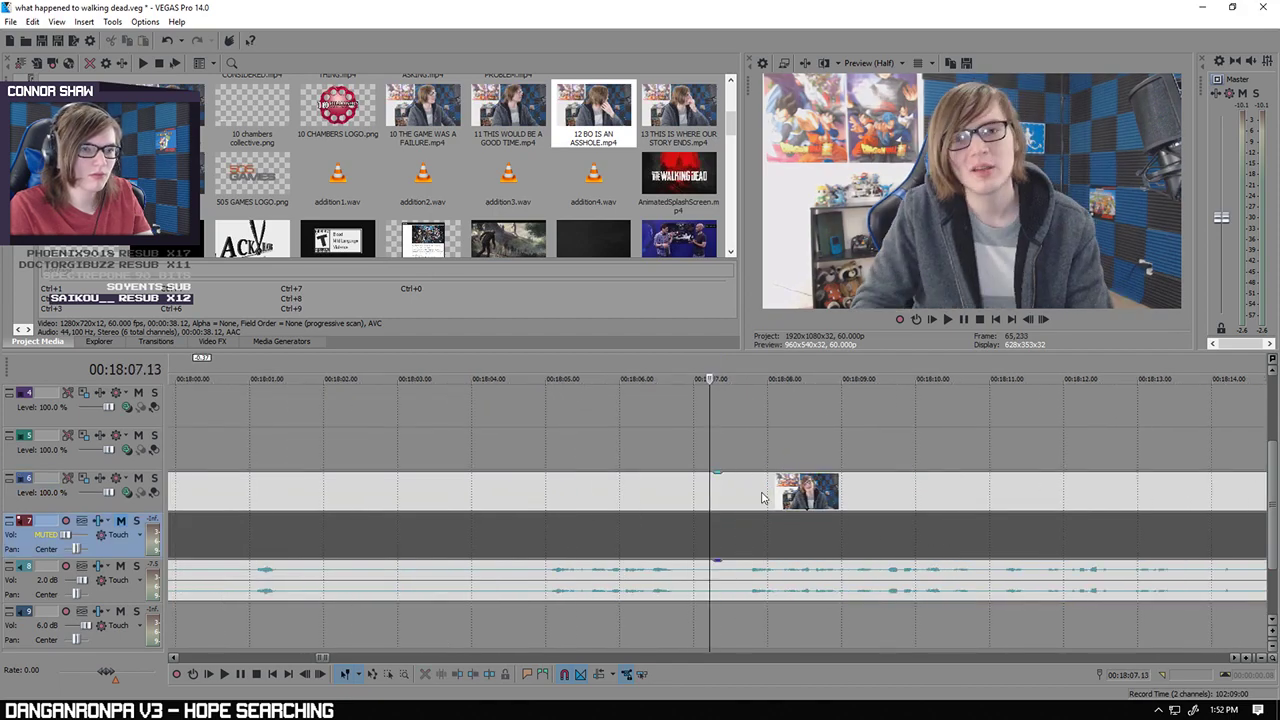
click(762, 497)
scroll(764, 500, up, 4)
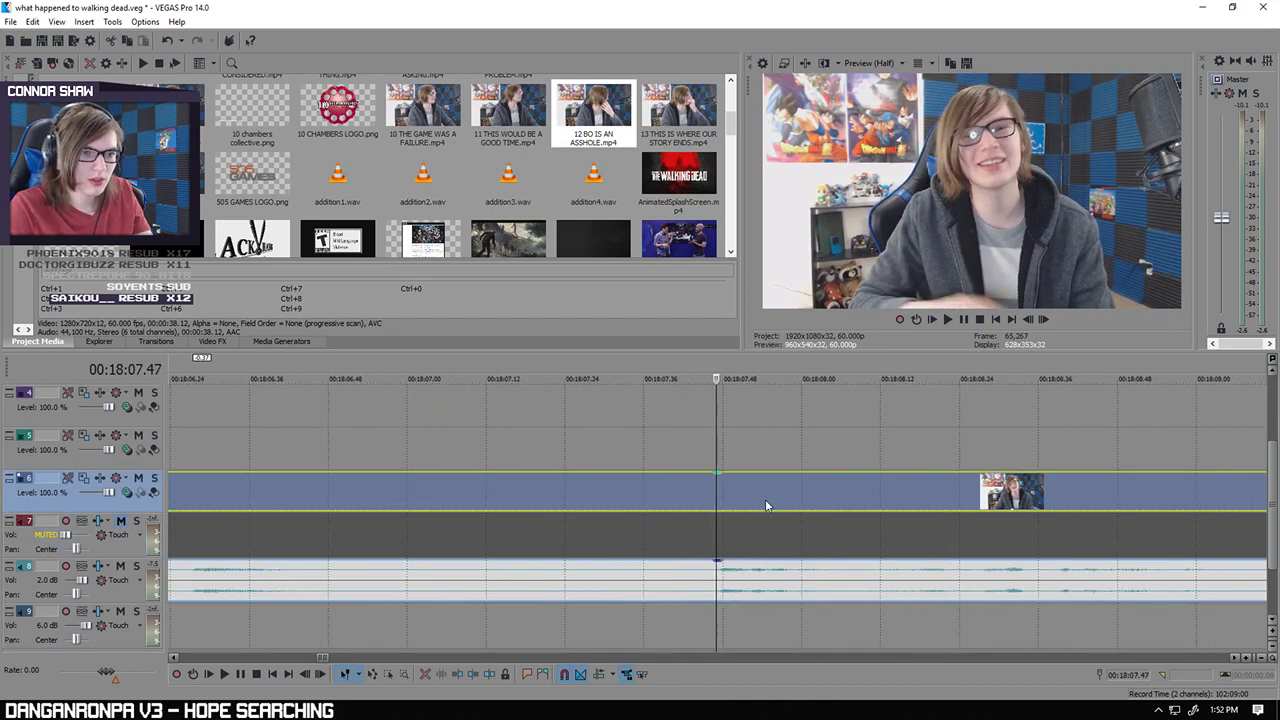
key(Left)
key(s)
scroll(740, 506, down, 5)
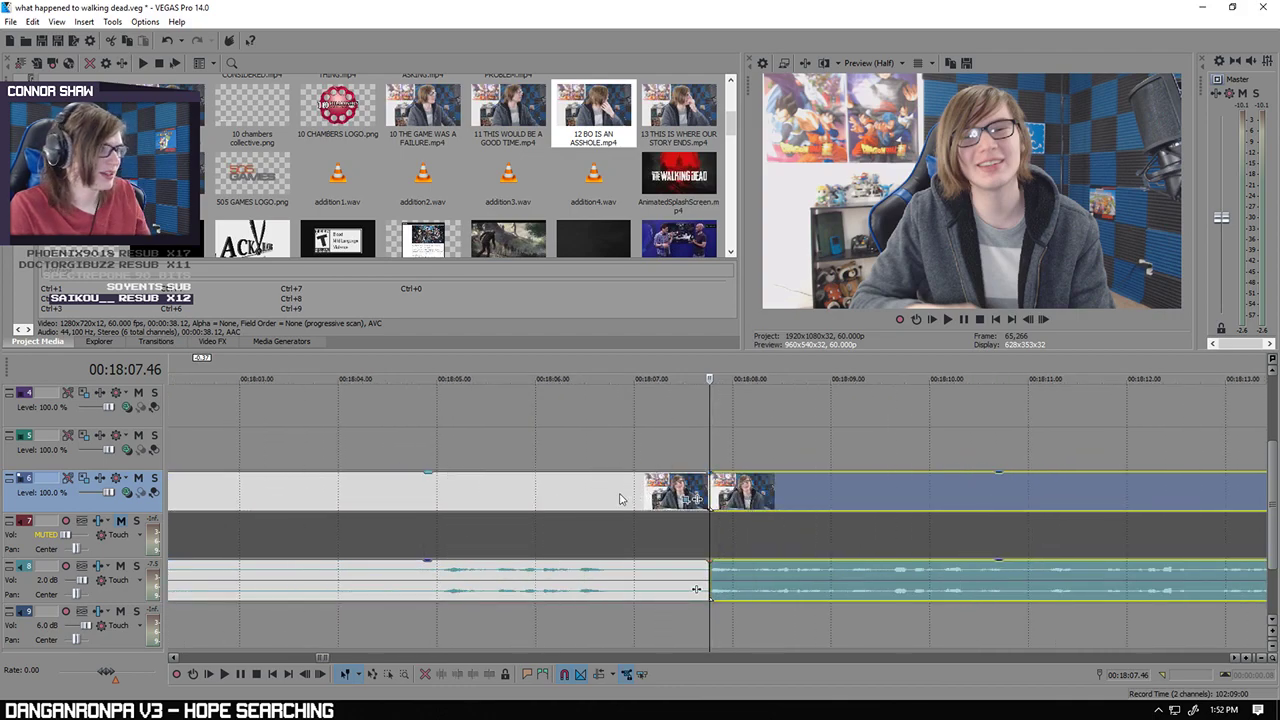
Step: Delete the webcam section before the split and move the remaining part against the interview clip's end at 00:17:49.26
click(566, 506)
scroll(580, 507, down, 3)
key(Delete)
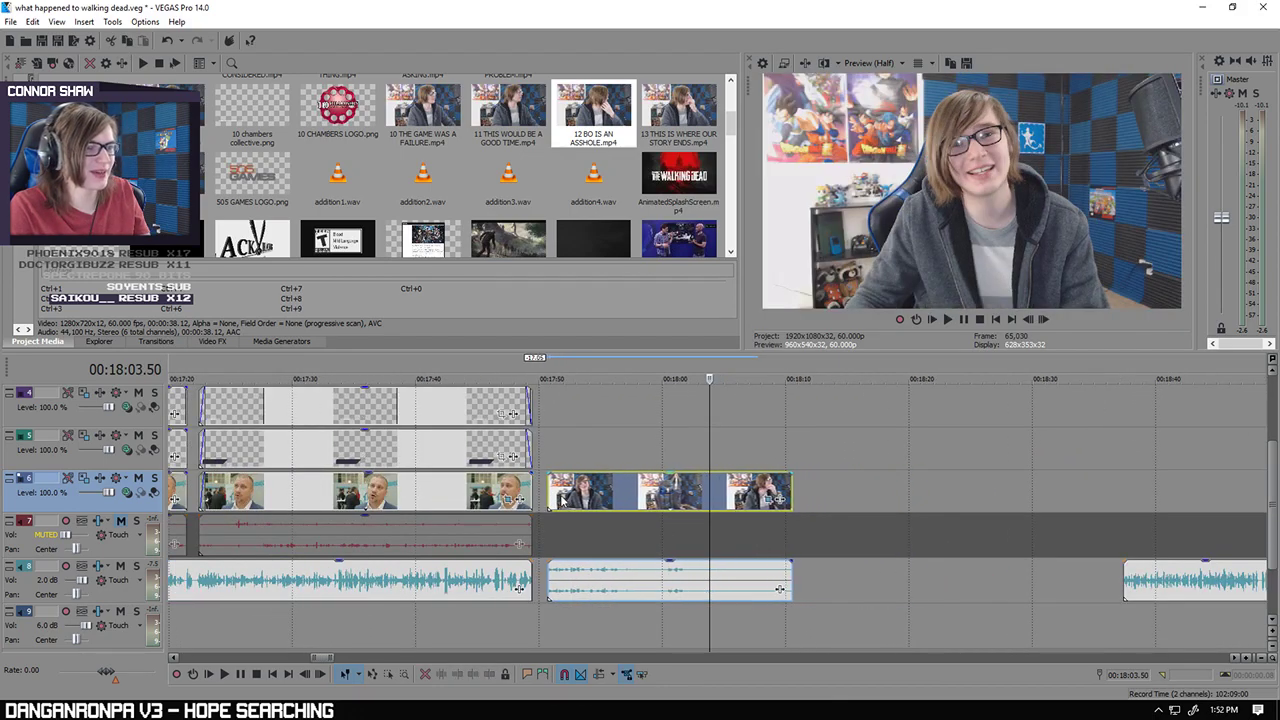
click(535, 488)
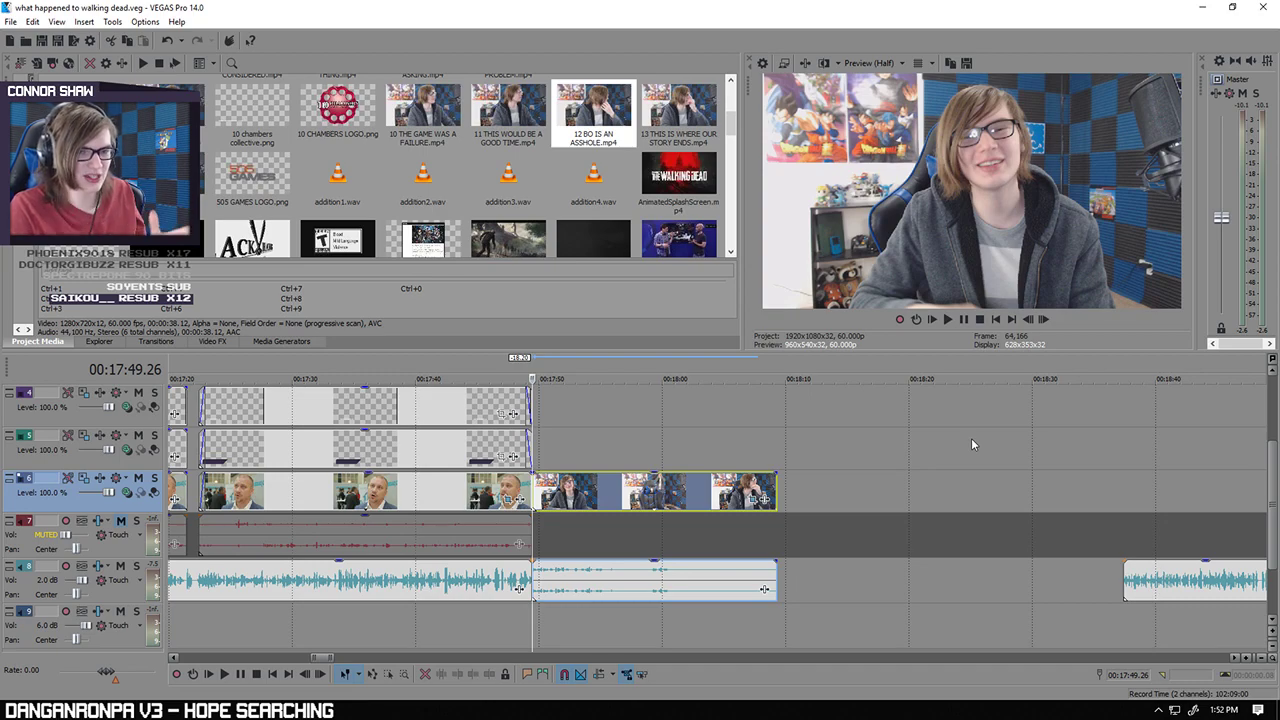
Step: Move the webcam clip's audio from track 8 to track 9 and play it back to about 00:17:55
scroll(765, 588, up, 3)
drag(757, 584, 744, 624)
click(225, 676)
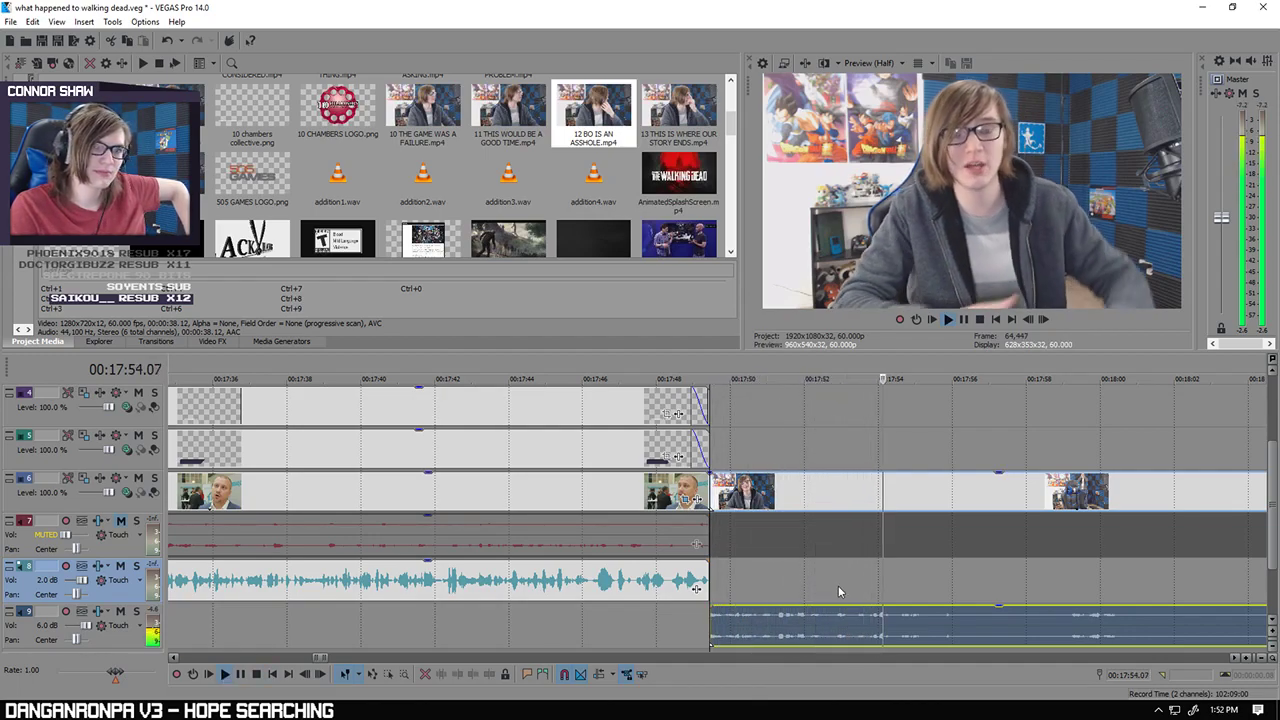
click(241, 675)
Step: Split only the webcam clip's audio on track 9 at 00:17:55.50, leaving the video uncut
scroll(883, 620, up, 5)
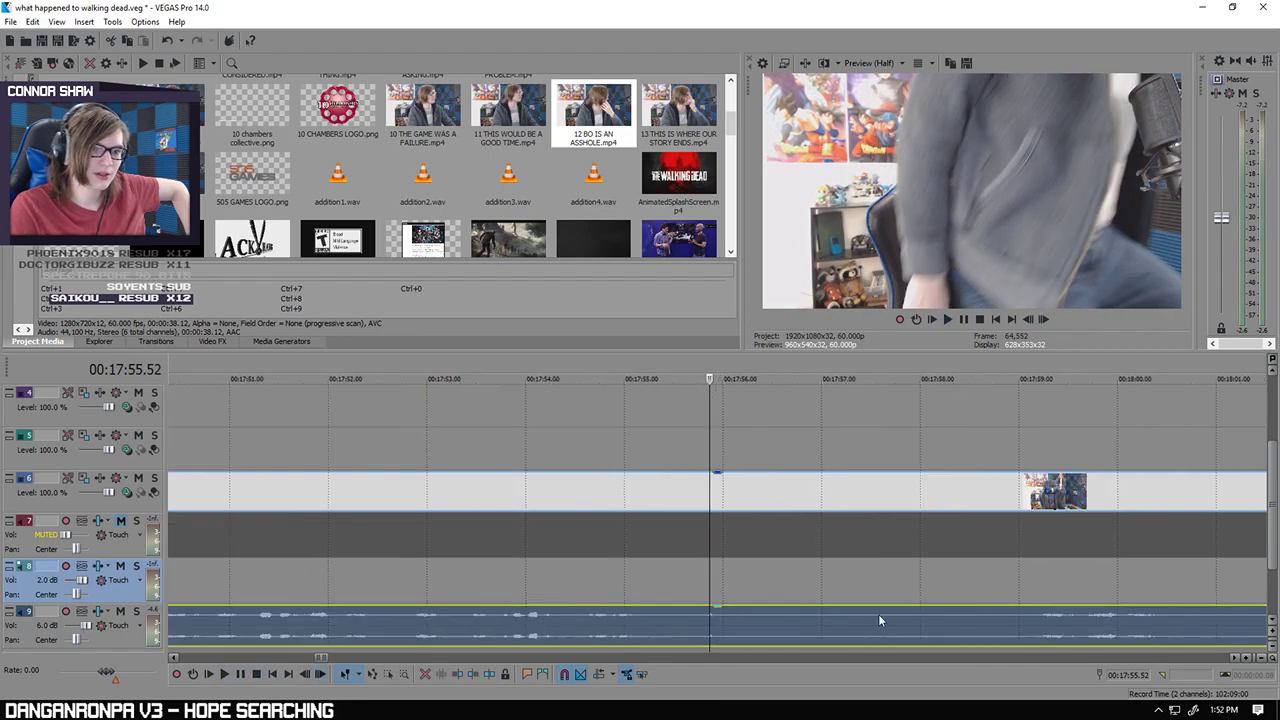
click(700, 624)
key(Left)
key(Right)
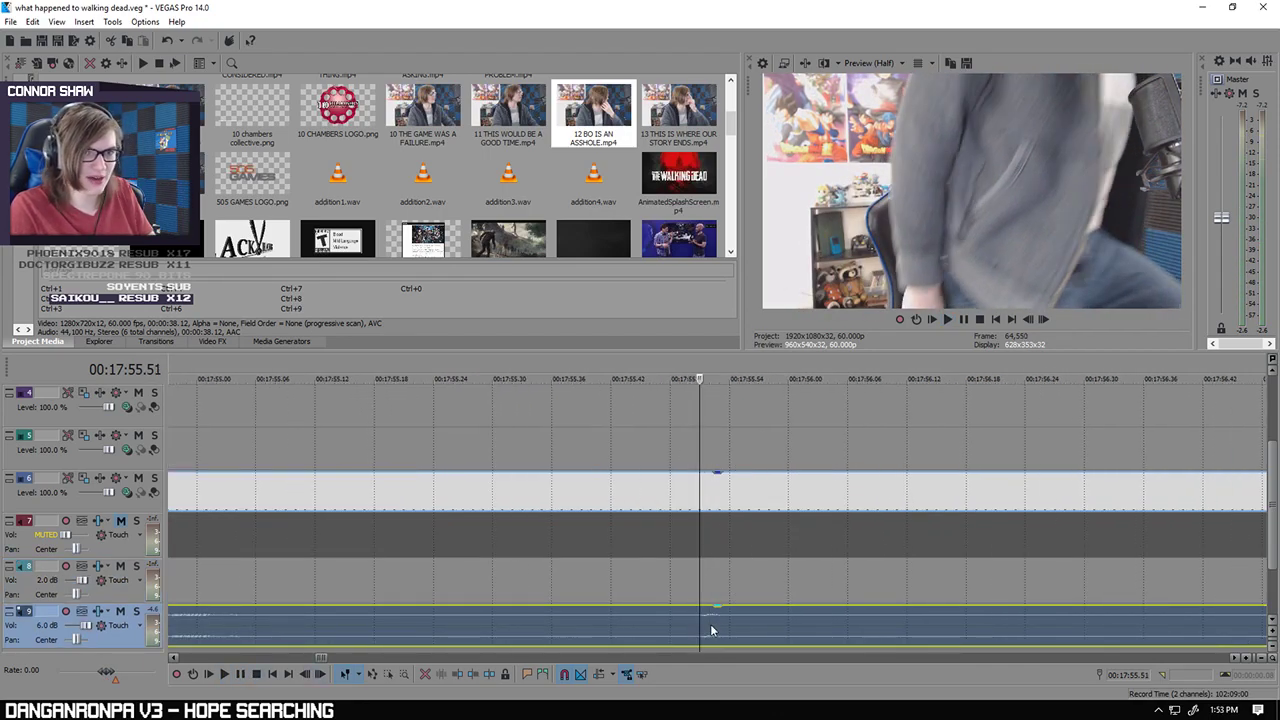
key(Left)
scroll(709, 627, up, 2)
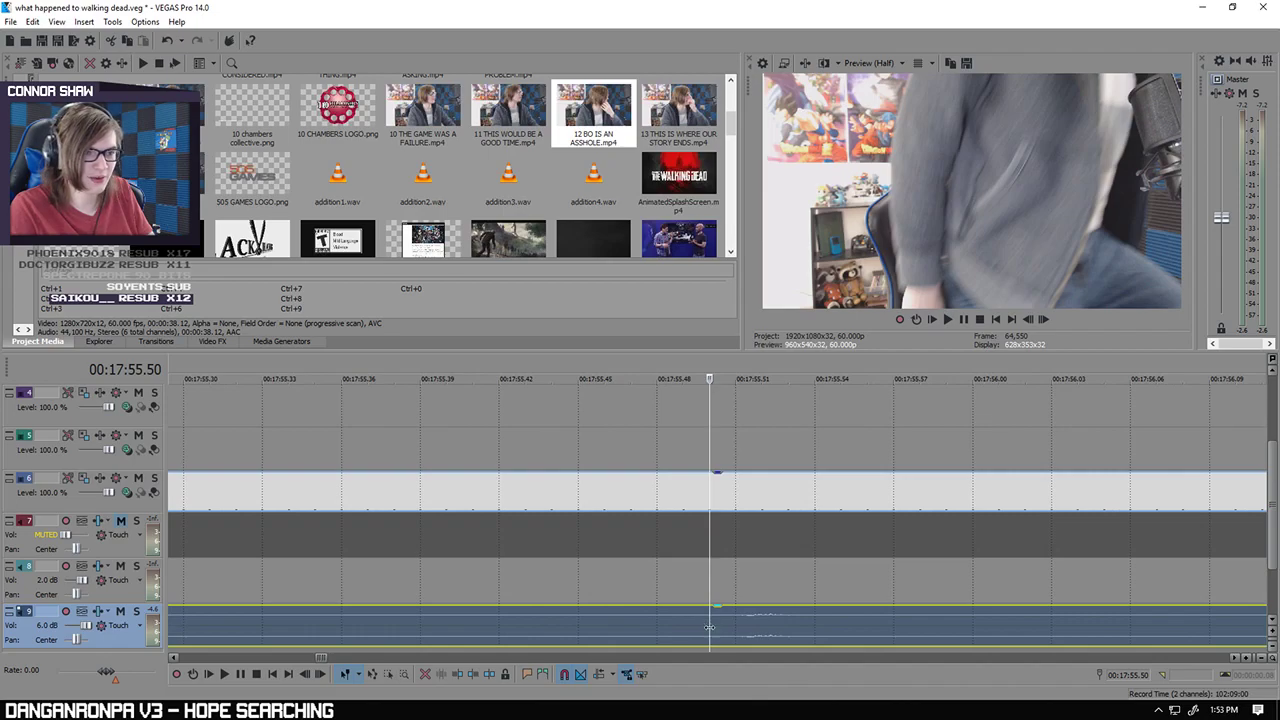
key(Right)
key(Left)
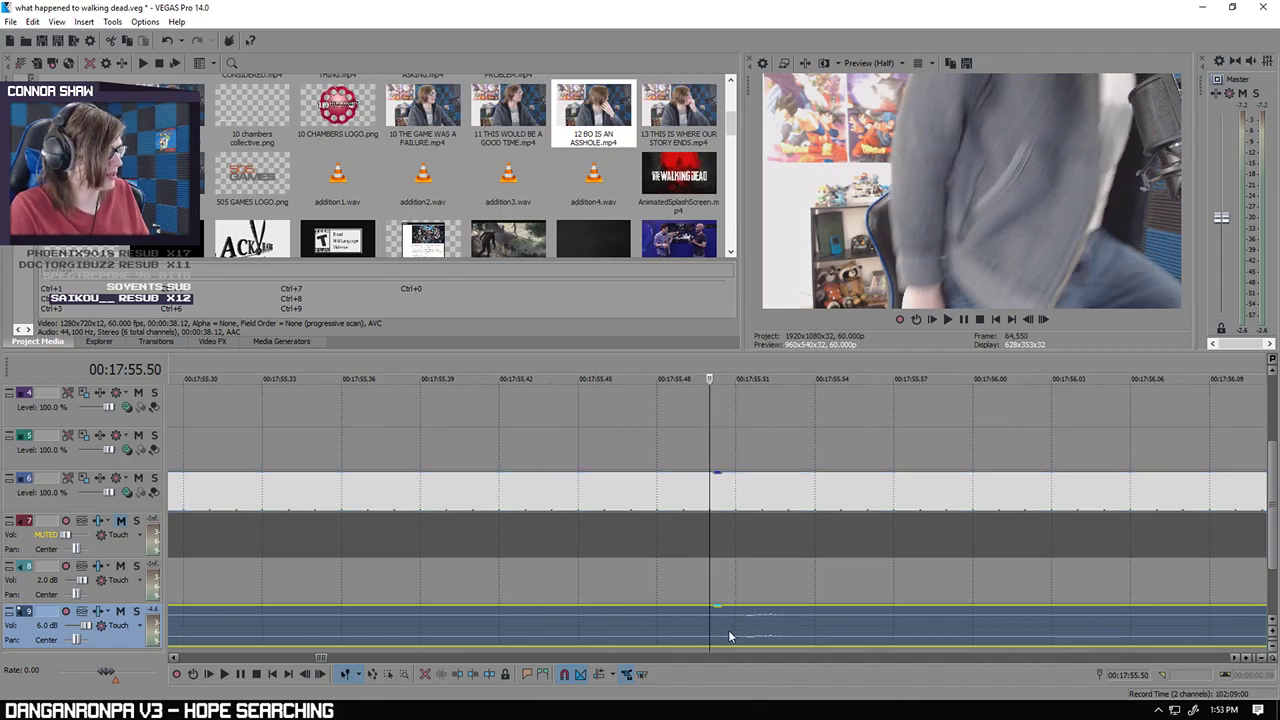
key(s)
Step: Split the track 9 audio again at 00:17:55.54 and delete the short piece between the two cuts
click(818, 625)
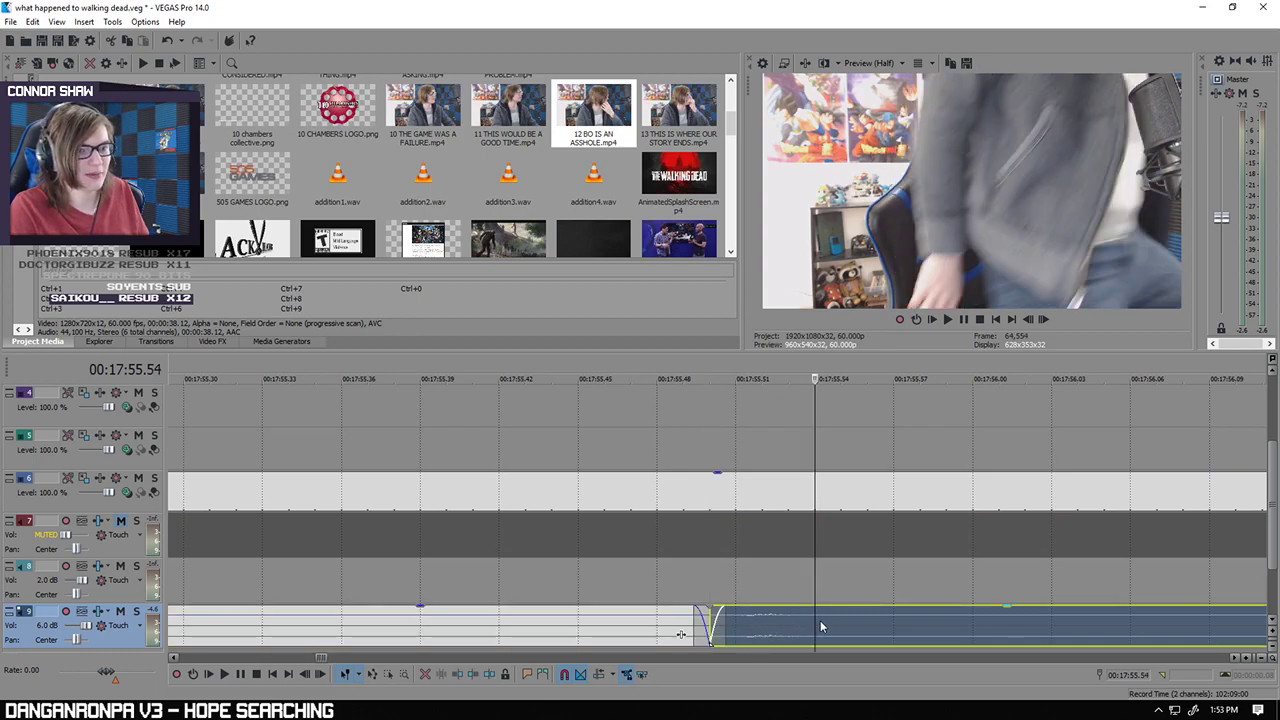
key(s)
click(769, 631)
key(Delete)
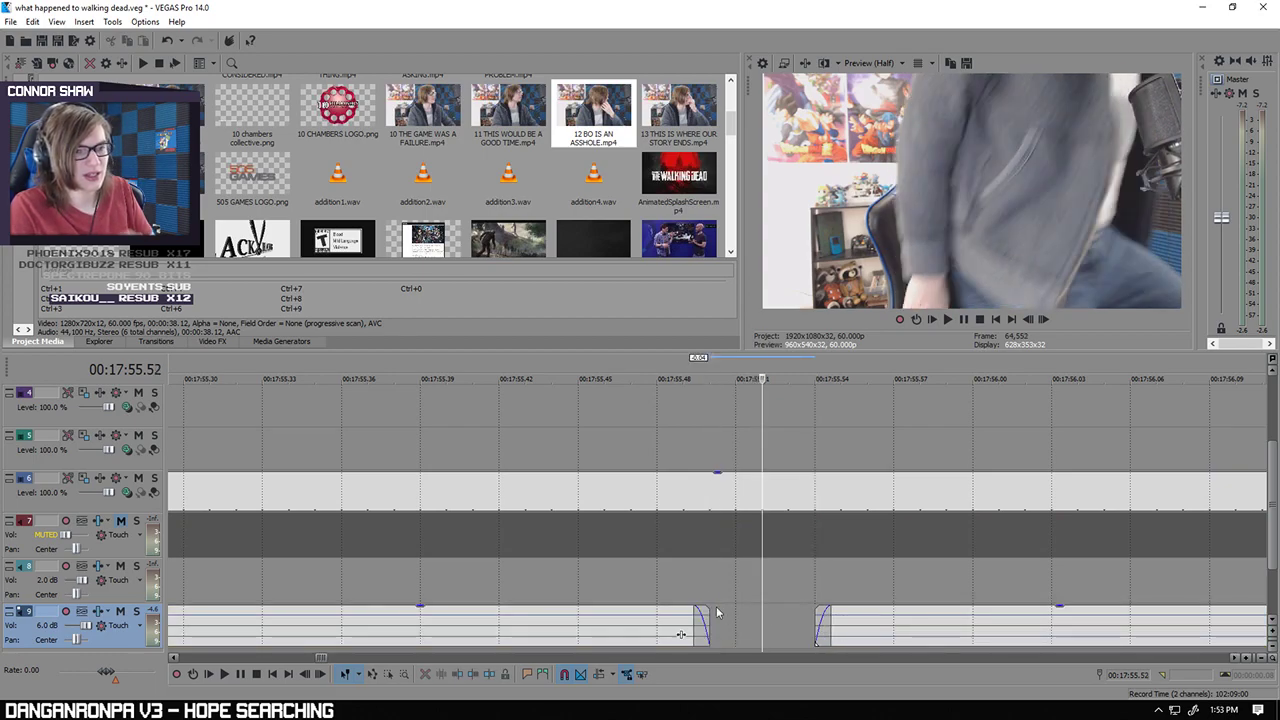
Step: Select the webcam video with both track 9 audio pieces and play across the audio gap to about 00:17:59
click(720, 503)
click(617, 637)
ctrl+click(878, 626)
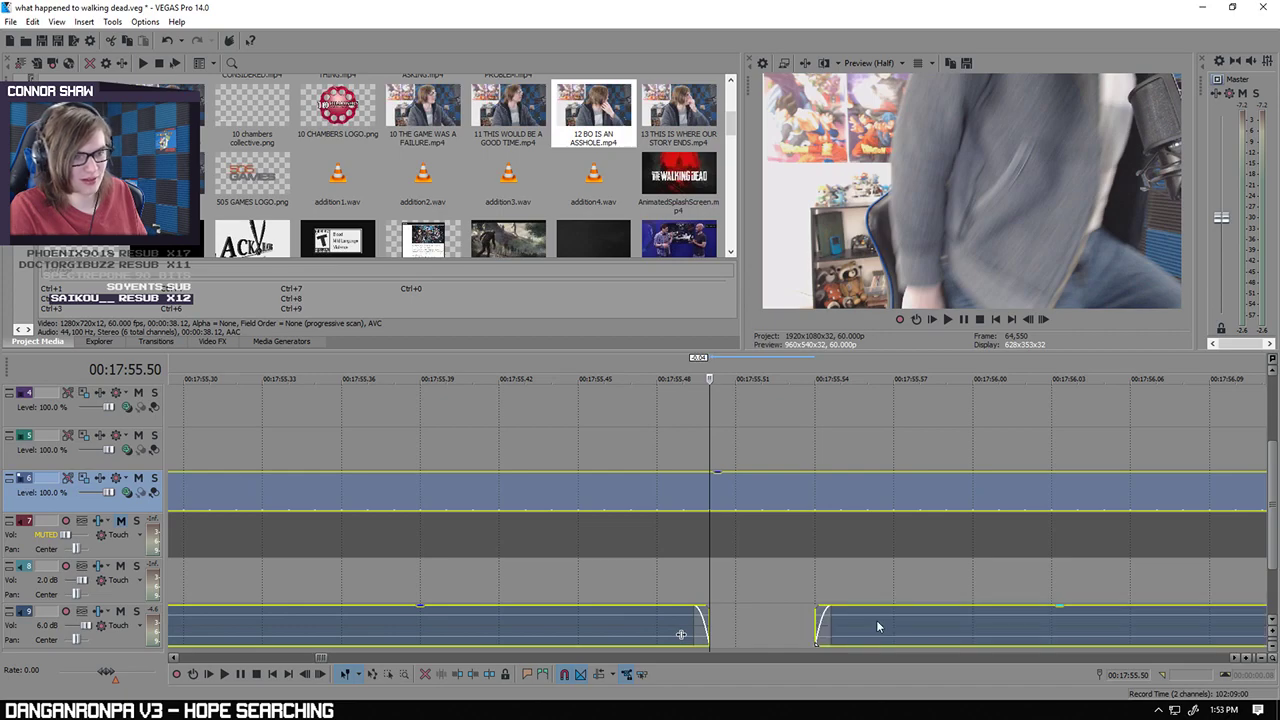
click(526, 586)
click(224, 674)
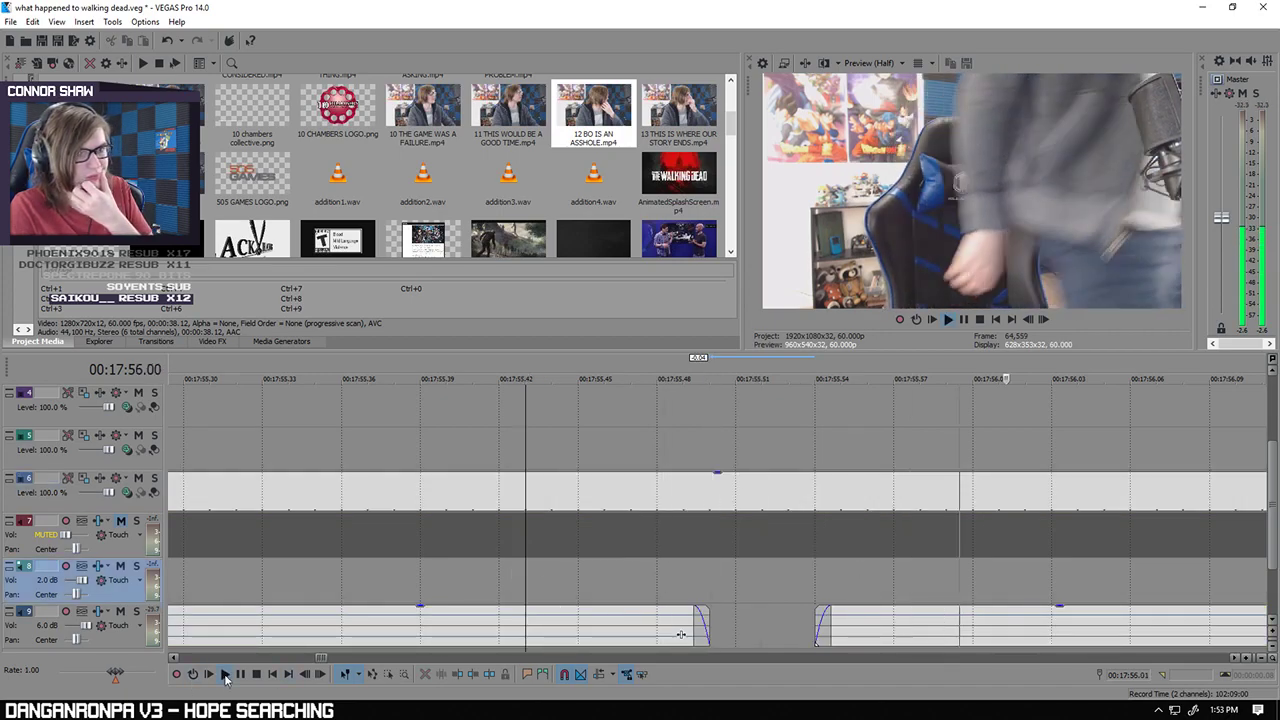
scroll(580, 600, down, 2)
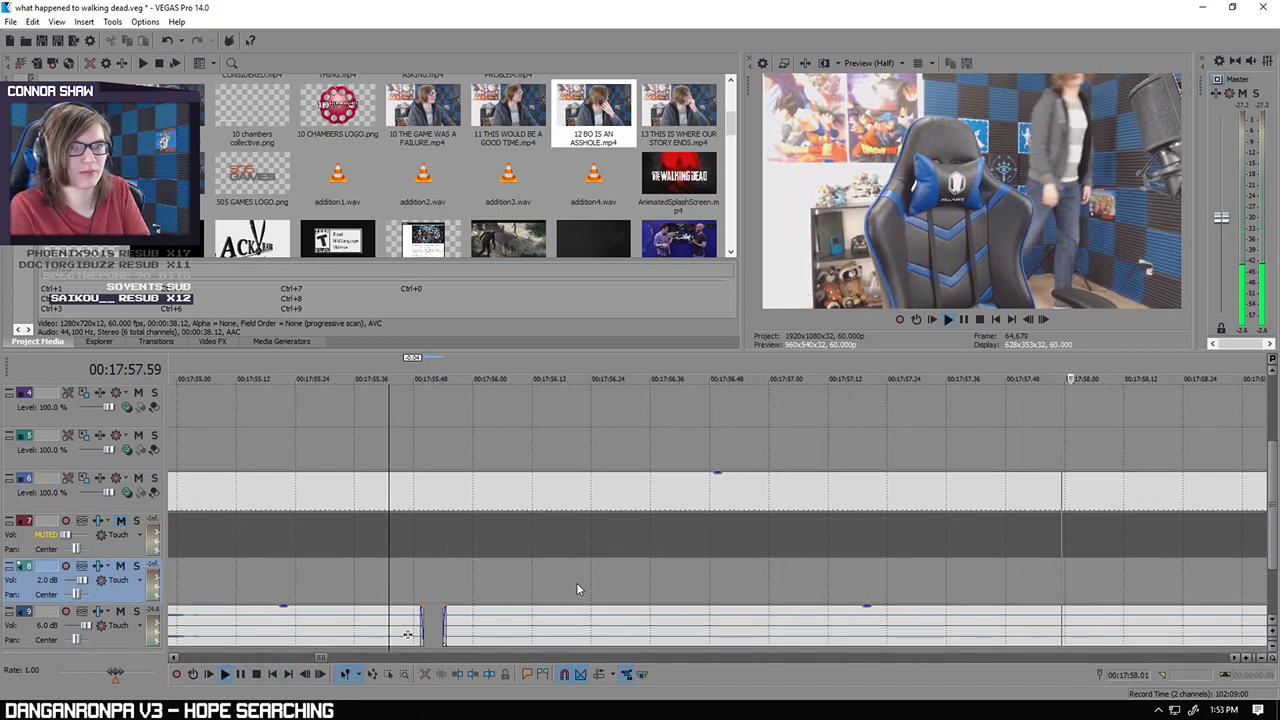
click(240, 674)
scroll(318, 614, down, 2)
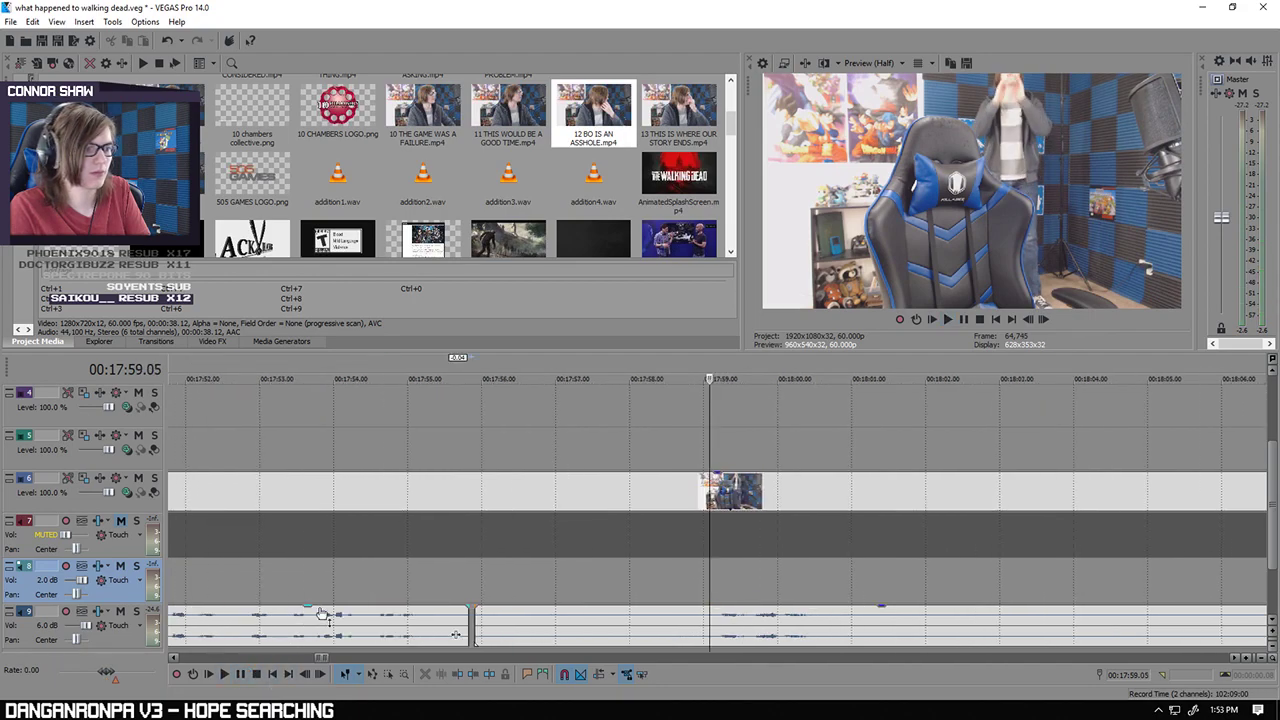
Step: Lengthen the fade-out before the track 9 audio gap and the fade-in after it to about five frames each
click(455, 578)
scroll(710, 600, up, 8)
drag(790, 607, 678, 617)
drag(924, 607, 1054, 630)
Step: Play back the softened audio gap from 00:17:55.43 to about 00:18:00
click(630, 580)
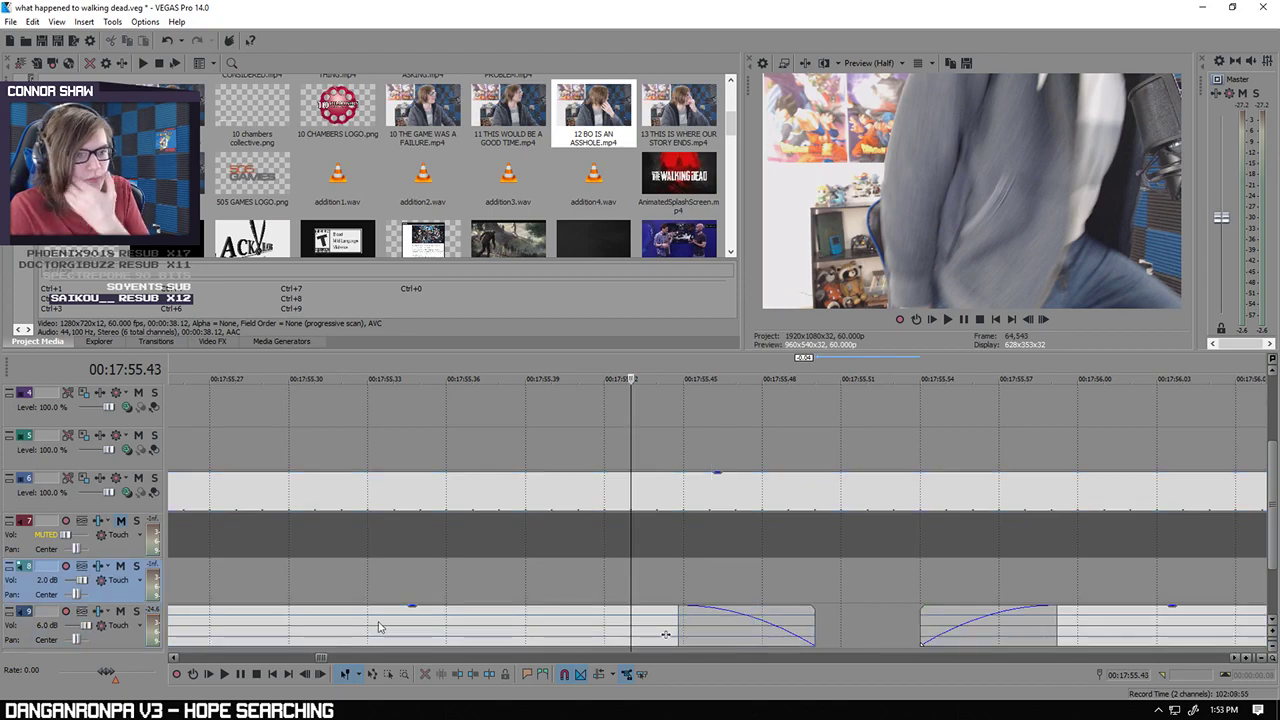
key(space)
scroll(703, 600, down, 10)
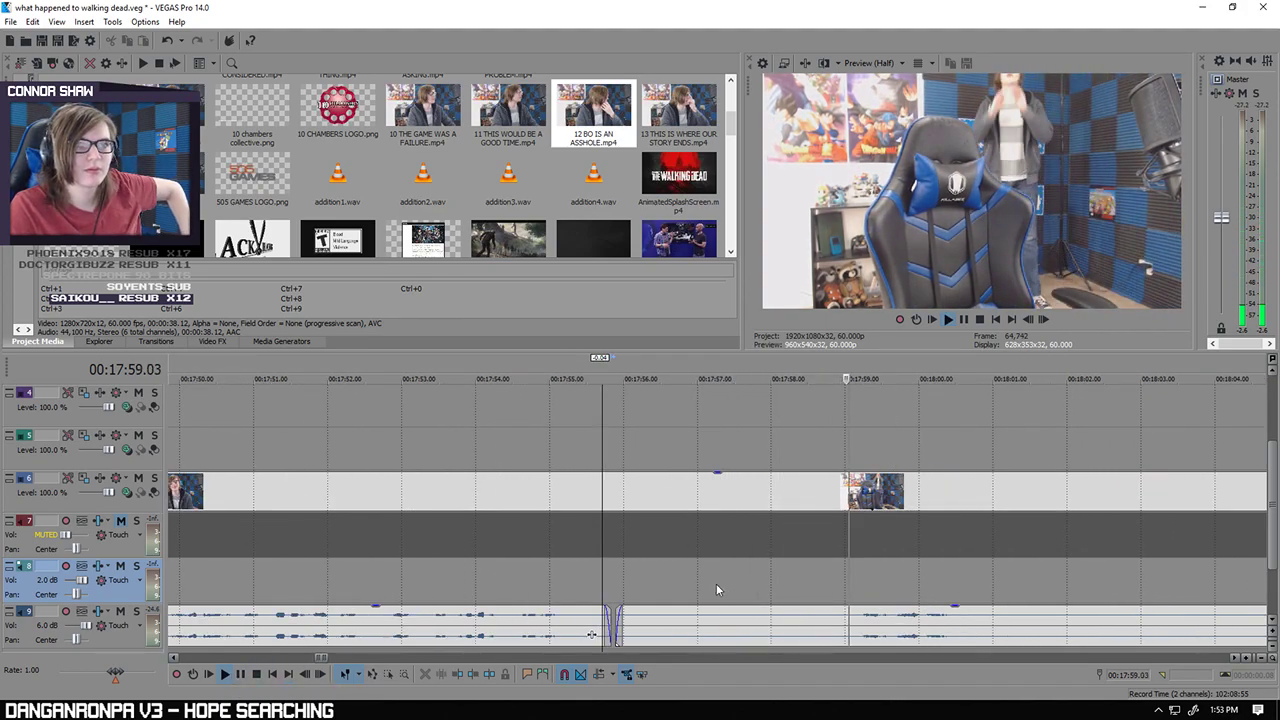
click(241, 675)
scroll(724, 617, up, 5)
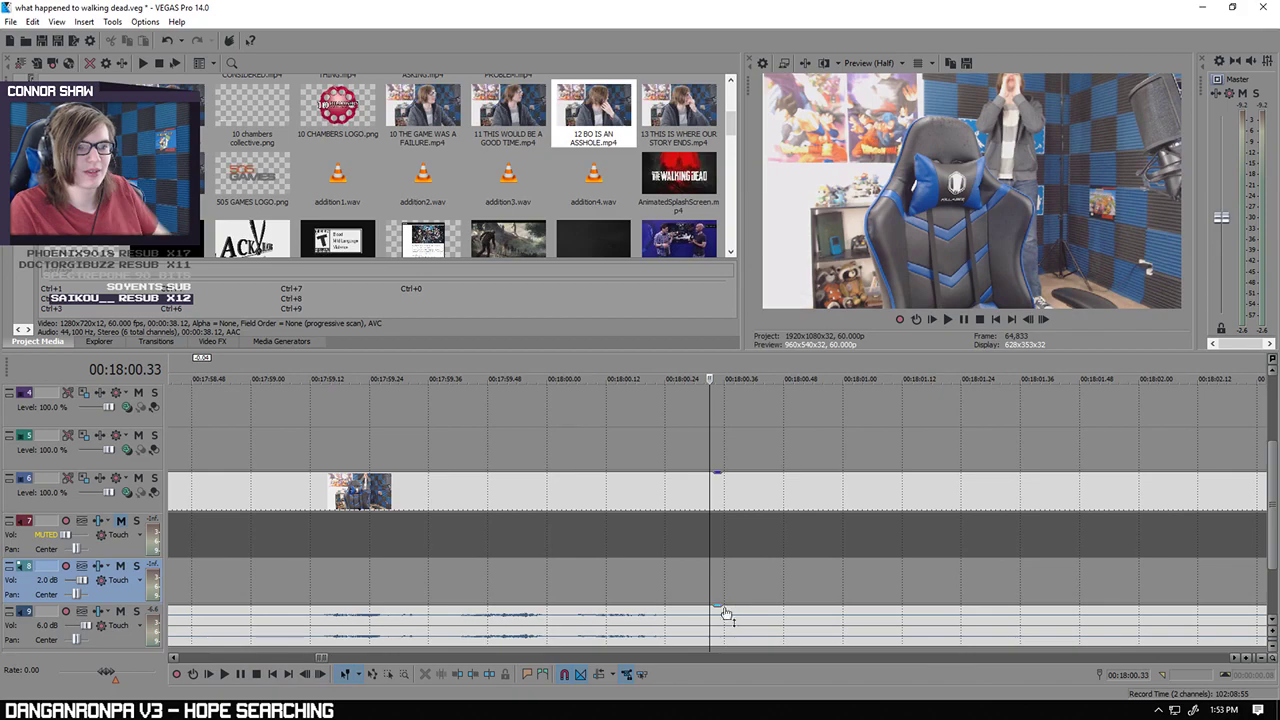
Step: Split the webcam clip's video and track 9 audio at 00:18:00.25 and delete everything after the cut
click(672, 621)
key(s)
scroll(684, 622, down, 4)
key(Delete)
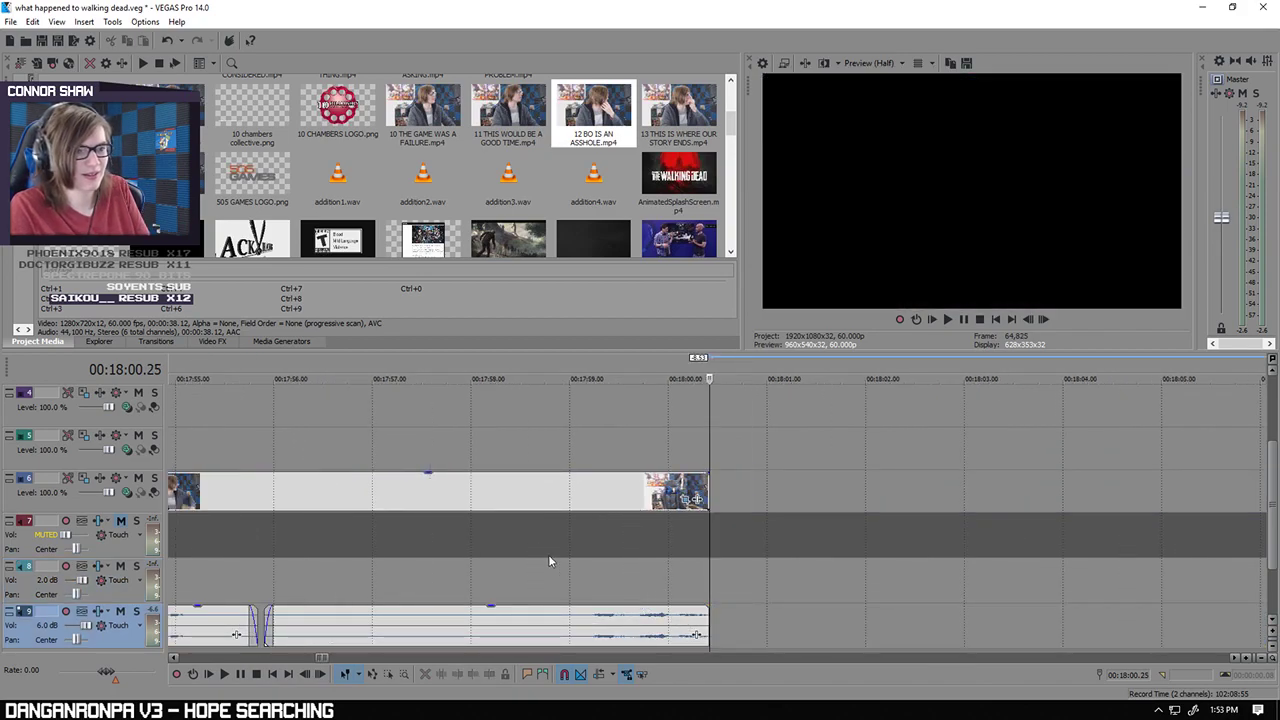
Step: Find the start of the shout in the webcam clip and split its video and audio at 00:17:59.14
click(587, 510)
scroll(640, 514, up, 3)
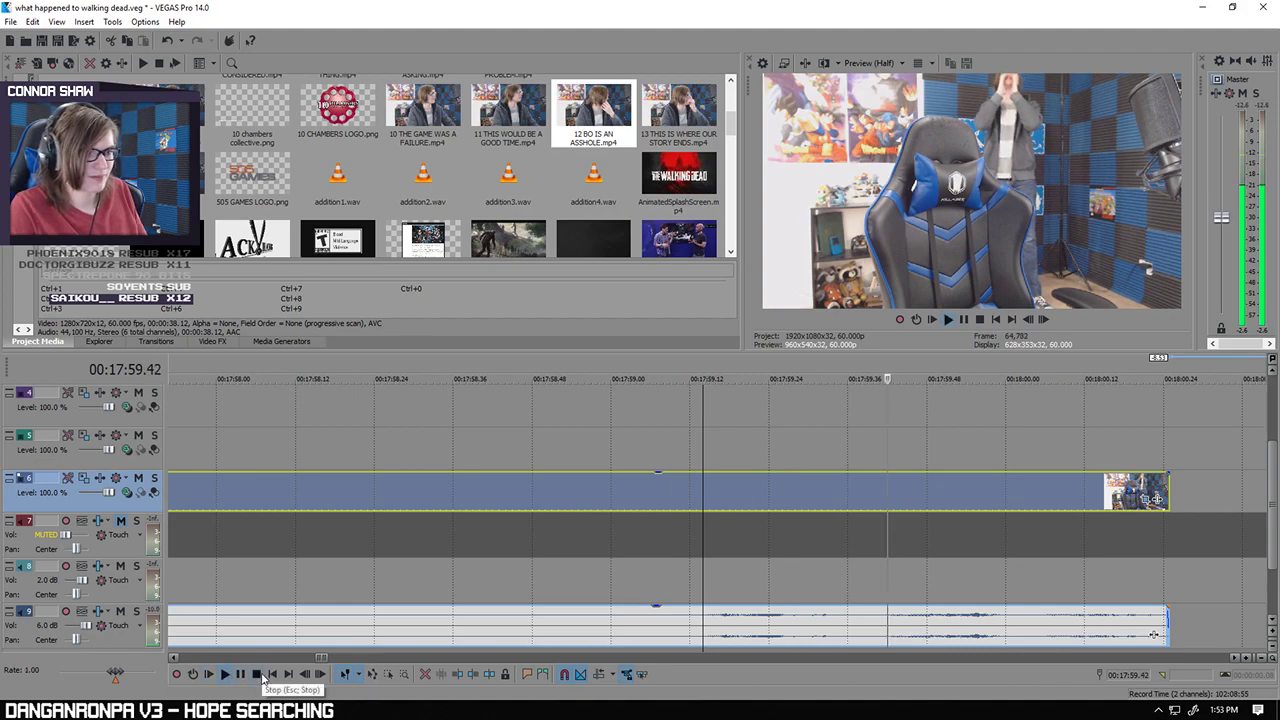
key(space)
key(s)
scroll(727, 540, up, 3)
drag(726, 611, 711, 611)
Step: Crop the webcam piece after the 00:17:59.14 split with Pan/Crop to a close-up of the standing person's upper body
click(713, 488)
right_click(714, 487)
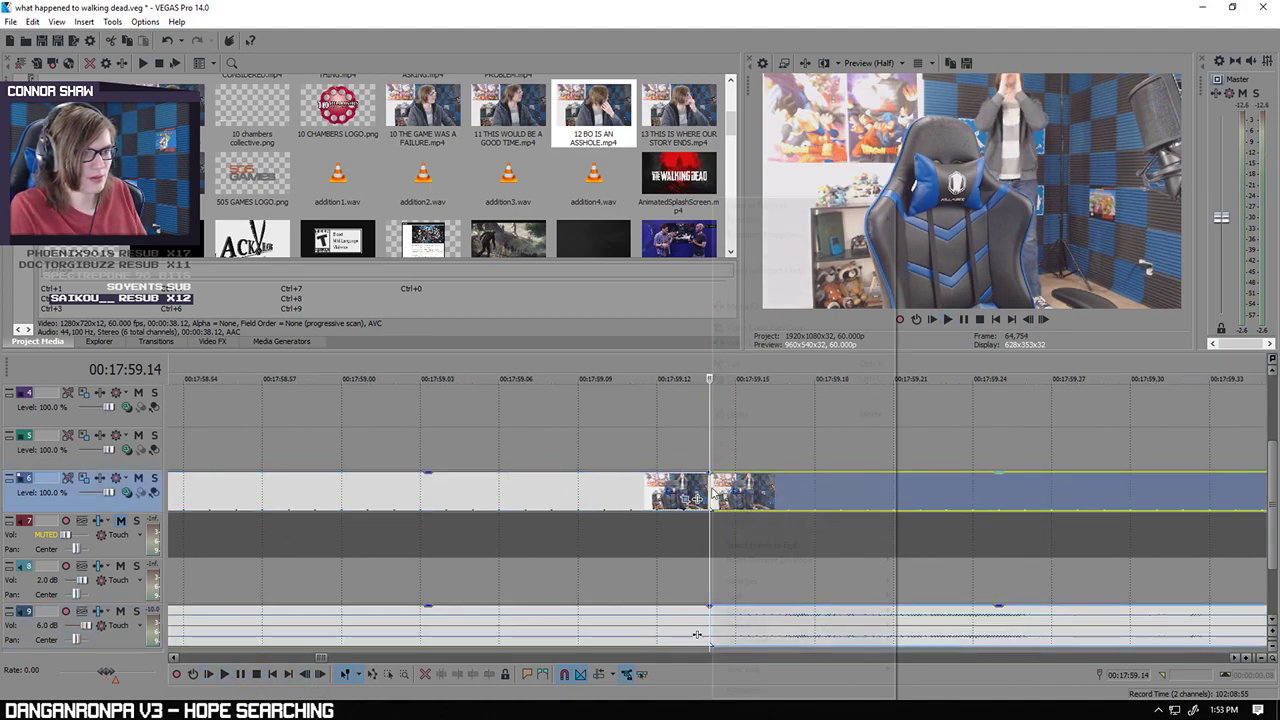
click(785, 330)
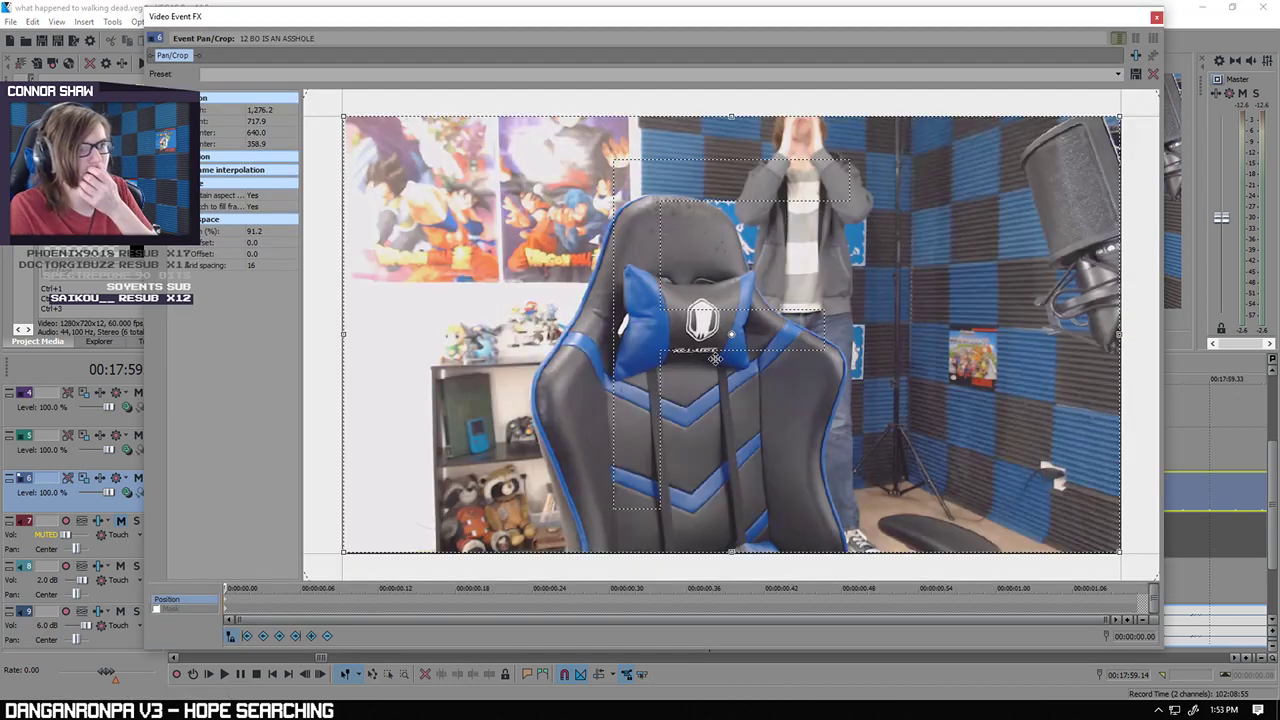
drag(733, 117, 765, 281)
drag(775, 337, 841, 183)
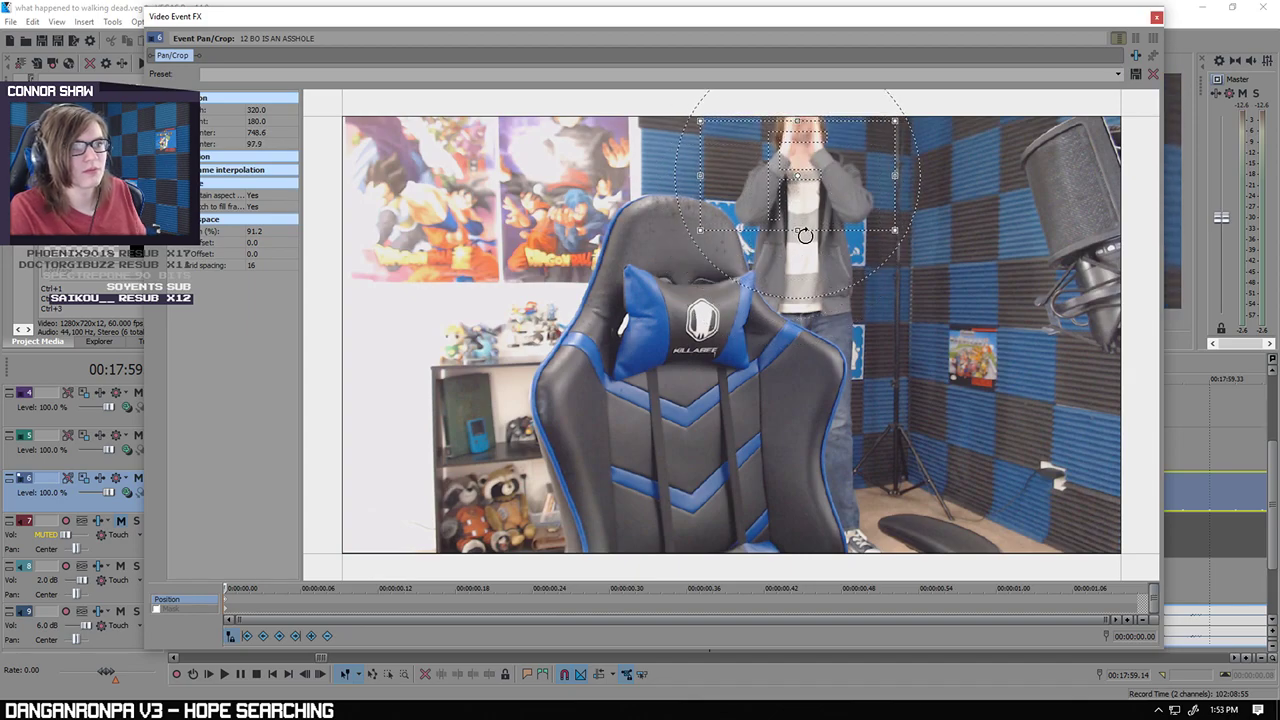
drag(798, 231, 815, 264)
click(1156, 17)
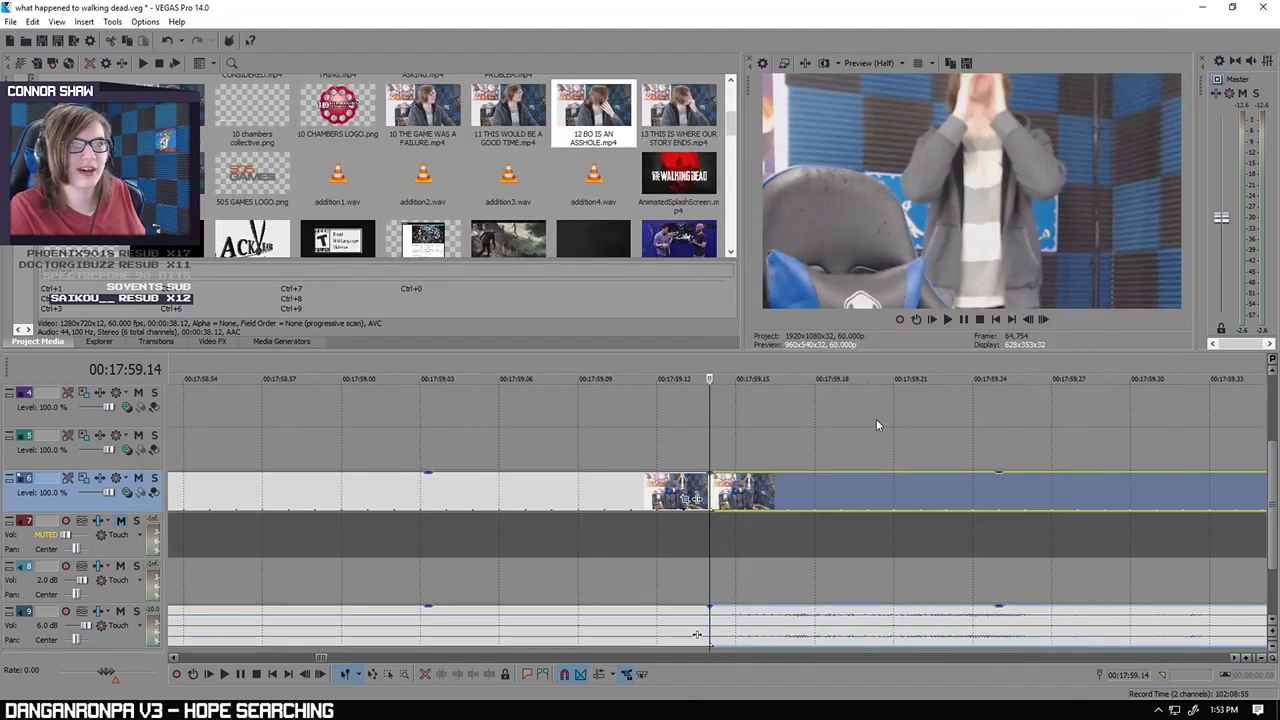
Step: Extend the end of the close-up and its audio by two frames and play back the ending
click(225, 674)
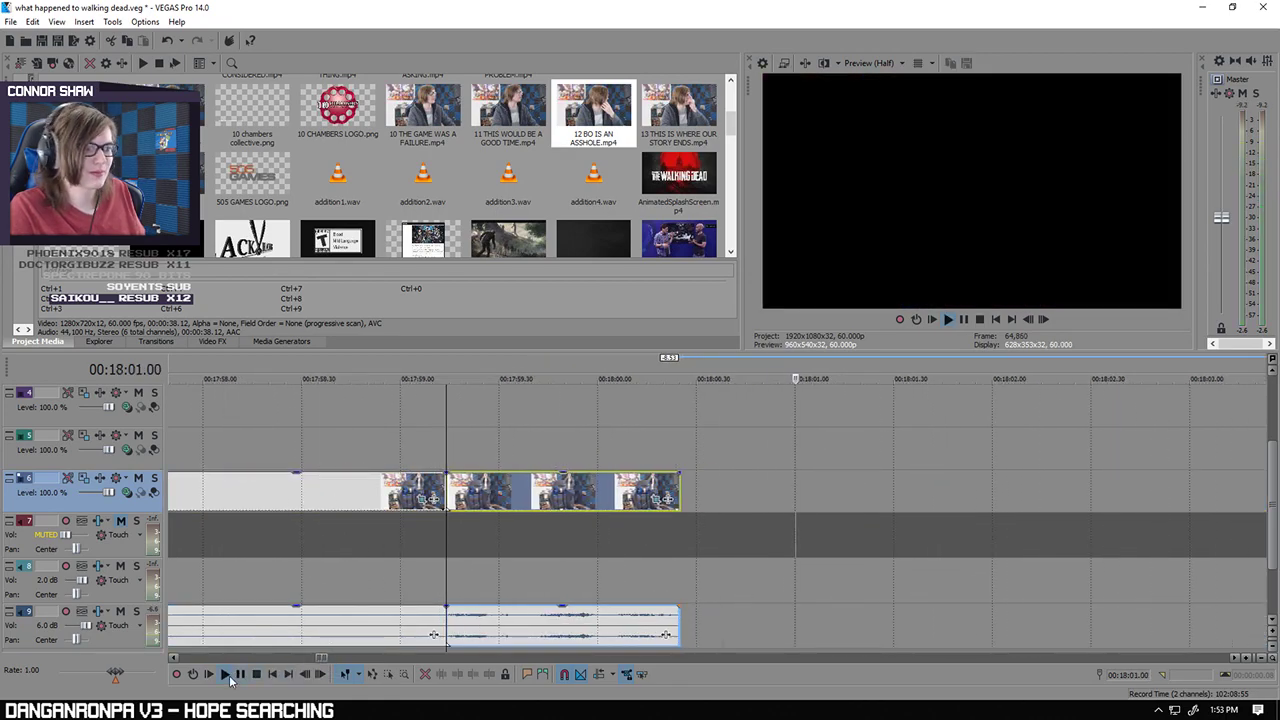
click(240, 674)
drag(679, 485, 684, 484)
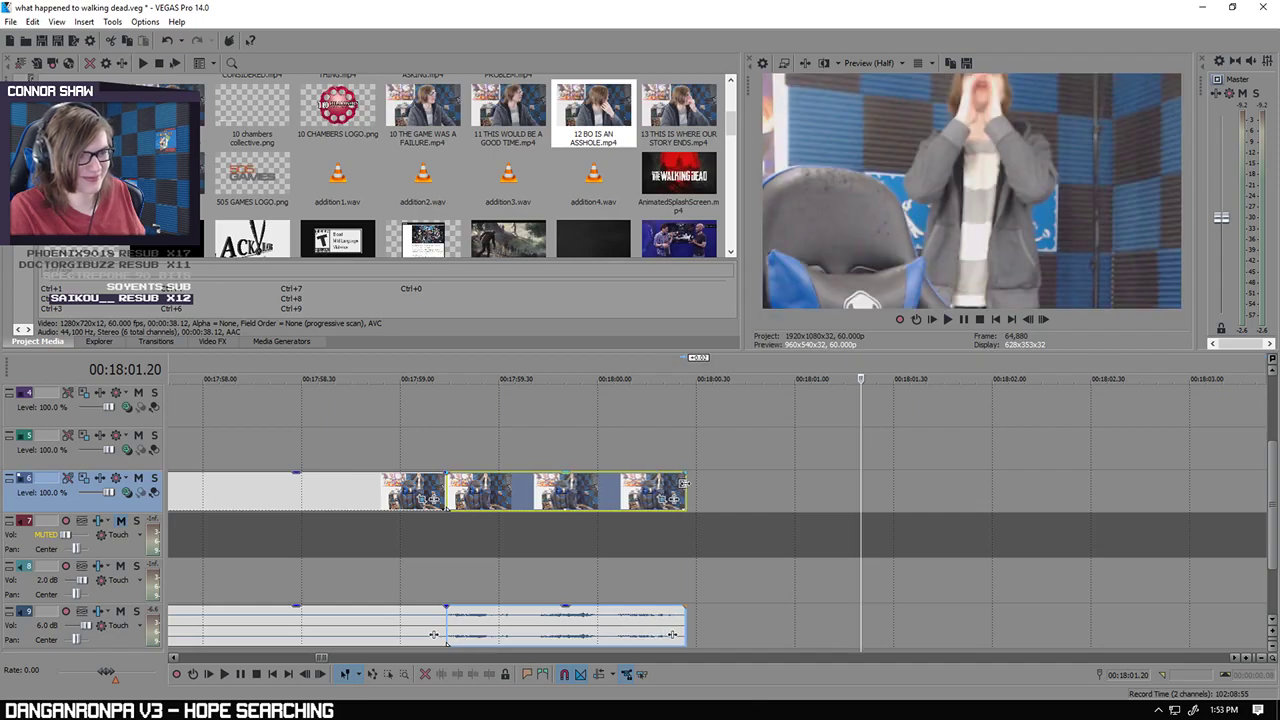
click(674, 446)
click(225, 674)
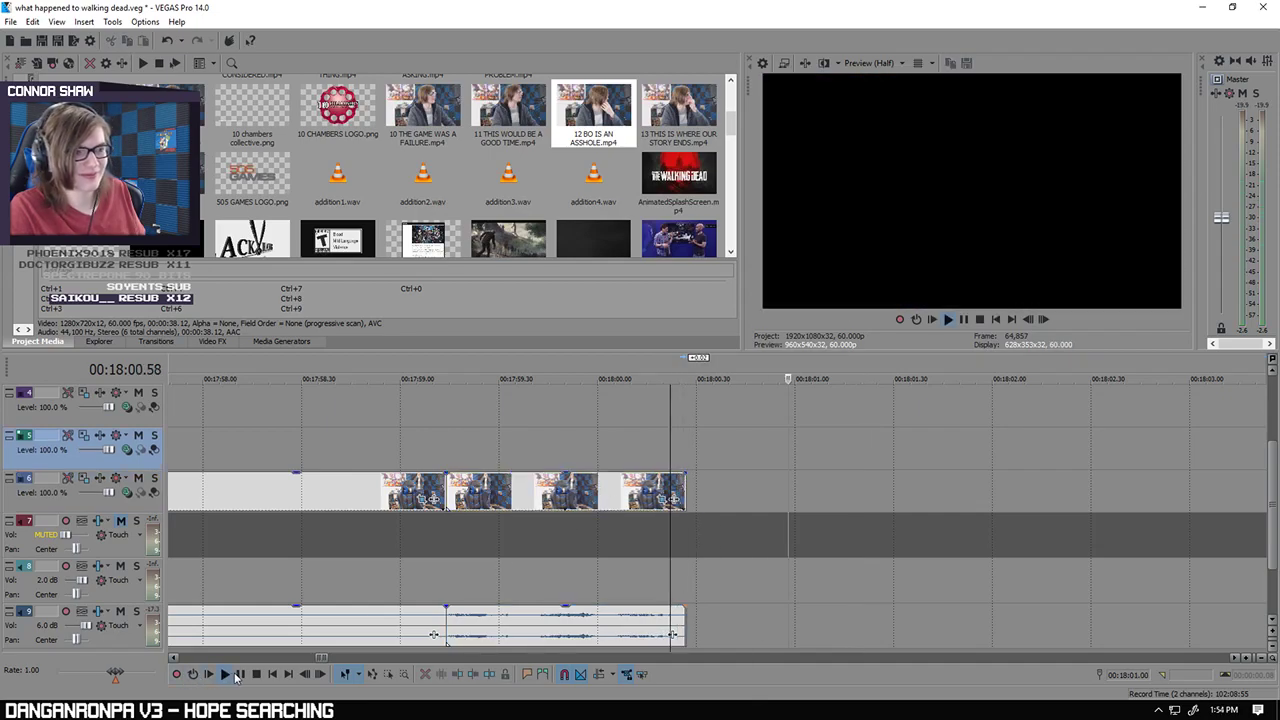
click(239, 675)
Step: Play the whole webcam segment from its start at 00:17:49.26 to just past its end
scroll(668, 568, down, 4)
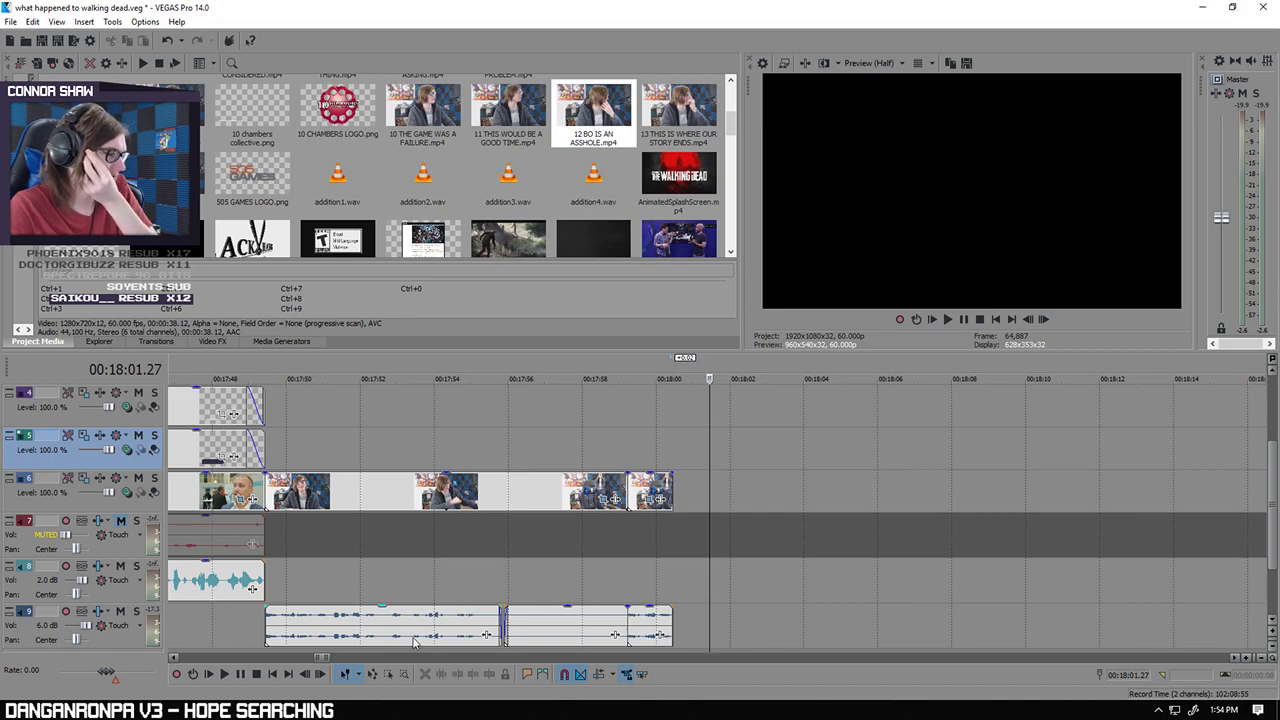
click(267, 620)
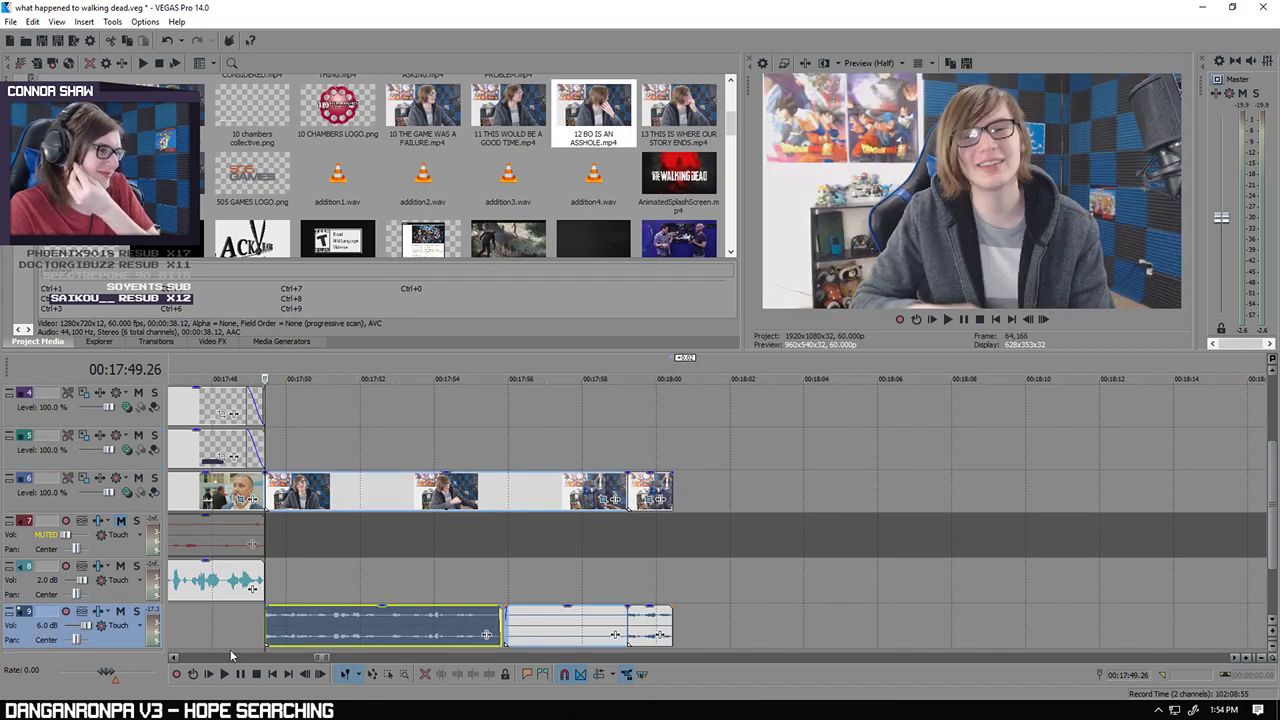
click(225, 675)
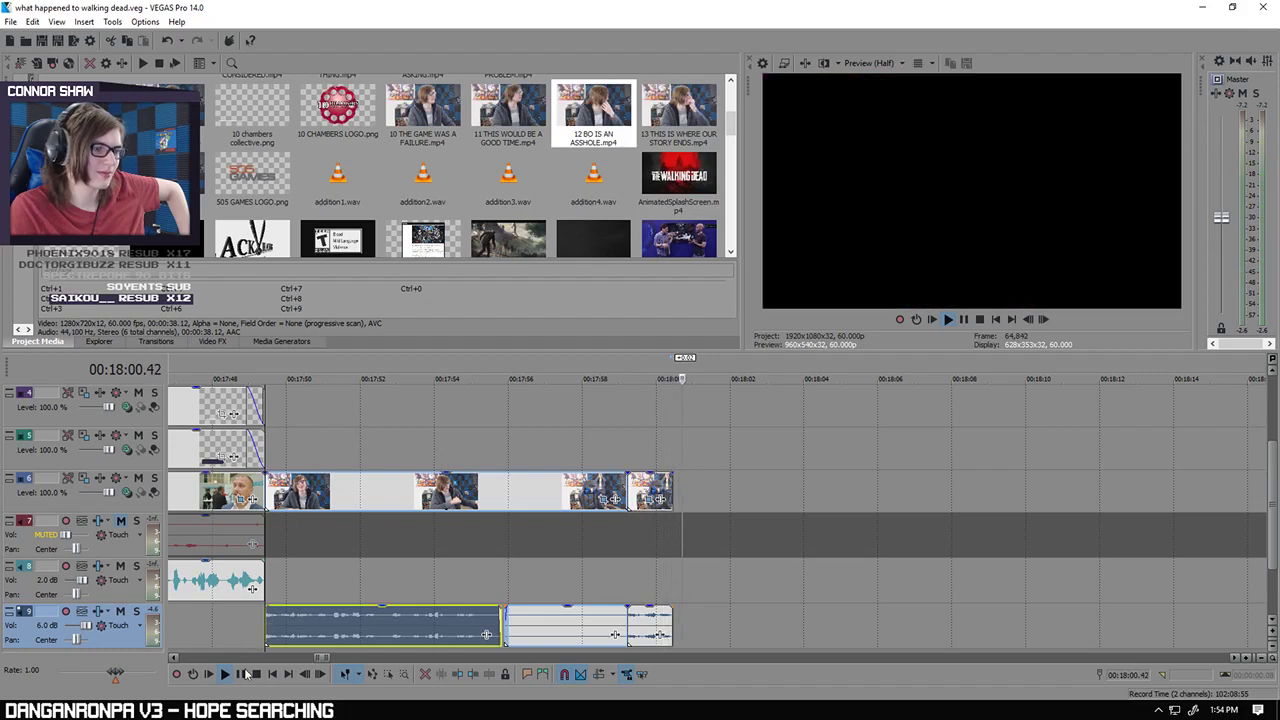
key(Return)
Step: Move the cut into the close-up one frame earlier and remove the crossfade this leaves in the track 9 audio
click(636, 449)
scroll(634, 449, up, 8)
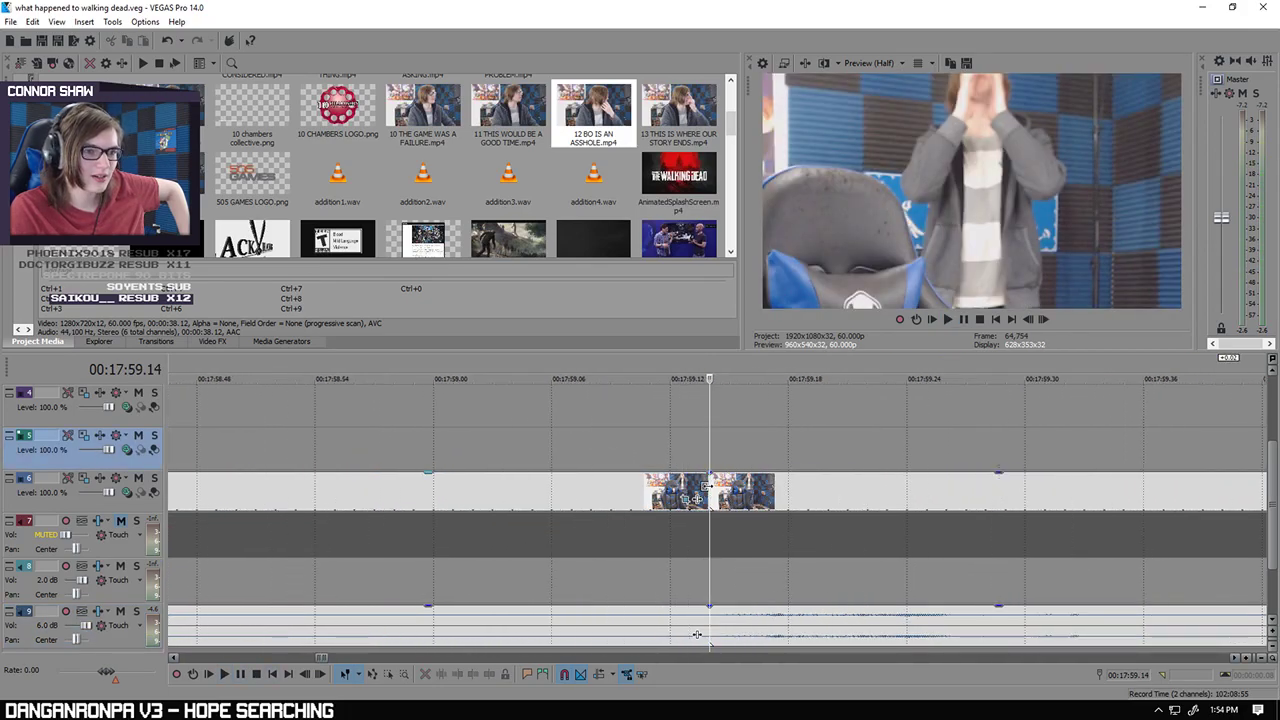
drag(706, 486, 697, 486)
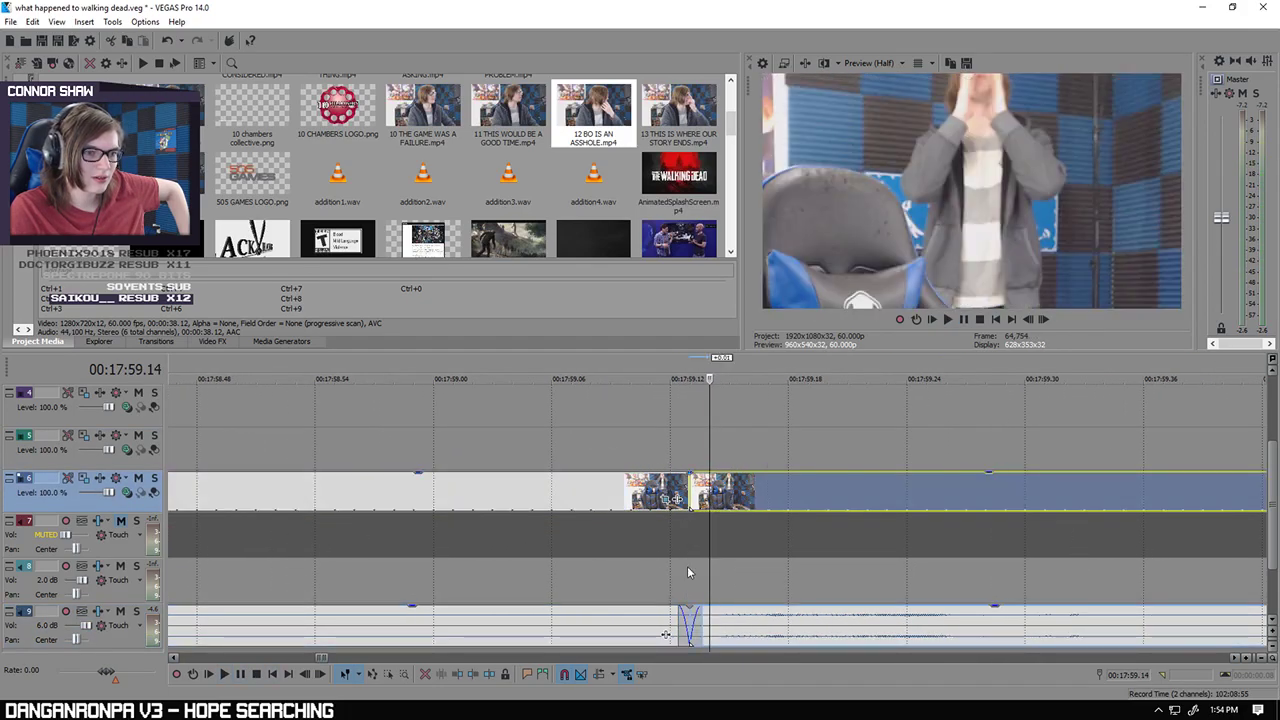
drag(680, 608, 692, 609)
click(700, 612)
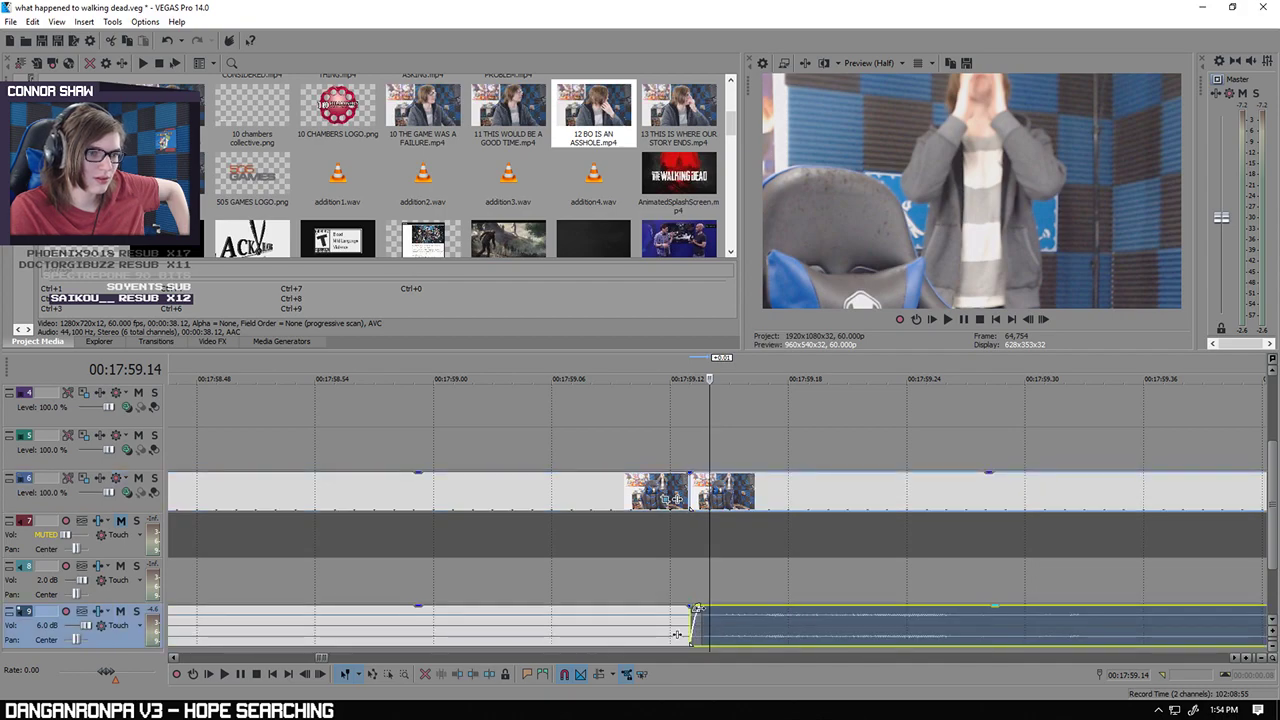
Step: Replay the cut into the close-up from about 00:17:59.11 to the end of the webcam segment
click(670, 580)
click(224, 674)
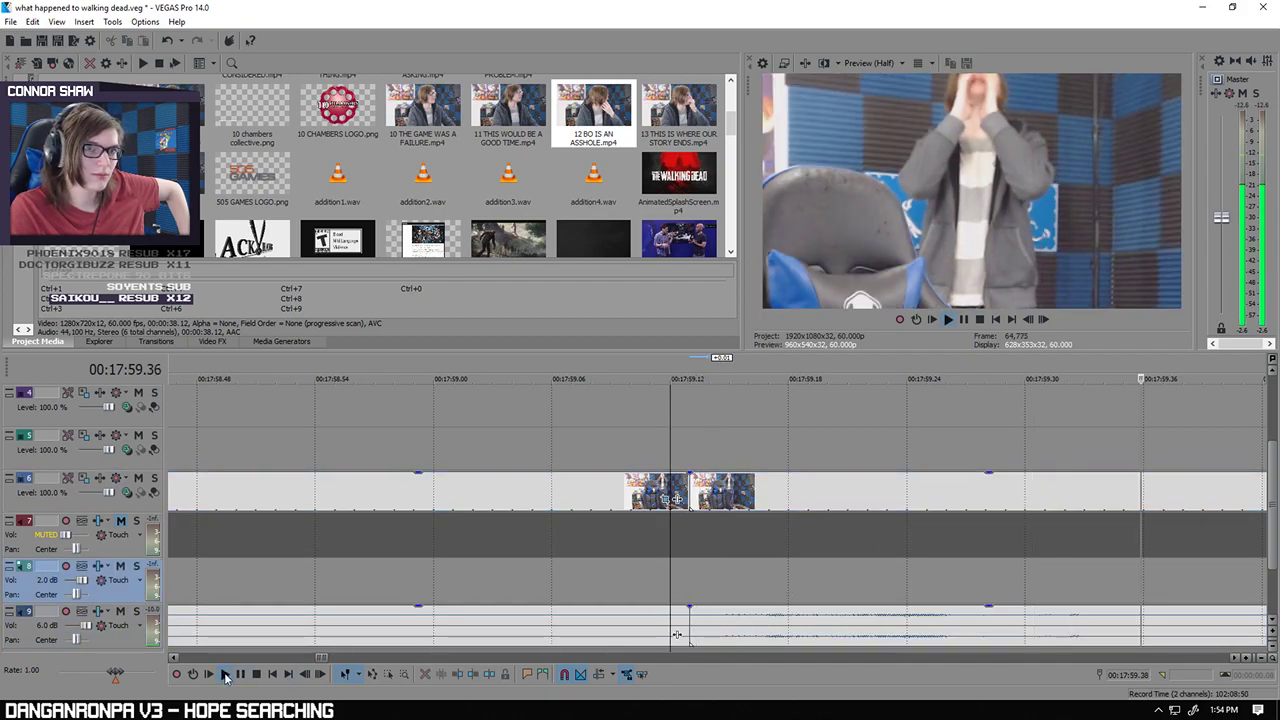
scroll(465, 635, down, 4)
click(228, 674)
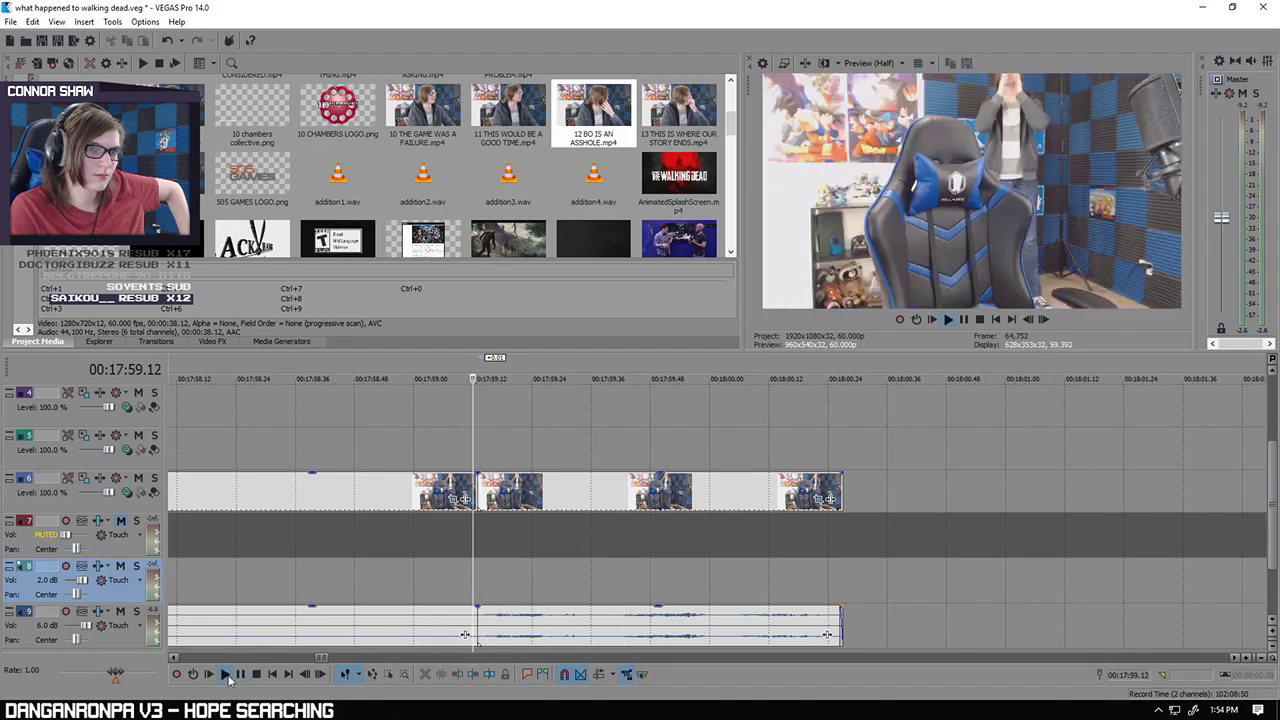
click(241, 675)
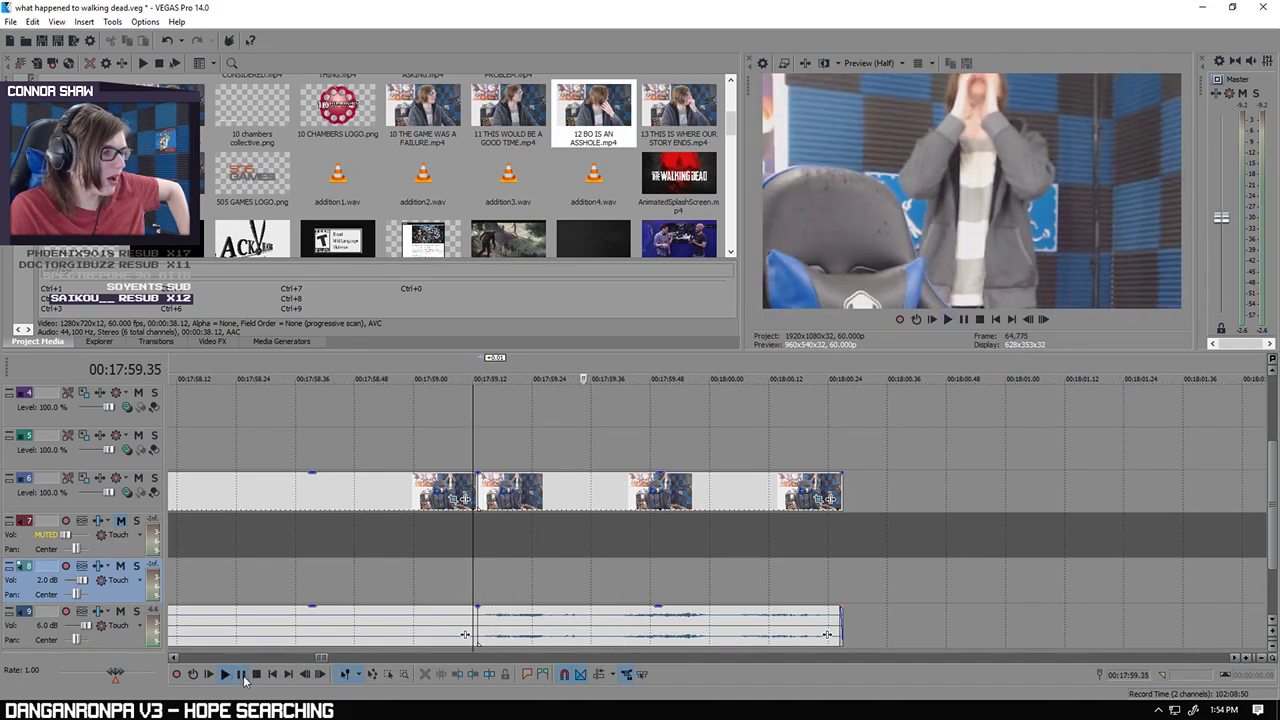
click(467, 576)
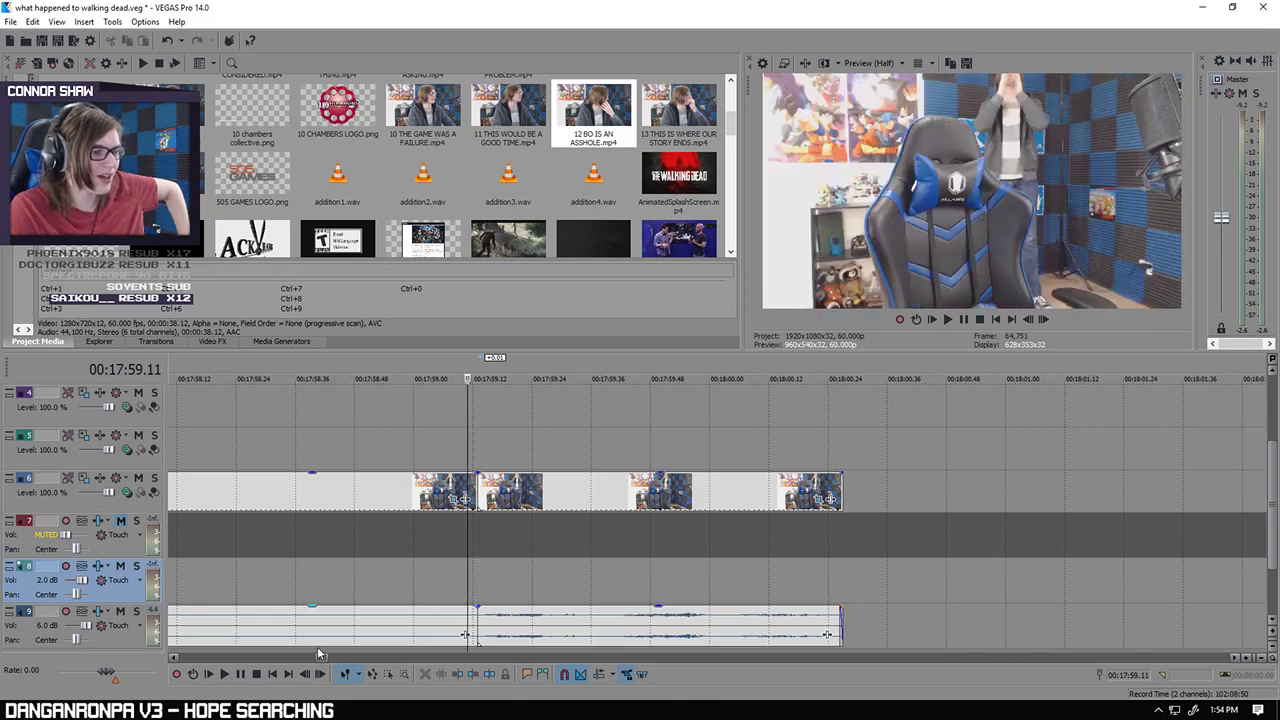
click(224, 675)
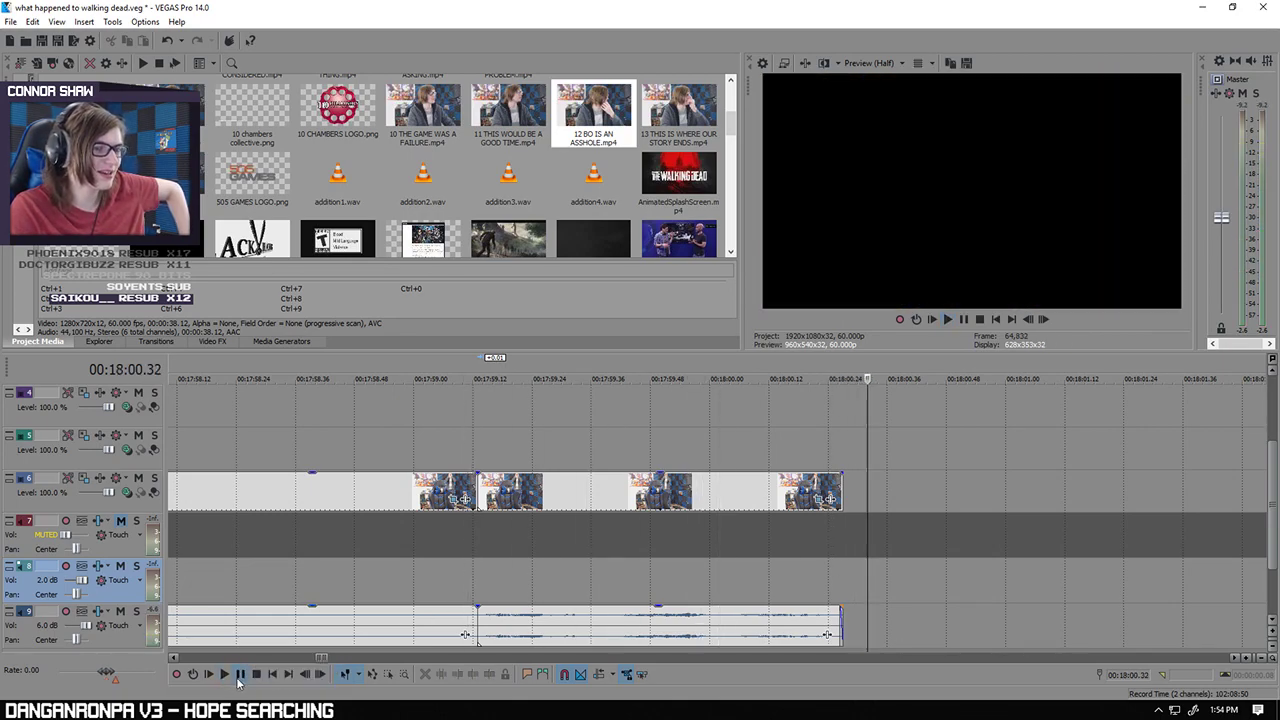
Step: Move the next track 8 voice clip back to 00:18:00.27, directly after the webcam segment
scroll(850, 585, down, 10)
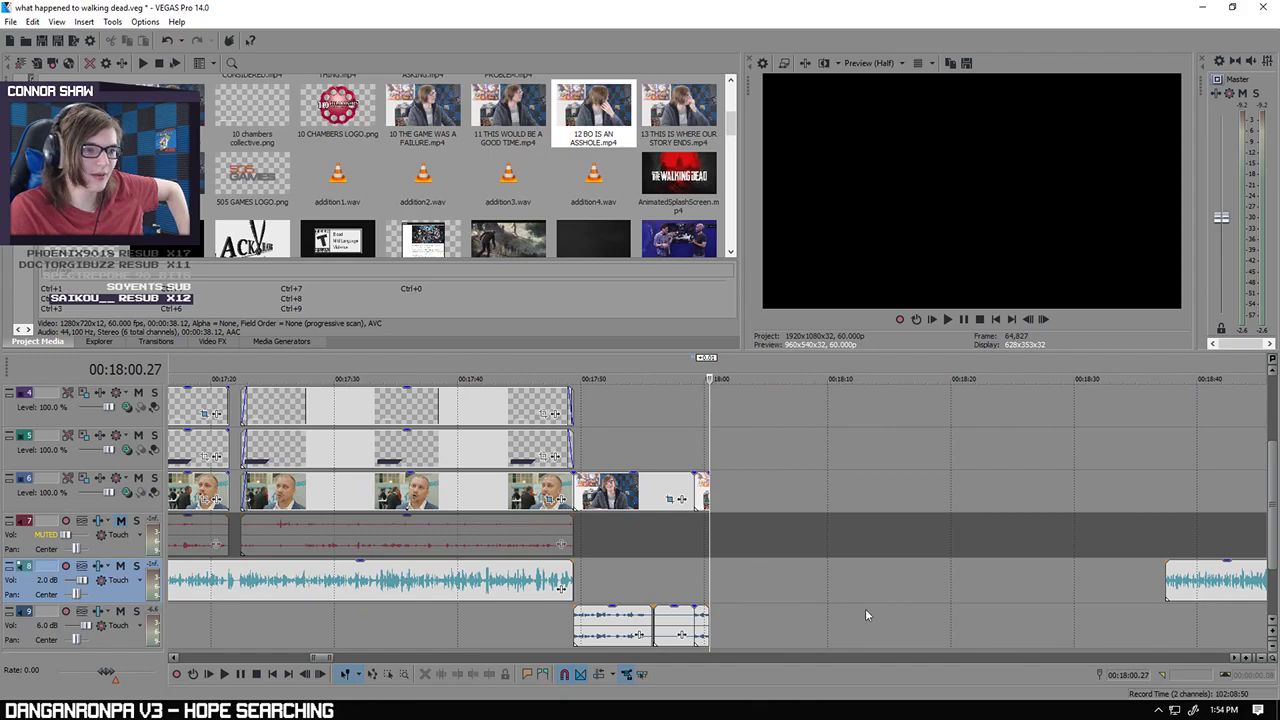
drag(1199, 585, 745, 585)
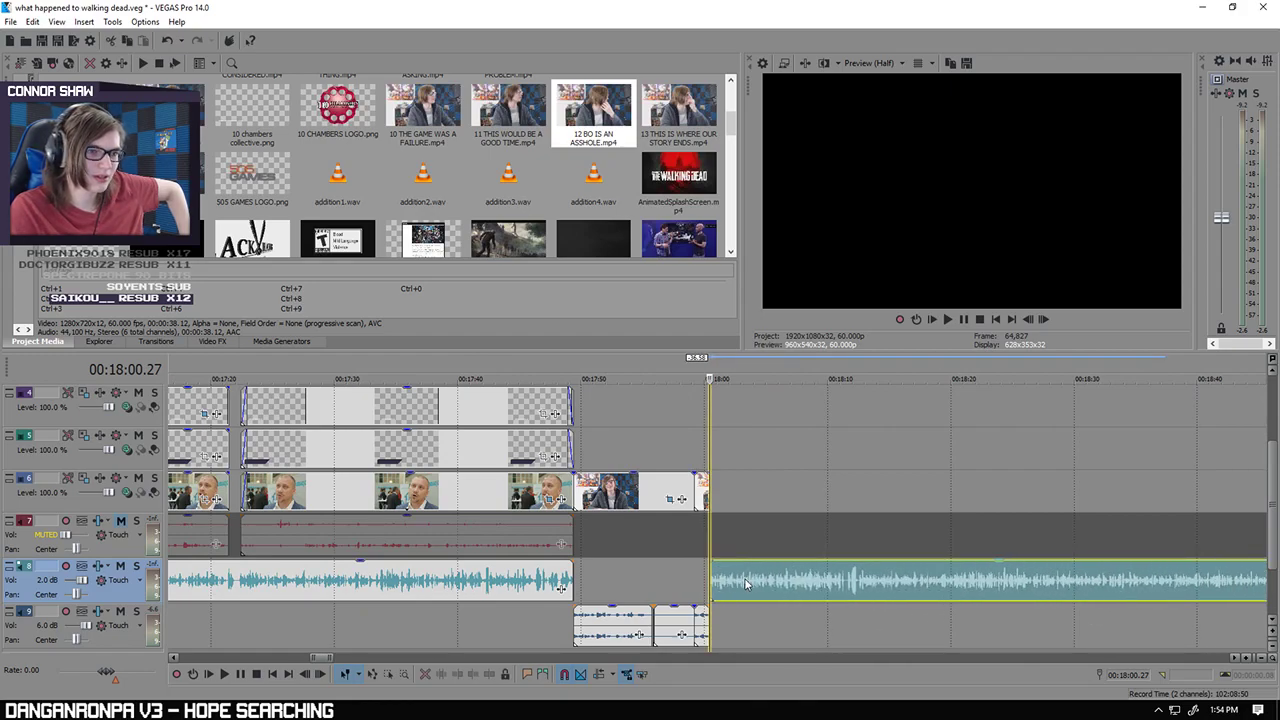
scroll(682, 583, up, 2)
Step: Play the webcam segment from 00:17:49.26, and replay its second half into the start of the track 8 voice clip
click(507, 628)
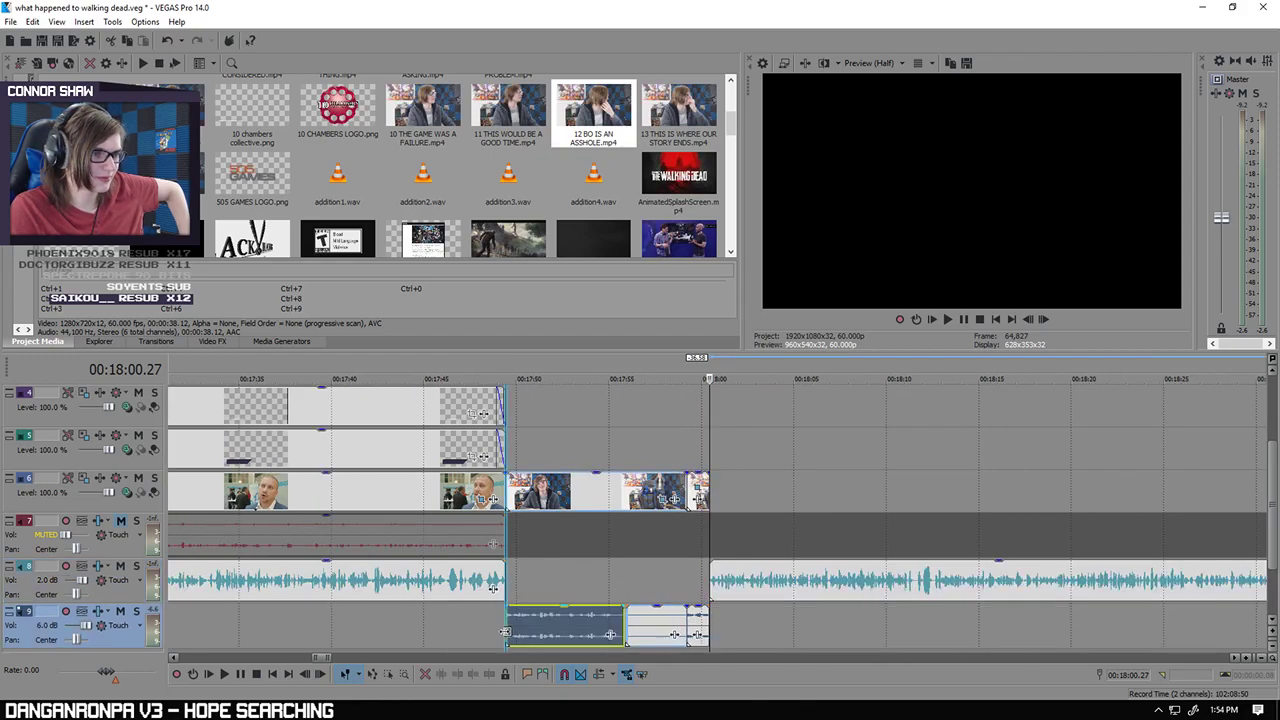
click(223, 675)
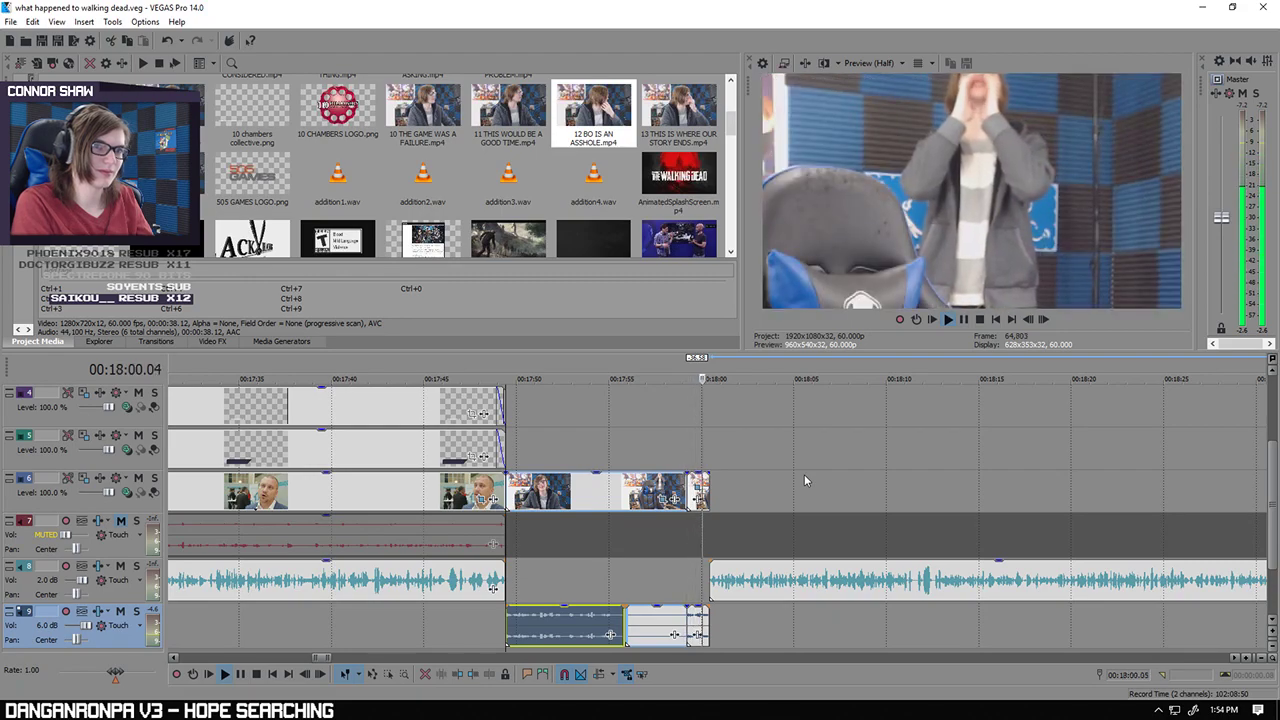
key(space)
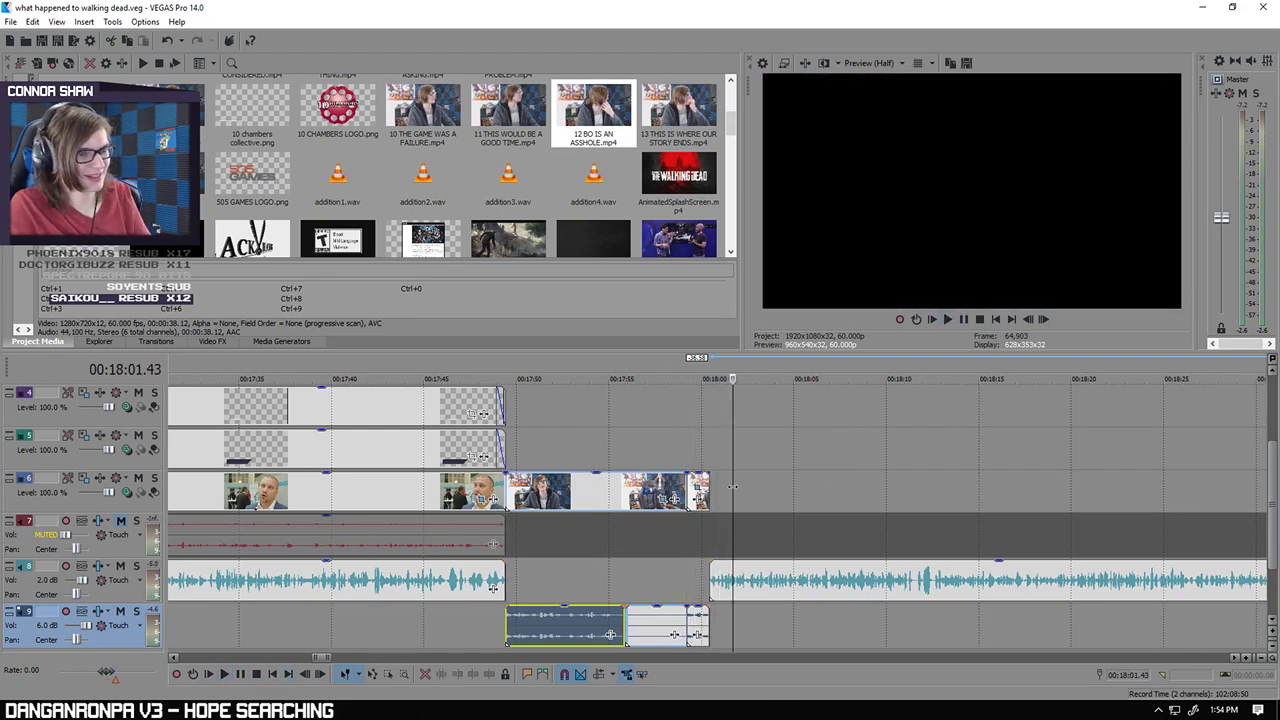
click(610, 452)
key(space)
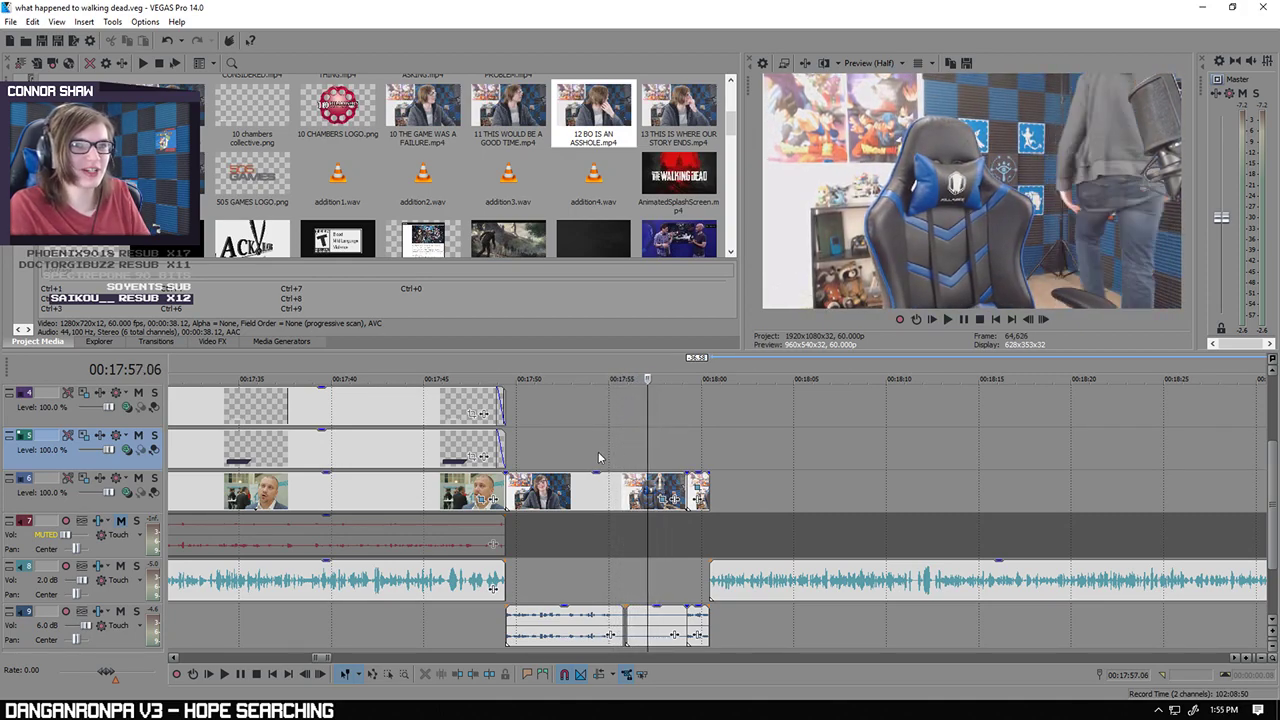
click(683, 468)
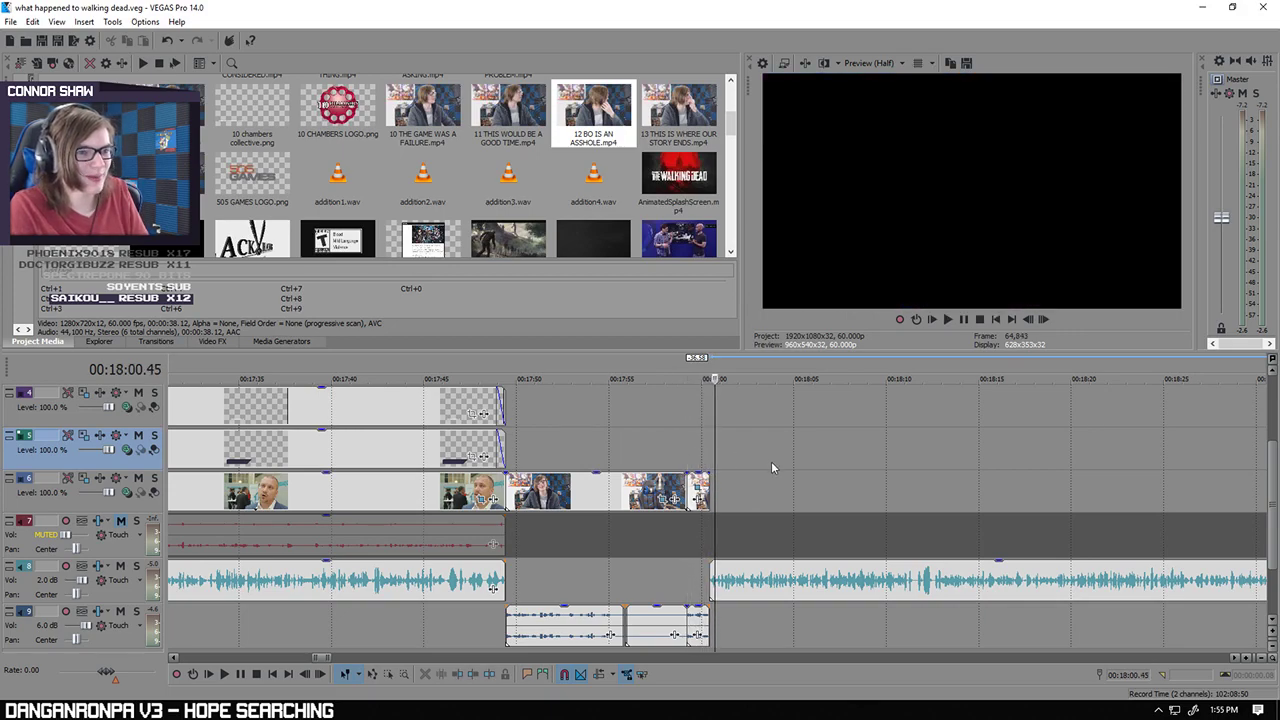
Step: Listen to the track 8 voice clip from its start at 00:18:00.27 to about 00:18:12.50
scroll(771, 461, up, 5)
click(593, 436)
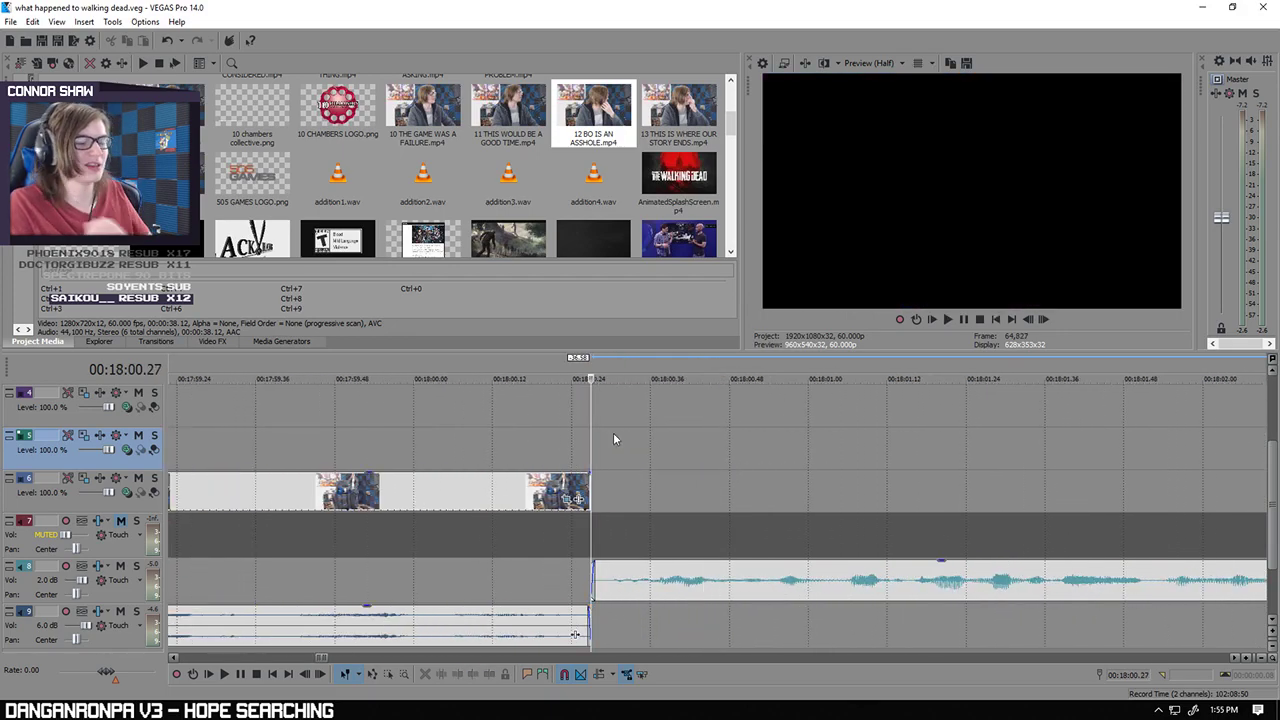
click(224, 674)
scroll(766, 622, down, 3)
scroll(771, 627, down, 1)
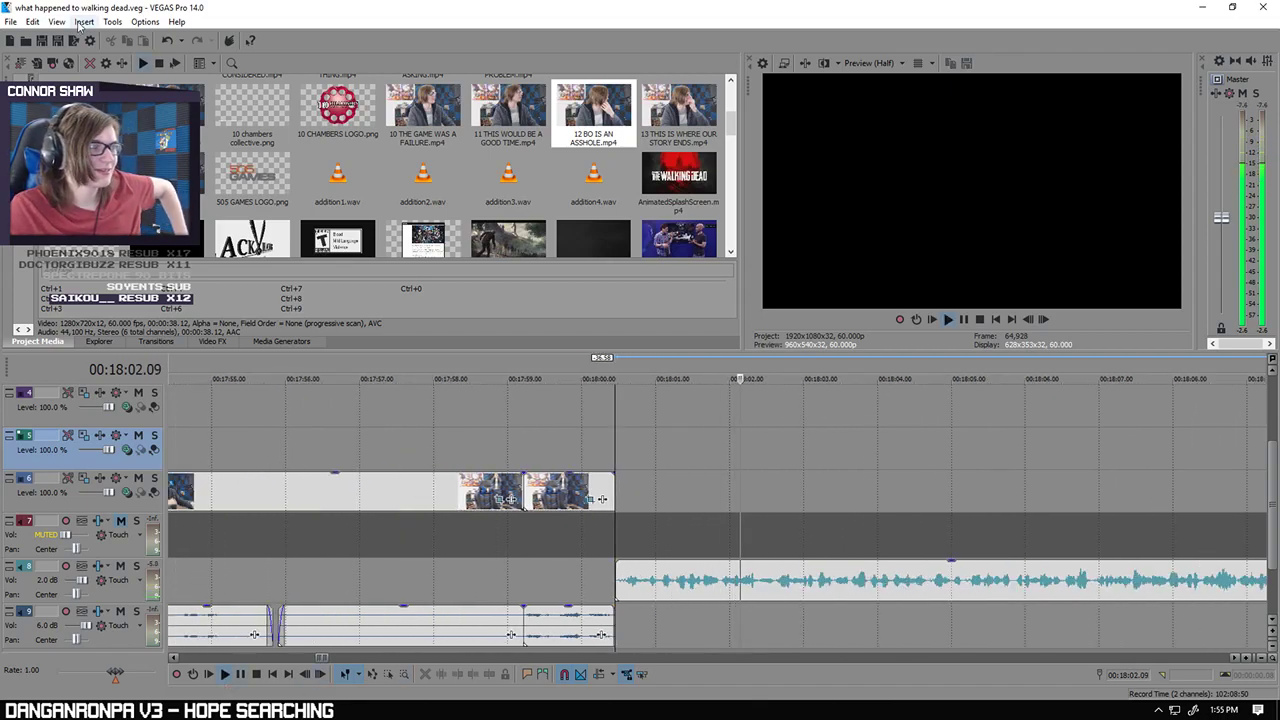
scroll(786, 669, down, 2)
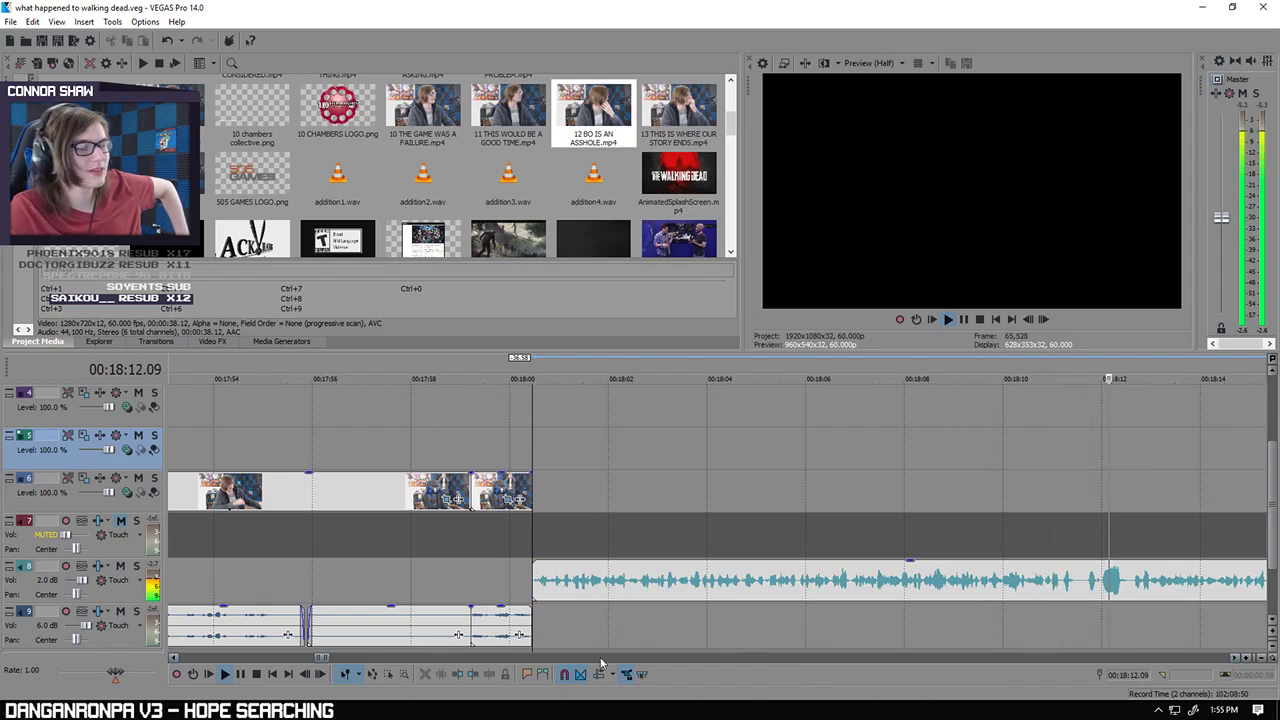
key(space)
Step: Continue listening to the track 8 voice clip from just after the loud burst at 00:18:12 to about 00:18:25
scroll(872, 607, up, 4)
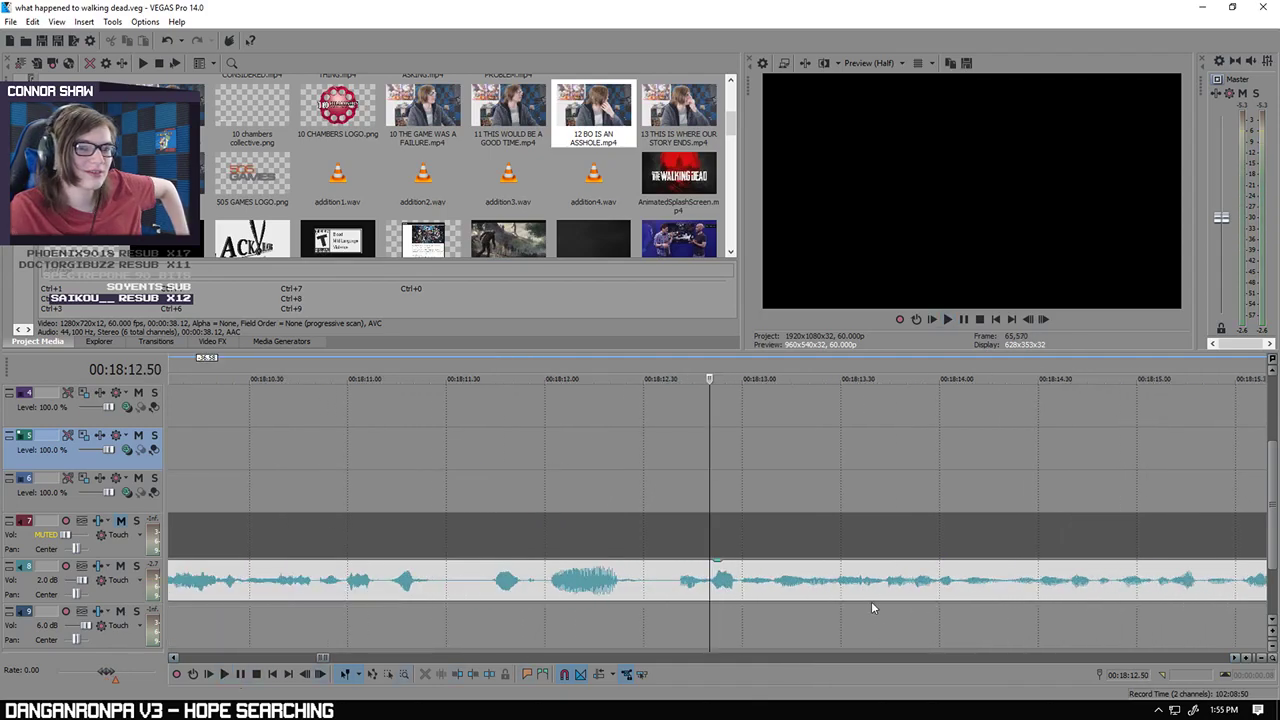
click(674, 589)
click(224, 674)
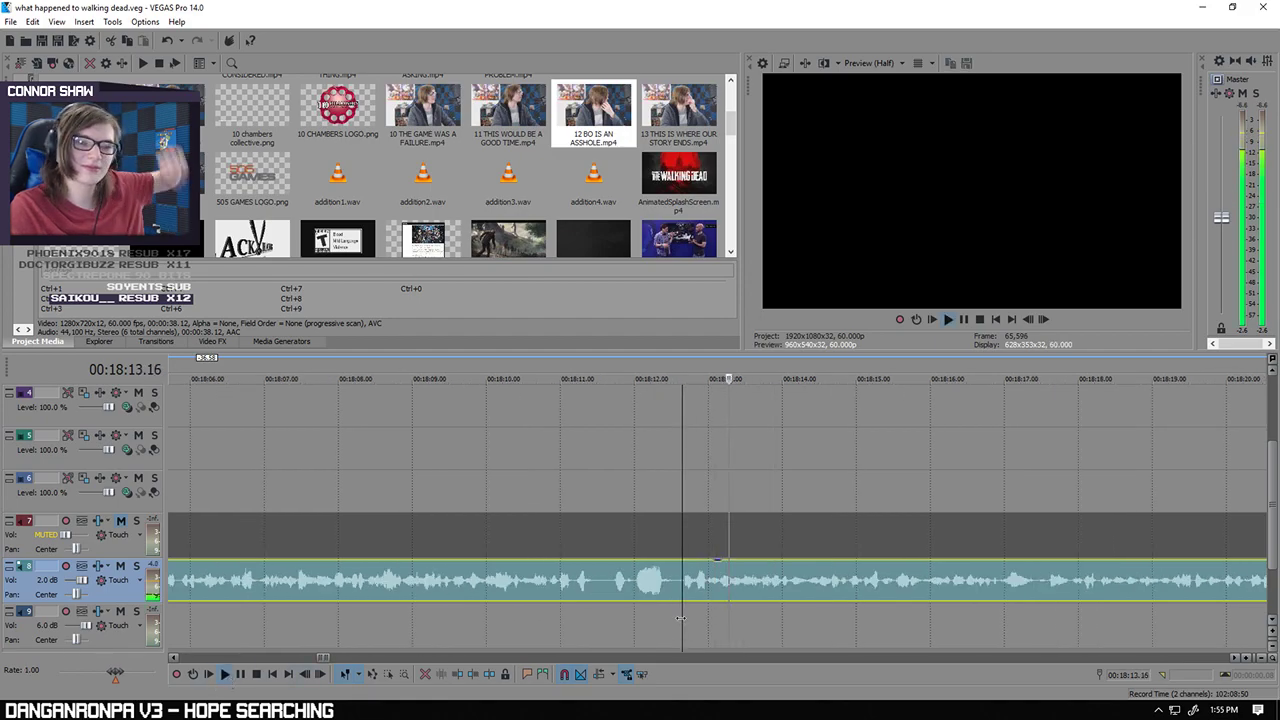
scroll(672, 628, down, 4)
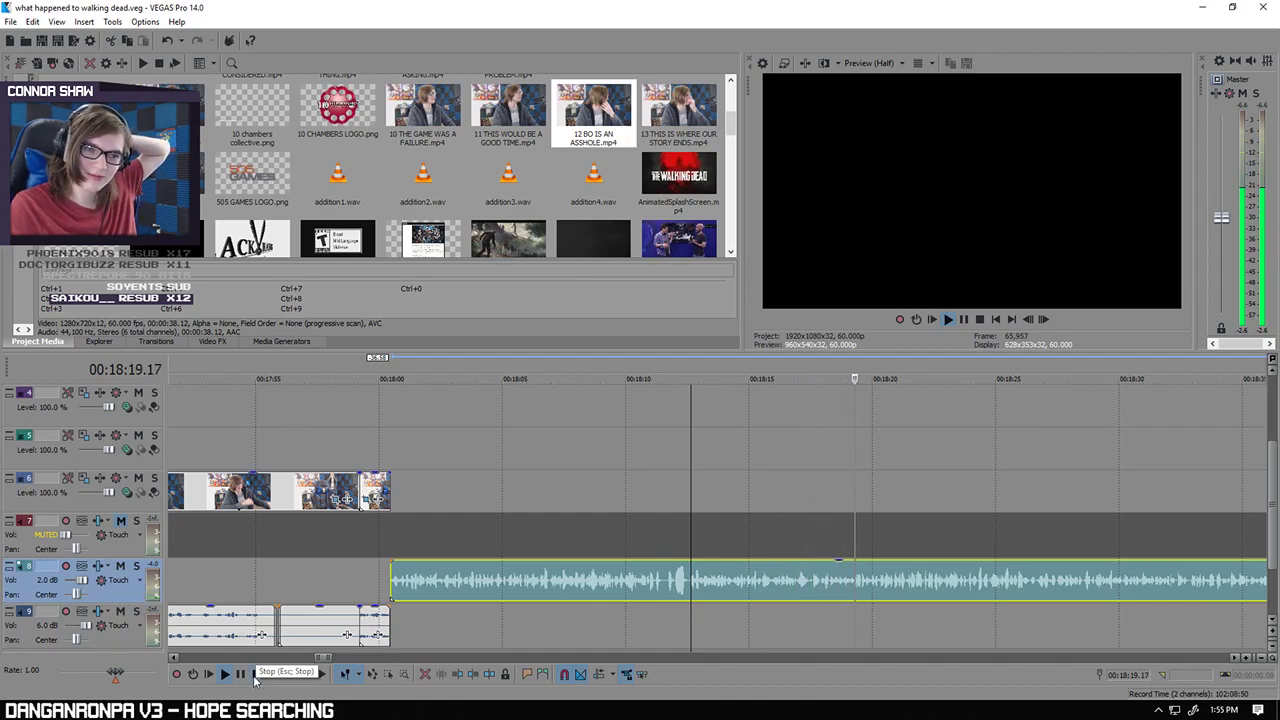
scroll(686, 625, down, 4)
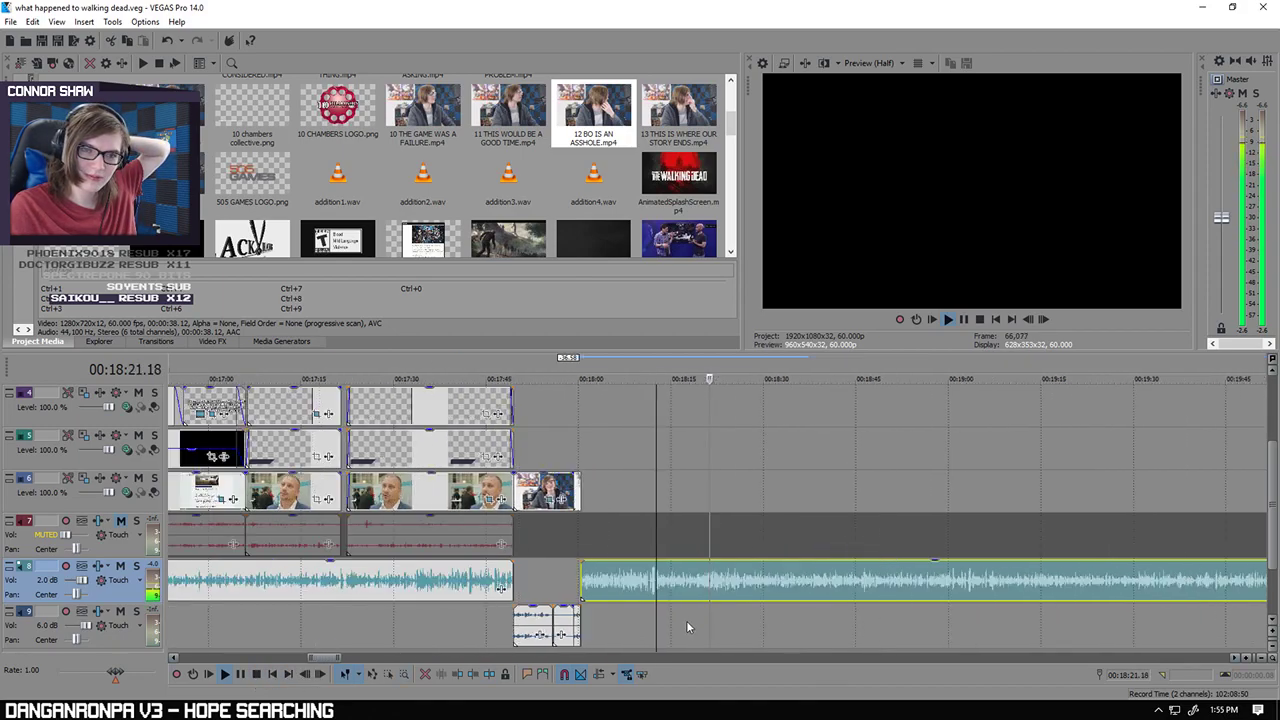
scroll(686, 627, down, 3)
scroll(684, 628, up, 6)
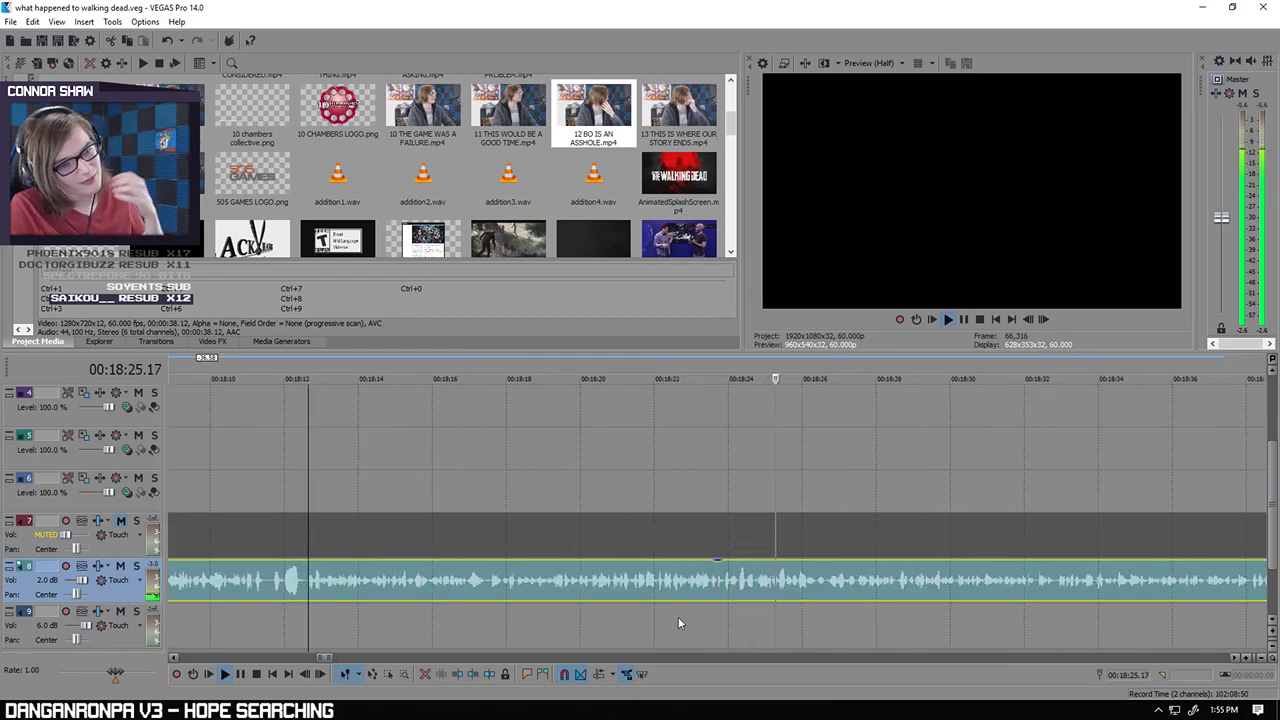
Step: Stop the voice-over playback and return the playhead to the end of the webcam segment at 00:18:00.27
click(242, 673)
scroll(301, 616, up, 1)
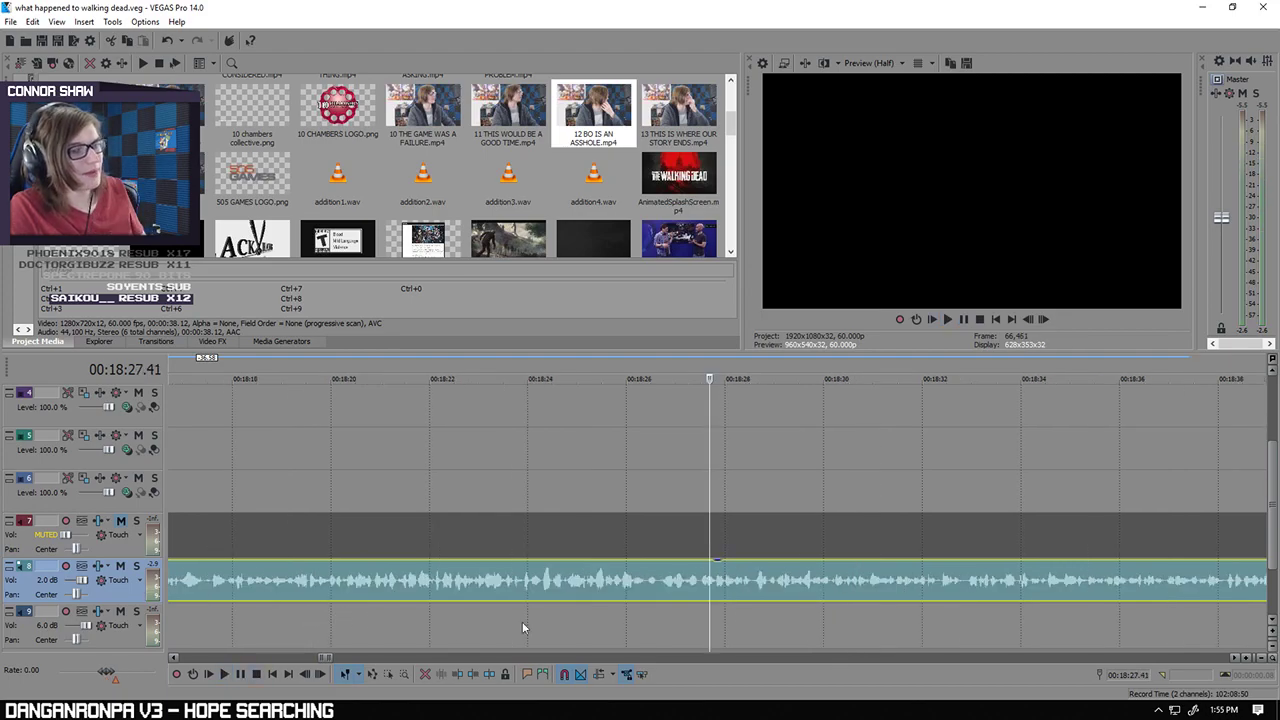
scroll(651, 643, down, 1)
click(651, 643)
scroll(668, 637, down, 5)
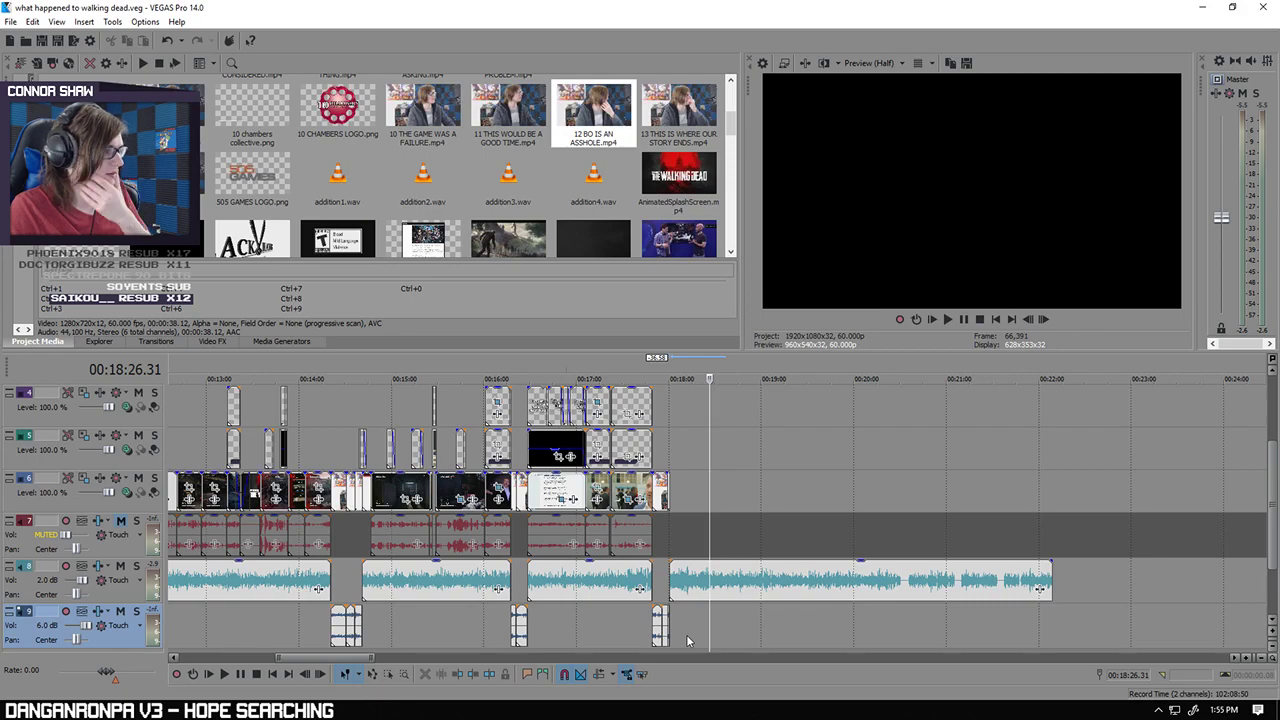
click(674, 551)
scroll(829, 540, up, 10)
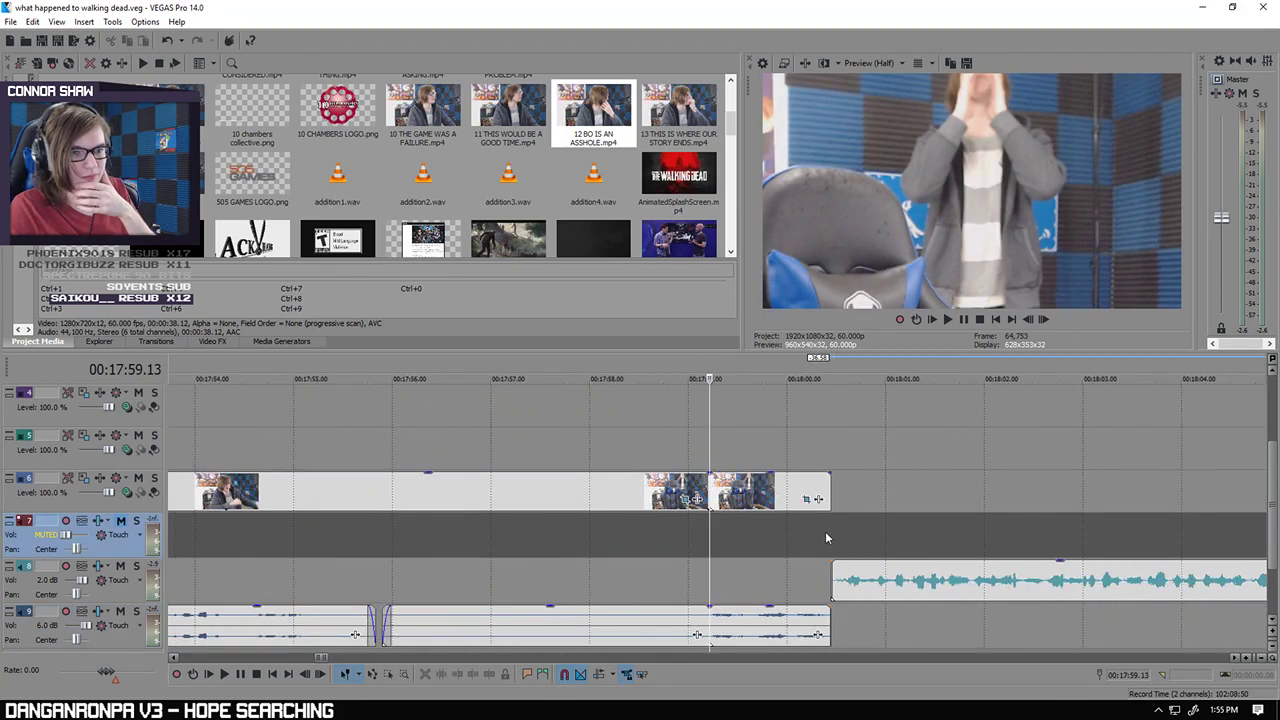
click(833, 538)
scroll(840, 540, down, 1)
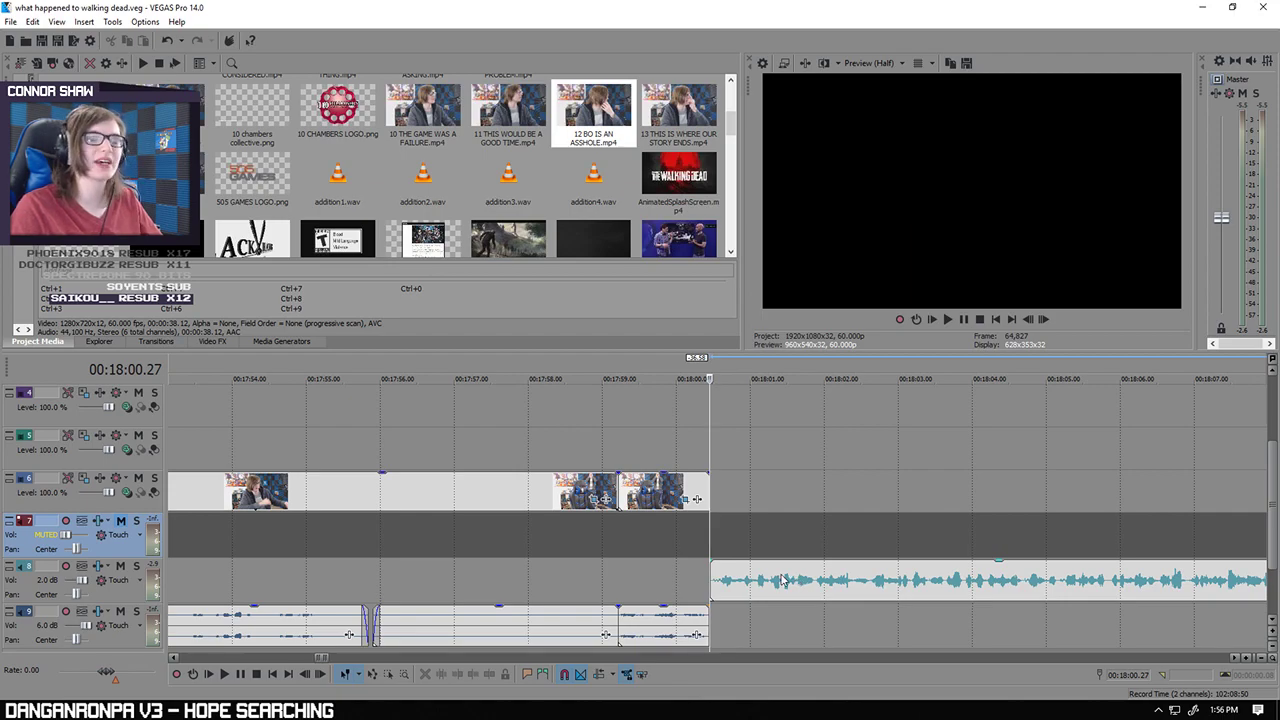
scroll(798, 499, up, 2)
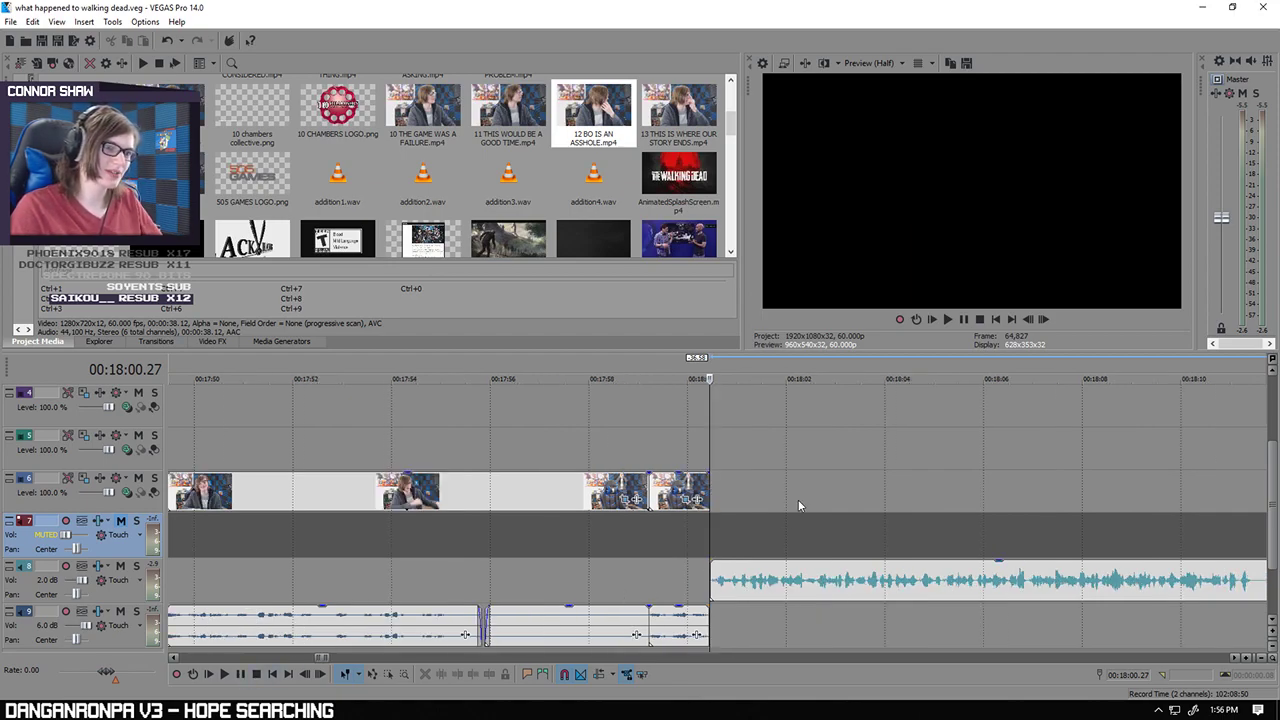
Step: Place the STARBREEZE IR STREAM Q4 2017 video on track 6 at 00:18:00.27, directly after the webcam segment
drag(731, 137, 736, 226)
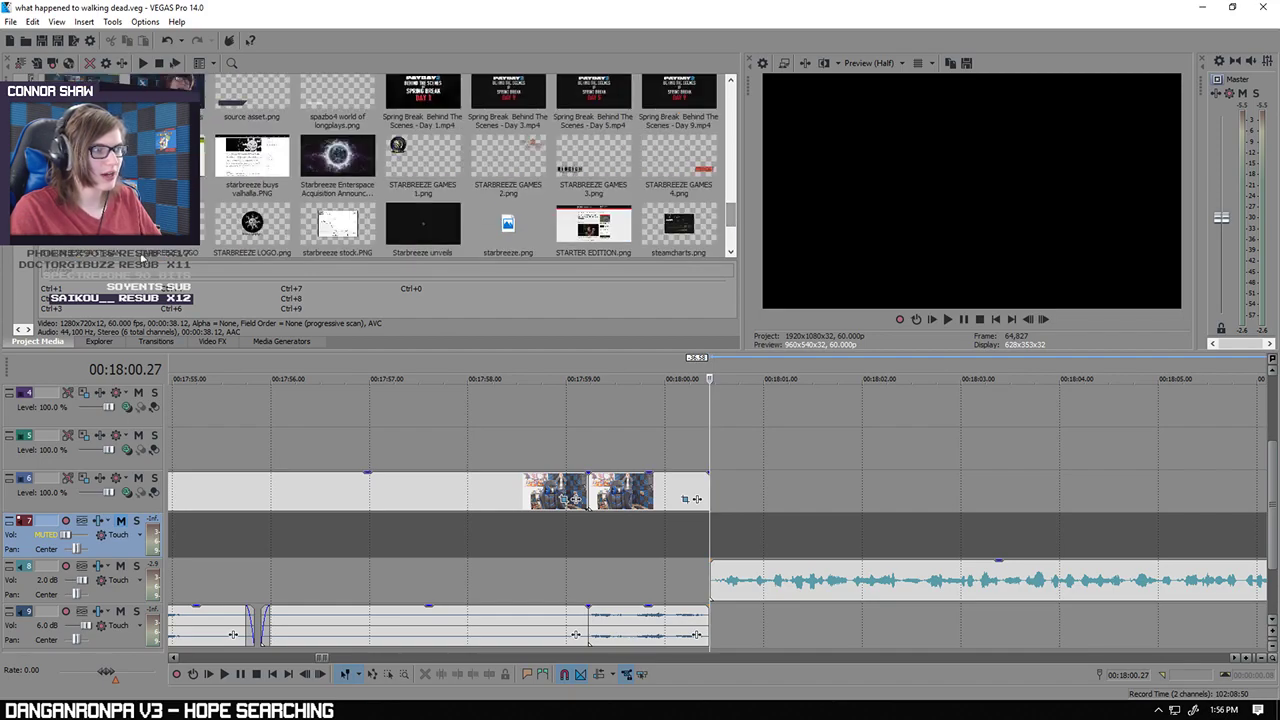
drag(81, 224, 729, 490)
scroll(785, 522, down, 7)
scroll(900, 535, down, 5)
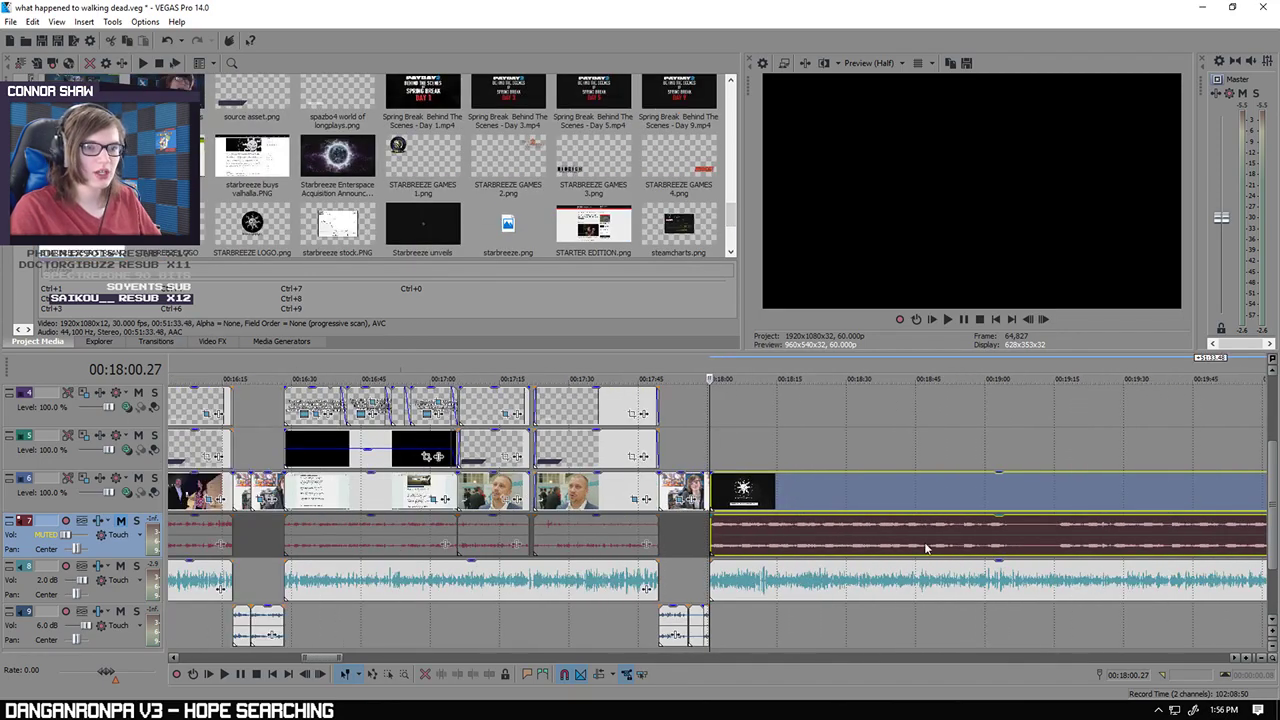
Step: Skim the second half of the stream clip for a Q&A shot of the two presenters
click(930, 534)
scroll(960, 530, down, 4)
click(970, 530)
scroll(940, 535, down, 4)
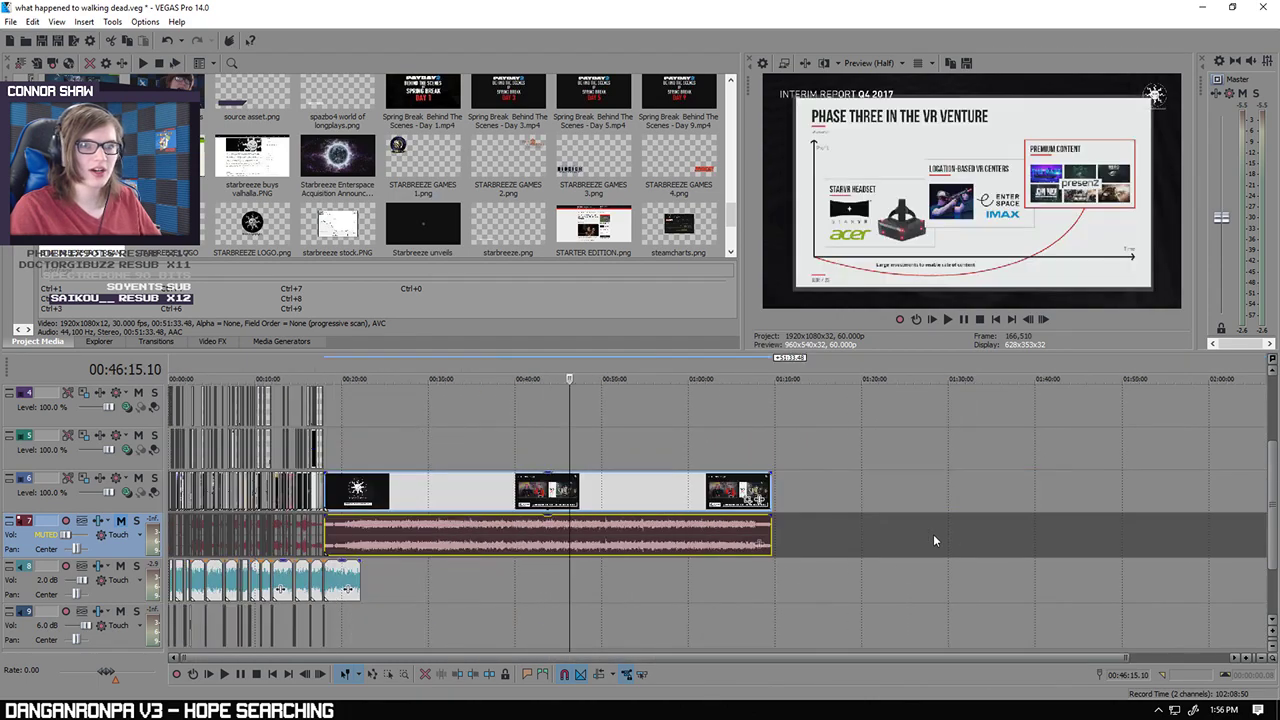
click(571, 534)
click(637, 538)
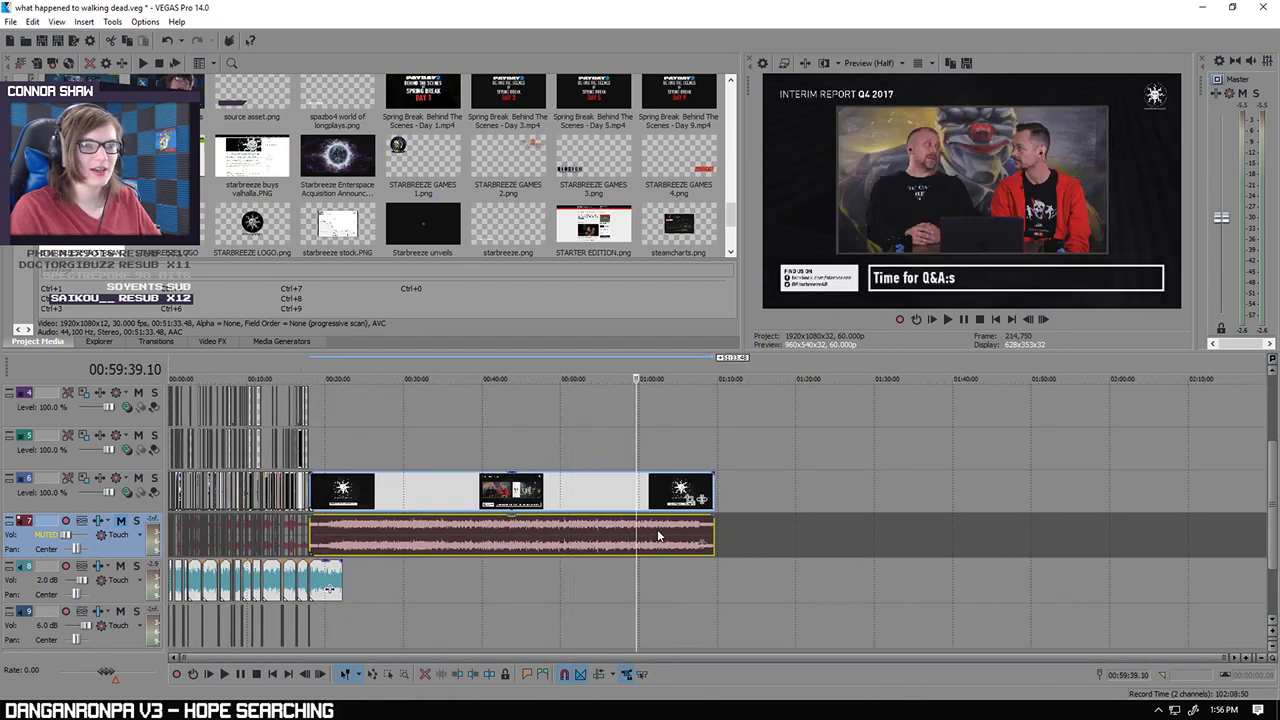
scroll(661, 528, up, 6)
click(748, 550)
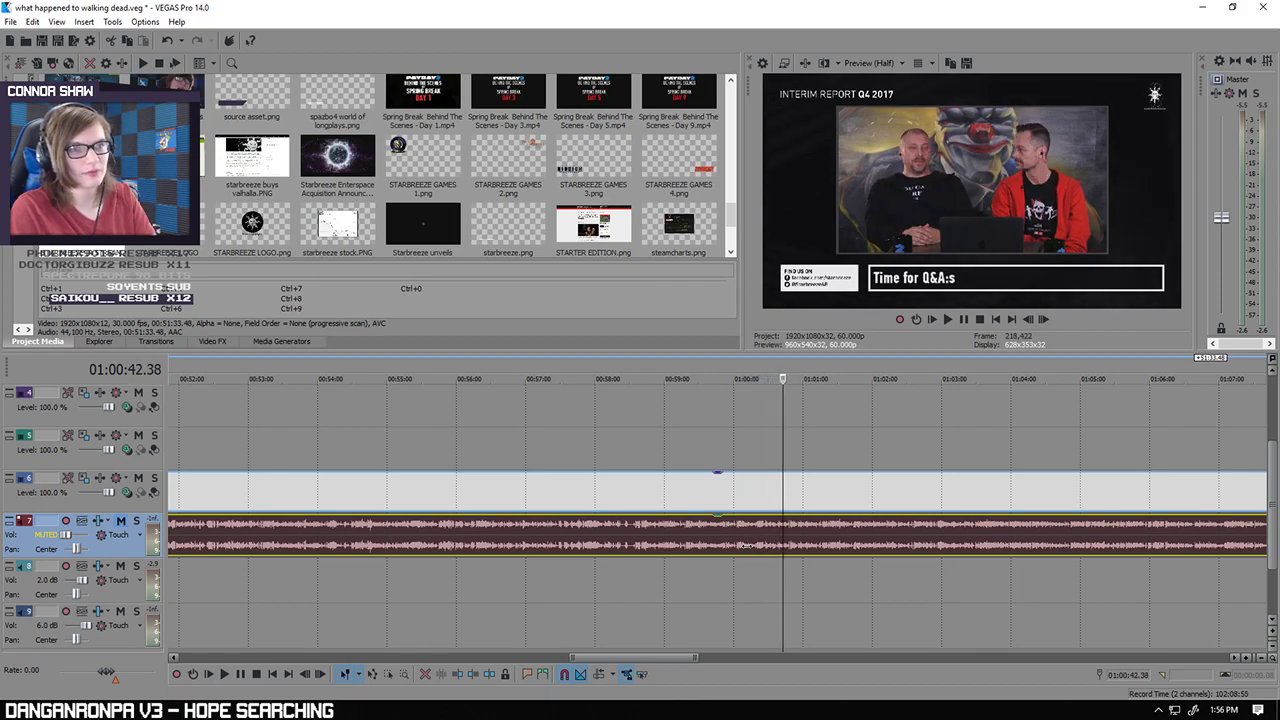
click(1055, 547)
scroll(1077, 542, down, 4)
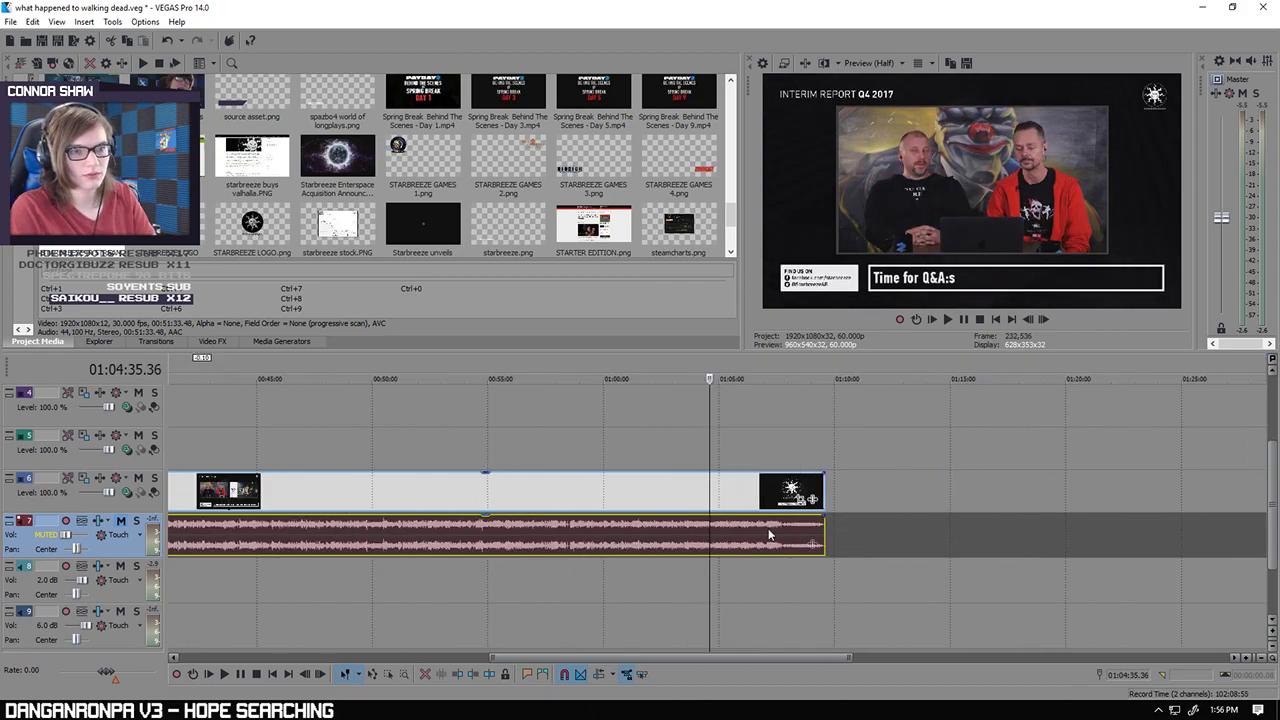
click(768, 533)
click(631, 535)
click(416, 543)
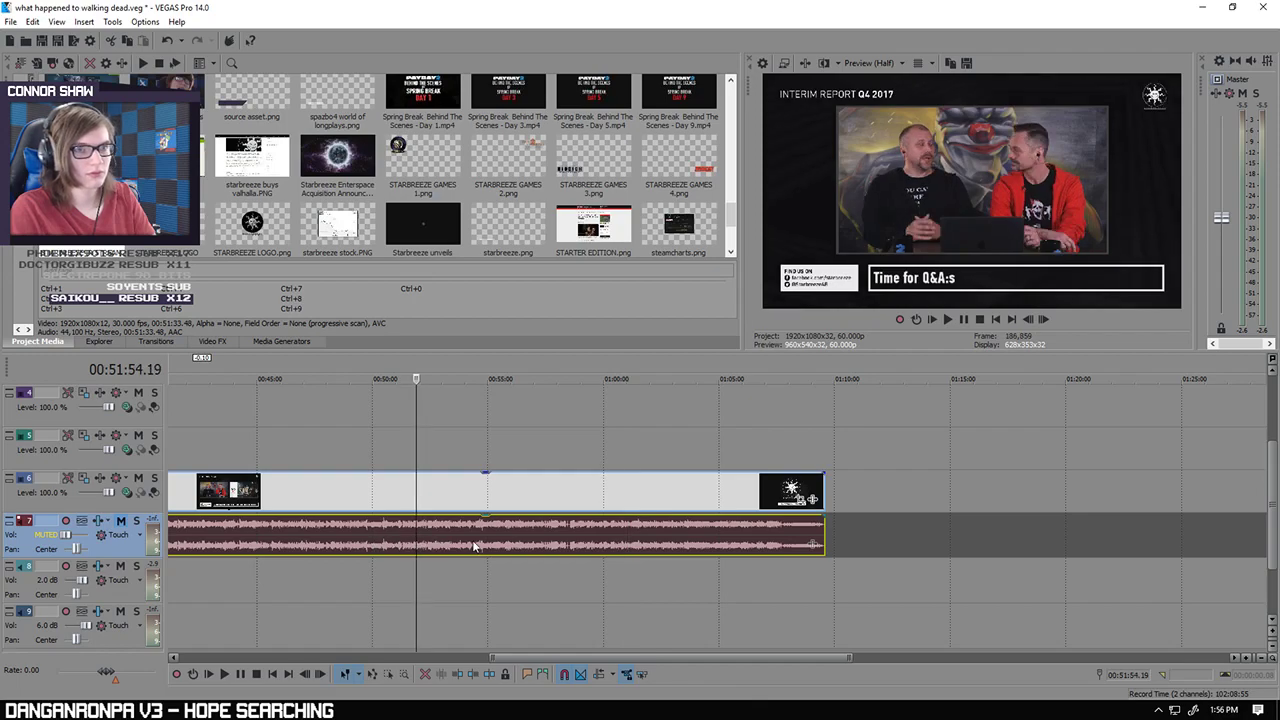
click(249, 544)
scroll(519, 549, down, 3)
click(645, 537)
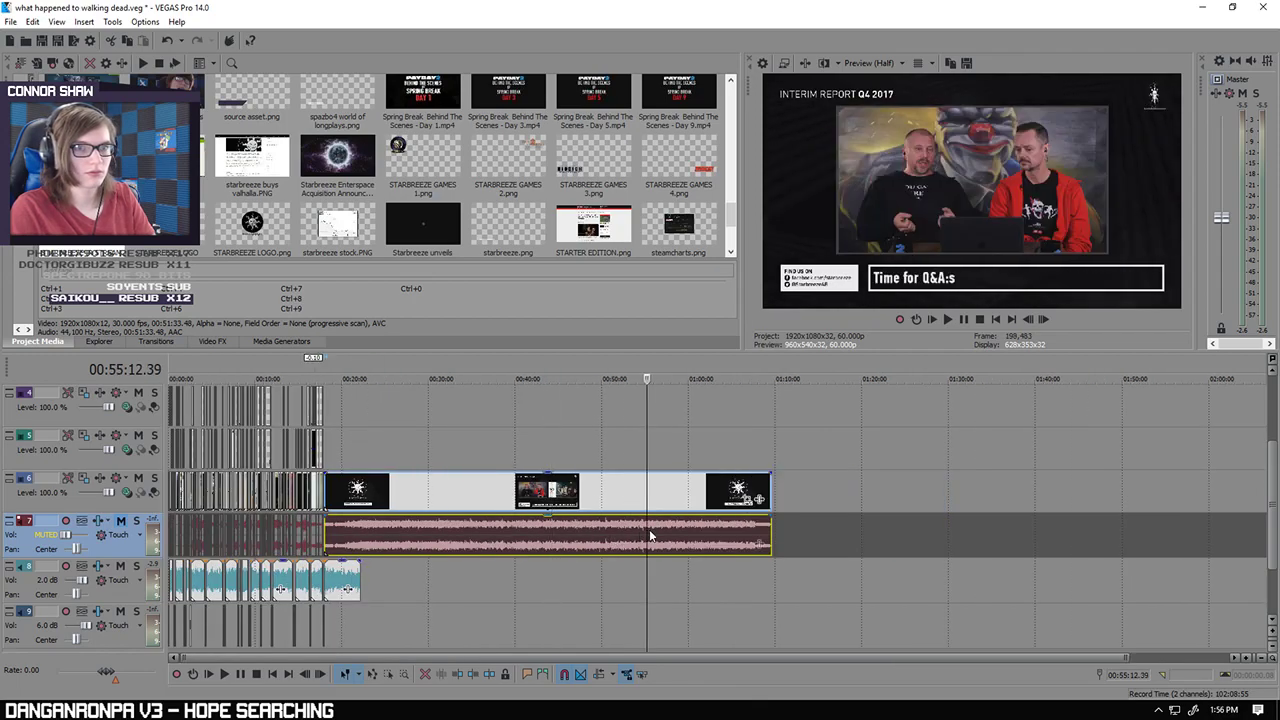
Step: Examine the Q&A footage from about 00:55:21 back to 00:54:44 for a suitable expression on the presenter in black
key(Left)
key(Left)
key(Left)
key(Left)
key(Left)
key(Left)
key(Left)
key(Left)
key(Left)
key(Left)
key(Left)
key(Left)
key(Left)
key(Left)
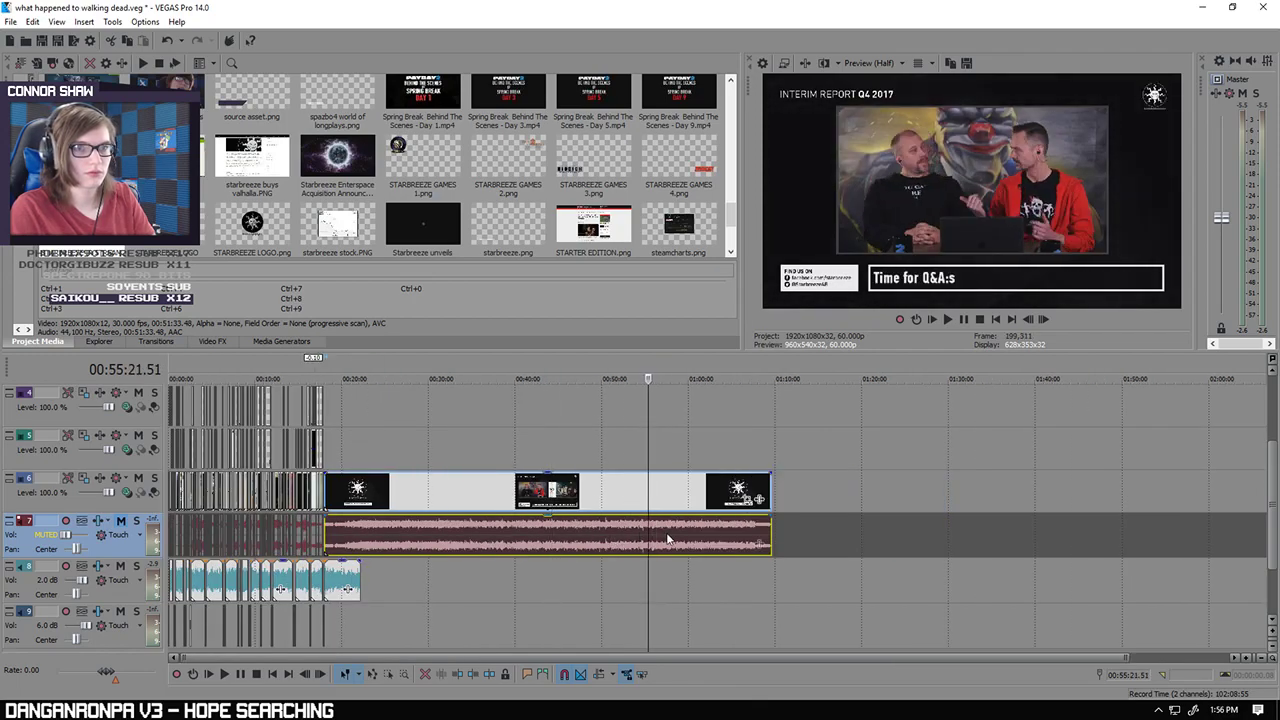
scroll(751, 551, up, 4)
key(Left)
key(Left)
key(Left)
key(Left)
key(Left)
key(Left)
key(Left)
key(Left)
key(Left)
key(Left)
key(Left)
key(Left)
key(Left)
key(Left)
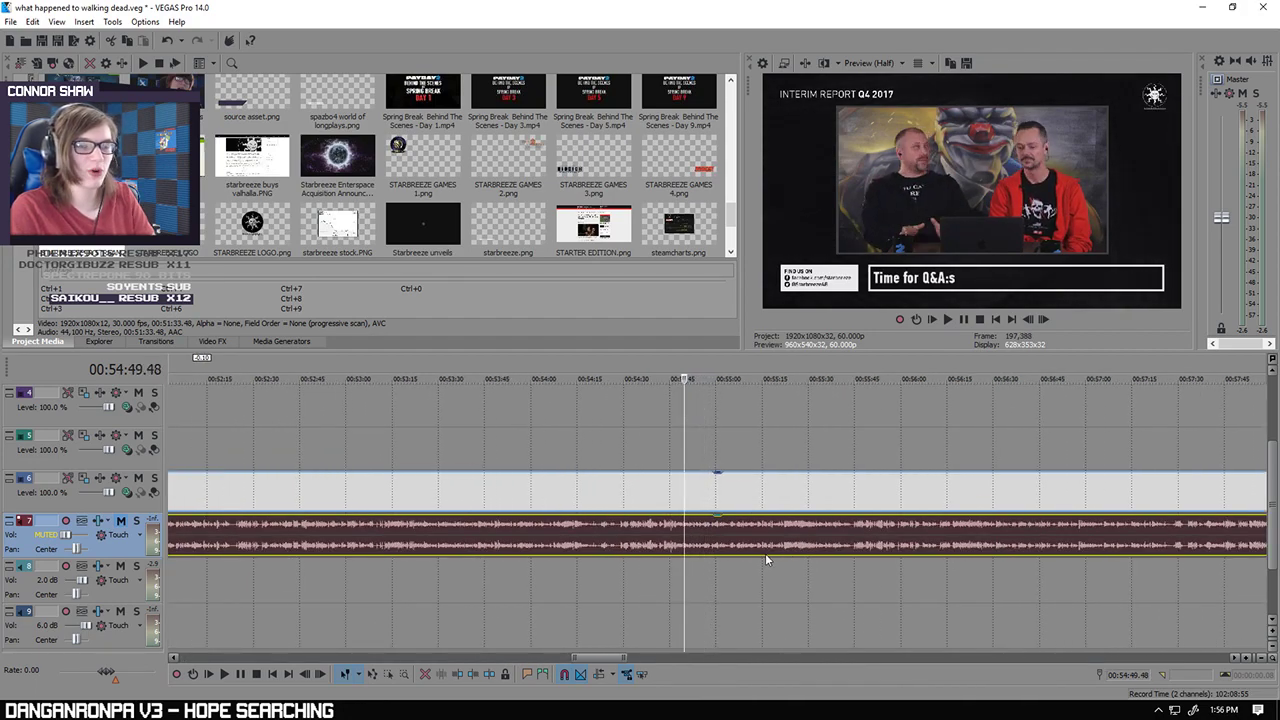
key(Left)
key(Left)
key(Left)
key(Left)
key(Left)
key(Left)
key(Left)
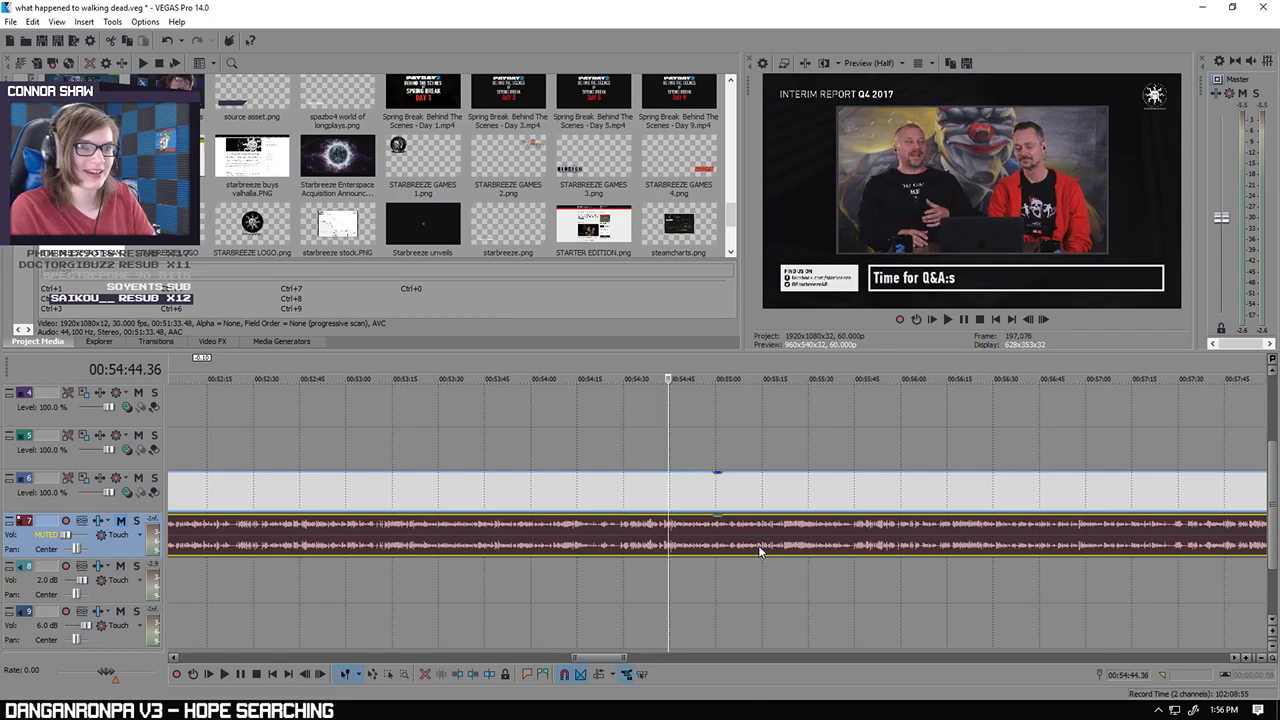
Step: Find the frame where the presenter in black smiles and split the stream clip at 00:54:44.24
key(Left)
key(Left)
key(Left)
key(Right)
key(Right)
key(Right)
key(Right)
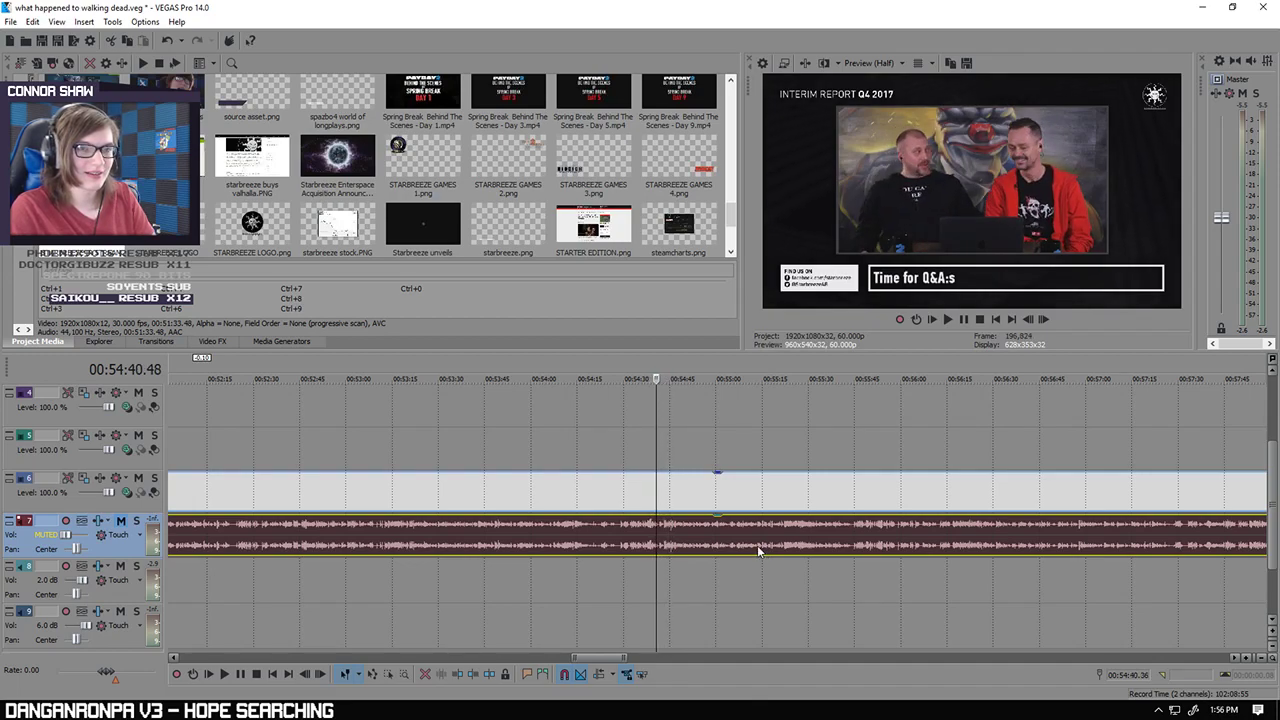
key(Right)
key(Right)
key(Right)
key(Left)
key(Left)
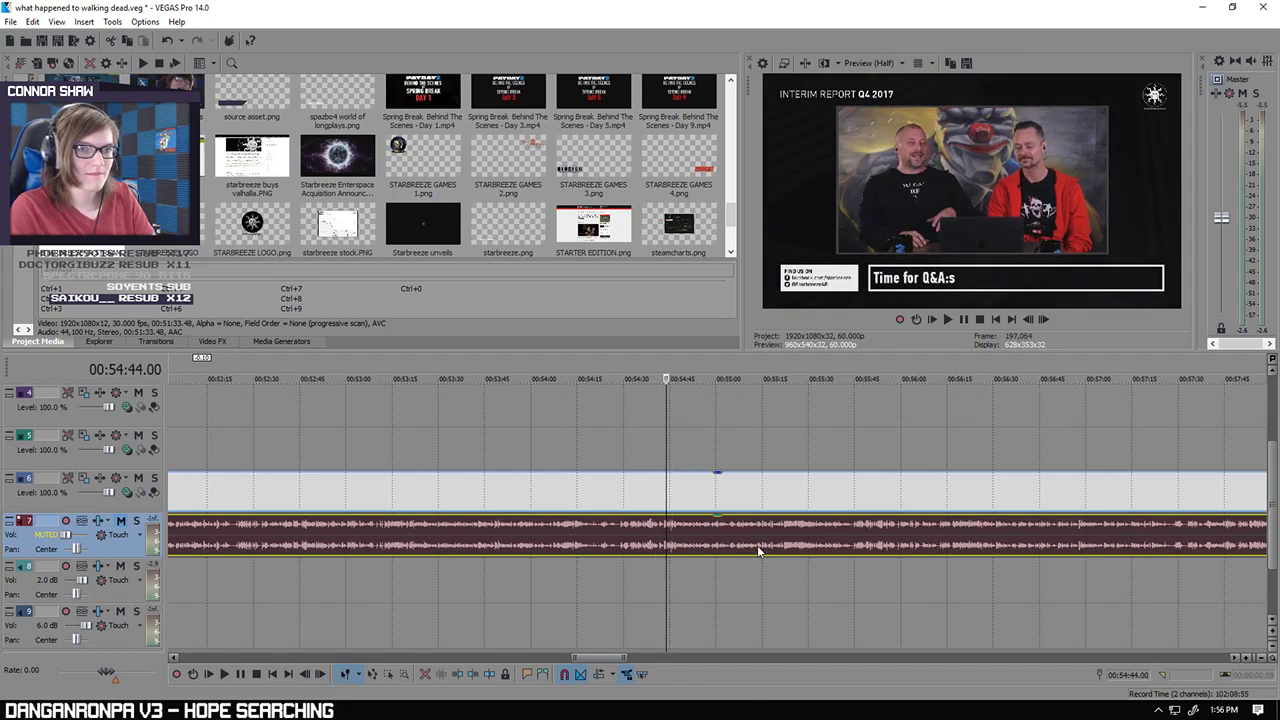
key(s)
scroll(563, 560, down, 7)
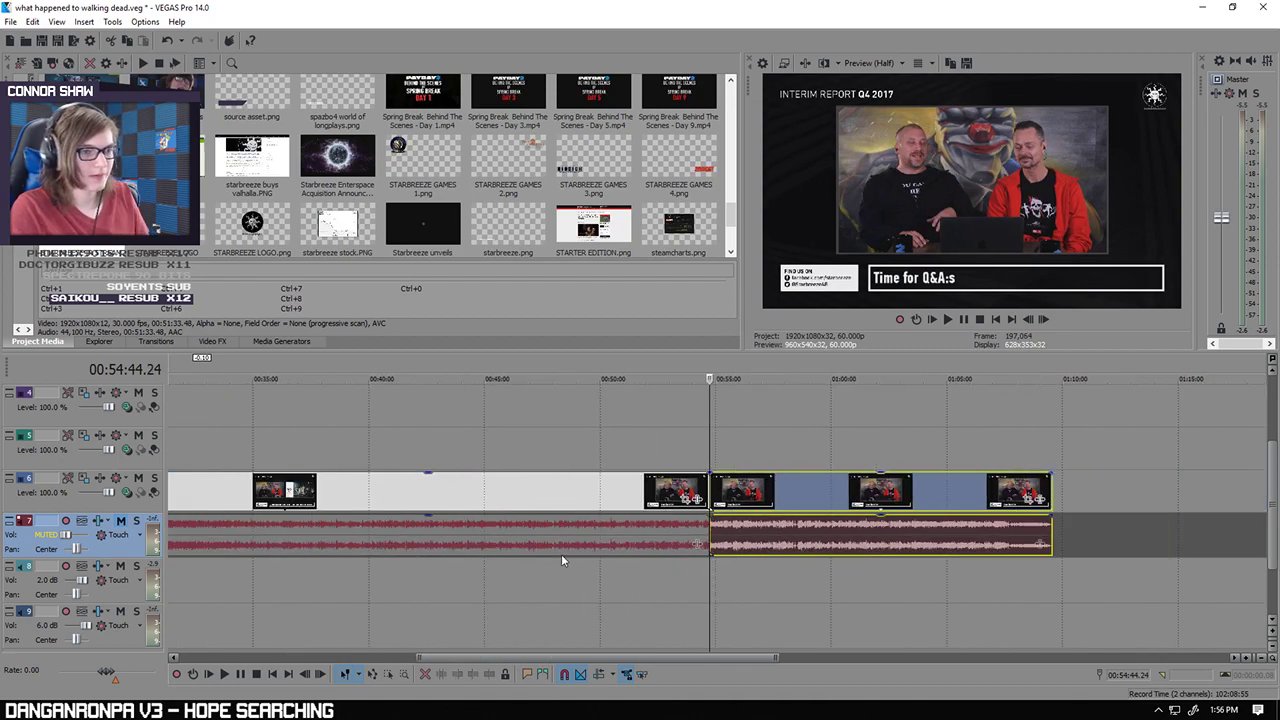
Step: Delete the stream portion before the split and move the remaining portion to 00:18:00.27, directly after the webcam segment
click(472, 490)
key(Delete)
drag(620, 490, 338, 490)
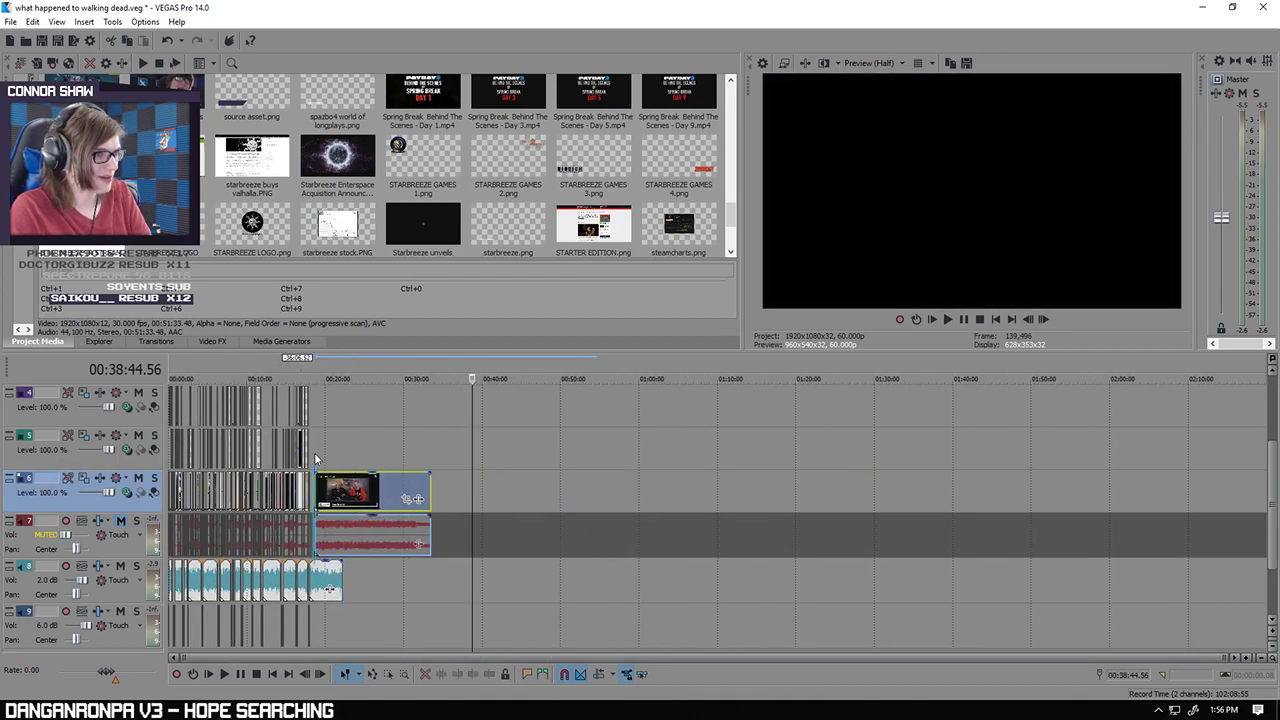
click(314, 456)
scroll(314, 456, up, 8)
drag(731, 493, 617, 496)
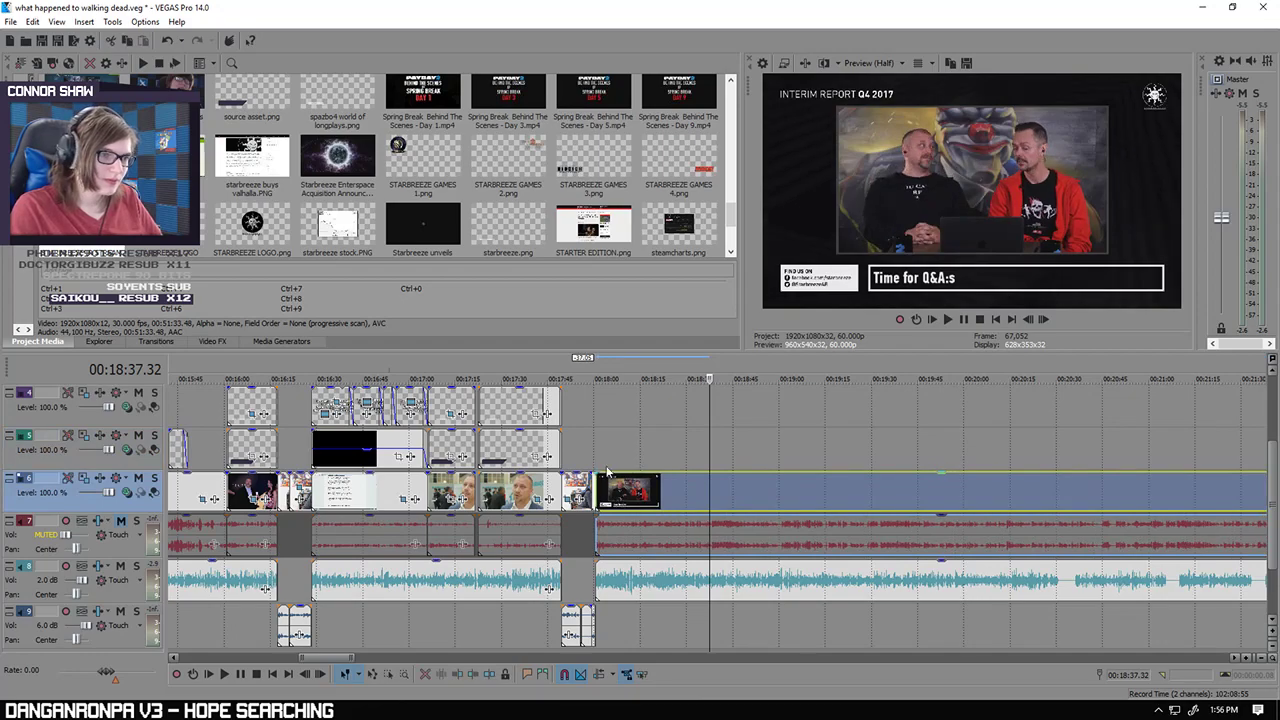
Step: Crop the stream clip to a close-up of the presenter in black, about 720 by 405, centred at 710, 405.1
click(592, 460)
click(597, 484)
right_click(597, 484)
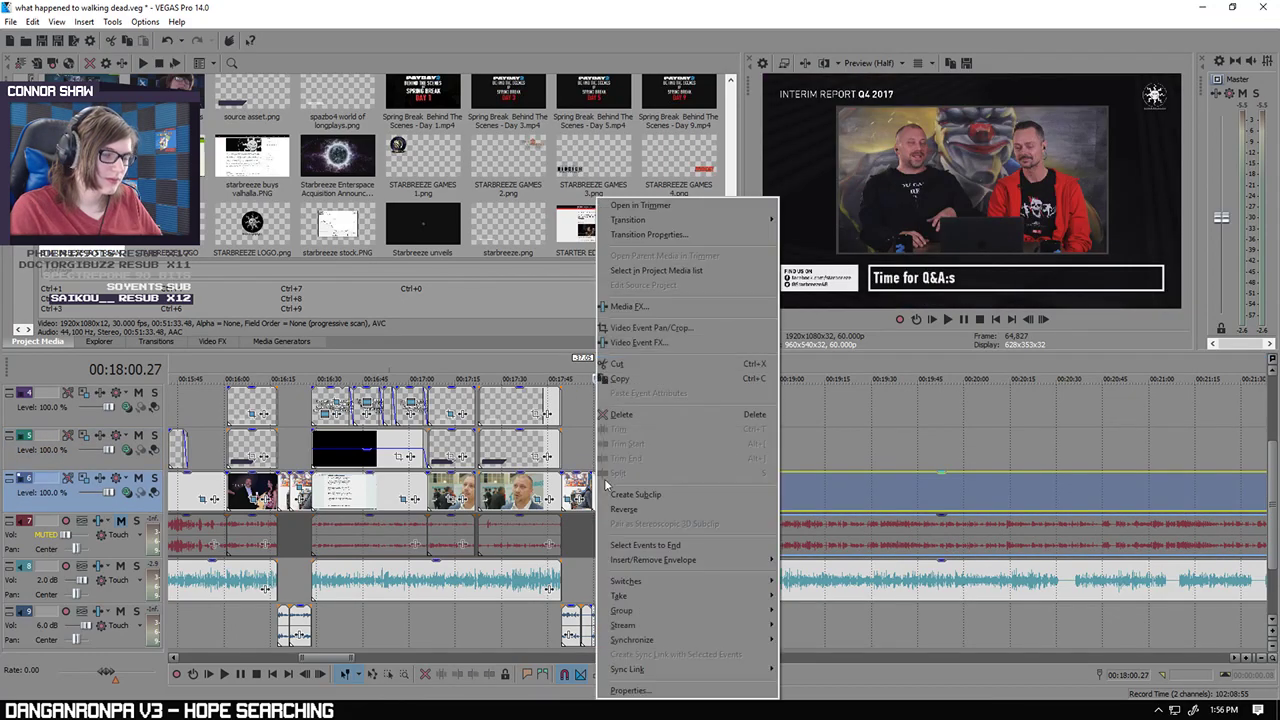
click(651, 328)
drag(742, 180, 771, 259)
drag(790, 314, 691, 261)
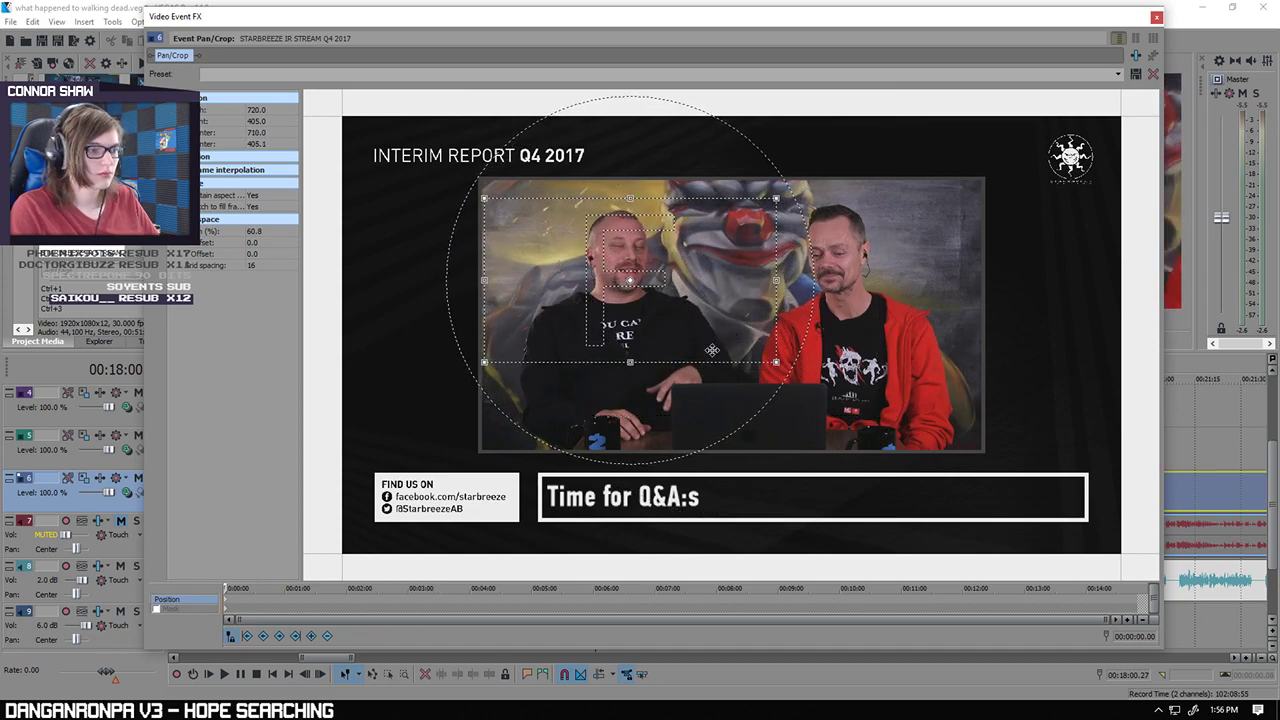
click(1156, 17)
Step: Play the cropped stream clip with the voice-over from 00:18:00.27 to about 00:18:13
click(224, 674)
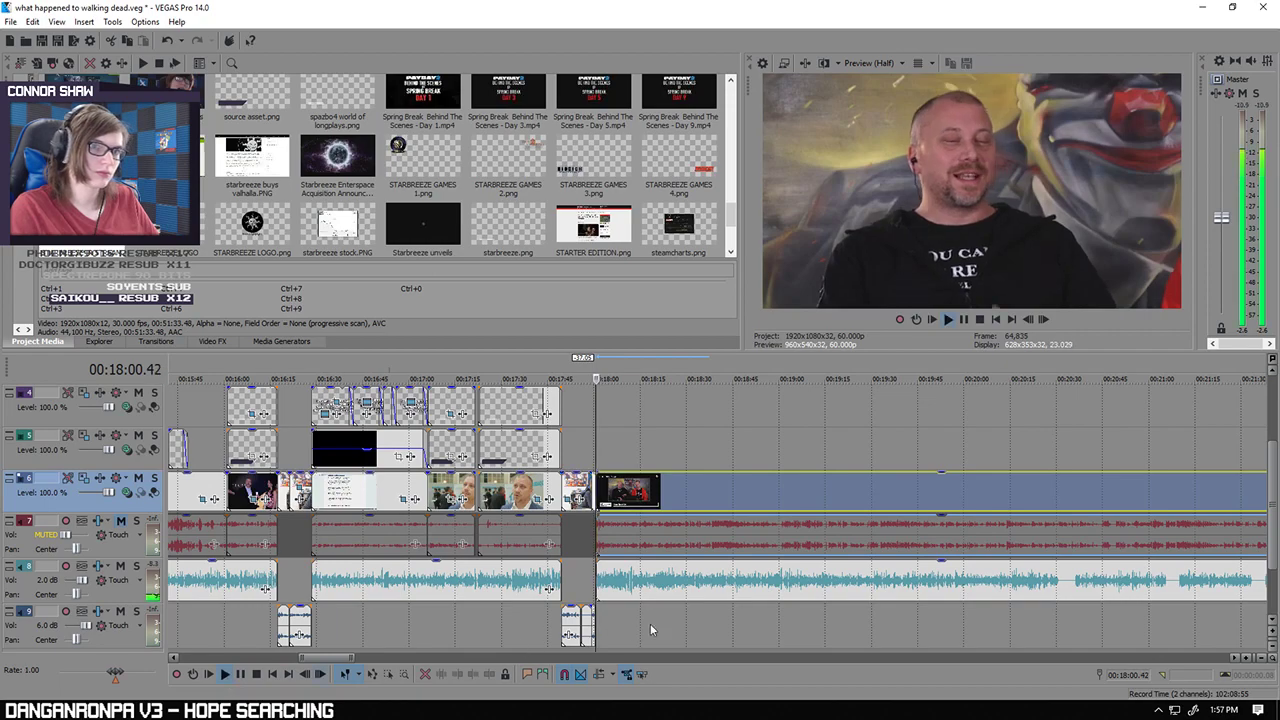
scroll(810, 592, up, 5)
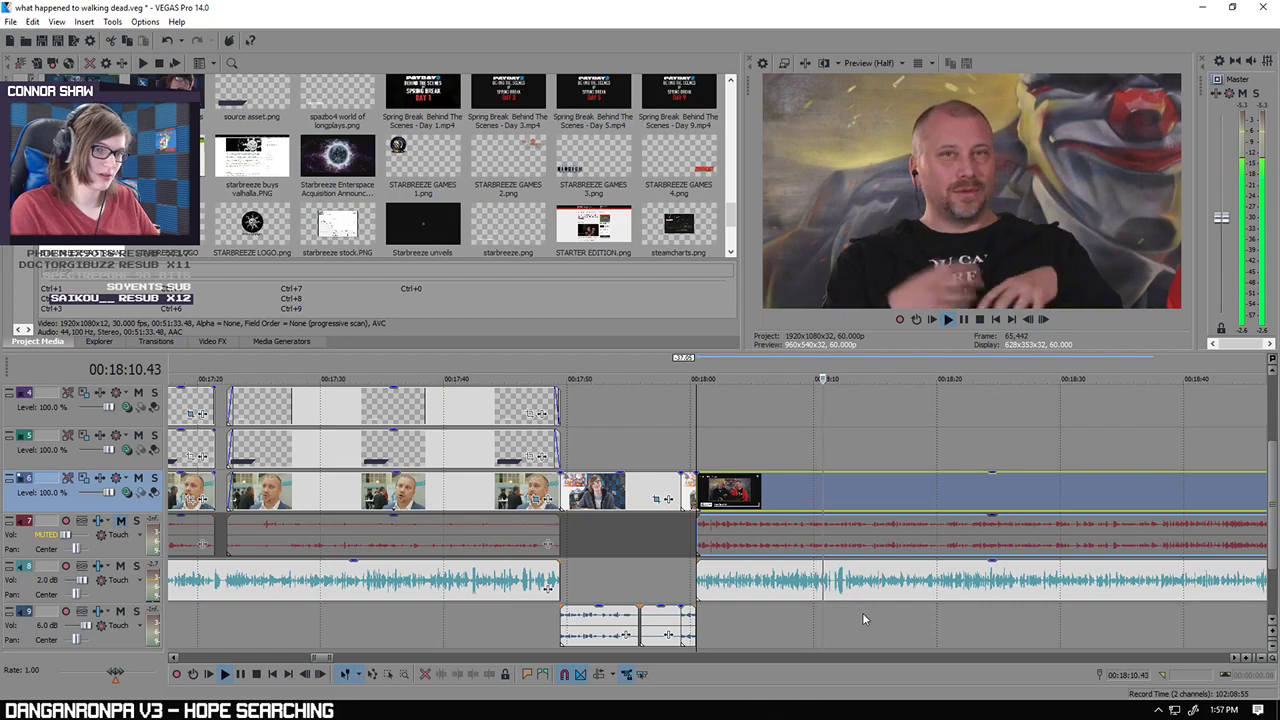
click(242, 678)
Step: Split the stream clip at 00:18:12.38, just after the loud voice burst, and delete the portion after it
scroll(808, 600, up, 6)
click(629, 539)
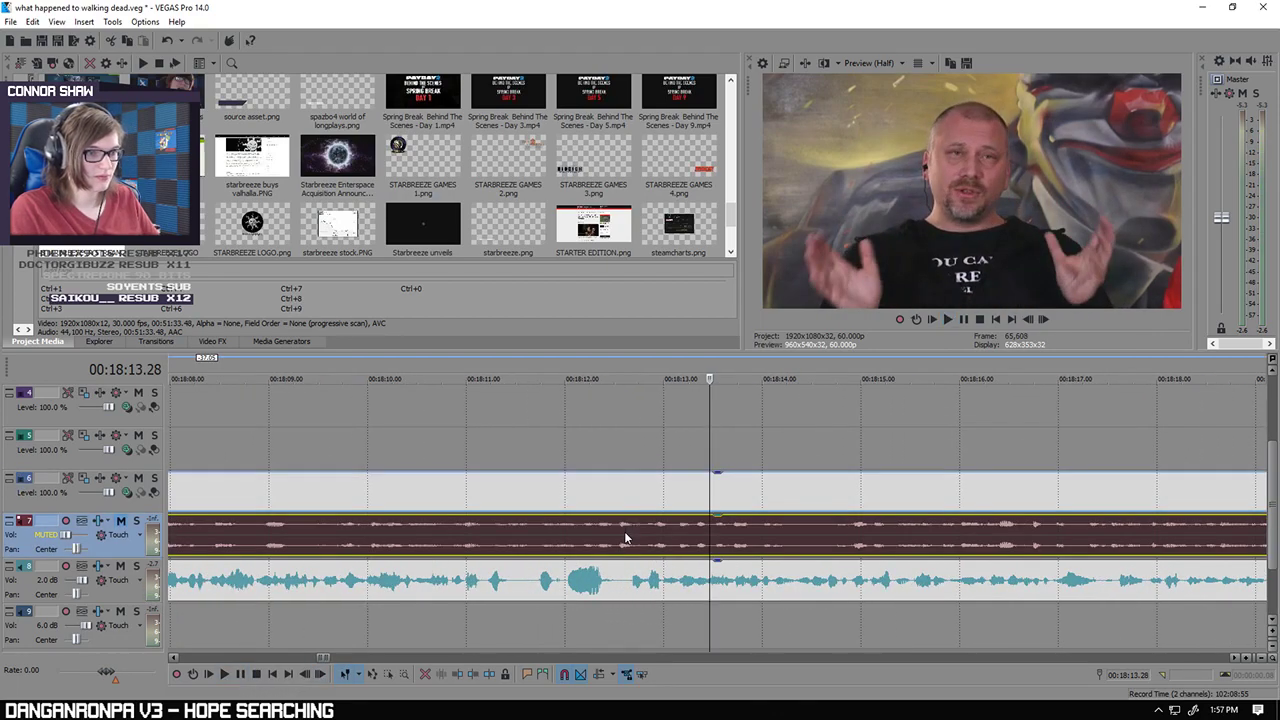
scroll(647, 543, down, 5)
scroll(647, 543, down, 1)
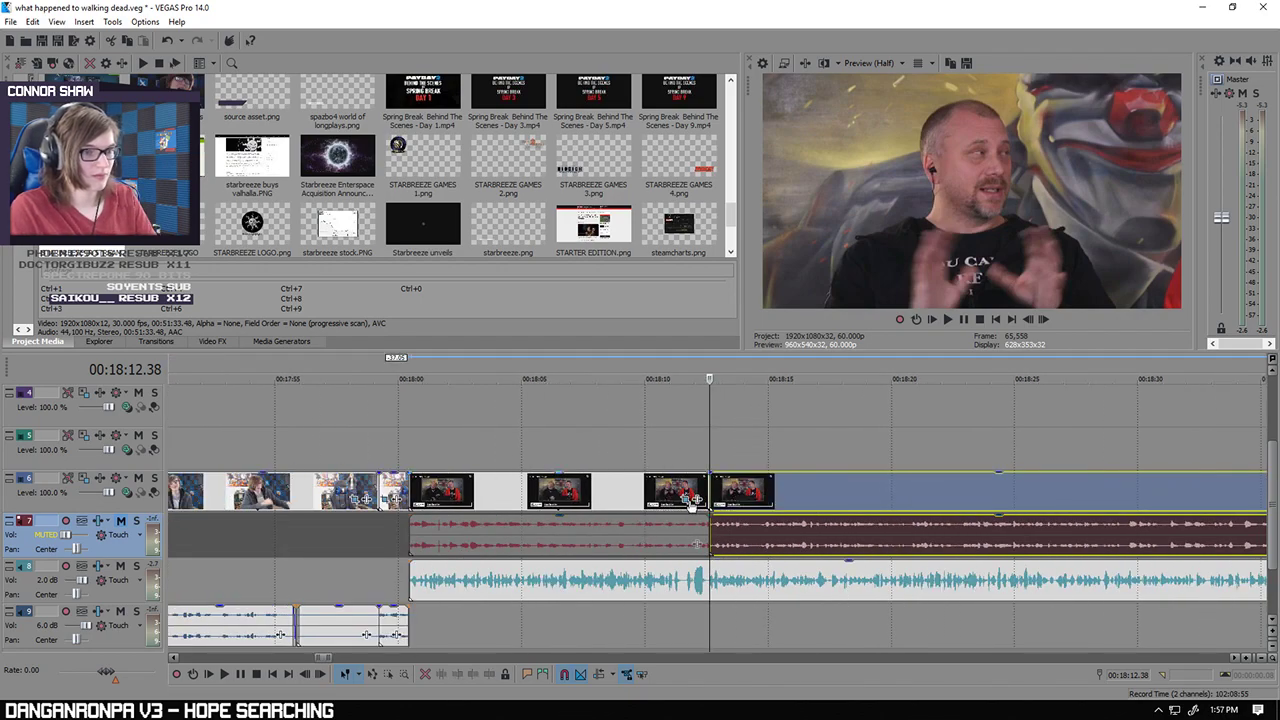
key(Delete)
click(675, 488)
click(708, 489)
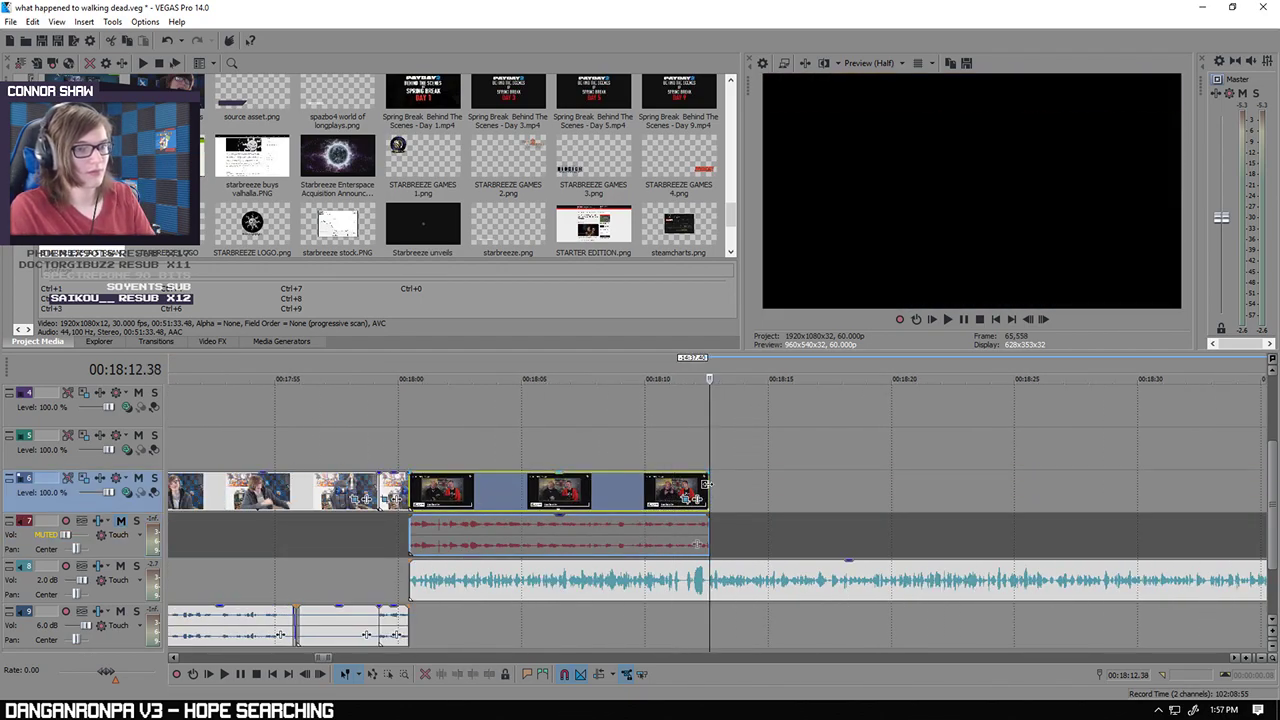
right_click(708, 489)
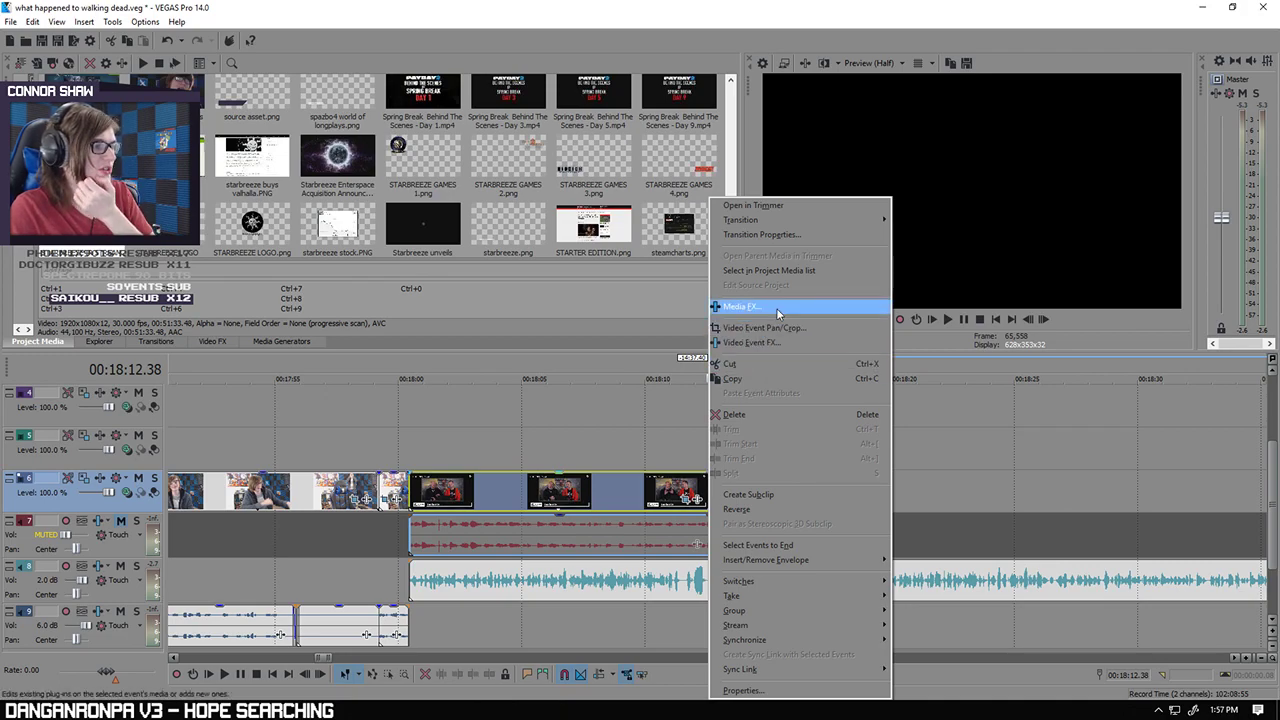
click(768, 327)
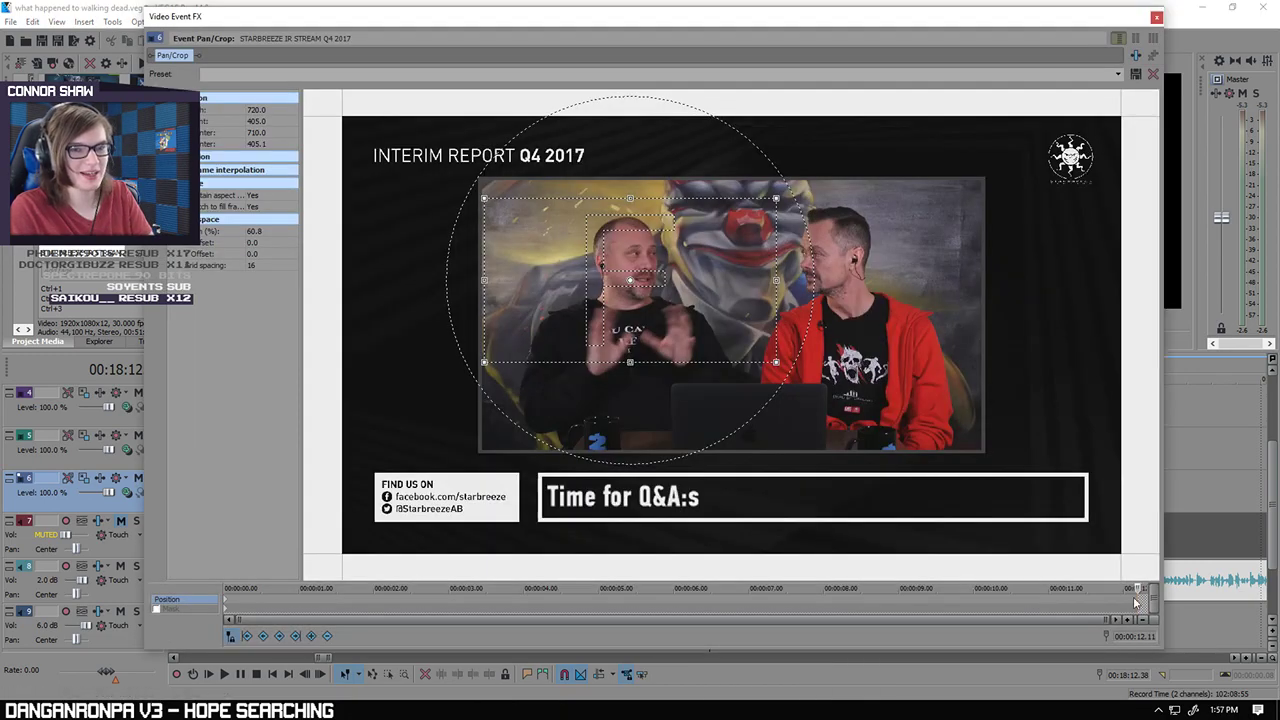
click(1156, 17)
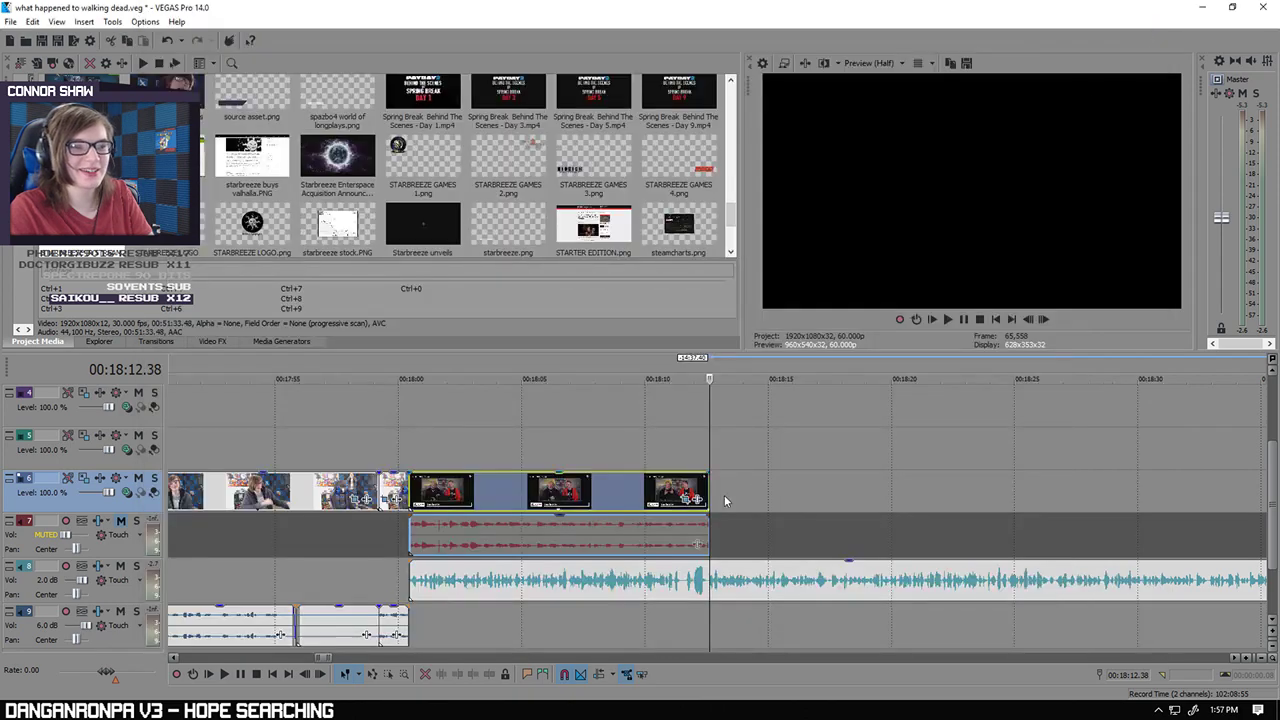
Step: Replay the stream clip's ending from about 00:18:11 and split the clip at 00:18:11.41, before the loud voice burst
click(675, 530)
click(226, 674)
scroll(799, 521, up, 5)
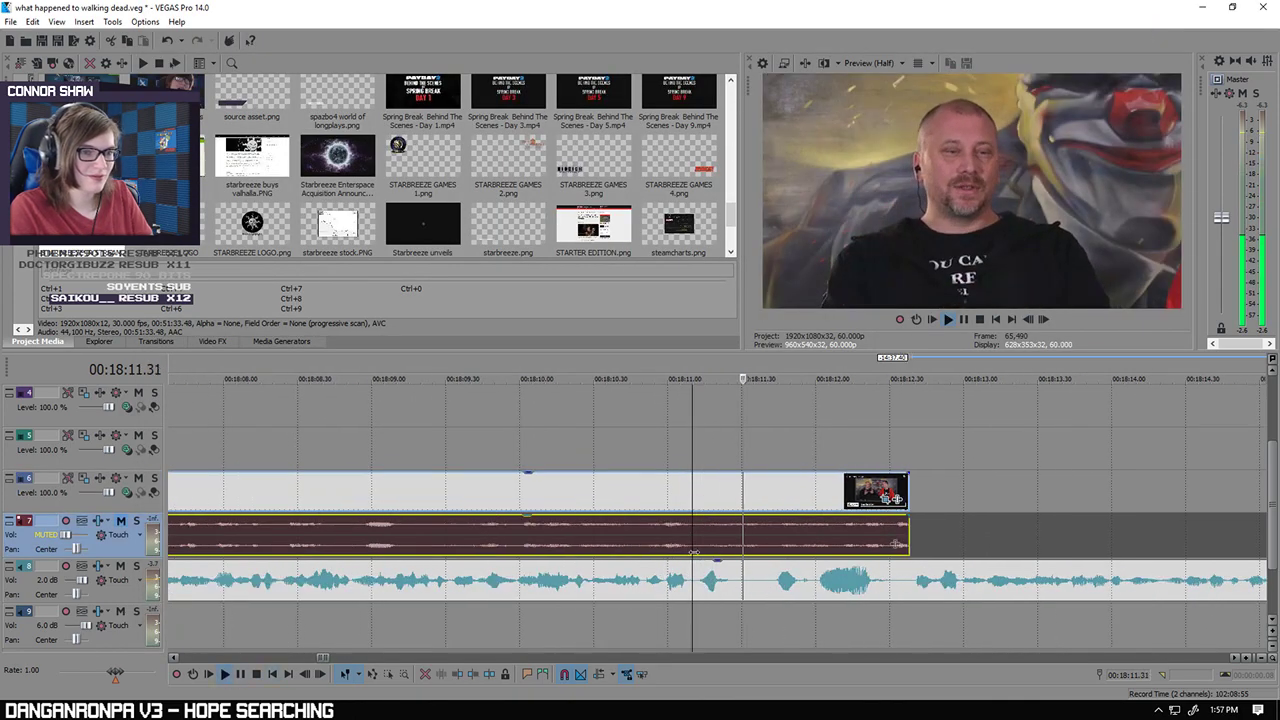
click(769, 539)
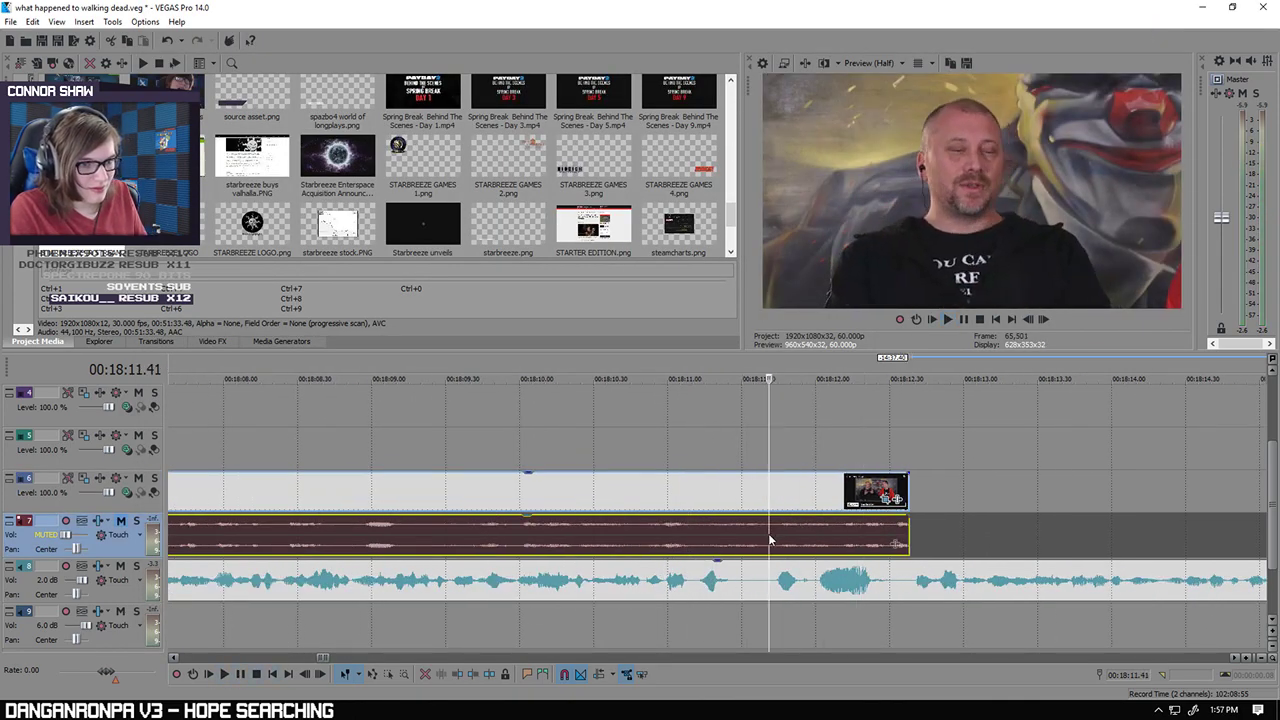
key(s)
scroll(760, 540, up, 2)
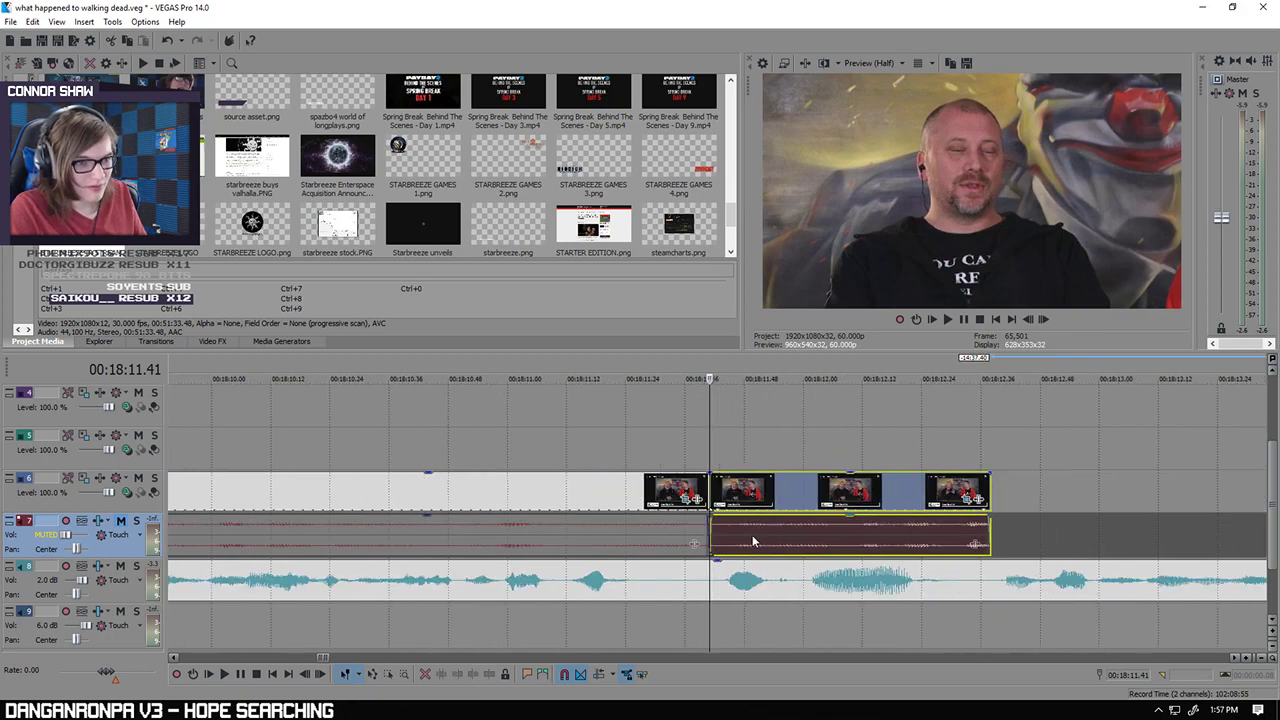
Step: Crop the split-off ending shot to a tight face close-up, about 398 by 224, centred at 701.8, 352.5
right_click(712, 492)
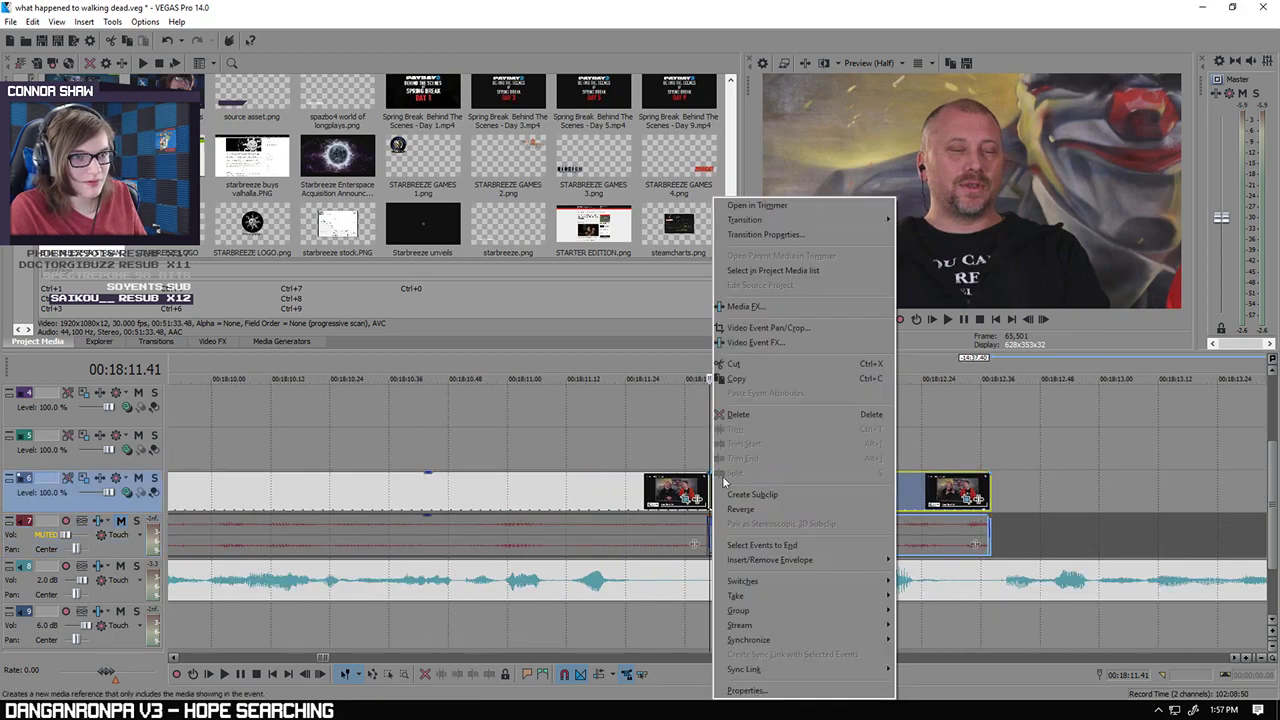
click(791, 344)
drag(627, 200, 647, 256)
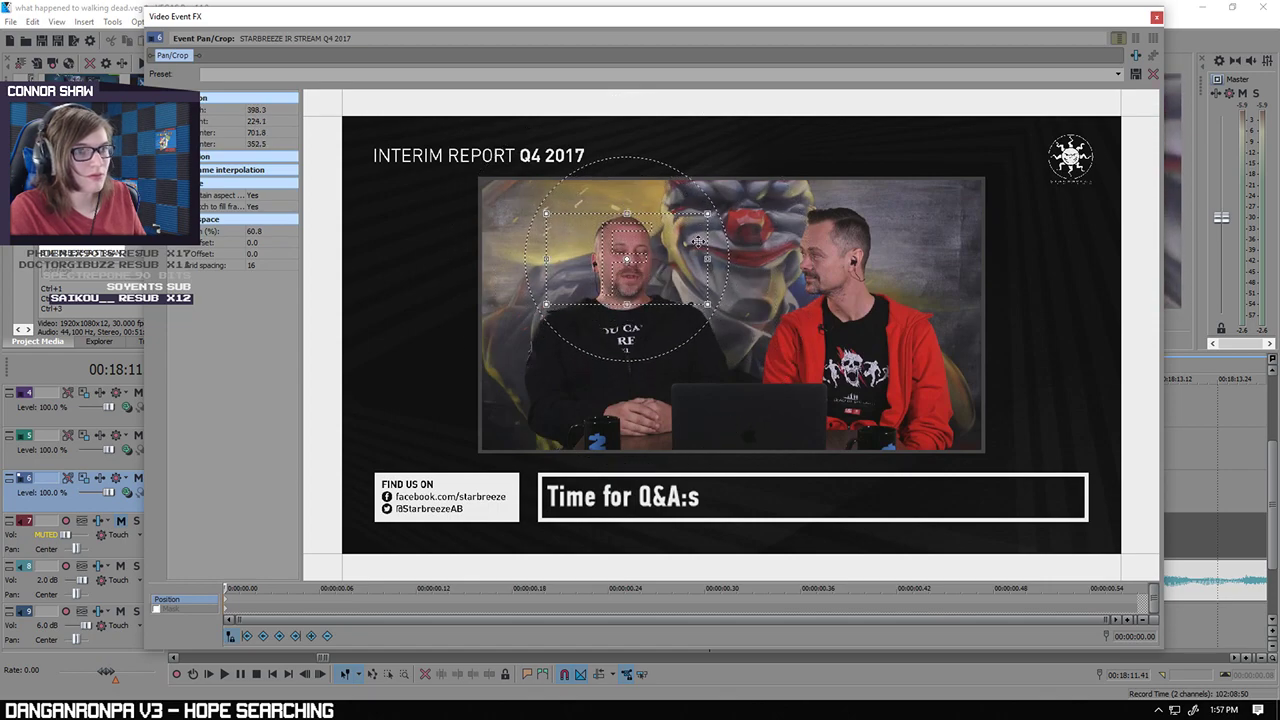
click(1156, 18)
Step: Play the ending close-up with the voice-over from 00:18:11.41 to about 00:18:13.33
click(224, 677)
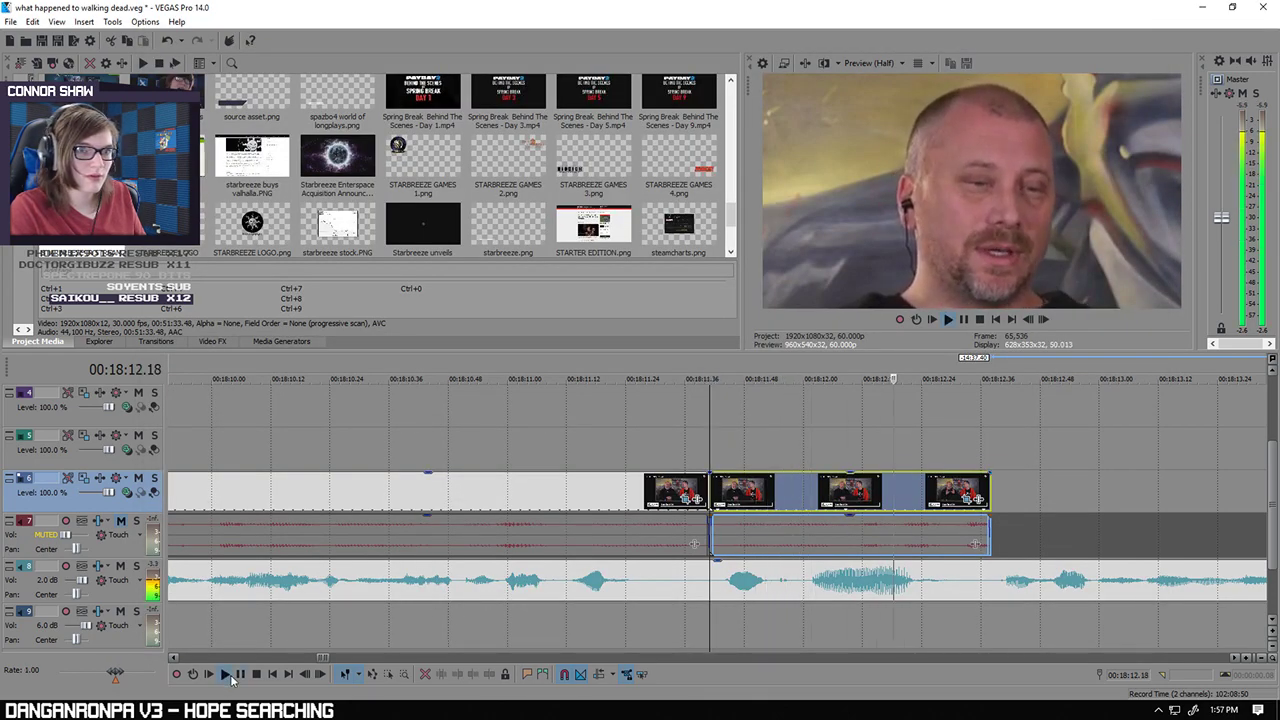
scroll(615, 640, down, 2)
scroll(614, 638, down, 1)
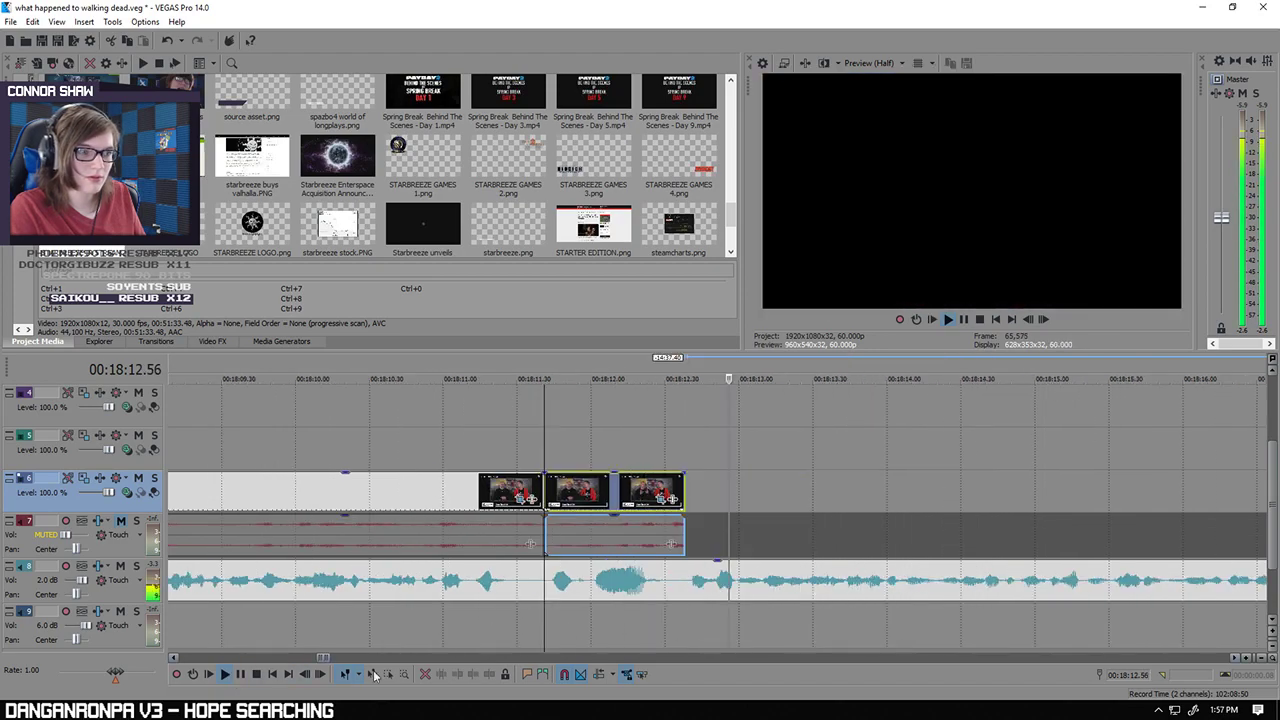
click(240, 675)
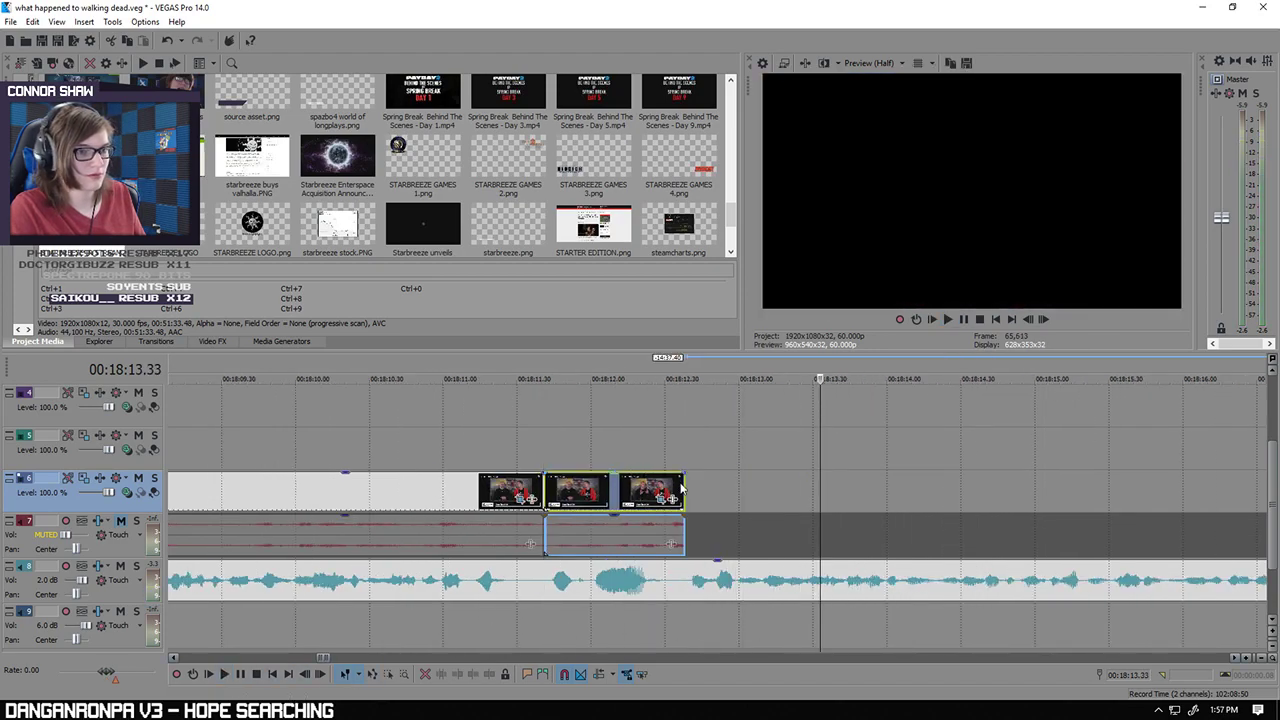
Step: Shift the ending shot slightly later, extend its start to close the gap before it, and trim its end to 00:18:12.35
drag(603, 497, 615, 497)
click(675, 447)
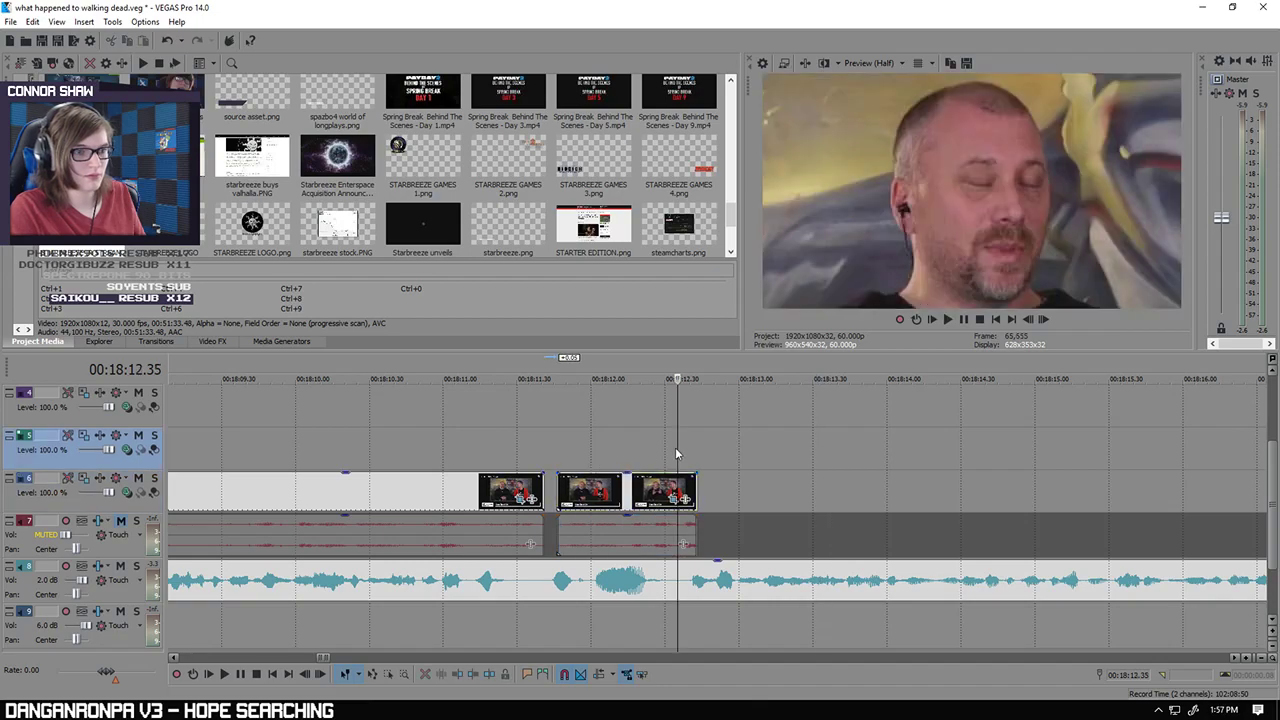
click(573, 497)
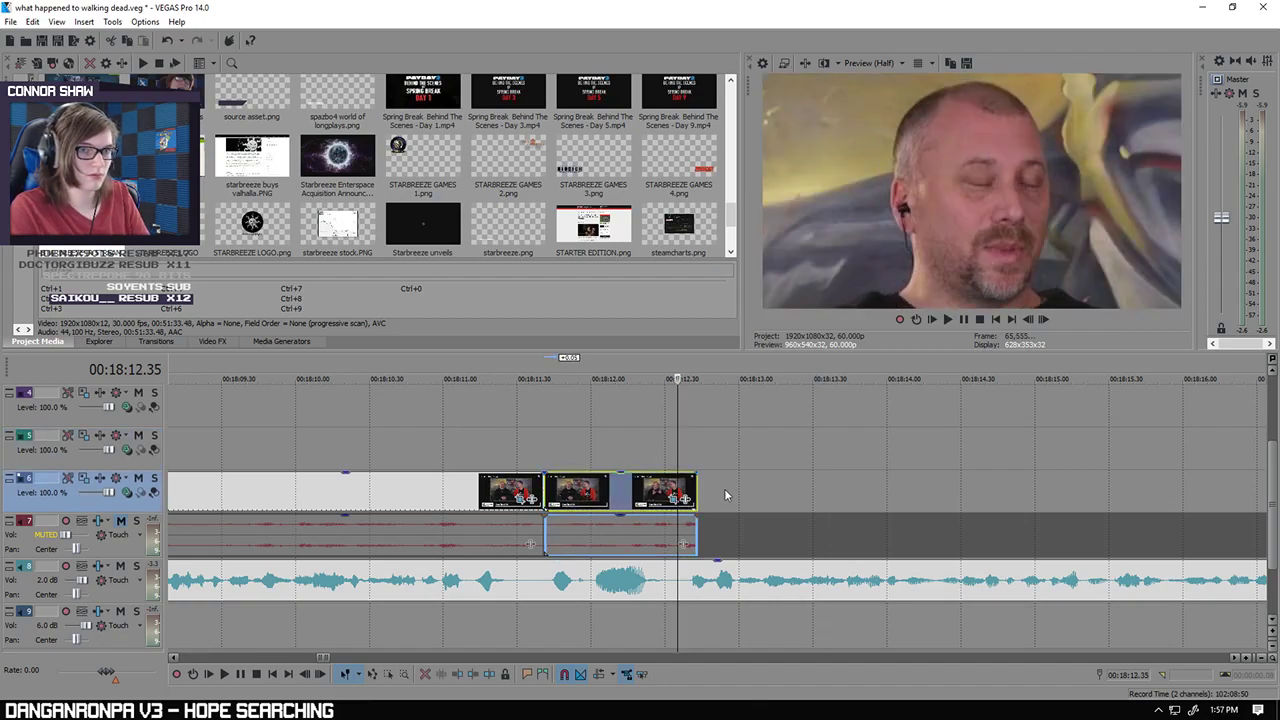
scroll(720, 494, up, 2)
scroll(712, 497, down, 2)
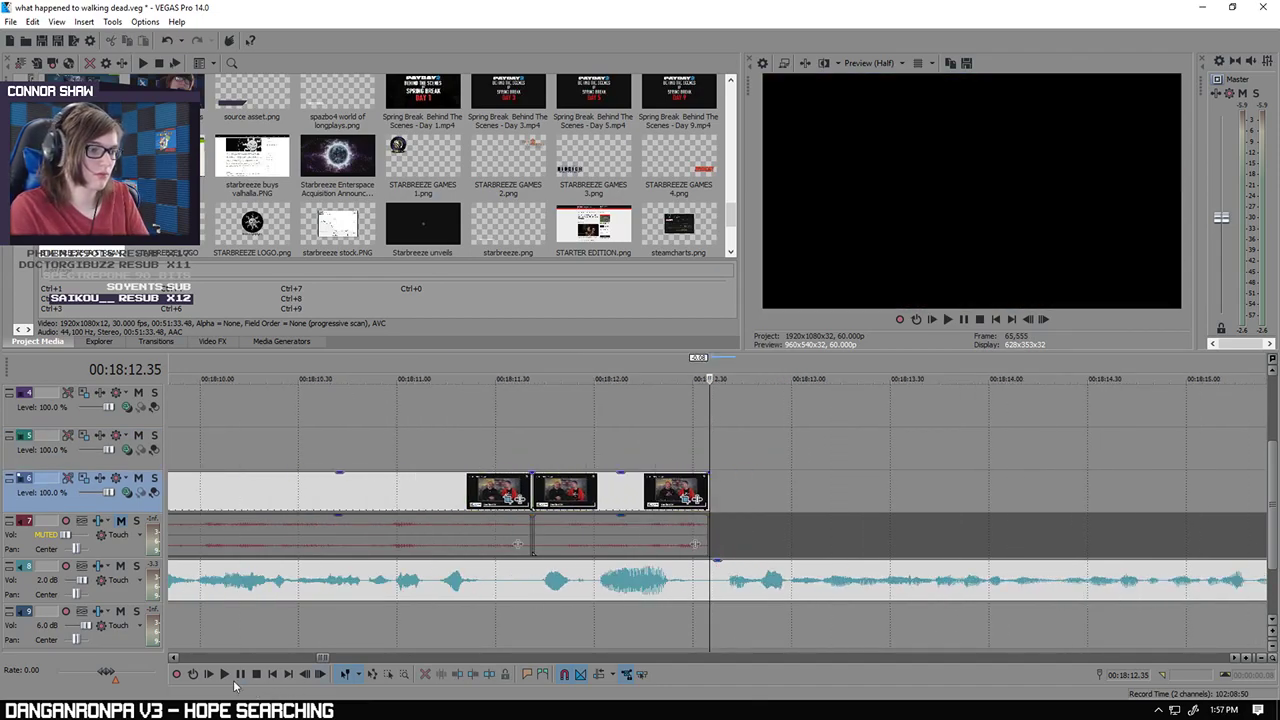
Step: Play the voice-over just past the ending shot, from 00:18:12.35 to about 00:18:13.39
click(224, 674)
click(246, 681)
scroll(505, 647, down, 2)
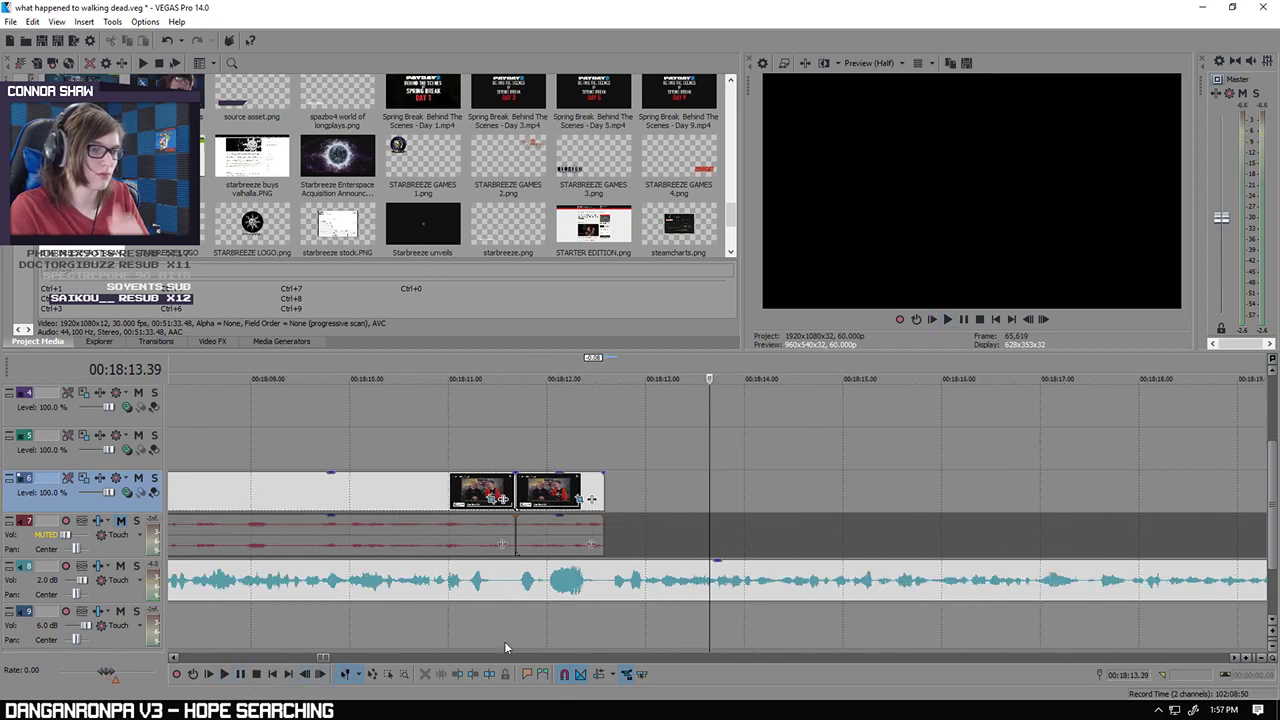
Step: Move the ending shot so it finishes at 00:18:12.39 and extend its start back to the cut at 00:18:11.41
scroll(605, 624, up, 3)
click(726, 622)
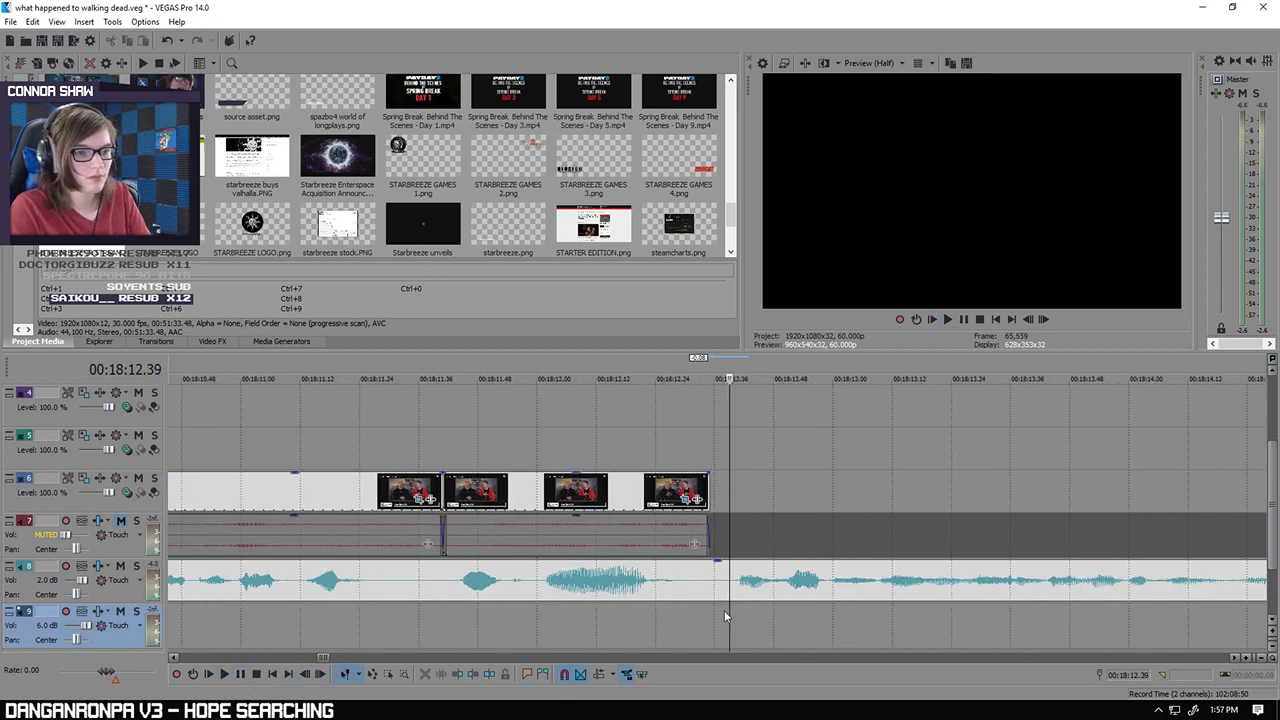
click(604, 497)
drag(604, 497, 617, 497)
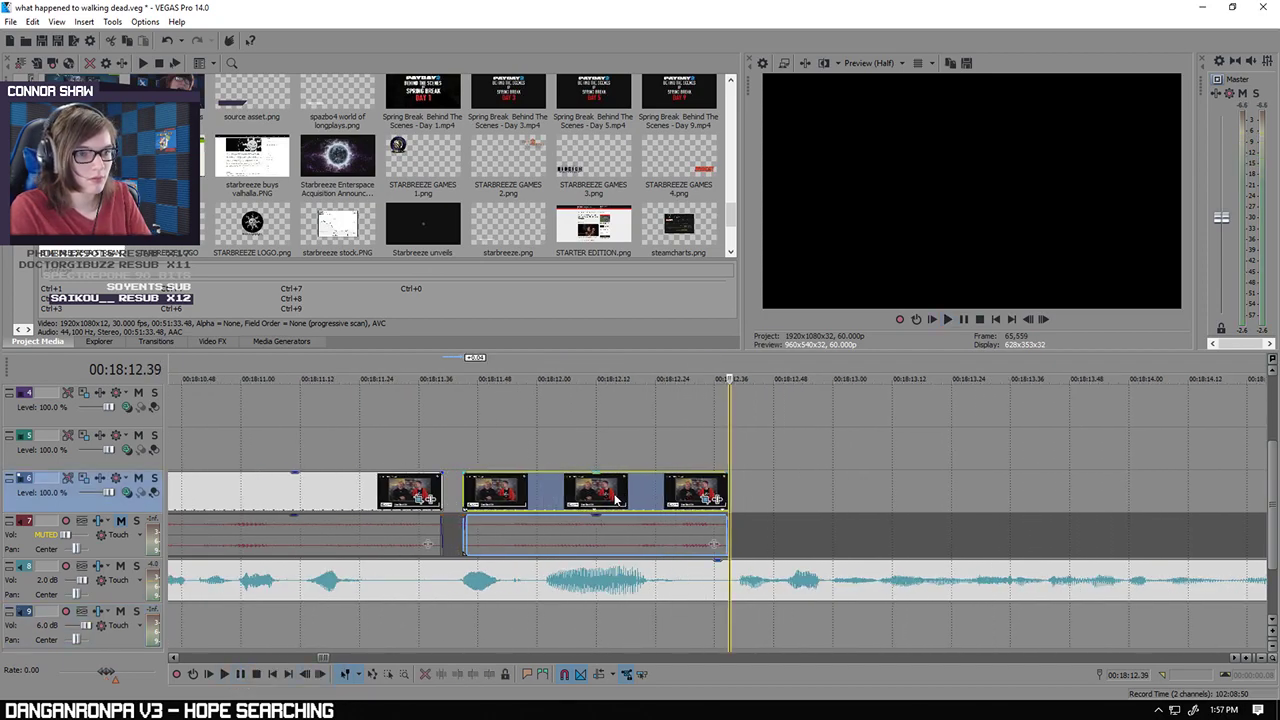
click(462, 493)
drag(466, 493, 443, 490)
Step: Replay the ending shot from 00:18:11.41 and inspect the cut-off at 00:18:12.39 against the voice-over waveform
click(444, 466)
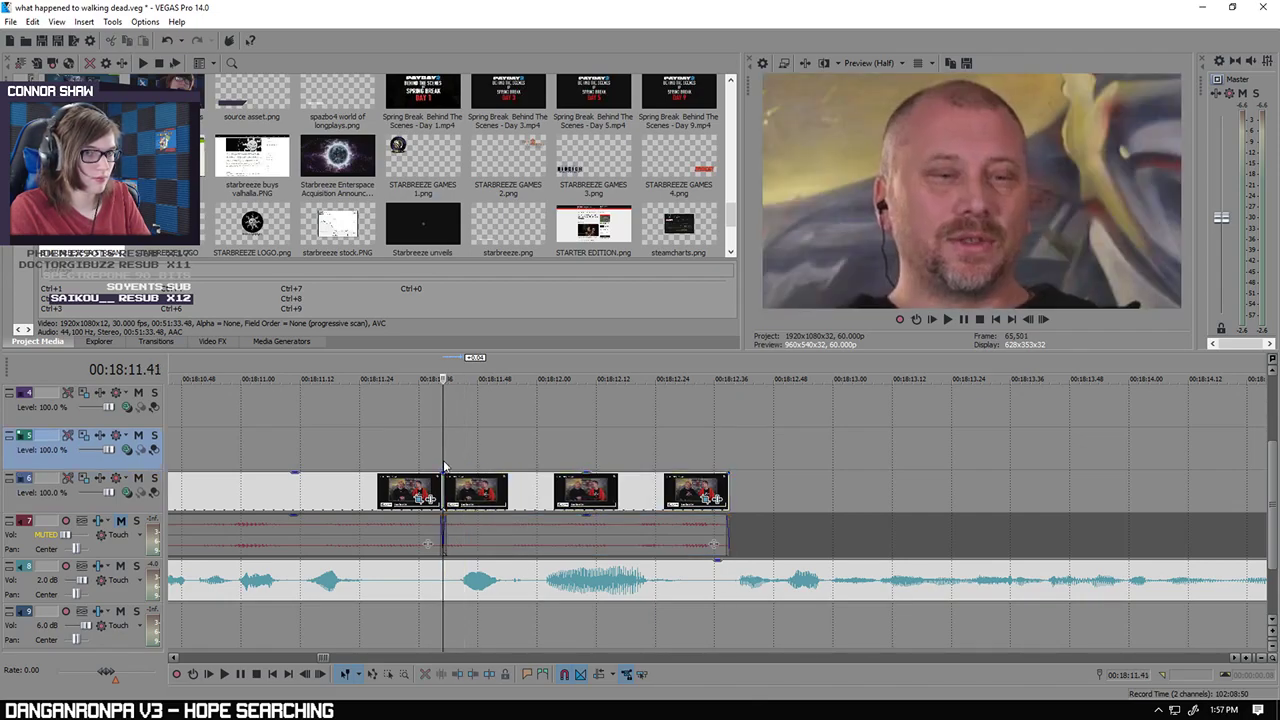
click(224, 673)
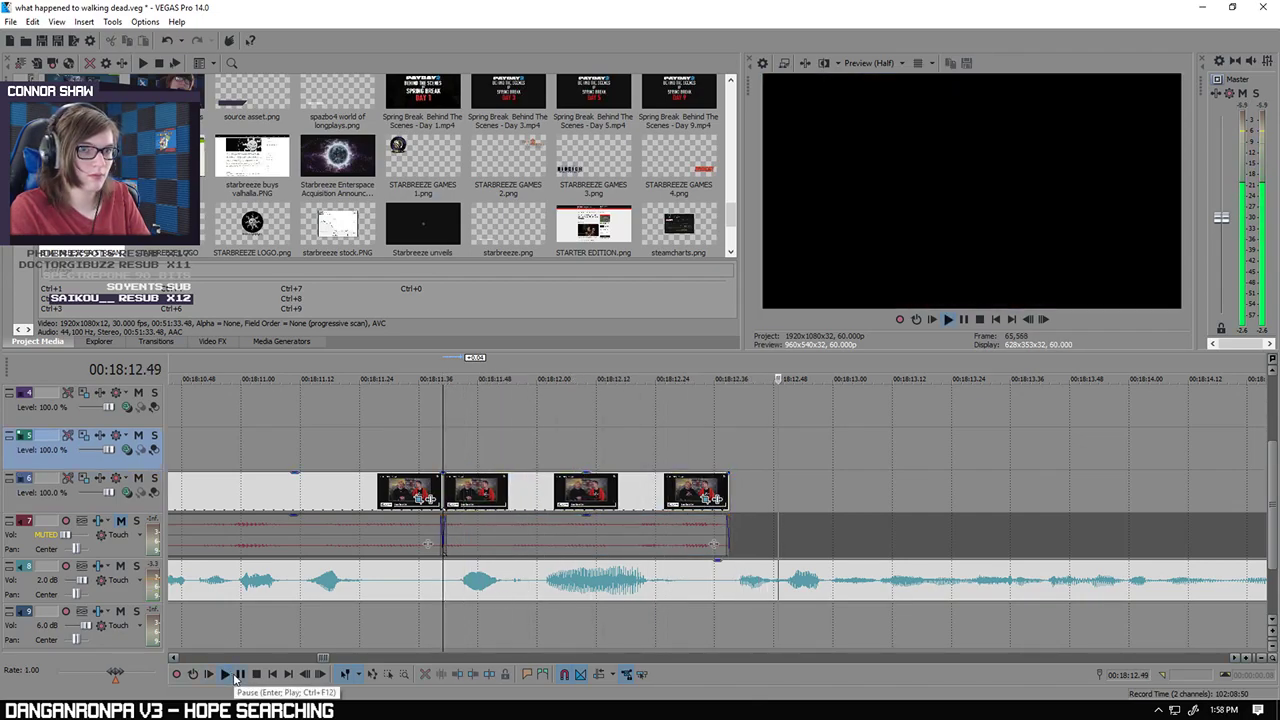
click(720, 632)
scroll(700, 630, down, 3)
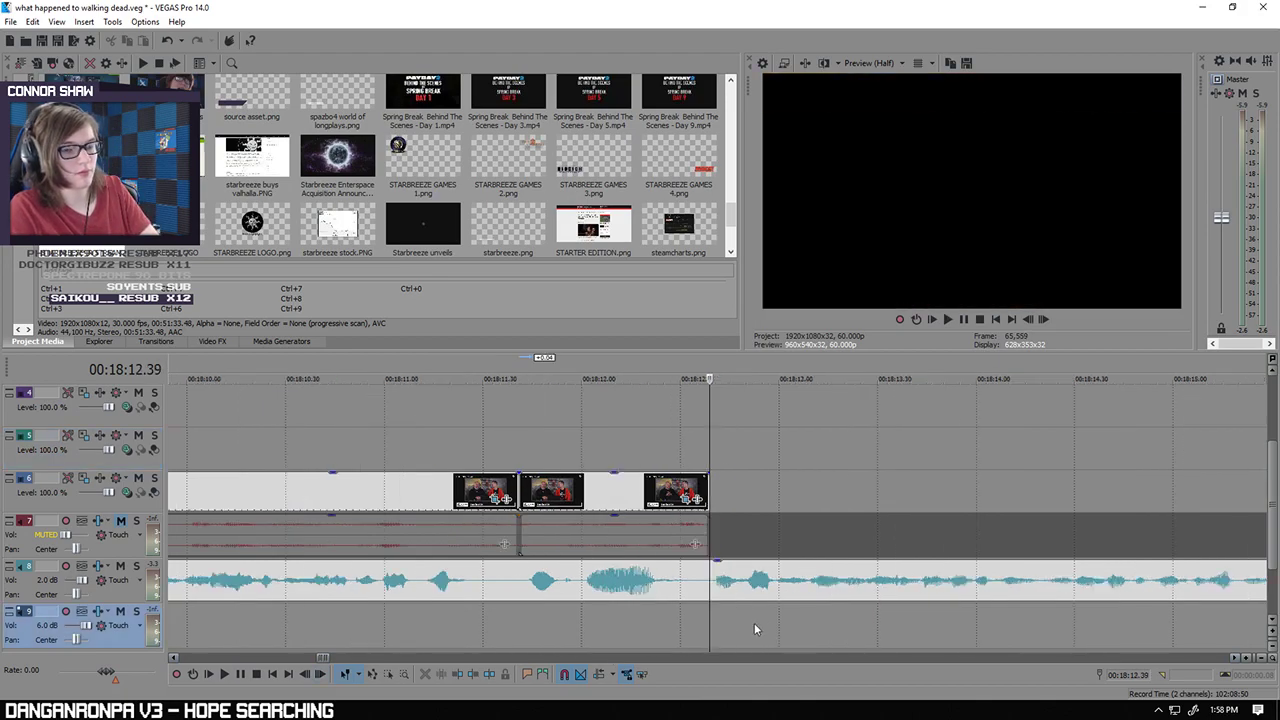
scroll(690, 632, up, 2)
Step: Reframe the main stream clip slightly lower by moving its crop centre to 710, 424.9, keeping the 720 by 405 size
click(421, 467)
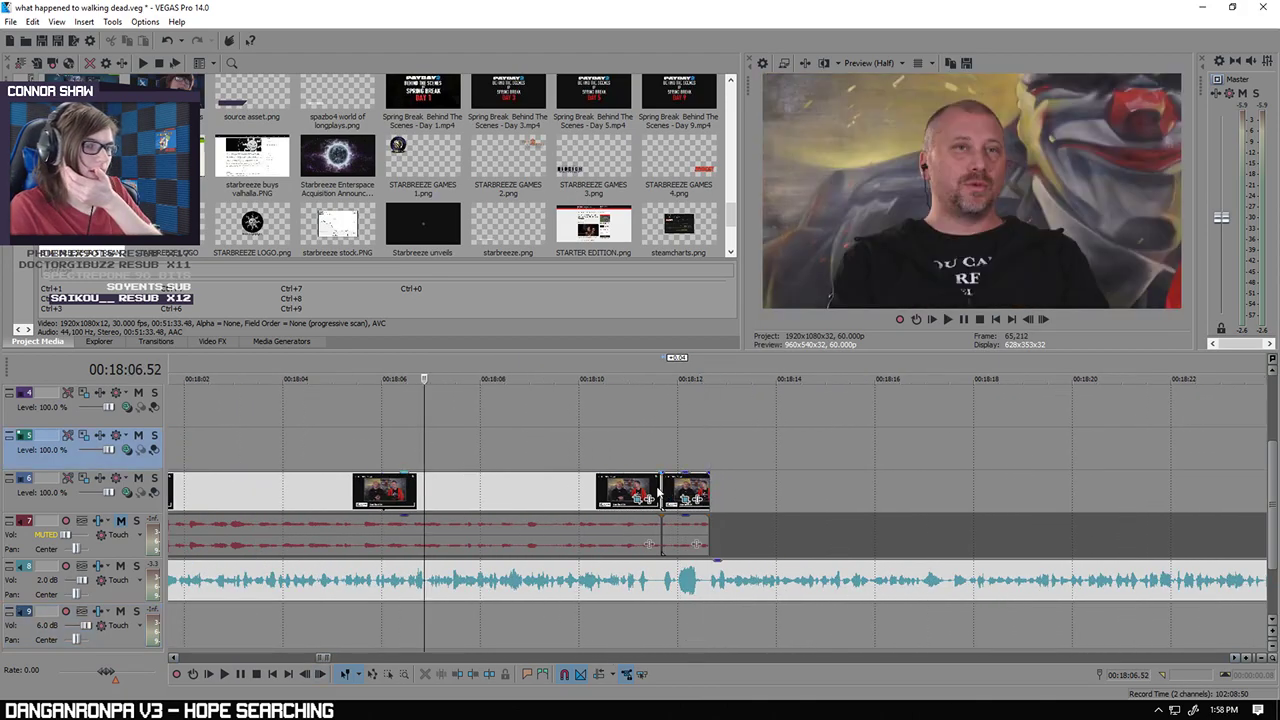
click(657, 490)
right_click(656, 492)
click(700, 340)
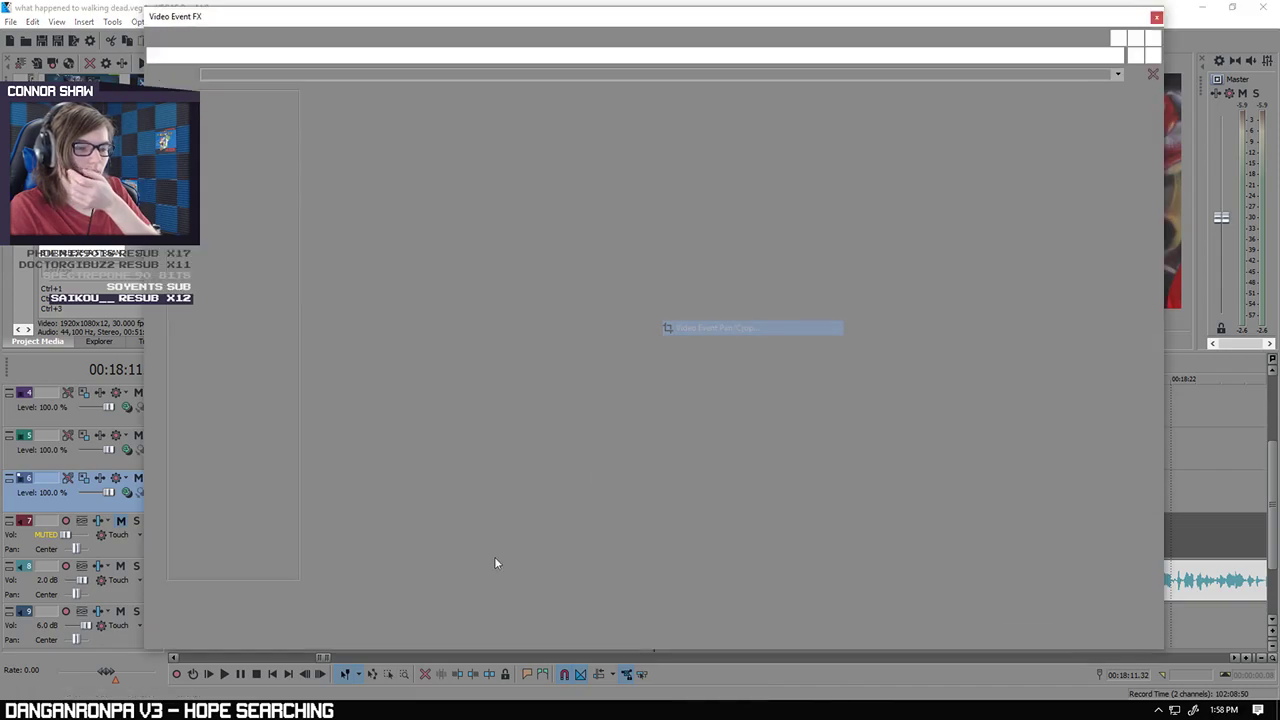
key(Home)
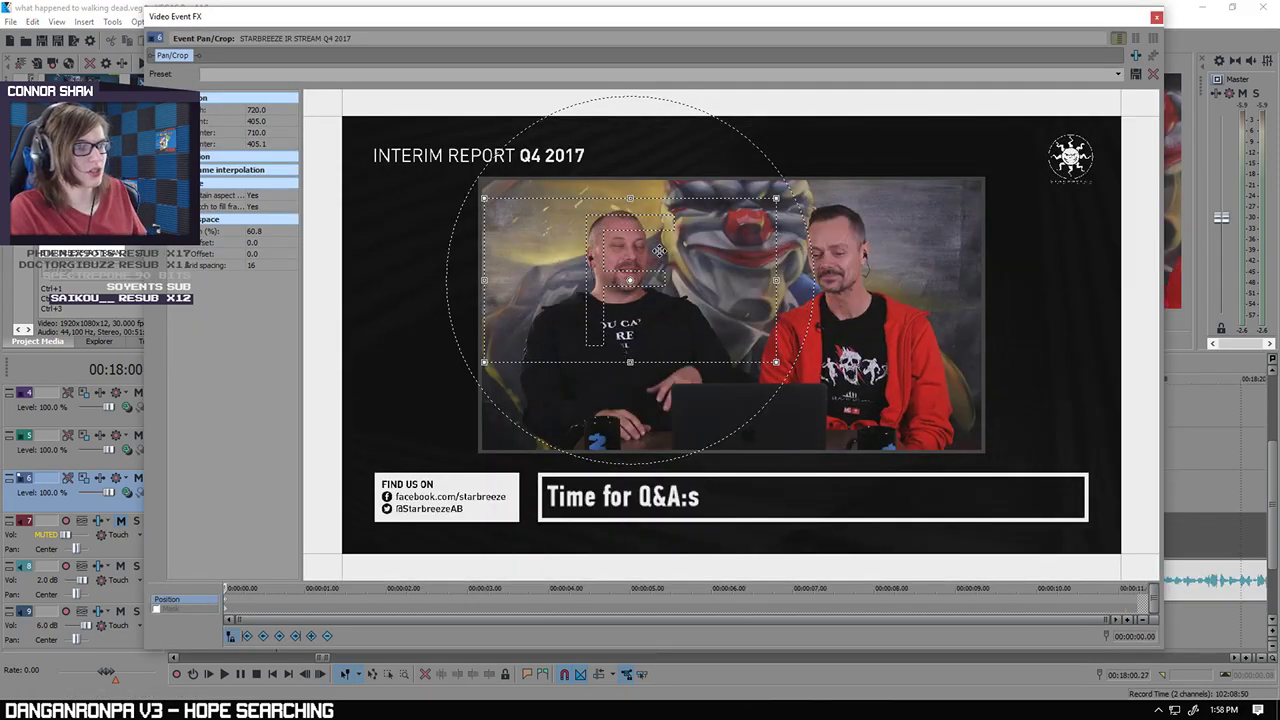
drag(654, 251, 654, 259)
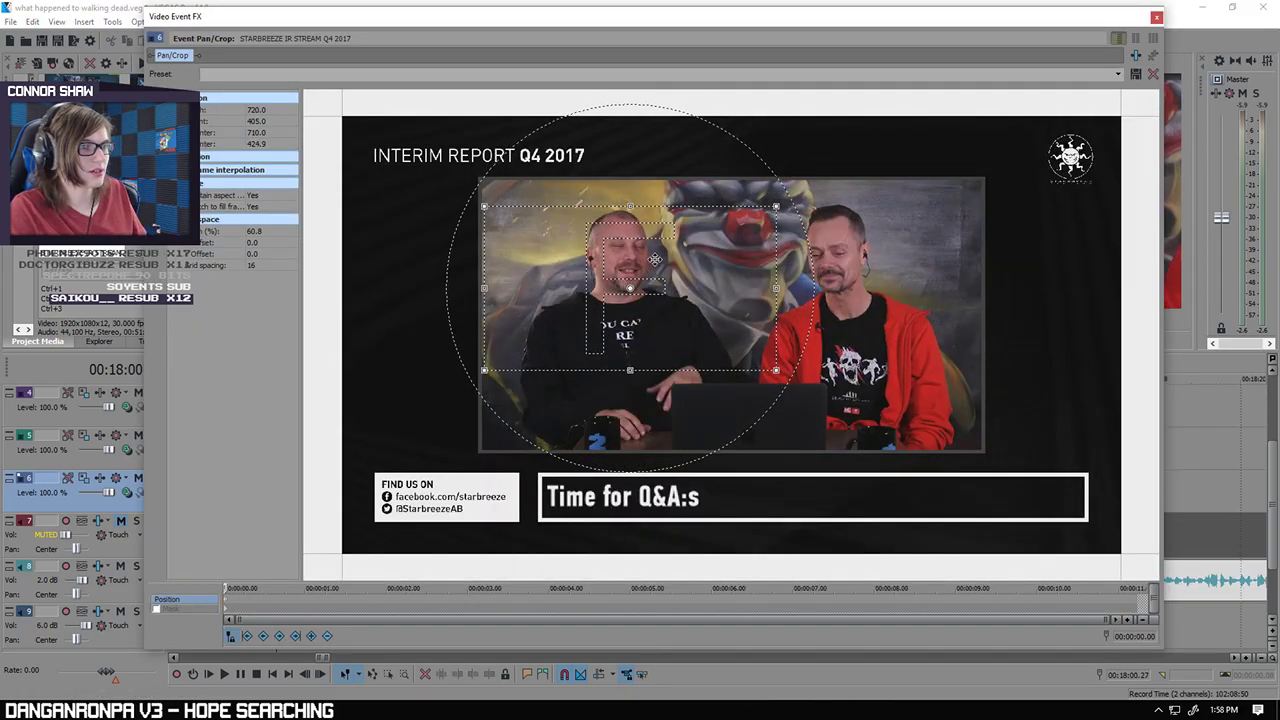
click(1138, 601)
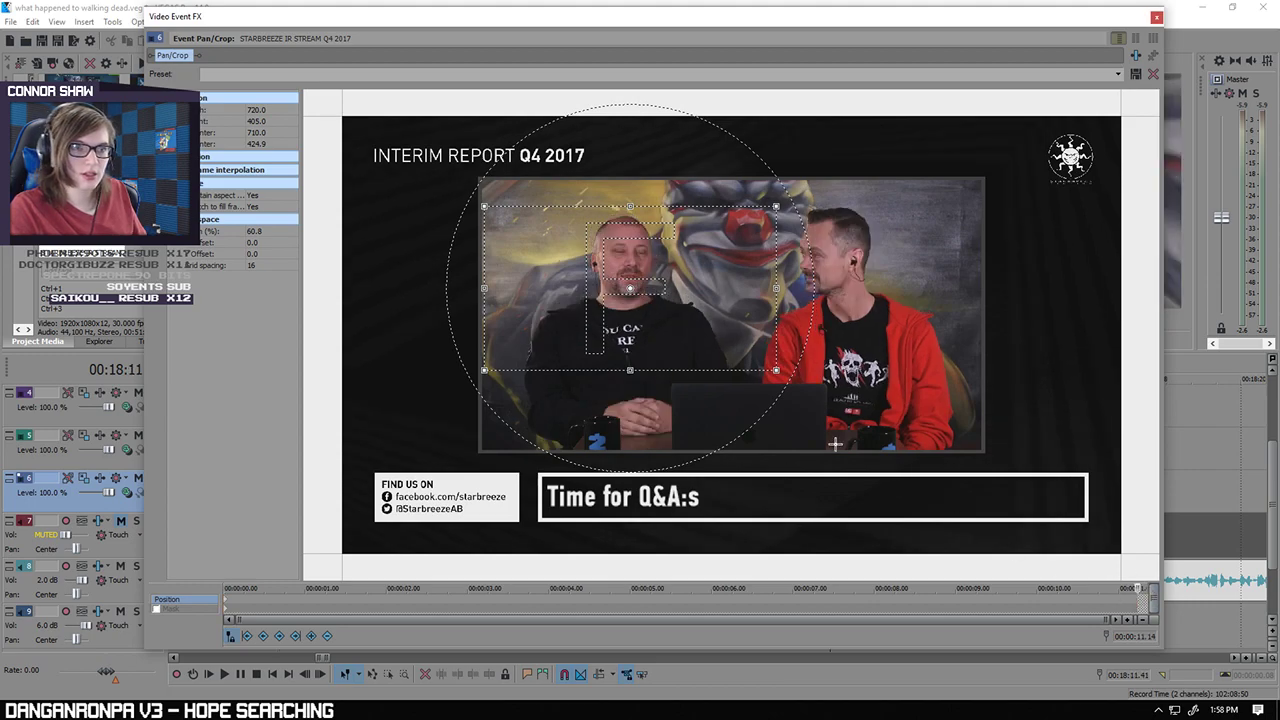
drag(631, 368, 655, 322)
click(1156, 16)
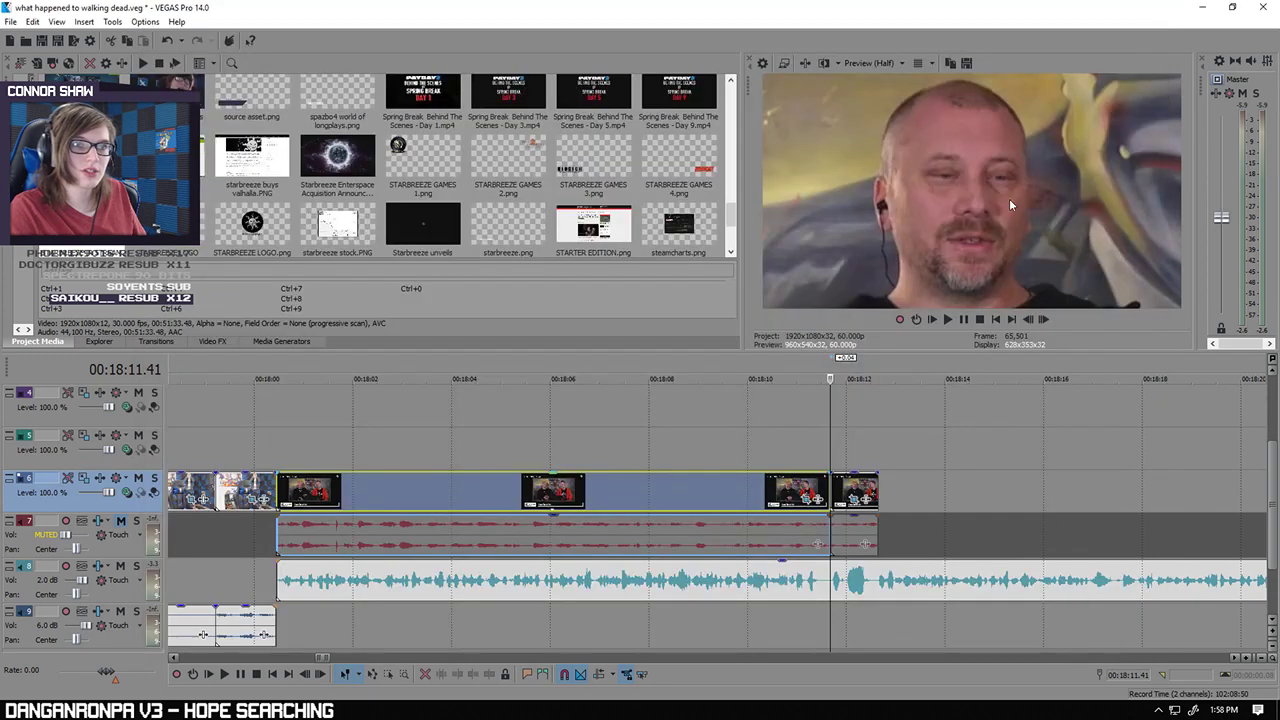
Step: Play both stream shots from 00:18:00.27 to about 00:18:12.37 and save the project during playback
click(278, 463)
key(space)
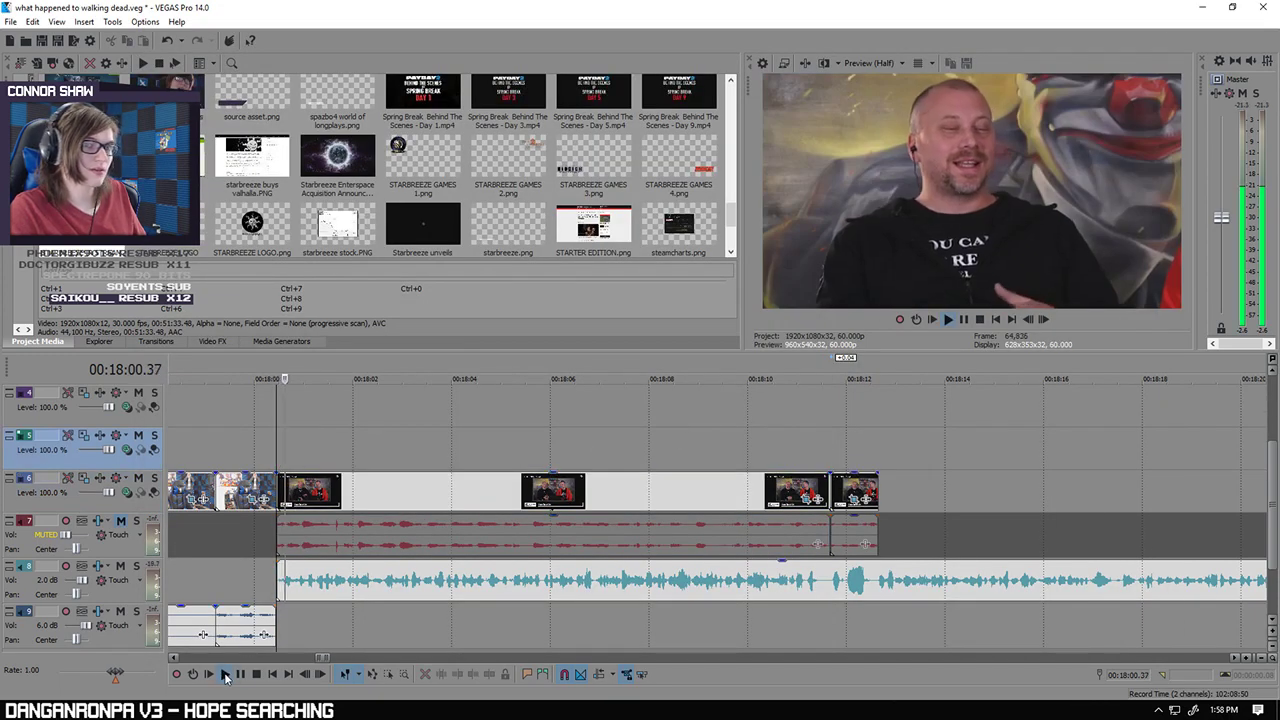
click(42, 41)
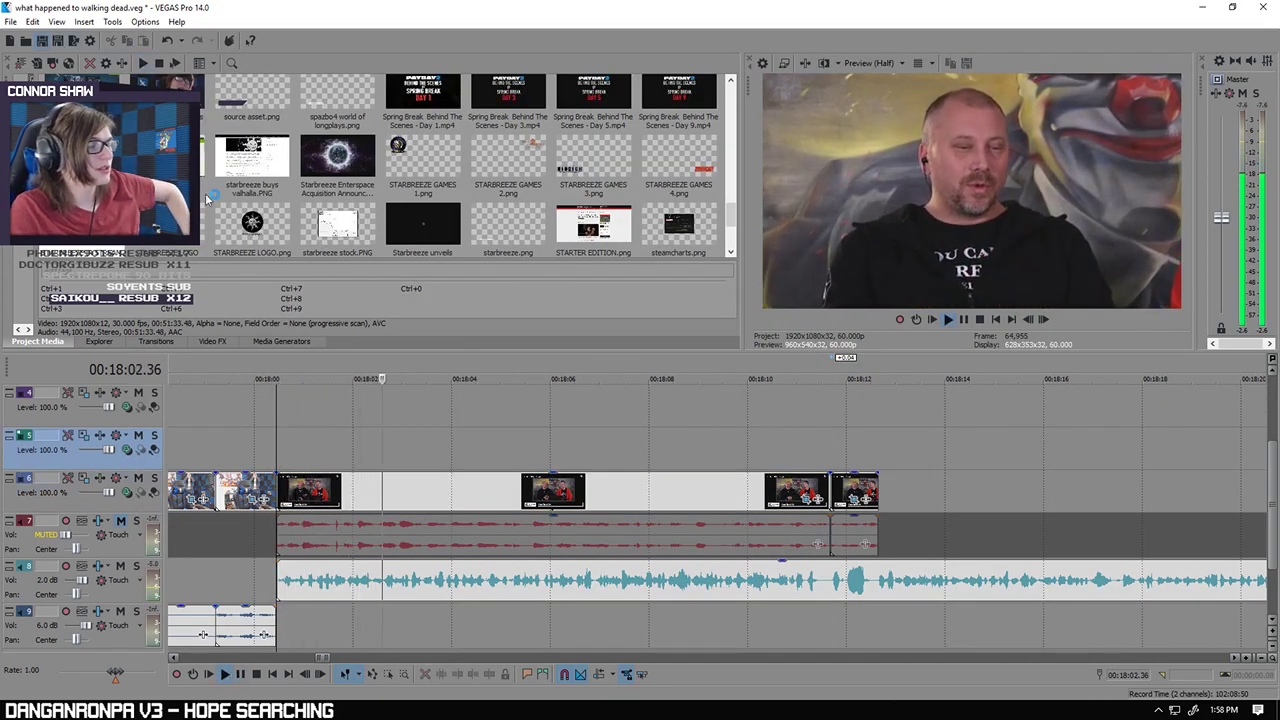
scroll(492, 435, down, 1)
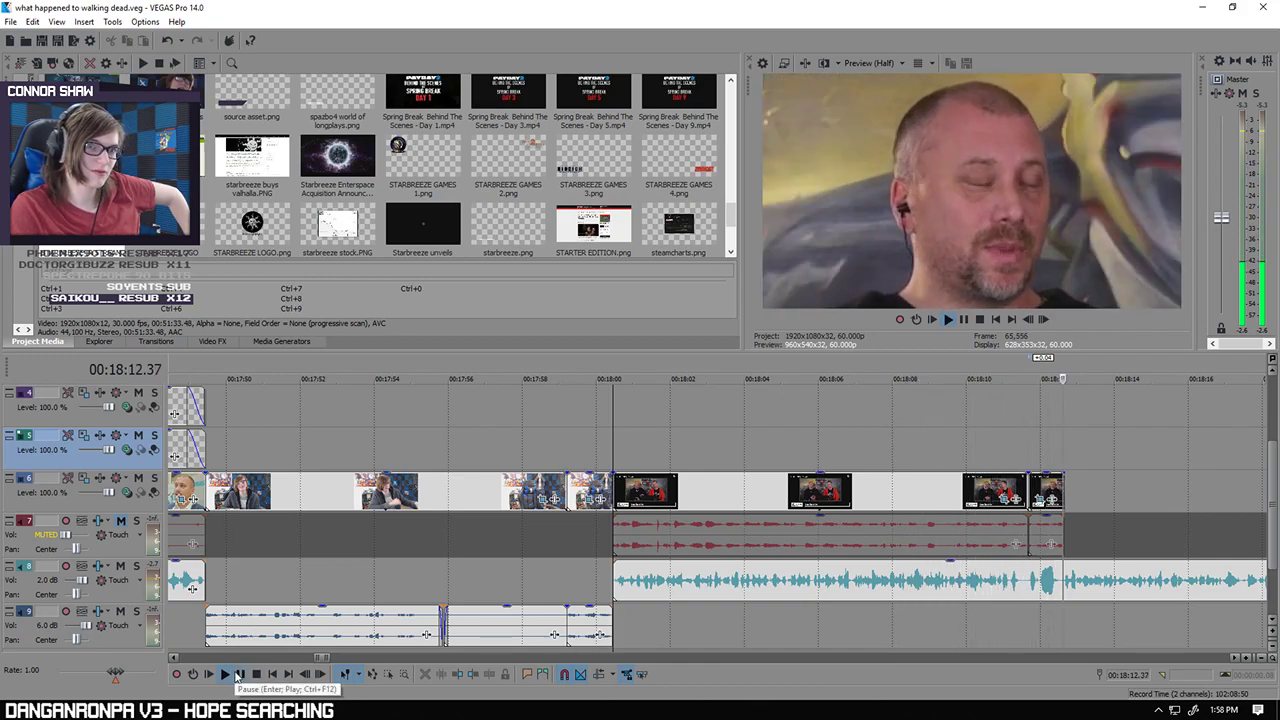
click(238, 675)
Step: Place source asset.png on track 5 above the stream shots and stretch it to end with them at 00:18:12.39
click(1062, 628)
key(Down)
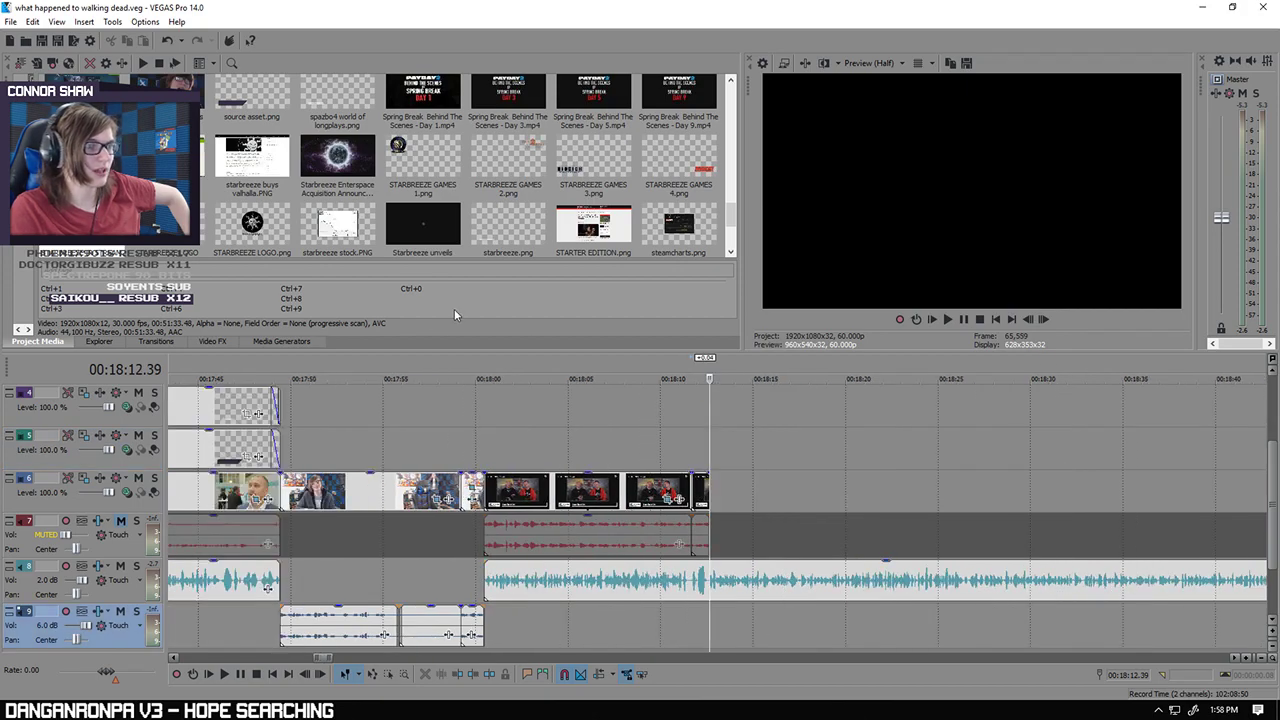
drag(245, 93, 293, 130)
drag(497, 441, 708, 439)
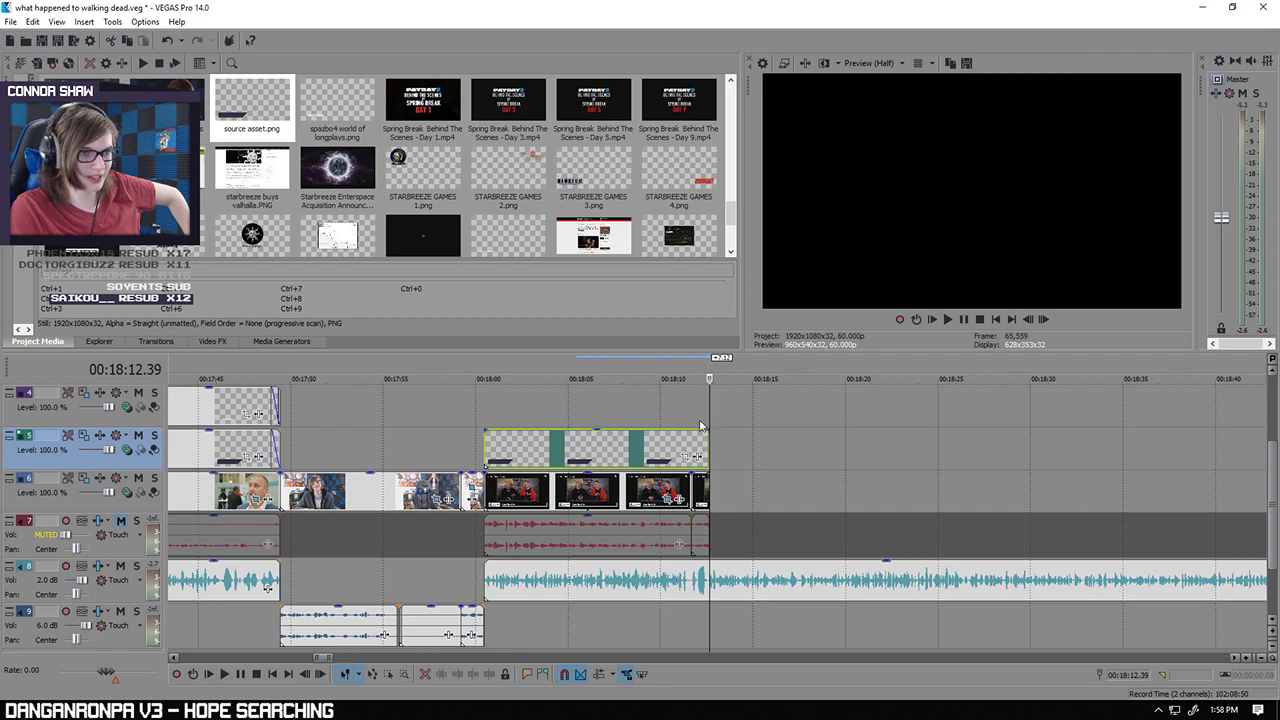
Step: Place starbreeze.png on track 4 at the stream clip's start and extend it to 00:18:12.39
scroll(717, 427, up, 5)
scroll(730, 230, down, 3)
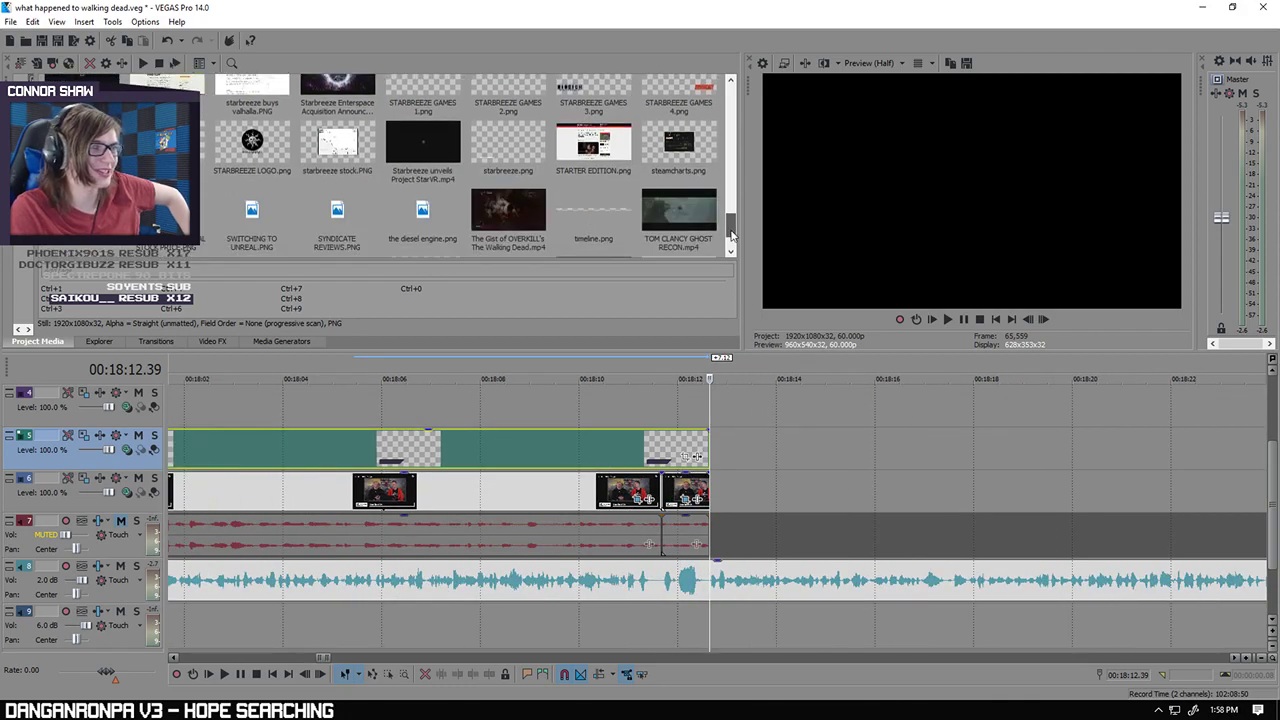
drag(508, 150, 222, 410)
scroll(321, 657, left, 5)
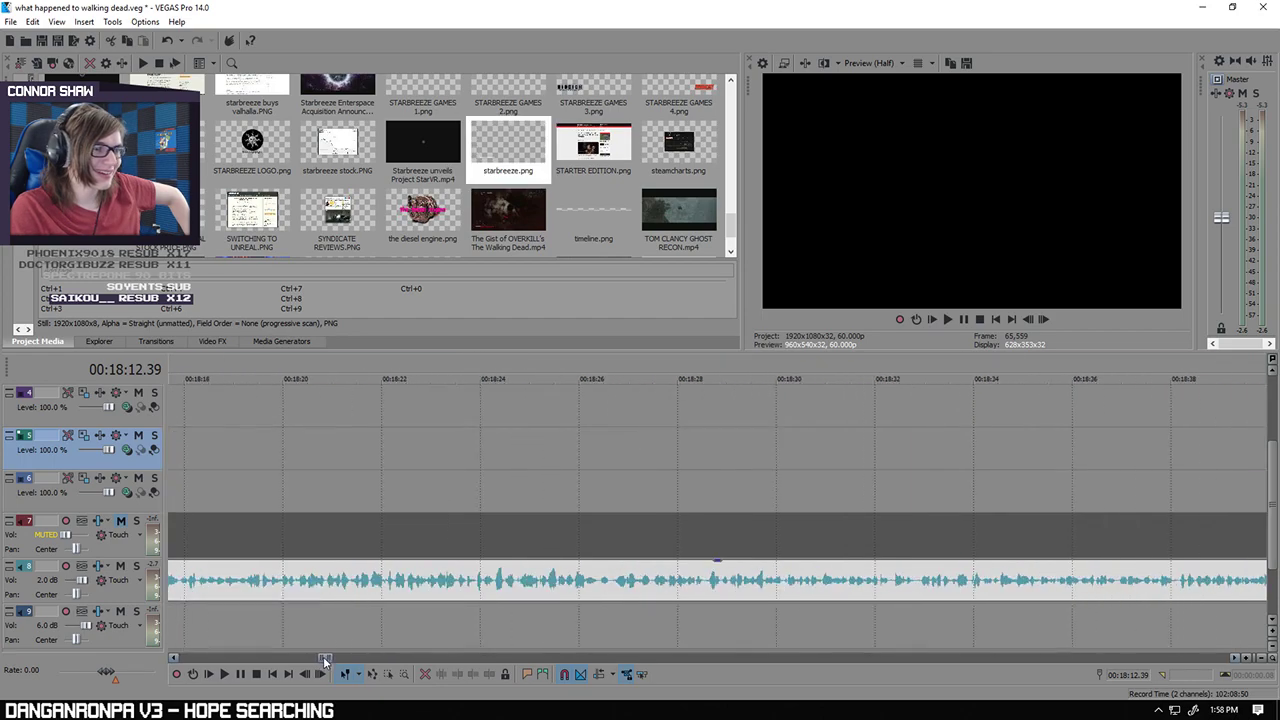
drag(703, 412, 659, 412)
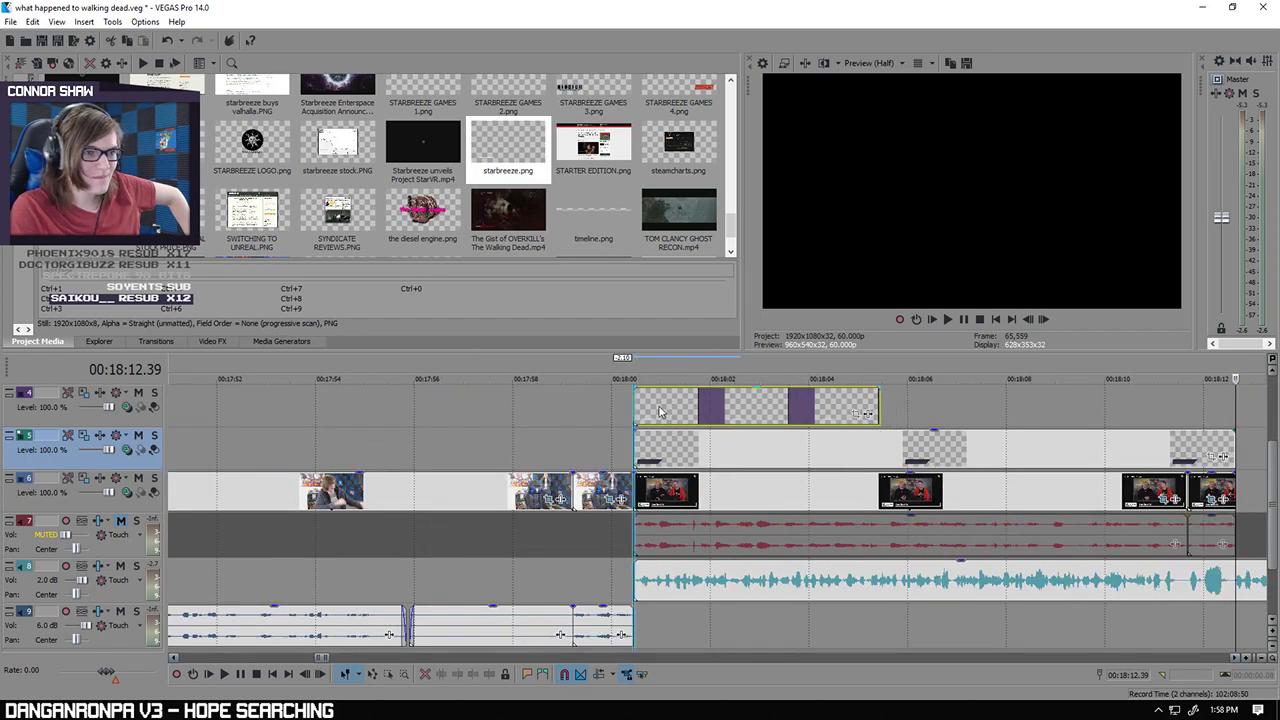
drag(879, 394, 1235, 400)
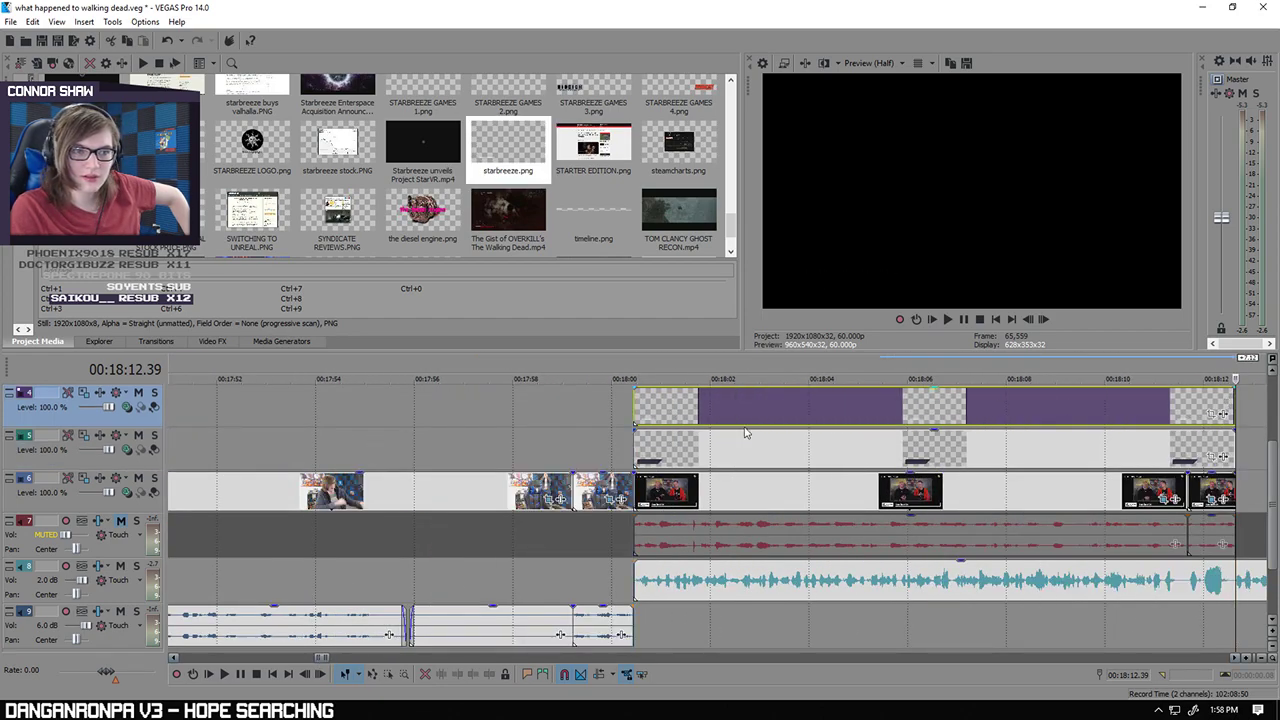
Step: Add short fade-outs to the ends of starbreeze.png and source asset.png, and a short fade-in to source asset.png
click(634, 399)
right_click(635, 400)
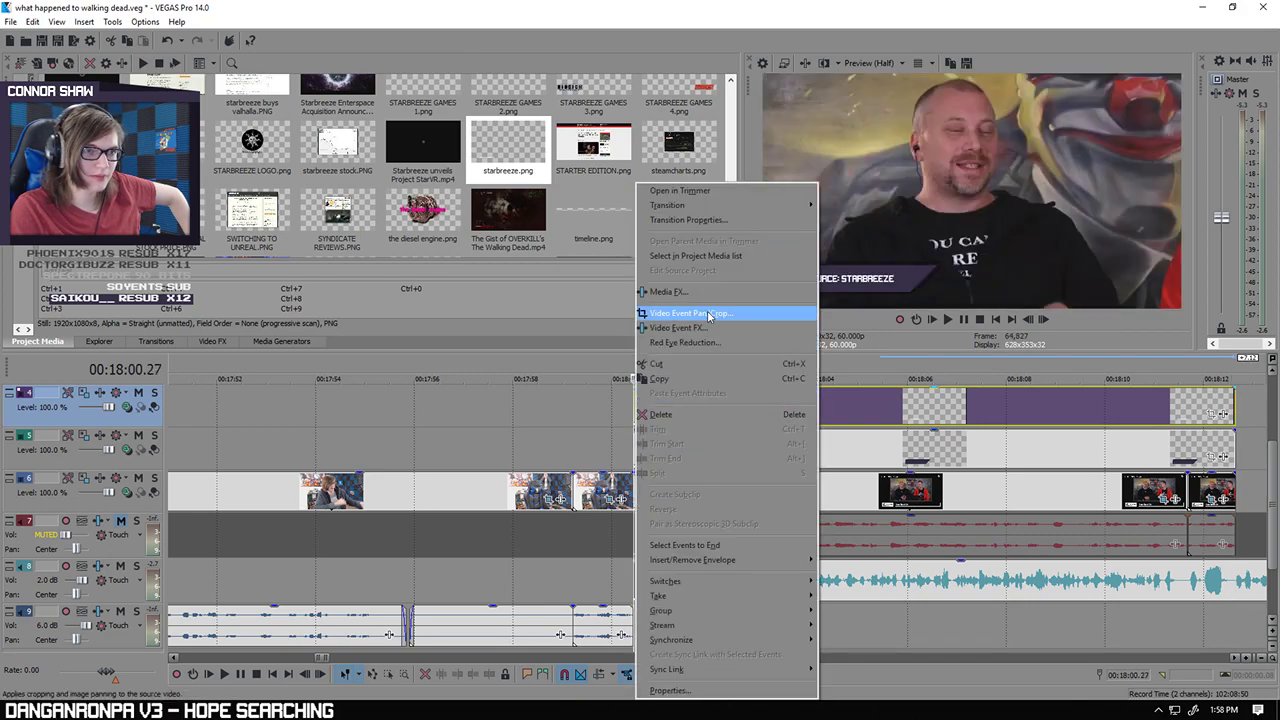
click(1236, 394)
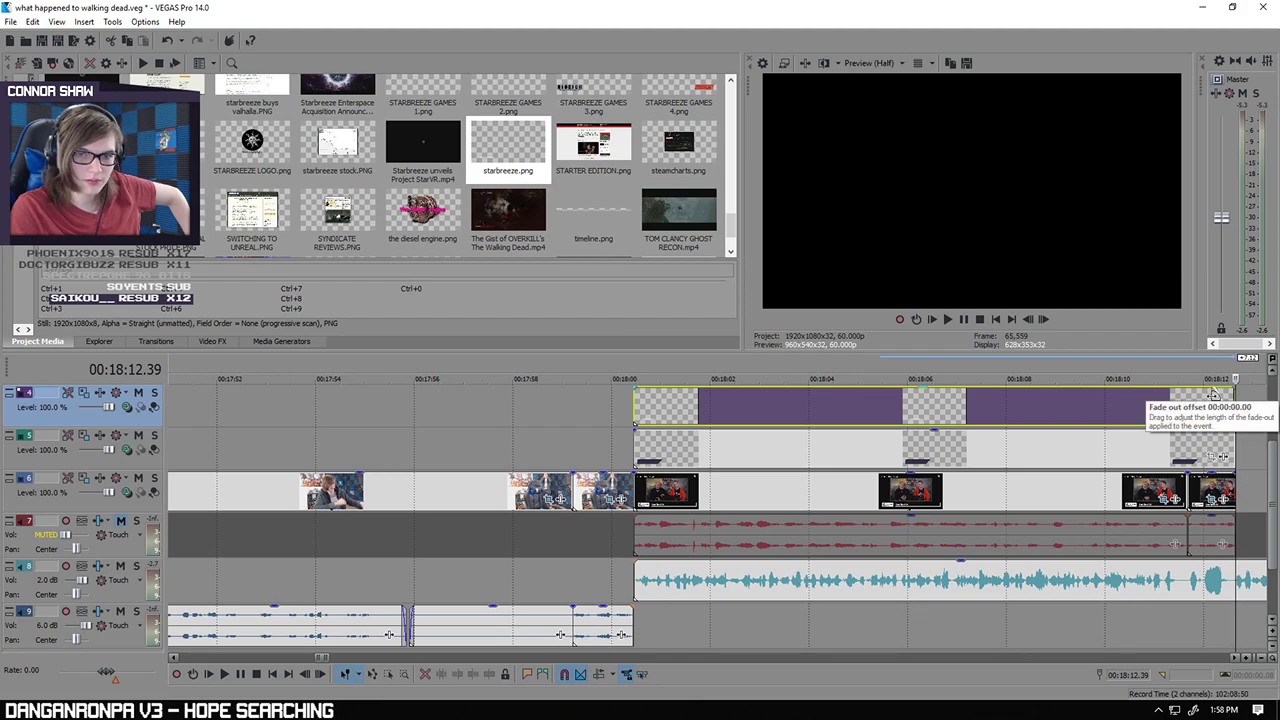
drag(1212, 394, 1189, 400)
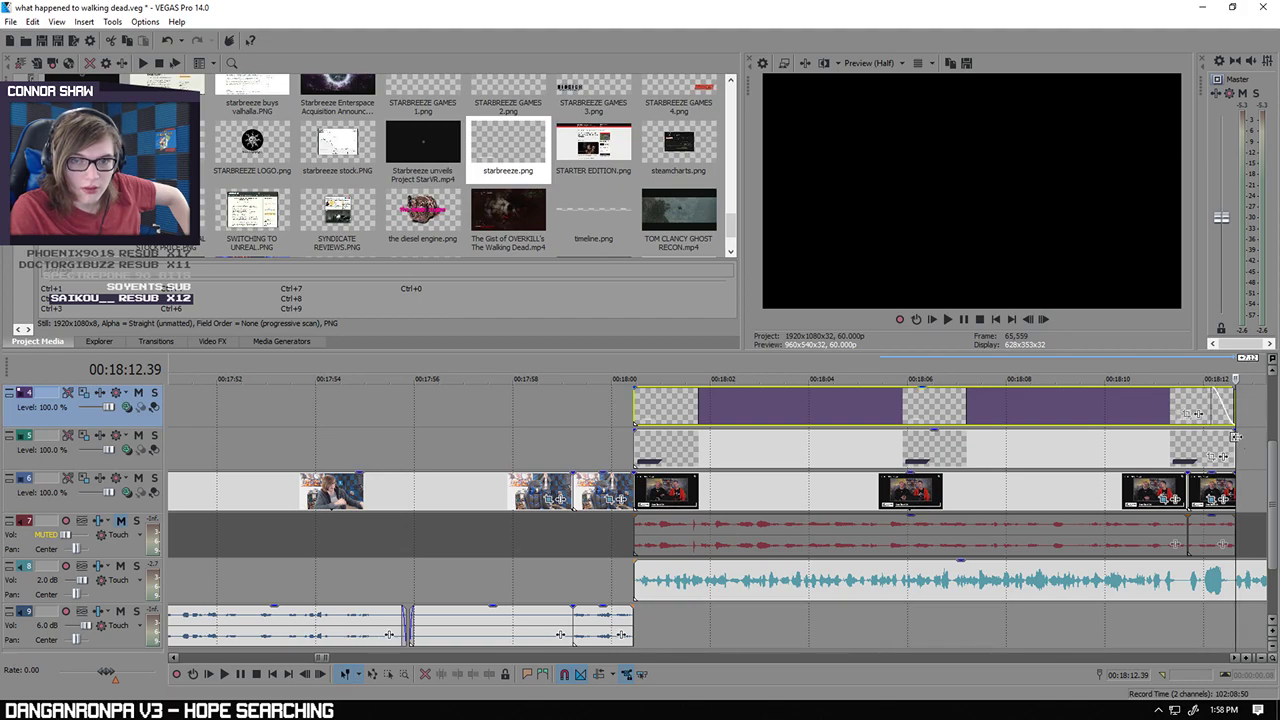
drag(1240, 430, 1212, 434)
drag(632, 430, 655, 441)
Step: Trim the start of starbreeze.png so it begins just after the source banner's fade-in, at about 00:18:00.58
click(640, 414)
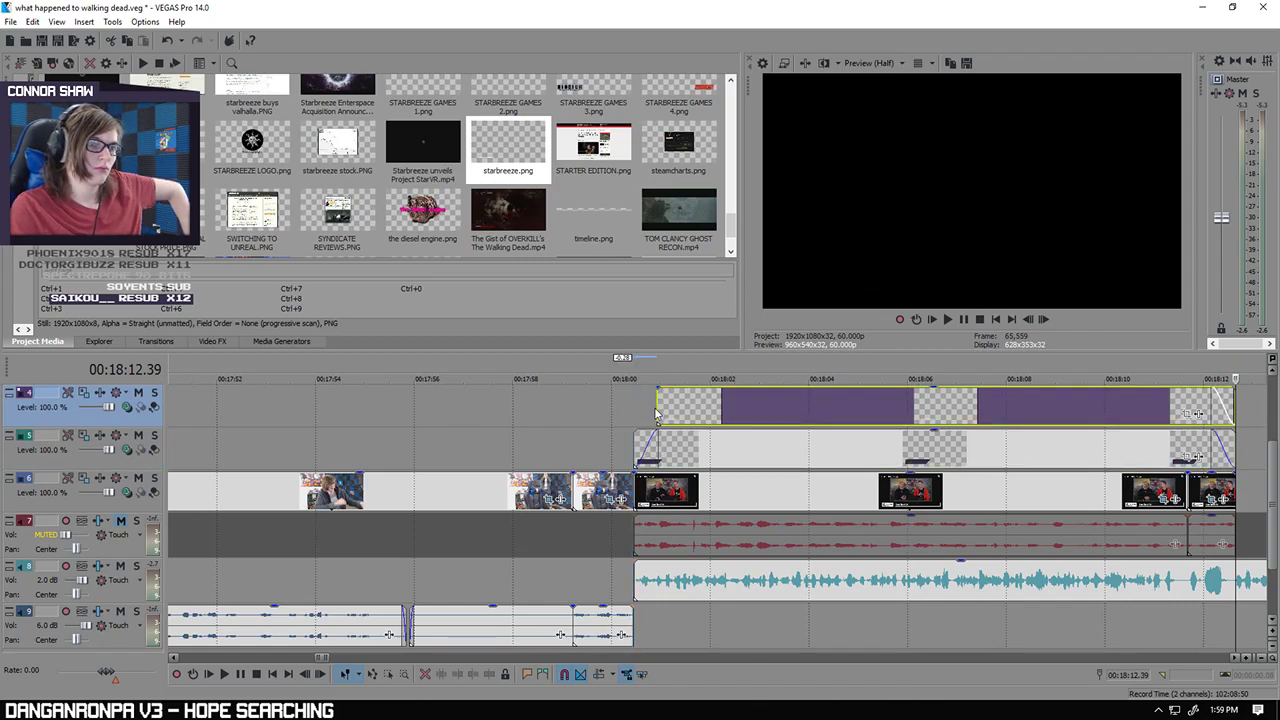
scroll(527, 414, up, 5)
scroll(527, 414, down, 7)
click(493, 632)
scroll(680, 614, up, 8)
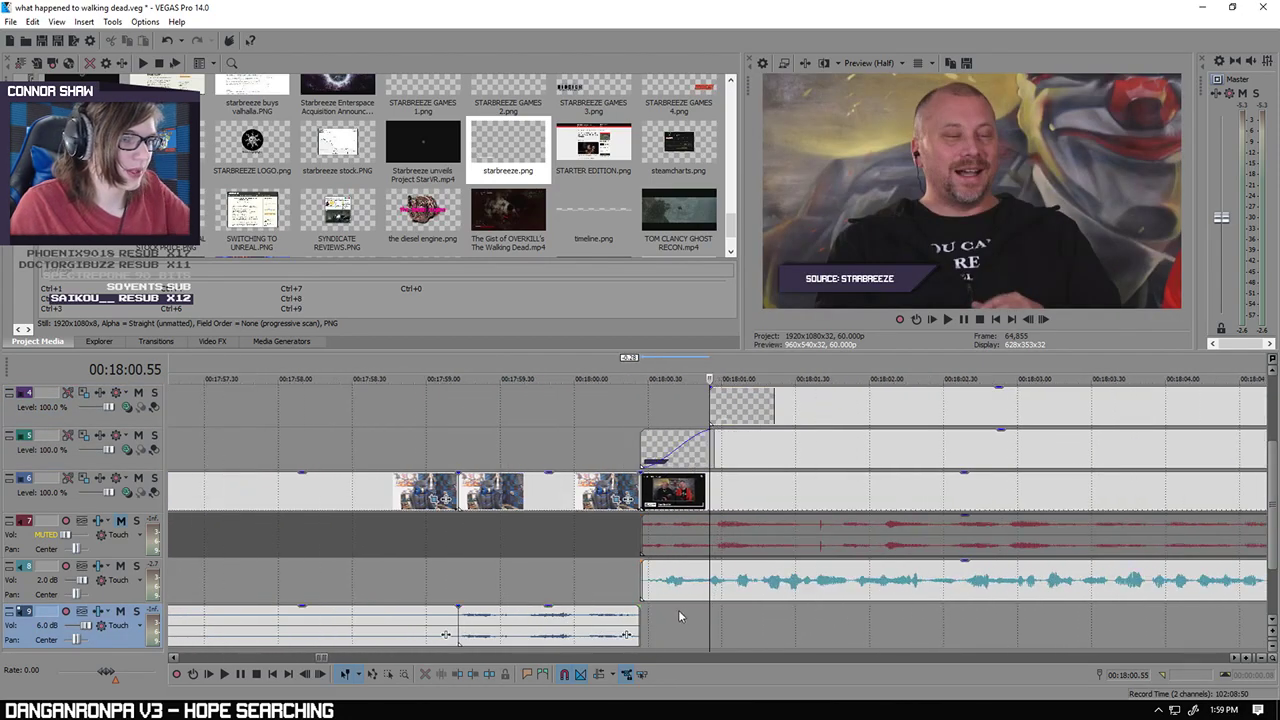
drag(719, 416, 732, 412)
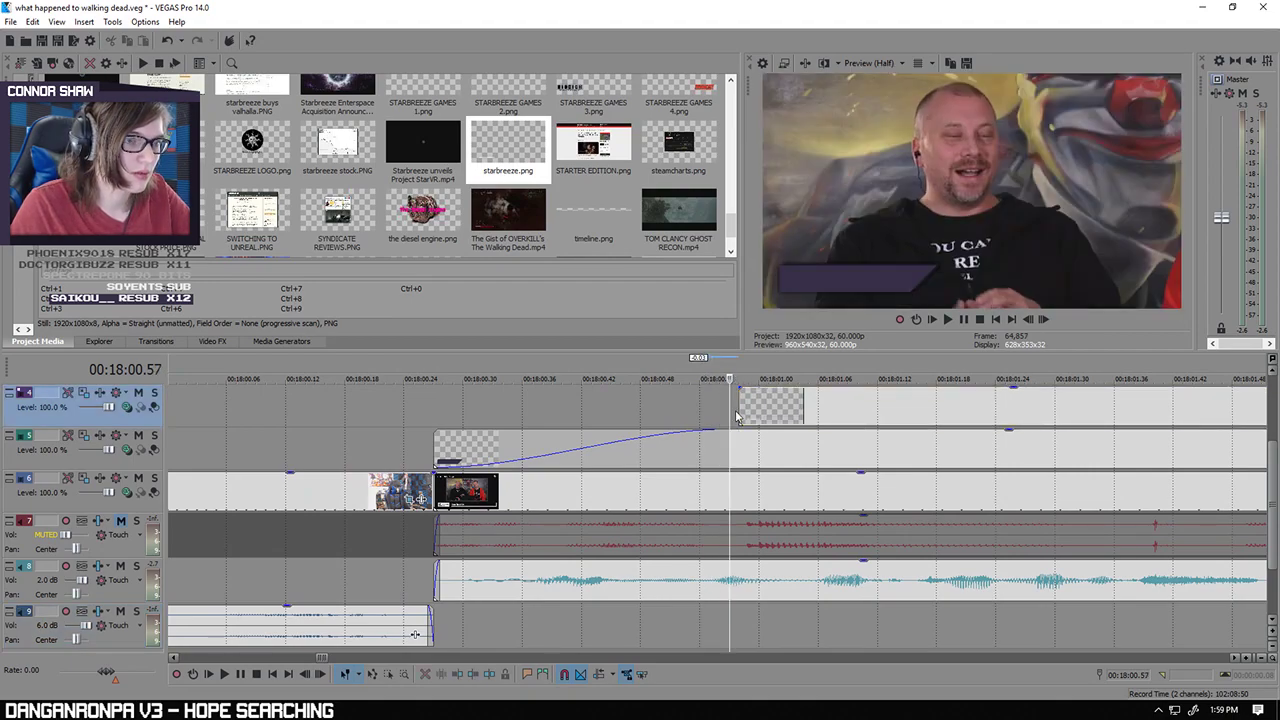
Step: Extend the start of starbreeze.png back to 00:18:00.47 so the credit text begins during the source banner's fade-in
key(Left)
key(Left)
key(Left)
key(Left)
key(Left)
key(Left)
key(Left)
key(Left)
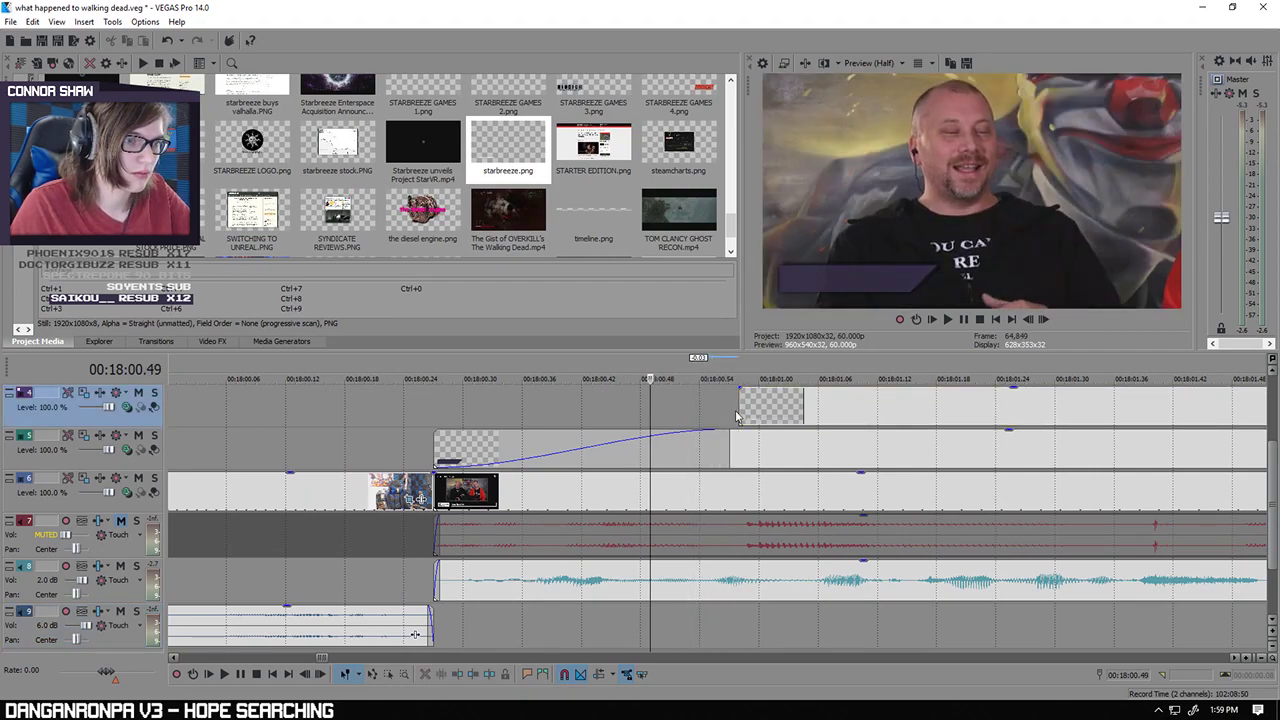
key(Left)
key(Left)
drag(737, 417, 701, 426)
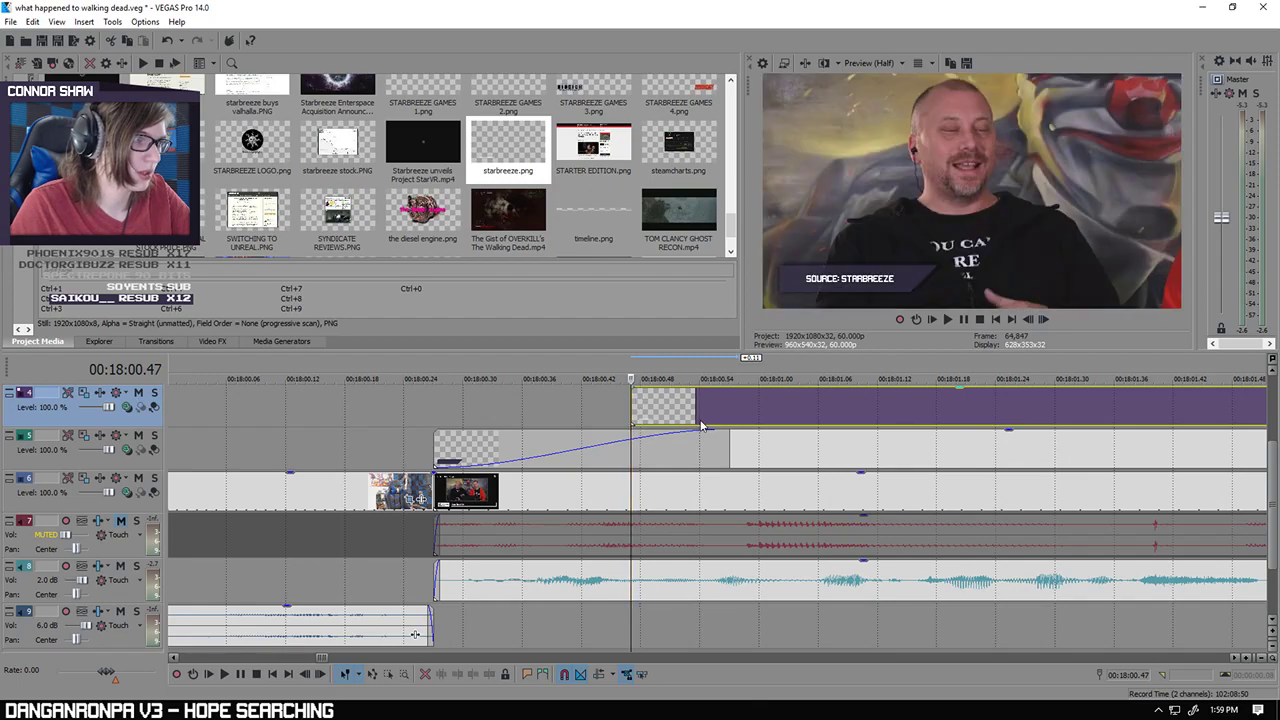
Step: Copy the mask keyframes from the Pan/Crop settings of the earlier starbreeze.png event at 00:17:06.20
scroll(705, 418, down, 2)
scroll(731, 408, down, 8)
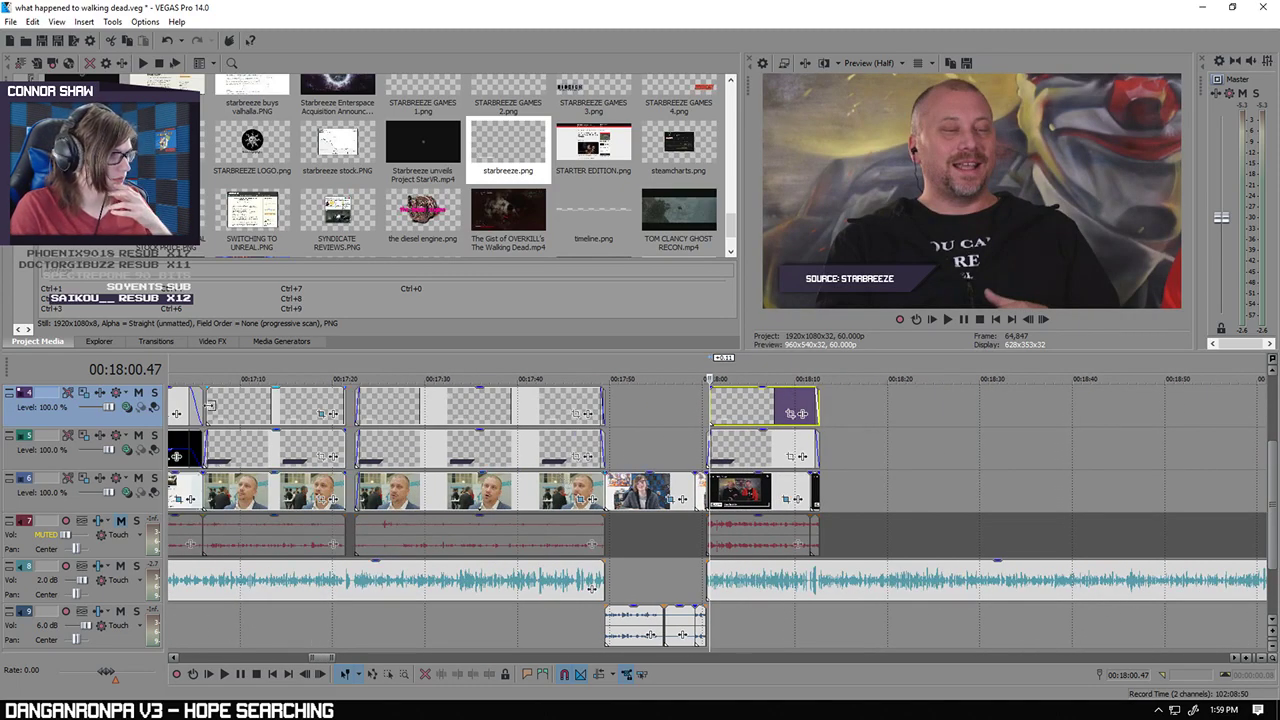
right_click(210, 406)
click(270, 311)
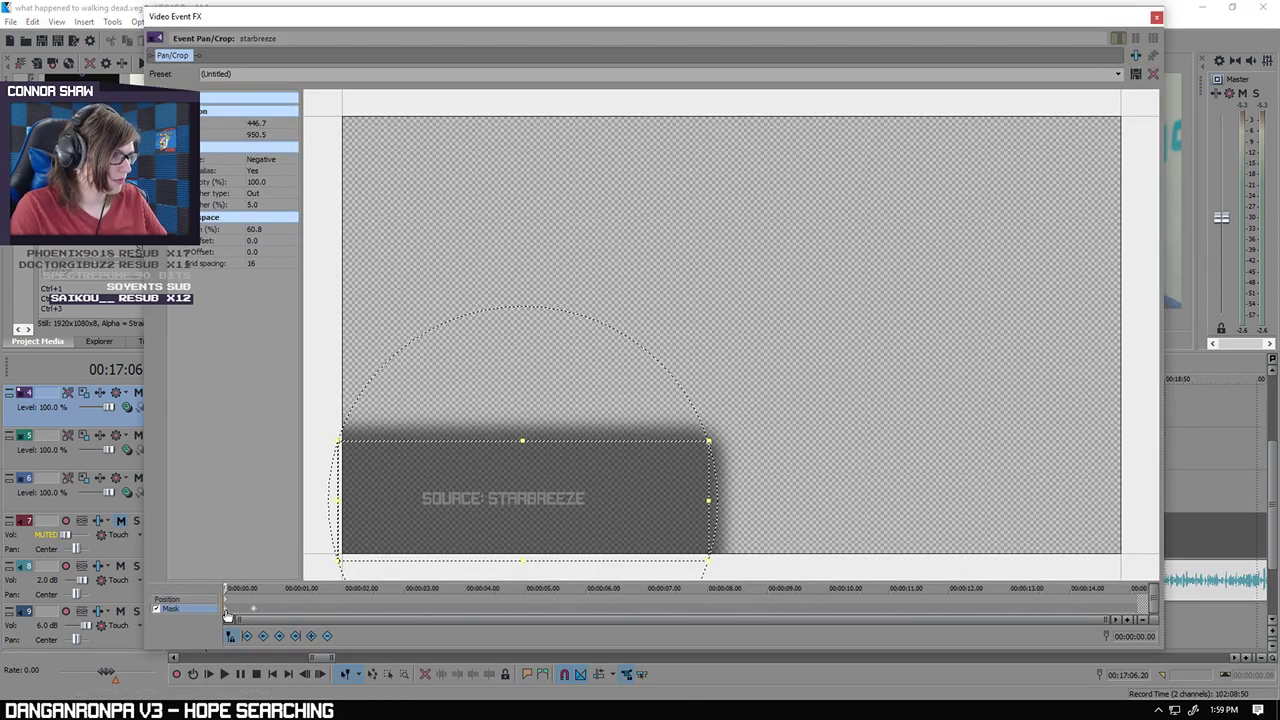
click(1155, 18)
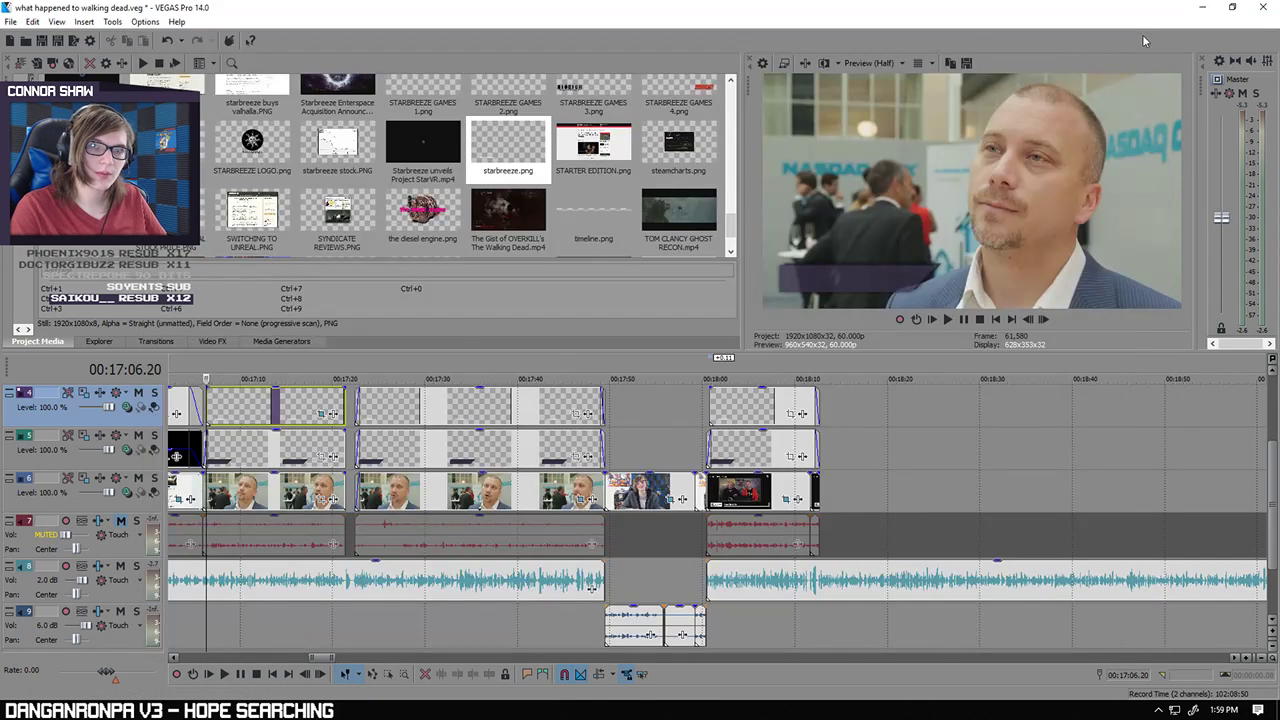
Step: Enable the mask in the Pan/Crop settings of the starbreeze.png event at 00:18:00.47 and paste the copied keyframes at its start
click(735, 406)
right_click(712, 404)
click(747, 302)
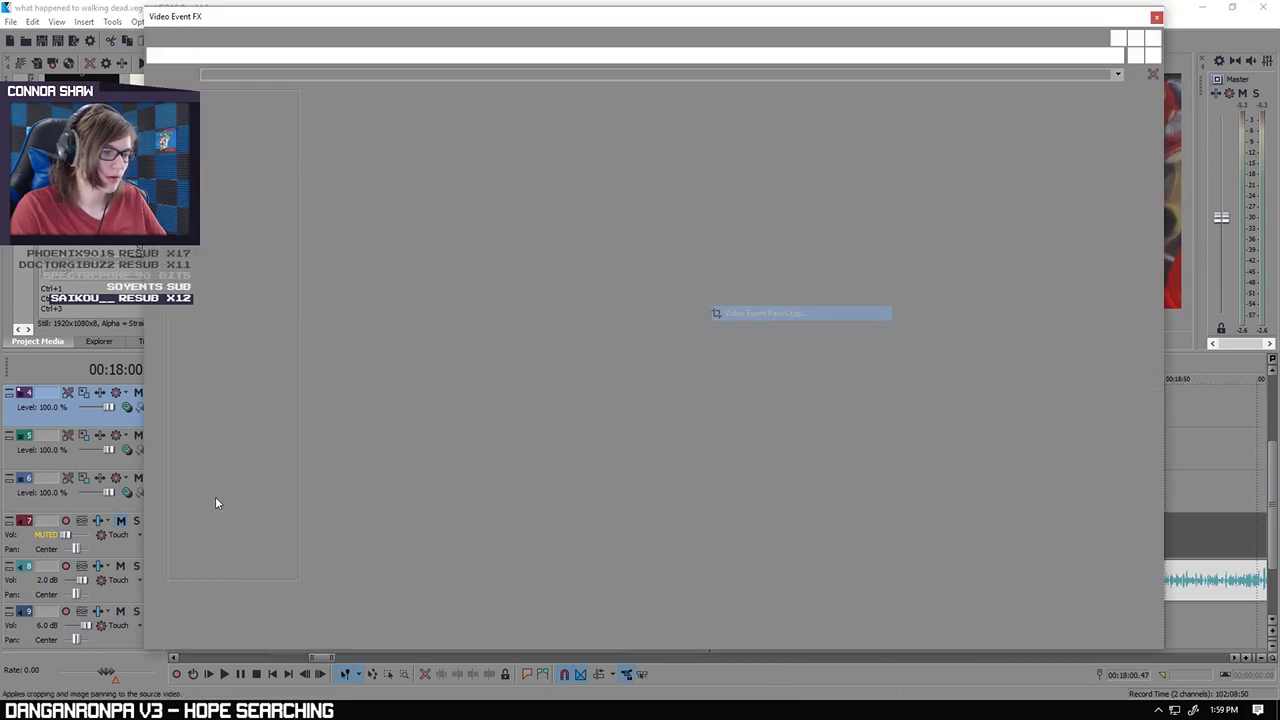
click(157, 609)
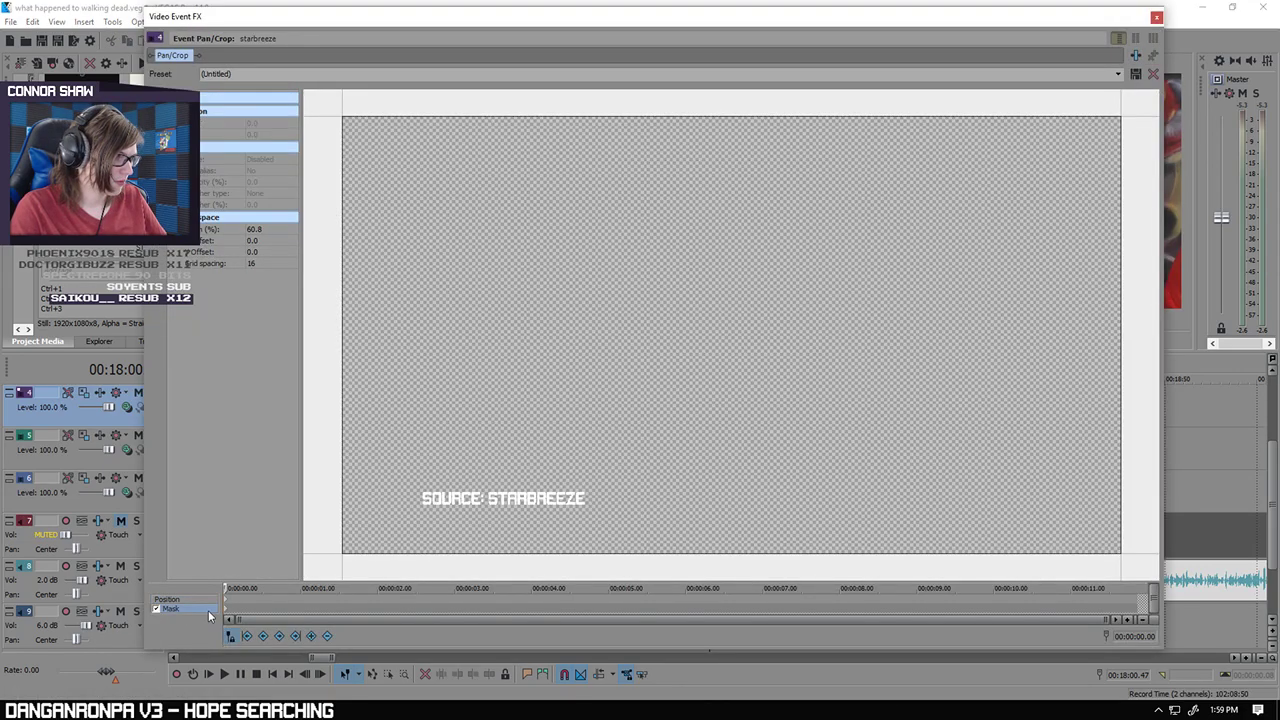
click(228, 617)
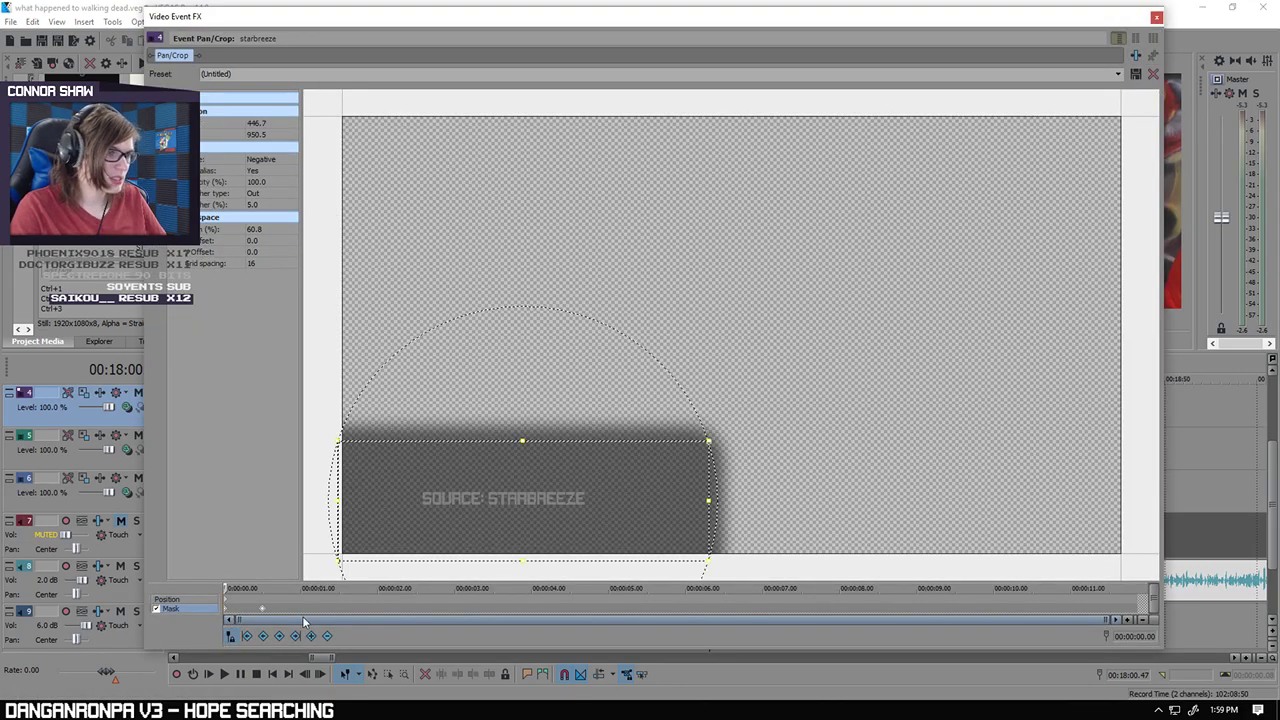
click(1155, 17)
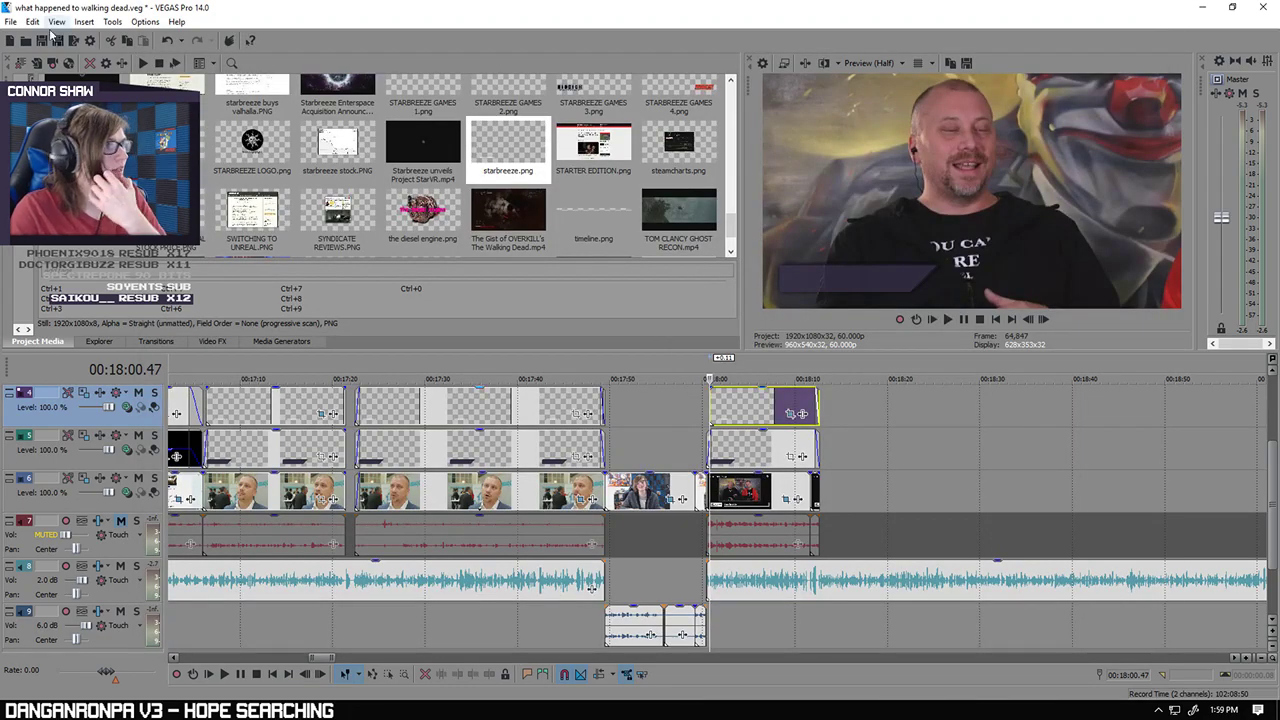
Step: Play the stream segment from 00:18:00.17 past its end to check the source credit's reveal and fade-out
scroll(900, 636, up, 10)
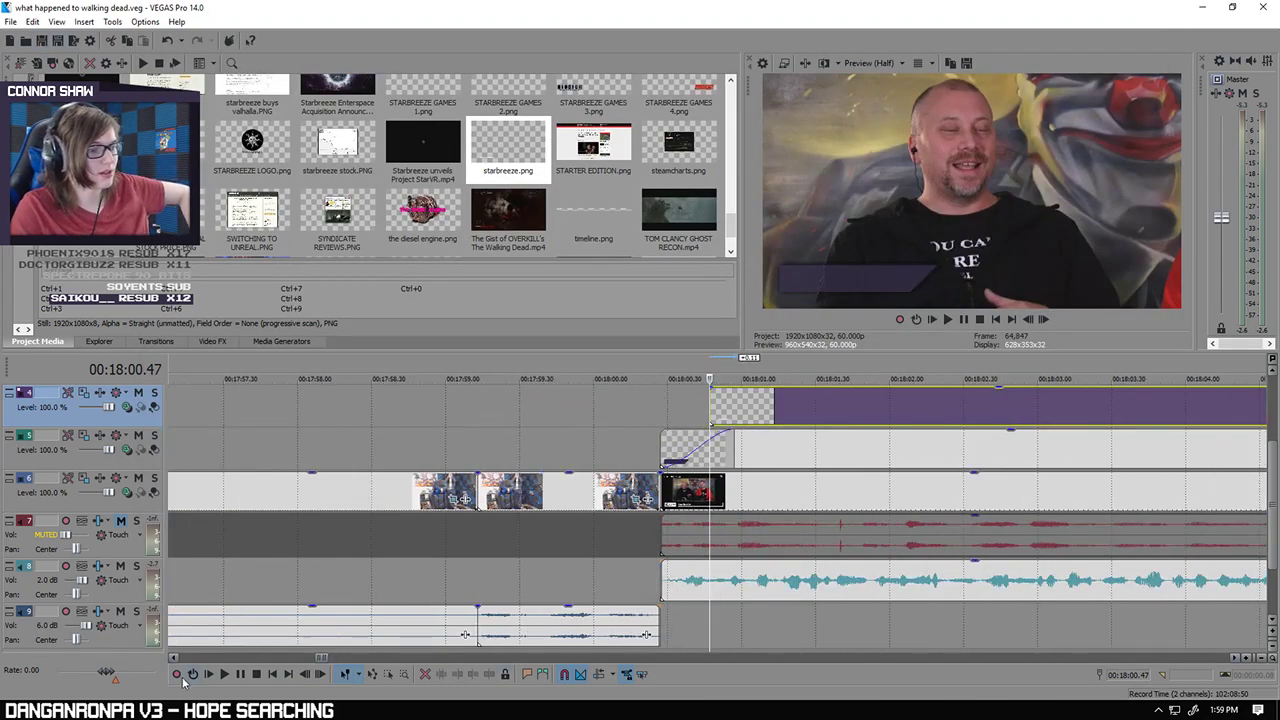
click(636, 406)
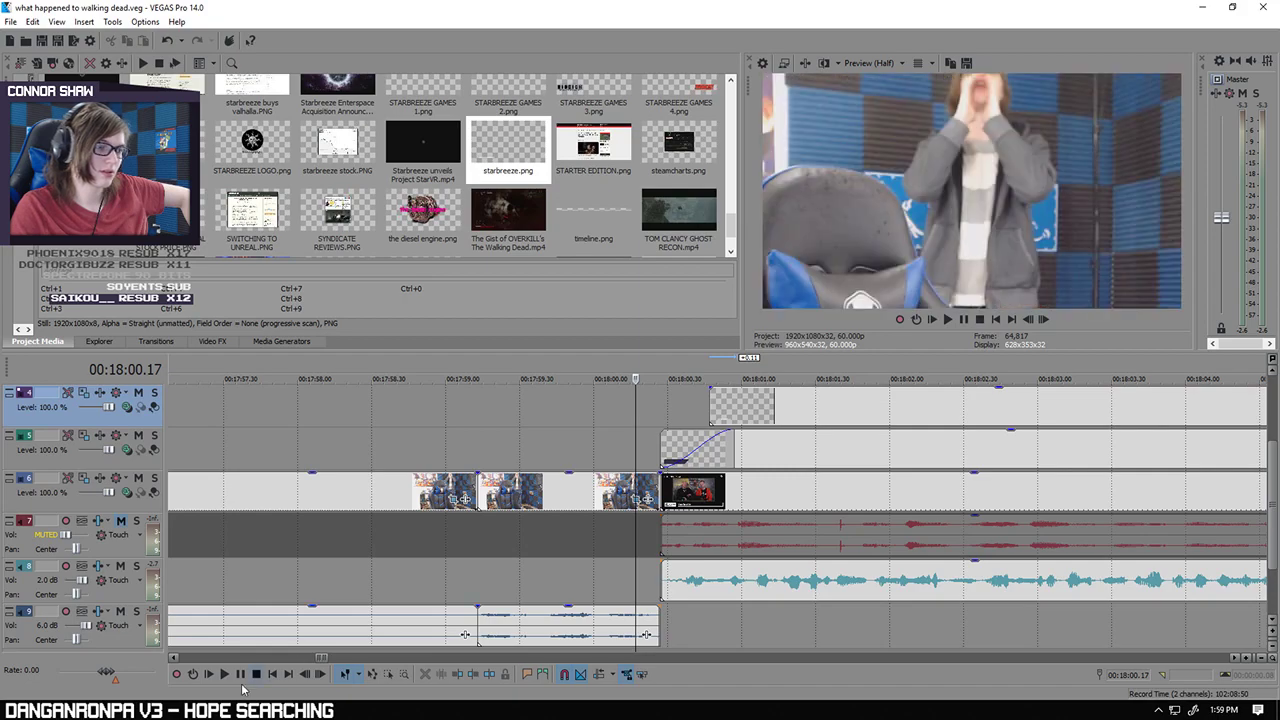
click(226, 674)
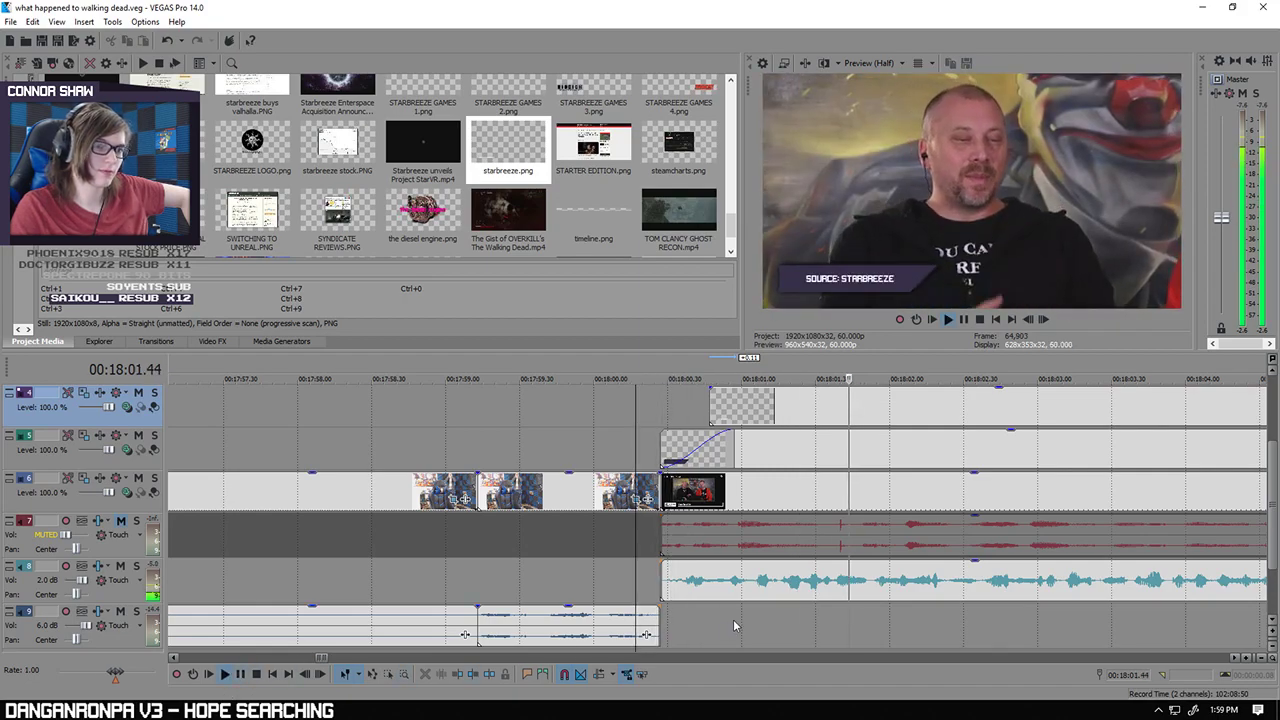
scroll(761, 629, down, 2)
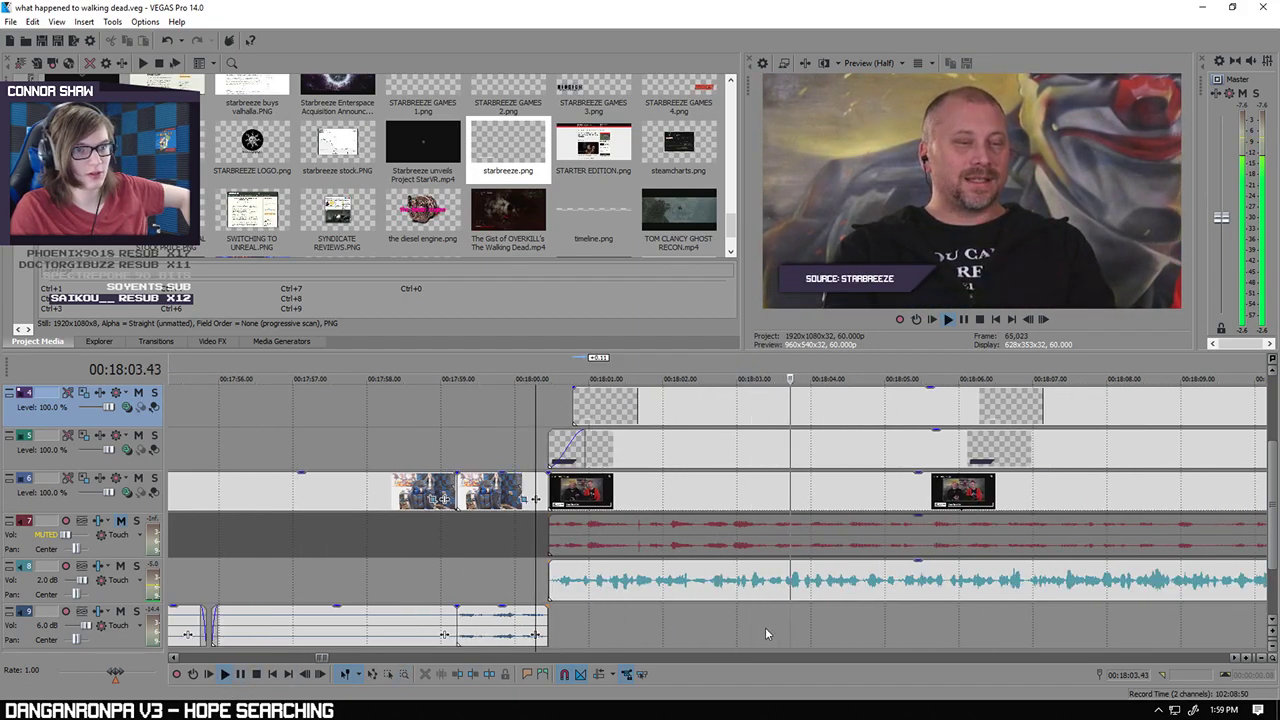
scroll(752, 624, down, 2)
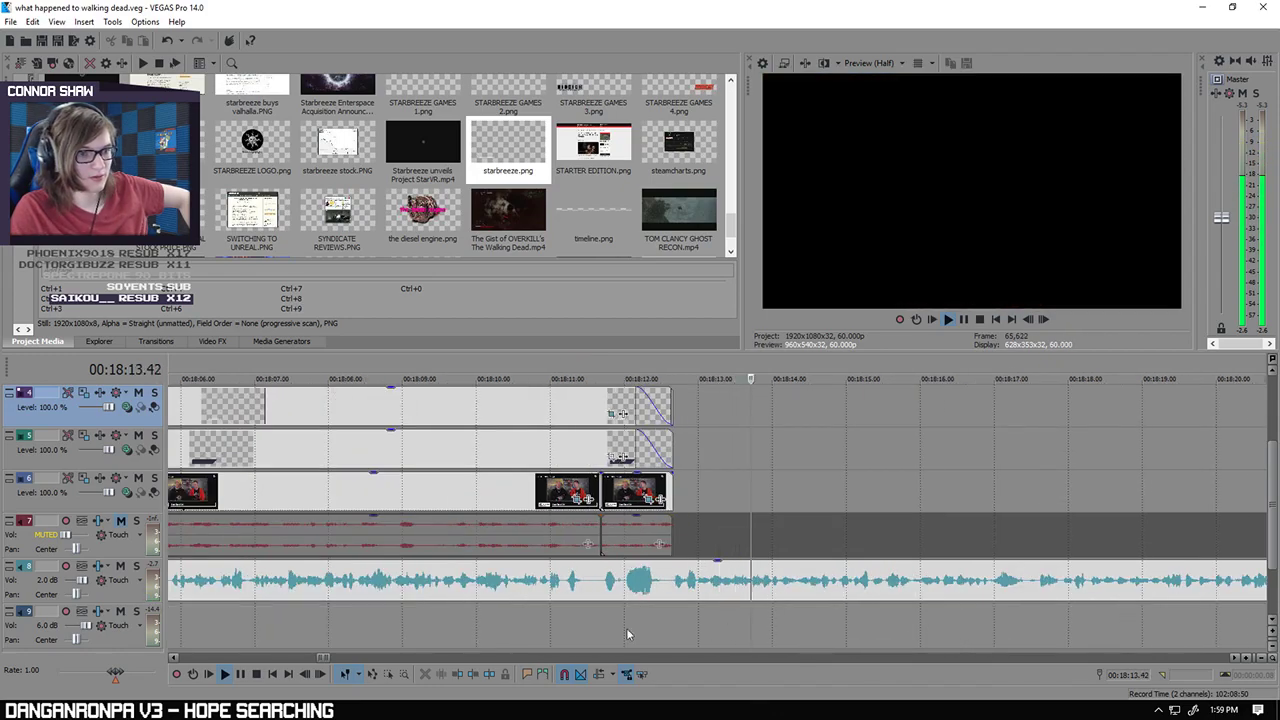
click(239, 674)
Step: Place the playhead at the end of the stream shots, 00:18:12.39, and examine the remaining uncovered voice-over
click(669, 610)
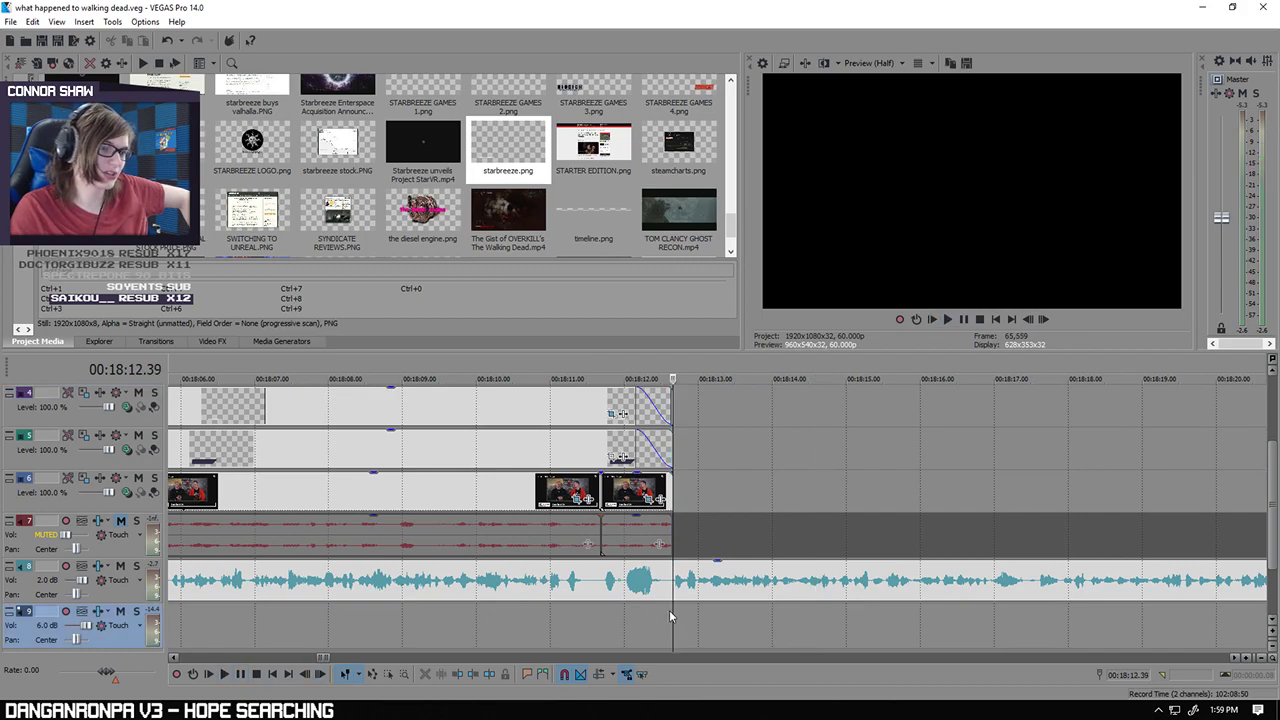
scroll(669, 610, down, 4)
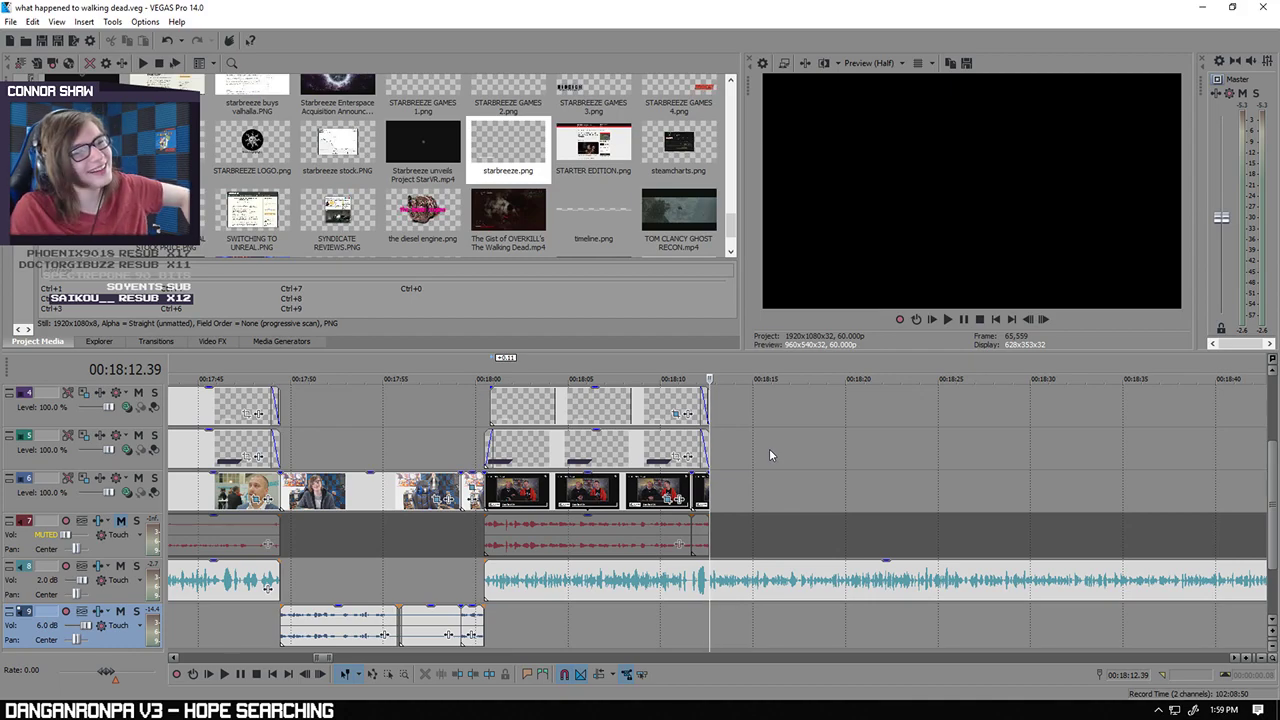
scroll(811, 462, down, 8)
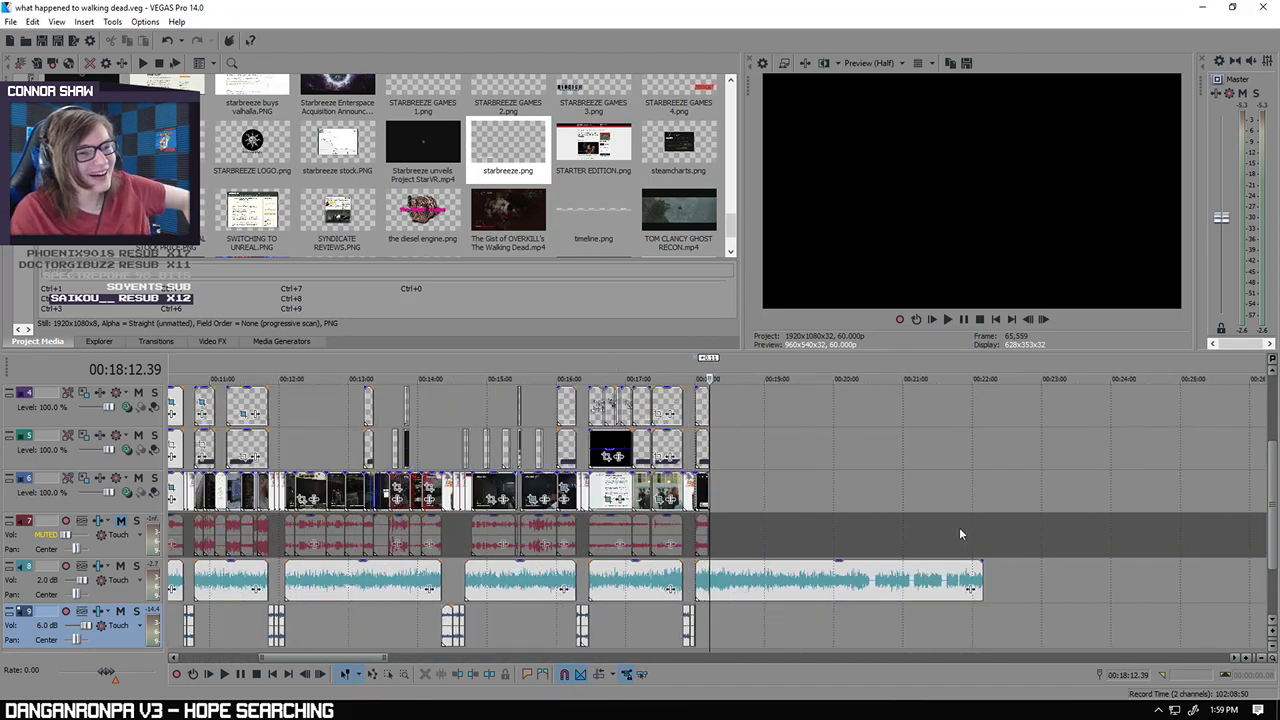
scroll(959, 534, up, 6)
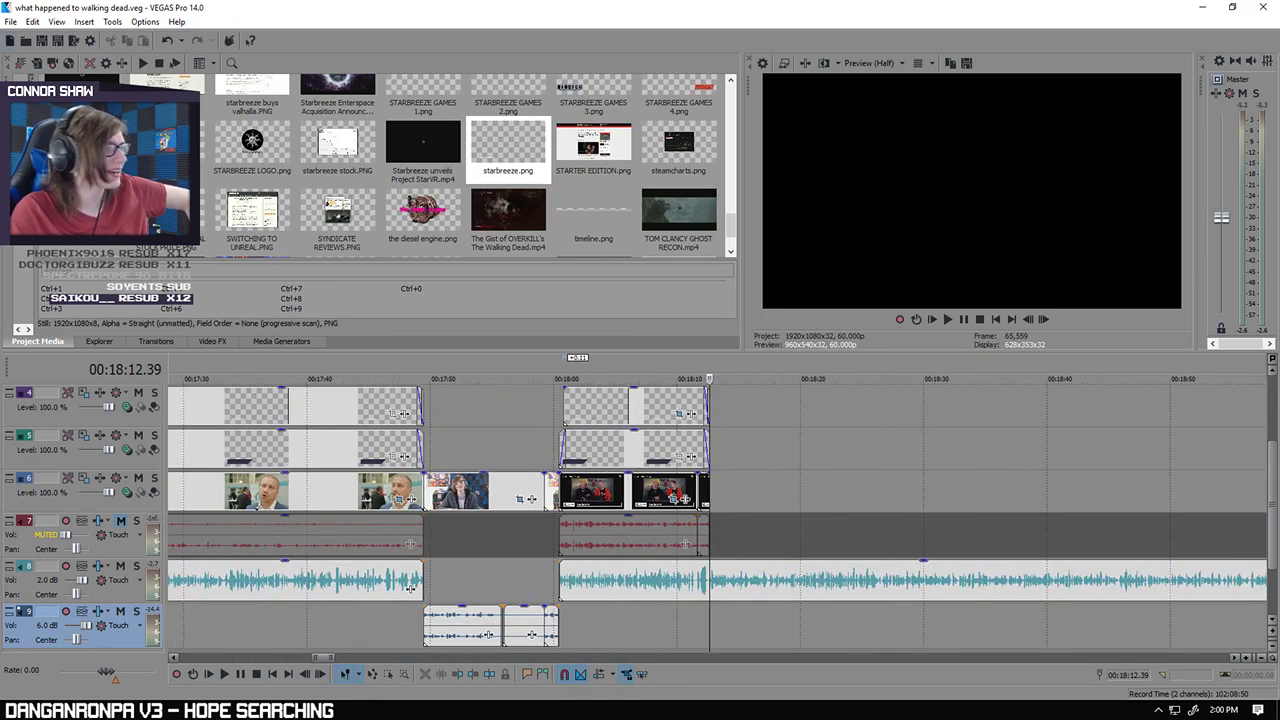